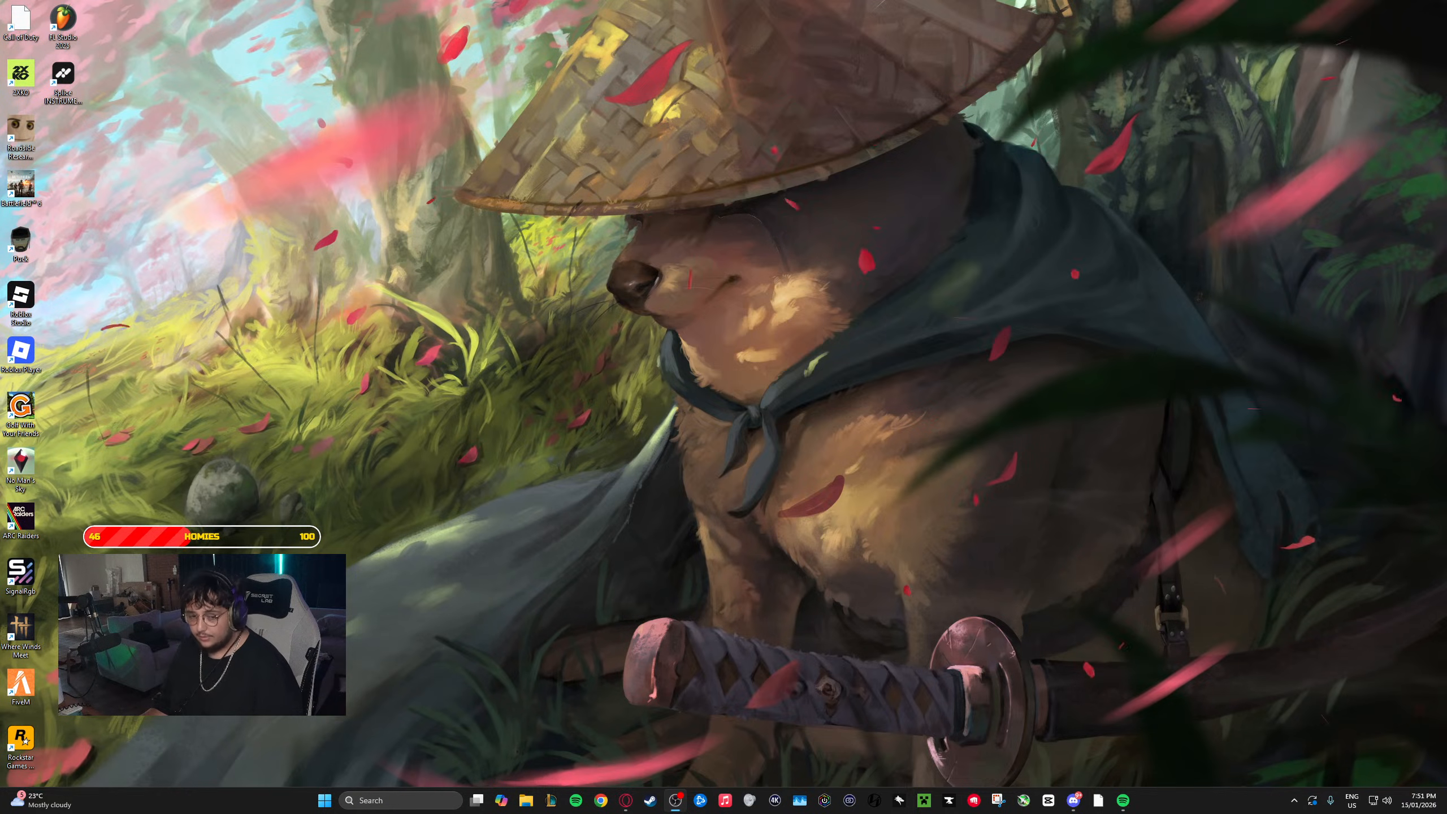
- Launch FL Studio, dismiss the welcome window and shift the channel rack slightly within the workspace
{"action": "double_click", "coordinate": [62, 20]}
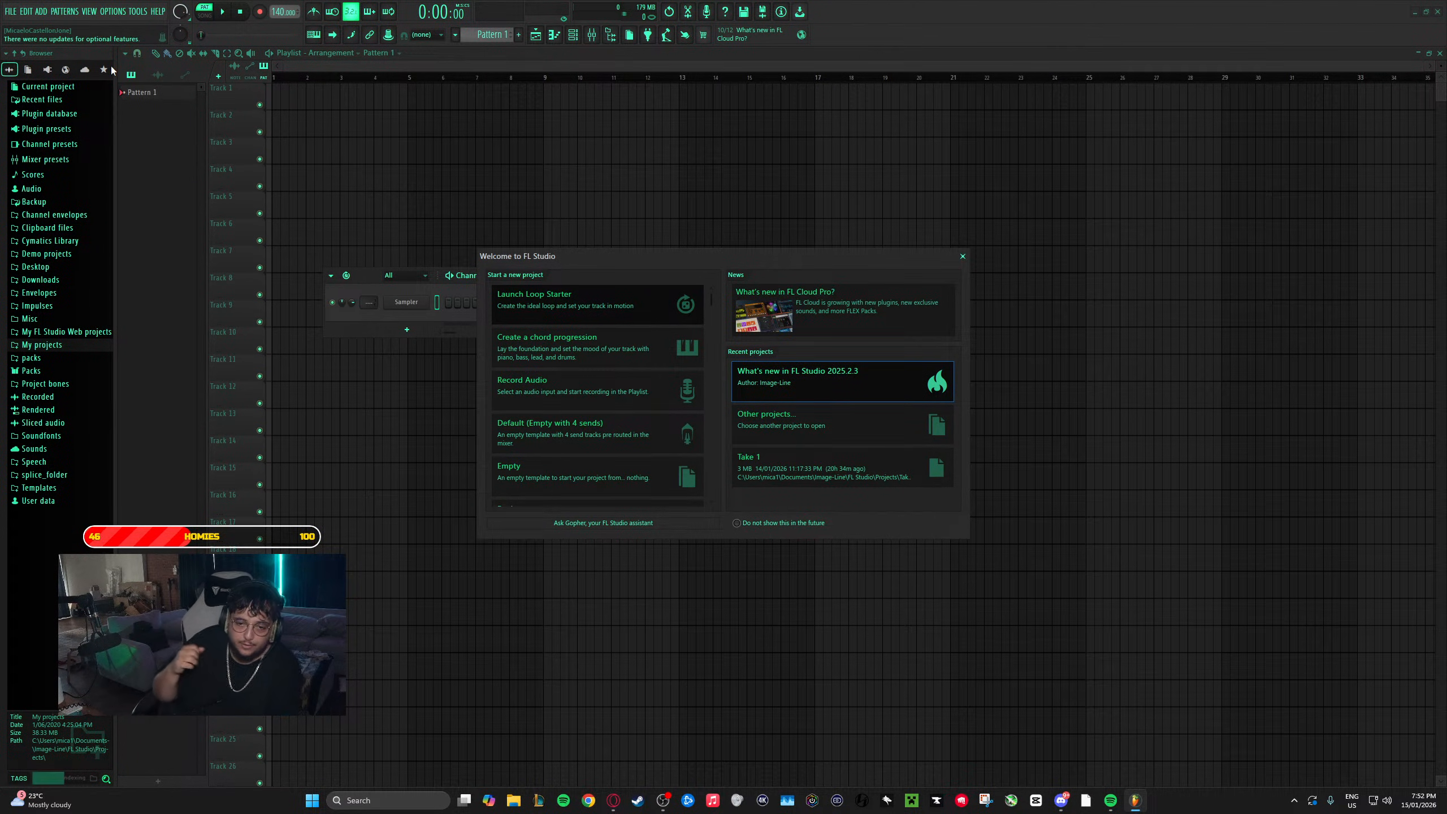
{"action": "left_click", "coordinate": [963, 257]}
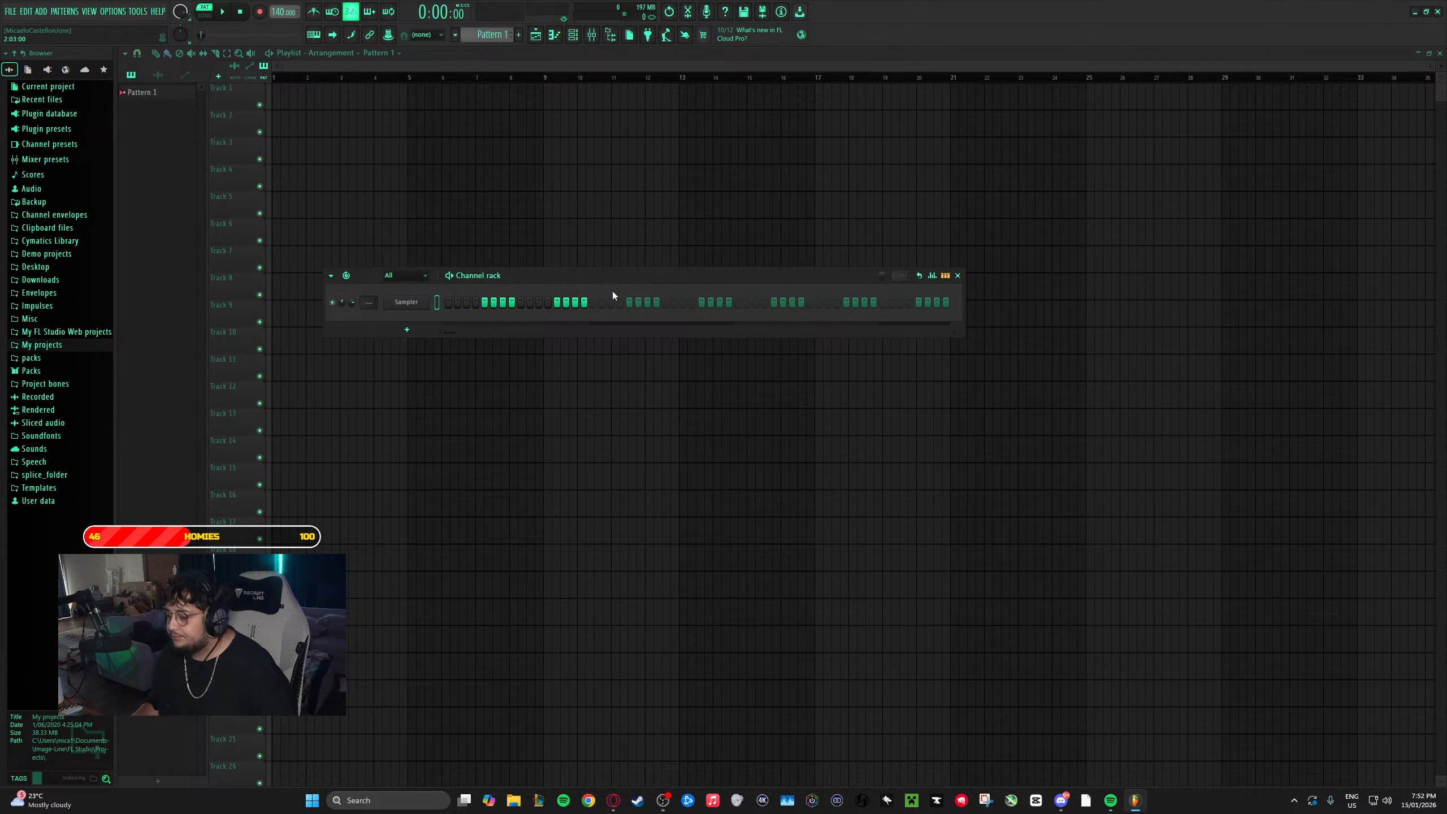
{"action": "left_click_drag", "start_coordinate": [593, 278], "coordinate": [634, 256]}
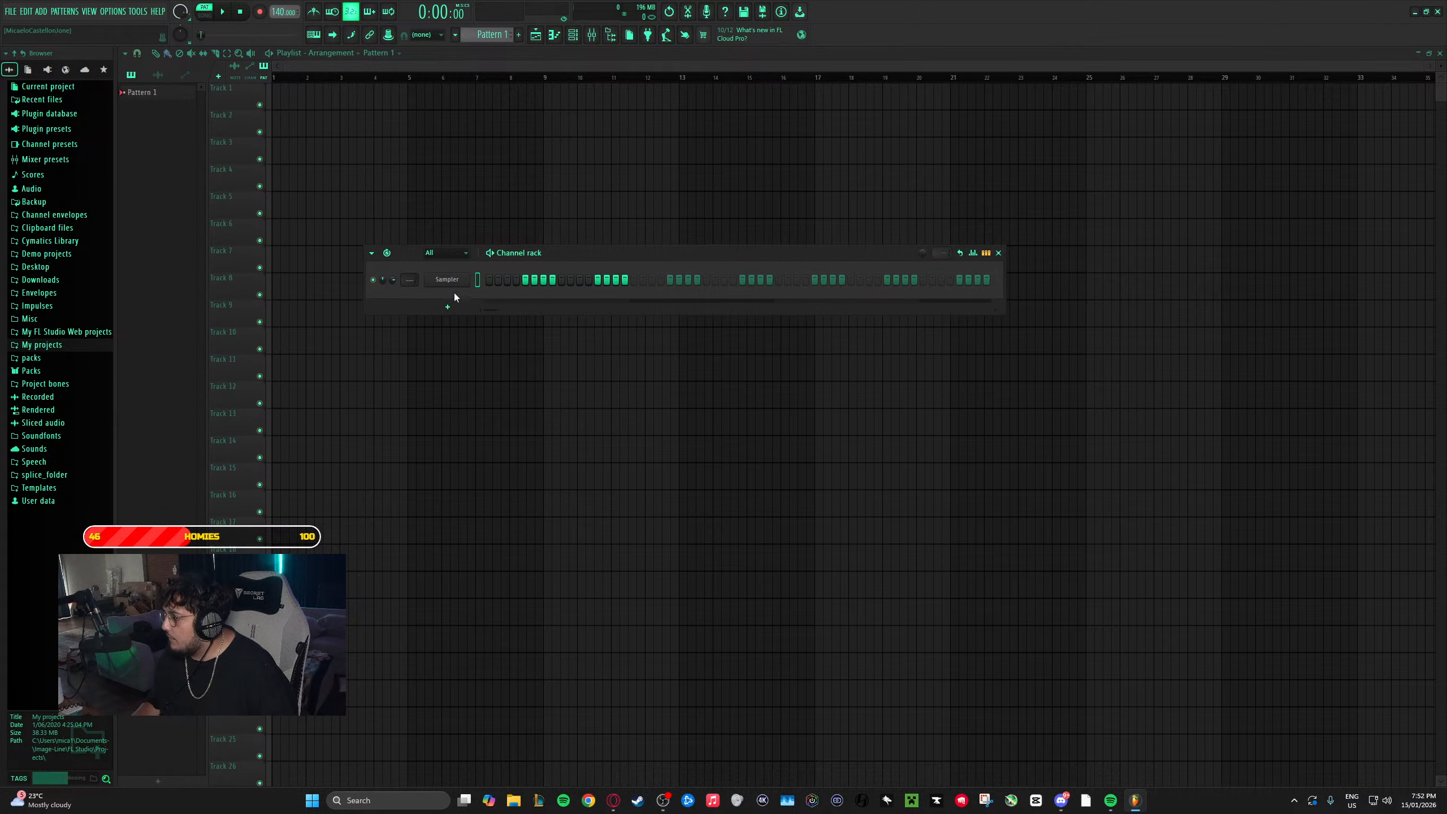
- Replace the Sampler channel in the channel rack with the Analog Lab V instrument
{"action": "right_click", "coordinate": [456, 280]}
{"action": "mouse_move", "coordinate": [515, 398]}
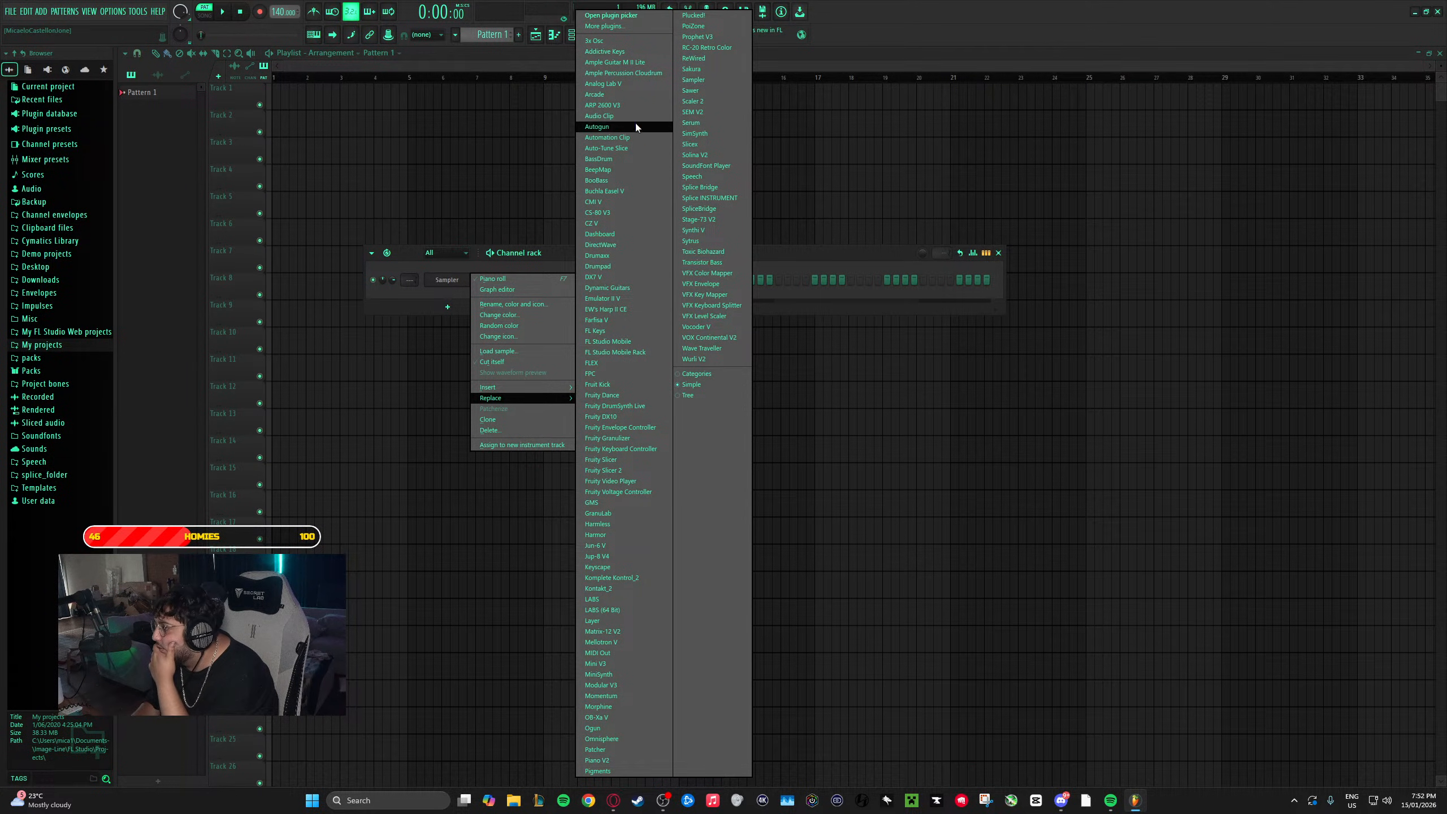
{"action": "left_click", "coordinate": [629, 85]}
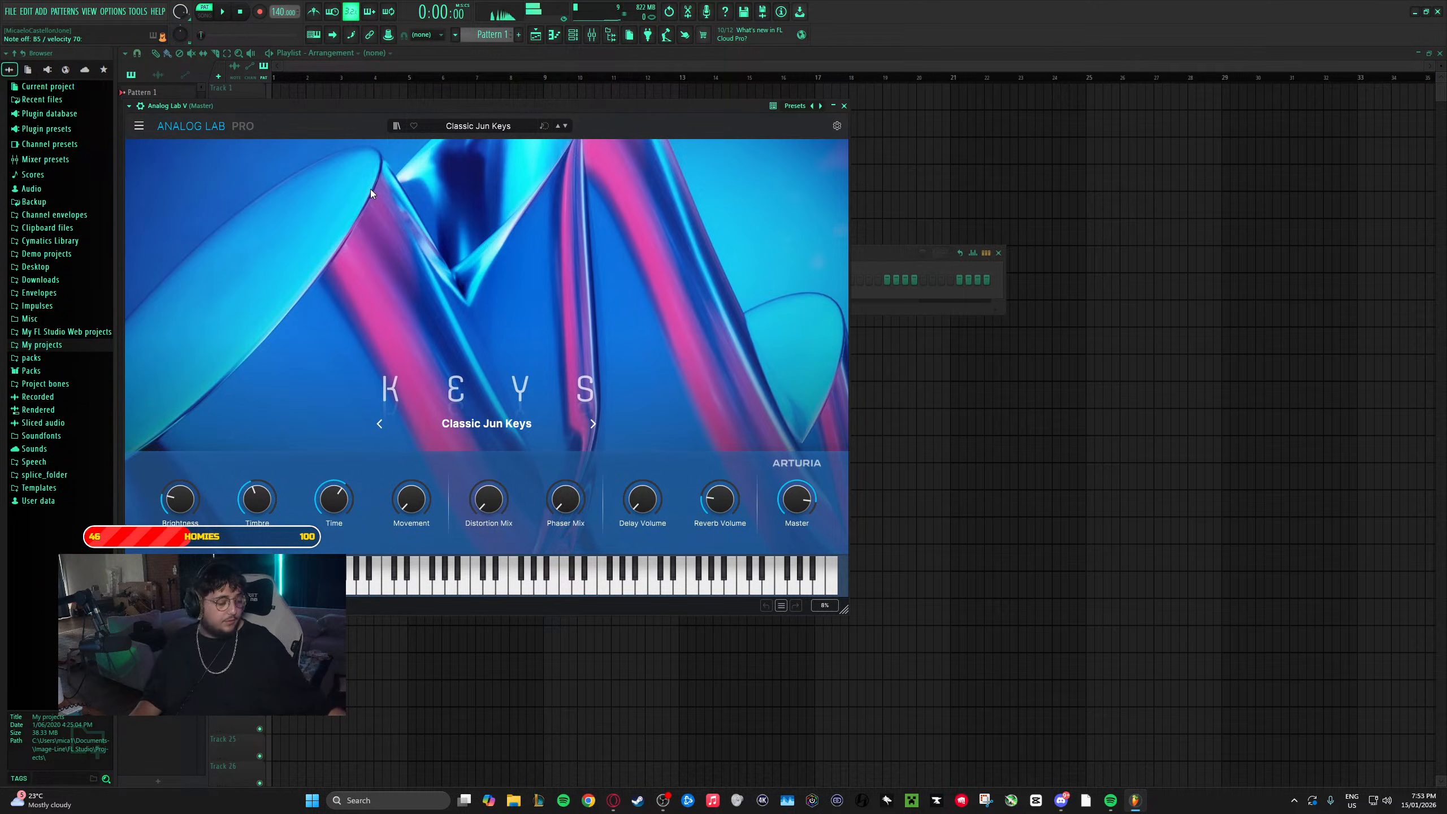
- Open Analog Lab's preset library and filter the sounds to the Lead type
{"action": "left_click", "coordinate": [450, 129]}
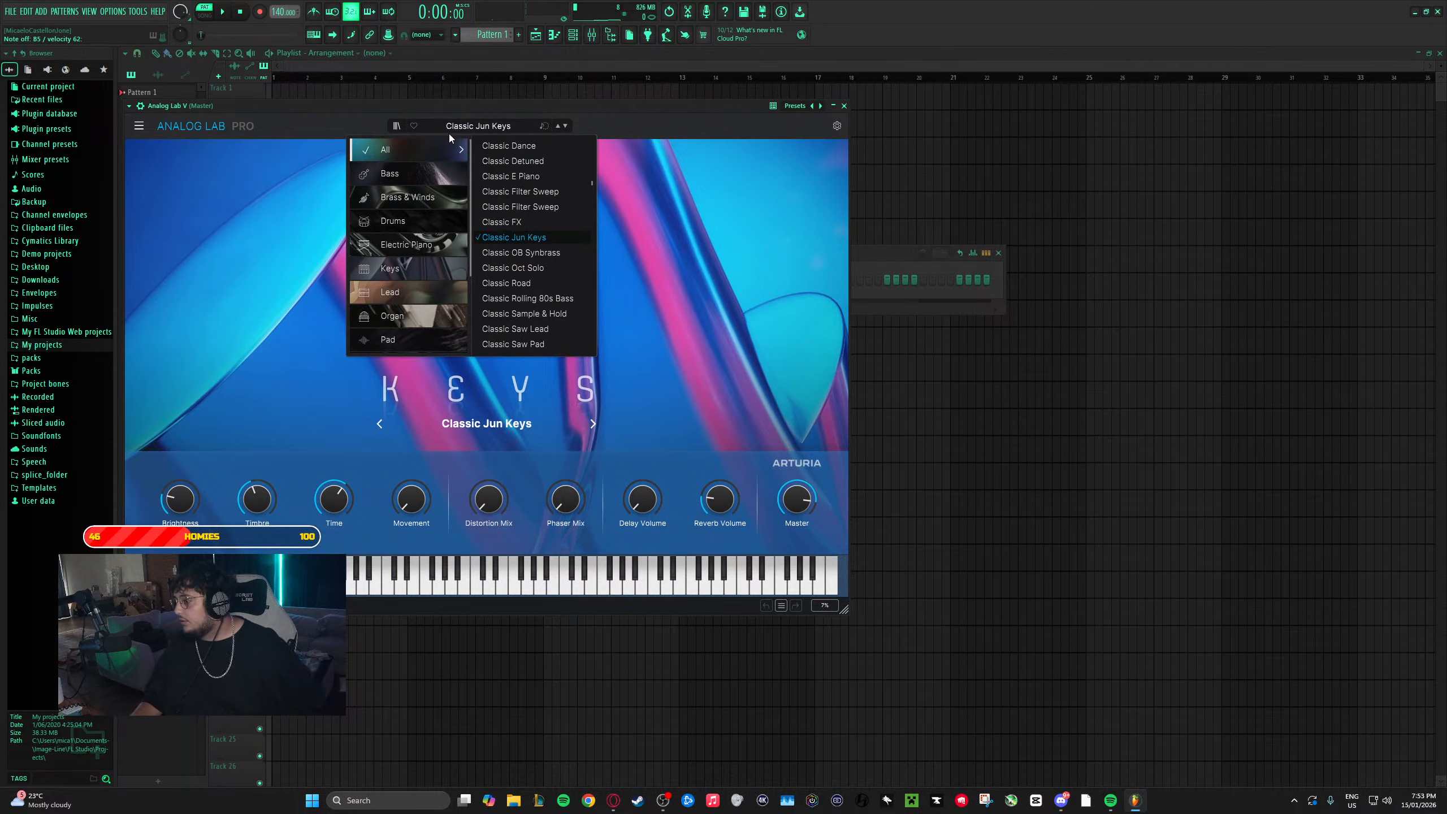
{"action": "left_click", "coordinate": [397, 127]}
{"action": "left_click", "coordinate": [399, 128]}
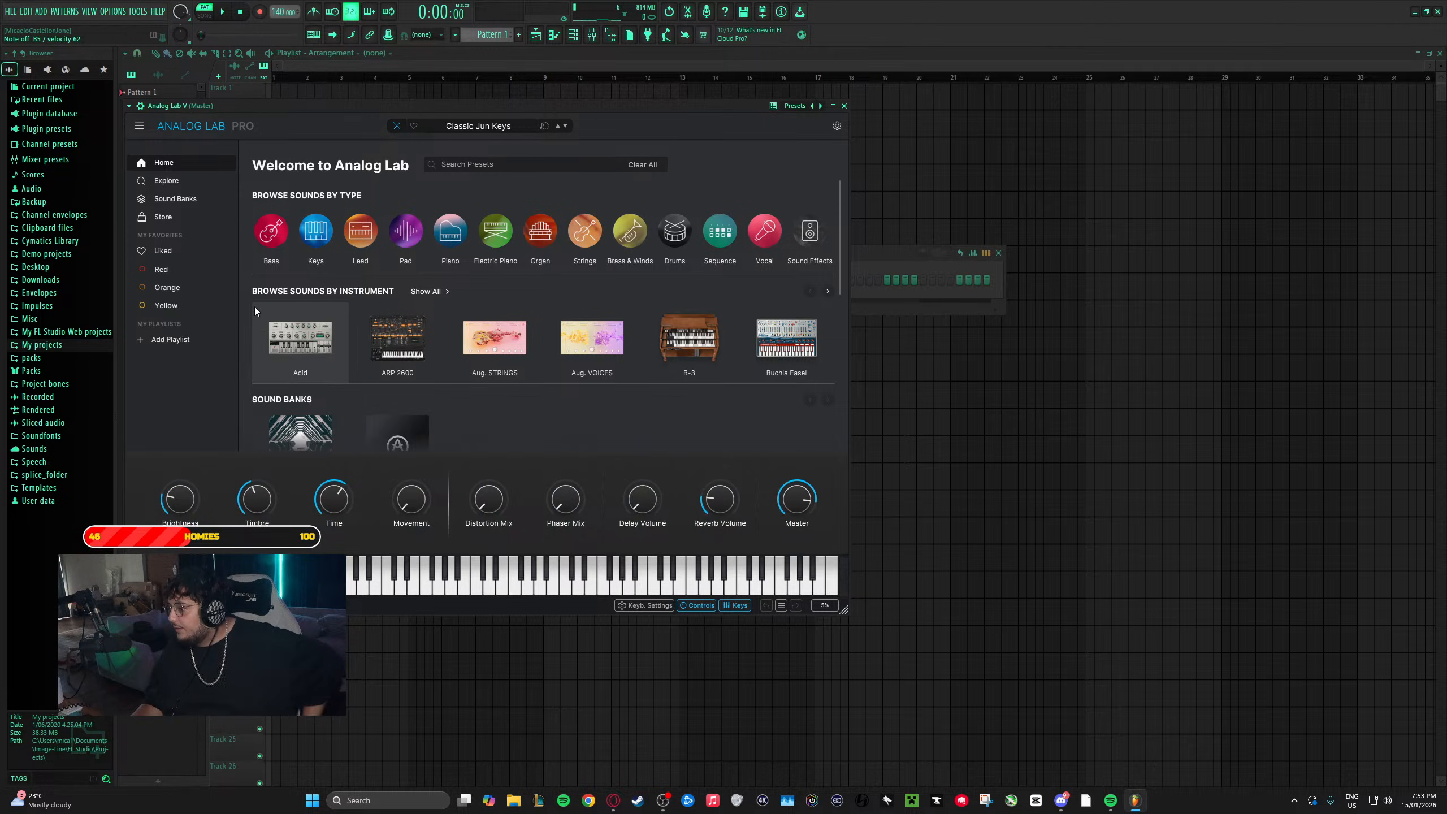
{"action": "scroll", "coordinate": [349, 300], "scroll_direction": "down", "scroll_amount": 5}
{"action": "scroll", "coordinate": [366, 310], "scroll_direction": "up", "scroll_amount": 2}
{"action": "scroll", "coordinate": [367, 310], "scroll_direction": "up", "scroll_amount": 3}
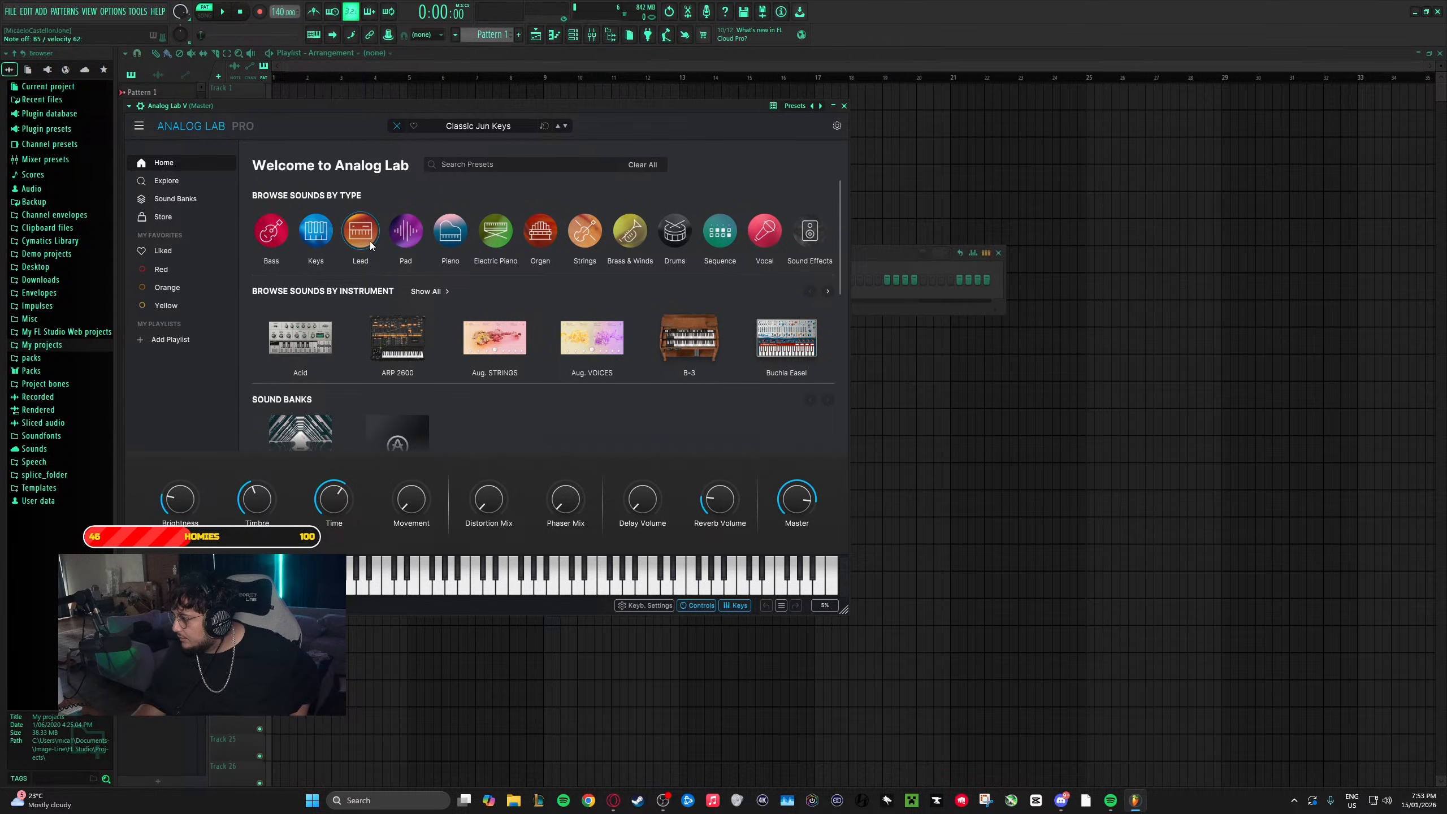
{"action": "left_click", "coordinate": [351, 254]}
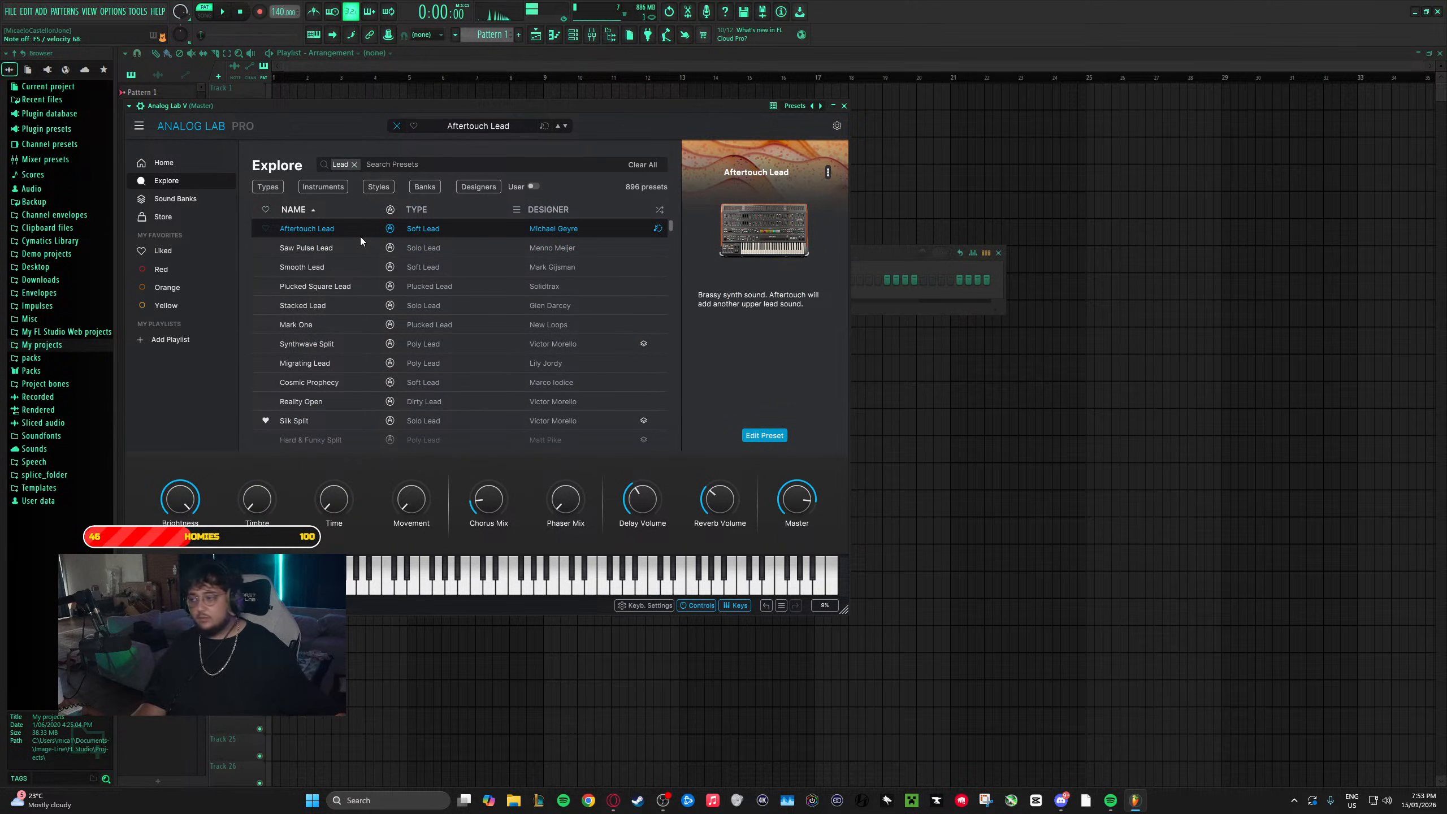
- Audition the lead presets one after another from Saw Pulse Lead down to Silk Split
{"action": "left_click", "coordinate": [361, 242]}
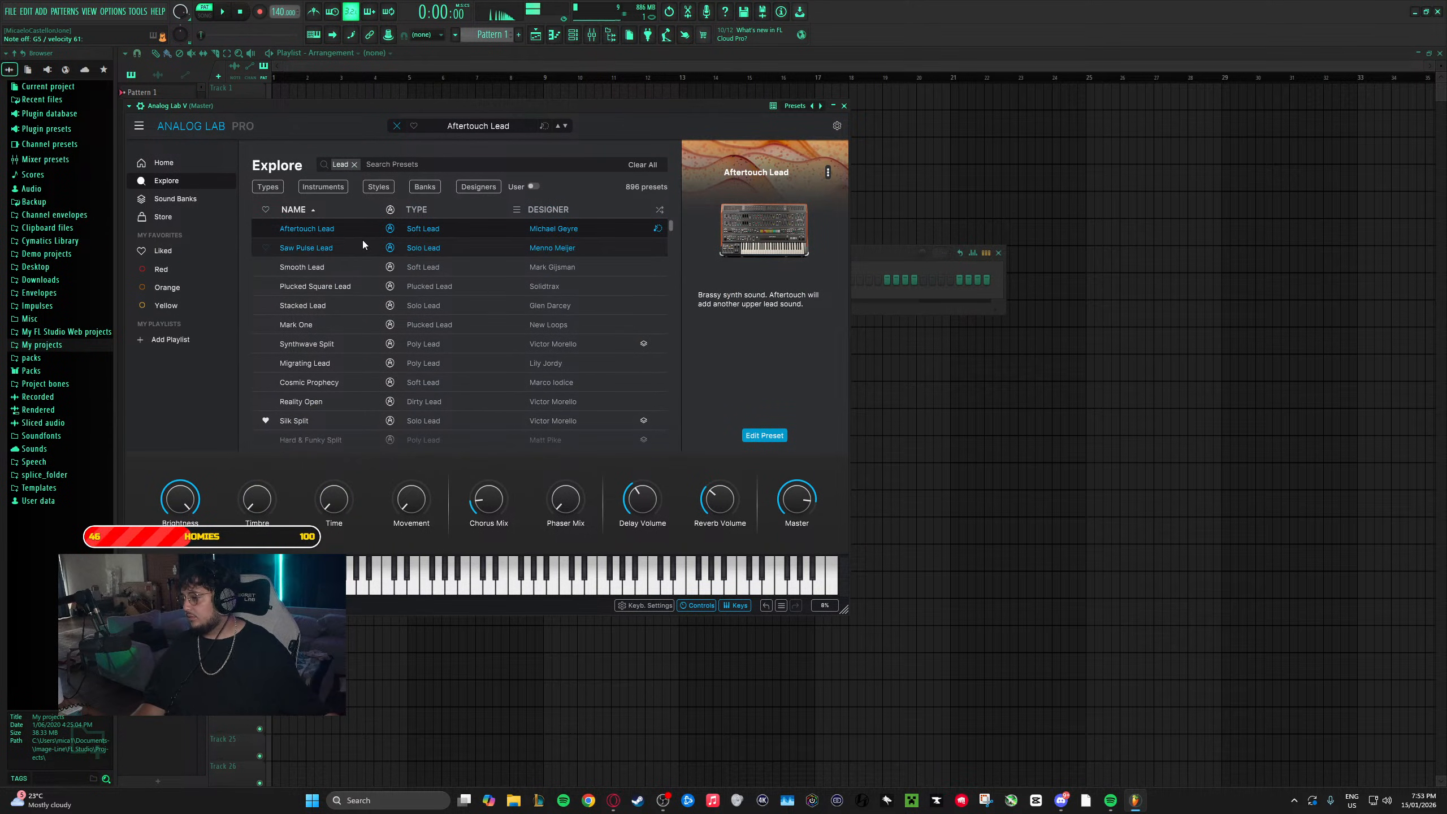
{"action": "left_click", "coordinate": [346, 268]}
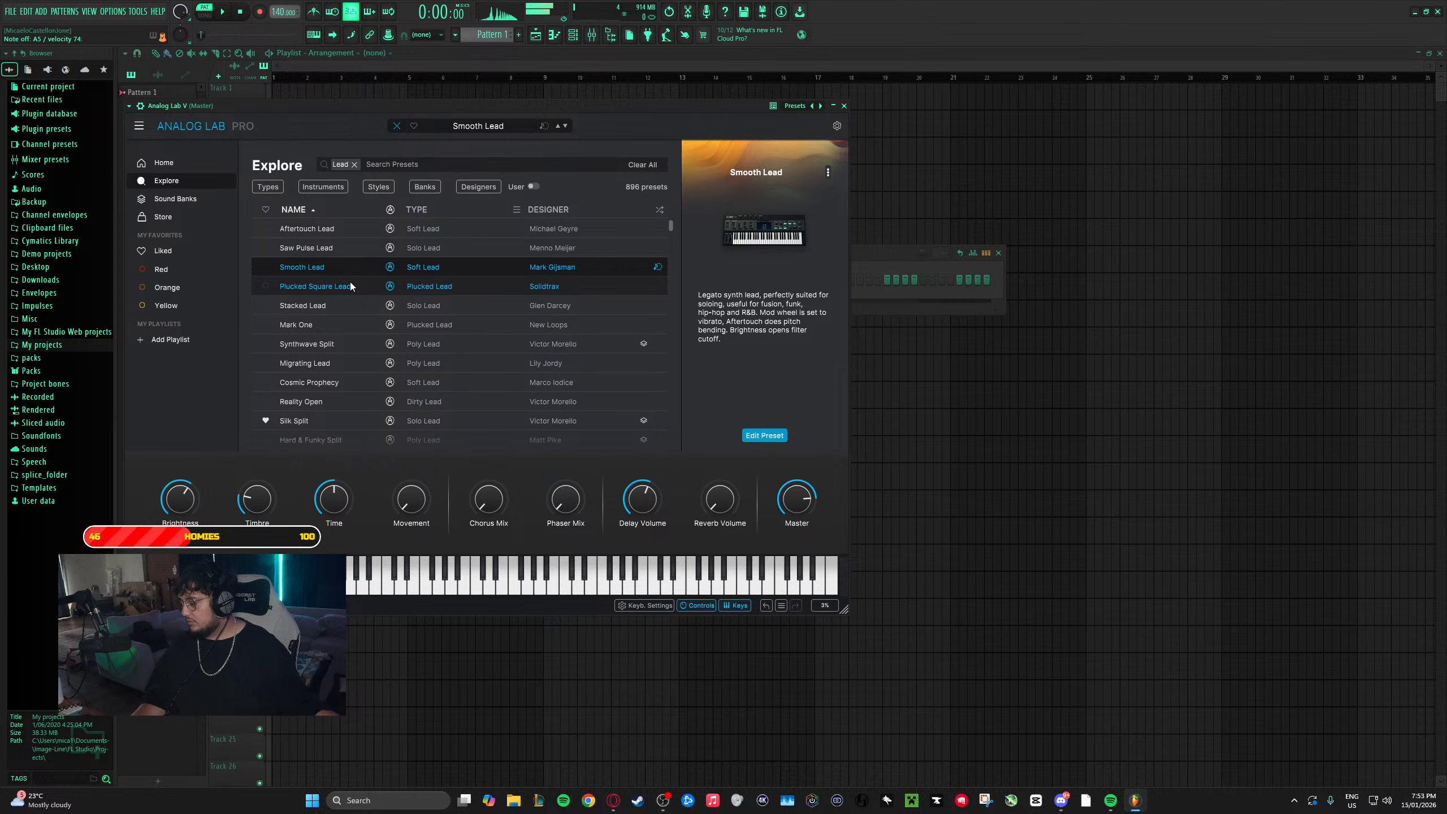
{"action": "left_click", "coordinate": [351, 281]}
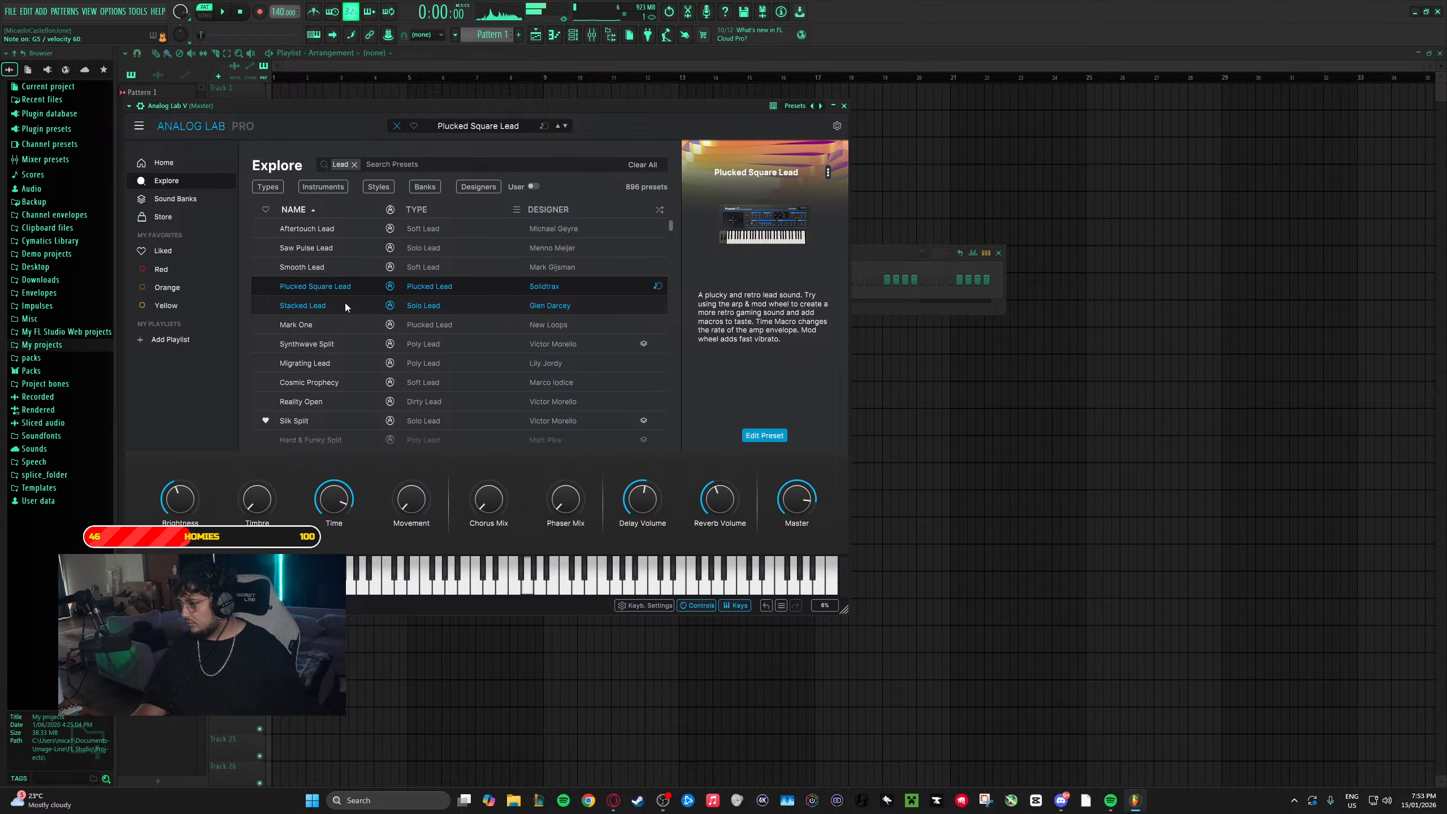
{"action": "left_click", "coordinate": [345, 304]}
{"action": "left_click", "coordinate": [334, 322]}
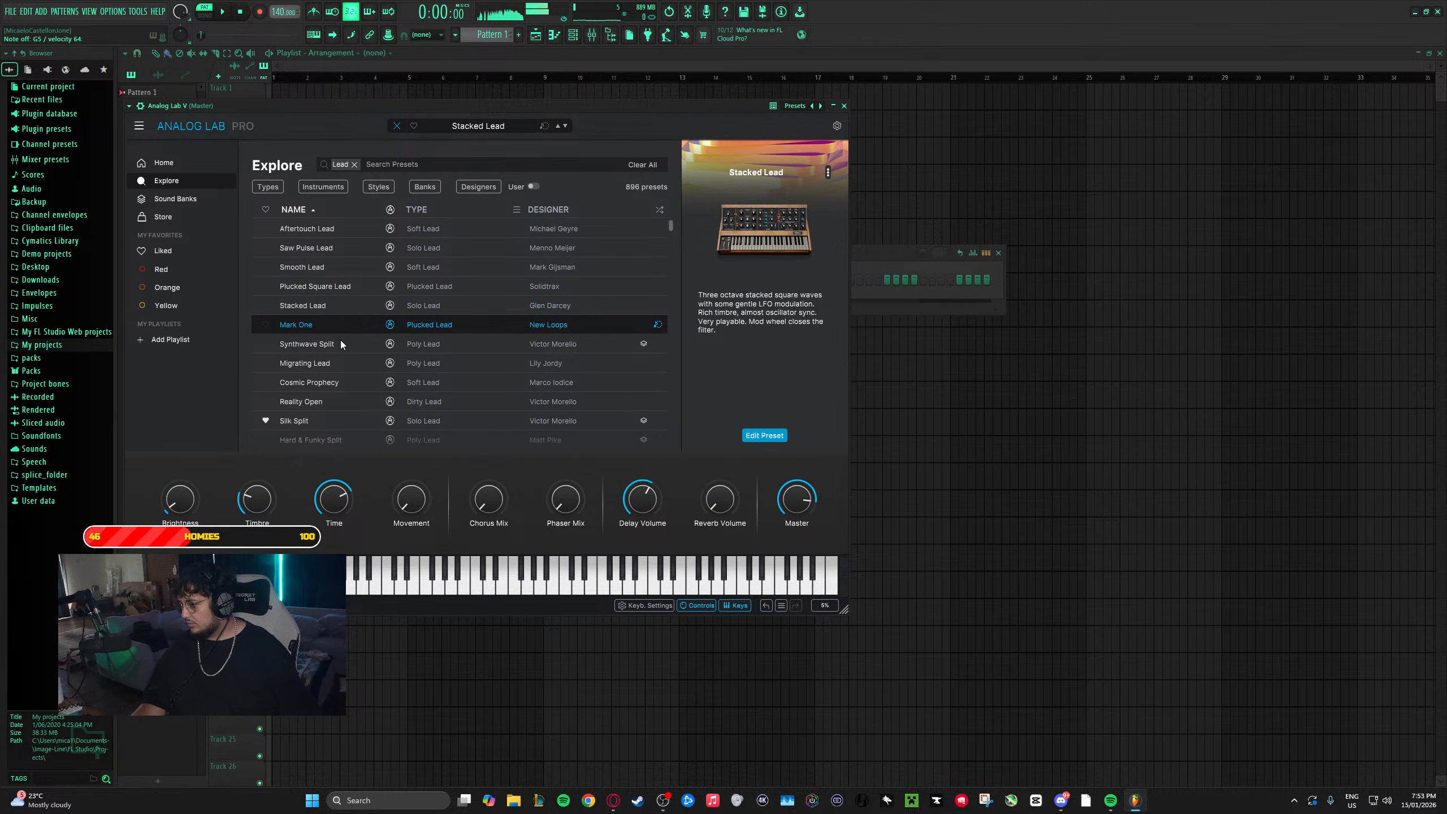
{"action": "left_click", "coordinate": [340, 342]}
{"action": "left_click", "coordinate": [338, 364]}
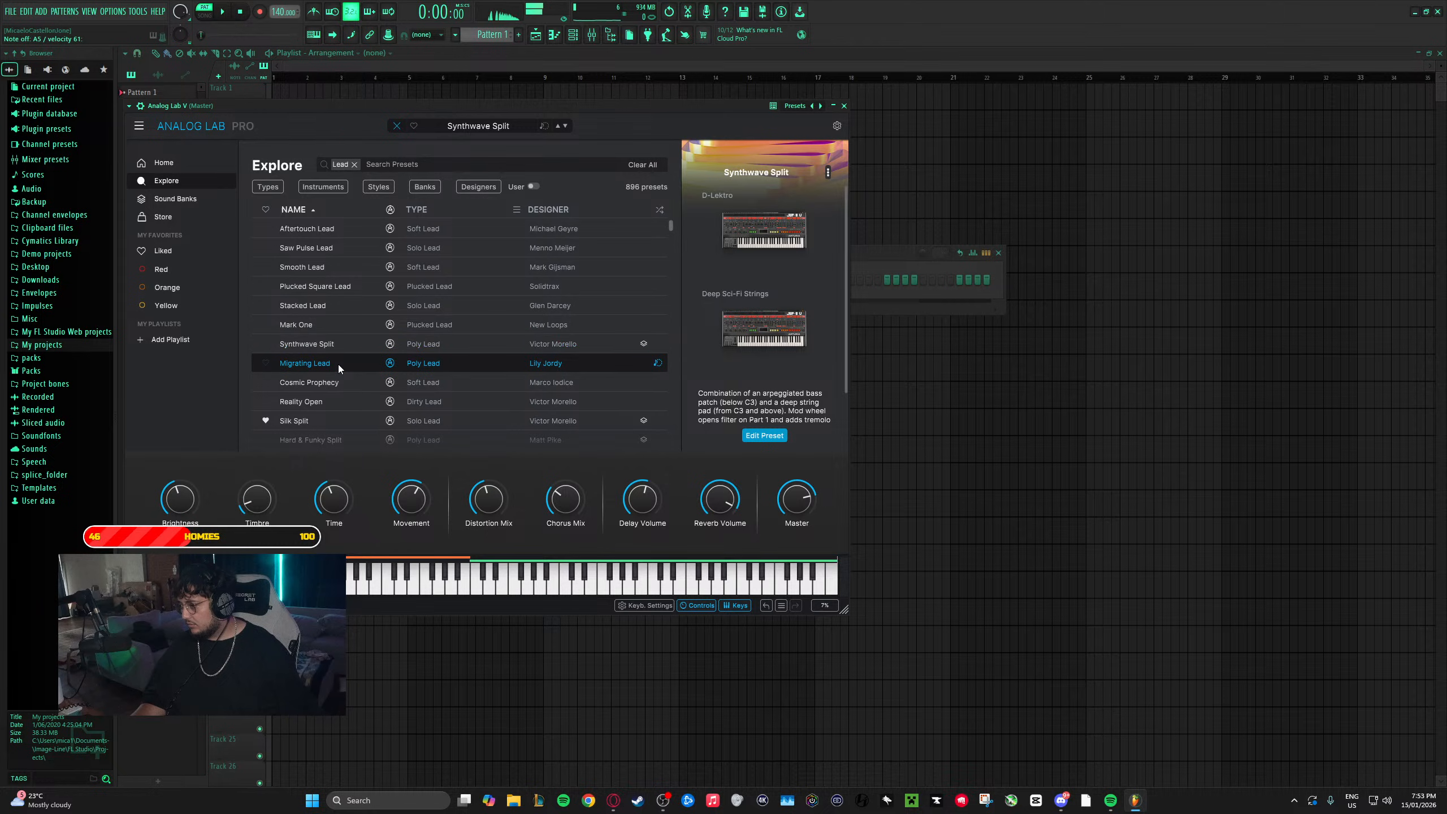
{"action": "left_click", "coordinate": [338, 380]}
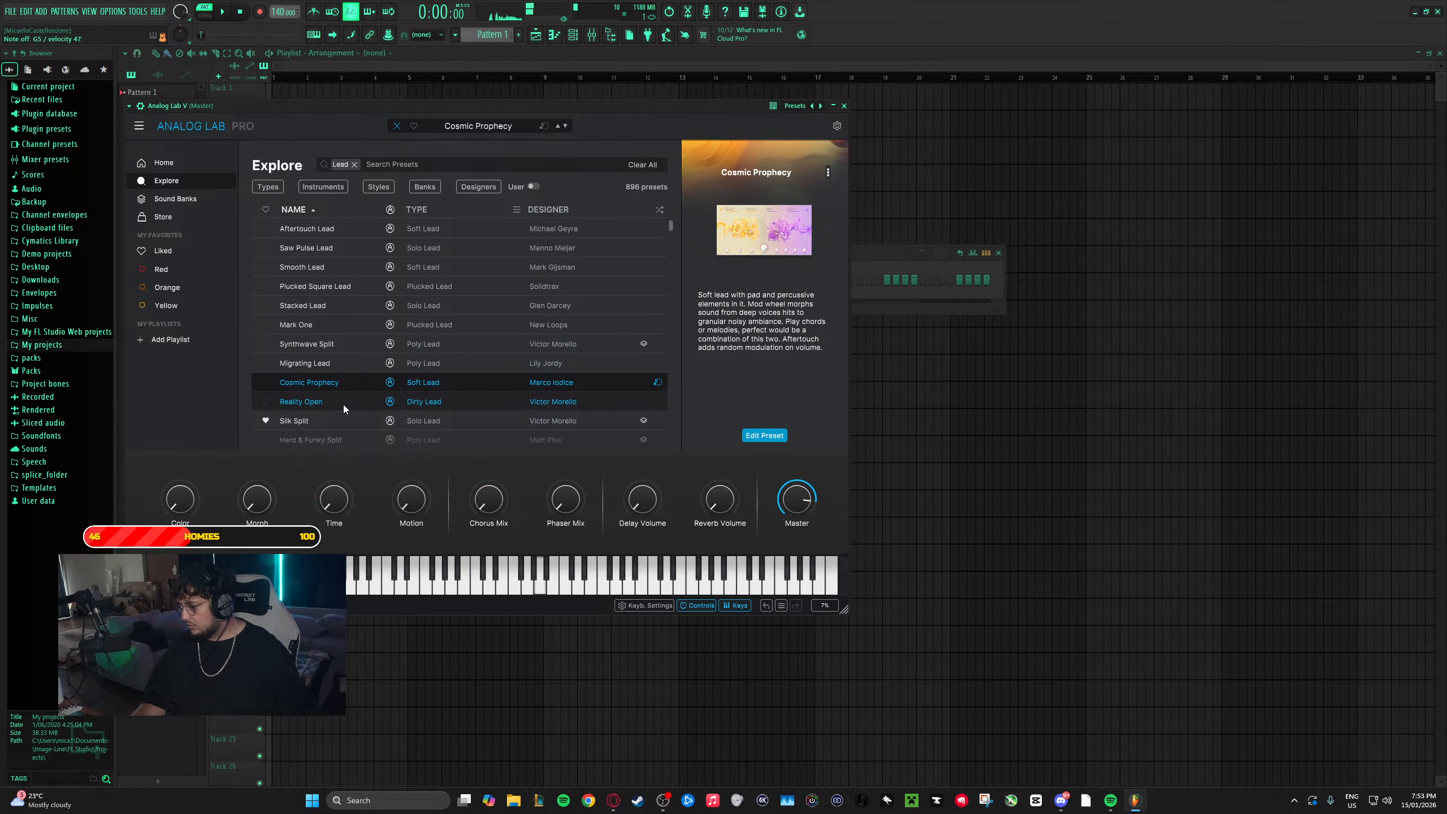
{"action": "left_click", "coordinate": [343, 405]}
{"action": "left_click", "coordinate": [327, 420]}
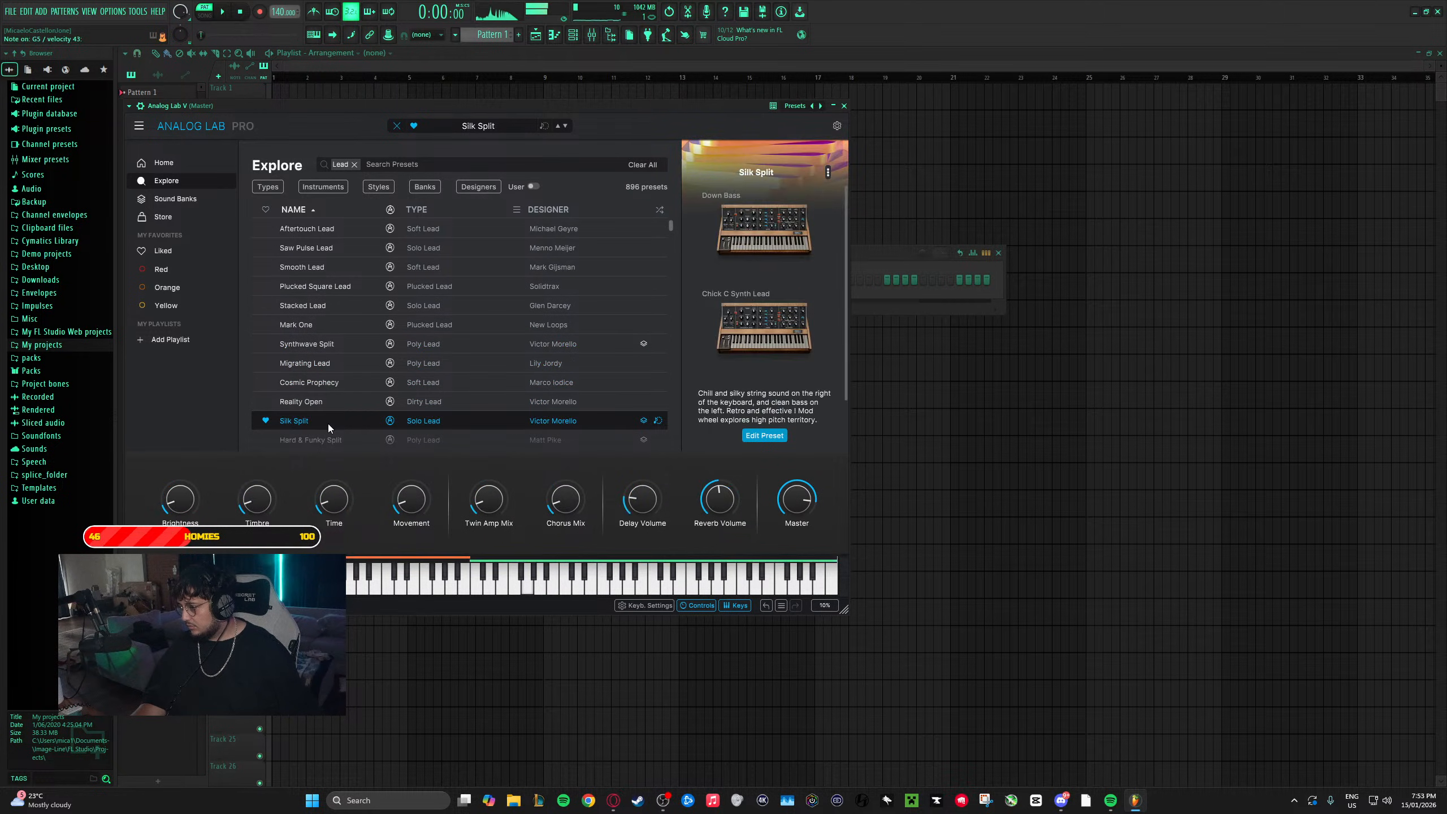
- Audition the following lead presets from Hard & Funky Split down to Funky Lead
{"action": "scroll", "coordinate": [328, 422], "scroll_direction": "down", "scroll_amount": 1}
{"action": "left_click", "coordinate": [342, 382]}
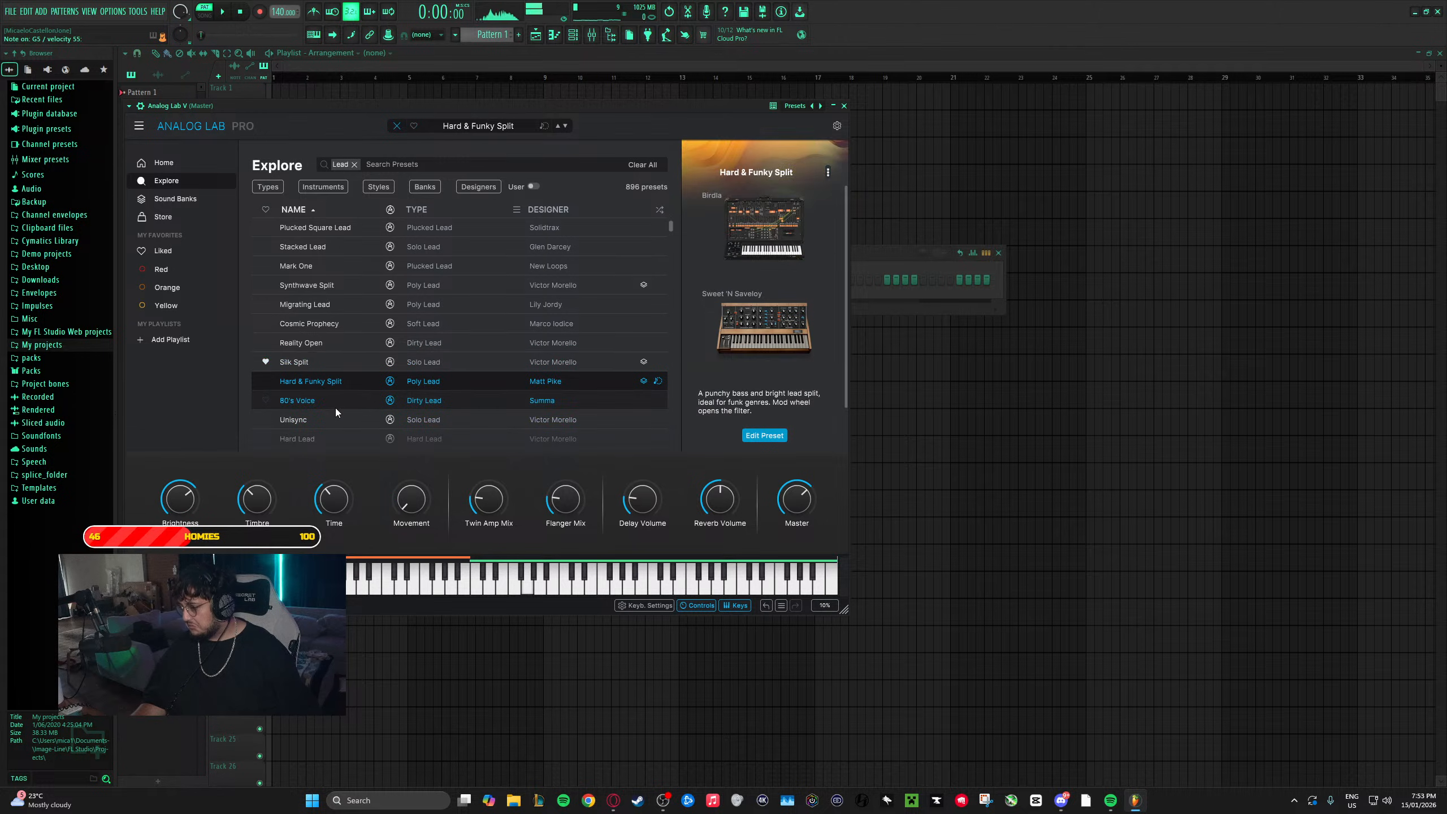
{"action": "left_click", "coordinate": [331, 403]}
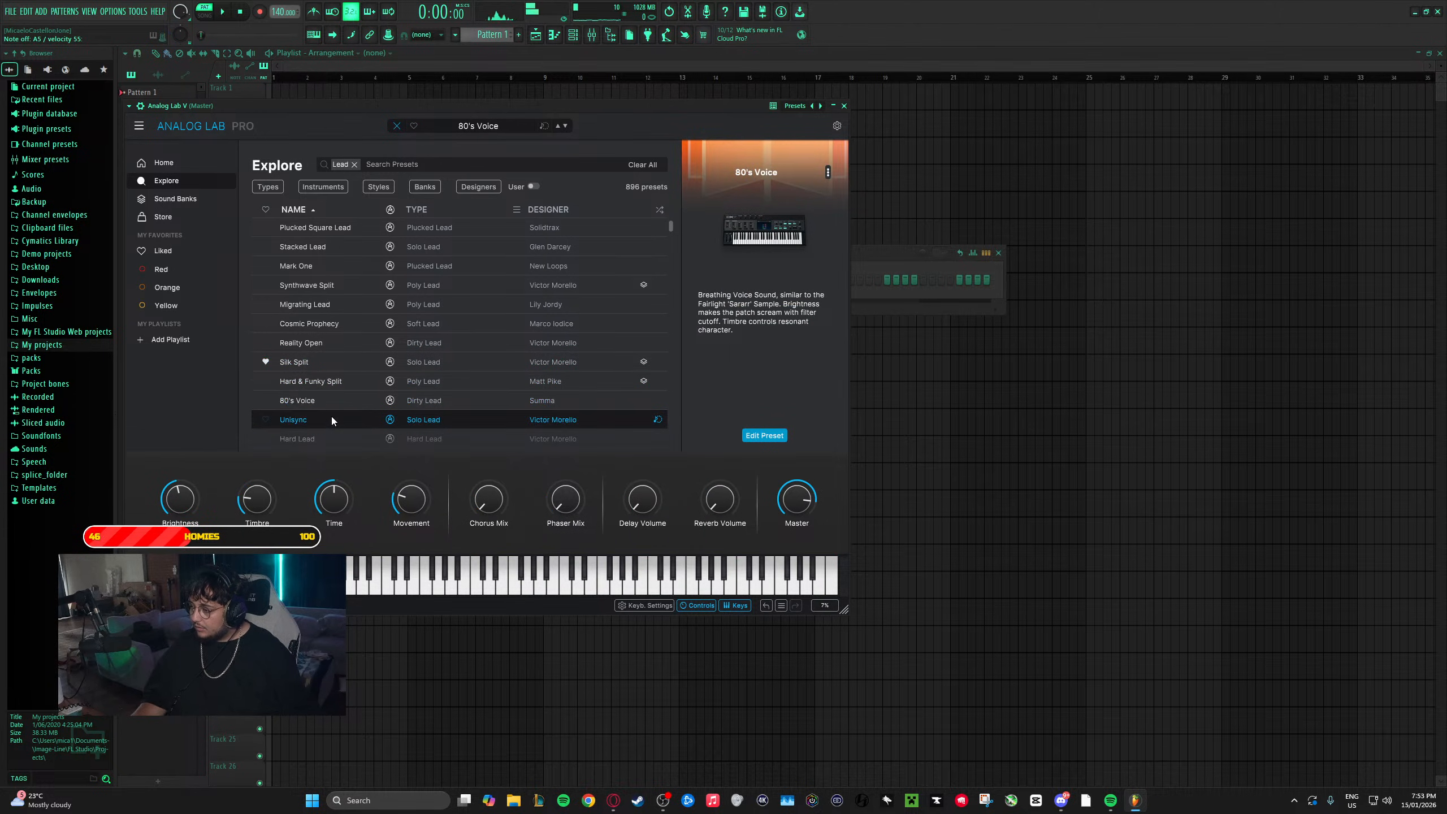
{"action": "left_click", "coordinate": [331, 416]}
{"action": "scroll", "coordinate": [331, 416], "scroll_direction": "down", "scroll_amount": 1}
{"action": "left_click", "coordinate": [327, 385]}
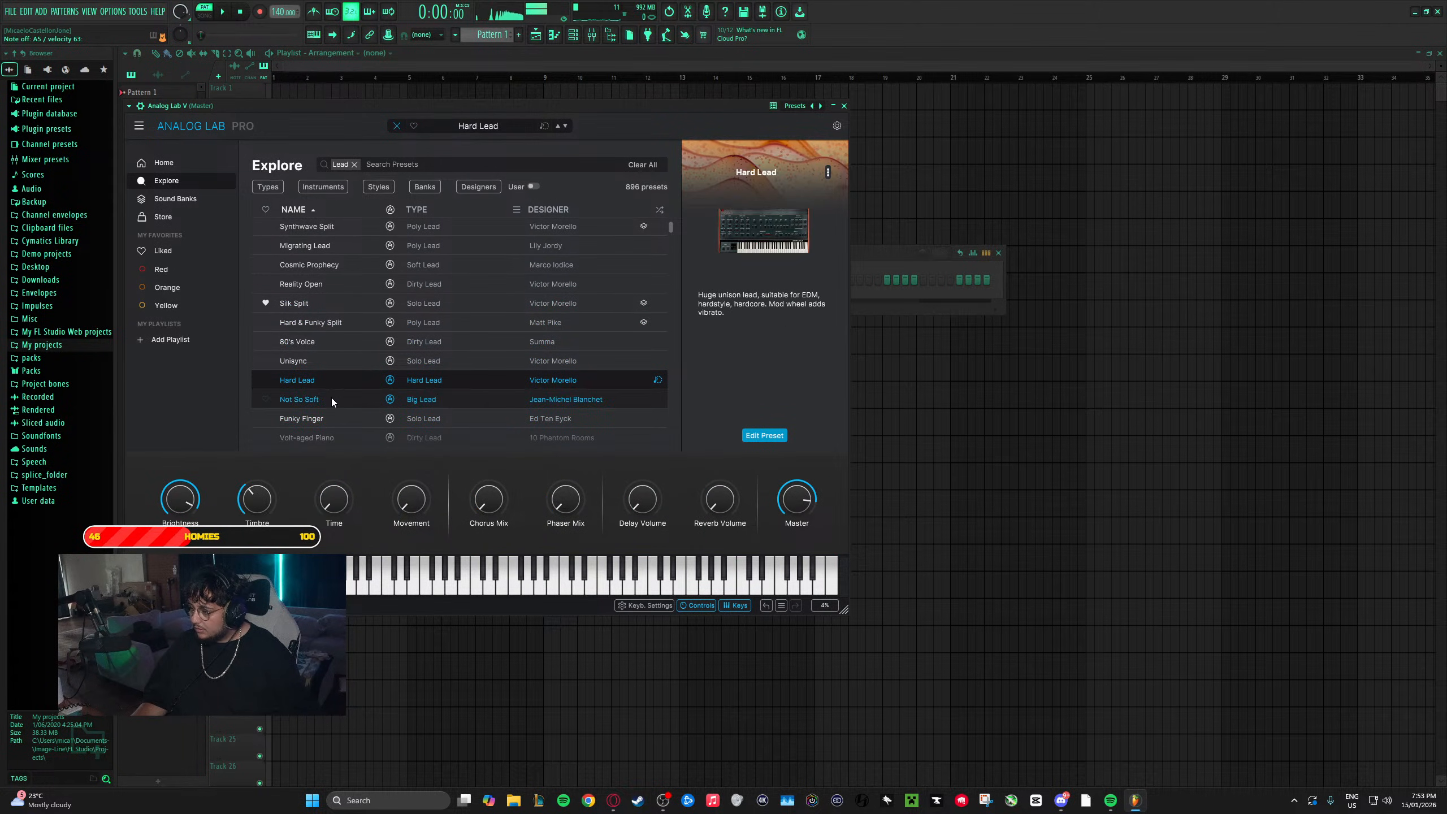
{"action": "left_click", "coordinate": [331, 398]}
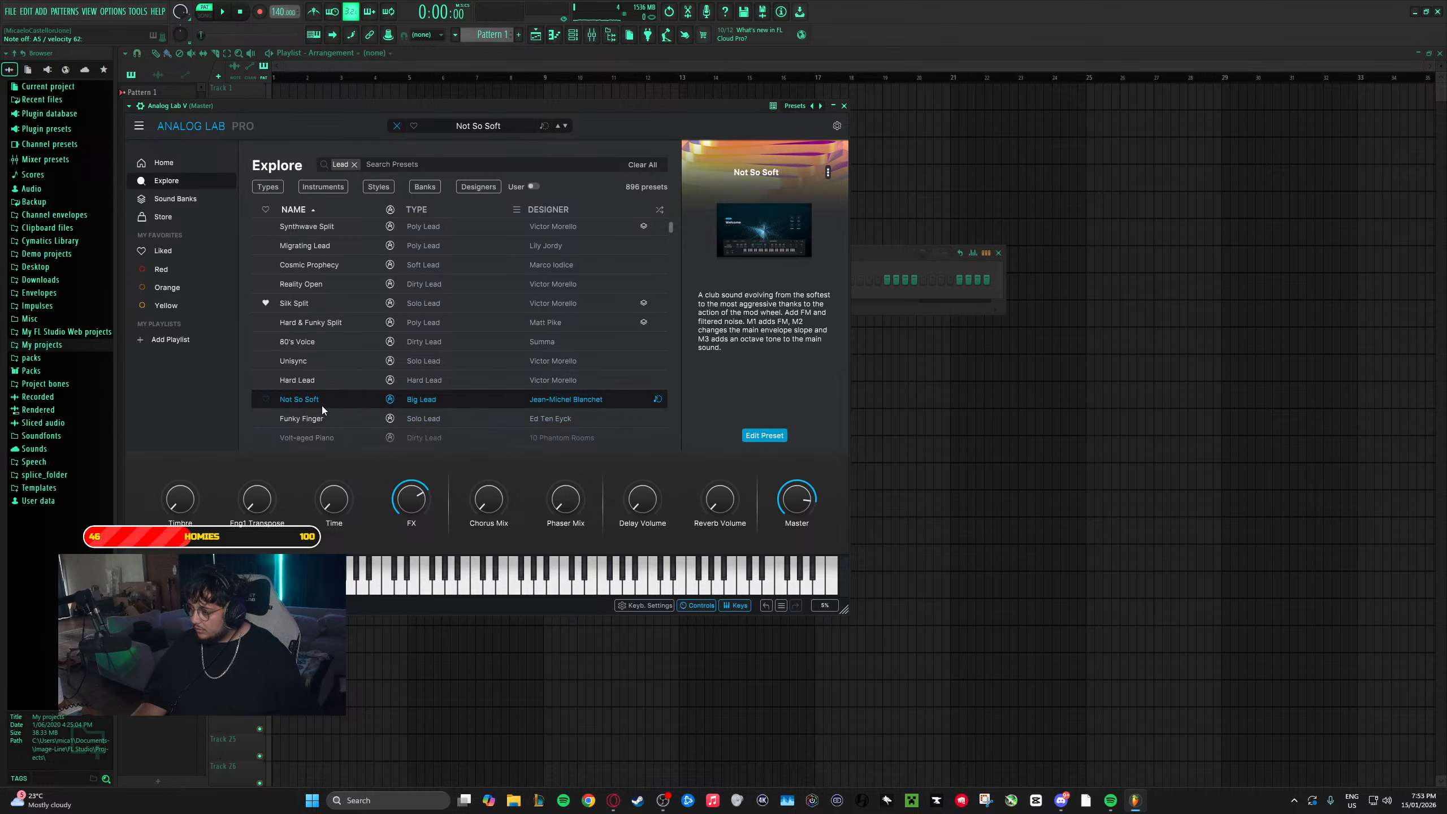
{"action": "left_click", "coordinate": [332, 416]}
{"action": "scroll", "coordinate": [327, 395], "scroll_direction": "down", "scroll_amount": 1}
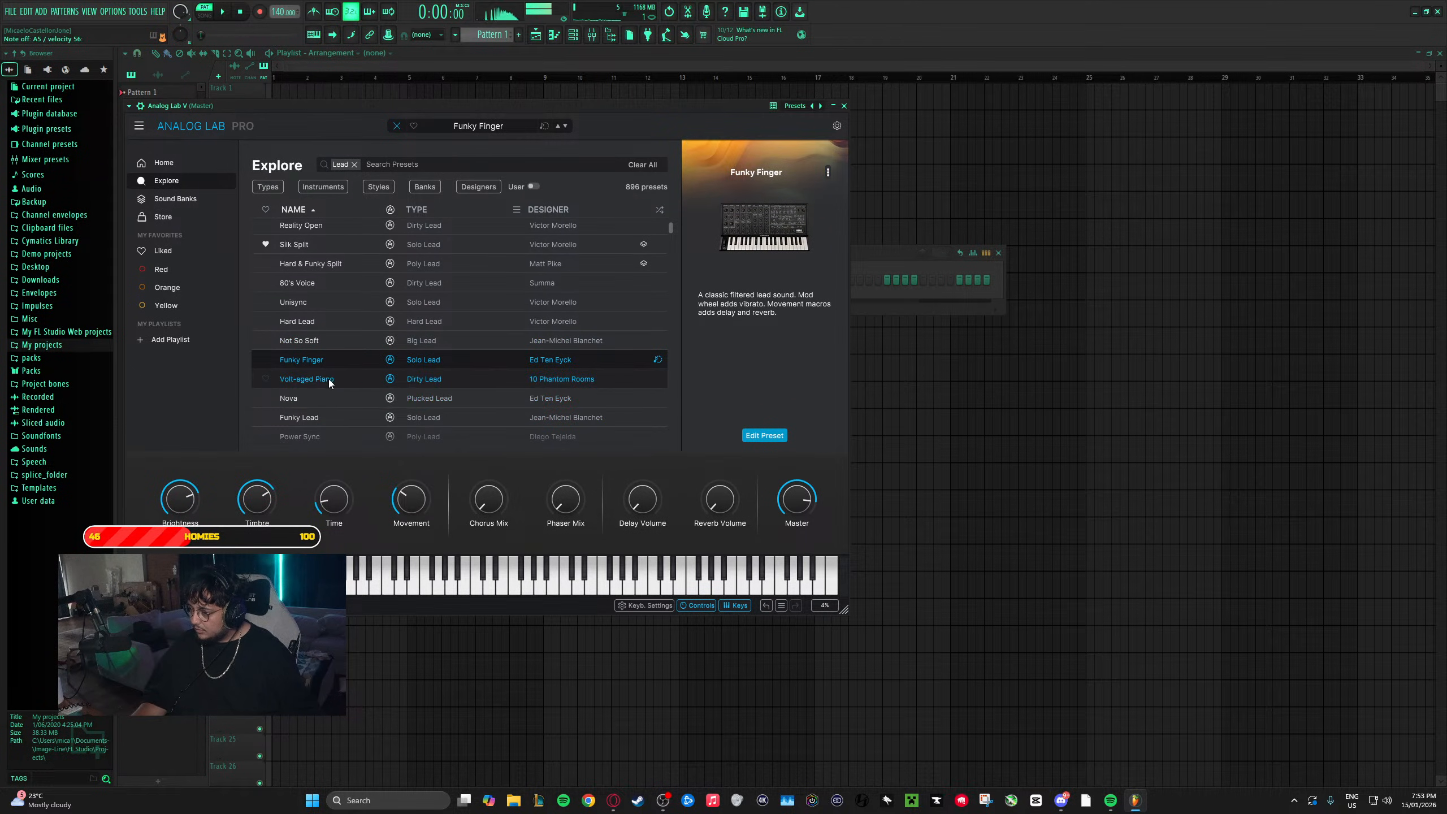
{"action": "left_click", "coordinate": [329, 381]}
{"action": "left_click", "coordinate": [334, 397]}
{"action": "left_click", "coordinate": [332, 413]}
- Try further lead presets from Hammer Lead through Formant Lead and load Lead of War
{"action": "scroll", "coordinate": [335, 418], "scroll_direction": "down", "scroll_amount": 1}
{"action": "scroll", "coordinate": [335, 418], "scroll_direction": "down", "scroll_amount": 1}
{"action": "left_click", "coordinate": [332, 369]}
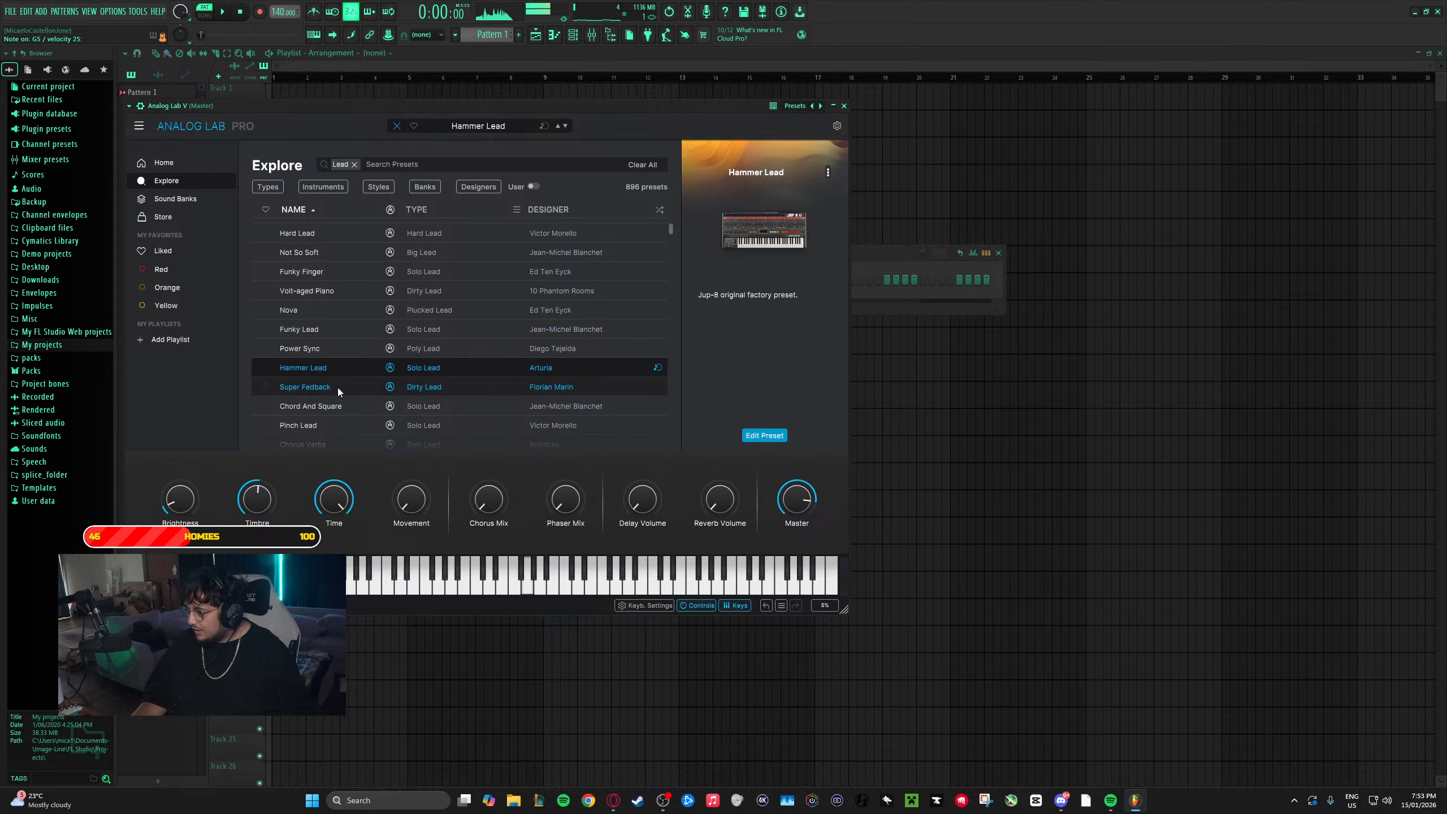
{"action": "left_click", "coordinate": [337, 388]}
{"action": "left_click", "coordinate": [339, 407]}
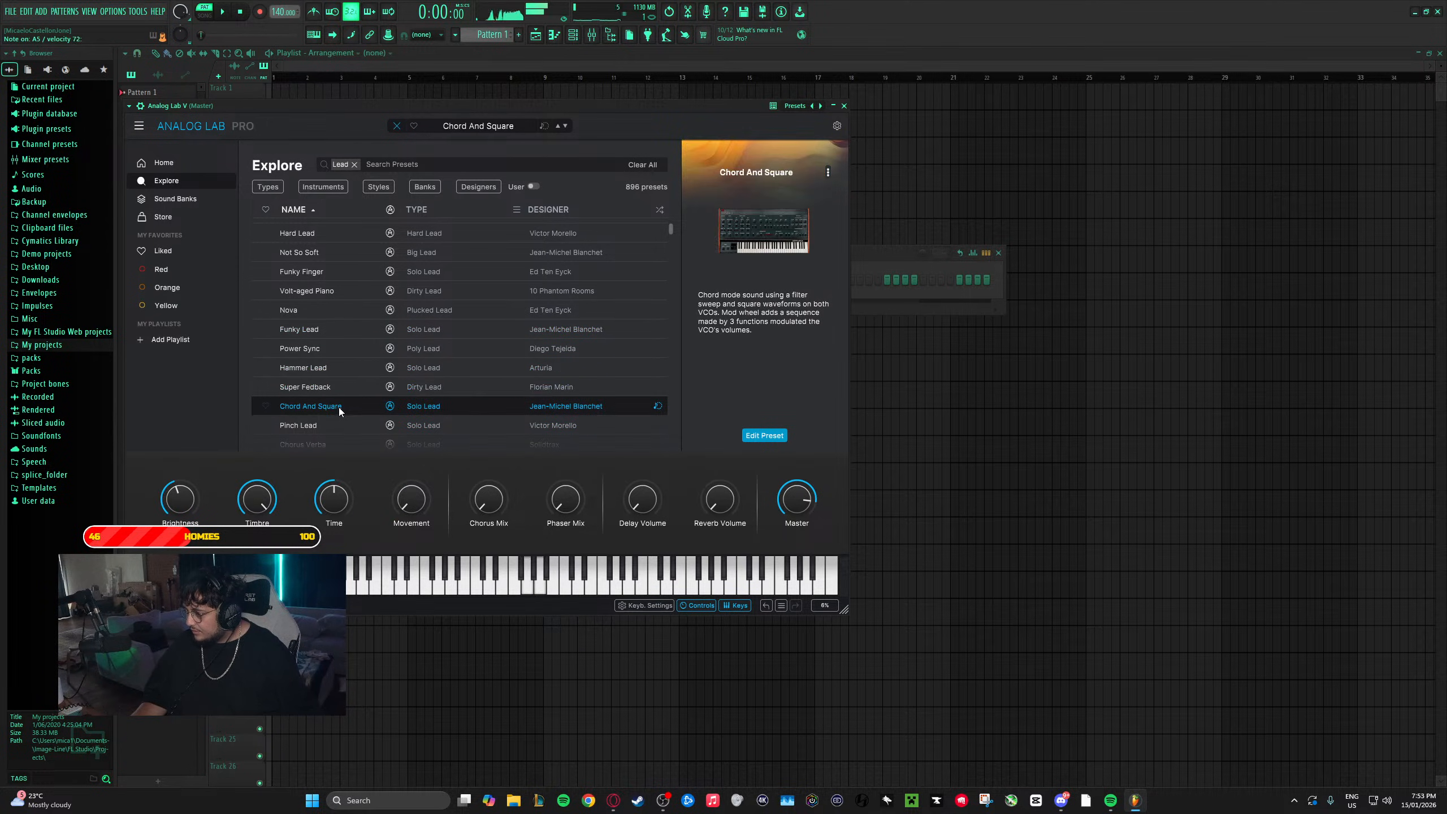
{"action": "left_click", "coordinate": [332, 426]}
{"action": "scroll", "coordinate": [328, 423], "scroll_direction": "down", "scroll_amount": 2}
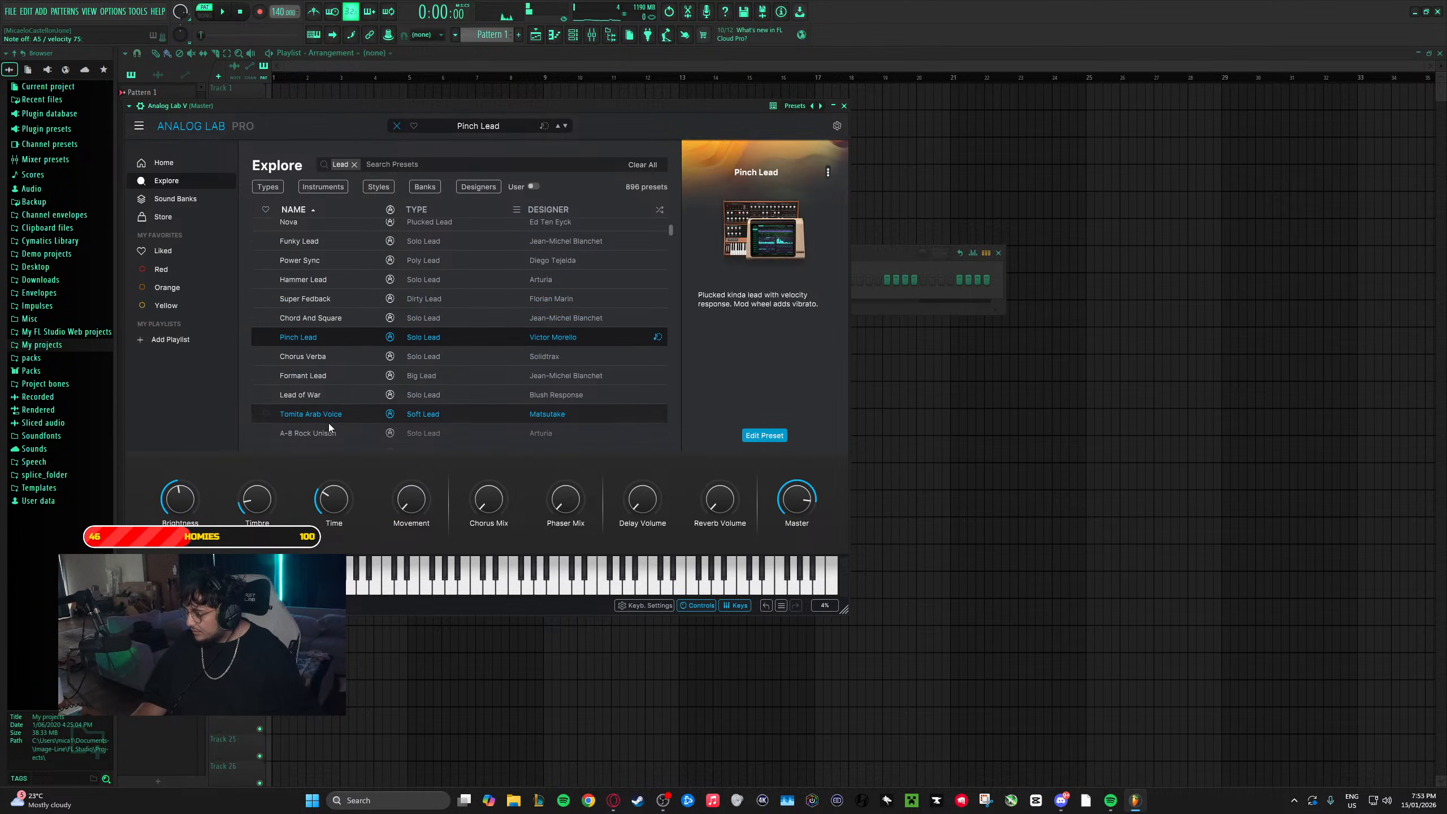
{"action": "left_click", "coordinate": [337, 350]}
{"action": "left_click", "coordinate": [337, 377]}
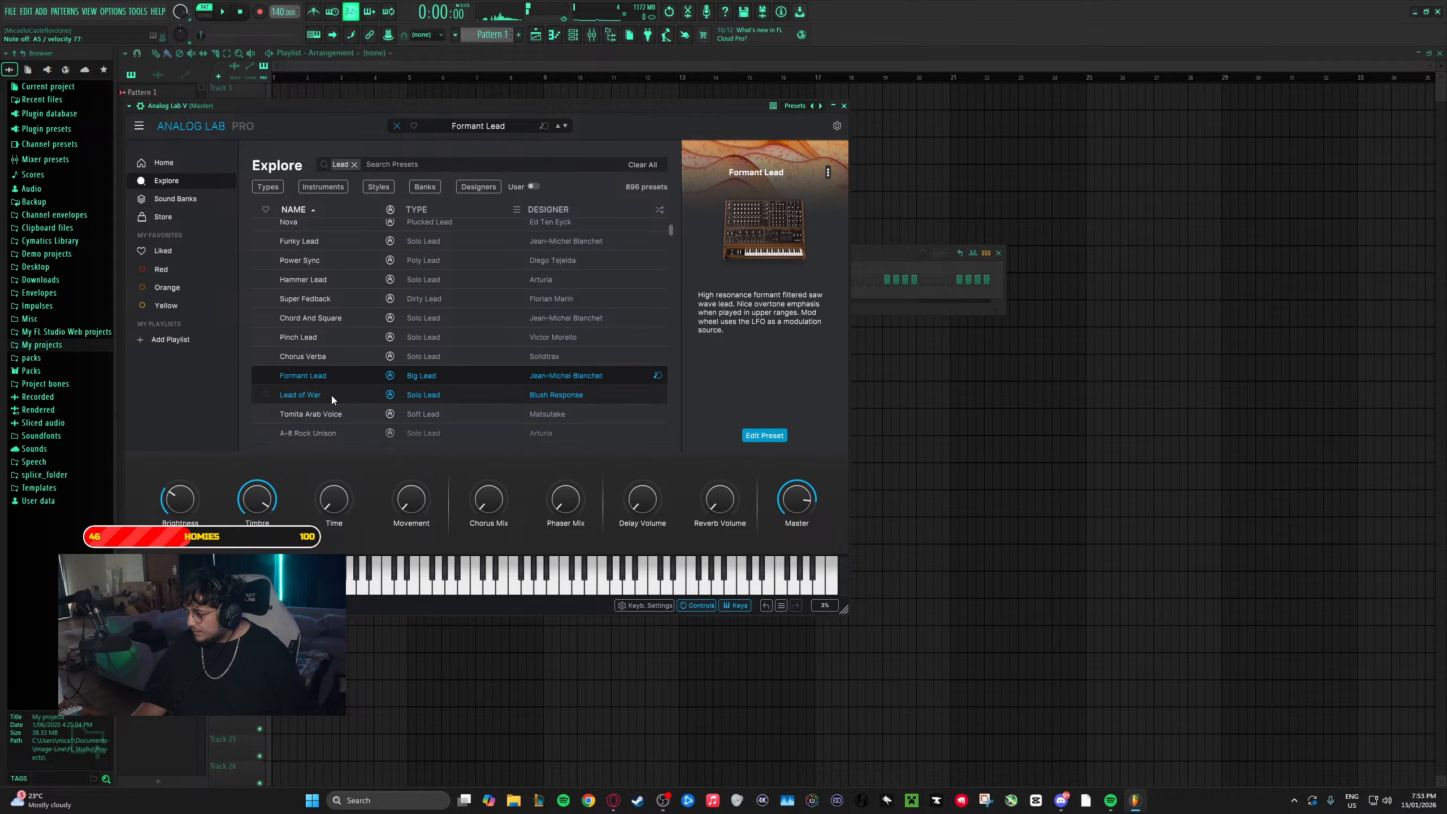
{"action": "left_click", "coordinate": [332, 396]}
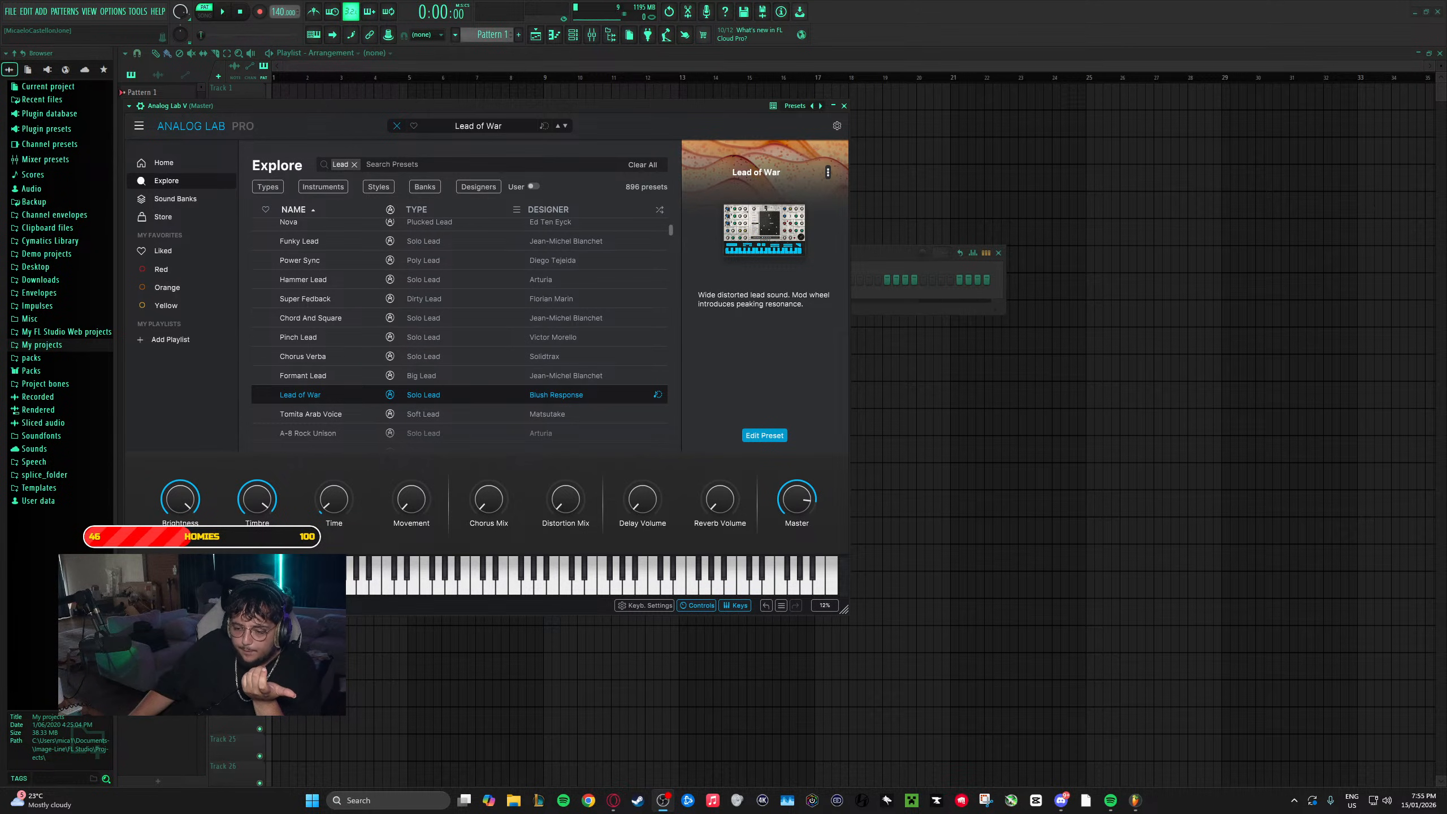
{"action": "key", "text": "alt+Tab"}
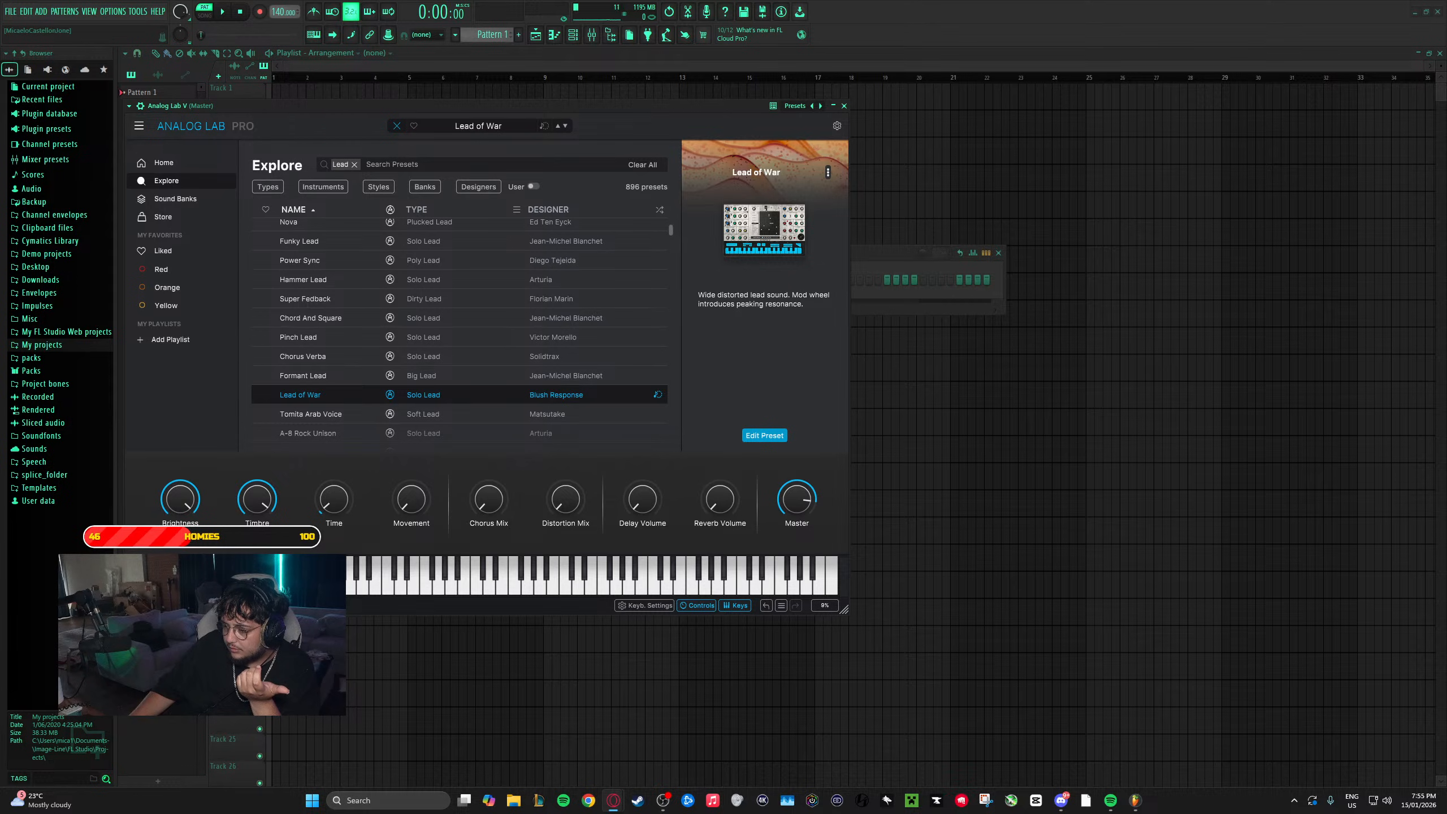
{"action": "key", "text": "alt+Tab"}
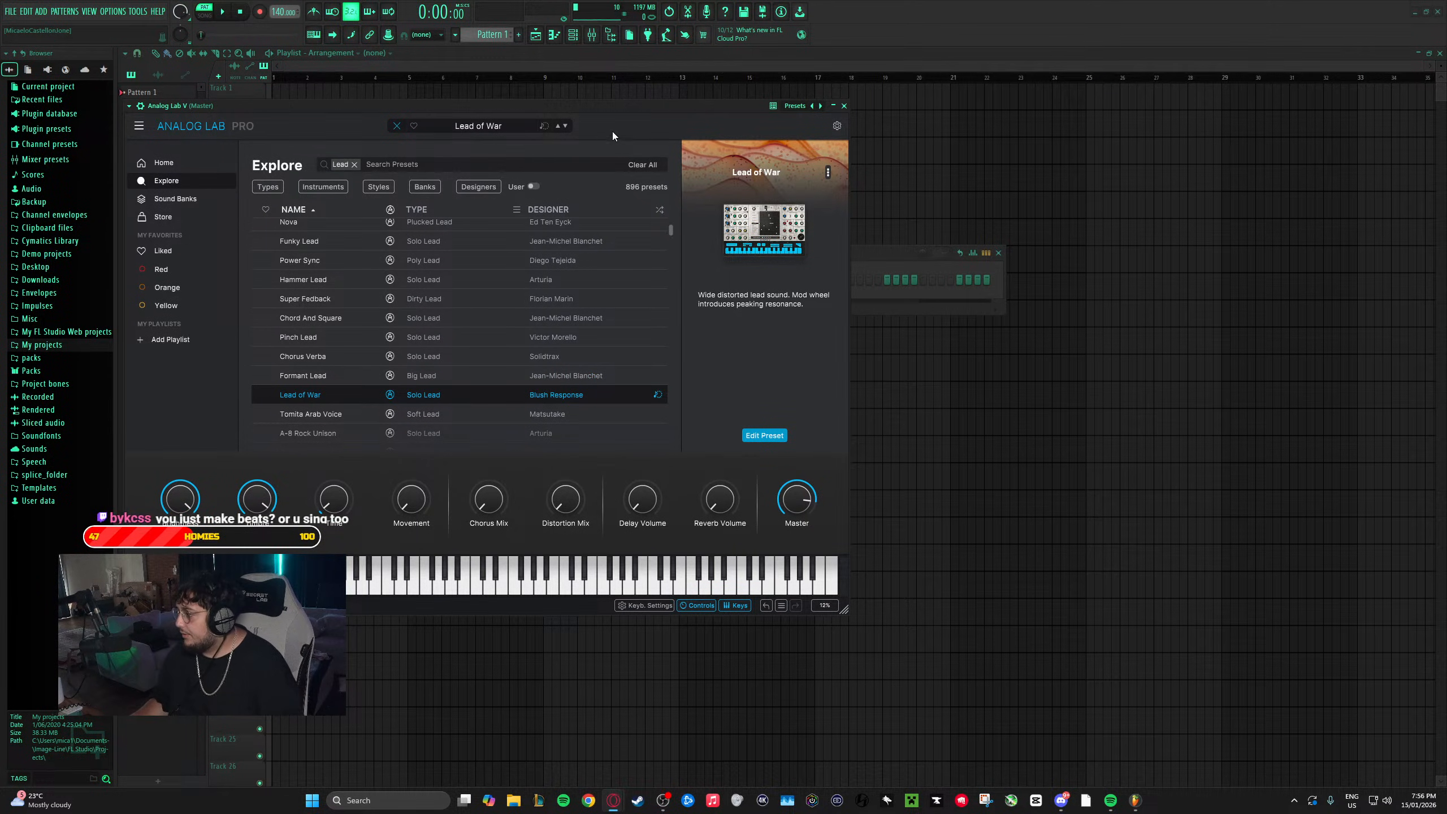
- Switch the preset list to the Keys type, browse down through it and load the Dark Flute preset
{"action": "left_click", "coordinate": [493, 122]}
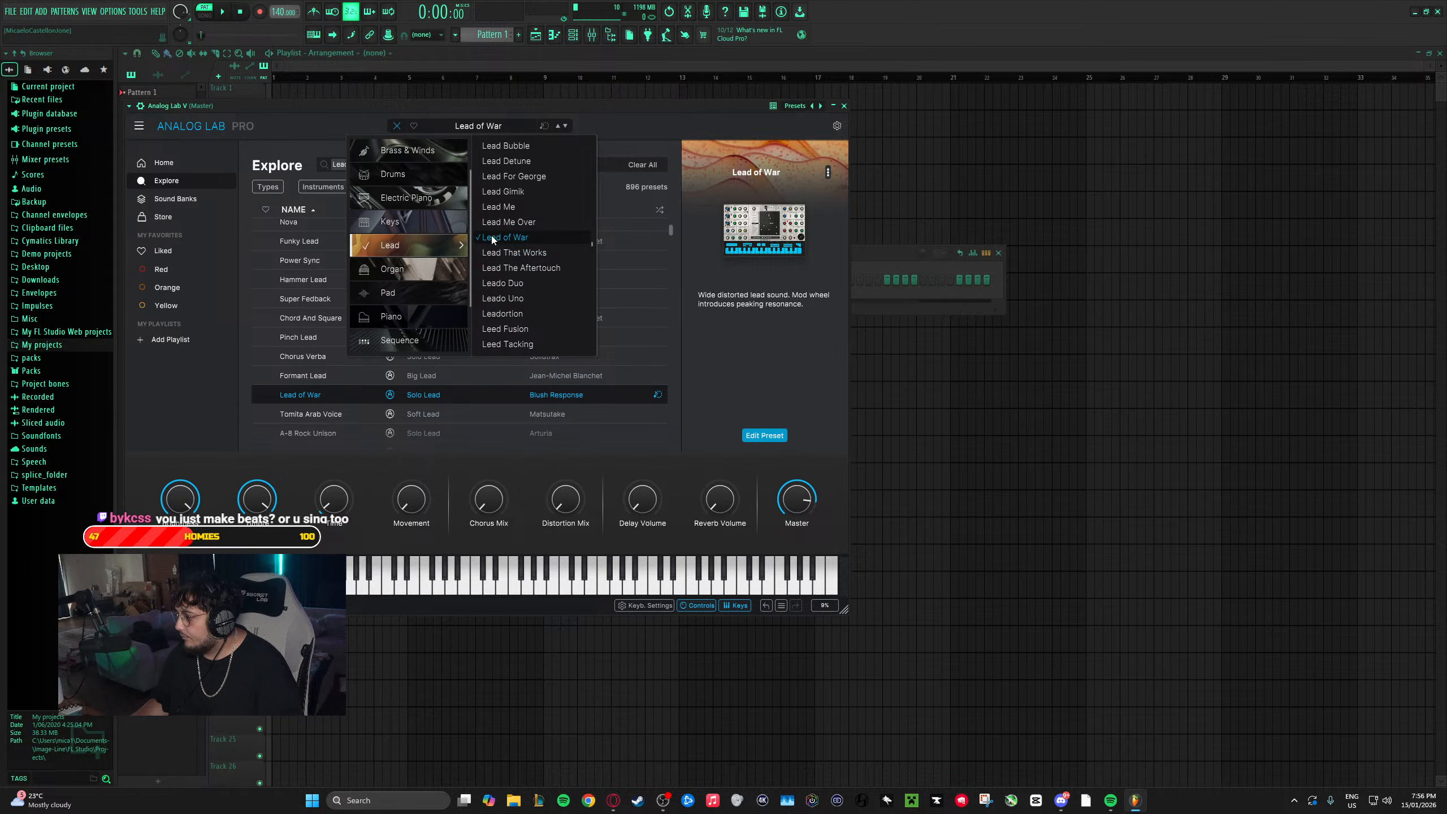
{"action": "scroll", "coordinate": [529, 256], "scroll_direction": "down", "scroll_amount": 3}
{"action": "mouse_move", "coordinate": [414, 226]}
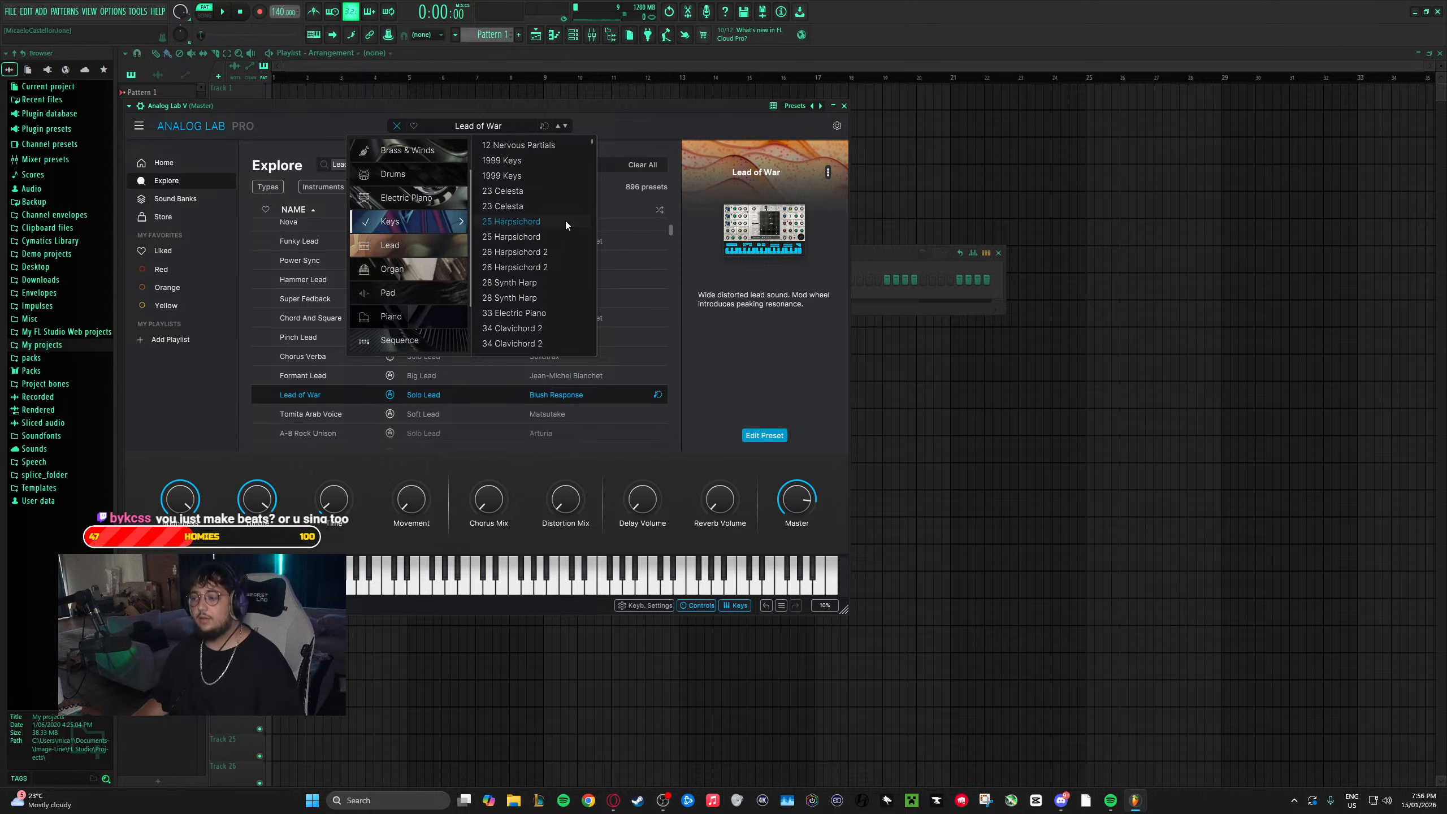
{"action": "scroll", "coordinate": [547, 228], "scroll_direction": "down", "scroll_amount": 15}
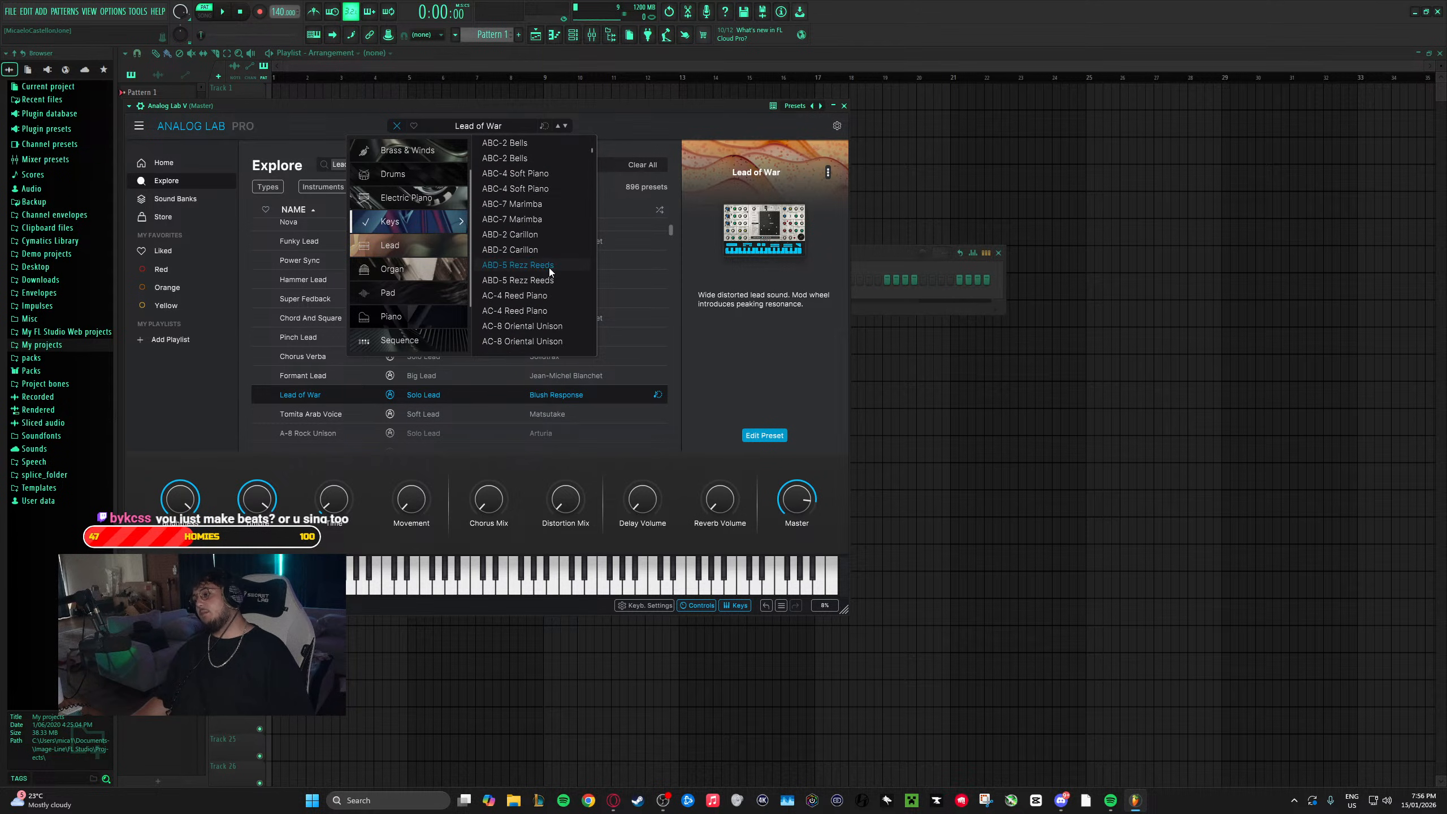
{"action": "scroll", "coordinate": [550, 267], "scroll_direction": "down", "scroll_amount": 15}
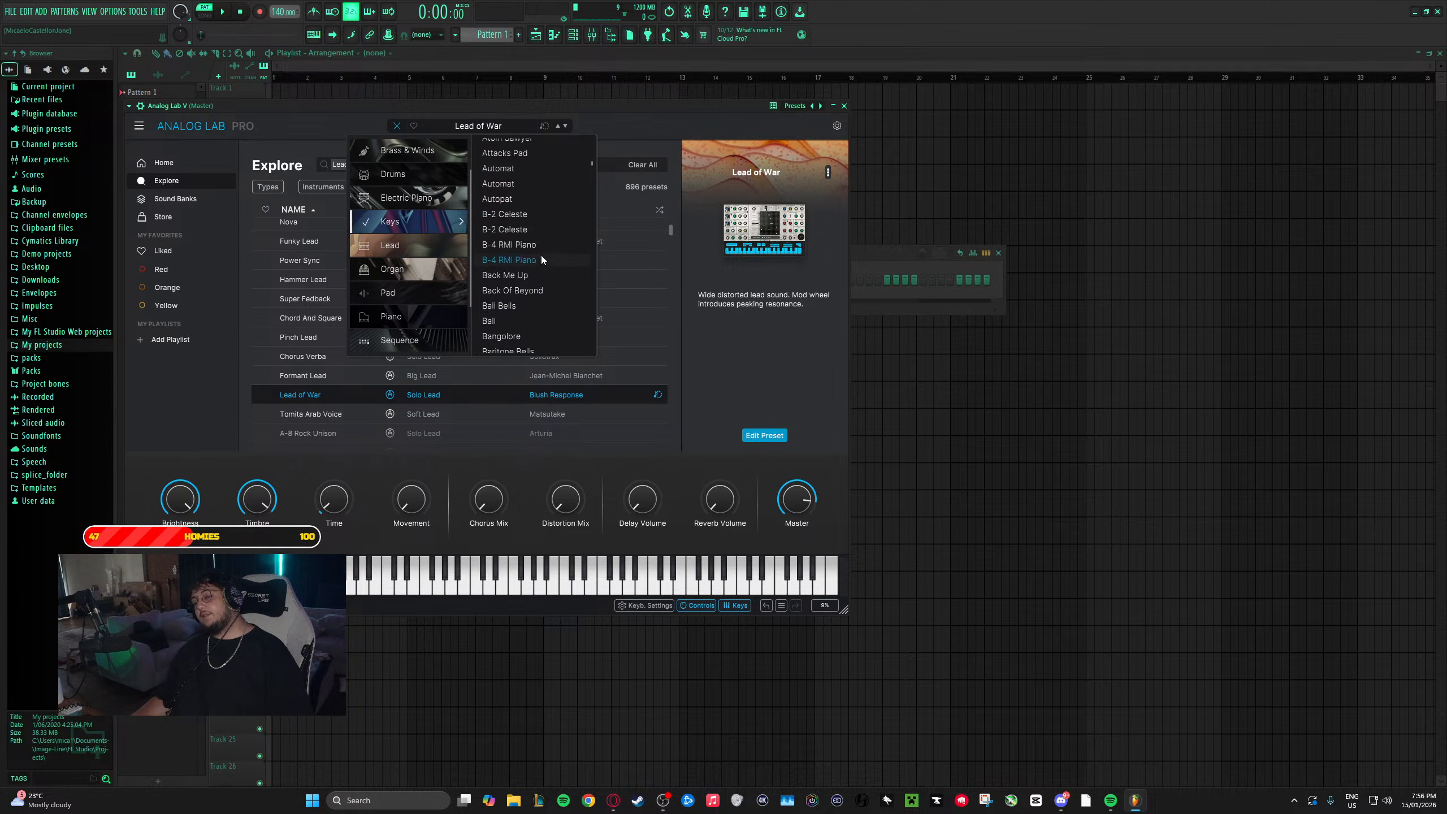
{"action": "scroll", "coordinate": [534, 245], "scroll_direction": "down", "scroll_amount": 15}
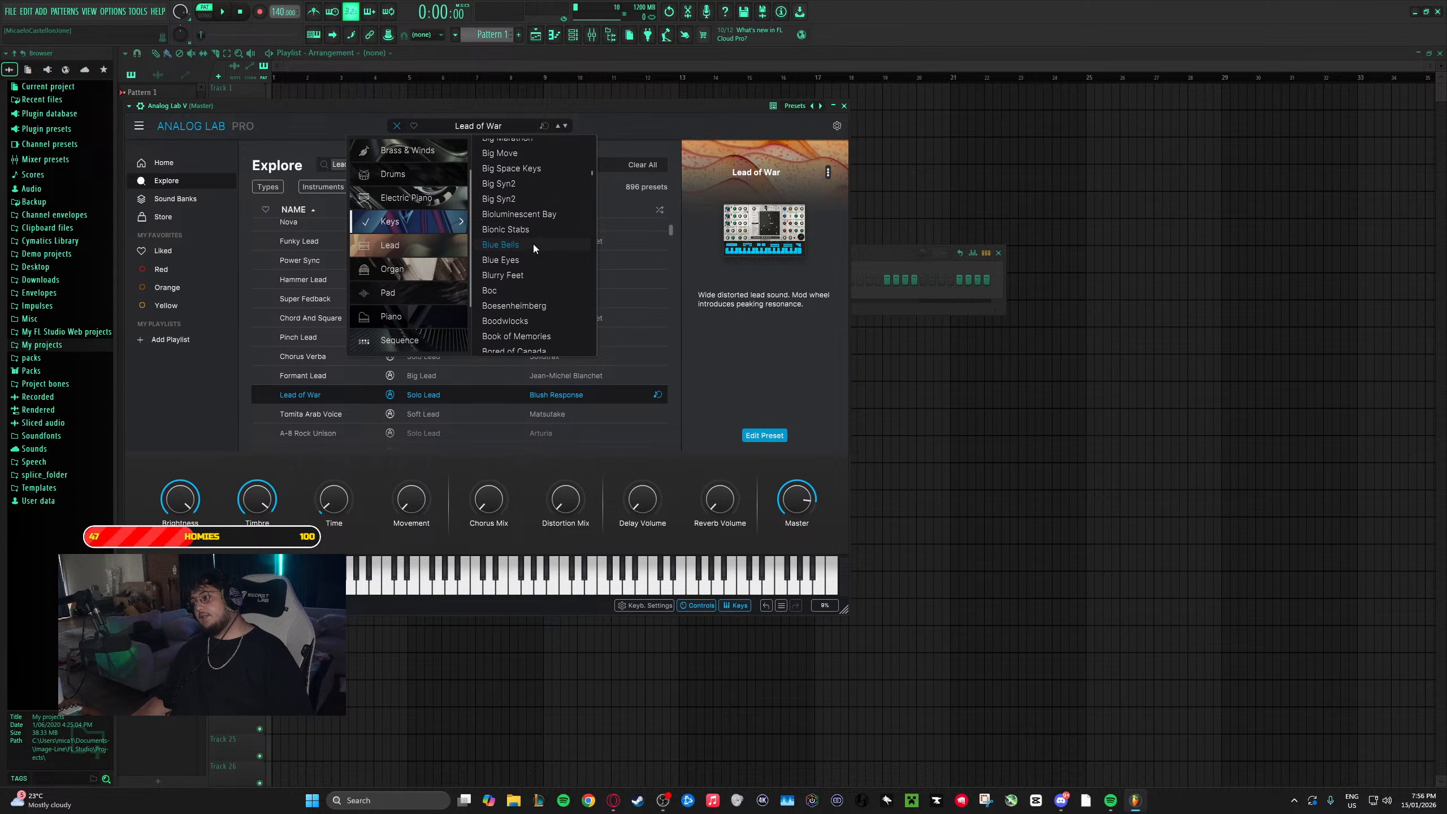
{"action": "scroll", "coordinate": [531, 243], "scroll_direction": "down", "scroll_amount": 5}
{"action": "scroll", "coordinate": [532, 247], "scroll_direction": "down", "scroll_amount": 12}
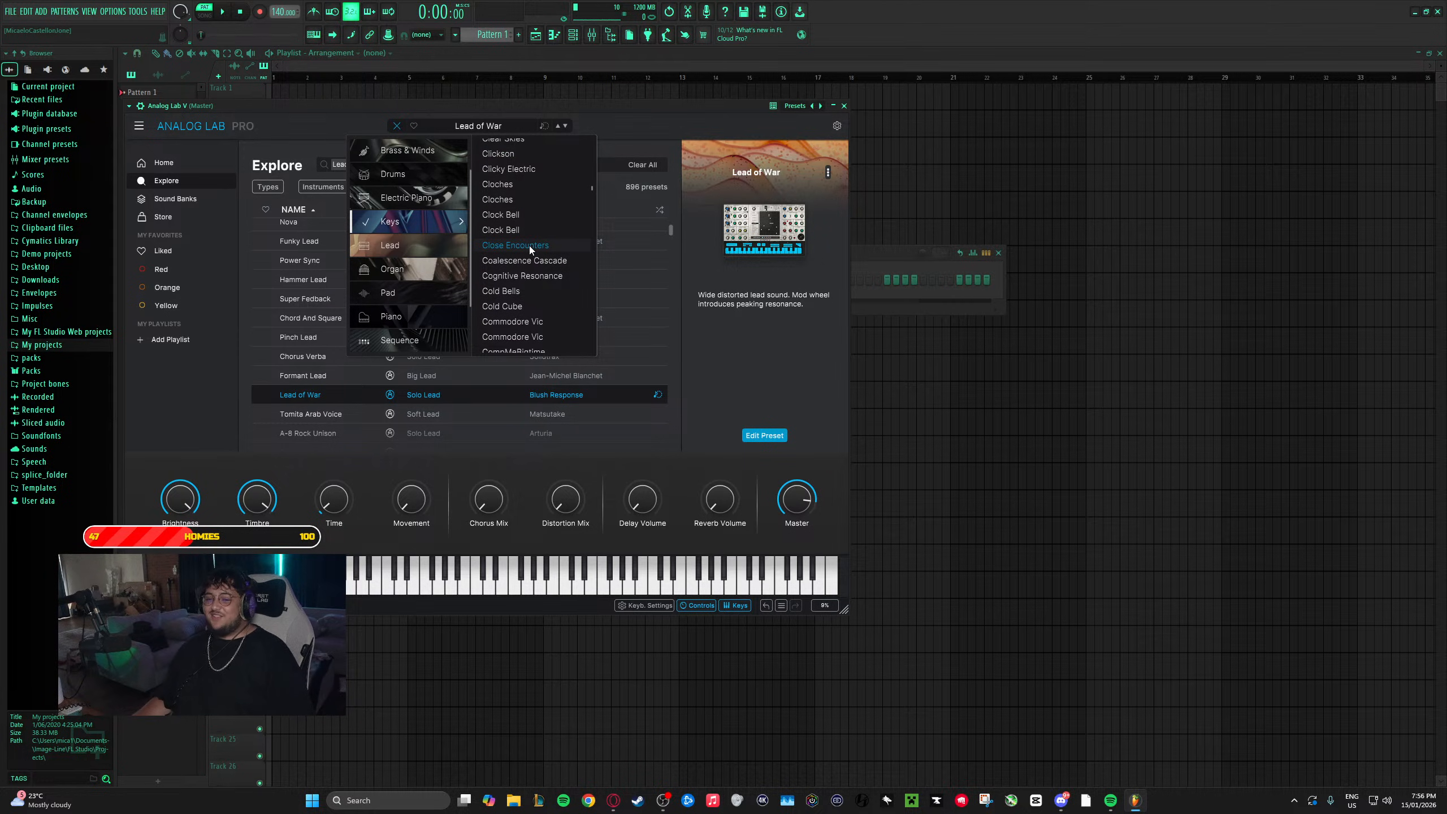
{"action": "scroll", "coordinate": [529, 249], "scroll_direction": "down", "scroll_amount": 3}
{"action": "scroll", "coordinate": [531, 256], "scroll_direction": "down", "scroll_amount": 4}
{"action": "scroll", "coordinate": [529, 258], "scroll_direction": "down", "scroll_amount": 5}
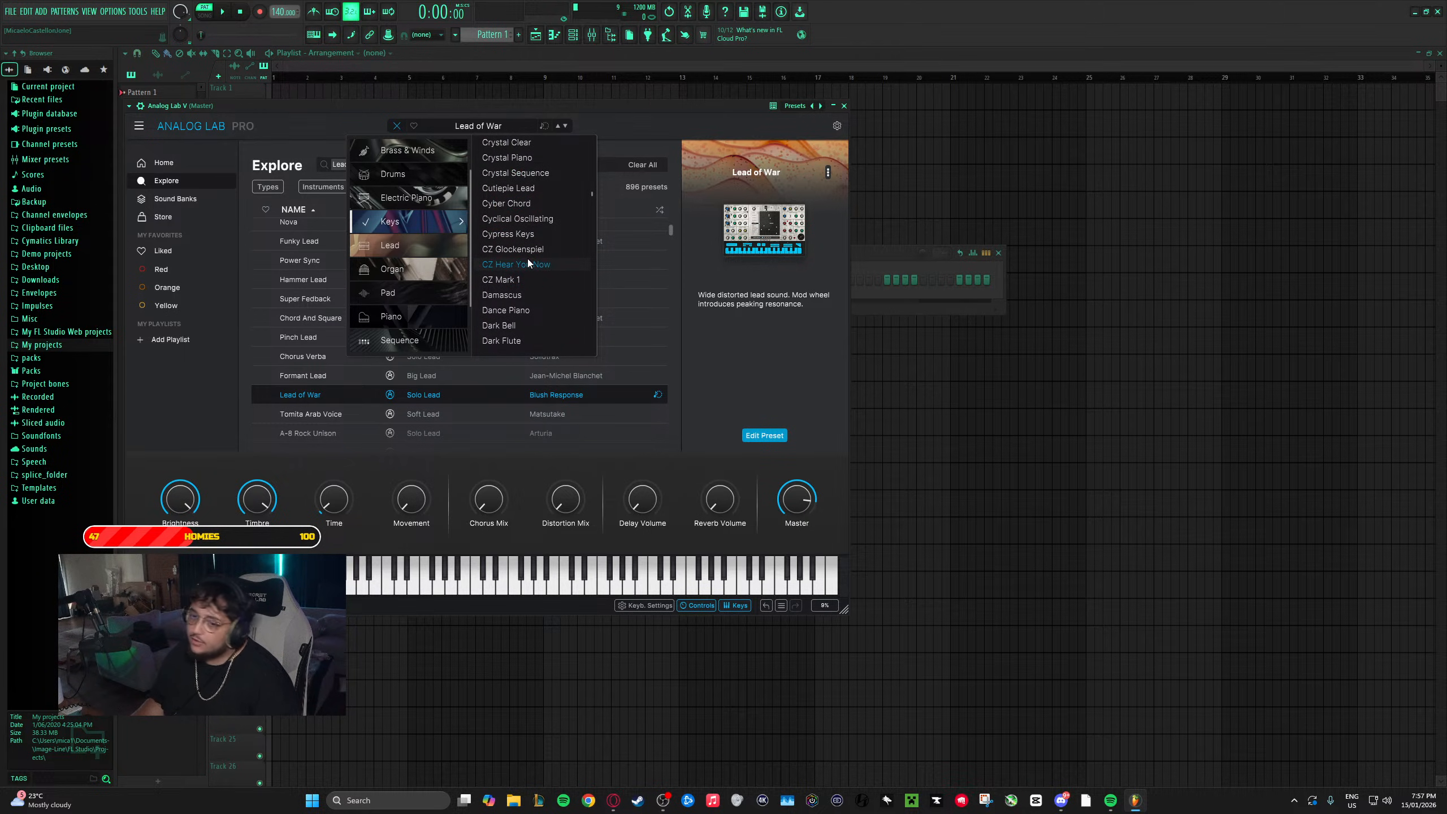
{"action": "scroll", "coordinate": [527, 260], "scroll_direction": "down", "scroll_amount": 4}
{"action": "left_click", "coordinate": [502, 223]}
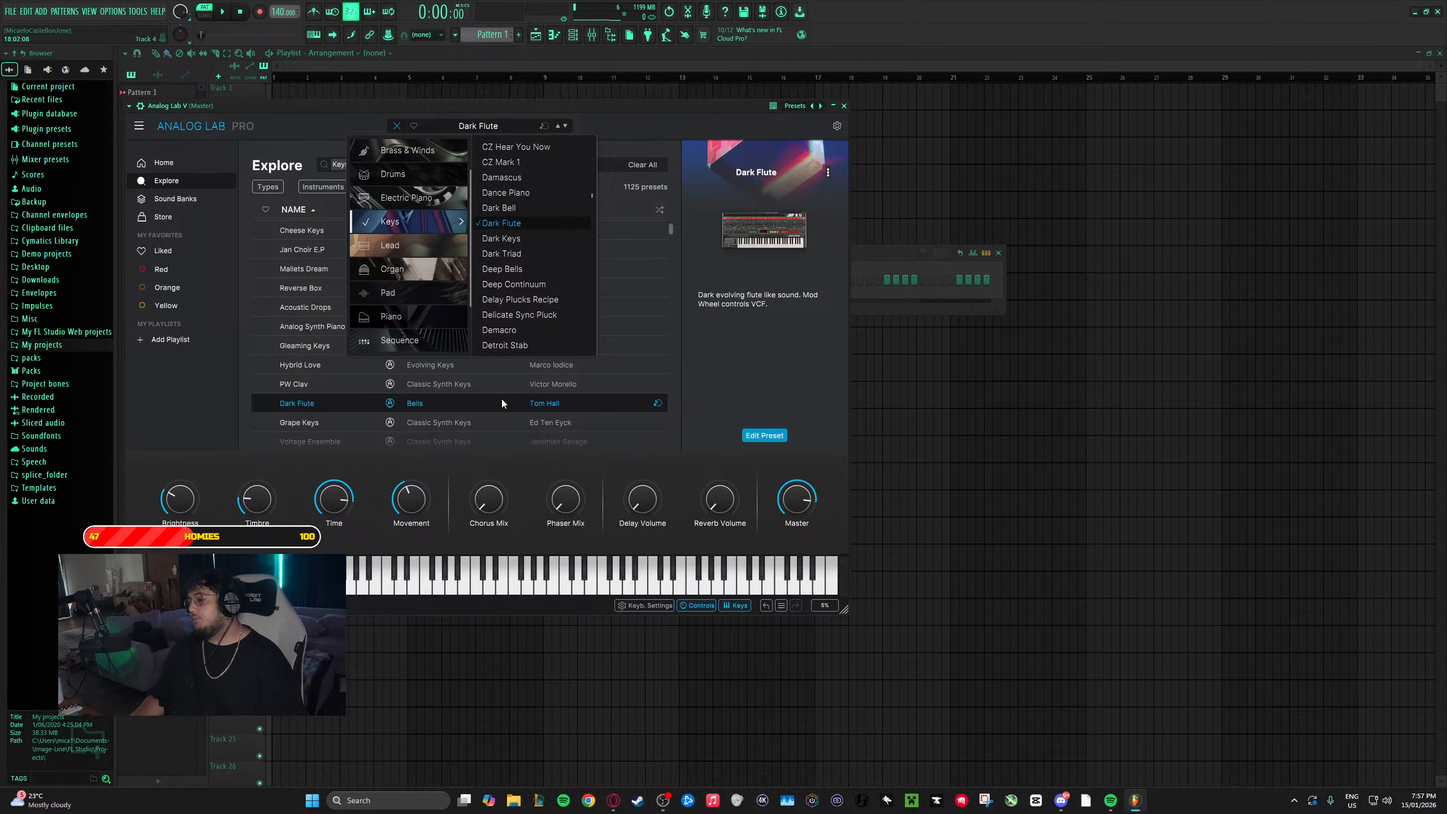
{"action": "left_click", "coordinate": [487, 408]}
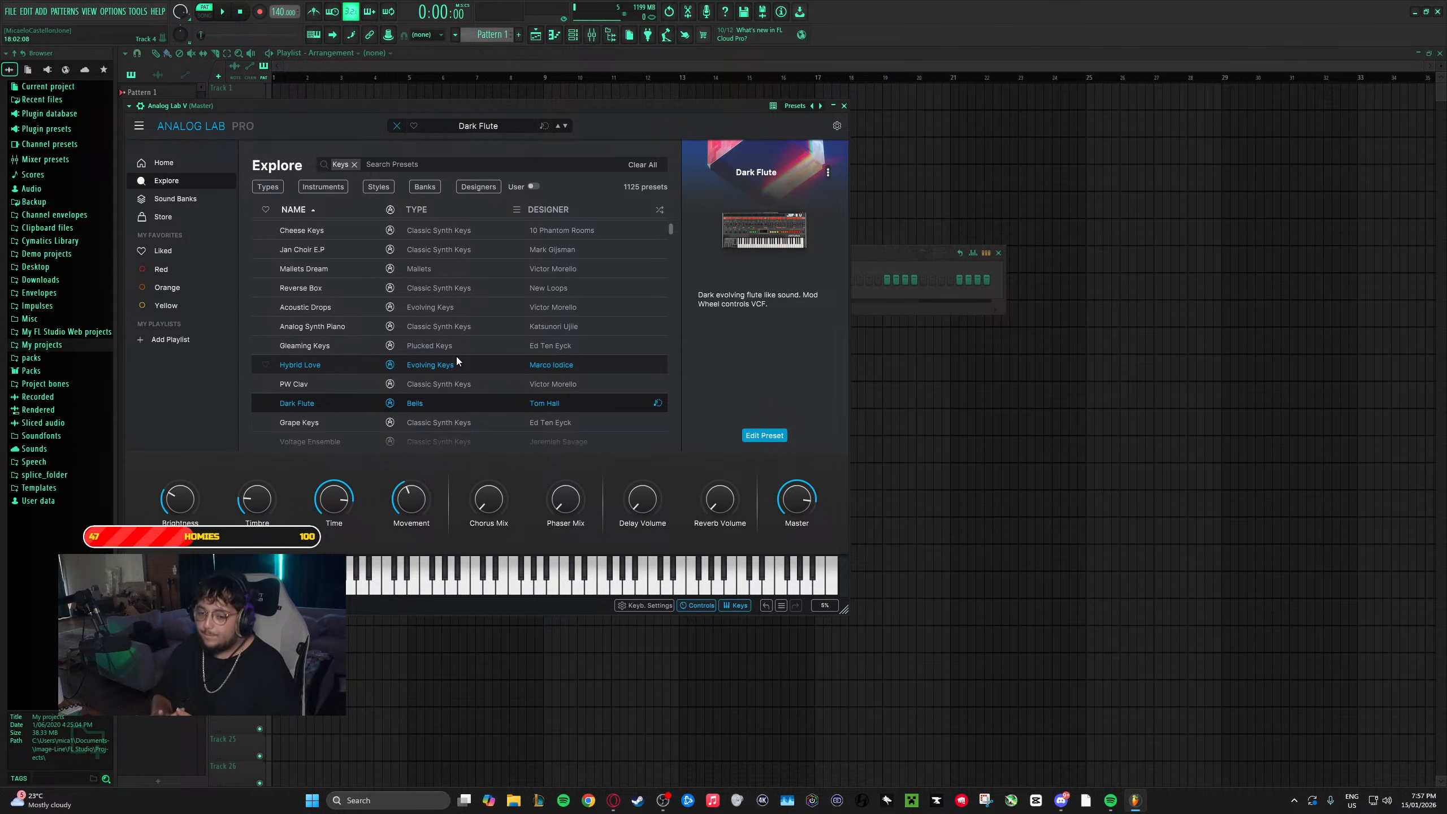
- Audition keys presets from Grape Keys up the list through Analog Synth Piano, Reverse Box and Mallets Dream to Cheese Keys
{"action": "mouse_move", "coordinate": [565, 520]}
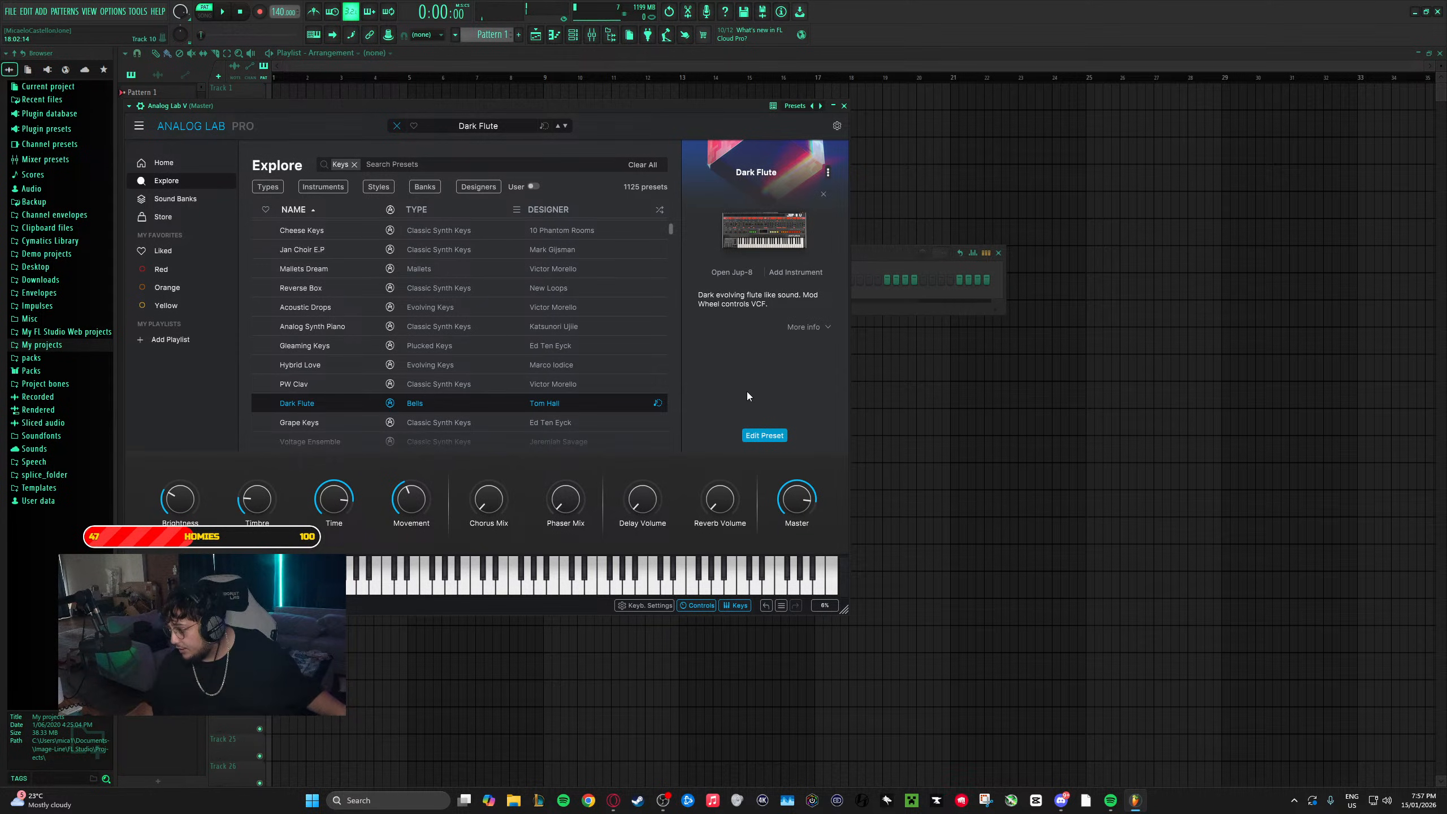
{"action": "left_click", "coordinate": [323, 416]}
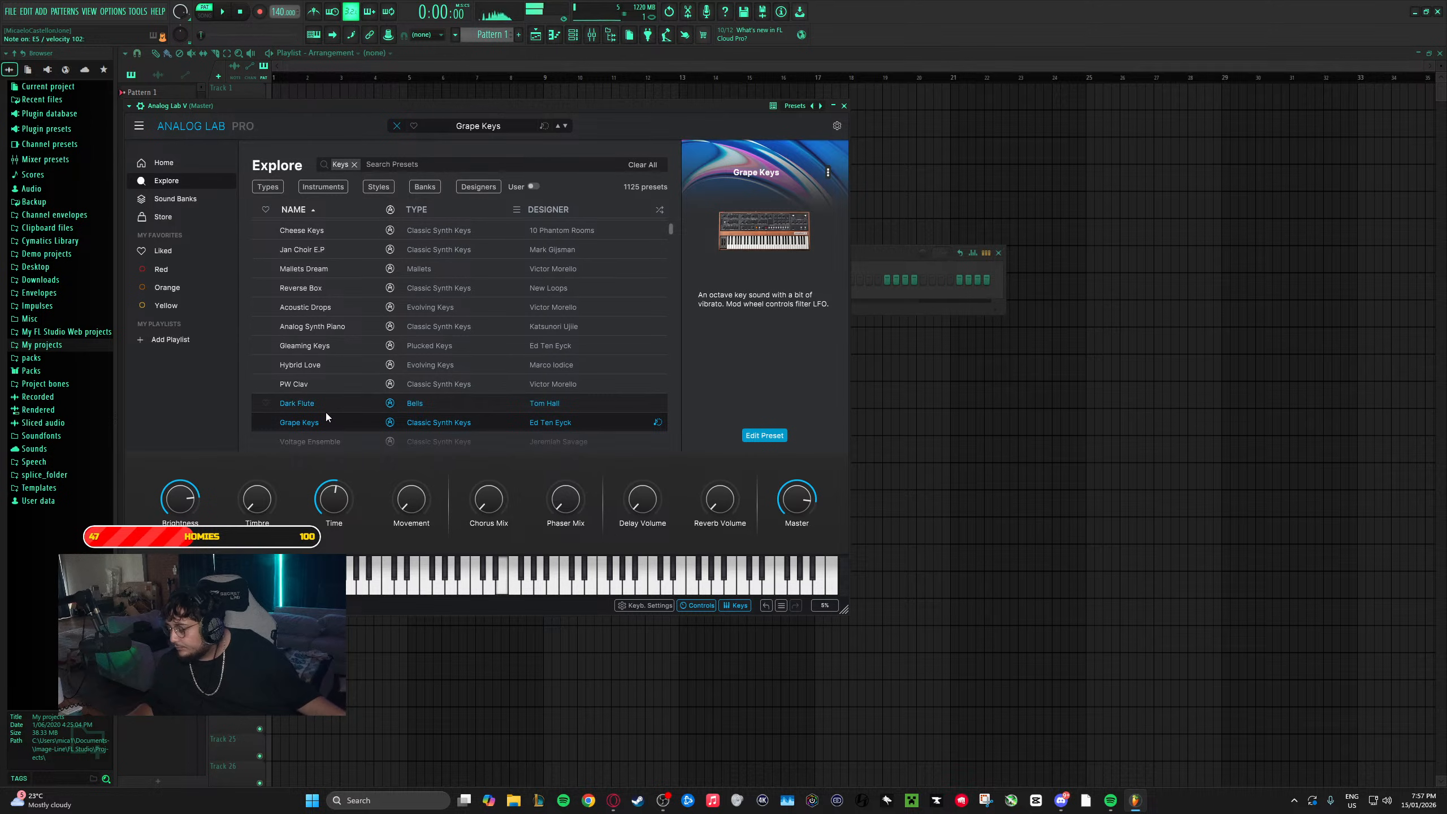
{"action": "left_click", "coordinate": [330, 347]}
{"action": "left_click", "coordinate": [342, 327]}
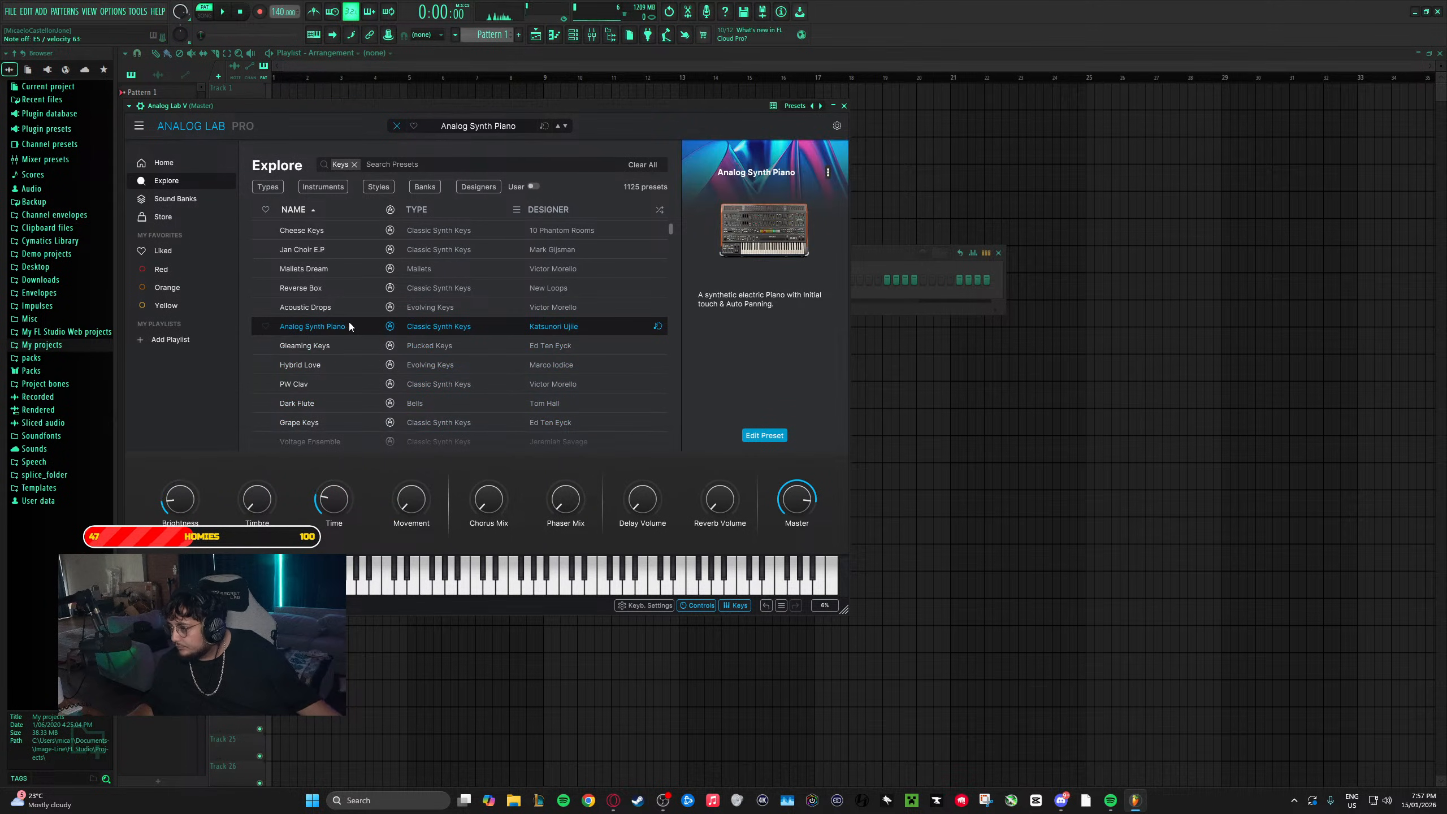
{"action": "left_click", "coordinate": [332, 307]}
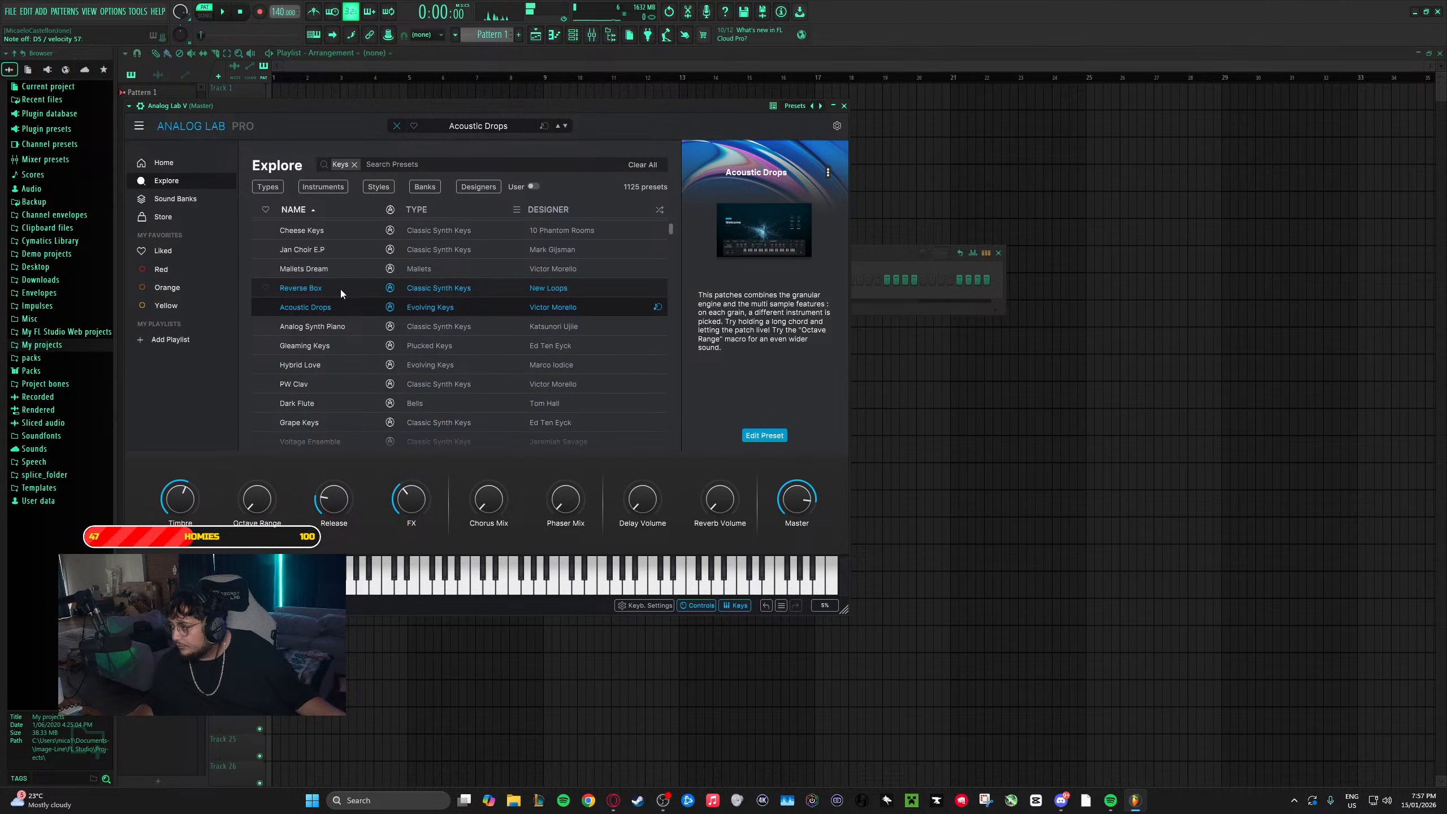
{"action": "left_click", "coordinate": [340, 289]}
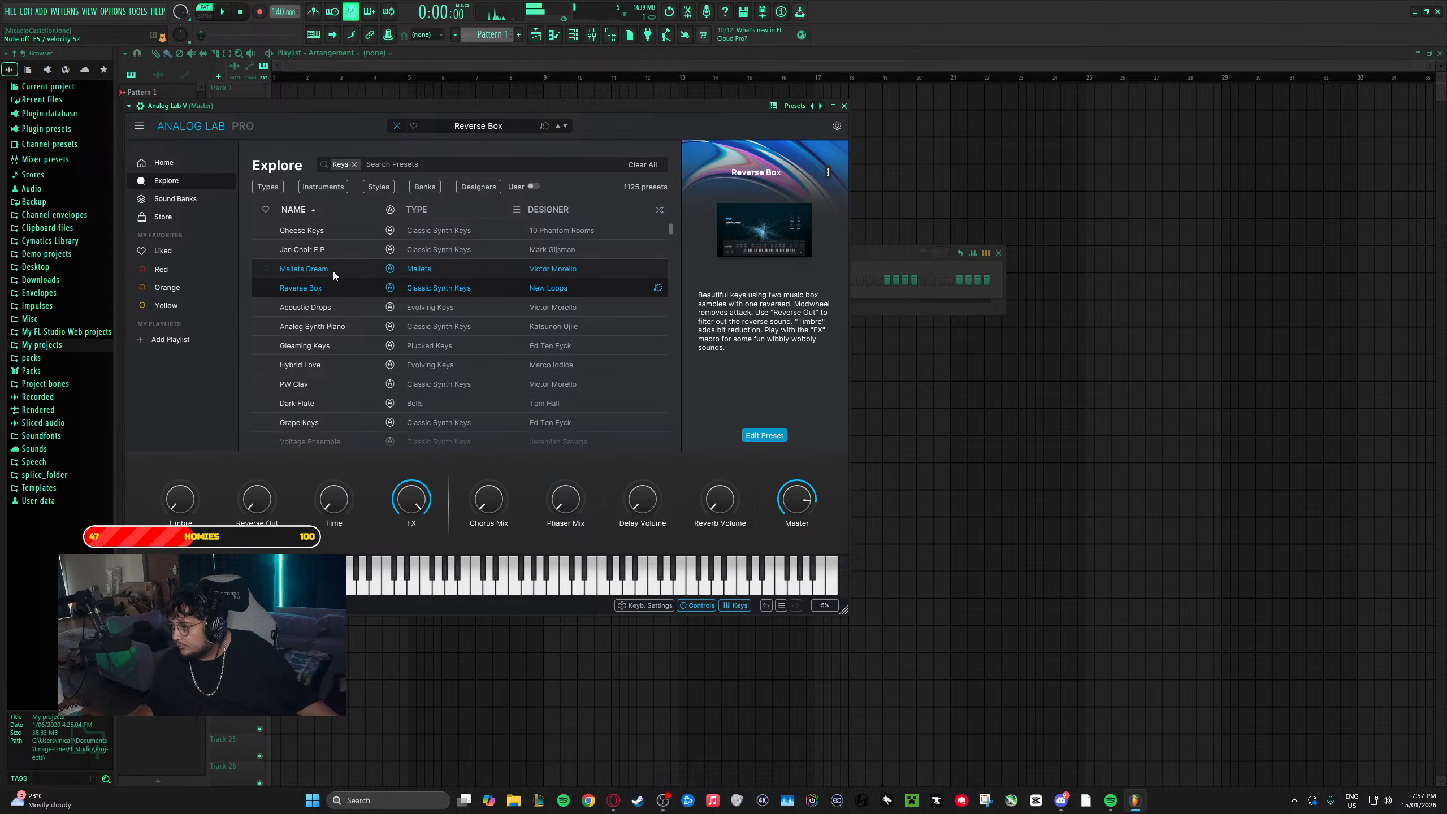
{"action": "left_click", "coordinate": [333, 274]}
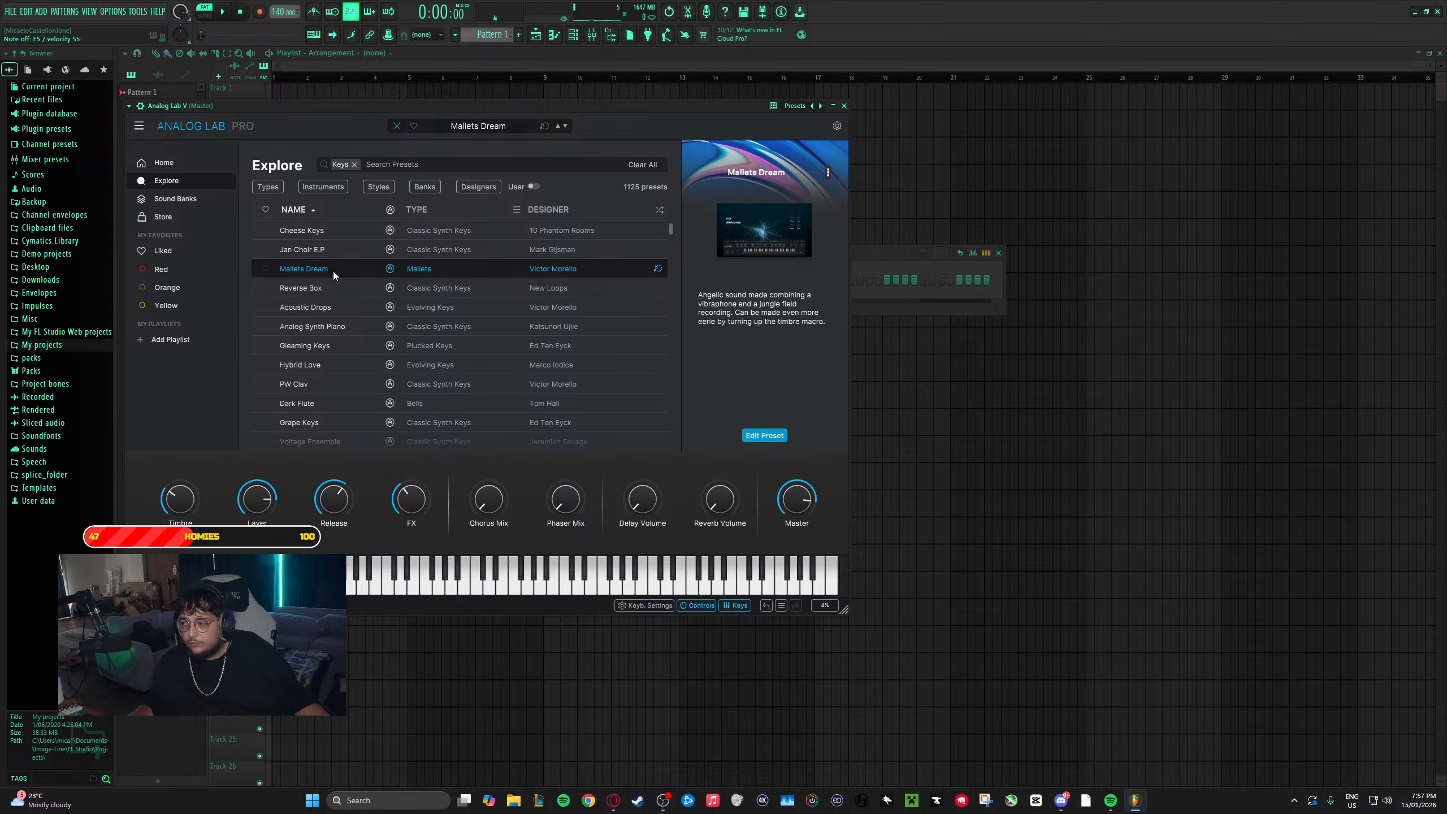
{"action": "left_click", "coordinate": [342, 252]}
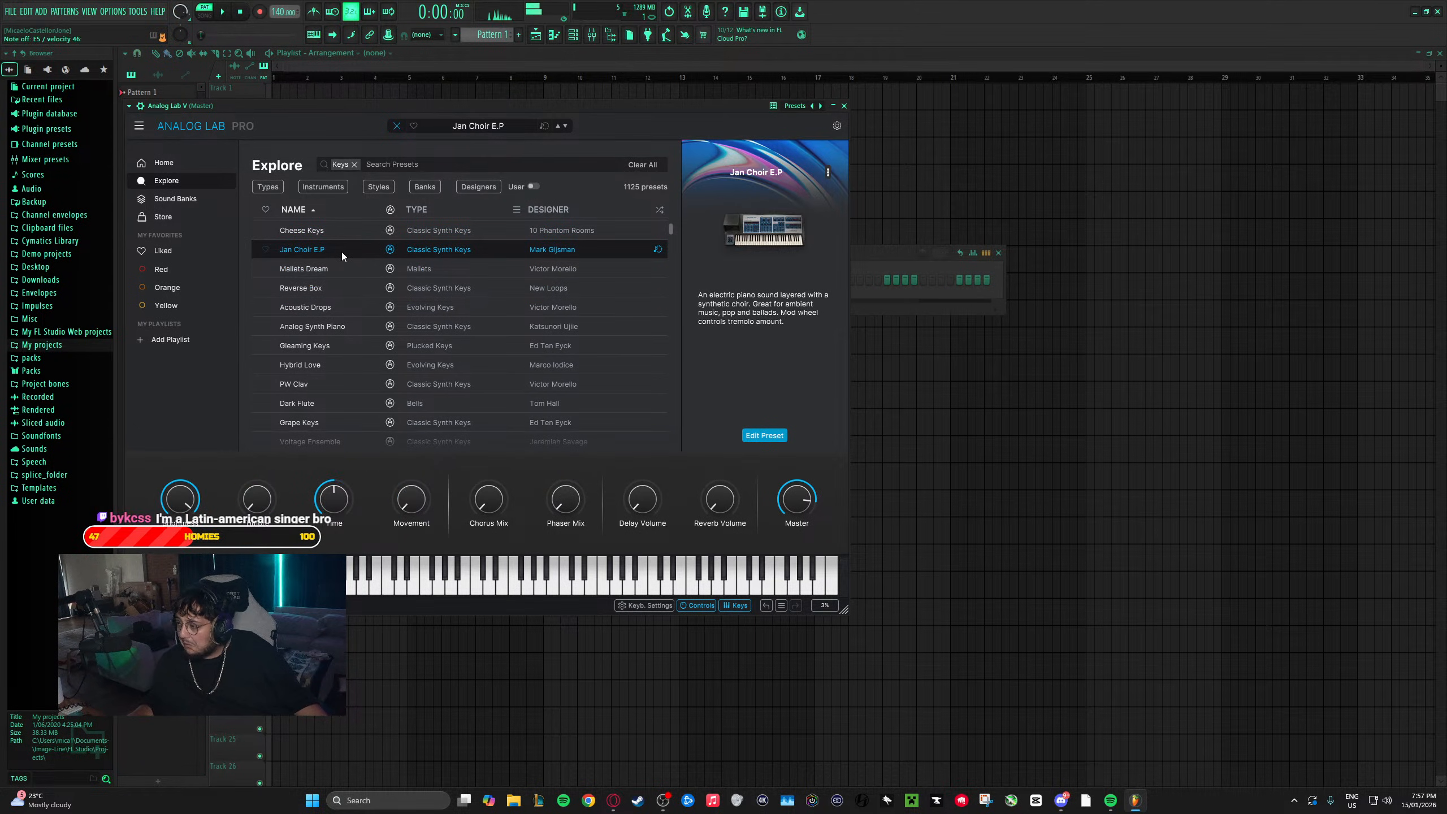
{"action": "left_click", "coordinate": [344, 233]}
- Audition further keys presets, including Voltage Ensemble, VS Pluck, All Are Lost and ILOVUNO
{"action": "scroll", "coordinate": [346, 376], "scroll_direction": "down", "scroll_amount": 1}
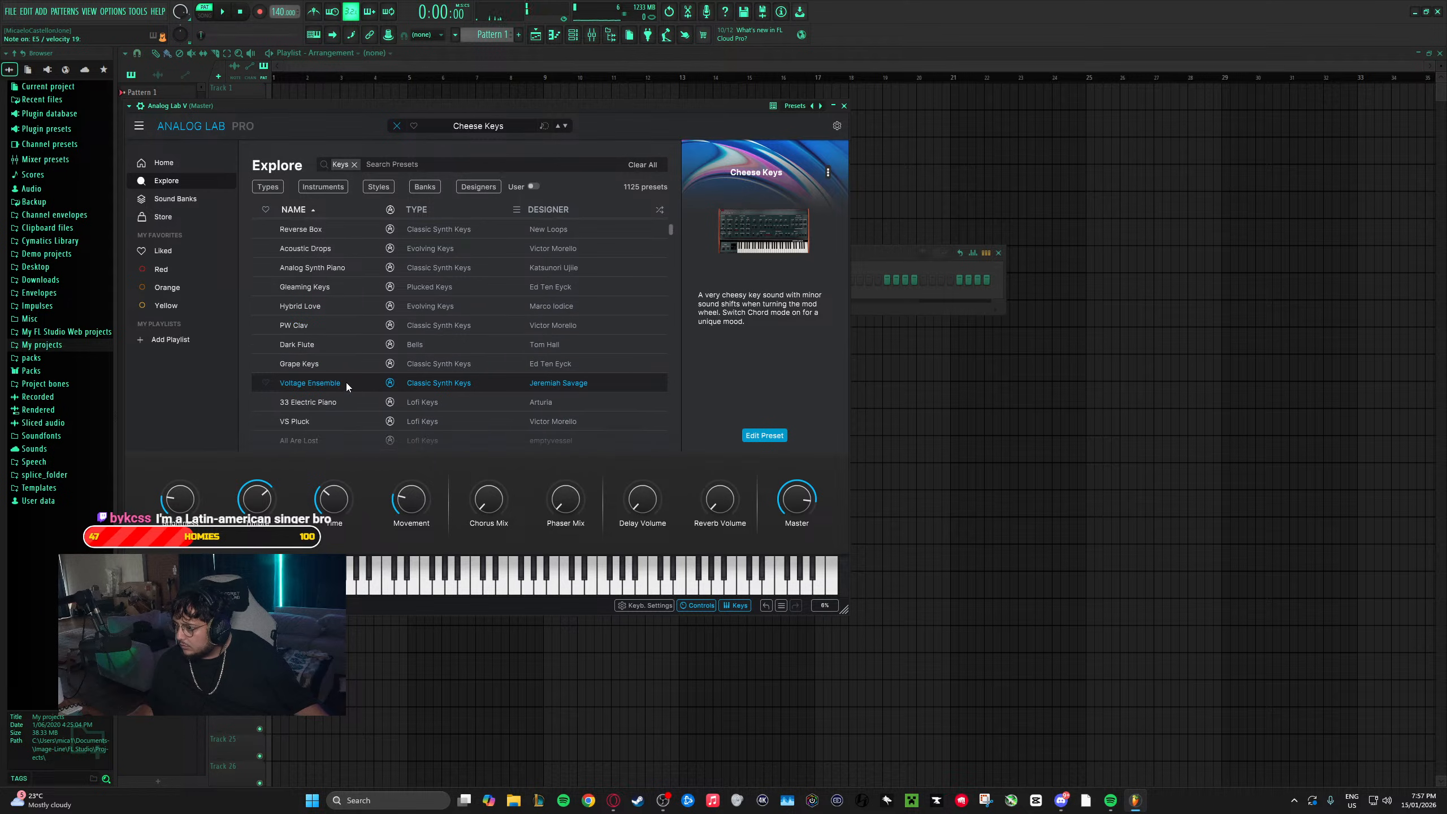
{"action": "left_click", "coordinate": [343, 402]}
{"action": "left_click", "coordinate": [342, 369]}
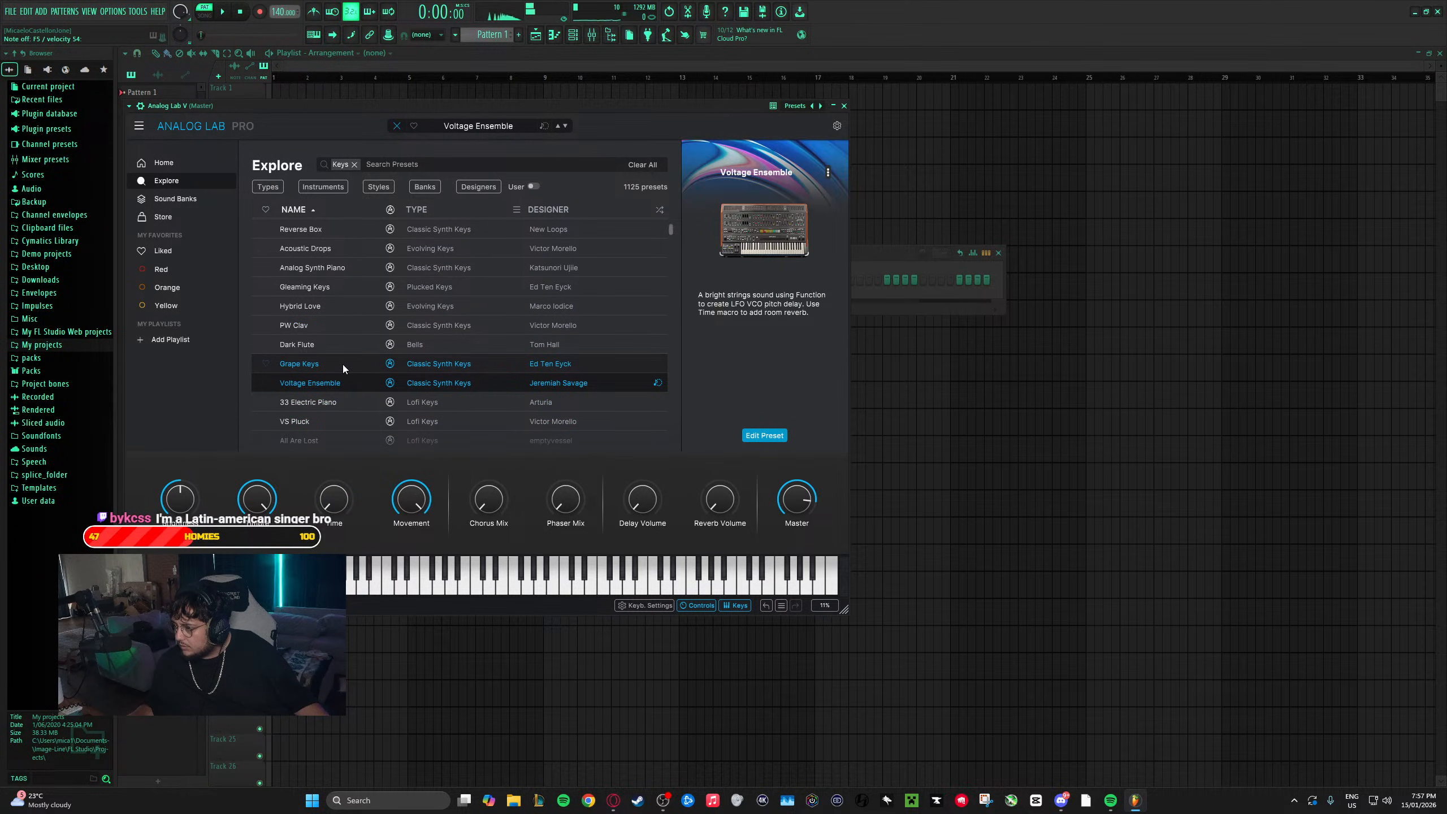
{"action": "left_click", "coordinate": [333, 418]}
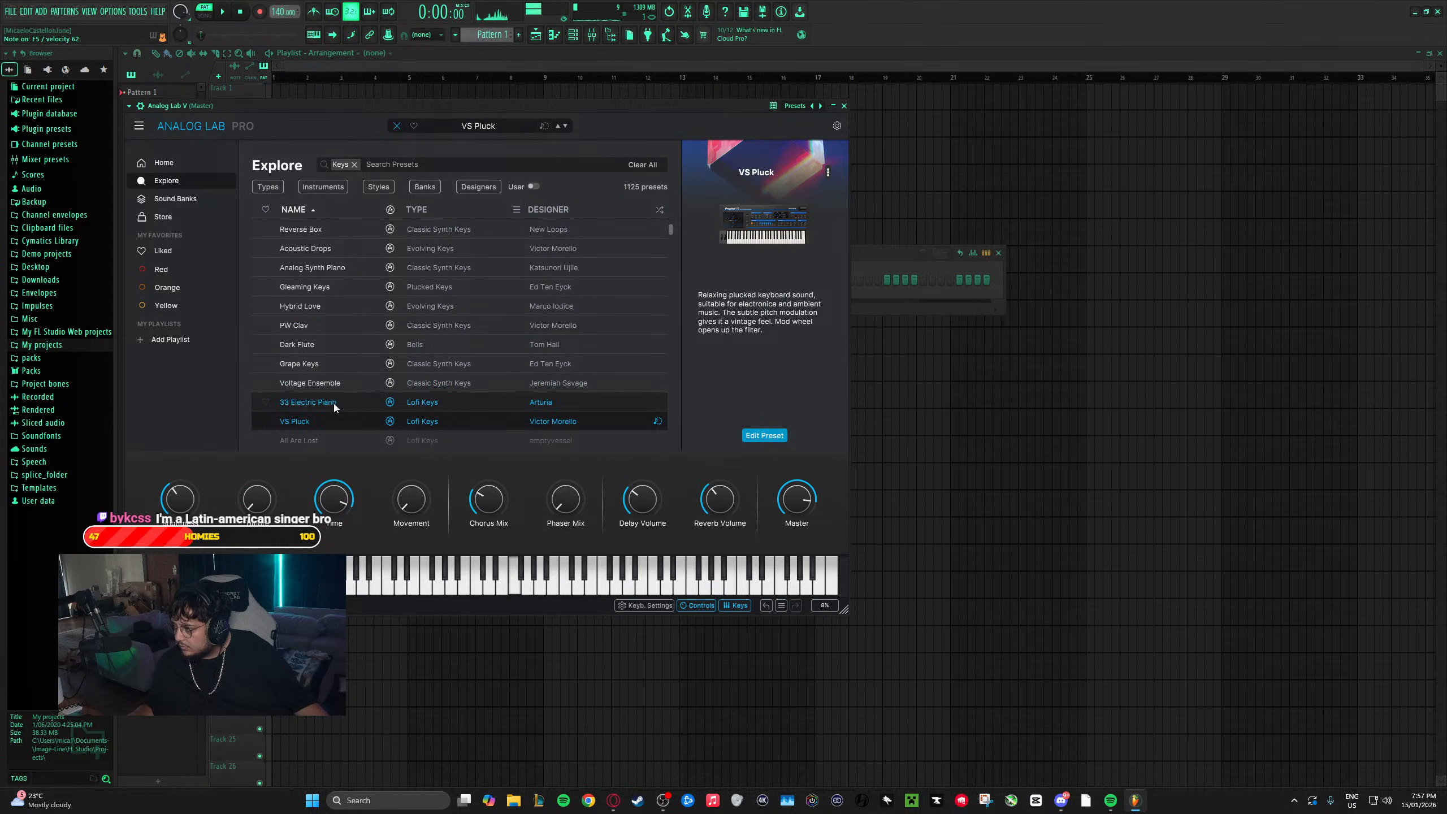
{"action": "scroll", "coordinate": [333, 404], "scroll_direction": "down", "scroll_amount": 2}
{"action": "left_click", "coordinate": [330, 352]}
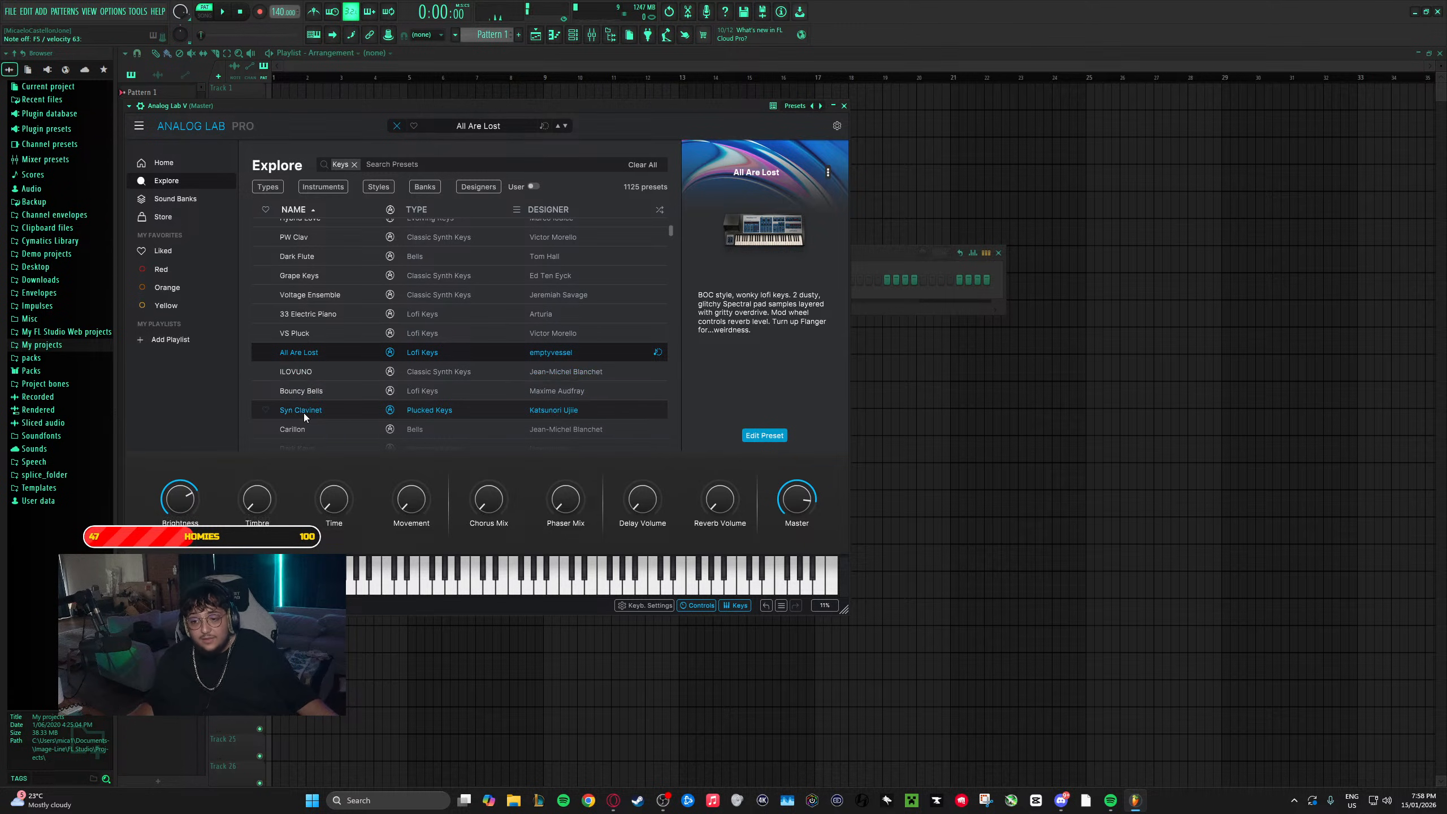
{"action": "left_click", "coordinate": [307, 378]}
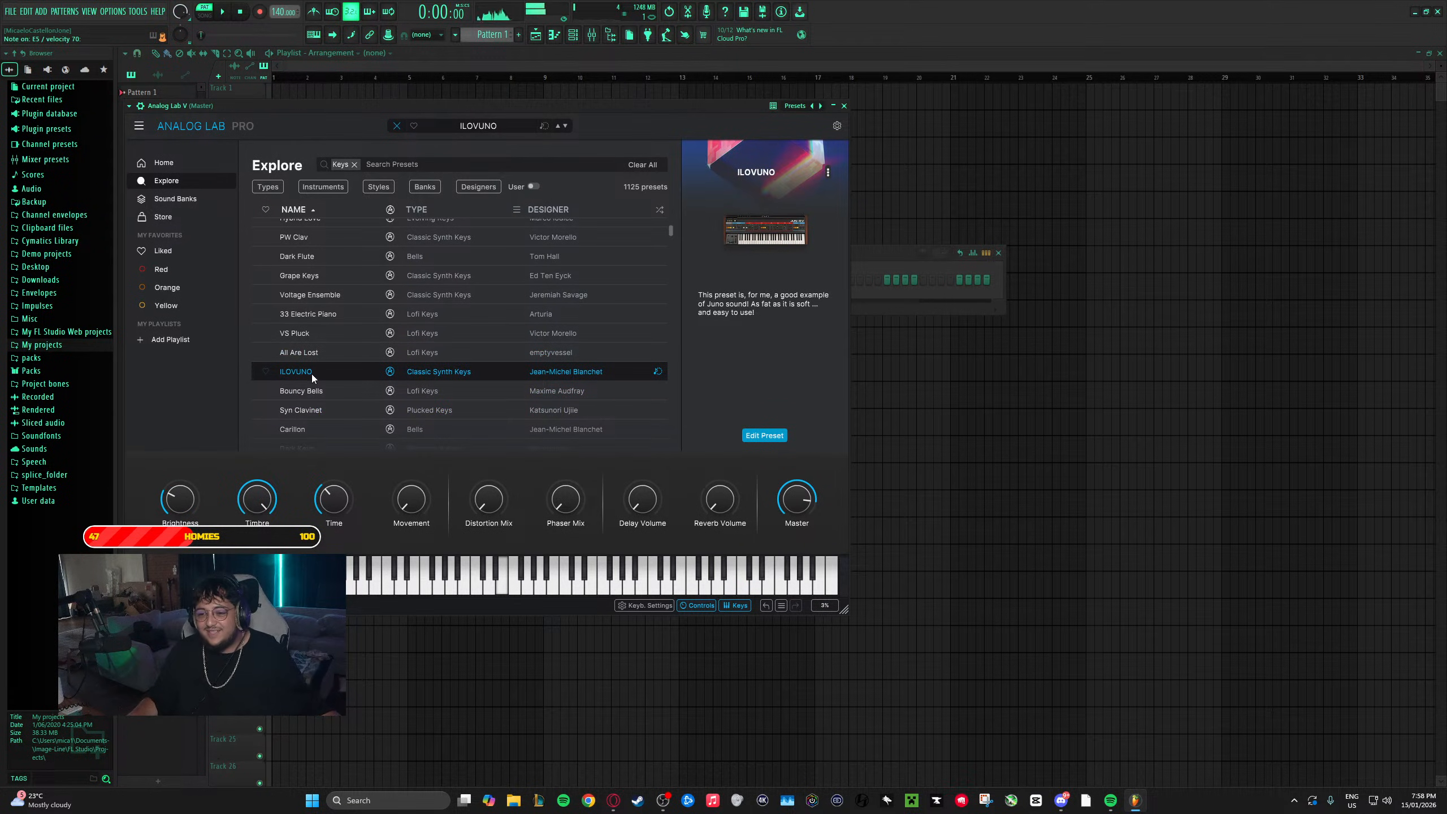
- Audition the keys presets Bouncy Bells, Syn Clavinet, Carillon, Dark Keys and Moonlight
{"action": "left_click", "coordinate": [333, 392]}
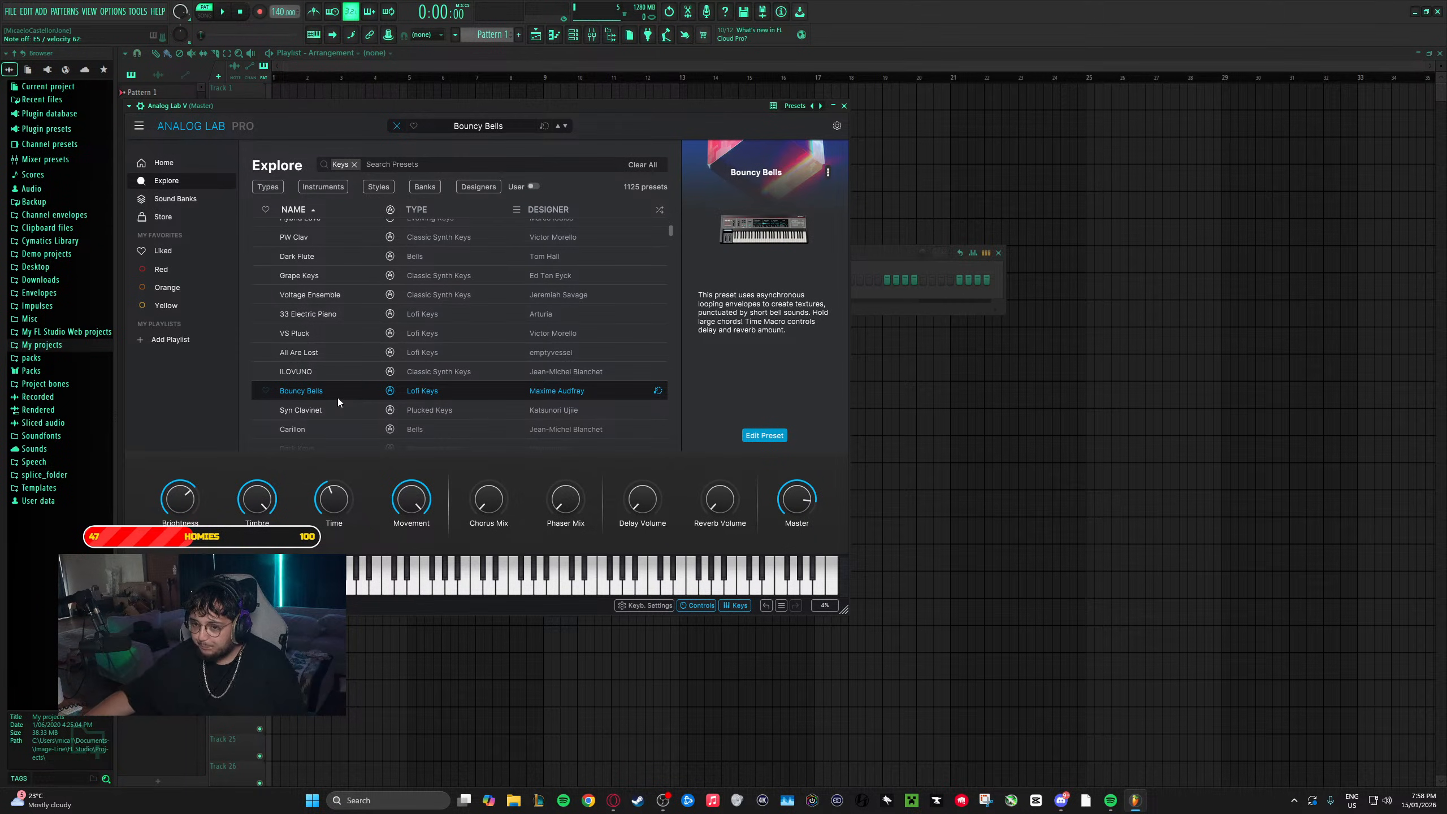
{"action": "left_click", "coordinate": [324, 413]}
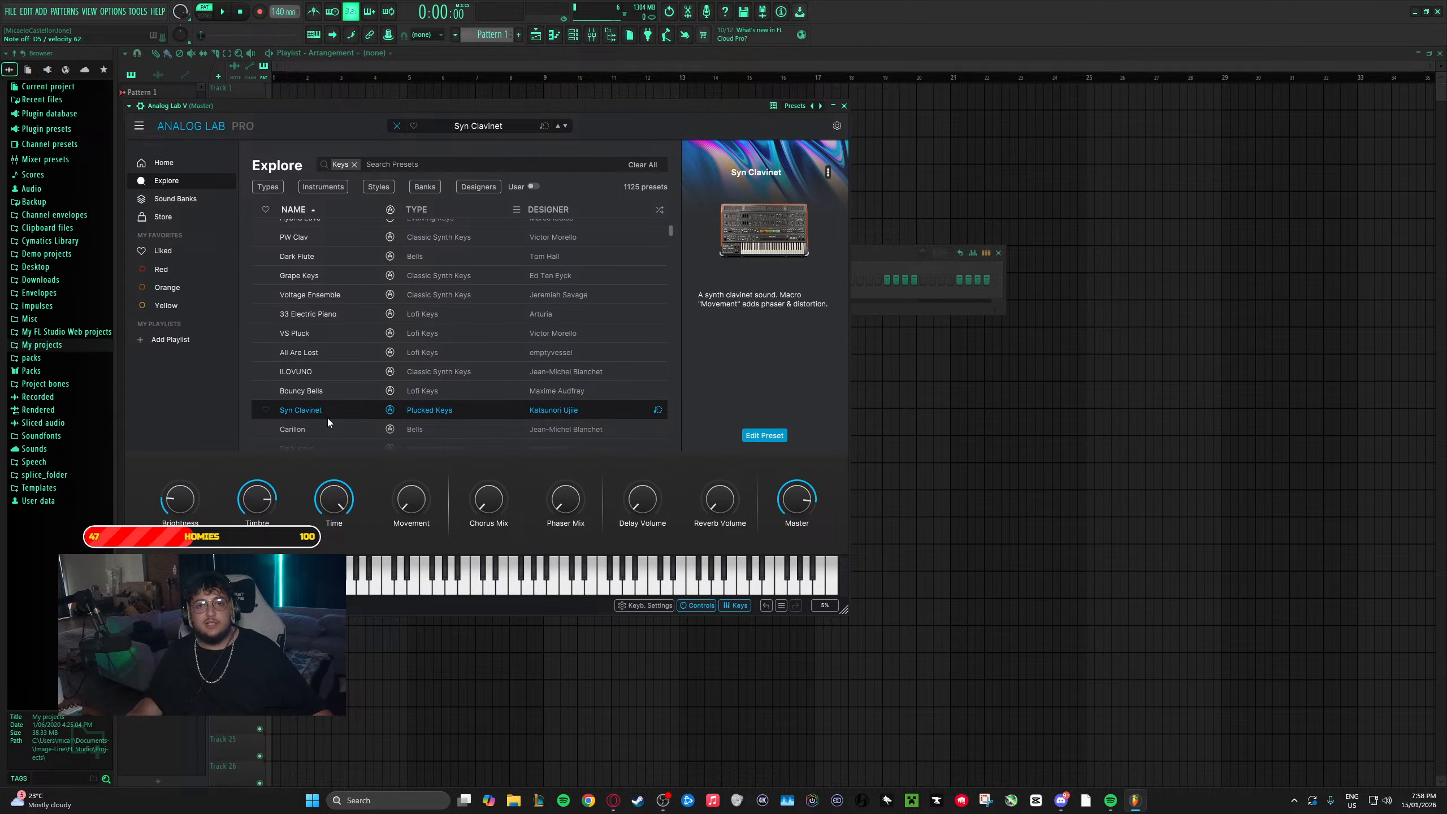
{"action": "left_click", "coordinate": [331, 430]}
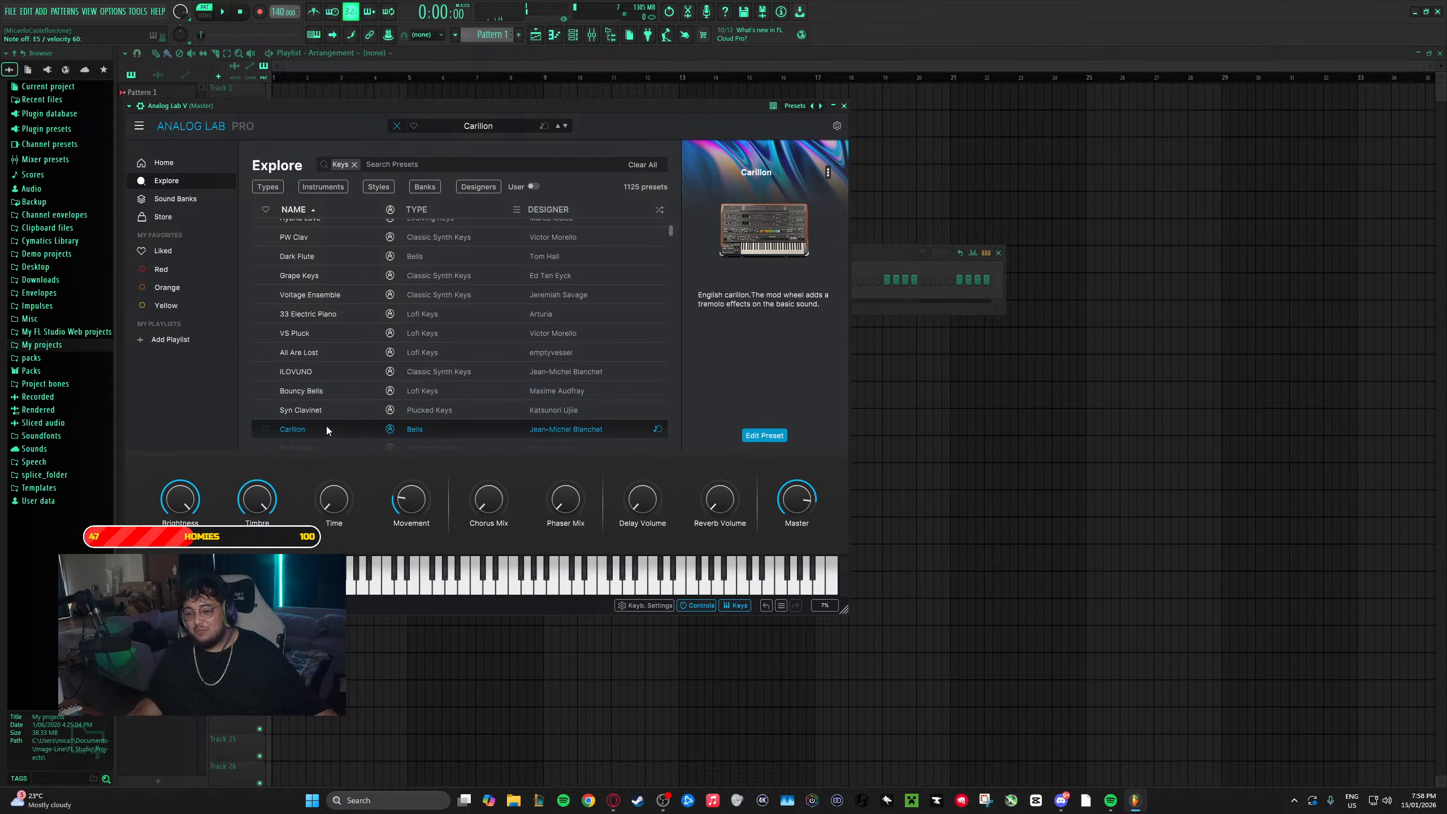
{"action": "scroll", "coordinate": [330, 407], "scroll_direction": "down", "scroll_amount": 1}
{"action": "left_click", "coordinate": [330, 392]}
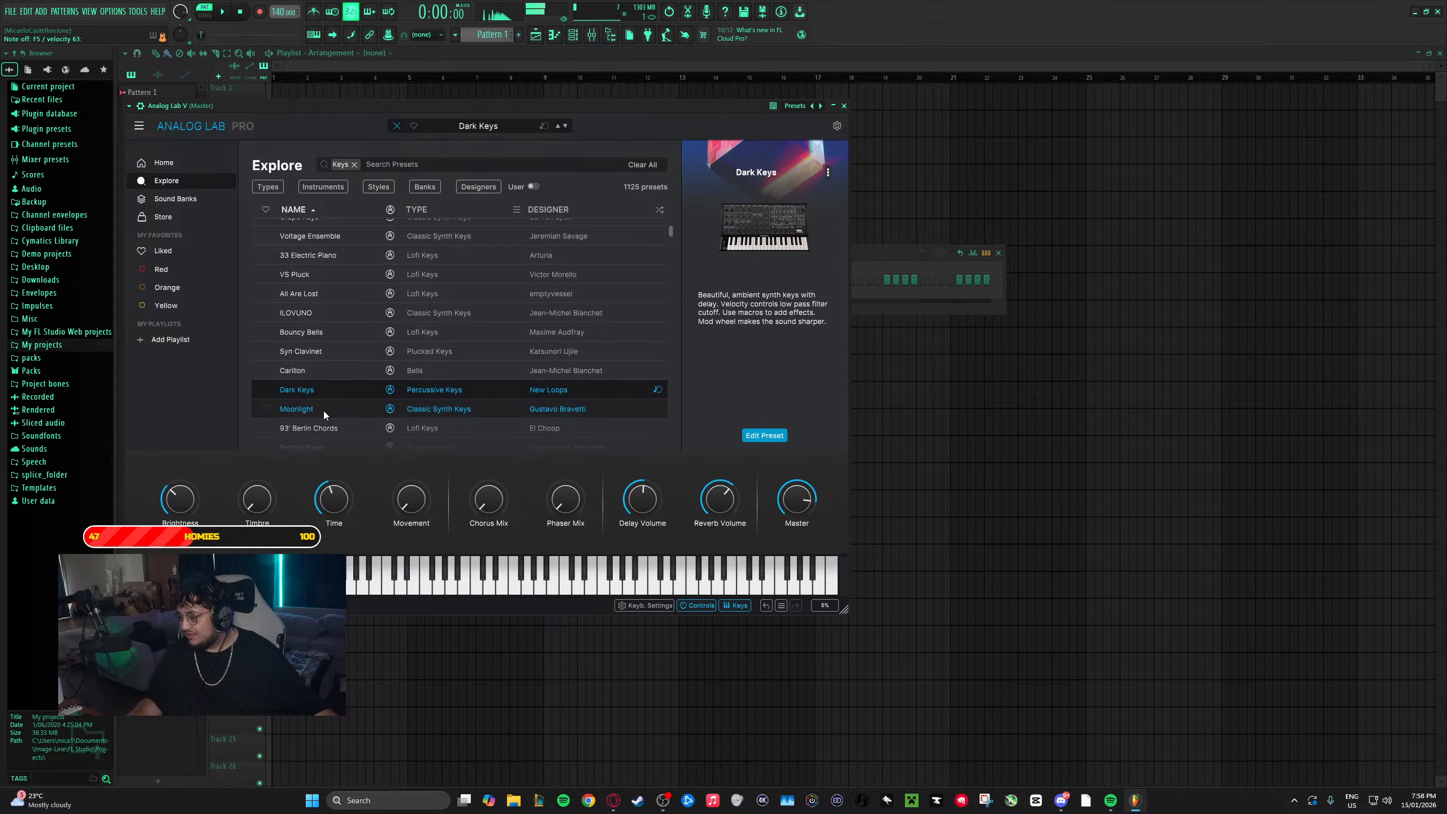
{"action": "left_click", "coordinate": [324, 409]}
{"action": "scroll", "coordinate": [326, 411], "scroll_direction": "down", "scroll_amount": 1}
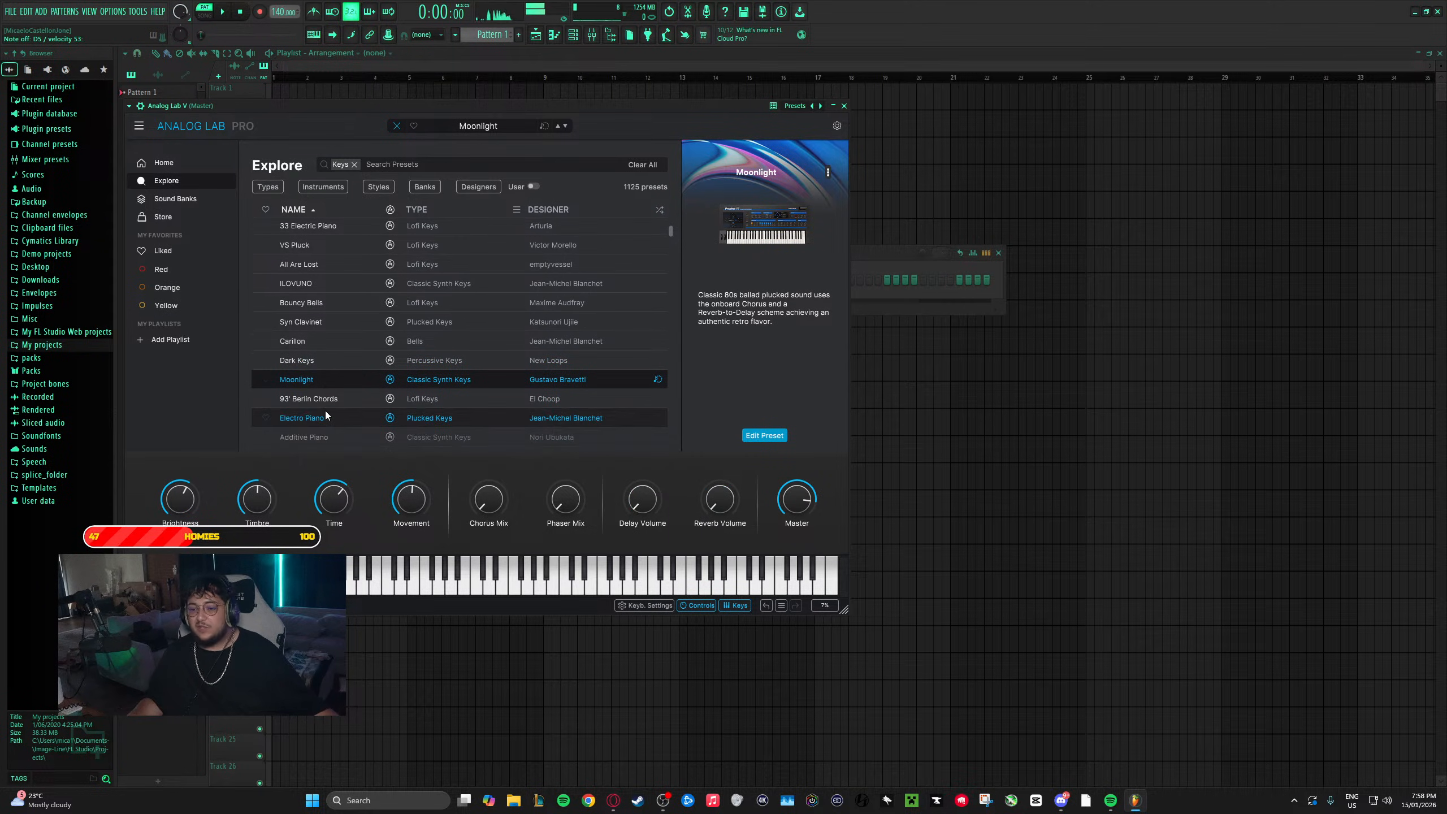
- Compare the next keys presets from 93' Berlin Chords to Stray Keys and load Additive Piano
{"action": "left_click", "coordinate": [339, 400]}
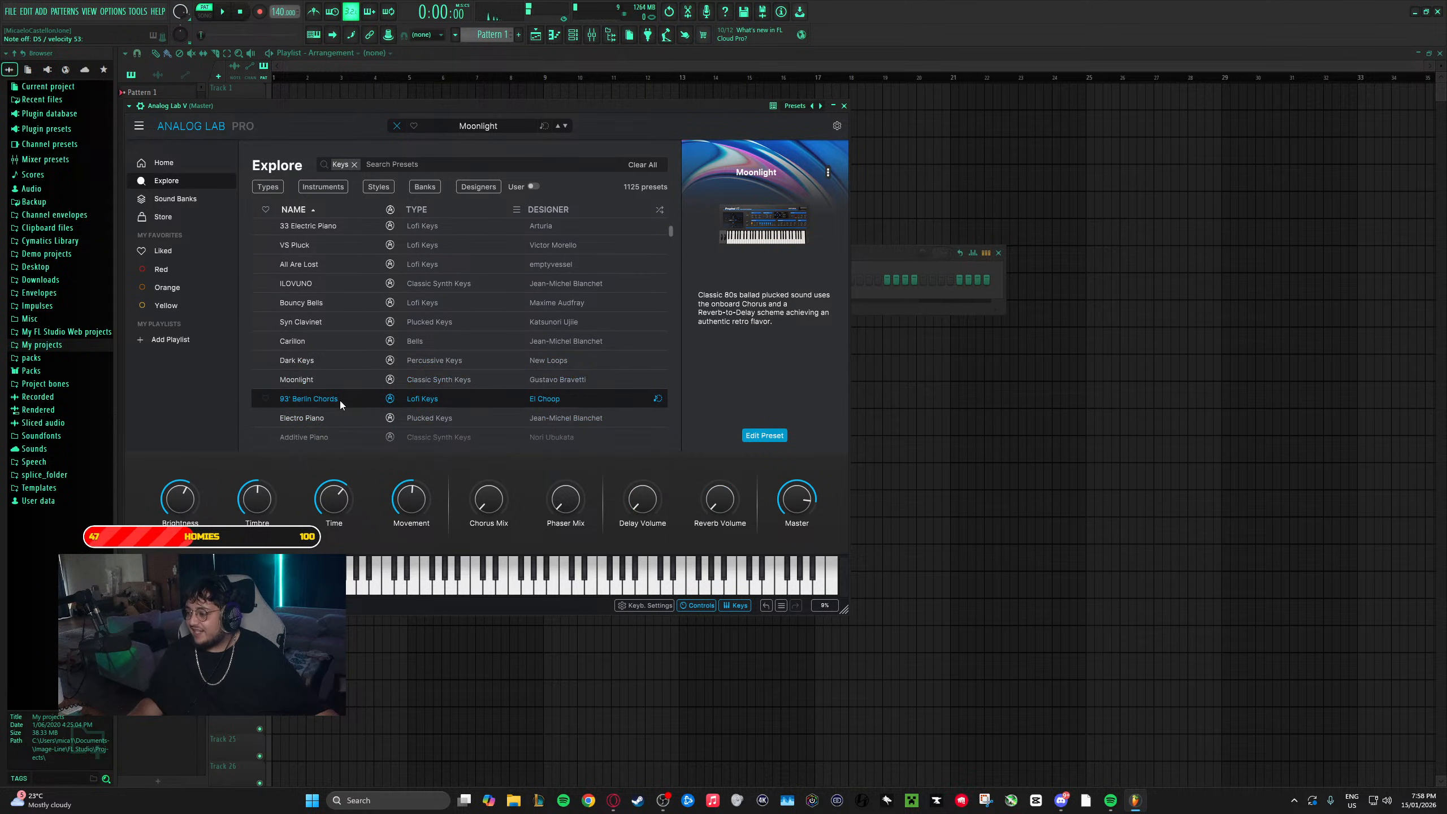
{"action": "left_click", "coordinate": [341, 411]}
{"action": "scroll", "coordinate": [340, 411], "scroll_direction": "down", "scroll_amount": 2}
{"action": "left_click", "coordinate": [342, 379]}
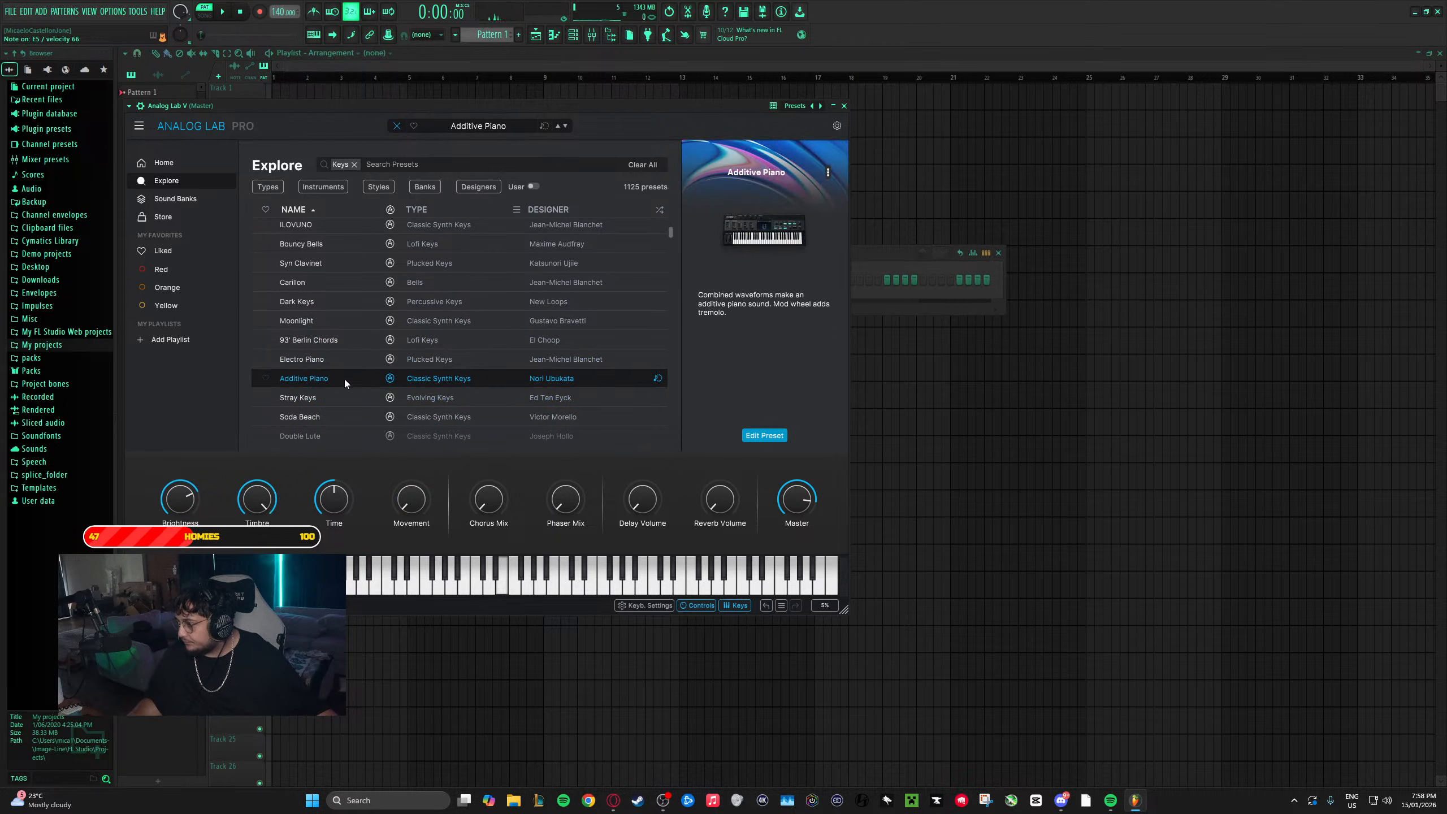
{"action": "left_click", "coordinate": [335, 397]}
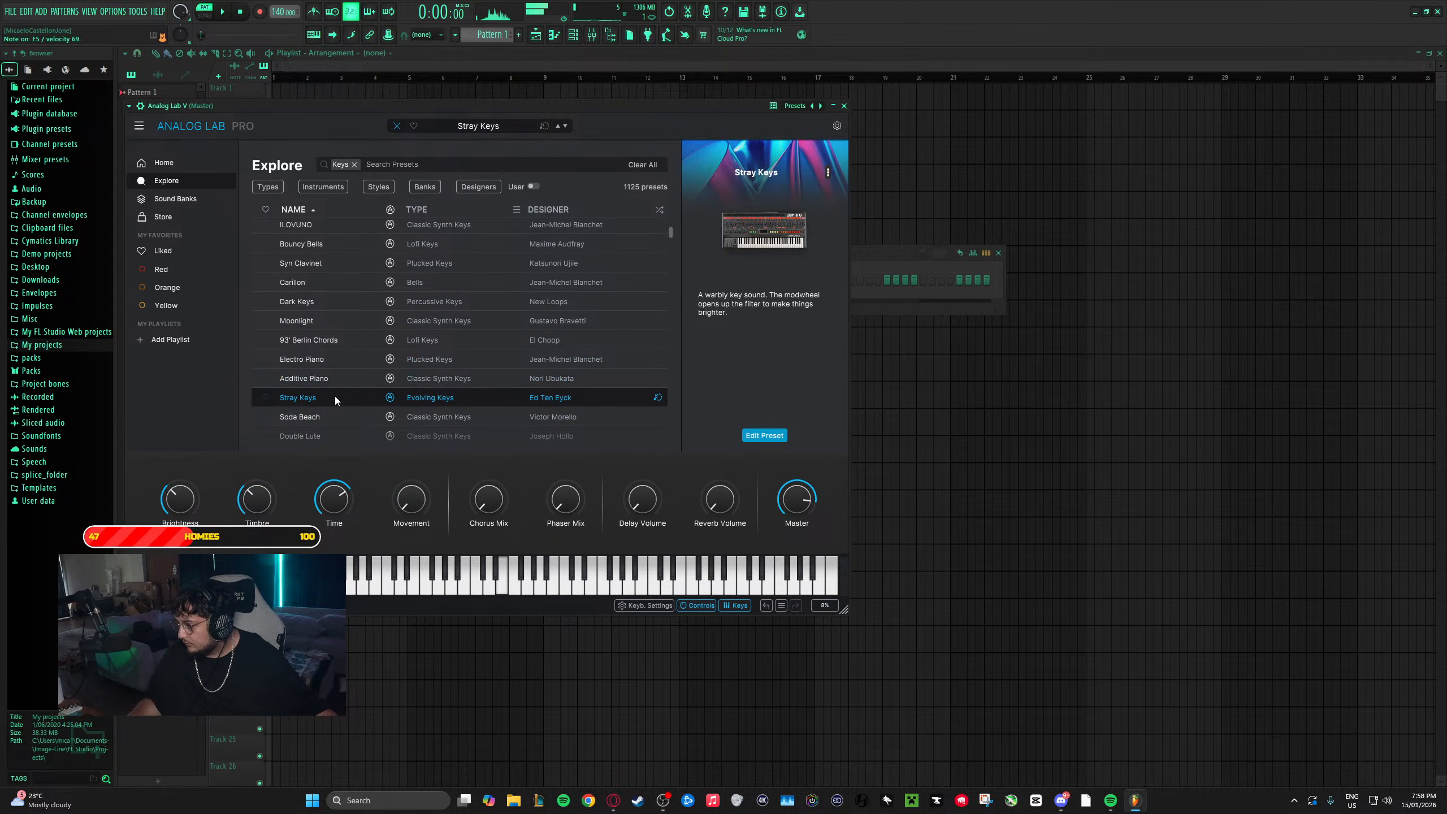
{"action": "left_click", "coordinate": [332, 383]}
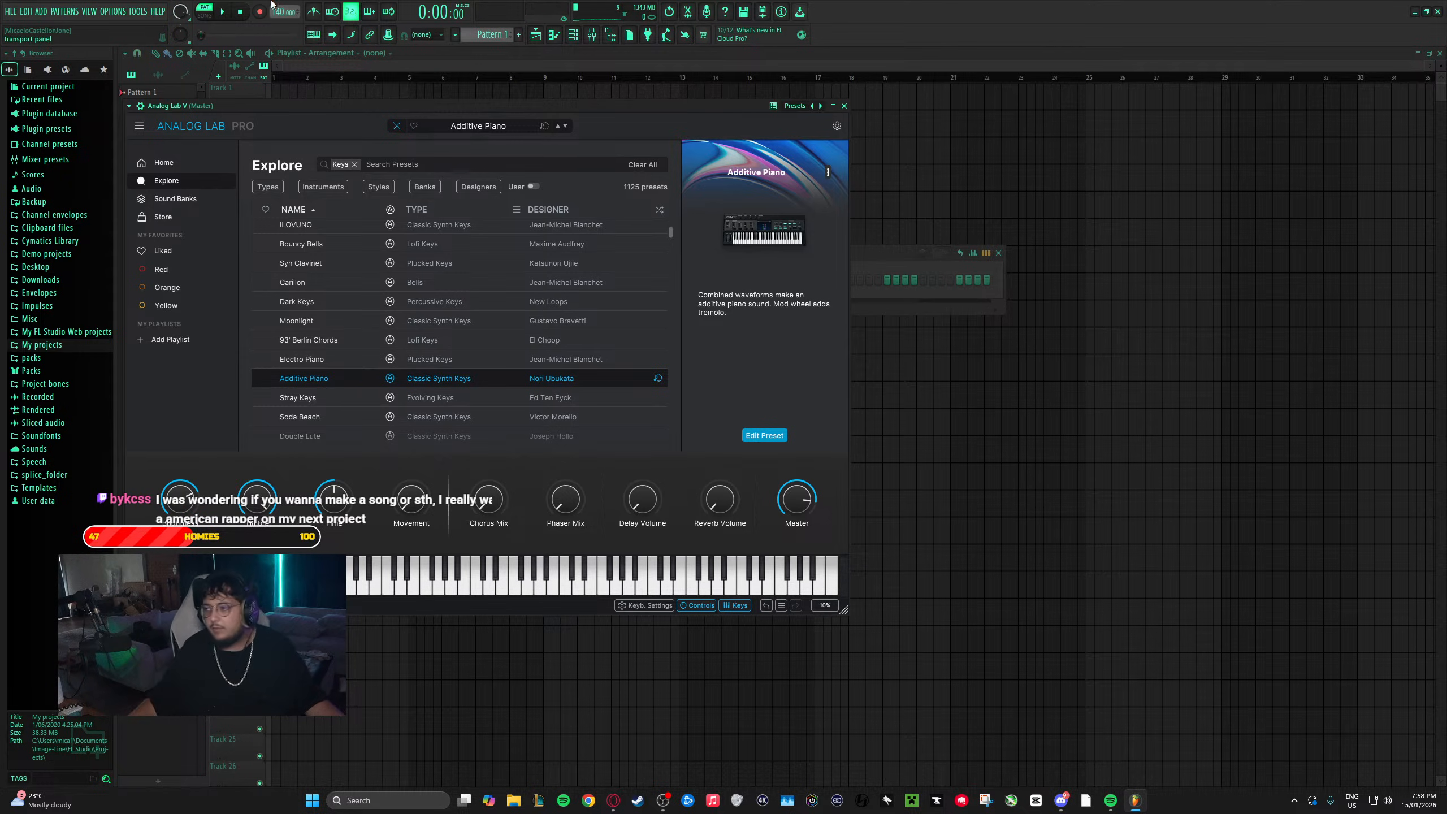
- Set the project tempo to 94 BPM and clear the Analog Lab and Channel rack windows off the playlist
{"action": "left_click_drag", "start_coordinate": [292, 6], "coordinate": [292, 49]}
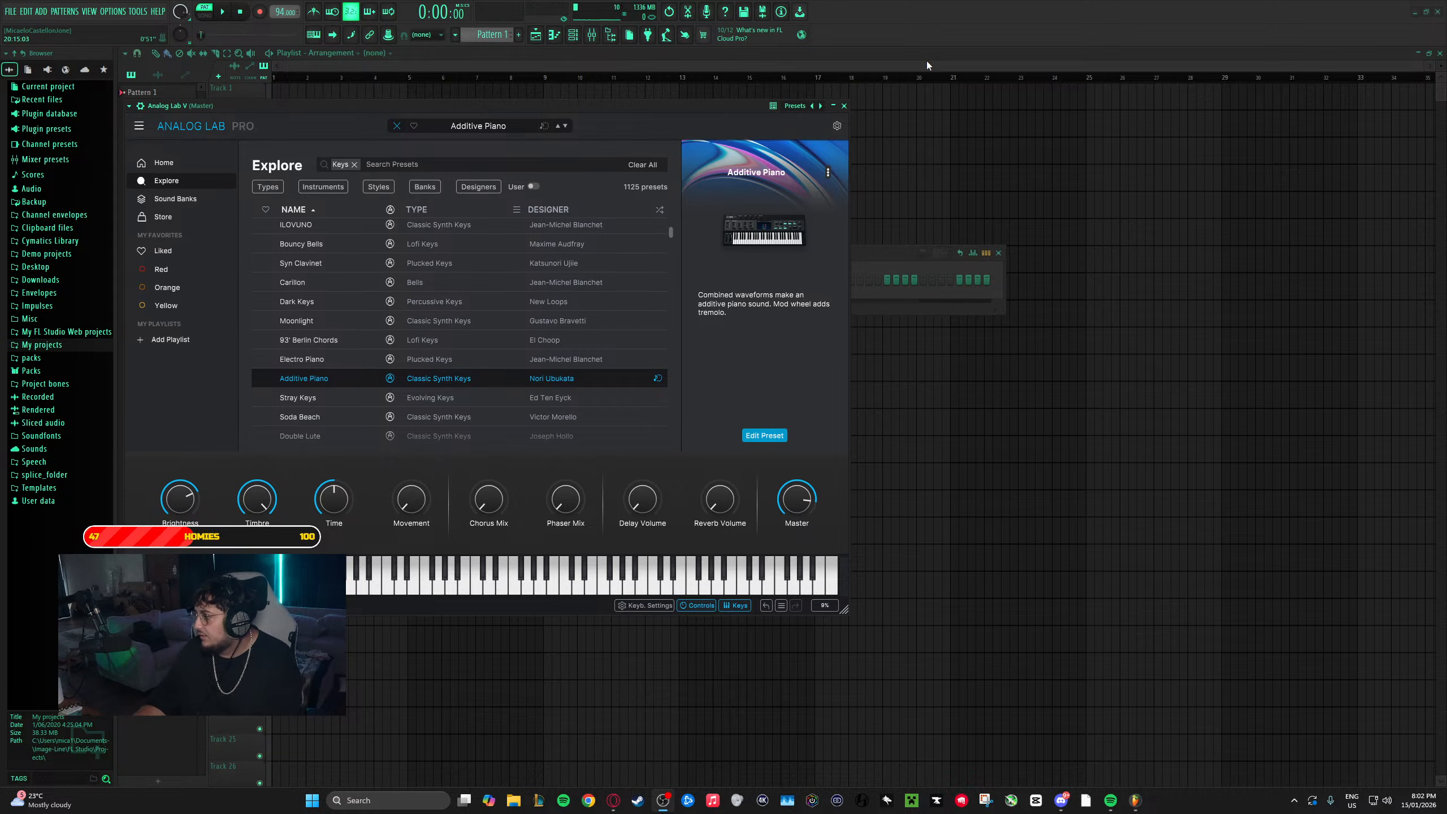
{"action": "left_click_drag", "start_coordinate": [688, 111], "coordinate": [1171, 140]}
{"action": "left_click", "coordinate": [587, 254]}
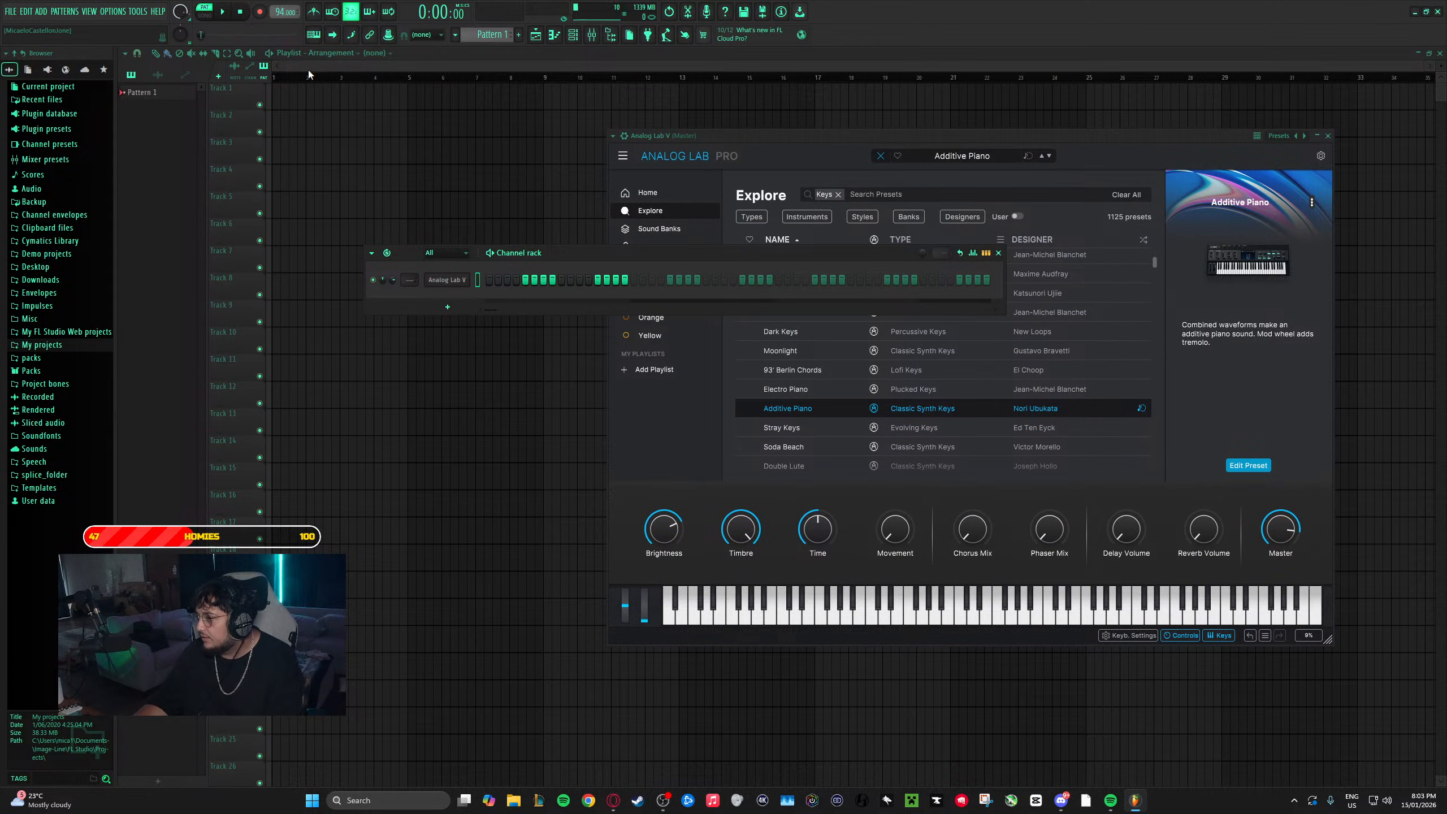
{"action": "key", "text": "F12"}
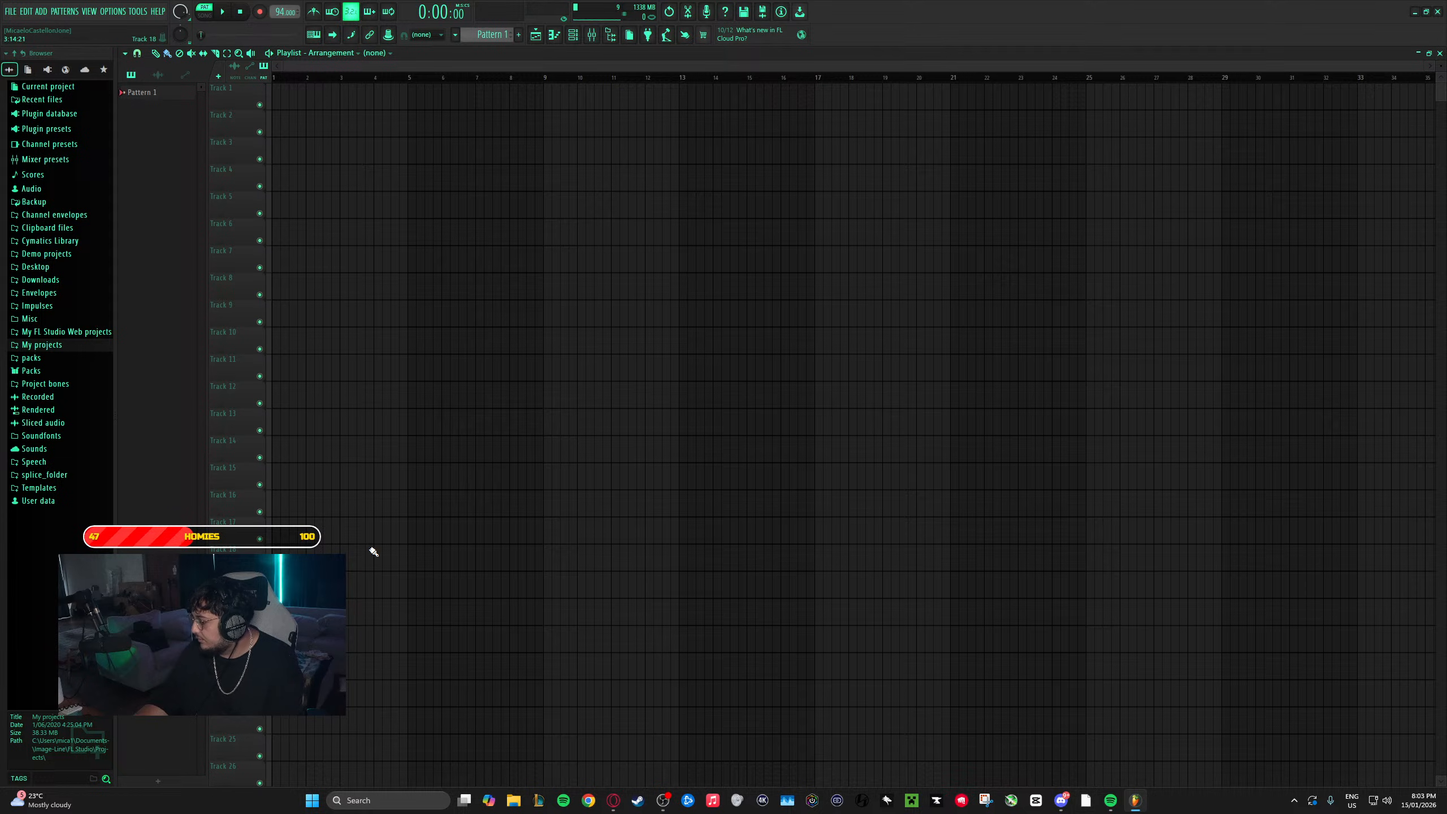
- Search Windows for splice and launch the Splice desktop app
{"action": "left_click", "coordinate": [384, 798]}
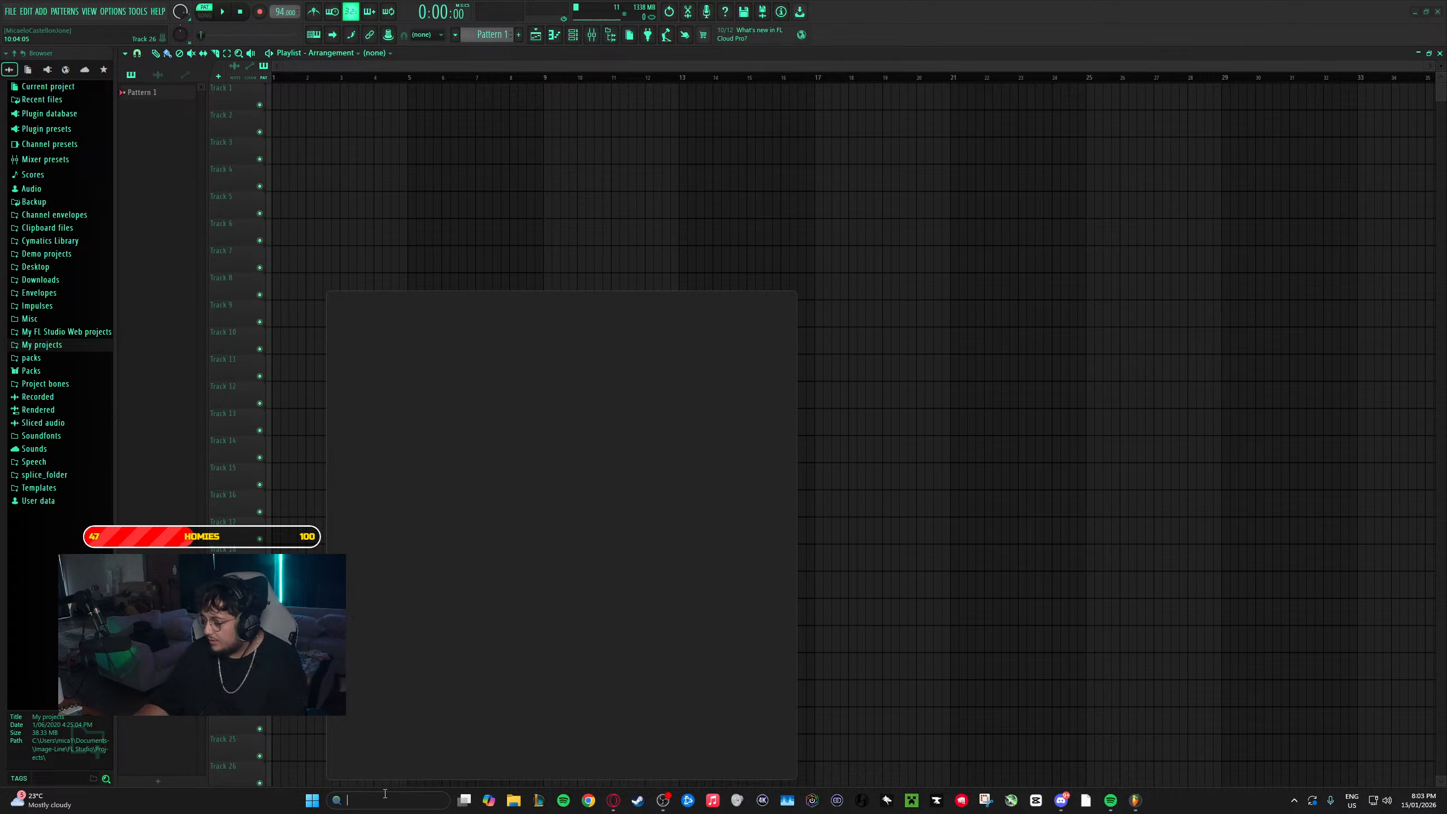
{"action": "type", "text": "splice"}
{"action": "key", "text": "Return"}
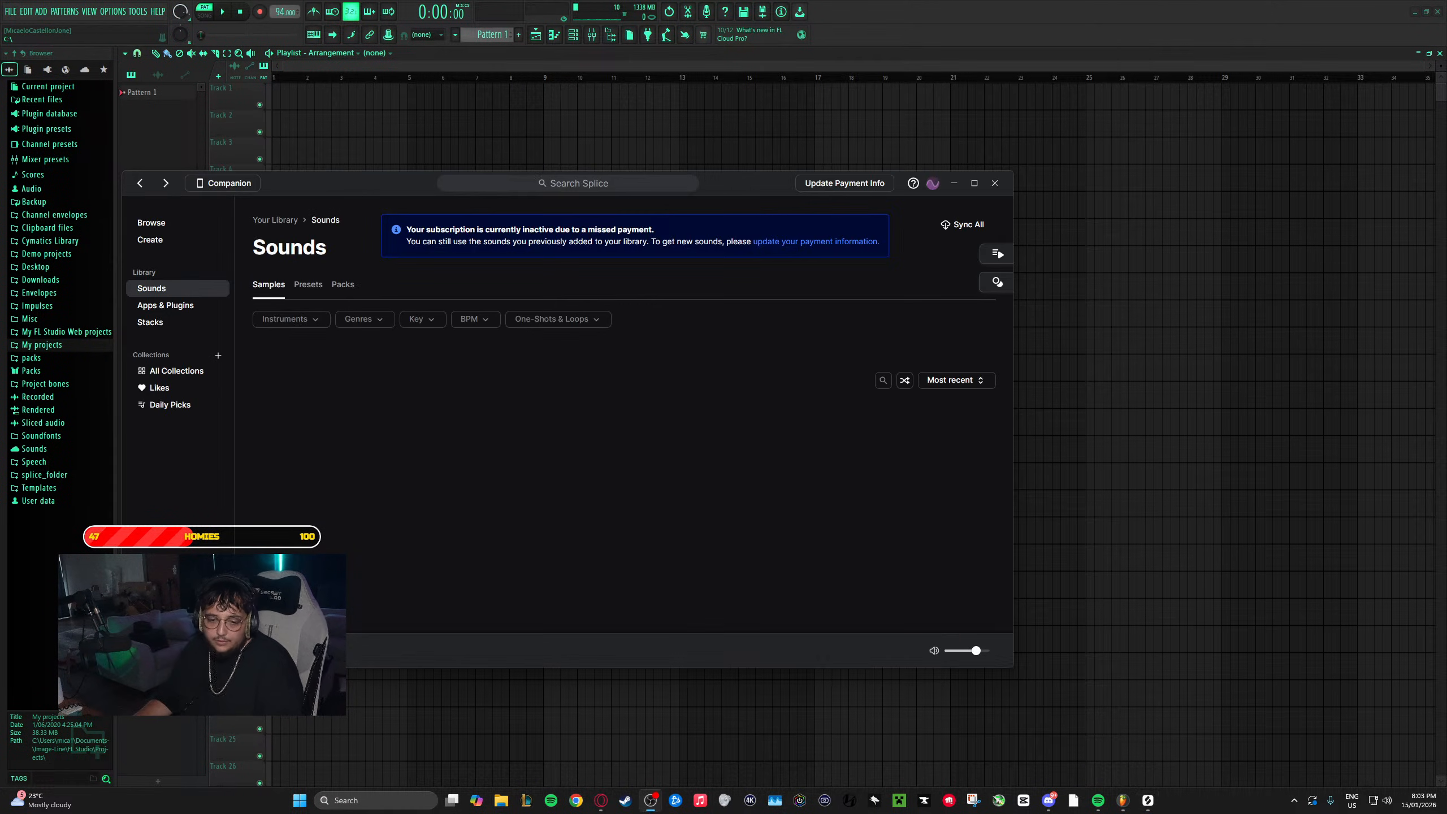
- Reposition the Splice window over the playlist and search its sounds for kick
{"action": "left_click_drag", "start_coordinate": [764, 198], "coordinate": [864, 222]}
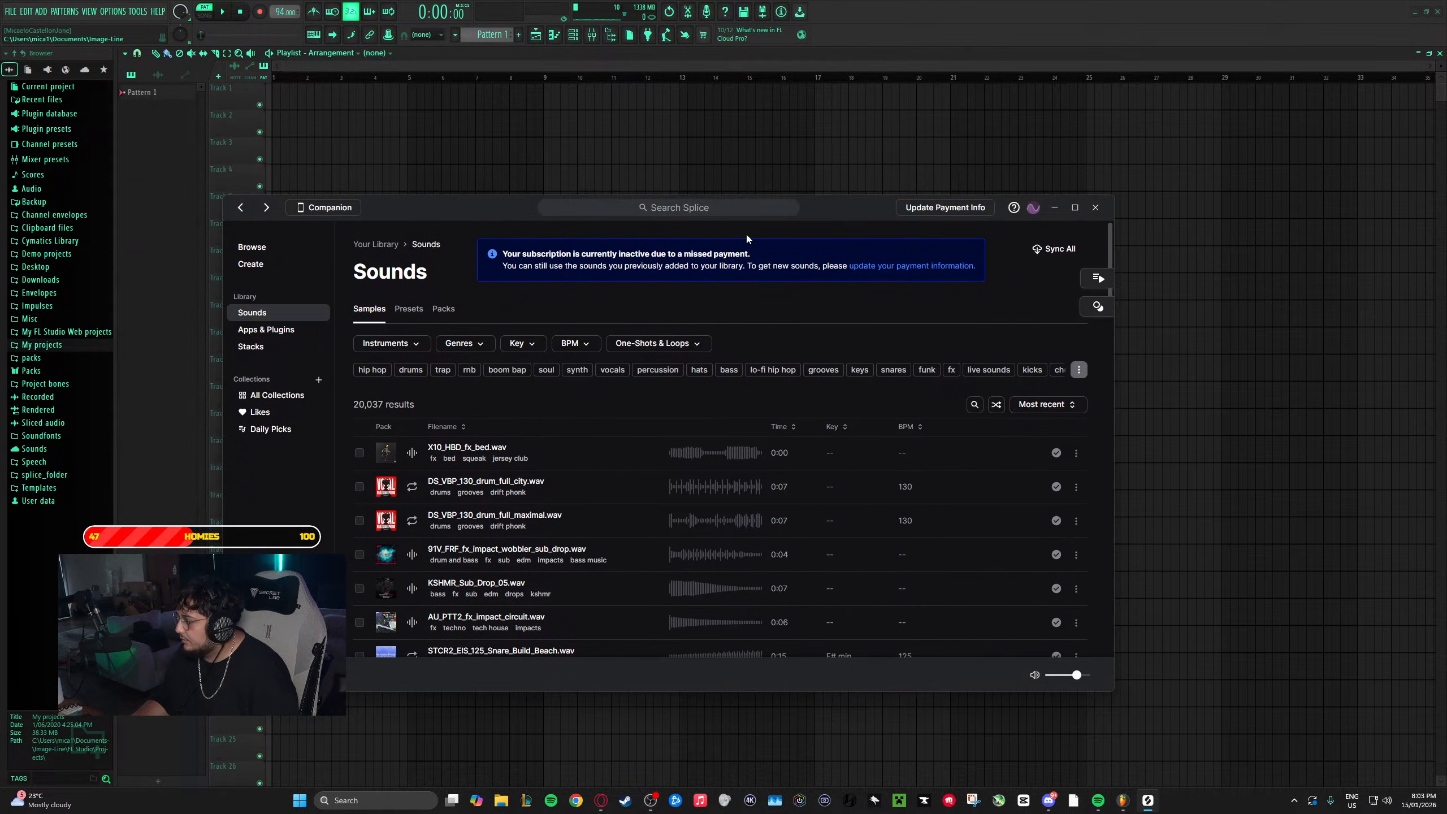
{"action": "left_click", "coordinate": [699, 210]}
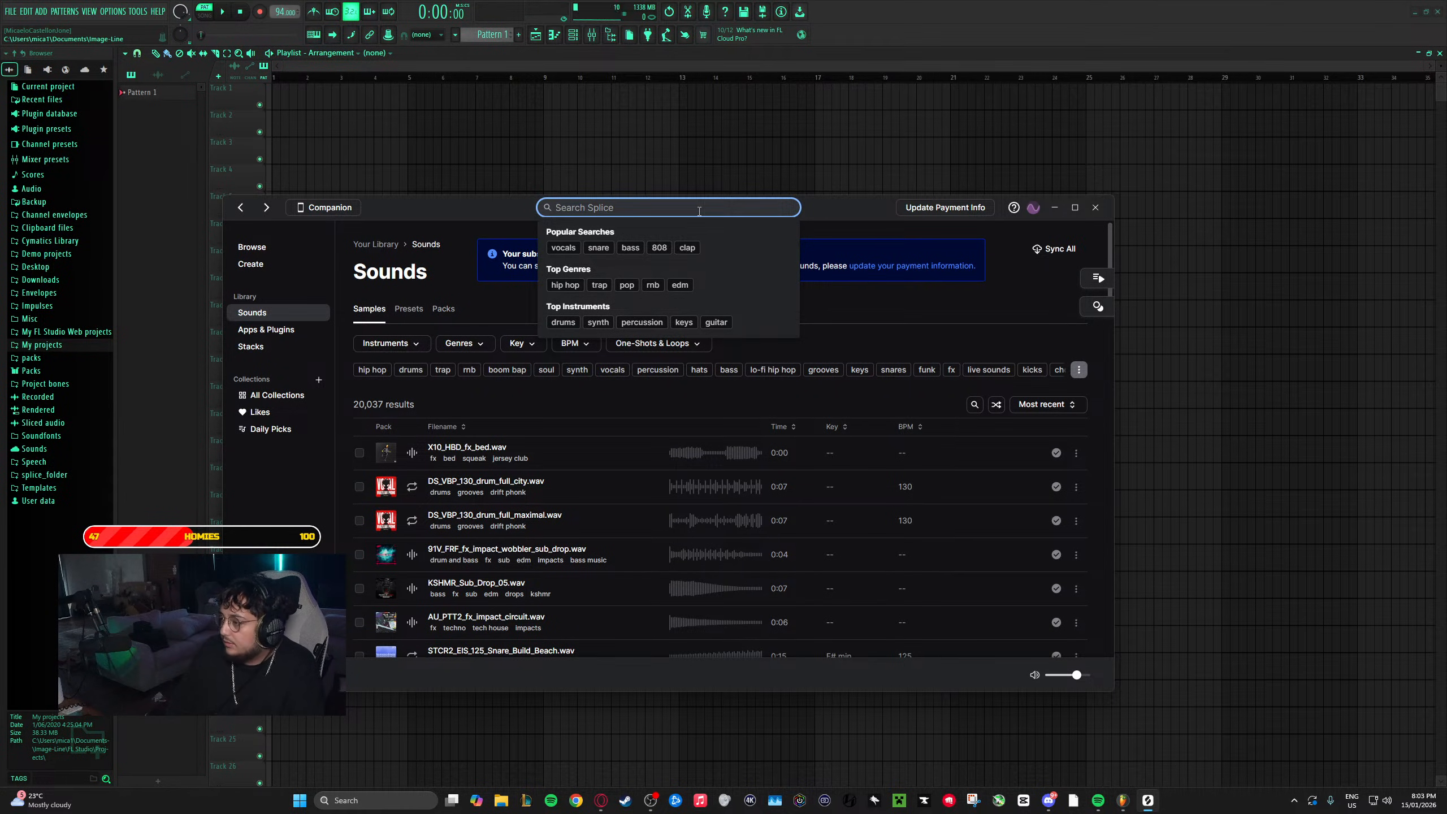
{"action": "type", "text": "kick"}
{"action": "key", "text": "Return"}
- Audition the first kick samples in the results and download SOUTHSIDE_kick_clat.wav
{"action": "left_click", "coordinate": [412, 421]}
{"action": "left_click", "coordinate": [412, 455]}
{"action": "left_click", "coordinate": [412, 489]}
{"action": "left_click", "coordinate": [412, 557]}
{"action": "left_click", "coordinate": [413, 591]}
{"action": "left_click", "coordinate": [410, 557]}
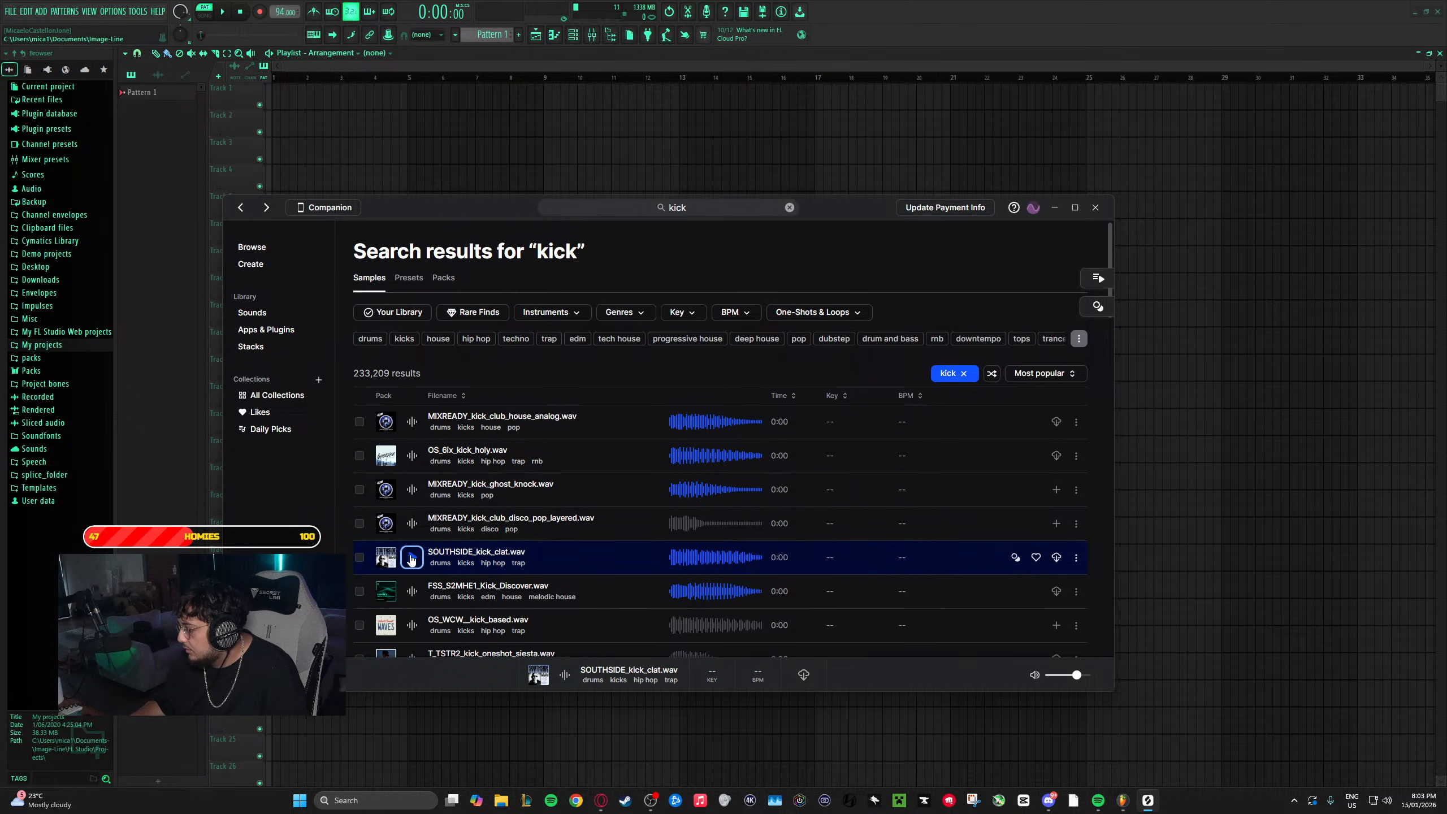
{"action": "left_click", "coordinate": [1057, 557]}
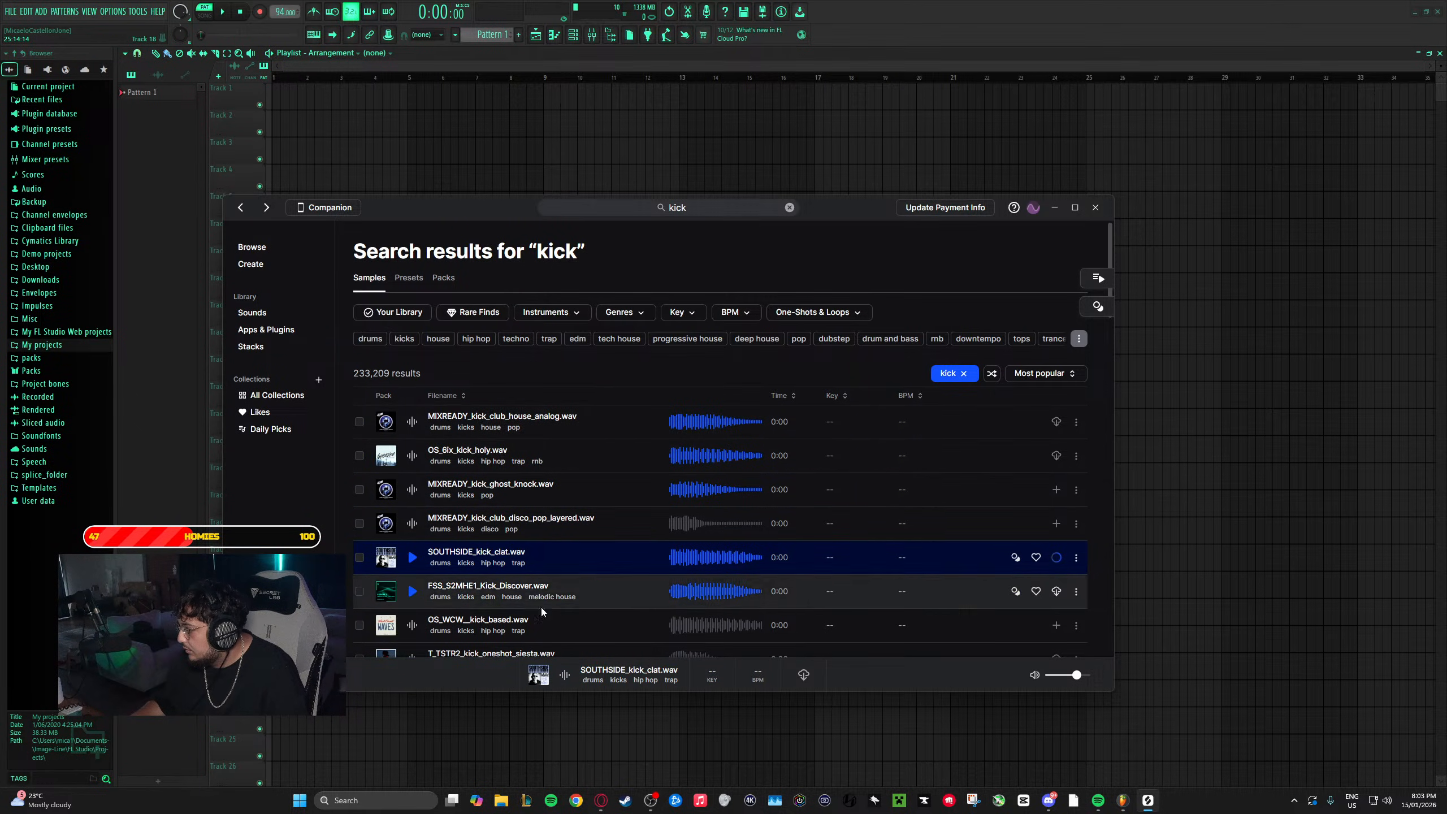
- Add SOUTHSIDE_kick_clat to Track 1 of the FL Studio playlist, positioned at the start of bar 1
{"action": "left_click_drag", "start_coordinate": [514, 551], "coordinate": [409, 101]}
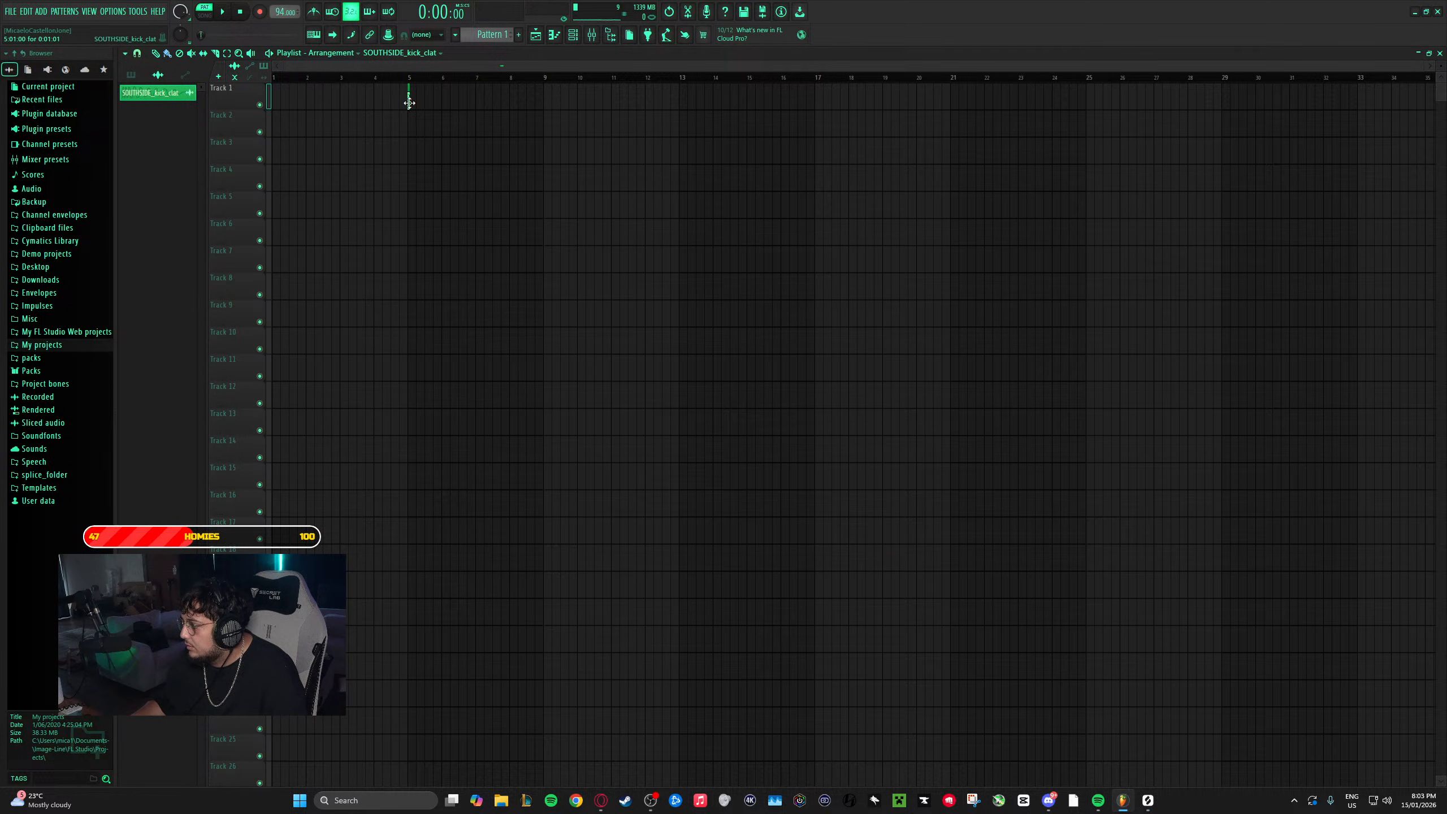
{"action": "scroll", "coordinate": [399, 109], "scroll_direction": "up", "scroll_amount": 3}
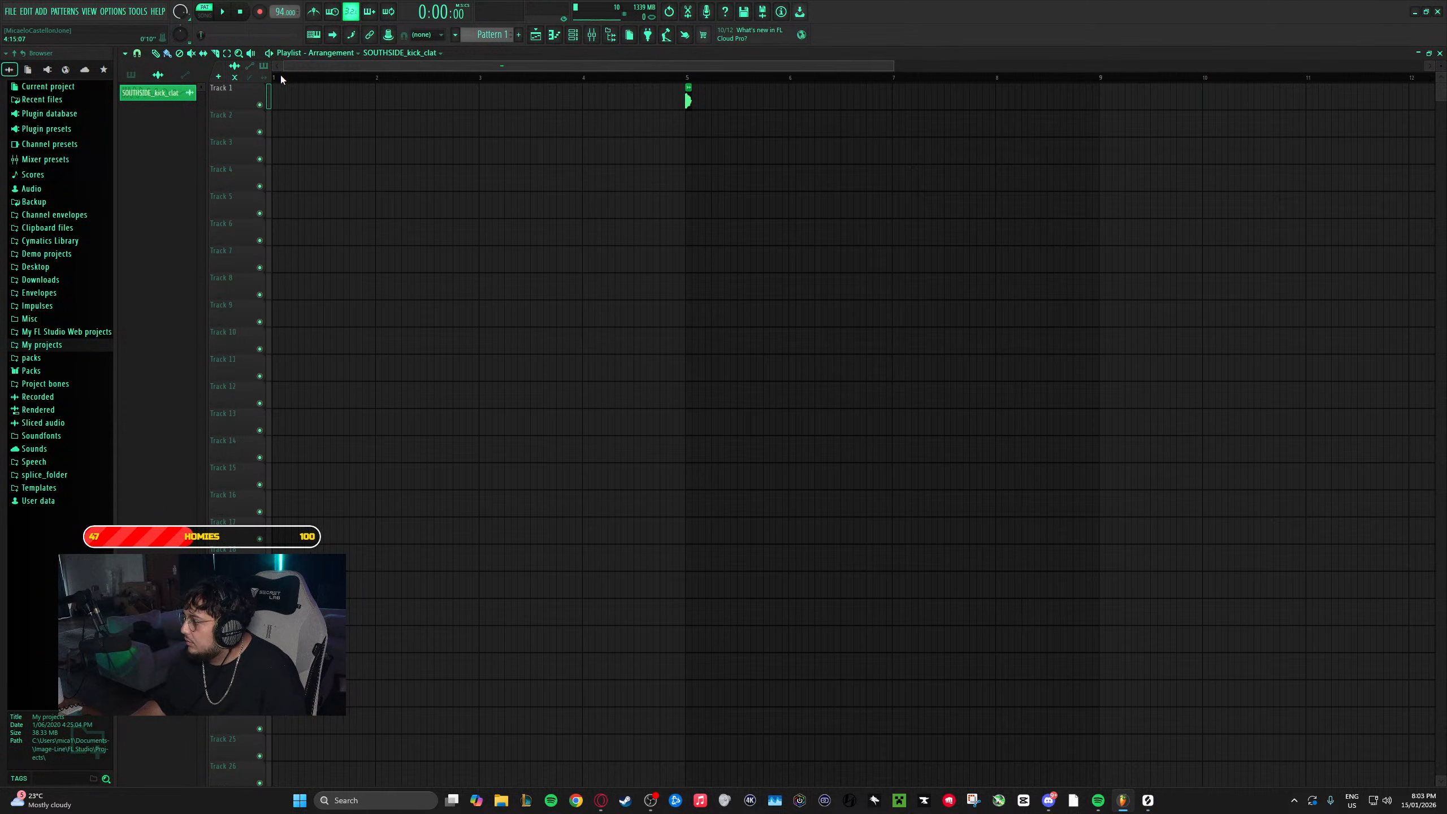
{"action": "left_click_drag", "start_coordinate": [689, 100], "coordinate": [275, 100]}
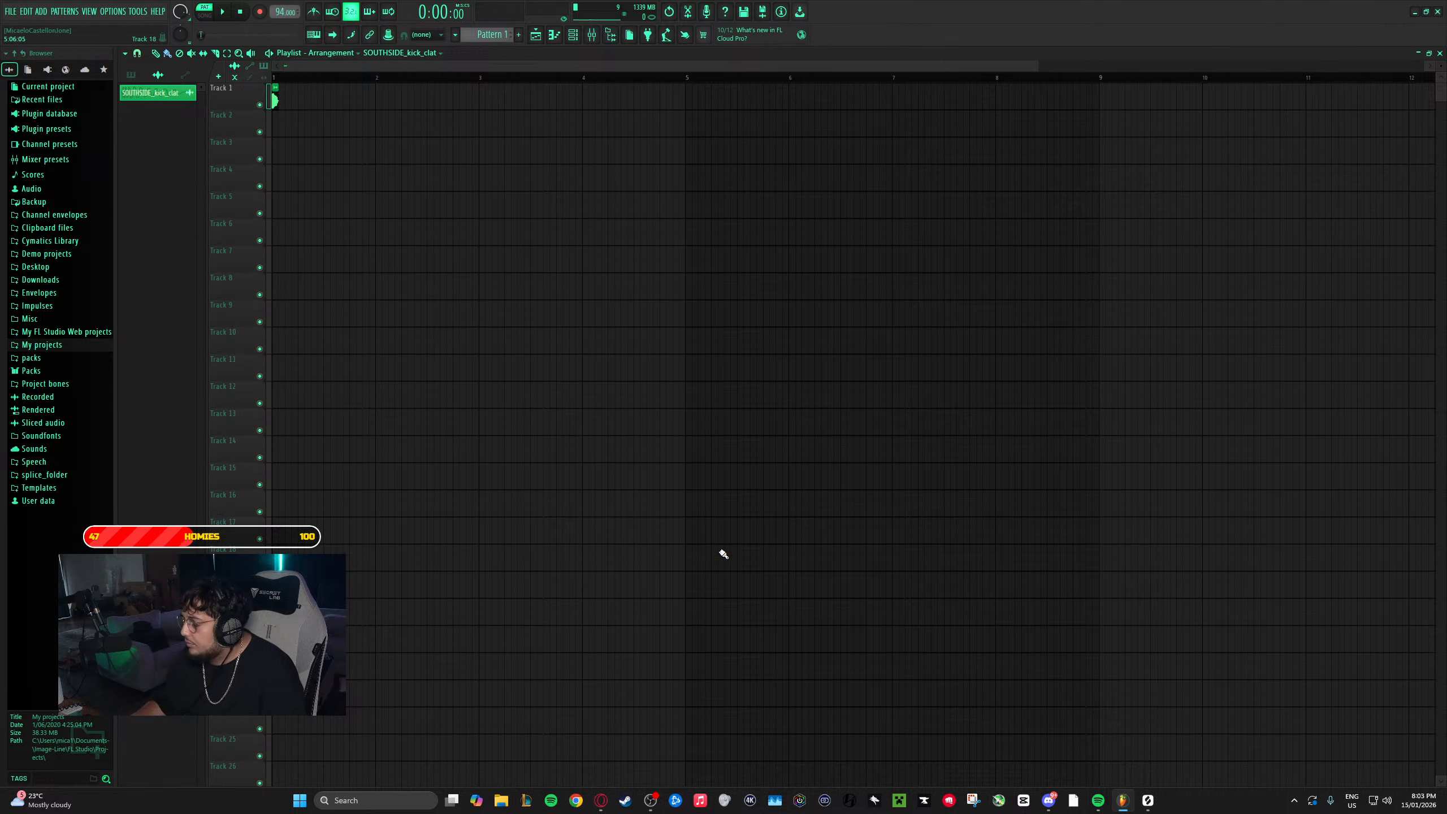
- Return to Splice, look further down the kick samples and clear the kick search text
{"action": "left_click", "coordinate": [1148, 800]}
{"action": "scroll", "coordinate": [605, 501], "scroll_direction": "down", "scroll_amount": 2}
{"action": "scroll", "coordinate": [627, 511], "scroll_direction": "down", "scroll_amount": 3}
{"action": "scroll", "coordinate": [661, 499], "scroll_direction": "up", "scroll_amount": 5}
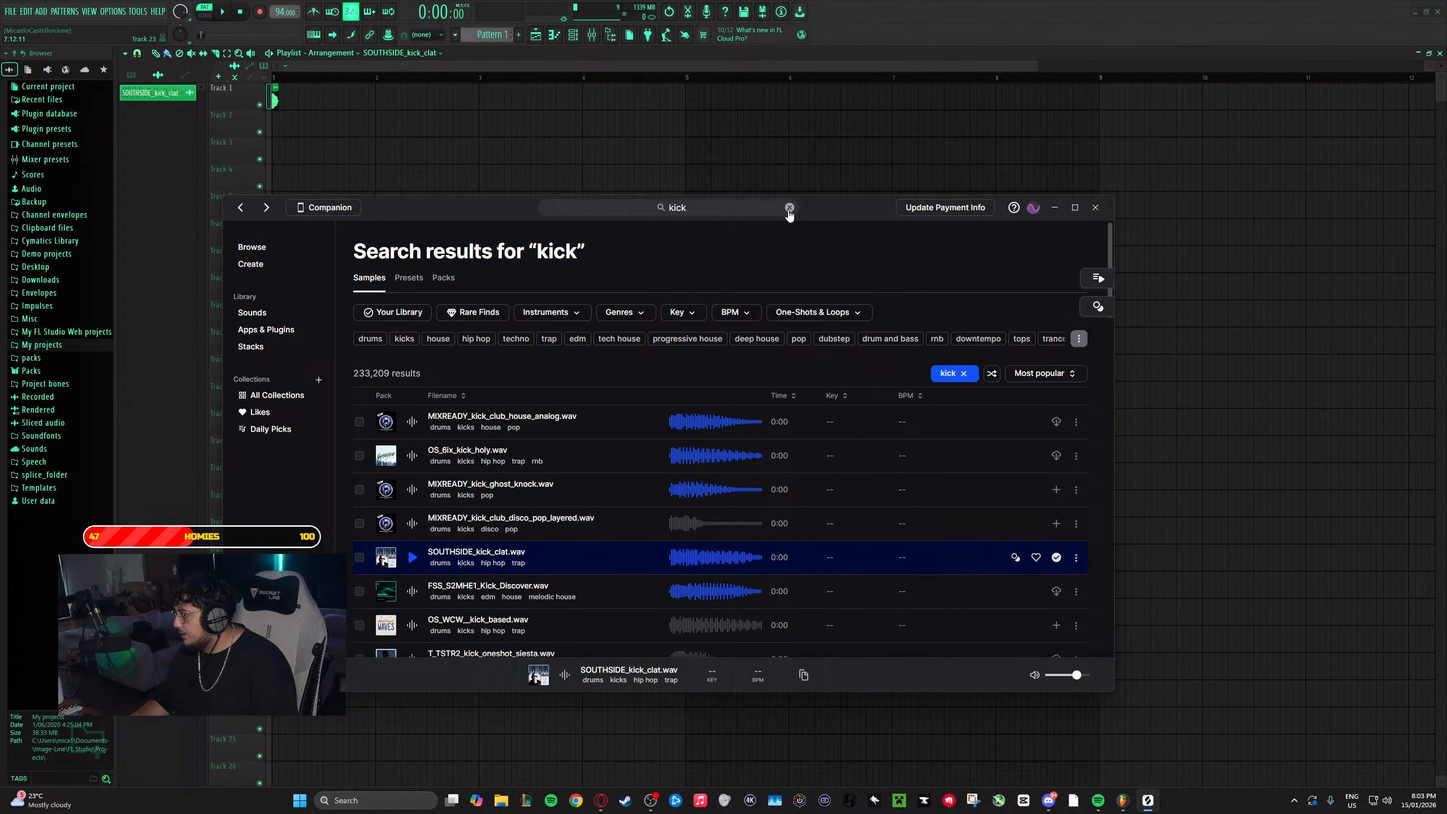
{"action": "left_click", "coordinate": [789, 208]}
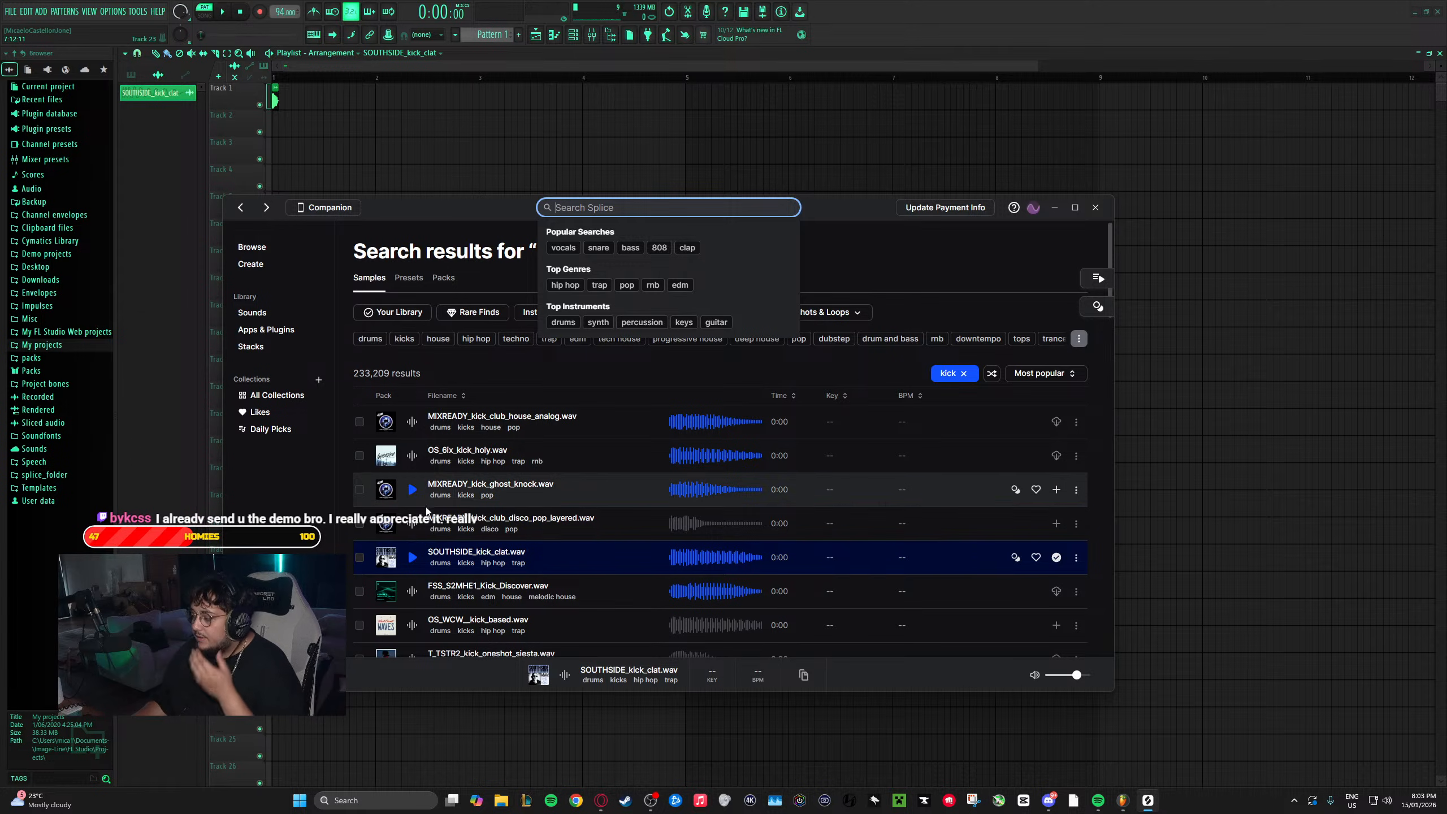
{"action": "scroll", "coordinate": [453, 528], "scroll_direction": "down", "scroll_amount": 3}
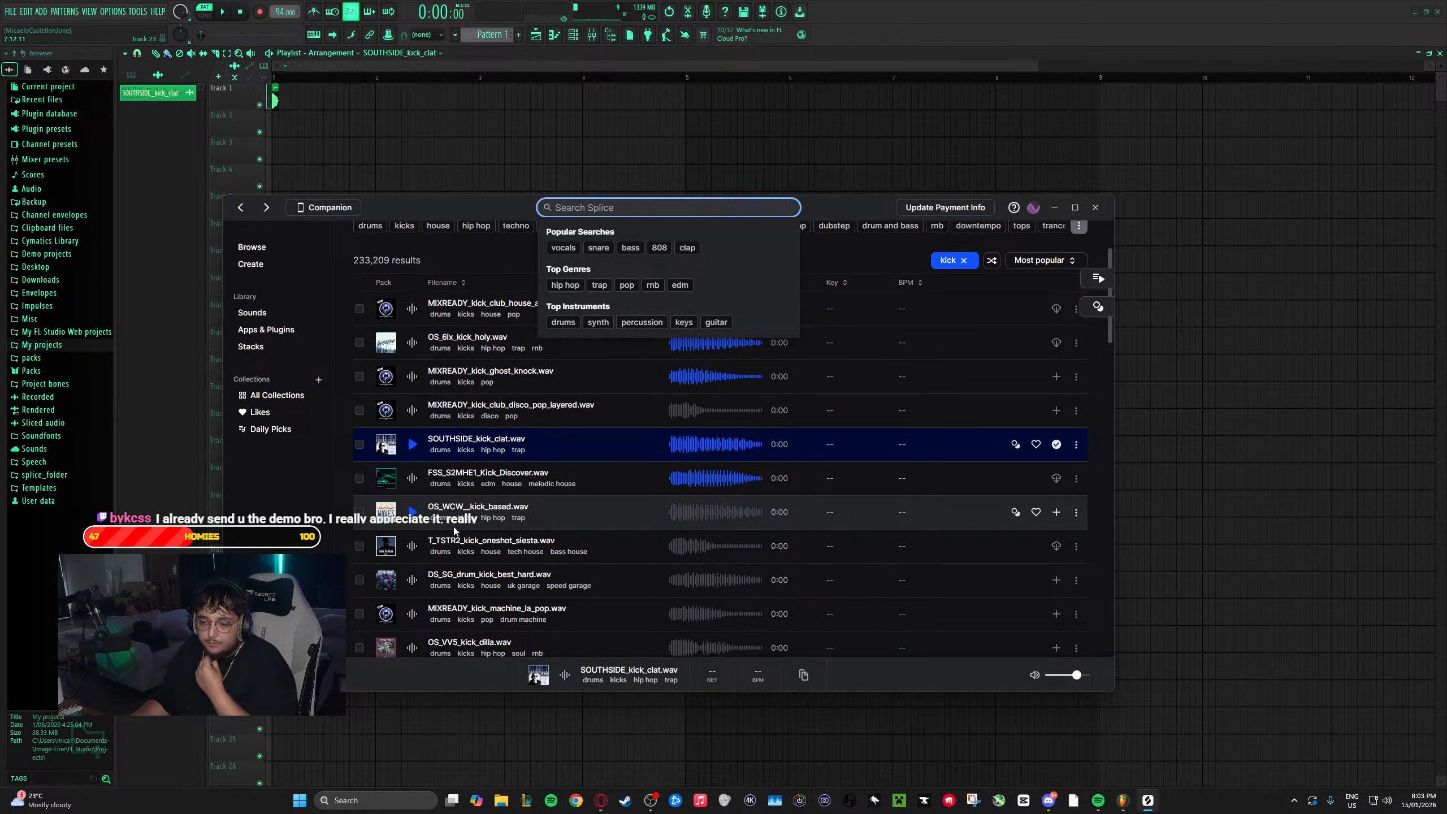
{"action": "scroll", "coordinate": [455, 531], "scroll_direction": "down", "scroll_amount": 3}
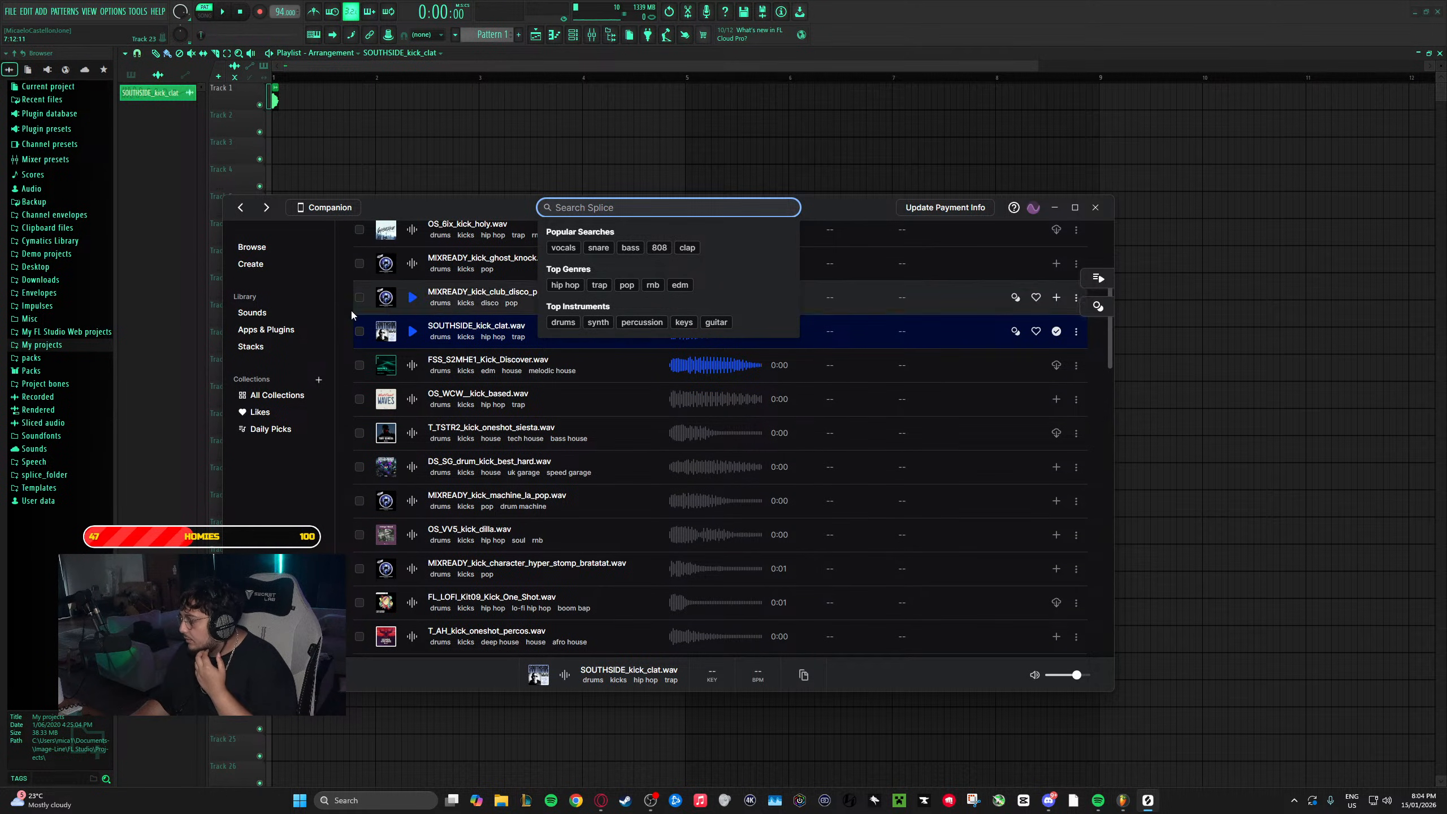
- Browse Splice's recommended, new-this-week and Trap & Drill sample packs for something that fits the beat
{"action": "left_click", "coordinate": [258, 249]}
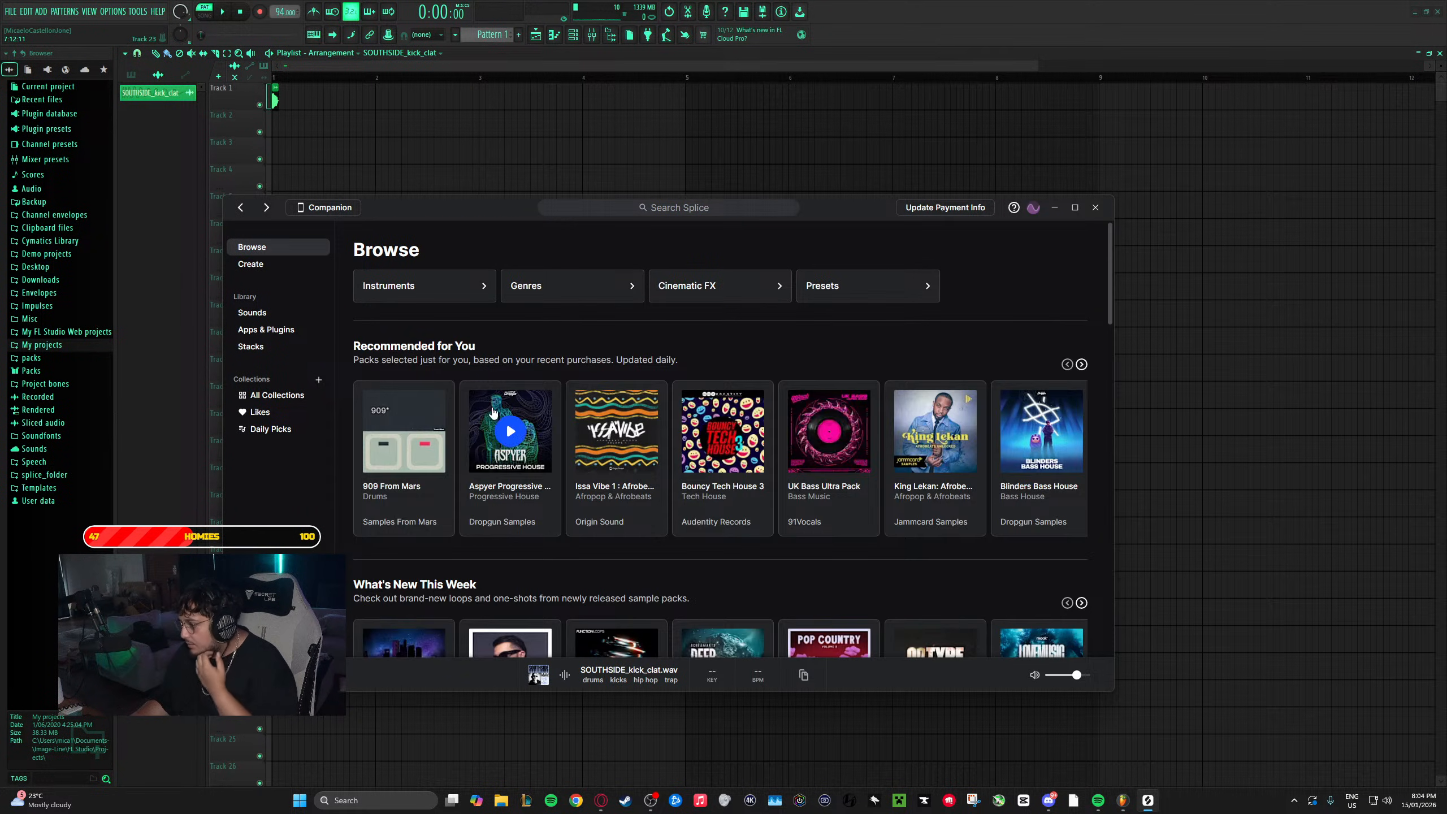
{"action": "scroll", "coordinate": [586, 436], "scroll_direction": "down", "scroll_amount": 1}
{"action": "scroll", "coordinate": [740, 399], "scroll_direction": "down", "scroll_amount": 1}
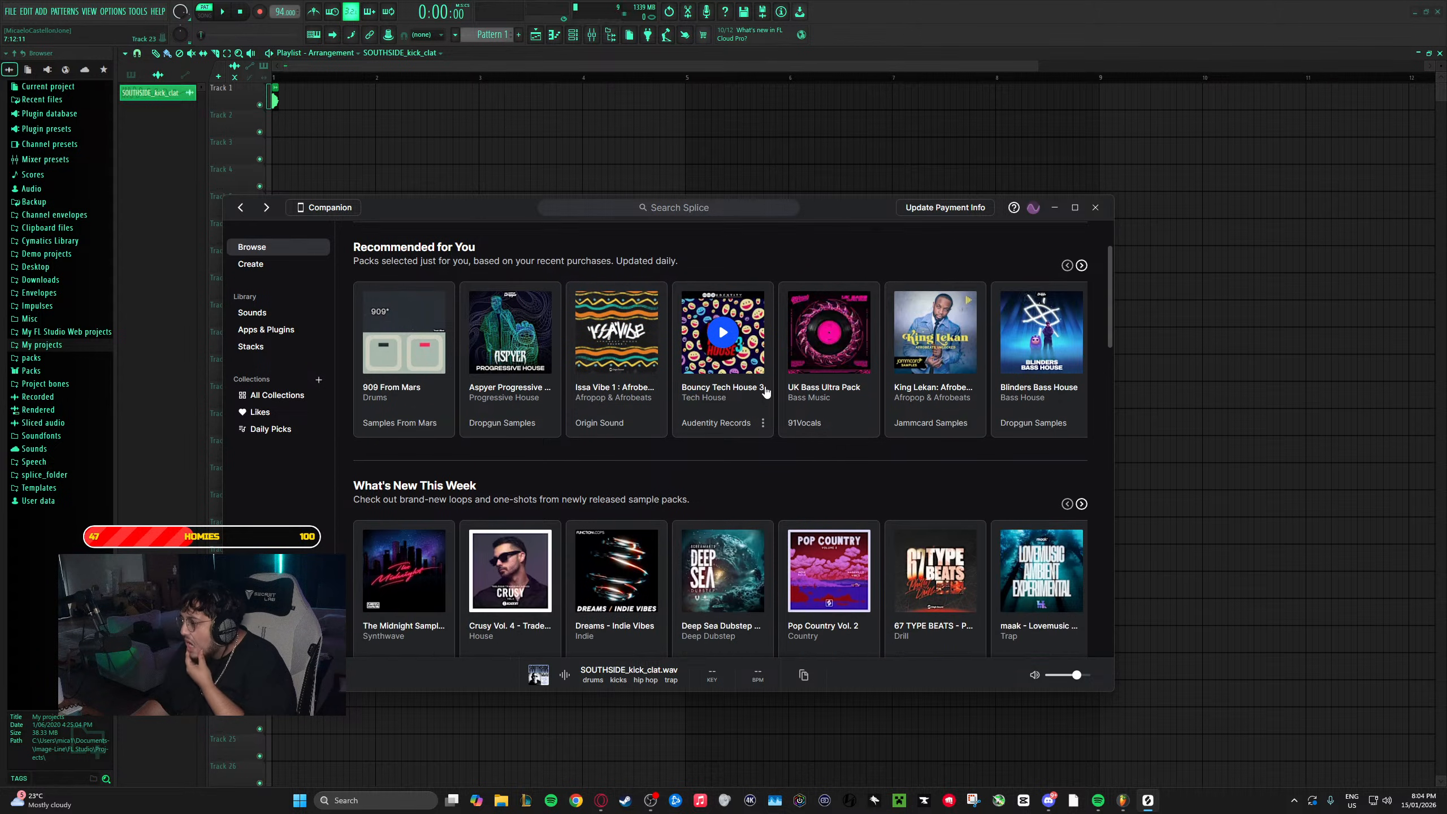
{"action": "scroll", "coordinate": [769, 395], "scroll_direction": "down", "scroll_amount": 4}
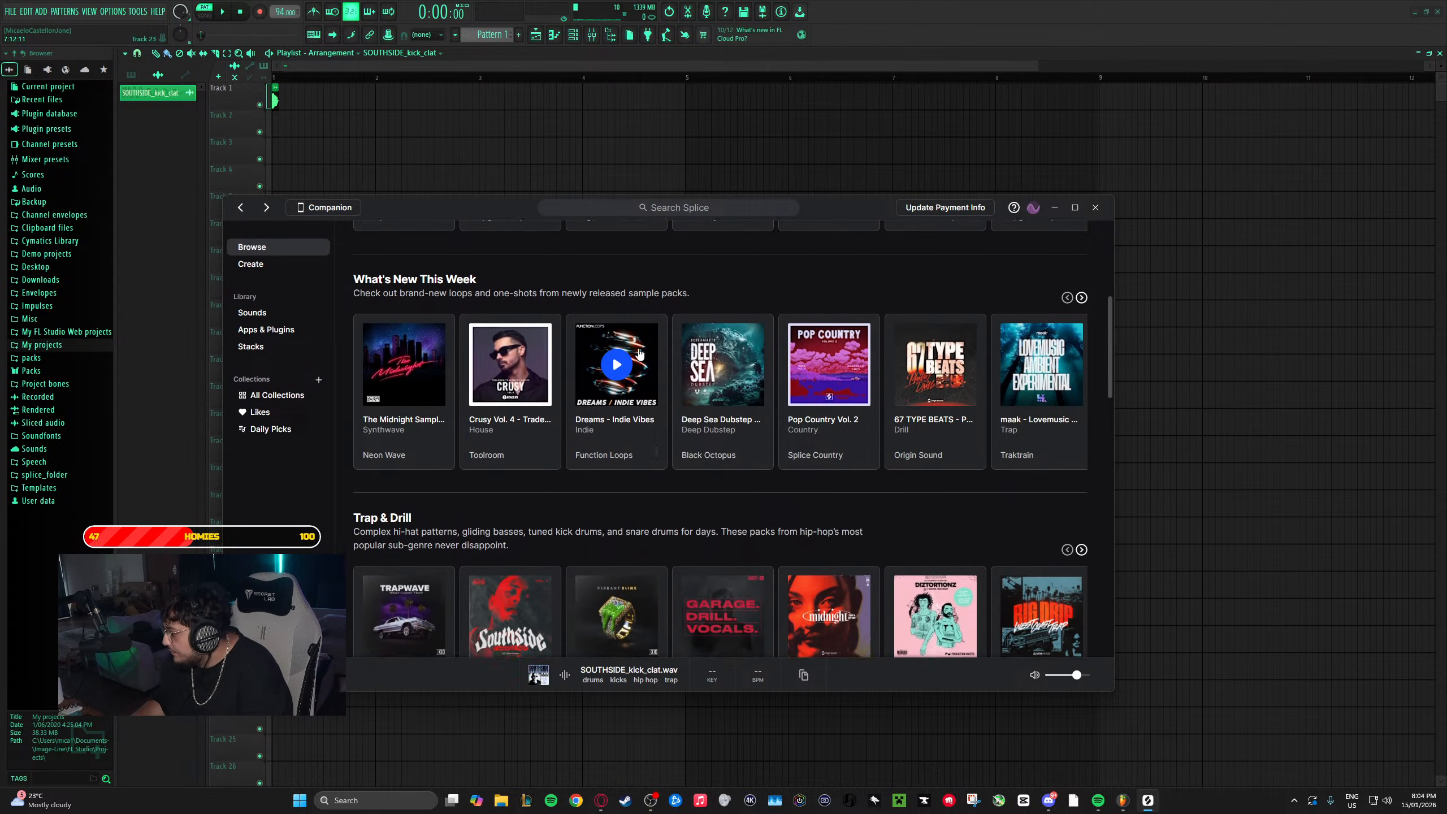
{"action": "scroll", "coordinate": [769, 470], "scroll_direction": "down", "scroll_amount": 2}
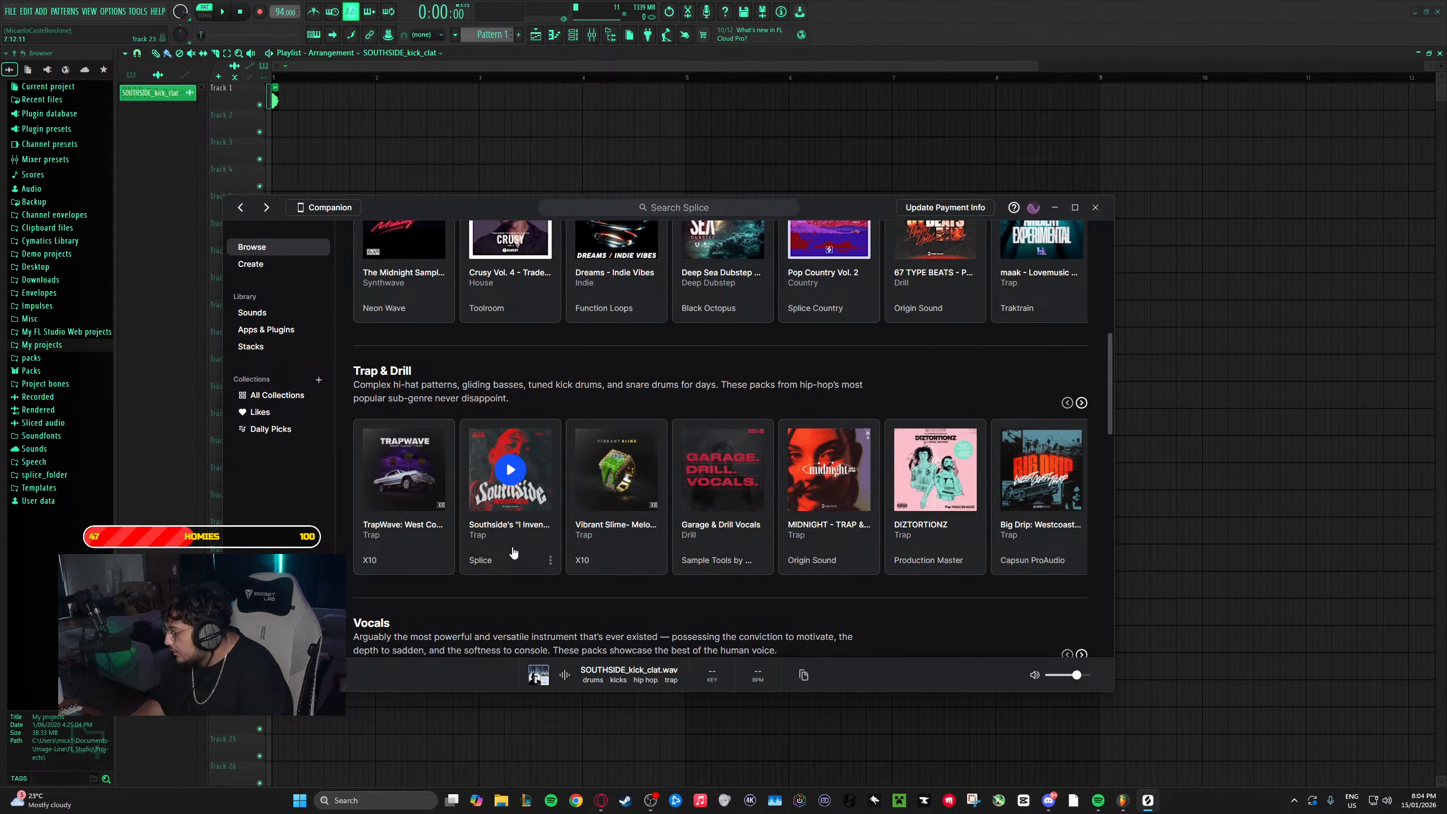
{"action": "left_click", "coordinate": [1081, 403]}
{"action": "left_click", "coordinate": [1082, 403]}
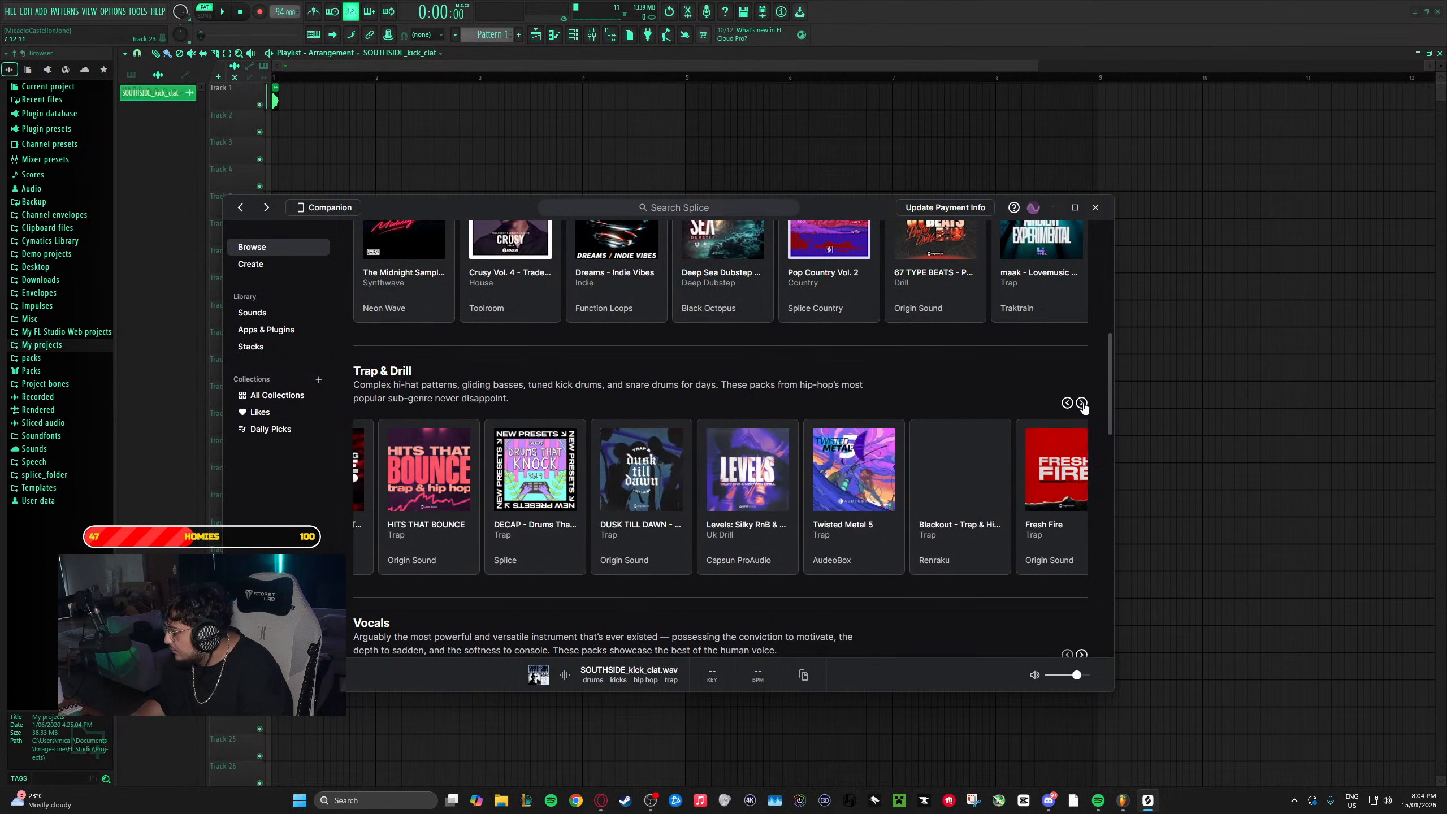
{"action": "left_click", "coordinate": [1081, 403]}
{"action": "scroll", "coordinate": [819, 439], "scroll_direction": "down", "scroll_amount": 4}
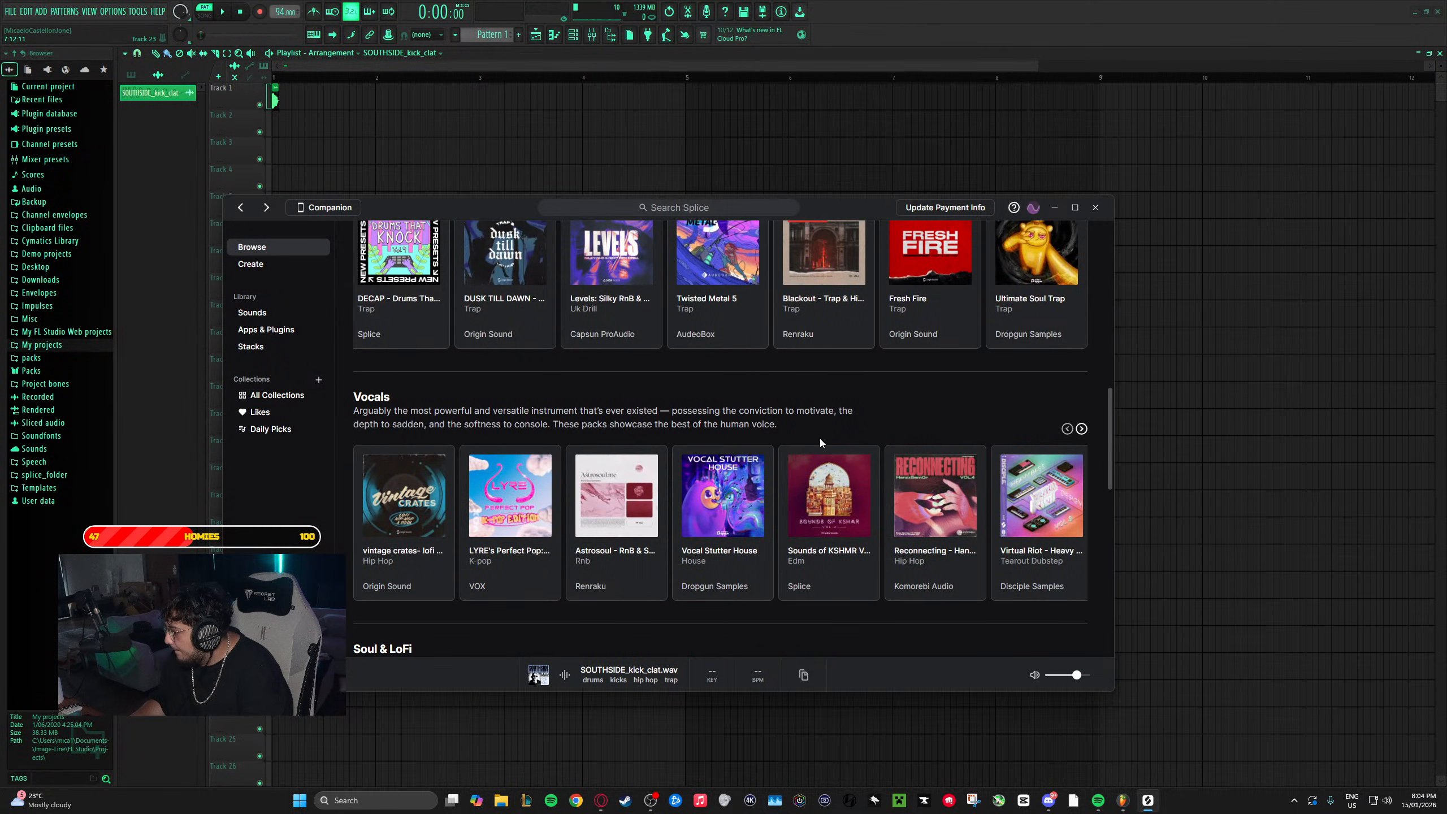
- Look through the Vocals, Soul & LoFi, Drums and Recent Releases sample packs
{"action": "scroll", "coordinate": [733, 491], "scroll_direction": "down", "scroll_amount": 2}
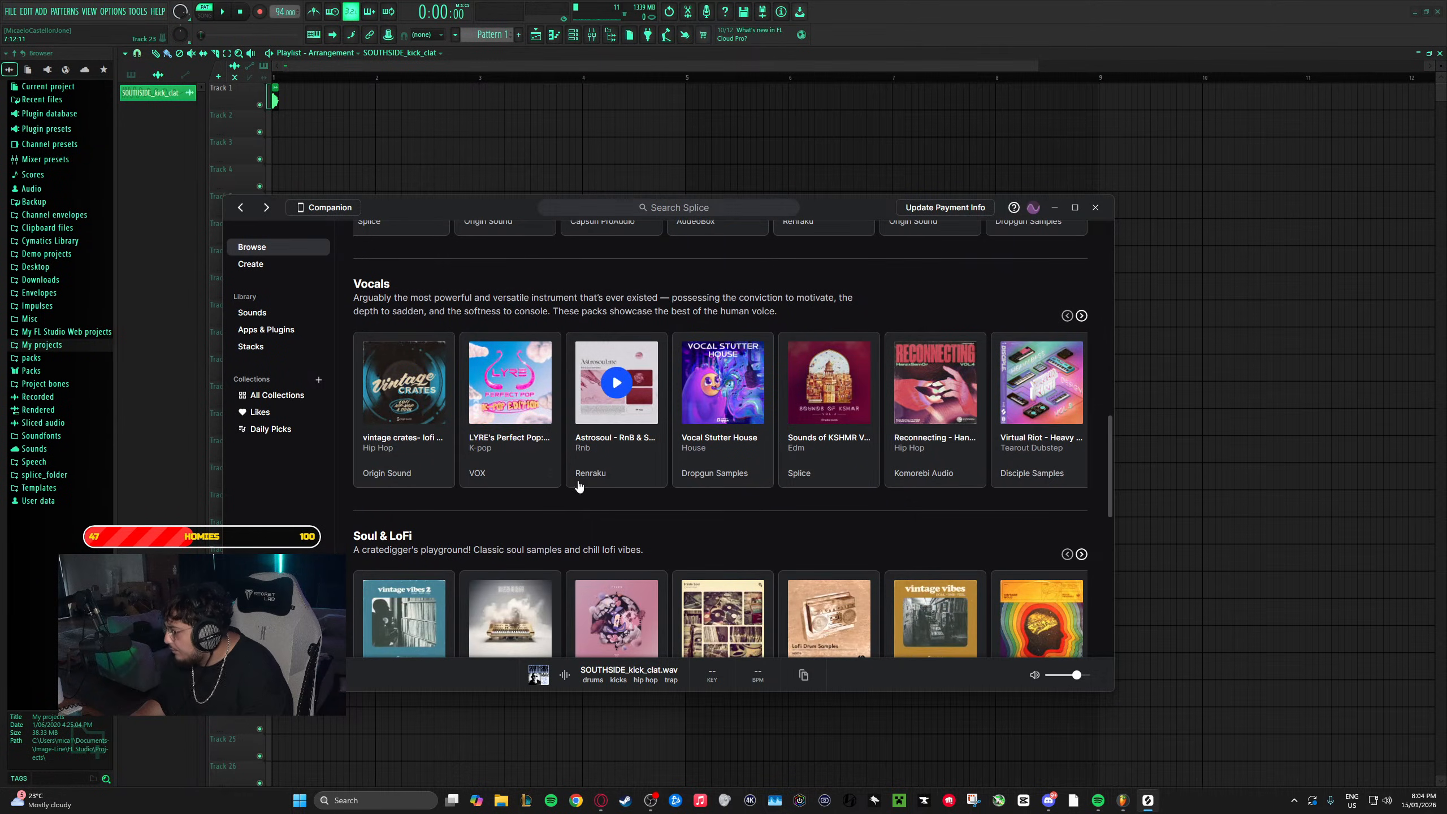
{"action": "left_click", "coordinate": [1081, 316]}
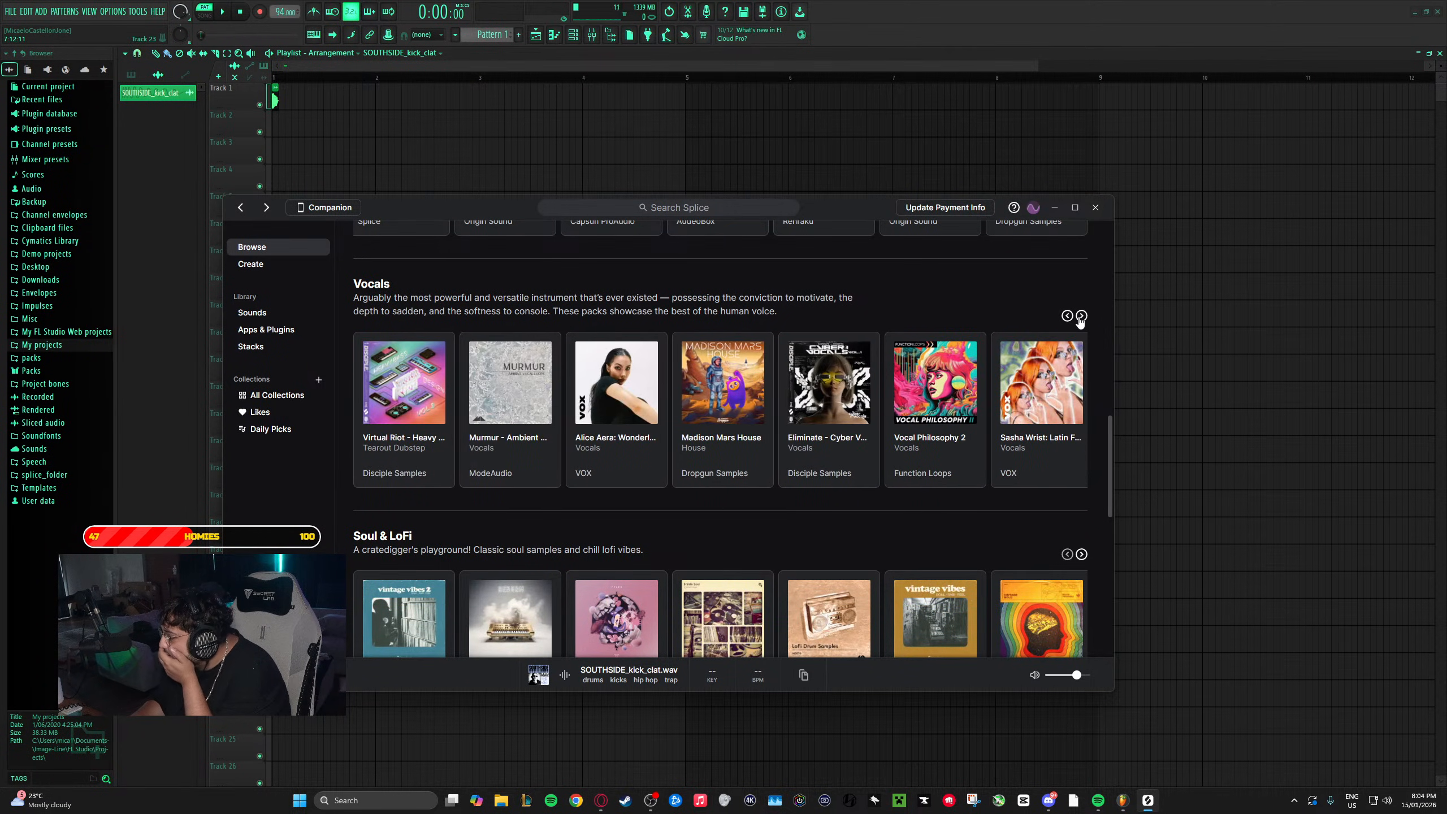
{"action": "left_click", "coordinate": [1080, 316]}
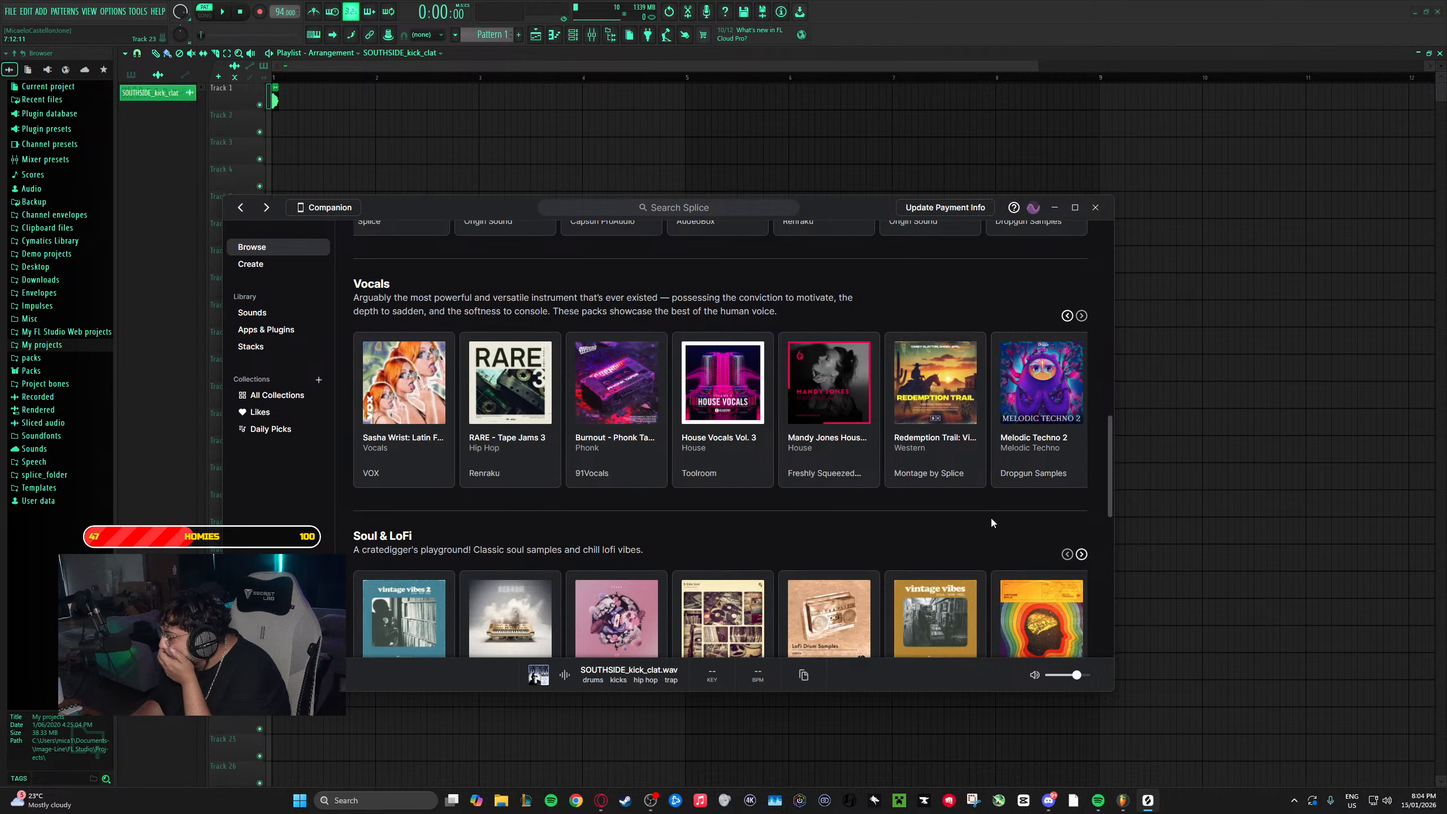
{"action": "scroll", "coordinate": [976, 523], "scroll_direction": "down", "scroll_amount": 4}
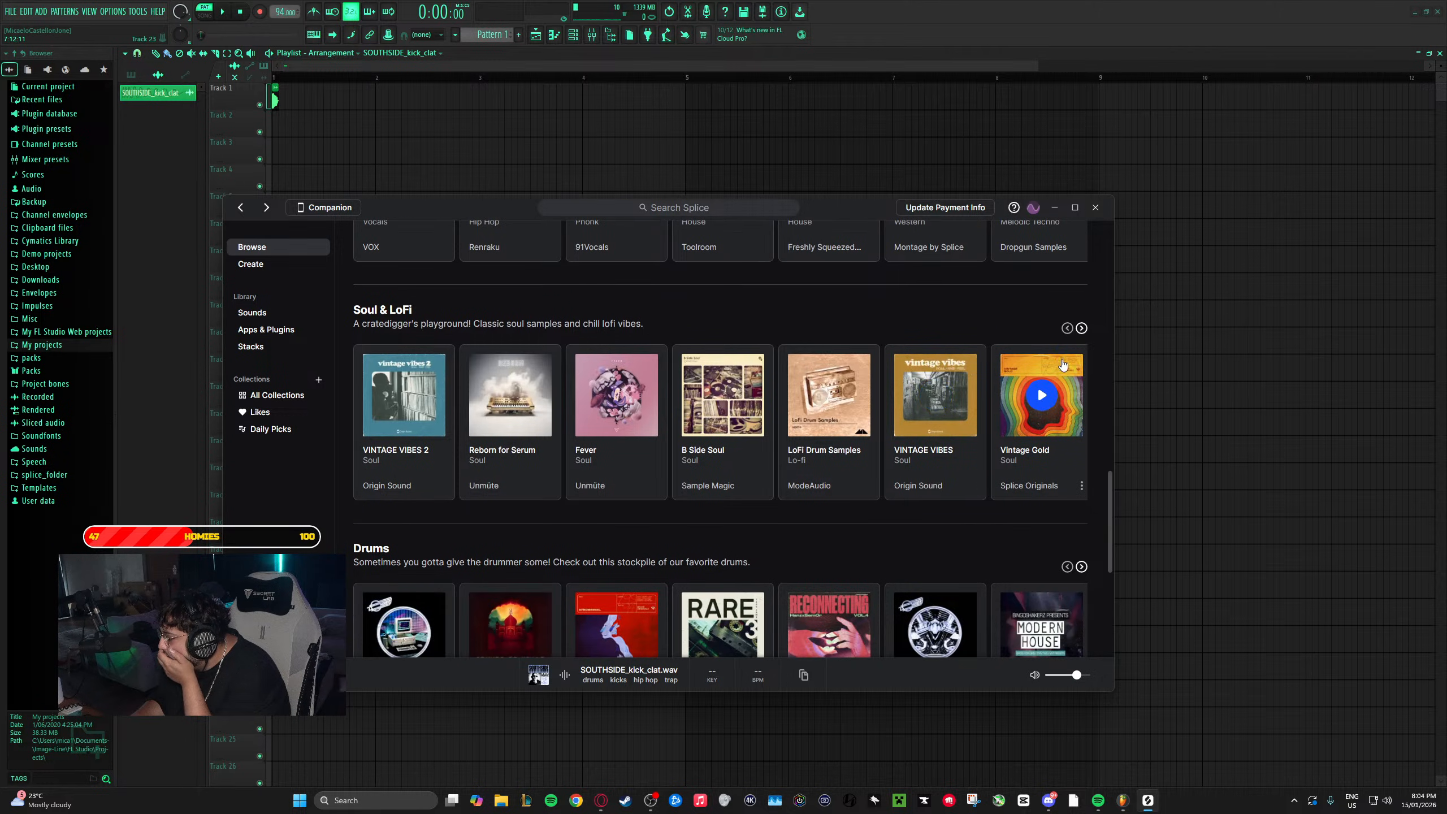
{"action": "left_click", "coordinate": [1082, 329]}
{"action": "left_click", "coordinate": [1082, 329]}
{"action": "left_click", "coordinate": [1082, 329]}
{"action": "scroll", "coordinate": [989, 498], "scroll_direction": "down", "scroll_amount": 3}
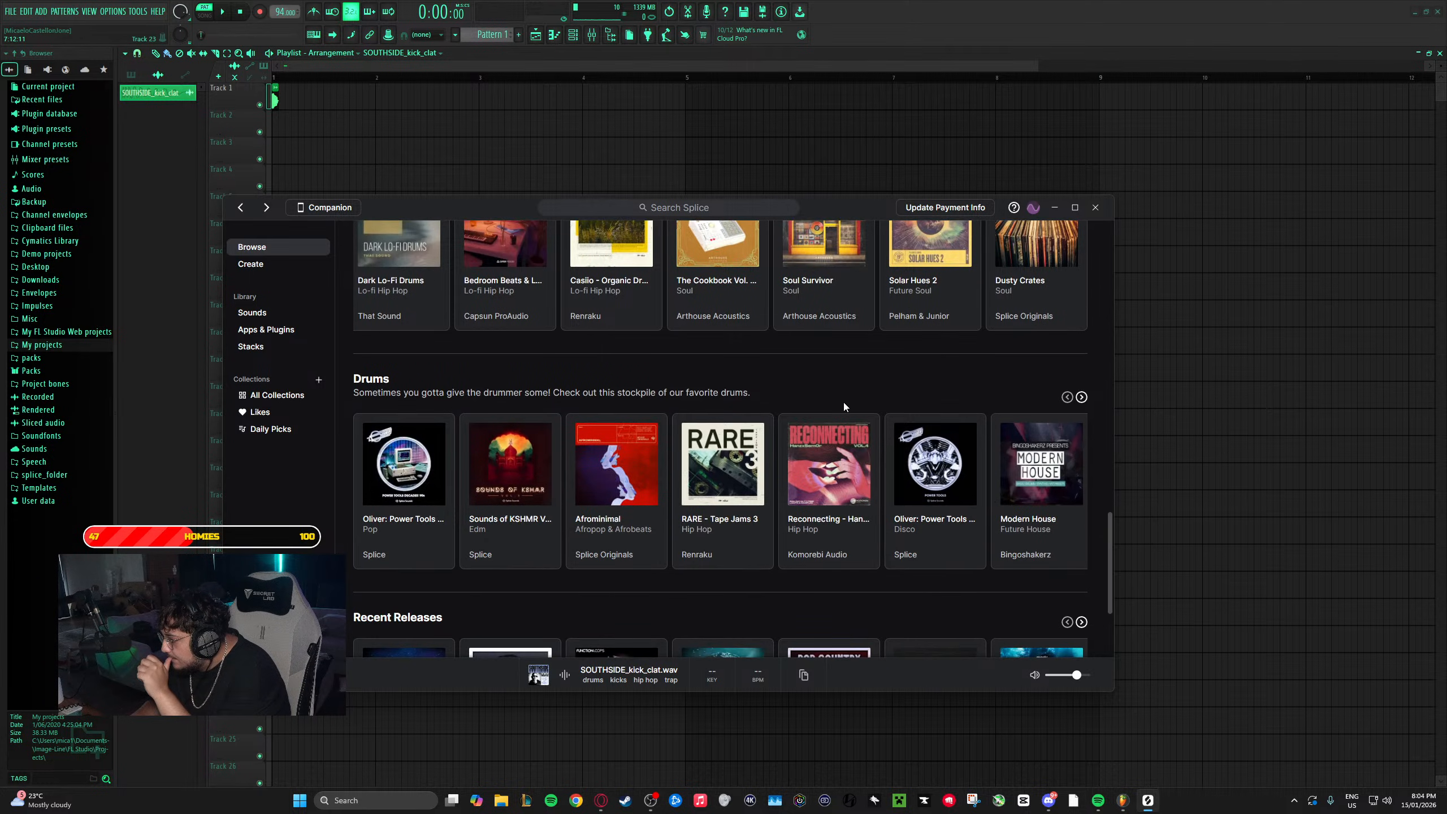
{"action": "scroll", "coordinate": [843, 402], "scroll_direction": "down", "scroll_amount": 3}
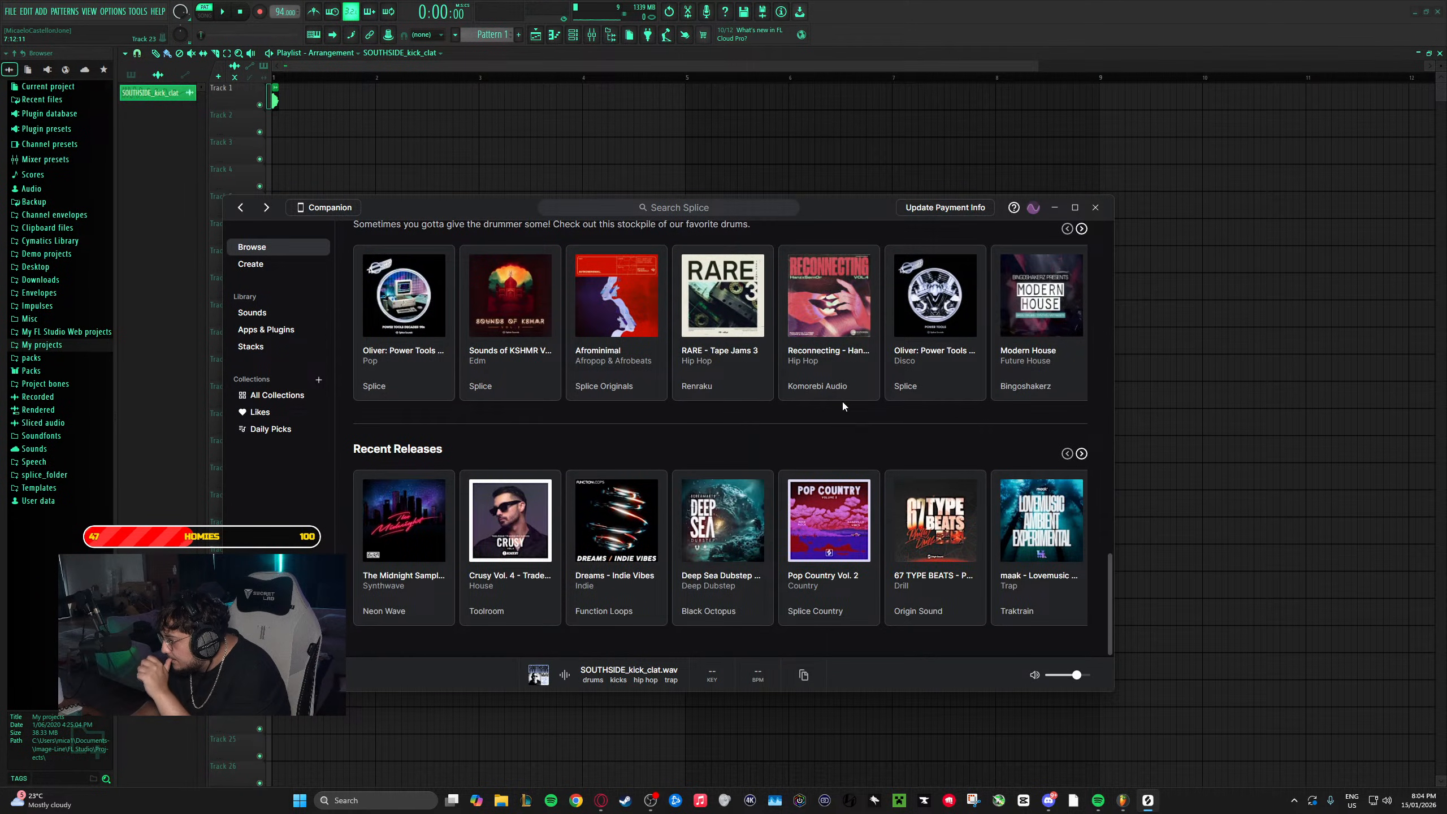
- Search Splice for swag and open the Swag Type Beats pack
{"action": "left_click", "coordinate": [711, 207]}
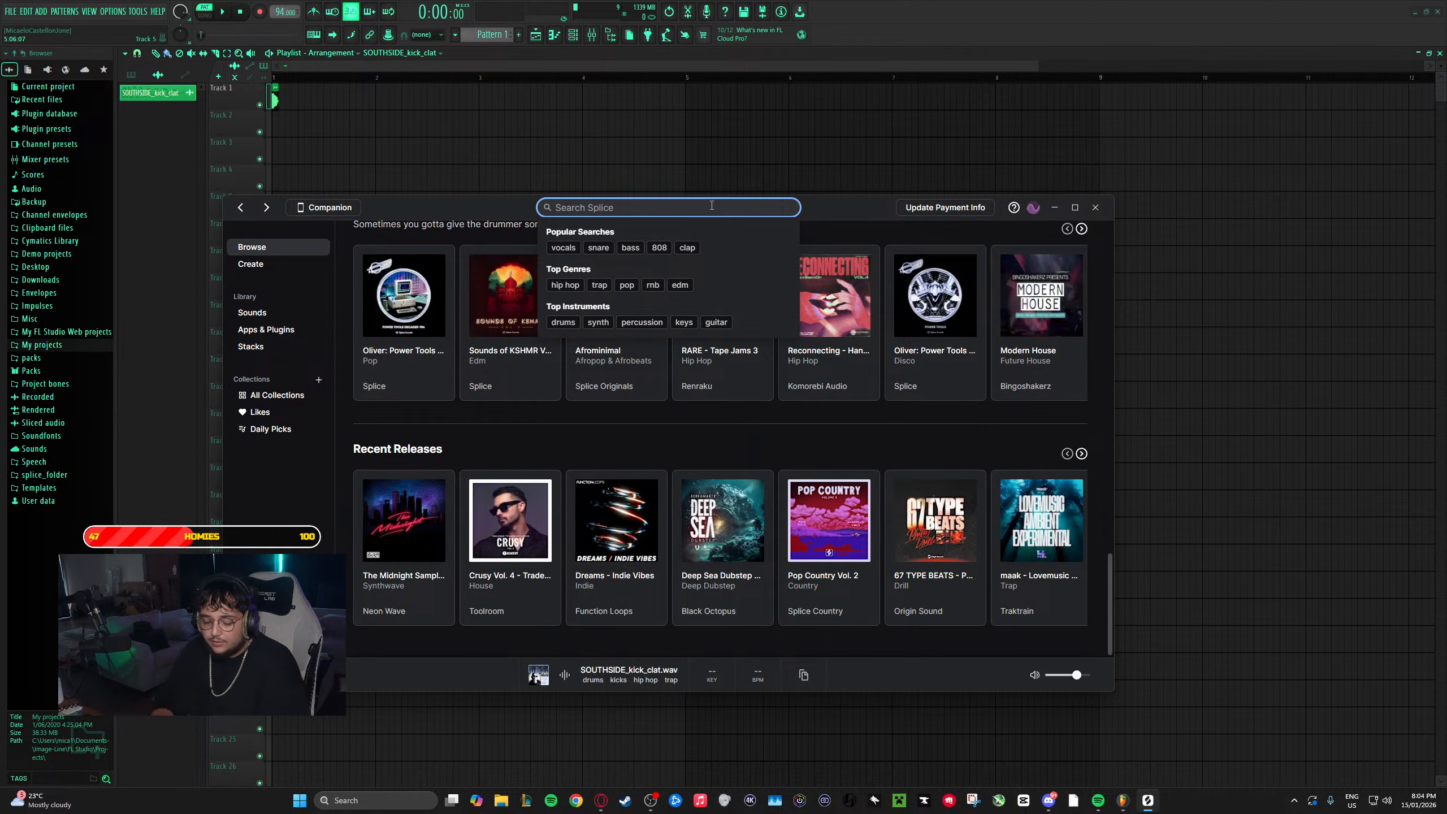
{"action": "type", "text": "swag"}
{"action": "key", "text": "Return"}
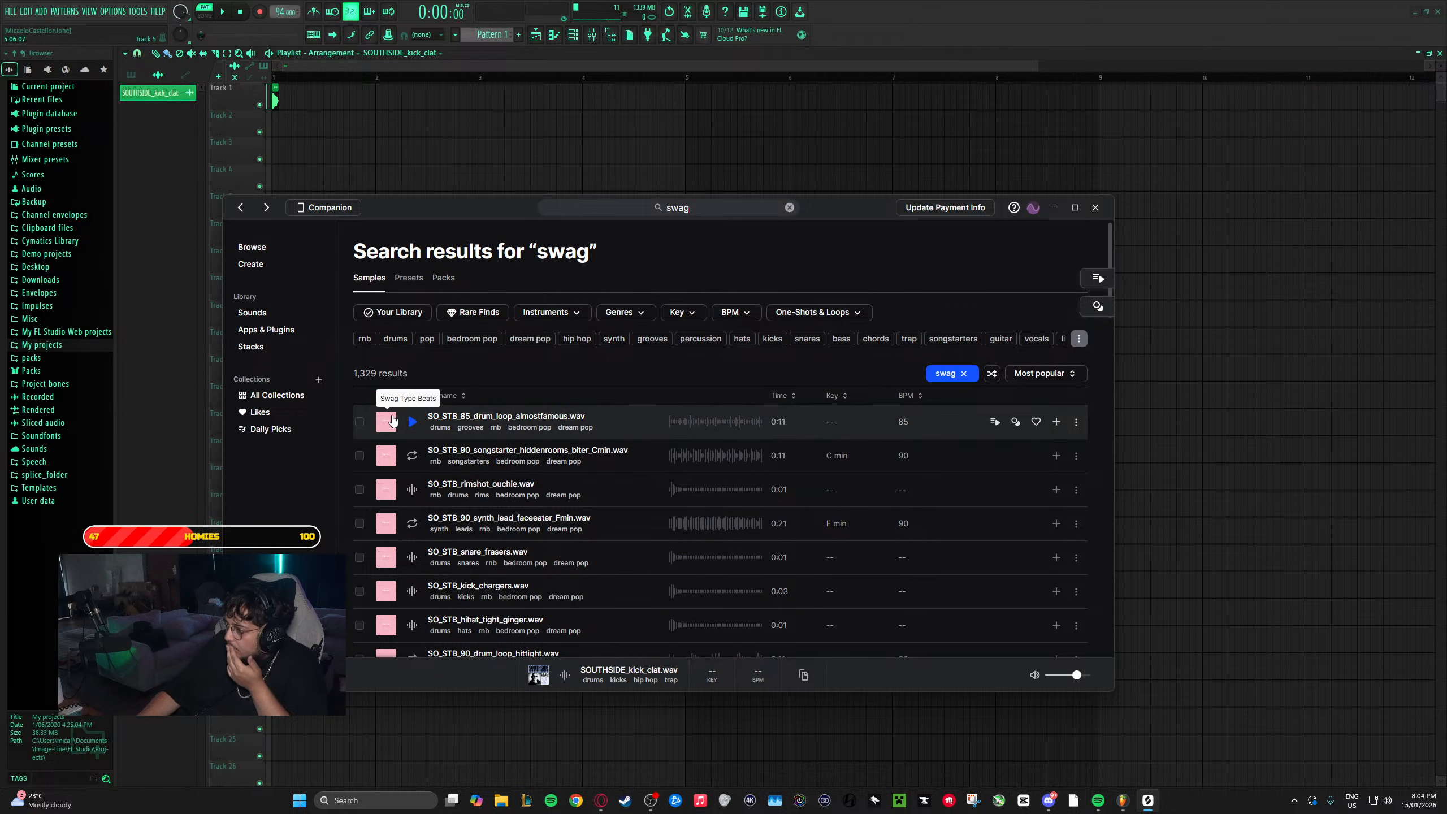
{"action": "left_click", "coordinate": [393, 420]}
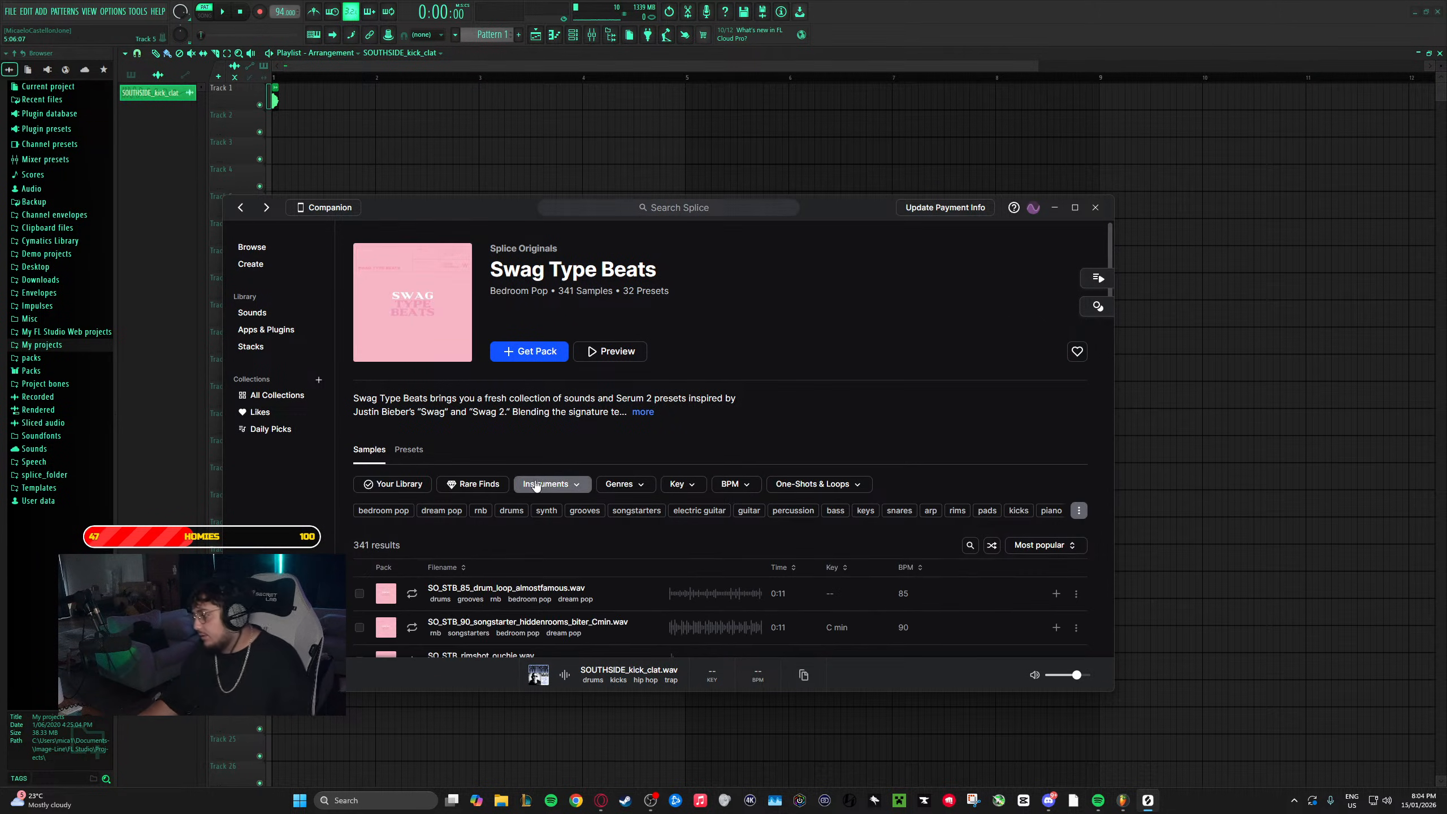
- Audition the Swag Type Beats samples from drum_loop_almostfamous down to drum_loop_hittight, including rimshot_ouchie and snare_frasers
{"action": "scroll", "coordinate": [482, 490], "scroll_direction": "down", "scroll_amount": 2}
{"action": "left_click", "coordinate": [412, 479]}
{"action": "scroll", "coordinate": [412, 477], "scroll_direction": "down", "scroll_amount": 1}
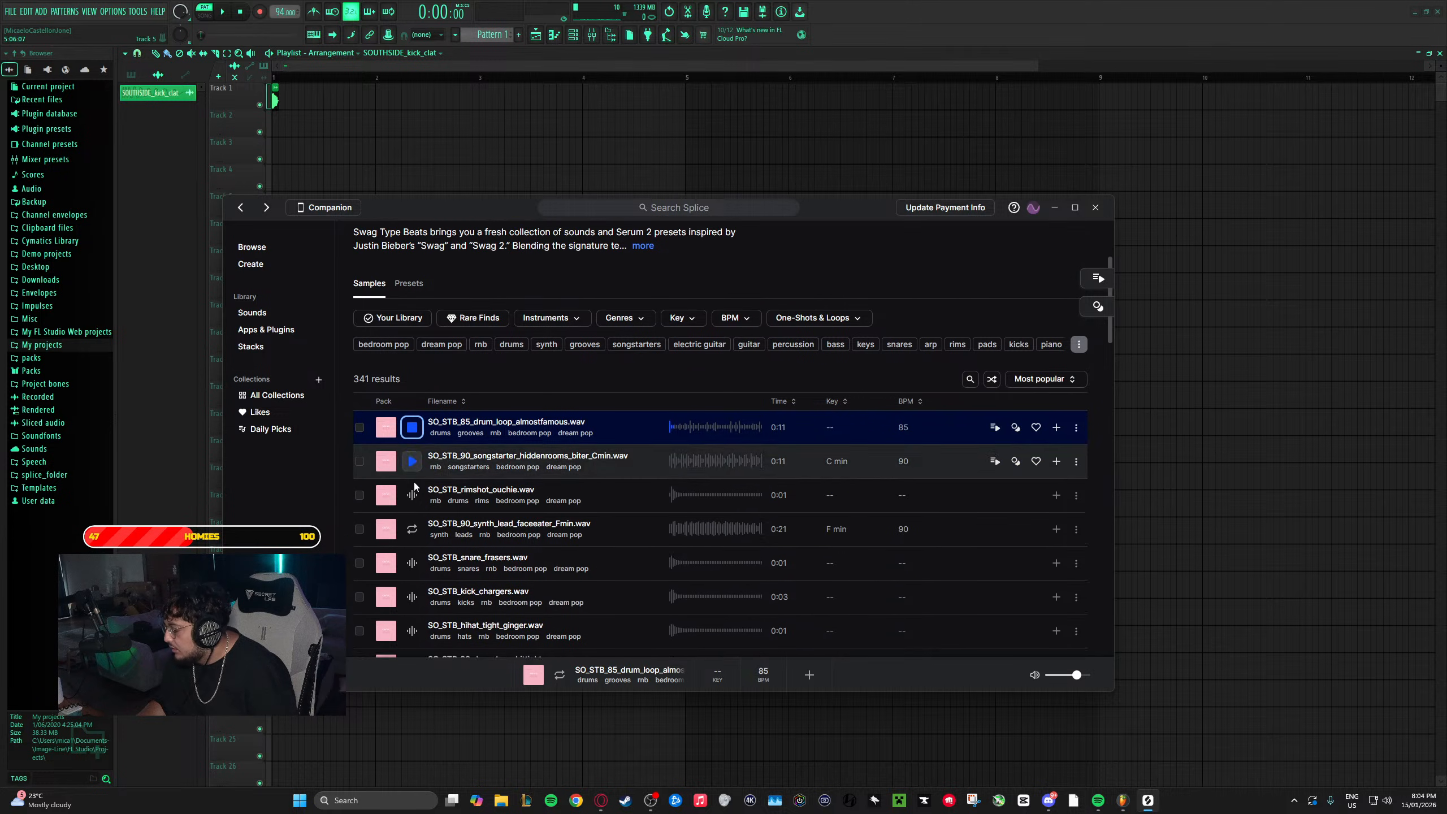
{"action": "left_click", "coordinate": [411, 457]}
{"action": "left_click", "coordinate": [412, 492]}
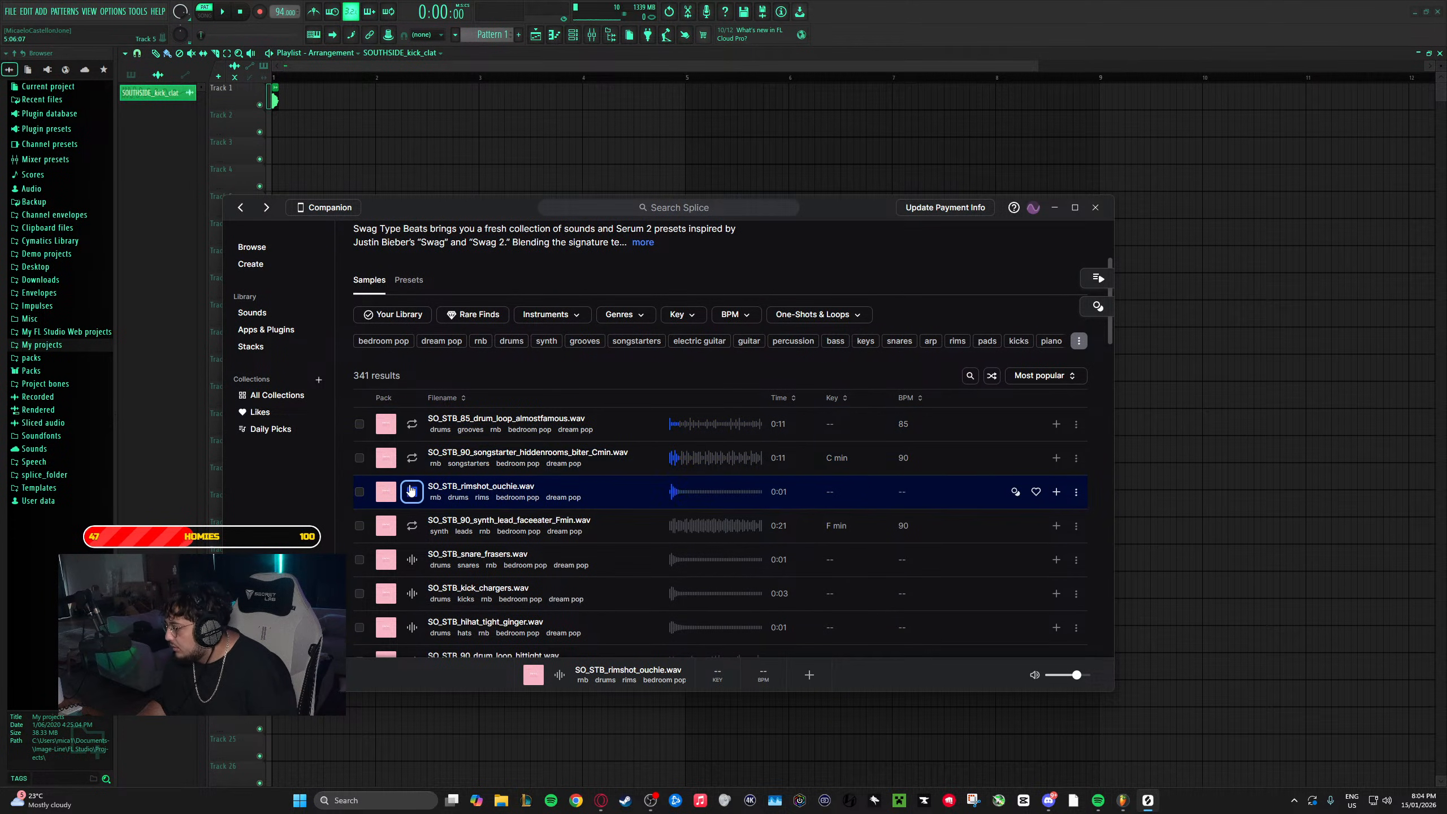
{"action": "scroll", "coordinate": [416, 500], "scroll_direction": "down", "scroll_amount": 1}
{"action": "left_click", "coordinate": [414, 472]}
{"action": "left_click", "coordinate": [413, 502]}
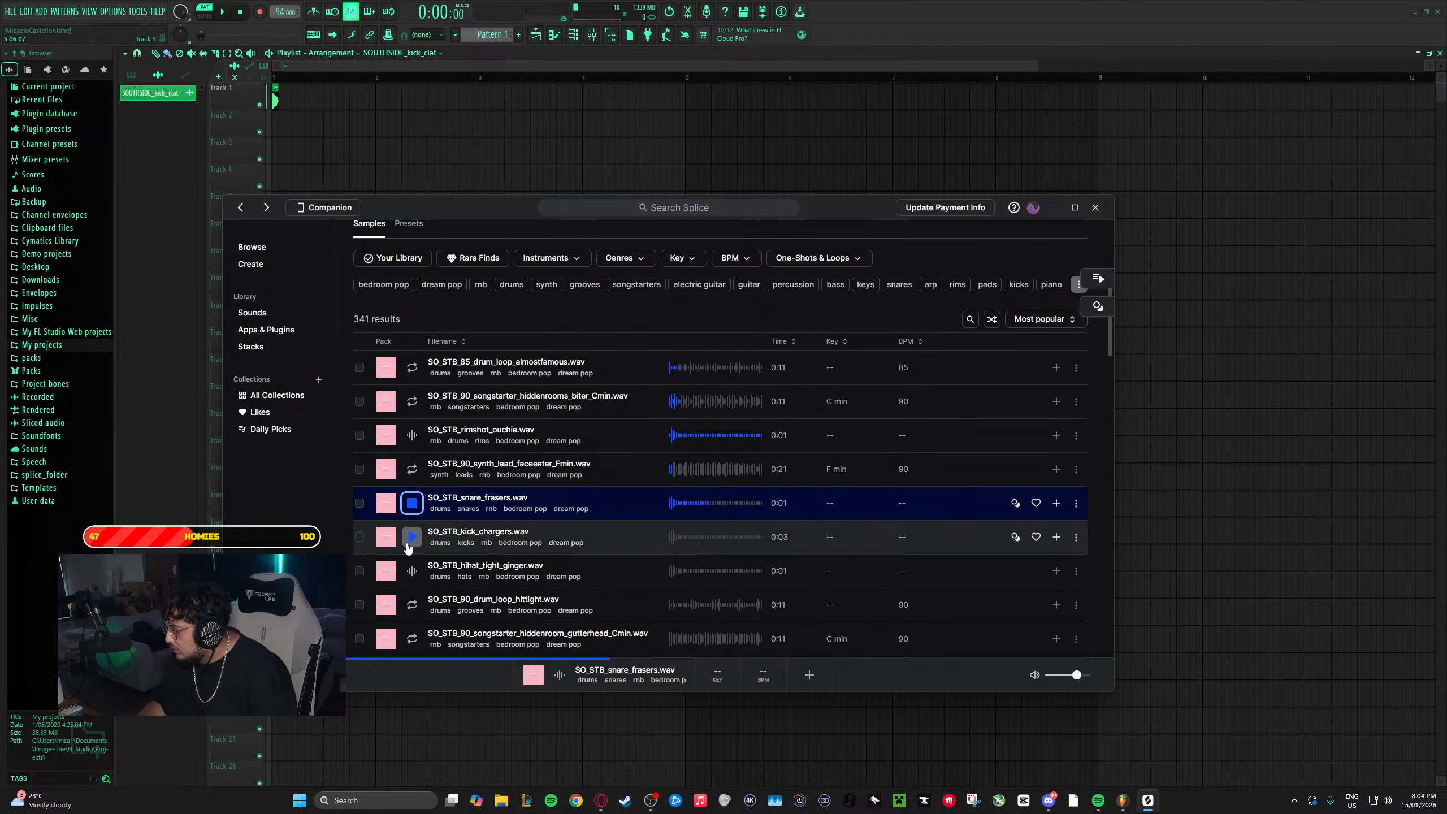
{"action": "scroll", "coordinate": [406, 545], "scroll_direction": "down", "scroll_amount": 1}
{"action": "left_click", "coordinate": [406, 546]}
{"action": "scroll", "coordinate": [405, 536], "scroll_direction": "down", "scroll_amount": 2}
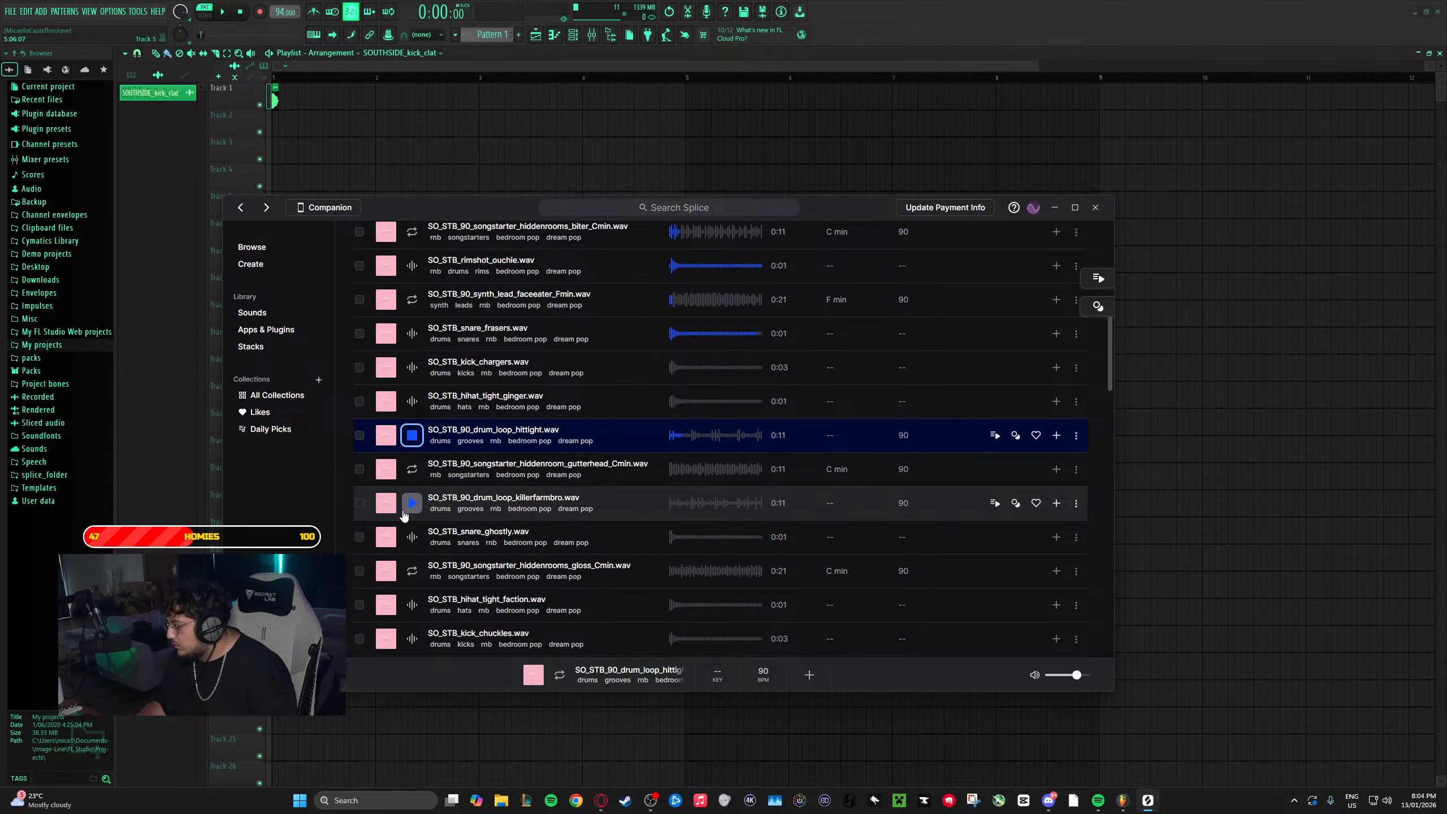
- Audition drum_loop_killerfarmbro, songstarter_hiddenrooms_gloss, hihat_tight_faction, hihat_open_monolith and drum_loop_nightdrive from the pack
{"action": "left_click", "coordinate": [408, 506]}
{"action": "scroll", "coordinate": [408, 510], "scroll_direction": "down", "scroll_amount": 2}
{"action": "left_click", "coordinate": [412, 458]}
{"action": "left_click", "coordinate": [413, 492]}
{"action": "scroll", "coordinate": [416, 541], "scroll_direction": "down", "scroll_amount": 2}
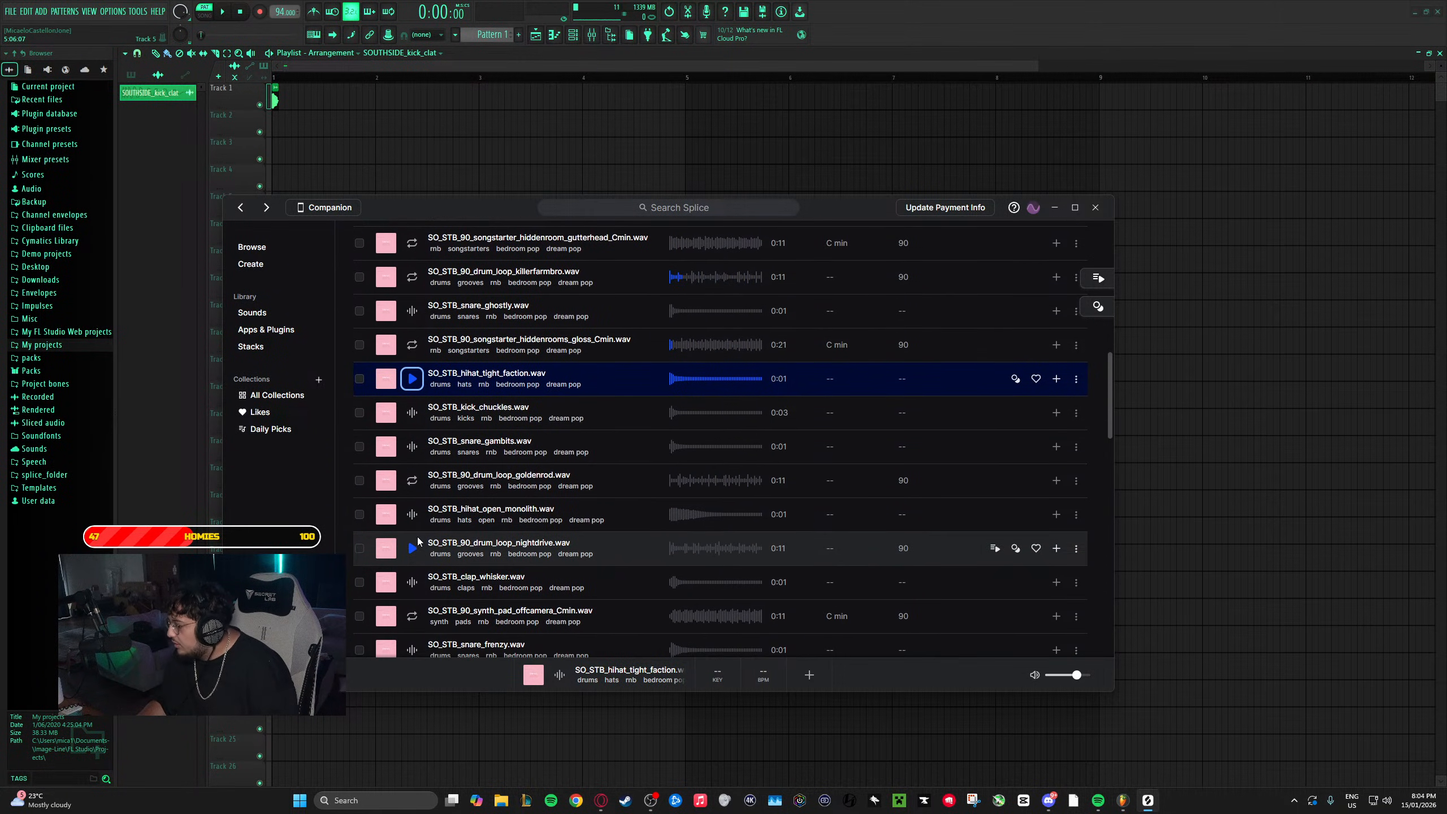
{"action": "left_click", "coordinate": [413, 519]}
{"action": "scroll", "coordinate": [413, 521], "scroll_direction": "down", "scroll_amount": 1}
{"action": "left_click", "coordinate": [412, 494]}
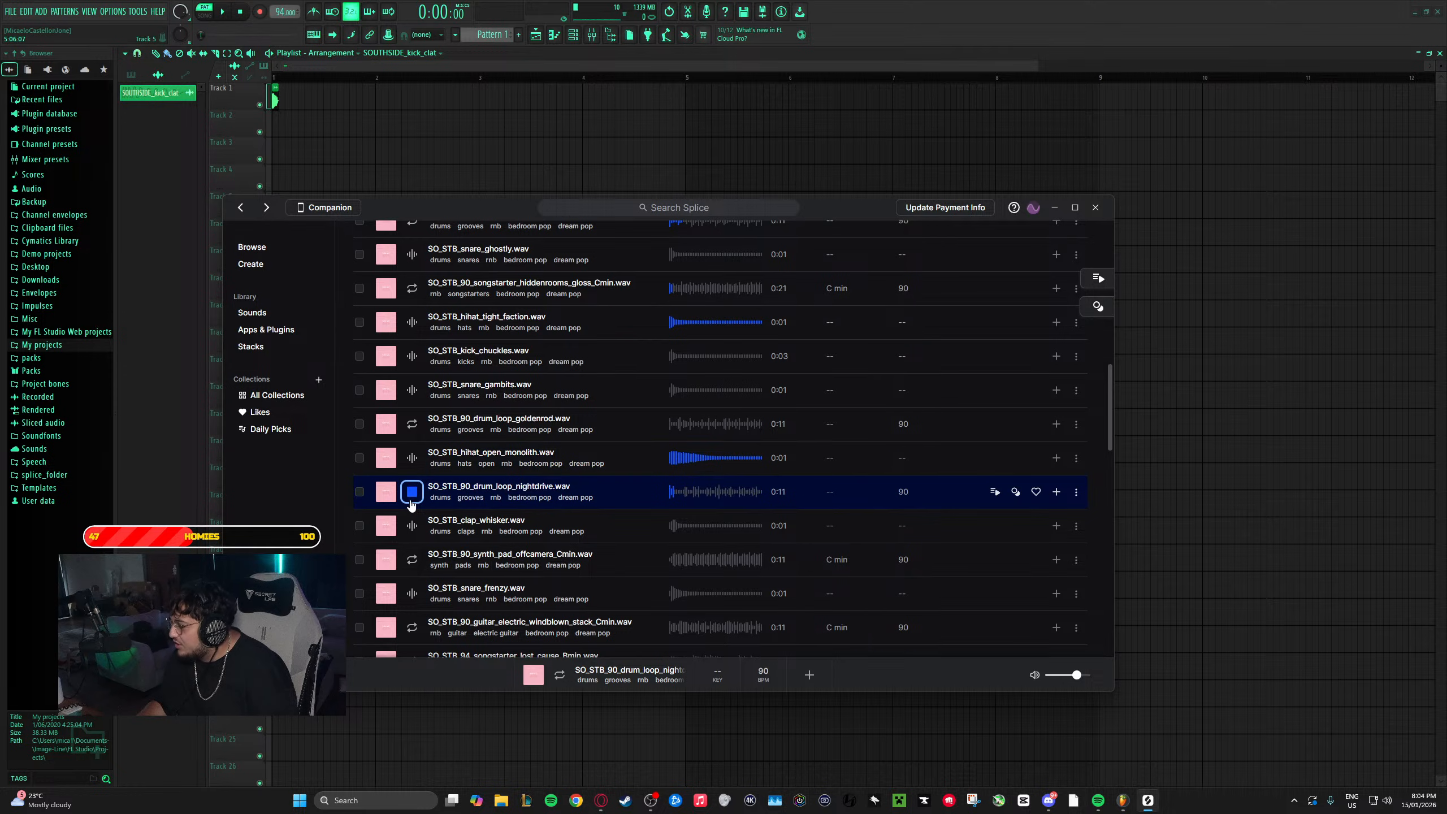
- Audition the pack's melodic loops from synth_pad_offcamera through guitar_electric_windblown_stack and songstarter_lost_cause to bass_synth_faceeater
{"action": "scroll", "coordinate": [411, 504], "scroll_direction": "down", "scroll_amount": 1}
{"action": "left_click", "coordinate": [412, 504]}
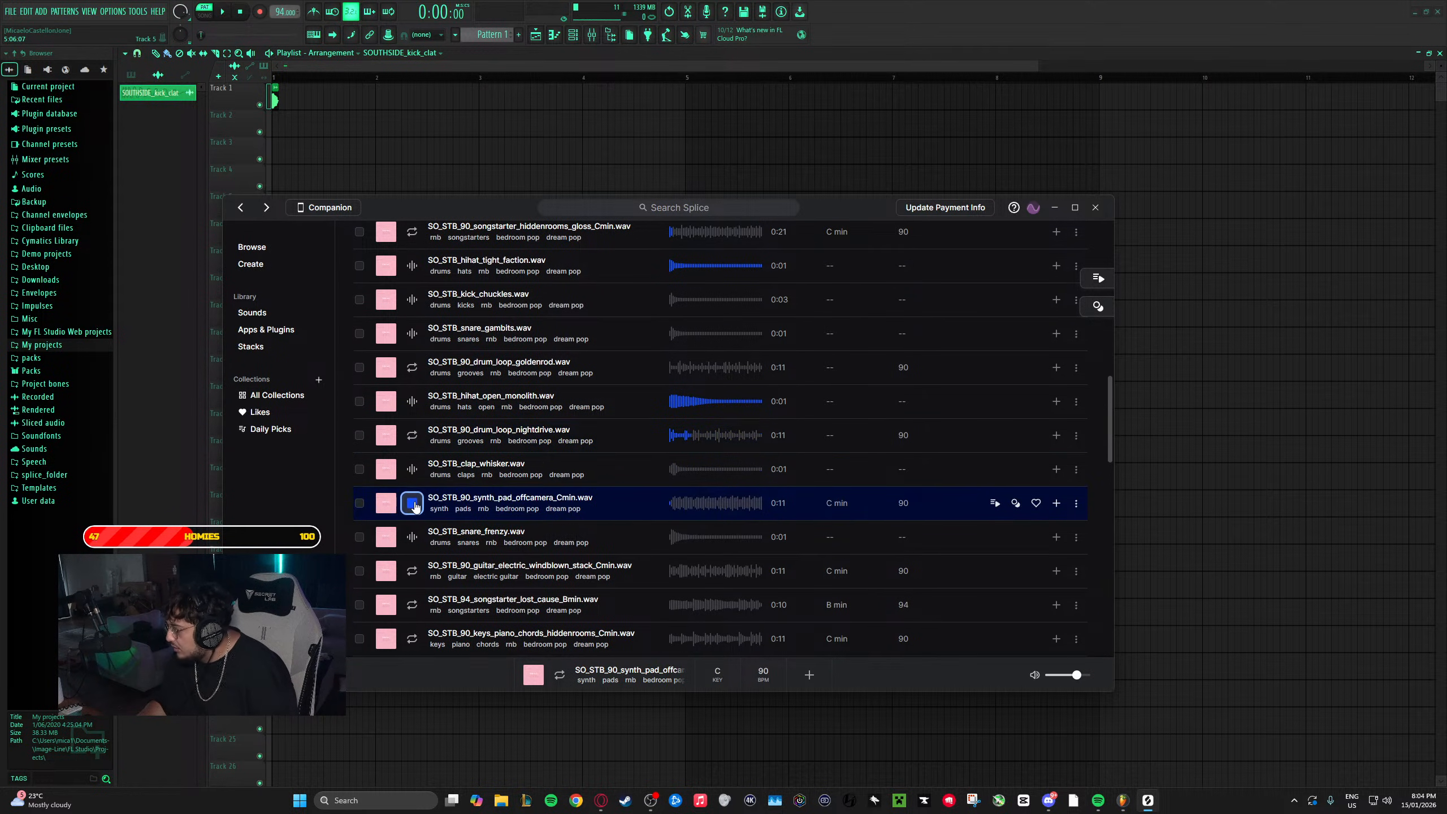
{"action": "left_click", "coordinate": [412, 570]}
{"action": "scroll", "coordinate": [416, 558], "scroll_direction": "down", "scroll_amount": 1}
{"action": "left_click", "coordinate": [413, 545]}
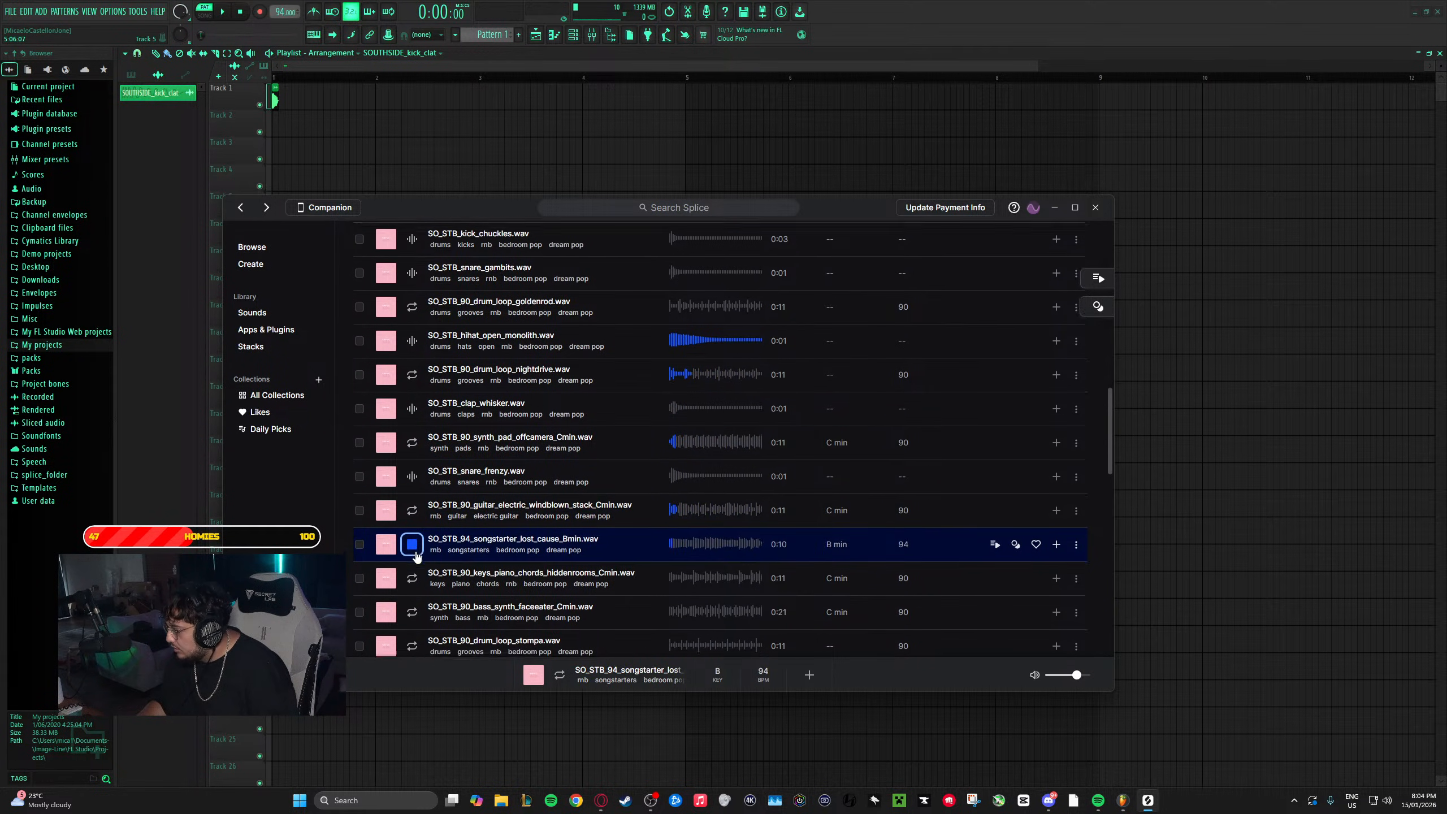
{"action": "scroll", "coordinate": [414, 536], "scroll_direction": "down", "scroll_amount": 1}
{"action": "left_click", "coordinate": [414, 527]}
{"action": "scroll", "coordinate": [414, 527], "scroll_direction": "down", "scroll_amount": 1}
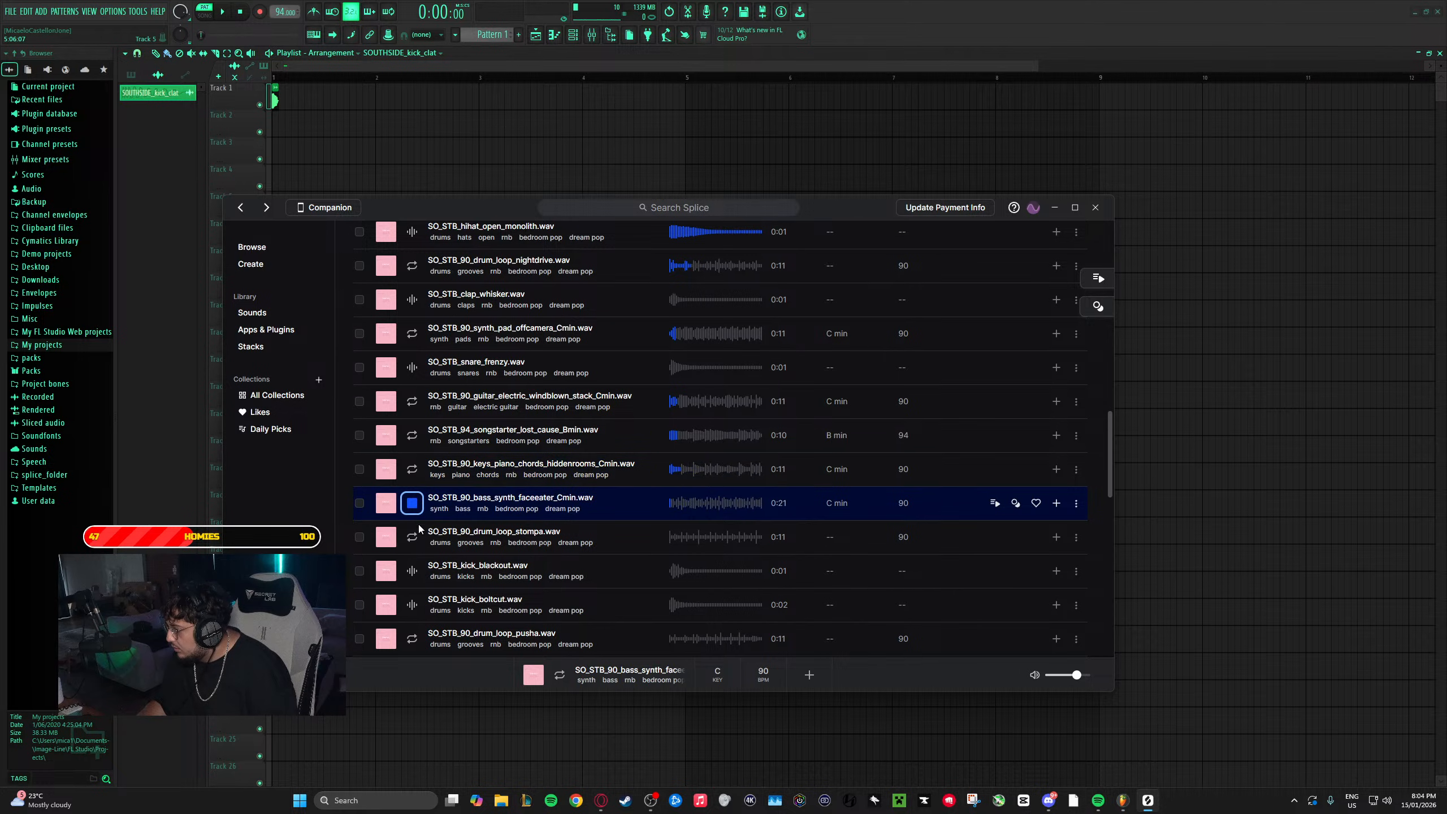
- Audition the pack's rhythm loops drum_loop_stompa, drum_loop_pusha, top_loop_hittight and drum_loop_driftdown
{"action": "scroll", "coordinate": [419, 549], "scroll_direction": "down", "scroll_amount": 1}
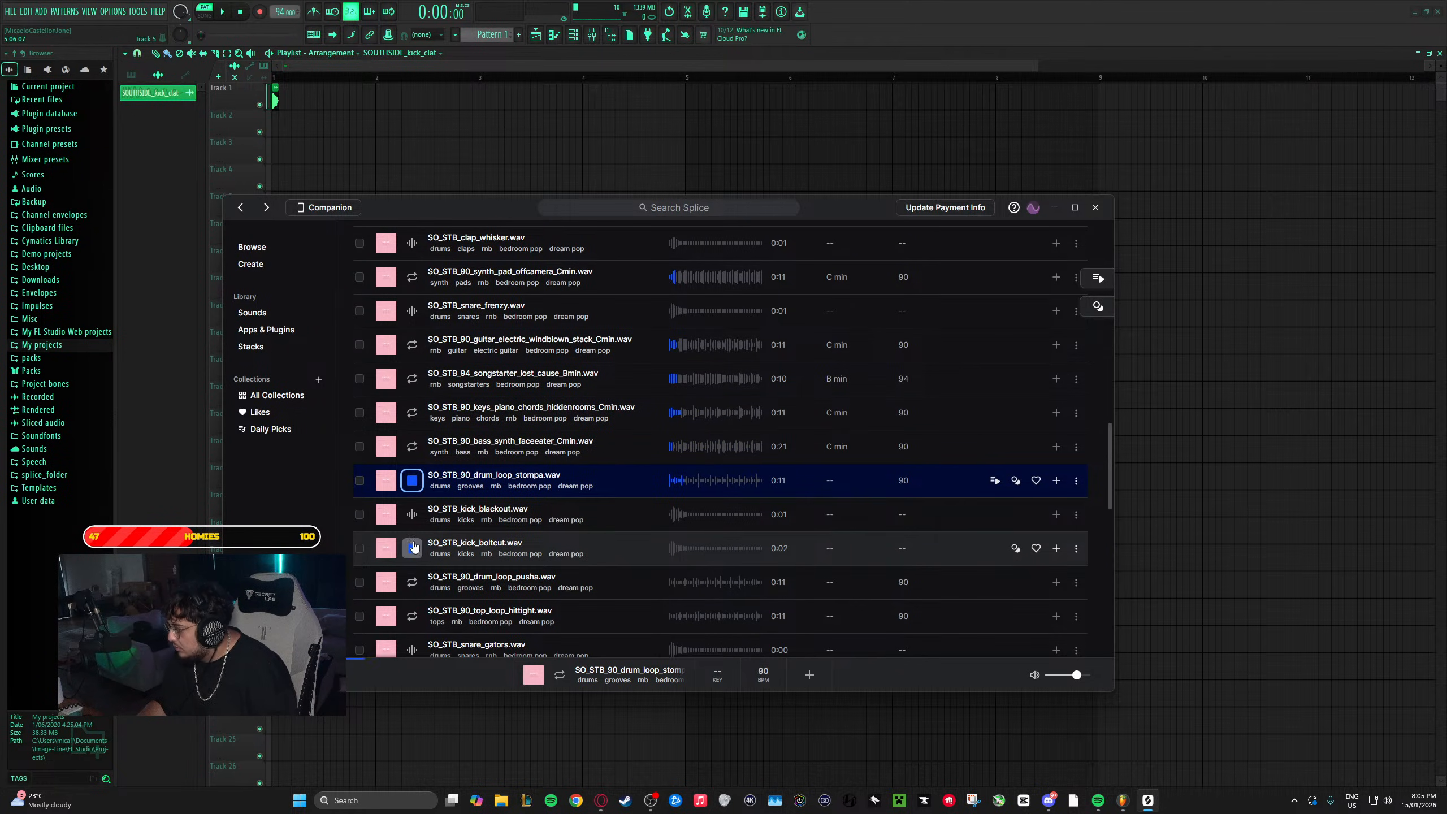
{"action": "scroll", "coordinate": [414, 543], "scroll_direction": "down", "scroll_amount": 1}
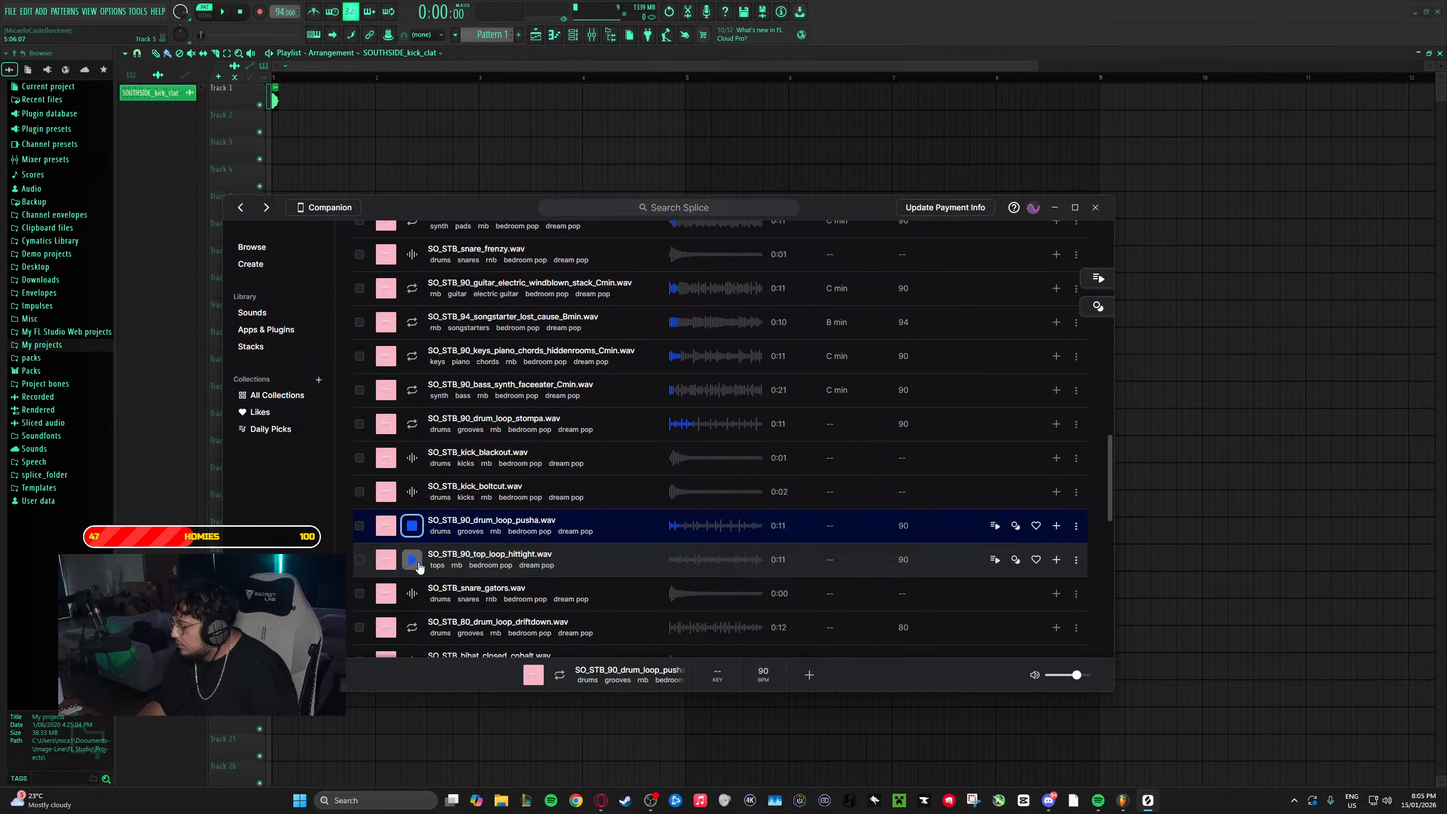
{"action": "scroll", "coordinate": [417, 548], "scroll_direction": "down", "scroll_amount": 2}
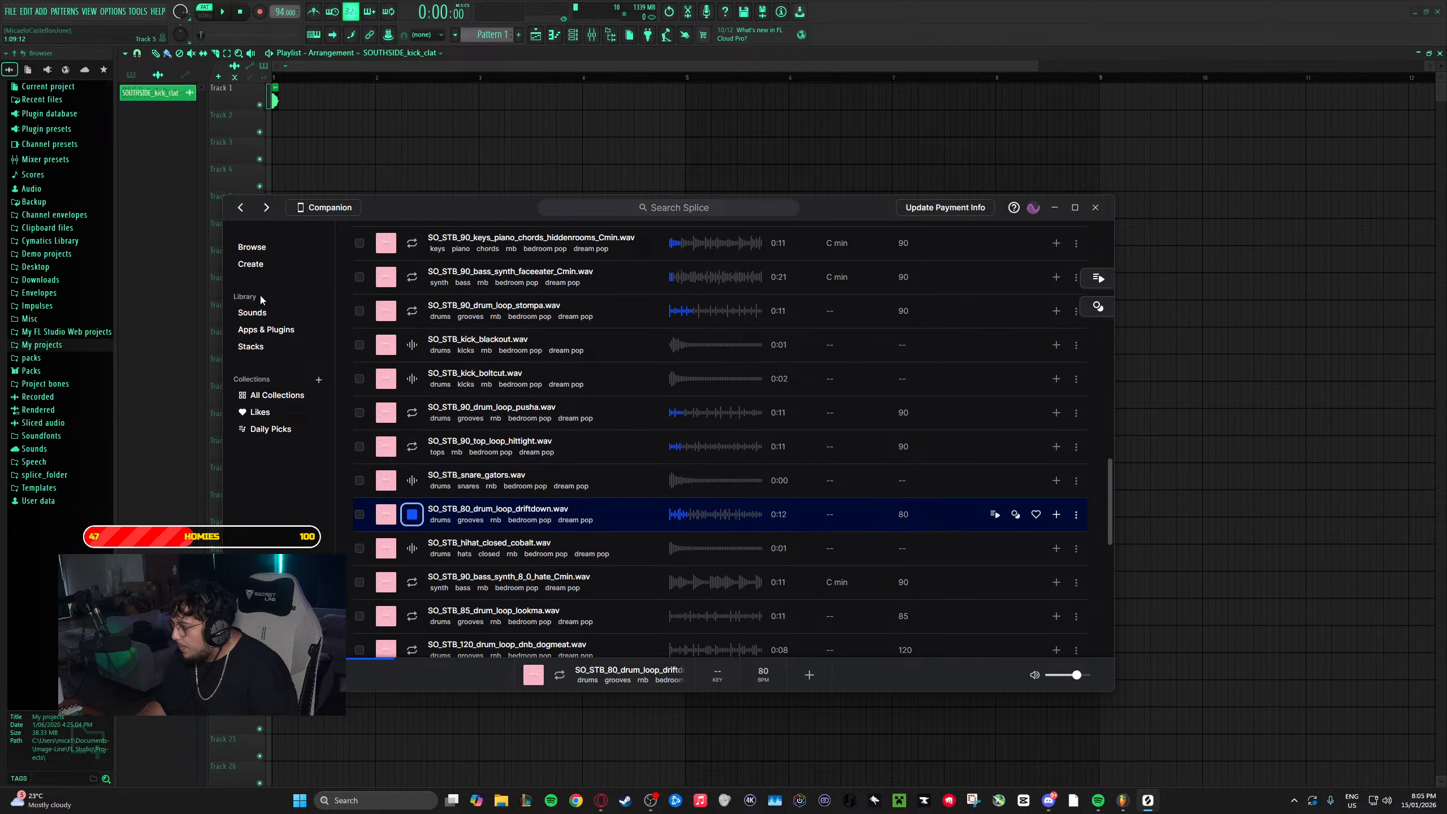
- Open the packs in the Splice sound library and look through the first page for a suitable pack
{"action": "left_click", "coordinate": [253, 314]}
{"action": "left_click", "coordinate": [440, 311]}
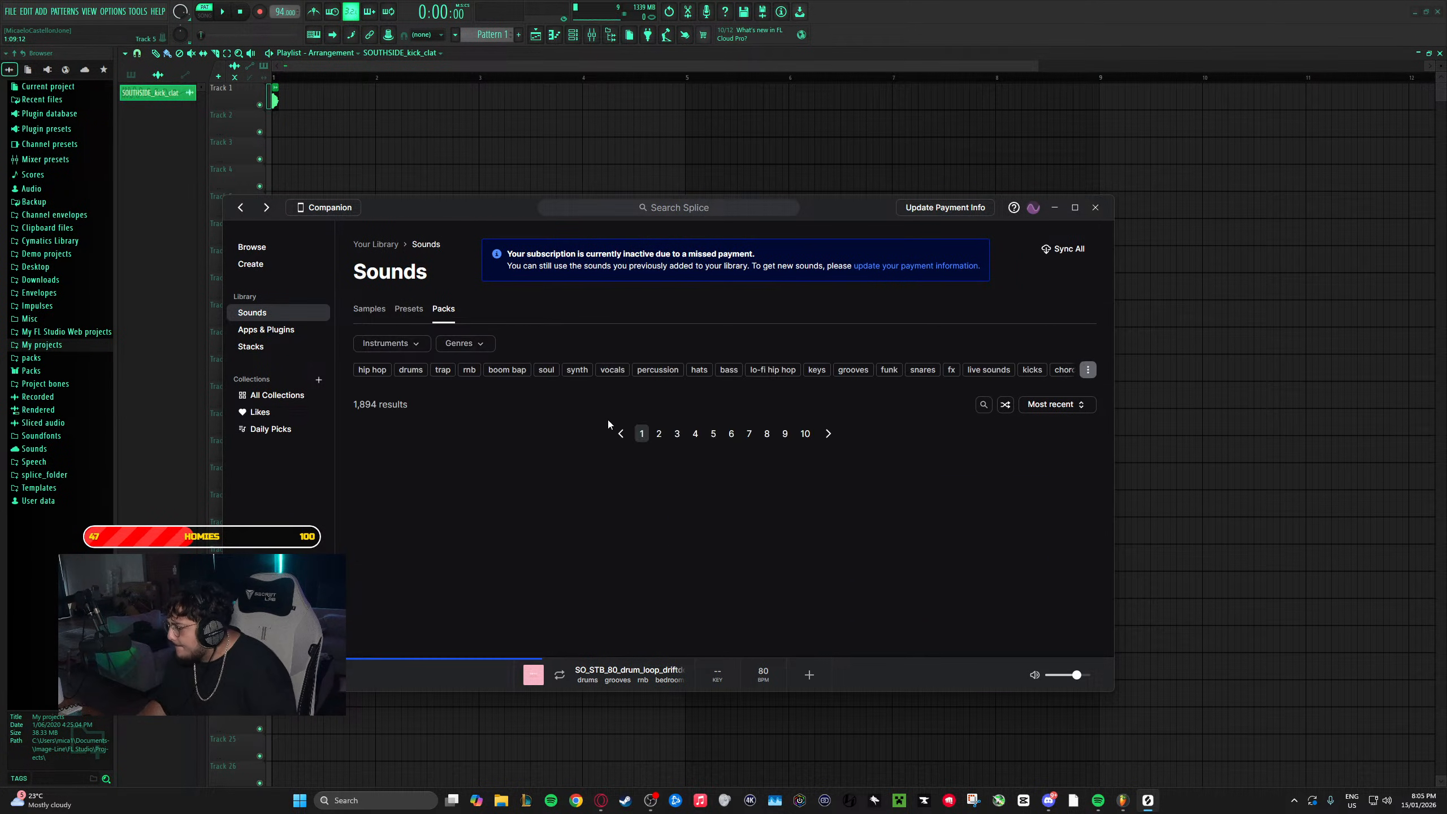
{"action": "scroll", "coordinate": [798, 411], "scroll_direction": "down", "scroll_amount": 3}
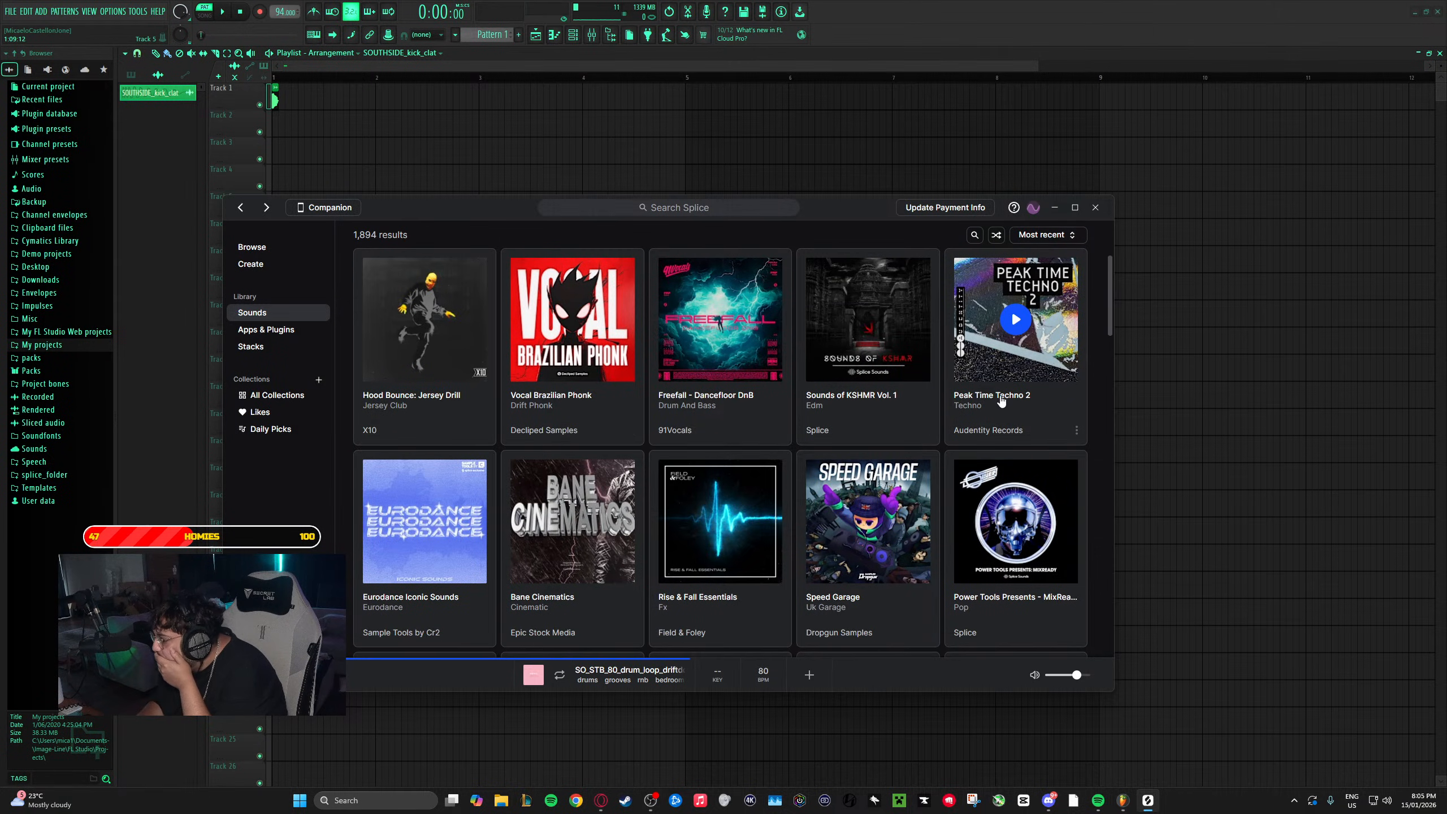
{"action": "scroll", "coordinate": [1002, 403], "scroll_direction": "down", "scroll_amount": 8}
{"action": "scroll", "coordinate": [1015, 426], "scroll_direction": "down", "scroll_amount": 7}
{"action": "scroll", "coordinate": [1035, 491], "scroll_direction": "down", "scroll_amount": 4}
{"action": "scroll", "coordinate": [459, 494], "scroll_direction": "down", "scroll_amount": 4}
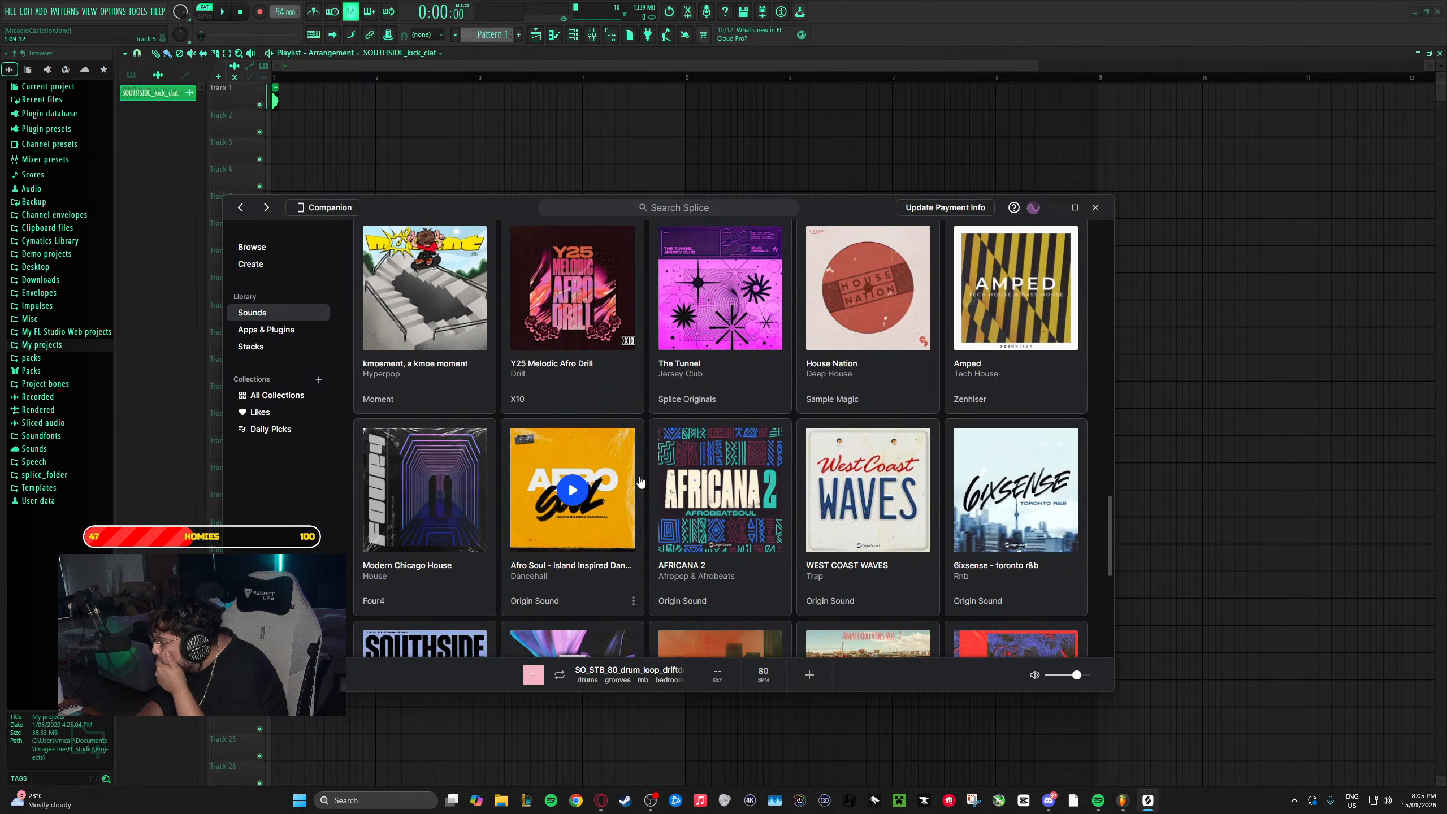
{"action": "scroll", "coordinate": [603, 444], "scroll_direction": "down", "scroll_amount": 4}
{"action": "scroll", "coordinate": [451, 432], "scroll_direction": "down", "scroll_amount": 4}
- Go to page 2 of the library packs and examine its hip hop, trap, soul and RnB packs
{"action": "left_click", "coordinate": [823, 629]}
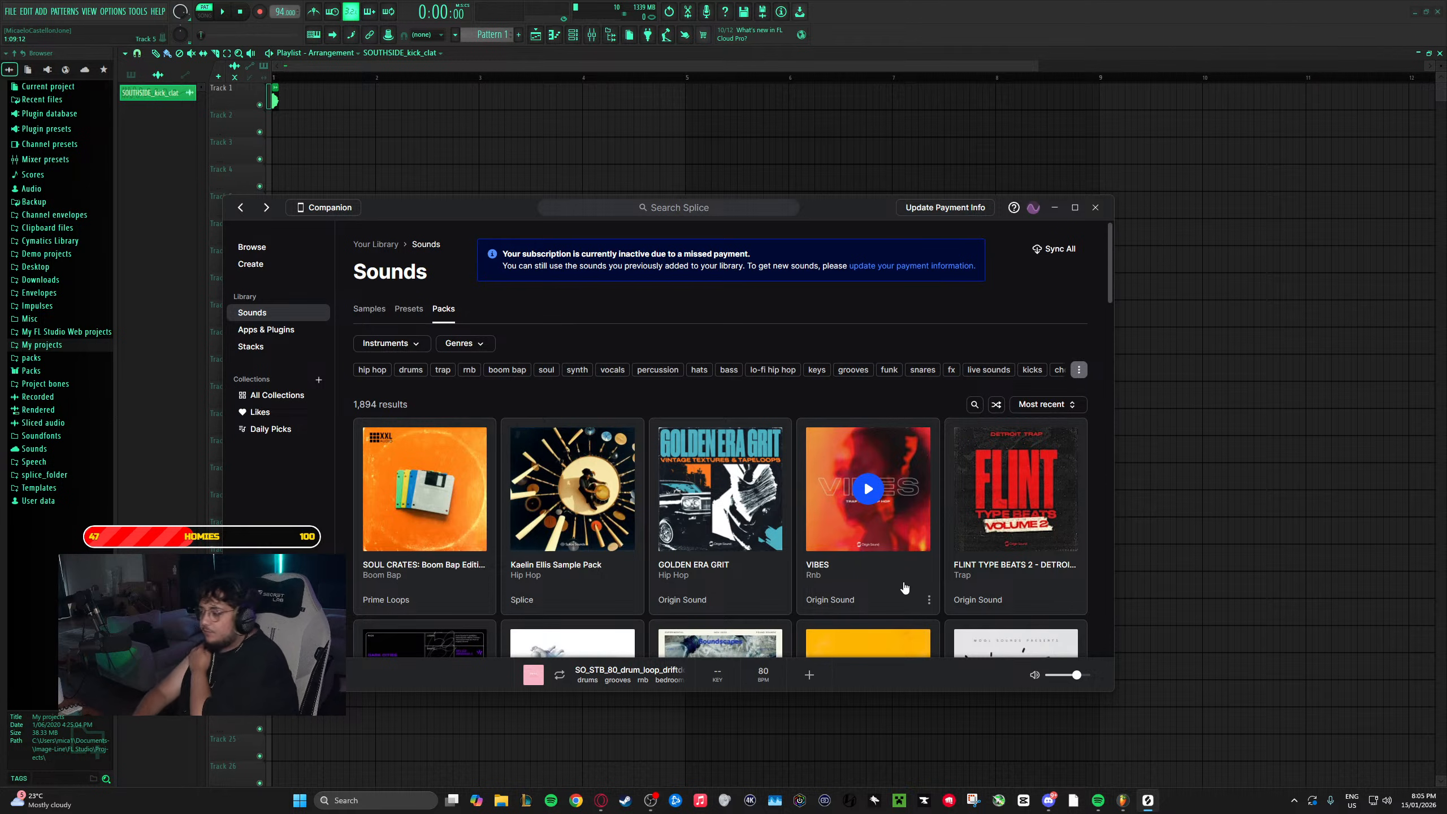
{"action": "scroll", "coordinate": [720, 382], "scroll_direction": "down", "scroll_amount": 2}
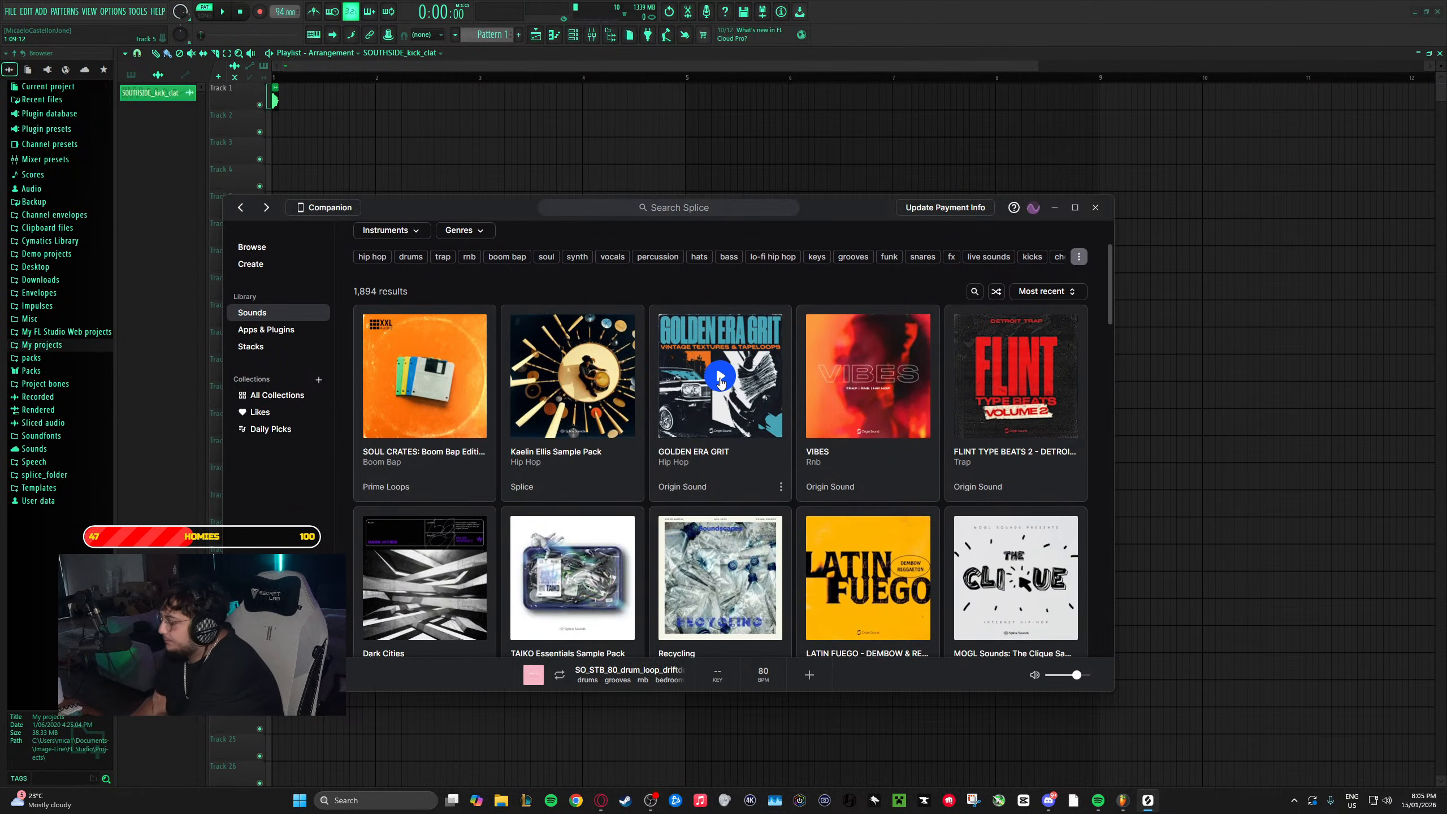
{"action": "scroll", "coordinate": [721, 382], "scroll_direction": "down", "scroll_amount": 3}
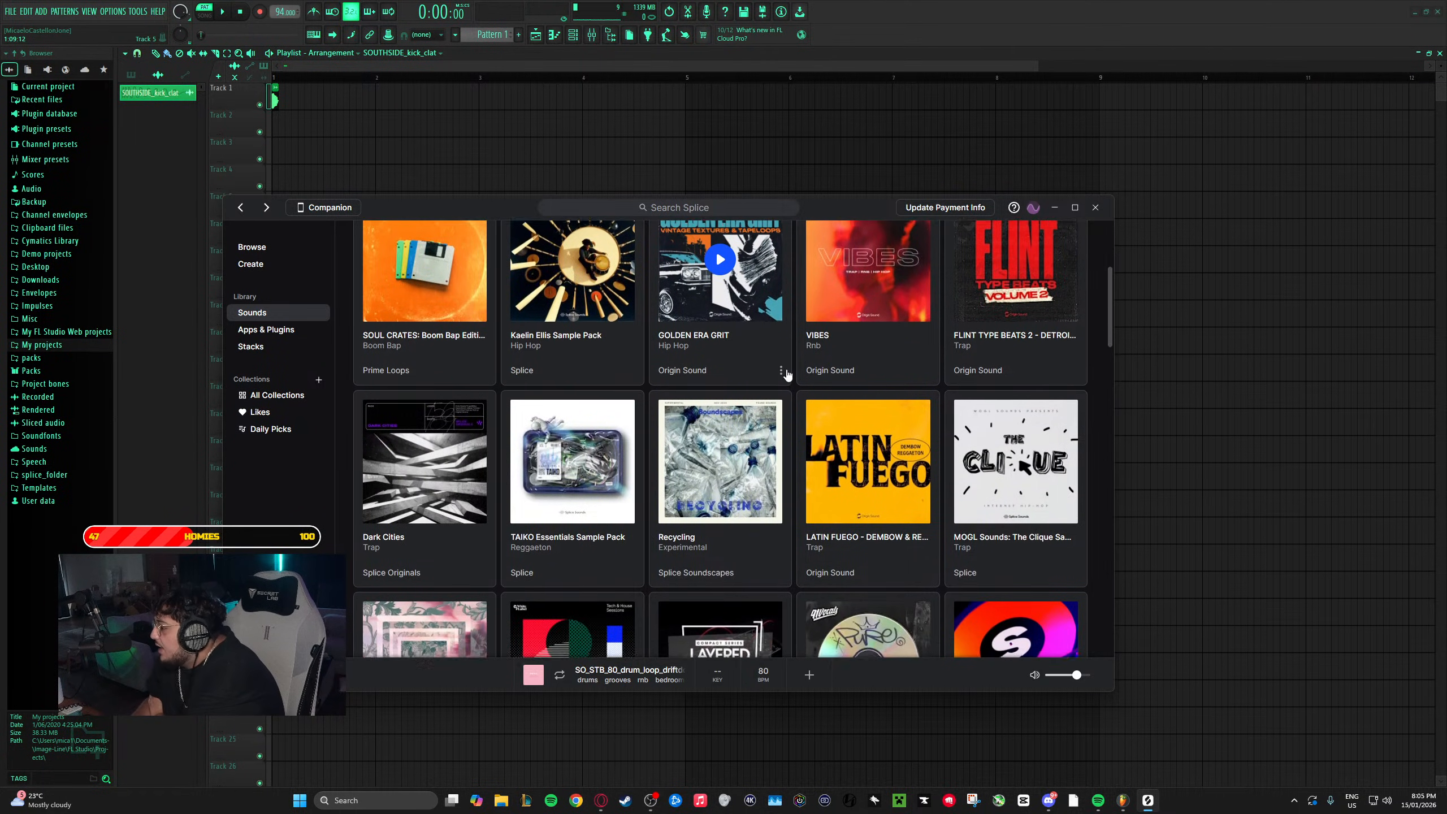
{"action": "scroll", "coordinate": [548, 410], "scroll_direction": "down", "scroll_amount": 6}
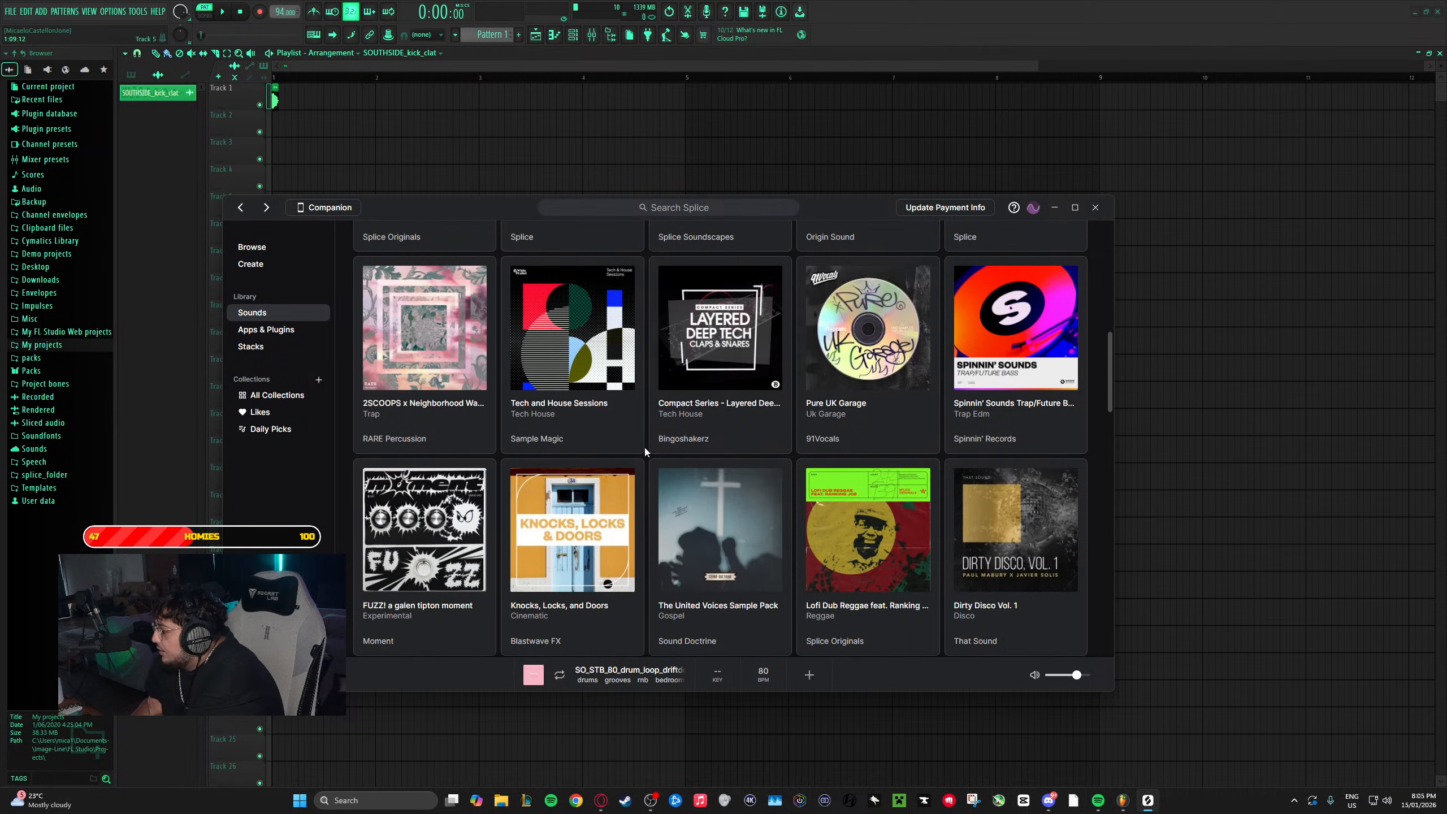
{"action": "scroll", "coordinate": [645, 445], "scroll_direction": "down", "scroll_amount": 5}
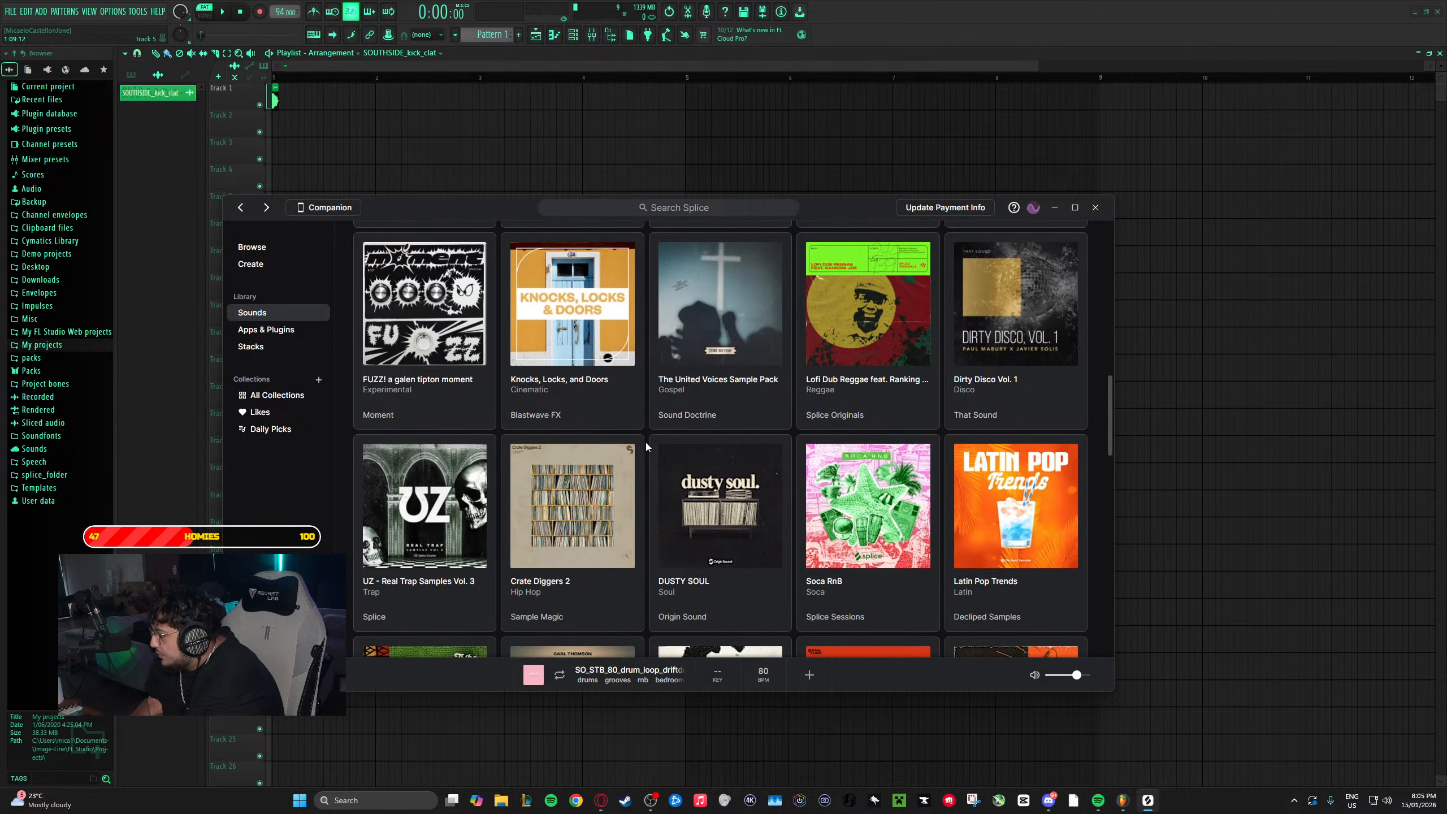
{"action": "scroll", "coordinate": [645, 446], "scroll_direction": "down", "scroll_amount": 4}
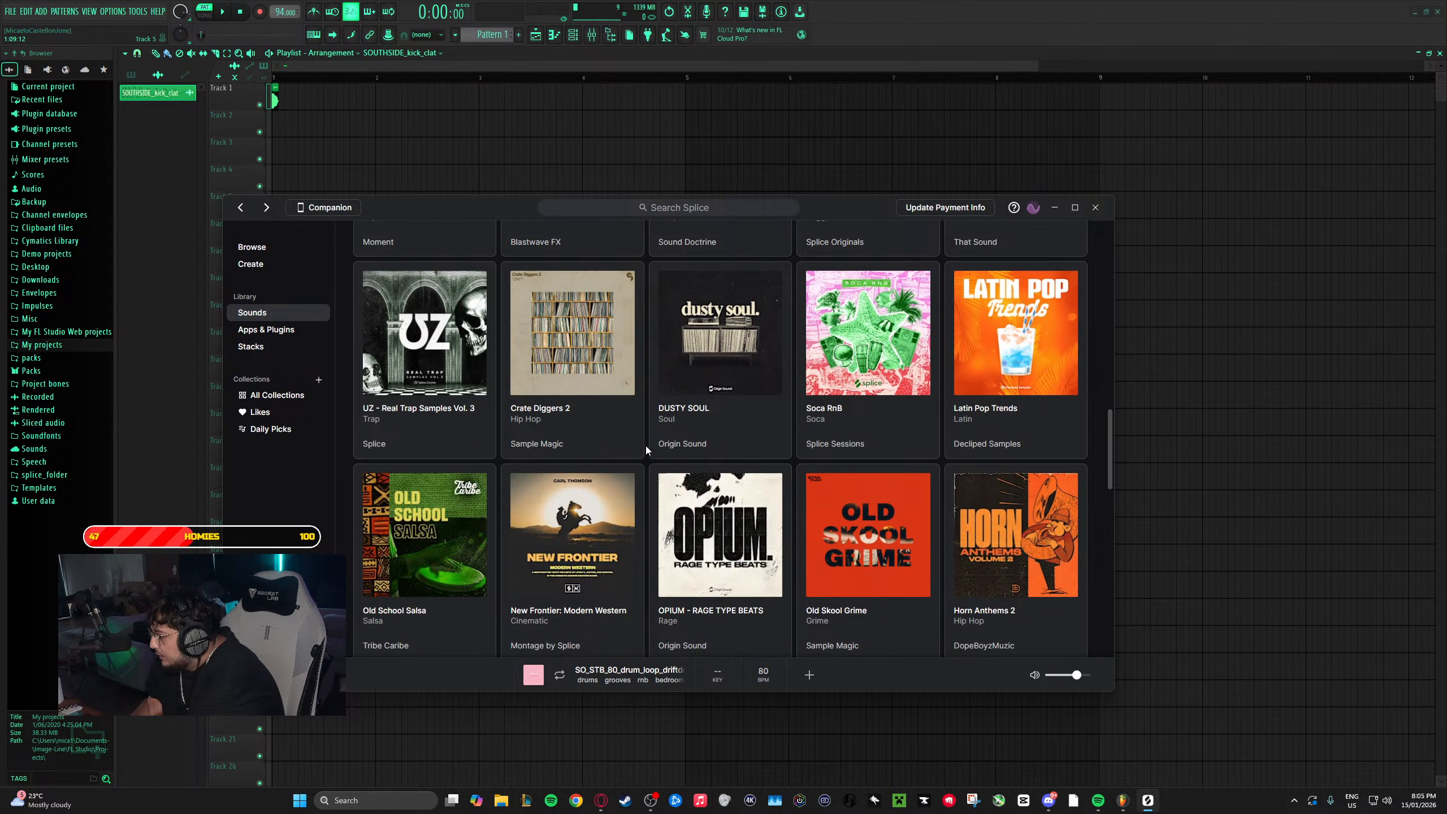
{"action": "scroll", "coordinate": [647, 454], "scroll_direction": "down", "scroll_amount": 3}
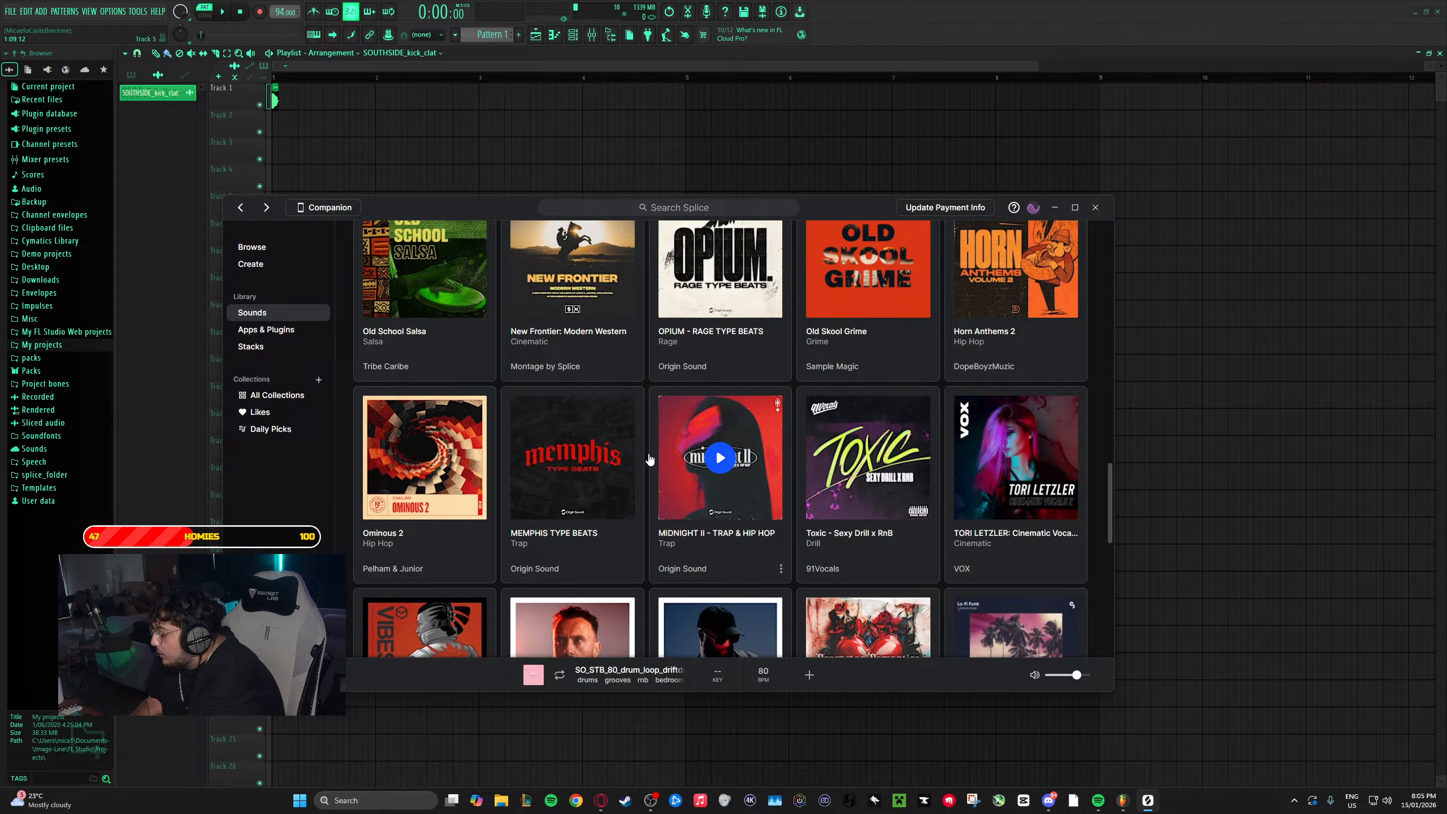
{"action": "scroll", "coordinate": [649, 455], "scroll_direction": "down", "scroll_amount": 5}
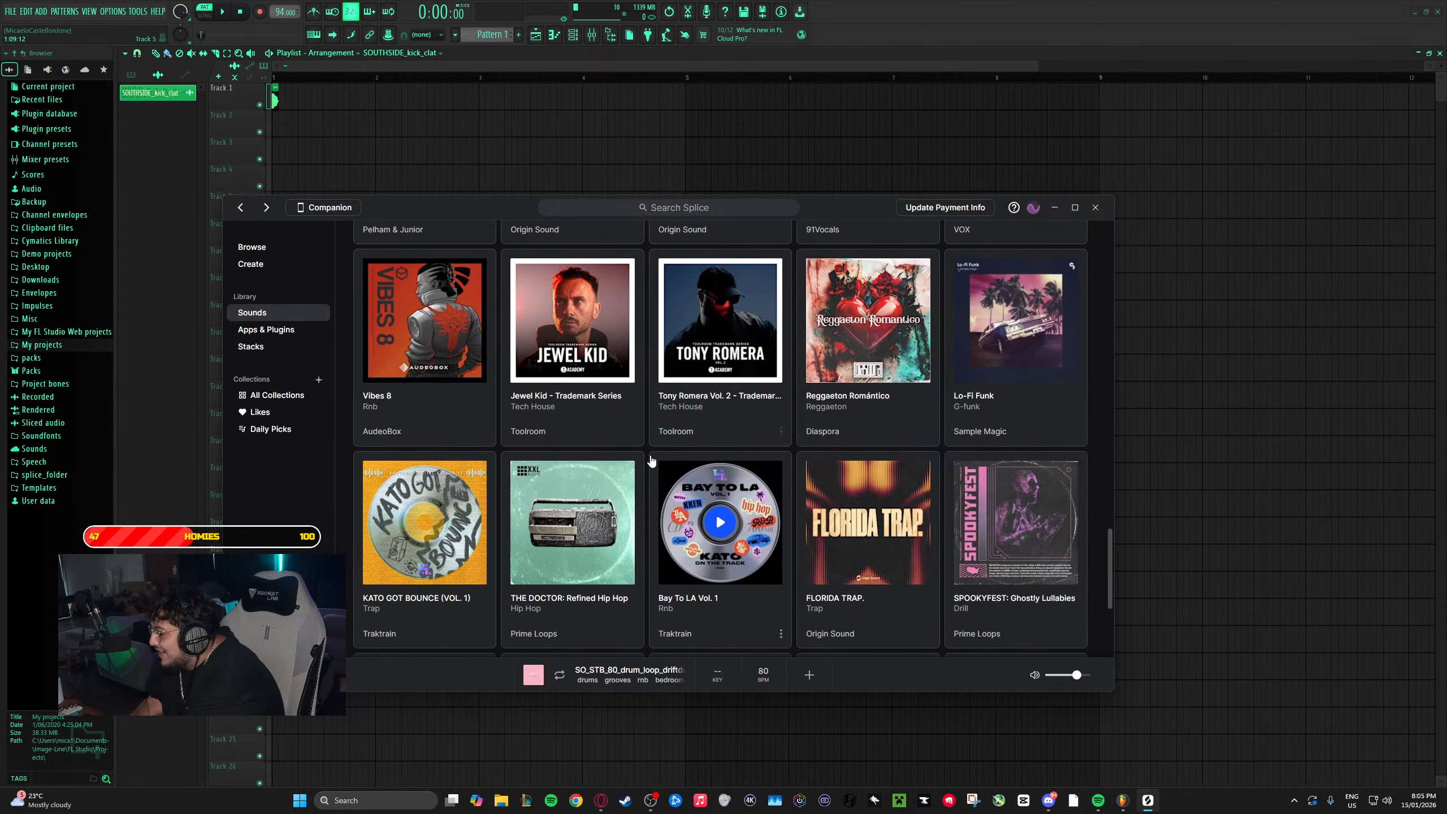
{"action": "scroll", "coordinate": [652, 448], "scroll_direction": "down", "scroll_amount": 4}
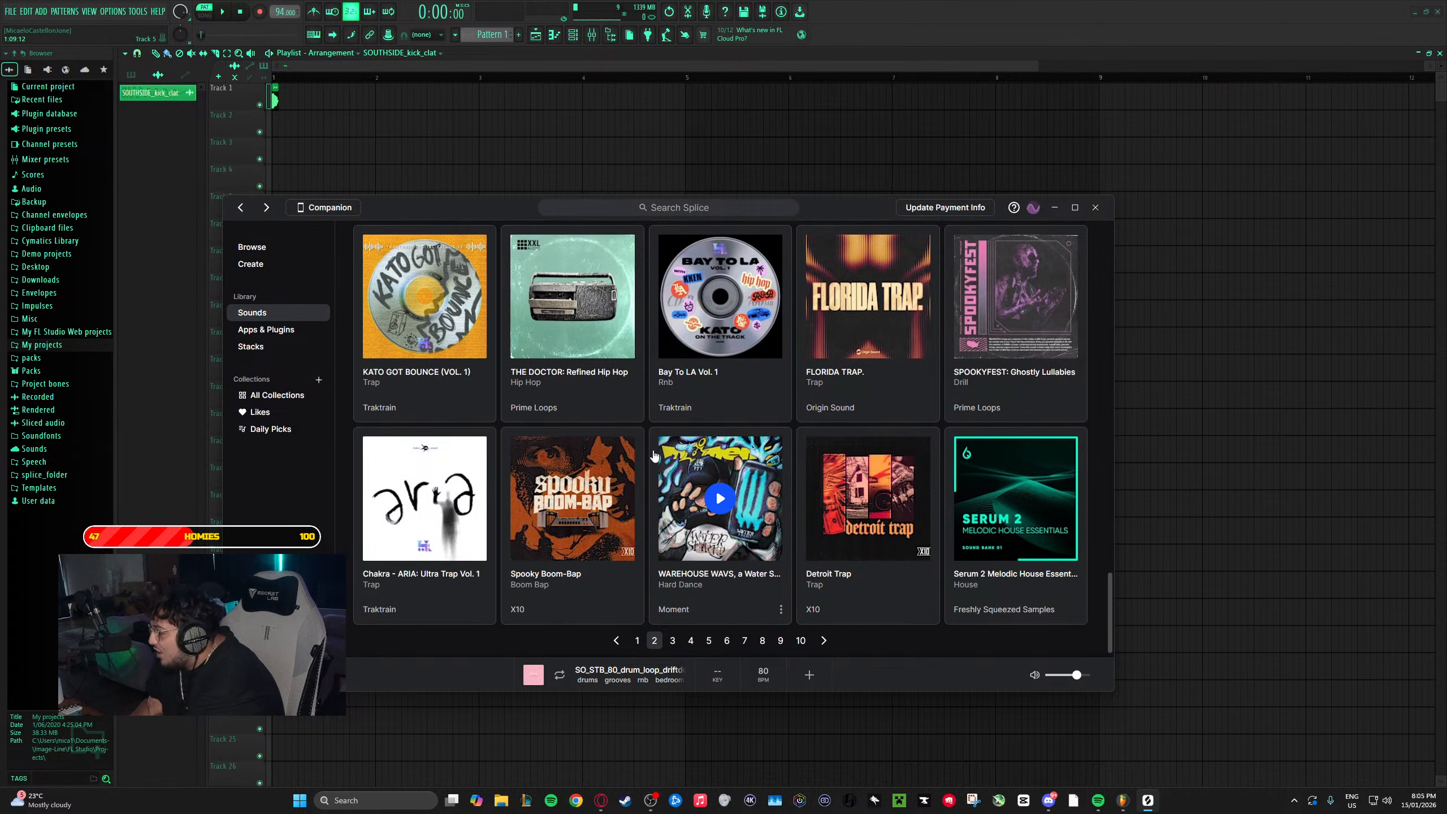
{"action": "scroll", "coordinate": [773, 556], "scroll_direction": "down", "scroll_amount": 1}
- Go to page 3 of the library packs and look through all of its packs for usable sounds
{"action": "left_click", "coordinate": [824, 628]}
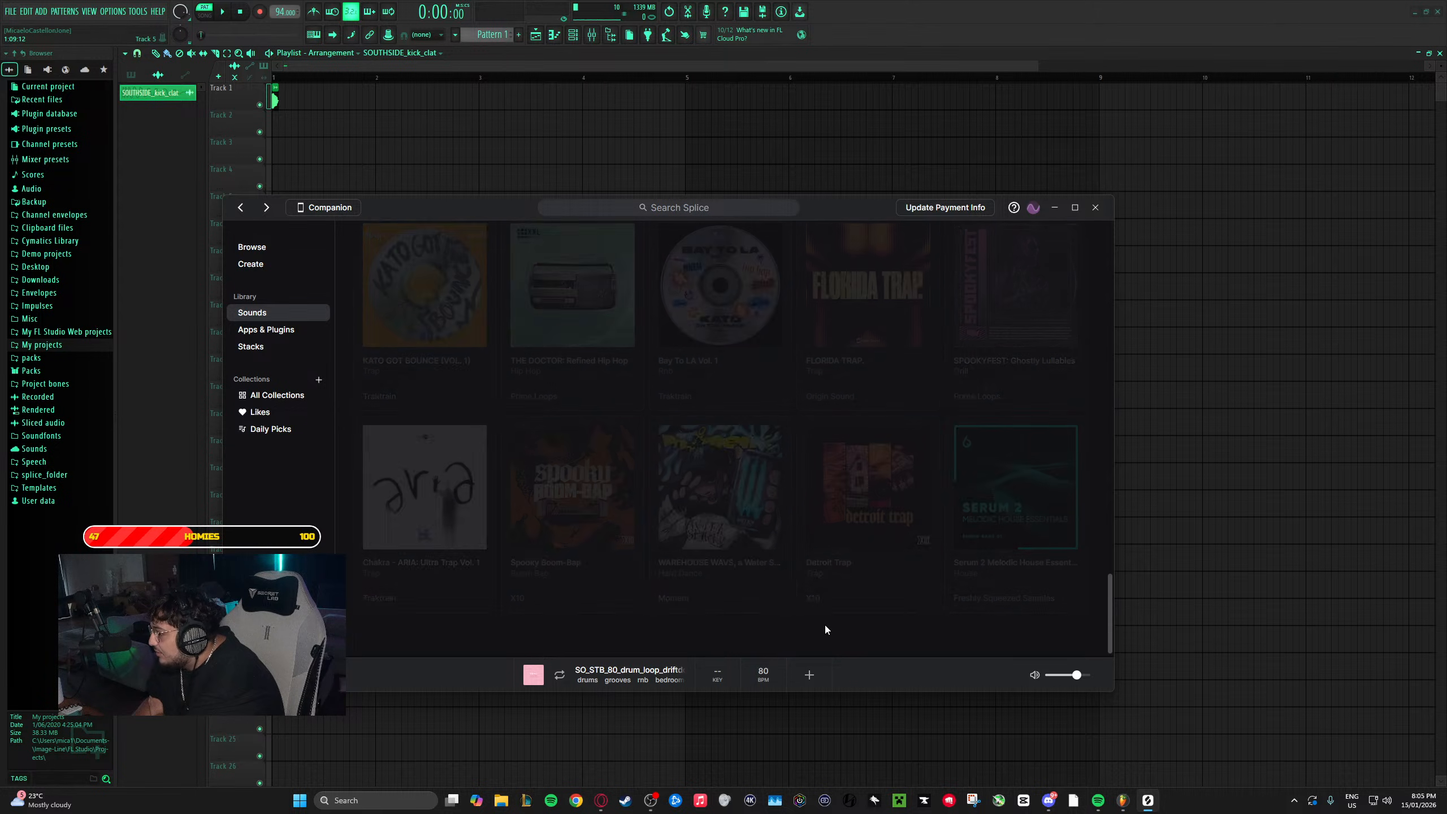
{"action": "scroll", "coordinate": [669, 467], "scroll_direction": "down", "scroll_amount": 5}
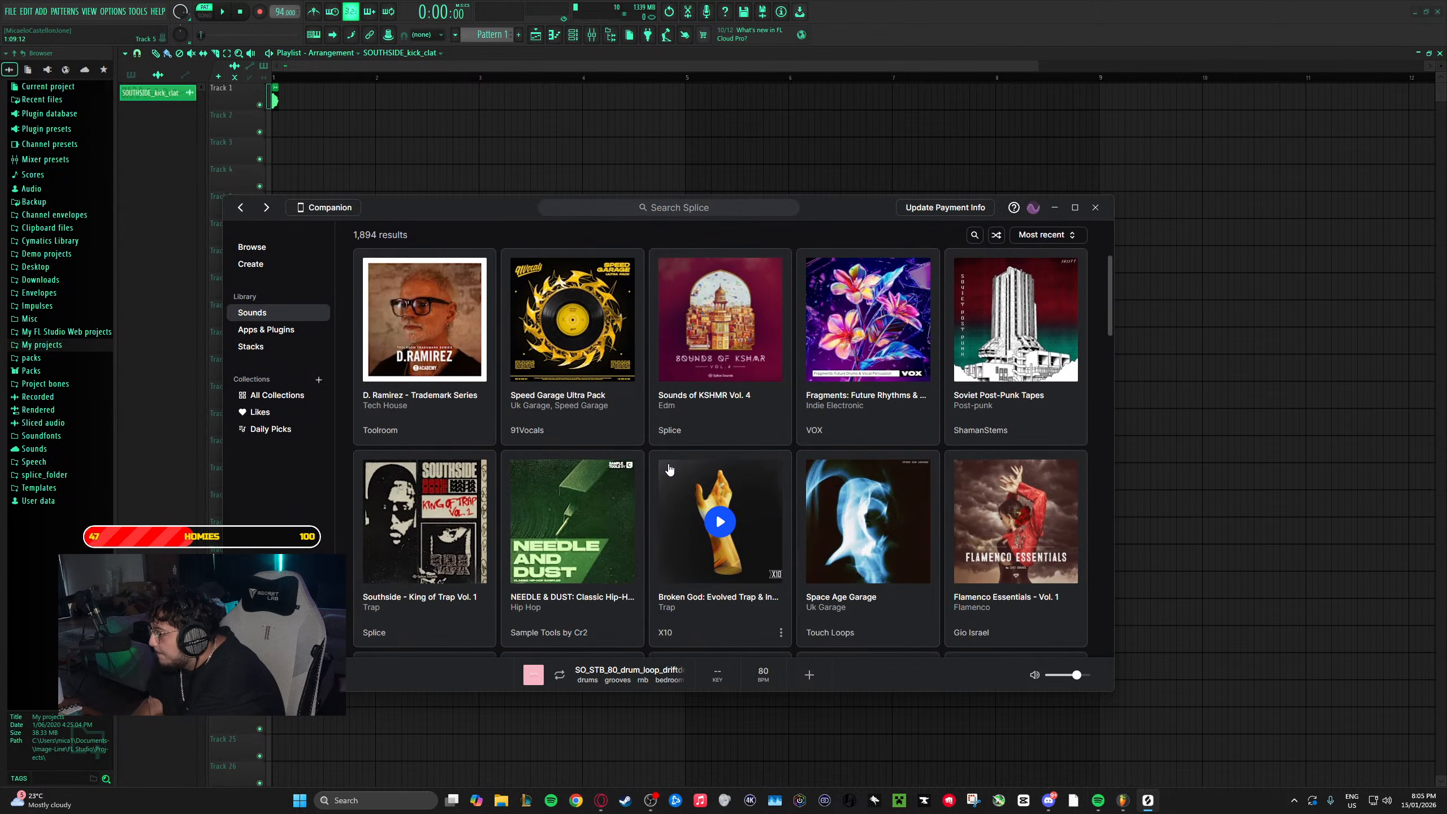
{"action": "scroll", "coordinate": [669, 468], "scroll_direction": "down", "scroll_amount": 7}
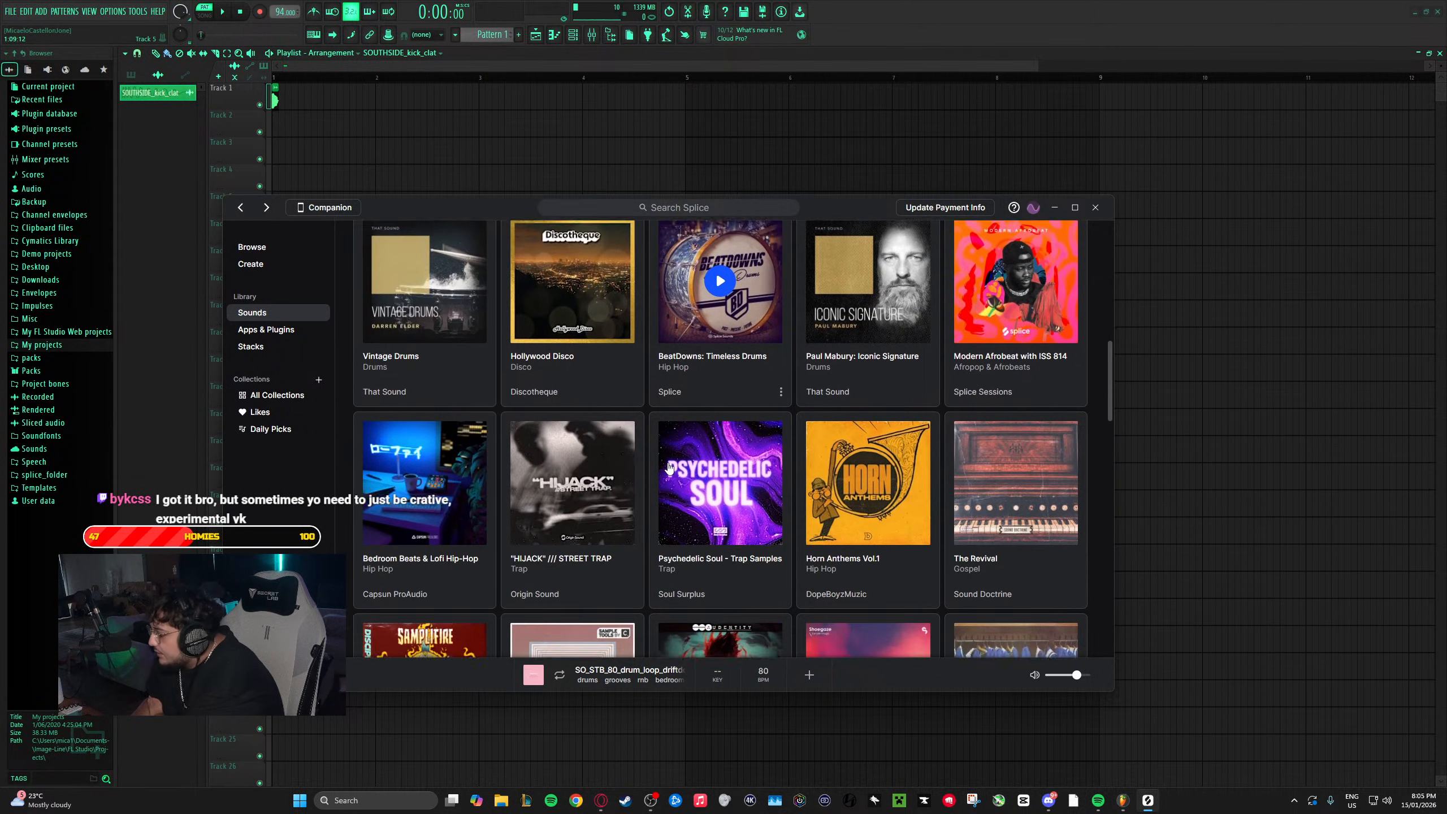
{"action": "scroll", "coordinate": [669, 467], "scroll_direction": "down", "scroll_amount": 5}
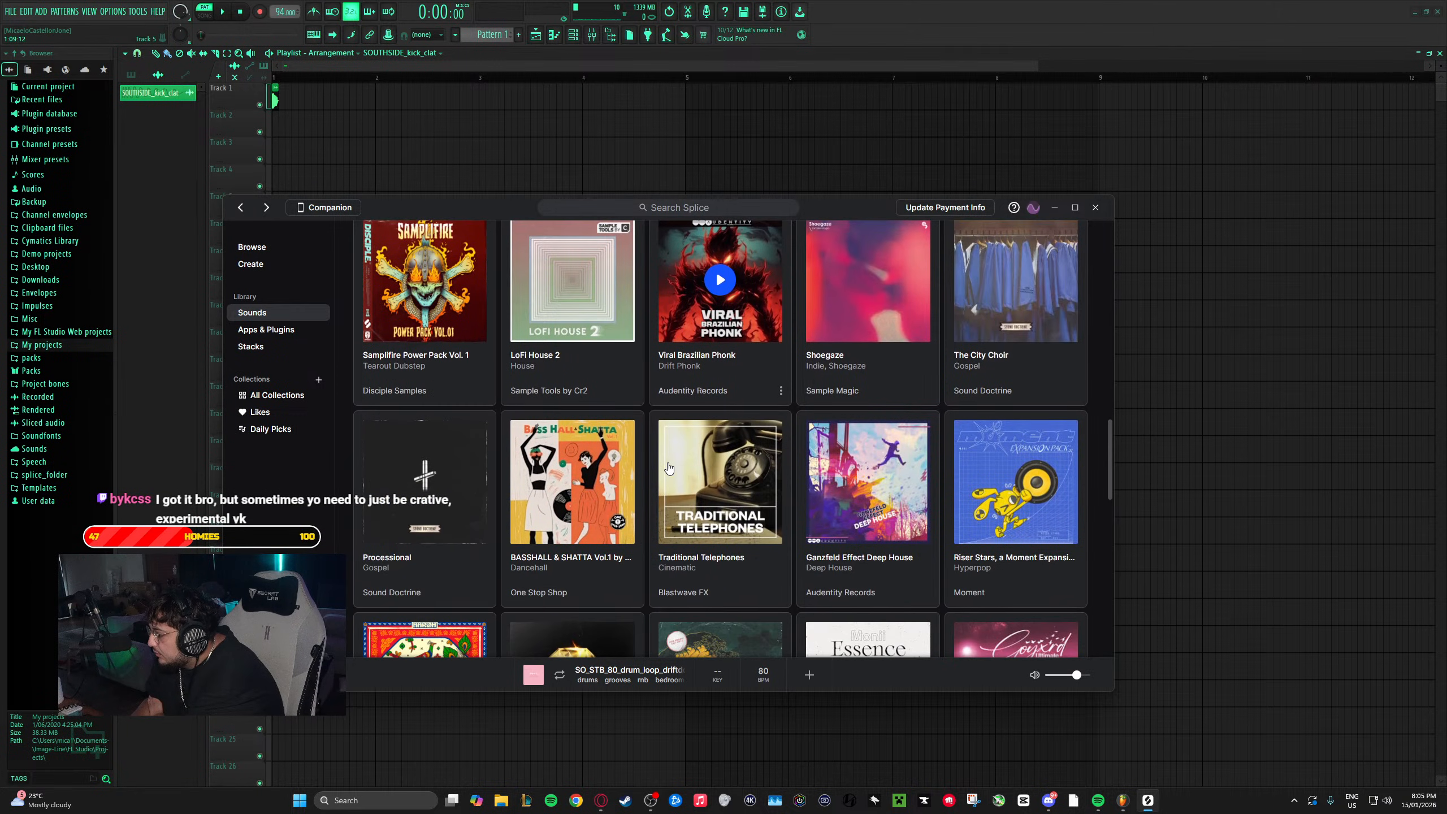
{"action": "scroll", "coordinate": [670, 468], "scroll_direction": "down", "scroll_amount": 8}
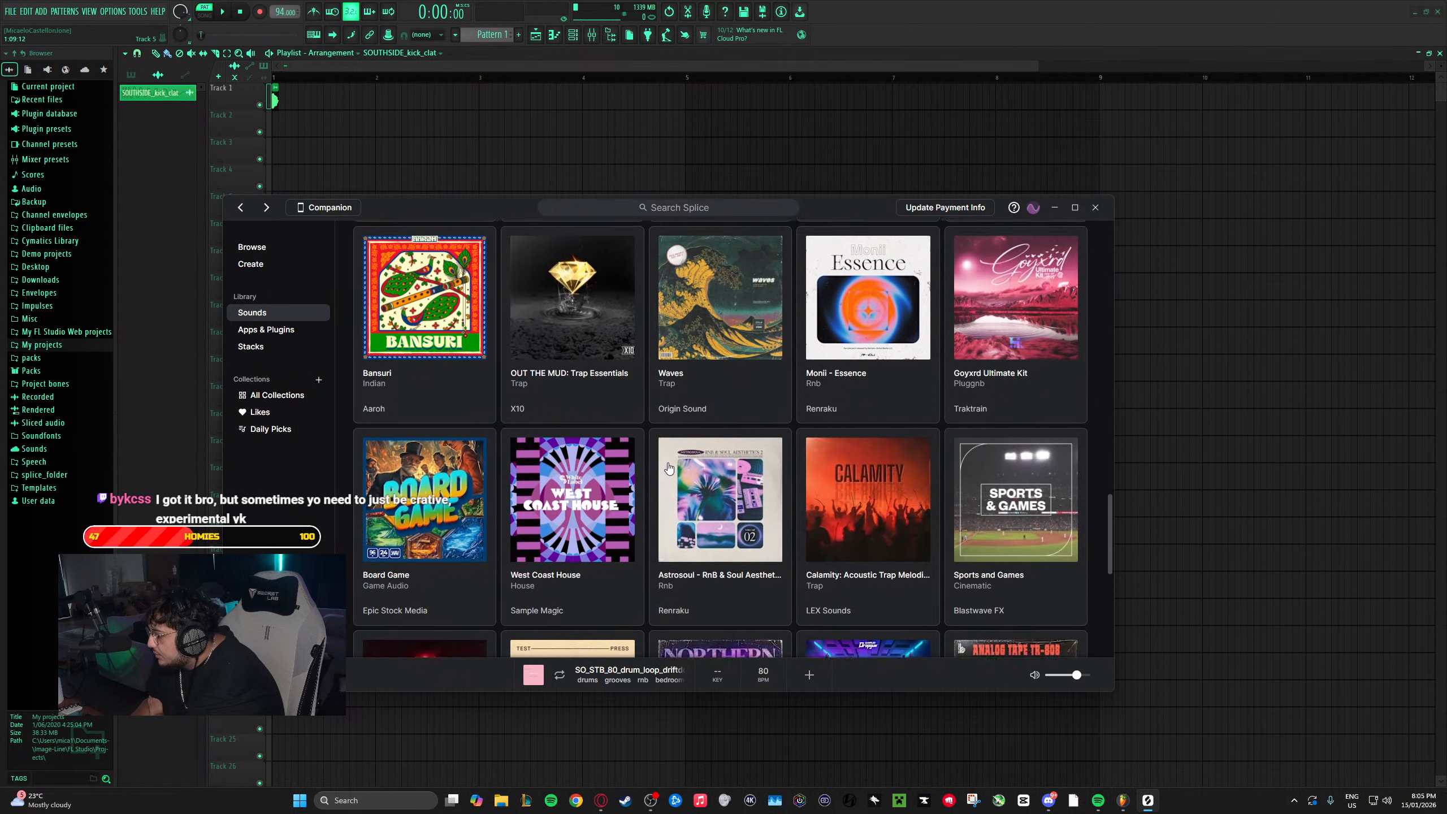
{"action": "scroll", "coordinate": [669, 468], "scroll_direction": "down", "scroll_amount": 5}
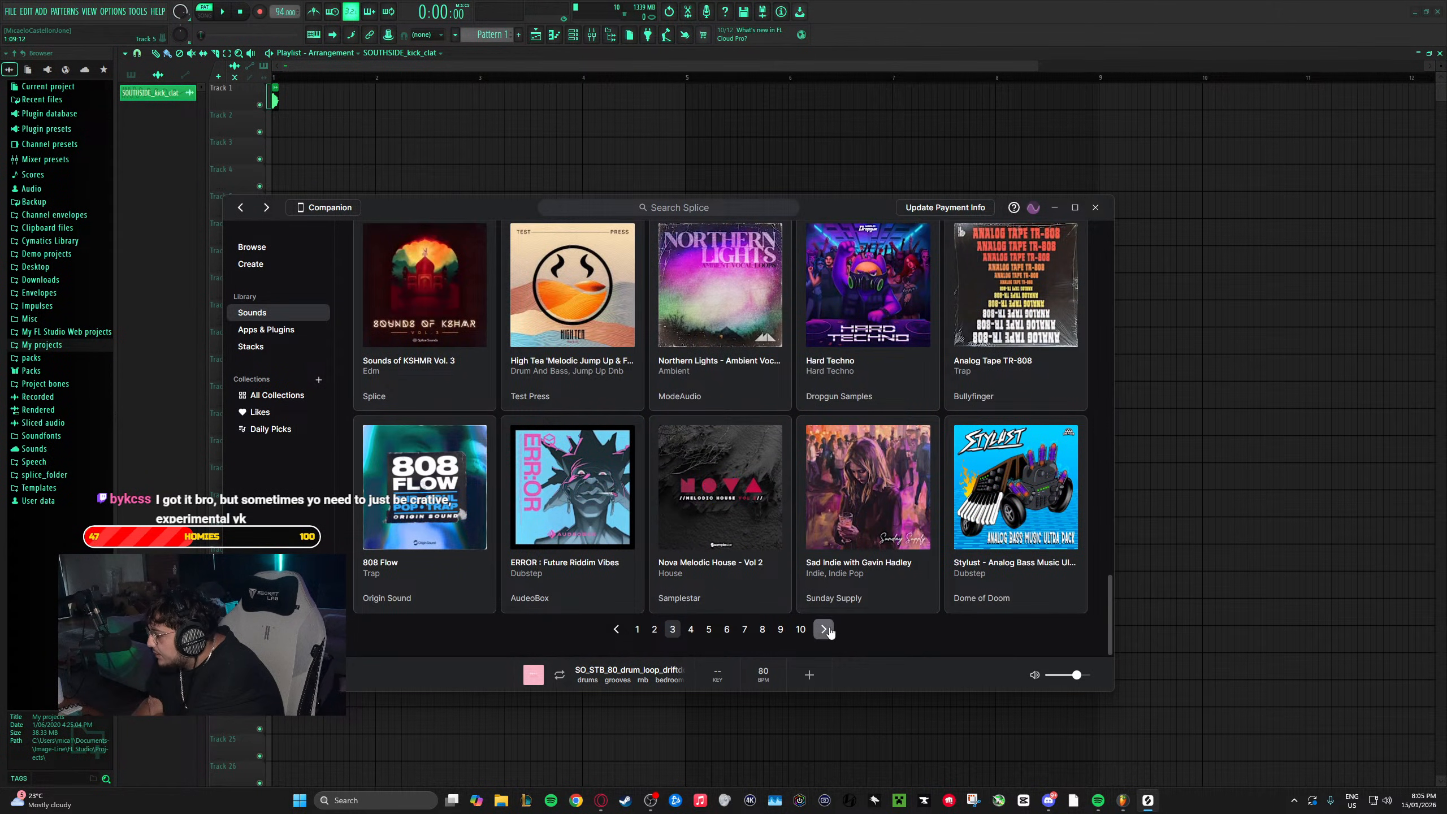
- Go to page 4 of the library packs and scan it to the end for a fitting pack
{"action": "left_click", "coordinate": [824, 628]}
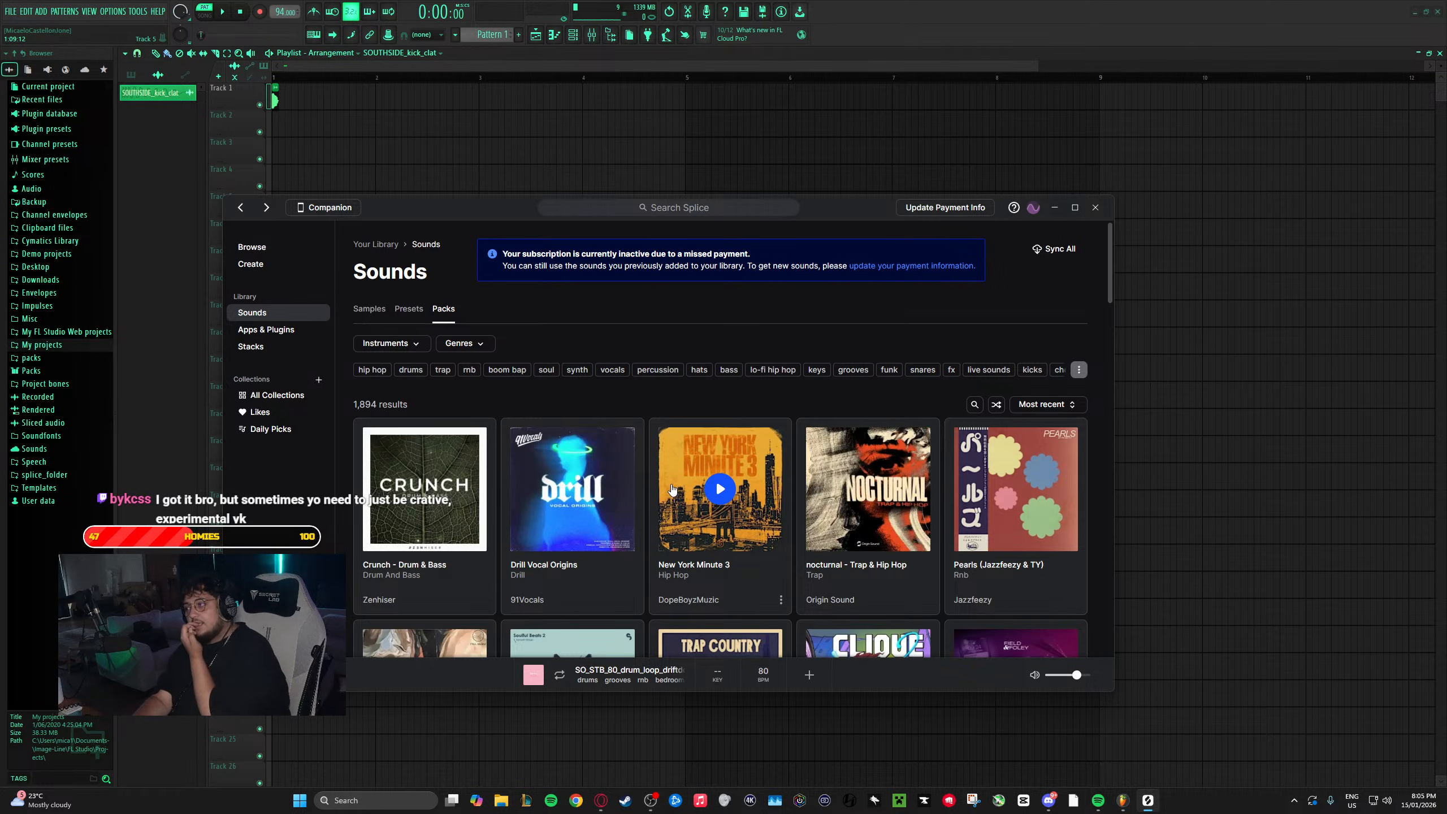
{"action": "scroll", "coordinate": [669, 479], "scroll_direction": "down", "scroll_amount": 6}
{"action": "scroll", "coordinate": [650, 456], "scroll_direction": "down", "scroll_amount": 9}
{"action": "scroll", "coordinate": [636, 445], "scroll_direction": "down", "scroll_amount": 7}
{"action": "scroll", "coordinate": [635, 443], "scroll_direction": "down", "scroll_amount": 6}
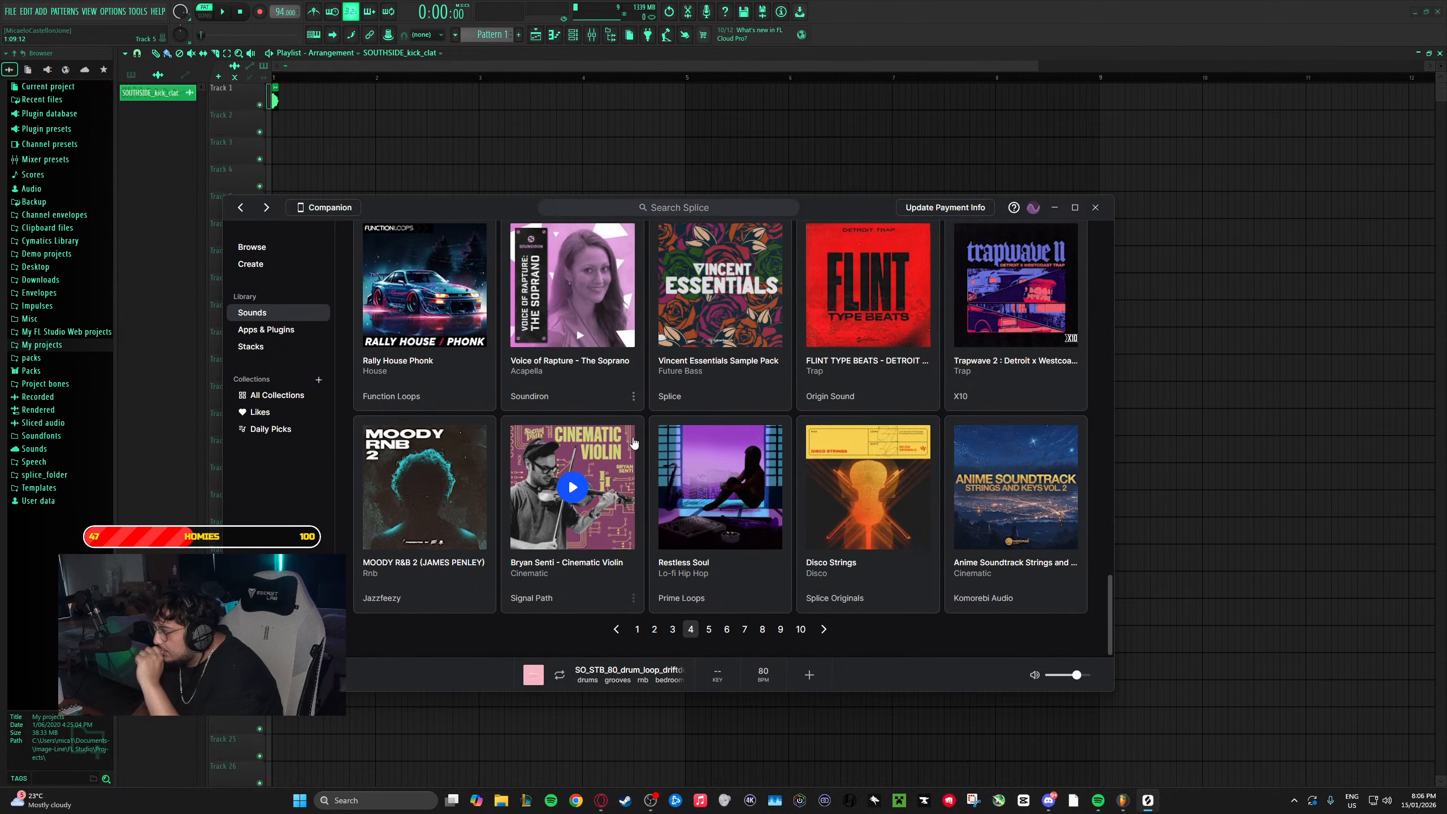
- Go to page 5 of the library packs and examine the whole page for a pack that suits the beat
{"action": "left_click", "coordinate": [823, 628]}
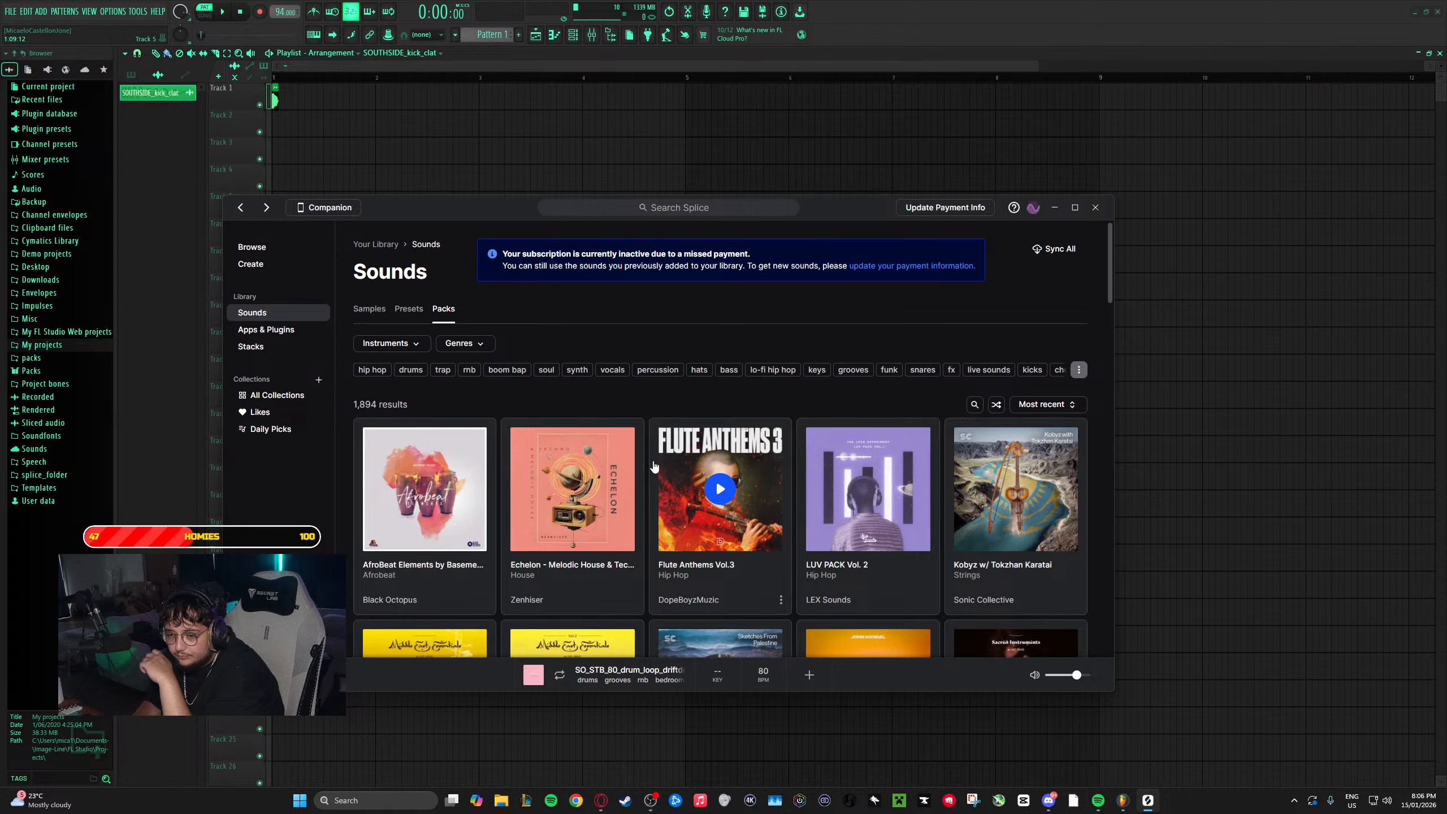
{"action": "scroll", "coordinate": [655, 467], "scroll_direction": "down", "scroll_amount": 3}
{"action": "scroll", "coordinate": [647, 463], "scroll_direction": "down", "scroll_amount": 1}
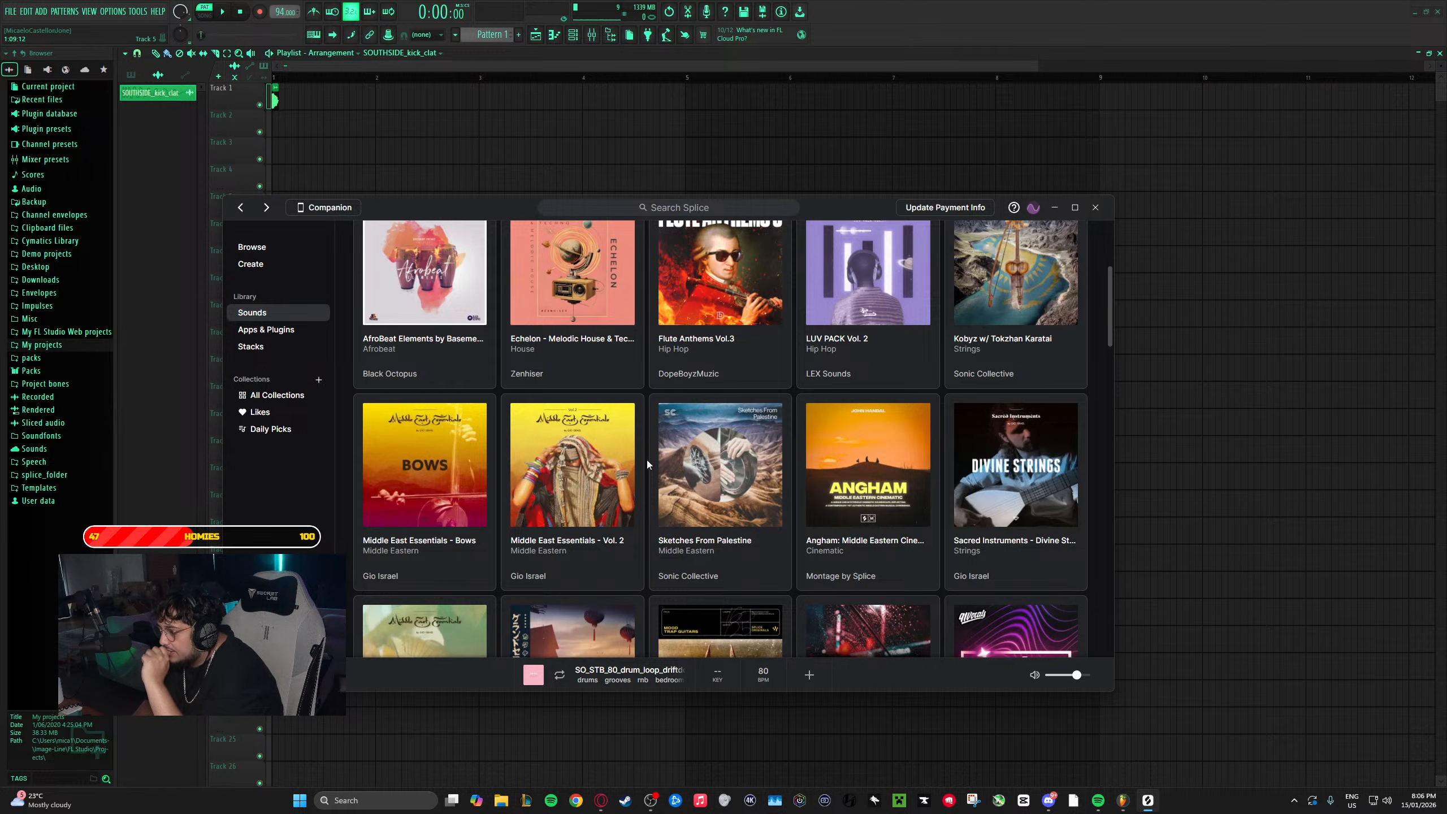
{"action": "scroll", "coordinate": [647, 460], "scroll_direction": "down", "scroll_amount": 4}
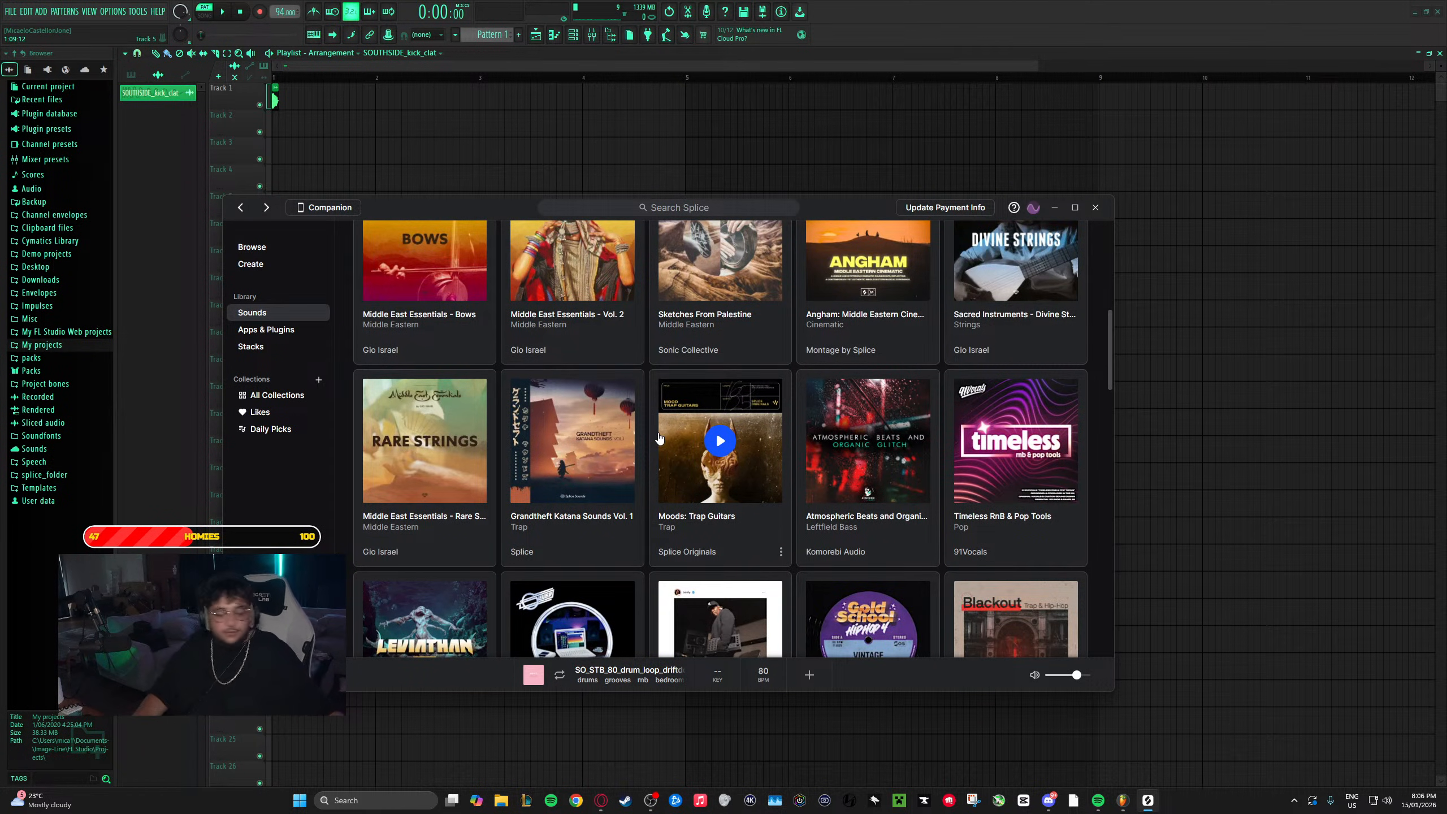
{"action": "scroll", "coordinate": [650, 436], "scroll_direction": "down", "scroll_amount": 1}
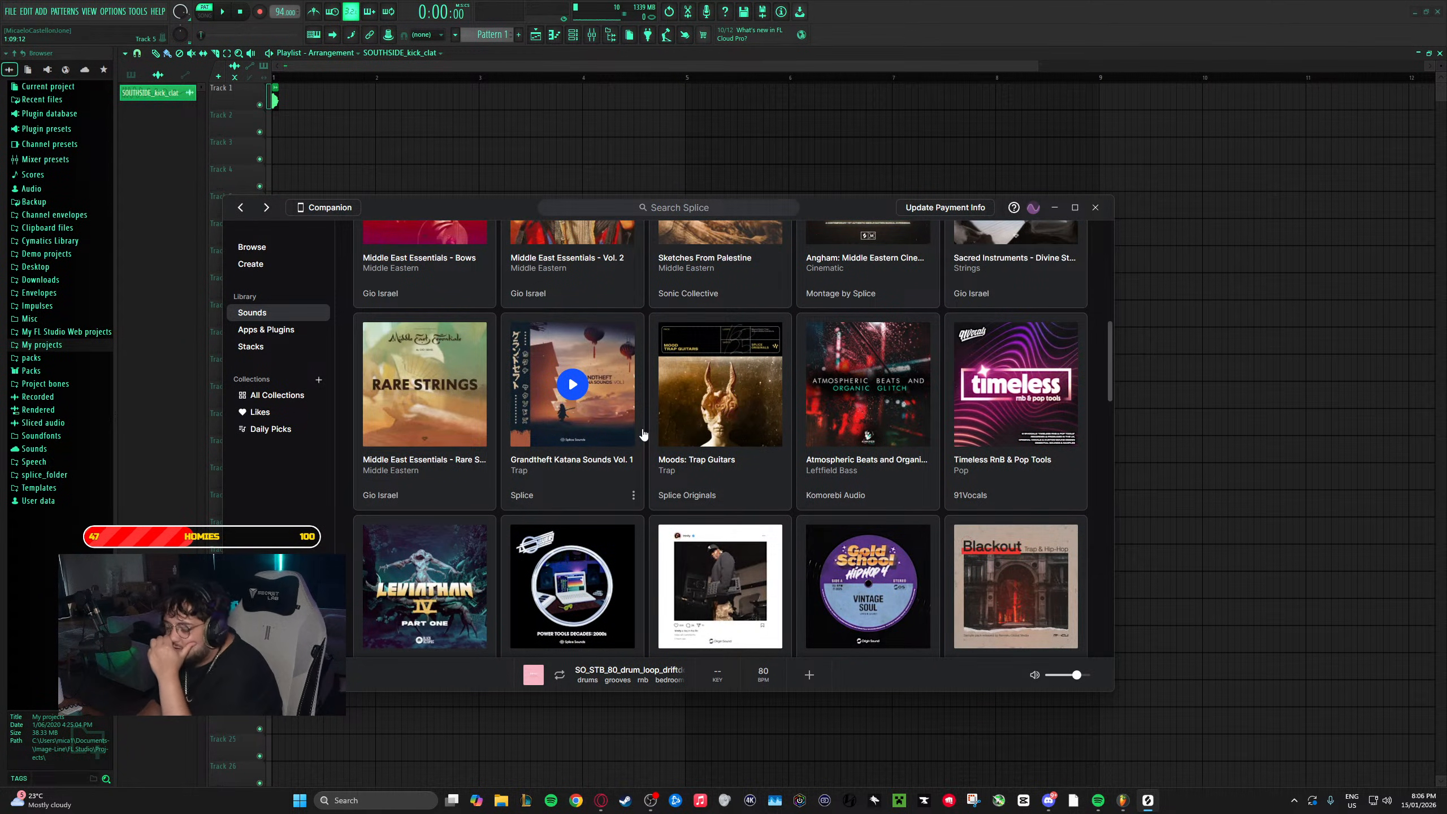
{"action": "scroll", "coordinate": [643, 434], "scroll_direction": "down", "scroll_amount": 3}
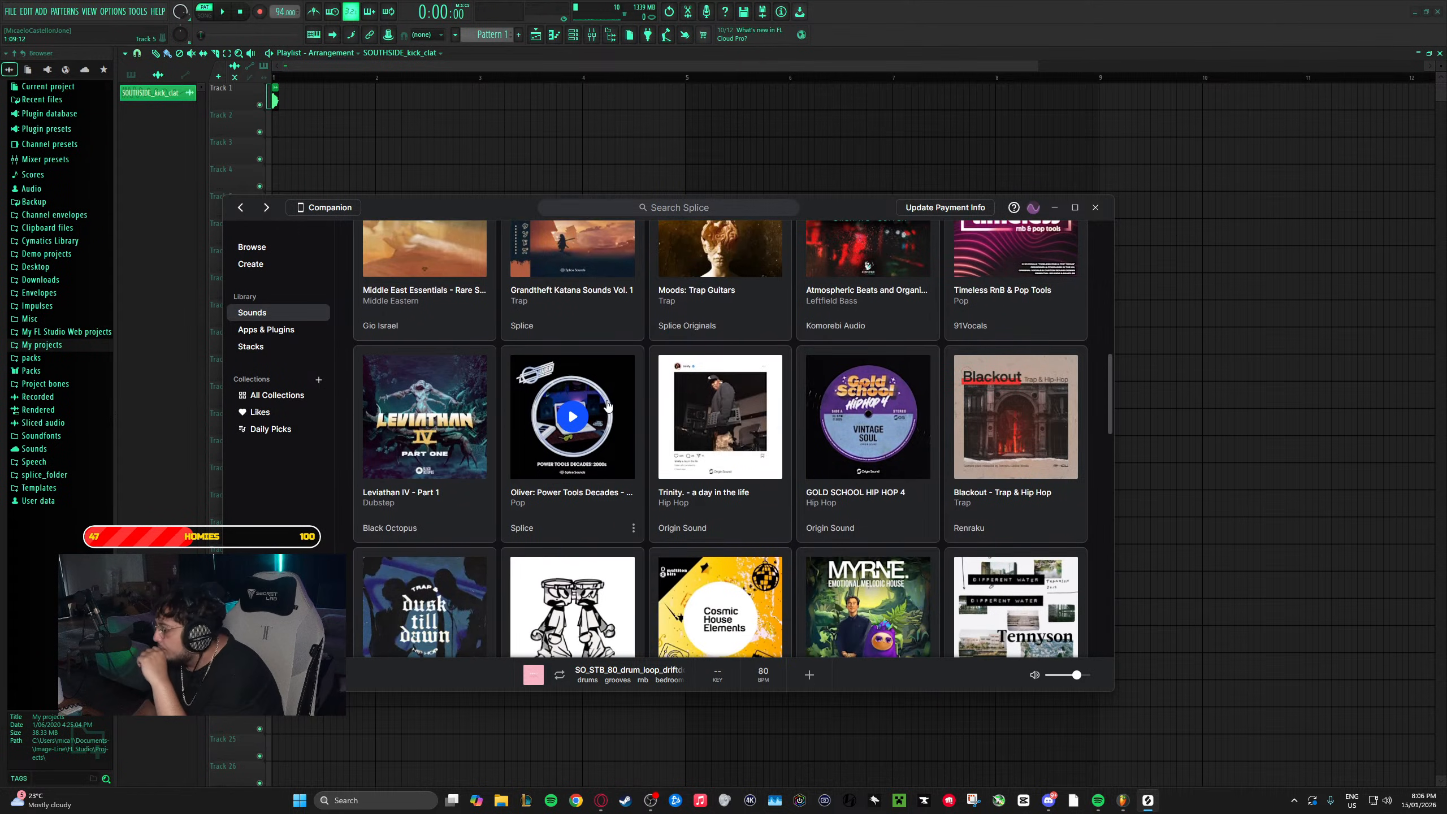
{"action": "scroll", "coordinate": [608, 406], "scroll_direction": "down", "scroll_amount": 2}
{"action": "scroll", "coordinate": [608, 406], "scroll_direction": "down", "scroll_amount": 3}
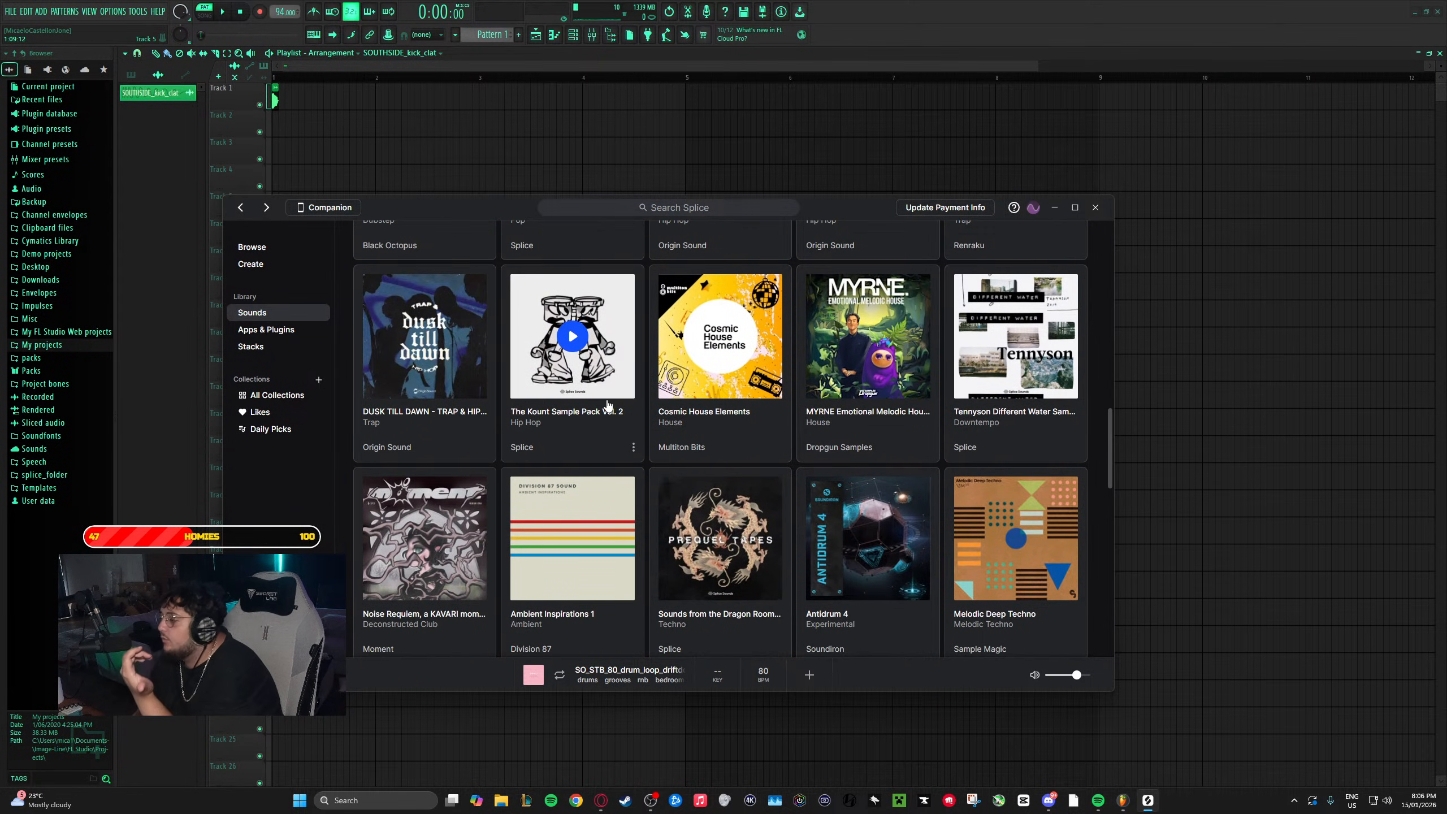
{"action": "scroll", "coordinate": [605, 401], "scroll_direction": "down", "scroll_amount": 1}
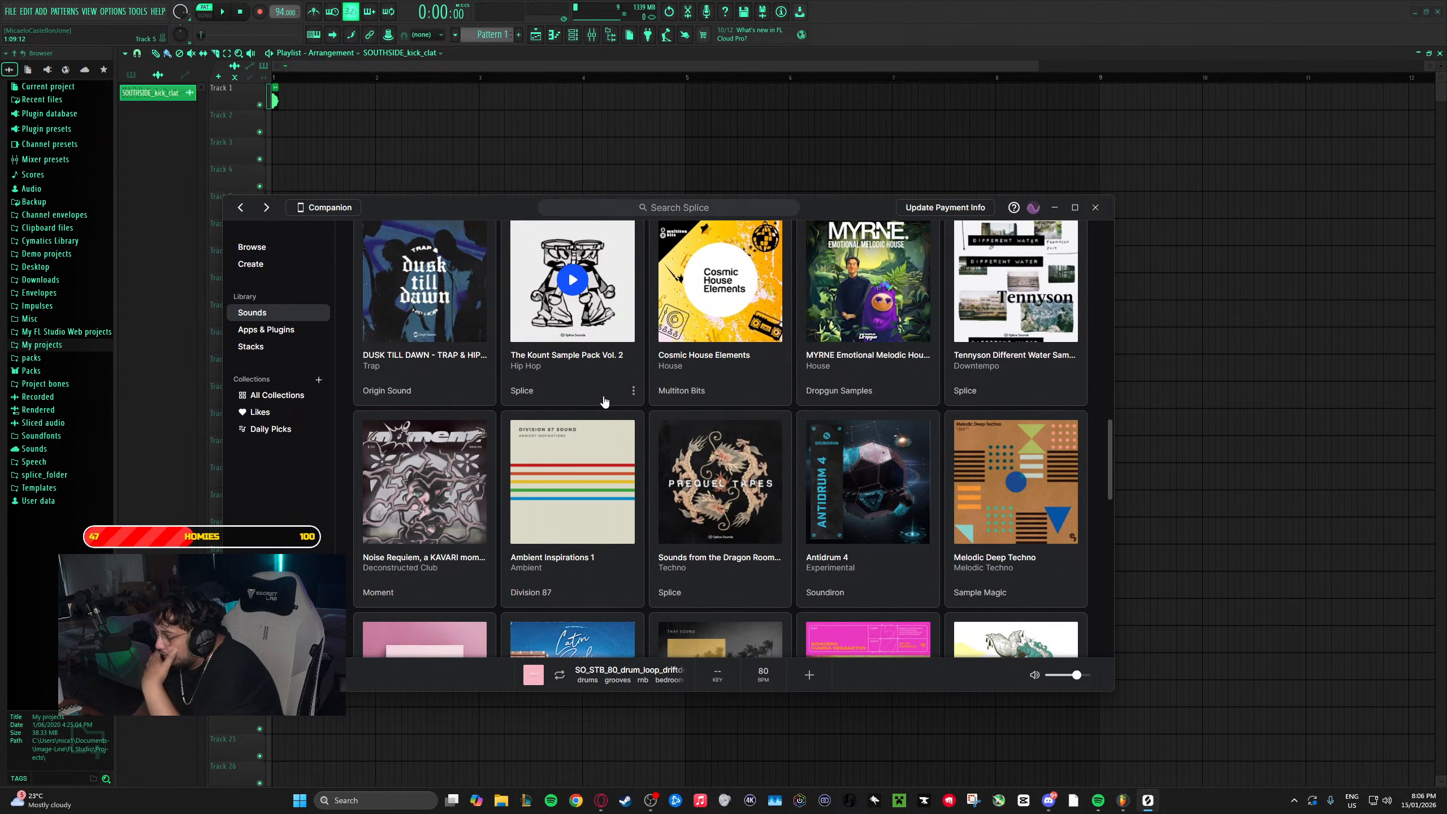
{"action": "scroll", "coordinate": [605, 402], "scroll_direction": "down", "scroll_amount": 5}
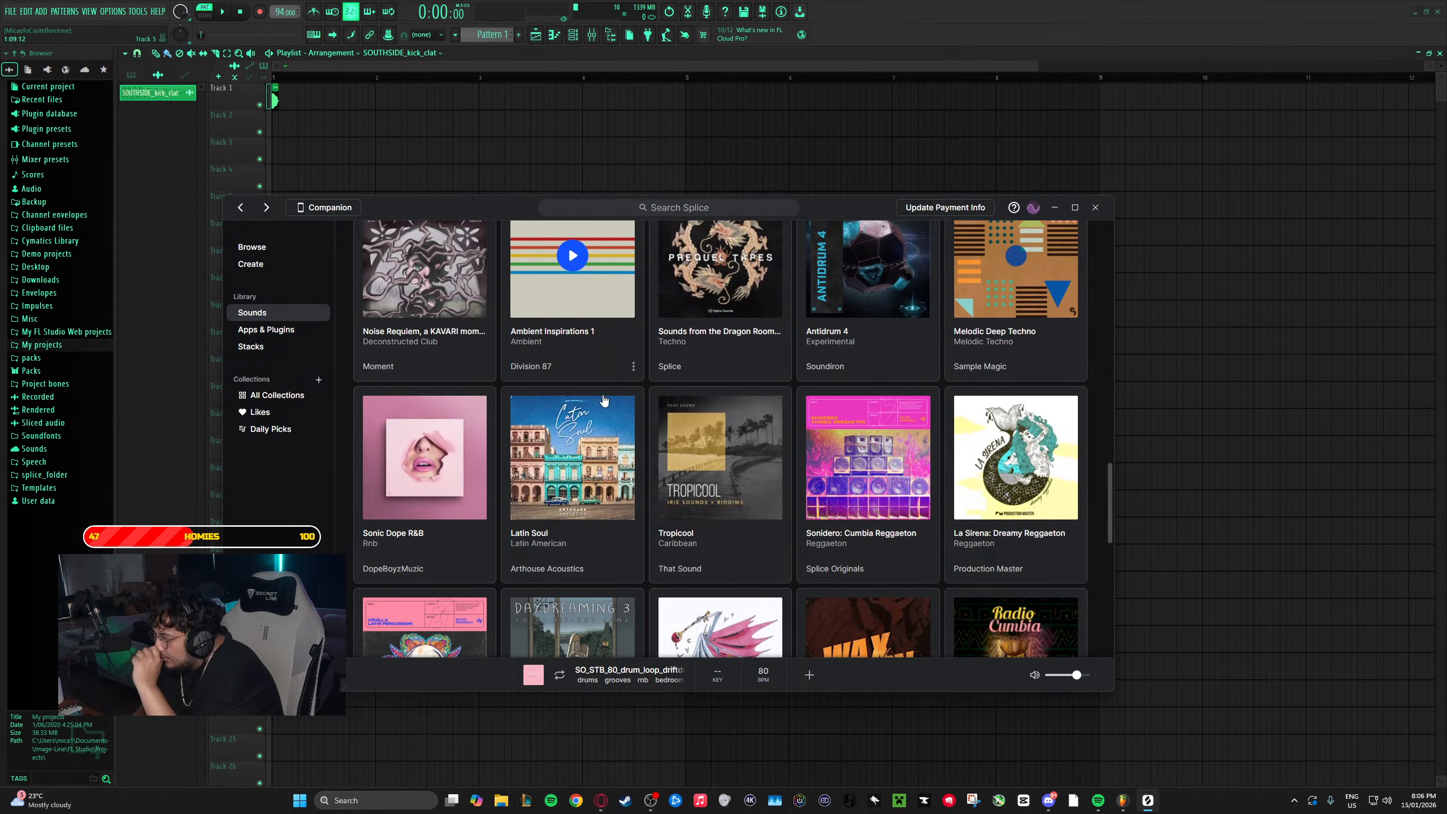
{"action": "scroll", "coordinate": [603, 398], "scroll_direction": "down", "scroll_amount": 2}
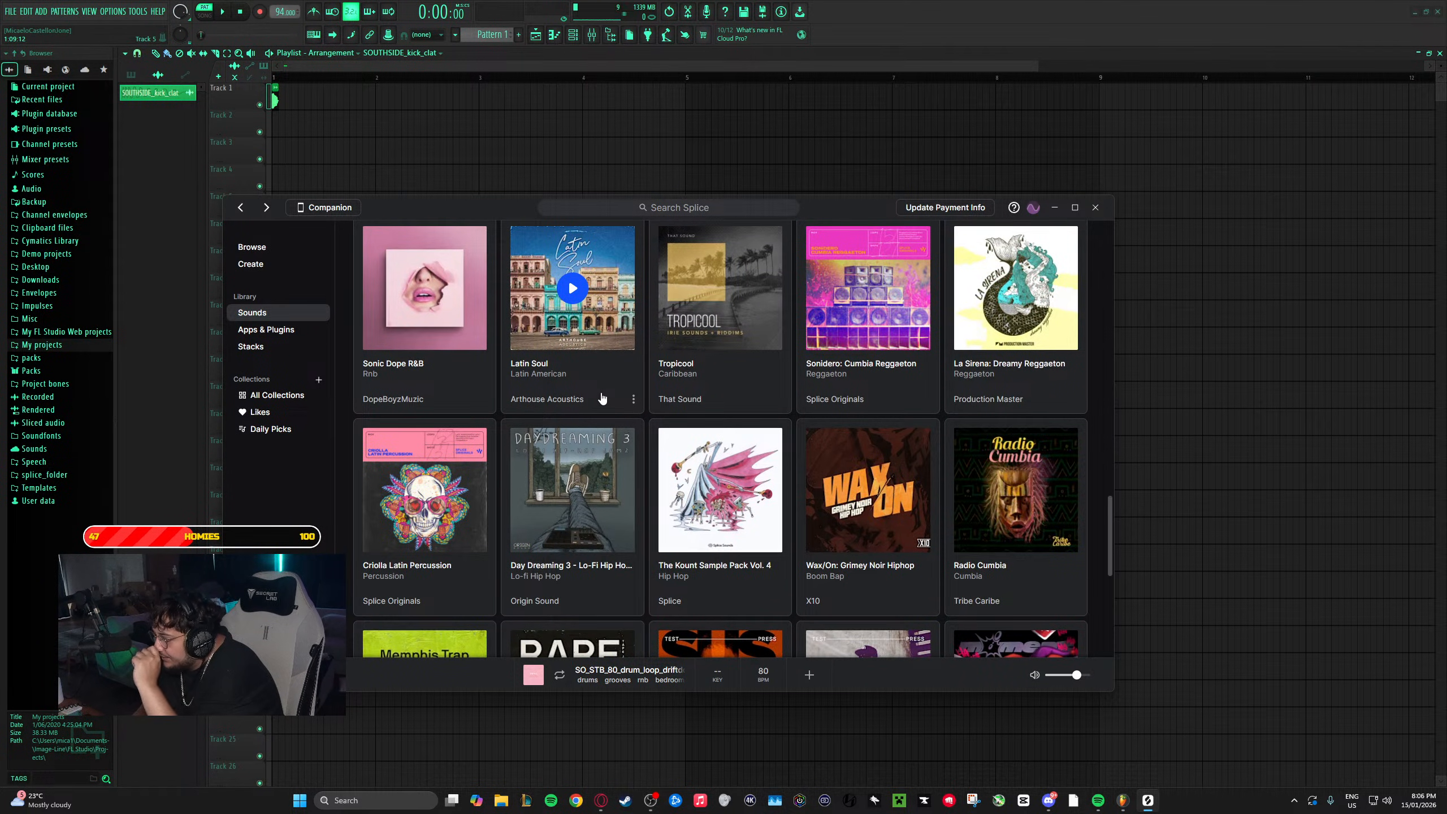
{"action": "scroll", "coordinate": [602, 398], "scroll_direction": "down", "scroll_amount": 5}
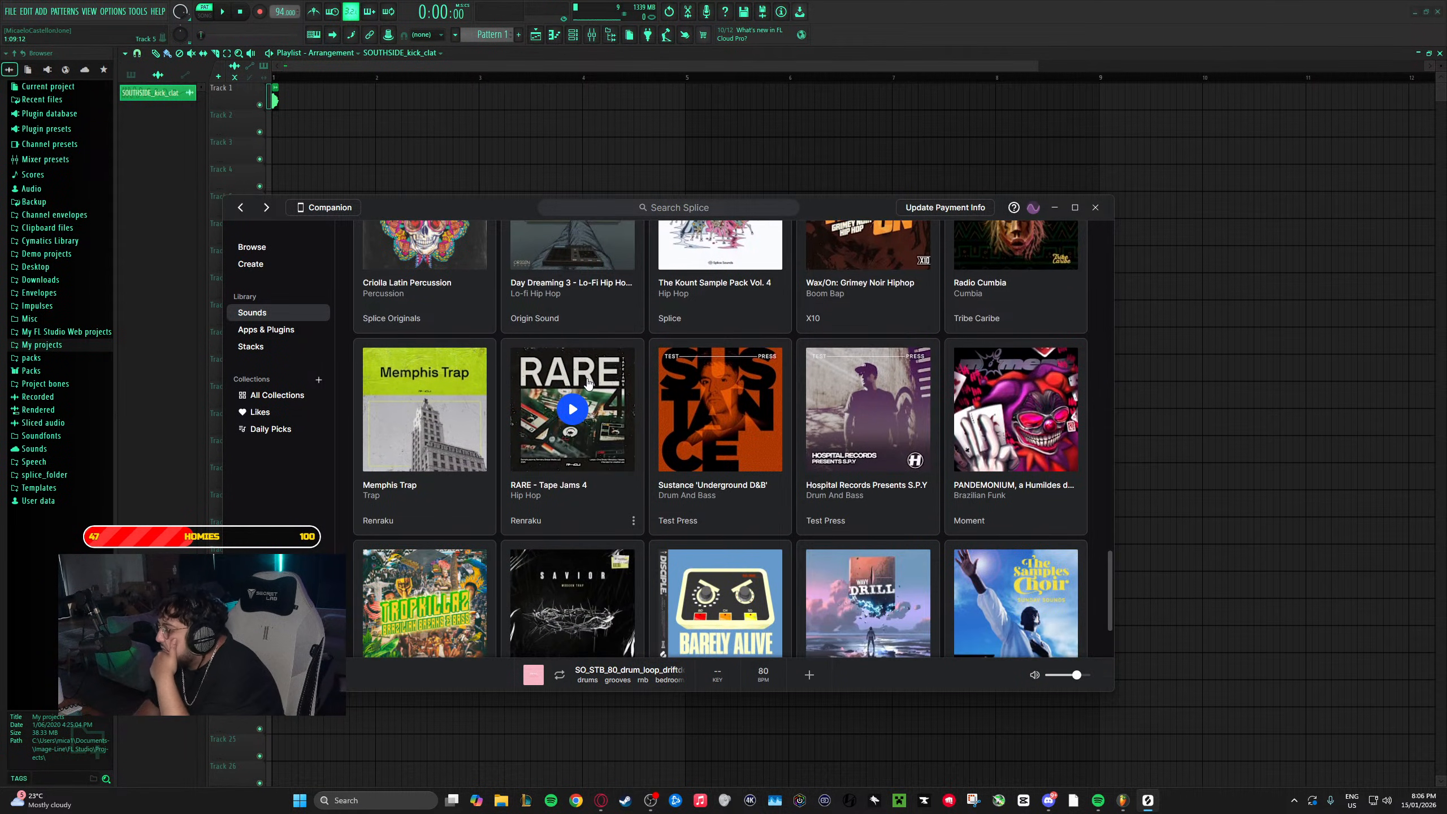
{"action": "scroll", "coordinate": [588, 384], "scroll_direction": "down", "scroll_amount": 2}
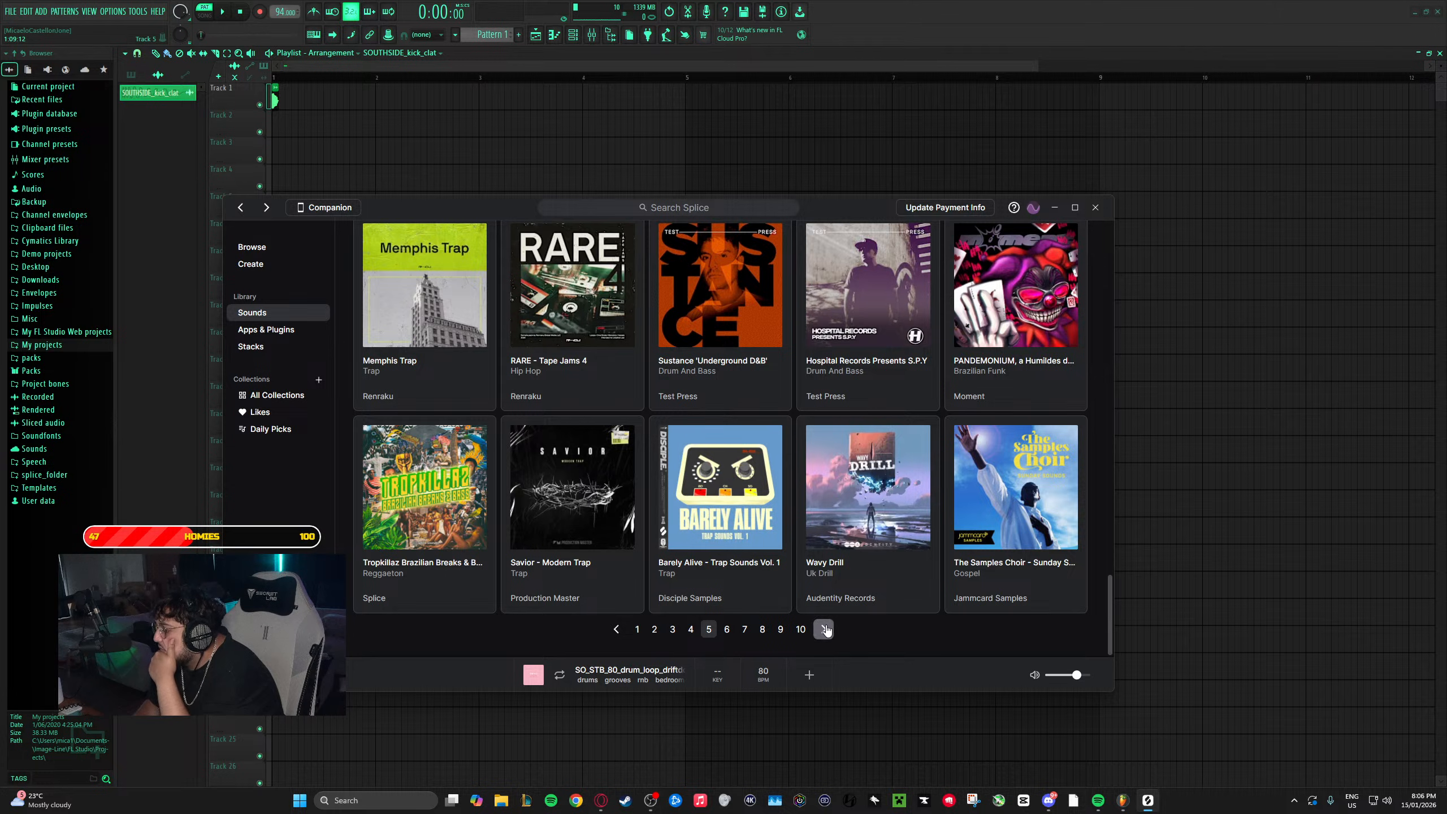
- Go to page 6 of the library packs and look over the whole page for hip hop, soul and trap packs
{"action": "left_click", "coordinate": [825, 628]}
{"action": "scroll", "coordinate": [732, 529], "scroll_direction": "down", "scroll_amount": 3}
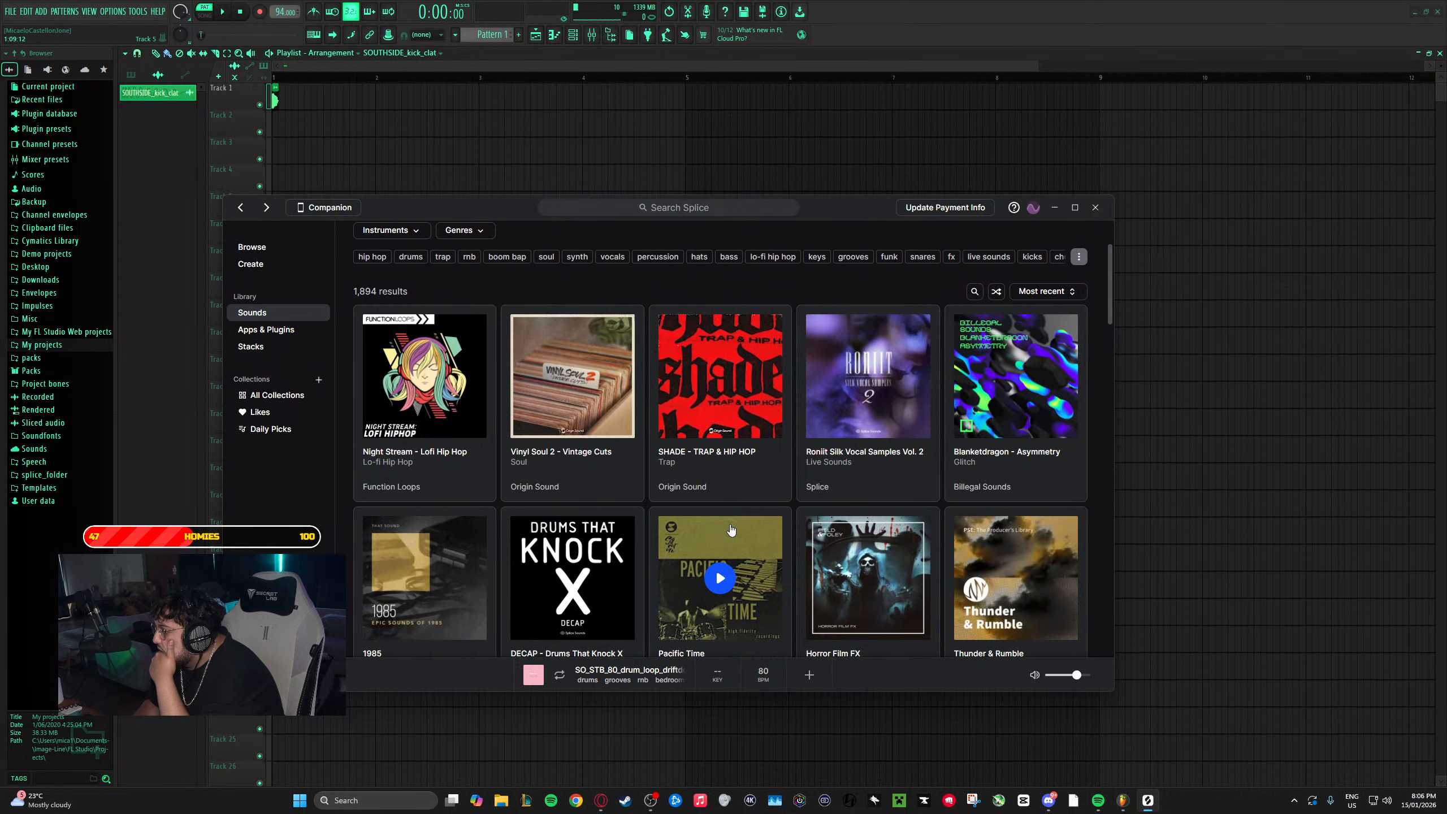
{"action": "scroll", "coordinate": [731, 529], "scroll_direction": "down", "scroll_amount": 3}
{"action": "scroll", "coordinate": [731, 529], "scroll_direction": "down", "scroll_amount": 7}
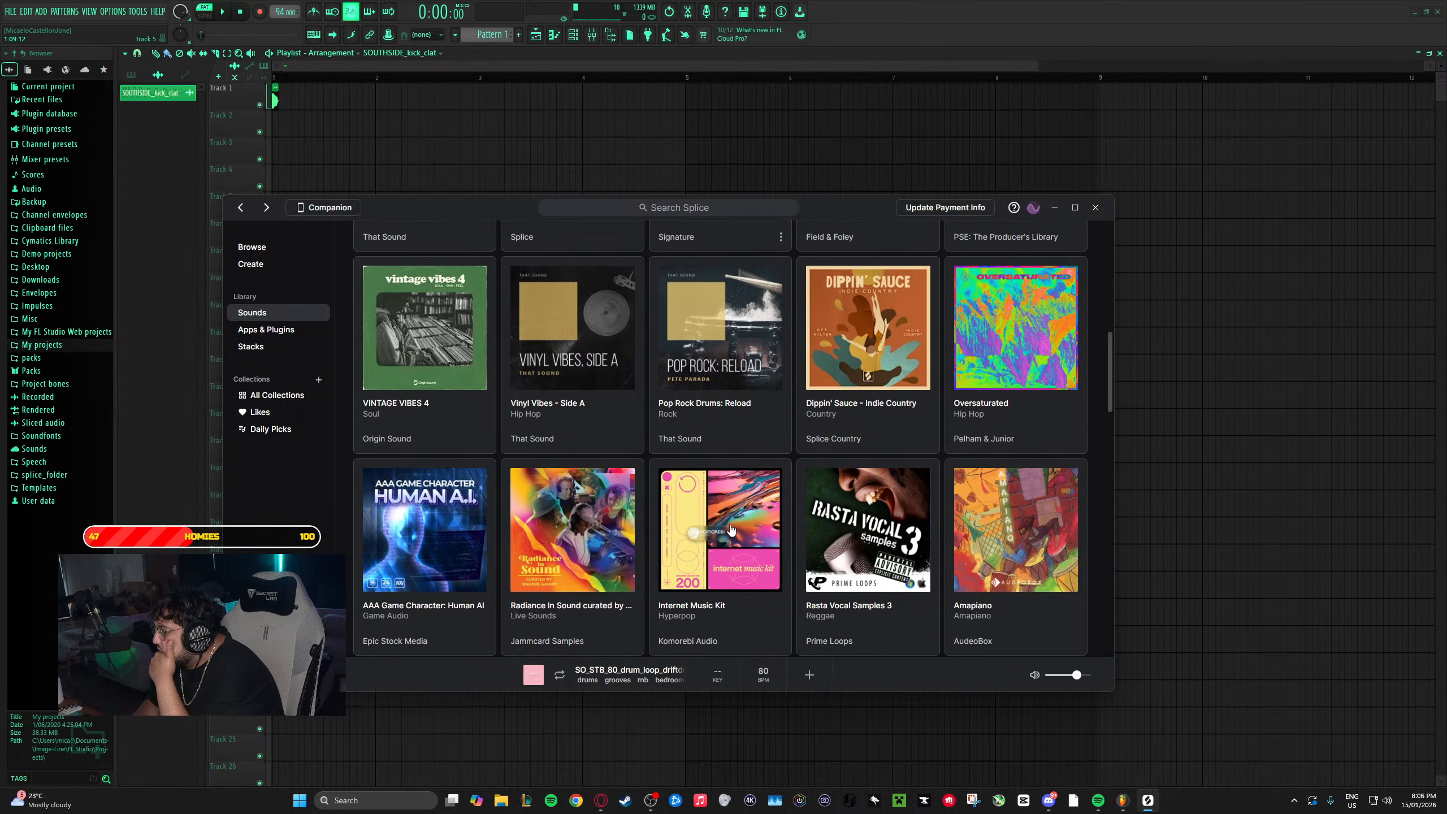
{"action": "scroll", "coordinate": [731, 529], "scroll_direction": "down", "scroll_amount": 4}
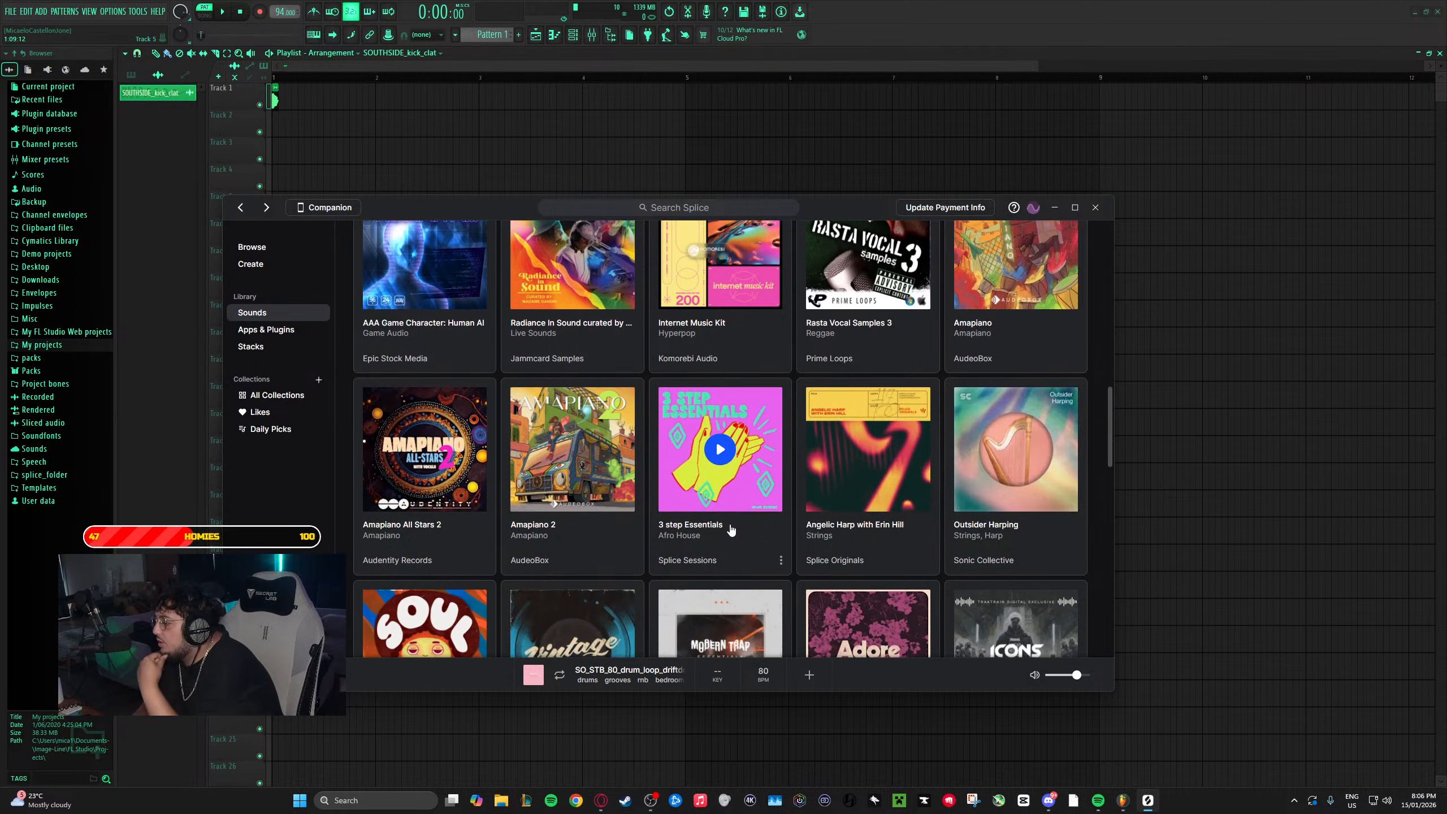
{"action": "scroll", "coordinate": [731, 529], "scroll_direction": "down", "scroll_amount": 7}
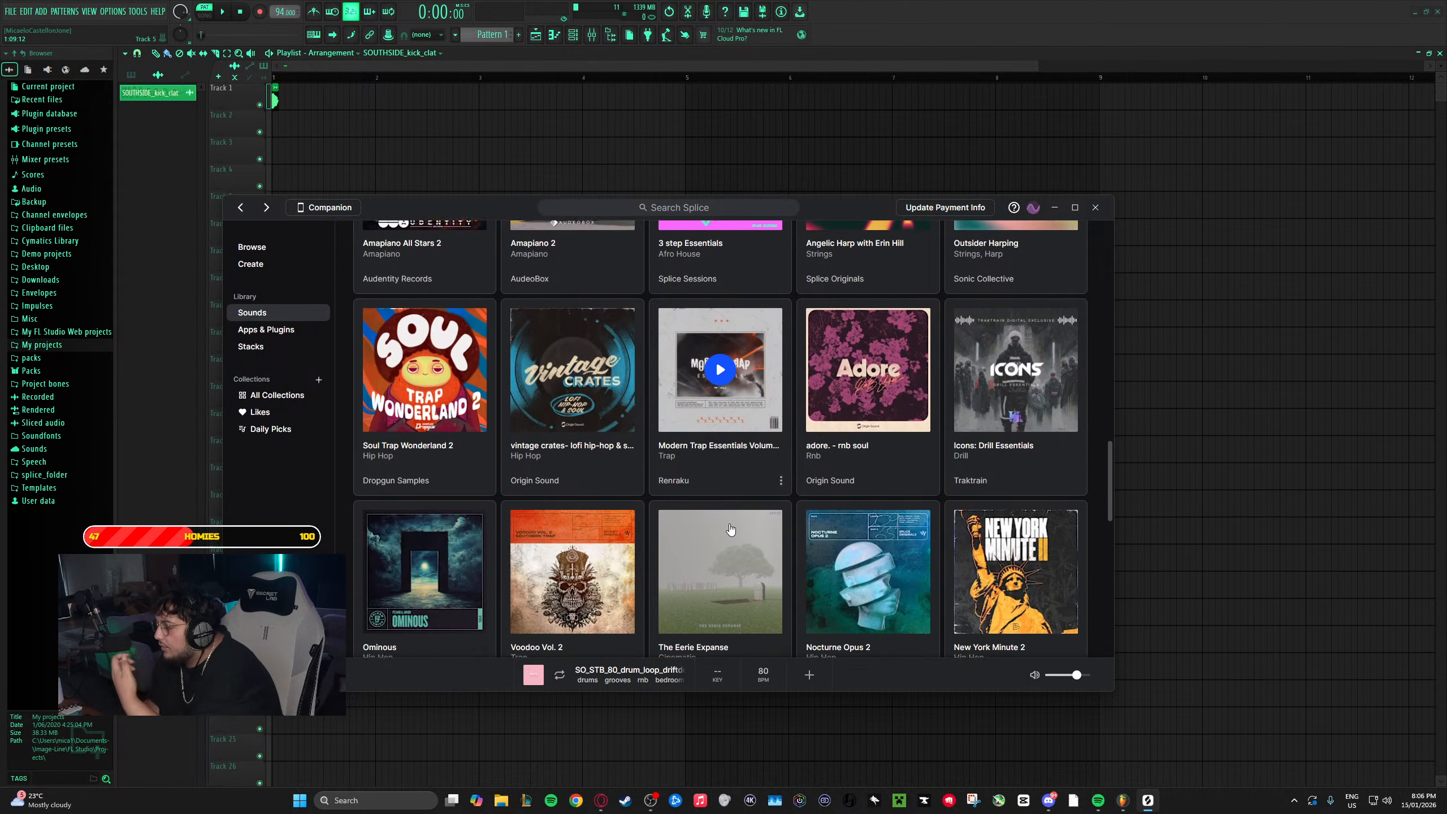
{"action": "scroll", "coordinate": [732, 529], "scroll_direction": "down", "scroll_amount": 5}
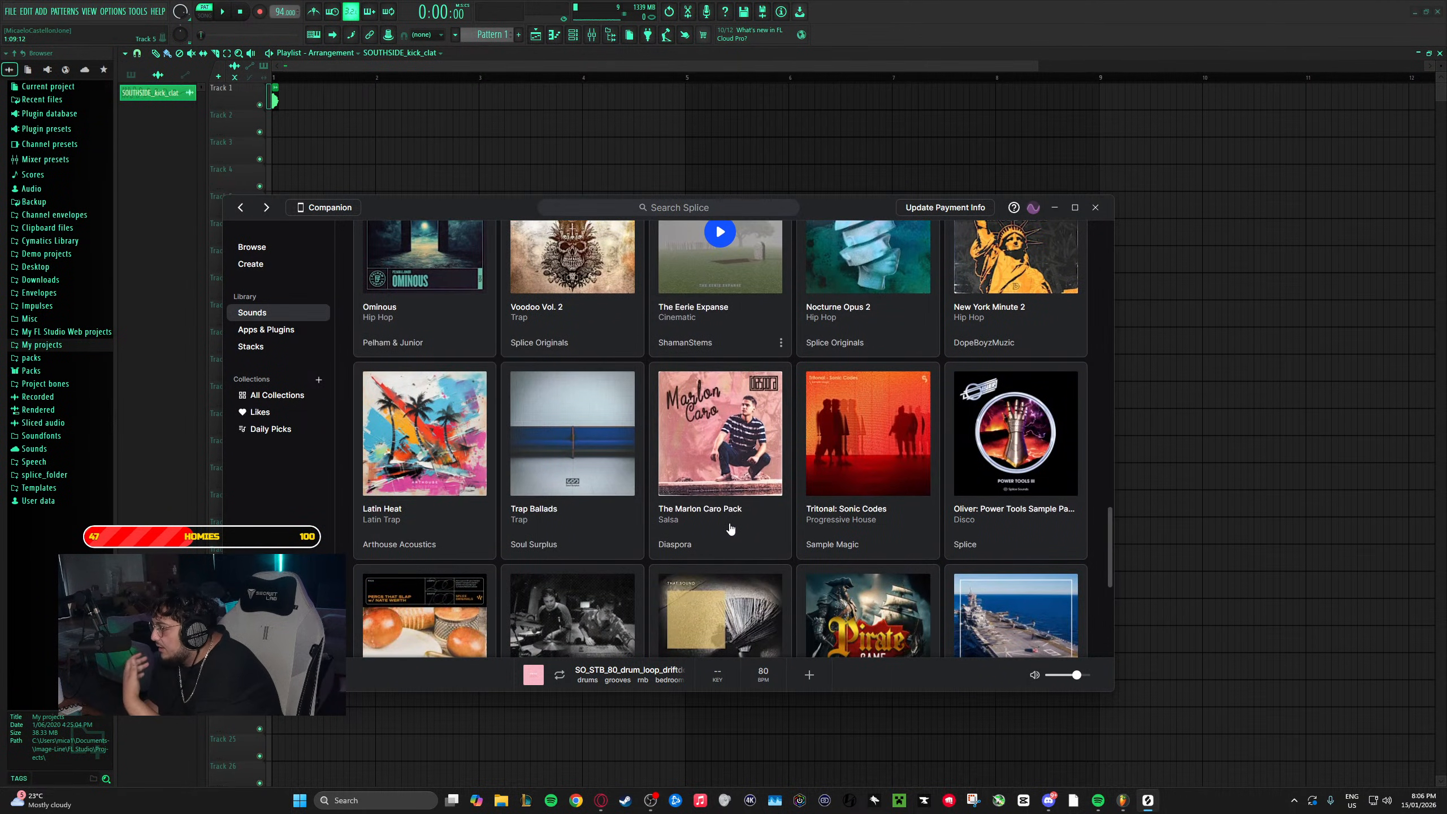
{"action": "scroll", "coordinate": [731, 529], "scroll_direction": "down", "scroll_amount": 5}
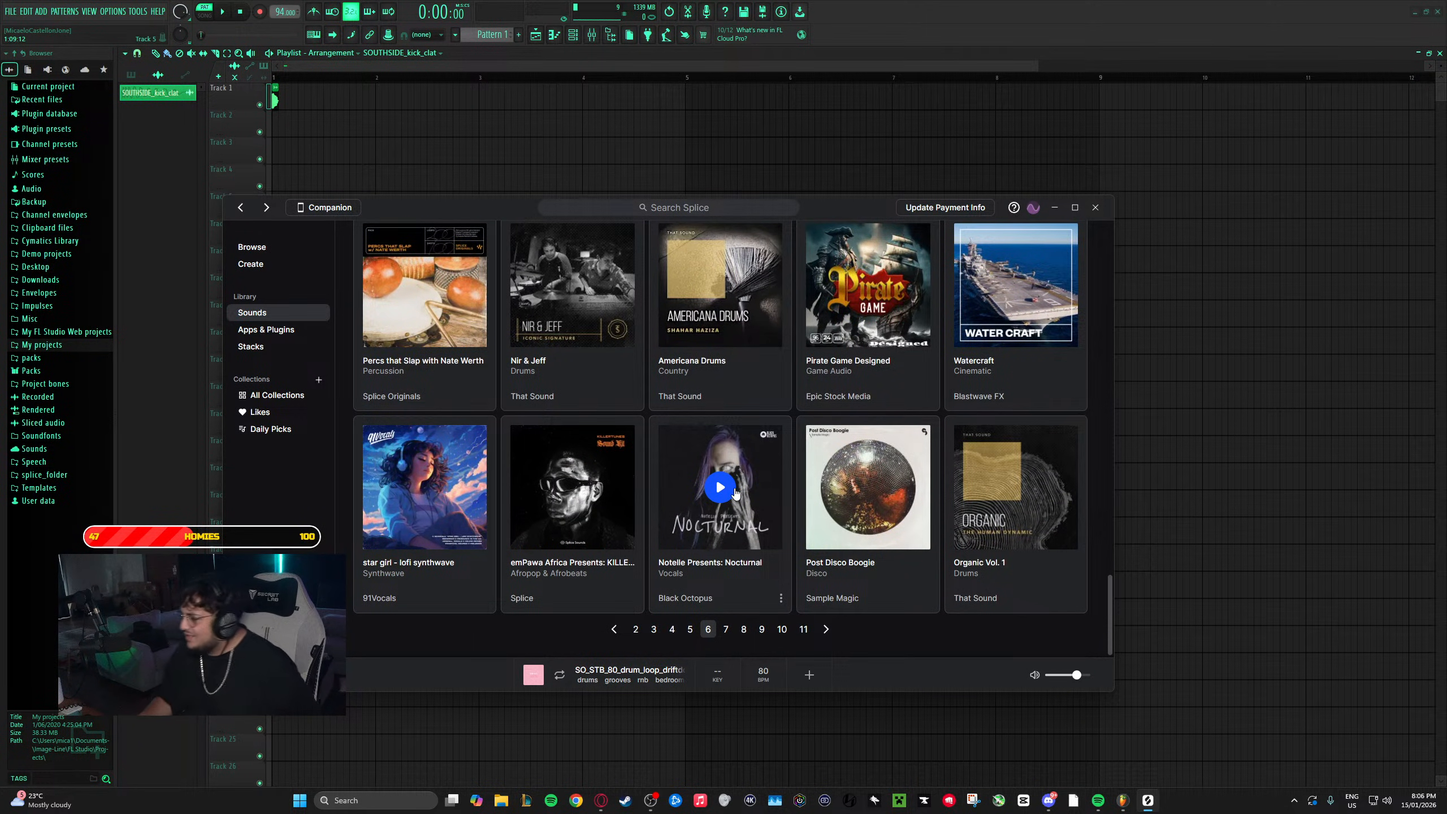
- Go to page 7 of the library packs and review every pack on it for sounds suited to the beat
{"action": "left_click", "coordinate": [832, 639]}
{"action": "scroll", "coordinate": [659, 481], "scroll_direction": "down", "scroll_amount": 7}
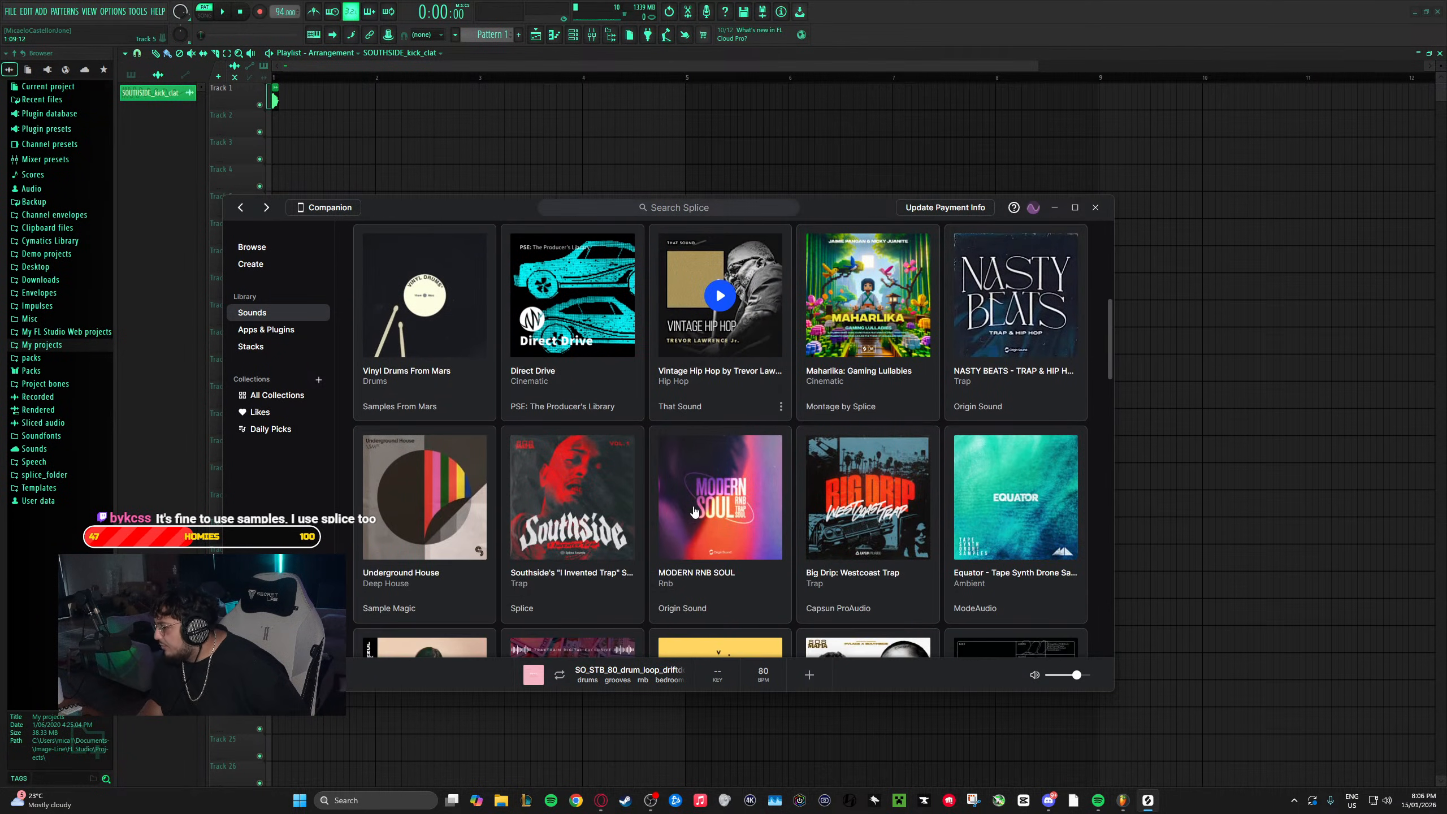
{"action": "scroll", "coordinate": [695, 512], "scroll_direction": "down", "scroll_amount": 4}
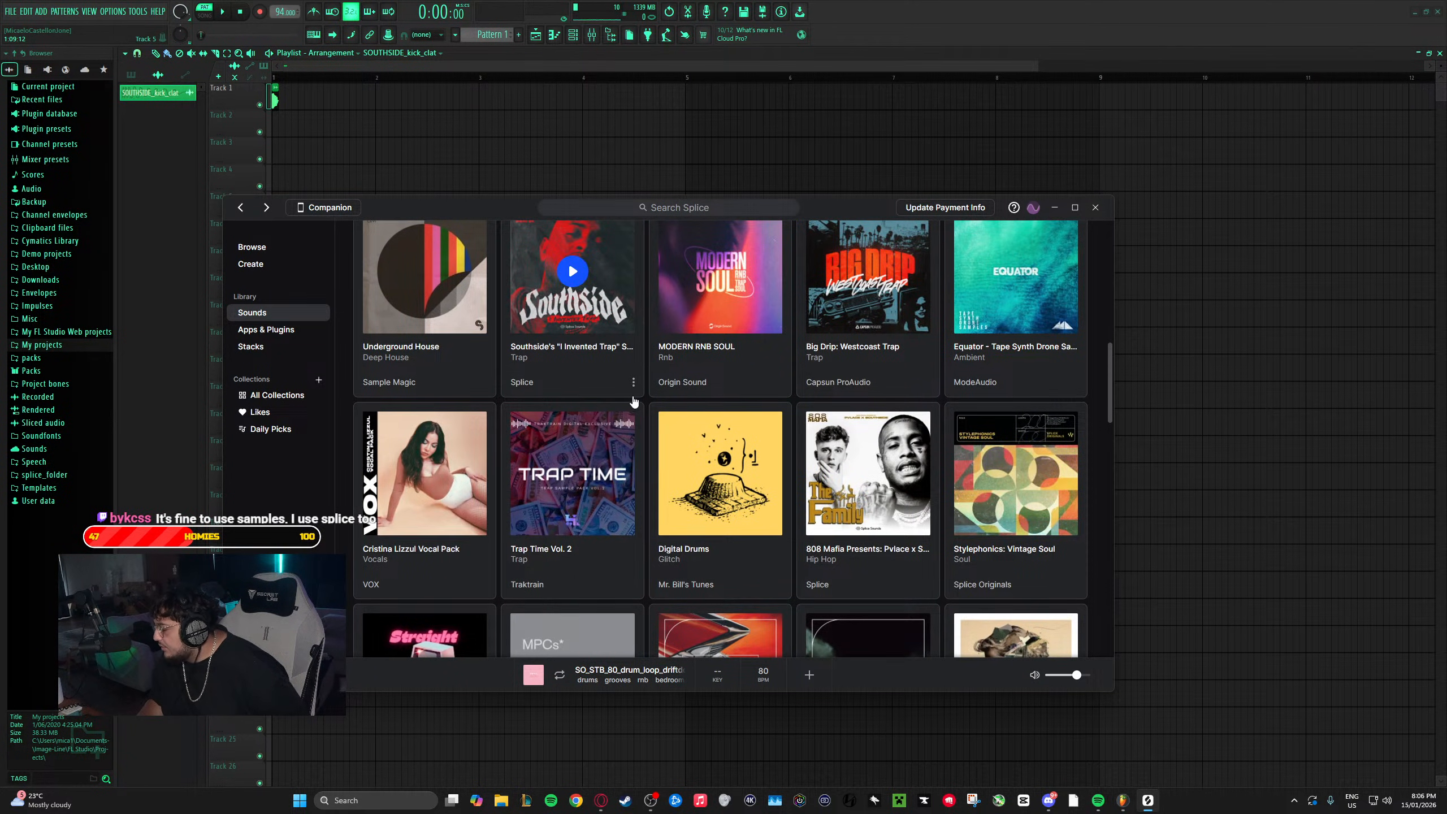
{"action": "scroll", "coordinate": [634, 401], "scroll_direction": "down", "scroll_amount": 5}
{"action": "scroll", "coordinate": [634, 402], "scroll_direction": "down", "scroll_amount": 5}
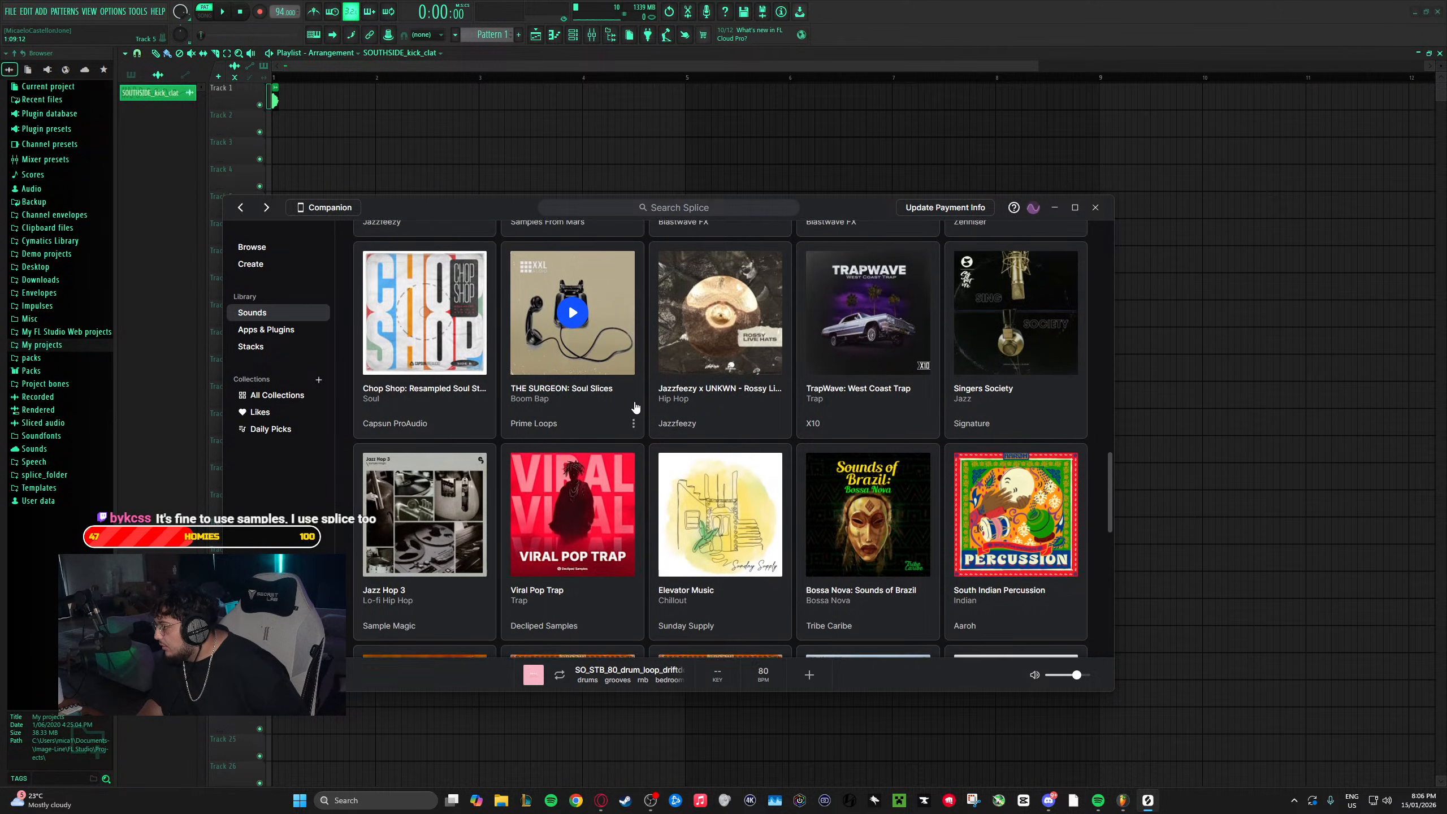
{"action": "scroll", "coordinate": [636, 407], "scroll_direction": "down", "scroll_amount": 3}
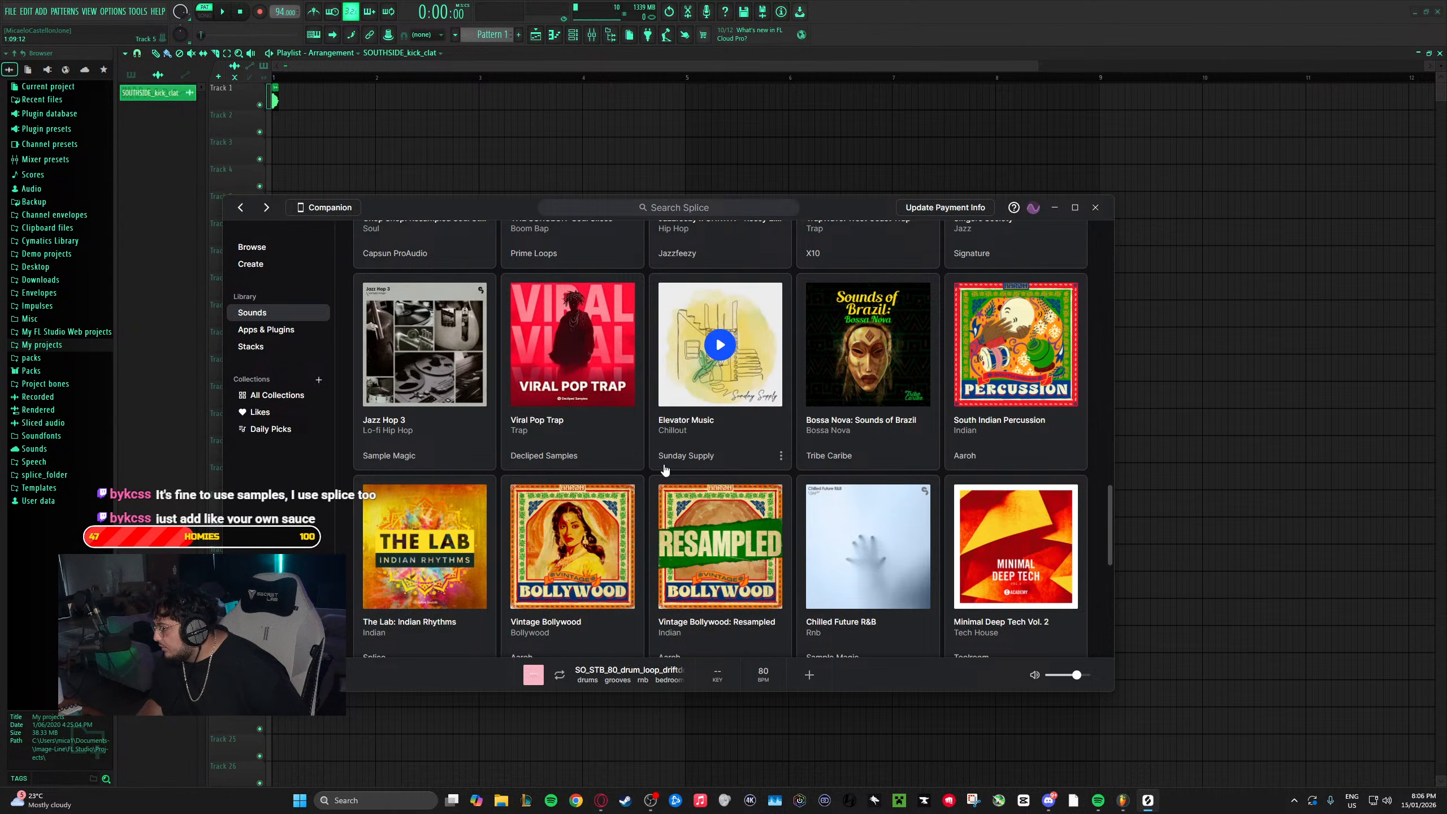
{"action": "scroll", "coordinate": [666, 469], "scroll_direction": "down", "scroll_amount": 5}
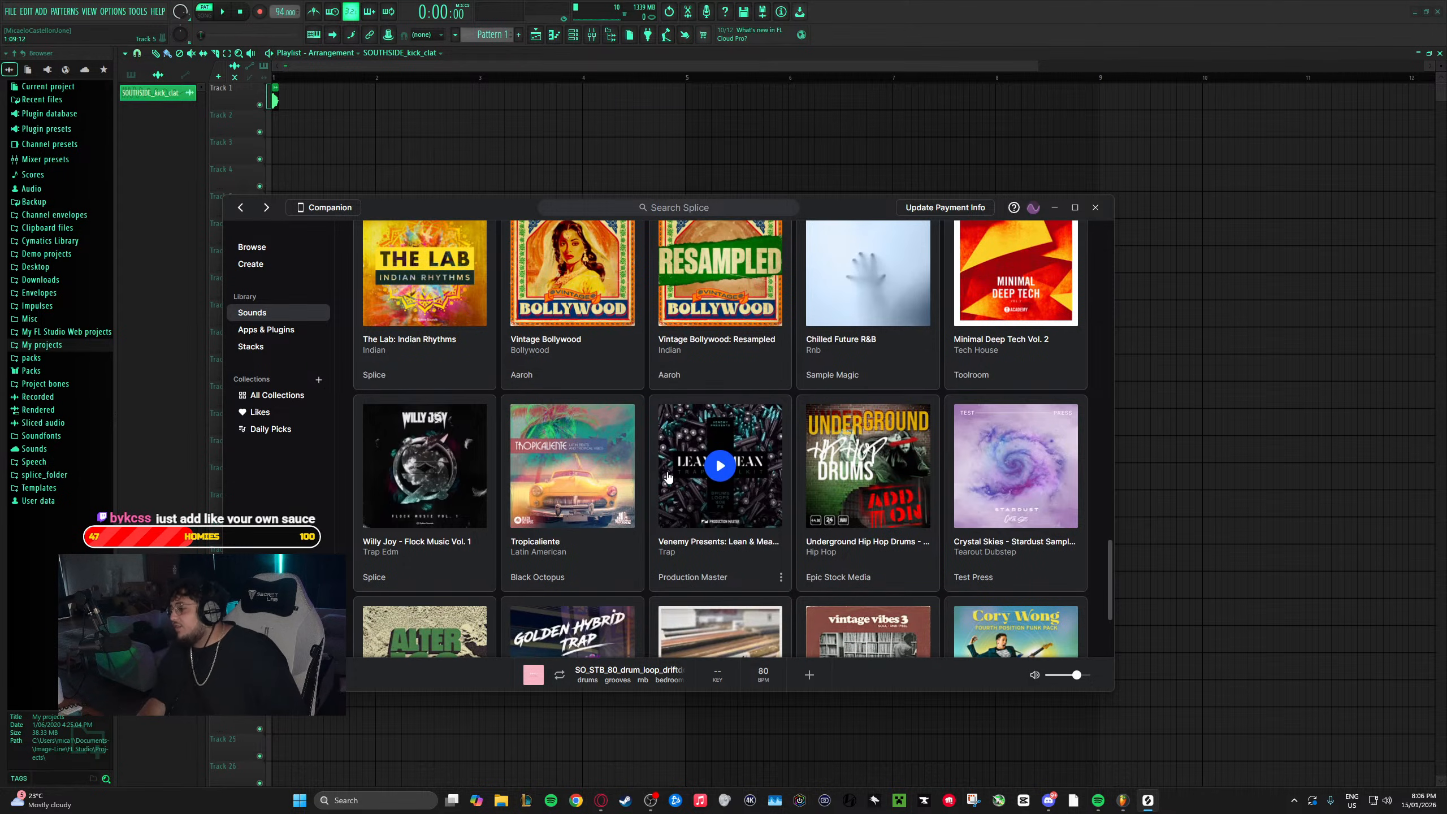
{"action": "scroll", "coordinate": [663, 480], "scroll_direction": "down", "scroll_amount": 2}
{"action": "scroll", "coordinate": [628, 464], "scroll_direction": "down", "scroll_amount": 1}
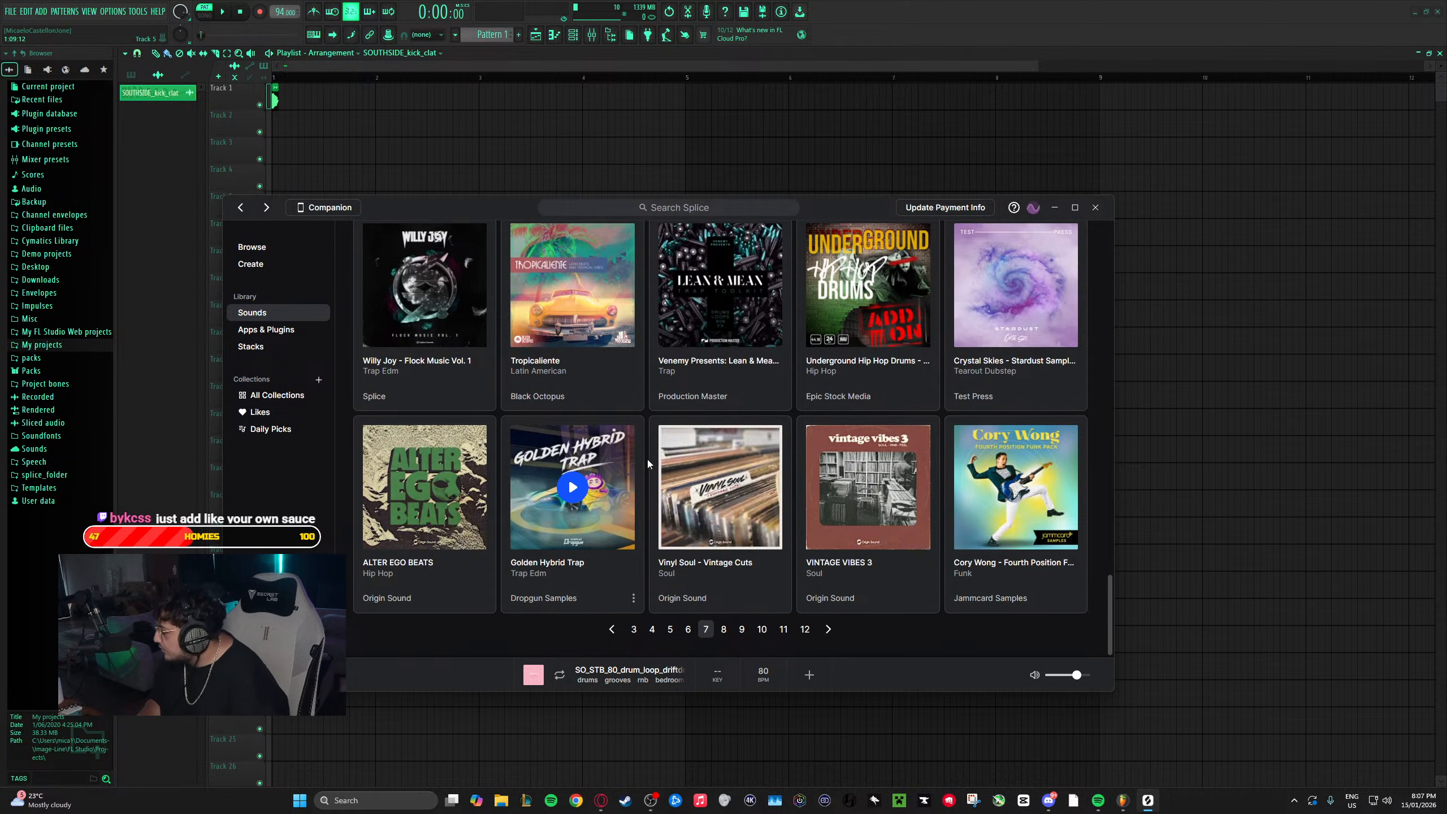
- Go to page 8 of the library packs and scan all of it for a usable drum or melodic pack
{"action": "left_click", "coordinate": [828, 629]}
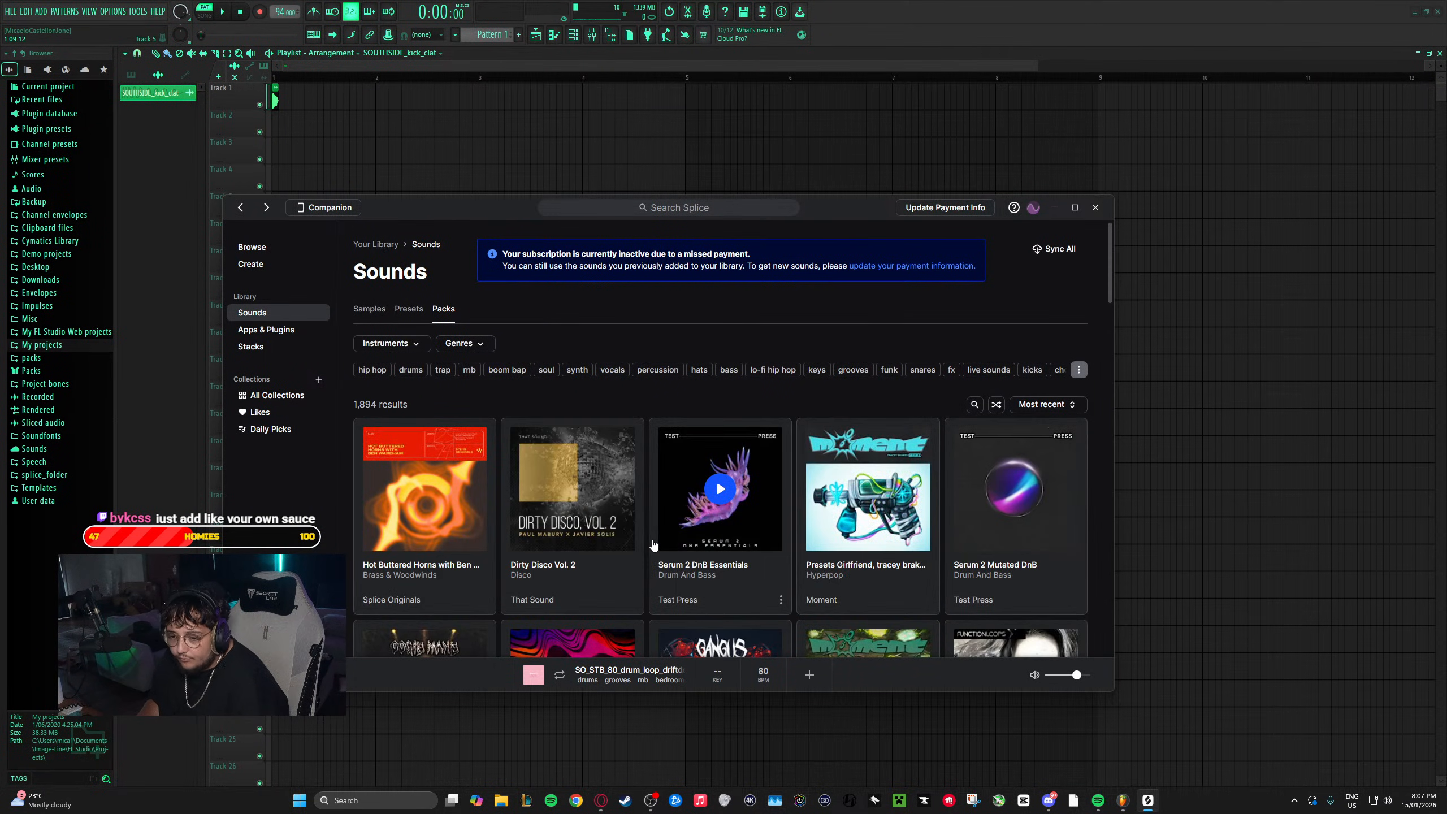
{"action": "scroll", "coordinate": [656, 515], "scroll_direction": "down", "scroll_amount": 1}
{"action": "scroll", "coordinate": [658, 506], "scroll_direction": "down", "scroll_amount": 5}
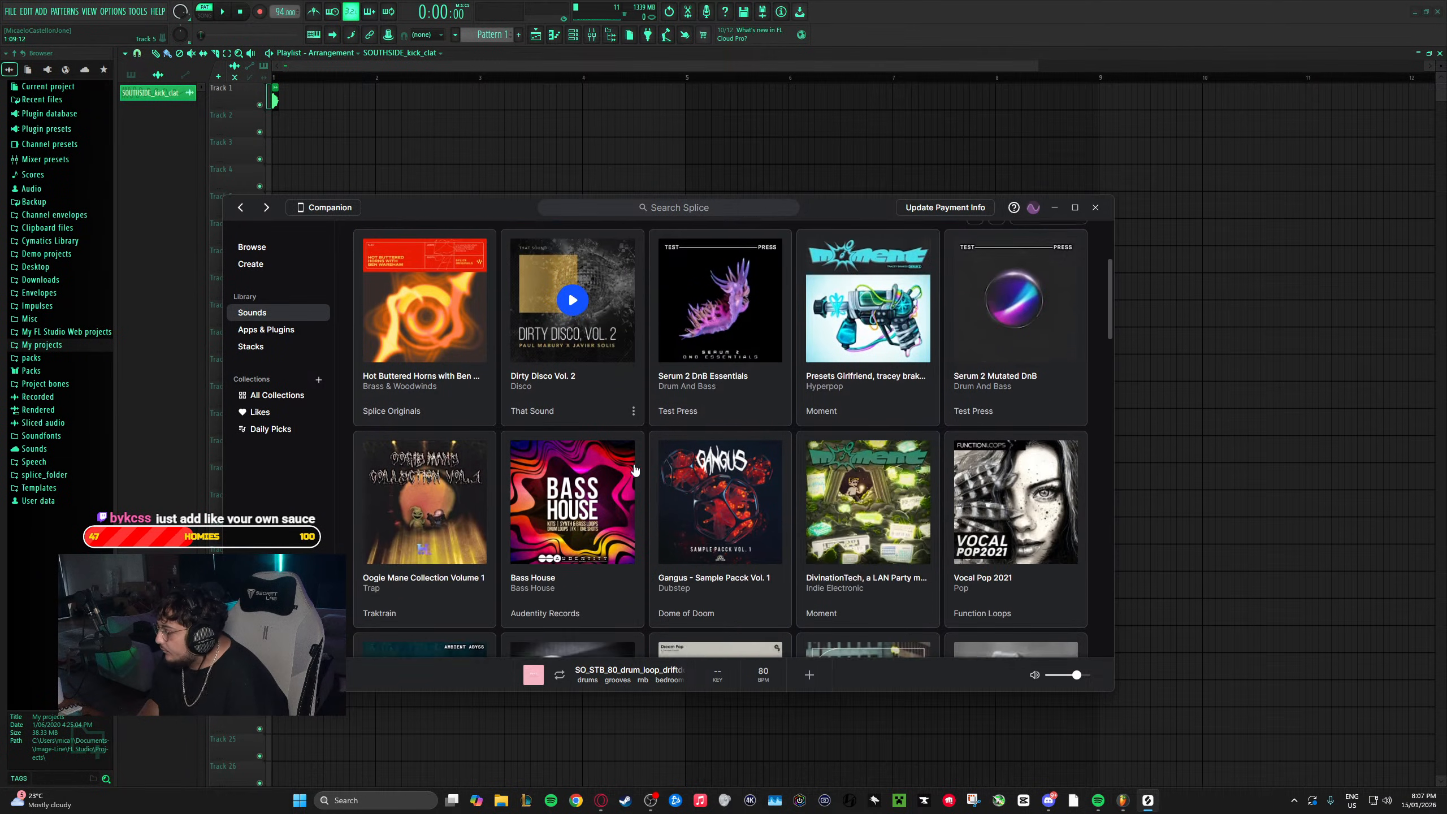
{"action": "scroll", "coordinate": [653, 422], "scroll_direction": "down", "scroll_amount": 2}
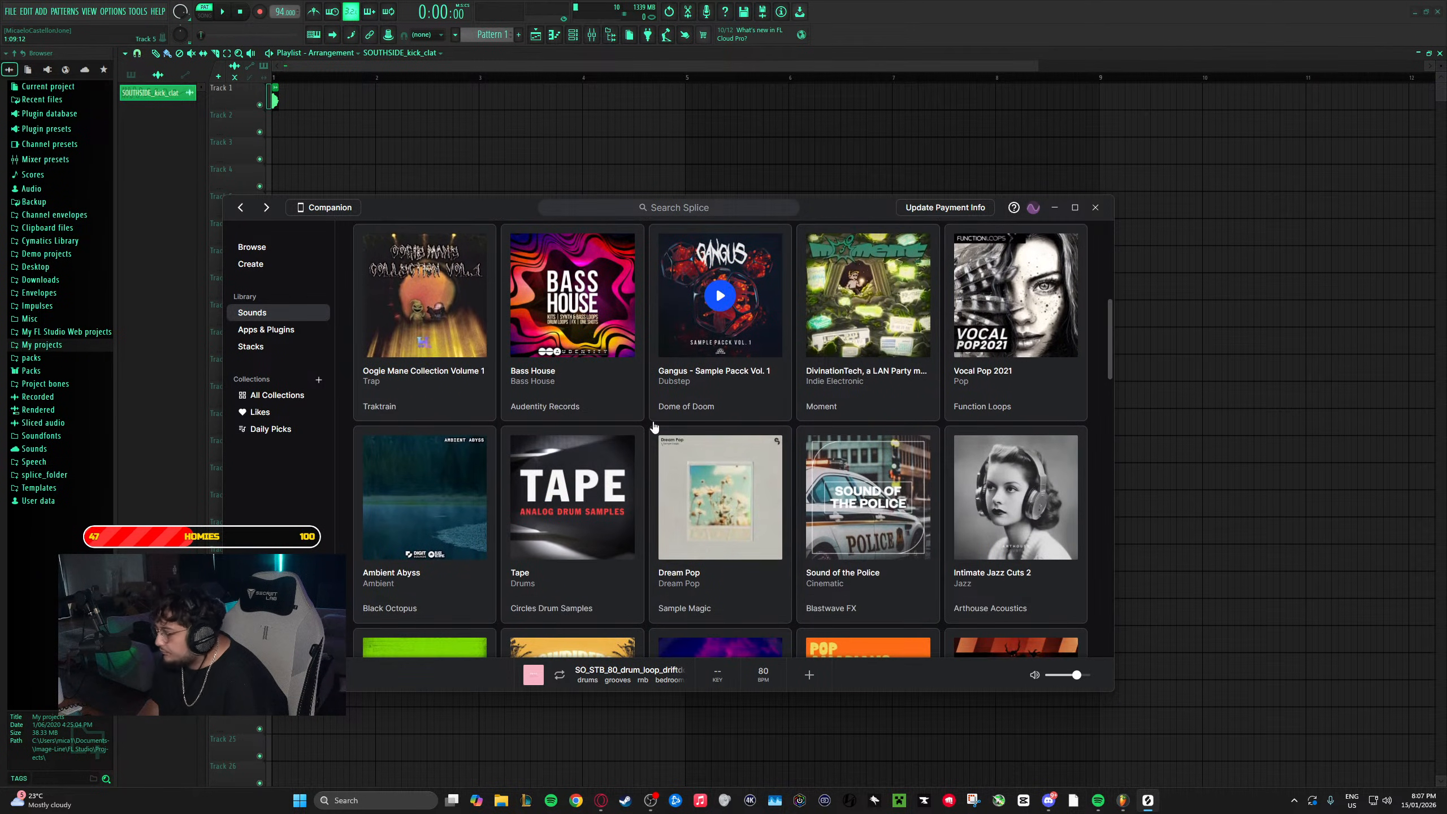
{"action": "scroll", "coordinate": [654, 427], "scroll_direction": "down", "scroll_amount": 1}
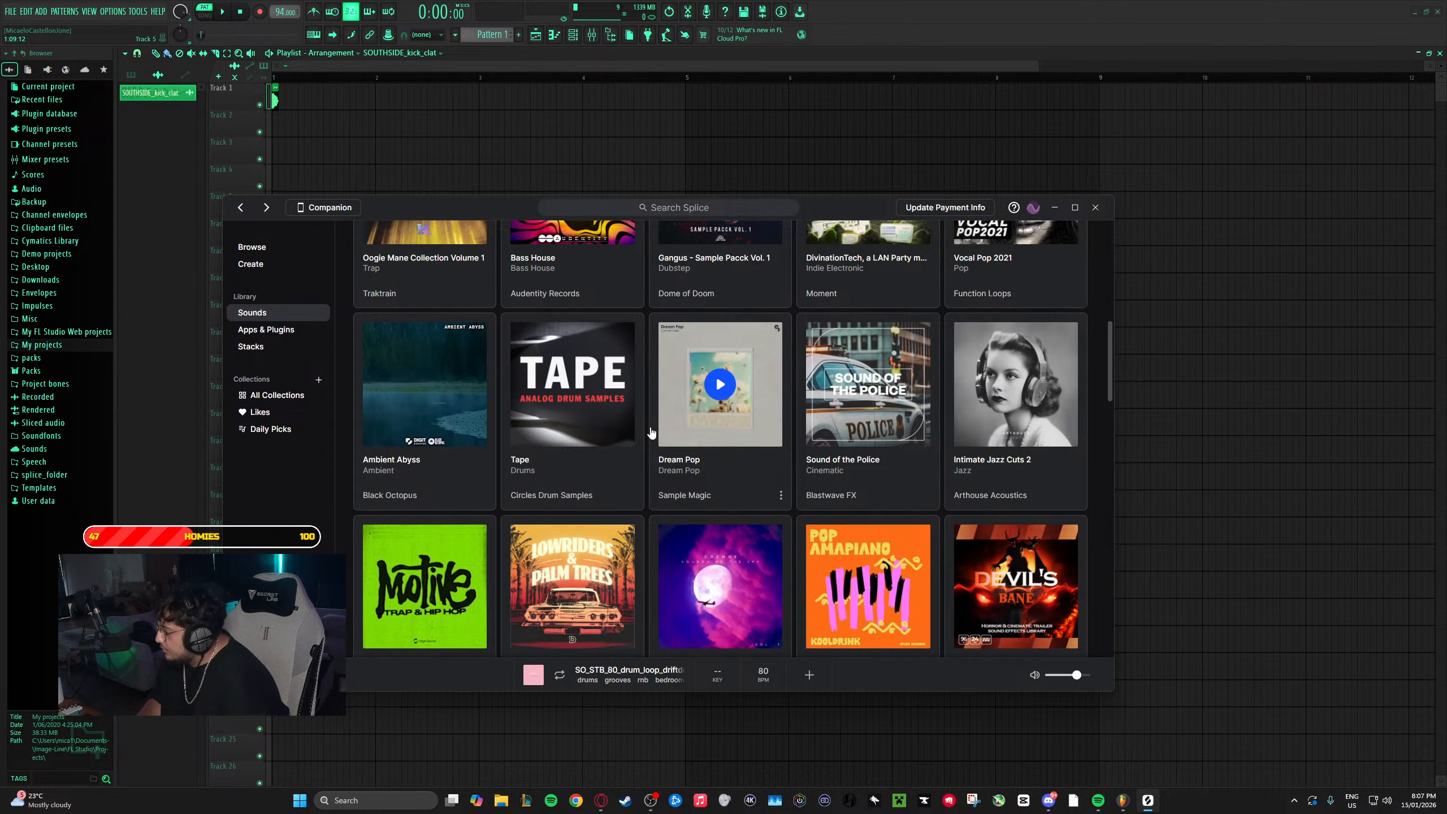
{"action": "scroll", "coordinate": [652, 433], "scroll_direction": "down", "scroll_amount": 7}
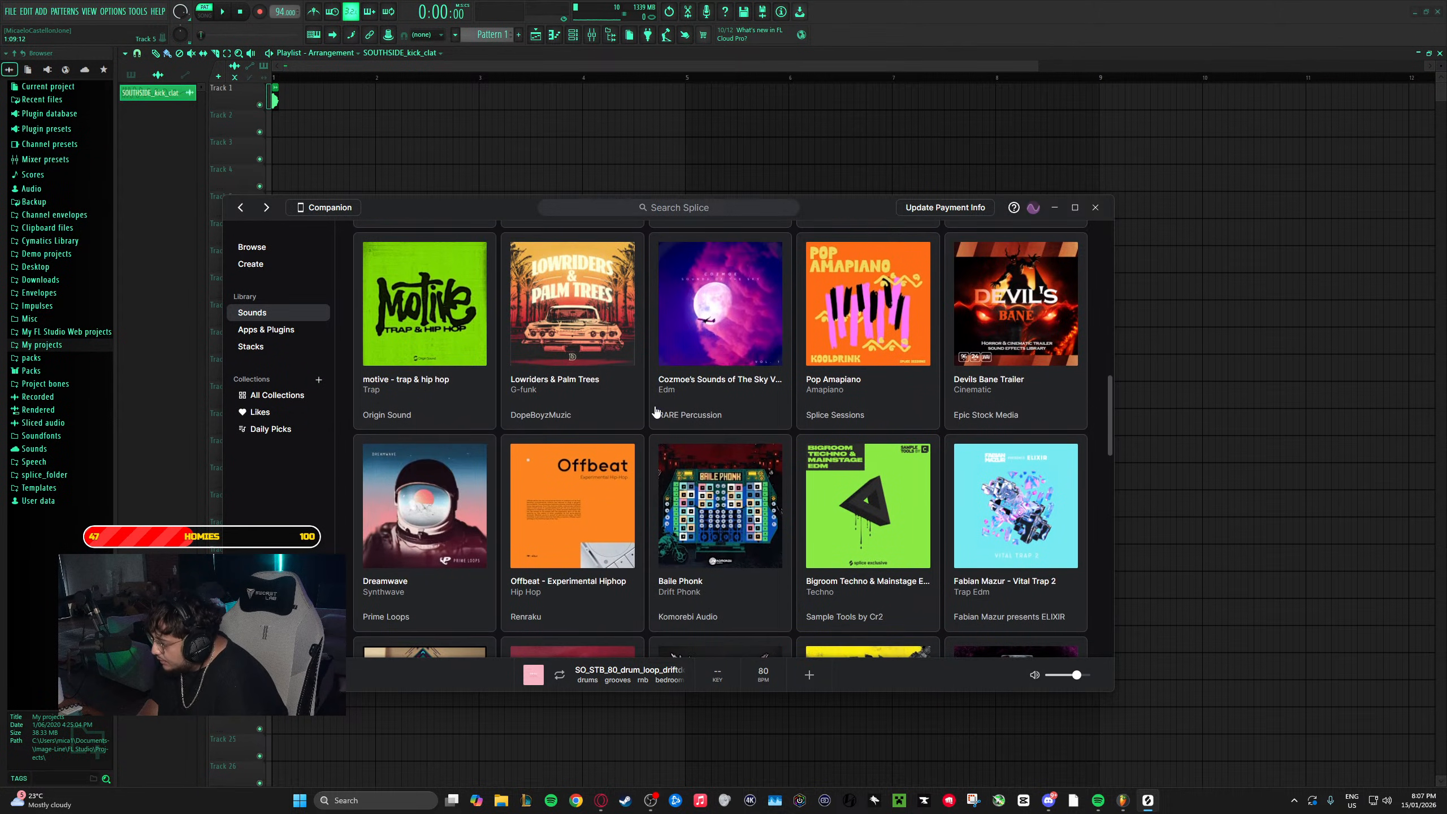
{"action": "scroll", "coordinate": [656, 411], "scroll_direction": "down", "scroll_amount": 8}
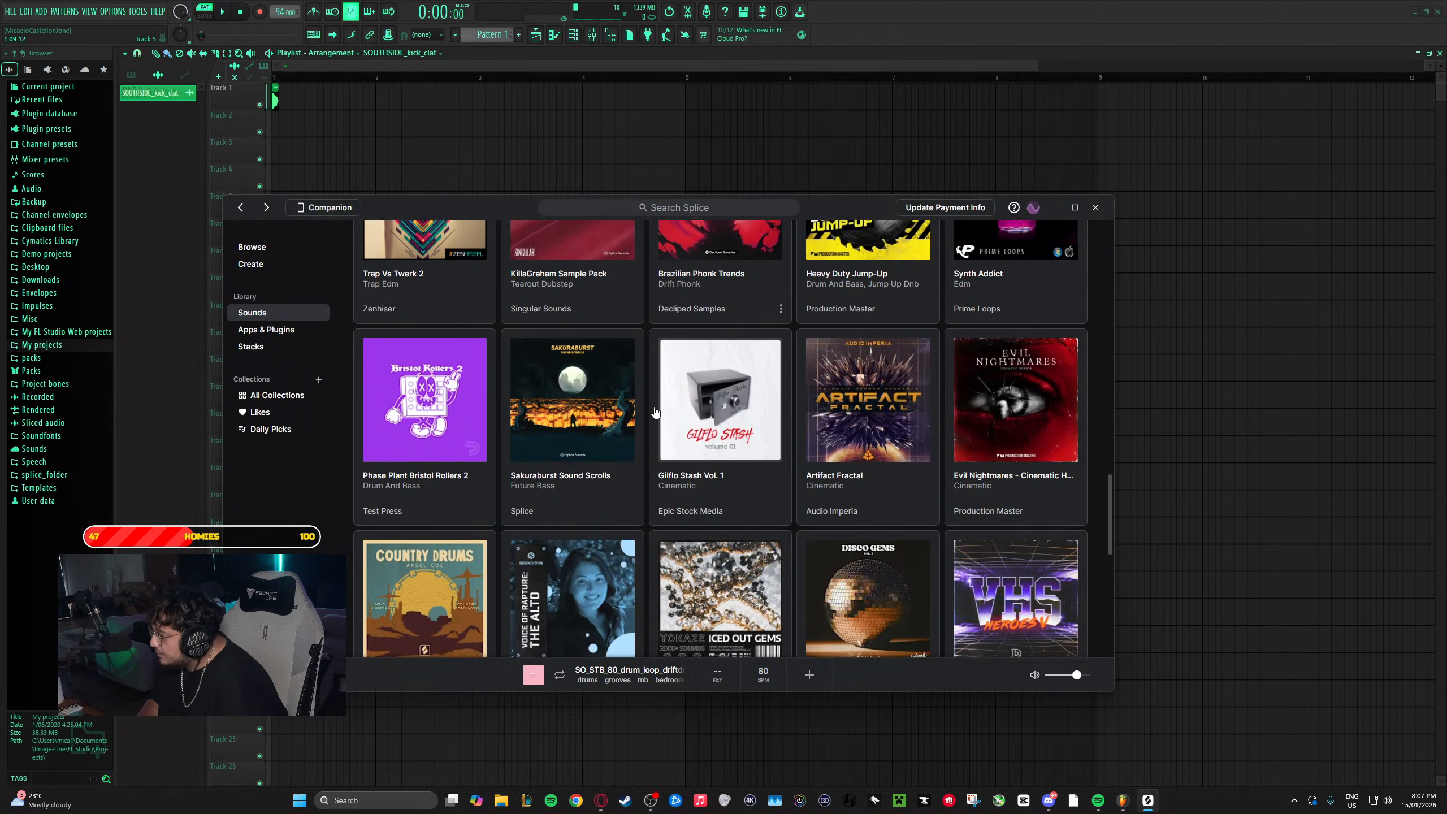
{"action": "scroll", "coordinate": [655, 411], "scroll_direction": "down", "scroll_amount": 7}
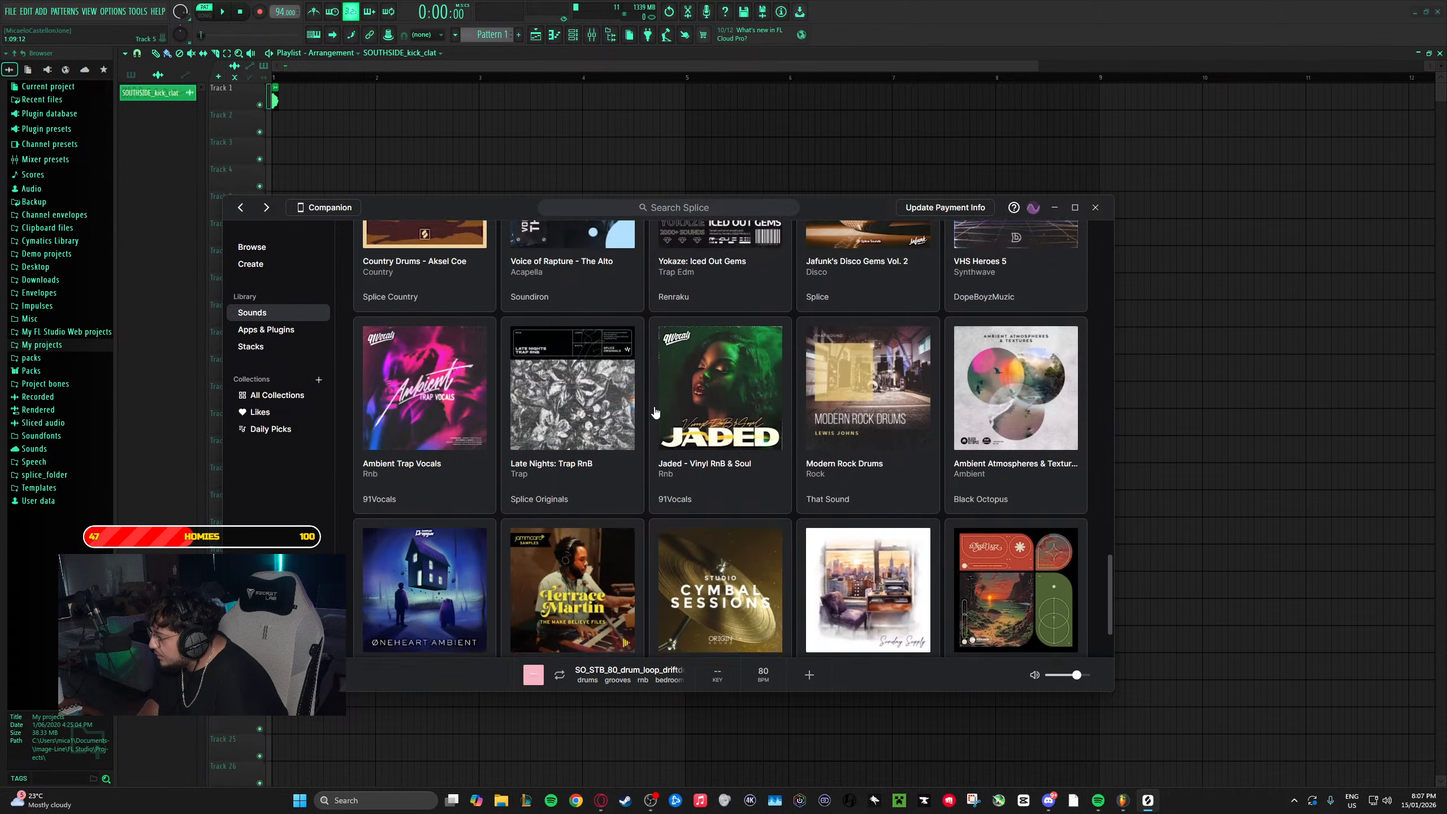
{"action": "scroll", "coordinate": [655, 412], "scroll_direction": "down", "scroll_amount": 1}
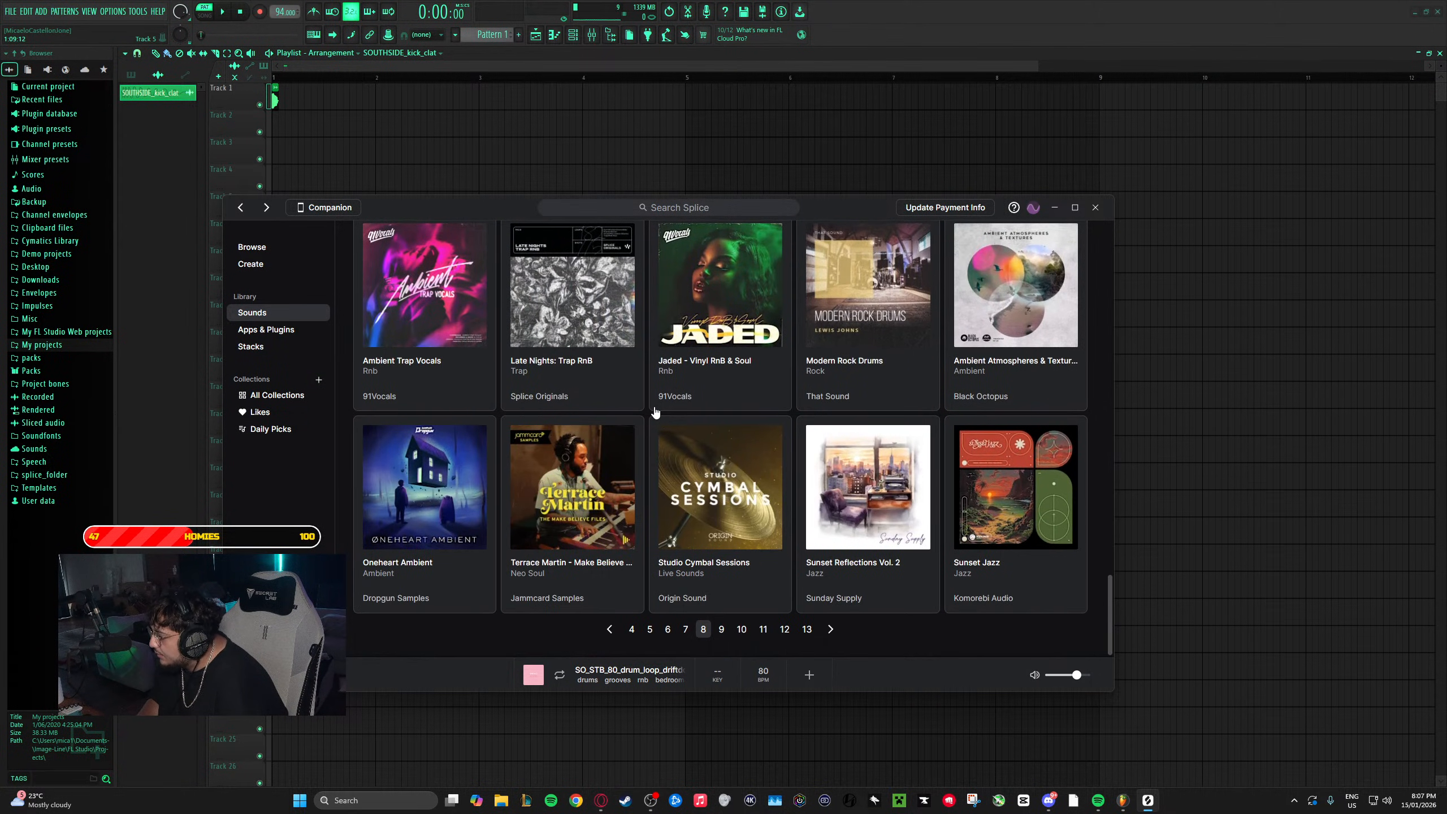
- Go to page 9 of the library packs and check its packs through to the end of the page
{"action": "left_click", "coordinate": [827, 628]}
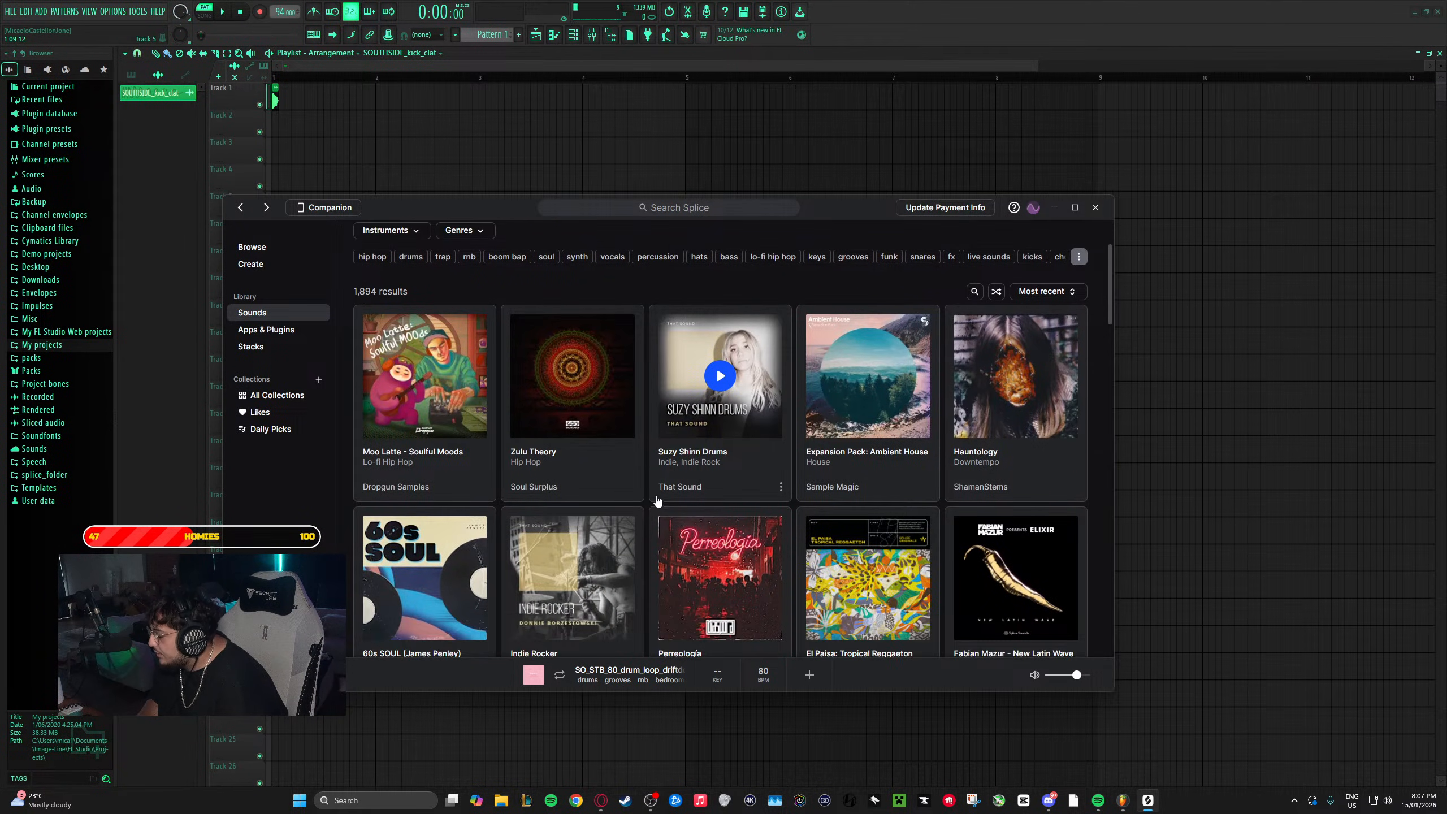
{"action": "scroll", "coordinate": [654, 502], "scroll_direction": "down", "scroll_amount": 2}
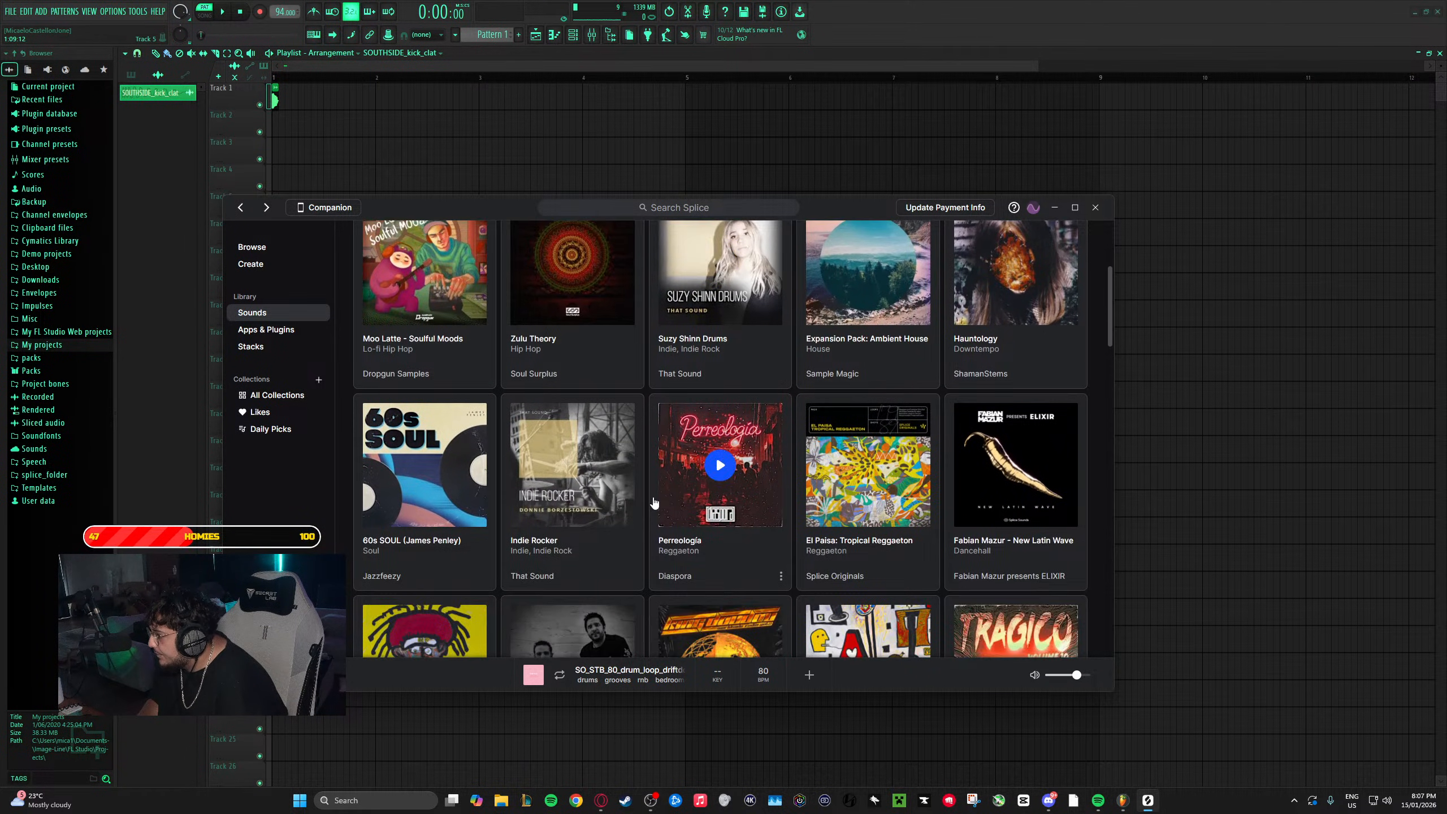
{"action": "scroll", "coordinate": [654, 501], "scroll_direction": "down", "scroll_amount": 7}
{"action": "scroll", "coordinate": [654, 501], "scroll_direction": "down", "scroll_amount": 5}
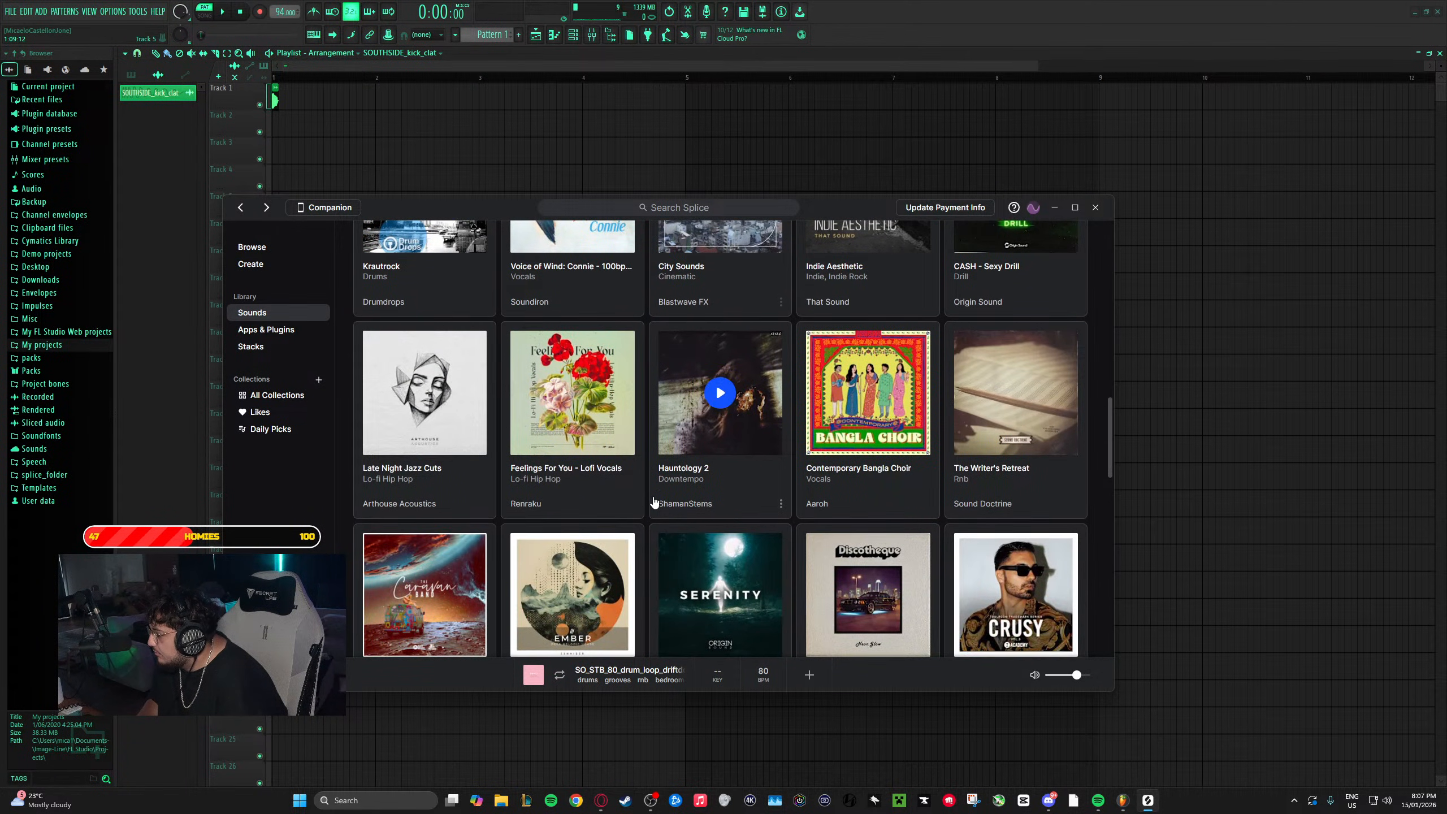
{"action": "scroll", "coordinate": [654, 501], "scroll_direction": "down", "scroll_amount": 9}
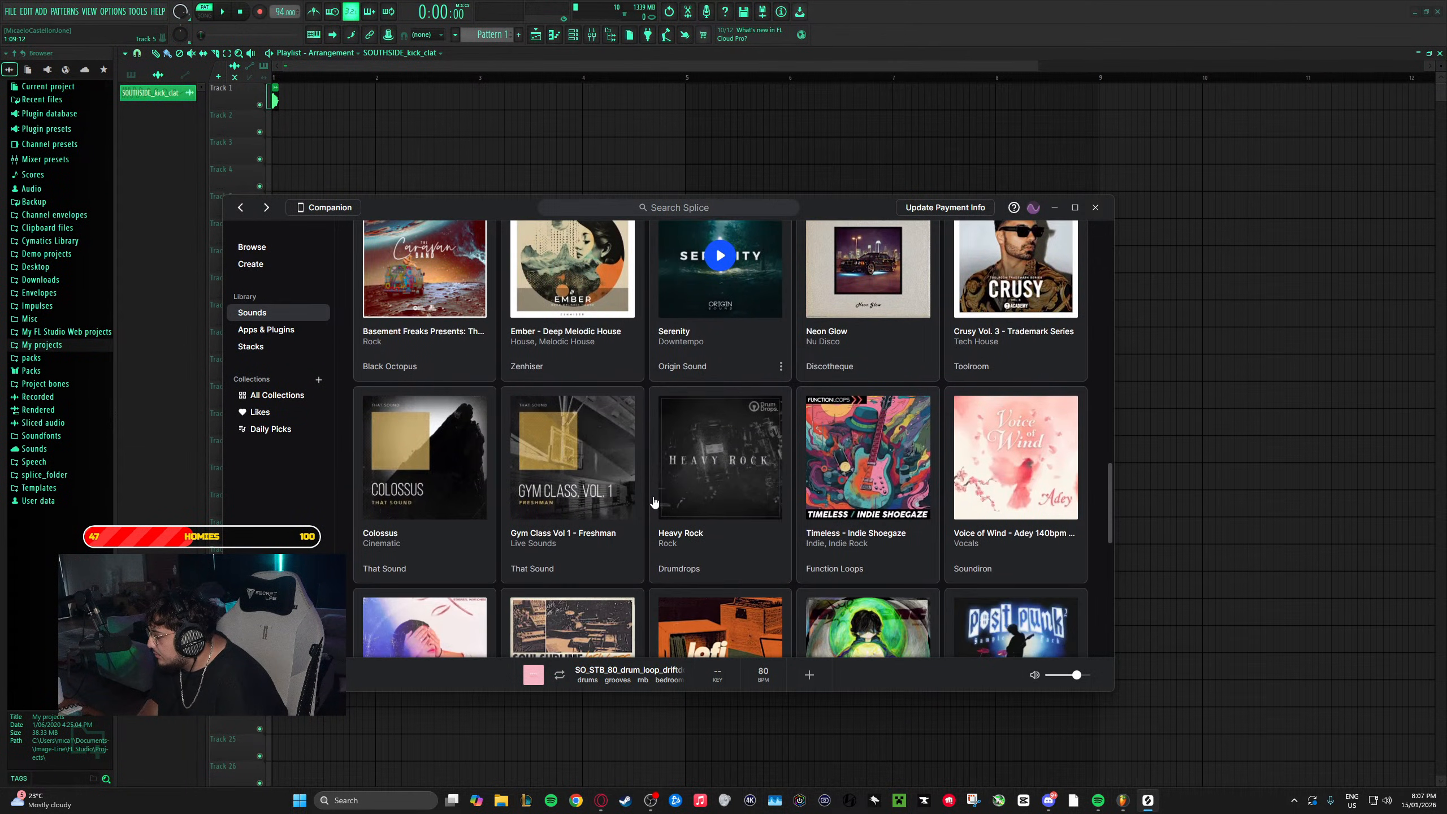
{"action": "scroll", "coordinate": [654, 501], "scroll_direction": "down", "scroll_amount": 7}
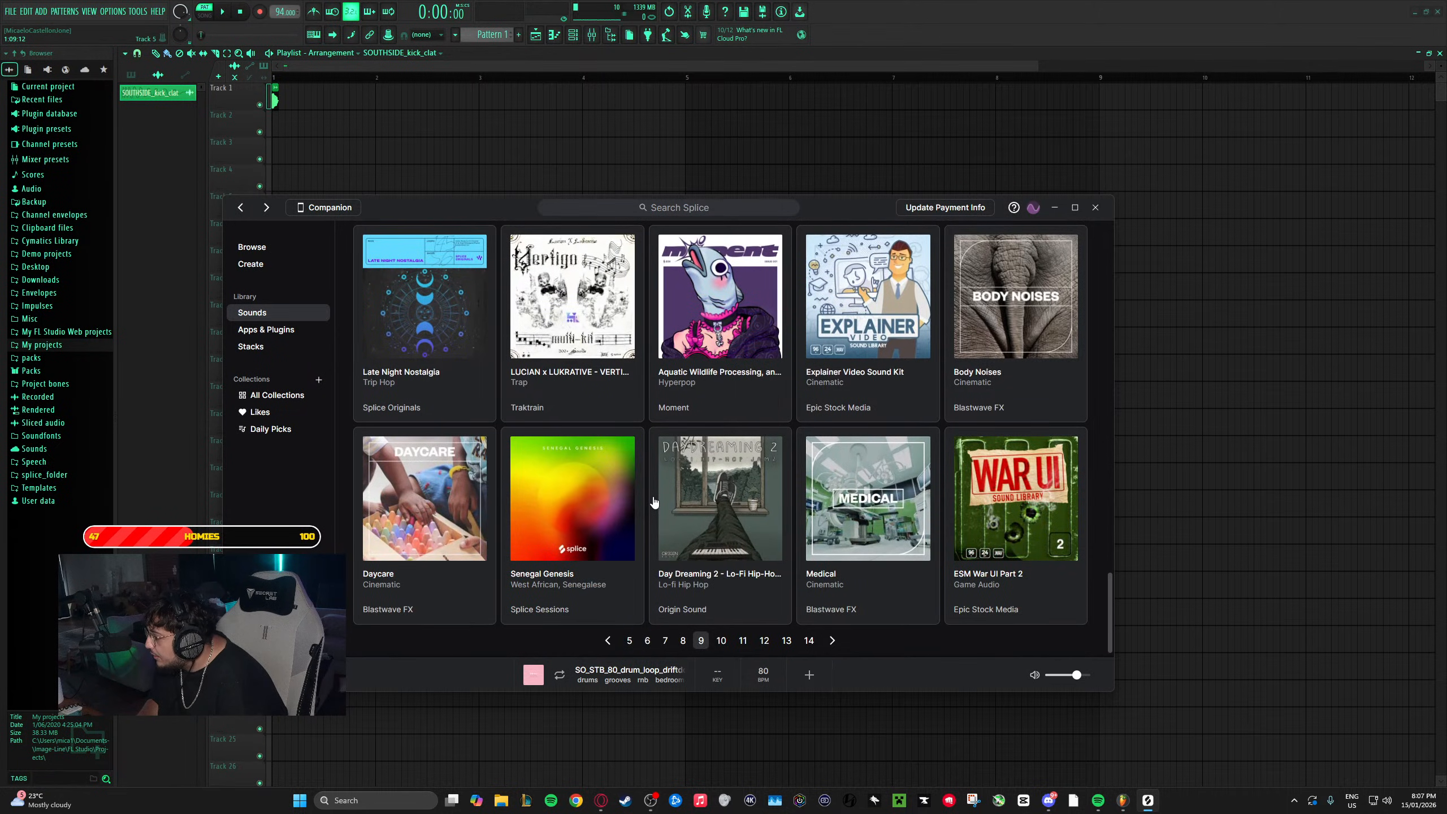
- Go to page 10 of the library packs and examine its soul, RnB and lo-fi hip hop packs
{"action": "left_click", "coordinate": [831, 629]}
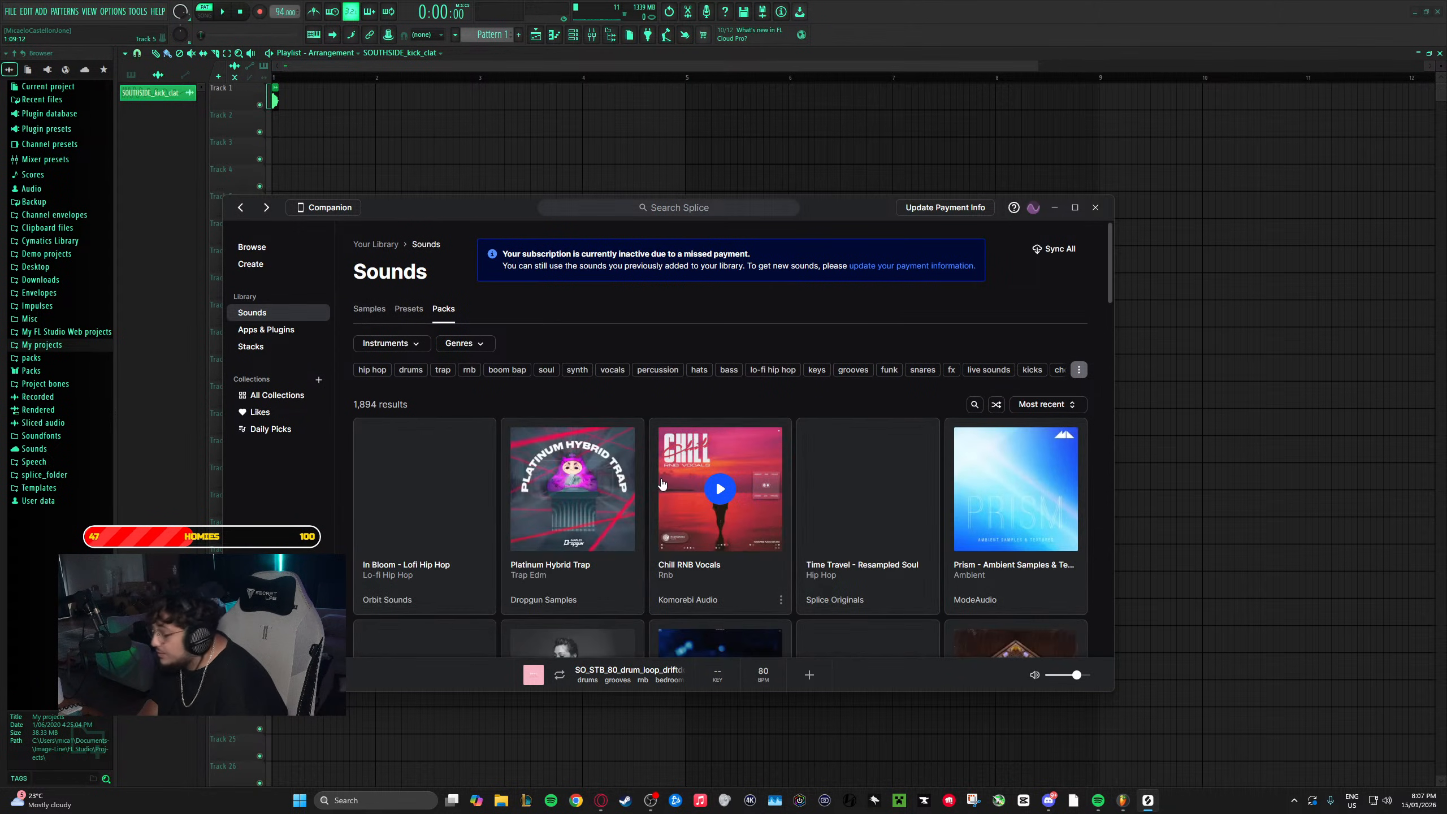
{"action": "scroll", "coordinate": [672, 485], "scroll_direction": "down", "scroll_amount": 5}
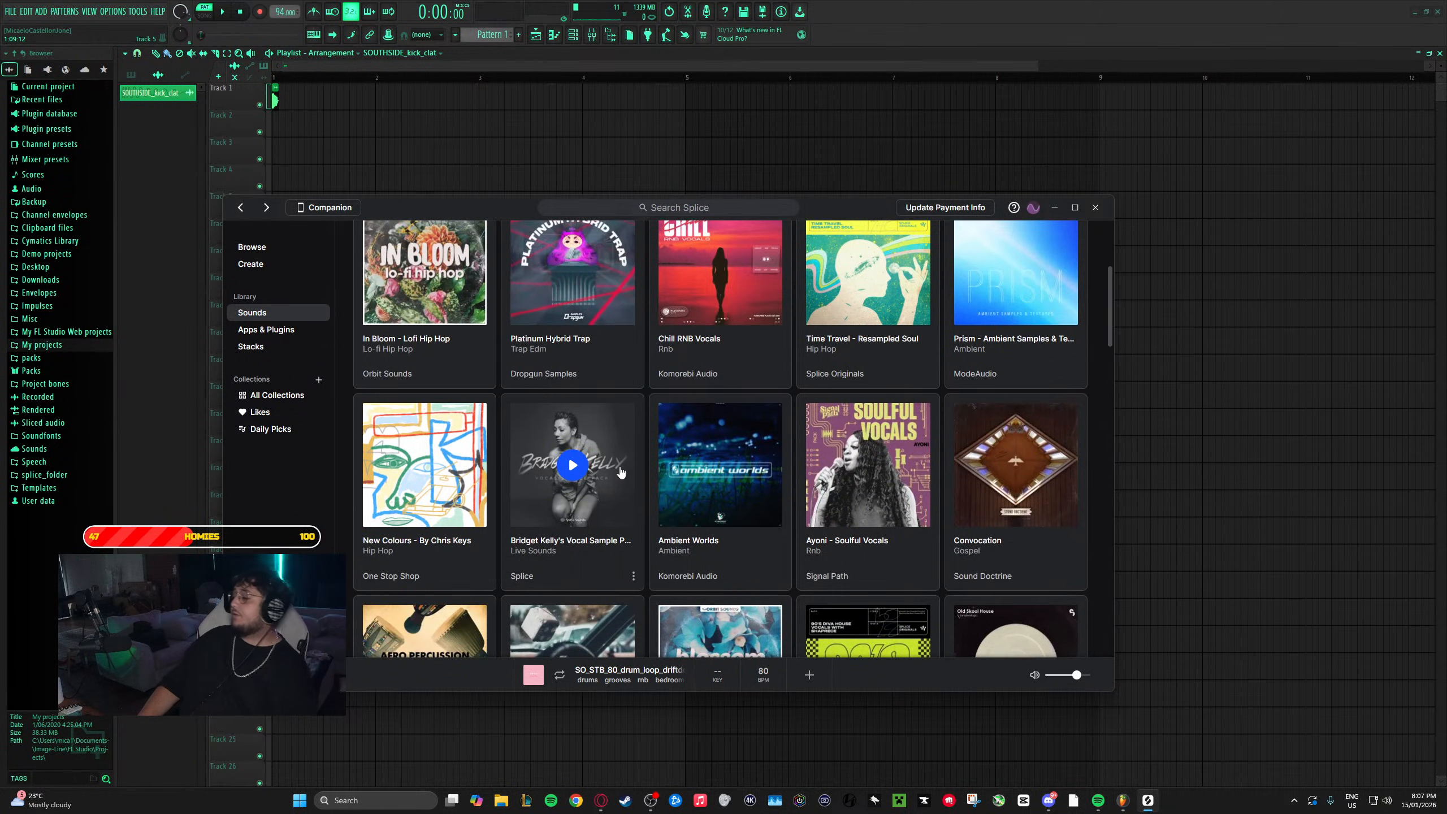
{"action": "scroll", "coordinate": [638, 430], "scroll_direction": "down", "scroll_amount": 5}
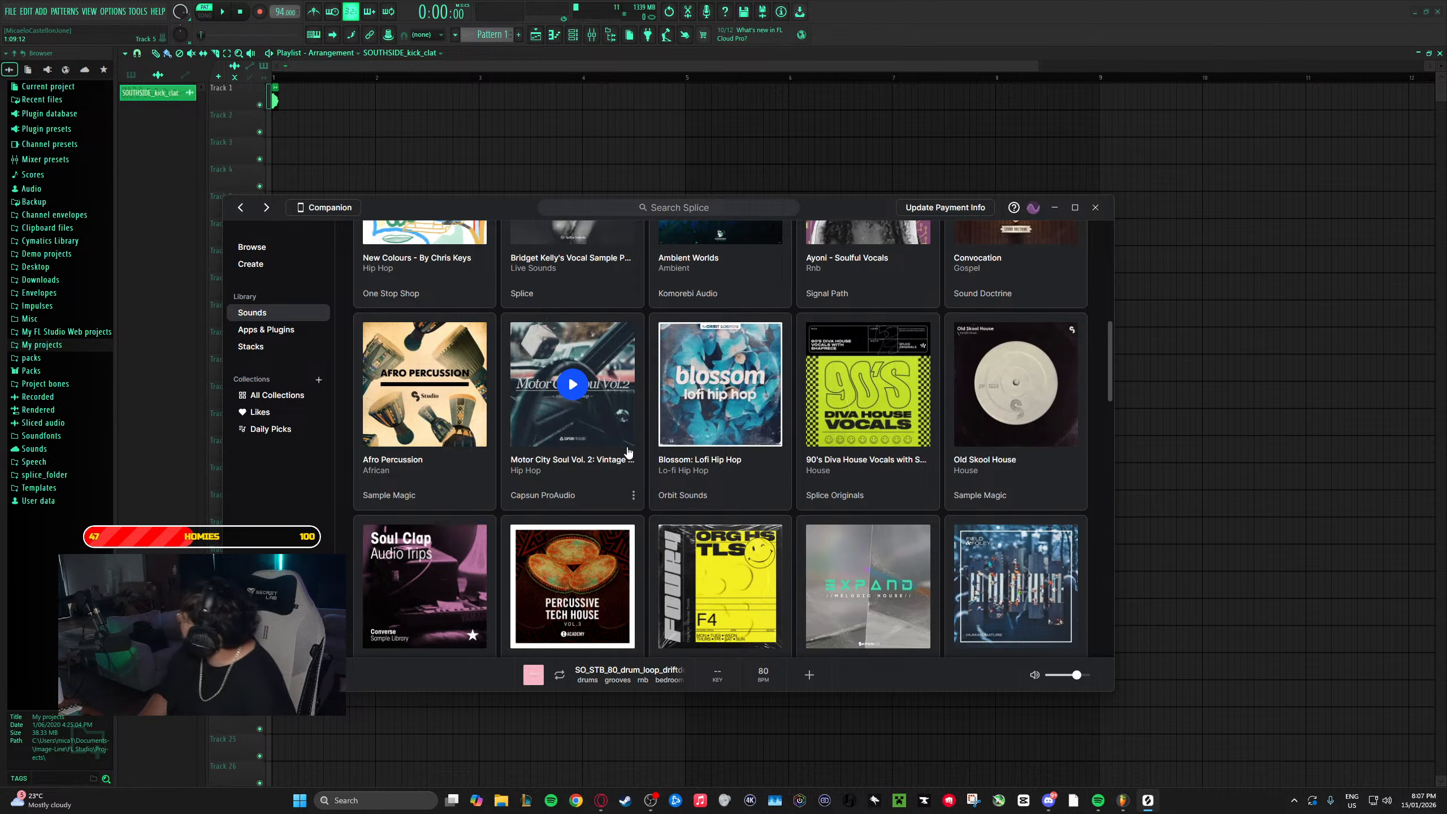
{"action": "scroll", "coordinate": [628, 454], "scroll_direction": "down", "scroll_amount": 3}
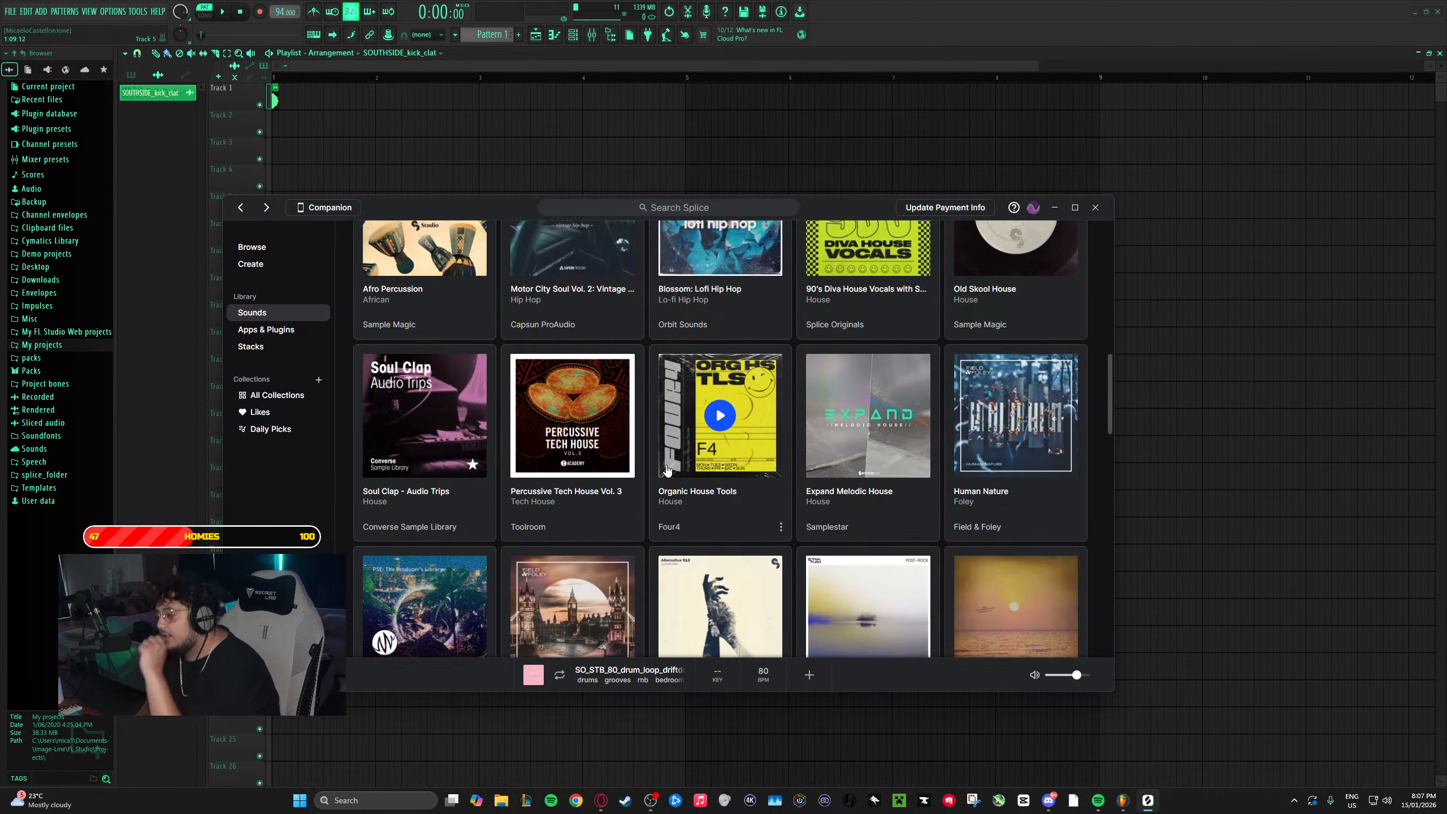
{"action": "scroll", "coordinate": [650, 476], "scroll_direction": "down", "scroll_amount": 8}
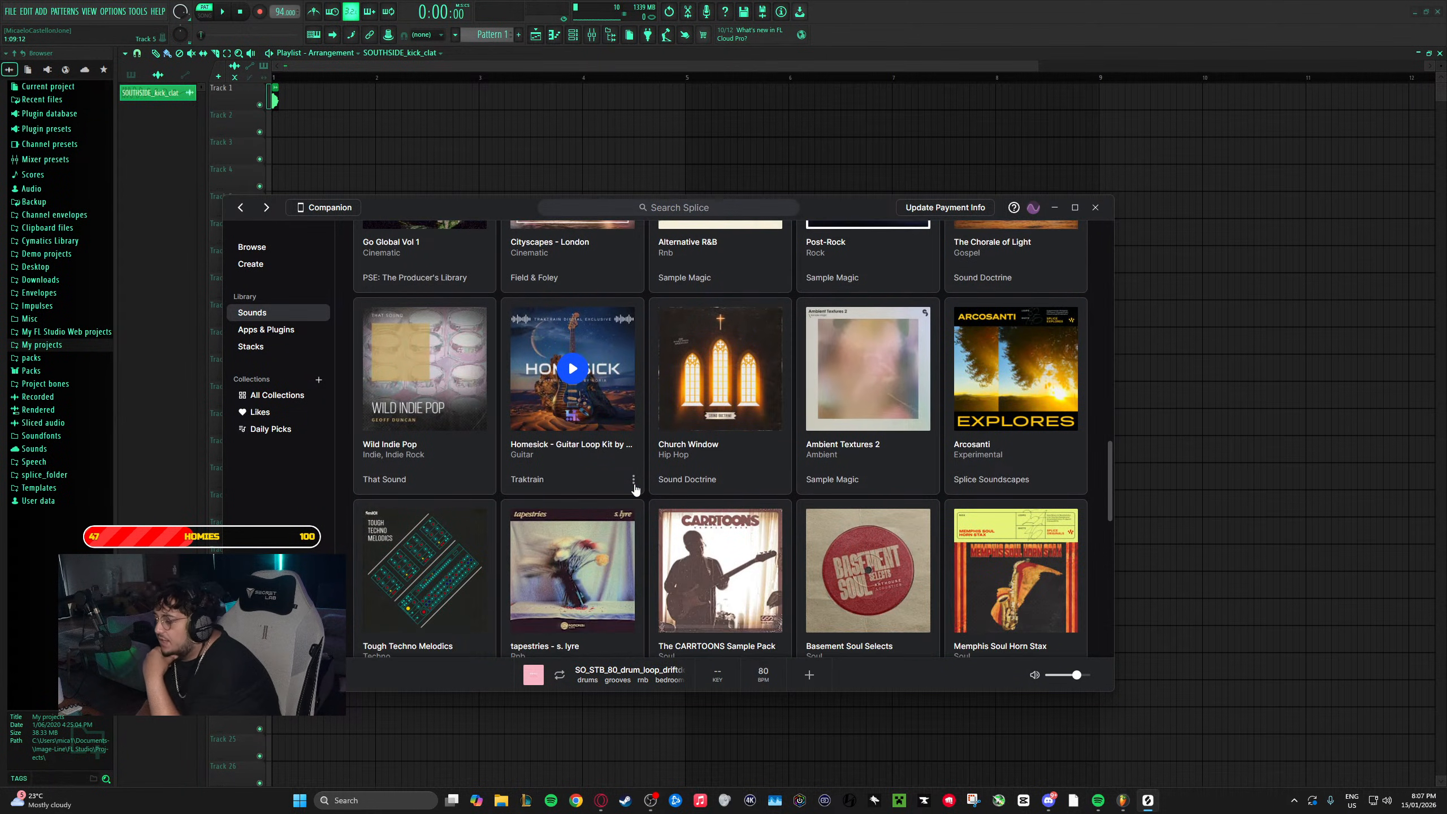
{"action": "scroll", "coordinate": [636, 489], "scroll_direction": "down", "scroll_amount": 2}
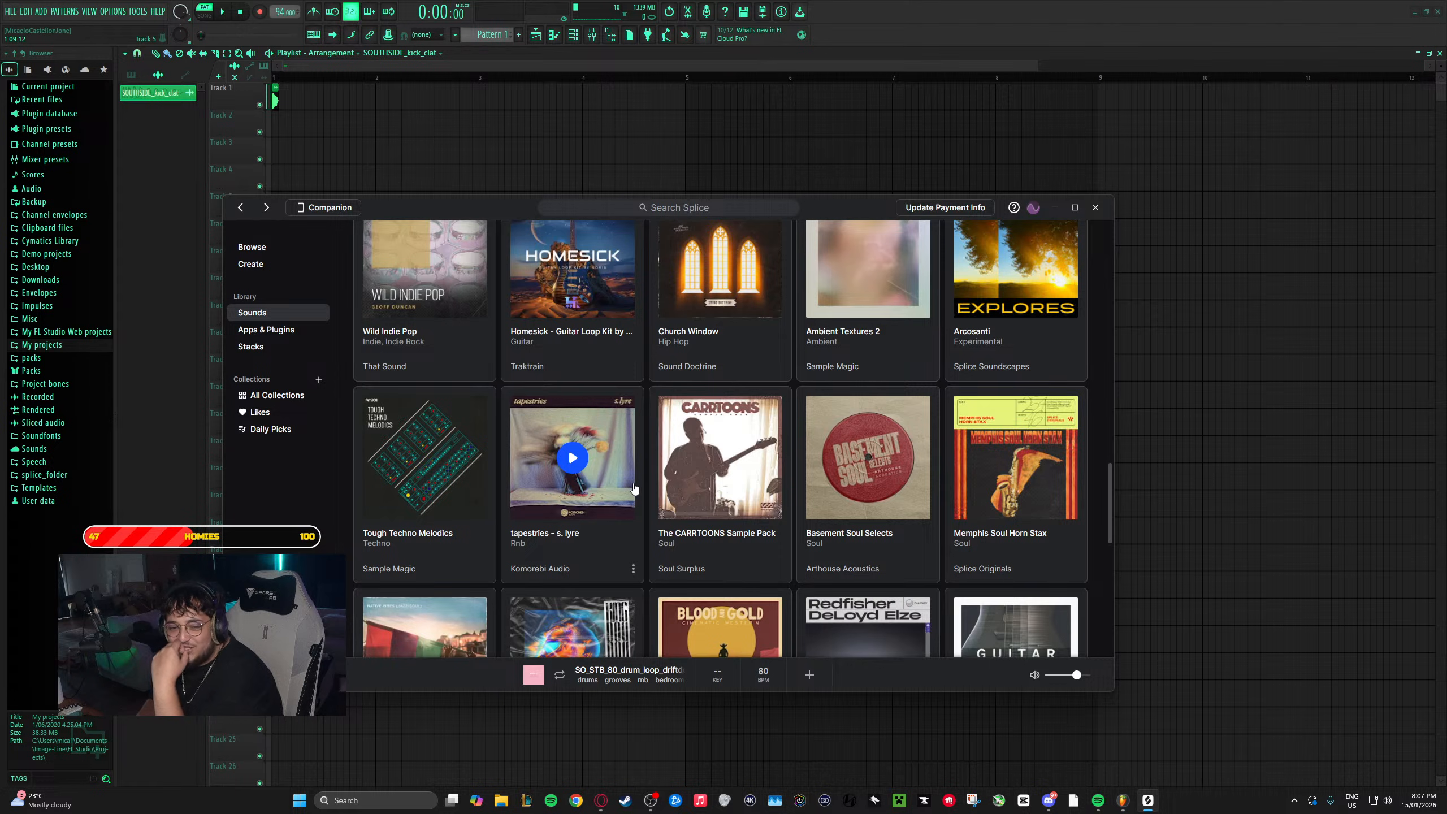
{"action": "scroll", "coordinate": [634, 489], "scroll_direction": "down", "scroll_amount": 5}
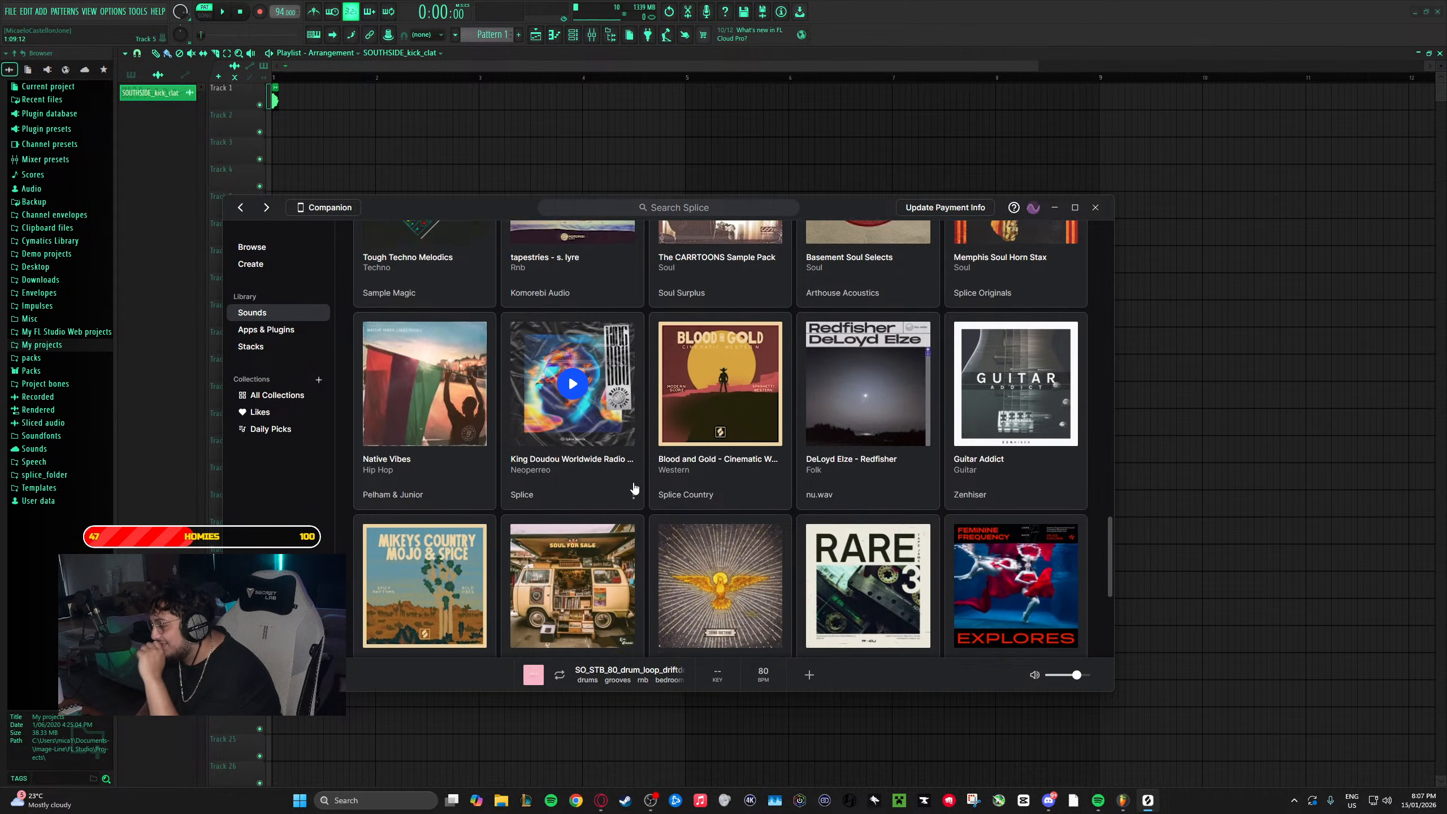
{"action": "scroll", "coordinate": [634, 488], "scroll_direction": "down", "scroll_amount": 5}
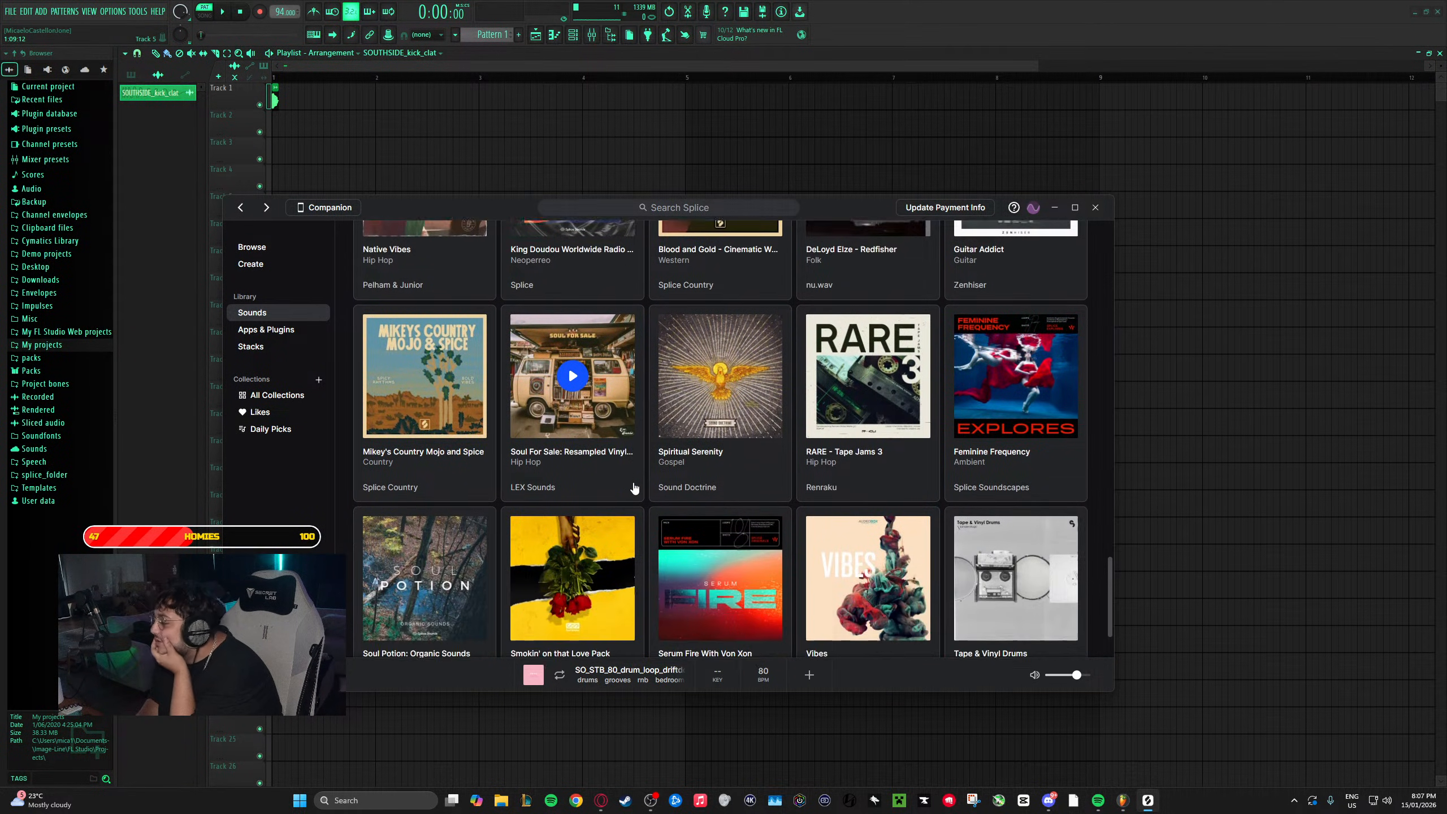
- Go to page 11 of the library packs and look over its neo-soul, RnB, hip hop and drum packs to the end
{"action": "left_click", "coordinate": [833, 629]}
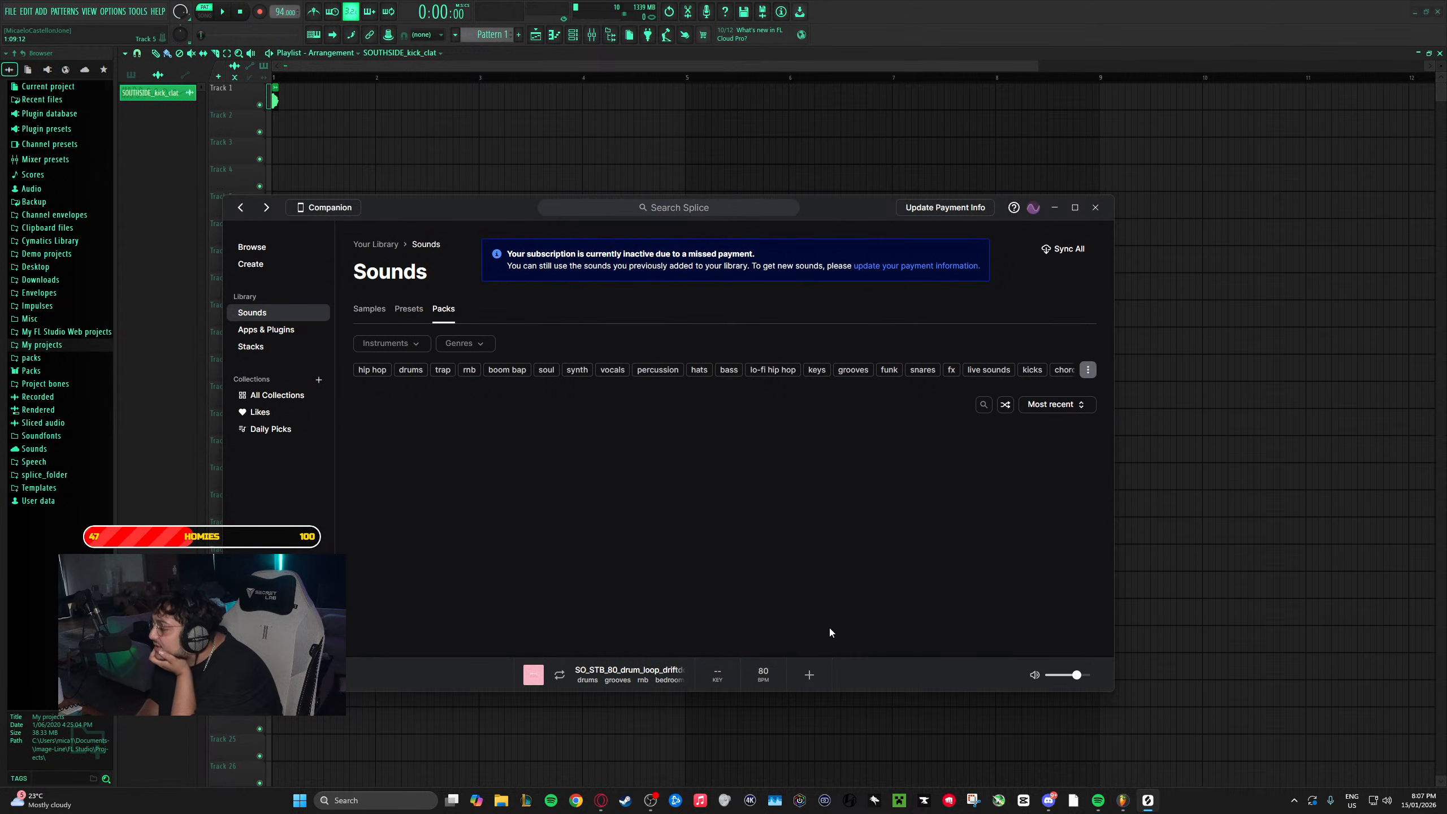
{"action": "scroll", "coordinate": [721, 545], "scroll_direction": "down", "scroll_amount": 5}
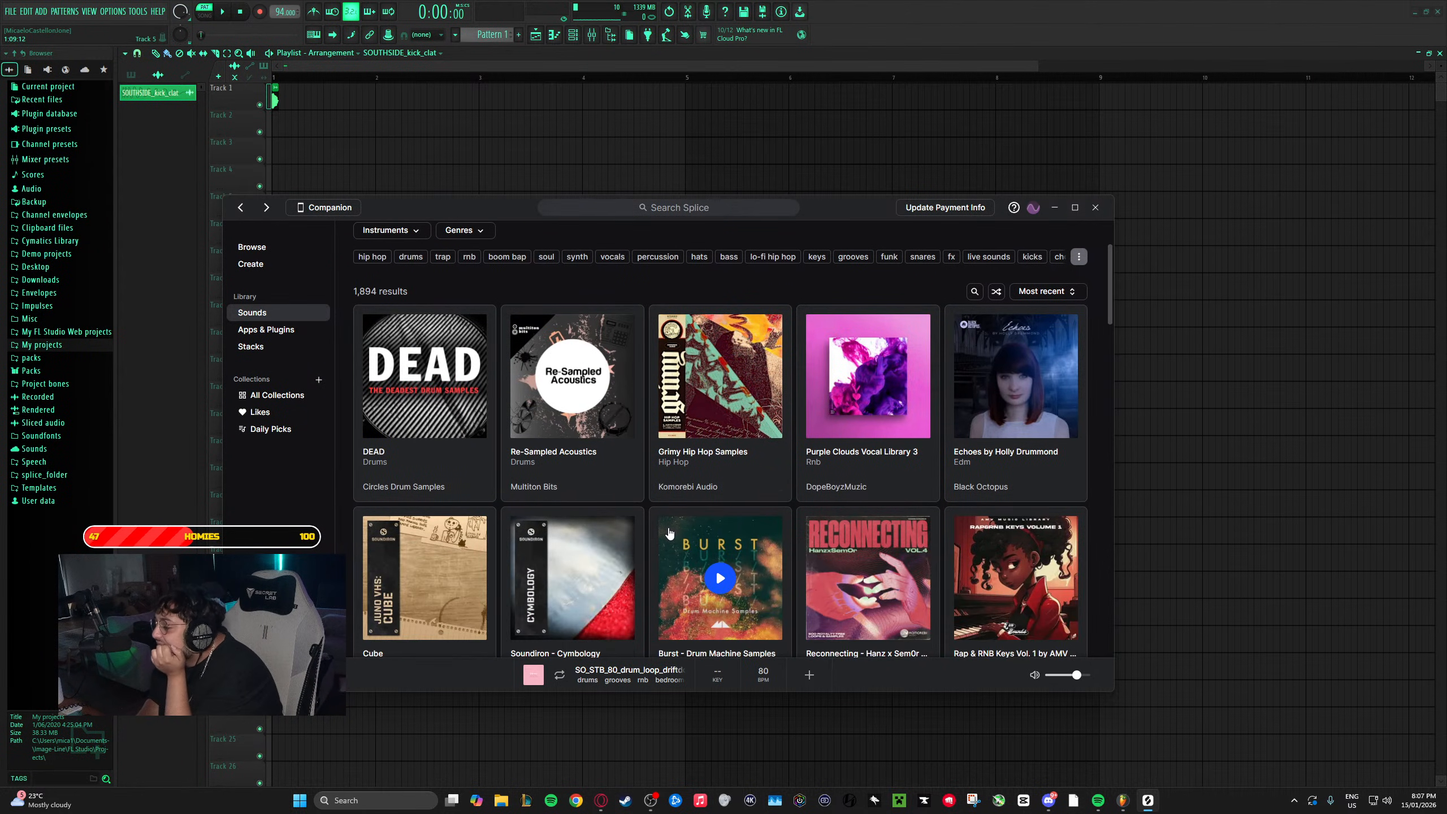
{"action": "scroll", "coordinate": [606, 523], "scroll_direction": "down", "scroll_amount": 7}
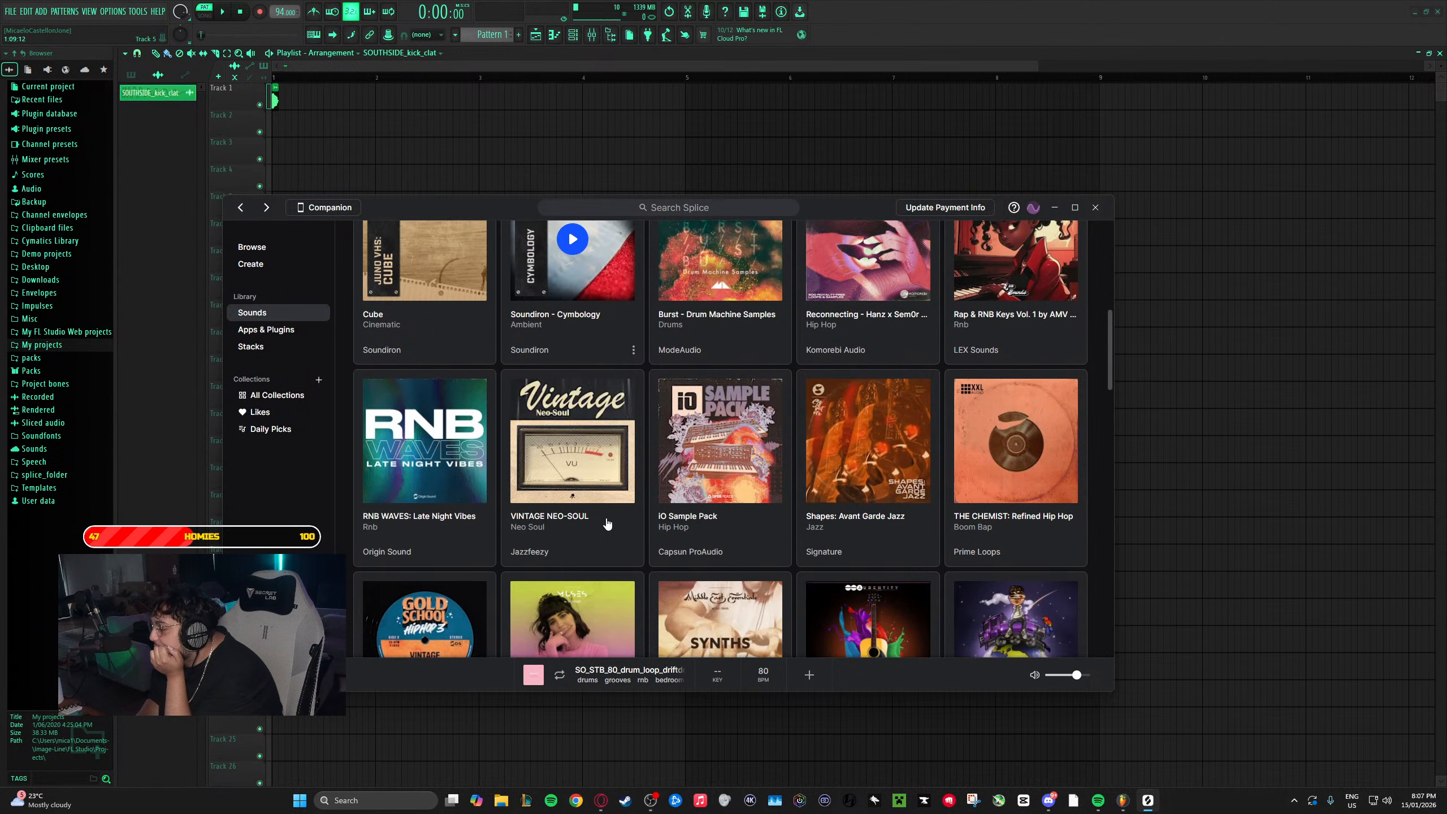
{"action": "scroll", "coordinate": [607, 524], "scroll_direction": "down", "scroll_amount": 5}
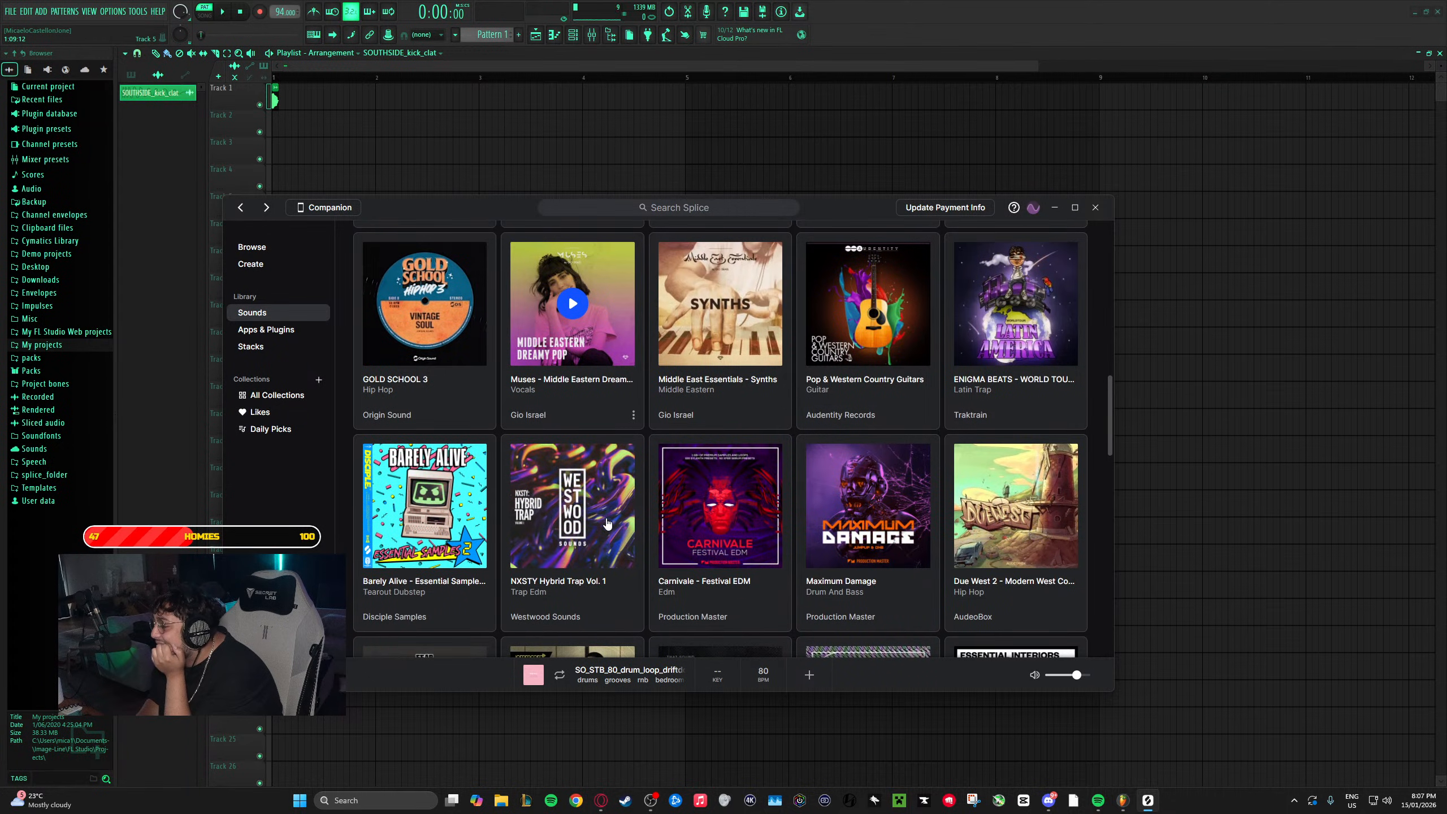
{"action": "scroll", "coordinate": [606, 523], "scroll_direction": "down", "scroll_amount": 7}
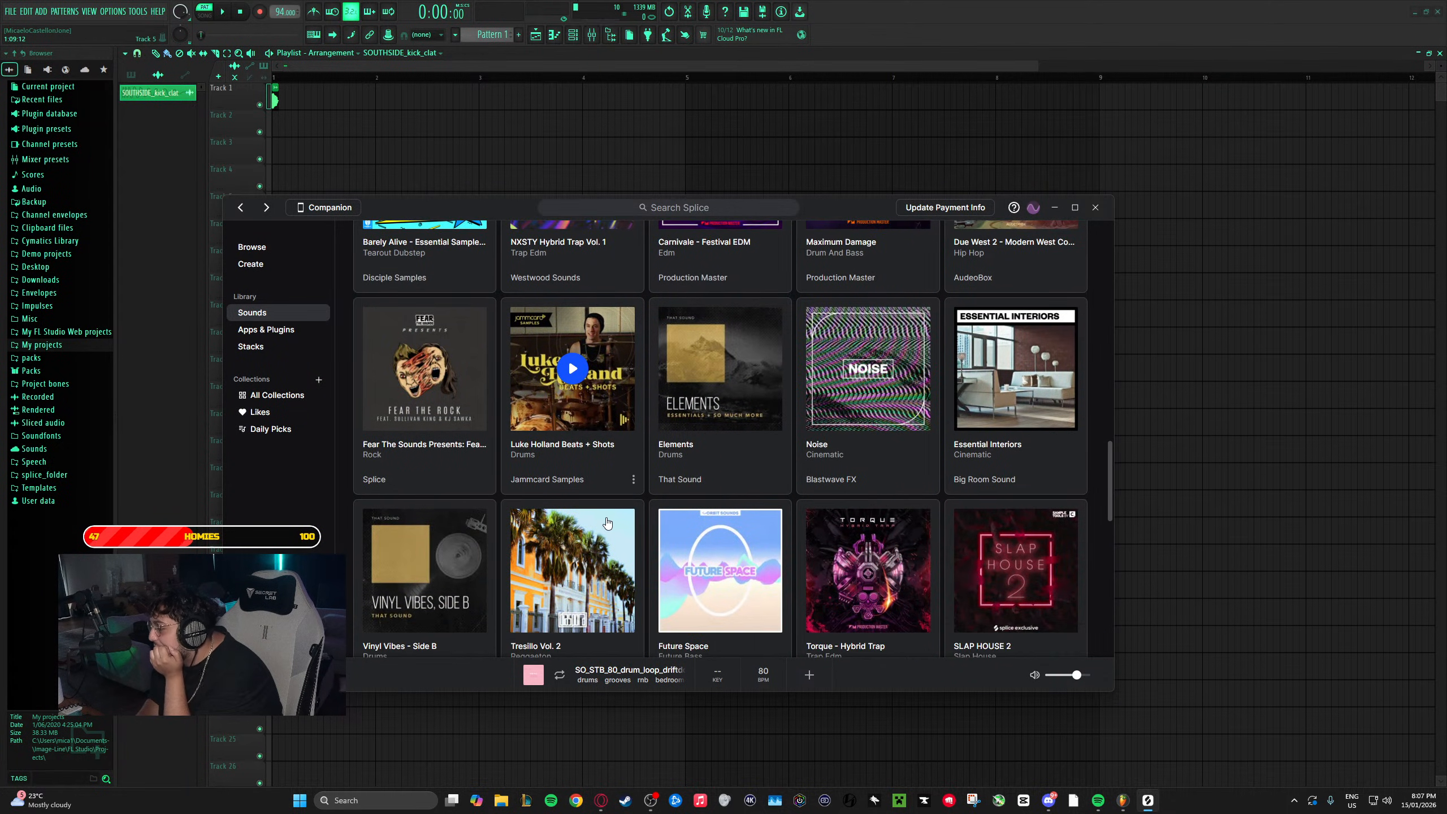
{"action": "scroll", "coordinate": [606, 524], "scroll_direction": "down", "scroll_amount": 3}
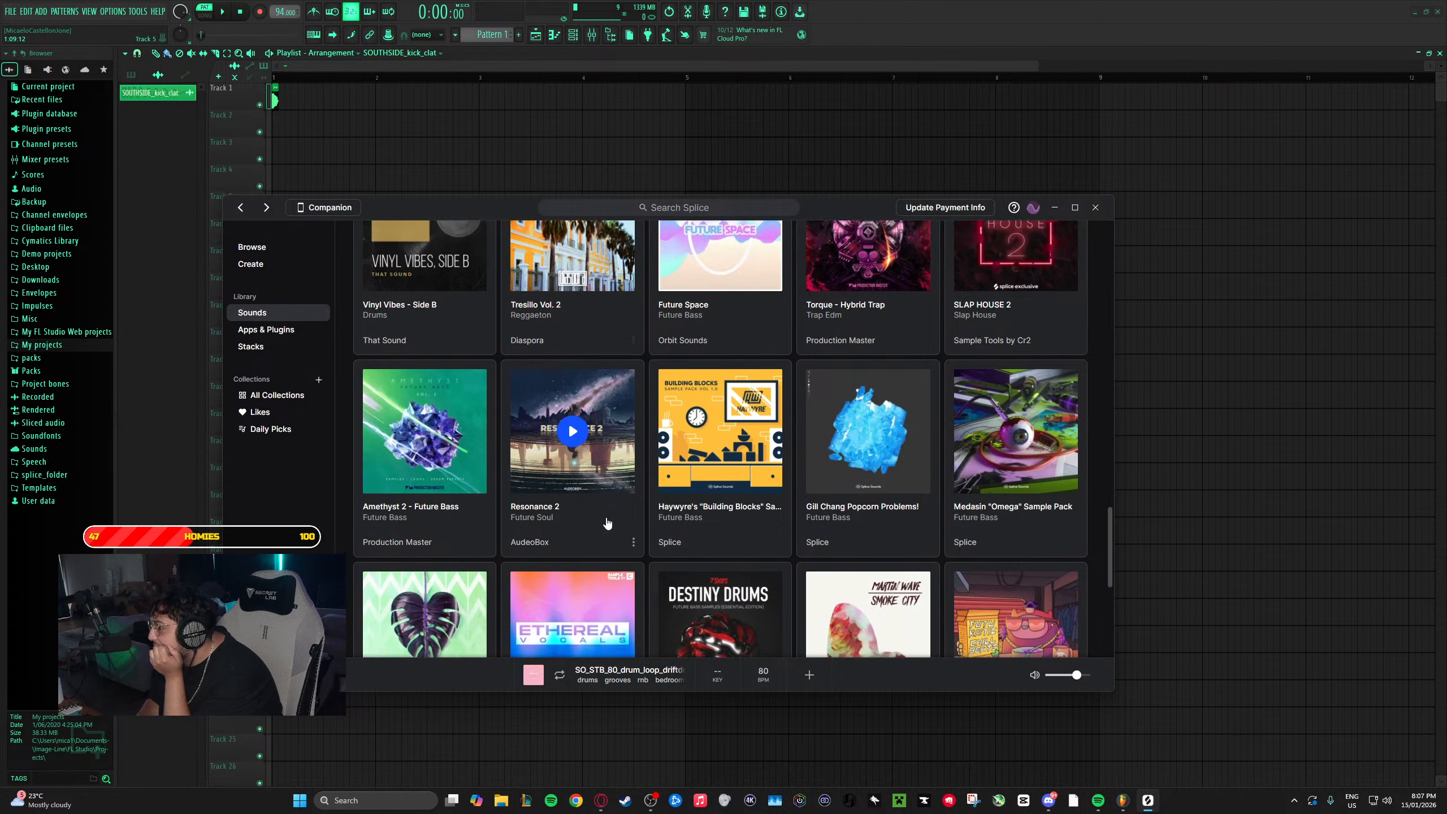
{"action": "scroll", "coordinate": [607, 523], "scroll_direction": "down", "scroll_amount": 3}
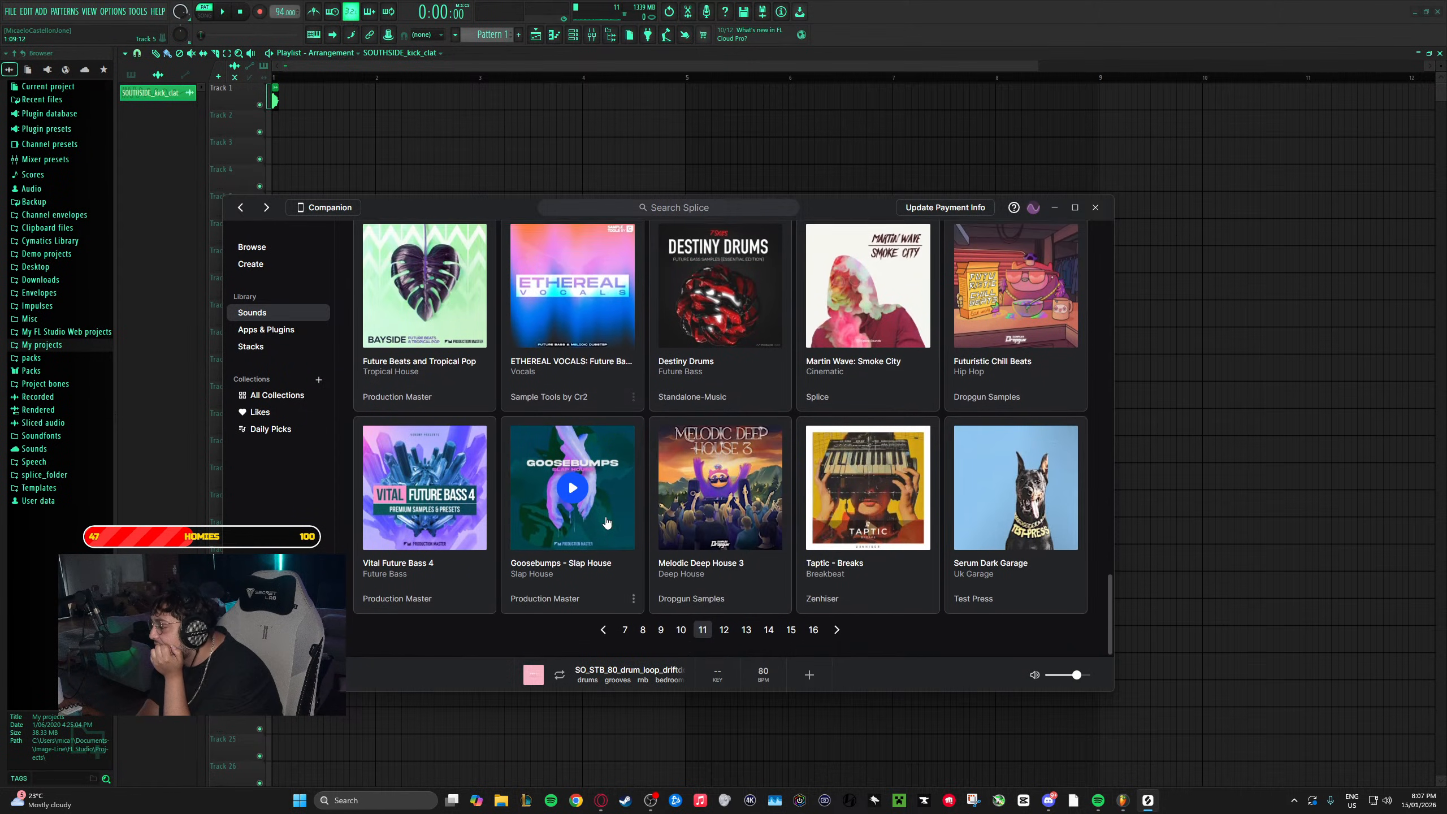
- Go to page 12 of the library packs and check its hip hop, trap and drum packs through to the last row
{"action": "left_click", "coordinate": [836, 630]}
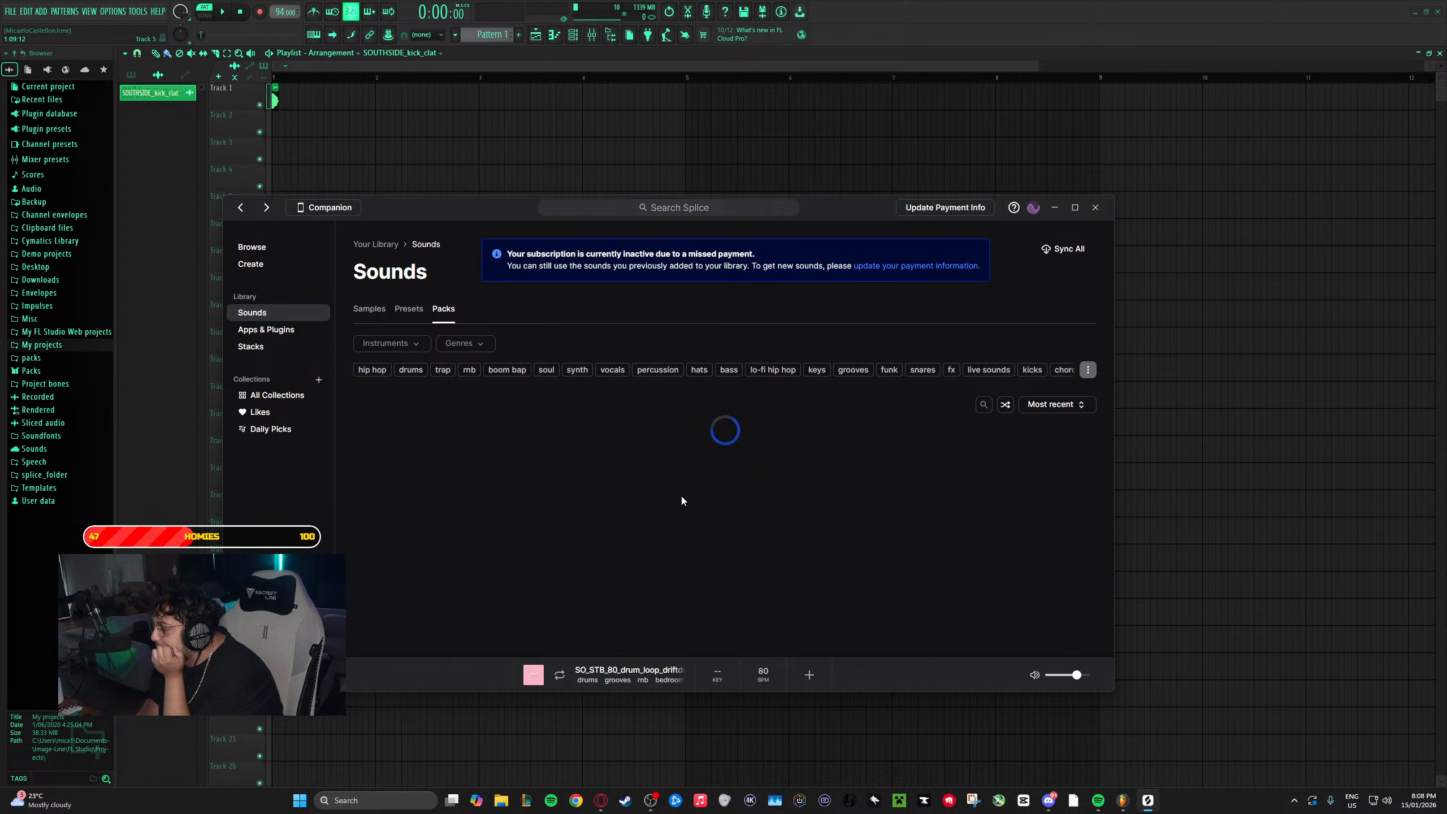
{"action": "scroll", "coordinate": [647, 512], "scroll_direction": "down", "scroll_amount": 6}
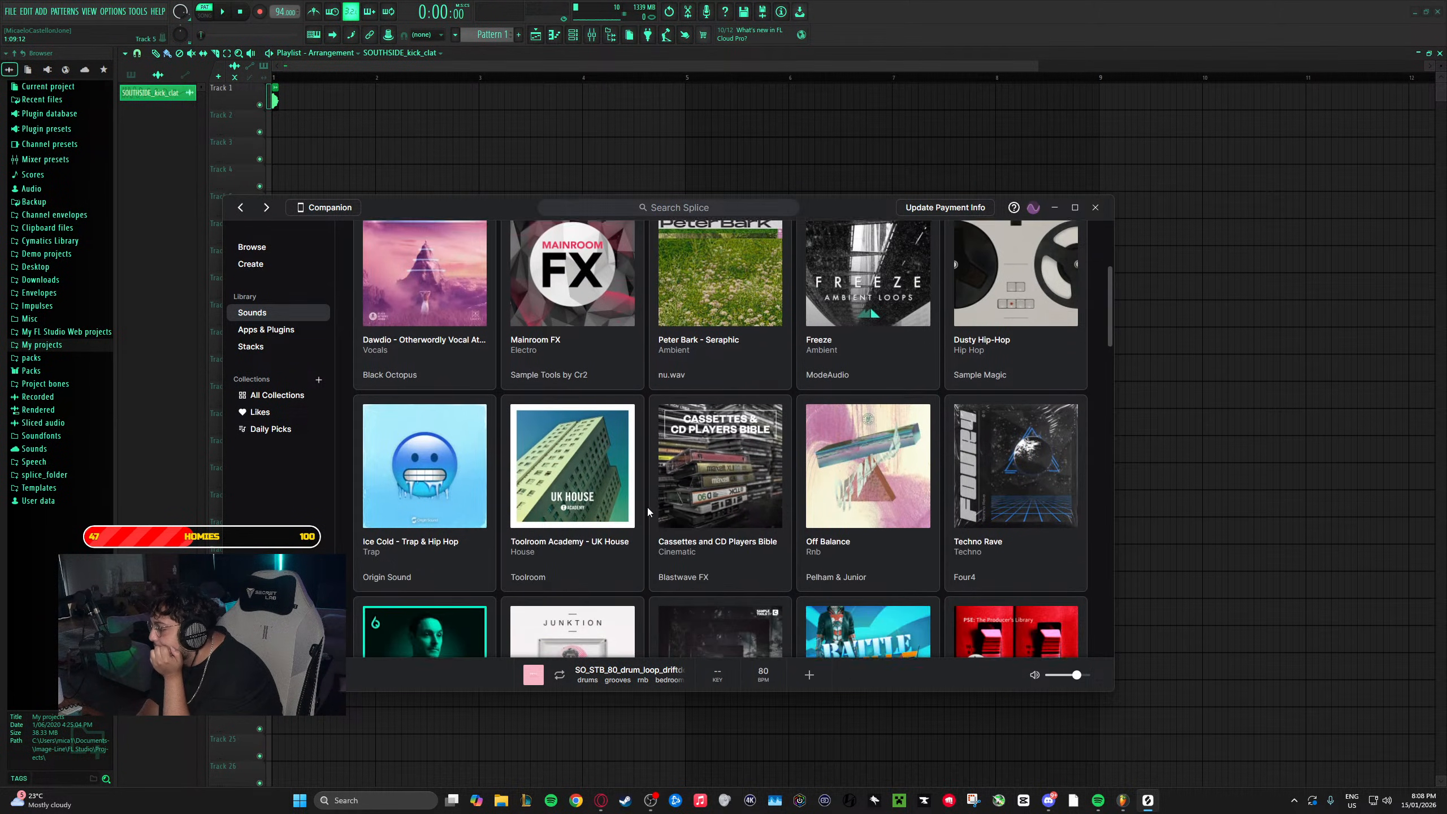
{"action": "scroll", "coordinate": [647, 507], "scroll_direction": "down", "scroll_amount": 8}
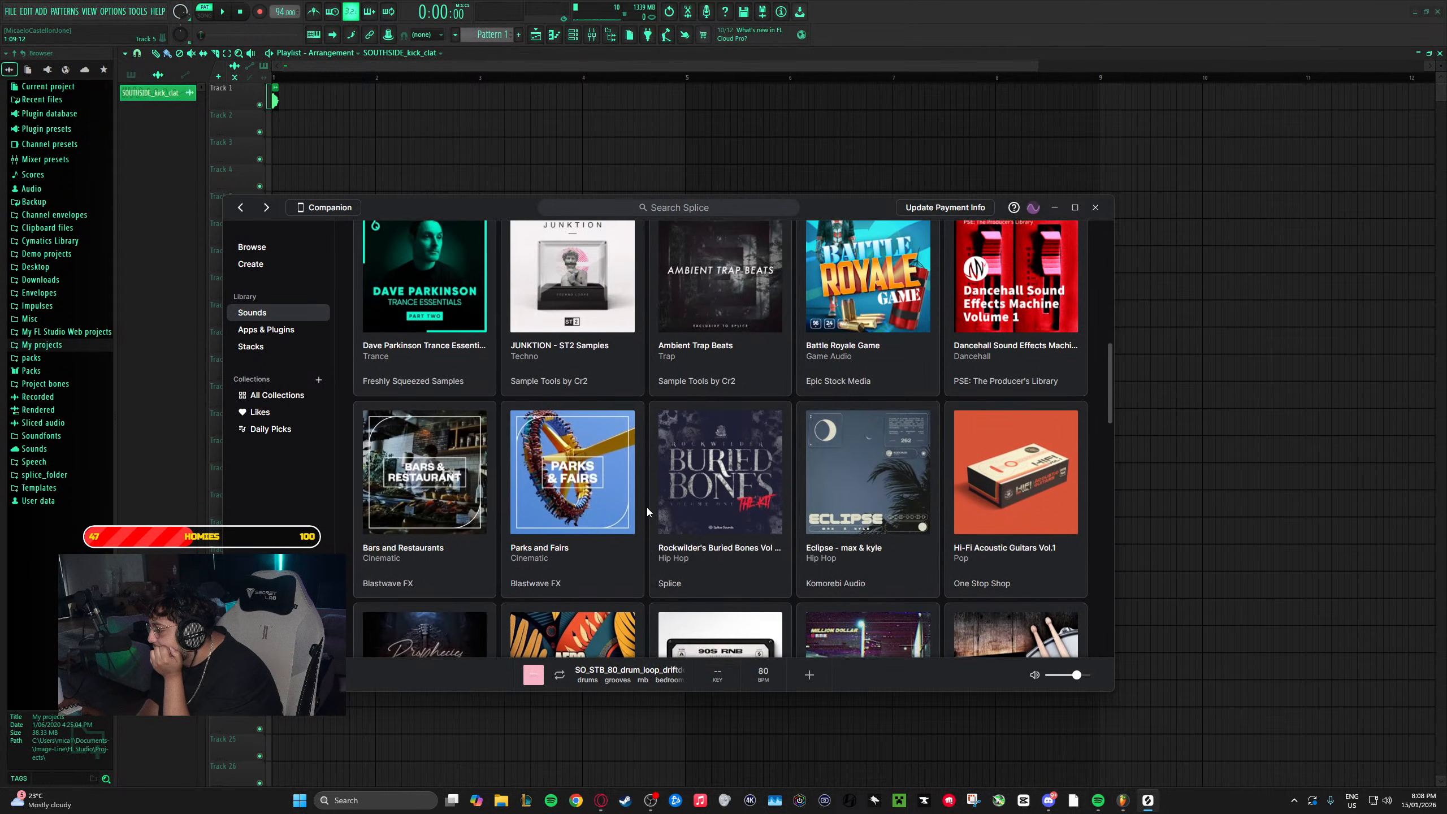
{"action": "scroll", "coordinate": [647, 505], "scroll_direction": "down", "scroll_amount": 12}
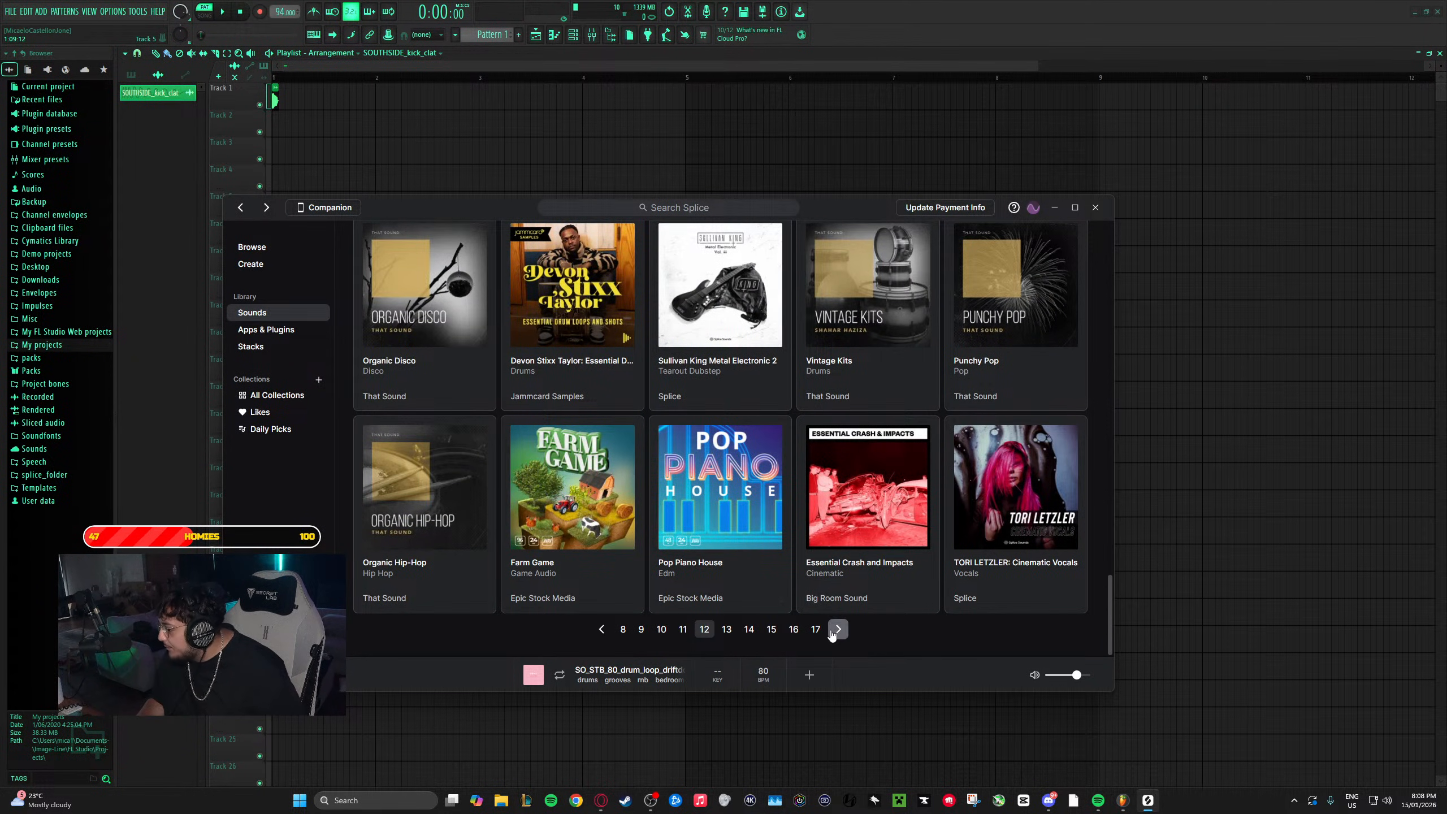
- Go to page 13 of the library packs and skim the whole page for usable lo-fi, trap or drum break packs
{"action": "scroll", "coordinate": [835, 631], "scroll_direction": "down", "scroll_amount": 3}
{"action": "scroll", "coordinate": [705, 529], "scroll_direction": "down", "scroll_amount": 10}
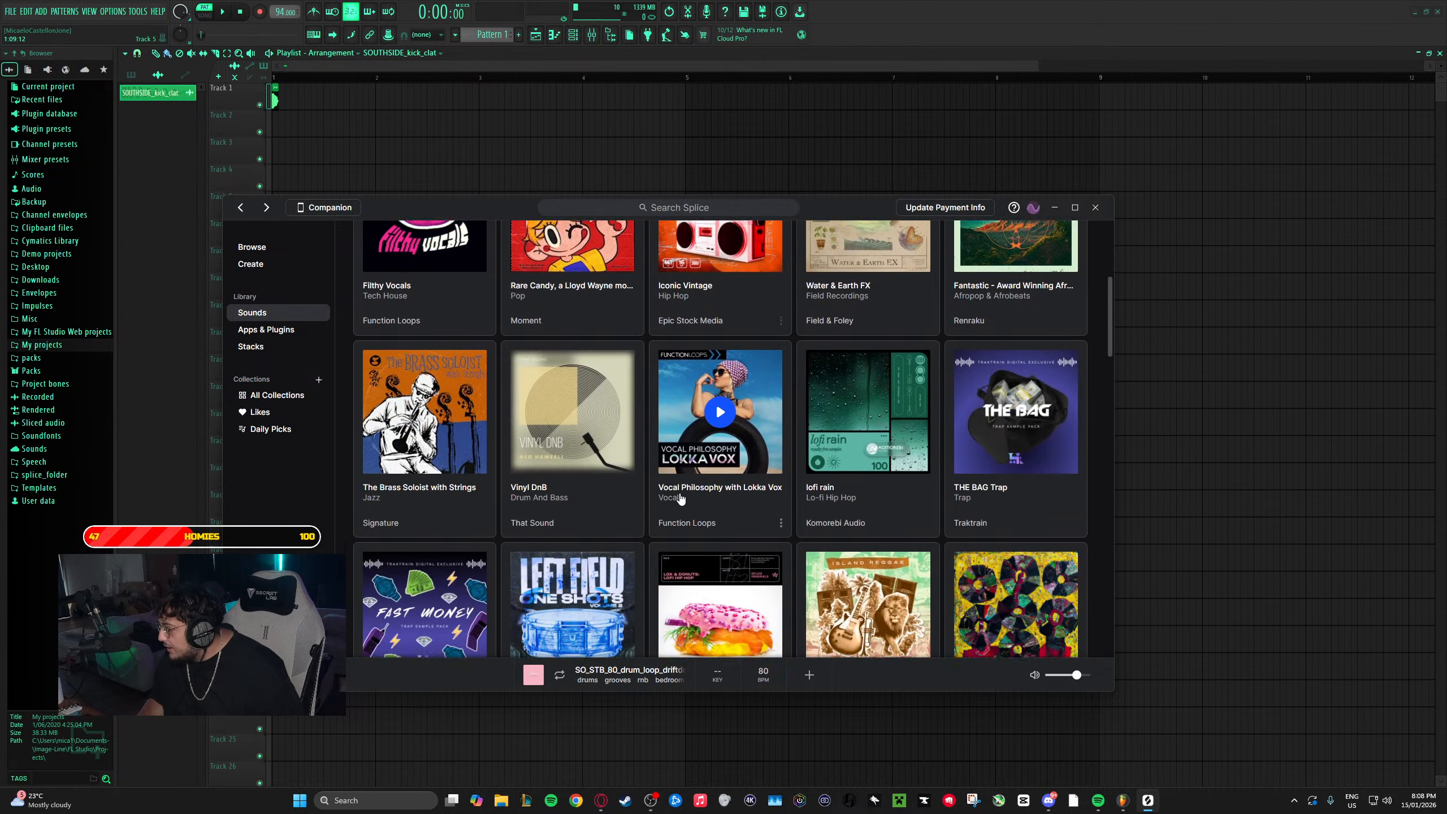
{"action": "scroll", "coordinate": [654, 484], "scroll_direction": "down", "scroll_amount": 18}
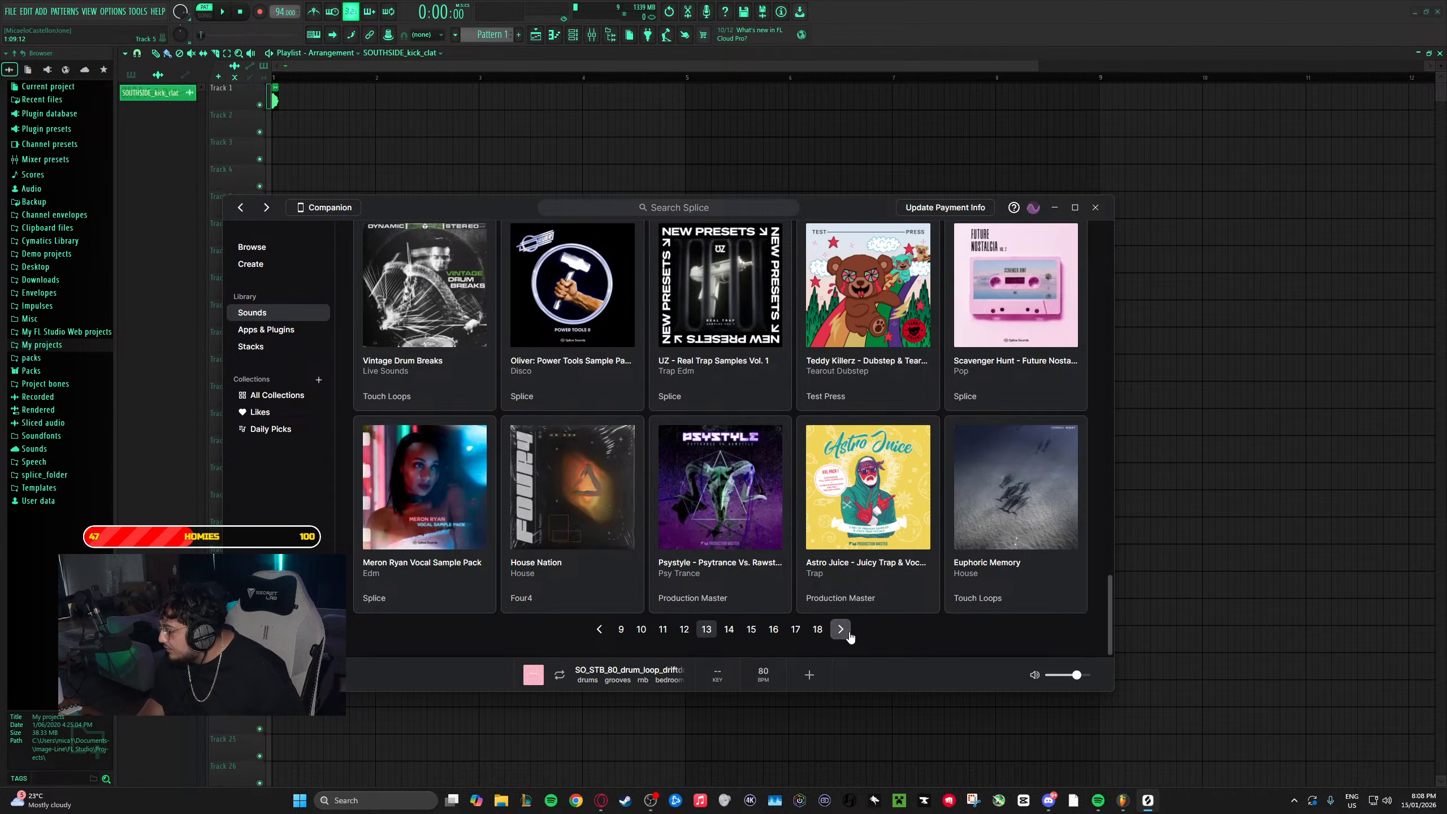
- Go to page 14 of the library packs and review its soul and drum break packs down to the page end
{"action": "left_click", "coordinate": [842, 629]}
{"action": "scroll", "coordinate": [614, 502], "scroll_direction": "down", "scroll_amount": 5}
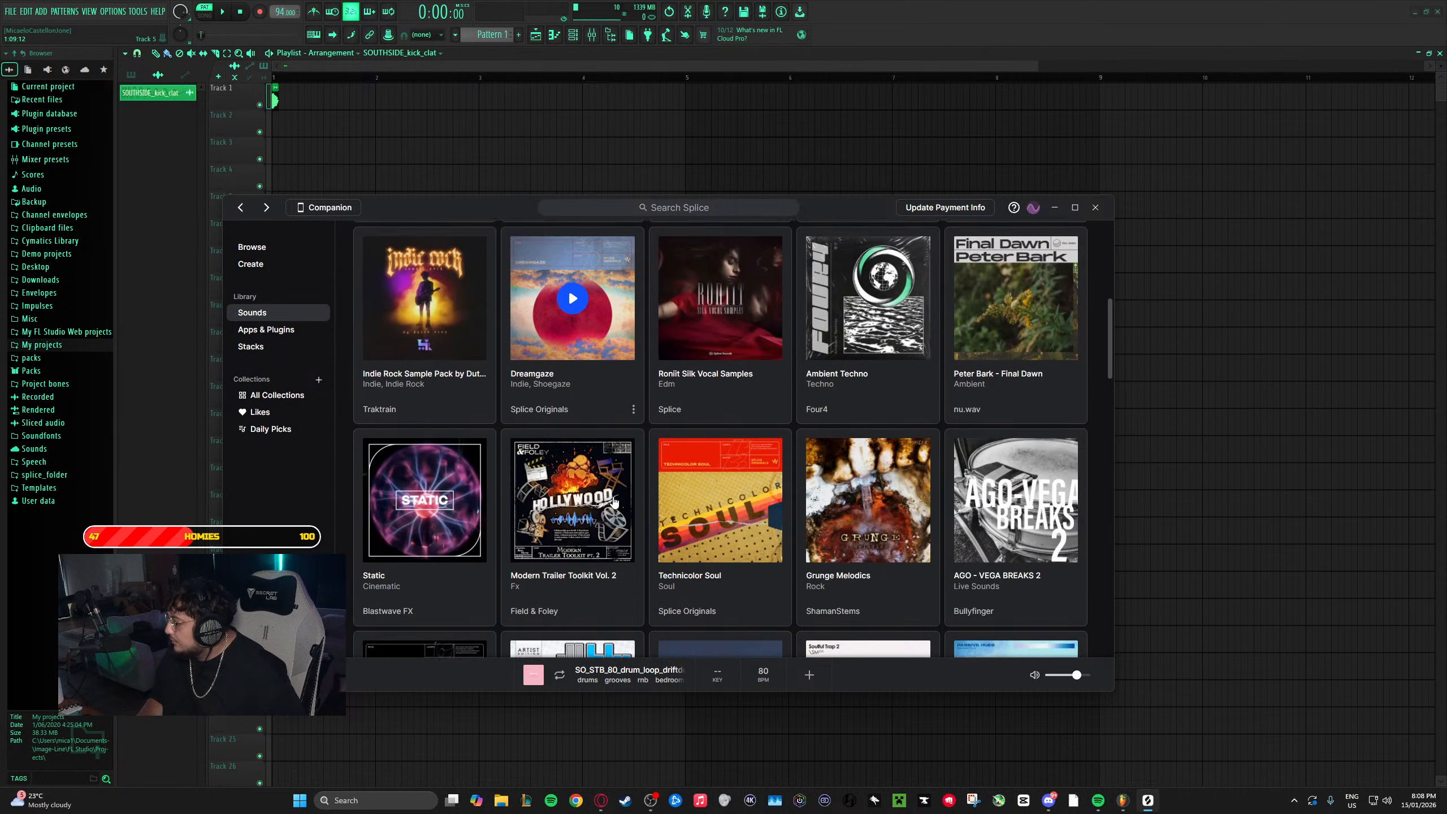
{"action": "scroll", "coordinate": [614, 501], "scroll_direction": "down", "scroll_amount": 10}
{"action": "scroll", "coordinate": [615, 501], "scroll_direction": "down", "scroll_amount": 5}
- Go to page 15 of the library packs and scan every row for RnB, soul or drum material
{"action": "left_click", "coordinate": [851, 639]}
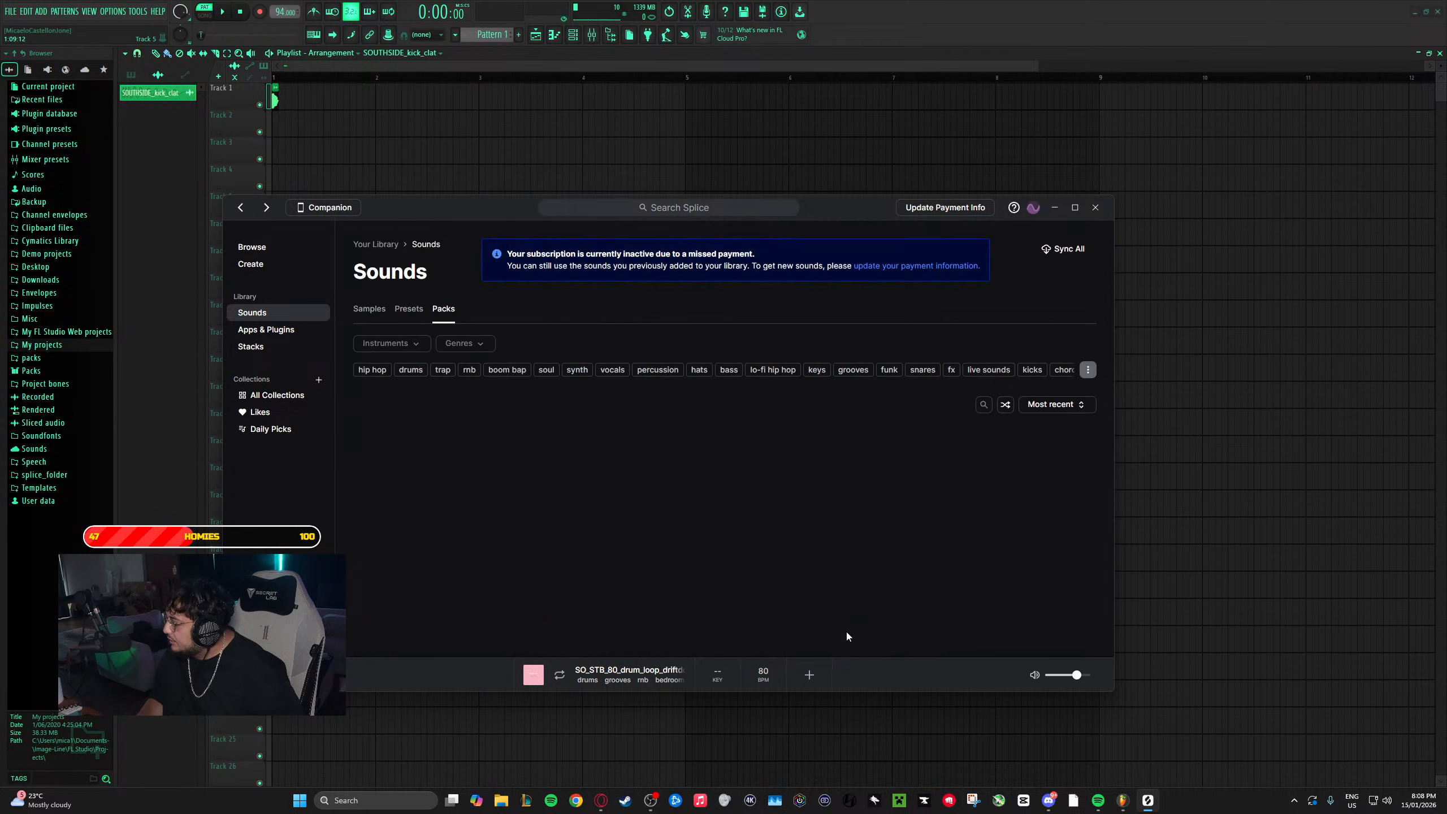
{"action": "scroll", "coordinate": [638, 516], "scroll_direction": "down", "scroll_amount": 5}
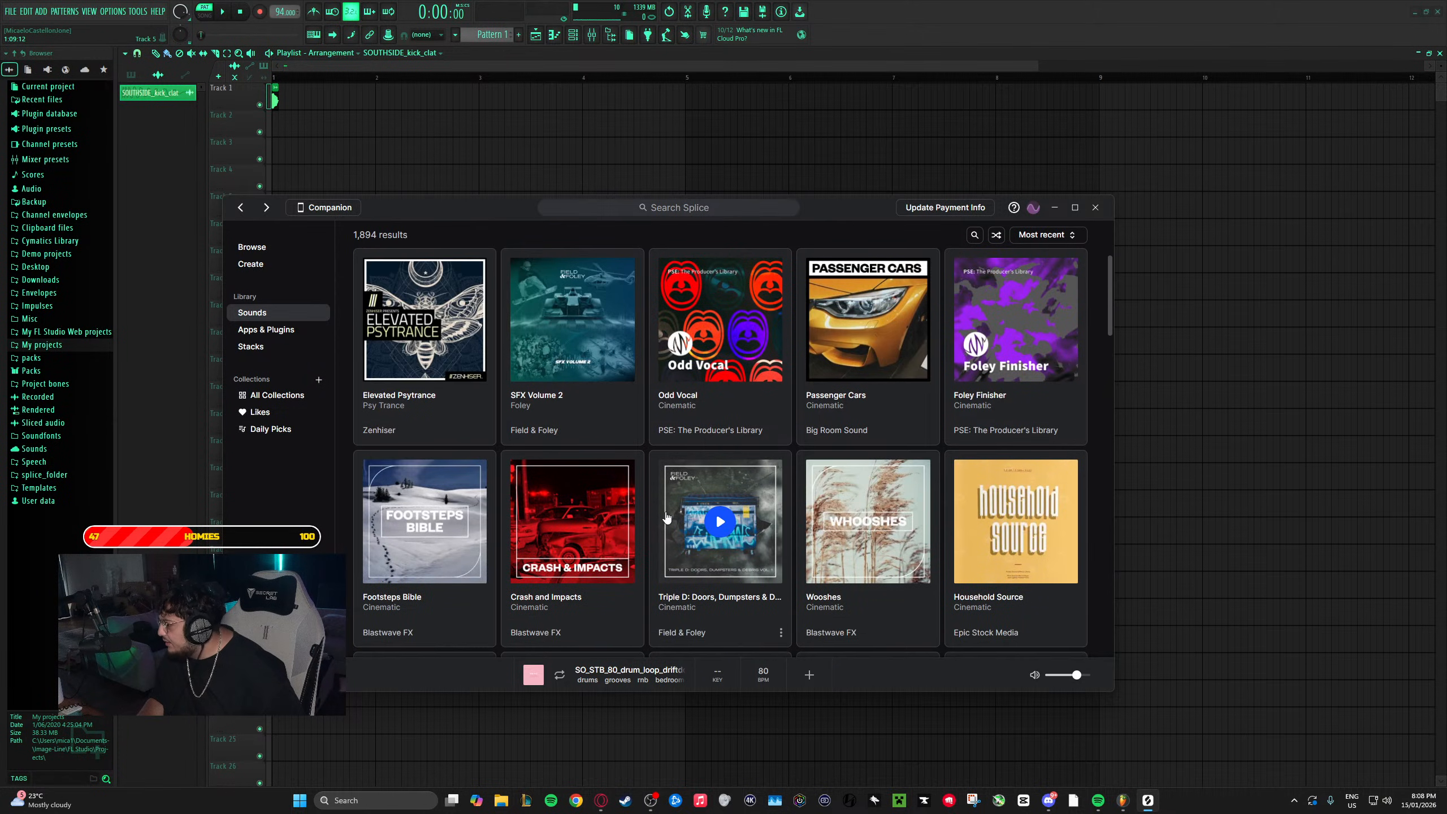
{"action": "scroll", "coordinate": [666, 517], "scroll_direction": "down", "scroll_amount": 6}
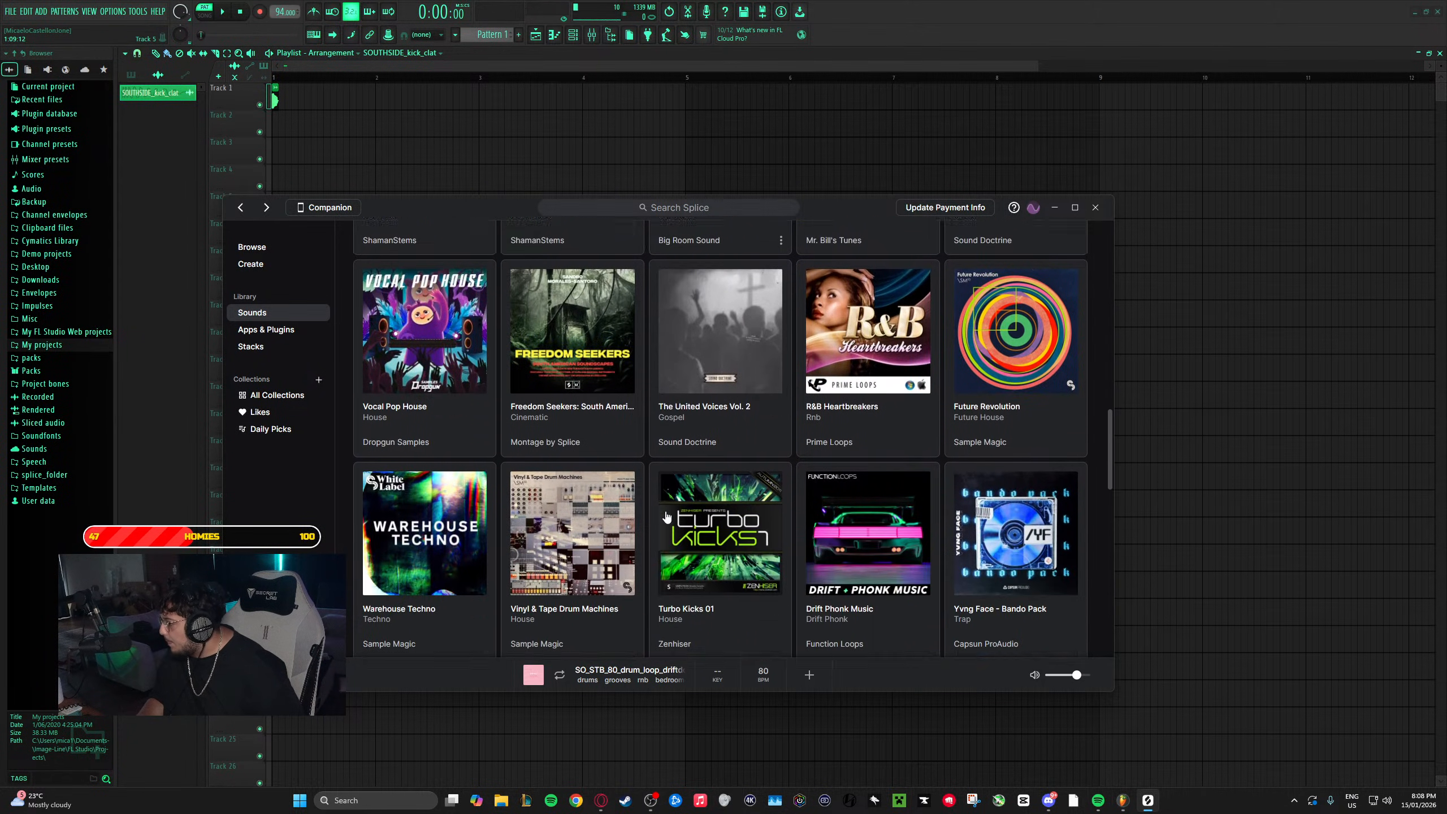
{"action": "scroll", "coordinate": [667, 517], "scroll_direction": "down", "scroll_amount": 8}
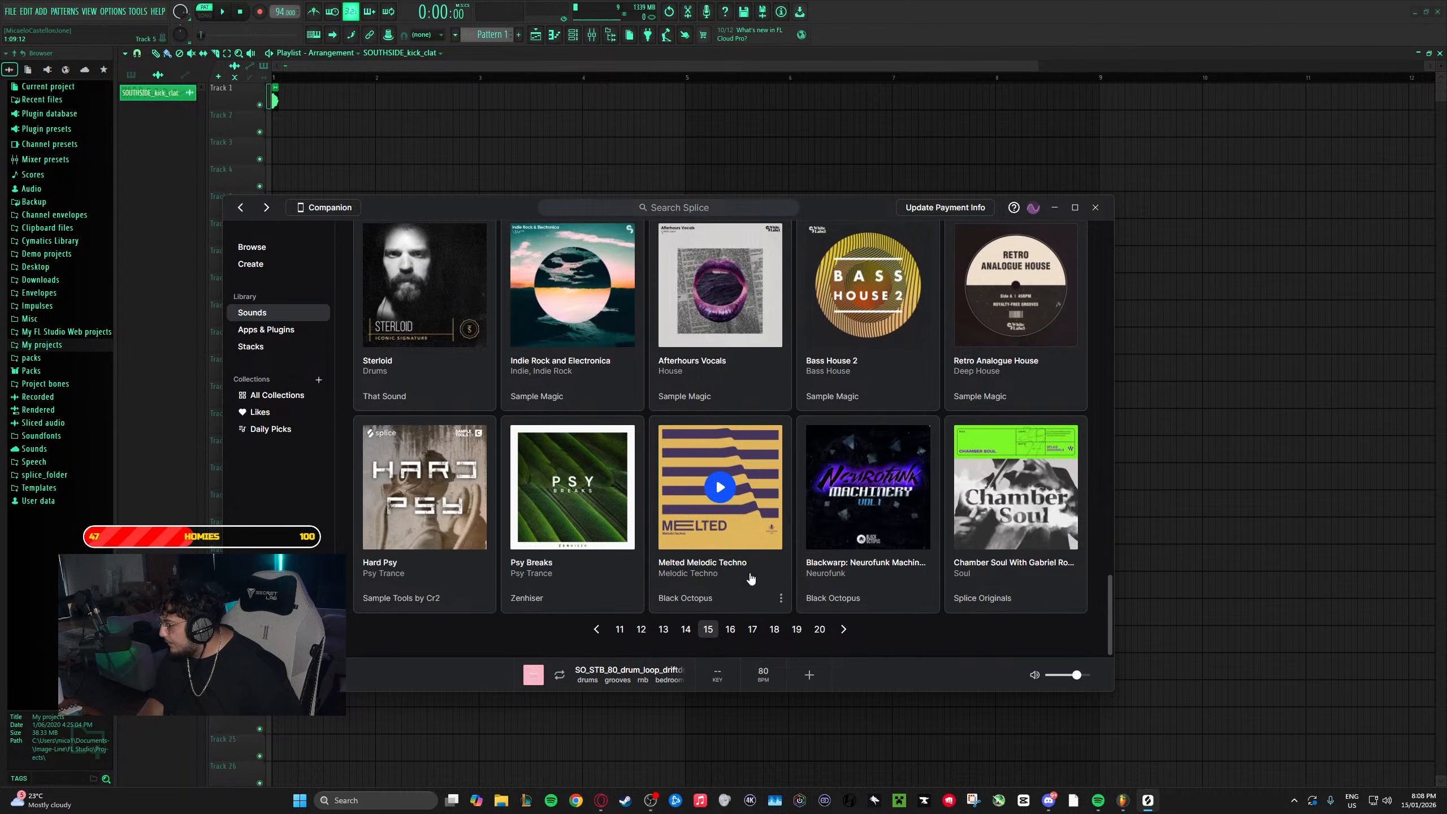
- Go to page 16 of the library packs and examine its soul, RnB, lo-fi and old-school hip hop packs
{"action": "left_click", "coordinate": [841, 629]}
{"action": "scroll", "coordinate": [718, 491], "scroll_direction": "down", "scroll_amount": 5}
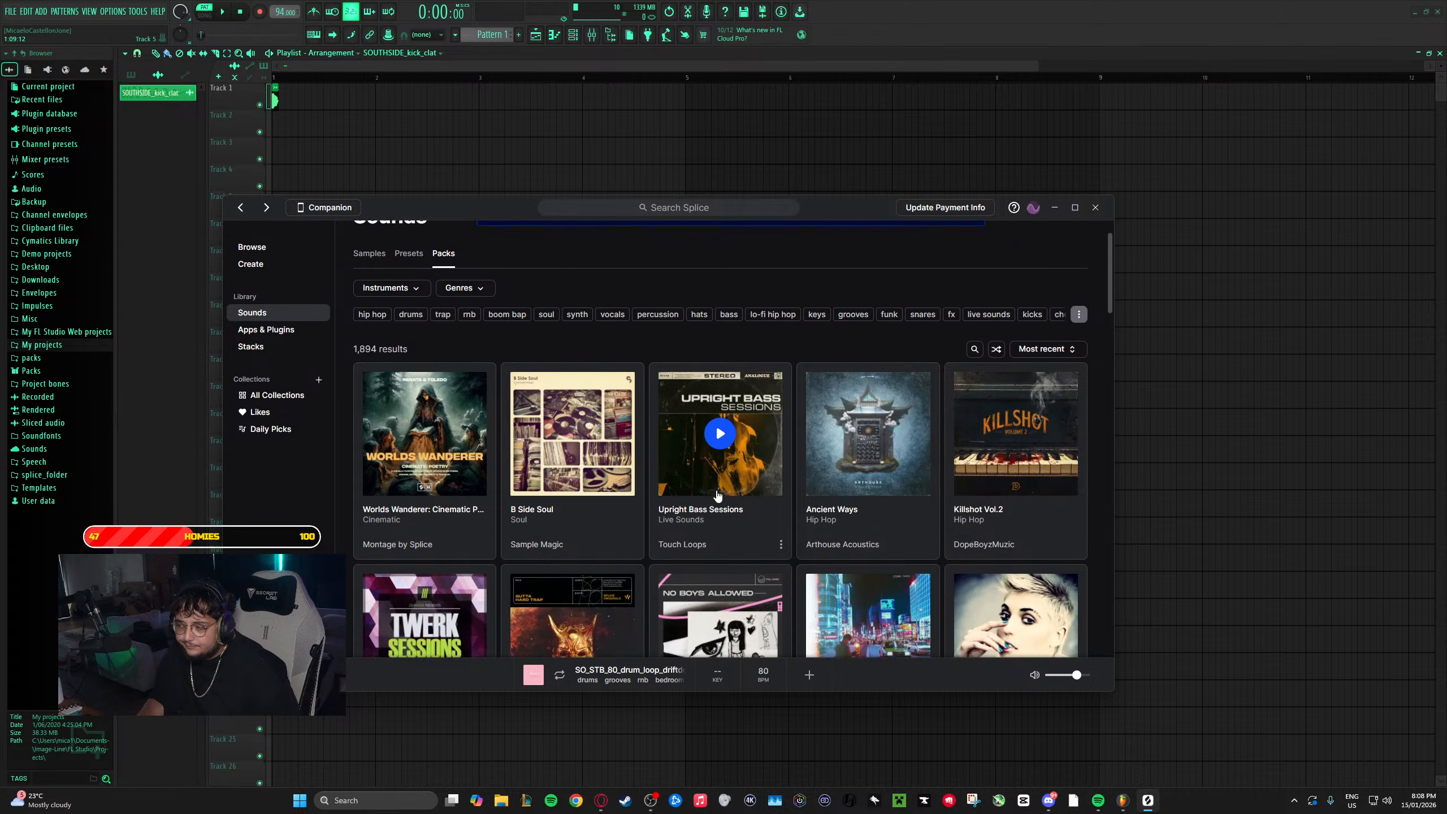
{"action": "scroll", "coordinate": [718, 494], "scroll_direction": "down", "scroll_amount": 10}
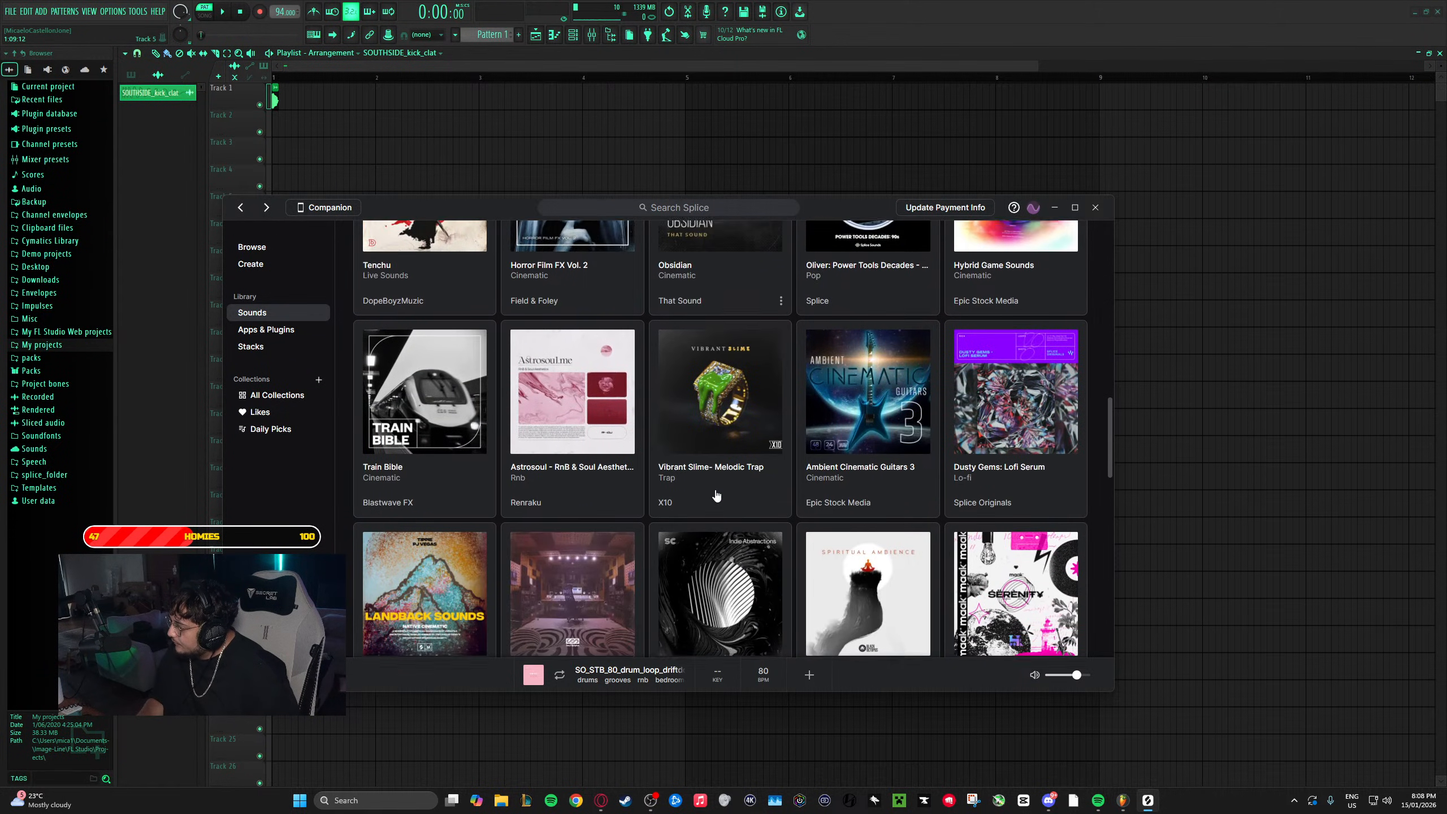
{"action": "scroll", "coordinate": [717, 496], "scroll_direction": "down", "scroll_amount": 8}
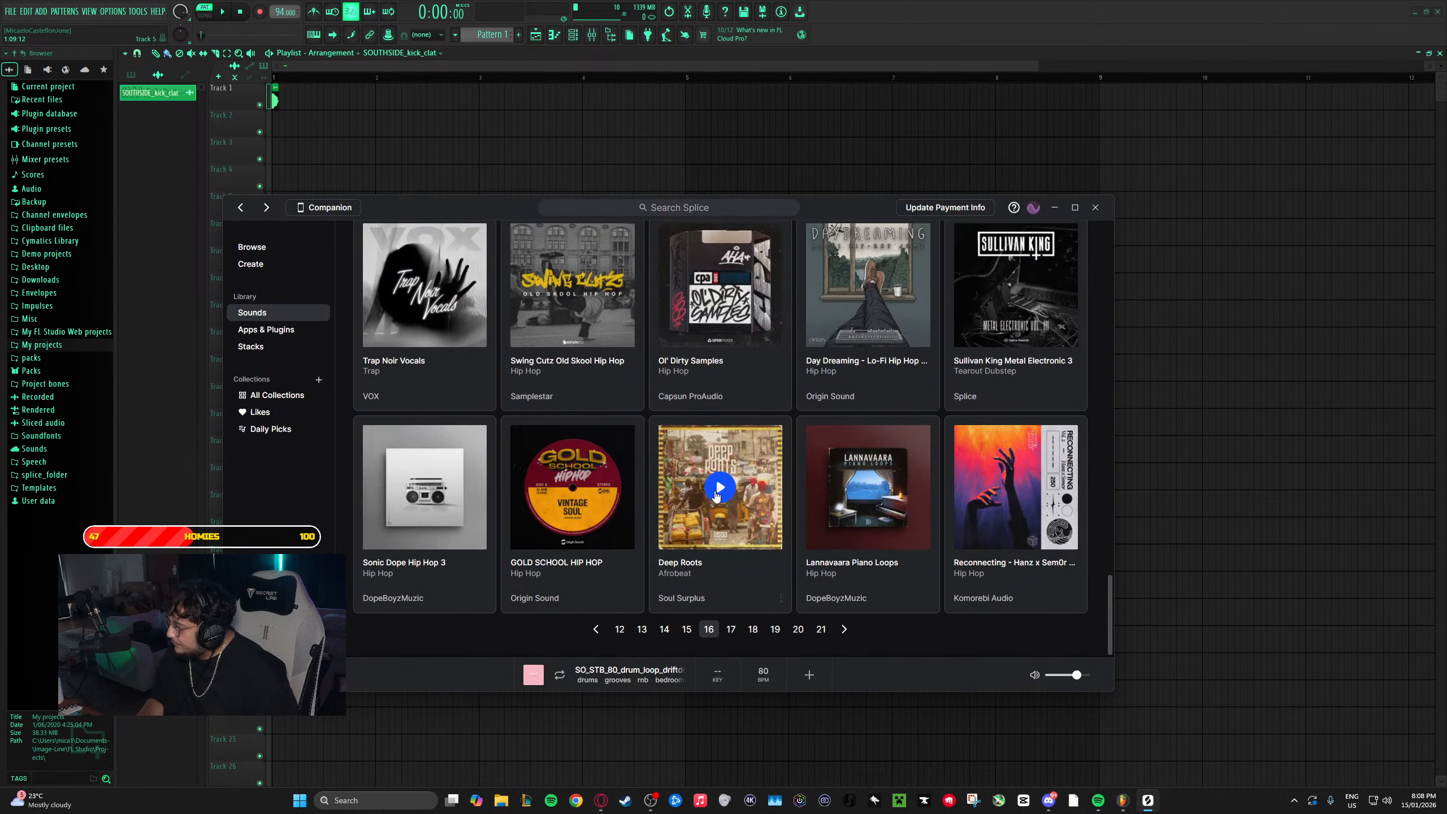
- Go to page 17 of the library packs and inspect its hip hop, soul, neo-soul and tape drum packs to the last row
{"action": "left_click", "coordinate": [845, 628]}
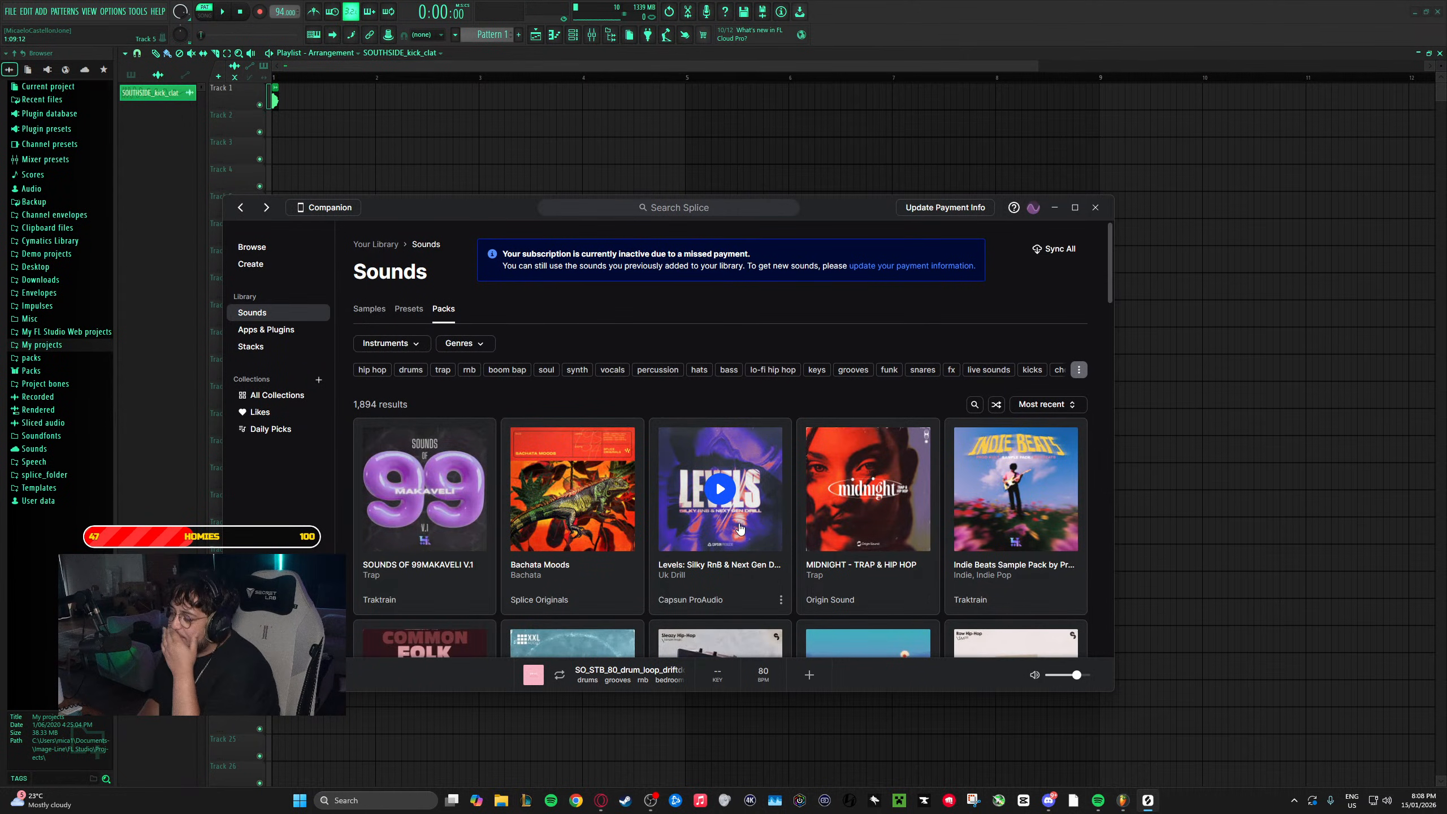
{"action": "scroll", "coordinate": [628, 485], "scroll_direction": "down", "scroll_amount": 3}
{"action": "scroll", "coordinate": [629, 484], "scroll_direction": "down", "scroll_amount": 6}
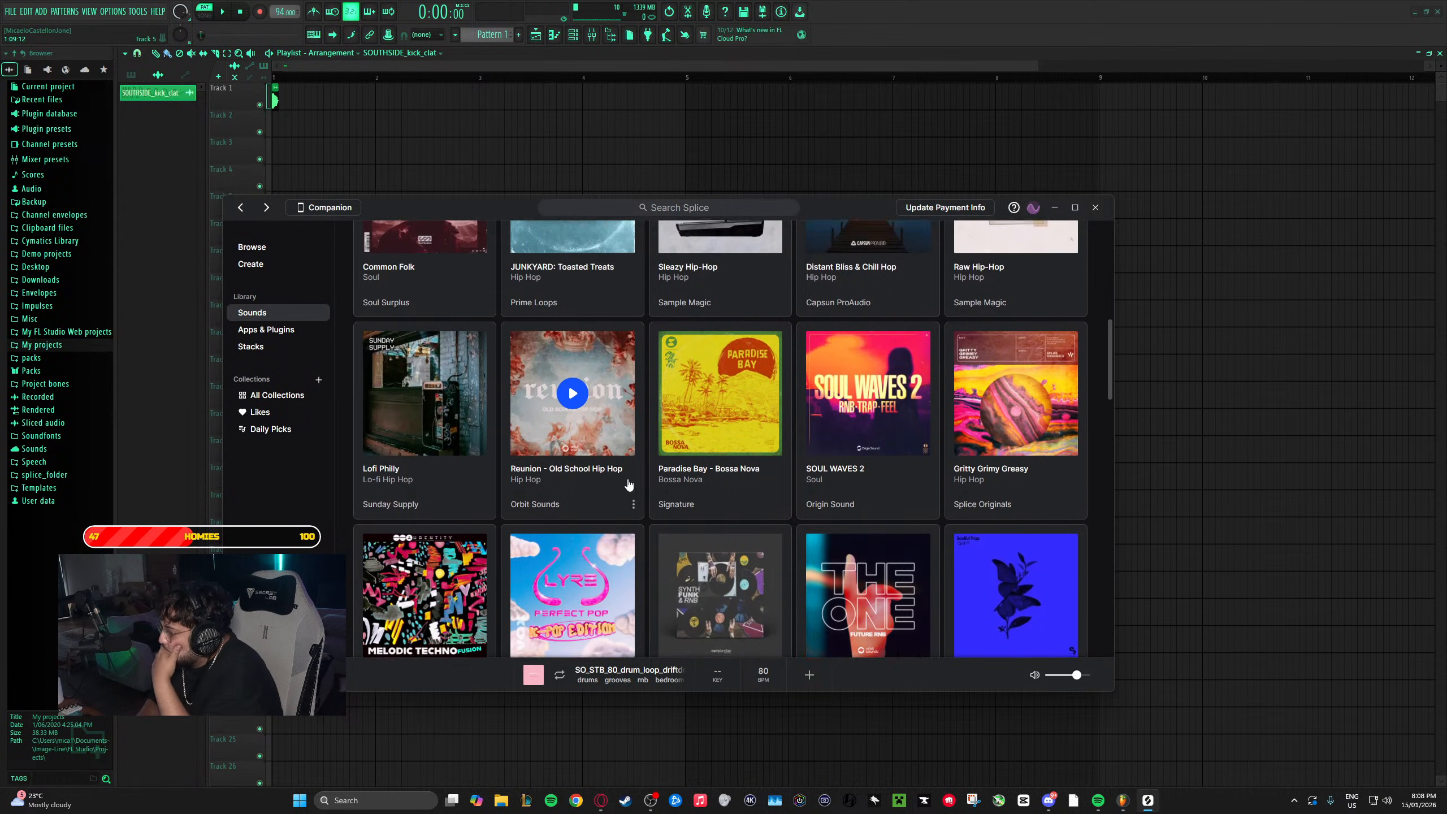
{"action": "scroll", "coordinate": [629, 485], "scroll_direction": "down", "scroll_amount": 8}
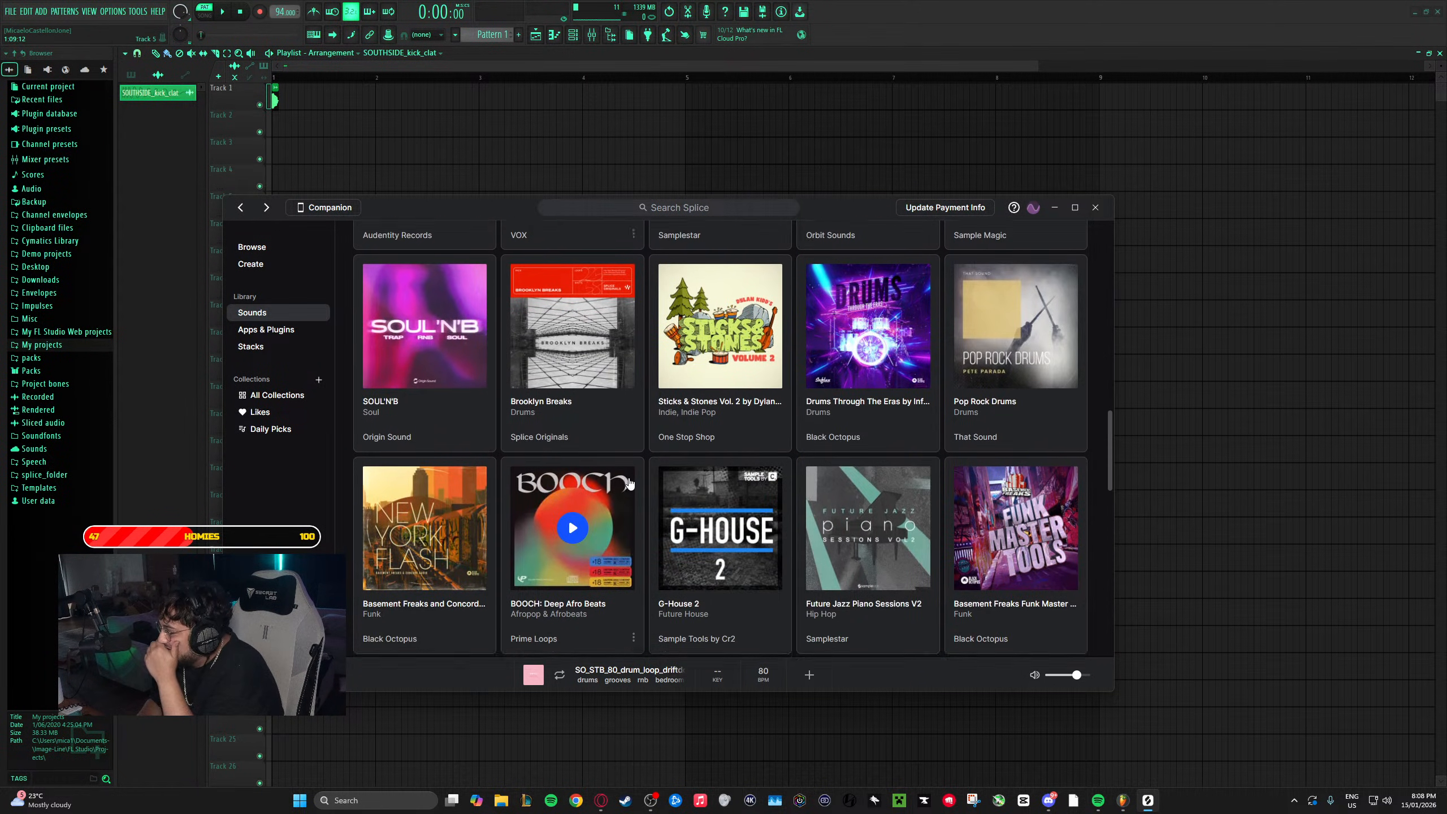
{"action": "scroll", "coordinate": [630, 483], "scroll_direction": "down", "scroll_amount": 10}
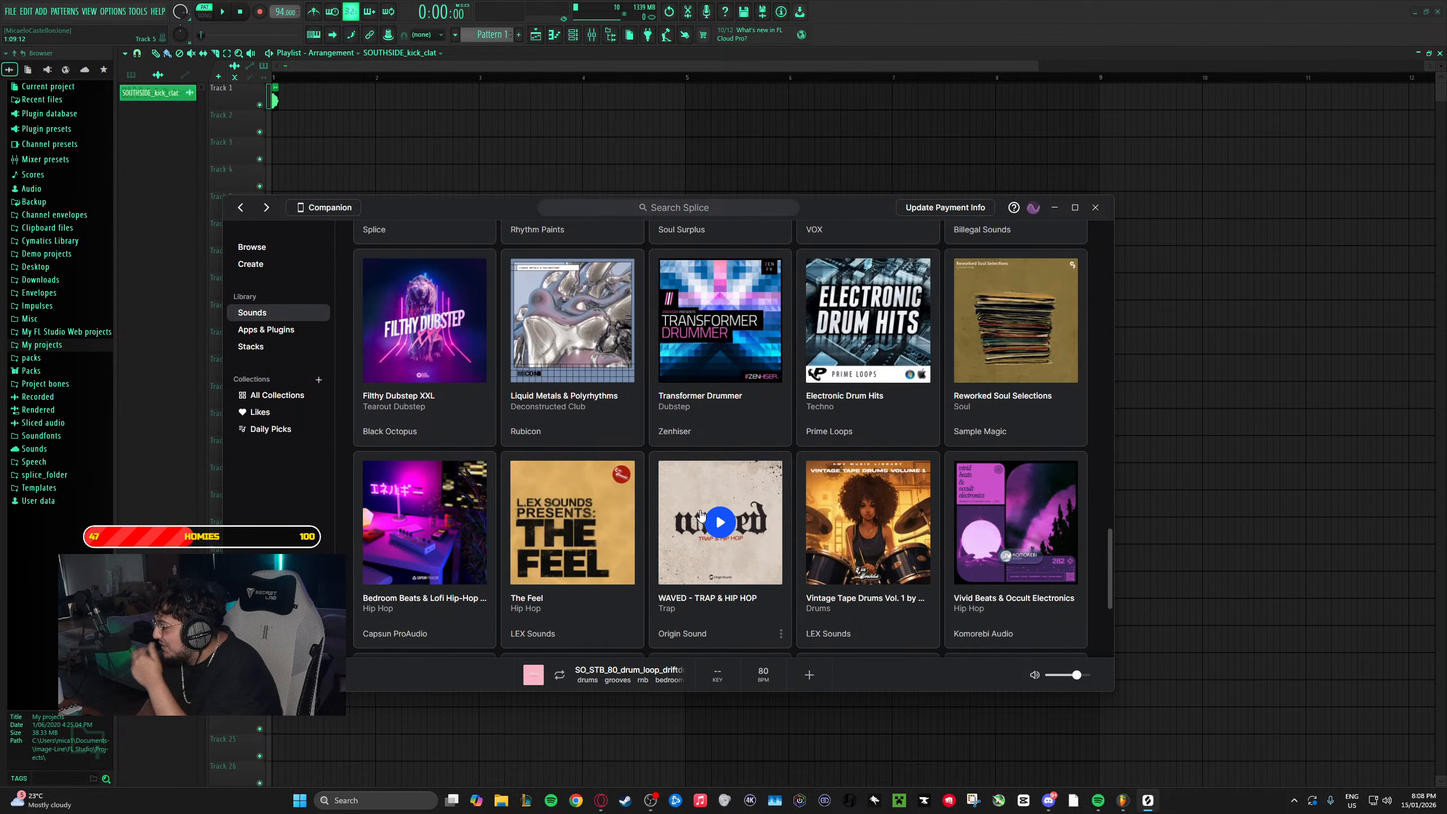
{"action": "scroll", "coordinate": [707, 516], "scroll_direction": "down", "scroll_amount": 2}
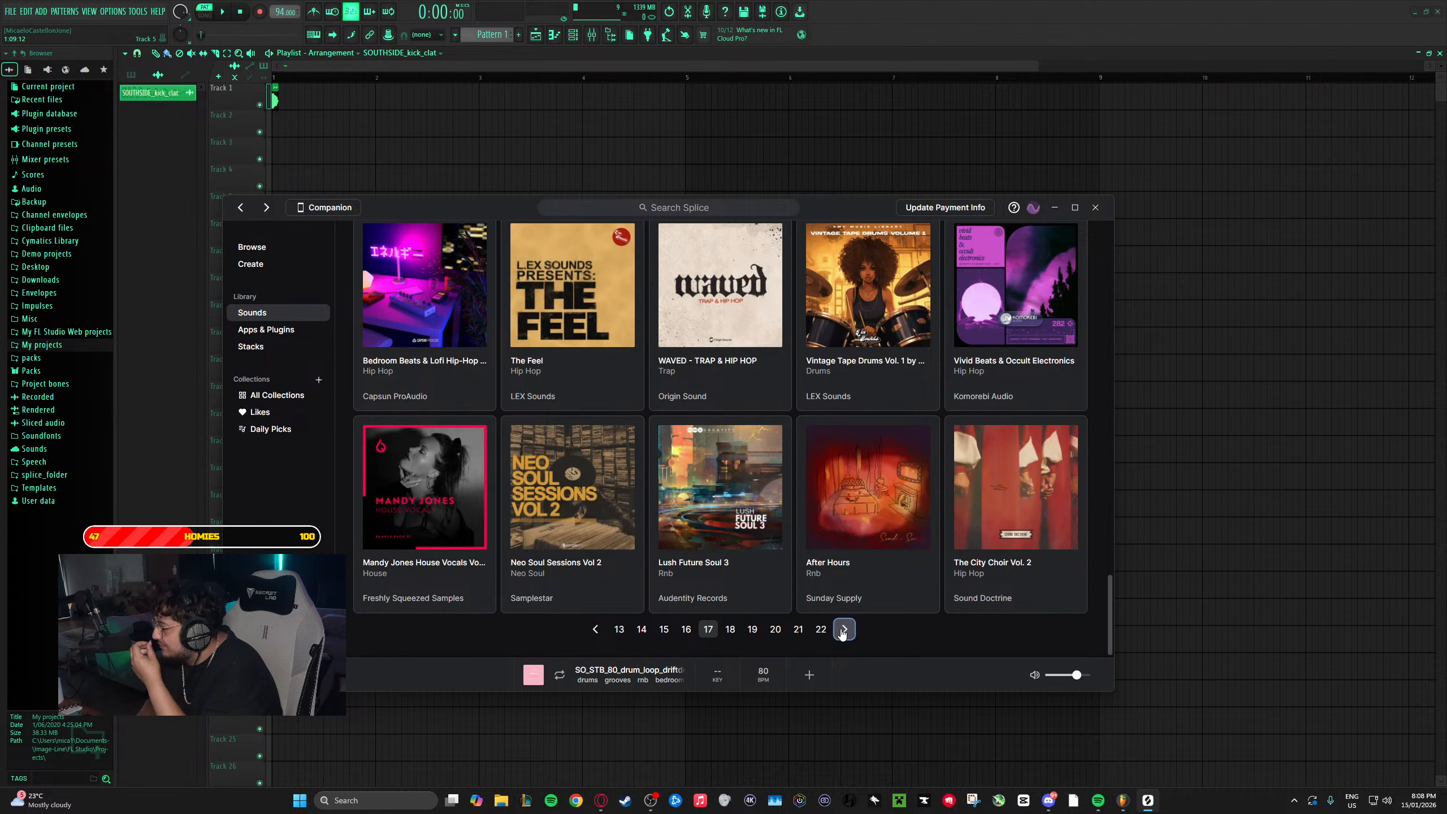
- Go to page 18 of the library packs and study its RnB keys, old-school hip hop, lo-fi and soul packs
{"action": "left_click", "coordinate": [843, 629]}
{"action": "scroll", "coordinate": [671, 572], "scroll_direction": "down", "scroll_amount": 2}
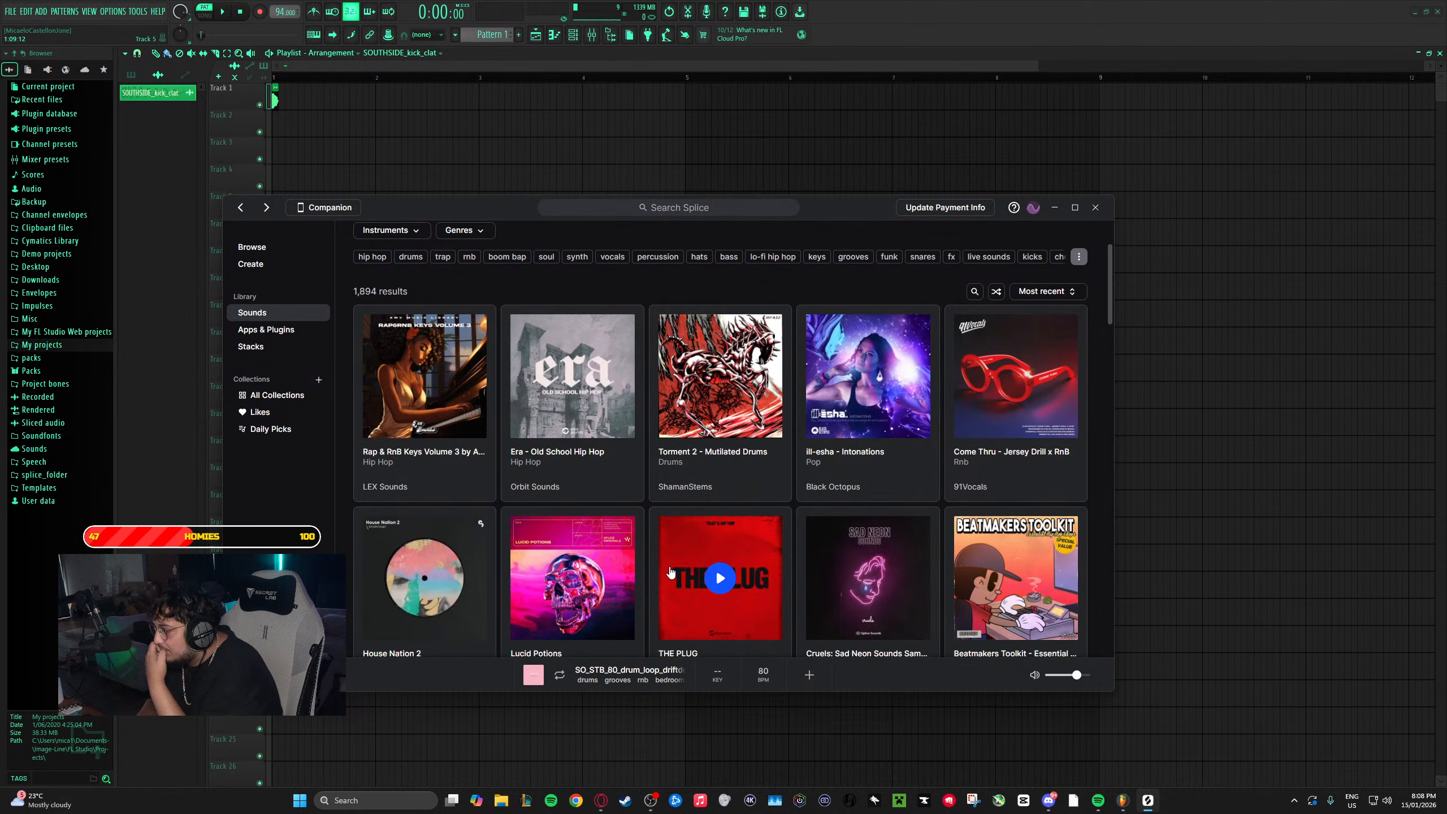
{"action": "scroll", "coordinate": [671, 571], "scroll_direction": "down", "scroll_amount": 5}
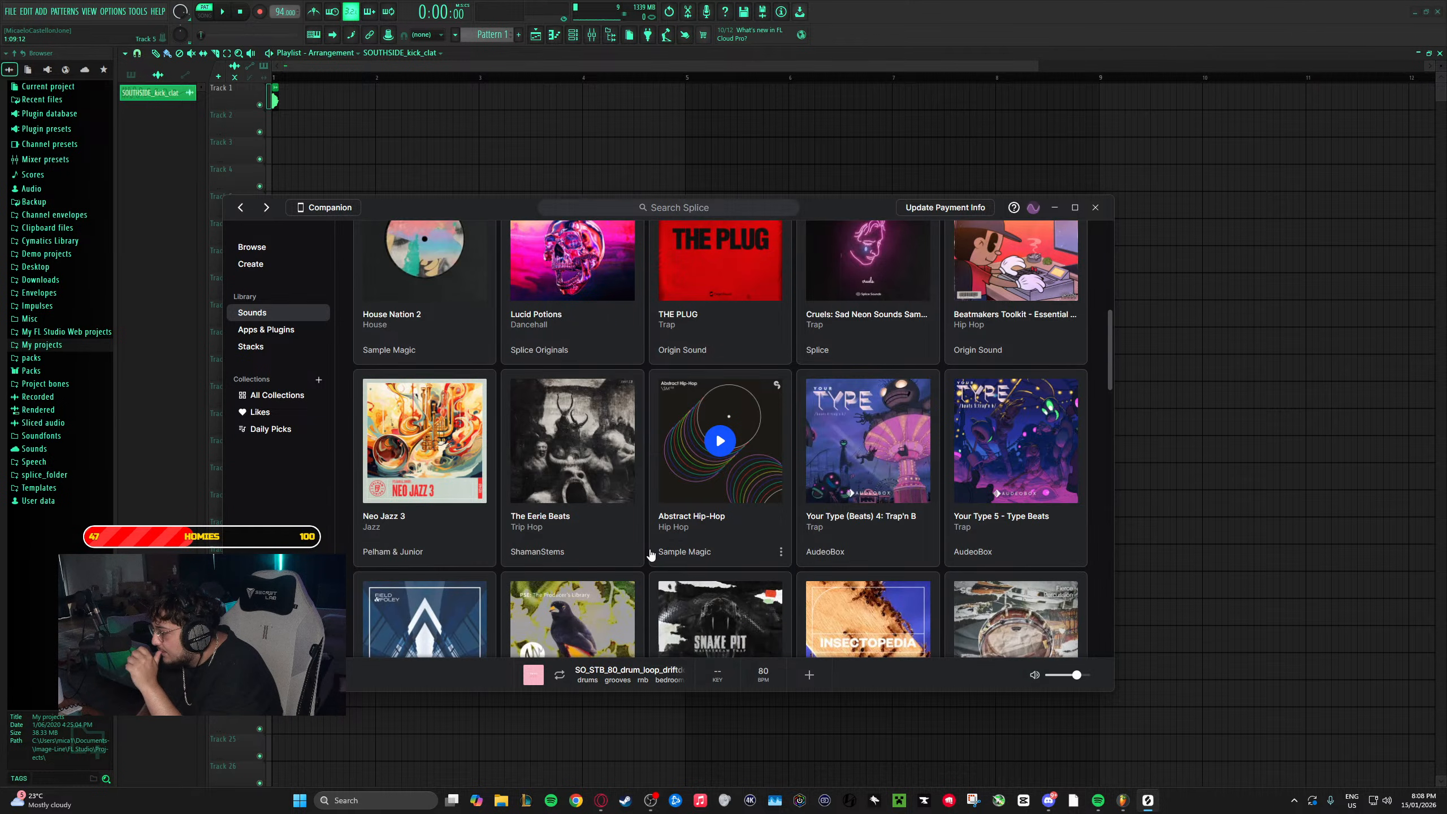
{"action": "scroll", "coordinate": [652, 528], "scroll_direction": "down", "scroll_amount": 10}
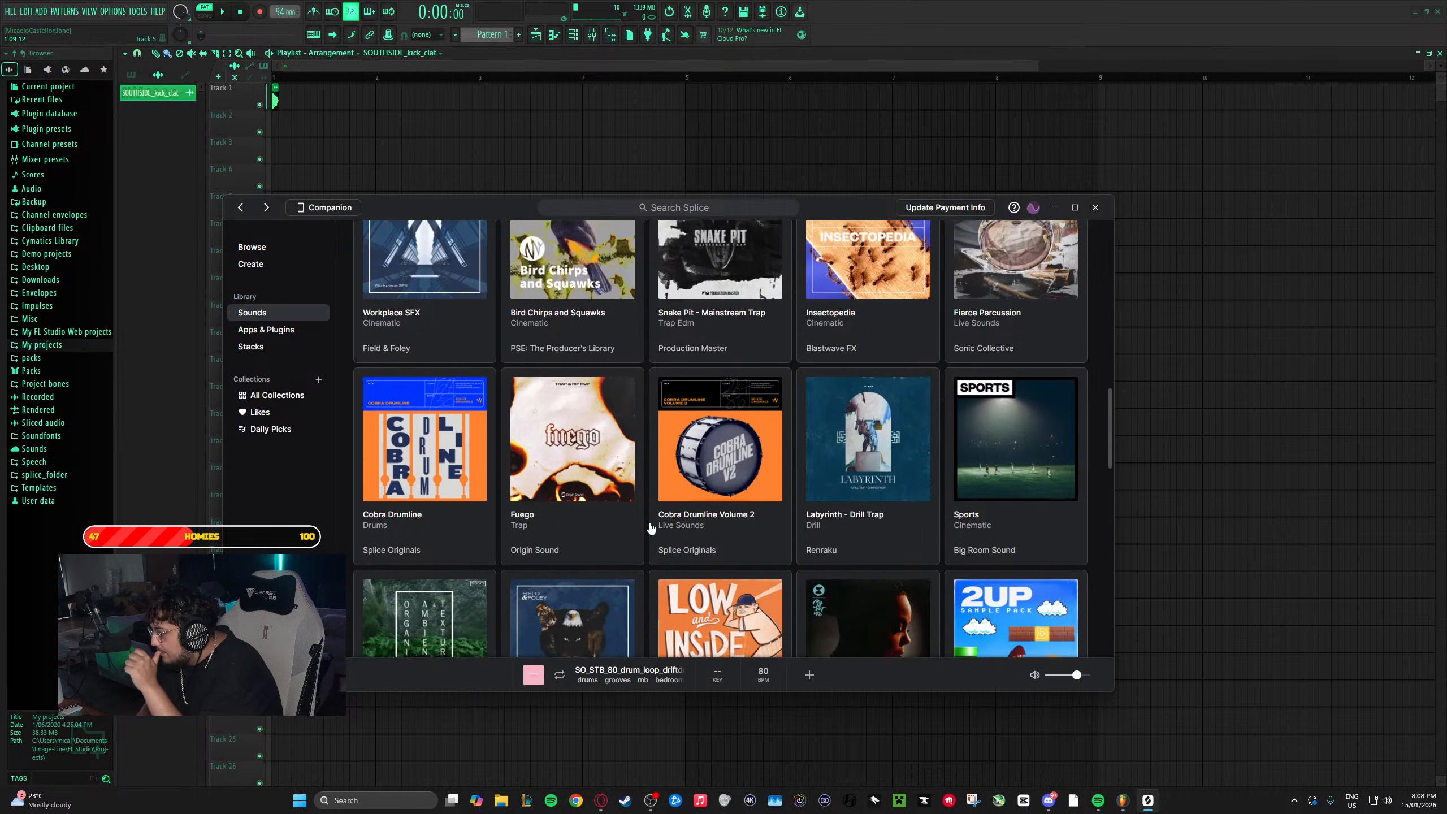
{"action": "scroll", "coordinate": [651, 528], "scroll_direction": "down", "scroll_amount": 10}
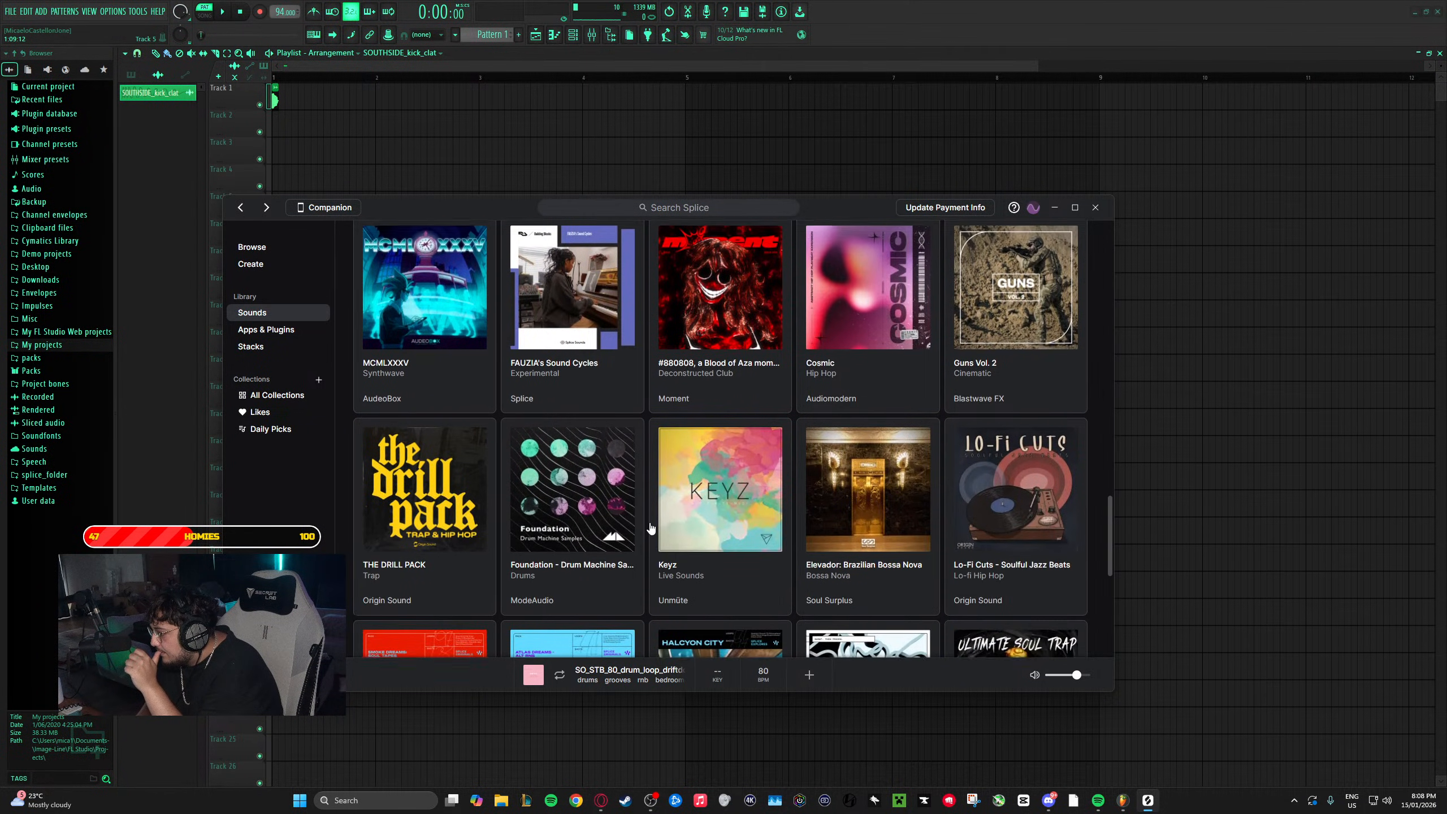
{"action": "scroll", "coordinate": [651, 528], "scroll_direction": "down", "scroll_amount": 6}
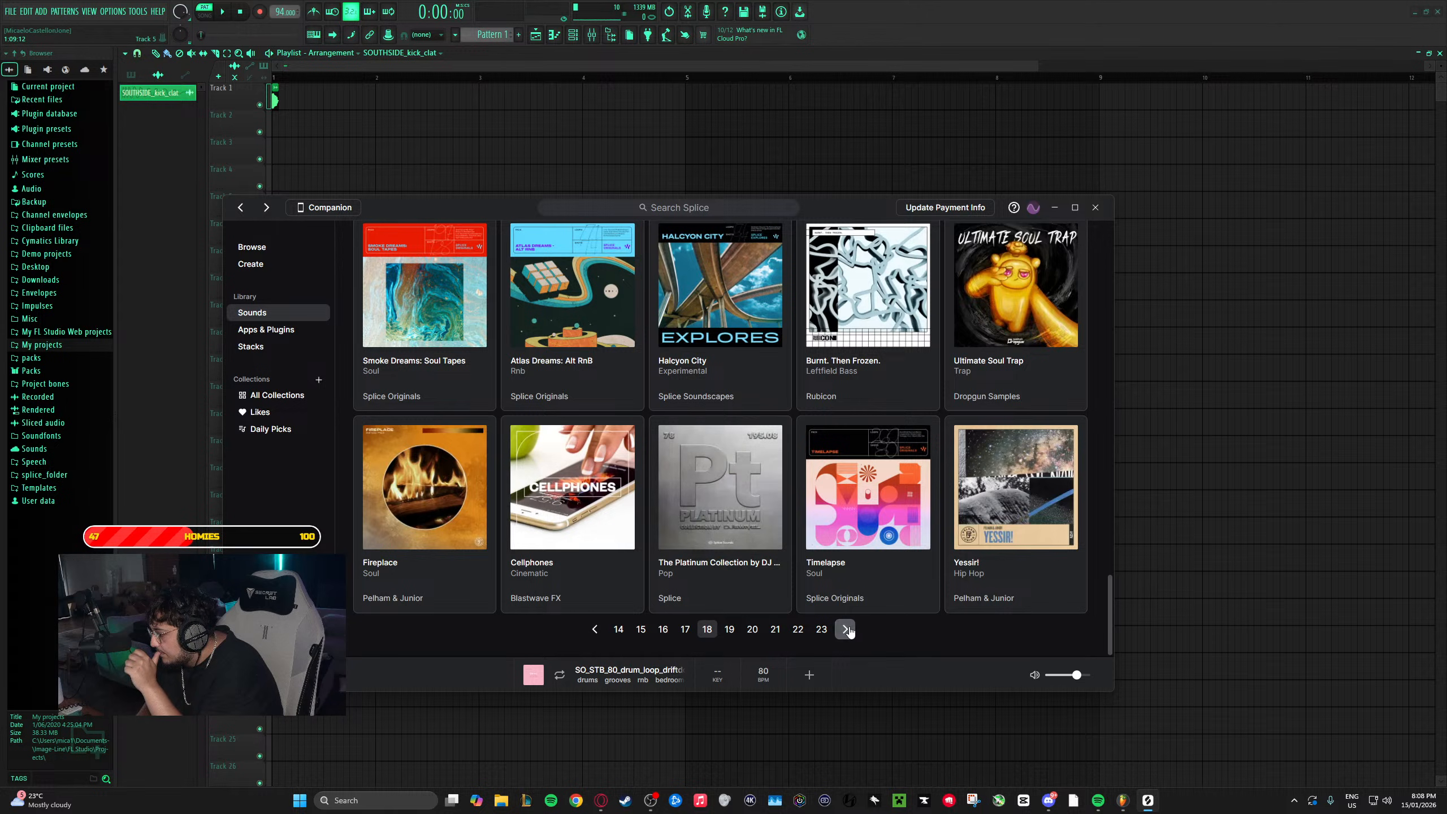
- Go to page 19 of the library packs and scan the hip hop, boom bap, vintage soul and trap packs down to the last row
{"action": "left_click", "coordinate": [848, 627]}
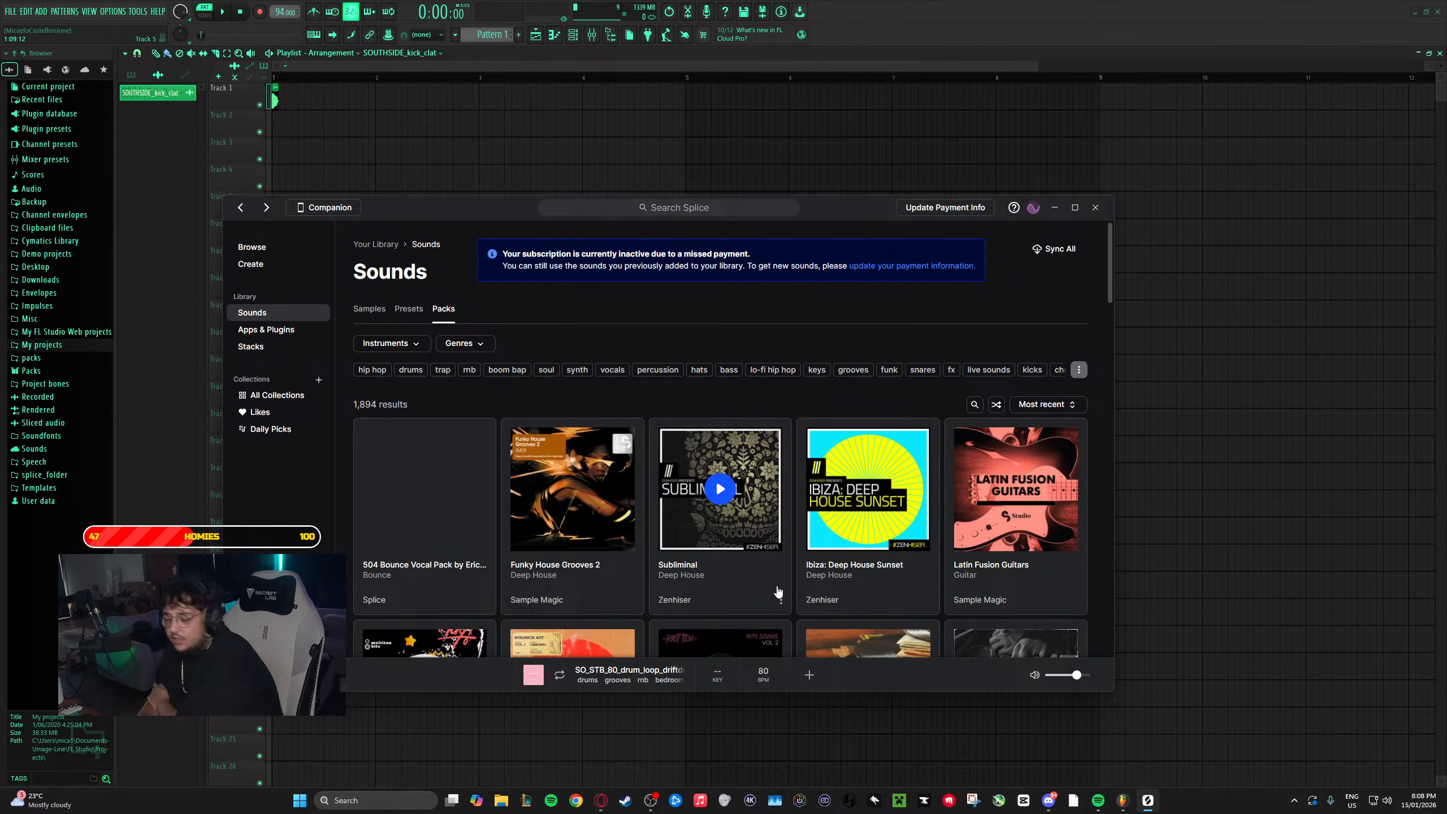
{"action": "scroll", "coordinate": [646, 446], "scroll_direction": "down", "scroll_amount": 5}
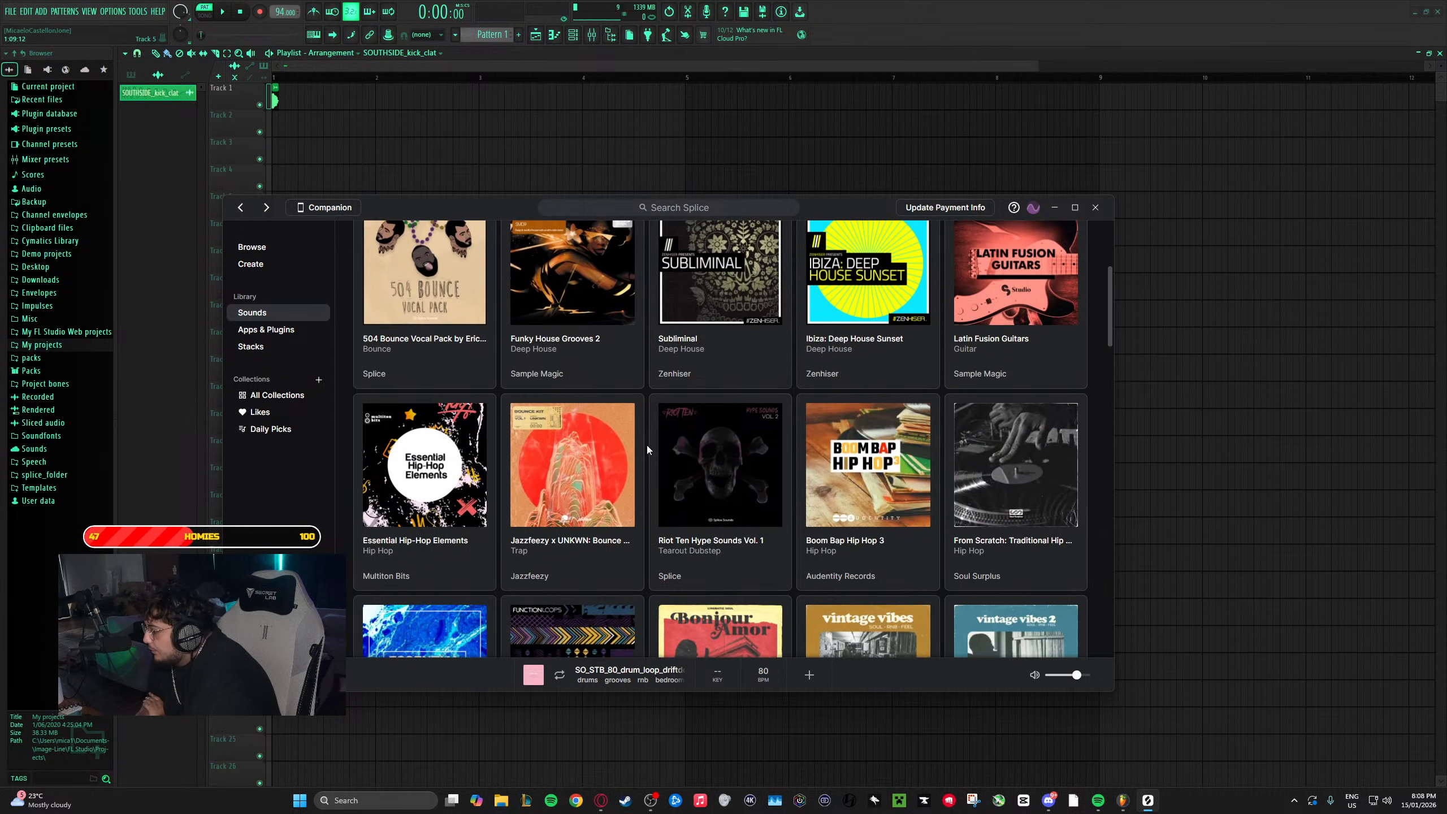
{"action": "scroll", "coordinate": [648, 446], "scroll_direction": "down", "scroll_amount": 5}
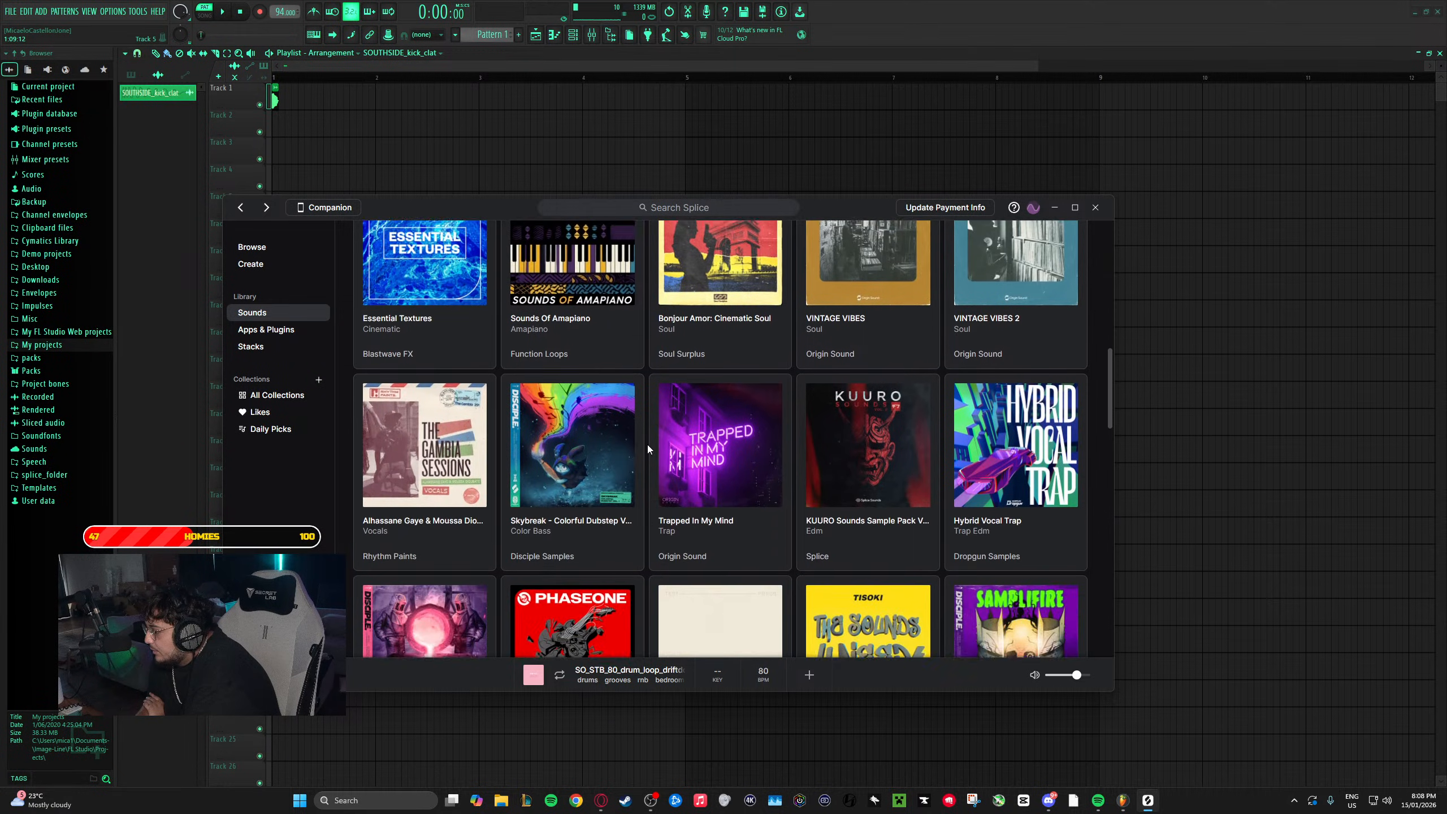
{"action": "scroll", "coordinate": [647, 449], "scroll_direction": "down", "scroll_amount": 2}
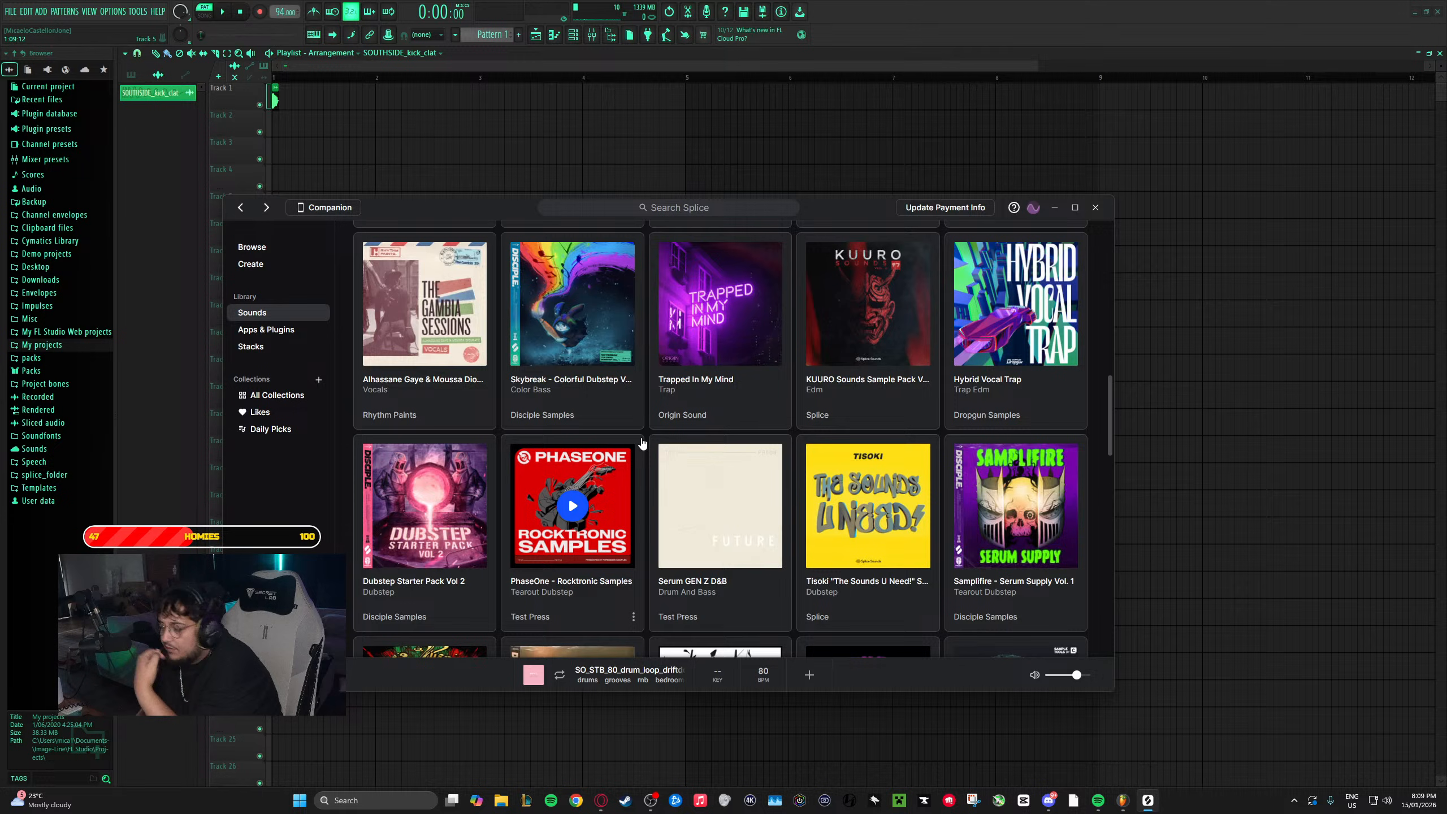
{"action": "scroll", "coordinate": [642, 444], "scroll_direction": "down", "scroll_amount": 6}
{"action": "scroll", "coordinate": [642, 444], "scroll_direction": "down", "scroll_amount": 5}
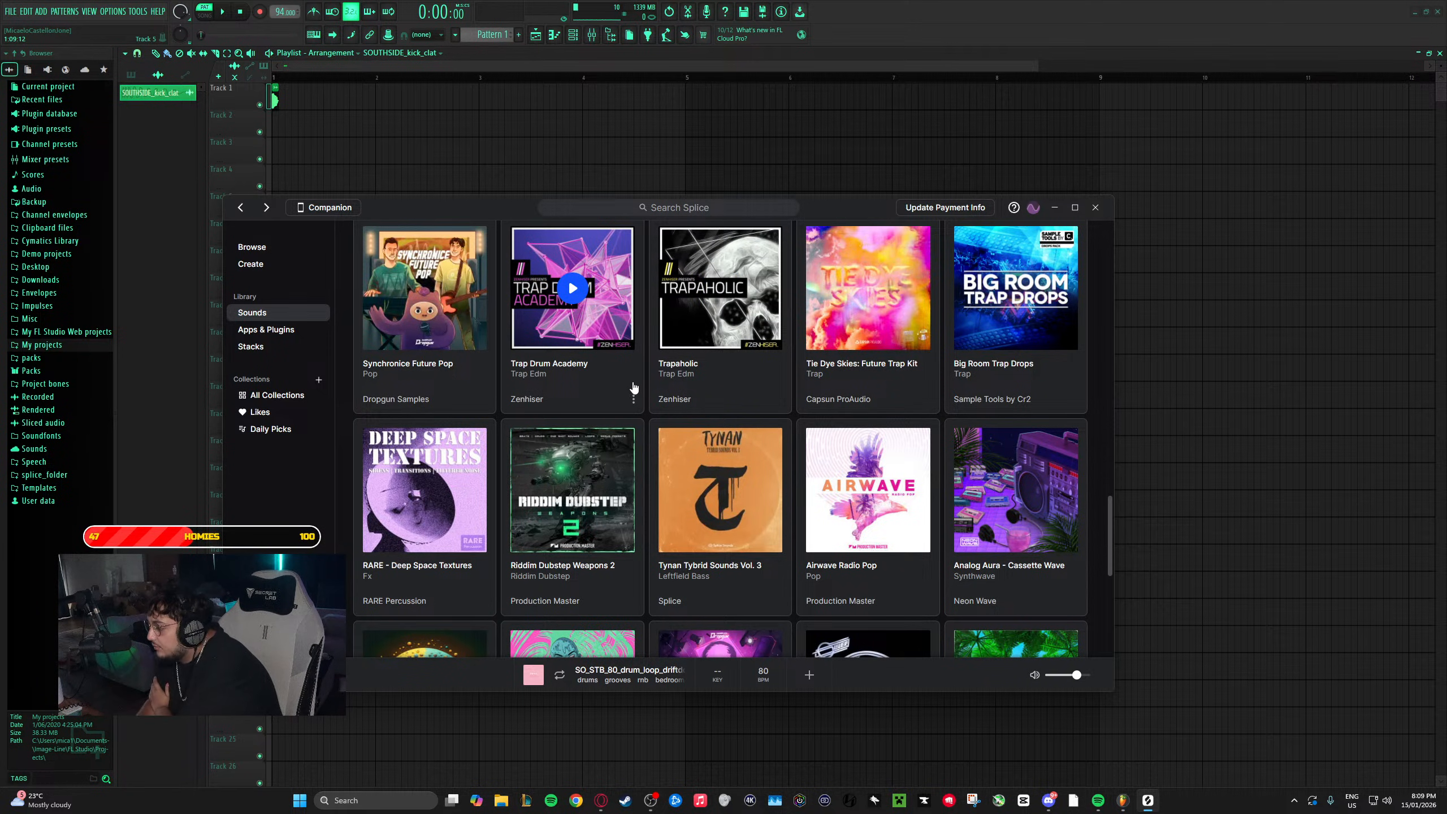
{"action": "scroll", "coordinate": [642, 404], "scroll_direction": "down", "scroll_amount": 3}
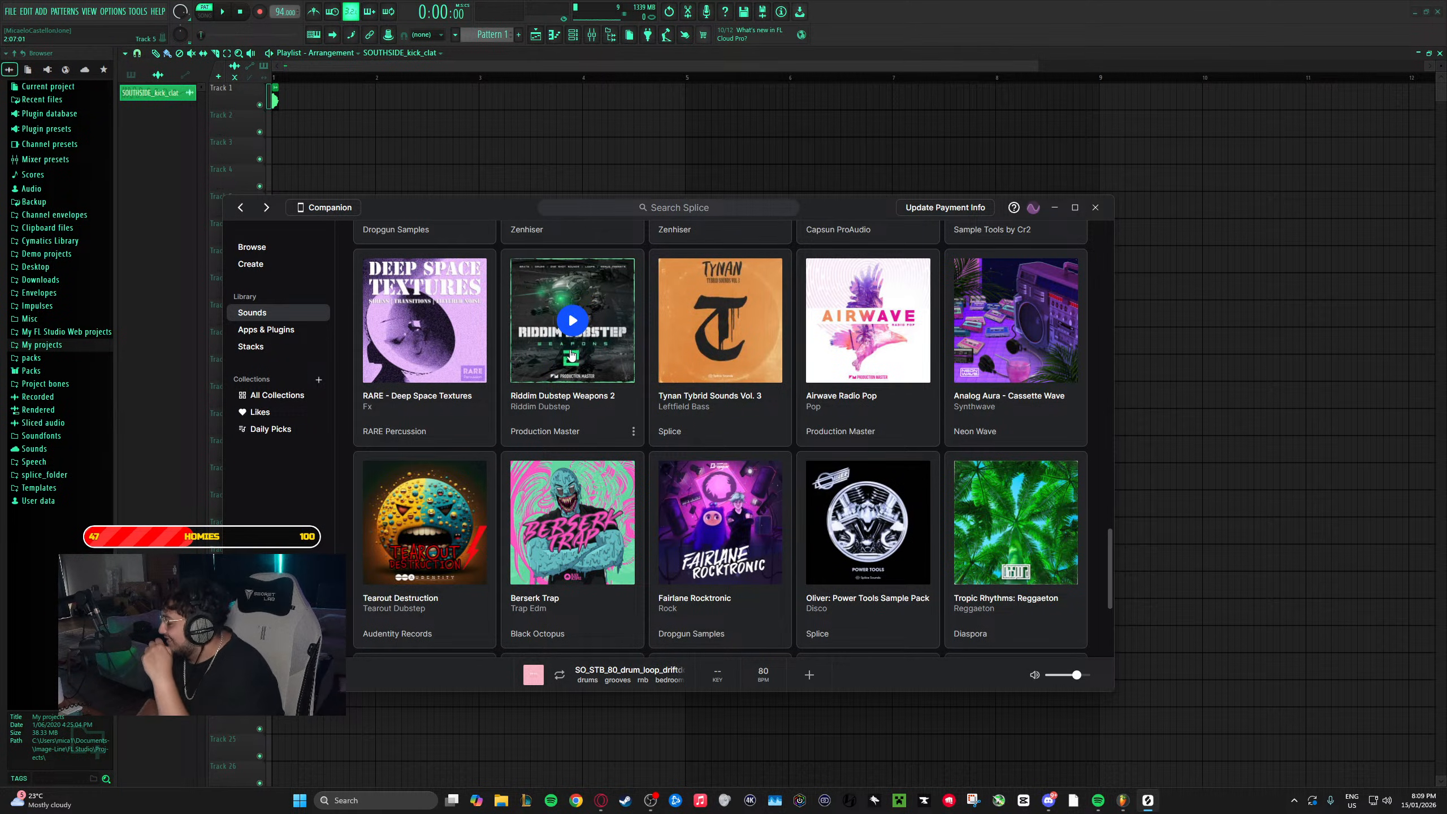
{"action": "scroll", "coordinate": [571, 354], "scroll_direction": "down", "scroll_amount": 5}
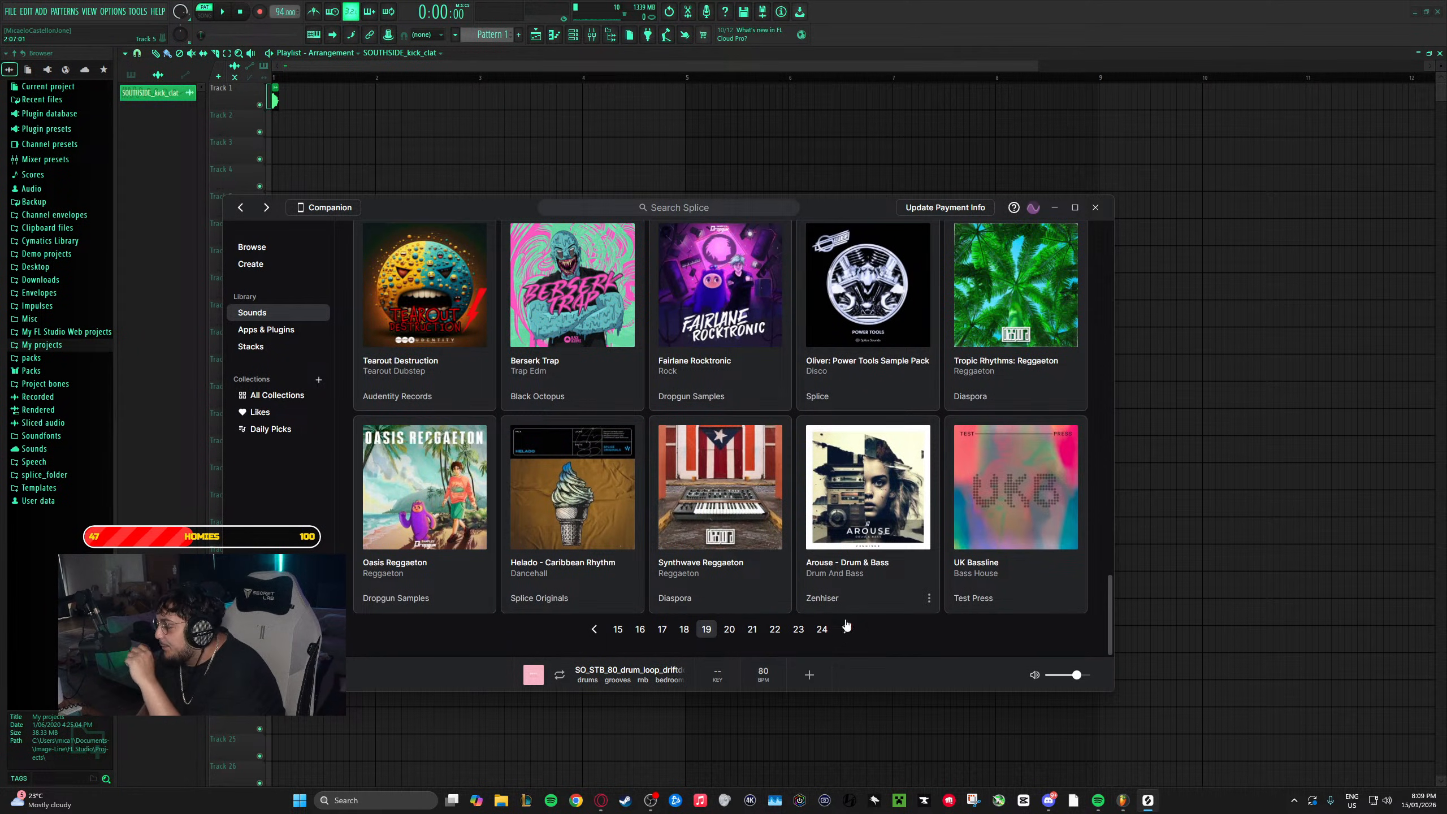
- Go to page 20 of the library packs and examine its hip hop, boom bap, soul and RnB packs through the final row
{"action": "left_click", "coordinate": [846, 629]}
{"action": "scroll", "coordinate": [630, 465], "scroll_direction": "down", "scroll_amount": 3}
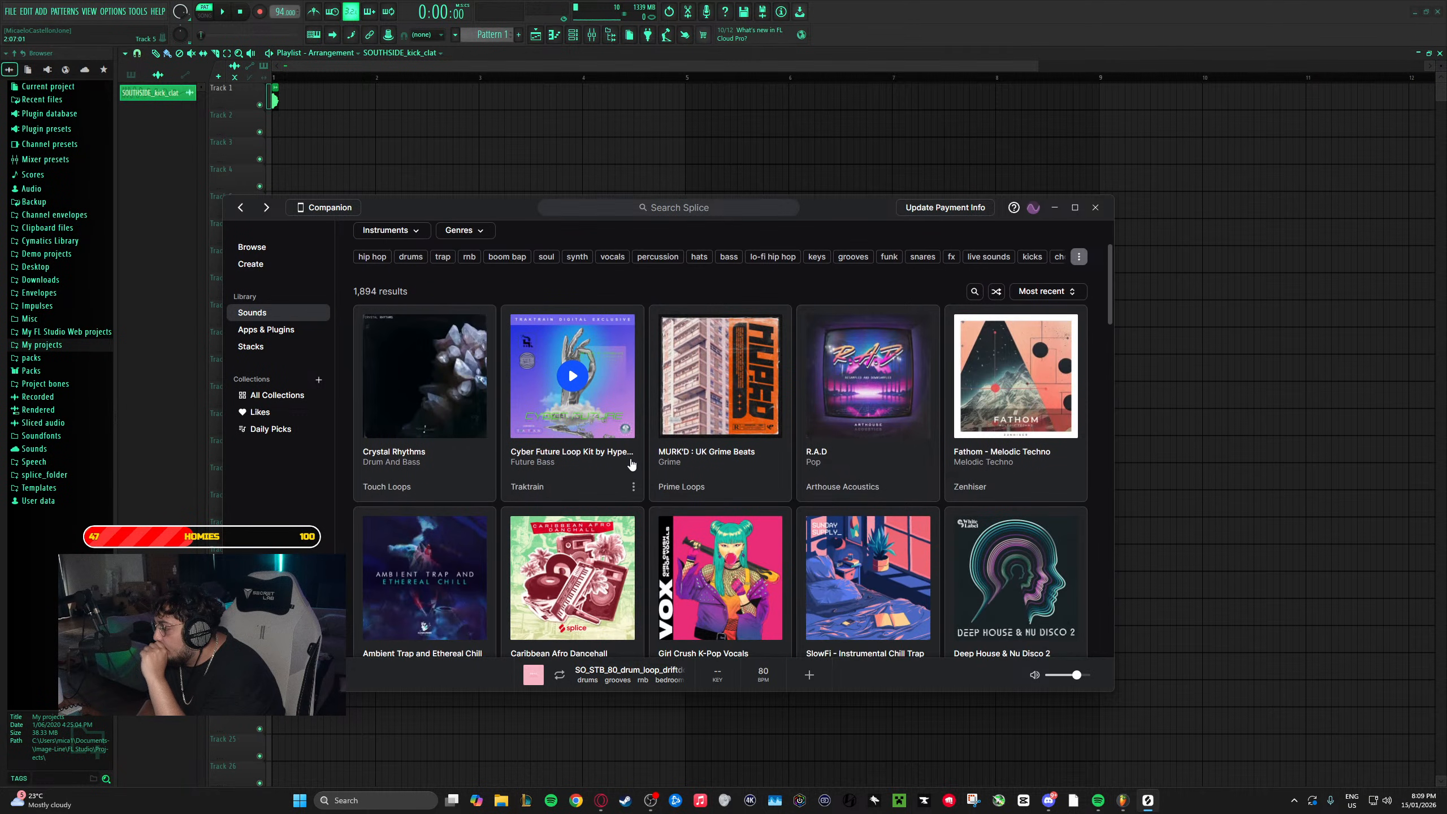
{"action": "scroll", "coordinate": [629, 465], "scroll_direction": "down", "scroll_amount": 3}
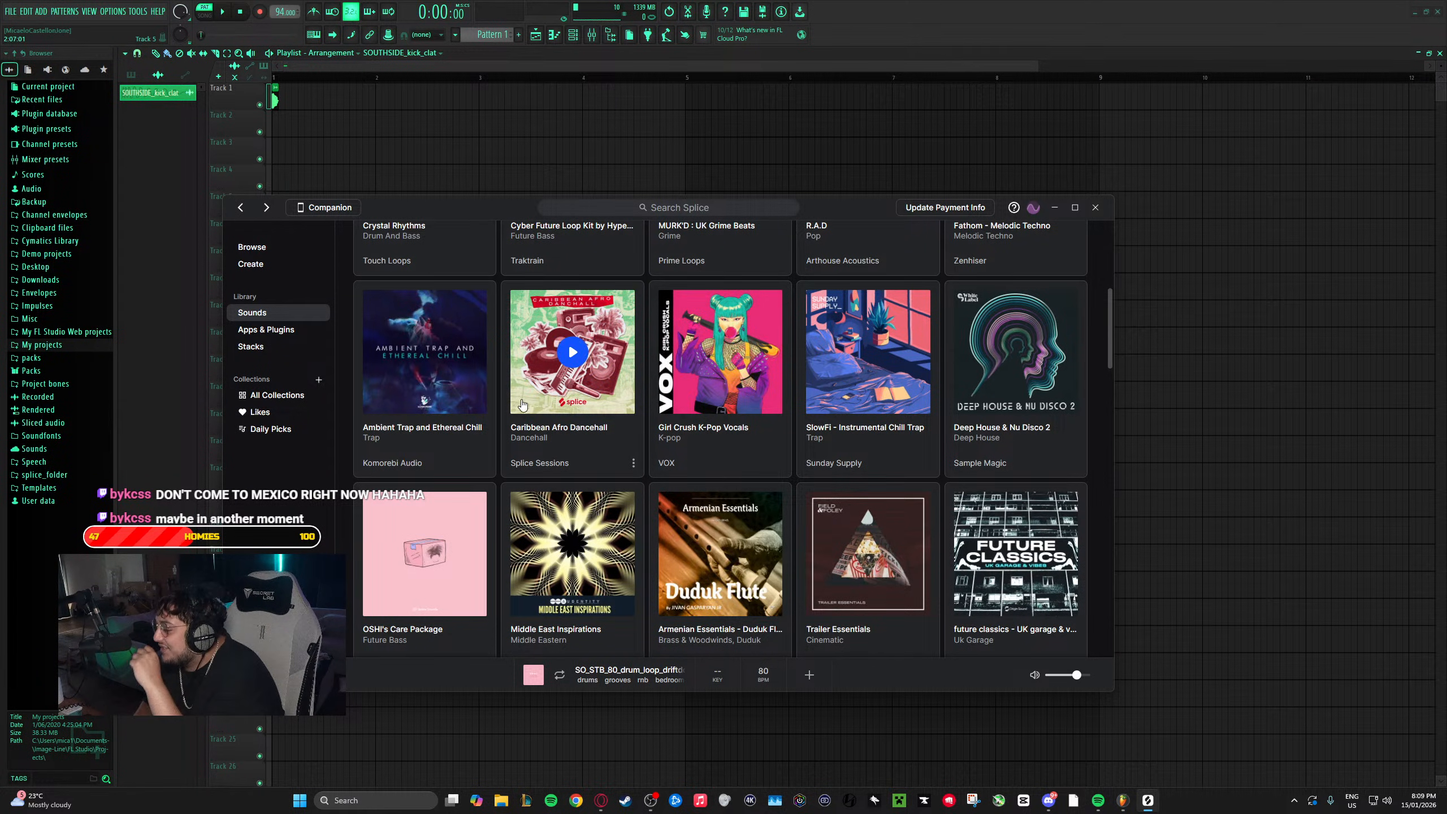
{"action": "scroll", "coordinate": [548, 410], "scroll_direction": "down", "scroll_amount": 3}
{"action": "scroll", "coordinate": [536, 428], "scroll_direction": "down", "scroll_amount": 5}
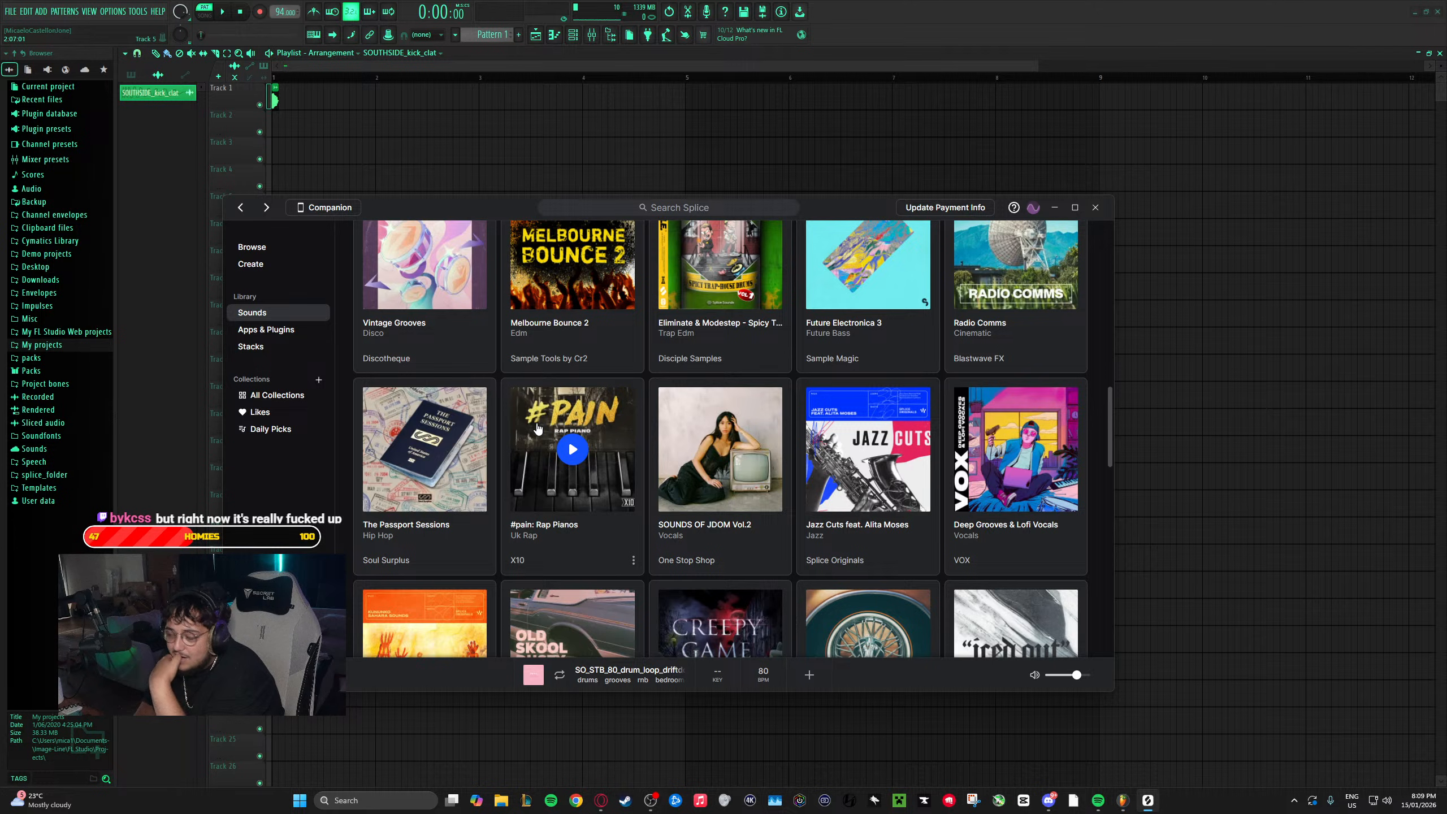
{"action": "scroll", "coordinate": [537, 428], "scroll_direction": "down", "scroll_amount": 4}
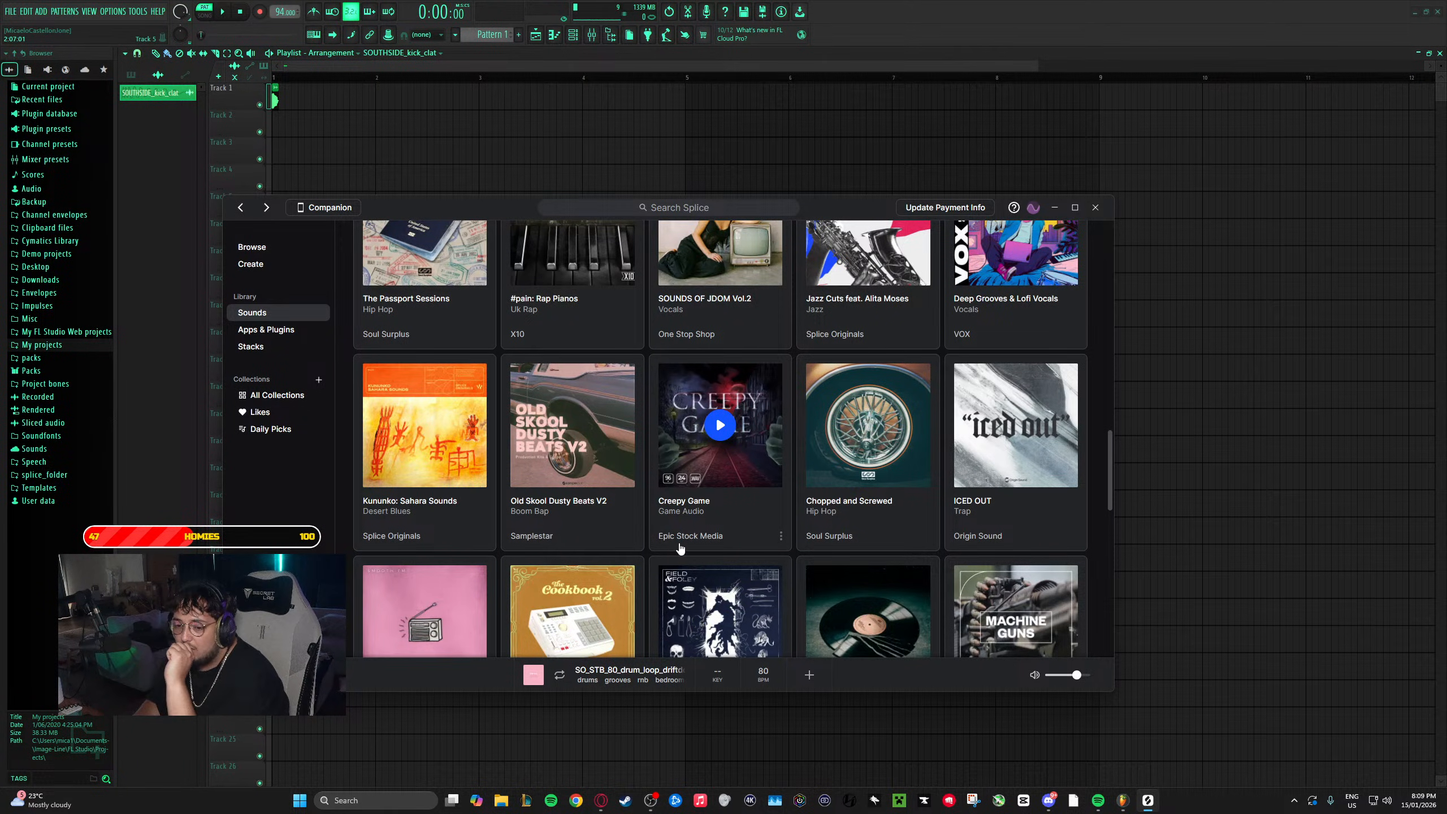
{"action": "scroll", "coordinate": [679, 547], "scroll_direction": "down", "scroll_amount": 4}
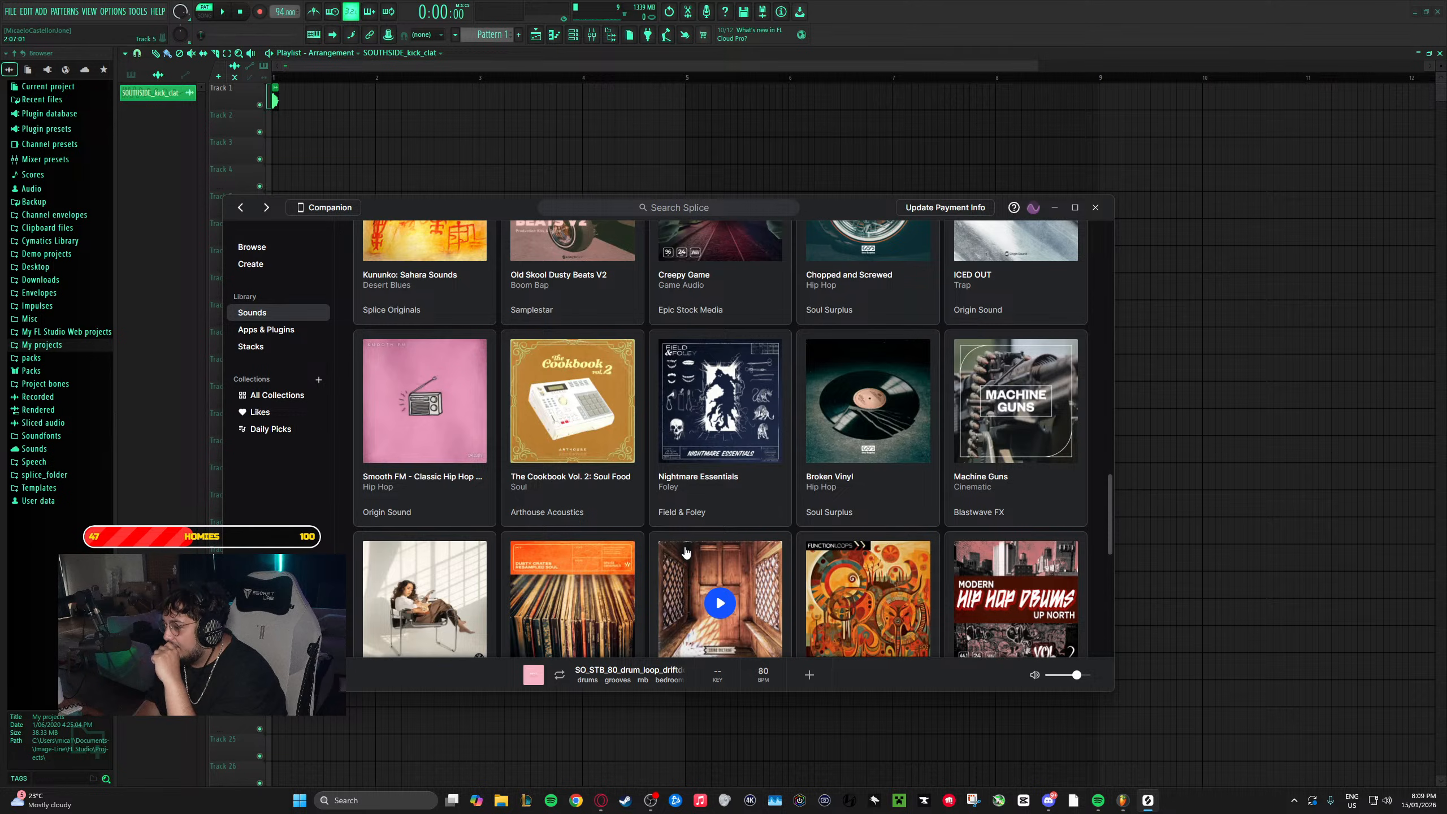
{"action": "scroll", "coordinate": [685, 551], "scroll_direction": "down", "scroll_amount": 1}
{"action": "scroll", "coordinate": [682, 547], "scroll_direction": "down", "scroll_amount": 8}
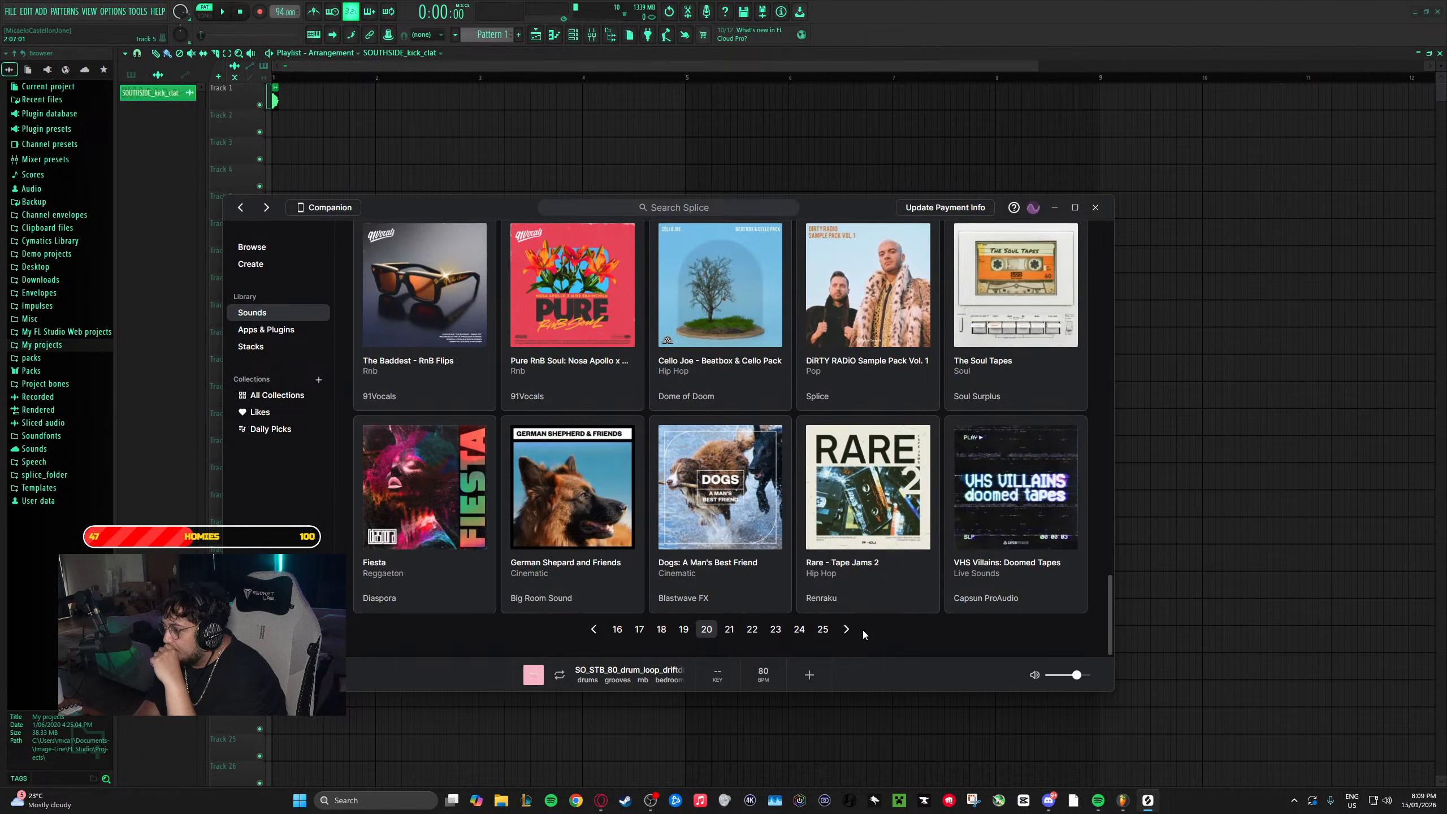
- Go to page 21 of the library packs and check its RnB keys, neo-soul, funk and drum break packs
{"action": "left_click", "coordinate": [844, 629]}
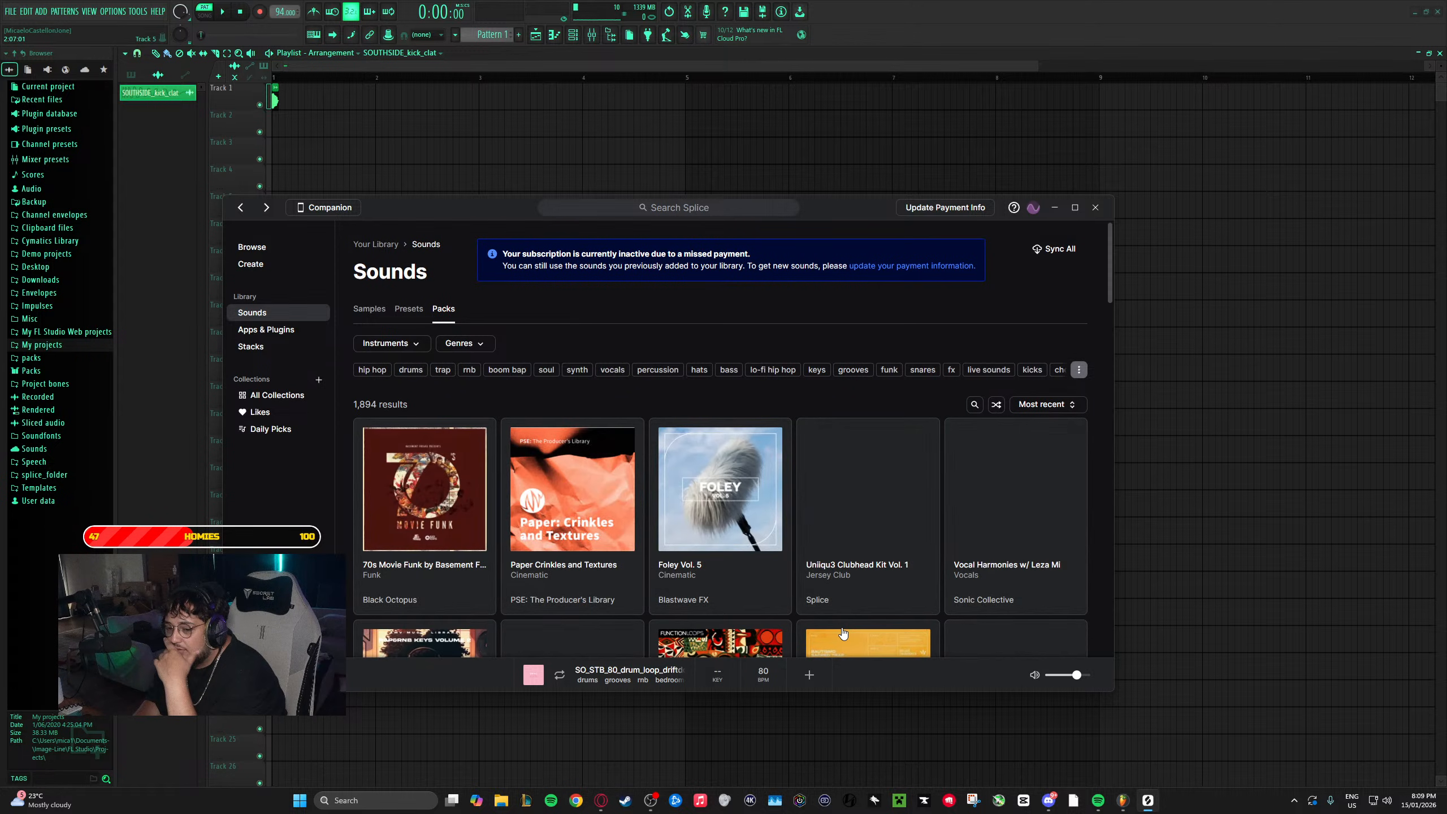
{"action": "scroll", "coordinate": [706, 546], "scroll_direction": "down", "scroll_amount": 1}
{"action": "scroll", "coordinate": [705, 546], "scroll_direction": "down", "scroll_amount": 2}
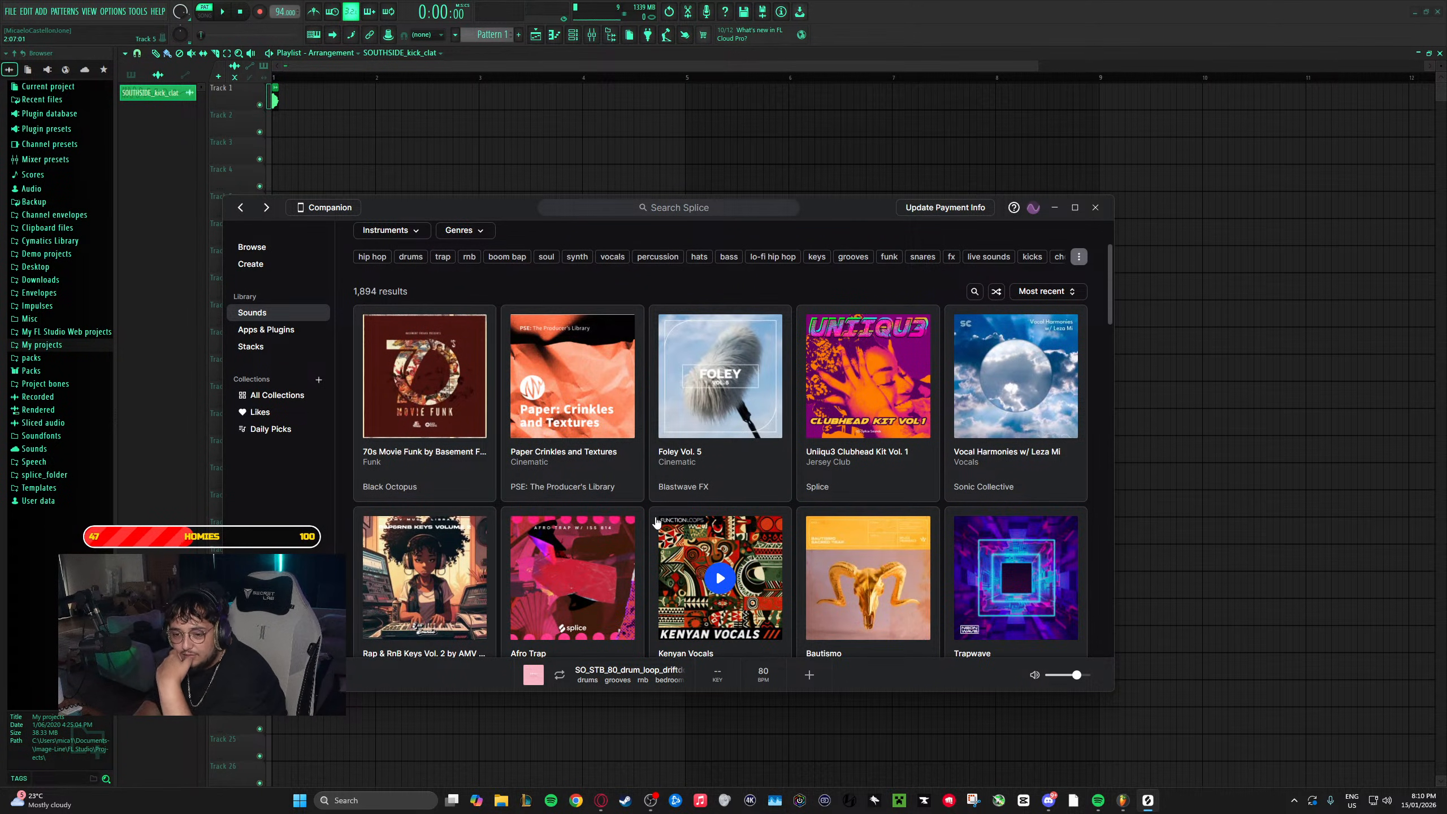
{"action": "scroll", "coordinate": [656, 523], "scroll_direction": "down", "scroll_amount": 5}
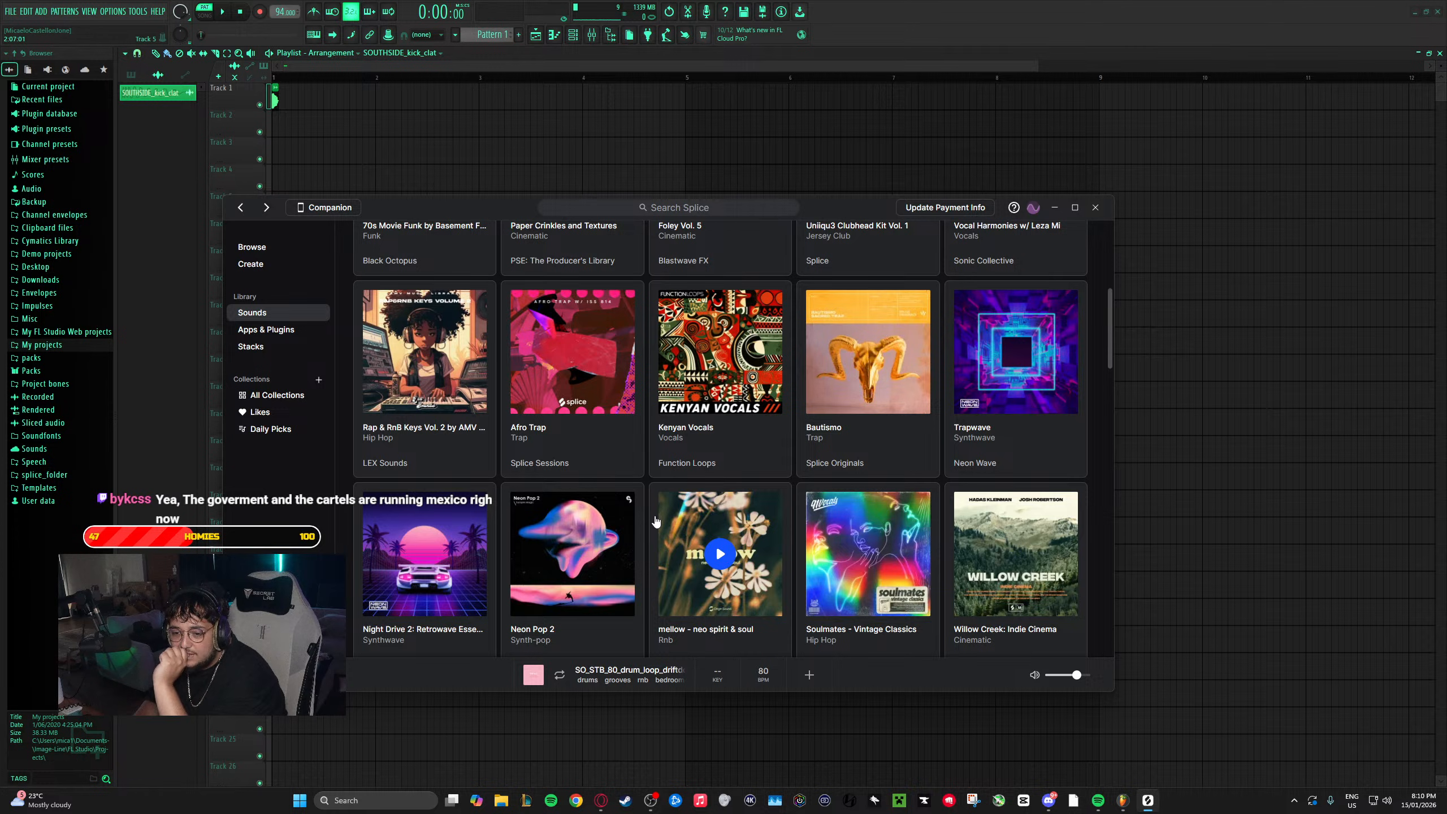
{"action": "scroll", "coordinate": [656, 521], "scroll_direction": "down", "scroll_amount": 5}
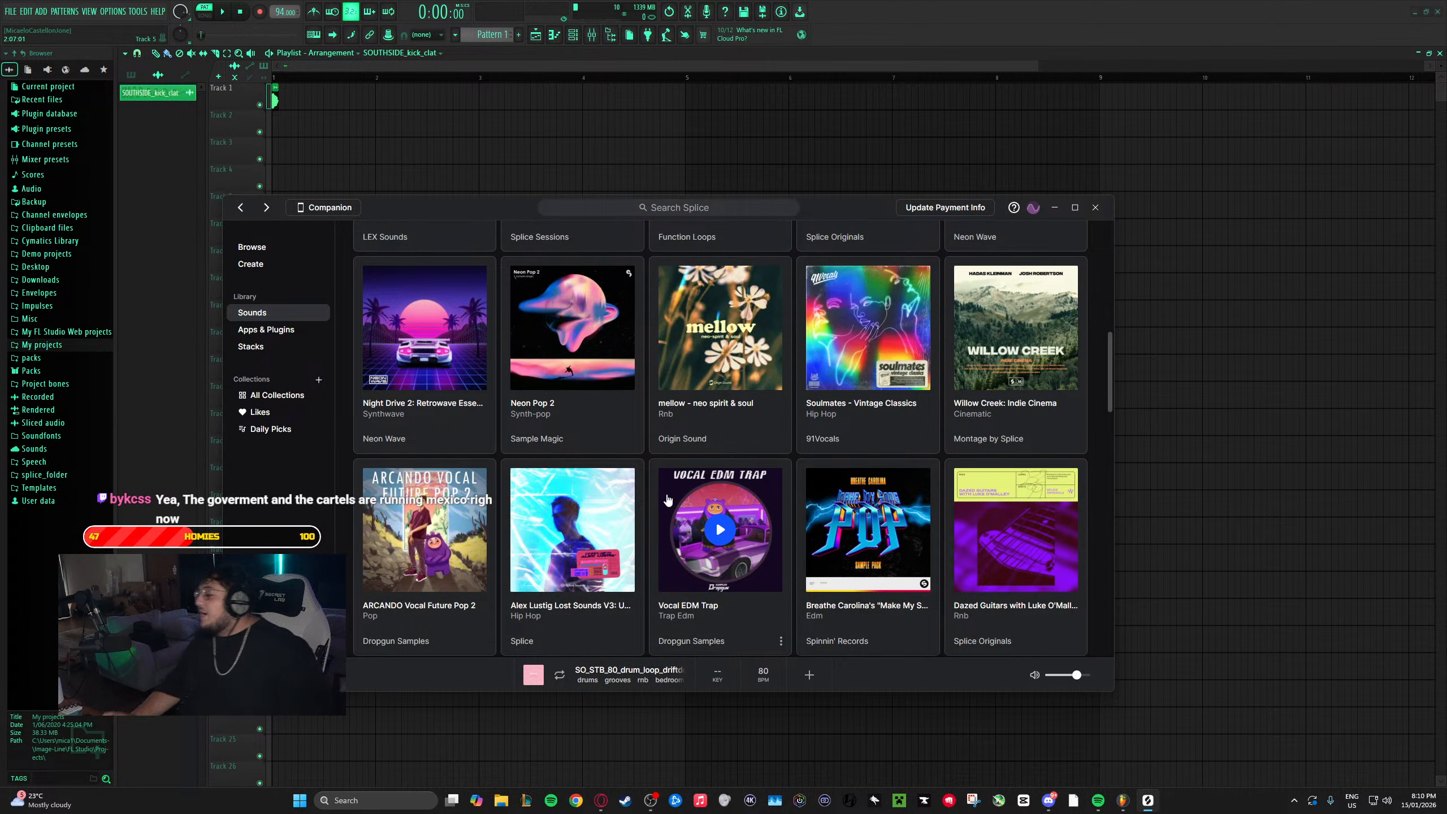
{"action": "scroll", "coordinate": [667, 499], "scroll_direction": "down", "scroll_amount": 5}
{"action": "scroll", "coordinate": [673, 512], "scroll_direction": "down", "scroll_amount": 8}
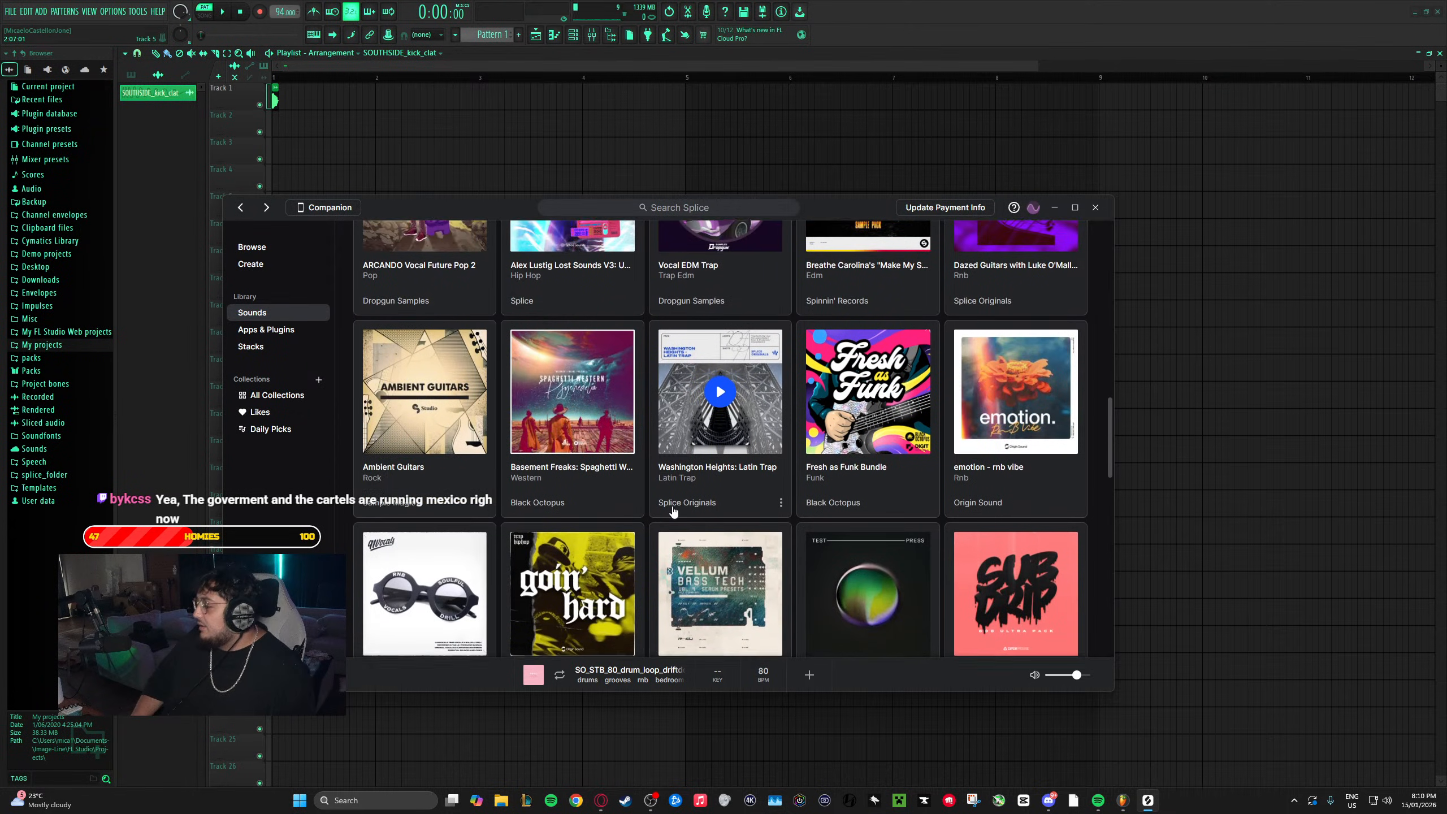
{"action": "scroll", "coordinate": [576, 516], "scroll_direction": "down", "scroll_amount": 9}
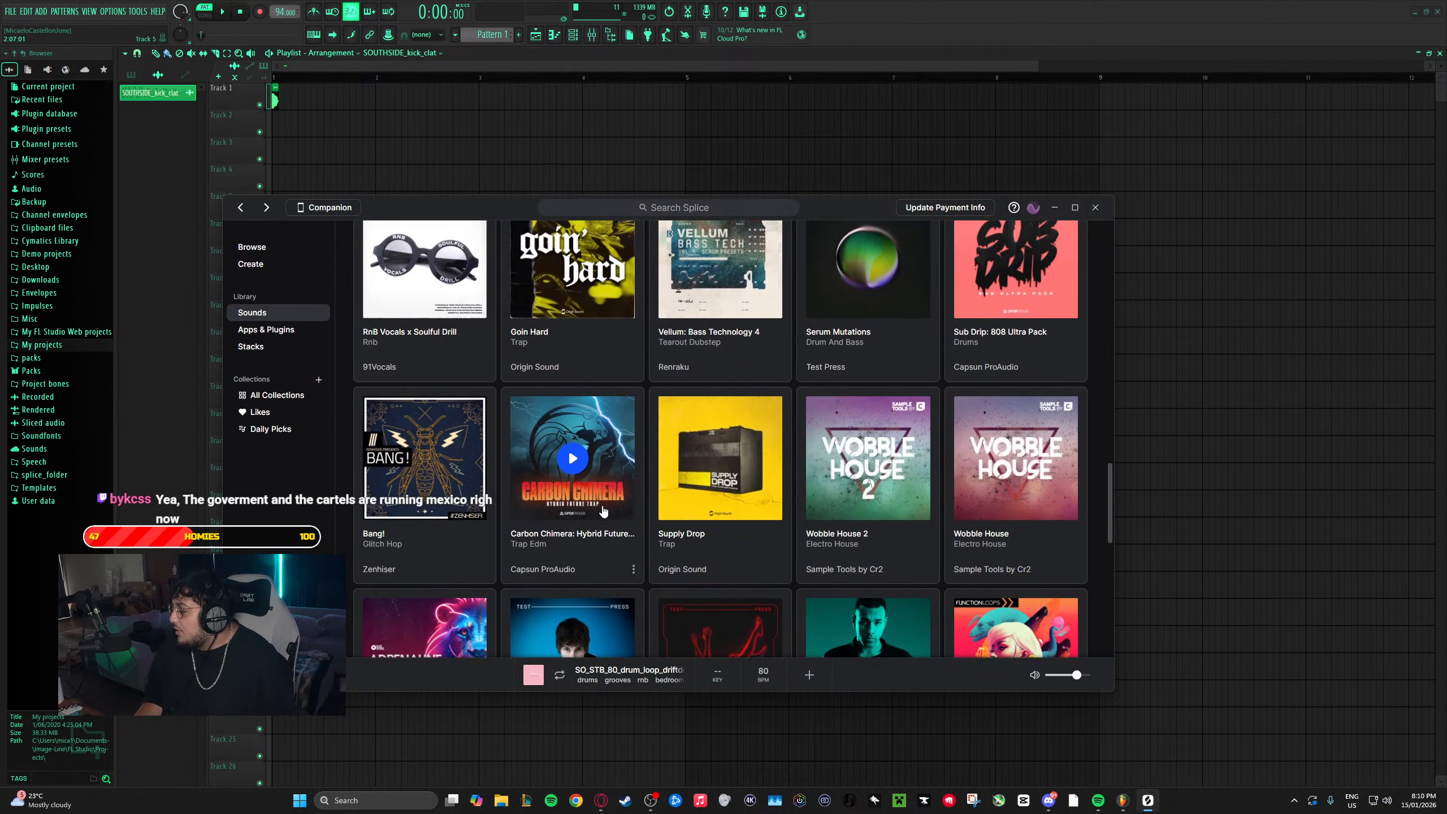
{"action": "scroll", "coordinate": [617, 533], "scroll_direction": "down", "scroll_amount": 7}
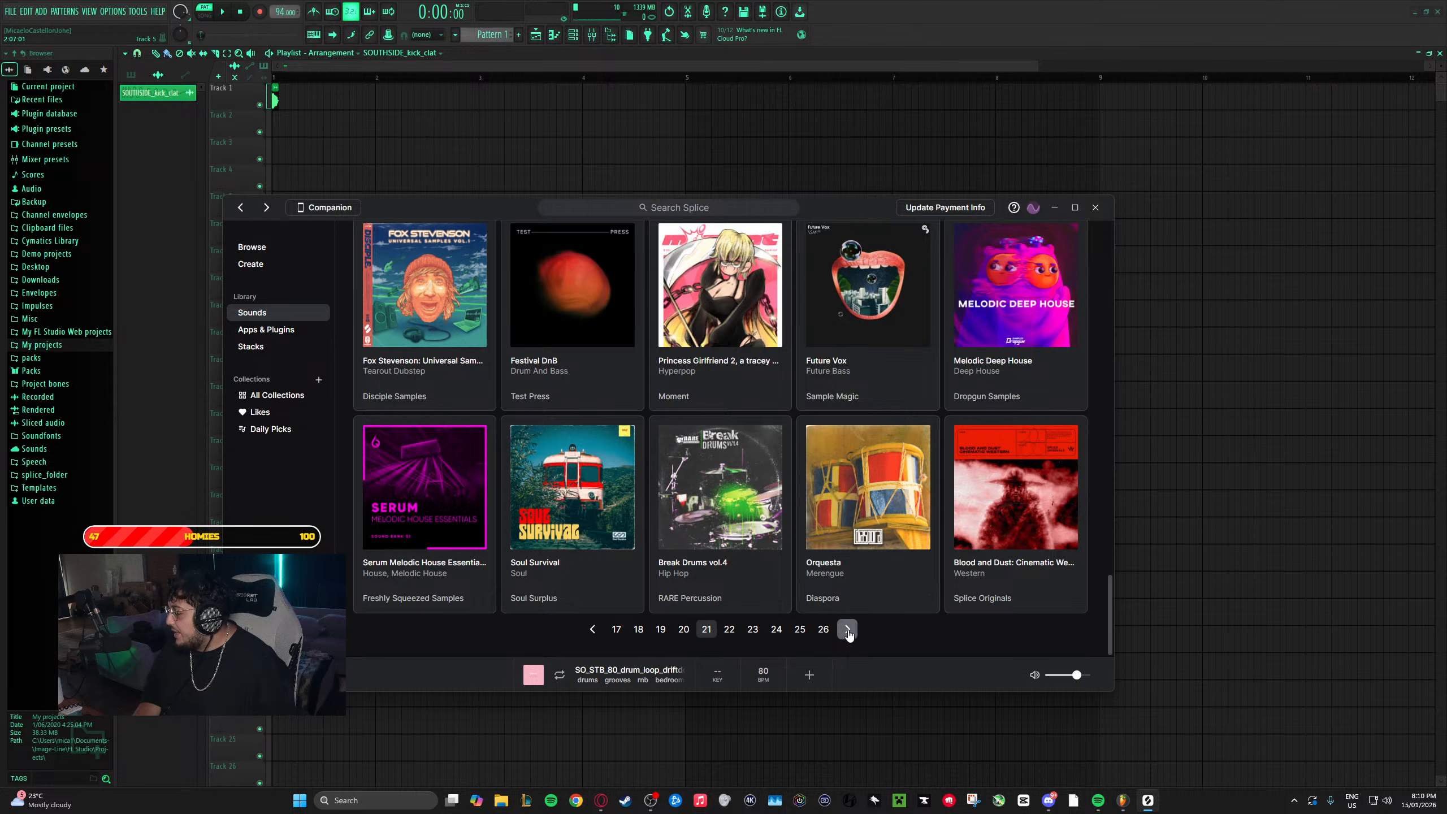
- Go to page 22 of the library packs and inspect its drum break, vintage vinyl, trapsoul and retro soul packs
{"action": "left_click", "coordinate": [848, 630]}
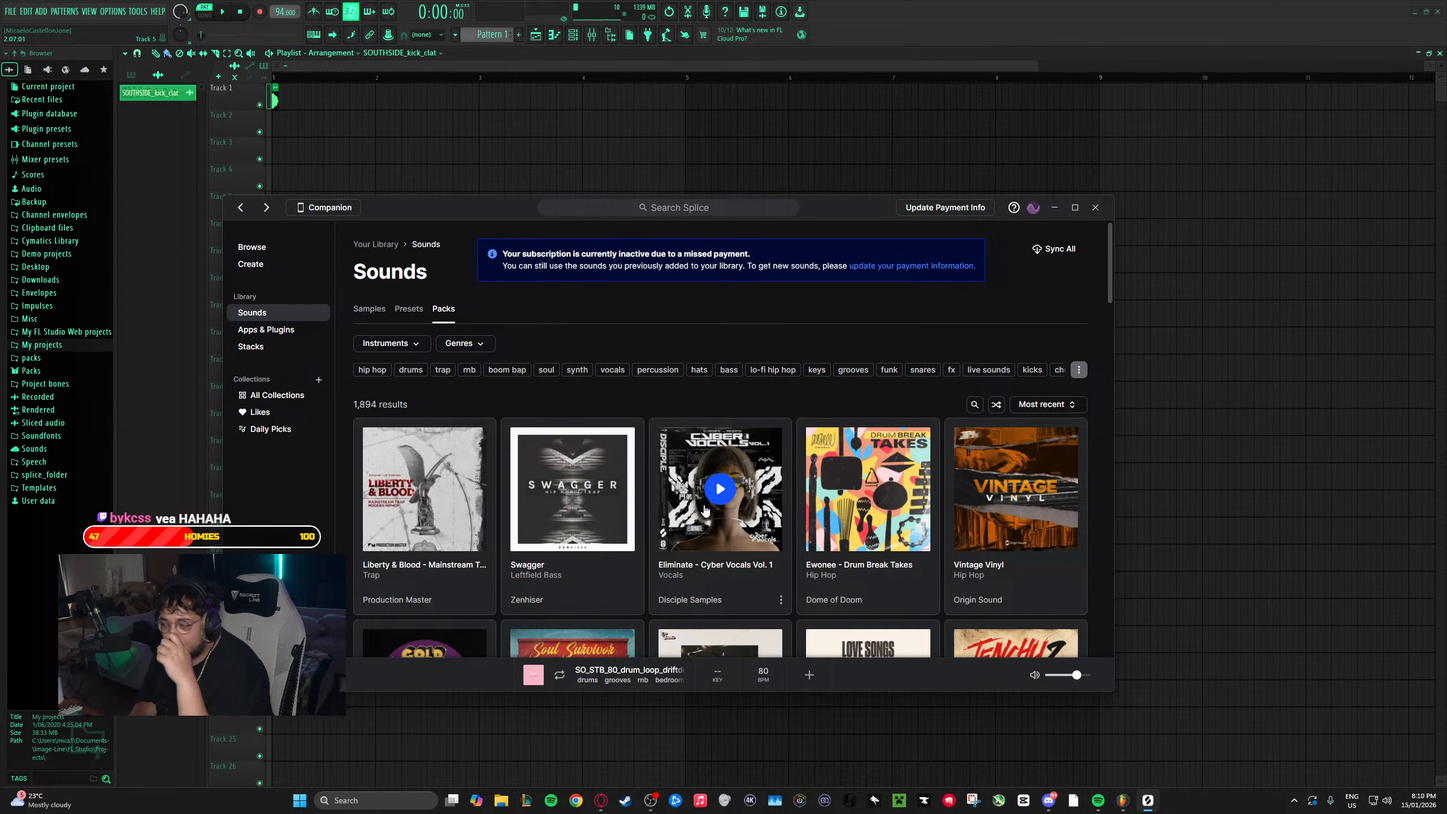
{"action": "scroll", "coordinate": [701, 511], "scroll_direction": "down", "scroll_amount": 2}
{"action": "scroll", "coordinate": [710, 510], "scroll_direction": "down", "scroll_amount": 4}
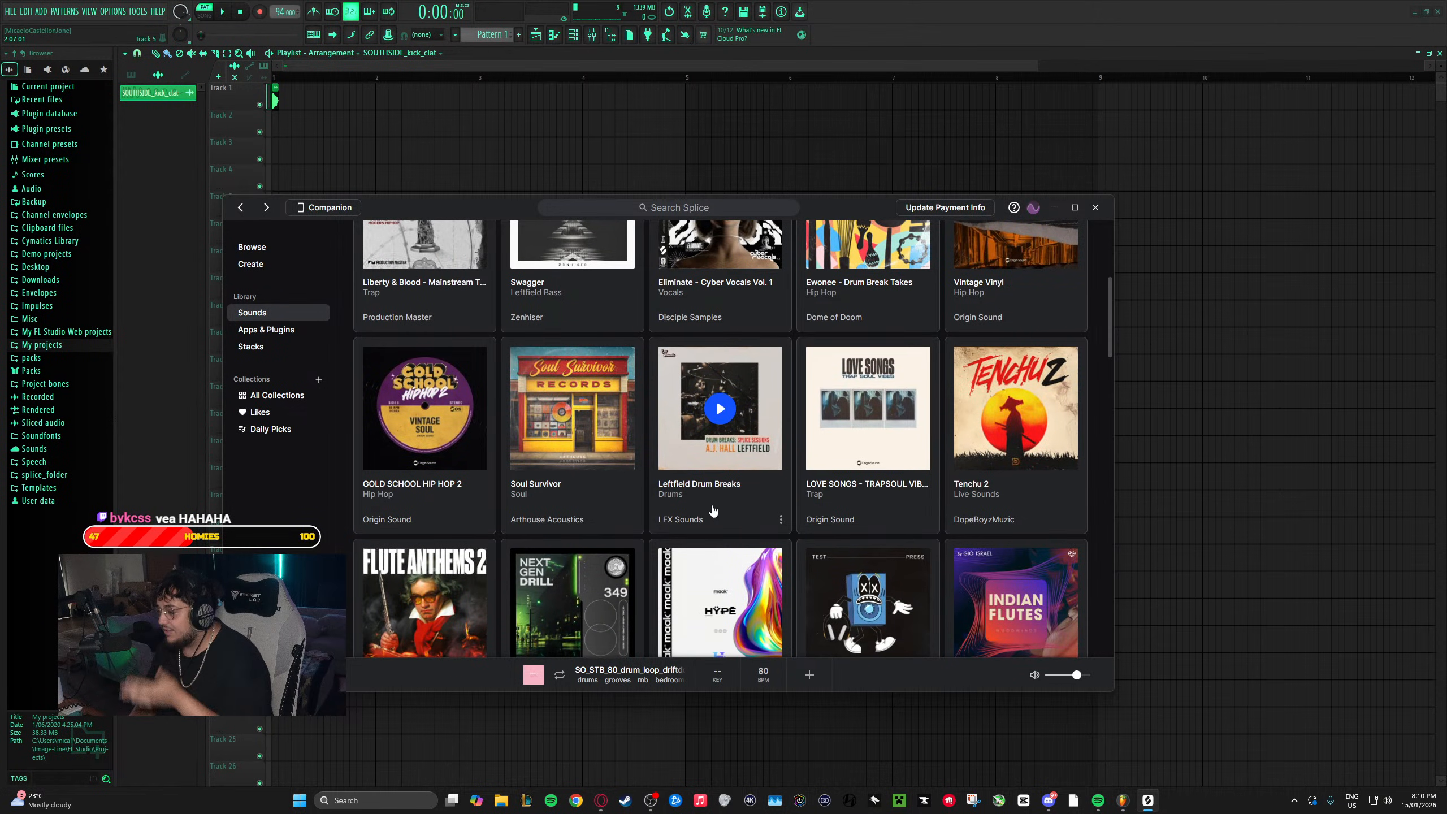
{"action": "scroll", "coordinate": [712, 509], "scroll_direction": "down", "scroll_amount": 6}
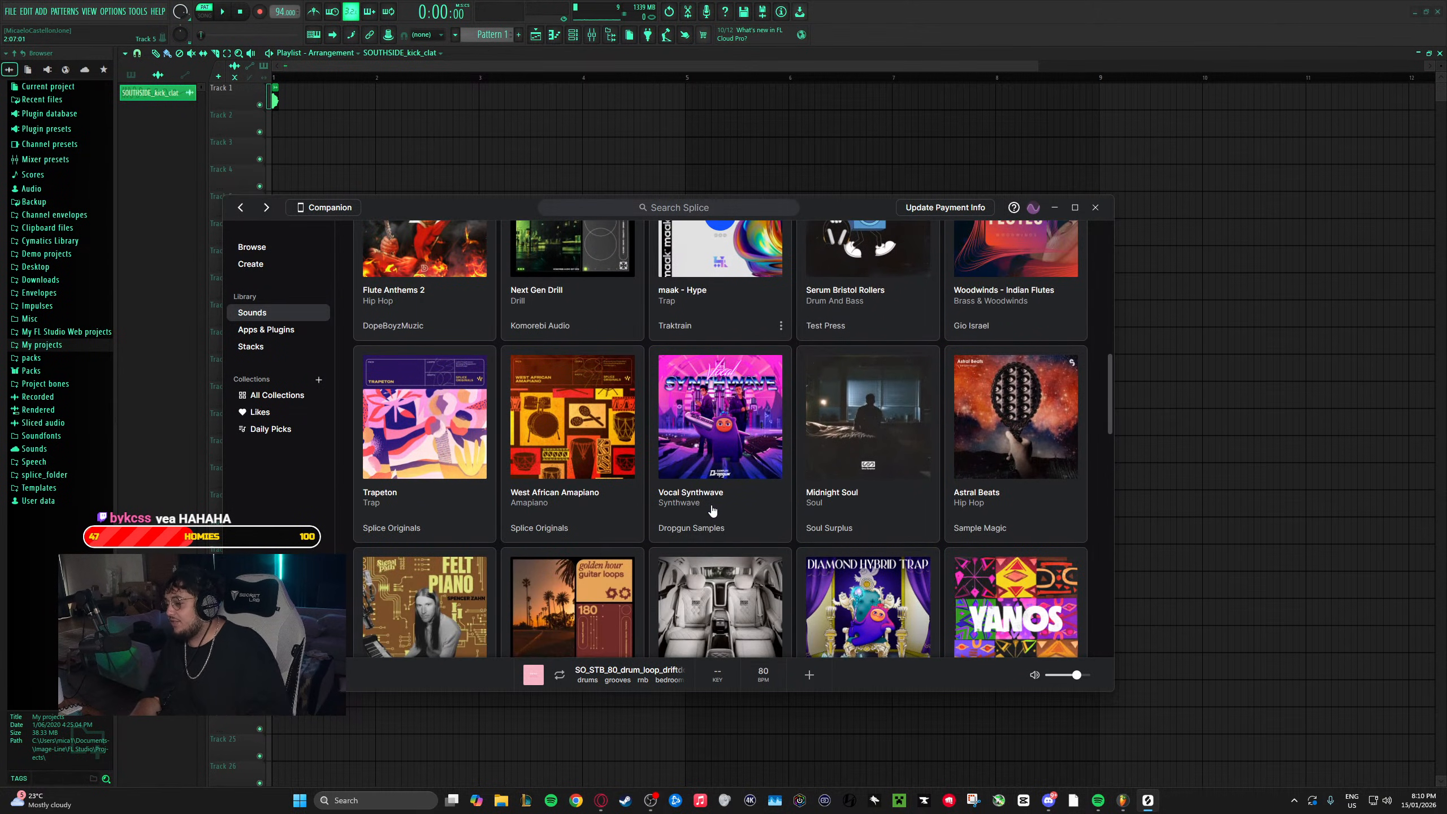
{"action": "scroll", "coordinate": [712, 509], "scroll_direction": "down", "scroll_amount": 4}
{"action": "scroll", "coordinate": [710, 502], "scroll_direction": "down", "scroll_amount": 7}
{"action": "scroll", "coordinate": [712, 467], "scroll_direction": "down", "scroll_amount": 6}
{"action": "scroll", "coordinate": [713, 468], "scroll_direction": "down", "scroll_amount": 4}
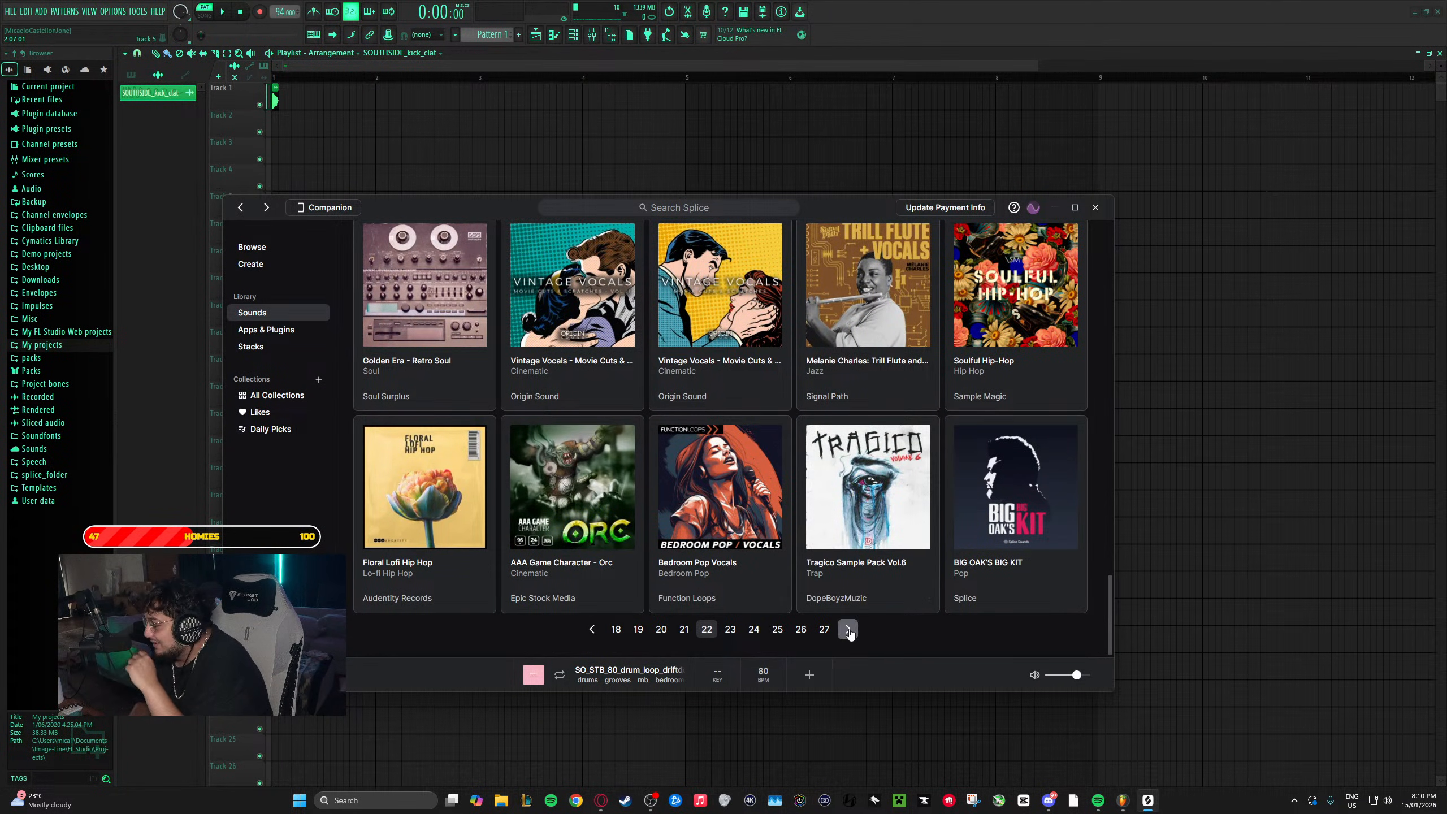
- Go to page 23 of the library packs and look through its lo-fi, boom bap, golden era hip hop and bedroom soul packs
{"action": "left_click", "coordinate": [848, 629]}
{"action": "scroll", "coordinate": [643, 484], "scroll_direction": "down", "scroll_amount": 3}
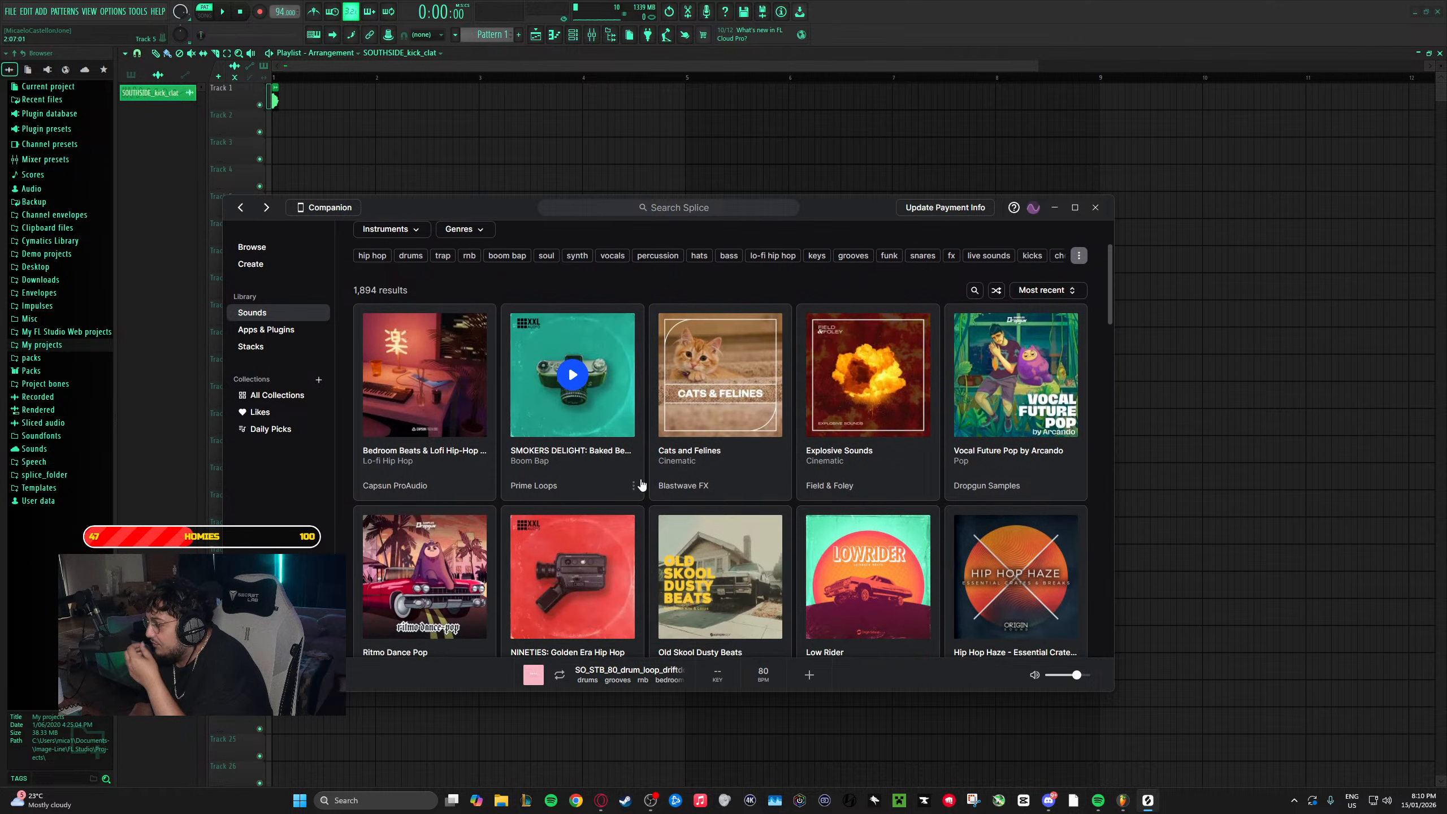
{"action": "scroll", "coordinate": [642, 484], "scroll_direction": "down", "scroll_amount": 3}
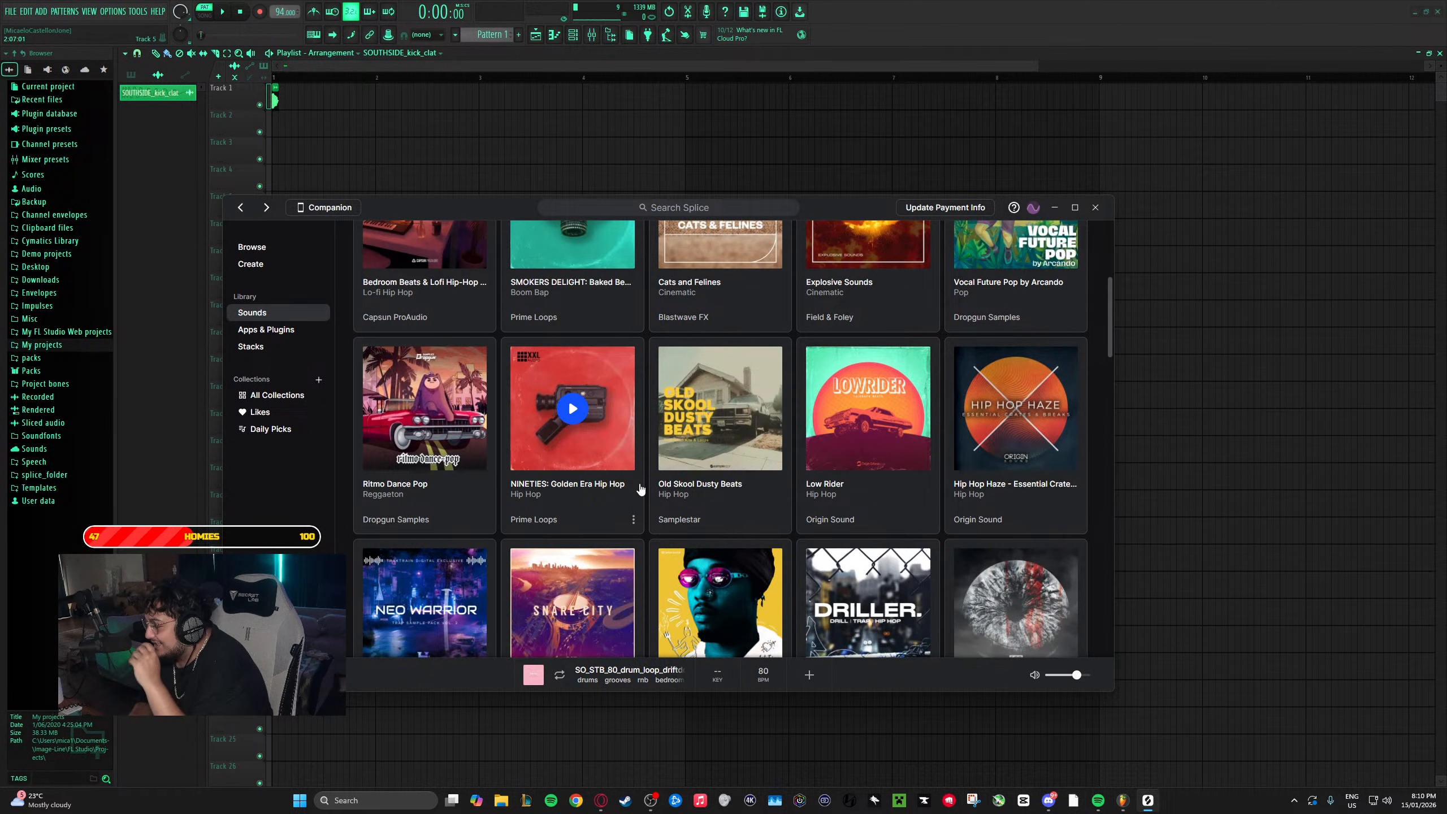
{"action": "scroll", "coordinate": [641, 488], "scroll_direction": "down", "scroll_amount": 3}
{"action": "scroll", "coordinate": [640, 488], "scroll_direction": "down", "scroll_amount": 1}
{"action": "scroll", "coordinate": [640, 489], "scroll_direction": "down", "scroll_amount": 5}
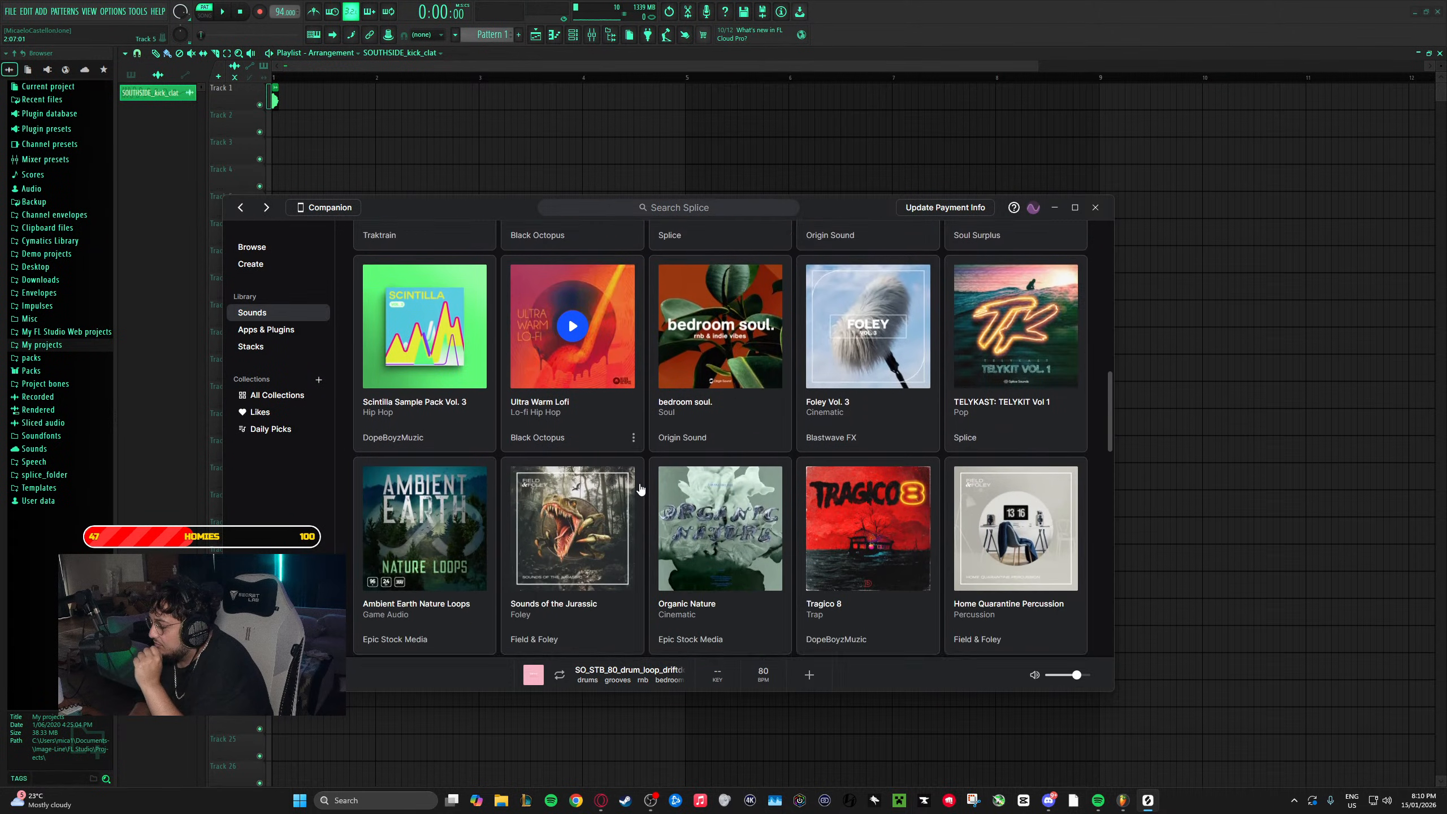
{"action": "scroll", "coordinate": [640, 489], "scroll_direction": "down", "scroll_amount": 4}
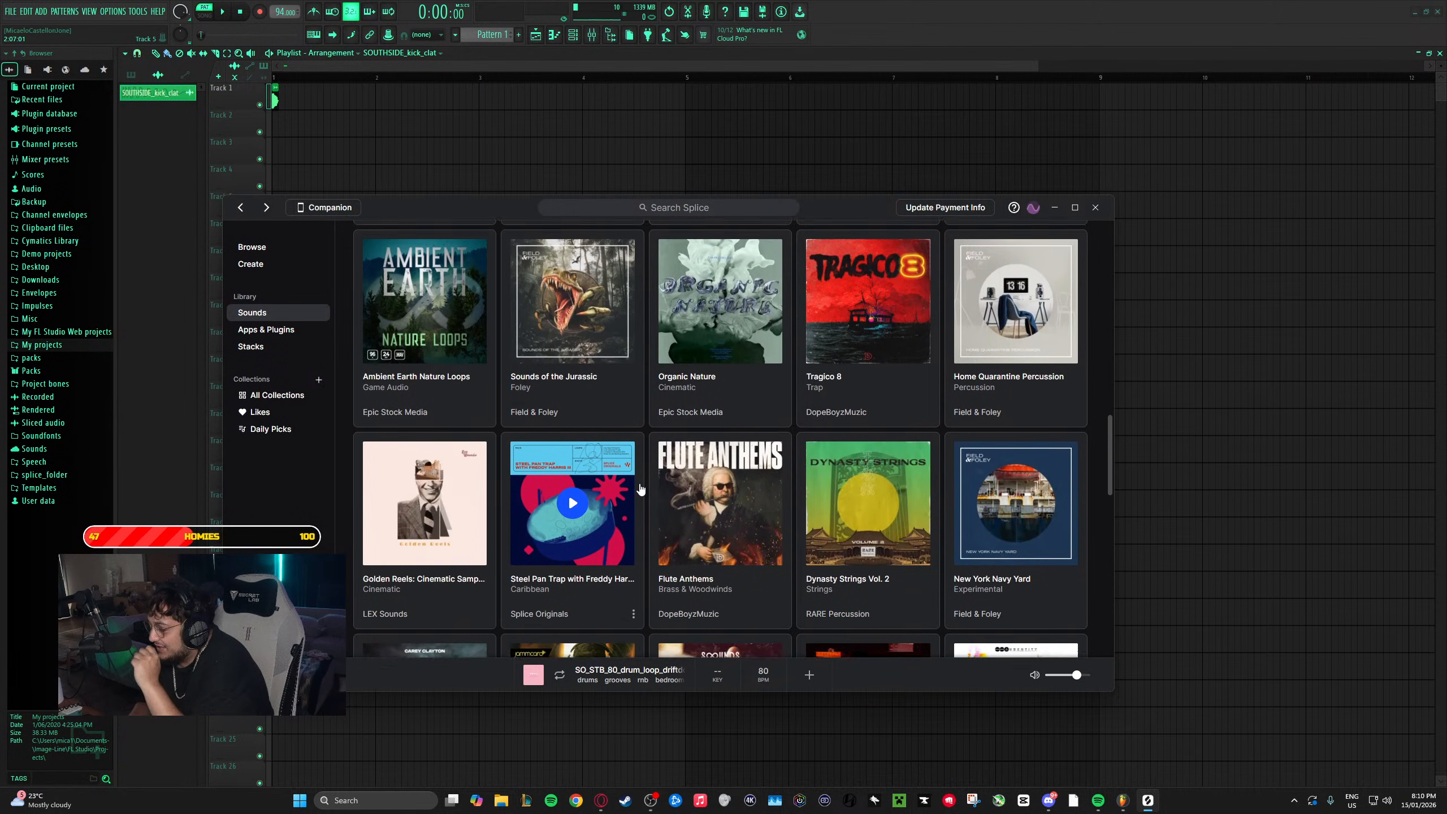
{"action": "scroll", "coordinate": [640, 489], "scroll_direction": "down", "scroll_amount": 2}
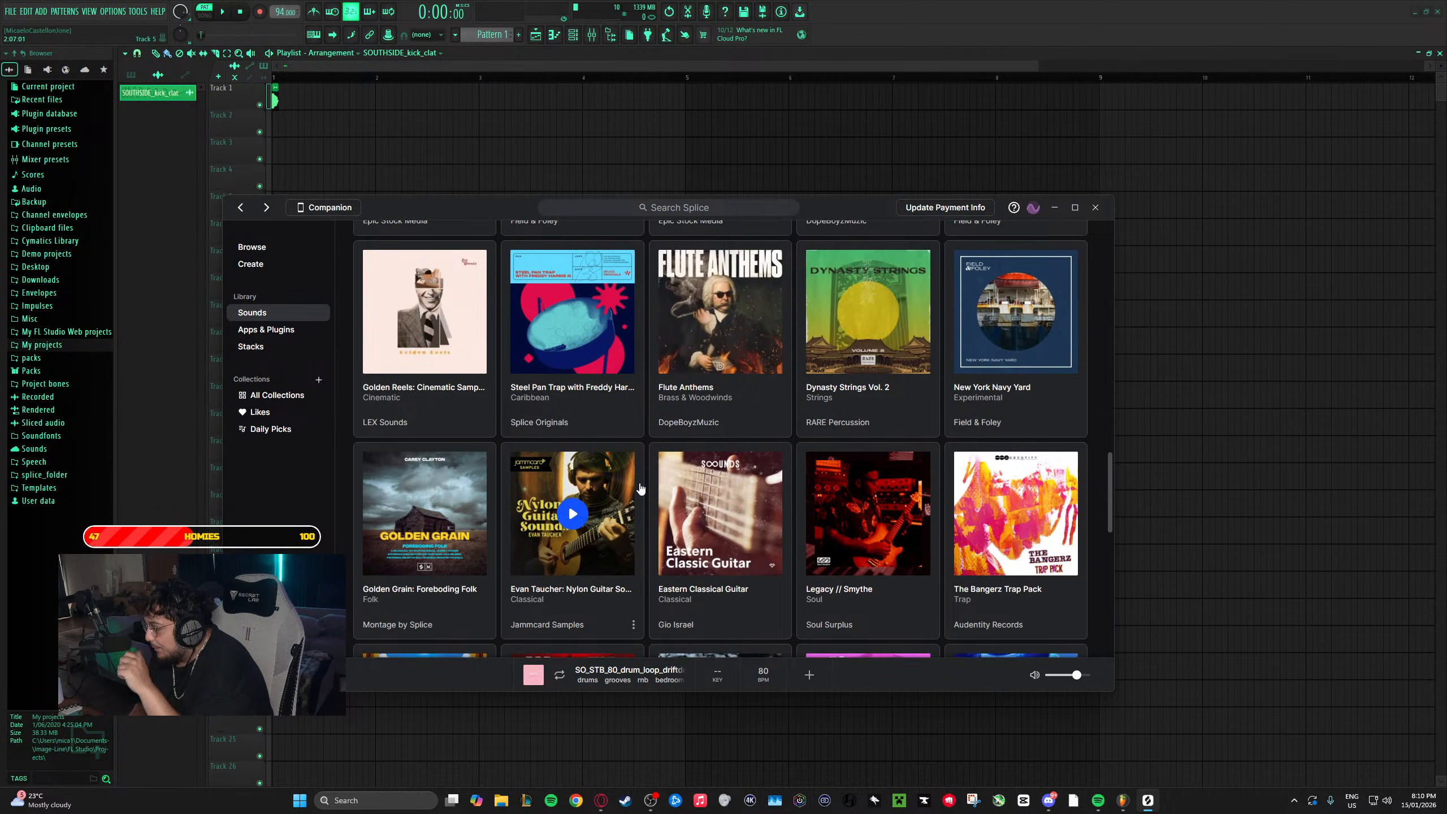
{"action": "scroll", "coordinate": [640, 489], "scroll_direction": "down", "scroll_amount": 9}
{"action": "scroll", "coordinate": [654, 537], "scroll_direction": "down", "scroll_amount": 2}
- Go to page 24 of the library packs and review its RnB, drum, breaks, tape jam and neo-soul packs to the end
{"action": "left_click", "coordinate": [849, 629]}
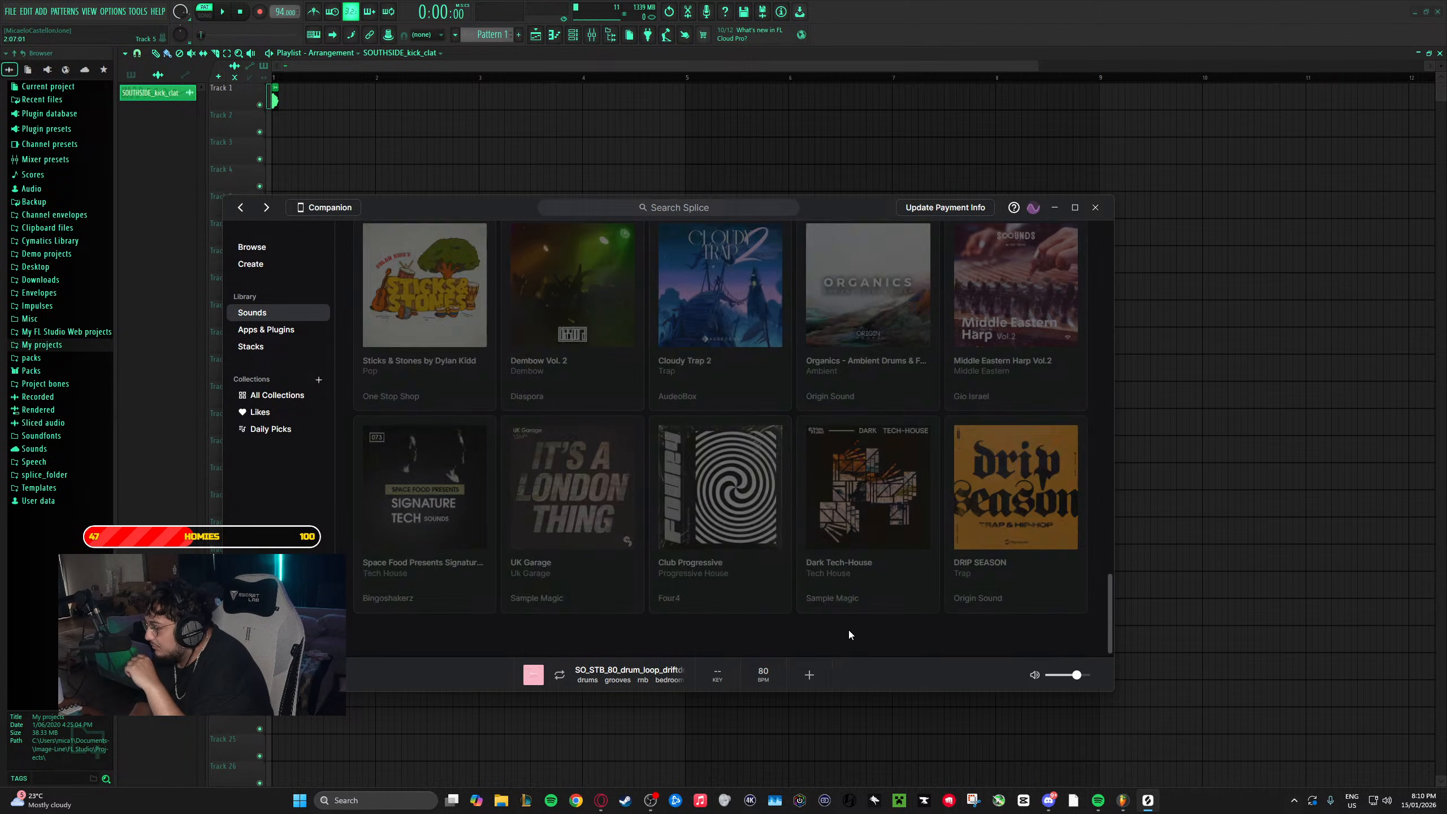
{"action": "scroll", "coordinate": [723, 516], "scroll_direction": "down", "scroll_amount": 4}
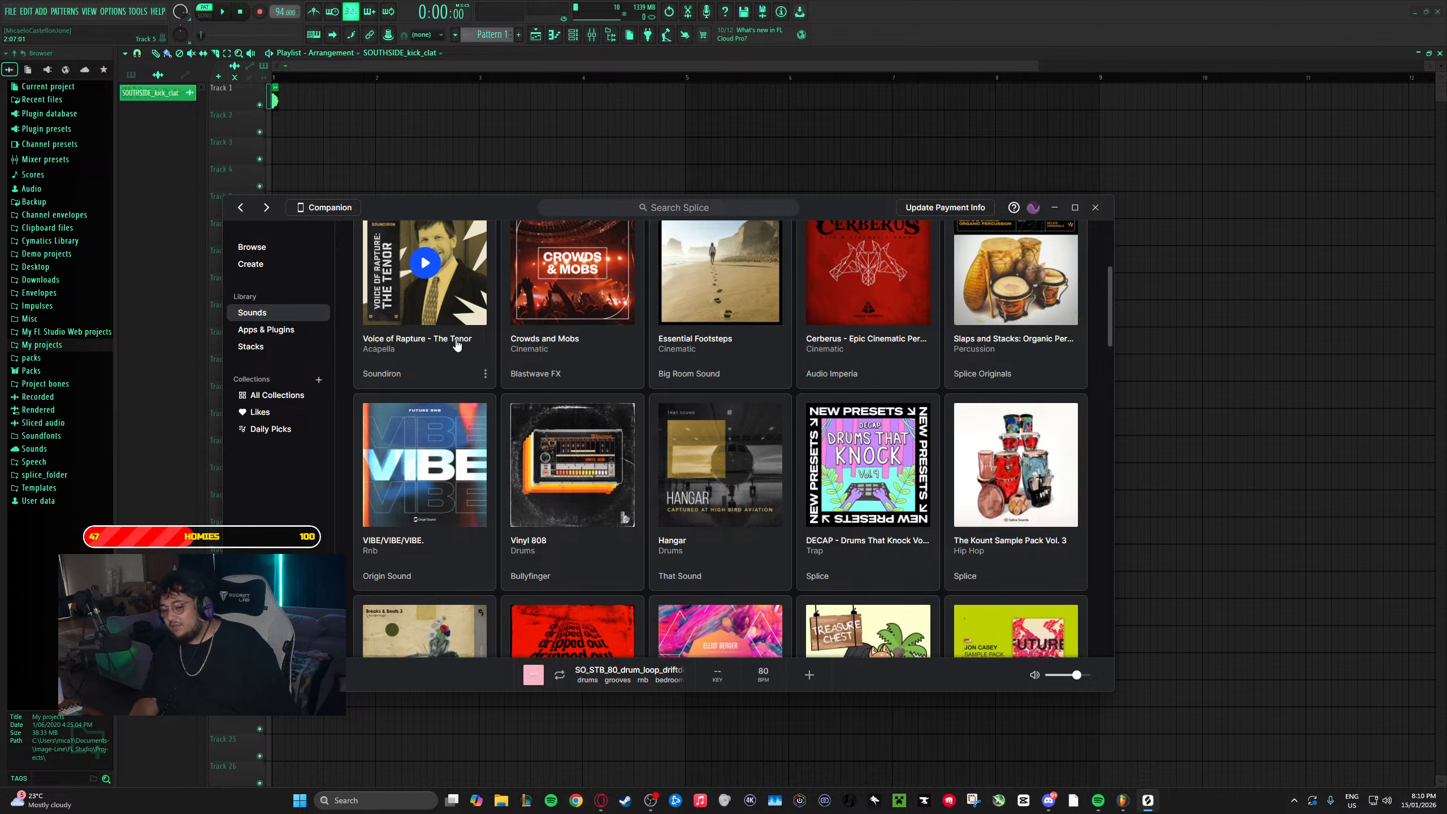
{"action": "scroll", "coordinate": [501, 393], "scroll_direction": "down", "scroll_amount": 2}
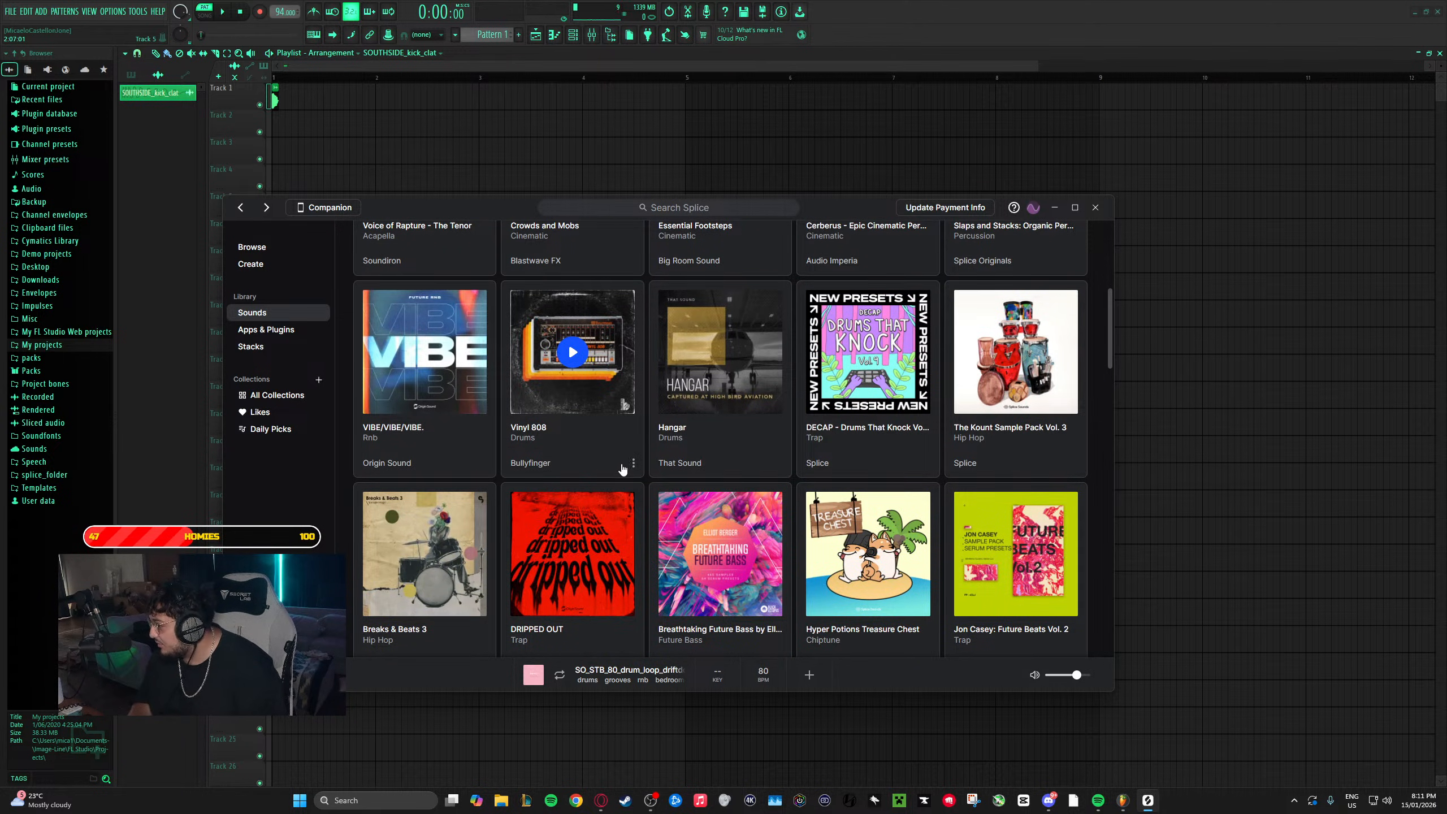
{"action": "scroll", "coordinate": [654, 423], "scroll_direction": "down", "scroll_amount": 4}
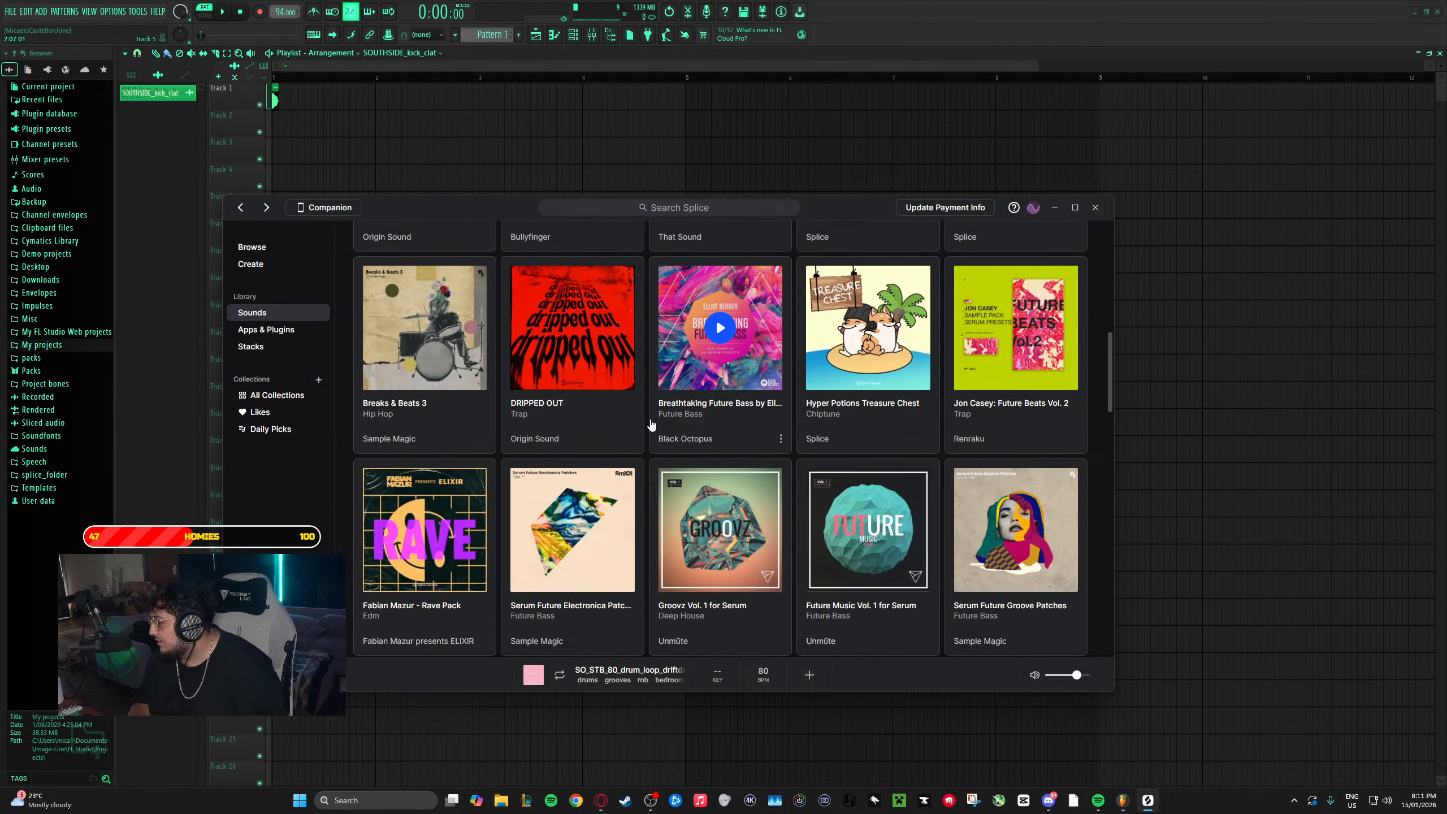
{"action": "scroll", "coordinate": [651, 424], "scroll_direction": "down", "scroll_amount": 6}
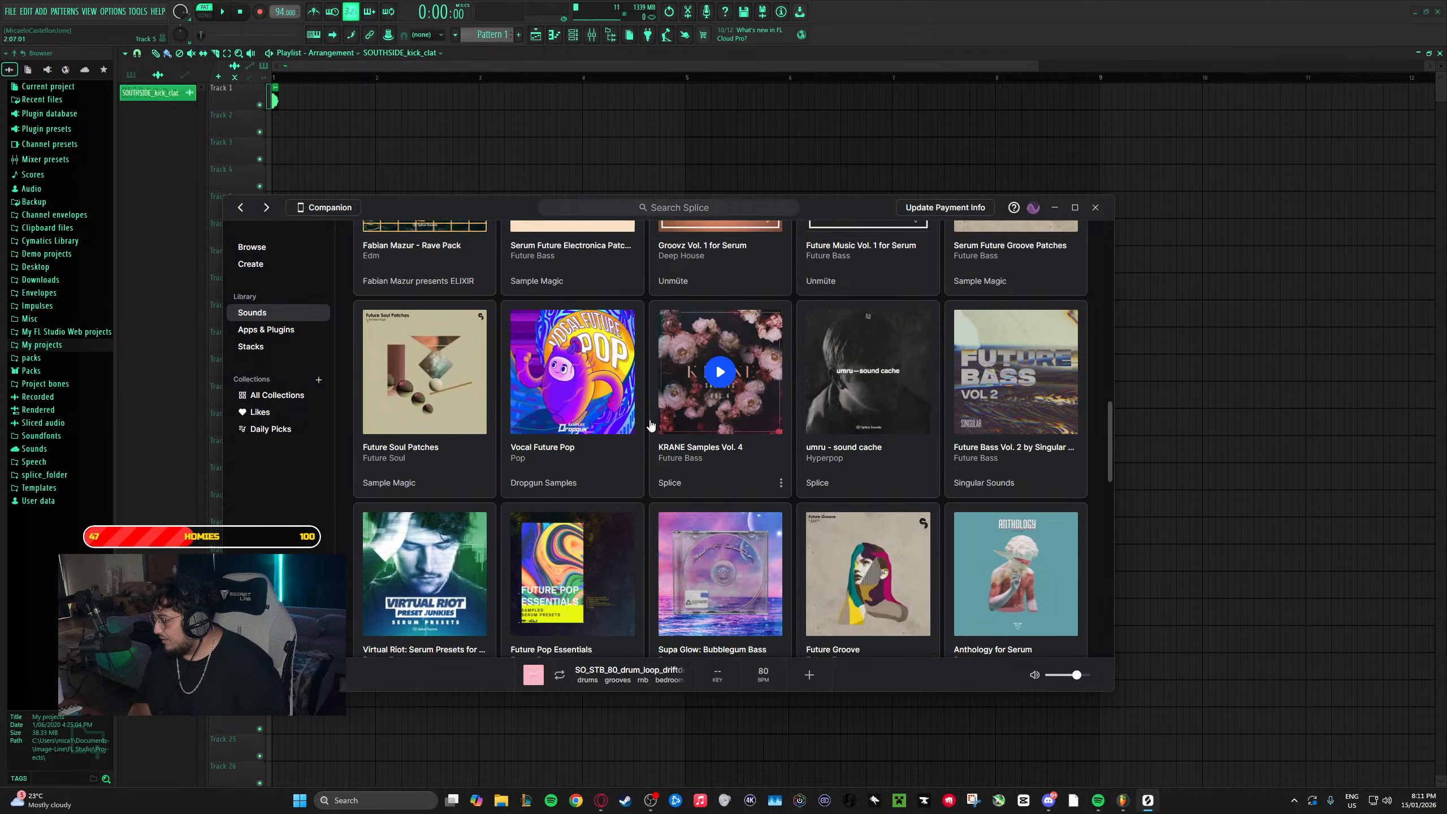
{"action": "scroll", "coordinate": [652, 424], "scroll_direction": "down", "scroll_amount": 9}
{"action": "scroll", "coordinate": [652, 425], "scroll_direction": "down", "scroll_amount": 6}
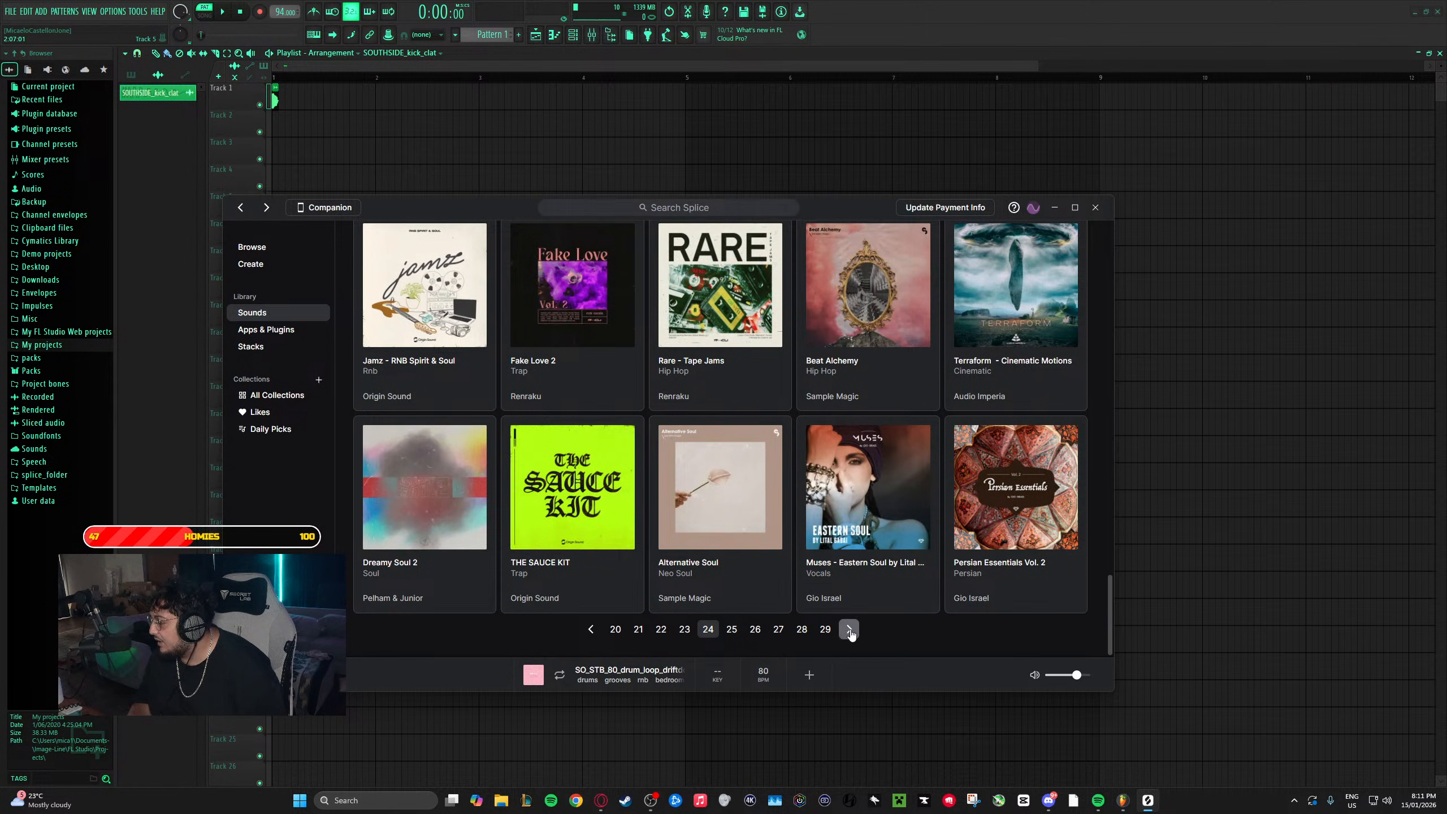
- Go to page 25 of the library packs and look over its soul, RnB, guitar, rock and vintage hip hop packs
{"action": "left_click", "coordinate": [849, 630]}
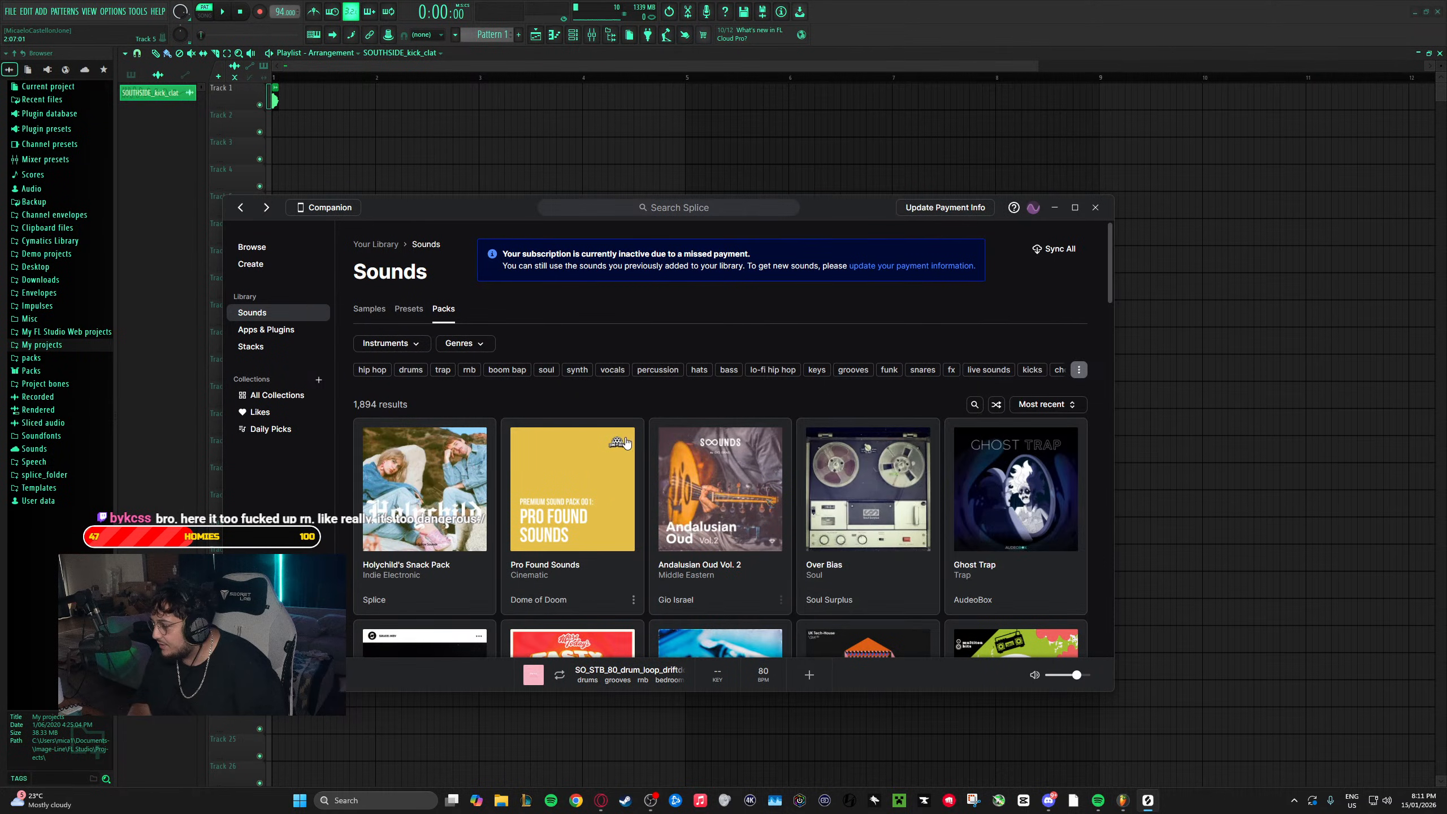
{"action": "scroll", "coordinate": [627, 442], "scroll_direction": "down", "scroll_amount": 3}
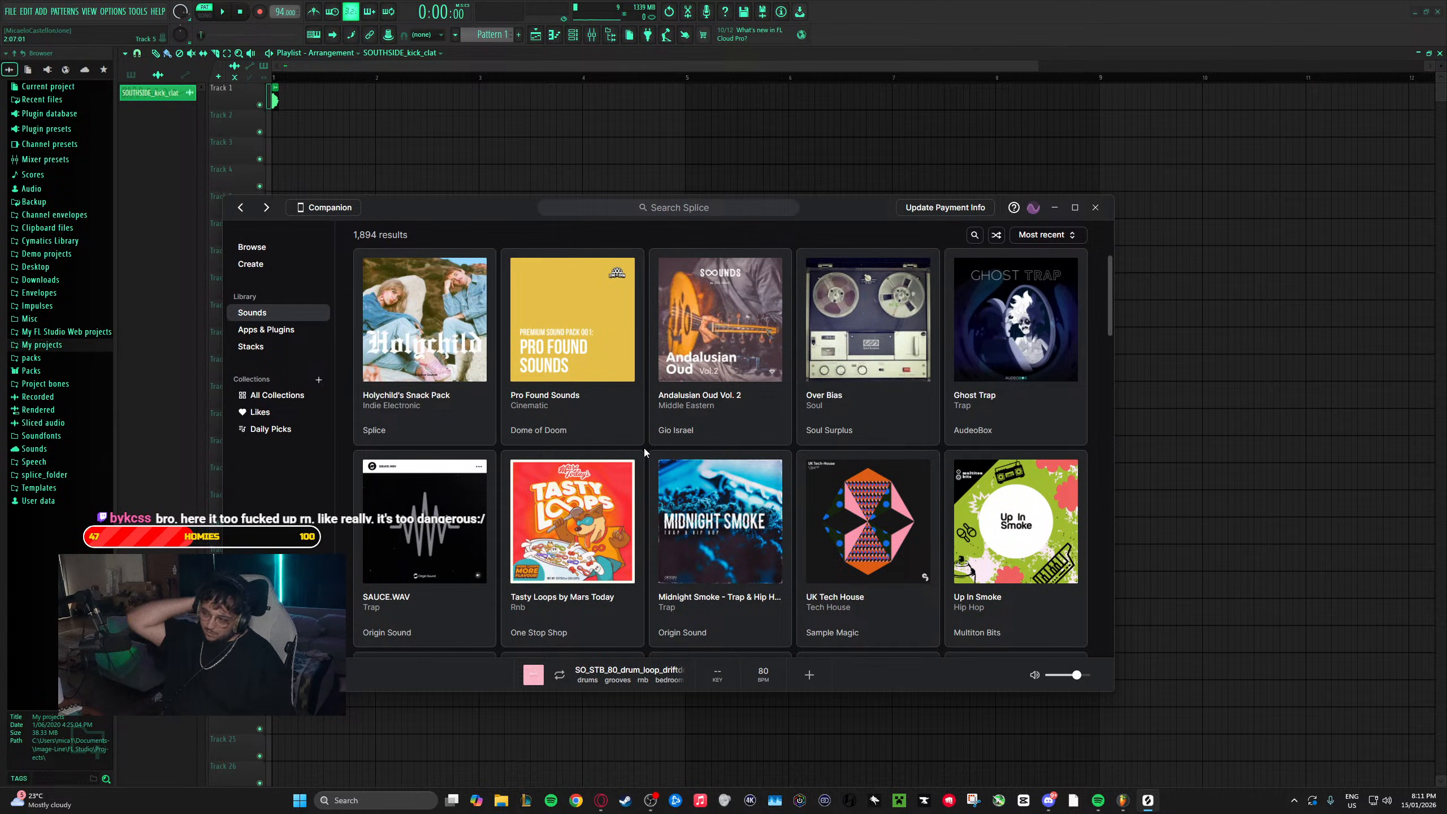
{"action": "scroll", "coordinate": [645, 454], "scroll_direction": "down", "scroll_amount": 3}
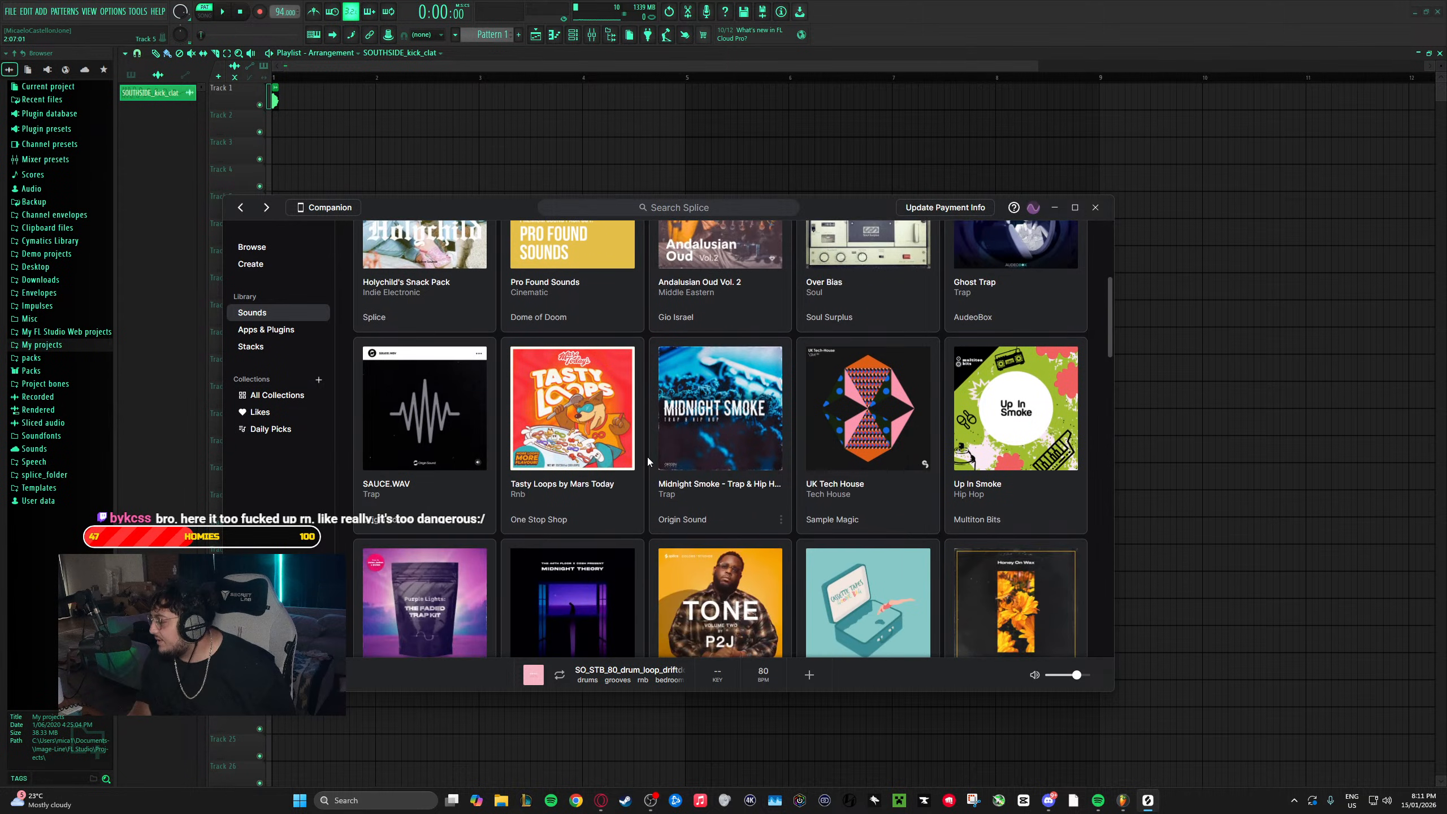
{"action": "scroll", "coordinate": [657, 465], "scroll_direction": "down", "scroll_amount": 1}
{"action": "scroll", "coordinate": [652, 425], "scroll_direction": "down", "scroll_amount": 7}
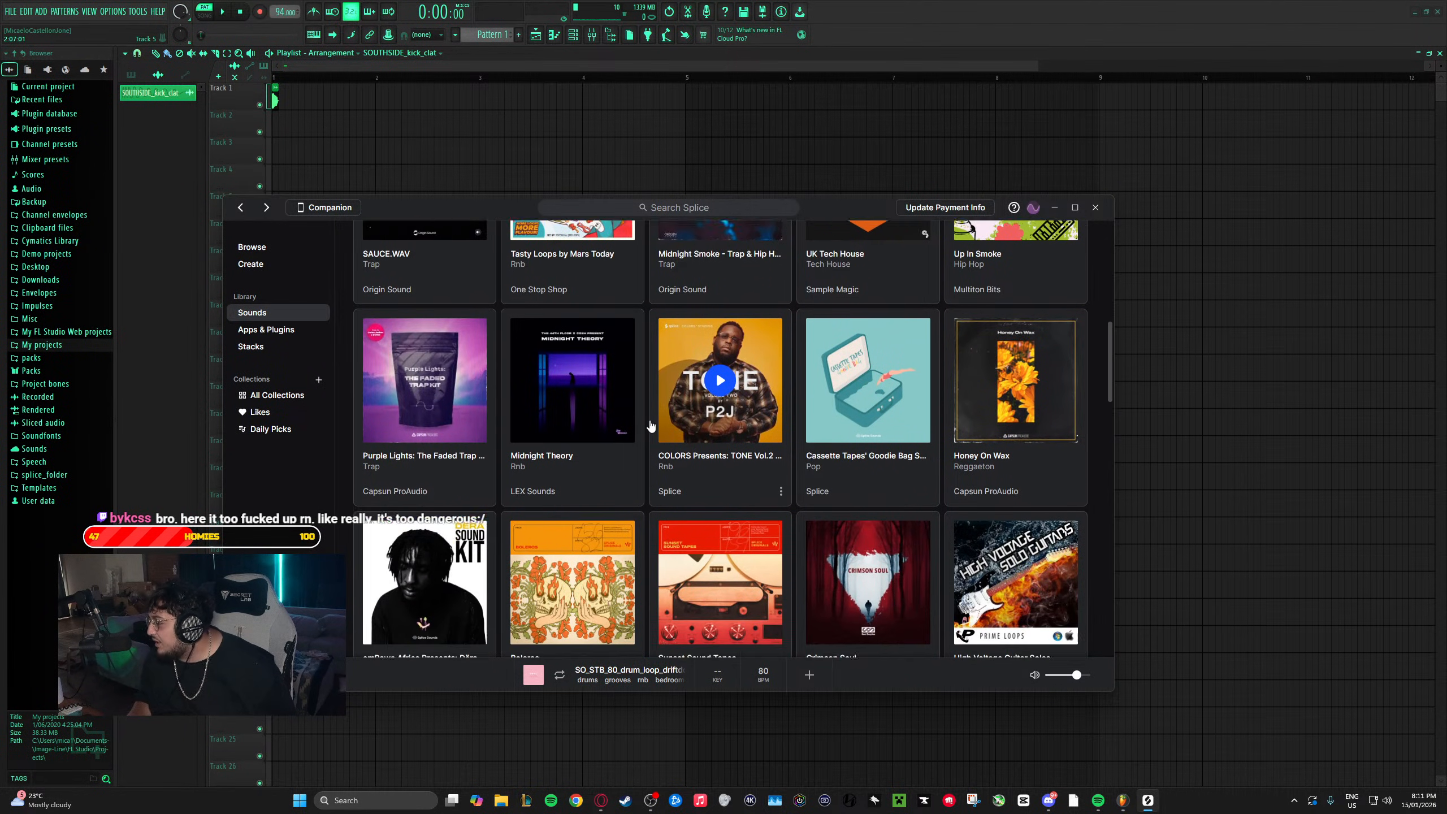
{"action": "scroll", "coordinate": [647, 425], "scroll_direction": "down", "scroll_amount": 1}
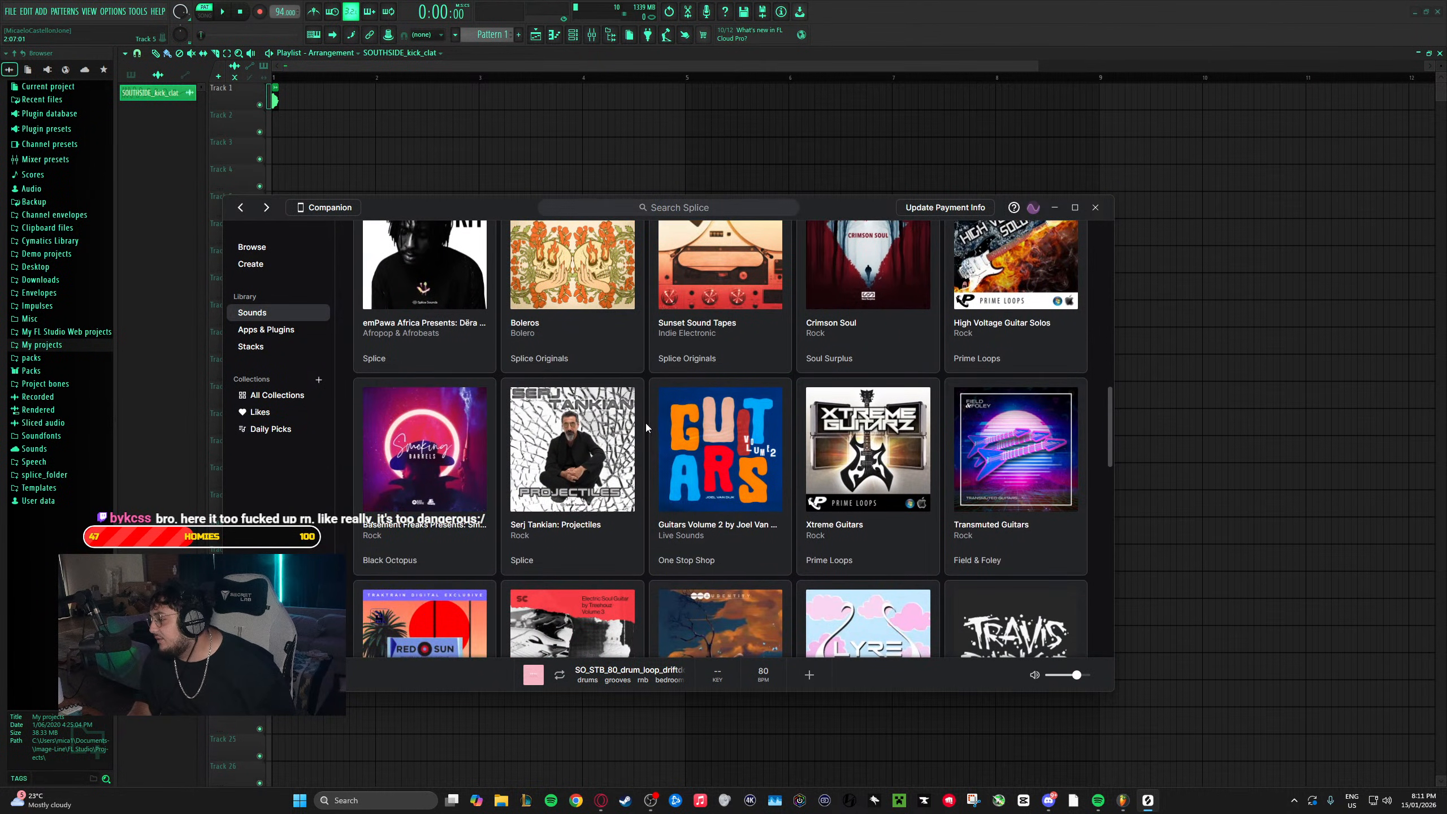
{"action": "scroll", "coordinate": [647, 369], "scroll_direction": "down", "scroll_amount": 4}
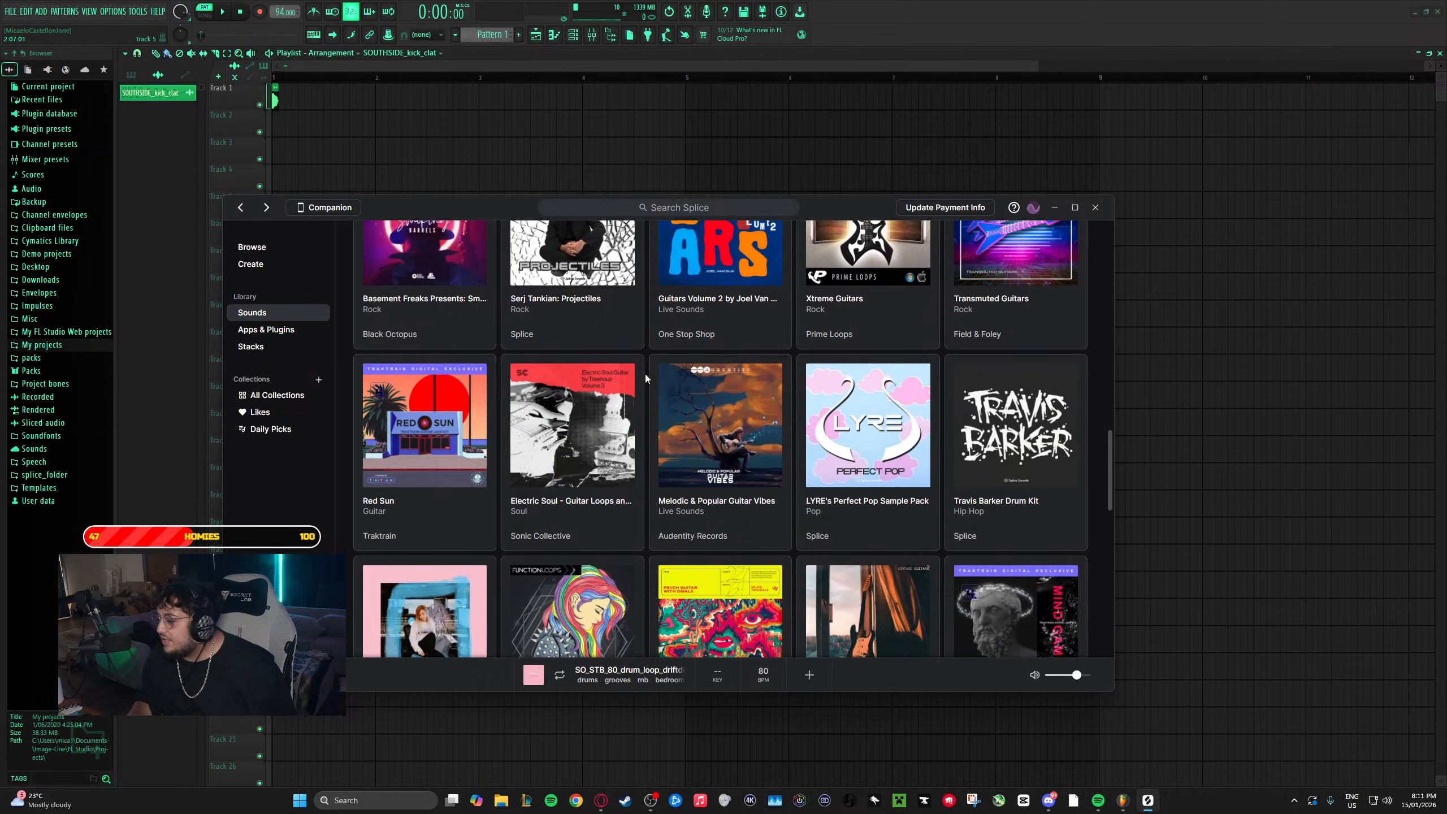
{"action": "scroll", "coordinate": [644, 374], "scroll_direction": "down", "scroll_amount": 6}
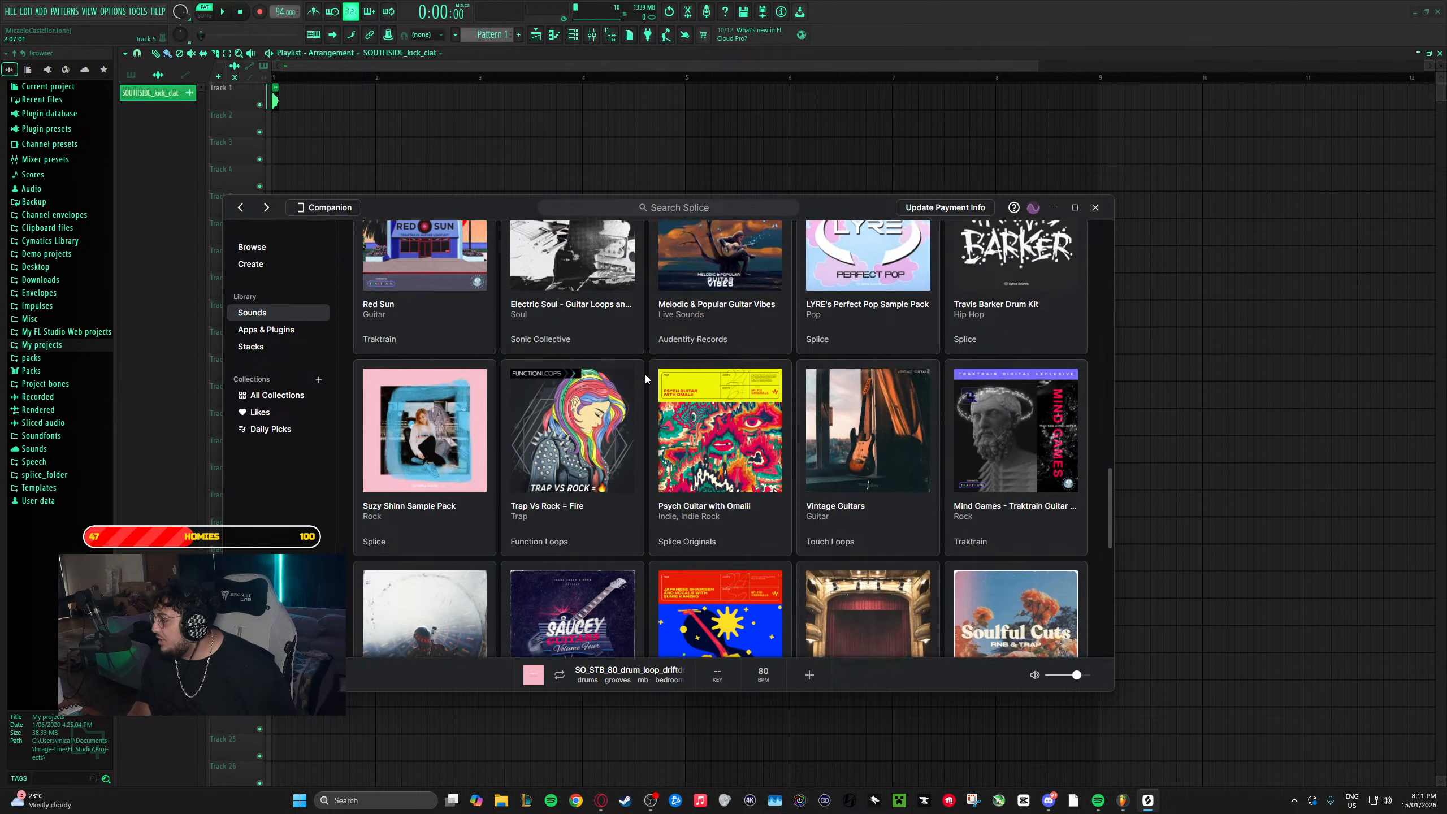
{"action": "scroll", "coordinate": [645, 374], "scroll_direction": "down", "scroll_amount": 6}
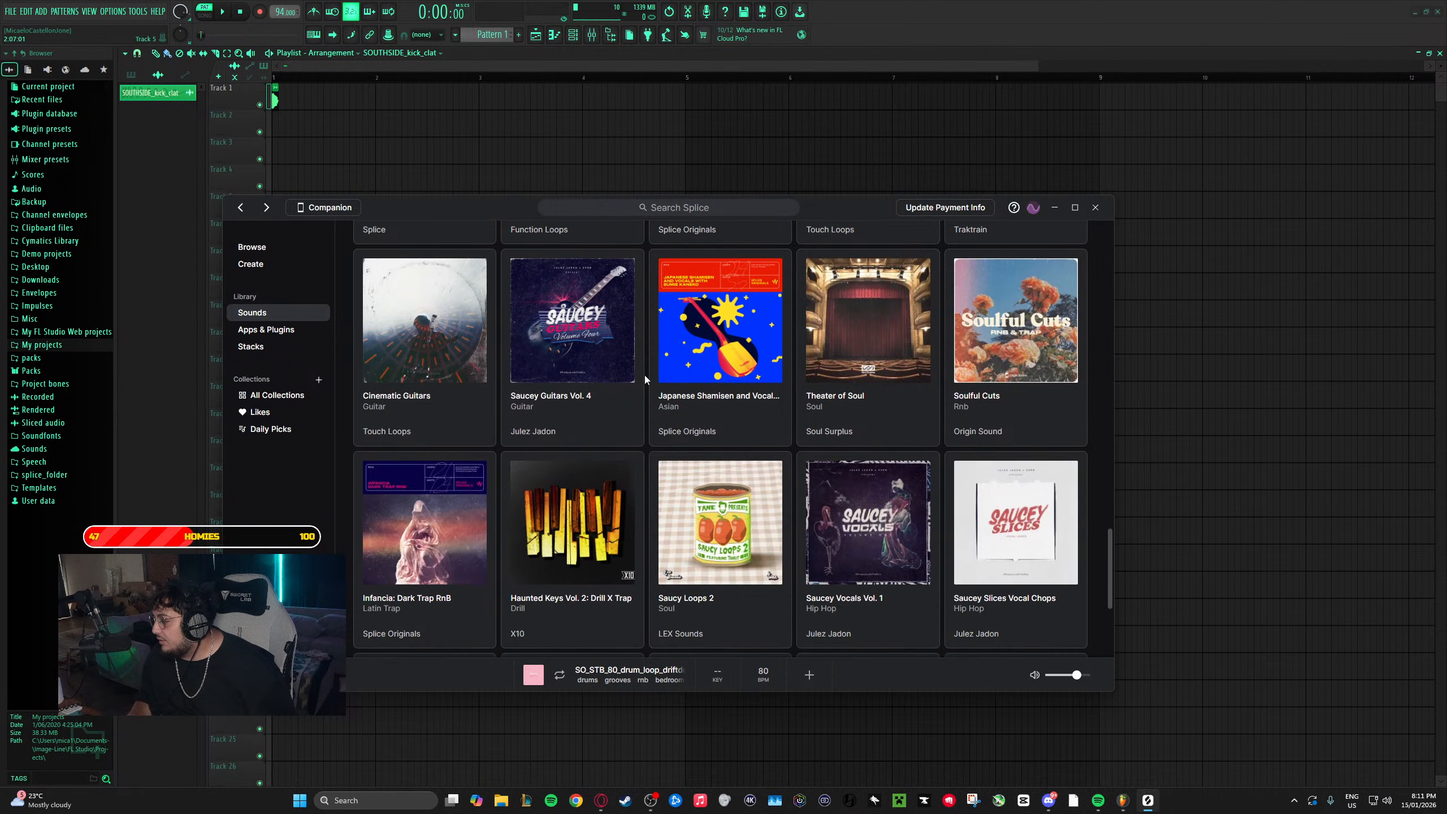
{"action": "scroll", "coordinate": [644, 376], "scroll_direction": "down", "scroll_amount": 2}
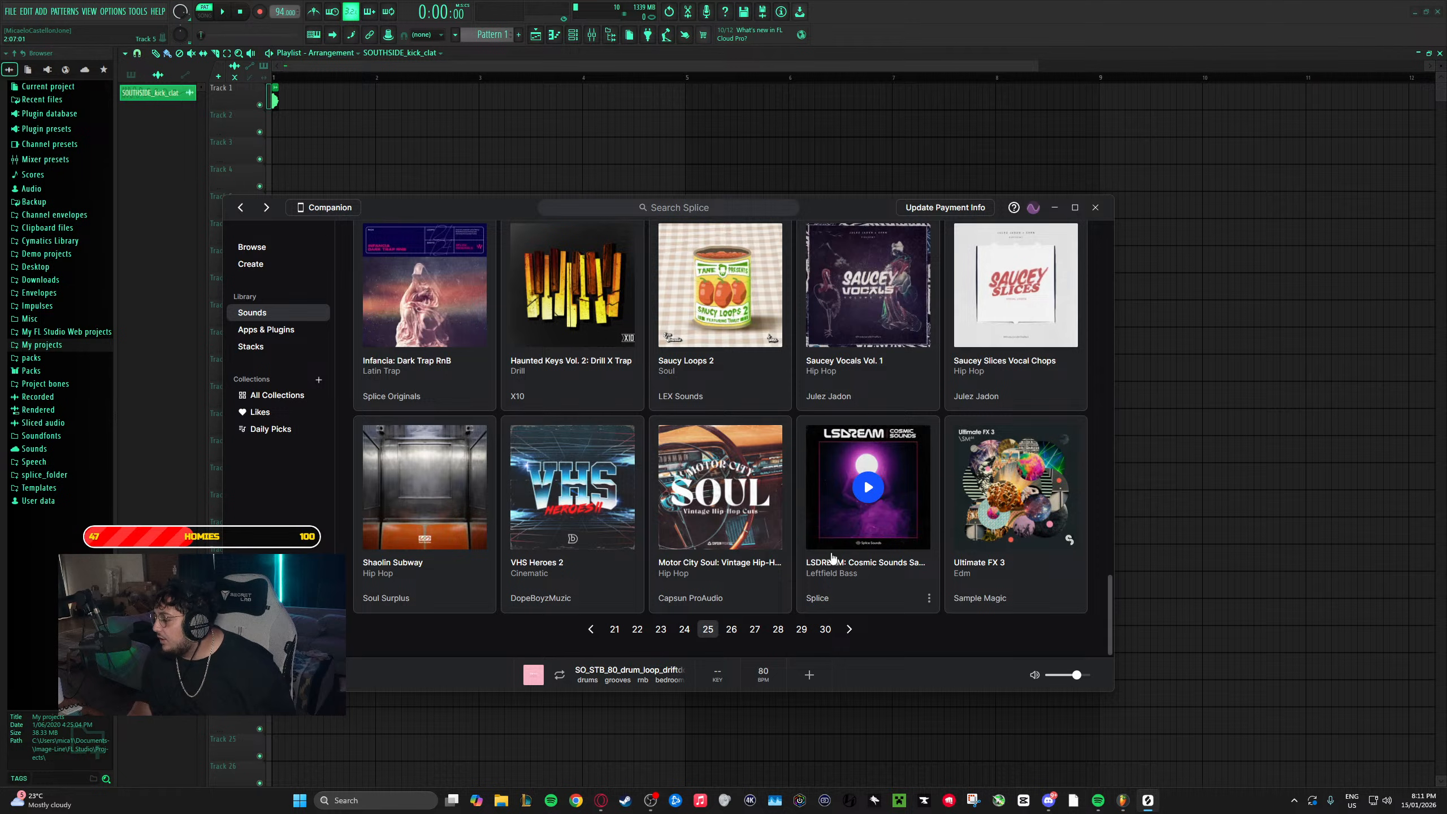
- Go to page 26 of the library packs and examine its vinyl drum, flute, cinematic, break tape and reworked soul packs
{"action": "left_click", "coordinate": [849, 629]}
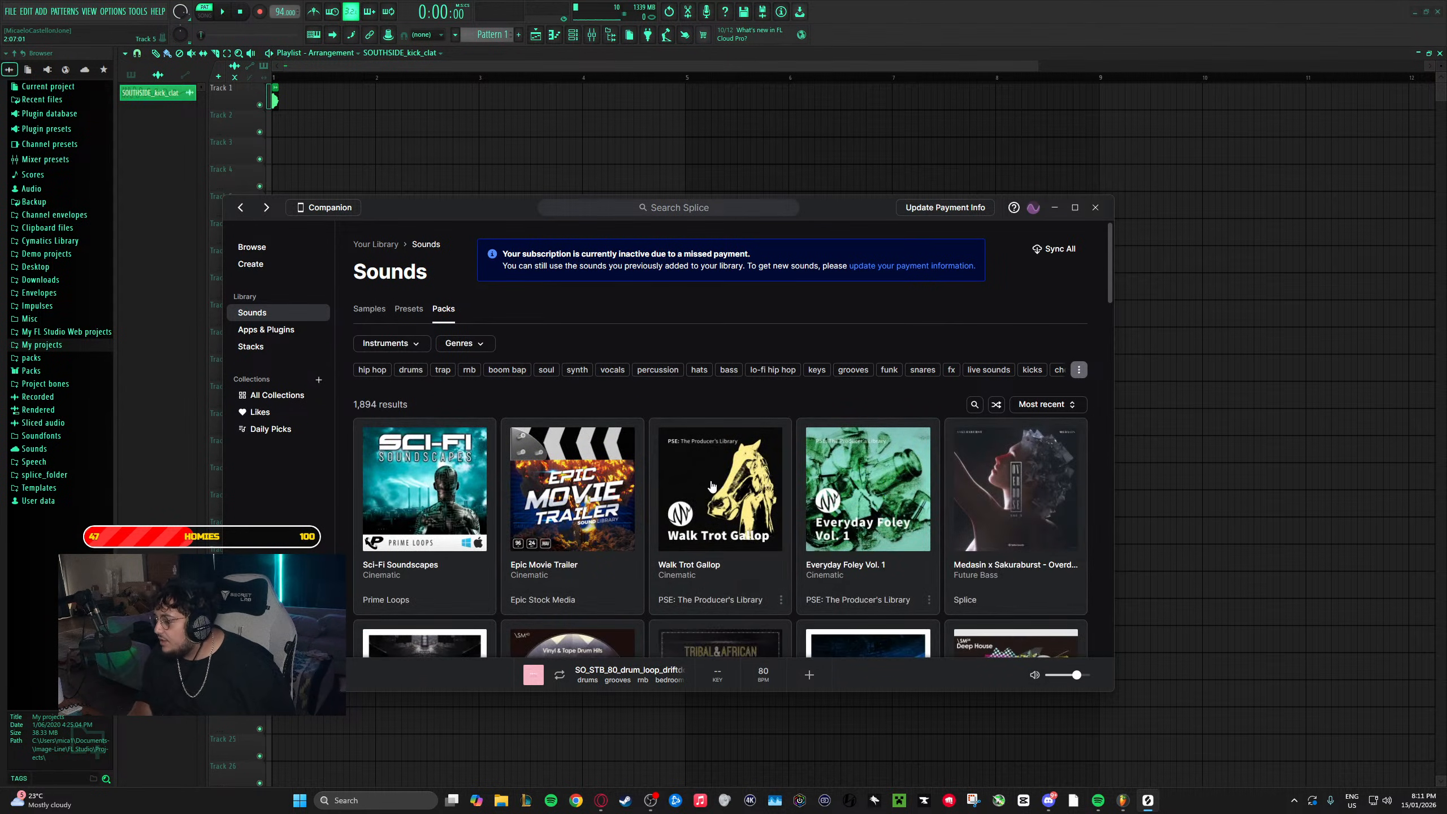
{"action": "scroll", "coordinate": [660, 452], "scroll_direction": "down", "scroll_amount": 1}
{"action": "scroll", "coordinate": [645, 457], "scroll_direction": "down", "scroll_amount": 2}
{"action": "scroll", "coordinate": [644, 457], "scroll_direction": "down", "scroll_amount": 4}
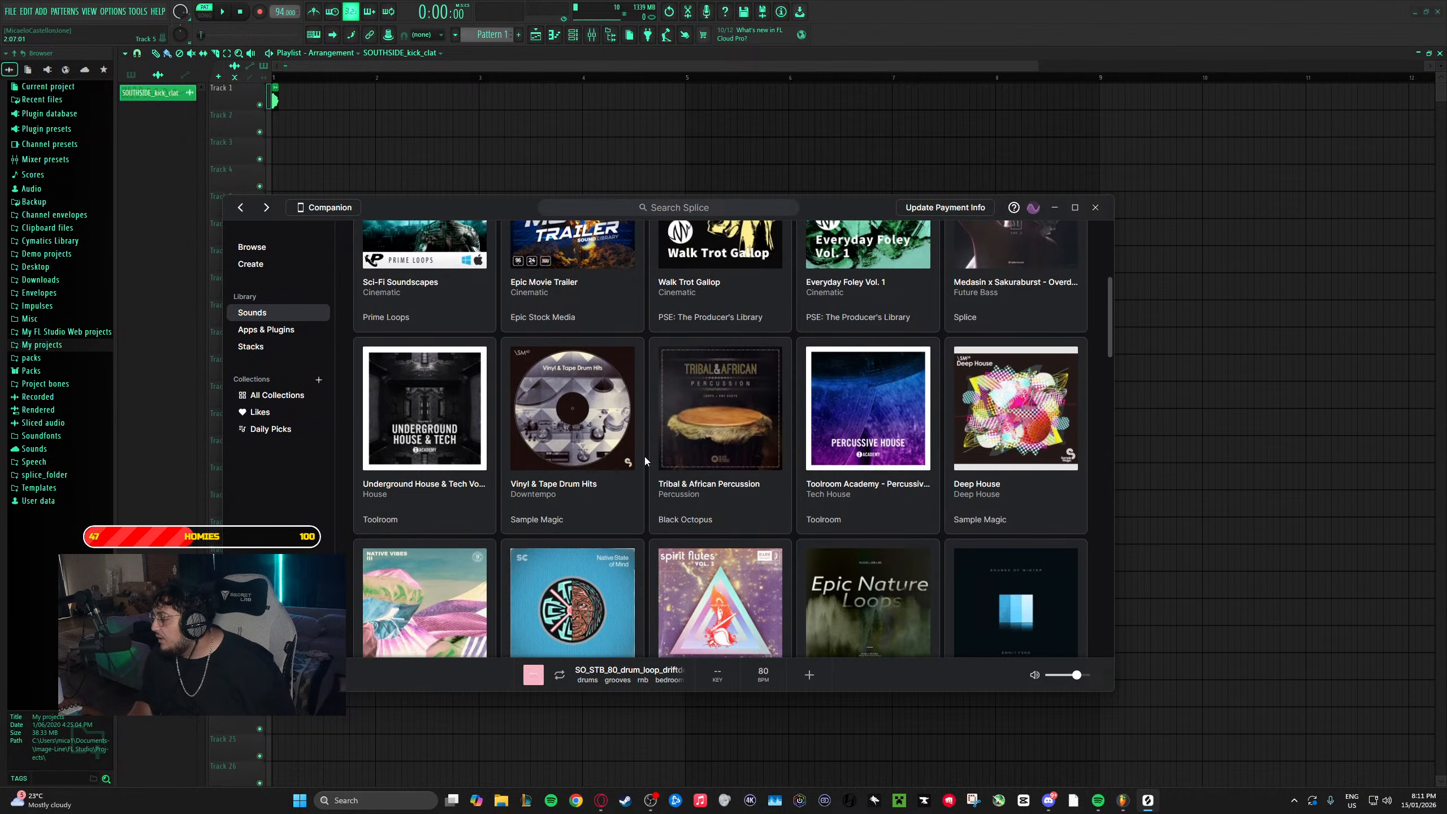
{"action": "scroll", "coordinate": [645, 461], "scroll_direction": "down", "scroll_amount": 1}
{"action": "scroll", "coordinate": [644, 457], "scroll_direction": "down", "scroll_amount": 5}
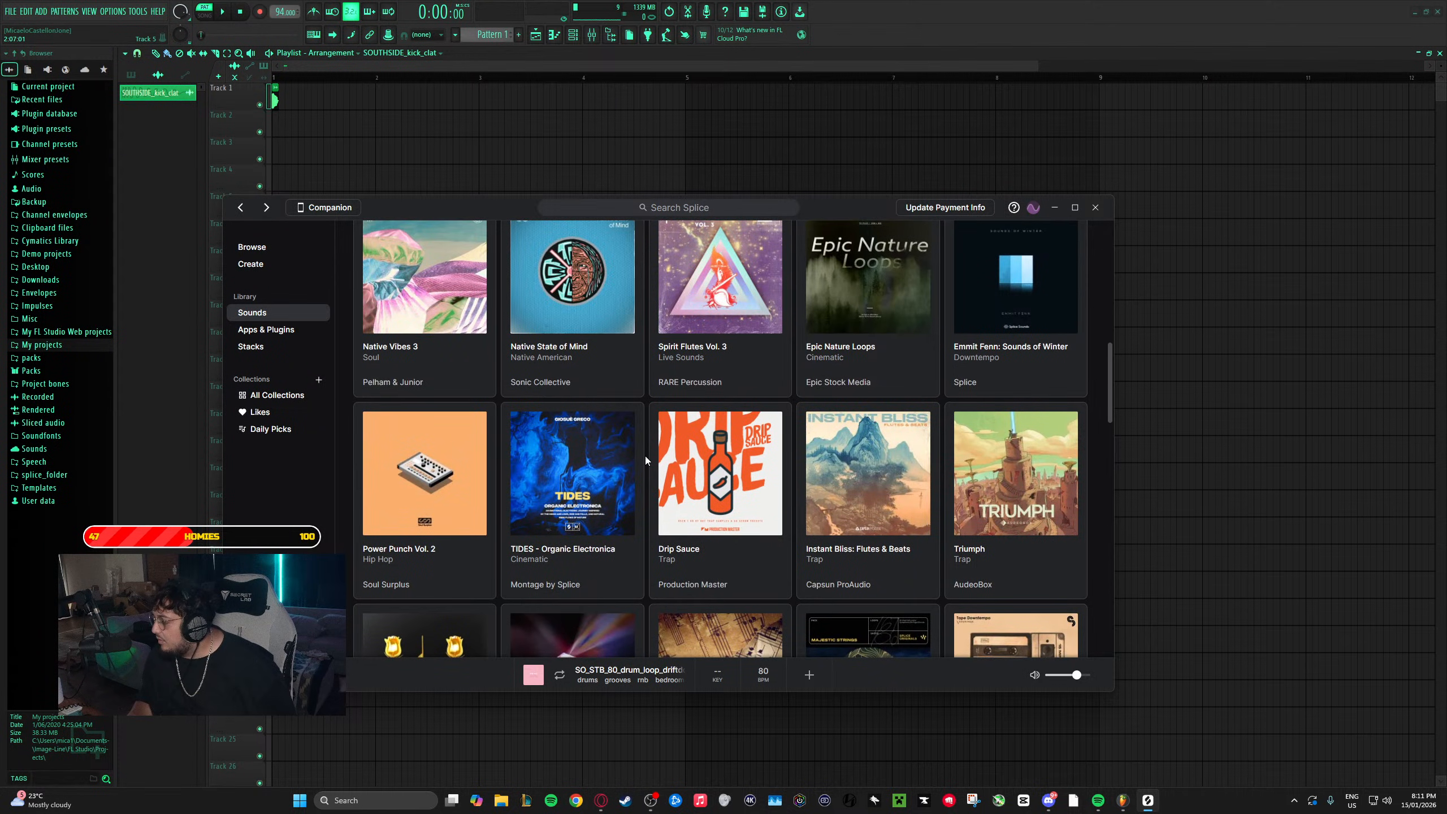
{"action": "scroll", "coordinate": [644, 456], "scroll_direction": "down", "scroll_amount": 1}
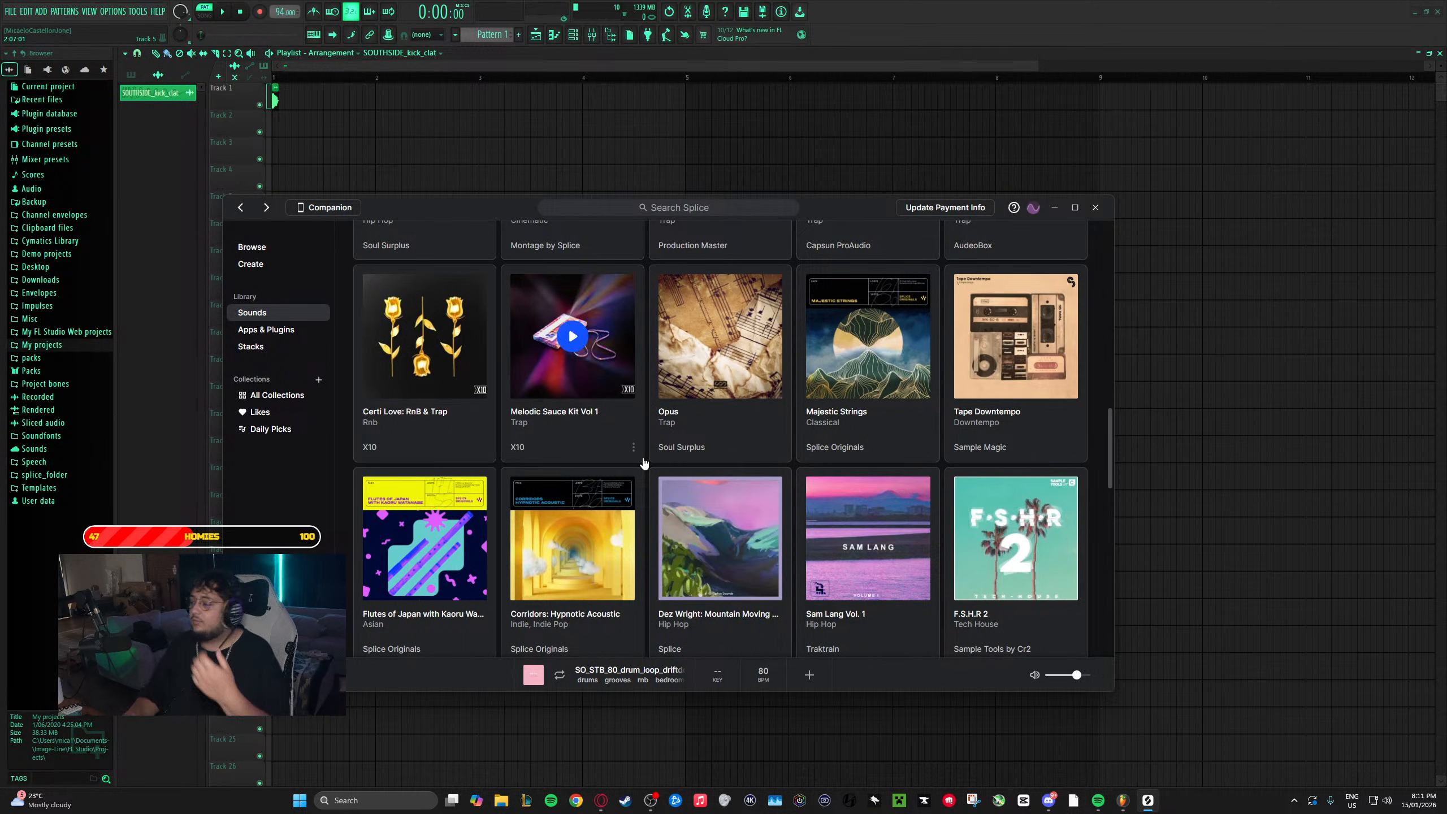
{"action": "scroll", "coordinate": [647, 455], "scroll_direction": "down", "scroll_amount": 5}
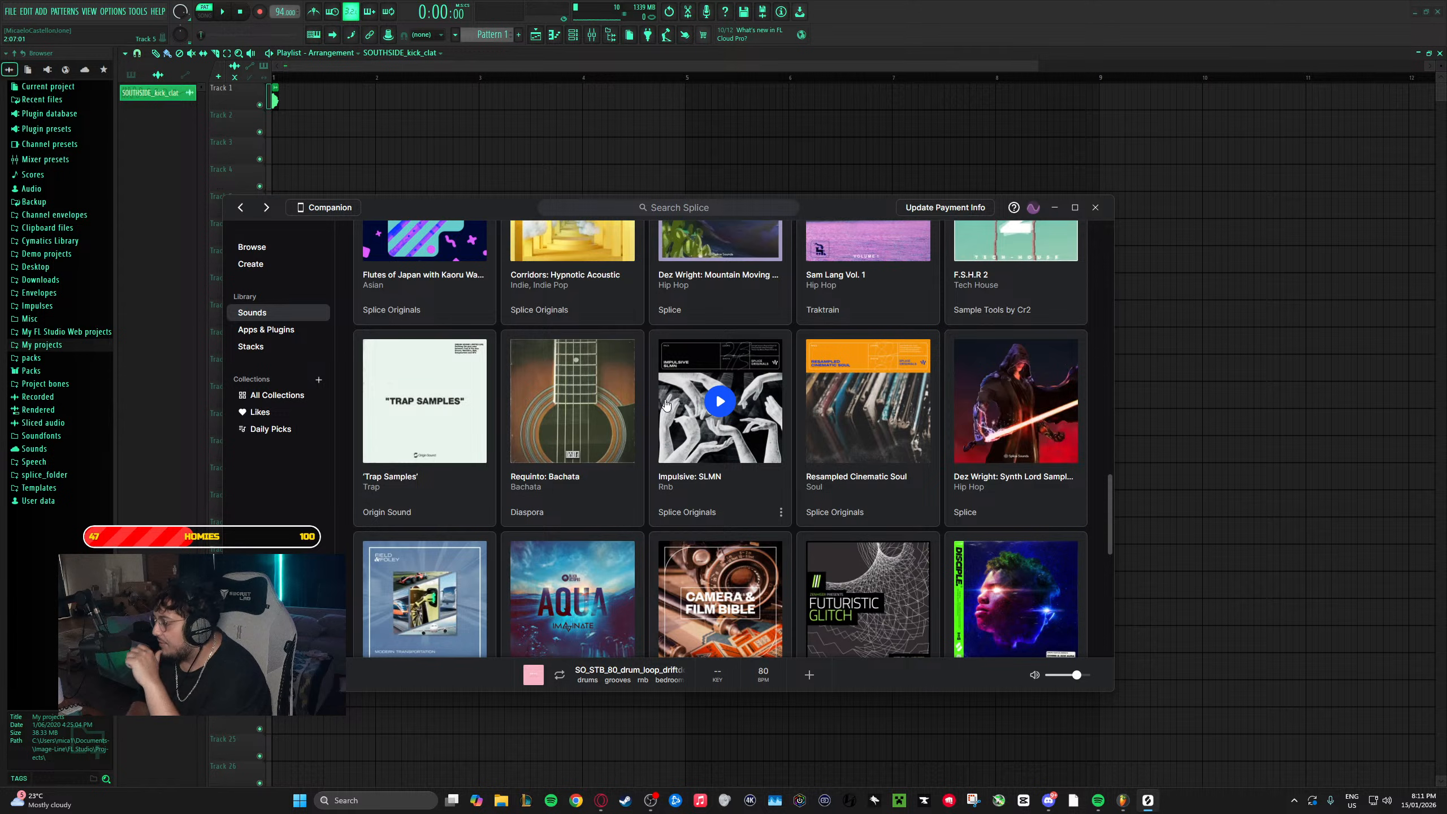
{"action": "scroll", "coordinate": [666, 405], "scroll_direction": "down", "scroll_amount": 6}
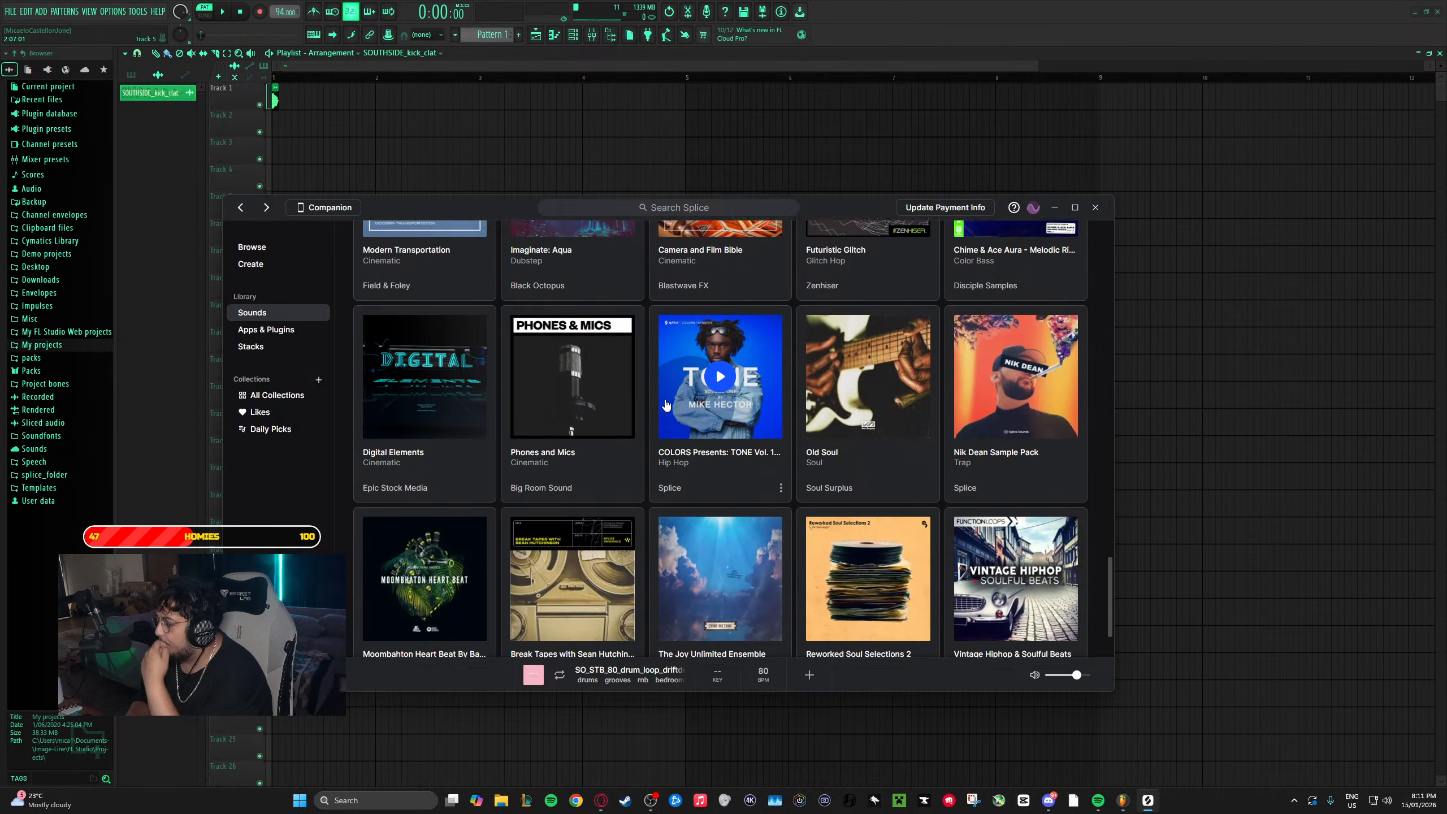
{"action": "scroll", "coordinate": [723, 537], "scroll_direction": "down", "scroll_amount": 1}
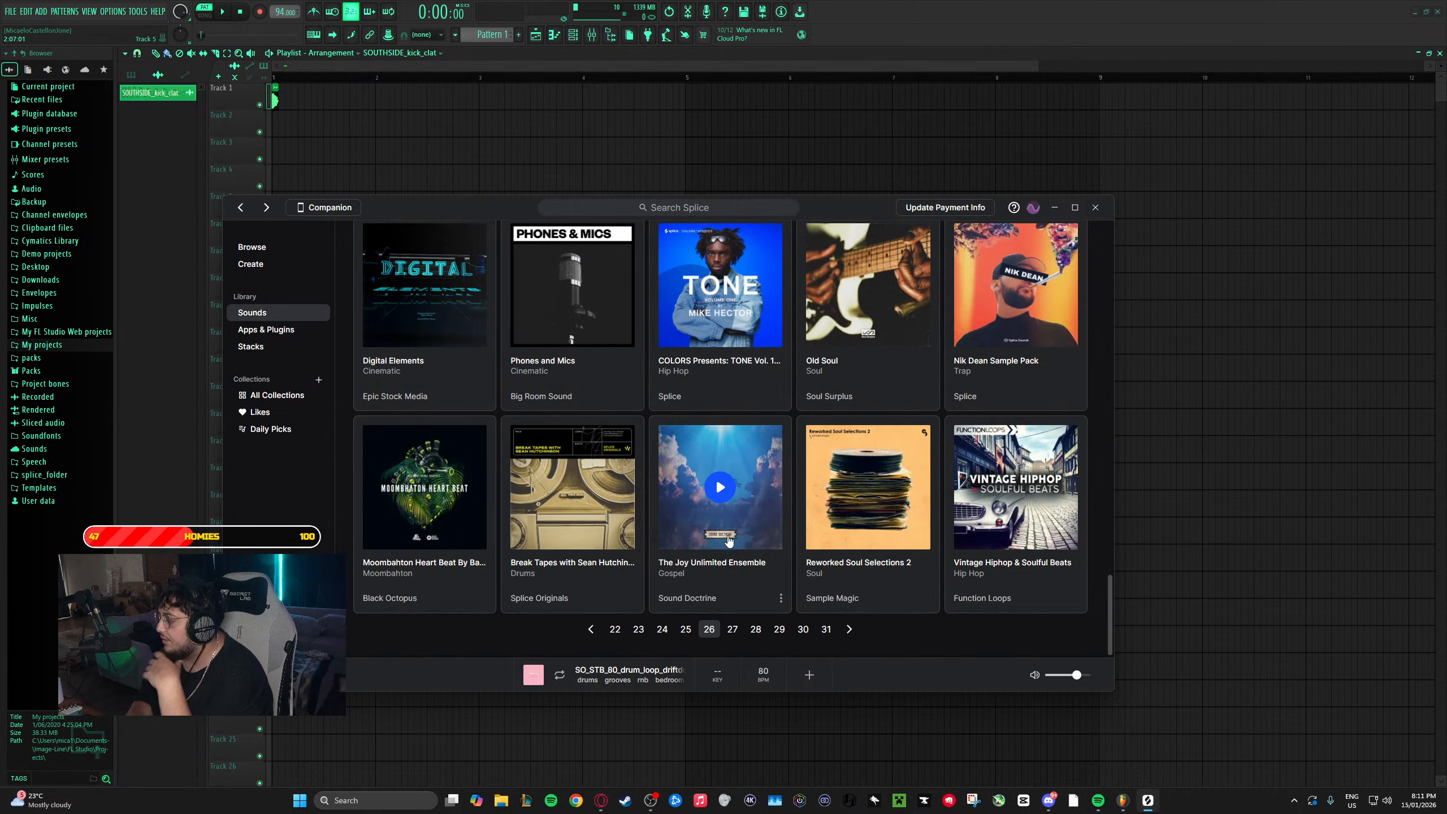
- Go to page 27 of the library packs and browse its analog drum, trap, dusty hip-hop, RnB and melodic soul packs
{"action": "left_click", "coordinate": [849, 630]}
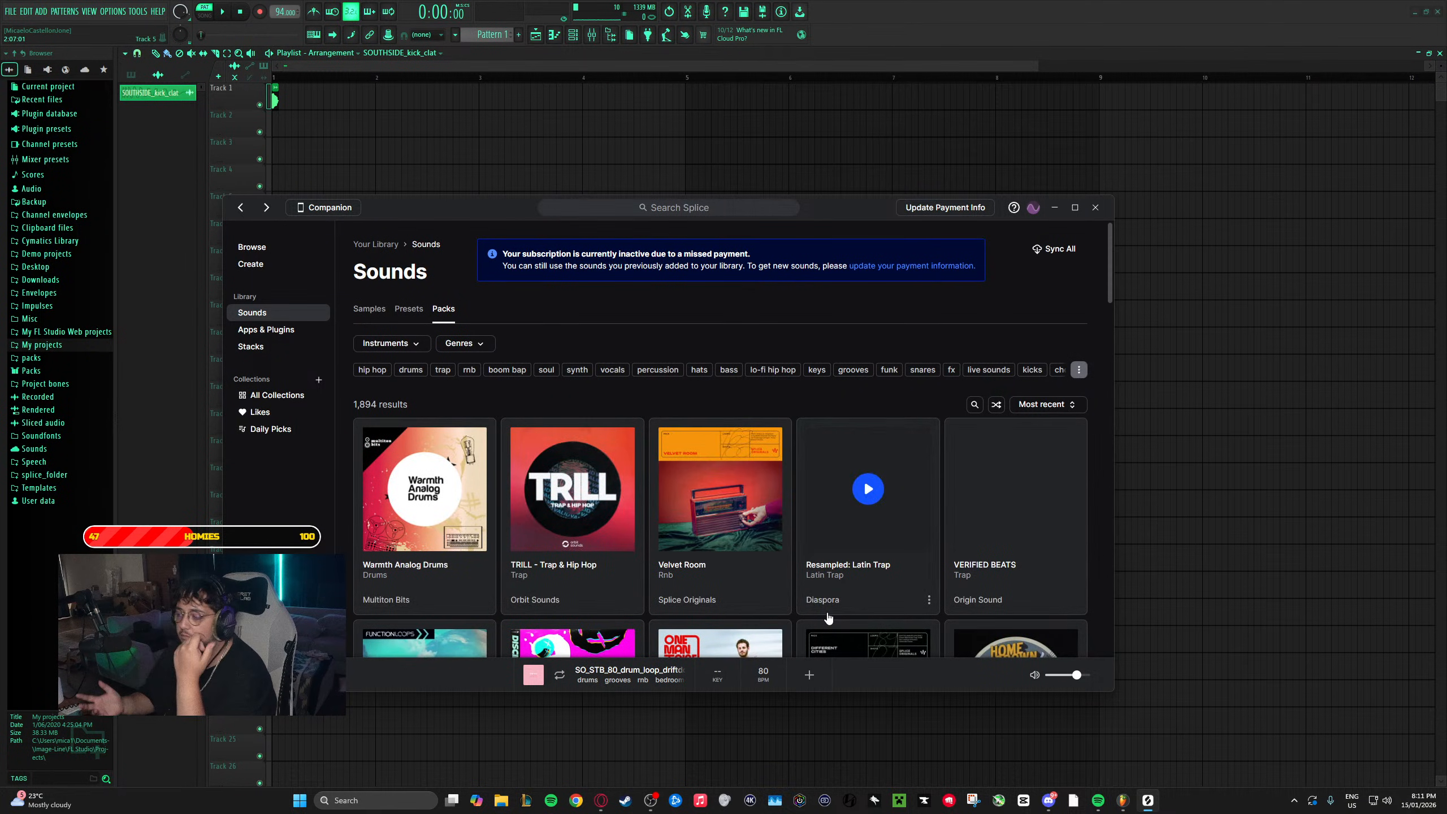
{"action": "scroll", "coordinate": [473, 543], "scroll_direction": "down", "scroll_amount": 4}
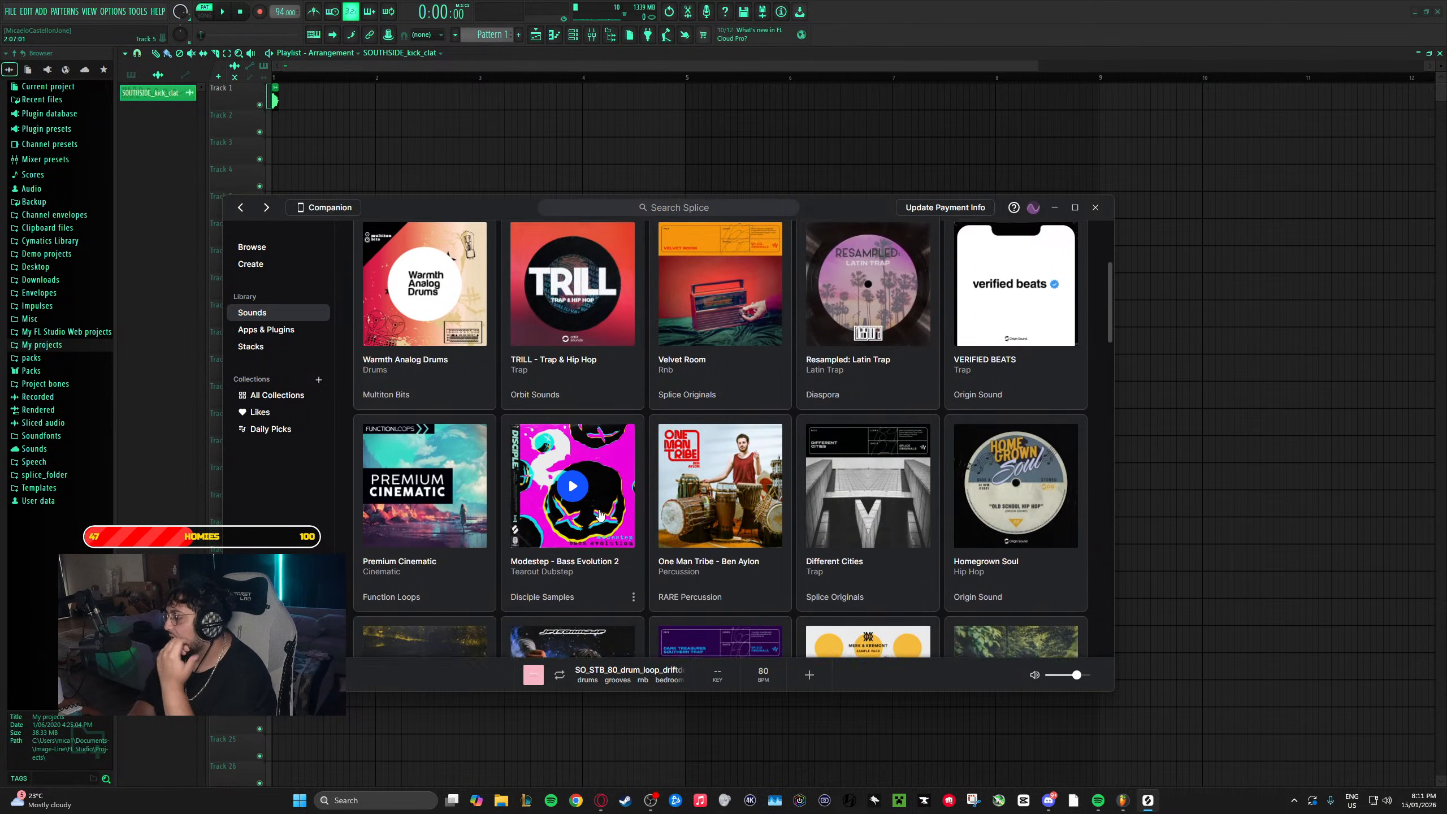
{"action": "scroll", "coordinate": [599, 516], "scroll_direction": "down", "scroll_amount": 1}
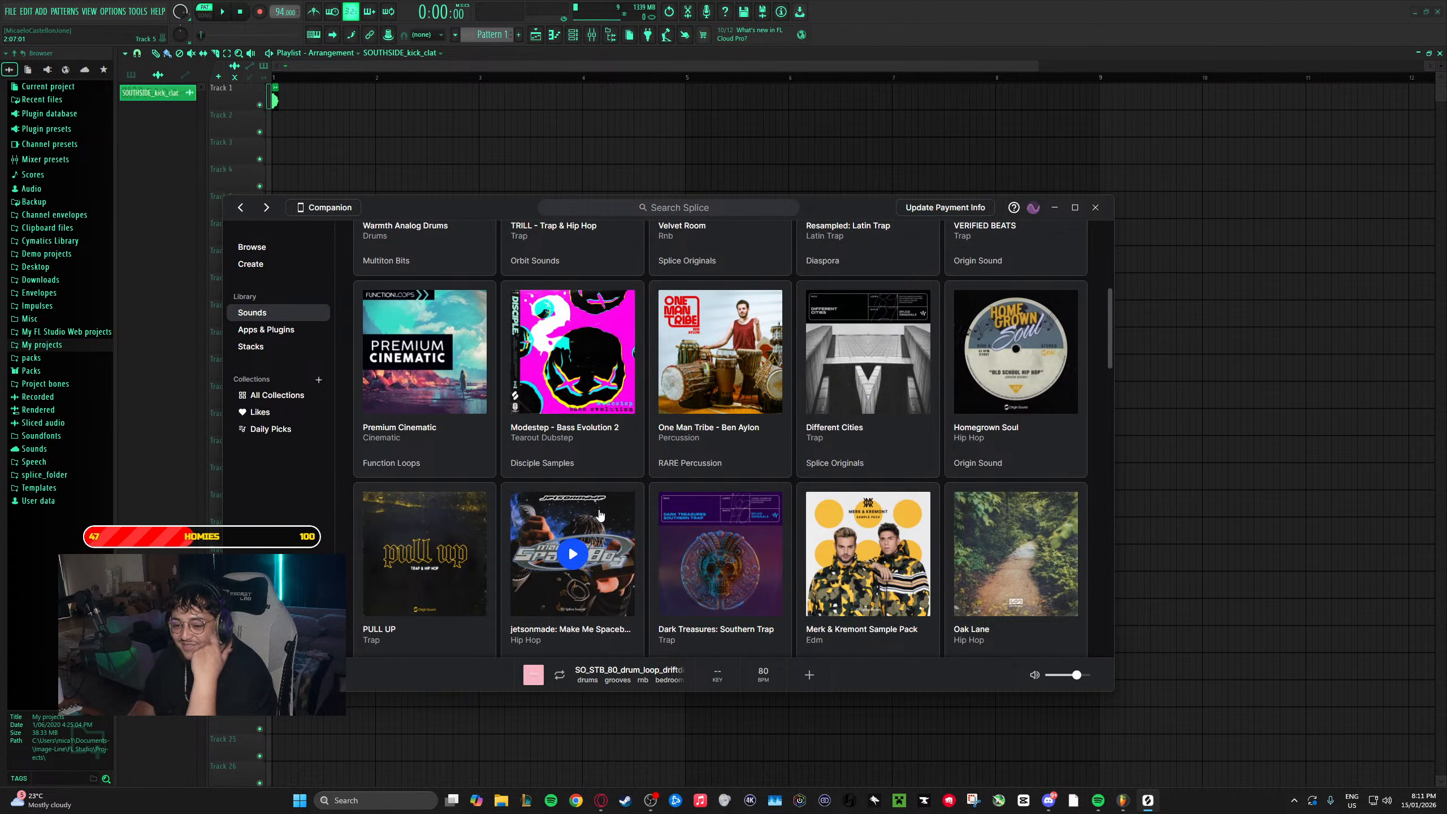
{"action": "scroll", "coordinate": [600, 516], "scroll_direction": "down", "scroll_amount": 5}
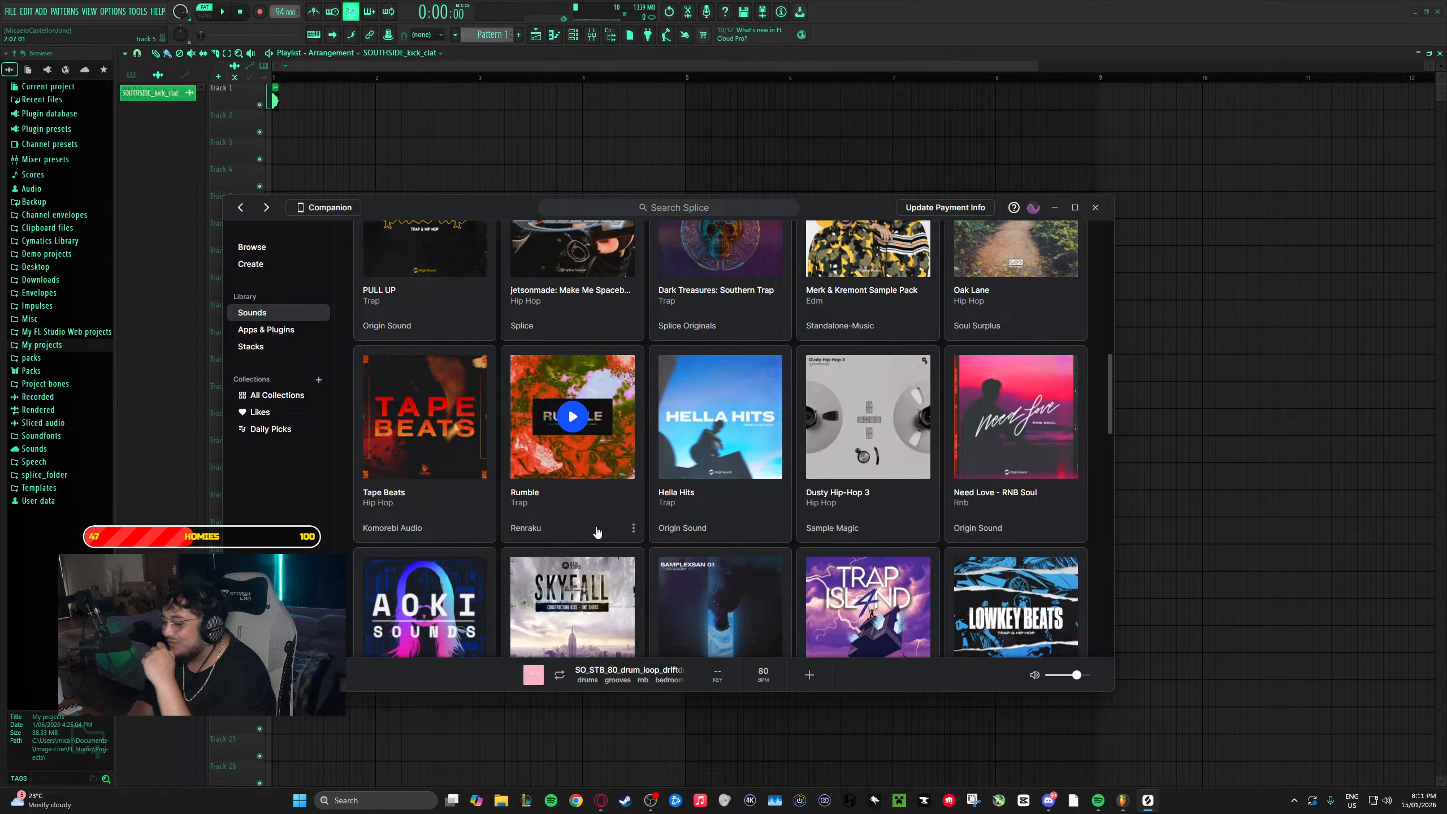
{"action": "scroll", "coordinate": [596, 529], "scroll_direction": "down", "scroll_amount": 6}
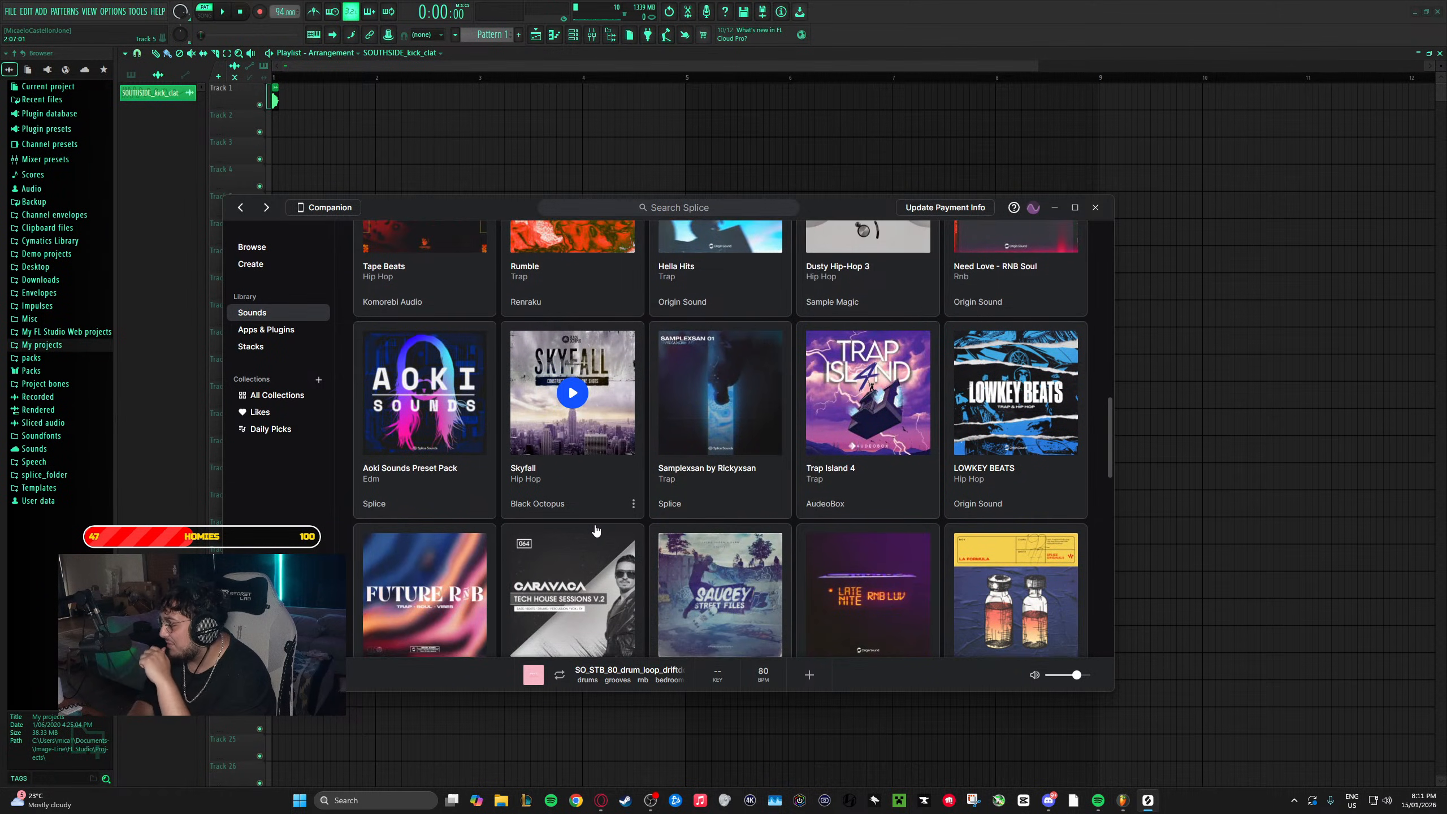
{"action": "scroll", "coordinate": [597, 531], "scroll_direction": "down", "scroll_amount": 5}
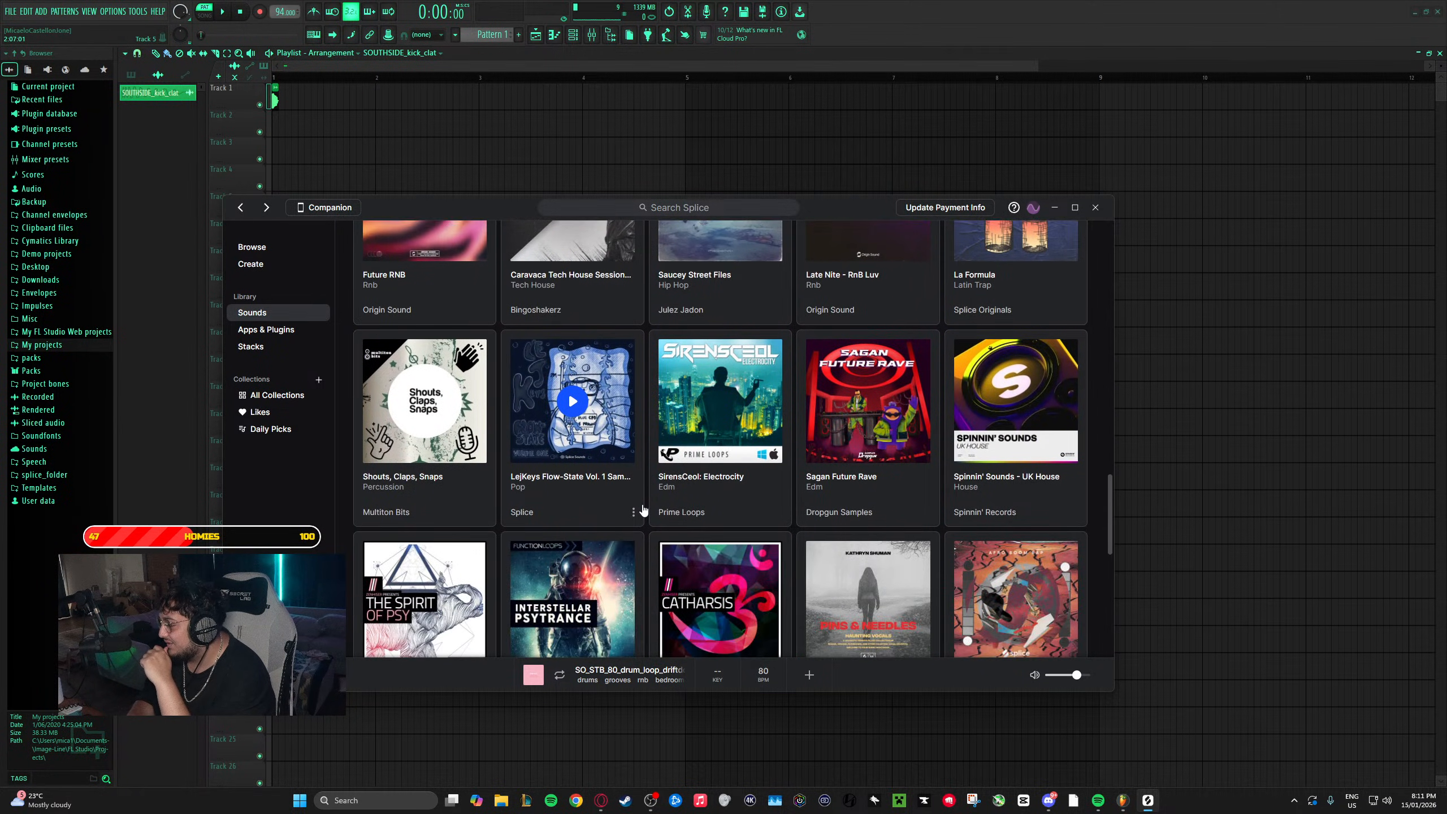
{"action": "scroll", "coordinate": [644, 509], "scroll_direction": "down", "scroll_amount": 6}
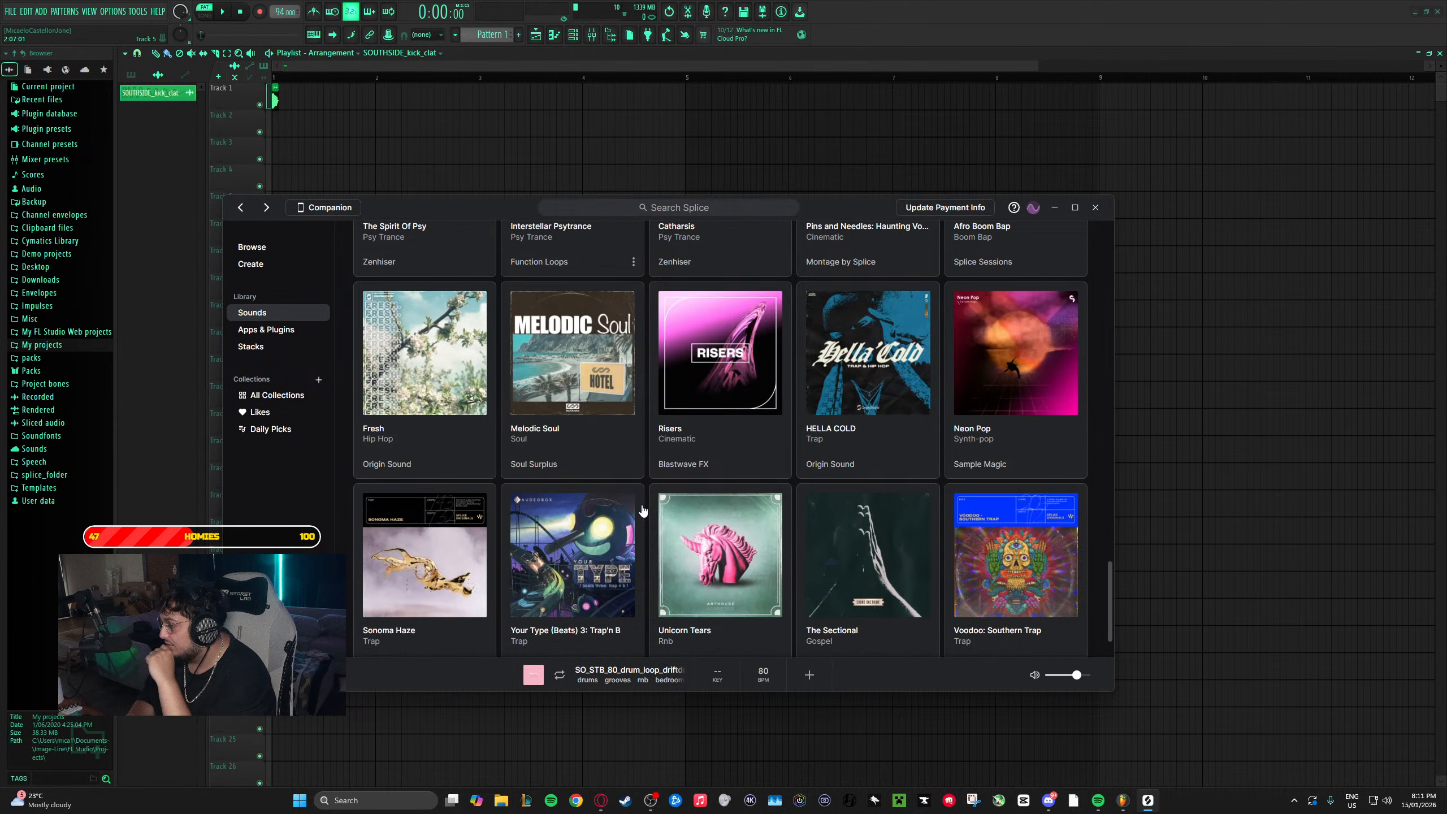
- Go to page 28 of the library packs and check its drill, RnB, hip hop breaks, lo-fi soul and jazz packs
{"action": "left_click", "coordinate": [849, 630]}
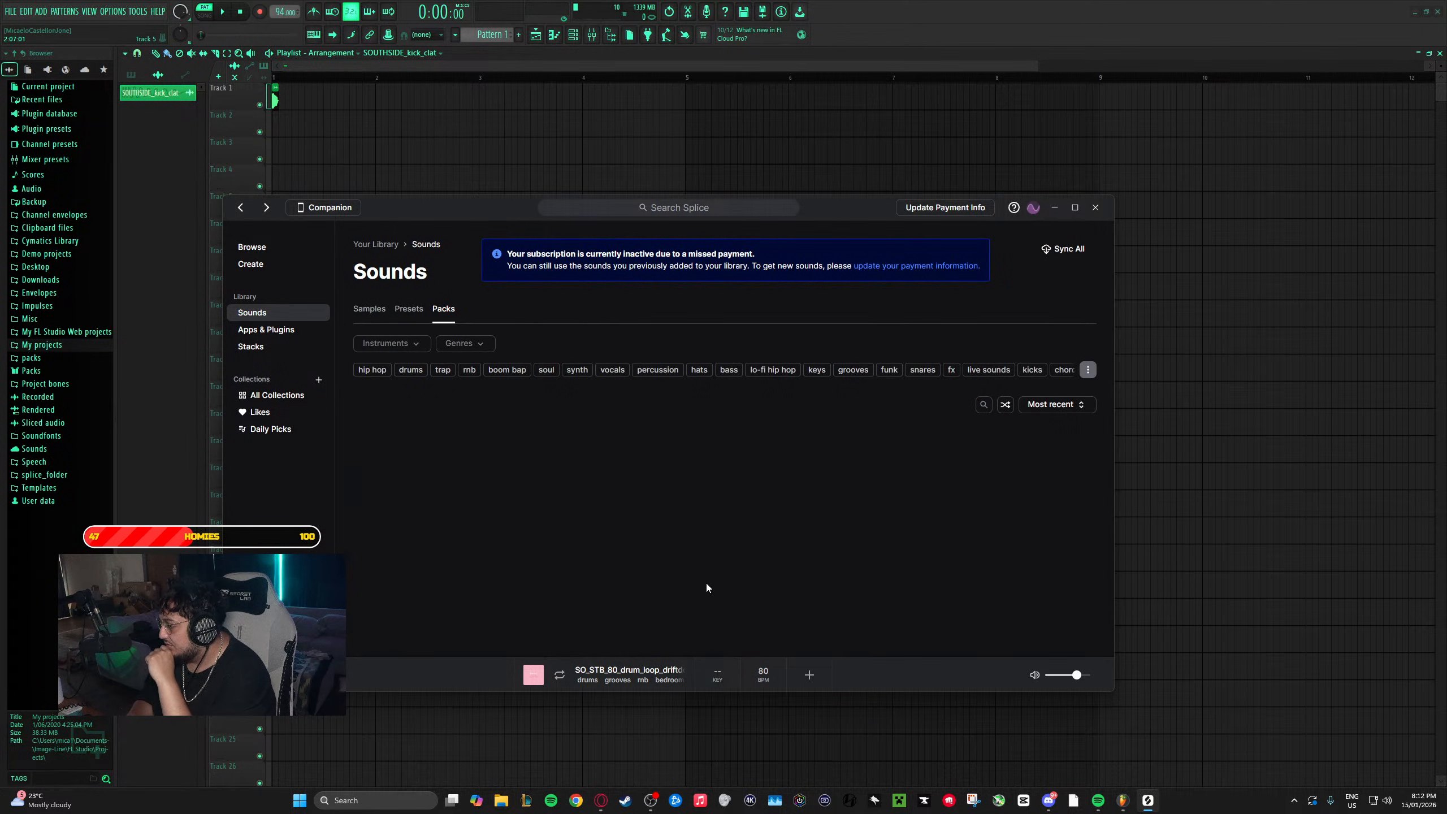
{"action": "scroll", "coordinate": [627, 528], "scroll_direction": "down", "scroll_amount": 4}
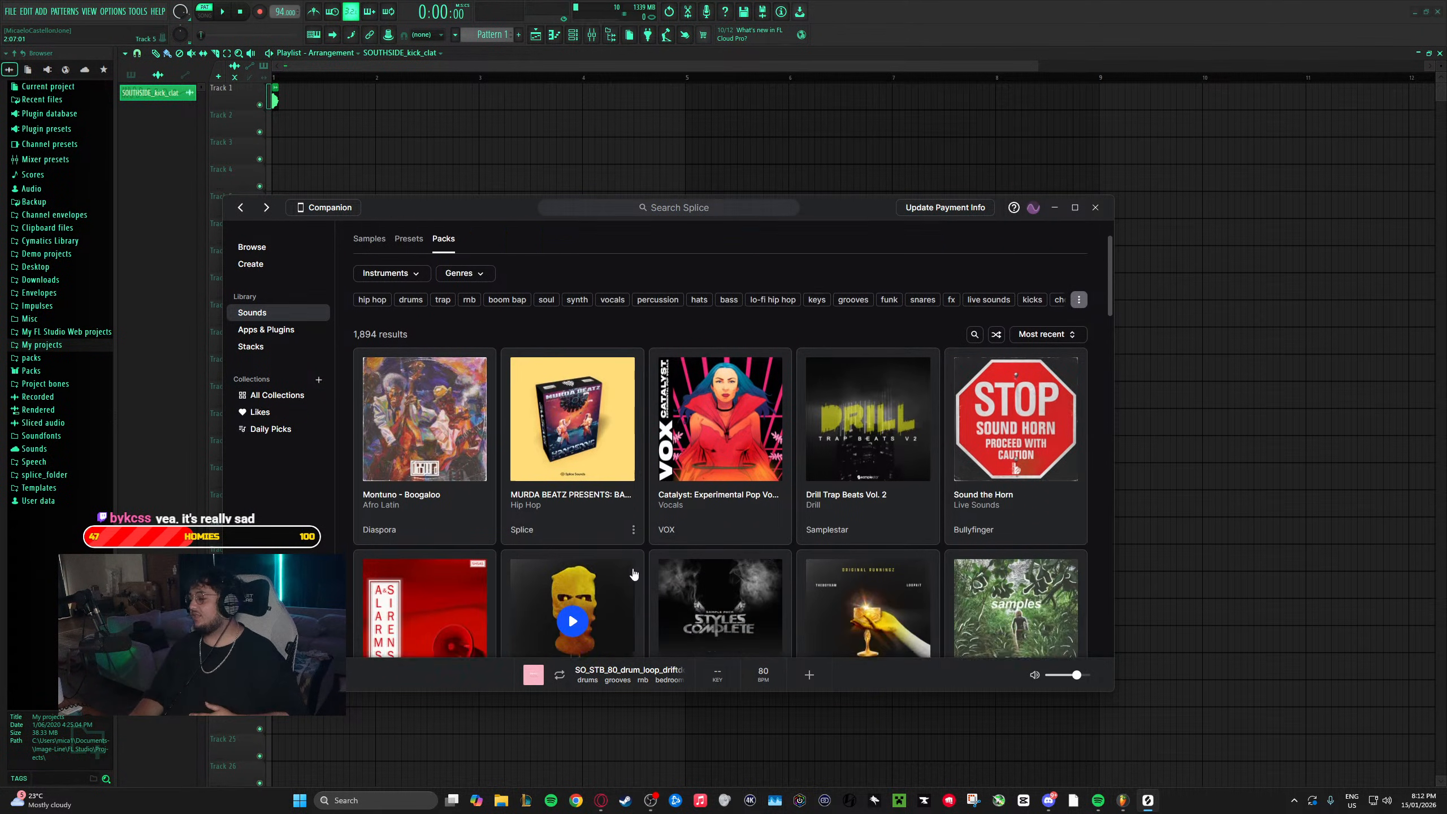
{"action": "scroll", "coordinate": [627, 528], "scroll_direction": "down", "scroll_amount": 5}
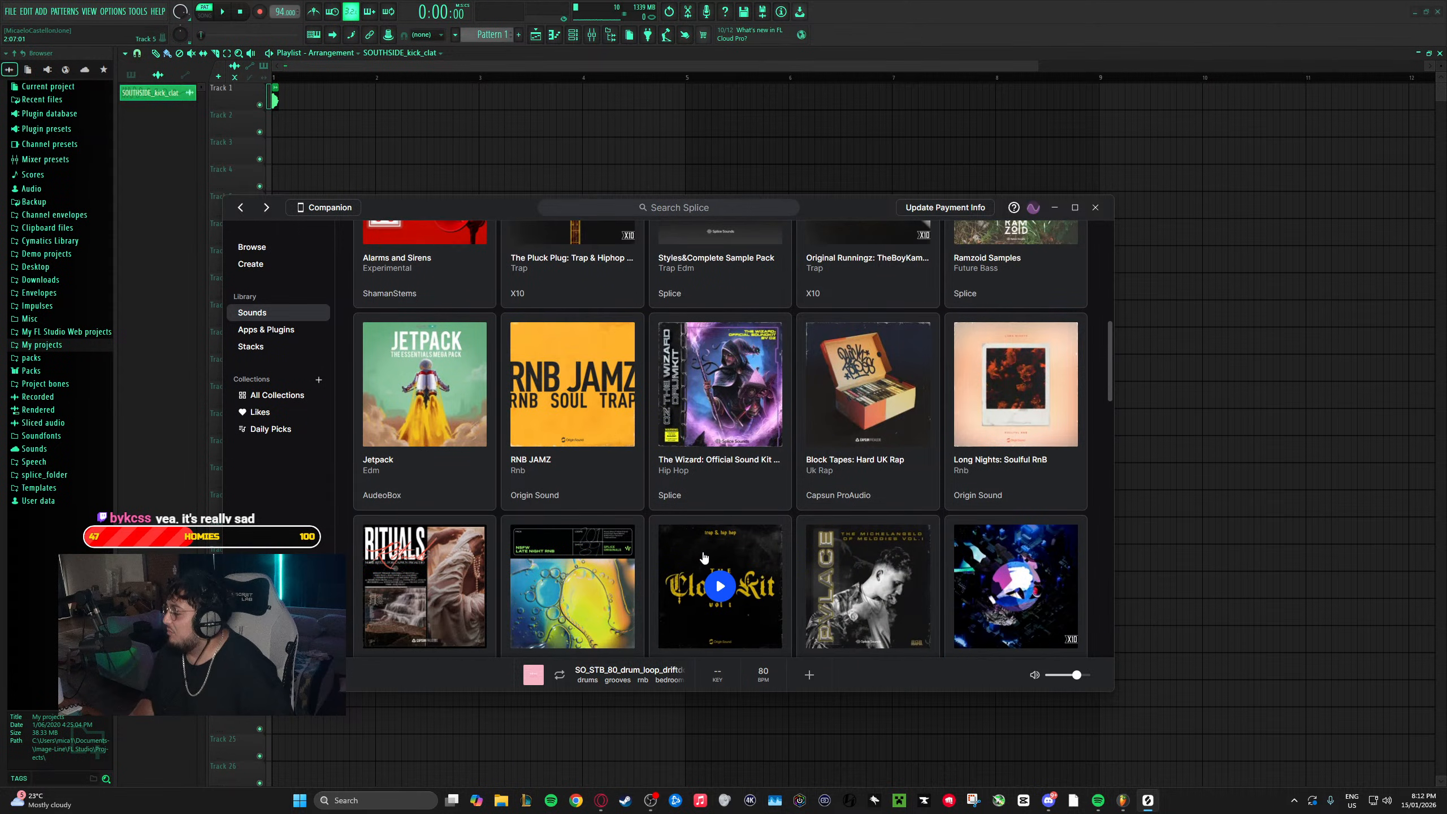
{"action": "scroll", "coordinate": [704, 558], "scroll_direction": "down", "scroll_amount": 10}
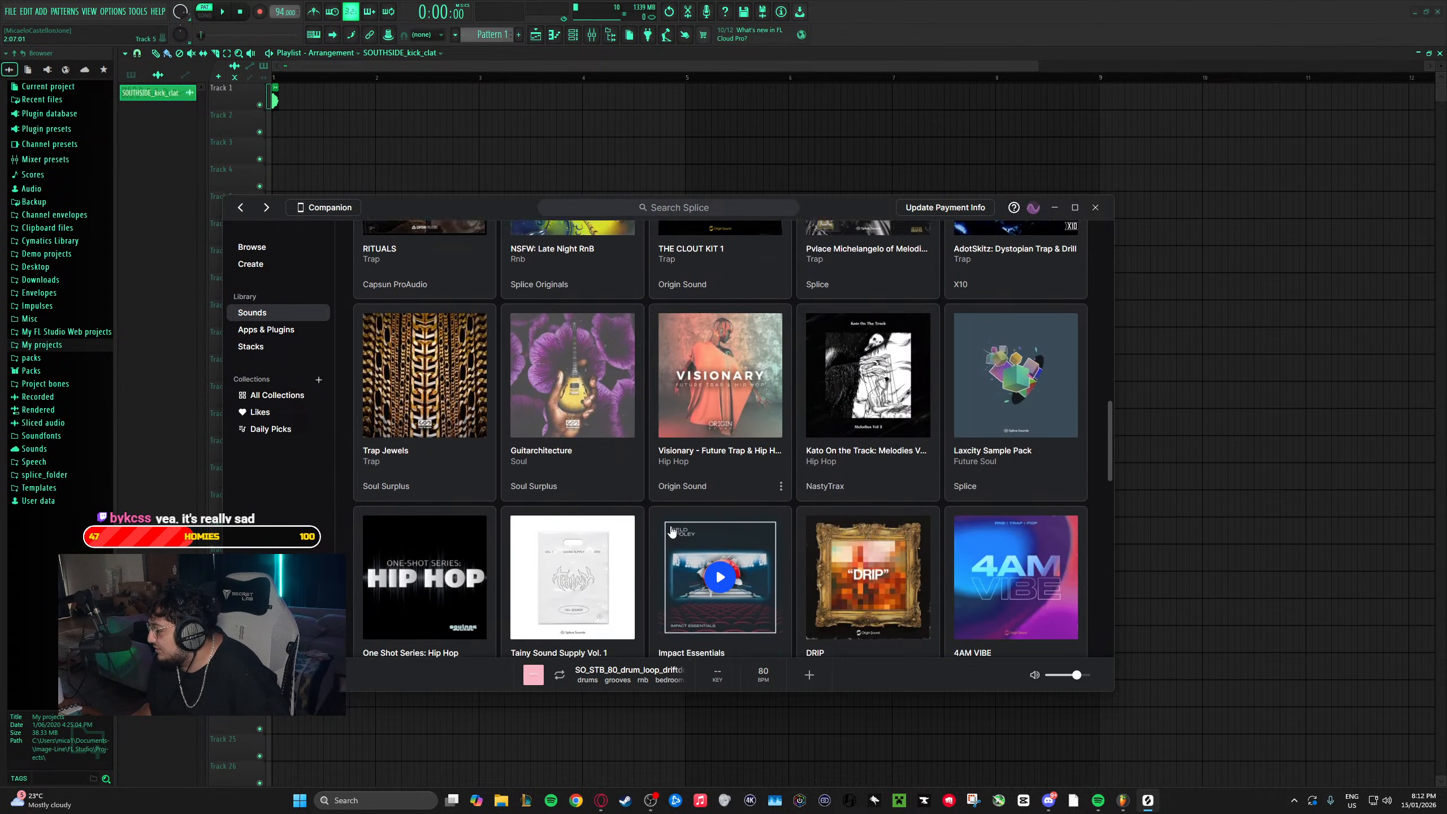
{"action": "scroll", "coordinate": [650, 522], "scroll_direction": "down", "scroll_amount": 11}
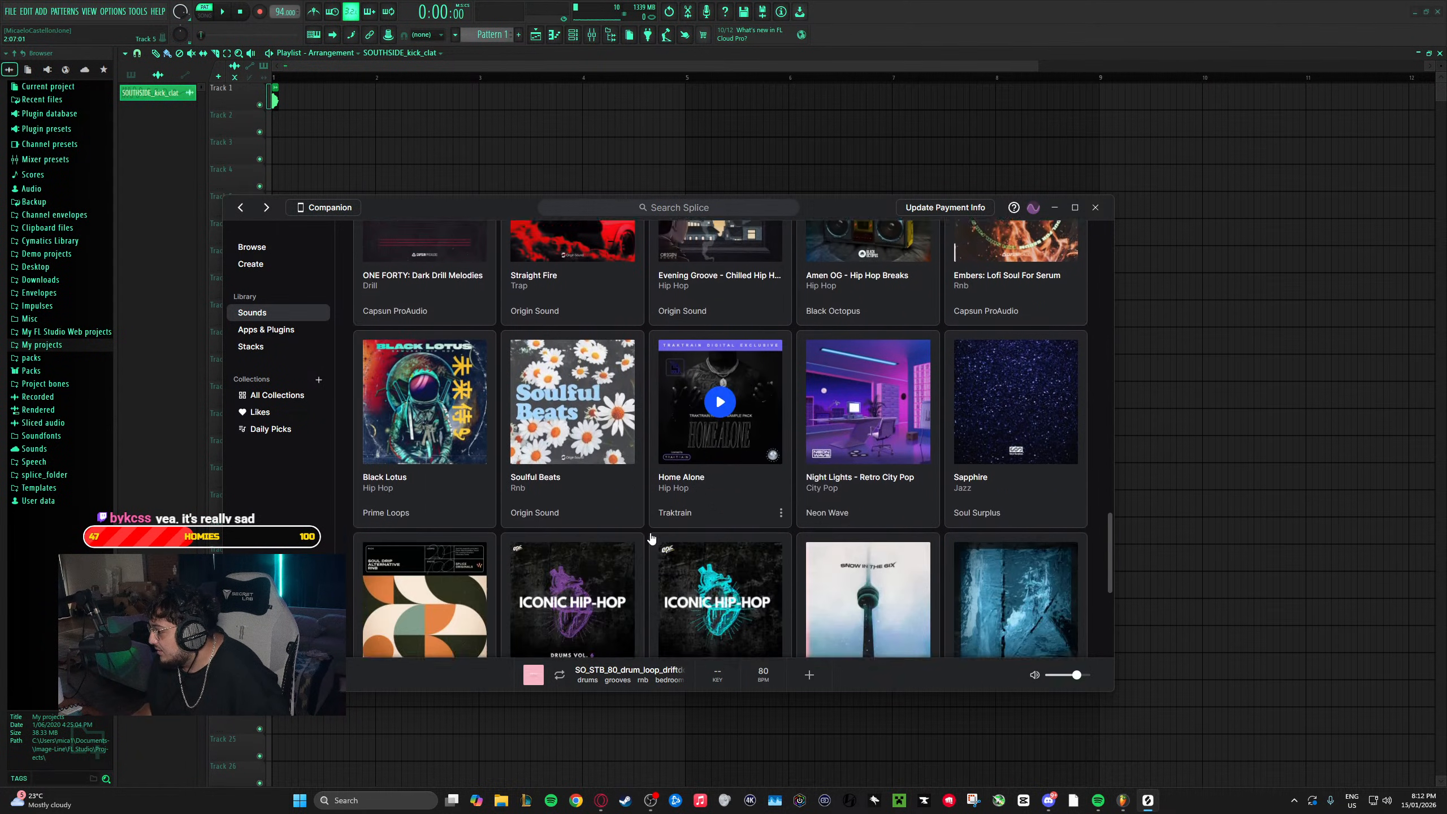
{"action": "scroll", "coordinate": [651, 537], "scroll_direction": "down", "scroll_amount": 3}
- Go to page 29 of the library packs and review its resampled soul, vinyl, synthwave, summer breaks and future bass packs
{"action": "left_click", "coordinate": [848, 630]}
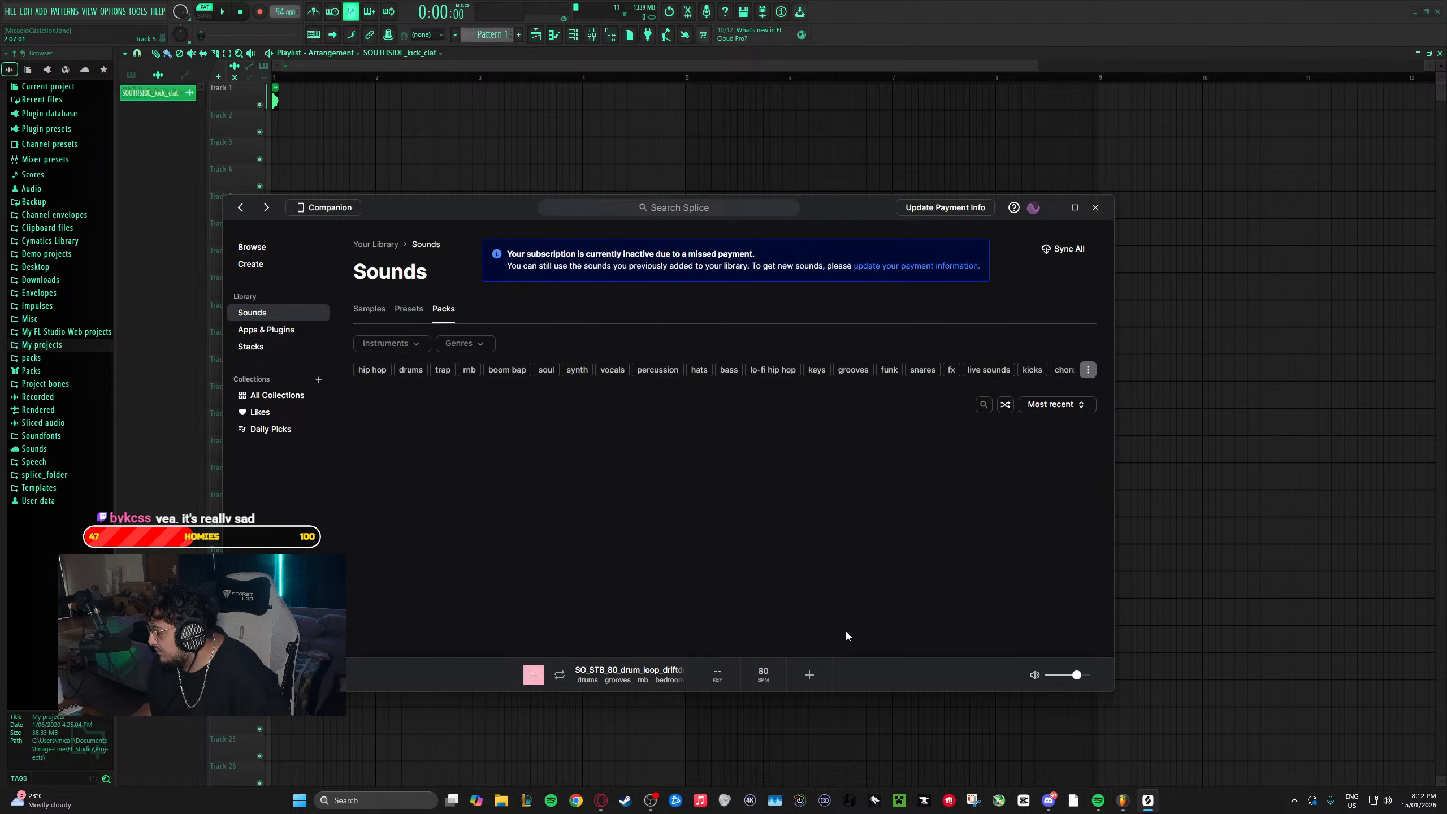
{"action": "scroll", "coordinate": [609, 498], "scroll_direction": "down", "scroll_amount": 5}
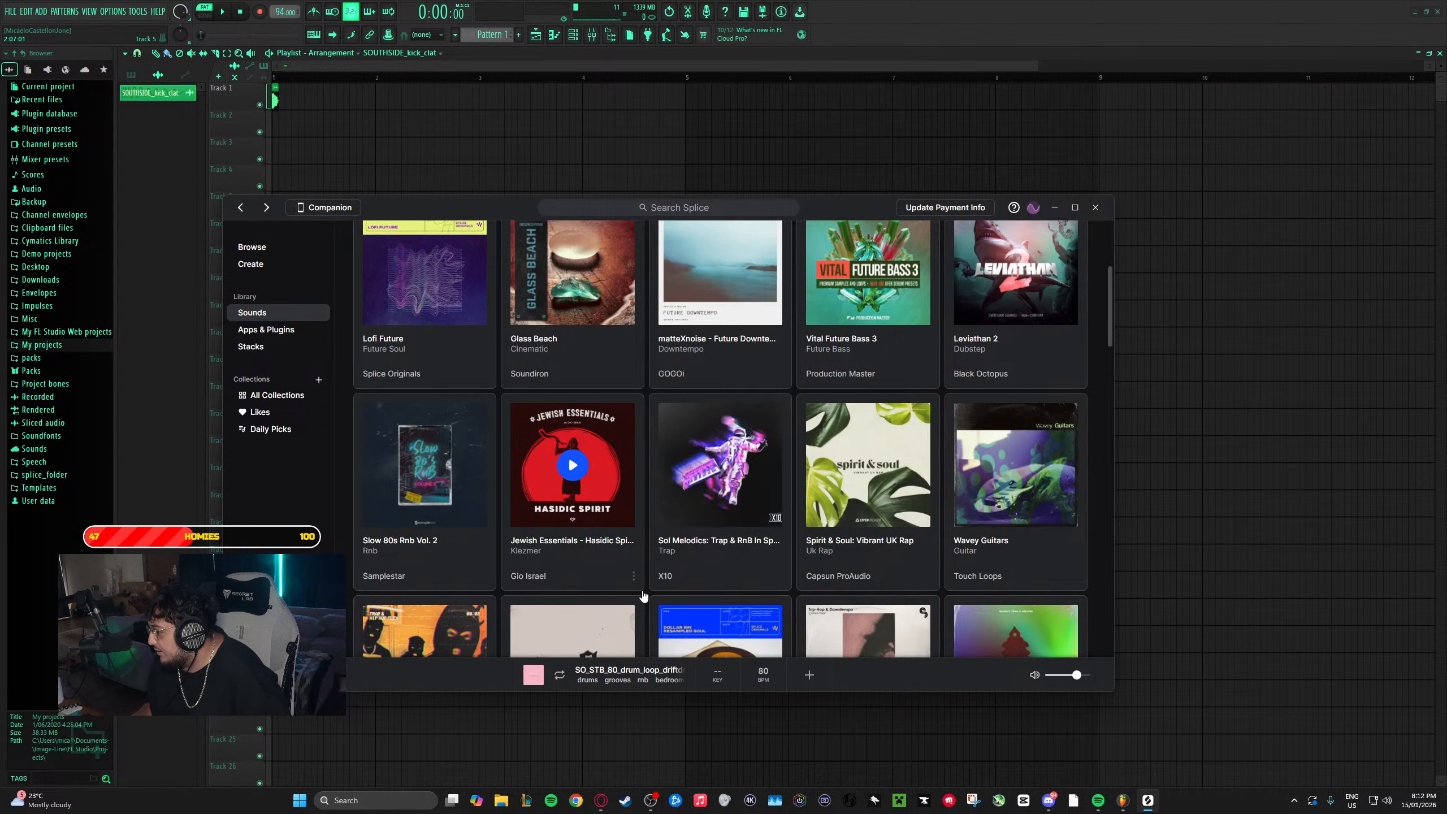
{"action": "scroll", "coordinate": [645, 591], "scroll_direction": "down", "scroll_amount": 10}
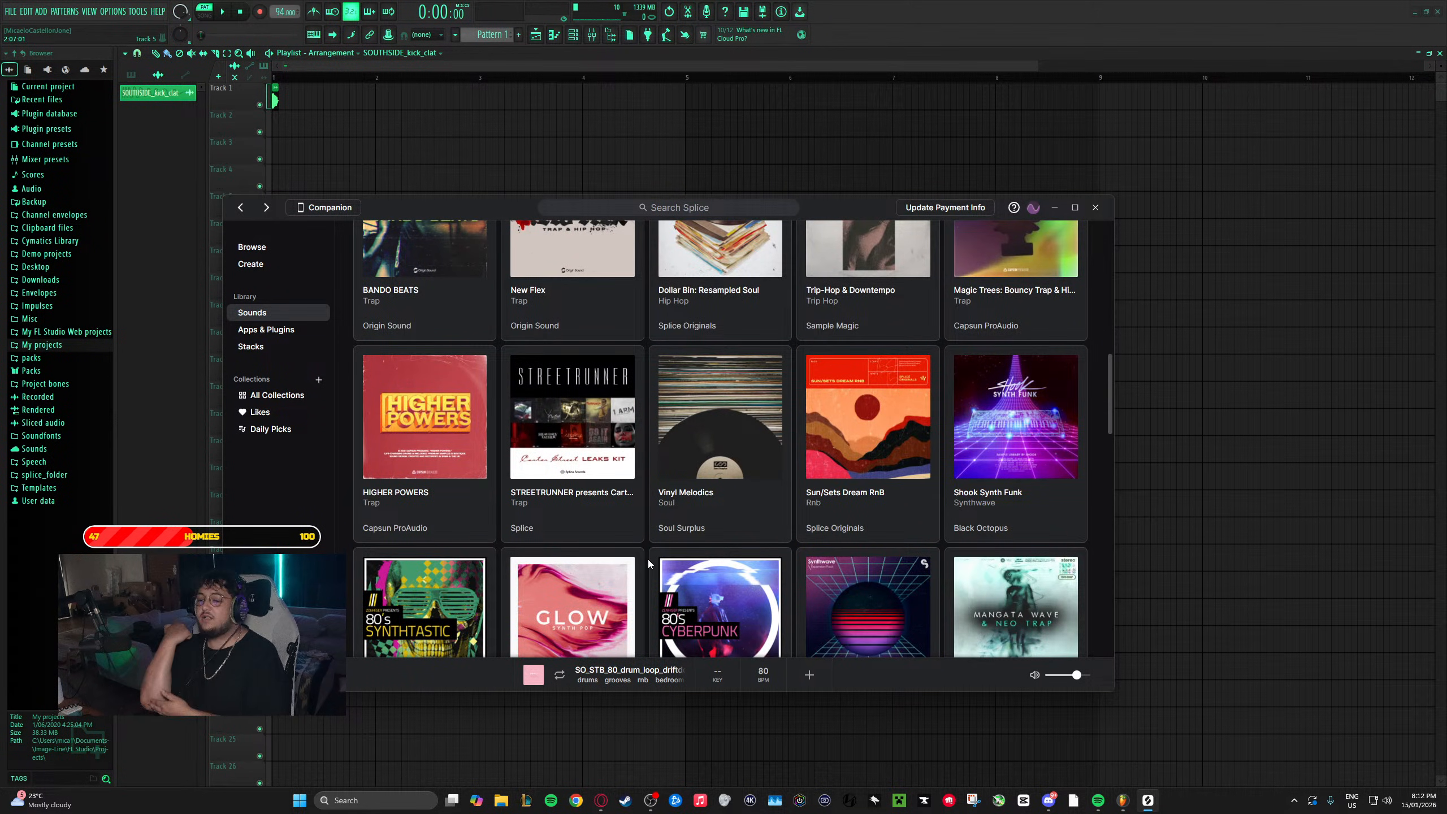
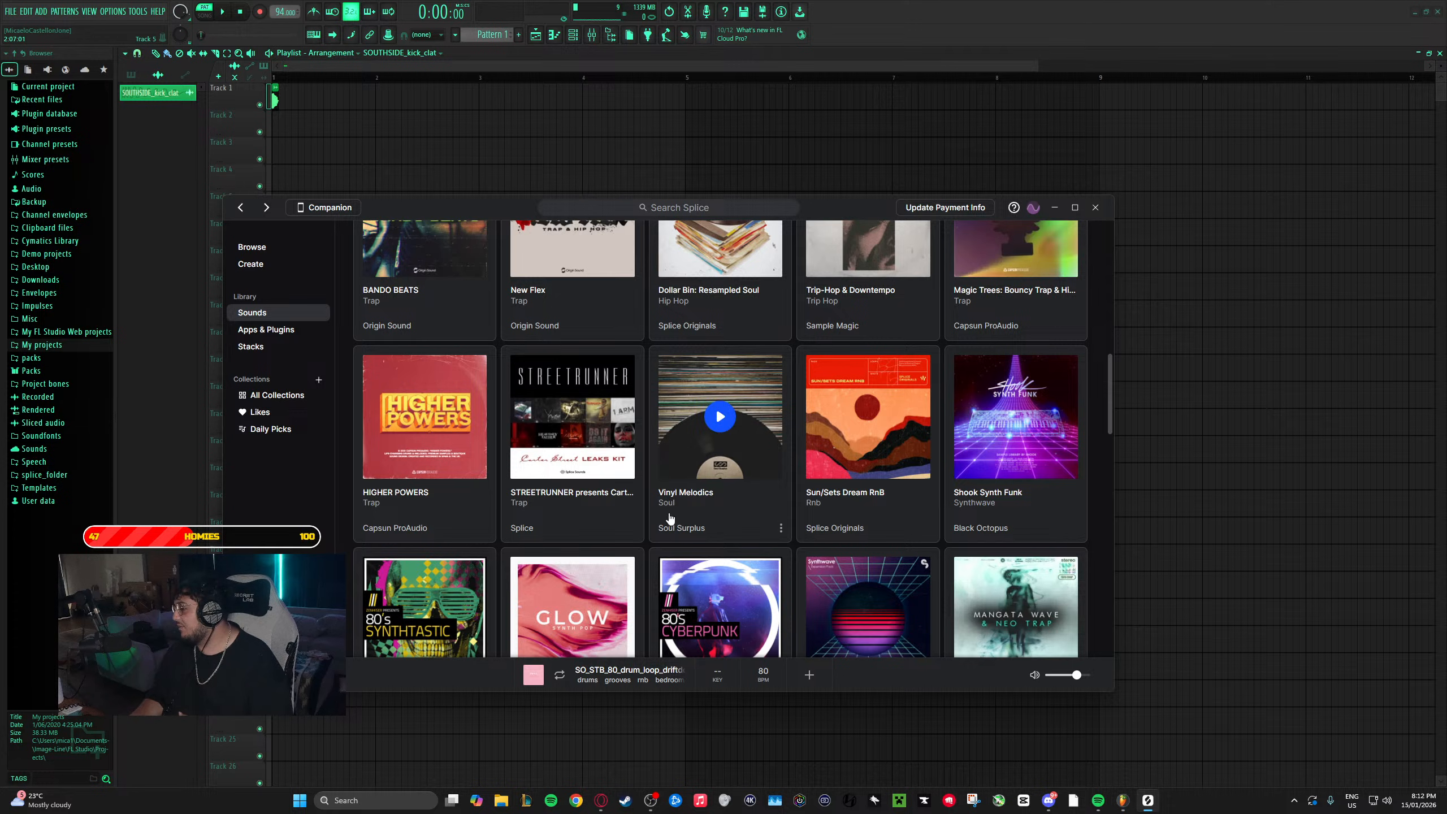
{"action": "scroll", "coordinate": [697, 526], "scroll_direction": "down", "scroll_amount": 6}
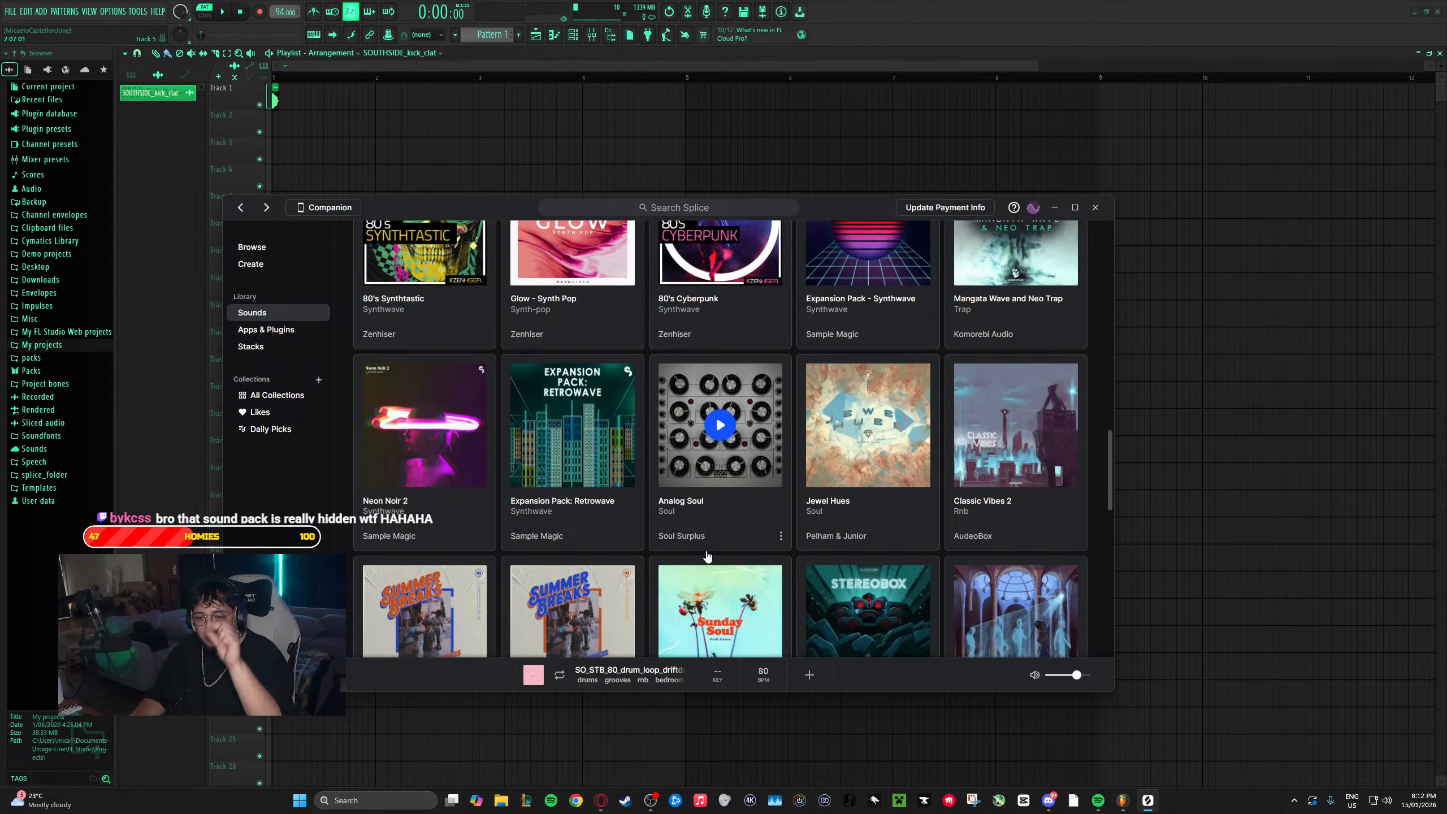
{"action": "scroll", "coordinate": [707, 555], "scroll_direction": "down", "scroll_amount": 5}
{"action": "scroll", "coordinate": [692, 562], "scroll_direction": "down", "scroll_amount": 7}
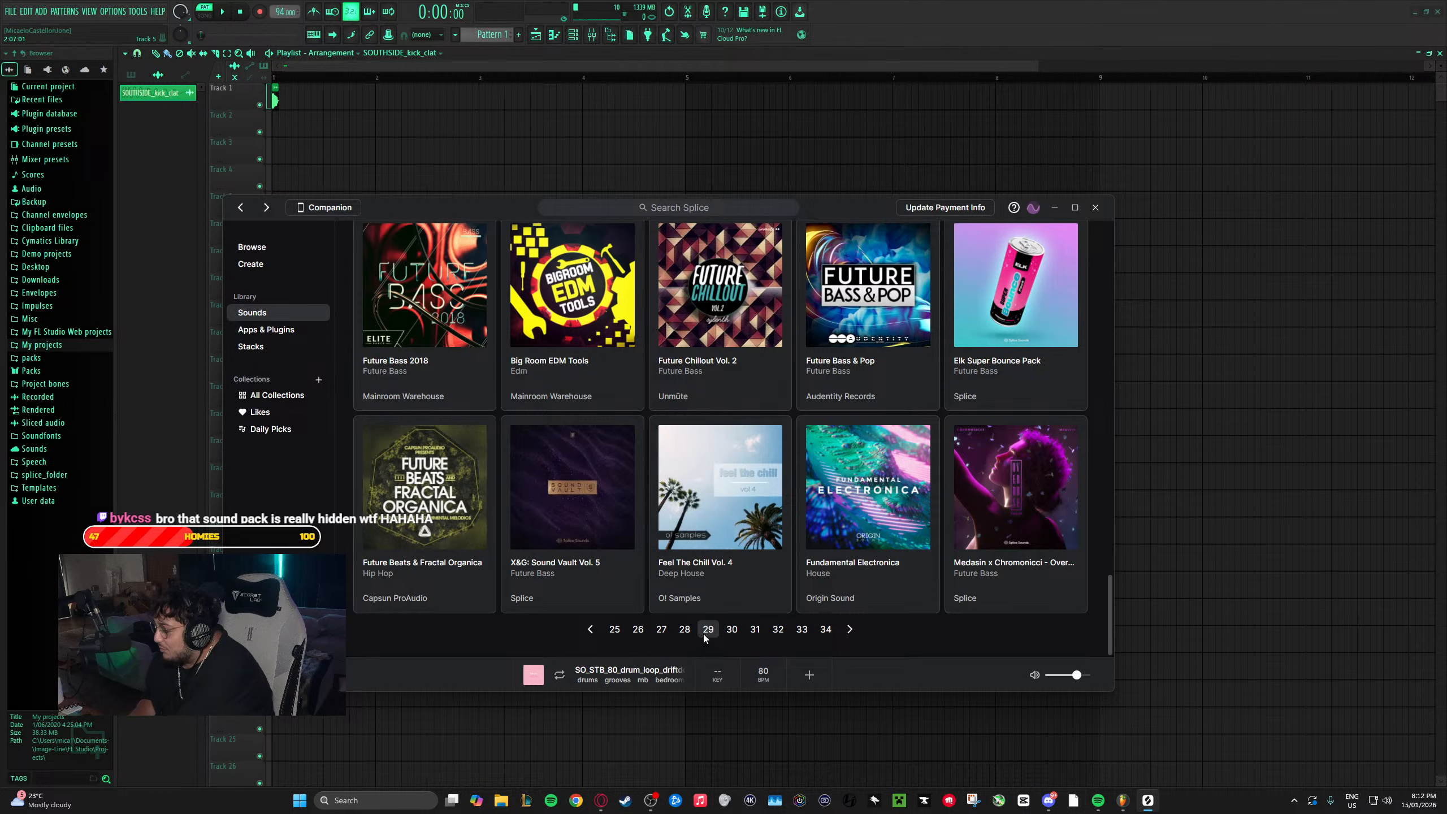
- Go to page 30 of the library packs and browse its progressive house, neo soul, trap kit and cinematic effects packs
{"action": "left_click", "coordinate": [848, 629]}
{"action": "scroll", "coordinate": [712, 433], "scroll_direction": "down", "scroll_amount": 4}
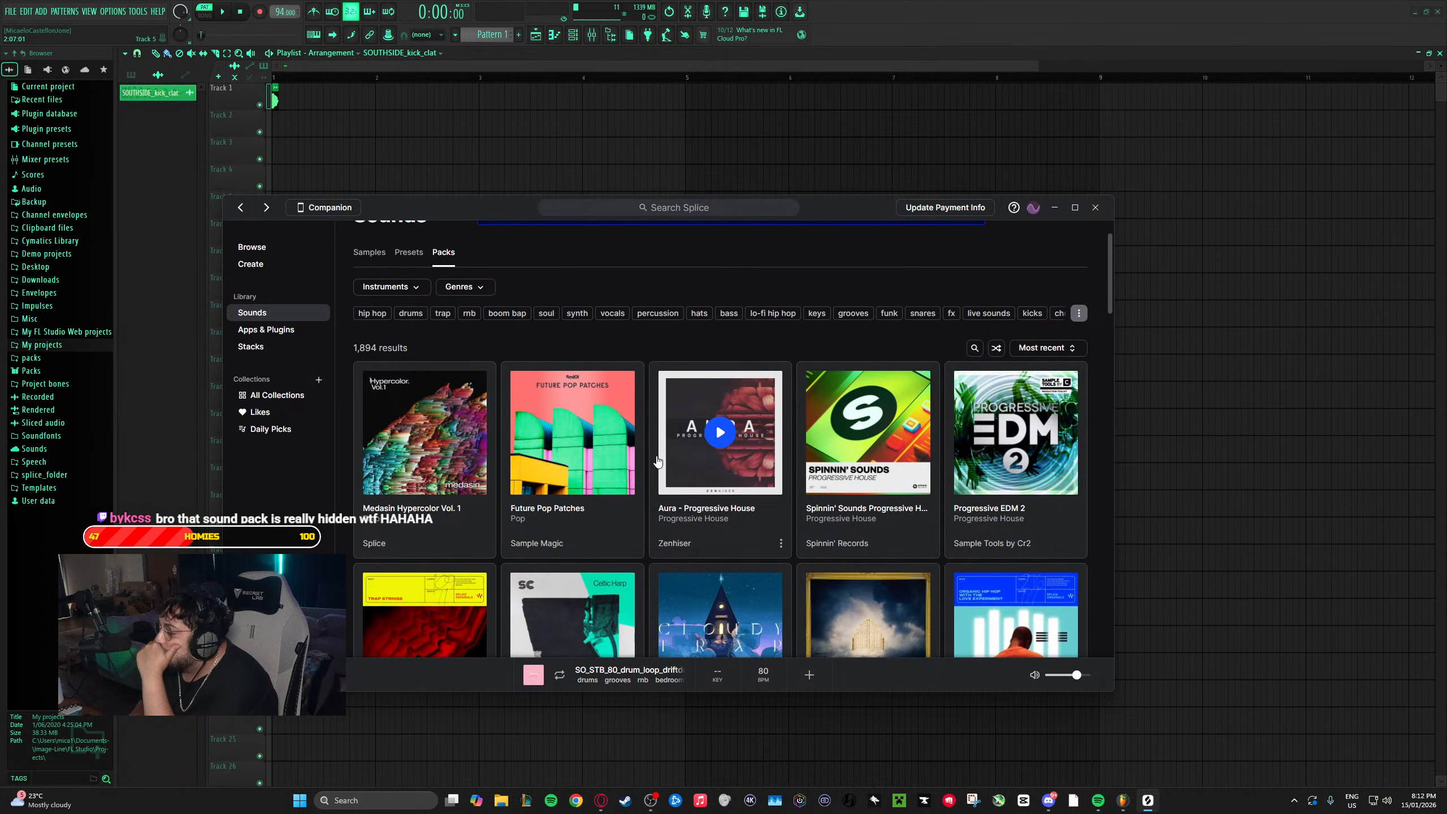
{"action": "scroll", "coordinate": [652, 472], "scroll_direction": "down", "scroll_amount": 12}
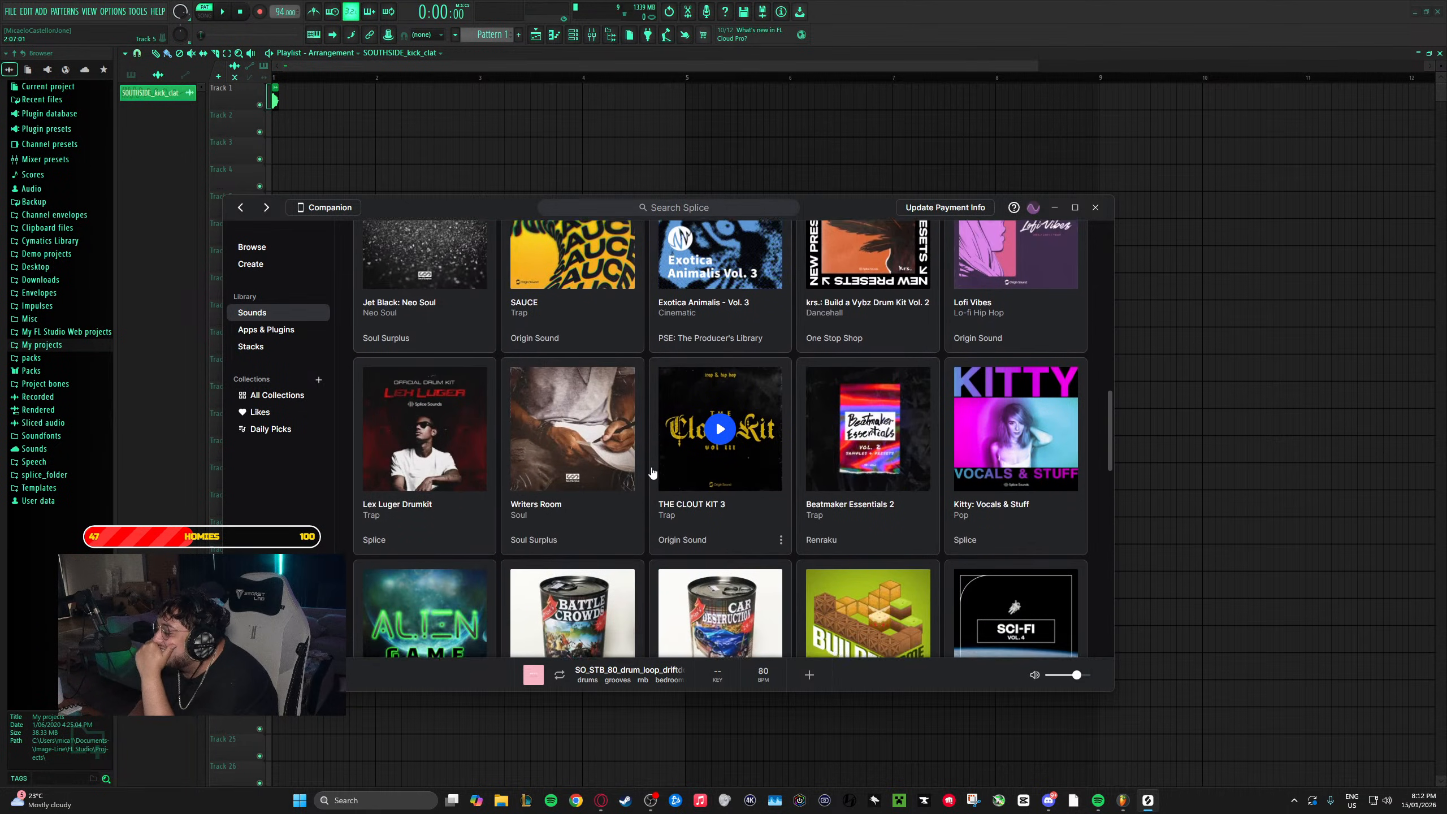
{"action": "scroll", "coordinate": [653, 472], "scroll_direction": "down", "scroll_amount": 12}
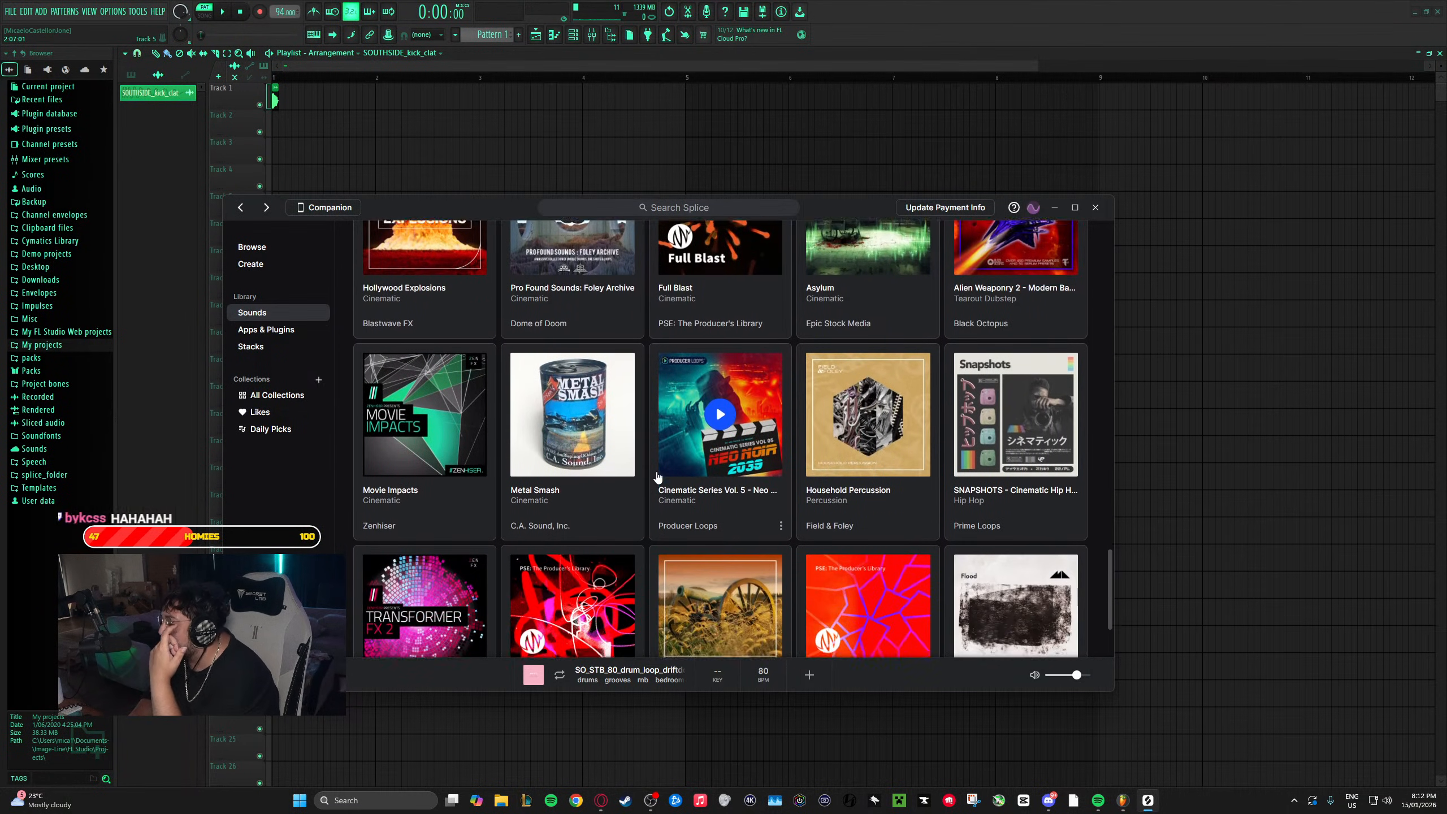
- Go to page 31 of the library packs and examine its drill, chipmunk soul, cinematic percussion, keys and future bass packs
{"action": "left_click", "coordinate": [859, 628]}
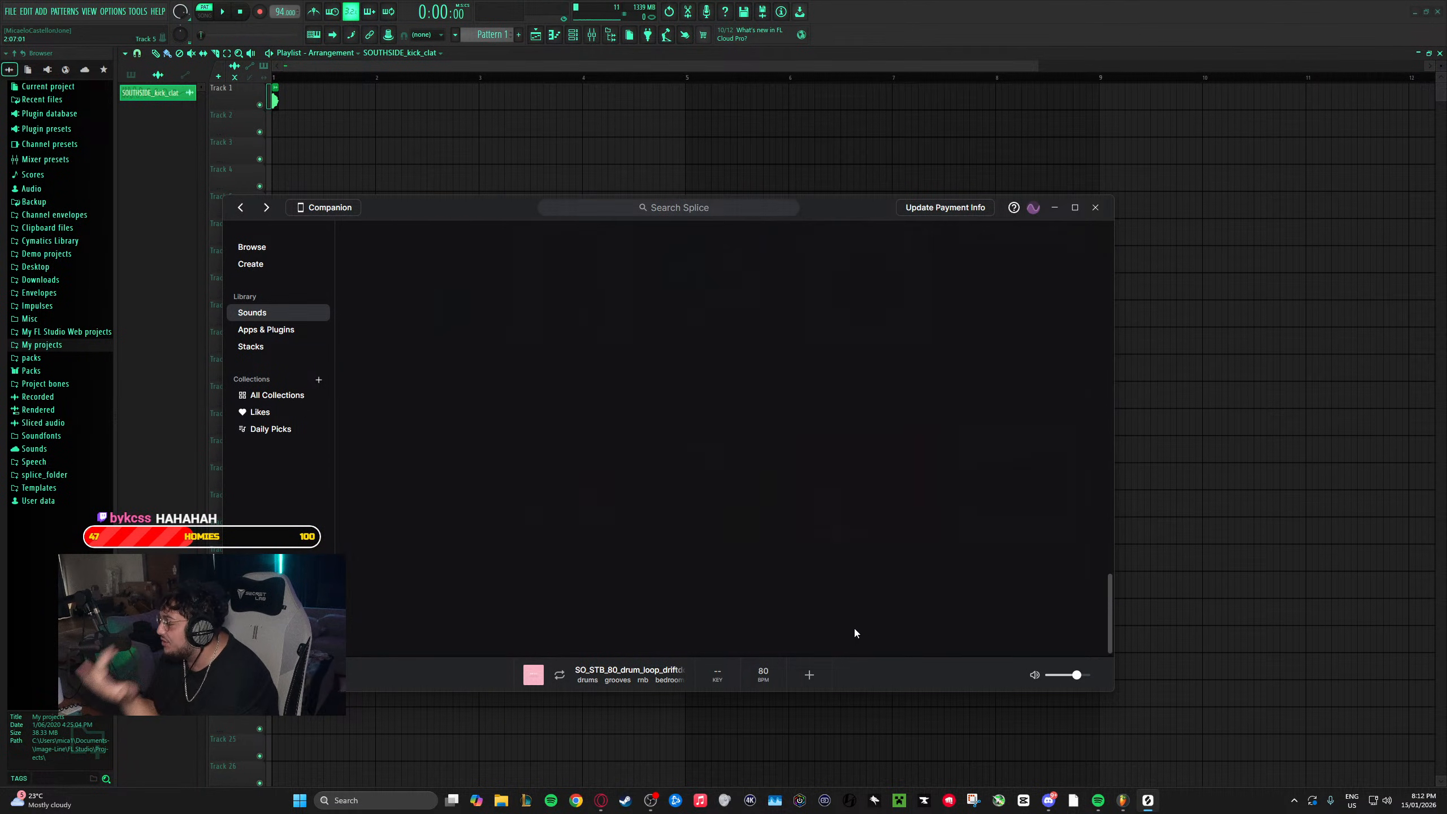
{"action": "scroll", "coordinate": [699, 542], "scroll_direction": "down", "scroll_amount": 3}
{"action": "scroll", "coordinate": [698, 542], "scroll_direction": "down", "scroll_amount": 1}
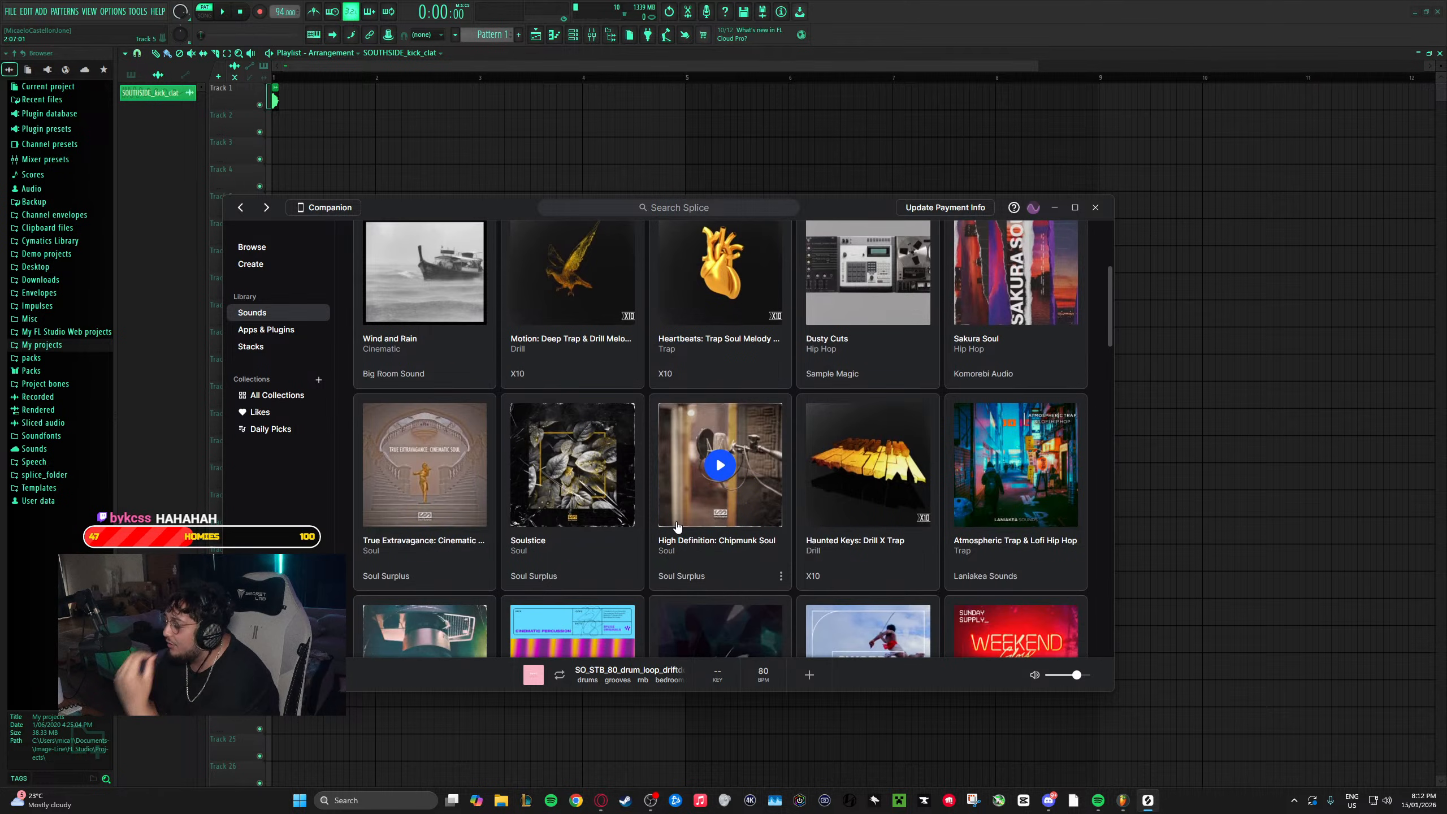
{"action": "scroll", "coordinate": [636, 522], "scroll_direction": "down", "scroll_amount": 5}
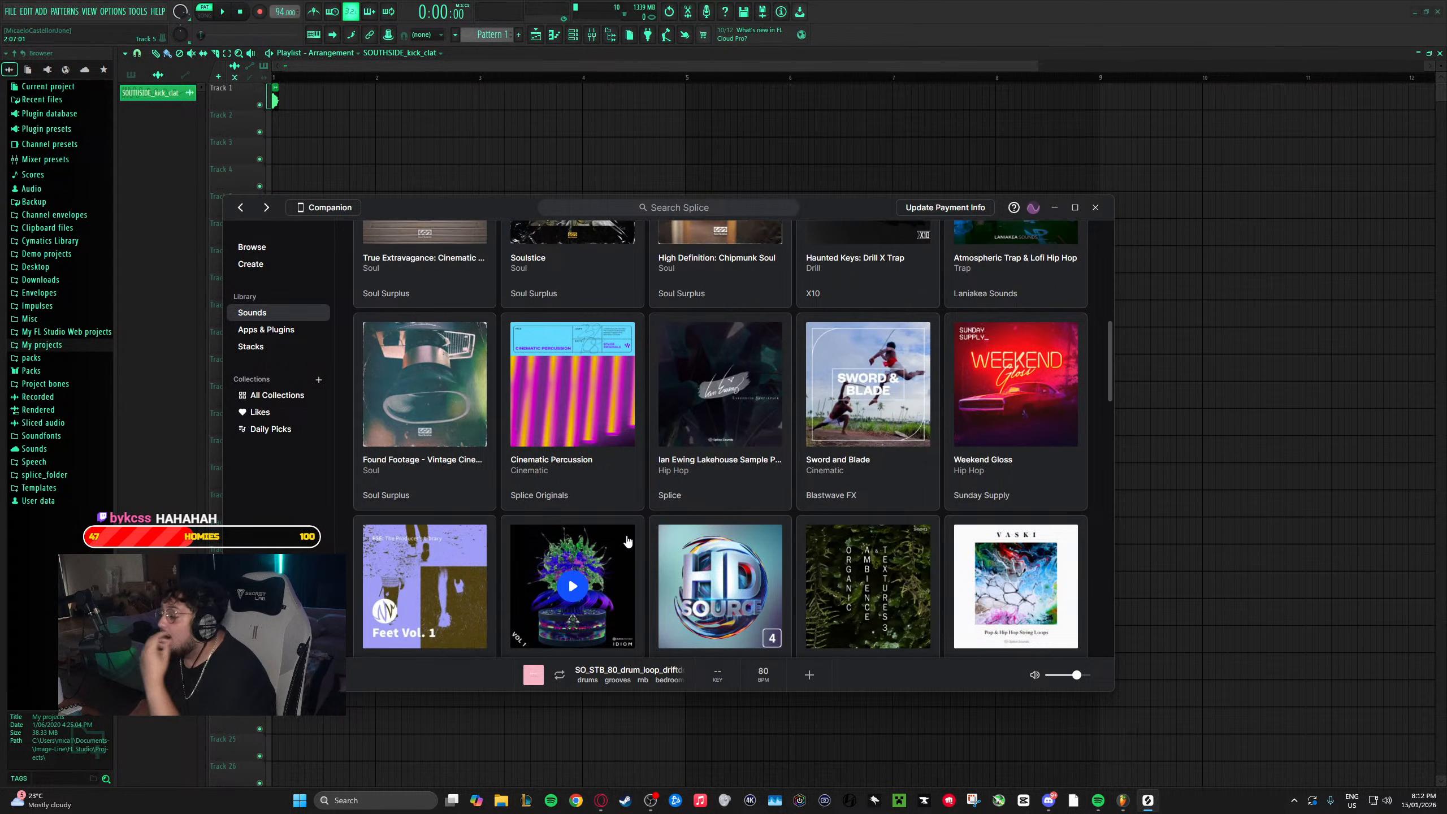
{"action": "scroll", "coordinate": [626, 540], "scroll_direction": "down", "scroll_amount": 2}
{"action": "scroll", "coordinate": [625, 541], "scroll_direction": "down", "scroll_amount": 6}
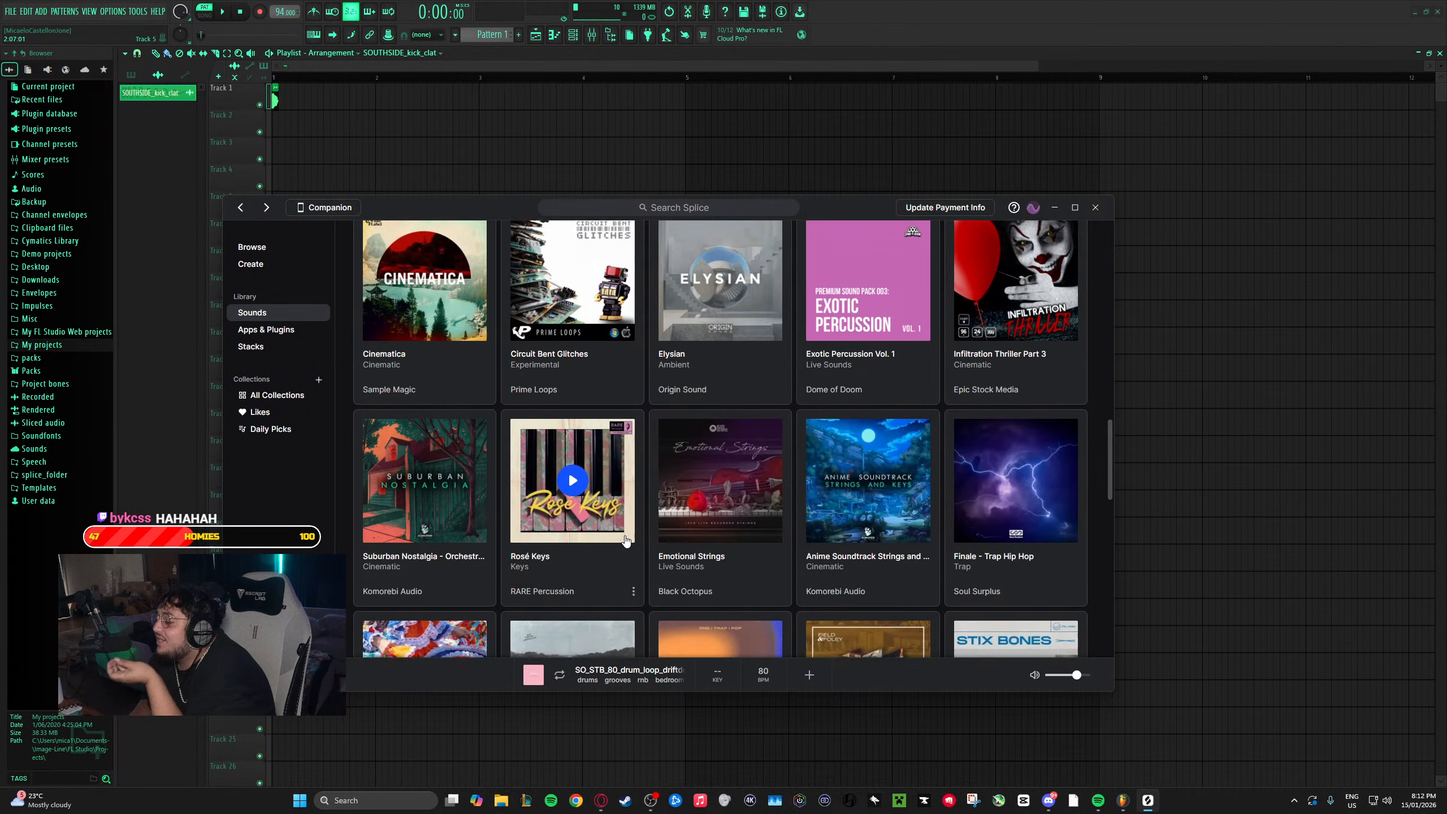
{"action": "scroll", "coordinate": [626, 540], "scroll_direction": "down", "scroll_amount": 12}
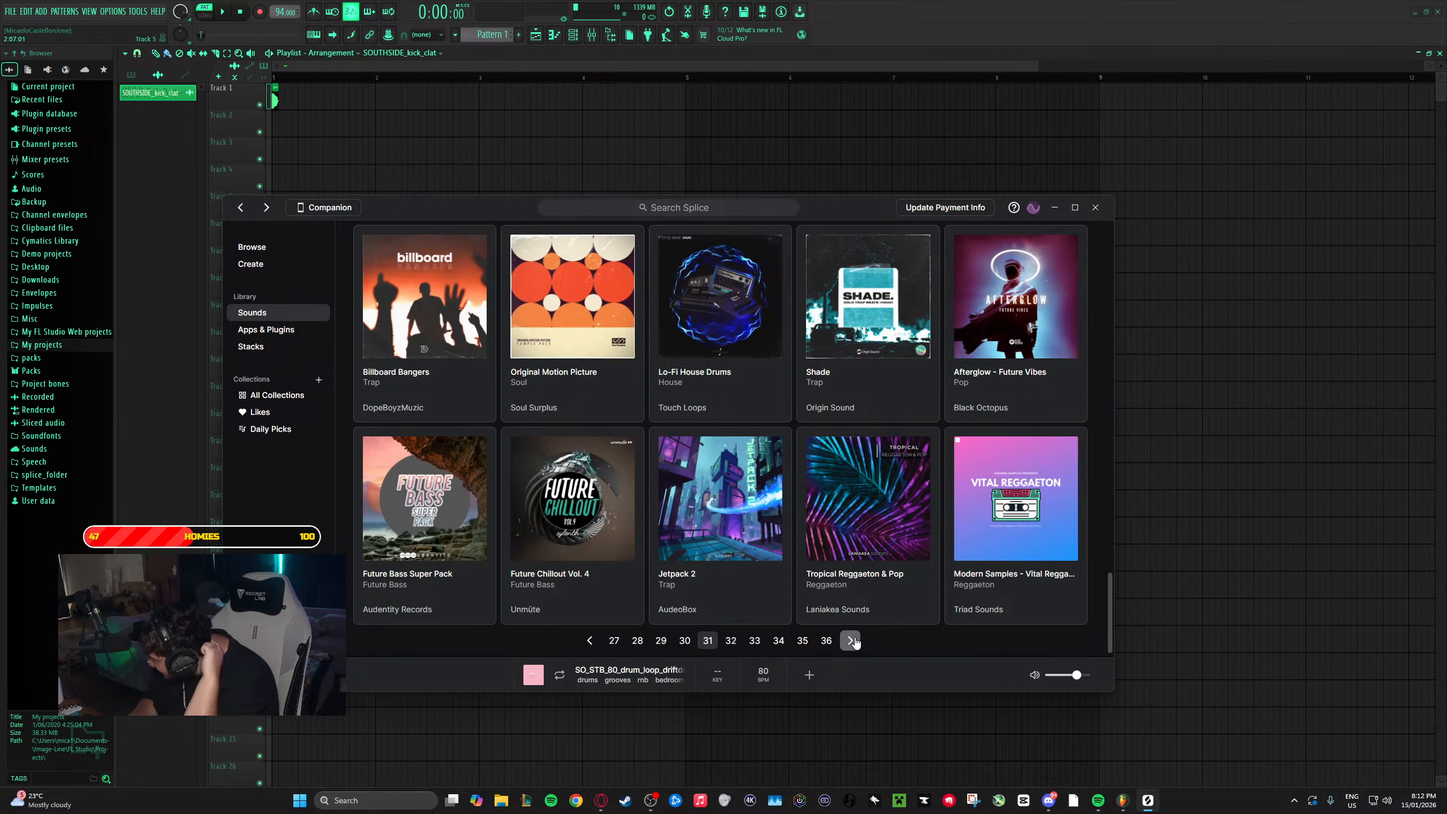
- Go to page 32 of the library packs and review its vintage hip hop, melodic RnB, jazz, funk and organic drum kit packs
{"action": "left_click", "coordinate": [851, 640]}
{"action": "scroll", "coordinate": [658, 557], "scroll_direction": "down", "scroll_amount": 2}
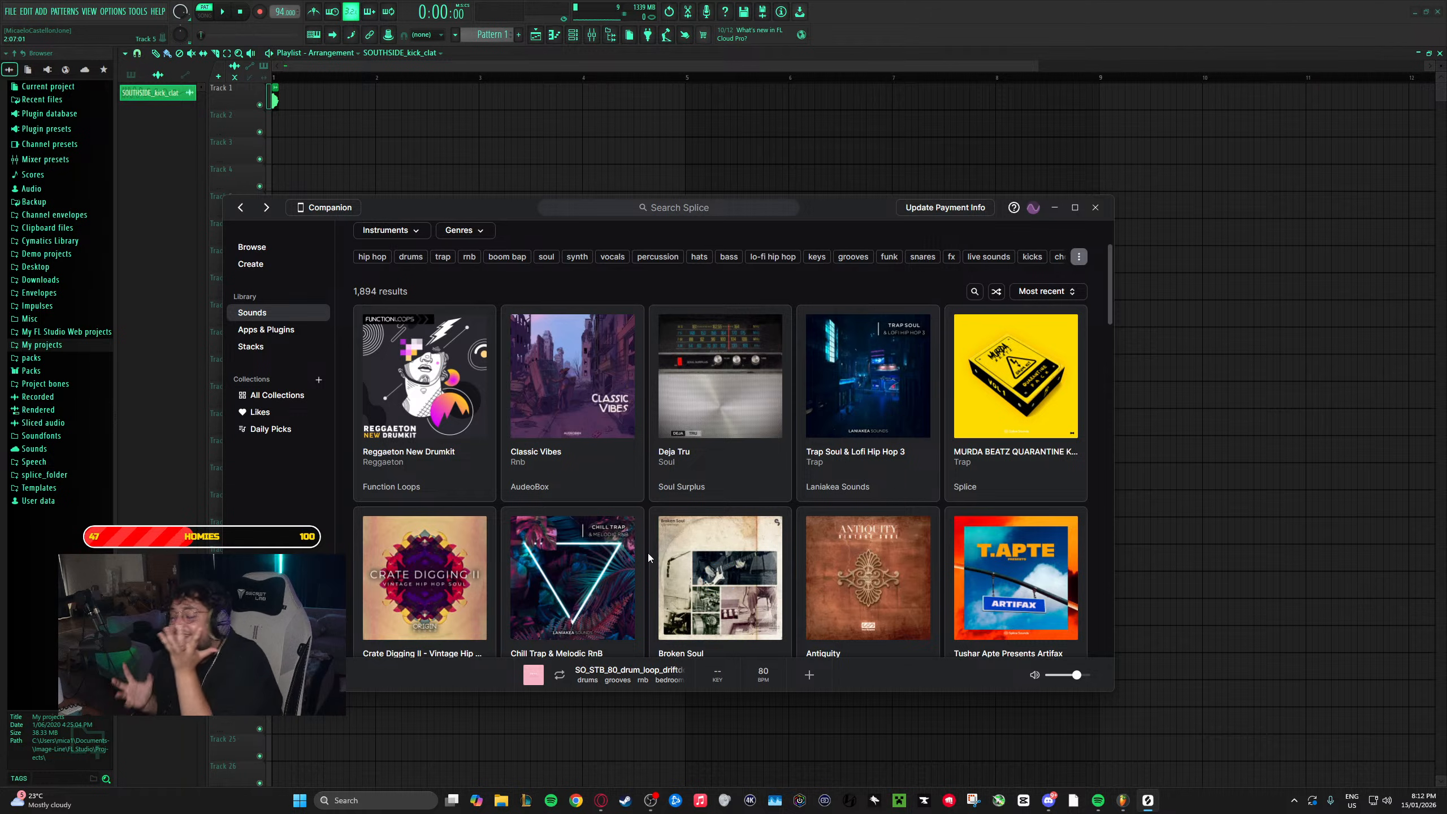
{"action": "scroll", "coordinate": [649, 554], "scroll_direction": "down", "scroll_amount": 6}
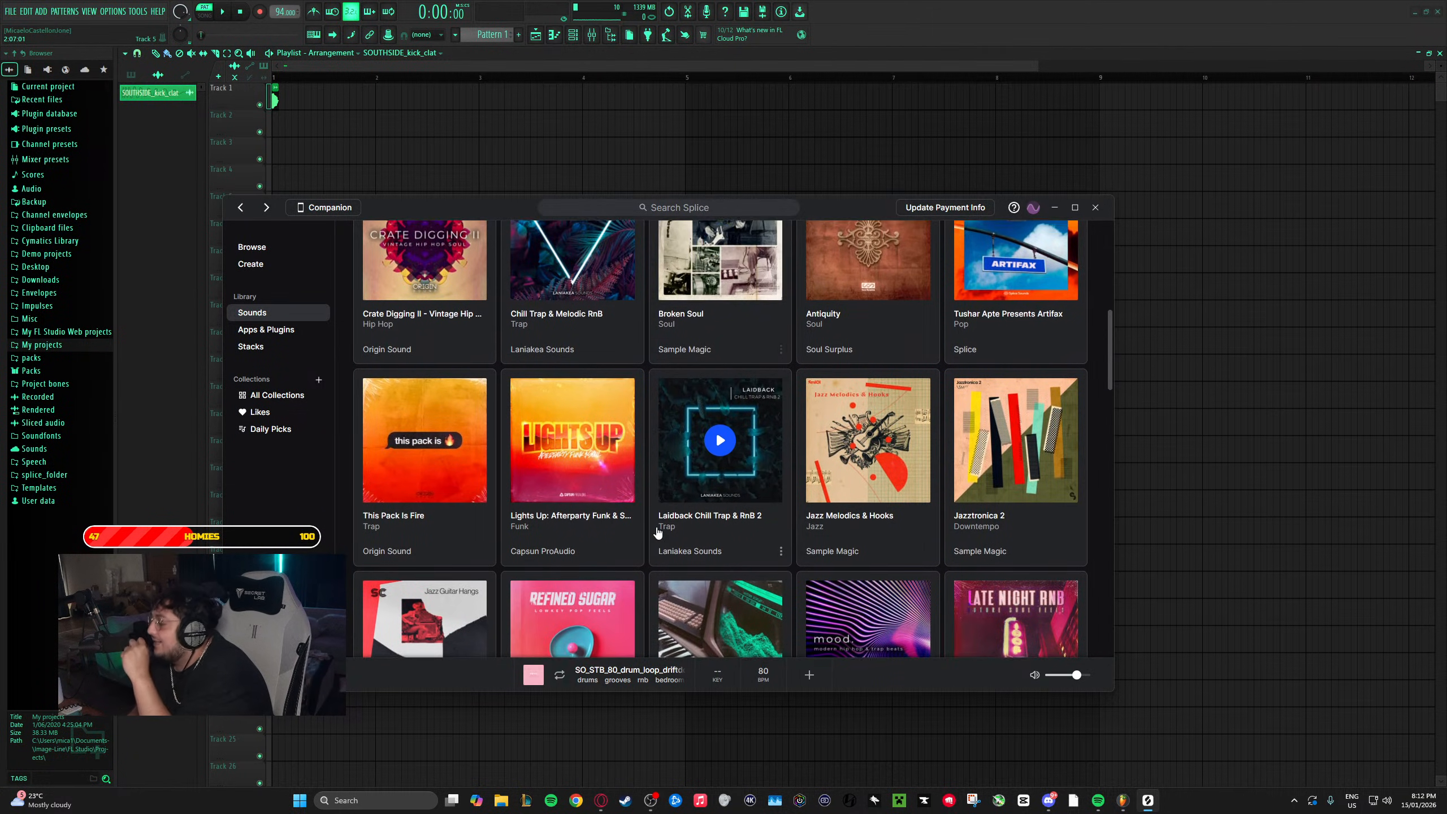
{"action": "scroll", "coordinate": [658, 532], "scroll_direction": "down", "scroll_amount": 12}
{"action": "scroll", "coordinate": [658, 532], "scroll_direction": "down", "scroll_amount": 9}
{"action": "scroll", "coordinate": [659, 532], "scroll_direction": "down", "scroll_amount": 2}
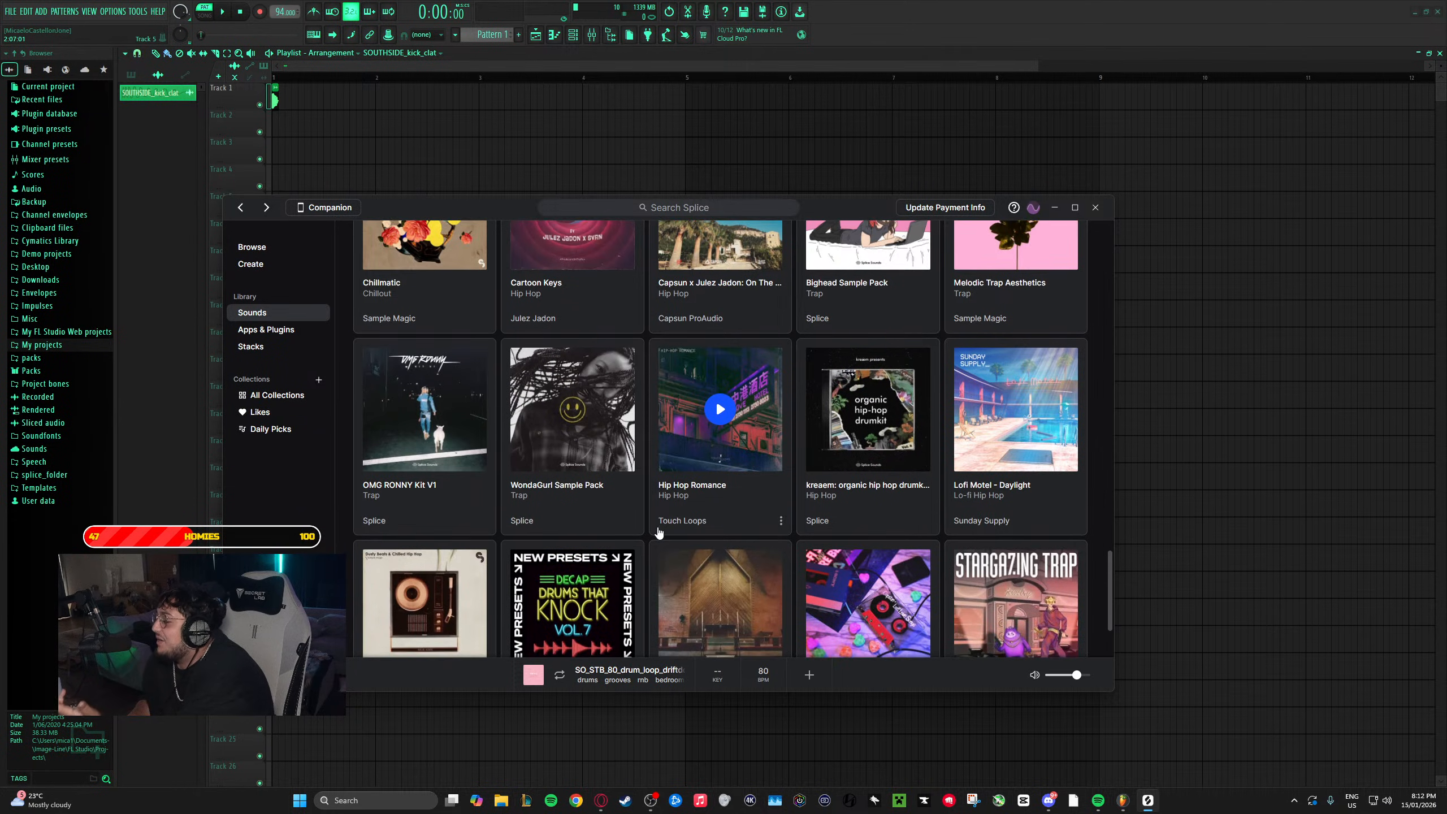
{"action": "scroll", "coordinate": [660, 532], "scroll_direction": "down", "scroll_amount": 3}
- Go to page 33 of the library packs and check its jazz hop, gospel, dusty hip-hop, vintage mixtape and cinematic packs
{"action": "left_click", "coordinate": [855, 631]}
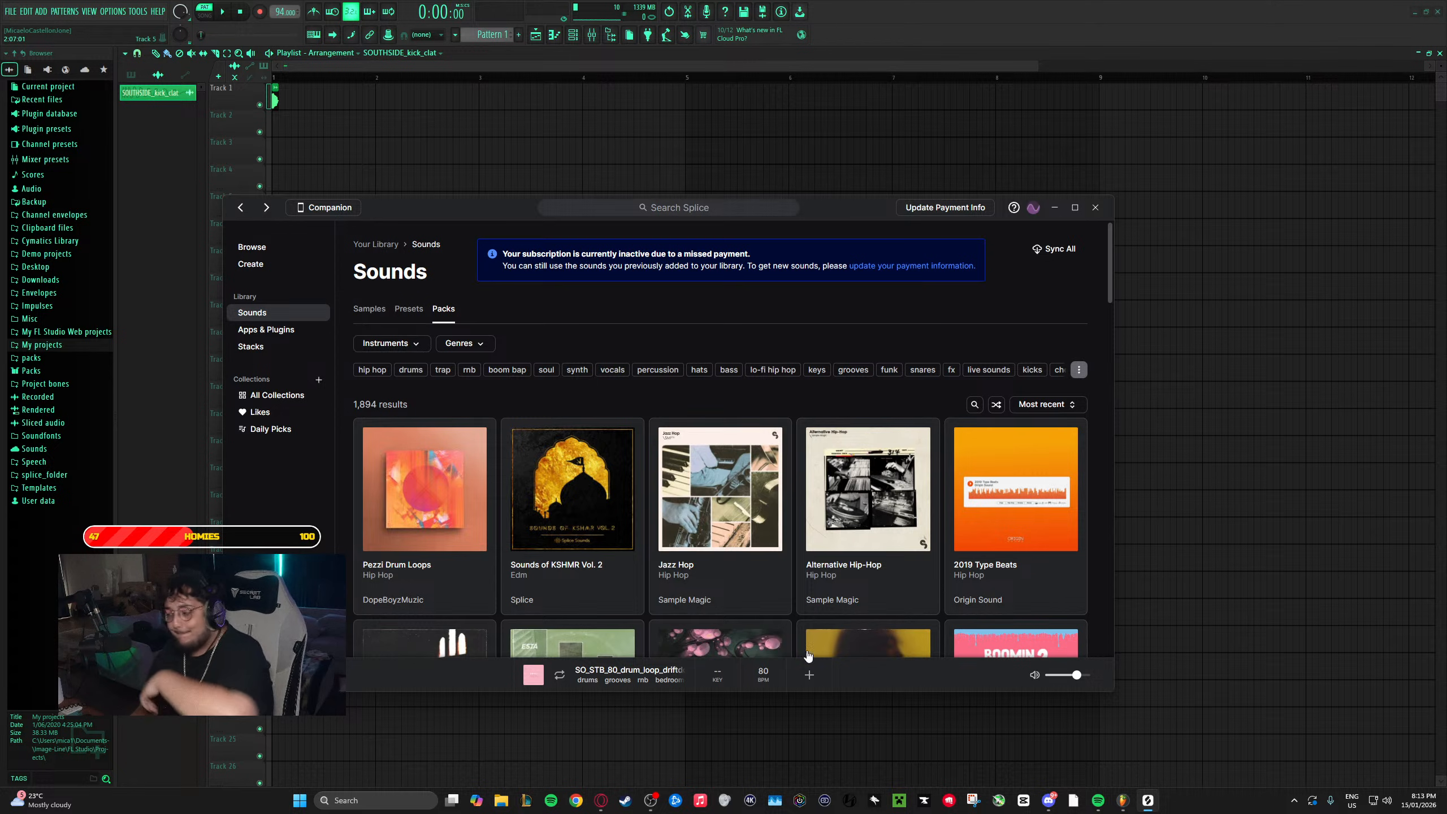
{"action": "scroll", "coordinate": [660, 552], "scroll_direction": "down", "scroll_amount": 6}
{"action": "scroll", "coordinate": [660, 552], "scroll_direction": "down", "scroll_amount": 3}
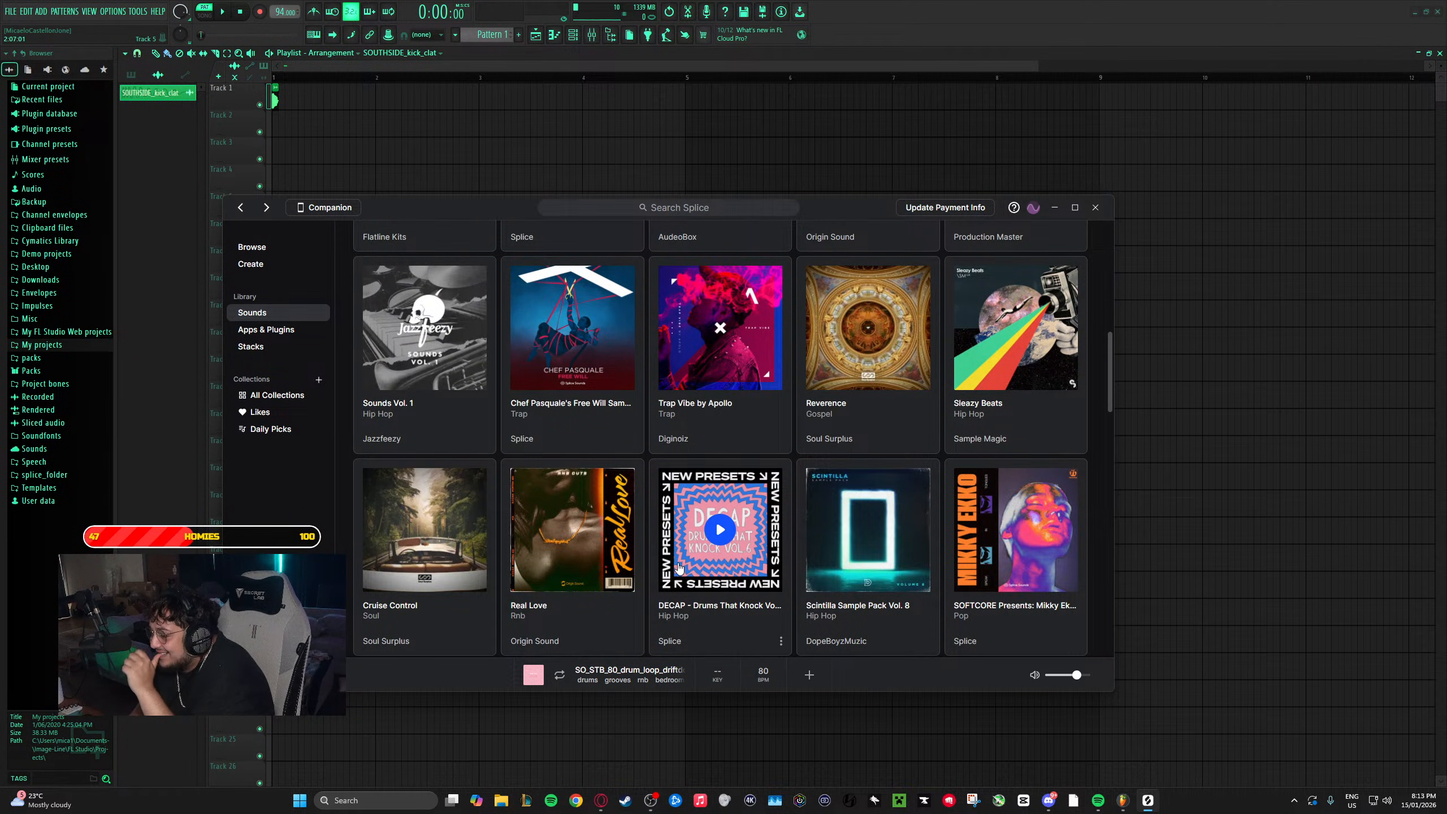
{"action": "scroll", "coordinate": [678, 567], "scroll_direction": "down", "scroll_amount": 3}
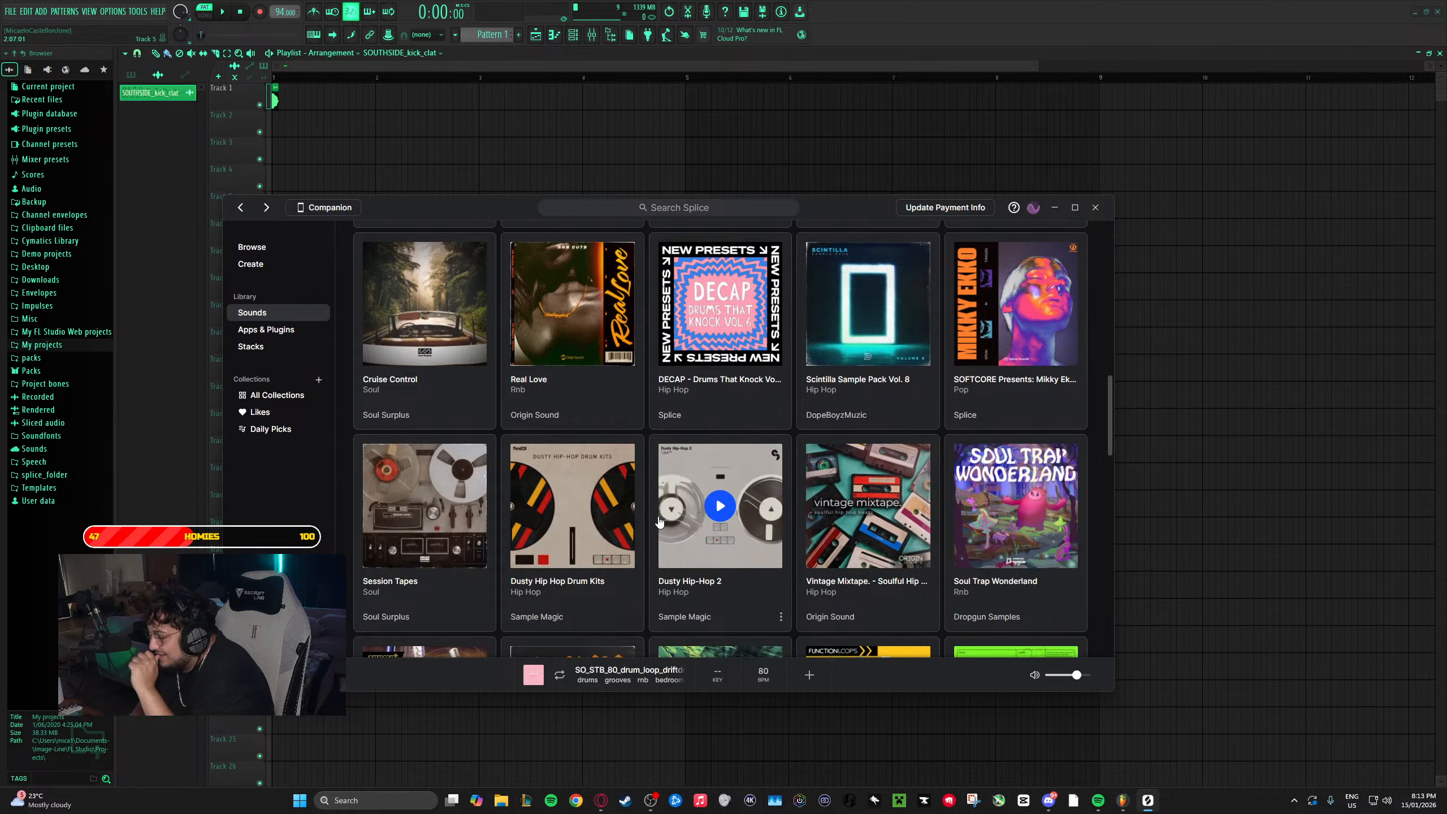
{"action": "scroll", "coordinate": [659, 520], "scroll_direction": "down", "scroll_amount": 15}
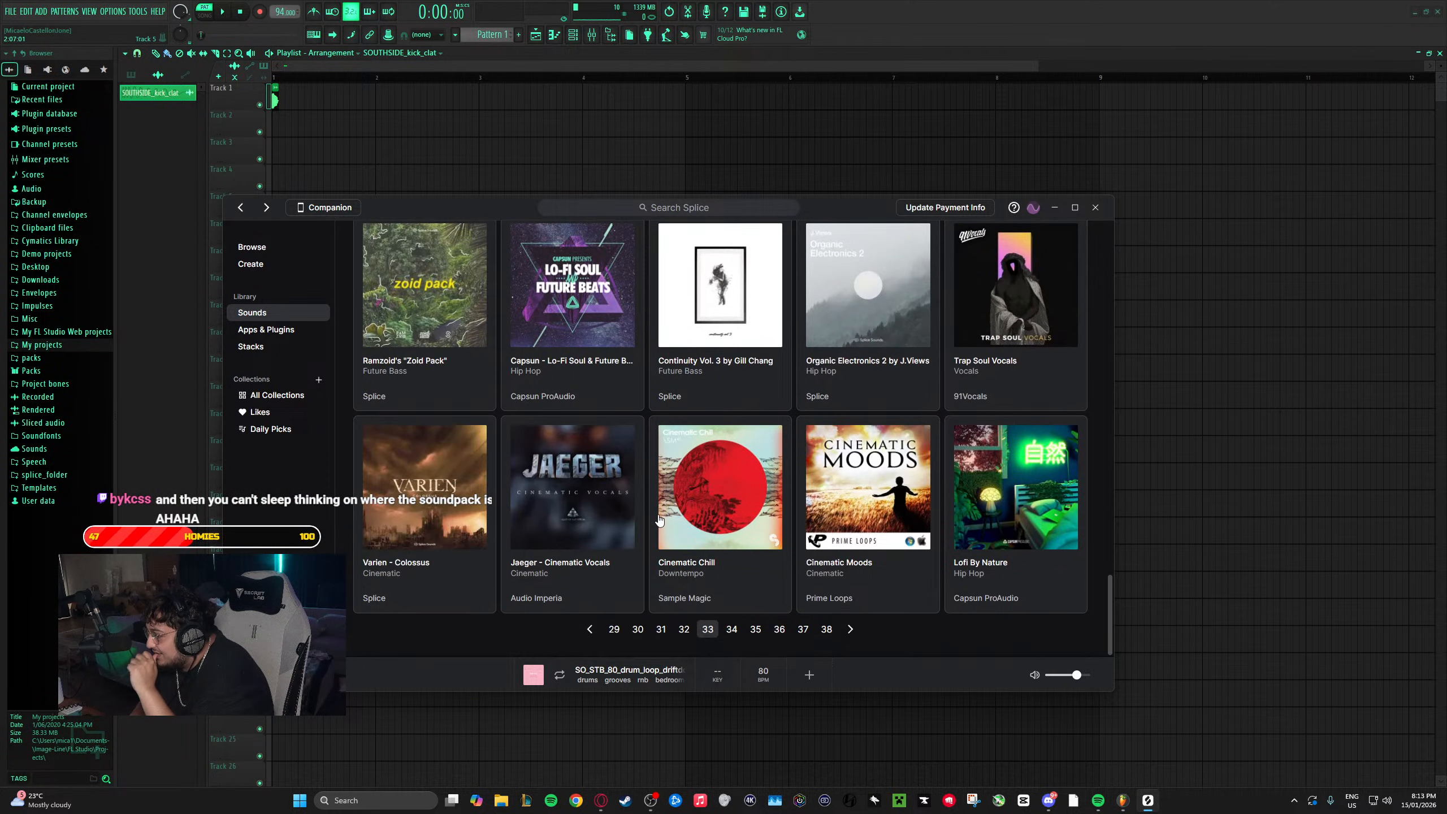
- Go to page 34 of the library packs and browse its retro soul, trap soul, breaks, RnB and lo-fi packs
{"action": "left_click", "coordinate": [833, 630]}
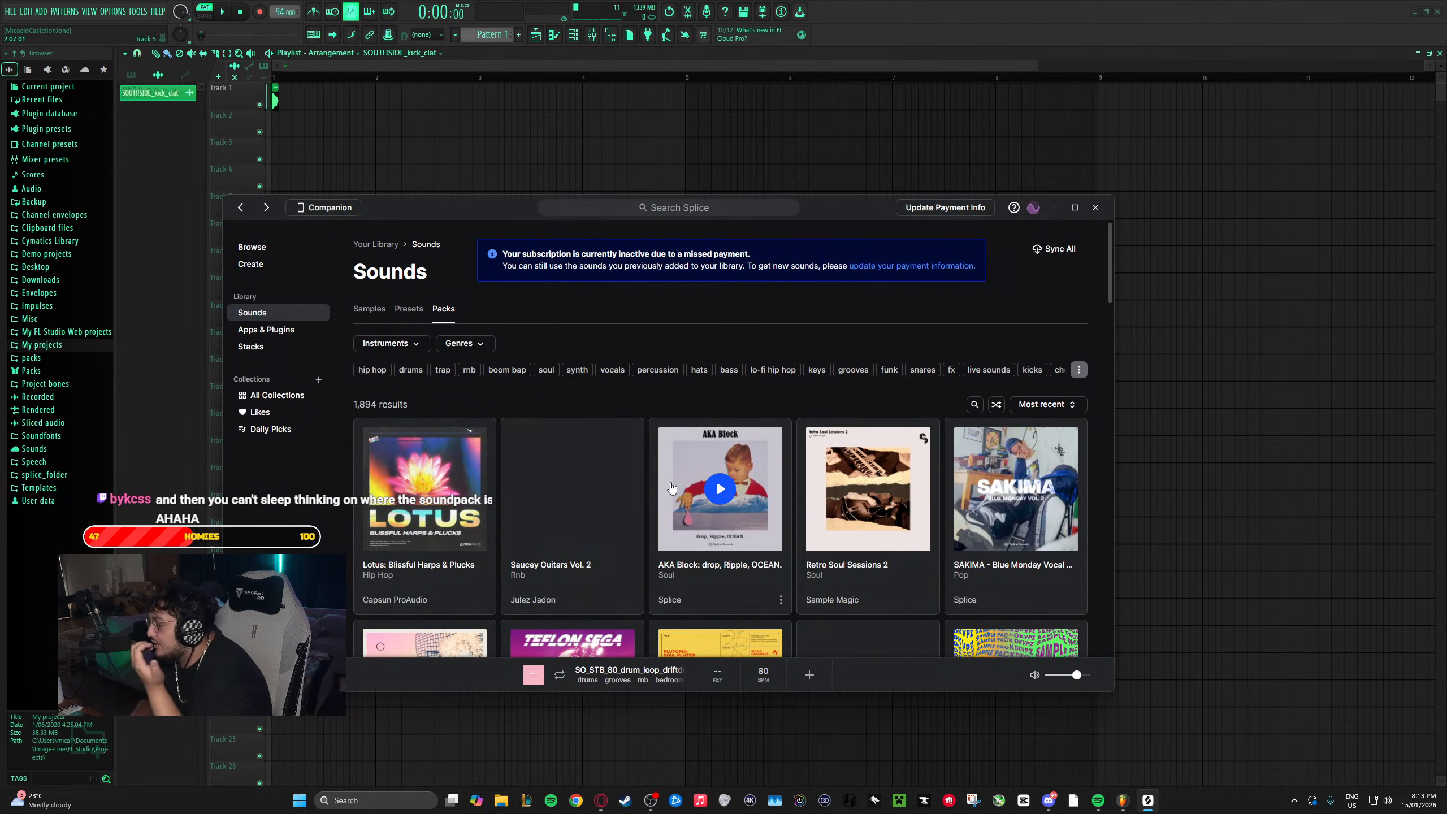
{"action": "scroll", "coordinate": [673, 491], "scroll_direction": "down", "scroll_amount": 5}
{"action": "scroll", "coordinate": [670, 488], "scroll_direction": "down", "scroll_amount": 18}
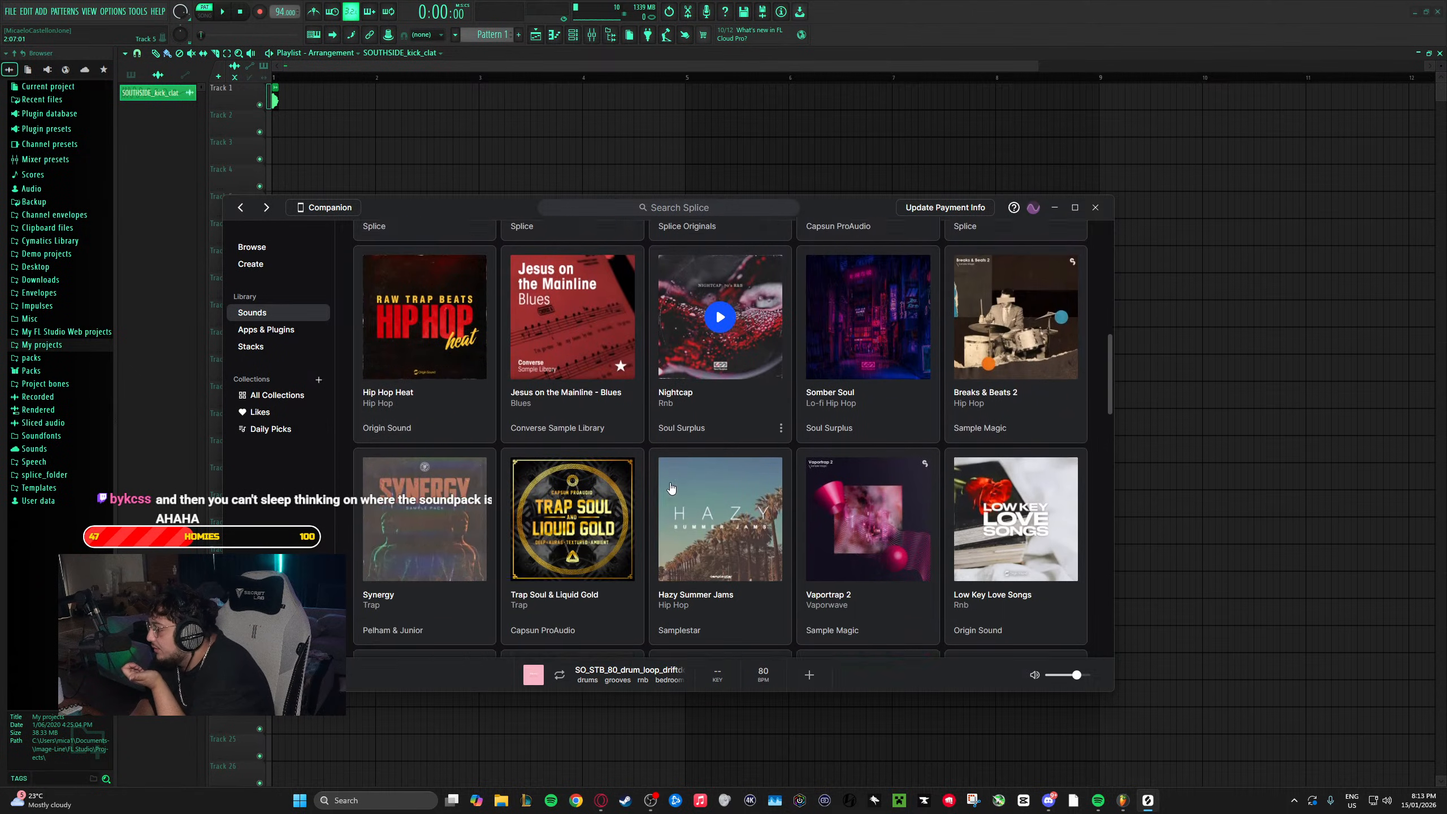
{"action": "scroll", "coordinate": [671, 486], "scroll_direction": "down", "scroll_amount": 7}
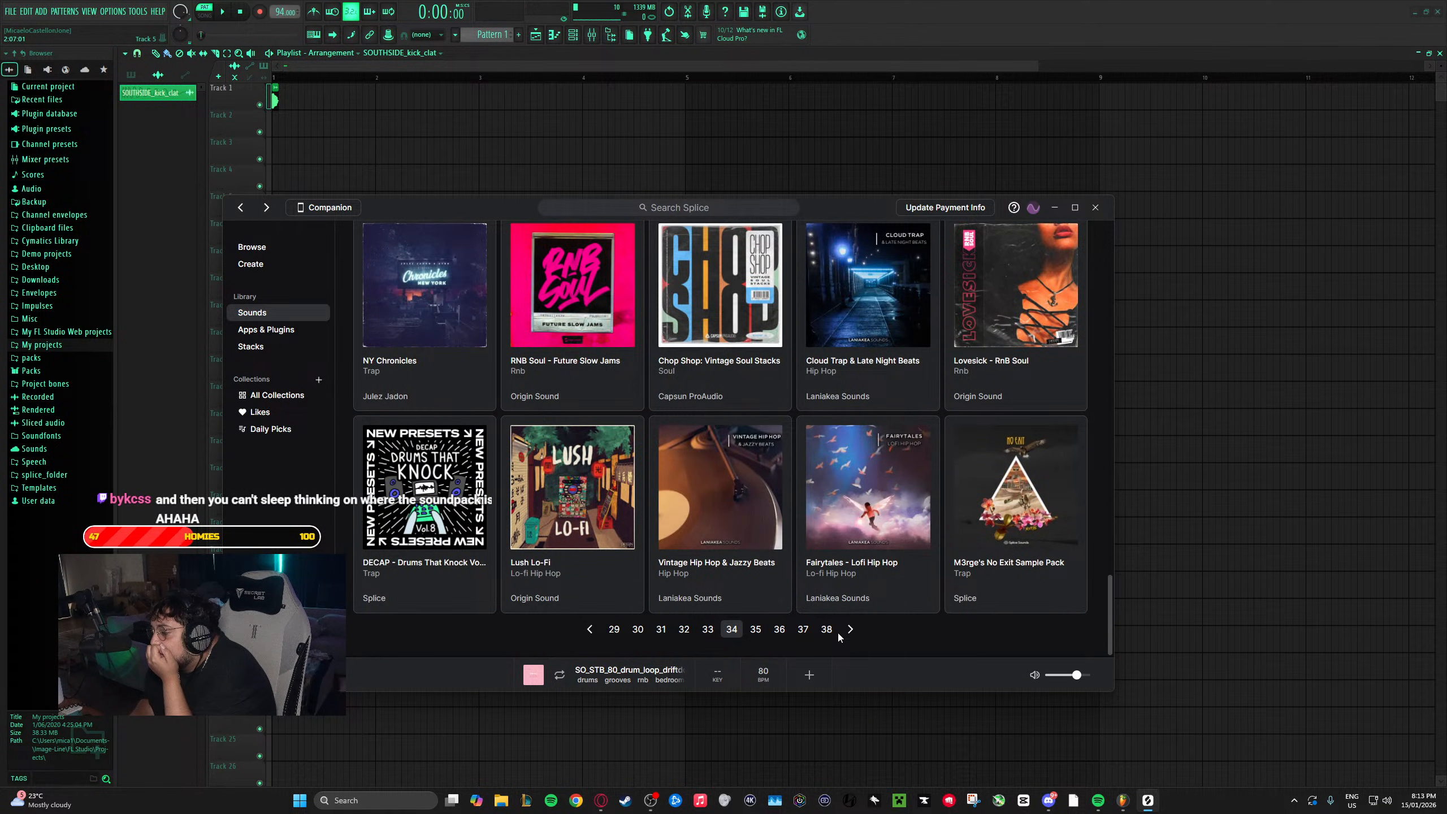
- Go to page 35 of the library packs and examine its tape breaks, dirty drums, lofi, glitch hop and producer sound kit packs
{"action": "left_click", "coordinate": [849, 630]}
{"action": "scroll", "coordinate": [647, 487], "scroll_direction": "down", "scroll_amount": 7}
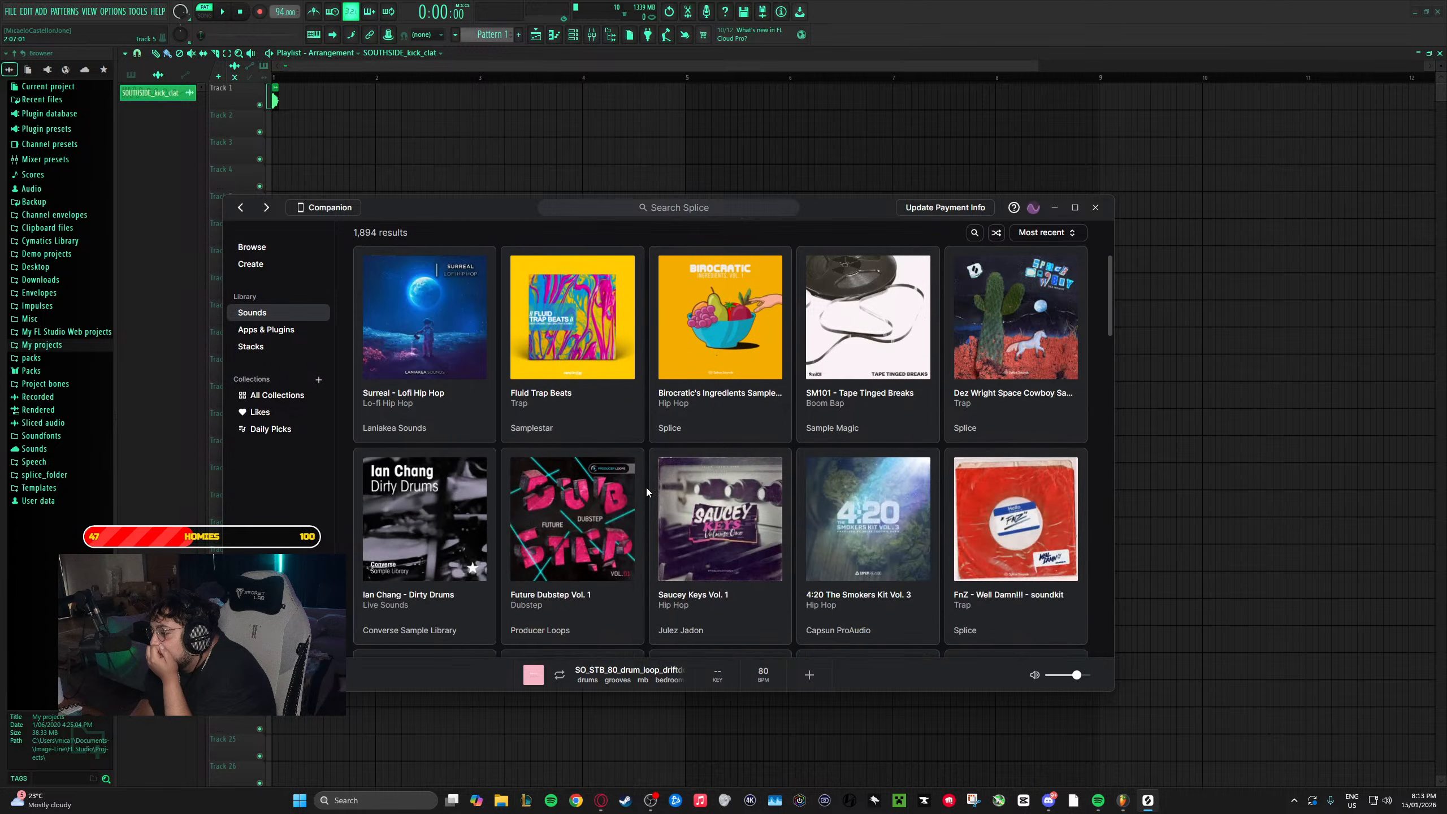
{"action": "scroll", "coordinate": [646, 486], "scroll_direction": "down", "scroll_amount": 4}
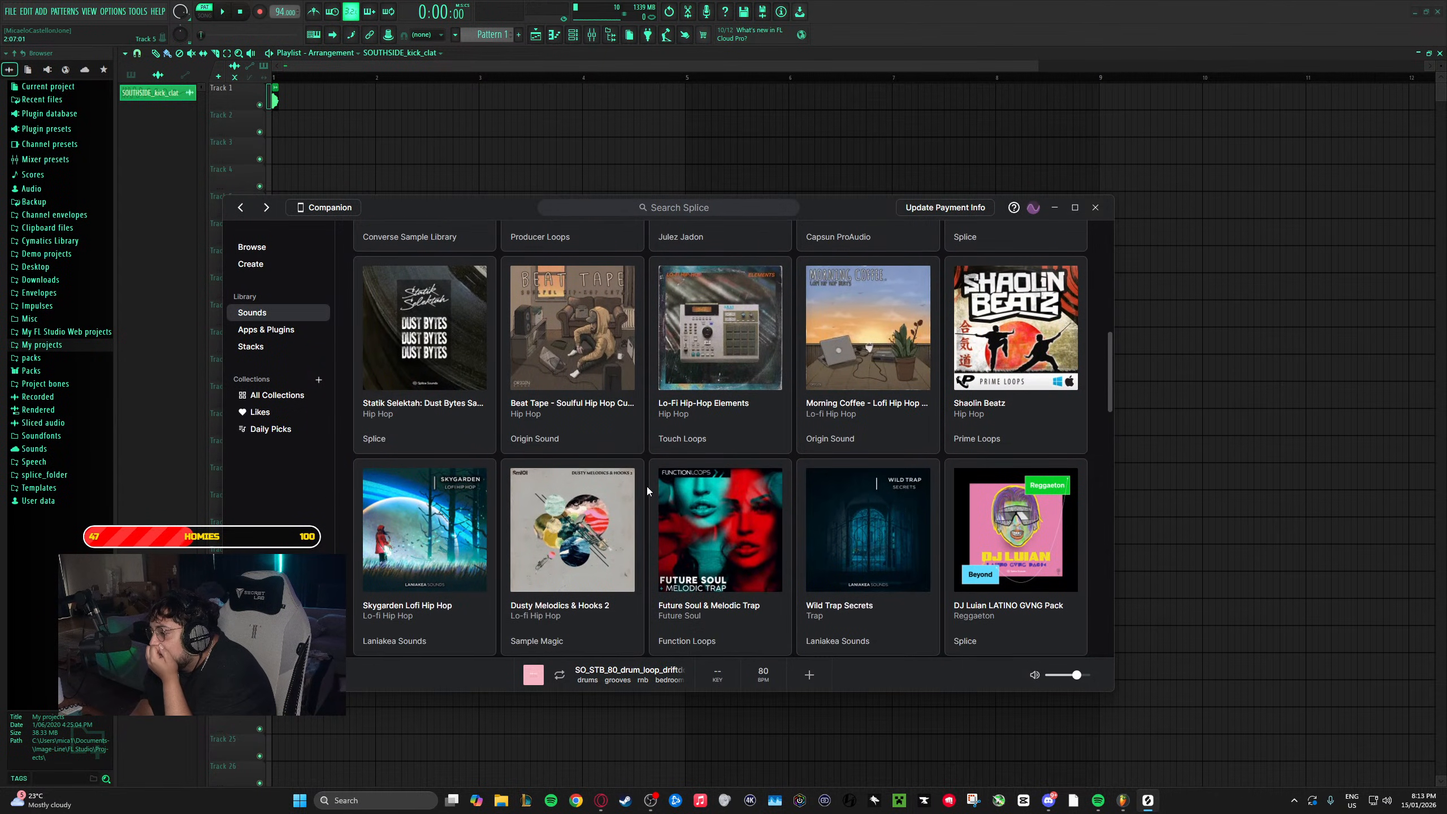
{"action": "scroll", "coordinate": [646, 463], "scroll_direction": "down", "scroll_amount": 12}
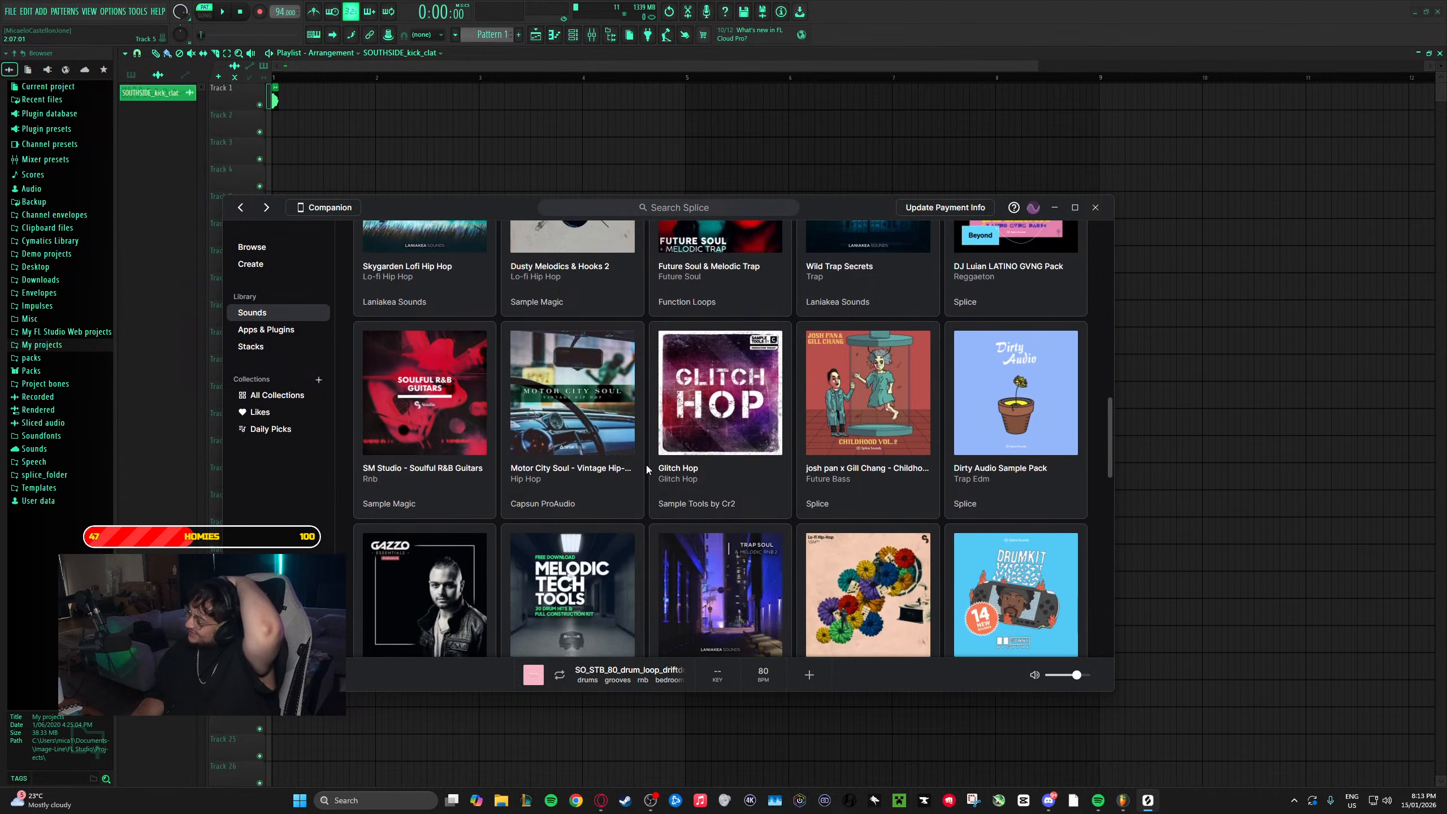
{"action": "scroll", "coordinate": [646, 464], "scroll_direction": "down", "scroll_amount": 8}
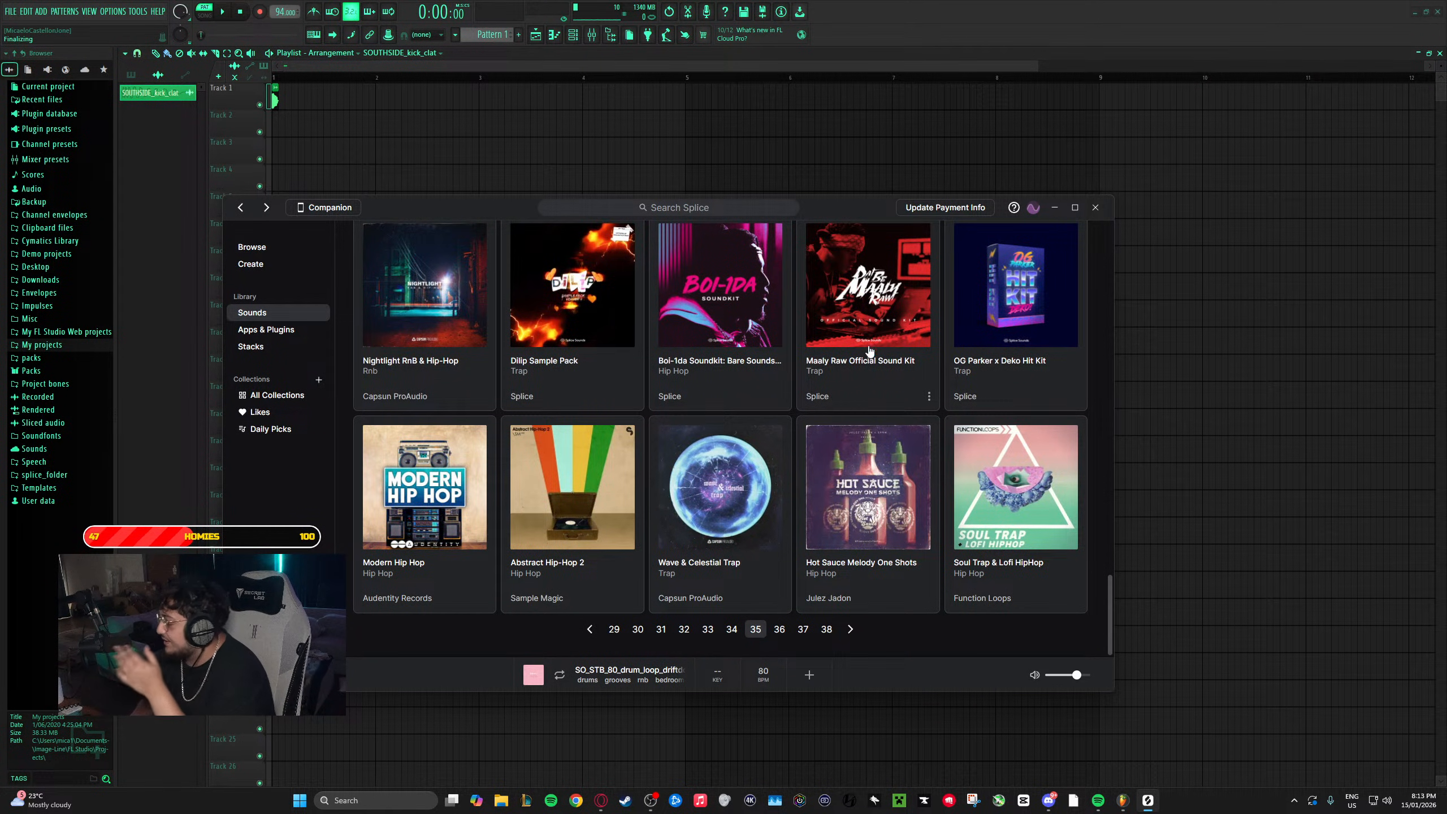
- Switch from the library packs to the individual samples list and look through its first page
{"action": "left_click", "coordinate": [260, 317]}
{"action": "scroll", "coordinate": [453, 374], "scroll_direction": "down", "scroll_amount": 6}
{"action": "scroll", "coordinate": [453, 374], "scroll_direction": "down", "scroll_amount": 15}
{"action": "scroll", "coordinate": [403, 393], "scroll_direction": "down", "scroll_amount": 10}
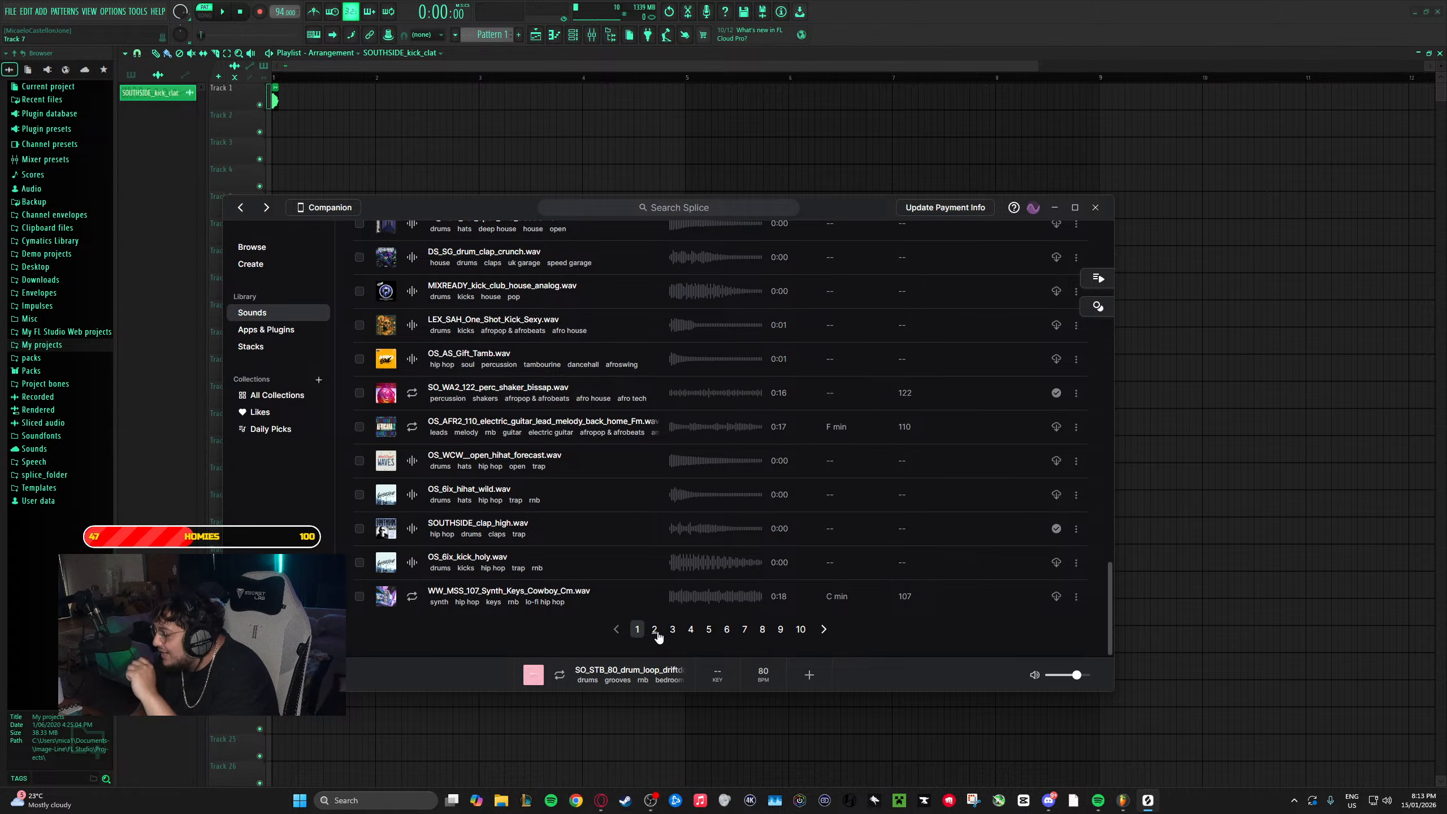
- Go to page 2 of the library samples and scan its percussion, kick, snare and songstarter entries
{"action": "left_click", "coordinate": [655, 629]}
{"action": "scroll", "coordinate": [400, 503], "scroll_direction": "down", "scroll_amount": 3}
{"action": "scroll", "coordinate": [400, 501], "scroll_direction": "down", "scroll_amount": 10}
{"action": "scroll", "coordinate": [397, 497], "scroll_direction": "down", "scroll_amount": 8}
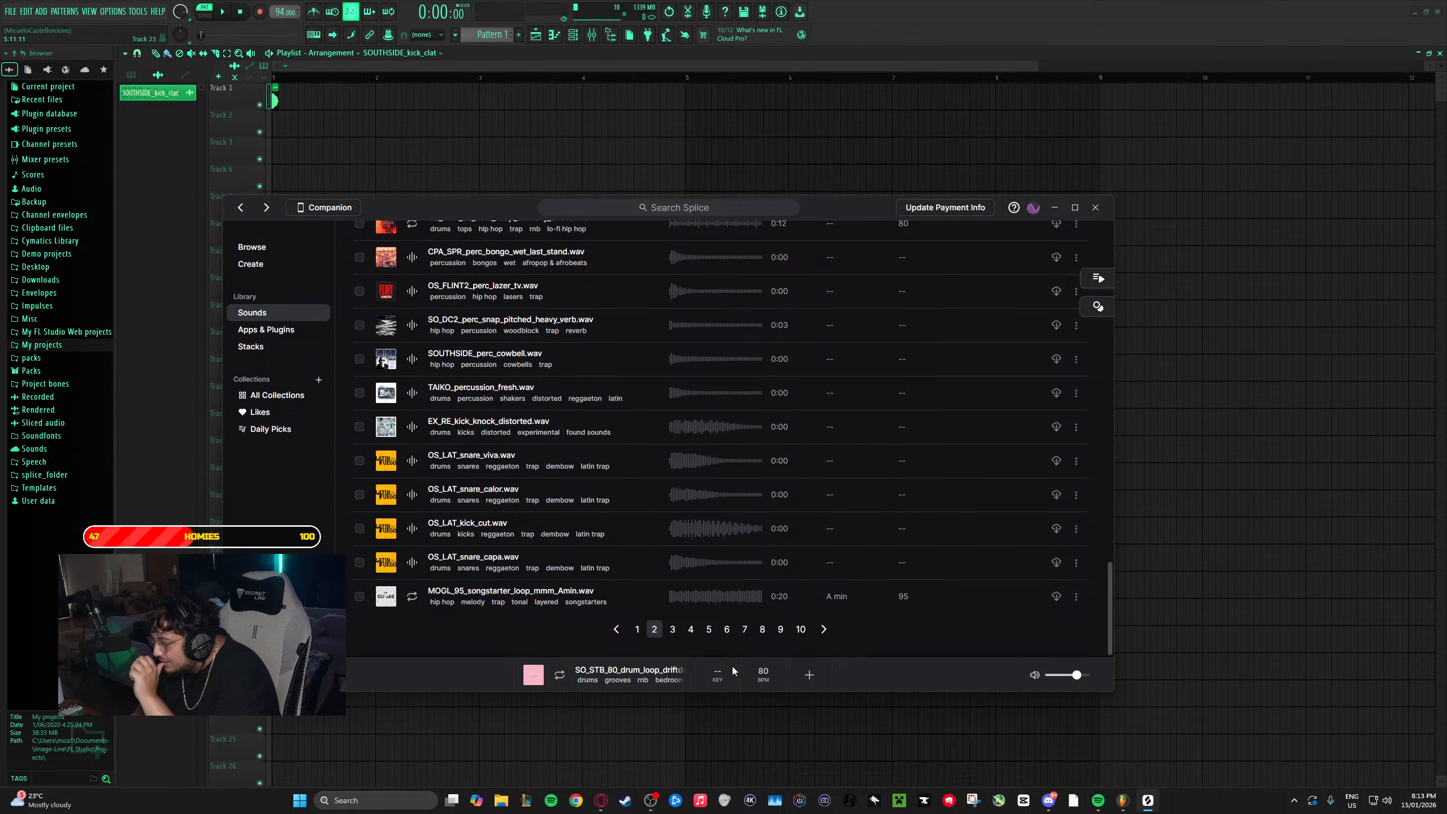
- Go to page 3 of the library samples and review its SOUTHSIDE drum hits, drum loops, vocals and synth melodies
{"action": "left_click", "coordinate": [672, 629]}
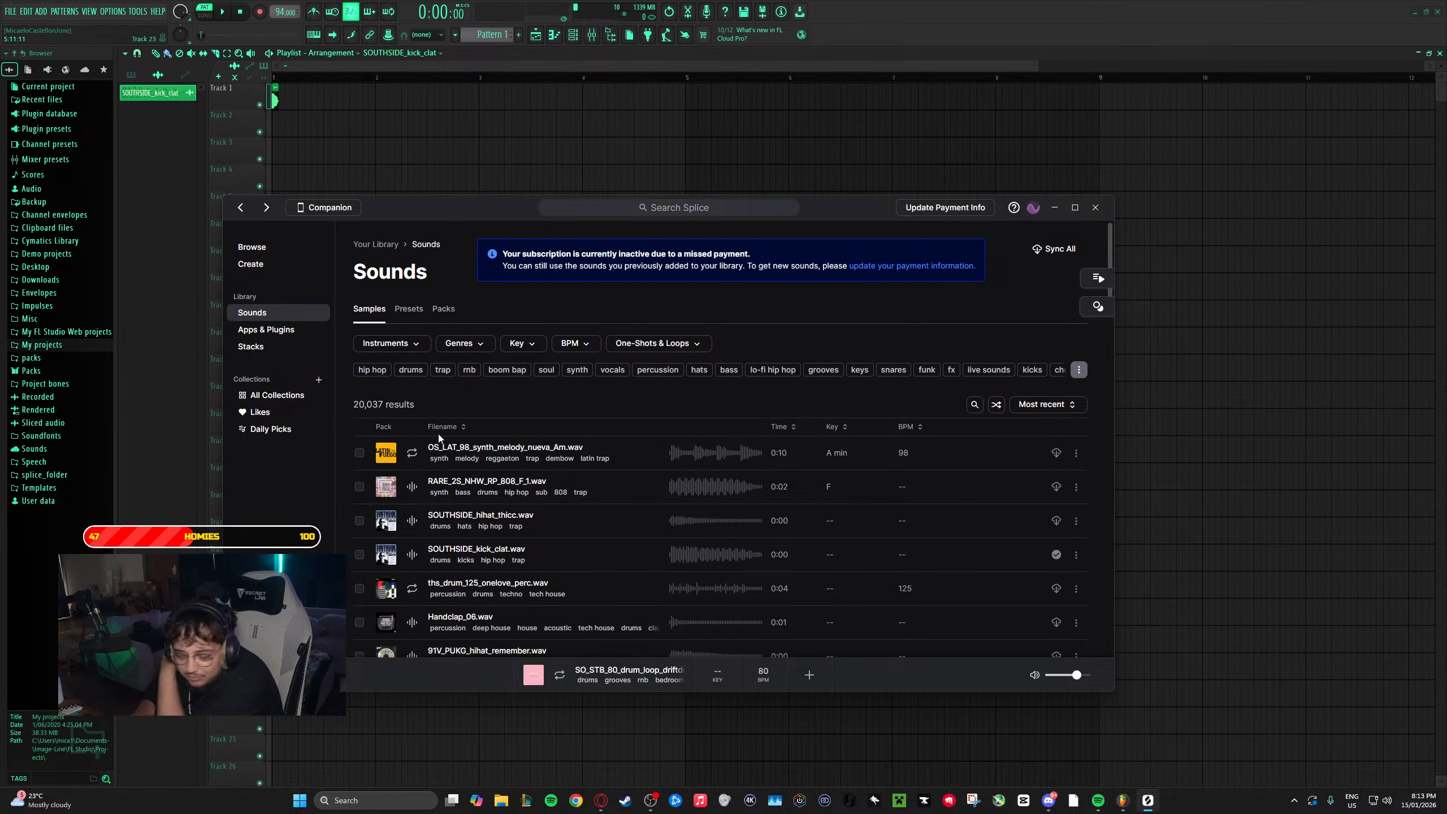
{"action": "scroll", "coordinate": [422, 427], "scroll_direction": "down", "scroll_amount": 2}
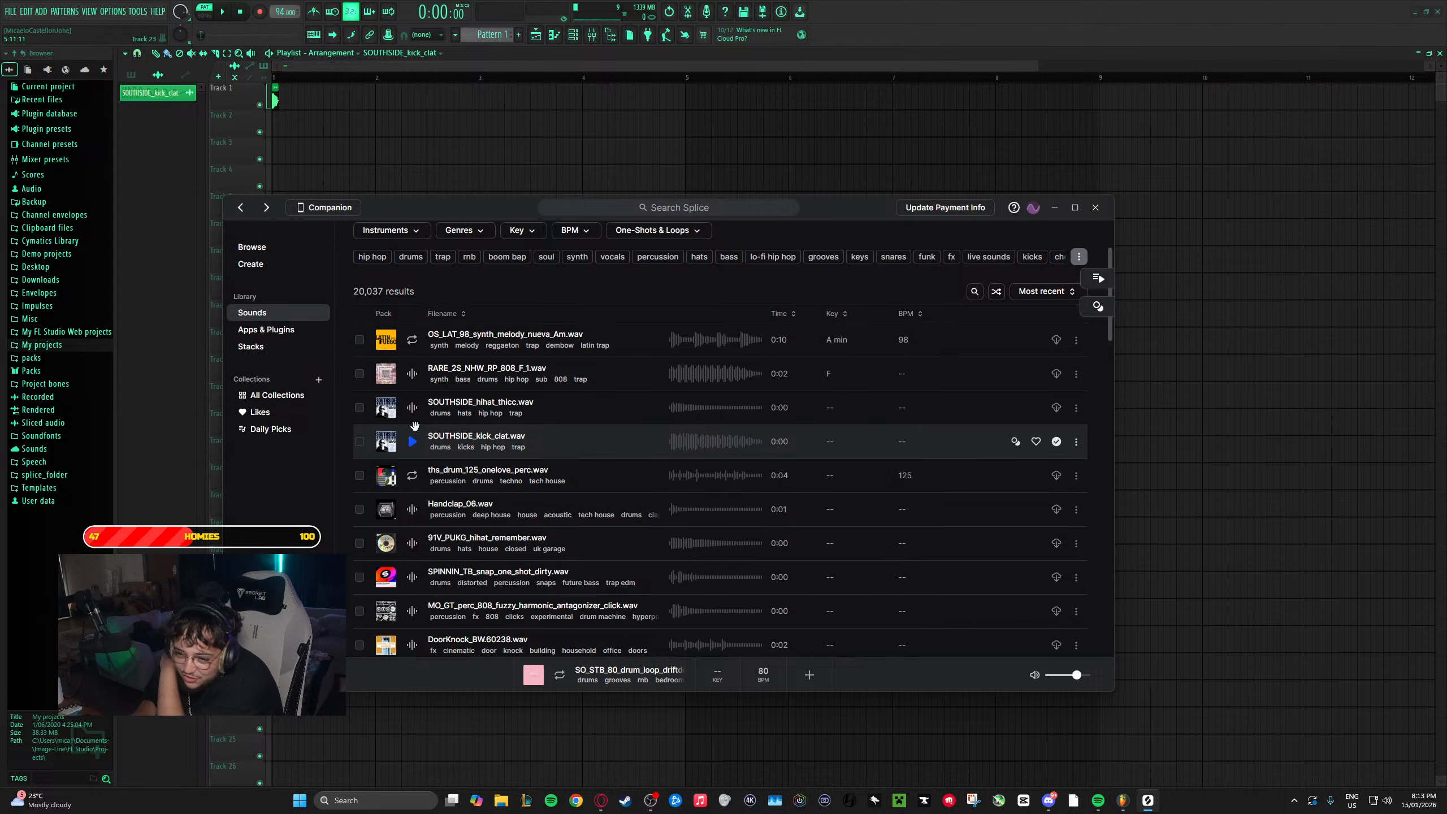
{"action": "scroll", "coordinate": [415, 431], "scroll_direction": "down", "scroll_amount": 3}
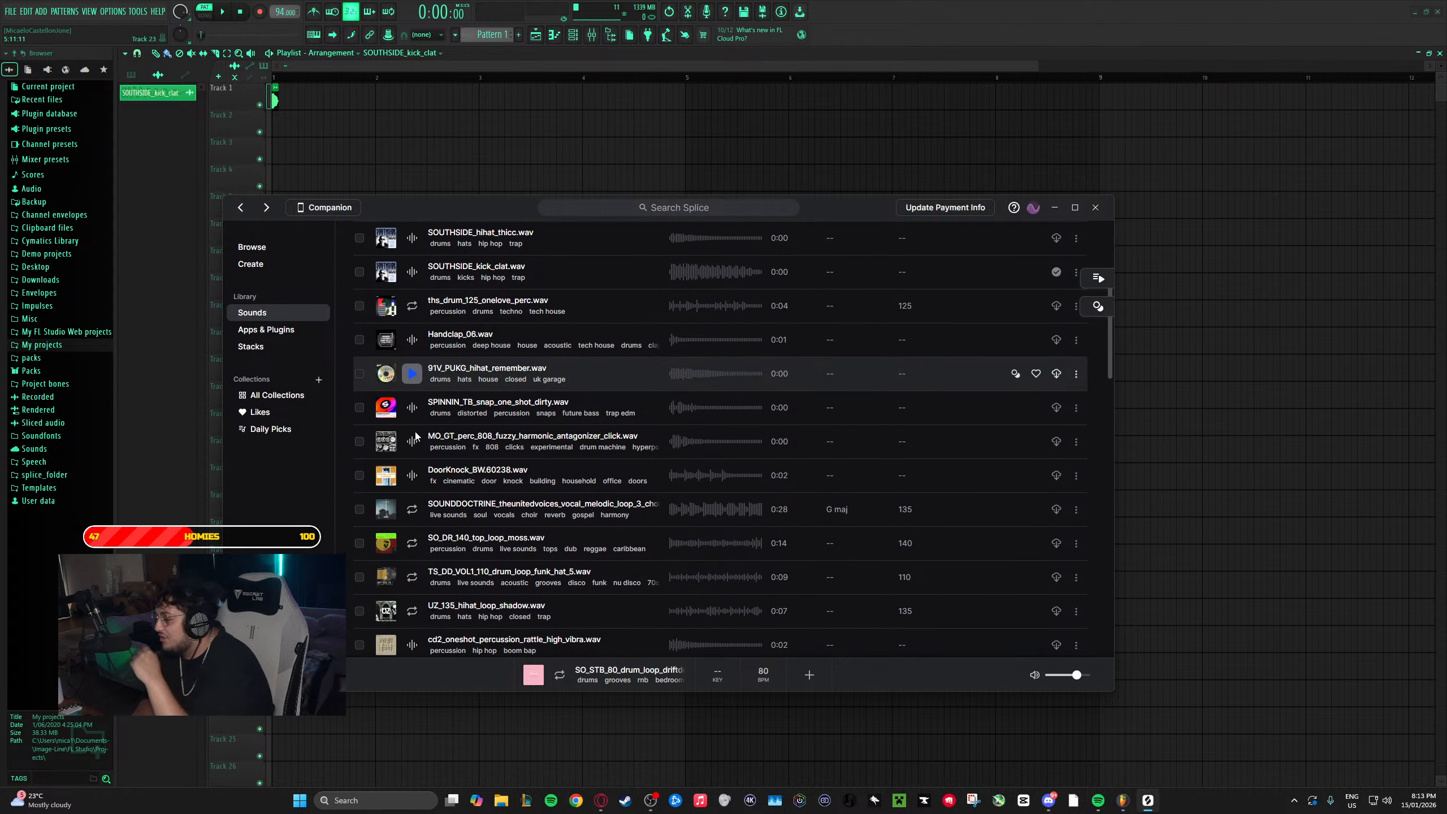
{"action": "scroll", "coordinate": [416, 439], "scroll_direction": "down", "scroll_amount": 6}
{"action": "scroll", "coordinate": [416, 456], "scroll_direction": "down", "scroll_amount": 7}
{"action": "scroll", "coordinate": [400, 501], "scroll_direction": "down", "scroll_amount": 8}
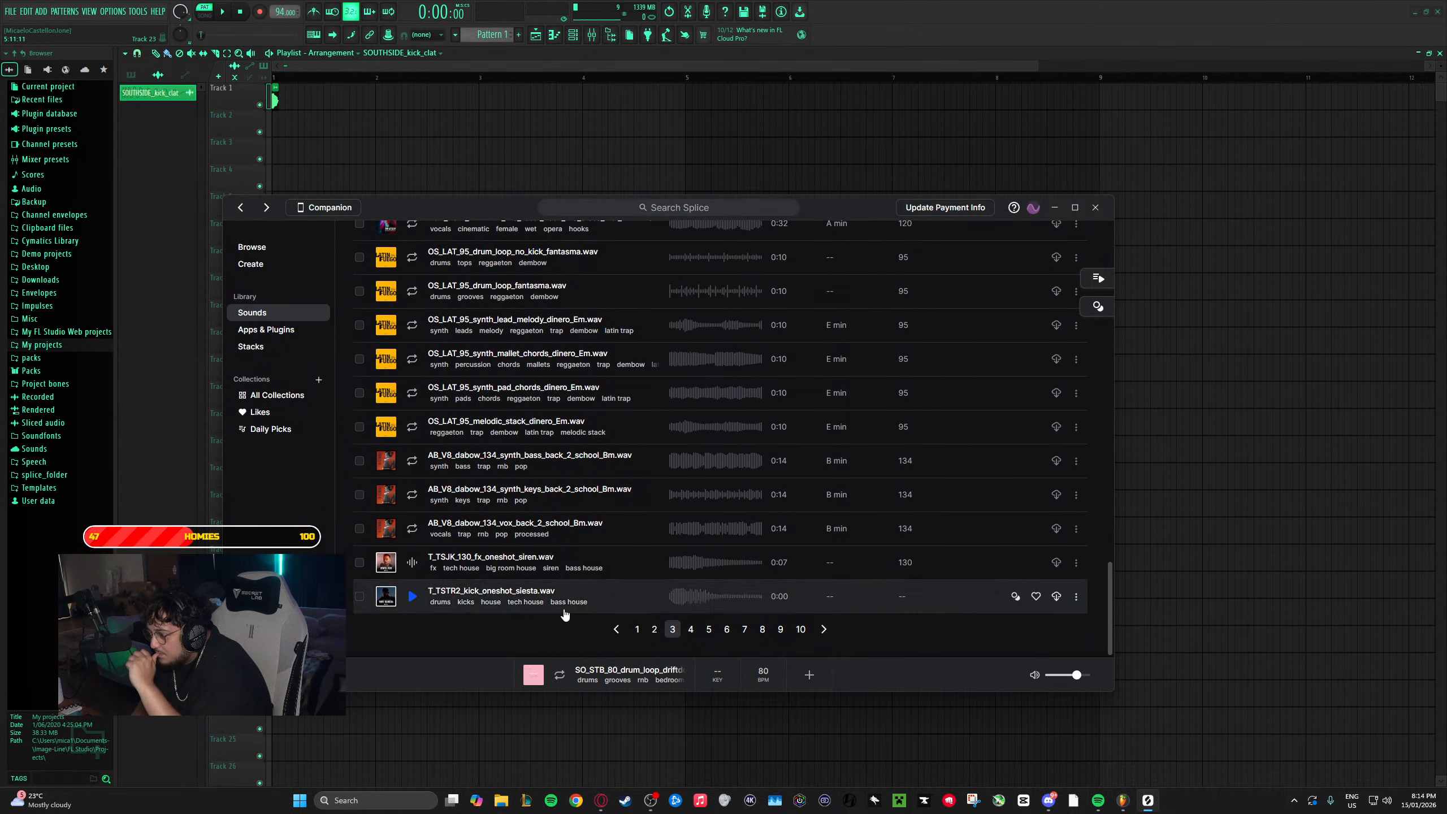
- Go to page 4 of the library samples and check its percussion loops, CHAKRA one-shots, Latin pop and Detroit trap sounds
{"action": "left_click", "coordinate": [678, 631]}
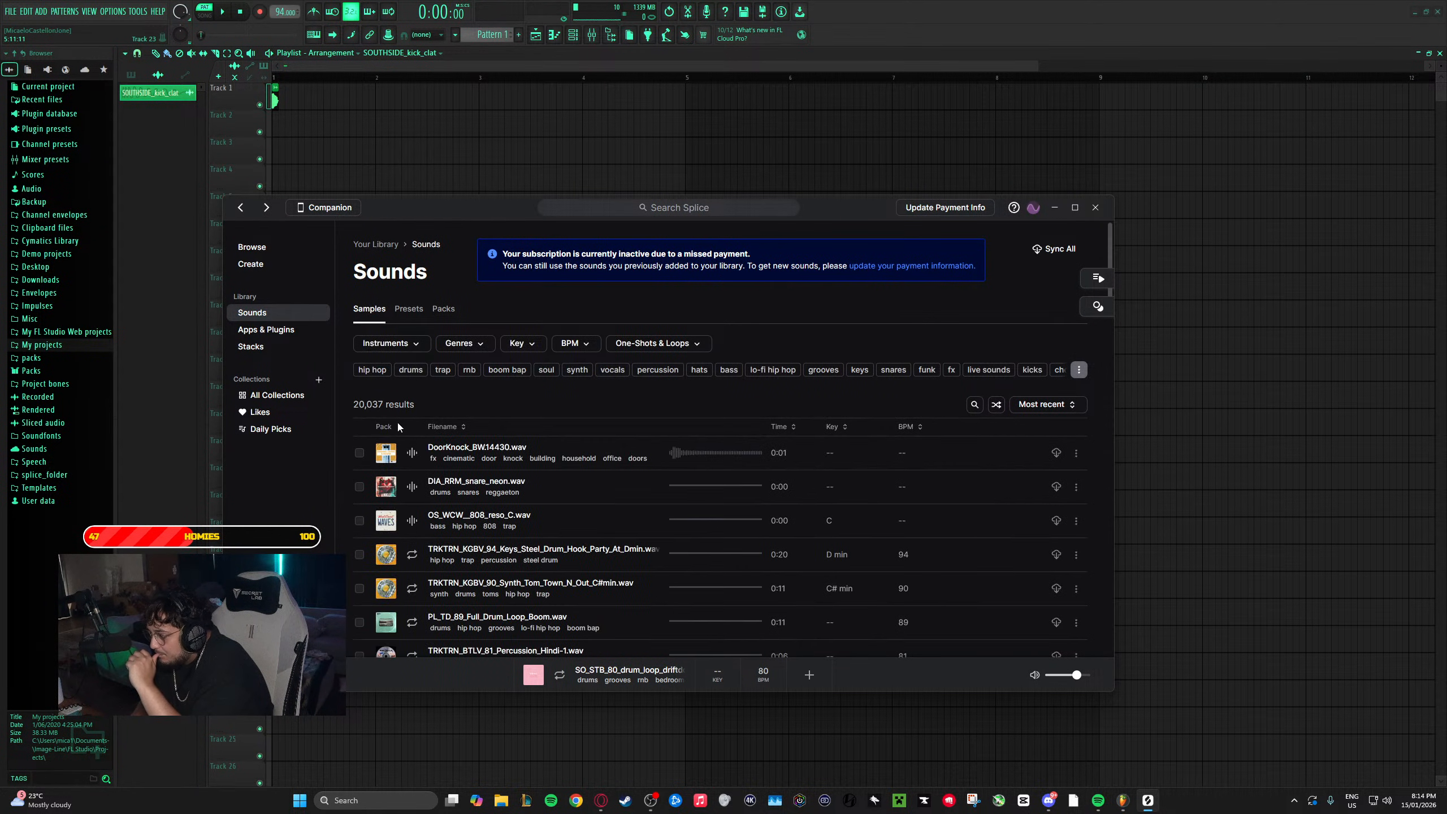
{"action": "scroll", "coordinate": [407, 549], "scroll_direction": "down", "scroll_amount": 5}
{"action": "scroll", "coordinate": [388, 578], "scroll_direction": "down", "scroll_amount": 7}
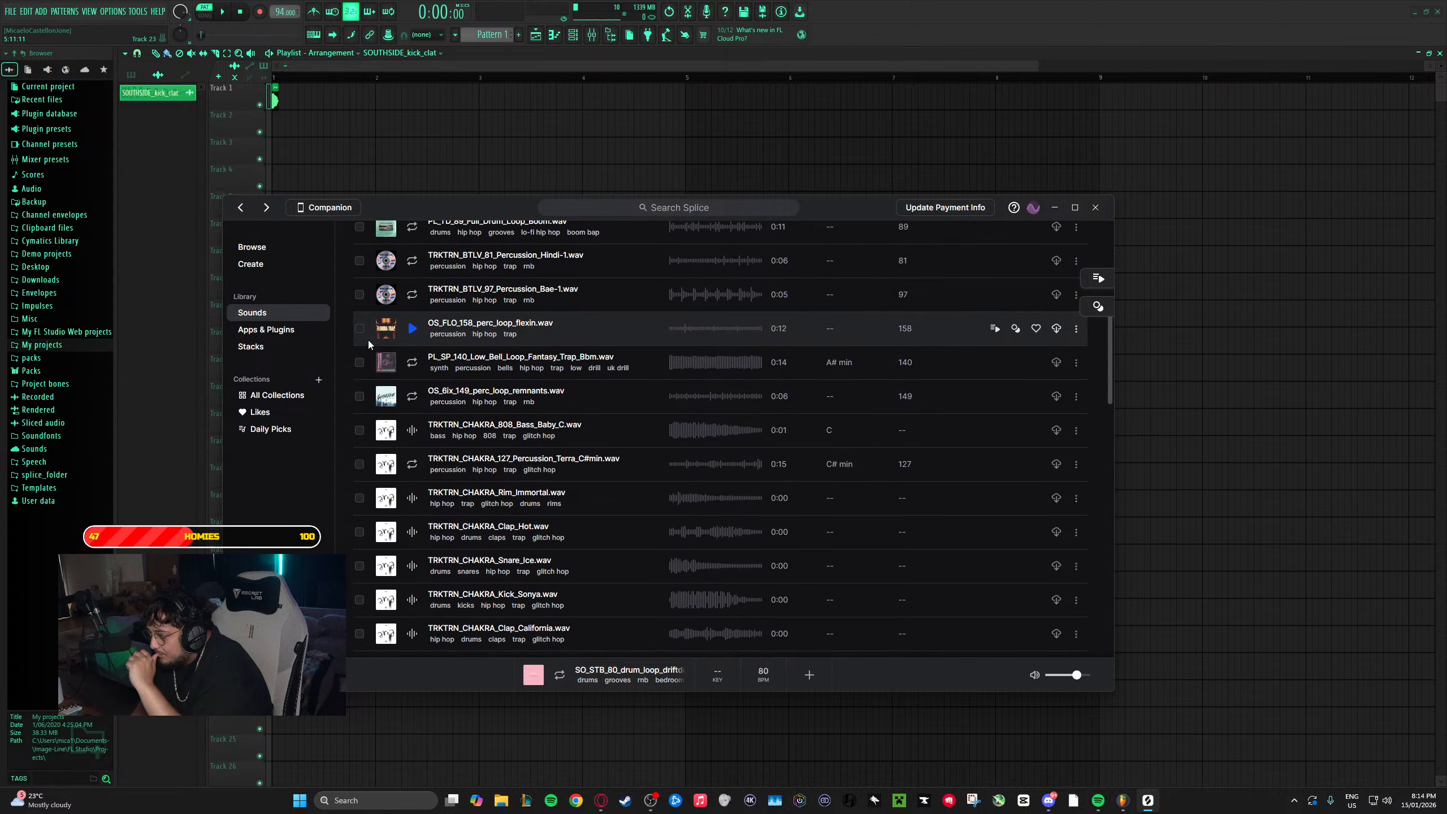
{"action": "scroll", "coordinate": [393, 468], "scroll_direction": "down", "scroll_amount": 10}
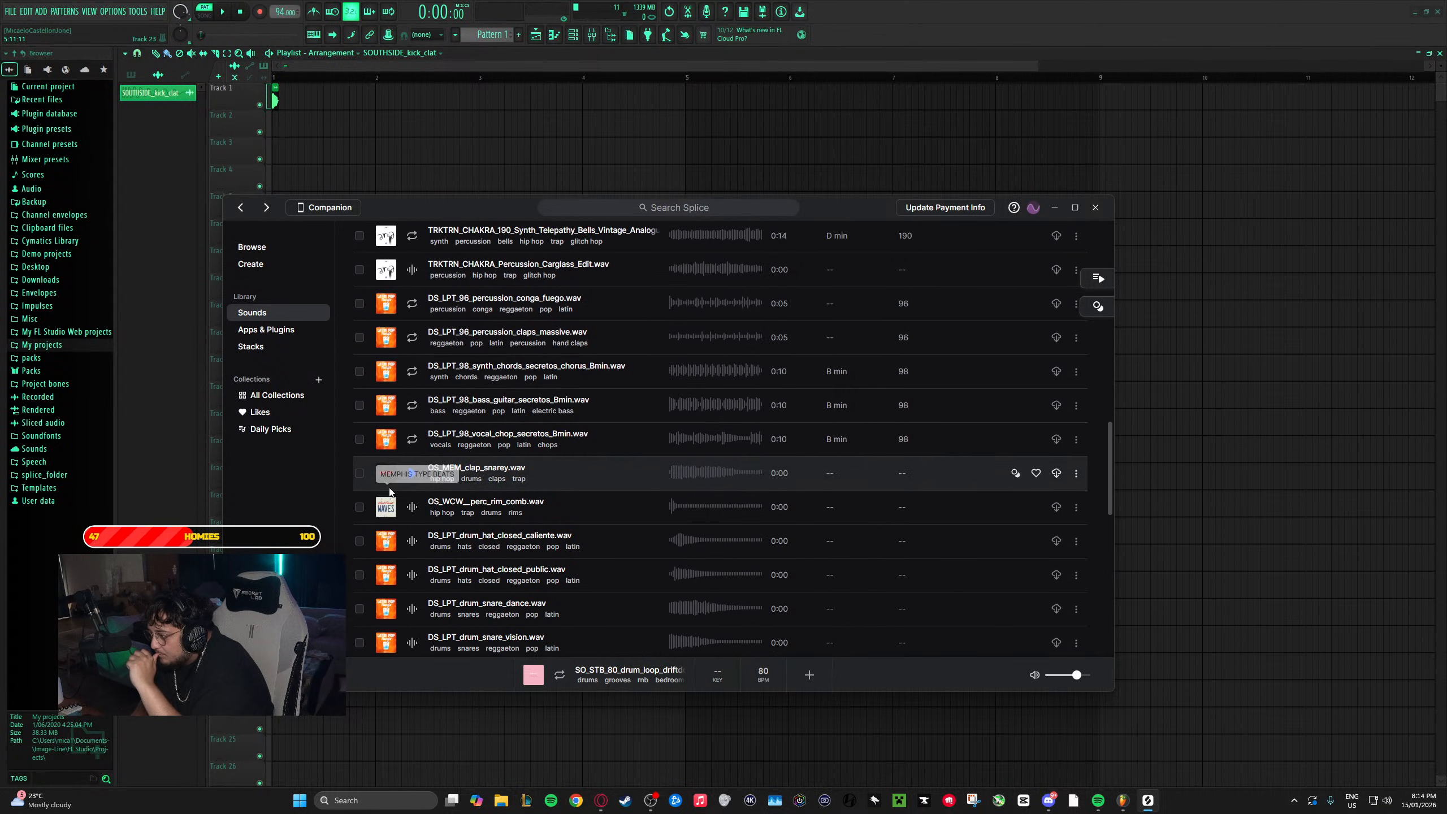
{"action": "scroll", "coordinate": [398, 433], "scroll_direction": "down", "scroll_amount": 7}
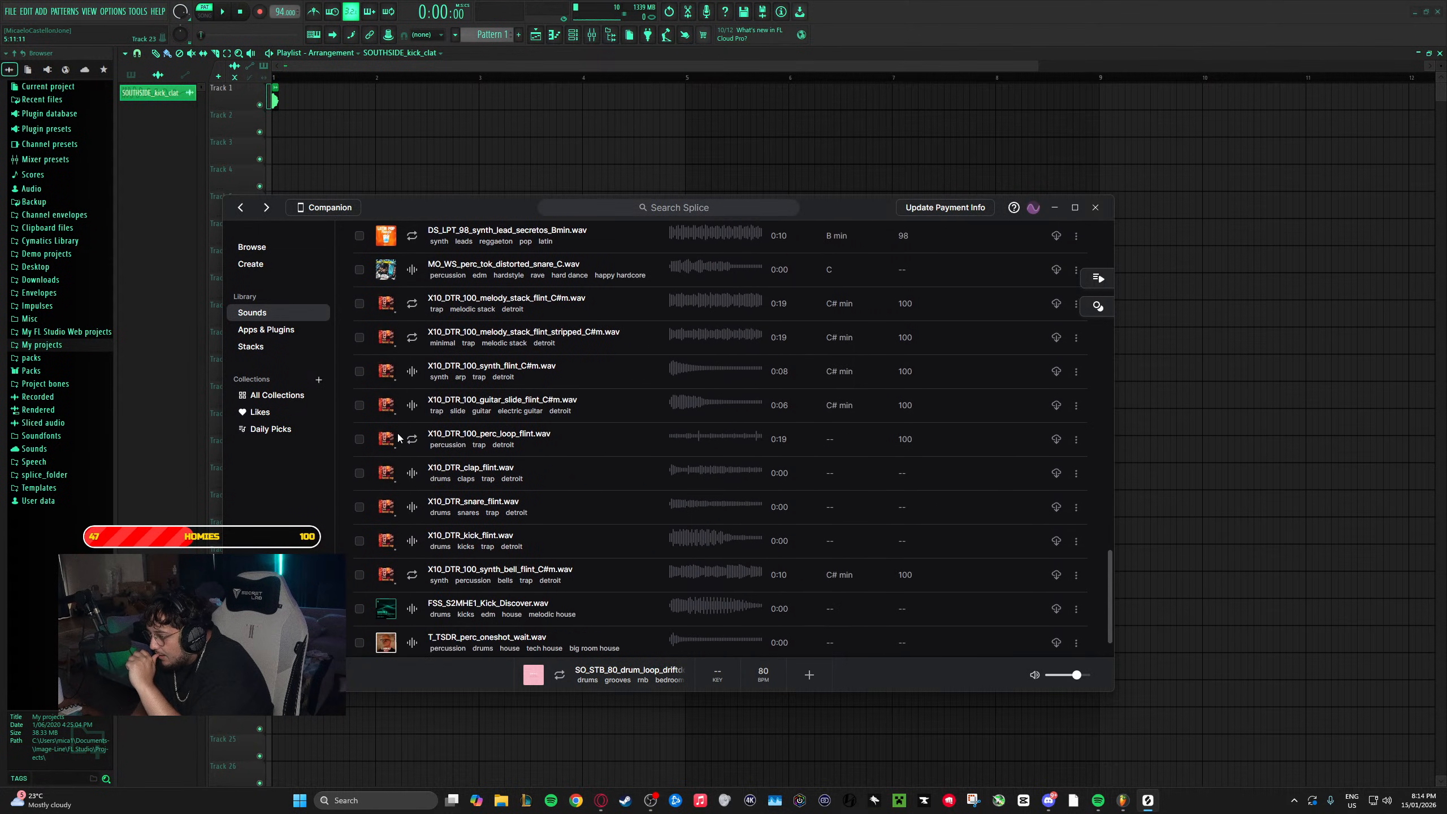
- Go to page 5 of the library samples and review its kicks, hi-hats, acoustic guitar loops, choir vocals and songstarters
{"action": "left_click", "coordinate": [708, 630]}
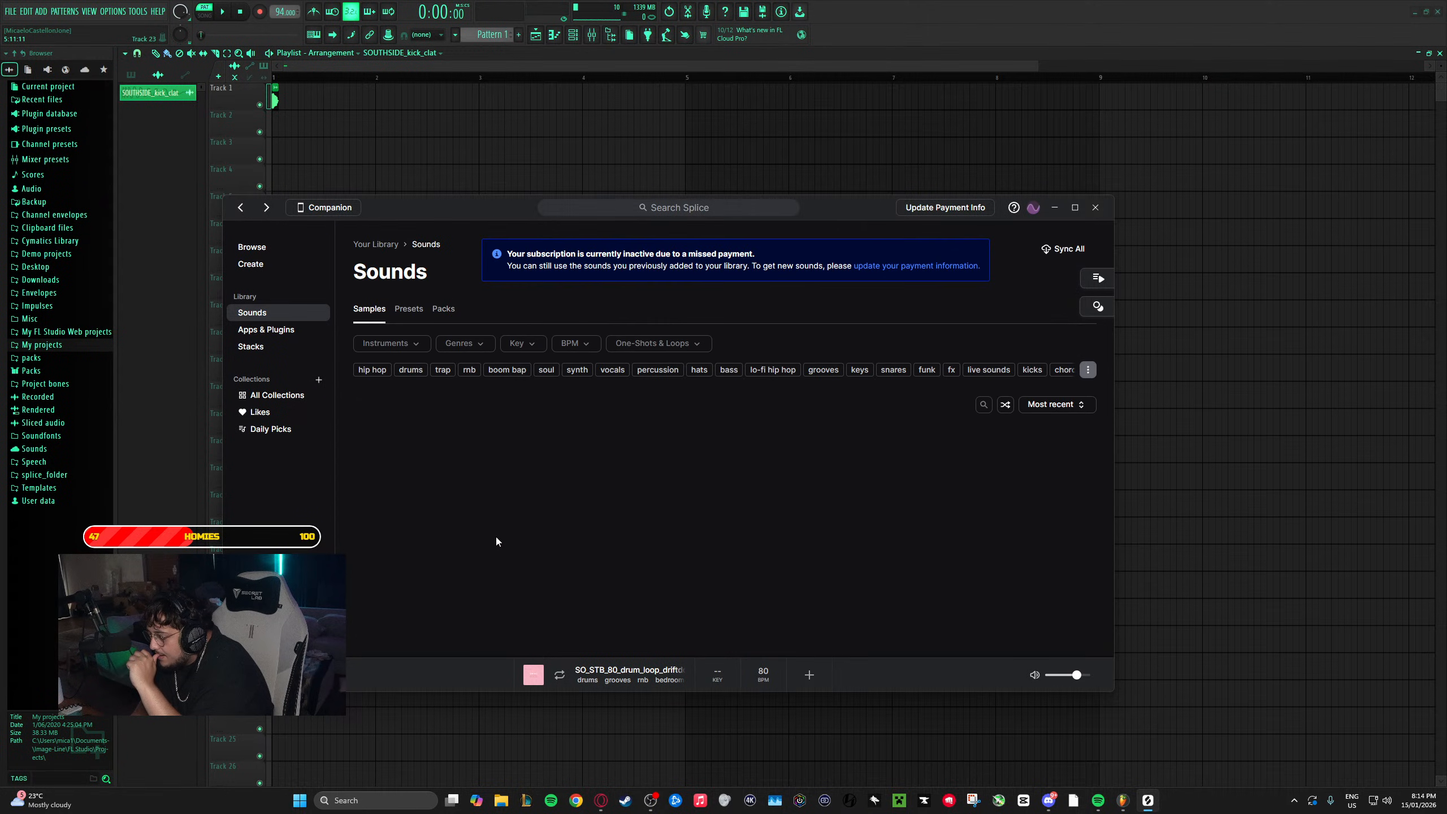
{"action": "scroll", "coordinate": [406, 436], "scroll_direction": "down", "scroll_amount": 5}
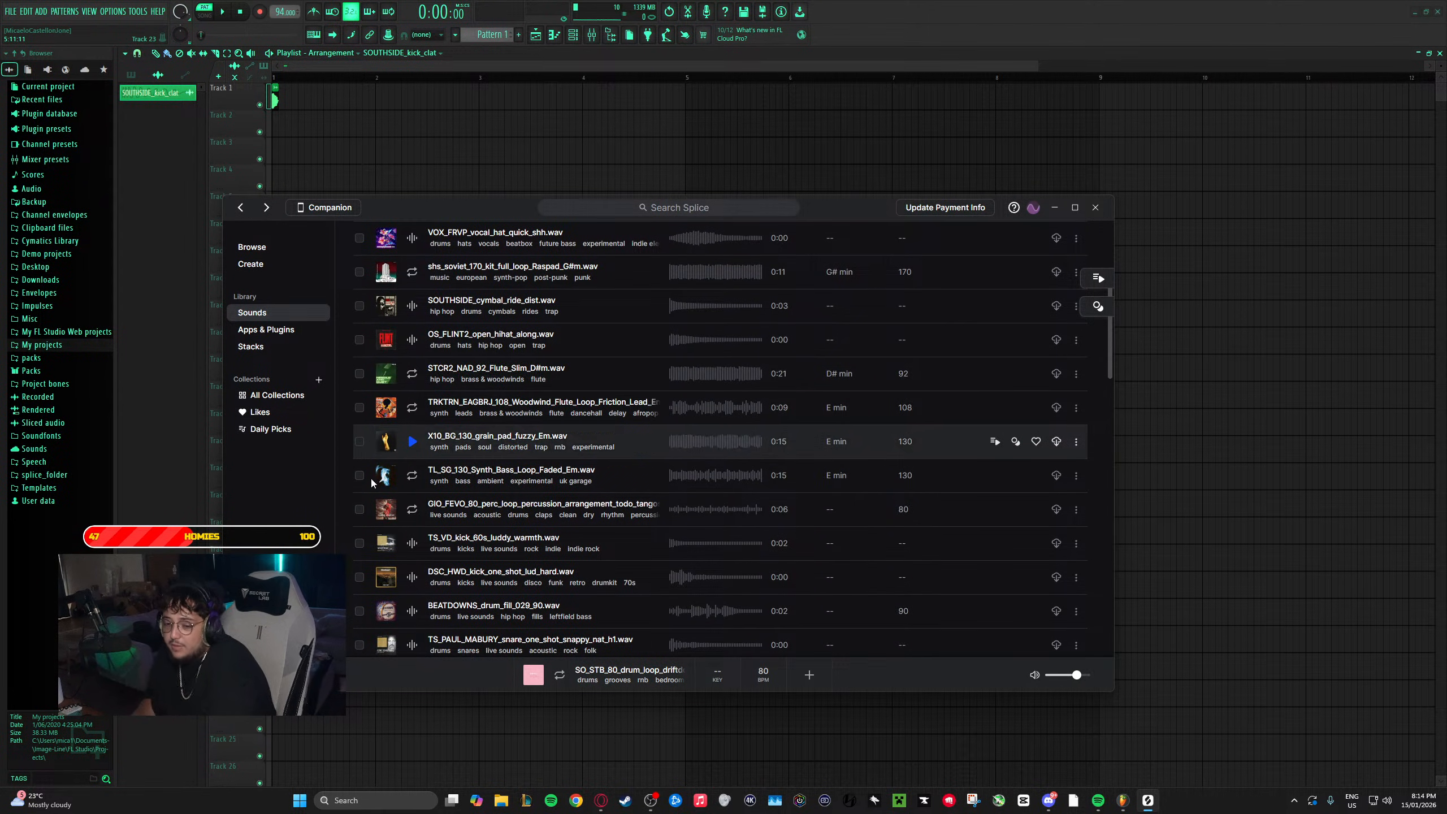
{"action": "scroll", "coordinate": [399, 456], "scroll_direction": "down", "scroll_amount": 5}
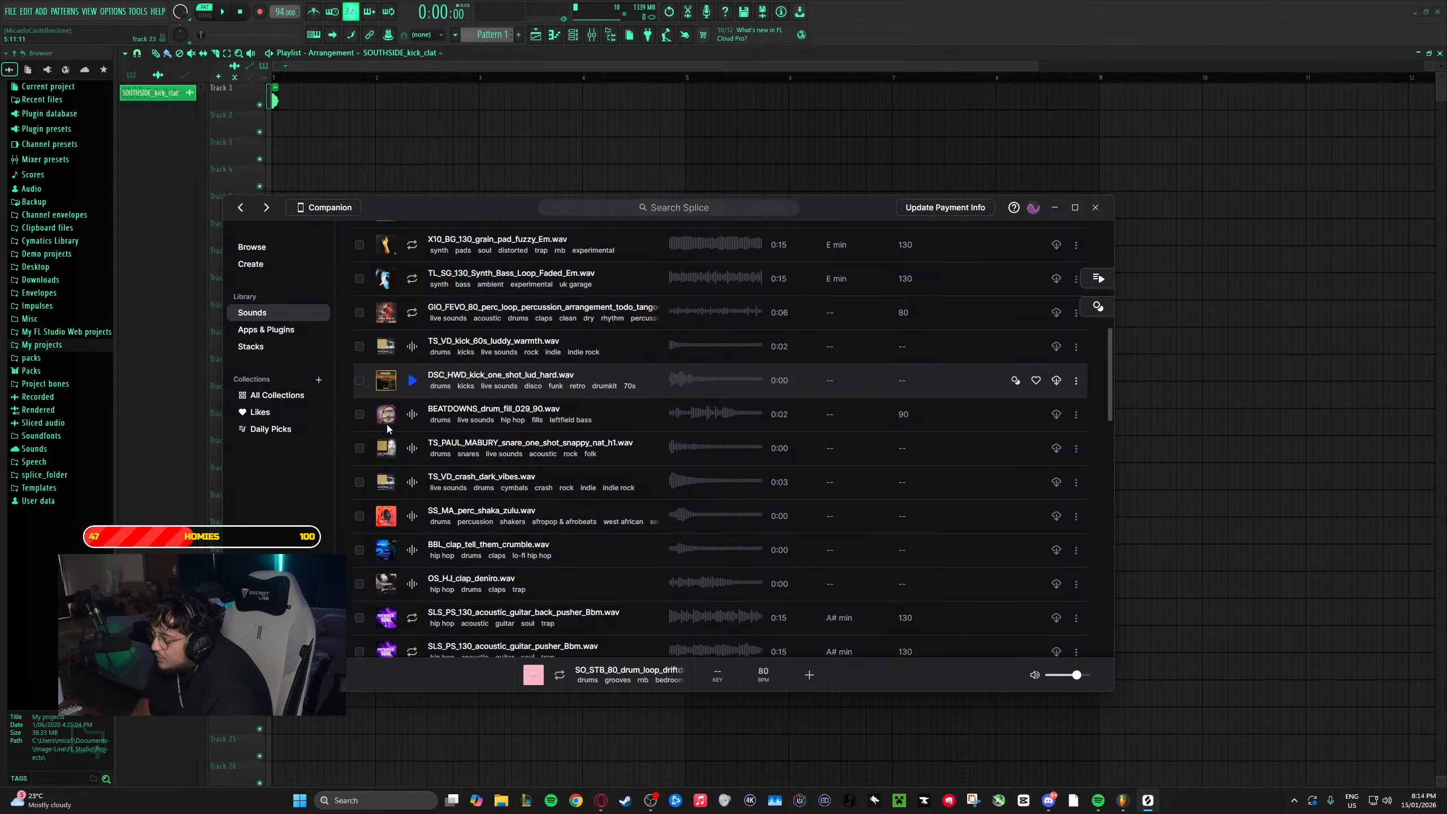
{"action": "scroll", "coordinate": [387, 410], "scroll_direction": "down", "scroll_amount": 5}
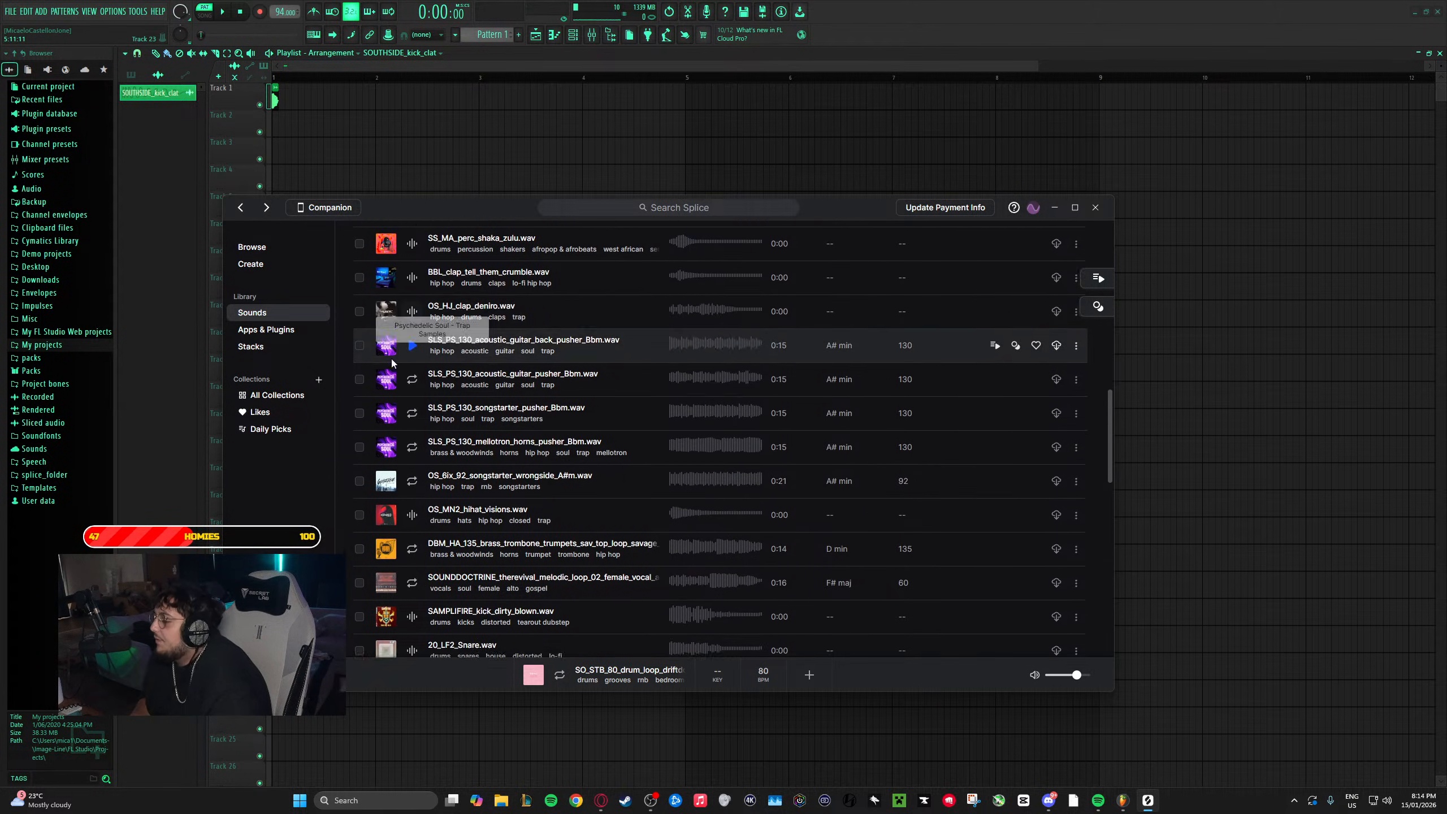
{"action": "scroll", "coordinate": [389, 367], "scroll_direction": "down", "scroll_amount": 1}
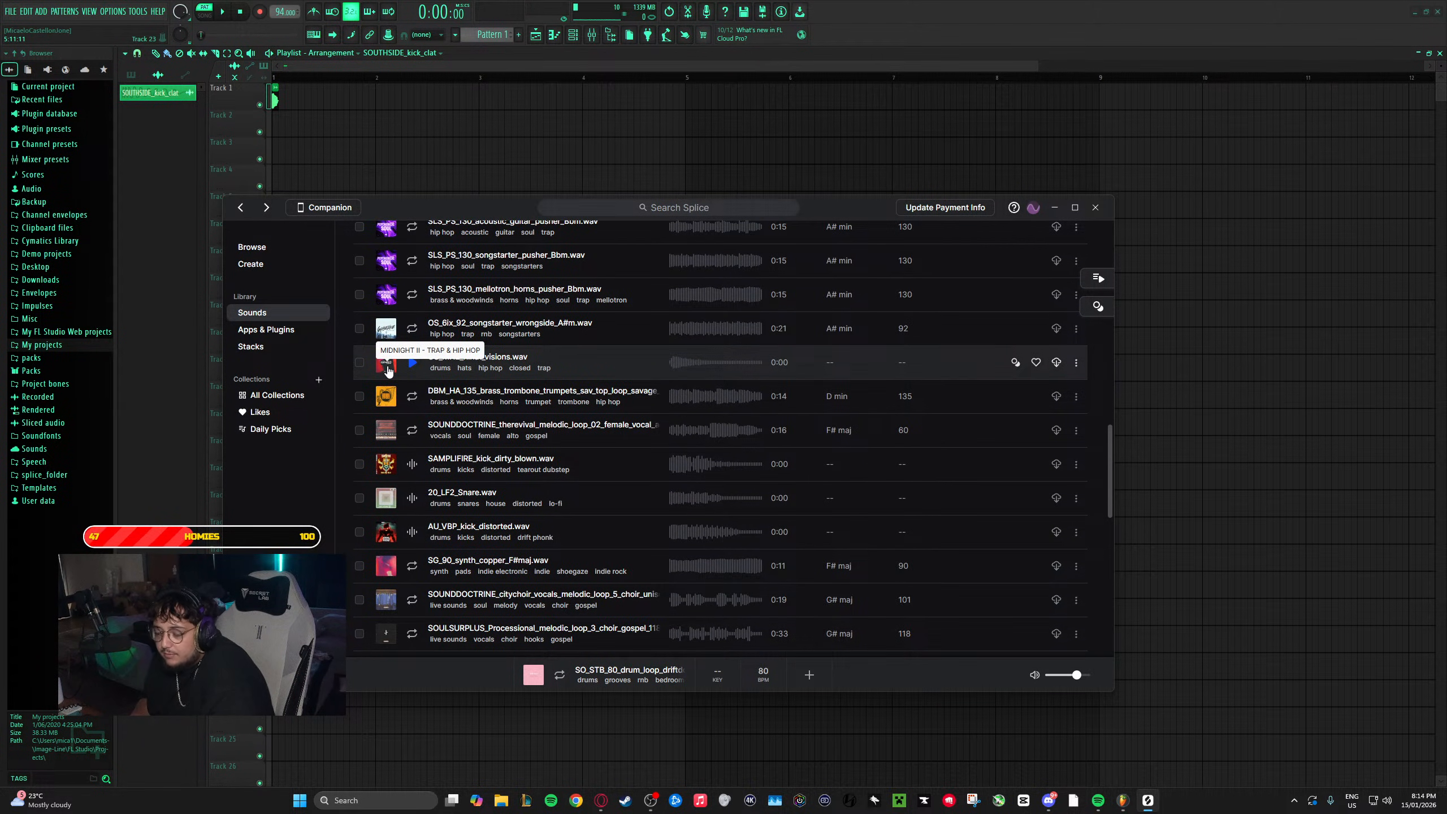
{"action": "scroll", "coordinate": [399, 393], "scroll_direction": "down", "scroll_amount": 3}
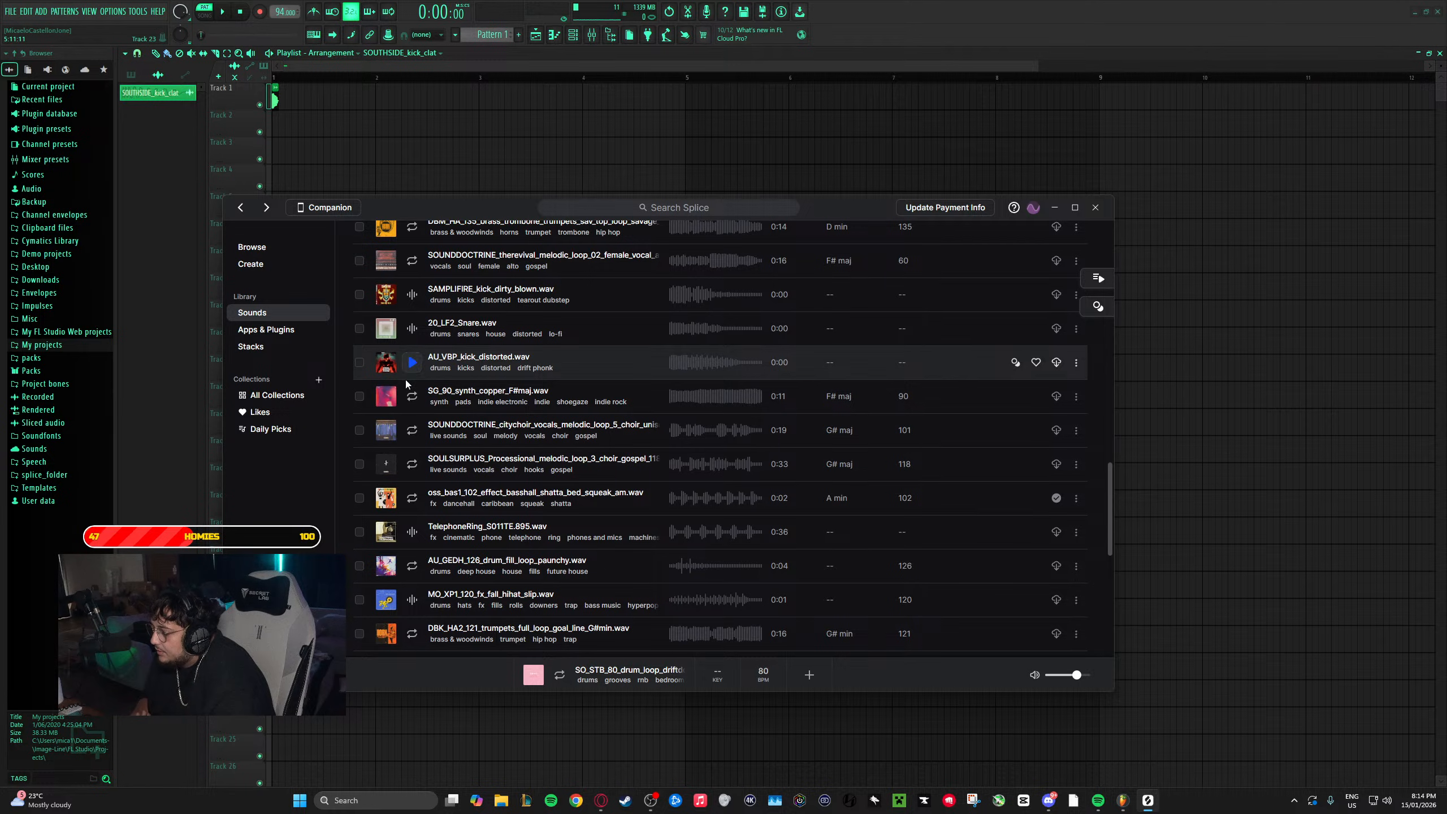
{"action": "scroll", "coordinate": [407, 373], "scroll_direction": "down", "scroll_amount": 5}
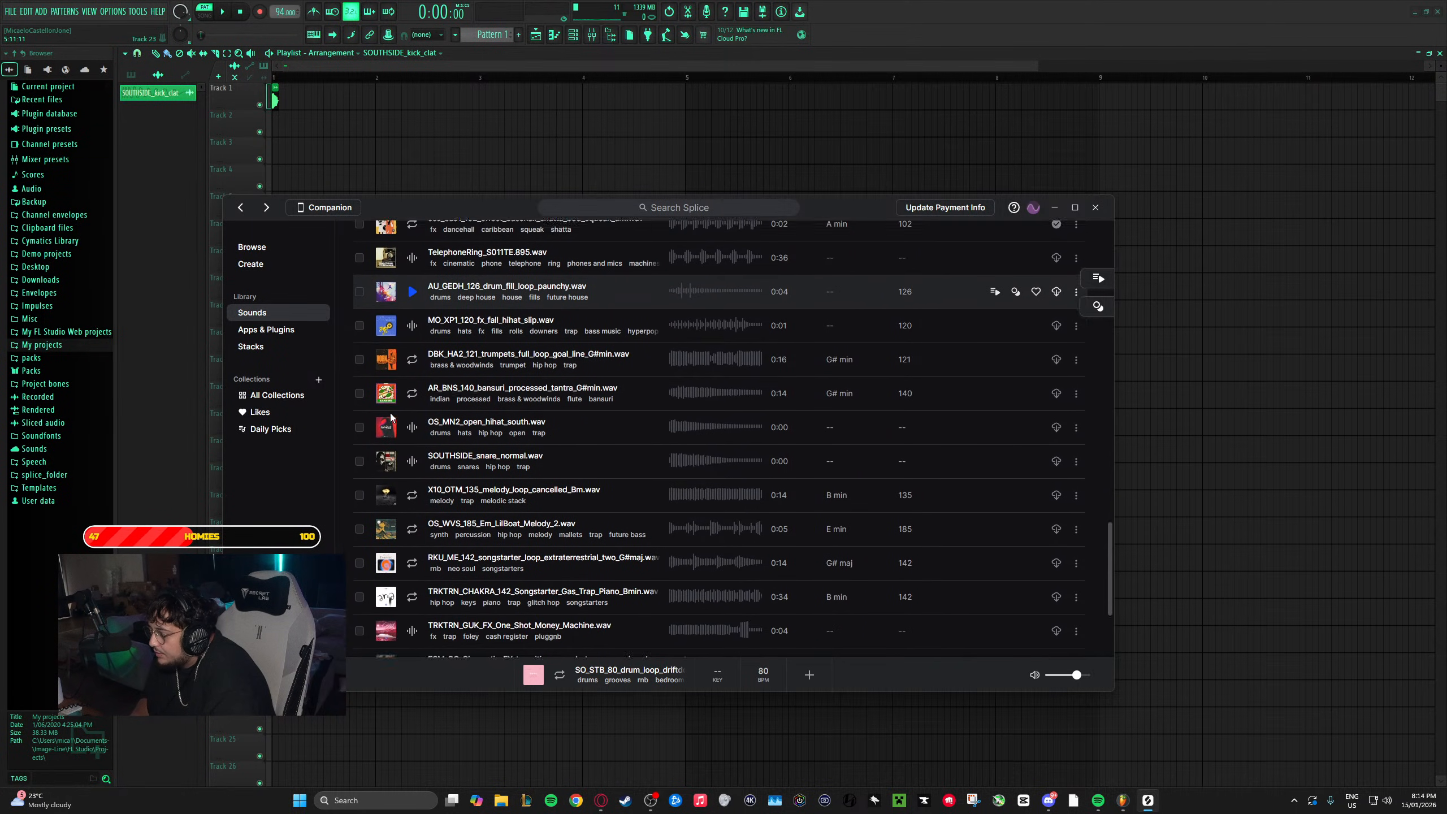
{"action": "scroll", "coordinate": [391, 413], "scroll_direction": "down", "scroll_amount": 4}
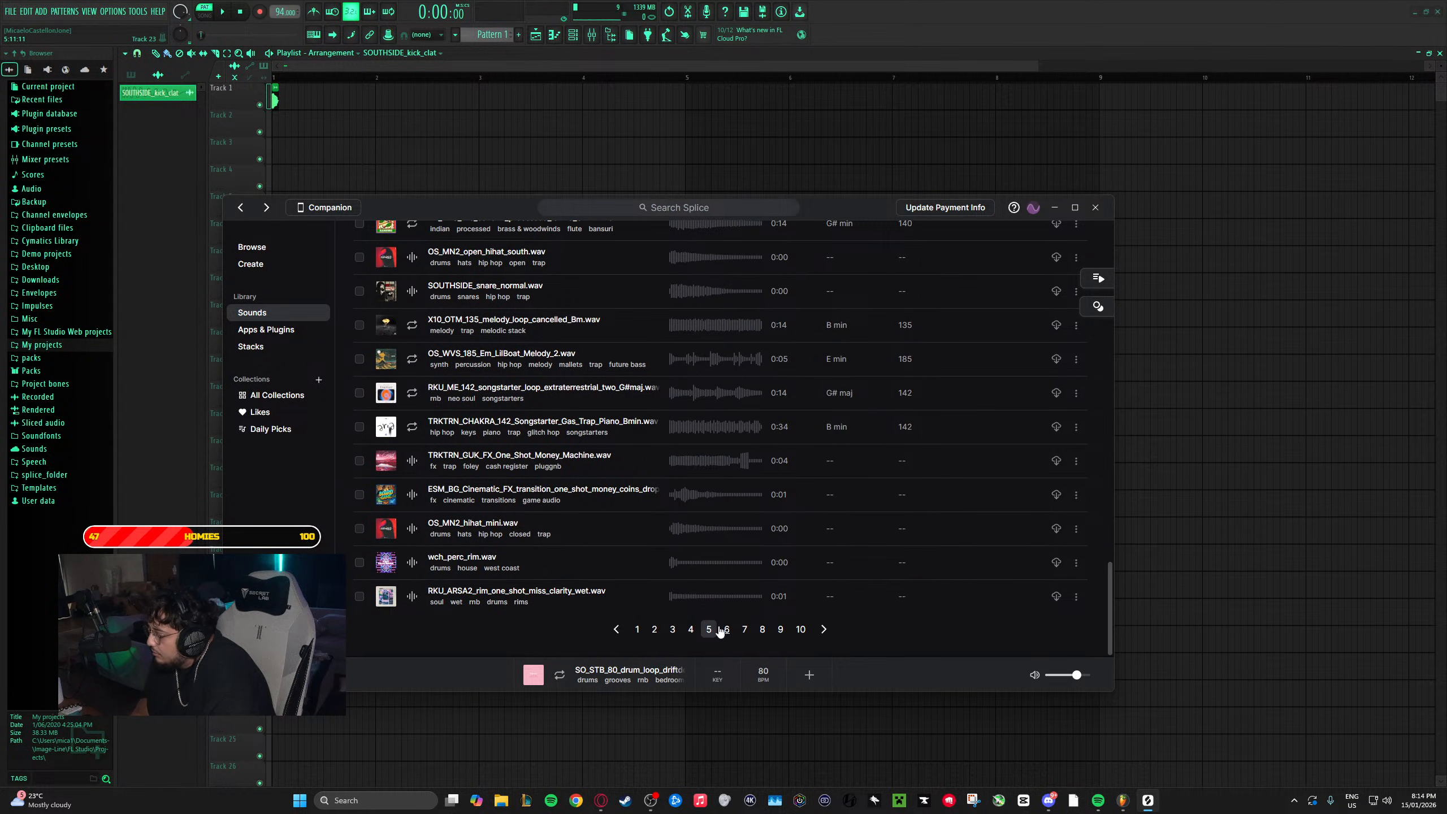
- Go to page 6 of the library samples and scan its stadium effects, snares, vocal hooks and percussion loops
{"action": "left_click", "coordinate": [726, 629]}
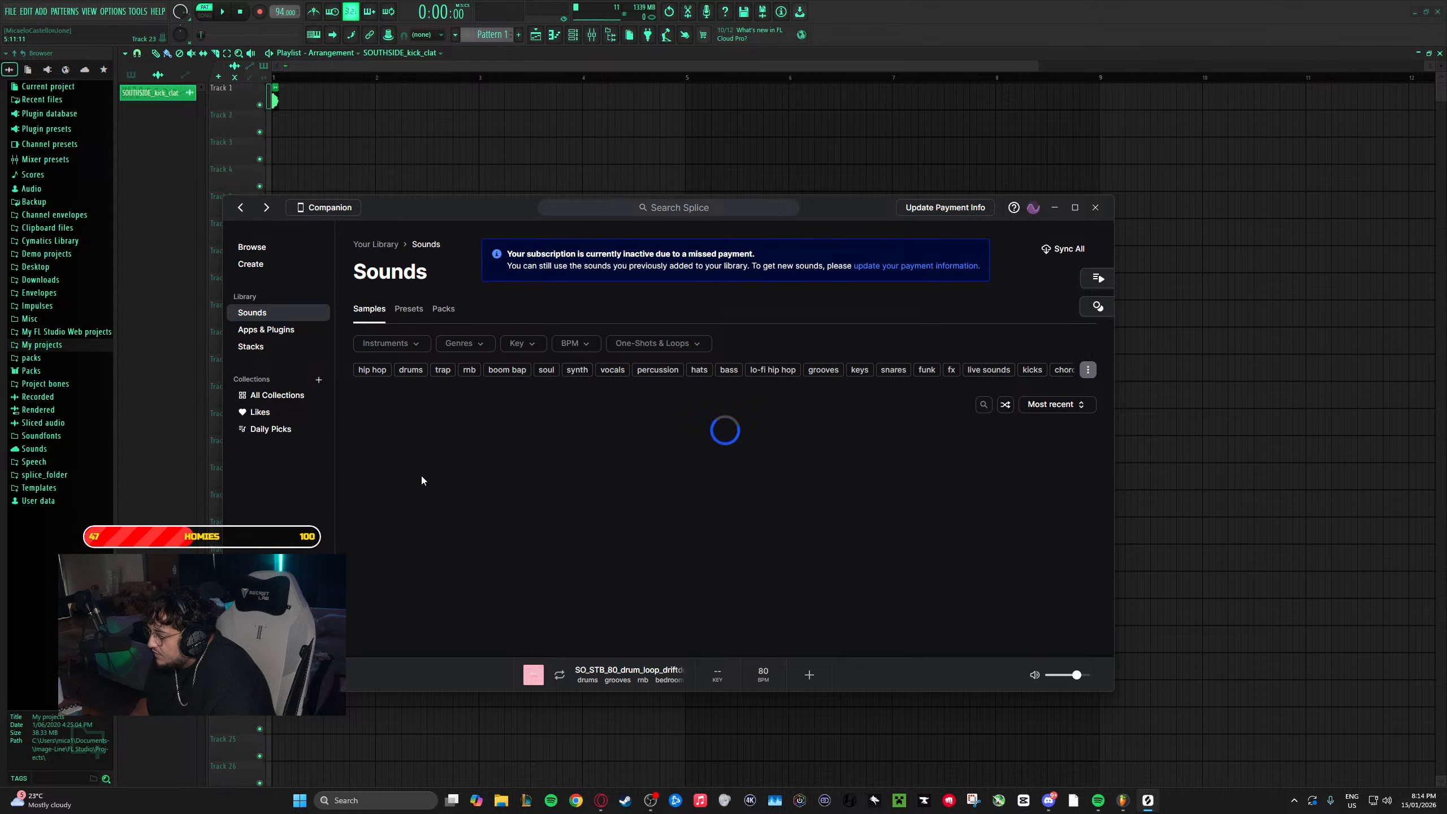
{"action": "scroll", "coordinate": [407, 443], "scroll_direction": "down", "scroll_amount": 2}
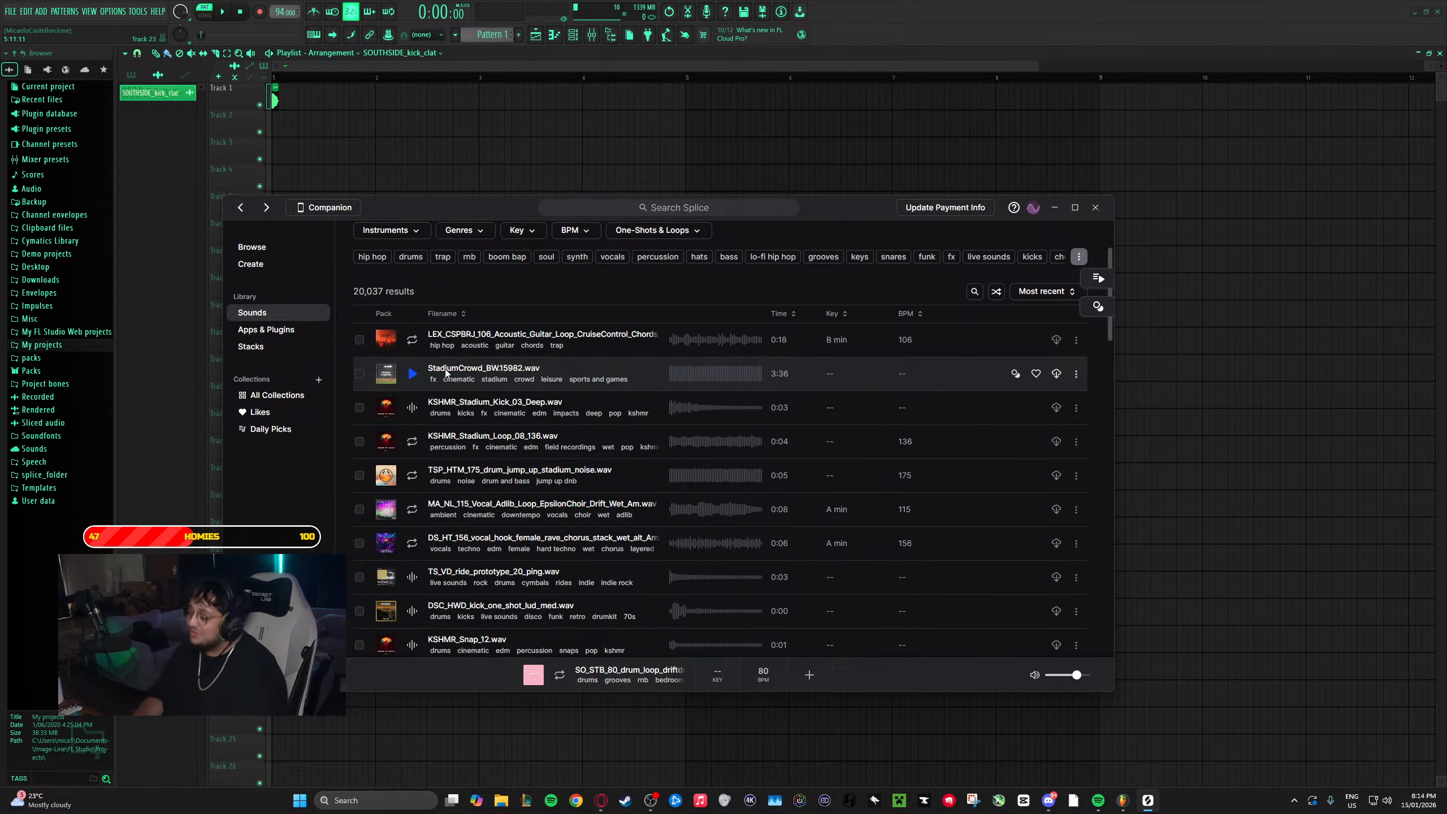
{"action": "scroll", "coordinate": [422, 393], "scroll_direction": "down", "scroll_amount": 1}
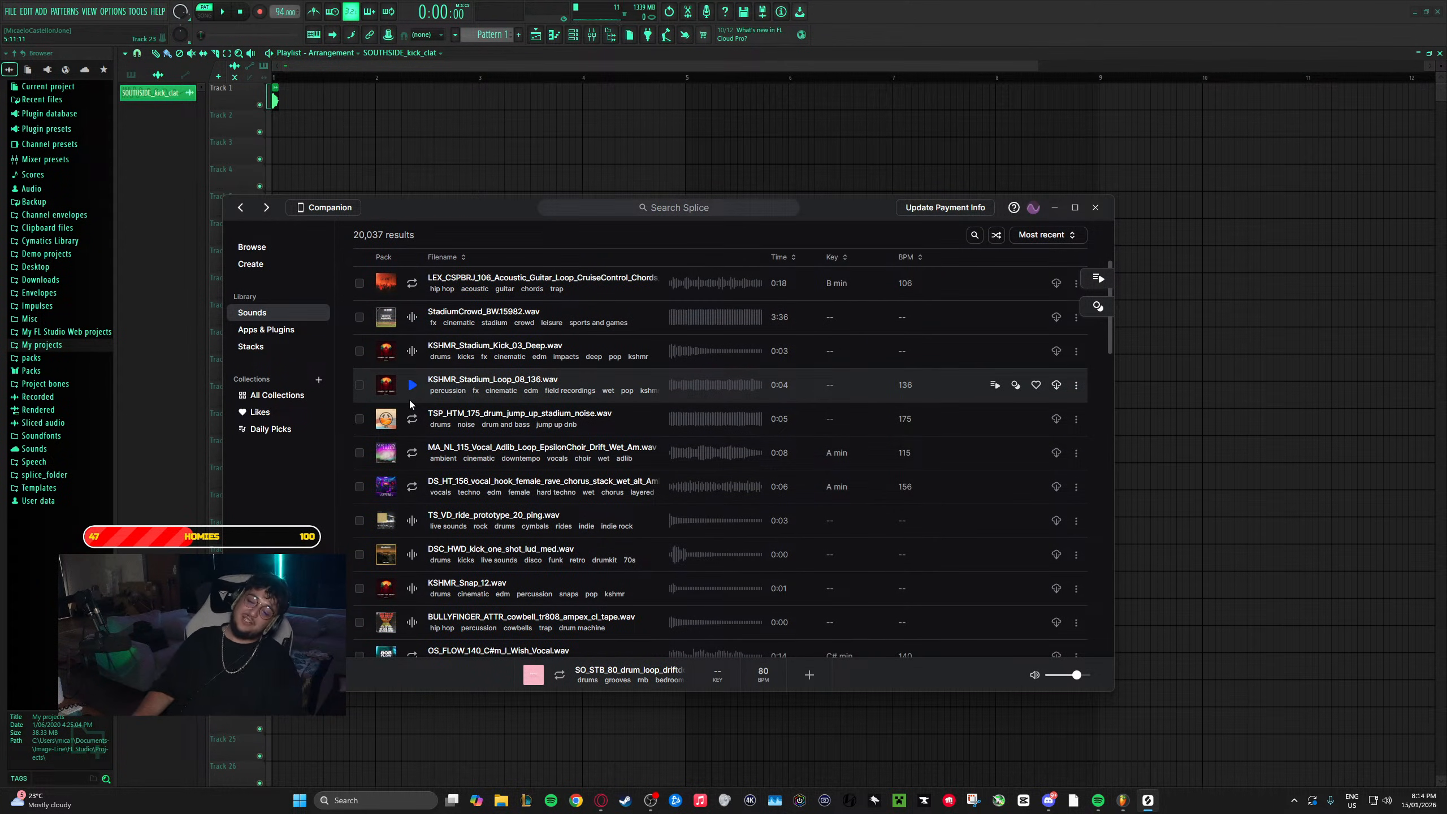
{"action": "scroll", "coordinate": [409, 403], "scroll_direction": "down", "scroll_amount": 1}
{"action": "scroll", "coordinate": [411, 394], "scroll_direction": "down", "scroll_amount": 1}
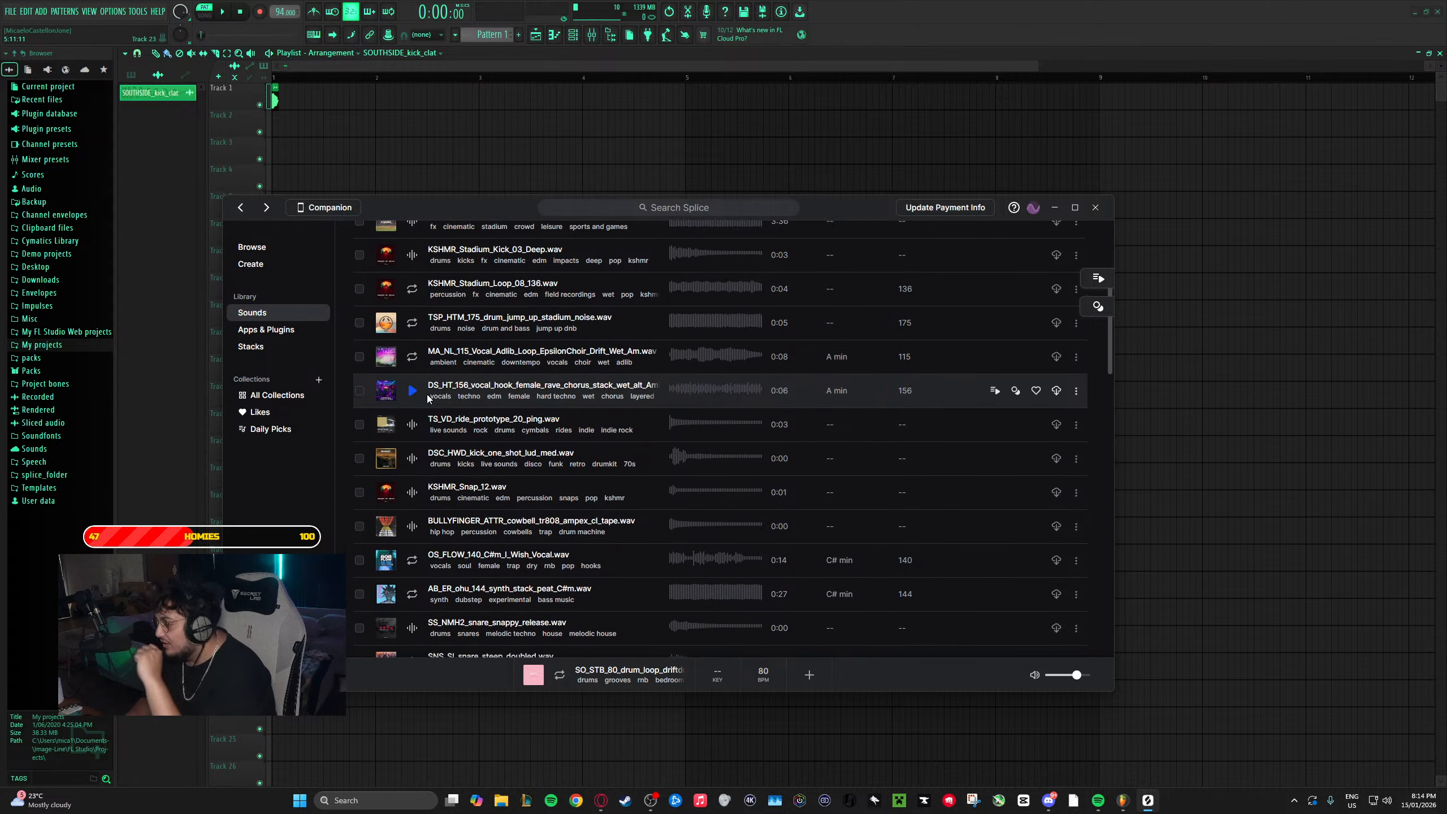
{"action": "scroll", "coordinate": [419, 392], "scroll_direction": "down", "scroll_amount": 1}
{"action": "scroll", "coordinate": [421, 406], "scroll_direction": "down", "scroll_amount": 5}
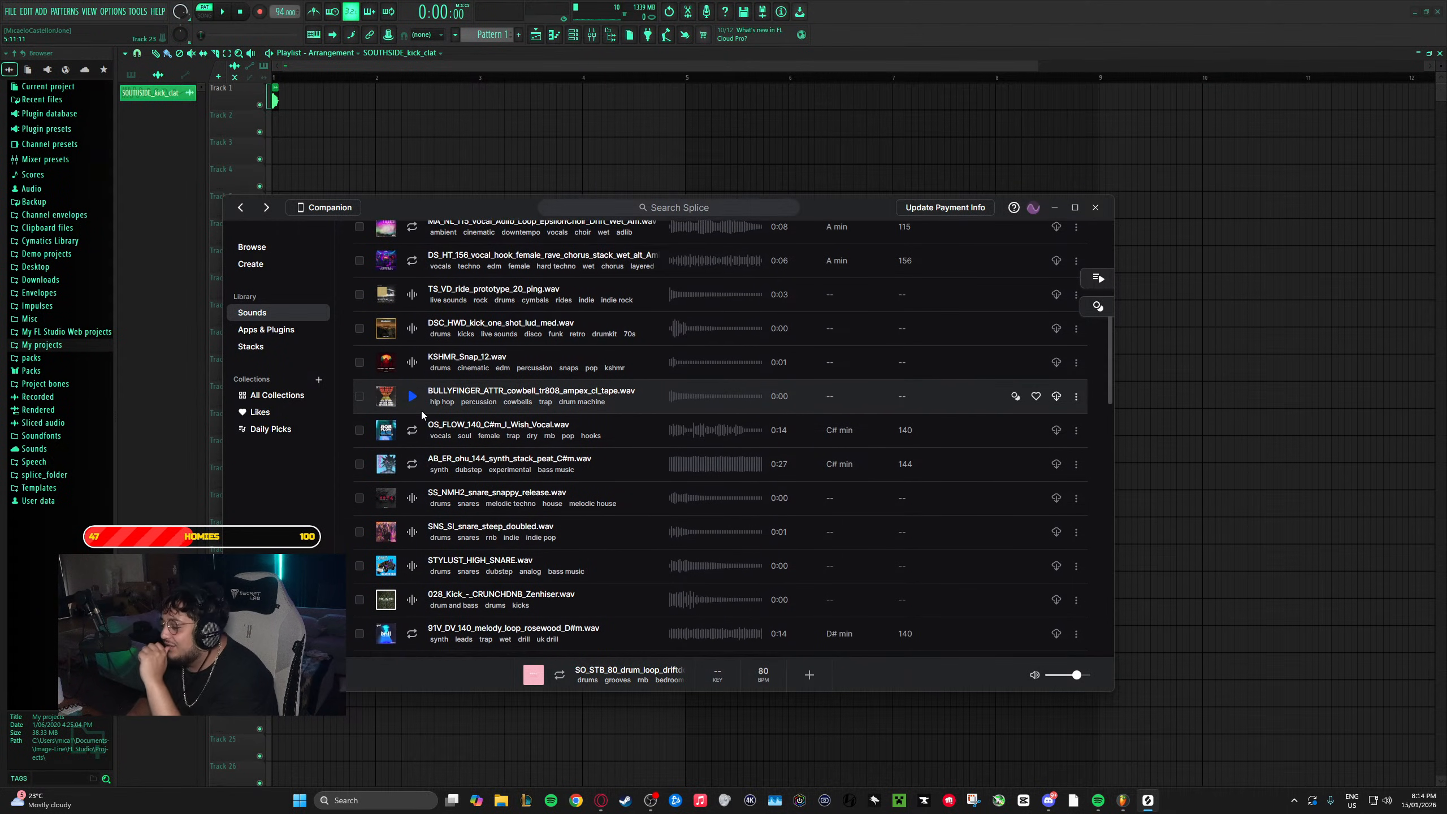
{"action": "scroll", "coordinate": [419, 407], "scroll_direction": "down", "scroll_amount": 4}
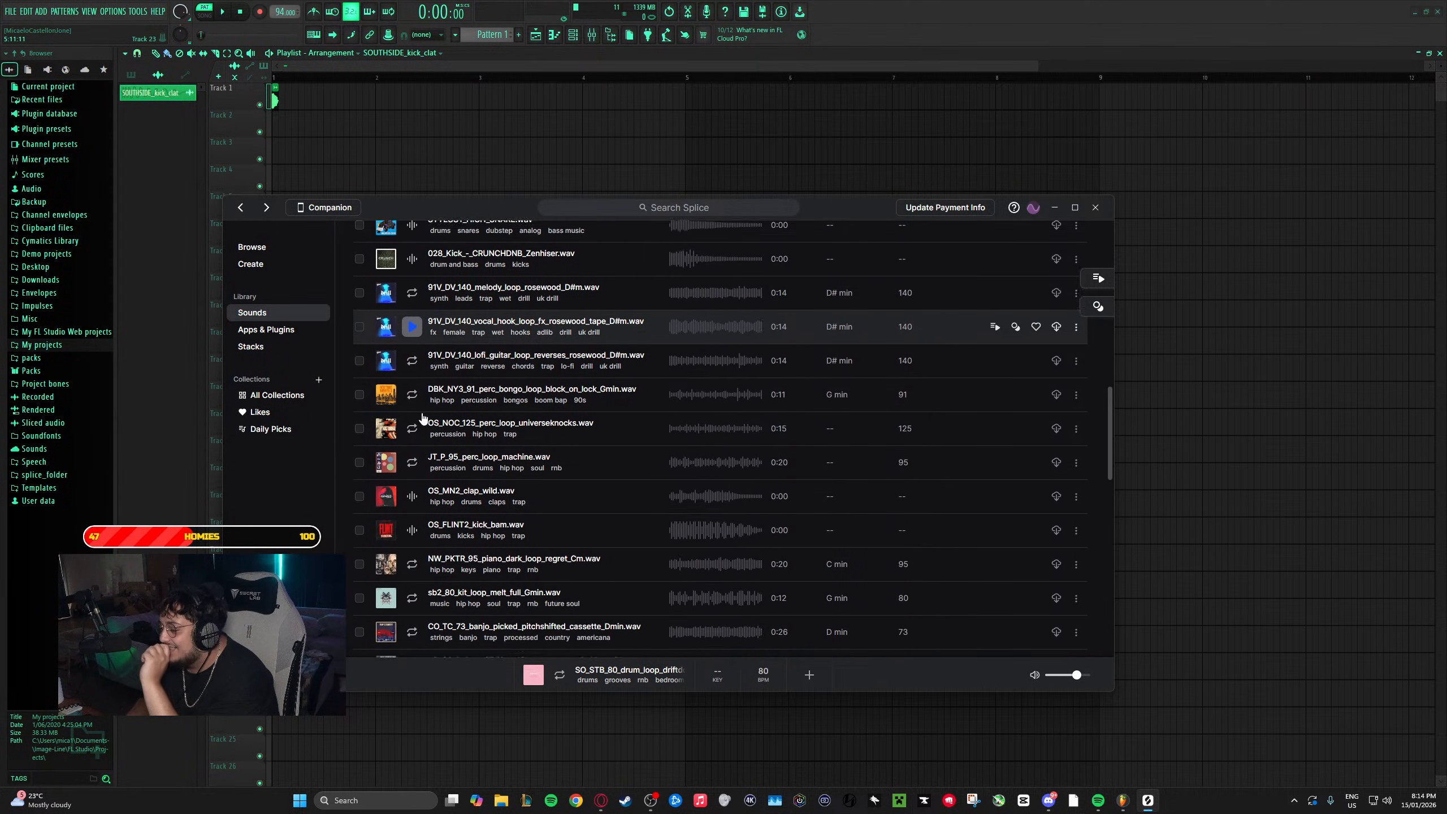
- Open the Pearls sample pack from the library list and audition JT_P_95_drum_loop_machine.wav
{"action": "left_click", "coordinate": [395, 399]}
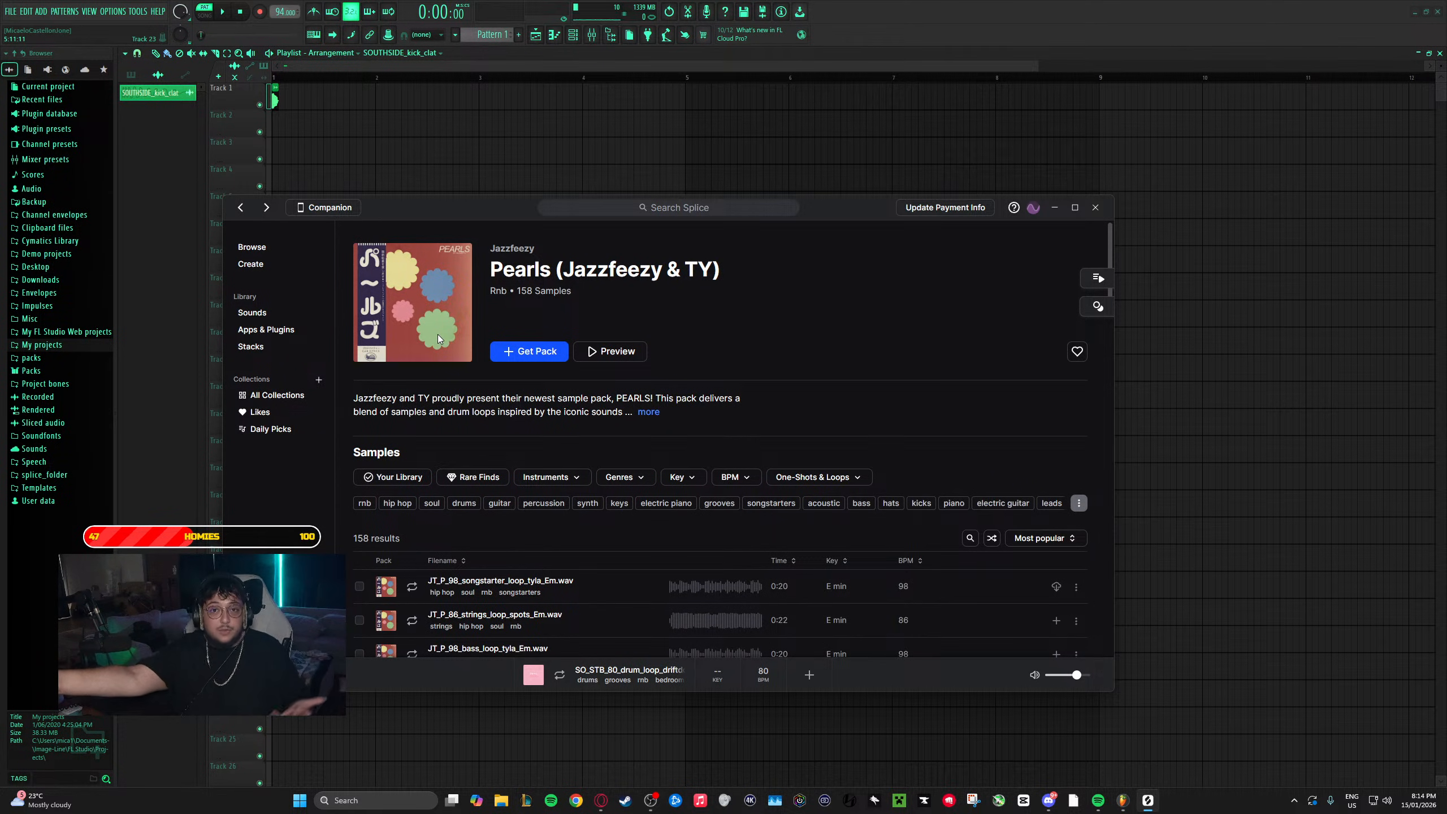
{"action": "scroll", "coordinate": [548, 542], "scroll_direction": "down", "scroll_amount": 3}
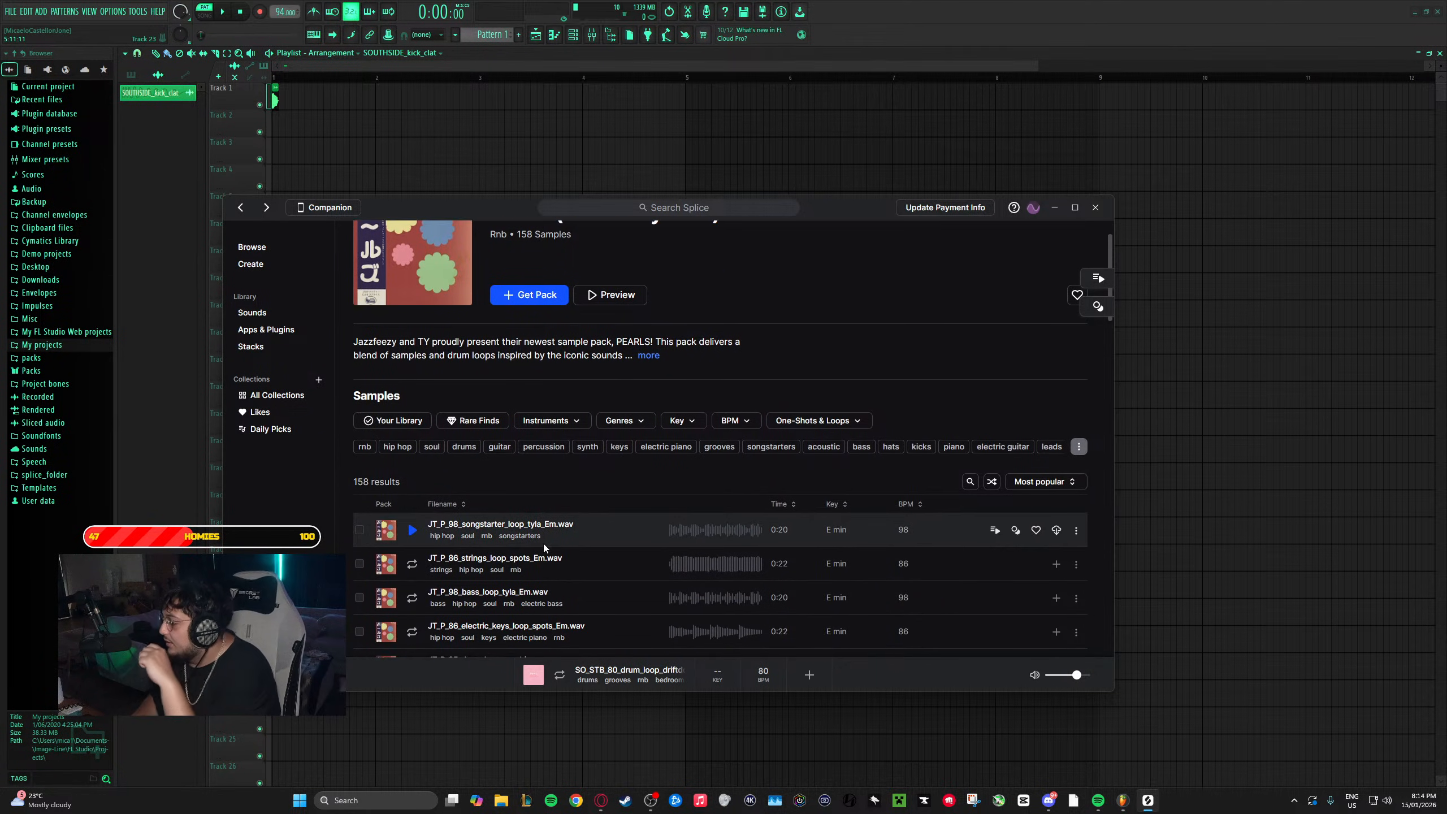
{"action": "scroll", "coordinate": [471, 498], "scroll_direction": "down", "scroll_amount": 2}
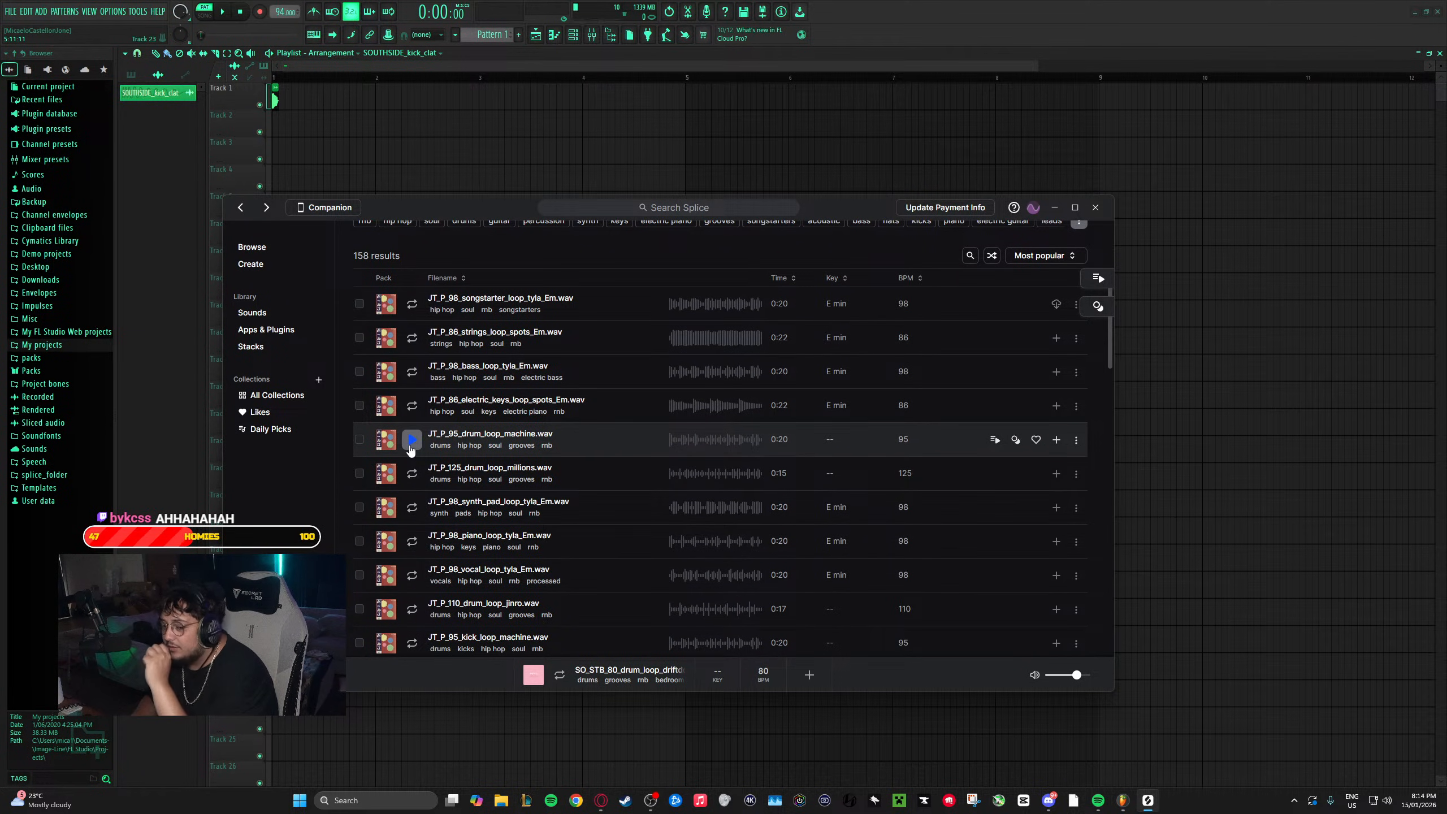
{"action": "left_click", "coordinate": [412, 440]}
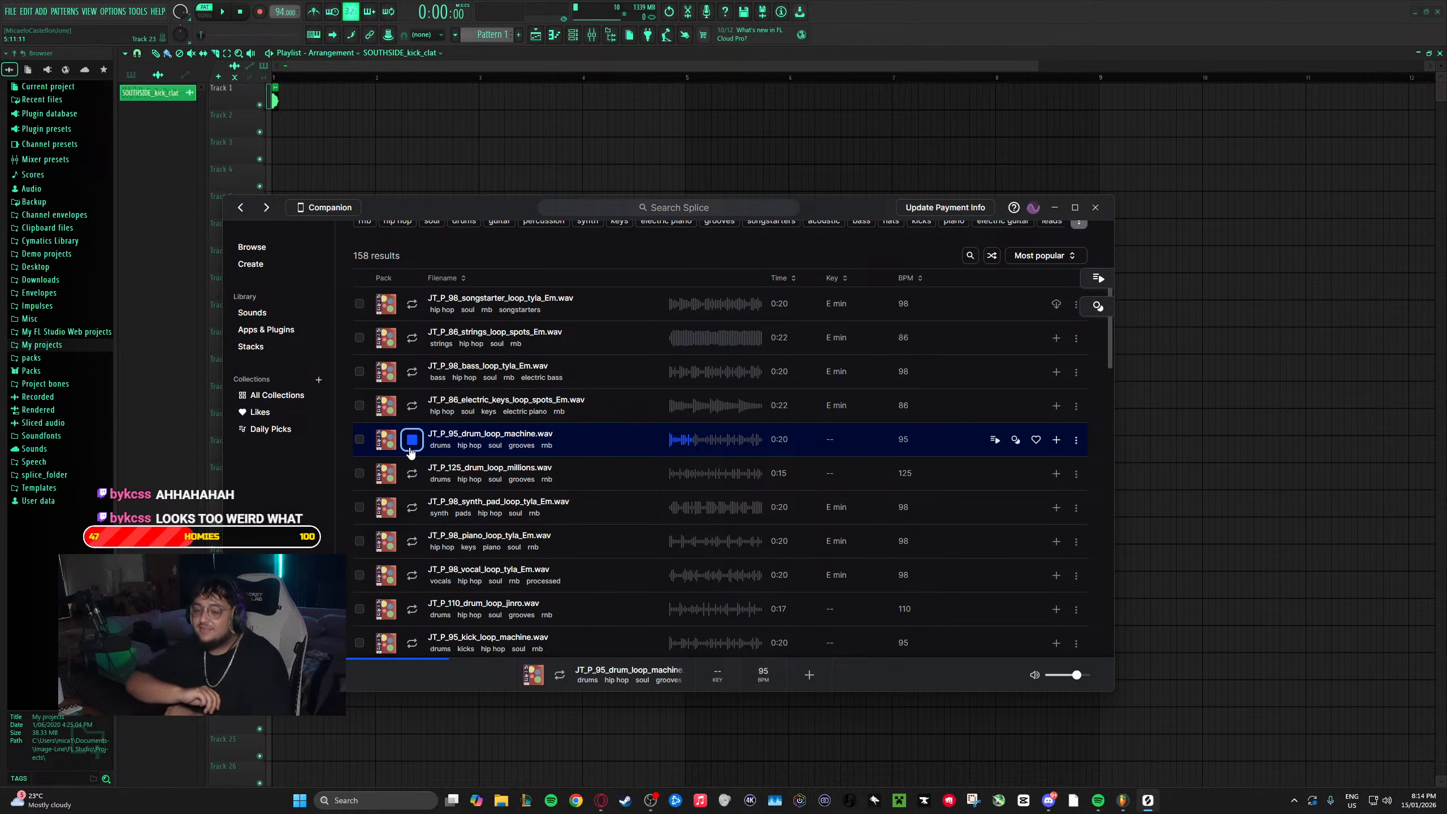
{"action": "scroll", "coordinate": [410, 451], "scroll_direction": "up", "scroll_amount": 5}
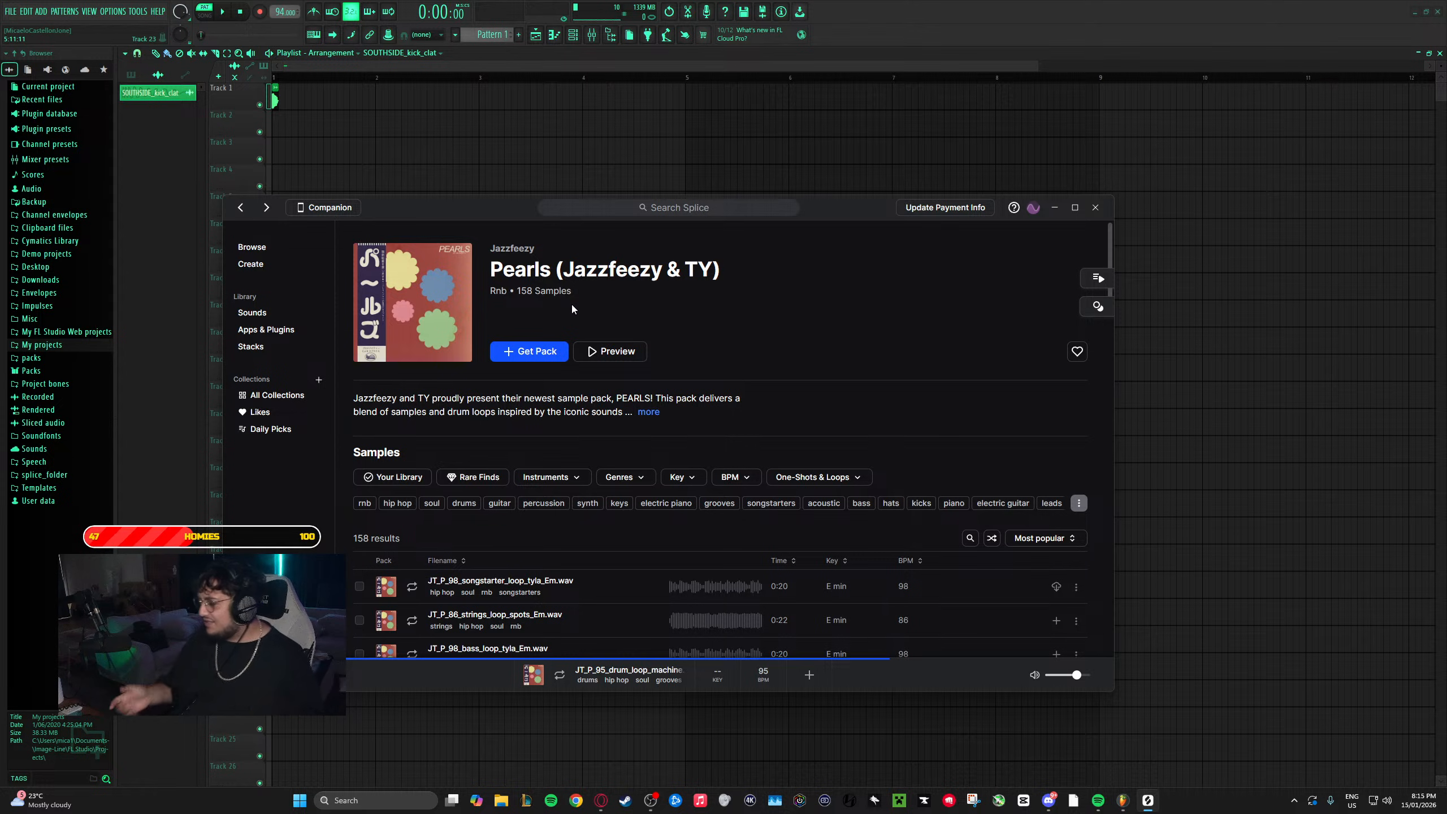
{"action": "scroll", "coordinate": [629, 373], "scroll_direction": "down", "scroll_amount": 4}
{"action": "scroll", "coordinate": [690, 469], "scroll_direction": "down", "scroll_amount": 1}
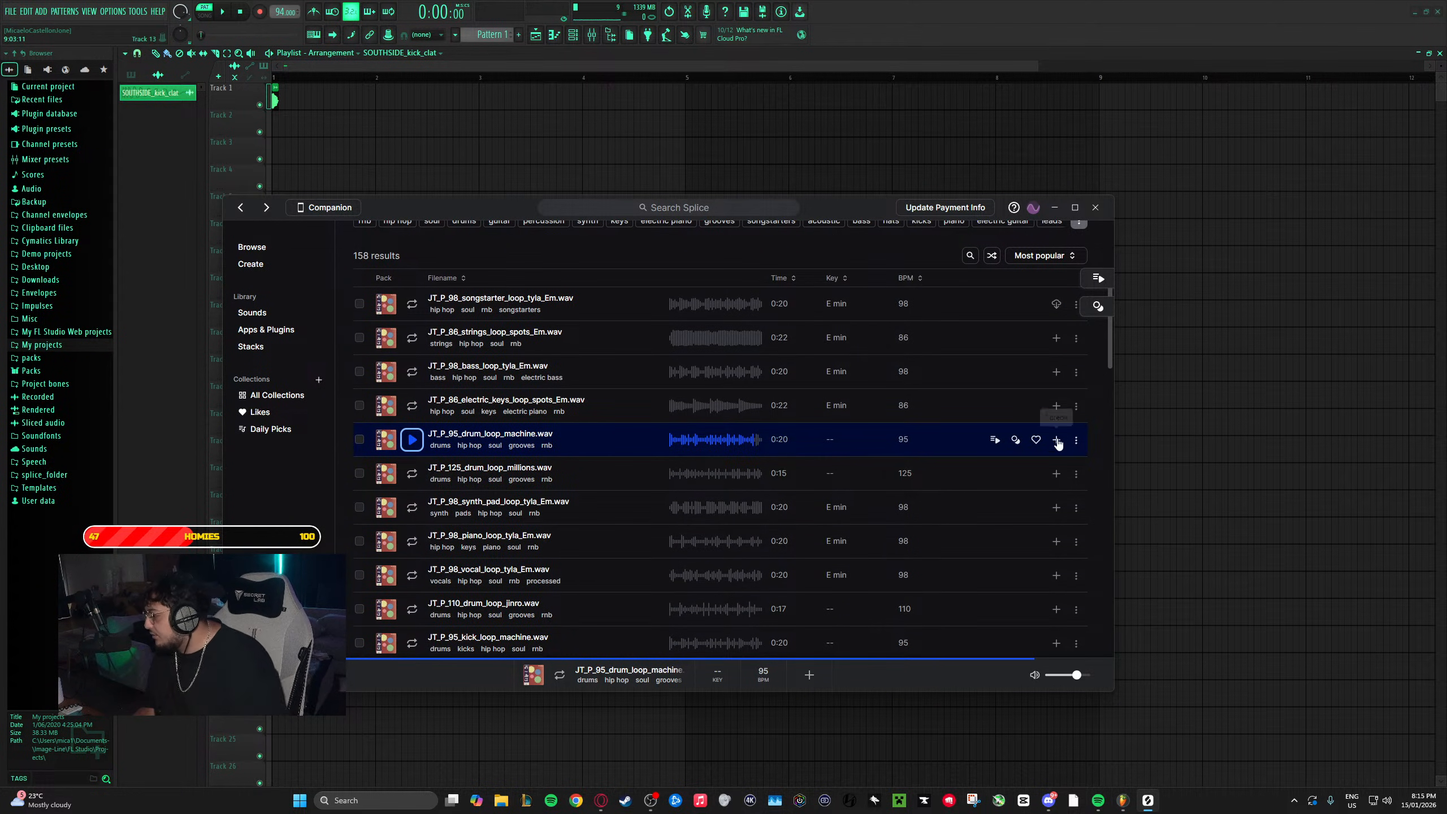
- Audition the Pearls pack's JT_P_98_synth_pad_loop_tyla_Em, JT_P_110_drum_loop_jinro and JT_P_88_drum_loop_groovin samples
{"action": "scroll", "coordinate": [448, 484], "scroll_direction": "down", "scroll_amount": 1}
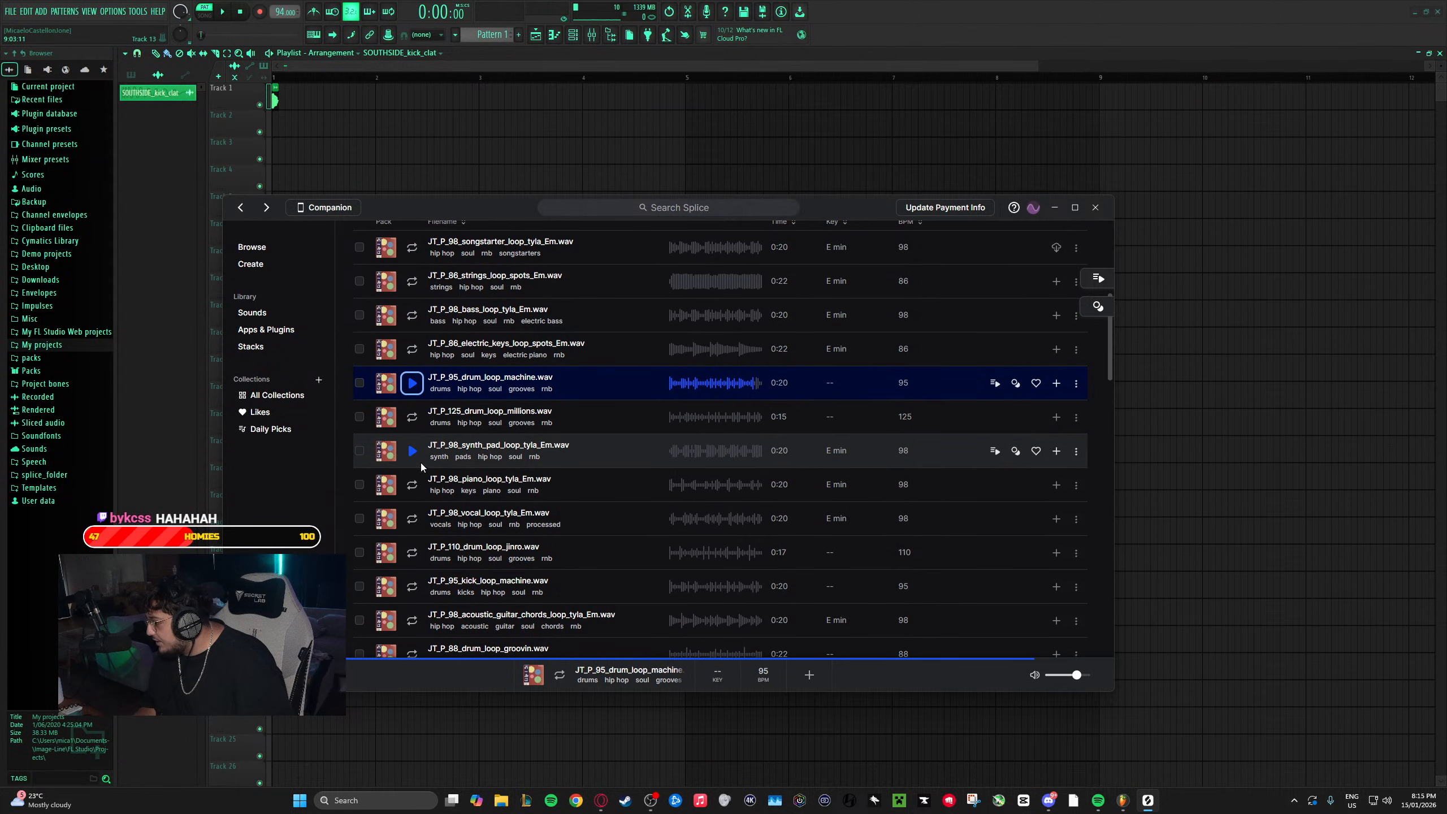
{"action": "left_click", "coordinate": [412, 451]}
{"action": "scroll", "coordinate": [418, 529], "scroll_direction": "down", "scroll_amount": 1}
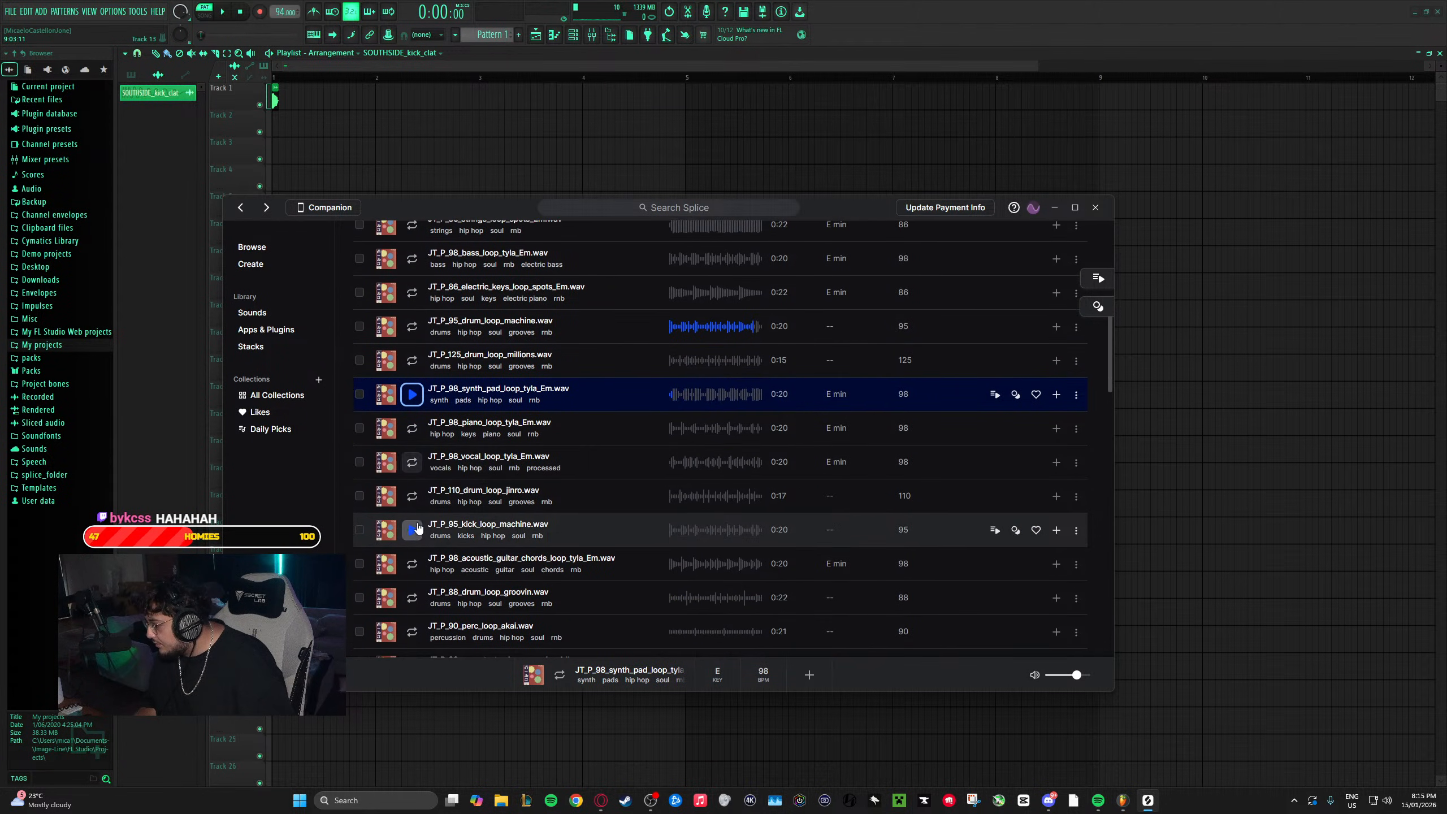
{"action": "left_click", "coordinate": [417, 498]}
{"action": "scroll", "coordinate": [457, 495], "scroll_direction": "down", "scroll_amount": 2}
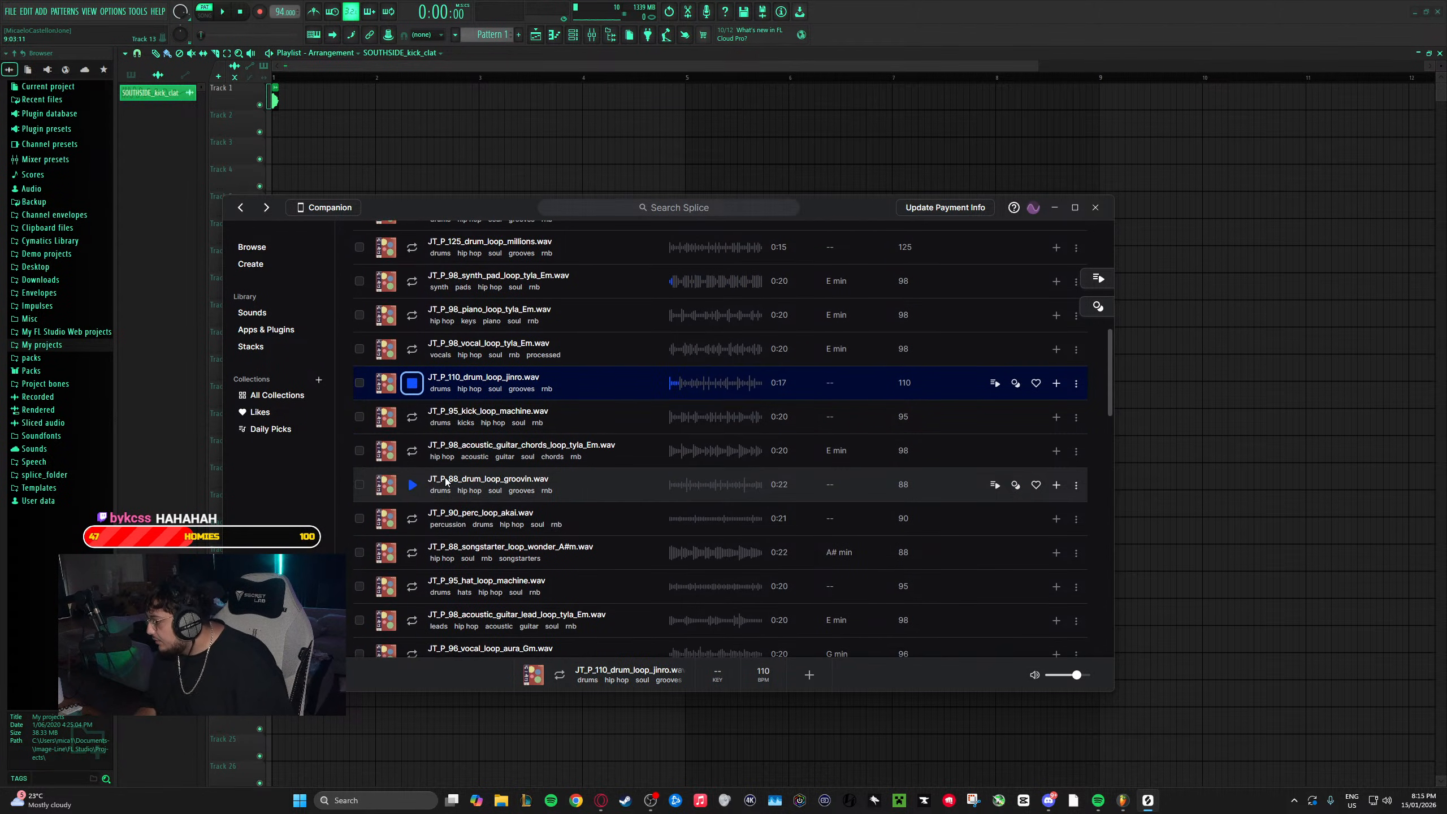
{"action": "left_click", "coordinate": [413, 485]}
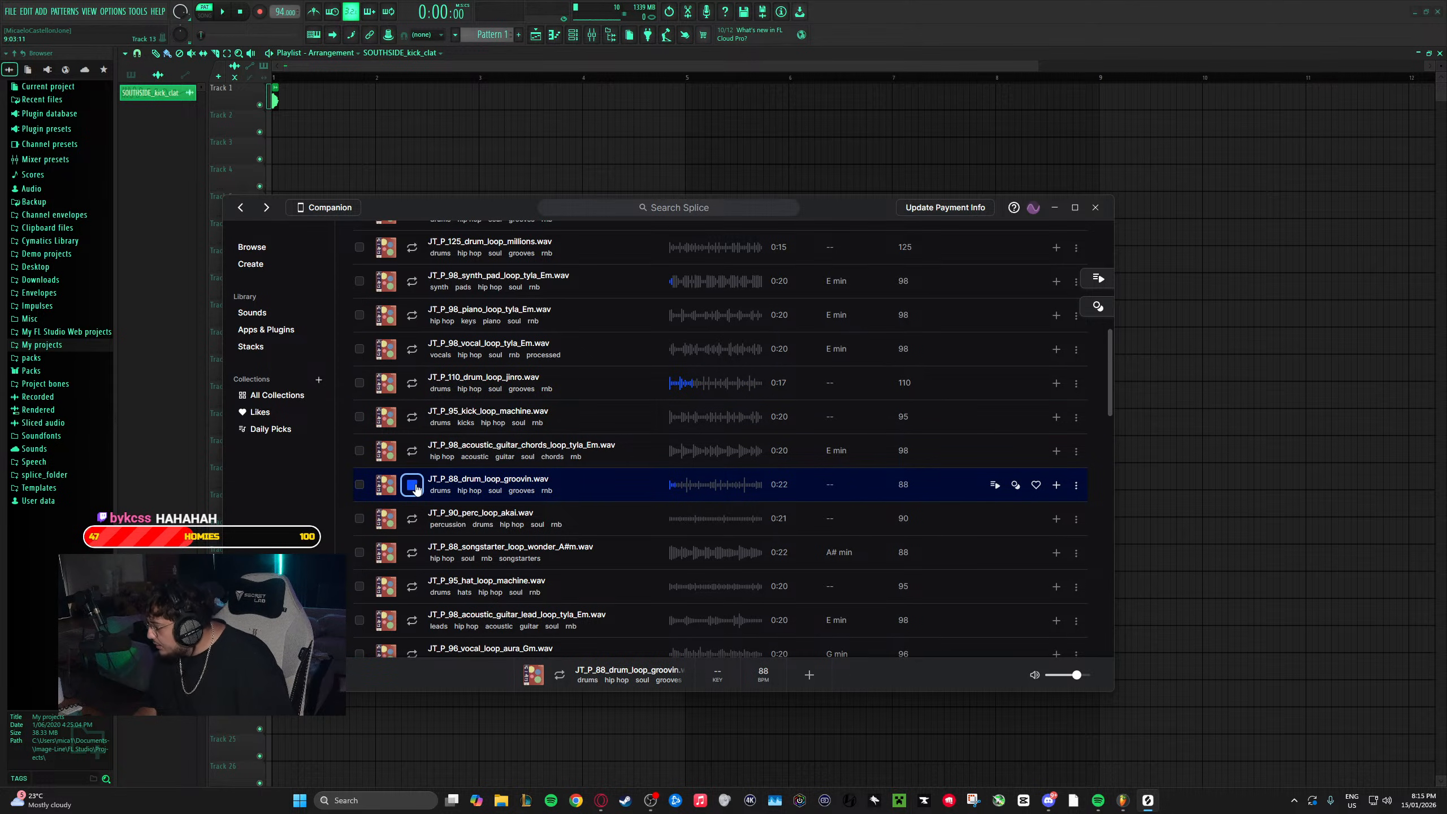
{"action": "scroll", "coordinate": [421, 516], "scroll_direction": "down", "scroll_amount": 3}
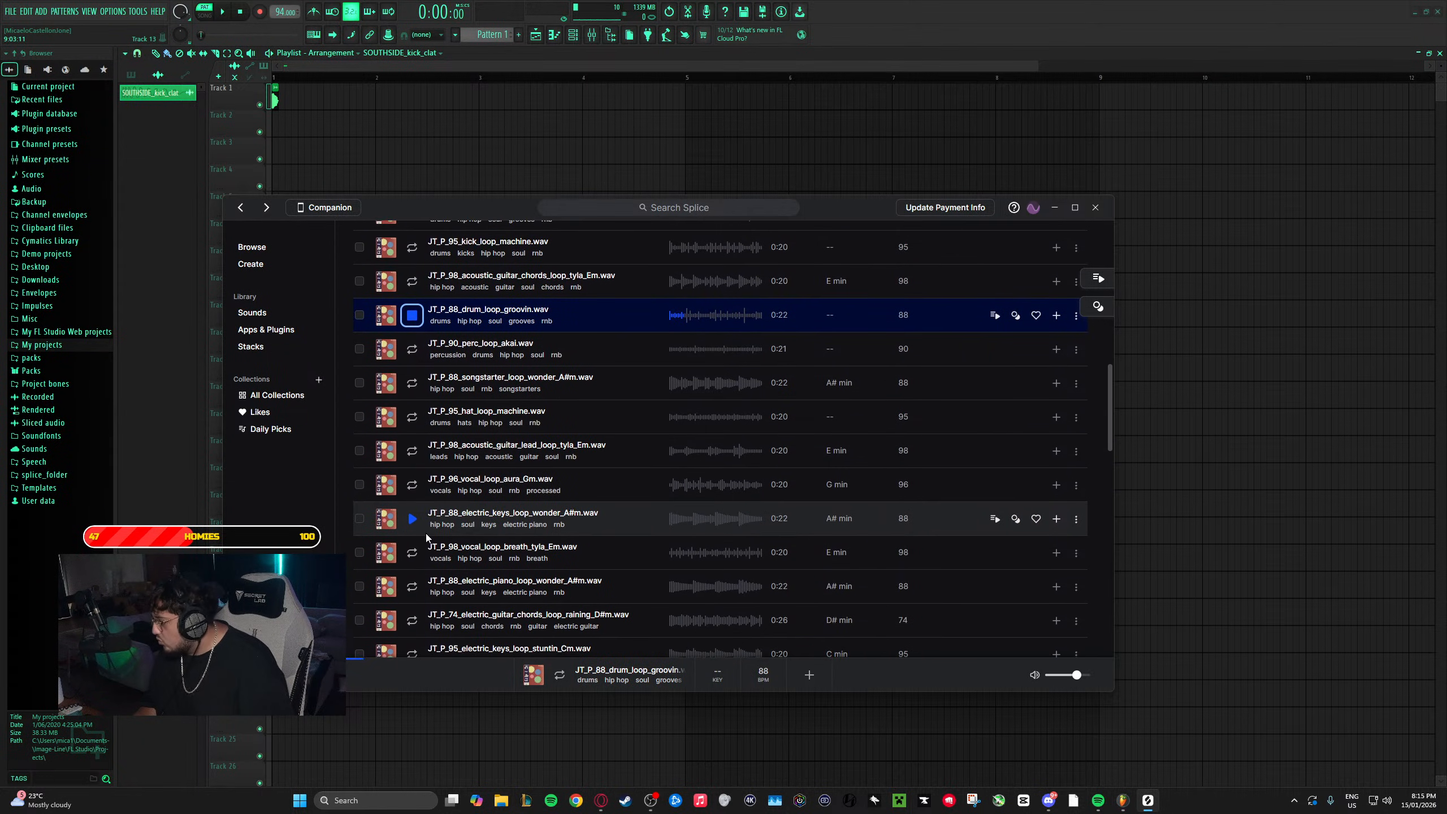
- Browse the sample pack's loops and audition JT_P_105_drum_loop_clear.wav and JT_P_88_drumset_loop_groovin.wav
{"action": "scroll", "coordinate": [424, 534], "scroll_direction": "down", "scroll_amount": 4}
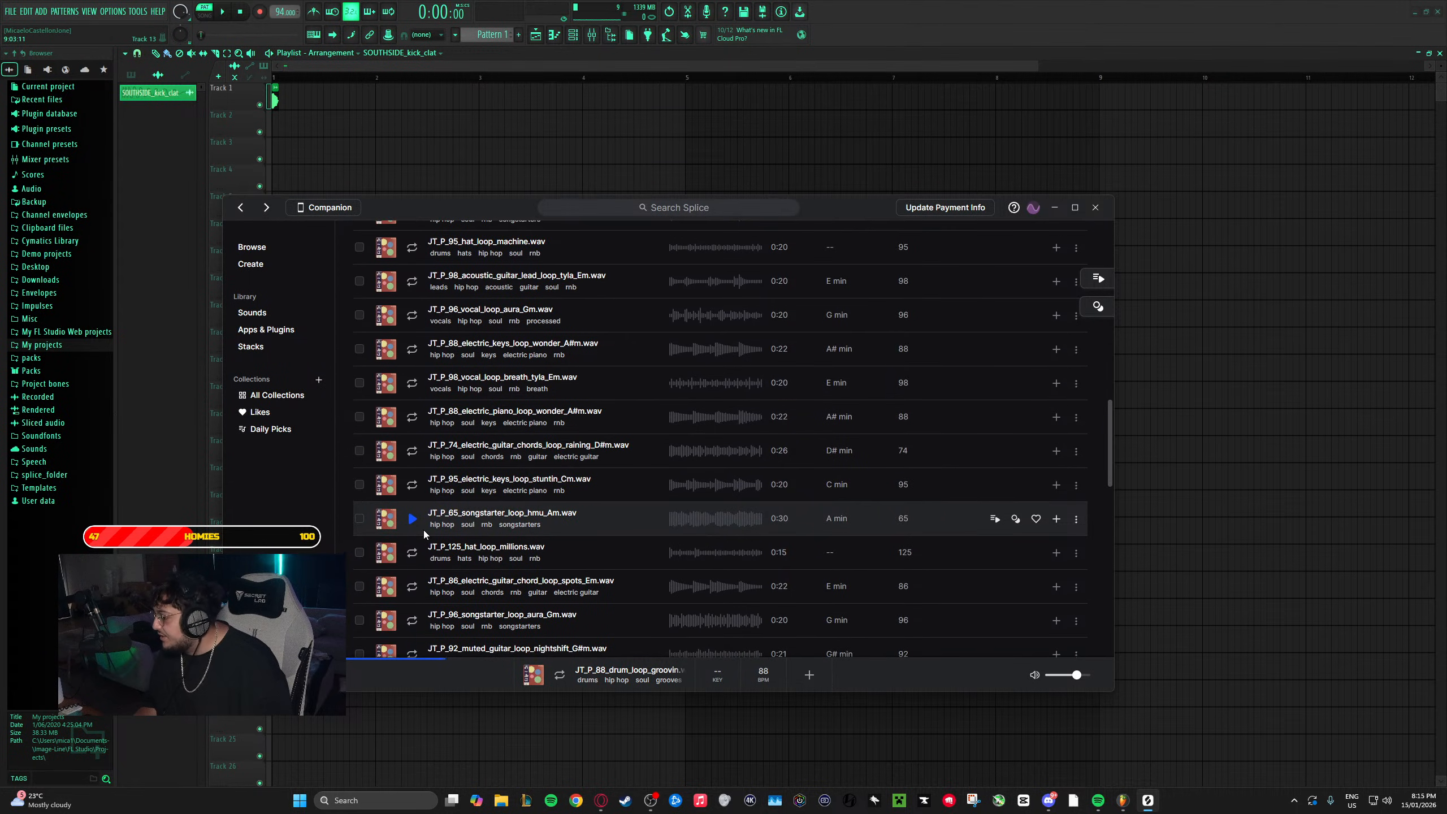
{"action": "scroll", "coordinate": [424, 533], "scroll_direction": "down", "scroll_amount": 4}
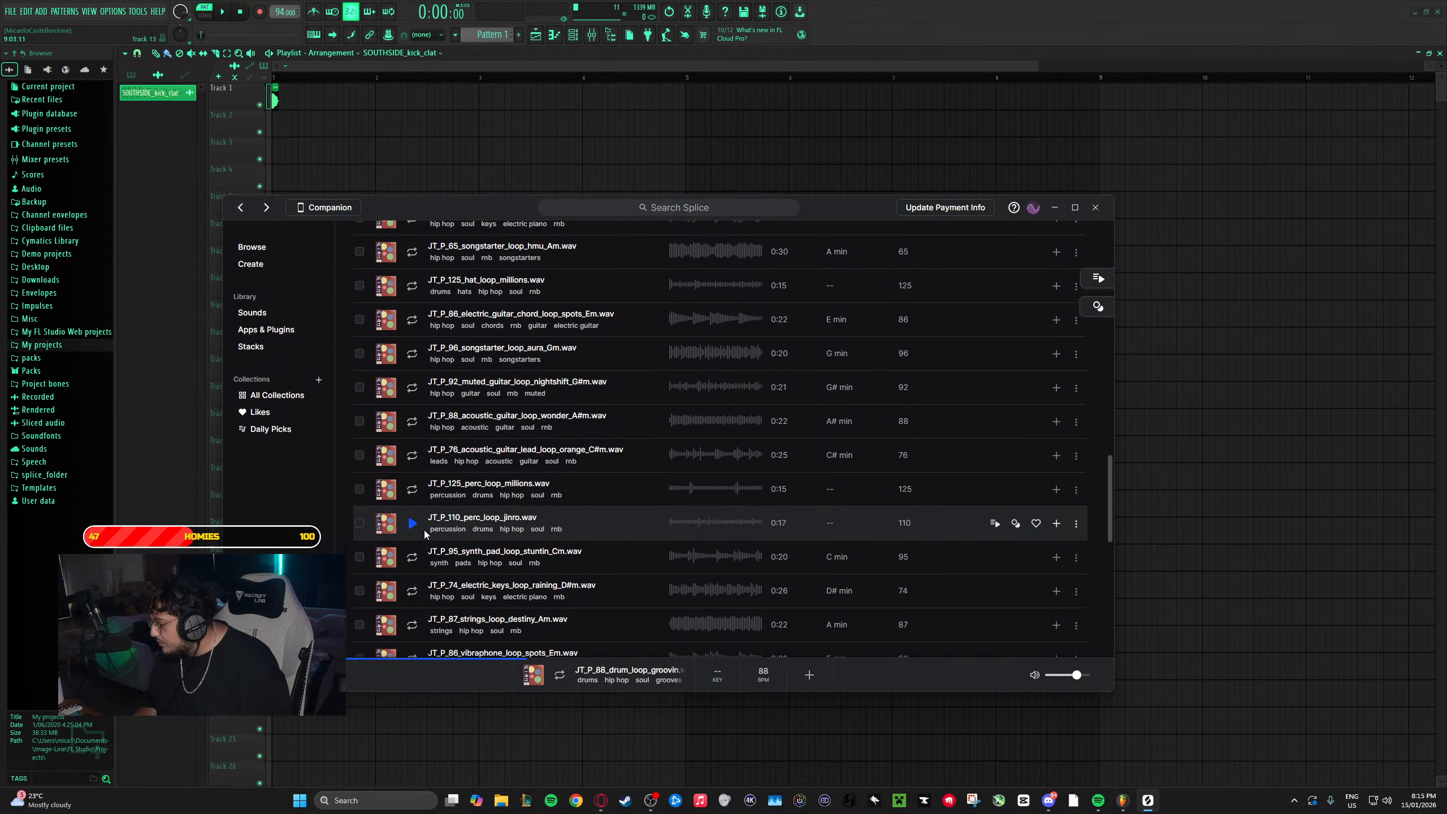
{"action": "scroll", "coordinate": [424, 533], "scroll_direction": "down", "scroll_amount": 2}
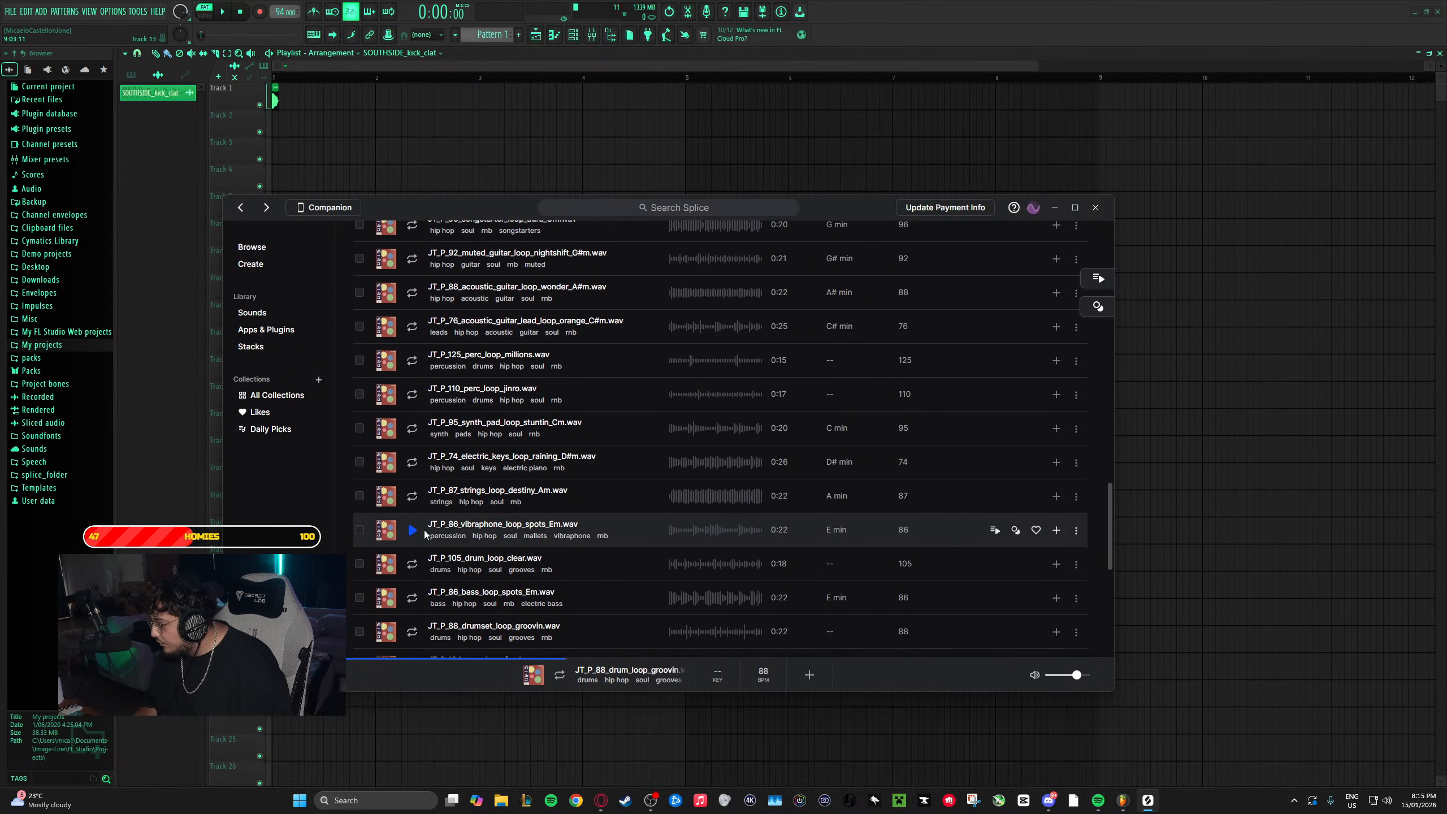
{"action": "left_click", "coordinate": [412, 564]}
{"action": "scroll", "coordinate": [433, 553], "scroll_direction": "down", "scroll_amount": 2}
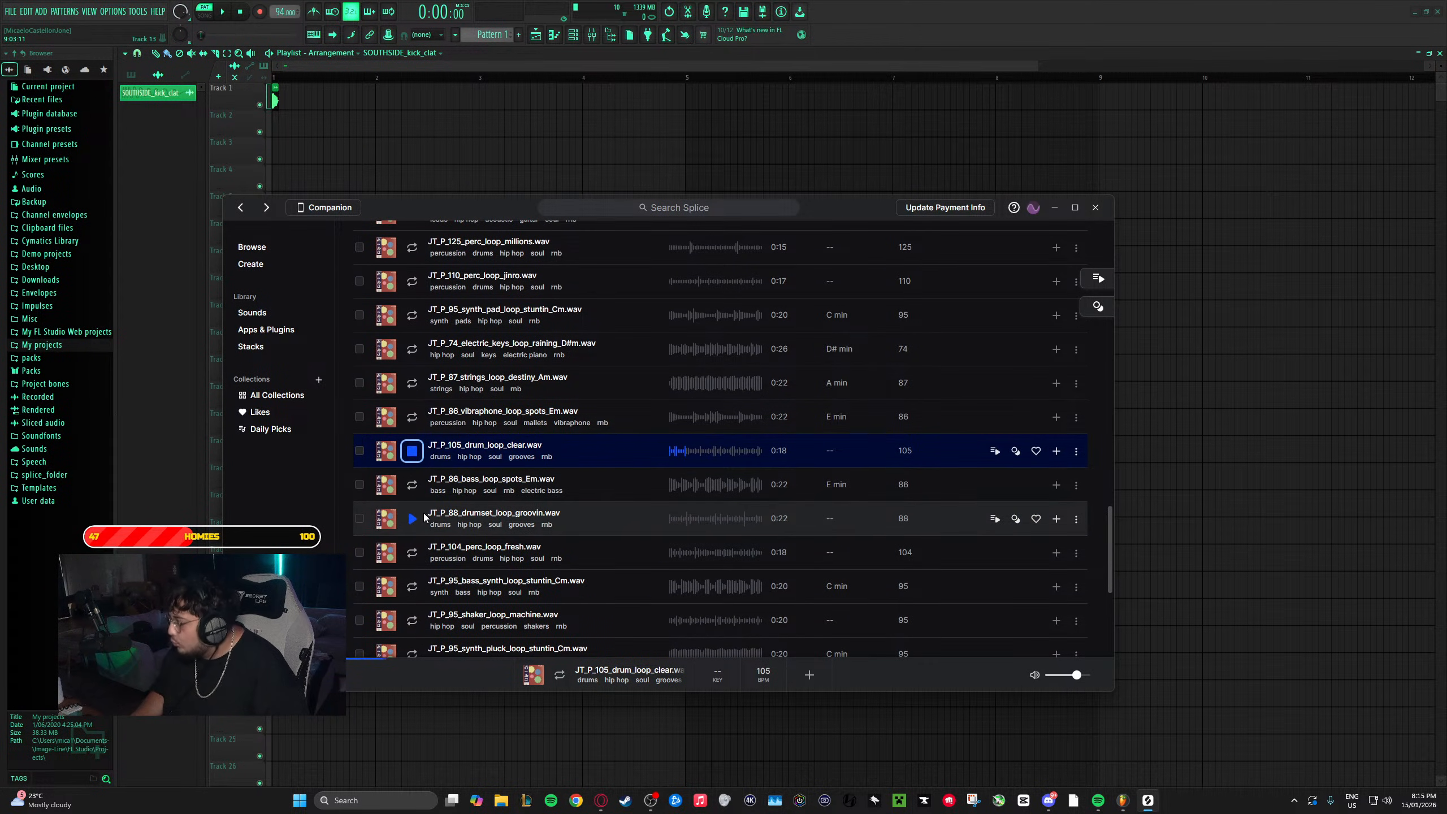
{"action": "left_click", "coordinate": [415, 520]}
{"action": "scroll", "coordinate": [419, 519], "scroll_direction": "down", "scroll_amount": 1}
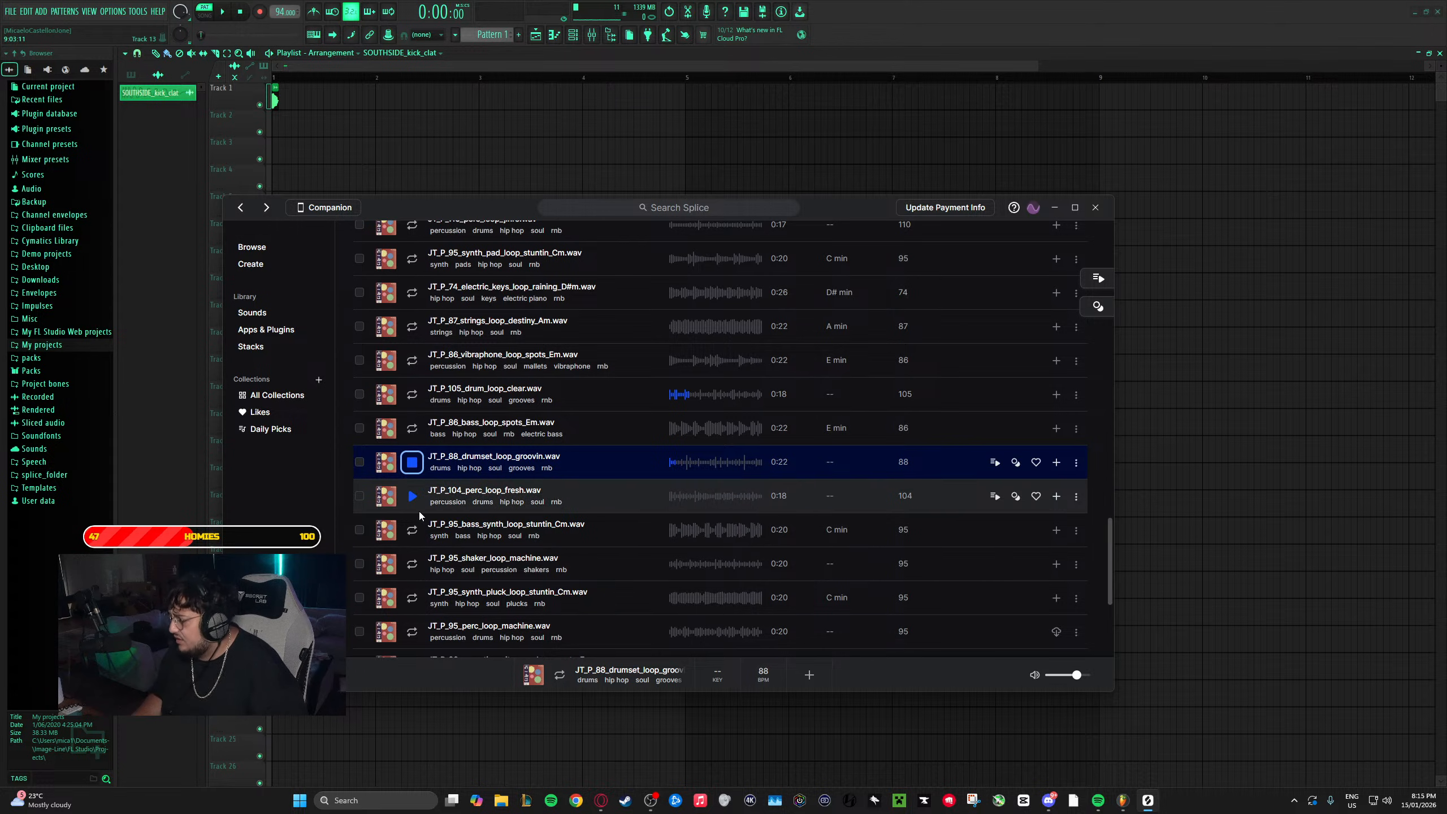
{"action": "scroll", "coordinate": [419, 515], "scroll_direction": "down", "scroll_amount": 2}
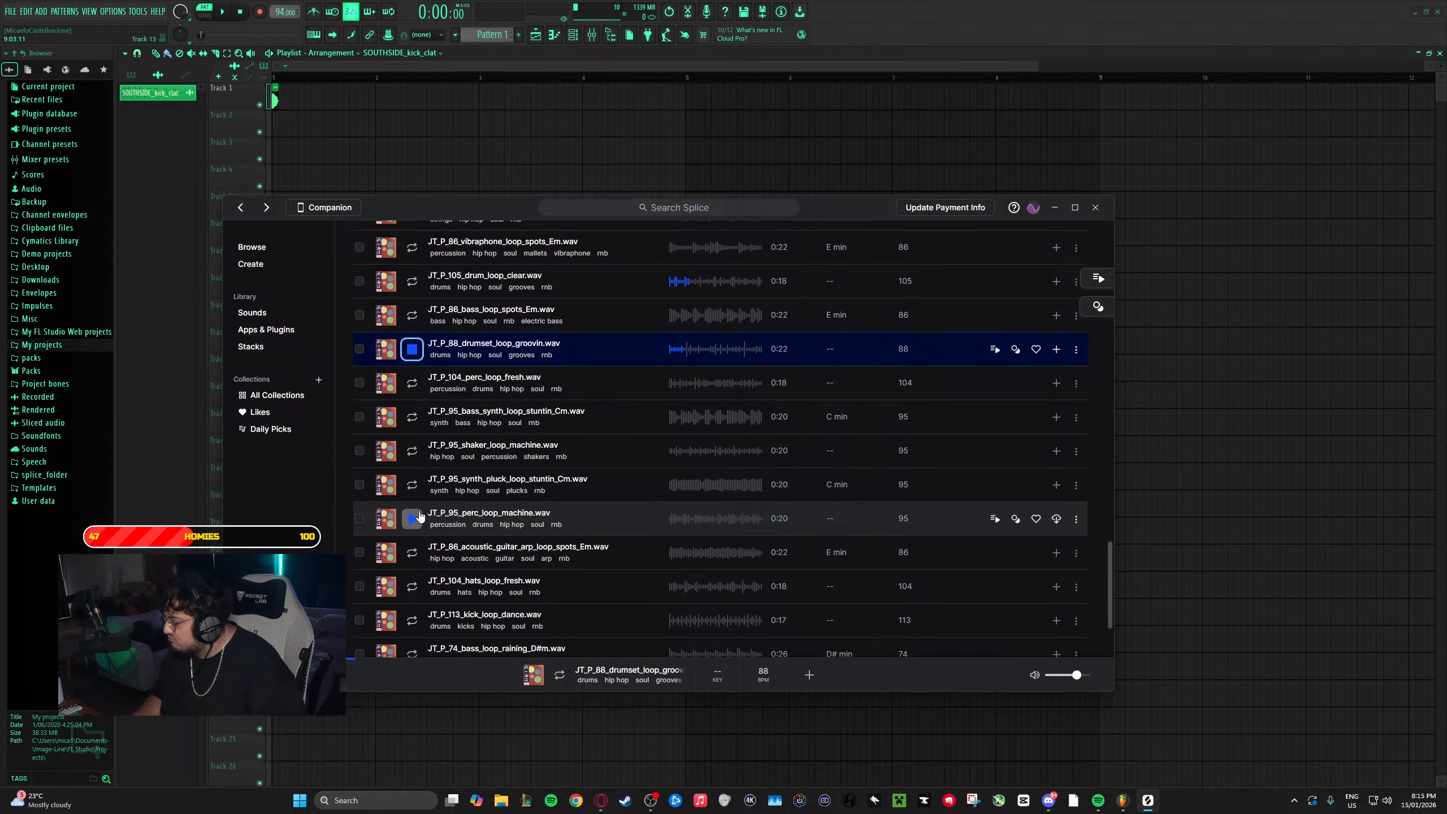
{"action": "scroll", "coordinate": [421, 516], "scroll_direction": "down", "scroll_amount": 1}
{"action": "scroll", "coordinate": [420, 515], "scroll_direction": "down", "scroll_amount": 1}
{"action": "scroll", "coordinate": [419, 513], "scroll_direction": "up", "scroll_amount": 18}
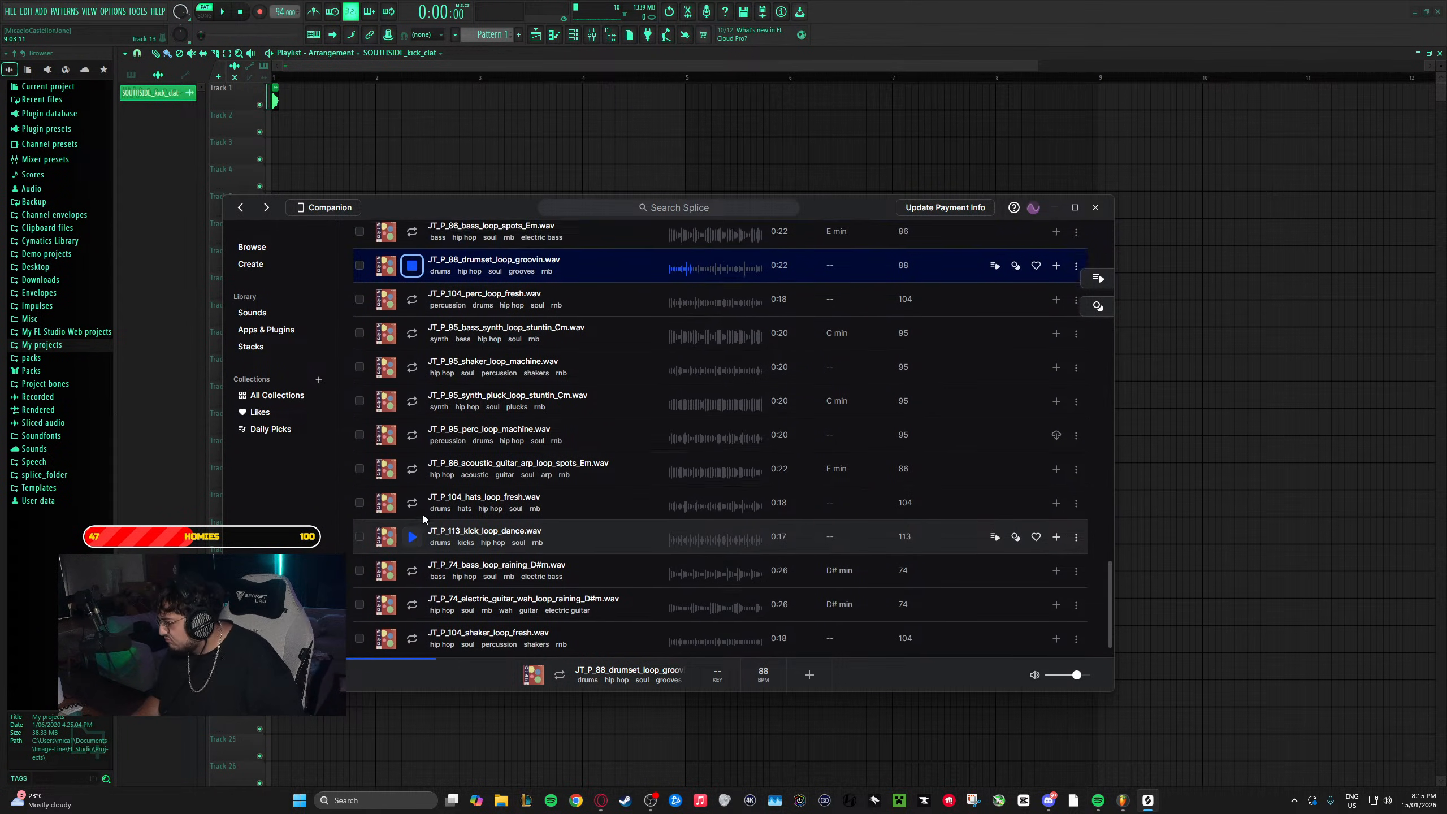
{"action": "scroll", "coordinate": [429, 522], "scroll_direction": "up", "scroll_amount": 5}
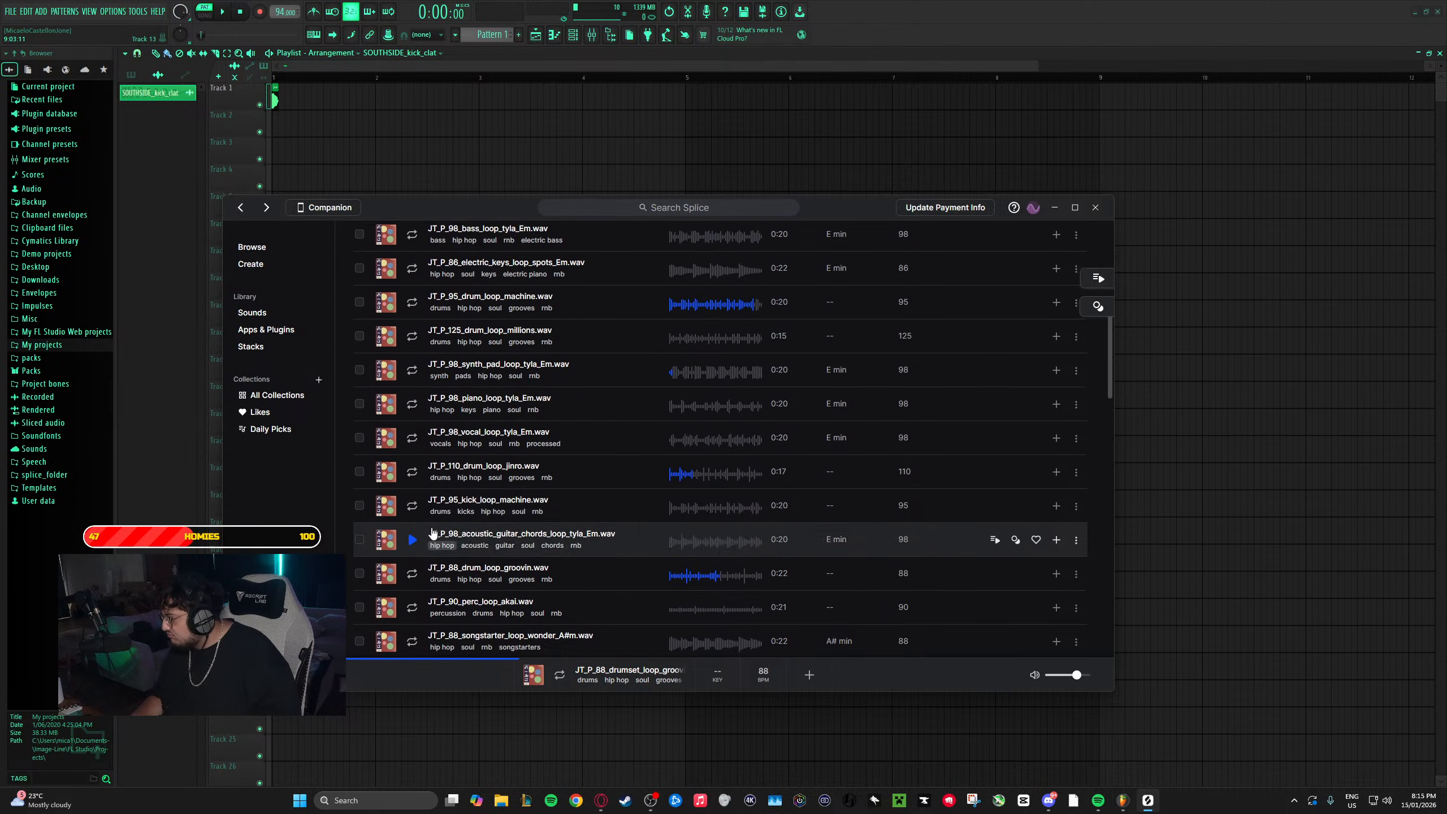
- Audition JT_P_95_drum_loop_machine.wav and try to add it to the library, closing the web pages that open
{"action": "left_click", "coordinate": [413, 384]}
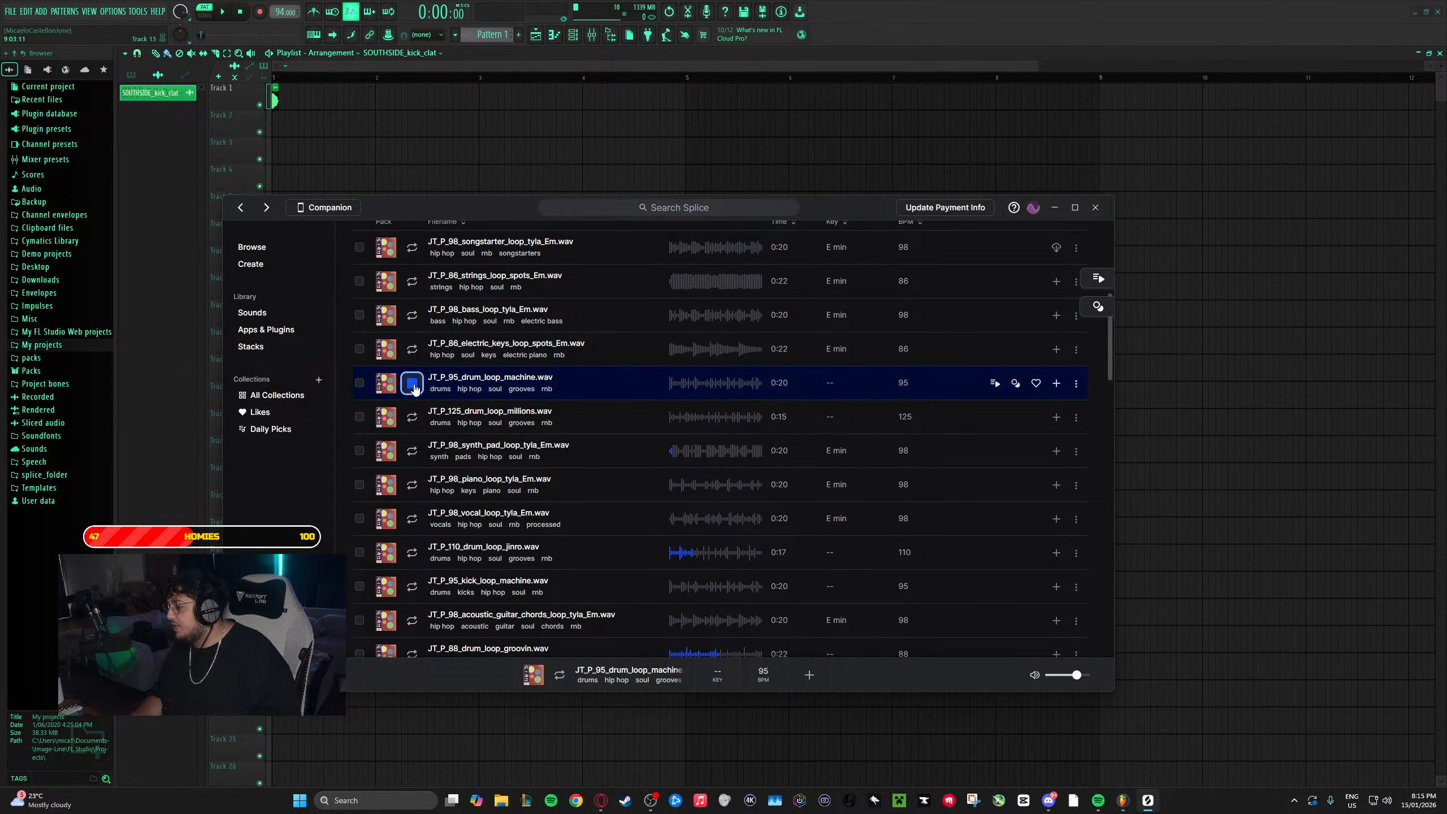
{"action": "scroll", "coordinate": [417, 392], "scroll_direction": "up", "scroll_amount": 1}
{"action": "left_click", "coordinate": [1059, 446]}
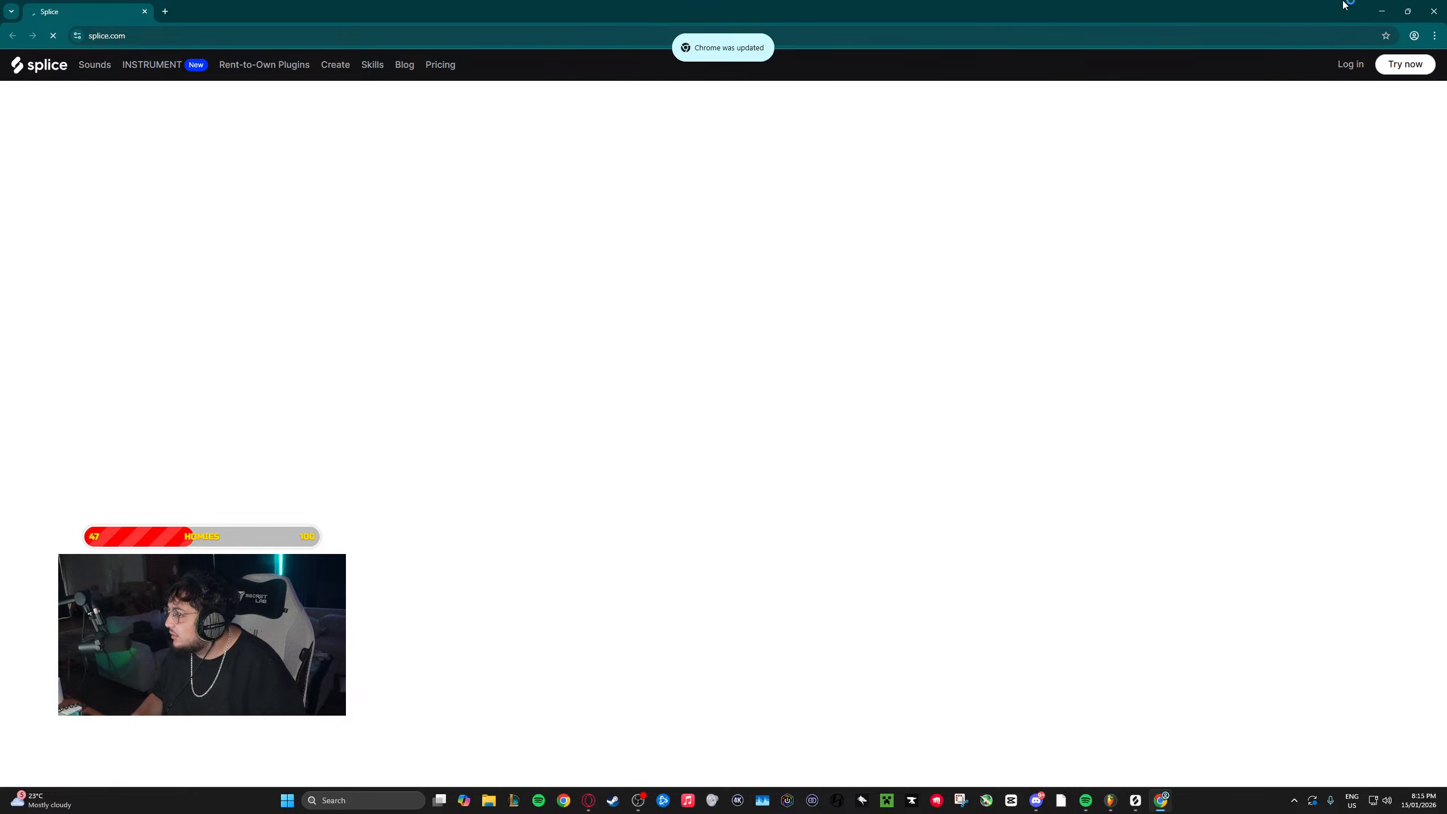
{"action": "left_click", "coordinate": [1444, 11]}
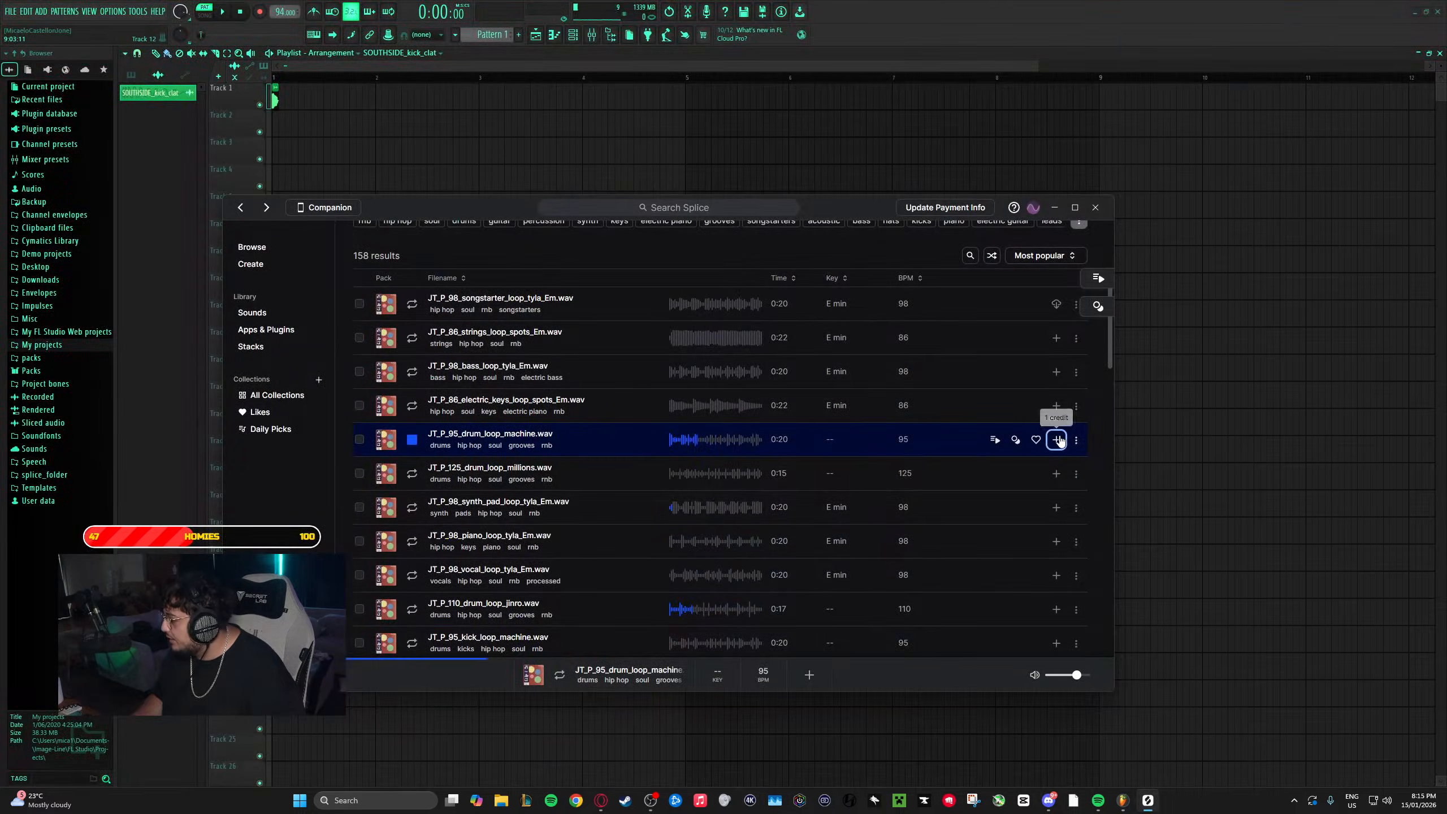
{"action": "left_click", "coordinate": [1058, 434]}
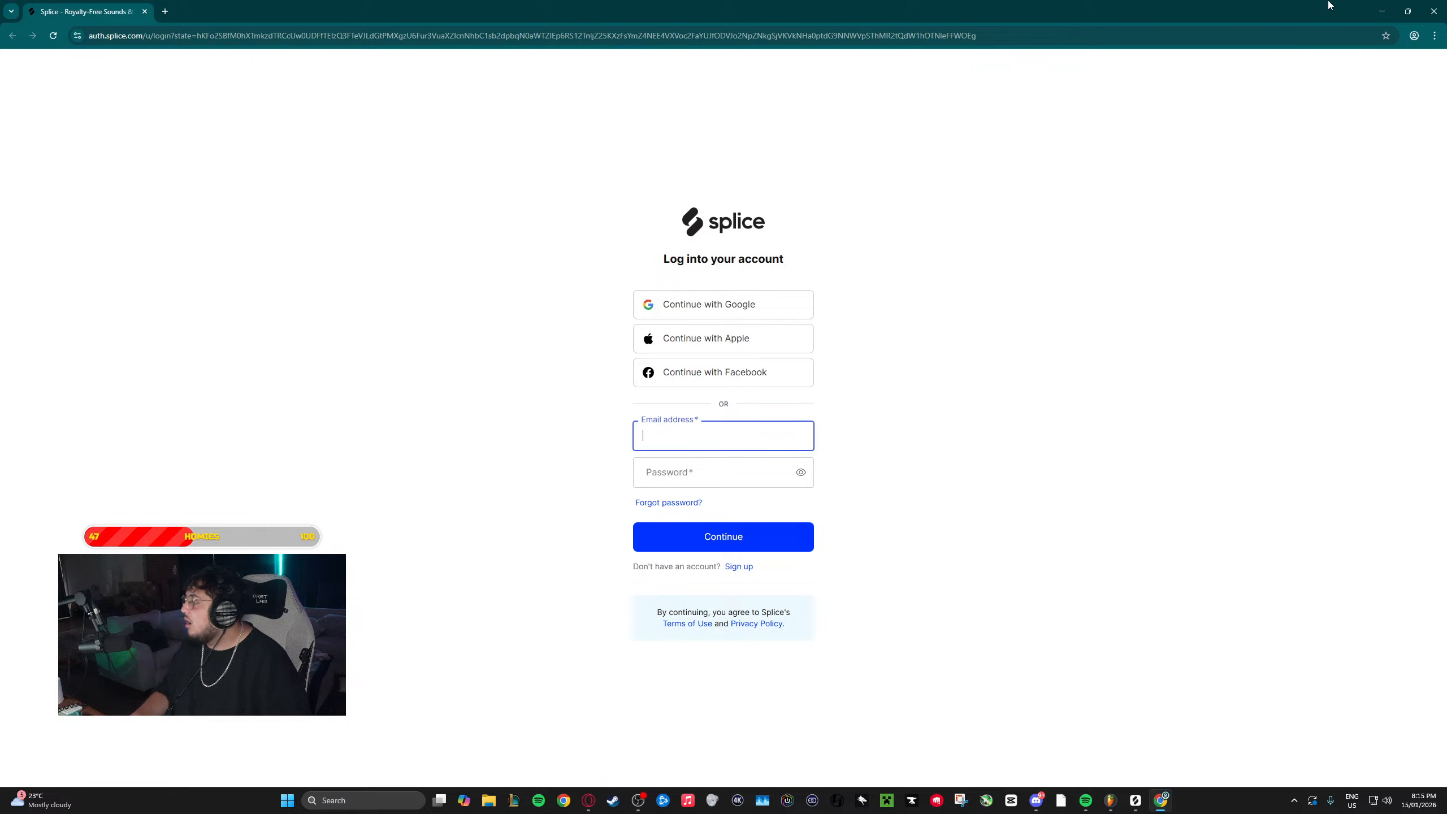
{"action": "left_click", "coordinate": [1434, 11]}
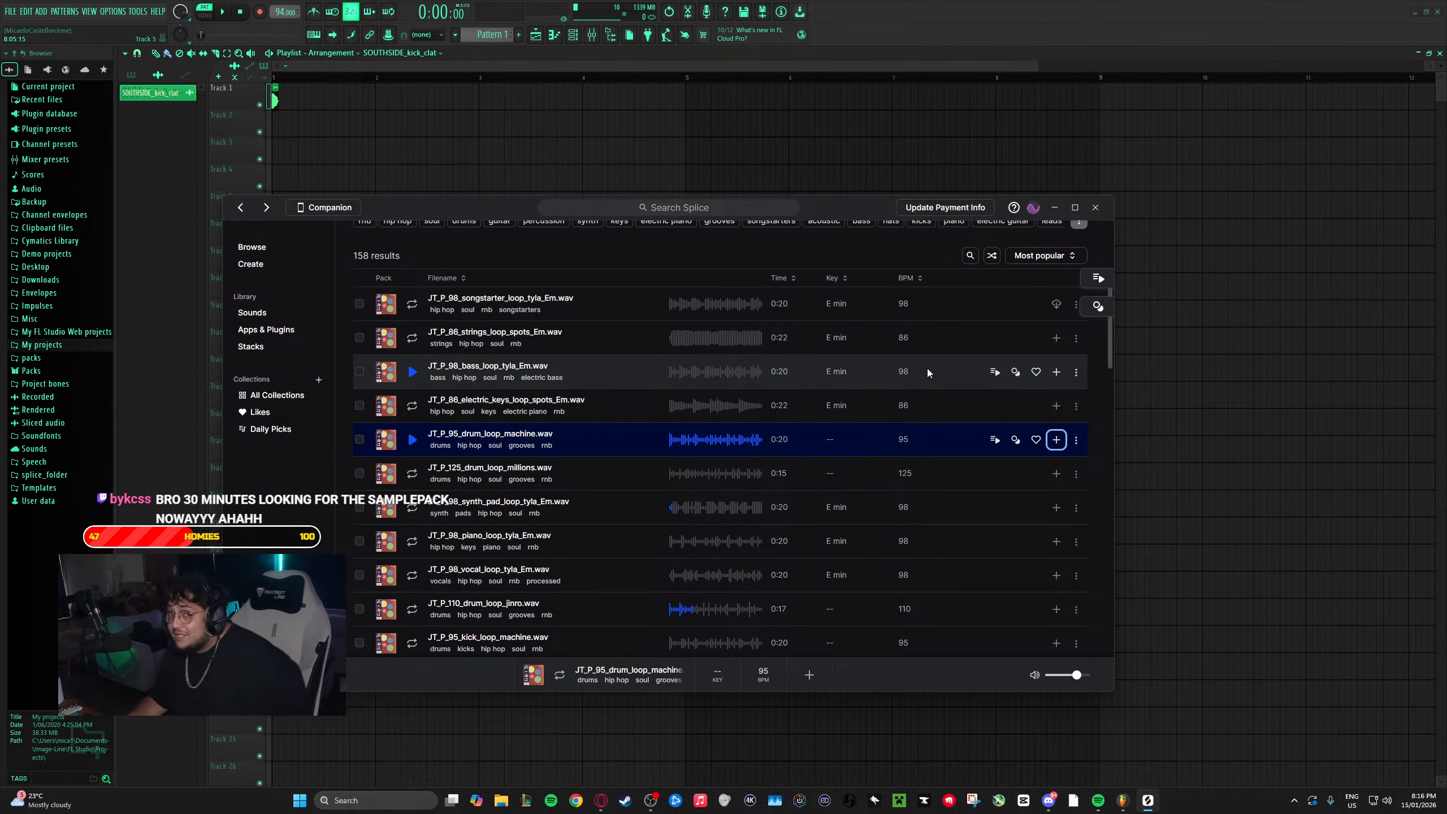
- Close Splice and relaunch it through the Windows search
{"action": "left_click", "coordinate": [1095, 209]}
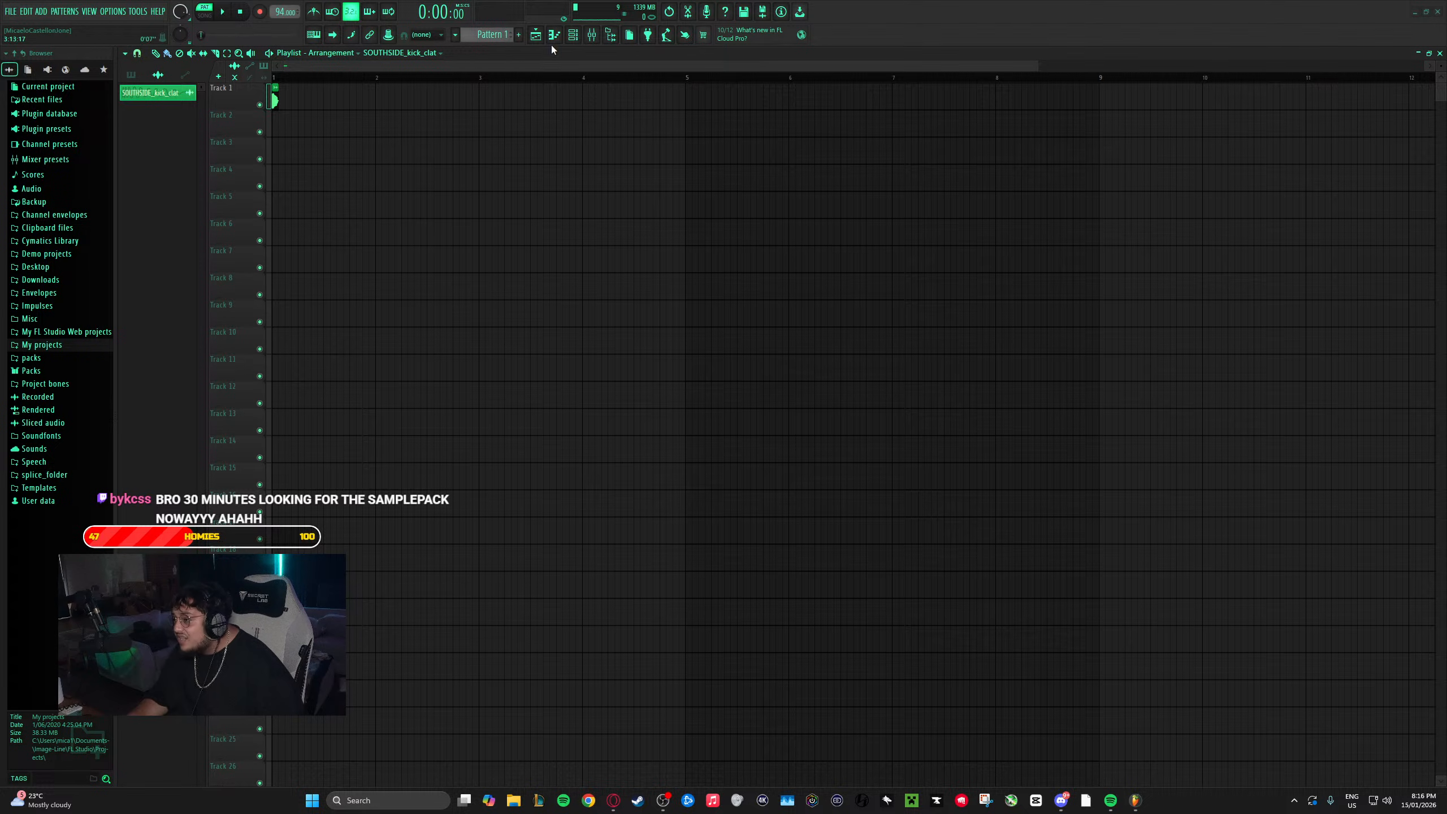
{"action": "left_click", "coordinate": [439, 807]}
{"action": "type", "text": "sound"}
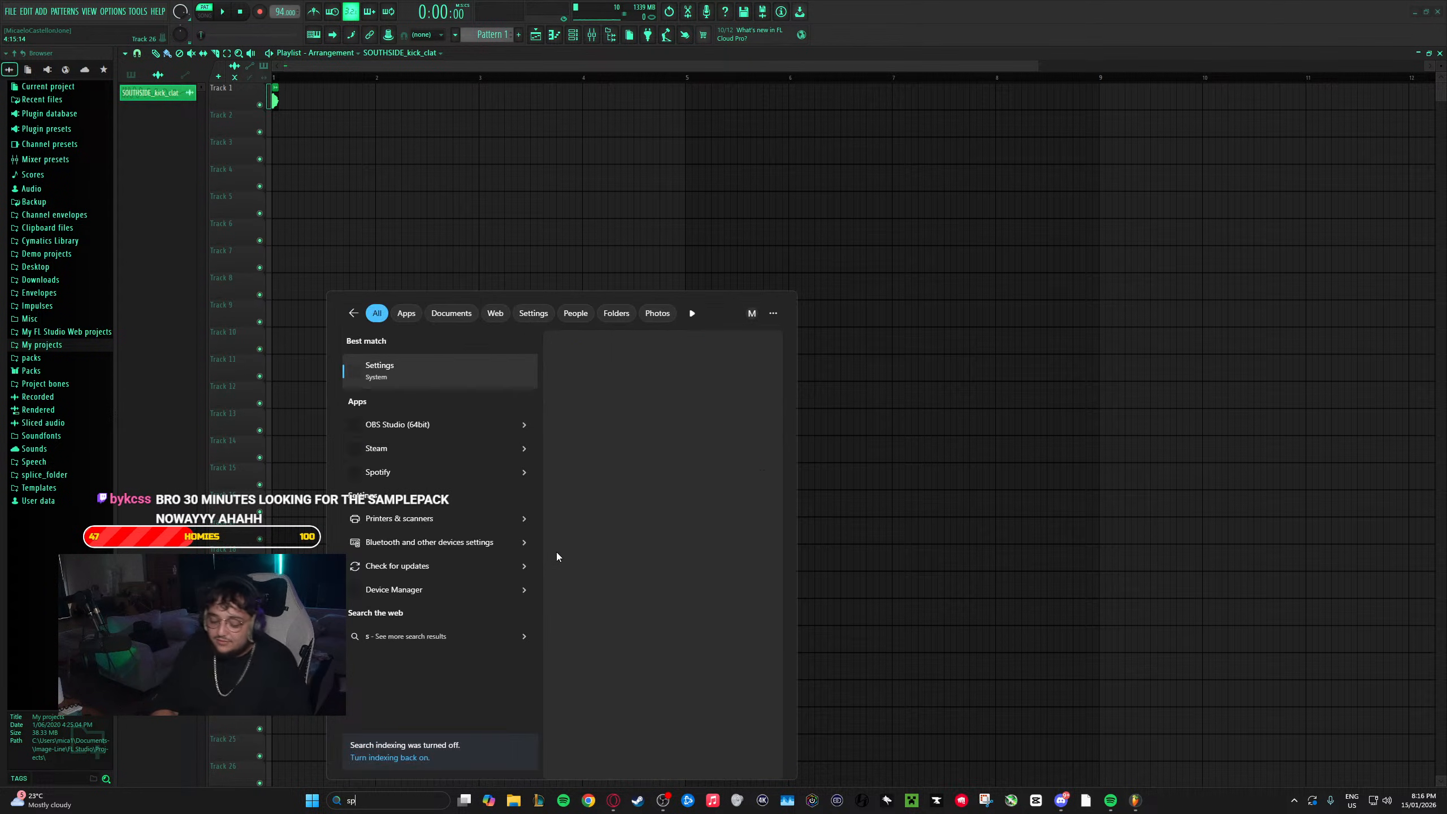
{"action": "key", "text": "Escape"}
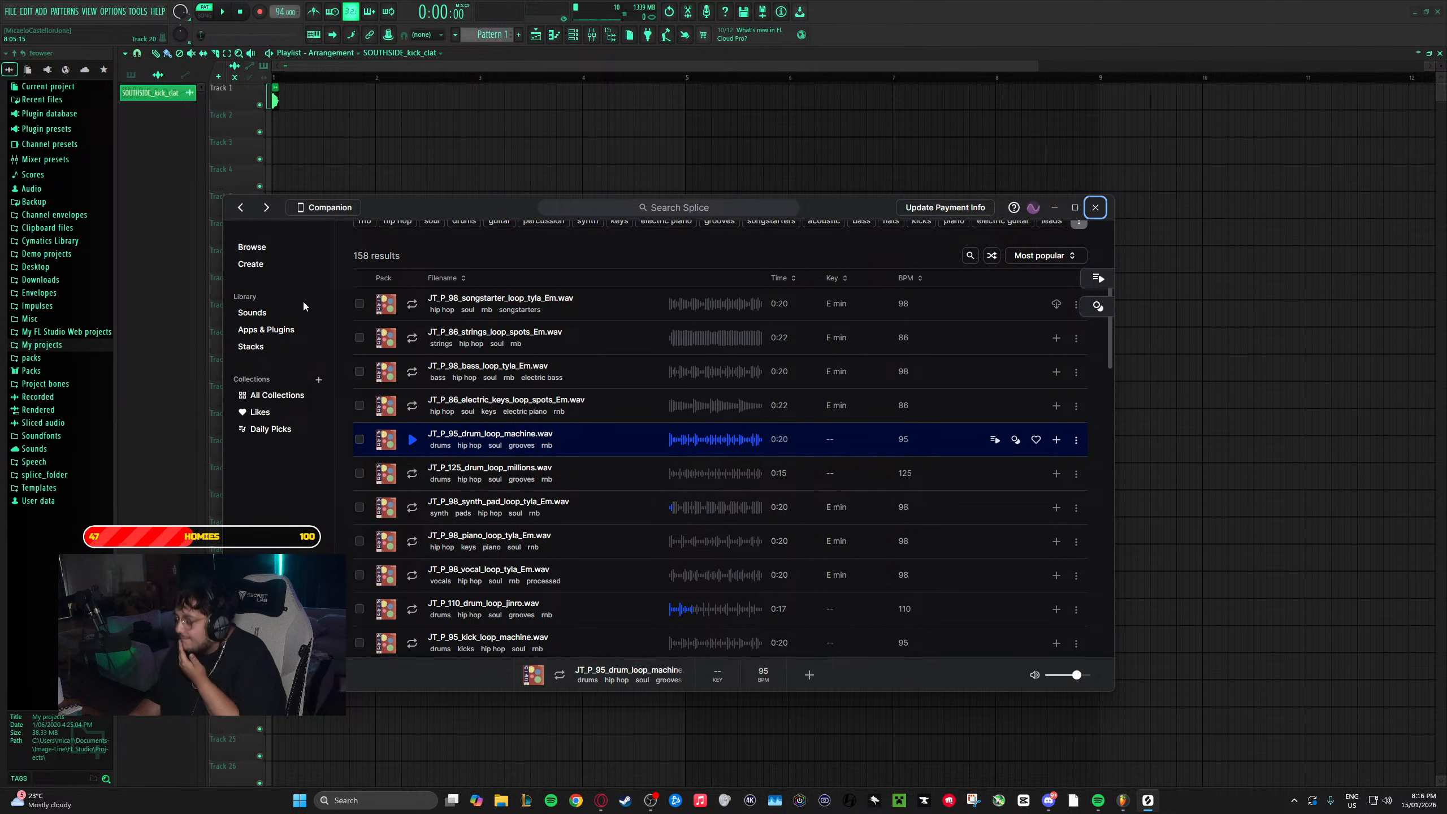
- Return to the Splice browse page and search the whole catalog for "shakers"
{"action": "left_click", "coordinate": [264, 247]}
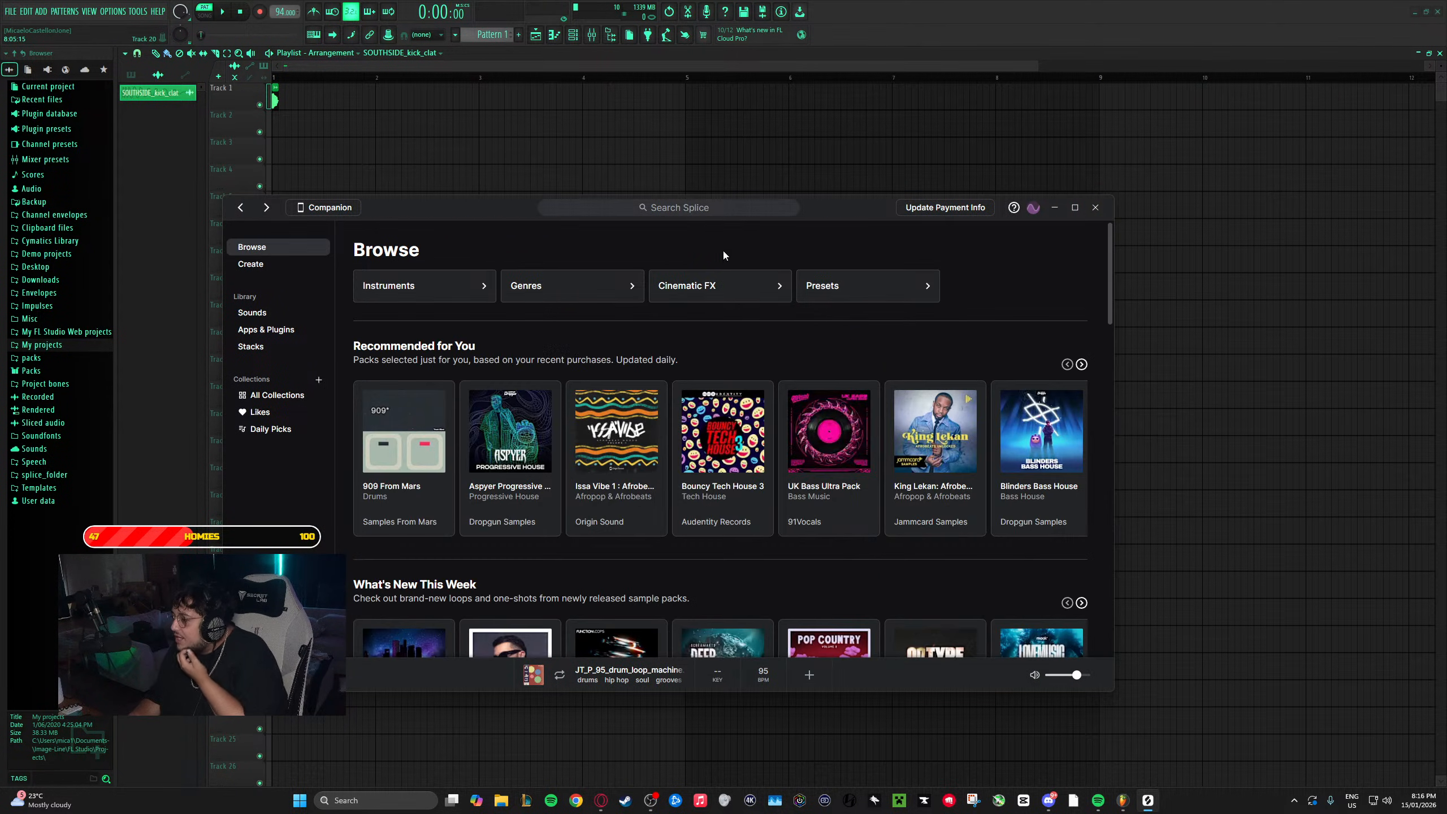
{"action": "left_click", "coordinate": [722, 212]}
{"action": "type", "text": "shakers"}
{"action": "key", "text": "Return"}
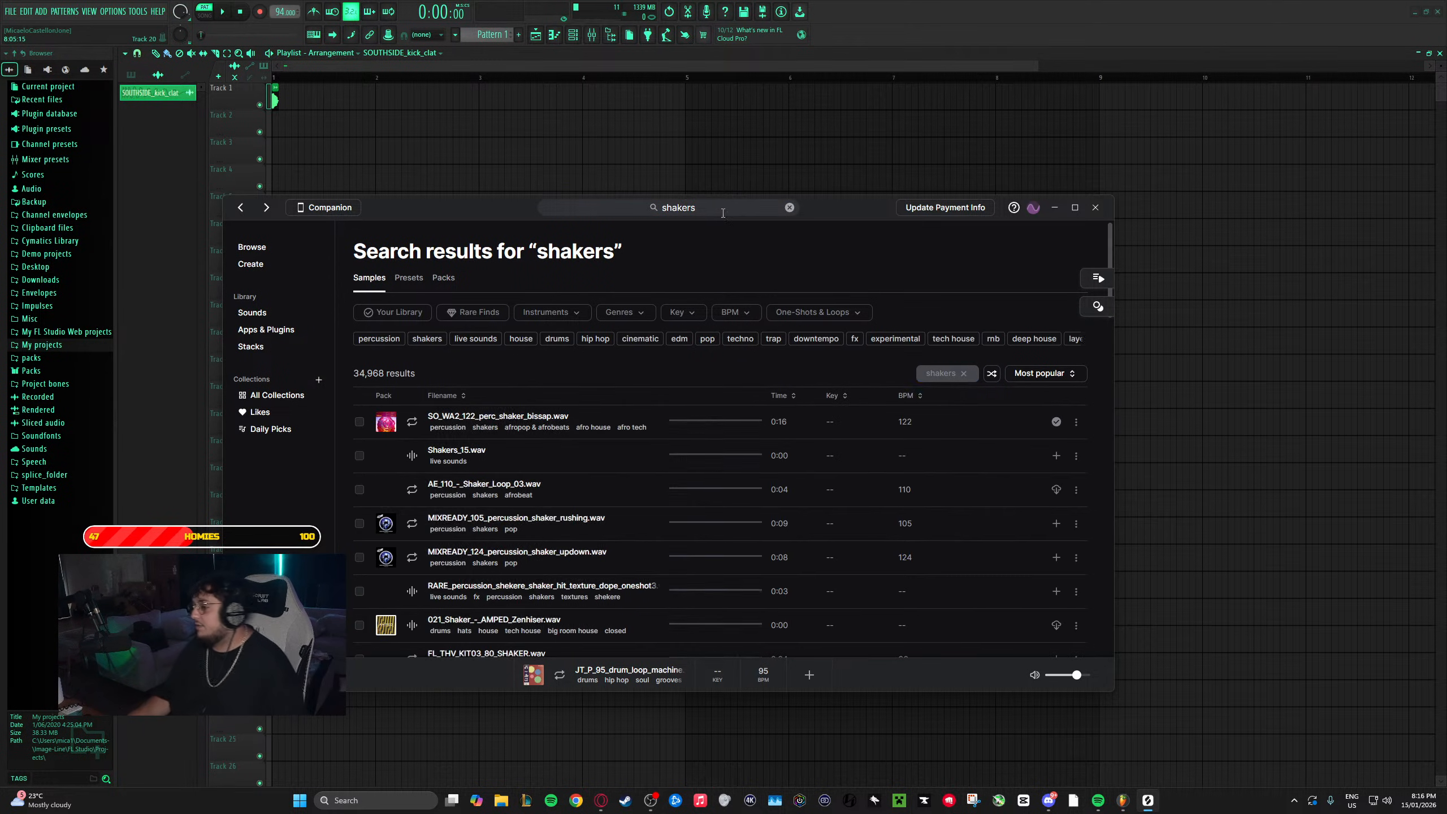
- Audition shaker samples from the catalog results, including Shakers_15.wav, AE_110_-_Shaker_Loop_03.wav and 021_Shaker_-_AMPED_Zenhiser.wav
{"action": "scroll", "coordinate": [509, 351], "scroll_direction": "down", "scroll_amount": 1}
{"action": "left_click", "coordinate": [411, 367]}
{"action": "left_click", "coordinate": [412, 399]}
{"action": "left_click", "coordinate": [411, 432]}
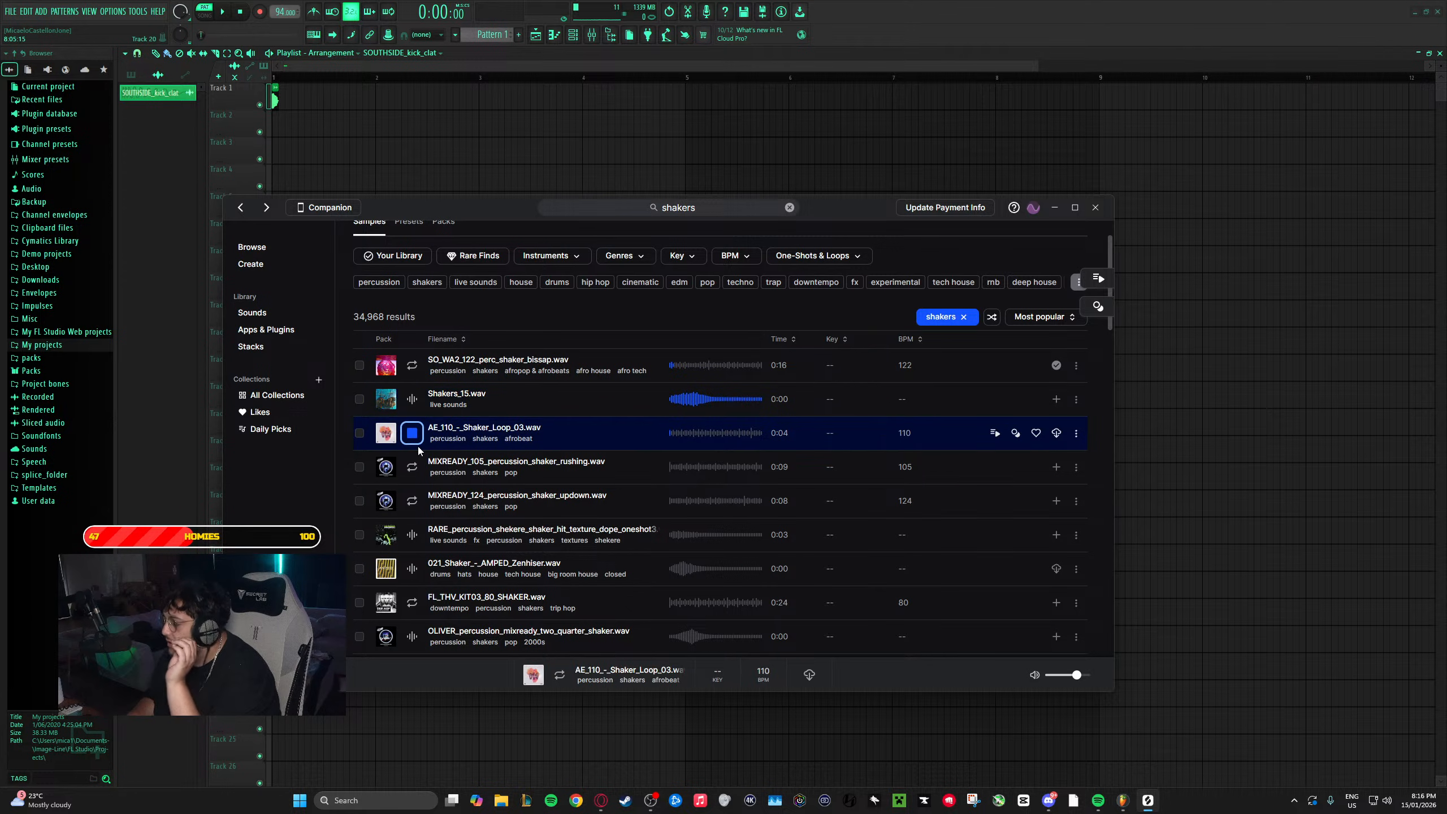
{"action": "scroll", "coordinate": [418, 446], "scroll_direction": "down", "scroll_amount": 1}
{"action": "left_click", "coordinate": [410, 511]}
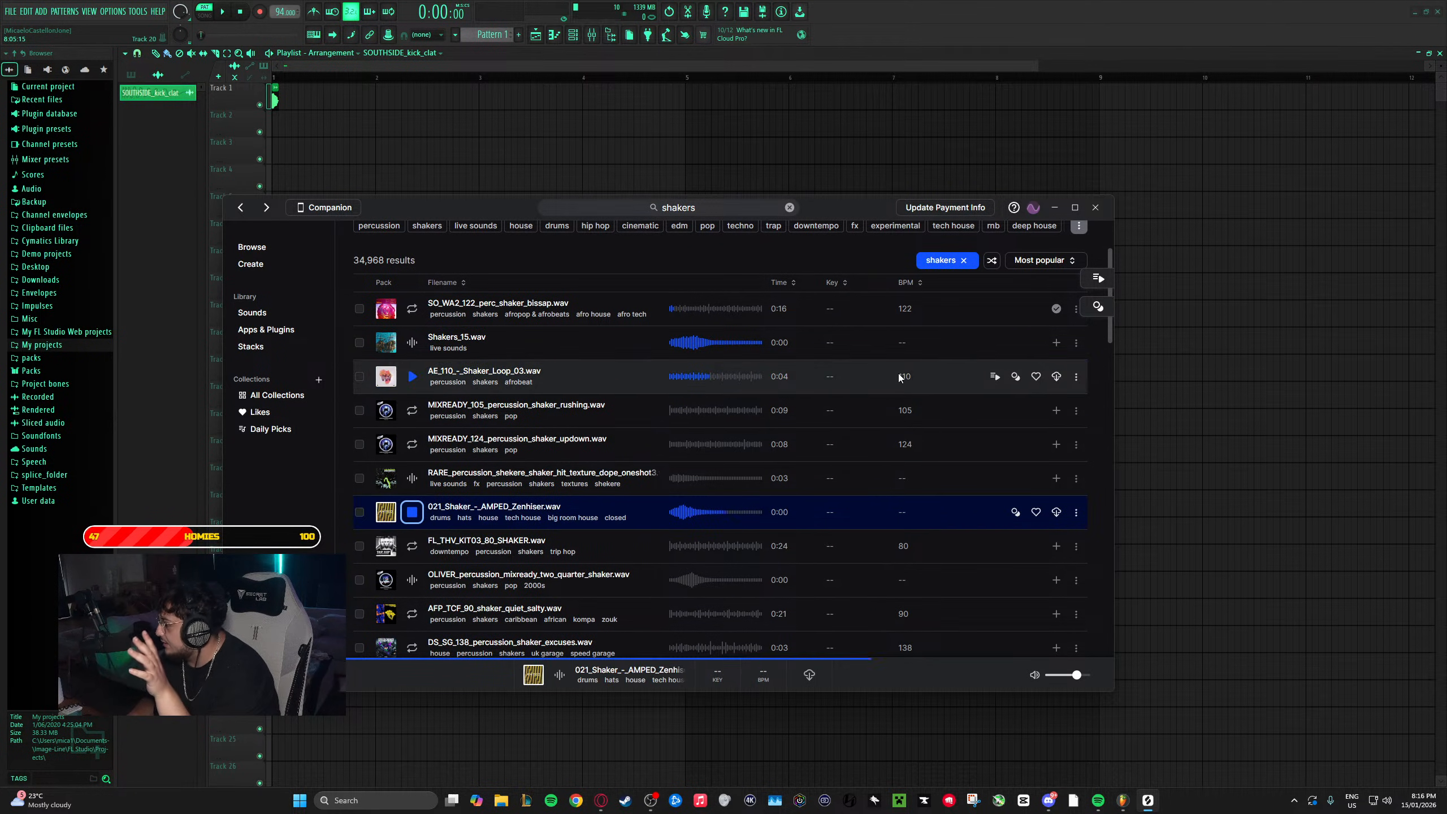
{"action": "left_click", "coordinate": [1053, 260]}
{"action": "left_click", "coordinate": [1054, 260]}
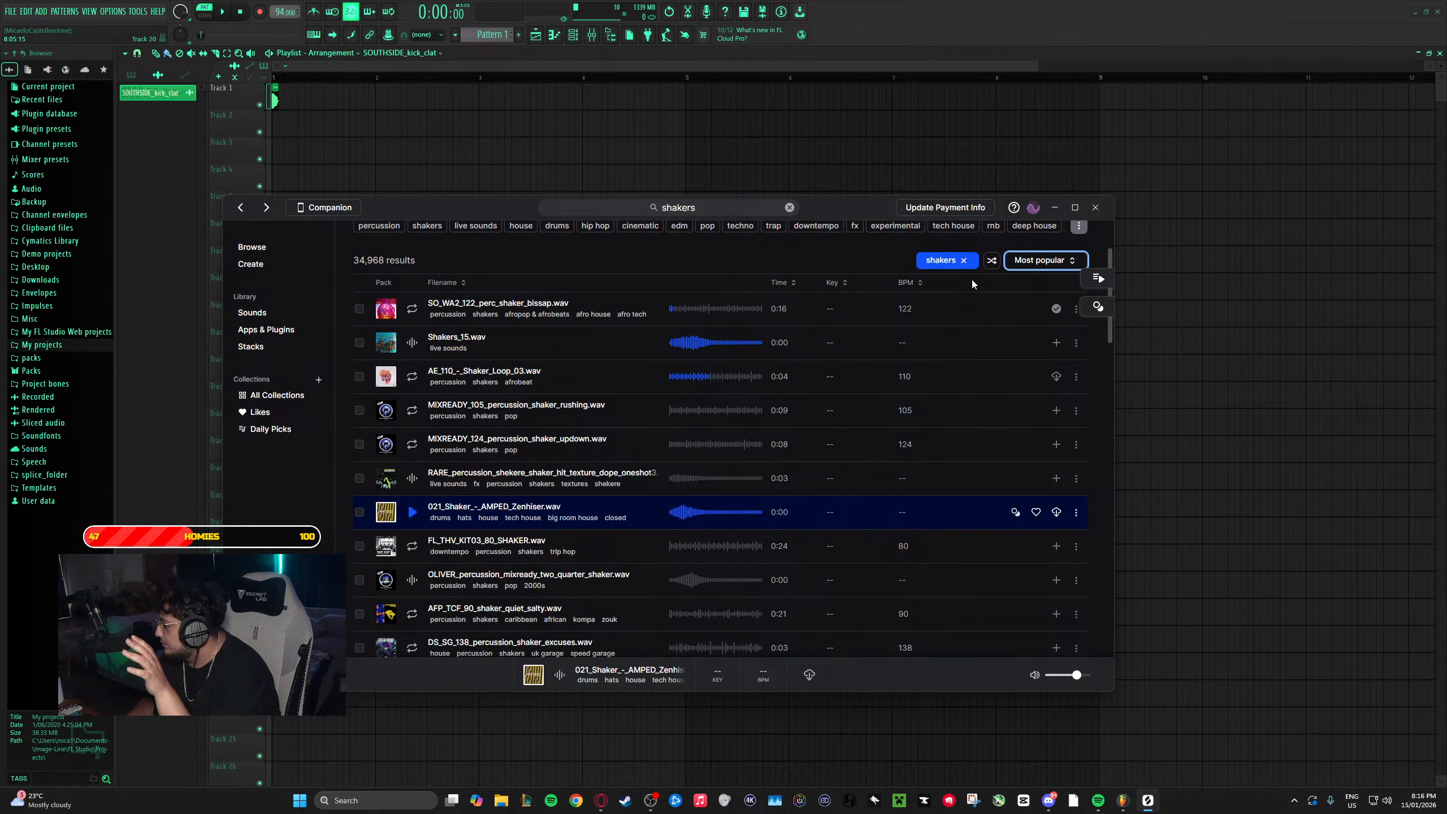
- Open the sounds in the personal library and filter them by "shakers"
{"action": "left_click", "coordinate": [253, 313]}
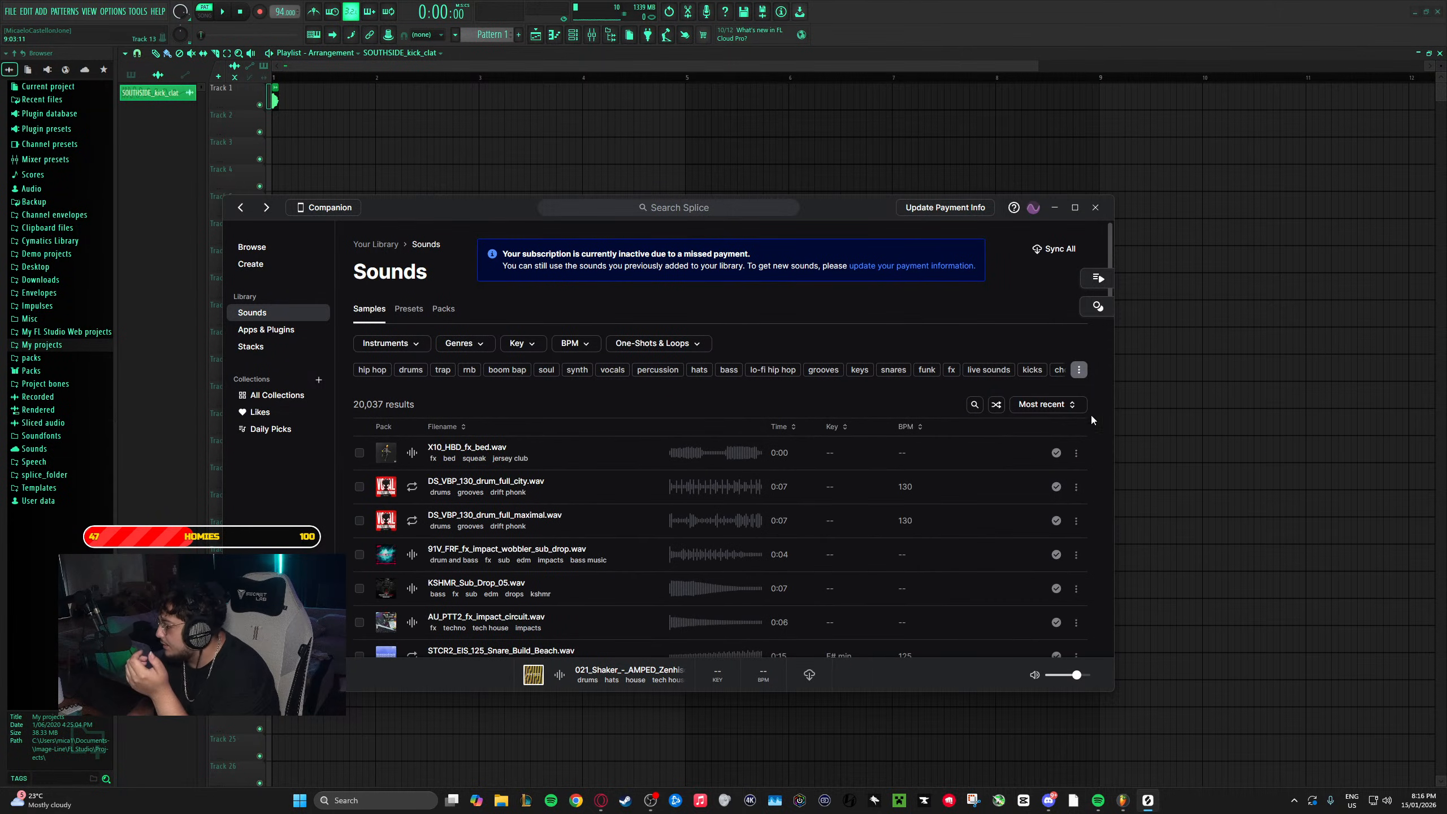
{"action": "left_click", "coordinate": [975, 406]}
{"action": "type", "text": "shakers"}
{"action": "key", "text": "Return"}
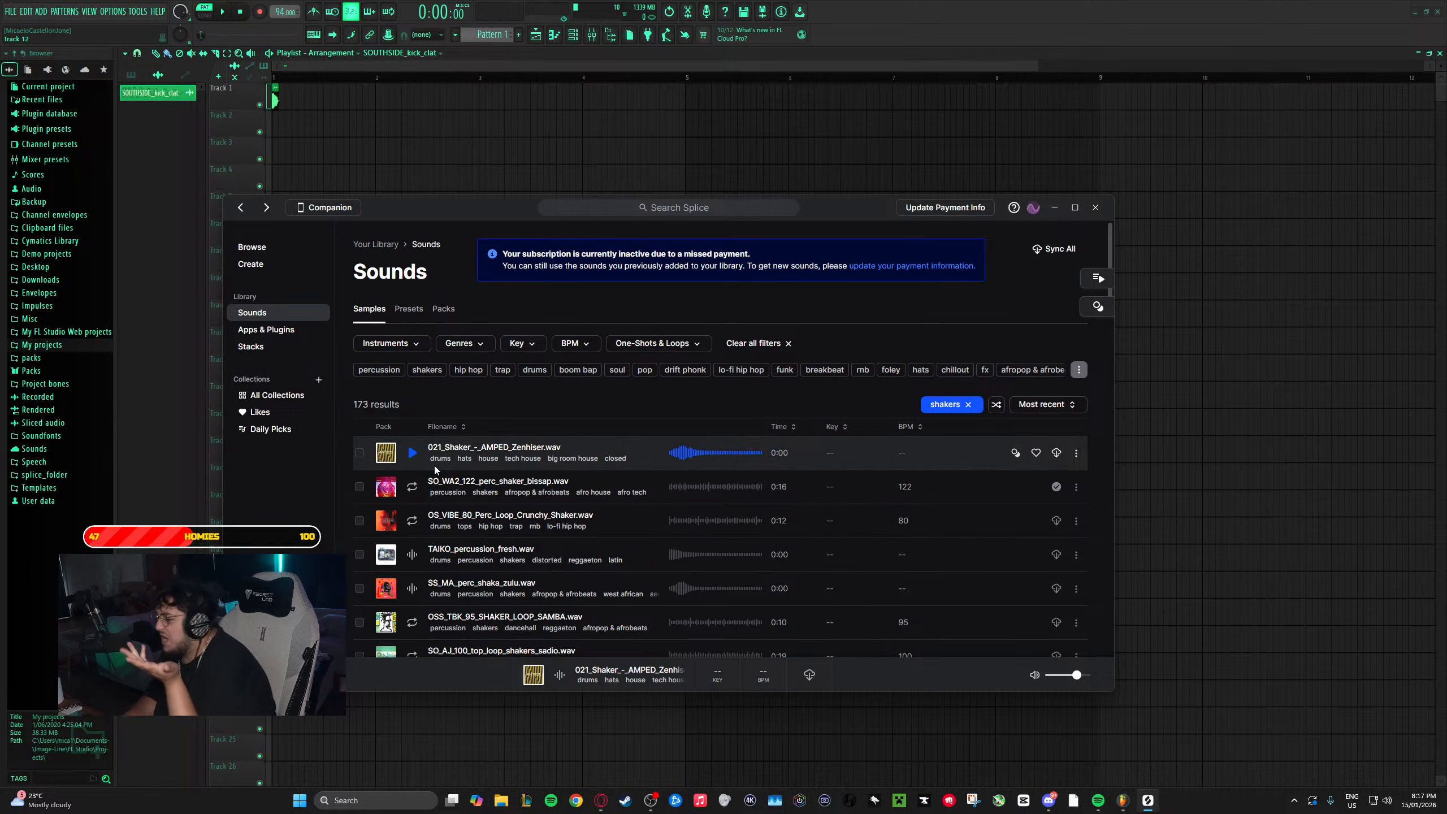
- Audition the first owned shaker sounds, from SO_WA2_122_perc_shaker_bissap.wav down to the OSS_GBK_117 amapiano percussion loop
{"action": "left_click", "coordinate": [412, 486]}
{"action": "left_click", "coordinate": [412, 554]}
{"action": "left_click", "coordinate": [412, 589]}
{"action": "scroll", "coordinate": [415, 583], "scroll_direction": "down", "scroll_amount": 1}
{"action": "scroll", "coordinate": [415, 583], "scroll_direction": "down", "scroll_amount": 3}
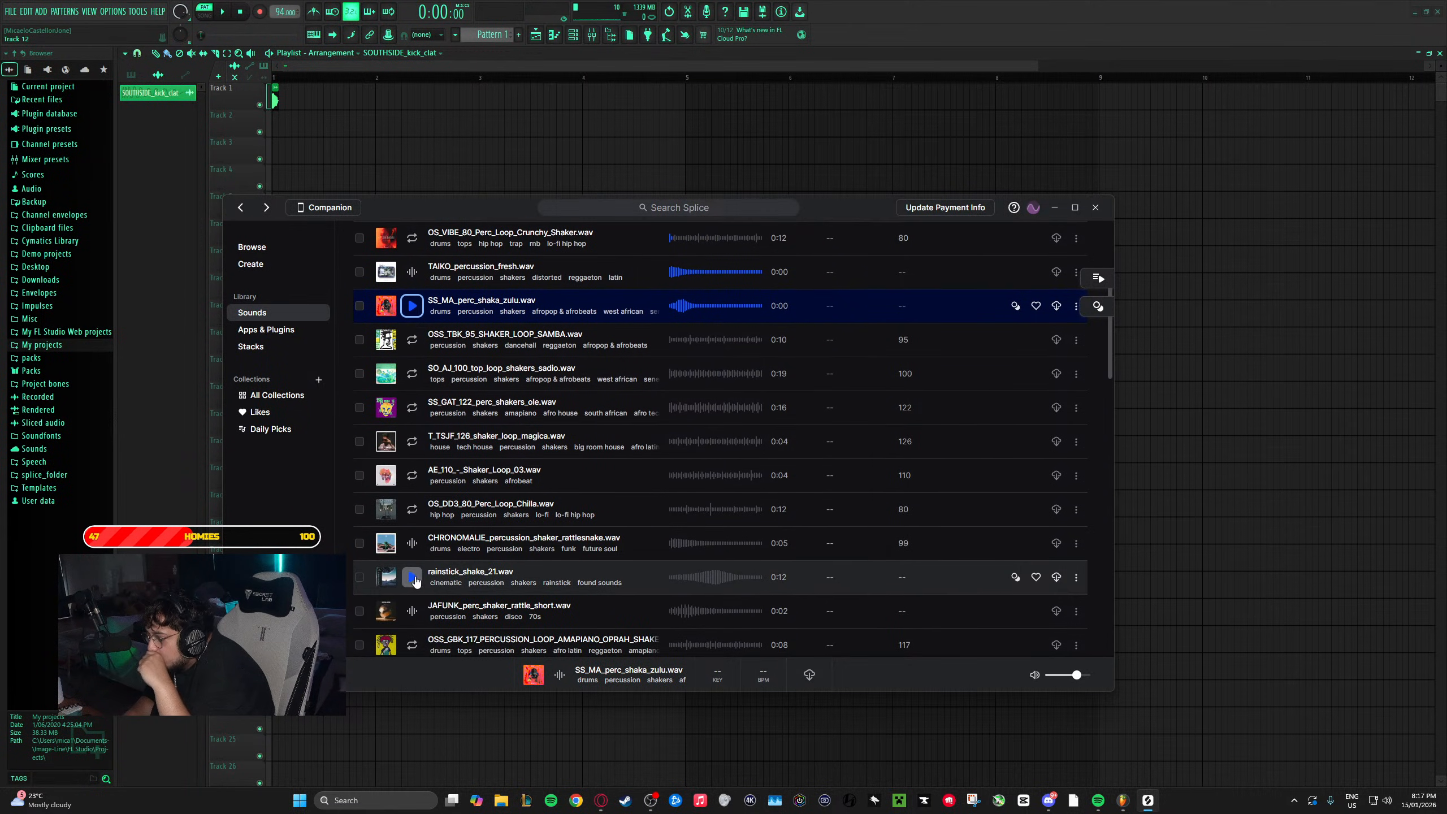
{"action": "left_click", "coordinate": [412, 546]}
{"action": "left_click", "coordinate": [412, 577]}
{"action": "scroll", "coordinate": [413, 577], "scroll_direction": "down", "scroll_amount": 1}
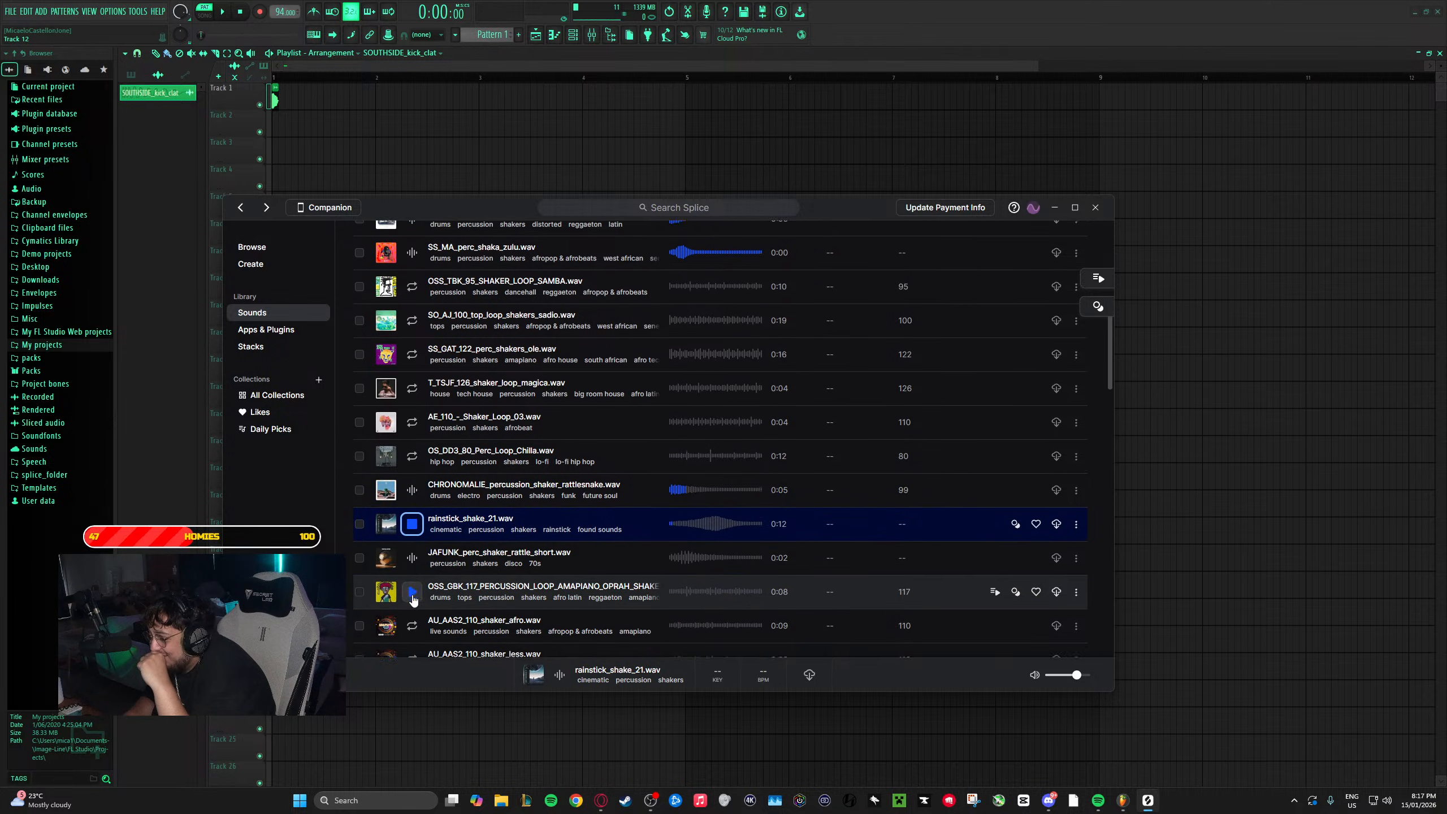
{"action": "left_click", "coordinate": [412, 554]}
{"action": "left_click", "coordinate": [412, 589]}
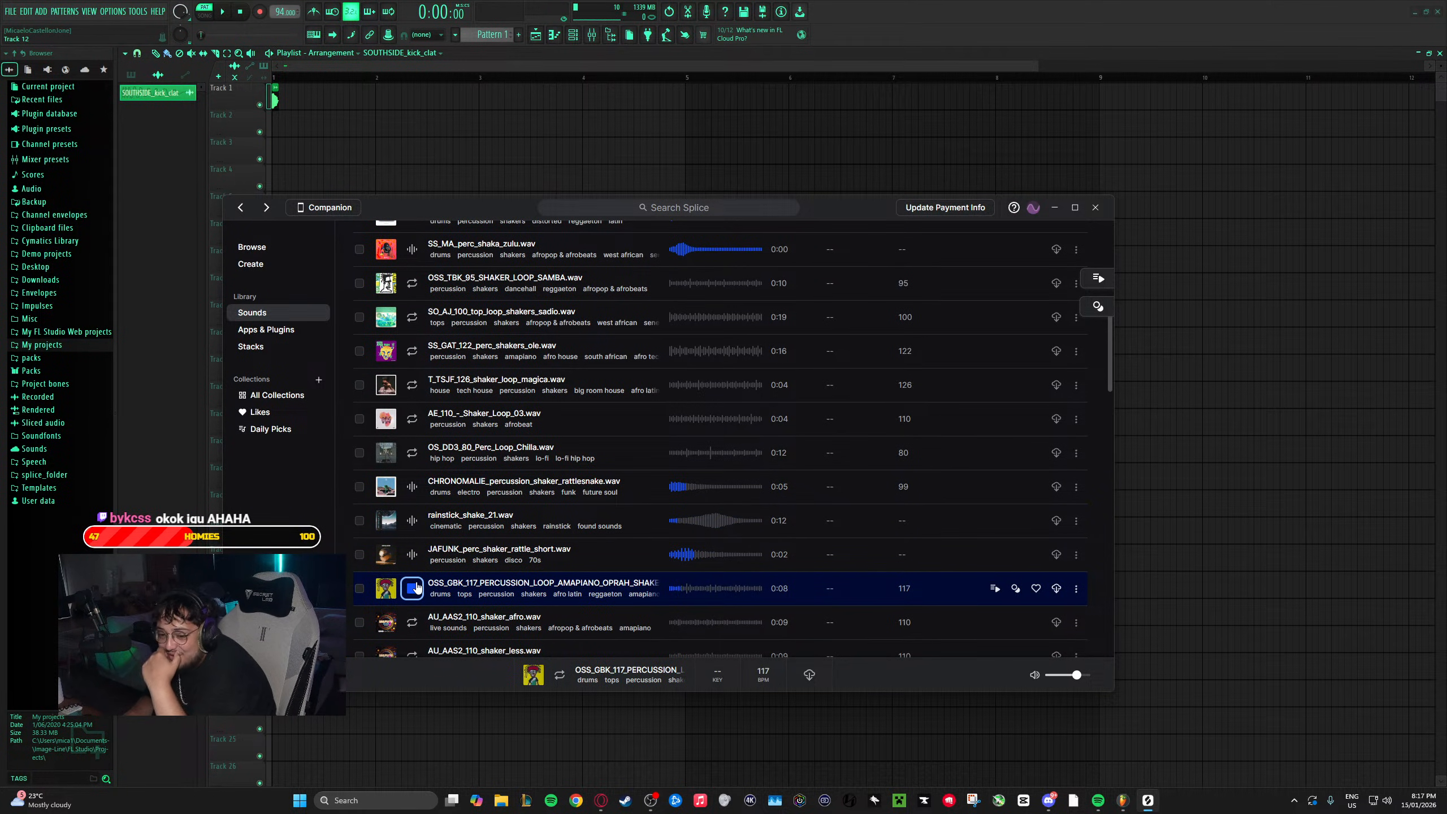
- Audition SO_BR_90_perc_shaker_russet_bright.wav, AU_AAS_114_shaker_loop_dirt.wav and the ASTB shaker samples mini and numb
{"action": "scroll", "coordinate": [416, 587], "scroll_direction": "down", "scroll_amount": 3}
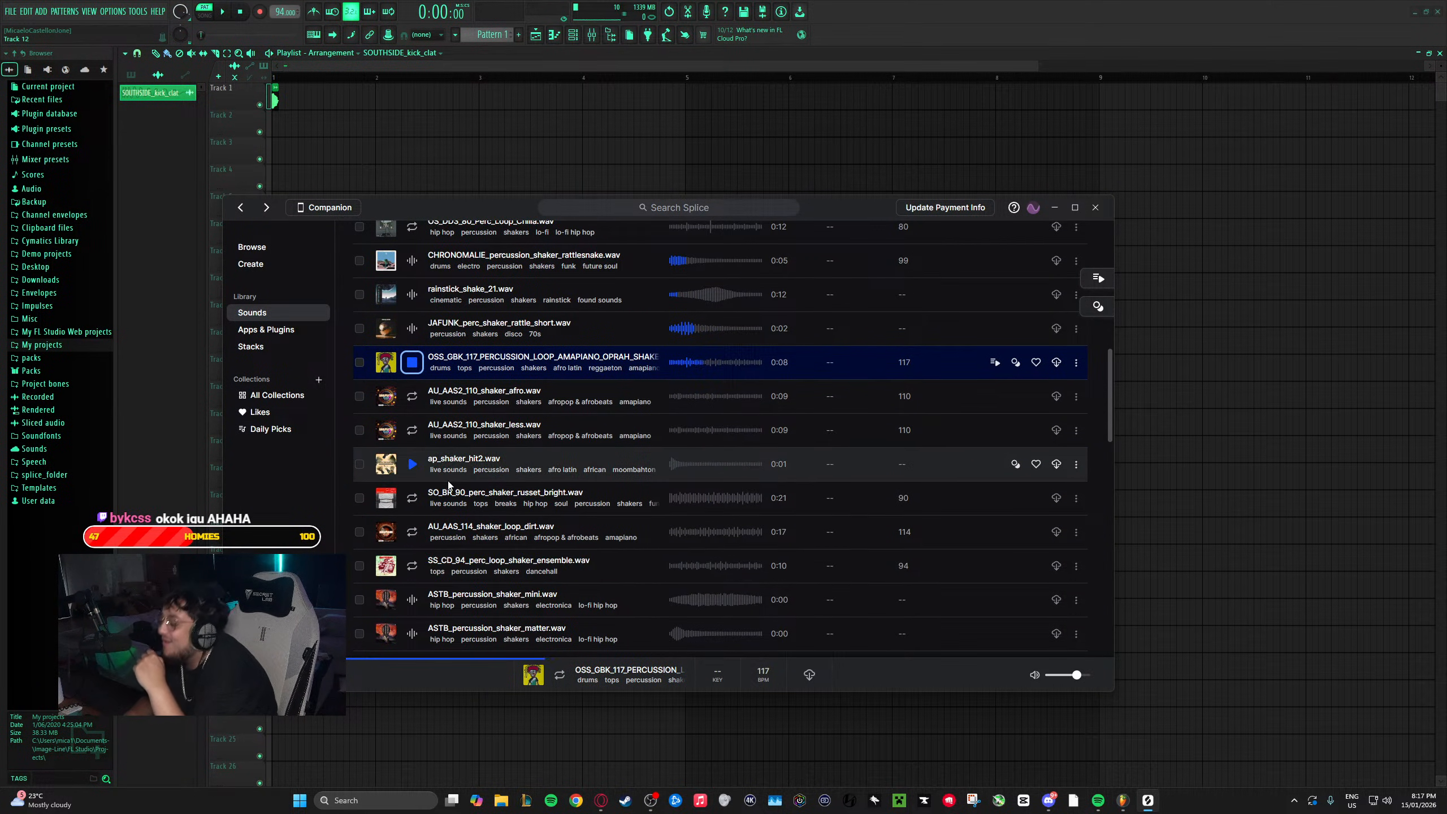
{"action": "left_click", "coordinate": [412, 497]}
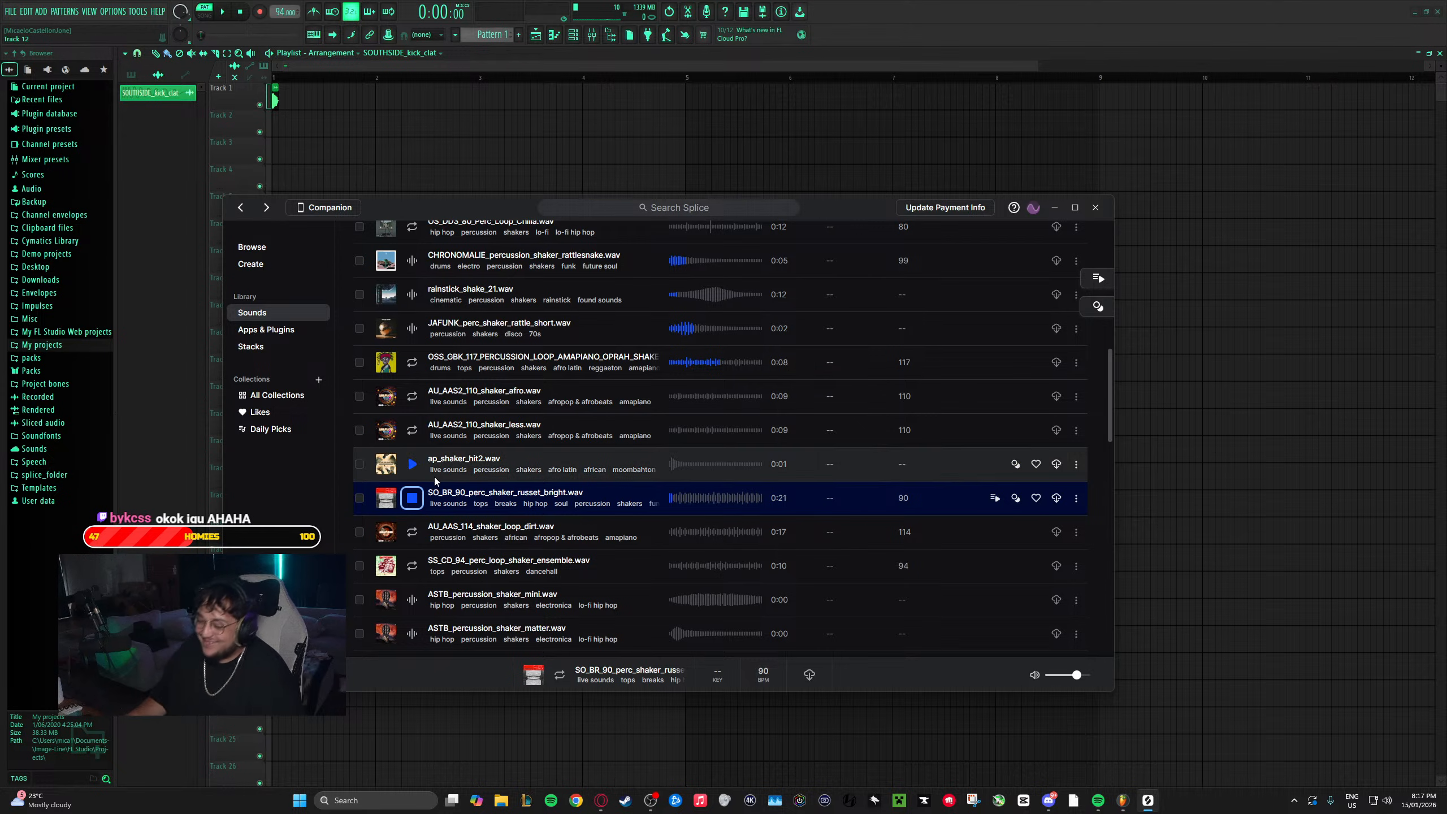
{"action": "left_click", "coordinate": [412, 532]}
{"action": "left_click", "coordinate": [412, 600]}
{"action": "scroll", "coordinate": [453, 528], "scroll_direction": "down", "scroll_amount": 3}
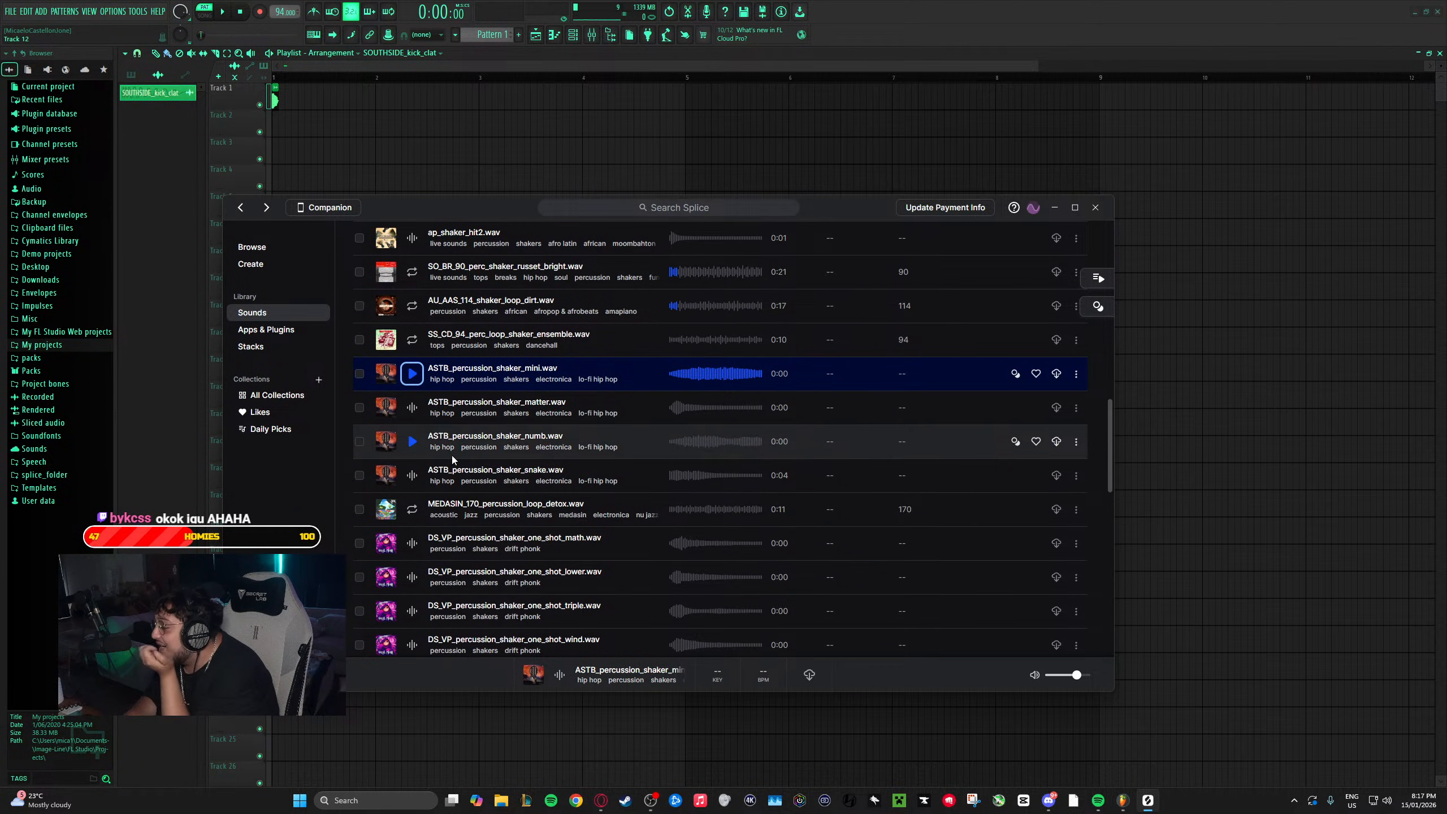
{"action": "left_click", "coordinate": [412, 441]}
{"action": "scroll", "coordinate": [416, 530], "scroll_direction": "down", "scroll_amount": 7}
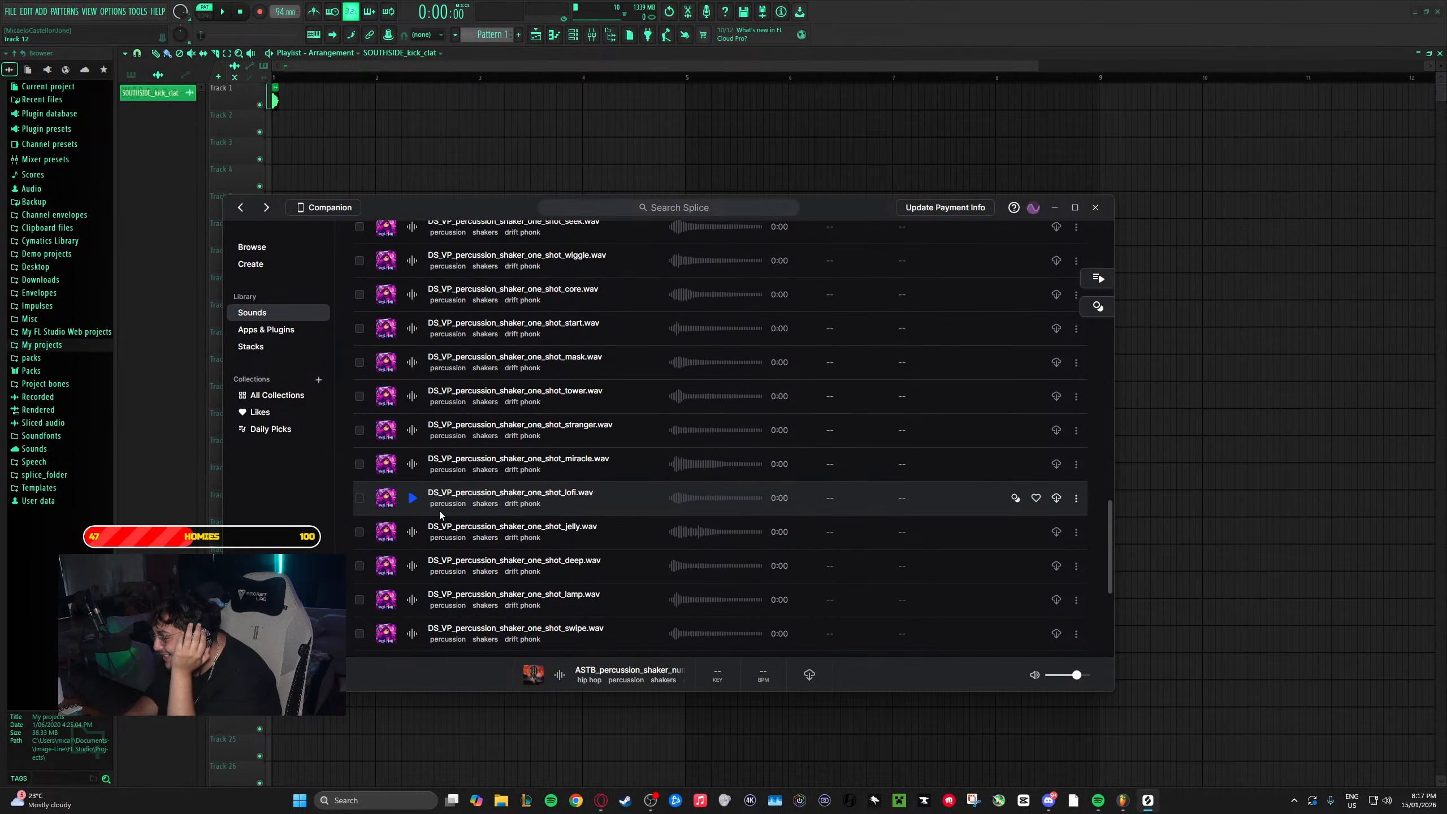
- Audition DS_VP_percussion_shaker_one_shot_jelly.wav and the four shaker loops at the end of the first results page
{"action": "scroll", "coordinate": [433, 513], "scroll_direction": "down", "scroll_amount": 2}
{"action": "left_click", "coordinate": [420, 482]}
{"action": "scroll", "coordinate": [420, 482], "scroll_direction": "down", "scroll_amount": 1}
{"action": "scroll", "coordinate": [420, 483], "scroll_direction": "down", "scroll_amount": 3}
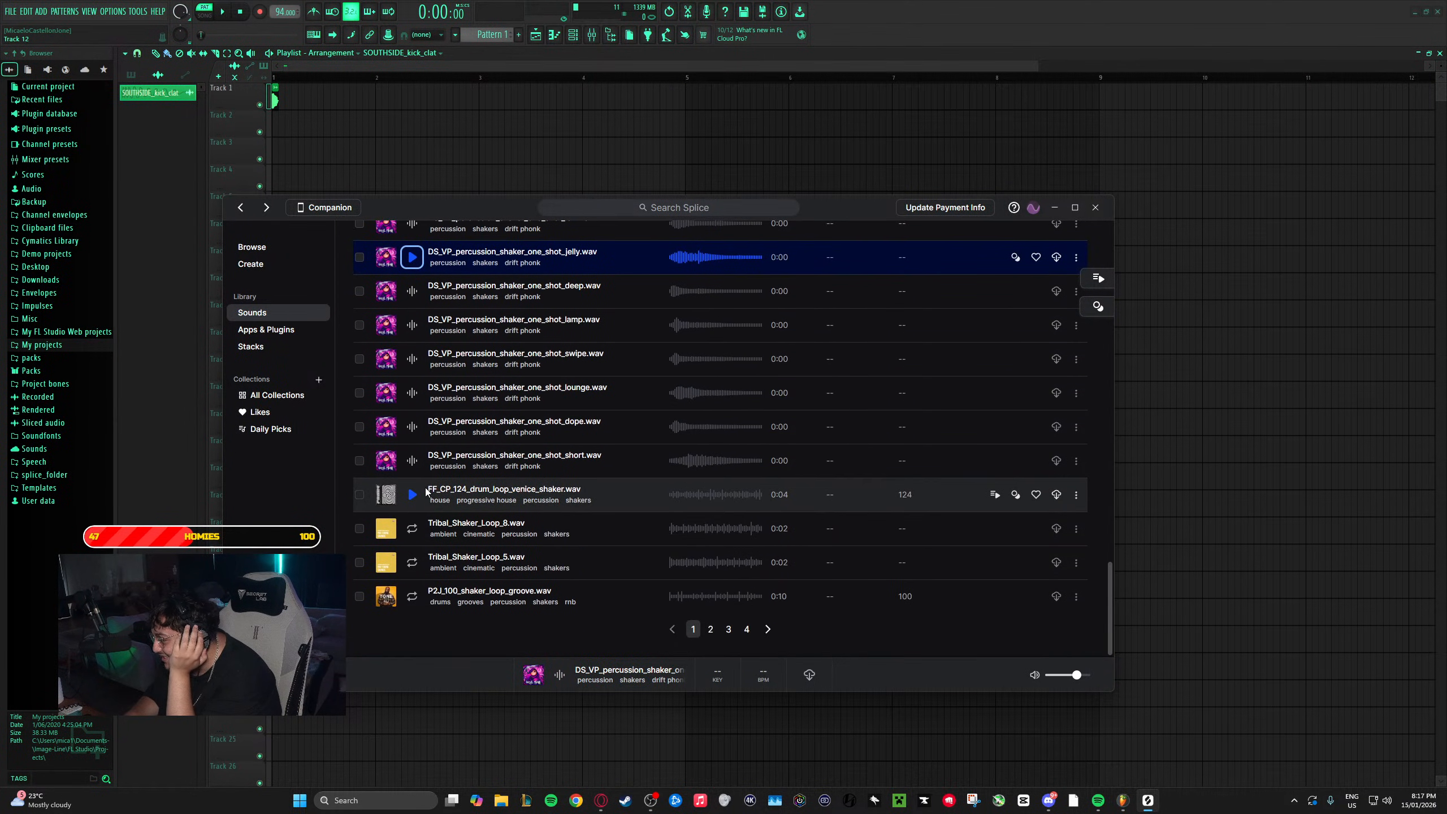
{"action": "left_click", "coordinate": [412, 494]}
{"action": "left_click", "coordinate": [413, 530]}
{"action": "left_click", "coordinate": [412, 563]}
{"action": "left_click", "coordinate": [413, 596]}
- Replay 021_Shaker_-_AMPED_Zenhiser.wav at the start of the list and download it
{"action": "scroll", "coordinate": [407, 576], "scroll_direction": "up", "scroll_amount": 15}
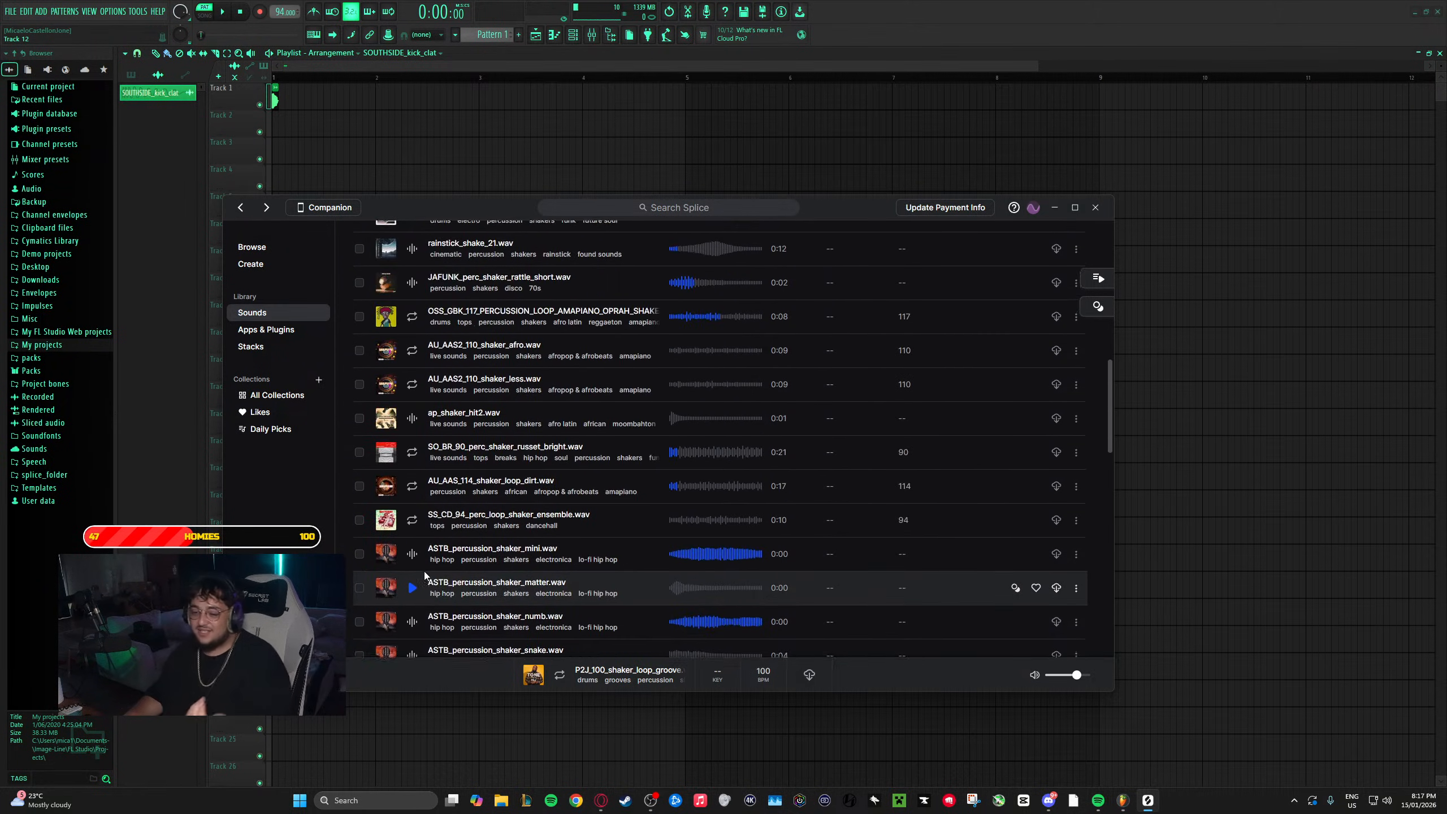
{"action": "left_click", "coordinate": [412, 405]}
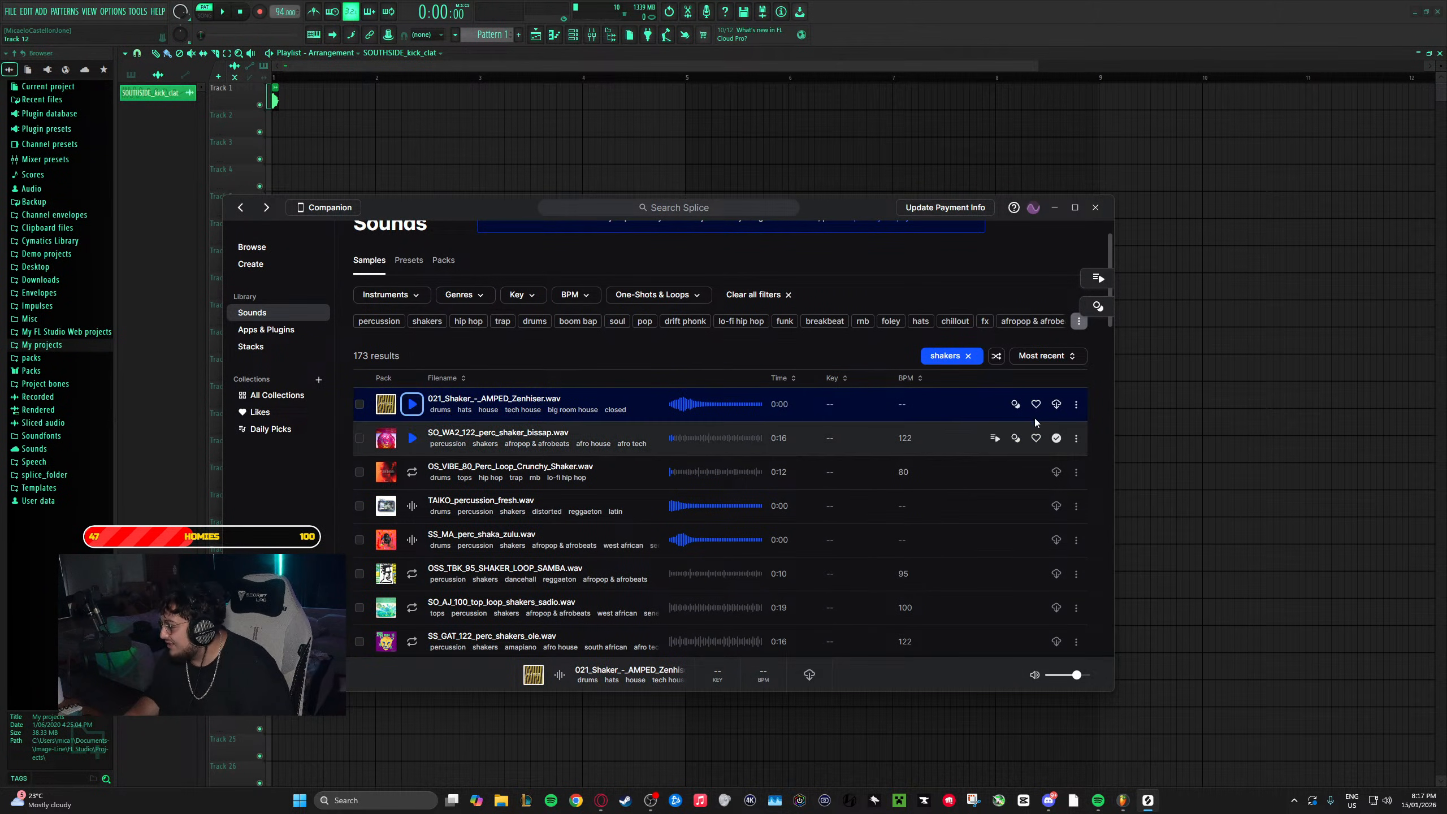
{"action": "left_click", "coordinate": [1056, 405]}
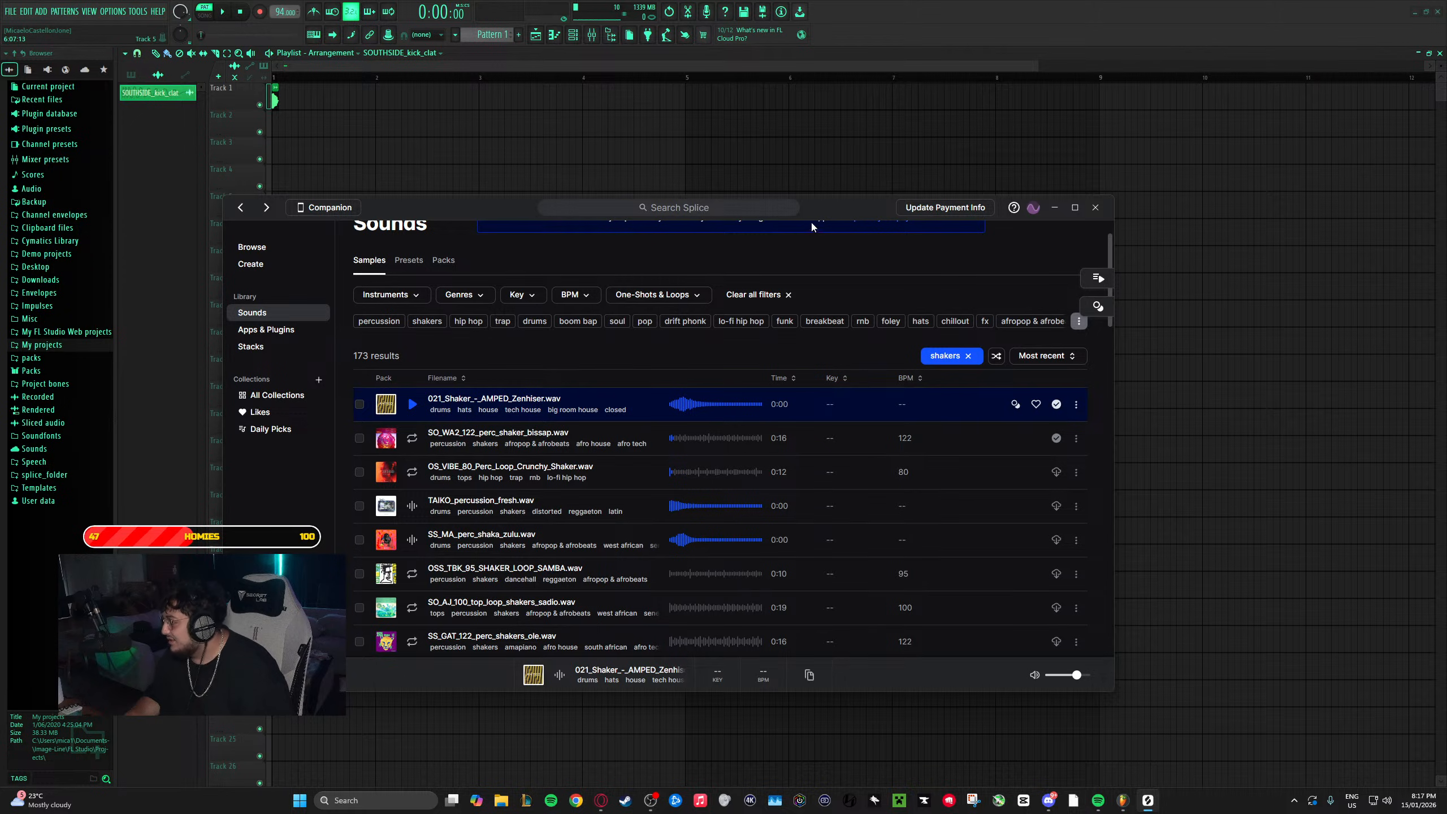
- Place the downloaded 021_Shaker_-_AMPED_Zenhiser sample on Track 2 of the FL Studio playlist, just after the kick clip in bar 1
{"action": "left_click_drag", "start_coordinate": [805, 208], "coordinate": [899, 305]}
{"action": "left_click_drag", "start_coordinate": [726, 503], "coordinate": [301, 132]}
{"action": "scroll", "coordinate": [325, 142], "scroll_direction": "up", "scroll_amount": 3}
{"action": "scroll", "coordinate": [383, 66], "scroll_direction": "up", "scroll_amount": 1}
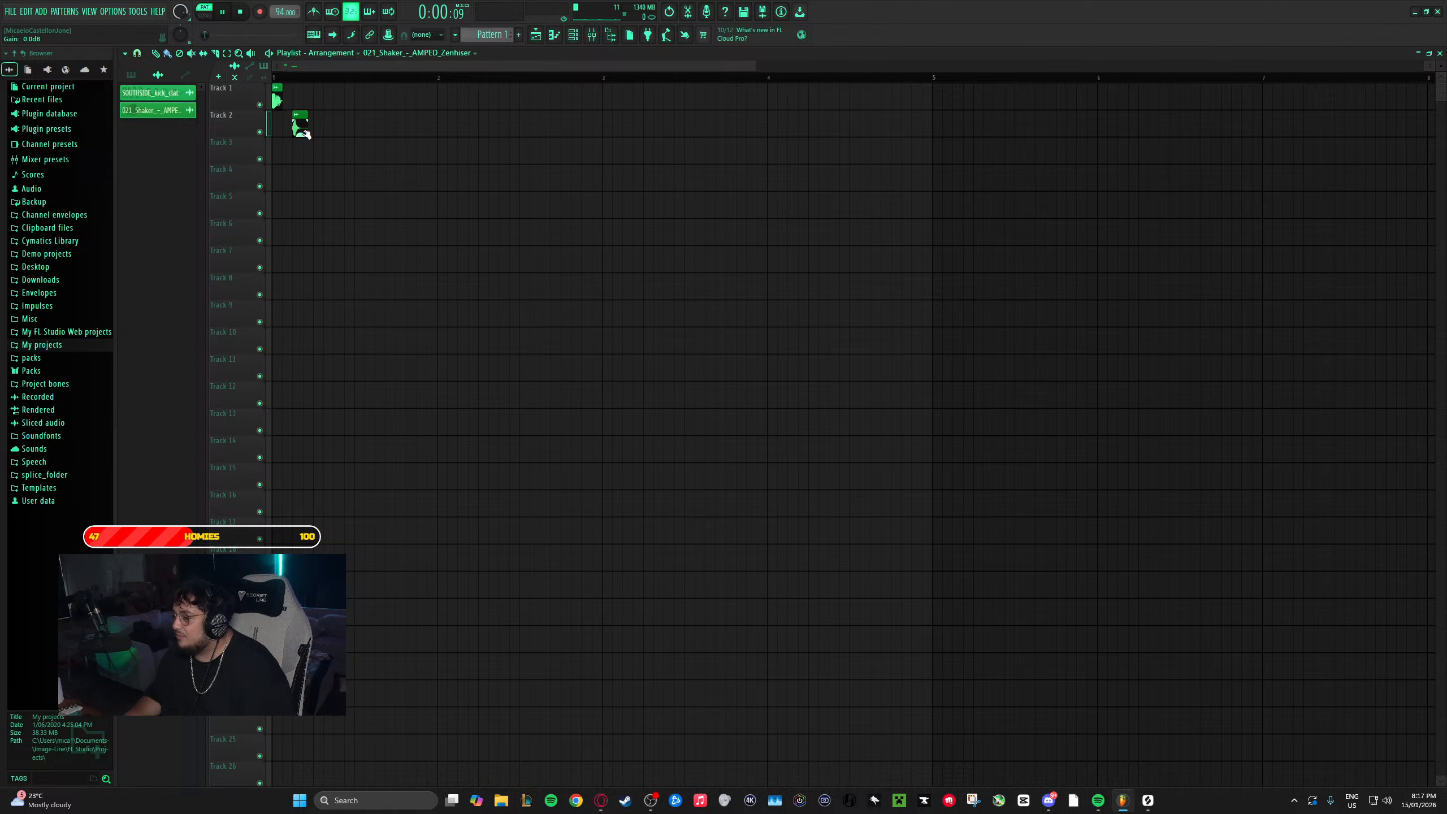
- Move the shaker clip on Track 2 to step 4 of bar 1 and play the arrangement to check its timing
{"action": "key", "text": "space"}
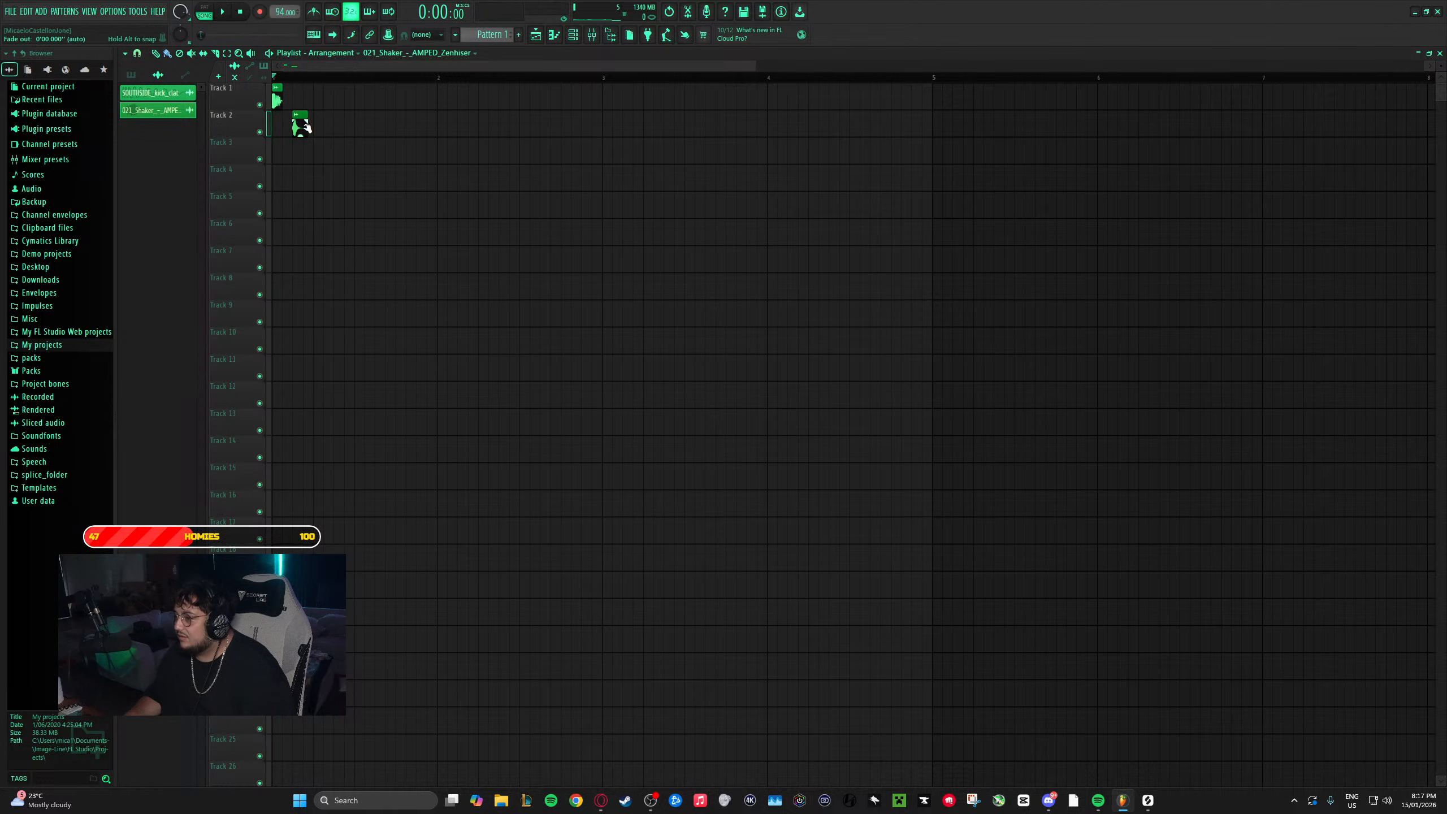
{"action": "key", "text": "space"}
{"action": "left_click_drag", "start_coordinate": [299, 125], "coordinate": [312, 135]}
{"action": "key", "text": "space"}
{"action": "key", "text": "space"}
{"action": "key", "text": "space"}
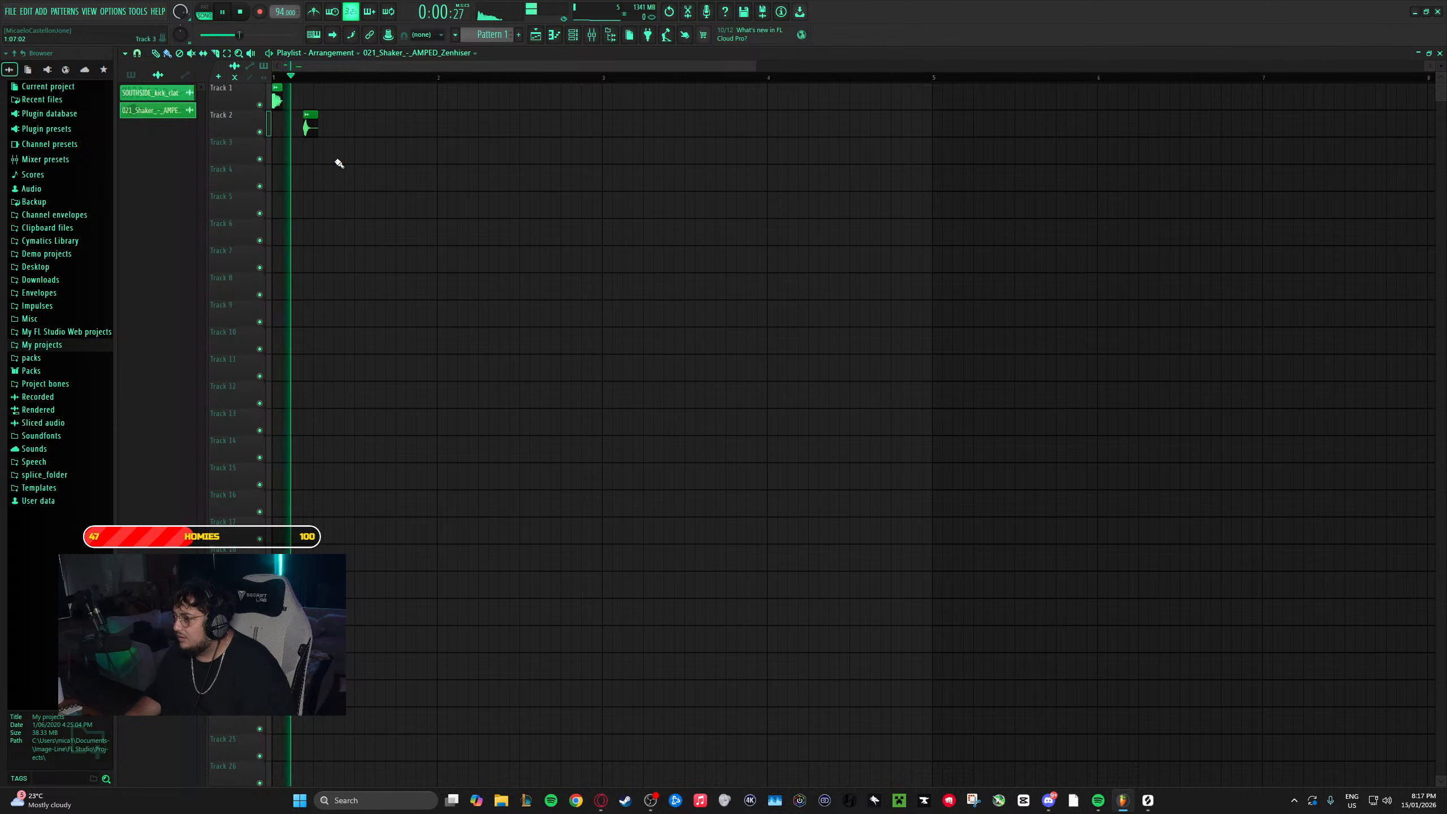
{"action": "key", "text": "space"}
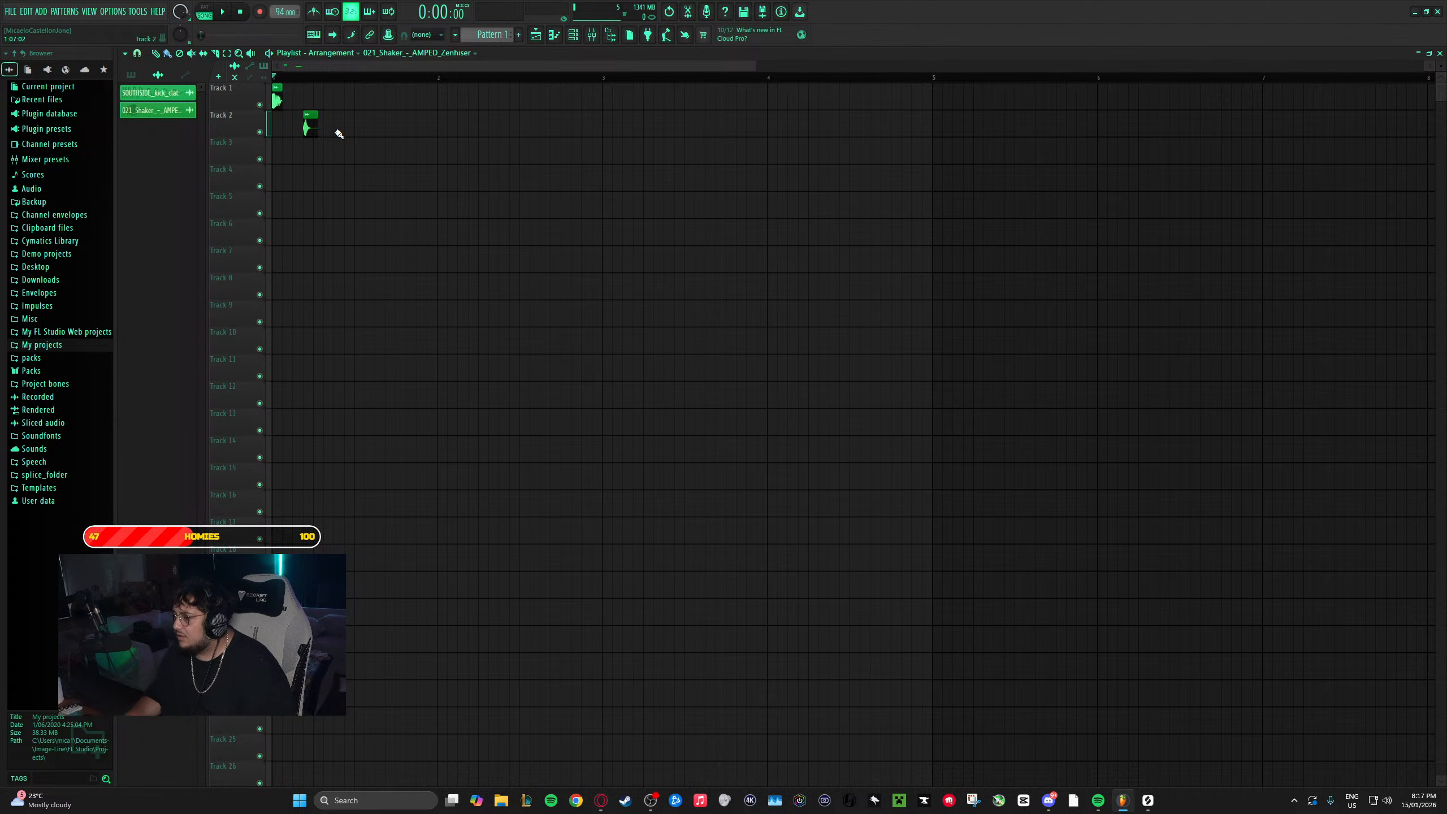
- Add three more shaker clips on Track 2 at steps 7, 9 and 12 of bar 1, playing back the rhythm
{"action": "left_click", "coordinate": [361, 131]}
{"action": "key", "text": "space"}
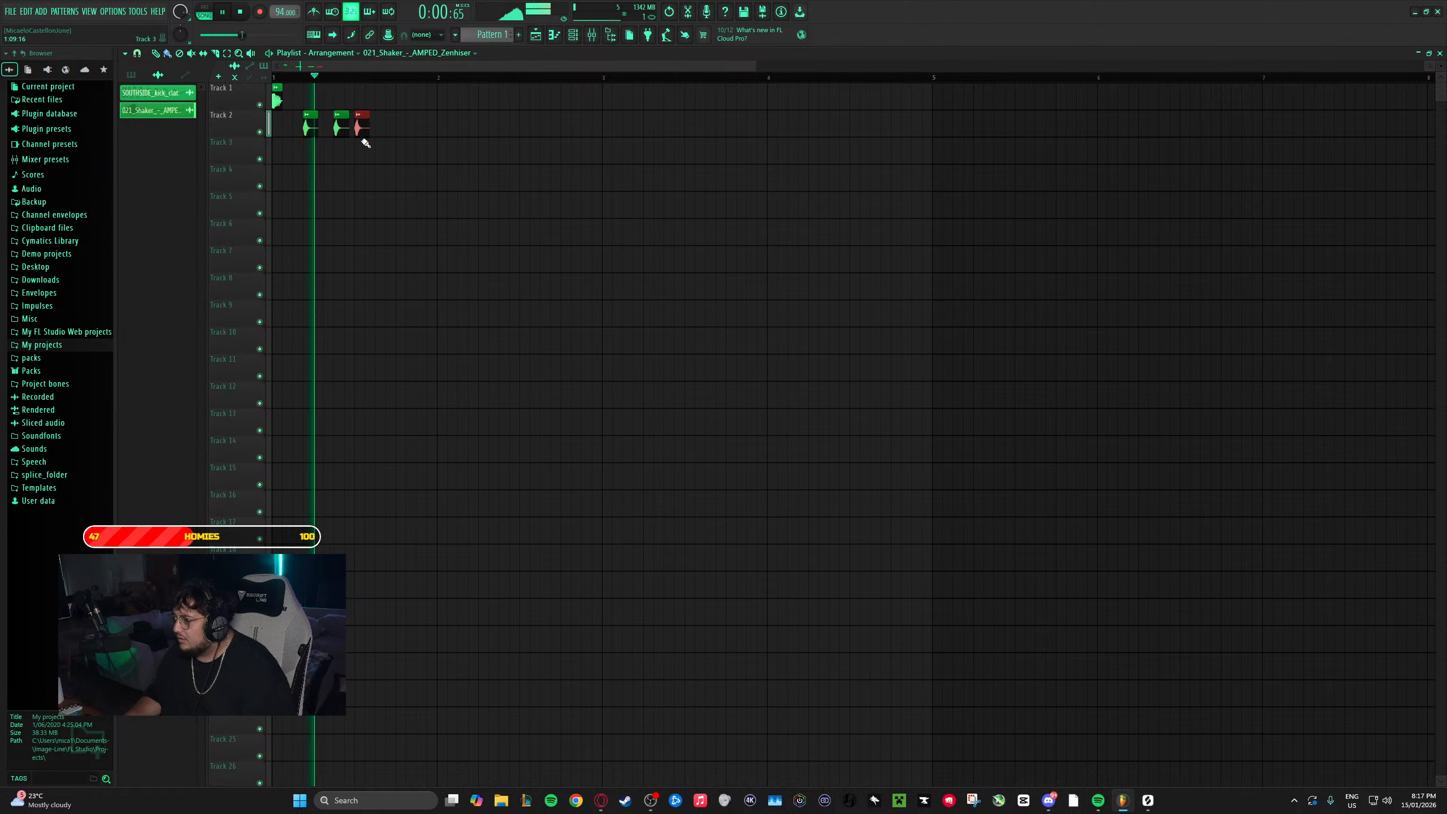
{"action": "key", "text": "space"}
{"action": "left_click", "coordinate": [382, 131]}
{"action": "key", "text": "space"}
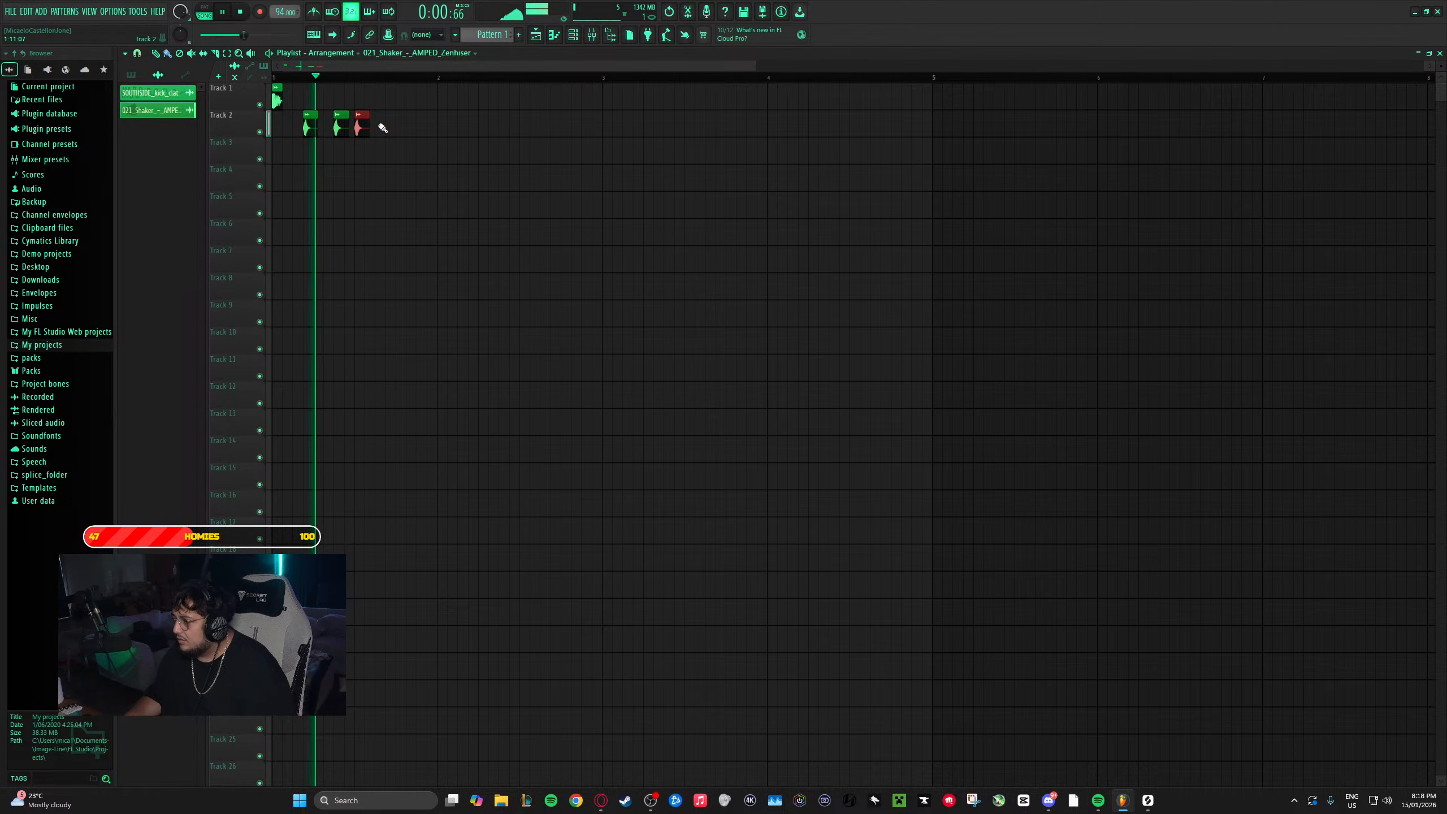
{"action": "left_click_drag", "start_coordinate": [387, 136], "coordinate": [397, 135]}
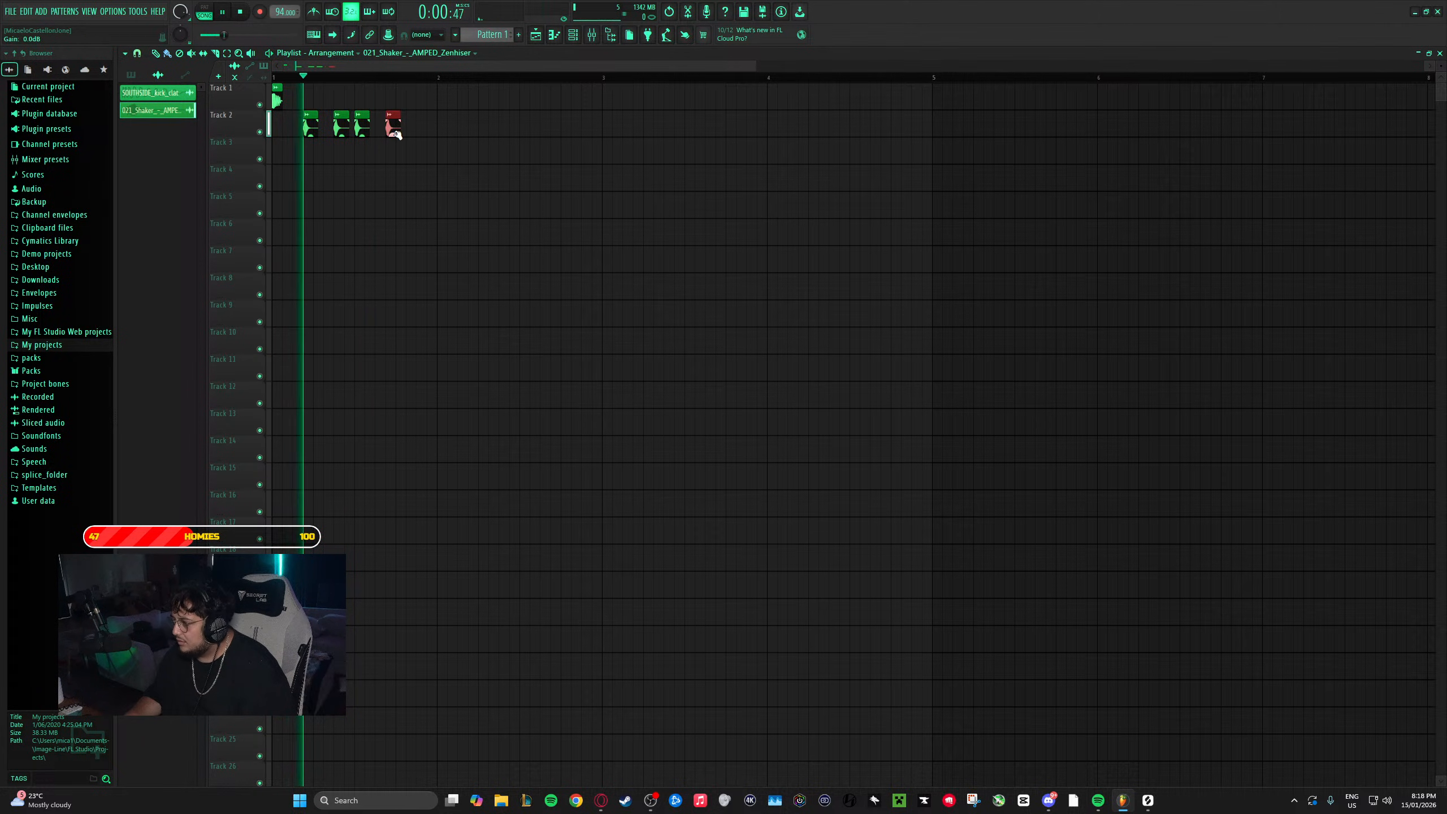
{"action": "key", "text": "space"}
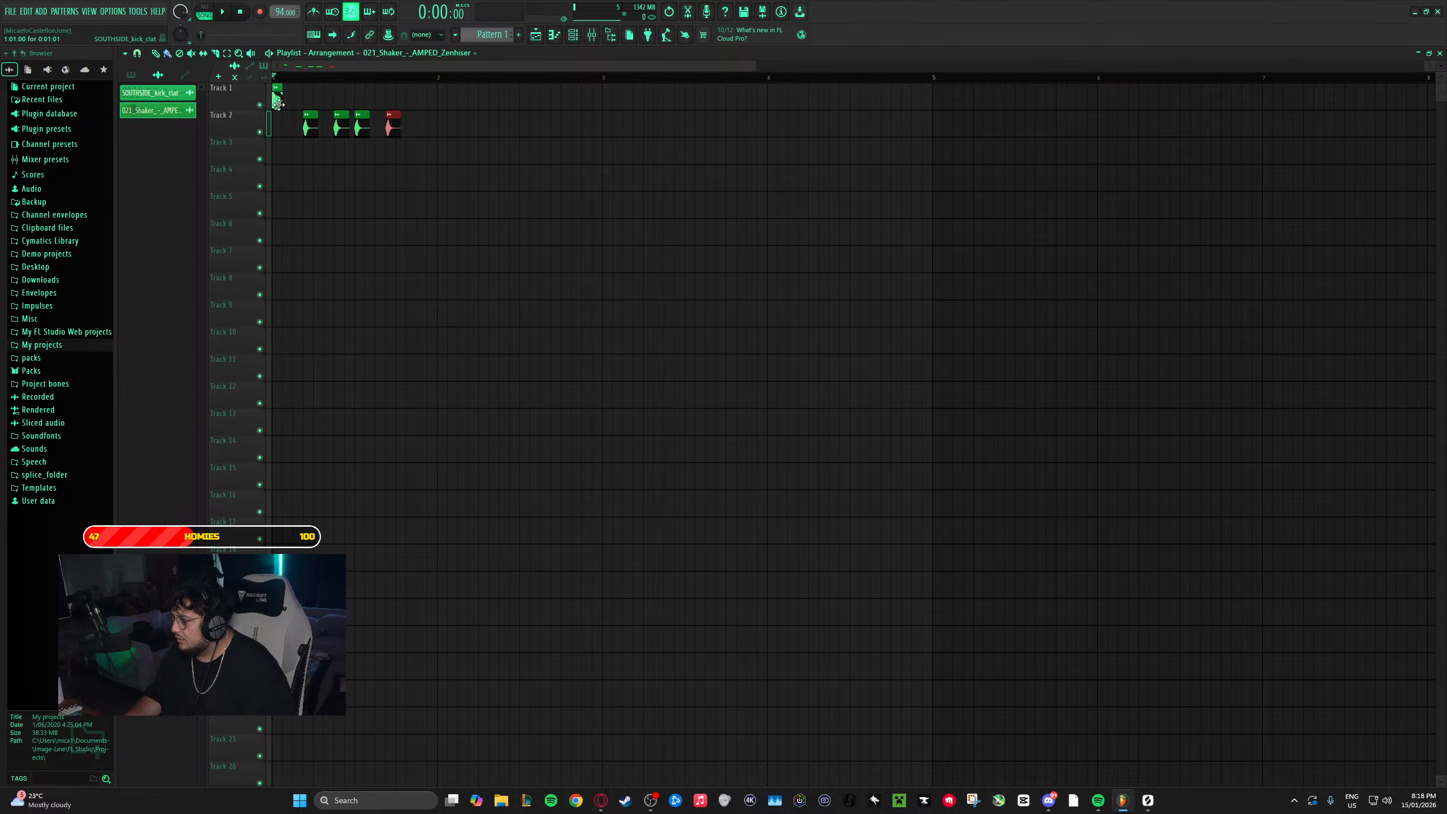
- Repeat the SOUTHSIDE kick clip on Track 1 at the start of bars 2, 3 and 4
{"action": "left_click", "coordinate": [445, 98]}
{"action": "right_click", "coordinate": [446, 99]}
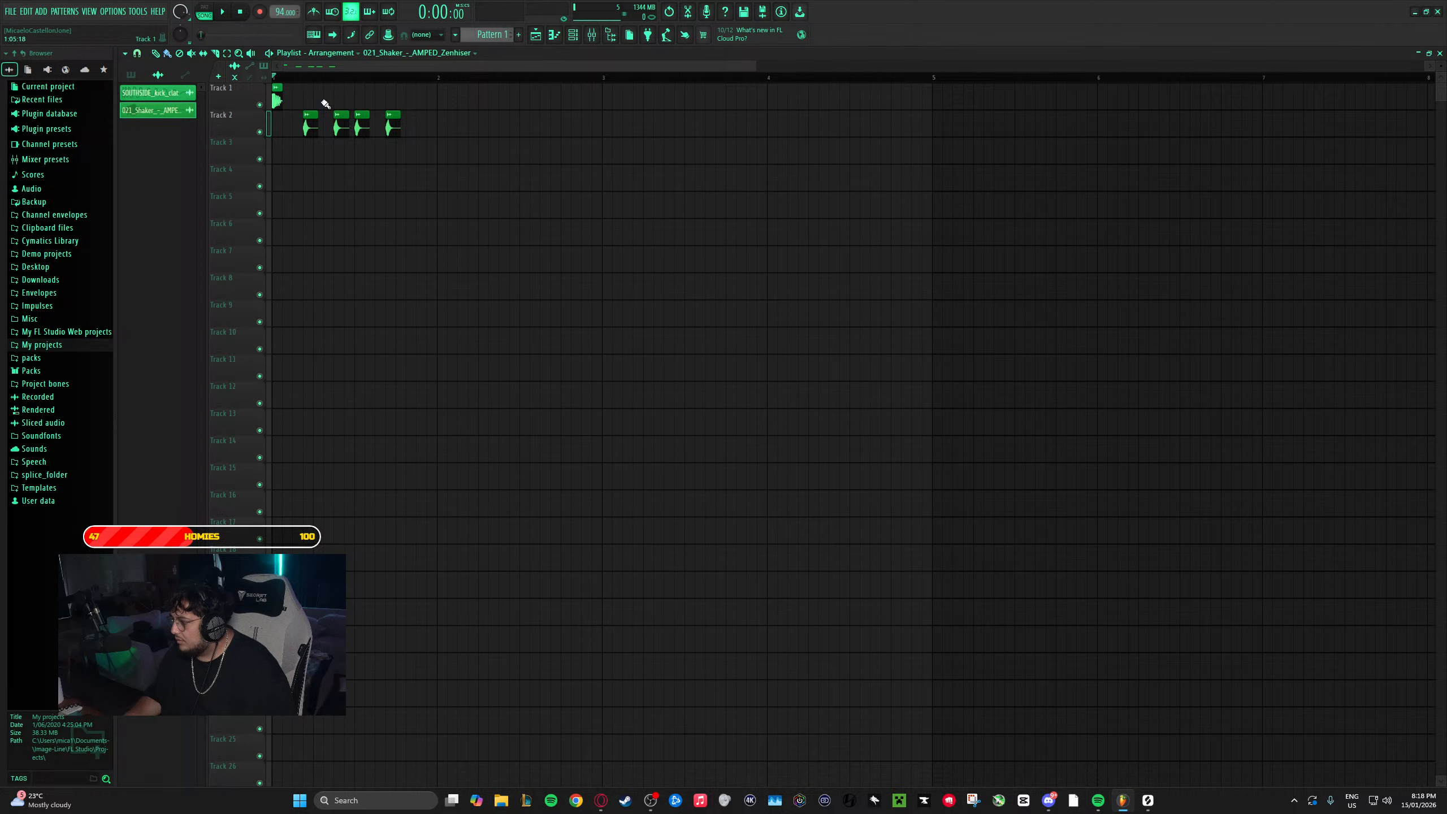
{"action": "left_click_drag", "start_coordinate": [290, 92], "coordinate": [376, 105]}
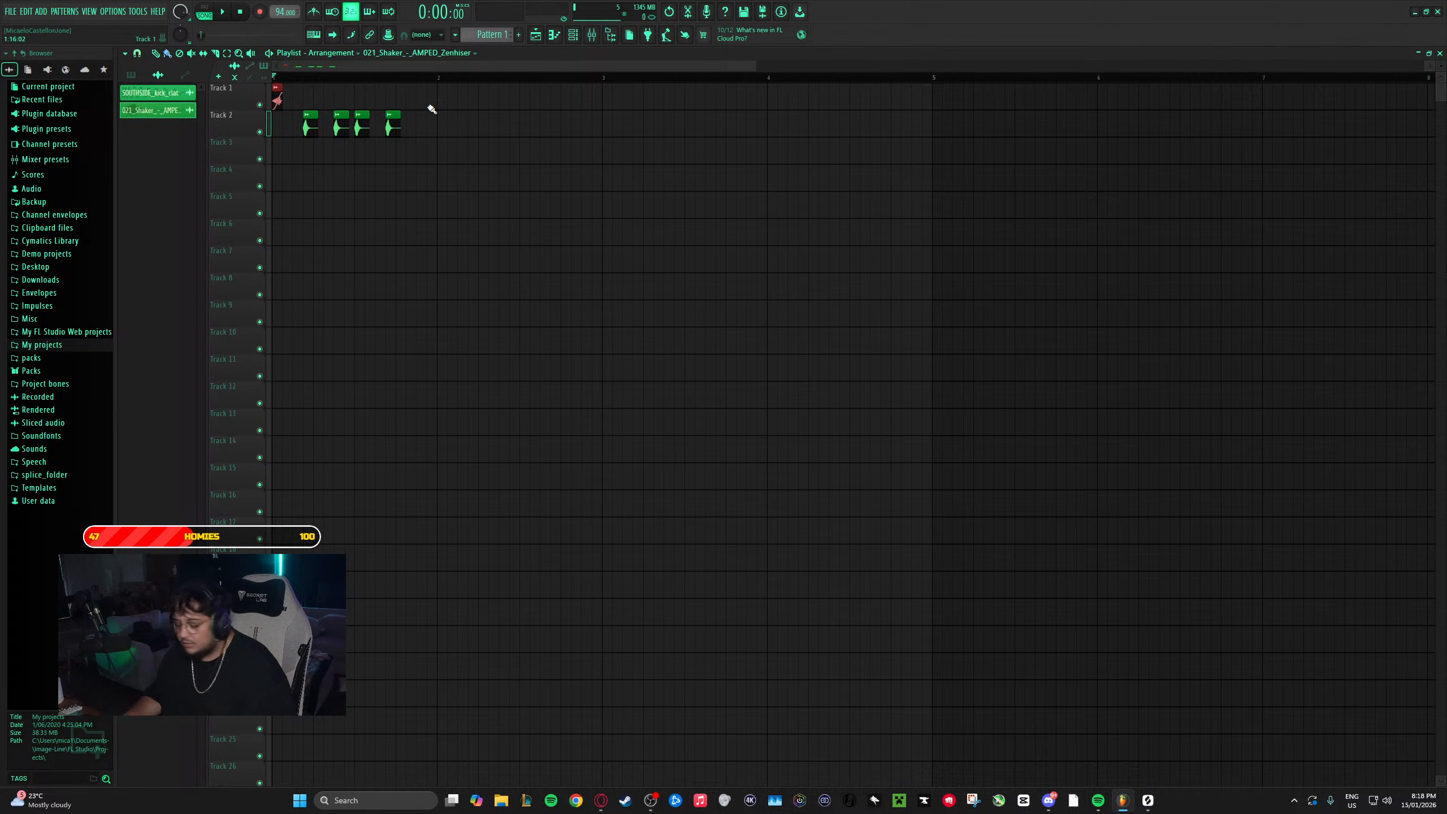
{"action": "scroll", "coordinate": [336, 78], "scroll_direction": "up", "scroll_amount": 2}
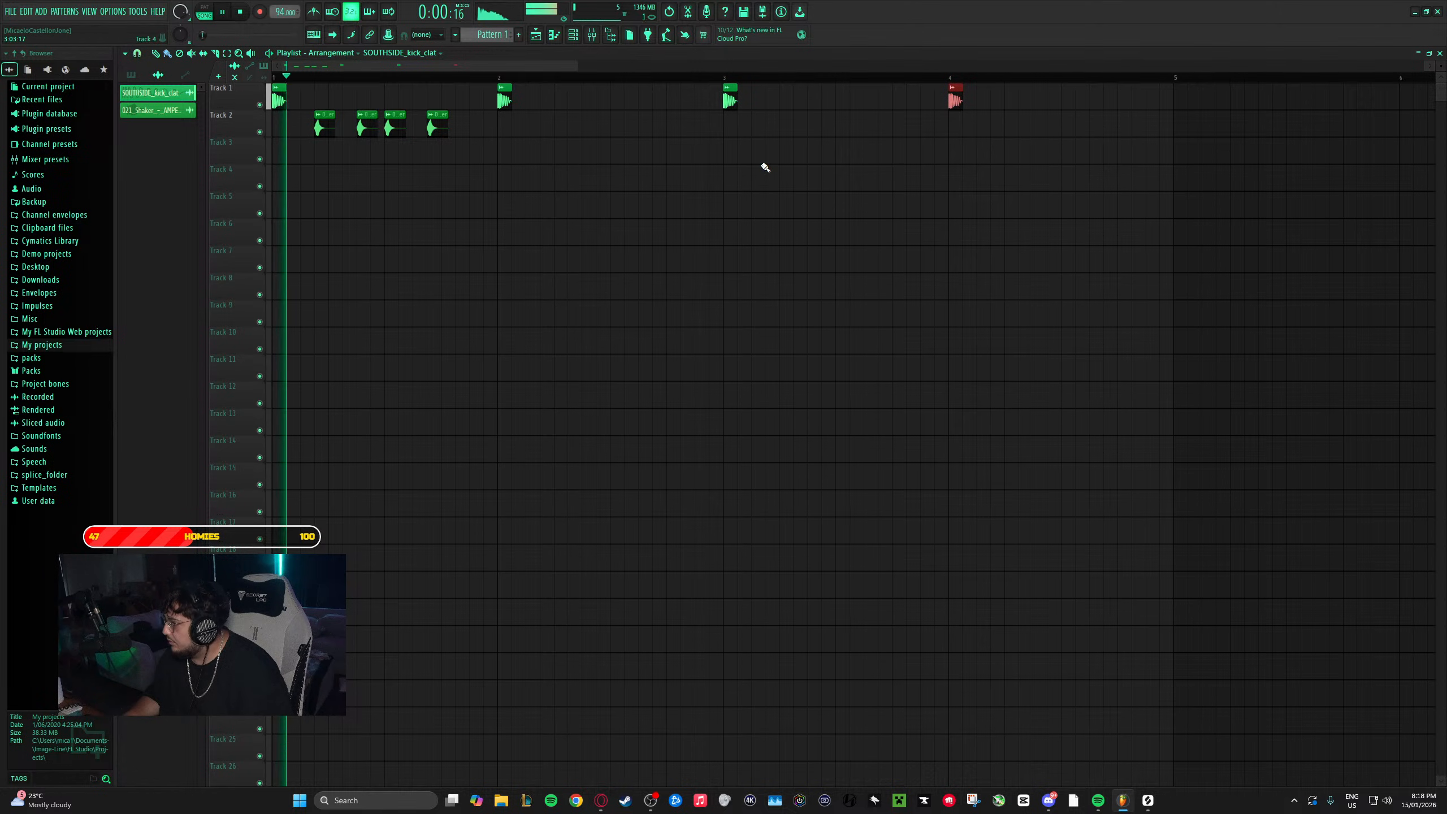
- Copy bar 1's four shaker clips on Track 2 into bars 2, 3 and 4, checking them with playback
{"action": "left_click", "coordinate": [531, 251], "text": "ctrl"}
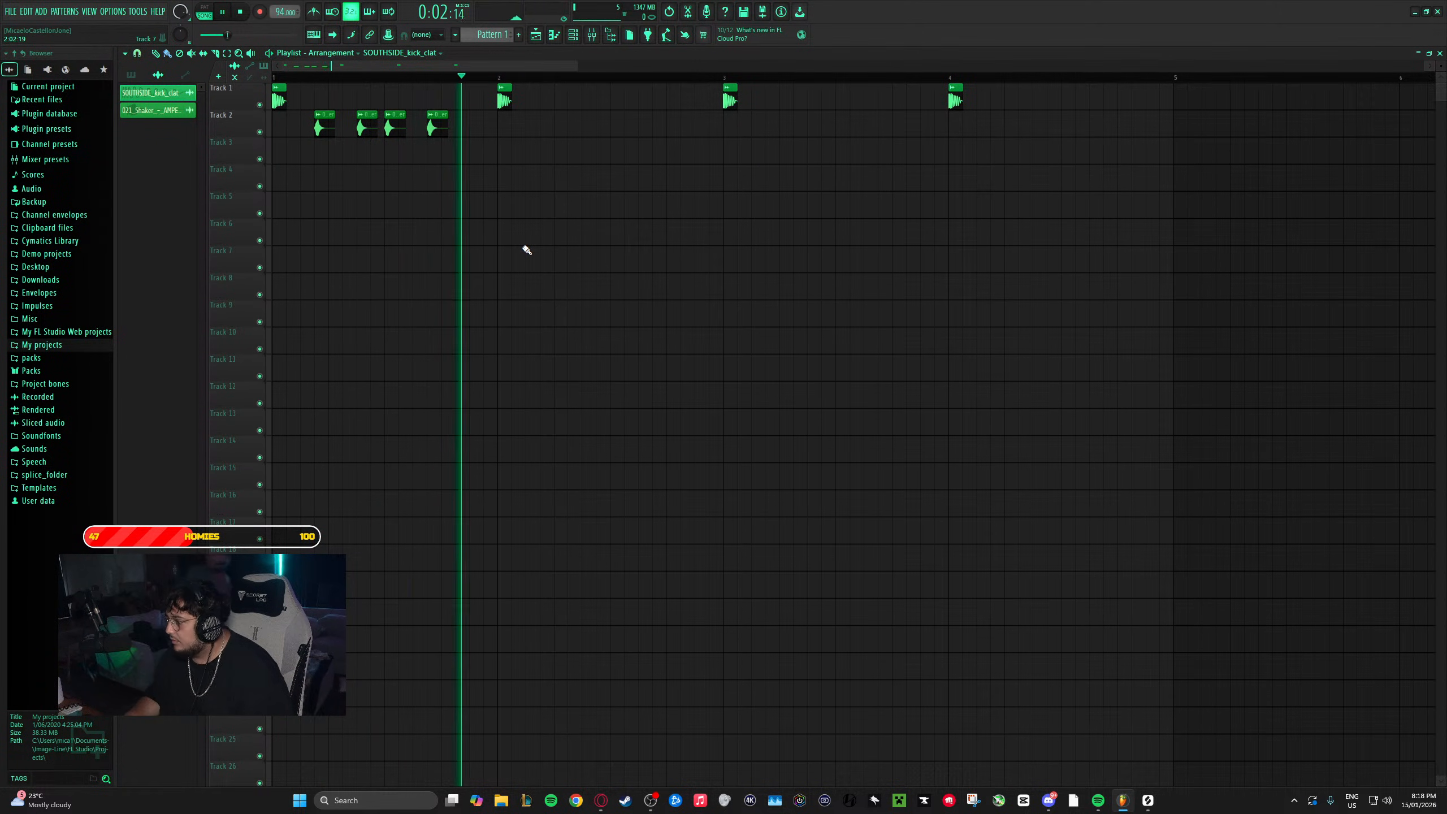
{"action": "key", "text": "space"}
{"action": "left_click_drag", "start_coordinate": [507, 150], "coordinate": [285, 124]}
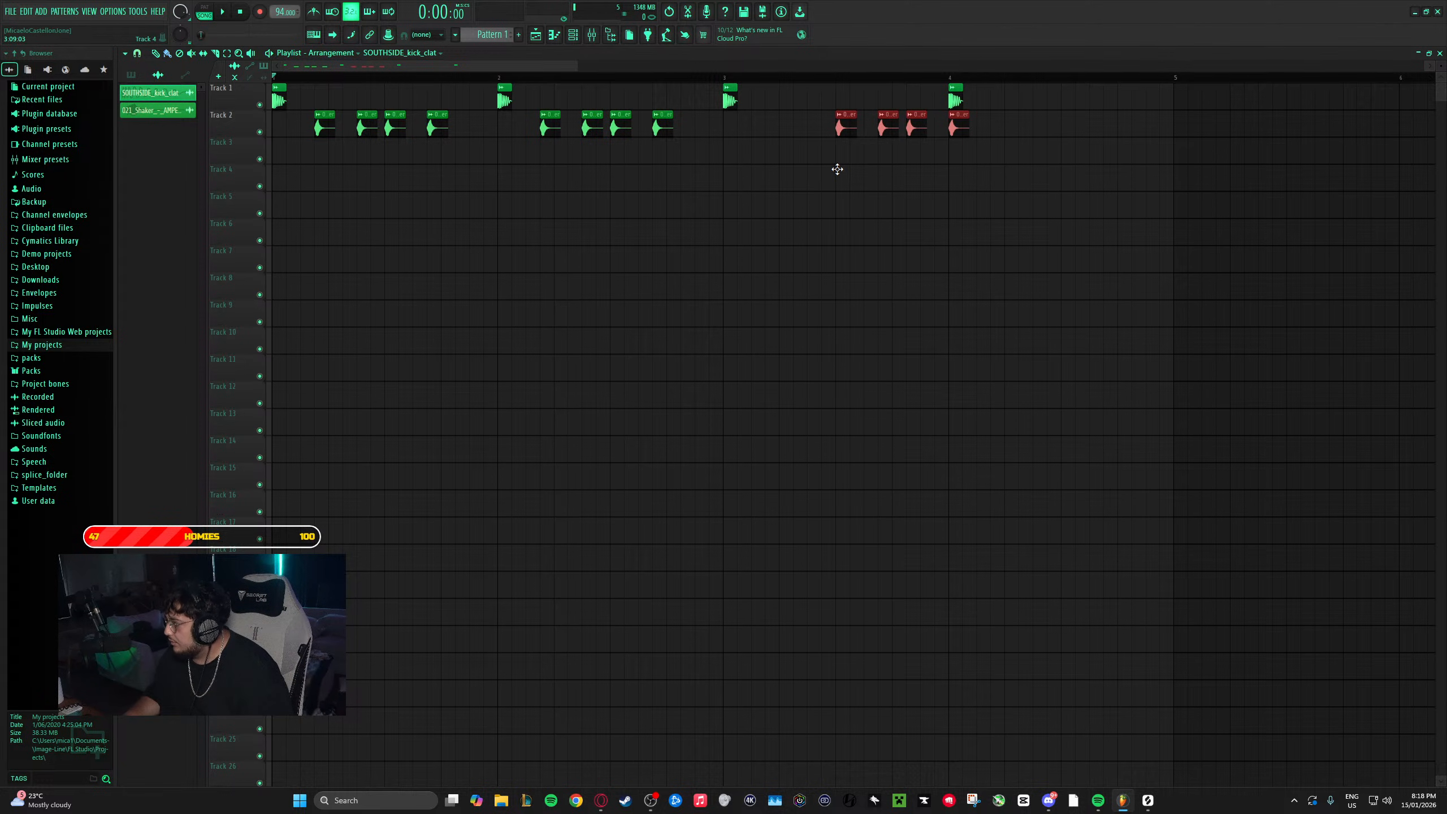
{"action": "key", "text": "space"}
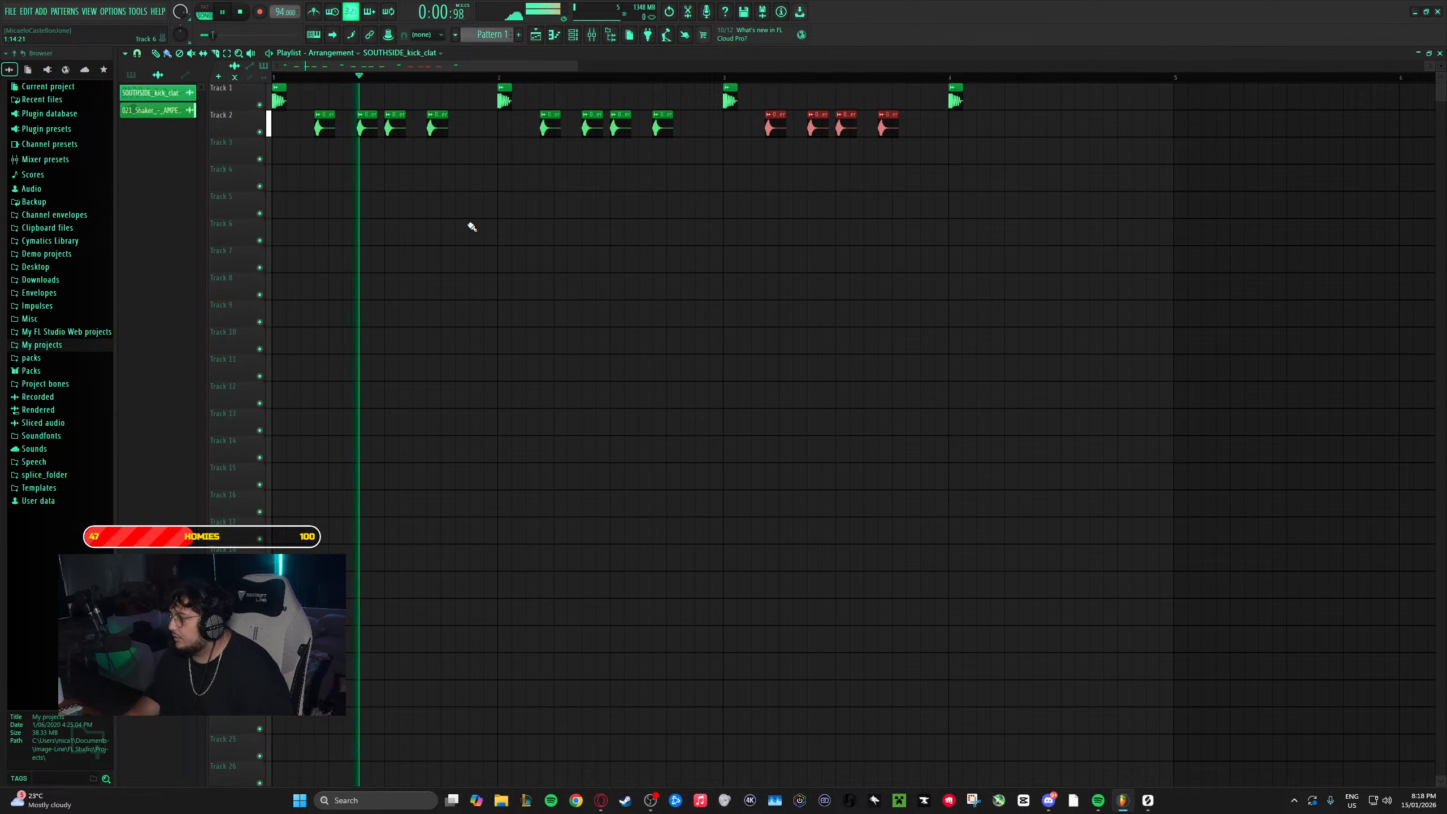
{"action": "left_click", "coordinate": [472, 226], "text": "ctrl"}
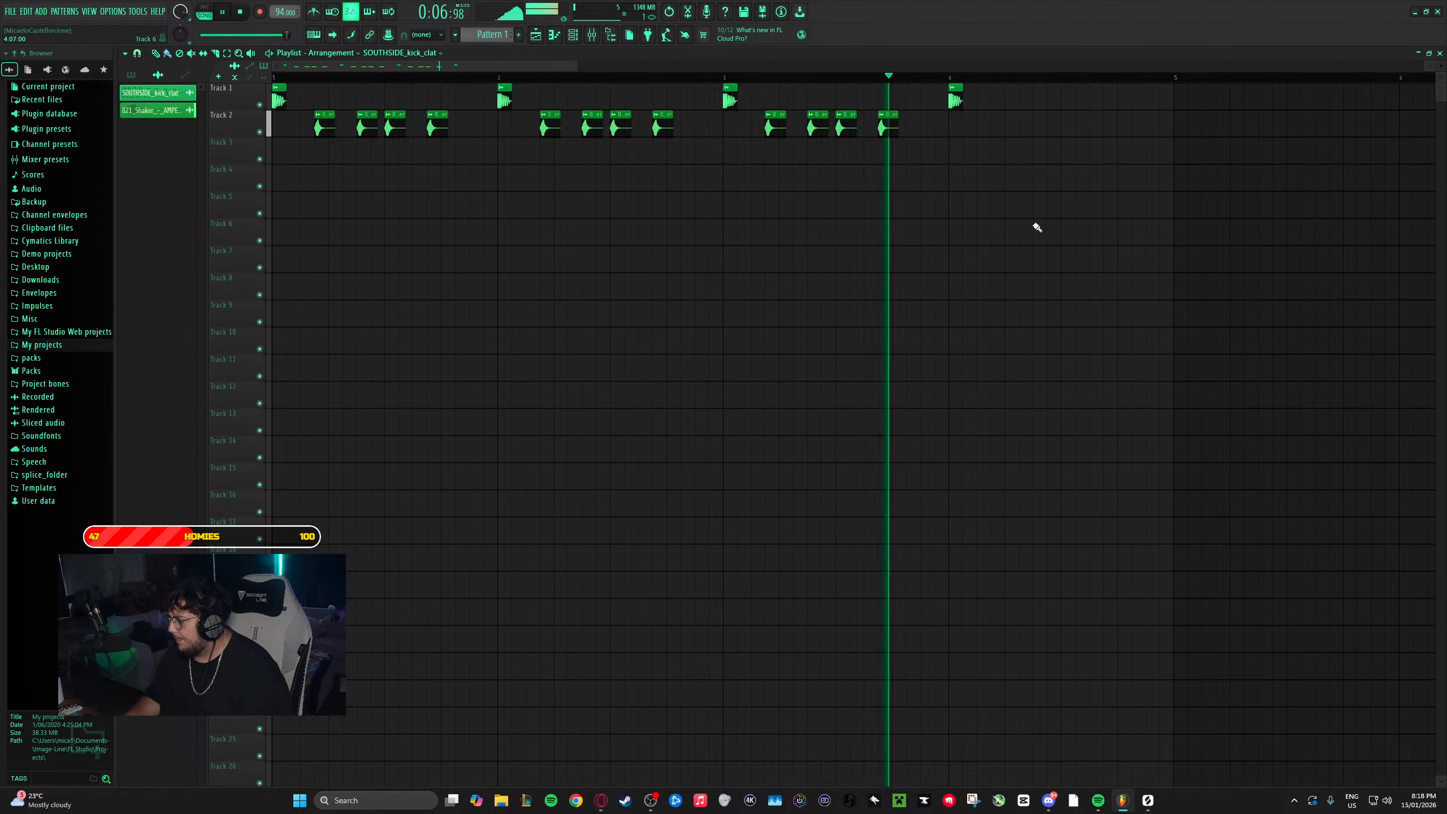
{"action": "key", "text": "space"}
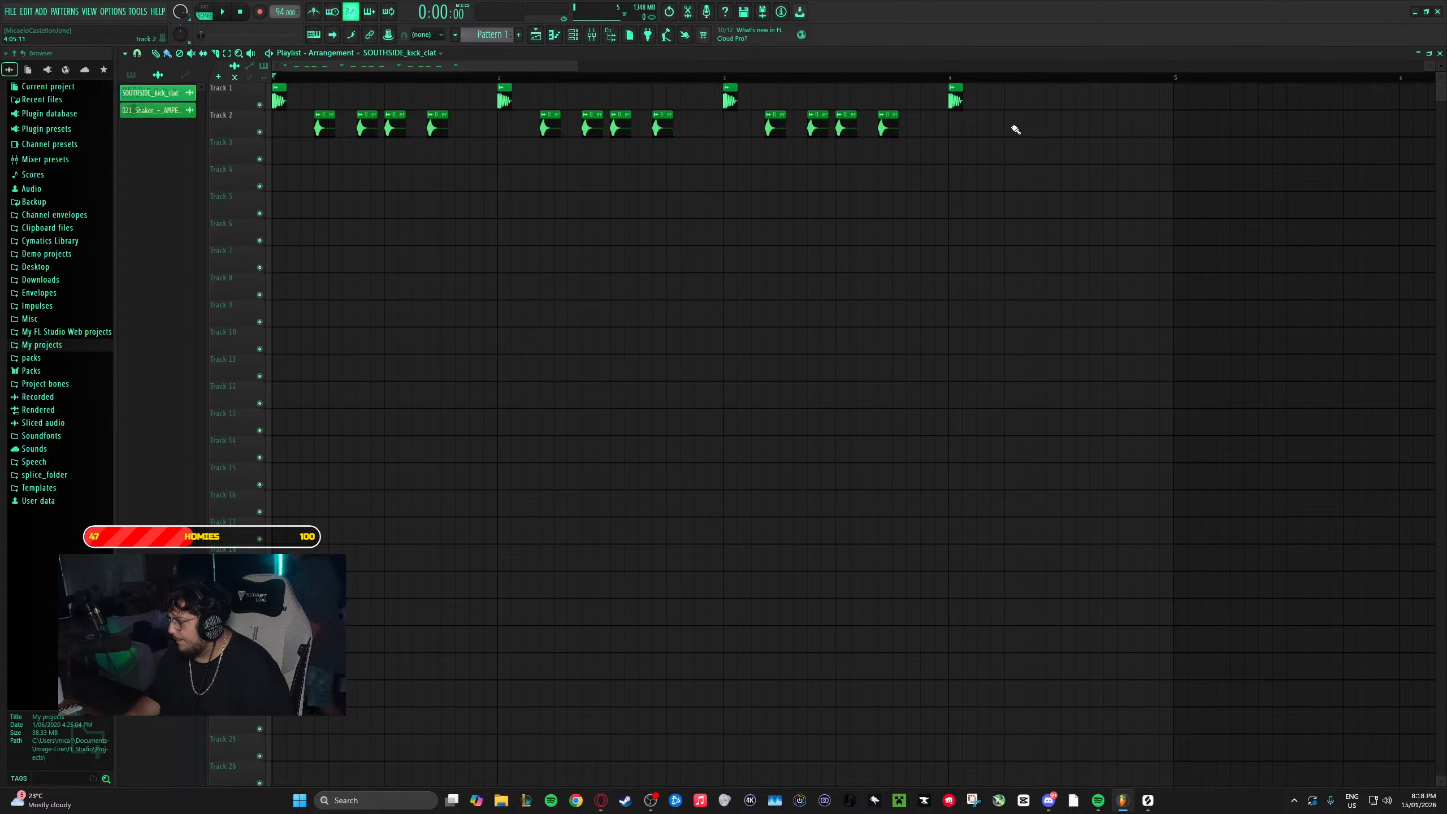
{"action": "left_click_drag", "start_coordinate": [1009, 110], "coordinate": [740, 171]}
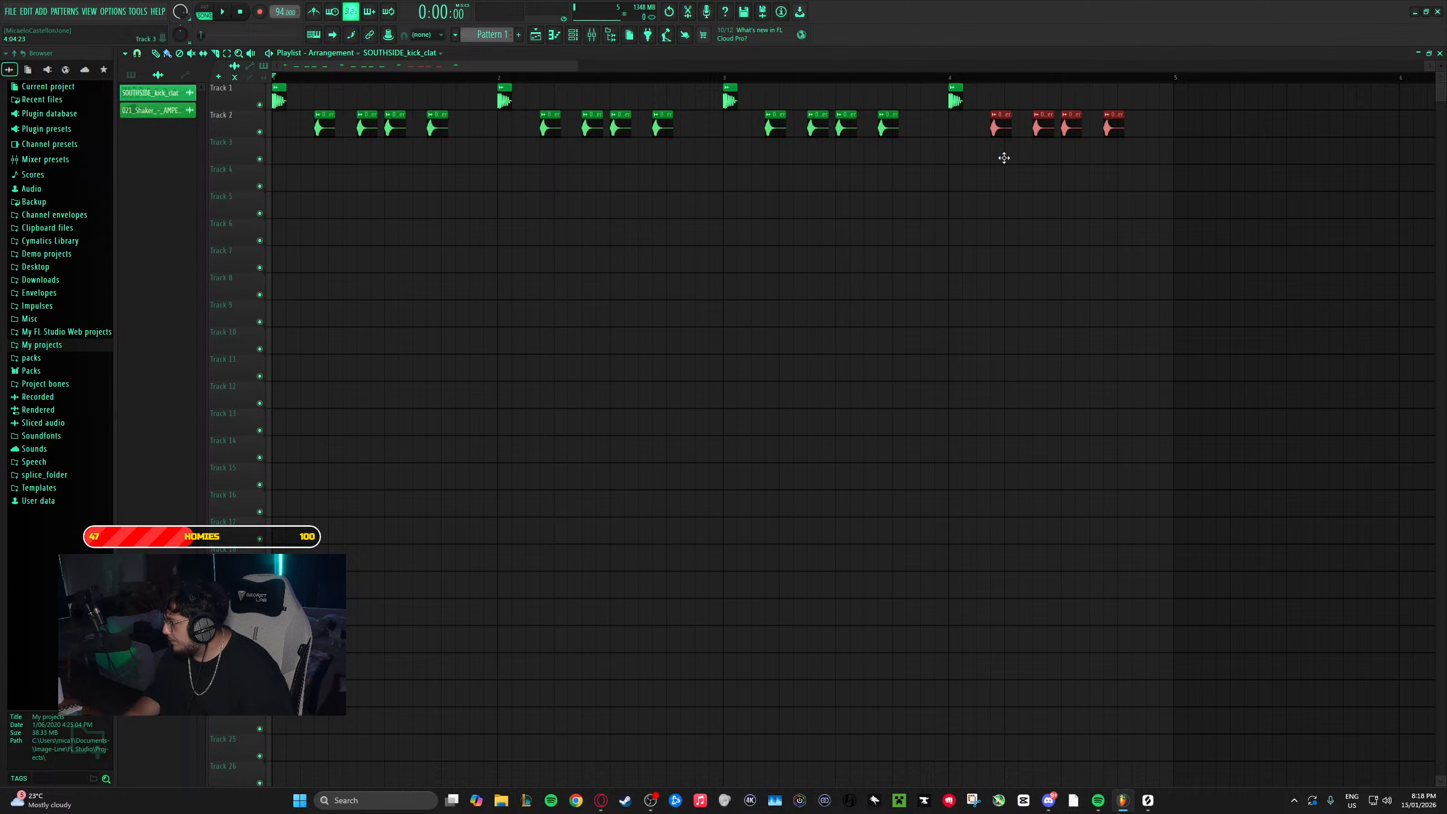
- Switch to Splice and replace the shakers filter on the library sounds with the filename search "clap"
{"action": "left_click", "coordinate": [1143, 801]}
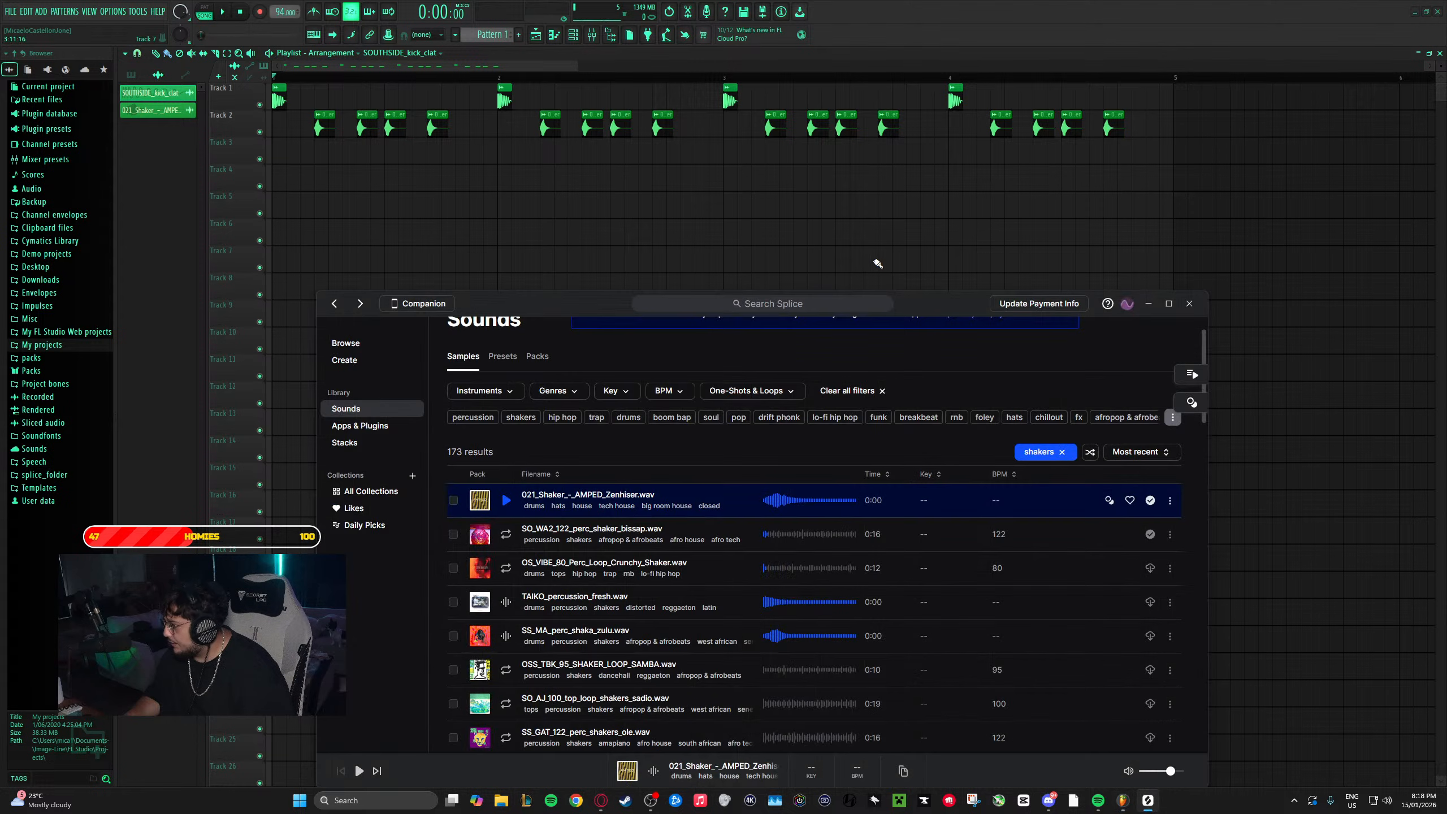
{"action": "left_click", "coordinate": [781, 302]}
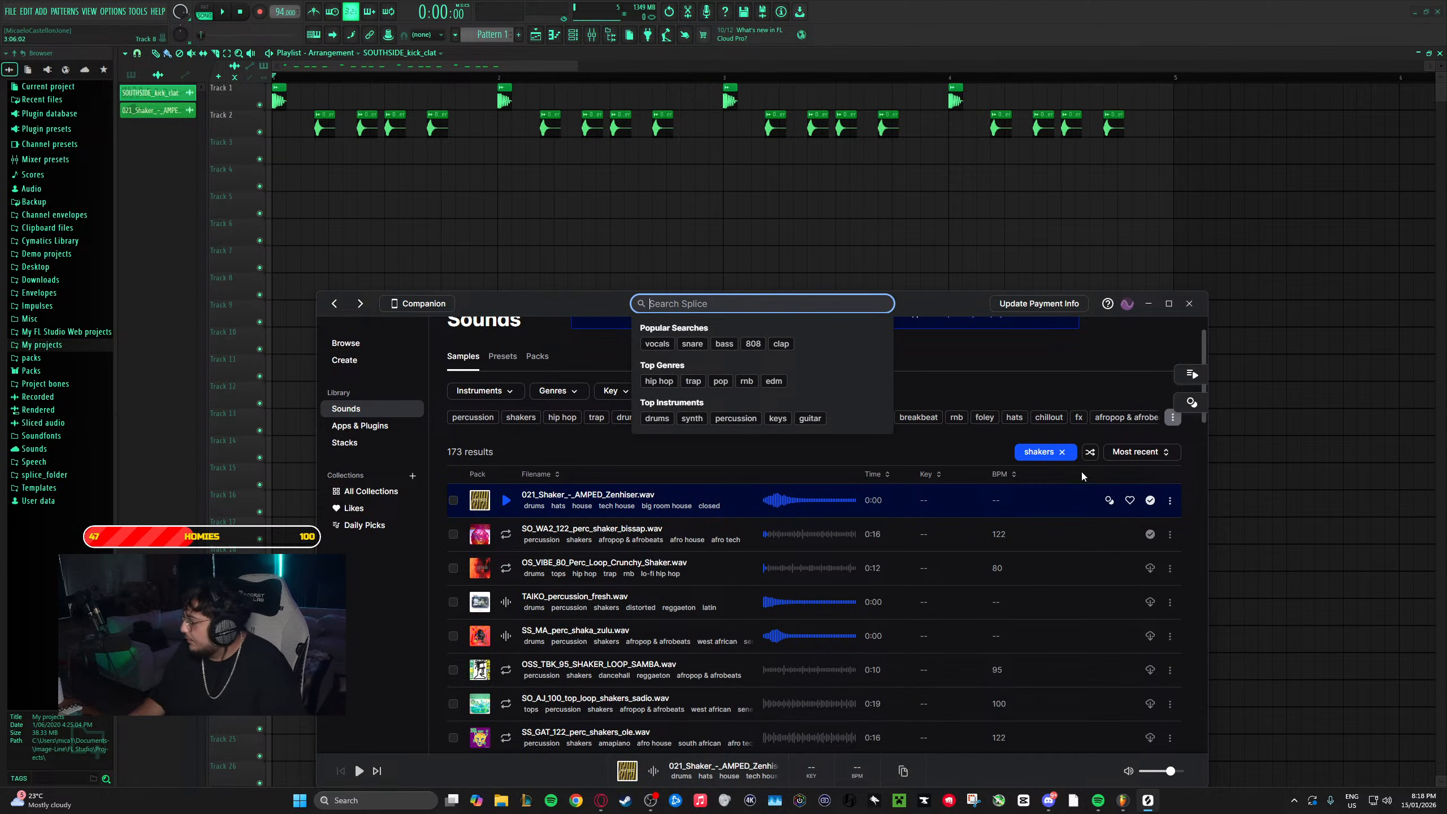
{"action": "left_click", "coordinate": [1062, 451]}
{"action": "left_click", "coordinate": [1068, 455]}
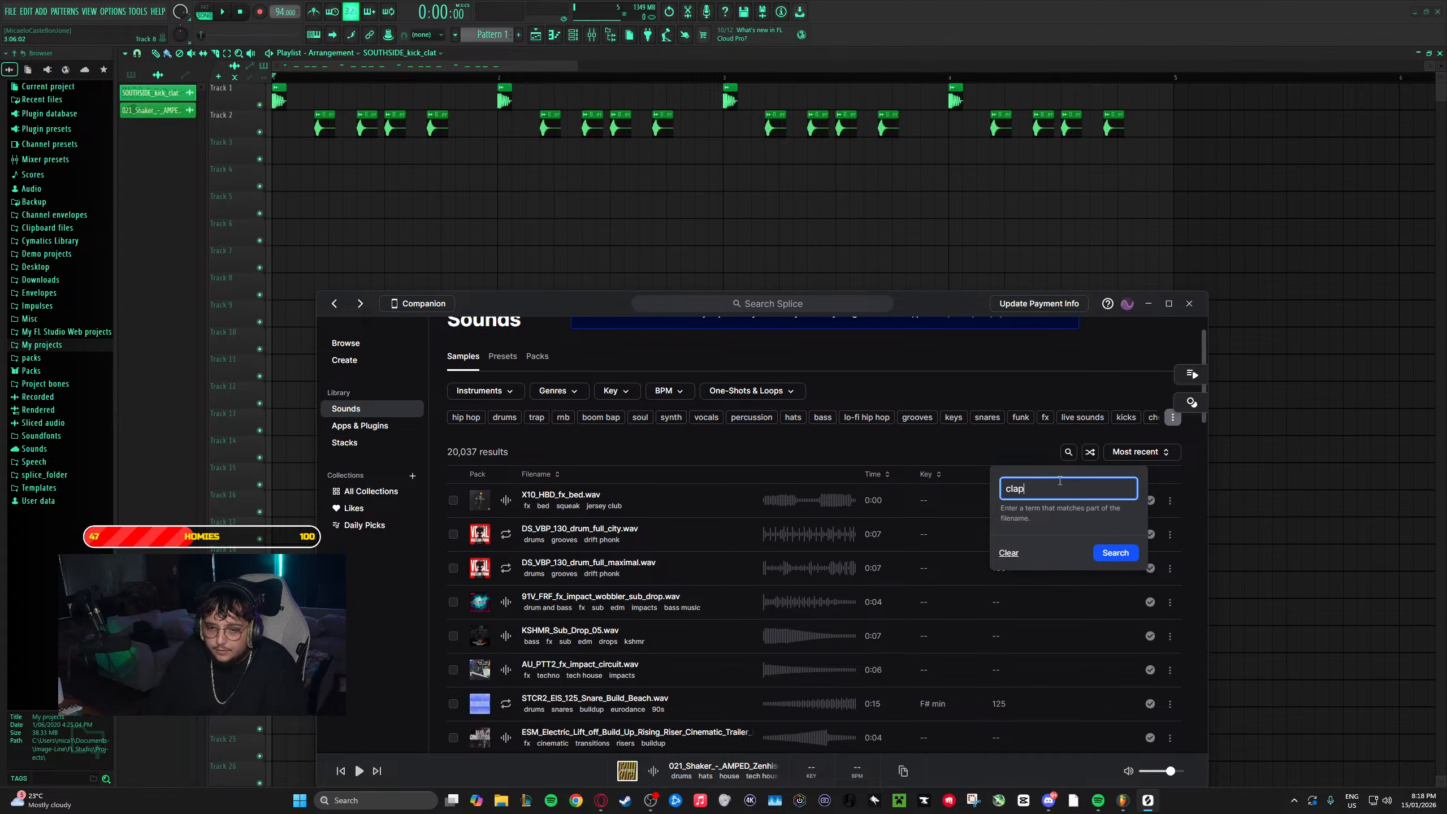
{"action": "type", "text": "clap"}
{"action": "key", "text": "Return"}
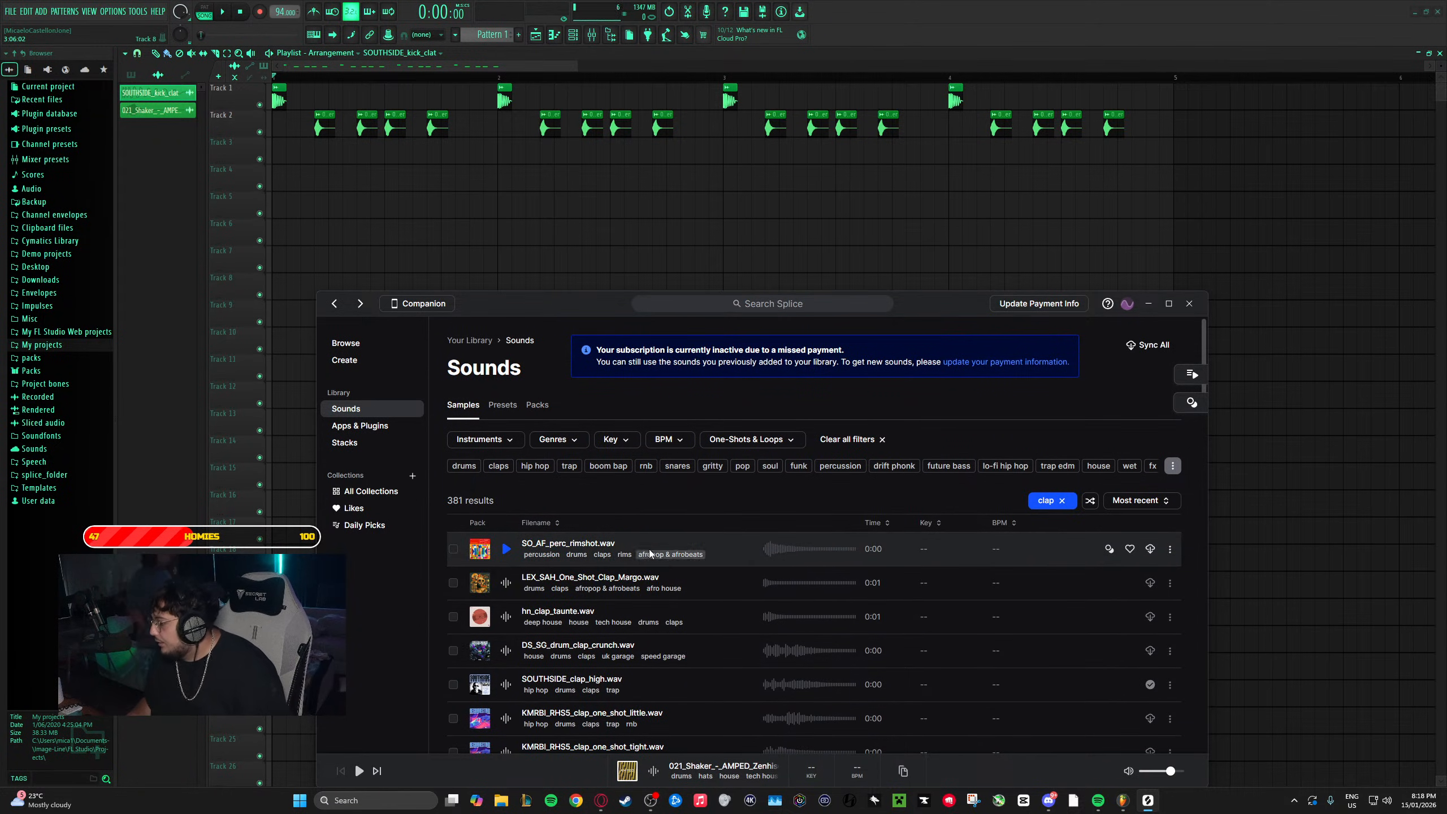
- Audition SO_AF_perc_rimshot.wav, LEX_SAH_One_Shot_Clap_Margo.wav, hn_clap_taunte.wav, DS_SG_drum_clap_crunch.wav and SOUTHSIDE_clap_high.wav
{"action": "scroll", "coordinate": [650, 553], "scroll_direction": "down", "scroll_amount": 2}
{"action": "left_click", "coordinate": [505, 492]}
{"action": "left_click", "coordinate": [505, 526]}
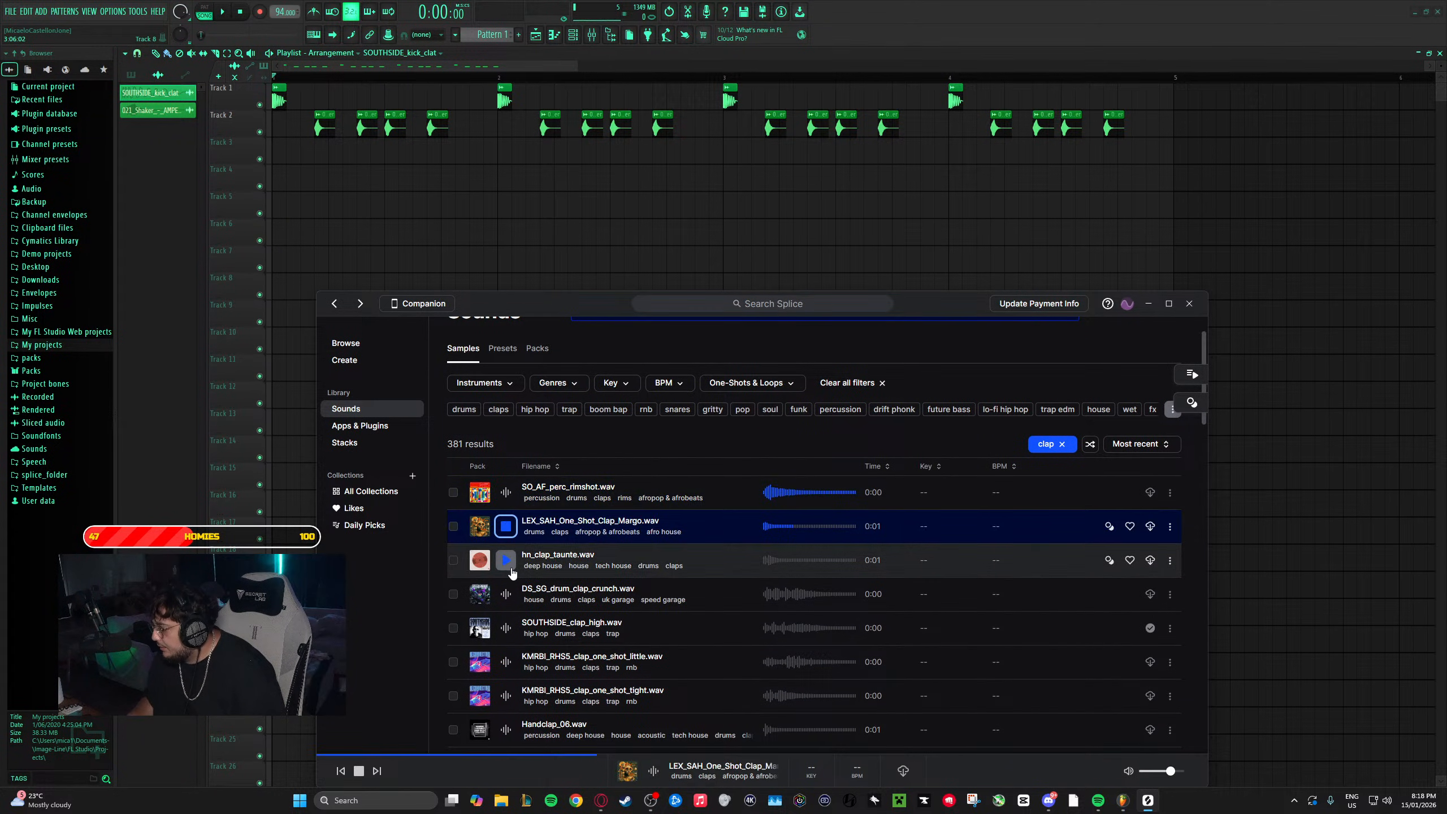
{"action": "left_click", "coordinate": [506, 562]}
{"action": "left_click", "coordinate": [506, 594]}
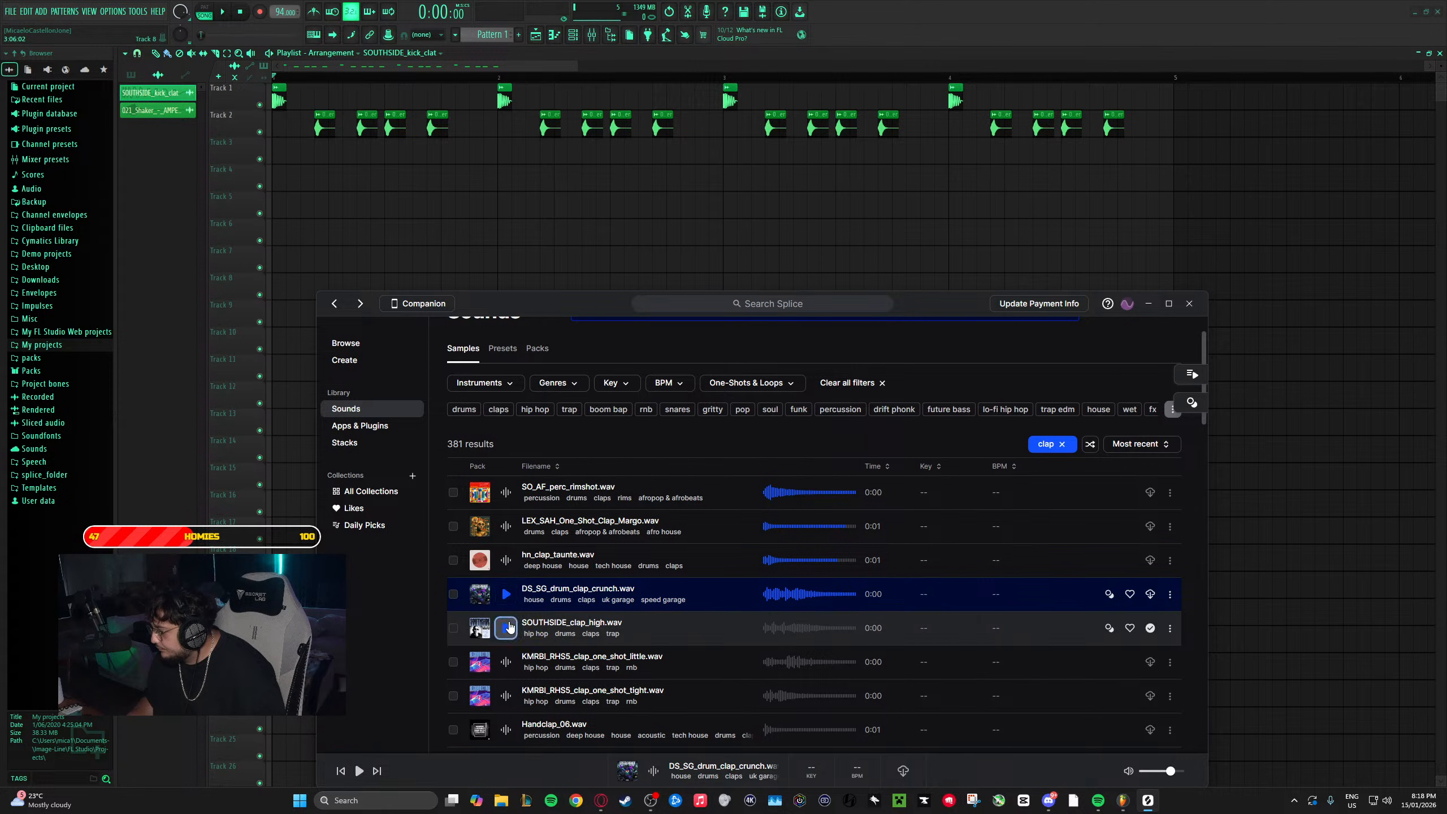
{"action": "left_click", "coordinate": [509, 627]}
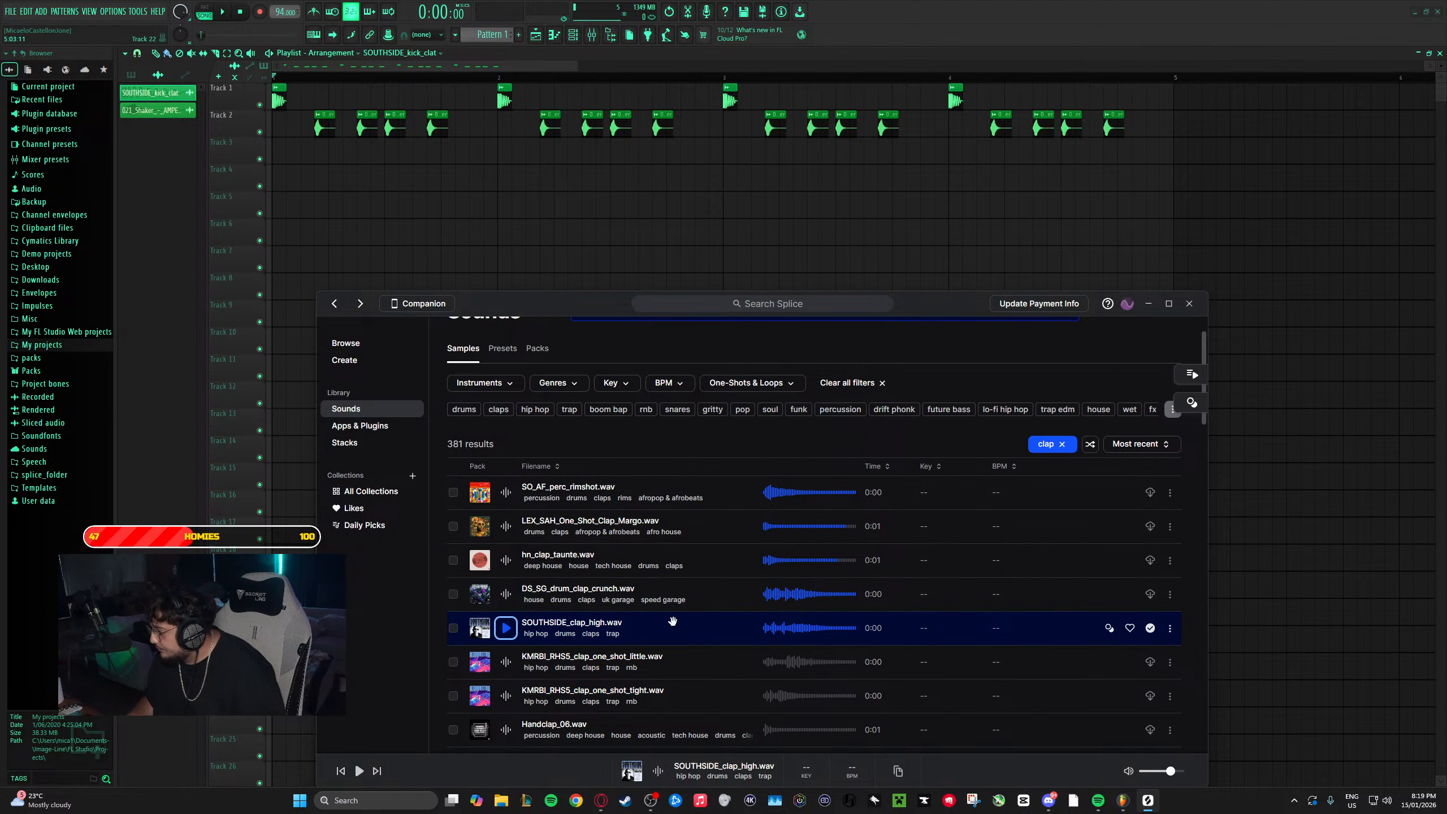
- Place SOUTHSIDE_clap_high on Track 4 of the FL Studio playlist at steps 5 and 13 of bar 1 and play it back
{"action": "left_click_drag", "start_coordinate": [612, 537], "coordinate": [330, 178]}
{"action": "left_click", "coordinate": [451, 186]}
{"action": "key", "text": "space"}
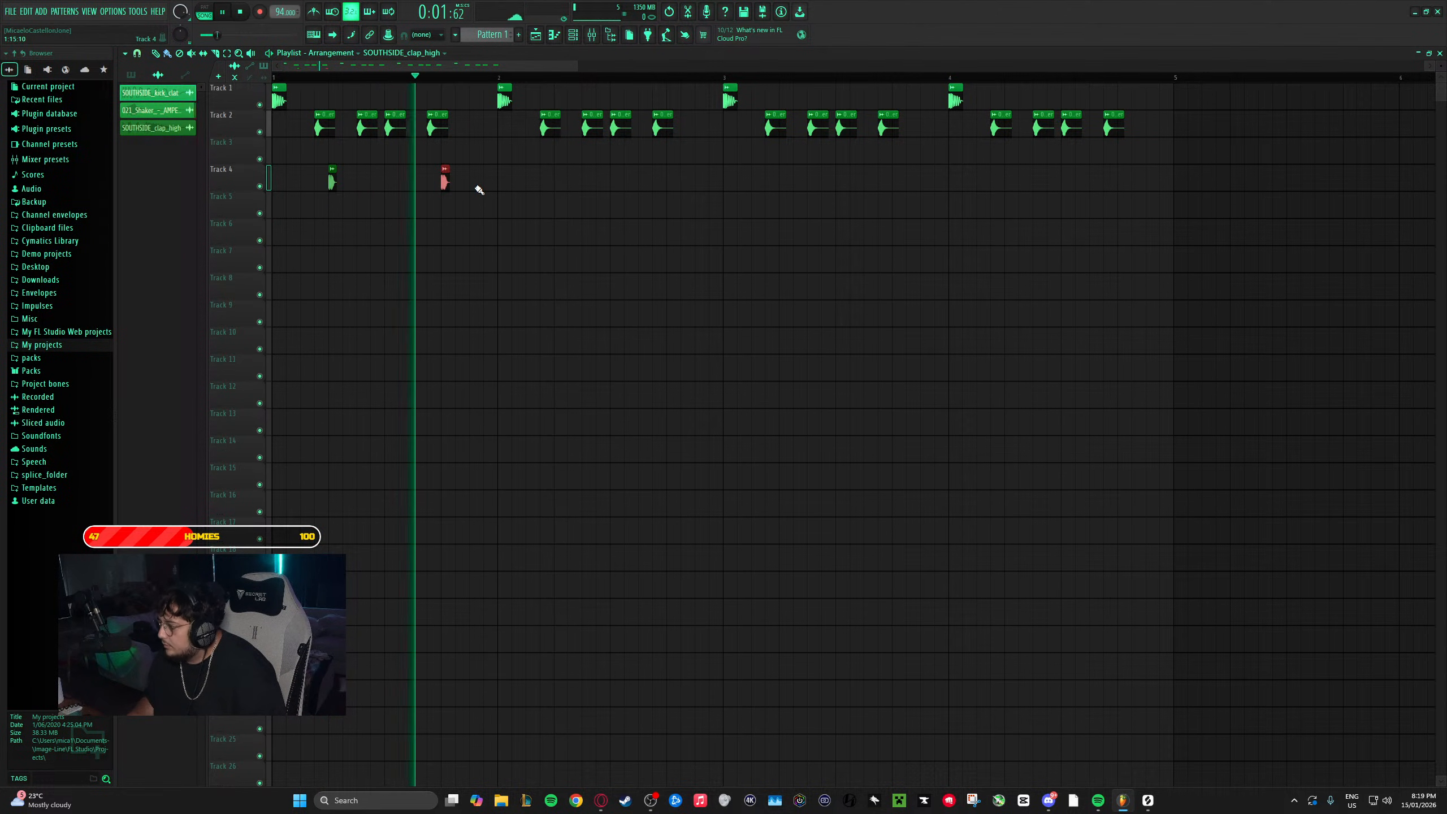
{"action": "key", "text": "space"}
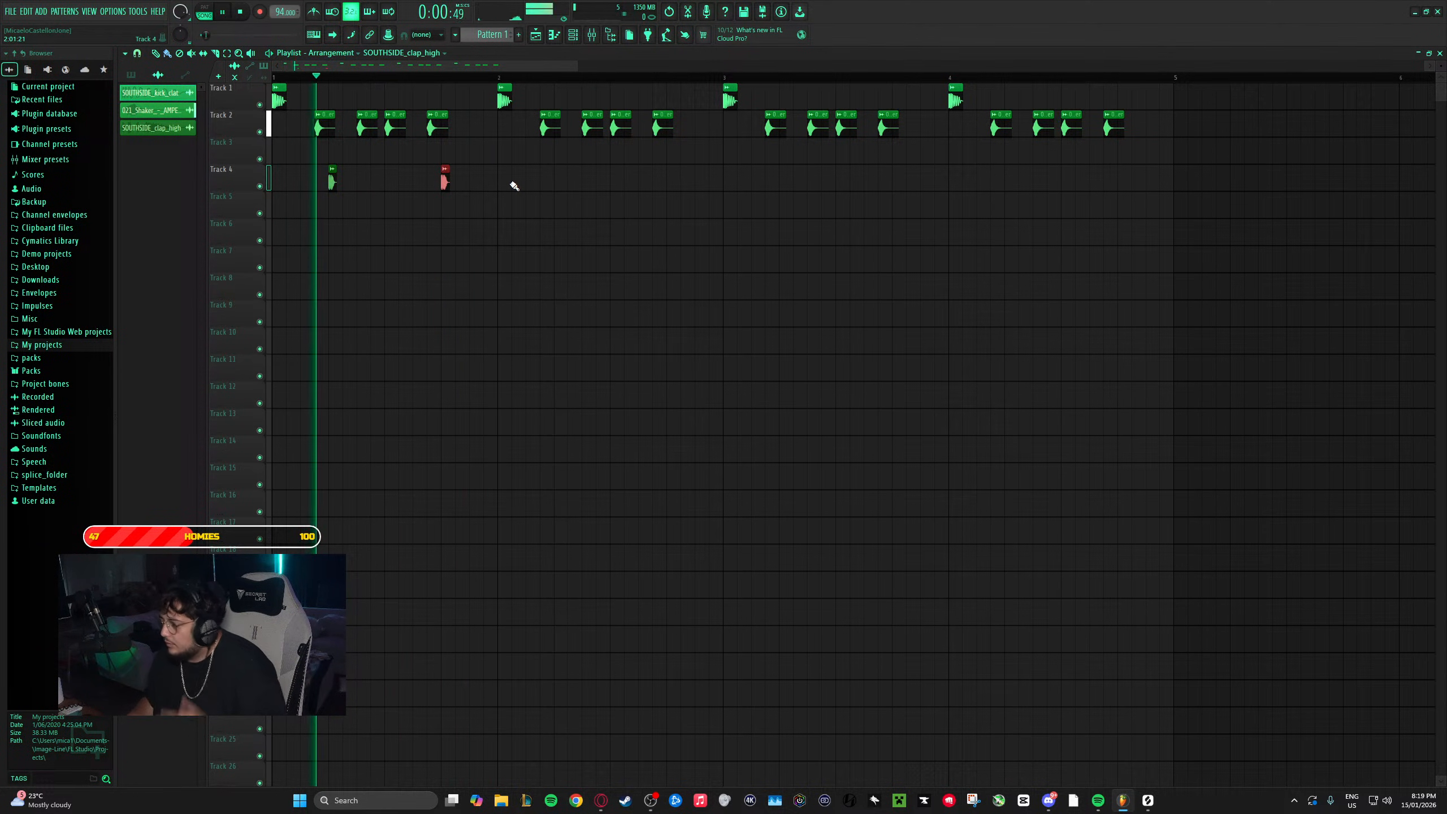
- Add SOUTHSIDE_clap_high clips on Track 4 at steps 5 and 13 of bars 2, 3 and 4
{"action": "left_click", "coordinate": [558, 180]}
{"action": "left_click", "coordinate": [670, 180]}
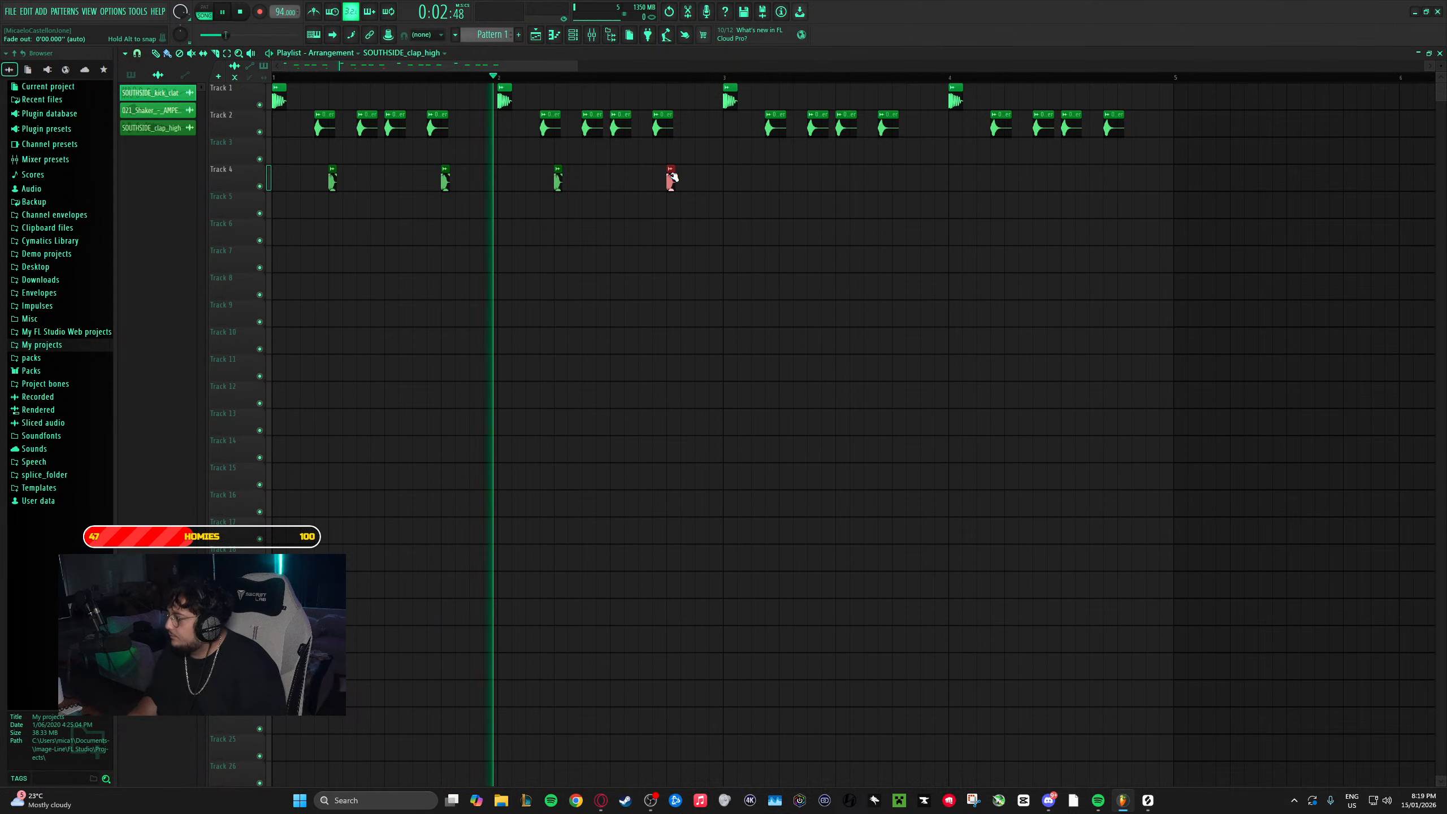
{"action": "left_click", "coordinate": [783, 180]}
{"action": "left_click", "coordinate": [895, 180]}
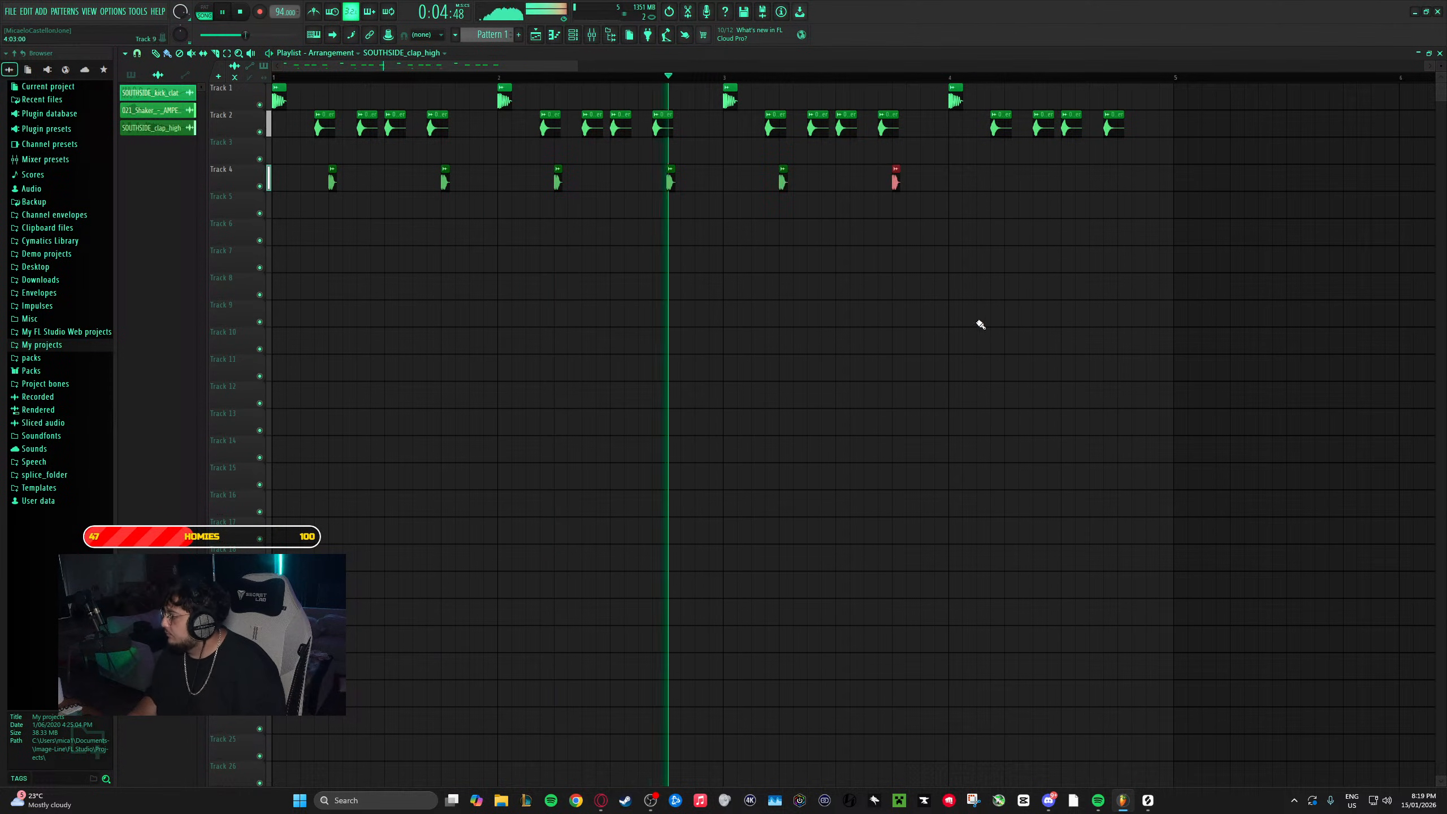
{"action": "left_click", "coordinate": [1009, 181]}
{"action": "left_click", "coordinate": [1121, 180]}
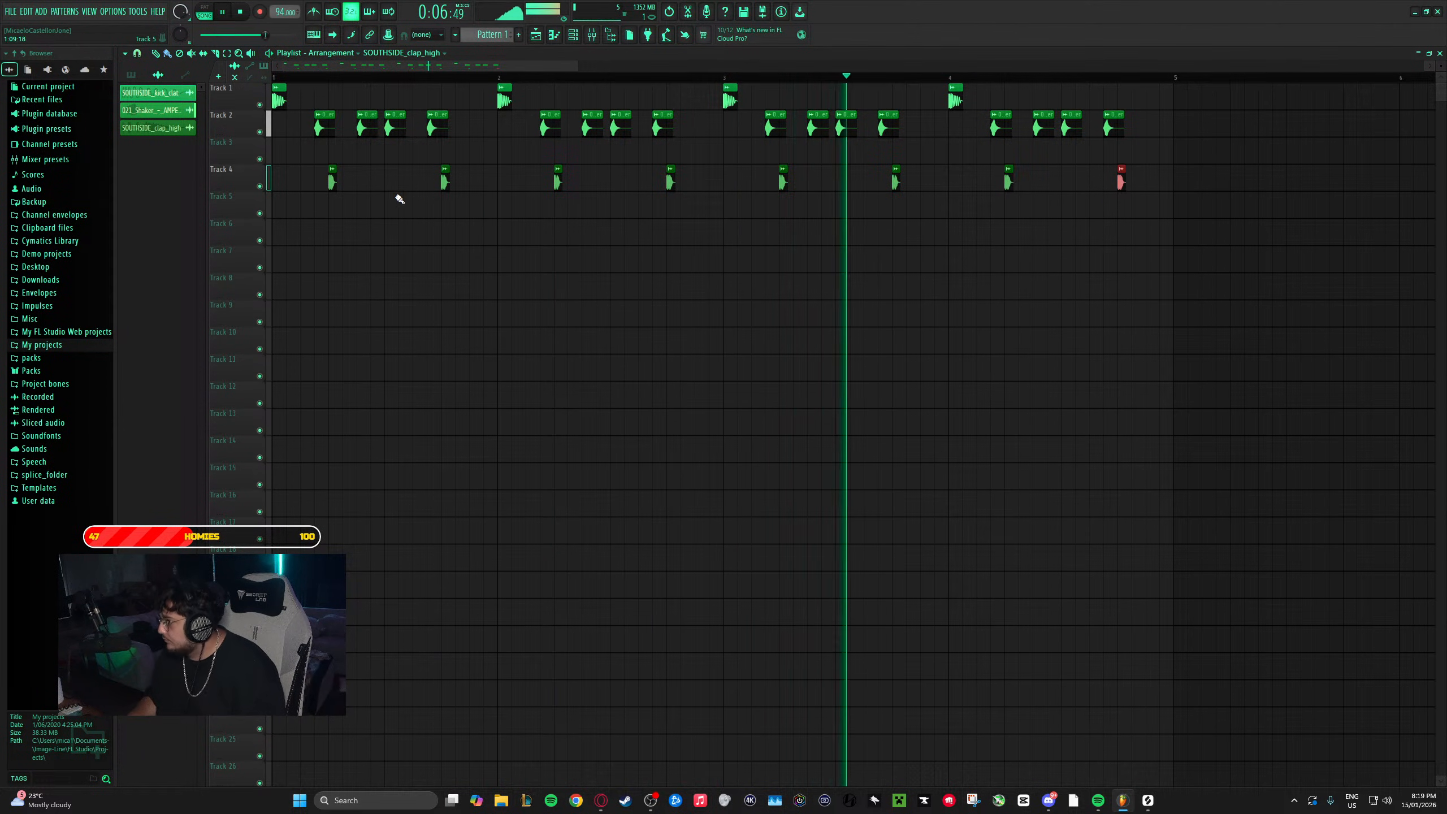
- Select bars 1 to 4 on the playlist timeline as the loop region
{"action": "scroll", "coordinate": [346, 178], "scroll_direction": "up", "scroll_amount": 2}
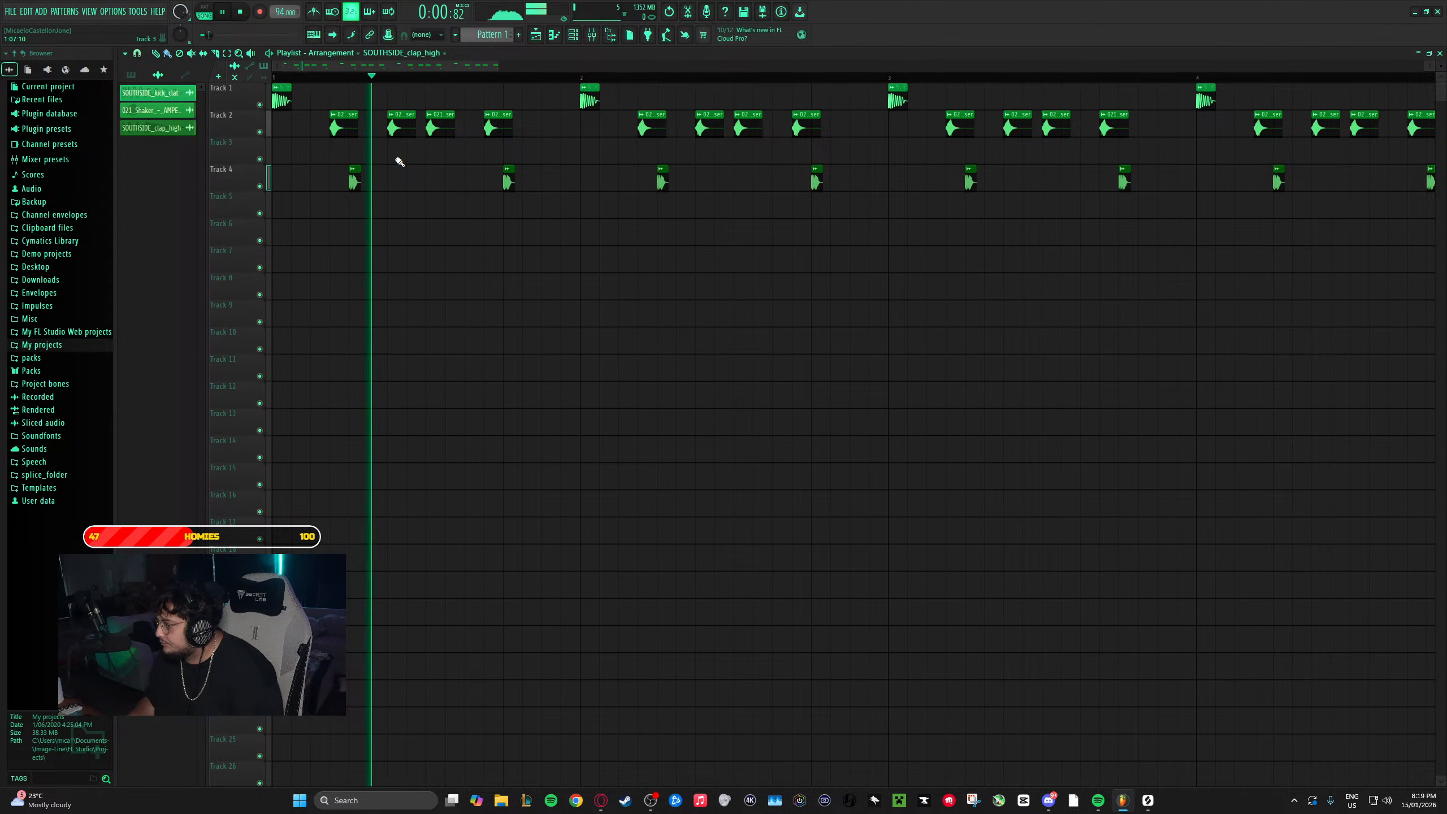
{"action": "scroll", "coordinate": [444, 216], "scroll_direction": "down", "scroll_amount": 2}
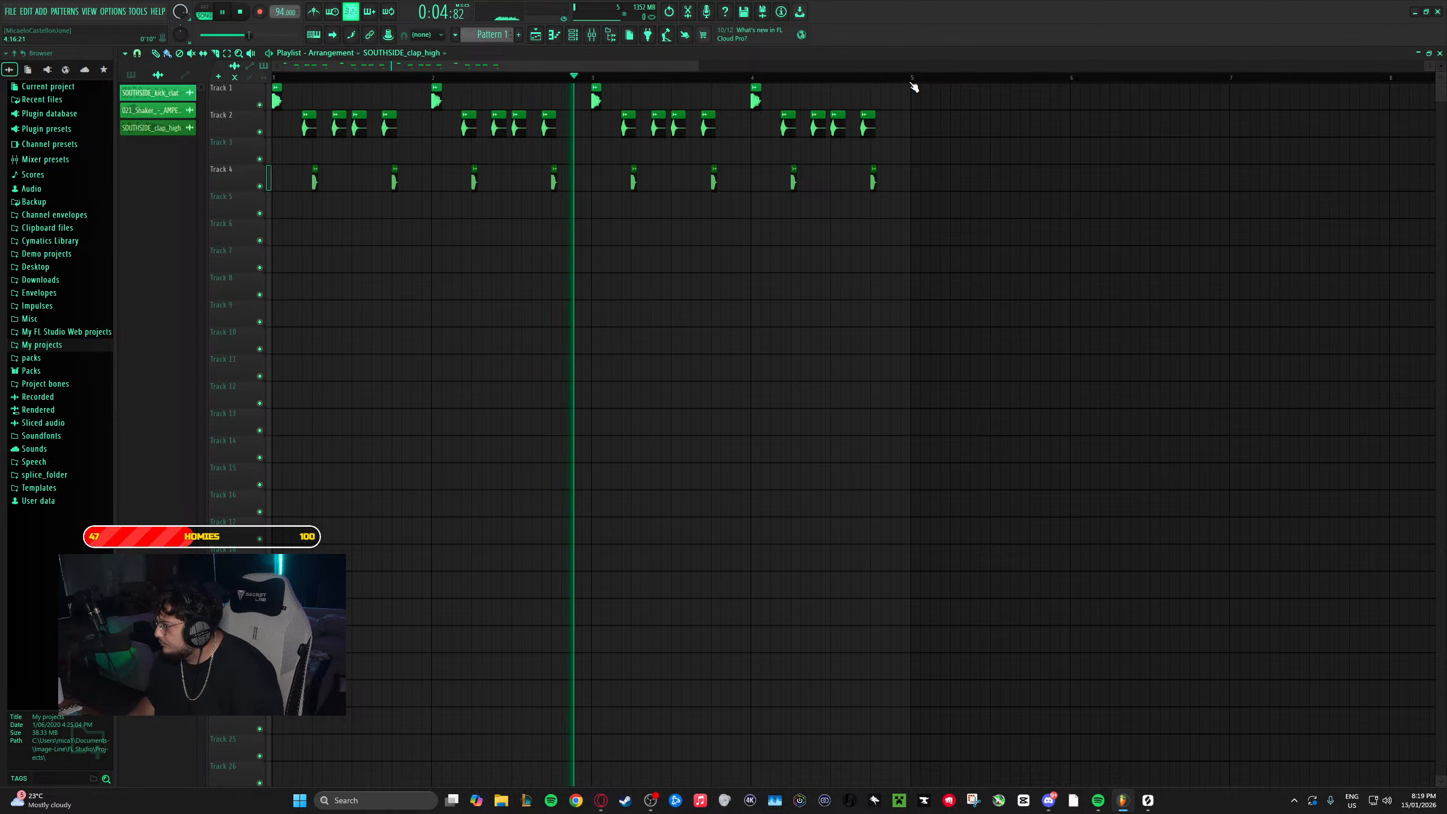
{"action": "left_click_drag", "start_coordinate": [911, 85], "coordinate": [272, 77]}
{"action": "scroll", "coordinate": [325, 229], "scroll_direction": "up", "scroll_amount": 2}
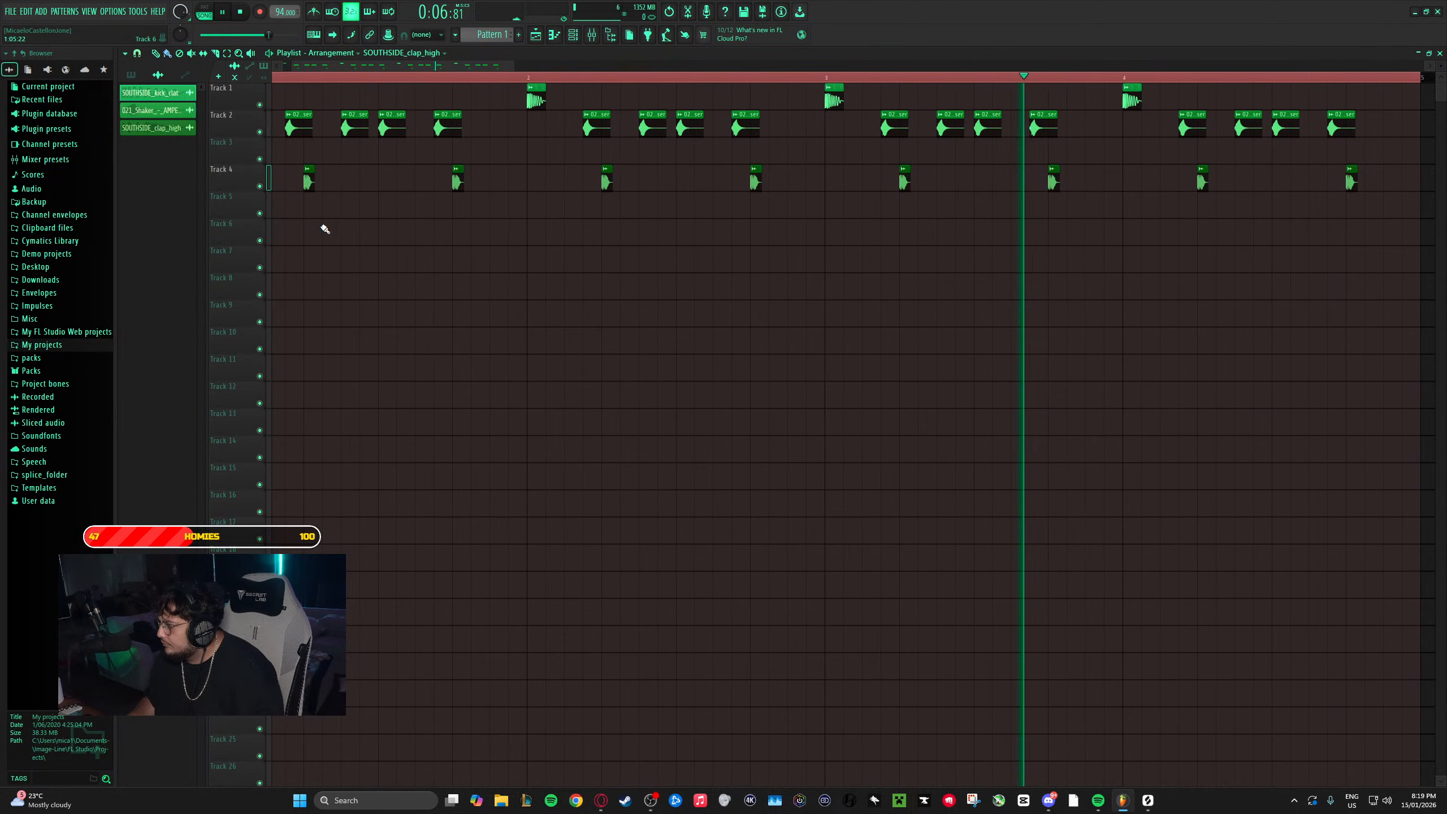
{"action": "scroll", "coordinate": [371, 314], "scroll_direction": "left", "scroll_amount": 1}
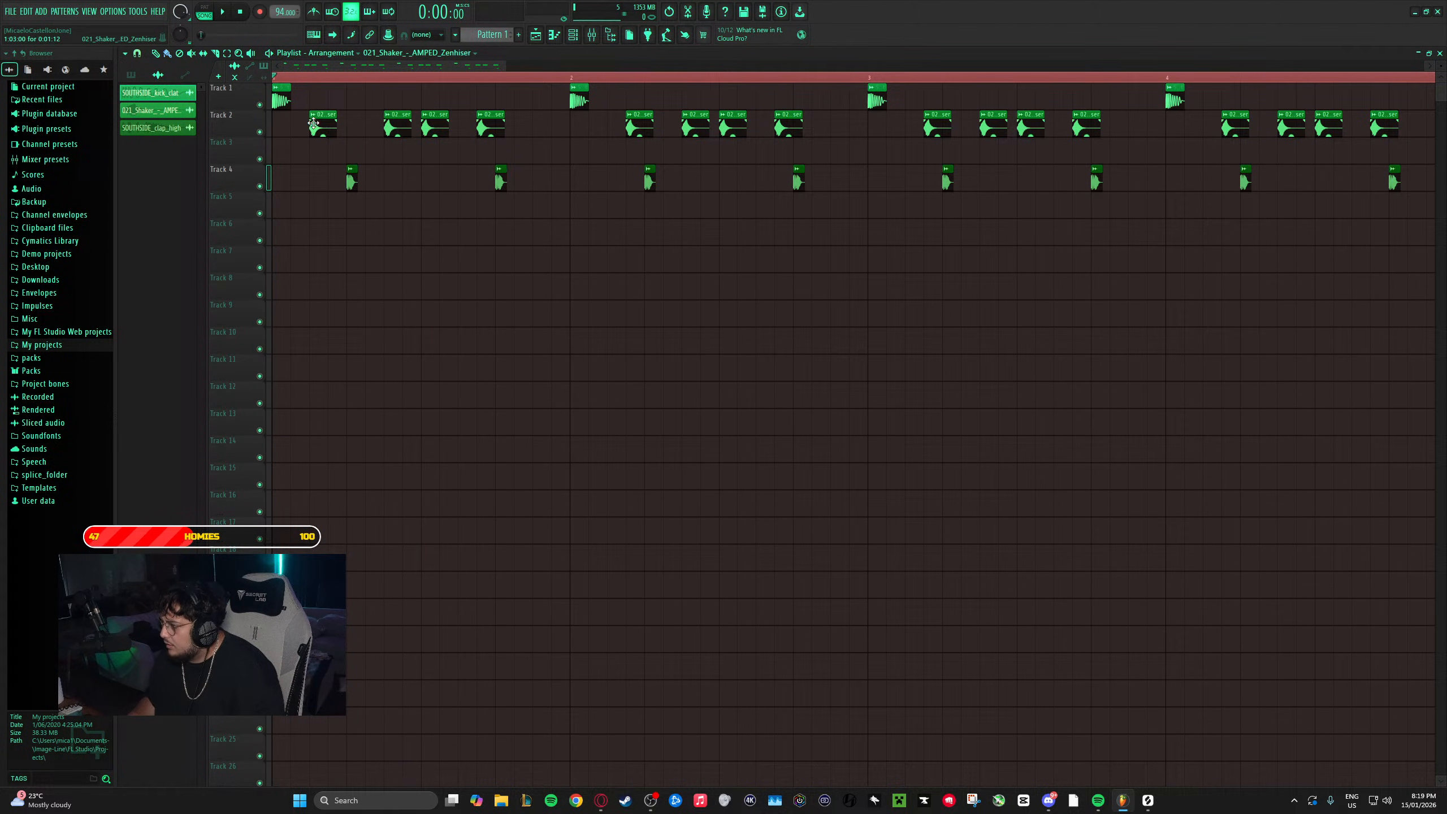
- Shift the shaker clips in bars 1 and 2 of Track 2 one step earlier and play the loop
{"action": "key", "text": "space"}
{"action": "key", "text": "space"}
{"action": "key", "text": "space"}
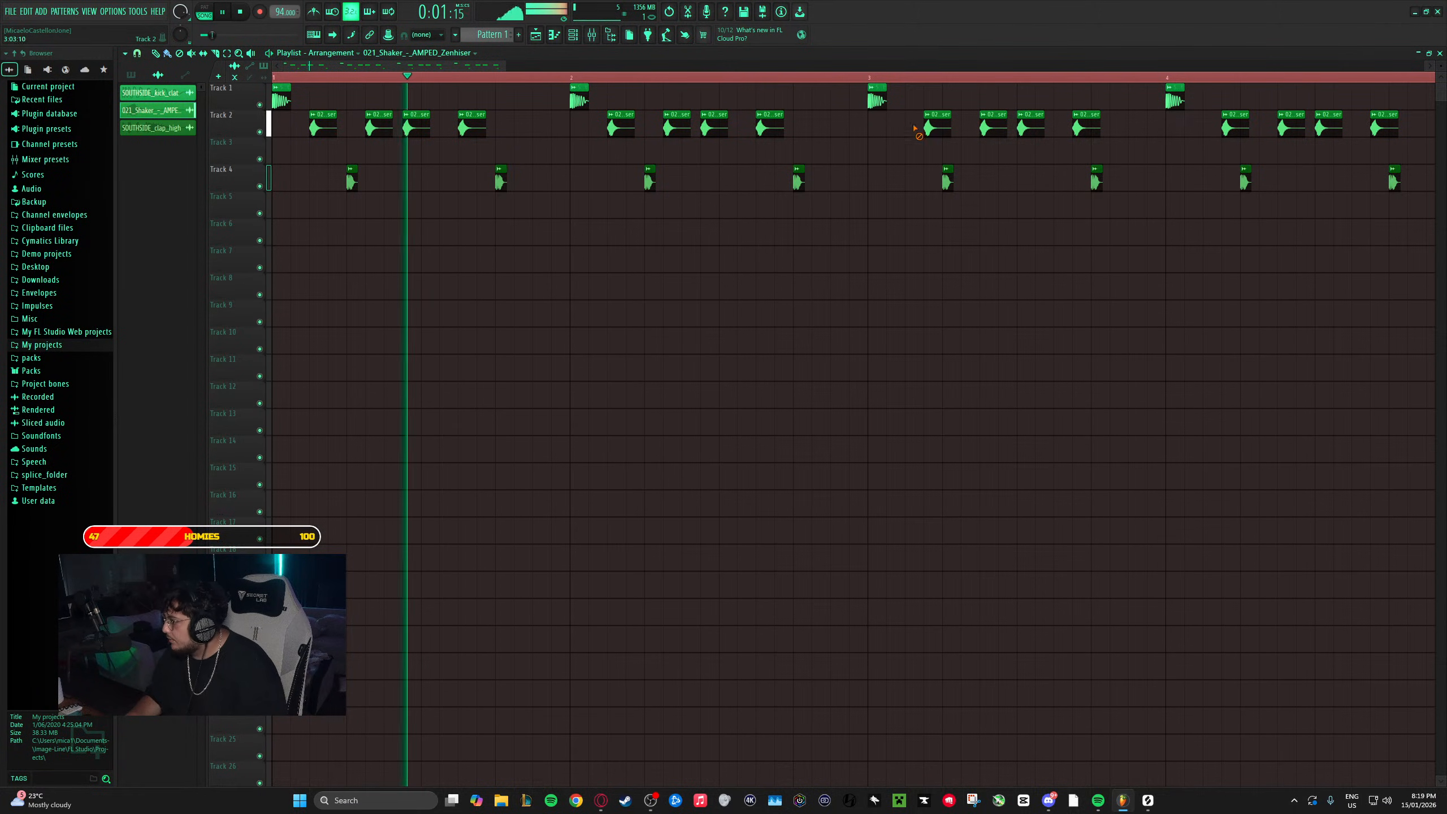
- Delete the shaker clips in bars 3 and 4 of Track 2
{"action": "left_click", "coordinate": [1108, 124]}
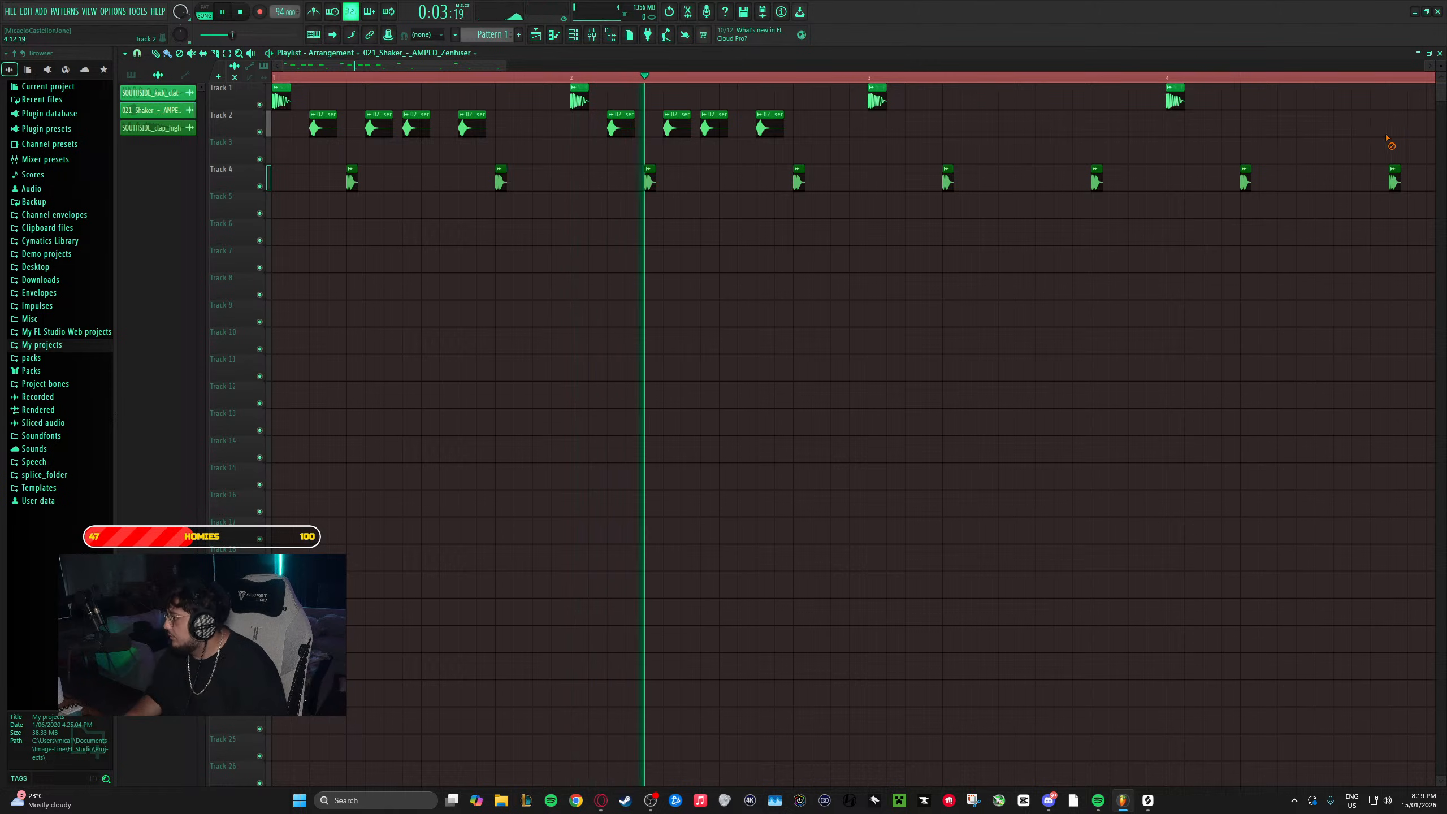
{"action": "left_click_drag", "start_coordinate": [815, 119], "coordinate": [671, 141]}
{"action": "left_click", "coordinate": [841, 127]}
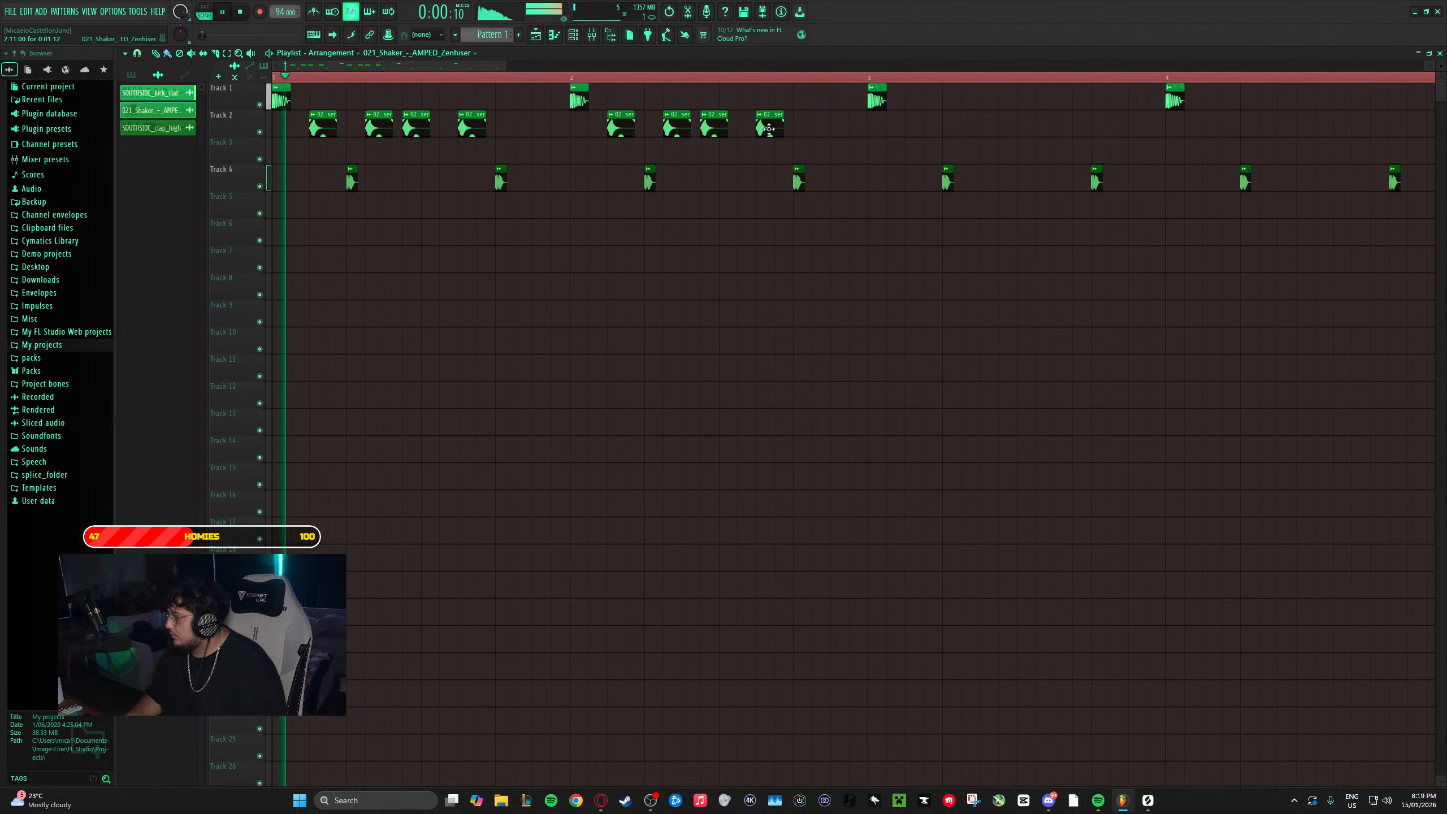
- Add a shaker clip at step 15 of bar 2 on Track 2 and copy the shaker pattern of bars 1 and 2 into bars 3 and 4
{"action": "left_click", "coordinate": [833, 126]}
{"action": "left_click_drag", "start_coordinate": [883, 128], "coordinate": [918, 135]}
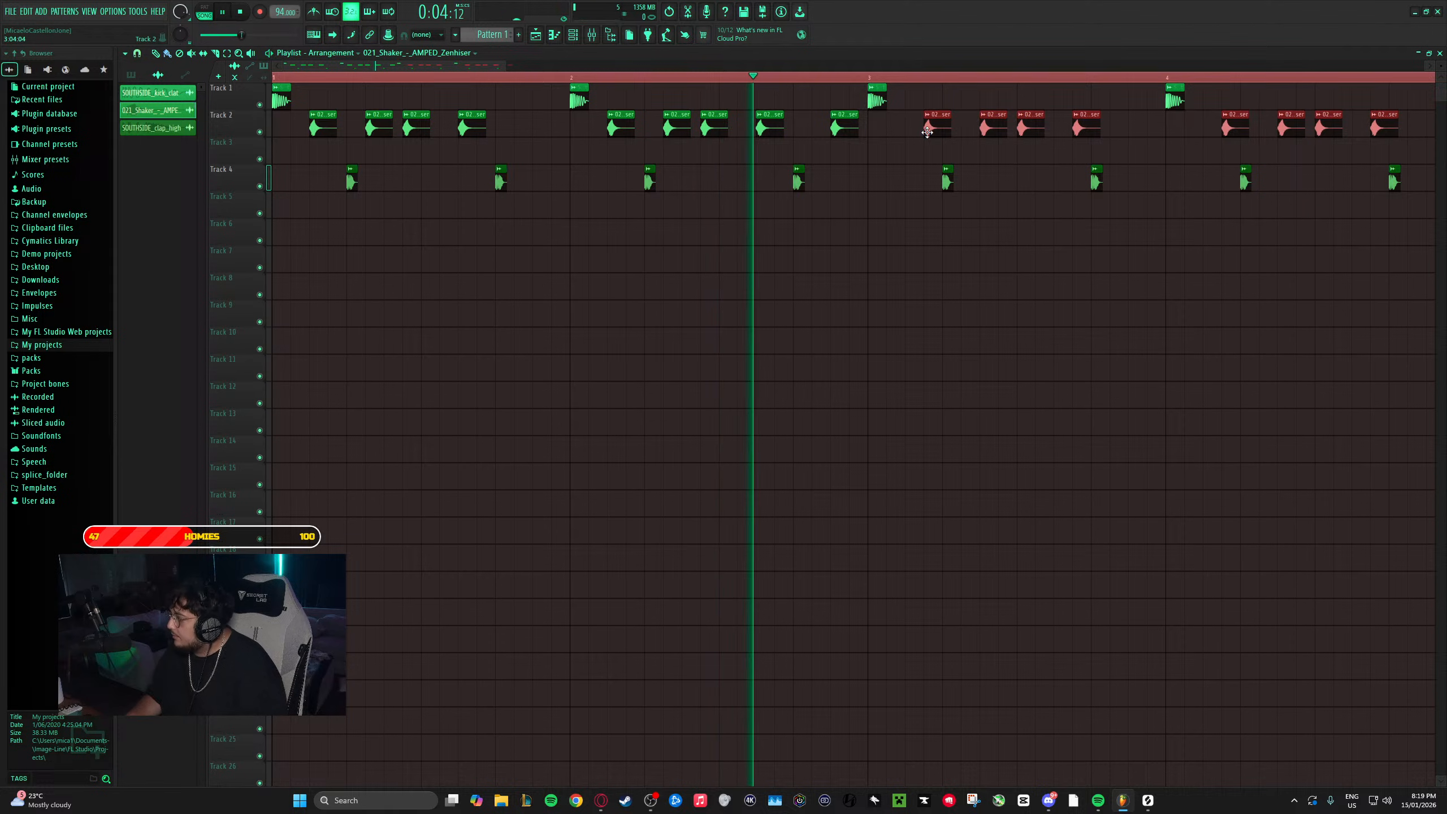
{"action": "left_click", "coordinate": [872, 233]}
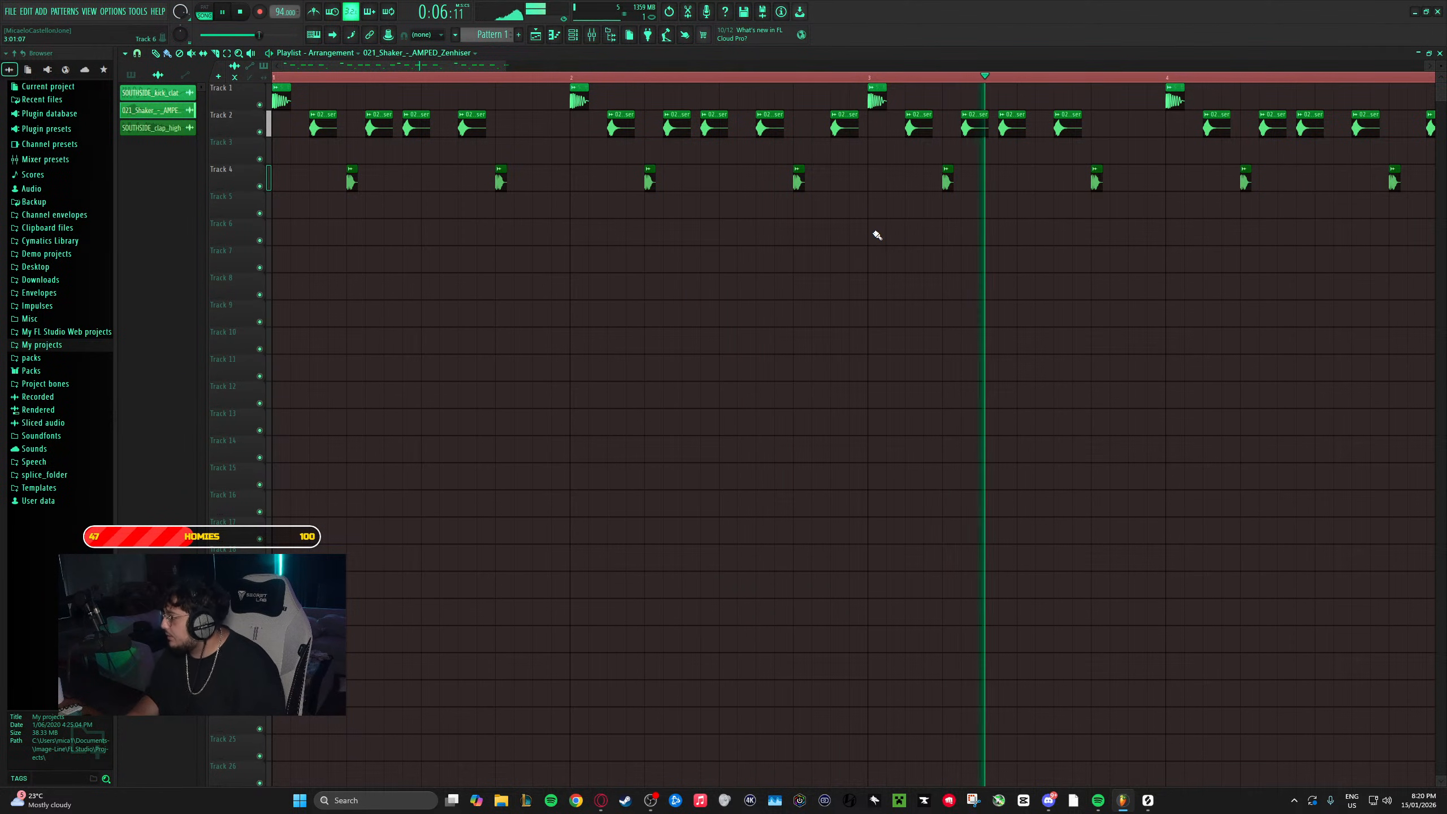
{"action": "scroll", "coordinate": [998, 220], "scroll_direction": "down", "scroll_amount": 3}
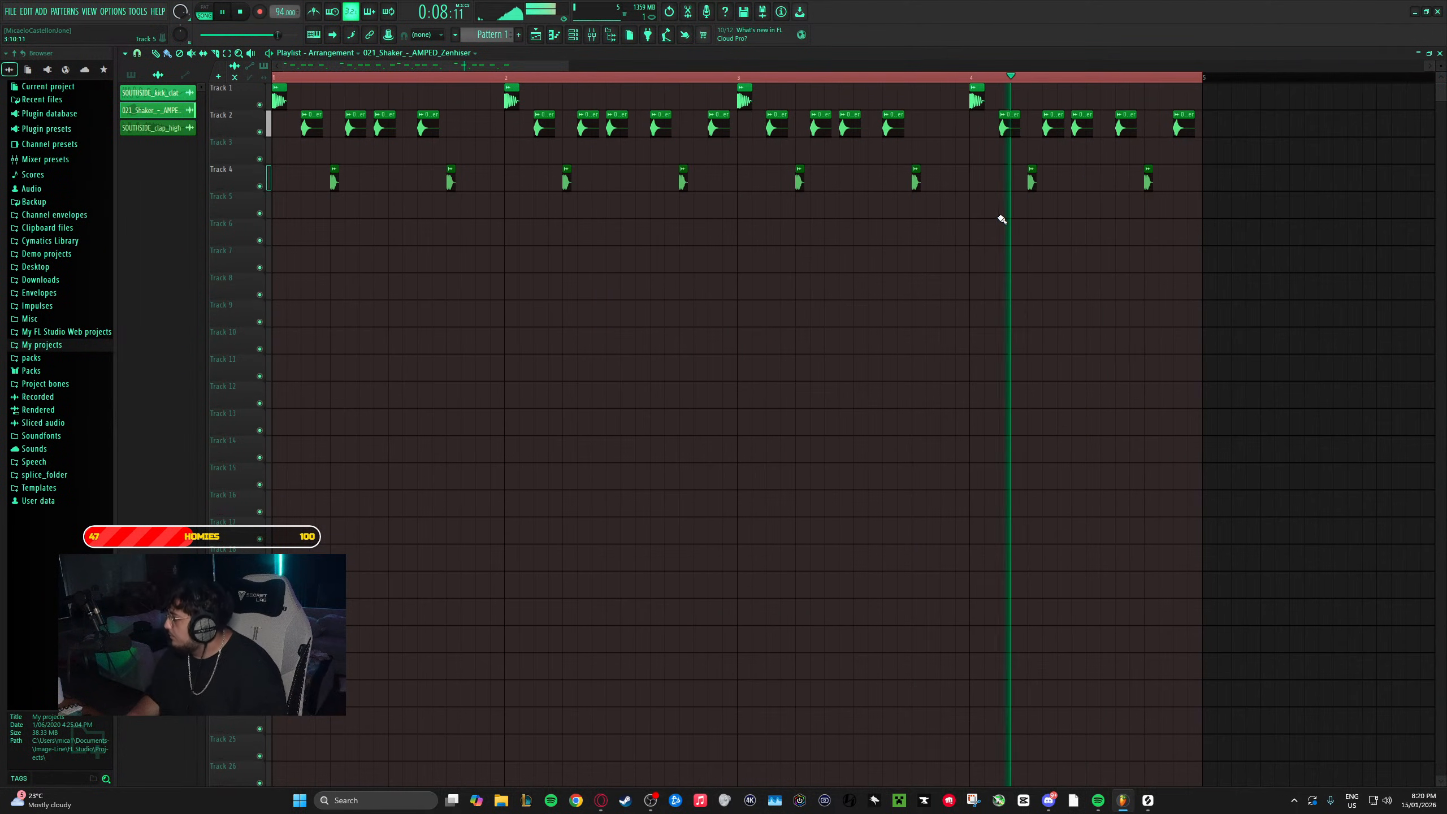
- Add an extra shaker clip on Track 2 at step 16 of bar 4
{"action": "scroll", "coordinate": [1158, 157], "scroll_direction": "up", "scroll_amount": 2}
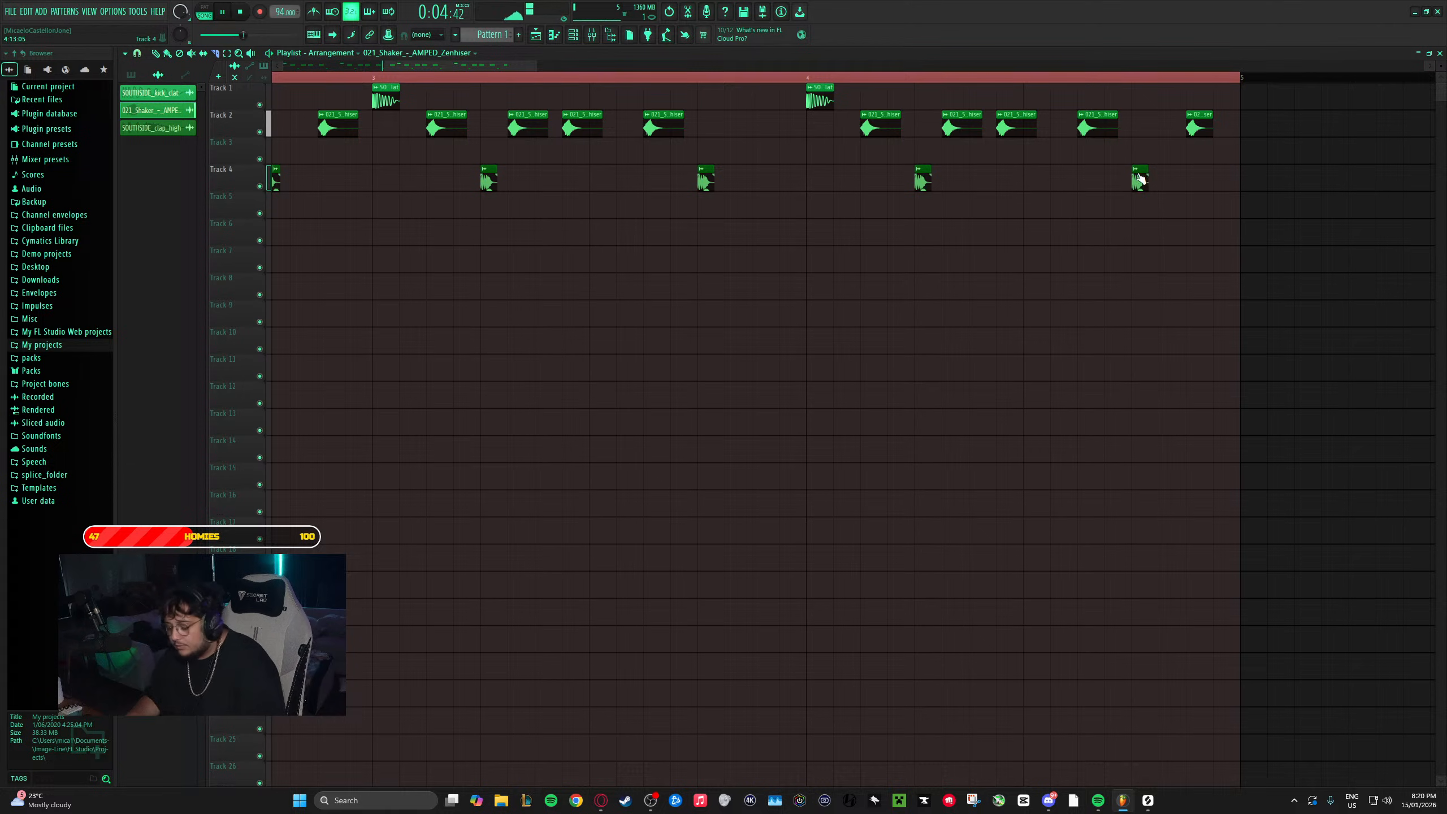
{"action": "left_click", "coordinate": [1218, 127]}
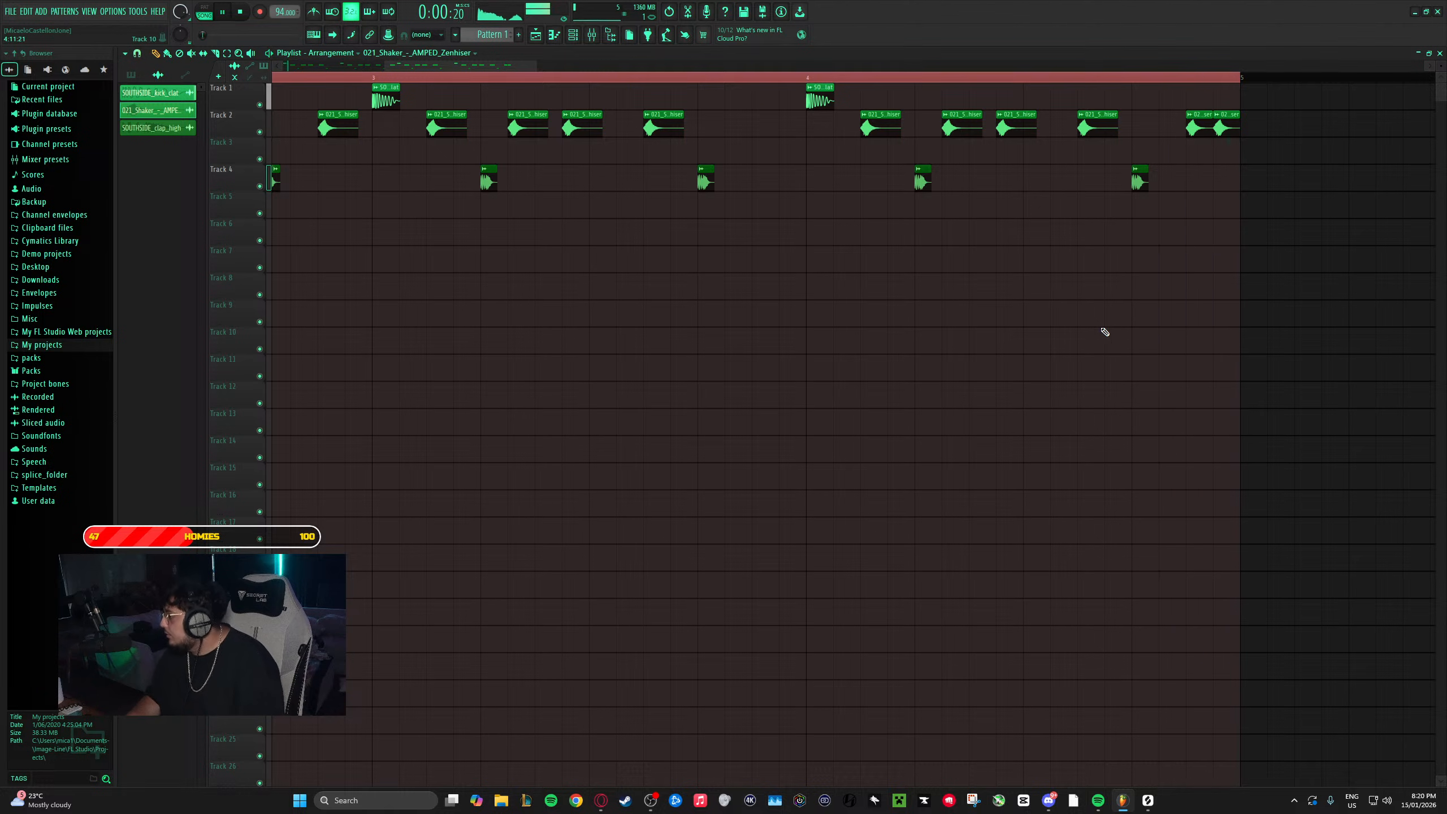
{"action": "scroll", "coordinate": [1073, 329], "scroll_direction": "down", "scroll_amount": 3}
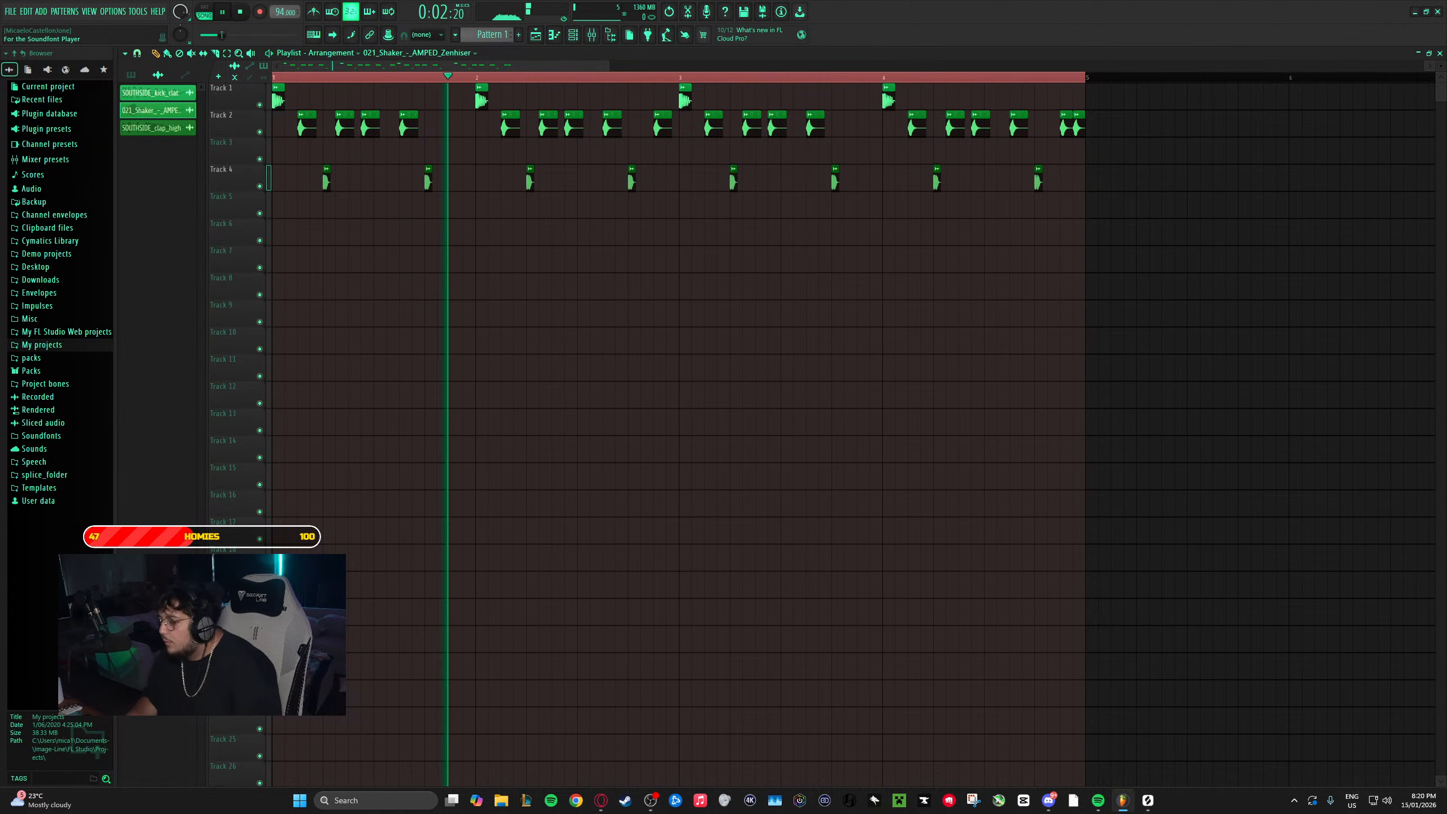
- Switch to Splice and audition the KMRBI_RHS5 clap one-shots "little" and "tight" against the playing loop
{"action": "left_click", "coordinate": [1148, 801]}
{"action": "scroll", "coordinate": [603, 520], "scroll_direction": "down", "scroll_amount": 3}
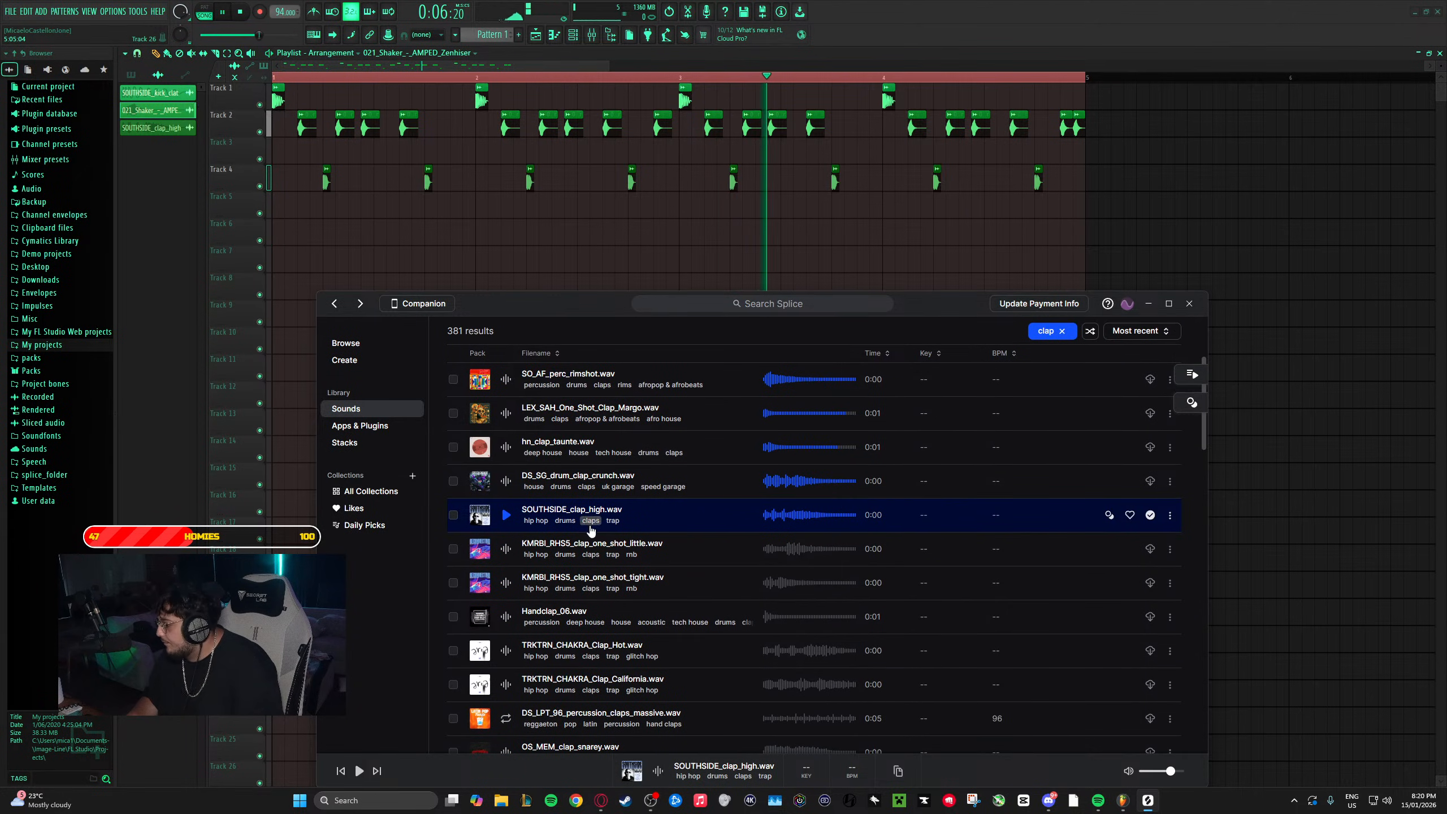
{"action": "left_click", "coordinate": [507, 549]}
{"action": "left_click", "coordinate": [506, 583]}
{"action": "scroll", "coordinate": [519, 484], "scroll_direction": "up", "scroll_amount": 2}
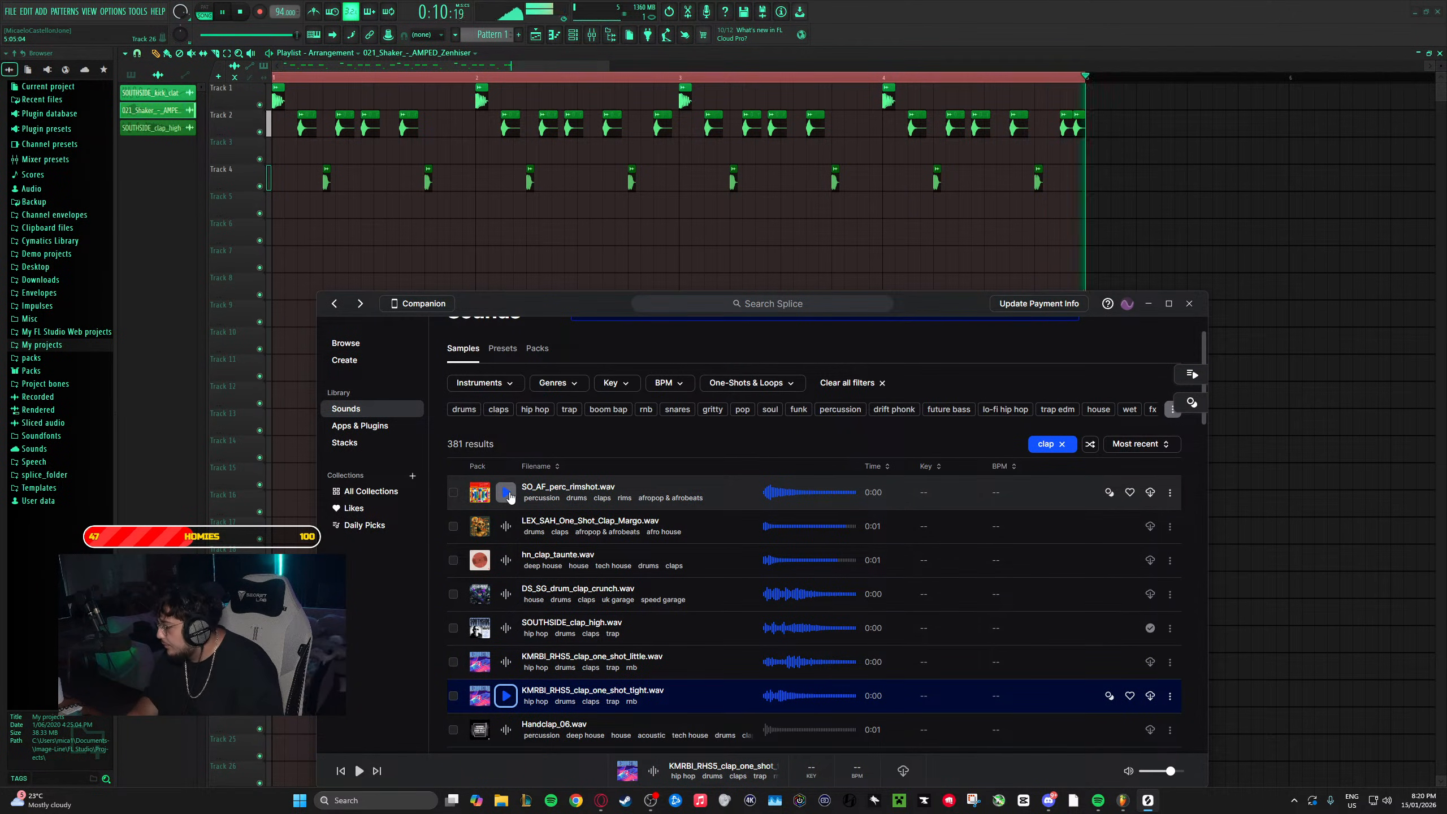
- Preview and download SO_AF_perc_rimshot.wav, and place it on Track 5 in bar 1 of the FL Studio playlist
{"action": "left_click", "coordinate": [506, 492]}
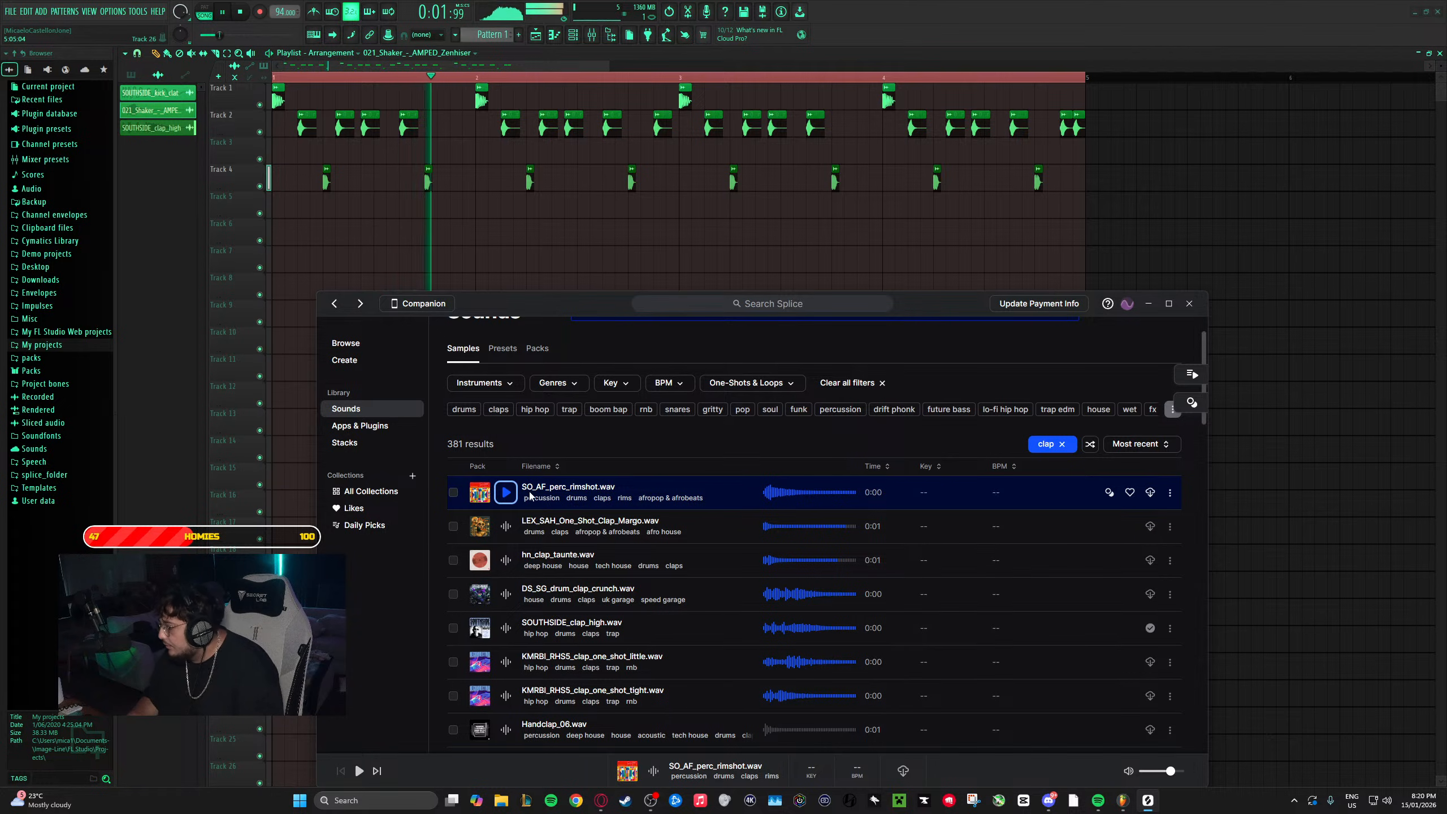
{"action": "left_click", "coordinate": [1151, 492]}
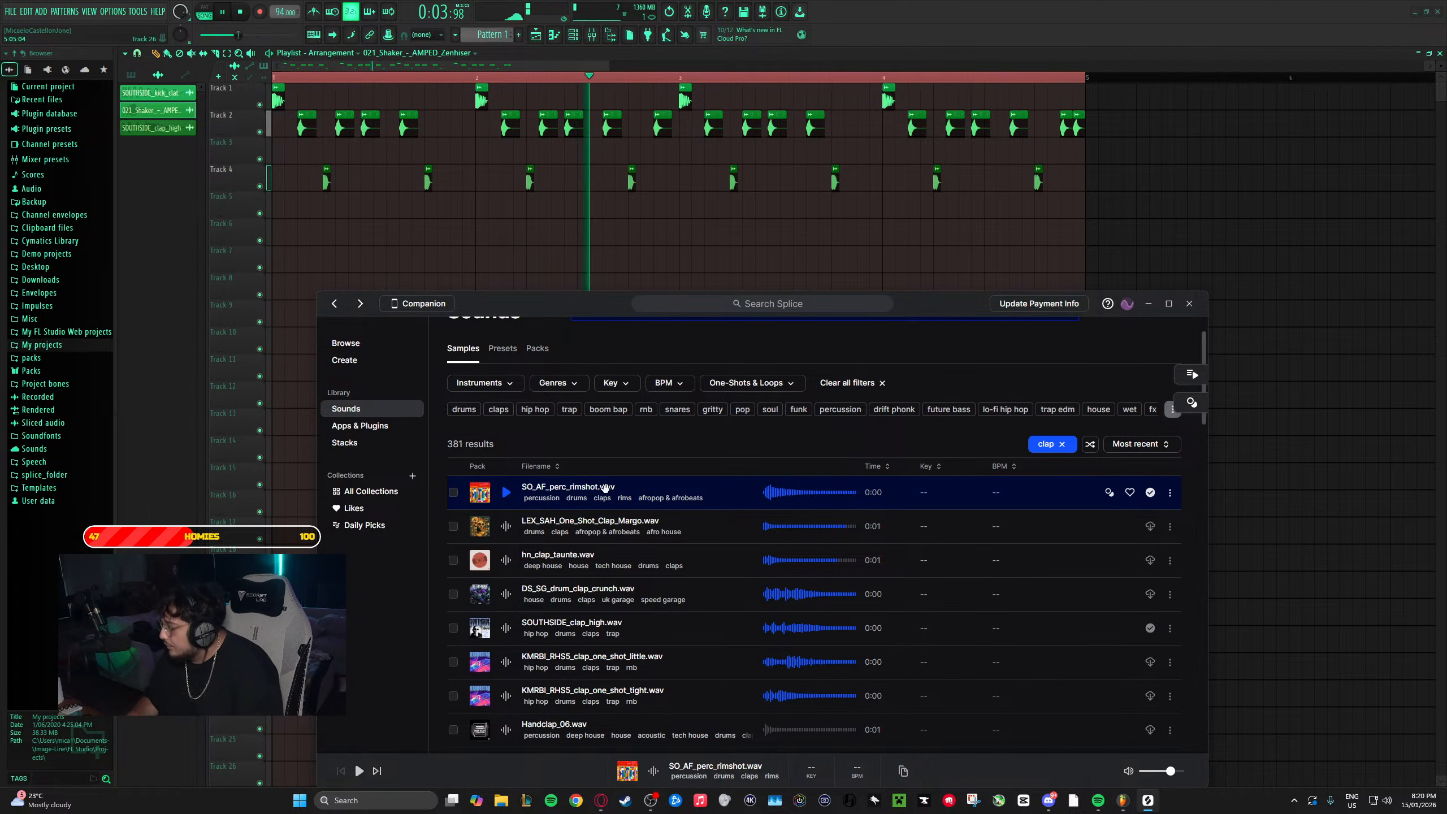
{"action": "left_click_drag", "start_coordinate": [604, 487], "coordinate": [296, 202]}
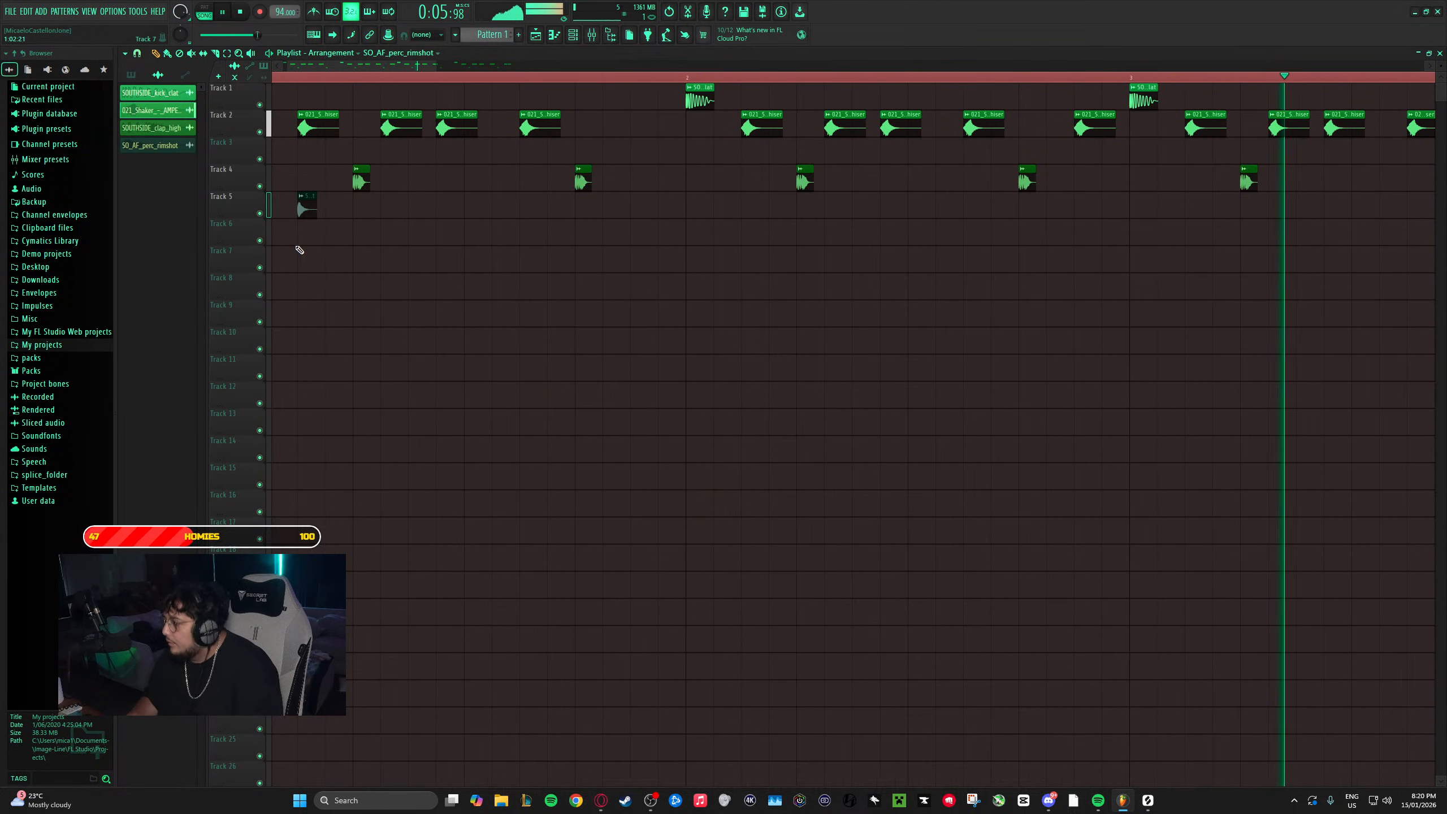
{"action": "scroll", "coordinate": [357, 203], "scroll_direction": "down", "scroll_amount": 2}
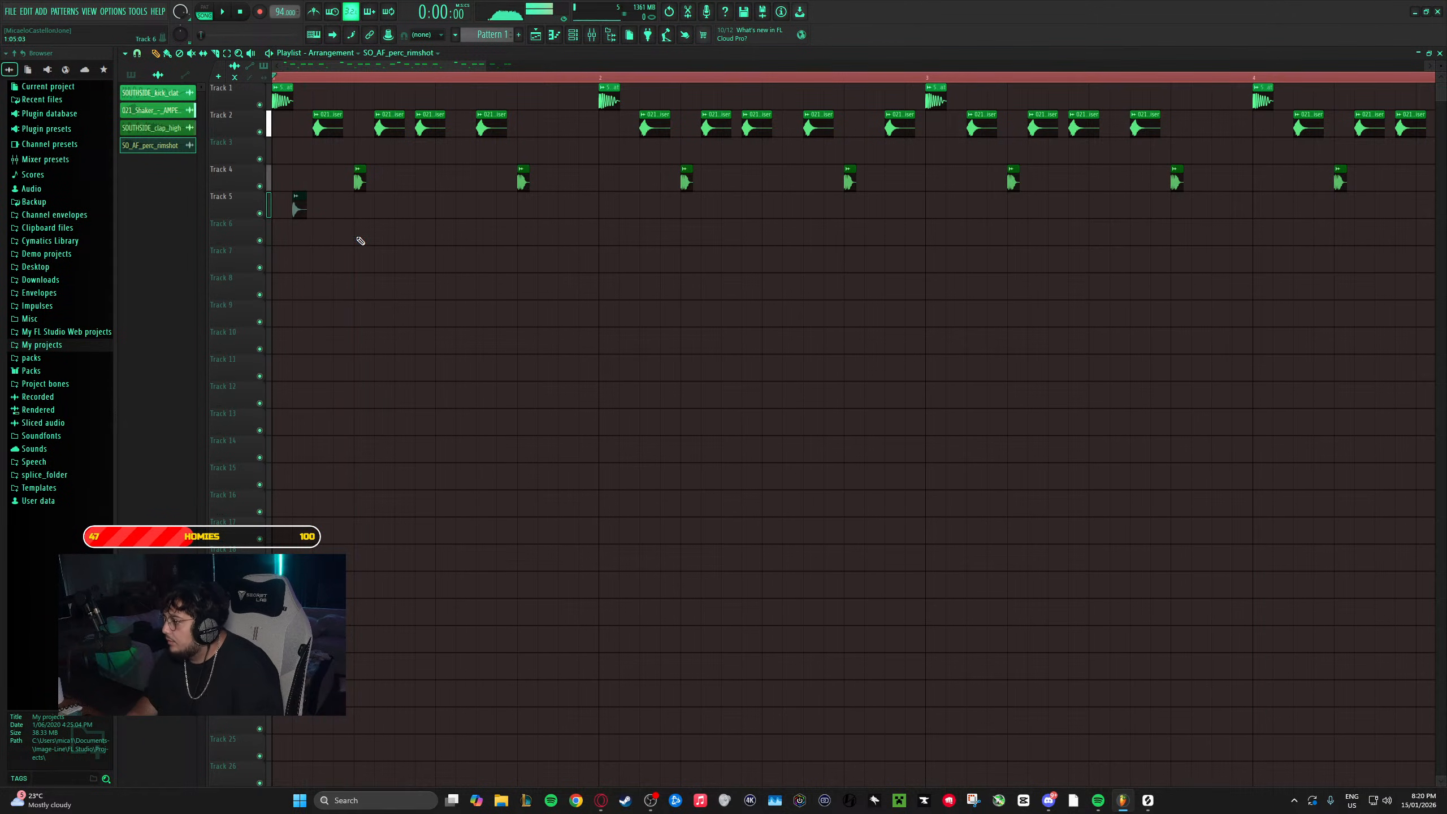
{"action": "key", "text": "space"}
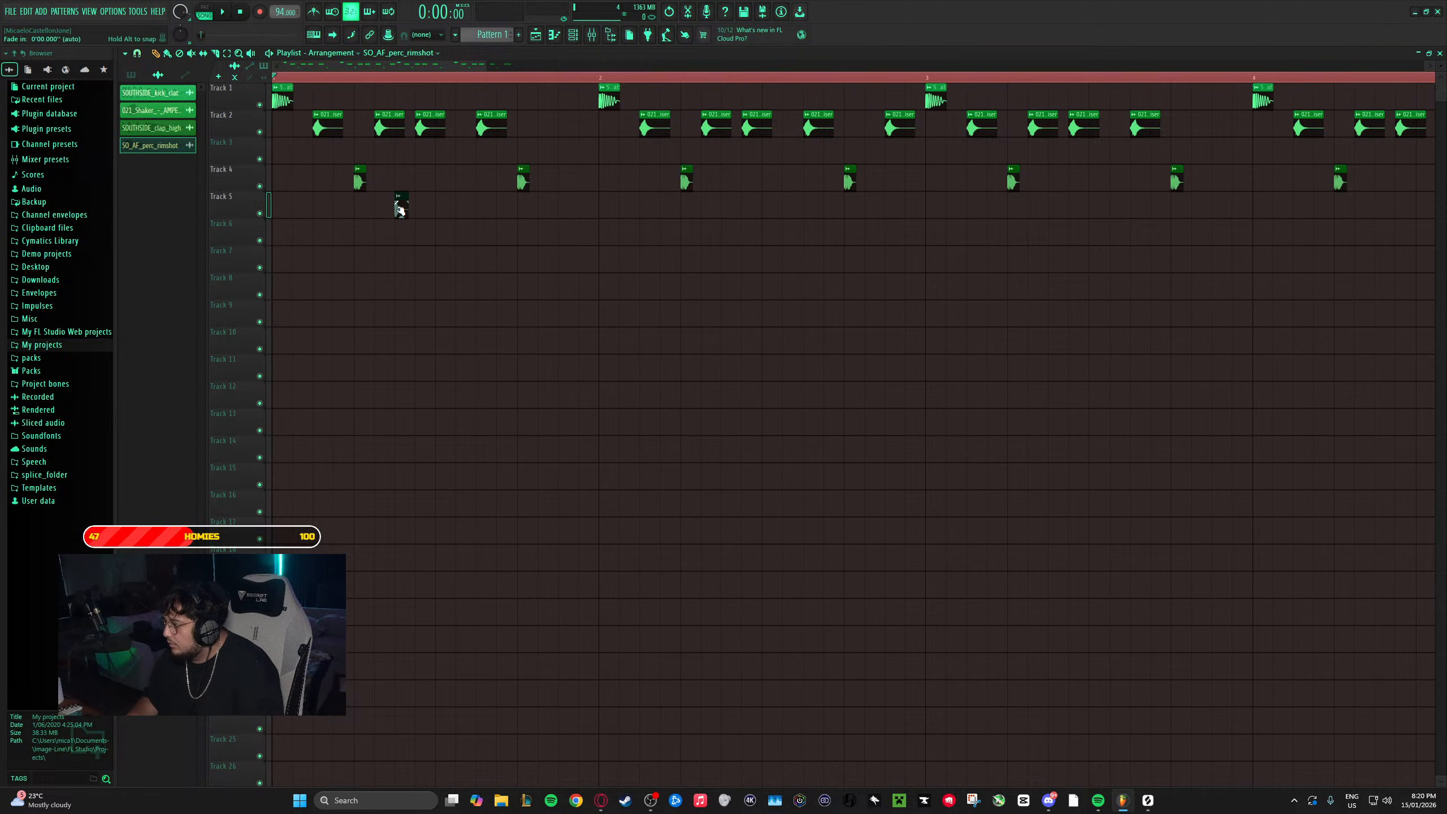
- Try the rimshot on Track 5 at different steps of bar 1 during playback and settle it on step 10
{"action": "right_click", "coordinate": [401, 206]}
{"action": "key", "text": "space"}
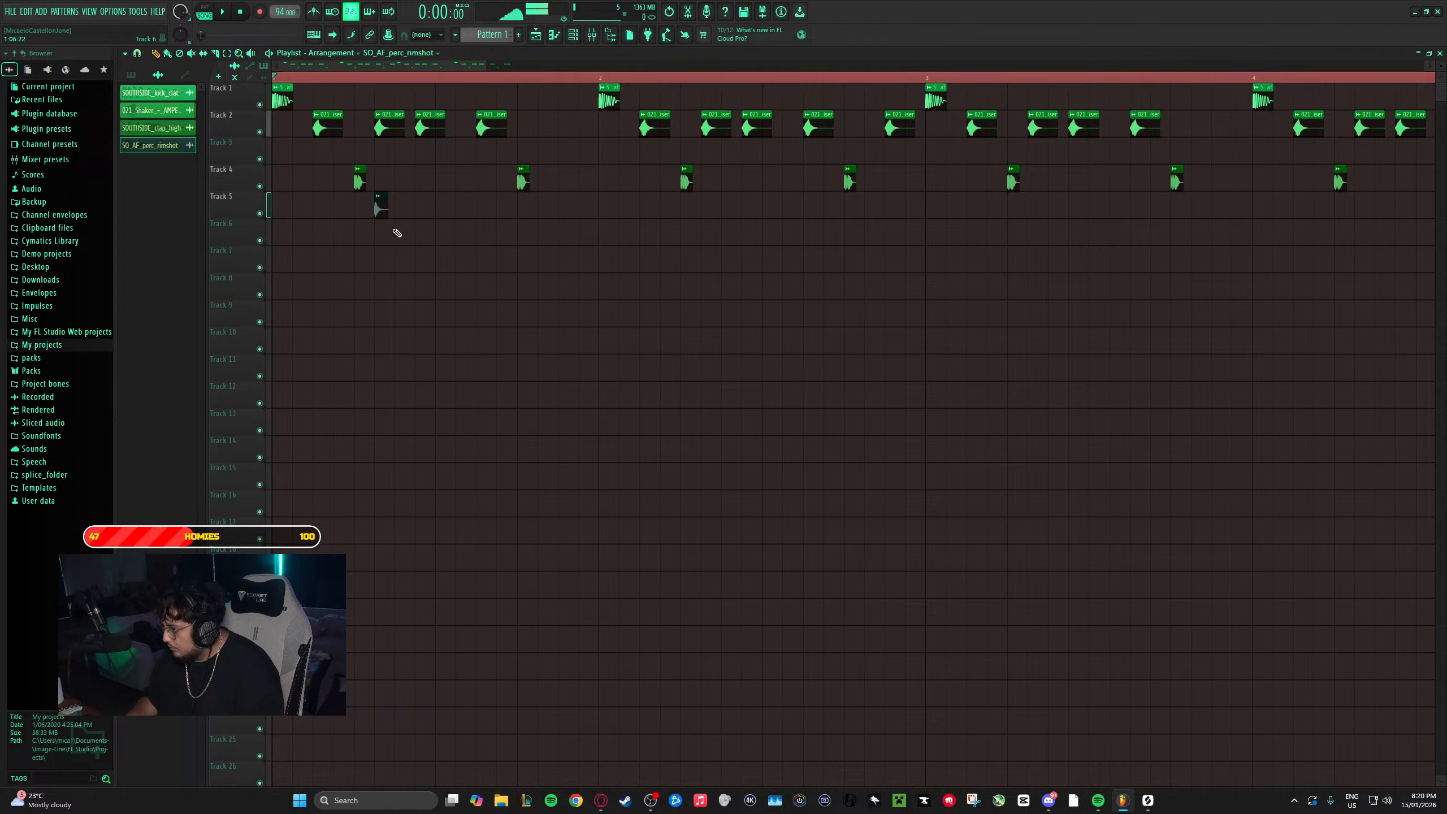
{"action": "left_click", "coordinate": [421, 206]}
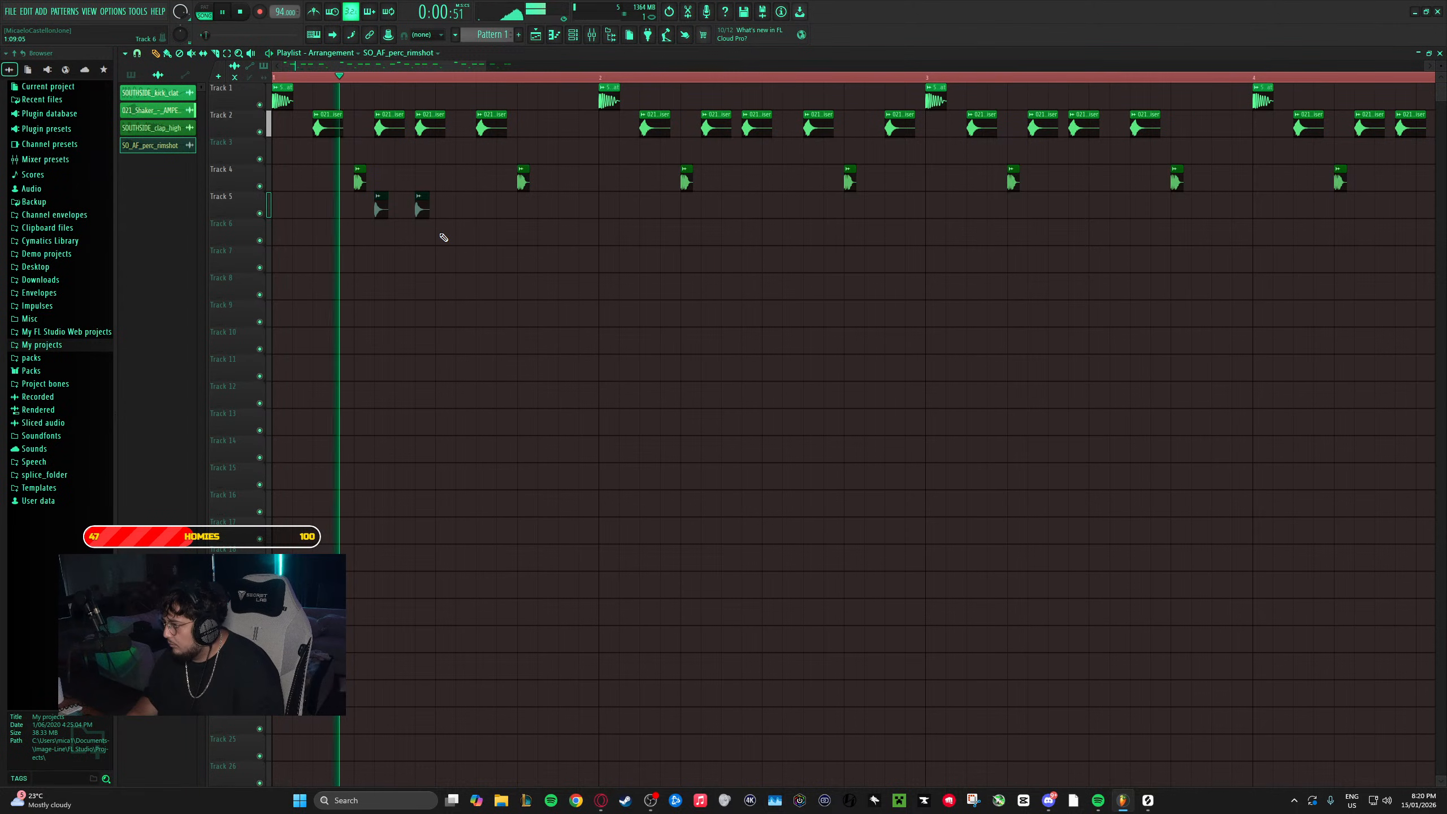
{"action": "key", "text": "space"}
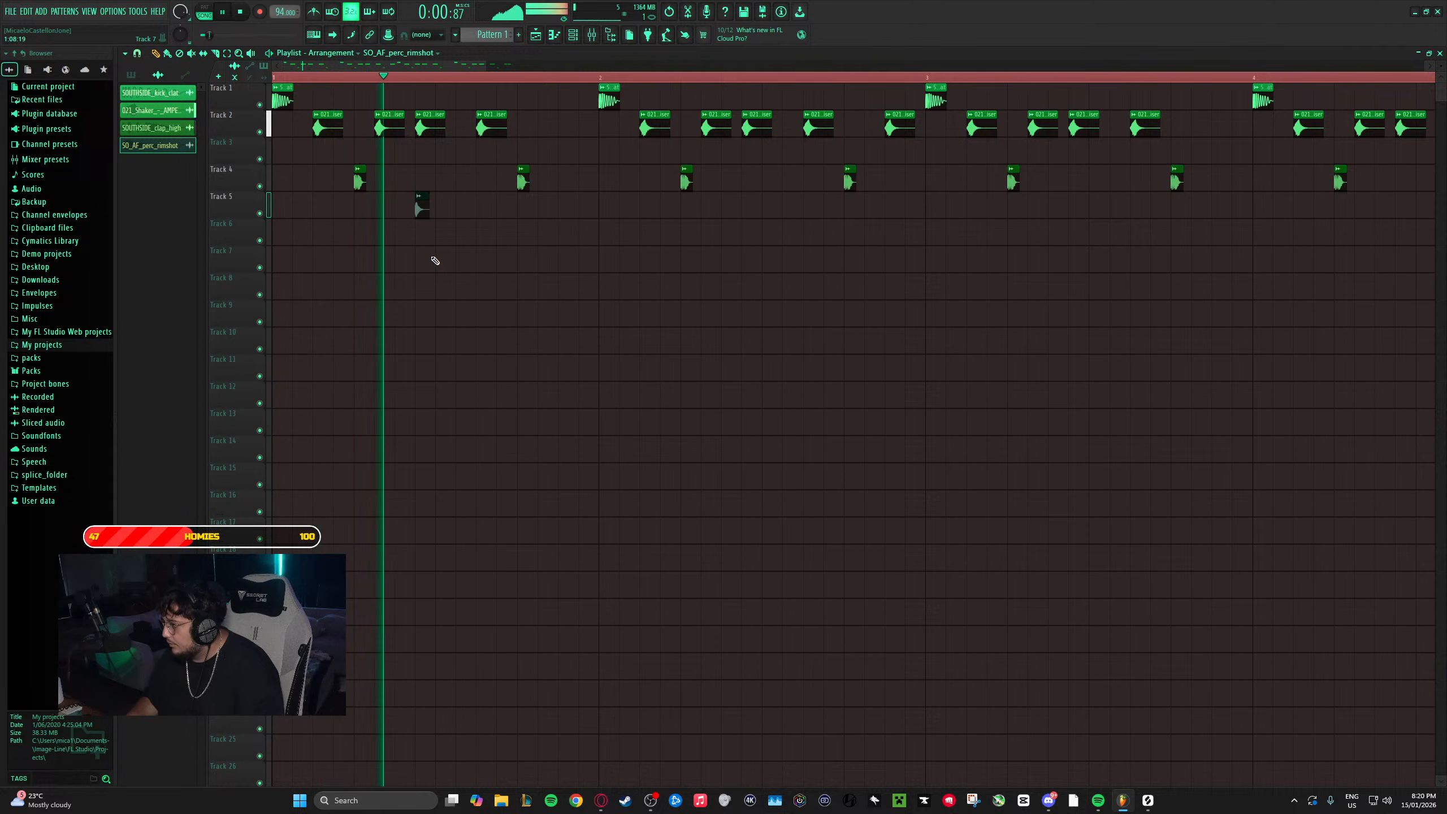
{"action": "key", "text": "space"}
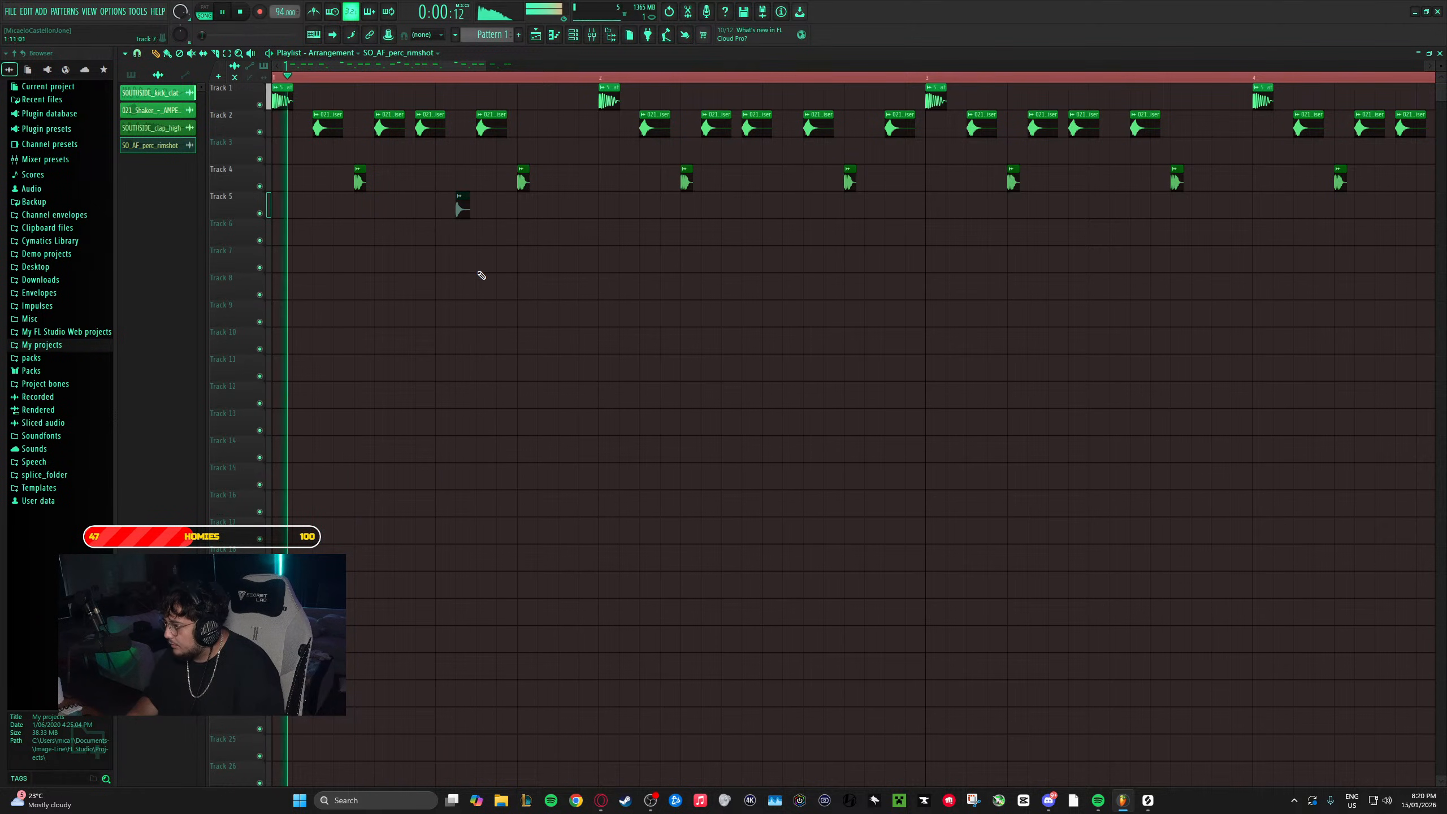
{"action": "key", "text": "space"}
{"action": "key", "text": "space"}
- Add SO_AF_perc_rimshot clips on Track 5 at step 15 of bar 1 and steps 10 and 14 of bar 2
{"action": "left_click", "coordinate": [568, 210]}
{"action": "left_click", "coordinate": [807, 210]}
{"action": "key", "text": "space"}
{"action": "key", "text": "space"}
{"action": "left_click", "coordinate": [790, 210]}
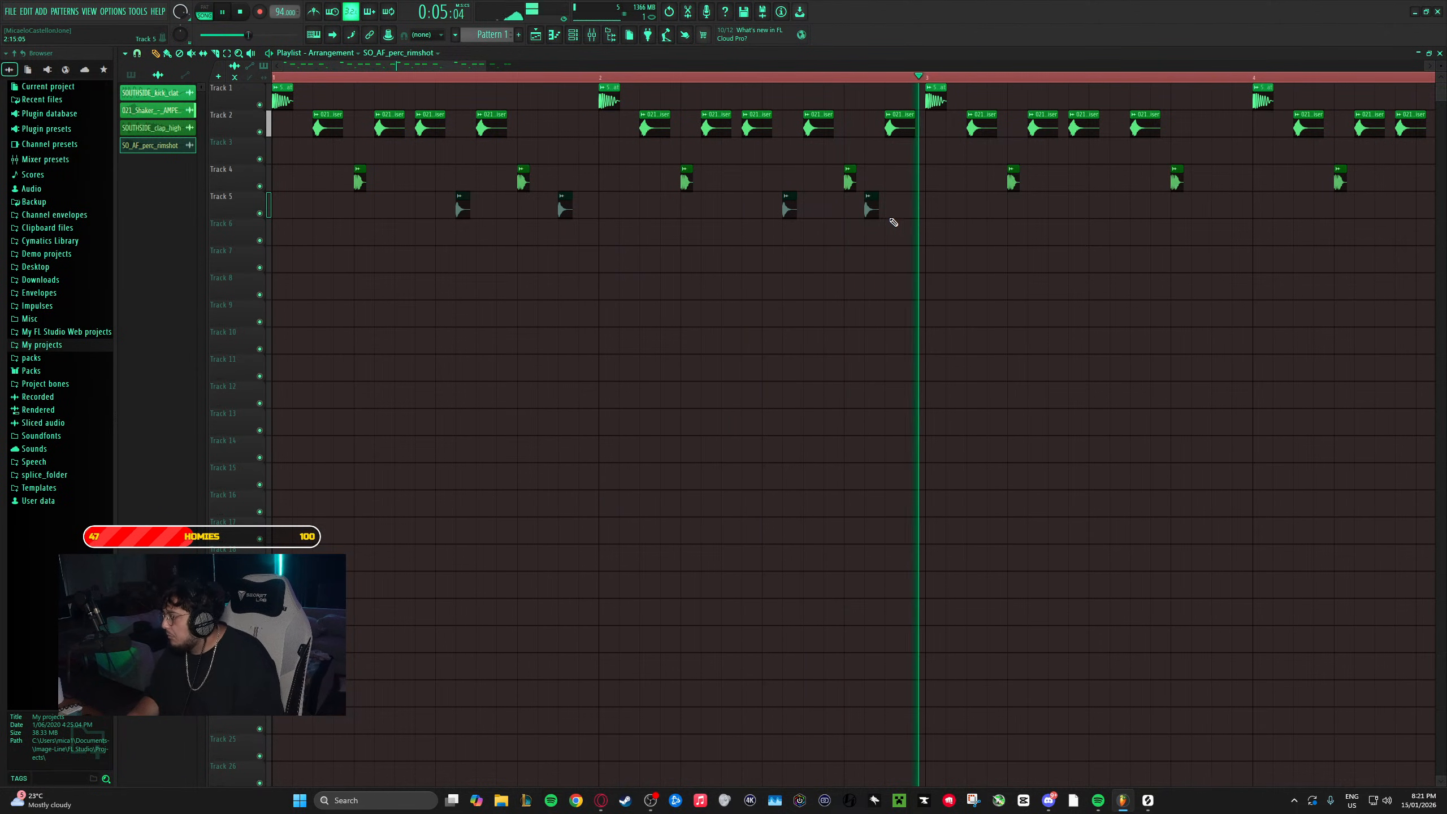
- Add rimshot clips on Track 5 at steps 10 and 15 of bar 3 and steps 10 and 14 of bar 4
{"action": "left_click", "coordinate": [1121, 203]}
{"action": "left_click", "coordinate": [1215, 211]}
{"action": "scroll", "coordinate": [1148, 215], "scroll_direction": "down", "scroll_amount": 2}
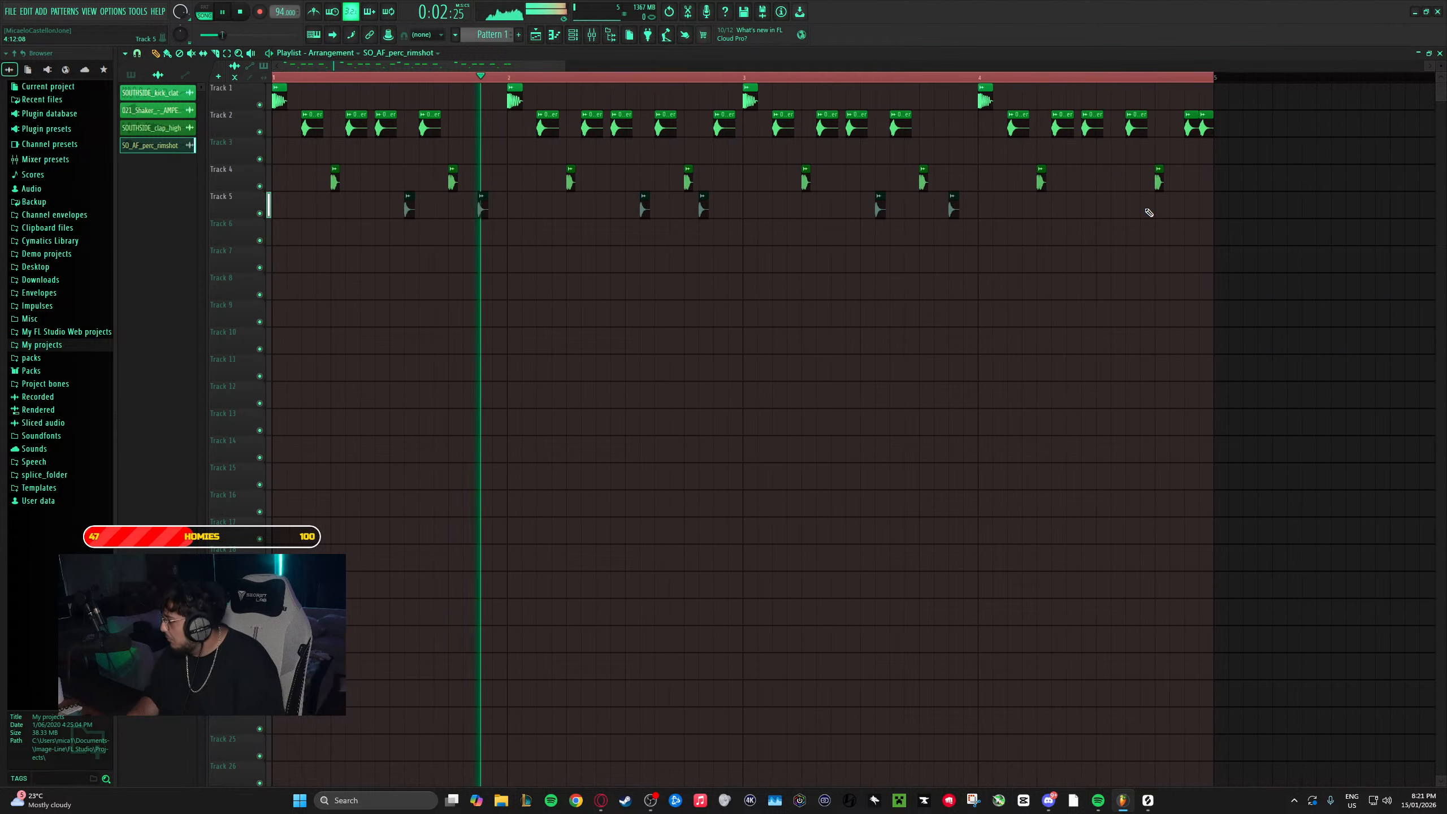
{"action": "scroll", "coordinate": [1149, 214], "scroll_direction": "up", "scroll_amount": 1}
{"action": "left_click", "coordinate": [1104, 206]}
{"action": "left_click", "coordinate": [1185, 206]}
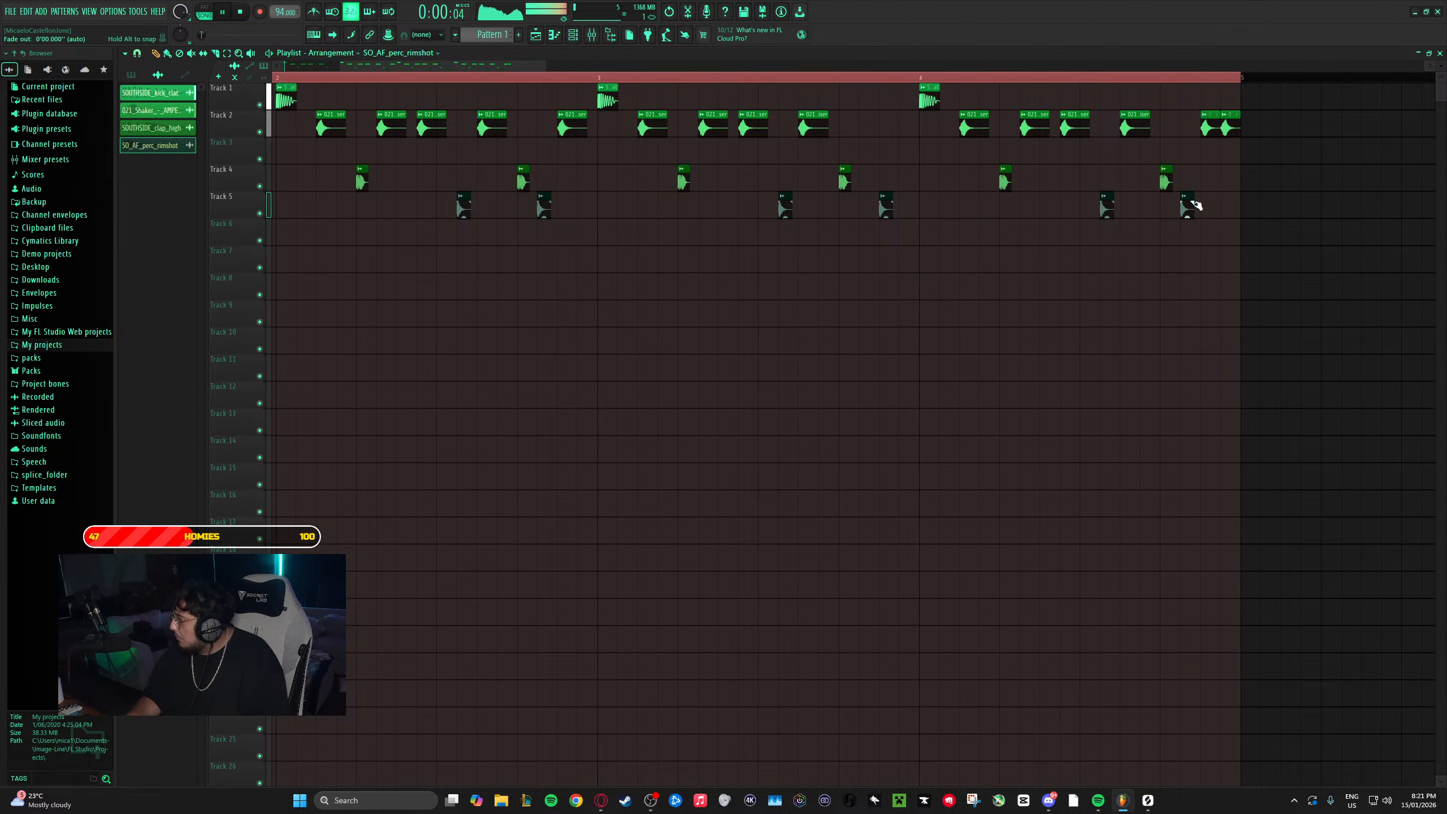
{"action": "scroll", "coordinate": [1020, 318], "scroll_direction": "down", "scroll_amount": 3}
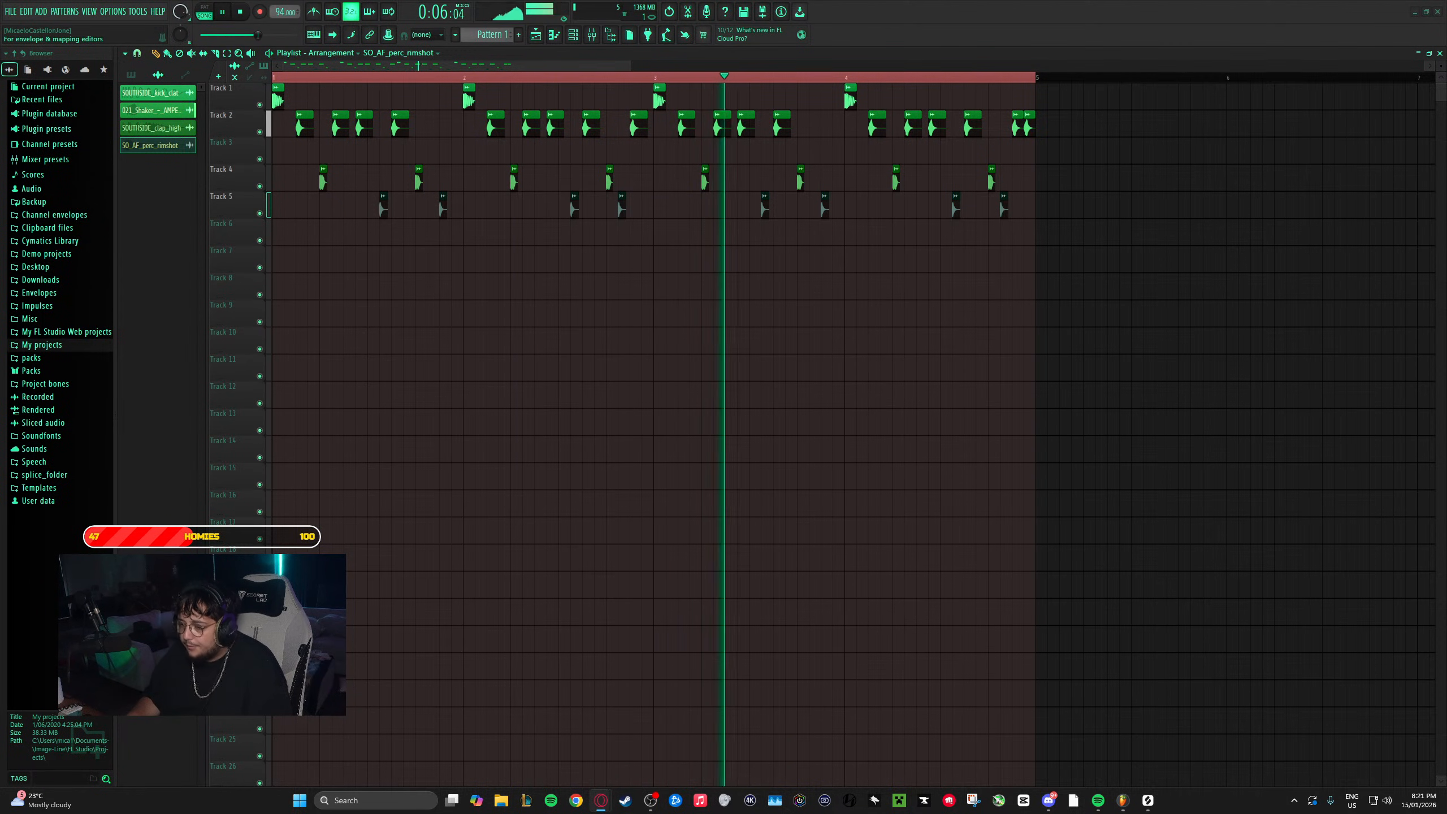
- Switch to Splice, clear the clap search and filter the library samples by drums
{"action": "left_click", "coordinate": [1147, 800]}
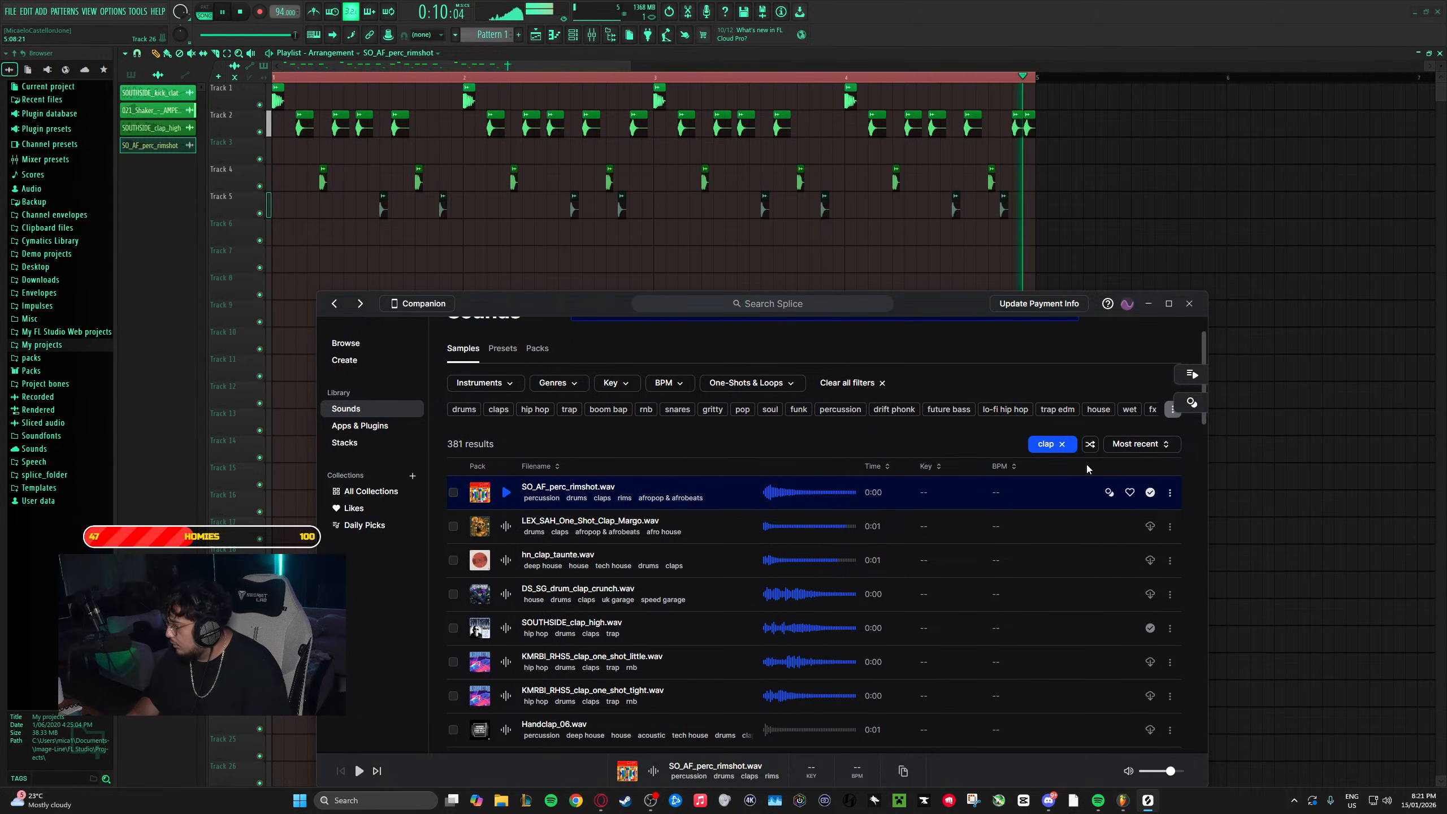
{"action": "left_click", "coordinate": [1066, 445]}
{"action": "left_click", "coordinate": [504, 409]}
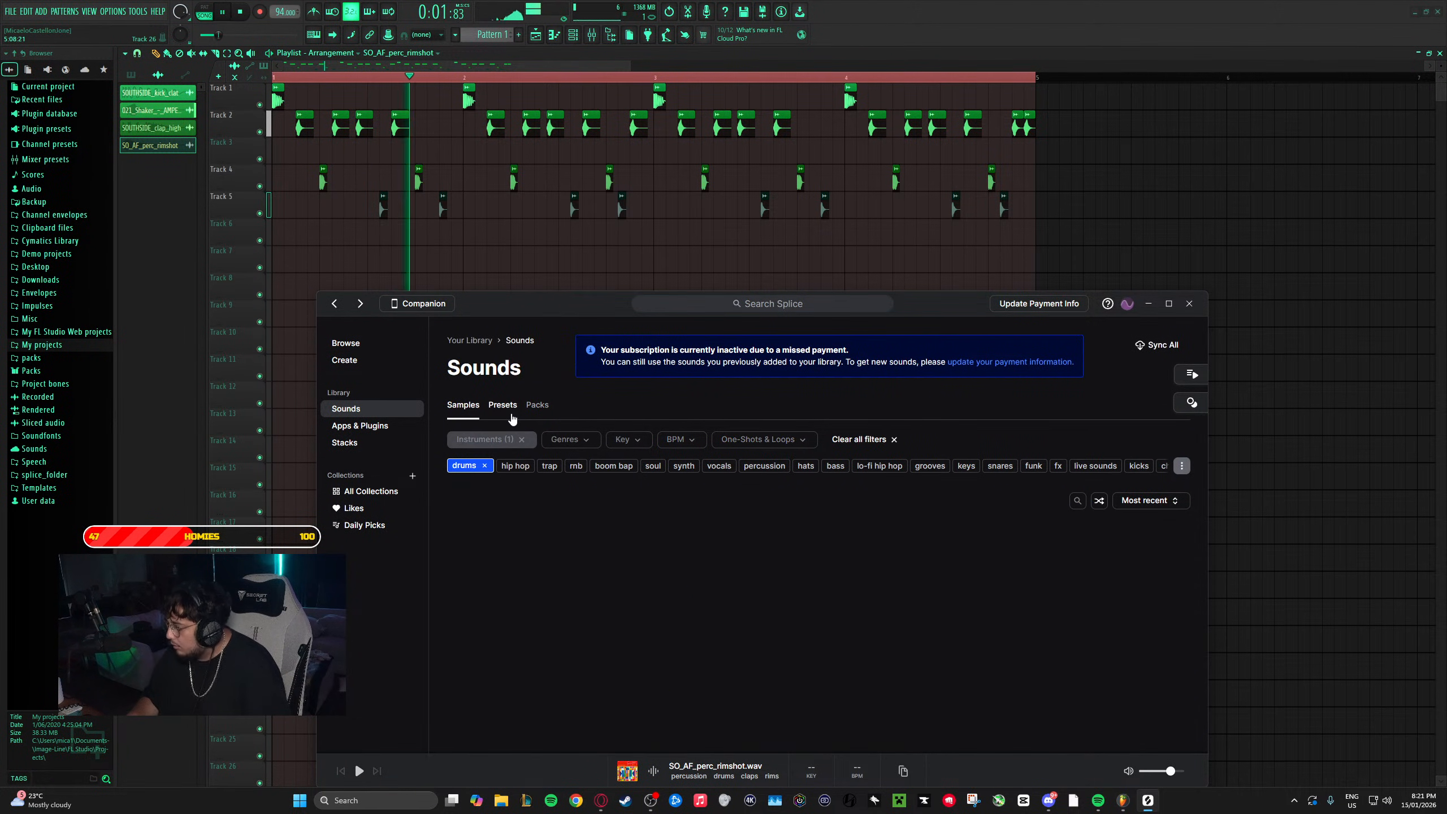
- Audition the DS_VBP_130 full drum loops, the snare build and the SS_AZ_80 top loops from the drum results
{"action": "scroll", "coordinate": [571, 517], "scroll_direction": "down", "scroll_amount": 2}
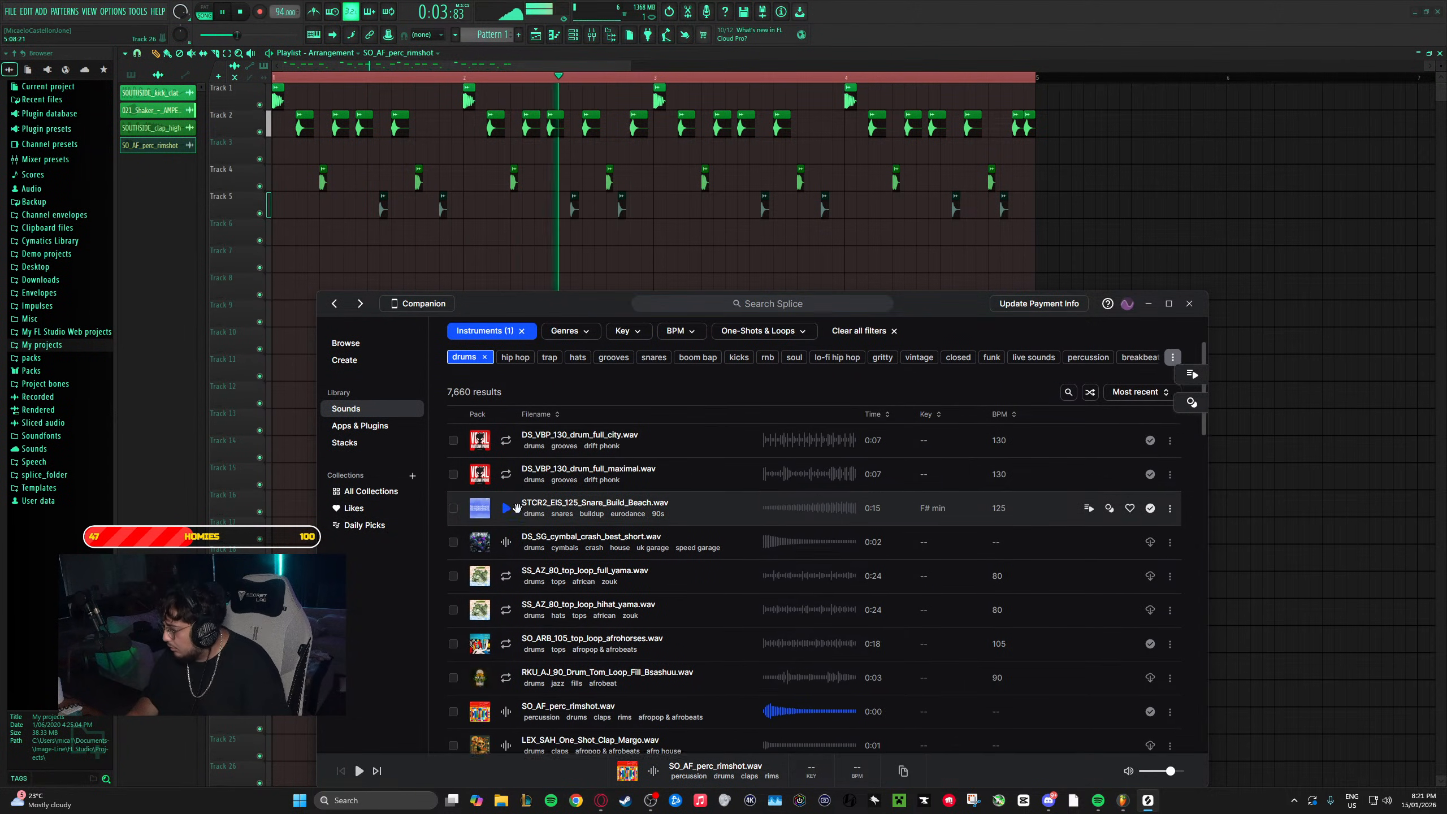
{"action": "left_click", "coordinate": [506, 436]}
{"action": "left_click", "coordinate": [509, 469]}
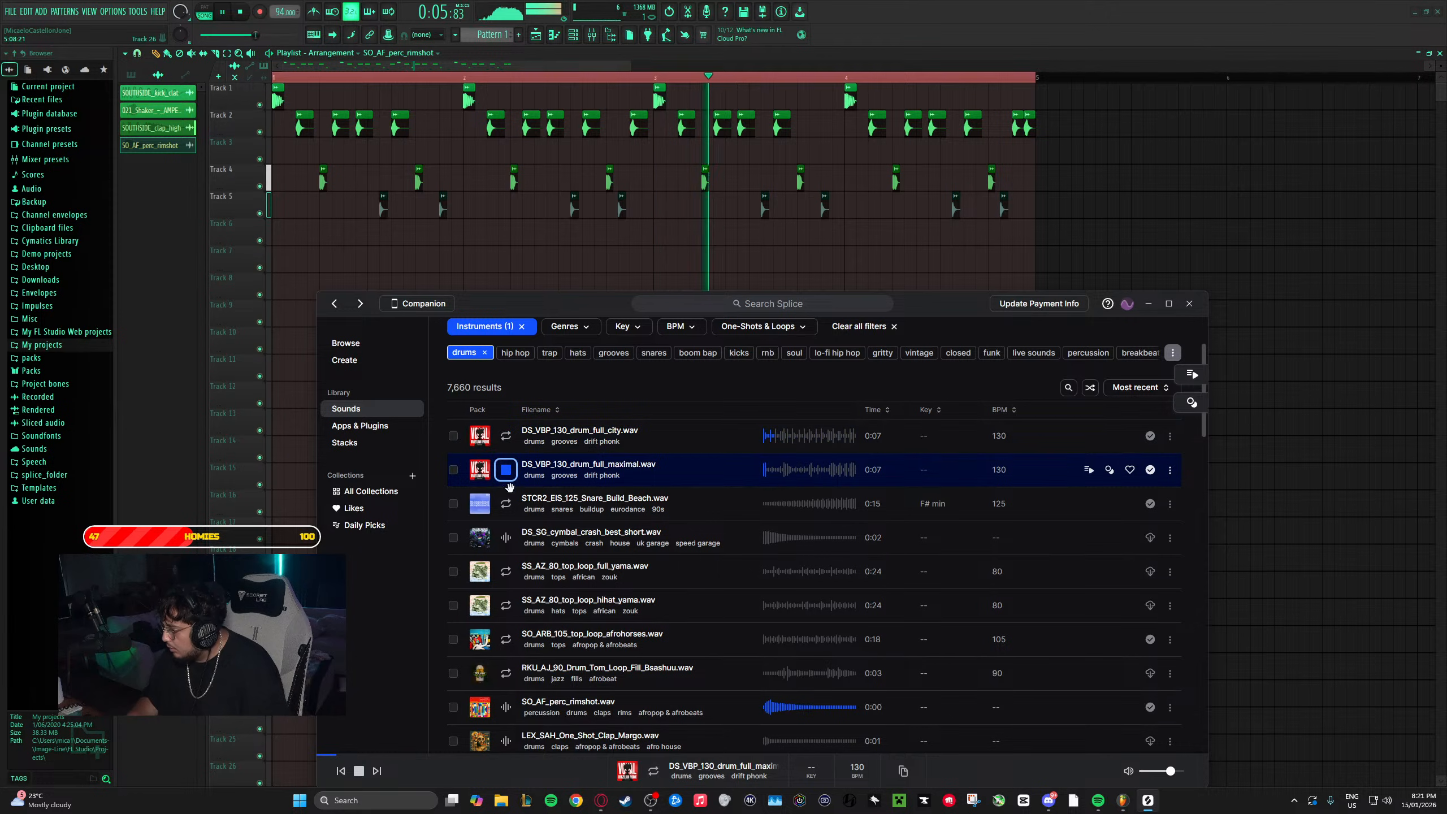
{"action": "left_click", "coordinate": [509, 503]}
{"action": "scroll", "coordinate": [509, 502], "scroll_direction": "down", "scroll_amount": 2}
{"action": "left_click", "coordinate": [506, 458]}
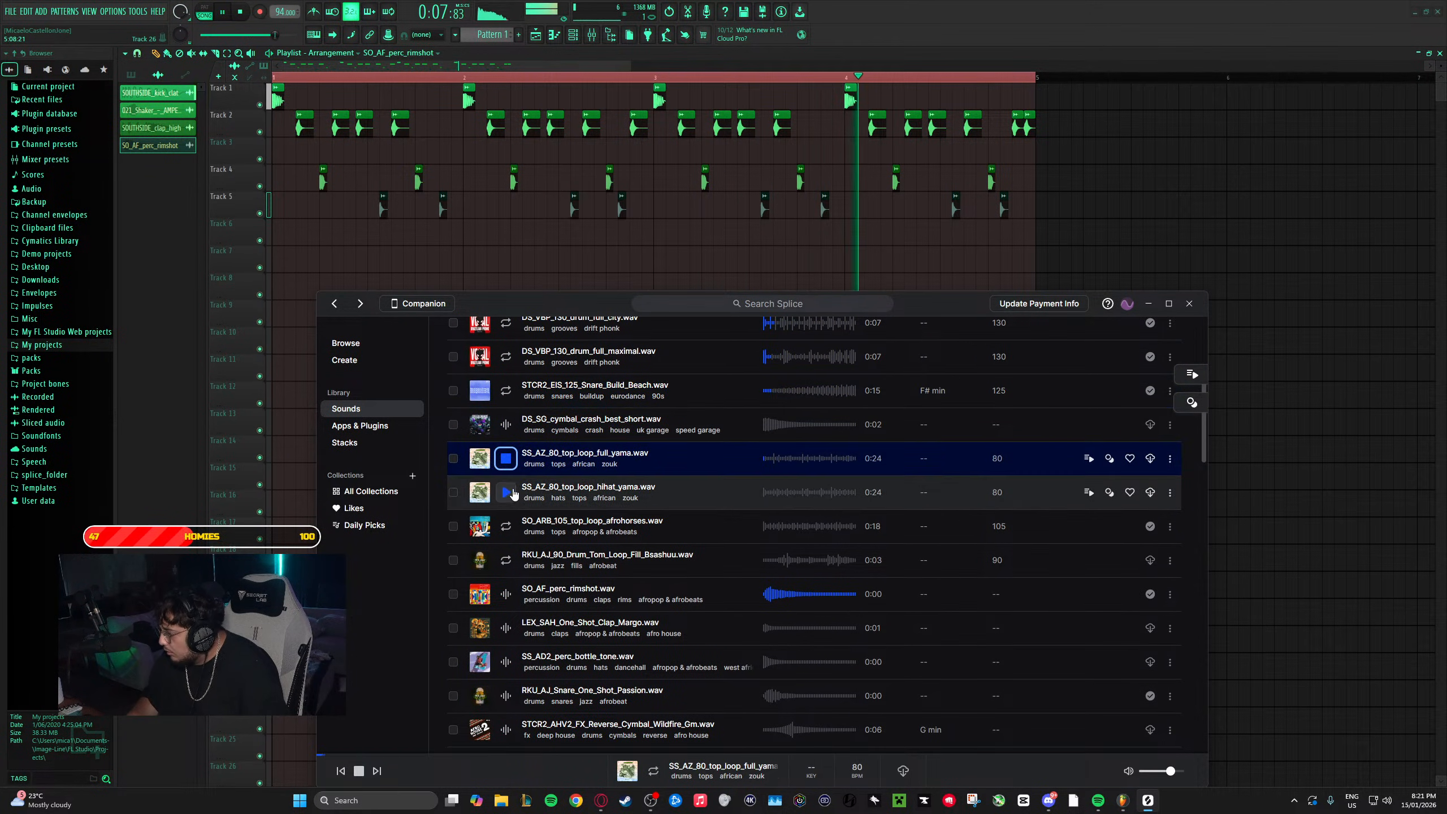
{"action": "left_click", "coordinate": [509, 493]}
- Narrow the drum results to hip hop and audition the rim_perfect, hihat_loop_baddie and clap_one_shot_little samples
{"action": "scroll", "coordinate": [535, 494], "scroll_direction": "up", "scroll_amount": 3}
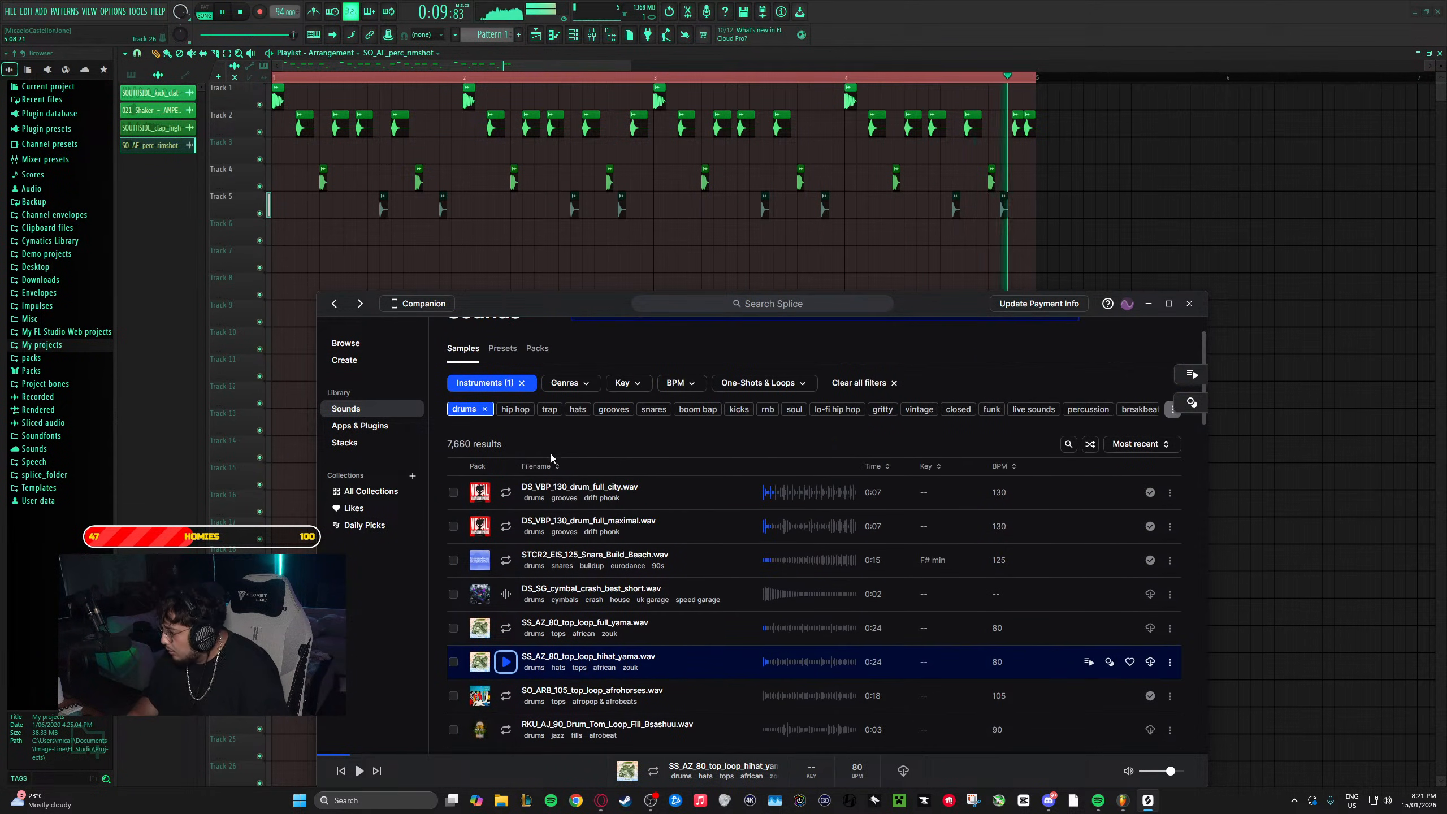
{"action": "left_click", "coordinate": [529, 416]}
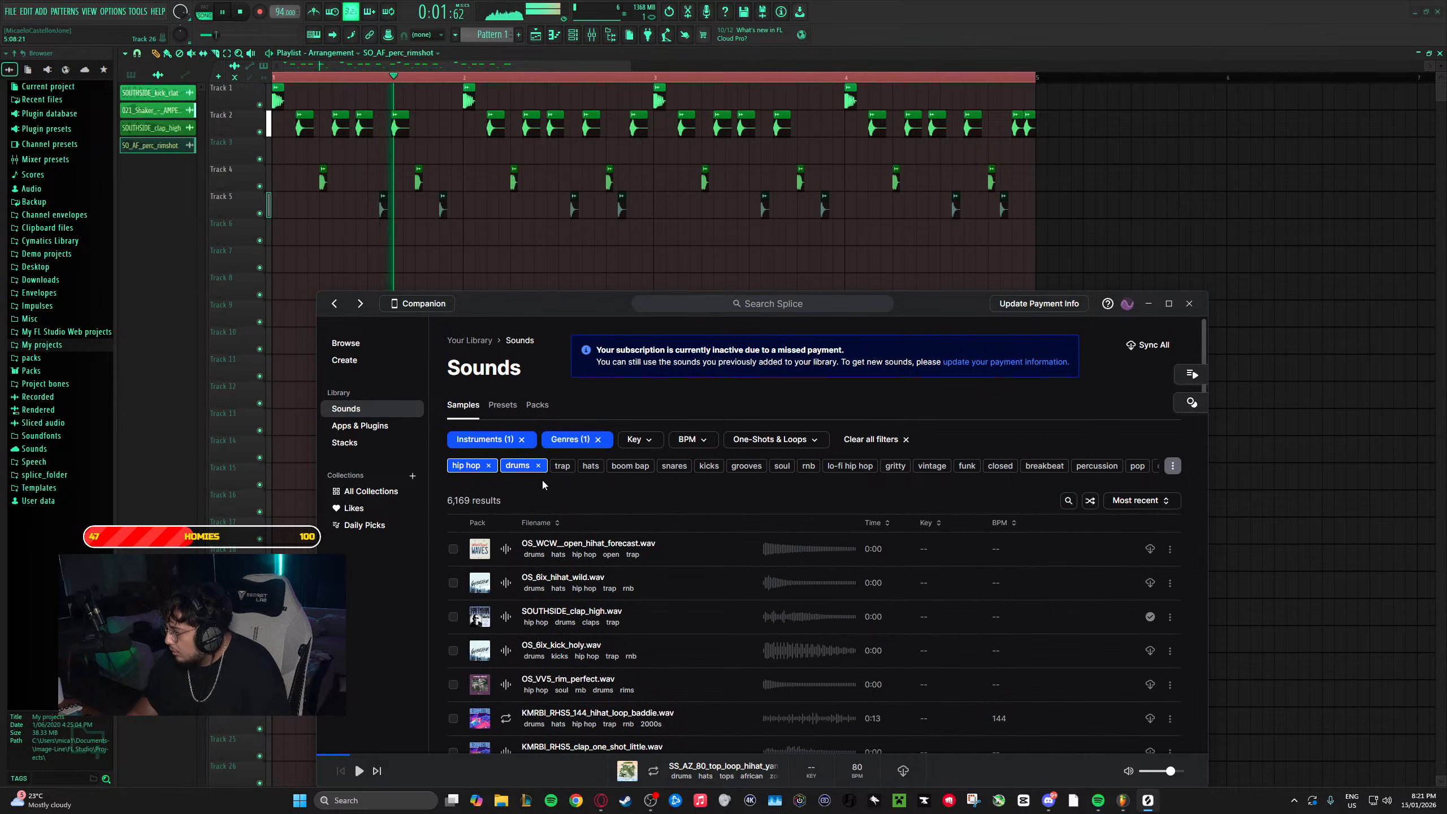
{"action": "scroll", "coordinate": [529, 464], "scroll_direction": "down", "scroll_amount": 2}
{"action": "left_click", "coordinate": [506, 571]}
{"action": "left_click", "coordinate": [506, 537]}
{"action": "scroll", "coordinate": [506, 523], "scroll_direction": "down", "scroll_amount": 2}
{"action": "left_click", "coordinate": [503, 544]}
{"action": "scroll", "coordinate": [505, 559], "scroll_direction": "down", "scroll_amount": 3}
{"action": "left_click", "coordinate": [506, 476]}
- Audition the KMRBI_RHS5 overstimulated and bubbles drum loops, the goatee hi-hat loop, the Illustrious snare, and the dirt_thud and solid kicks
{"action": "scroll", "coordinate": [506, 487], "scroll_direction": "down", "scroll_amount": 1}
{"action": "left_click", "coordinate": [506, 552]}
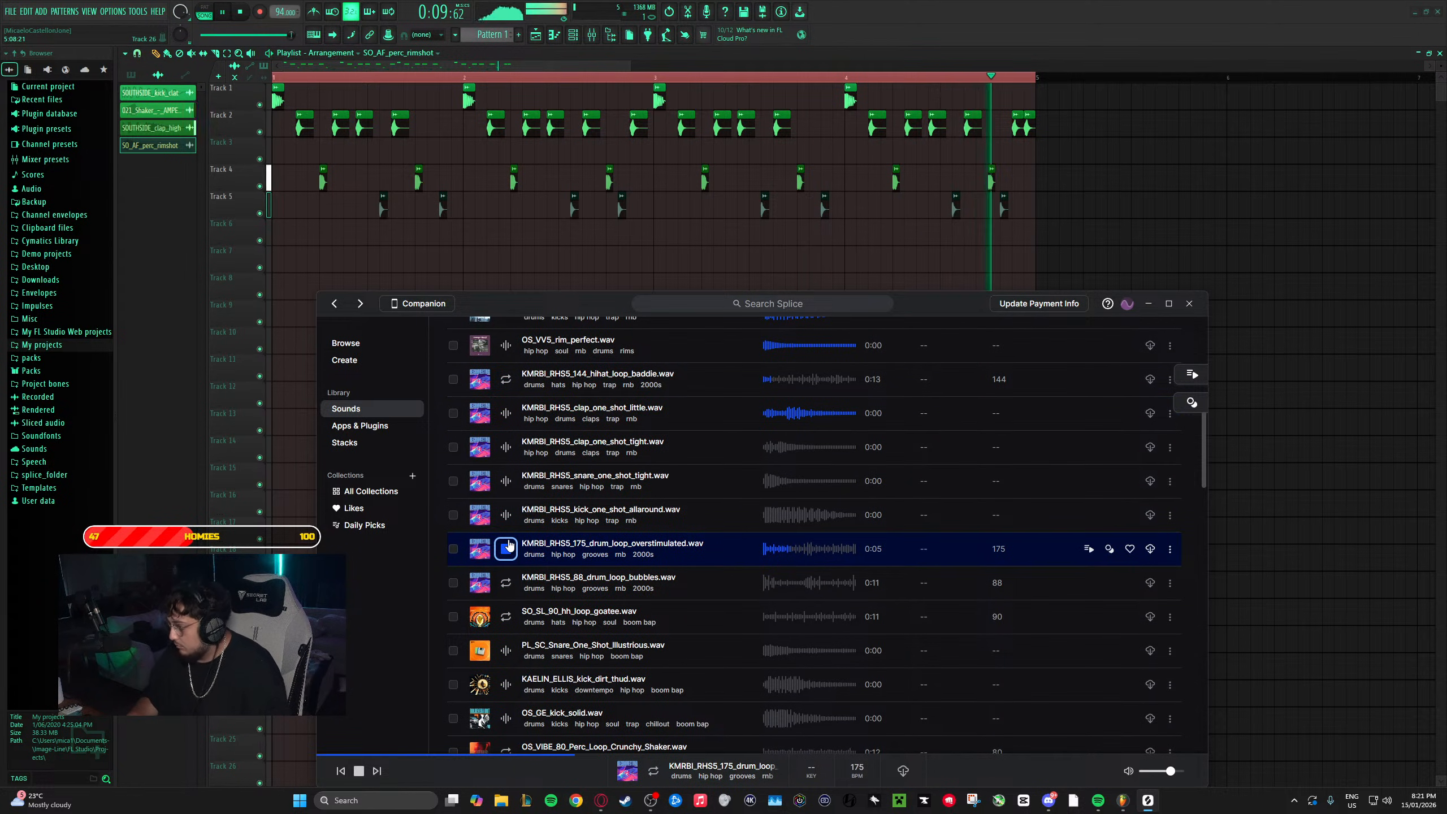
{"action": "left_click", "coordinate": [507, 548]}
{"action": "left_click", "coordinate": [506, 583]}
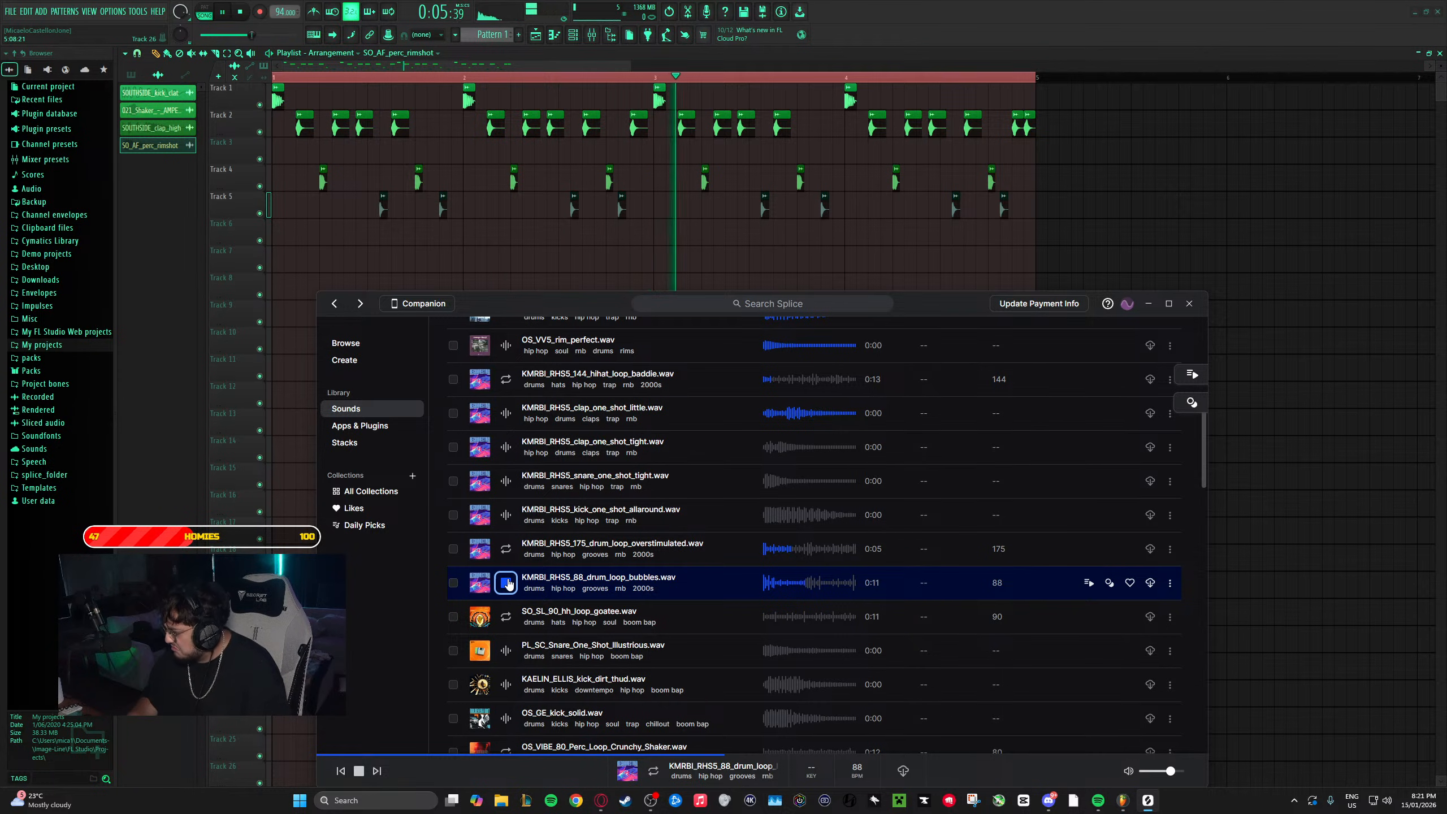
{"action": "scroll", "coordinate": [511, 584], "scroll_direction": "down", "scroll_amount": 1}
{"action": "left_click", "coordinate": [506, 560]}
{"action": "left_click", "coordinate": [506, 594]}
{"action": "scroll", "coordinate": [509, 593], "scroll_direction": "down", "scroll_amount": 2}
{"action": "left_click", "coordinate": [506, 571]}
{"action": "left_click", "coordinate": [506, 605]}
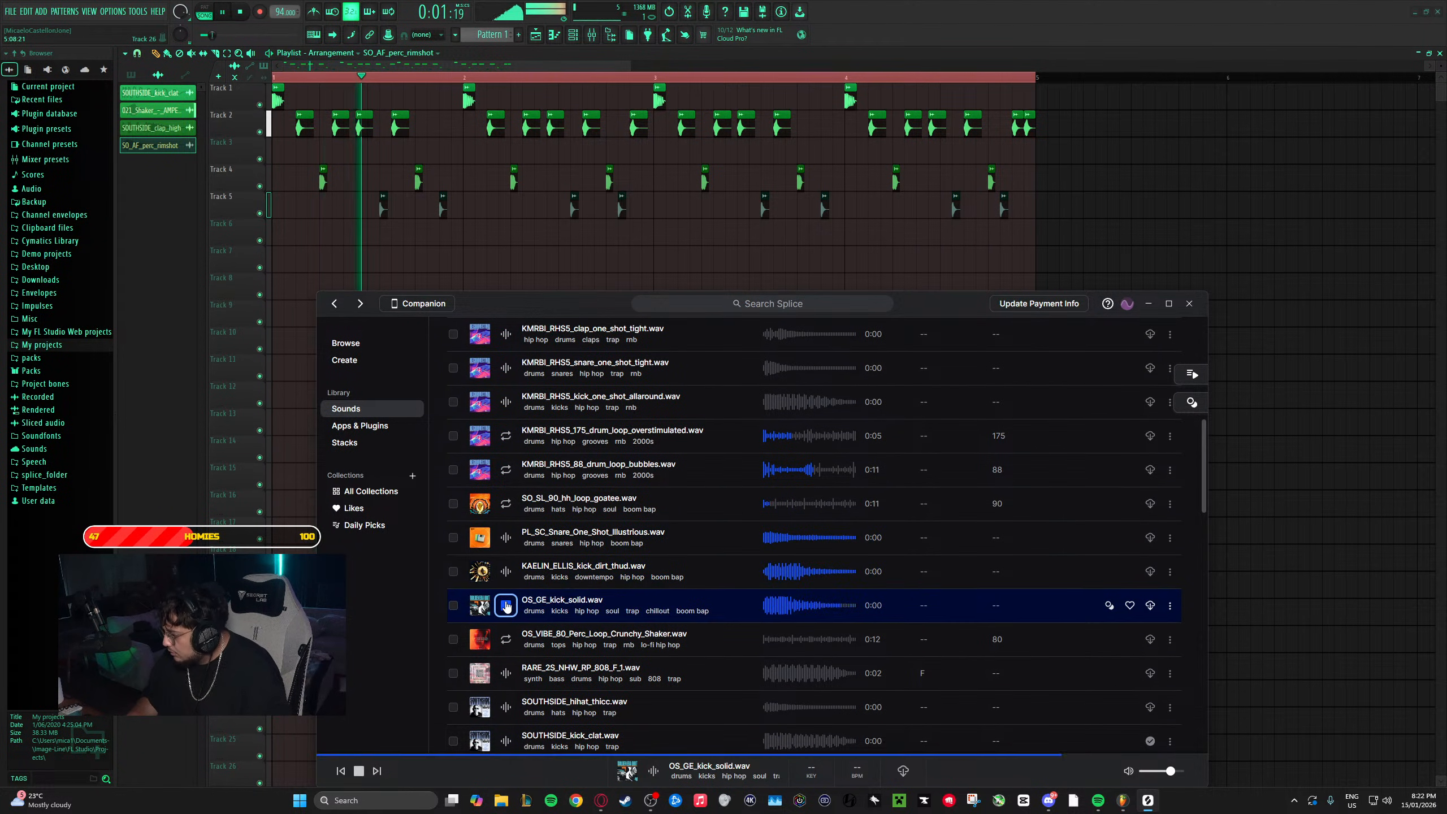
- Audition the Crunchy_Shaker percussion loop, the RARE 808, SOUTHSIDE_hihat_thicc and SOUTHSIDE_kick_clat samples
{"action": "scroll", "coordinate": [506, 599], "scroll_direction": "down", "scroll_amount": 2}
{"action": "left_click", "coordinate": [506, 583]}
{"action": "left_click", "coordinate": [506, 616]}
{"action": "scroll", "coordinate": [504, 611], "scroll_direction": "down", "scroll_amount": 2}
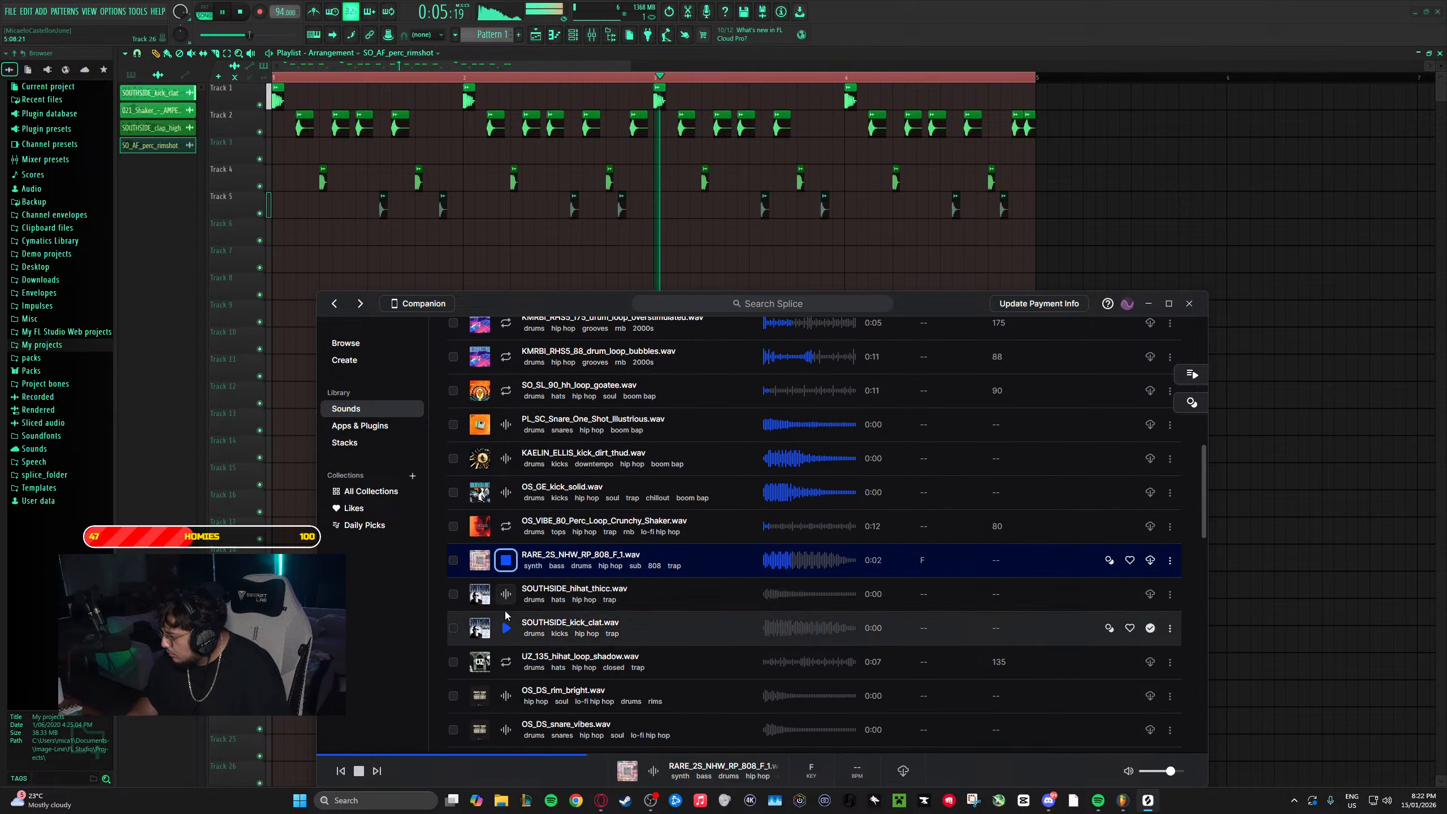
{"action": "left_click", "coordinate": [505, 596]}
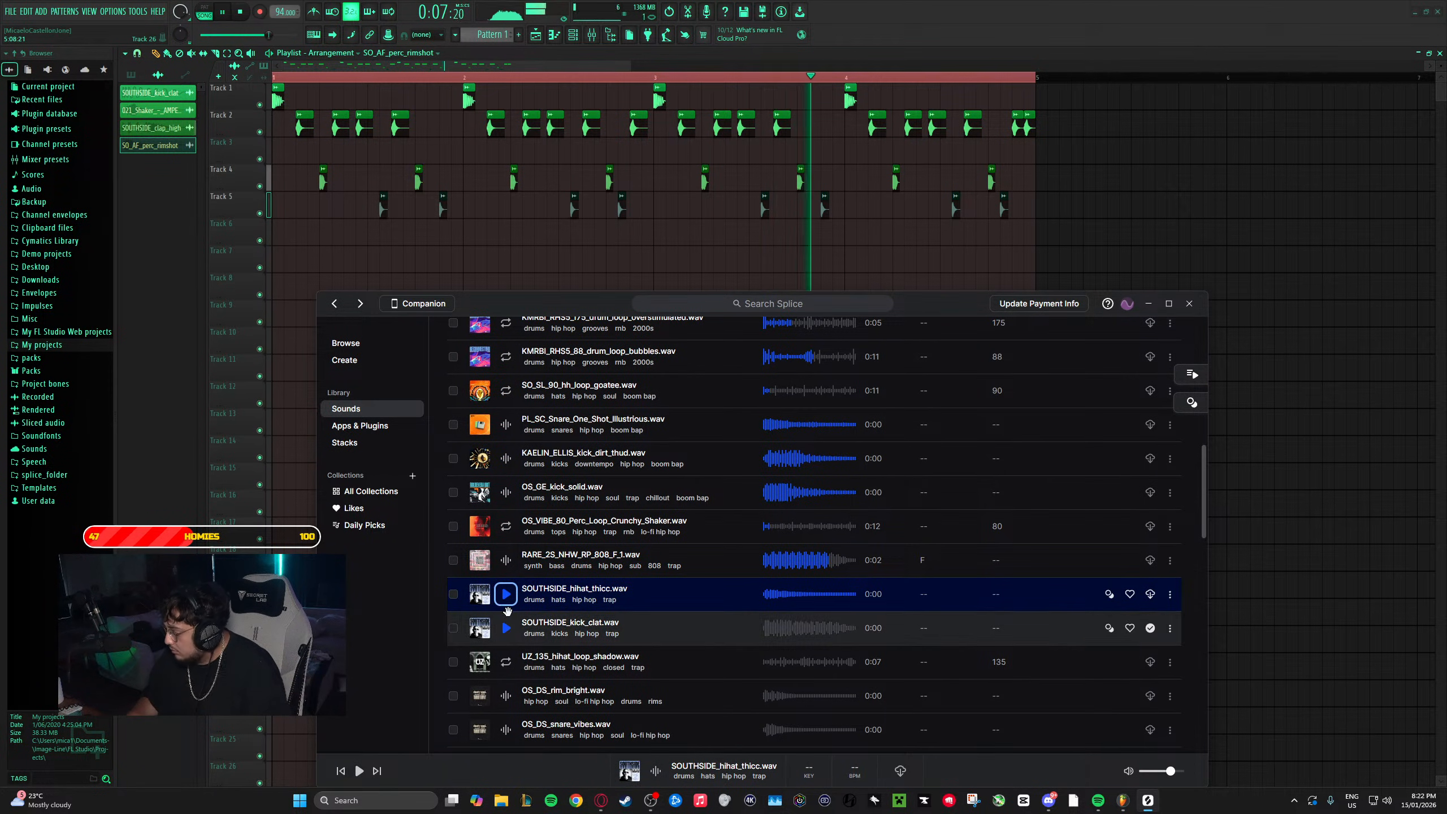
{"action": "left_click", "coordinate": [505, 627]}
- Audition the OS_DS samples rim_bright, snare_vibes, snare_dull, kick_flow and 155_hihat_loop_senior
{"action": "scroll", "coordinate": [502, 641], "scroll_direction": "down", "scroll_amount": 1}
{"action": "left_click", "coordinate": [502, 639]}
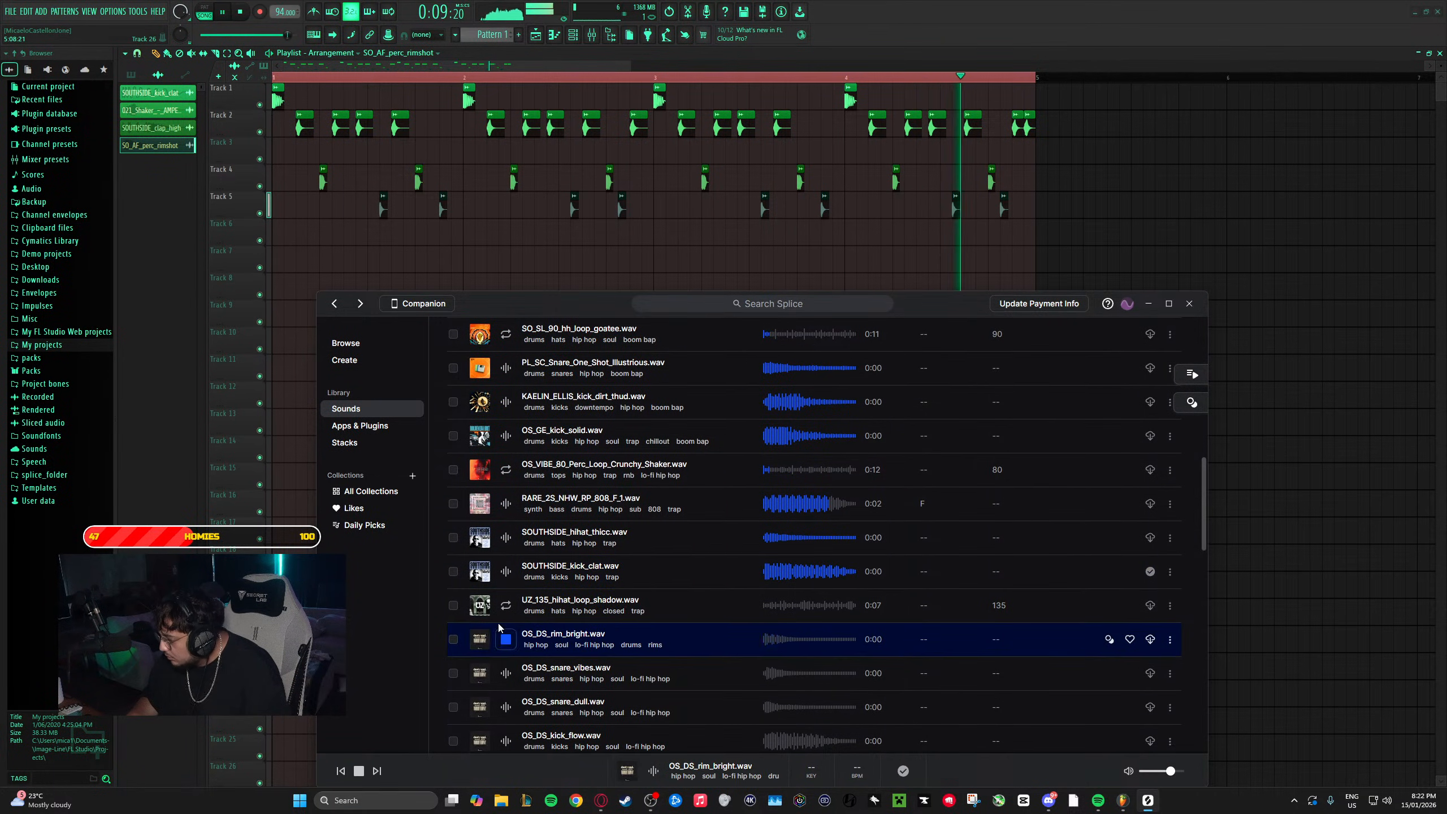
{"action": "left_click", "coordinate": [502, 673]}
{"action": "scroll", "coordinate": [496, 670], "scroll_direction": "down", "scroll_amount": 1}
{"action": "left_click", "coordinate": [504, 654]}
{"action": "scroll", "coordinate": [499, 656], "scroll_direction": "down", "scroll_amount": 1}
{"action": "left_click", "coordinate": [503, 631]}
{"action": "scroll", "coordinate": [500, 630], "scroll_direction": "down", "scroll_amount": 1}
{"action": "left_click", "coordinate": [502, 609]}
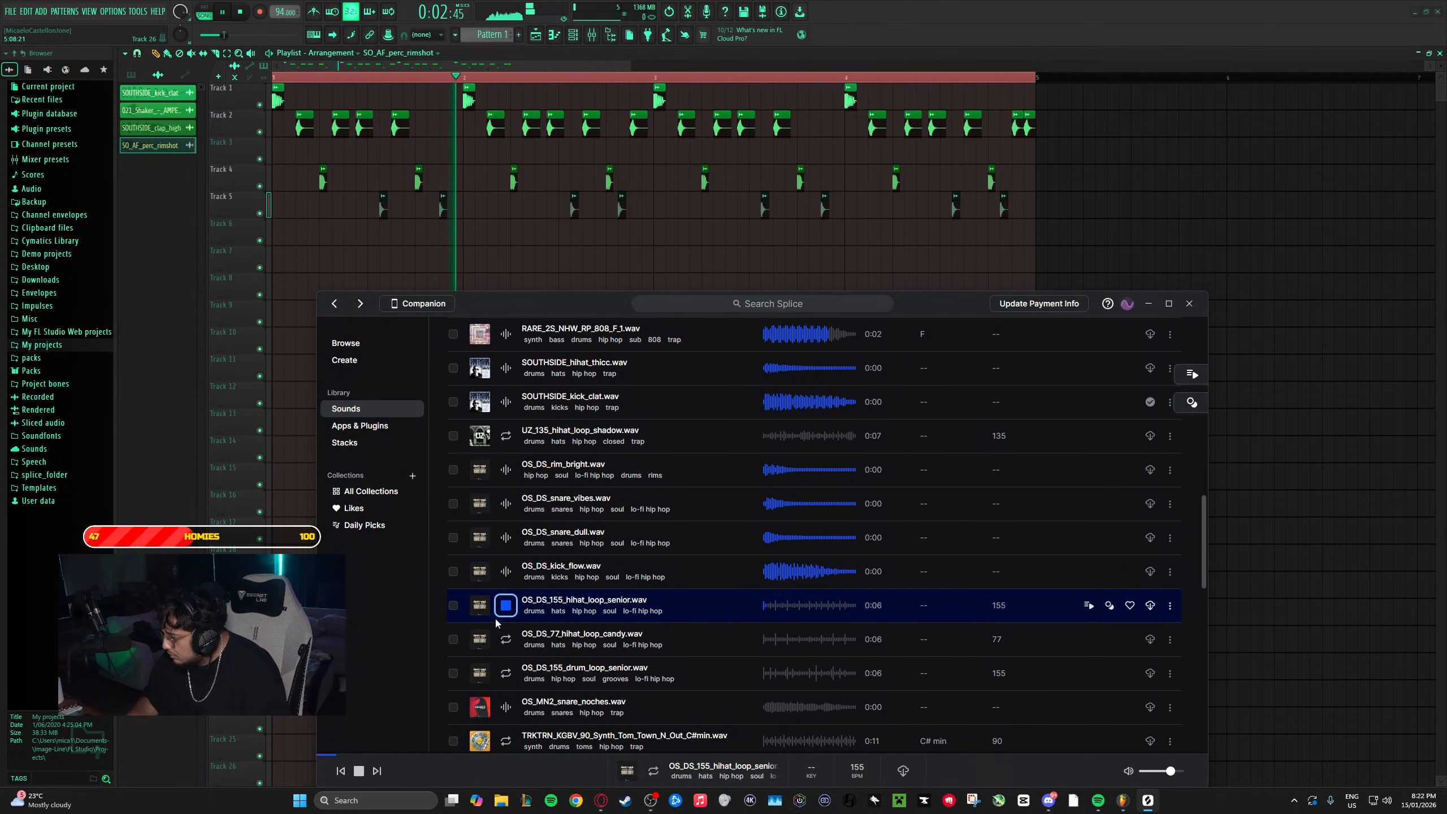
- Audition the OS_DS_155 senior drum loop, OS_MN2_snare_noches, the KGBV Synth_Tom loop, Full_Drum_Loop_Boom and TRKTRN_CHAKRA_Rim_Immortal
{"action": "left_click", "coordinate": [502, 663]}
{"action": "scroll", "coordinate": [497, 672], "scroll_direction": "down", "scroll_amount": 2}
{"action": "left_click", "coordinate": [504, 650]}
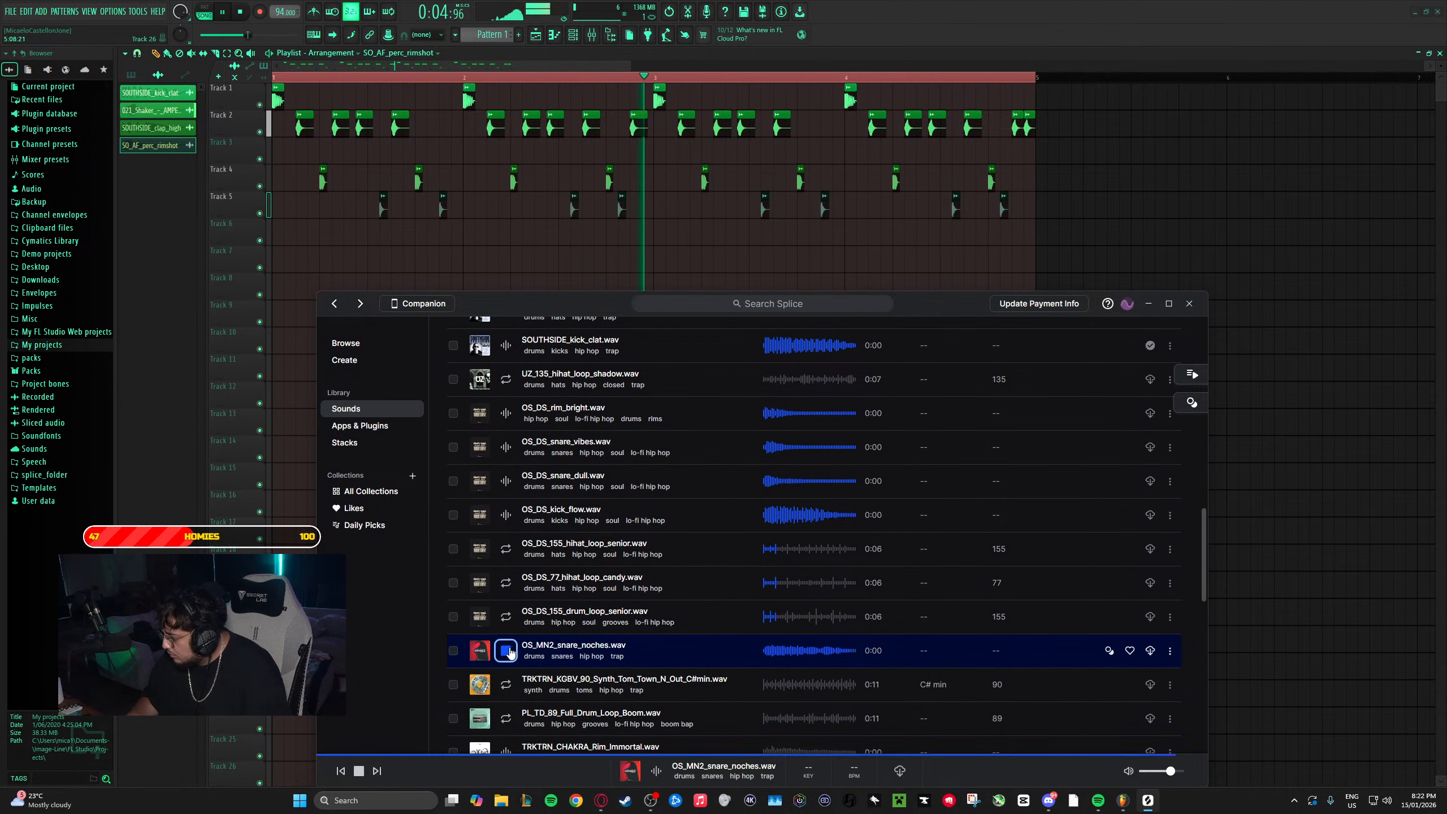
{"action": "scroll", "coordinate": [507, 647], "scroll_direction": "down", "scroll_amount": 2}
{"action": "left_click", "coordinate": [506, 628]}
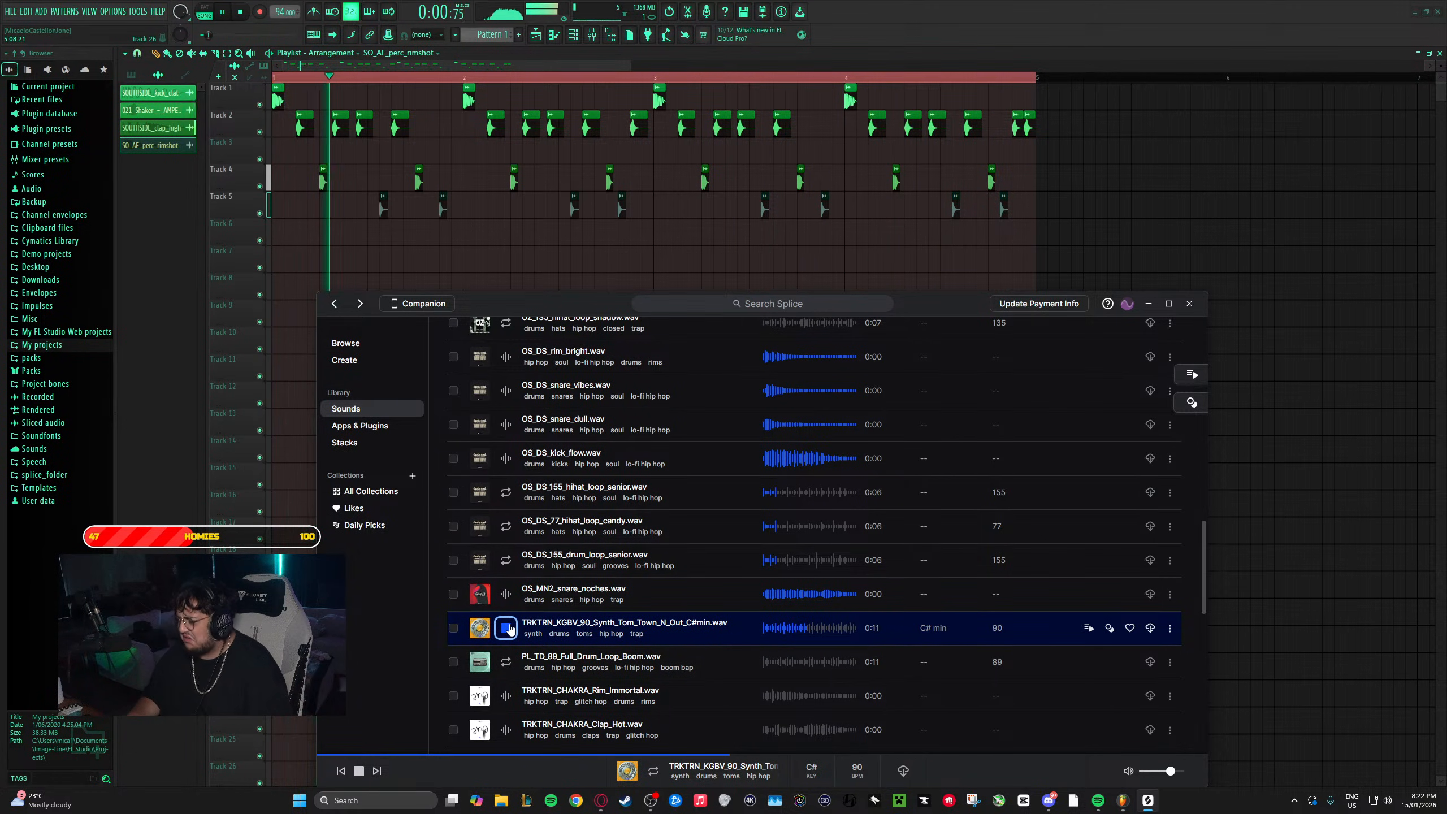
{"action": "left_click", "coordinate": [501, 664]}
{"action": "scroll", "coordinate": [507, 599], "scroll_direction": "down", "scroll_amount": 3}
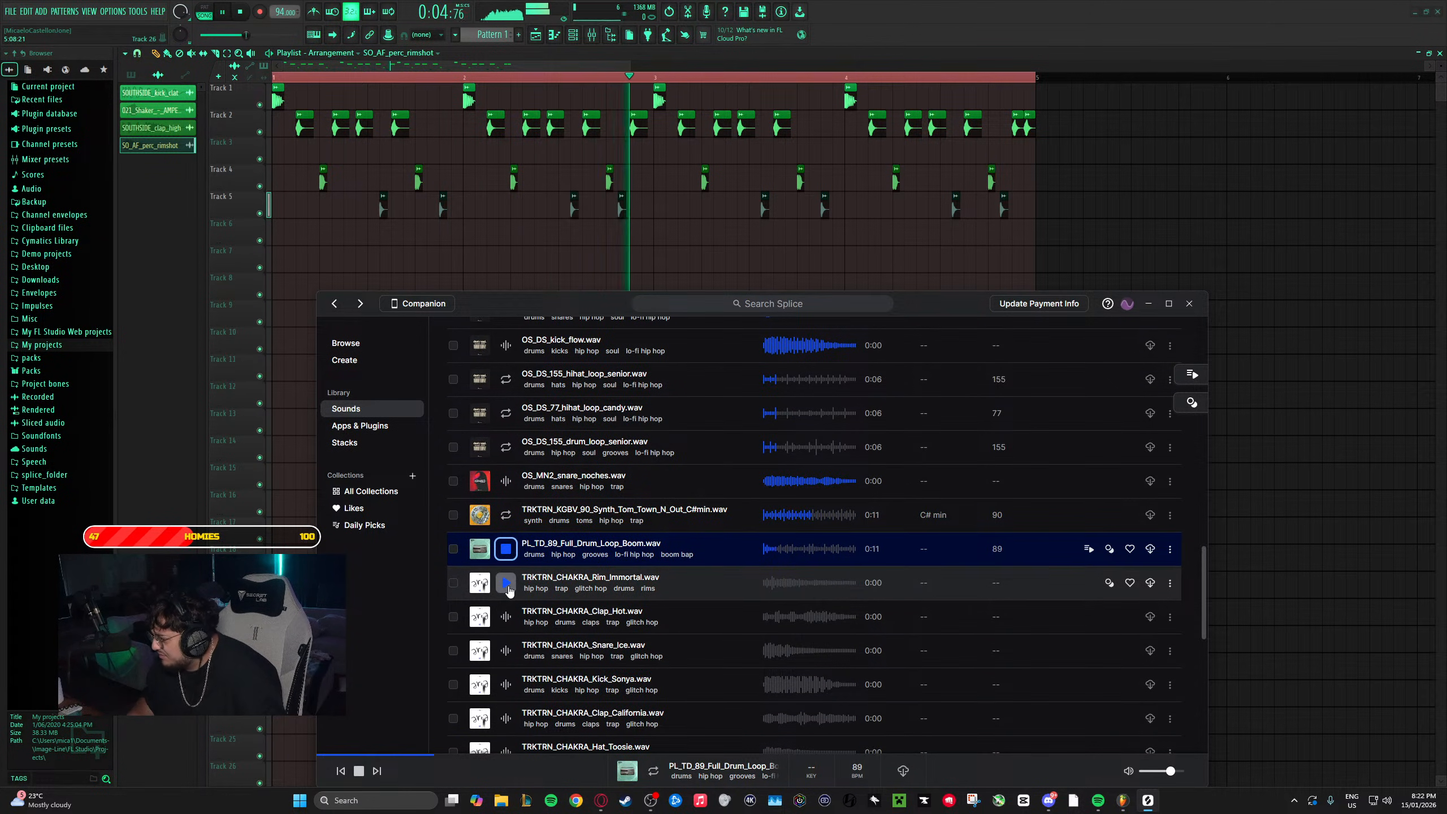
{"action": "left_click", "coordinate": [506, 528]}
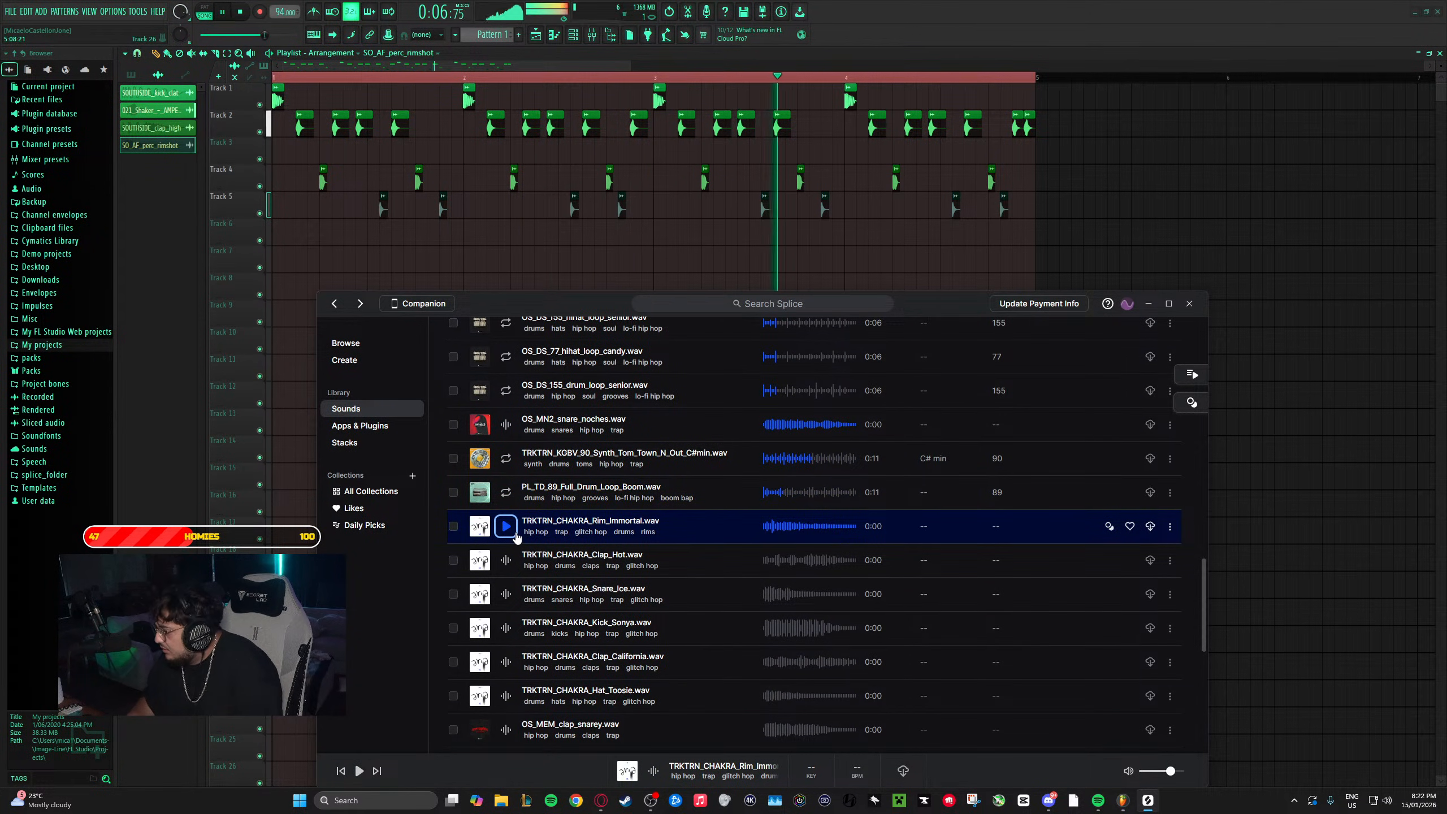
- Audition the rest of the first results page from TRKTRN_CHAKRA_Clap_Hot to OS_MN2_clap_wild and advance to the second page
{"action": "key", "text": "Down"}
{"action": "key", "text": "Down"}
{"action": "key", "text": "Down"}
{"action": "key", "text": "Down"}
{"action": "key", "text": "Down"}
{"action": "key", "text": "Down"}
{"action": "key", "text": "Down"}
{"action": "key", "text": "Down"}
{"action": "key", "text": "Down"}
{"action": "key", "text": "Down"}
{"action": "key", "text": "Down"}
{"action": "key", "text": "Down"}
{"action": "key", "text": "Down"}
{"action": "key", "text": "Down"}
{"action": "key", "text": "Down"}
{"action": "key", "text": "Down"}
{"action": "key", "text": "Down"}
{"action": "key", "text": "Down"}
{"action": "key", "text": "Up"}
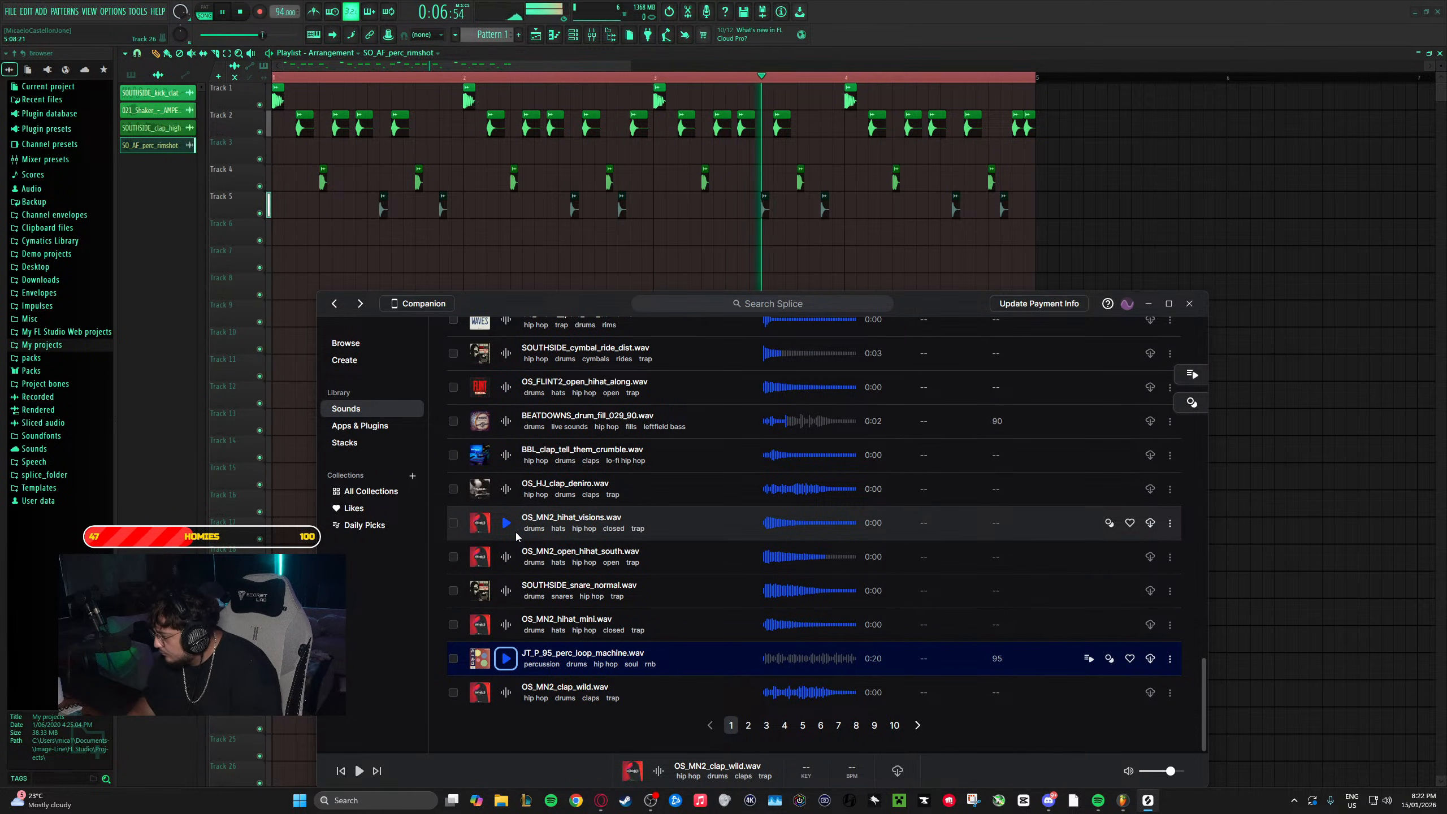
{"action": "key", "text": "Down"}
{"action": "key", "text": "Down"}
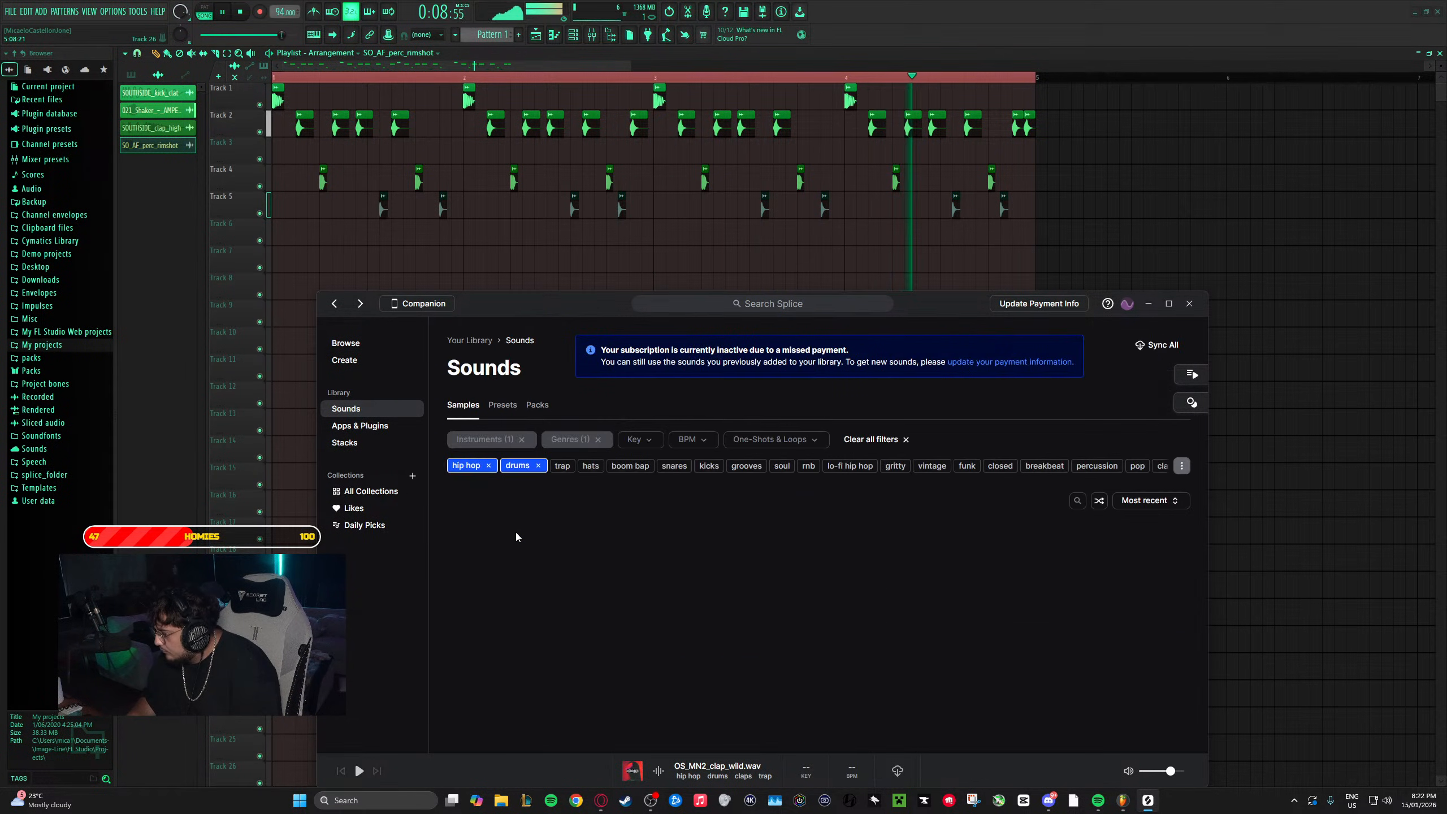
- Audition the second page's opening samples, from OS_FLINT2_kick_bam through the OS_FLO rims to OS_MN2_open_hihat_under
{"action": "key", "text": "Down"}
{"action": "key", "text": "Down"}
{"action": "key", "text": "Down"}
{"action": "key", "text": "Down"}
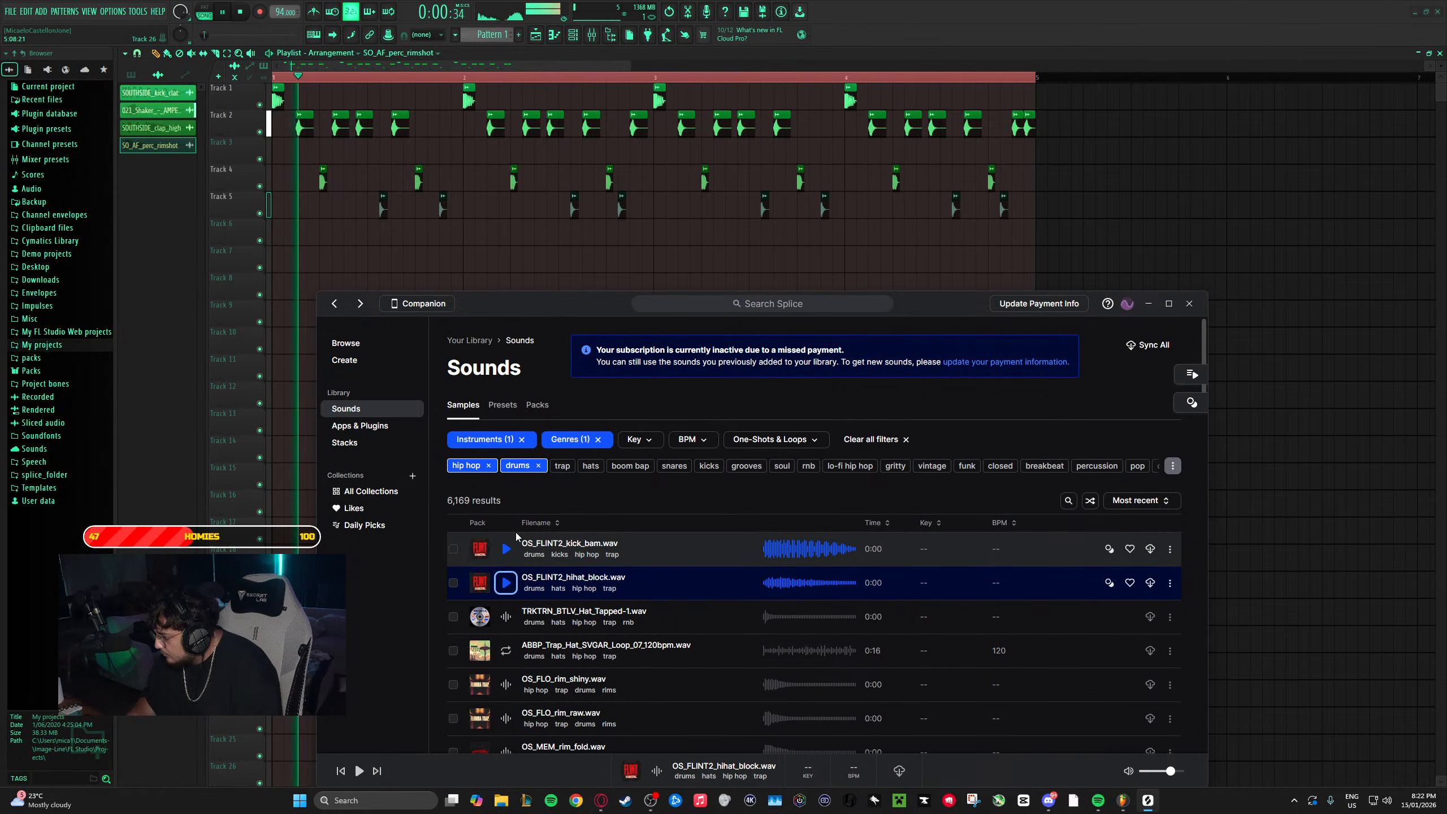
{"action": "key", "text": "Down"}
{"action": "key", "text": "Down"}
{"action": "key", "text": "Down"}
{"action": "key", "text": "Down"}
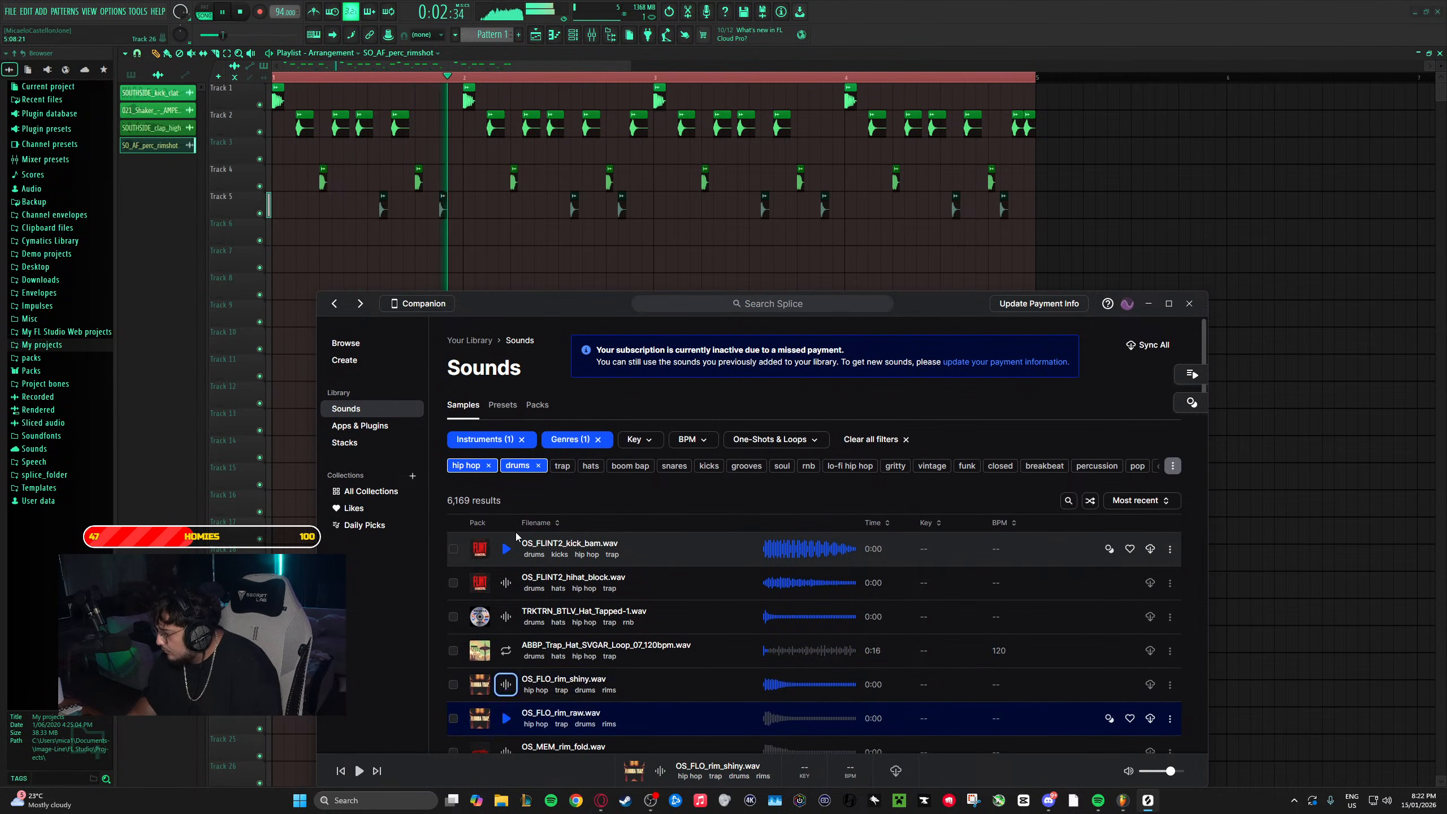
{"action": "key", "text": "Down"}
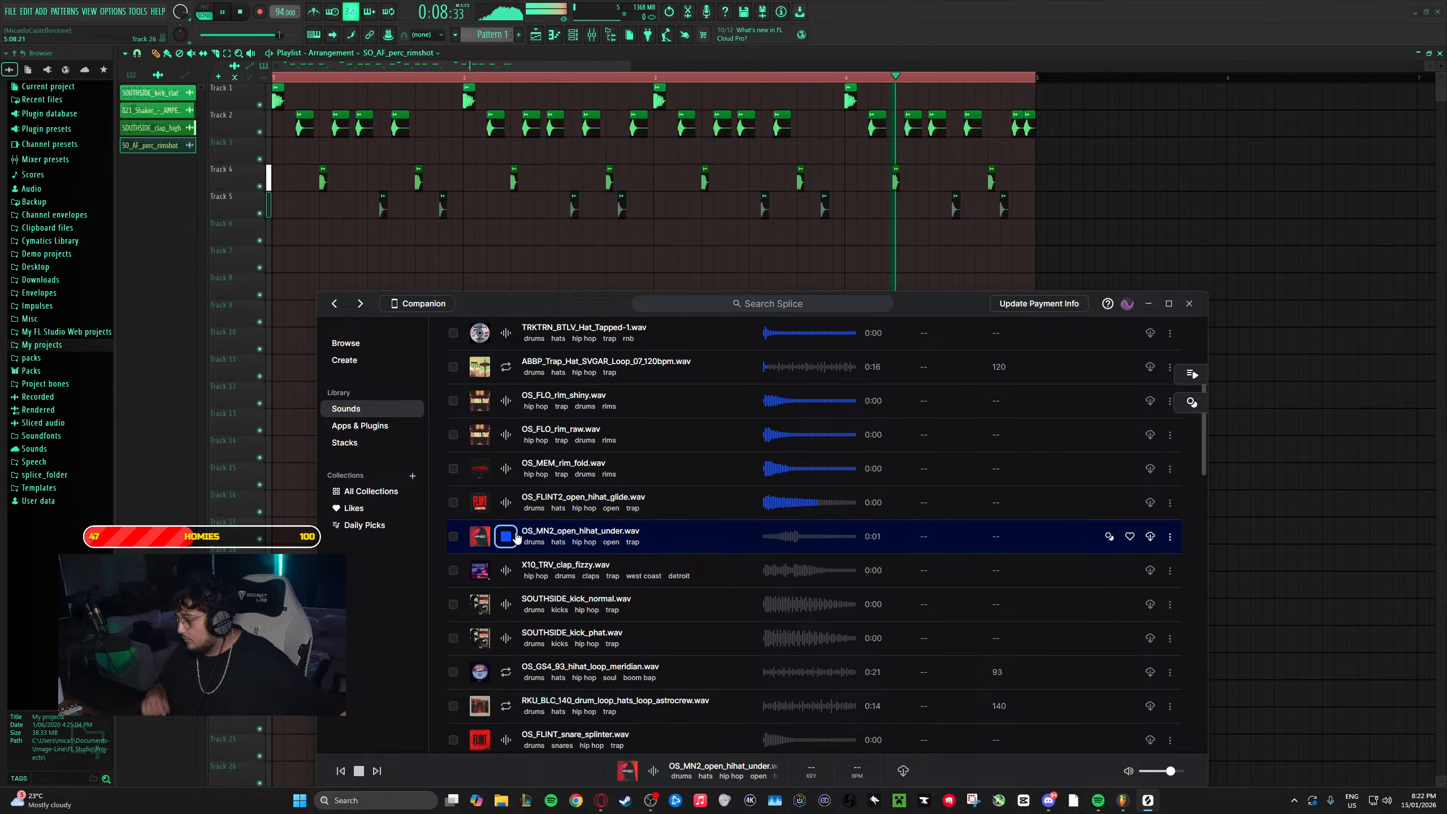
- Audition the samples from X10_TRV_clap_fizzy and the SOUTHSIDE normal and phat kicks through to OS_HJ_snare_slowly
{"action": "key", "text": "Down"}
{"action": "key", "text": "Down"}
{"action": "key", "text": "Down"}
{"action": "key", "text": "Down"}
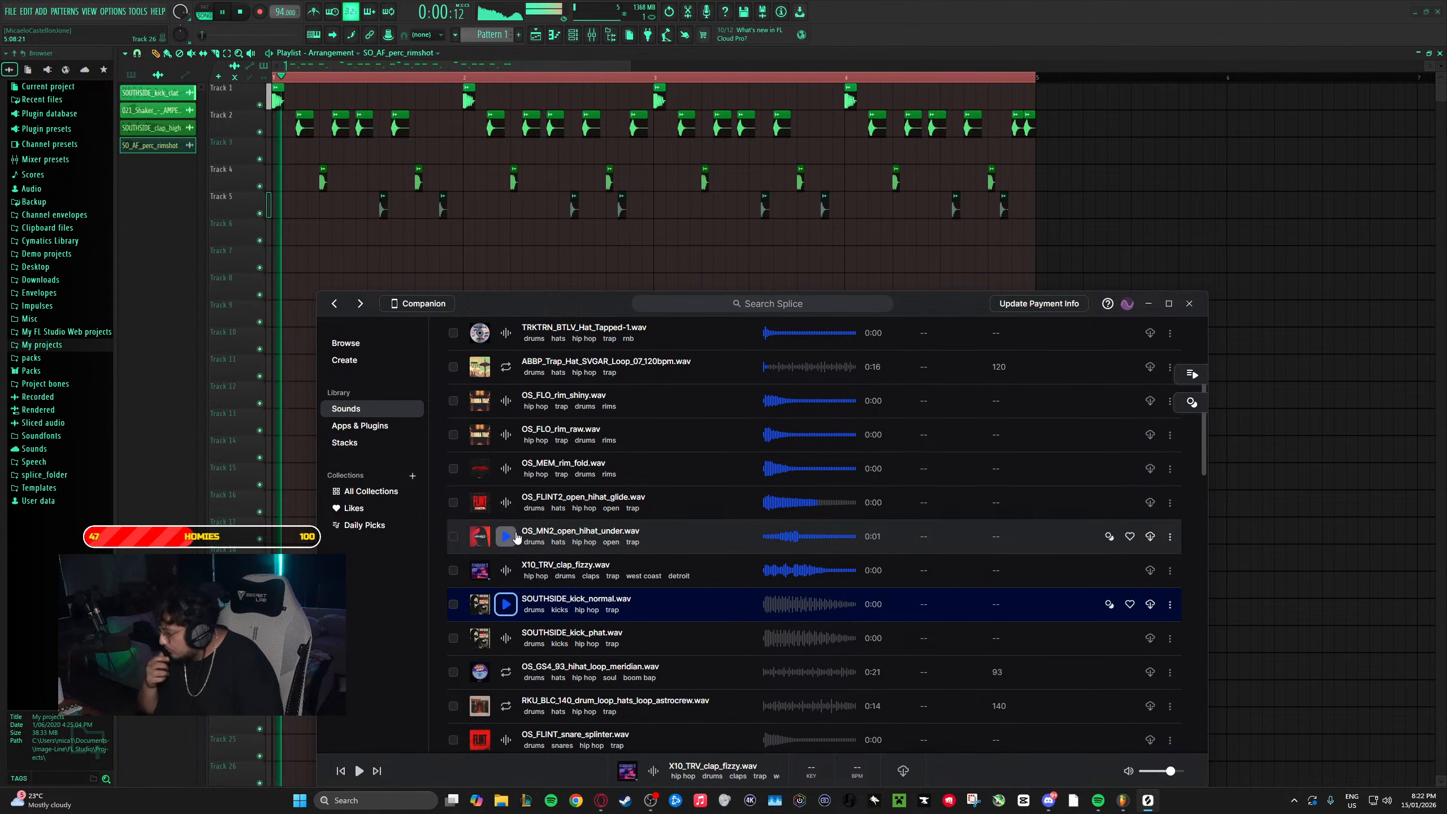
{"action": "key", "text": "Down"}
{"action": "key", "text": "Down"}
{"action": "key", "text": "Down"}
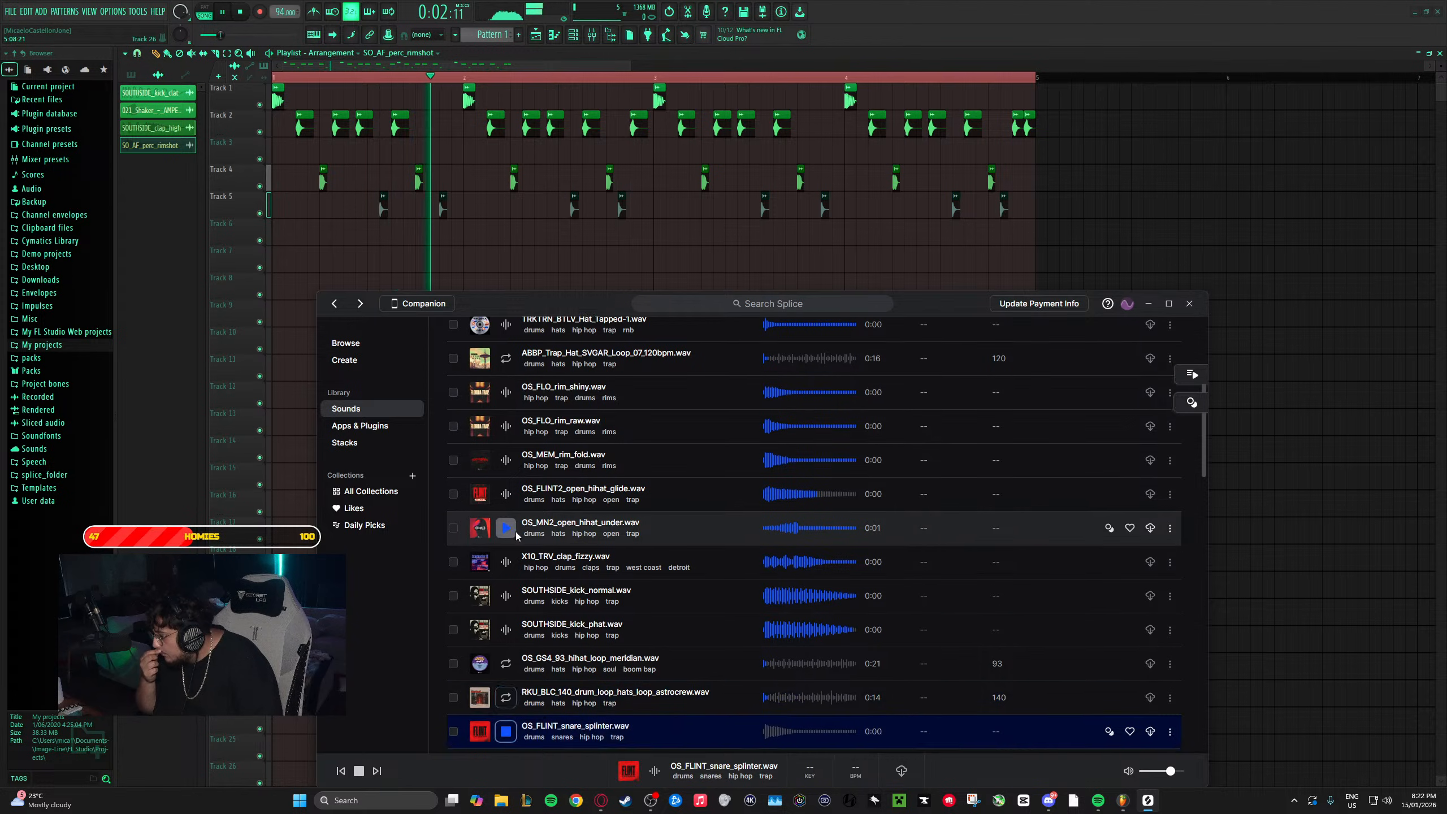
{"action": "key", "text": "Down"}
{"action": "key", "text": "Down"}
{"action": "key", "text": "Down"}
{"action": "key", "text": "Down"}
{"action": "key", "text": "Down"}
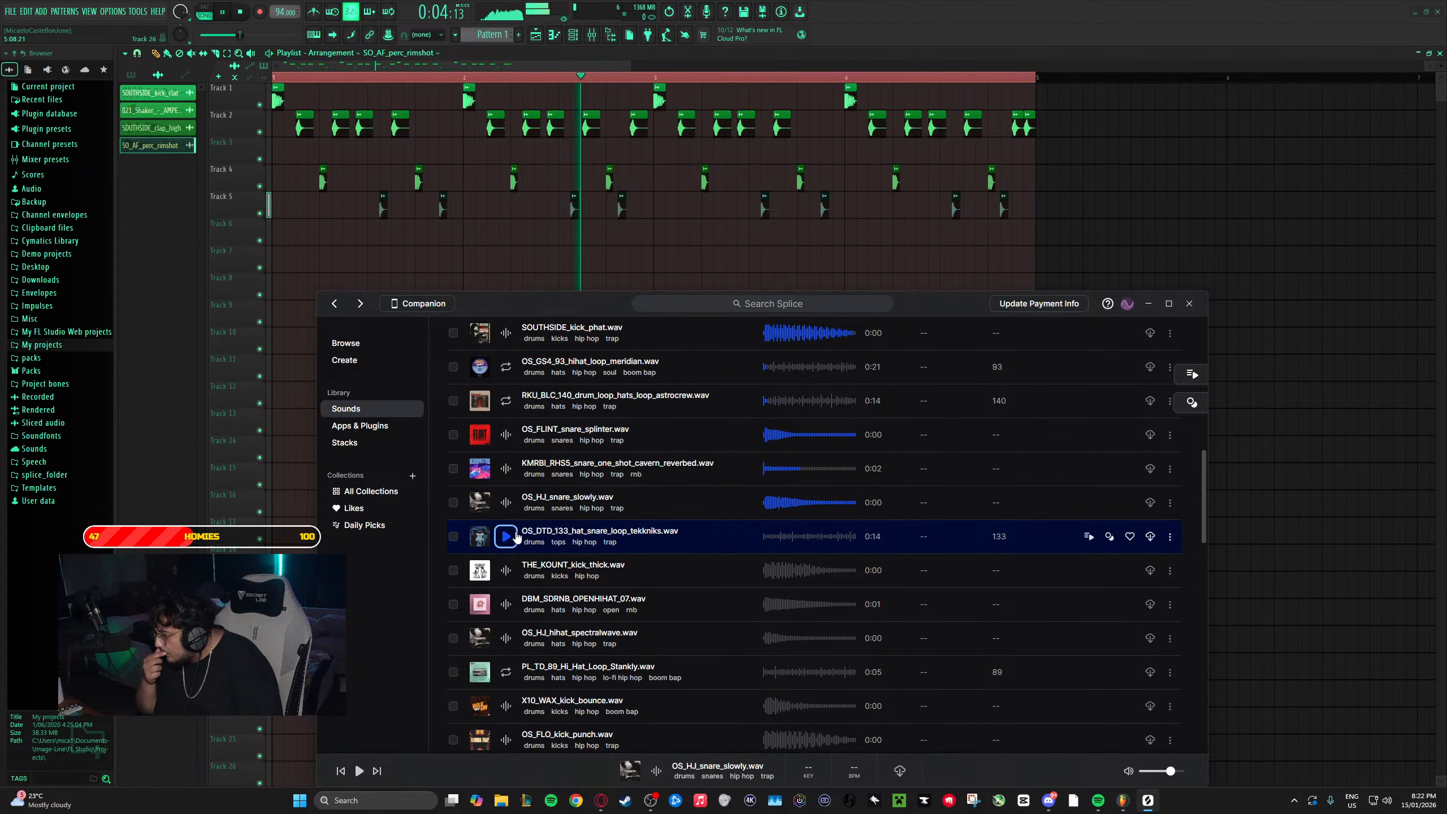
- Audition the samples from the OS_DTD_133 hat and snare loop tekkniks through to OS_FLO_open_hihat_subtle
{"action": "key", "text": "Down"}
{"action": "key", "text": "Down"}
{"action": "key", "text": "Down"}
{"action": "key", "text": "Down"}
{"action": "key", "text": "Down"}
{"action": "key", "text": "Down"}
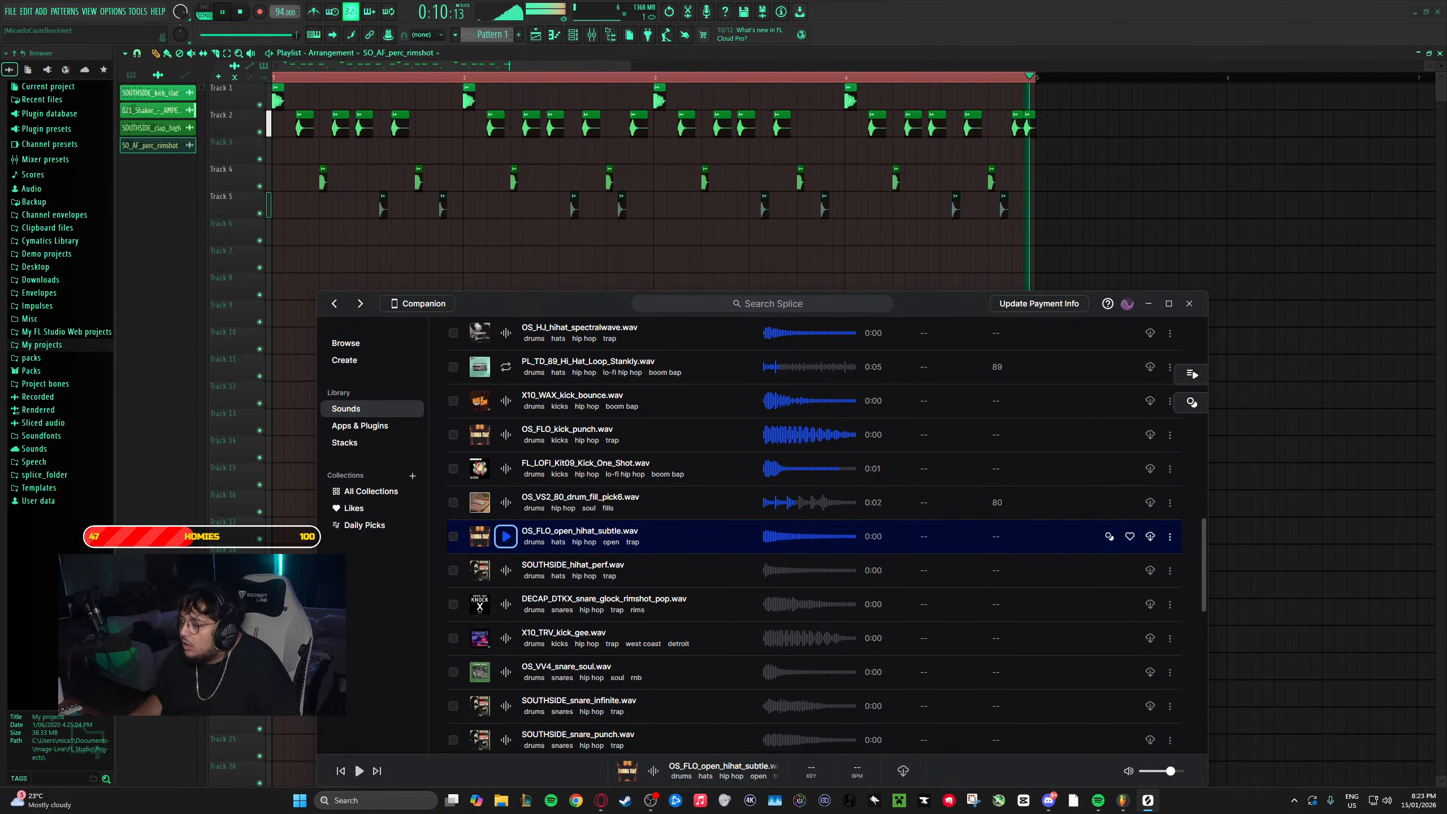
- Audition SOUTHSIDE_hihat_perf, the DECAP glock rimshot, X10_TRV_kick_gee, OS_VV4_snare_soul and the SOUTHSIDE infinite and punch snares
{"action": "key", "text": "Down"}
{"action": "key", "text": "Down"}
{"action": "key", "text": "Down"}
{"action": "key", "text": "Down"}
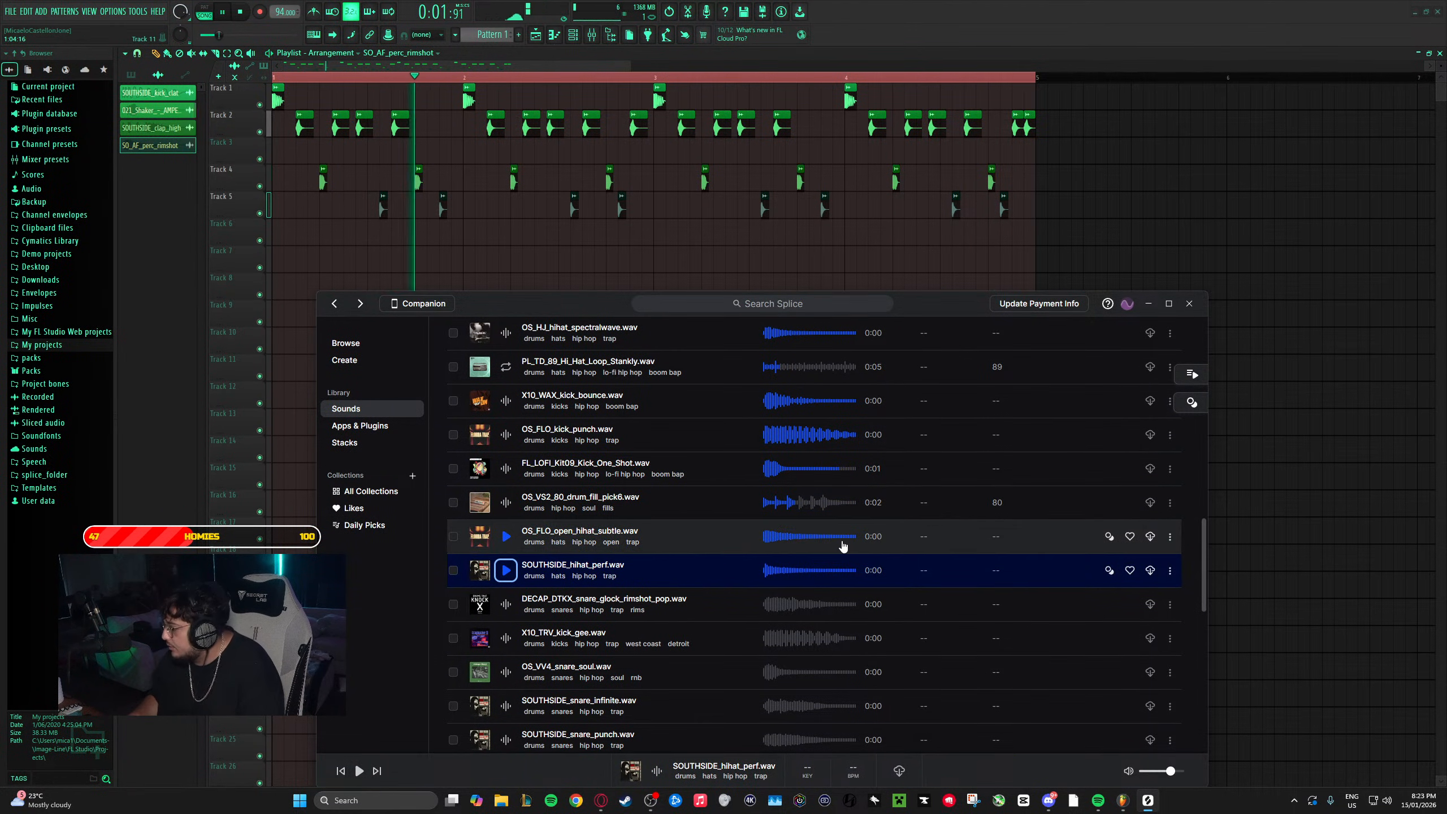
{"action": "key", "text": "Down"}
{"action": "key", "text": "Down"}
{"action": "key", "text": "Down"}
{"action": "key", "text": "Down"}
{"action": "key", "text": "Down"}
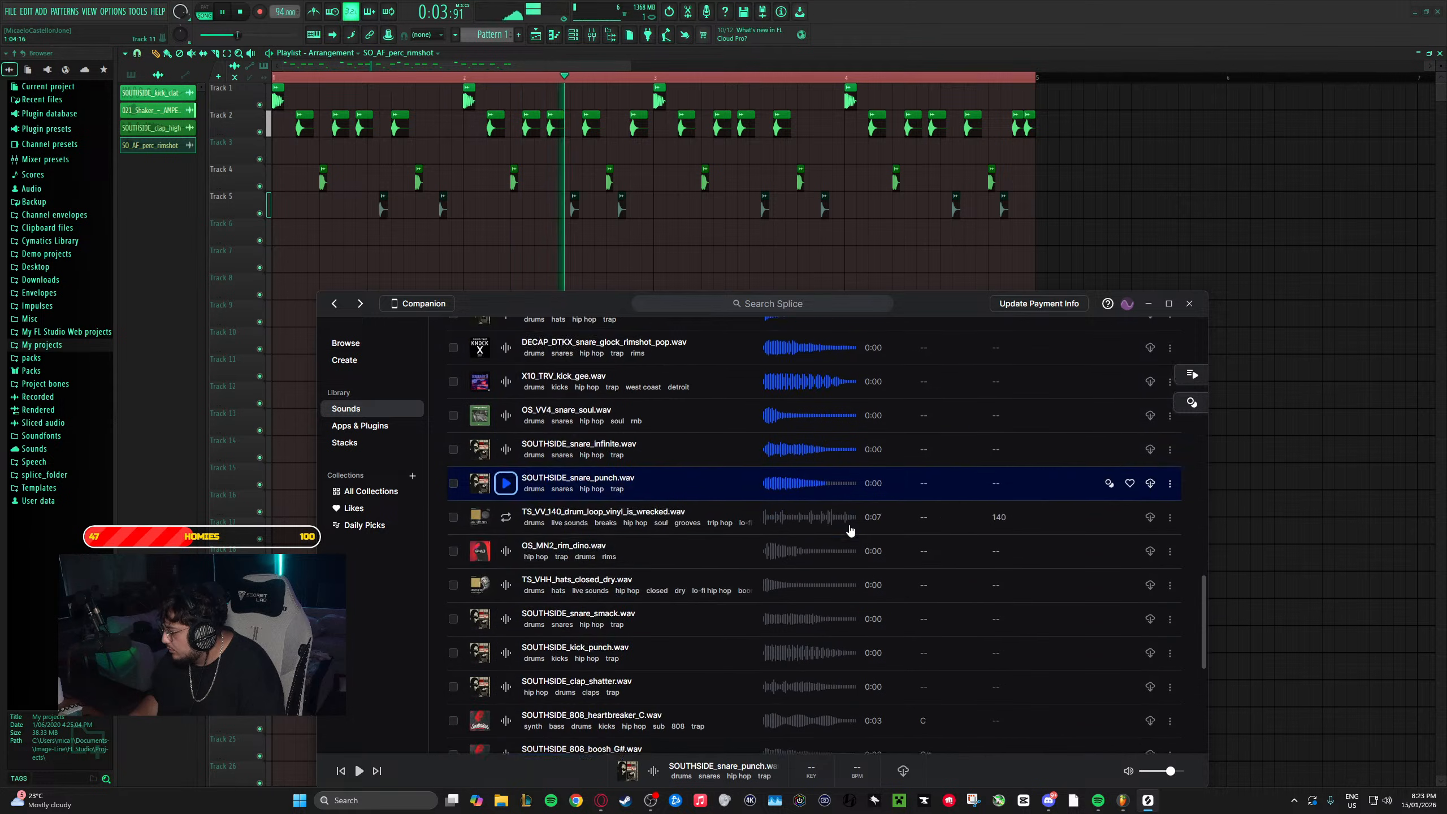
- Audition the TS_VV_140 vinyl_is_wrecked drum loop, OS_MN2_rim_dino, TS_VHH_hats_closed_dry and SOUTHSIDE_snare_smack
{"action": "key", "text": "Down"}
{"action": "key", "text": "Down"}
{"action": "key", "text": "Down"}
{"action": "key", "text": "Down"}
{"action": "key", "text": "Down"}
{"action": "key", "text": "Down"}
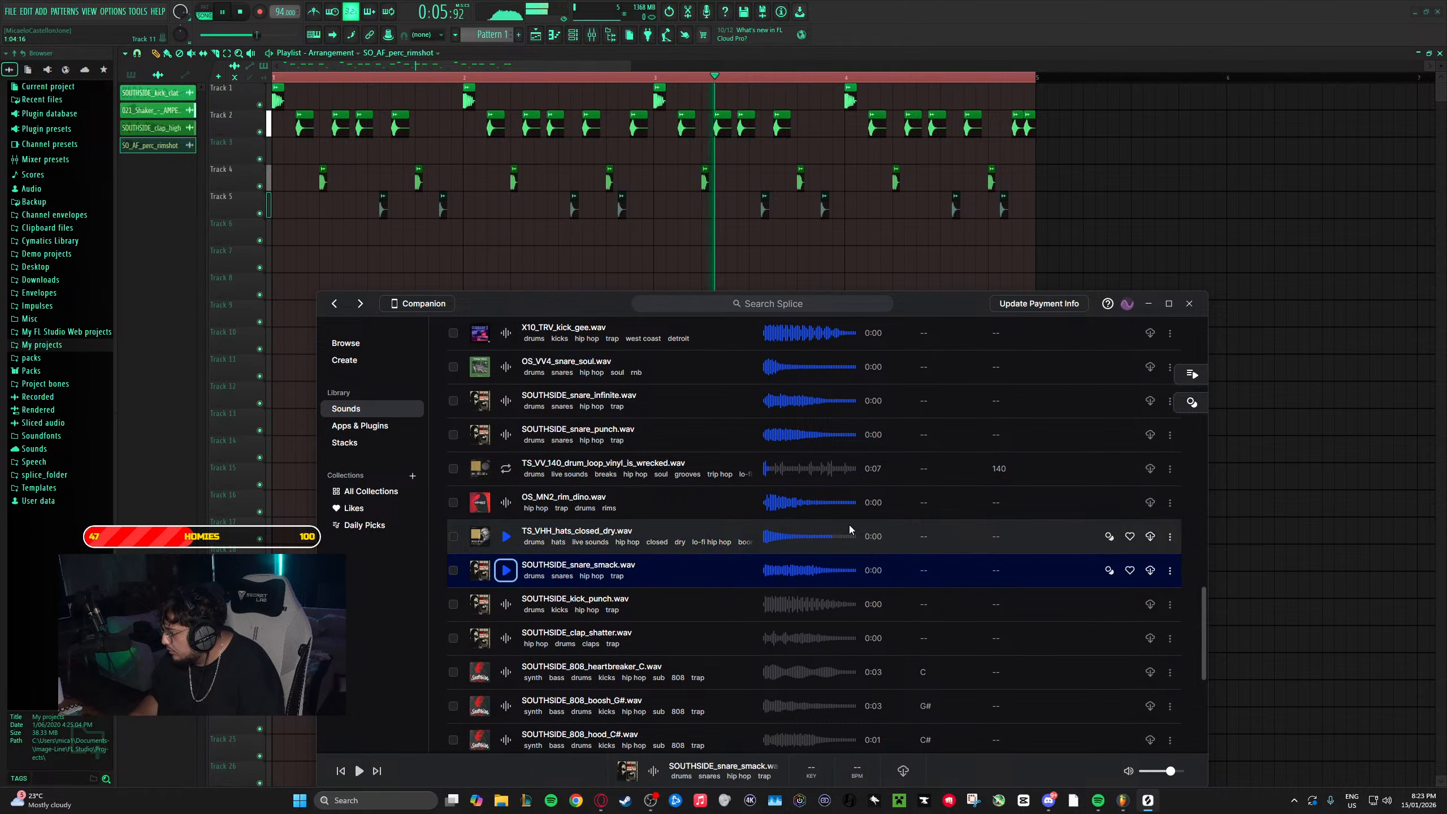
- Audition the rest of the second page from SOUTHSIDE_kick_punch to TS_VV_snare_thick_and_full and advance to the third page
{"action": "key", "text": "Down"}
{"action": "key", "text": "Down"}
{"action": "key", "text": "Down"}
{"action": "key", "text": "Down"}
{"action": "key", "text": "Down"}
{"action": "key", "text": "Down"}
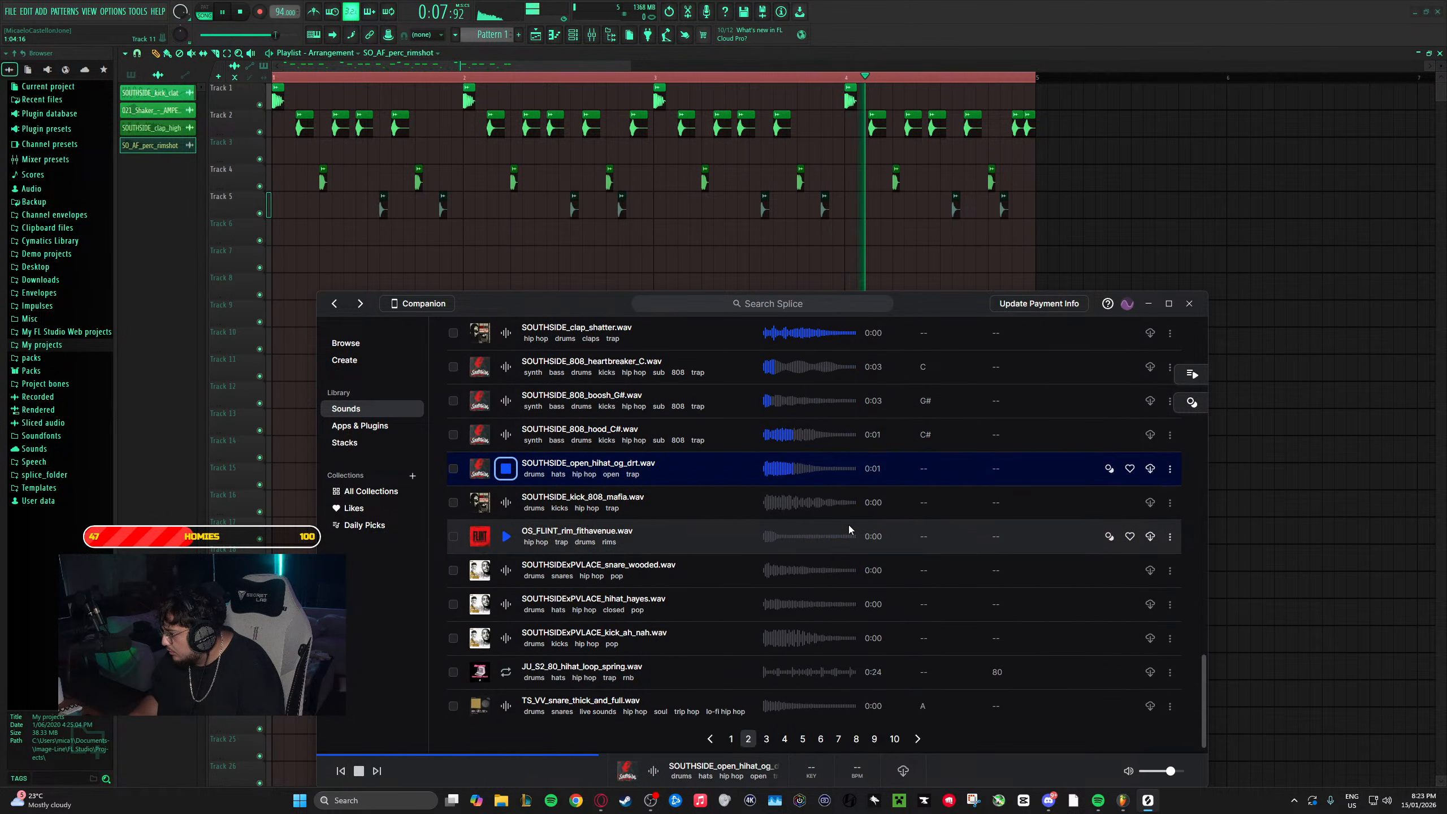
{"action": "key", "text": "Down"}
{"action": "key", "text": "Down"}
{"action": "key", "text": "Down"}
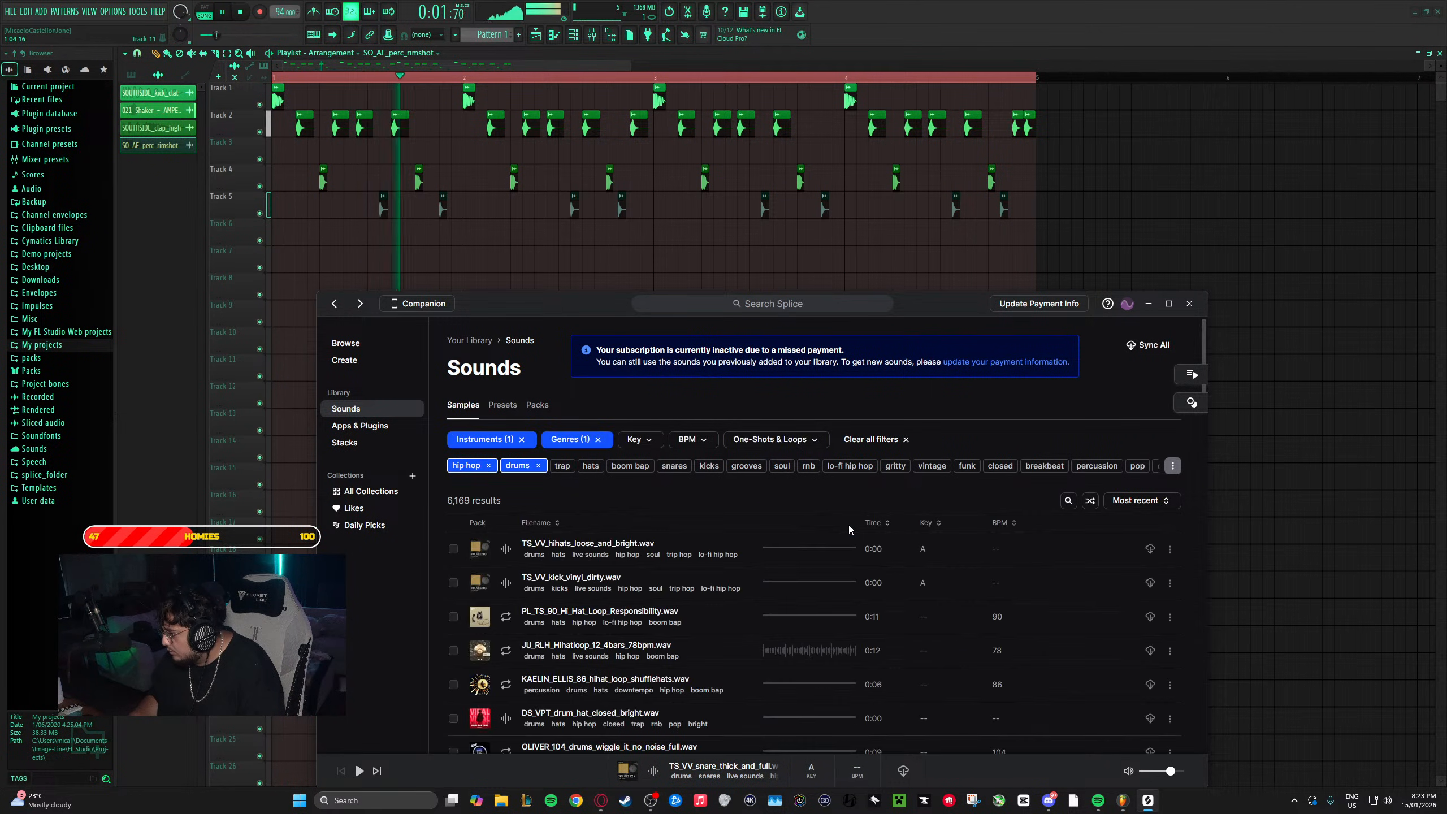
- Audition the third page's samples from TS_VV_hihats_loose_and_bright to the OLIVER_104 wiggle_it drum loop
{"action": "key", "text": "Down"}
{"action": "key", "text": "Down"}
{"action": "key", "text": "Down"}
{"action": "key", "text": "Down"}
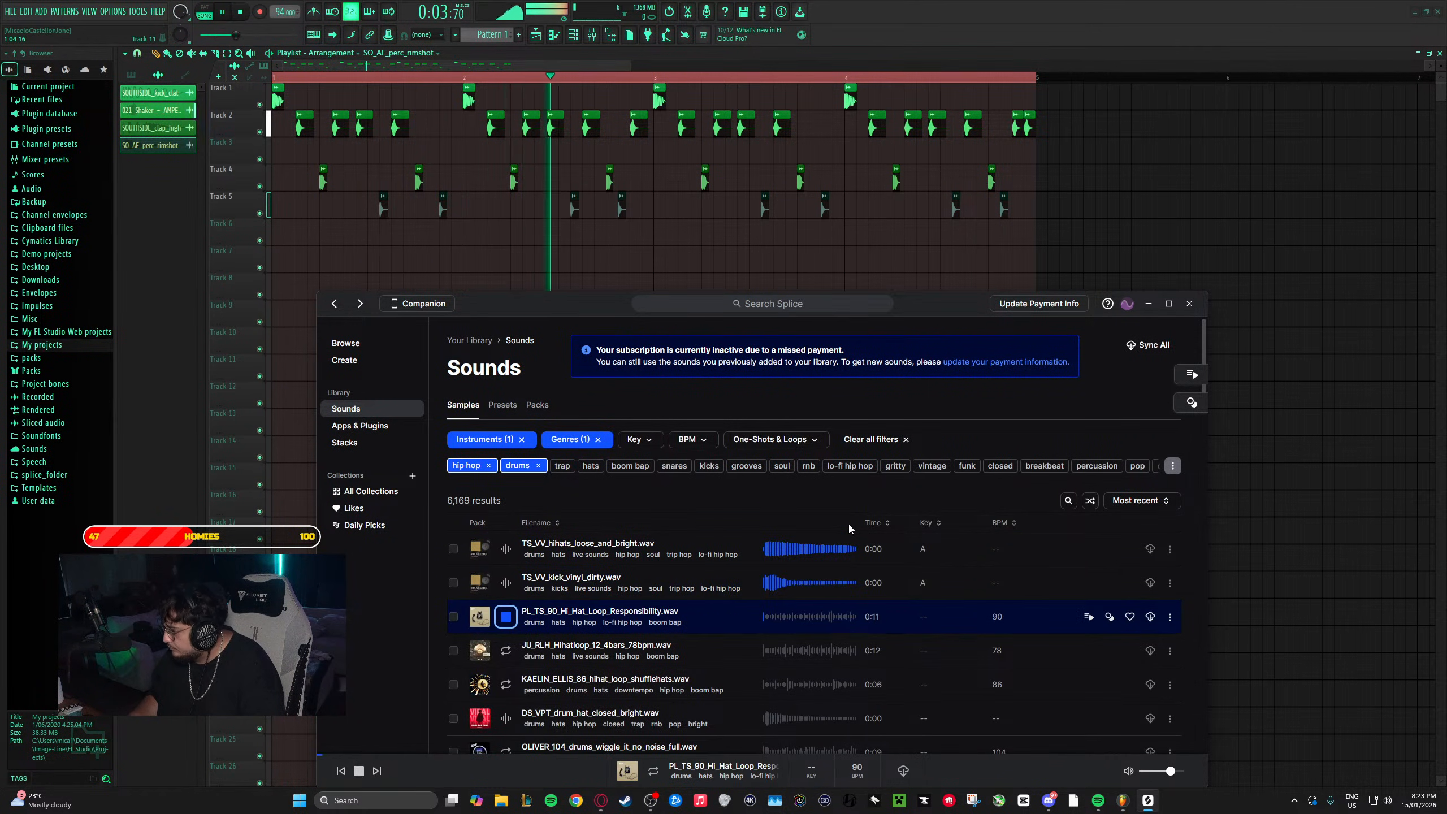
{"action": "key", "text": "Down"}
{"action": "key", "text": "Down"}
{"action": "key", "text": "Down"}
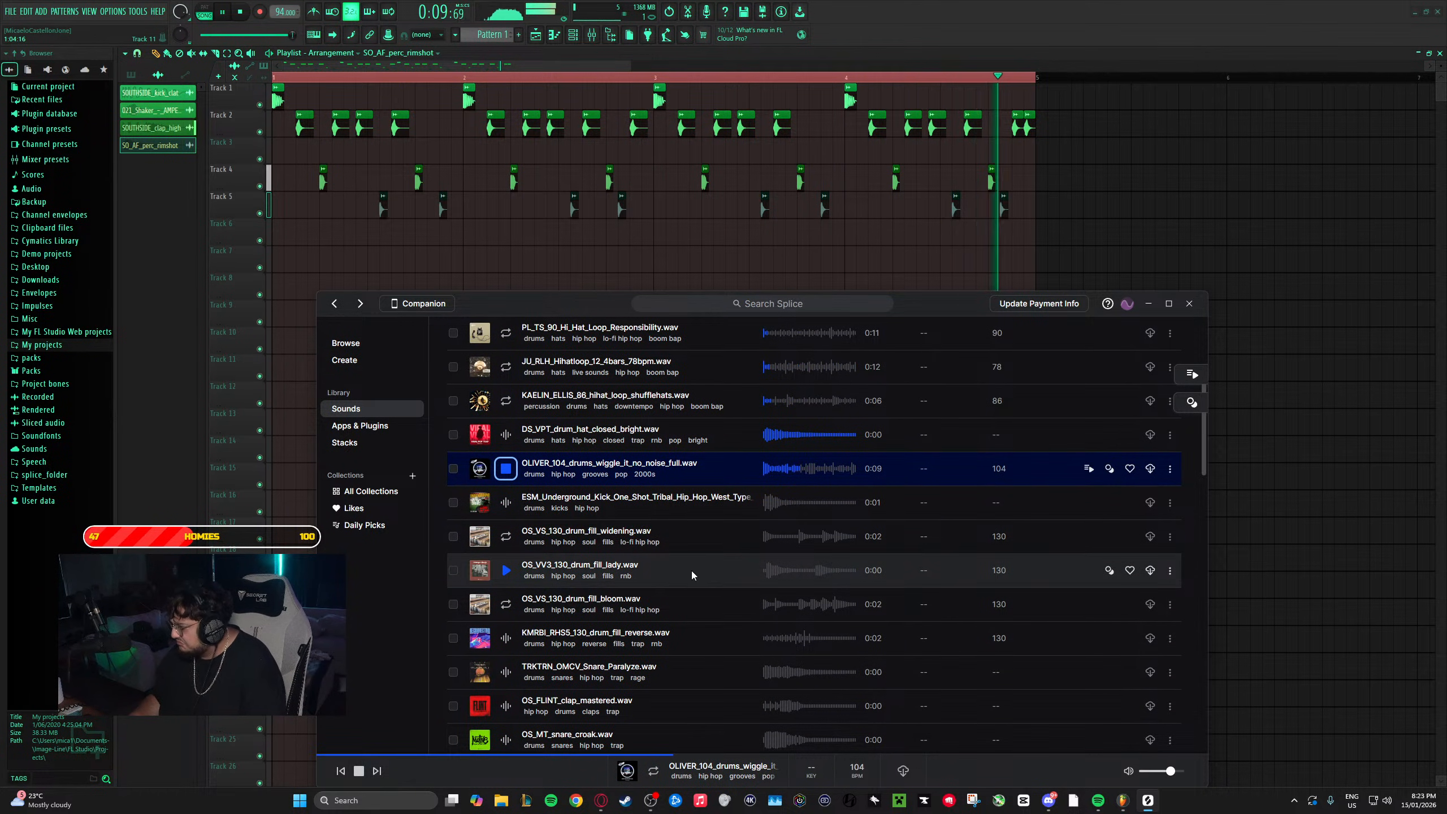
- Audition the ESM_Underground kick, the 130 BPM widening, lady, bloom and reverse drum fills, Snare_Paralyze and OS_FLINT_clap_mastered
{"action": "key", "text": "Down"}
{"action": "key", "text": "Down"}
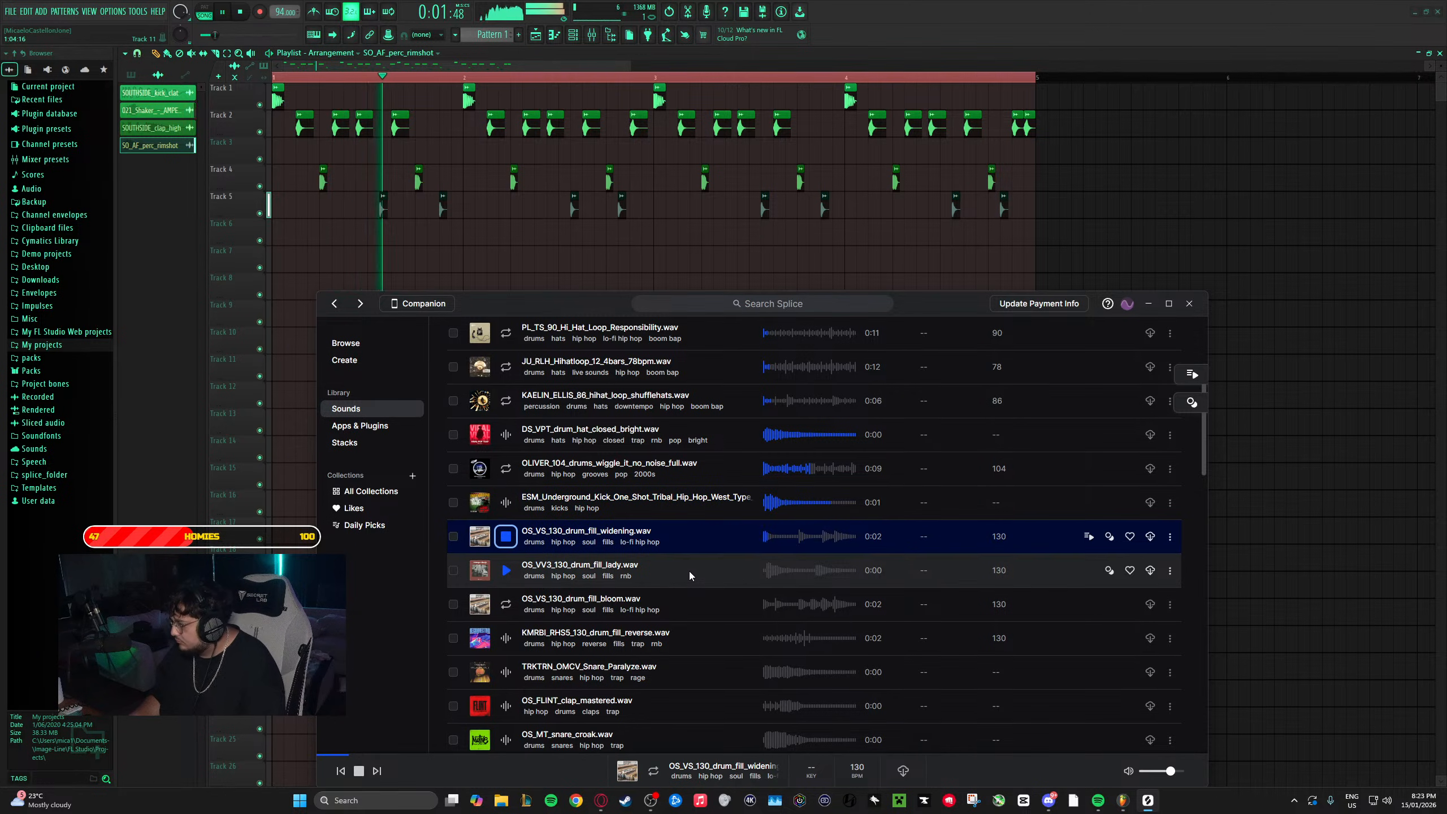
{"action": "key", "text": "Down"}
{"action": "key", "text": "Down"}
{"action": "key", "text": "Down"}
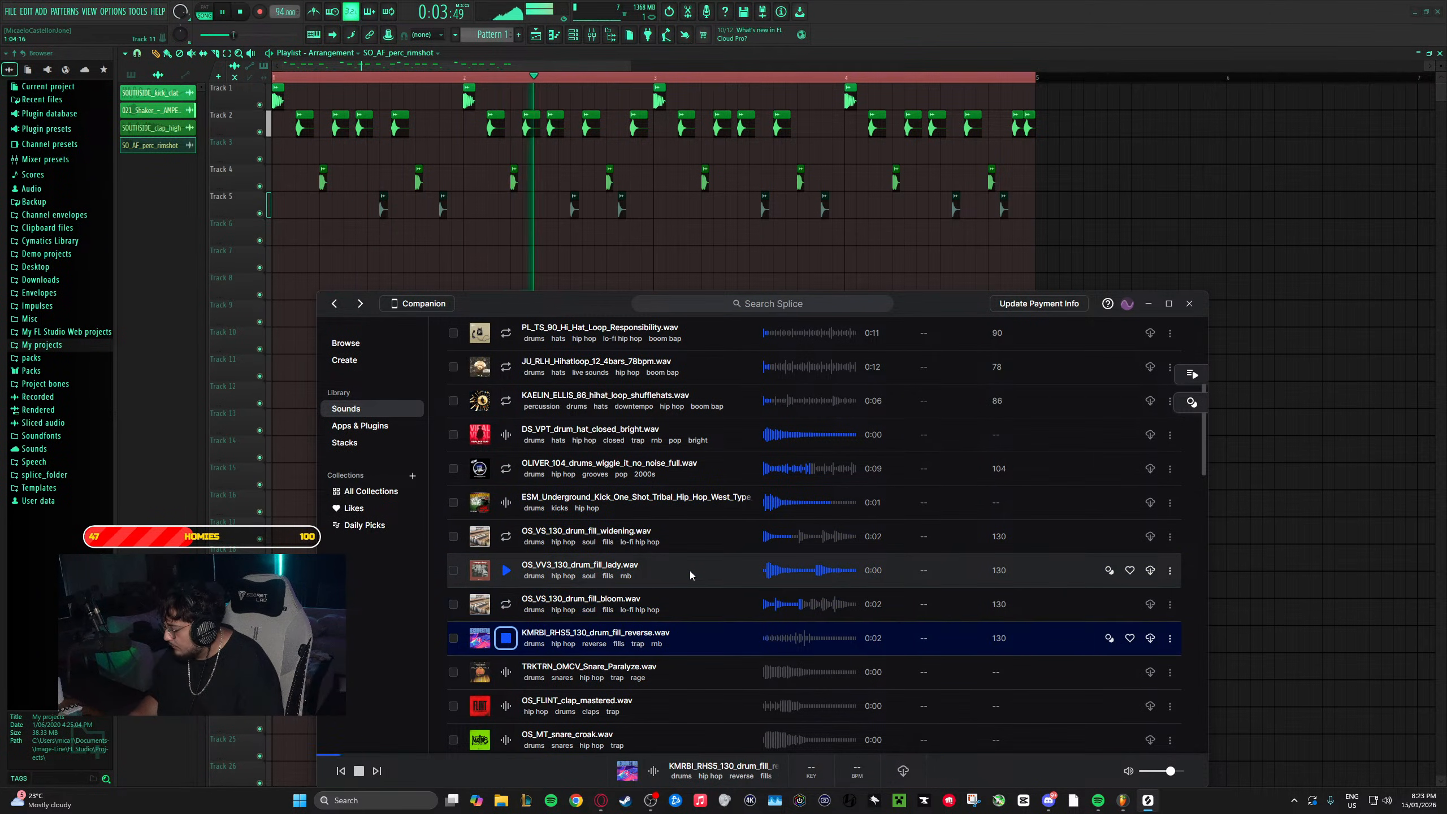
{"action": "key", "text": "Down"}
{"action": "key", "text": "Down"}
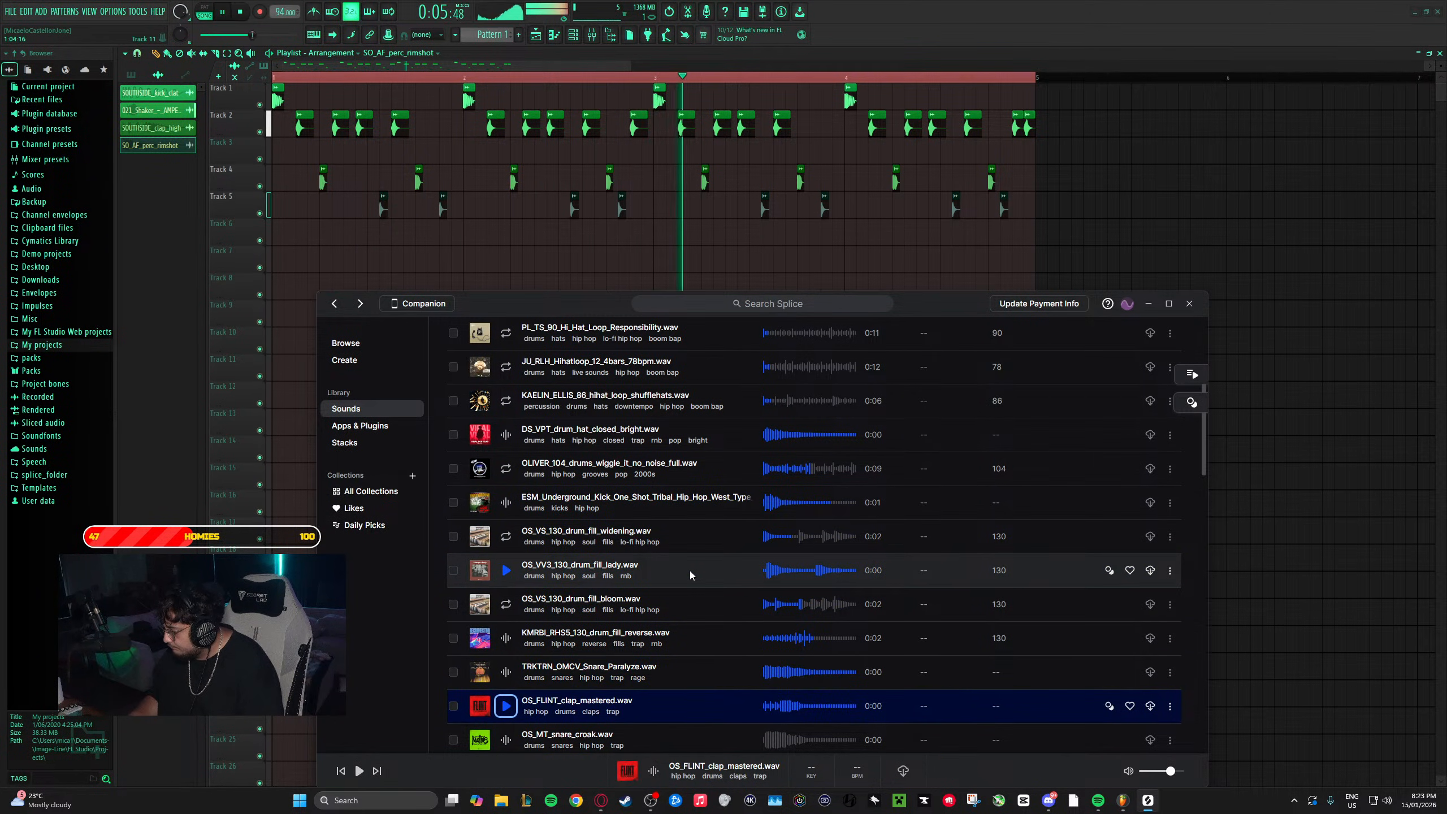
- Audition OS_MT_snare_croak, OS_MT_kick_fruity and the lahbaby top loop, and replay the COZMOE breath top loop
{"action": "key", "text": "Down"}
{"action": "key", "text": "Down"}
{"action": "key", "text": "Down"}
{"action": "key", "text": "Down"}
{"action": "key", "text": "Up"}
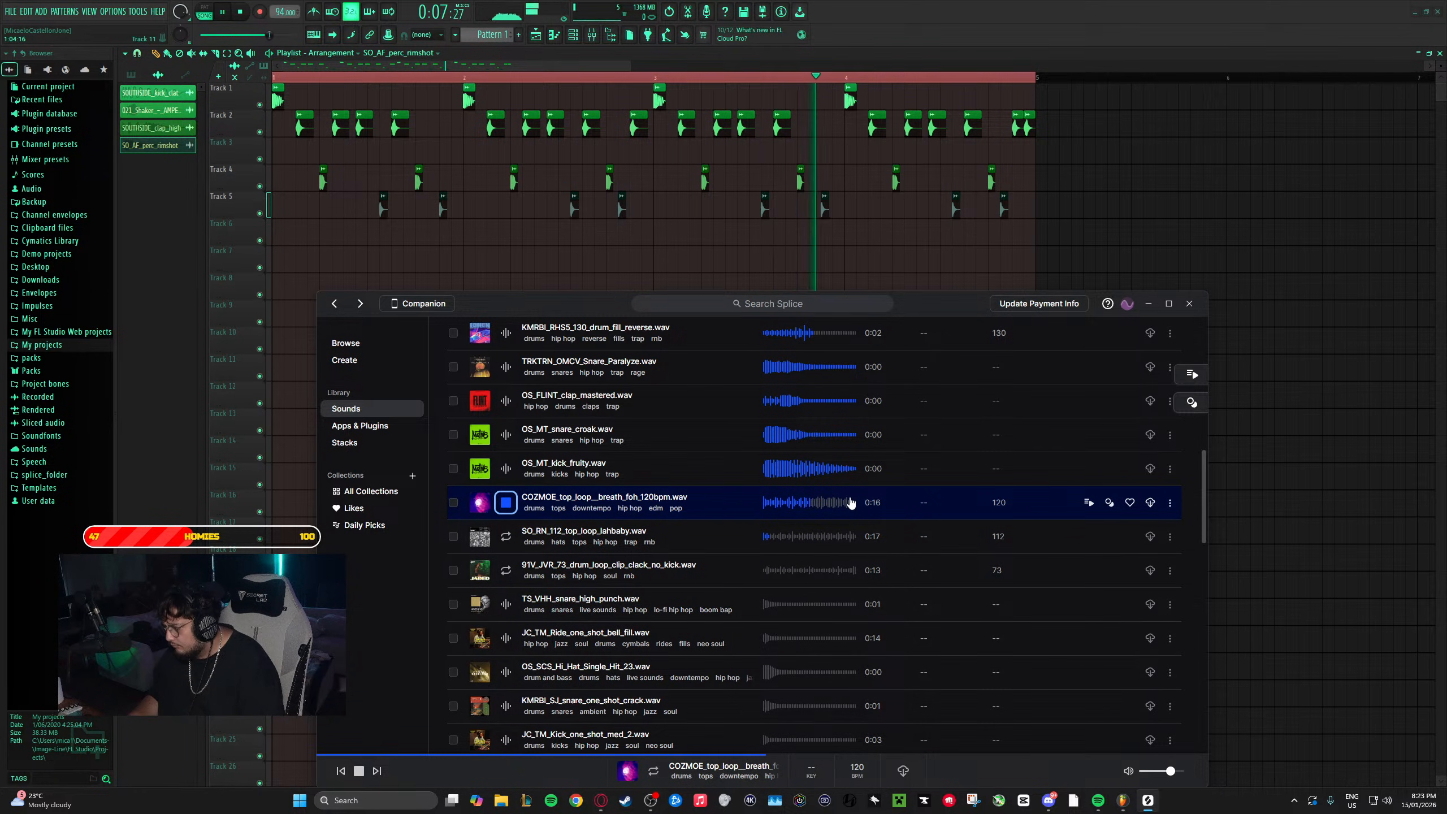
- Audition the samples from SO_RN_112_top_loop_lahbaby and the 91V_JVR_73 clip_clack loop through to KMRBI_SJ_snare_one_shot_crack
{"action": "key", "text": "Down"}
{"action": "key", "text": "Down"}
{"action": "key", "text": "Down"}
{"action": "key", "text": "Down"}
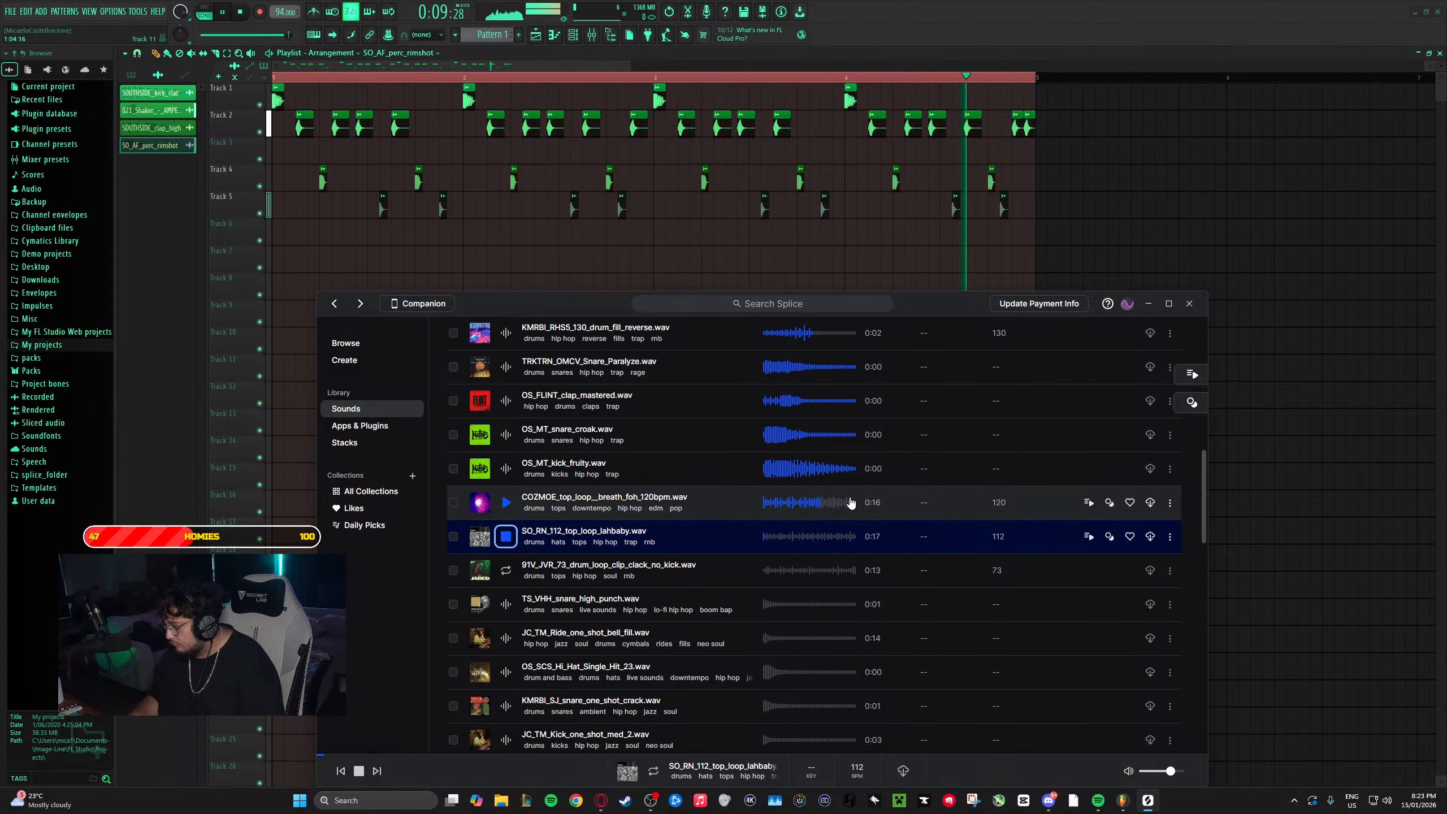
{"action": "key", "text": "Down"}
{"action": "key", "text": "Down"}
{"action": "key", "text": "Down"}
{"action": "key", "text": "Down"}
{"action": "key", "text": "Down"}
{"action": "key", "text": "Down"}
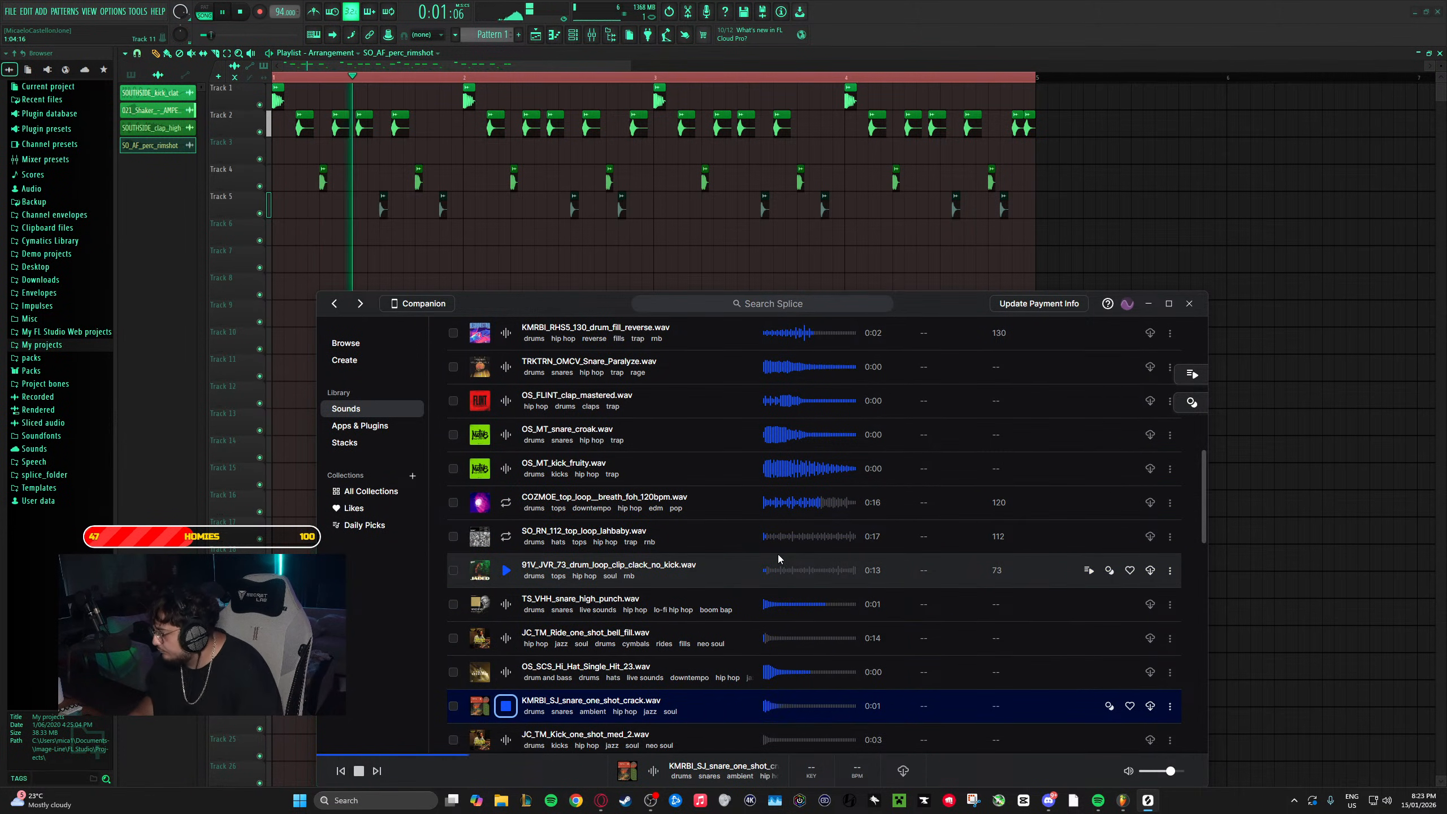
- Audition the samples from JC_TM_Kick_one_shot_med_2 through the hardware, Vibez, warm and knock kicks to the OSS_NC_73 sunsetsoul drum loop
{"action": "key", "text": "Down"}
{"action": "key", "text": "Down"}
{"action": "key", "text": "Down"}
{"action": "key", "text": "Down"}
{"action": "key", "text": "Down"}
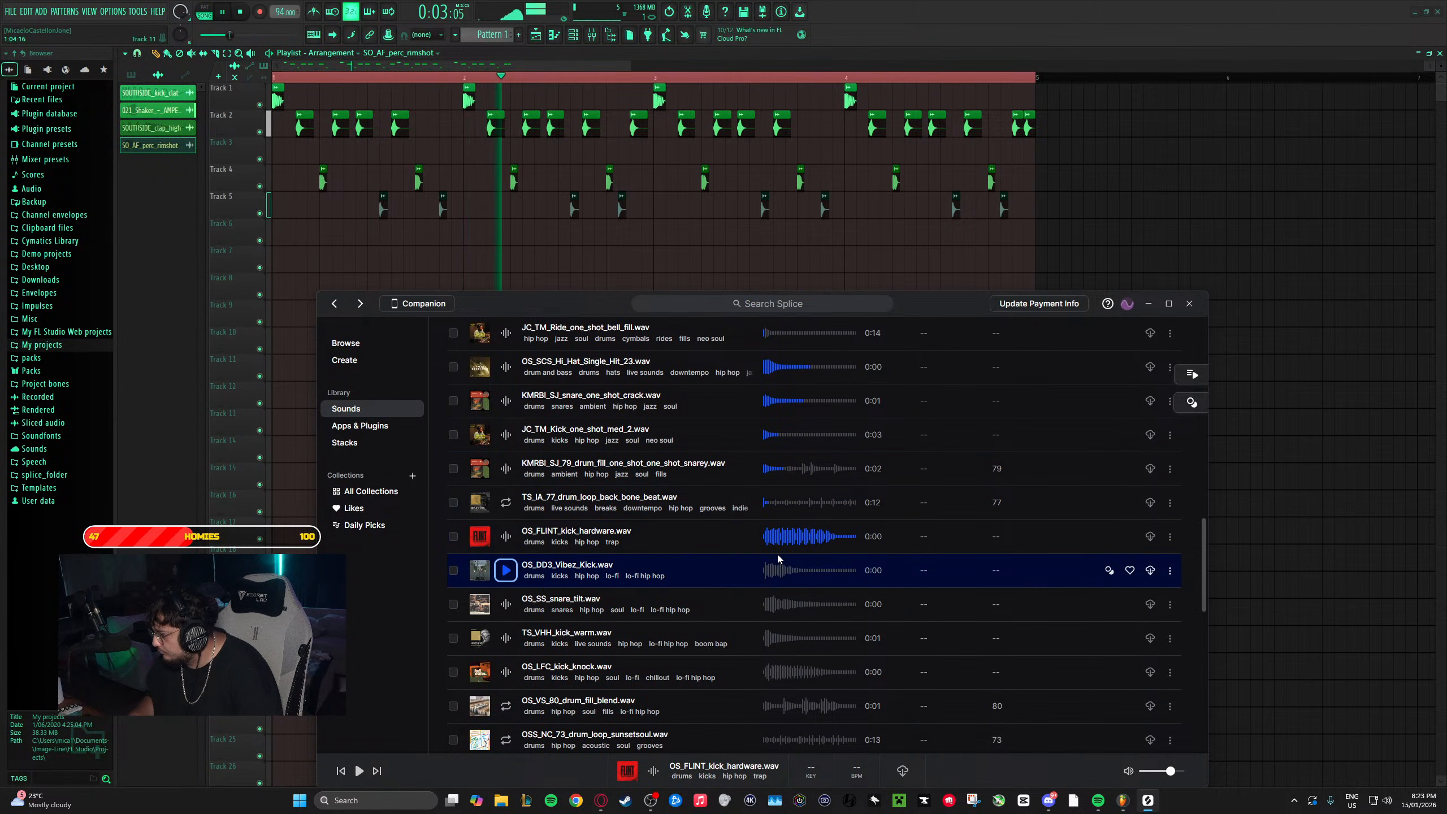
{"action": "key", "text": "Down"}
{"action": "key", "text": "Down"}
{"action": "key", "text": "Down"}
{"action": "key", "text": "Down"}
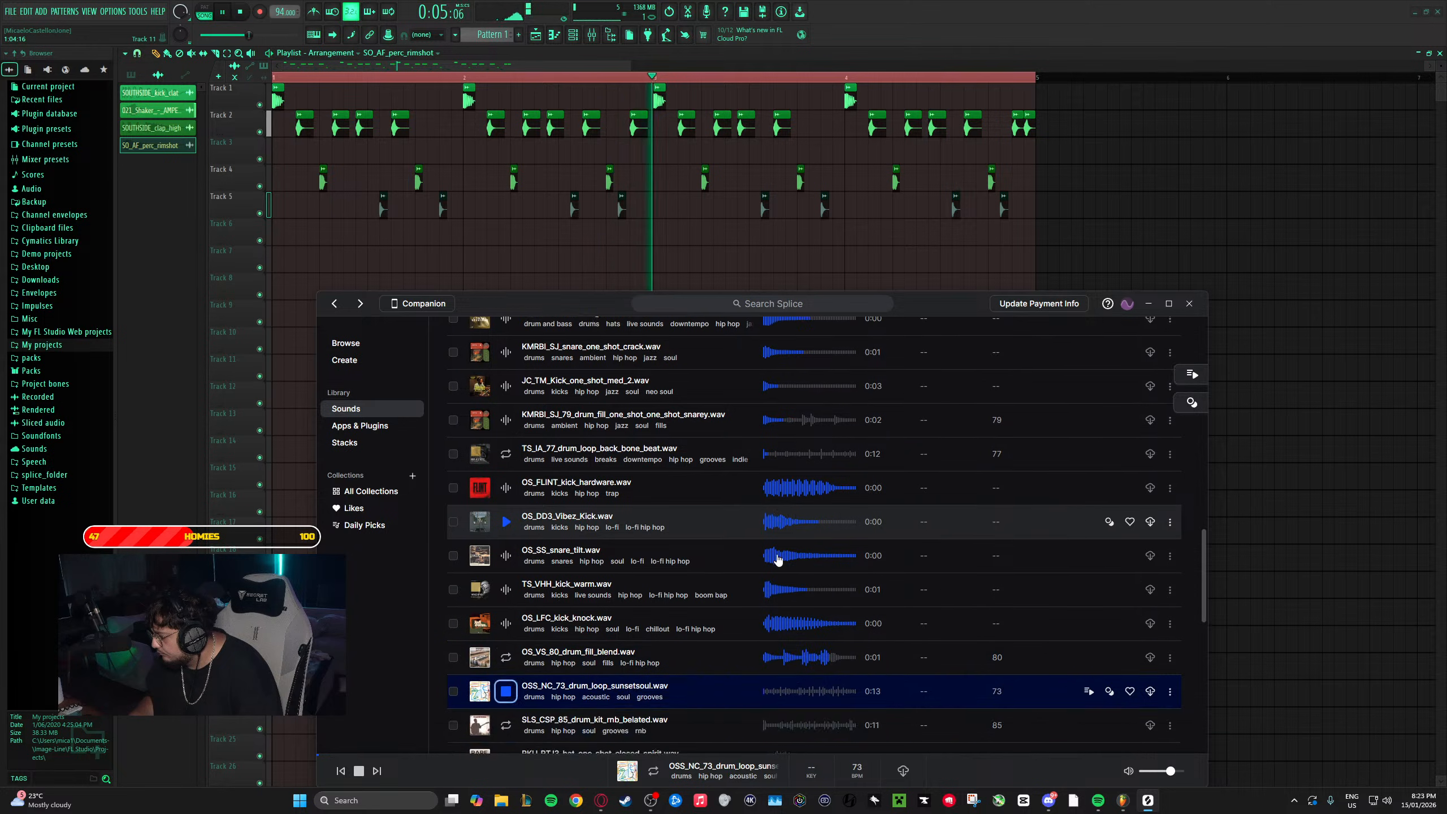
- Audition the SLS_CSP_85 belated drum kit loop and the RKU_RTJ3 closed hat, selected kick and unreal snare one-shots
{"action": "key", "text": "Down"}
{"action": "key", "text": "Down"}
{"action": "key", "text": "Down"}
{"action": "key", "text": "Down"}
{"action": "key", "text": "Down"}
{"action": "key", "text": "Down"}
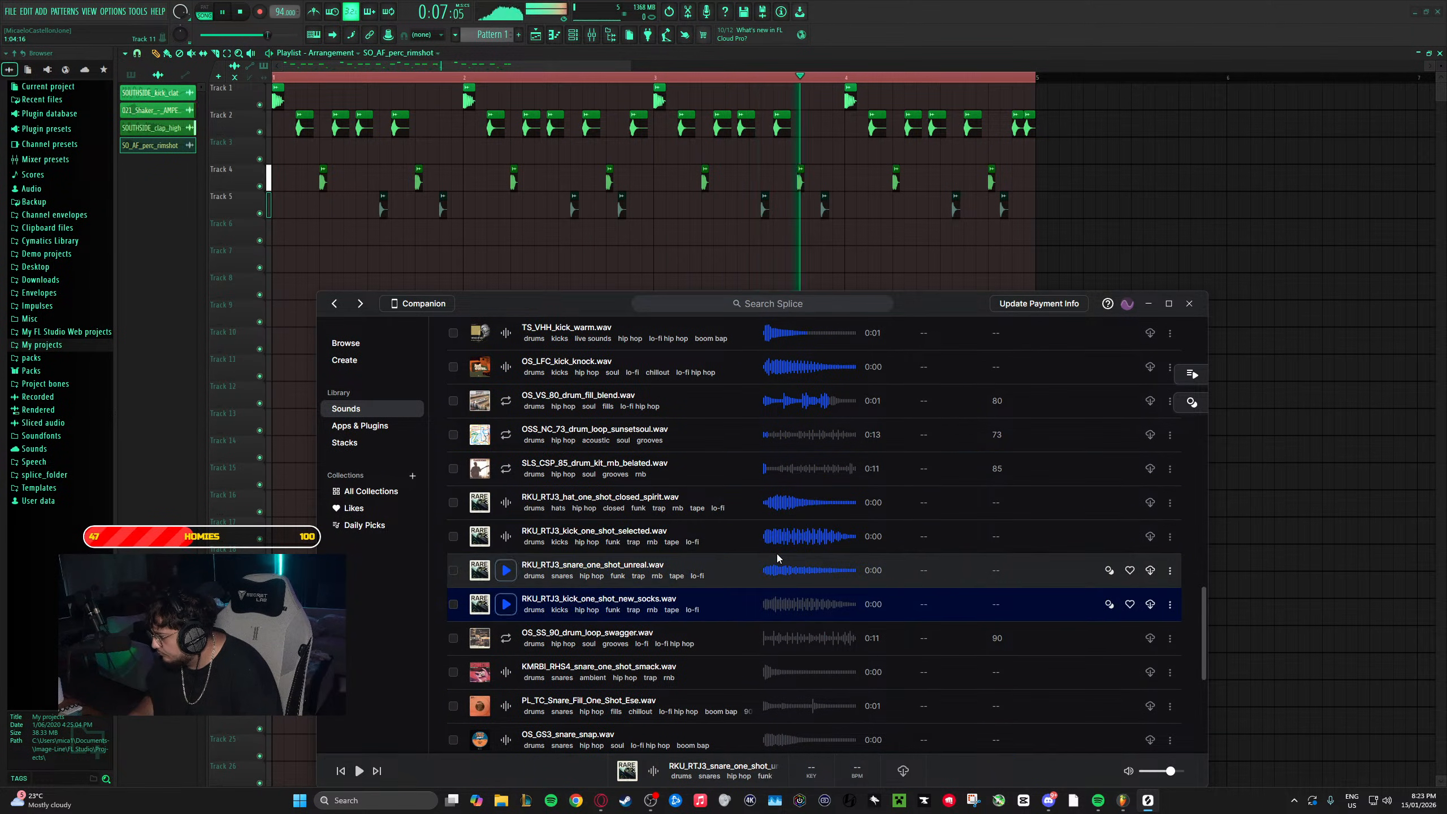
- Audition the rest of the third page from OS_SS_90_drum_loop_swagger to the TRKTRN_FXLKVII Poland hat and advance to the next page
{"action": "key", "text": "Down"}
{"action": "key", "text": "Down"}
{"action": "key", "text": "Down"}
{"action": "key", "text": "Down"}
{"action": "key", "text": "Down"}
{"action": "key", "text": "Down"}
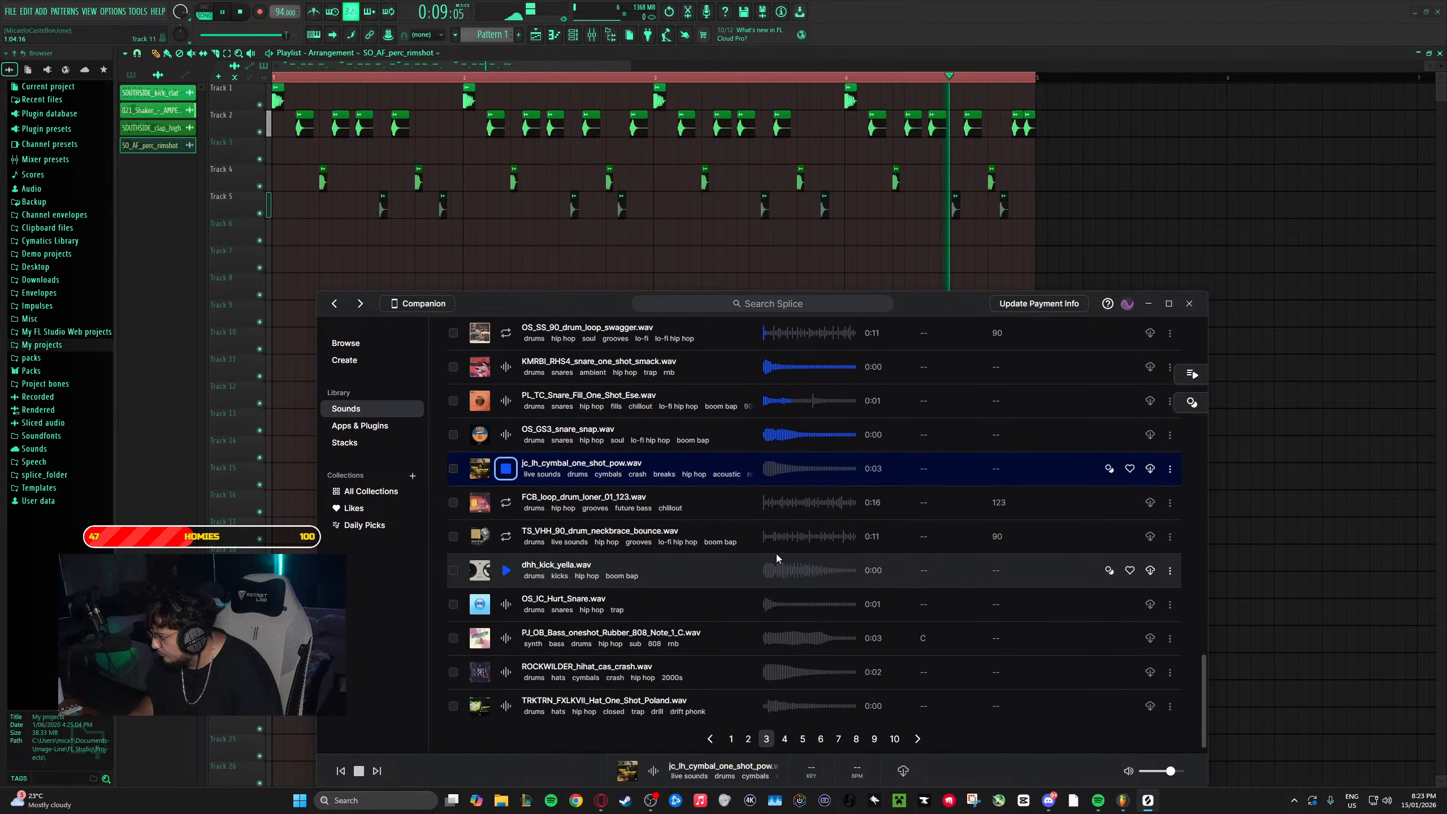
{"action": "key", "text": "Down"}
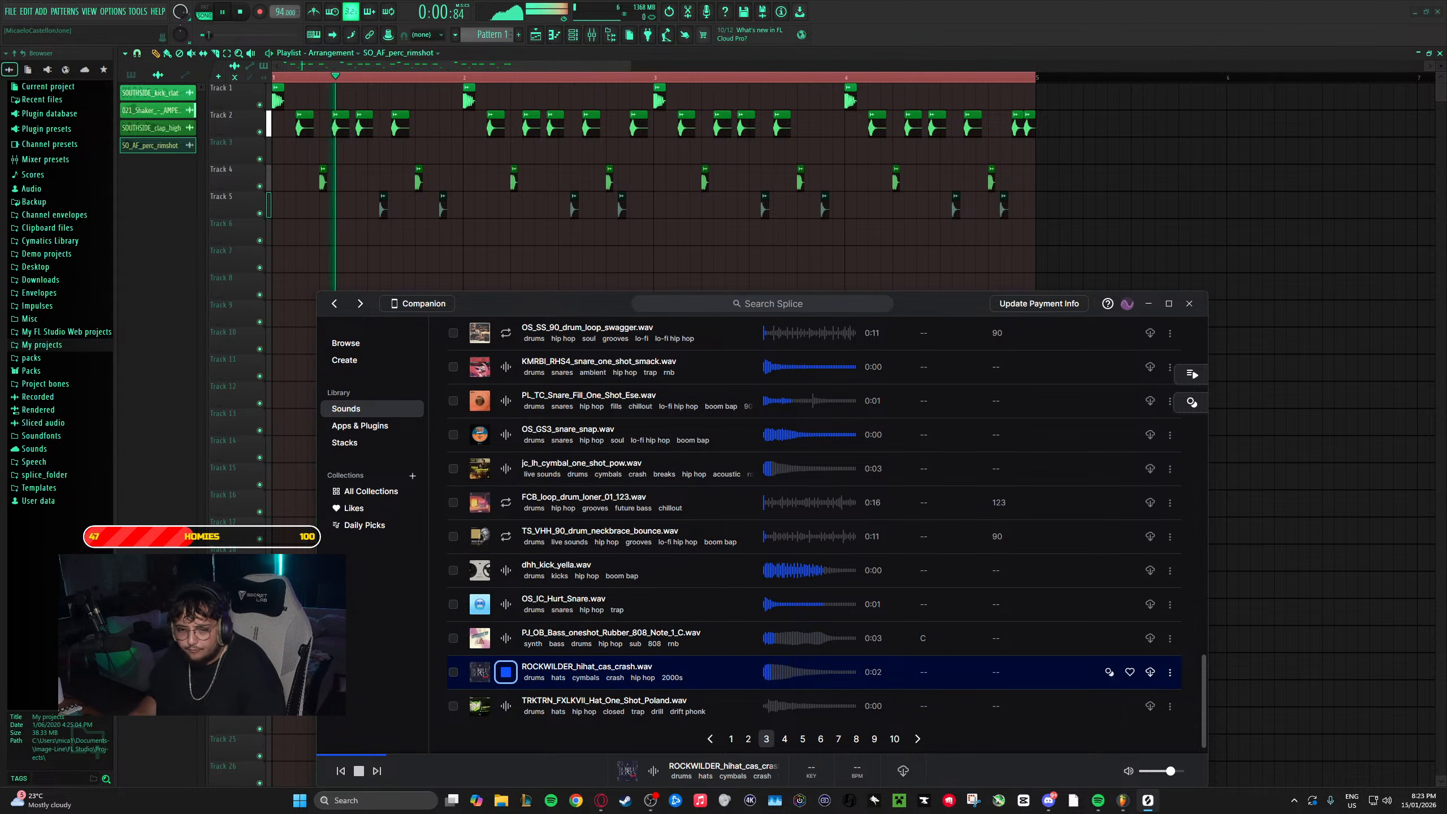
{"action": "key", "text": "Down"}
{"action": "key", "text": "Down"}
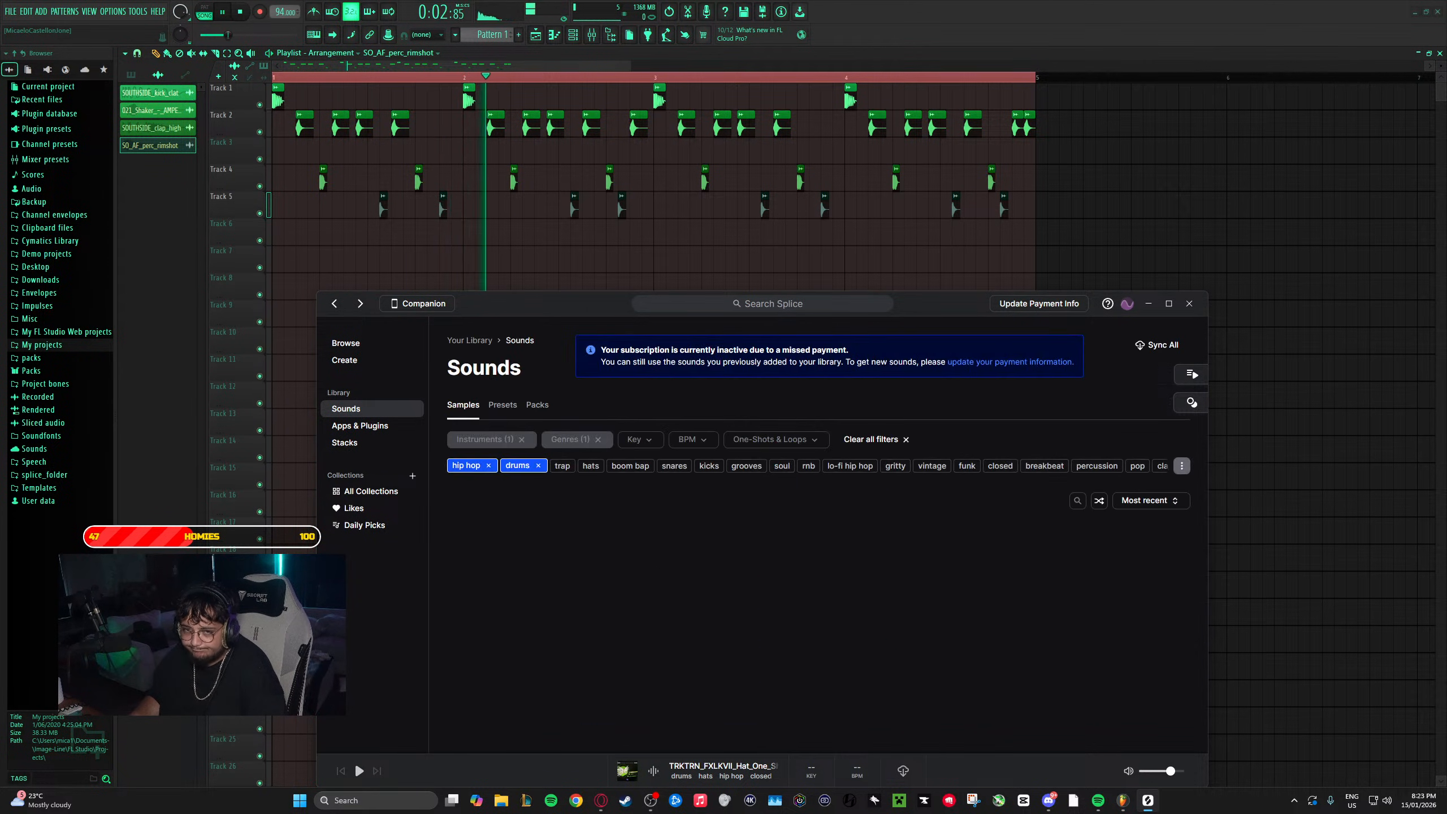
- Audition OS_DTD_hihat_wolves, TRKTRN_FXLKVII_Snare_One_Shot_Vr and jc_st_crash_2 on the fourth results page
{"action": "key", "text": "Down"}
{"action": "key", "text": "Down"}
{"action": "key", "text": "Down"}
{"action": "key", "text": "Down"}
{"action": "key", "text": "Down"}
{"action": "key", "text": "Down"}
{"action": "key", "text": "Down"}
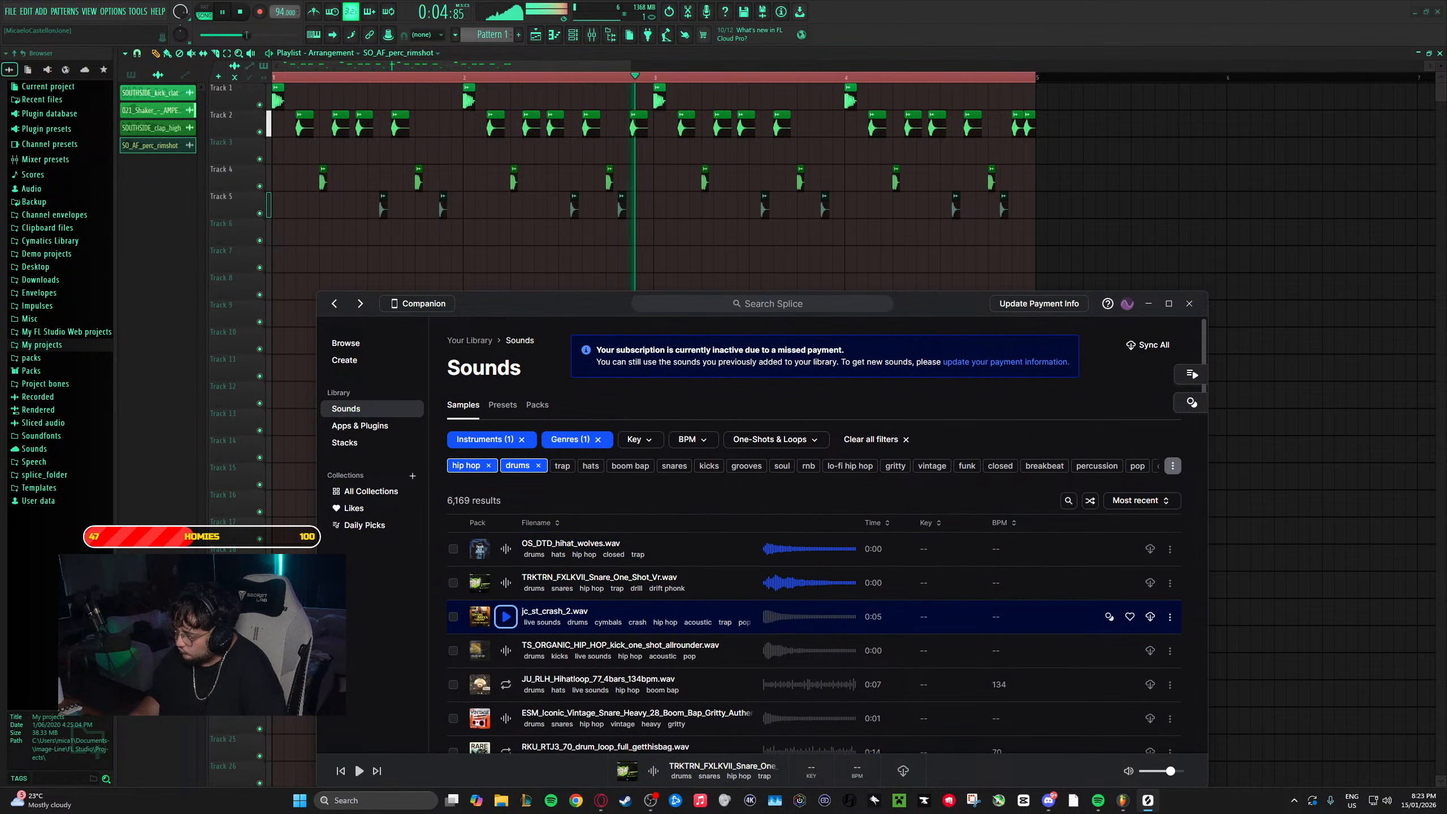
- Audition the samples from the TS_ORGANIC_HIP_HOP allrounder kick through LEX_LFOS kick_silk to the THE_KOUNT_89 drumma drum loop
{"action": "key", "text": "Down"}
{"action": "key", "text": "Down"}
{"action": "key", "text": "Down"}
{"action": "key", "text": "Down"}
{"action": "key", "text": "Down"}
{"action": "key", "text": "Down"}
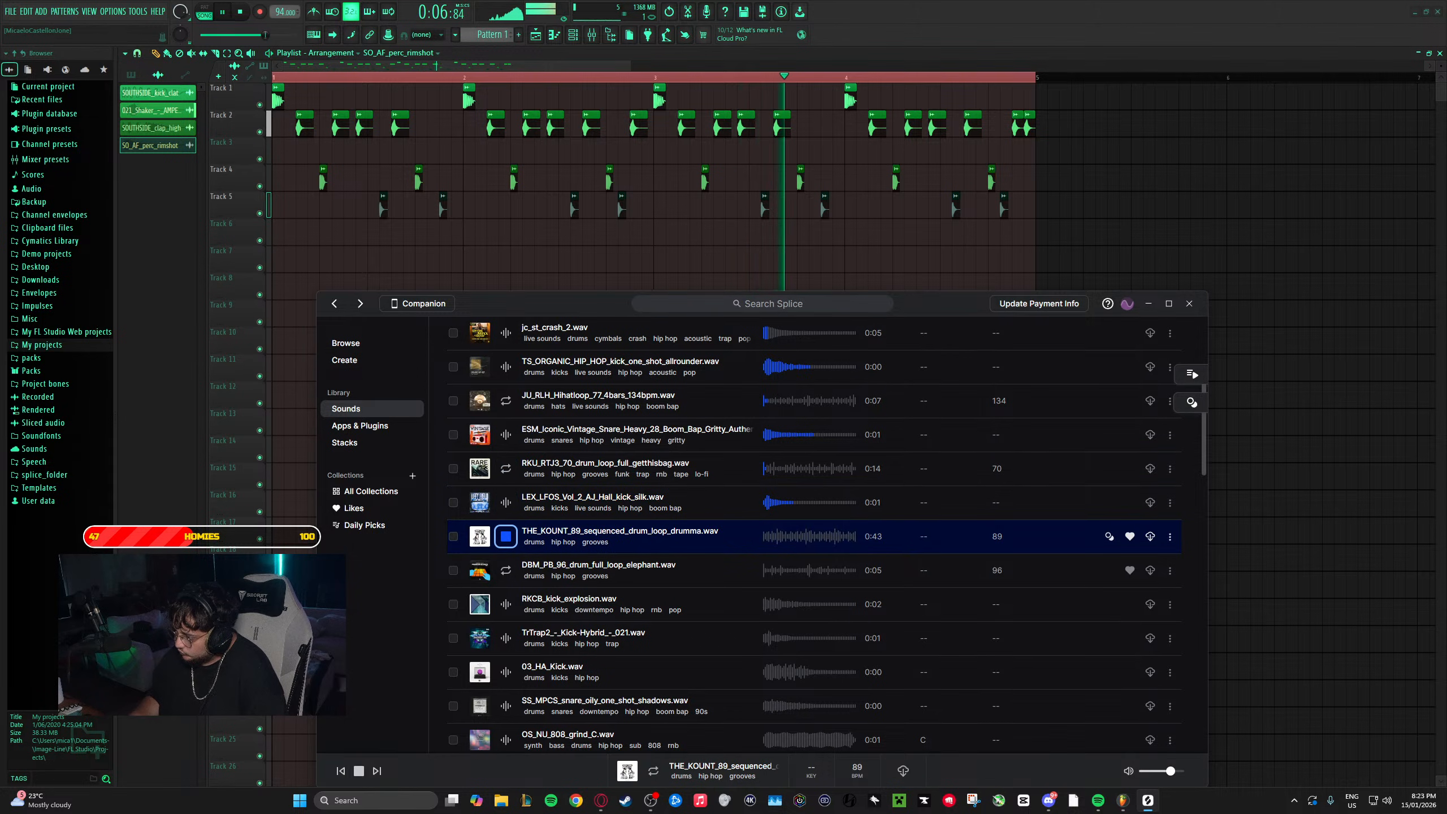
- Audition the DBM_PB_96 elephant loop, RKCB_kick_explosion, the TrTrap2 and 03_HA kicks, the oily shadows snare and OS_NU_808_grind_C
{"action": "key", "text": "Down"}
{"action": "key", "text": "Down"}
{"action": "key", "text": "Down"}
{"action": "key", "text": "Down"}
{"action": "key", "text": "Down"}
{"action": "key", "text": "Down"}
{"action": "key", "text": "Down"}
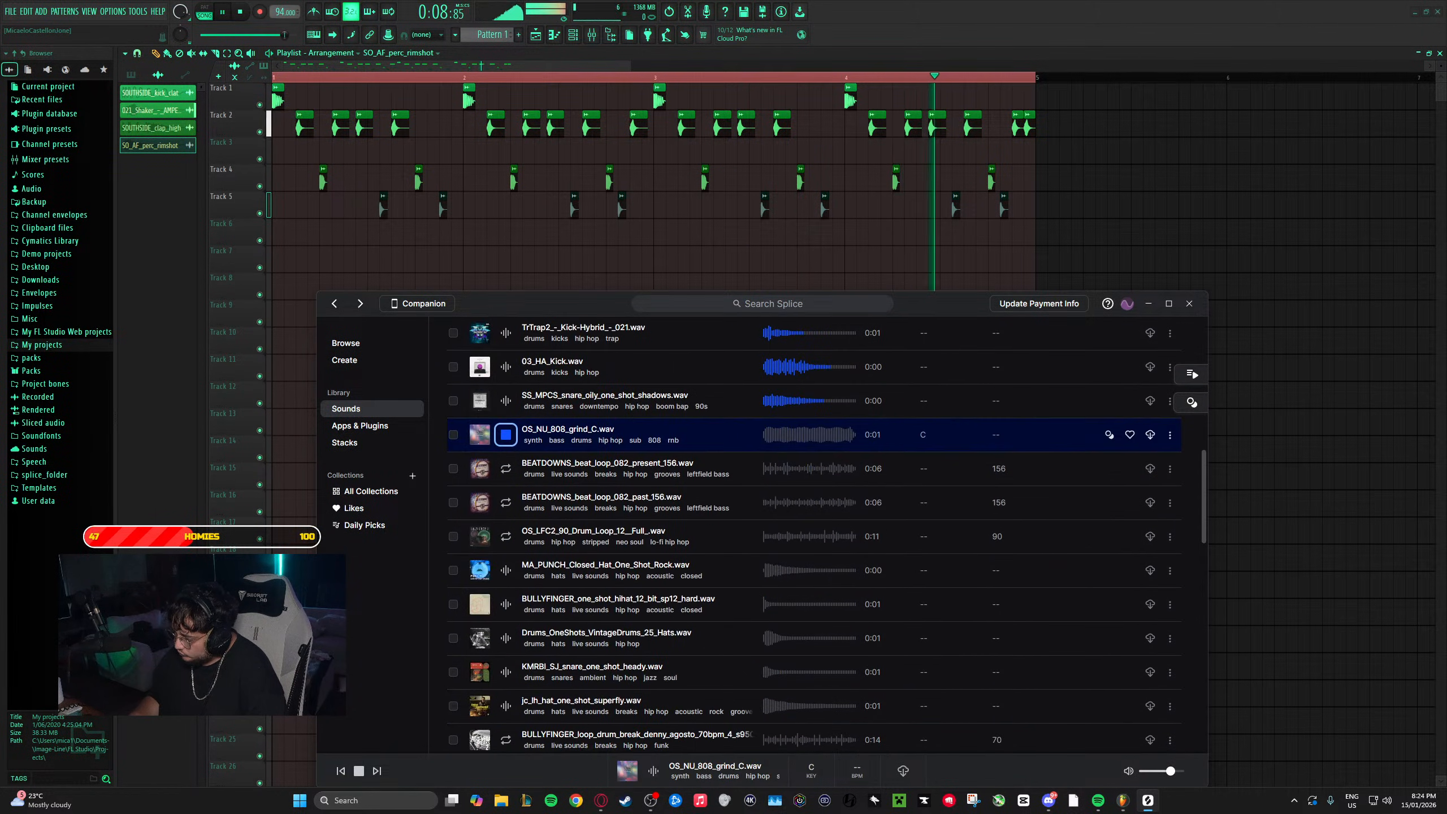
- Audition the samples from BEATDOWNS_beat_loop_082_present through the hats, snares, kicks and clap to the SLS_TRN_75 distorted delay soul drum loop
{"action": "key", "text": "Down"}
{"action": "key", "text": "Down"}
{"action": "key", "text": "Down"}
{"action": "key", "text": "Down"}
{"action": "key", "text": "Down"}
{"action": "key", "text": "Down"}
{"action": "key", "text": "Down"}
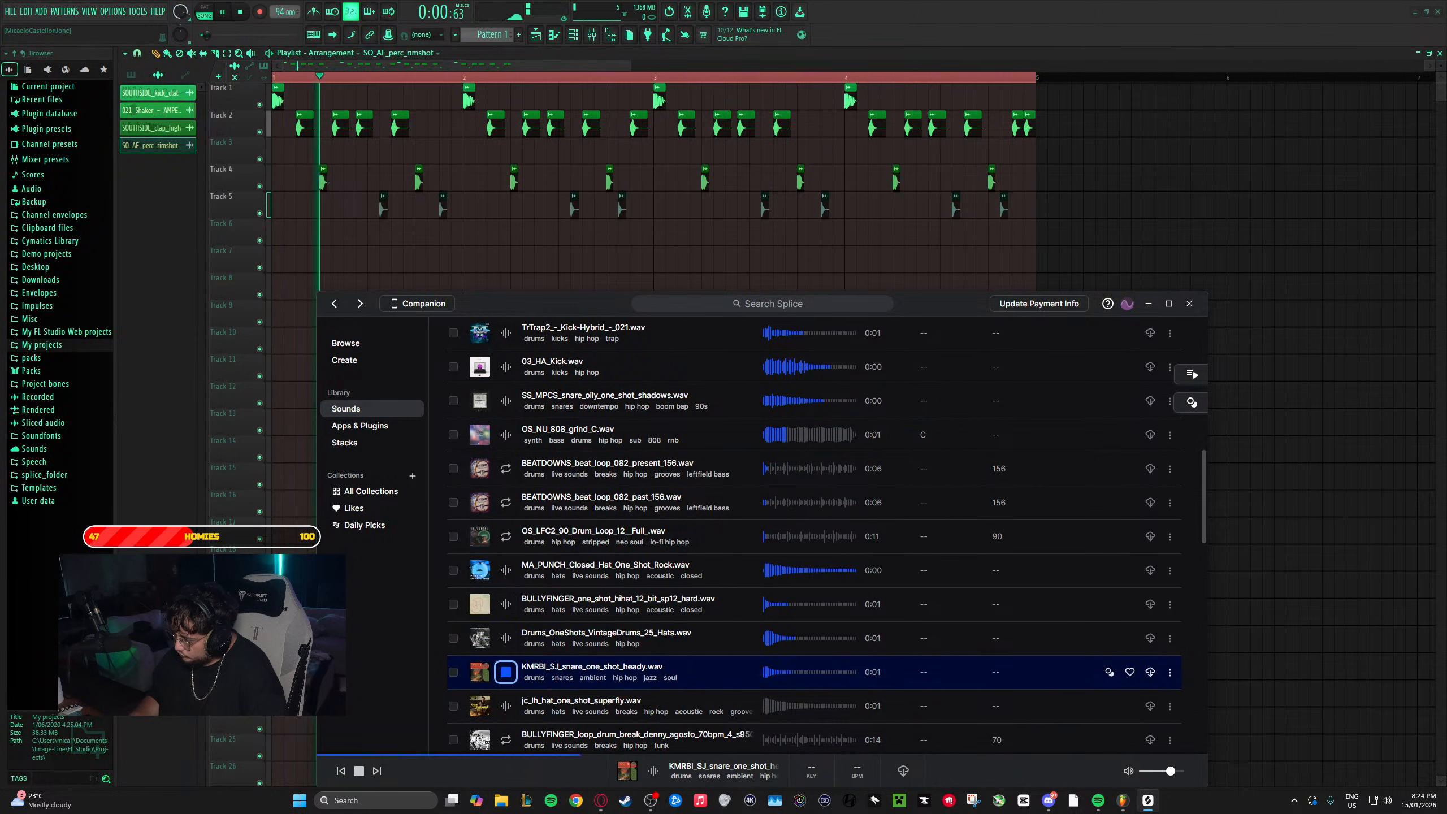
{"action": "key", "text": "Down"}
{"action": "key", "text": "Down"}
{"action": "key", "text": "Down"}
{"action": "key", "text": "Down"}
{"action": "key", "text": "Down"}
{"action": "key", "text": "Down"}
{"action": "key", "text": "Down"}
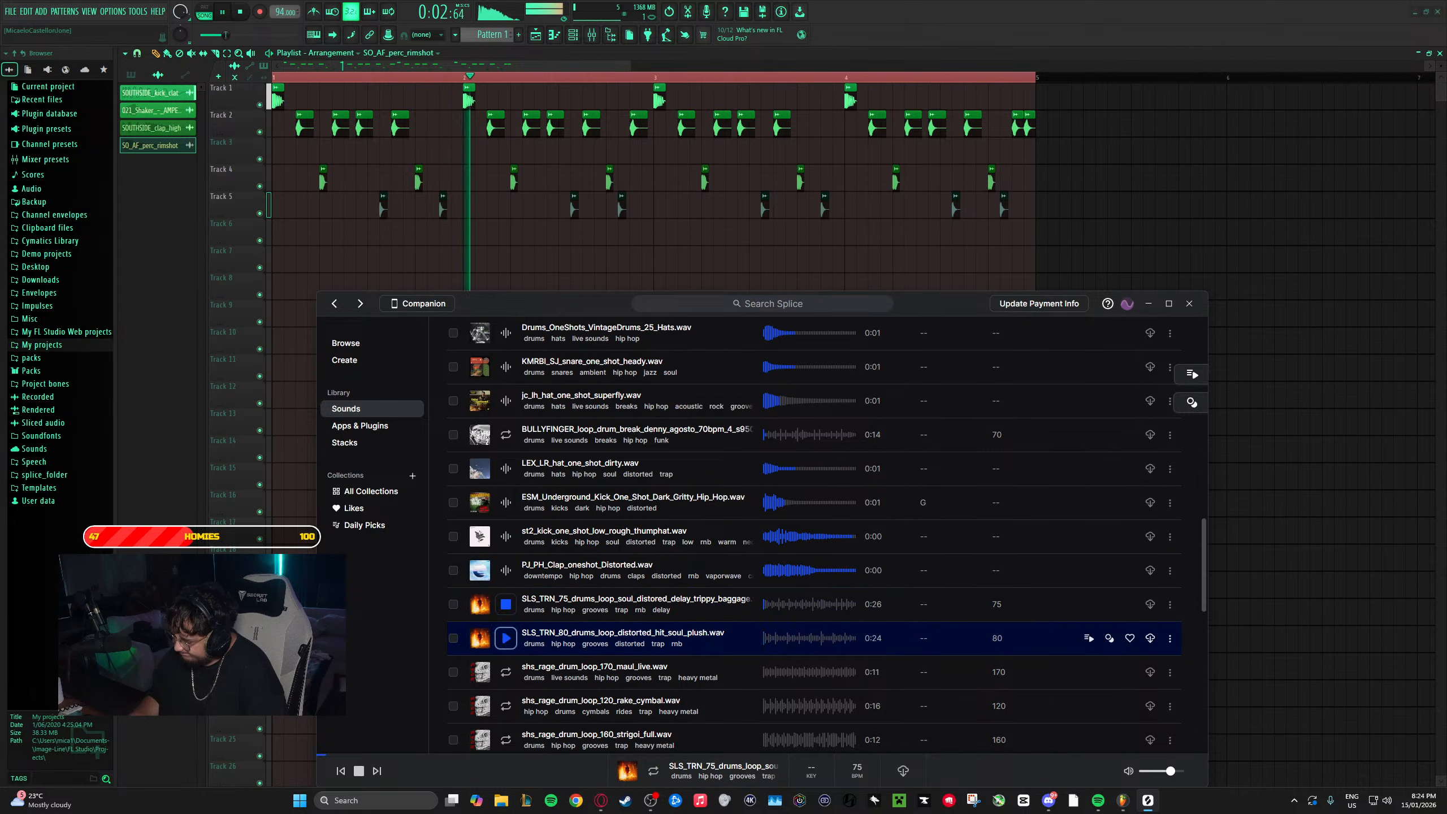
- Audition the rest of the fourth page, from SLS_TRN_80_drums_loop_distorted_hit_soul_plush to KMRBI_RHS4_80_drum_fill_classic
{"action": "key", "text": "Down"}
{"action": "key", "text": "Down"}
{"action": "key", "text": "Down"}
{"action": "key", "text": "Down"}
{"action": "key", "text": "Down"}
{"action": "key", "text": "Down"}
{"action": "key", "text": "Down"}
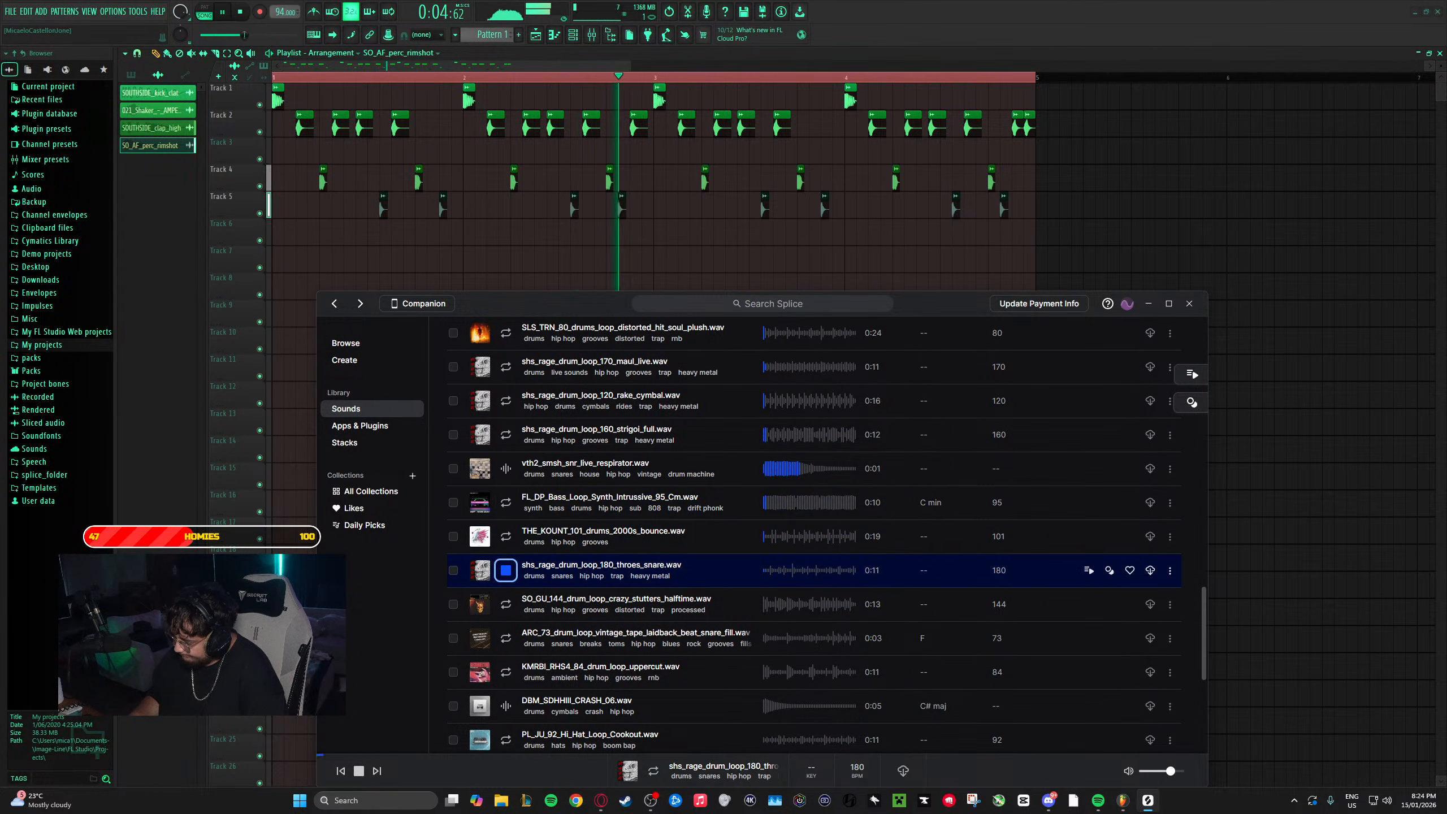
{"action": "key", "text": "Down"}
{"action": "key", "text": "Down"}
{"action": "key", "text": "Down"}
{"action": "key", "text": "Down"}
{"action": "key", "text": "Down"}
{"action": "key", "text": "Down"}
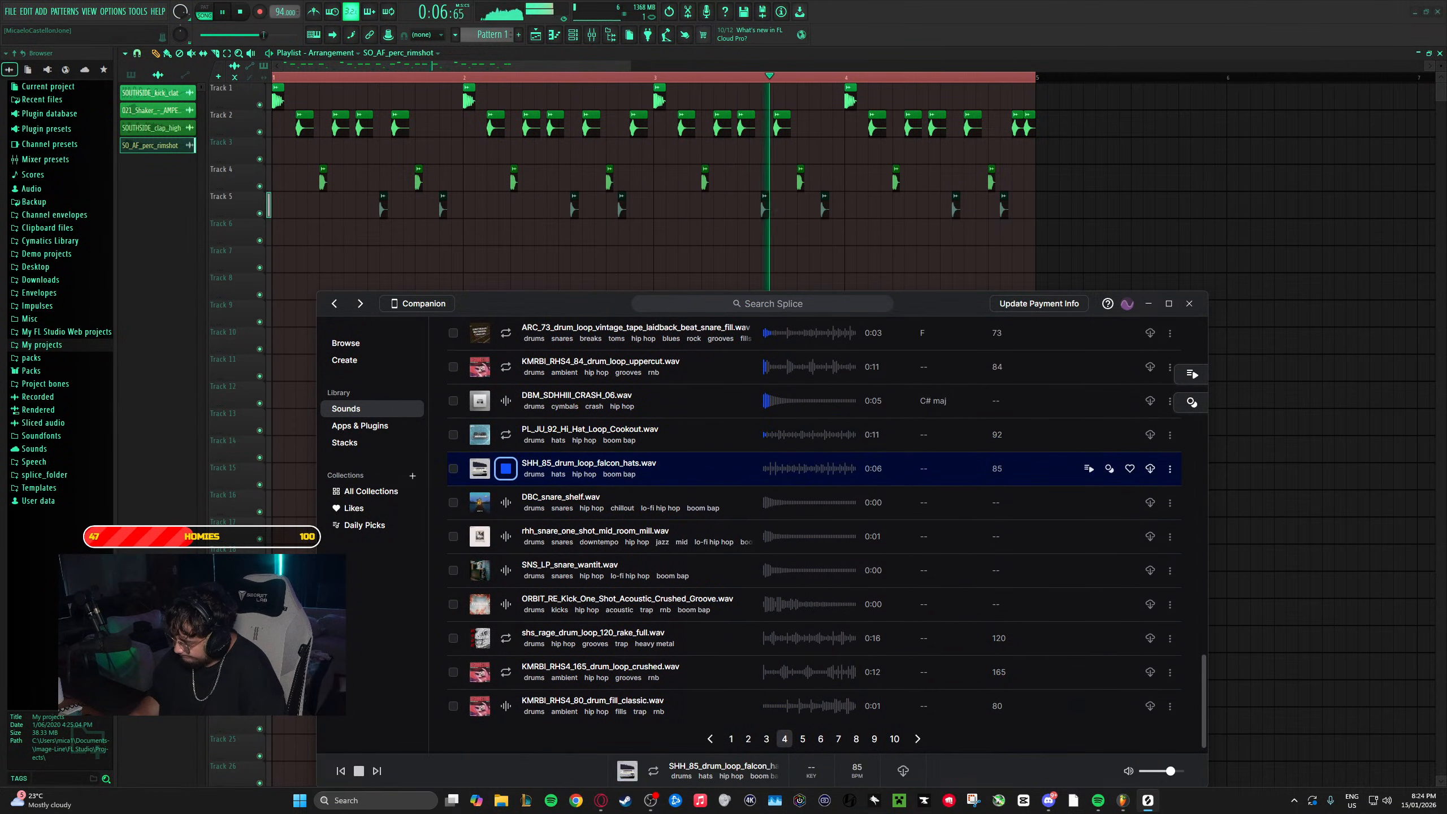
{"action": "key", "text": "Down"}
{"action": "key", "text": "Down"}
{"action": "key", "text": "Down"}
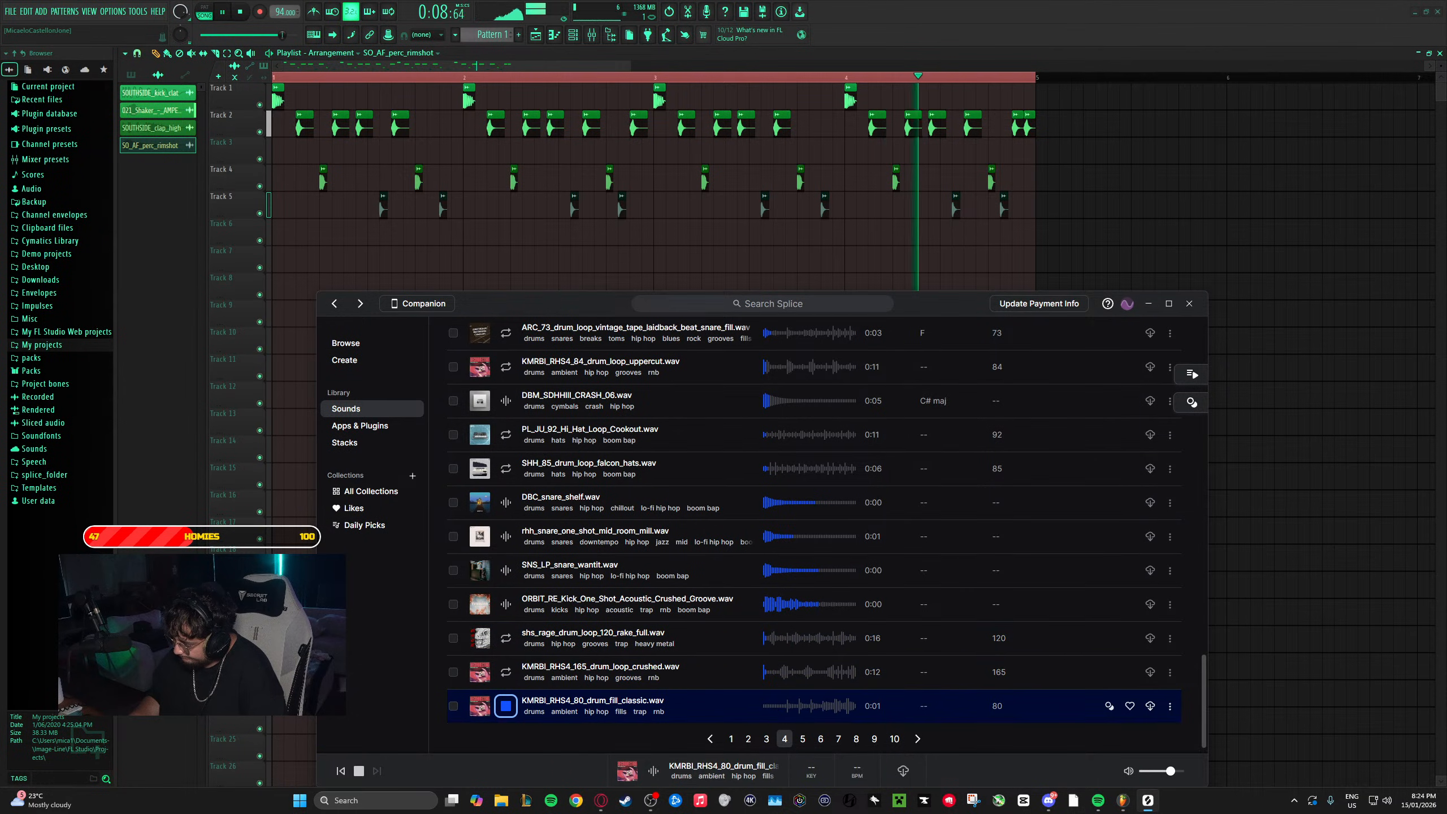
- Advance to the next results page and audition its samples from st_drum_80_natural_full to FL_LOFI_Kit03_Kick_One_Shot
{"action": "key", "text": "Down"}
{"action": "key", "text": "Down"}
{"action": "key", "text": "Down"}
{"action": "key", "text": "Down"}
{"action": "key", "text": "Down"}
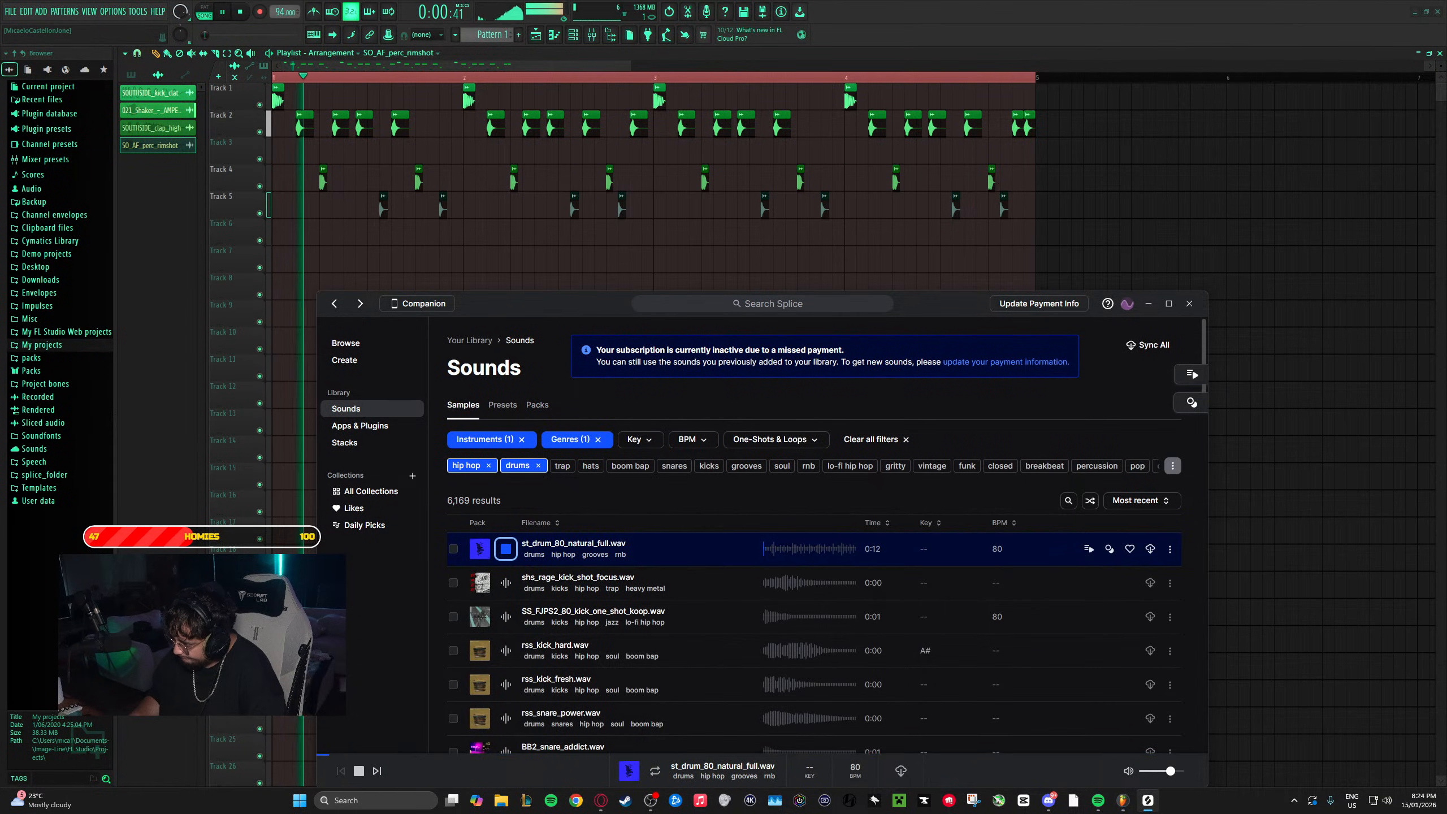
{"action": "key", "text": "Down"}
{"action": "key", "text": "Down"}
{"action": "key", "text": "Down"}
{"action": "key", "text": "Down"}
{"action": "key", "text": "Down"}
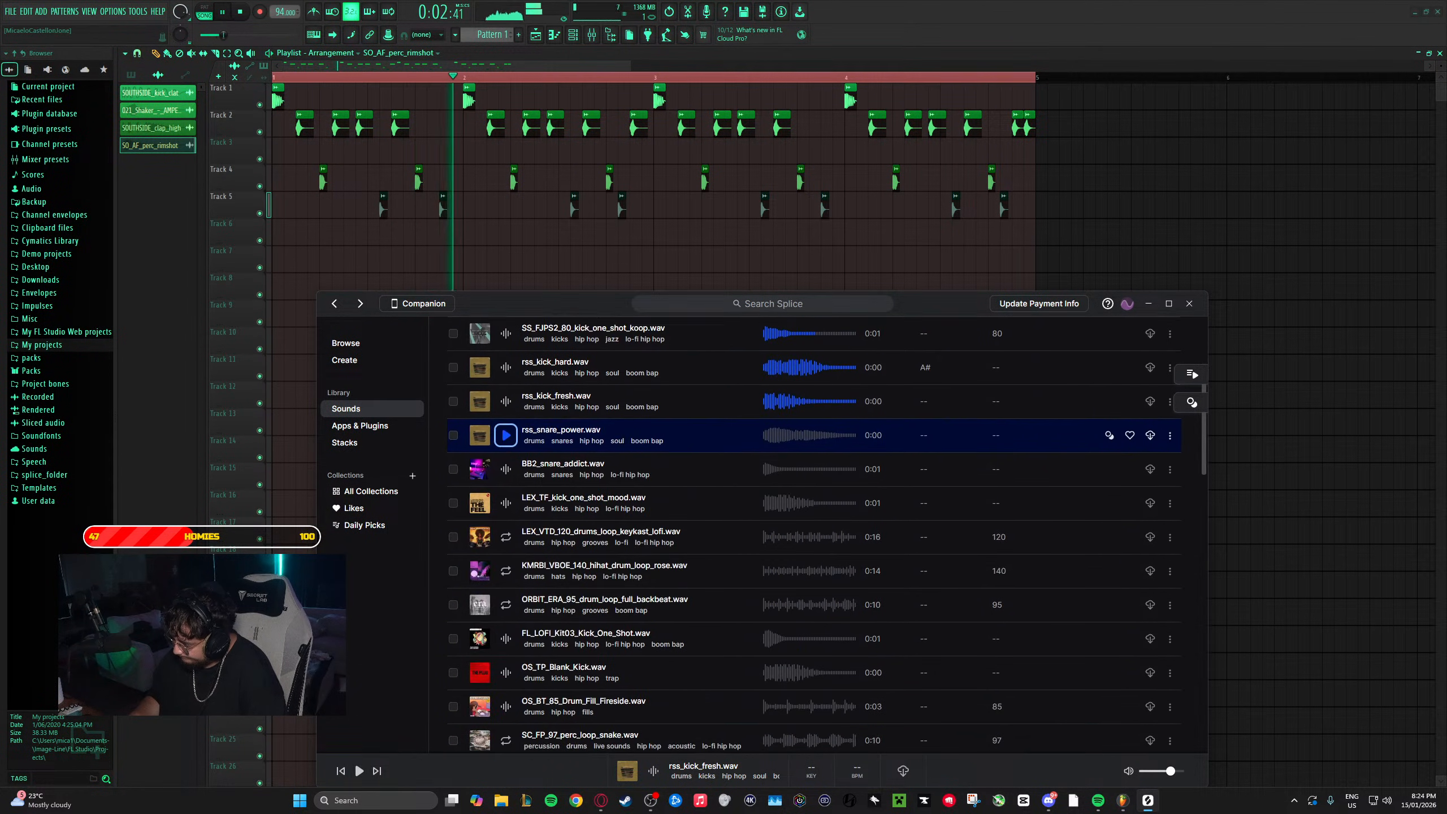
{"action": "key", "text": "Down"}
{"action": "key", "text": "Down"}
{"action": "key", "text": "Down"}
{"action": "key", "text": "Down"}
{"action": "key", "text": "Down"}
{"action": "key", "text": "Down"}
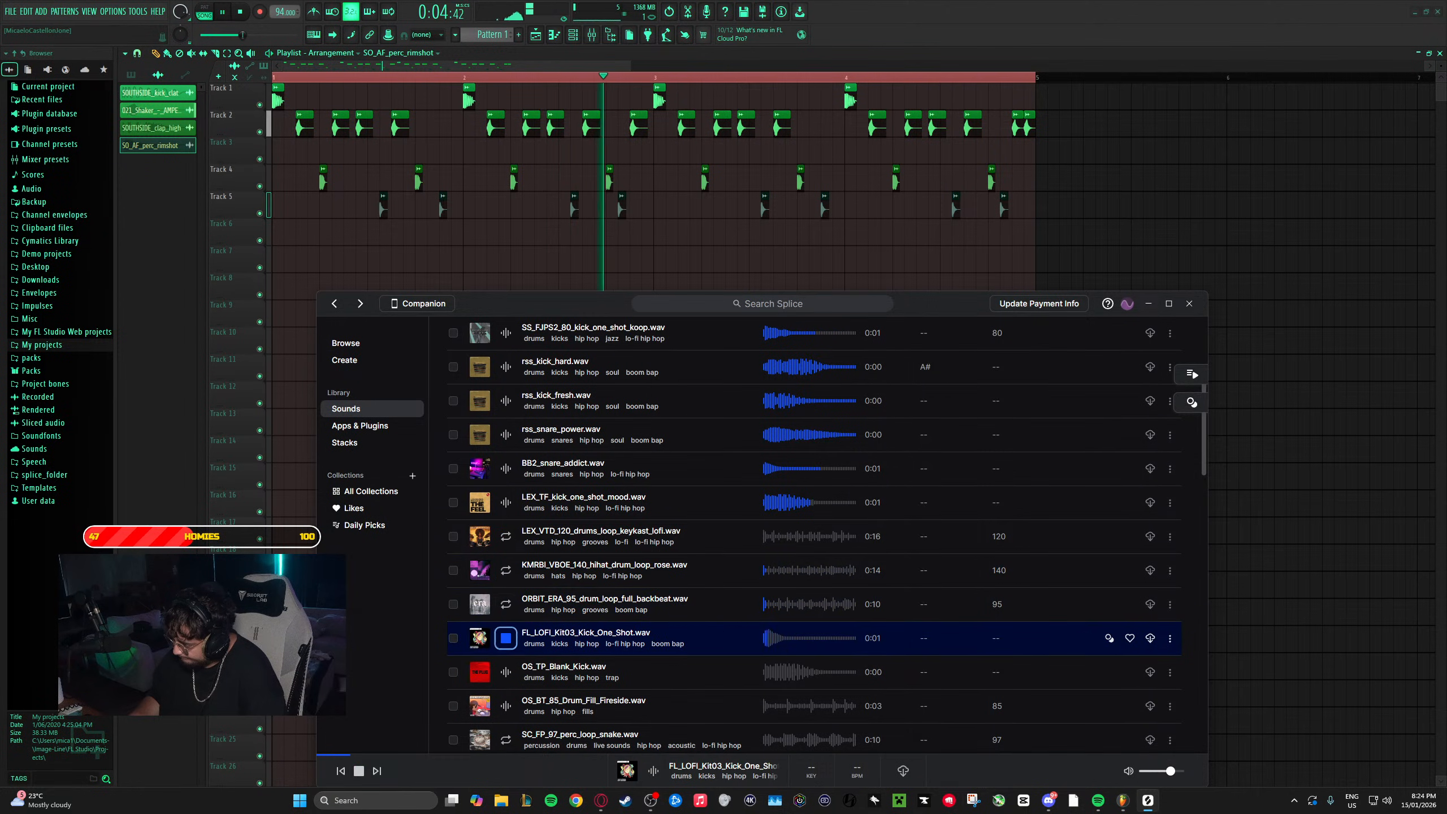
- Audition the samples from OS_TP_Blank_Kick through the SO_CDL_100 ambience loop and UKZ hats to rhh_kick_one_shot_low_live_clip
{"action": "key", "text": "Down"}
{"action": "key", "text": "Down"}
{"action": "key", "text": "Down"}
{"action": "key", "text": "Down"}
{"action": "key", "text": "Down"}
{"action": "key", "text": "Down"}
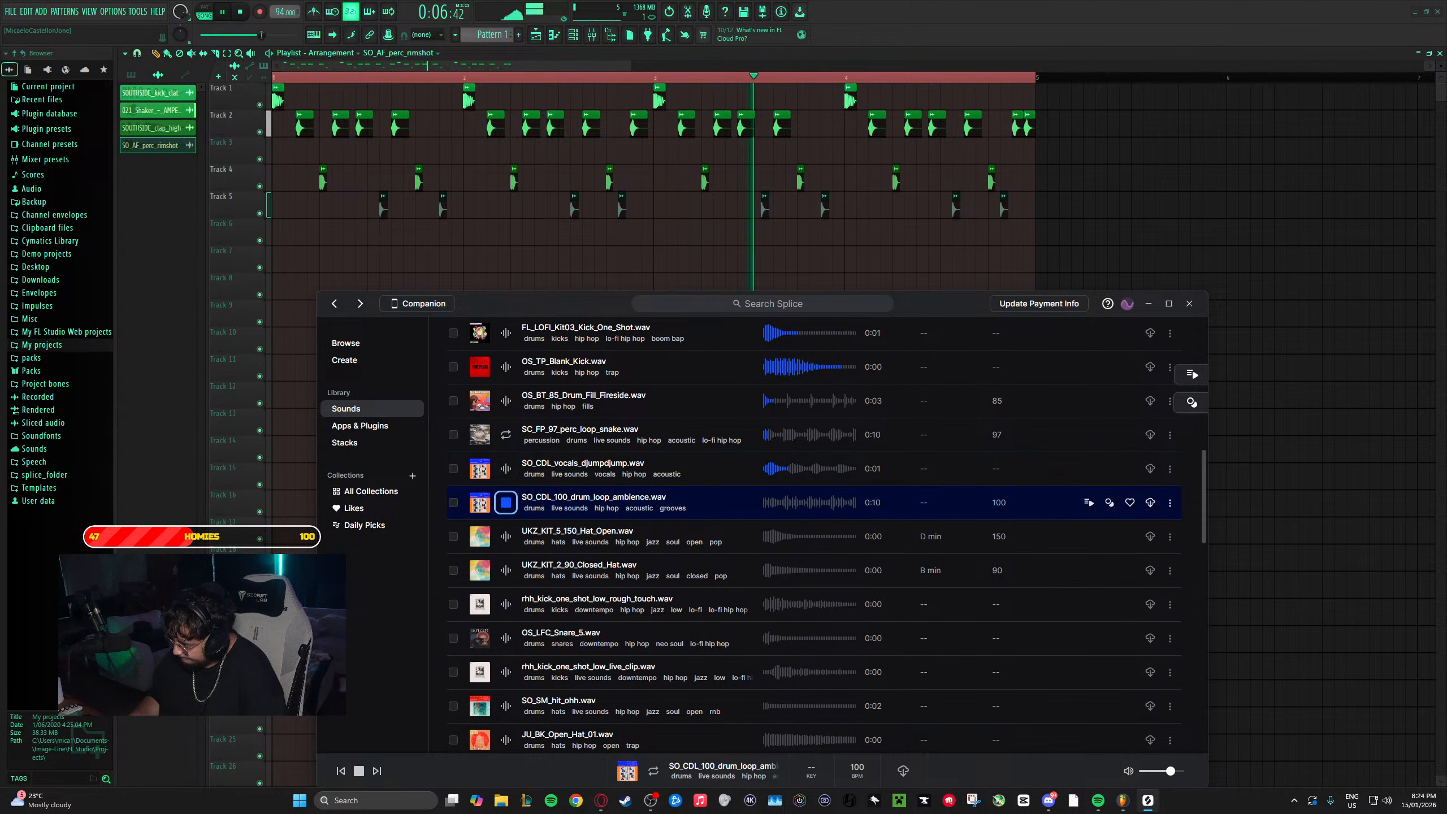
{"action": "key", "text": "Down"}
{"action": "key", "text": "Down"}
{"action": "key", "text": "Down"}
{"action": "key", "text": "Down"}
{"action": "key", "text": "Down"}
{"action": "key", "text": "Down"}
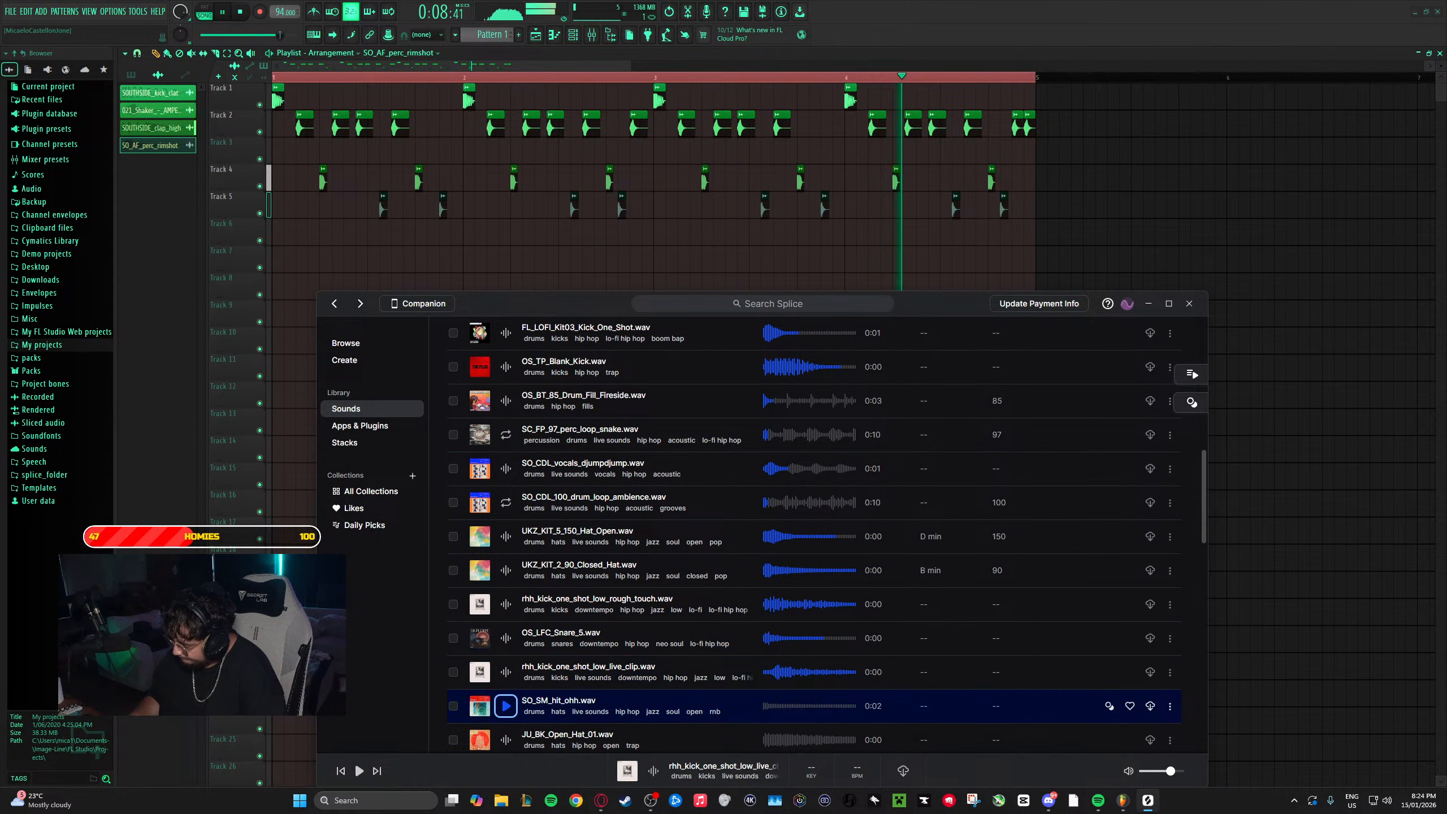
- Audition the samples from SO_SM_hit_ohh through TDS_150_drum_loop_sundown_drop and OS_MN_kick_werk to the SS_OSDB2 bounce kick
{"action": "key", "text": "Down"}
{"action": "key", "text": "Down"}
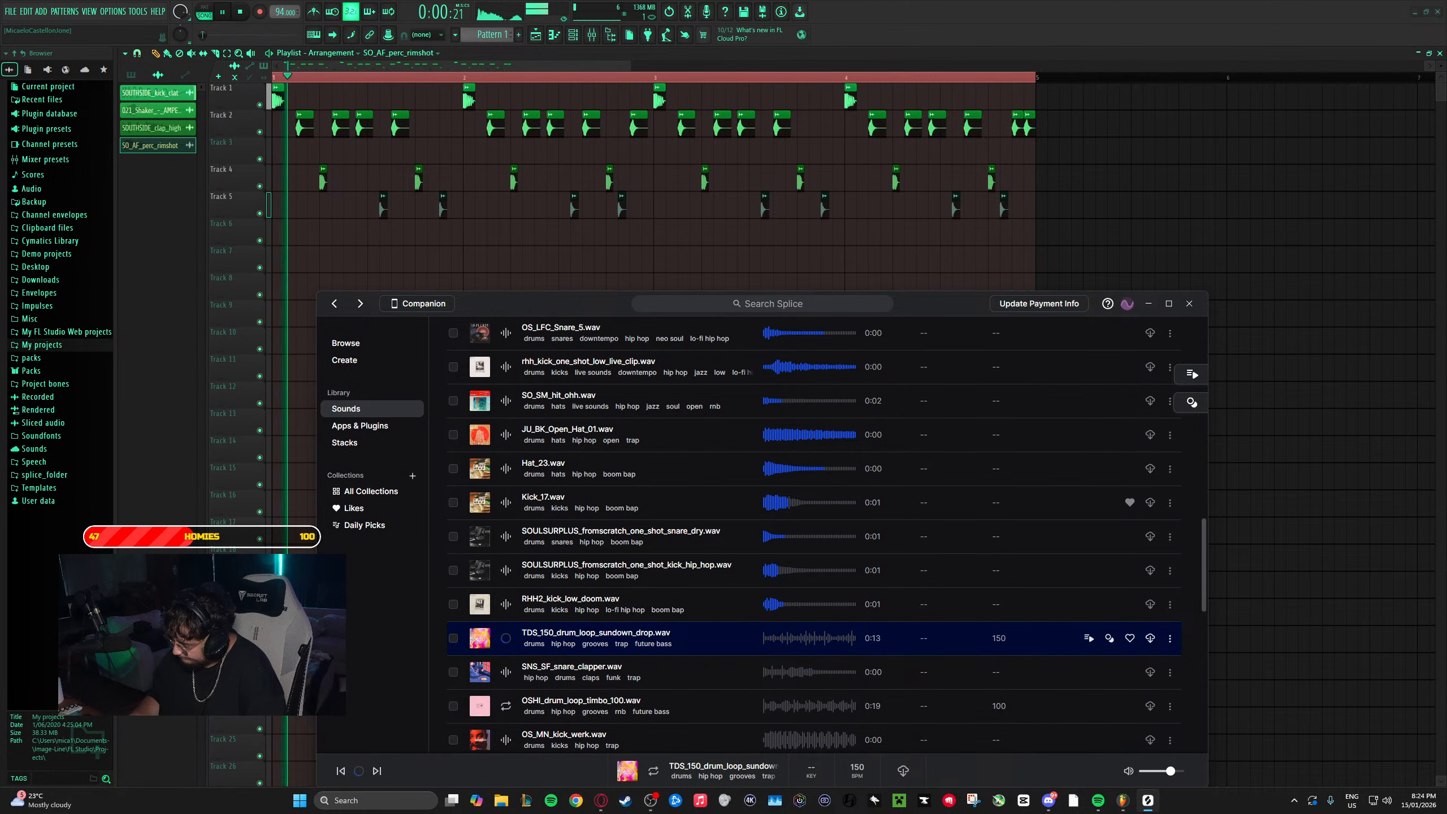
{"action": "key", "text": "Down"}
{"action": "key", "text": "Down"}
{"action": "key", "text": "Down"}
{"action": "key", "text": "Down"}
{"action": "key", "text": "Down"}
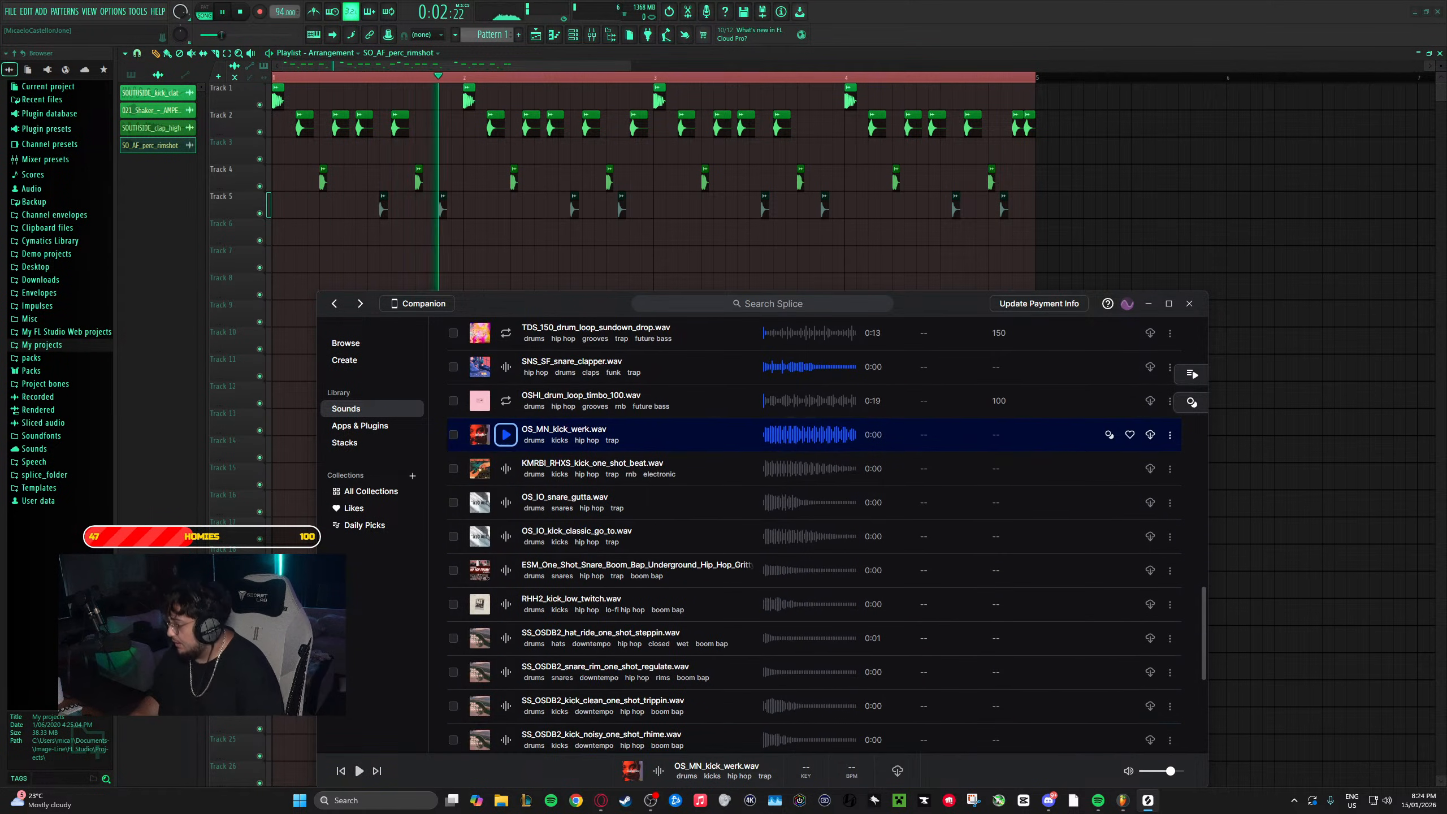
{"action": "key", "text": "Down"}
{"action": "key", "text": "Down"}
{"action": "key", "text": "Down"}
{"action": "key", "text": "Down"}
{"action": "key", "text": "Down"}
{"action": "key", "text": "Down"}
{"action": "key", "text": "Down"}
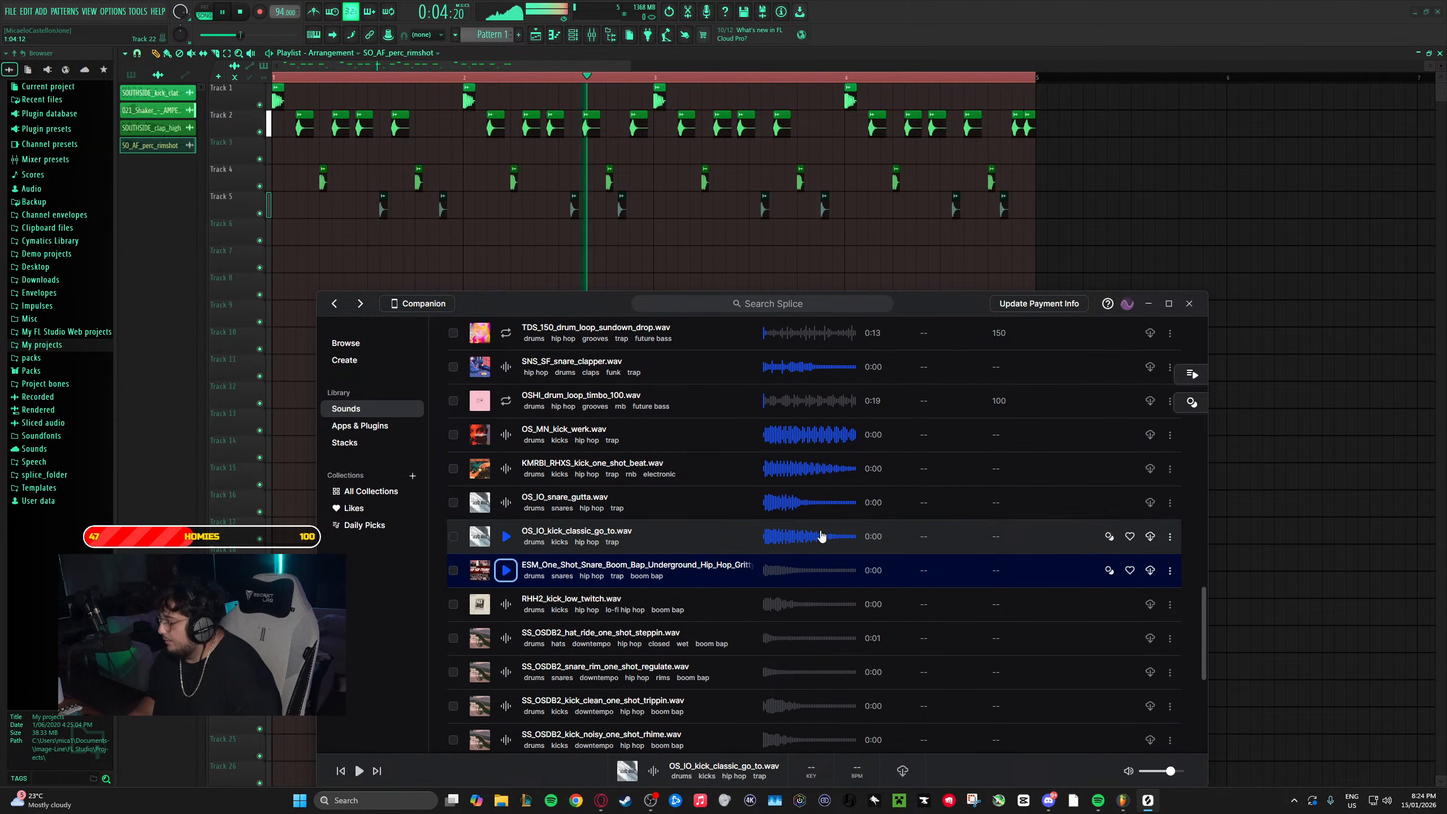
{"action": "key", "text": "Down"}
{"action": "key", "text": "Down"}
- Show the full tag list and add the percussion tag to the hip hop and drums filters
{"action": "scroll", "coordinate": [821, 536], "scroll_direction": "down", "scroll_amount": 5}
{"action": "scroll", "coordinate": [821, 536], "scroll_direction": "up", "scroll_amount": 20}
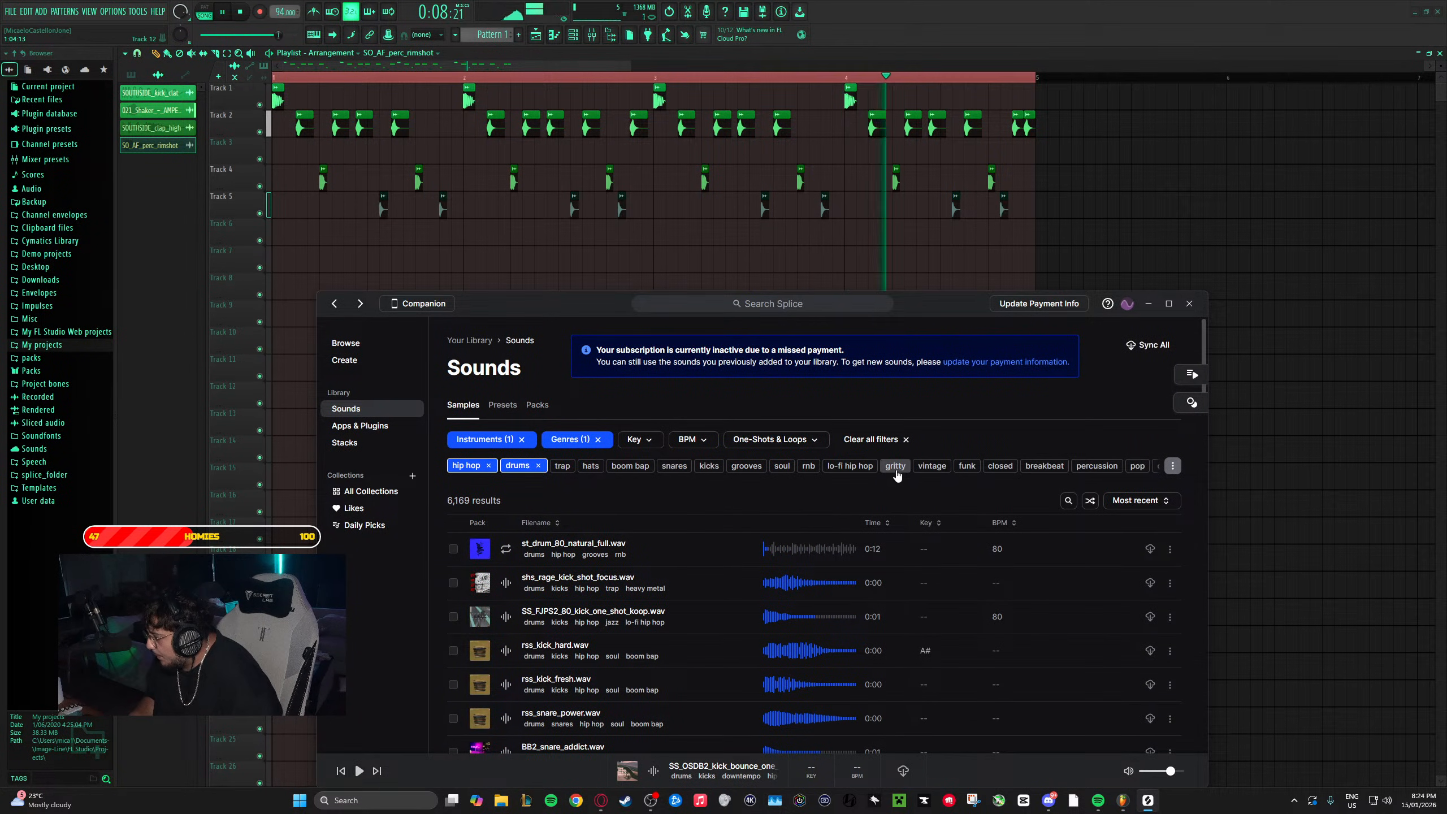
{"action": "left_click", "coordinate": [1172, 467]}
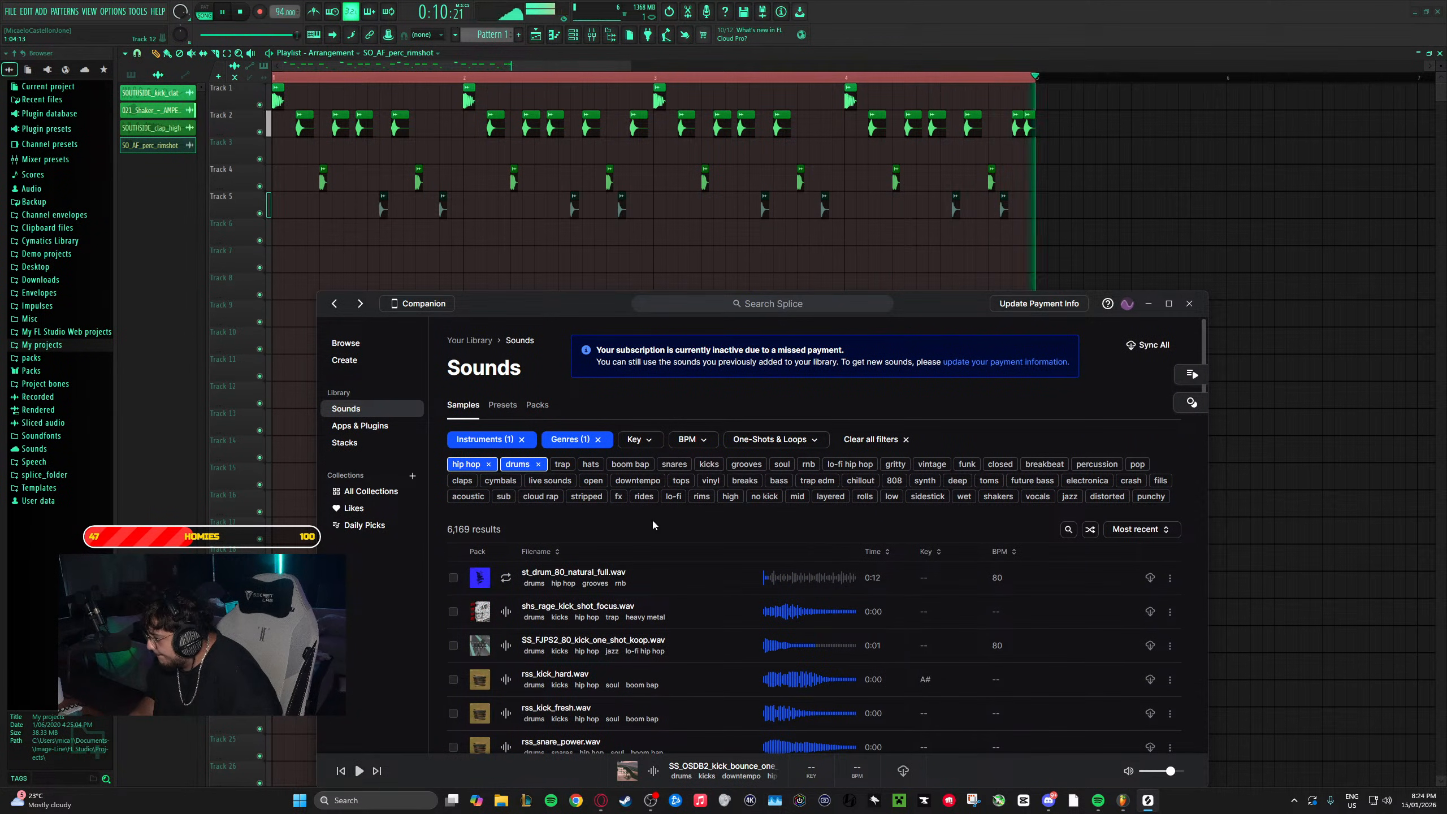
{"action": "left_click", "coordinate": [1096, 464]}
- Audition the percussion results from JT_P_95_perc_loop_machine and KAELIN_ELLIS_86_hihat_loop_shufflehats to RARE_BD4_130_Cow_bell_Loop_slams
{"action": "left_click", "coordinate": [527, 578]}
{"action": "left_click", "coordinate": [520, 617]}
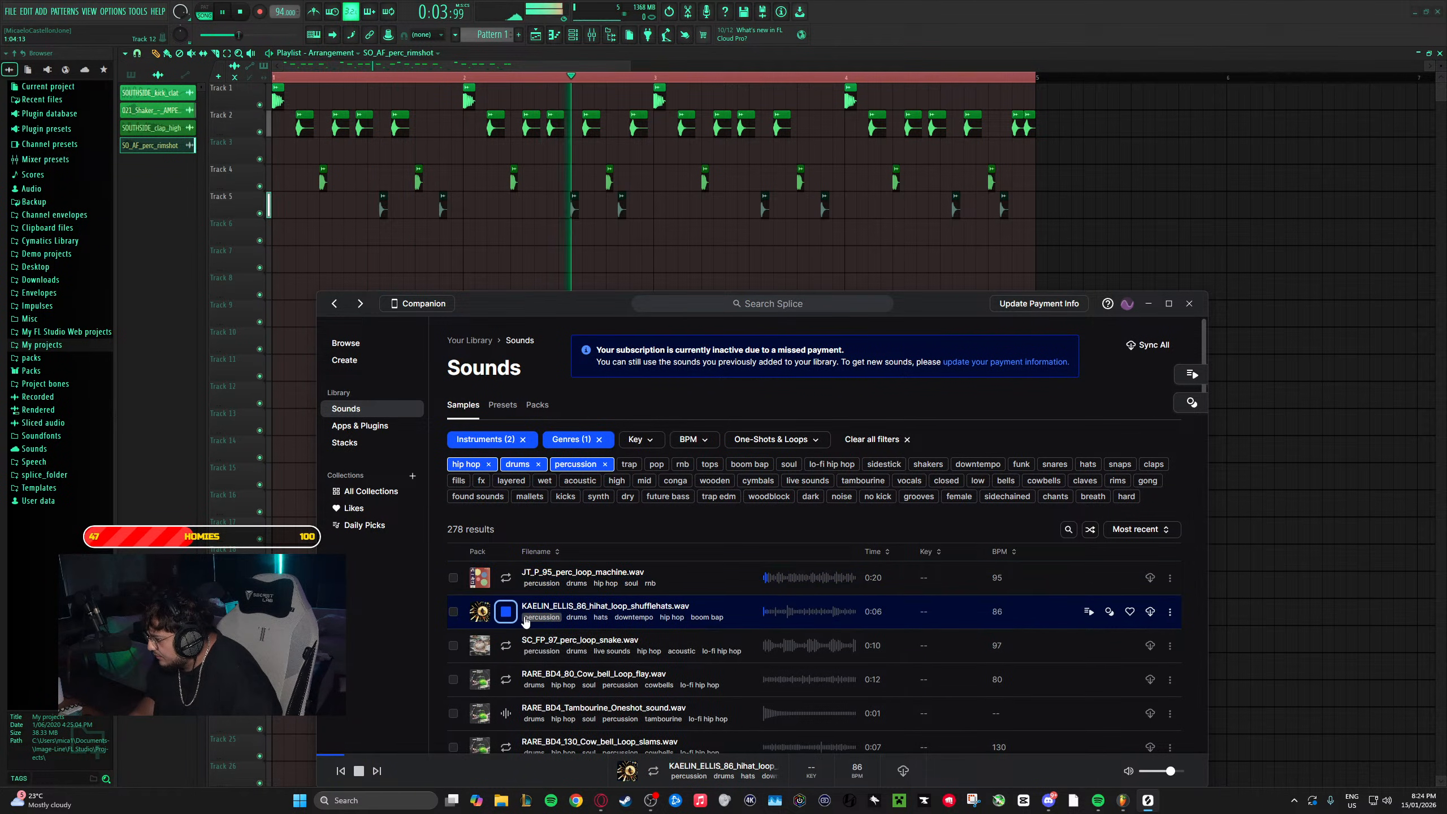
{"action": "key", "text": "Down"}
{"action": "key", "text": "Down"}
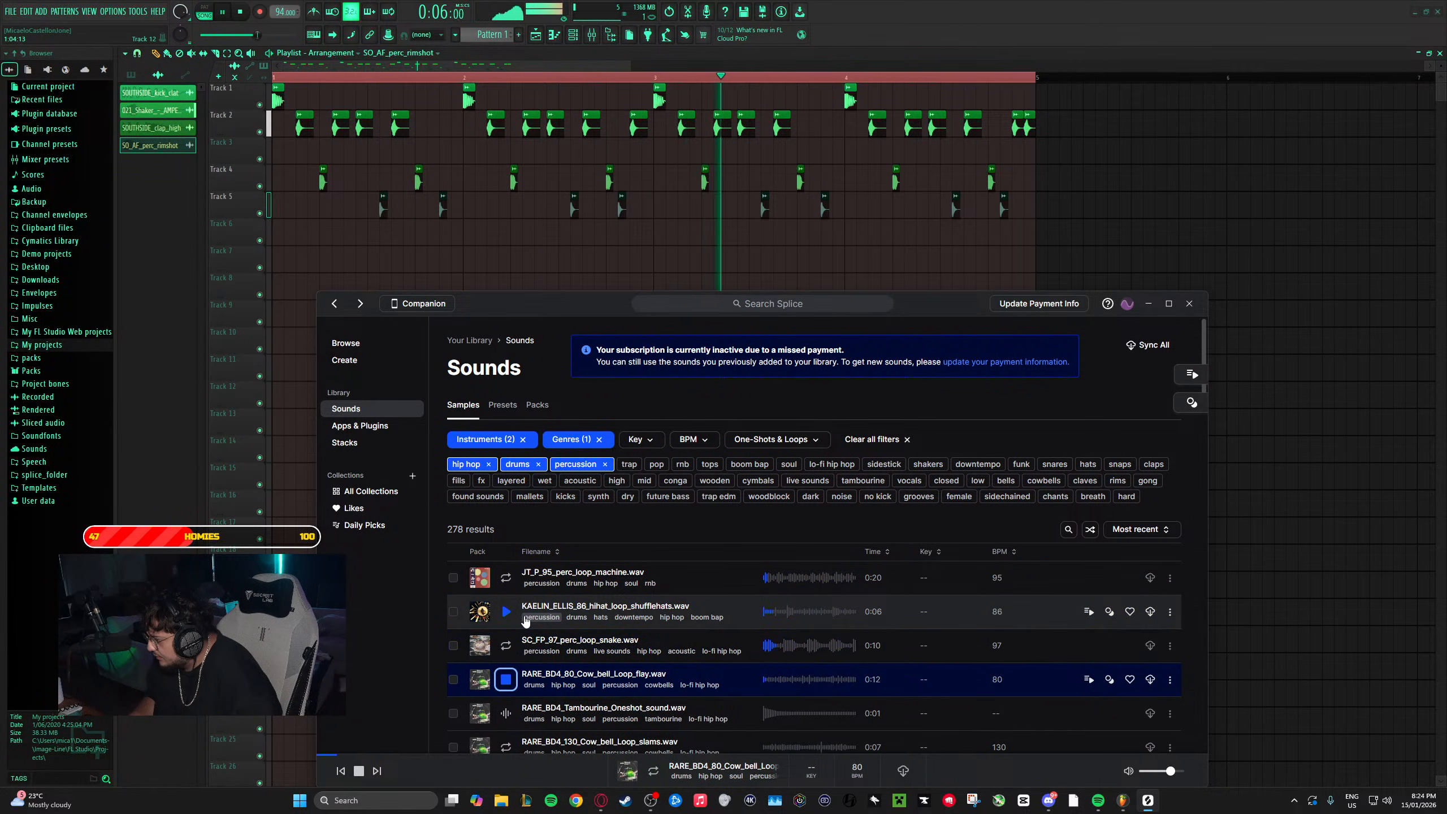
{"action": "key", "text": "Down"}
{"action": "key", "text": "Down"}
{"action": "key", "text": "Down"}
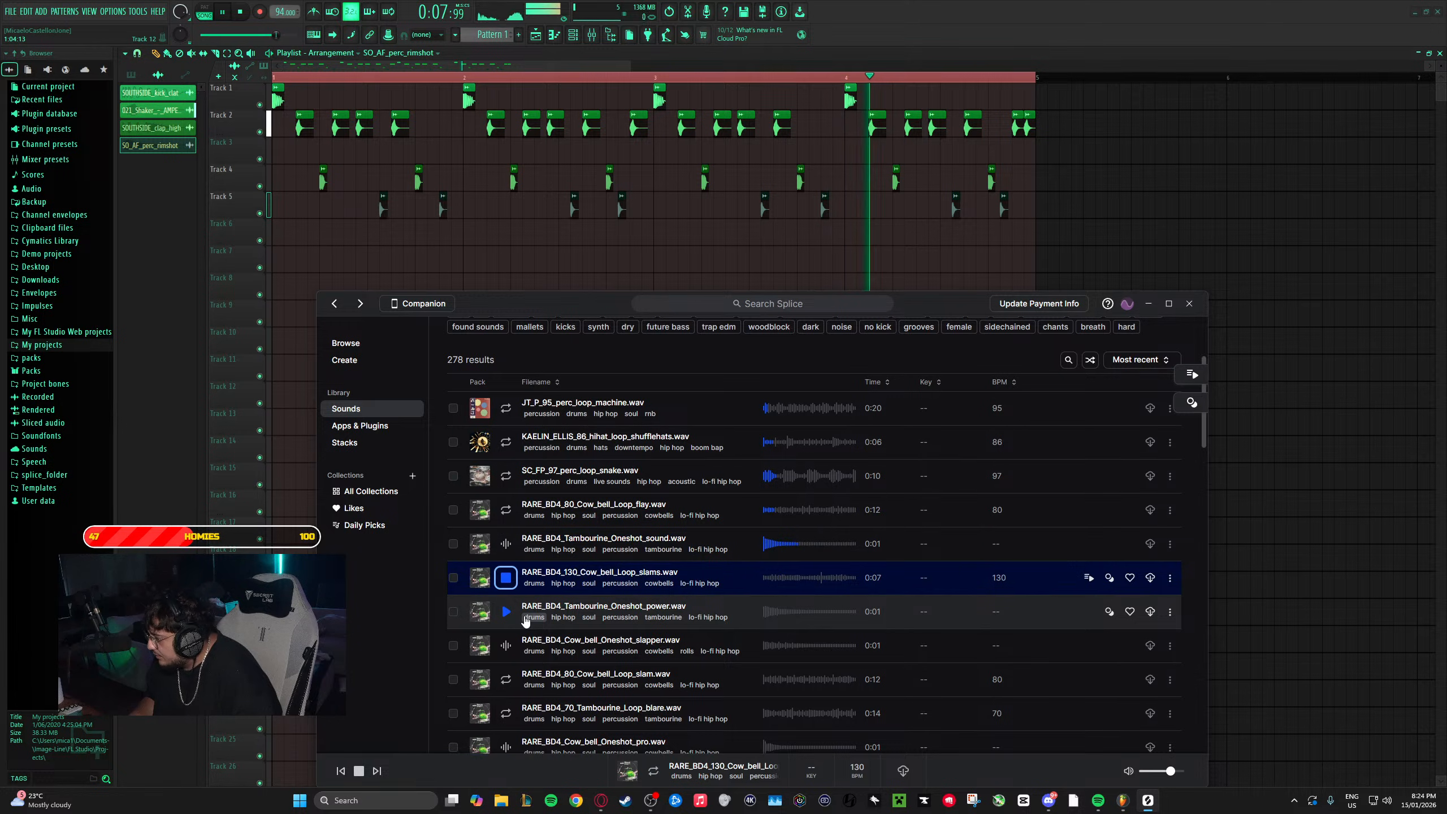
- Audition the percussion samples from RARE_BD4_Tambourine_Oneshot_power through the HPW percs and no-kick loops to OS_5AM_Perc_Pink
{"action": "key", "text": "Down"}
{"action": "key", "text": "Down"}
{"action": "key", "text": "Down"}
{"action": "key", "text": "Down"}
{"action": "key", "text": "Down"}
{"action": "key", "text": "Down"}
{"action": "key", "text": "Down"}
{"action": "key", "text": "Down"}
{"action": "key", "text": "Down"}
{"action": "key", "text": "Down"}
{"action": "key", "text": "Down"}
{"action": "key", "text": "Down"}
{"action": "key", "text": "Down"}
{"action": "key", "text": "Down"}
{"action": "key", "text": "Down"}
{"action": "key", "text": "Down"}
{"action": "key", "text": "Down"}
{"action": "key", "text": "Down"}
{"action": "key", "text": "Down"}
{"action": "key", "text": "Down"}
{"action": "key", "text": "Down"}
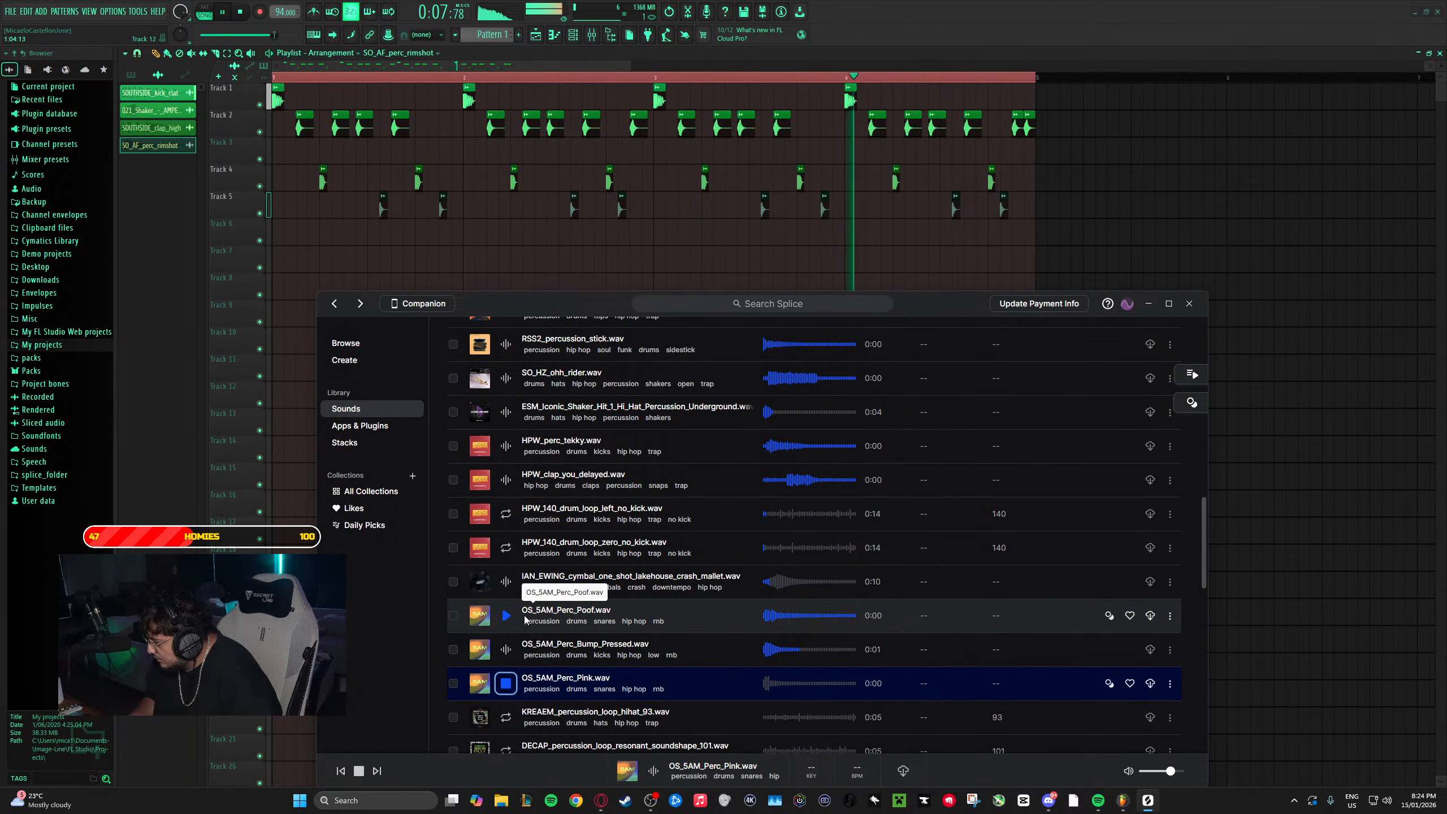
- Audition KREAEM_percussion_loop_hihat_93 and the DECAP percussion samples, settling on DECAP_percussion_one_shot_mini_drum_tunisia_low
{"action": "key", "text": "Down"}
{"action": "key", "text": "Down"}
{"action": "key", "text": "Down"}
{"action": "key", "text": "Down"}
{"action": "key", "text": "Down"}
{"action": "key", "text": "Down"}
{"action": "key", "text": "Down"}
{"action": "key", "text": "Down"}
{"action": "key", "text": "Down"}
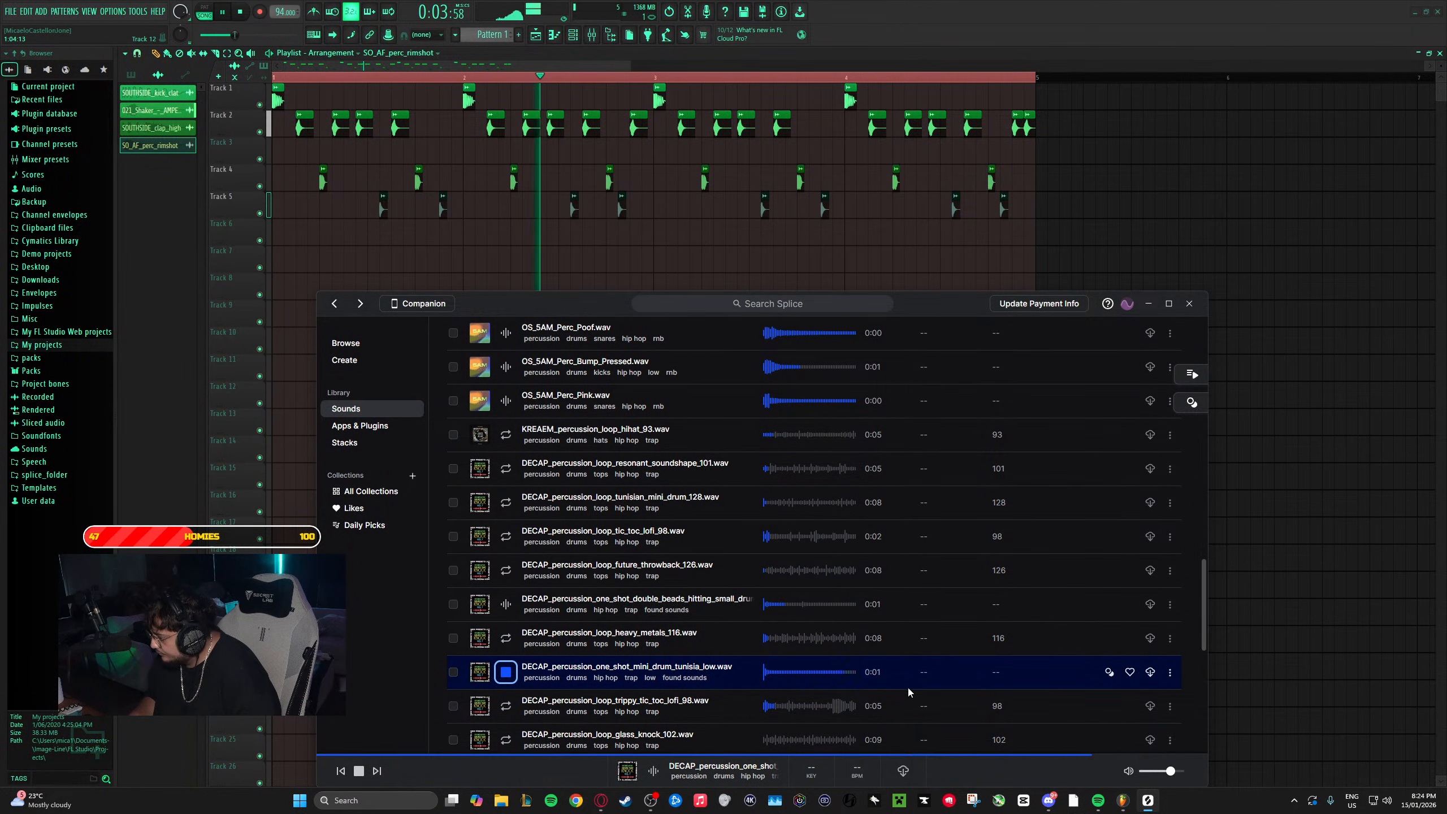
- Download the tunisia_low mini drum and place it on FL Studio's Track 6 early in bar 1, near the ends of bars 1–3, and past mid-bar 4
{"action": "left_click", "coordinate": [1149, 671]}
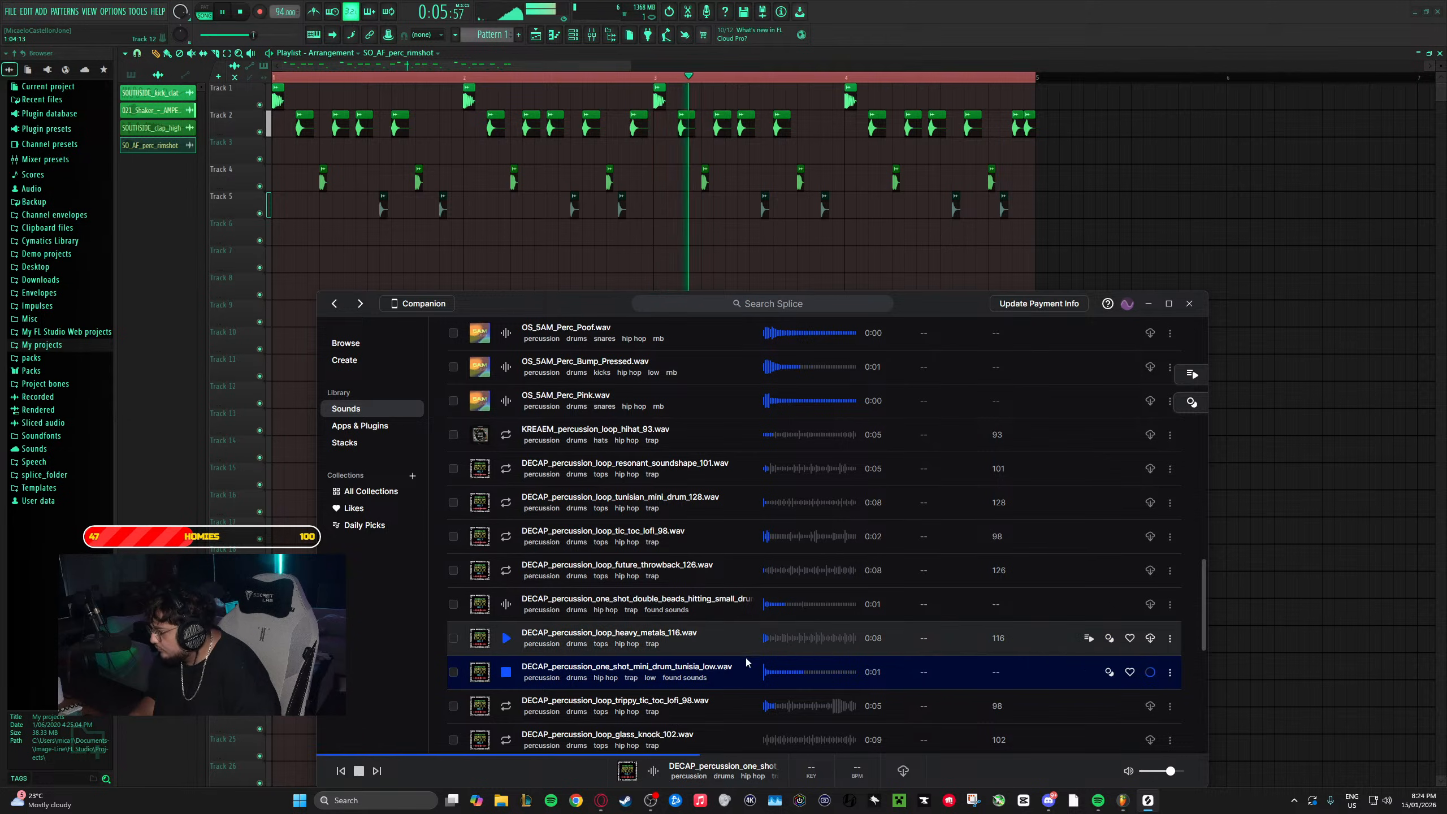
{"action": "left_click_drag", "start_coordinate": [674, 665], "coordinate": [280, 221]}
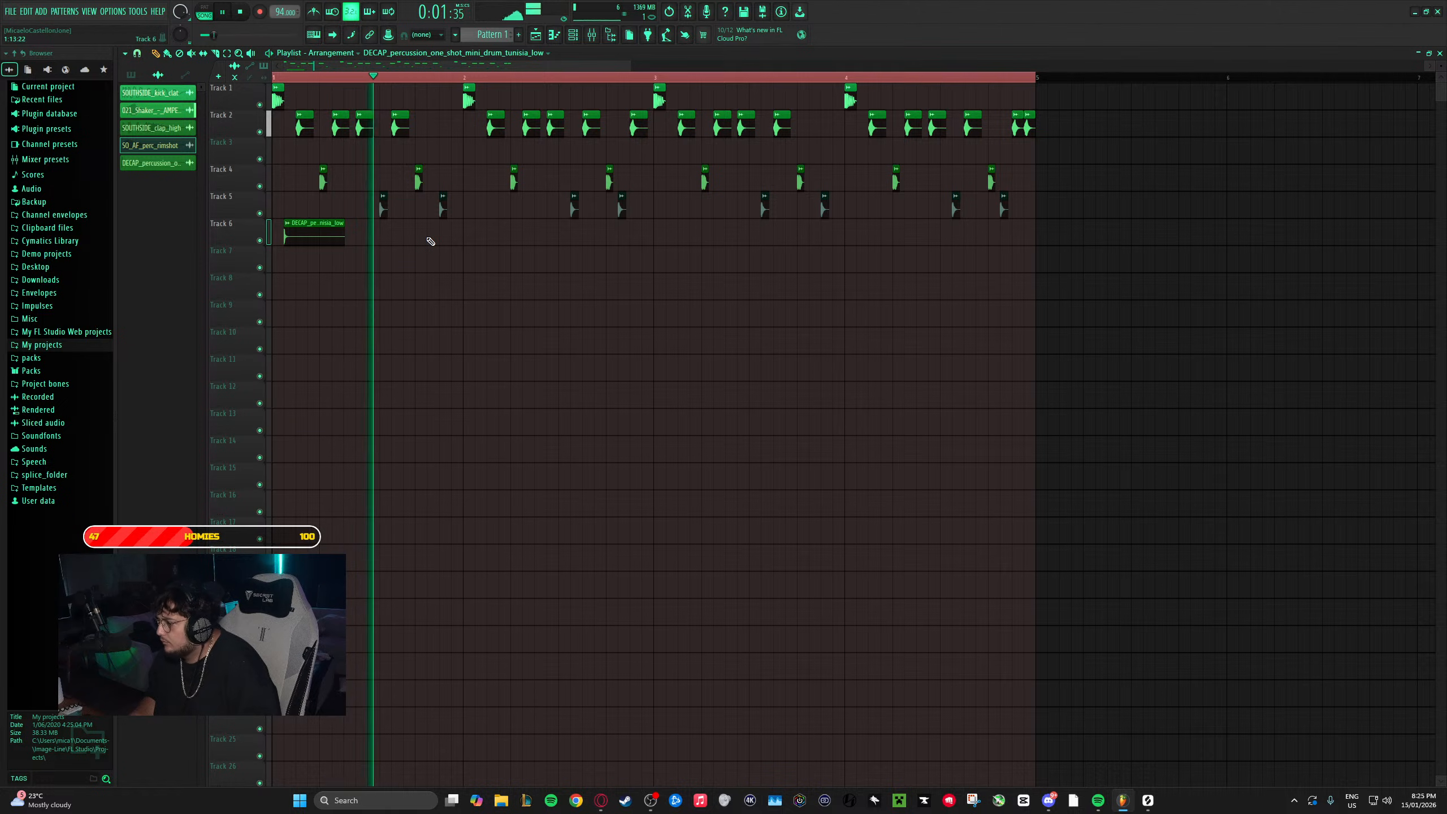
{"action": "left_click", "coordinate": [456, 233]}
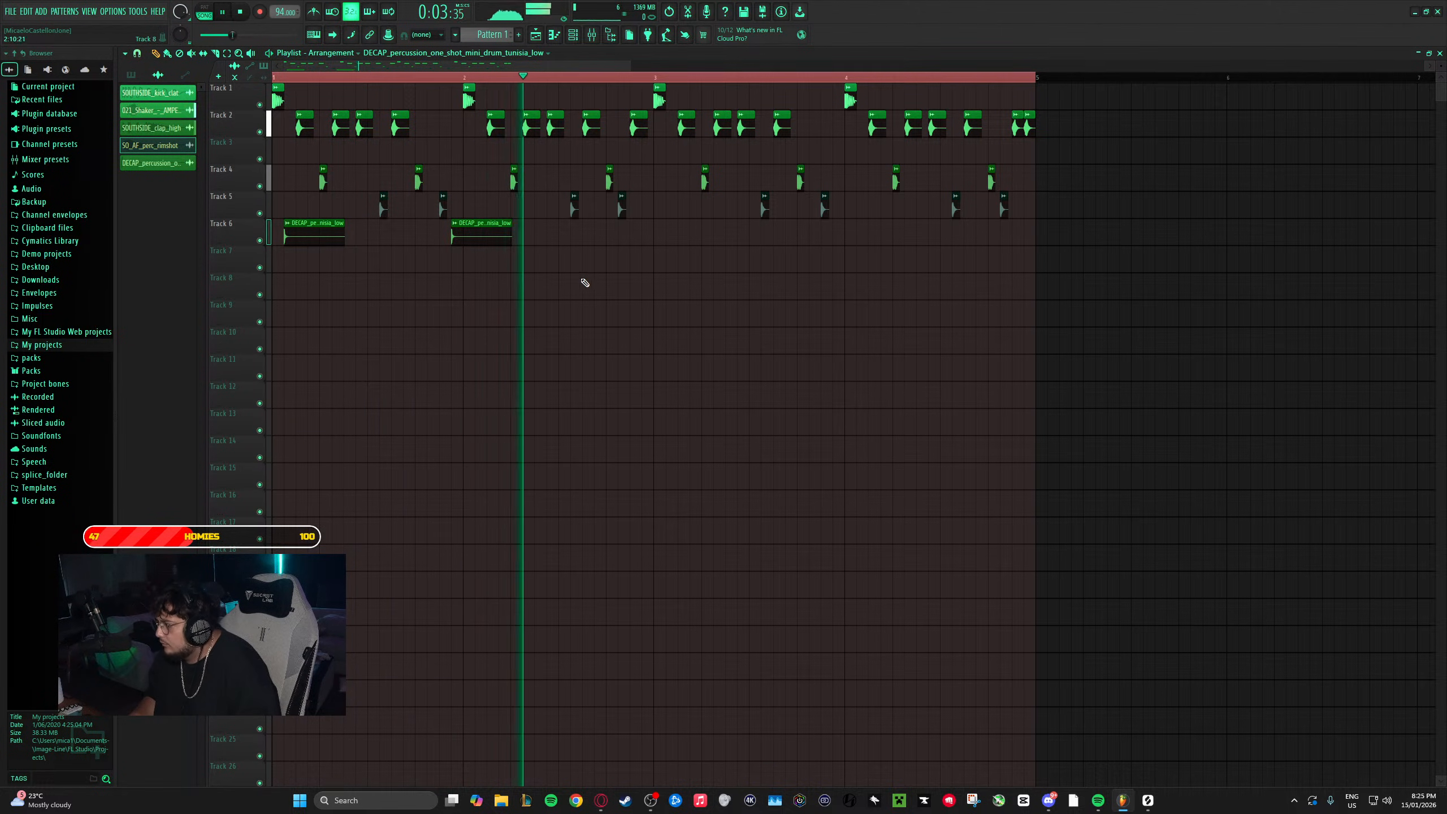
{"action": "left_click", "coordinate": [635, 230]}
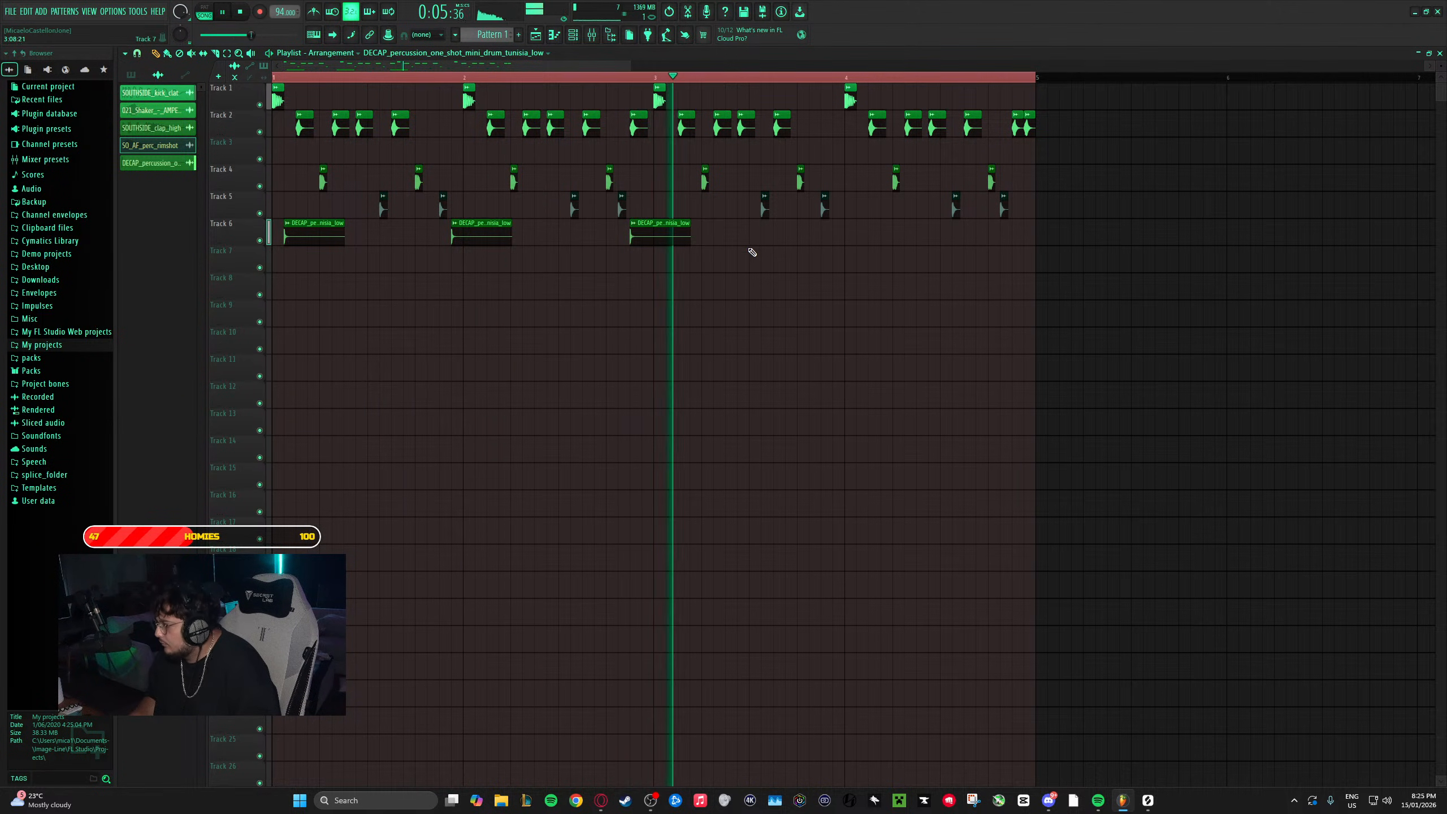
{"action": "left_click", "coordinate": [837, 231]}
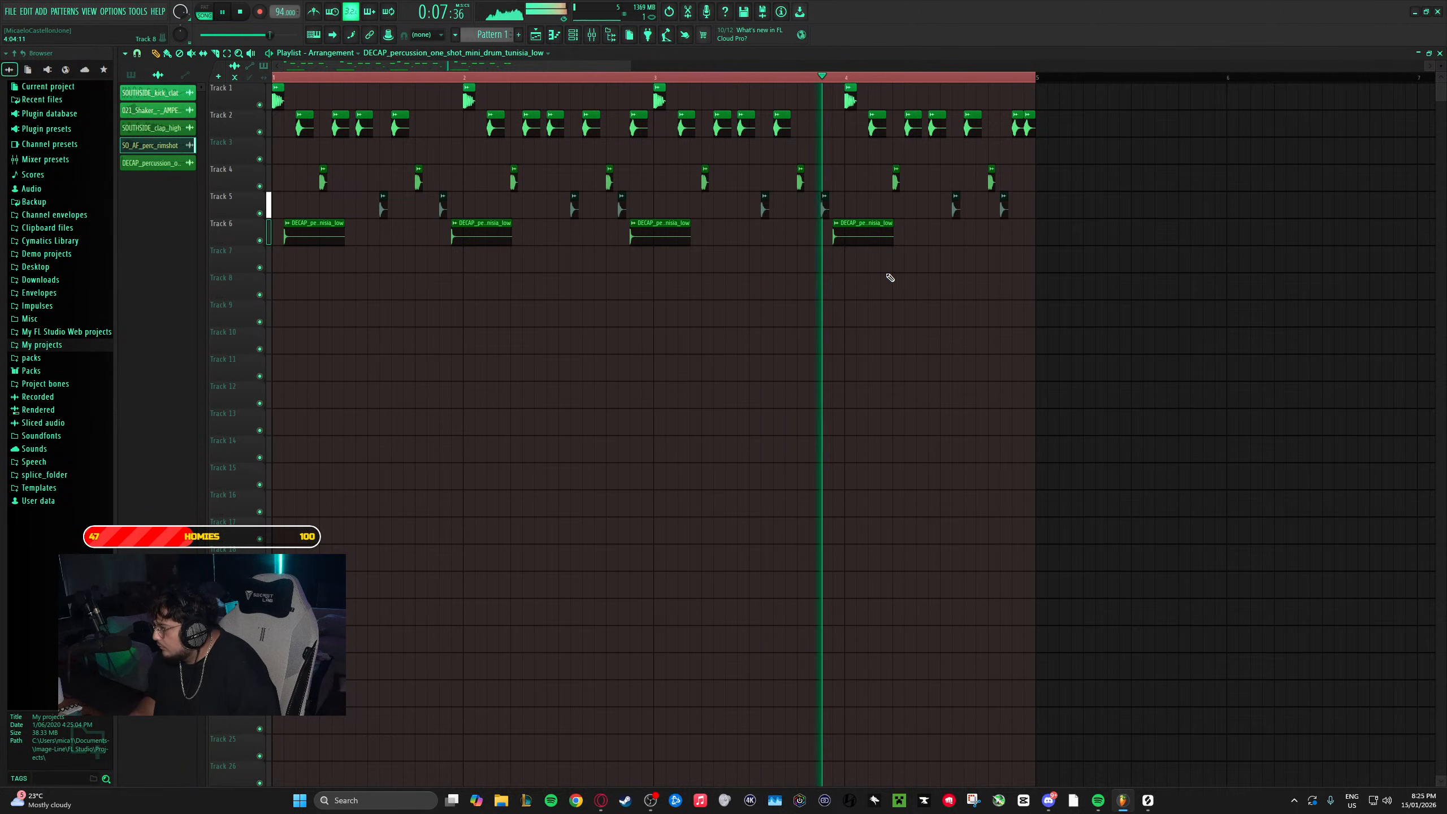
{"action": "left_click", "coordinate": [967, 232]}
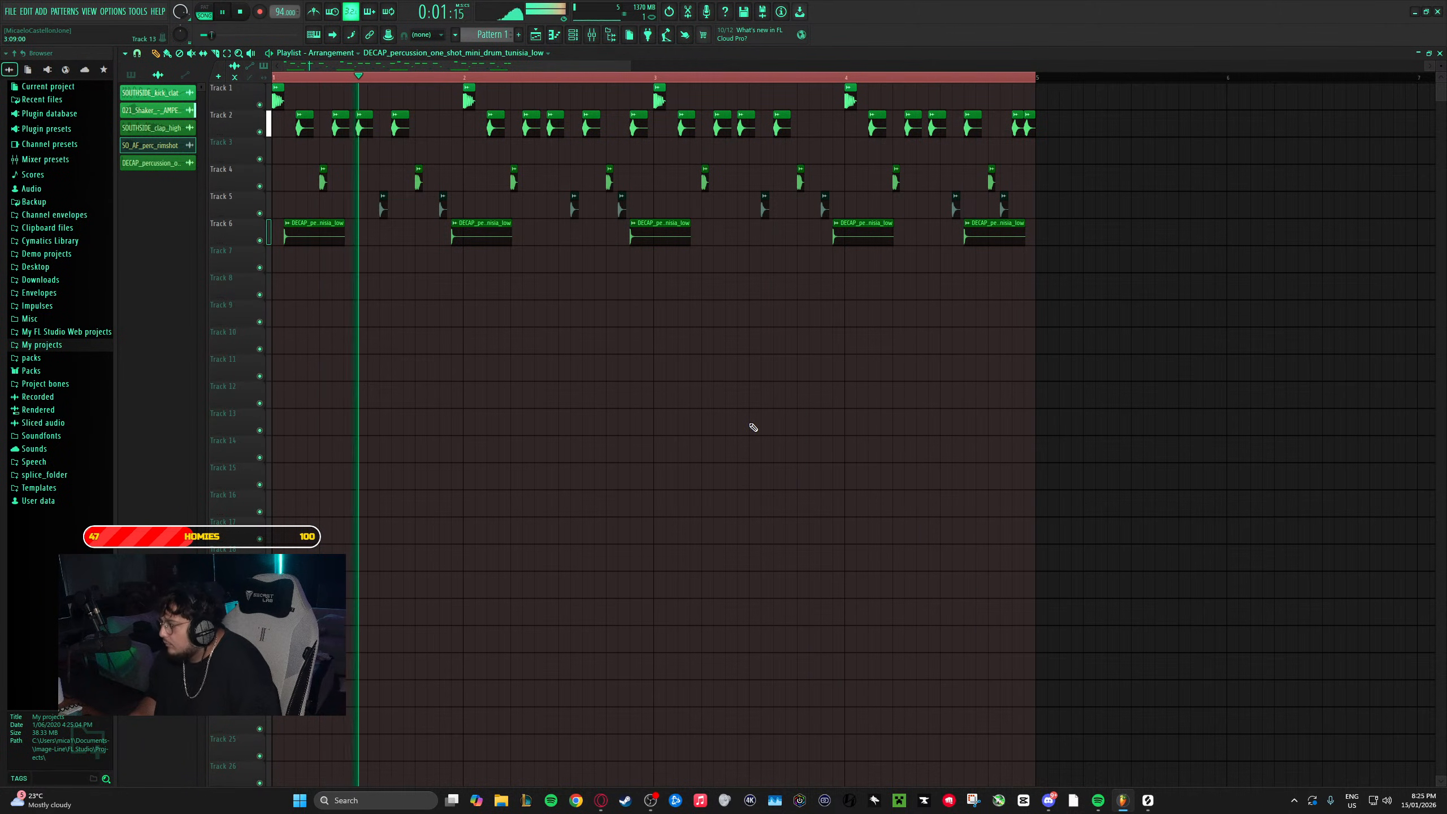
- Switch back to Splice and audition the DECAP loops from trippy_tic_toc_lofi_98 and glass_knock_102 through african_bounce_breath_117
{"action": "left_click", "coordinate": [1149, 802]}
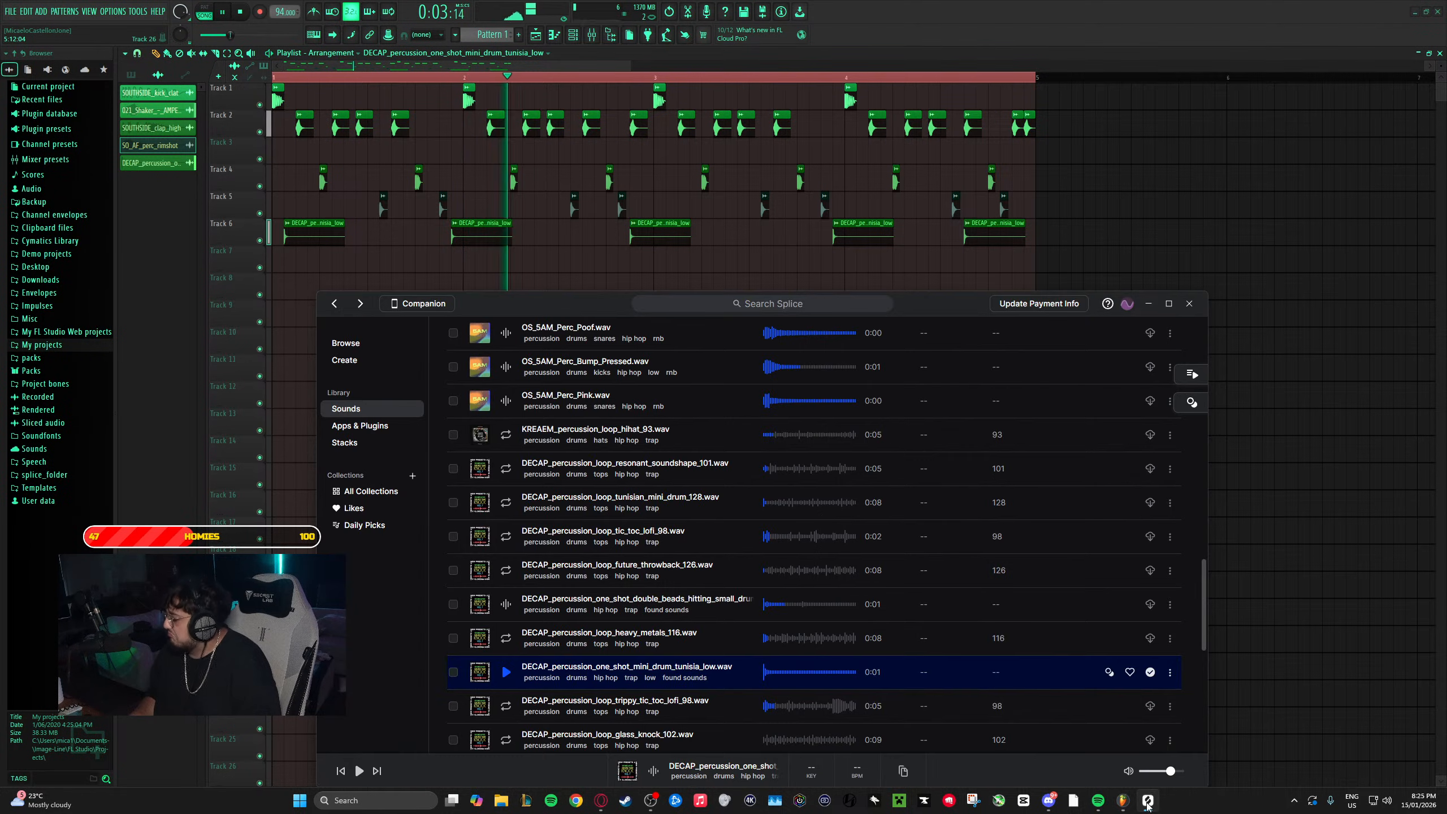
{"action": "scroll", "coordinate": [849, 644], "scroll_direction": "down", "scroll_amount": 3}
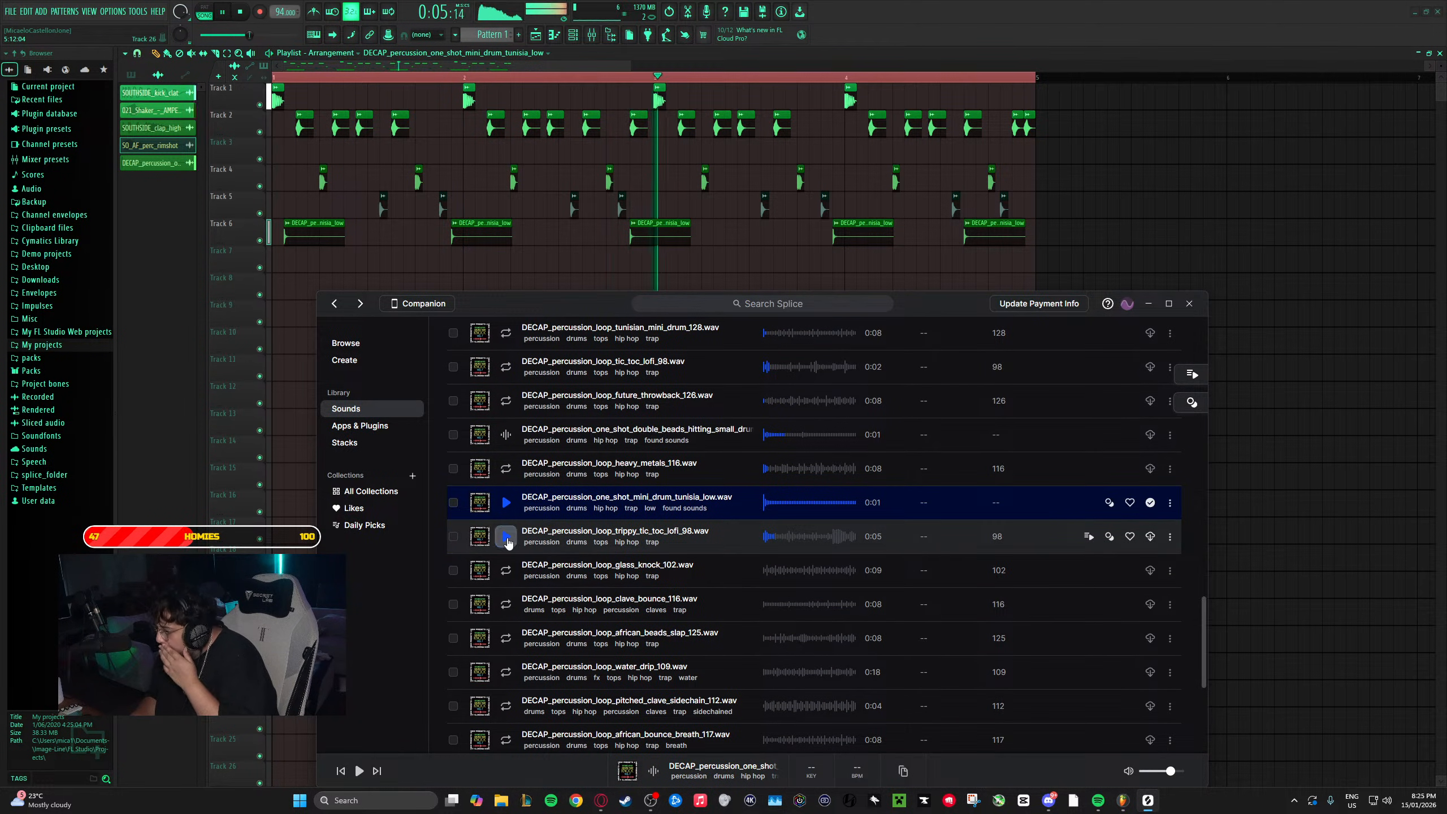
{"action": "left_click", "coordinate": [509, 542]}
{"action": "left_click", "coordinate": [507, 567]}
{"action": "scroll", "coordinate": [508, 565], "scroll_direction": "down", "scroll_amount": 1}
{"action": "key", "text": "Down"}
{"action": "key", "text": "Down"}
{"action": "key", "text": "Down"}
{"action": "key", "text": "Down"}
{"action": "key", "text": "Down"}
{"action": "key", "text": "Down"}
- Audition the remaining DECAP percussion samples and continue onto the next page through the dhdk percussion loops to dhdk_perc_clap
{"action": "scroll", "coordinate": [508, 559], "scroll_direction": "down", "scroll_amount": 4}
{"action": "key", "text": "Down"}
{"action": "key", "text": "Down"}
{"action": "key", "text": "Down"}
{"action": "key", "text": "Down"}
{"action": "key", "text": "Down"}
{"action": "key", "text": "Down"}
{"action": "key", "text": "Down"}
{"action": "key", "text": "Down"}
{"action": "key", "text": "Down"}
{"action": "key", "text": "Down"}
{"action": "key", "text": "Down"}
{"action": "key", "text": "Down"}
{"action": "key", "text": "Down"}
{"action": "scroll", "coordinate": [896, 599], "scroll_direction": "down", "scroll_amount": 5}
{"action": "key", "text": "Down"}
{"action": "key", "text": "Down"}
{"action": "key", "text": "Down"}
{"action": "key", "text": "Down"}
{"action": "key", "text": "Down"}
{"action": "key", "text": "Down"}
{"action": "key", "text": "Down"}
{"action": "key", "text": "Down"}
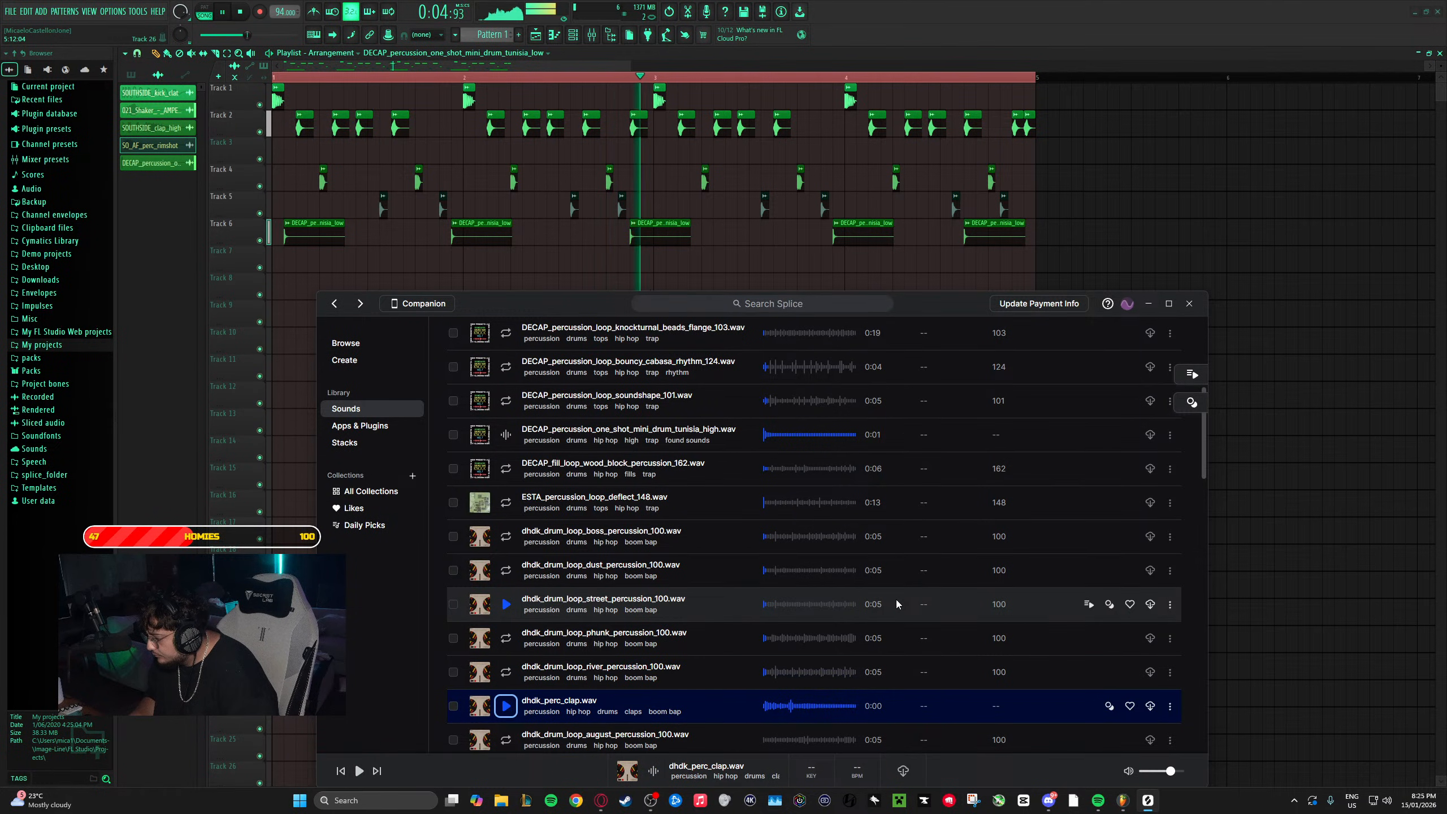
- Audition the dhdk and dhh2 percussion samples down the rest of the page, settling on DELB_die_for_yuh_whyne_conga_fill_102
{"action": "key", "text": "Down"}
{"action": "key", "text": "Down"}
{"action": "key", "text": "Down"}
{"action": "key", "text": "Down"}
{"action": "key", "text": "Down"}
{"action": "key", "text": "Down"}
{"action": "key", "text": "Down"}
{"action": "key", "text": "Down"}
{"action": "key", "text": "Down"}
{"action": "key", "text": "Down"}
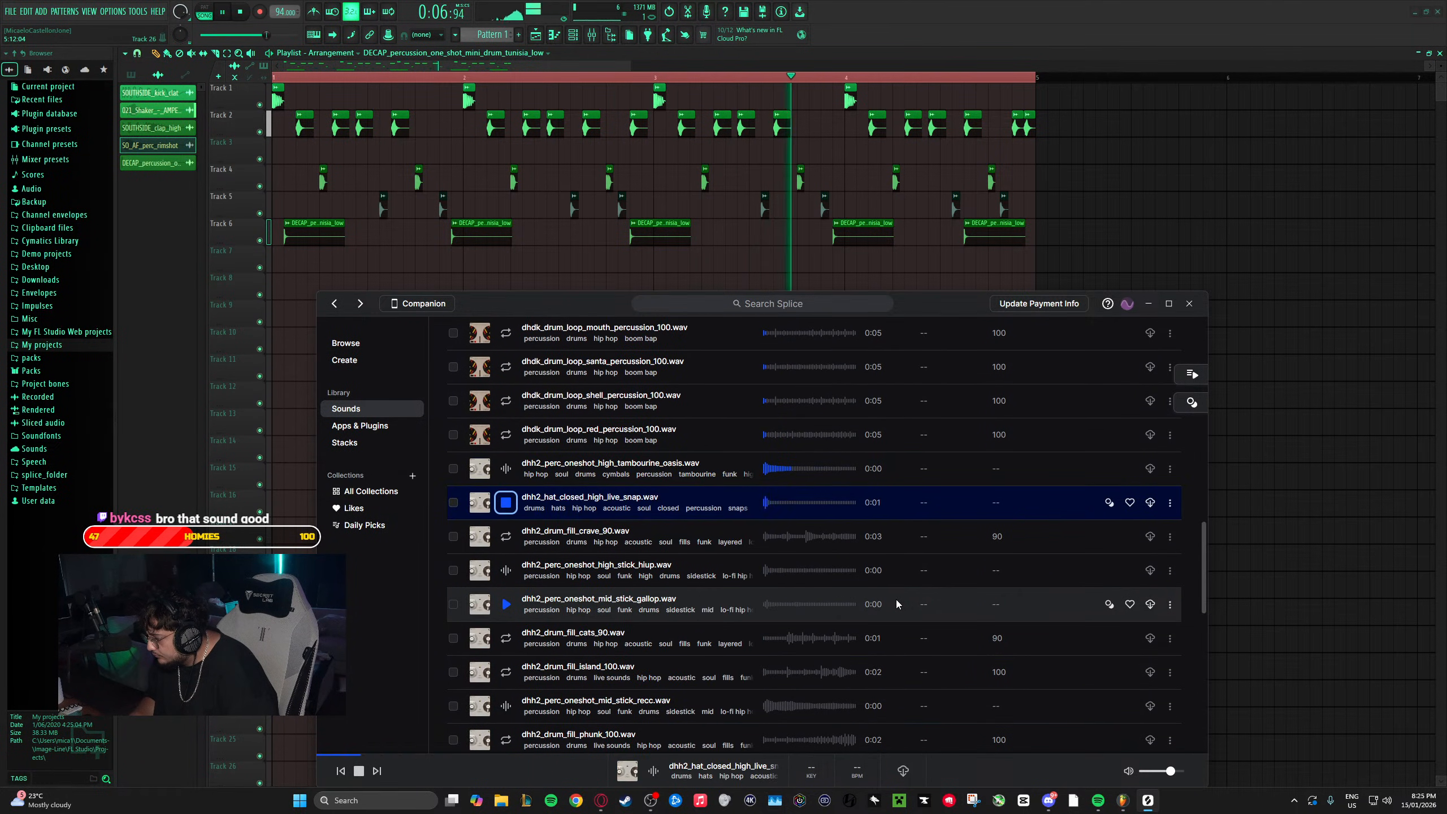
{"action": "key", "text": "Down"}
{"action": "key", "text": "Down"}
{"action": "key", "text": "Down"}
{"action": "key", "text": "Down"}
{"action": "key", "text": "Down"}
{"action": "key", "text": "Down"}
{"action": "key", "text": "Down"}
{"action": "key", "text": "Down"}
{"action": "key", "text": "Down"}
{"action": "key", "text": "Down"}
{"action": "key", "text": "Down"}
{"action": "key", "text": "Down"}
{"action": "key", "text": "Down"}
{"action": "key", "text": "Down"}
{"action": "key", "text": "Down"}
{"action": "key", "text": "Down"}
{"action": "key", "text": "Down"}
{"action": "key", "text": "Down"}
{"action": "key", "text": "Down"}
{"action": "key", "text": "Down"}
{"action": "key", "text": "Up"}
{"action": "key", "text": "Up"}
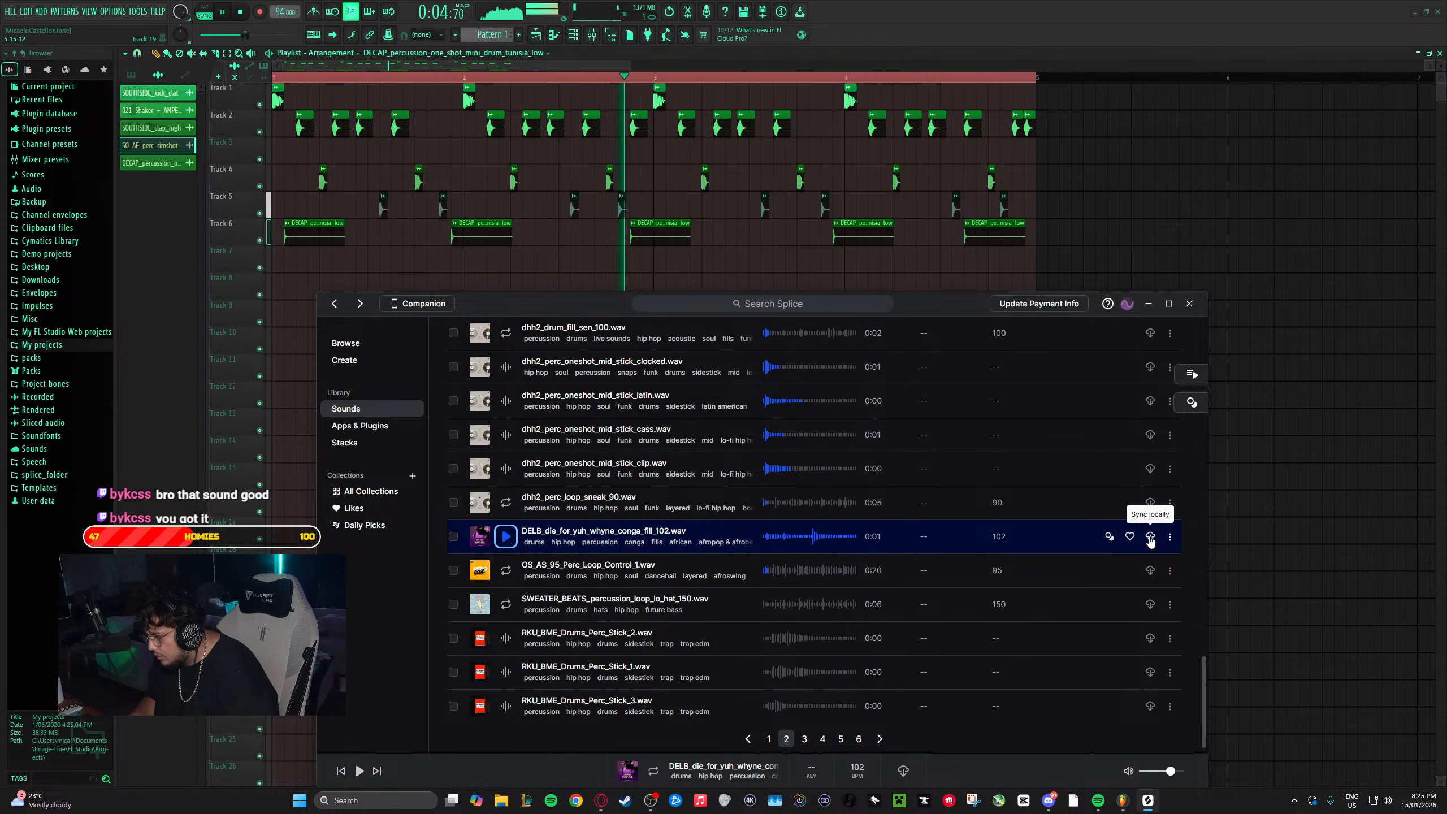
- Place the DELB conga fill on FL Studio's Track 8 at beat 4 of bar 1 and time-stretch it to 1 beat
{"action": "left_click_drag", "start_coordinate": [954, 307], "coordinate": [1163, 327]}
{"action": "mouse_move", "coordinate": [426, 309]}
{"action": "left_mouse_down"}
{"action": "mouse_move", "coordinate": [394, 290]}
{"action": "mouse_move", "coordinate": [435, 291]}
{"action": "left_mouse_up"}
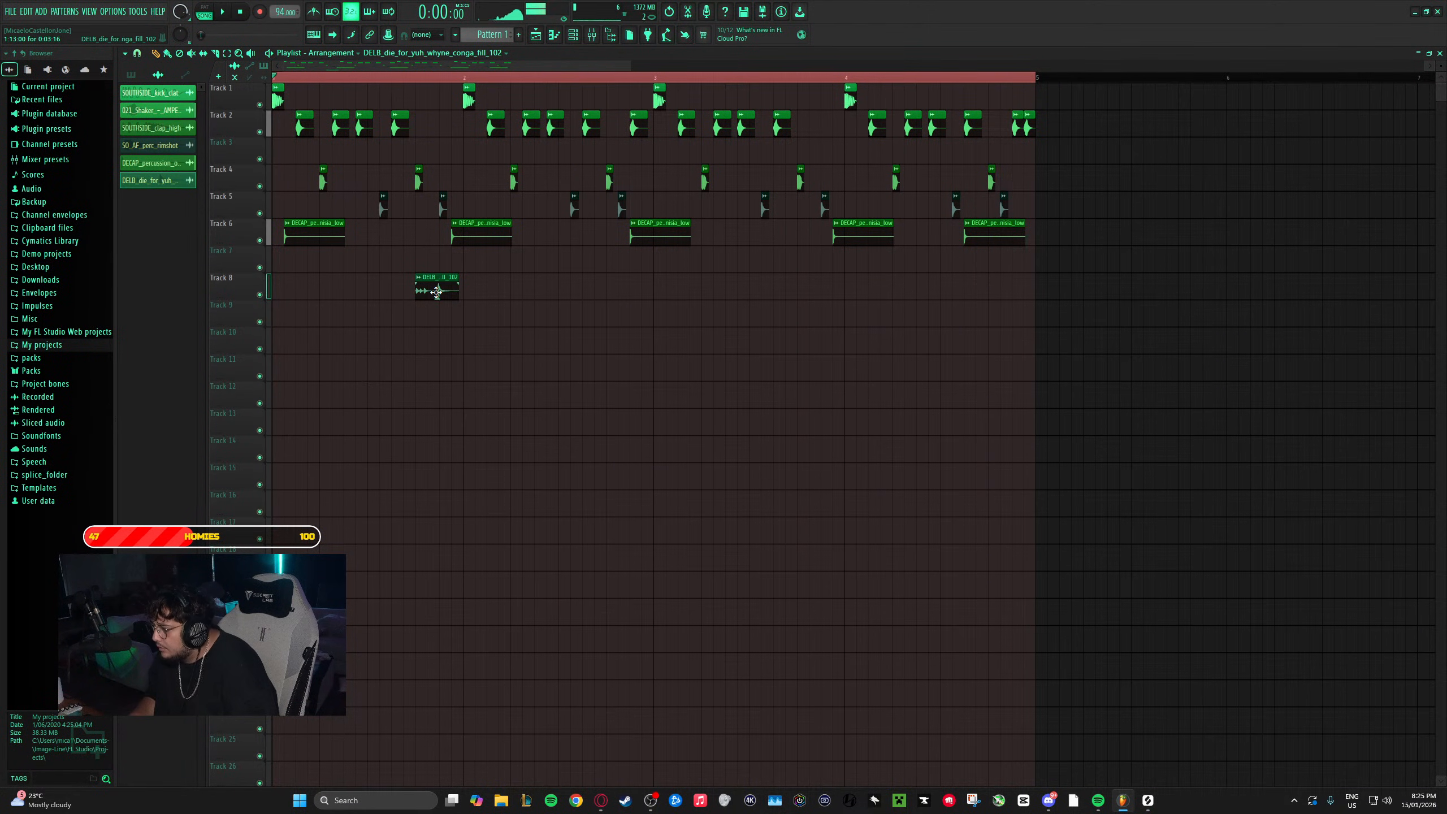
{"action": "double_click", "coordinate": [437, 291]}
{"action": "left_click_drag", "start_coordinate": [464, 194], "coordinate": [610, 385]}
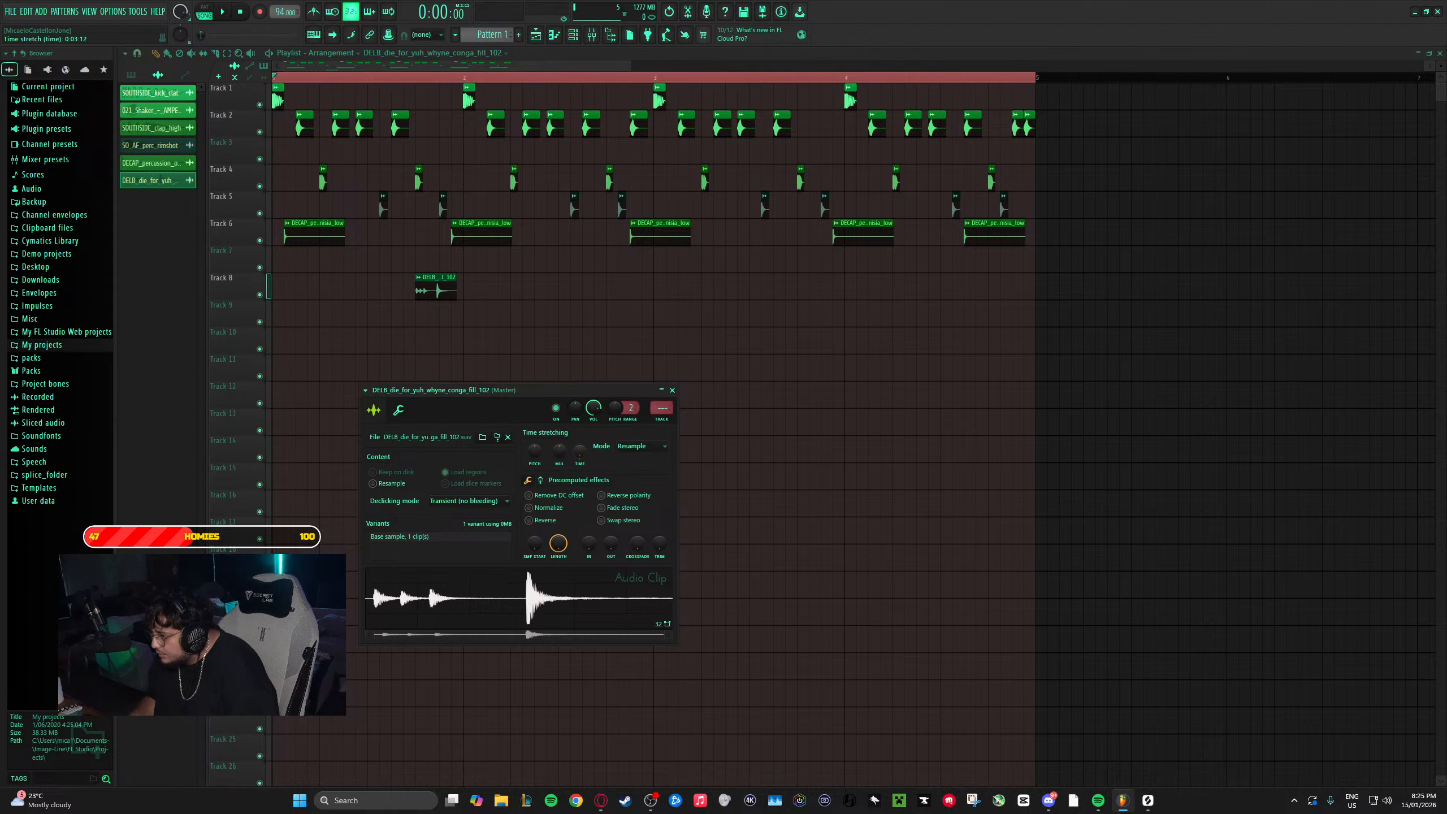
{"action": "right_click", "coordinate": [582, 458]}
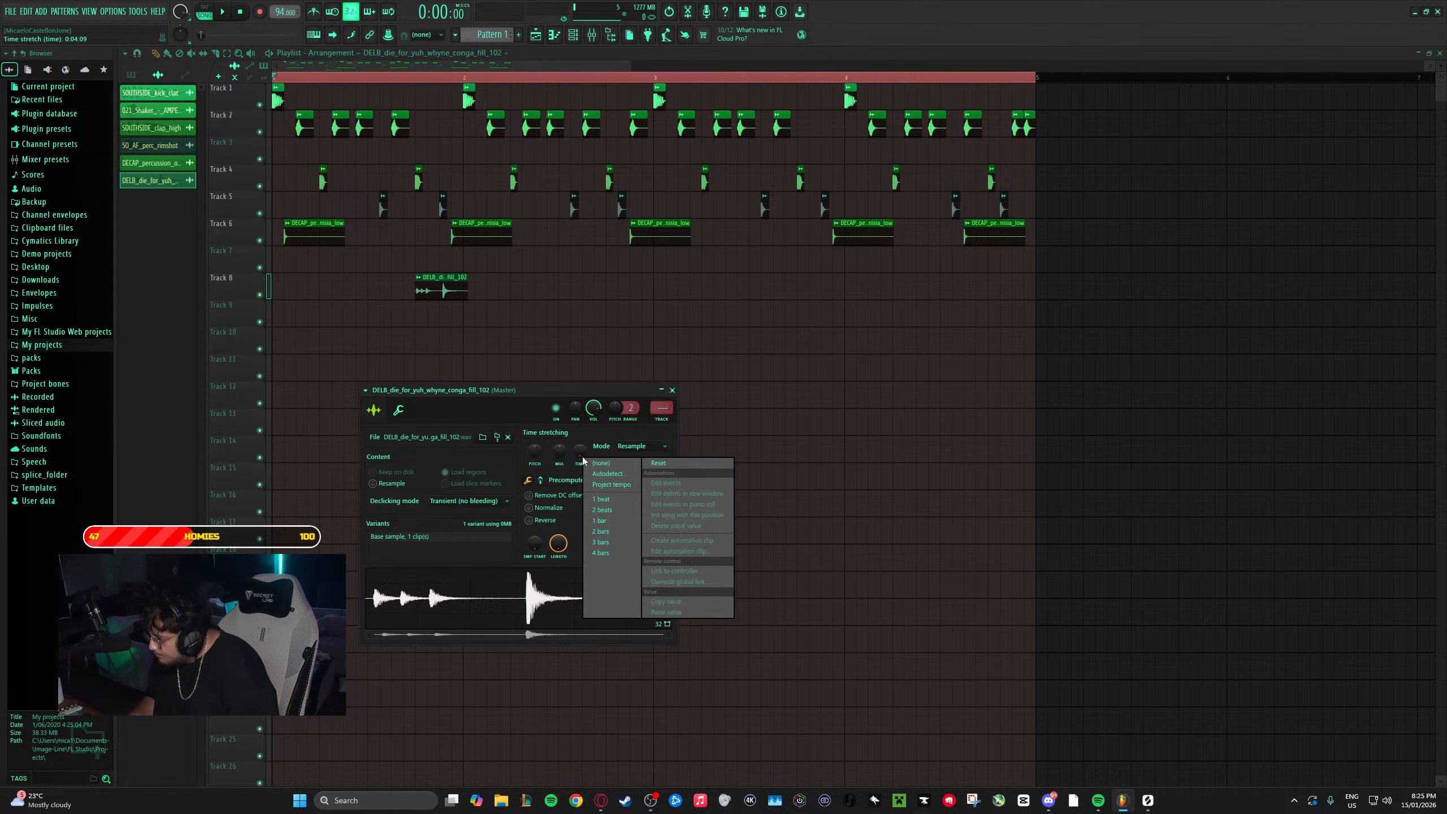
{"action": "left_click", "coordinate": [610, 501]}
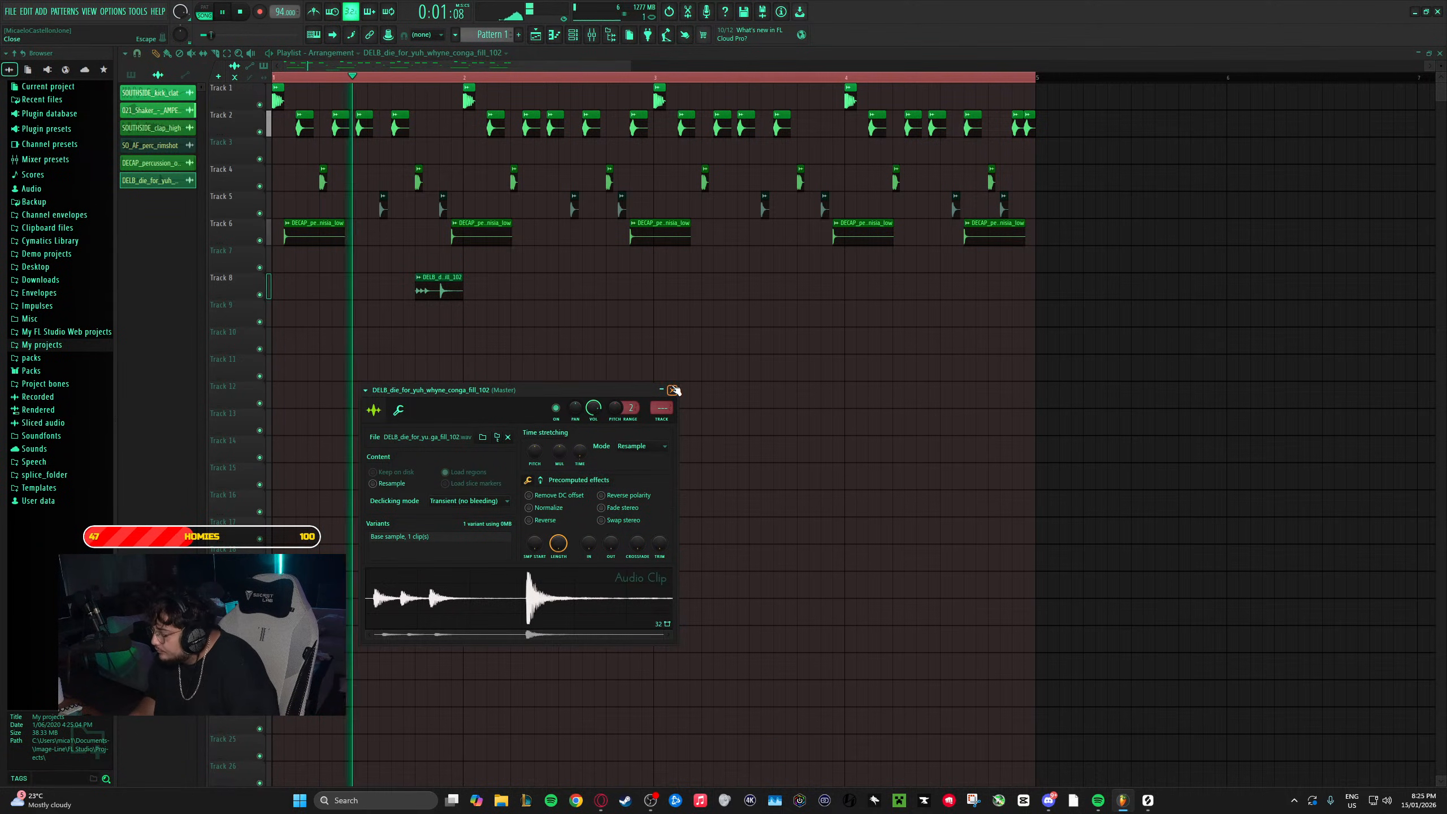
{"action": "left_click", "coordinate": [672, 391]}
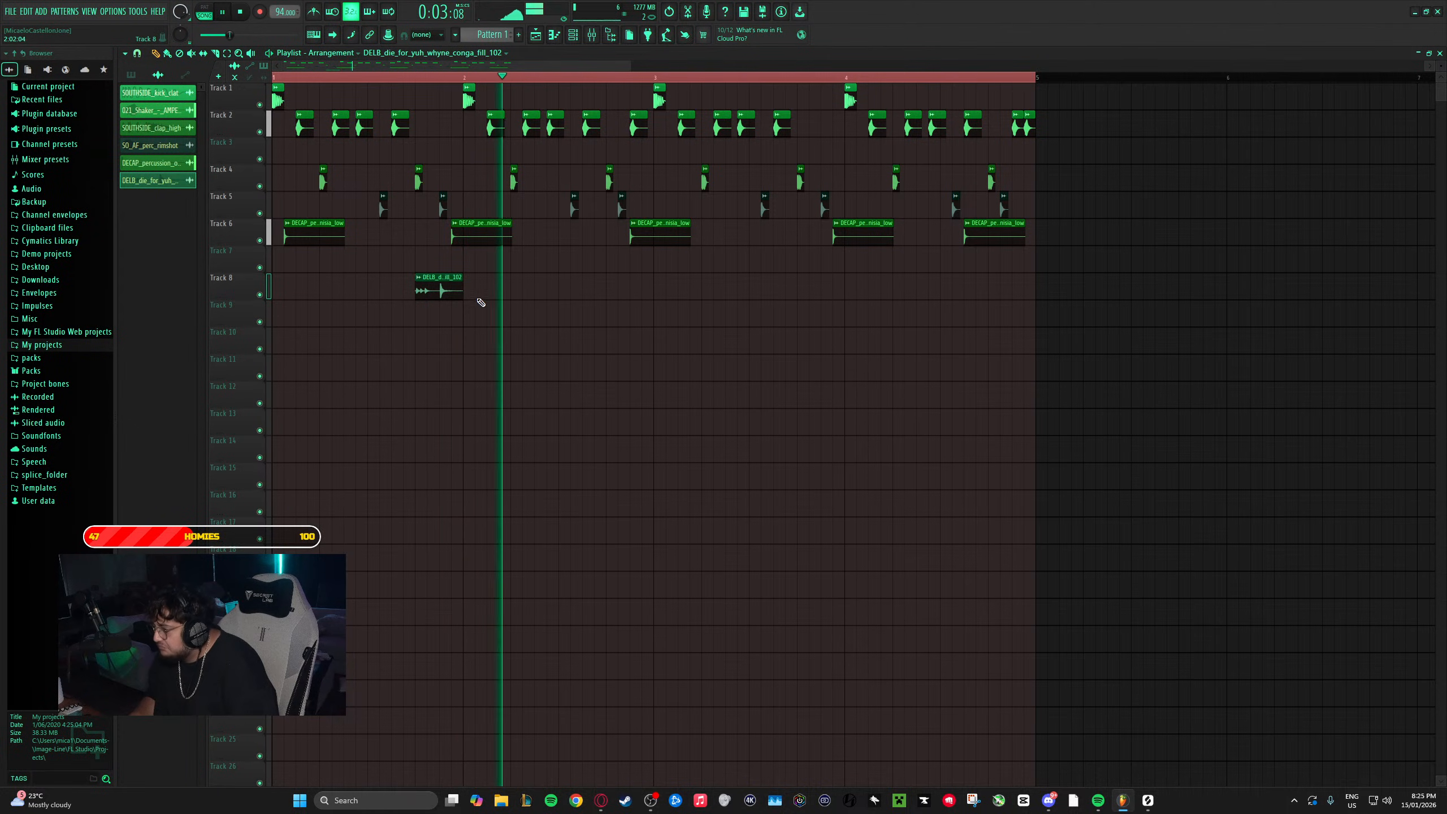
- Try other positions for the conga fill during playback, return it to beat 4 of bar 1, and add a copy at beat 4 of bar 3
{"action": "key", "text": "space"}
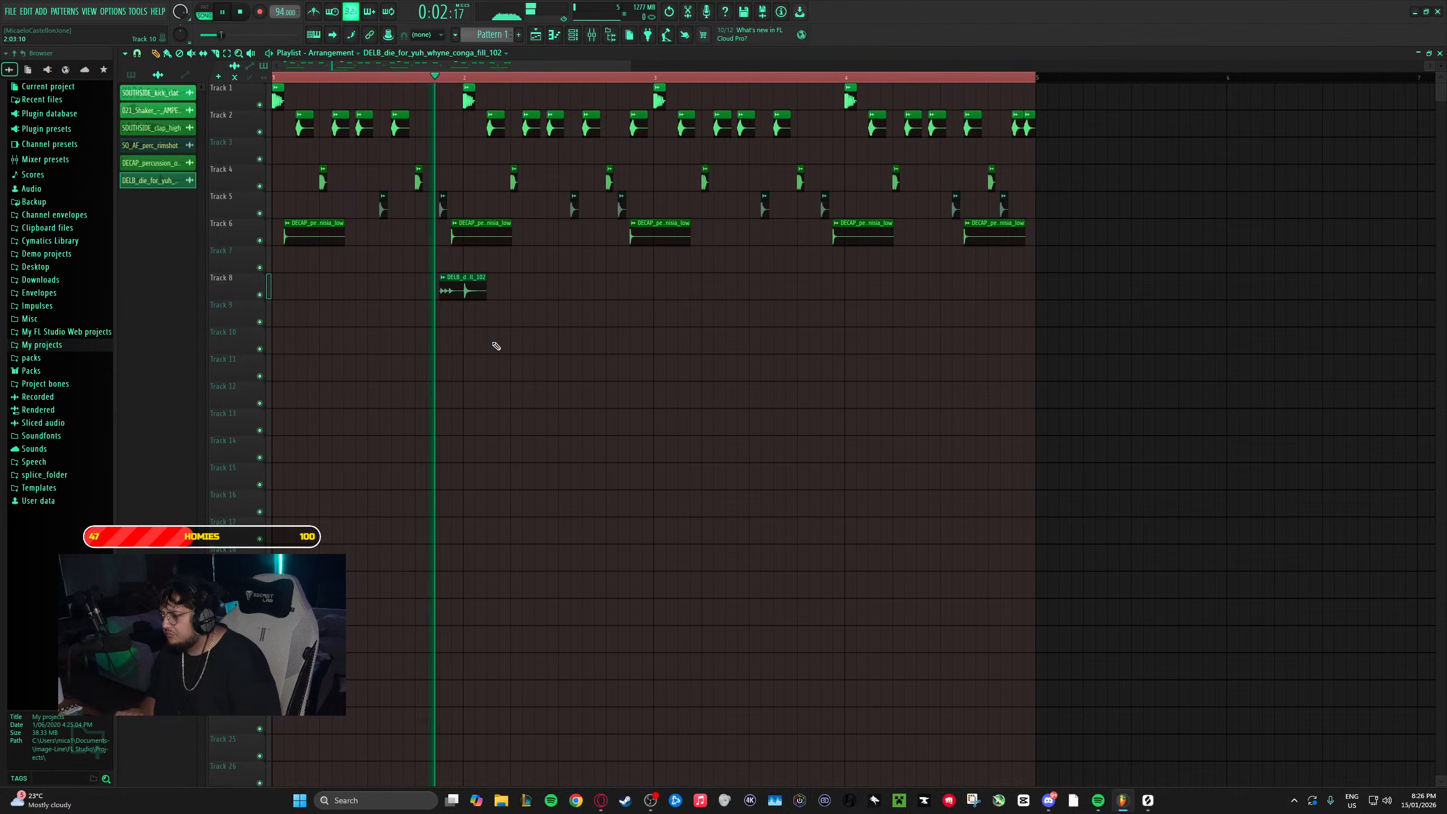
{"action": "key", "text": "space"}
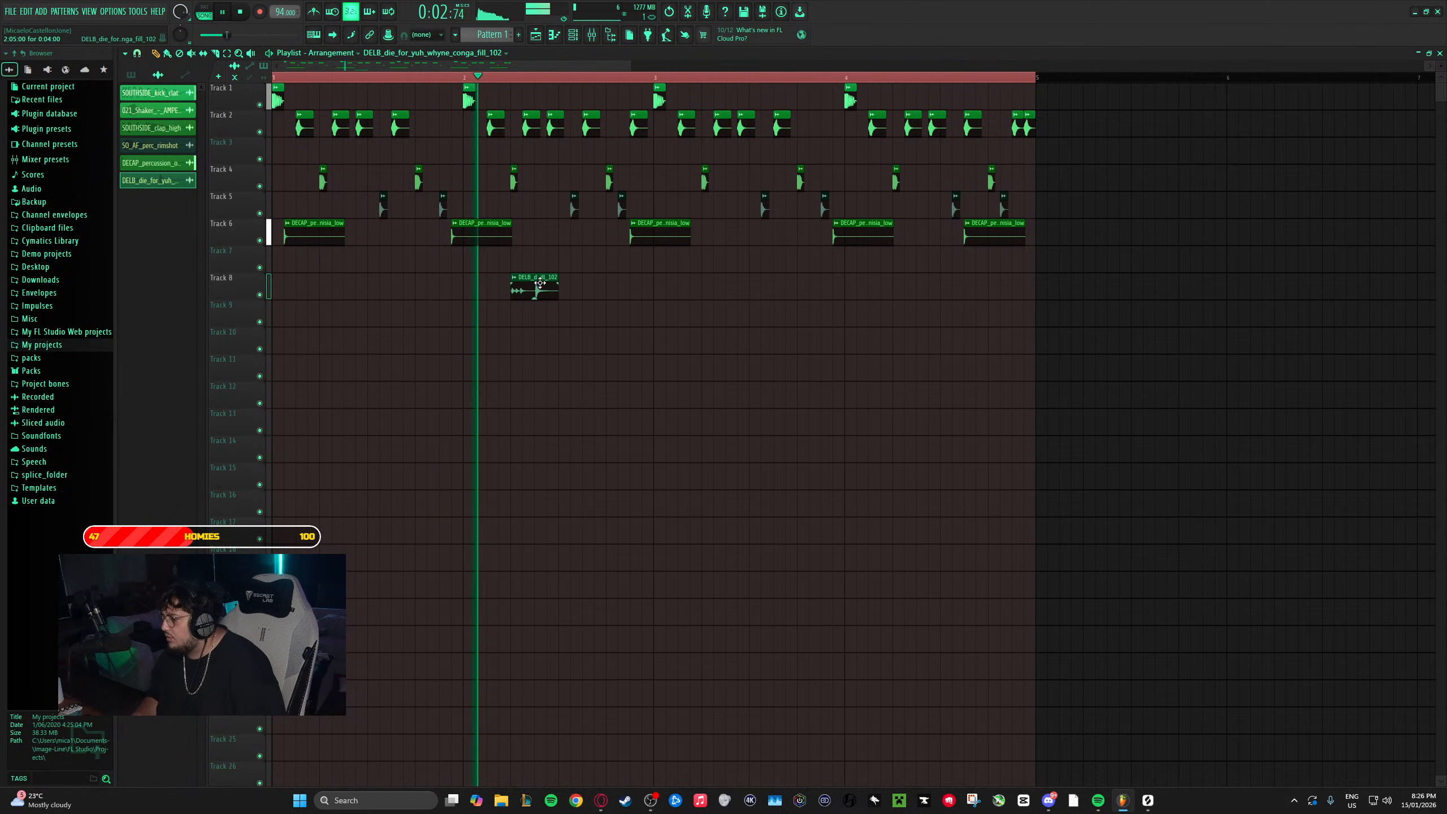
{"action": "left_click_drag", "start_coordinate": [530, 288], "coordinate": [461, 289]}
{"action": "key", "text": "space"}
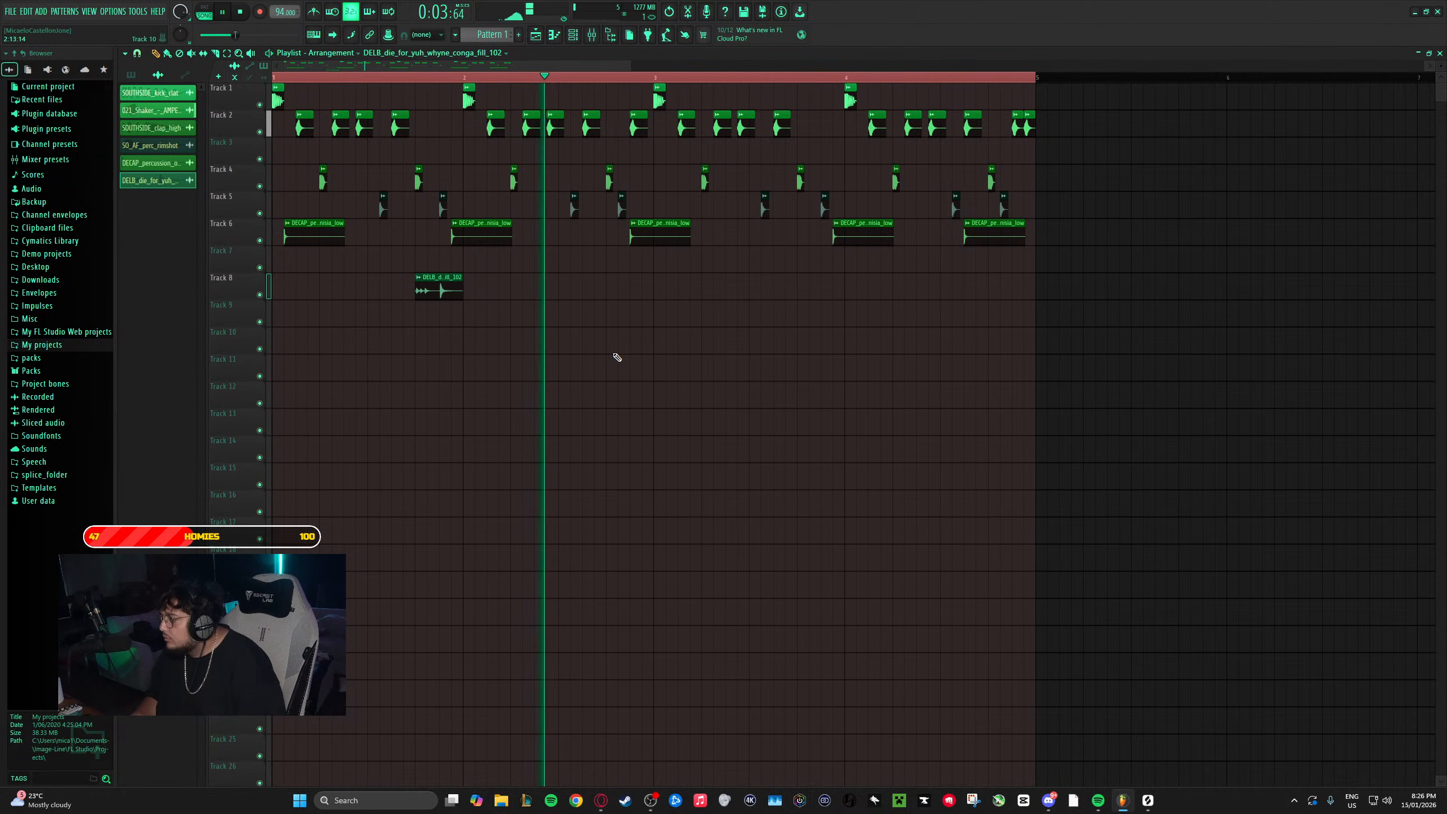
{"action": "left_click", "coordinate": [805, 288]}
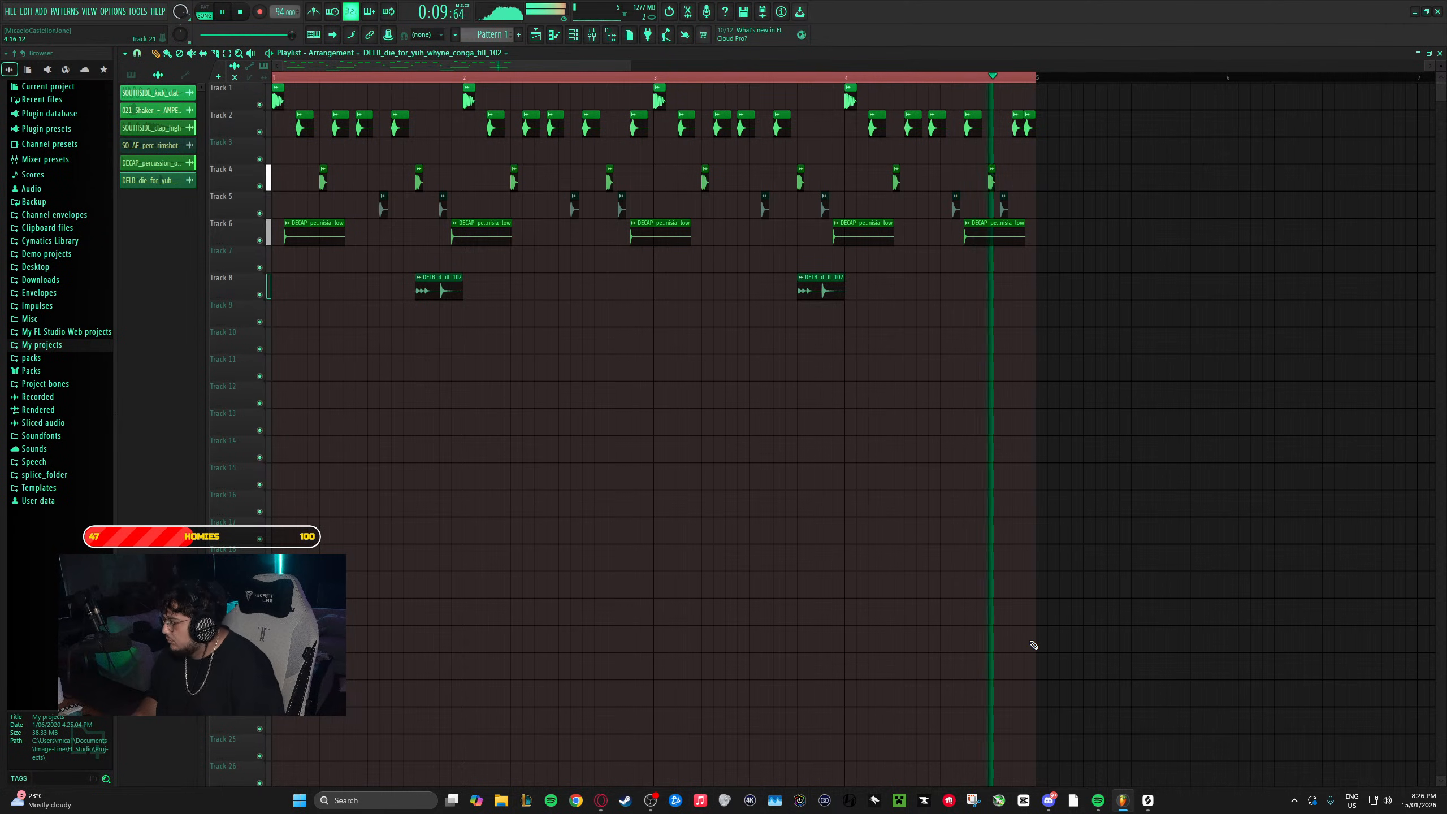
- Open the Percussion folder in the Drums pack and audition samples from the 707 and 808 sounds to FPC Ice Crack
{"action": "left_click", "coordinate": [30, 370]}
{"action": "left_click", "coordinate": [40, 383]}
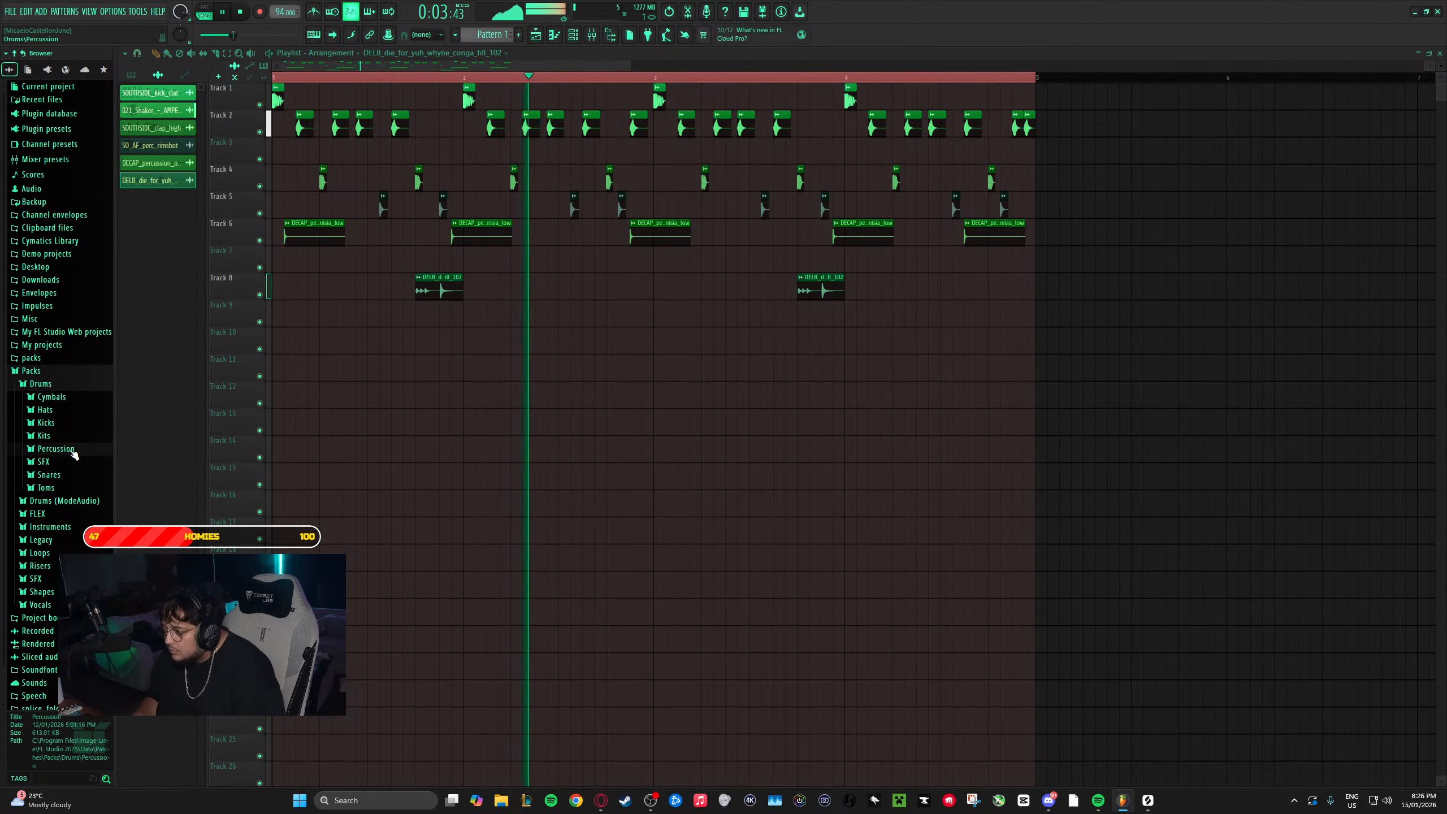
{"action": "left_click", "coordinate": [56, 449]}
{"action": "left_click", "coordinate": [62, 485]}
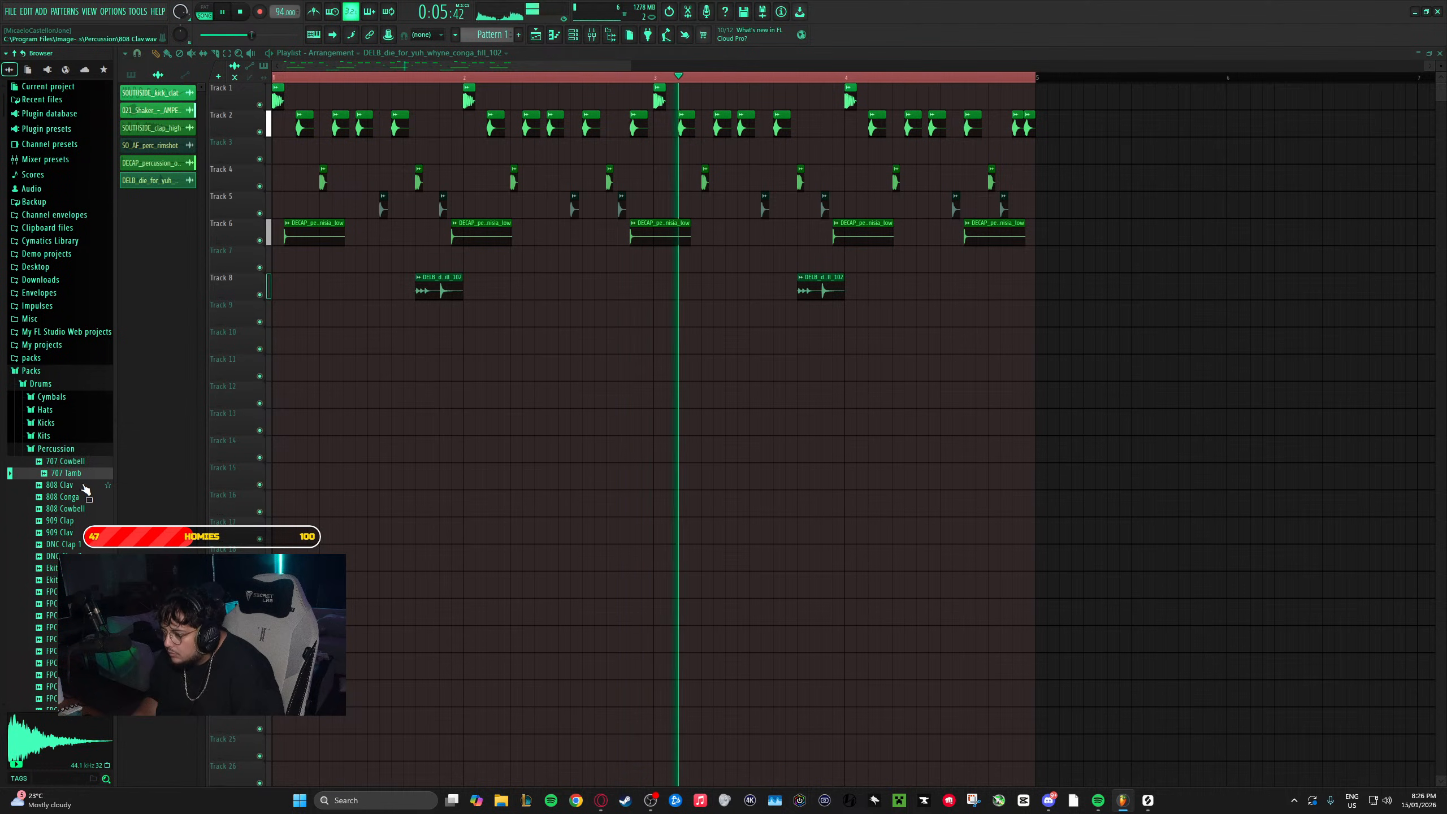
{"action": "left_click", "coordinate": [68, 508]}
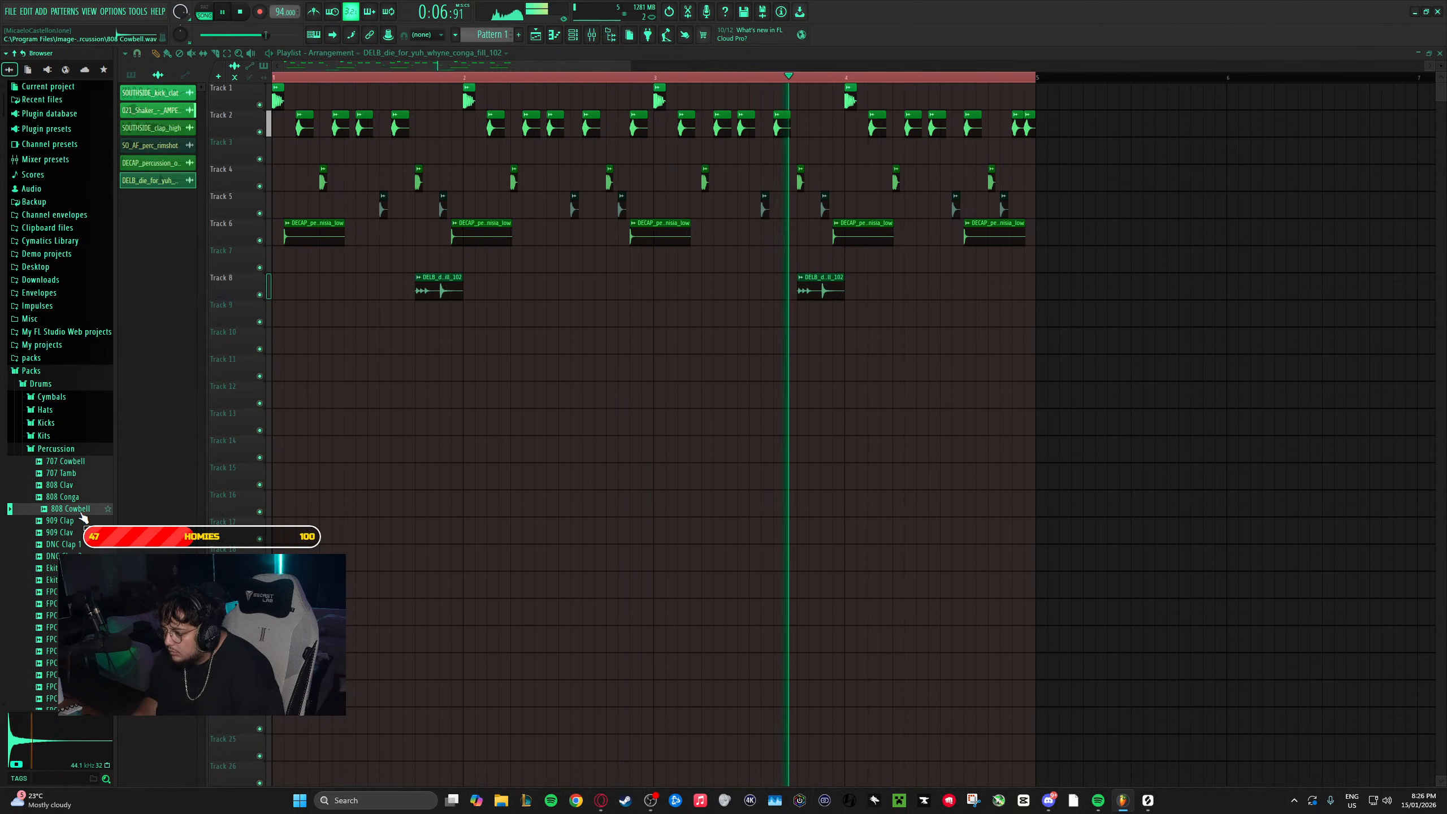
{"action": "left_click", "coordinate": [64, 532]}
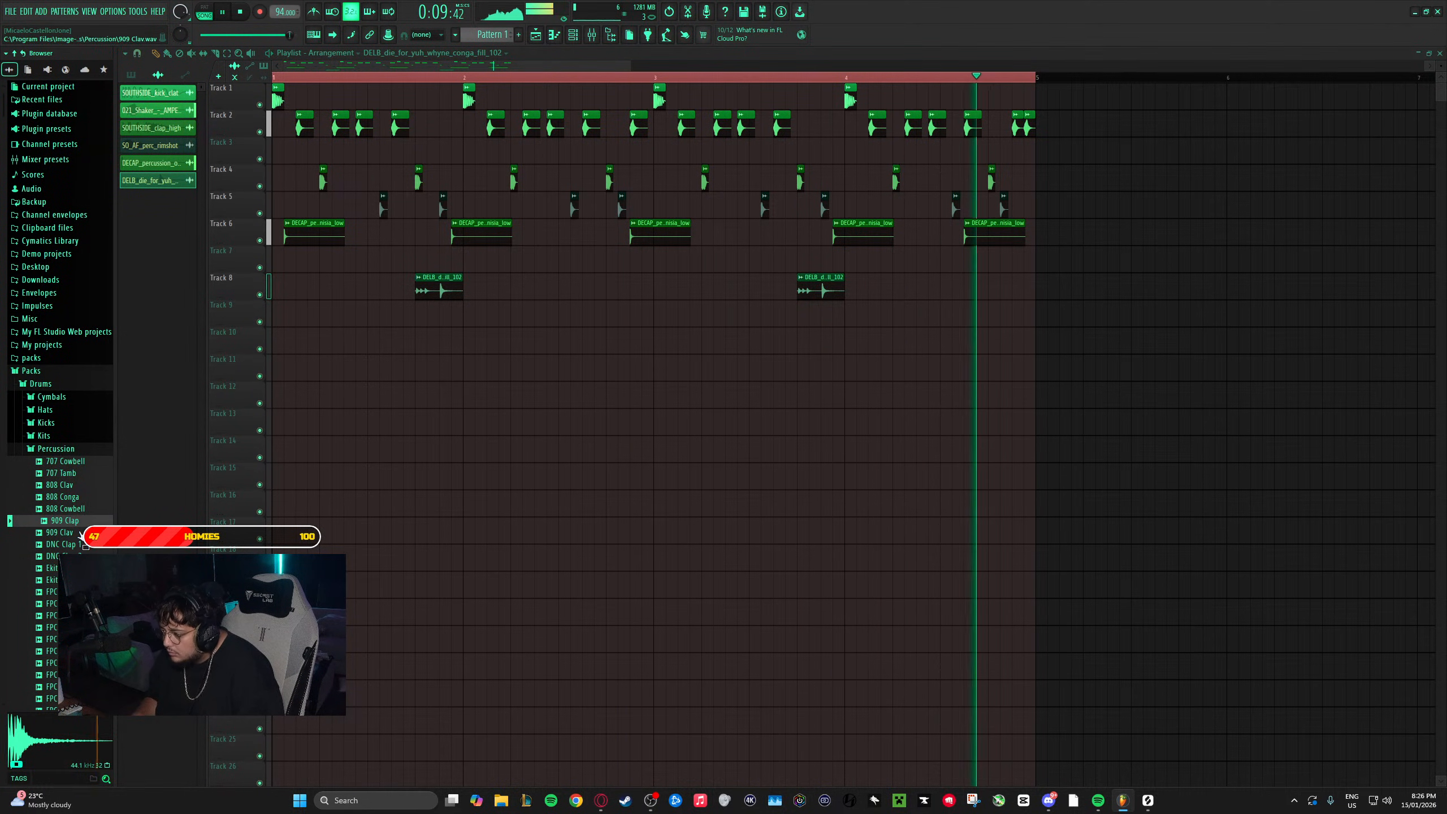
{"action": "left_click", "coordinate": [77, 556]}
{"action": "left_click", "coordinate": [77, 616]}
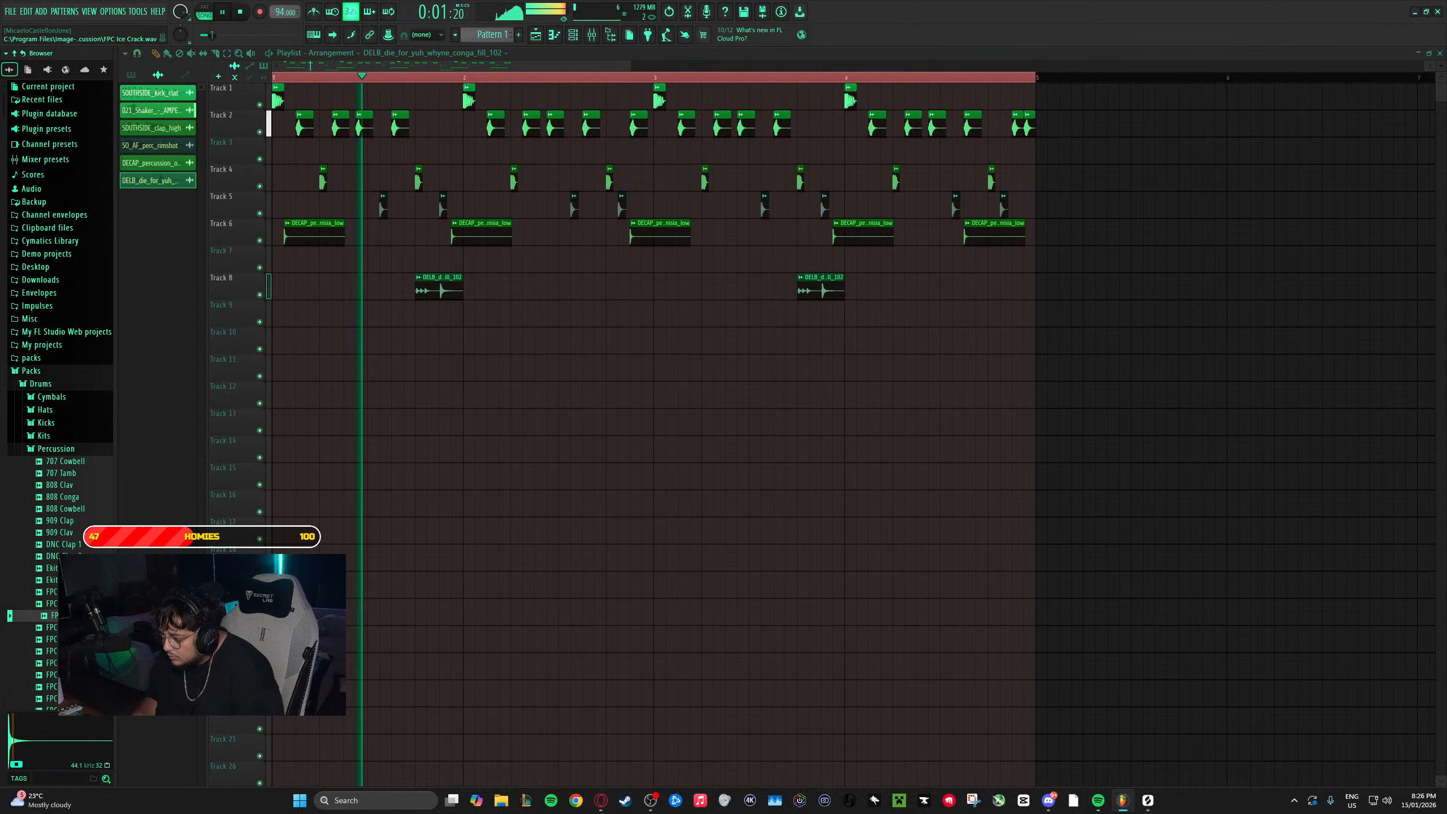
- Audition the percussion pack samples after FPC Ice Crack, through the FPC, GM and Grv sounds to the Linn samples
{"action": "key", "text": "Down"}
{"action": "key", "text": "Down"}
{"action": "key", "text": "Down"}
{"action": "key", "text": "Down"}
{"action": "key", "text": "Down"}
{"action": "key", "text": "Down"}
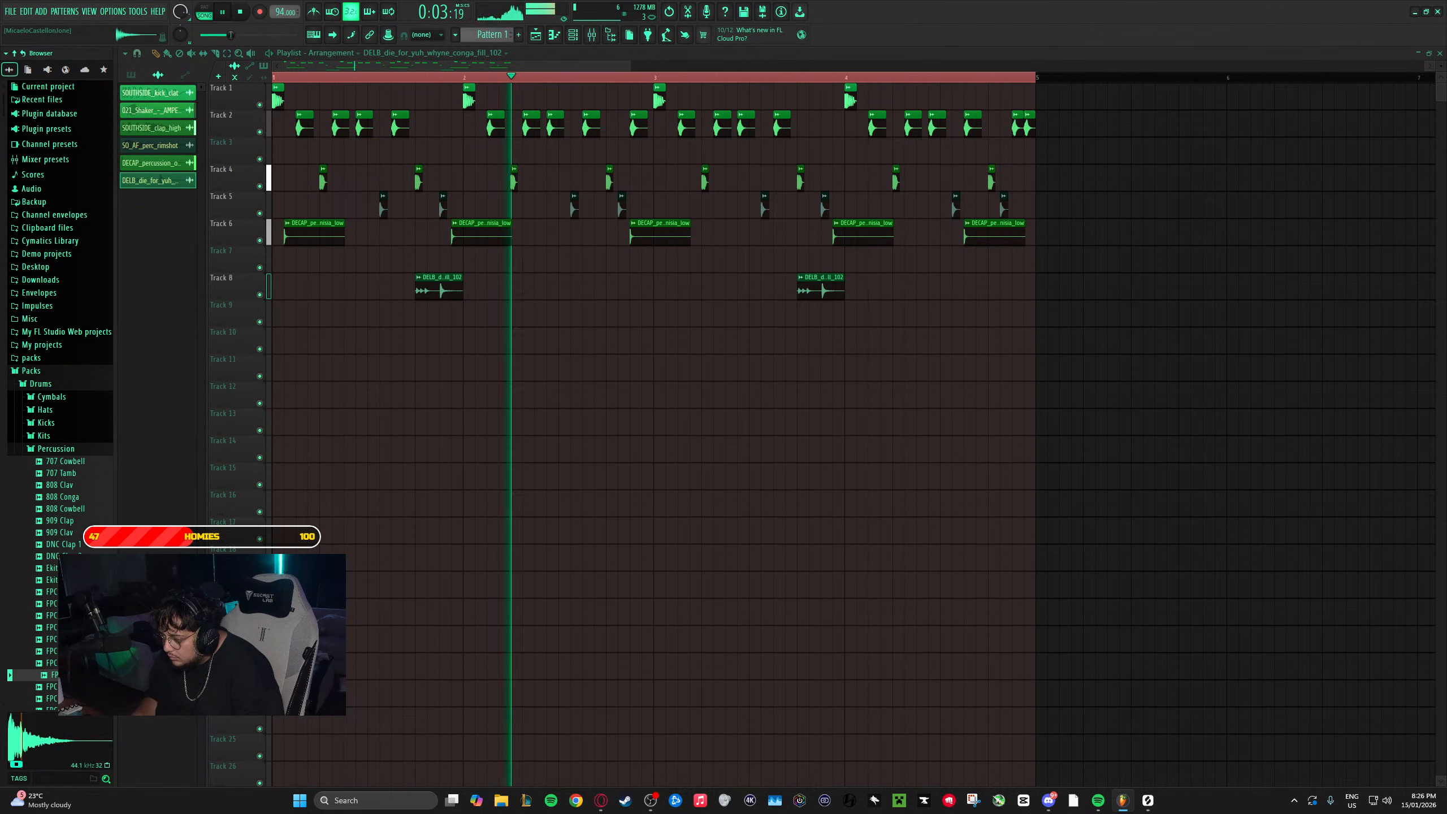
{"action": "key", "text": "Up"}
{"action": "key", "text": "Down"}
{"action": "key", "text": "Down"}
{"action": "key", "text": "Down"}
{"action": "key", "text": "Down"}
{"action": "key", "text": "Down"}
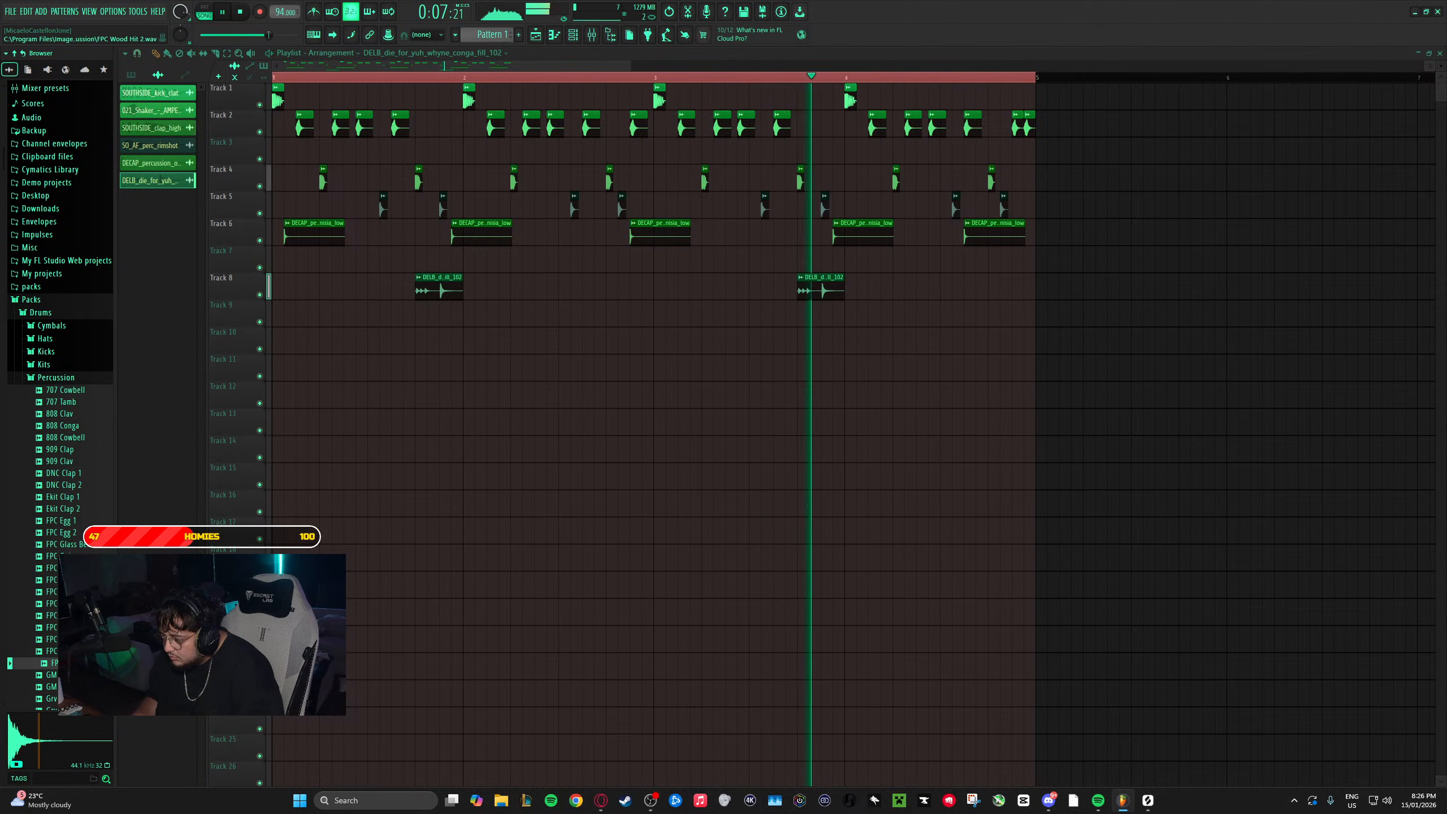
{"action": "key", "text": "Down"}
{"action": "key", "text": "Down"}
{"action": "key", "text": "Down"}
{"action": "key", "text": "Down"}
{"action": "key", "text": "Down"}
{"action": "key", "text": "Down"}
{"action": "key", "text": "Down"}
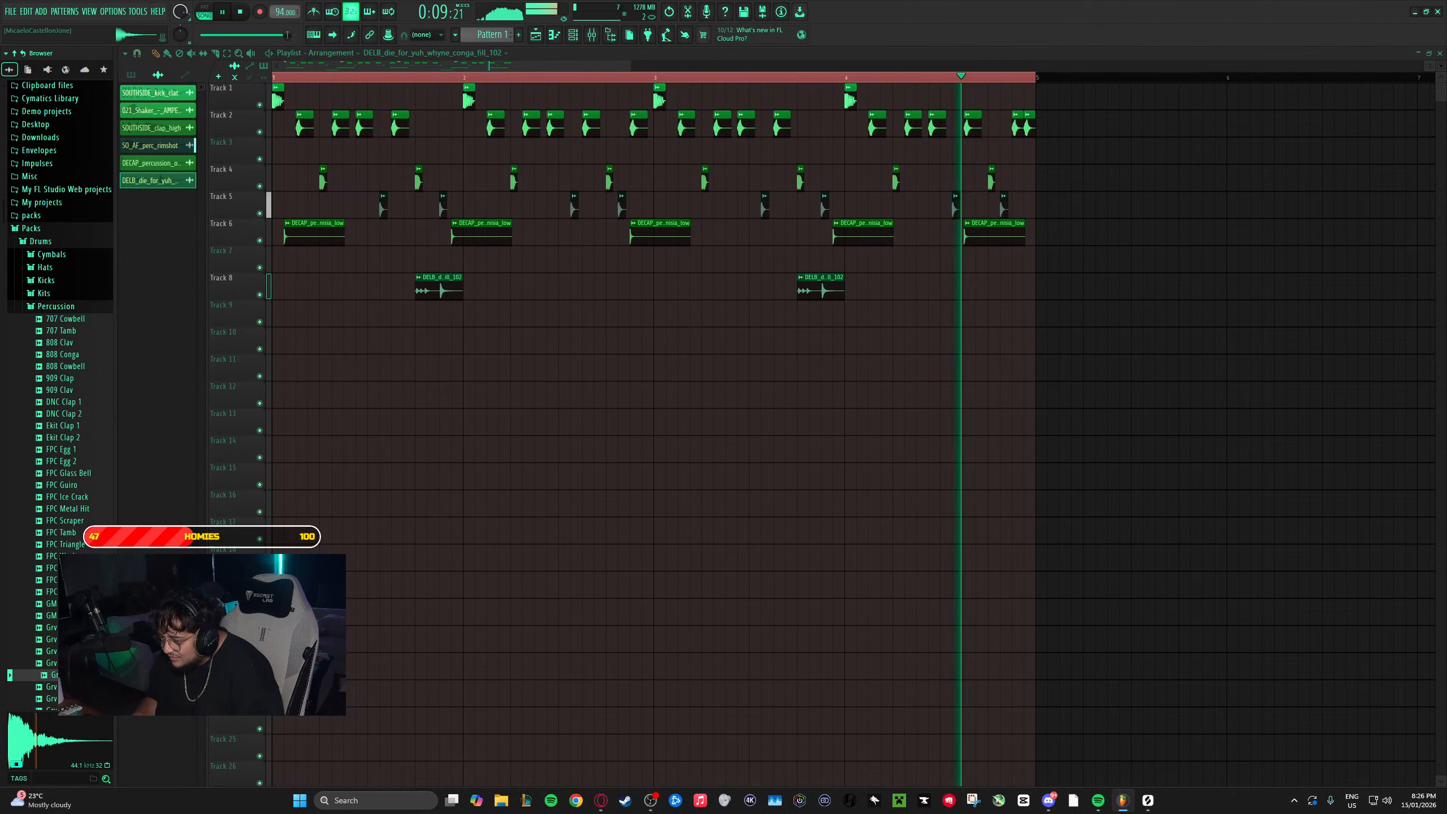
{"action": "key", "text": "Down"}
{"action": "key", "text": "Down"}
{"action": "key", "text": "Down"}
{"action": "key", "text": "Down"}
{"action": "key", "text": "Down"}
{"action": "key", "text": "Down"}
{"action": "key", "text": "Down"}
{"action": "key", "text": "Down"}
{"action": "key", "text": "Down"}
{"action": "key", "text": "Down"}
{"action": "key", "text": "Down"}
{"action": "key", "text": "Down"}
{"action": "key", "text": "Down"}
{"action": "key", "text": "Down"}
{"action": "key", "text": "Down"}
{"action": "key", "text": "Down"}
{"action": "key", "text": "Down"}
{"action": "key", "text": "Down"}
{"action": "key", "text": "Down"}
{"action": "key", "text": "Down"}
{"action": "key", "text": "Down"}
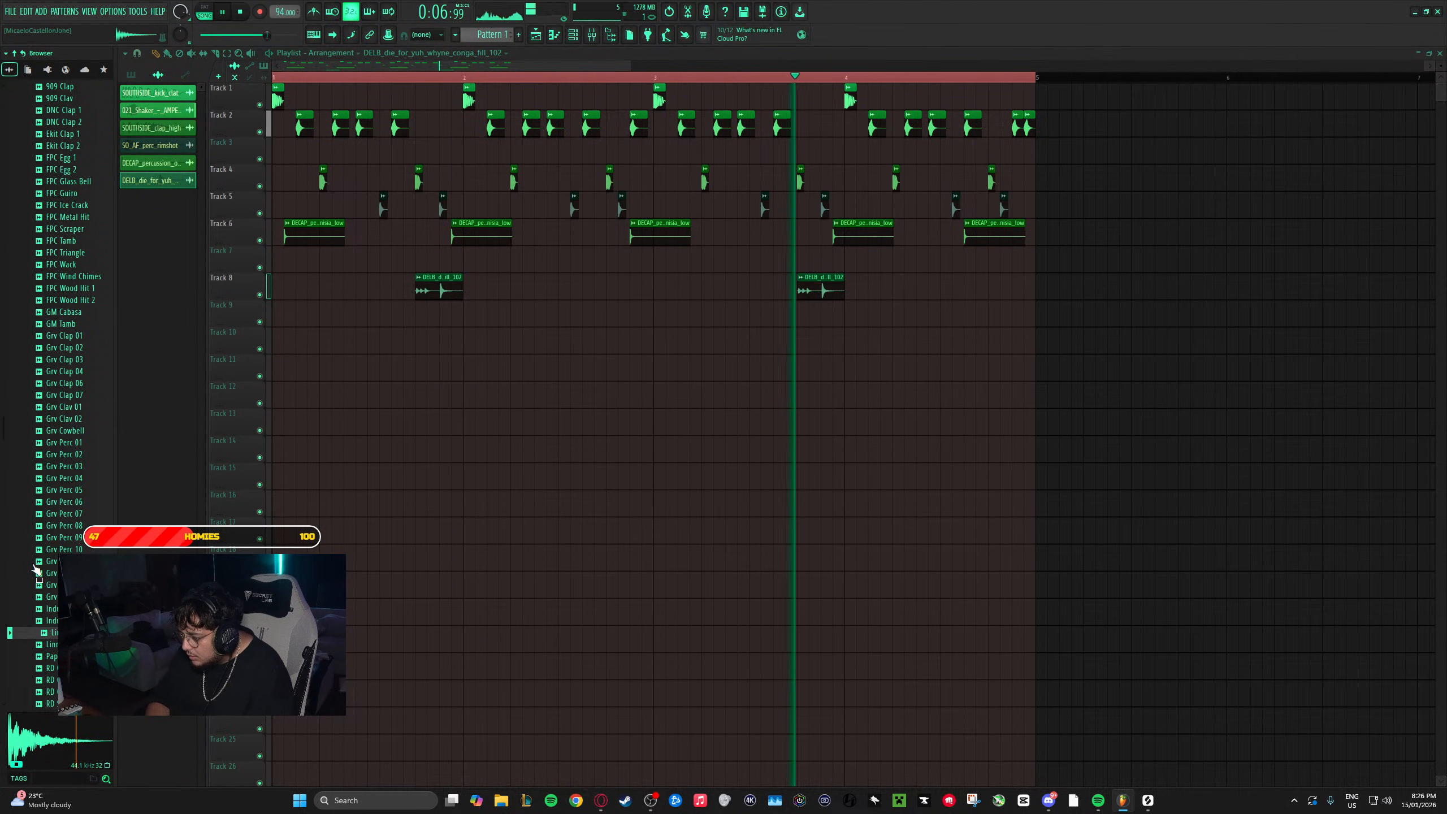
- Go back up the Percussion folder and audition its samples again through the Grv percs, settling on Linn Conga
{"action": "key", "text": "Left"}
{"action": "key", "text": "Up"}
{"action": "key", "text": "Down"}
{"action": "key", "text": "Down"}
{"action": "key", "text": "Down"}
{"action": "key", "text": "Down"}
{"action": "key", "text": "Down"}
{"action": "key", "text": "Down"}
{"action": "key", "text": "Down"}
{"action": "key", "text": "Down"}
{"action": "key", "text": "Down"}
{"action": "key", "text": "Down"}
{"action": "key", "text": "Down"}
{"action": "key", "text": "Down"}
{"action": "key", "text": "Down"}
{"action": "key", "text": "Down"}
{"action": "key", "text": "Down"}
{"action": "key", "text": "Down"}
{"action": "key", "text": "Down"}
{"action": "key", "text": "Down"}
{"action": "key", "text": "Down"}
{"action": "key", "text": "Down"}
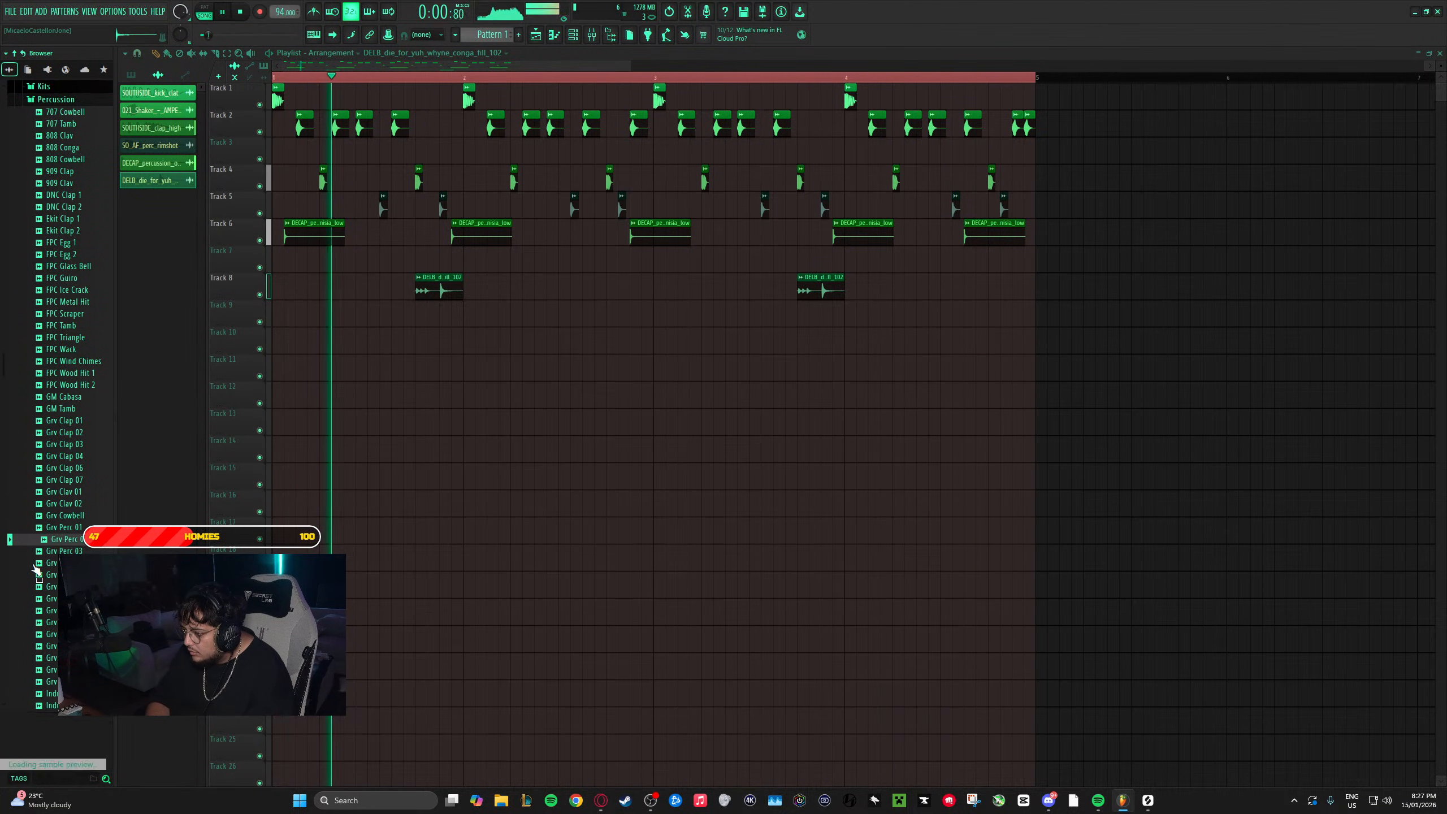
{"action": "key", "text": "Down"}
{"action": "key", "text": "Down"}
{"action": "key", "text": "Down"}
{"action": "key", "text": "Down"}
{"action": "key", "text": "Down"}
{"action": "key", "text": "Down"}
{"action": "key", "text": "Down"}
{"action": "key", "text": "Down"}
{"action": "key", "text": "Down"}
{"action": "key", "text": "Down"}
{"action": "key", "text": "Down"}
{"action": "key", "text": "Down"}
{"action": "key", "text": "Down"}
{"action": "key", "text": "Down"}
{"action": "key", "text": "Down"}
{"action": "key", "text": "Down"}
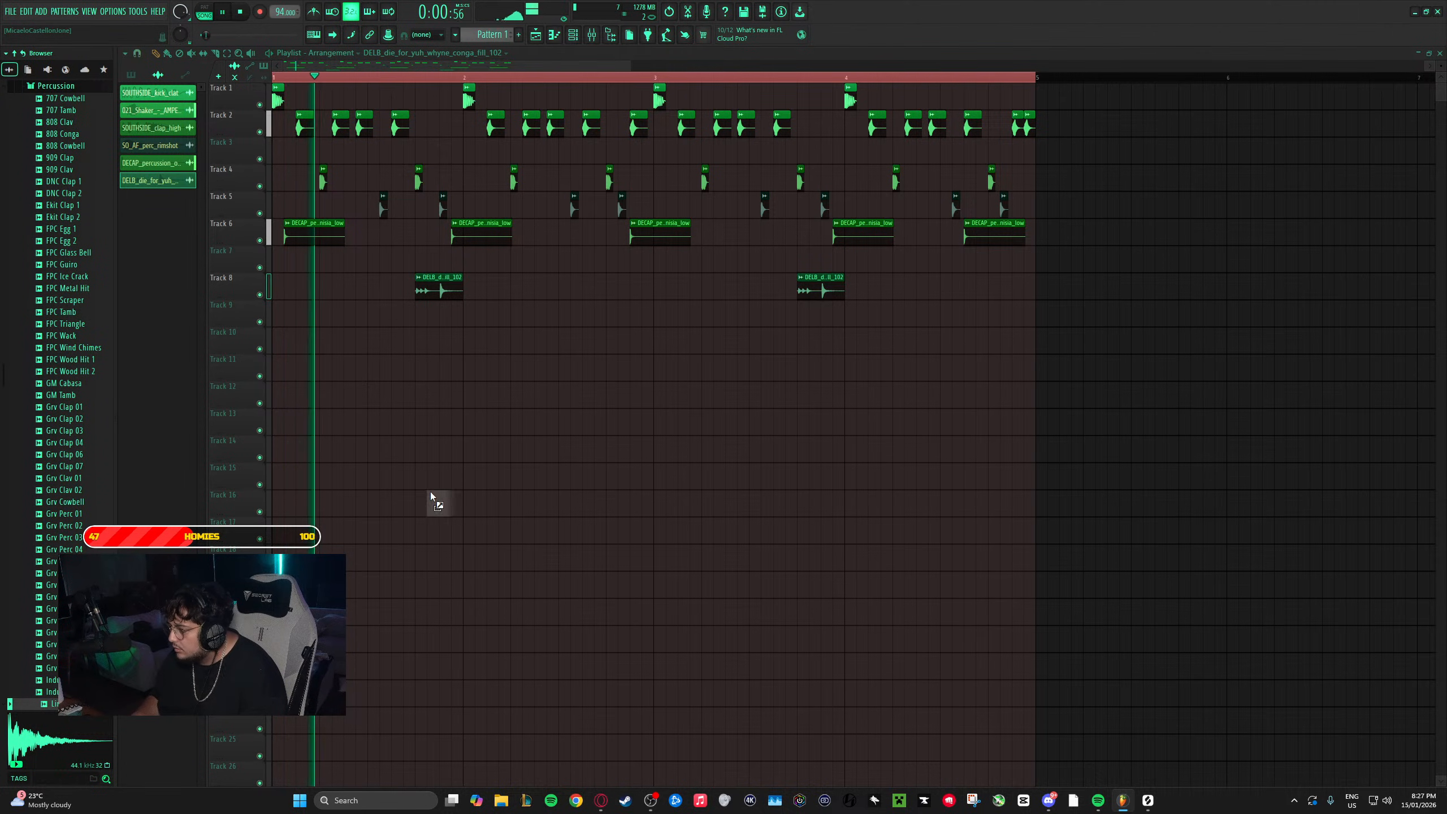
- Try the Linn Conga on Track 9 at several positions in bar 1 while the loop plays
{"action": "left_click_drag", "start_coordinate": [289, 326], "coordinate": [290, 327]}
{"action": "key", "text": "space"}
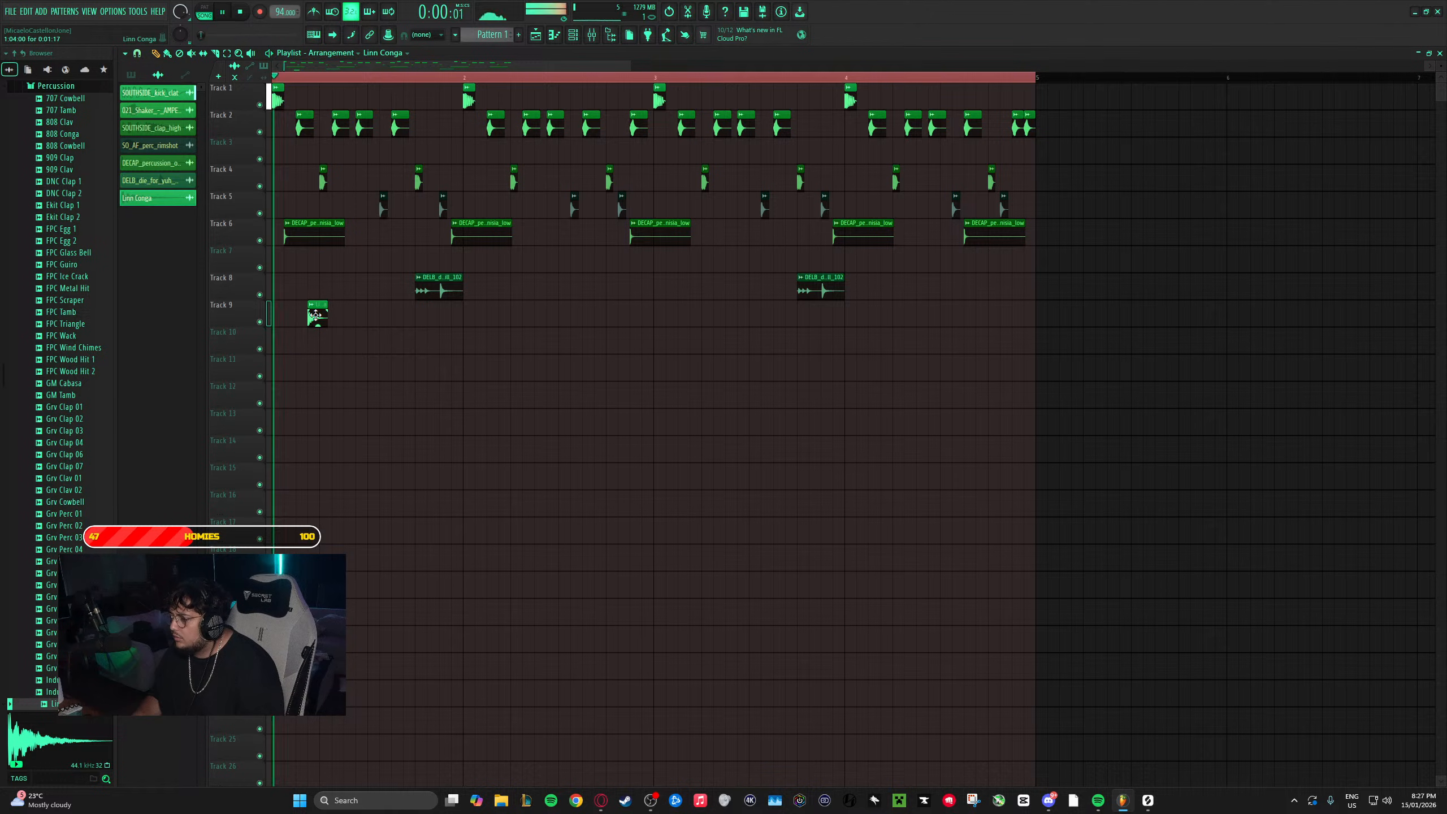
{"action": "key", "text": "space"}
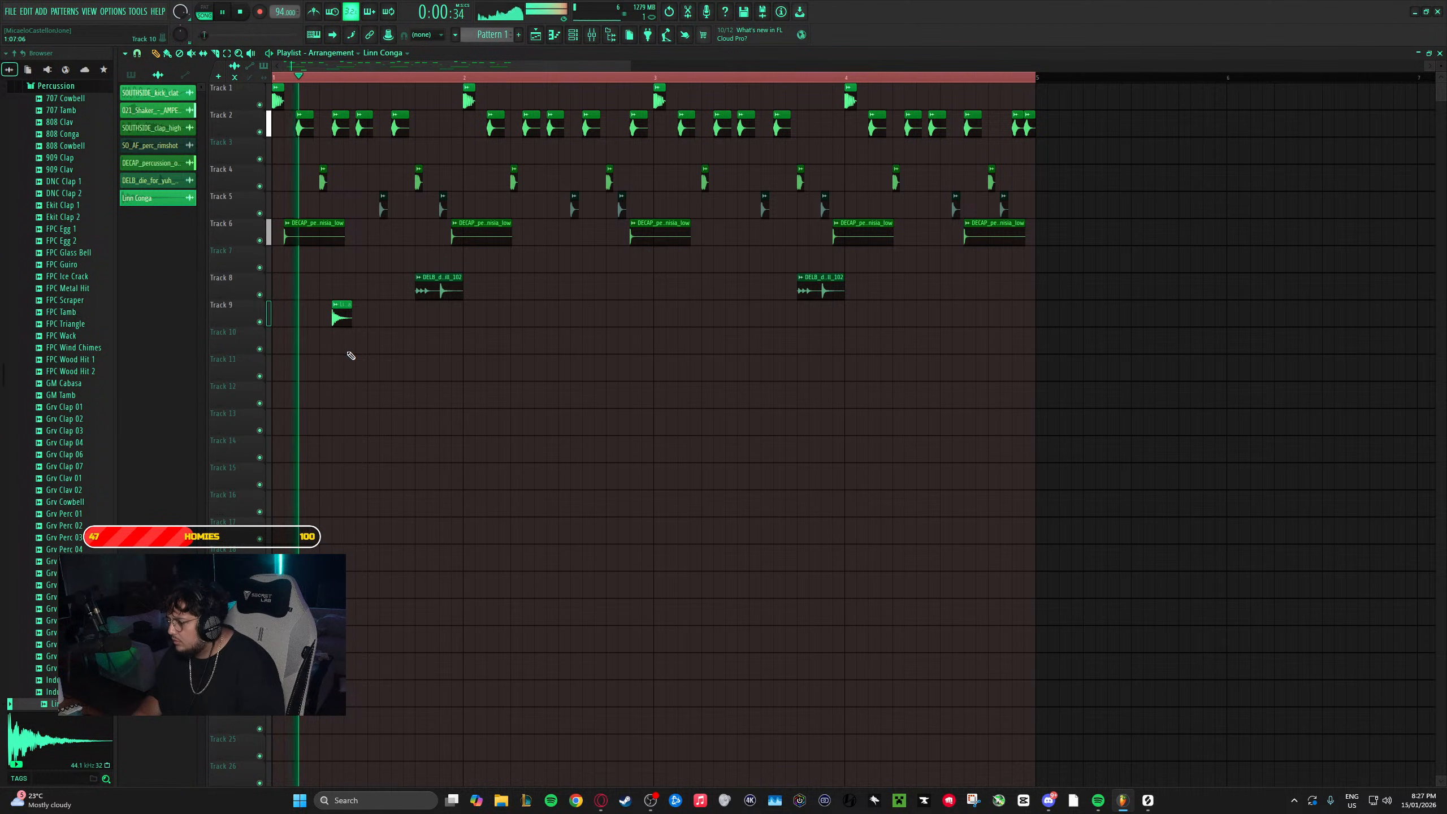
{"action": "key", "text": "space"}
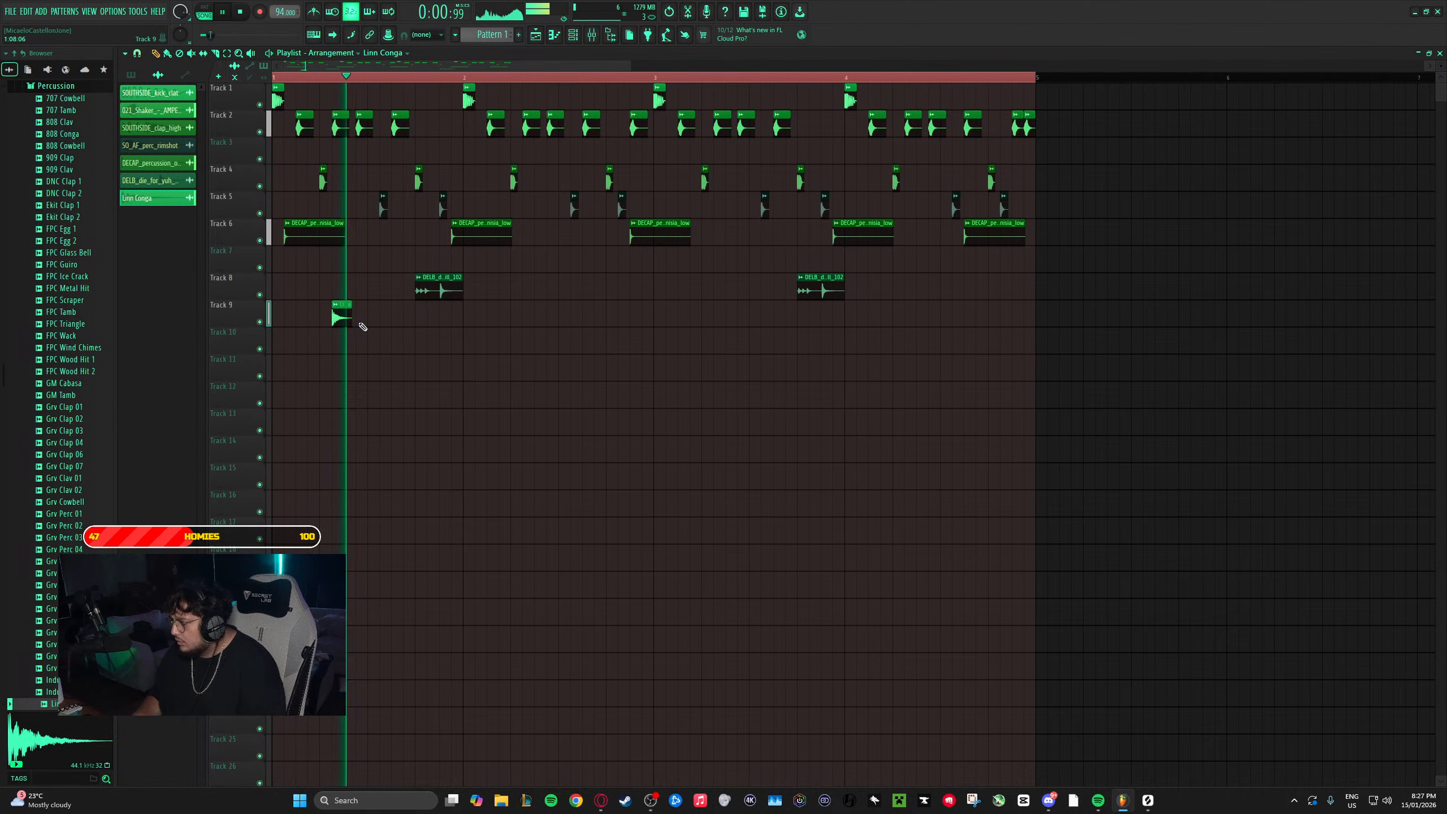
{"action": "key", "text": "space"}
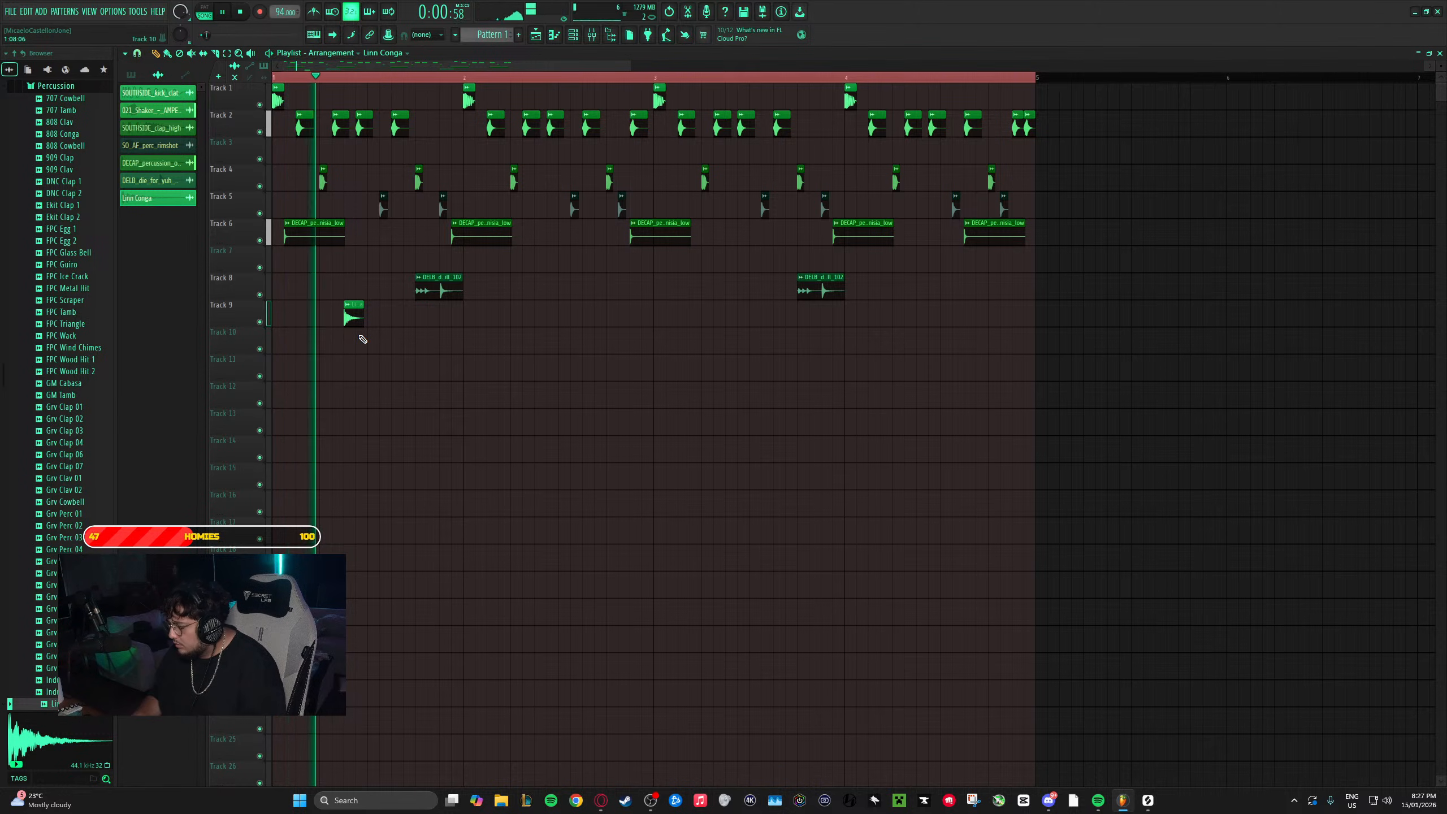
{"action": "key", "text": "space"}
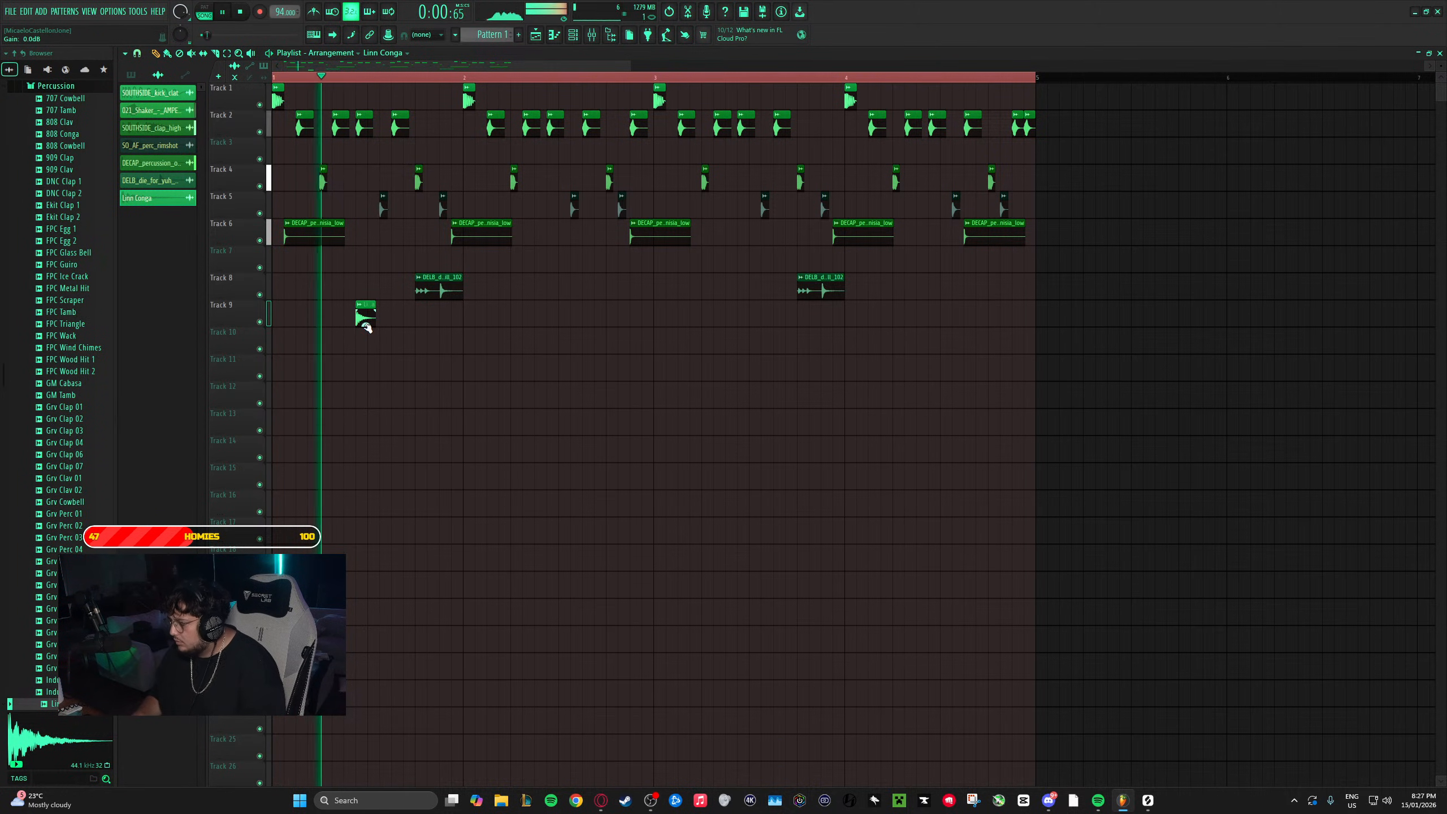
{"action": "key", "text": "space"}
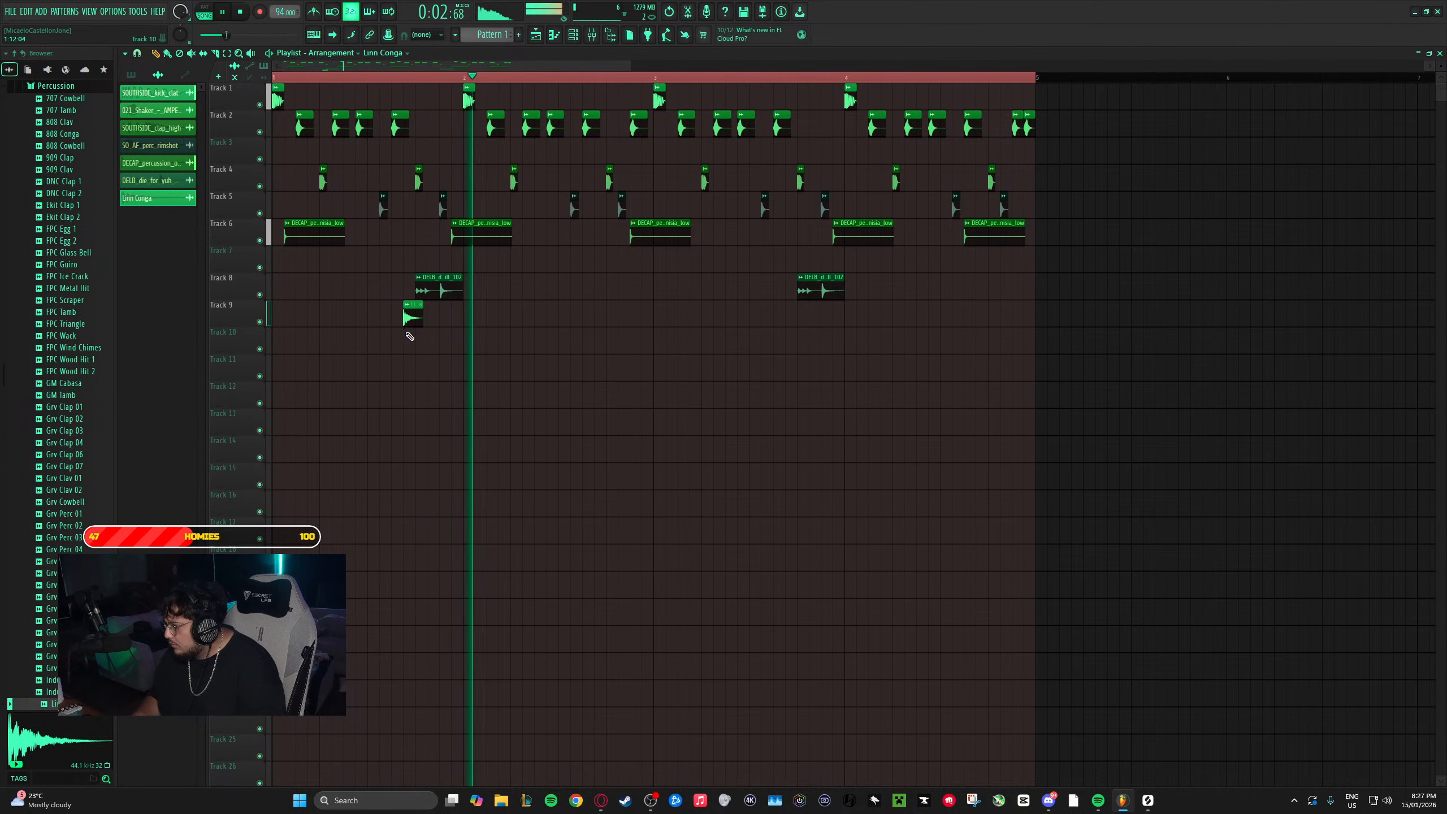
- Switch to Splice and audition OS_AS_95_Perc_Loop_Control_1, SWEATER_BEATS_percussion_loop_lo_hat_150 and the three RKU_BME_Drums_Perc_Stick samples
{"action": "left_click", "coordinate": [1148, 800]}
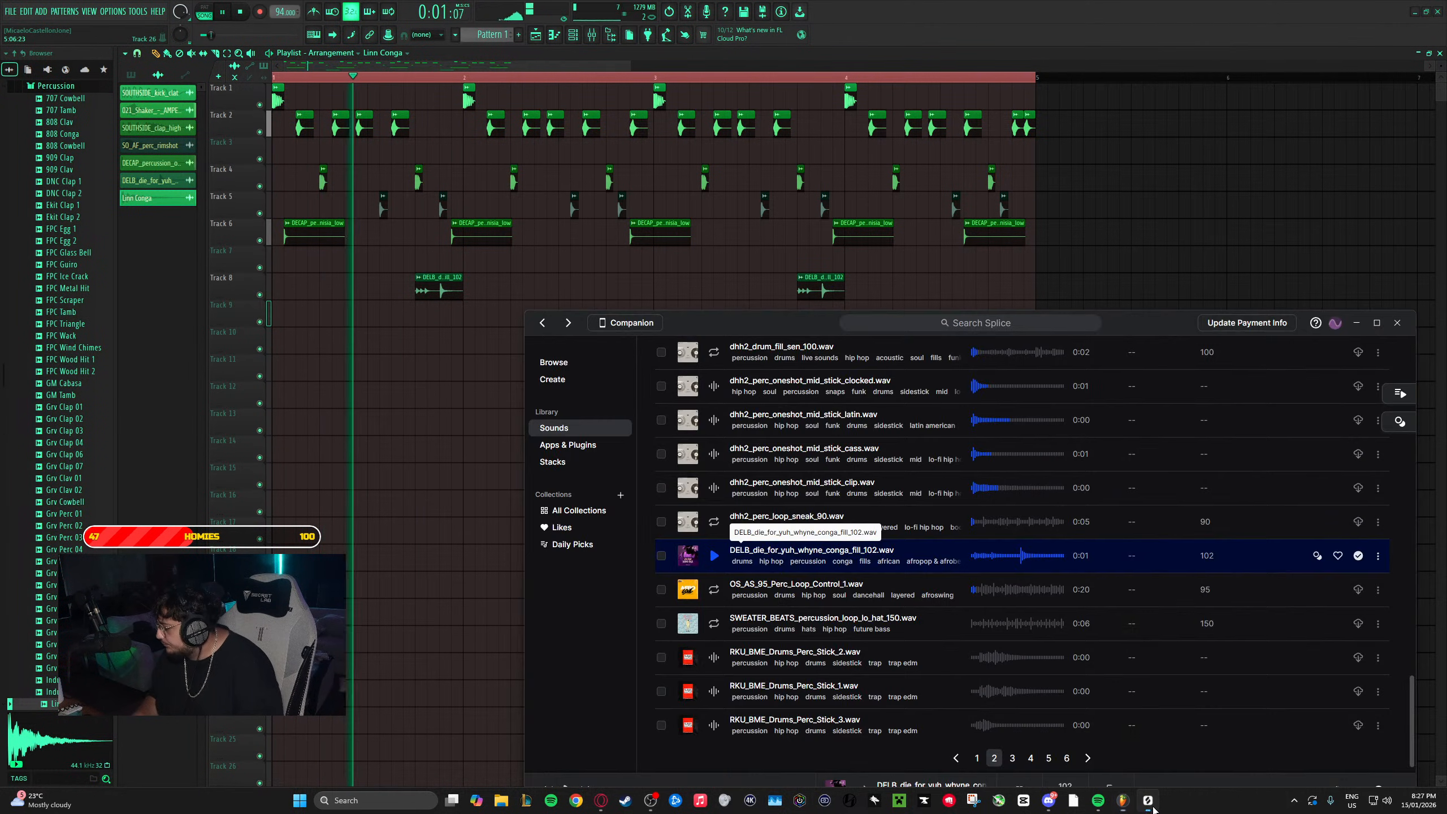
{"action": "left_click", "coordinate": [715, 590]}
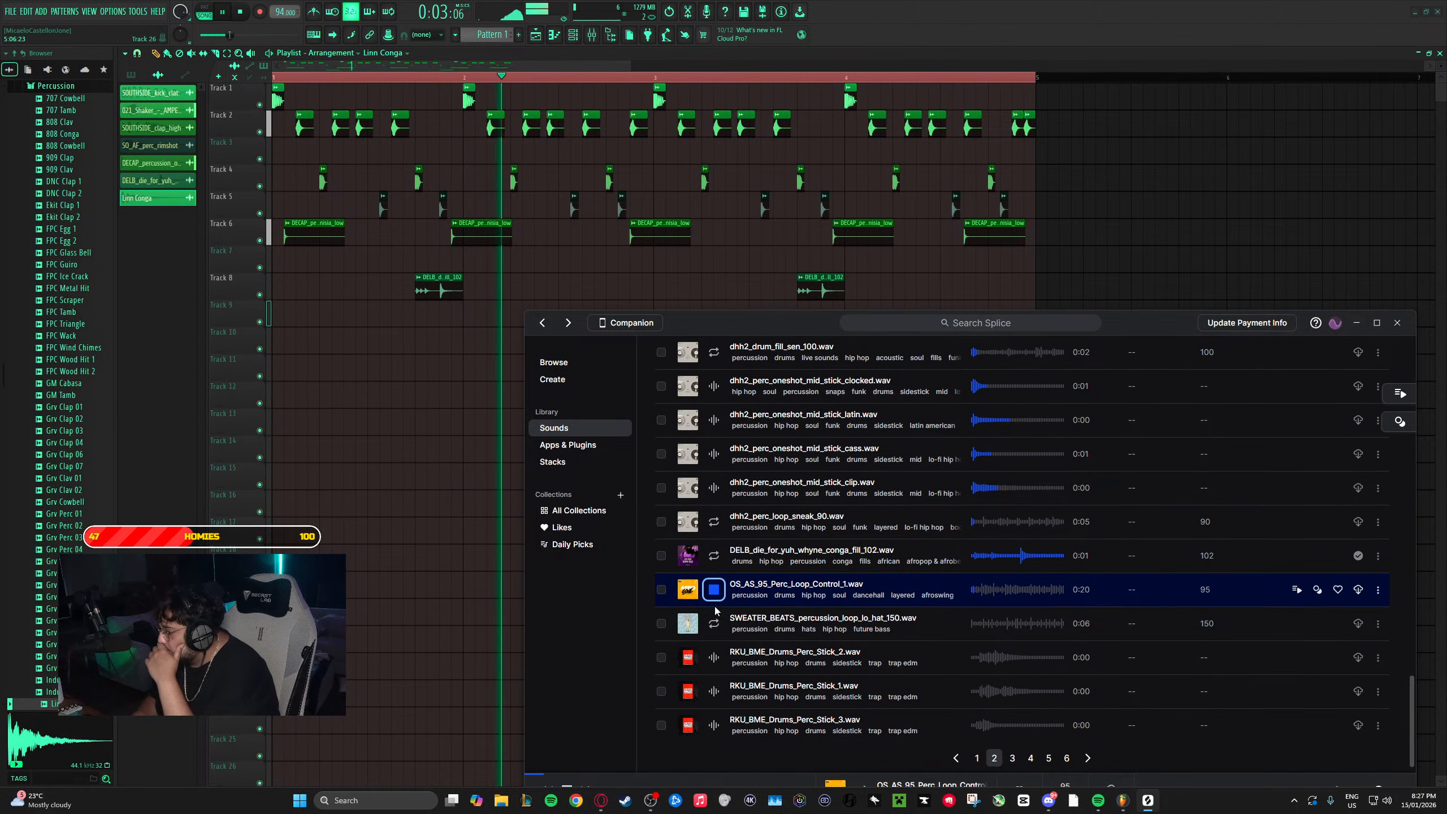
{"action": "left_click", "coordinate": [713, 623]}
{"action": "left_click", "coordinate": [714, 657]}
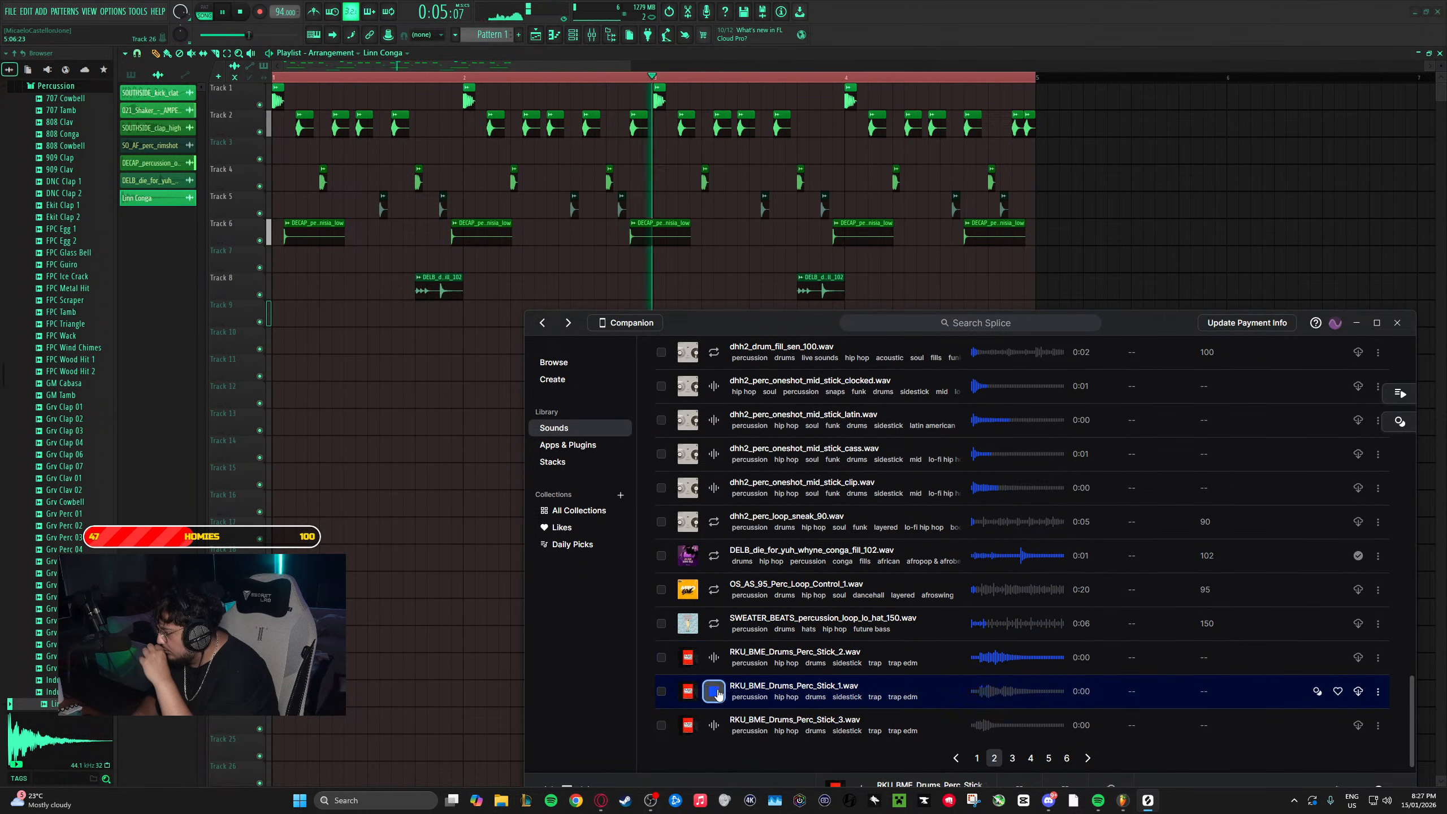
{"action": "left_click", "coordinate": [714, 690]}
{"action": "left_click", "coordinate": [714, 725]}
{"action": "left_click", "coordinate": [713, 658]}
- Go to the next results page and audition the DECAP samples from seedpod_rattle to DECAP_percussion_one_shot_rasping_stick_short
{"action": "left_click", "coordinate": [1087, 757]}
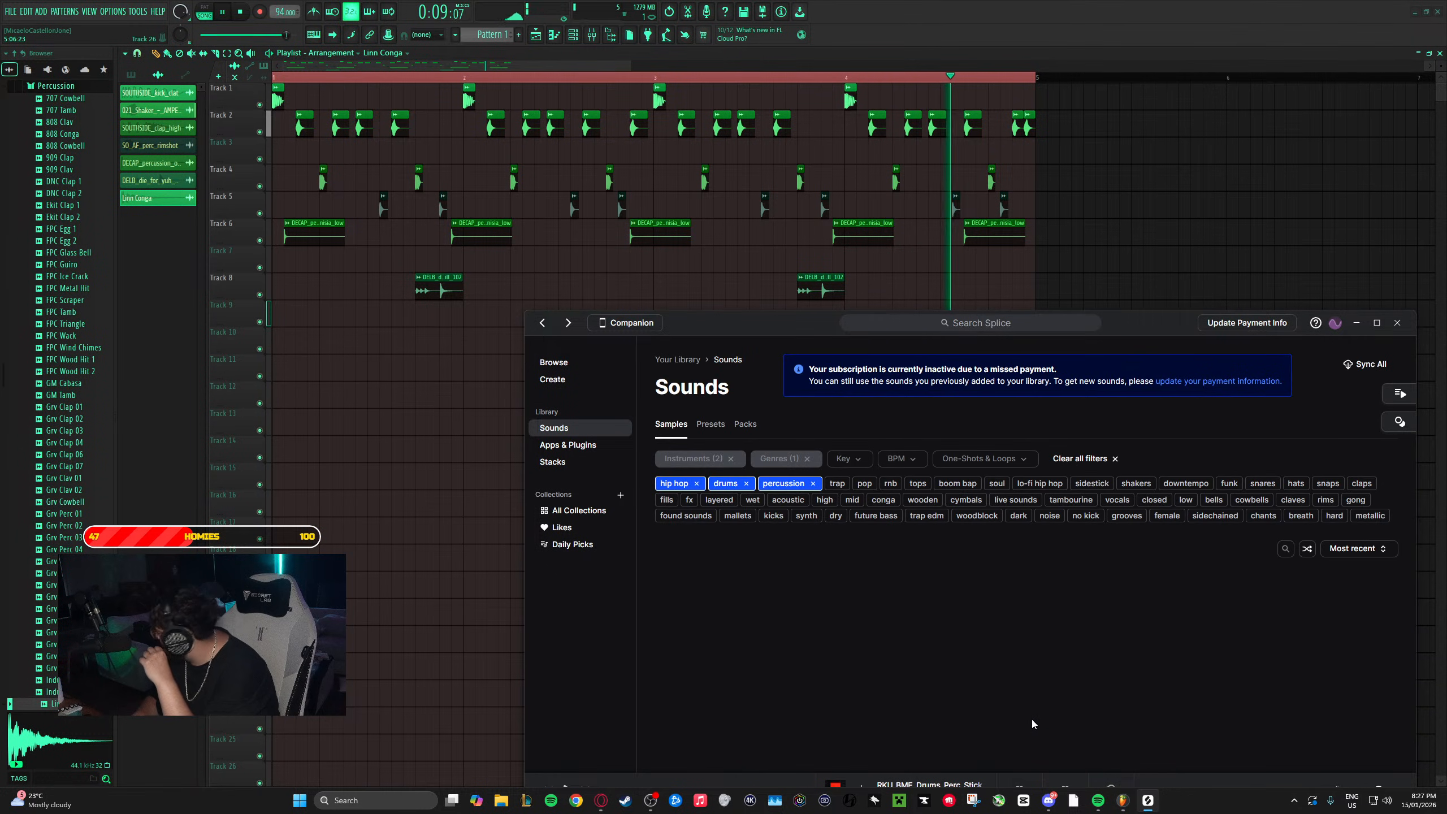
{"action": "scroll", "coordinate": [798, 633], "scroll_direction": "down", "scroll_amount": 2}
{"action": "left_click", "coordinate": [715, 487]}
{"action": "left_click", "coordinate": [716, 520]}
{"action": "left_click", "coordinate": [715, 551]}
{"action": "left_click", "coordinate": [715, 585]}
{"action": "left_click", "coordinate": [715, 620]}
{"action": "left_click", "coordinate": [715, 654]}
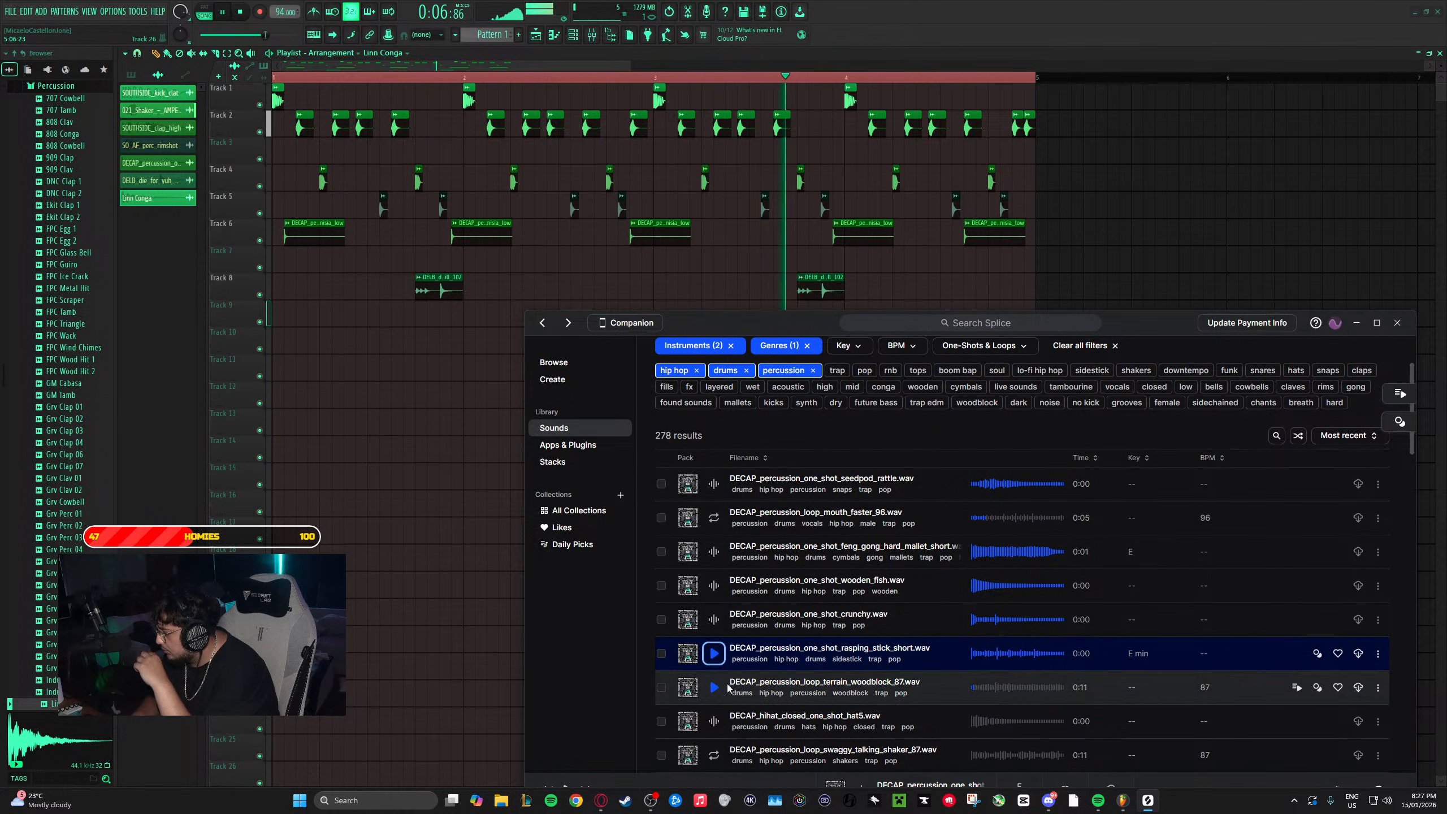
- Download the rasping_stick_short sample and place it on FL Studio's Track 10 just after beat 3 of bar 1
{"action": "left_click", "coordinate": [1363, 657]}
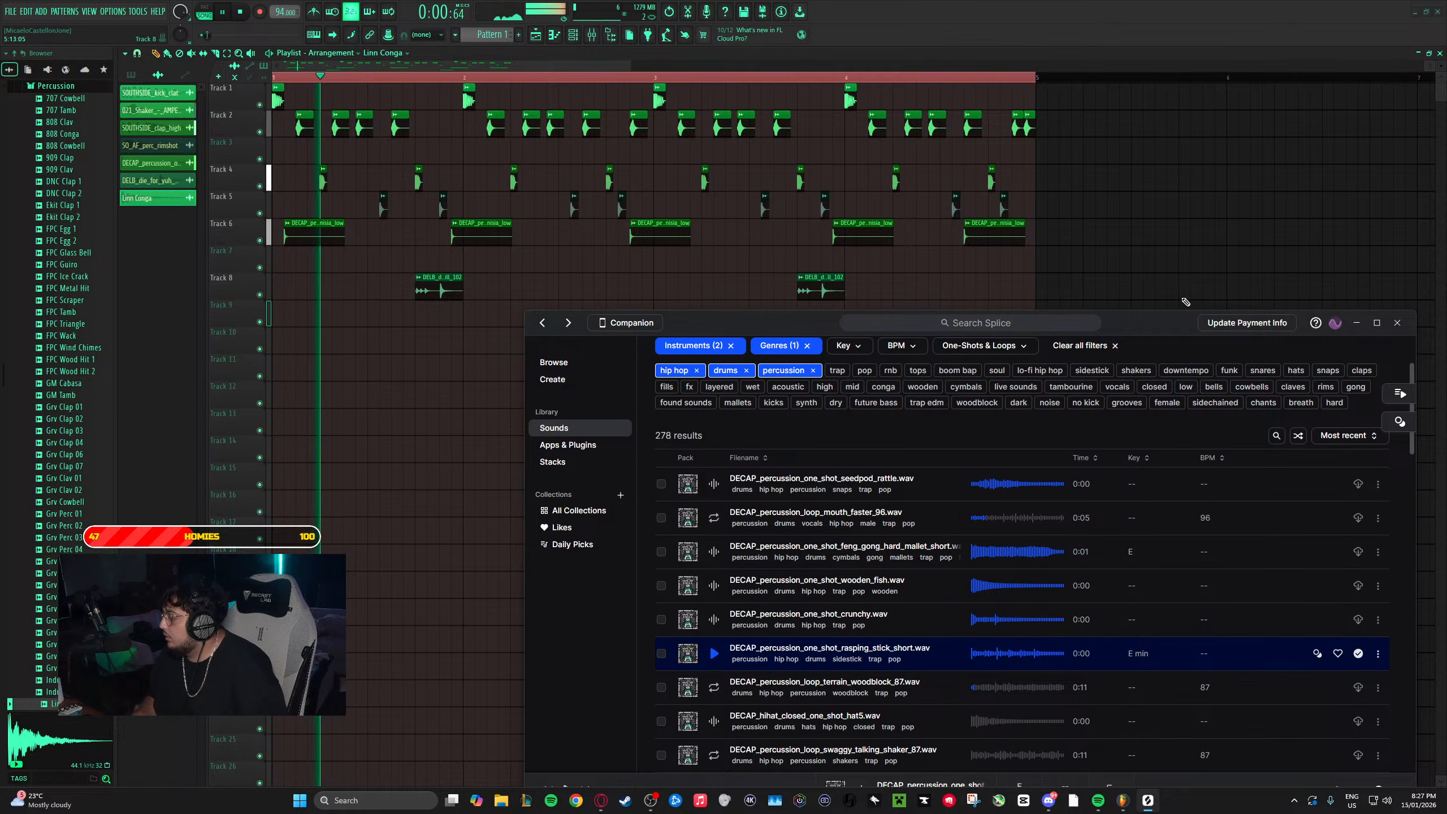
{"action": "left_click_drag", "start_coordinate": [1159, 321], "coordinate": [1217, 307]}
{"action": "left_click_drag", "start_coordinate": [941, 636], "coordinate": [360, 315]}
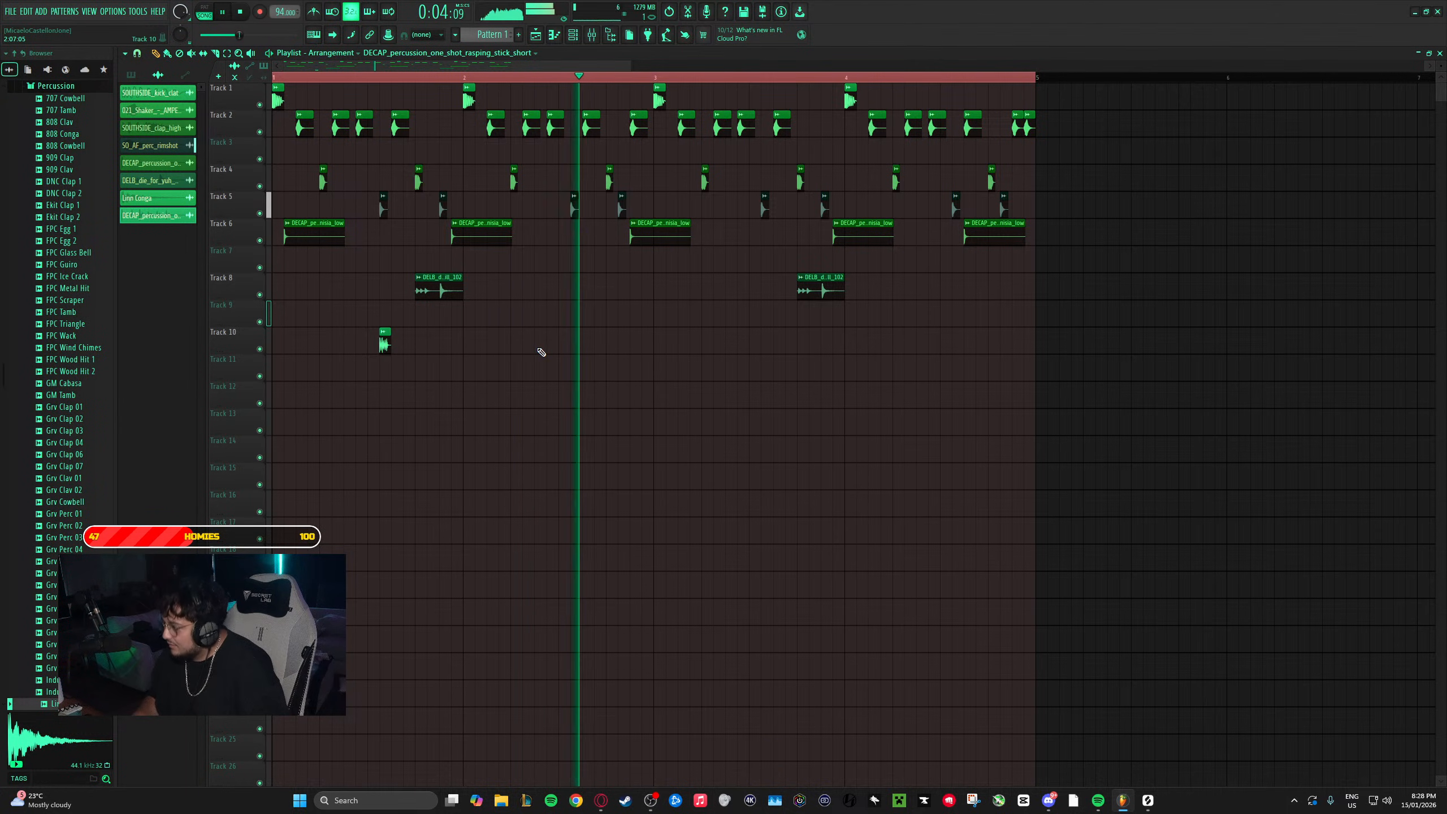
- Place the rasping_stick_short sample on Track 10 at steps 11 and 15 of bars 2 and 4 and at step 10 of bar 3
{"action": "key", "text": "space"}
{"action": "left_click", "coordinate": [584, 340]}
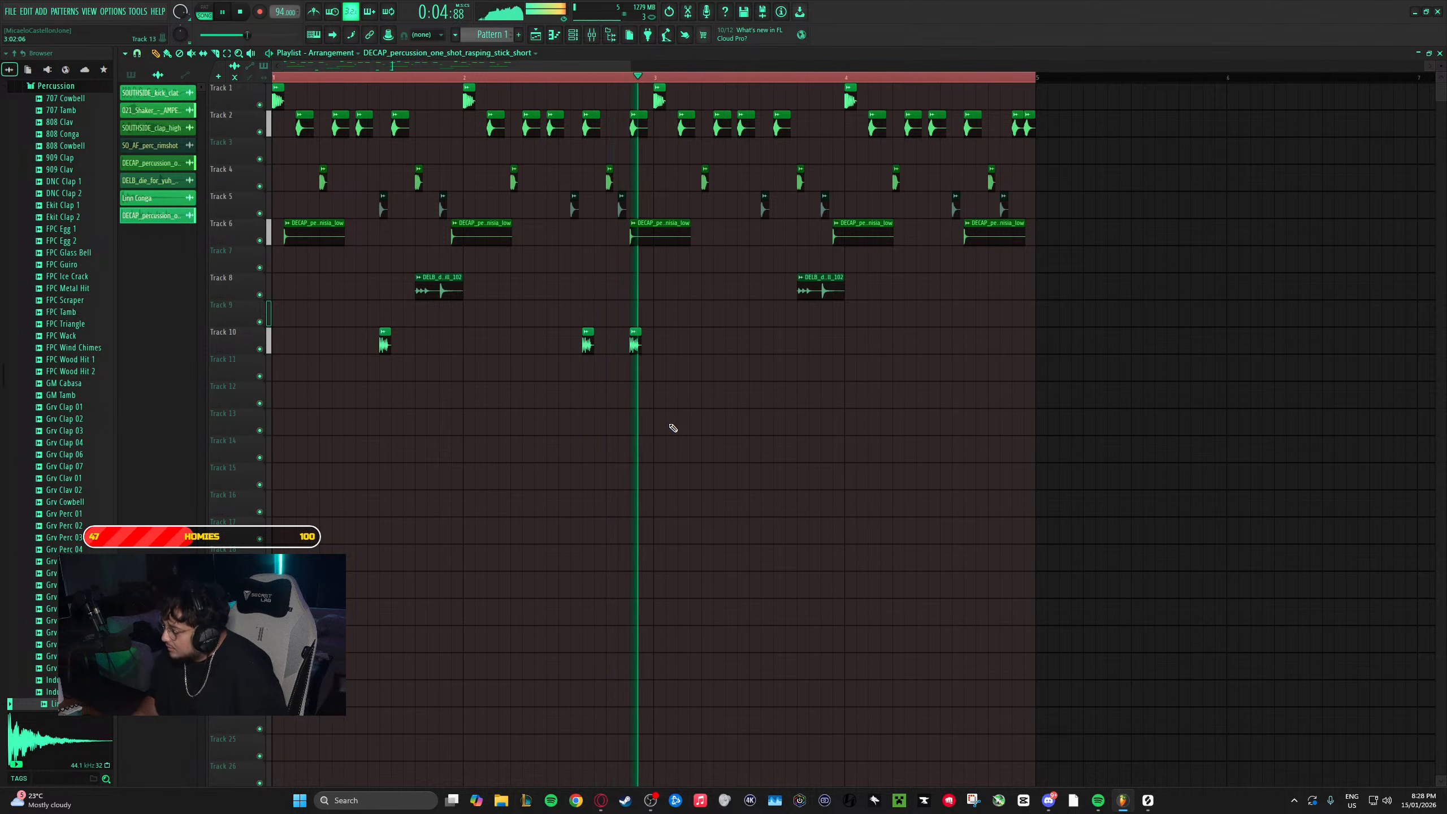
{"action": "left_click", "coordinate": [763, 345]}
{"action": "left_click", "coordinate": [967, 344]}
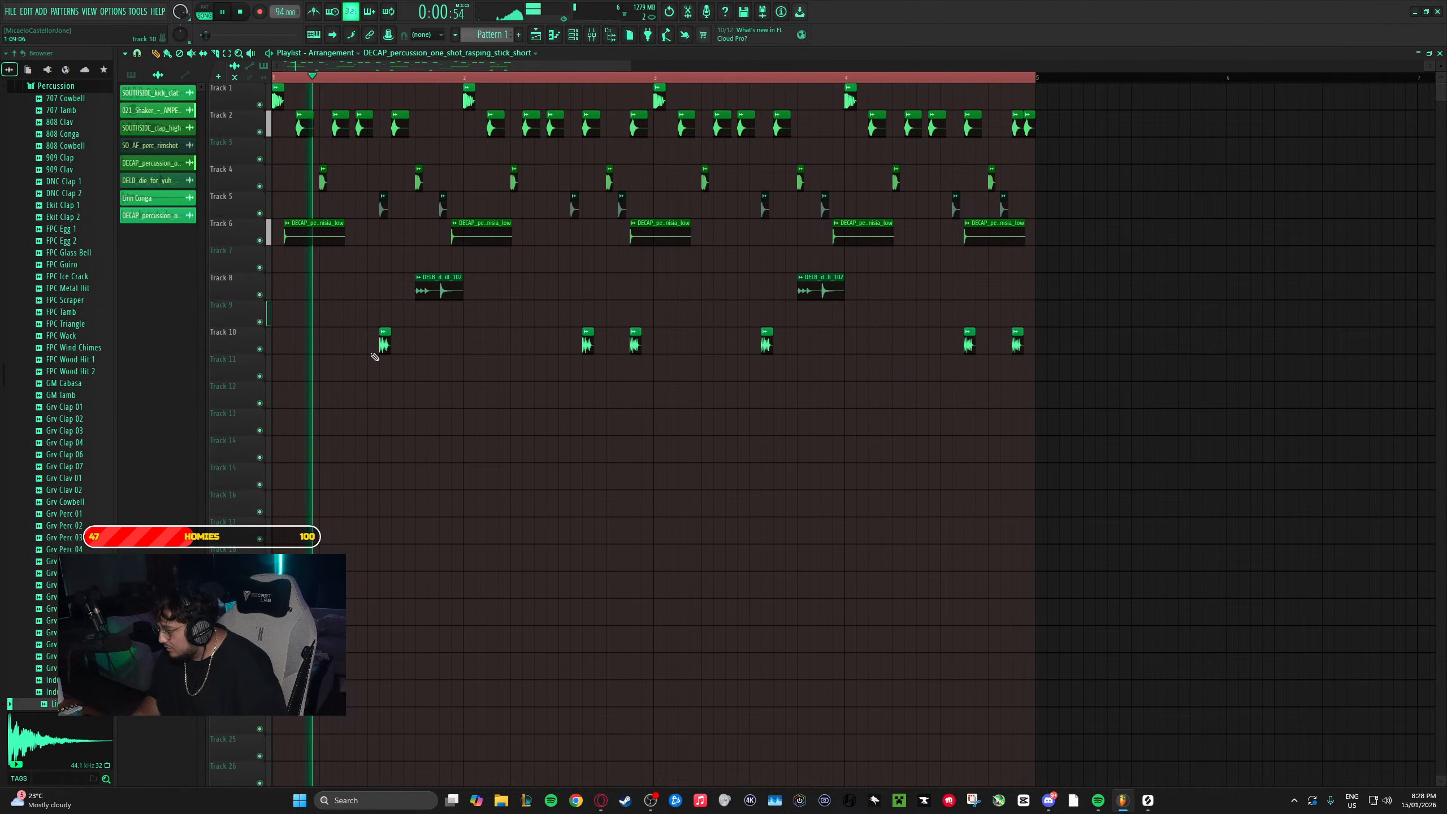
{"action": "scroll", "coordinate": [384, 351], "scroll_direction": "up", "scroll_amount": 5}
{"action": "scroll", "coordinate": [396, 401], "scroll_direction": "down", "scroll_amount": 5}
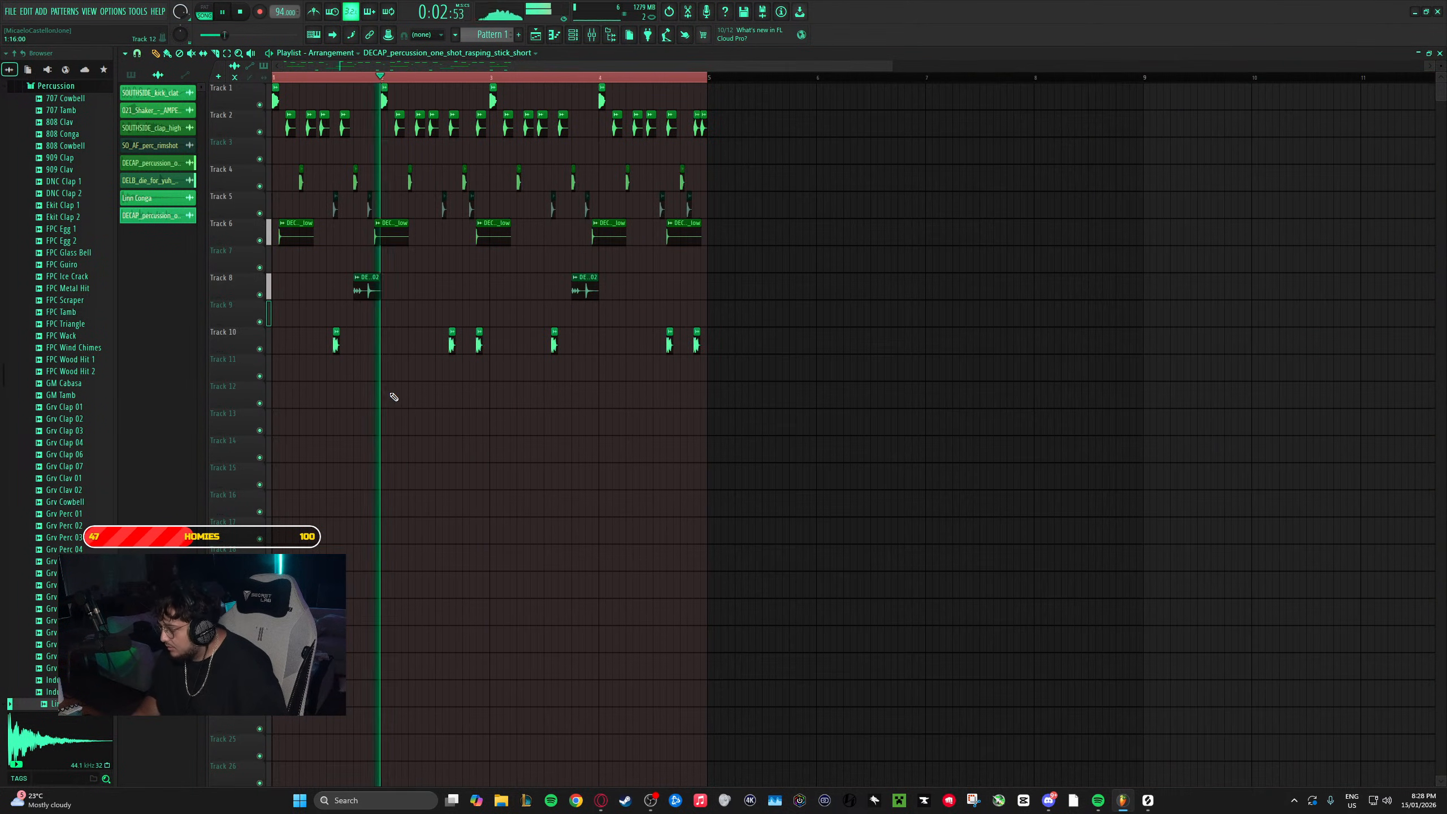
- Switch to Splice and audition the DECAP samples from terrain_woodblock_87 down to african_finger_bell_96 against the playing loop
{"action": "left_click", "coordinate": [1148, 801]}
{"action": "scroll", "coordinate": [853, 692], "scroll_direction": "down", "scroll_amount": 3}
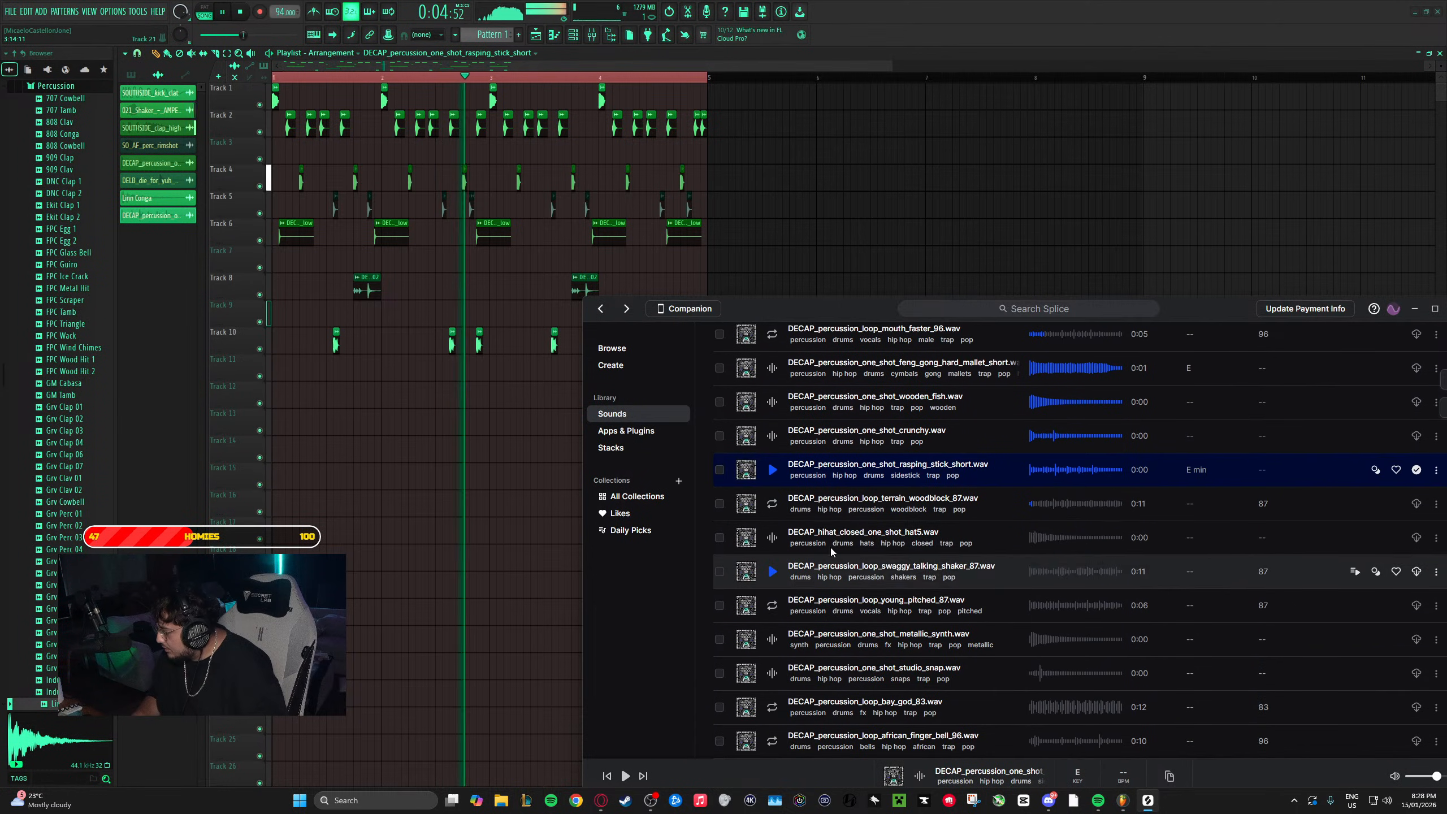
{"action": "left_click", "coordinate": [772, 496]}
{"action": "scroll", "coordinate": [778, 501], "scroll_direction": "down", "scroll_amount": 1}
{"action": "left_click", "coordinate": [773, 489]}
{"action": "scroll", "coordinate": [775, 493], "scroll_direction": "down", "scroll_amount": 1}
{"action": "left_click", "coordinate": [773, 461]}
{"action": "left_click", "coordinate": [772, 495]}
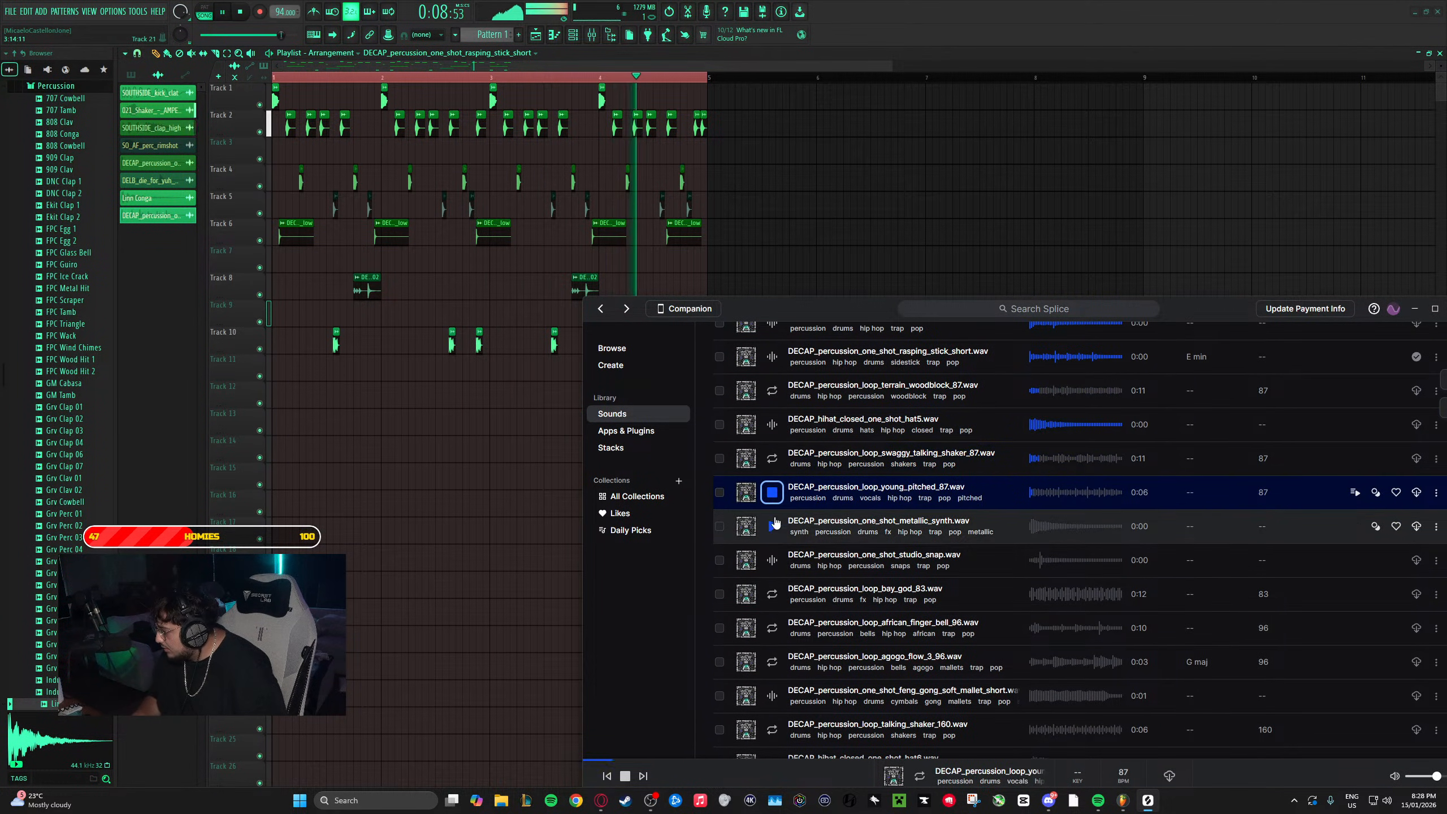
{"action": "left_click", "coordinate": [771, 528]}
{"action": "left_click", "coordinate": [772, 560]}
{"action": "left_click", "coordinate": [773, 594]}
{"action": "scroll", "coordinate": [777, 597], "scroll_direction": "down", "scroll_amount": 1}
{"action": "left_click", "coordinate": [775, 573]}
- Audition the next DECAP samples in the list, from agogo_flow_3_96 through DECAP_percussion_one_shot_stick_snare
{"action": "scroll", "coordinate": [777, 582], "scroll_direction": "down", "scroll_amount": 1}
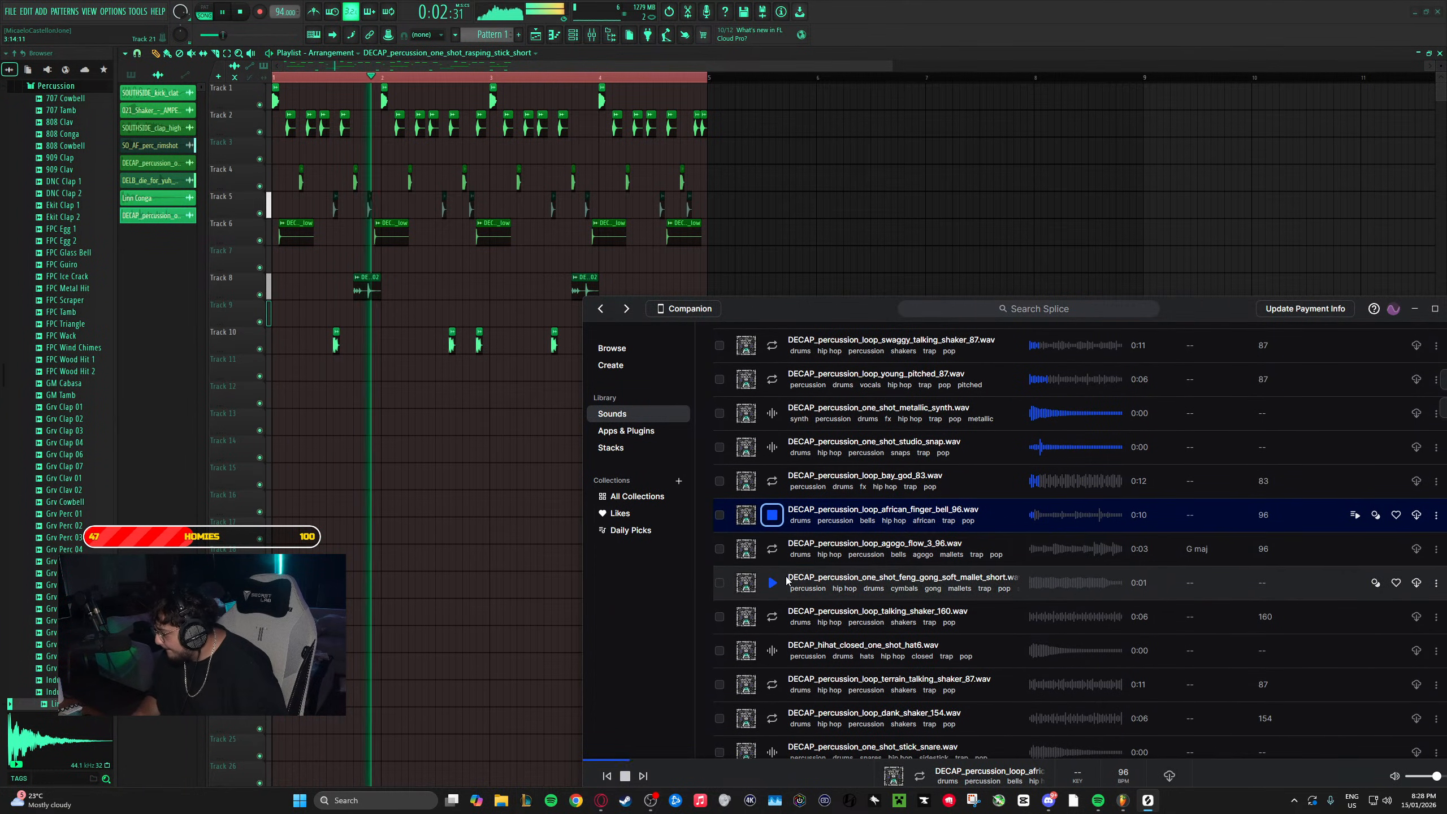
{"action": "left_click", "coordinate": [773, 550]}
{"action": "scroll", "coordinate": [778, 544], "scroll_direction": "down", "scroll_amount": 1}
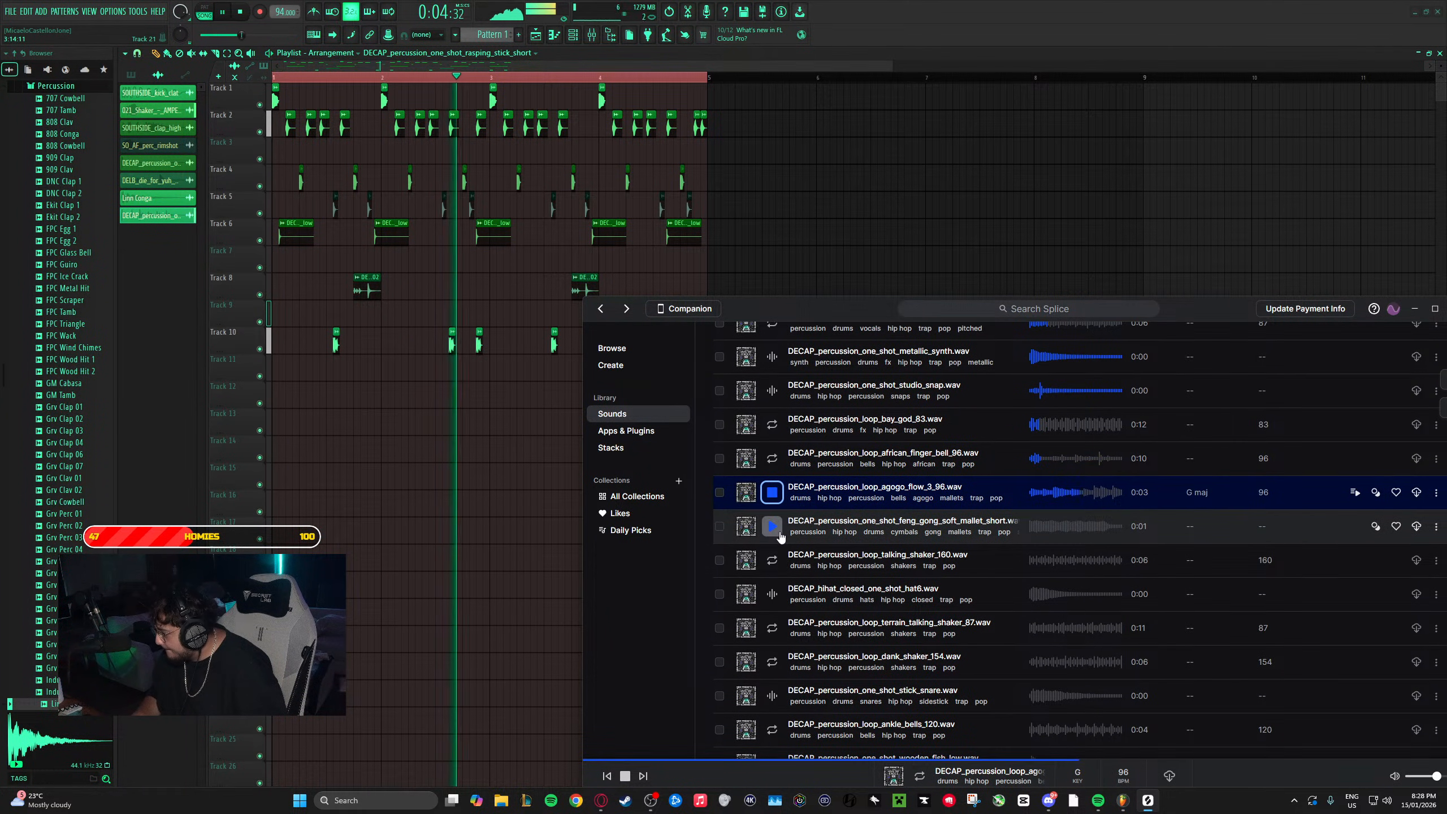
{"action": "left_click", "coordinate": [773, 527]}
{"action": "left_click", "coordinate": [773, 560]}
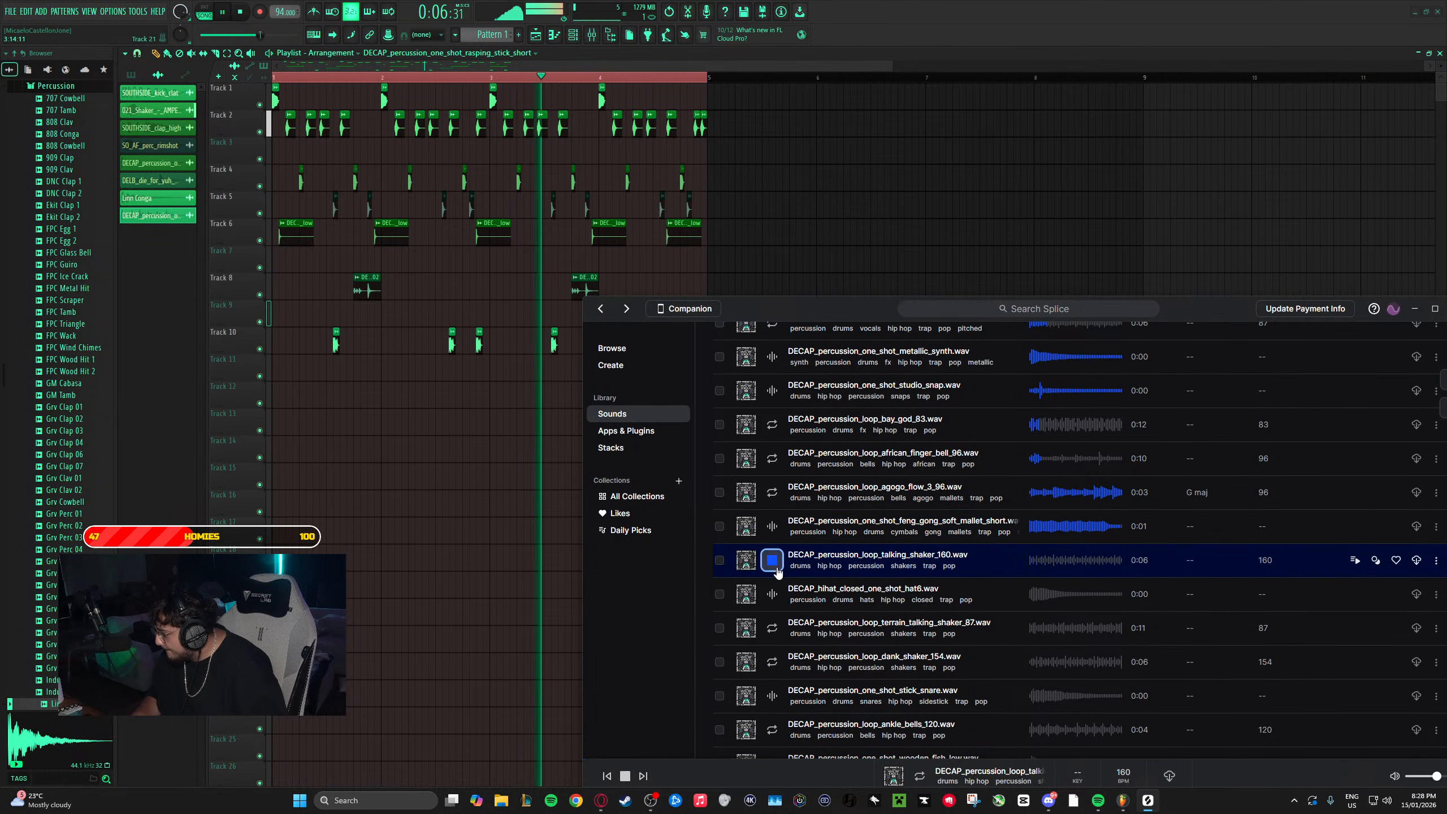
{"action": "left_click", "coordinate": [773, 594]}
{"action": "left_click", "coordinate": [773, 628]}
{"action": "left_click", "coordinate": [773, 662]}
{"action": "left_click", "coordinate": [772, 695]}
- Compare DECAP_percussion_loop_ankle_bells_120 with the wooden_fish_low and stick_snare one-shots by auditioning them
{"action": "scroll", "coordinate": [773, 707], "scroll_direction": "down", "scroll_amount": 1}
{"action": "scroll", "coordinate": [773, 706], "scroll_direction": "down", "scroll_amount": 3}
{"action": "left_click", "coordinate": [773, 561]}
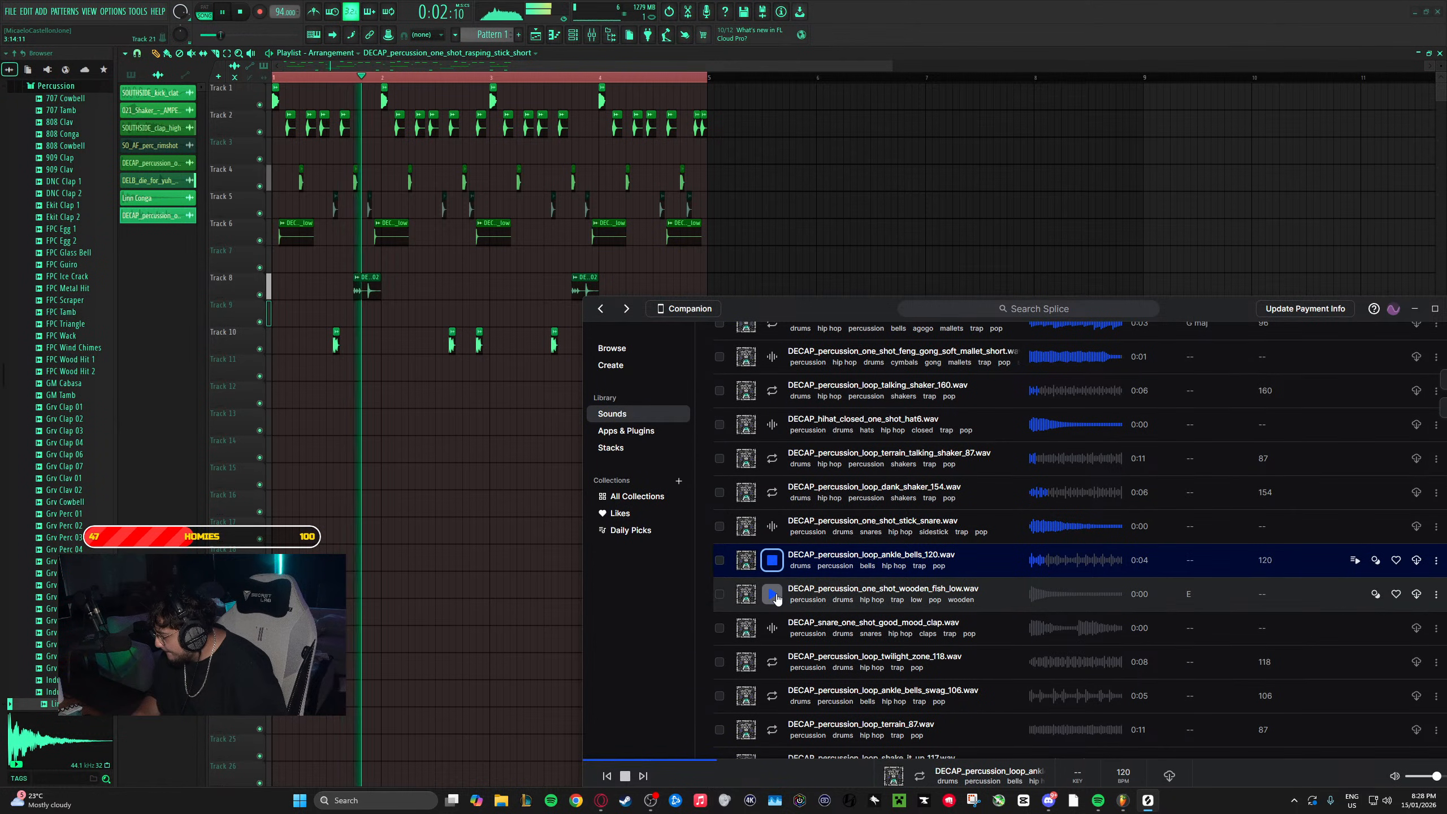
{"action": "left_click", "coordinate": [774, 595]}
{"action": "left_click", "coordinate": [773, 526]}
{"action": "left_click", "coordinate": [772, 561]}
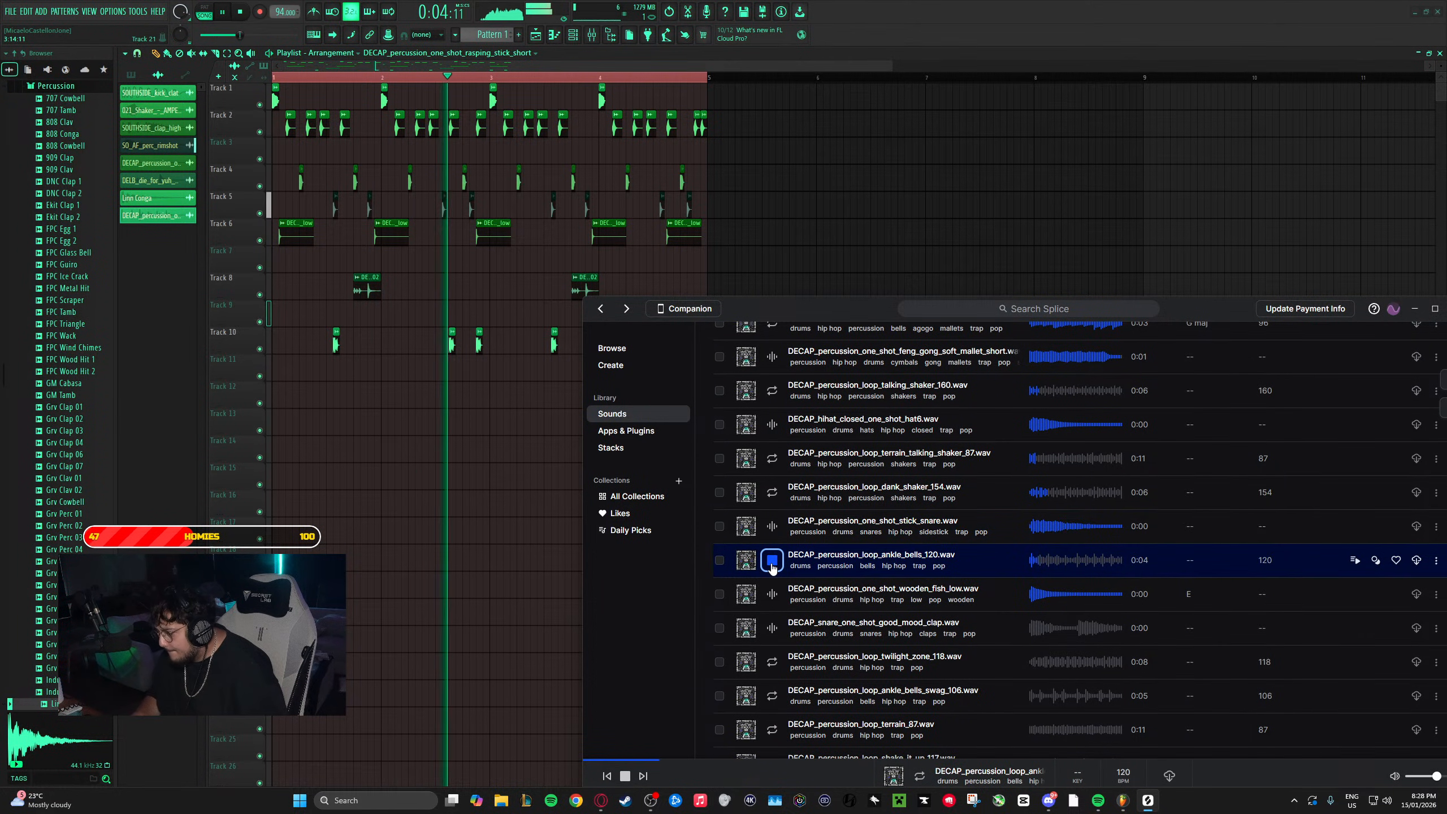
- Download DECAP_percussion_loop_ankle_bells_120 and place it twice back to back on FL Studio's Track 11, covering bars 1 to 4
{"action": "left_click", "coordinate": [1410, 562]}
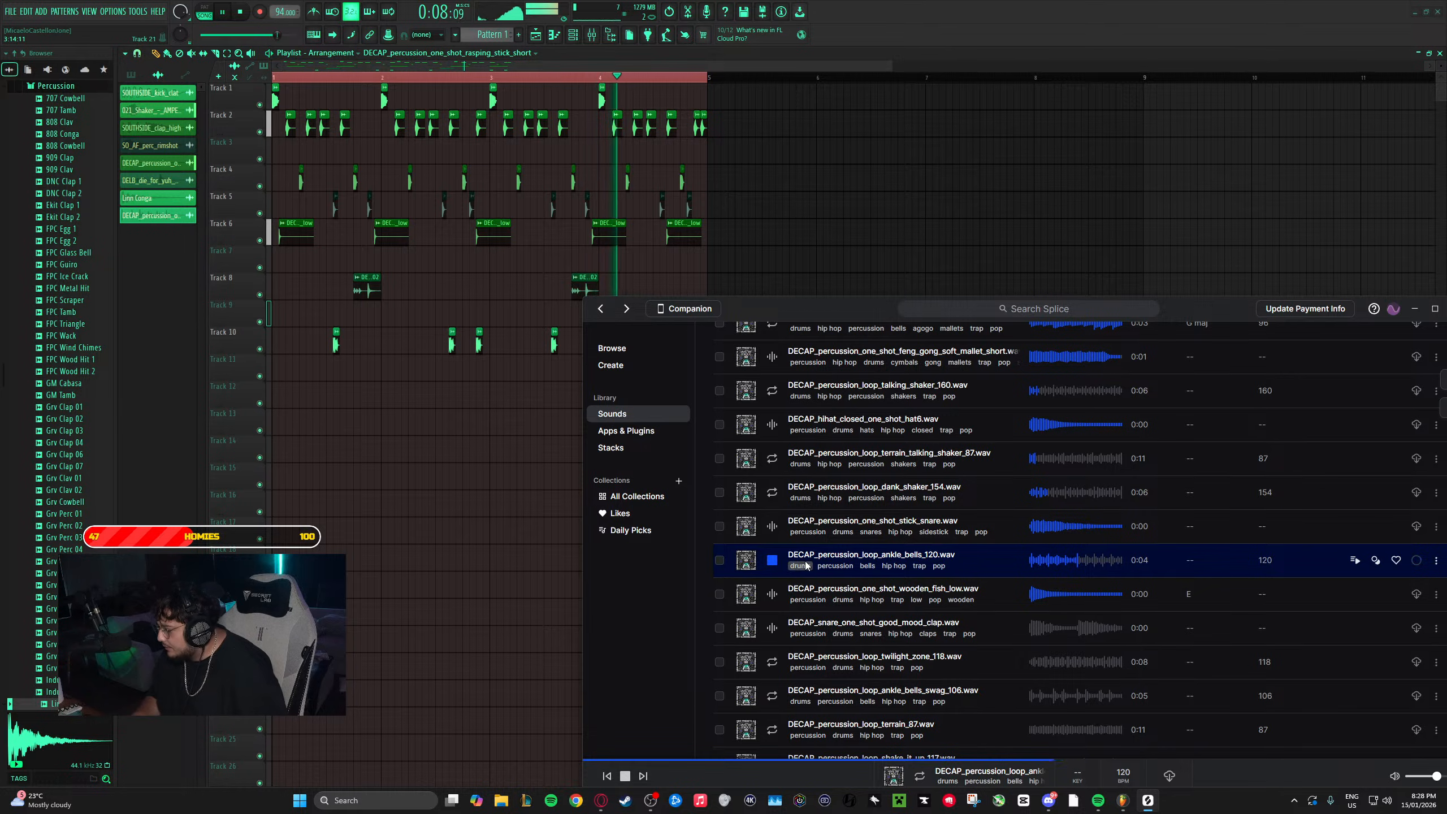
{"action": "left_click_drag", "start_coordinate": [460, 419], "coordinate": [308, 379]}
{"action": "double_click", "coordinate": [347, 376]}
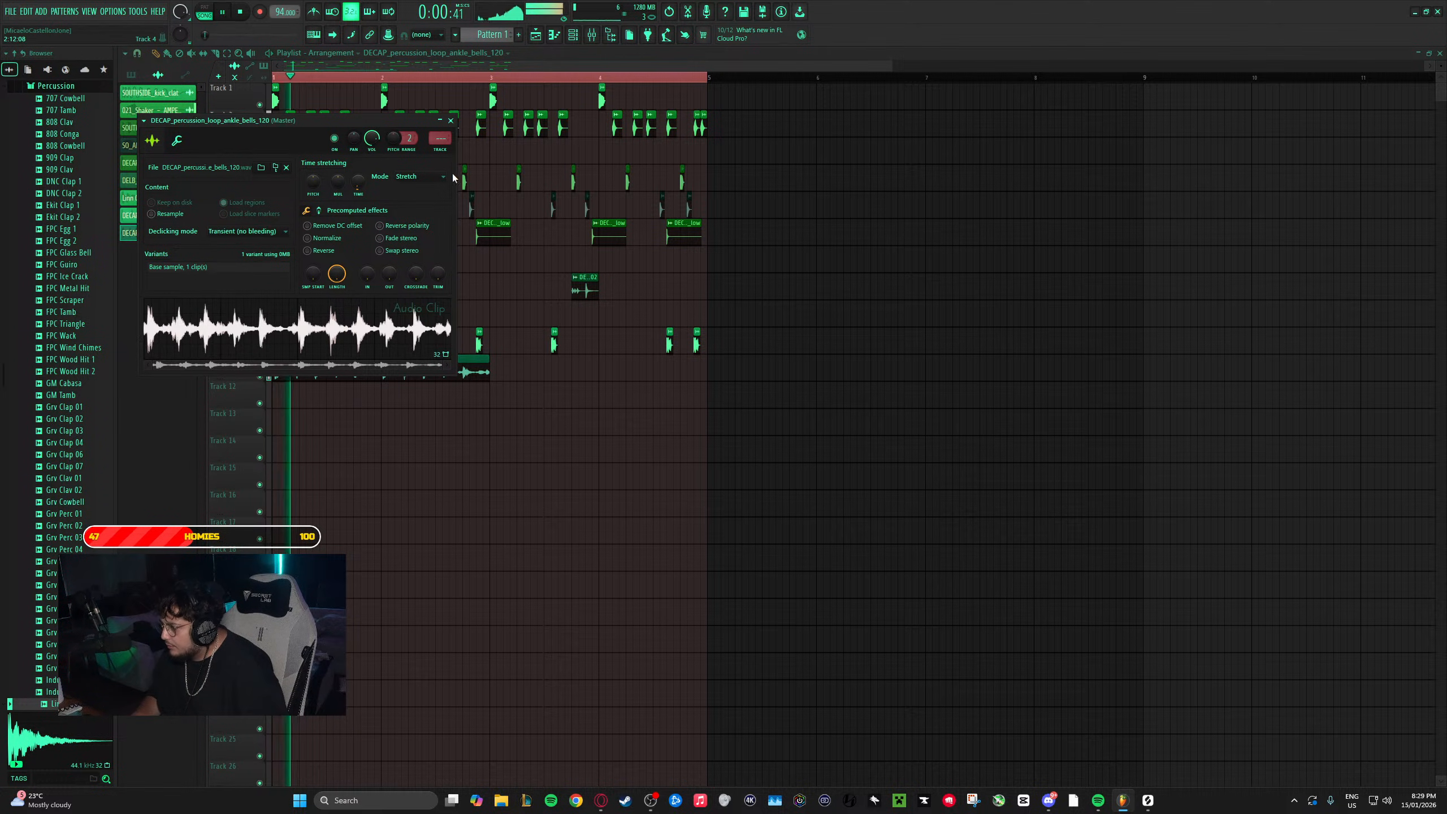
{"action": "key", "text": "Escape"}
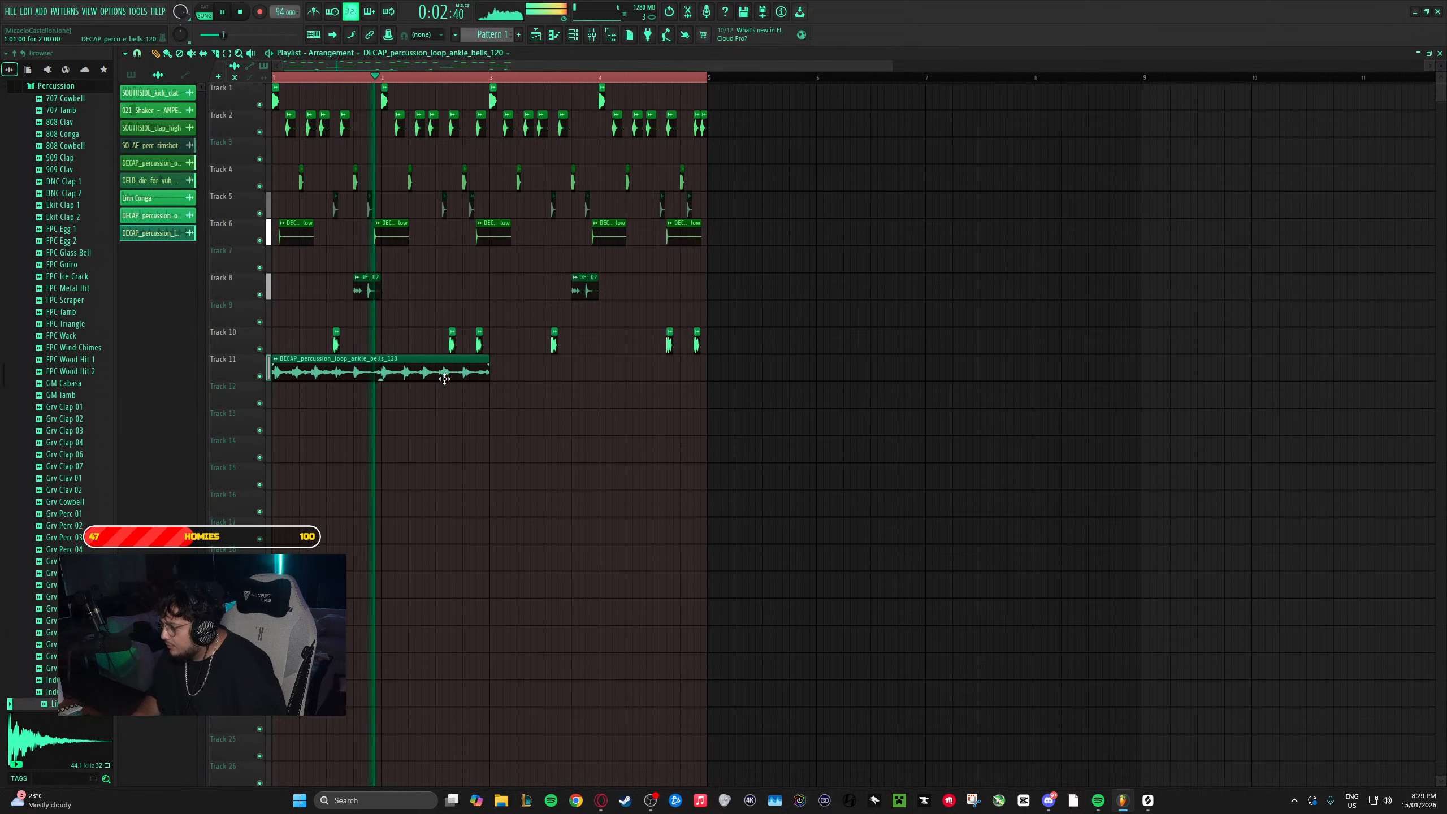
{"action": "left_click", "coordinate": [493, 370]}
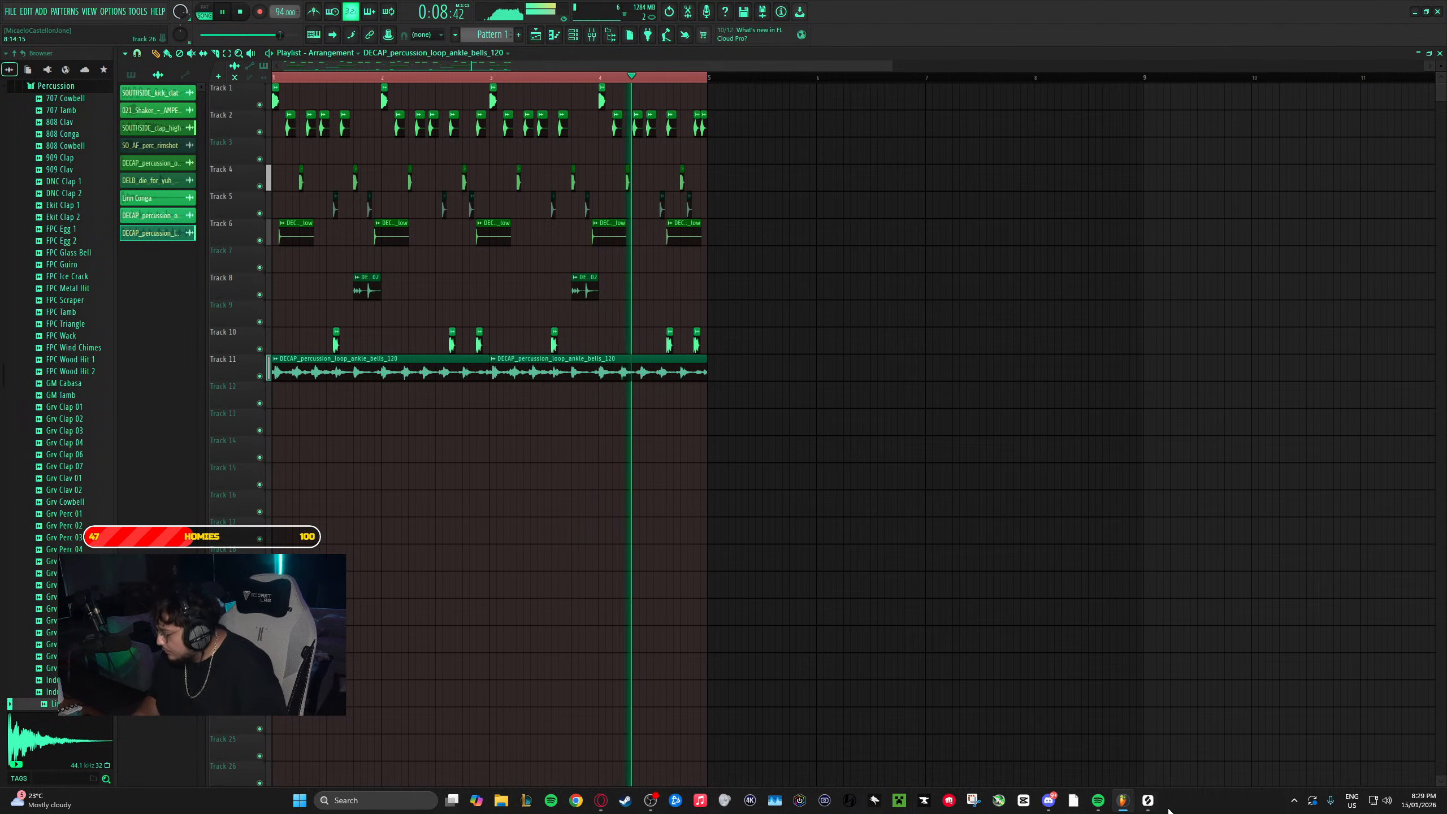
{"action": "key", "text": "alt+Tab"}
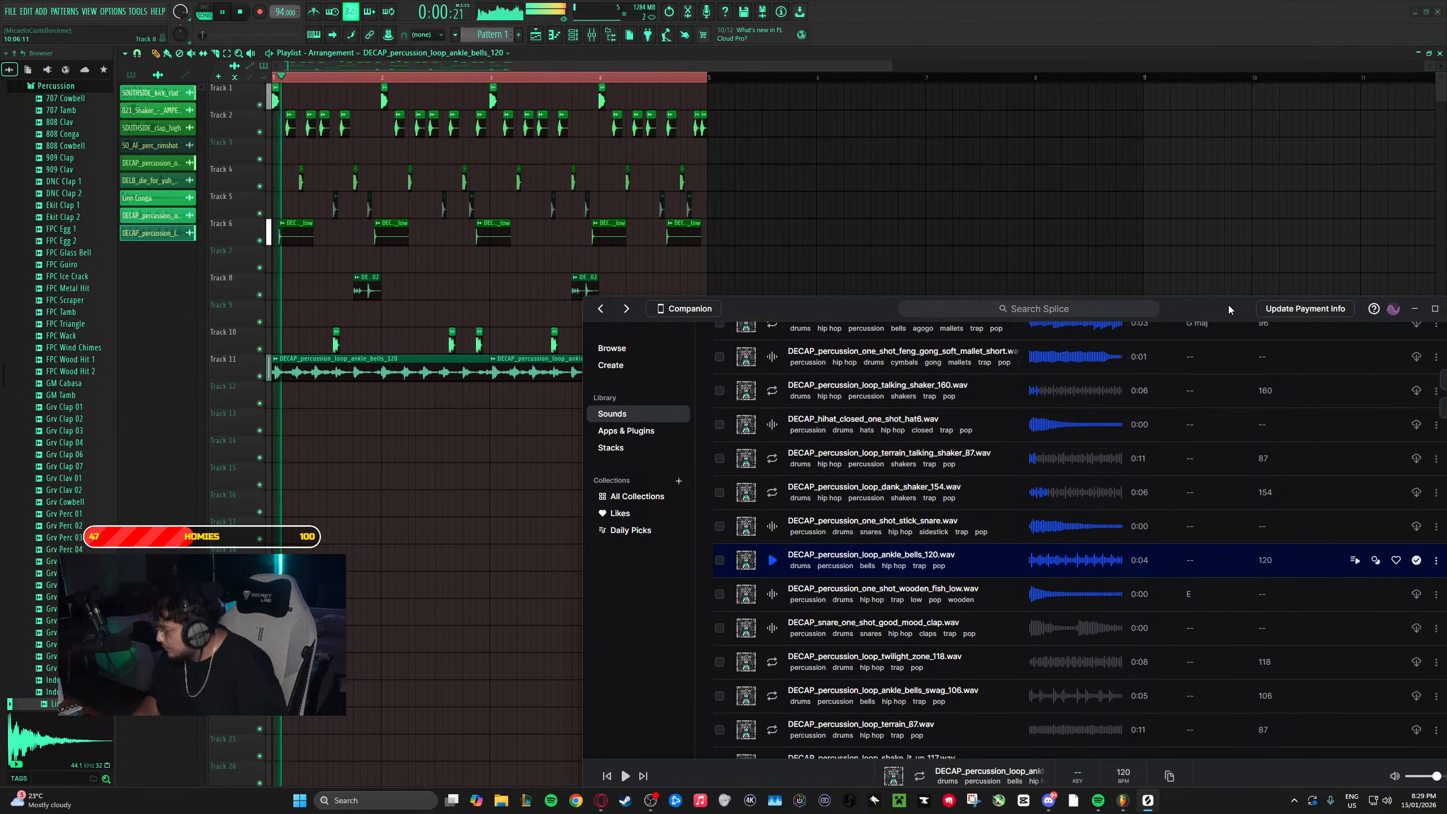
{"action": "left_click_drag", "start_coordinate": [1227, 306], "coordinate": [1079, 271]}
{"action": "left_click", "coordinate": [1266, 276]}
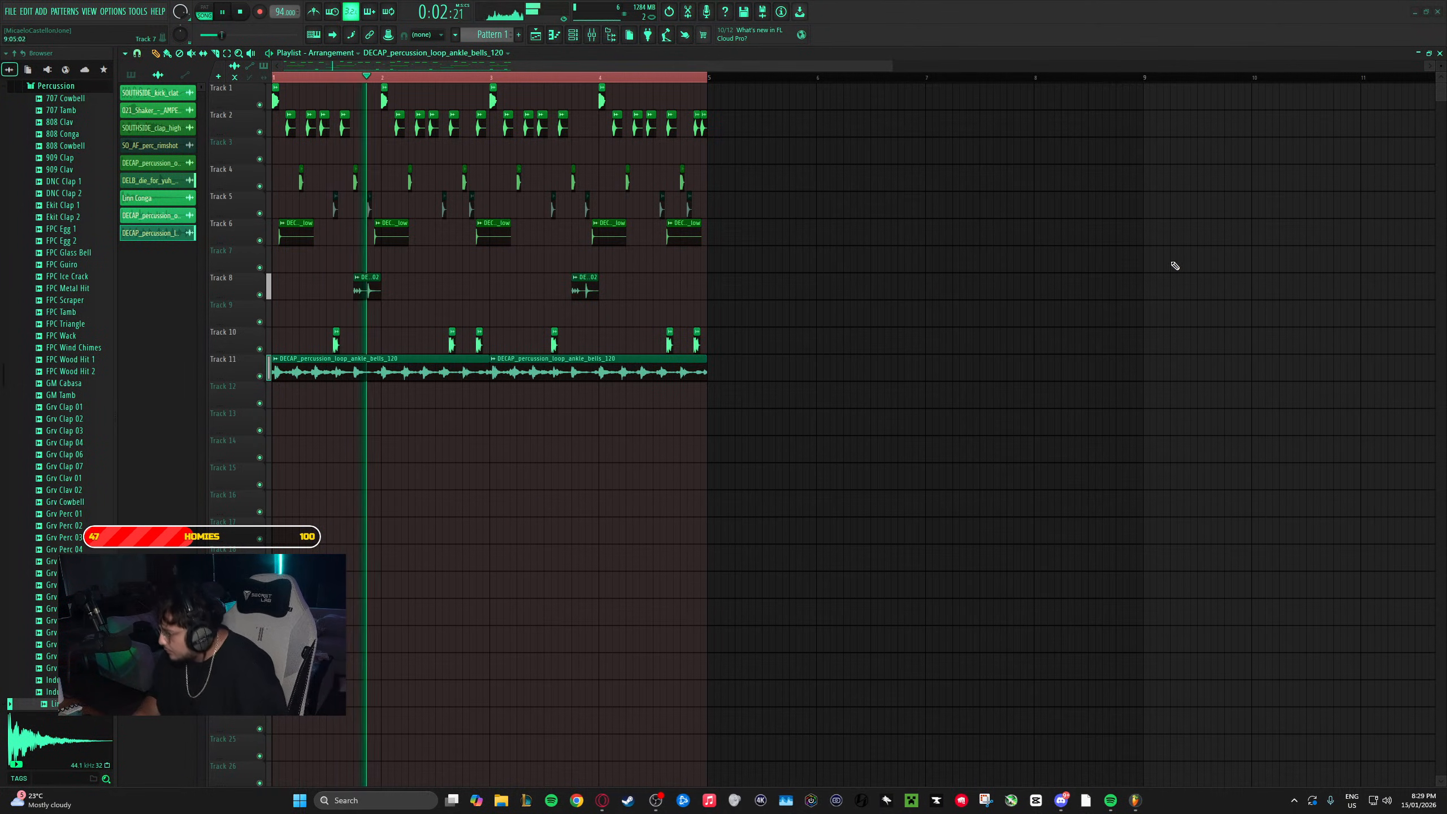
- Add two SOUTHSIDE kick clips to bar 1 of Track 1, at steps 8 and 11, trying nearby positions while the loop plays
{"action": "scroll", "coordinate": [382, 69], "scroll_direction": "up", "scroll_amount": 4}
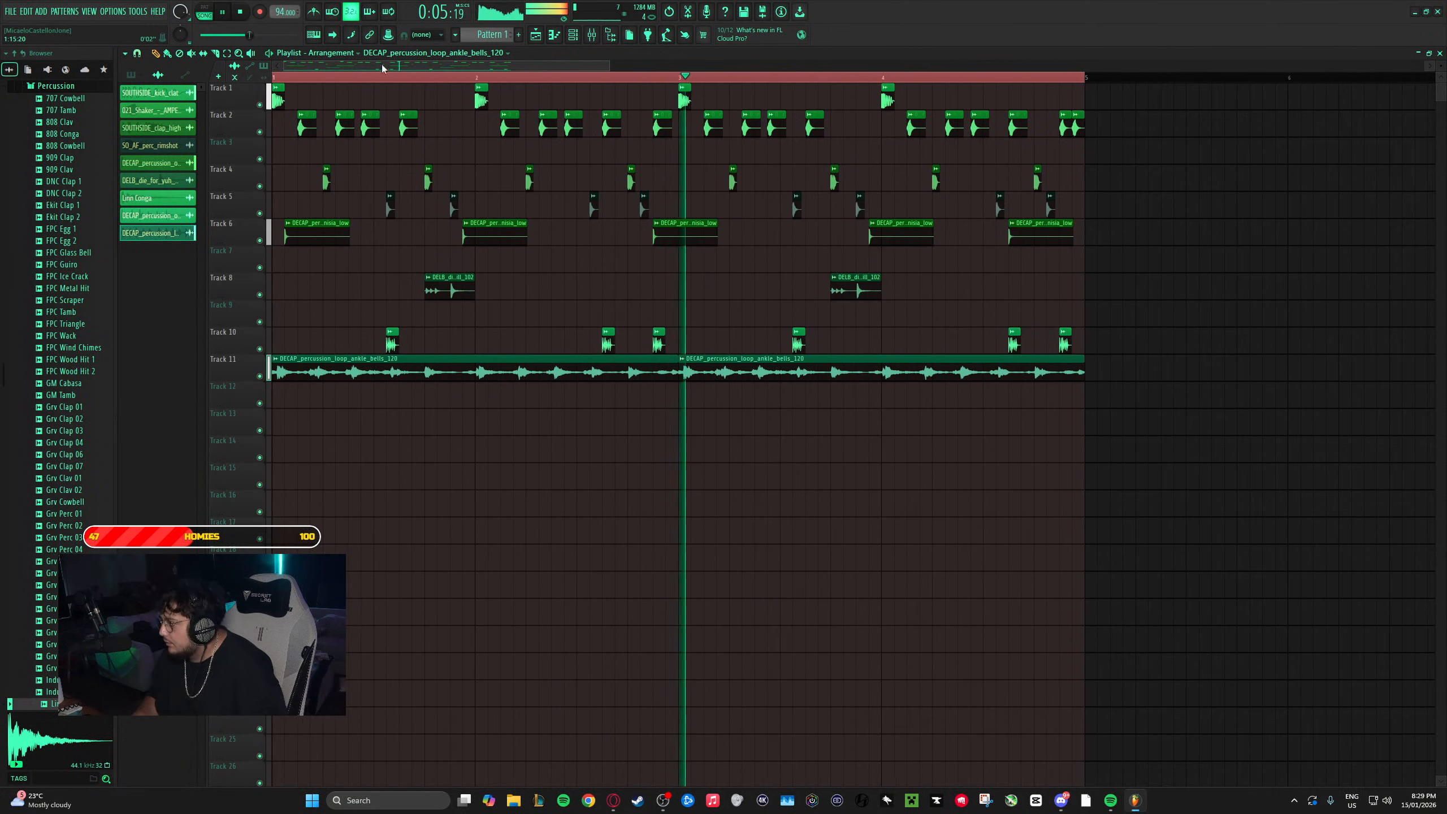
{"action": "left_click", "coordinate": [277, 101]}
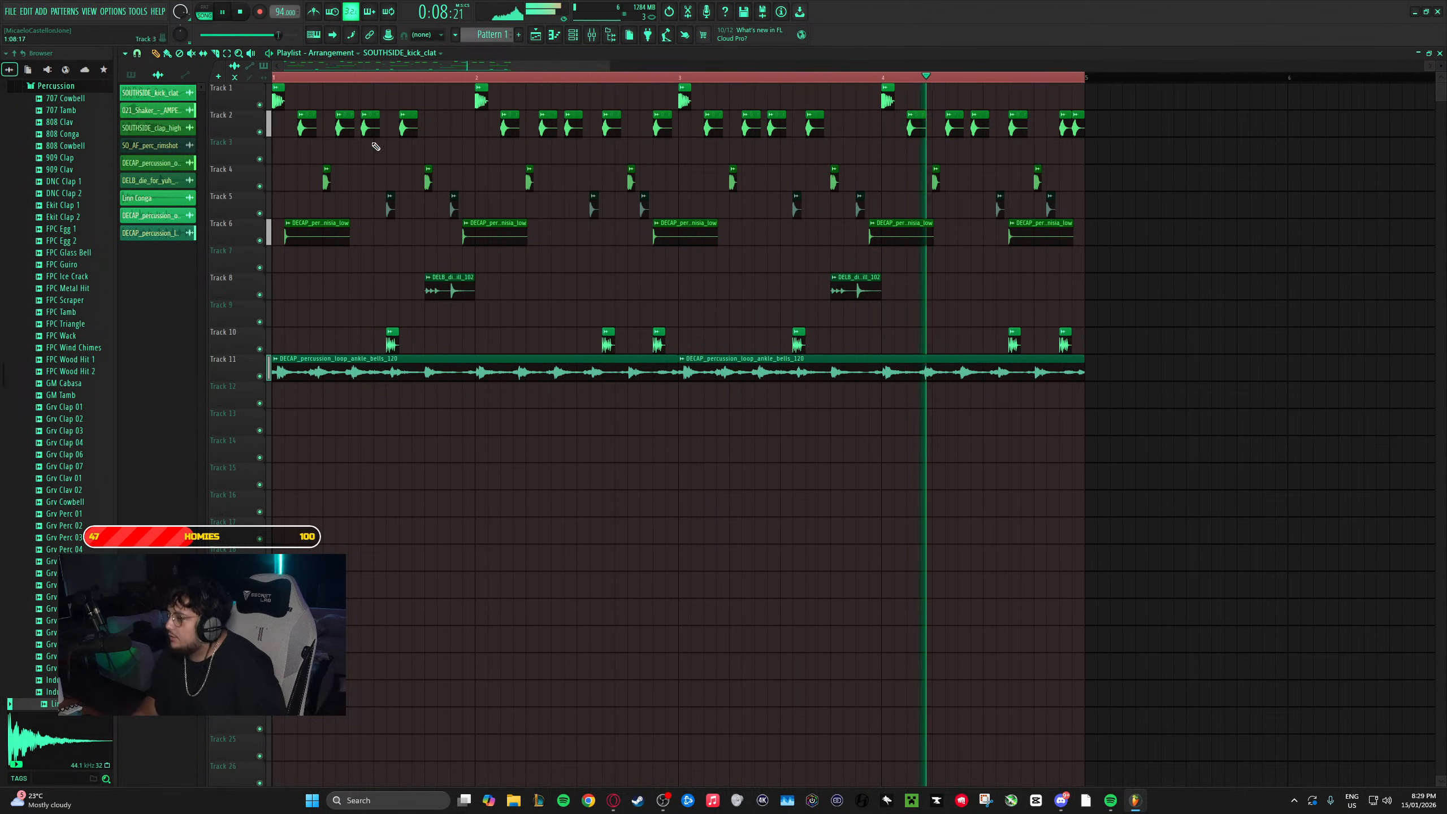
{"action": "right_click", "coordinate": [354, 100]}
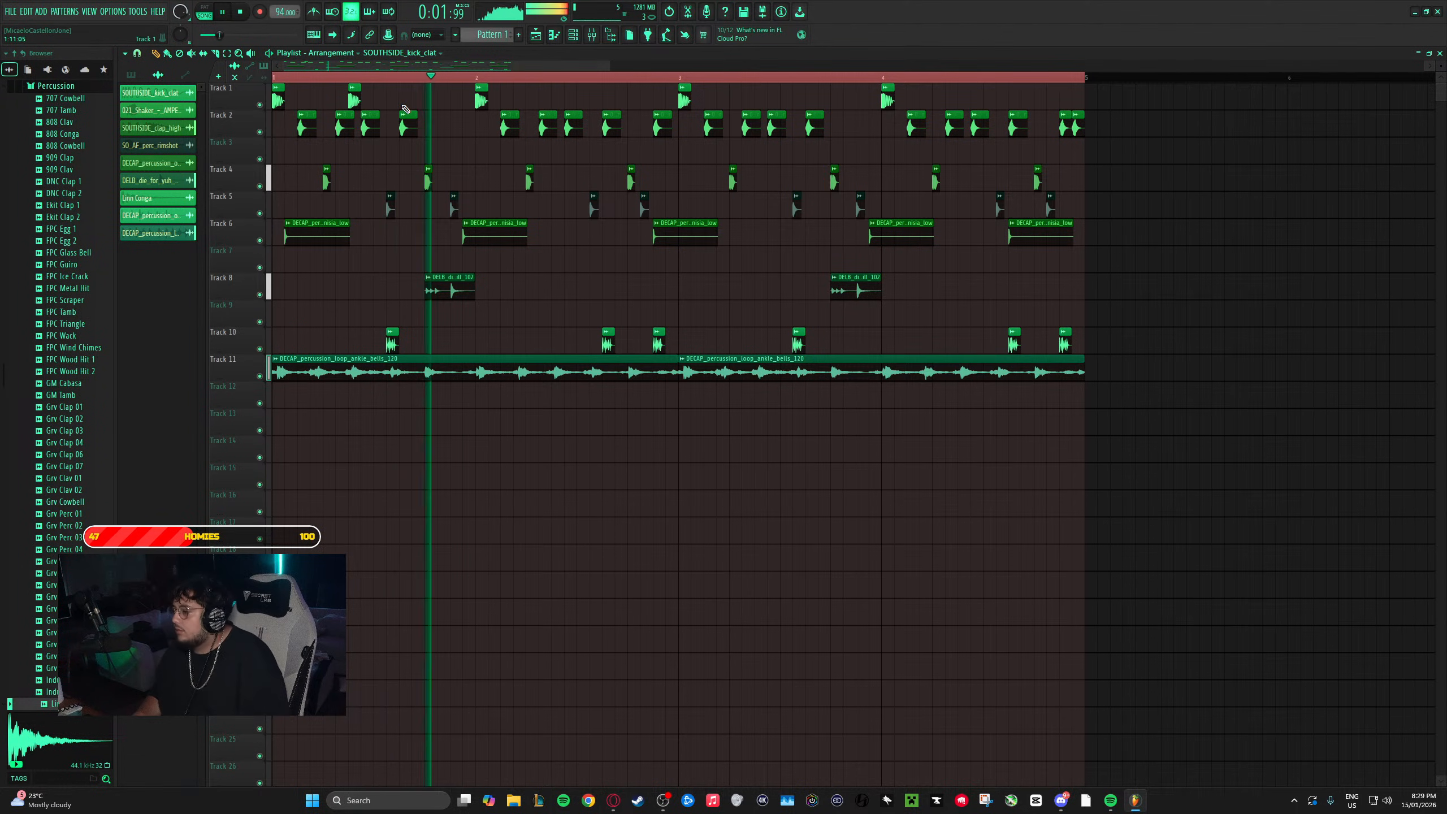
{"action": "key", "text": "space"}
{"action": "left_click", "coordinate": [403, 102]}
{"action": "left_click", "coordinate": [453, 101]}
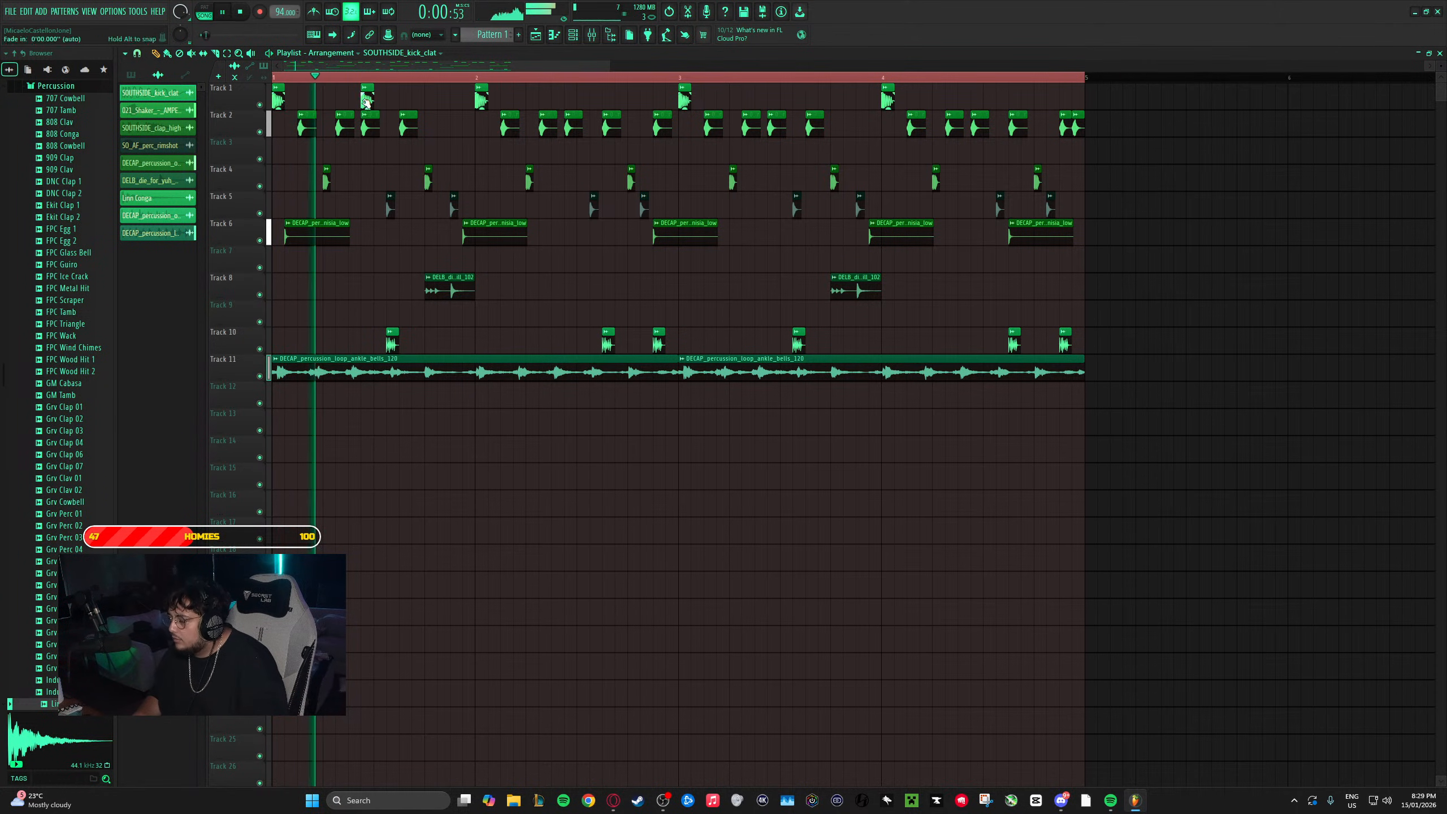
{"action": "left_click", "coordinate": [404, 100]}
- Add SOUTHSIDE kick clips to bar 2 of Track 1 at steps 8, 11 and 15
{"action": "left_click", "coordinate": [569, 100]}
{"action": "left_click", "coordinate": [619, 100]}
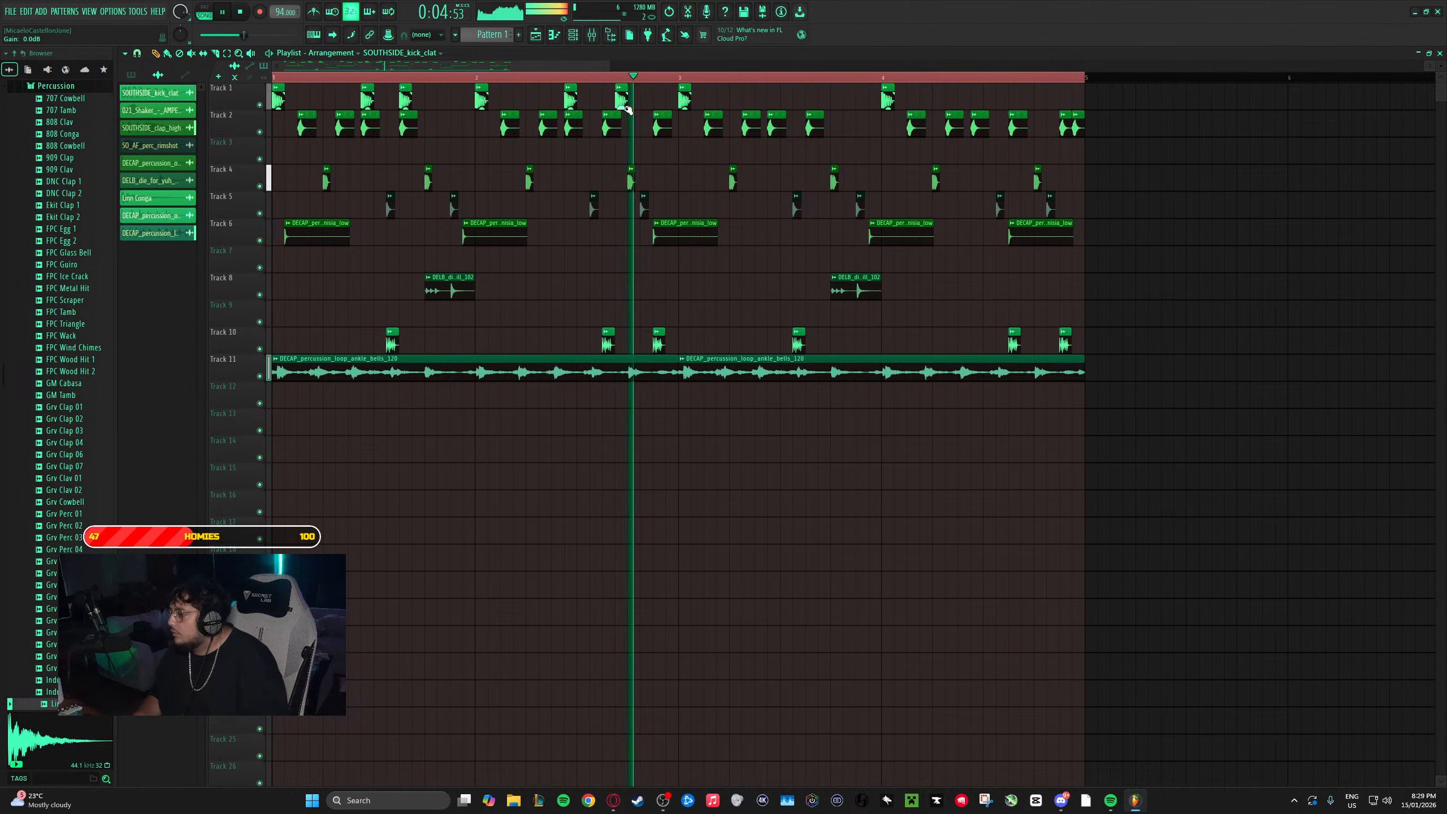
{"action": "left_click", "coordinate": [605, 100]}
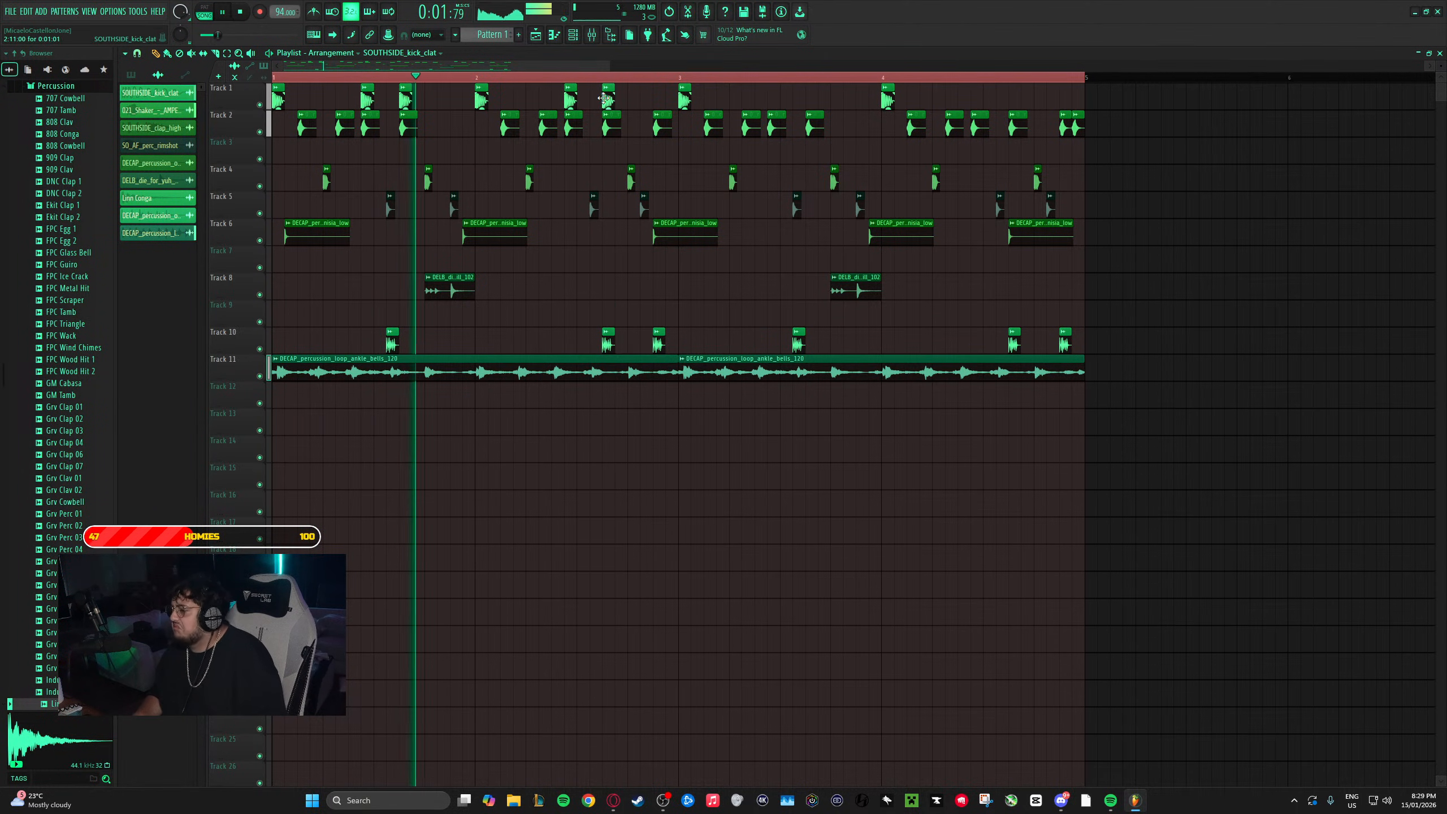
{"action": "left_click", "coordinate": [658, 100]}
- Add kicks on Track 1 at steps 8 and 11 of bar 3 and steps 8, 11 and 15 of bar 4, trying an extra one at step 16
{"action": "left_click", "coordinate": [772, 101]}
{"action": "left_click", "coordinate": [810, 101]}
{"action": "left_click", "coordinate": [961, 101]}
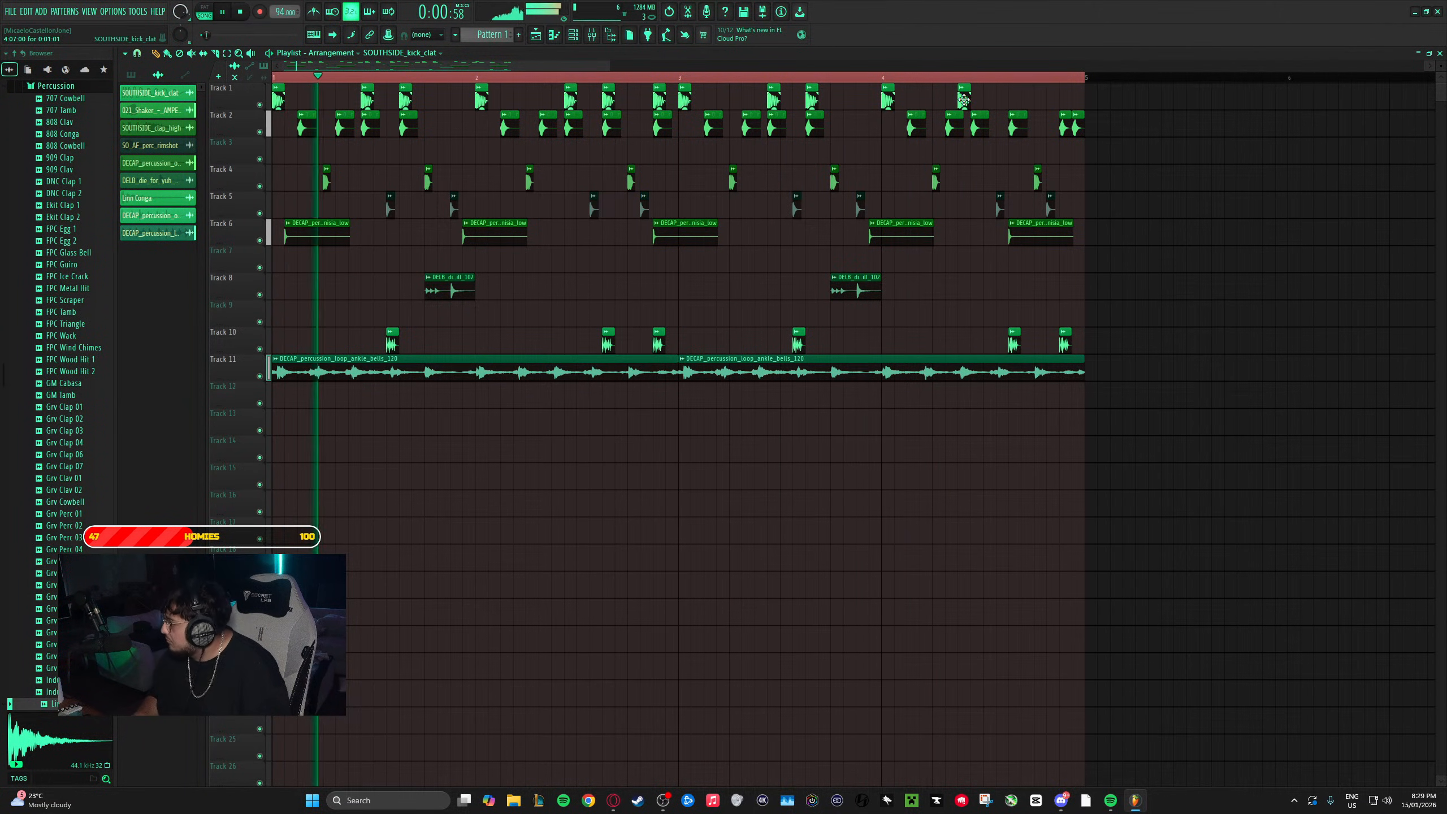
{"action": "left_click", "coordinate": [1013, 101]}
{"action": "left_click", "coordinate": [1065, 100]}
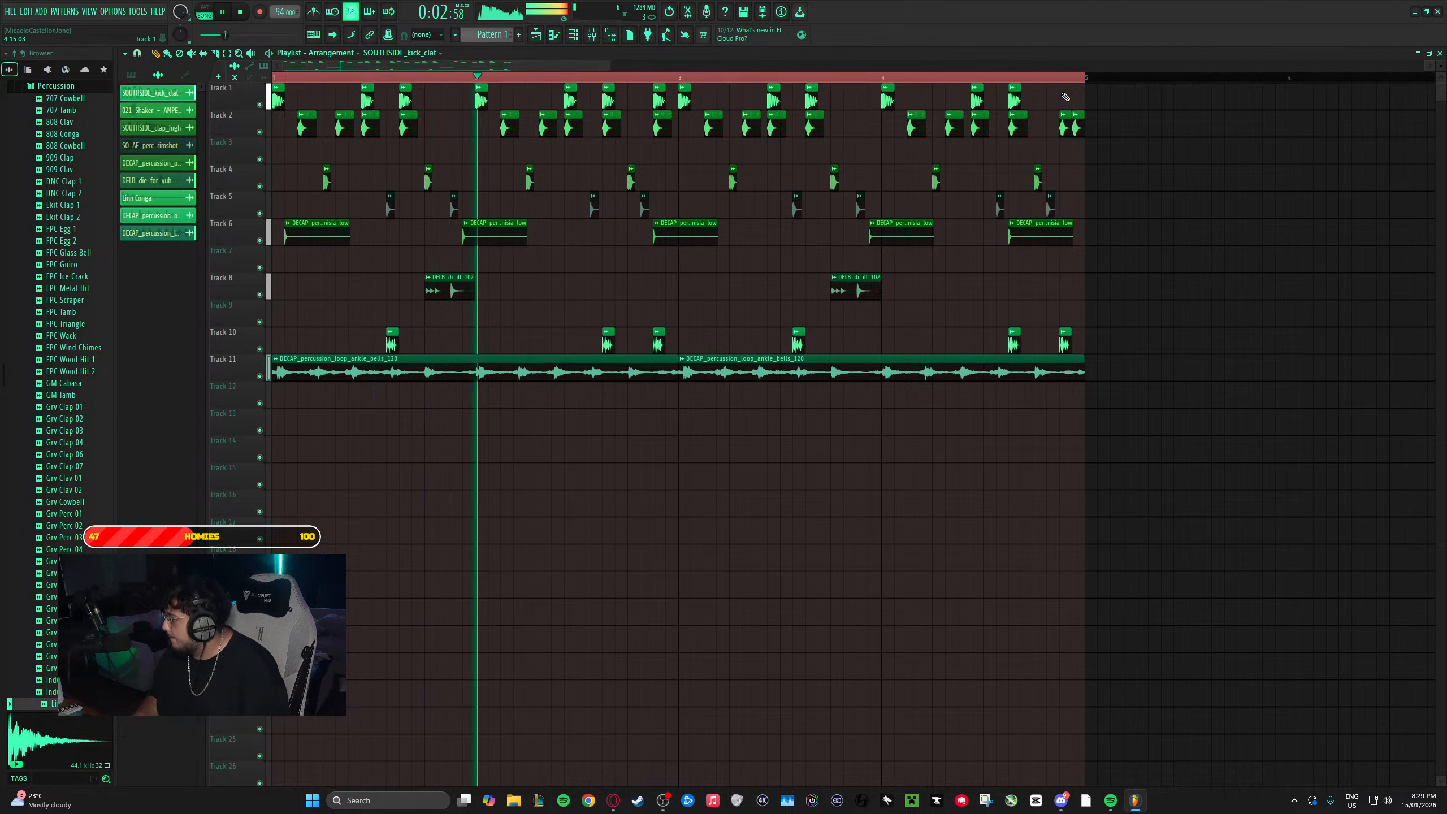
{"action": "left_click", "coordinate": [1077, 100]}
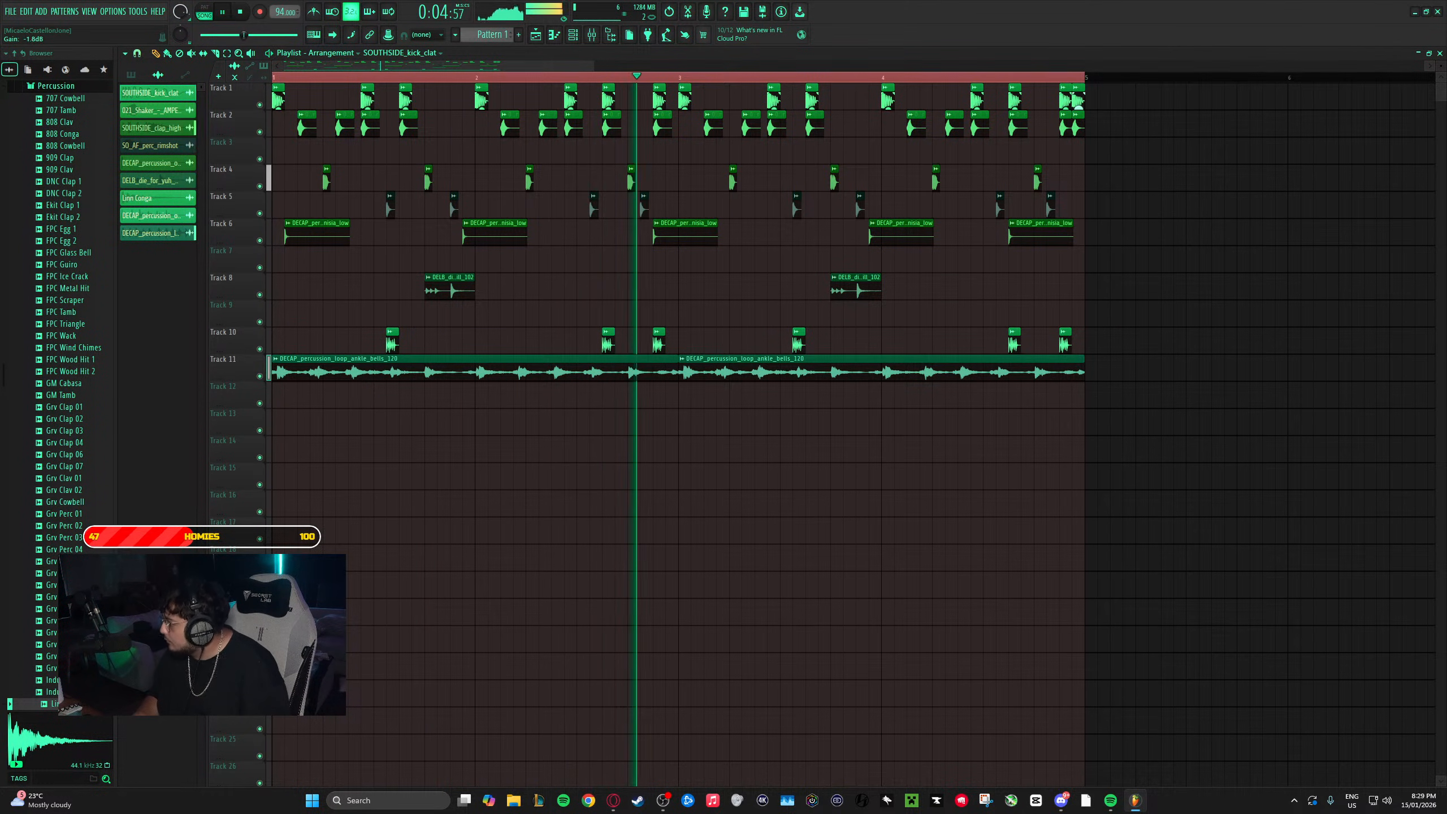
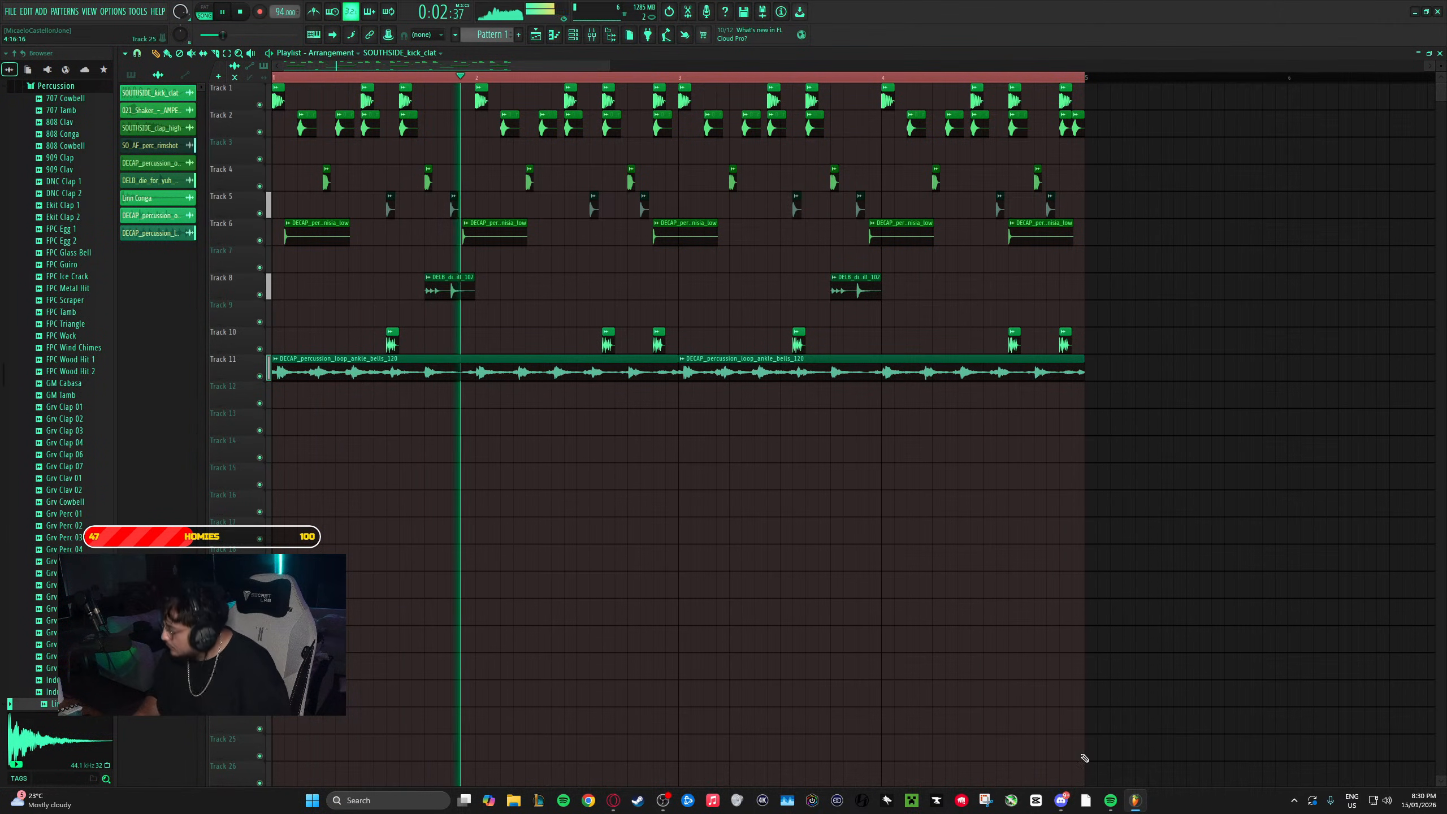
- Reopen Splice and filter the library's hip hop drum percussion samples by the filename term "clap"
{"action": "left_click", "coordinate": [397, 806]}
{"action": "type", "text": "splice"}
{"action": "key", "text": "Return"}
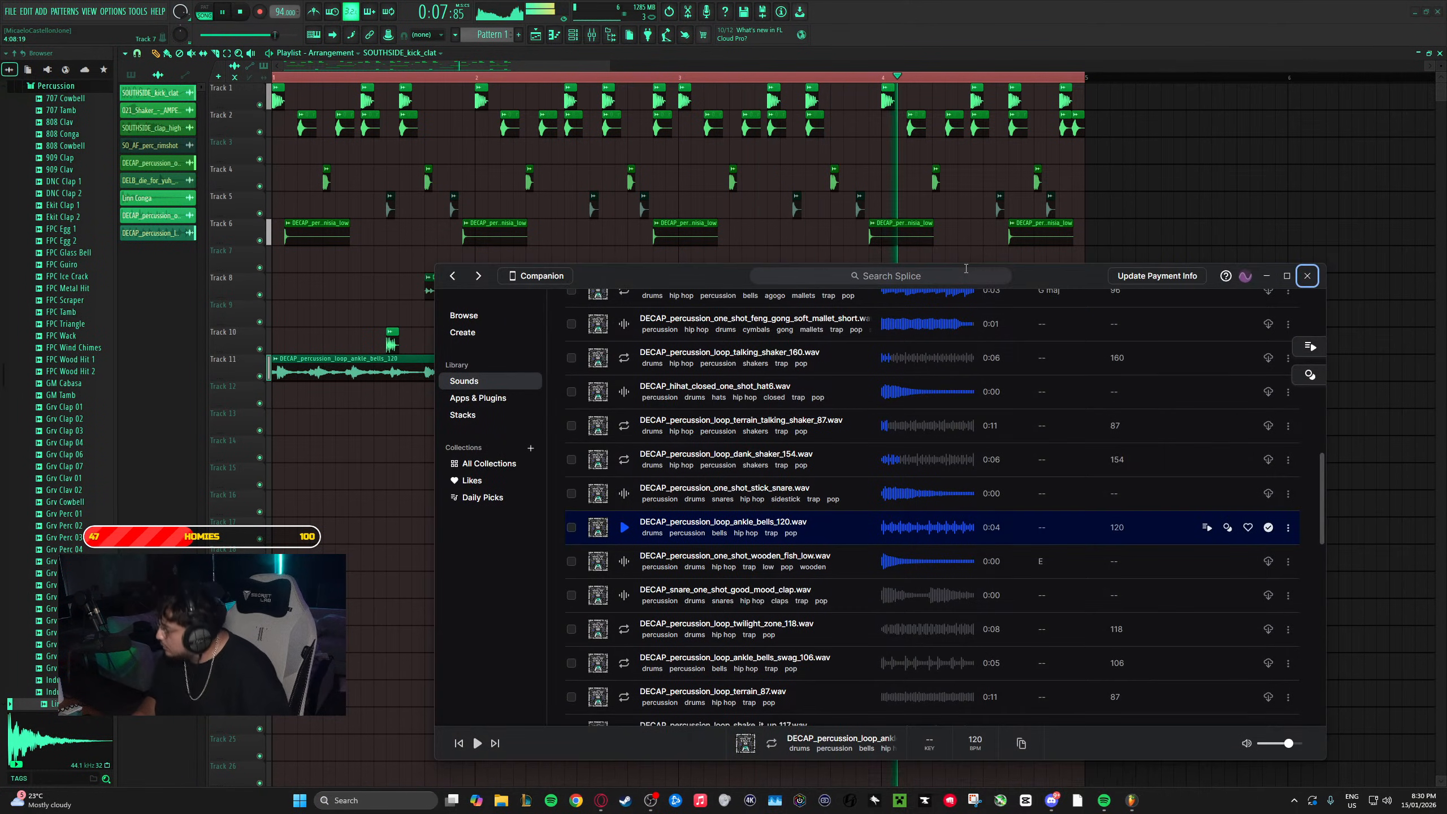
{"action": "left_click", "coordinate": [962, 271]}
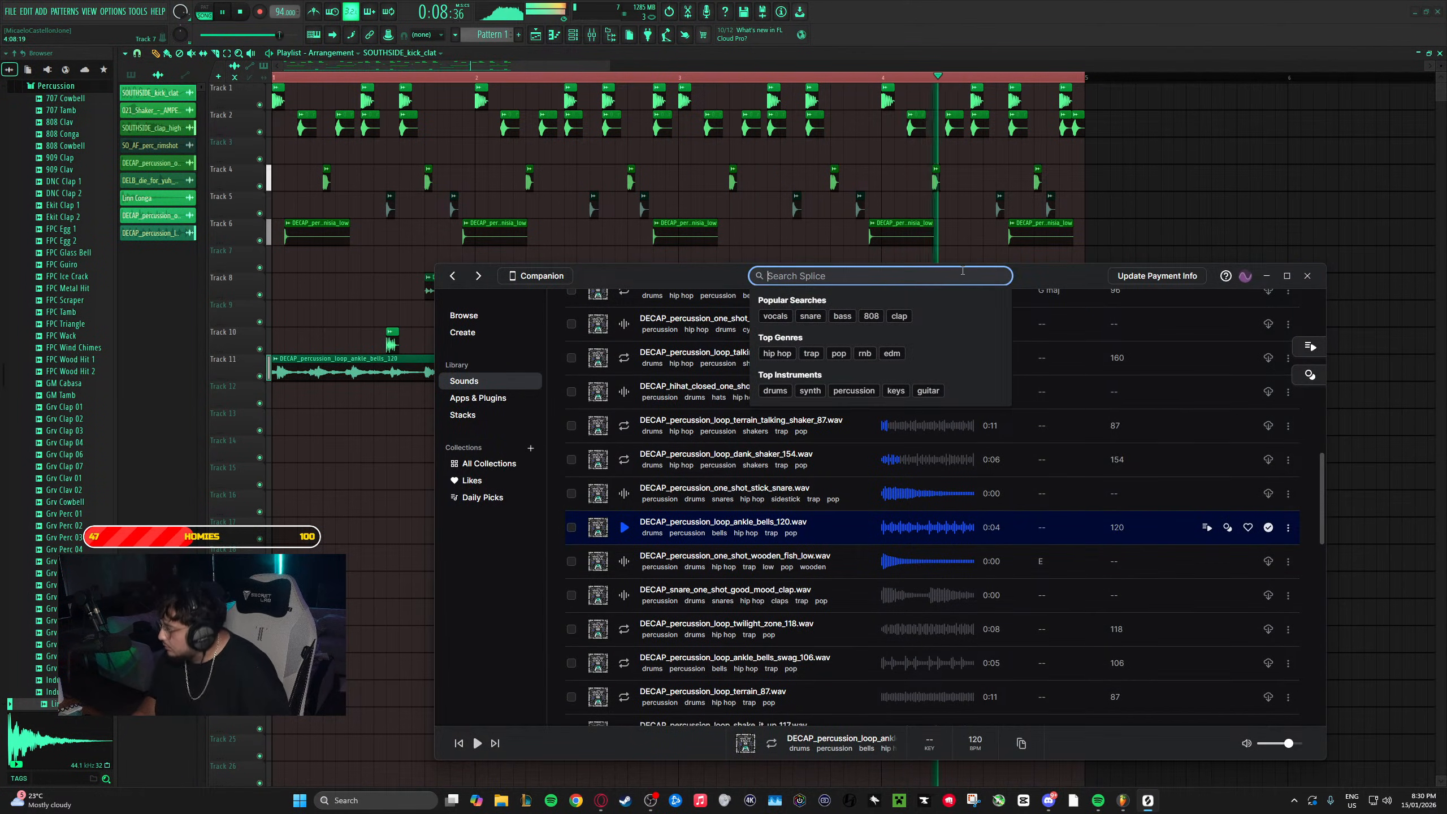
{"action": "scroll", "coordinate": [1033, 538], "scroll_direction": "up", "scroll_amount": 13}
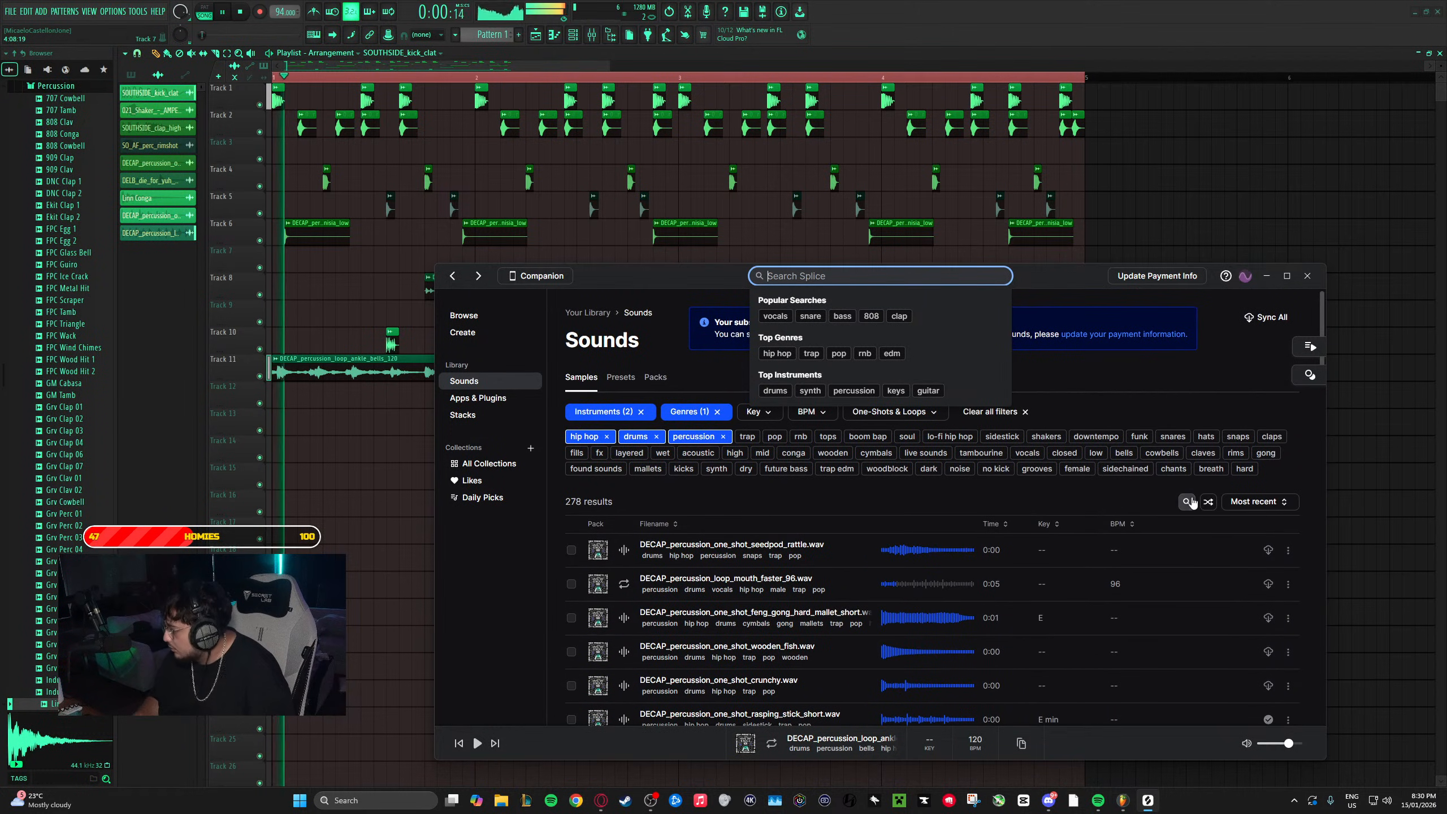
{"action": "left_click", "coordinate": [1187, 503]}
{"action": "type", "text": "clap"}
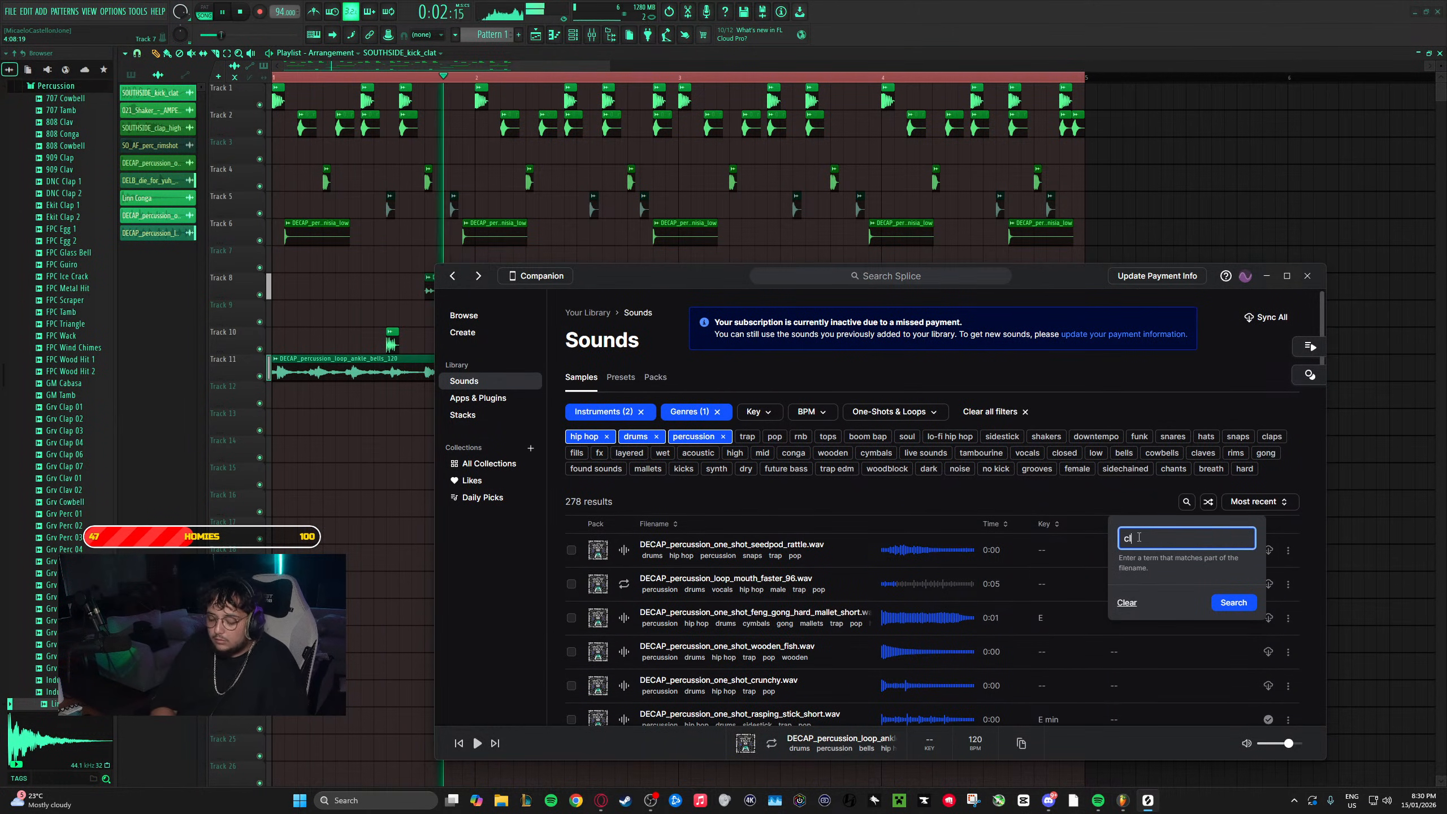
{"action": "key", "text": "Return"}
- Audition the clap results HPW_clap_you_delayed, dhdk_perc_clap and the DECAP good_mood_clap, gritty_404 and knock_rimshot snares
{"action": "scroll", "coordinate": [712, 490], "scroll_direction": "down", "scroll_amount": 1}
{"action": "left_click", "coordinate": [625, 464]}
{"action": "left_click", "coordinate": [623, 498]}
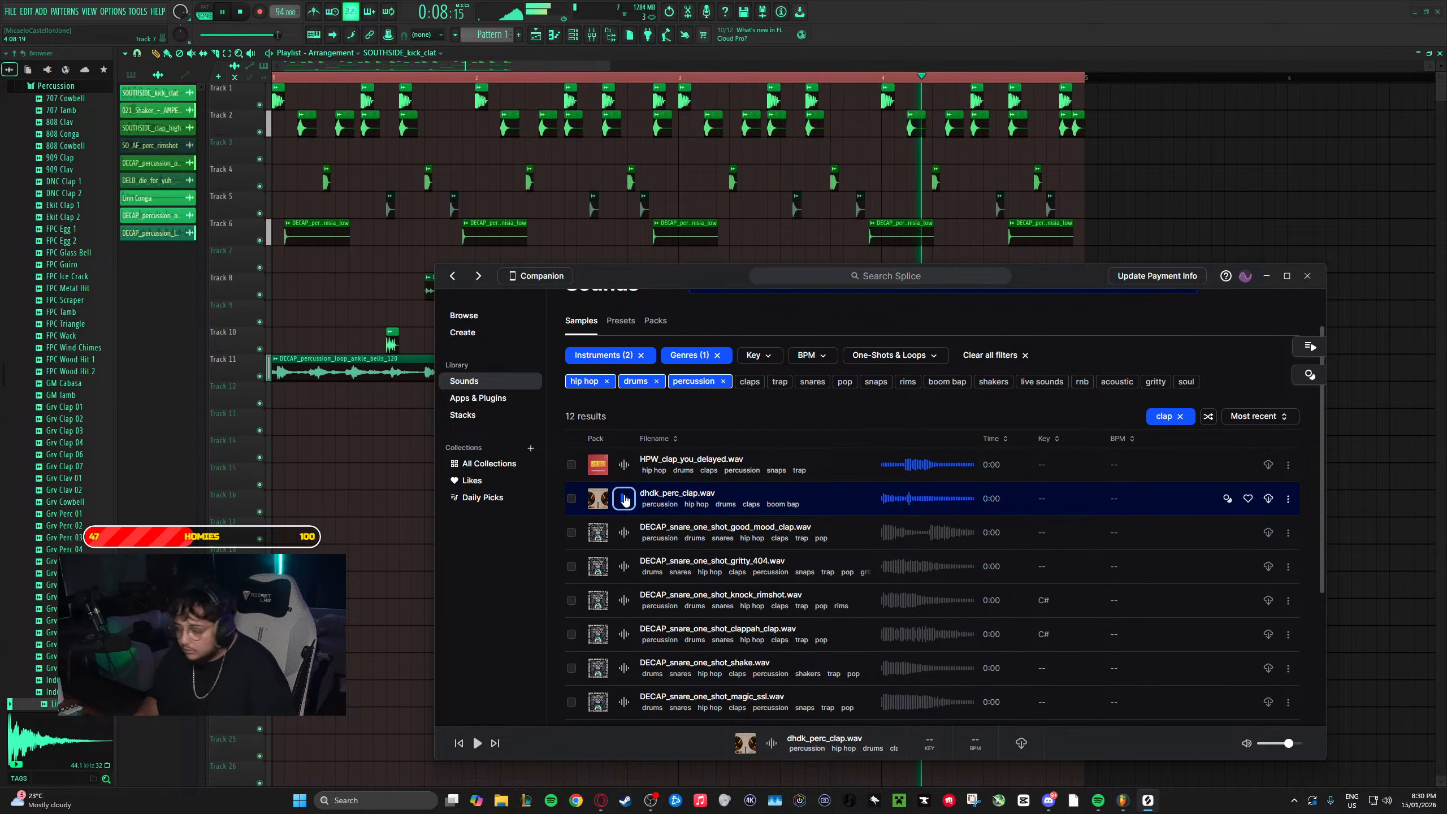
{"action": "left_click", "coordinate": [625, 532]}
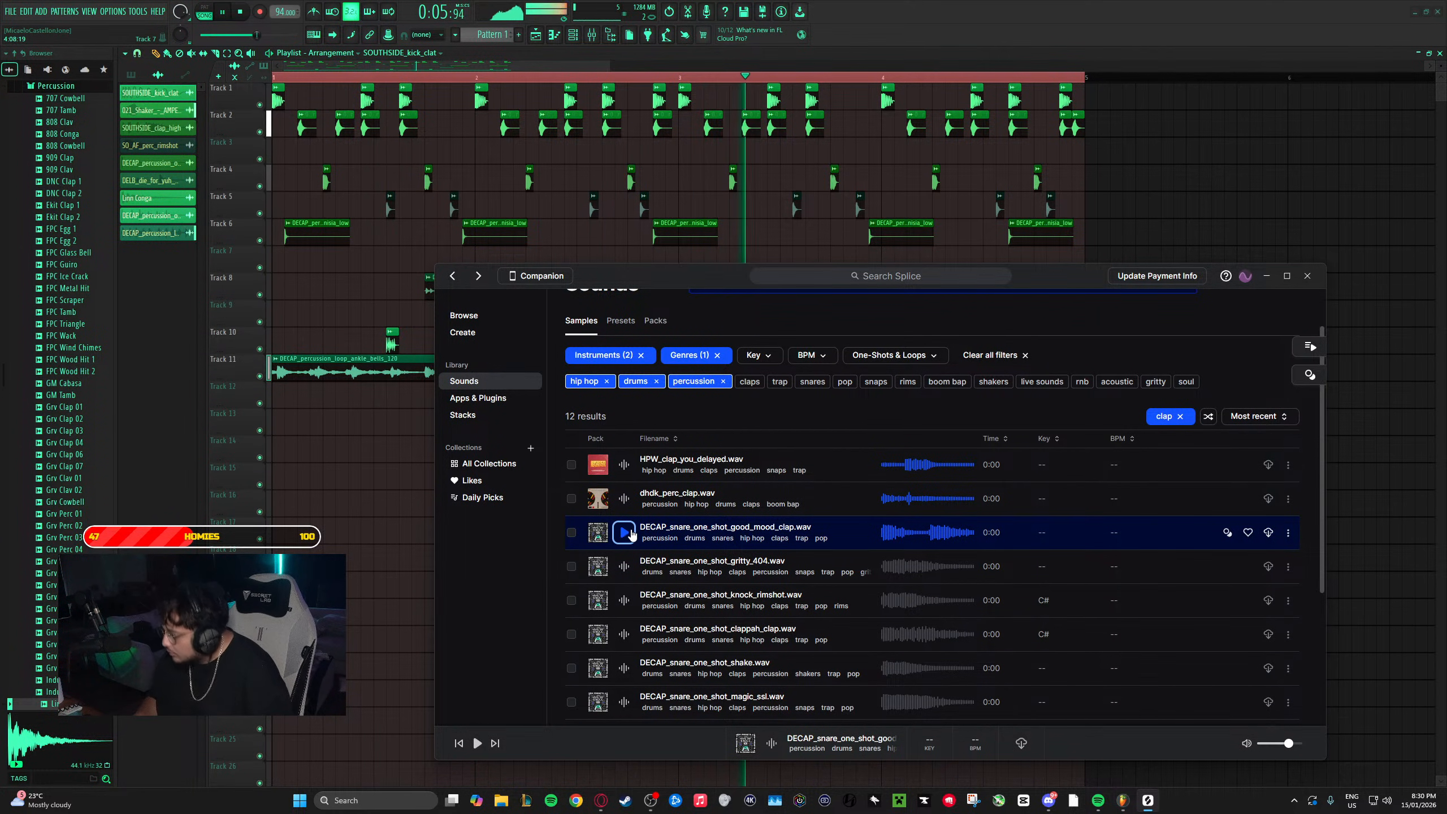
{"action": "left_click", "coordinate": [624, 566]}
{"action": "left_click", "coordinate": [625, 600]}
{"action": "scroll", "coordinate": [740, 599], "scroll_direction": "down", "scroll_amount": 3}
{"action": "scroll", "coordinate": [762, 593], "scroll_direction": "up", "scroll_amount": 5}
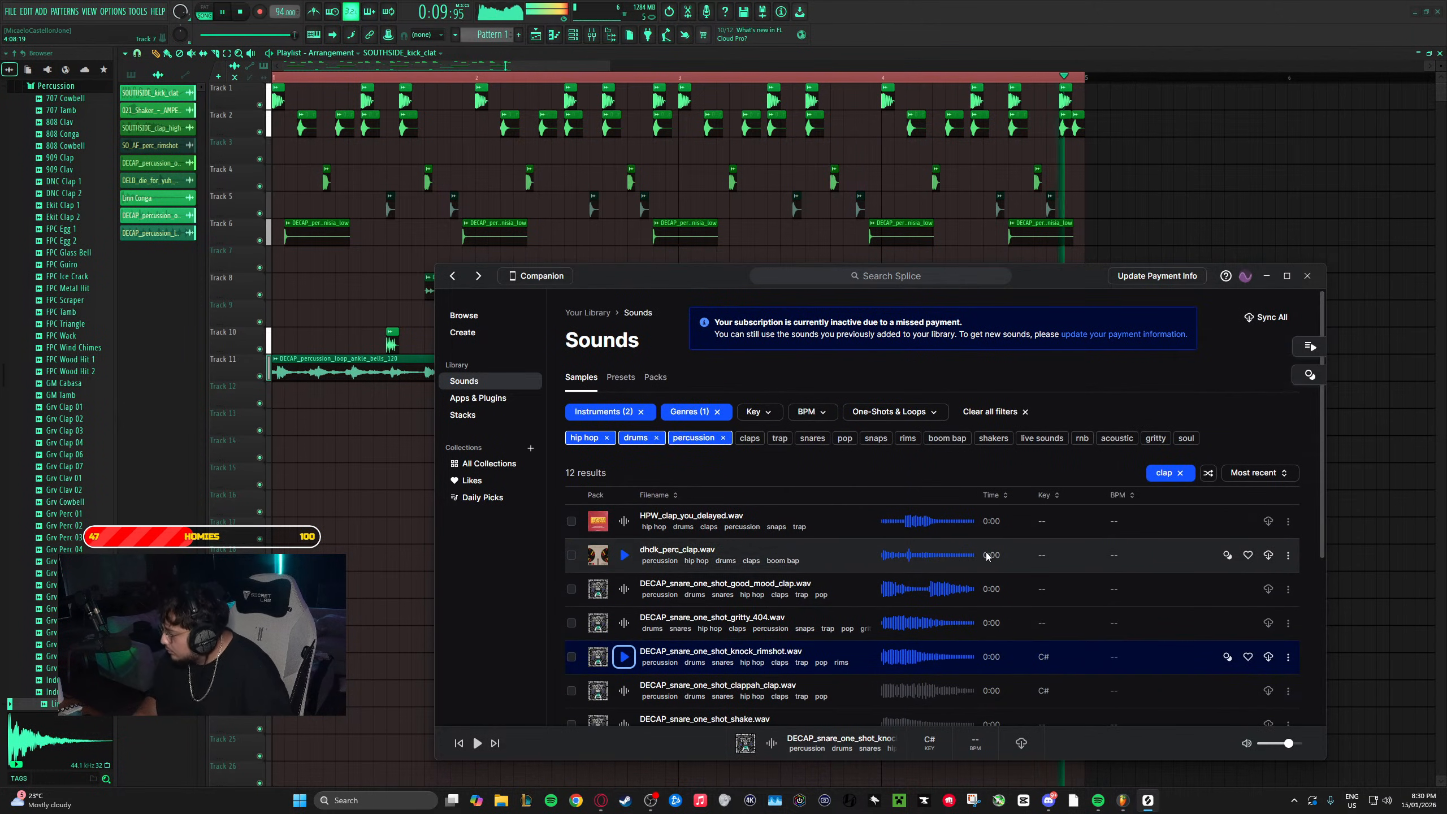
- Remove the percussion filter from the clap search, audition SOUTHSIDE_clap_high and KMRBI_RHSS_clap_one_shot_little, and download the latter
{"action": "left_click", "coordinate": [724, 438]}
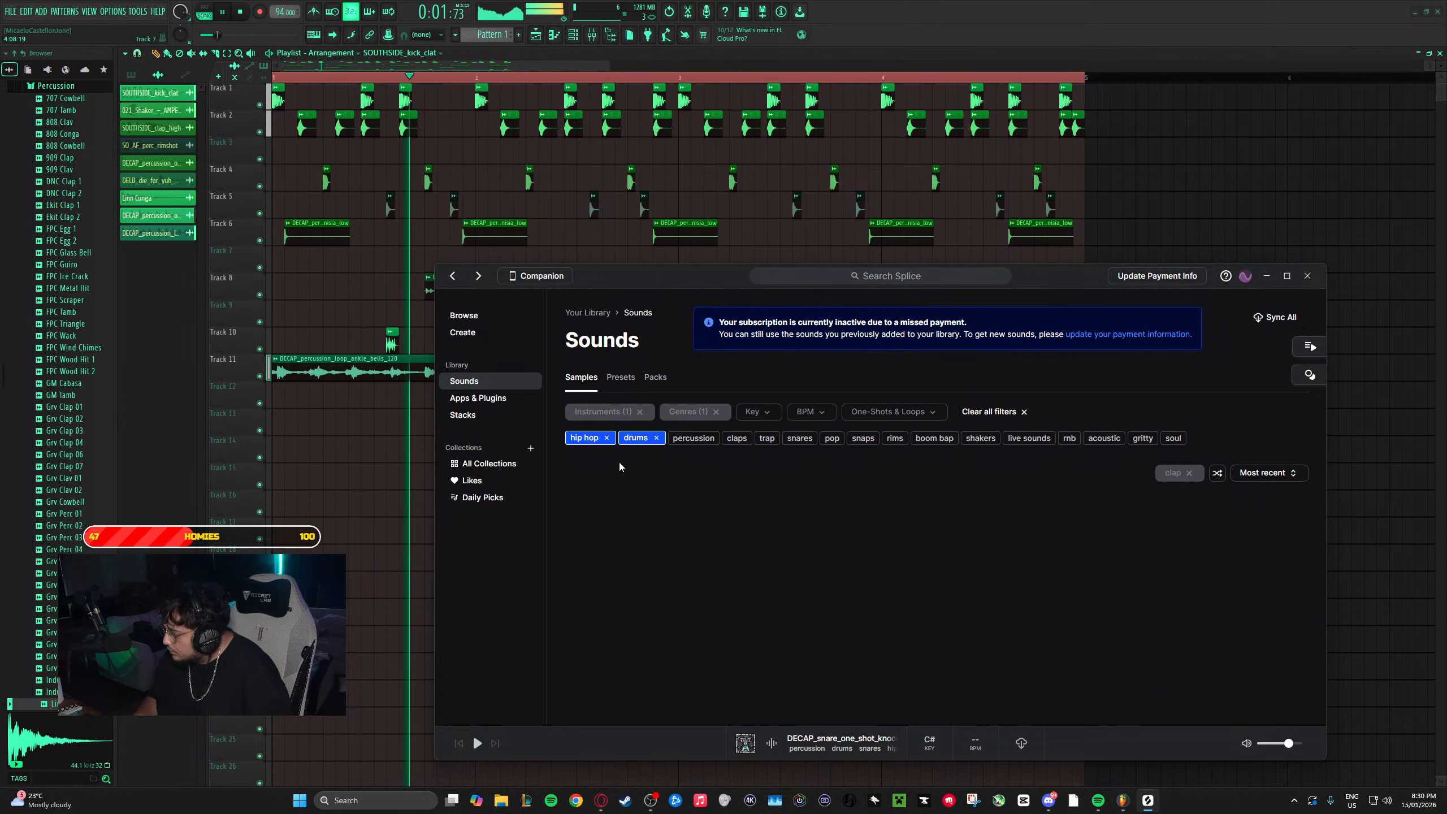
{"action": "scroll", "coordinate": [677, 531], "scroll_direction": "down", "scroll_amount": 1}
{"action": "left_click", "coordinate": [624, 496]}
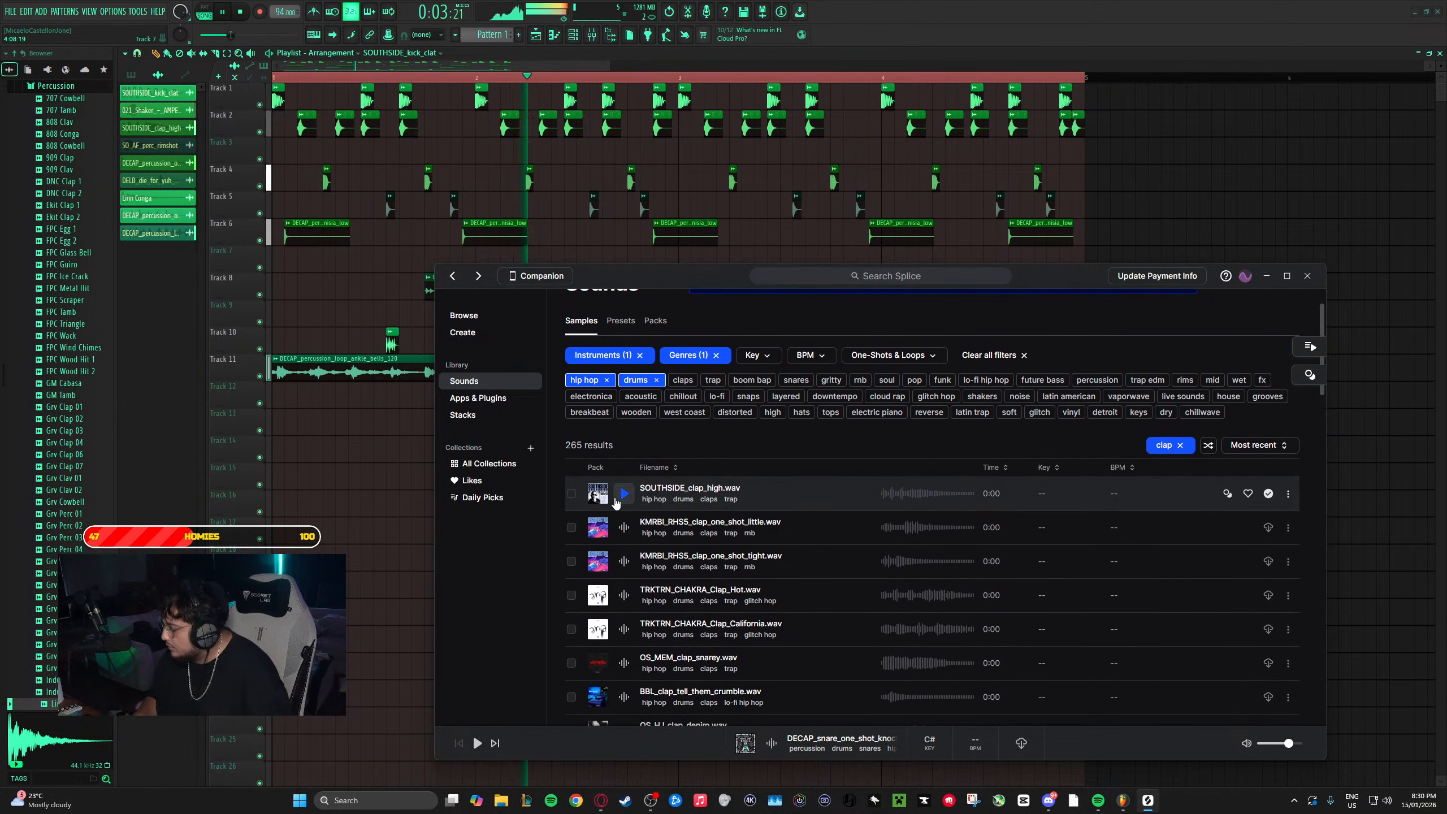
{"action": "left_click", "coordinate": [624, 529]}
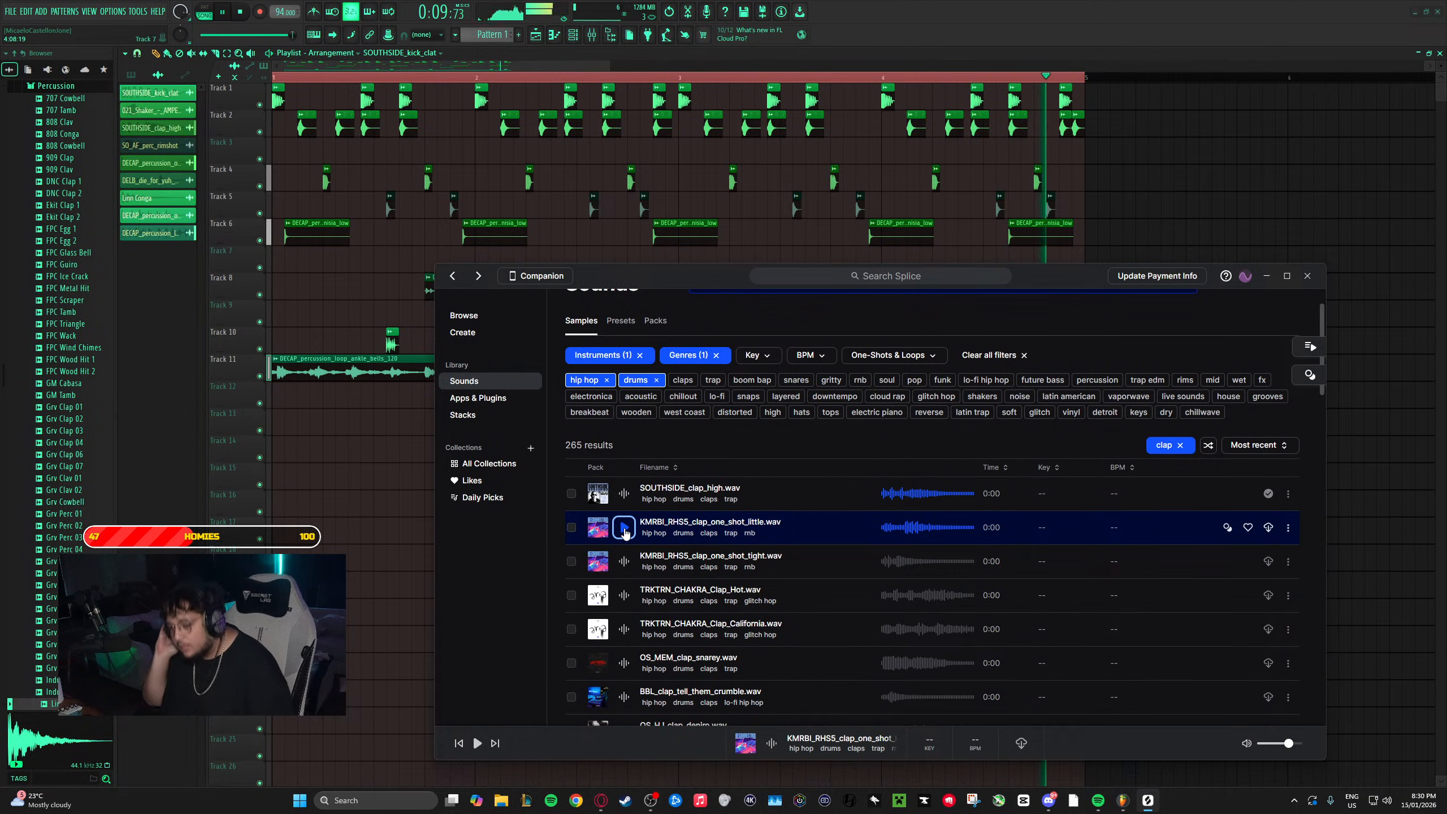
{"action": "left_click", "coordinate": [1268, 528]}
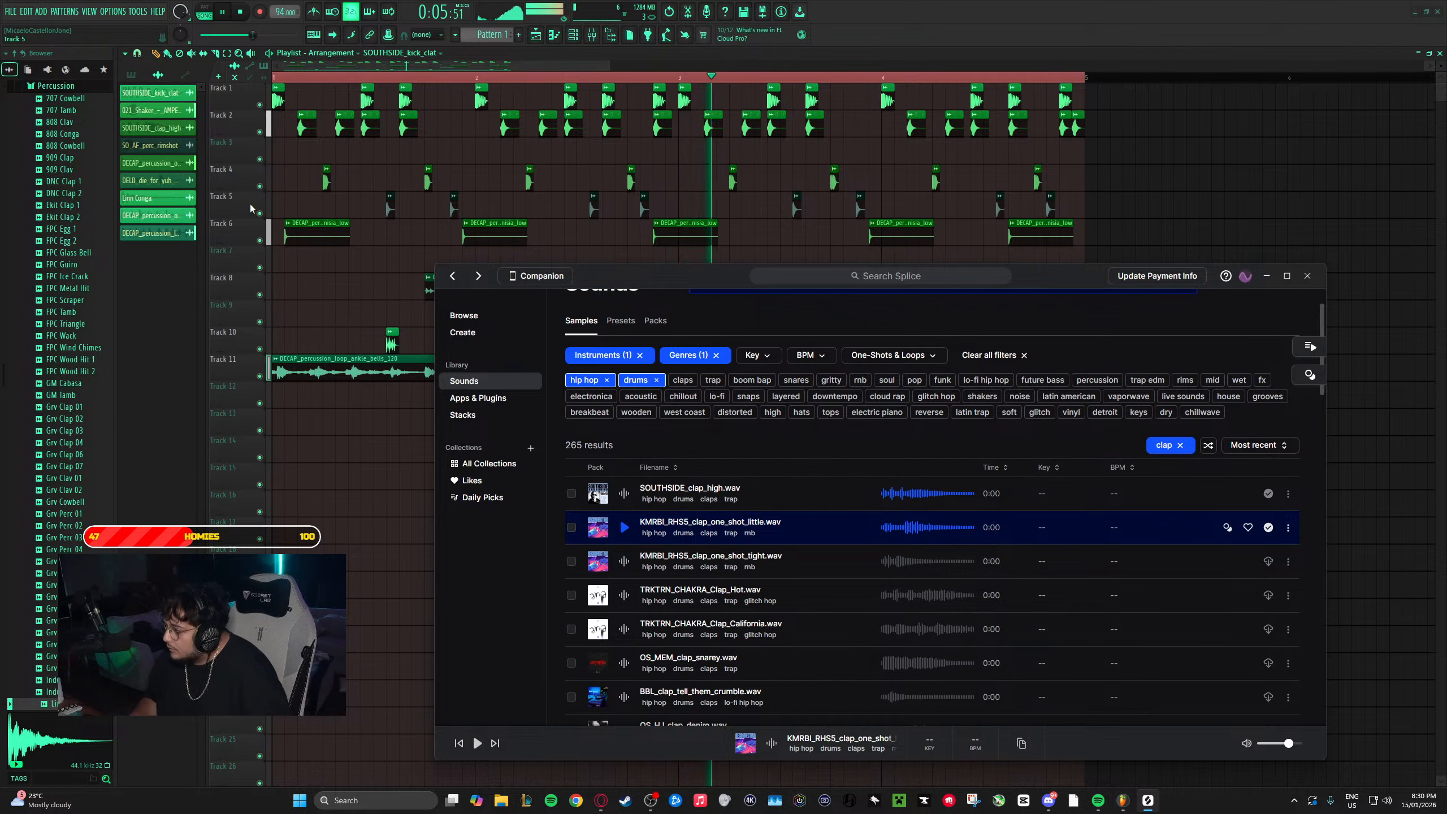
- Bring the KMRBI_RHSS_clap_one_shot_little sample onto Track 3 and place it on beats 2 and 4 of all four bars
{"action": "left_click_drag", "start_coordinate": [906, 536], "coordinate": [324, 154]}
{"action": "left_click", "coordinate": [428, 153]}
{"action": "left_click", "coordinate": [526, 152]}
{"action": "left_click", "coordinate": [837, 152]}
{"action": "left_click", "coordinate": [1043, 157]}
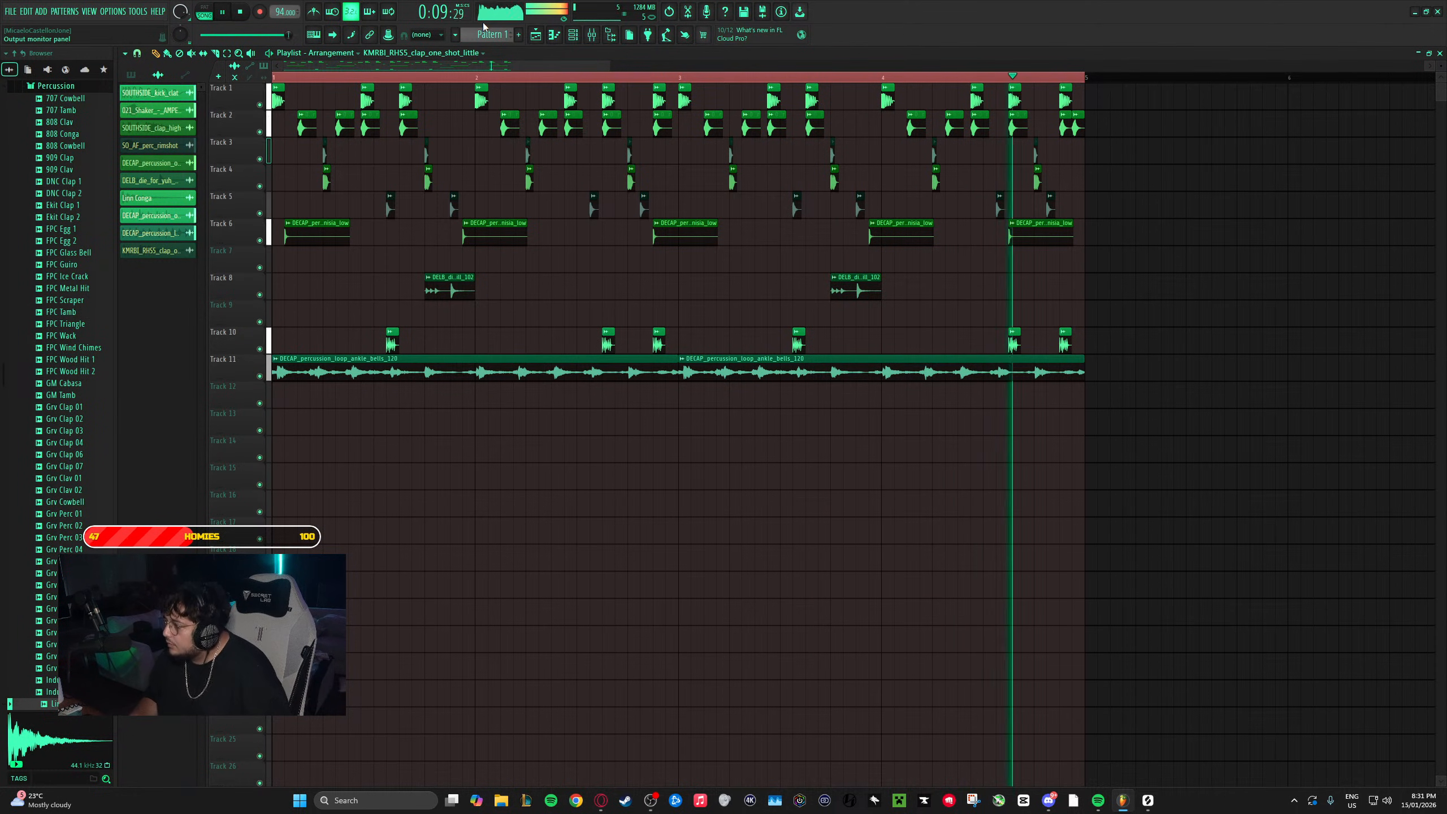
- Place a Pattern 1 clip at the start of Track 12 and extend it across all four bars
{"action": "left_click", "coordinate": [494, 38]}
{"action": "left_click", "coordinate": [373, 404]}
{"action": "left_click_drag", "start_coordinate": [423, 402], "coordinate": [322, 400]}
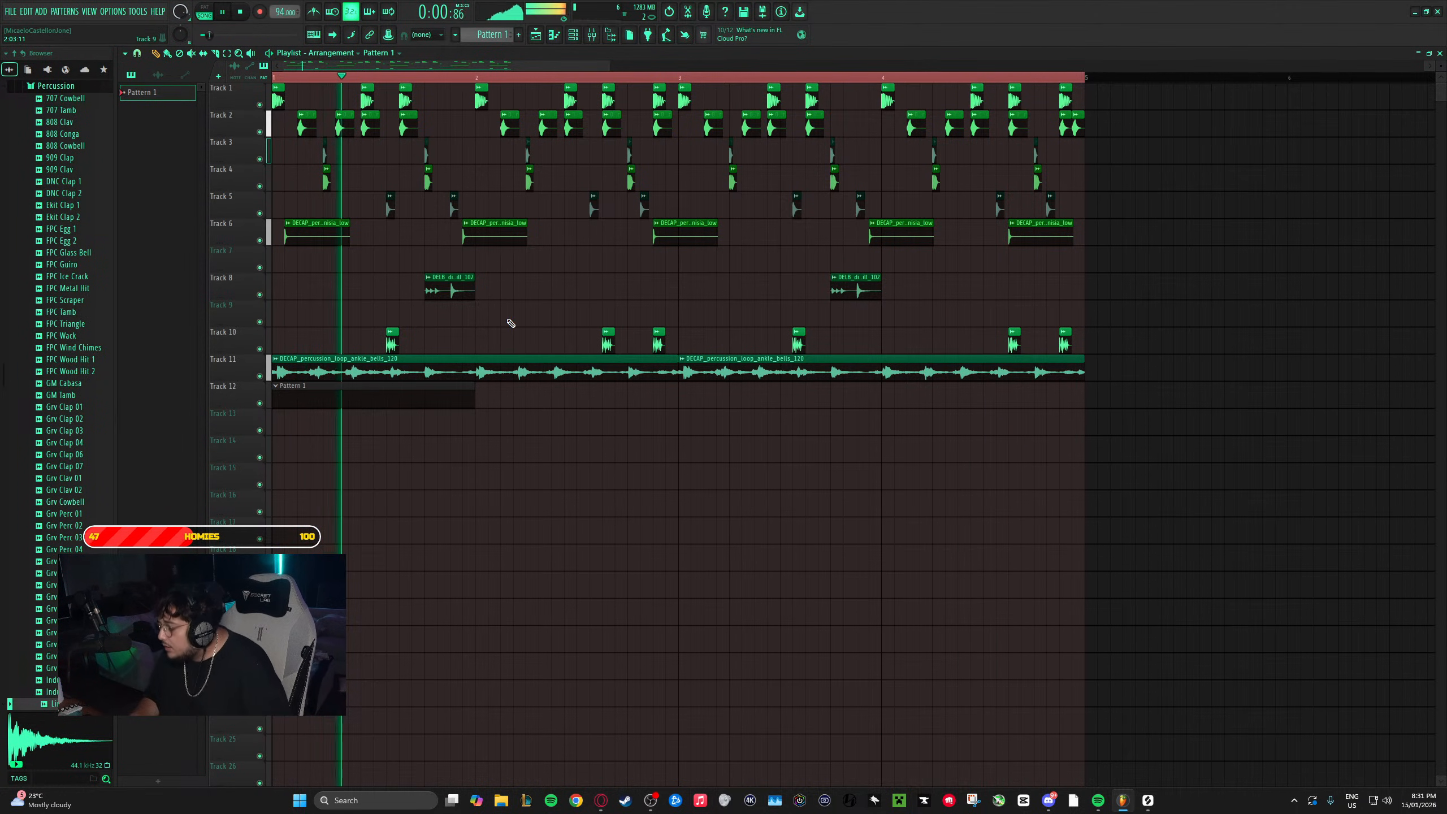
{"action": "left_click_drag", "start_coordinate": [475, 394], "coordinate": [1081, 394]}
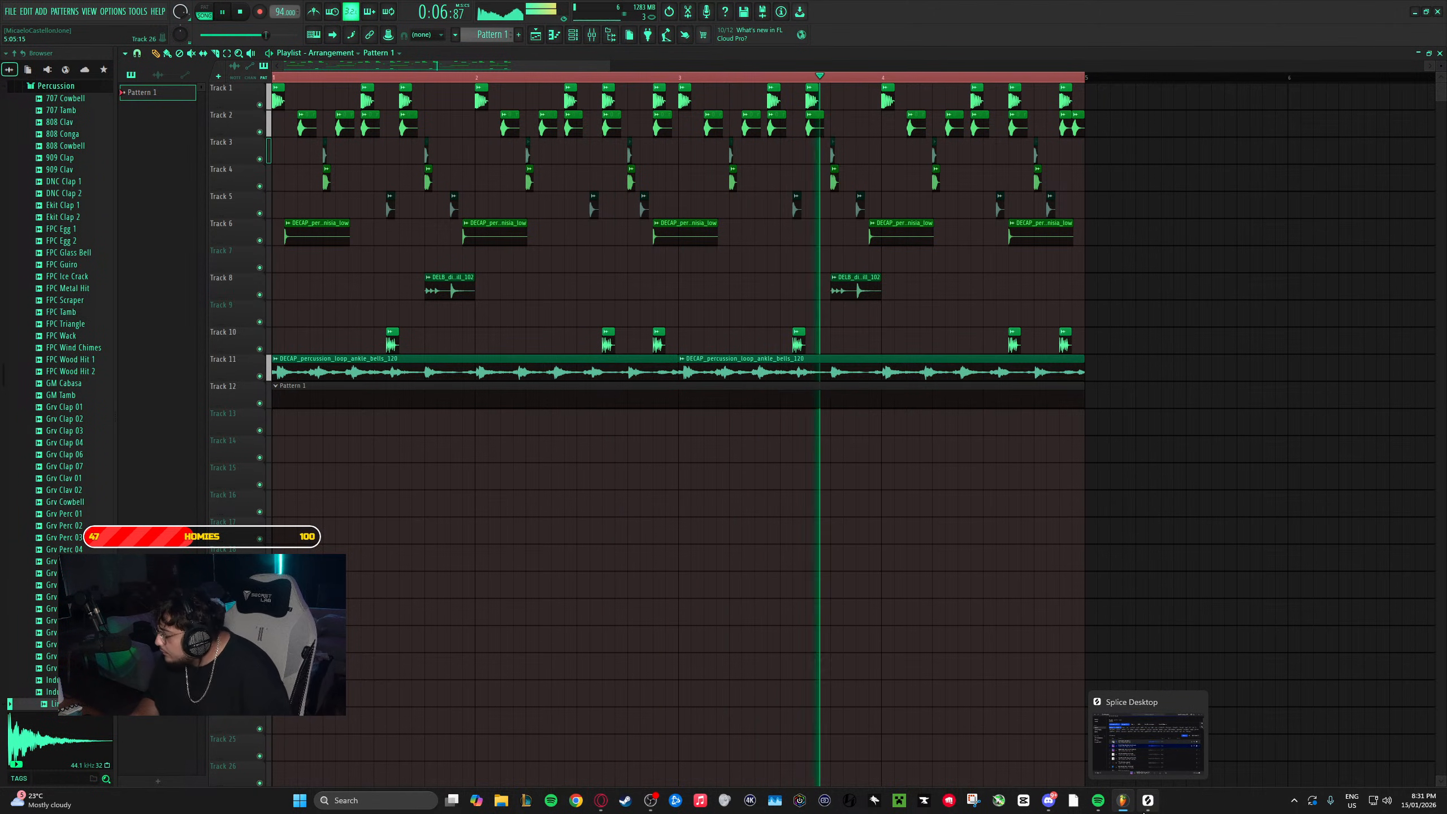
{"action": "left_click", "coordinate": [1147, 800]}
{"action": "left_click_drag", "start_coordinate": [1080, 285], "coordinate": [845, 274]}
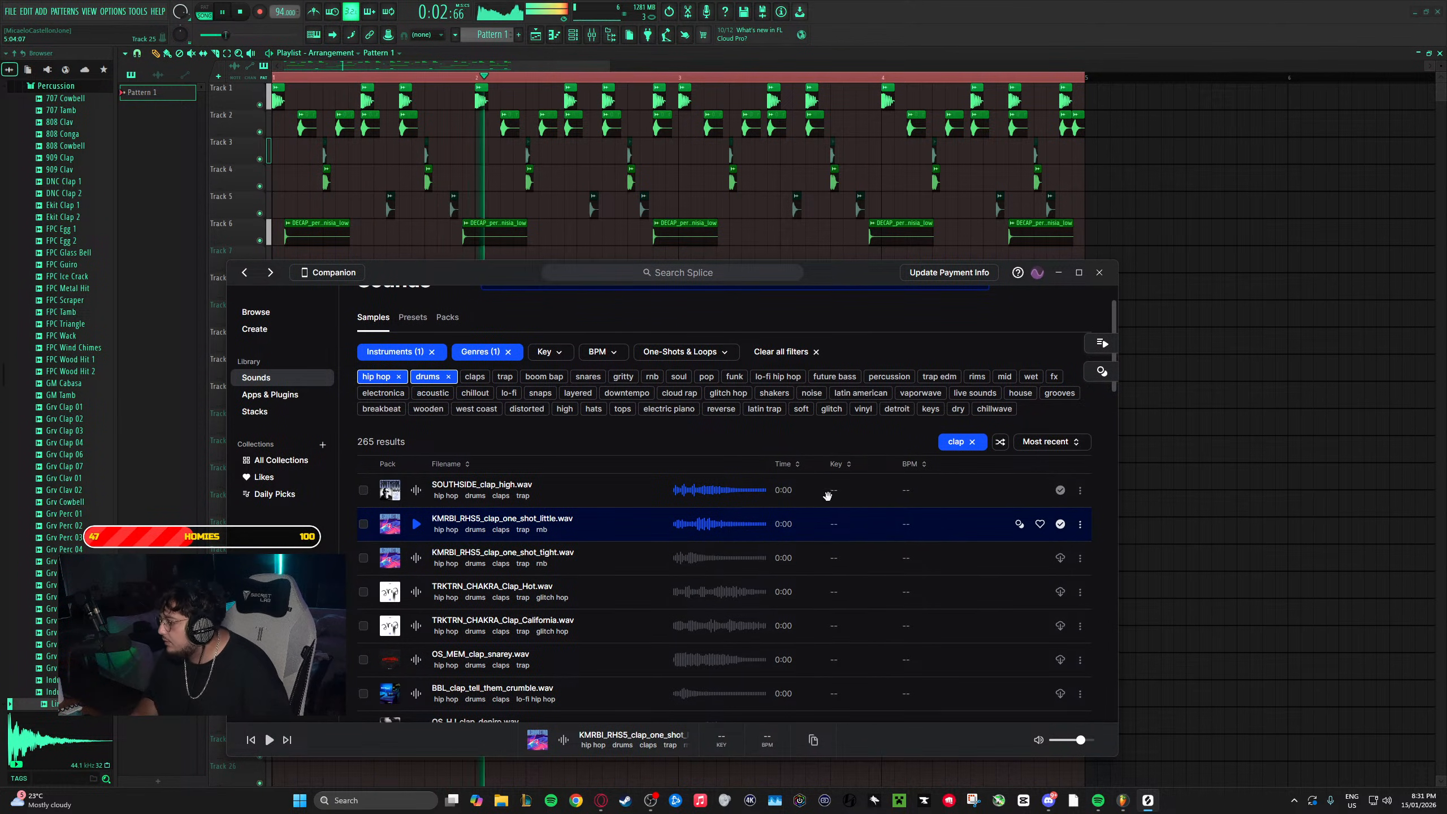
{"action": "left_click", "coordinate": [1058, 273]}
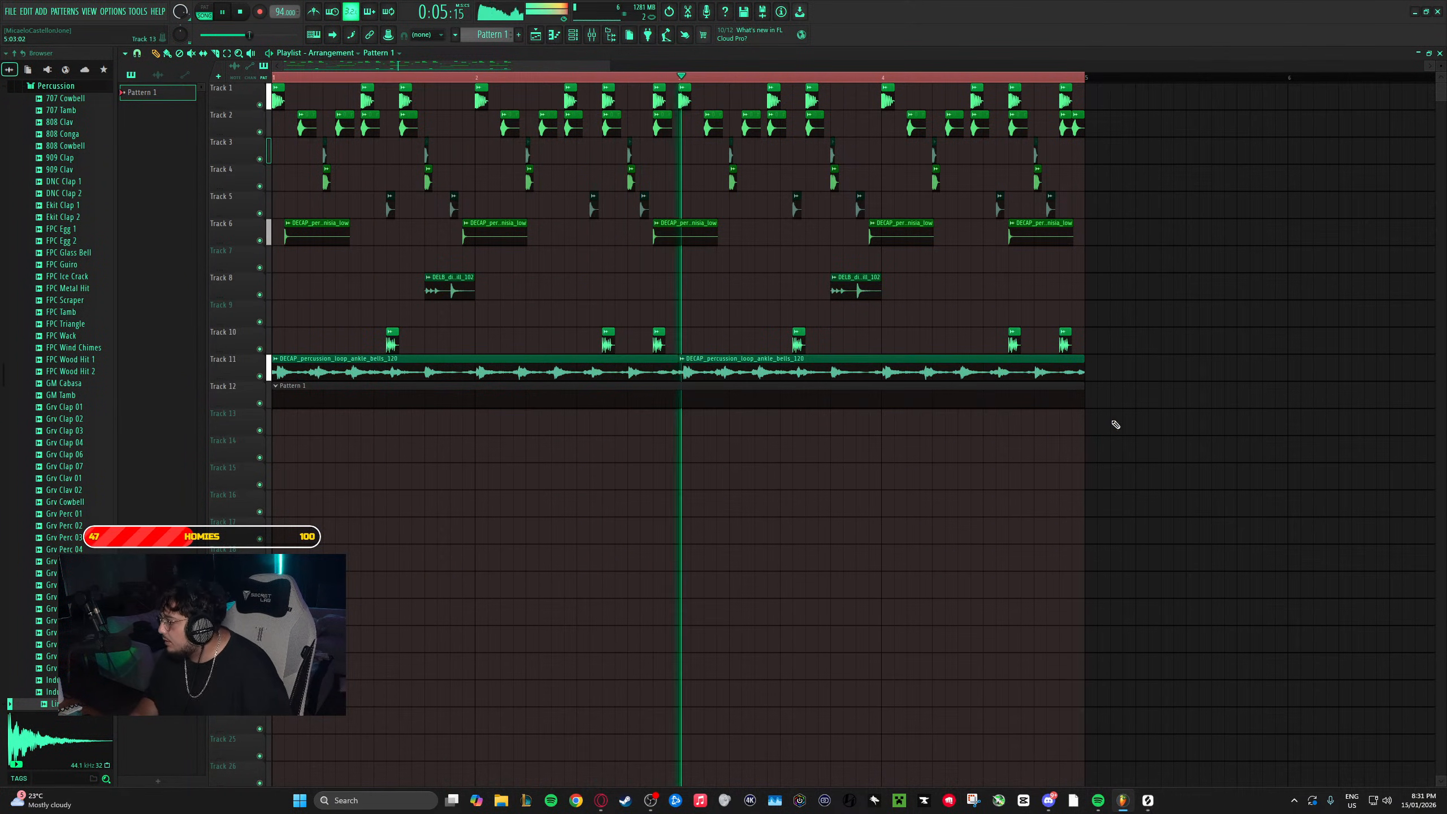
- Filter the channel rack to the Unsorted group and open the Analog Lab V instrument
{"action": "left_click", "coordinate": [573, 35]}
{"action": "left_click", "coordinate": [457, 253]}
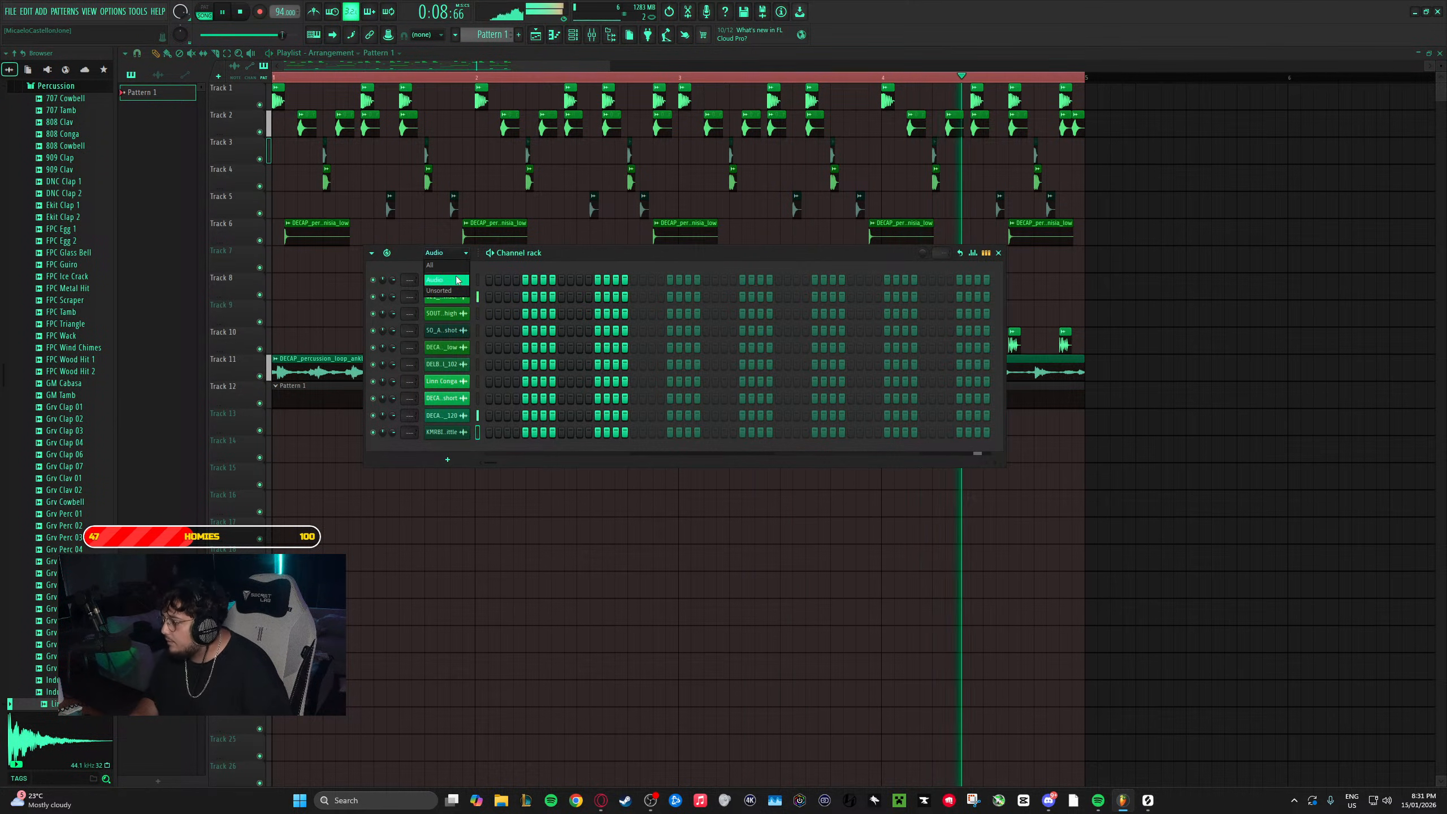
{"action": "left_click", "coordinate": [455, 292]}
{"action": "right_click", "coordinate": [449, 282]}
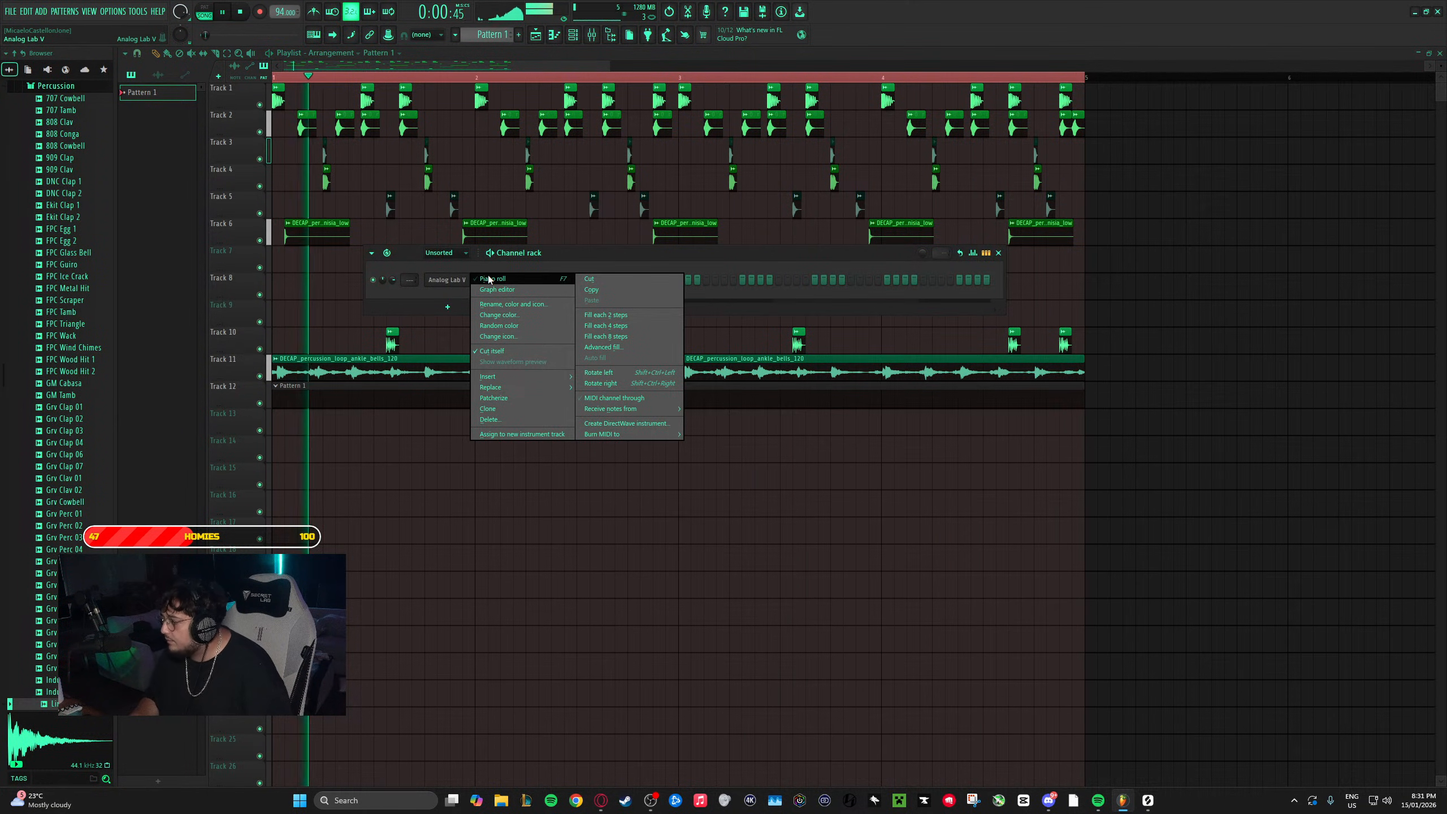
{"action": "left_click", "coordinate": [448, 284]}
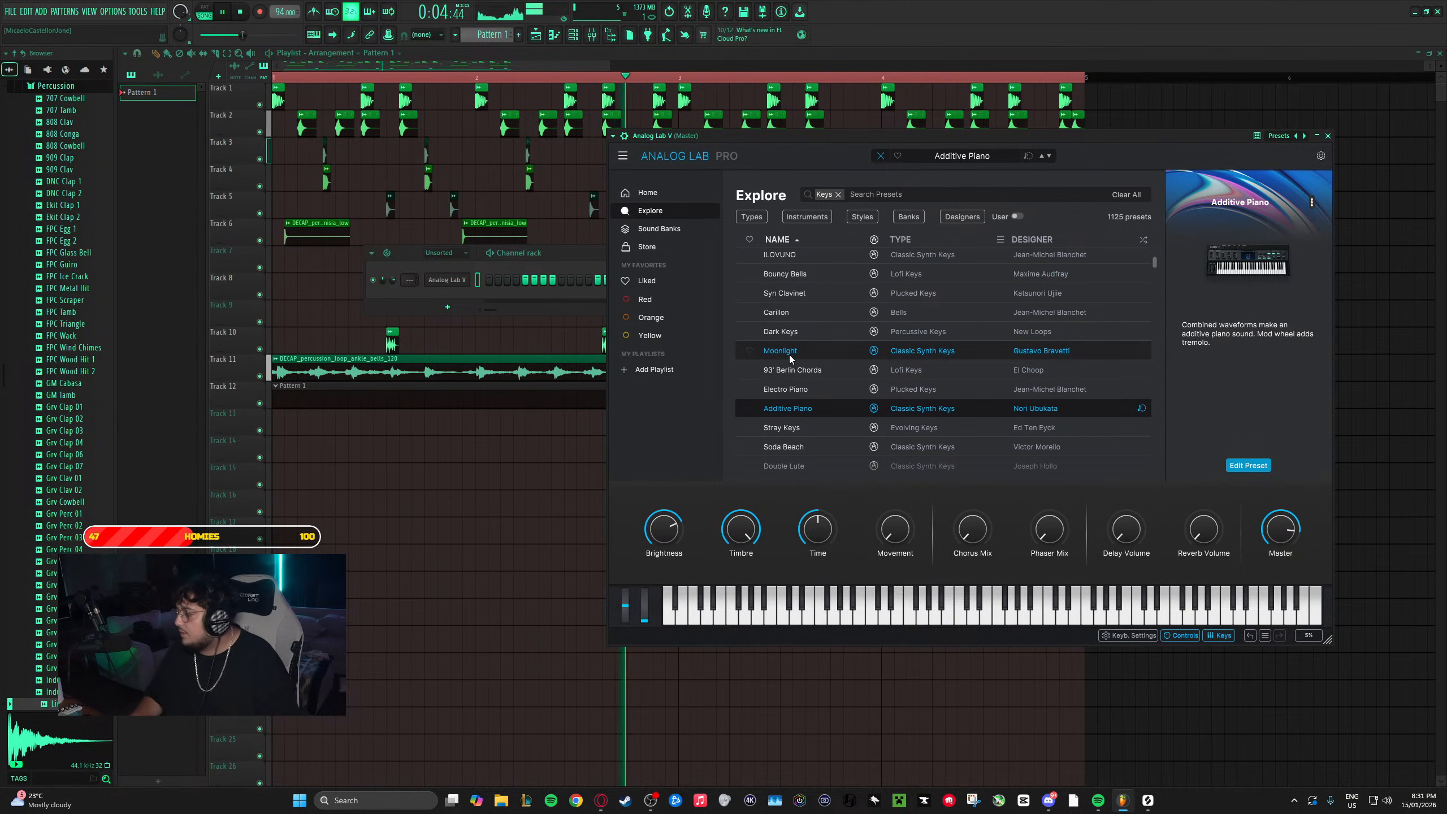
- Audition Analog Lab V Keys presets including Electro Mechanical, Double Lute, Peace Keeper, Frequent Sea and Lofi Bells
{"action": "scroll", "coordinate": [792, 360], "scroll_direction": "down", "scroll_amount": 3}
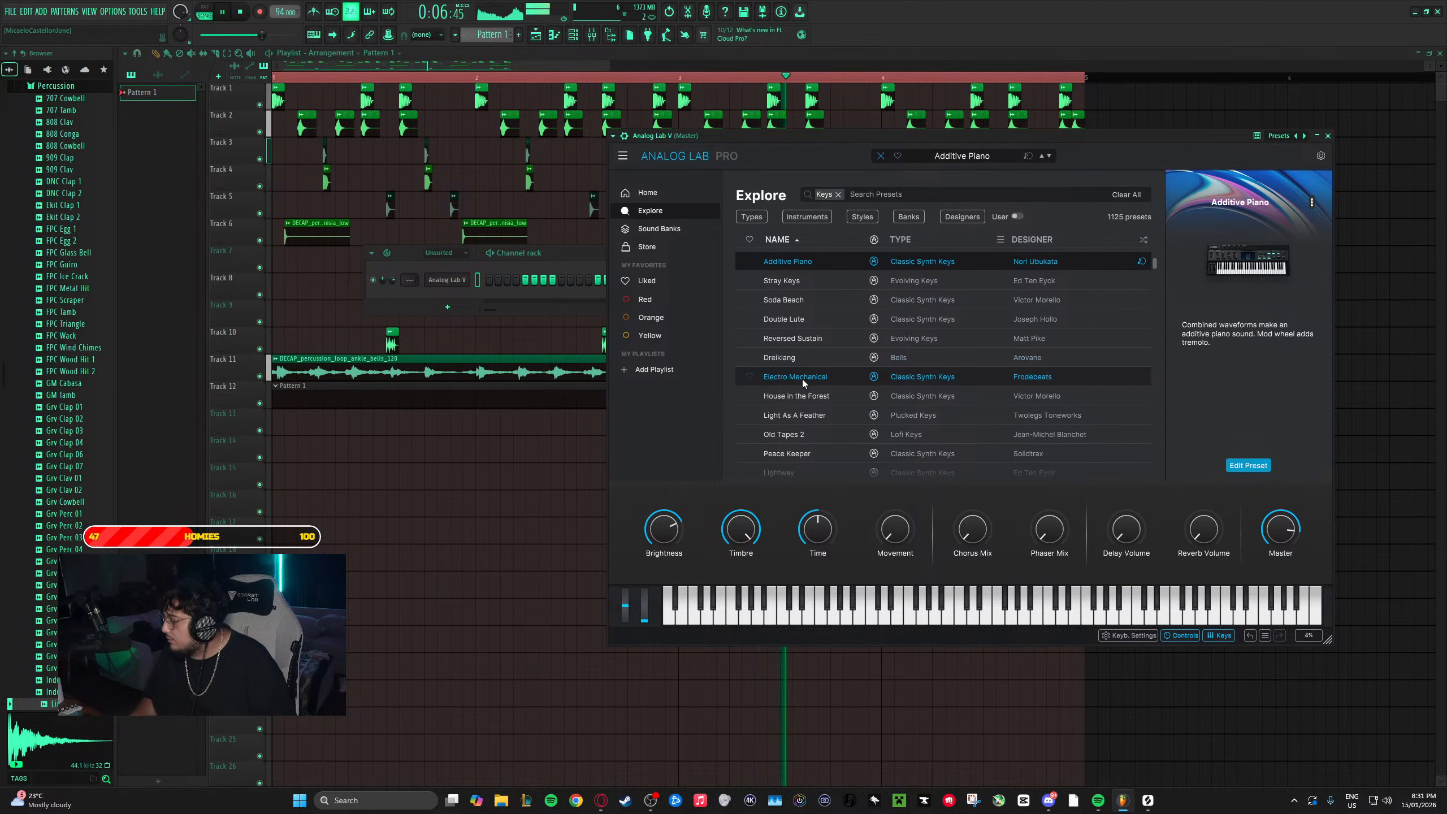
{"action": "left_click", "coordinate": [803, 378]}
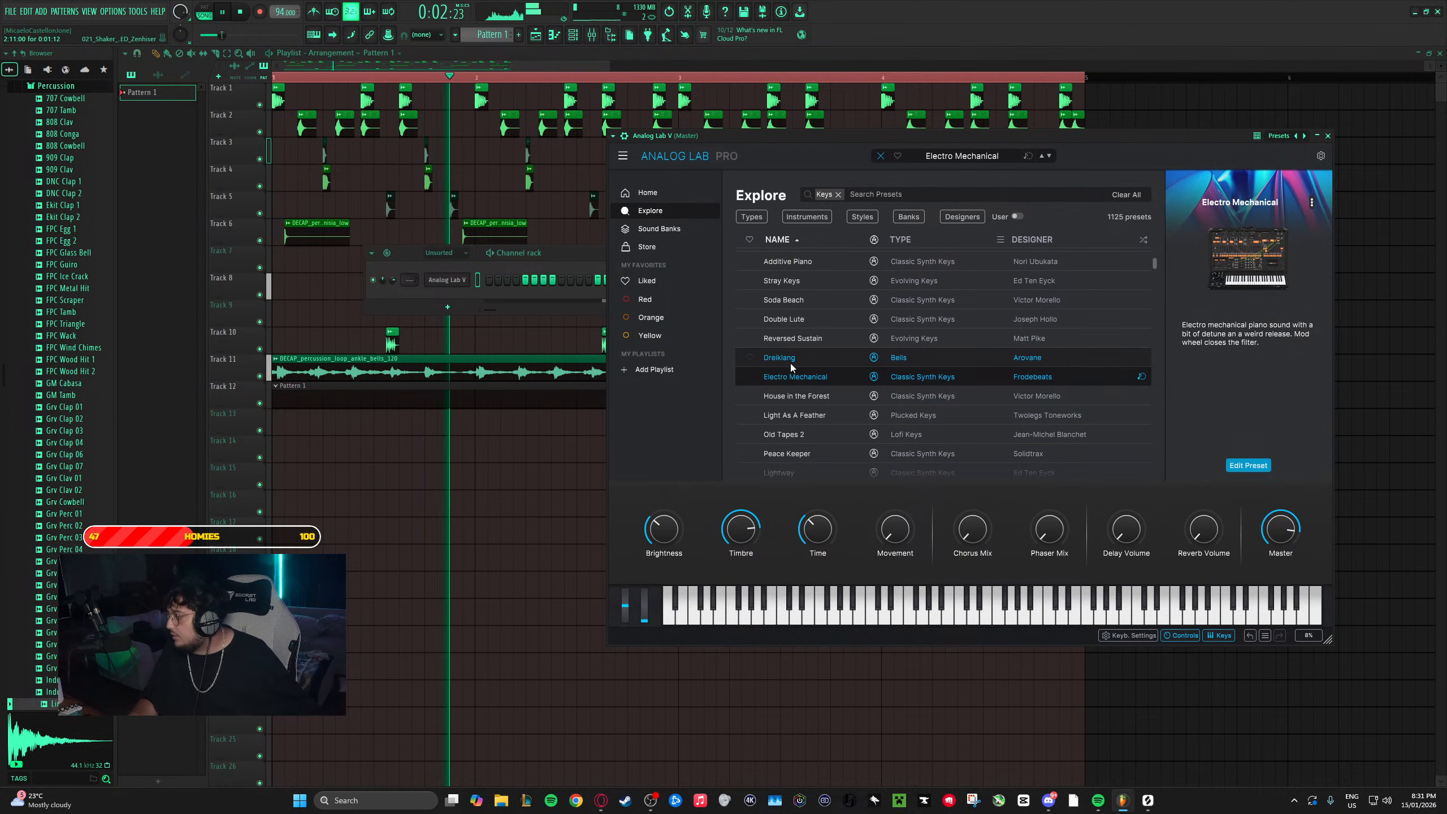
{"action": "left_click", "coordinate": [792, 314]}
{"action": "scroll", "coordinate": [802, 367], "scroll_direction": "down", "scroll_amount": 1}
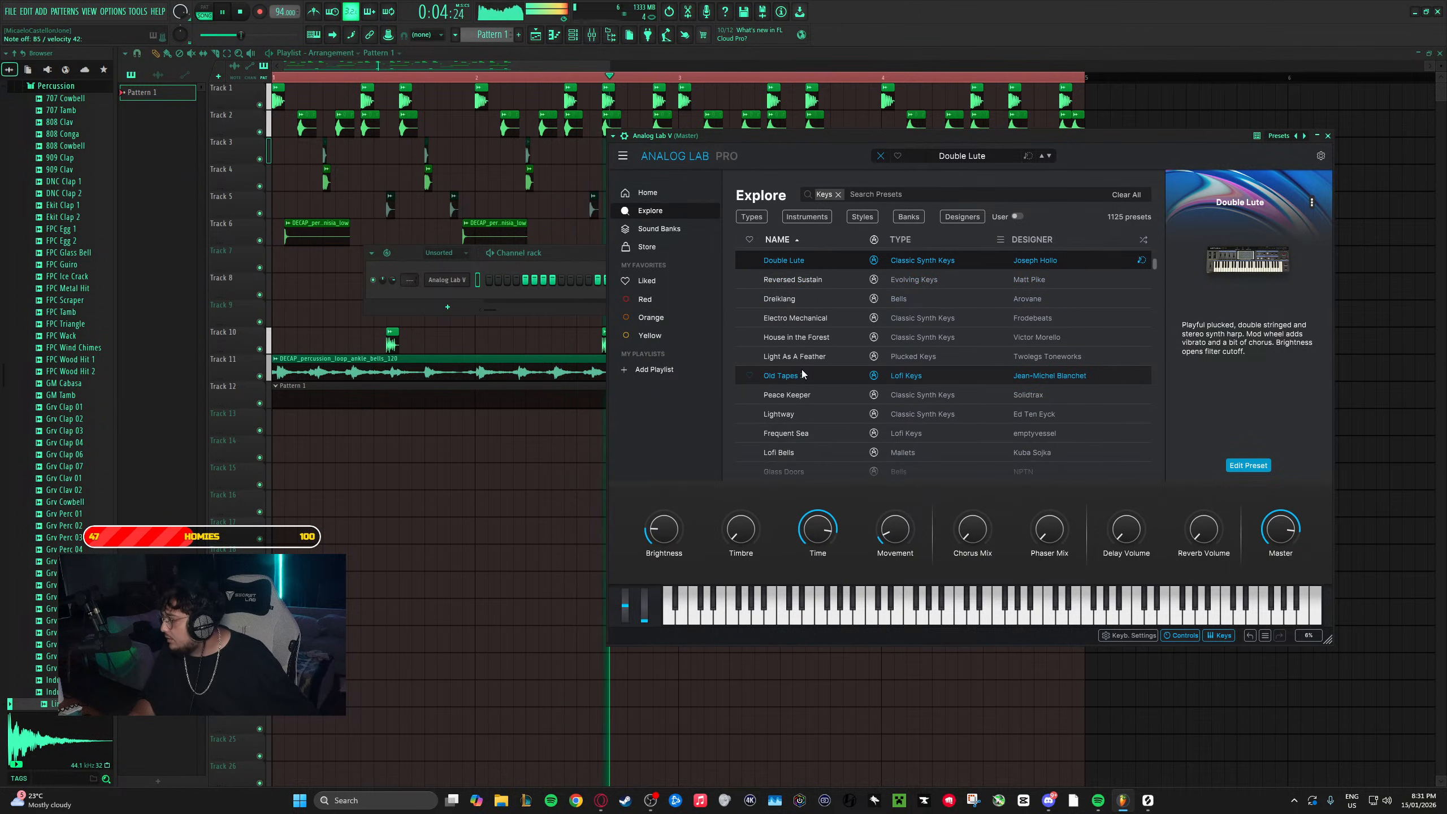
{"action": "left_click", "coordinate": [801, 399]}
{"action": "left_click", "coordinate": [803, 413]}
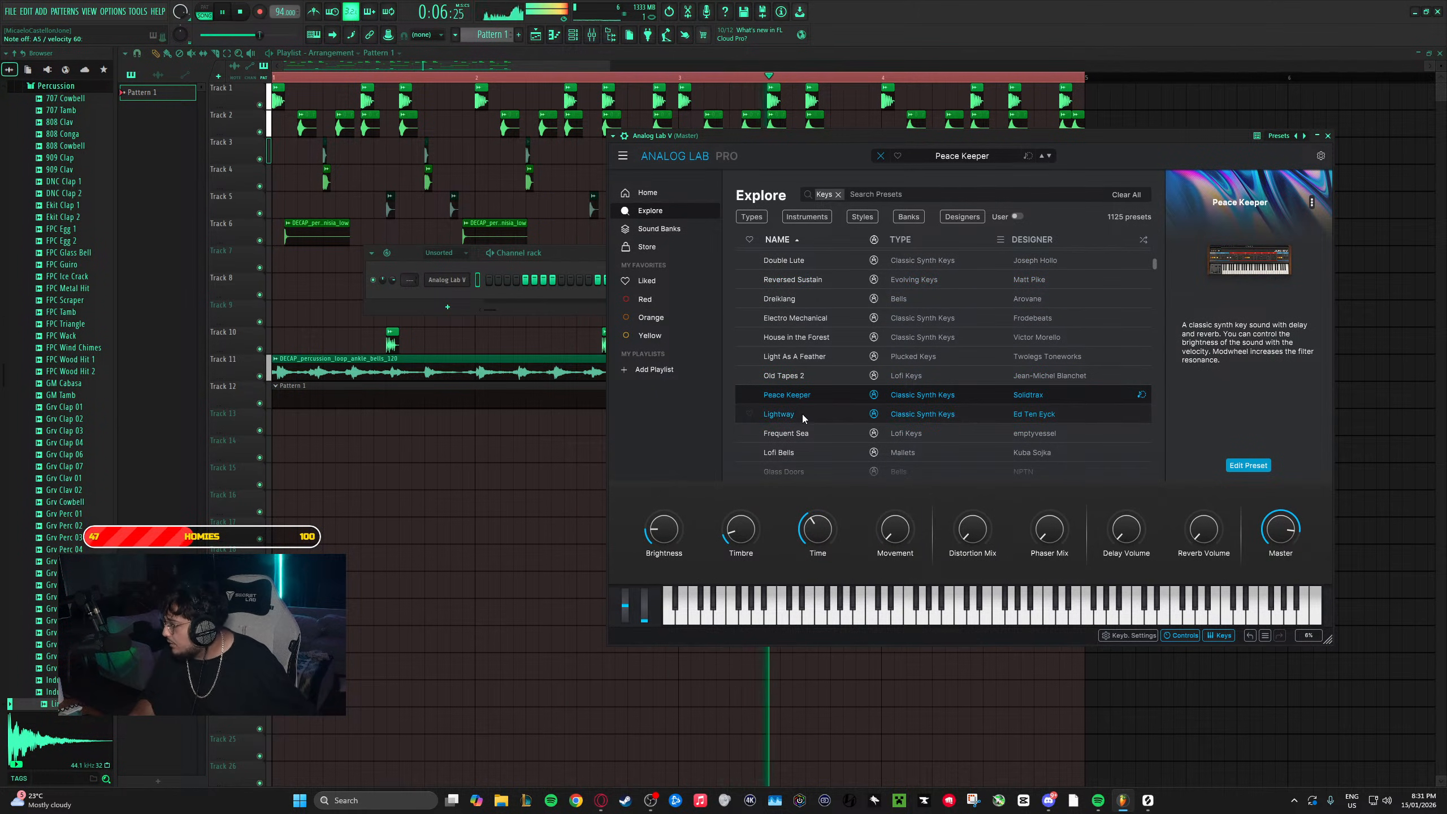
{"action": "left_click", "coordinate": [801, 433]}
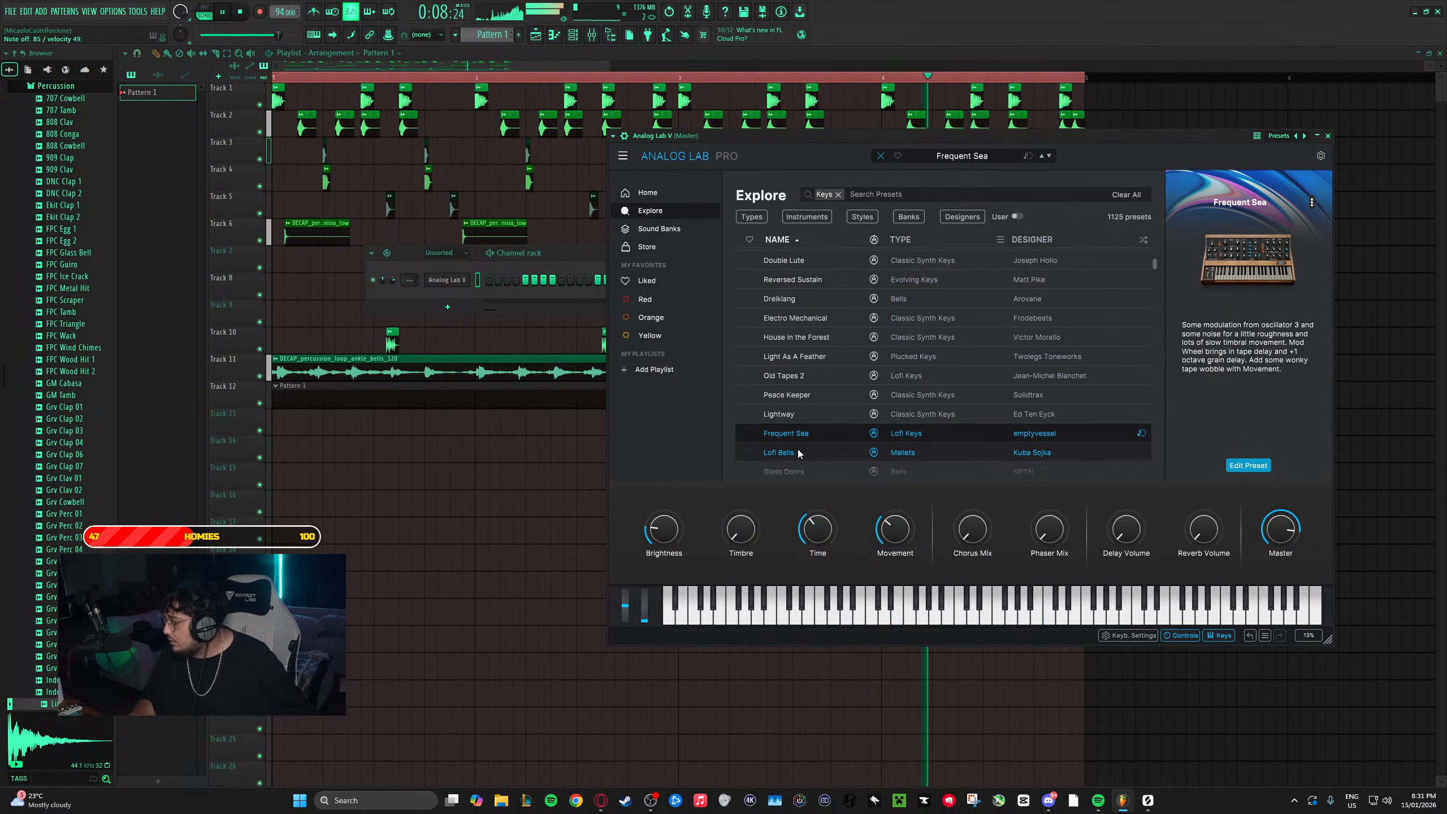
{"action": "left_click", "coordinate": [788, 453]}
- Audition the Keys presets Blurry Feet, Kiki Keys, Lofi Bells, PluckPadPulse and Astral Ranger
{"action": "scroll", "coordinate": [809, 409], "scroll_direction": "down", "scroll_amount": 2}
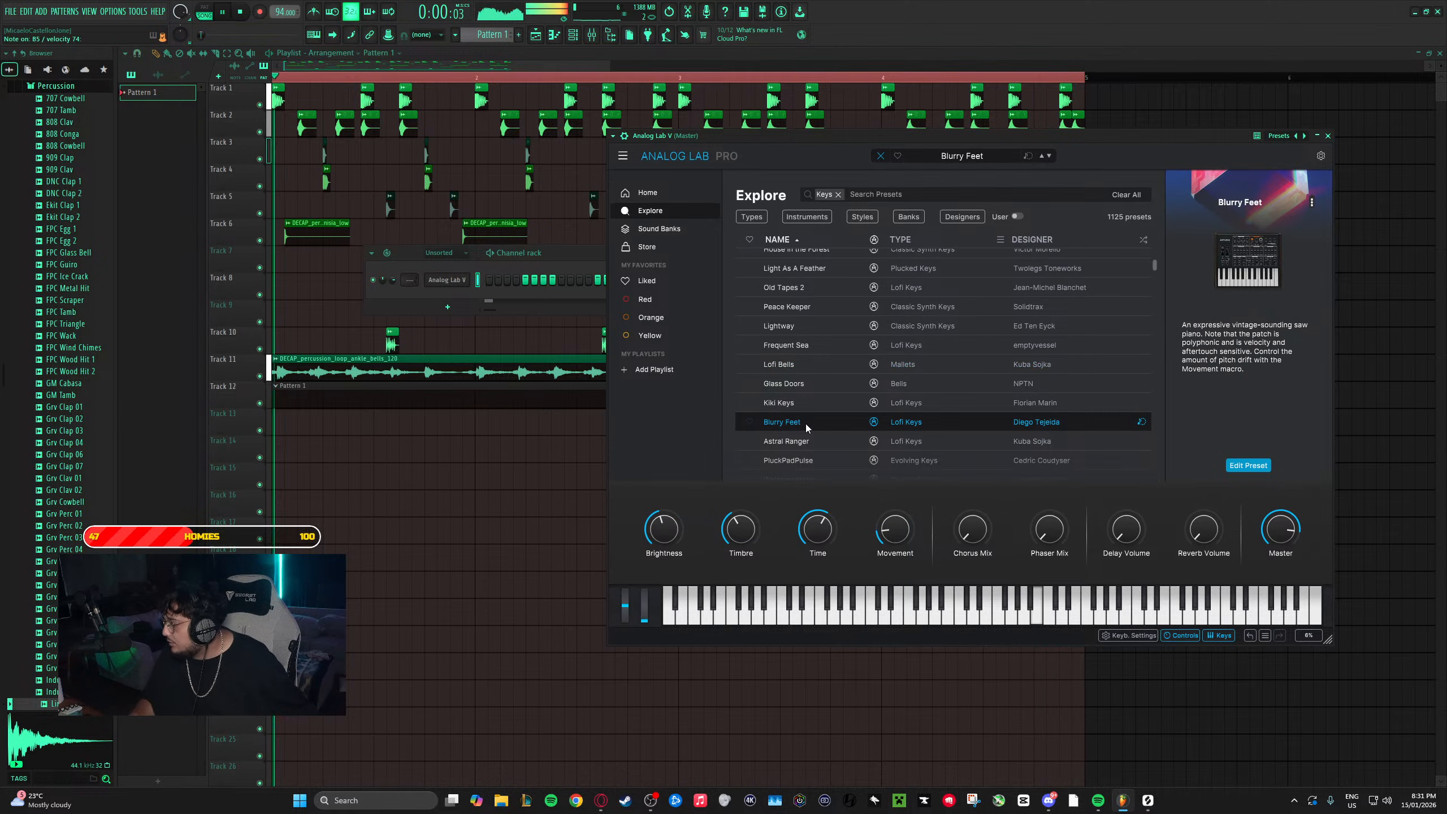
{"action": "left_click", "coordinate": [804, 408]}
{"action": "left_click", "coordinate": [821, 388]}
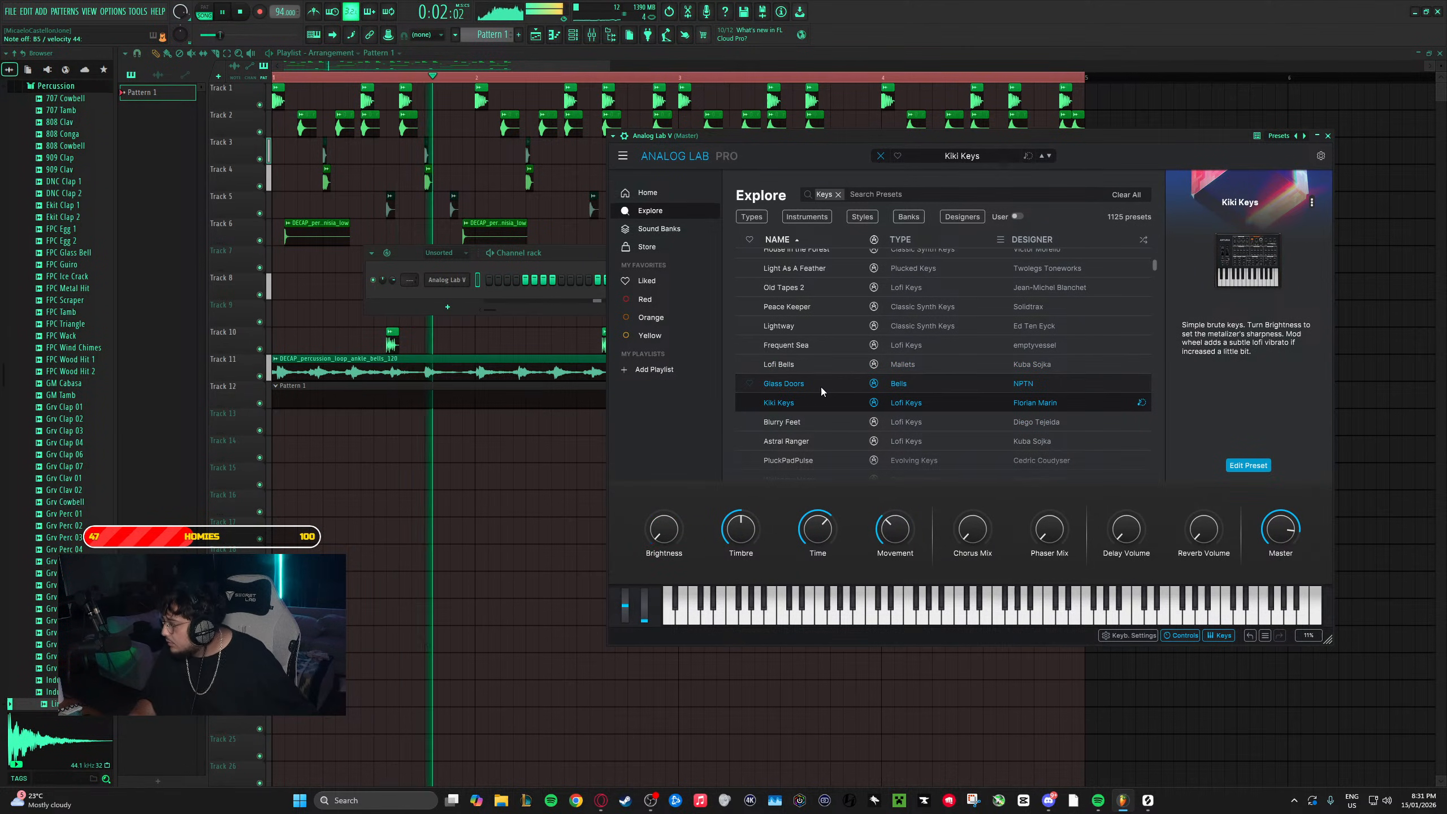
{"action": "left_click", "coordinate": [816, 370]}
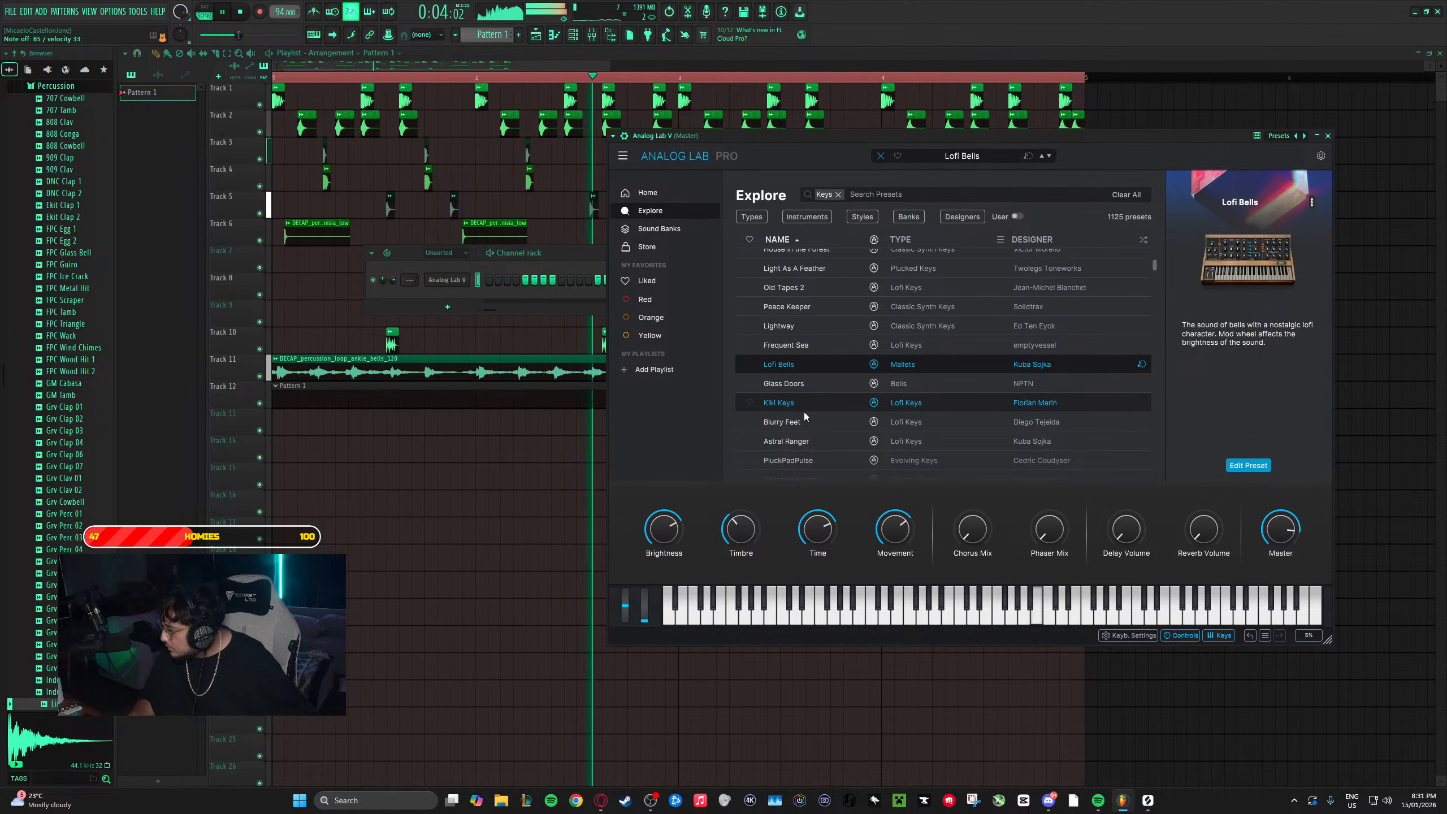
{"action": "scroll", "coordinate": [804, 412], "scroll_direction": "down", "scroll_amount": 3}
{"action": "left_click", "coordinate": [803, 408]}
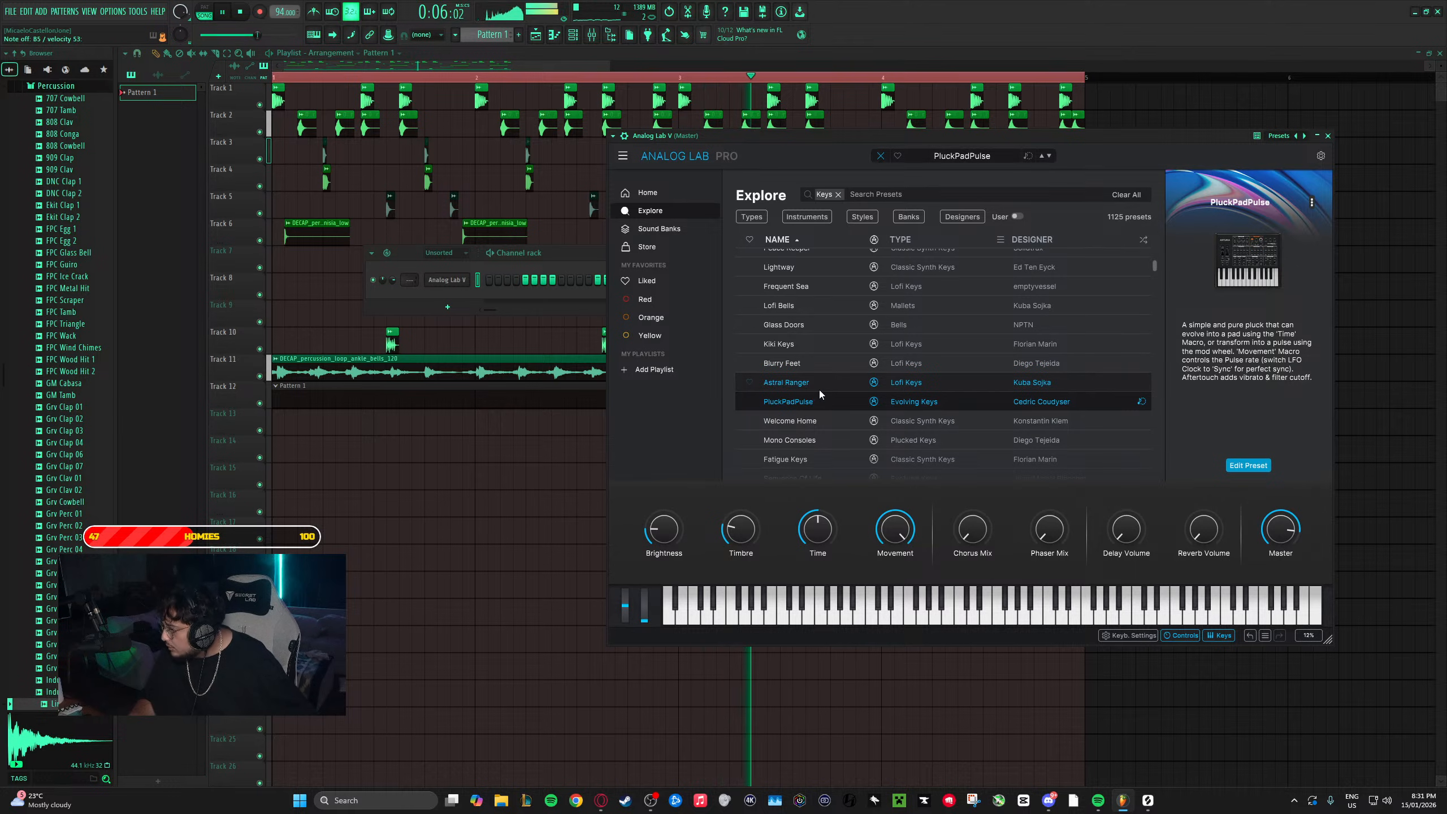
{"action": "left_click", "coordinate": [818, 388]}
{"action": "left_click", "coordinate": [814, 367]}
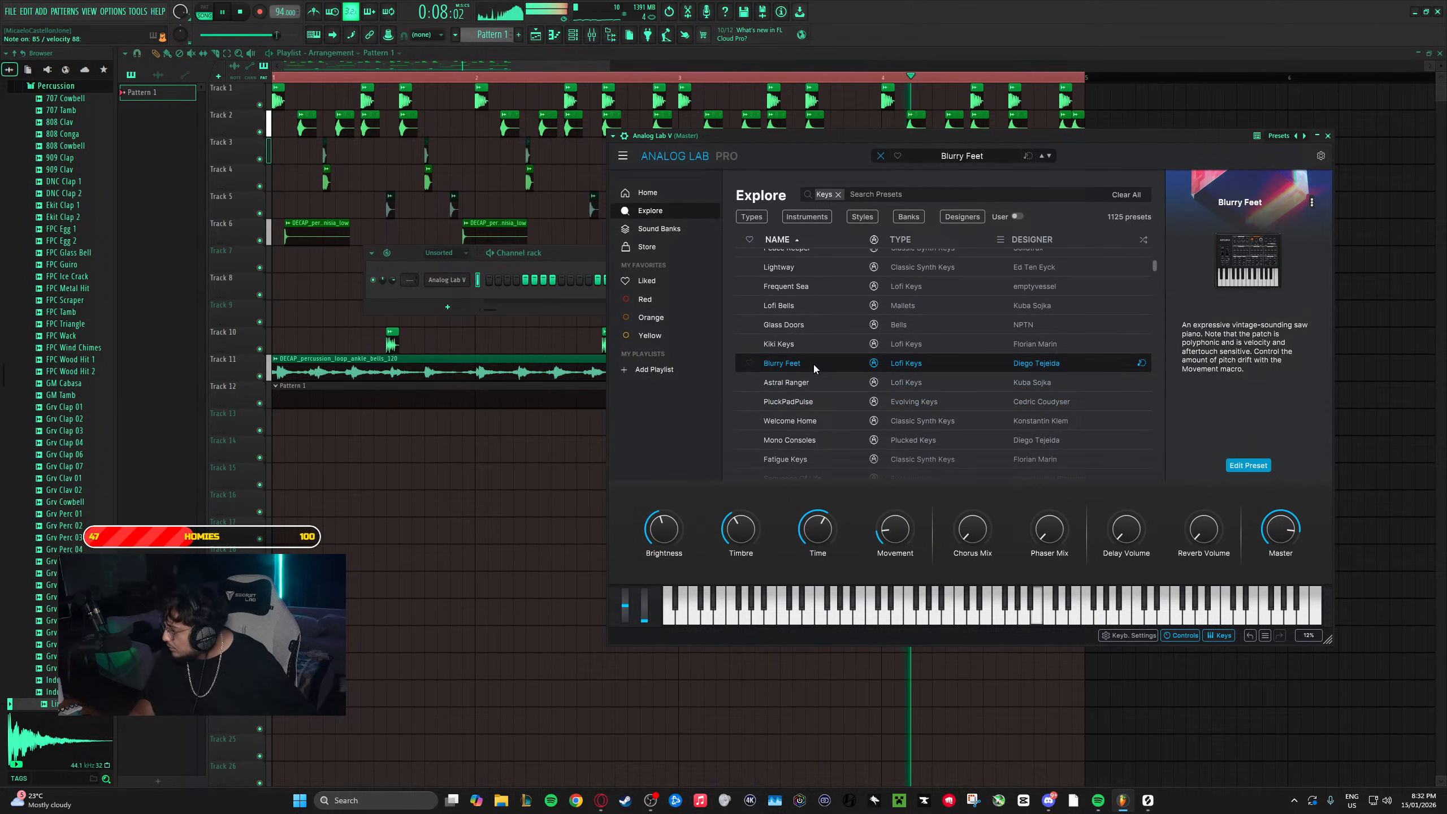
- Audition the Keys presets Fatigue Keys, Mono Consoles, Sequence Of Life, Atom Sawyer and Head Full of Ghosts
{"action": "scroll", "coordinate": [795, 416], "scroll_direction": "down", "scroll_amount": 3}
{"action": "left_click", "coordinate": [813, 402]}
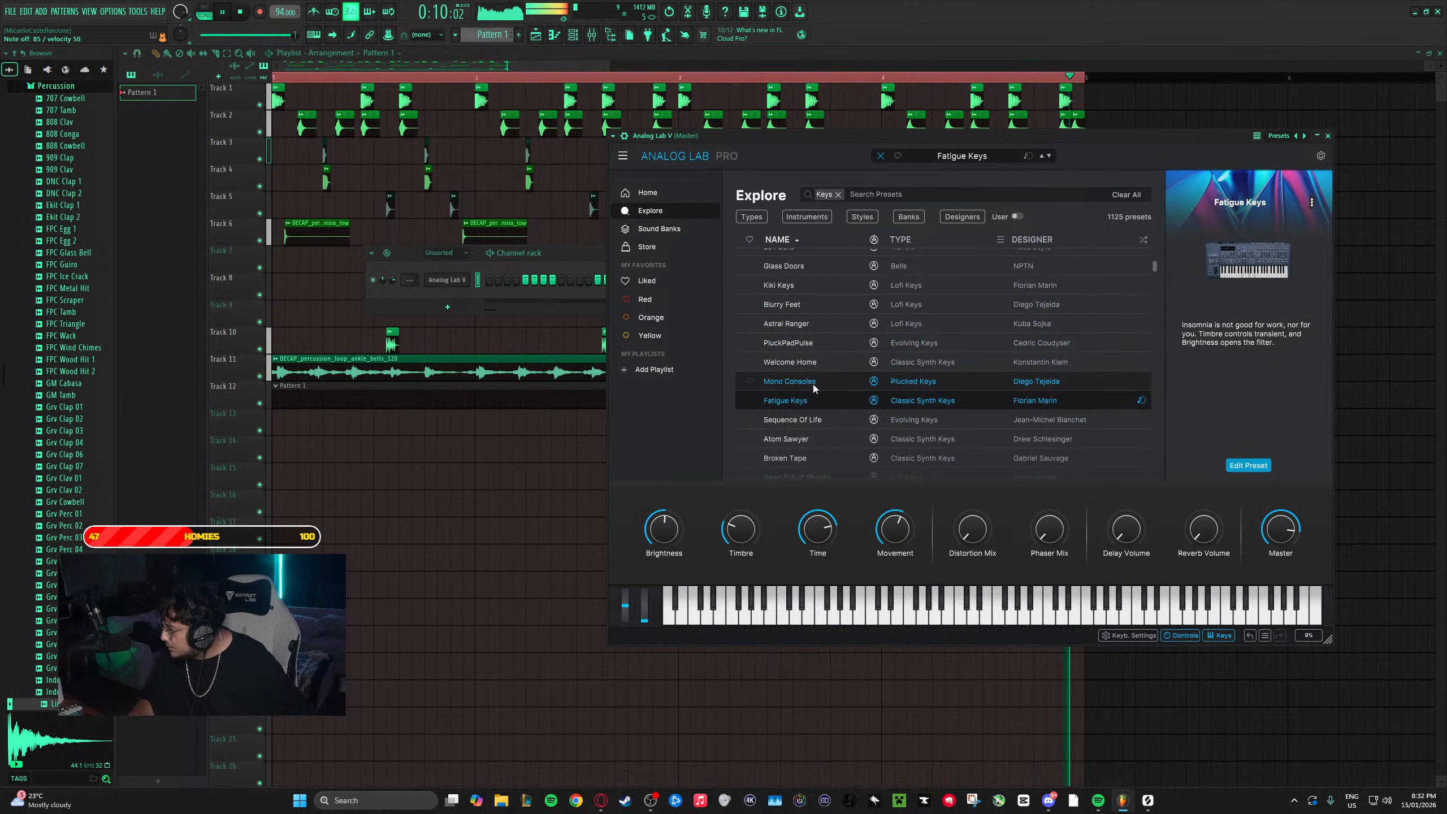
{"action": "left_click", "coordinate": [813, 386]}
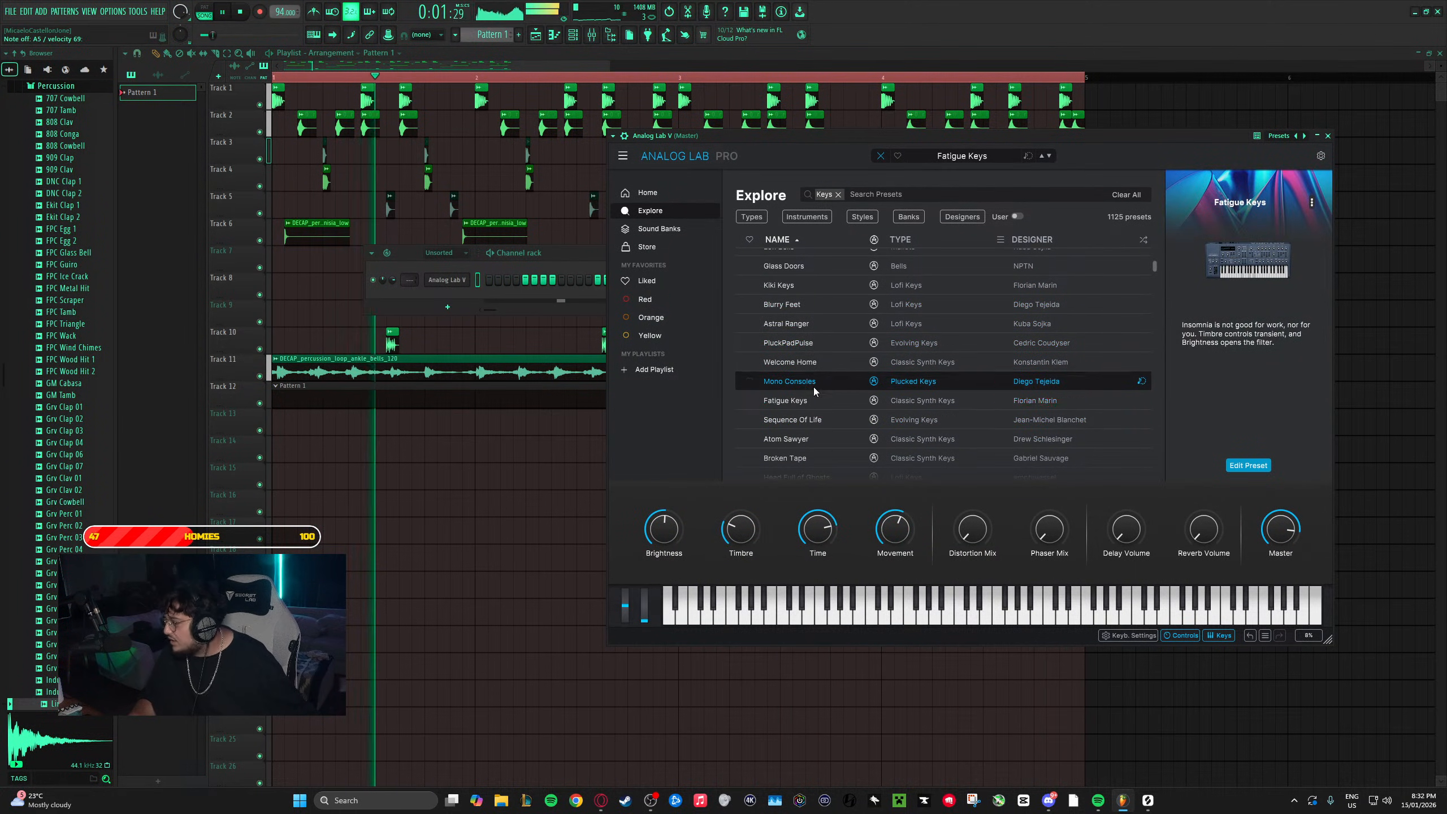
{"action": "left_click", "coordinate": [818, 425]}
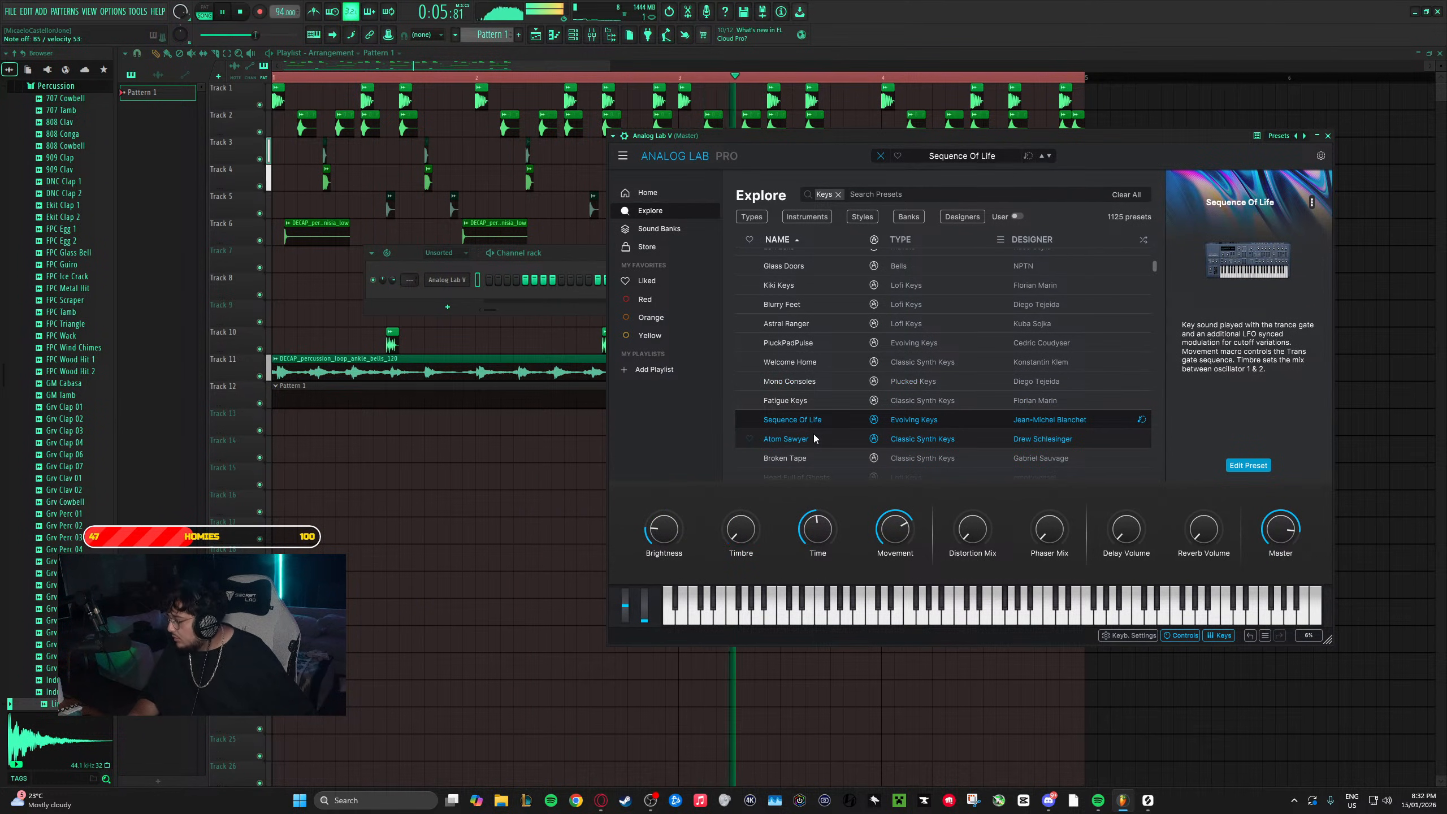
{"action": "left_click", "coordinate": [814, 438]}
{"action": "scroll", "coordinate": [810, 441], "scroll_direction": "down", "scroll_amount": 1}
{"action": "left_click", "coordinate": [811, 421]}
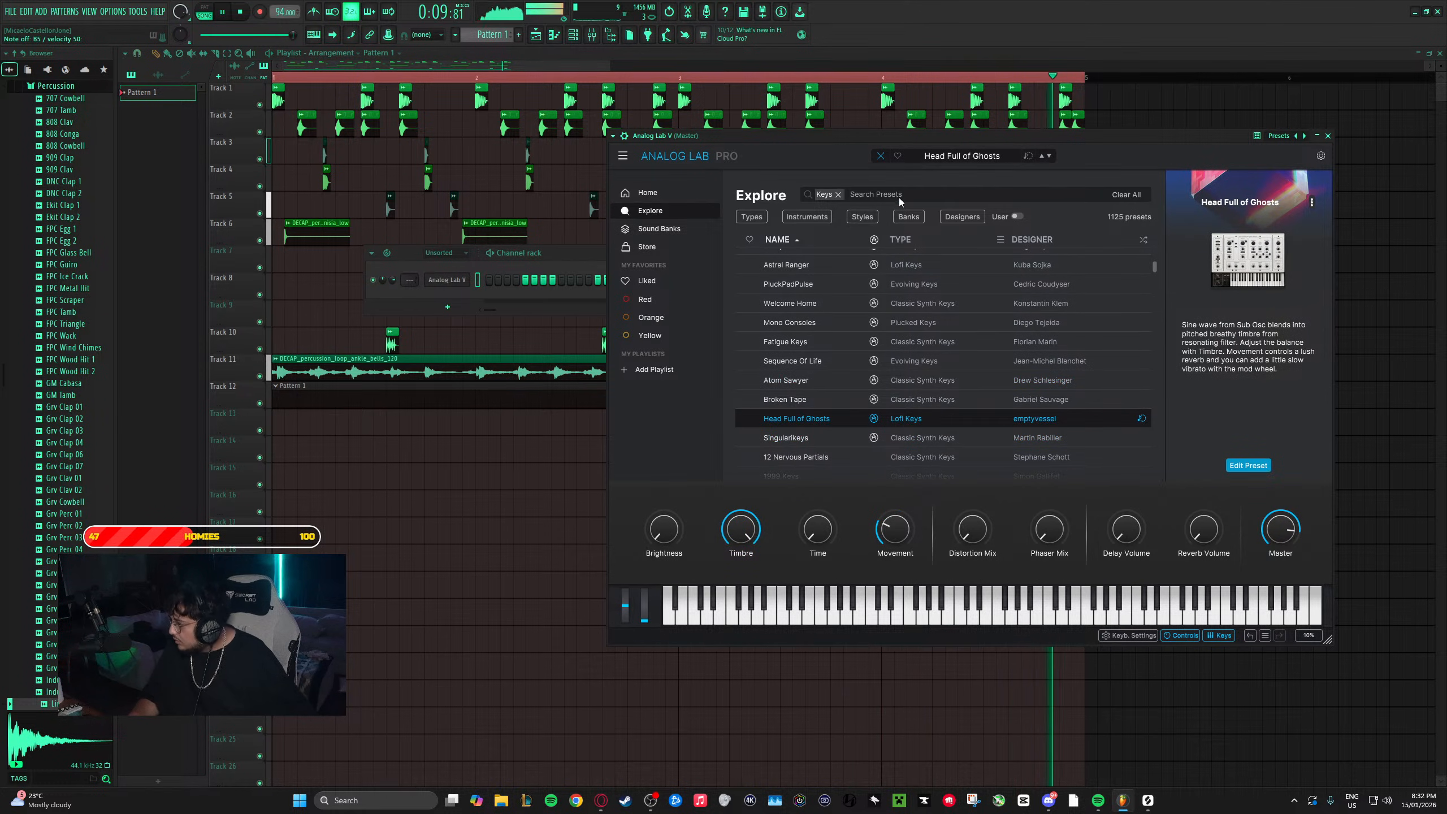
{"action": "left_click", "coordinate": [879, 157]}
{"action": "left_click", "coordinate": [881, 158]}
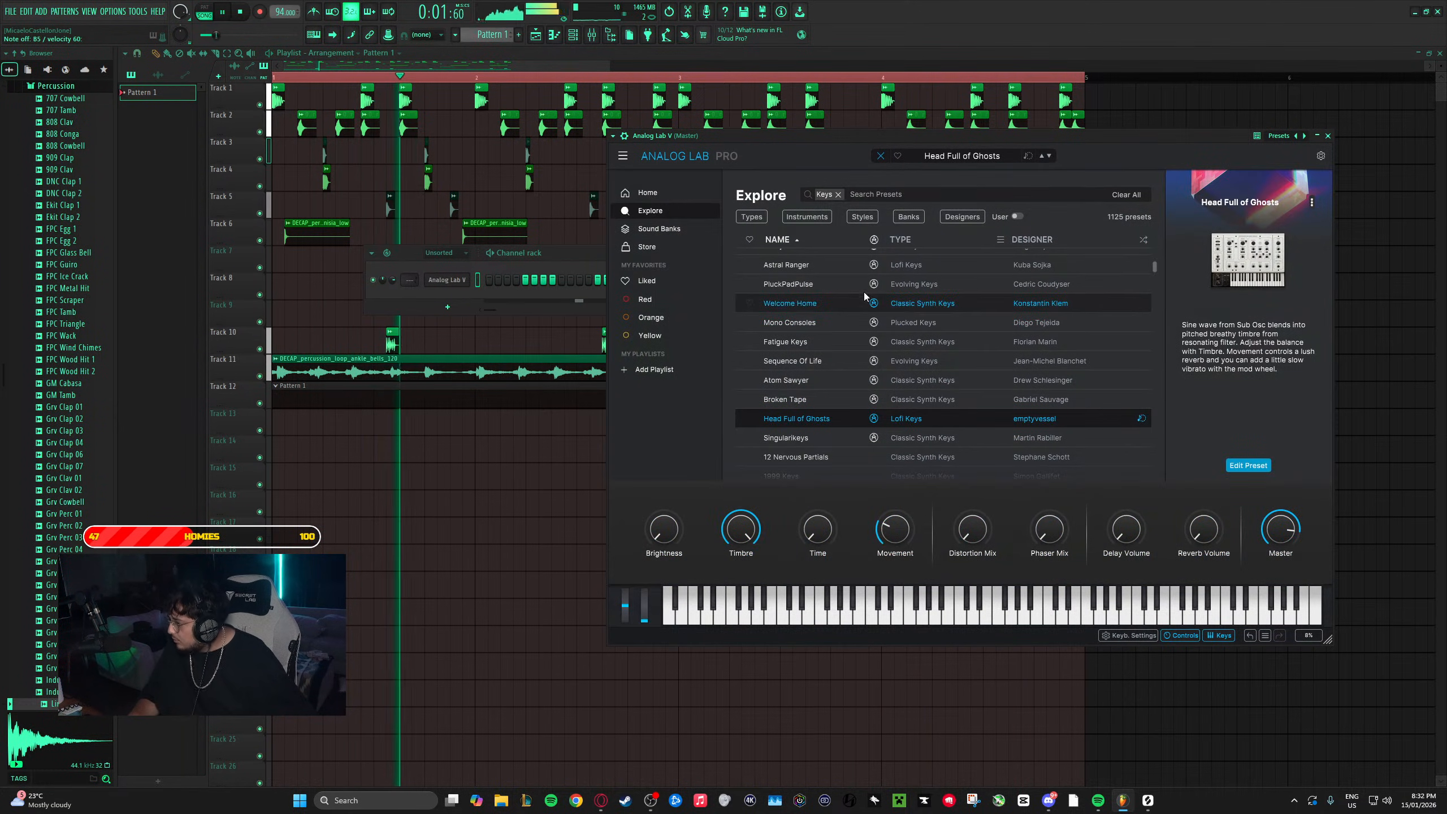
- Browse the Piano presets and audition the list from American Home Grand to Cinema Layer, plus Savory
{"action": "left_click", "coordinate": [661, 194]}
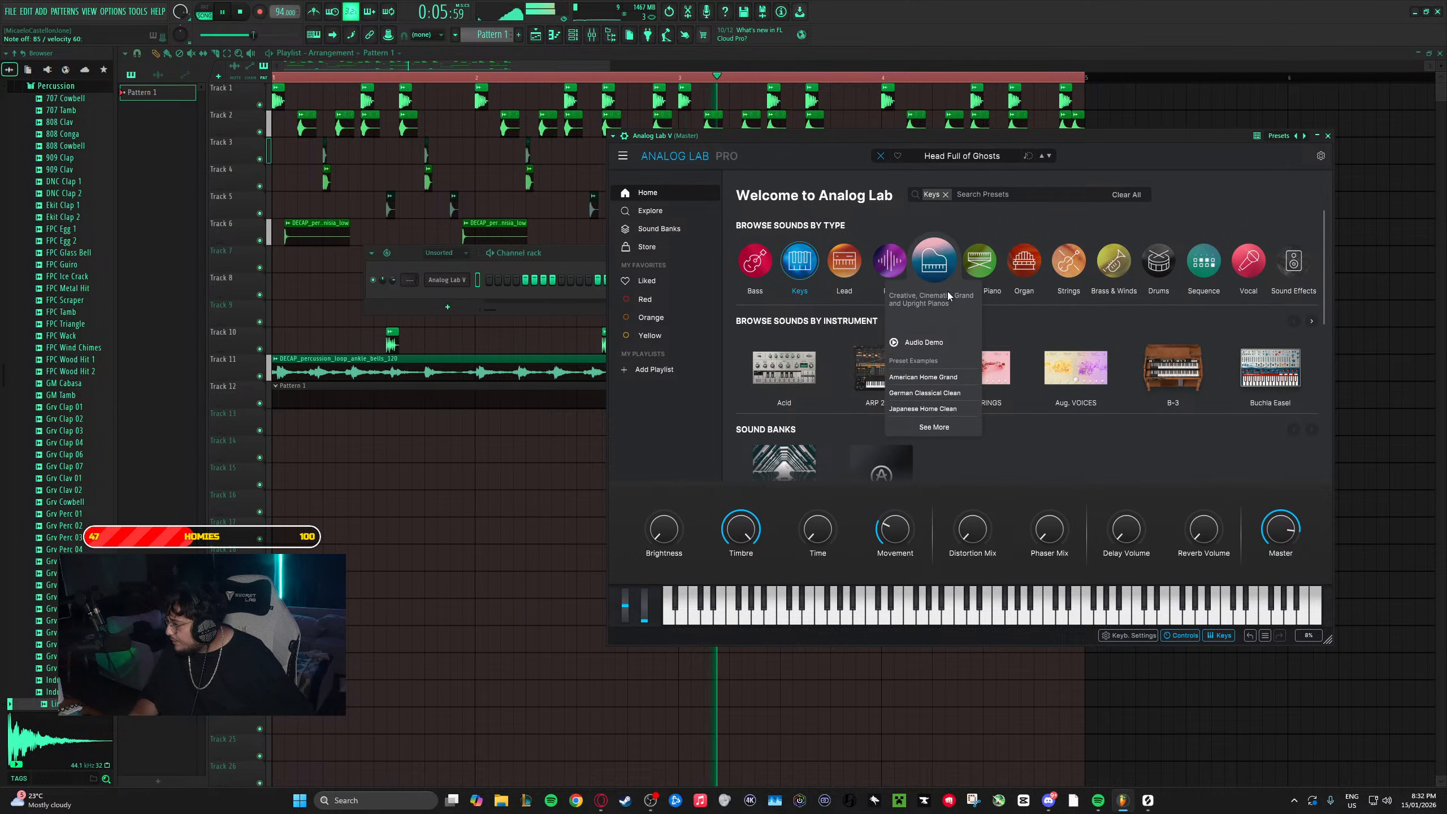
{"action": "left_click", "coordinate": [940, 273]}
{"action": "left_click", "coordinate": [815, 258]}
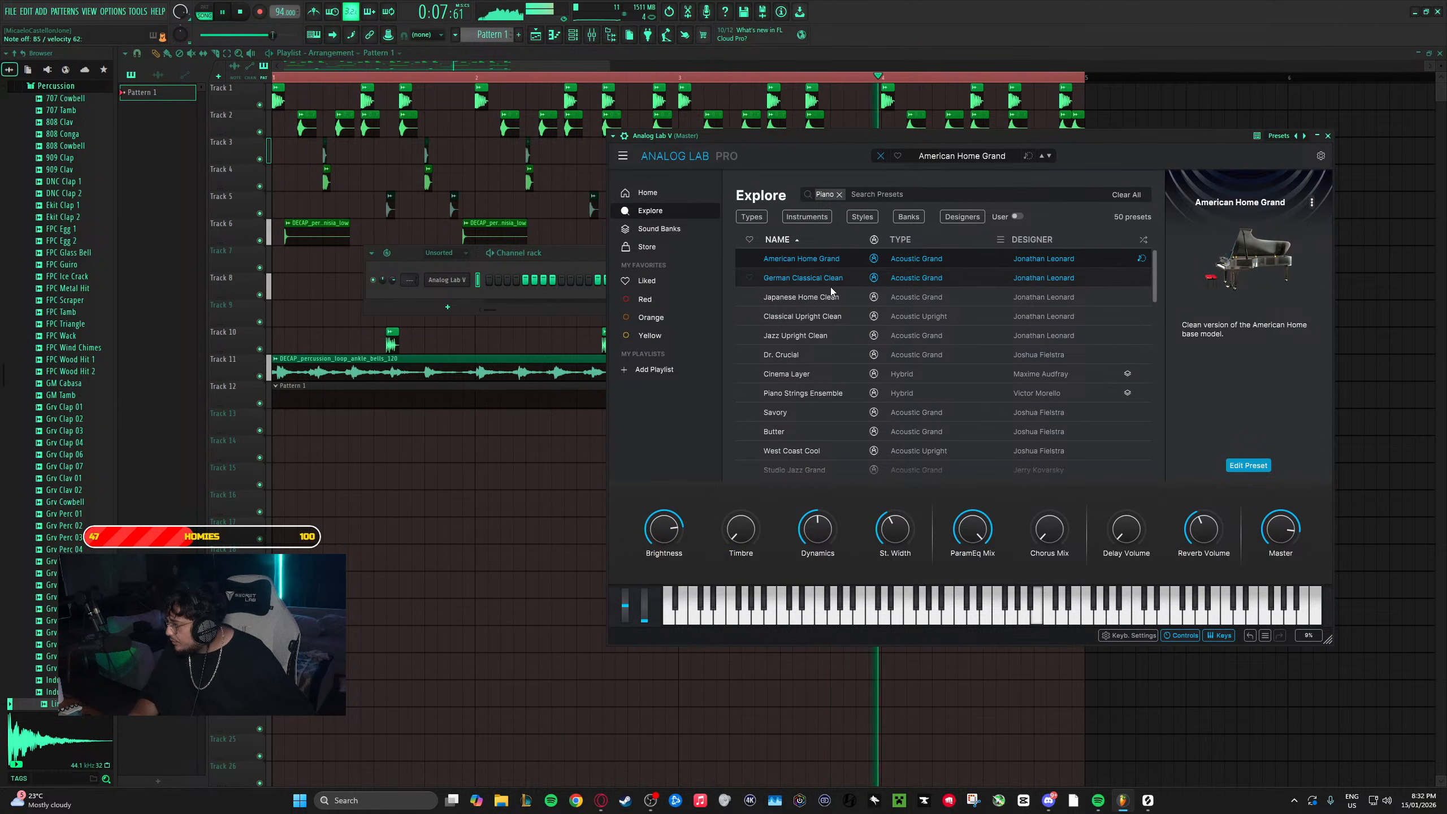
{"action": "left_click", "coordinate": [829, 282]}
{"action": "left_click", "coordinate": [828, 297]}
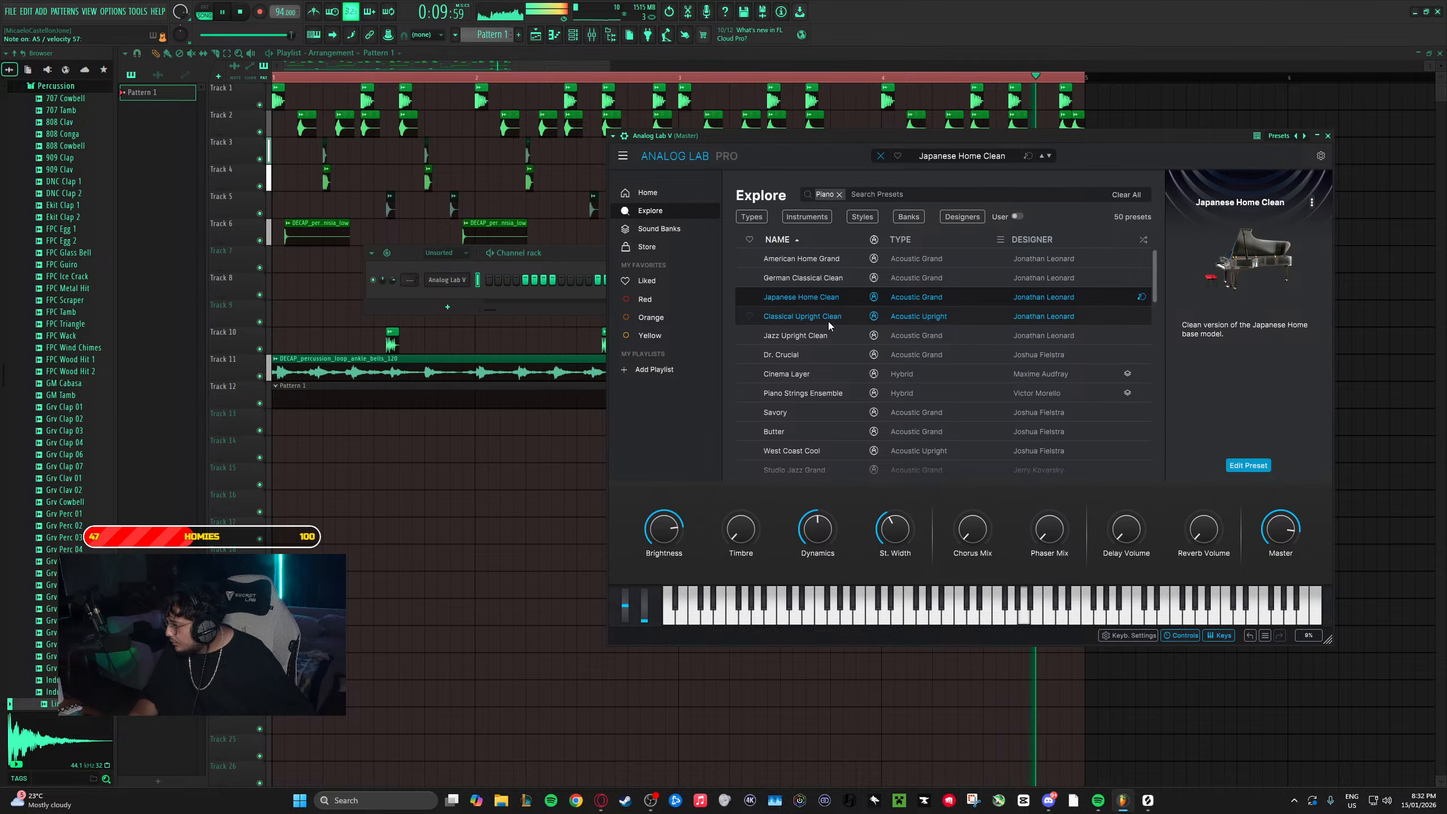
{"action": "left_click", "coordinate": [828, 321]}
{"action": "left_click", "coordinate": [829, 336]}
{"action": "left_click", "coordinate": [823, 358]}
{"action": "left_click", "coordinate": [821, 374]}
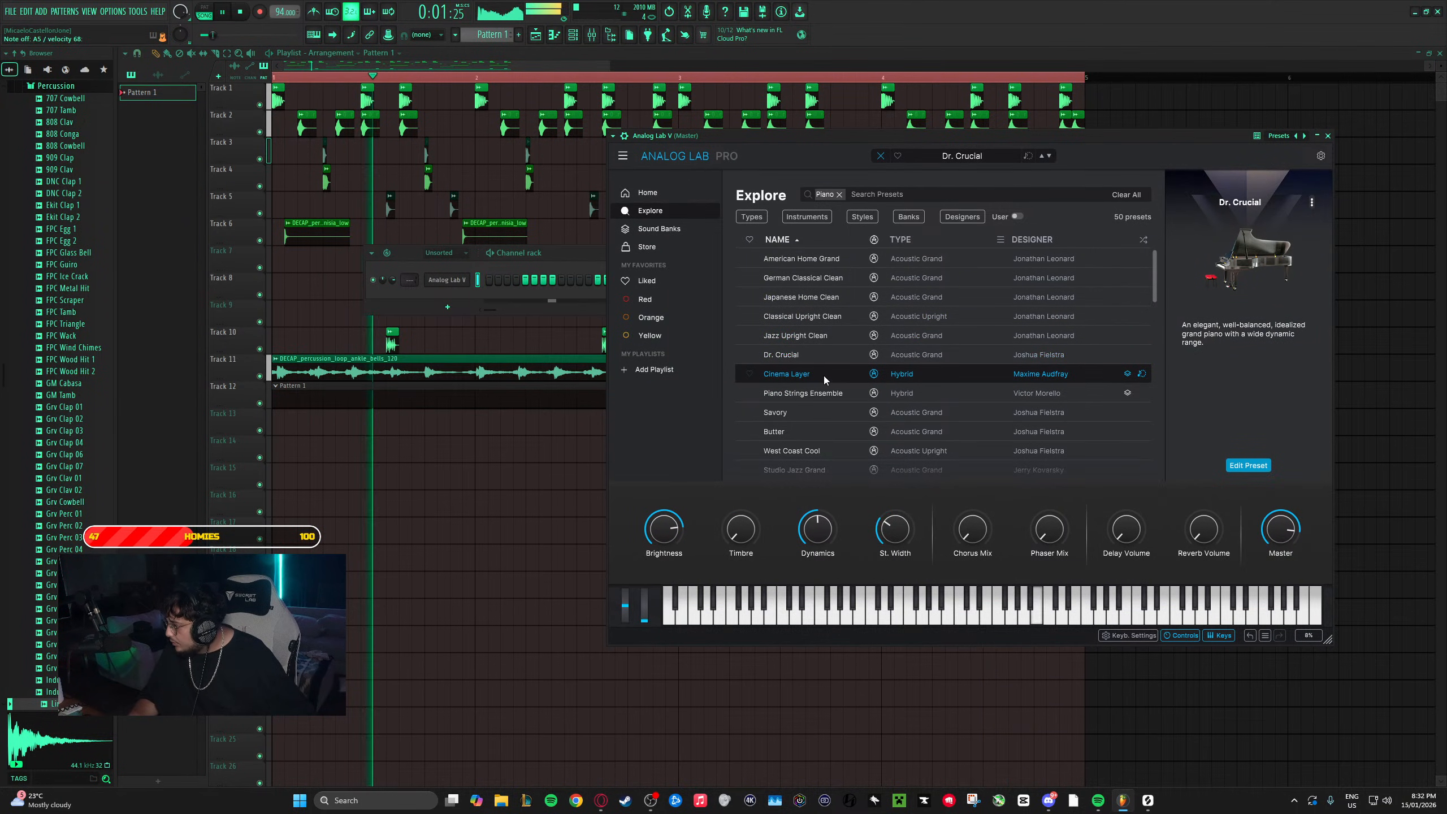
{"action": "left_click", "coordinate": [807, 412]}
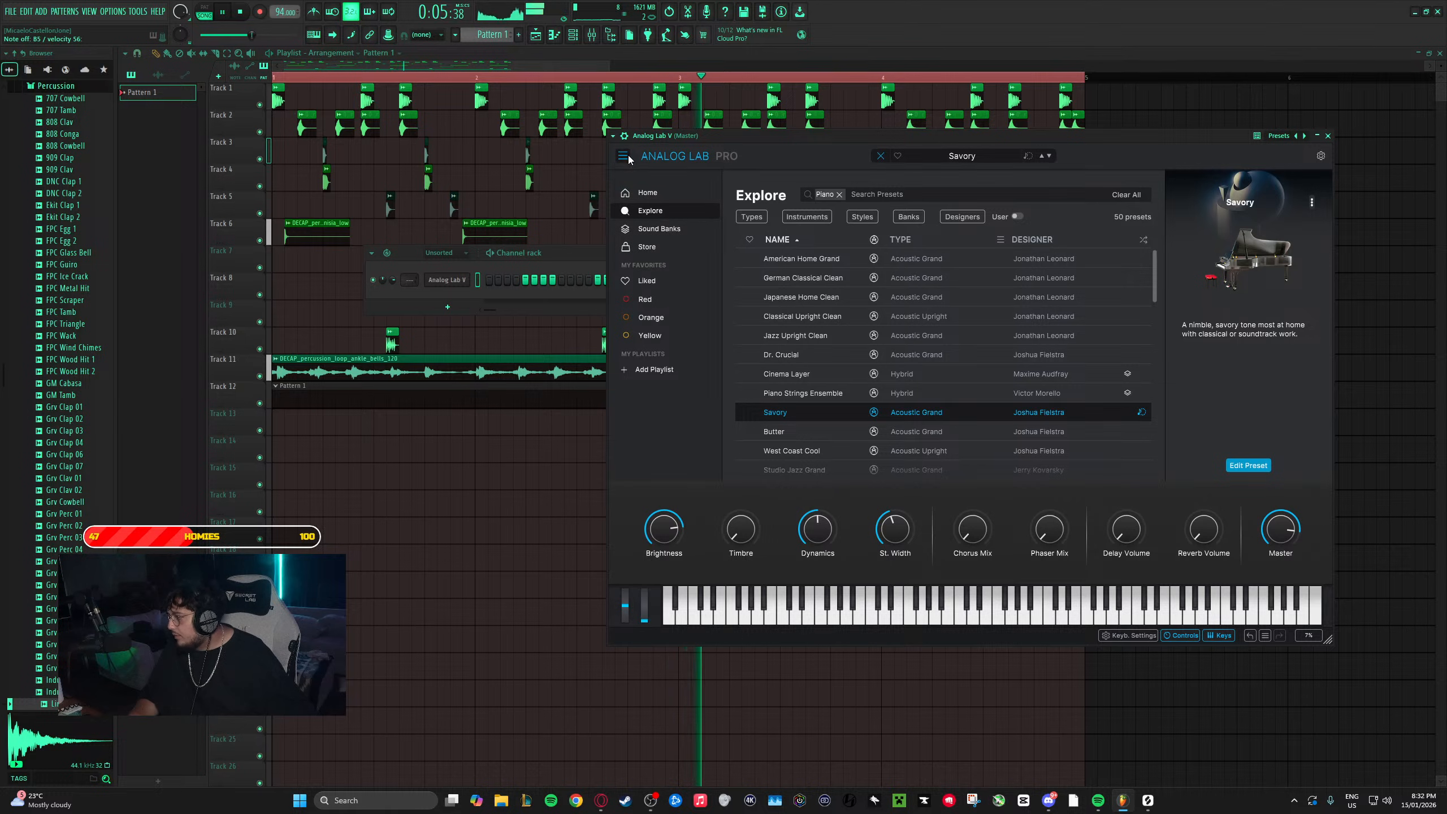
- Filter the Analog Lab V presets to the Keys type and the Hip Hop/Trap genre
{"action": "left_click", "coordinate": [639, 191]}
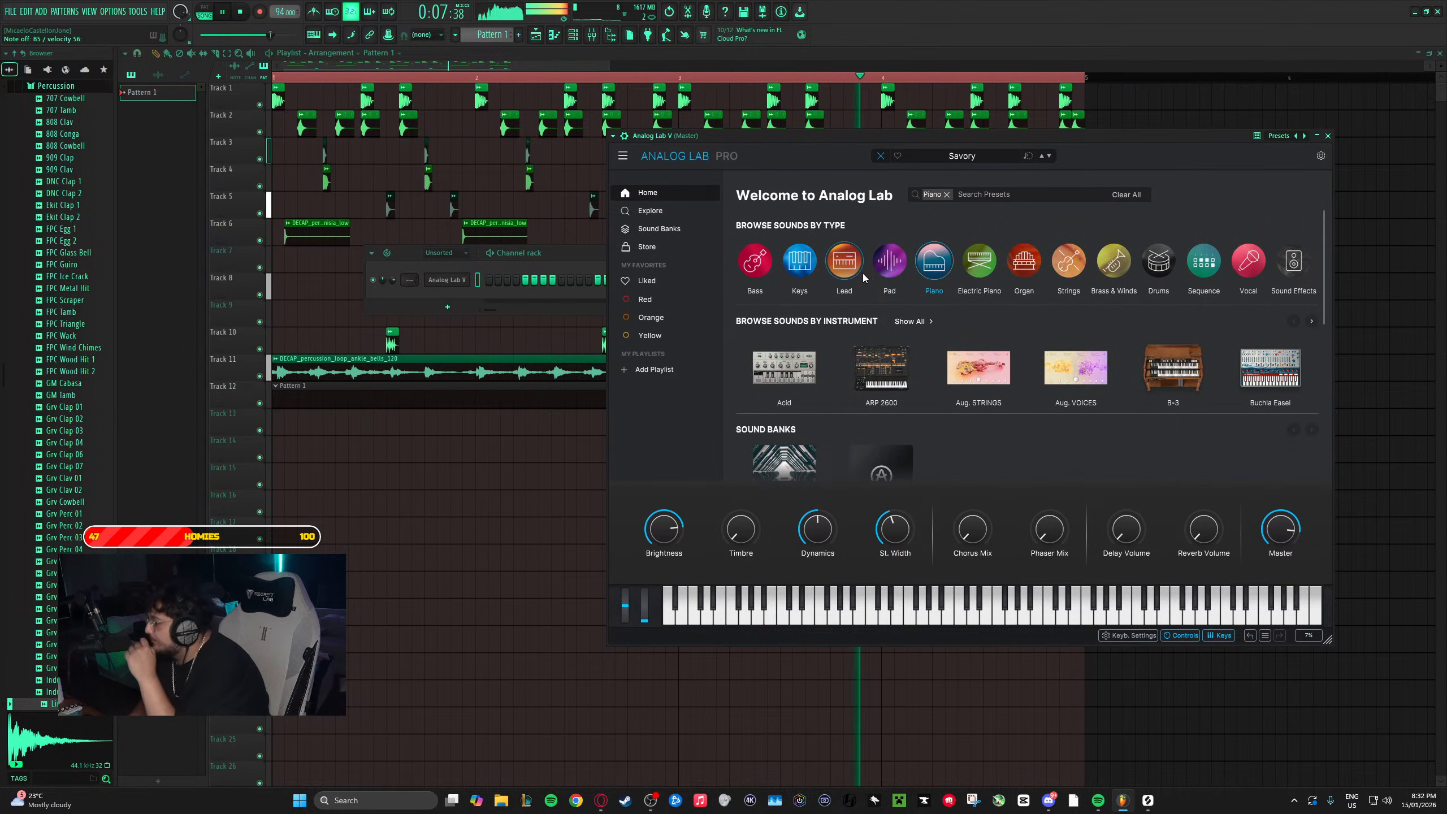
{"action": "mouse_move", "coordinate": [809, 270]}
{"action": "left_click", "coordinate": [780, 378]}
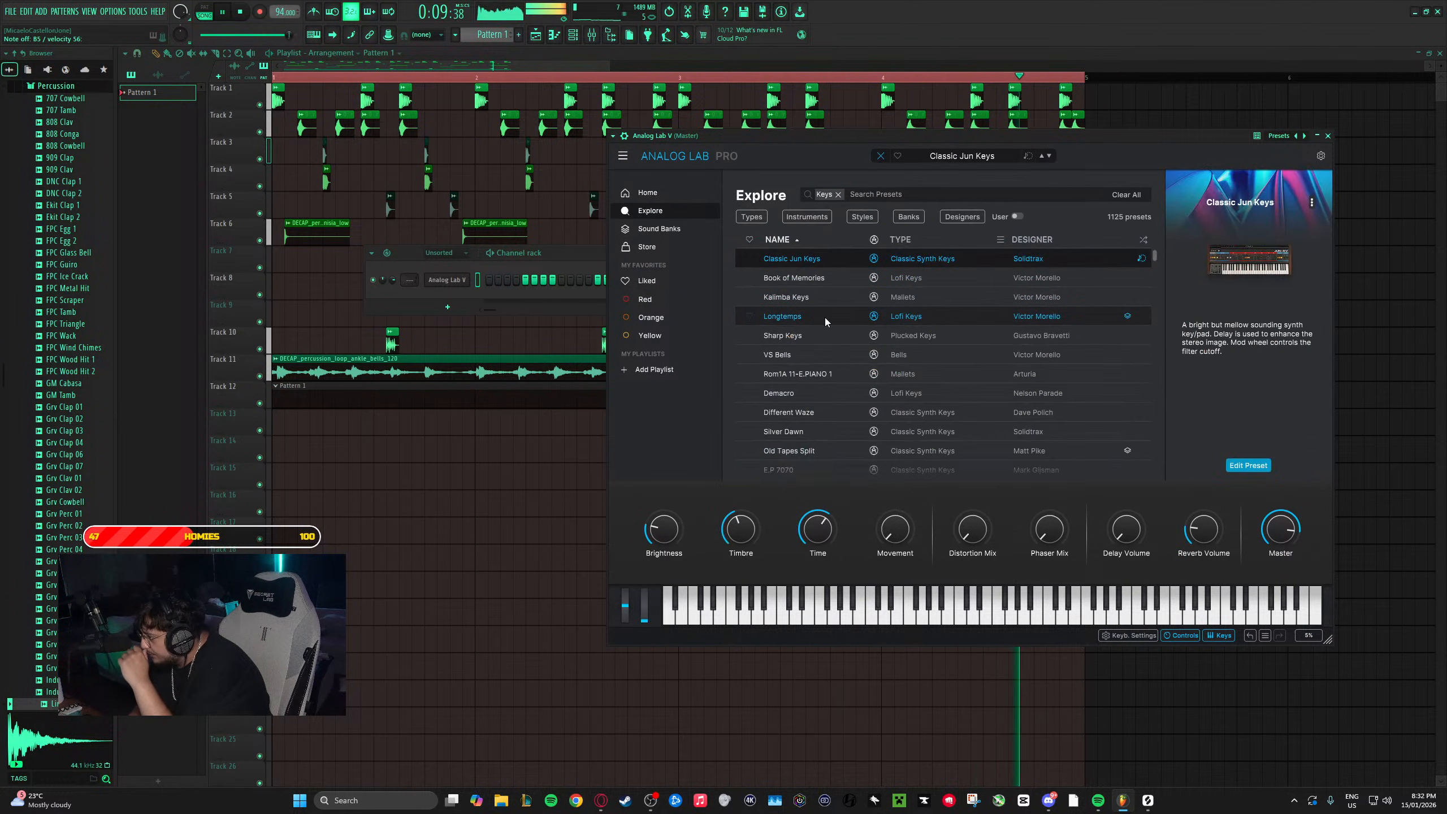
{"action": "left_click", "coordinate": [862, 217]}
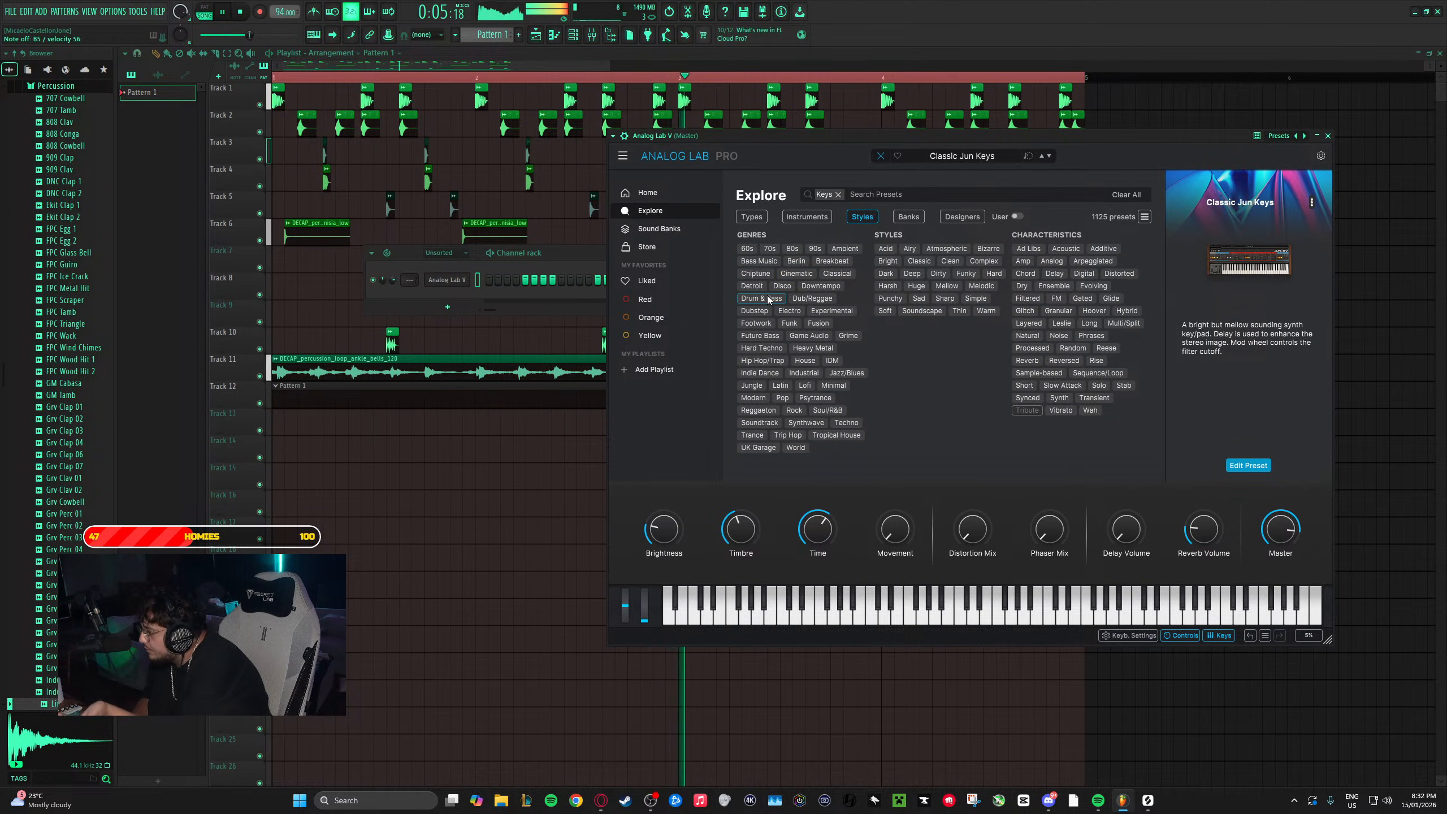
{"action": "left_click", "coordinate": [761, 363]}
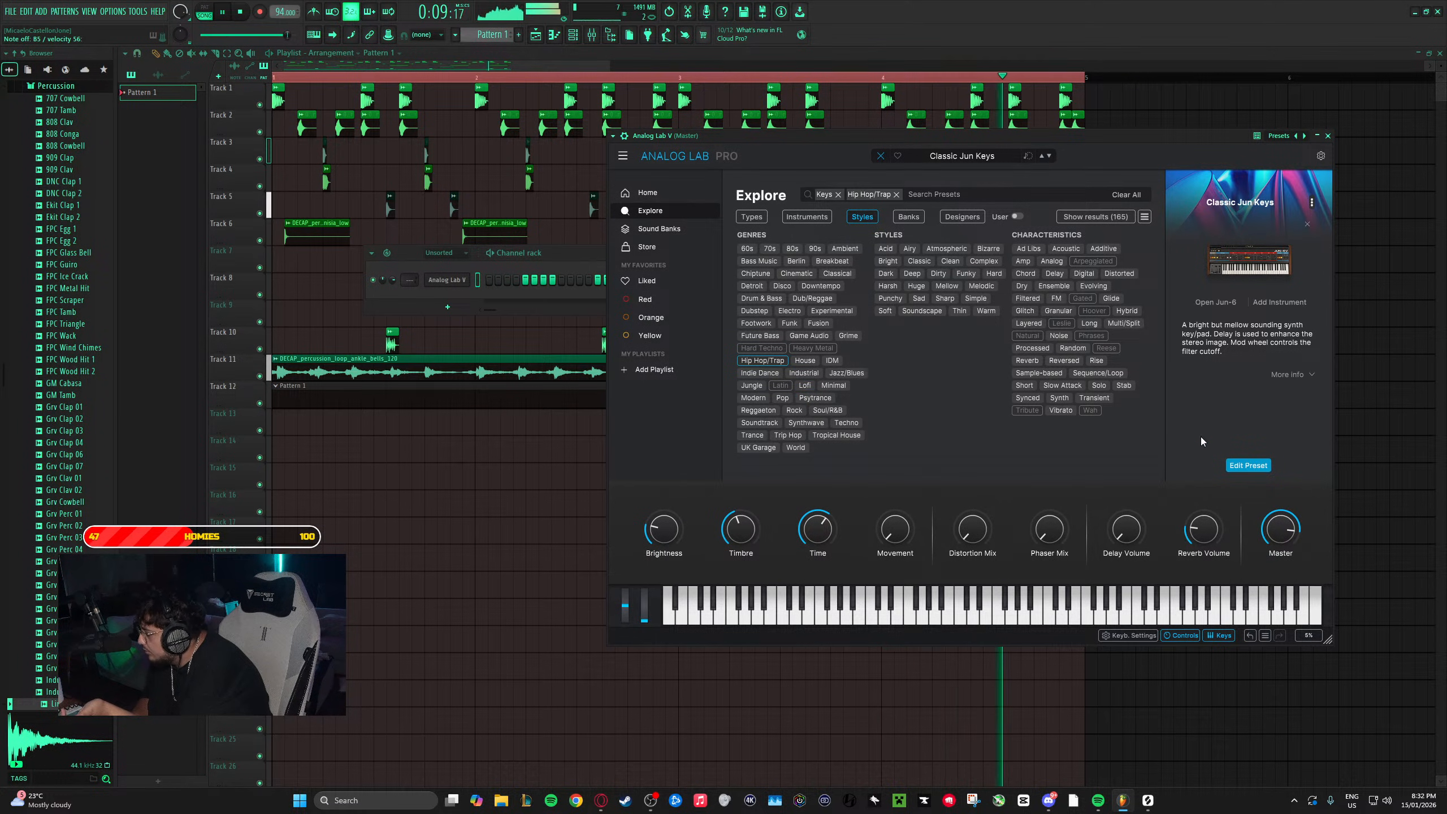
{"action": "left_click", "coordinate": [863, 222]}
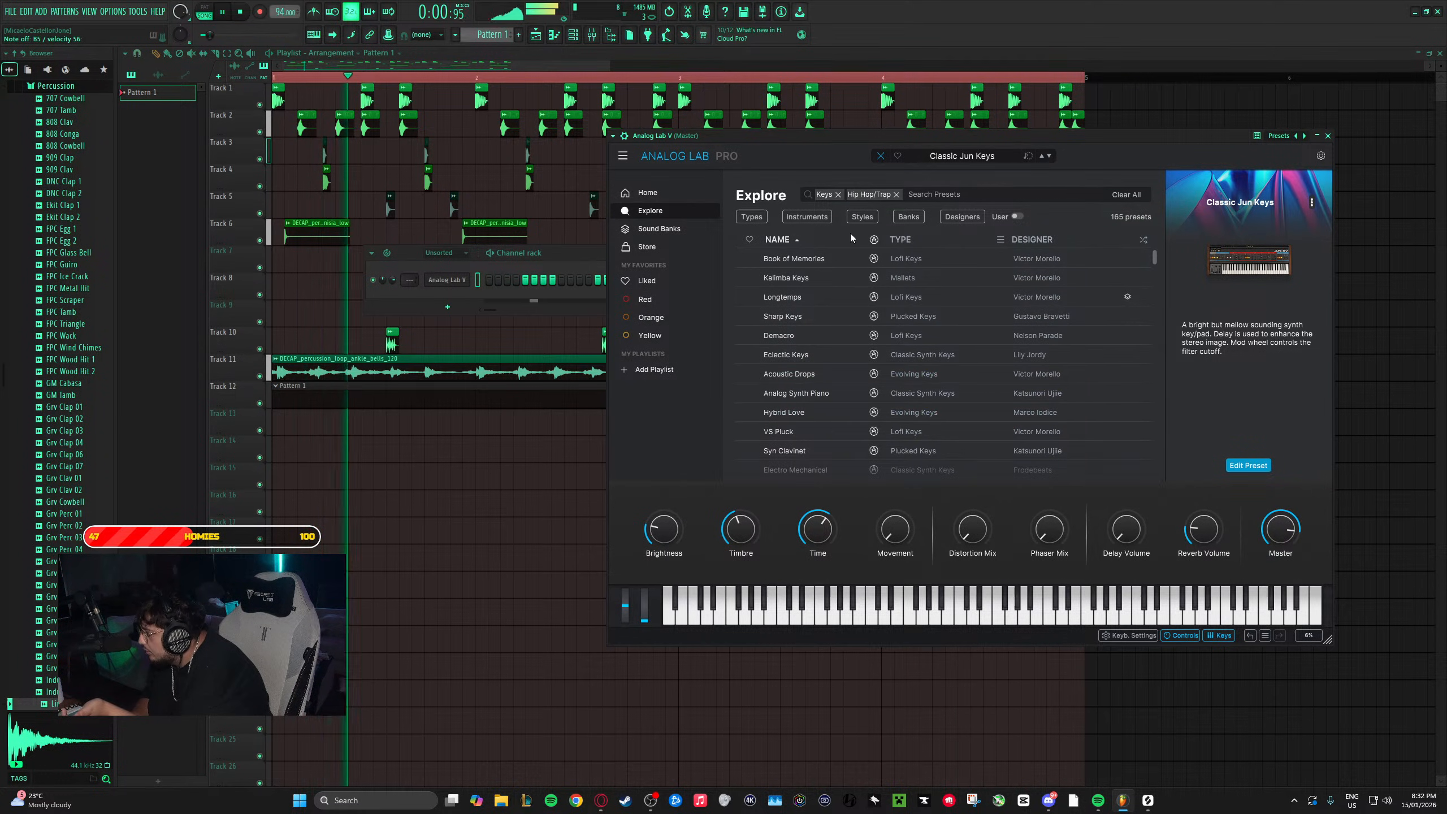
{"action": "left_click", "coordinate": [862, 217]}
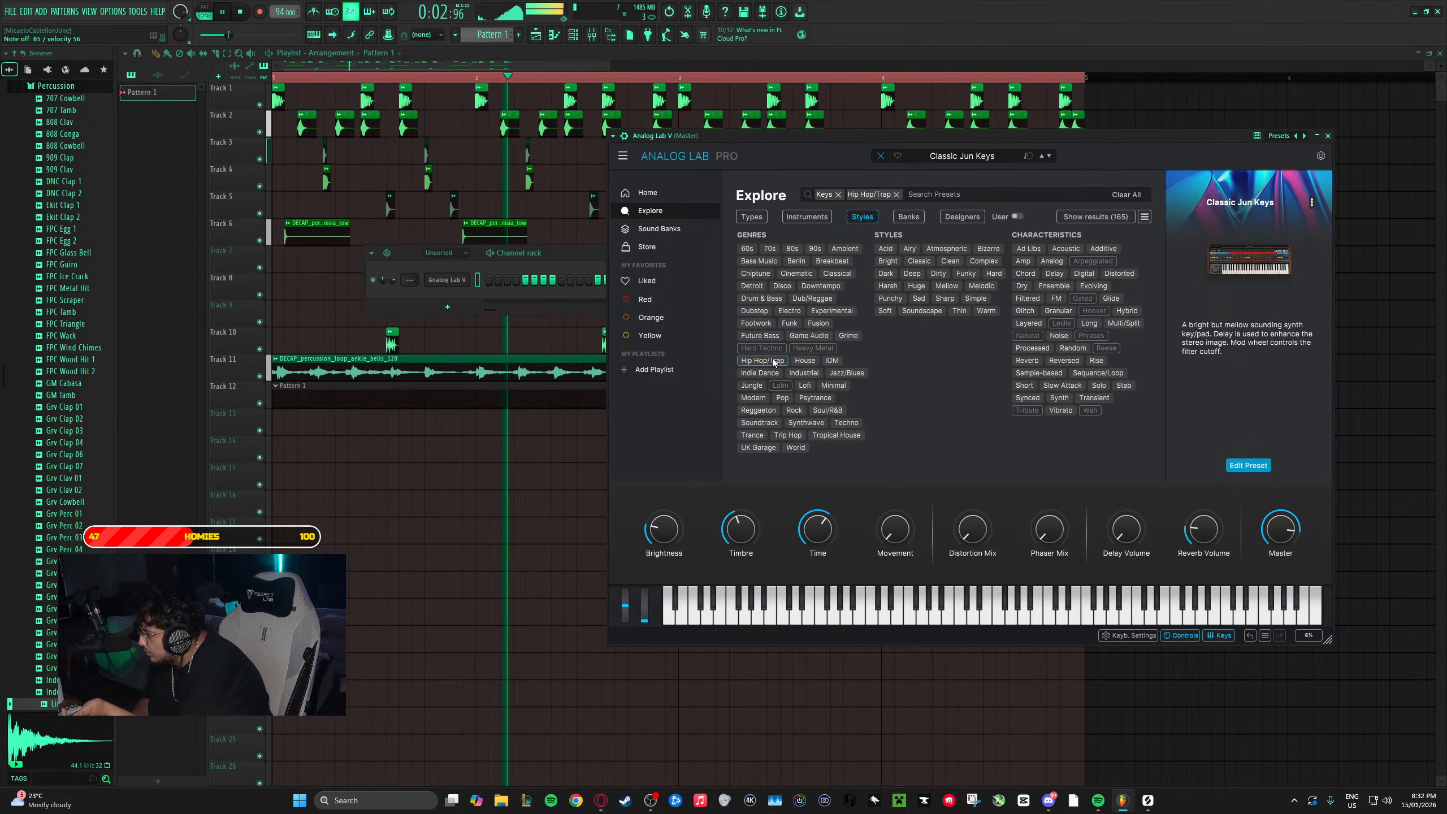
{"action": "left_click", "coordinate": [1101, 217]}
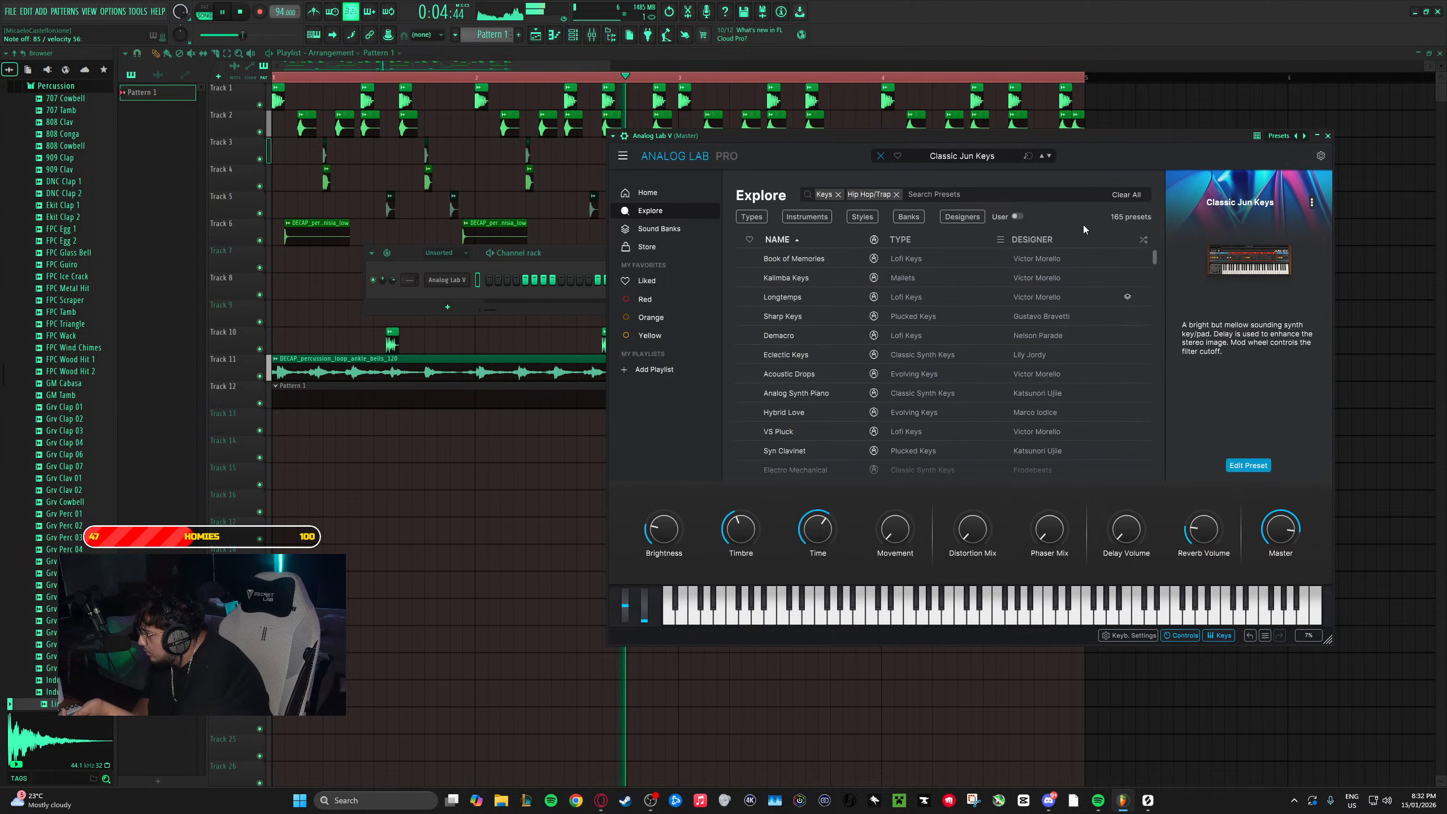
- Audition the presets Book of Memories, Kalimba Keys, Longtemps, Sharp Keys, Demacro, Eclectic Keys and Acoustic Drops
{"action": "left_click", "coordinate": [800, 261]}
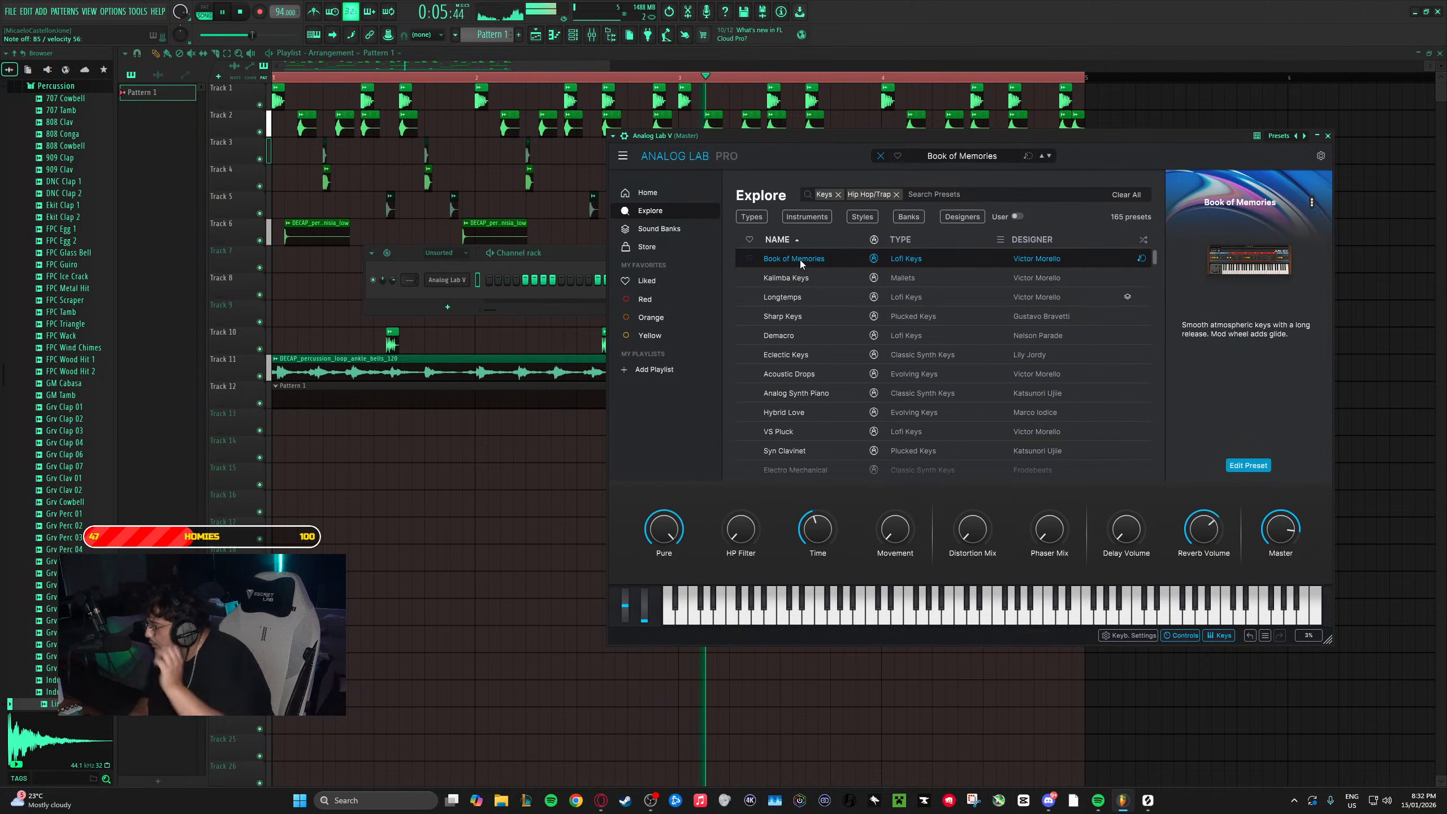
{"action": "left_click", "coordinate": [821, 283]}
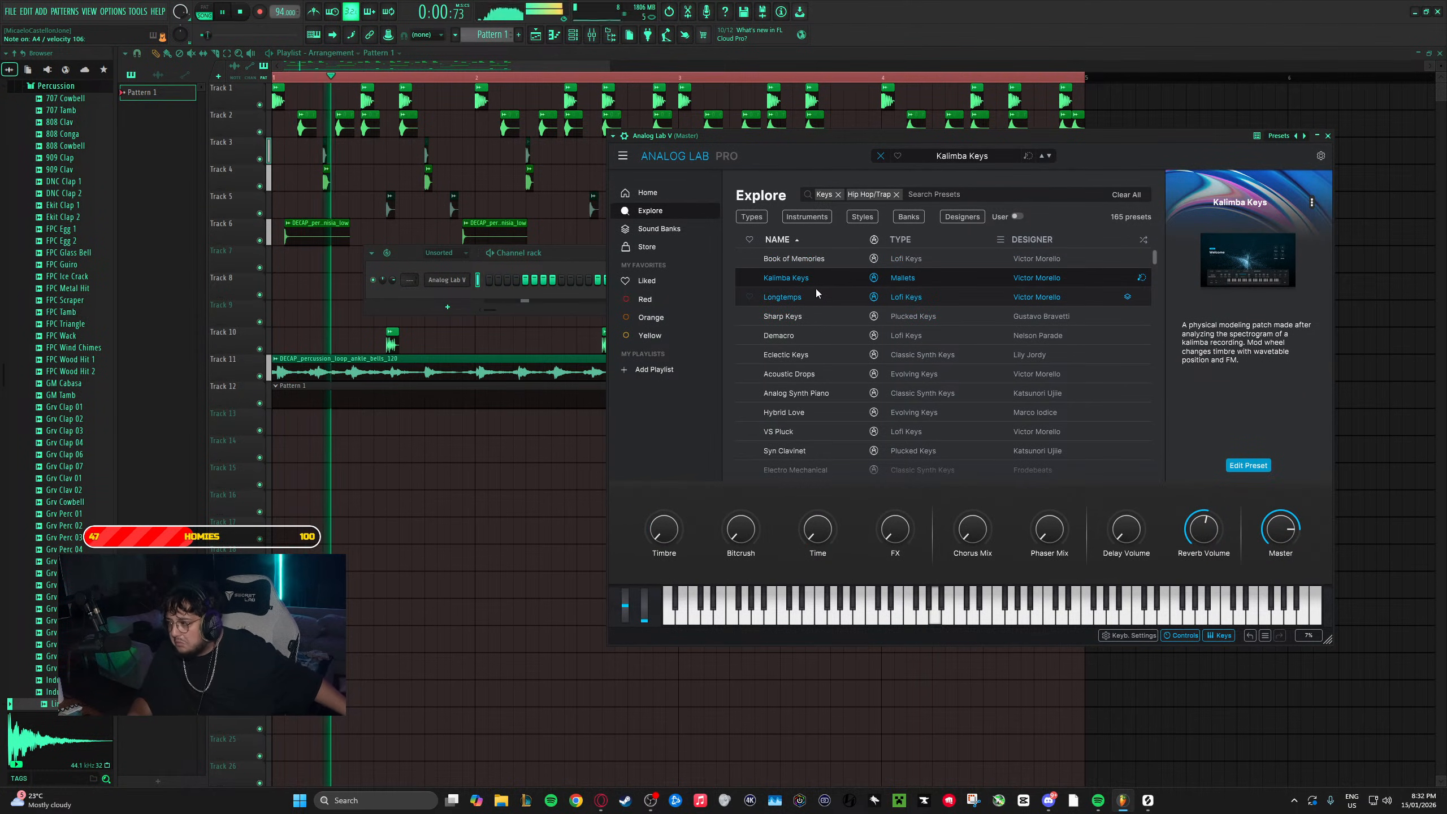
{"action": "left_click", "coordinate": [809, 297]}
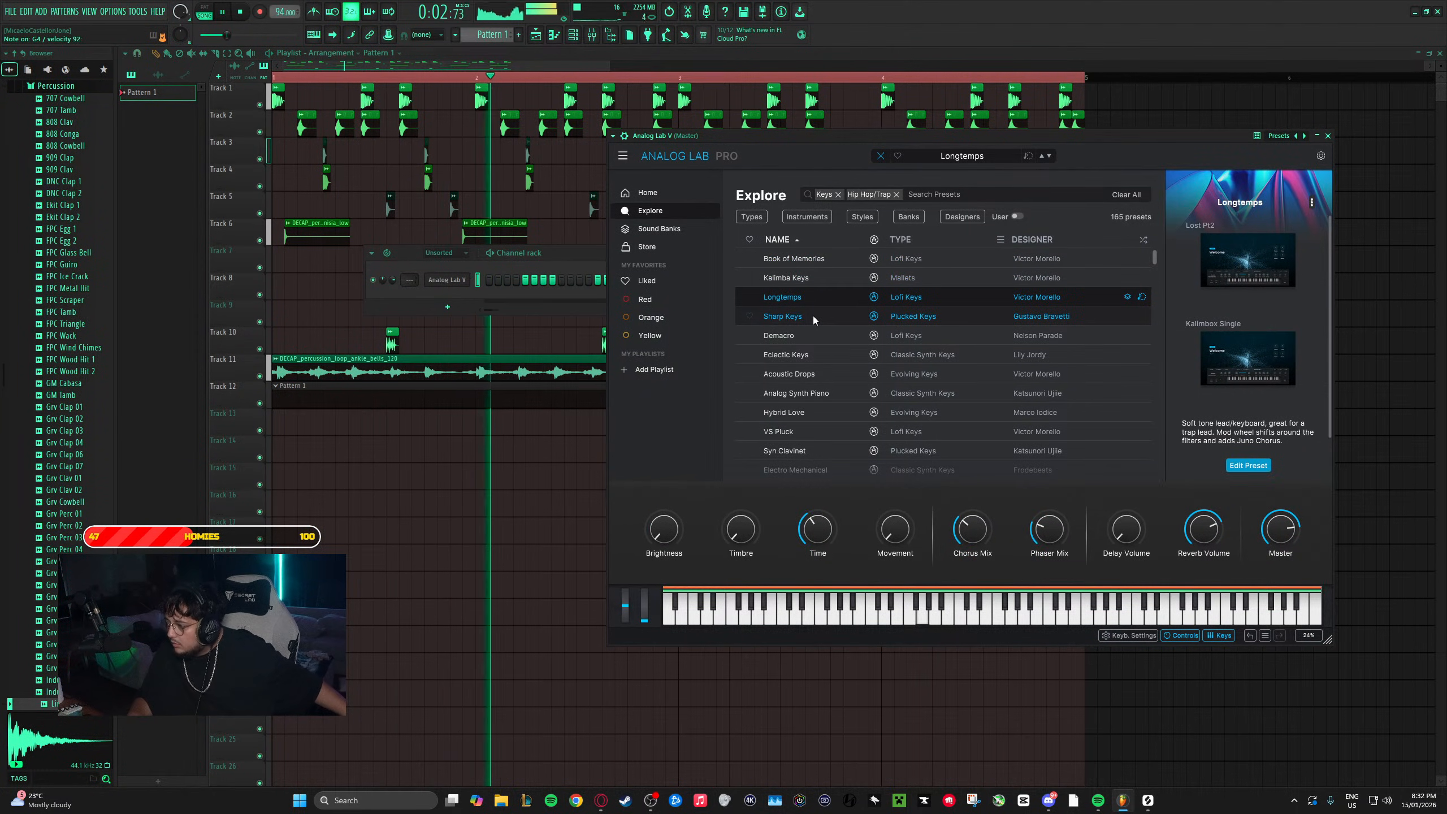
{"action": "left_click", "coordinate": [813, 316]}
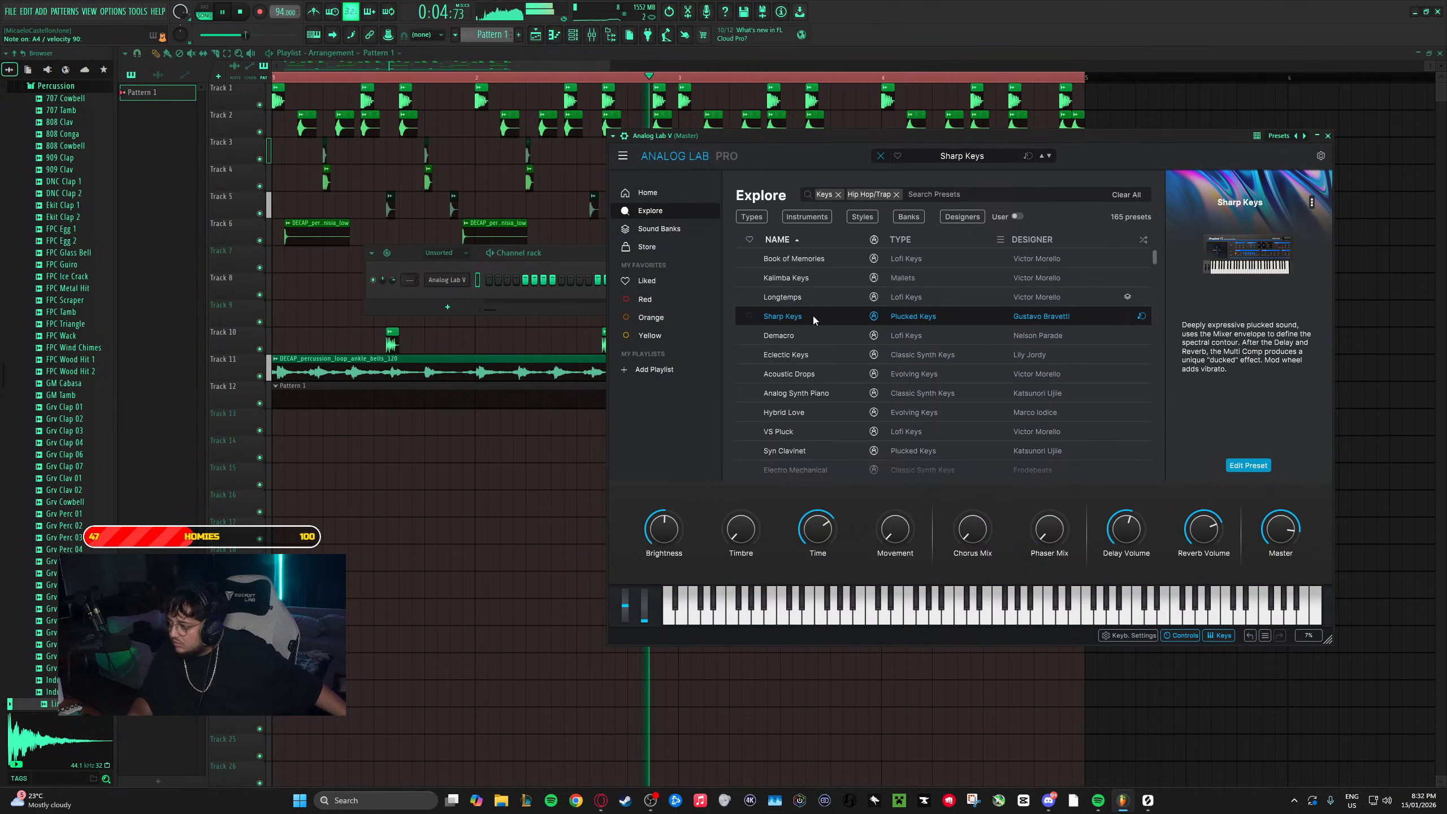
{"action": "left_click", "coordinate": [812, 340]}
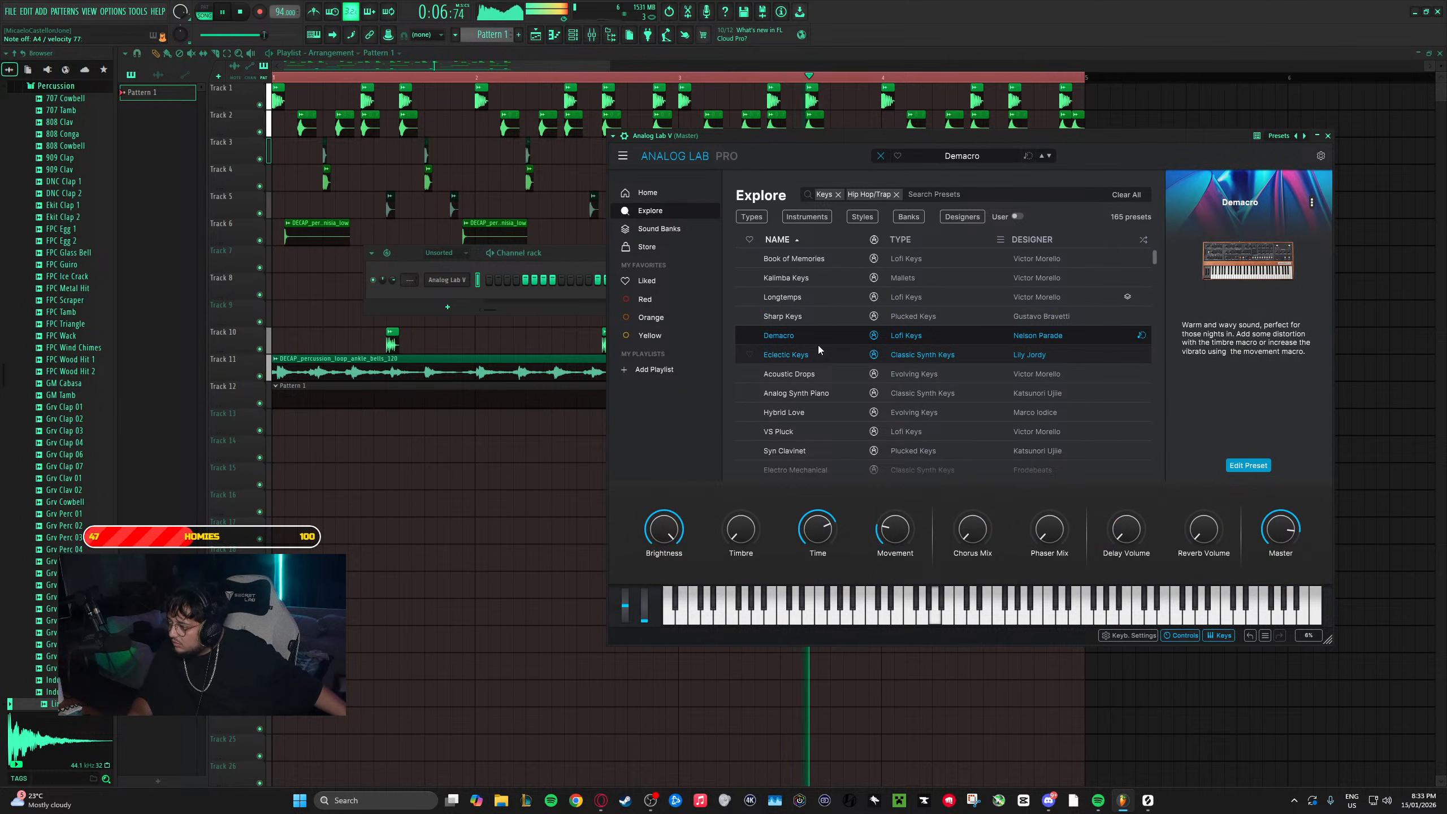
{"action": "left_click", "coordinate": [823, 350]}
{"action": "left_click", "coordinate": [819, 376]}
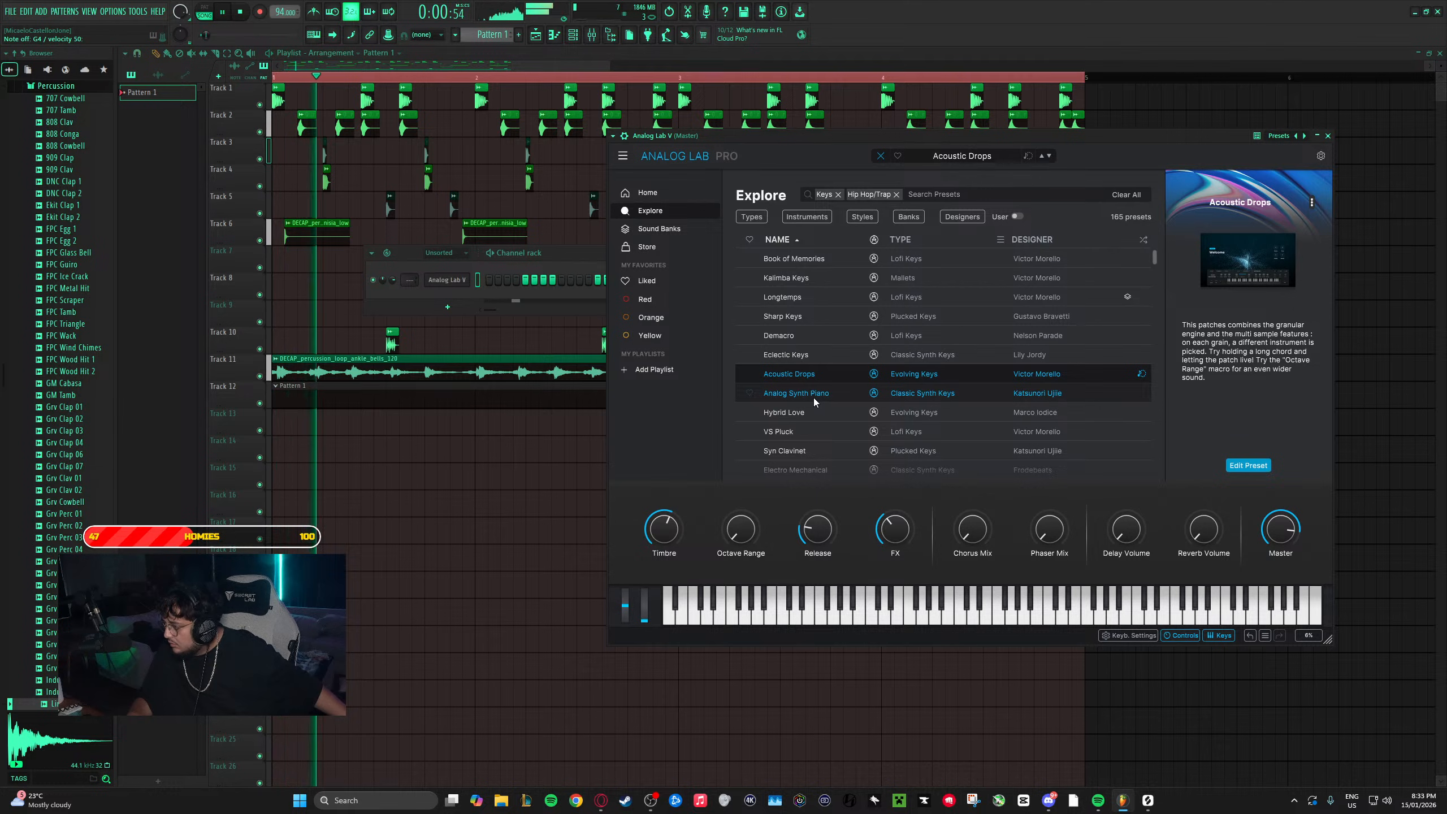
- Audition the presets from Analog Synth Piano down to Blurry Feet, including Syn Clavinet, Light As A Feather and Kiki Keys
{"action": "left_click", "coordinate": [814, 397]}
{"action": "left_click", "coordinate": [818, 406]}
{"action": "scroll", "coordinate": [814, 416], "scroll_direction": "down", "scroll_amount": 1}
{"action": "scroll", "coordinate": [814, 411], "scroll_direction": "down", "scroll_amount": 1}
{"action": "left_click", "coordinate": [817, 390]}
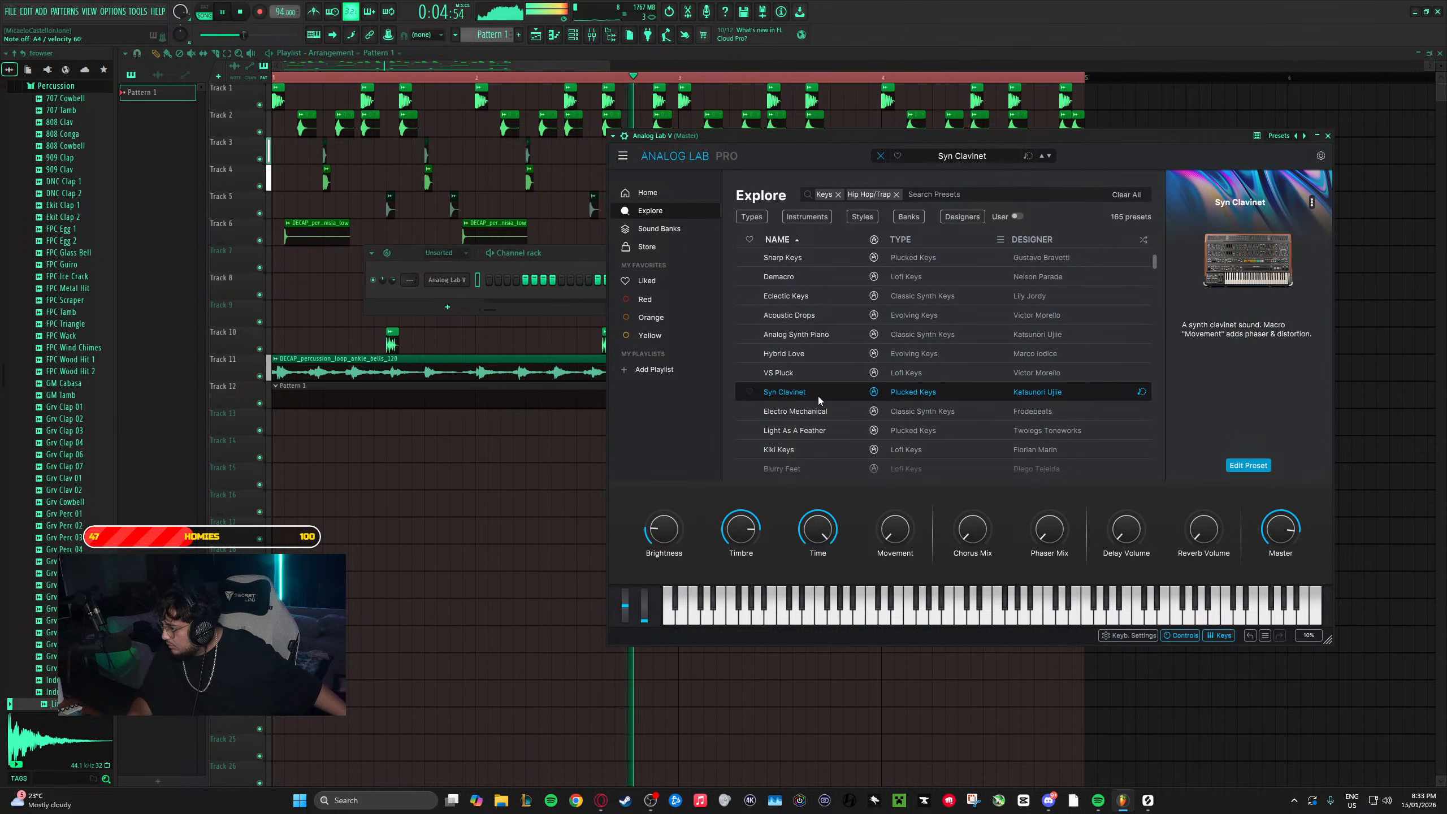
{"action": "left_click", "coordinate": [818, 402]}
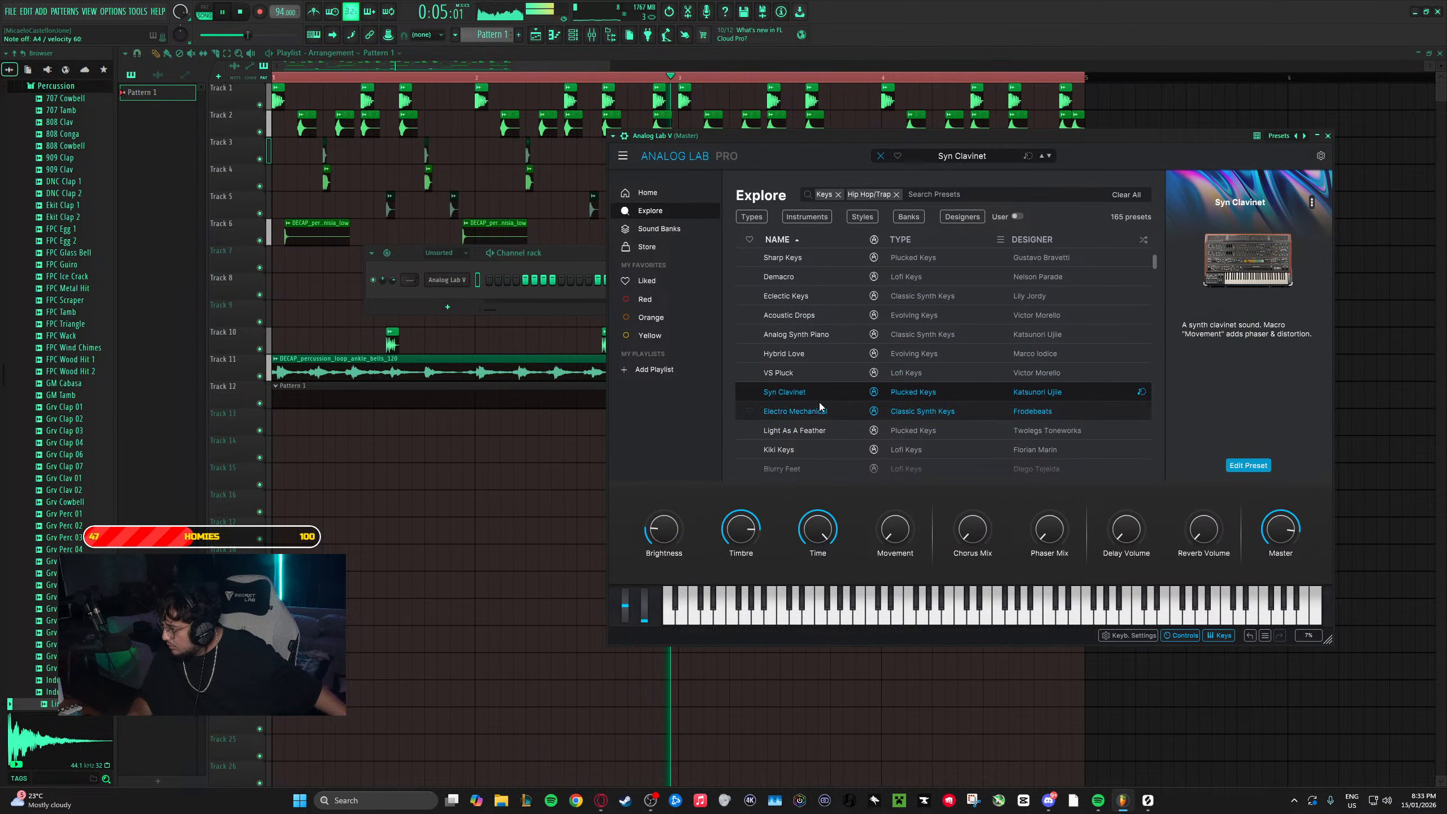
{"action": "left_click", "coordinate": [823, 431]}
{"action": "scroll", "coordinate": [819, 440], "scroll_direction": "down", "scroll_amount": 1}
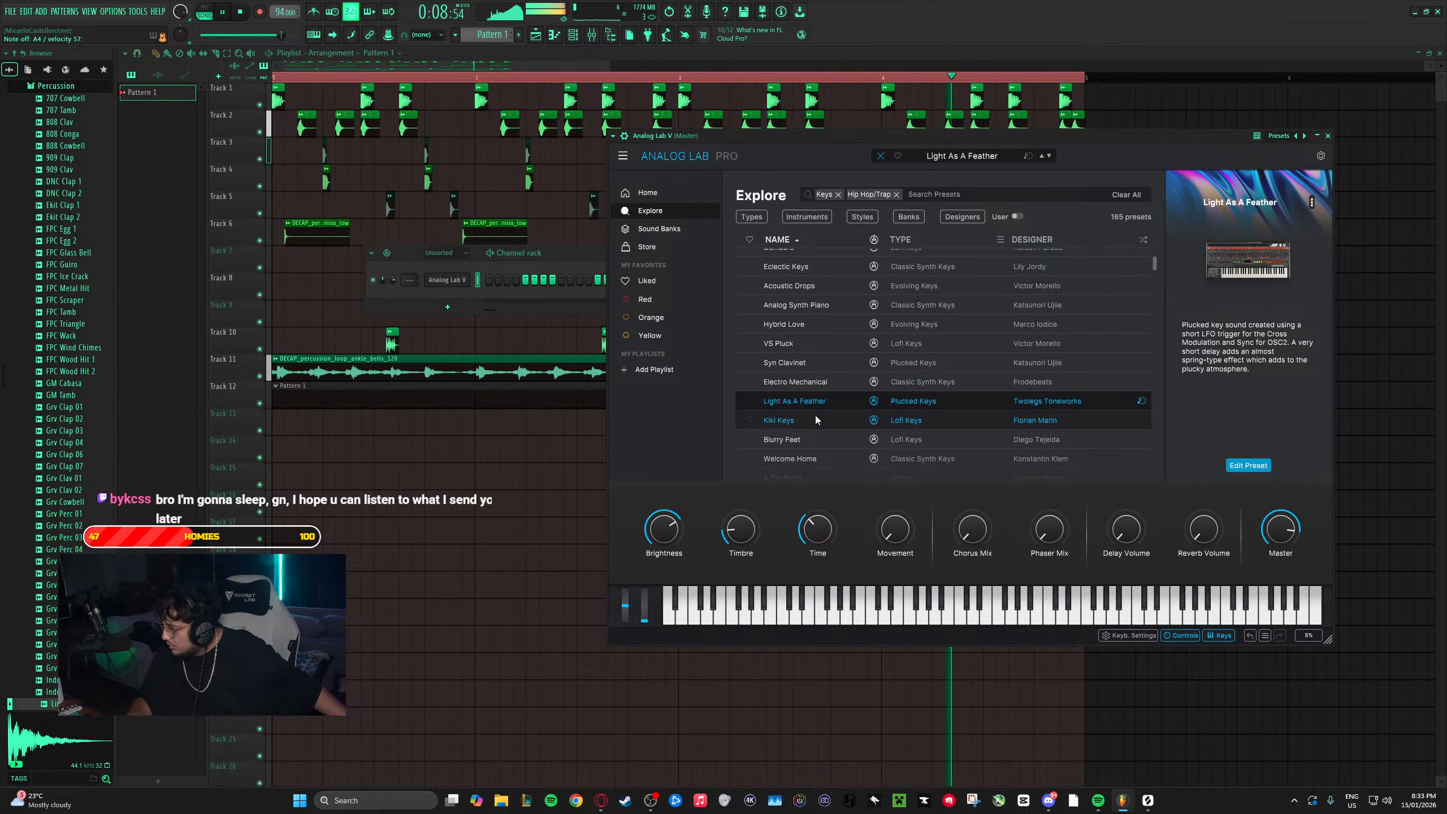
{"action": "left_click", "coordinate": [816, 420]}
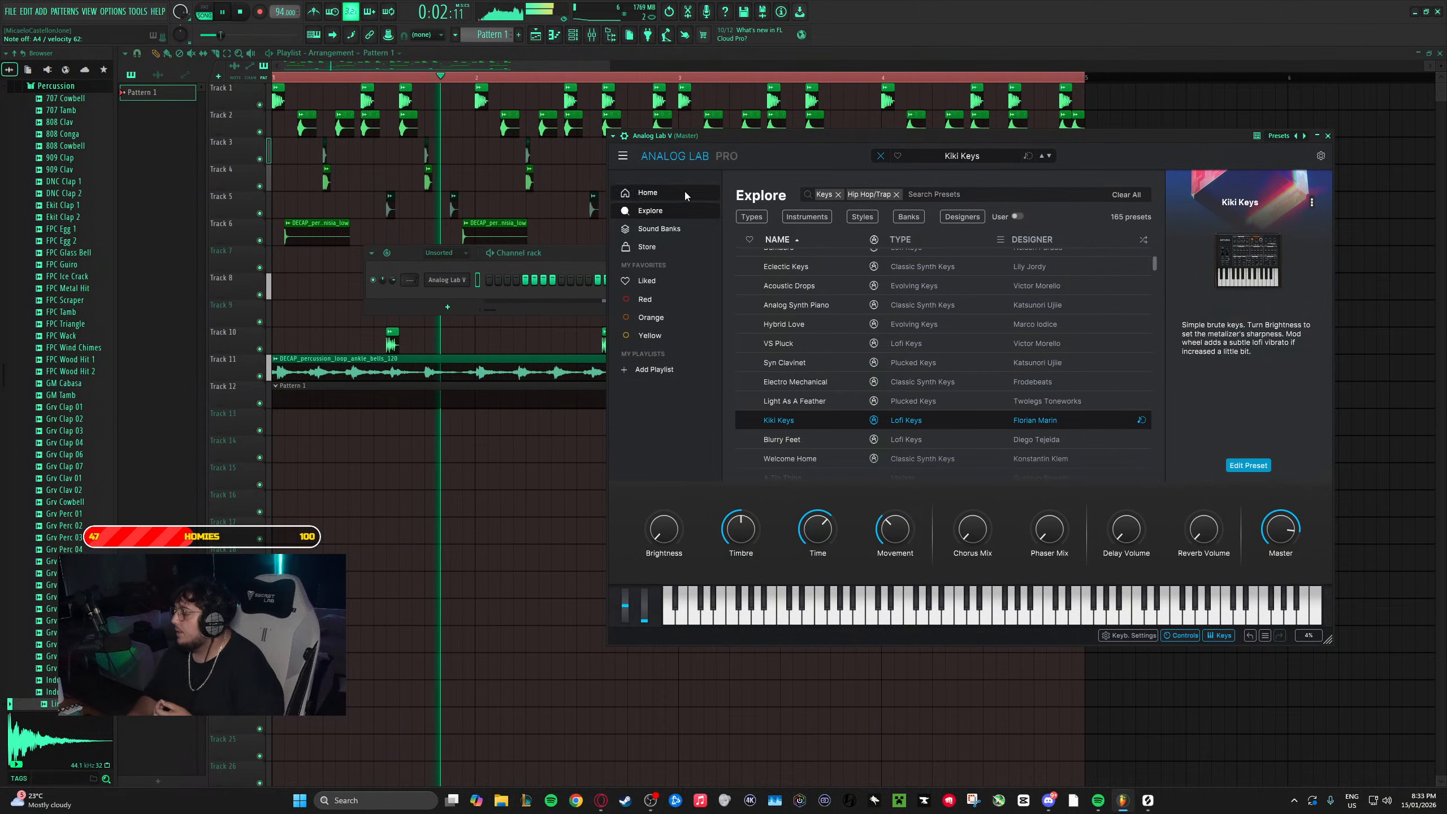
{"action": "left_click", "coordinate": [818, 442]}
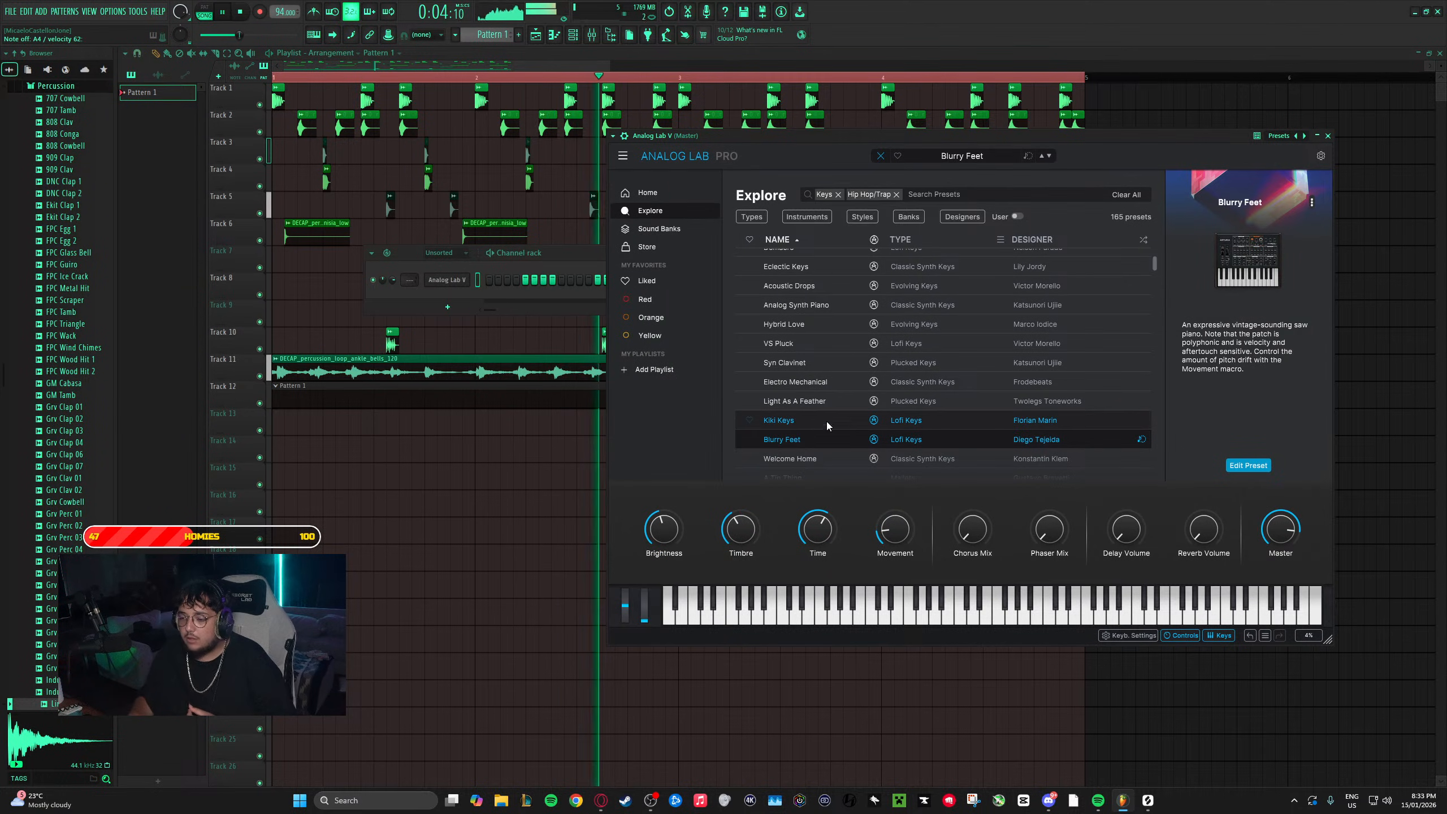
- Audition the presets Welcome Home, A Tin Thing, both Ailee entries and Alien Bells
{"action": "scroll", "coordinate": [821, 410], "scroll_direction": "down", "scroll_amount": 3}
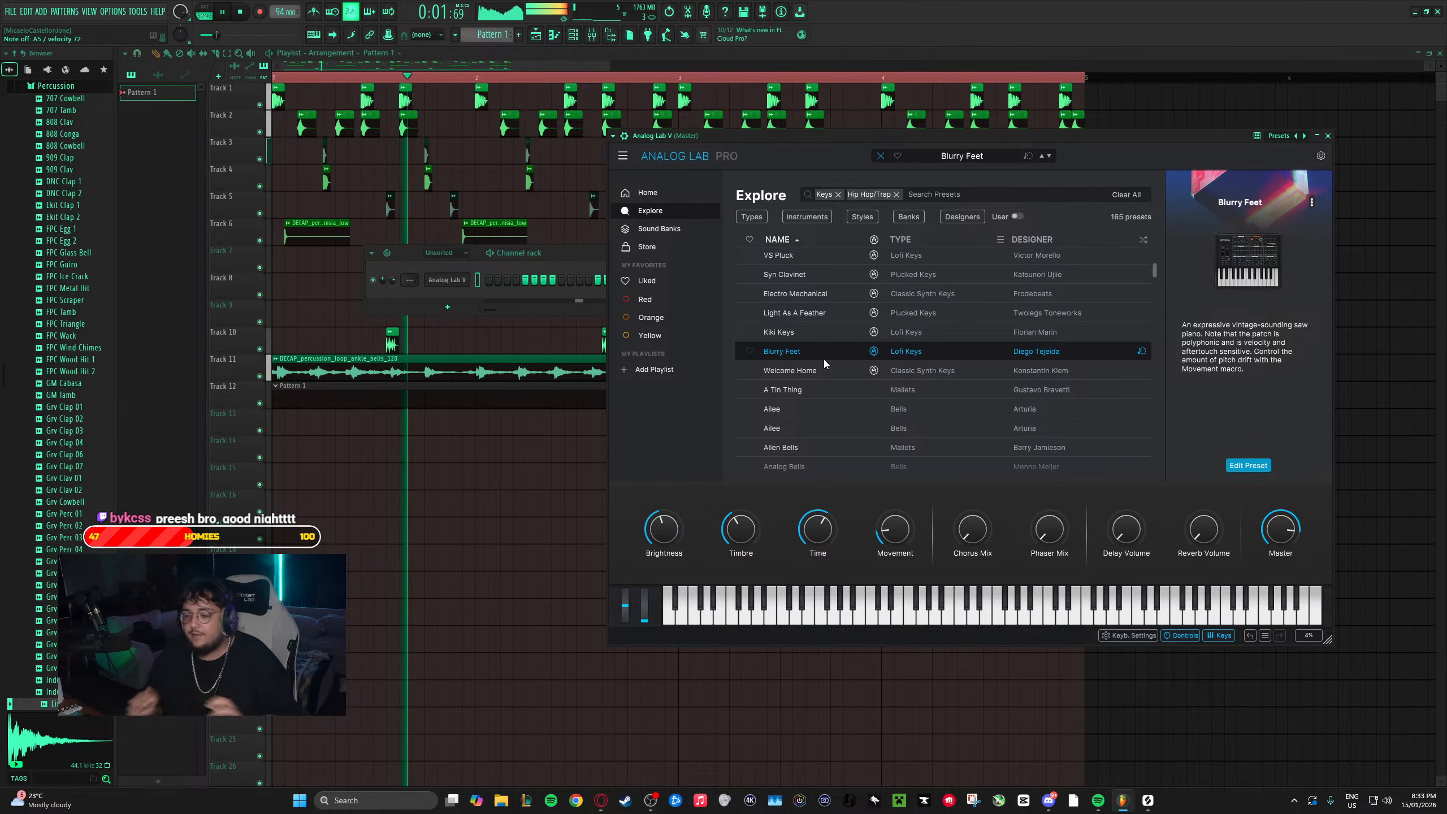
{"action": "left_click", "coordinate": [825, 376]}
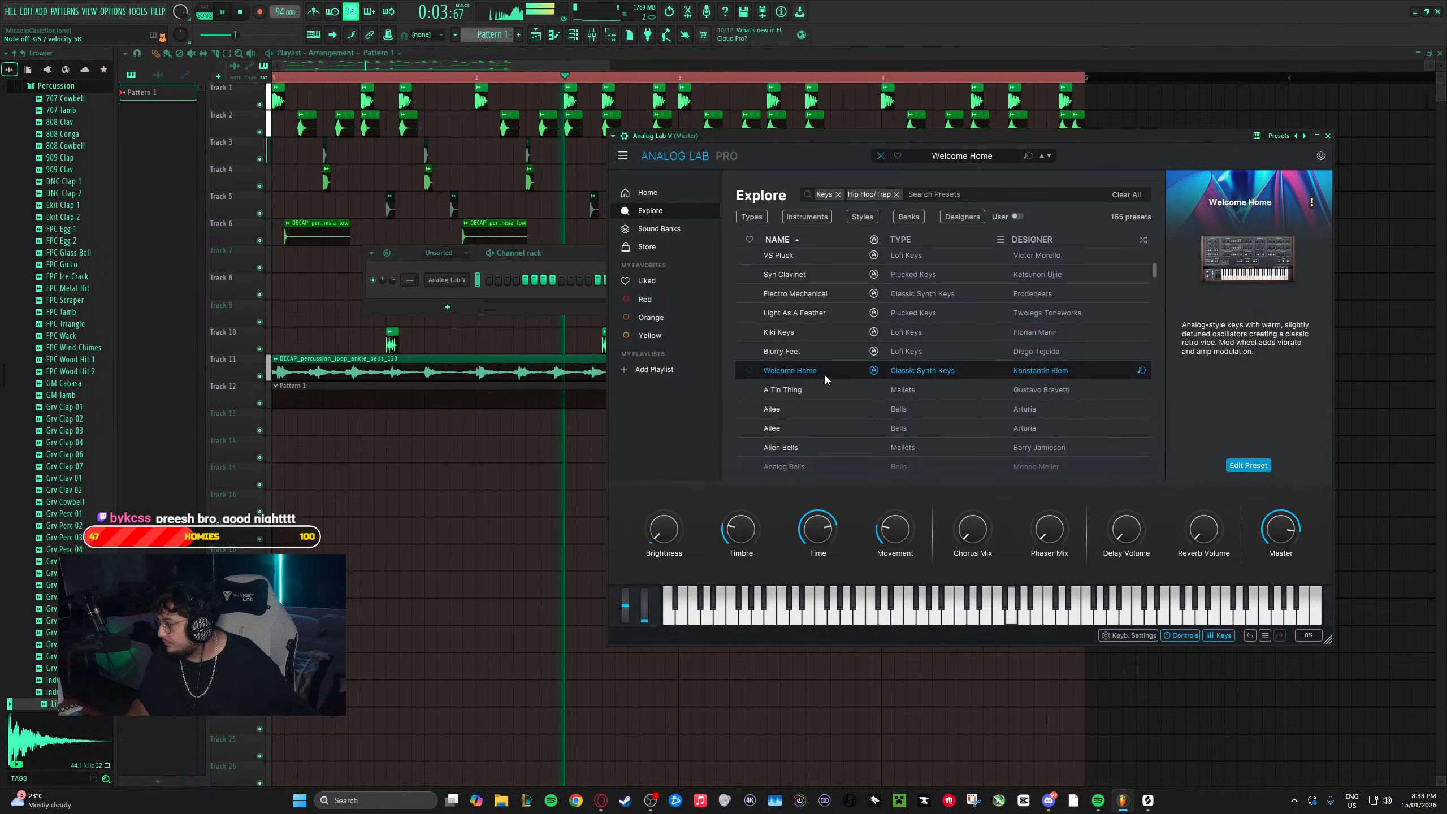
{"action": "left_click", "coordinate": [814, 387]}
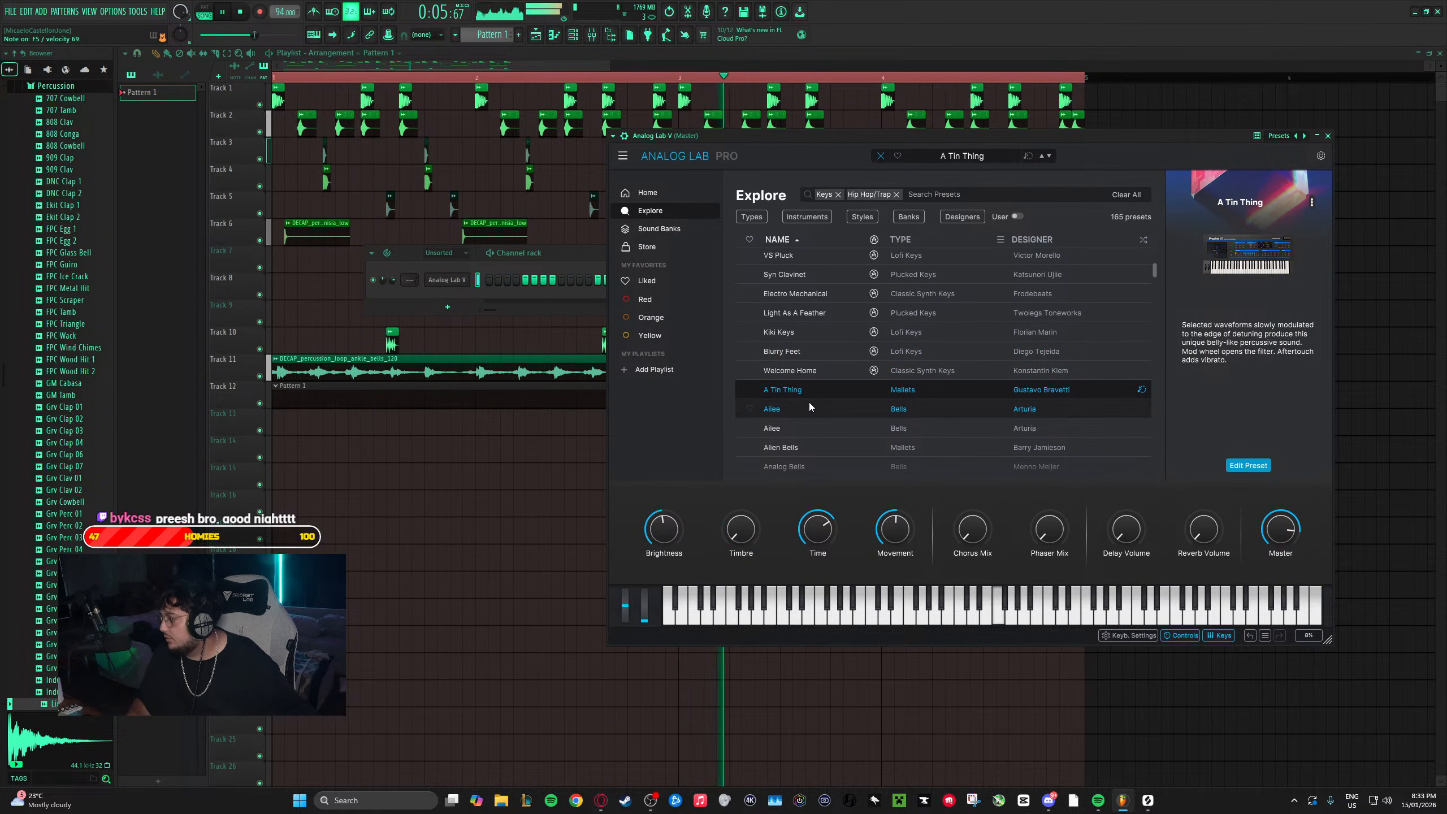
{"action": "left_click", "coordinate": [812, 413]}
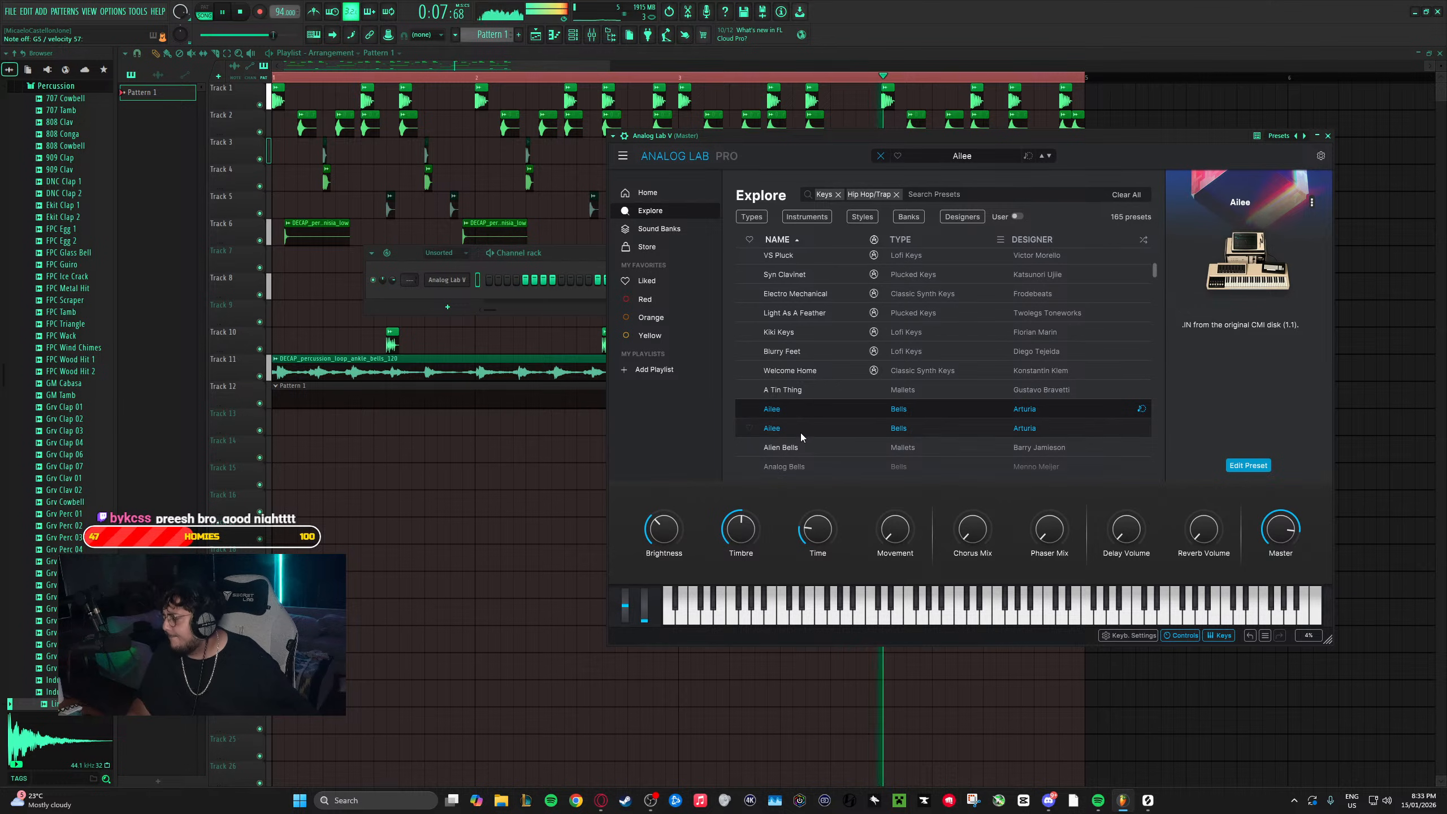
{"action": "left_click", "coordinate": [800, 430]}
{"action": "left_click", "coordinate": [806, 452]}
{"action": "scroll", "coordinate": [806, 450], "scroll_direction": "down", "scroll_amount": 3}
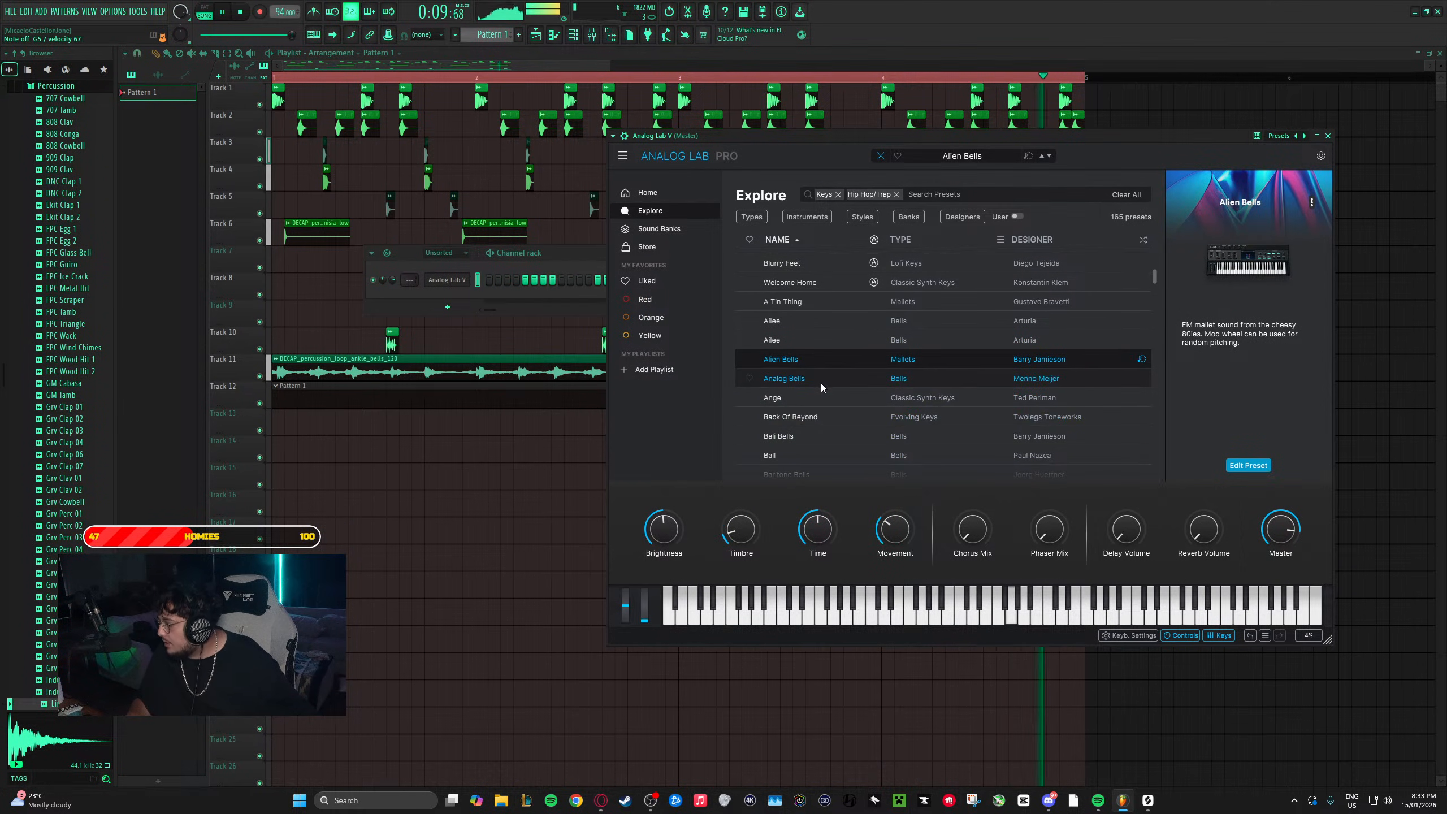
- Audition the presets from Analog Bells to Baritone Bells, including Back Of Beyond and Bali Bells
{"action": "left_click", "coordinate": [819, 383]}
{"action": "left_click", "coordinate": [812, 415]}
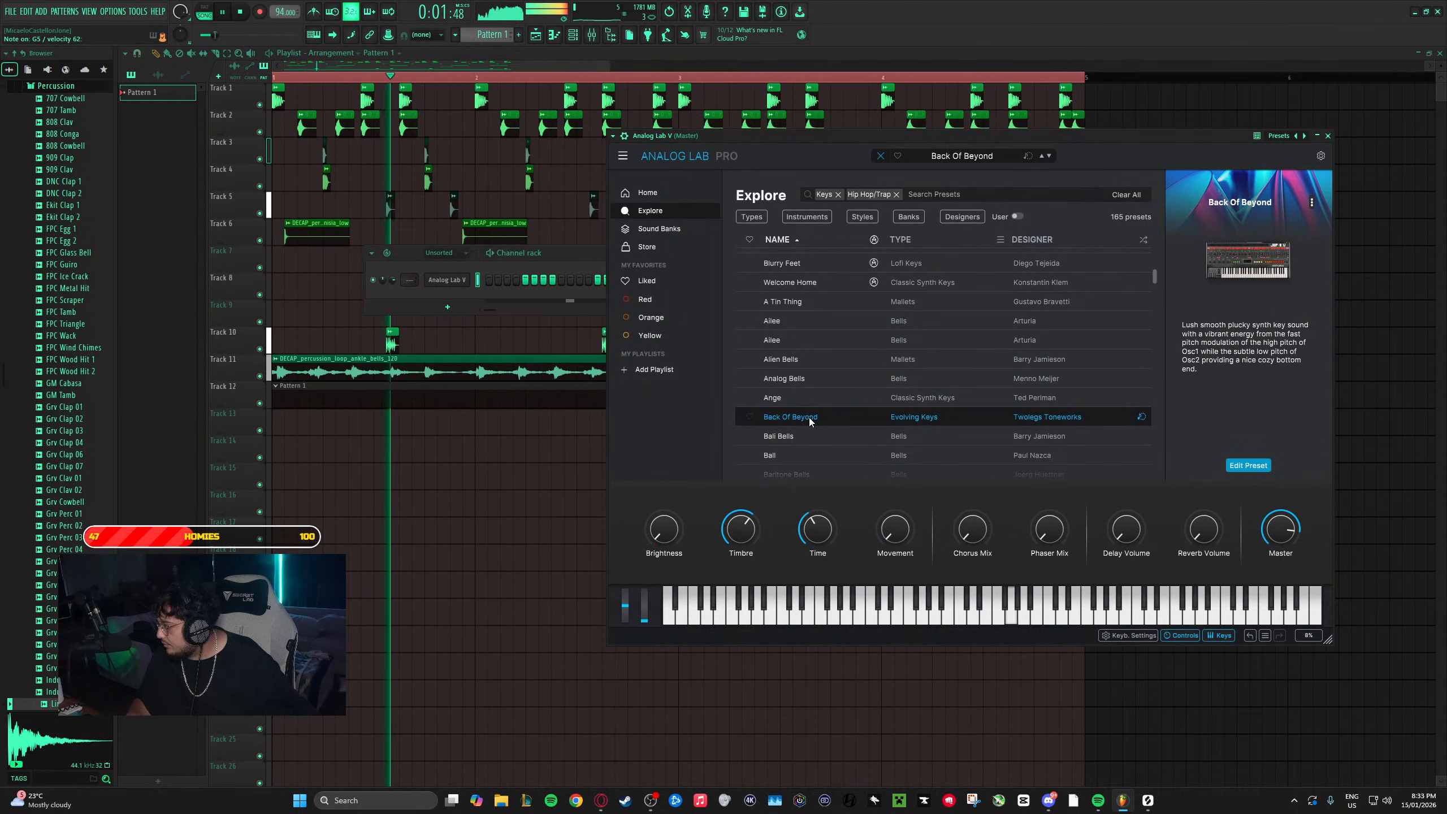
{"action": "left_click", "coordinate": [826, 403]}
{"action": "scroll", "coordinate": [830, 404], "scroll_direction": "down", "scroll_amount": 2}
{"action": "left_click", "coordinate": [836, 388]}
{"action": "left_click", "coordinate": [834, 378]}
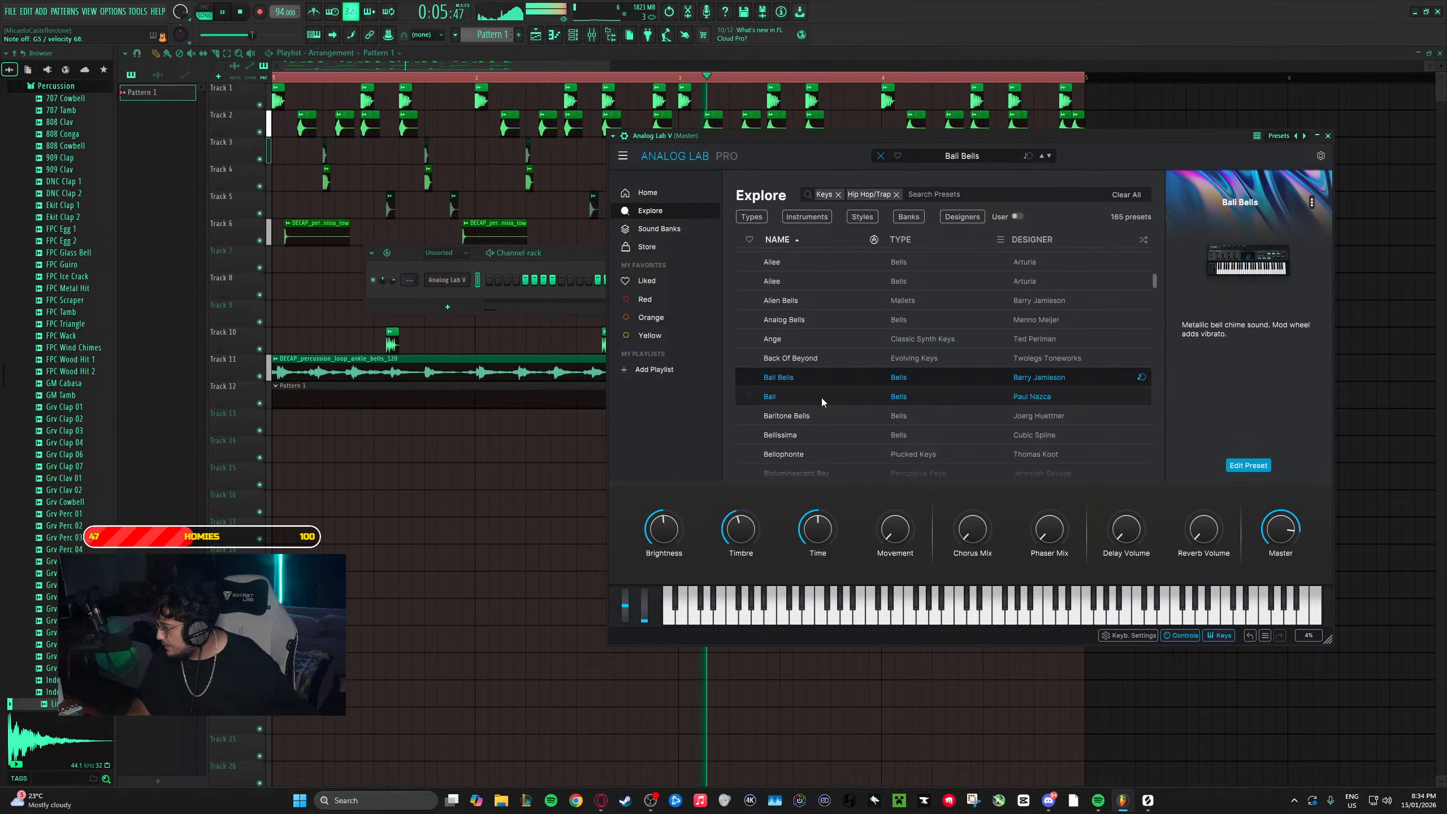
{"action": "left_click", "coordinate": [815, 415]}
{"action": "scroll", "coordinate": [816, 414], "scroll_direction": "down", "scroll_amount": 2}
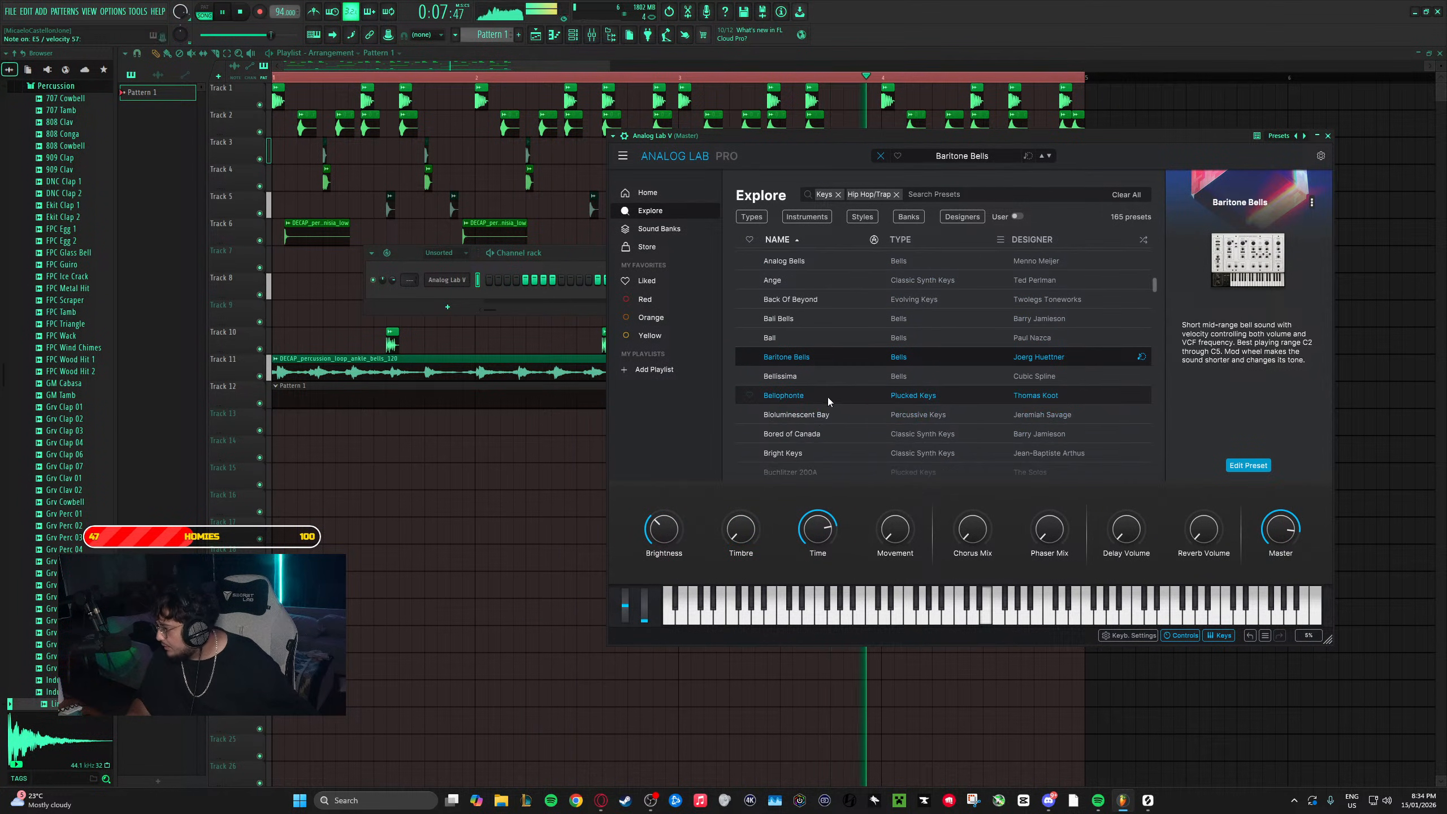
- Audition the presets Bellissima, Bellophonte, Bioluminescent Bay, Bored of Canada and Bright Keys
{"action": "left_click", "coordinate": [834, 383]}
{"action": "left_click", "coordinate": [824, 394]}
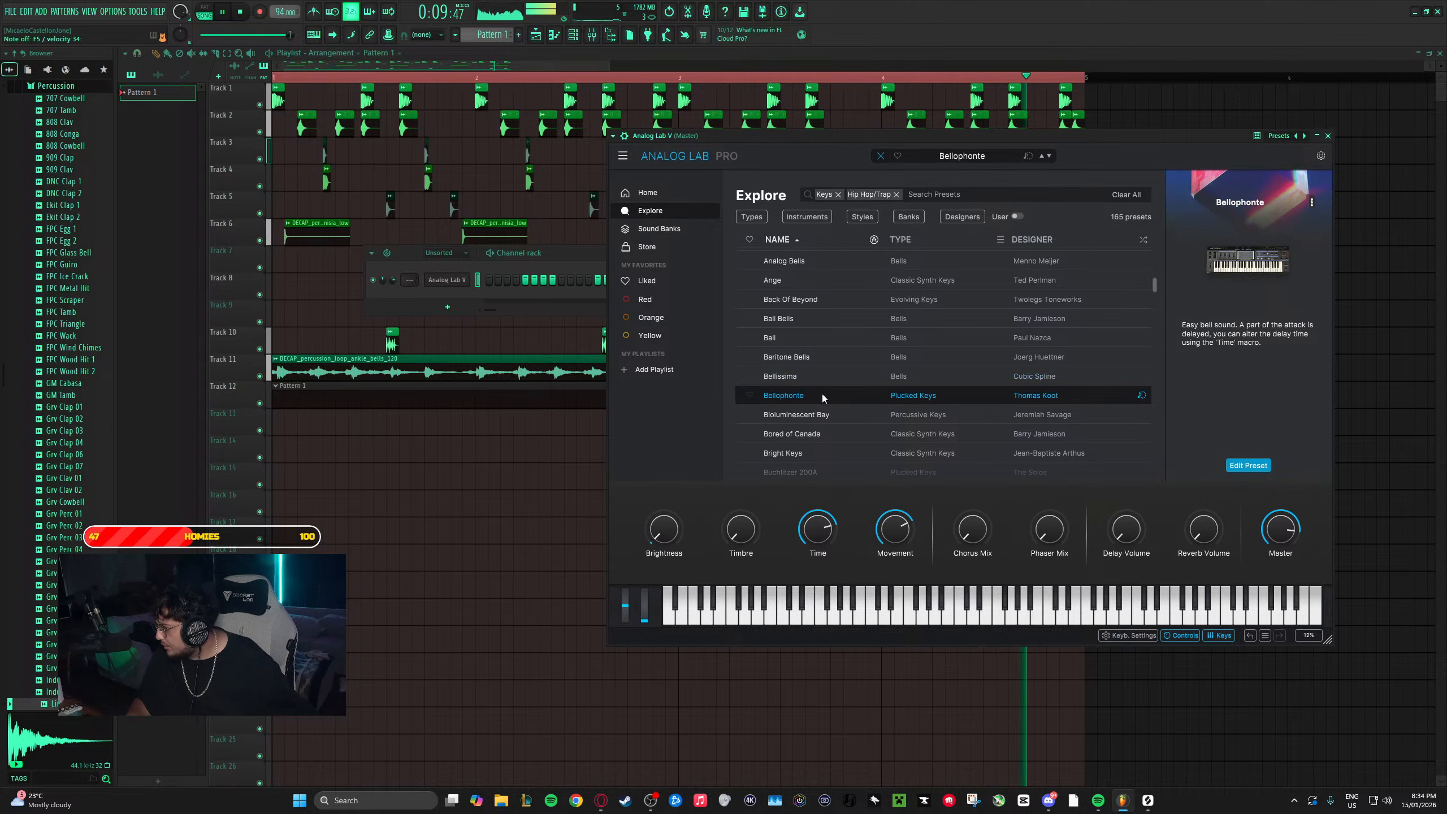
{"action": "left_click", "coordinate": [818, 413]}
{"action": "left_click", "coordinate": [813, 432]}
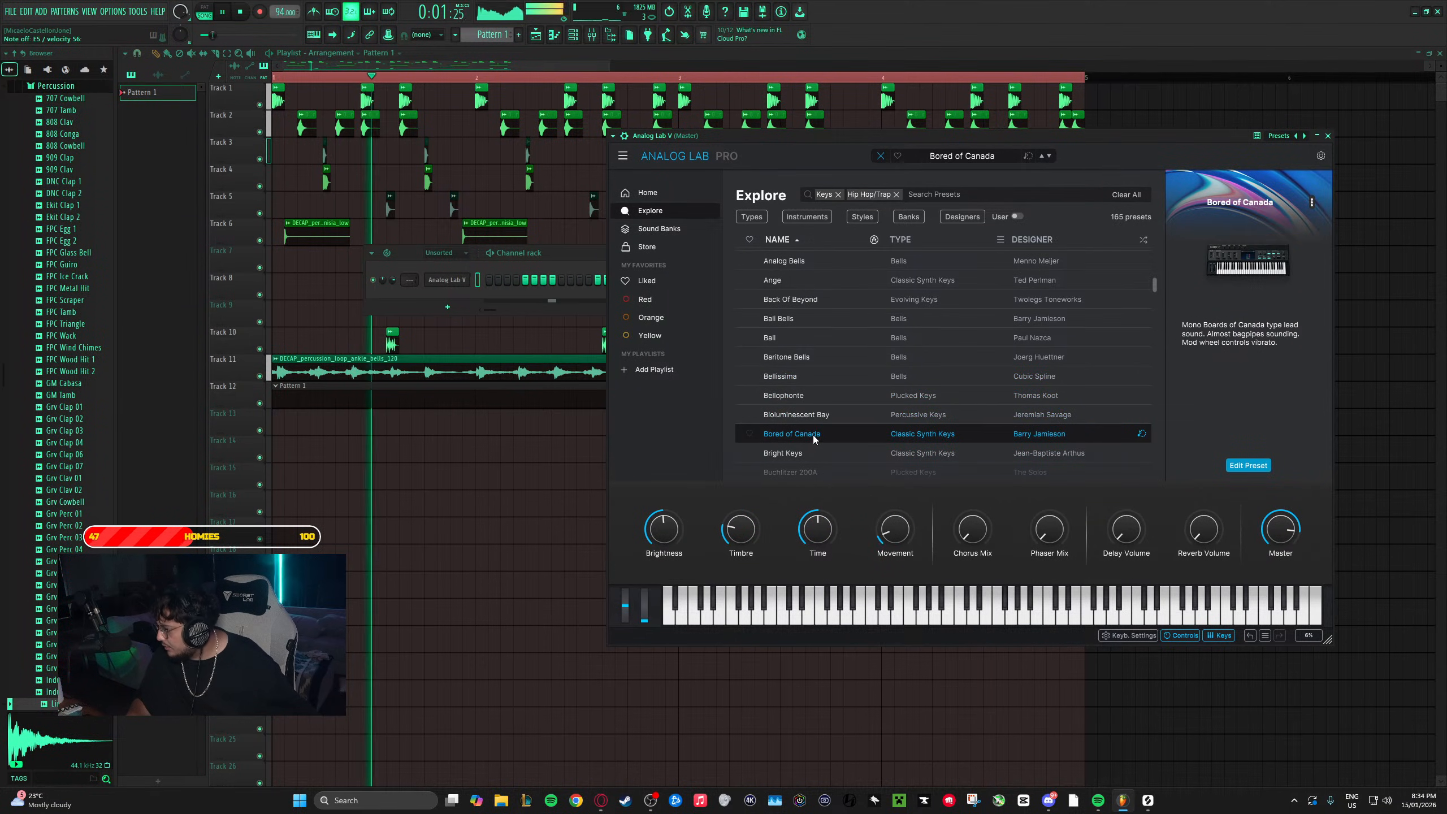
{"action": "left_click", "coordinate": [810, 453]}
{"action": "scroll", "coordinate": [839, 419], "scroll_direction": "down", "scroll_amount": 2}
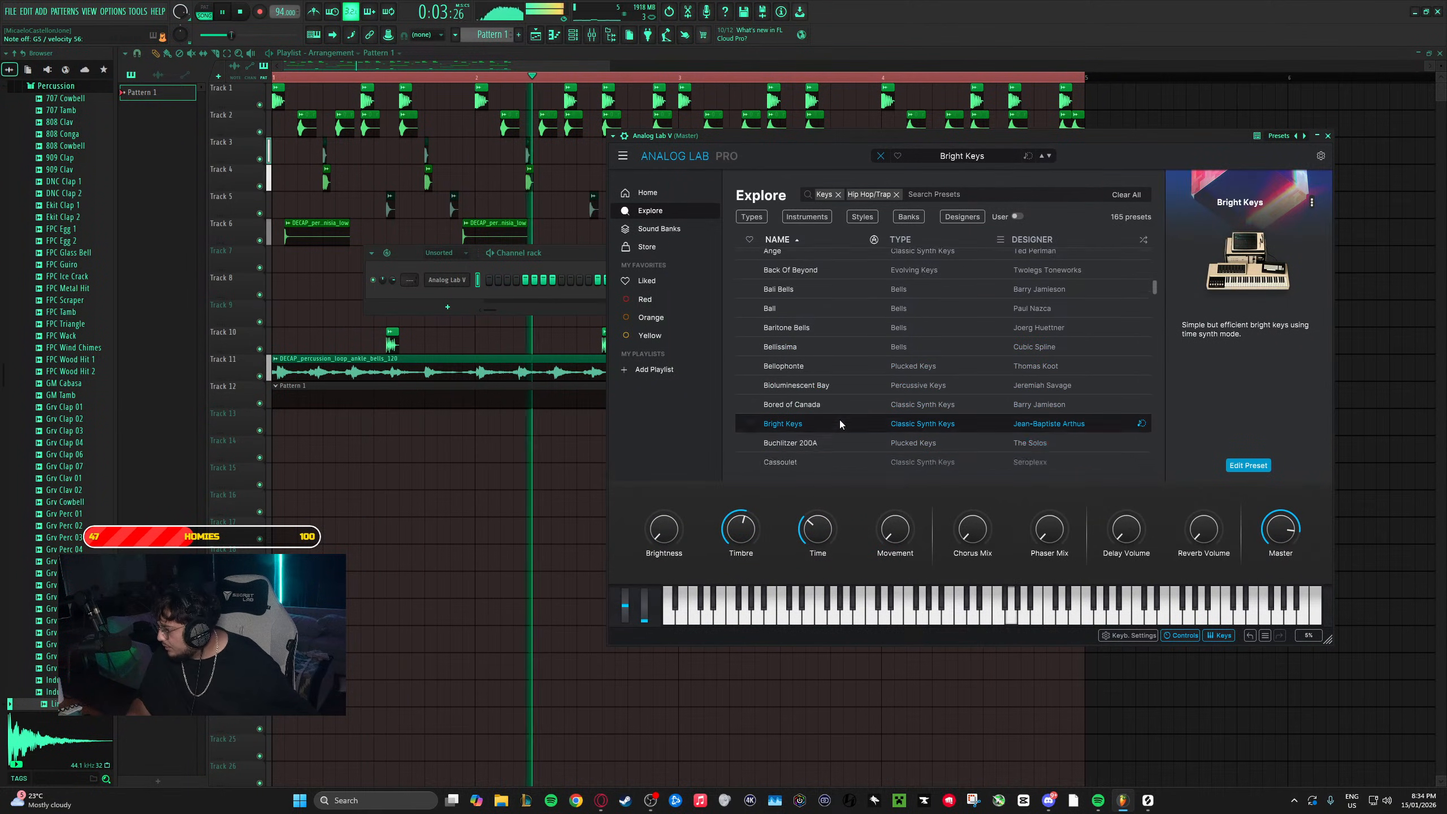
- Audition the presets Buchlitzer 200A, Cassoulet, Celestial Keys, Charming Sunday, Chime Glide and Clickson
{"action": "left_click", "coordinate": [829, 417]}
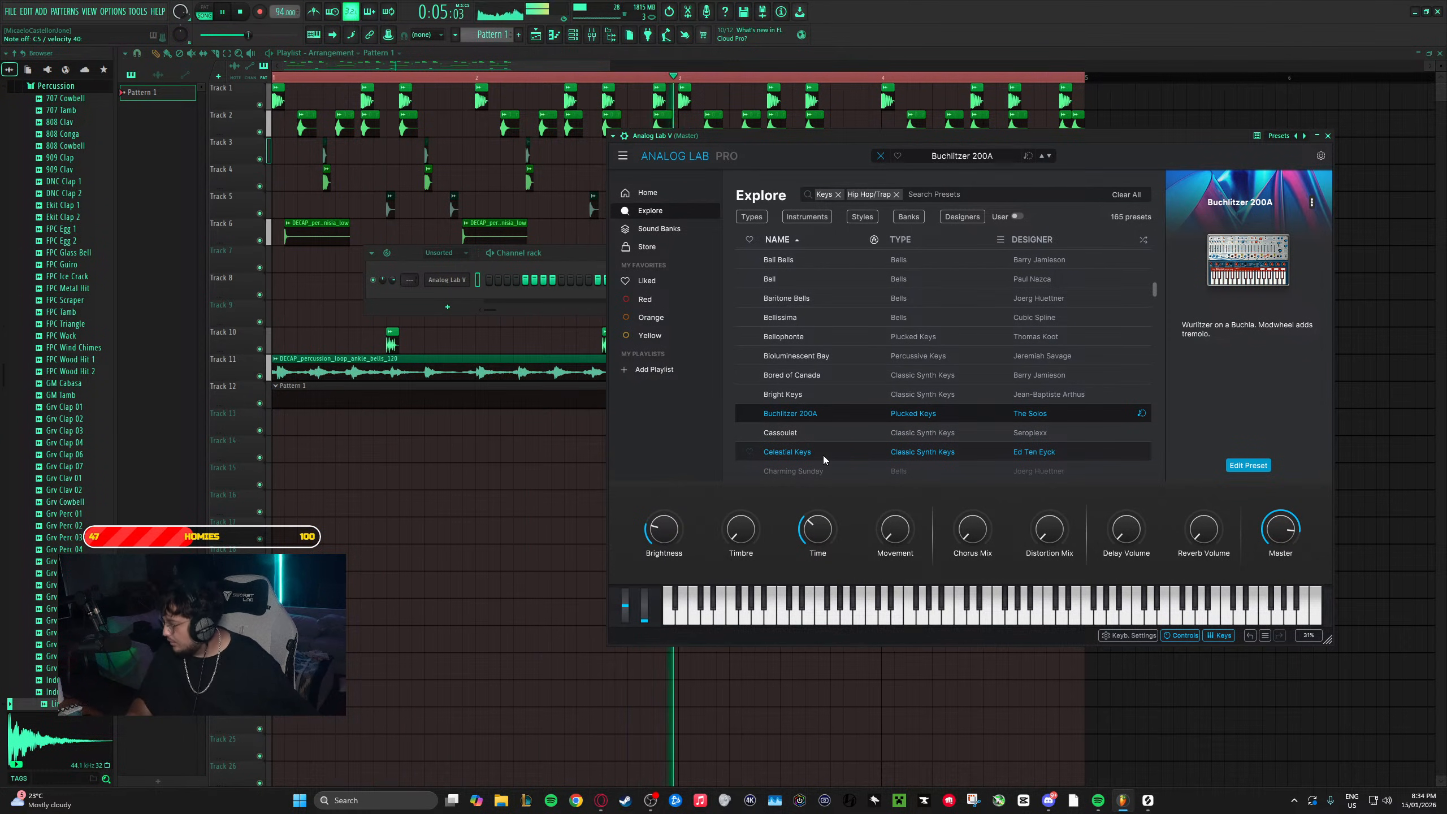
{"action": "left_click", "coordinate": [826, 433]}
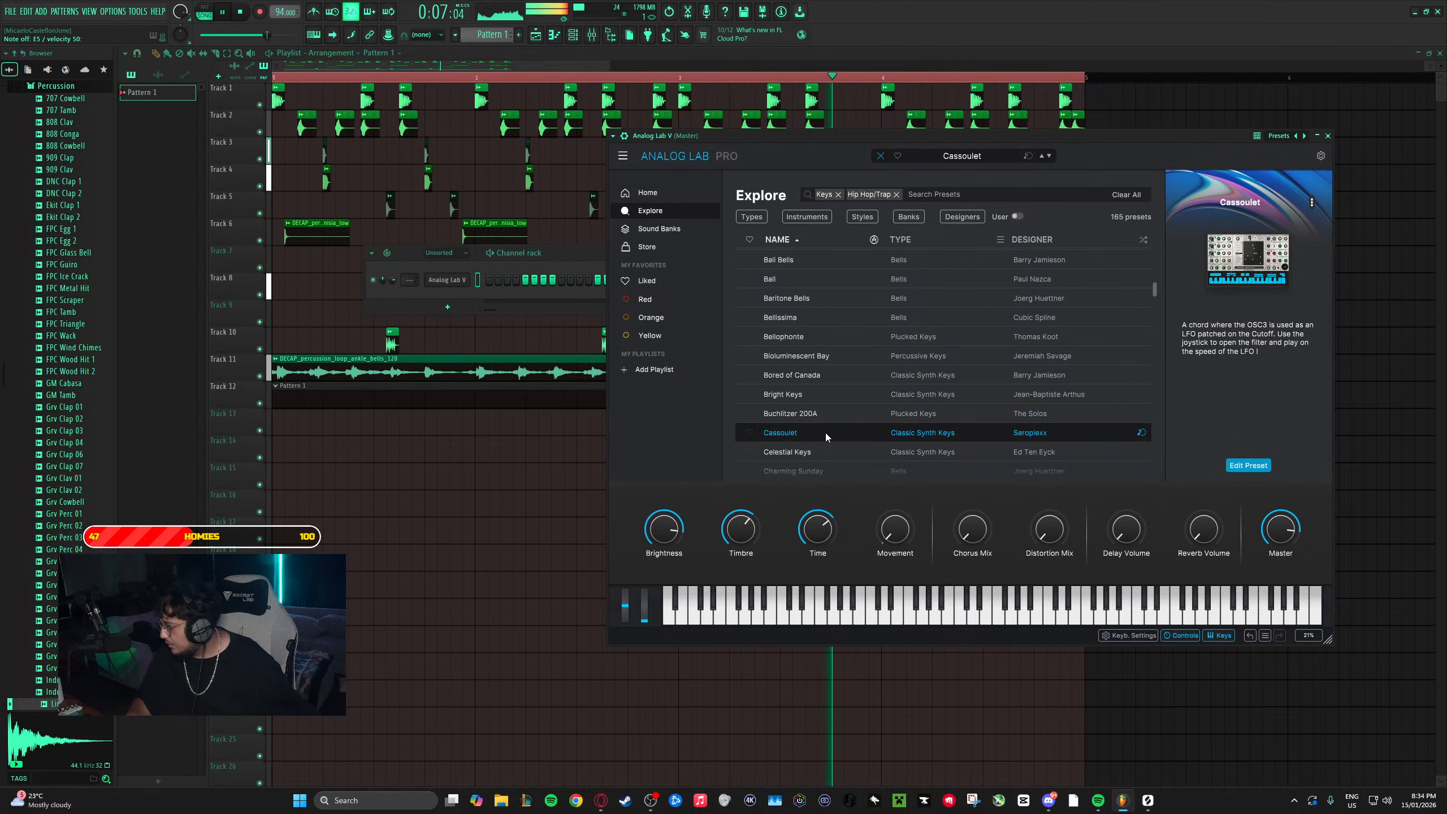
{"action": "left_click", "coordinate": [812, 456]}
{"action": "scroll", "coordinate": [825, 438], "scroll_direction": "down", "scroll_amount": 2}
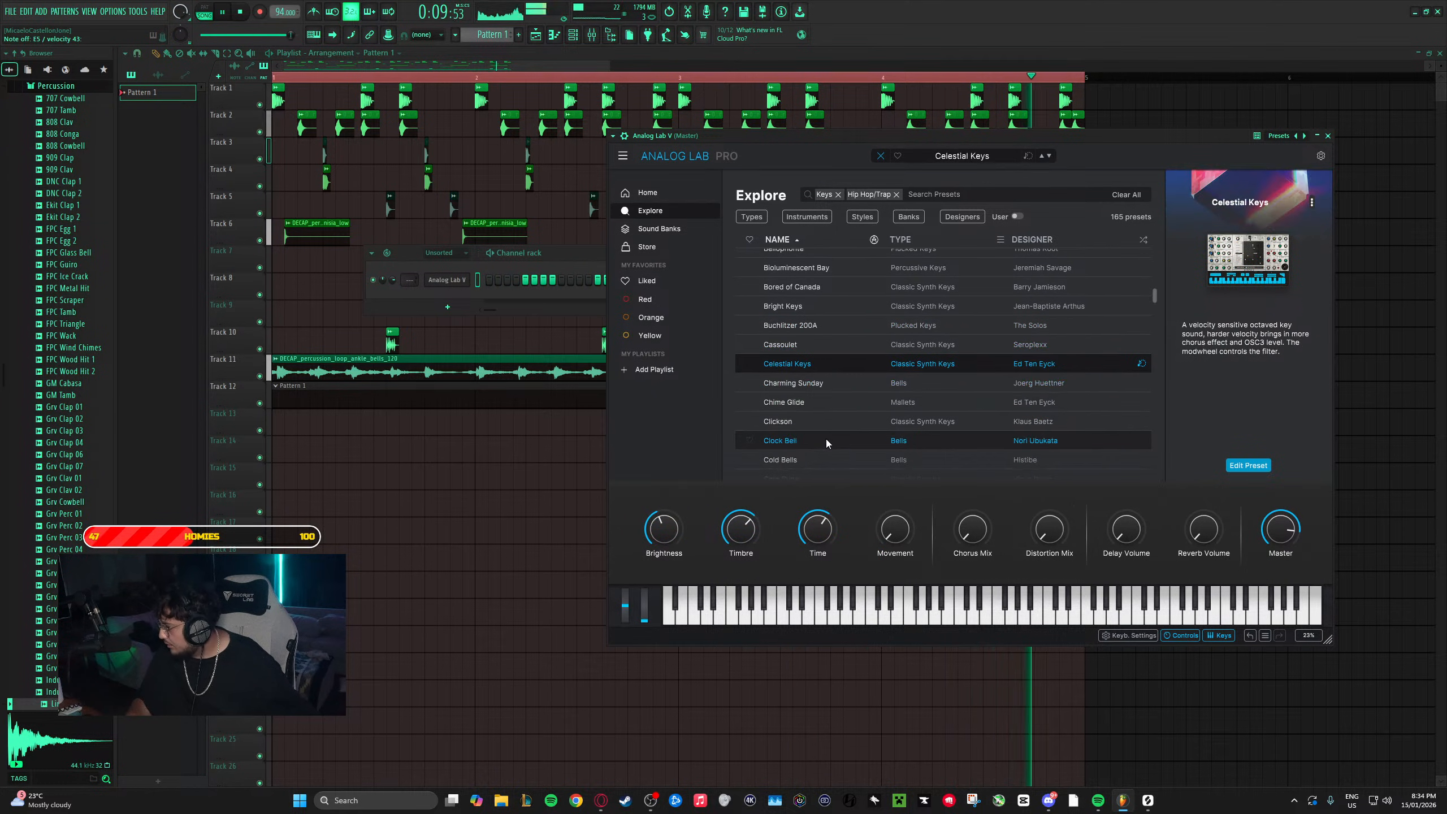
{"action": "left_click", "coordinate": [840, 384]}
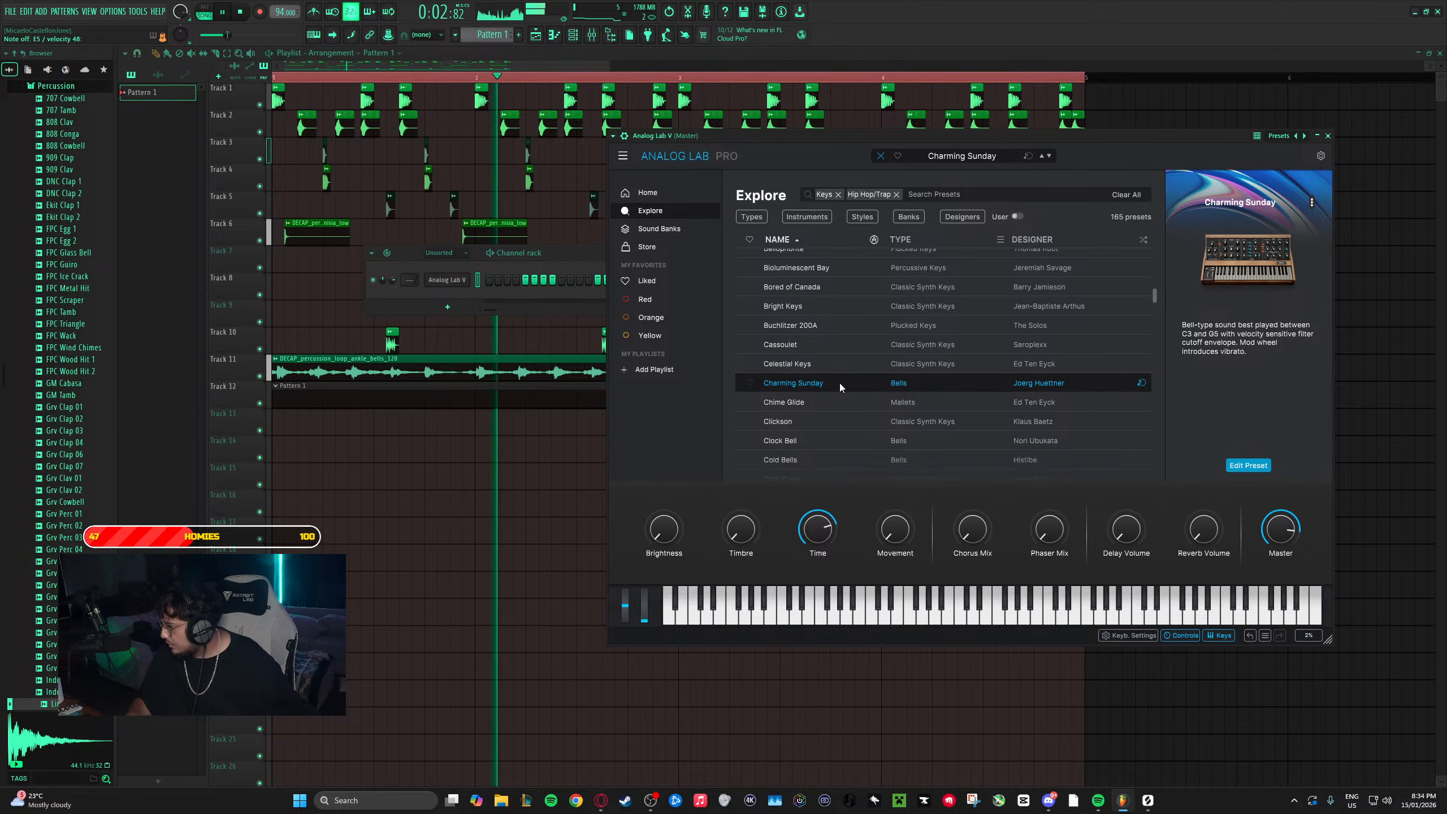
{"action": "left_click", "coordinate": [830, 400]}
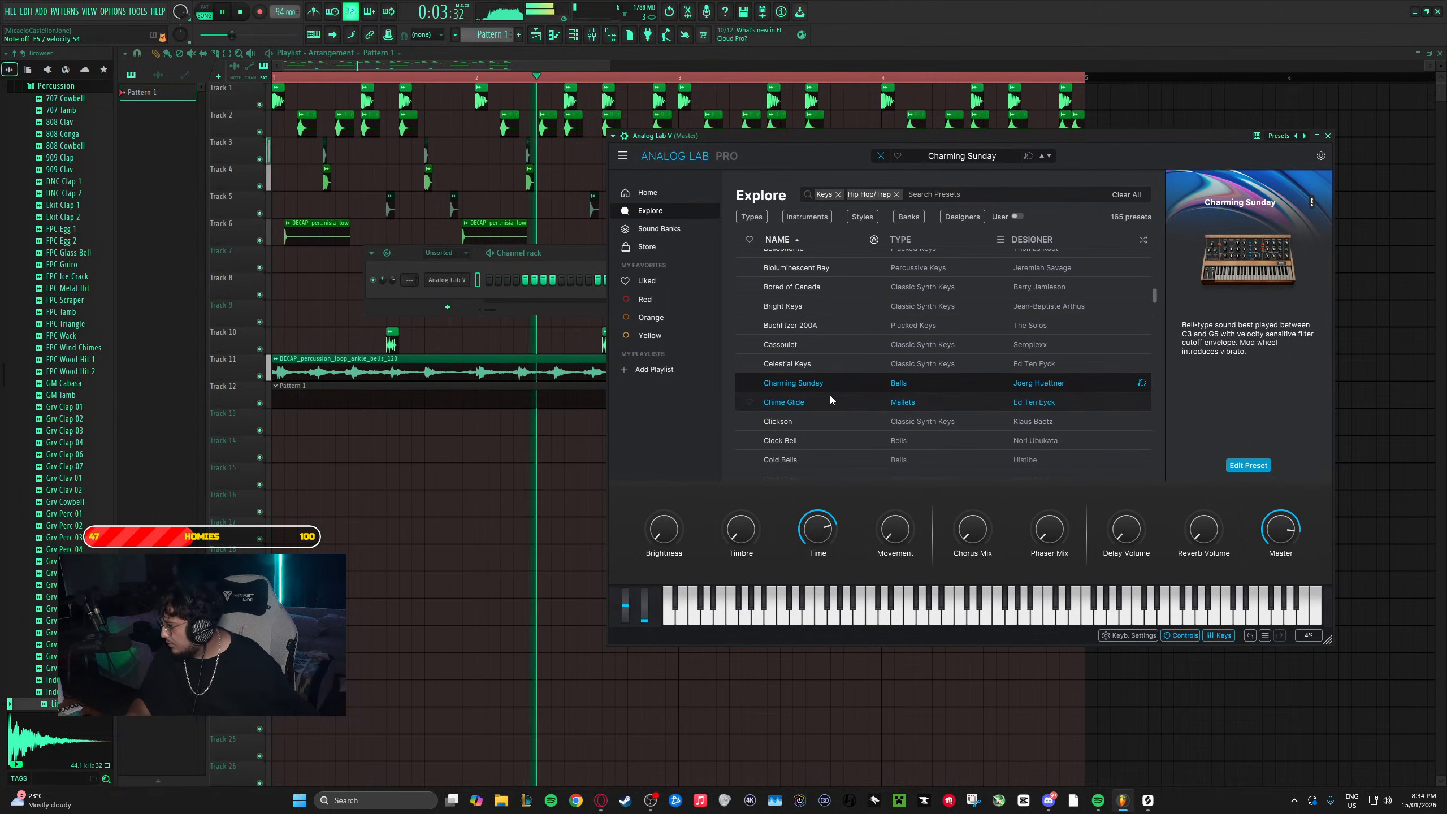
{"action": "left_click", "coordinate": [814, 421]}
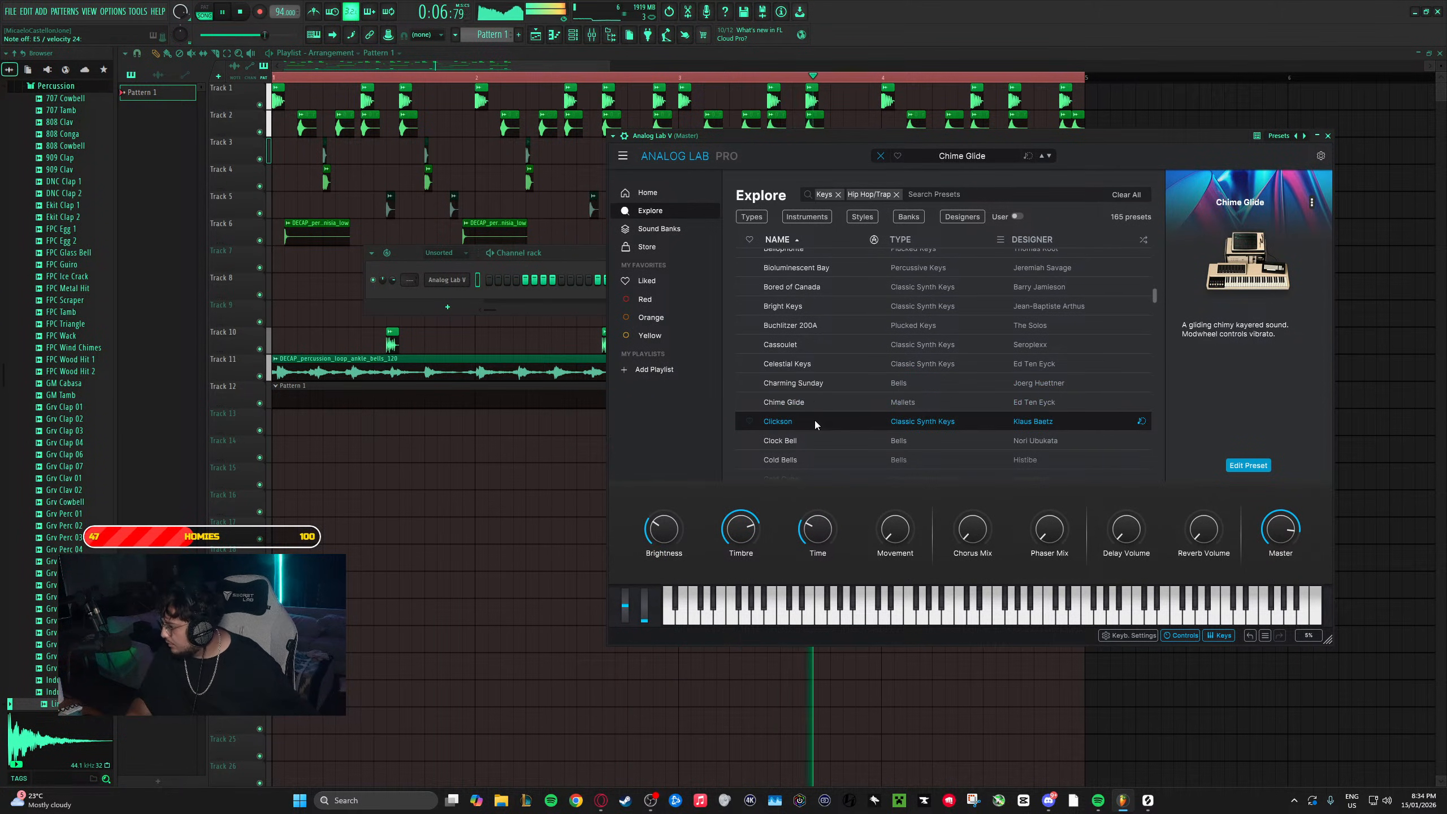
- Audition the Clock Bell preset and return to Chime Glide
{"action": "left_click", "coordinate": [810, 438]}
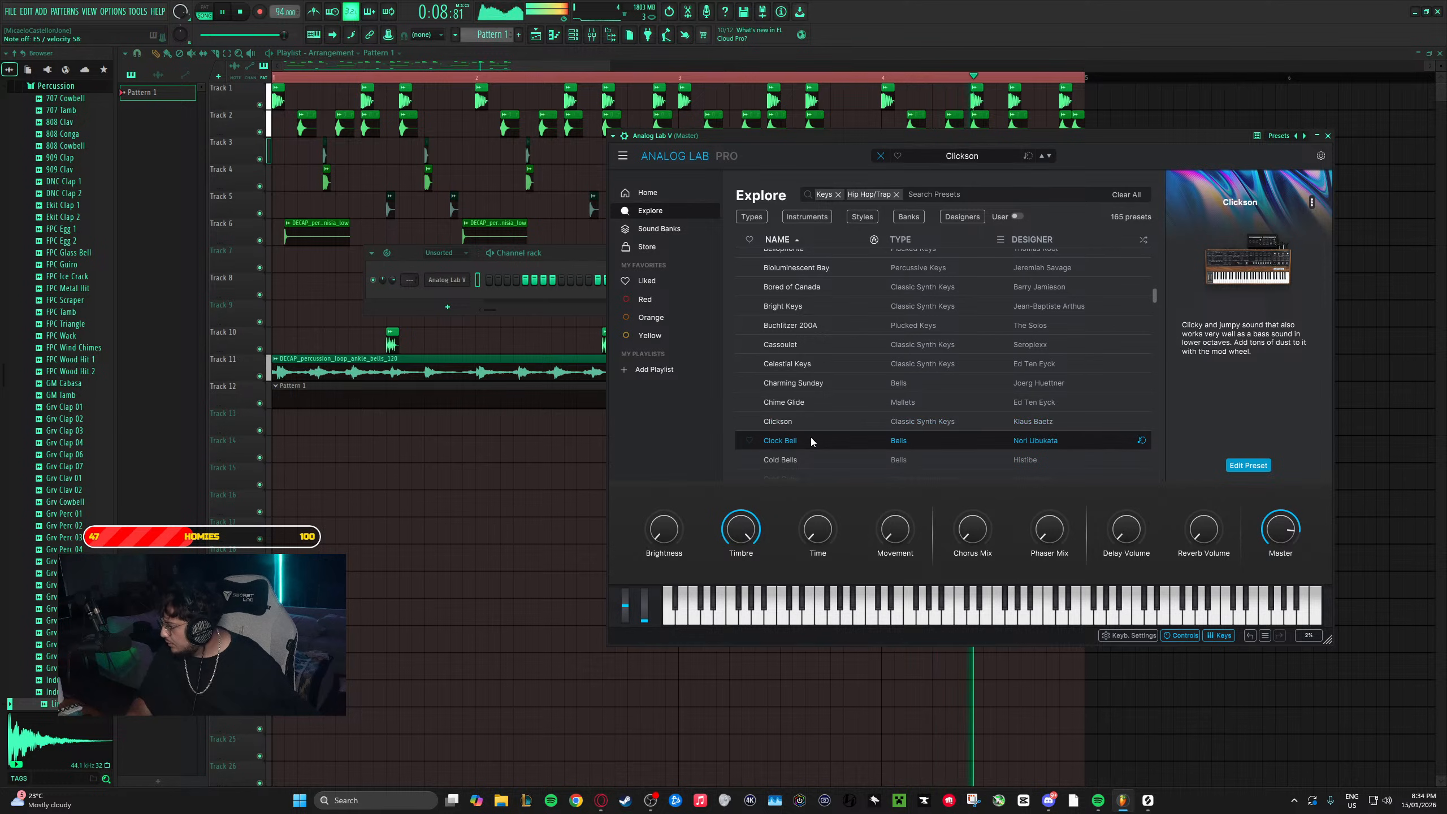
{"action": "left_click", "coordinate": [819, 403]}
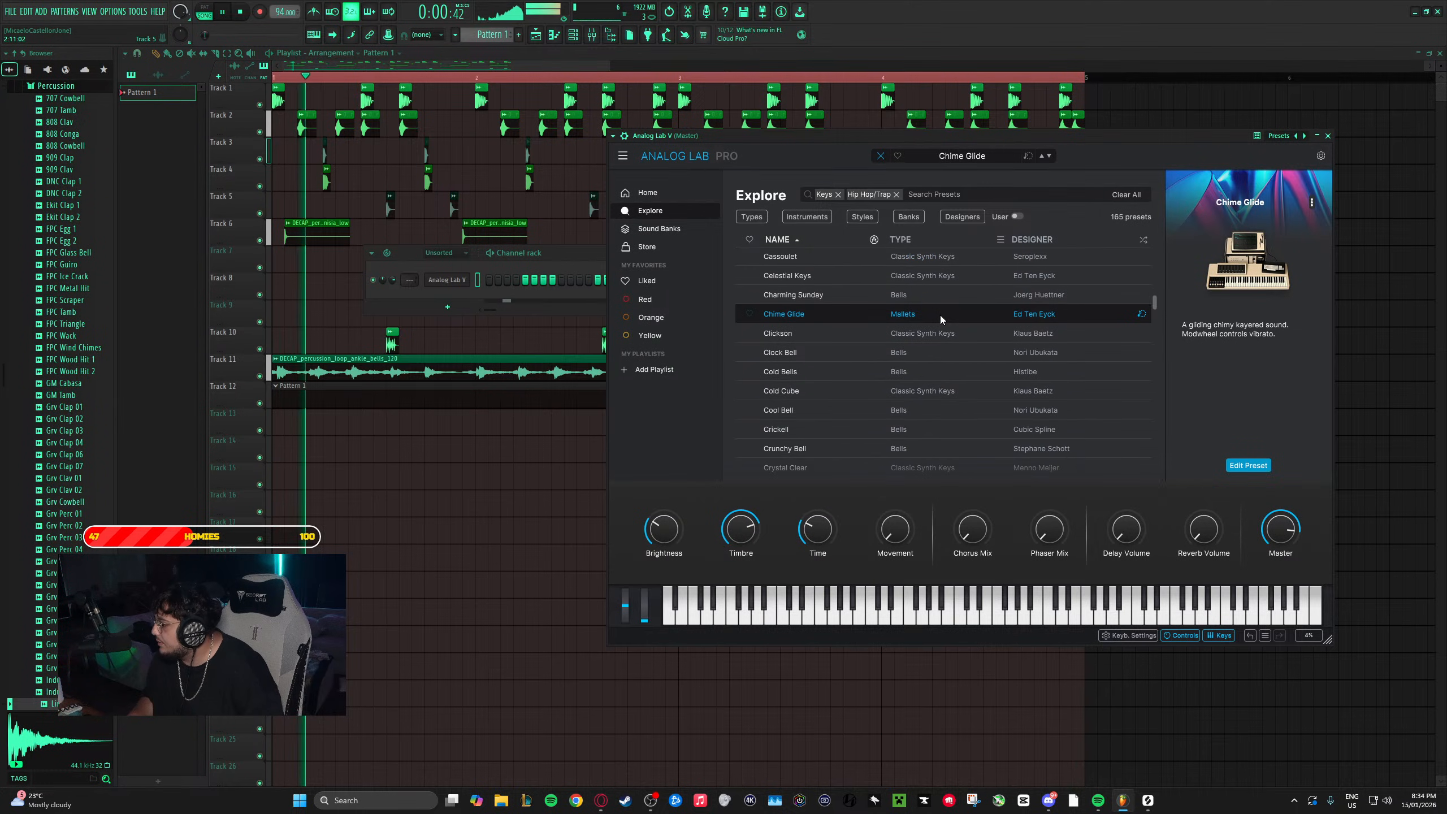
{"action": "scroll", "coordinate": [796, 433], "scroll_direction": "down", "scroll_amount": 3}
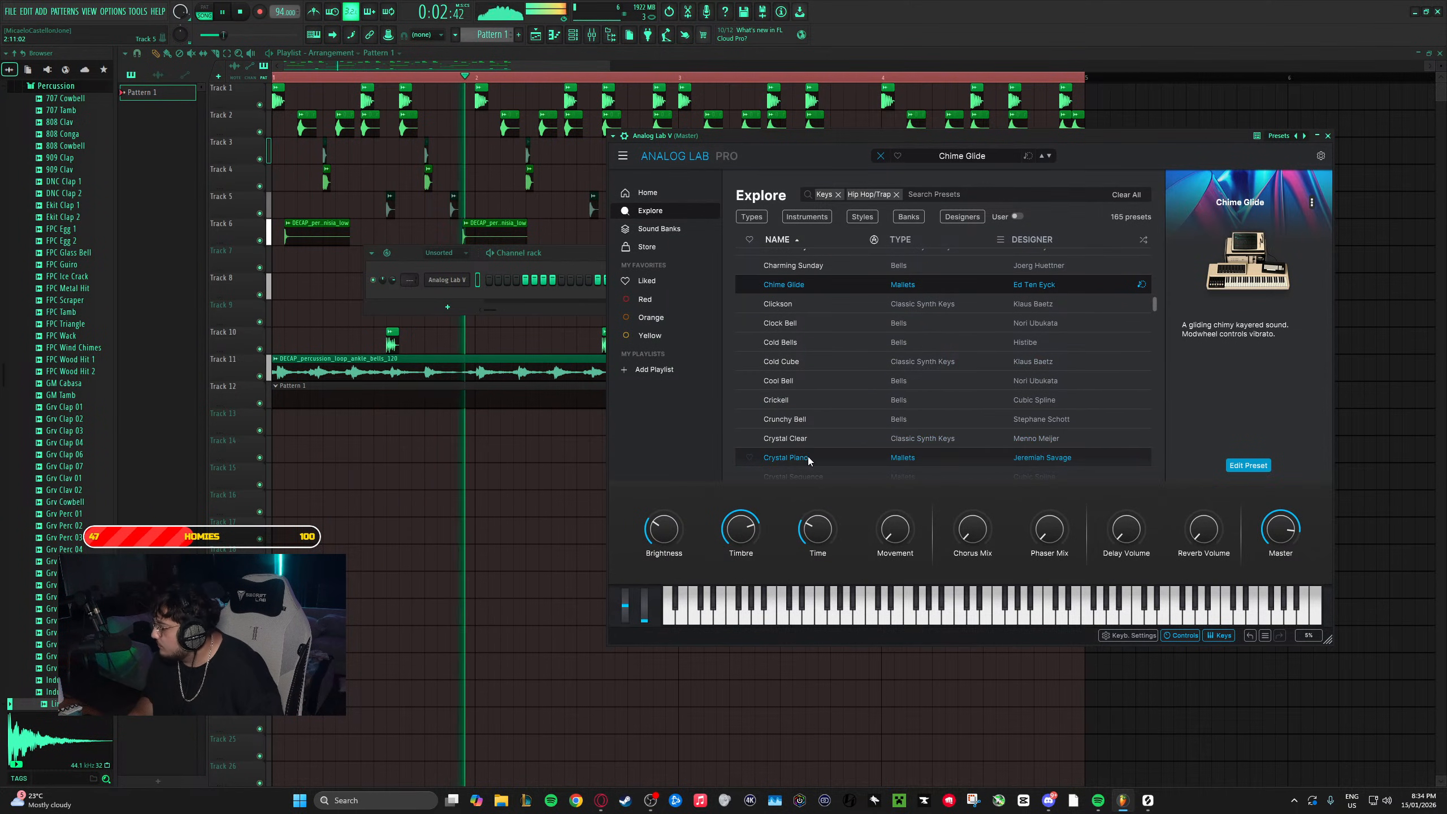
- Add an Ample Guitar M II Lite channel to the channel rack and close its warning and plugin window
{"action": "left_click", "coordinate": [454, 304]}
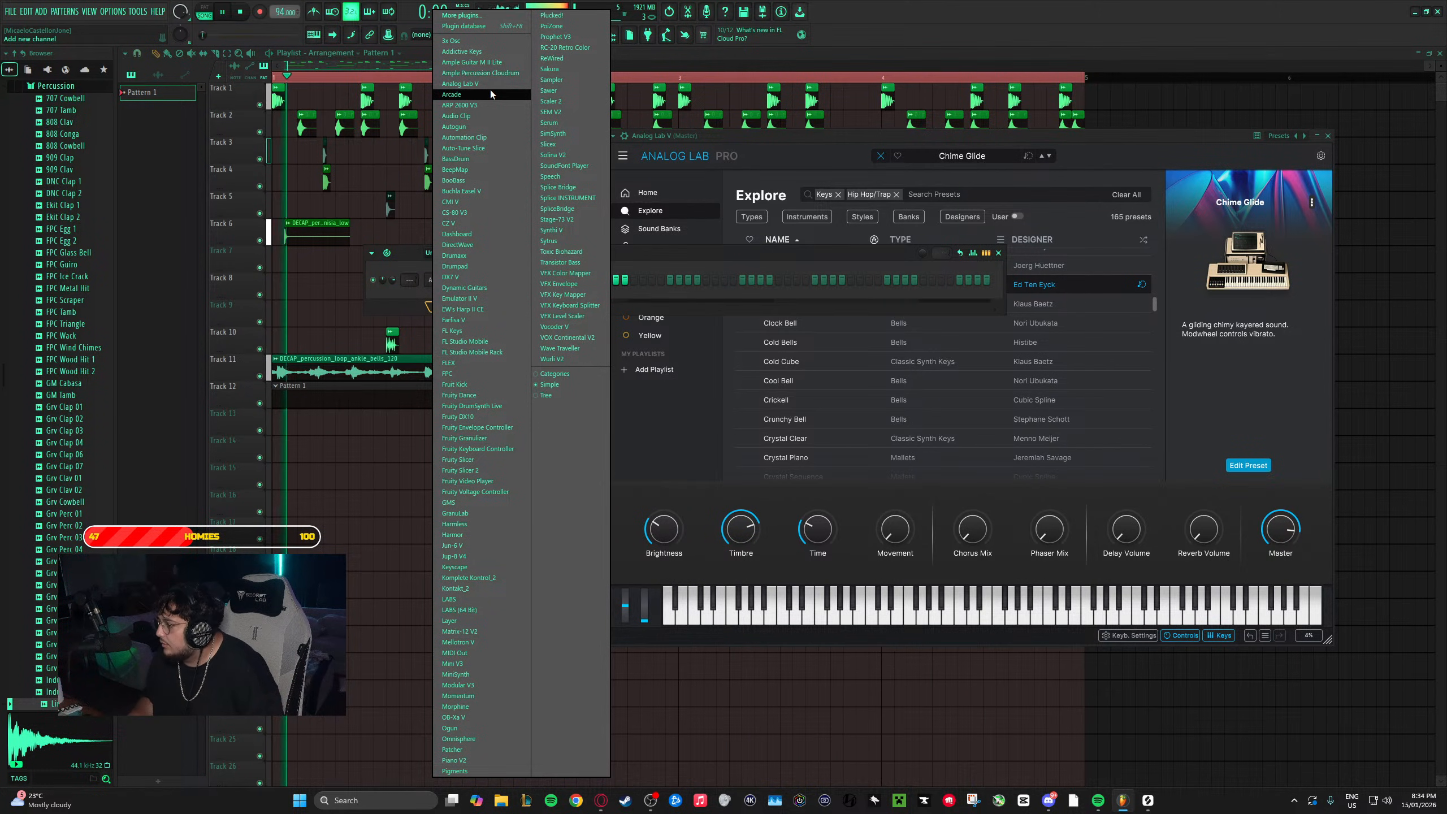
{"action": "left_click", "coordinate": [498, 64]}
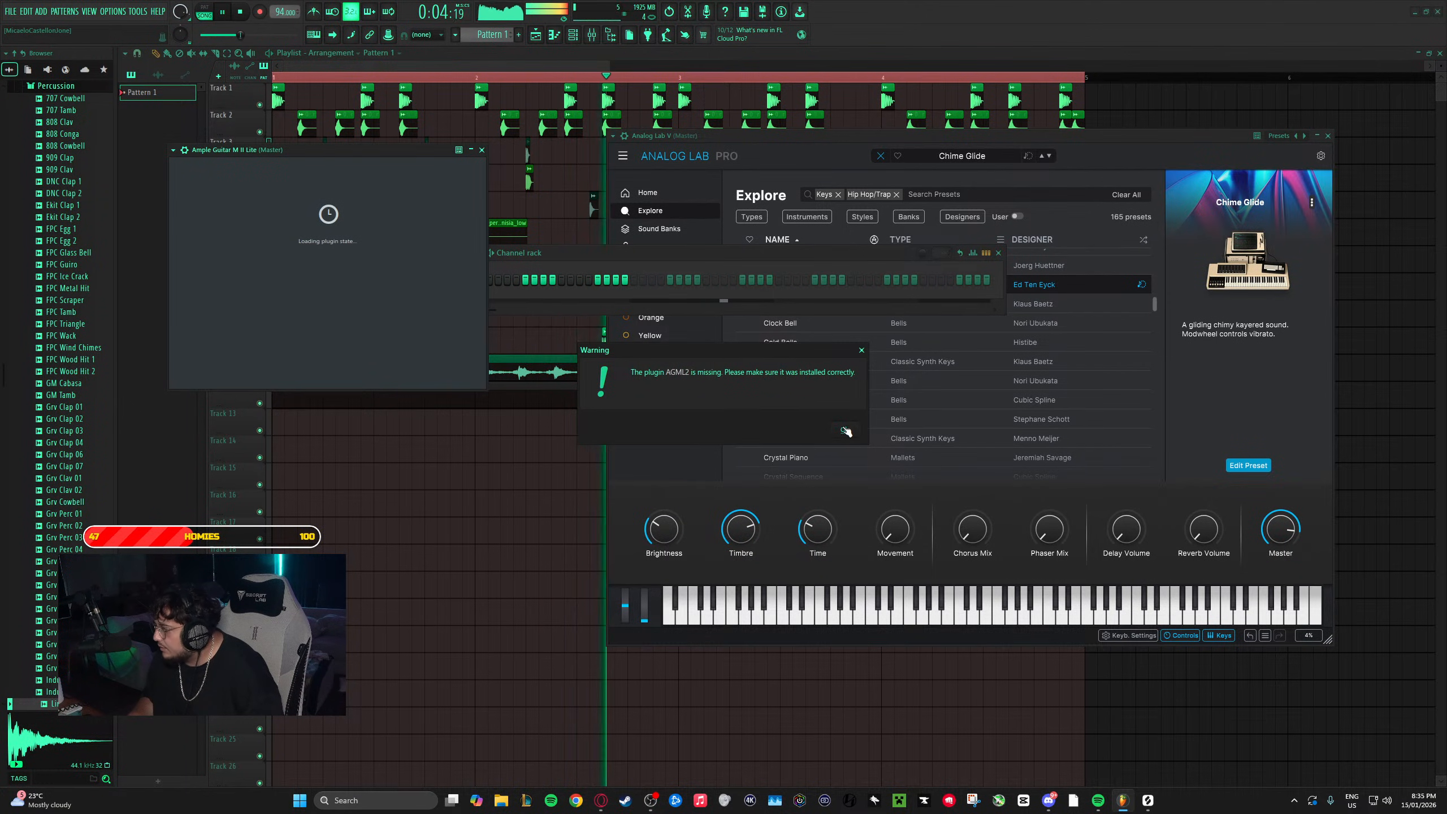
{"action": "left_click", "coordinate": [846, 431]}
{"action": "left_click", "coordinate": [481, 150]}
- Replace the Ample Guitar channel's instrument with Dynamic Guitars and close the plugin window
{"action": "right_click", "coordinate": [450, 296]}
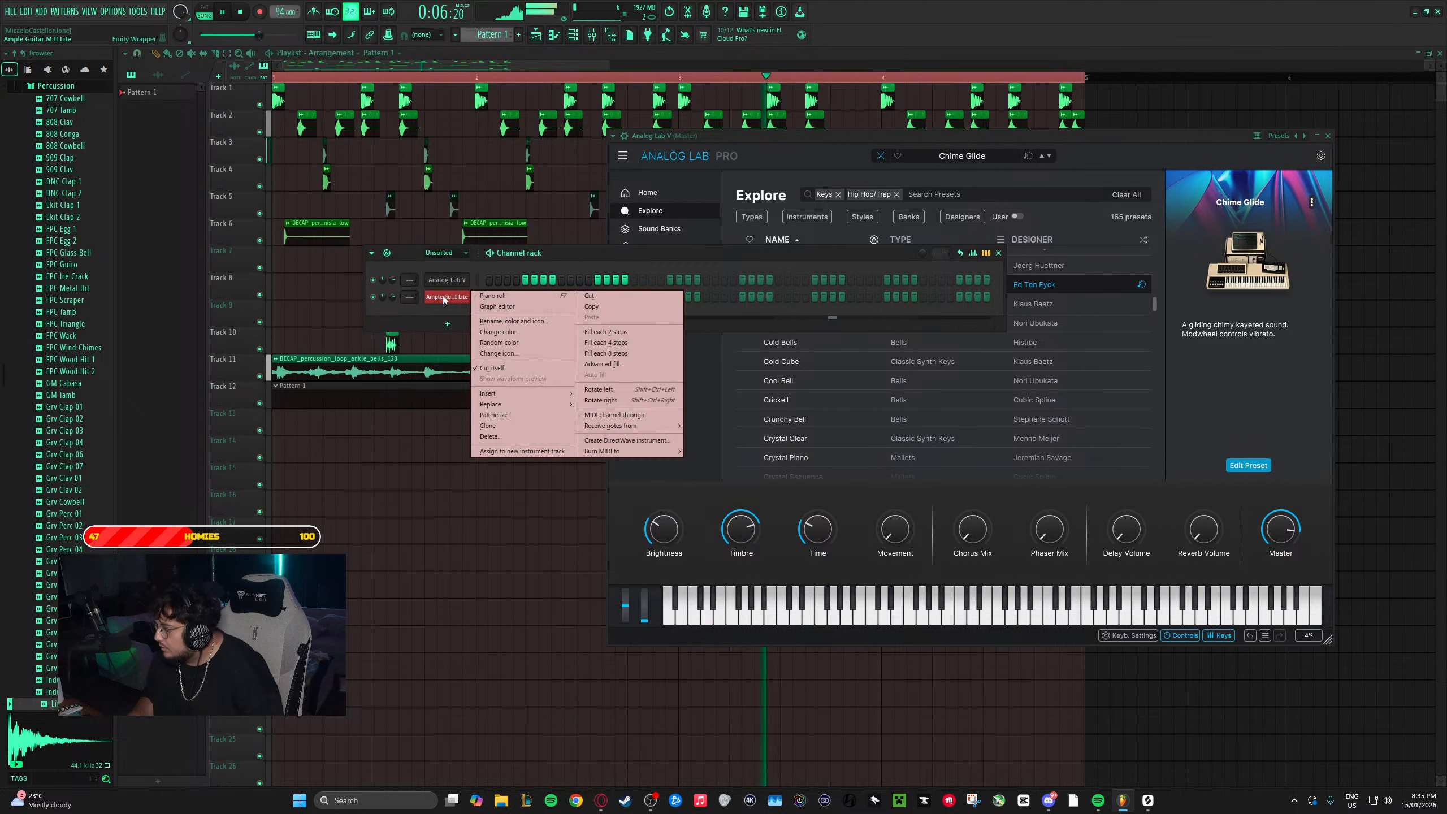
{"action": "mouse_move", "coordinate": [503, 405]}
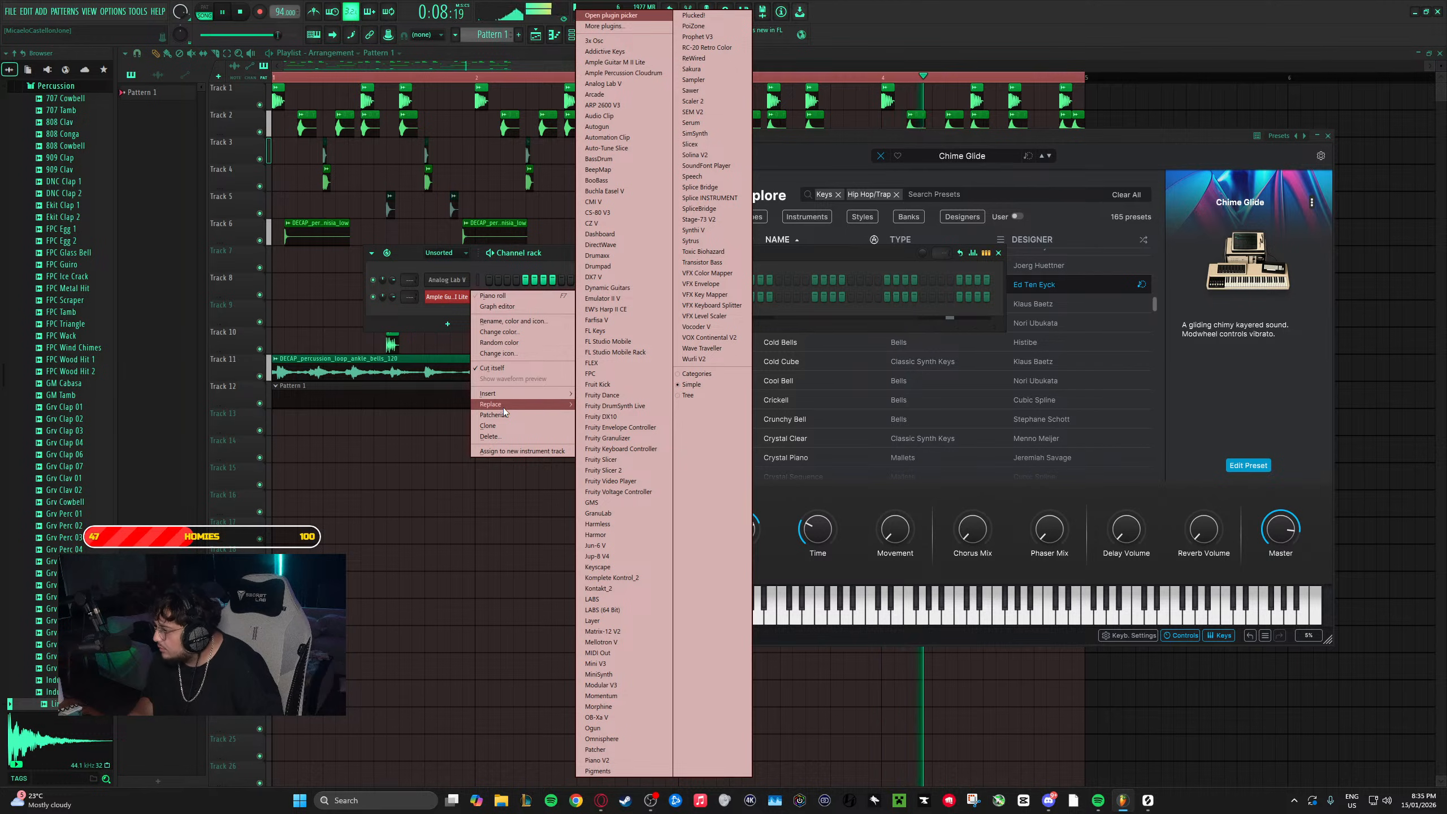
{"action": "left_click", "coordinate": [605, 288]}
{"action": "left_click", "coordinate": [504, 149]}
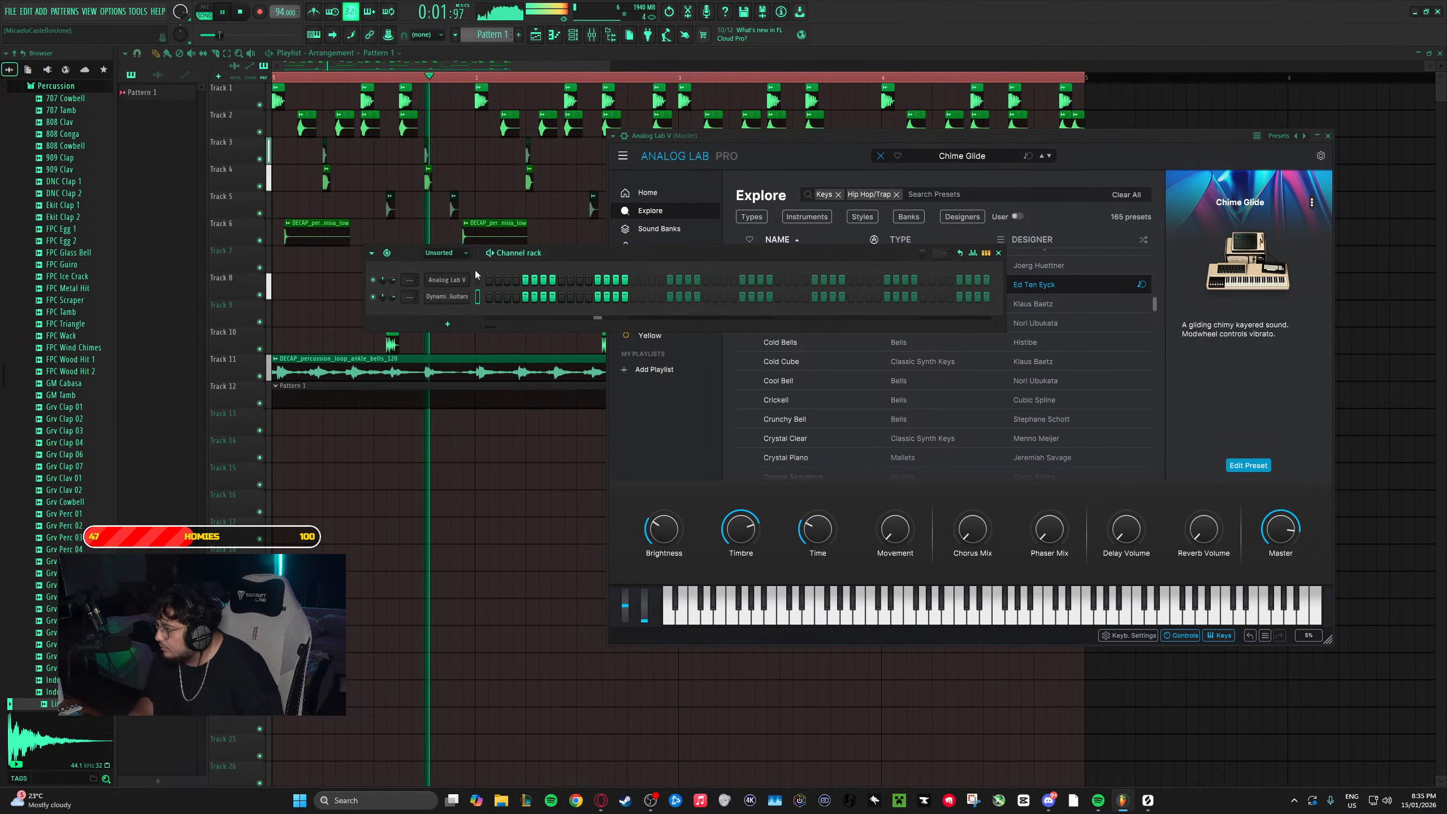
{"action": "right_click", "coordinate": [462, 297]}
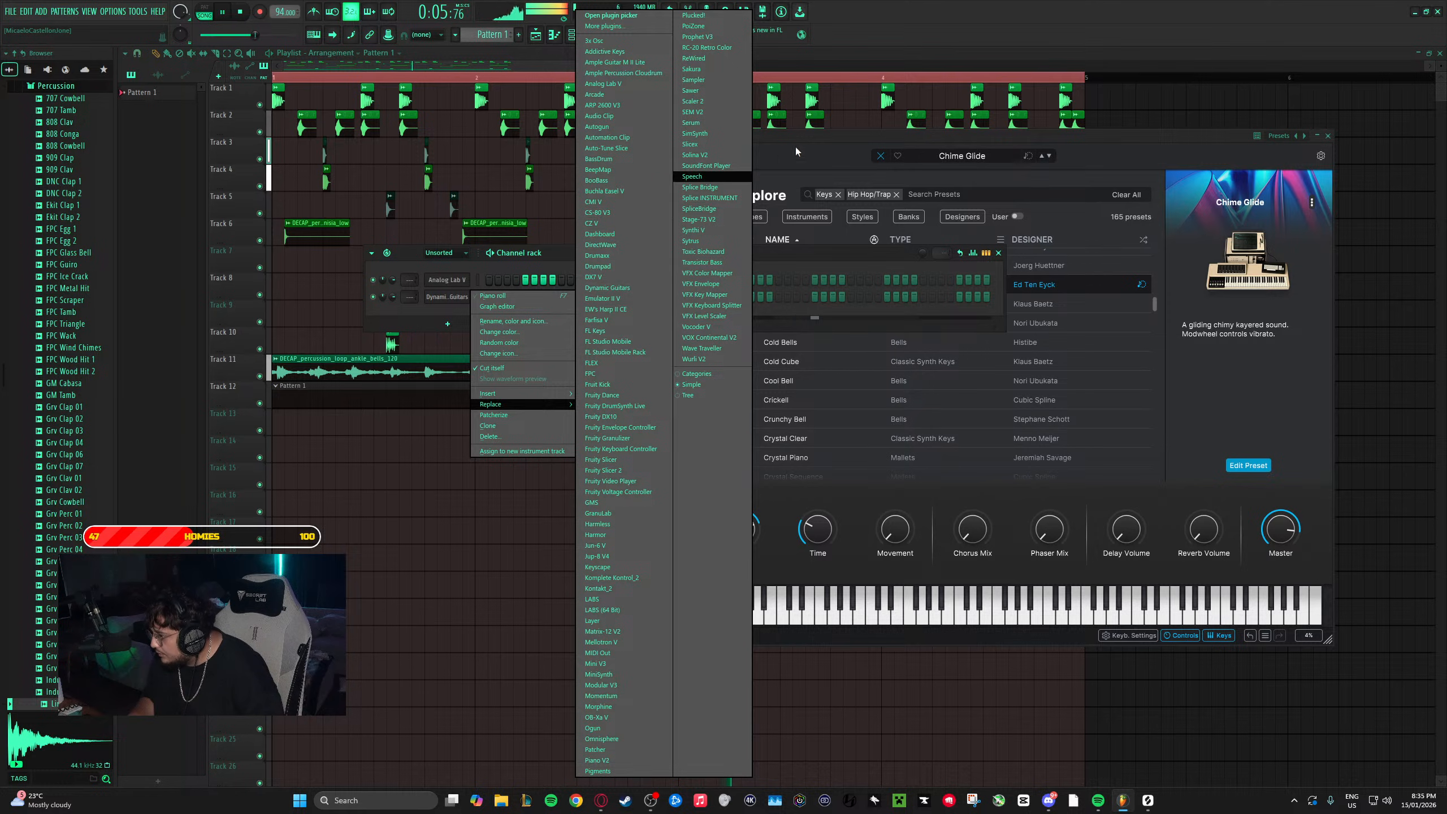
{"action": "left_click", "coordinate": [845, 142]}
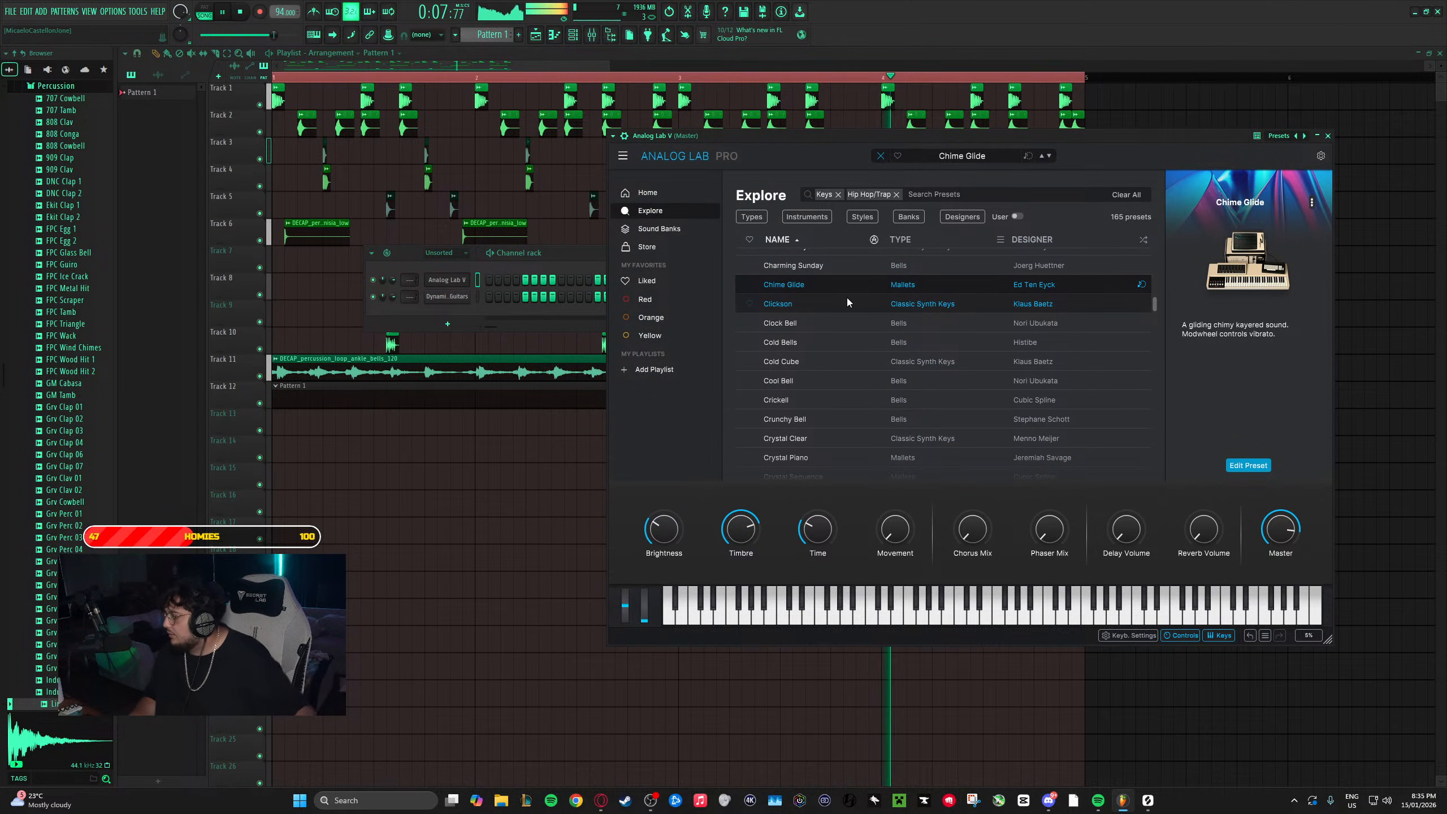
- Audition the presets Cool Bell, Crickell, Crunchy Bell, Crystal Clear and Crystal Piano
{"action": "left_click", "coordinate": [830, 381]}
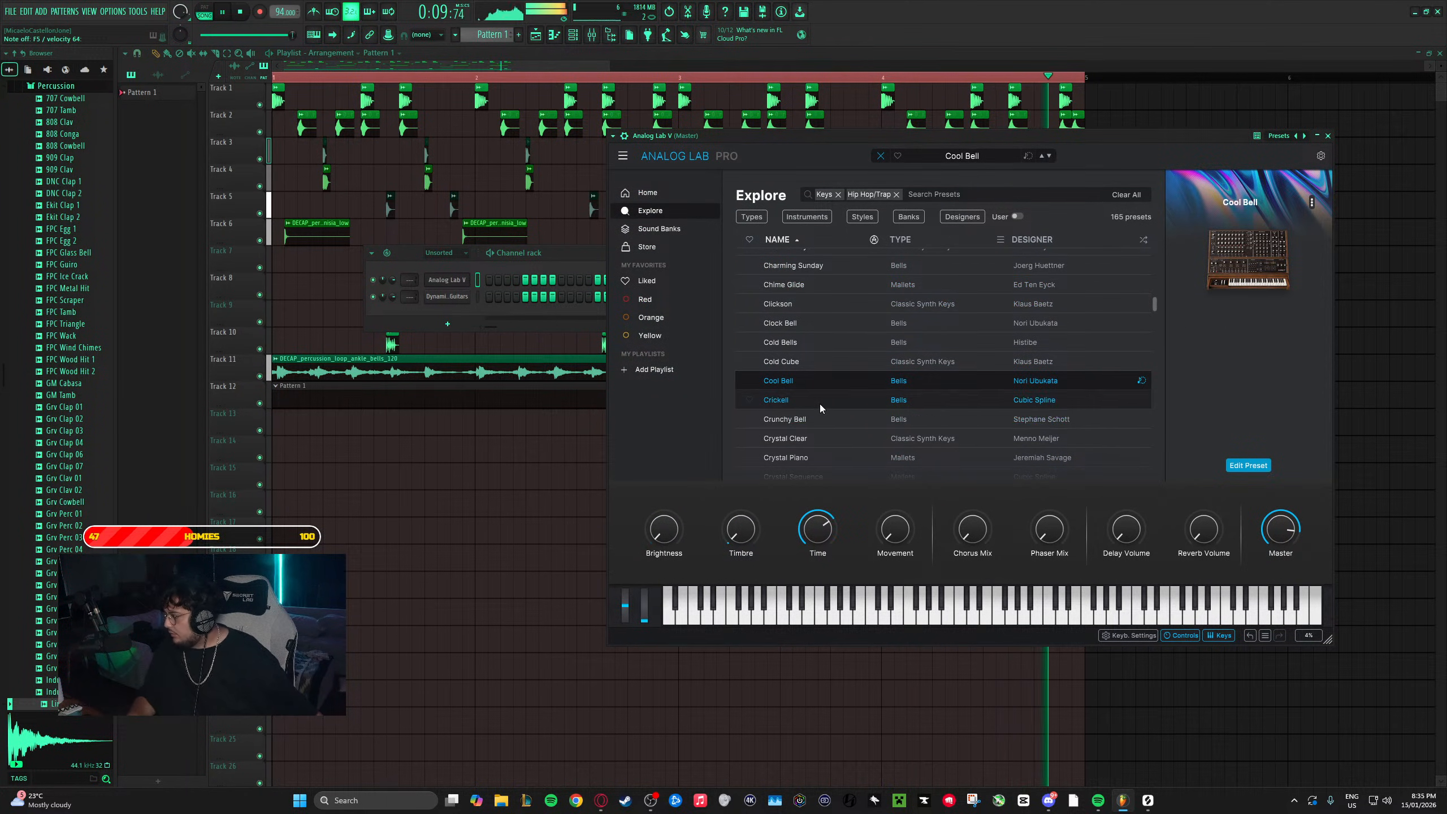
{"action": "left_click", "coordinate": [819, 403]}
{"action": "left_click", "coordinate": [821, 420]}
{"action": "left_click", "coordinate": [818, 438]}
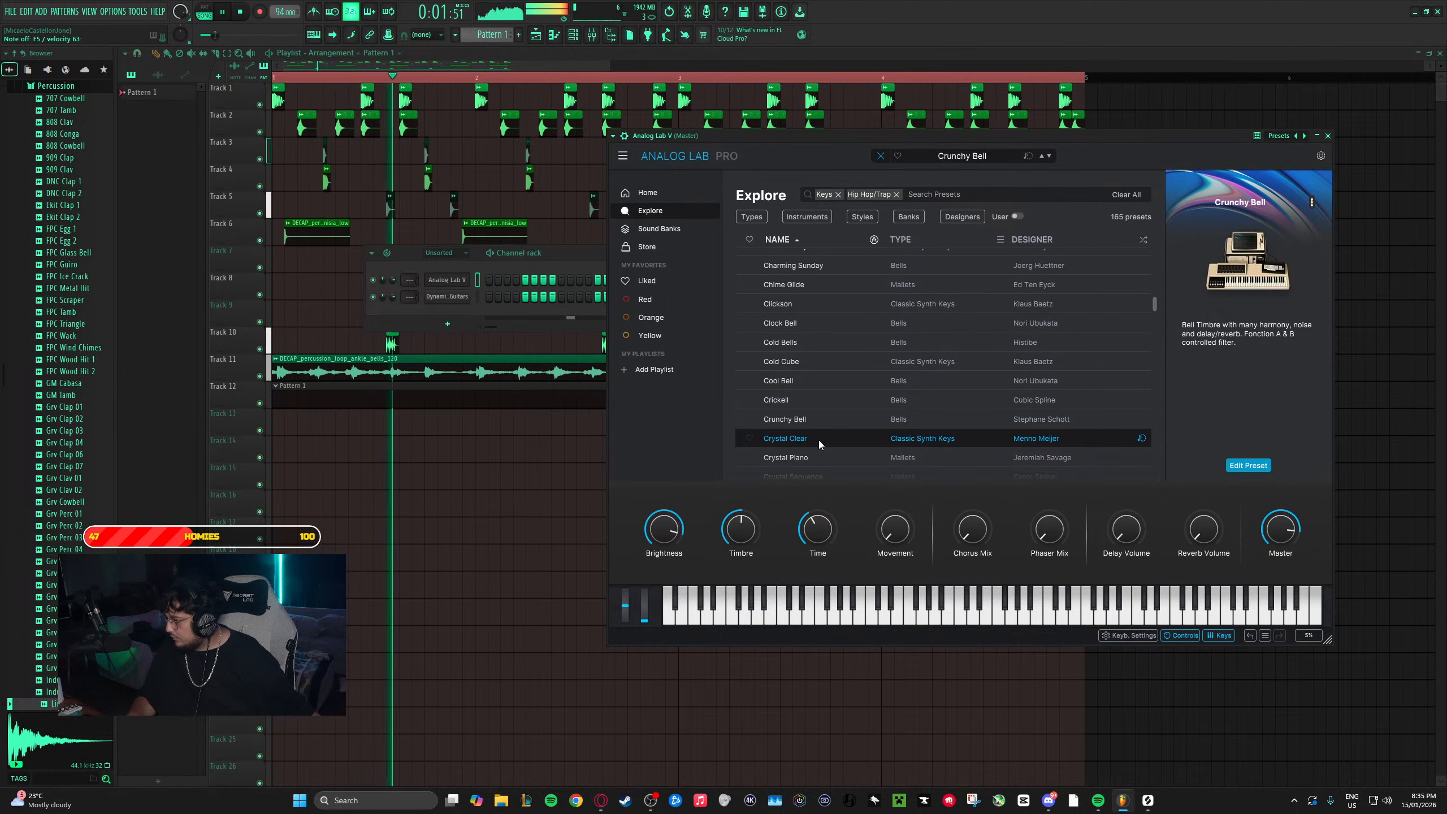
{"action": "scroll", "coordinate": [823, 438], "scroll_direction": "down", "scroll_amount": 1}
{"action": "left_click", "coordinate": [821, 427]}
- Audition the presets Crystal Sequence, Damascus, Deep Continuum, Digital Inverted, Digitar and Dirty Chords
{"action": "scroll", "coordinate": [828, 432], "scroll_direction": "down", "scroll_amount": 2}
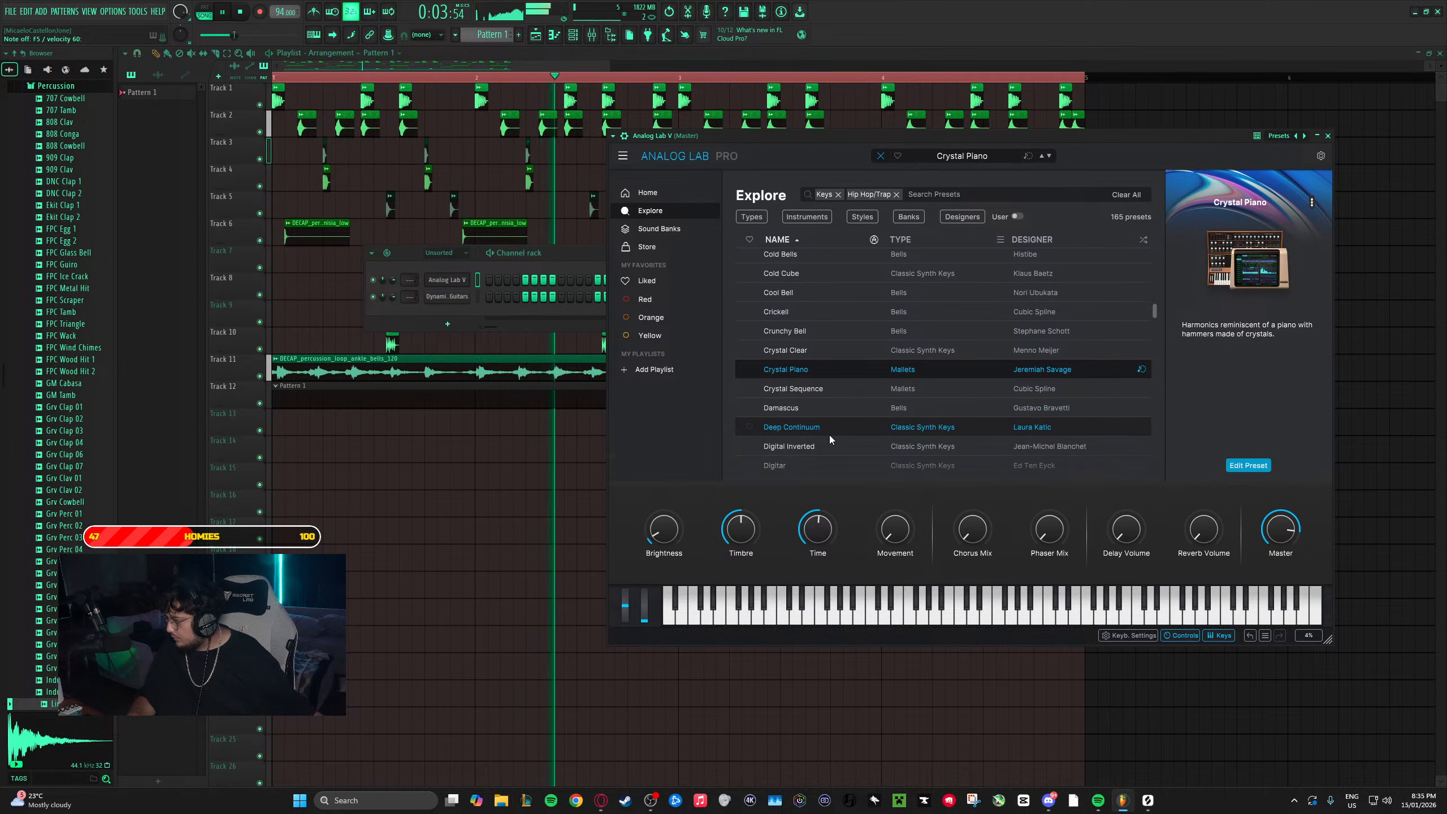
{"action": "left_click", "coordinate": [830, 390]}
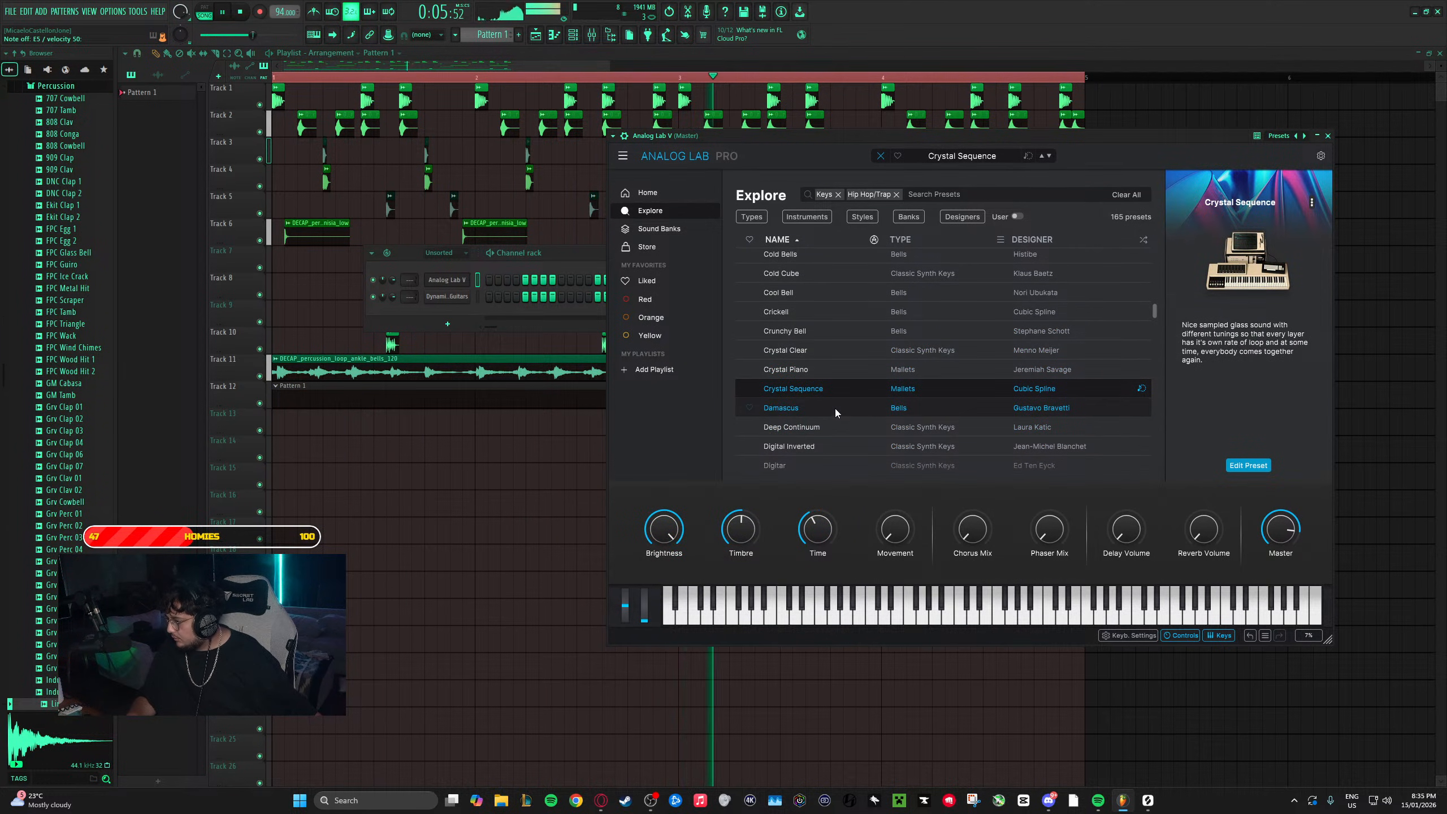
{"action": "left_click", "coordinate": [834, 408]}
{"action": "left_click", "coordinate": [842, 423]}
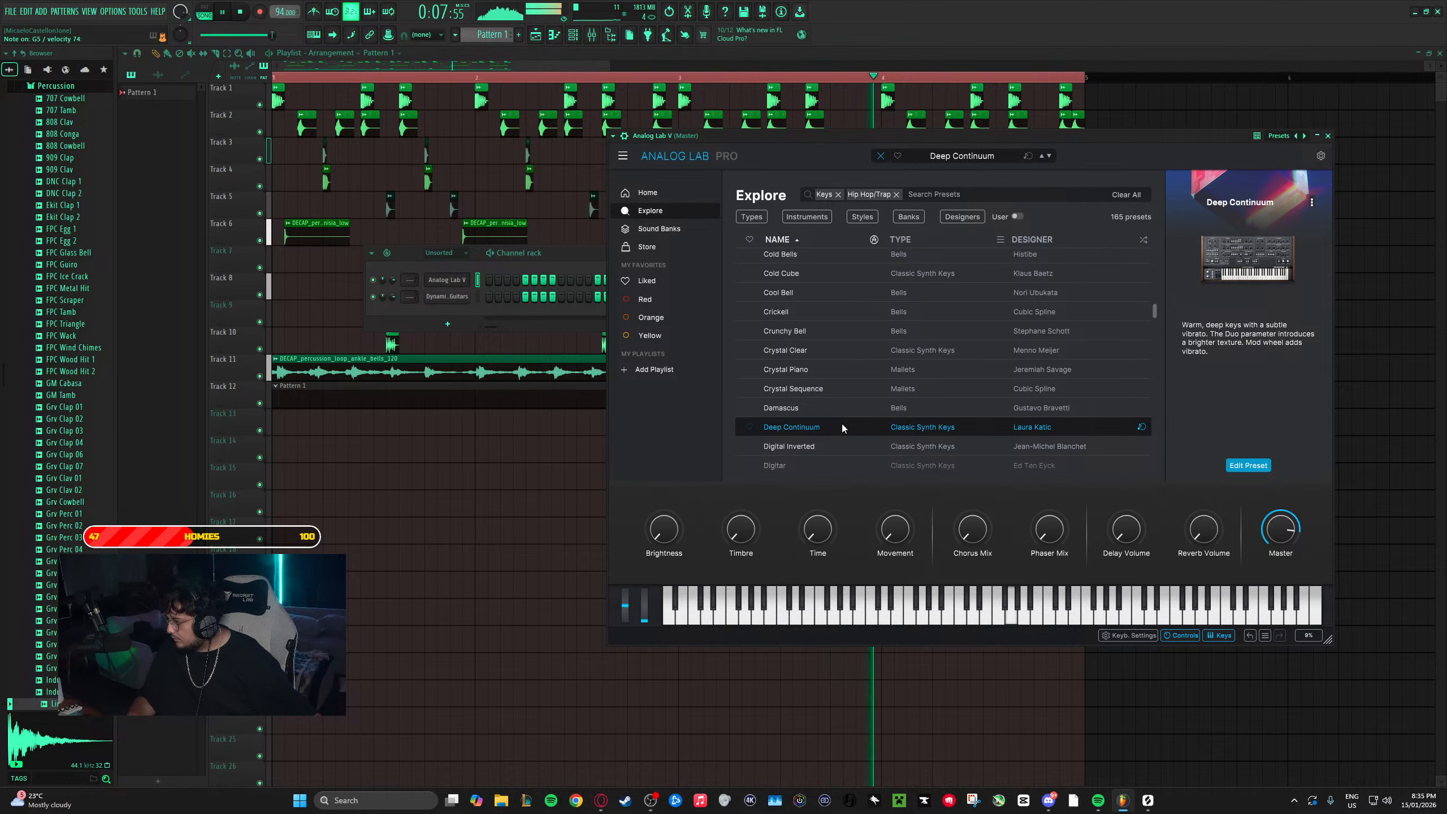
{"action": "scroll", "coordinate": [842, 423], "scroll_direction": "down", "scroll_amount": 1}
{"action": "left_click", "coordinate": [841, 420]}
{"action": "scroll", "coordinate": [842, 421], "scroll_direction": "down", "scroll_amount": 3}
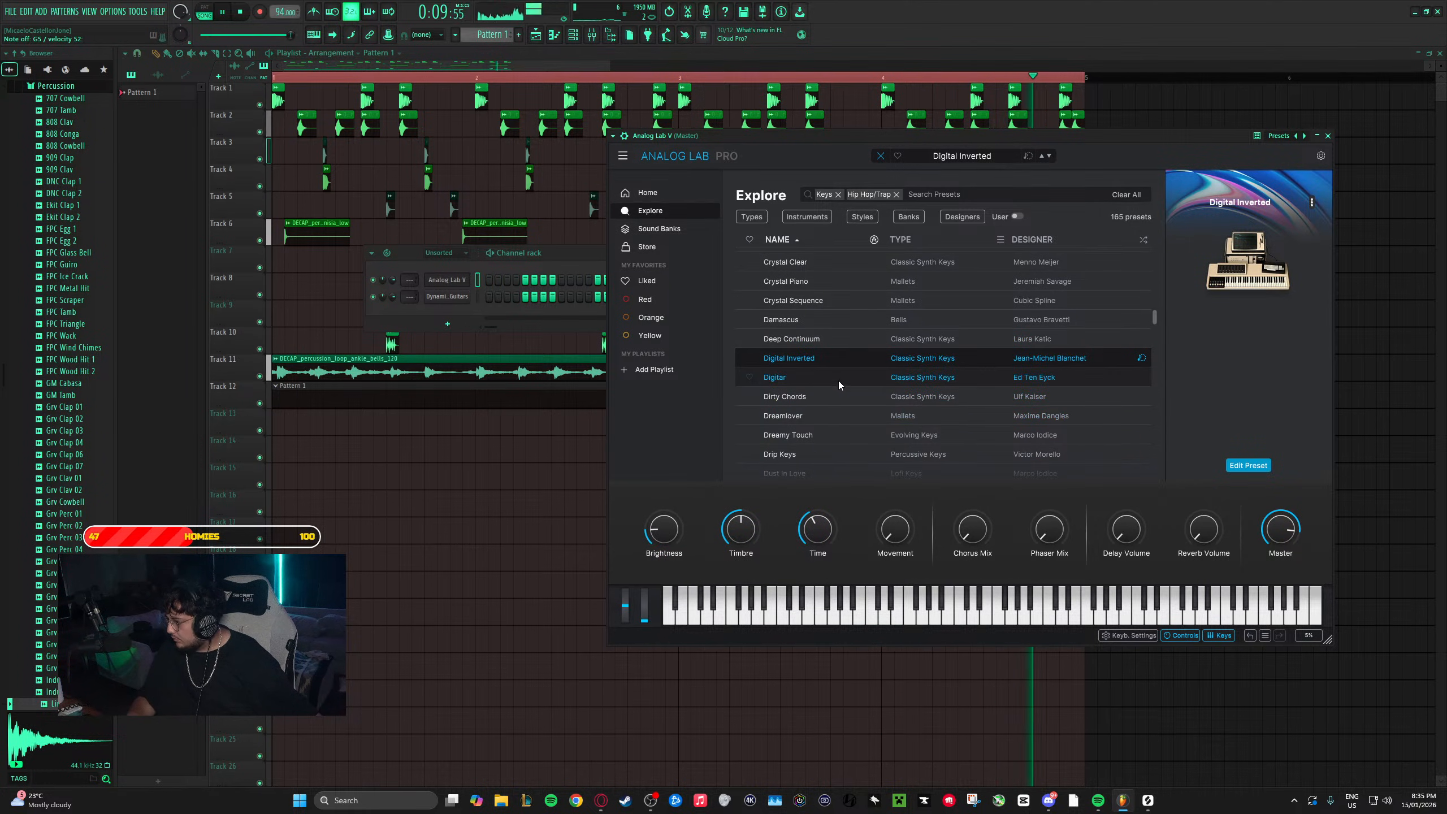
{"action": "left_click", "coordinate": [839, 380]}
{"action": "left_click", "coordinate": [838, 396]}
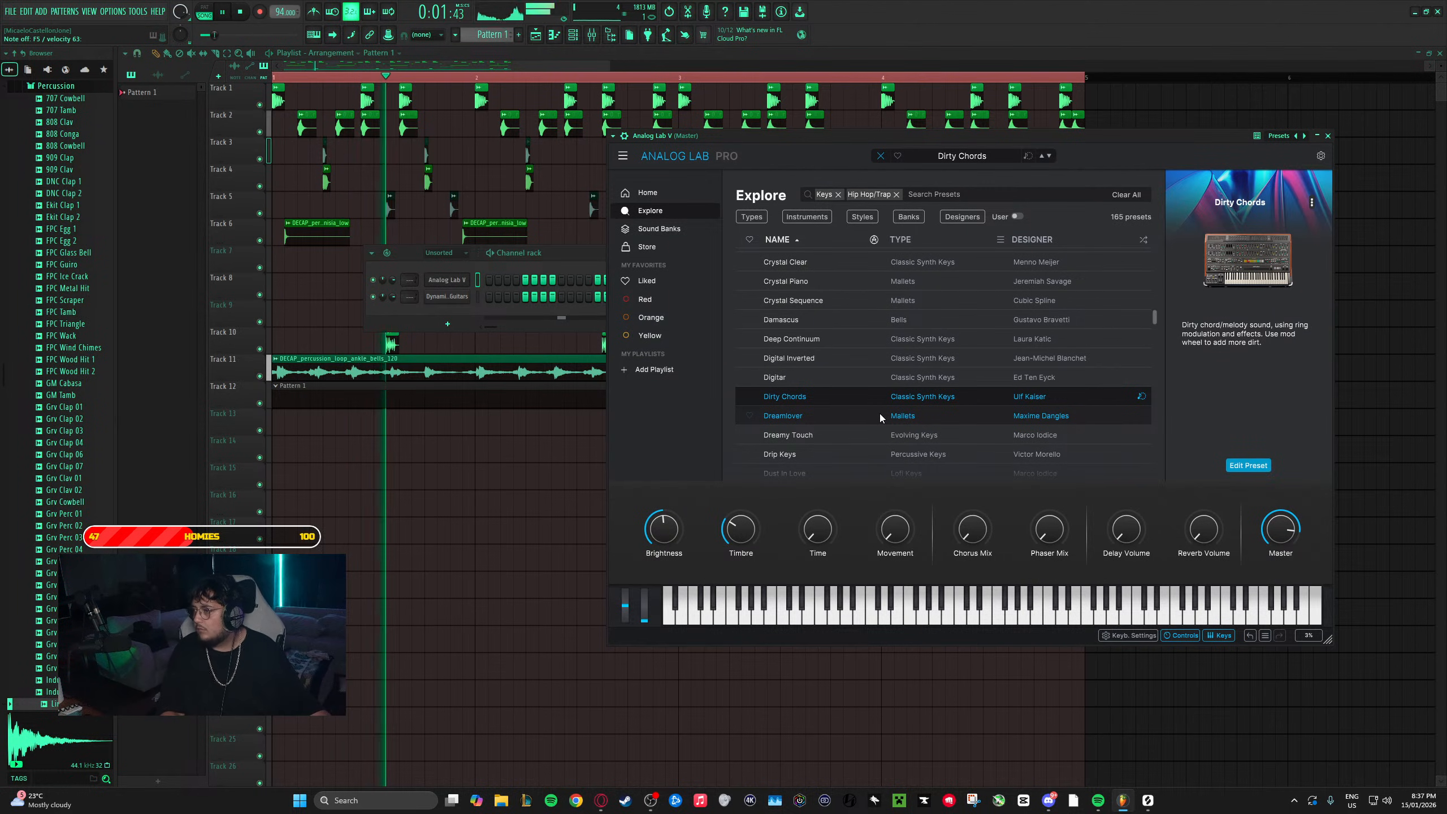
- Close the Analog Lab V and channel rack windows over the playlist and stop playback
{"action": "key", "text": "F12"}
{"action": "key", "text": "space"}
{"action": "key", "text": "space"}
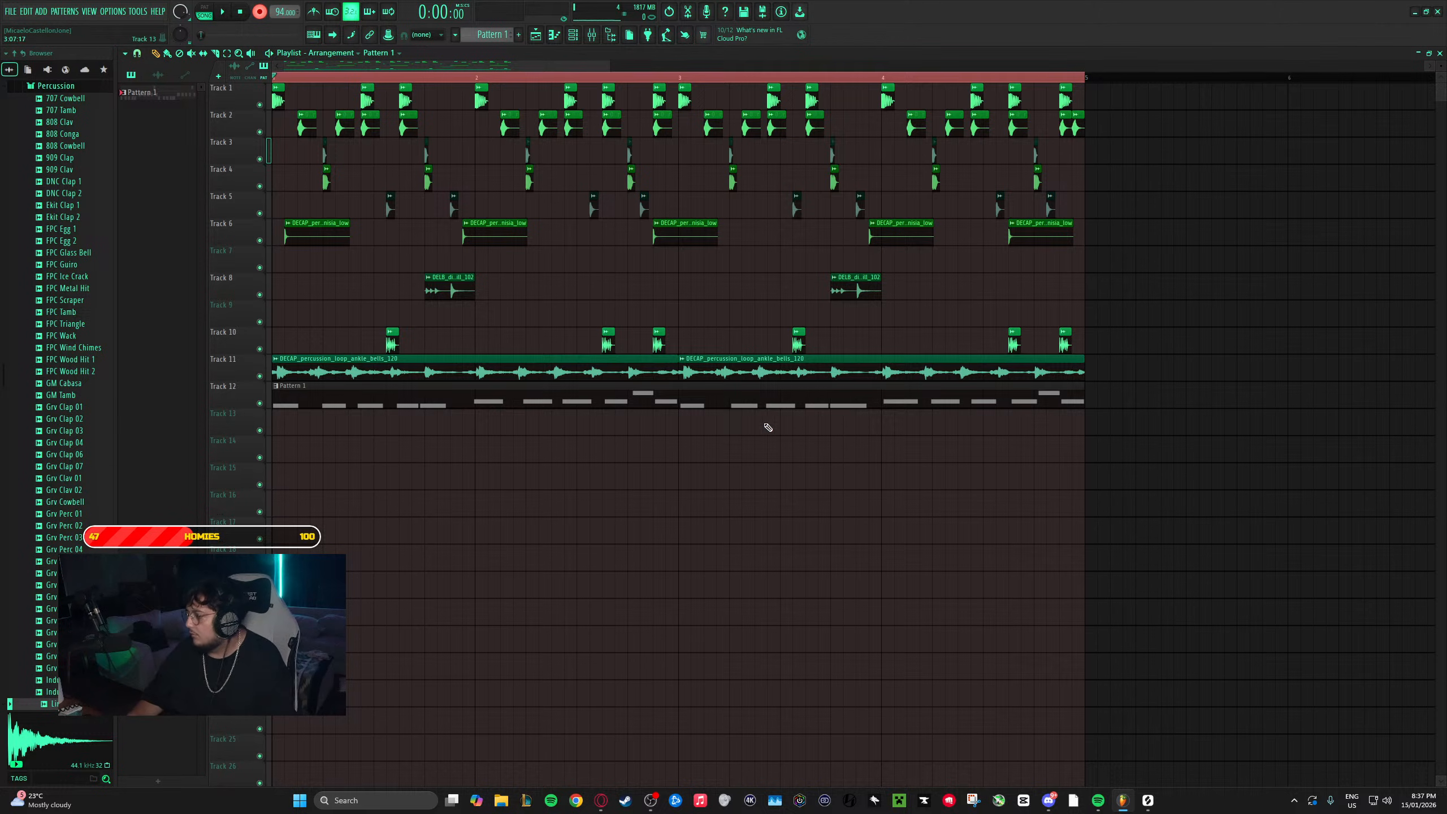
- Open Pattern 1's Analog Lab V notes in the piano roll and raise the velocity of all of them to maximum
{"action": "double_click", "coordinate": [755, 399]}
{"action": "left_click", "coordinate": [572, 464]}
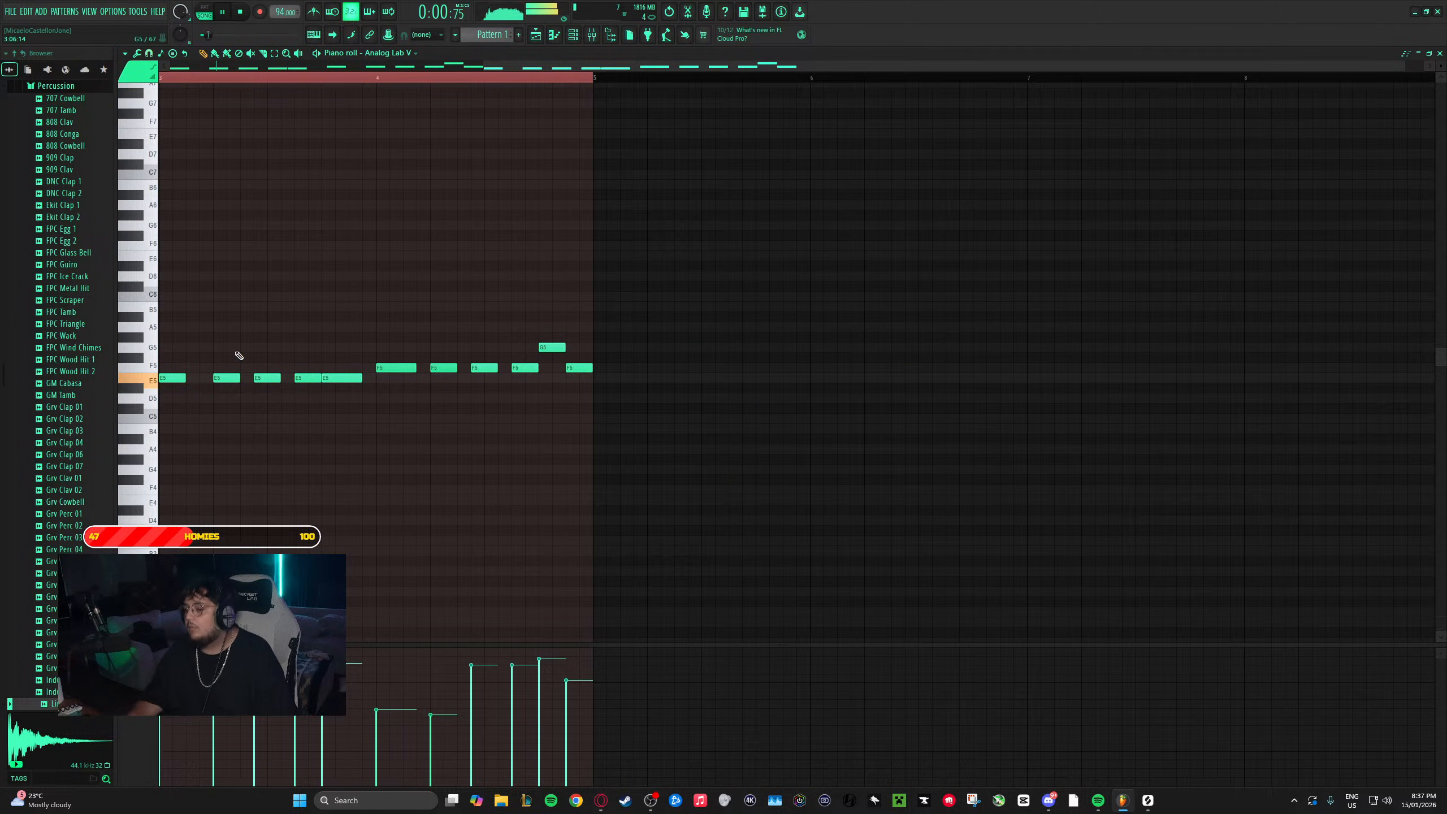
{"action": "scroll", "coordinate": [266, 475], "scroll_direction": "down", "scroll_amount": 3}
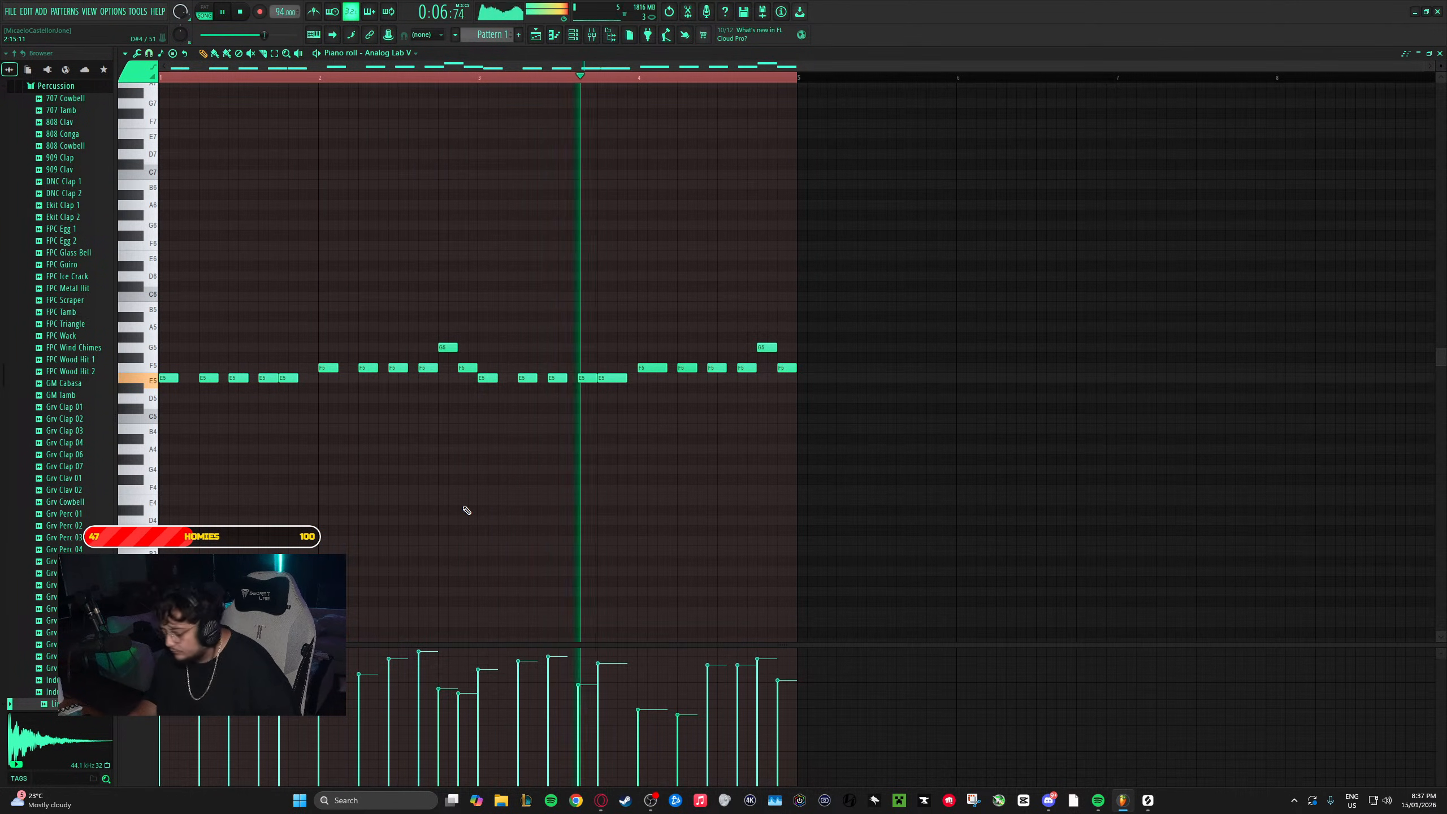
{"action": "key", "text": "ctrl+a"}
{"action": "scroll", "coordinate": [495, 519], "scroll_direction": "up", "scroll_amount": 8}
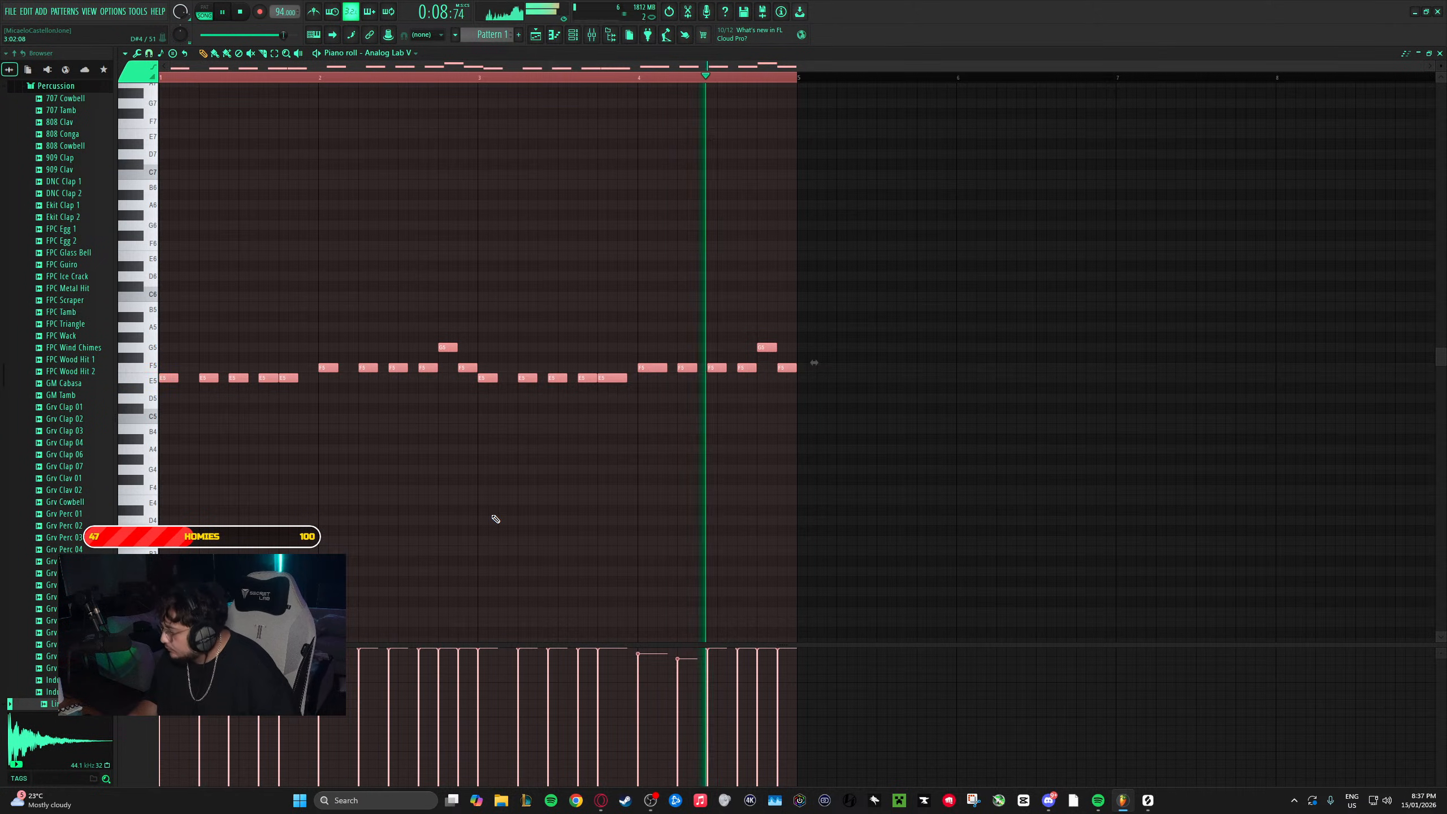
{"action": "left_click", "coordinate": [496, 518], "text": "ctrl"}
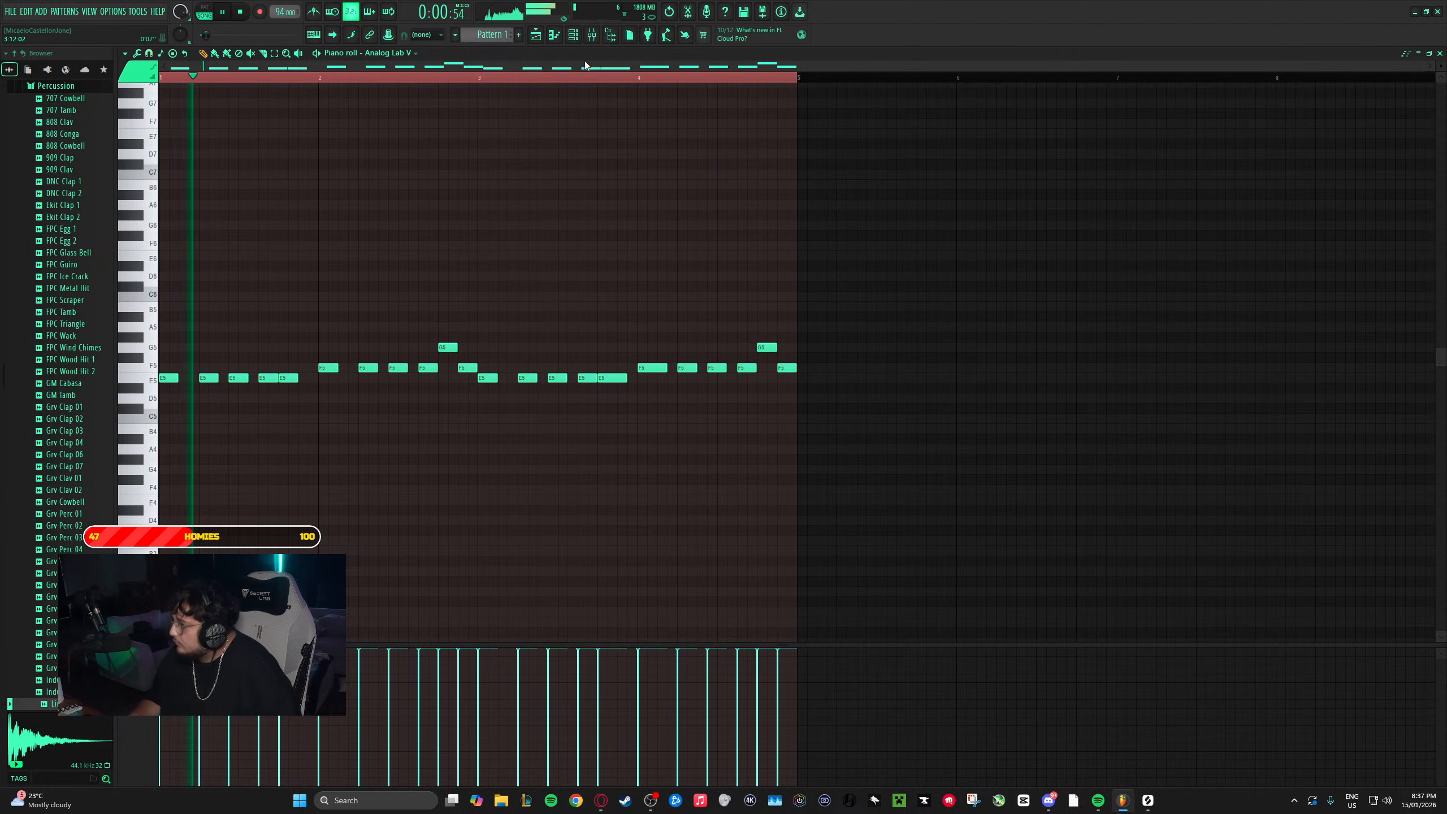
- Delete the Dynamic Guitars channel from the channel rack
{"action": "left_click", "coordinate": [580, 37]}
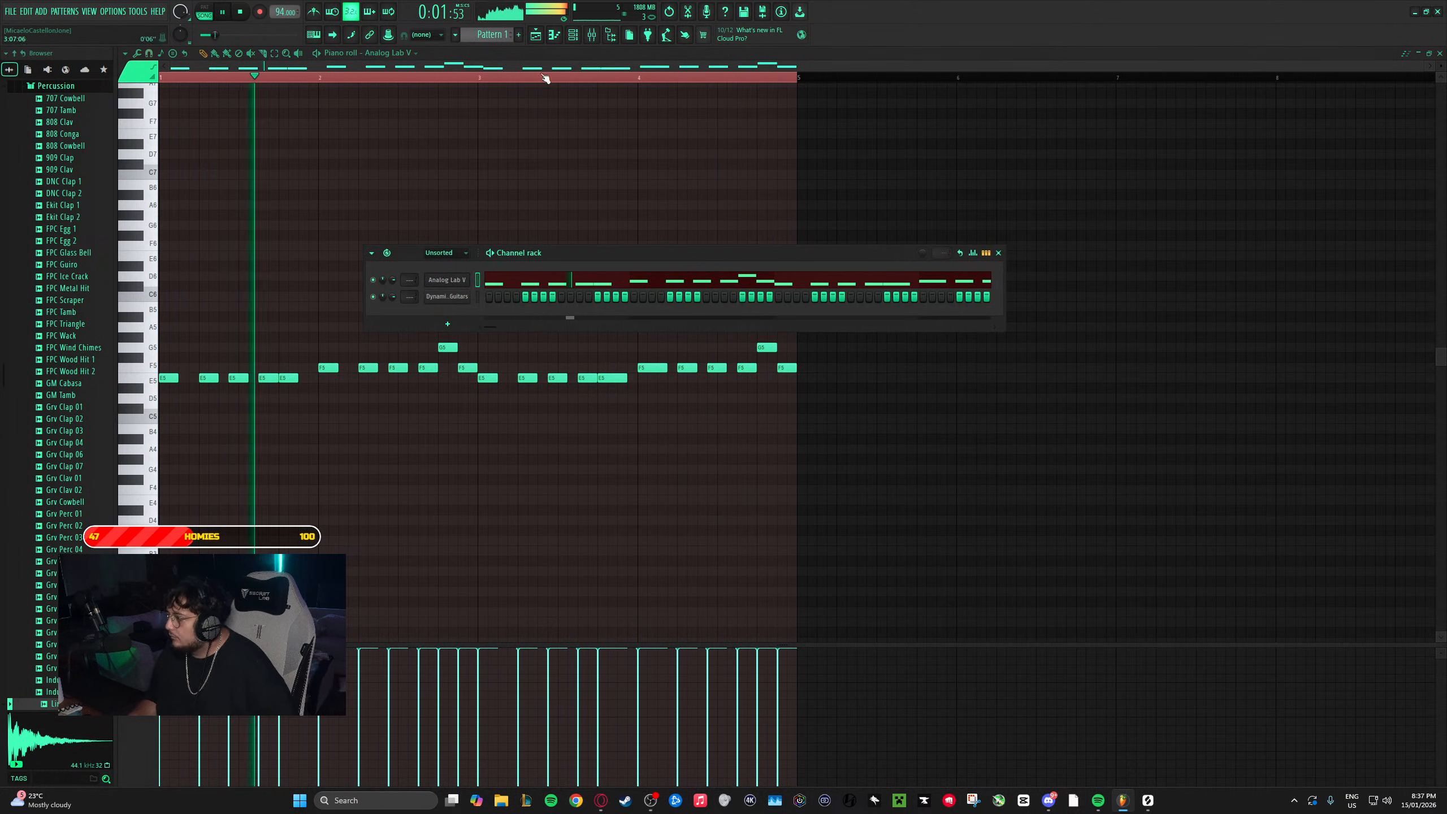
{"action": "right_click", "coordinate": [447, 296]}
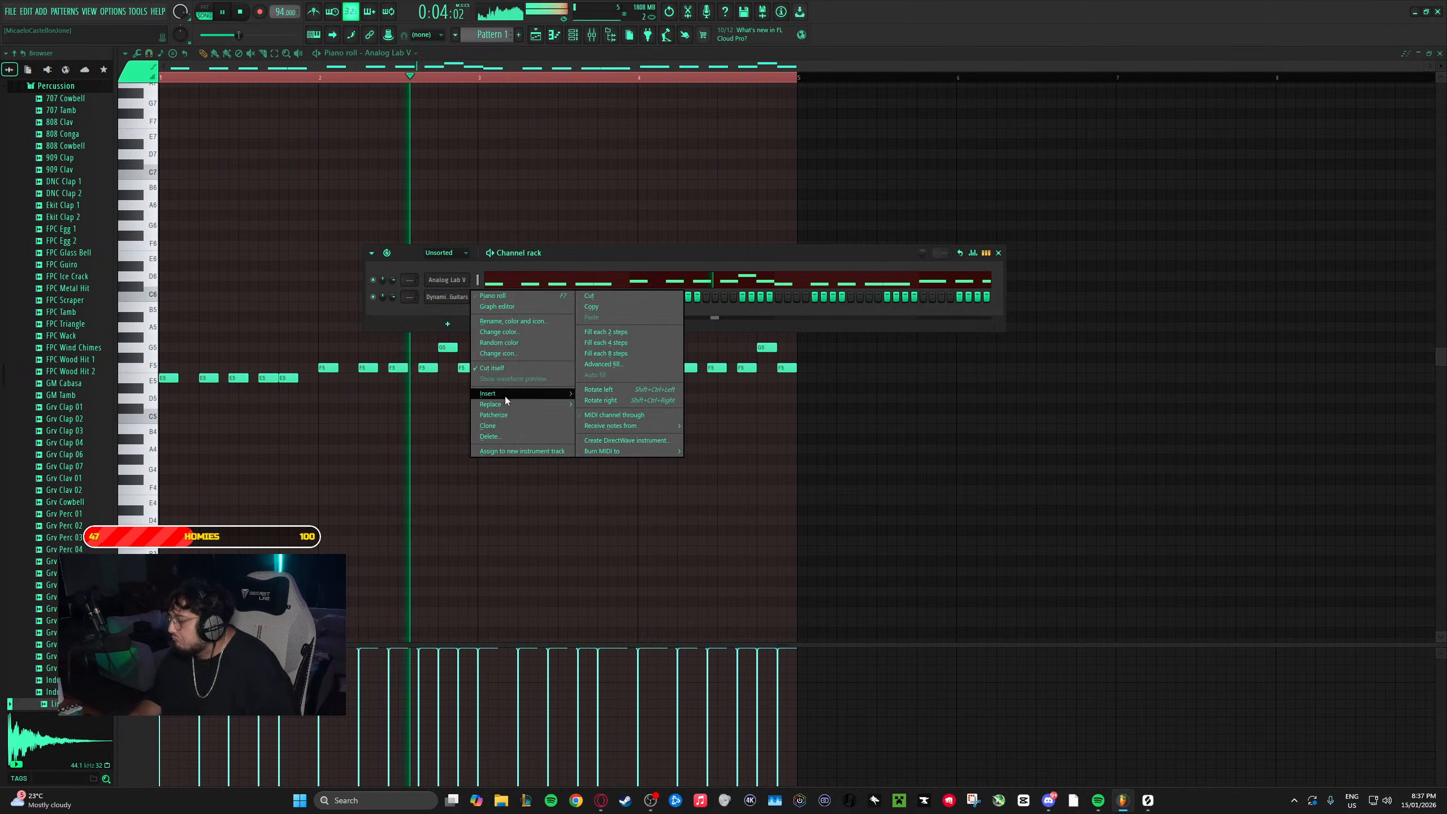
{"action": "left_click", "coordinate": [506, 432]}
- Add a Keyscape channel and load the LA Custom C7 Grand Piano patch
{"action": "left_click", "coordinate": [447, 307]}
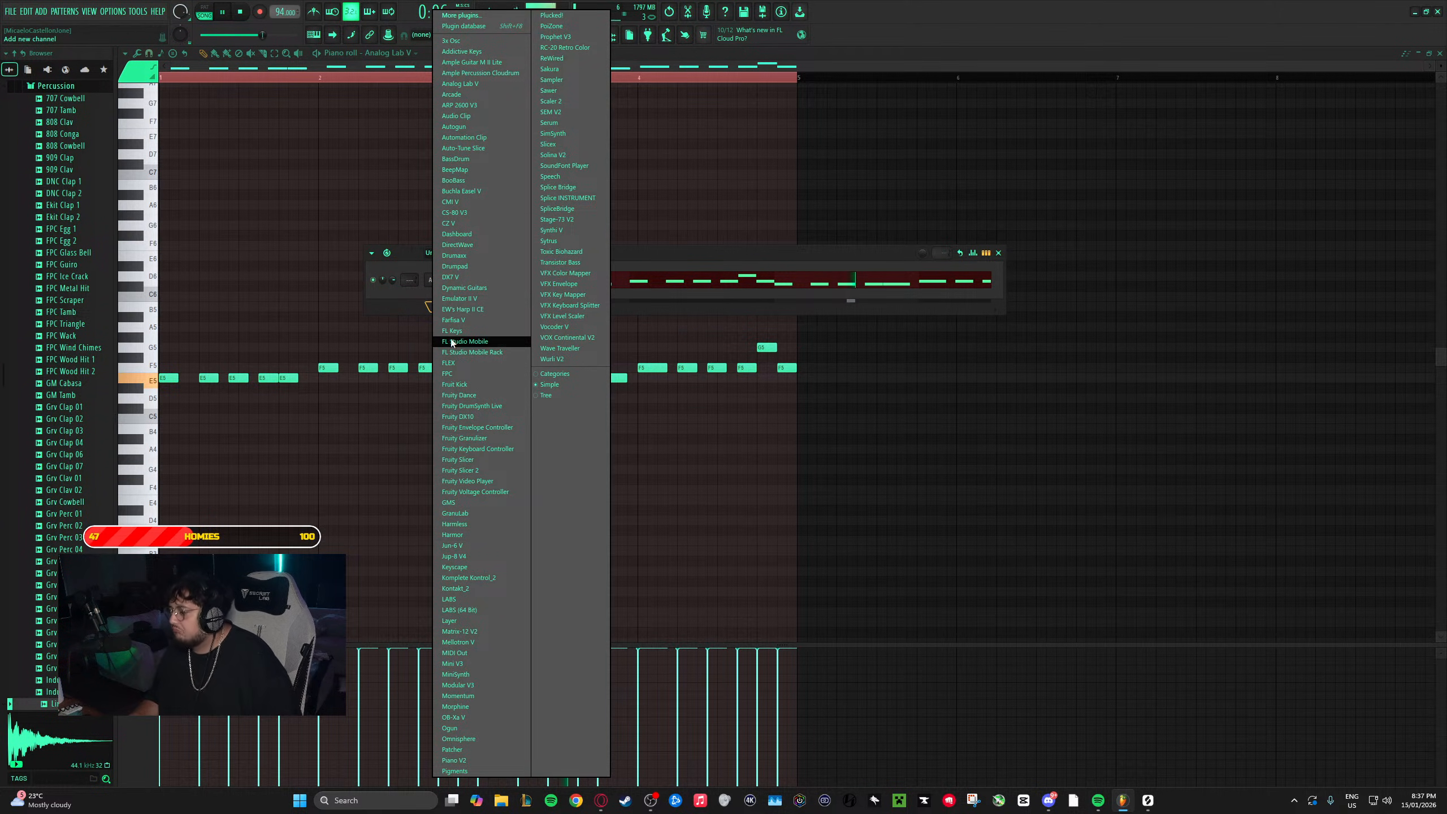
{"action": "left_click", "coordinate": [456, 567]}
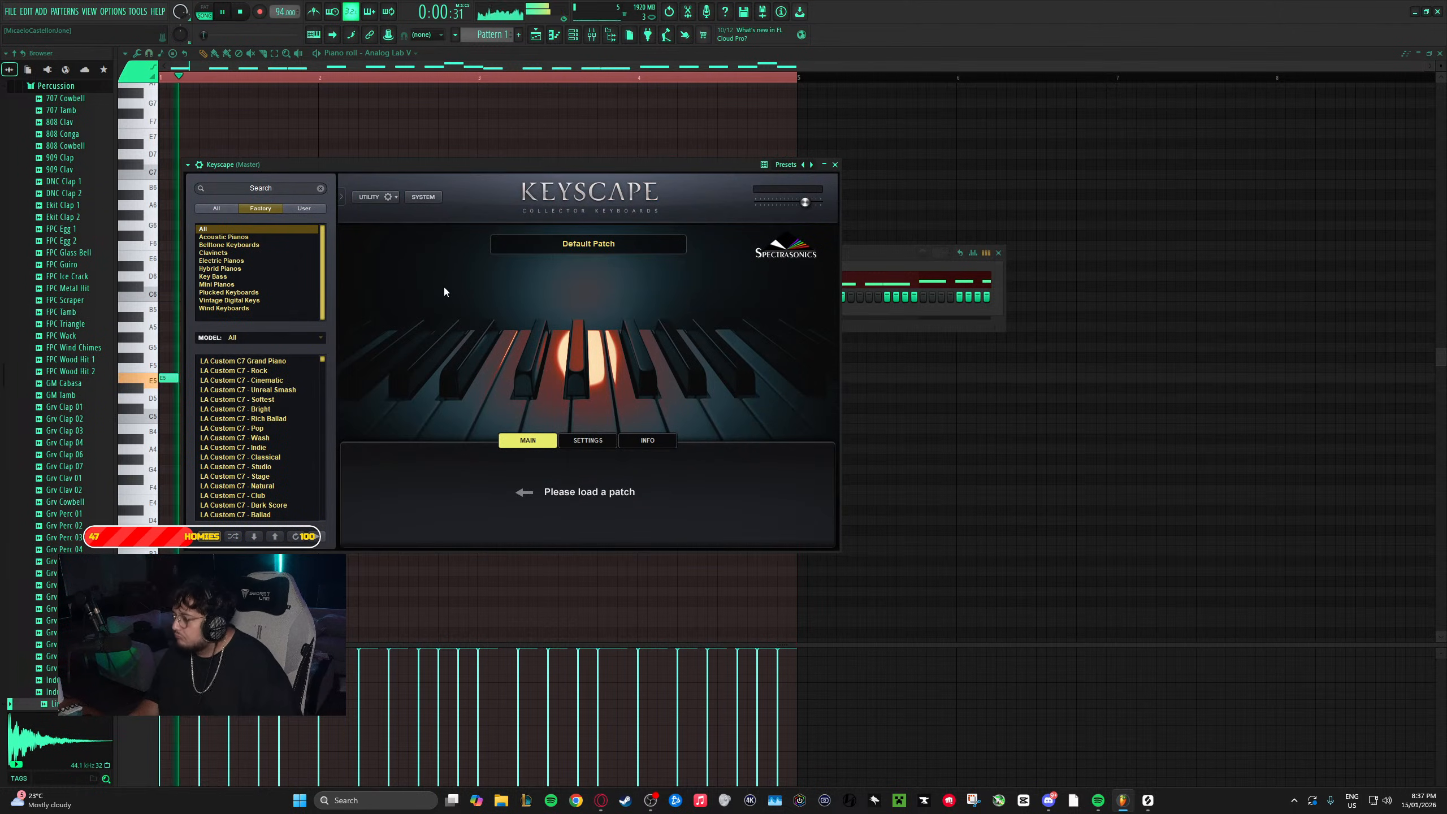
{"action": "left_click", "coordinate": [286, 361]}
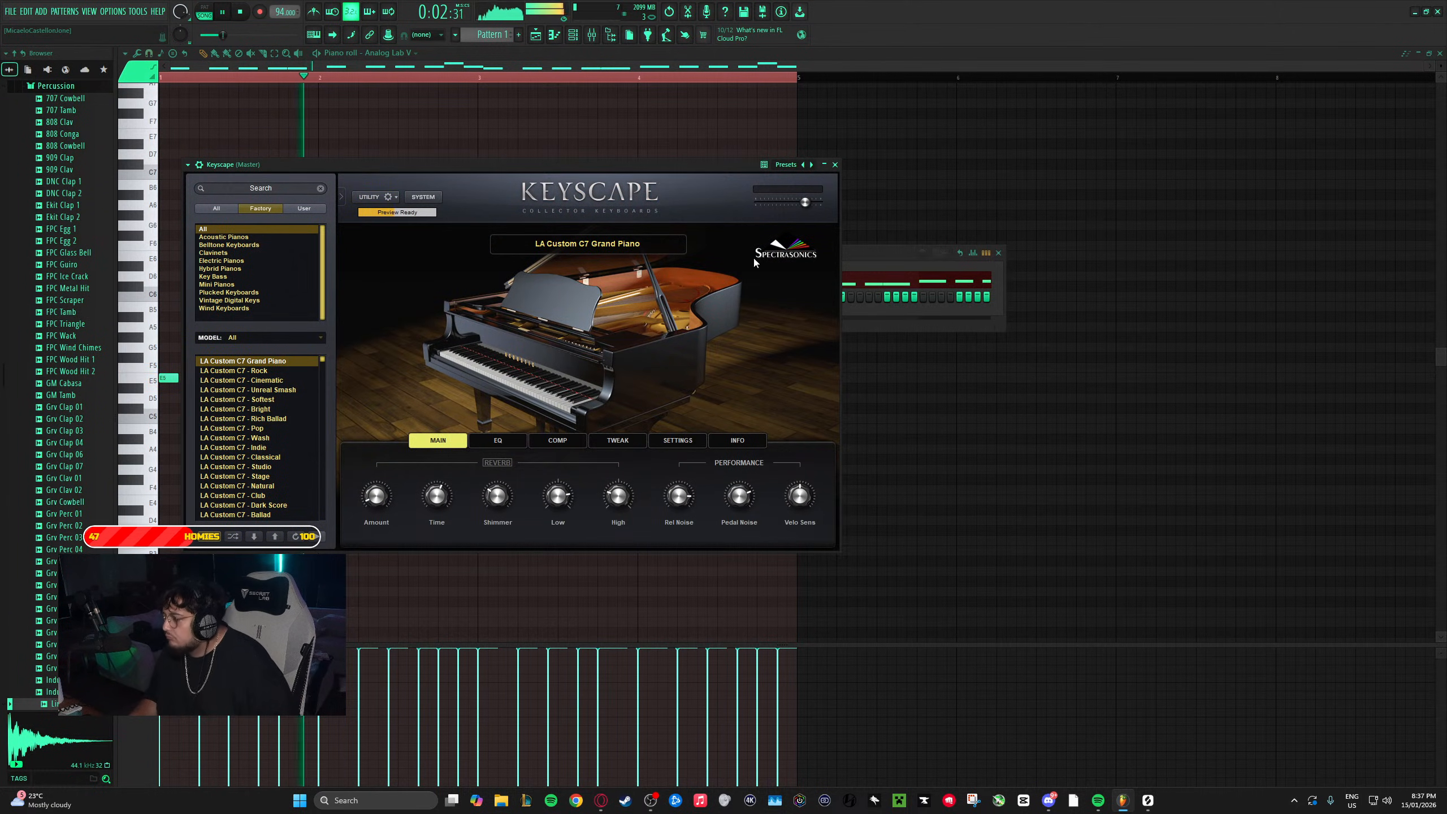
{"action": "left_click", "coordinate": [835, 164]}
- Open the Keyscape channel's piano roll for recording chords
{"action": "right_click", "coordinate": [452, 299]}
{"action": "left_click", "coordinate": [495, 286]}
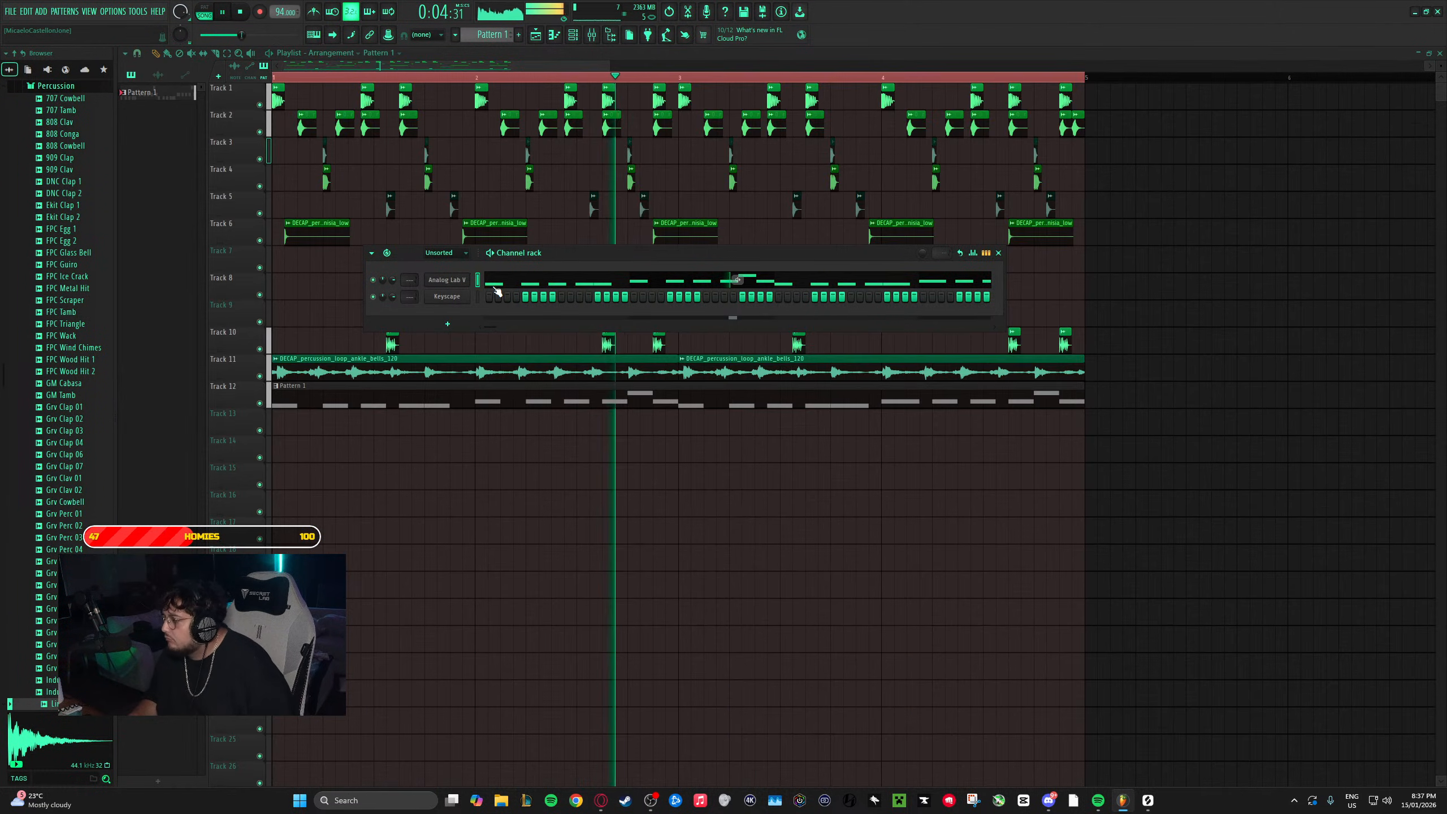
{"action": "right_click", "coordinate": [464, 296]}
{"action": "left_click", "coordinate": [477, 301]}
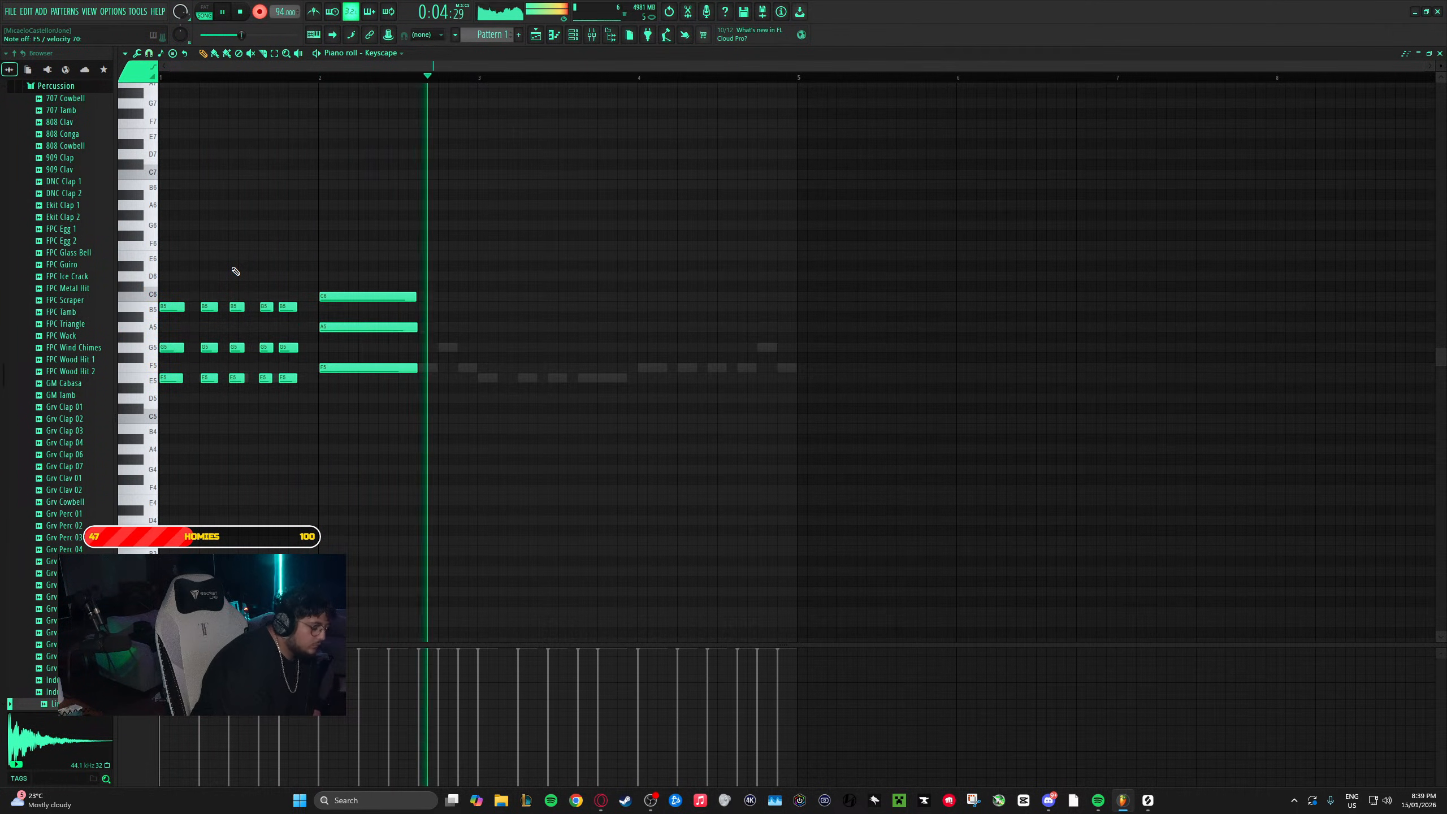
- Stop recording and delete all notes of the first Keyscape chord take
{"action": "key", "text": "space"}
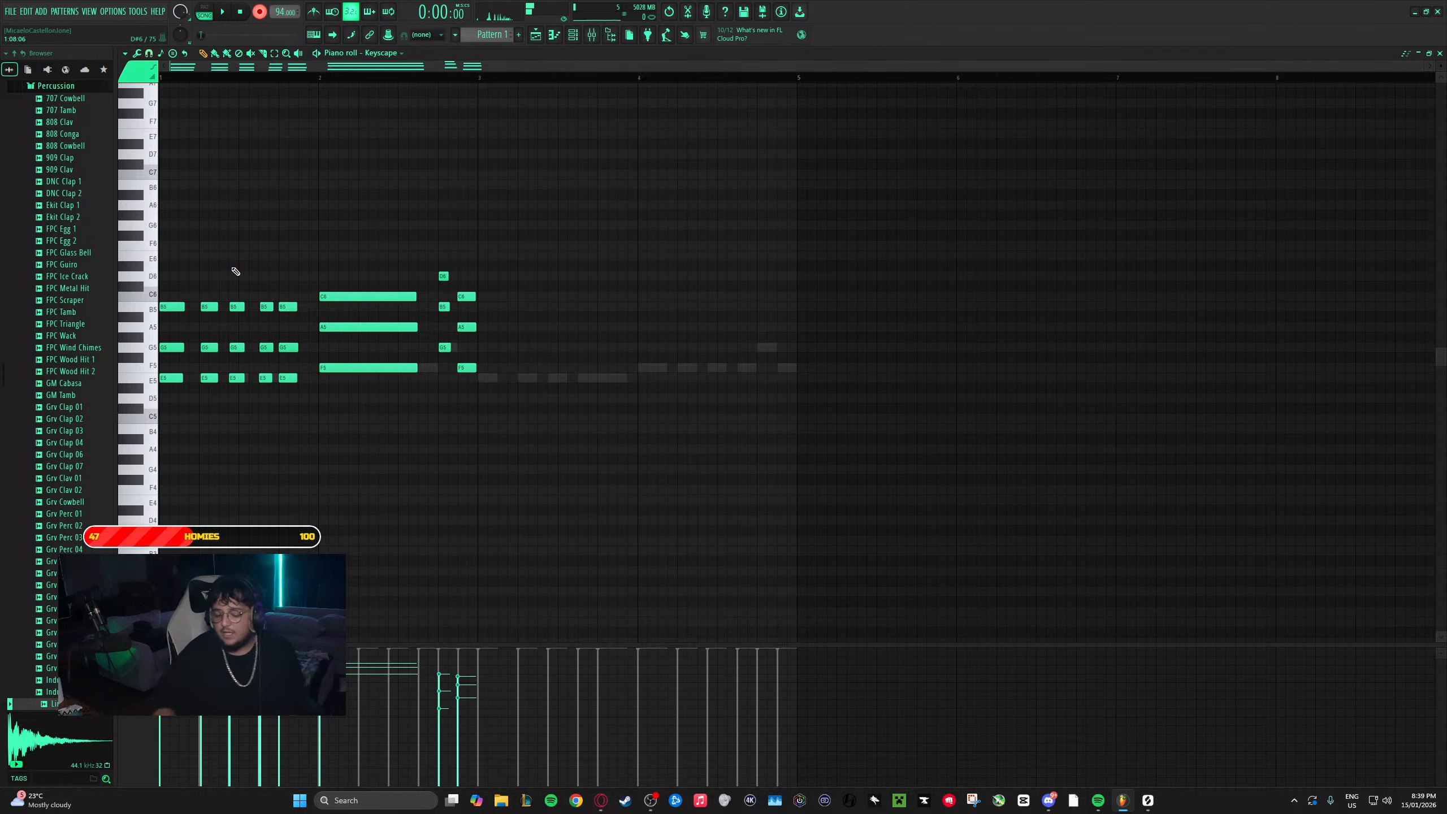
{"action": "key", "text": "ctrl+a"}
{"action": "key", "text": "Delete"}
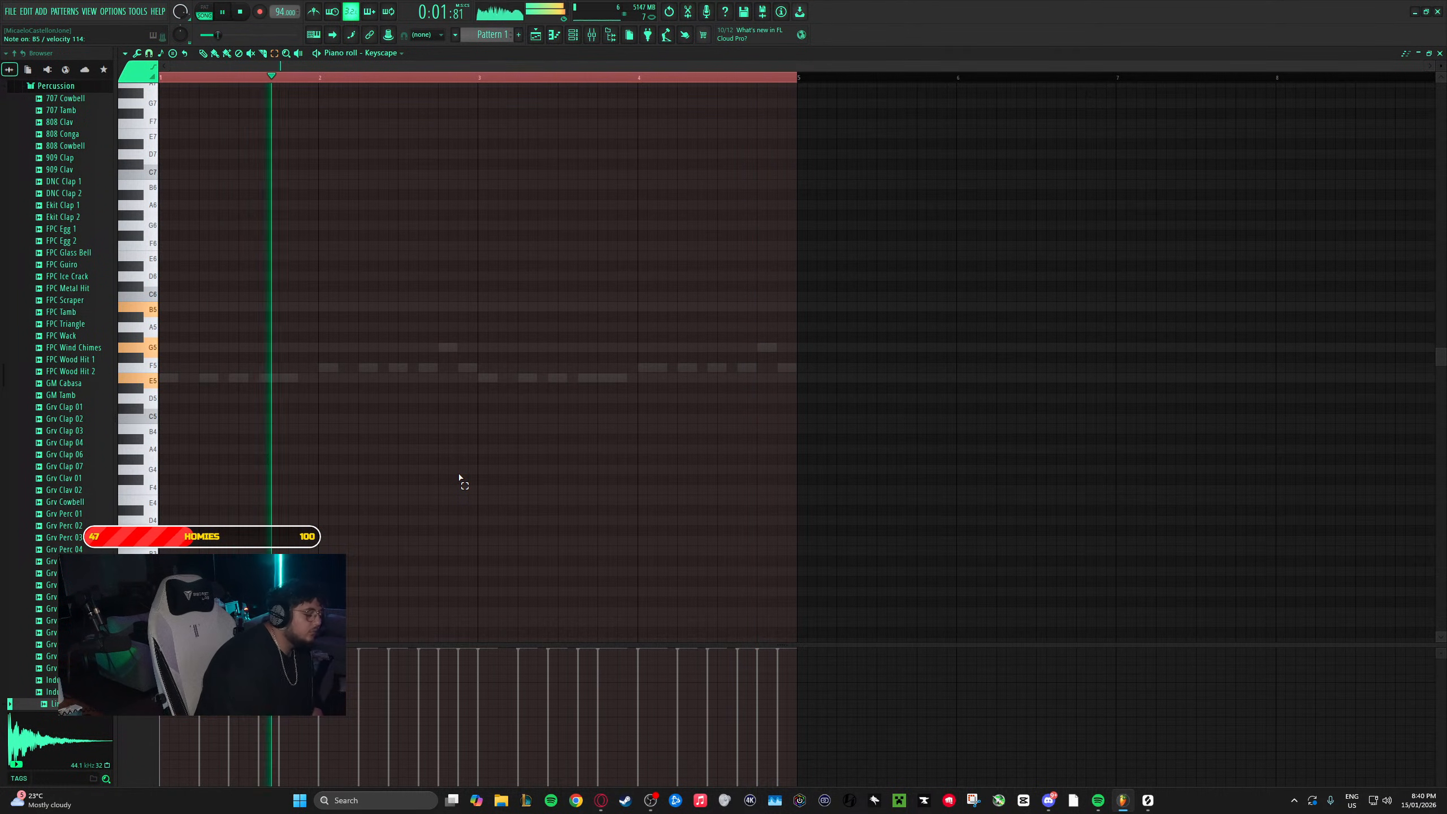
- Record a new four-bar Keyscape take alternating E5-G5-B5 and F5-A5-C6 chords, quantize its notes and play it back
{"action": "key", "text": "space"}
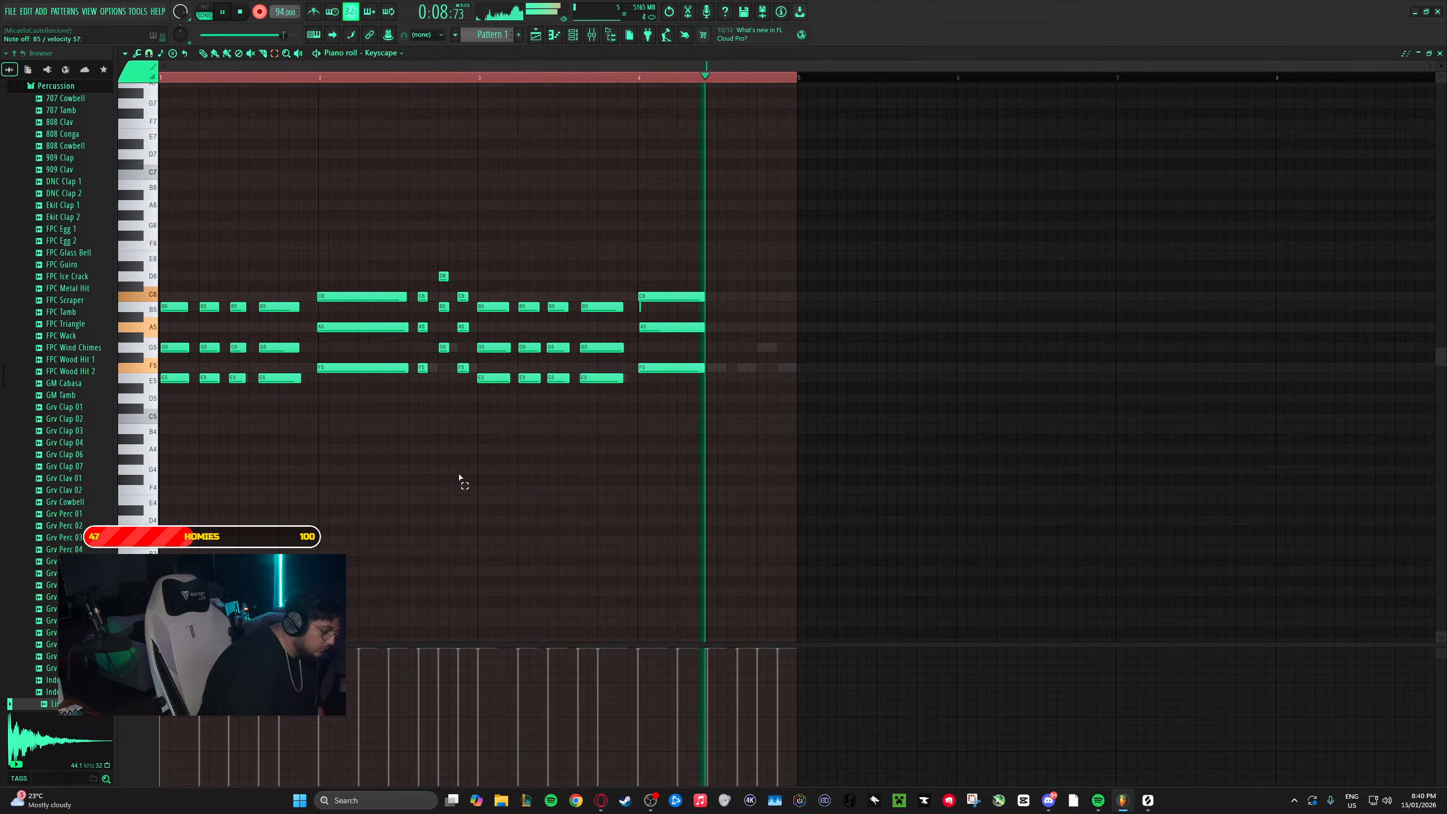
{"action": "key", "text": "space"}
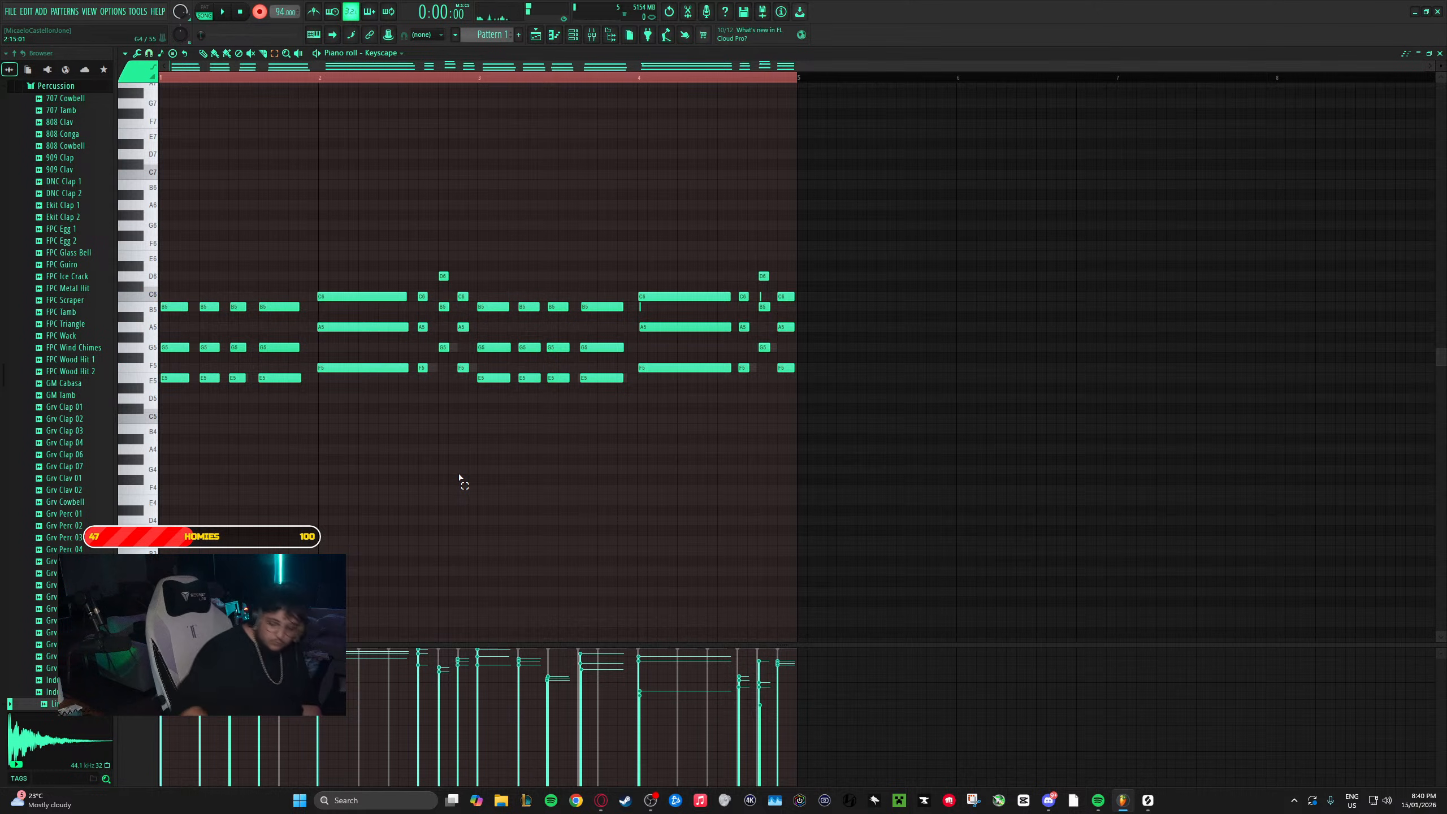
{"action": "key", "text": "space"}
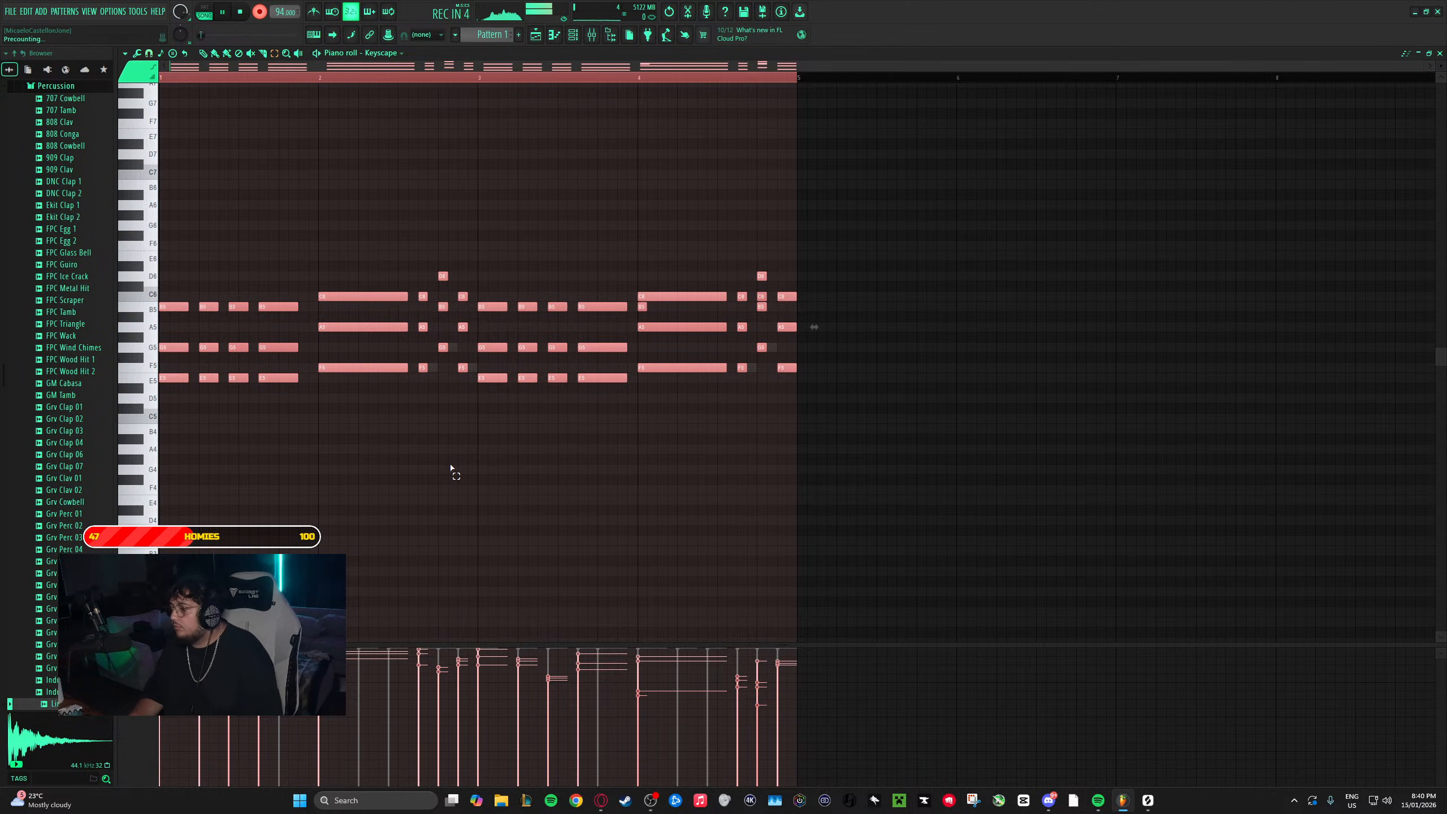
{"action": "key", "text": "space"}
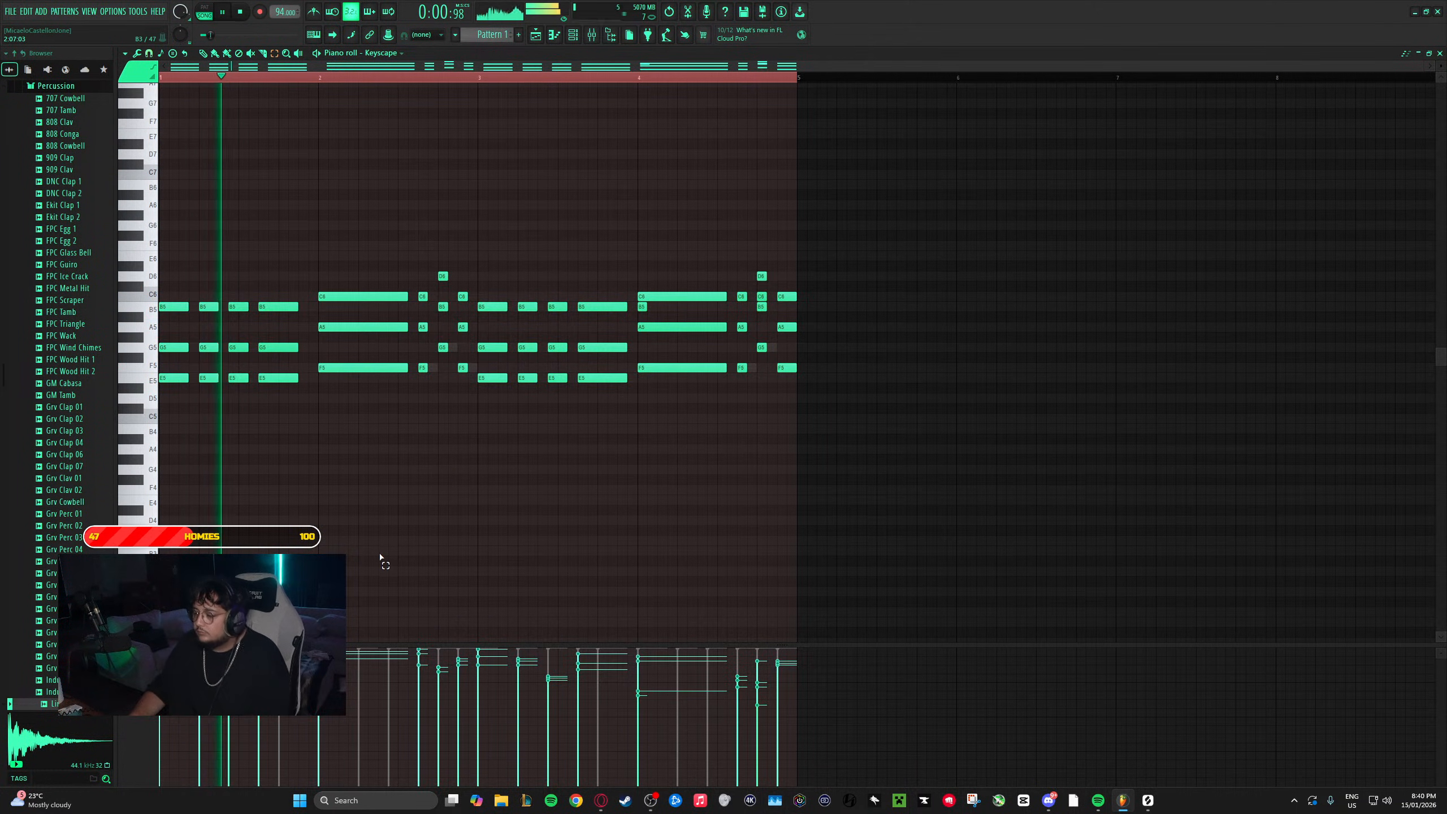
{"action": "key", "text": "ctrl+a"}
{"action": "key", "text": "alt+s"}
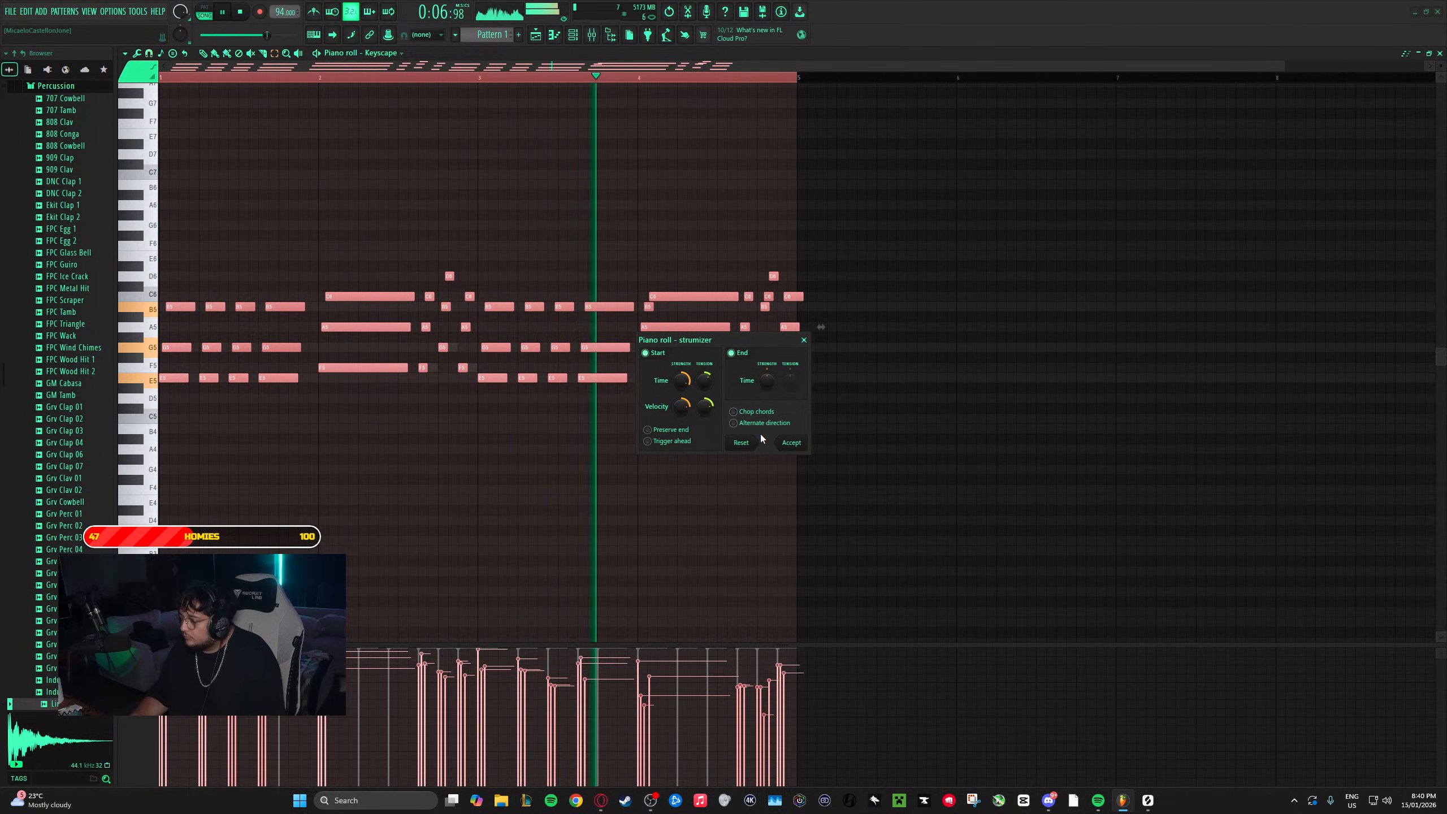
{"action": "left_click", "coordinate": [804, 340]}
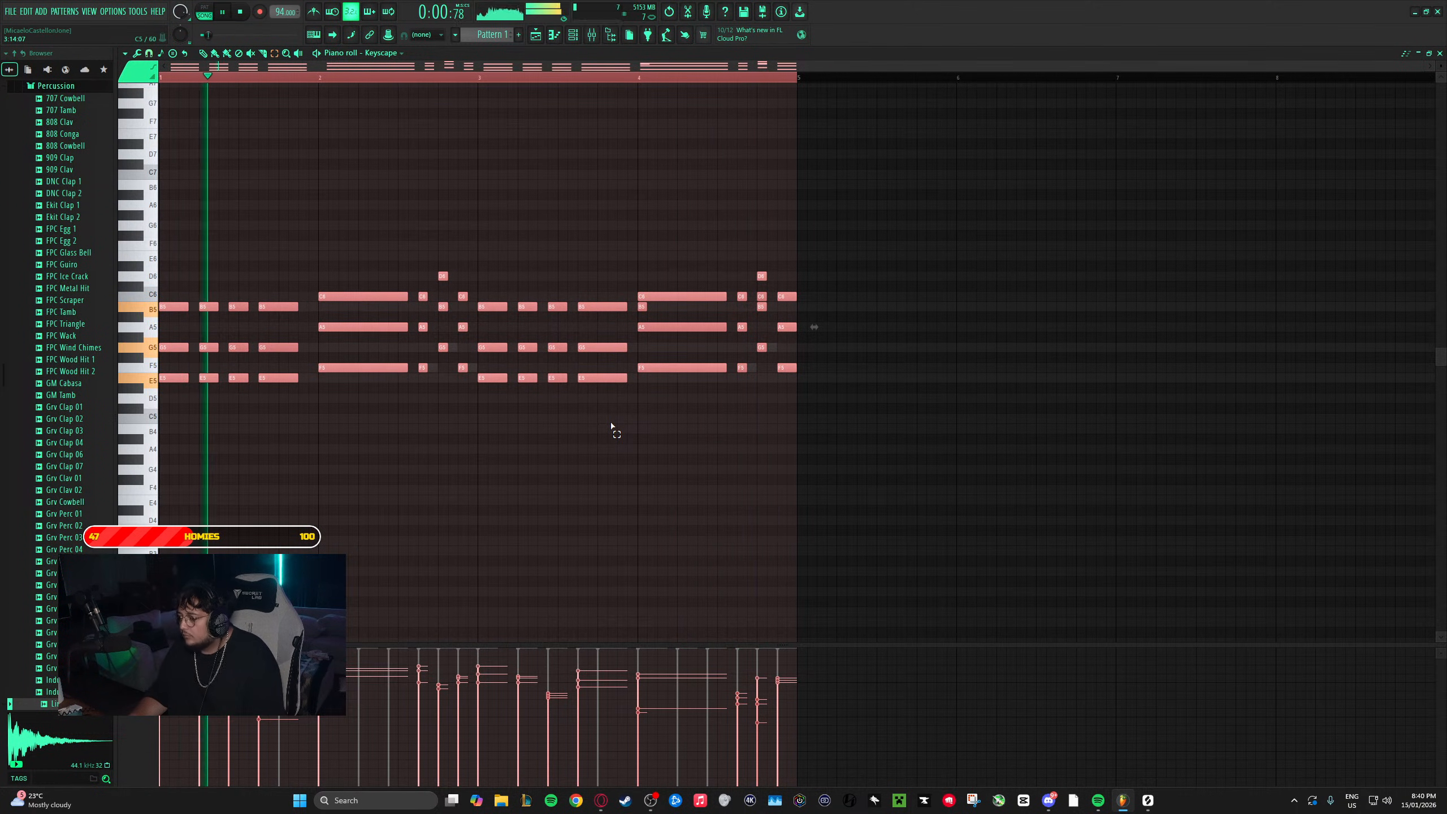
- Lower the Keyscape chord velocities slightly overall and raise the G5 and B5 notes of the third chord in bar 3
{"action": "left_click", "coordinate": [484, 444]}
{"action": "left_click_drag", "start_coordinate": [273, 442], "coordinate": [234, 284]}
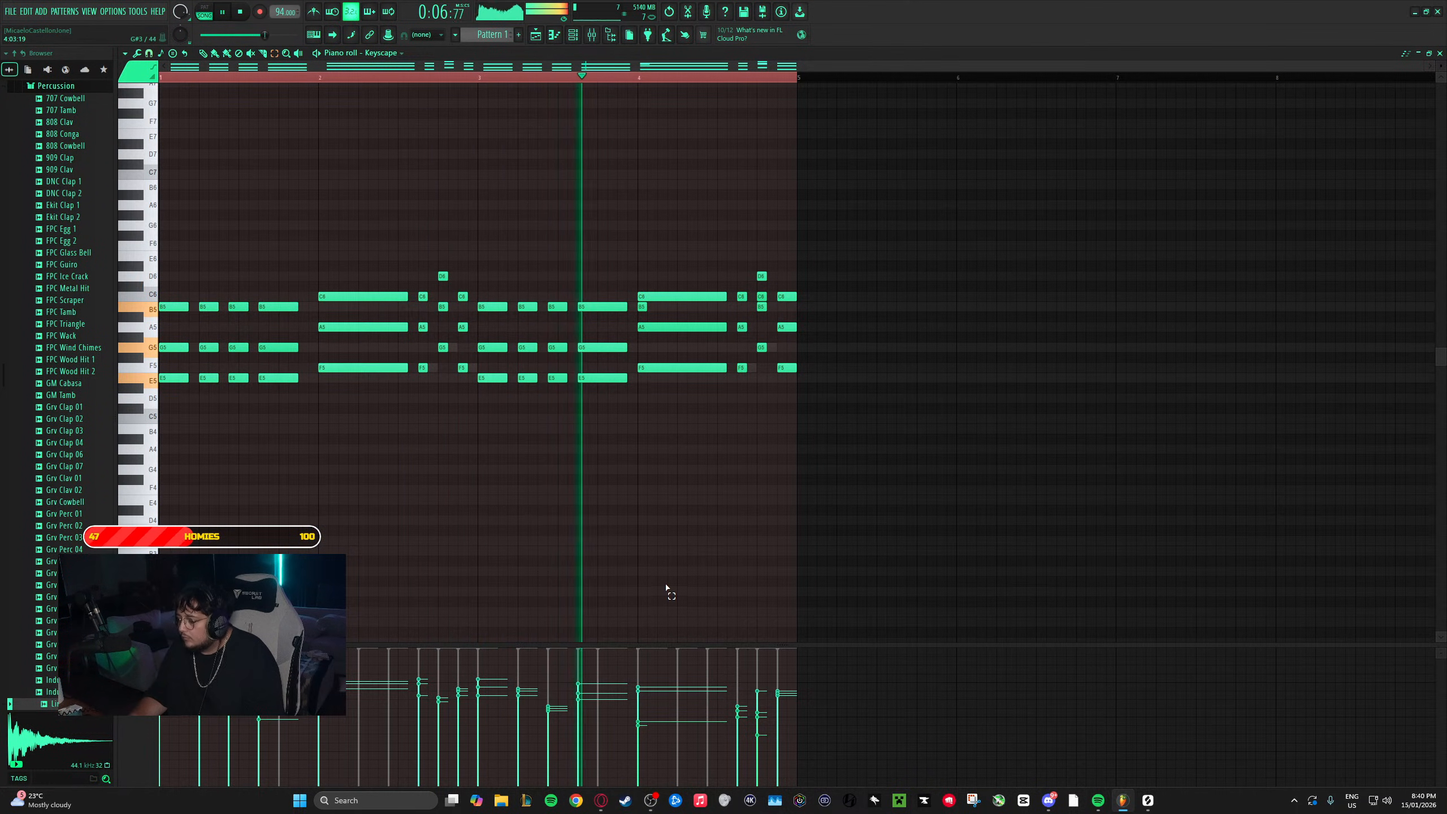
{"action": "left_click_drag", "start_coordinate": [567, 425], "coordinate": [547, 273]}
{"action": "scroll", "coordinate": [565, 249], "scroll_direction": "up", "scroll_amount": 3}
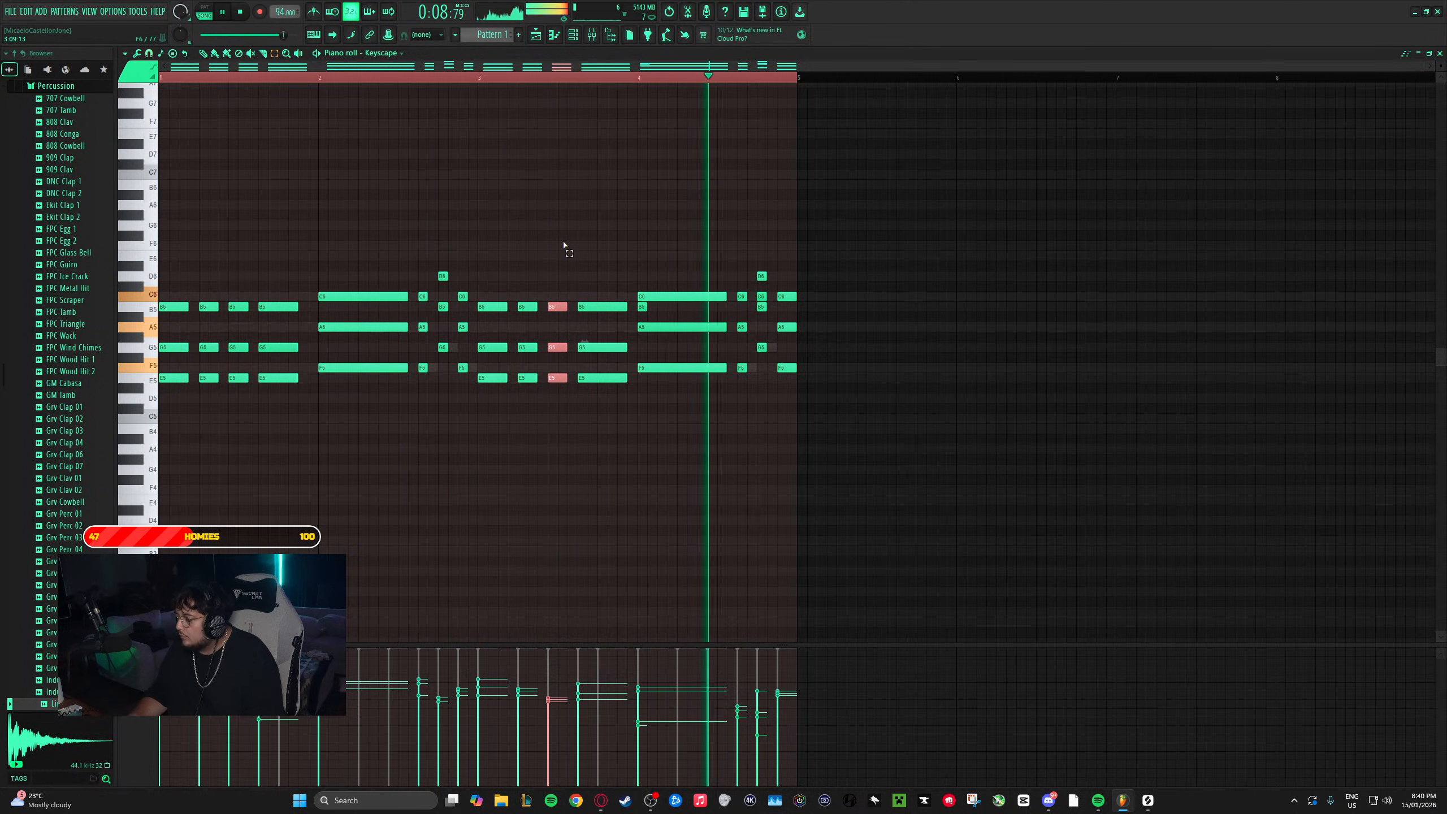
{"action": "left_click", "coordinate": [689, 527]}
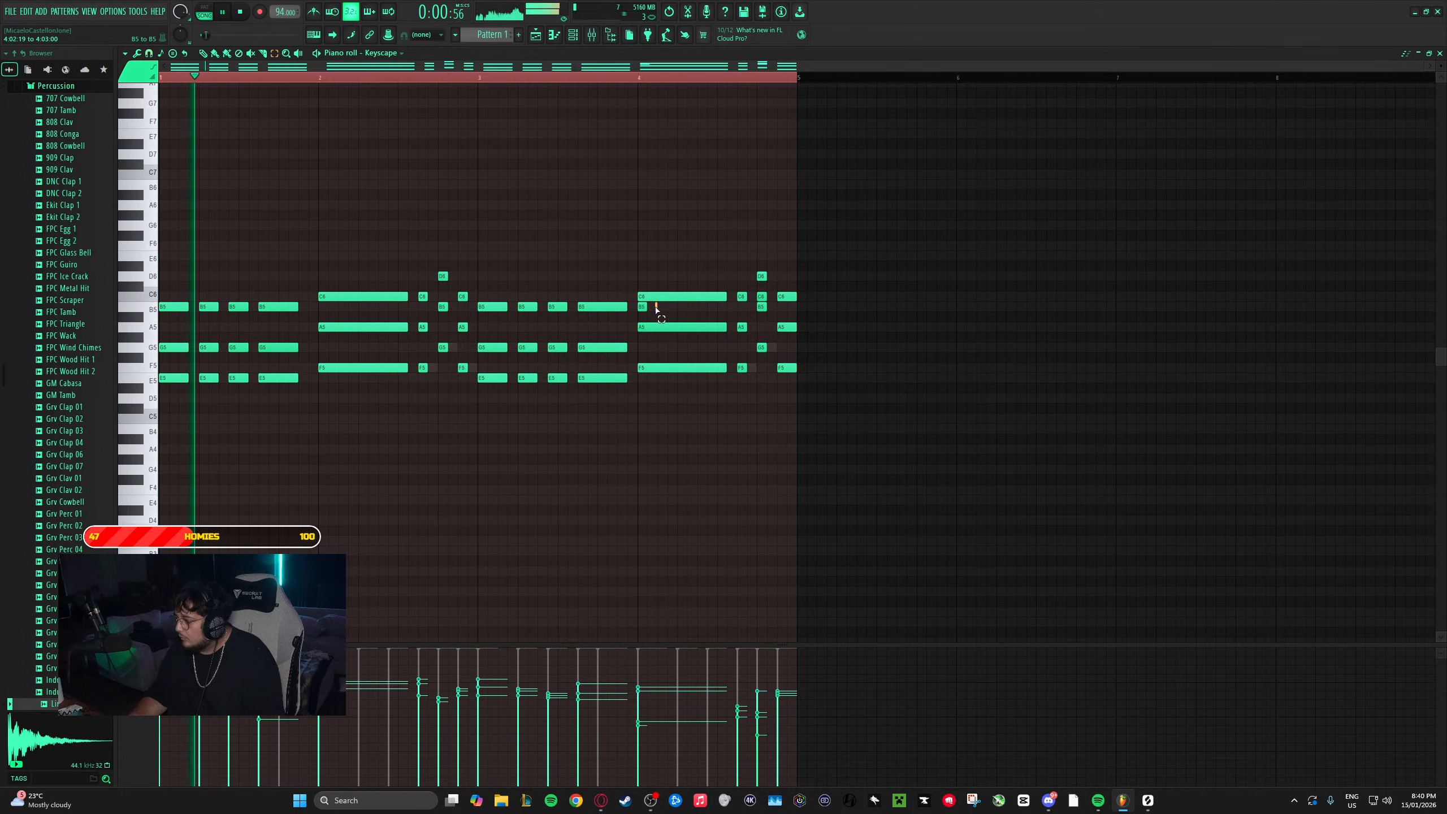
- Delete the stray short B5 note at the start of bar 4 and raise the velocity of the long chord's quietest note
{"action": "key", "text": "Delete"}
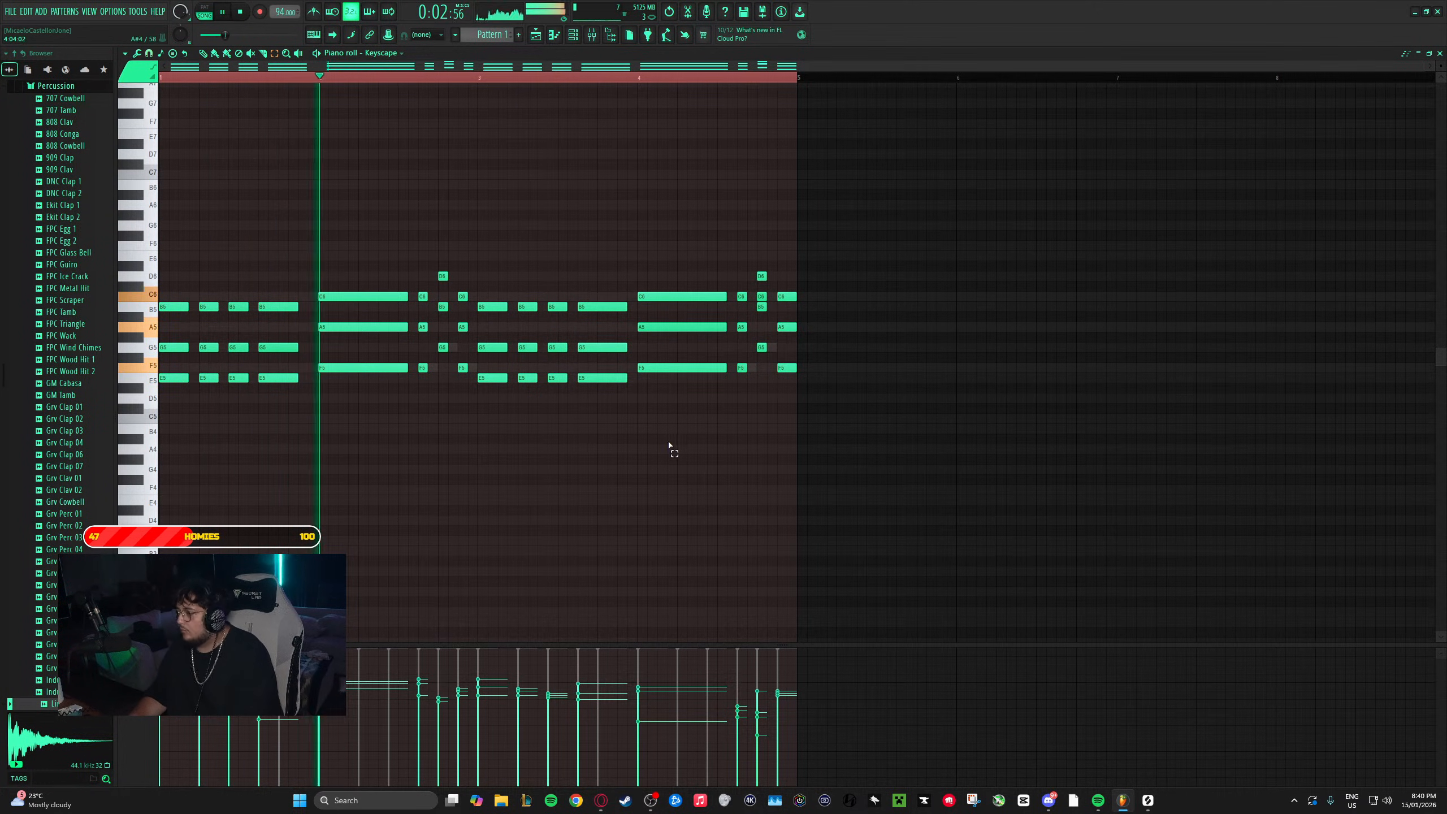
{"action": "left_click_drag", "start_coordinate": [656, 400], "coordinate": [668, 327]}
{"action": "left_click", "coordinate": [660, 430], "text": "ctrl"}
{"action": "scroll", "coordinate": [685, 426], "scroll_direction": "up", "scroll_amount": 3}
{"action": "left_click", "coordinate": [688, 427], "text": "ctrl"}
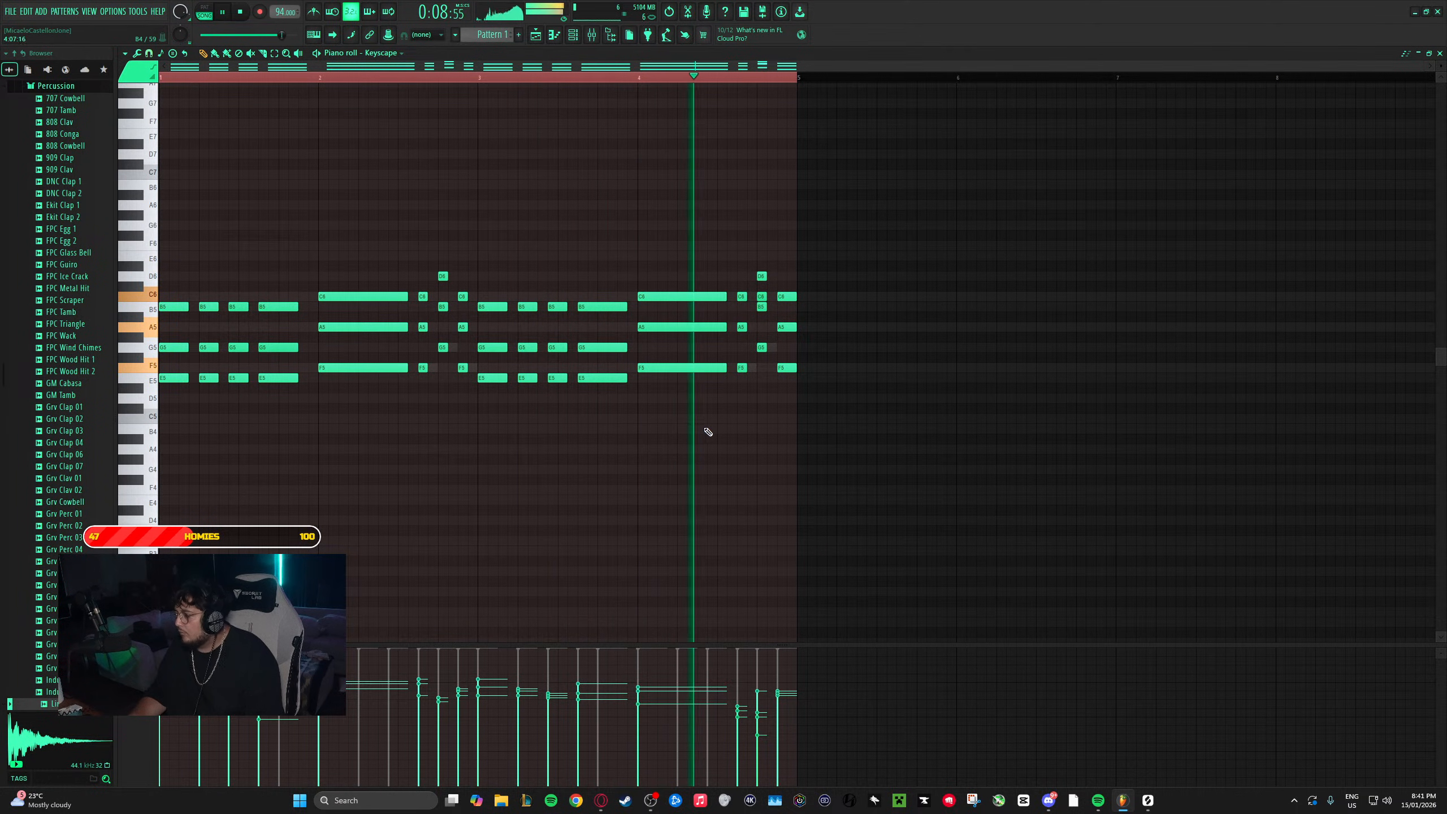
- Raise the velocities of the C6 and D6 notes in the short D6 chord near the end of bar 4
{"action": "left_click_drag", "start_coordinate": [740, 401], "coordinate": [737, 356]}
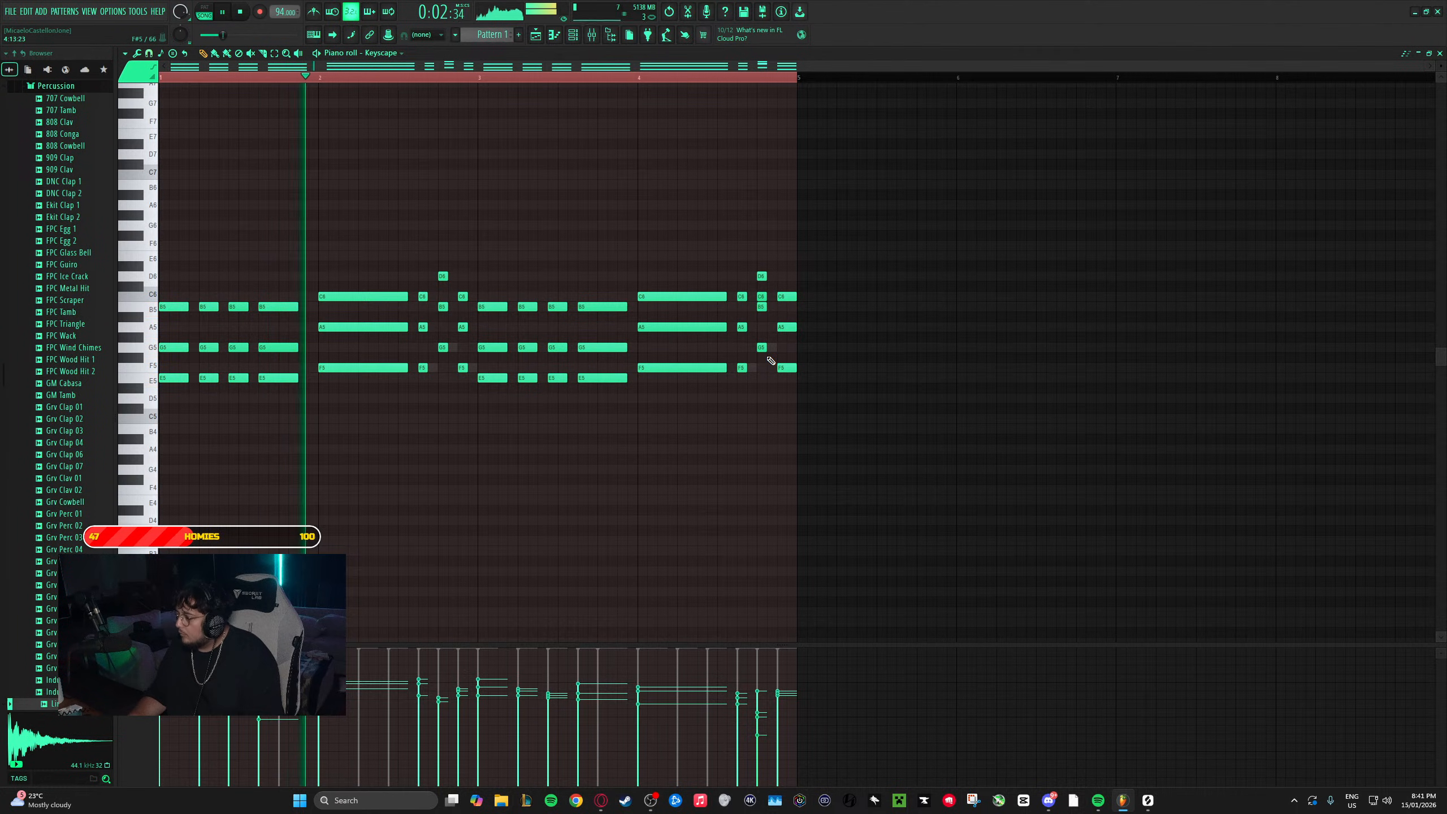
{"action": "right_click", "coordinate": [758, 344]}
{"action": "left_click_drag", "start_coordinate": [760, 369], "coordinate": [760, 340]}
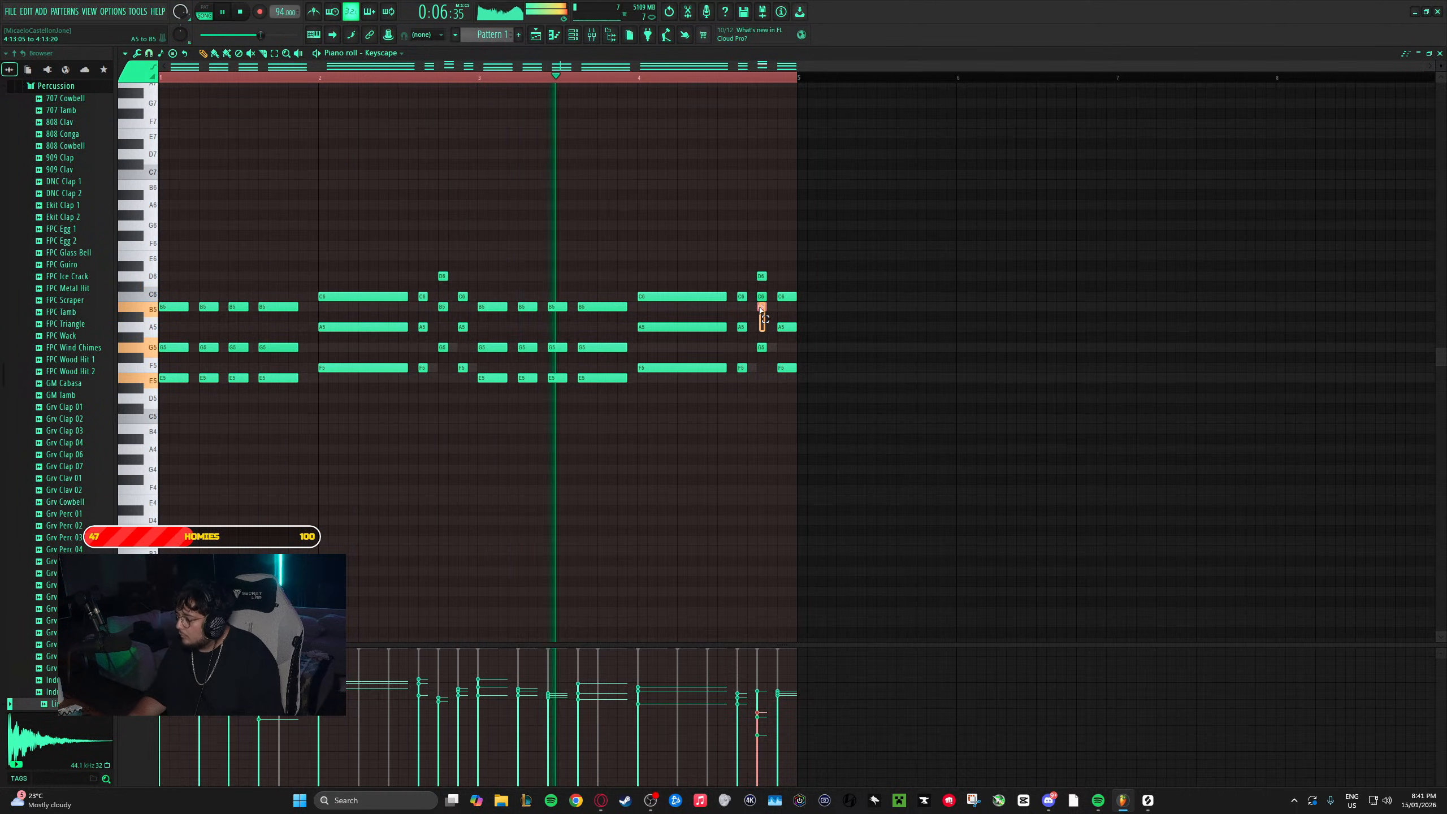
{"action": "left_click_drag", "start_coordinate": [771, 300], "coordinate": [764, 283]}
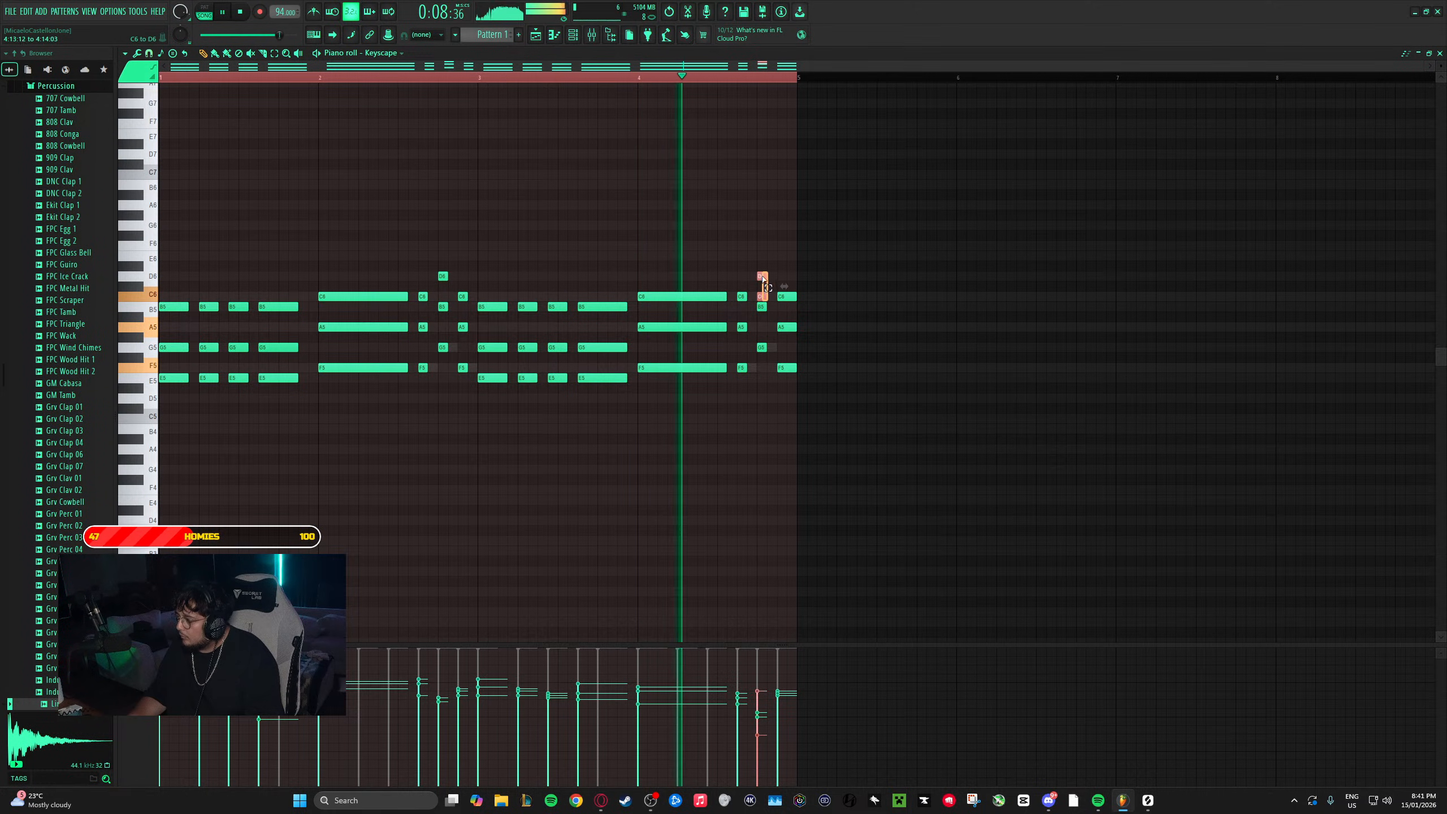
{"action": "scroll", "coordinate": [778, 222], "scroll_direction": "up", "scroll_amount": 1}
{"action": "left_click", "coordinate": [783, 256], "text": "ctrl"}
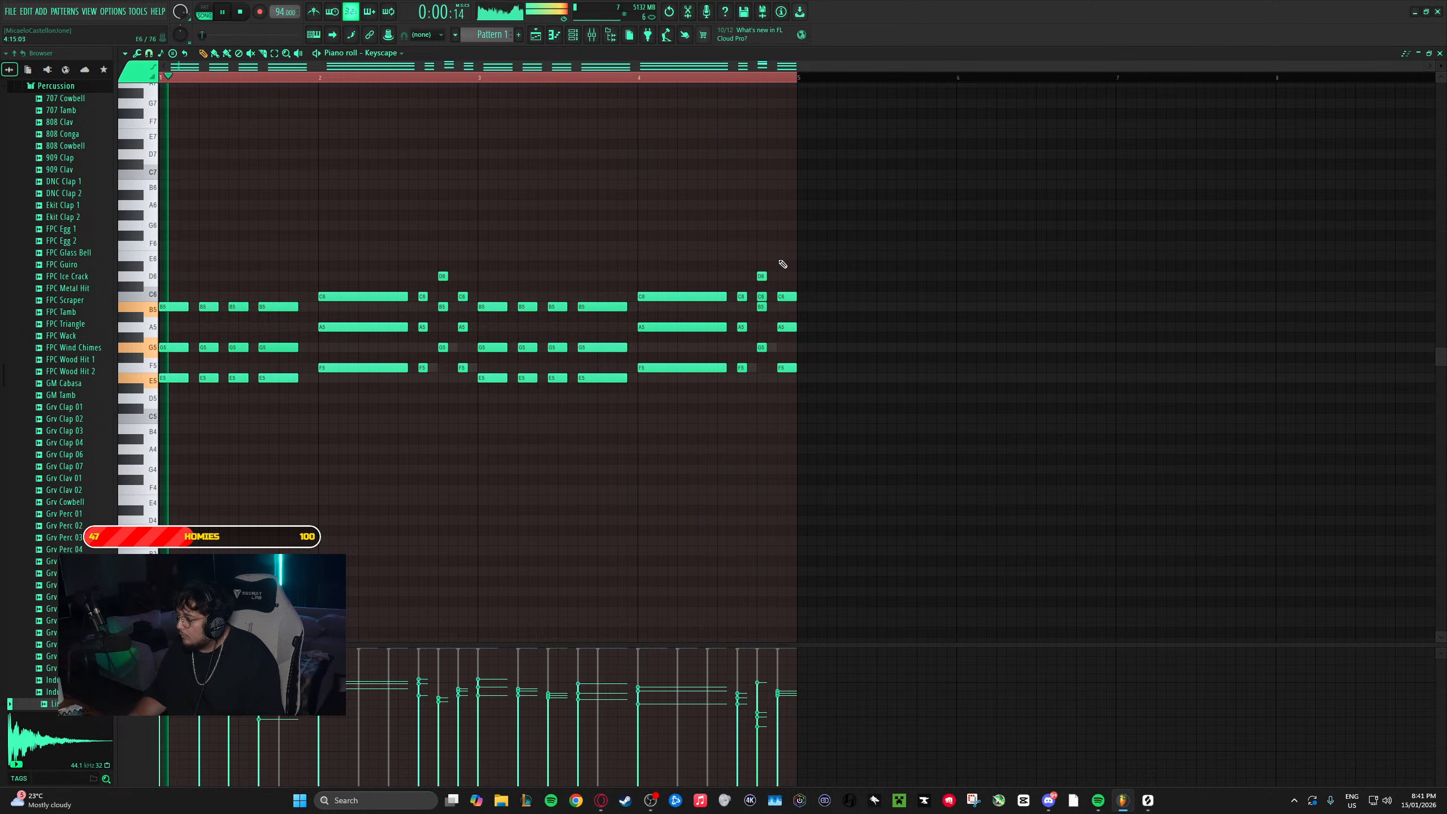
- Raise the remaining quiet notes of bar 4's short D6 chord, including C6, to even out its velocities
{"action": "left_click_drag", "start_coordinate": [760, 365], "coordinate": [762, 307]}
{"action": "left_click_drag", "start_coordinate": [763, 369], "coordinate": [761, 309]}
{"action": "scroll", "coordinate": [763, 379], "scroll_direction": "up", "scroll_amount": 3}
{"action": "left_click", "coordinate": [763, 295], "text": "ctrl"}
{"action": "scroll", "coordinate": [763, 294], "scroll_direction": "up", "scroll_amount": 3}
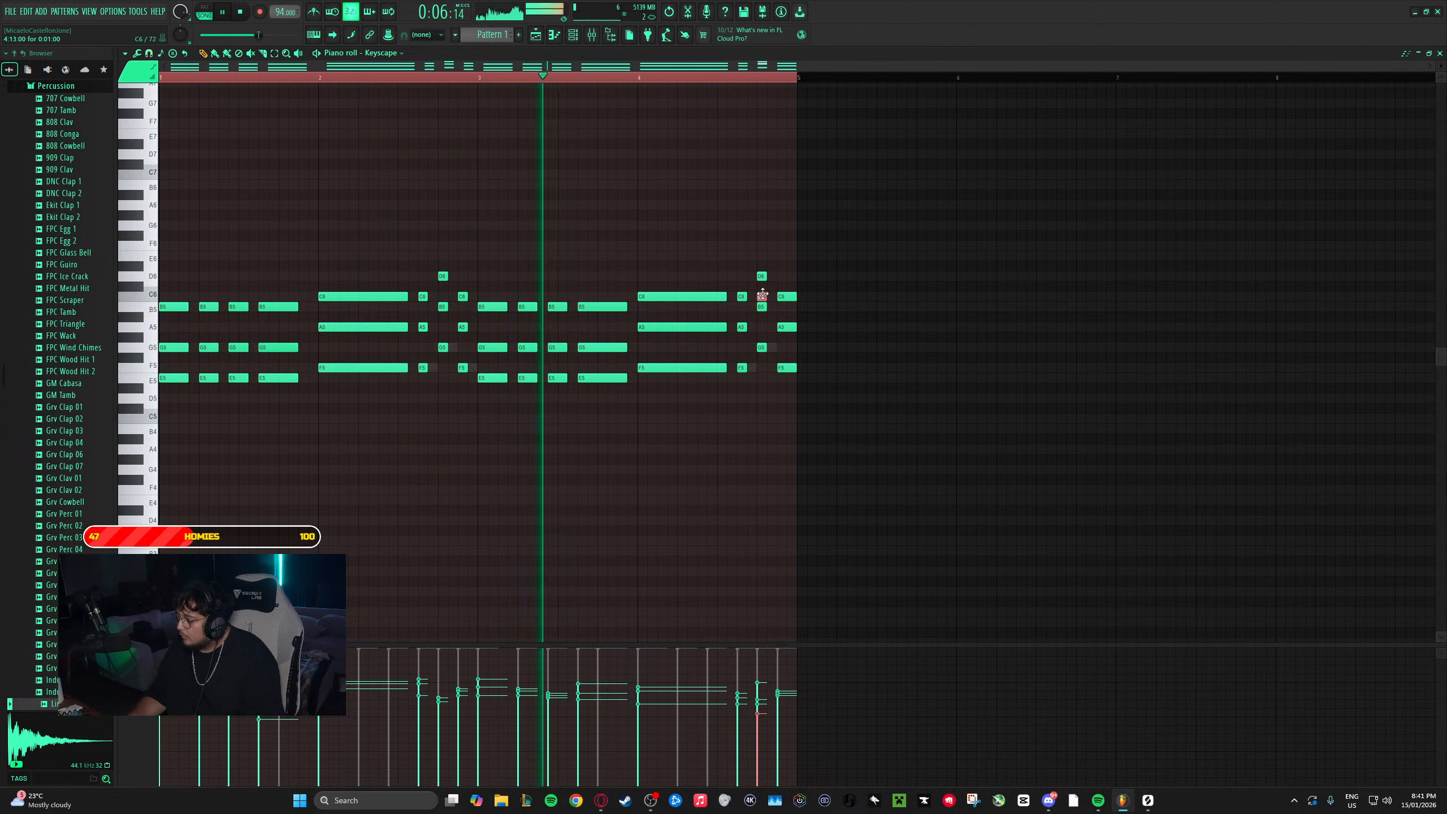
{"action": "left_click", "coordinate": [783, 266], "text": "ctrl"}
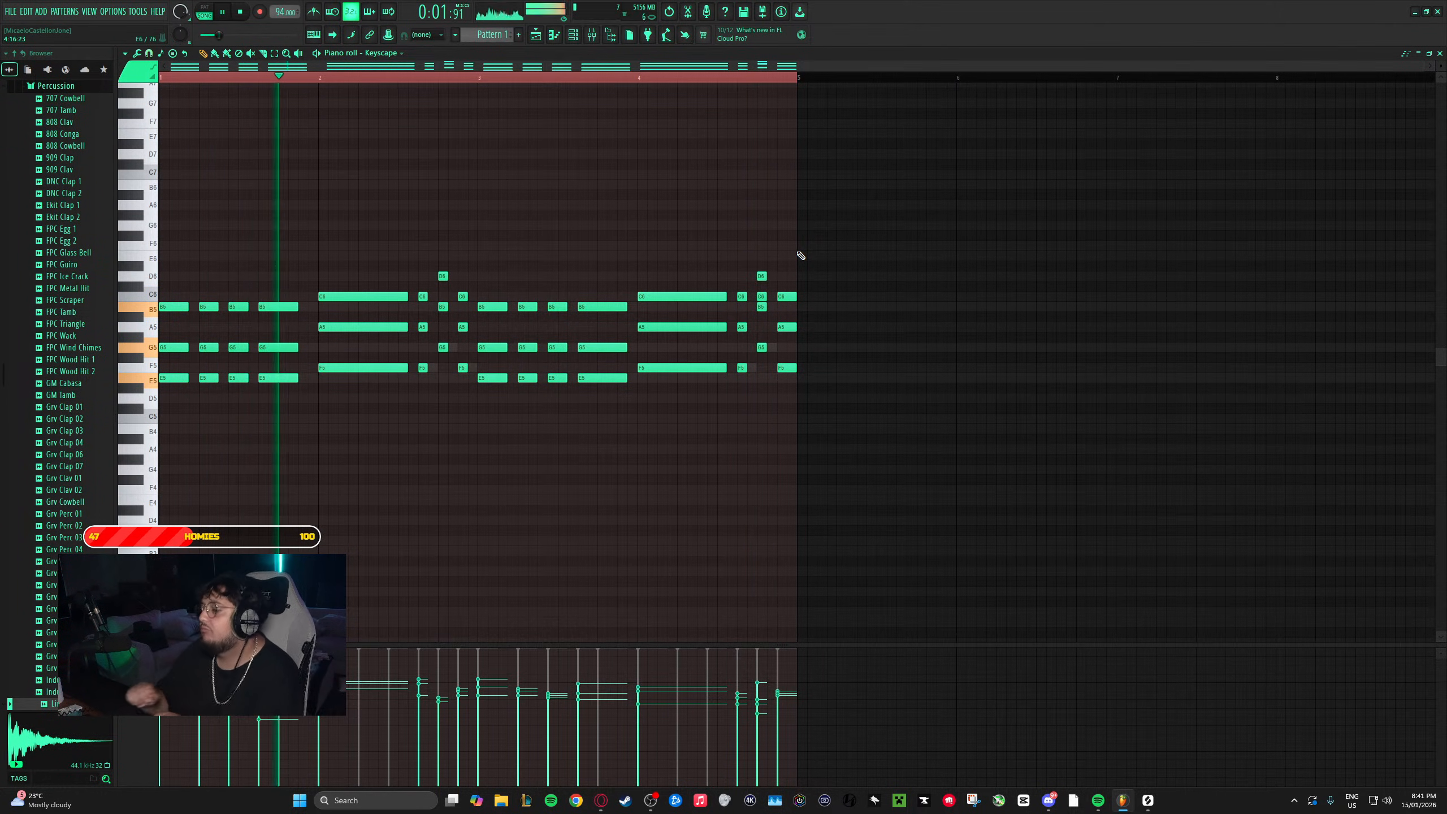
- Reopen Keyscape and audition the patches LA Custom C7 - Cinematic, Rhodes - LA Custom and Rhodes - LA Custom Funky Comp
{"action": "left_click", "coordinate": [573, 35]}
{"action": "left_click", "coordinate": [447, 296]}
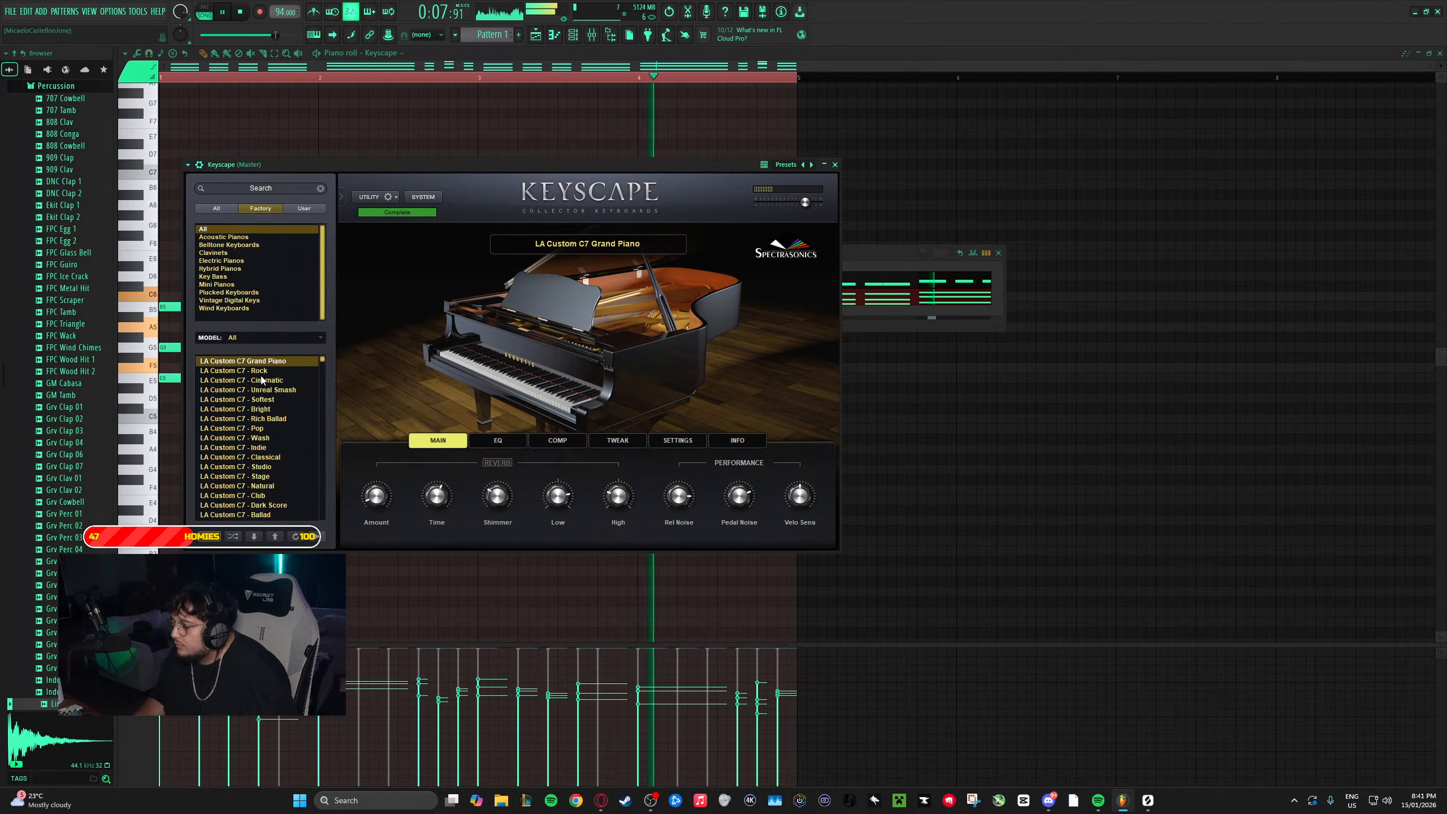
{"action": "scroll", "coordinate": [269, 404], "scroll_direction": "down", "scroll_amount": 5}
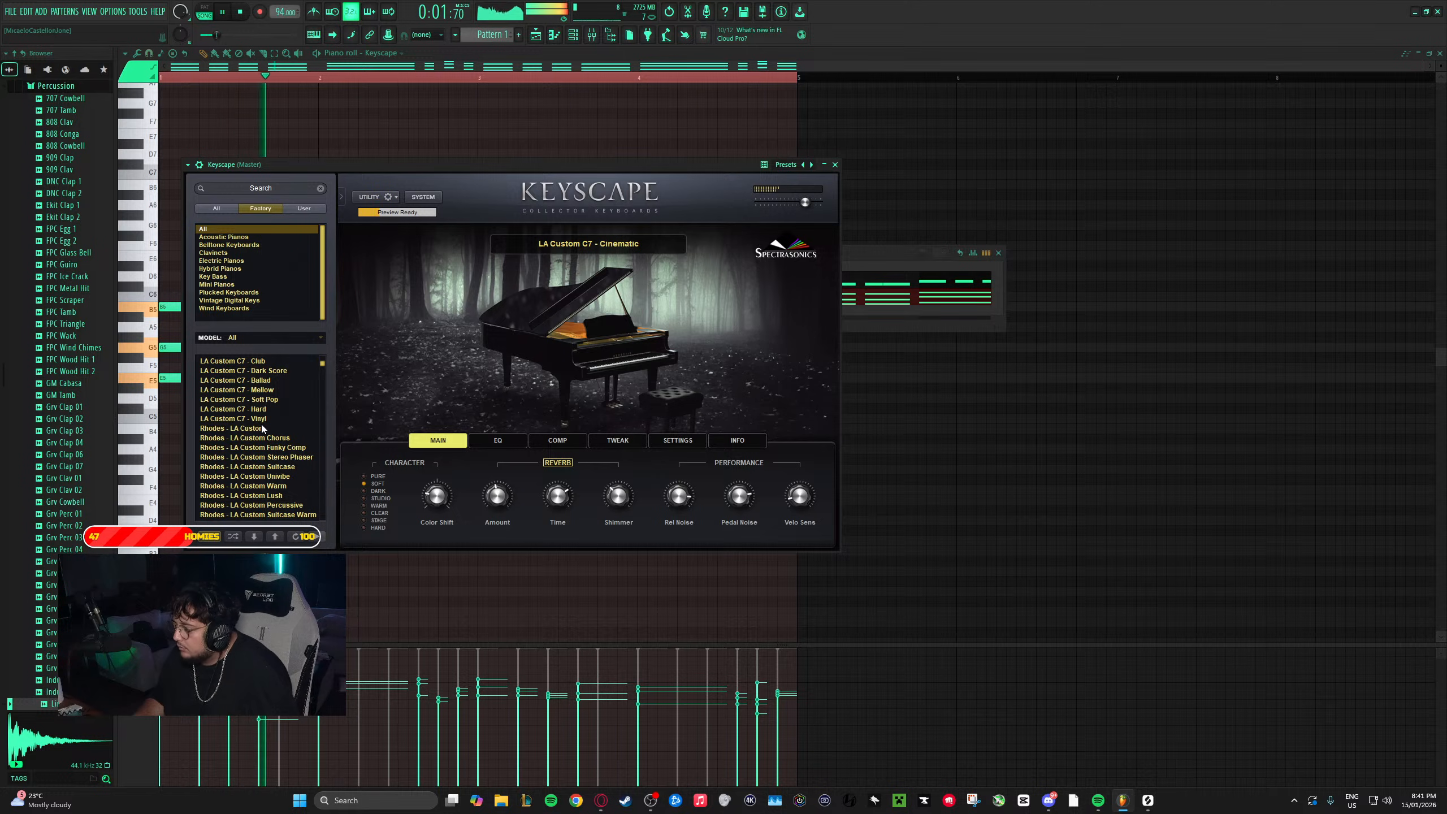
{"action": "left_click", "coordinate": [254, 428]}
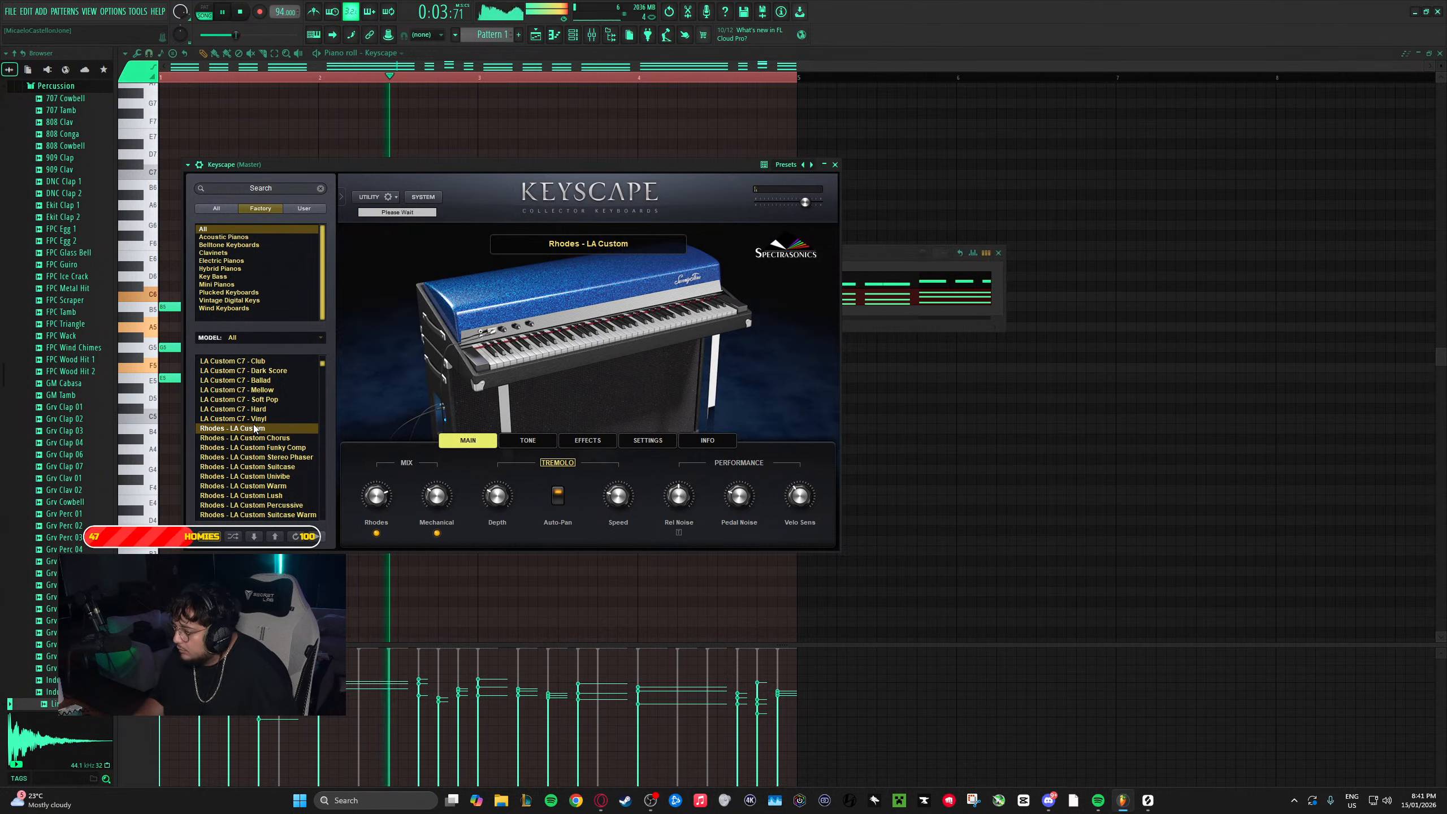
{"action": "scroll", "coordinate": [252, 423], "scroll_direction": "down", "scroll_amount": 2}
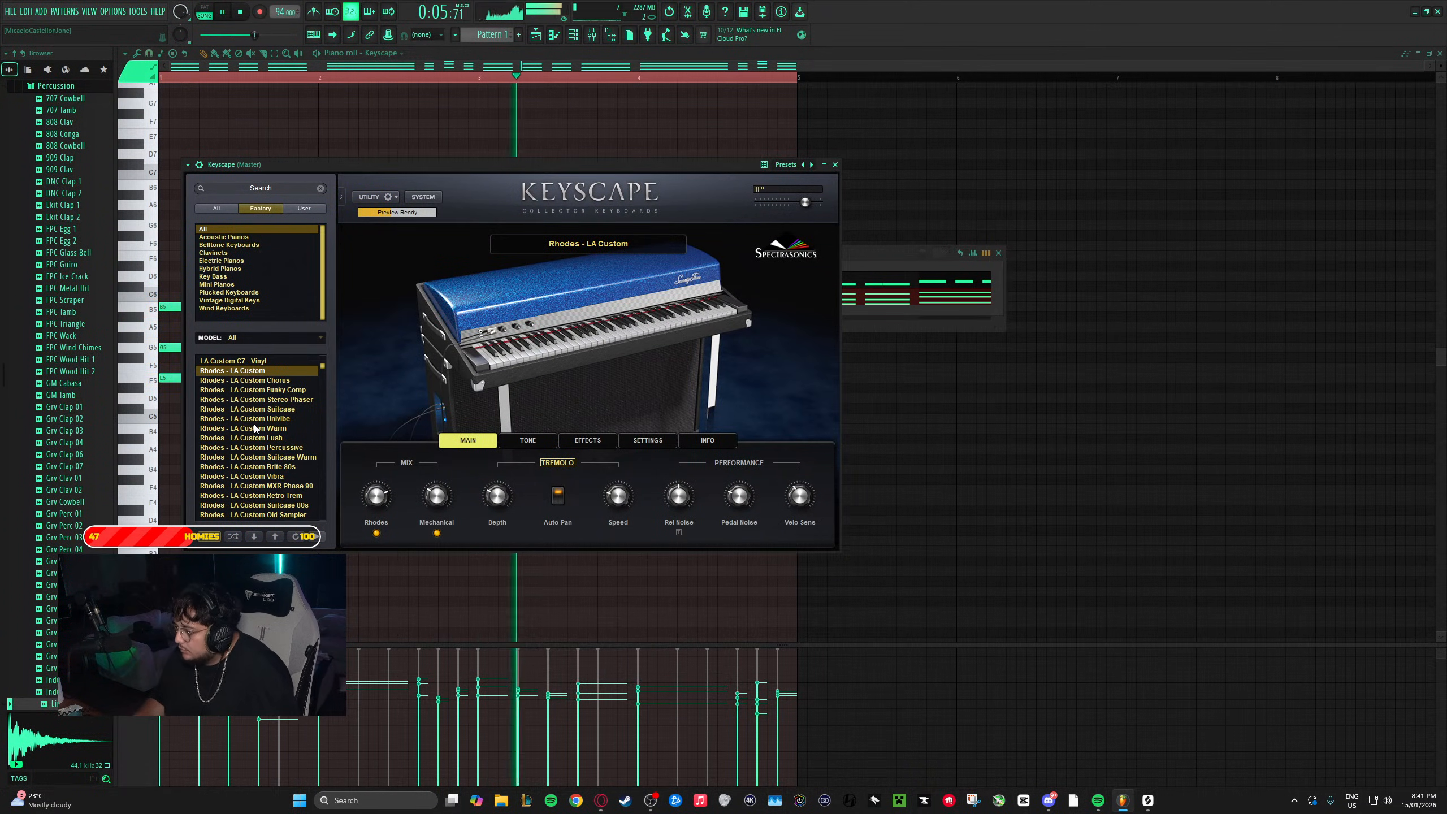
{"action": "left_click", "coordinate": [270, 390]}
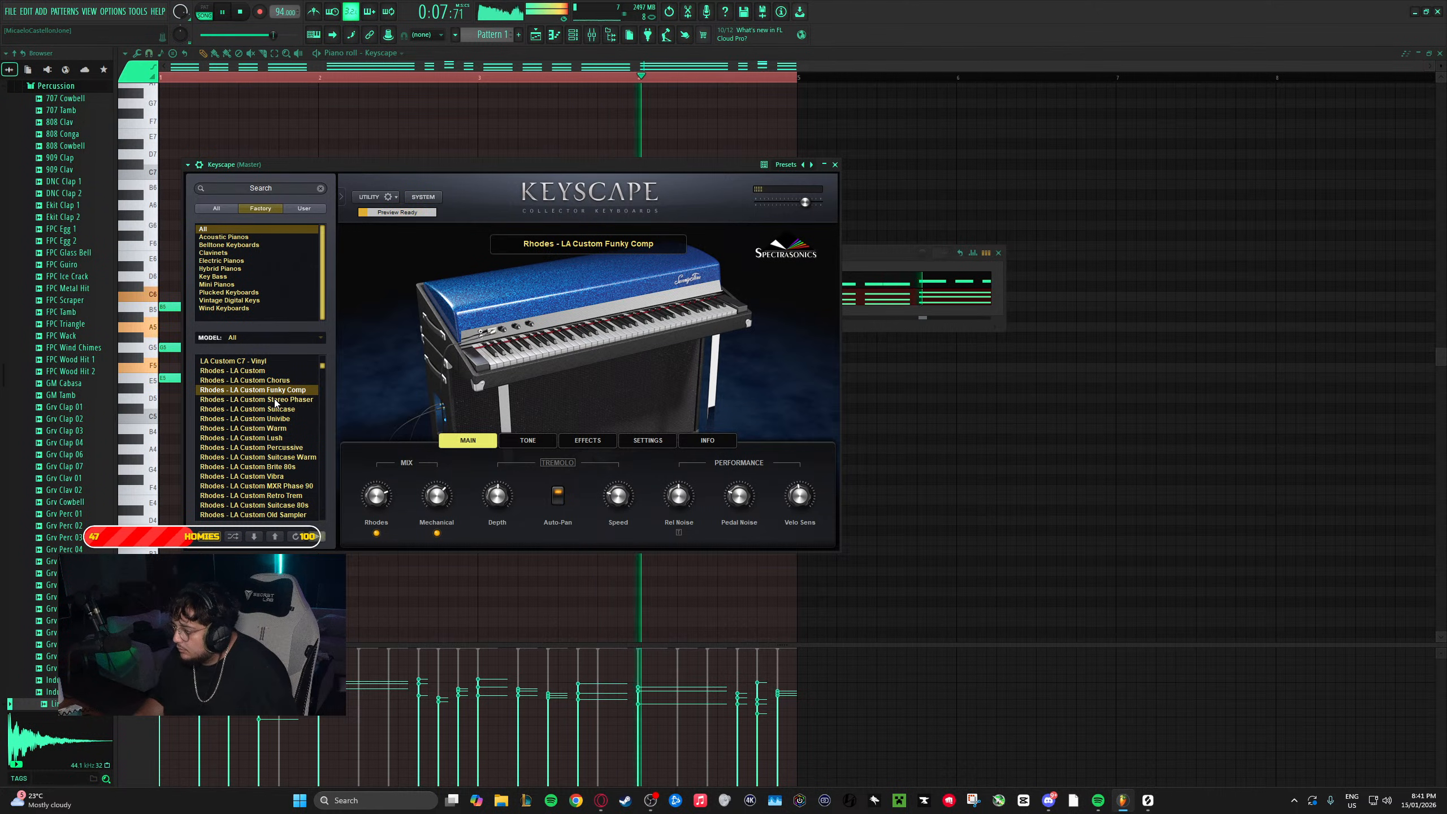
- Audition the Keyscape patches Rhodes - LA Custom Stereo Phaser, LA Custom Vibra and LA Custom Old Sampler, plus Clavinet C
{"action": "left_click", "coordinate": [275, 401]}
{"action": "scroll", "coordinate": [277, 415], "scroll_direction": "down", "scroll_amount": 1}
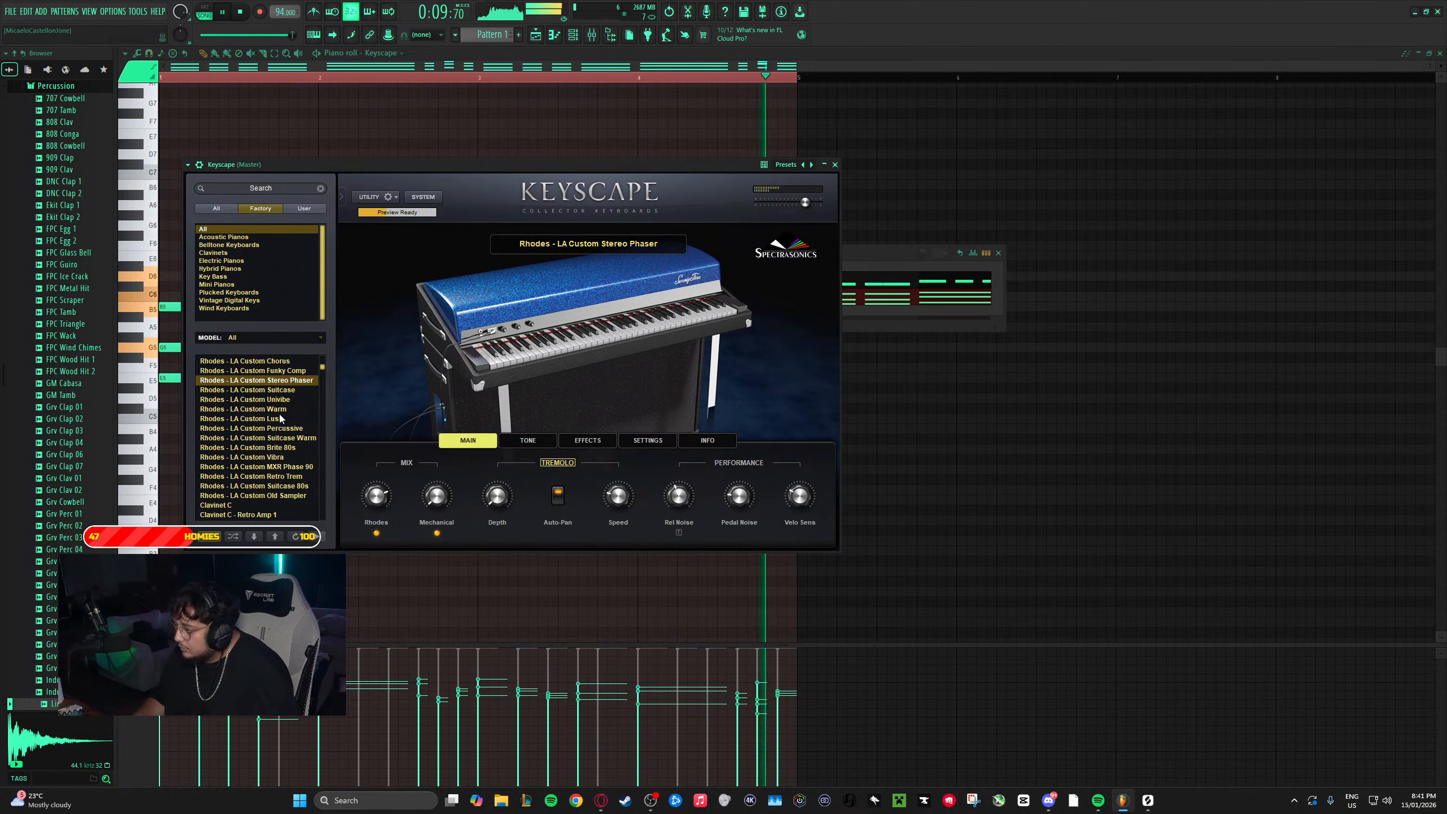
{"action": "left_click", "coordinate": [287, 458]}
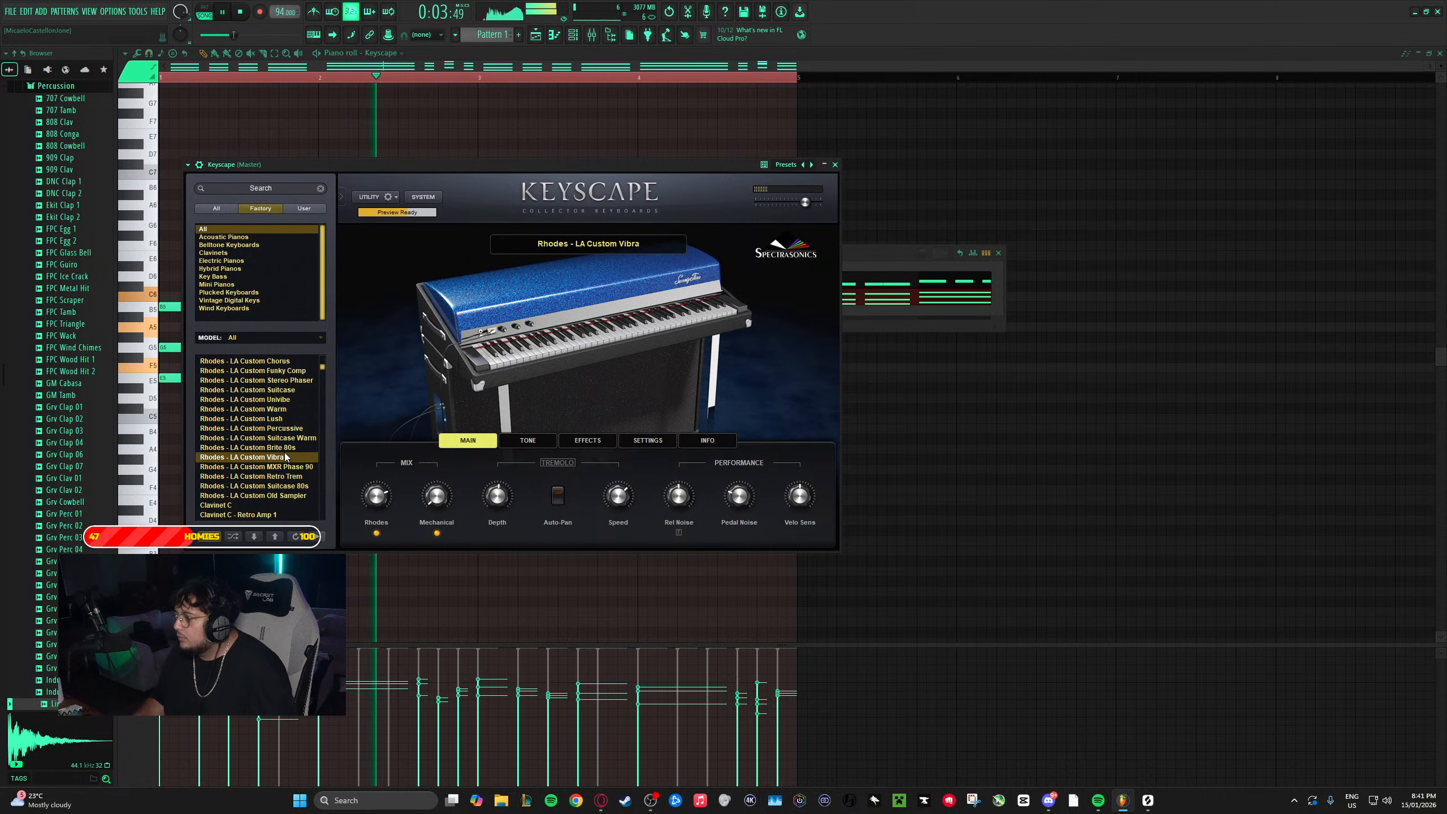
{"action": "left_click", "coordinate": [291, 495]}
{"action": "scroll", "coordinate": [286, 493], "scroll_direction": "down", "scroll_amount": 2}
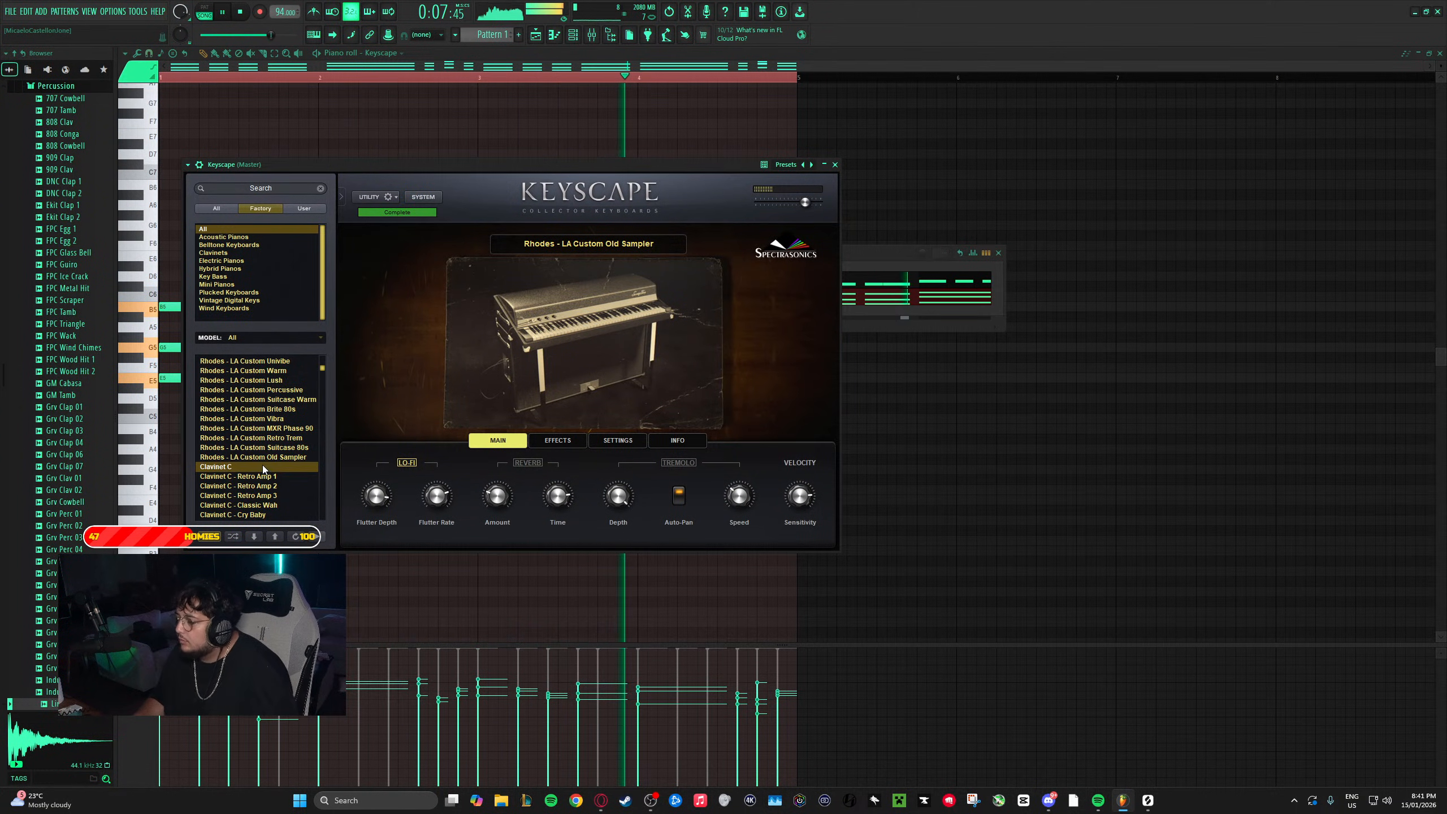
{"action": "scroll", "coordinate": [263, 467], "scroll_direction": "down", "scroll_amount": 4}
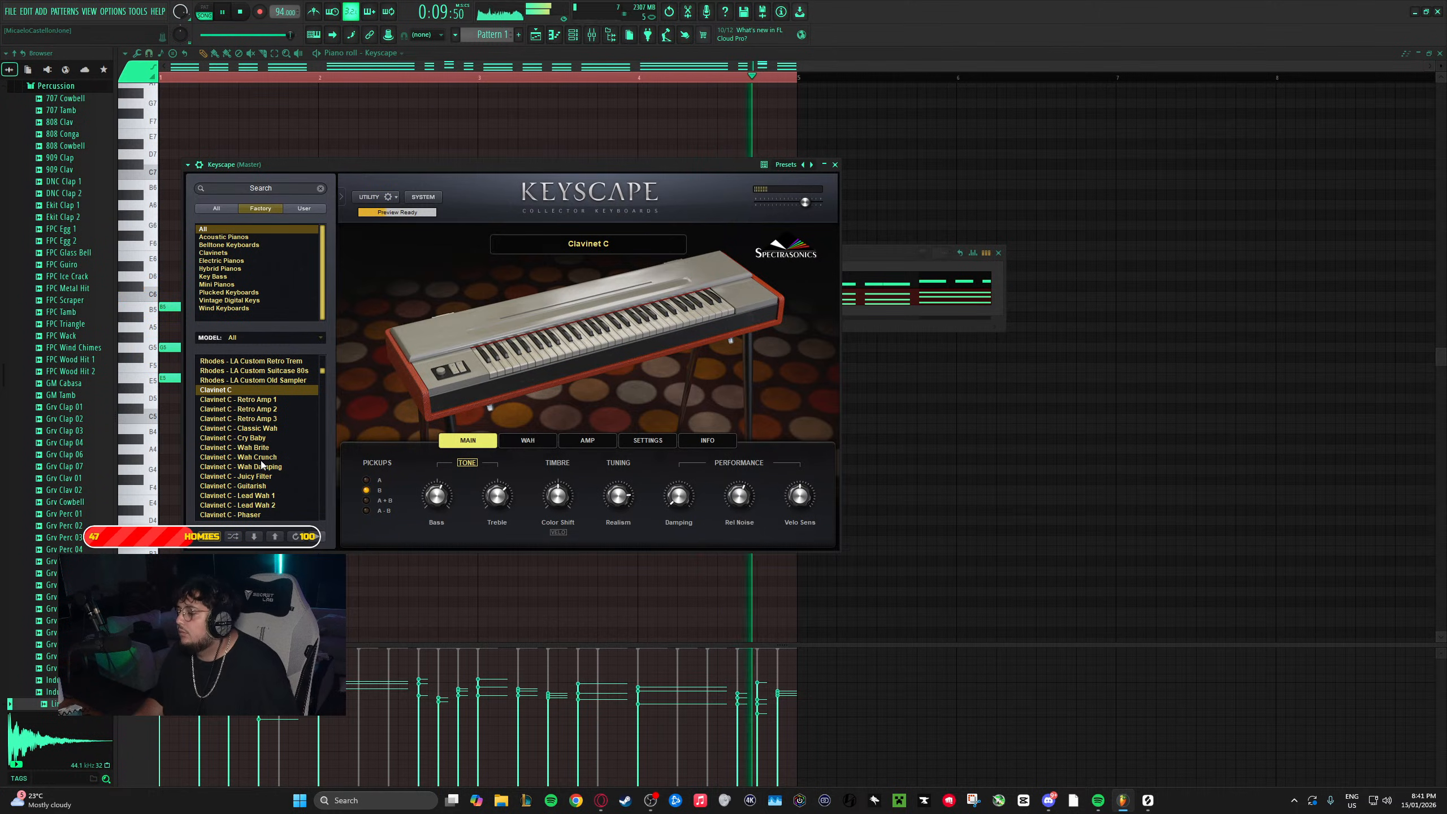
- Audition the Clavinet C patches Classic Wah, Retro Amp 3, Retro Amp 2 and Retro Amp 1
{"action": "left_click", "coordinate": [269, 420]}
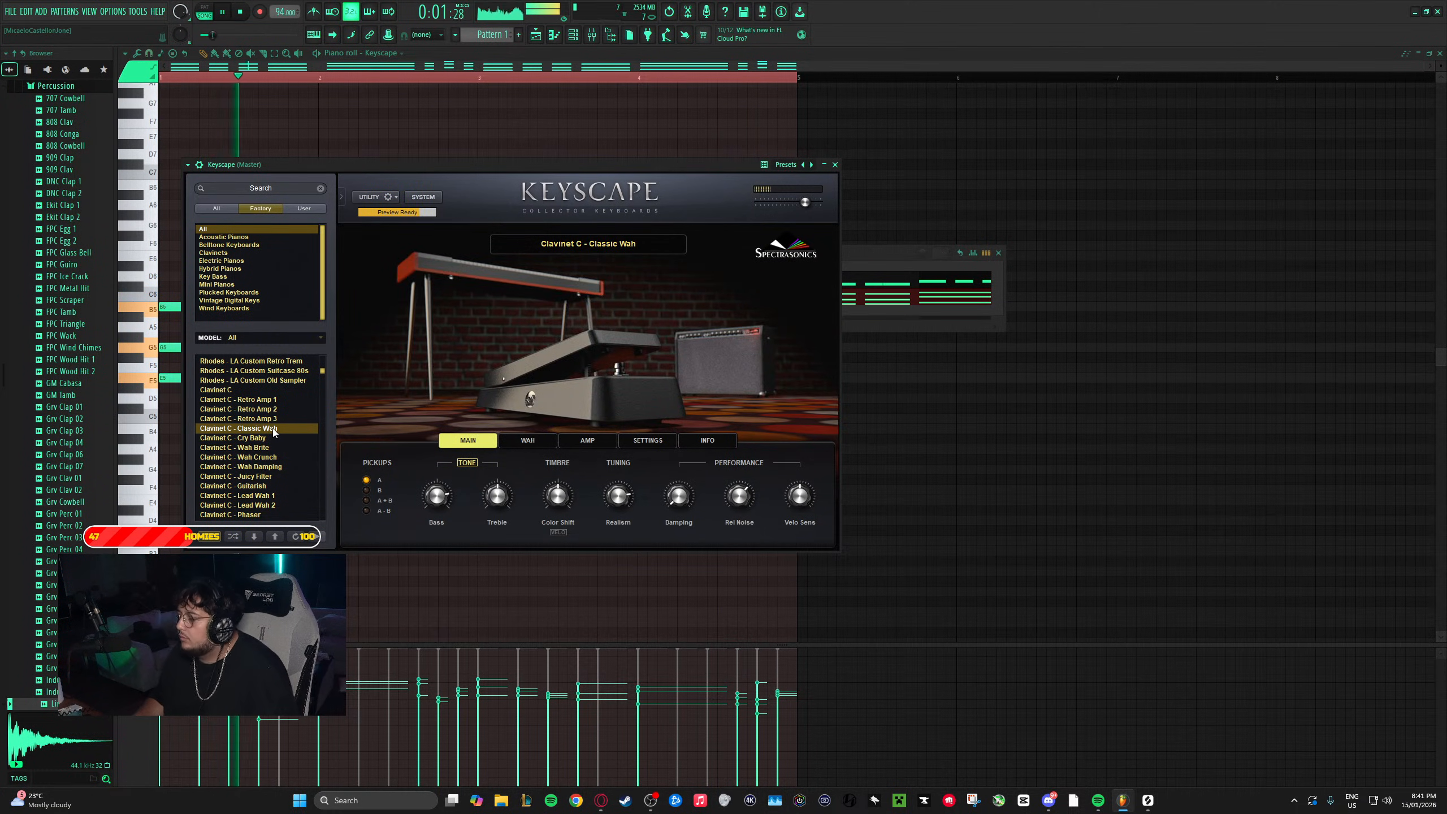
{"action": "left_click", "coordinate": [268, 420]}
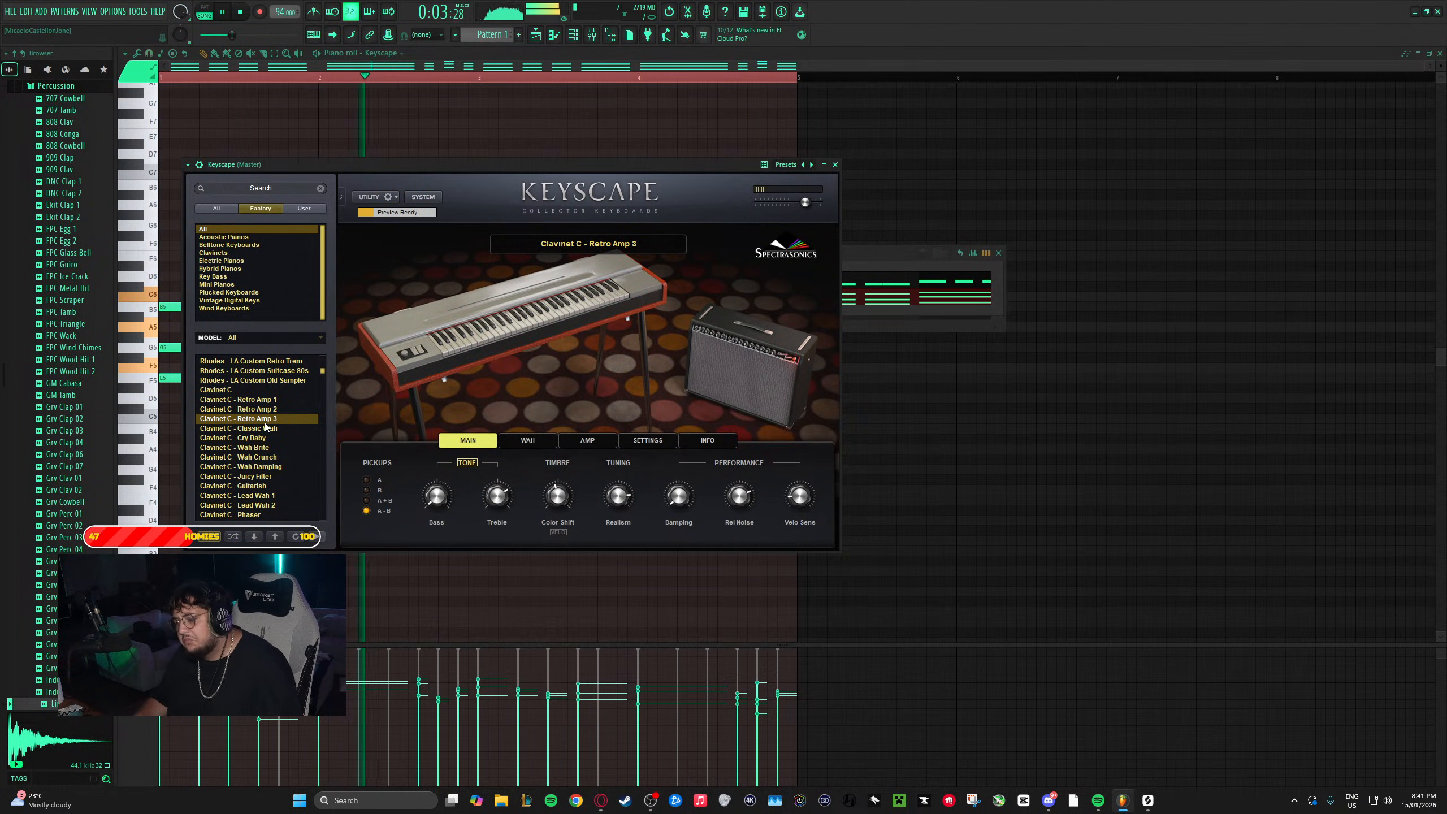
{"action": "left_click", "coordinate": [255, 411]}
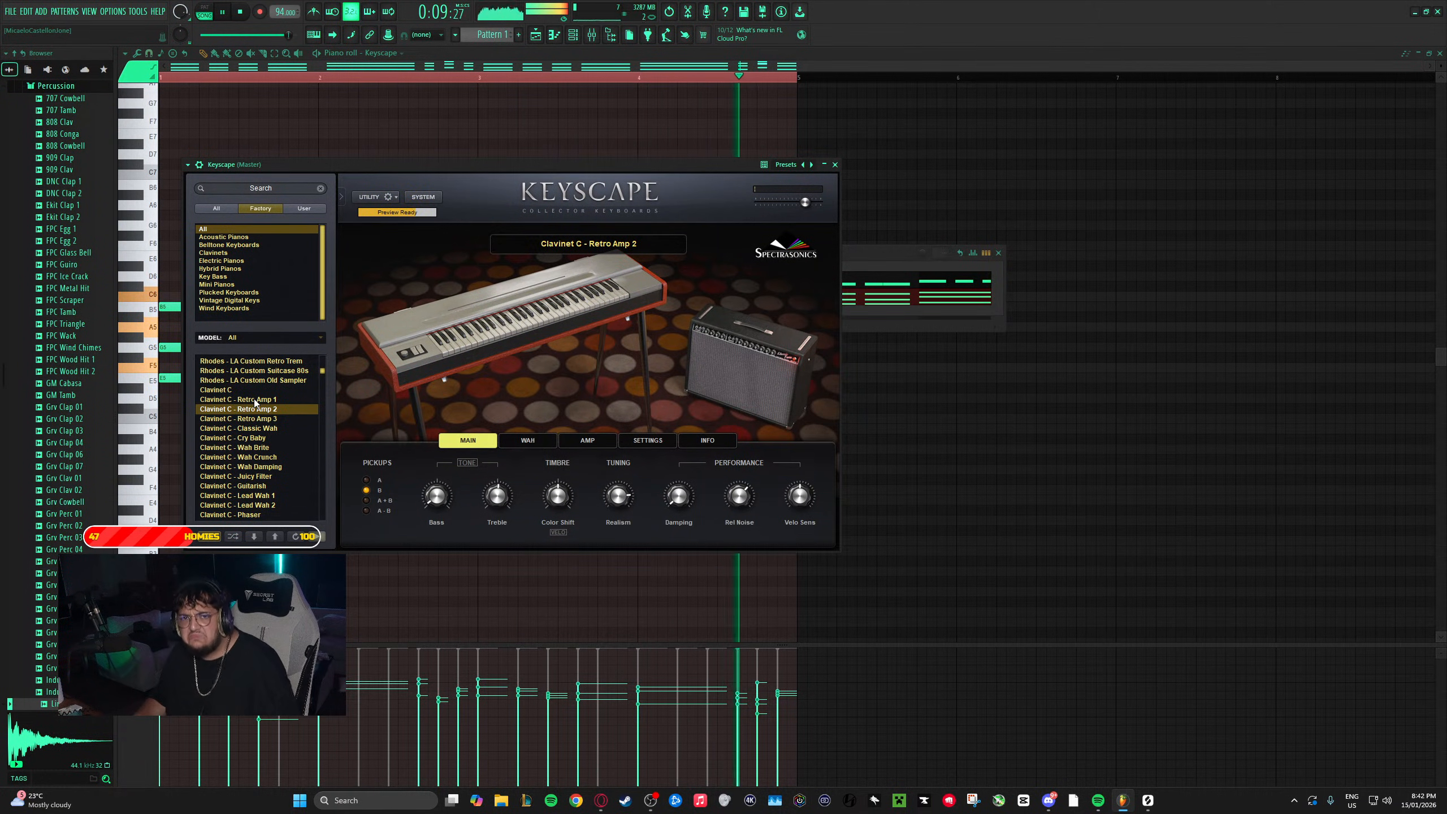
{"action": "left_click", "coordinate": [255, 401]}
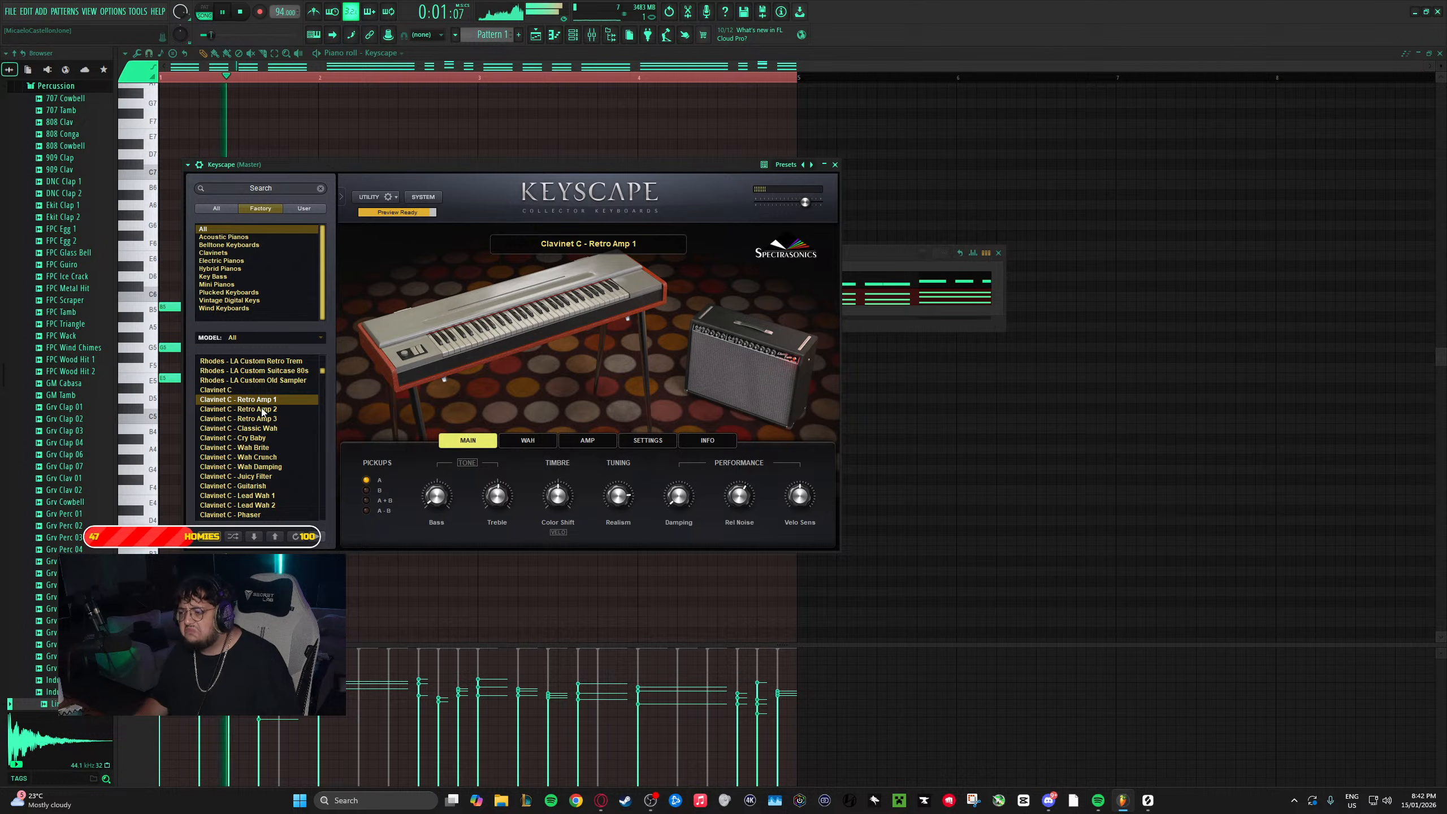
- Audition the Clavinet C patches Cry Baby, Wah Brite, Wah Damping, Juicy Filter and Guitarish
{"action": "left_click", "coordinate": [267, 438]}
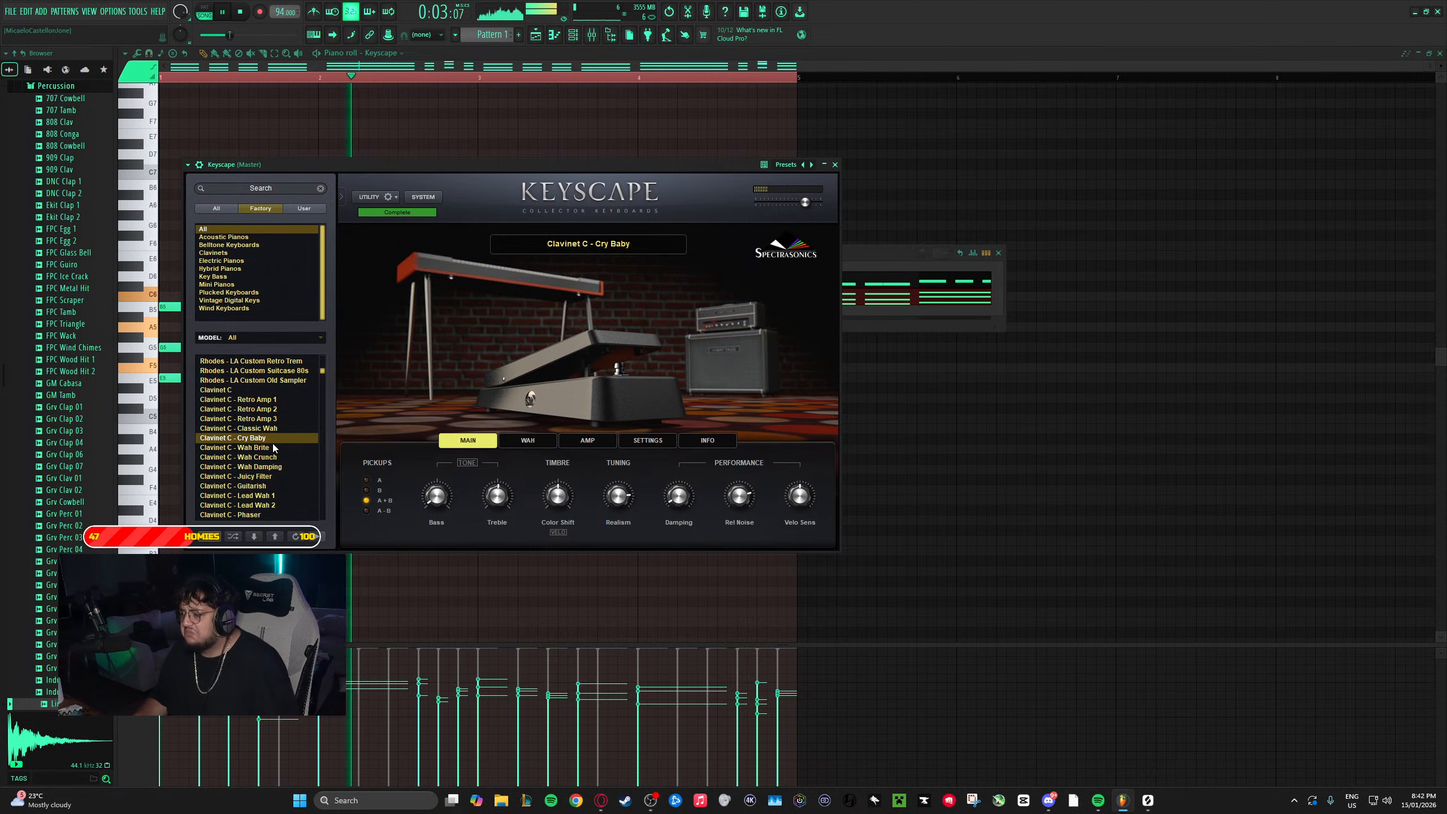
{"action": "left_click", "coordinate": [274, 448]}
{"action": "scroll", "coordinate": [276, 450], "scroll_direction": "down", "scroll_amount": 1}
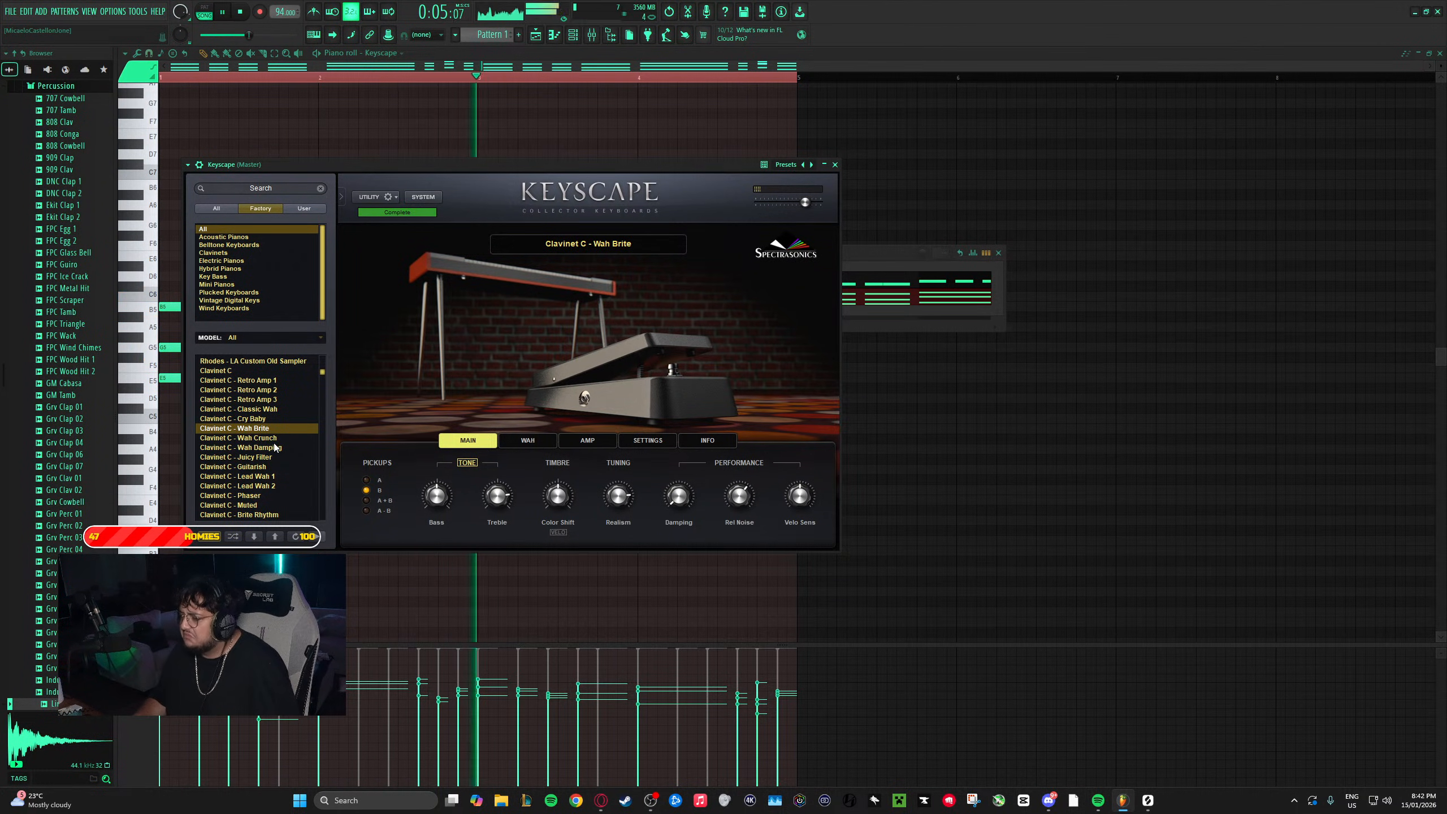
{"action": "left_click", "coordinate": [275, 448]}
{"action": "left_click", "coordinate": [269, 458]}
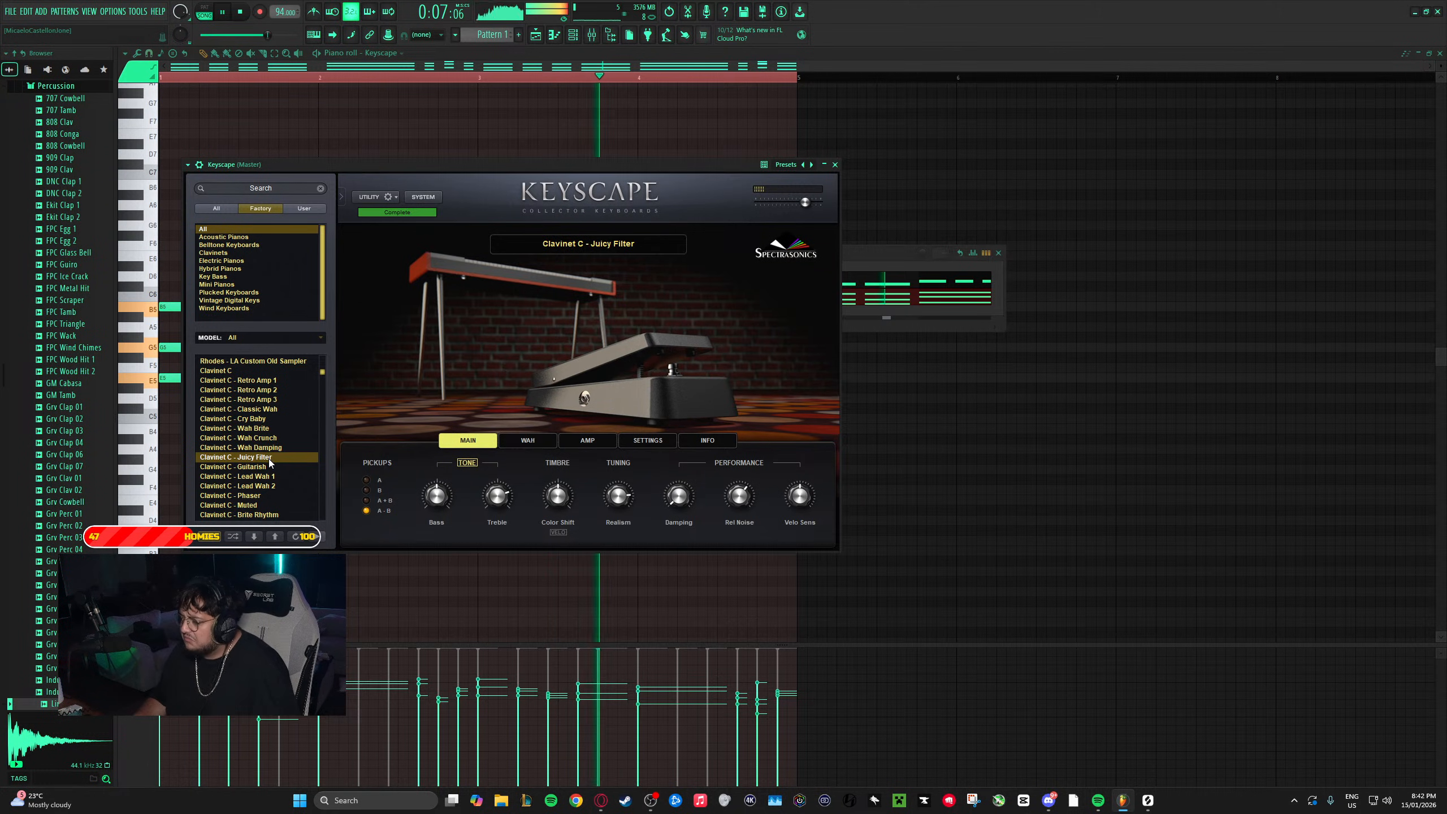
{"action": "scroll", "coordinate": [269, 460], "scroll_direction": "down", "scroll_amount": 1}
{"action": "left_click", "coordinate": [267, 450]}
{"action": "scroll", "coordinate": [266, 454], "scroll_direction": "down", "scroll_amount": 1}
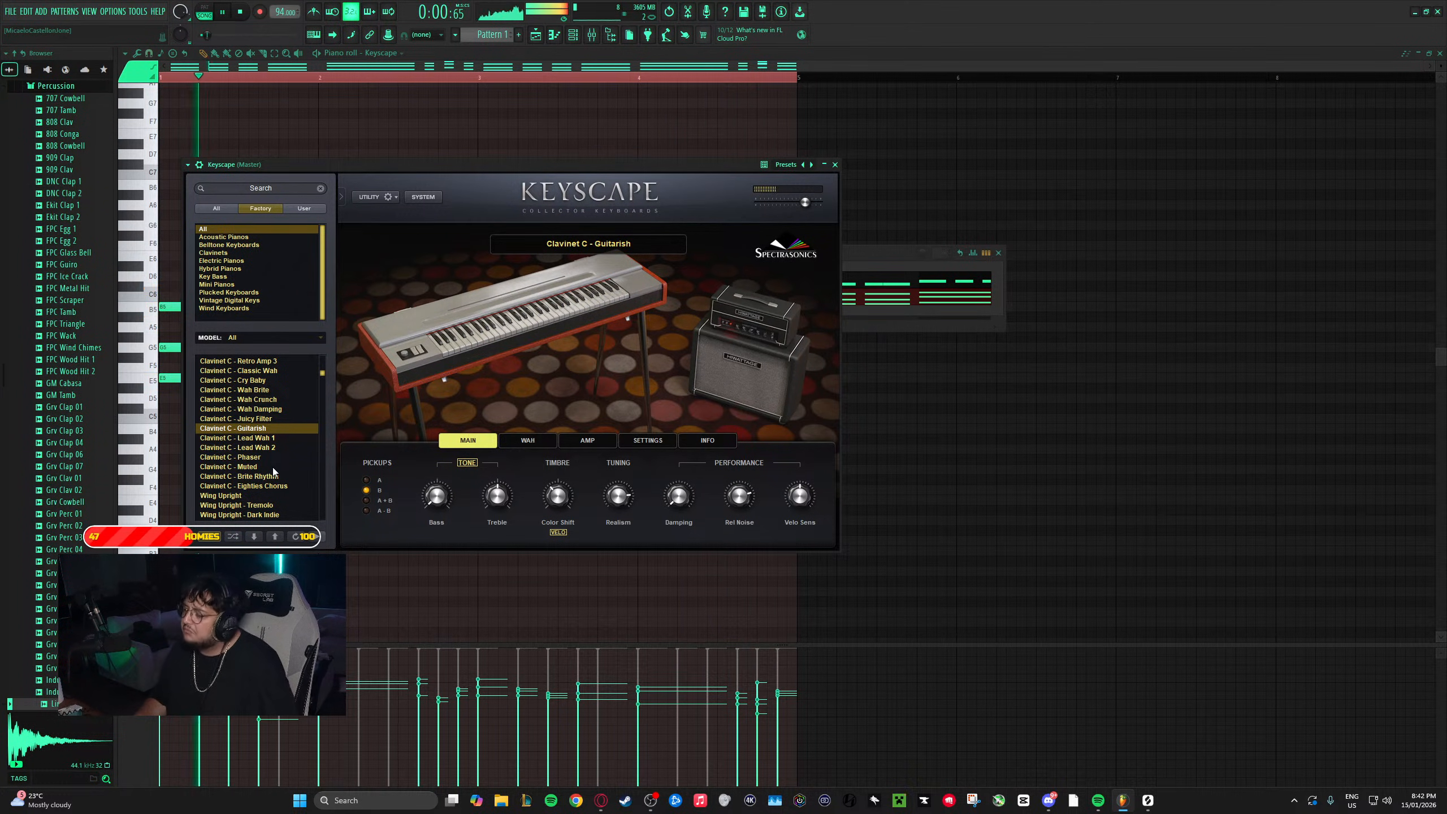
- Shorten the final short chord of bar 4 and the last E5-G5-B5 chord of bar 3 in the Keyscape part
{"action": "right_click", "coordinate": [765, 146]}
{"action": "left_click_drag", "start_coordinate": [797, 427], "coordinate": [785, 297]}
{"action": "left_click", "coordinate": [800, 218], "text": "ctrl"}
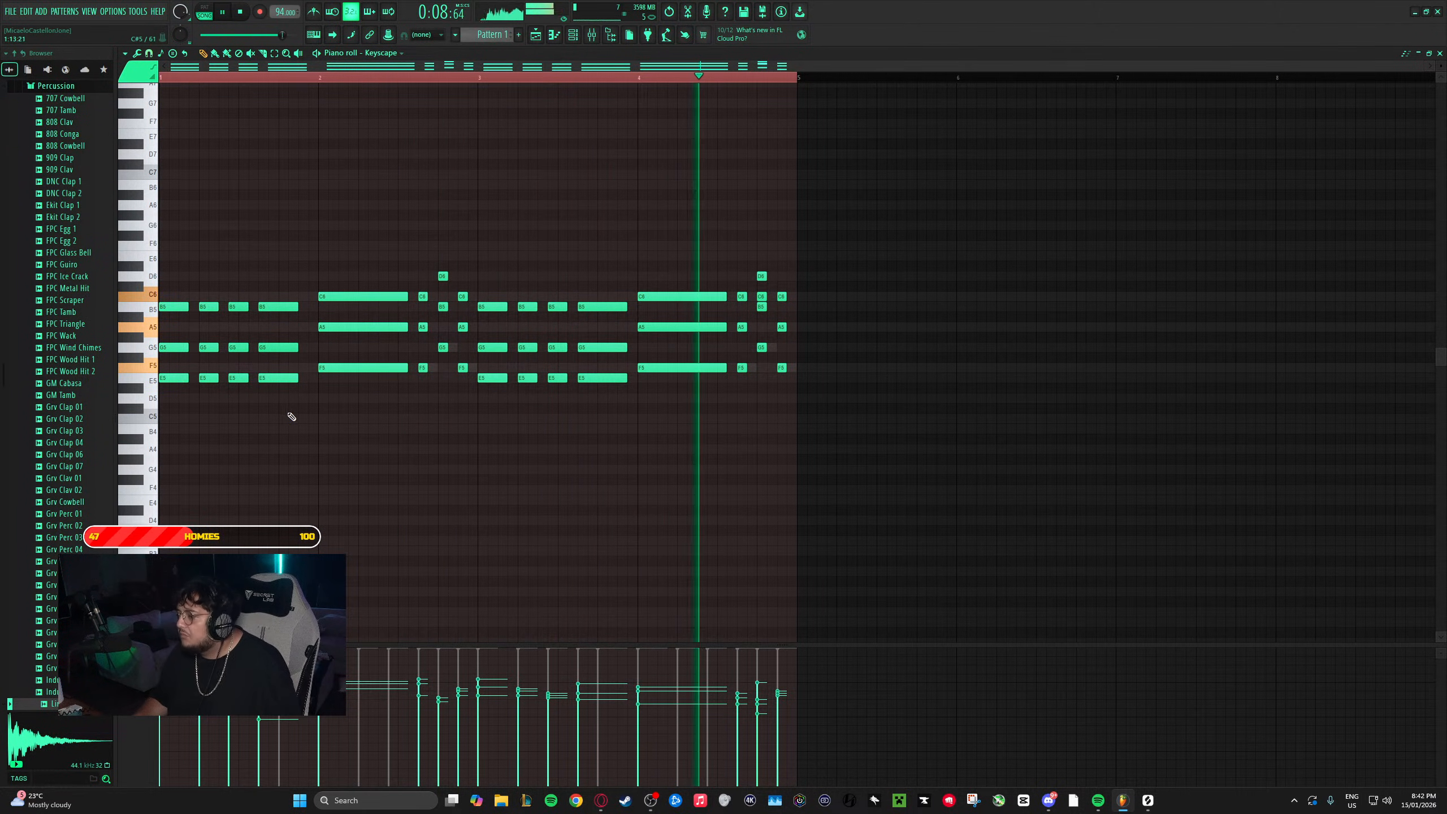
{"action": "left_click_drag", "start_coordinate": [600, 402], "coordinate": [617, 307]}
{"action": "left_click", "coordinate": [622, 250], "text": "ctrl"}
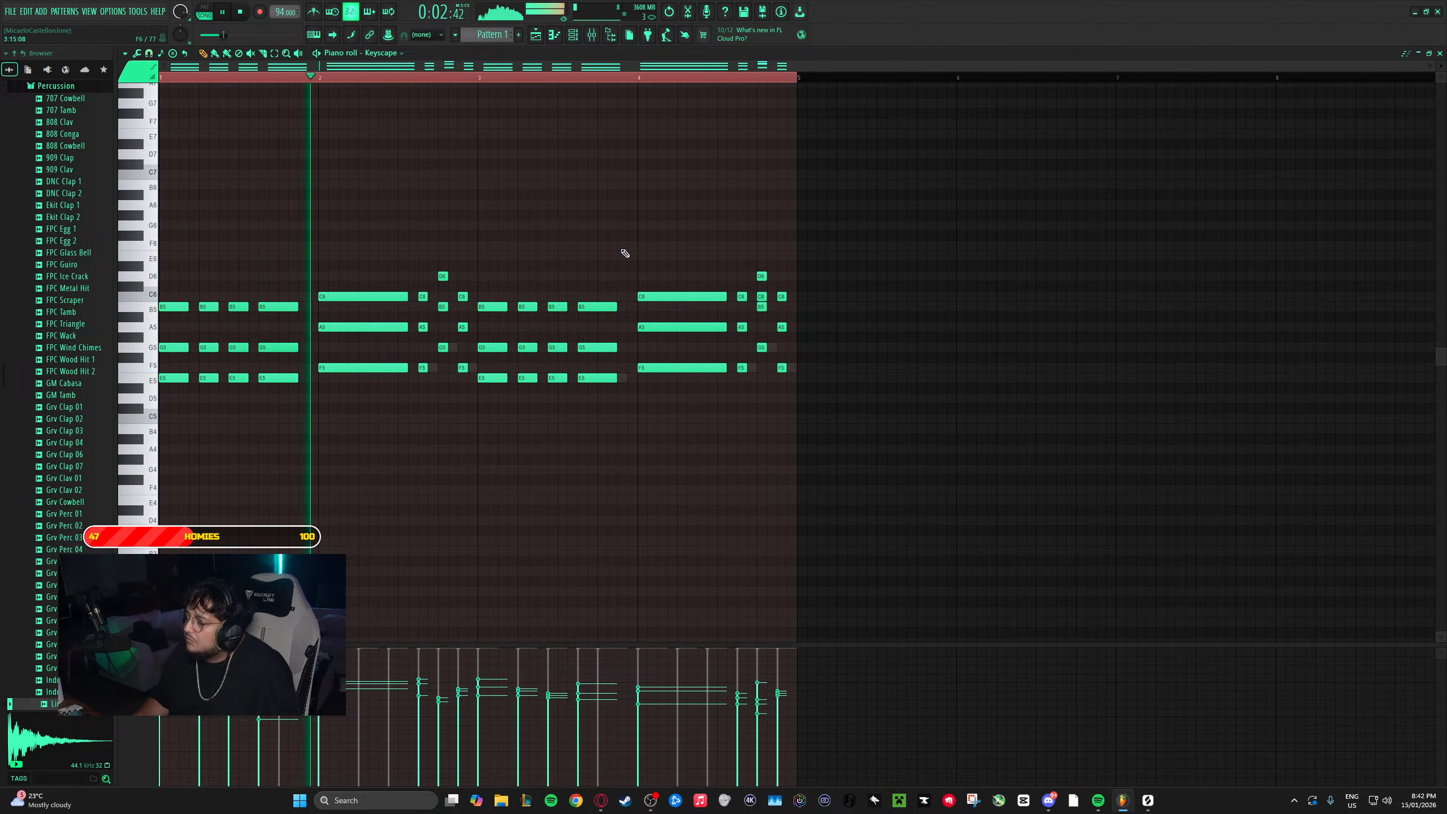
- Shorten the long F5-A5-C6 chords at the start of bars 2 and 4 by the same small amount
{"action": "left_click_drag", "start_coordinate": [376, 411], "coordinate": [397, 296]}
{"action": "left_click", "coordinate": [414, 275], "text": "ctrl"}
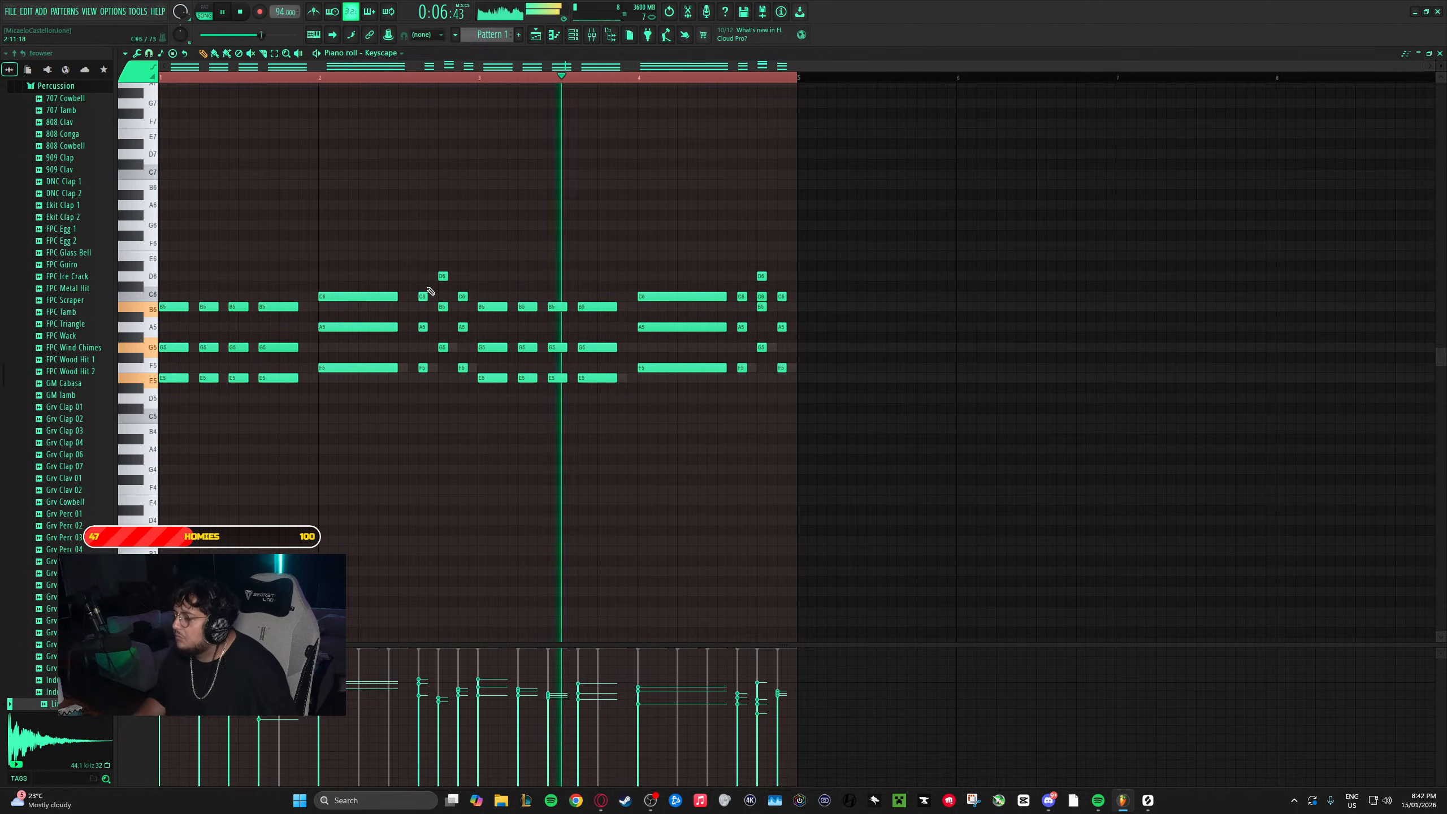
{"action": "left_click_drag", "start_coordinate": [684, 403], "coordinate": [717, 297]}
{"action": "left_click", "coordinate": [710, 240], "text": "ctrl"}
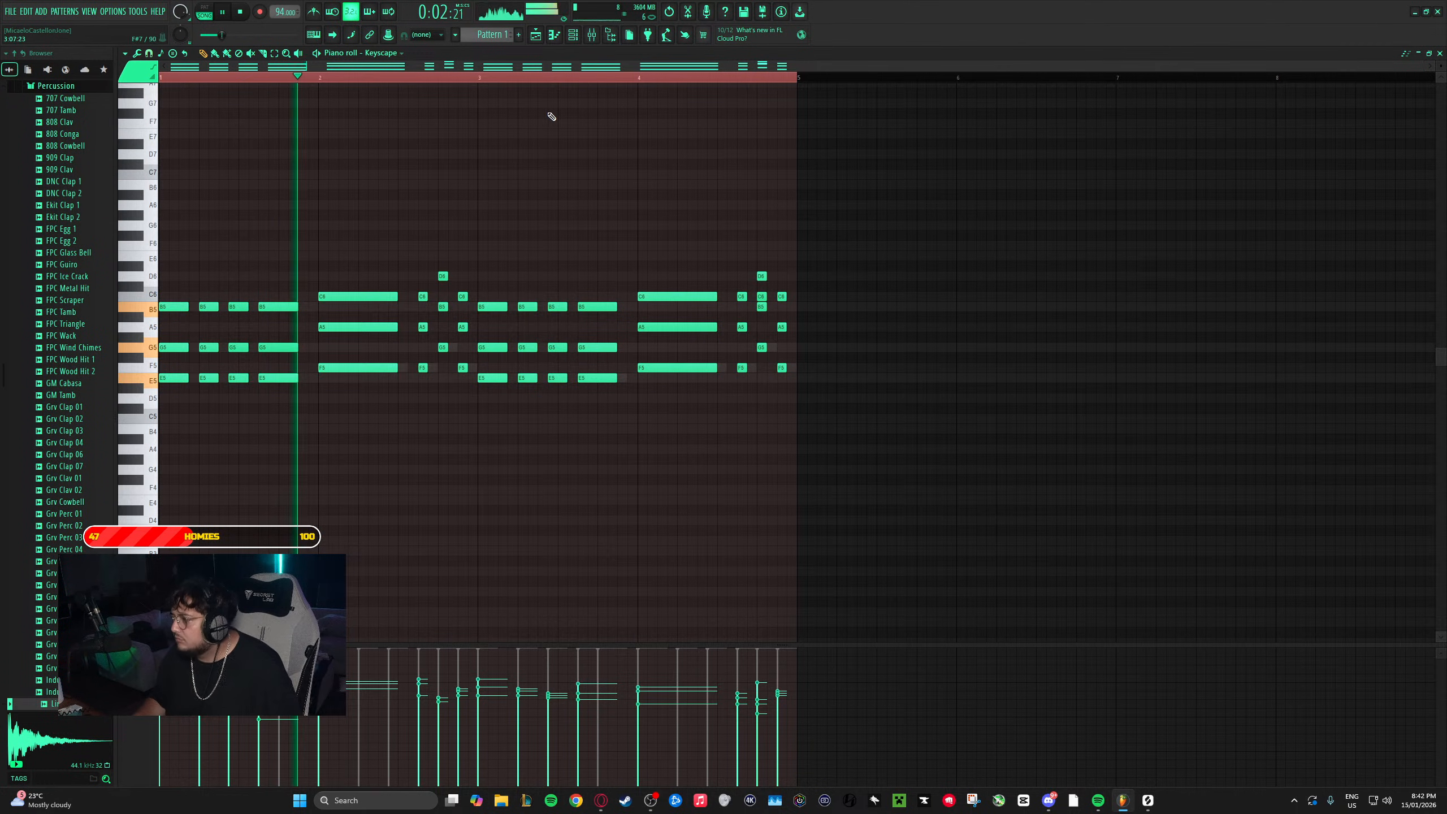
- Reopen Keyscape and audition the Clavinet C patches Lead Wah 1, Lead Wah 2, Phaser, Brite Rhythm and Eighties Chorus
{"action": "left_click", "coordinate": [572, 38]}
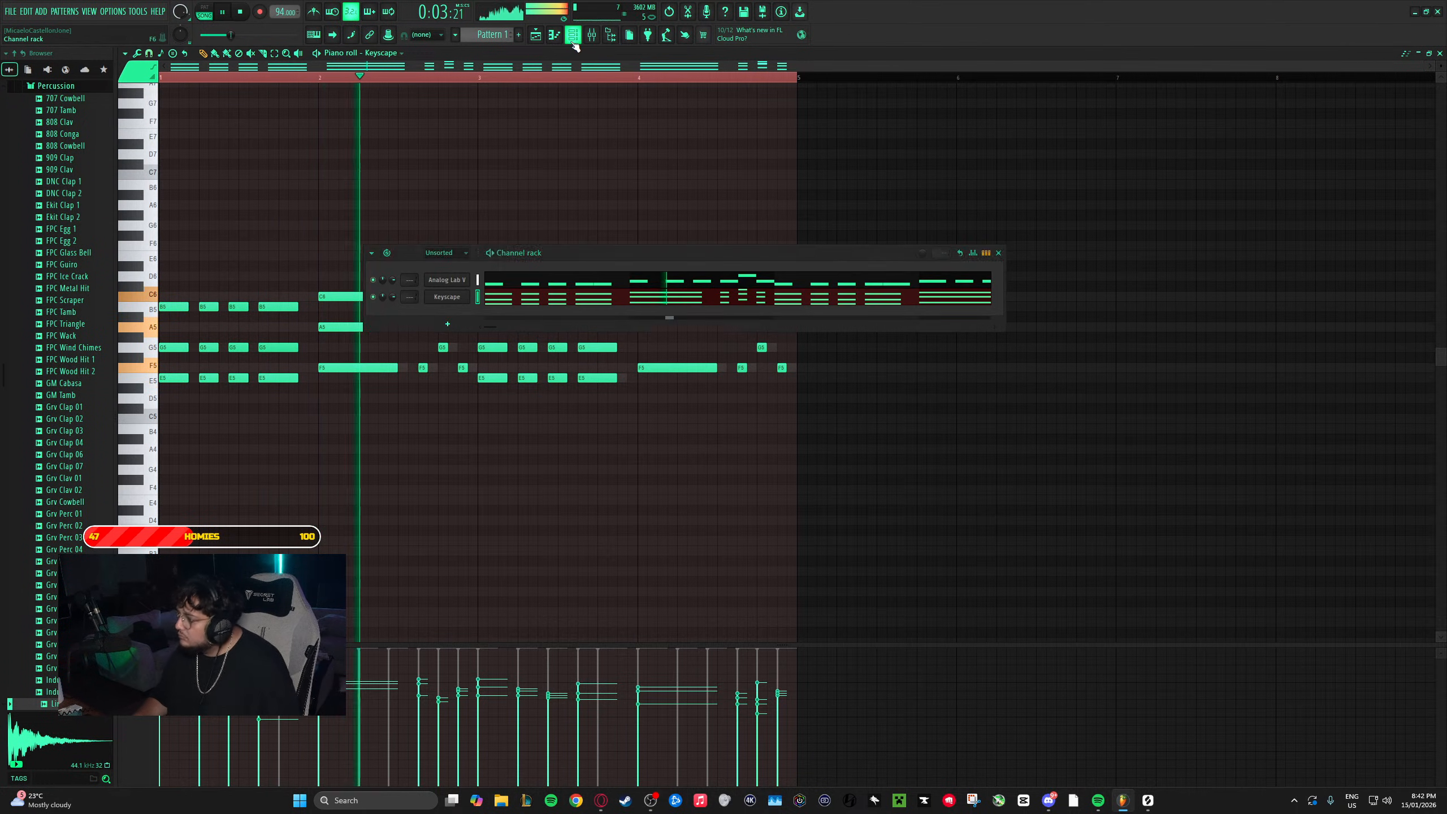
{"action": "left_click", "coordinate": [450, 296]}
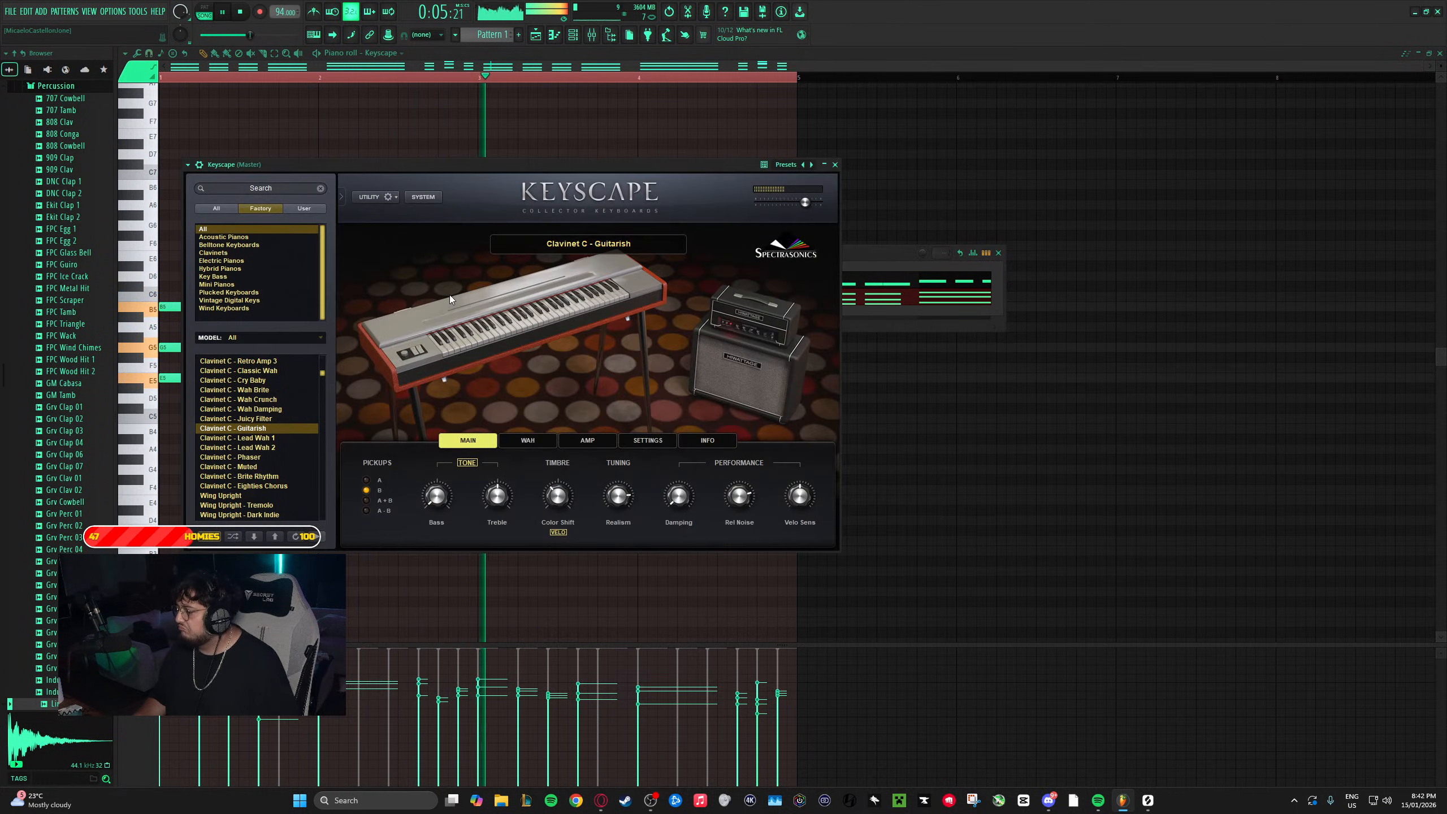
{"action": "left_click", "coordinate": [271, 443]}
{"action": "left_click", "coordinate": [271, 446]}
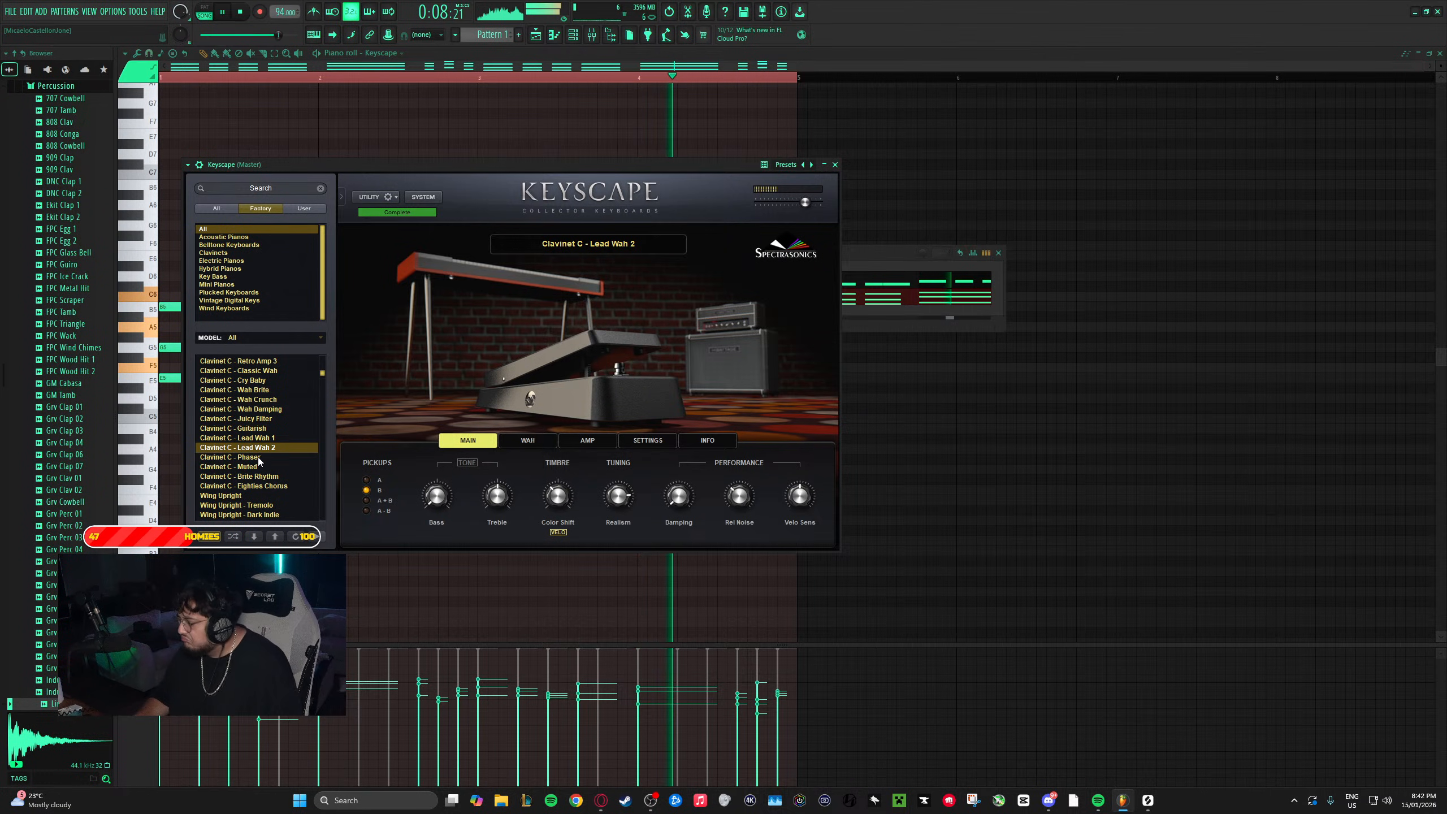
{"action": "left_click", "coordinate": [258, 457]}
{"action": "left_click", "coordinate": [270, 486]}
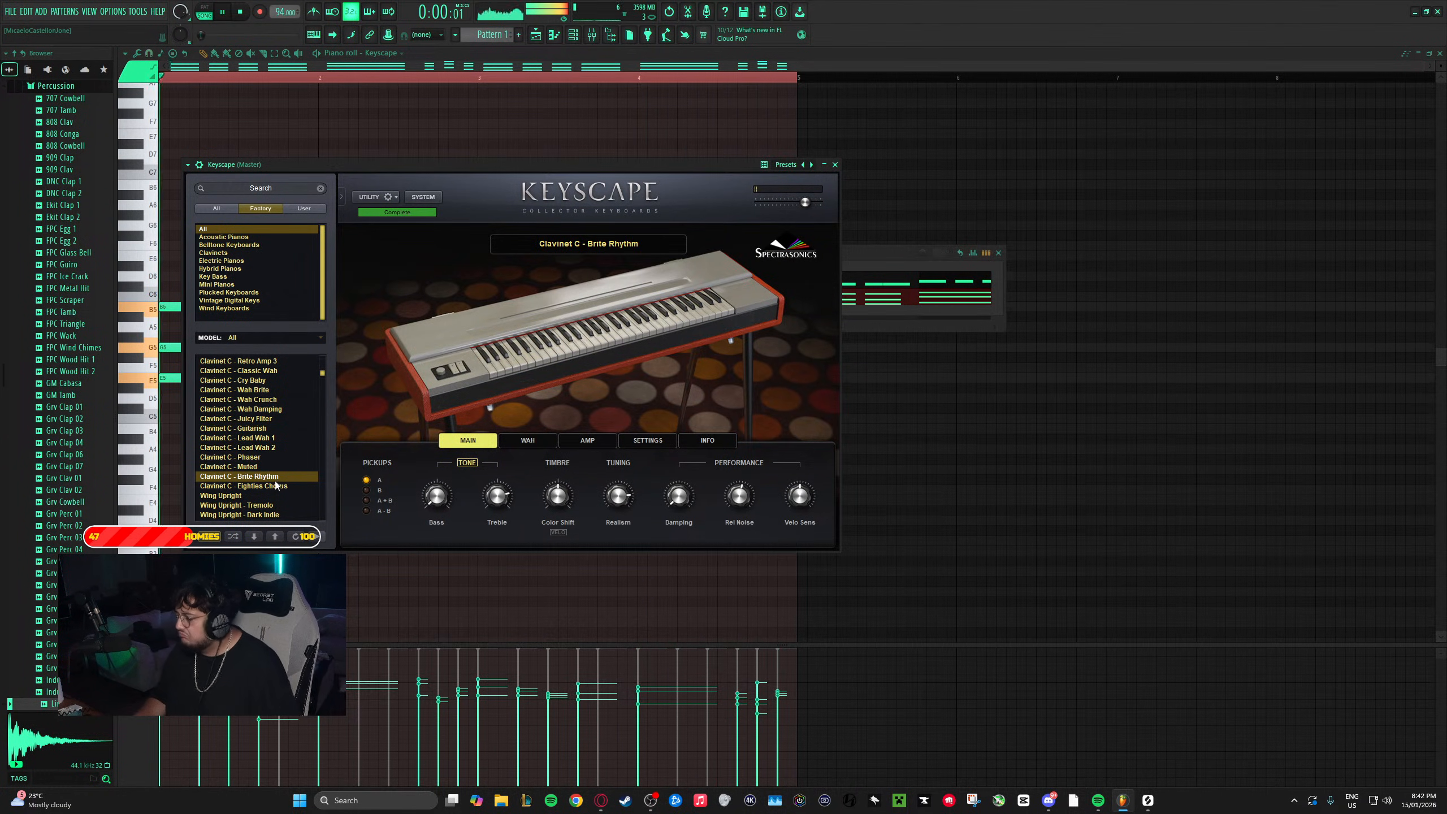
{"action": "scroll", "coordinate": [269, 488], "scroll_direction": "down", "scroll_amount": 2}
{"action": "scroll", "coordinate": [268, 482], "scroll_direction": "down", "scroll_amount": 5}
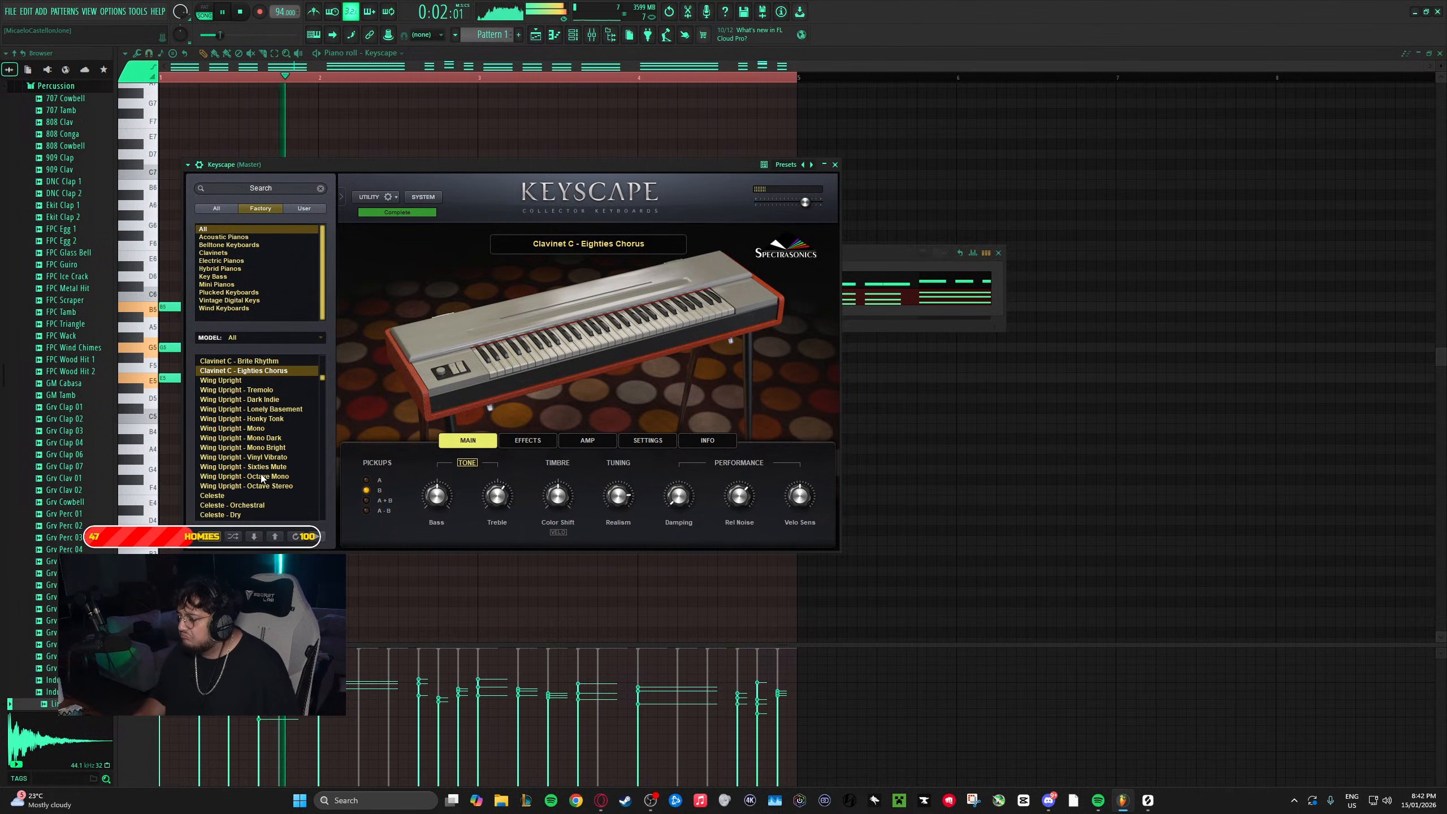
- Audition Wing Upright, Wing Upright - Tremolo, Celeste - Orchestral and Celeste, and load the Celeste - Music Box patch
{"action": "left_click", "coordinate": [259, 379]}
{"action": "left_click", "coordinate": [279, 391]}
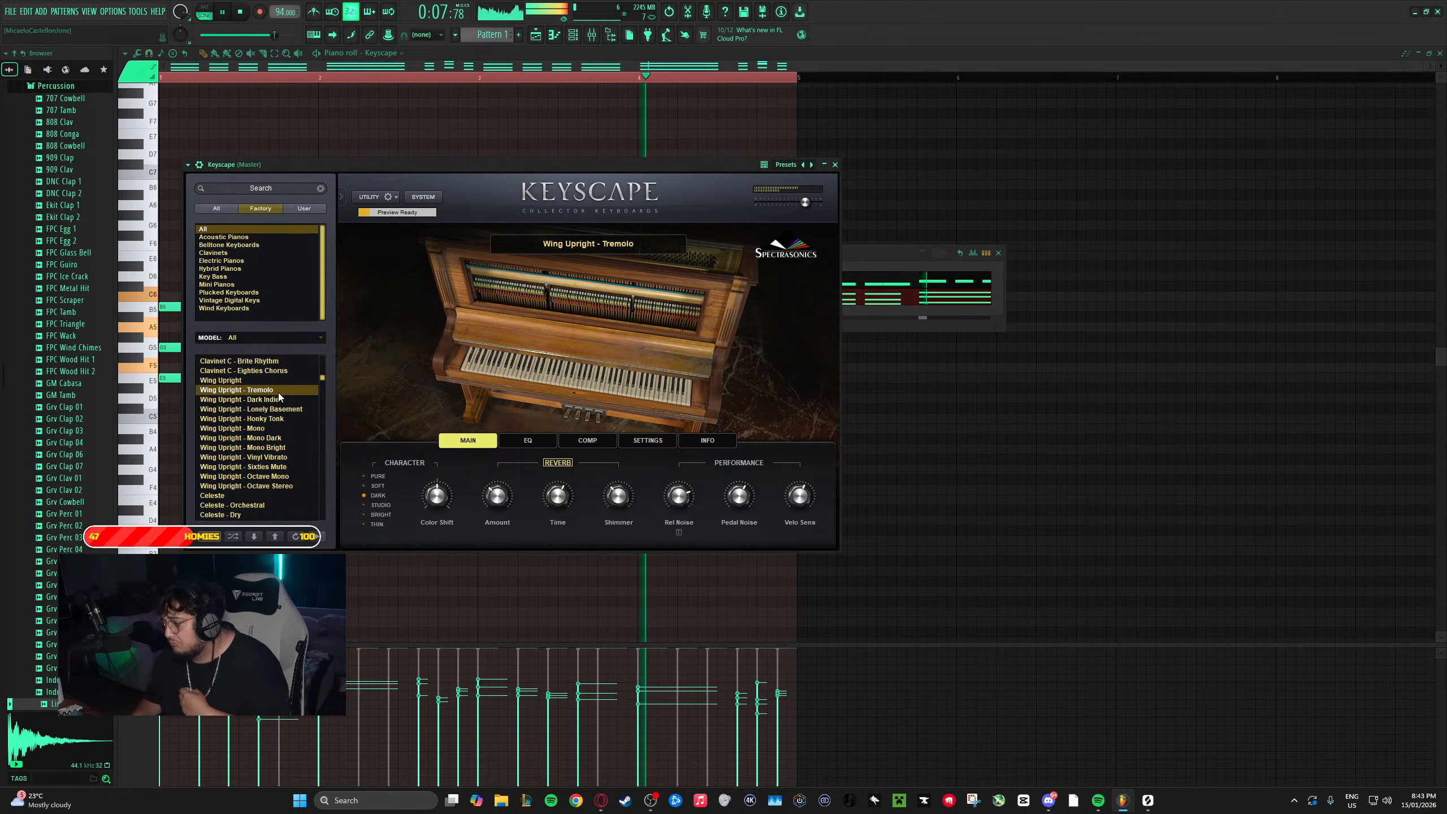
{"action": "left_click", "coordinate": [237, 505]}
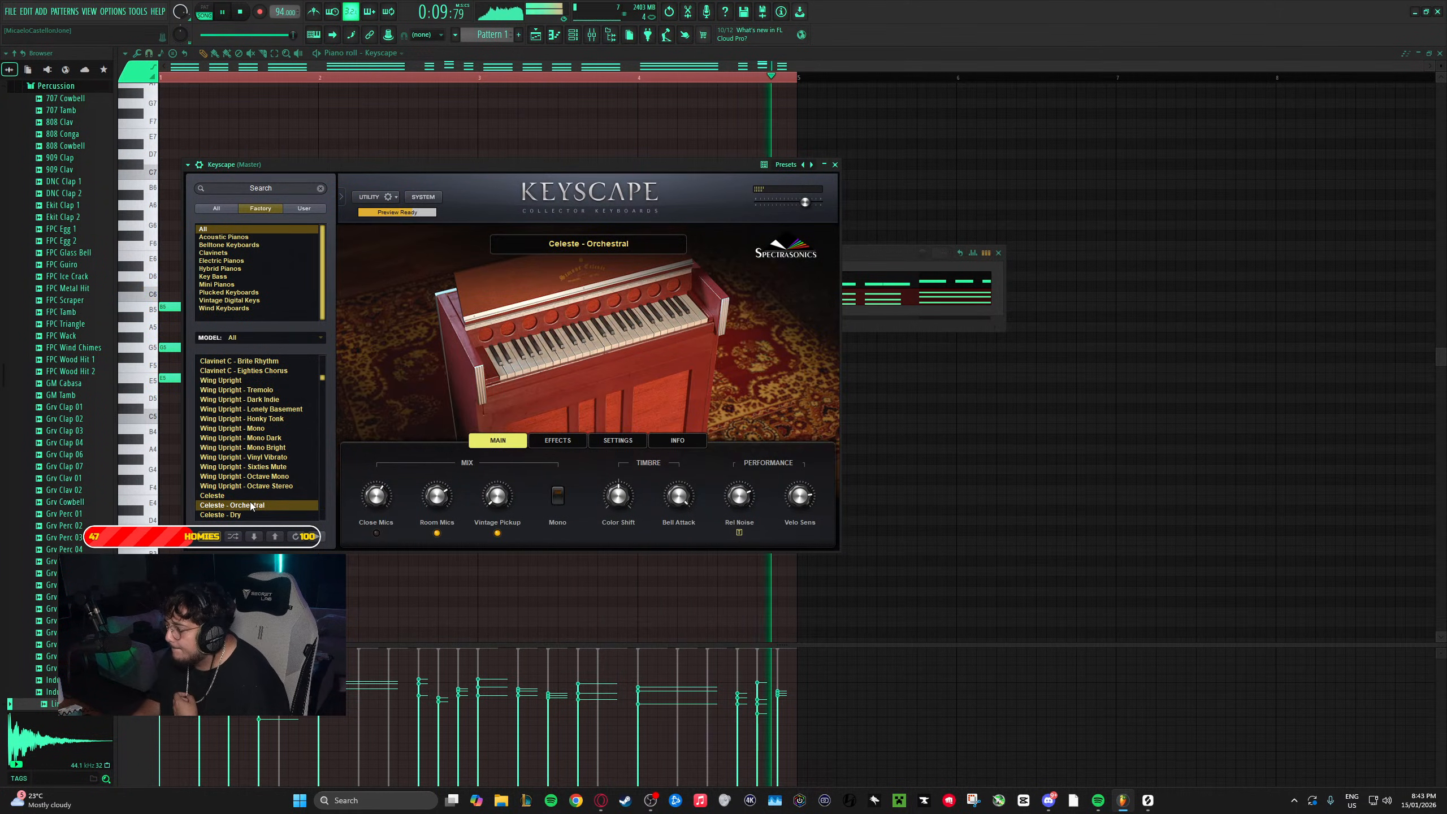
{"action": "left_click", "coordinate": [253, 495]}
{"action": "scroll", "coordinate": [256, 466], "scroll_direction": "down", "scroll_amount": 5}
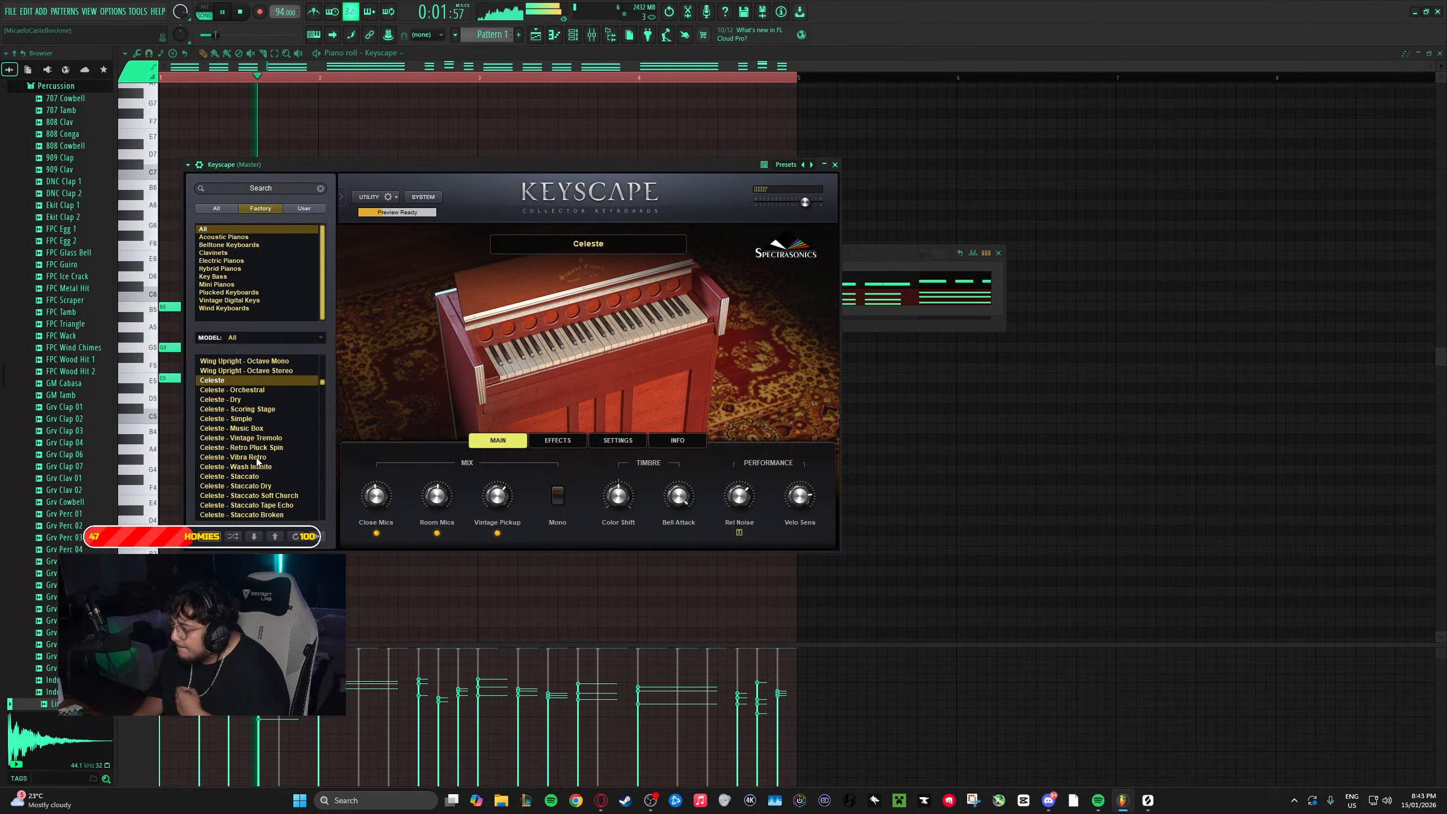
{"action": "left_click", "coordinate": [266, 407]}
{"action": "scroll", "coordinate": [266, 407], "scroll_direction": "down", "scroll_amount": 1}
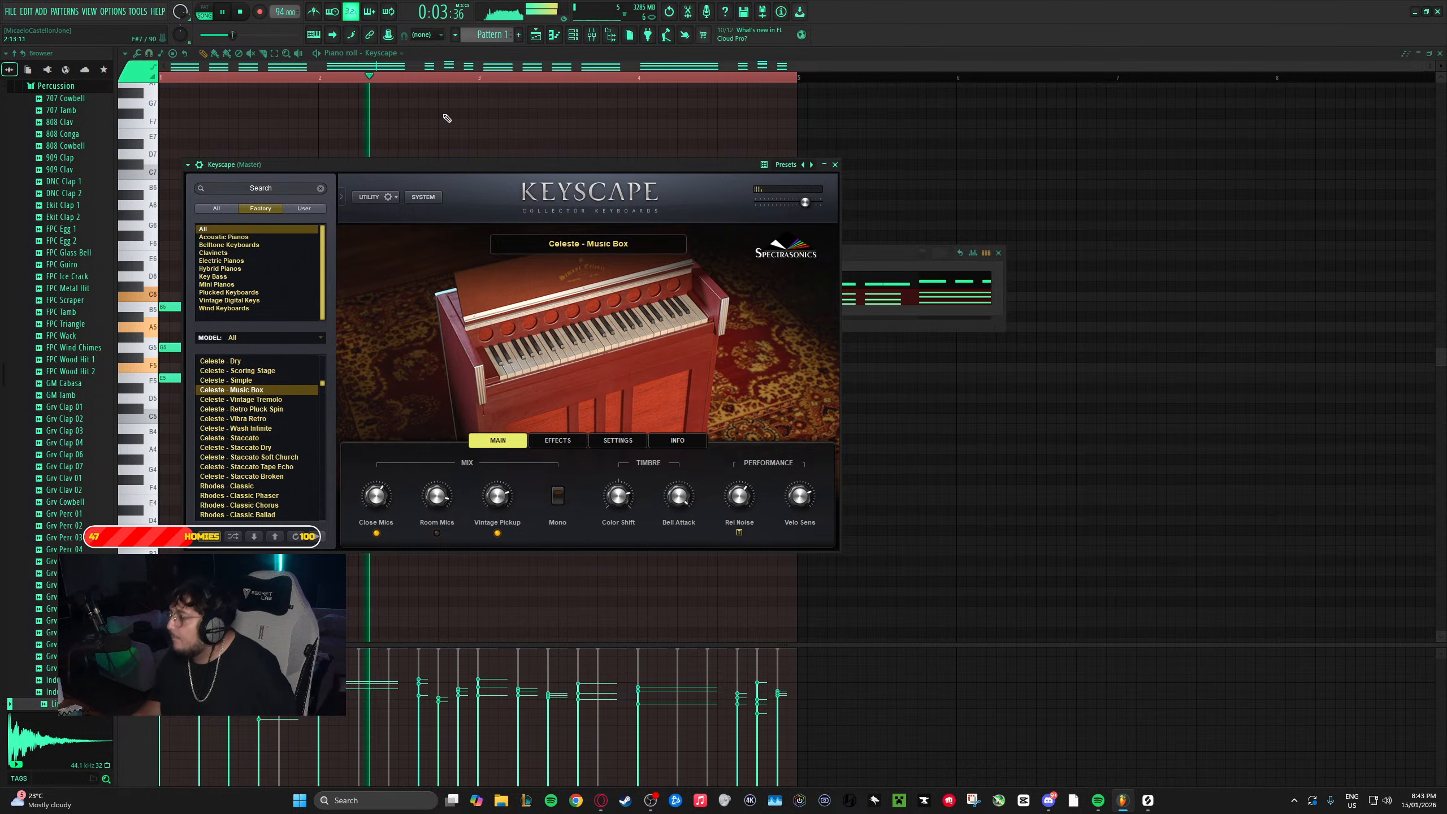
- Move the long F5-A5-C6 chords of bars 2 and 4 earlier so each starts where the preceding chord ends
{"action": "left_click", "coordinate": [468, 76]}
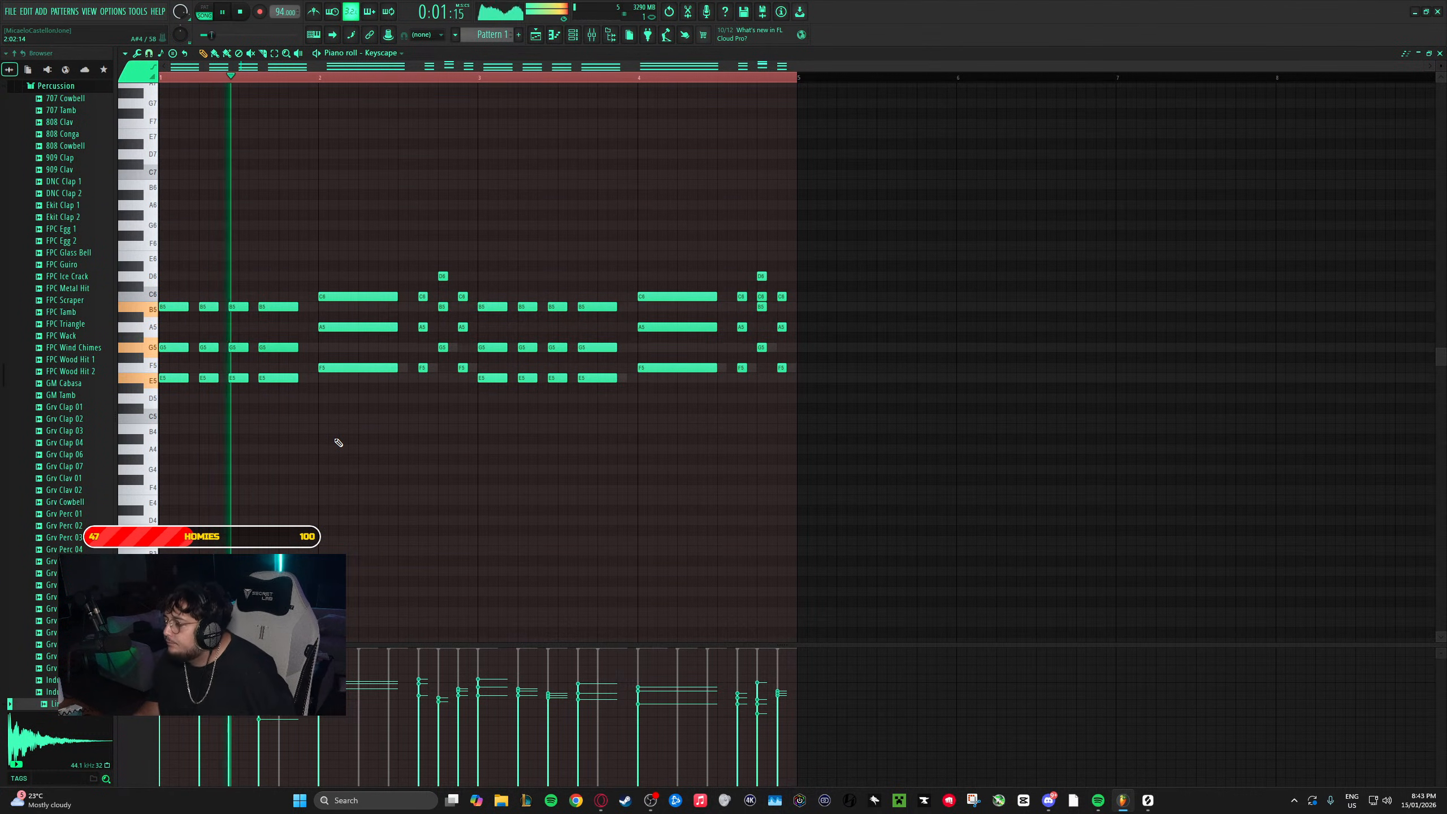
{"action": "left_click_drag", "start_coordinate": [338, 443], "coordinate": [313, 273]}
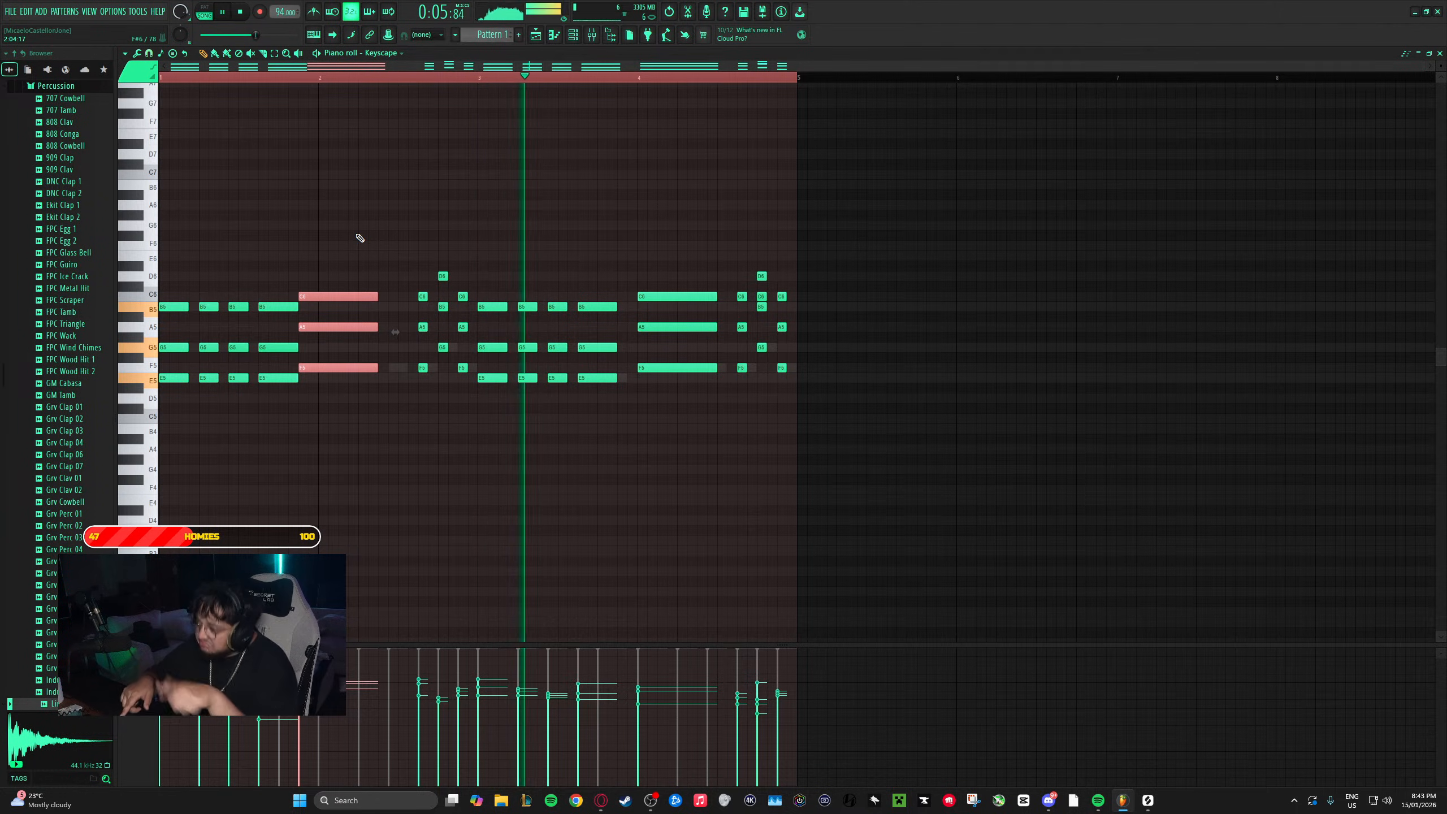
{"action": "key", "text": "space"}
{"action": "key", "text": "space"}
{"action": "left_click_drag", "start_coordinate": [676, 409], "coordinate": [643, 295]}
{"action": "left_click", "coordinate": [635, 252], "text": "ctrl"}
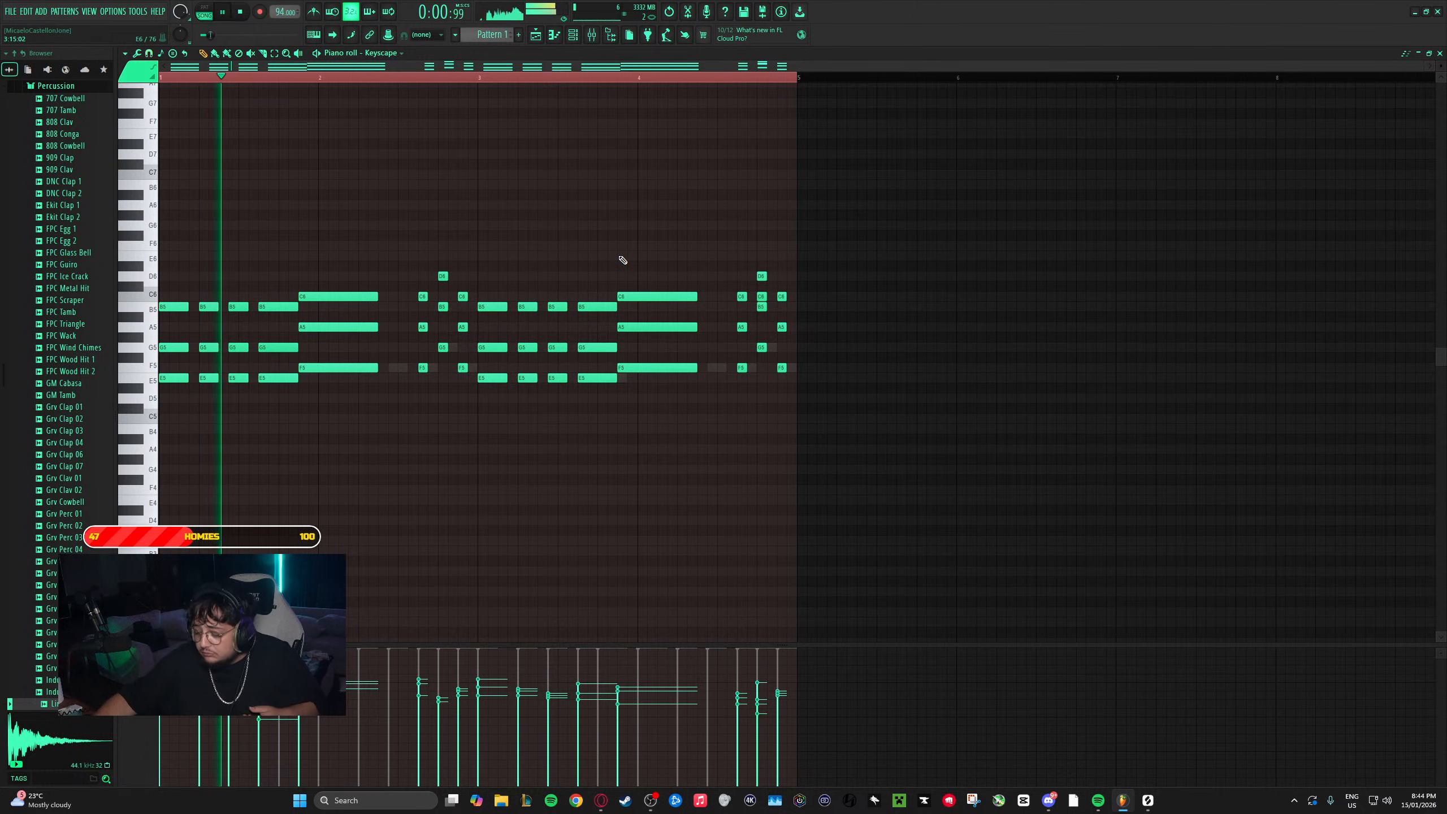
{"action": "left_click", "coordinate": [572, 38]}
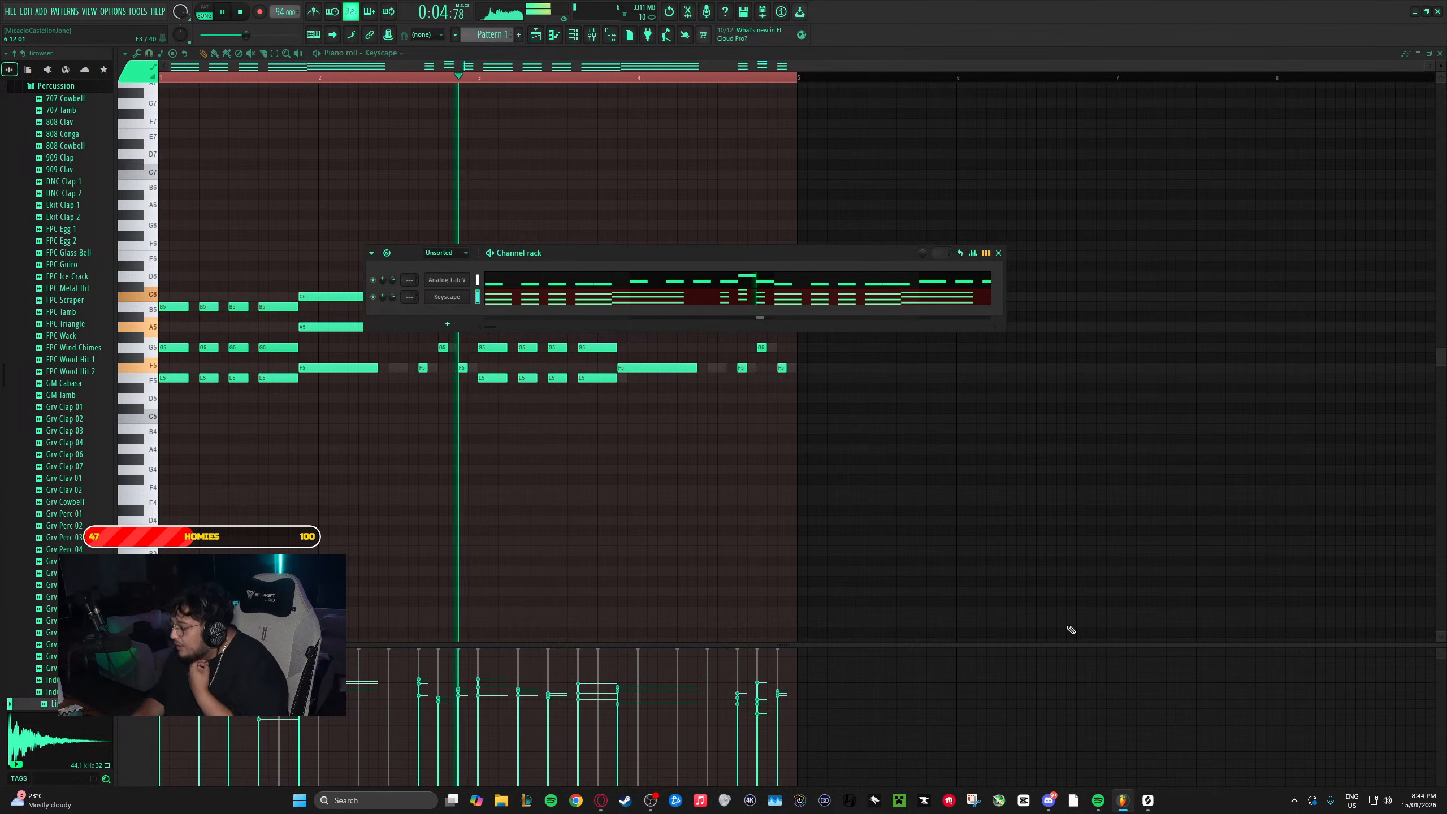
{"action": "left_click", "coordinate": [1147, 800]}
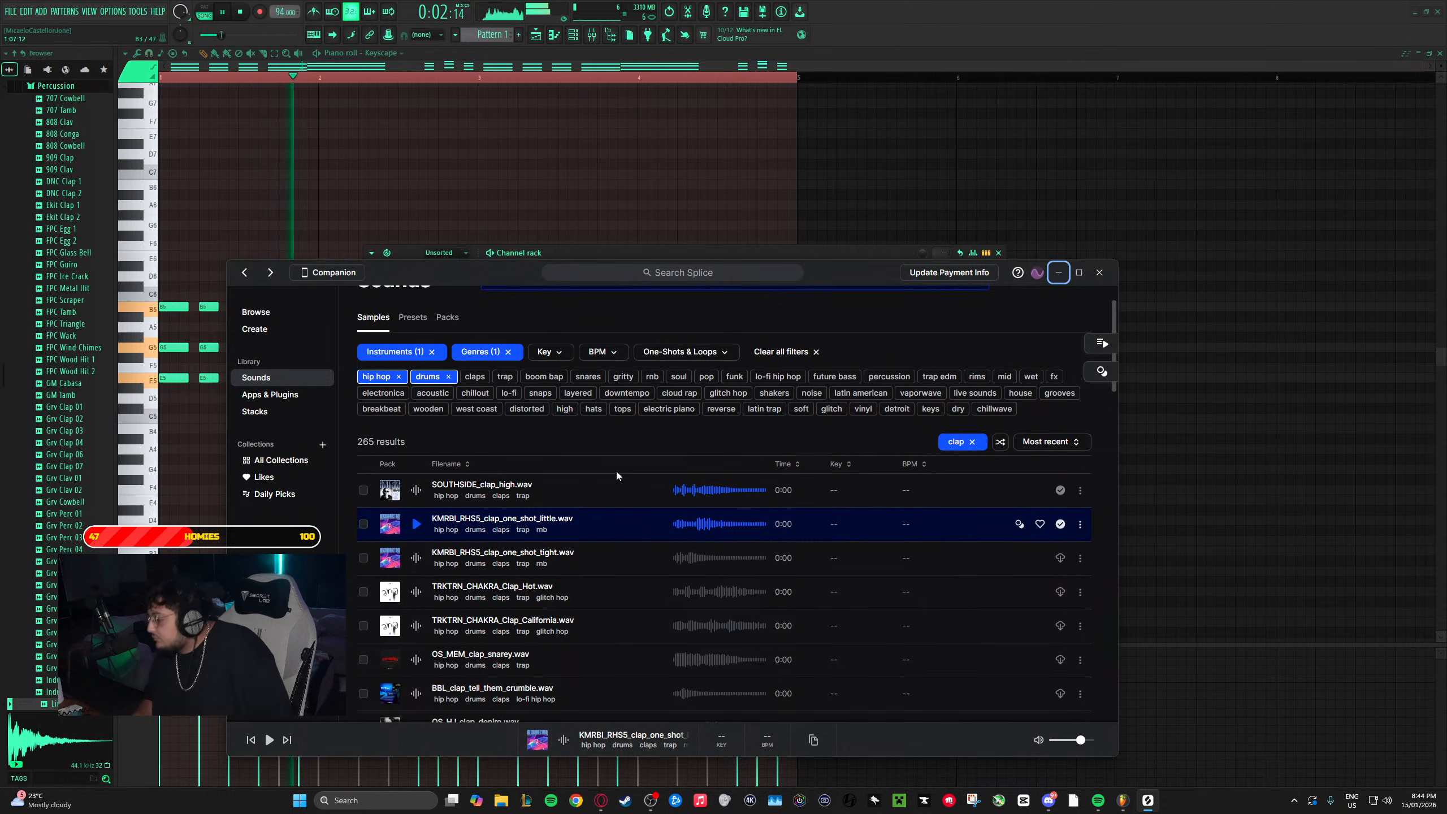
{"action": "left_click", "coordinate": [1097, 273]}
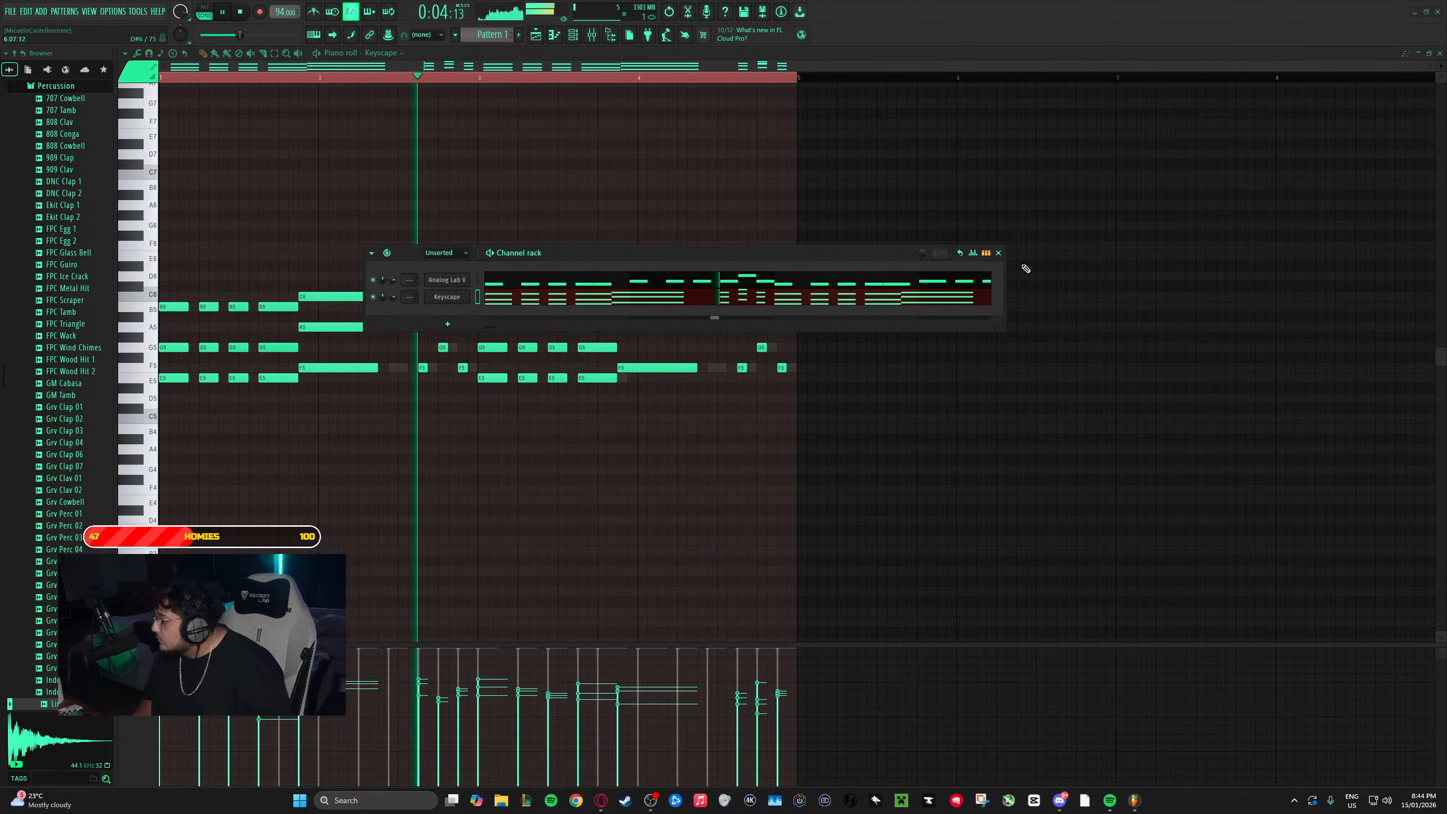
{"action": "left_click", "coordinate": [501, 458]}
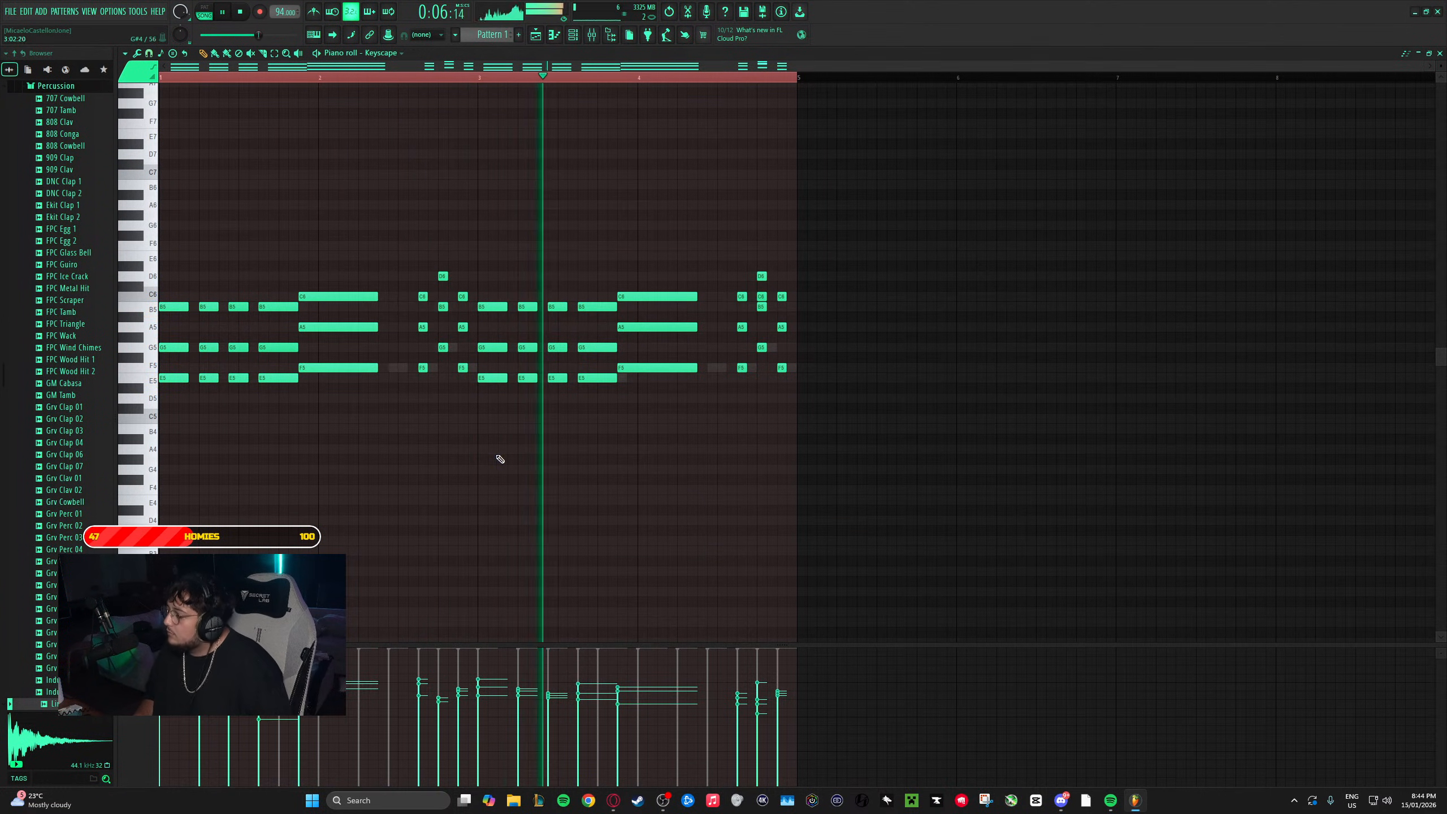
- Add half-bar E4 and B4 notes at the start of bar 1, below the existing Keyscape chords
{"action": "scroll", "coordinate": [159, 435], "scroll_direction": "down", "scroll_amount": 1}
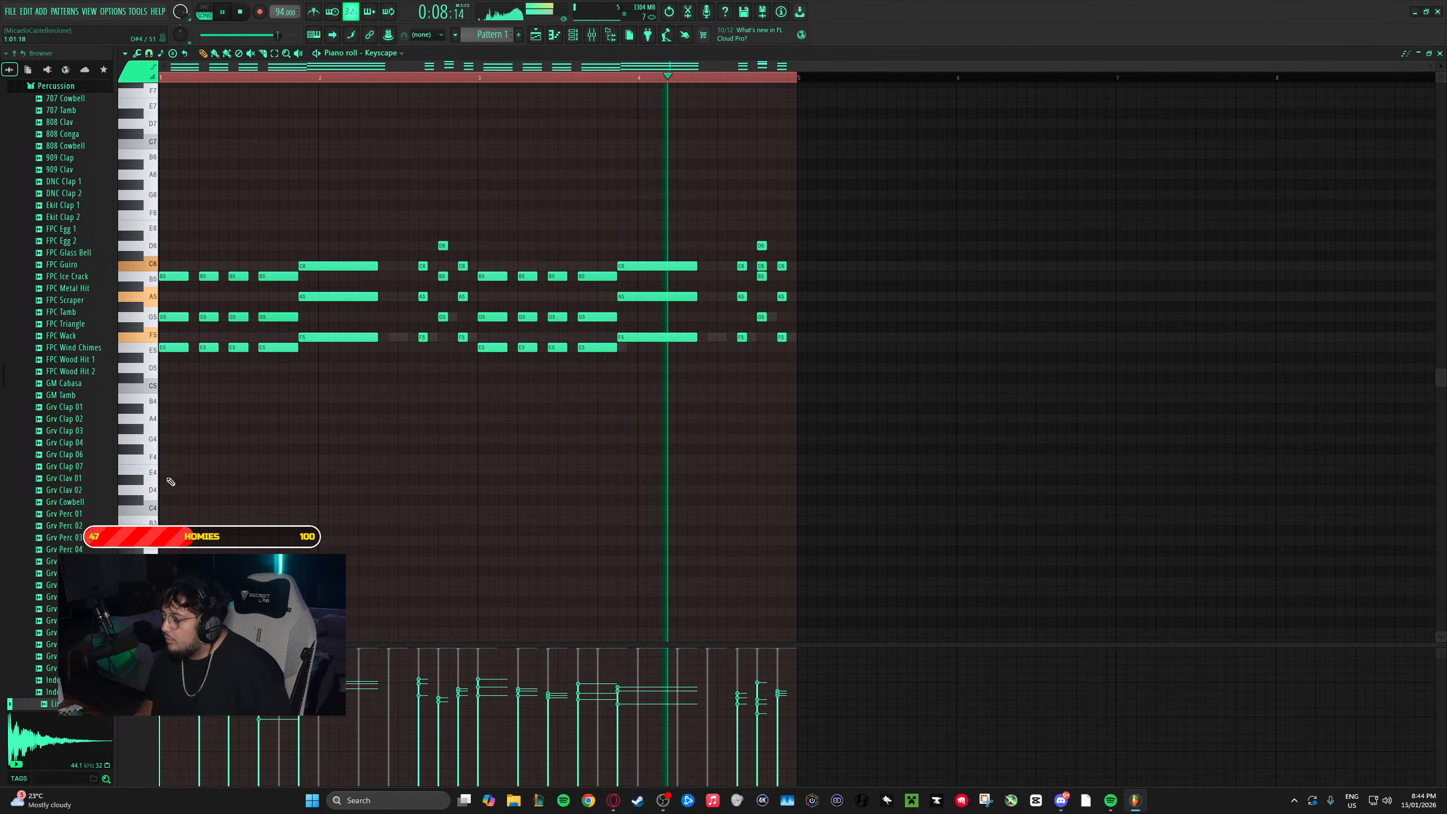
{"action": "left_click", "coordinate": [170, 471]}
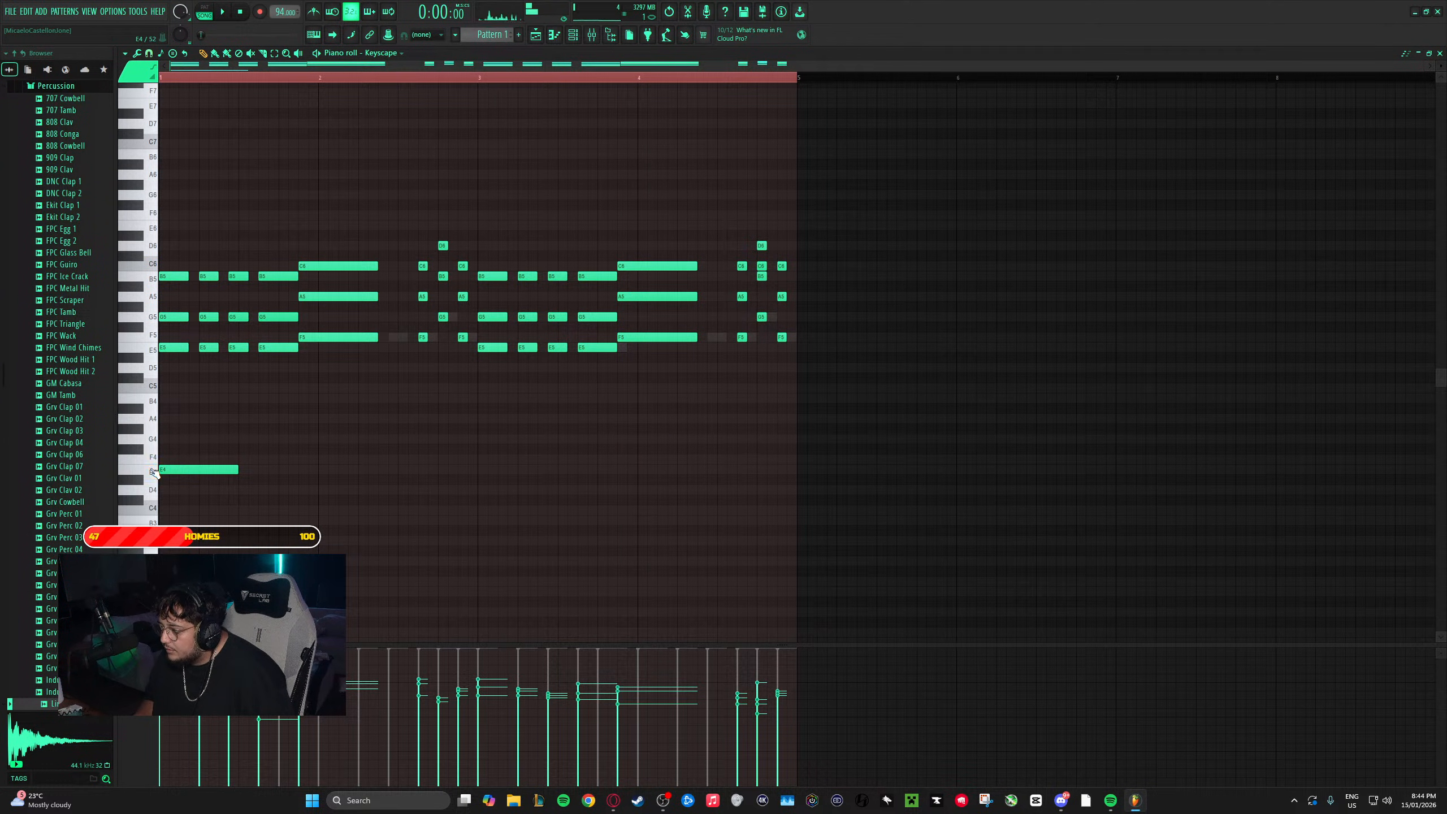
{"action": "left_click", "coordinate": [188, 399]}
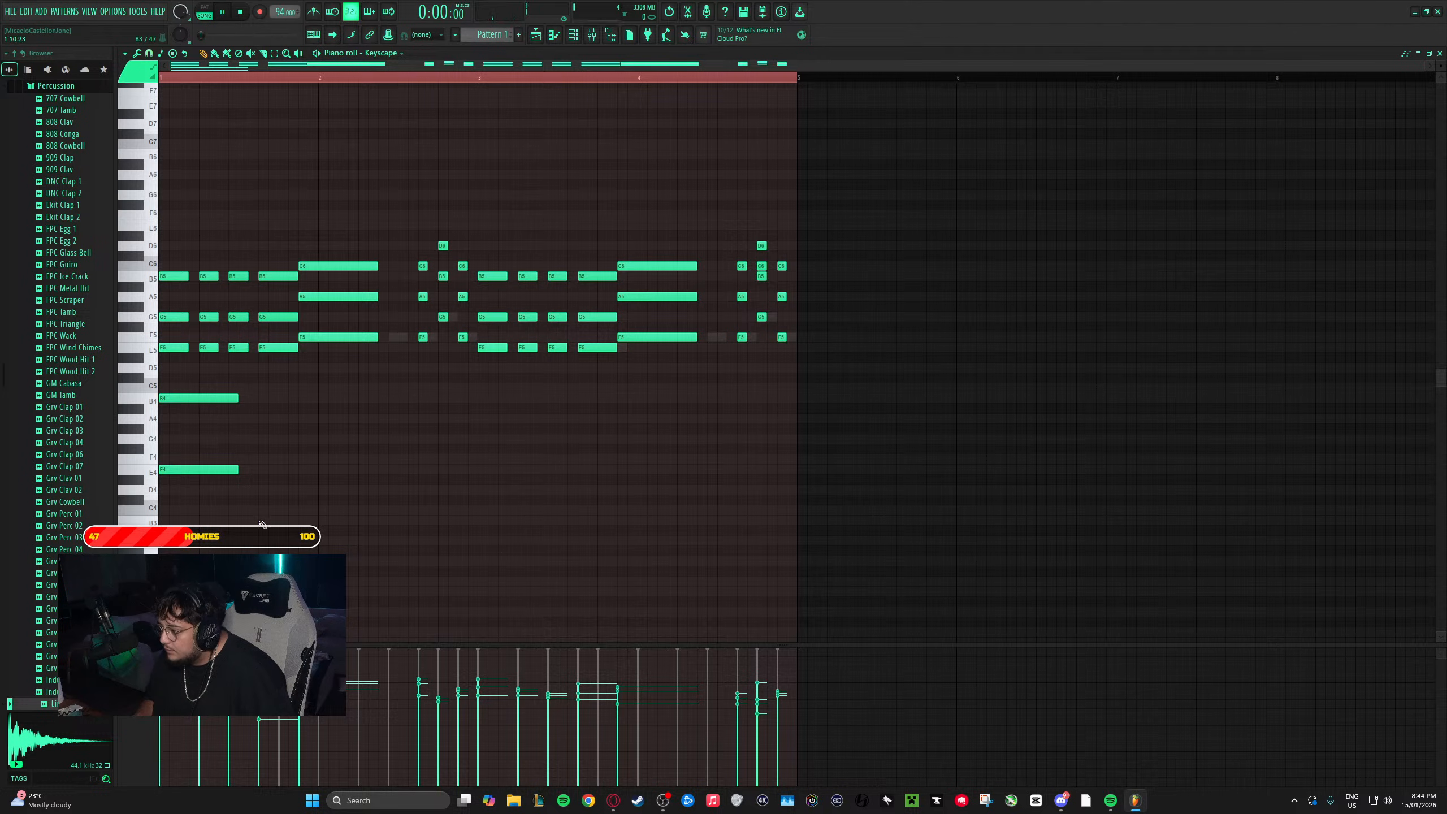
- Shorten the low E4 and B4 notes to the first chord's length and copy them under the other three chords of bar 1, matching their lengths
{"action": "left_click_drag", "start_coordinate": [231, 533], "coordinate": [229, 409]}
{"action": "left_click_drag", "start_coordinate": [227, 491], "coordinate": [185, 412]}
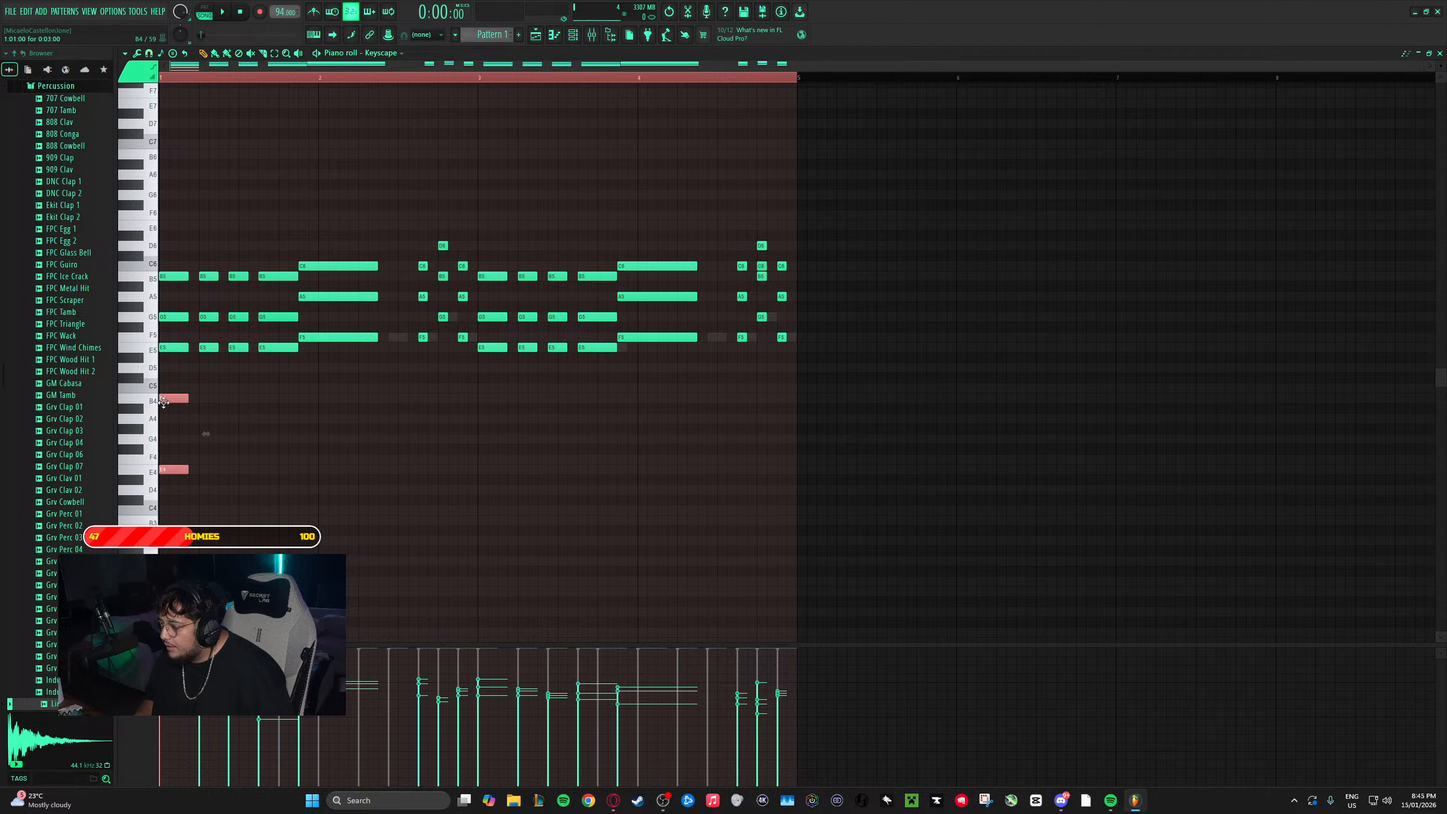
{"action": "left_click_drag", "start_coordinate": [171, 402], "coordinate": [211, 403]}
{"action": "left_click", "coordinate": [261, 441], "text": "ctrl"}
{"action": "left_click_drag", "start_coordinate": [241, 511], "coordinate": [235, 410]}
{"action": "left_click", "coordinate": [241, 479], "text": "ctrl"}
{"action": "left_click_drag", "start_coordinate": [241, 494], "coordinate": [229, 389]}
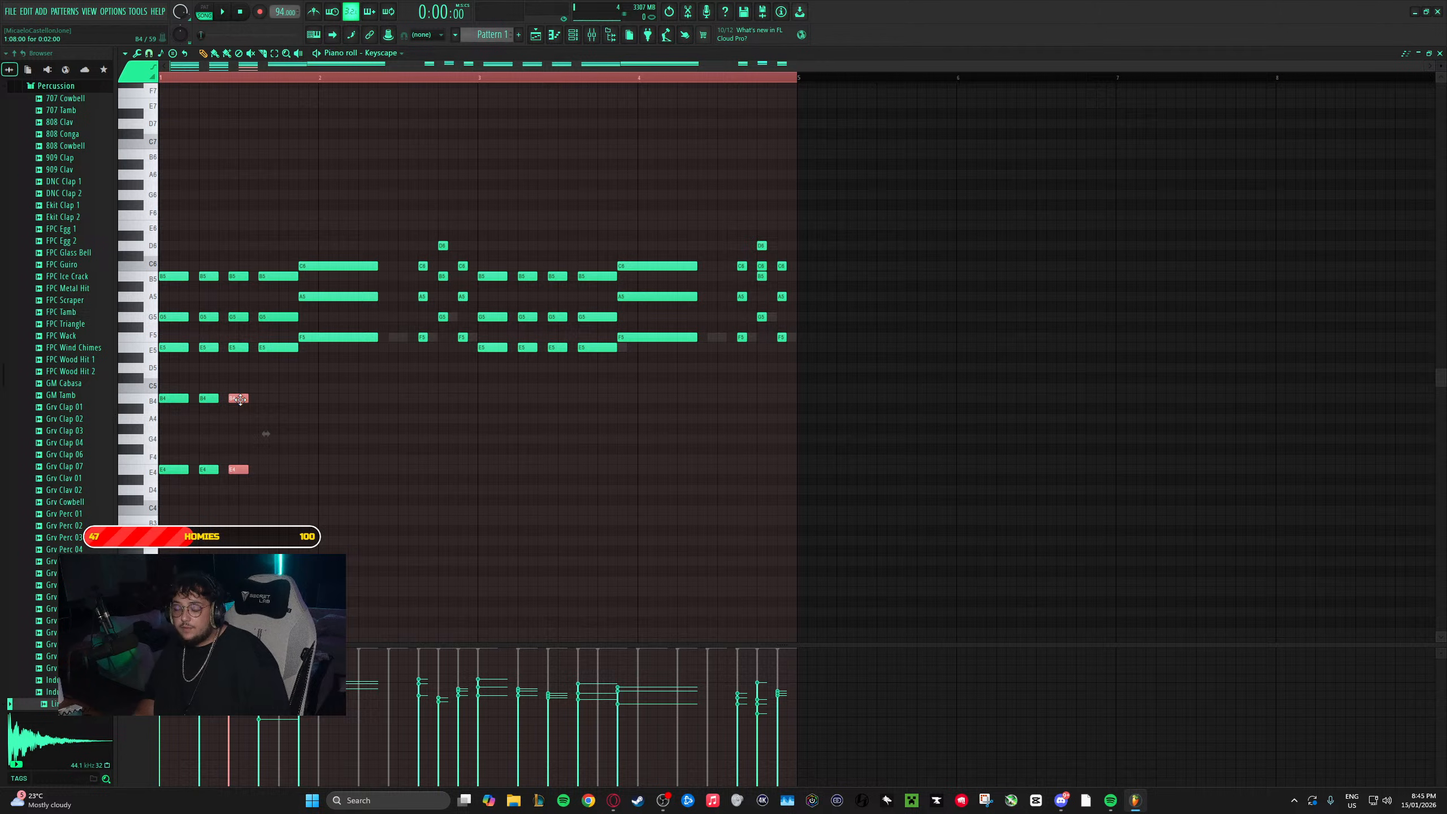
{"action": "left_click_drag", "start_coordinate": [239, 399], "coordinate": [297, 400]}
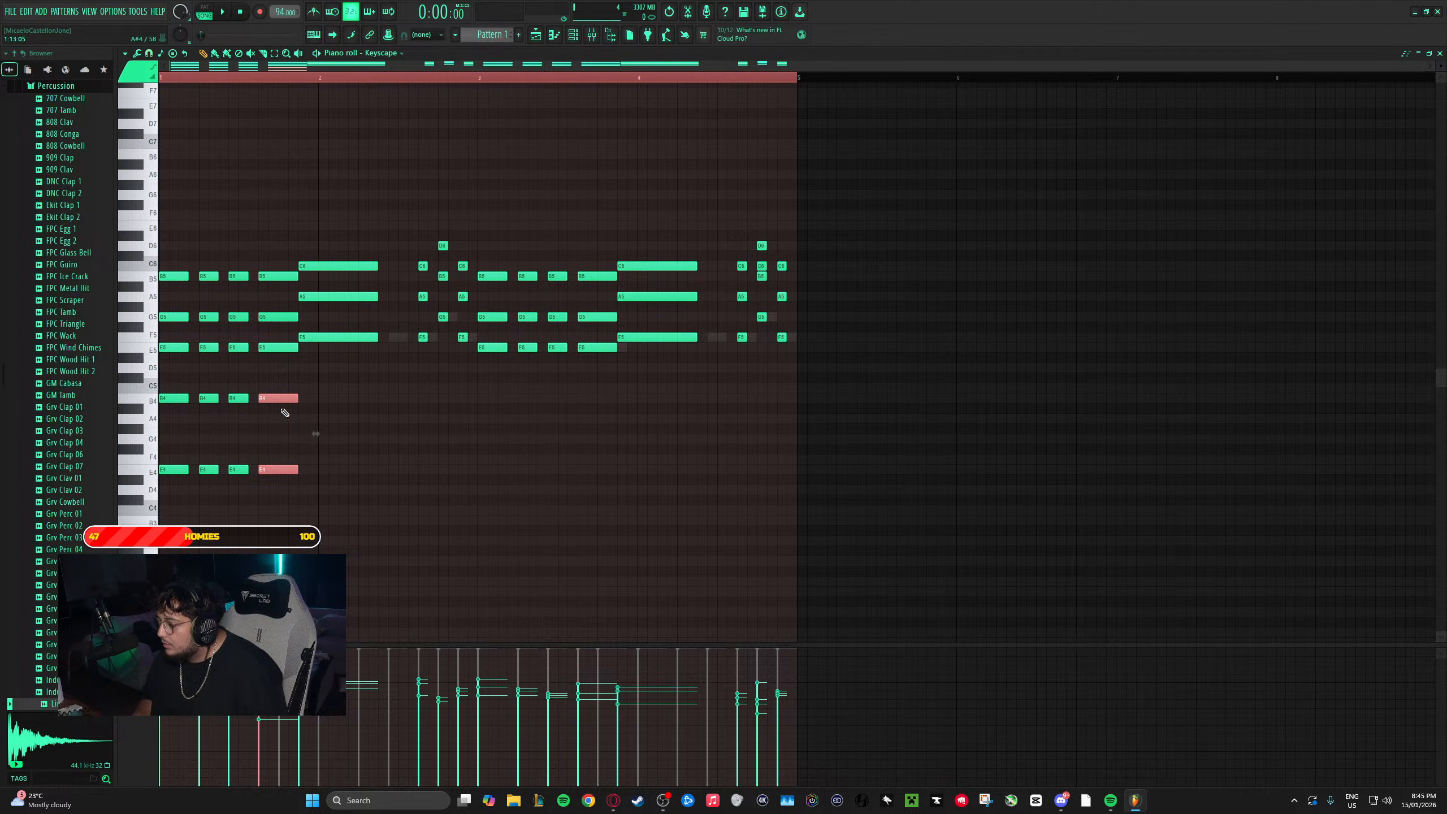
- Duplicate the last low pair, raise it to F4 and C5, lengthen it to match the long F5-A5-C6 chord, and play it back
{"action": "key", "text": "ctrl+b"}
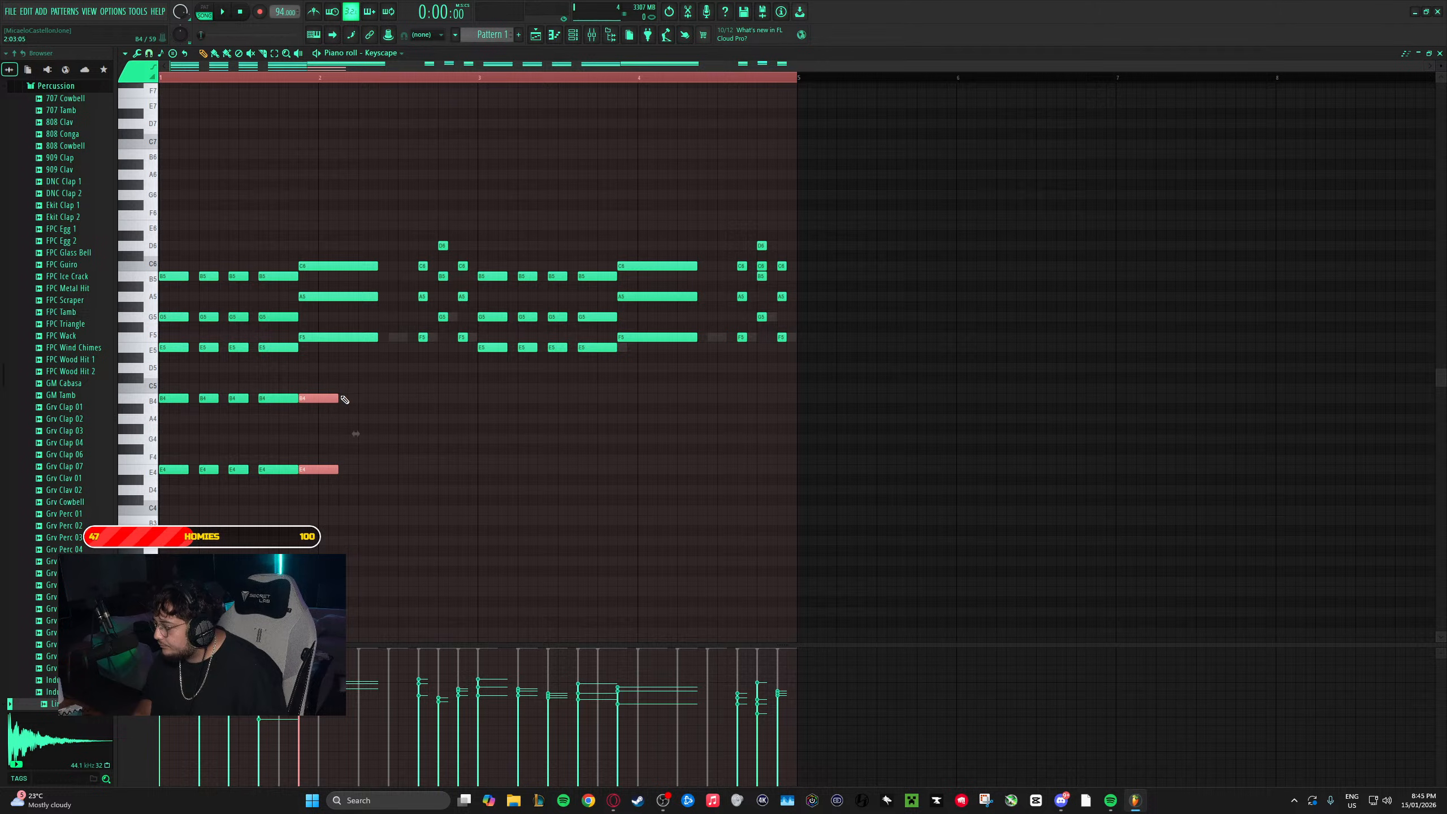
{"action": "mouse_move", "coordinate": [339, 396]}
{"action": "left_mouse_down"}
{"action": "mouse_move", "coordinate": [378, 397]}
{"action": "mouse_move", "coordinate": [330, 366]}
{"action": "mouse_move", "coordinate": [328, 392]}
{"action": "left_mouse_up"}
{"action": "left_click", "coordinate": [322, 427]}
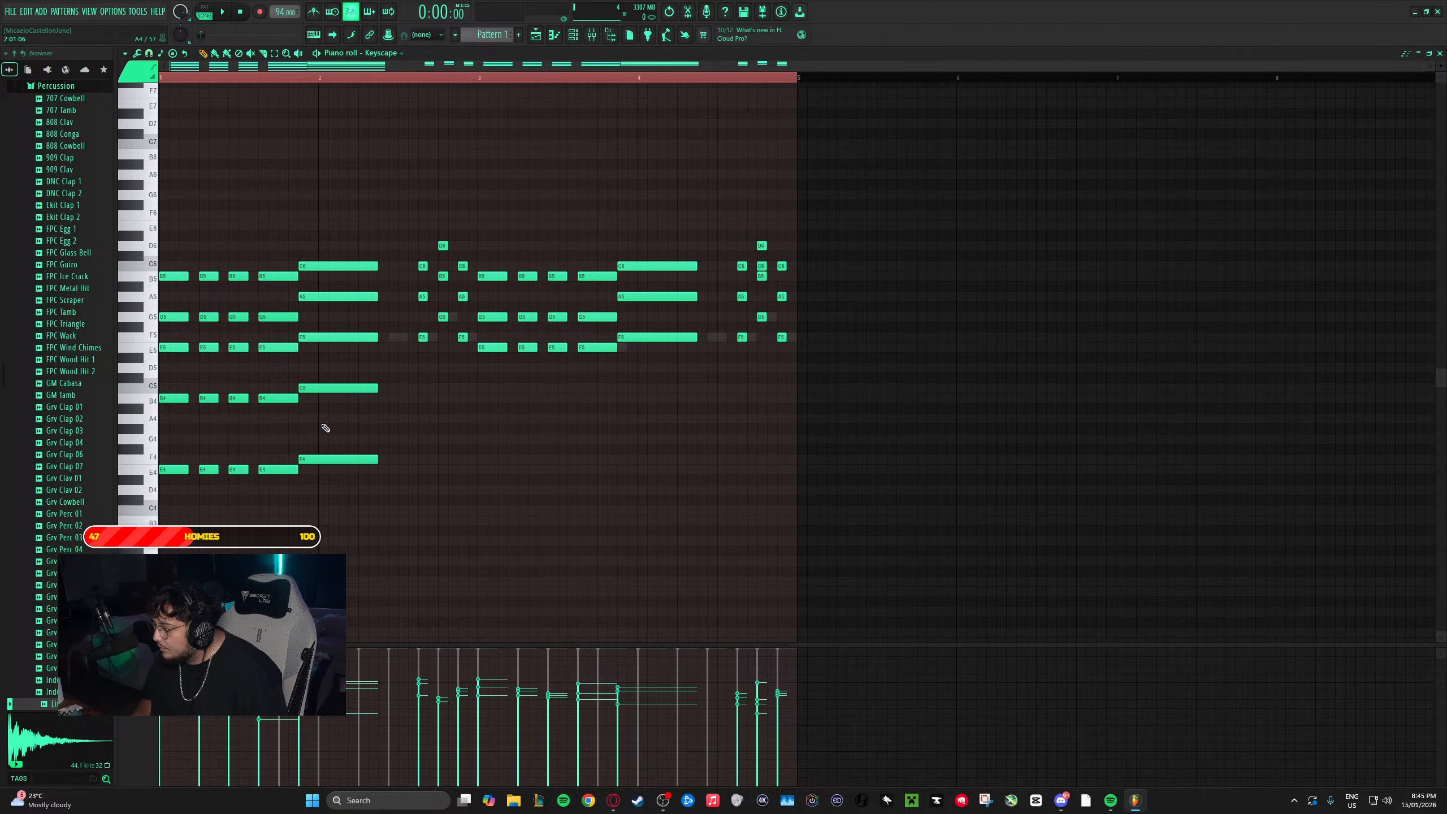
{"action": "key", "text": "space"}
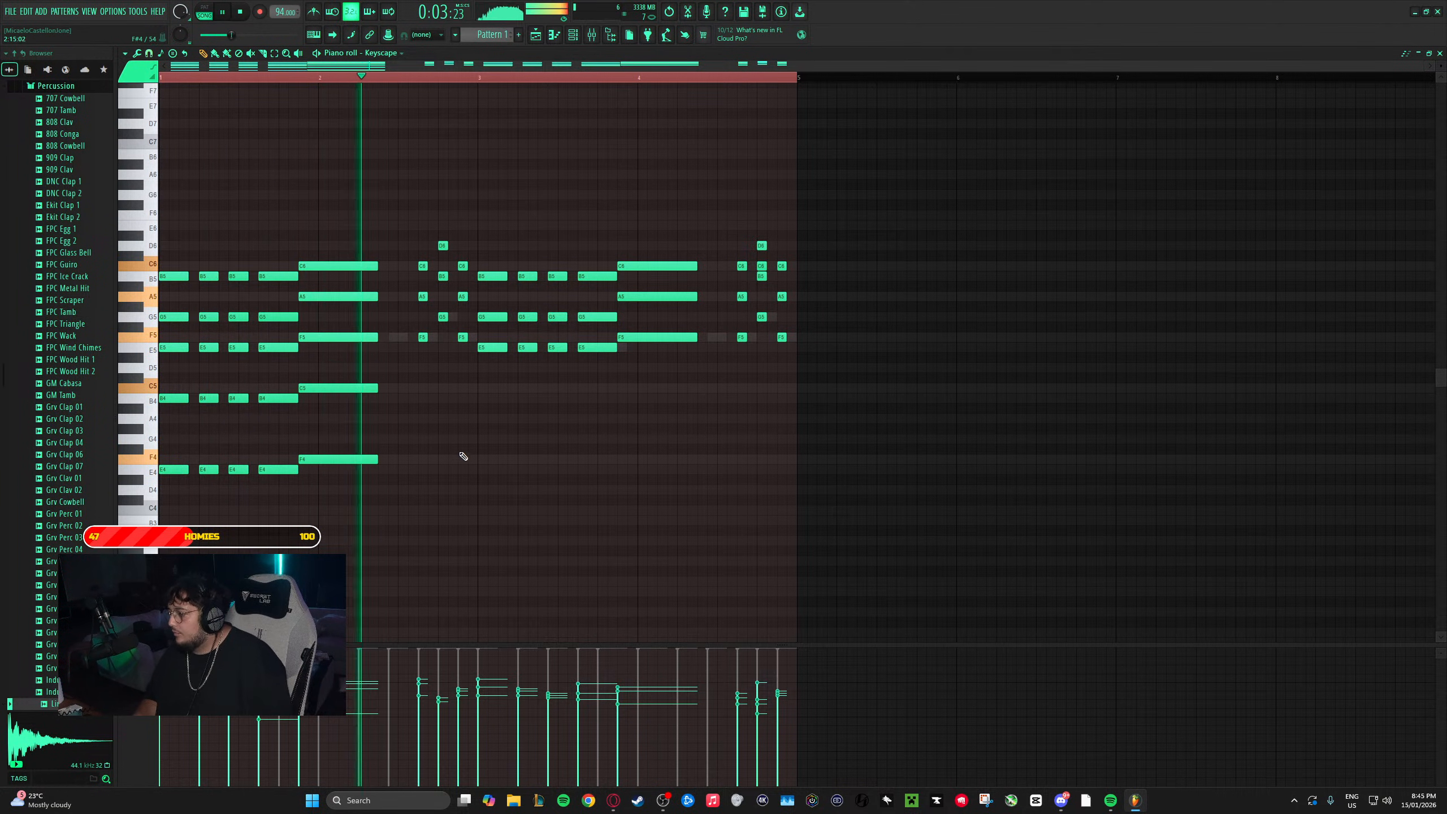
{"action": "key", "text": "space"}
- Copy low notes under the three short chords ending bar 2: F4 and C5, G4 and D5, F4 and C5
{"action": "left_click_drag", "start_coordinate": [364, 483], "coordinate": [426, 391]}
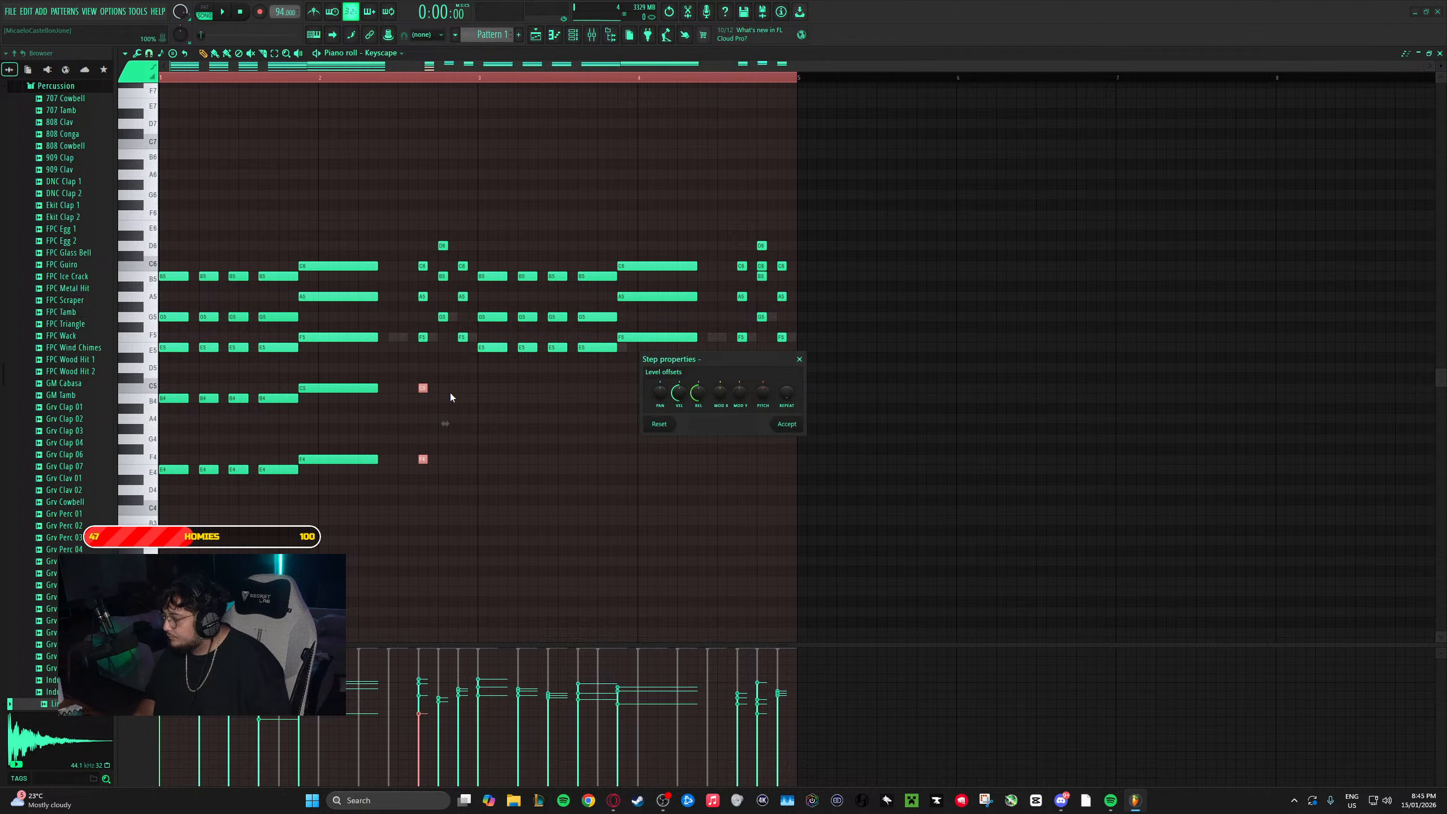
{"action": "left_click_drag", "start_coordinate": [425, 390], "coordinate": [445, 361]}
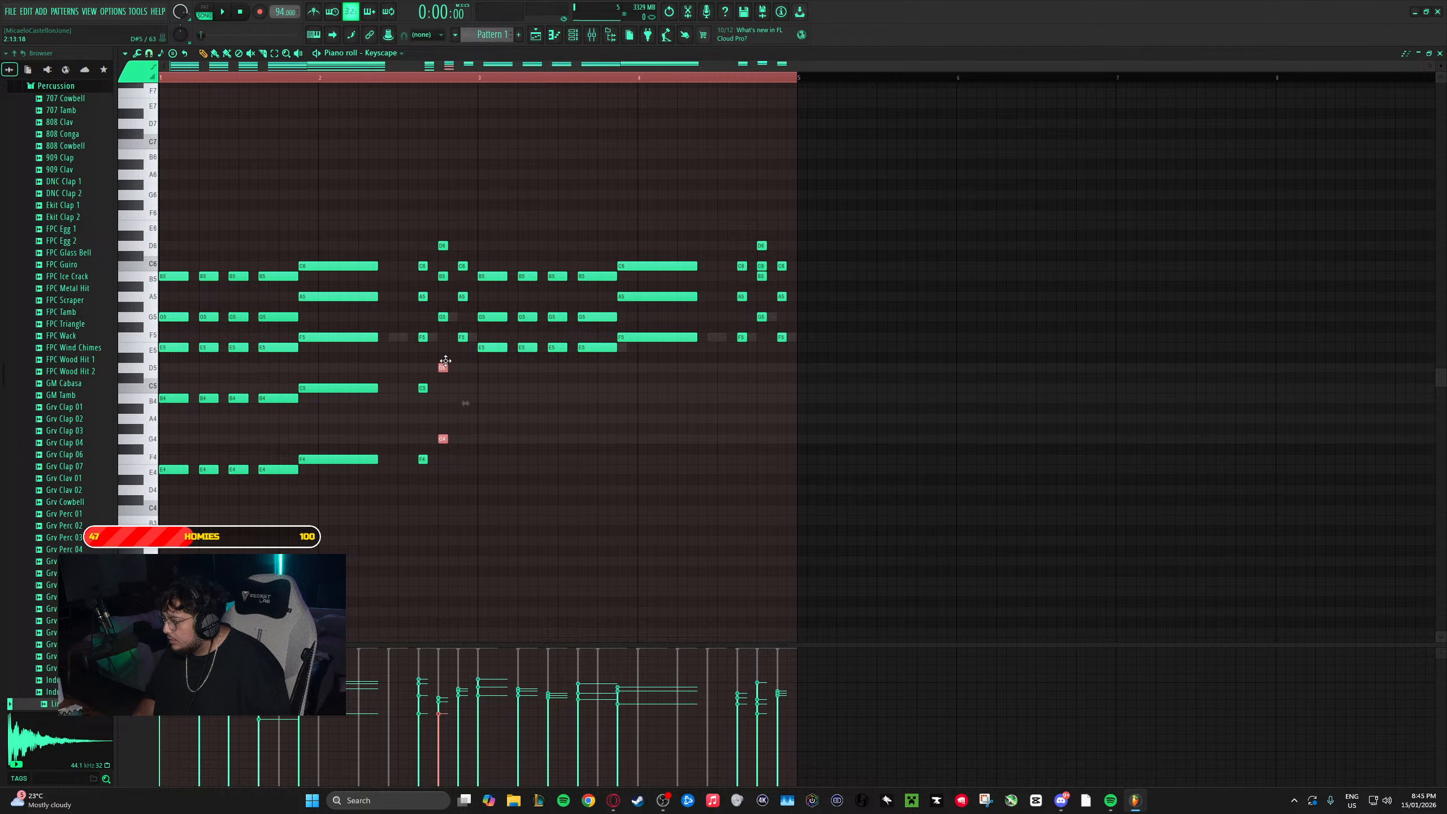
{"action": "left_click", "coordinate": [482, 459]}
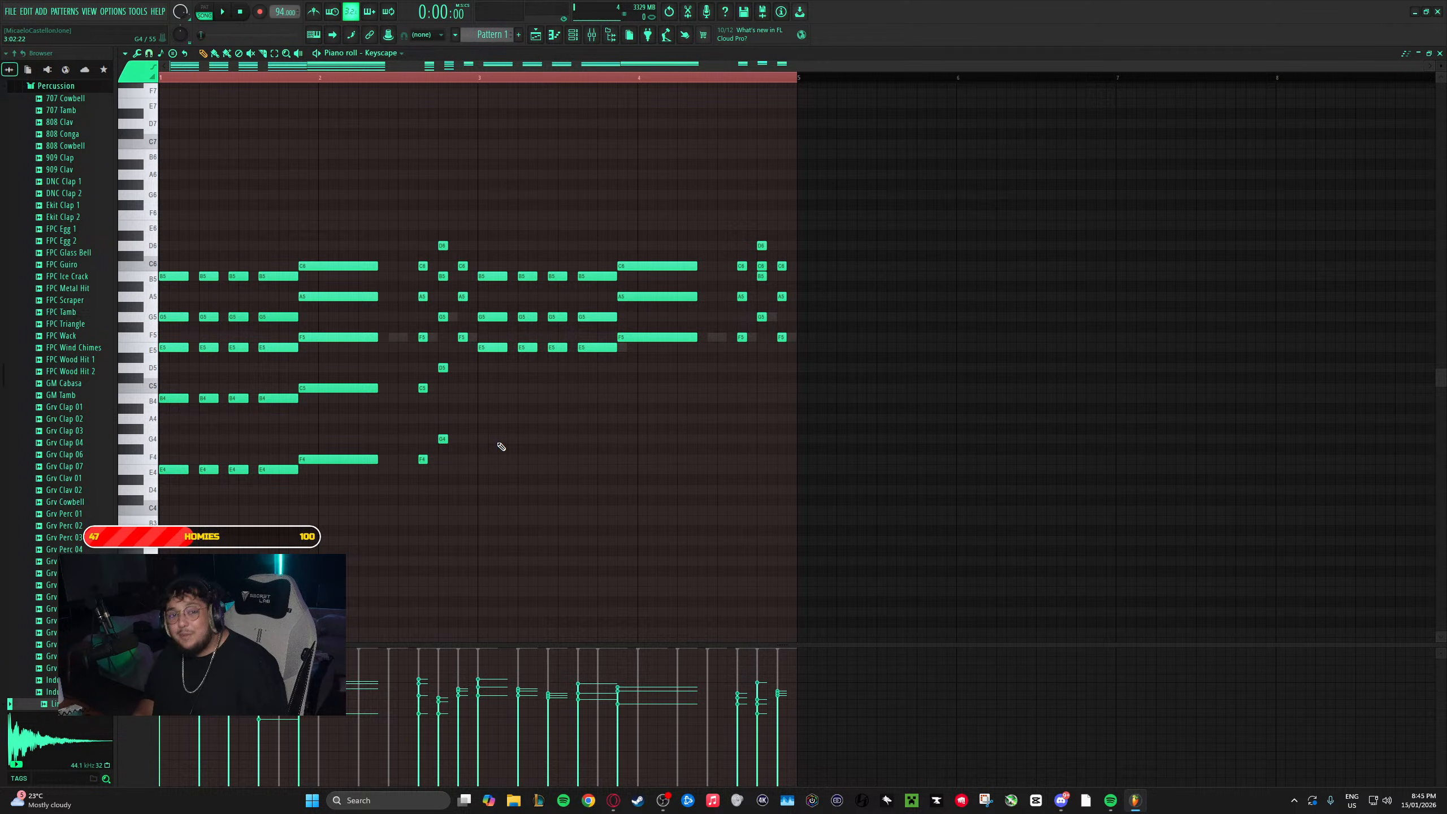
{"action": "left_click_drag", "start_coordinate": [454, 468], "coordinate": [438, 363]}
{"action": "left_click", "coordinate": [473, 516]}
{"action": "left_click_drag", "start_coordinate": [437, 486], "coordinate": [464, 387]}
{"action": "left_click", "coordinate": [506, 424]}
- Copy all the low notes of bars 1 and 2 to the same positions in bars 3 and 4
{"action": "left_click_drag", "start_coordinate": [351, 503], "coordinate": [150, 384]}
{"action": "left_click_drag", "start_coordinate": [488, 527], "coordinate": [148, 362]}
{"action": "left_click_drag", "start_coordinate": [318, 392], "coordinate": [635, 353]}
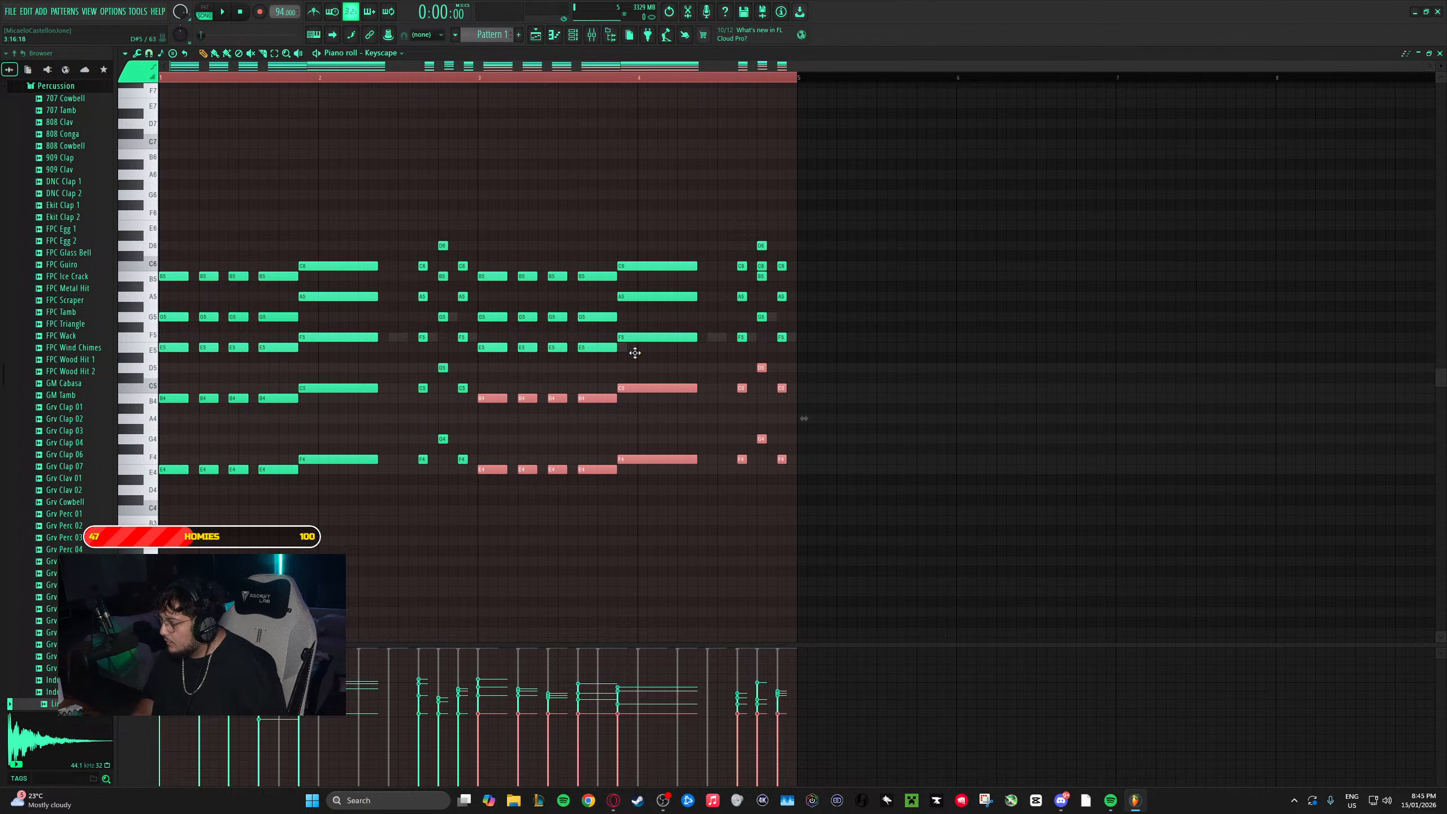
{"action": "left_click", "coordinate": [642, 547]}
- Play back the Keyscape part with its low notes and move the channel rack window clear of the notes
{"action": "key", "text": "space"}
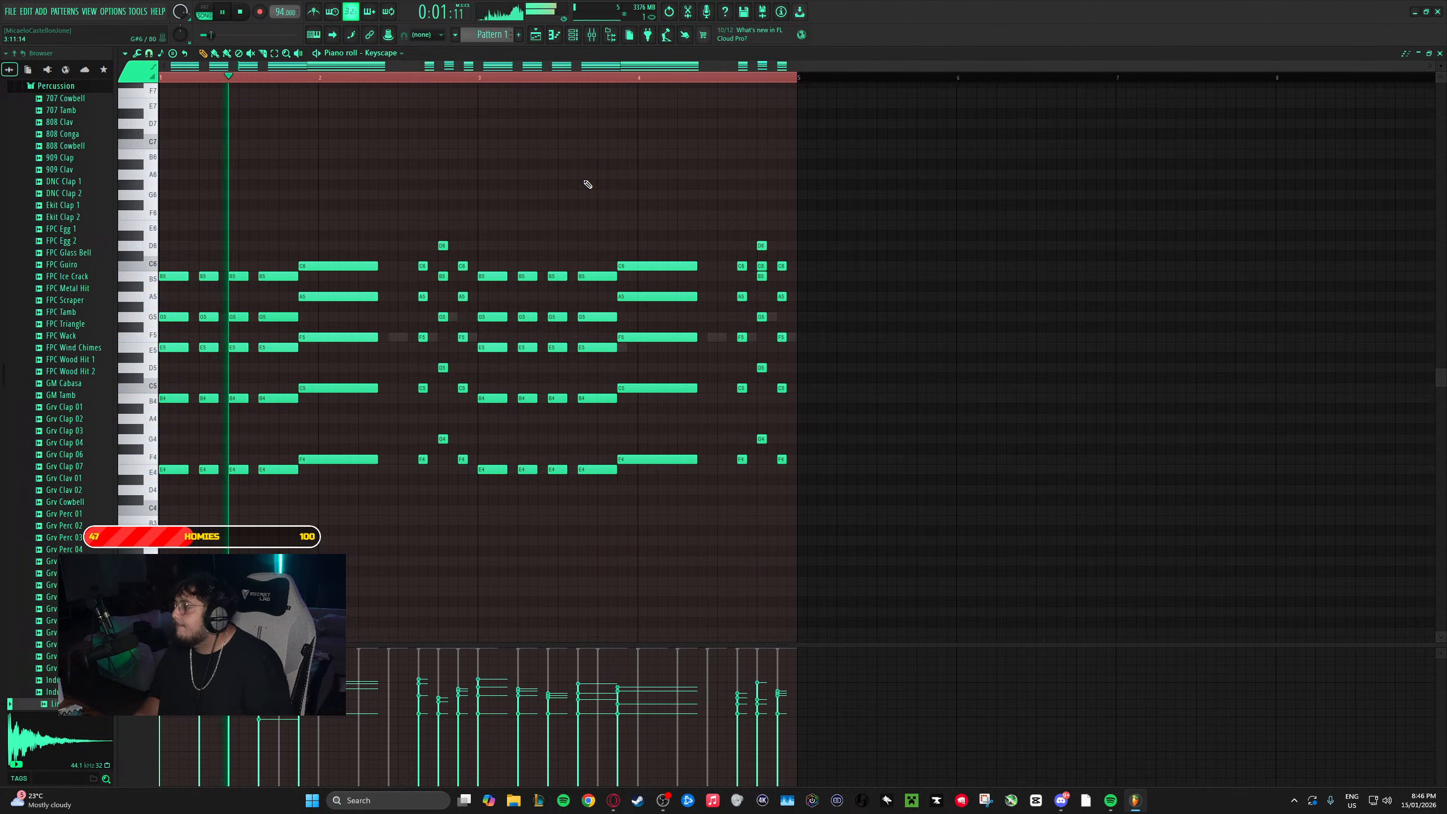
{"action": "key", "text": "F6"}
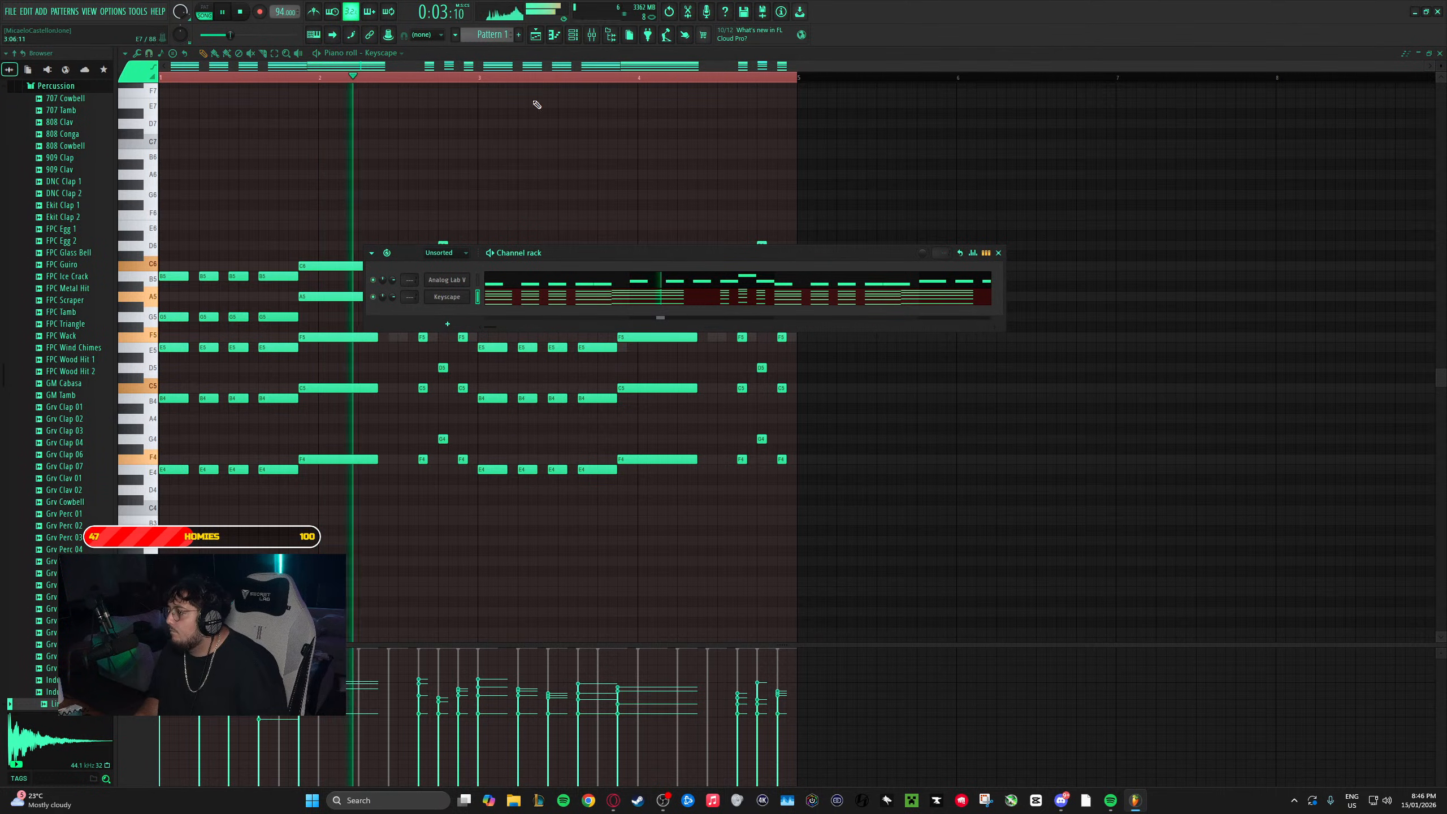
{"action": "key", "text": "space"}
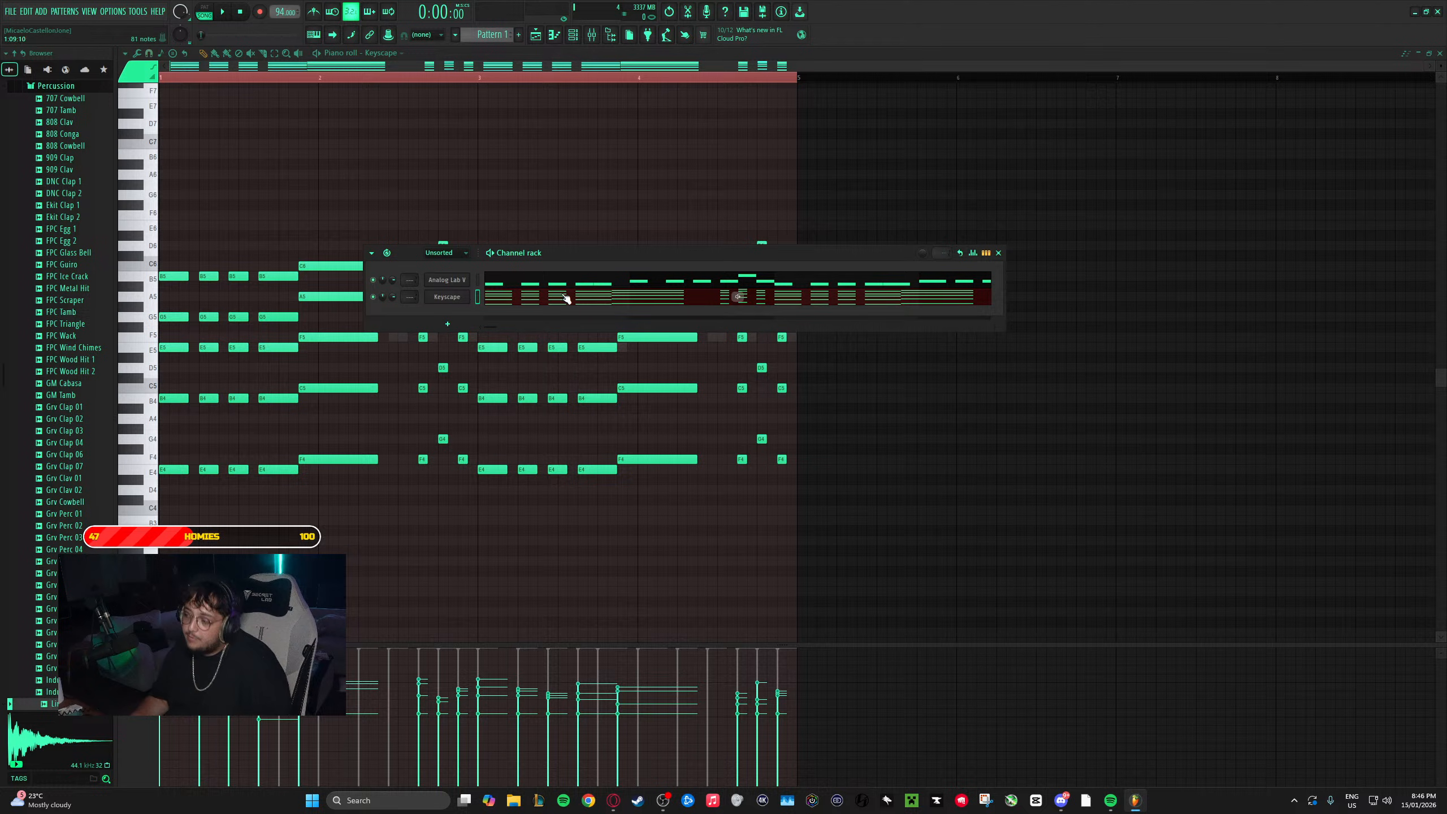
{"action": "left_click_drag", "start_coordinate": [632, 251], "coordinate": [694, 214]}
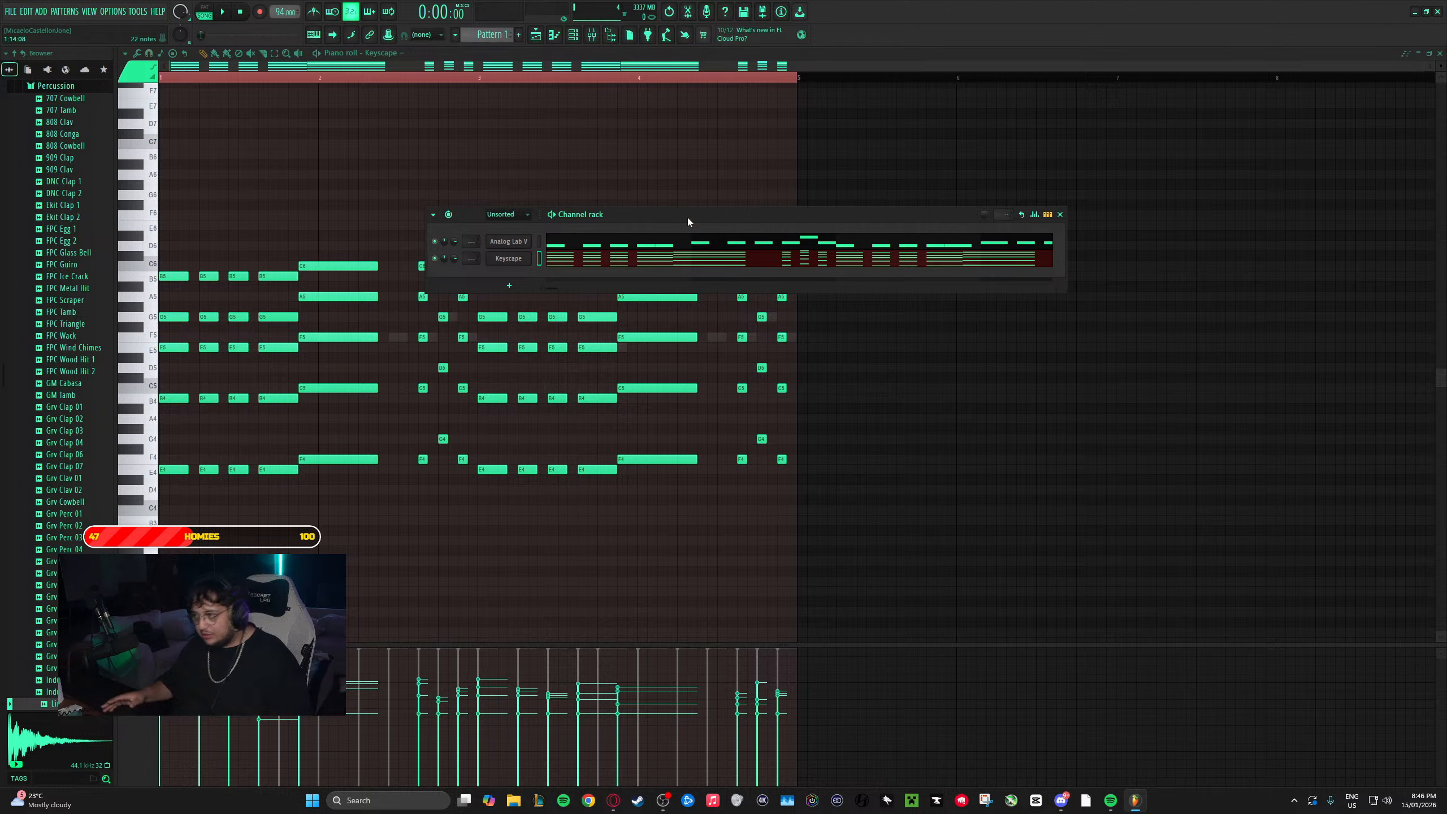
{"action": "left_click_drag", "start_coordinate": [685, 217], "coordinate": [812, 211]}
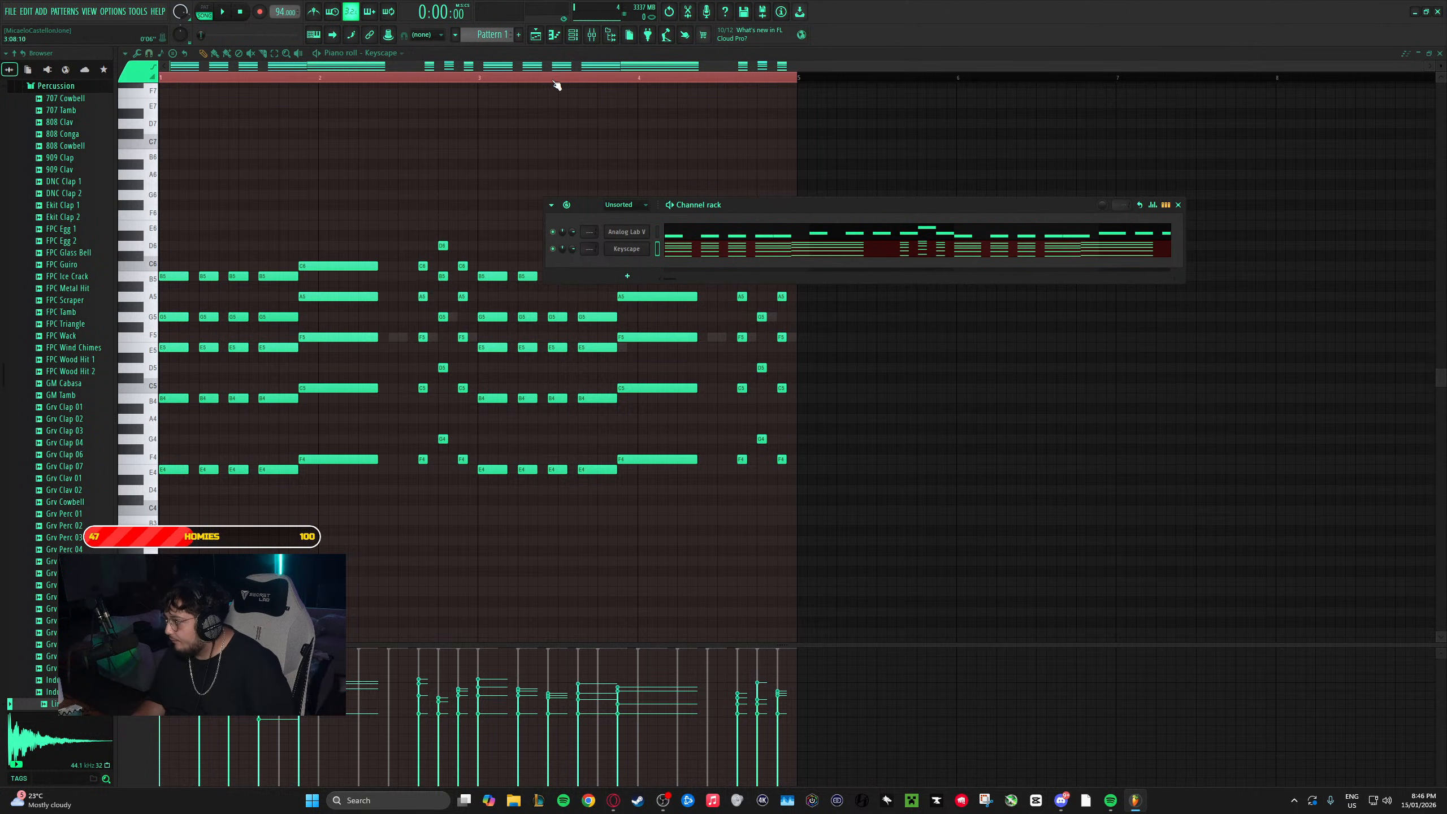
- Open the playlist and play the whole arrangement with the channel rack shown
{"action": "left_click", "coordinate": [541, 39]}
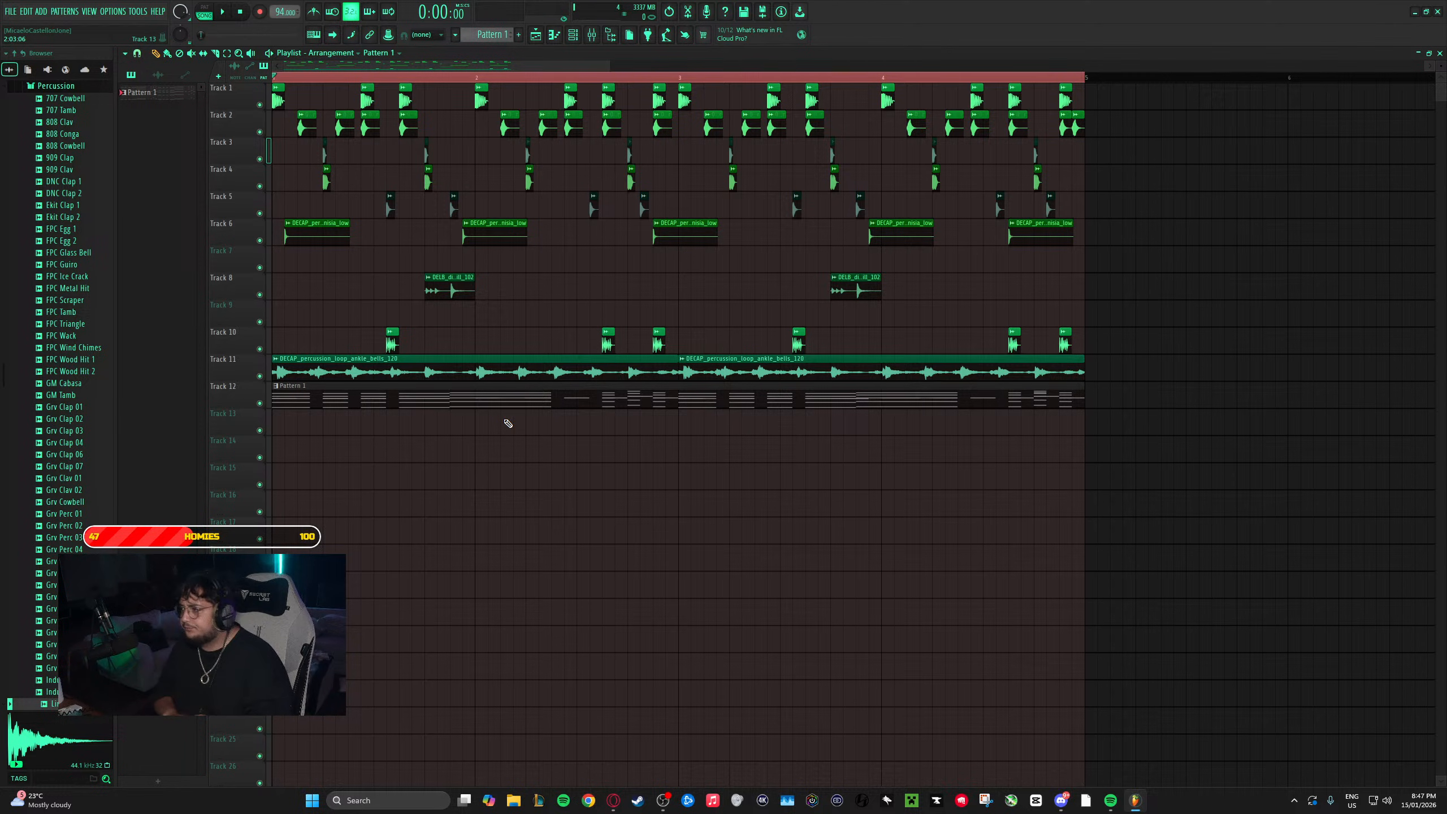
{"action": "key", "text": "space"}
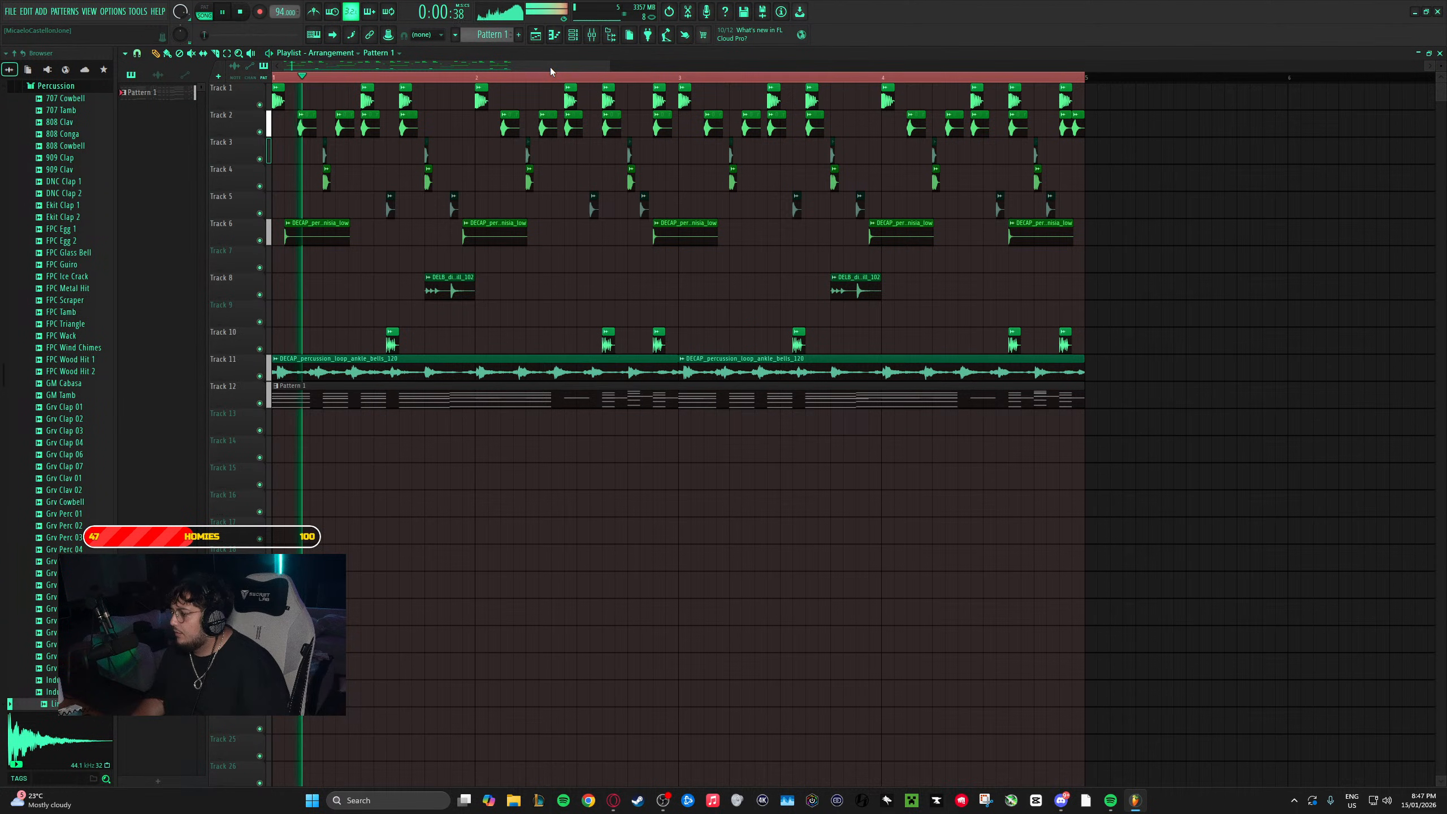
{"action": "key", "text": "F6"}
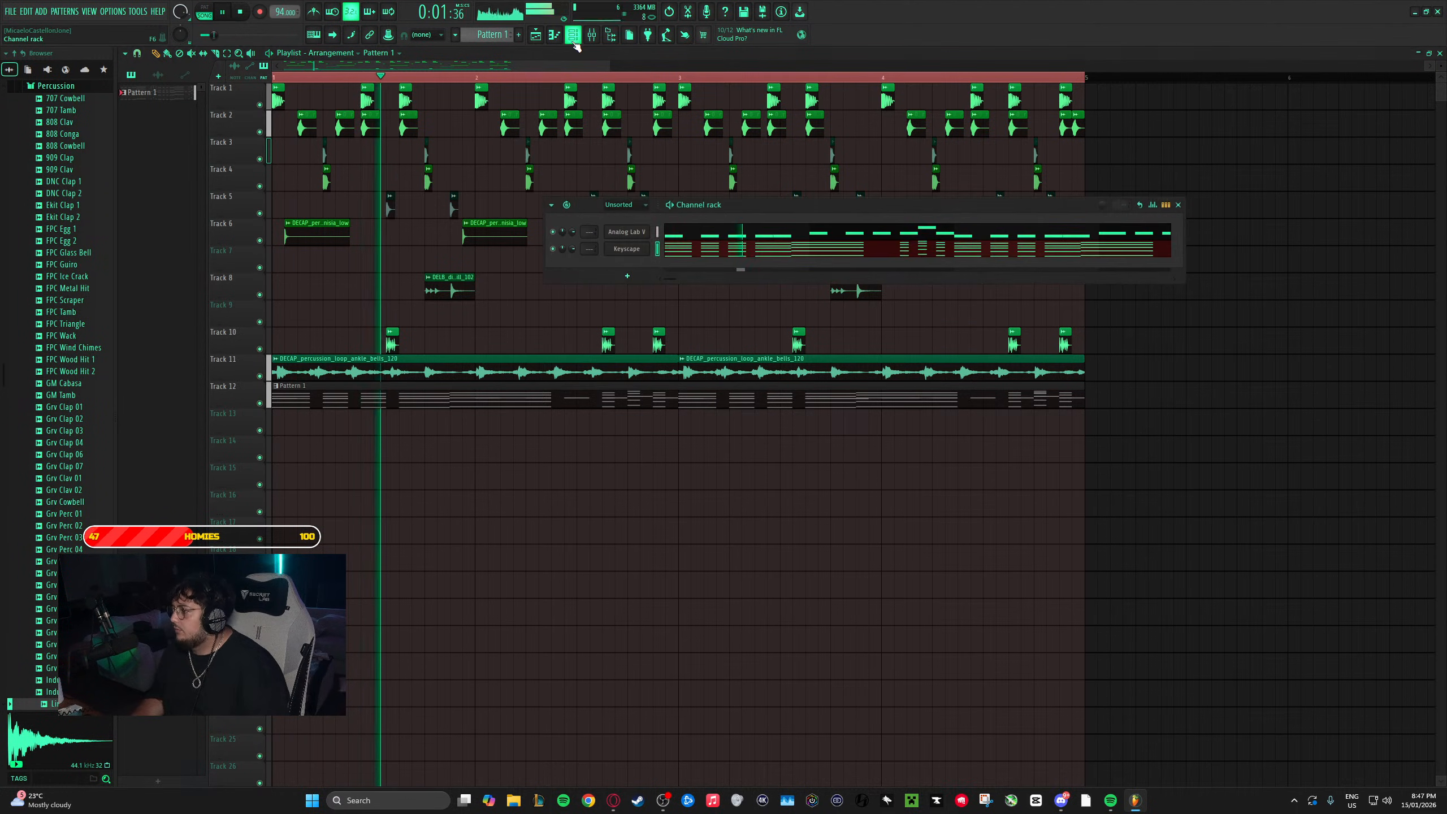
{"action": "left_click", "coordinate": [640, 277]}
{"action": "left_click", "coordinate": [592, 259]}
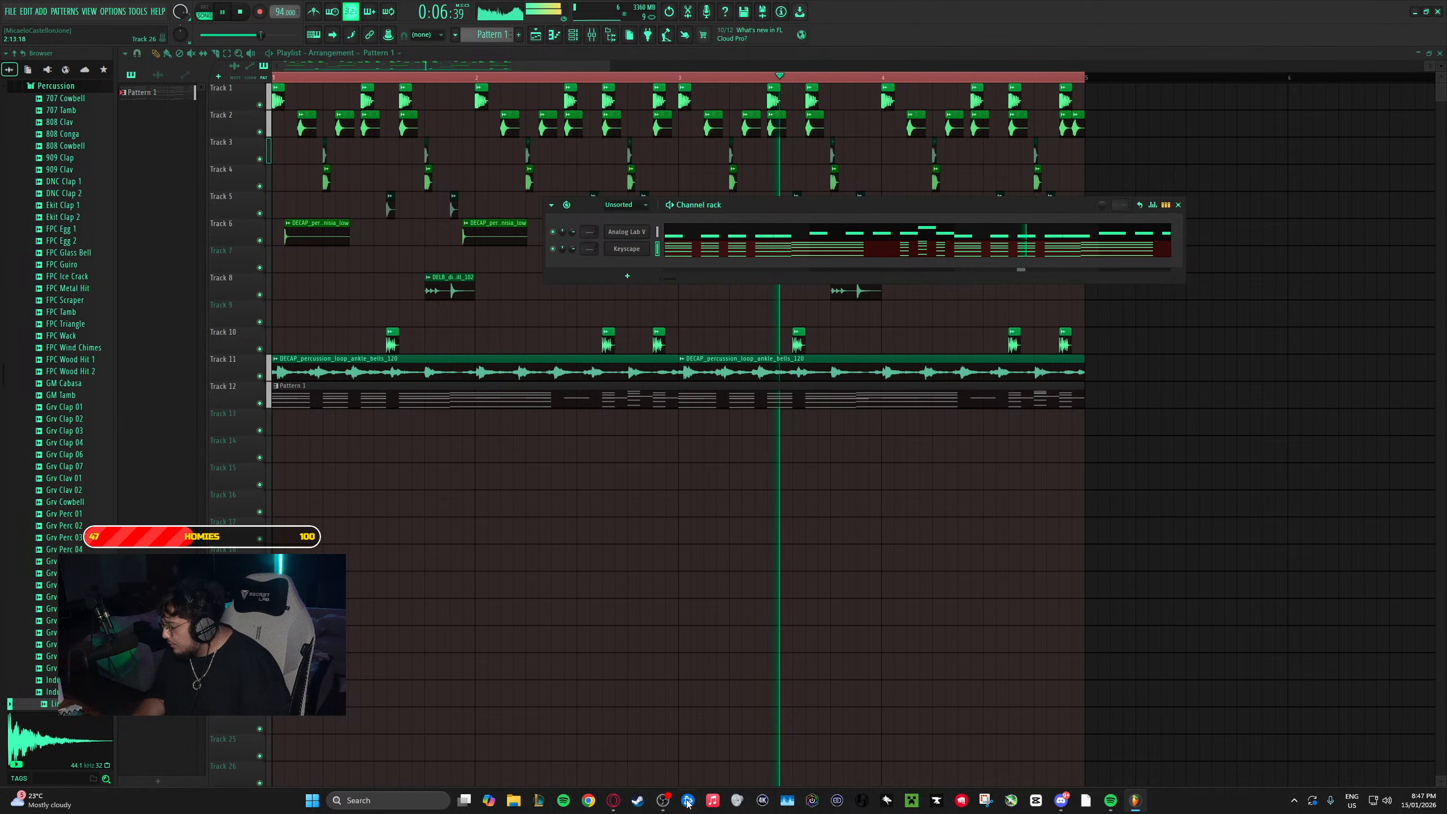
- Find and launch Splice to show its sound library, and stop the FL Studio playback
{"action": "left_click", "coordinate": [387, 800]}
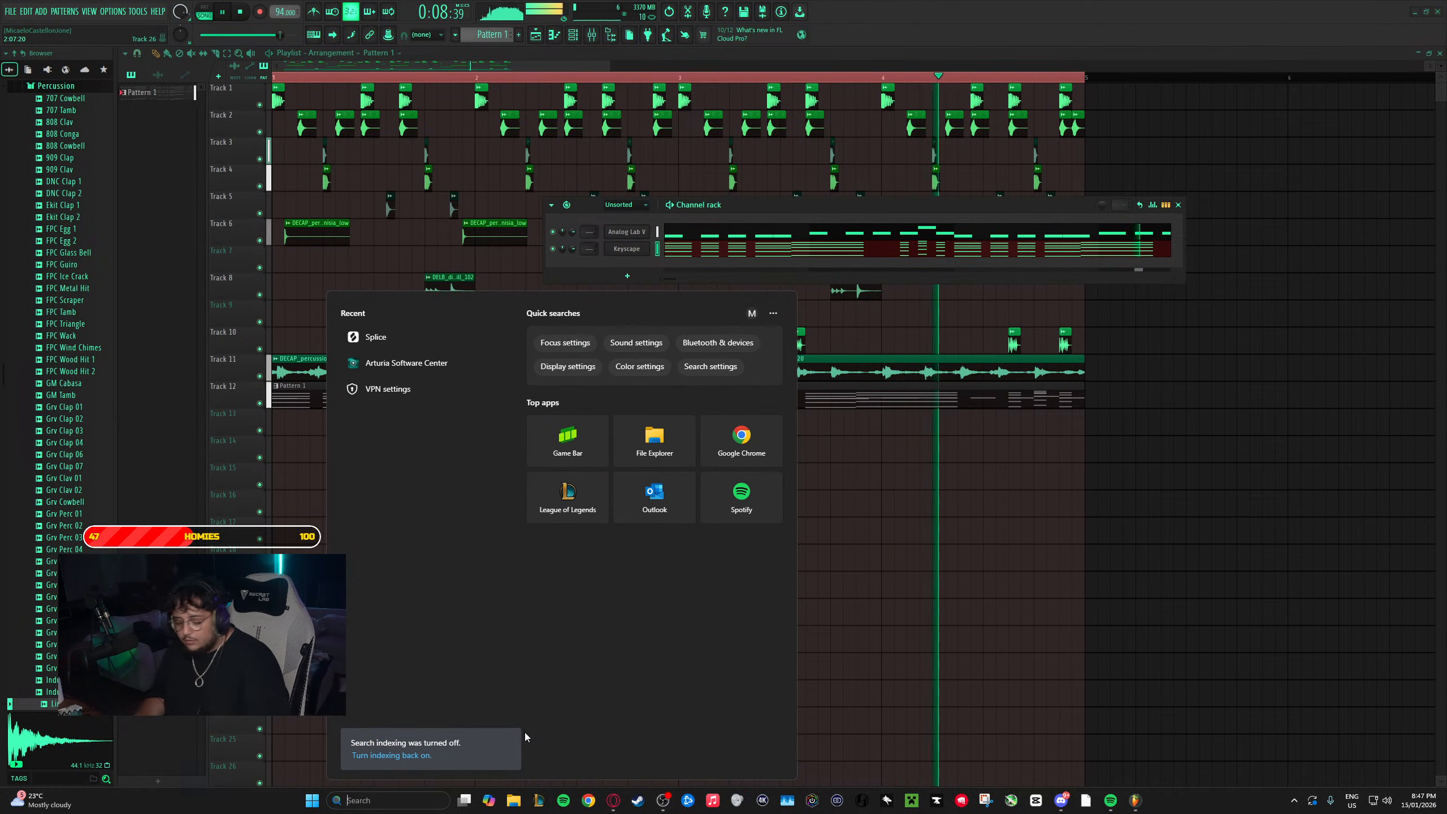
{"action": "type", "text": "sp"}
{"action": "key", "text": "BackSpace"}
{"action": "type", "text": "plice"}
{"action": "key", "text": "Return"}
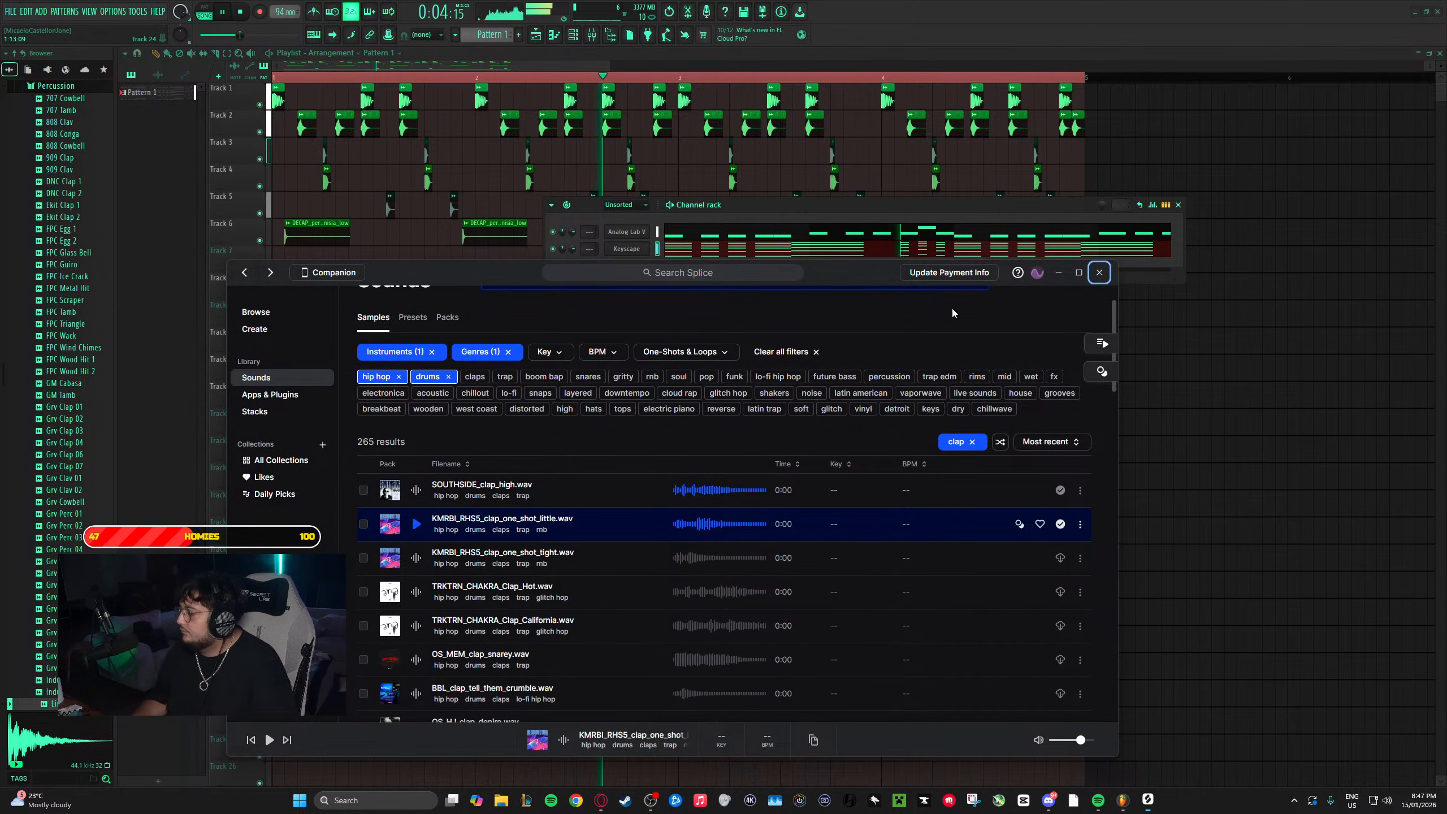
{"action": "scroll", "coordinate": [496, 476], "scroll_direction": "up", "scroll_amount": 1}
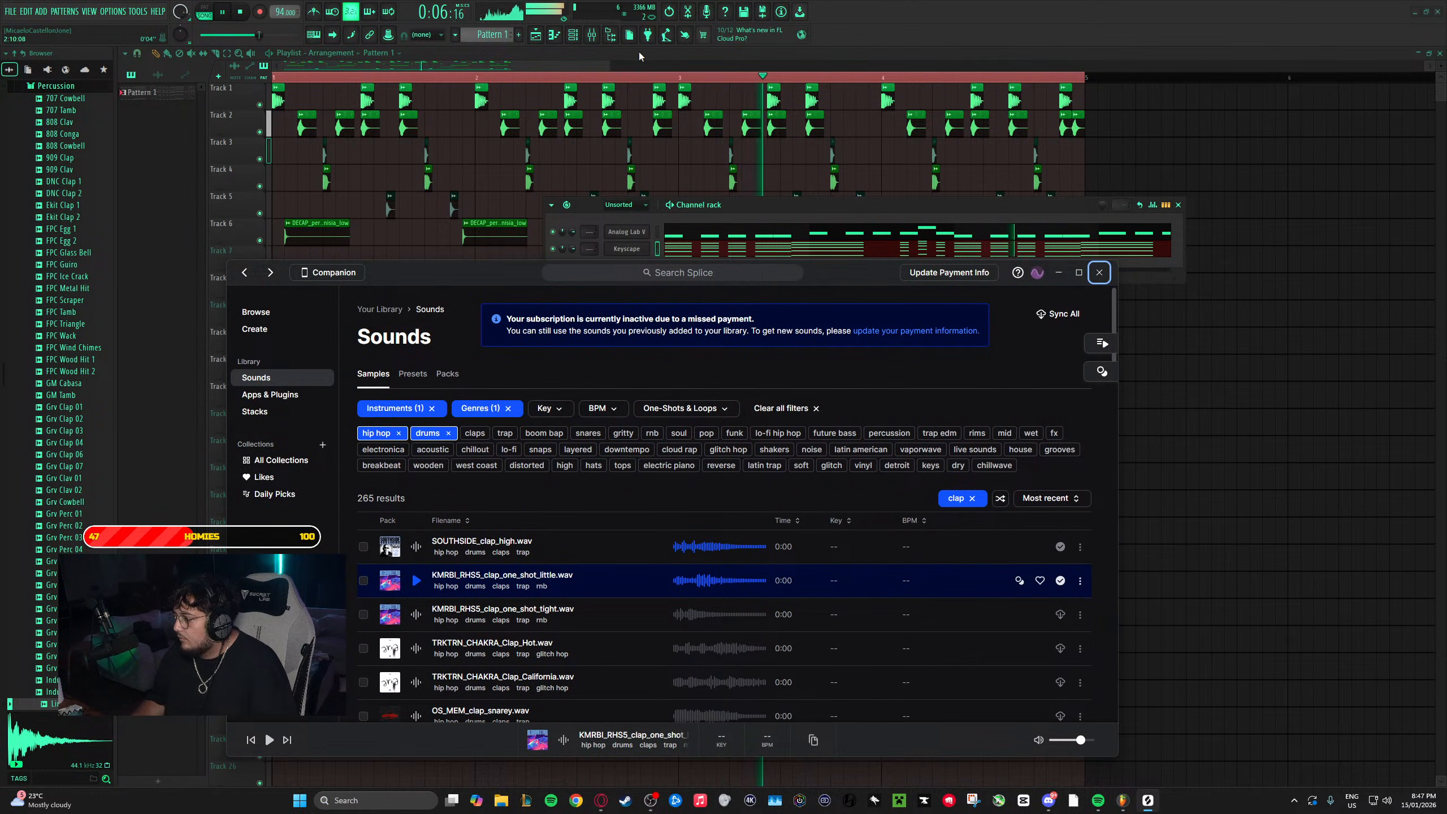
{"action": "left_click", "coordinate": [594, 62]}
{"action": "key", "text": "space"}
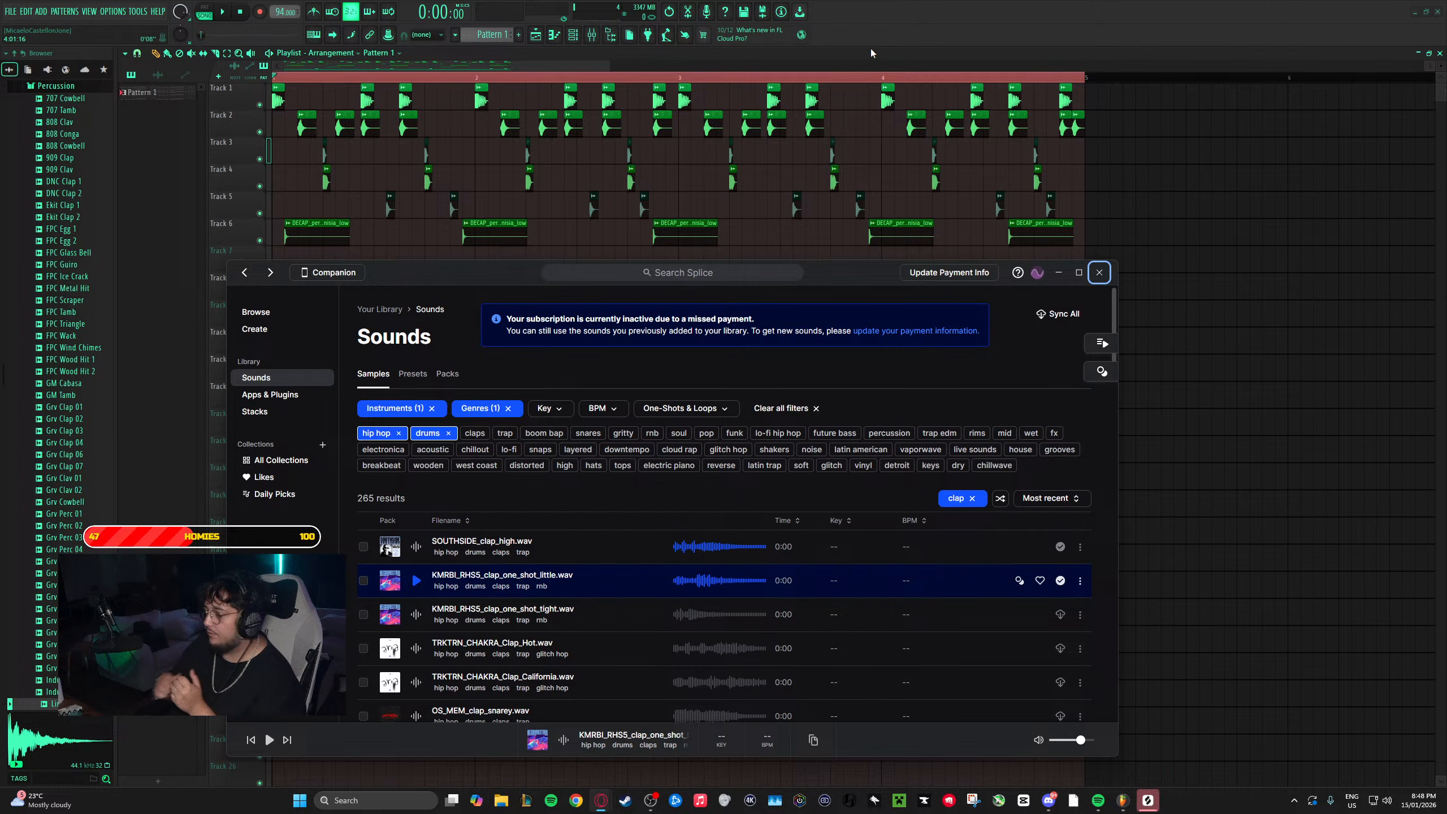
- Open a new Opera GX browser window
{"action": "left_click", "coordinate": [598, 804]}
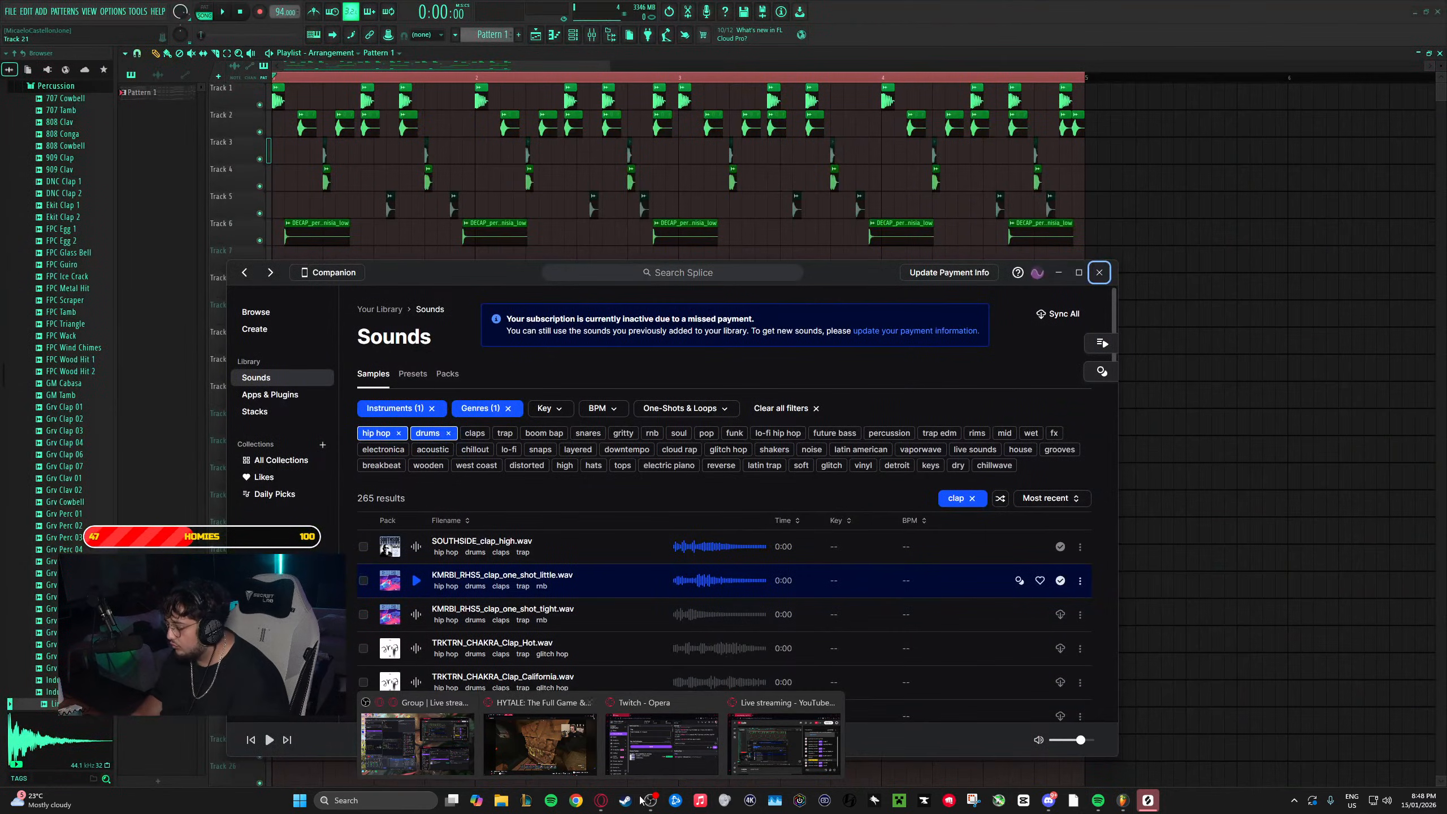
{"action": "right_click", "coordinate": [601, 801]}
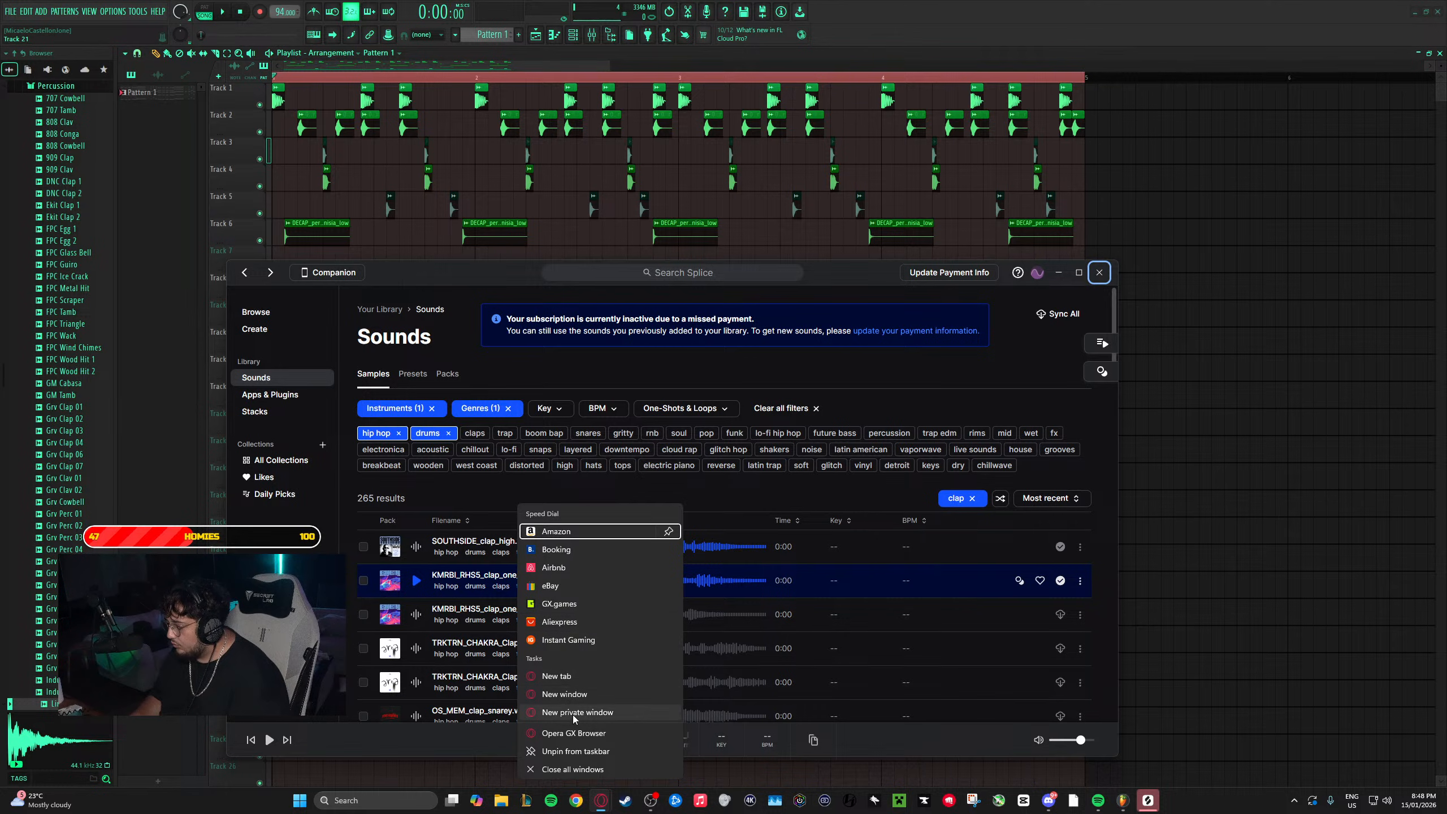
{"action": "left_click", "coordinate": [590, 694]}
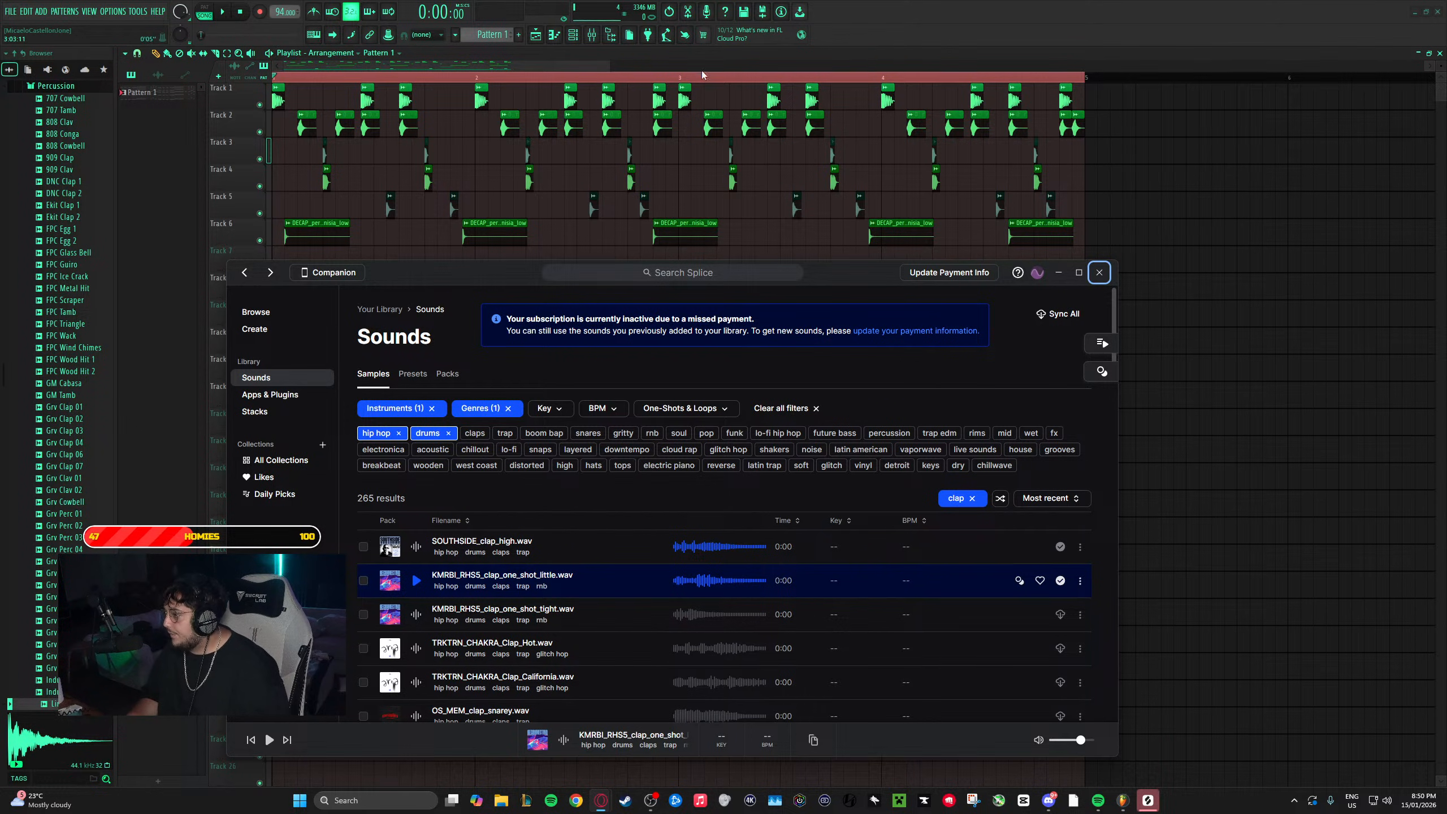
- Play the arrangement in FL Studio and lower the Master volume in the mixer
{"action": "left_click", "coordinate": [520, 61]}
{"action": "key", "text": "space"}
{"action": "key", "text": "F9"}
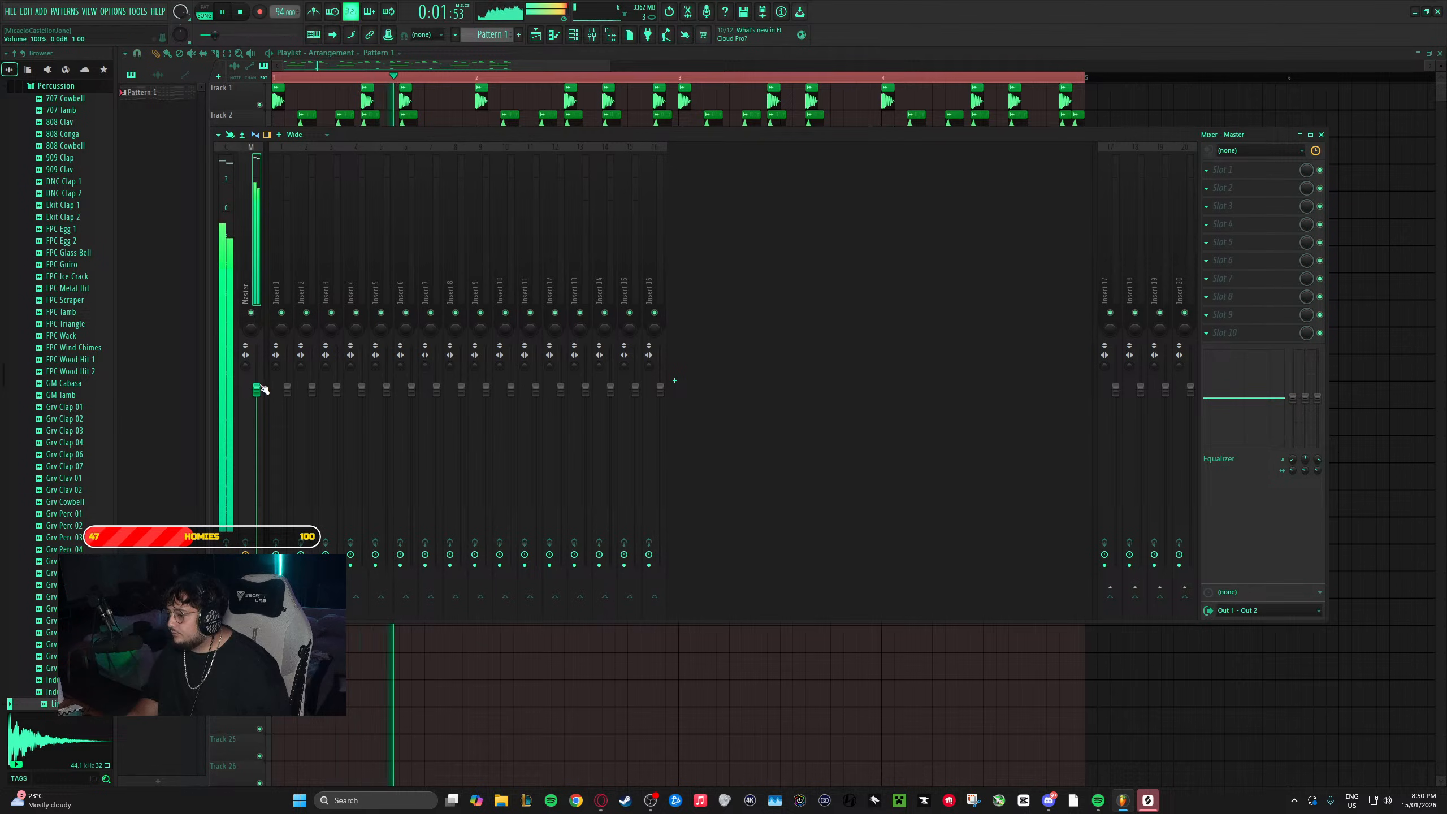
{"action": "left_click_drag", "start_coordinate": [256, 419], "coordinate": [257, 490]}
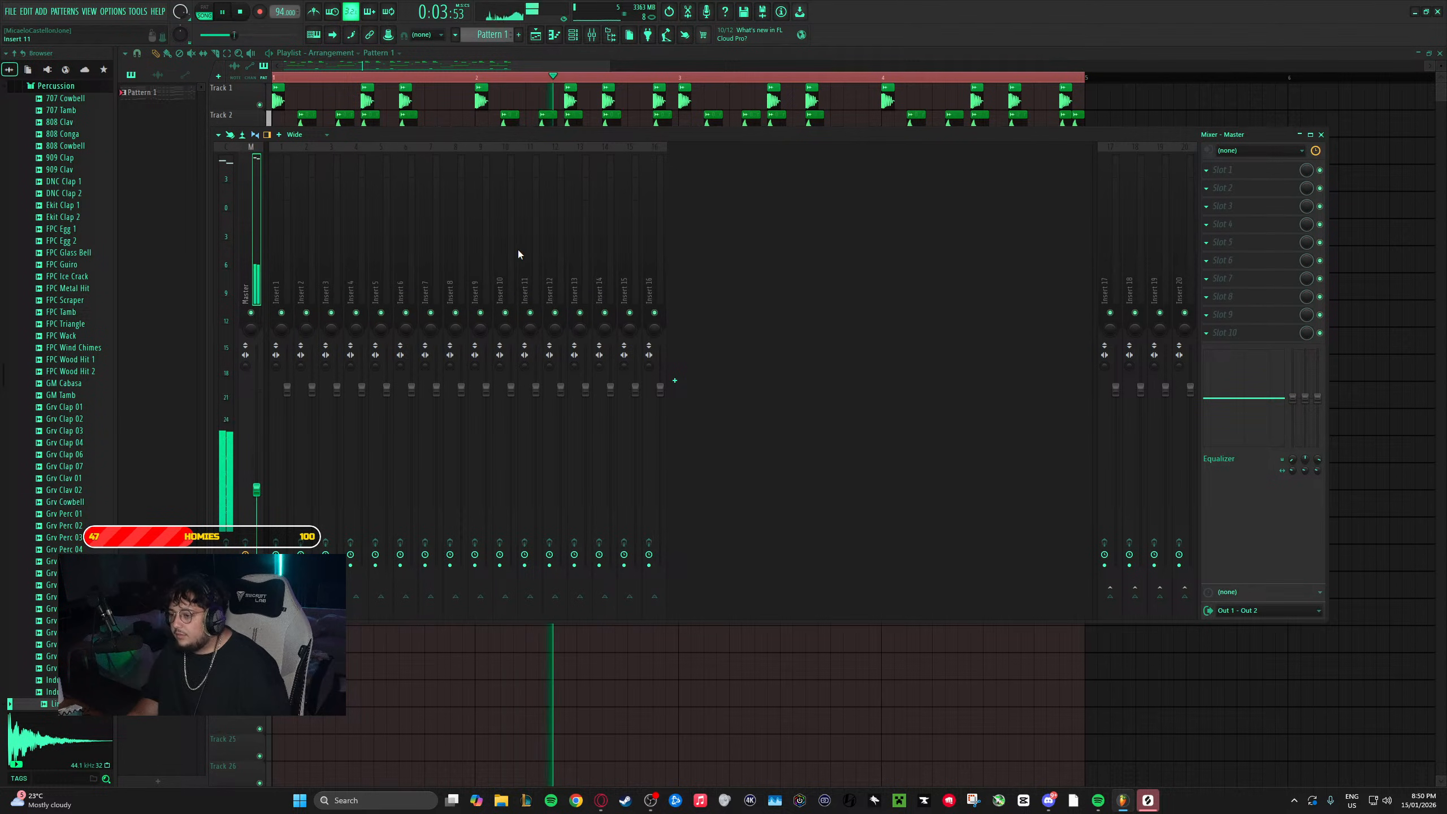
{"action": "key", "text": "F9"}
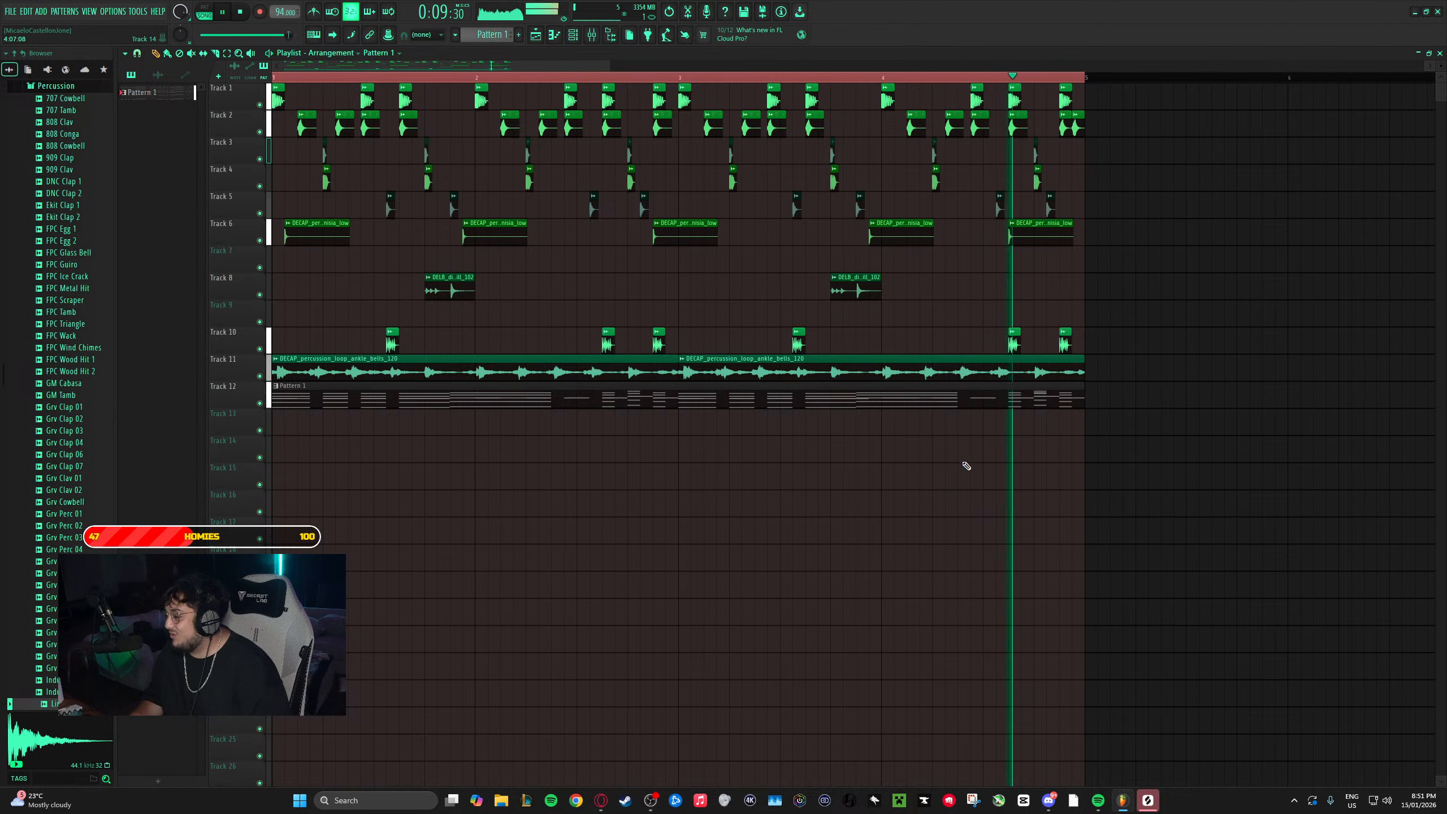
- Add a second Analog Lab V instrument as a new channel
{"action": "key", "text": "F6"}
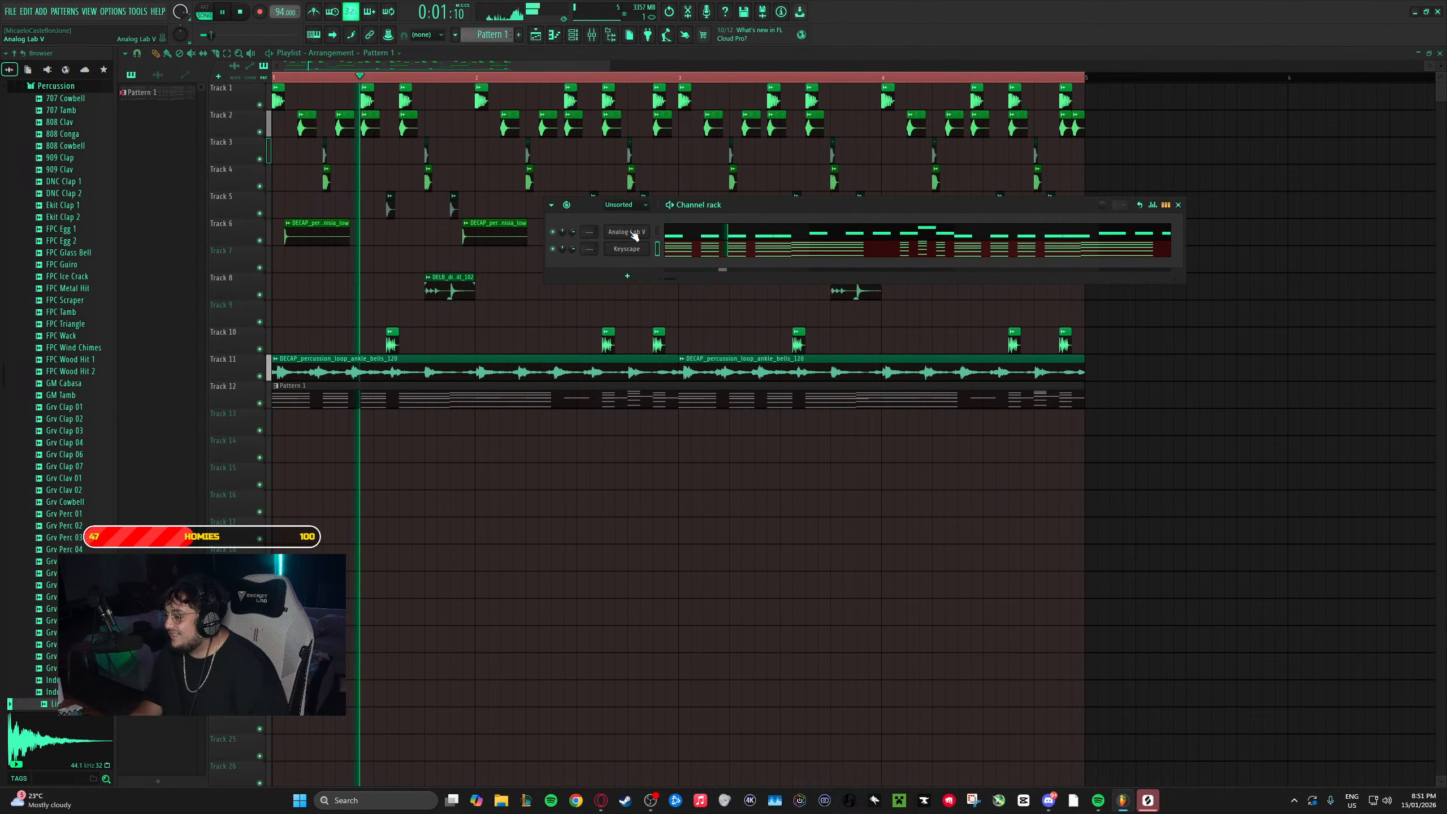
{"action": "left_click", "coordinate": [627, 275]}
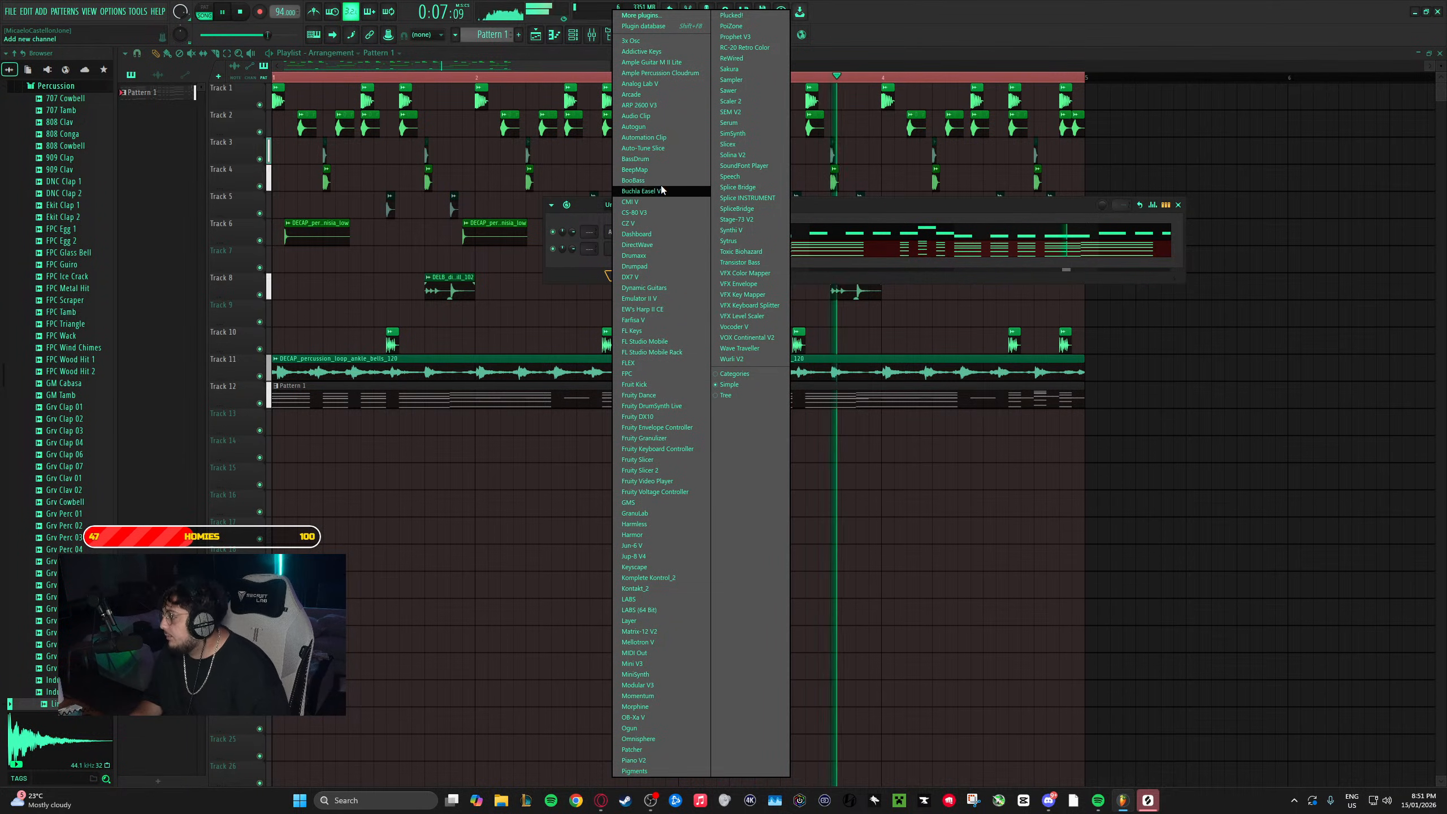
{"action": "left_click", "coordinate": [656, 84]}
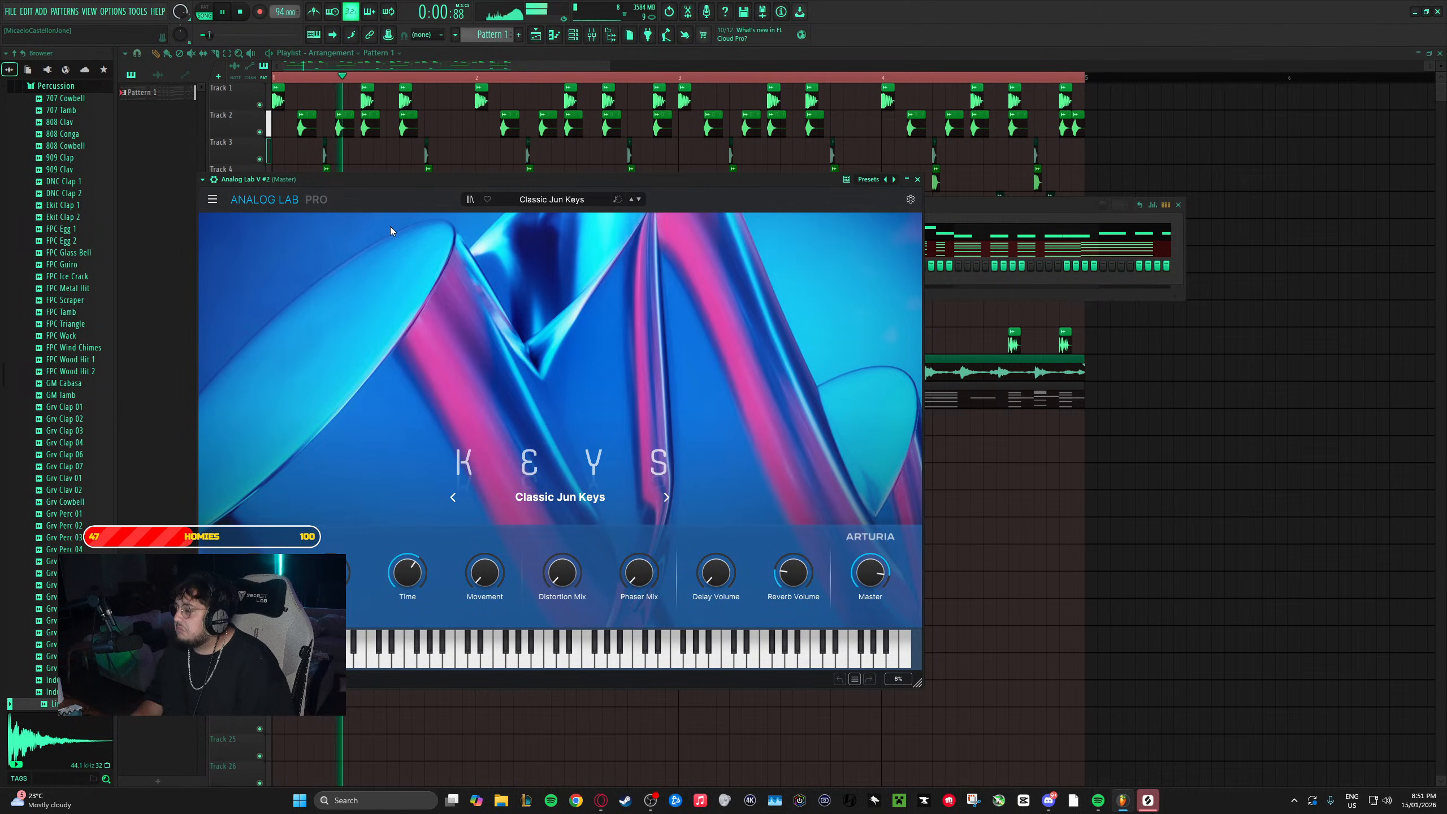
- Open the Lead presets in the second Analog Lab V and audition sounds from 106 and Four through 51 Funny Cat
{"action": "left_click", "coordinate": [552, 199]}
{"action": "left_click", "coordinate": [484, 359]}
{"action": "left_click", "coordinate": [613, 220]}
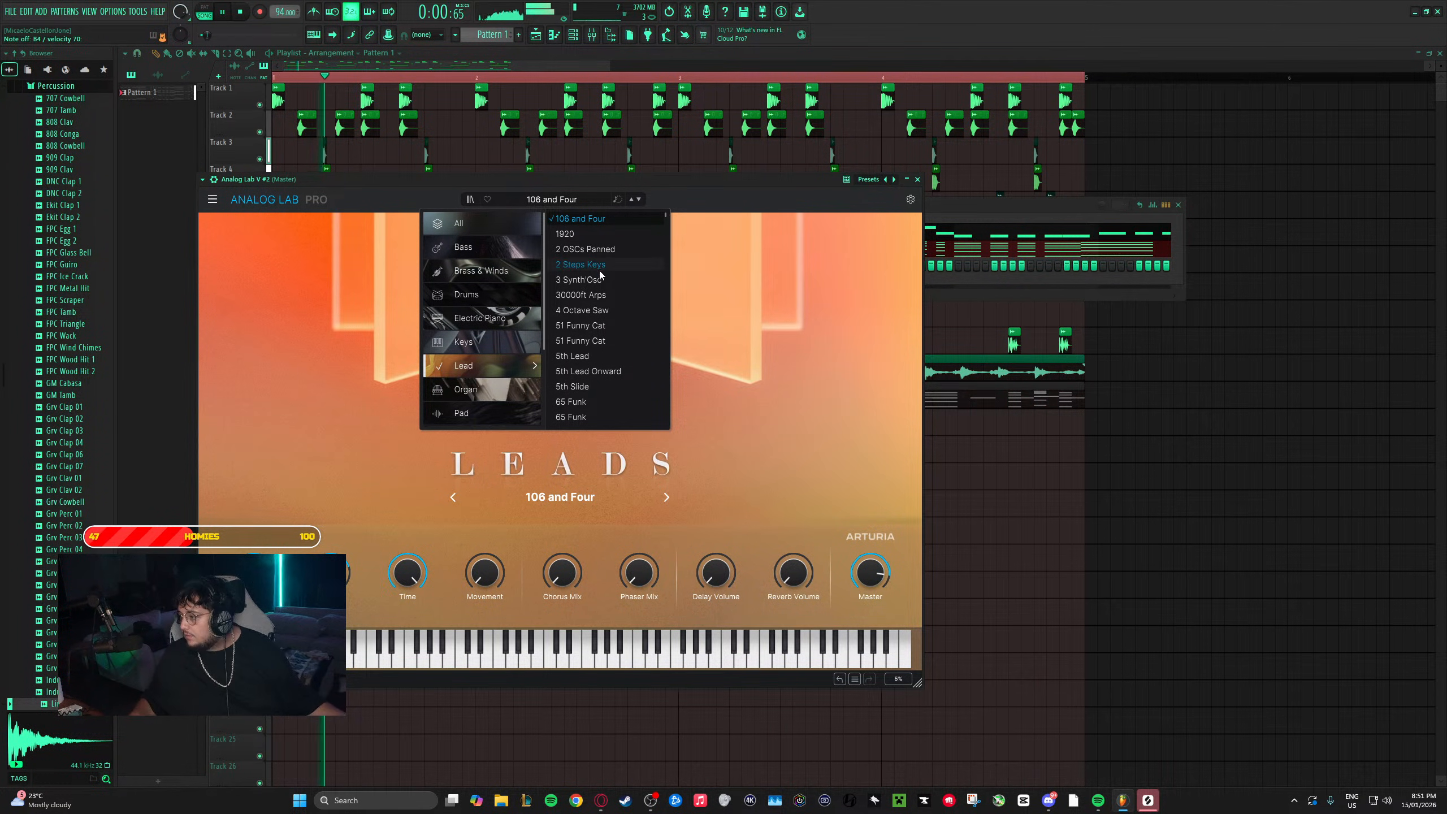
{"action": "left_click", "coordinate": [617, 245]}
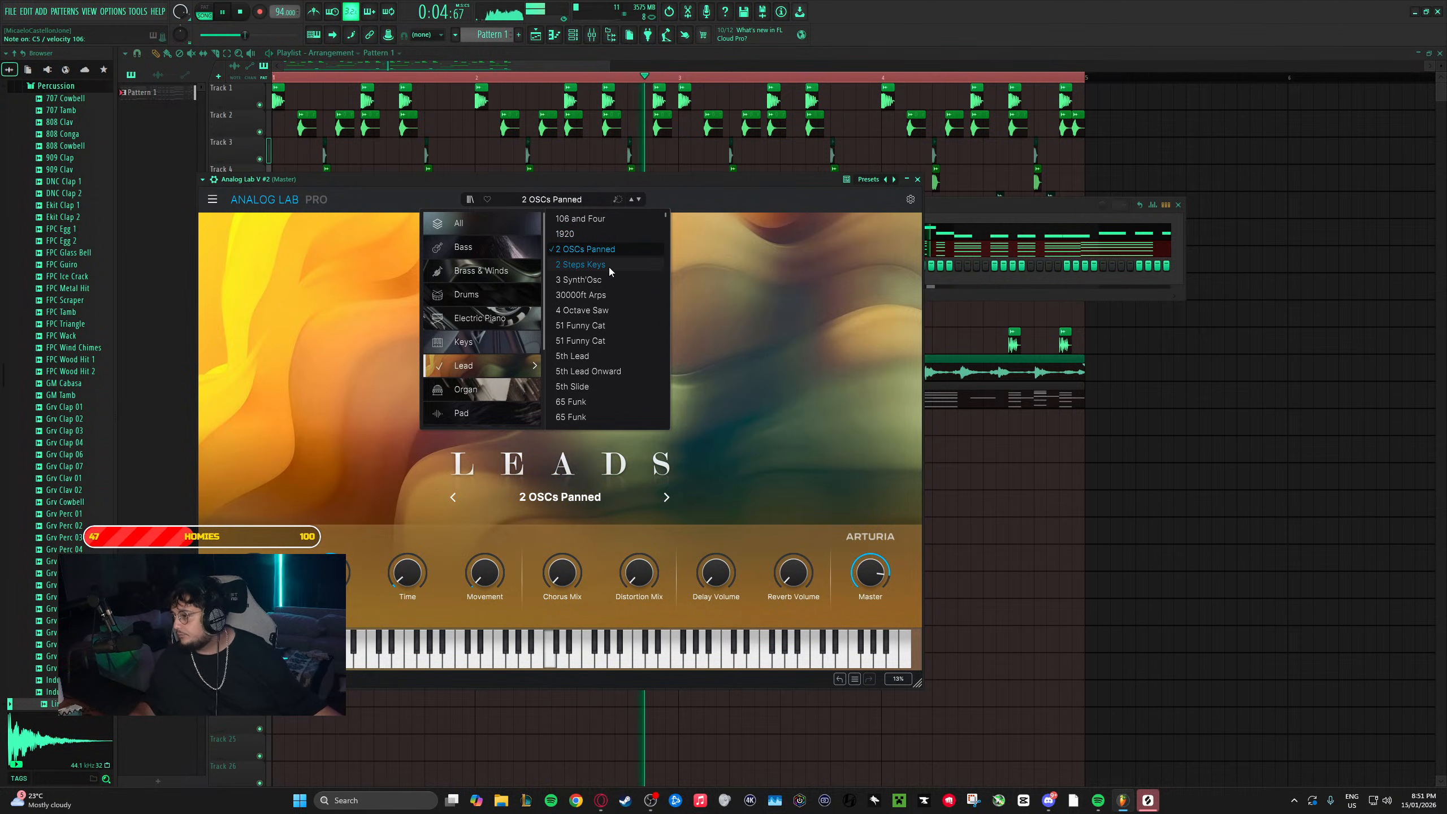
{"action": "left_click", "coordinate": [609, 265]}
{"action": "left_click", "coordinate": [607, 279]}
{"action": "left_click", "coordinate": [606, 294]}
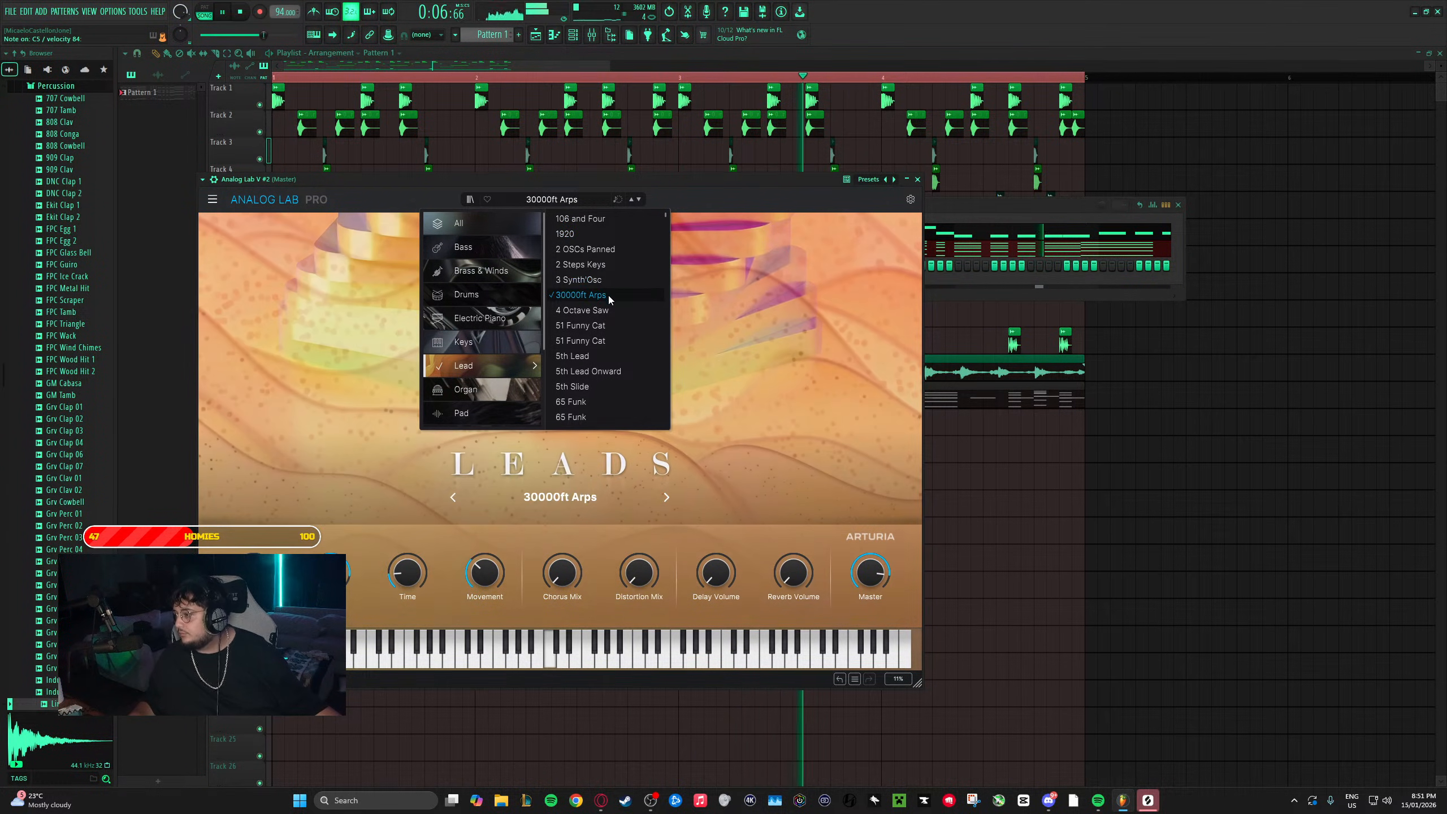
{"action": "left_click", "coordinate": [609, 311]}
{"action": "left_click", "coordinate": [613, 325]}
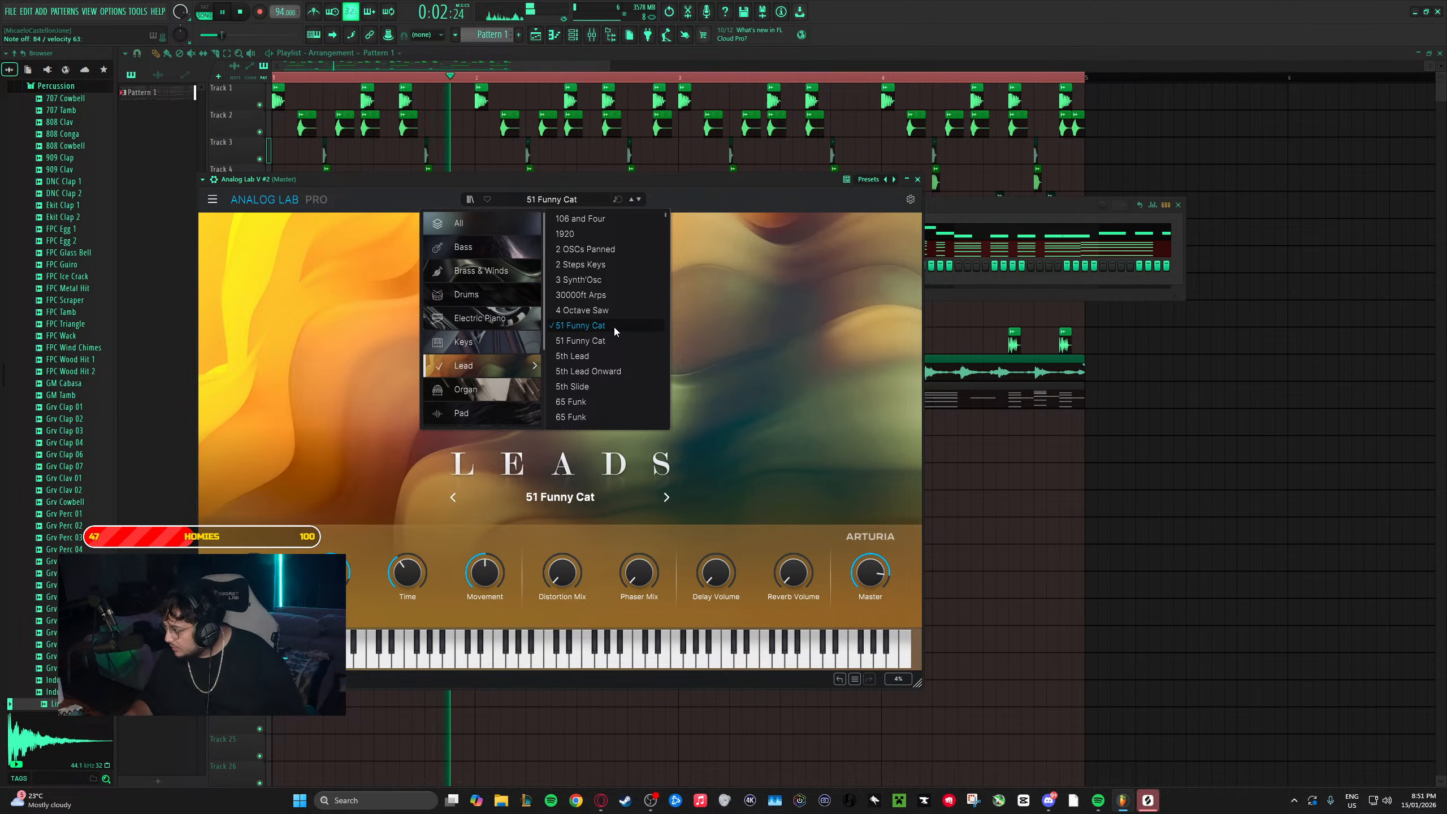
- Audition the lead presets from the second 51 Funny Cat through 65 Funk to 73 Whistle
{"action": "left_click", "coordinate": [616, 340]}
{"action": "left_click", "coordinate": [601, 352]}
{"action": "scroll", "coordinate": [606, 368], "scroll_direction": "down", "scroll_amount": 1}
{"action": "left_click", "coordinate": [596, 358]}
{"action": "left_click", "coordinate": [597, 372]}
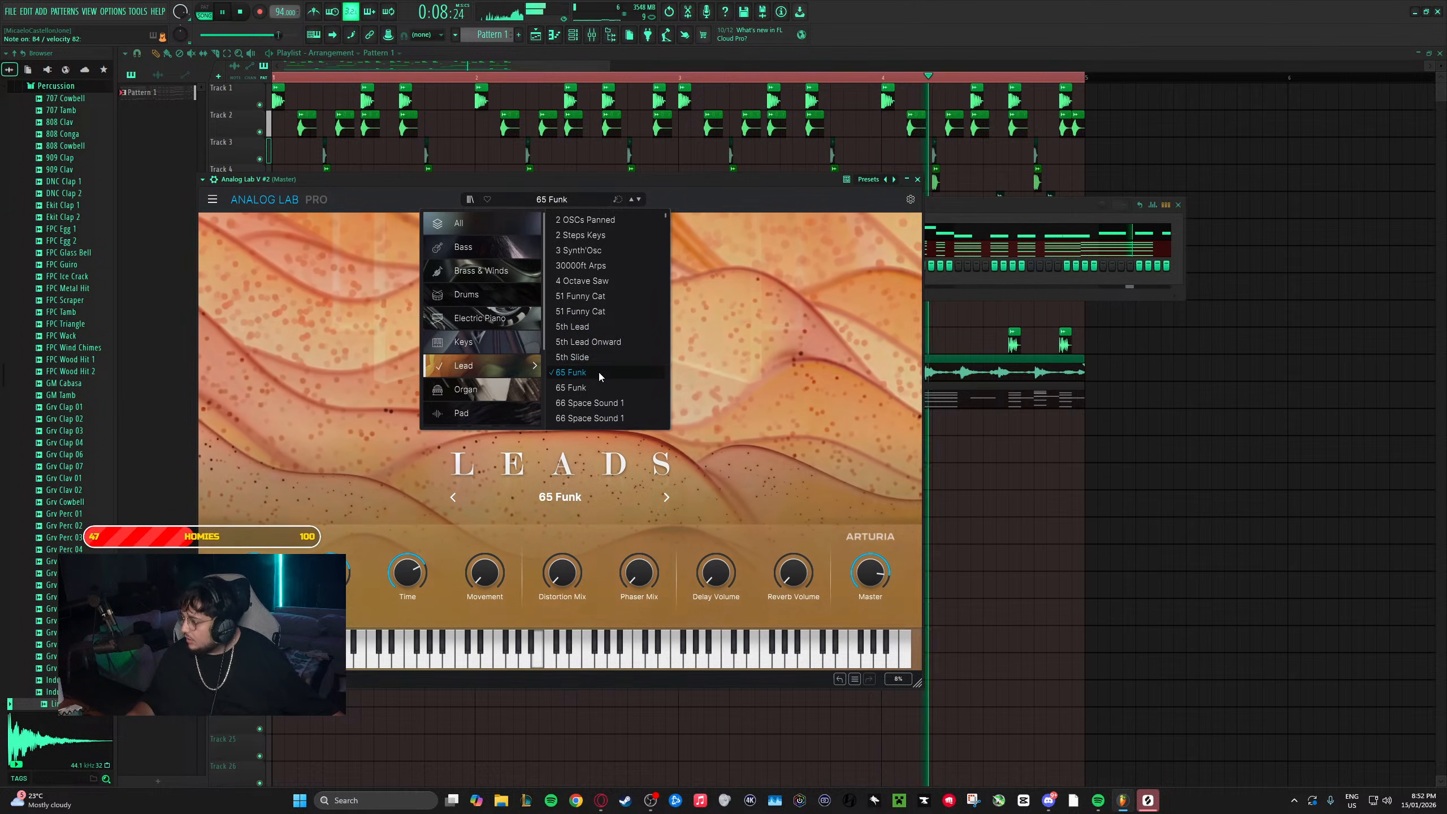
{"action": "left_click", "coordinate": [570, 388]}
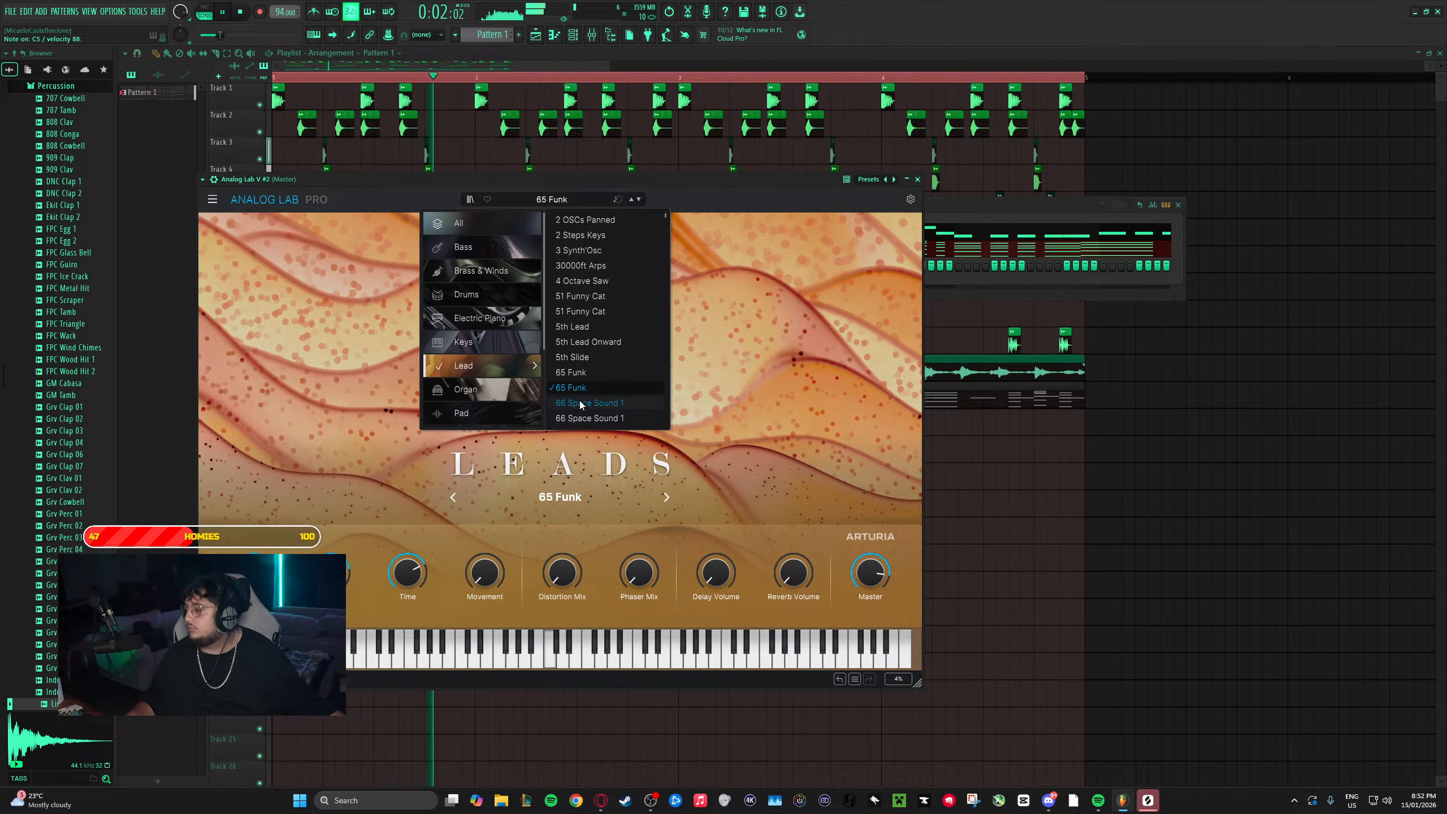
{"action": "scroll", "coordinate": [579, 401], "scroll_direction": "down", "scroll_amount": 2}
{"action": "left_click", "coordinate": [581, 359]}
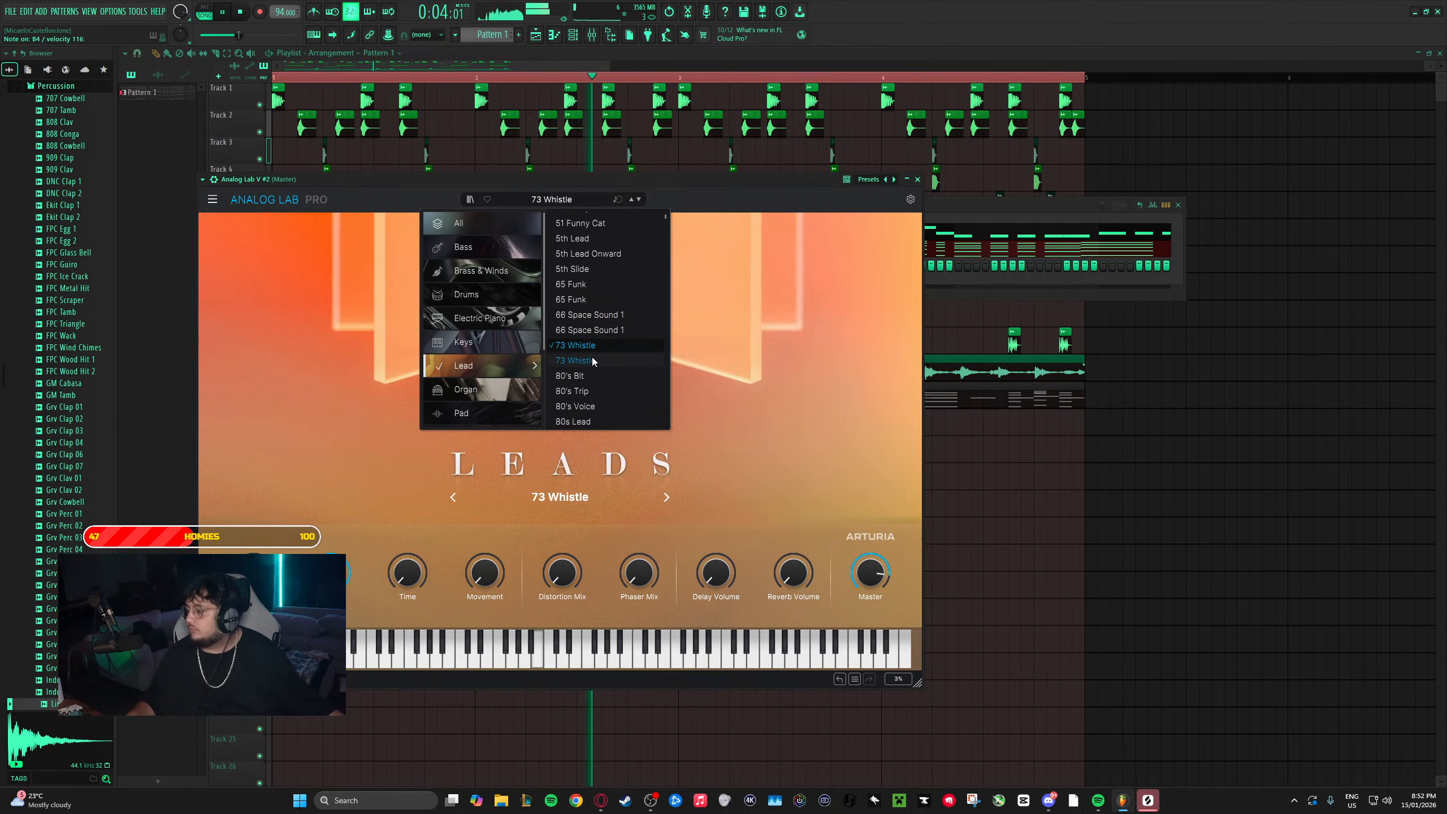
- Audition the 80's Bit, 80's Trip, 80's Voice and 80s Lead presets over the playing beat
{"action": "left_click", "coordinate": [588, 377]}
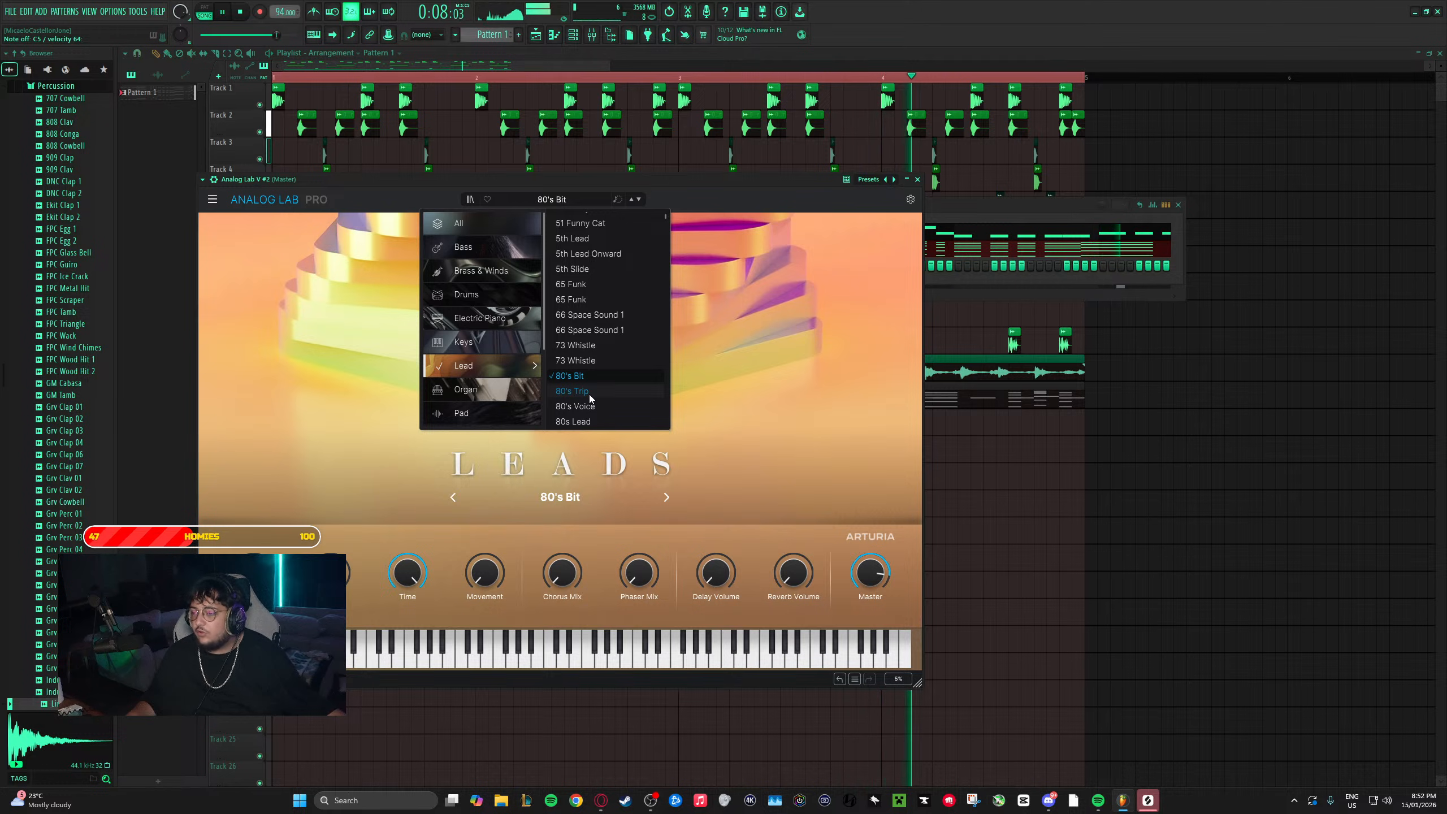
{"action": "left_click", "coordinate": [589, 393]}
{"action": "scroll", "coordinate": [593, 385], "scroll_direction": "down", "scroll_amount": 2}
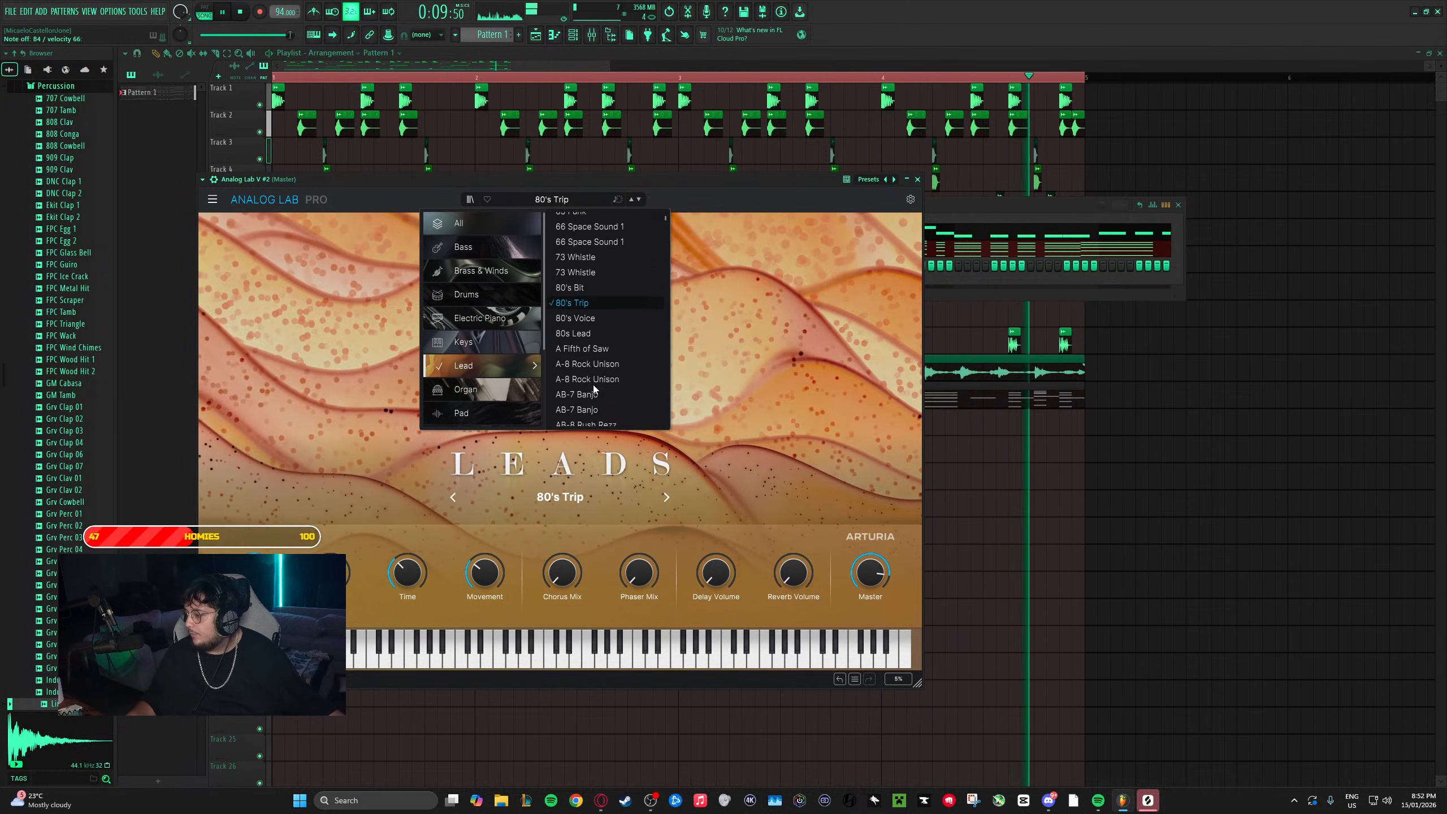
{"action": "left_click", "coordinate": [608, 328]}
{"action": "left_click", "coordinate": [607, 321]}
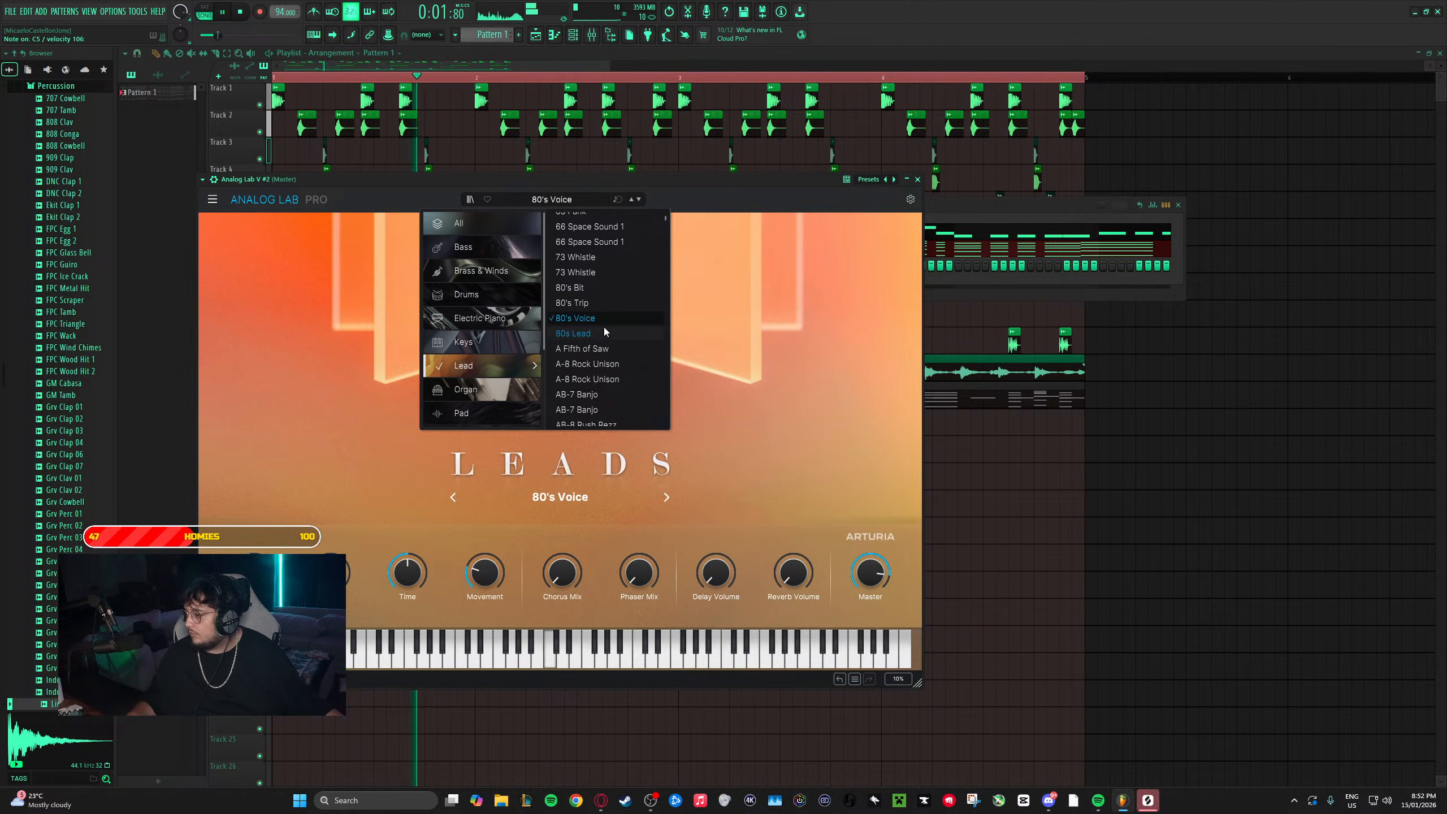
{"action": "left_click", "coordinate": [602, 332]}
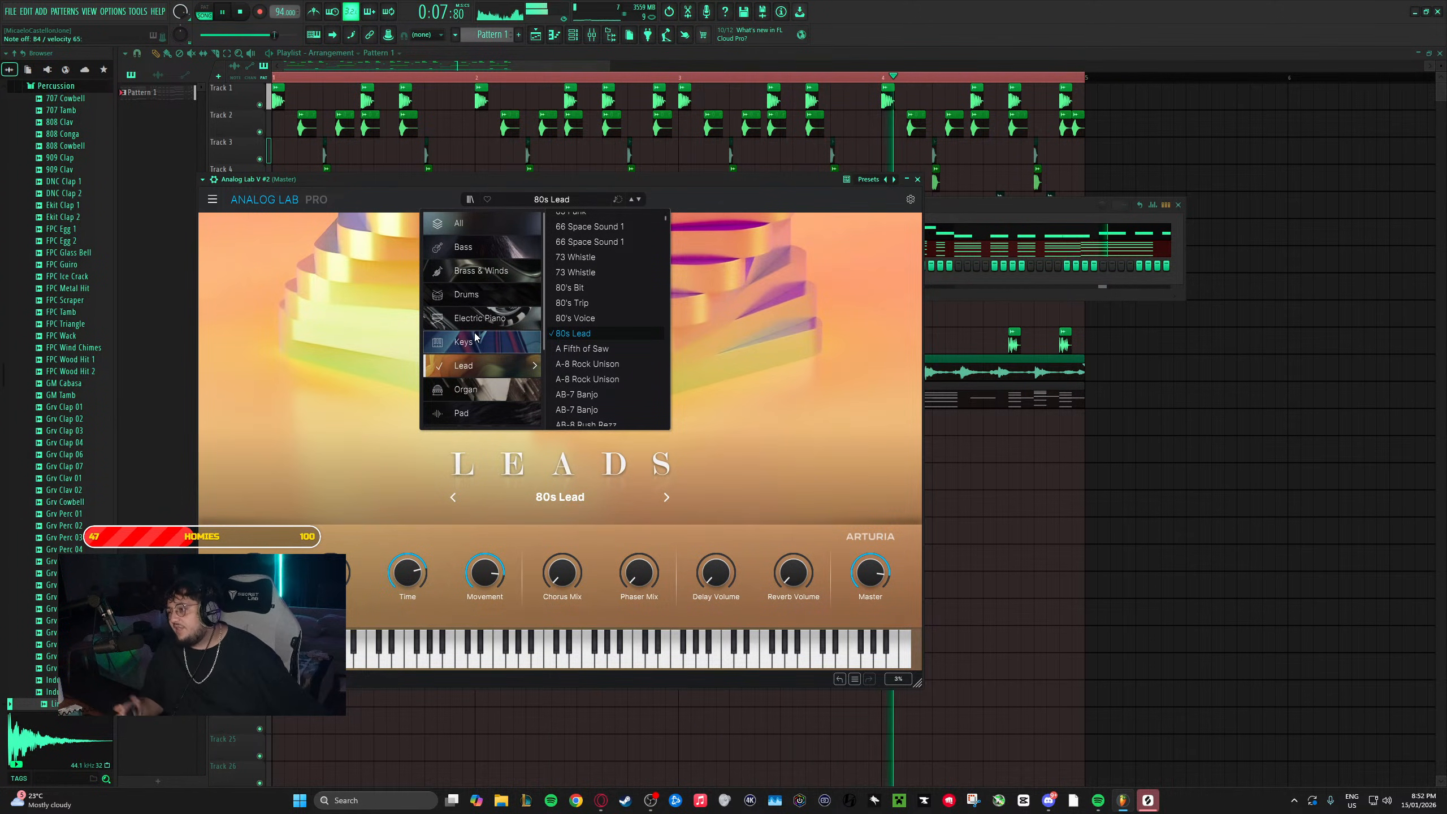
- Audition the A Fifth of Saw, A-8 Rock Unison, AB-7 Banjo and AB-8 Rush Rezz lead presets
{"action": "left_click", "coordinate": [584, 350]}
{"action": "left_click", "coordinate": [591, 366]}
{"action": "left_click", "coordinate": [587, 379]}
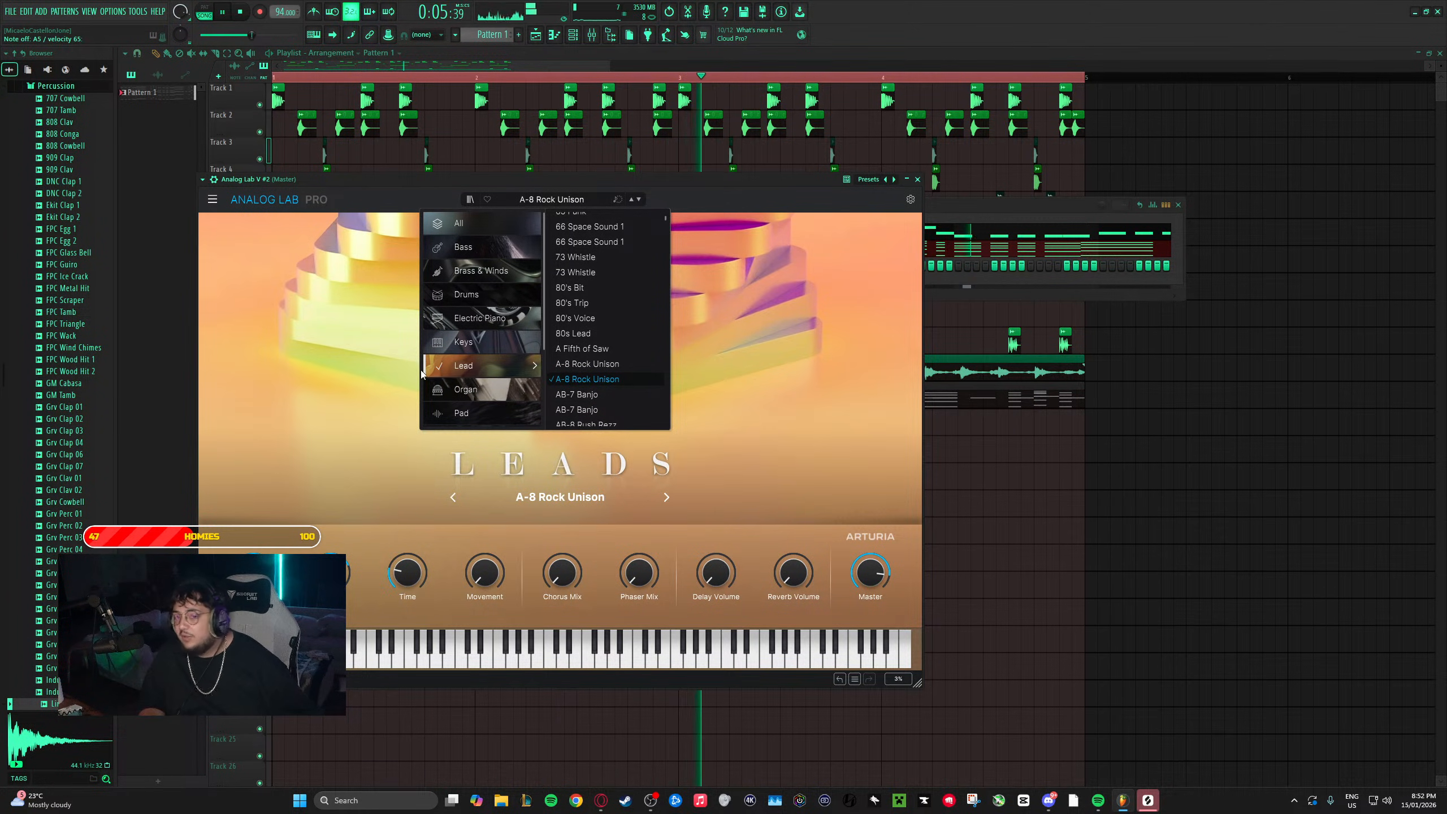
{"action": "left_click", "coordinate": [618, 395]}
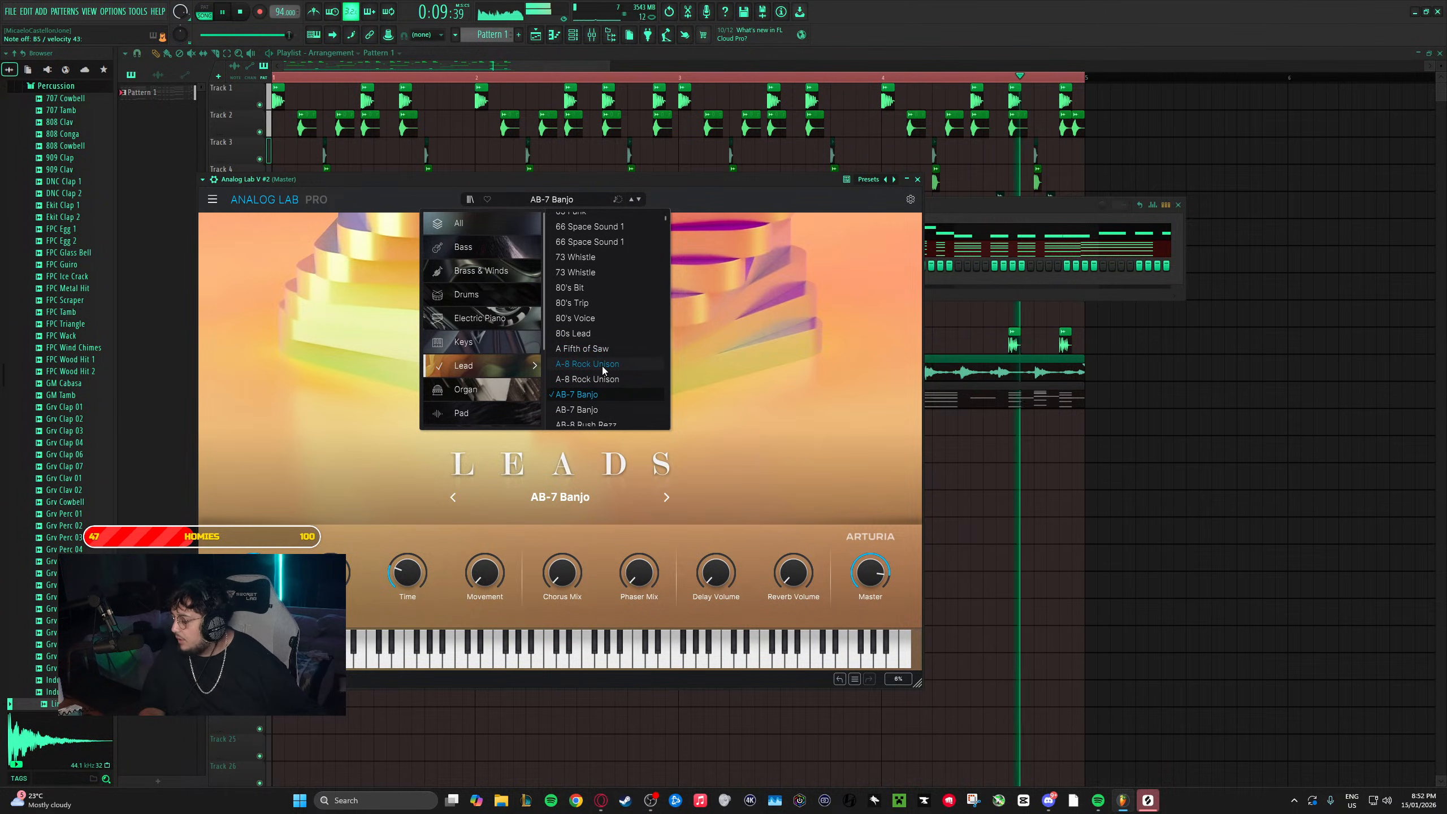
{"action": "scroll", "coordinate": [602, 364], "scroll_direction": "down", "scroll_amount": 2}
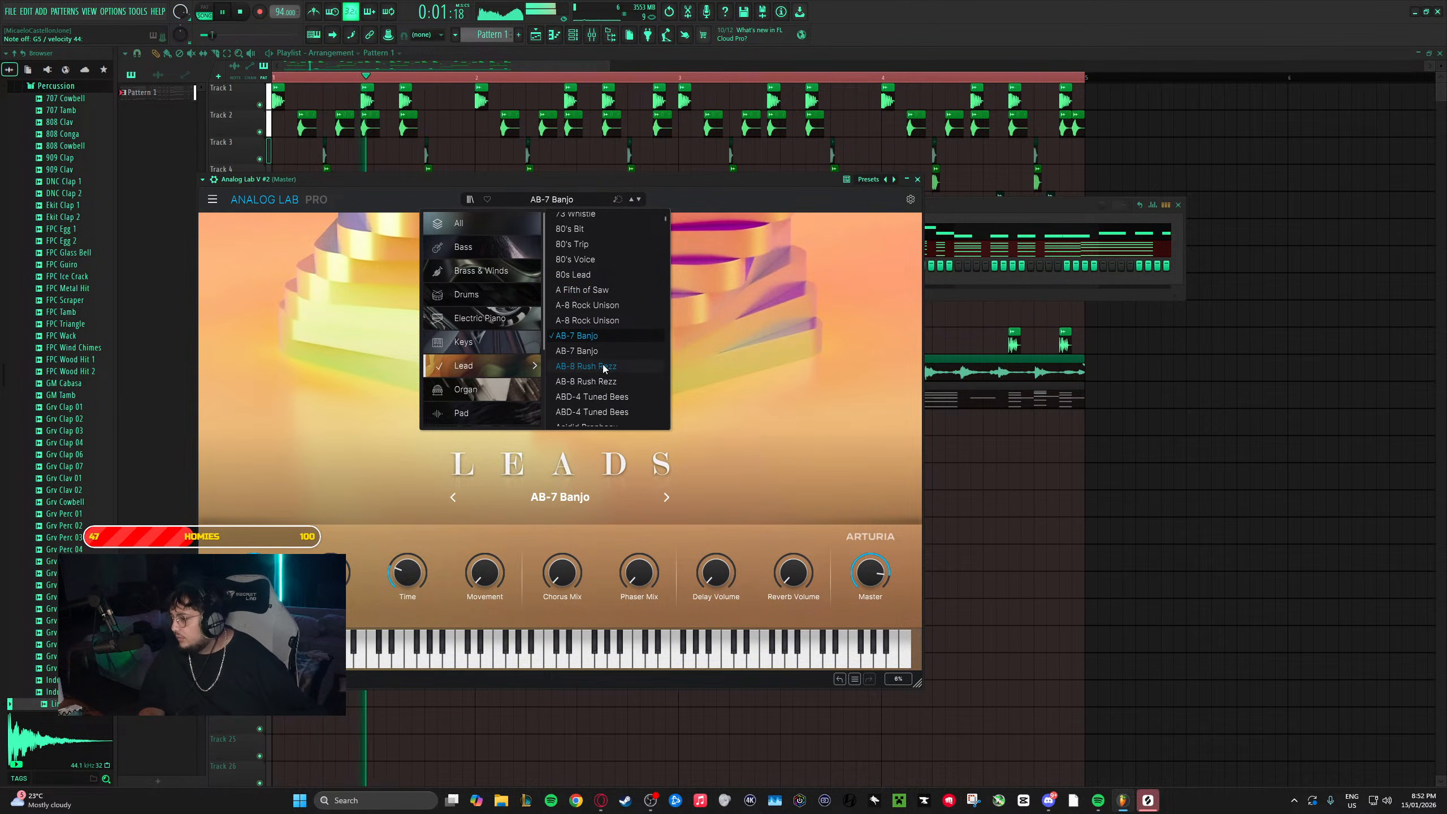
{"action": "left_click", "coordinate": [616, 365]}
{"action": "scroll", "coordinate": [609, 386], "scroll_direction": "down", "scroll_amount": 3}
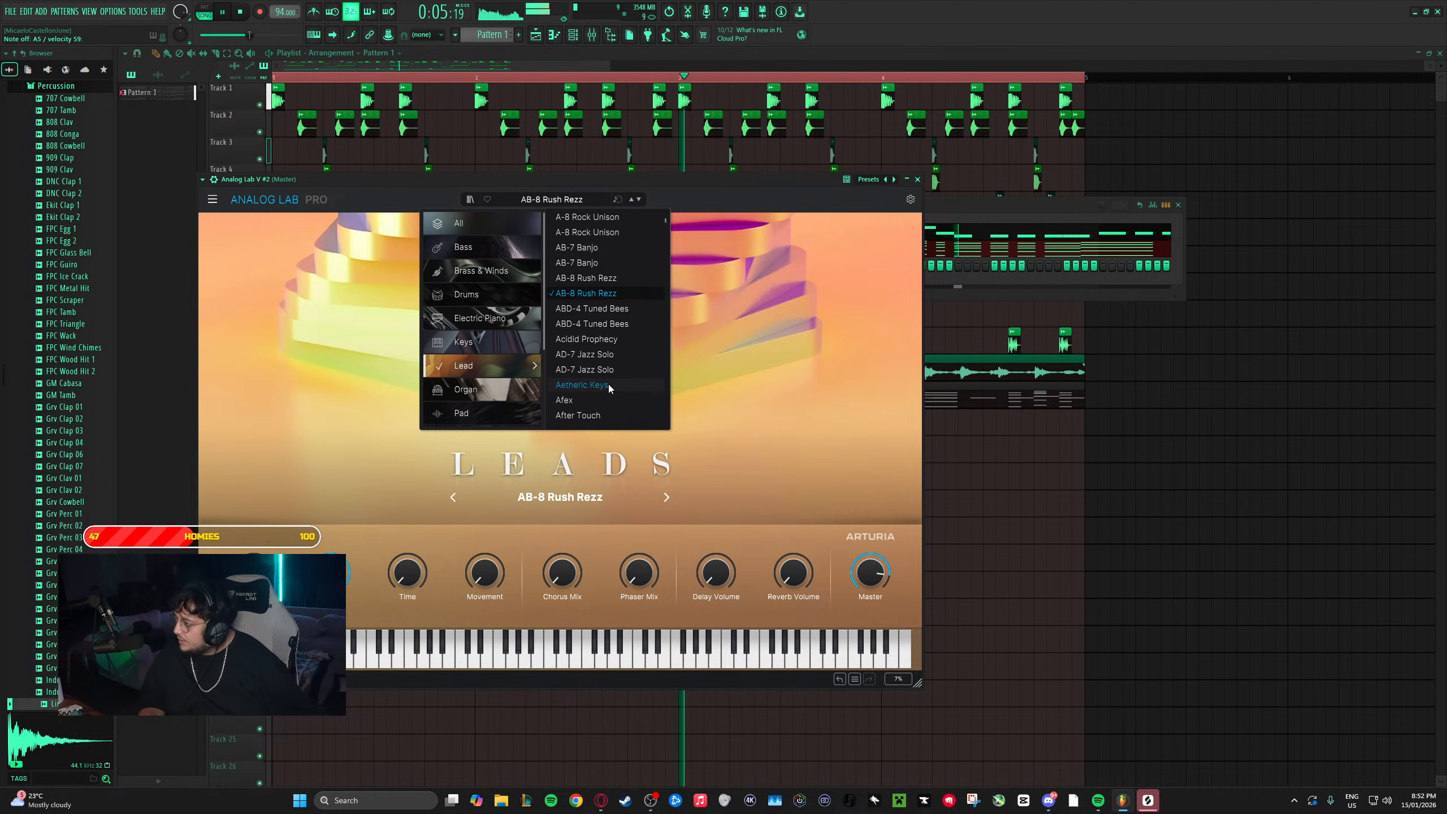
- Audition the ABD-4 Tuned Bees, AD-7 Jazz Solo, Aetheric Keys, Afex and After Touch lead presets
{"action": "left_click", "coordinate": [617, 314]}
{"action": "left_click", "coordinate": [617, 324]}
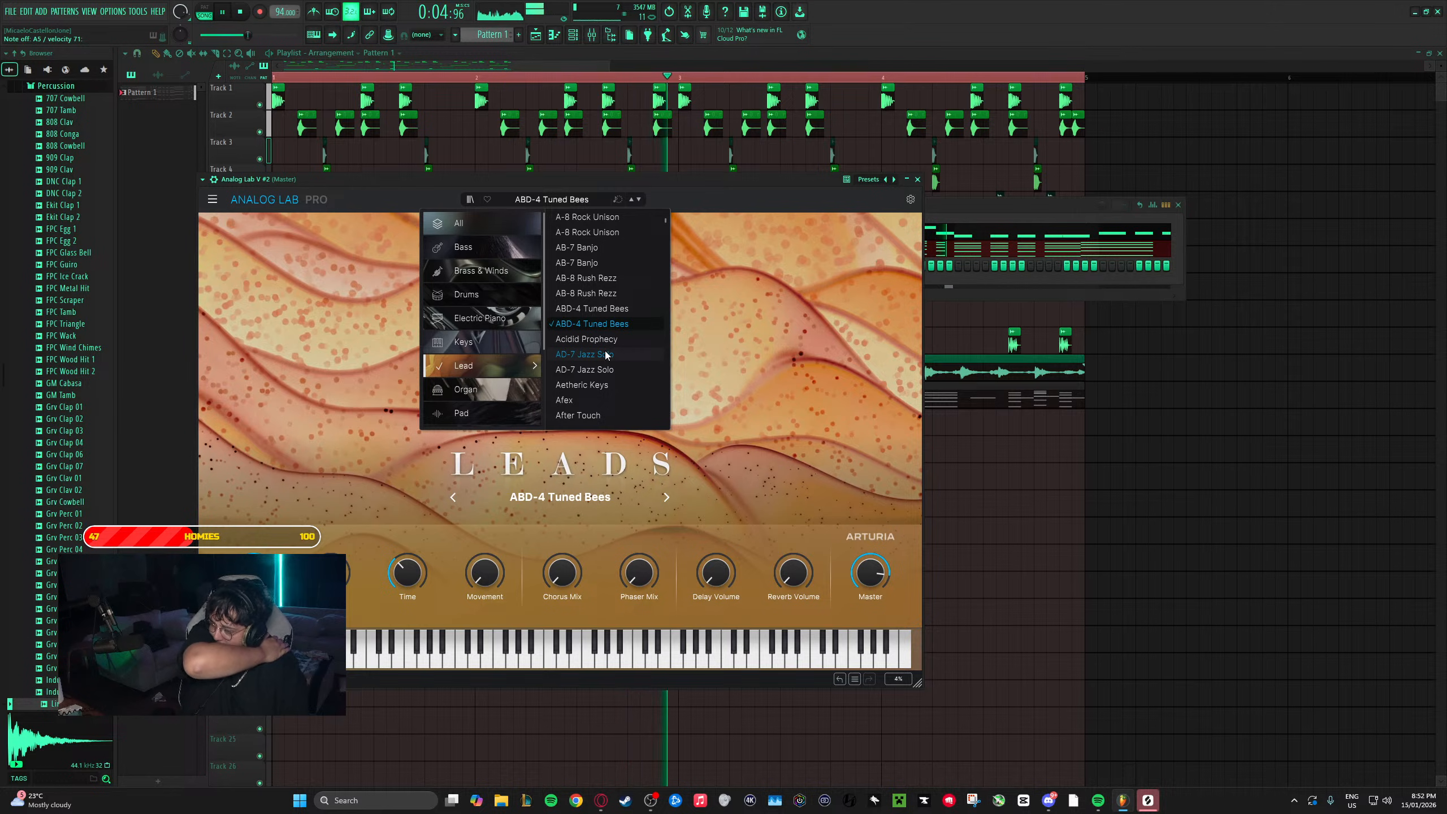
{"action": "left_click", "coordinate": [607, 353]}
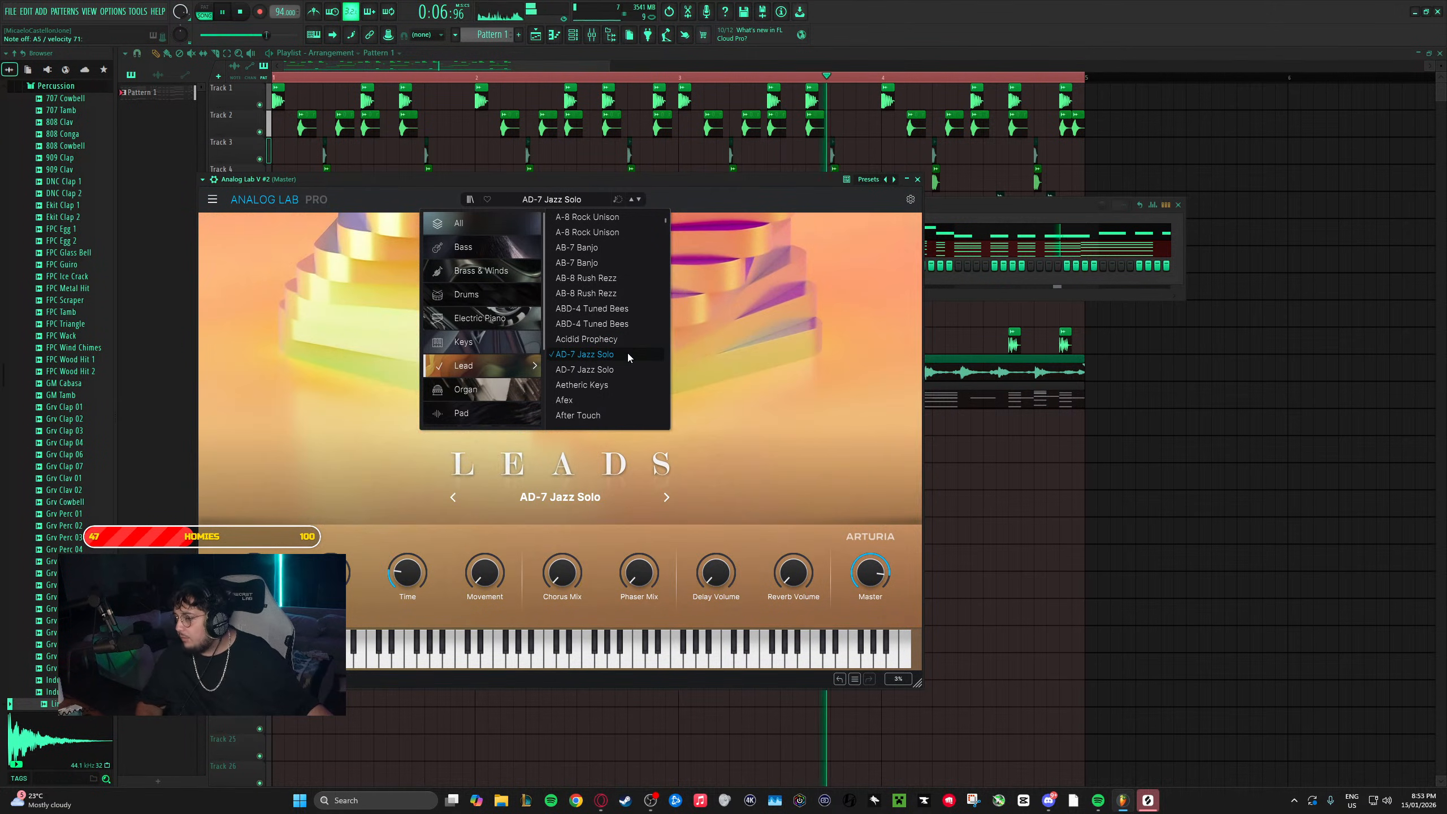
{"action": "scroll", "coordinate": [606, 345], "scroll_direction": "down", "scroll_amount": 2}
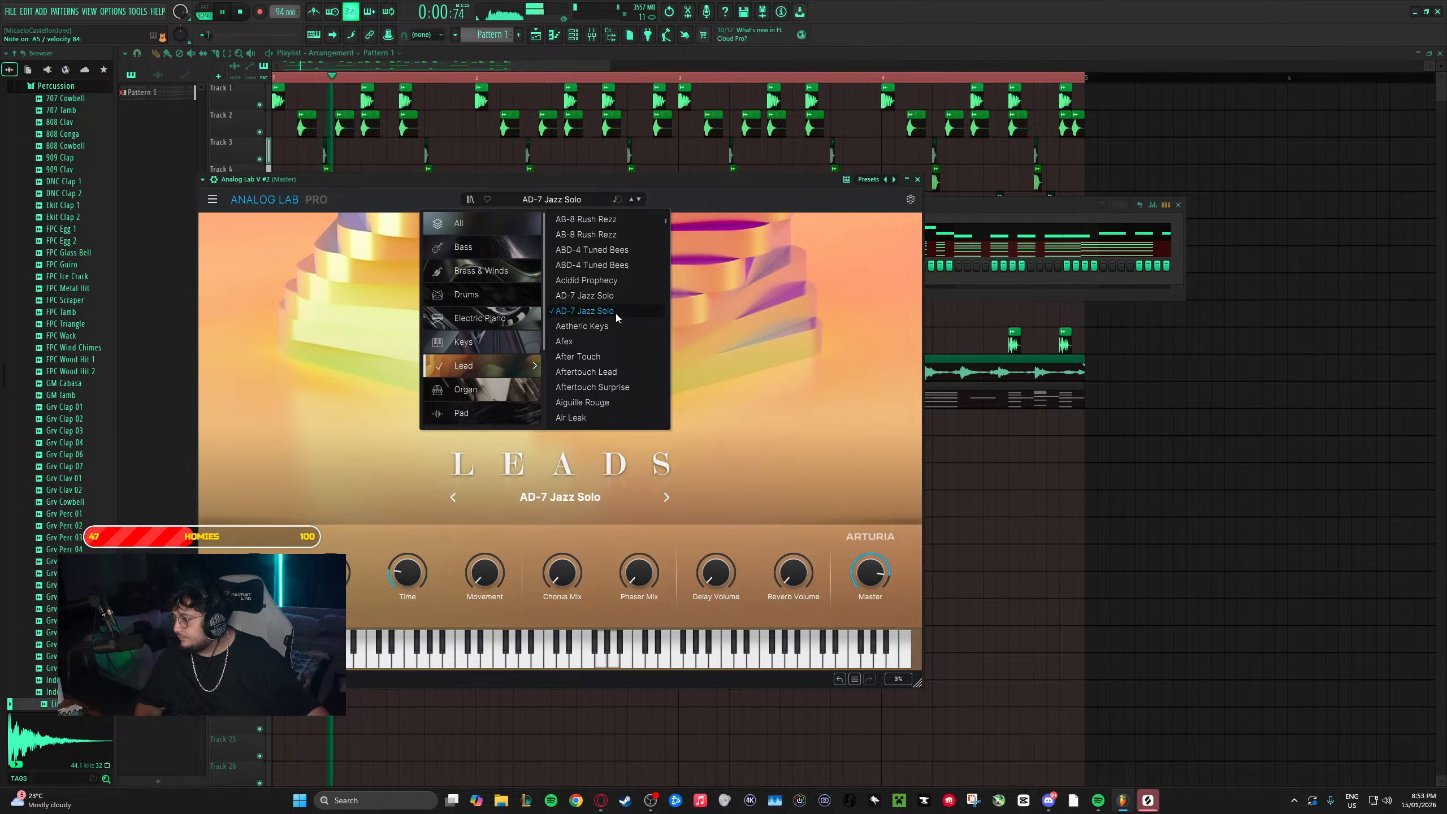
{"action": "left_click", "coordinate": [609, 325]}
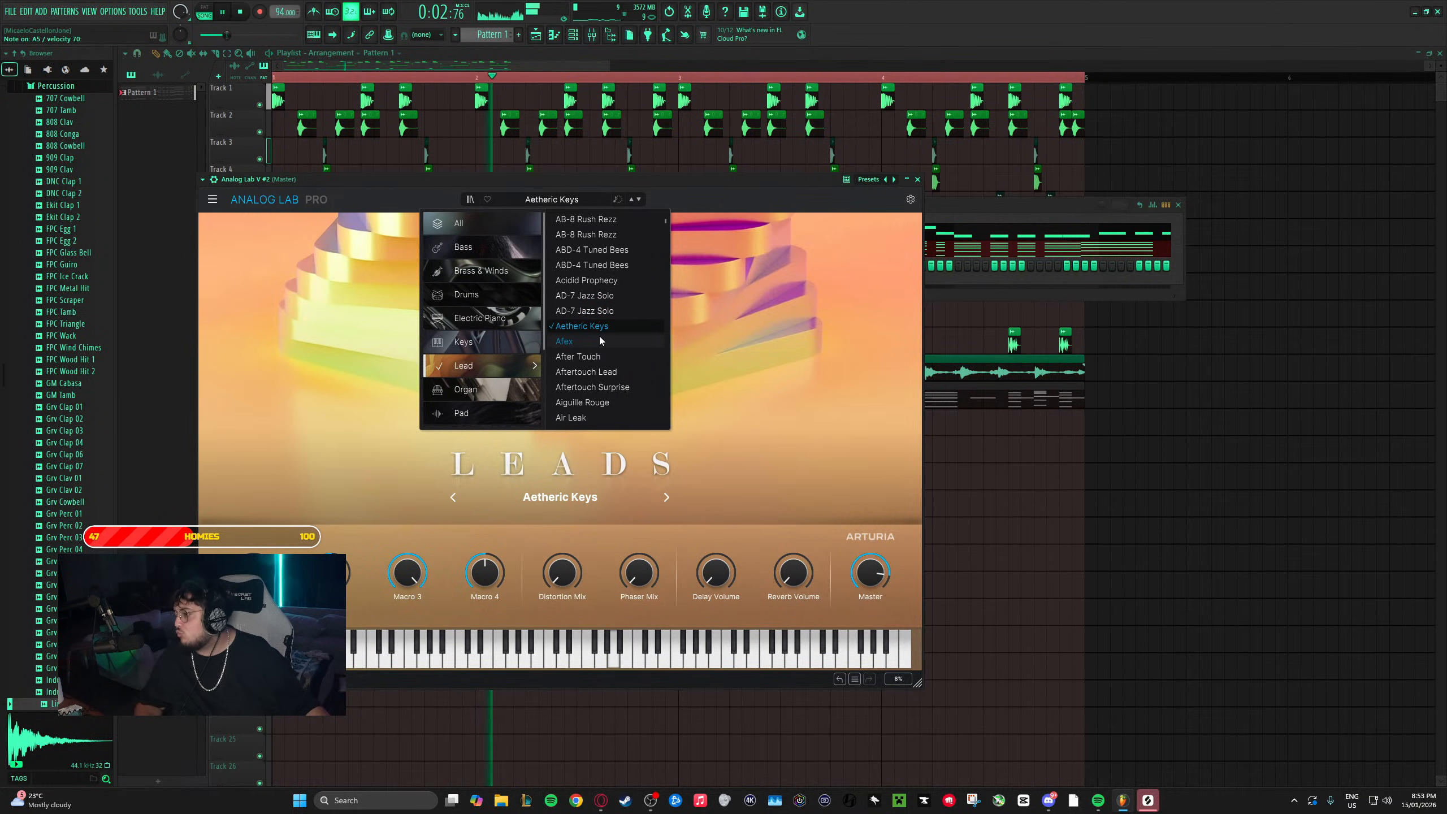
{"action": "left_click", "coordinate": [599, 339]}
{"action": "left_click", "coordinate": [598, 358]}
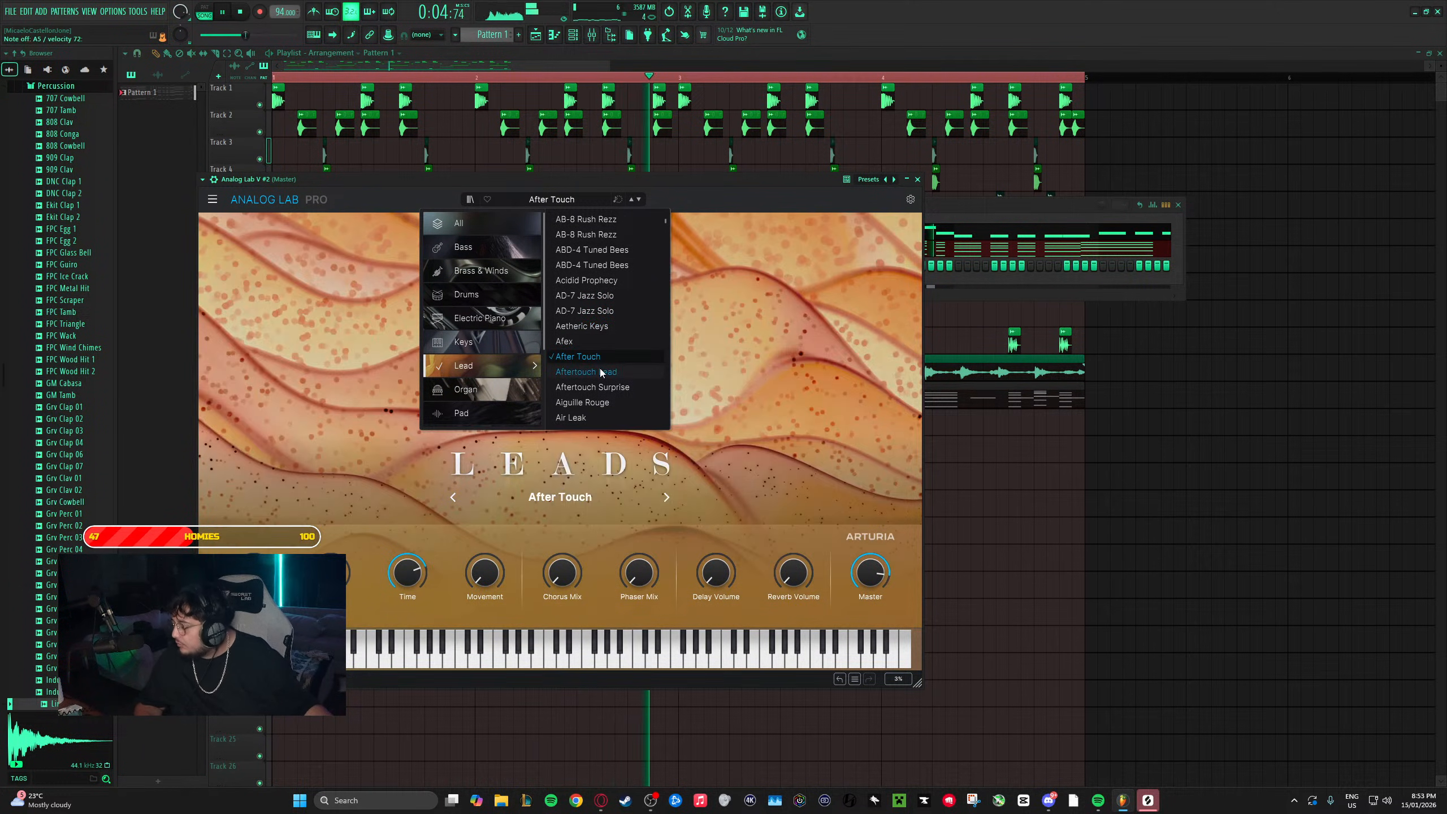
- Compare Alien Synth Perc with the neighbouring Alien Lip, Air Leak, Aiguille Rouge, Aftertouch Surprise and Alien Vessel Signals presets
{"action": "scroll", "coordinate": [599, 368], "scroll_direction": "down", "scroll_amount": 3}
{"action": "left_click", "coordinate": [600, 368]}
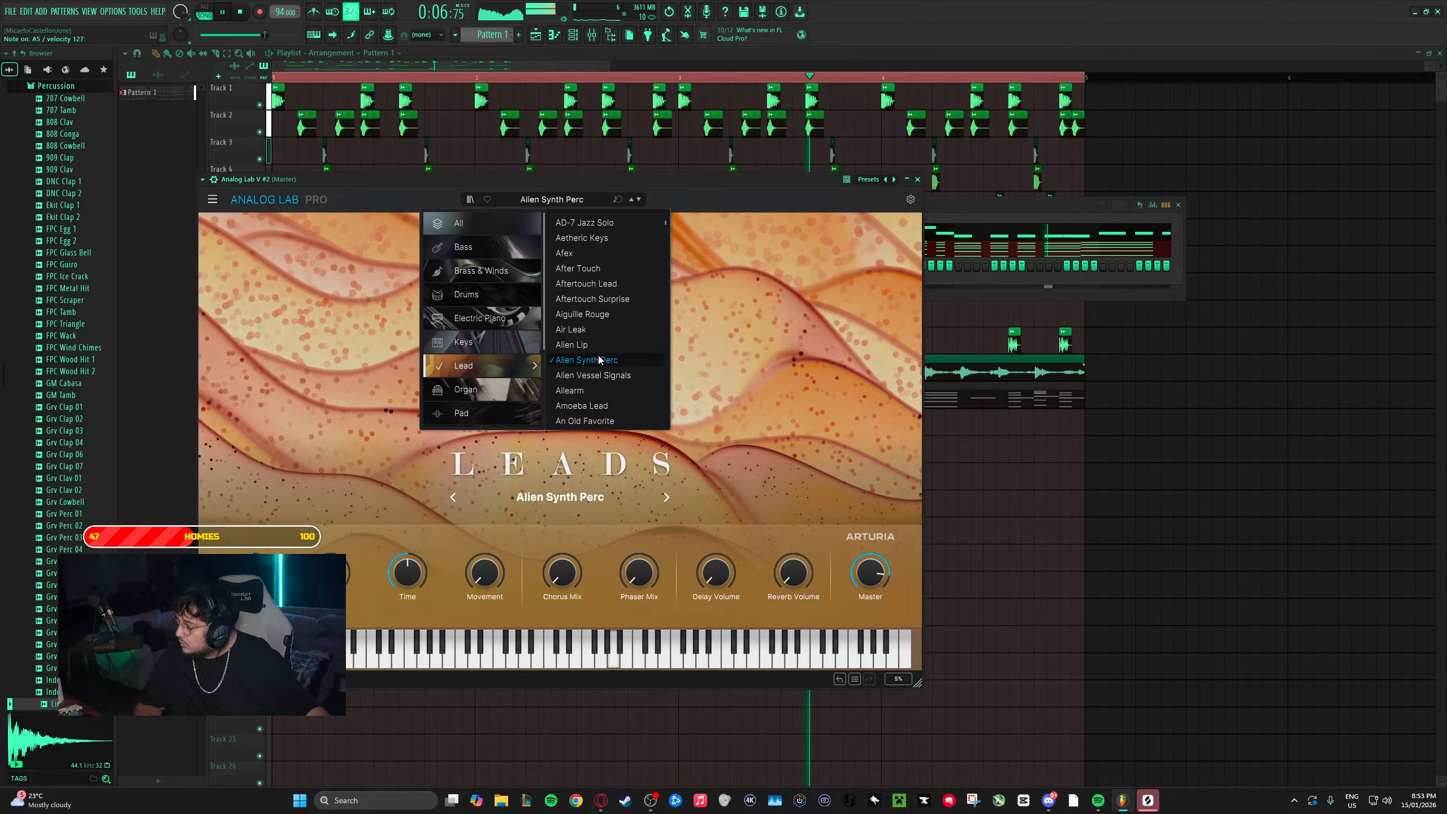
{"action": "left_click", "coordinate": [603, 344]}
{"action": "left_click", "coordinate": [600, 330]}
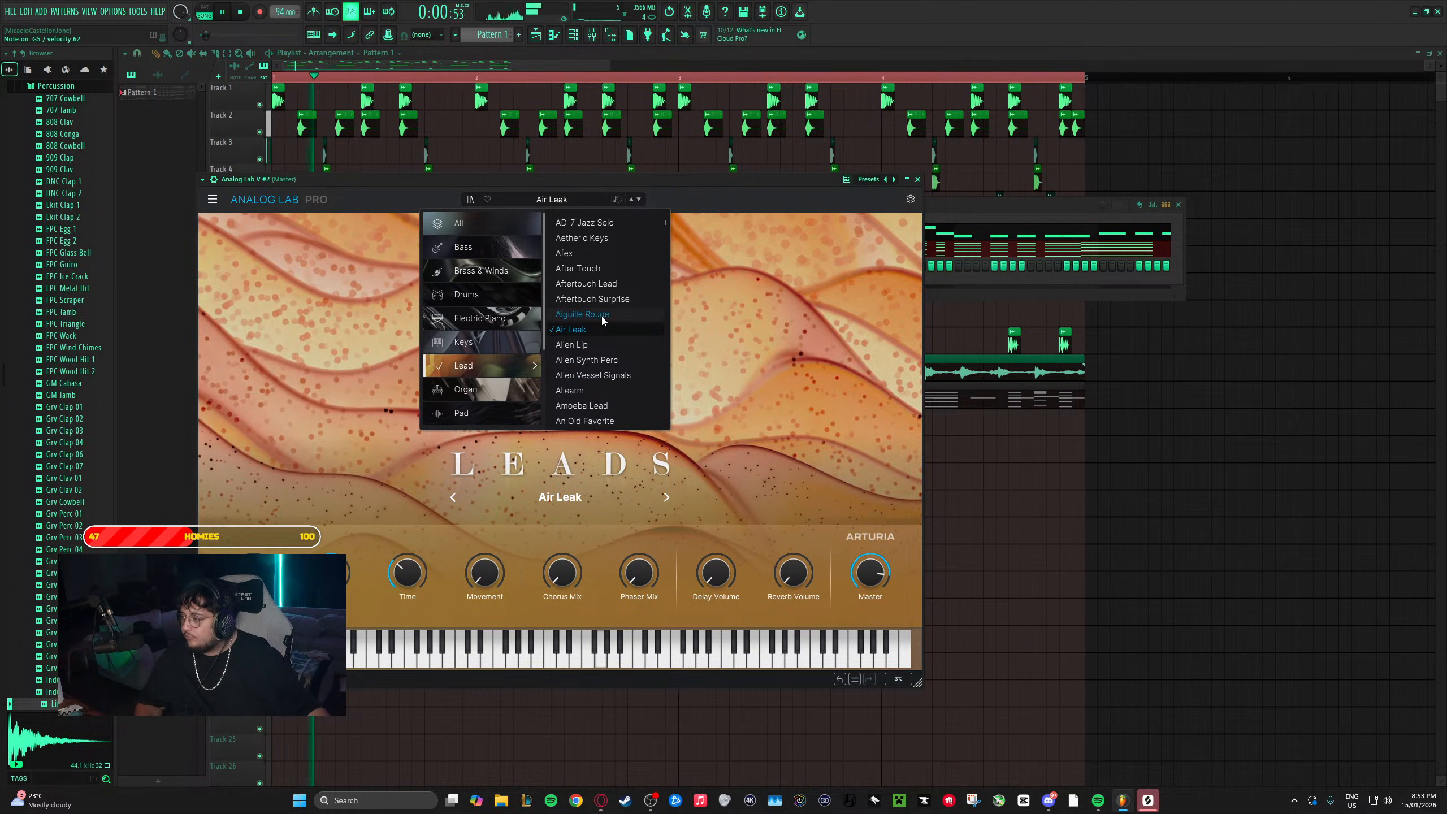
{"action": "left_click", "coordinate": [603, 316]}
{"action": "left_click", "coordinate": [619, 299]}
{"action": "left_click", "coordinate": [611, 374]}
{"action": "left_click", "coordinate": [611, 360]}
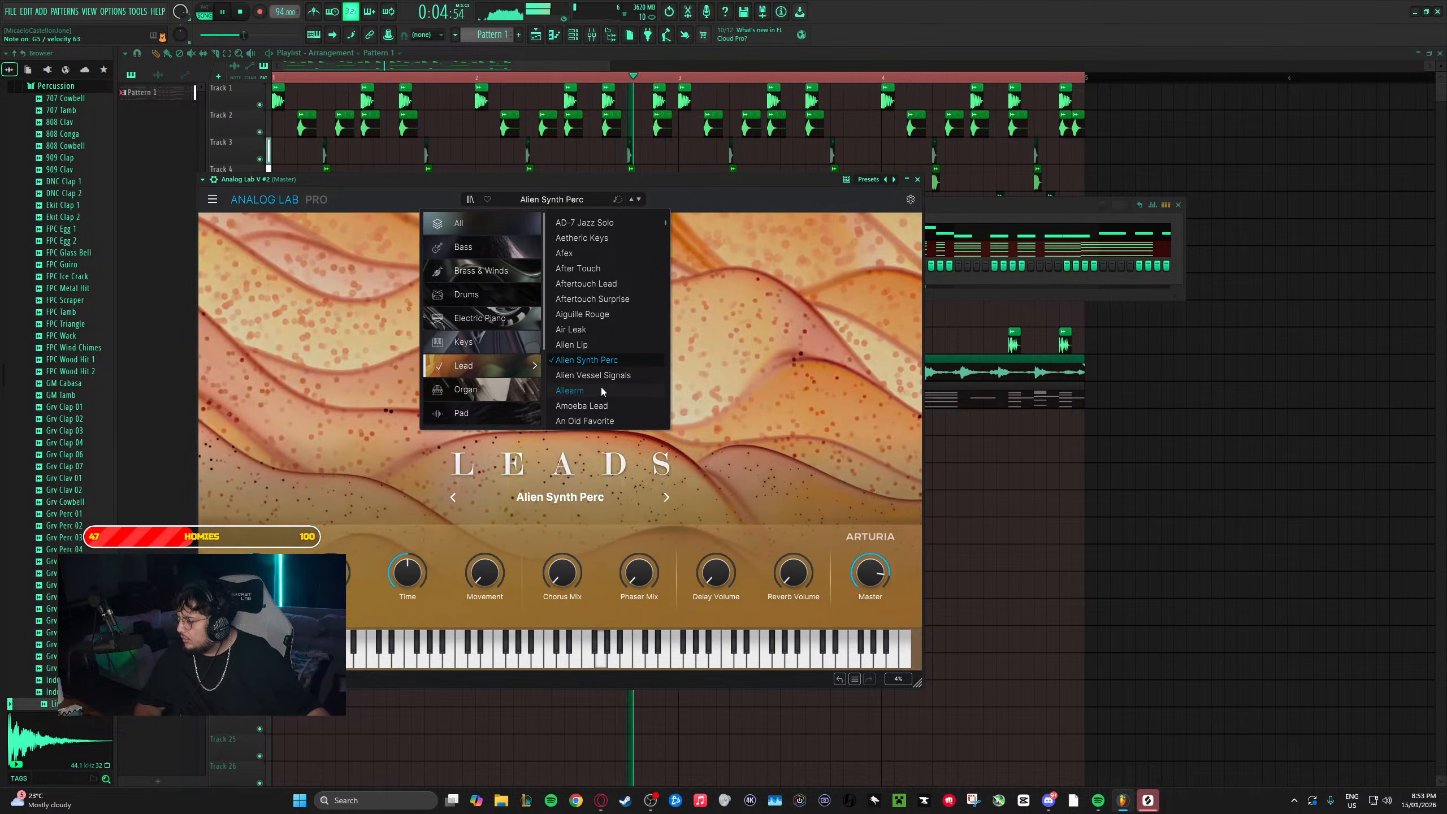
- Audition the Allearm, Amoeba Lead, An Old Favorite and Analog Flutio lead presets
{"action": "left_click", "coordinate": [601, 387]}
{"action": "scroll", "coordinate": [601, 387], "scroll_direction": "down", "scroll_amount": 2}
{"action": "left_click", "coordinate": [612, 350]}
{"action": "left_click", "coordinate": [610, 363]}
{"action": "left_click", "coordinate": [609, 376]}
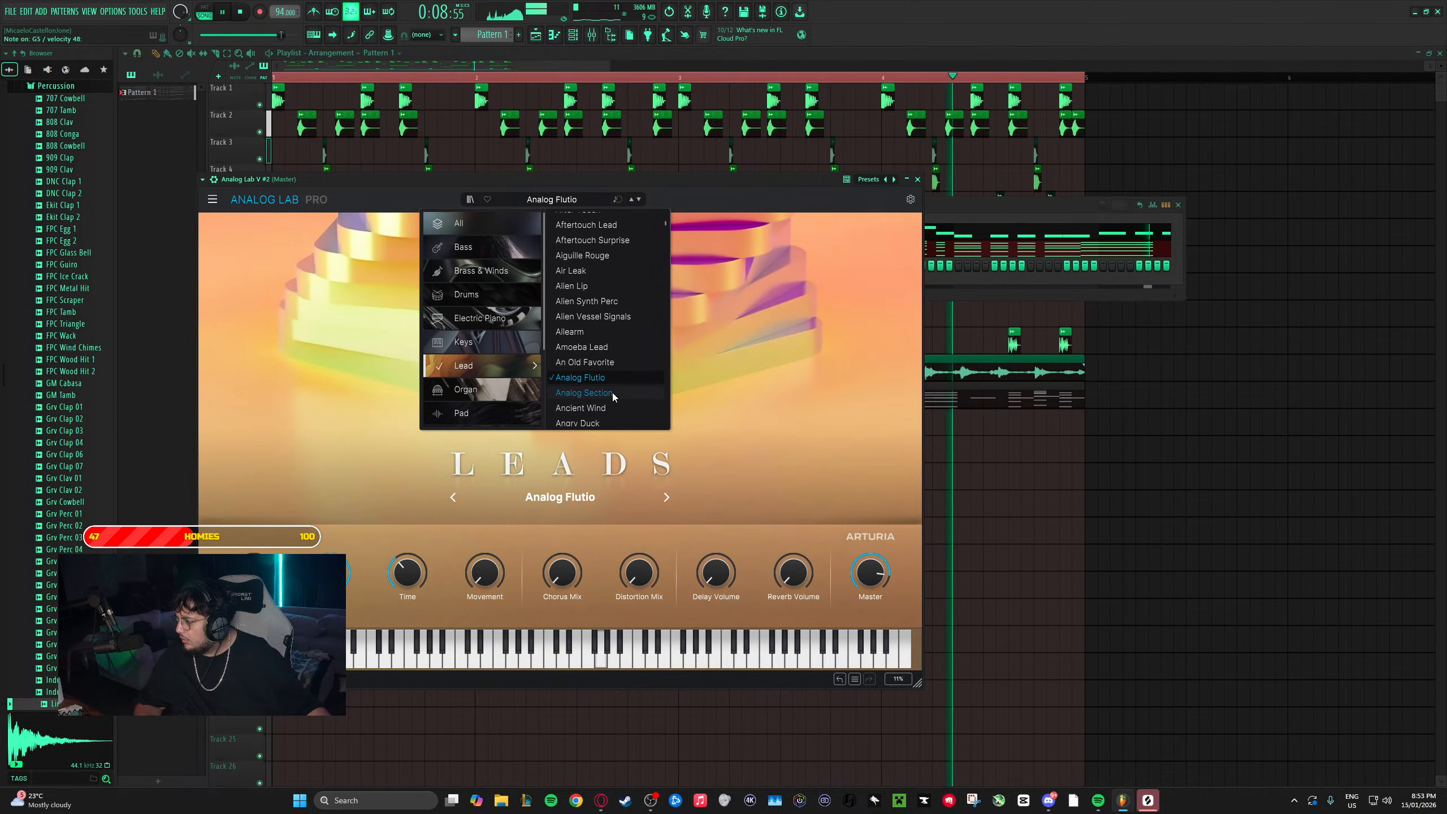
{"action": "left_click", "coordinate": [612, 394]}
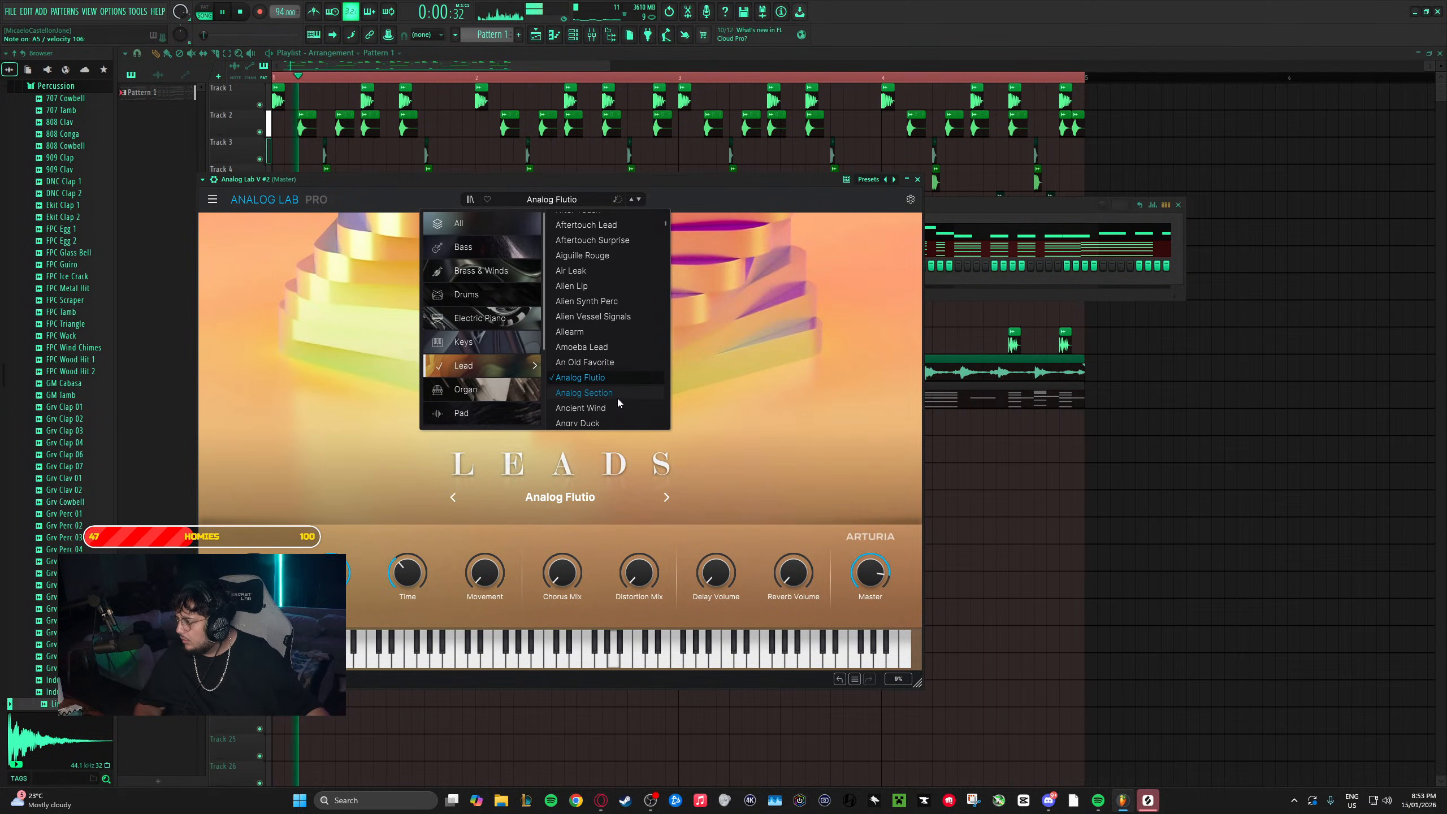
- Audition the Ancient Wind, Angry Duck, Another Take On Fall and Another Wobbler lead presets
{"action": "left_click", "coordinate": [608, 407]}
{"action": "scroll", "coordinate": [608, 406], "scroll_direction": "down", "scroll_amount": 2}
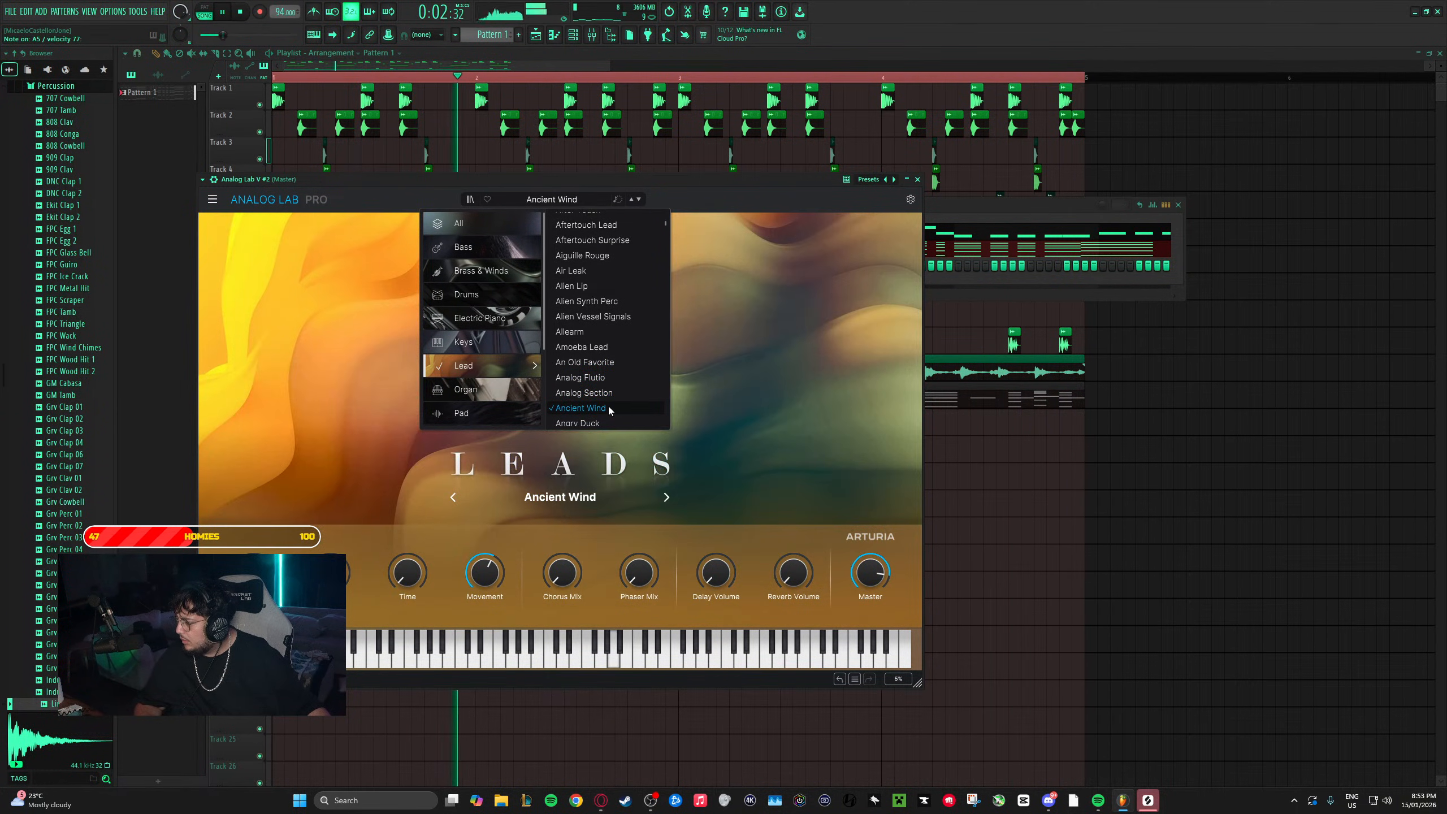
{"action": "left_click", "coordinate": [605, 366]}
{"action": "left_click", "coordinate": [608, 382]}
{"action": "left_click", "coordinate": [599, 395]}
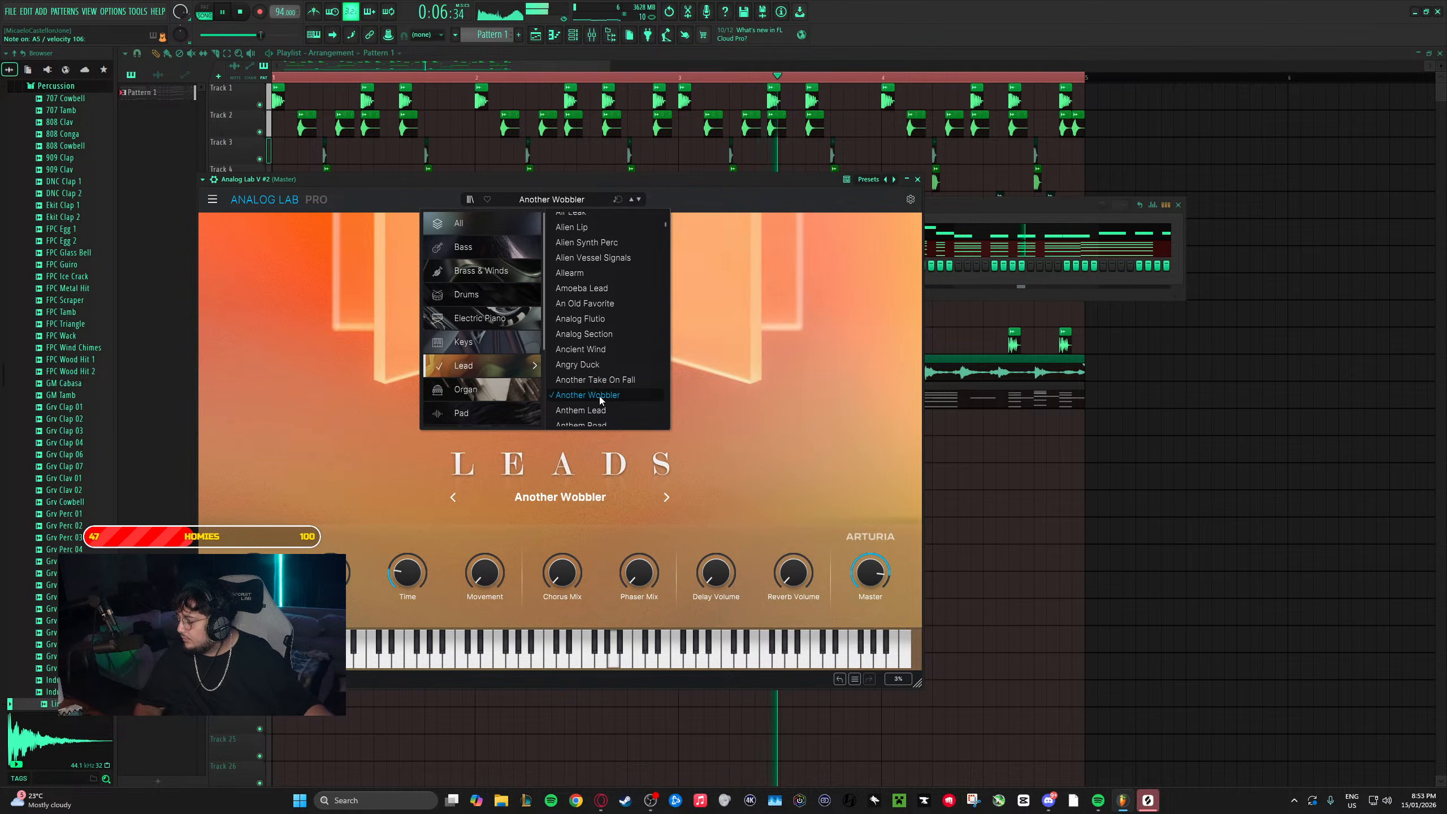
- Audition the lead presets from Anthem Lead through Any Synth You Like, Aquarios and Arcader to Aryan Glade
{"action": "scroll", "coordinate": [599, 376], "scroll_direction": "down", "scroll_amount": 3}
{"action": "left_click", "coordinate": [606, 324]}
{"action": "left_click", "coordinate": [596, 337]}
{"action": "left_click", "coordinate": [599, 352]}
{"action": "left_click", "coordinate": [595, 367]}
{"action": "left_click", "coordinate": [590, 383]}
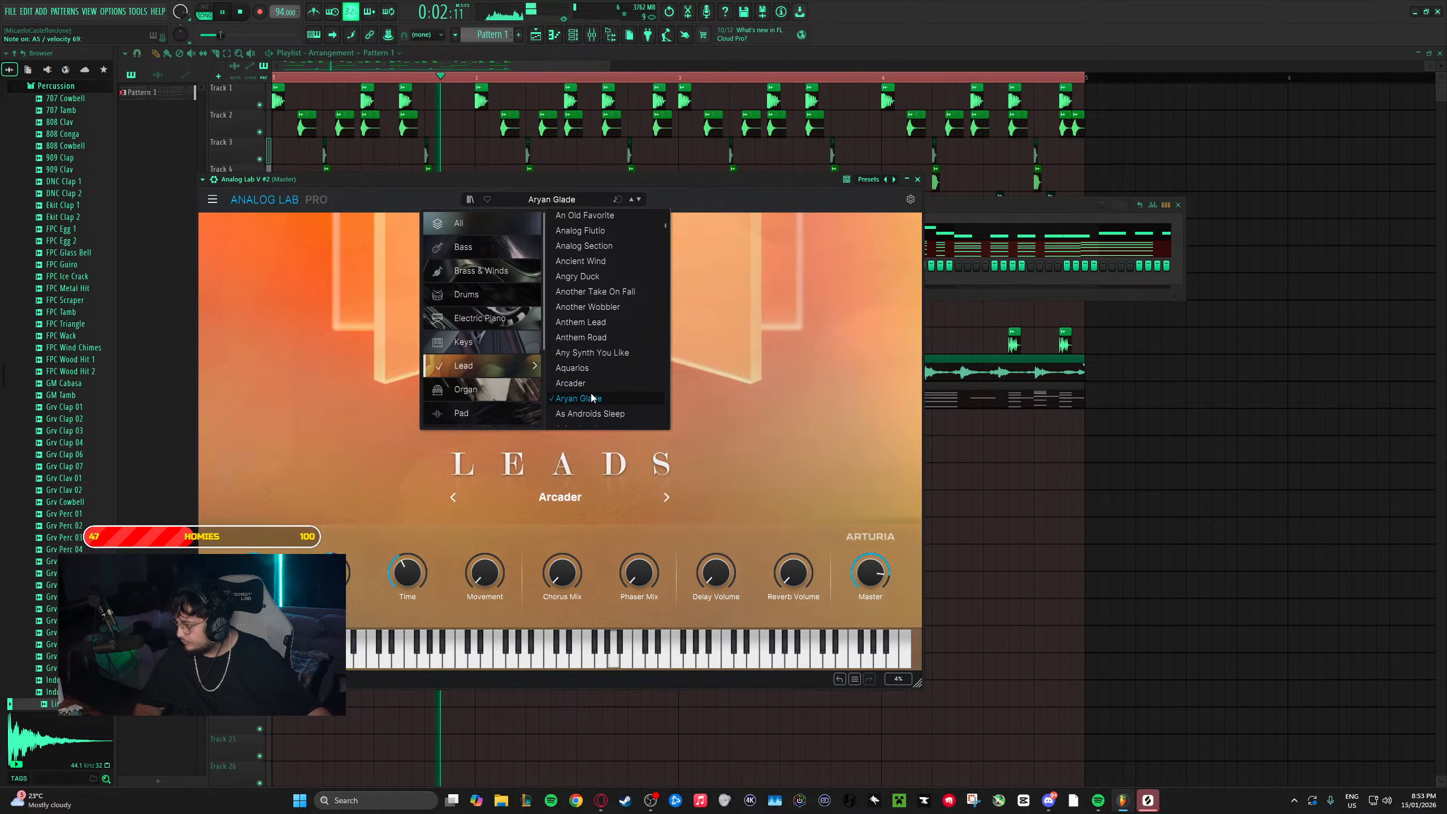
{"action": "left_click", "coordinate": [586, 398]}
- Audition the As Androids Sleep, Asian Lead, Astral Journey, Atari on Buchla and Atmos Chorder lead presets
{"action": "scroll", "coordinate": [607, 336], "scroll_direction": "down", "scroll_amount": 2}
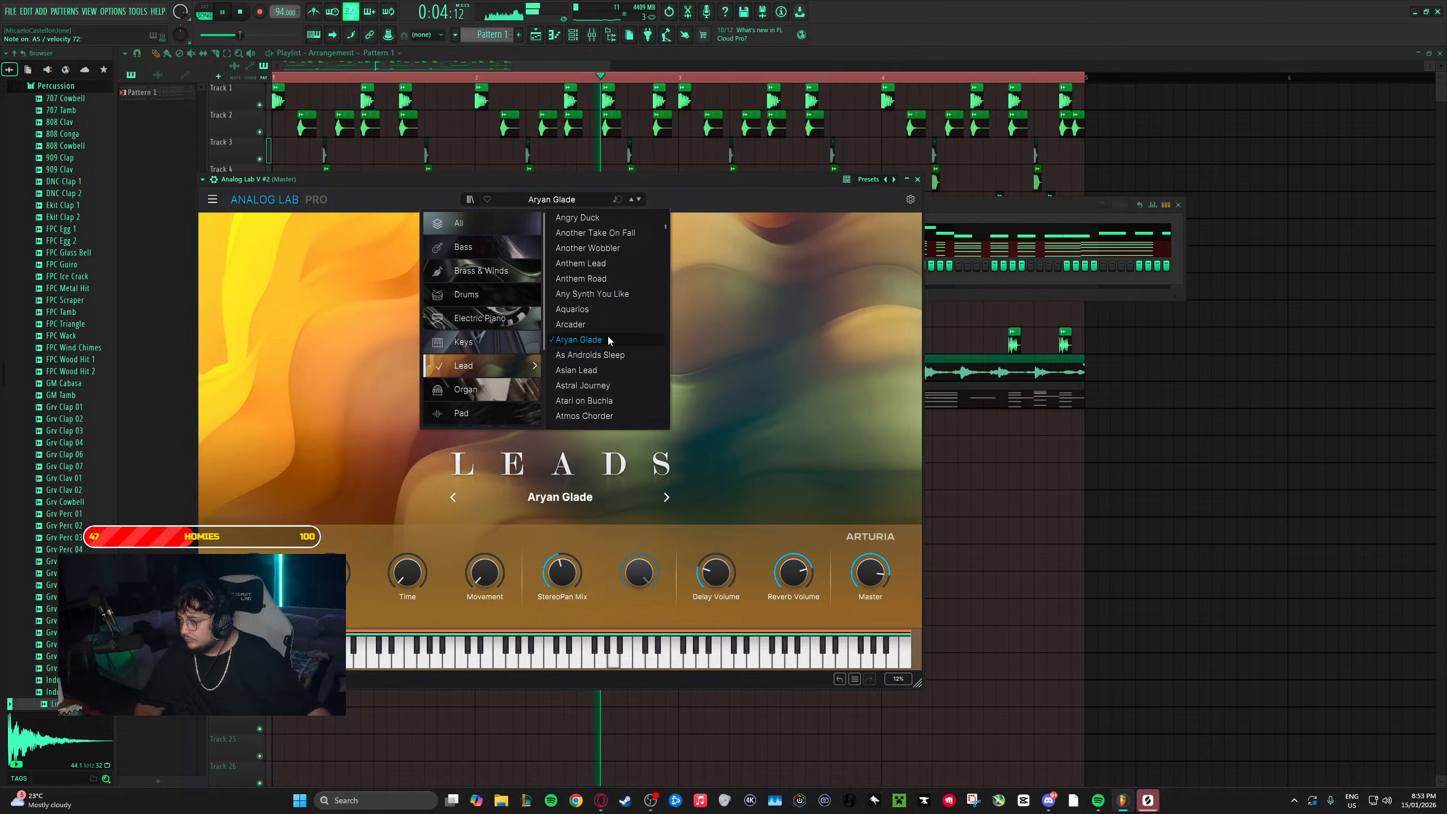
{"action": "left_click", "coordinate": [611, 327]}
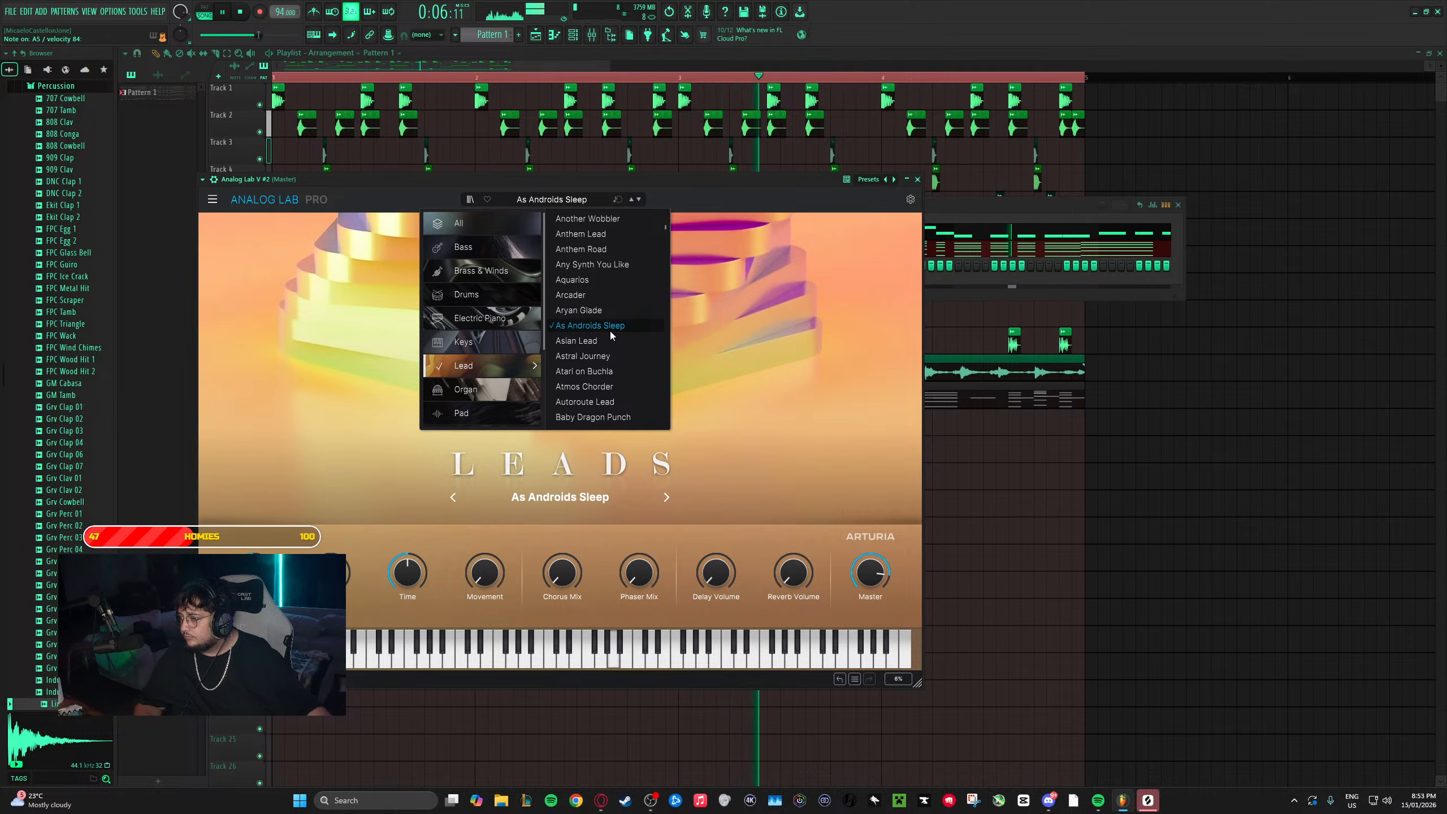
{"action": "left_click", "coordinate": [608, 339]}
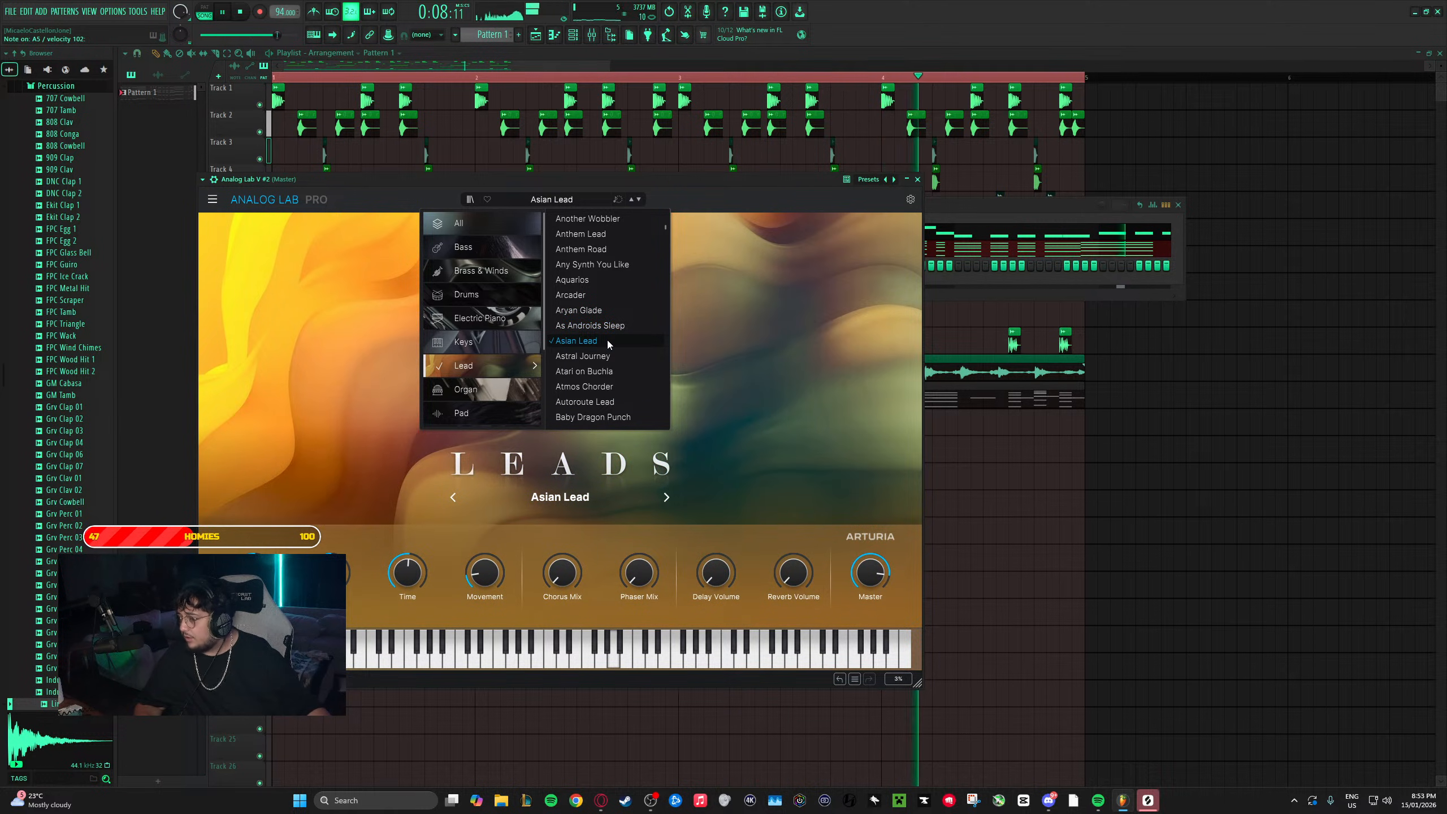
{"action": "left_click", "coordinate": [608, 356]}
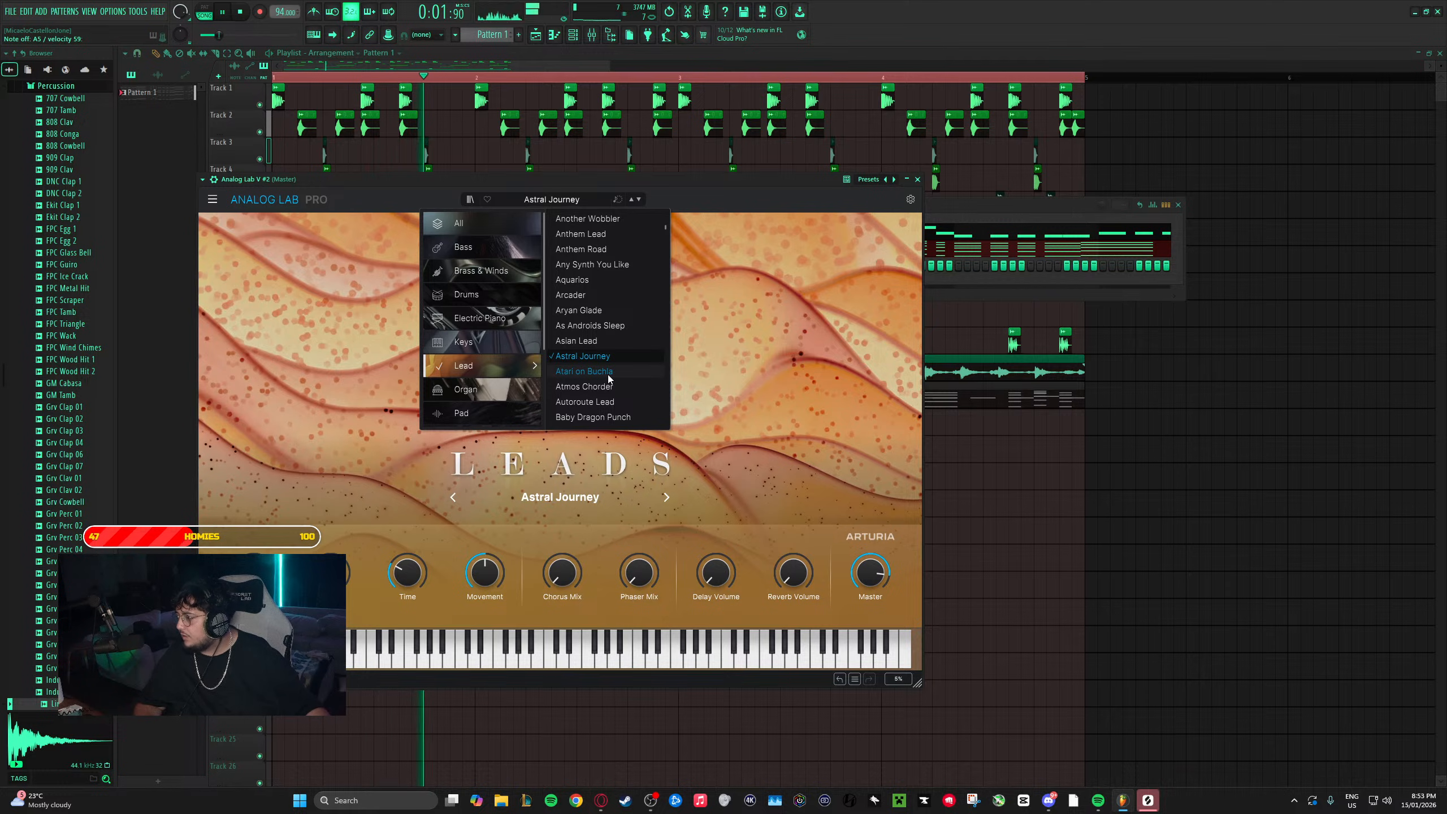
{"action": "left_click", "coordinate": [609, 371]}
{"action": "left_click", "coordinate": [606, 392]}
- Try the Autoroute Lead and Baby Dragon Punch presets, load Bache and close the preset list
{"action": "scroll", "coordinate": [603, 383], "scroll_direction": "down", "scroll_amount": 2}
{"action": "left_click", "coordinate": [614, 349]}
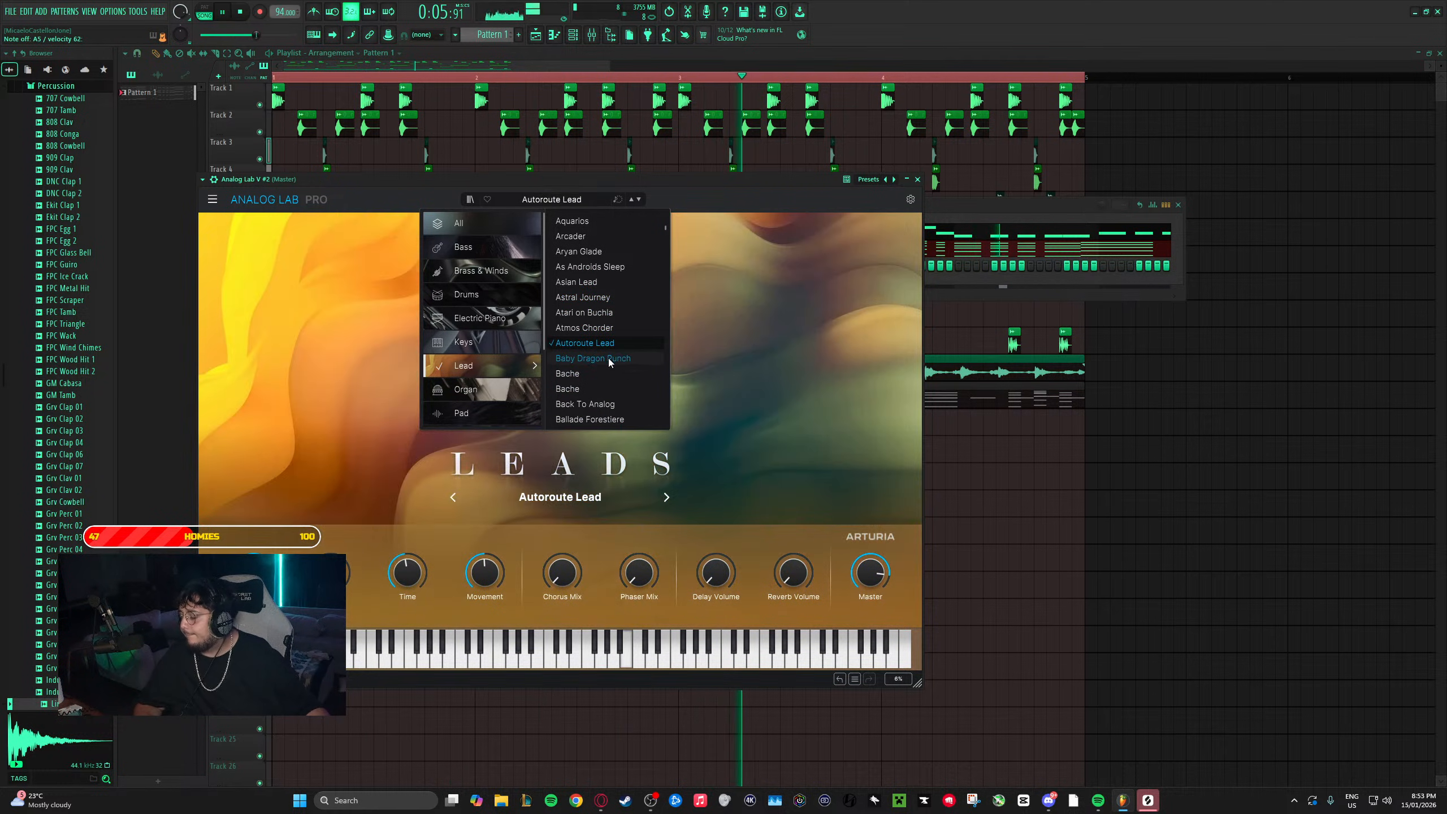
{"action": "left_click", "coordinate": [608, 357]}
{"action": "left_click", "coordinate": [603, 385]}
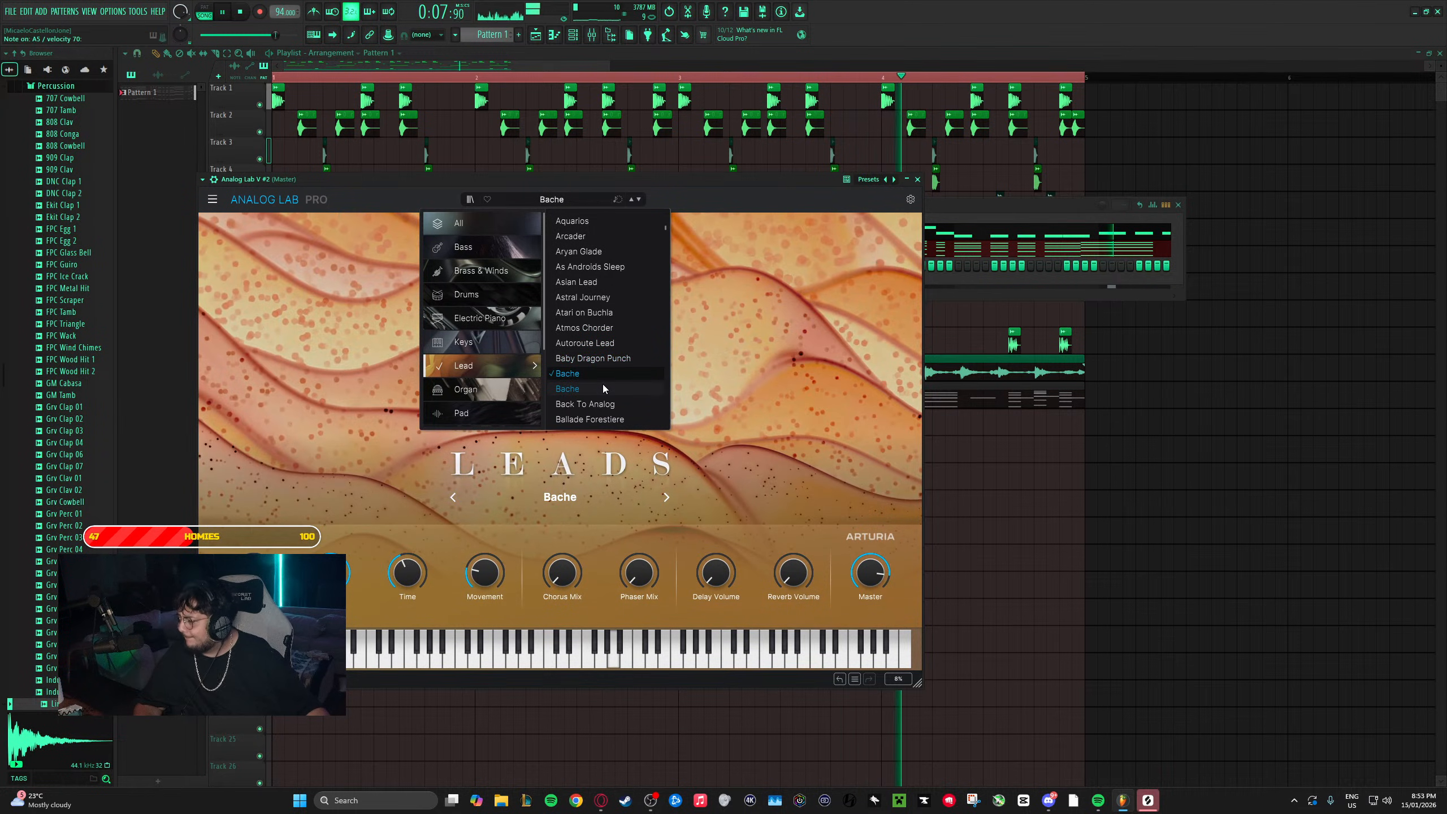
{"action": "left_click", "coordinate": [639, 202]}
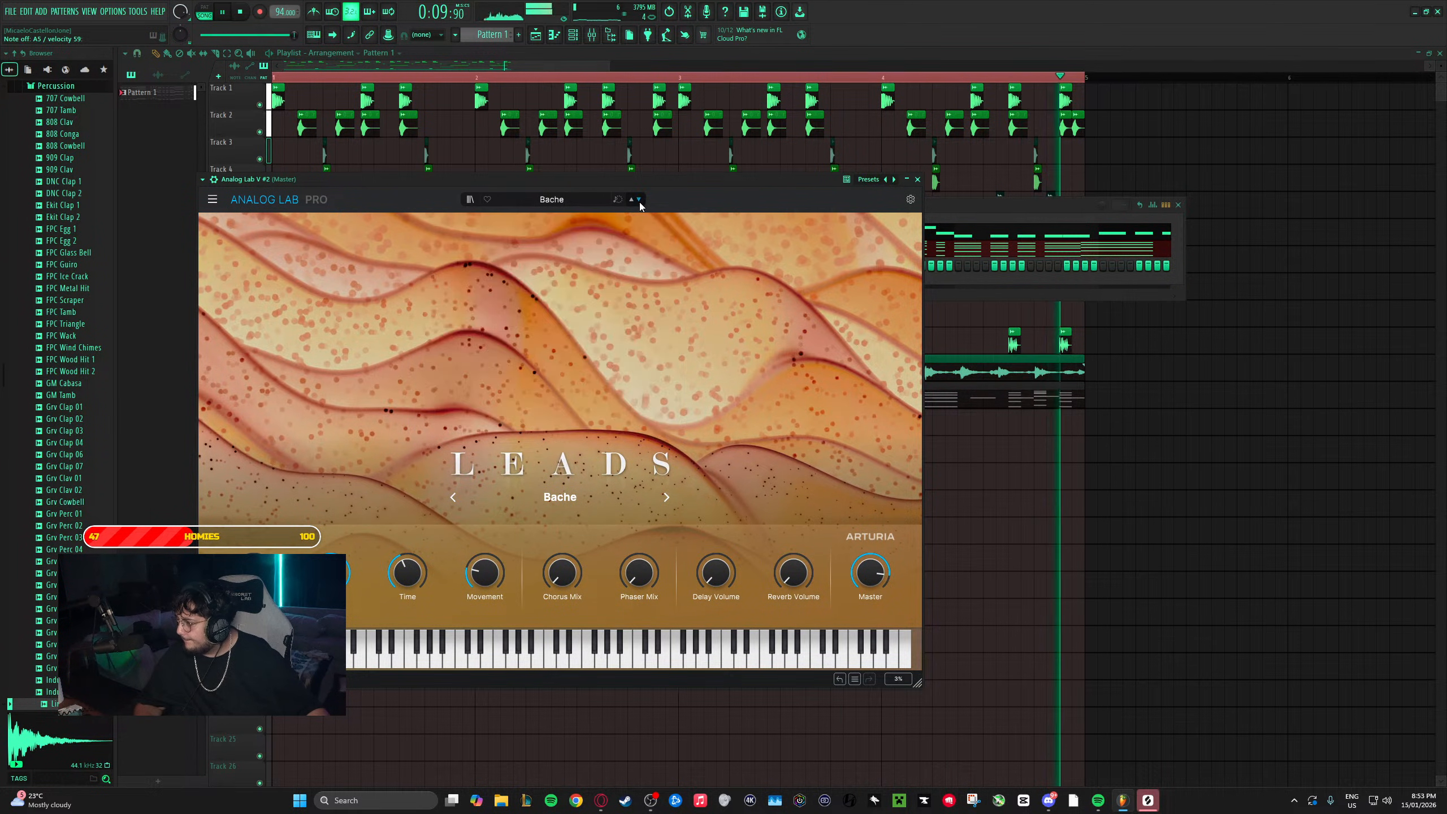
- Advance through the lead presets from Bache to Ballade Forestiere and show the preset list
{"action": "left_click", "coordinate": [639, 201]}
{"action": "left_click", "coordinate": [639, 201]}
{"action": "left_click", "coordinate": [586, 203]}
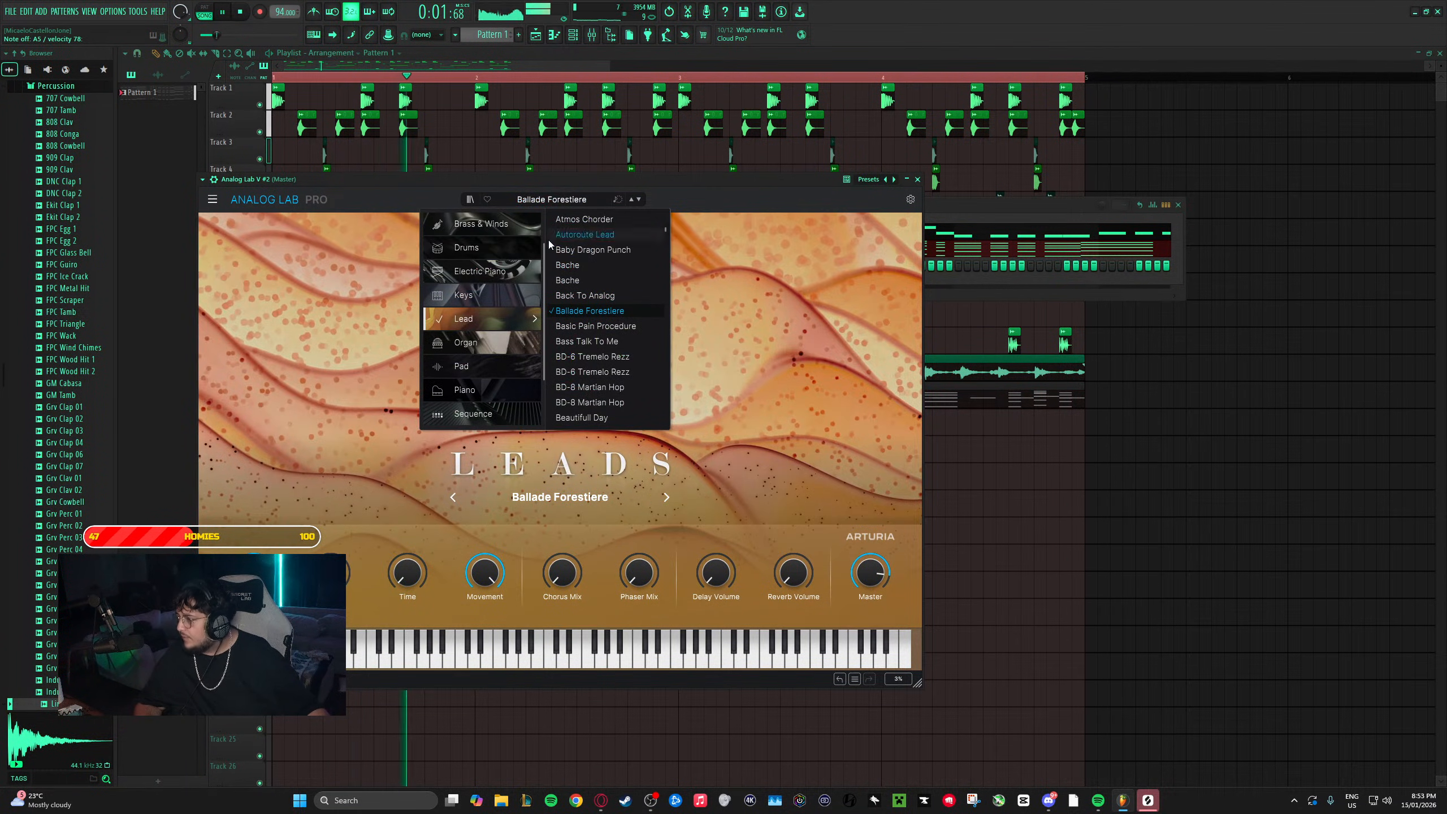
- Open the full preset browser and filter all presets by the Hip Hop/Trap genre
{"action": "left_click", "coordinate": [473, 199]}
{"action": "left_click", "coordinate": [473, 199]}
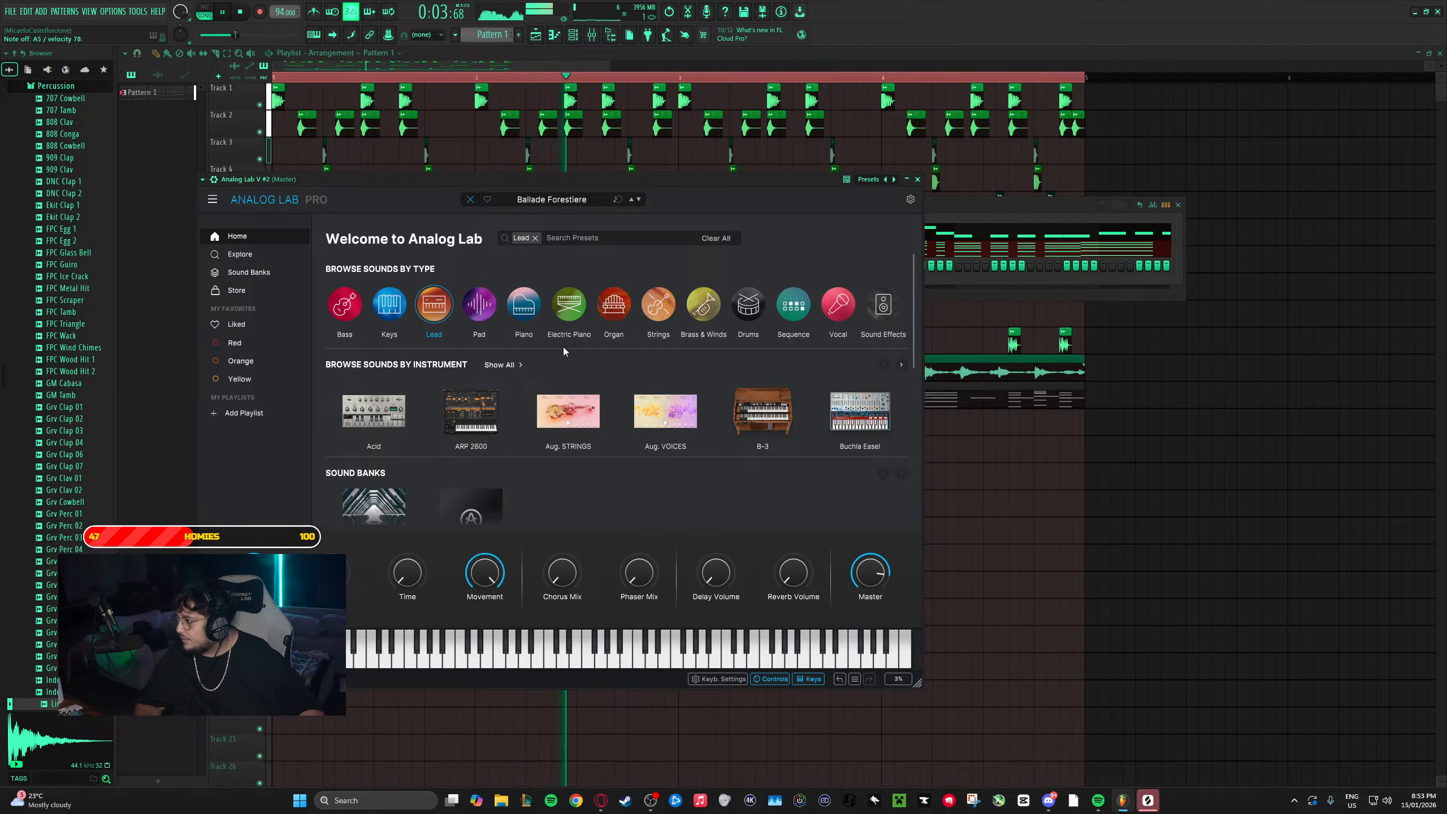
{"action": "left_click", "coordinate": [435, 308]}
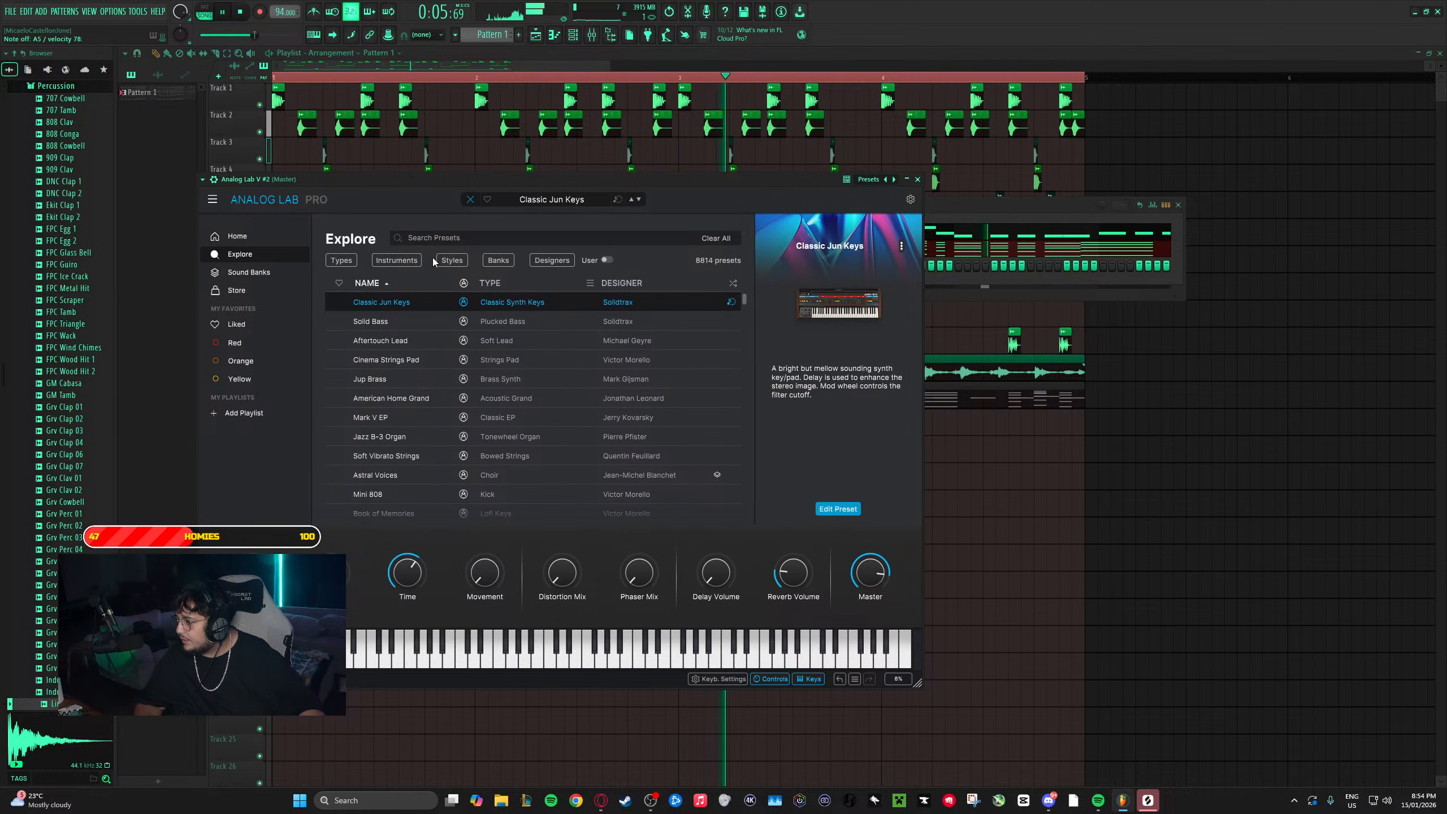
{"action": "left_click", "coordinate": [453, 260]}
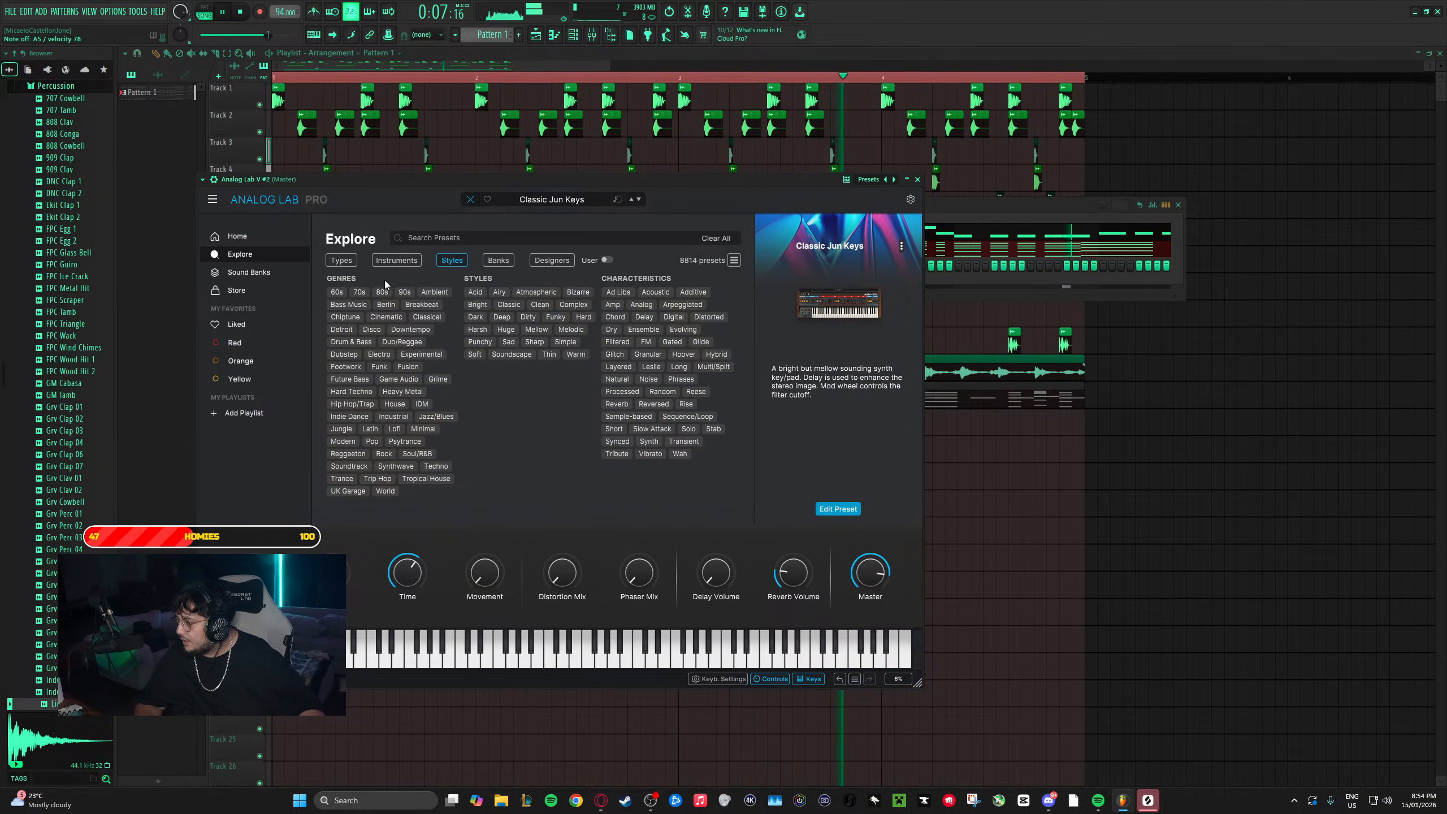
{"action": "left_click", "coordinate": [361, 404]}
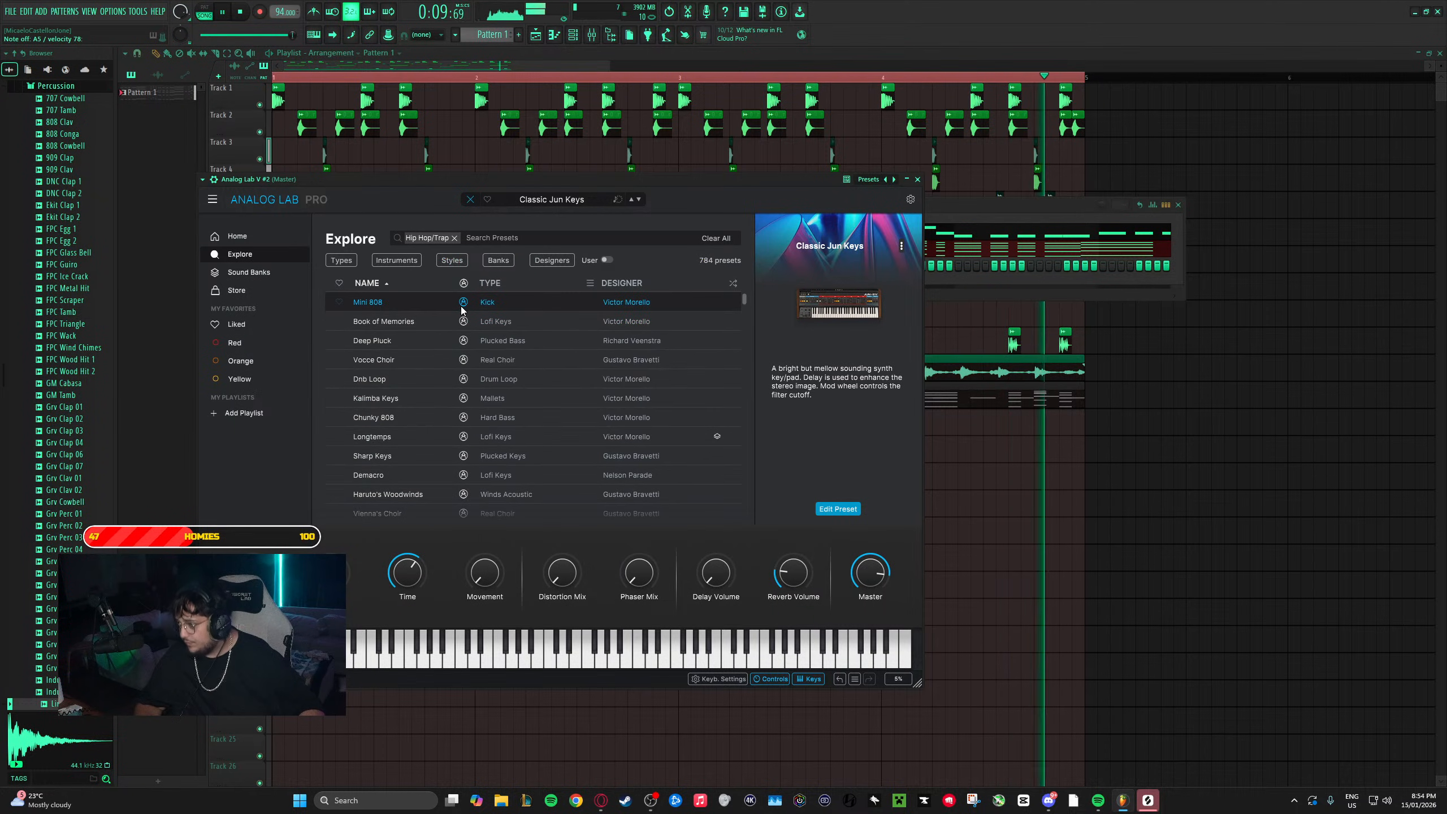
- Audition the Mini 808, Book of Memories, Deep Pluck, Vocce Choir, Dnb Loop and Kalimba Keys presets
{"action": "left_click", "coordinate": [463, 310]}
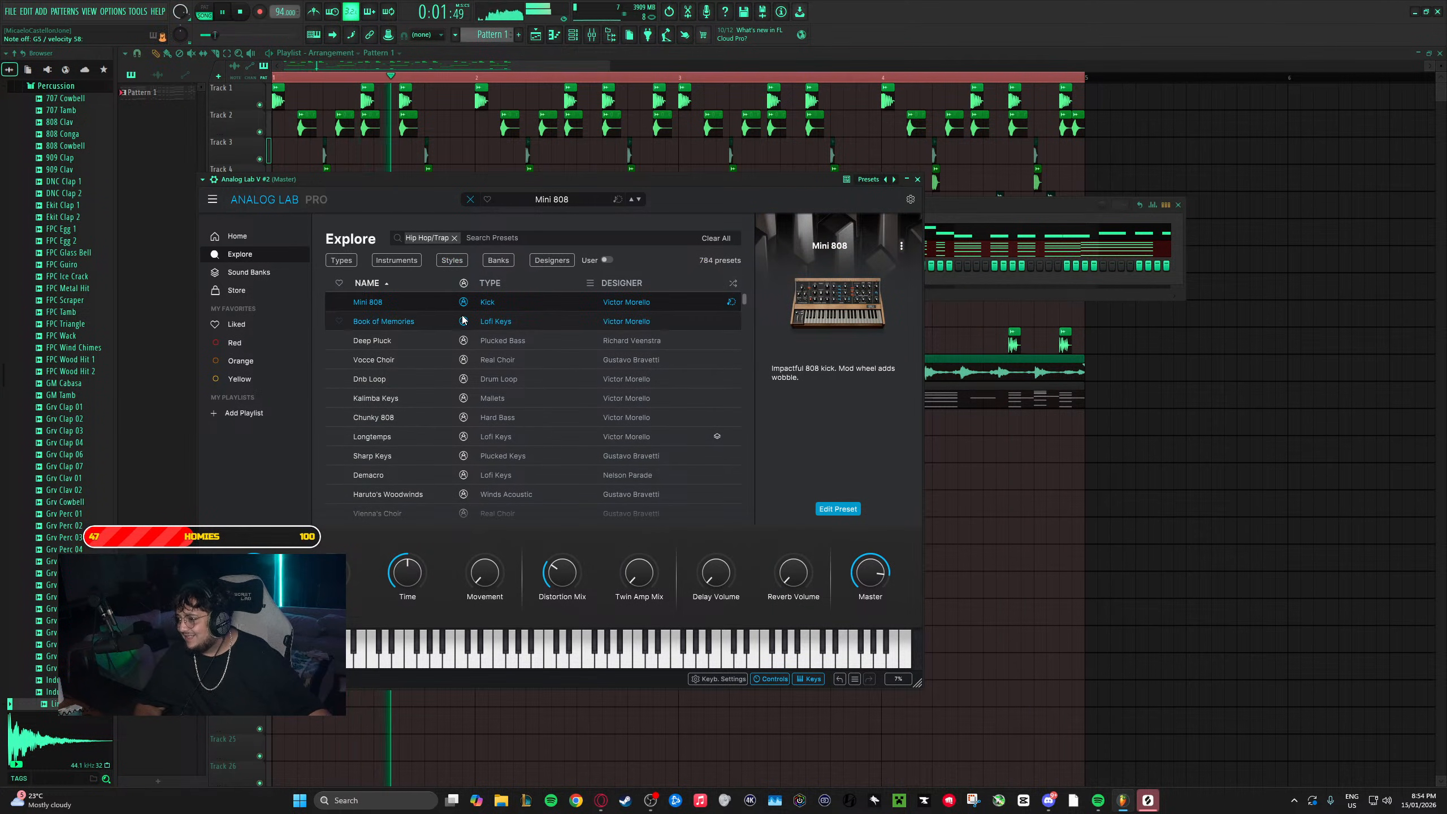
{"action": "left_click", "coordinate": [463, 321]}
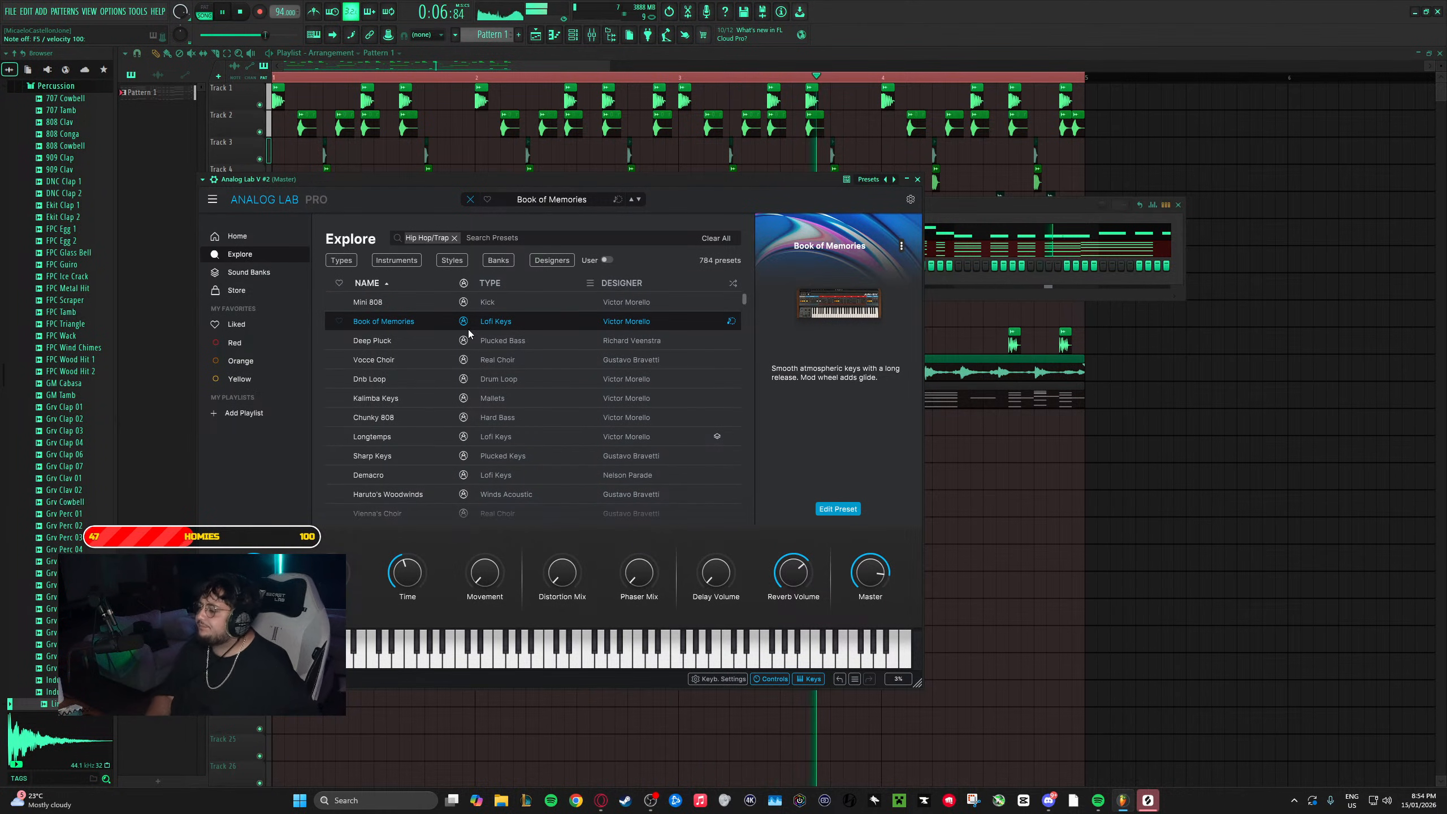
{"action": "left_click", "coordinate": [534, 337]}
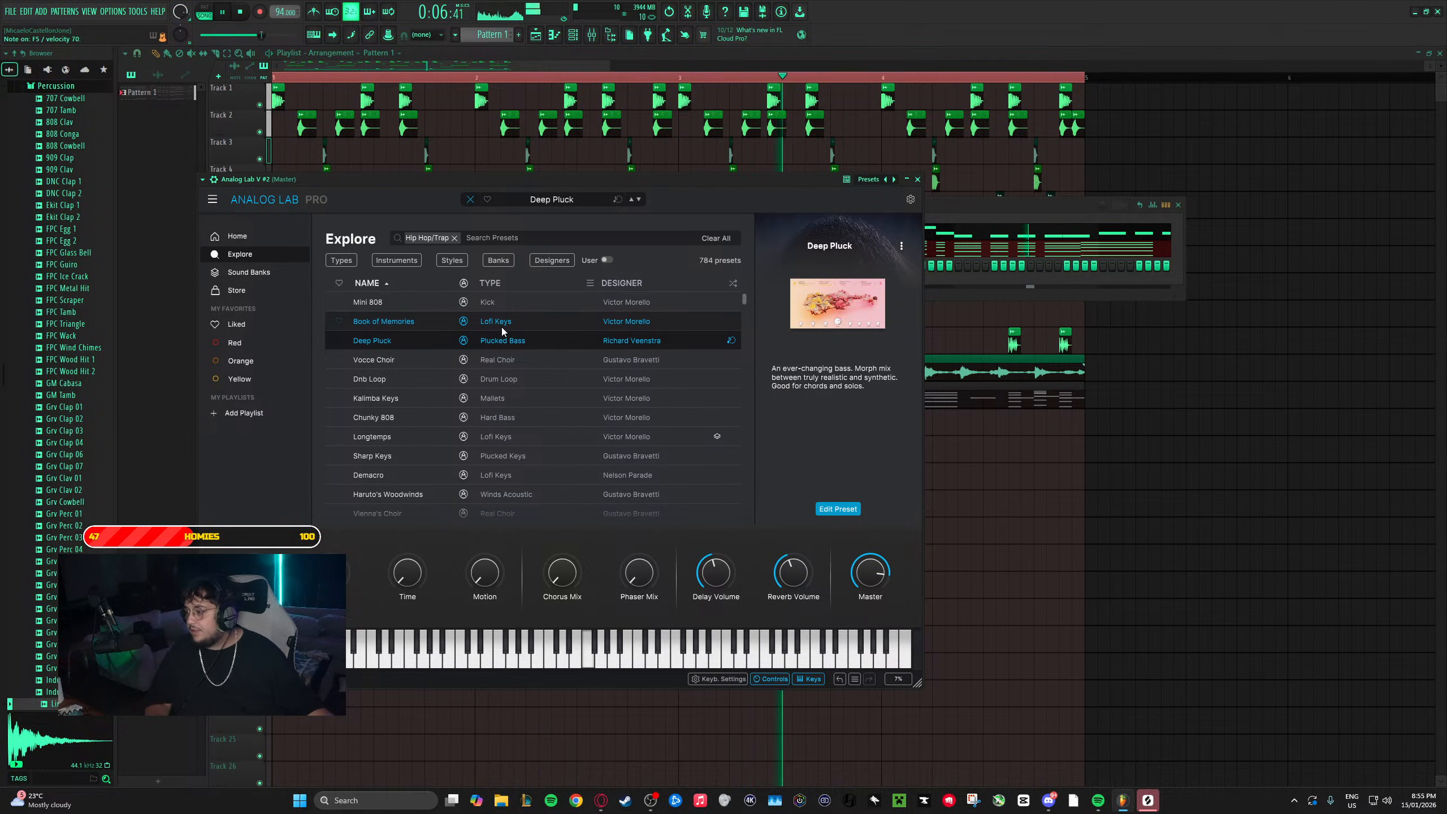
{"action": "left_click", "coordinate": [524, 358]}
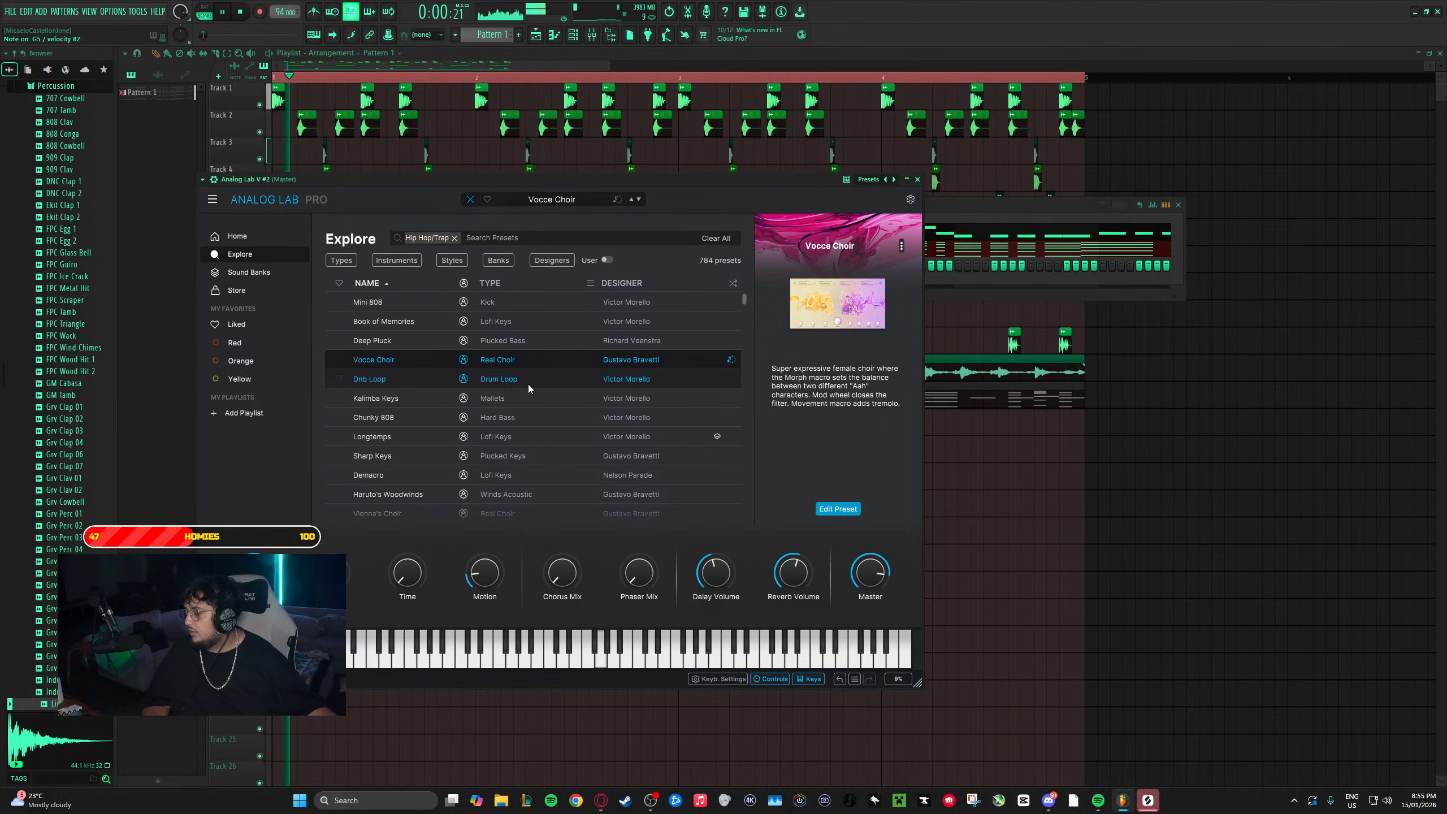
{"action": "left_click", "coordinate": [526, 382]}
{"action": "left_click", "coordinate": [550, 393]}
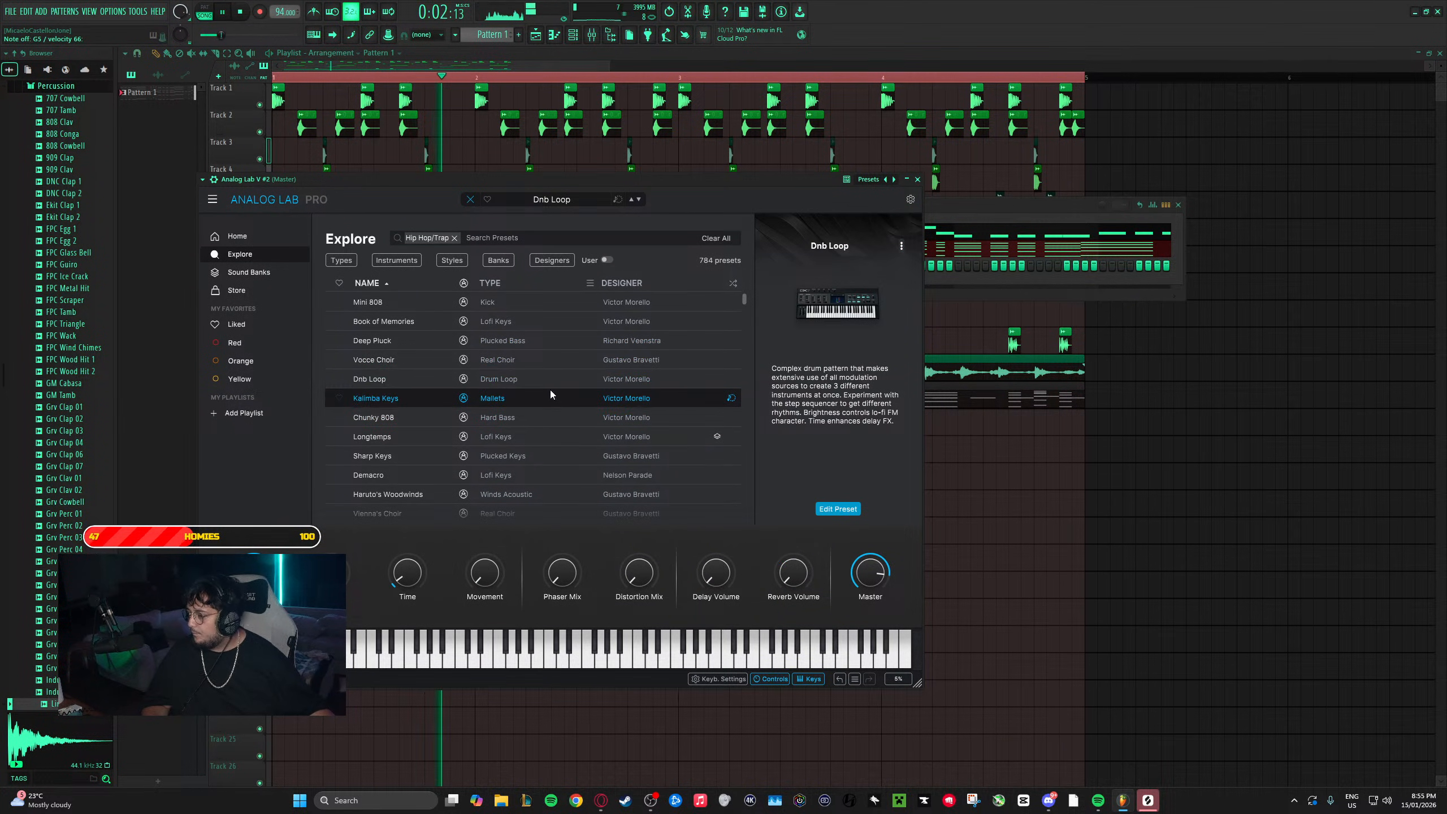
- Audition the Chunky 808, Longtemps, Sharp Keys, Demacro and Haruto's Woodwinds presets
{"action": "left_click", "coordinate": [547, 418]}
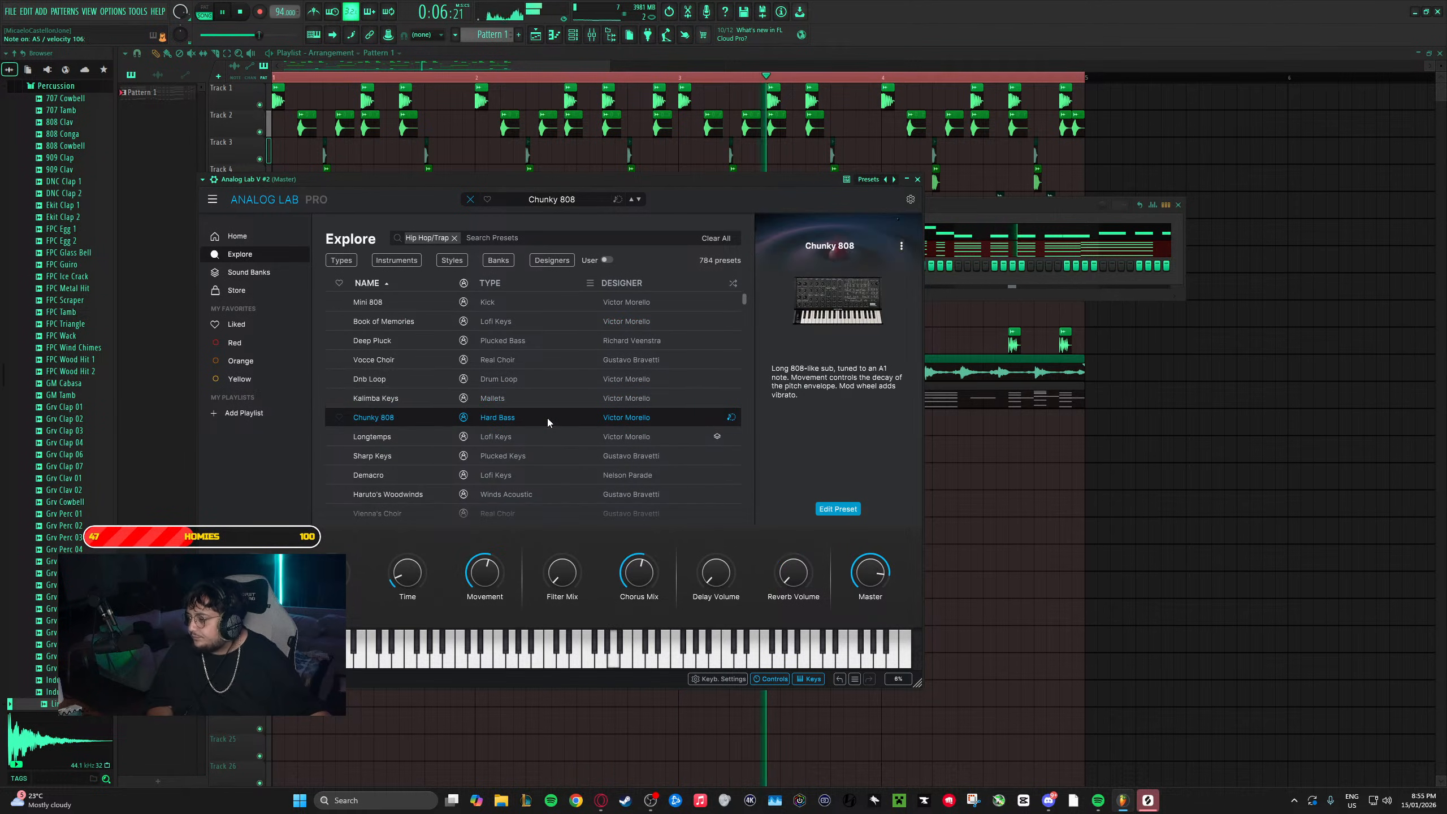
{"action": "left_click", "coordinate": [528, 436]}
{"action": "left_click", "coordinate": [510, 456]}
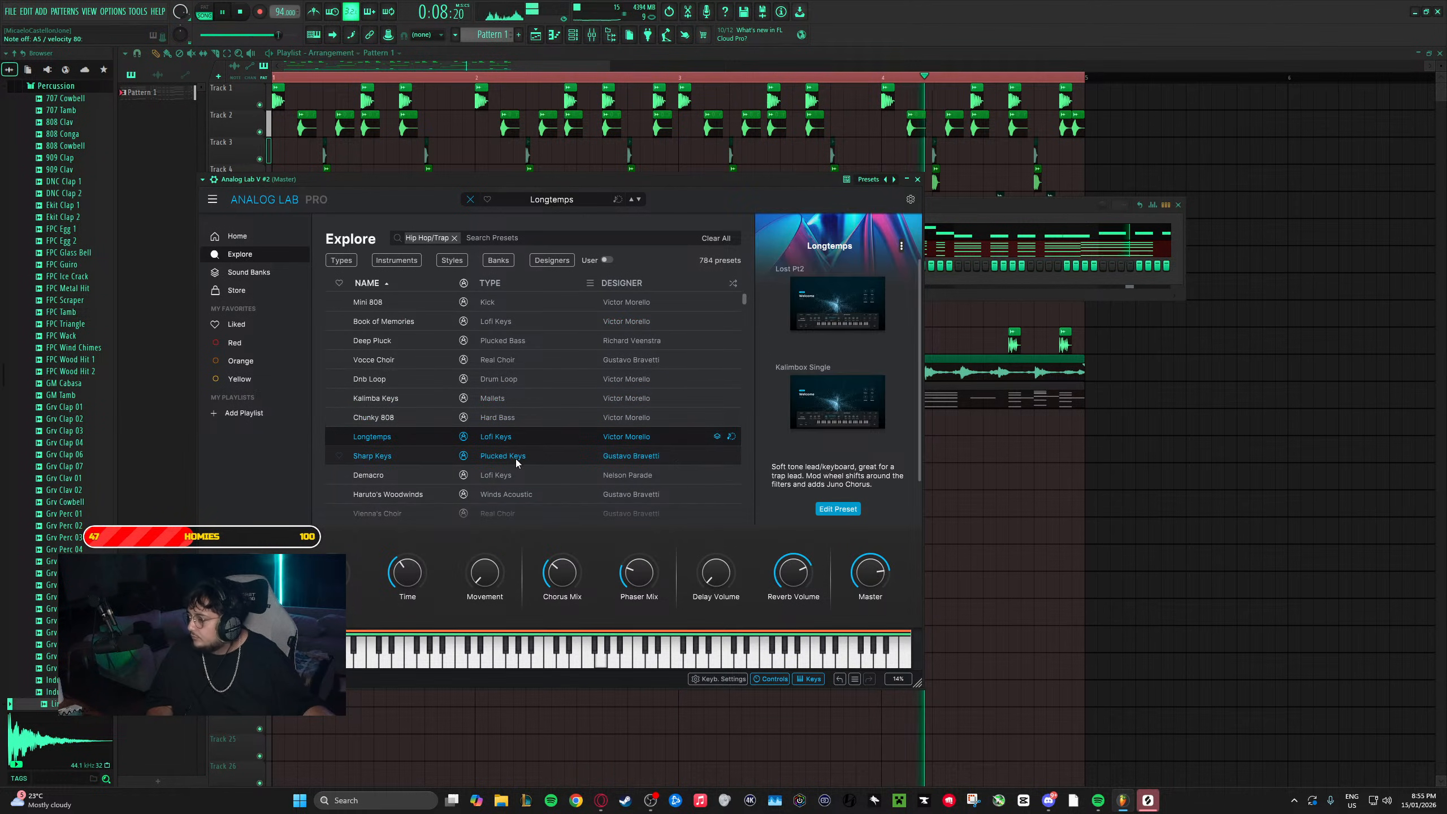
{"action": "left_click", "coordinate": [441, 480]}
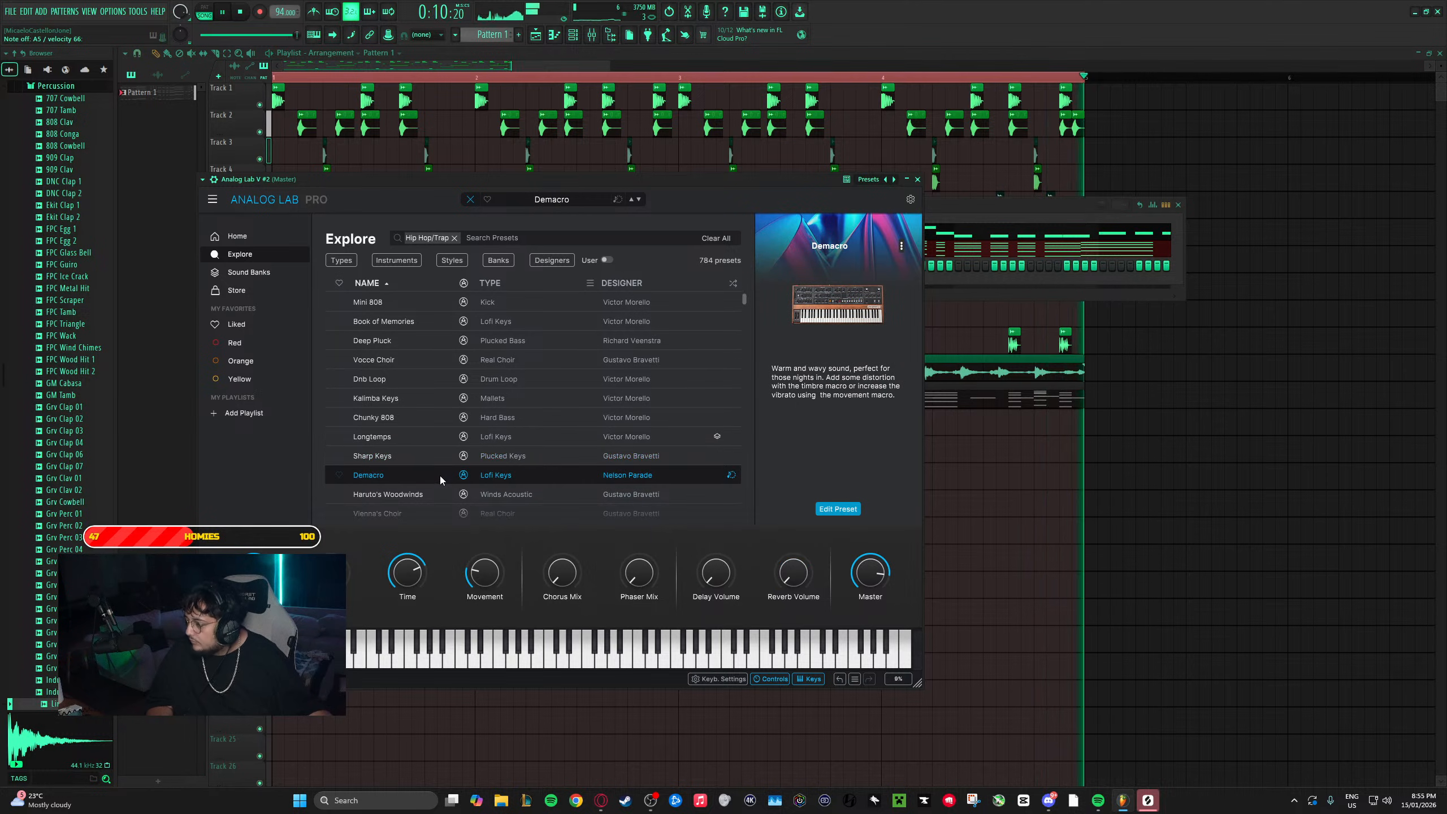
{"action": "scroll", "coordinate": [439, 475], "scroll_direction": "down", "scroll_amount": 1}
{"action": "left_click", "coordinate": [434, 468]}
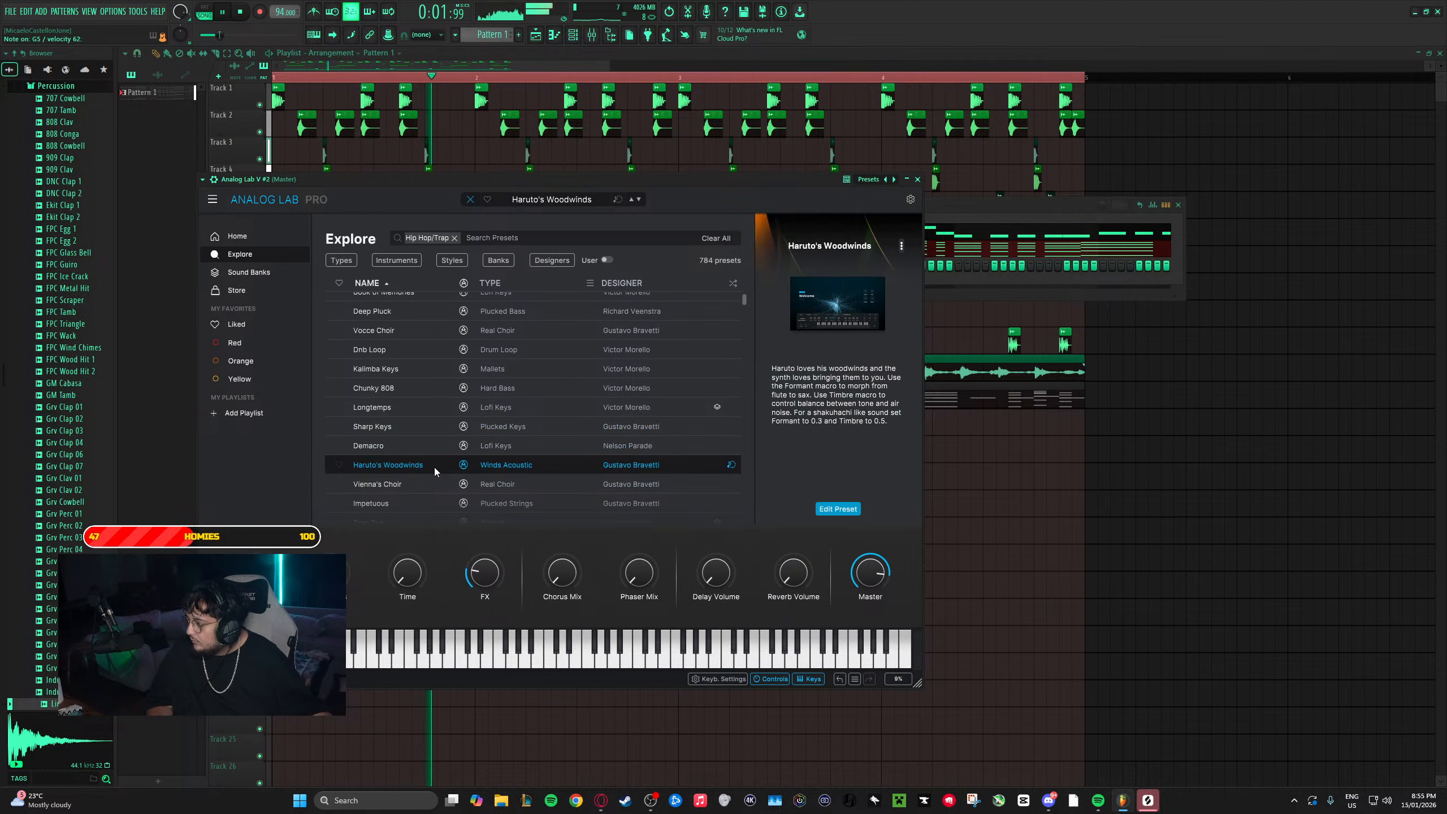
- Audition the Vienna's Choir, Impetuous and Trap Duo presets in the Hip Hop/Trap results
{"action": "scroll", "coordinate": [427, 467], "scroll_direction": "down", "scroll_amount": 1}
{"action": "scroll", "coordinate": [426, 466], "scroll_direction": "down", "scroll_amount": 1}
{"action": "left_click", "coordinate": [424, 427]}
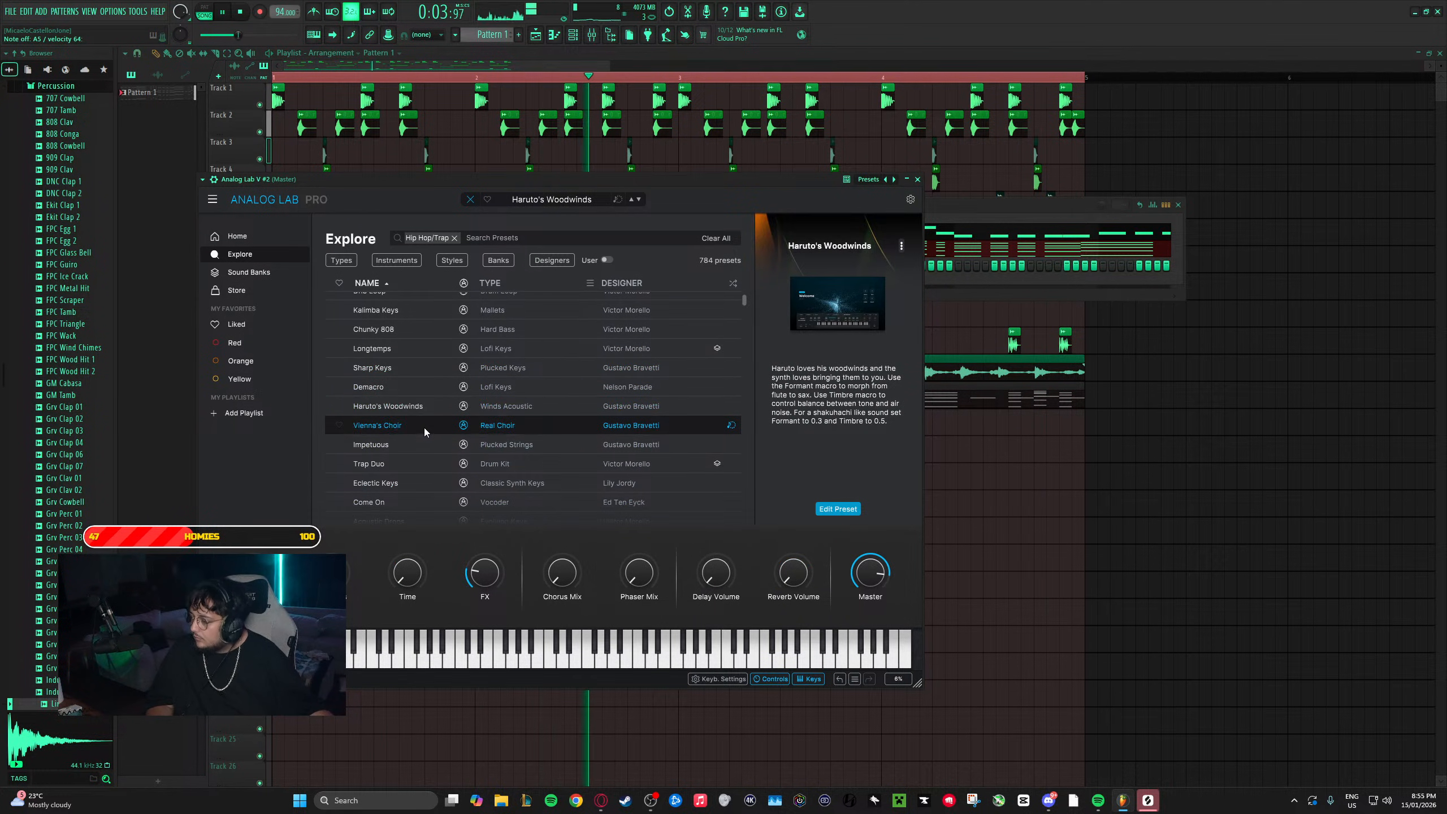
{"action": "left_click", "coordinate": [431, 438]}
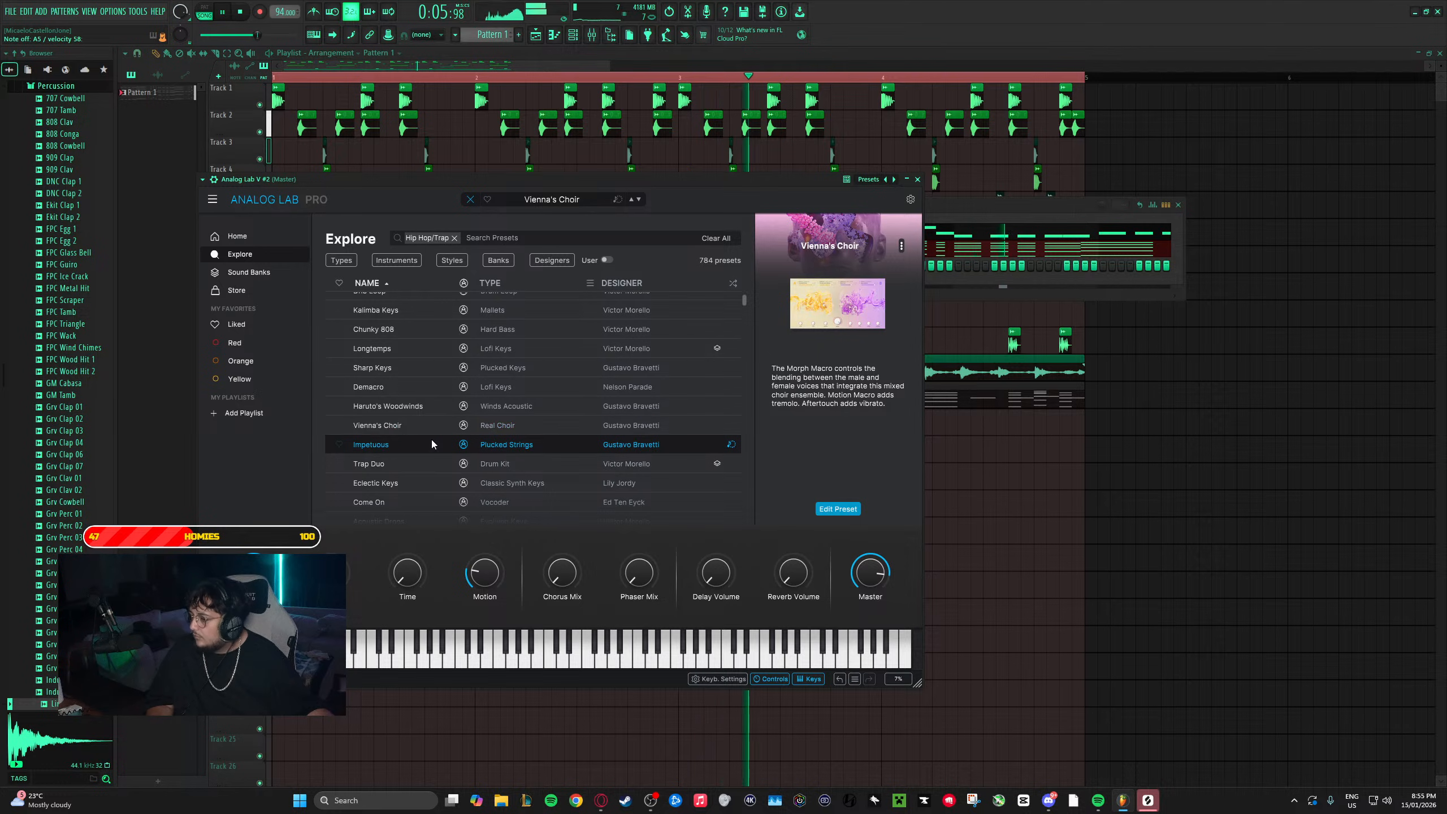
{"action": "scroll", "coordinate": [431, 423], "scroll_direction": "down", "scroll_amount": 2}
{"action": "left_click", "coordinate": [426, 411]}
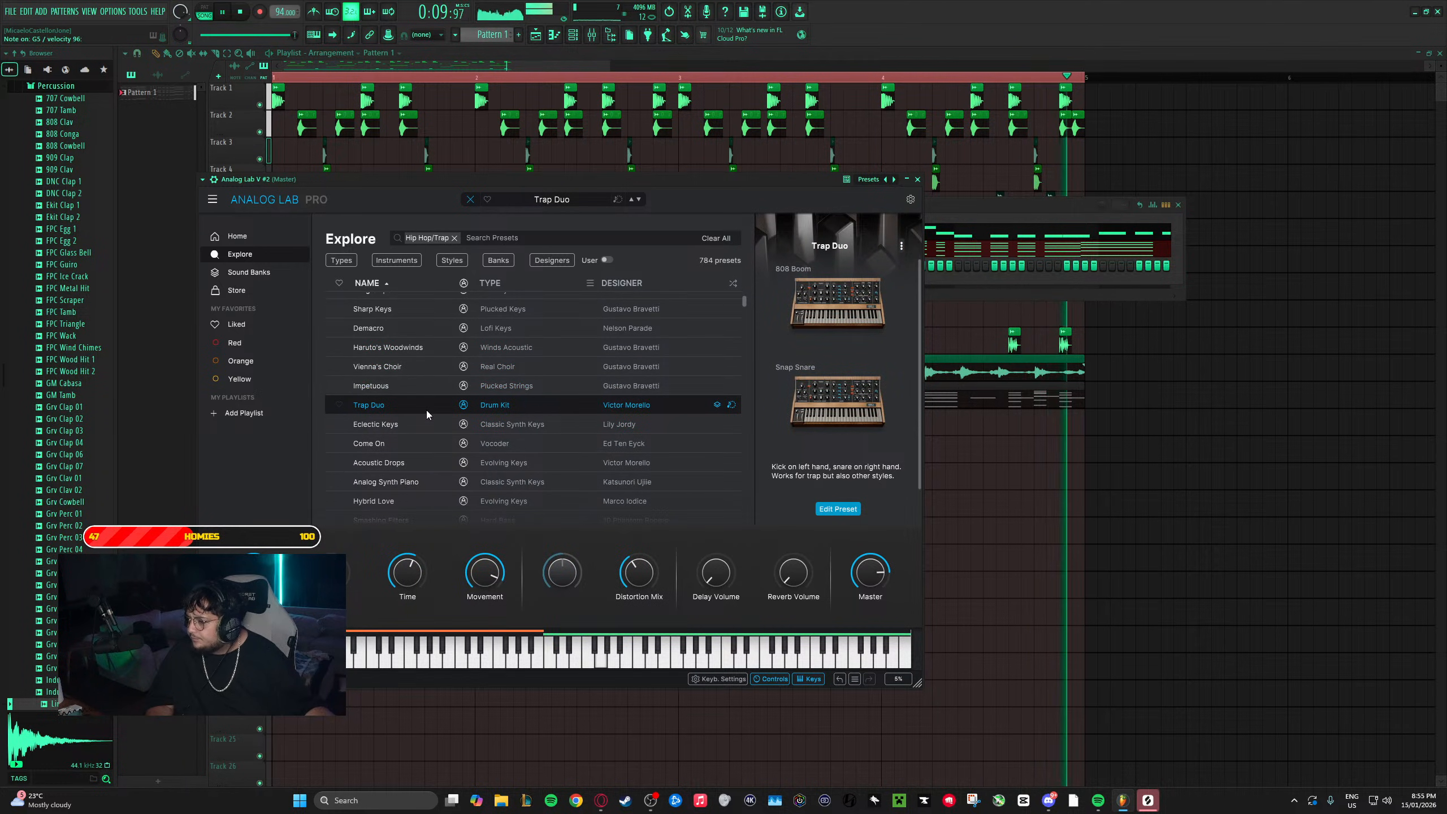
- Audition the Eclectic Keys, Come On, Acoustic Drops, Analog Synth Piano and Hybrid Love presets
{"action": "scroll", "coordinate": [411, 403], "scroll_direction": "down", "scroll_amount": 2}
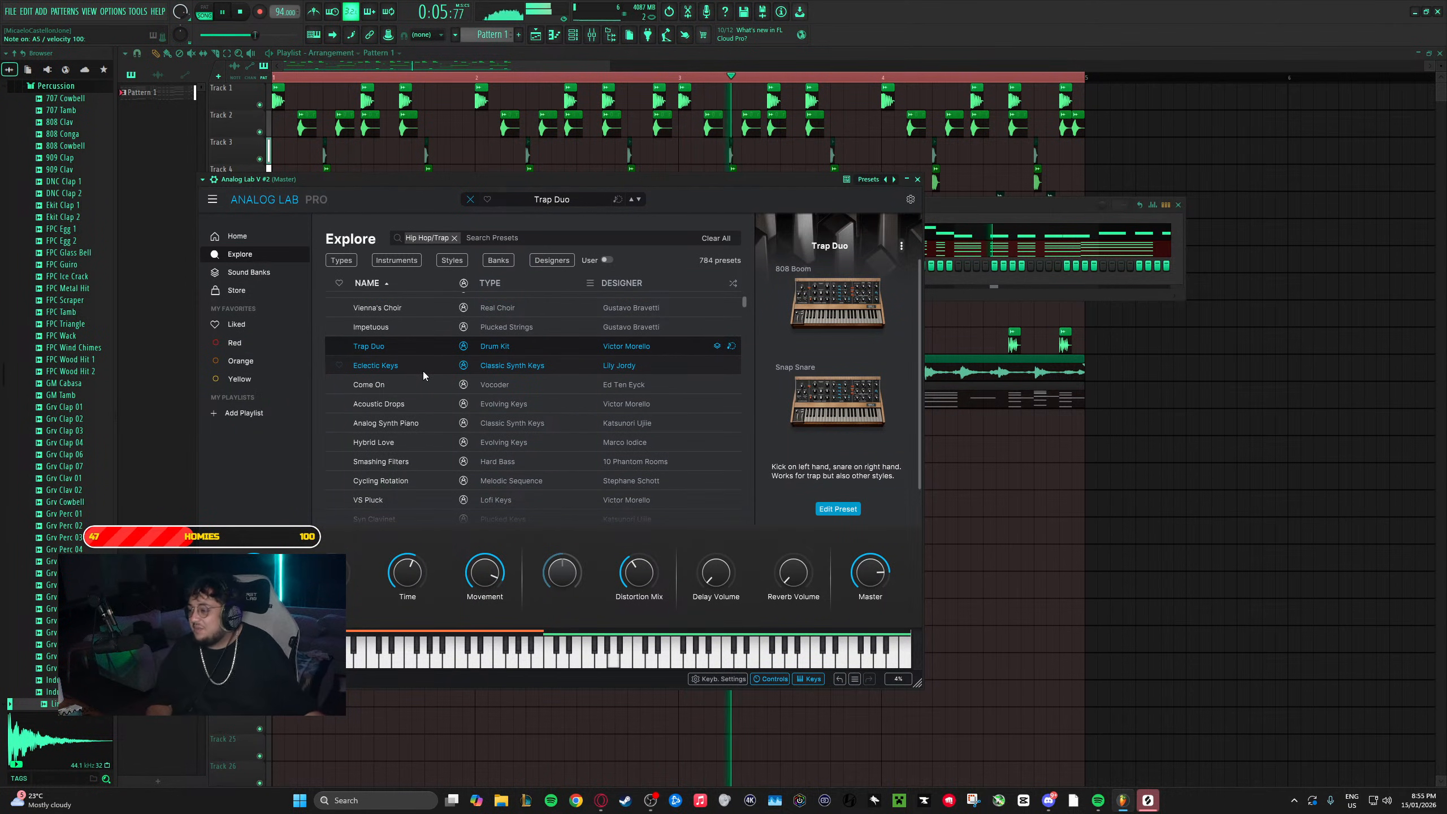
{"action": "left_click", "coordinate": [424, 370]}
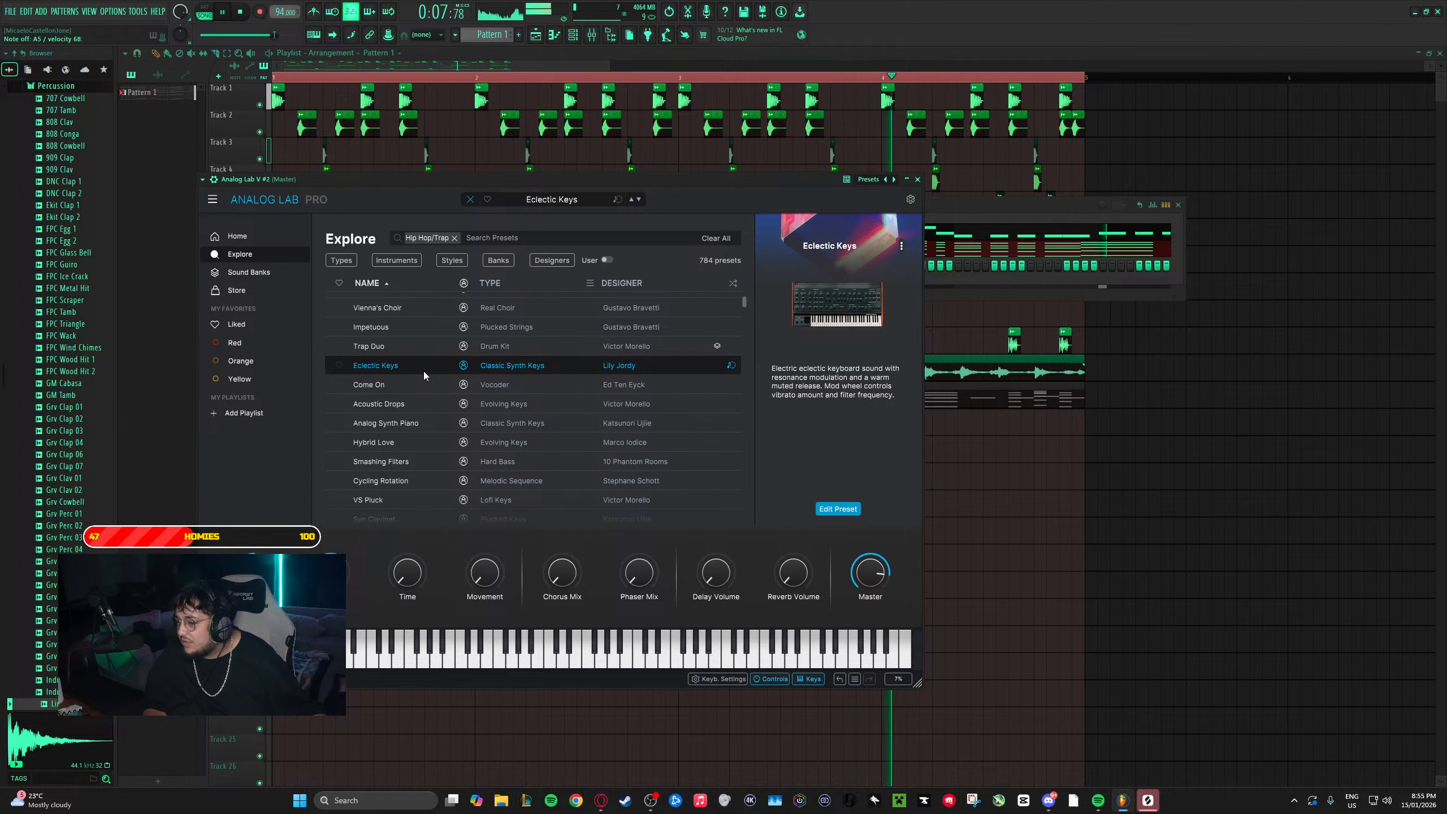
{"action": "left_click", "coordinate": [411, 389]}
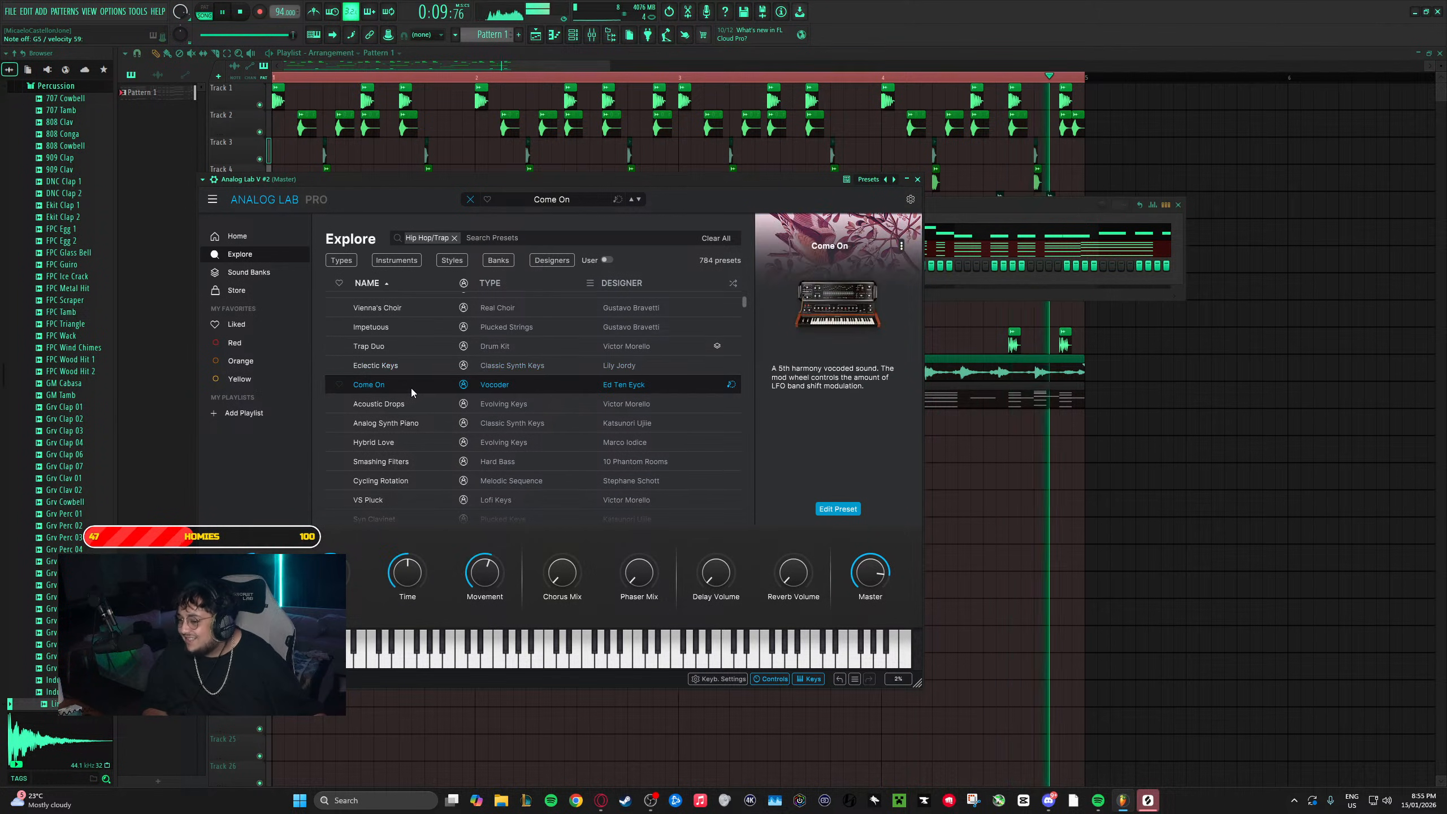
{"action": "left_click", "coordinate": [412, 408]}
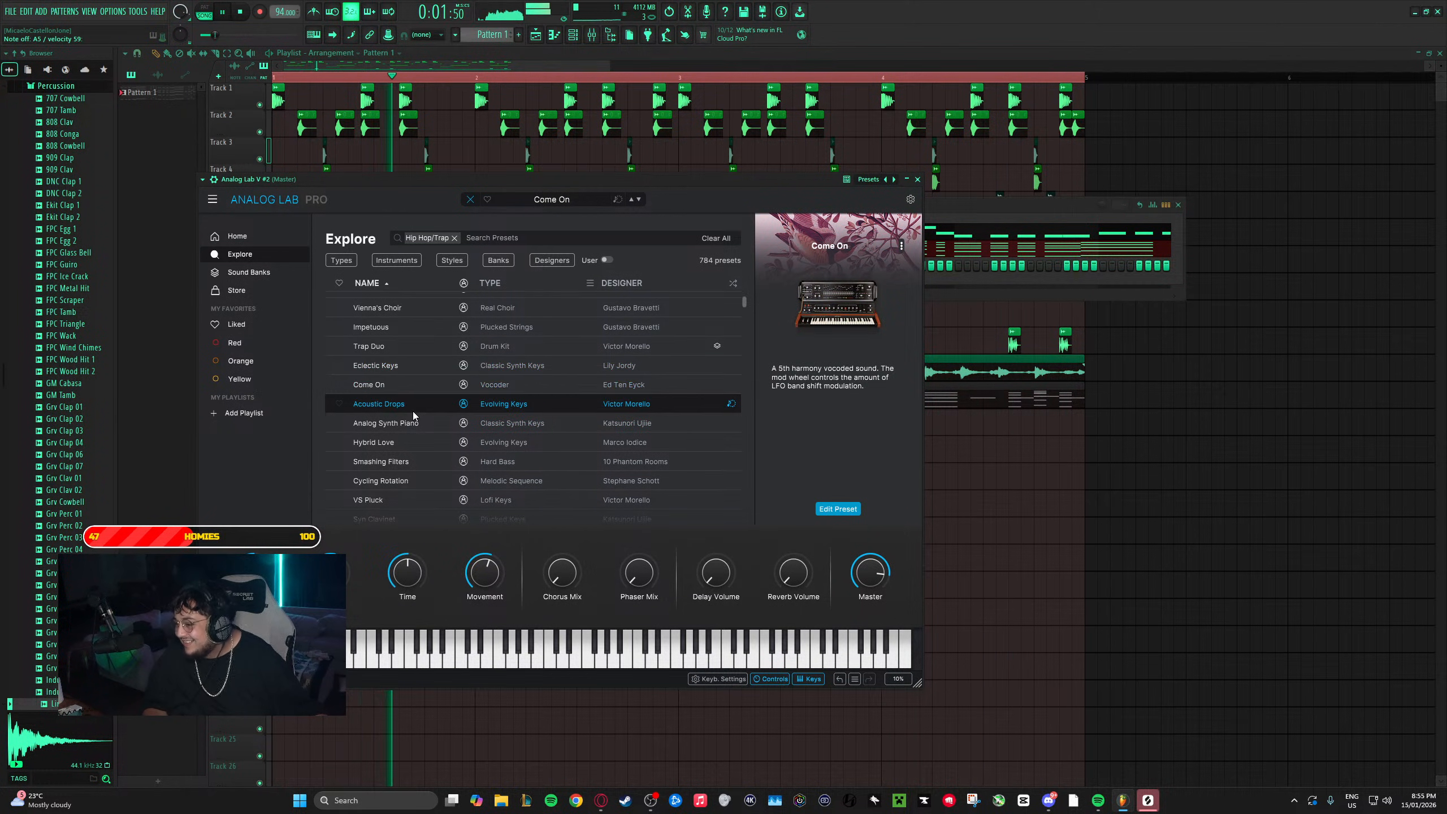
{"action": "left_click", "coordinate": [418, 423]}
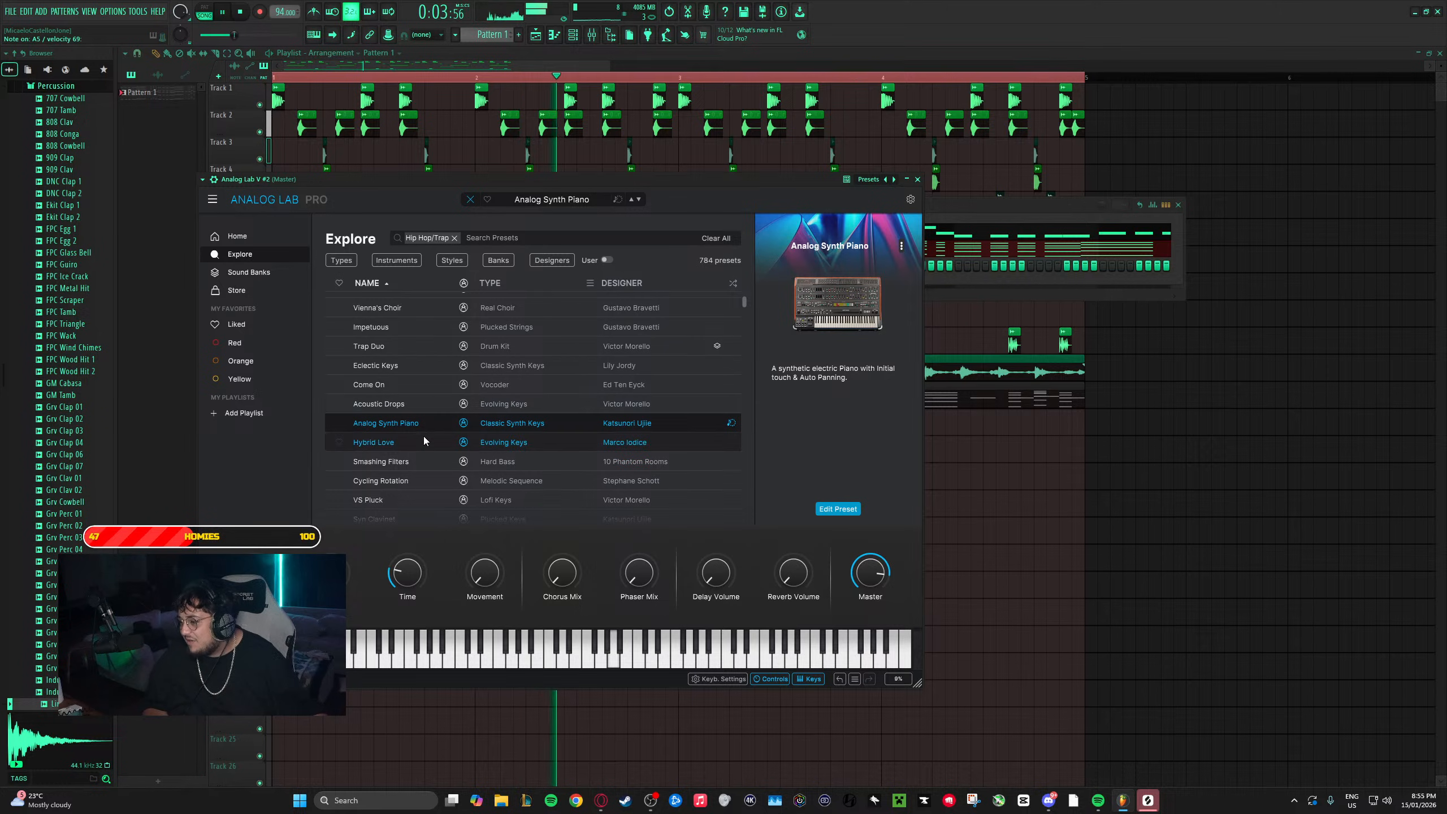
{"action": "left_click", "coordinate": [423, 436]}
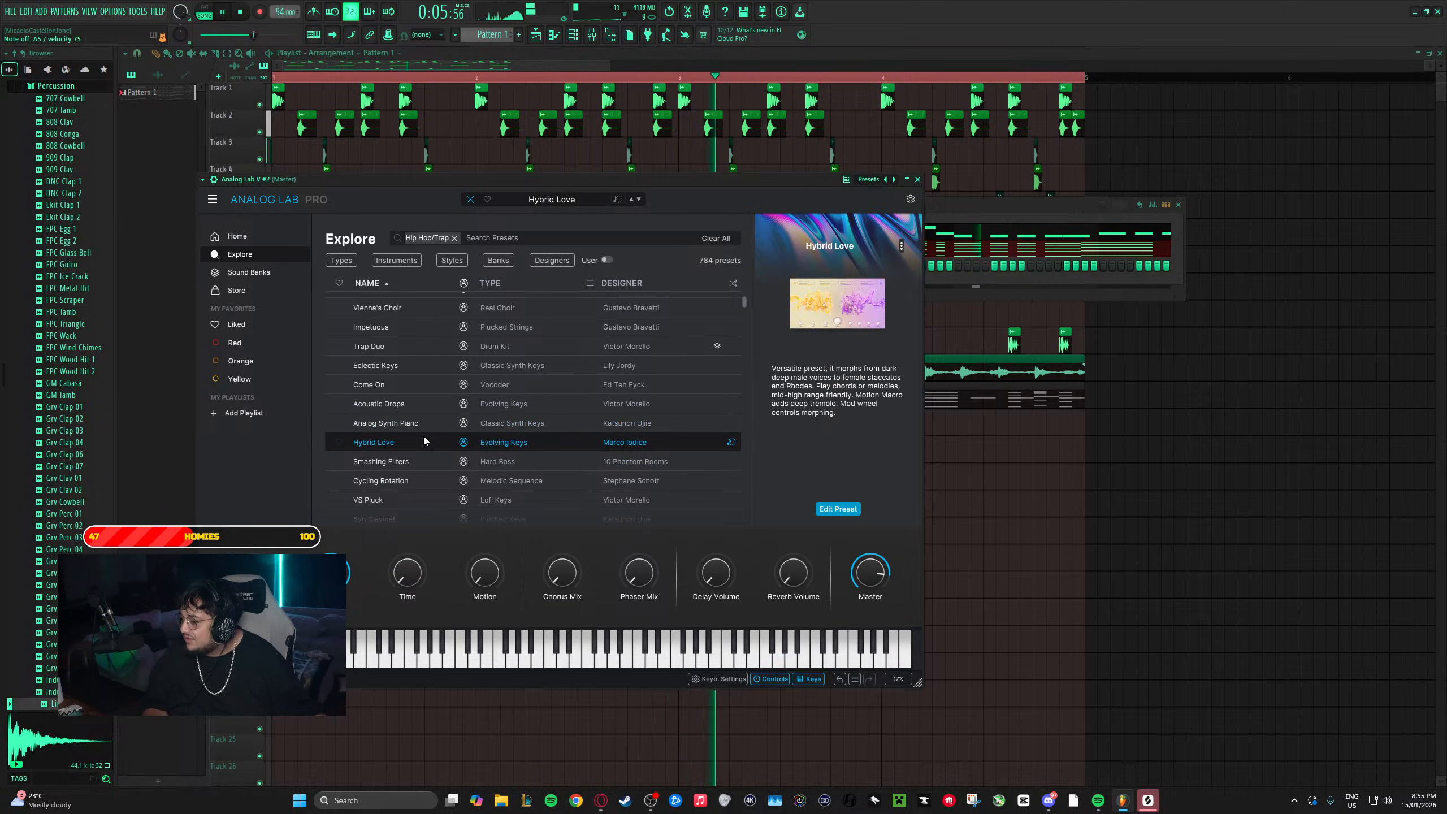
- Audition the Smashing Filters, Cycling Rotation, VS Pluck, Syn Clavinet and Serenade presets
{"action": "left_click", "coordinate": [416, 464]}
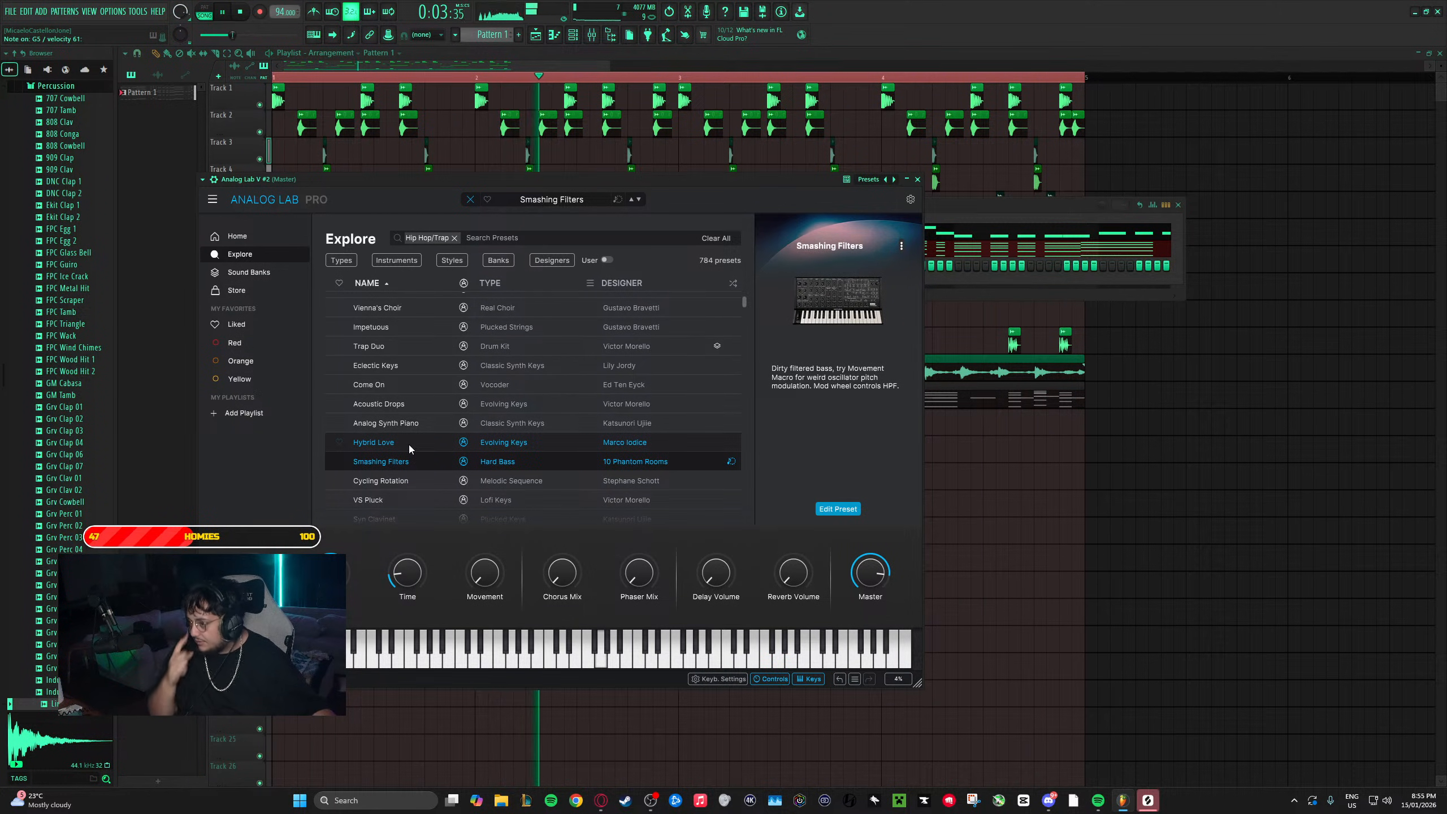
{"action": "left_click", "coordinate": [410, 485]}
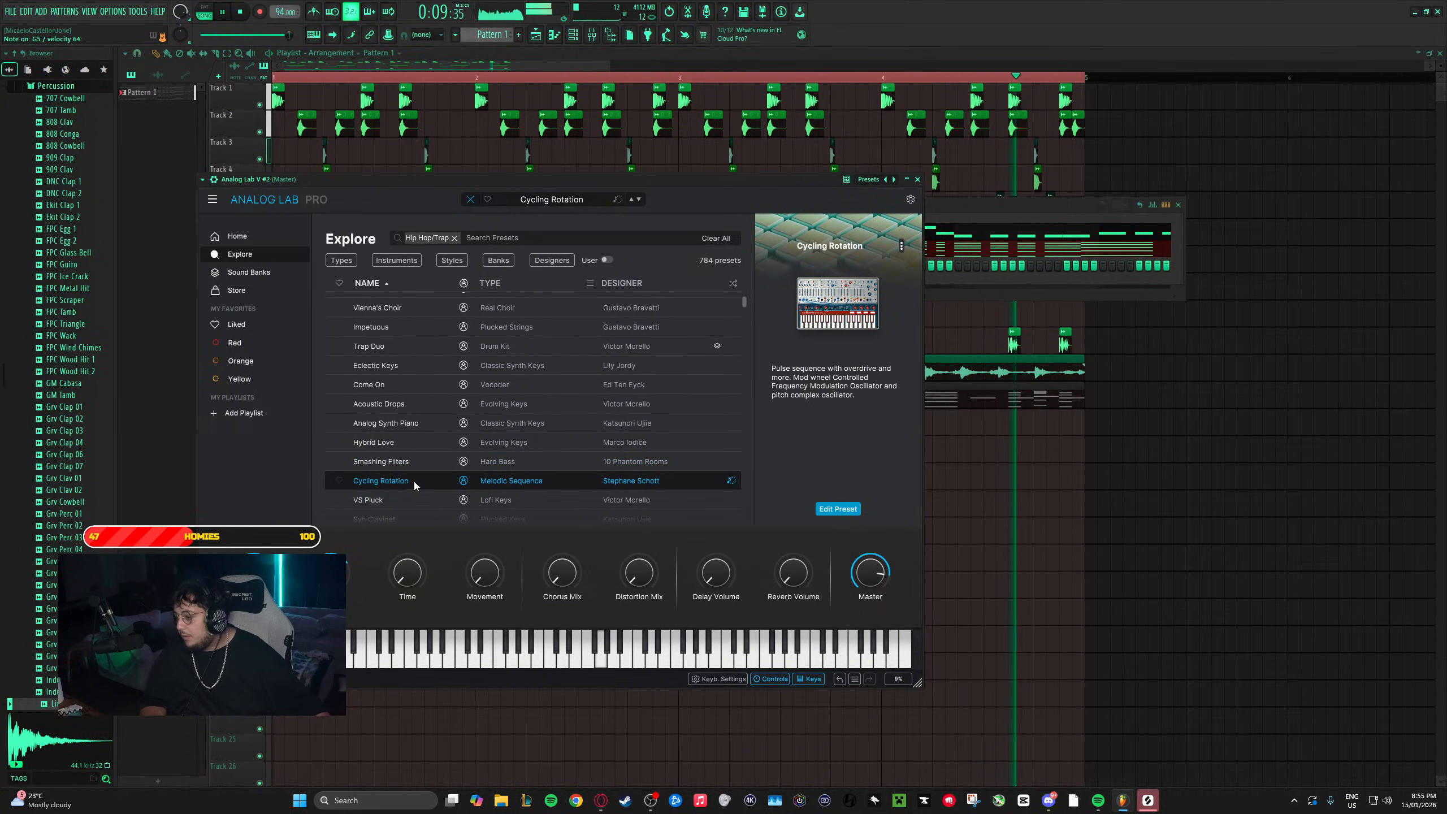
{"action": "scroll", "coordinate": [415, 477], "scroll_direction": "down", "scroll_amount": 3}
{"action": "left_click", "coordinate": [416, 440]}
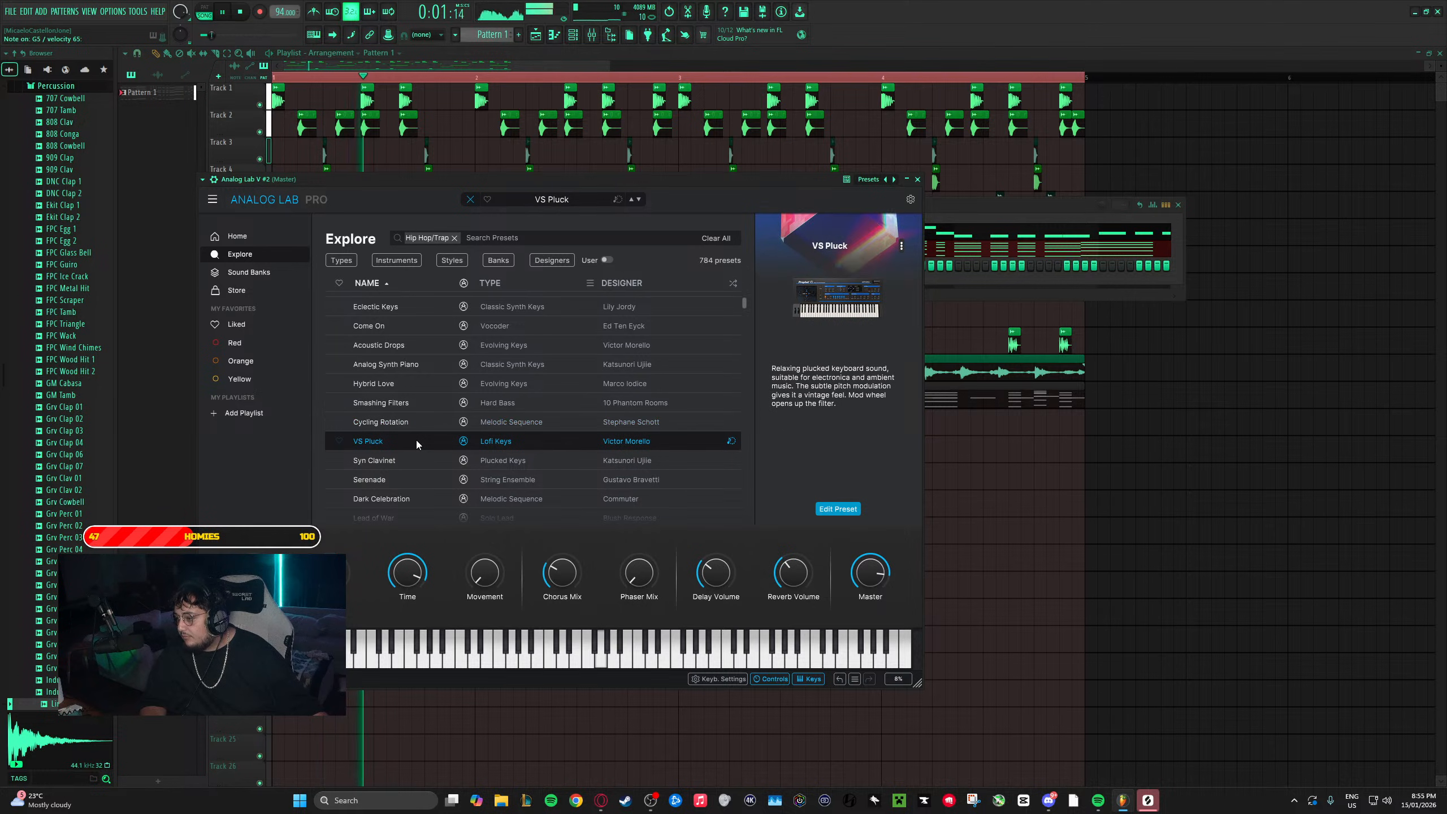
{"action": "left_click", "coordinate": [410, 458]}
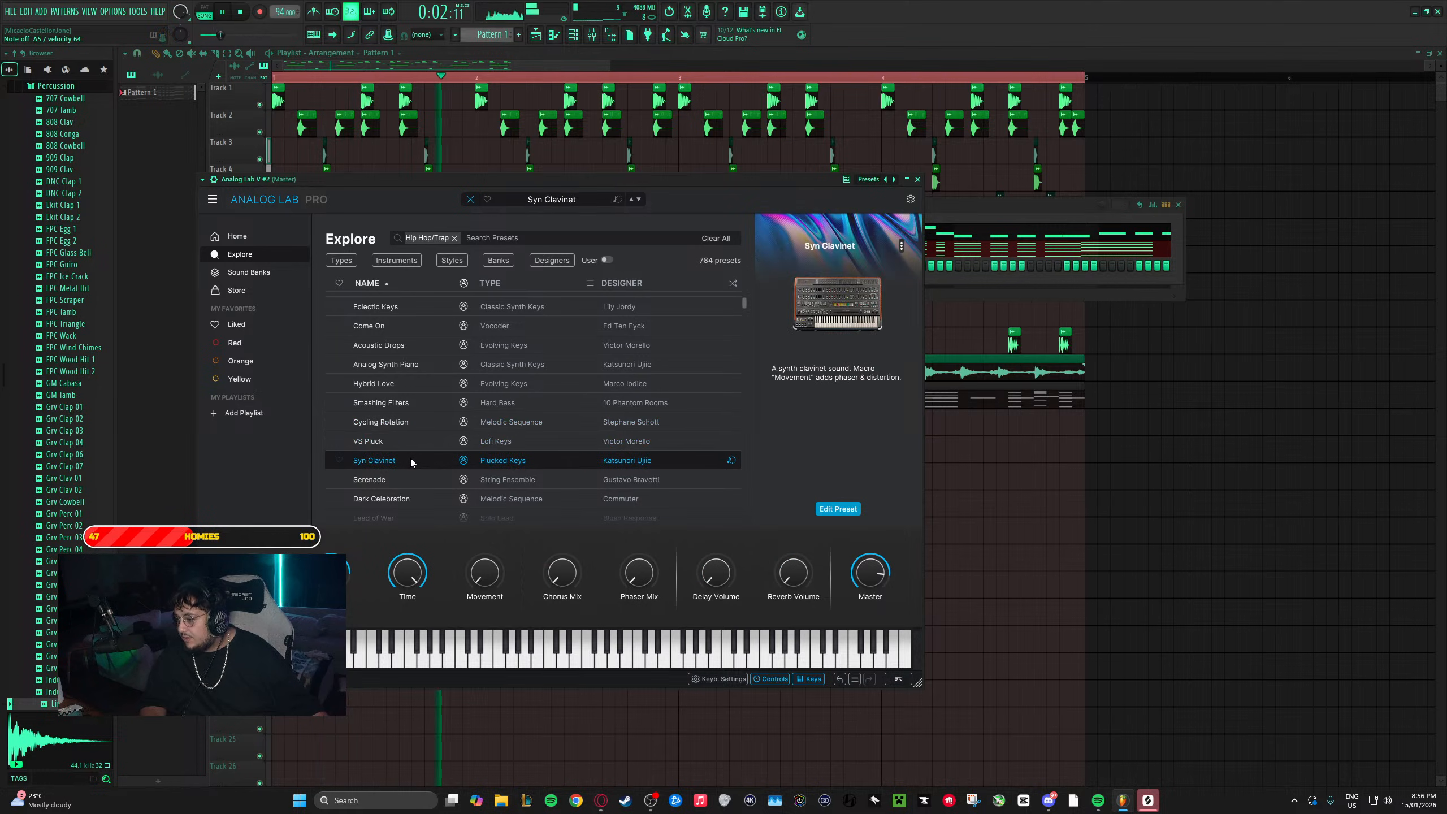
{"action": "left_click", "coordinate": [379, 478]}
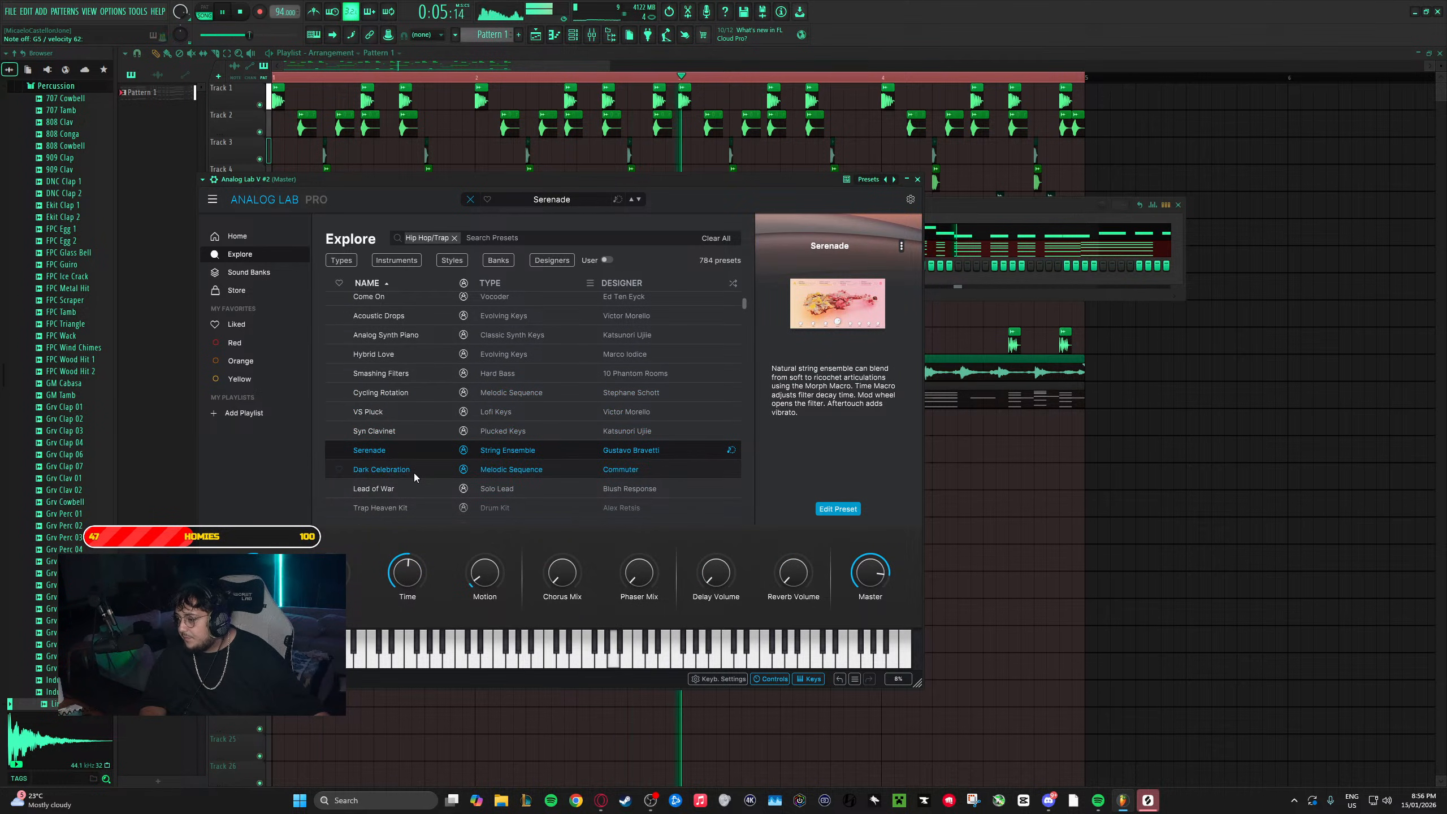
- Audition the Dark Celebration, Lead of War, Trap Heaven Kit and Xylocent presets
{"action": "left_click", "coordinate": [414, 473]}
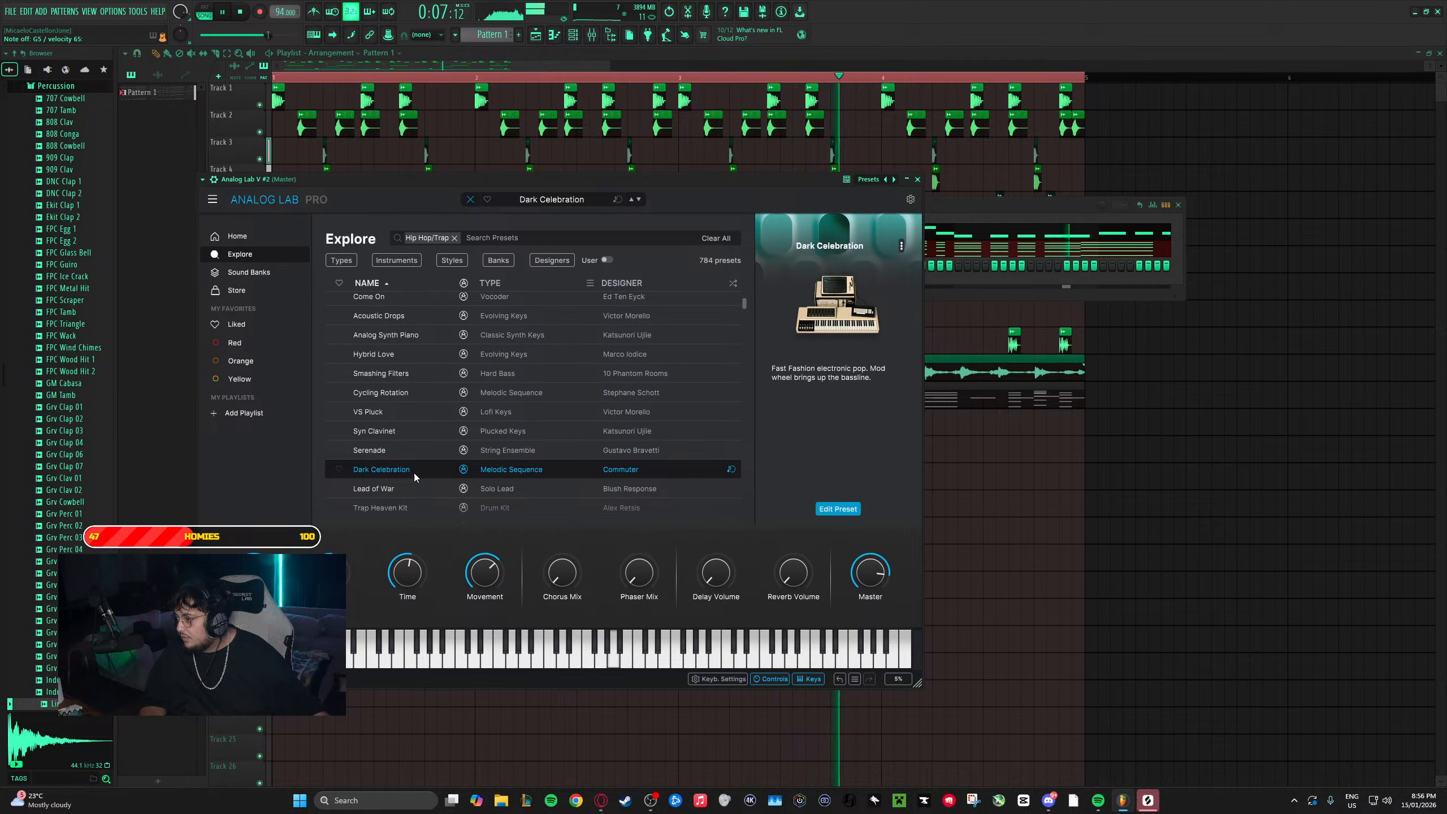
{"action": "key", "text": "Down"}
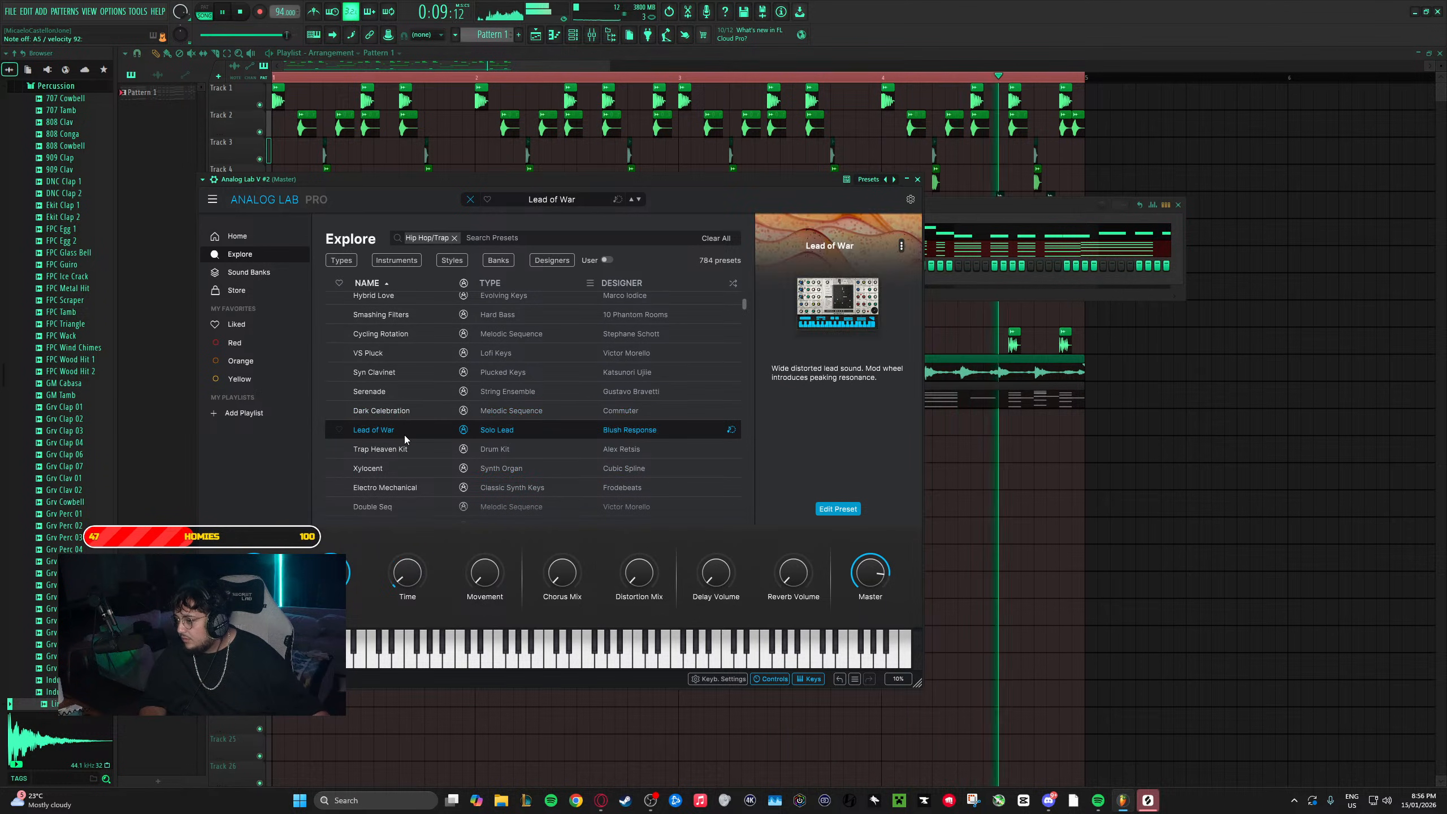
{"action": "left_click", "coordinate": [414, 448]}
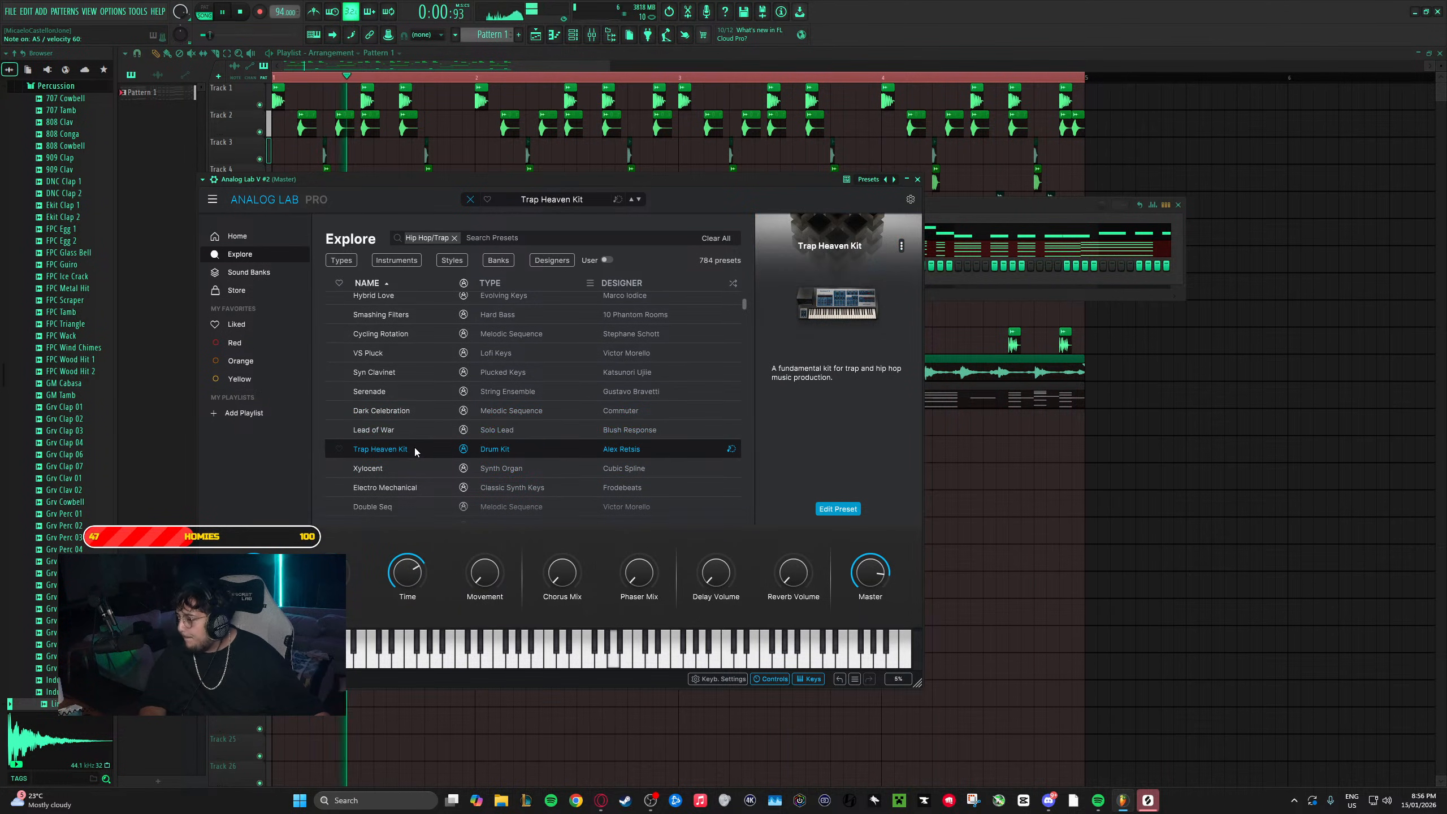
{"action": "left_click", "coordinate": [407, 467]}
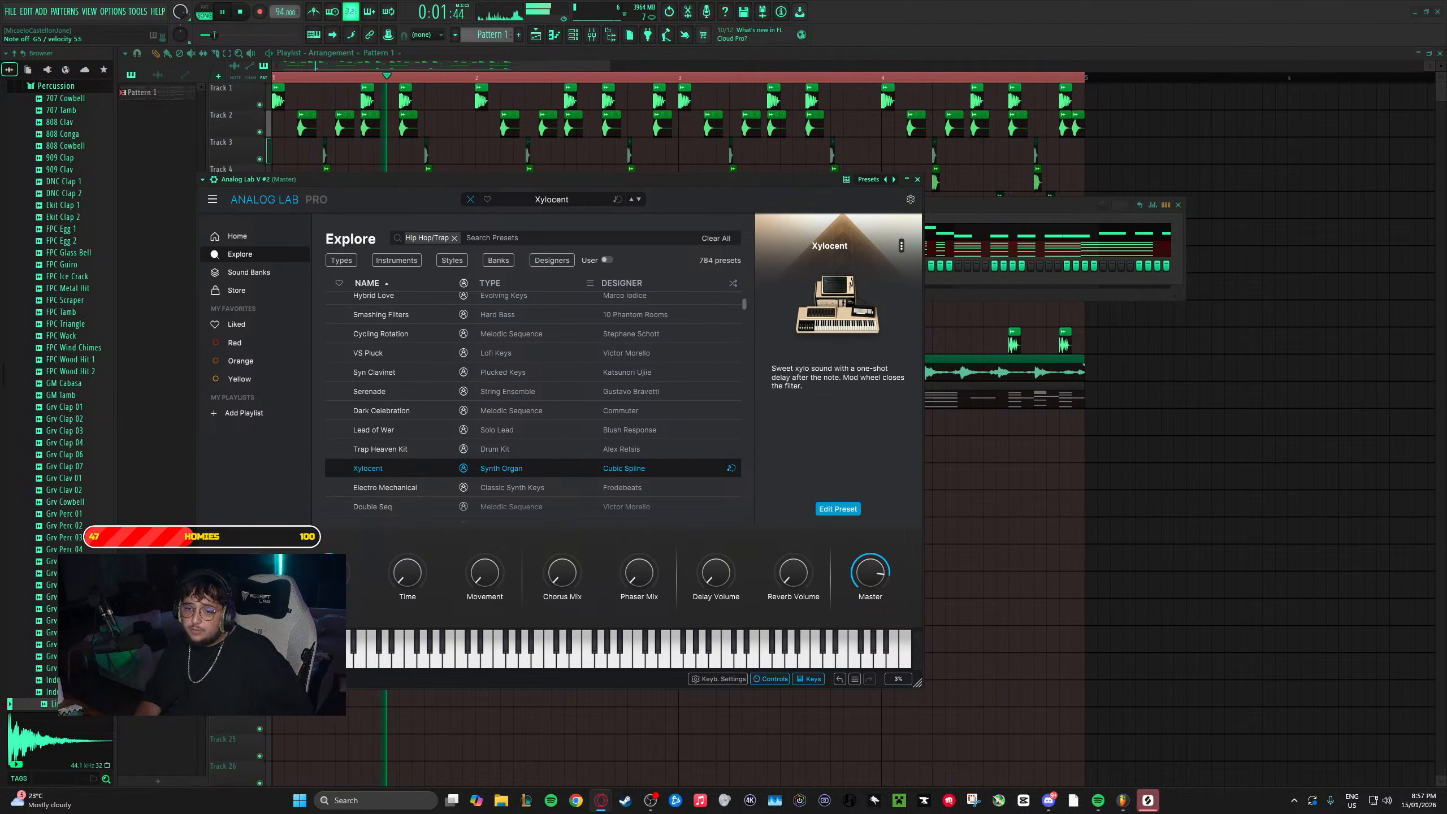
- Audition the Electro Mechanical, Double Seq, Hyper Ensemble and Crush-o-8 presets
{"action": "left_click", "coordinate": [386, 487]}
{"action": "scroll", "coordinate": [414, 455], "scroll_direction": "down", "scroll_amount": 3}
{"action": "left_click", "coordinate": [411, 449]}
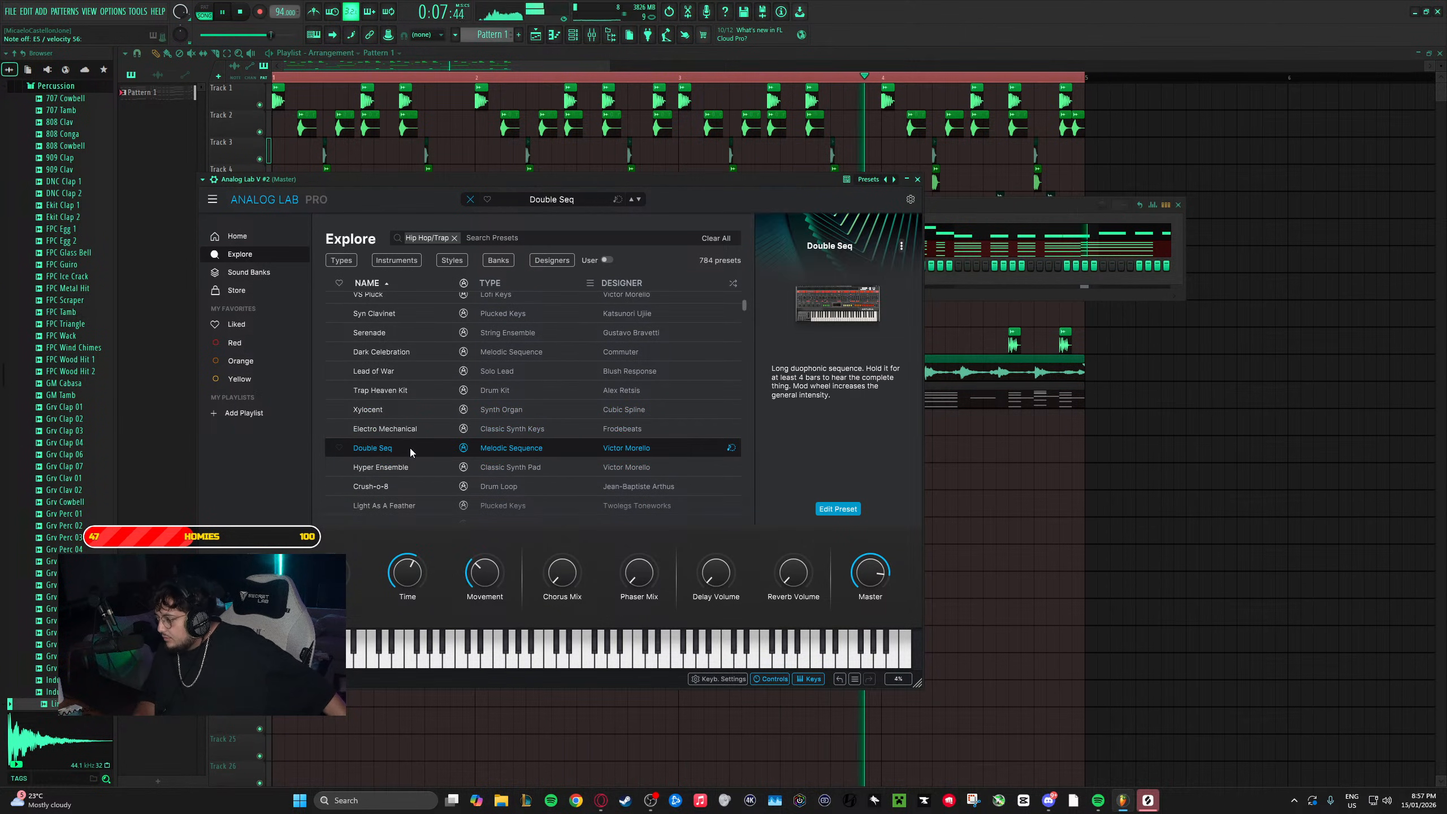
{"action": "left_click", "coordinate": [406, 467]}
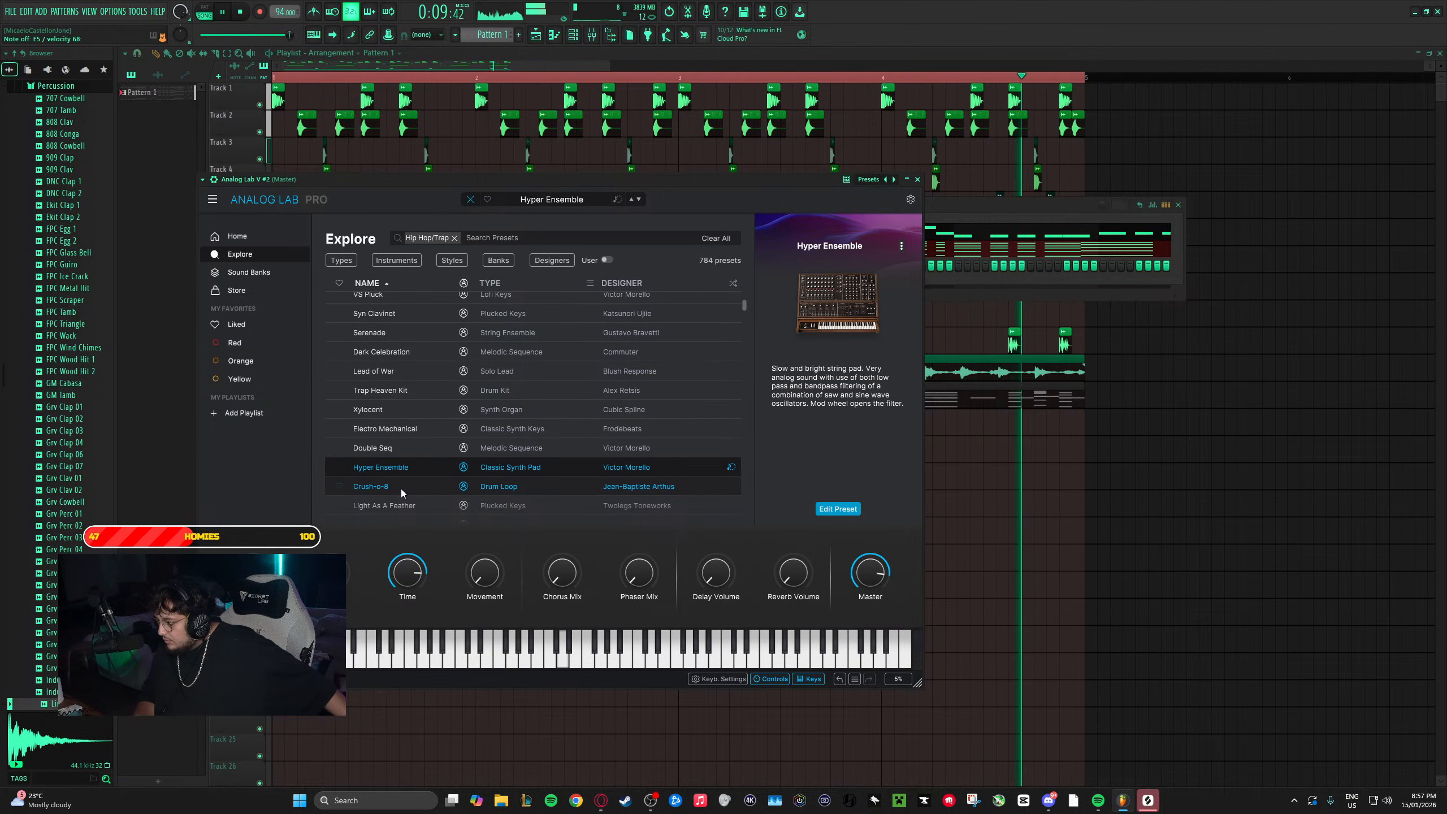
{"action": "left_click", "coordinate": [401, 488]}
{"action": "scroll", "coordinate": [413, 456], "scroll_direction": "down", "scroll_amount": 2}
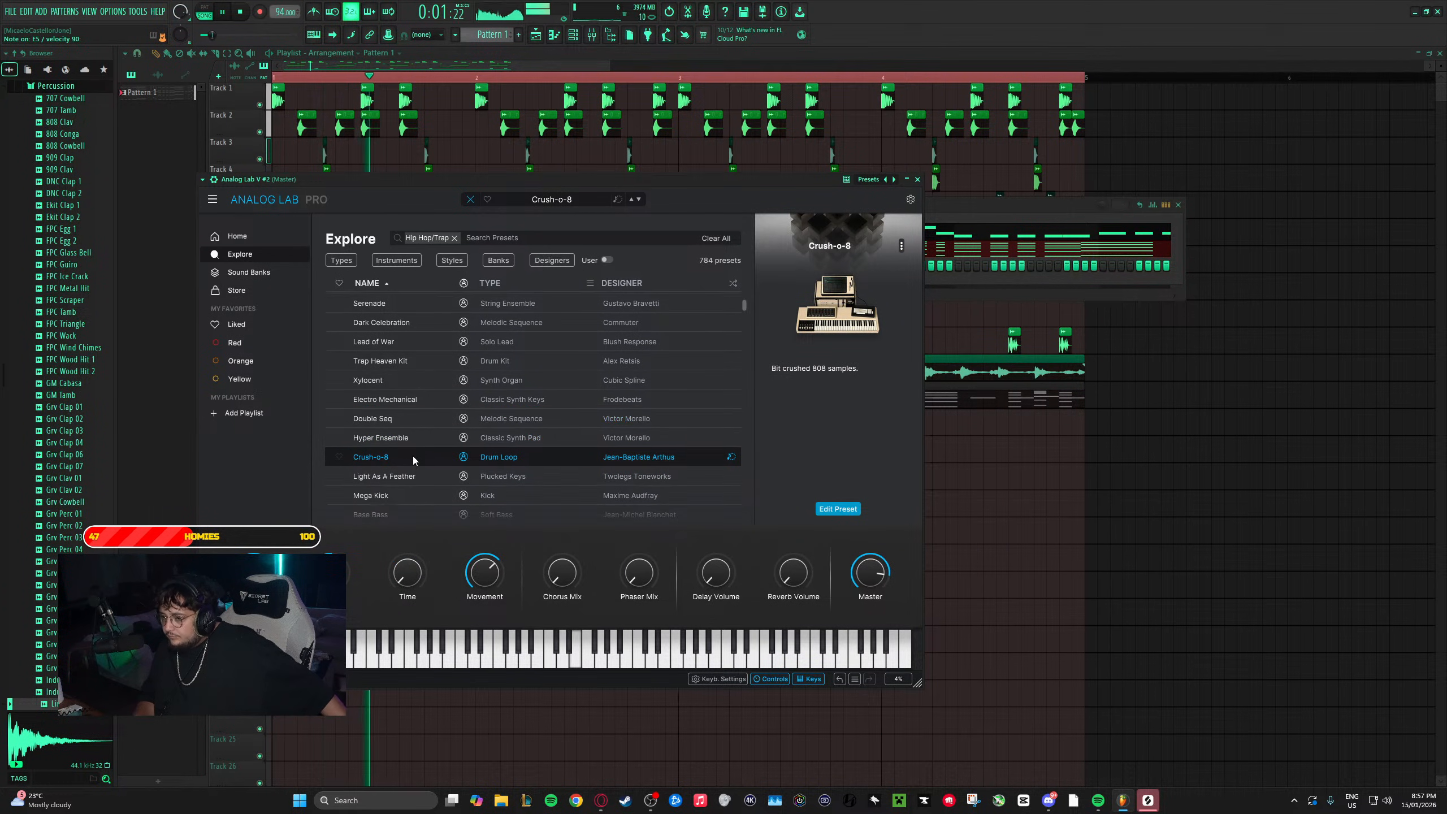
- Audition the Mega Kick, Light As A Feather and Base Bass presets
{"action": "scroll", "coordinate": [413, 457], "scroll_direction": "down", "scroll_amount": 2}
{"action": "left_click", "coordinate": [411, 465]}
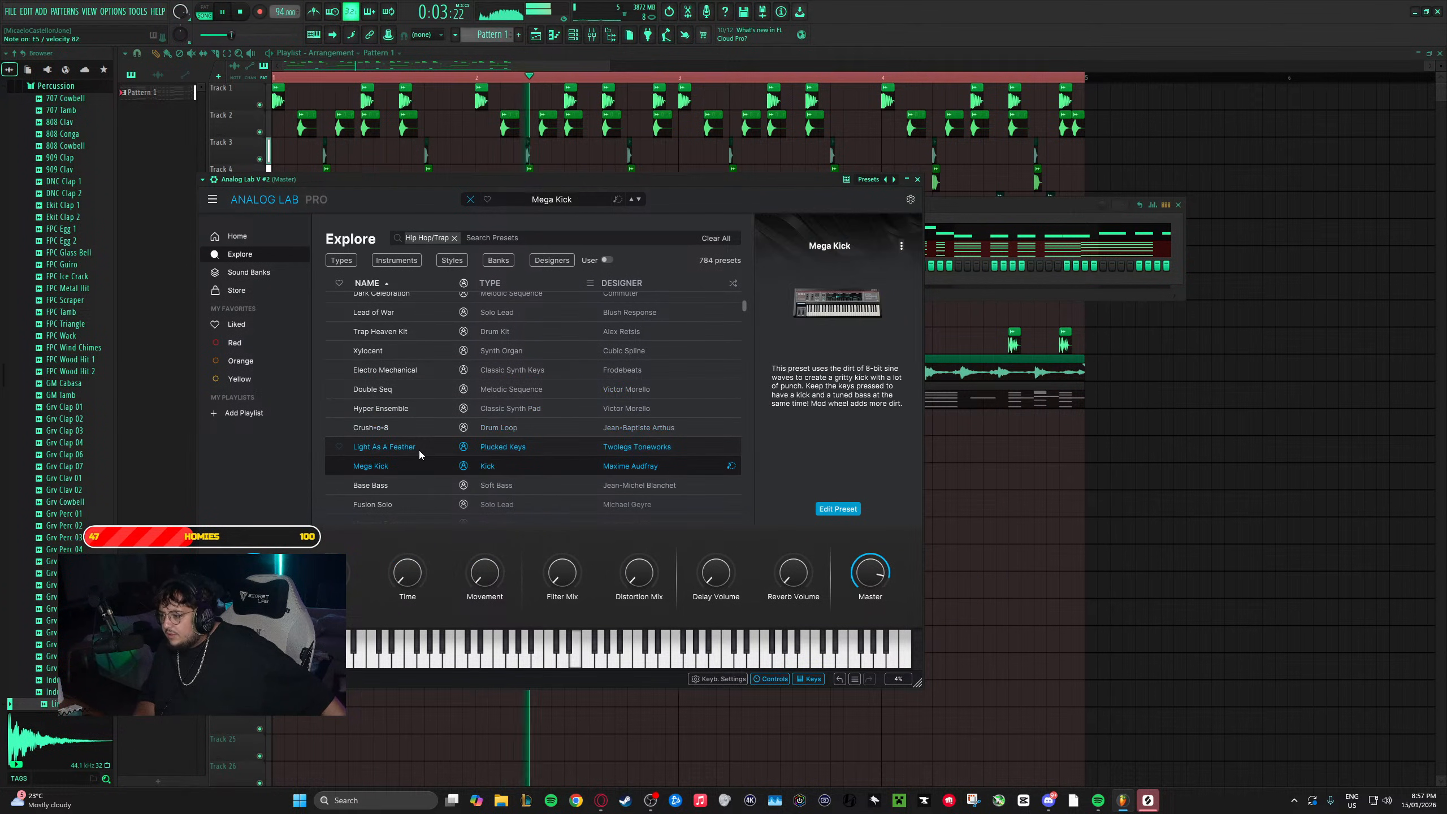
{"action": "left_click", "coordinate": [418, 450]}
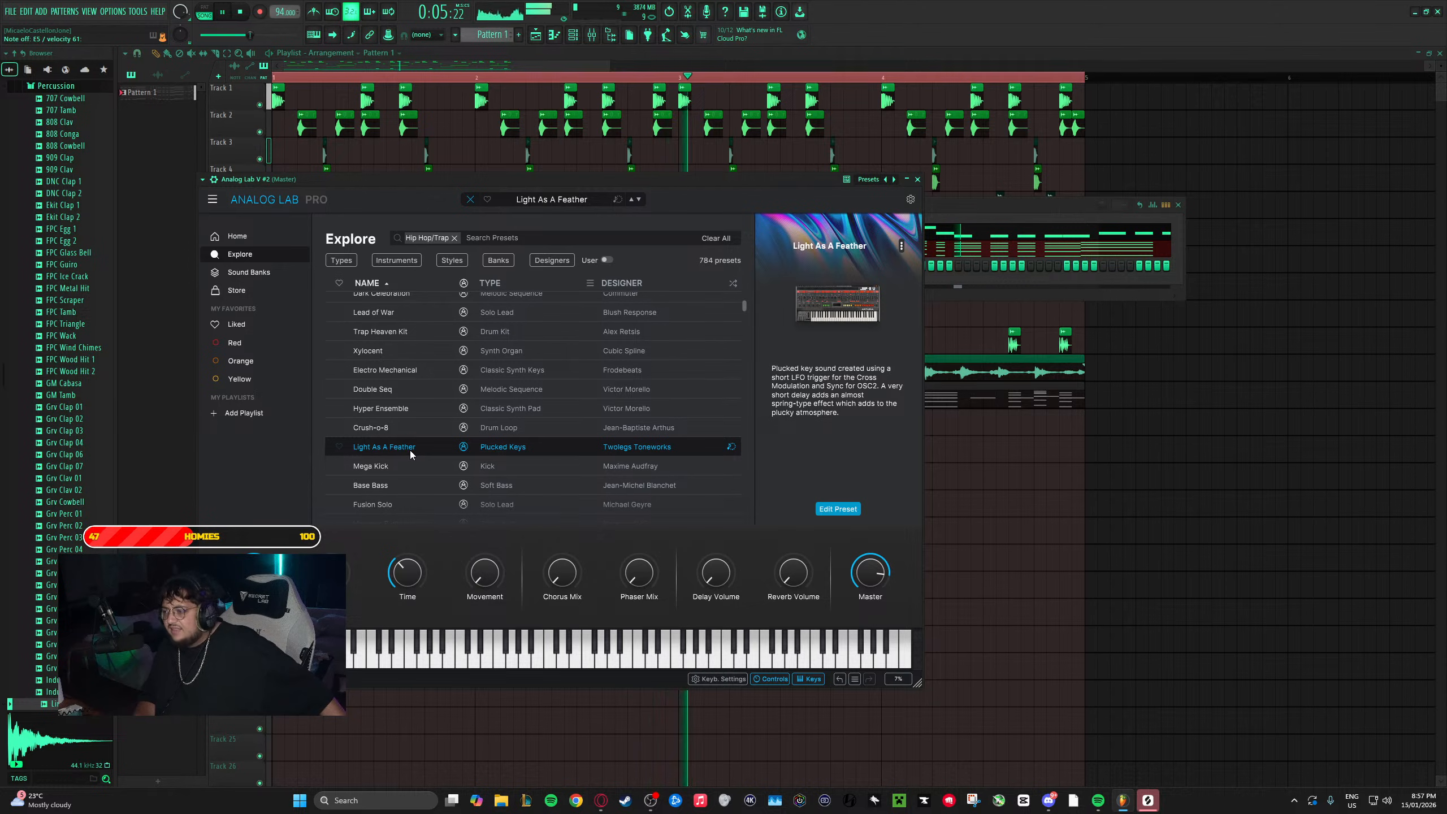
{"action": "left_click", "coordinate": [402, 458]}
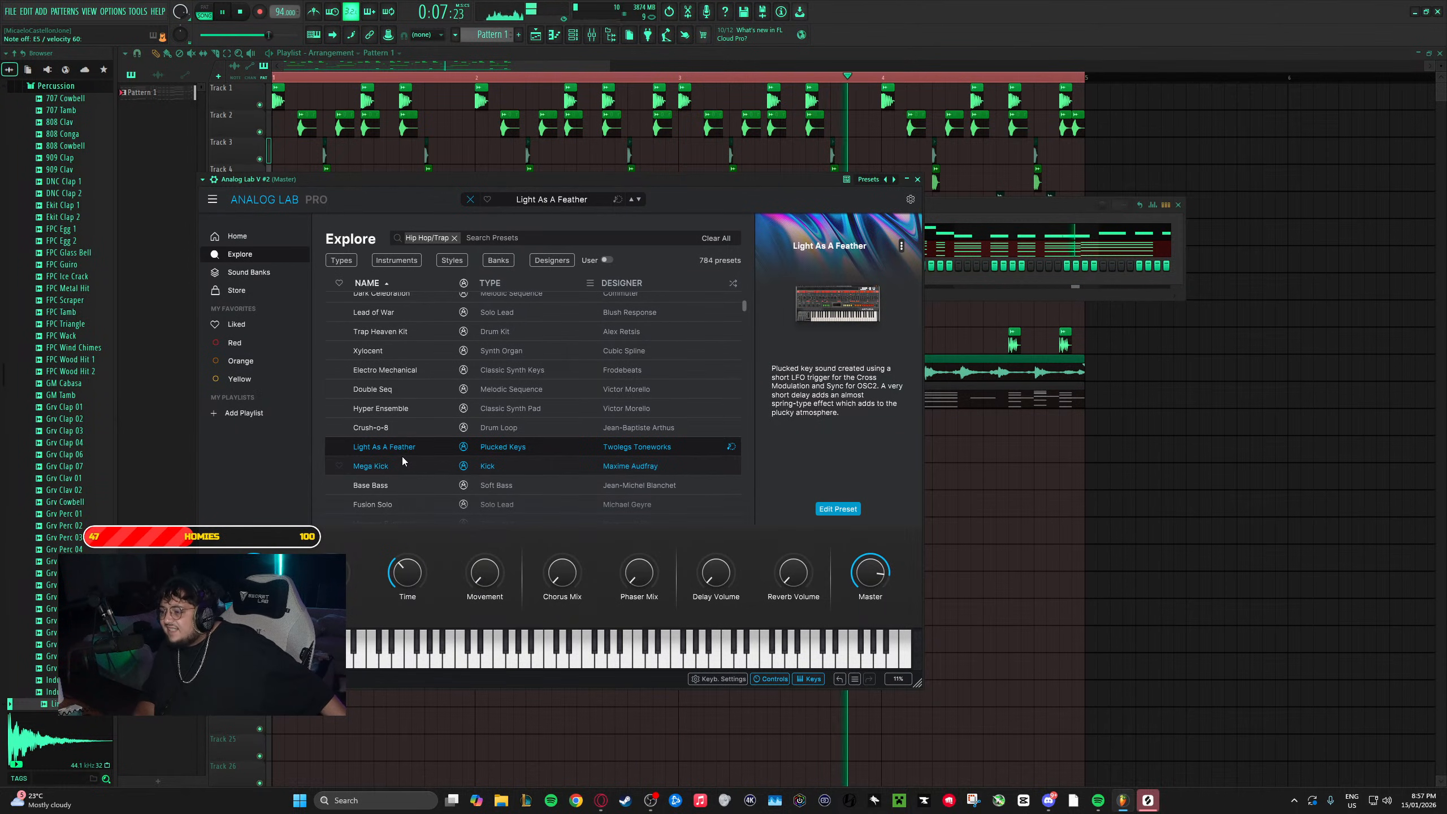
{"action": "left_click", "coordinate": [407, 469]}
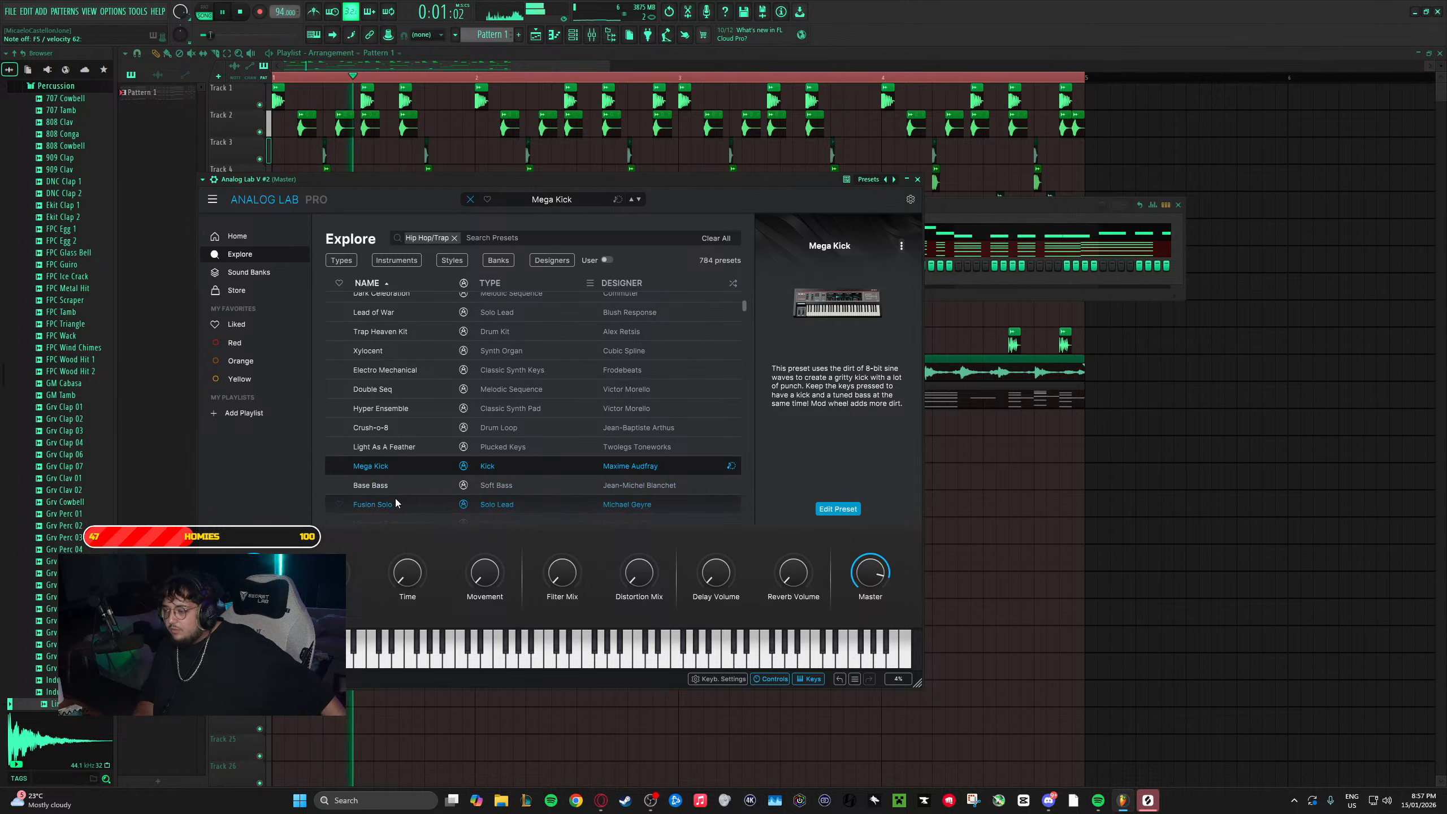
{"action": "left_click", "coordinate": [393, 487]}
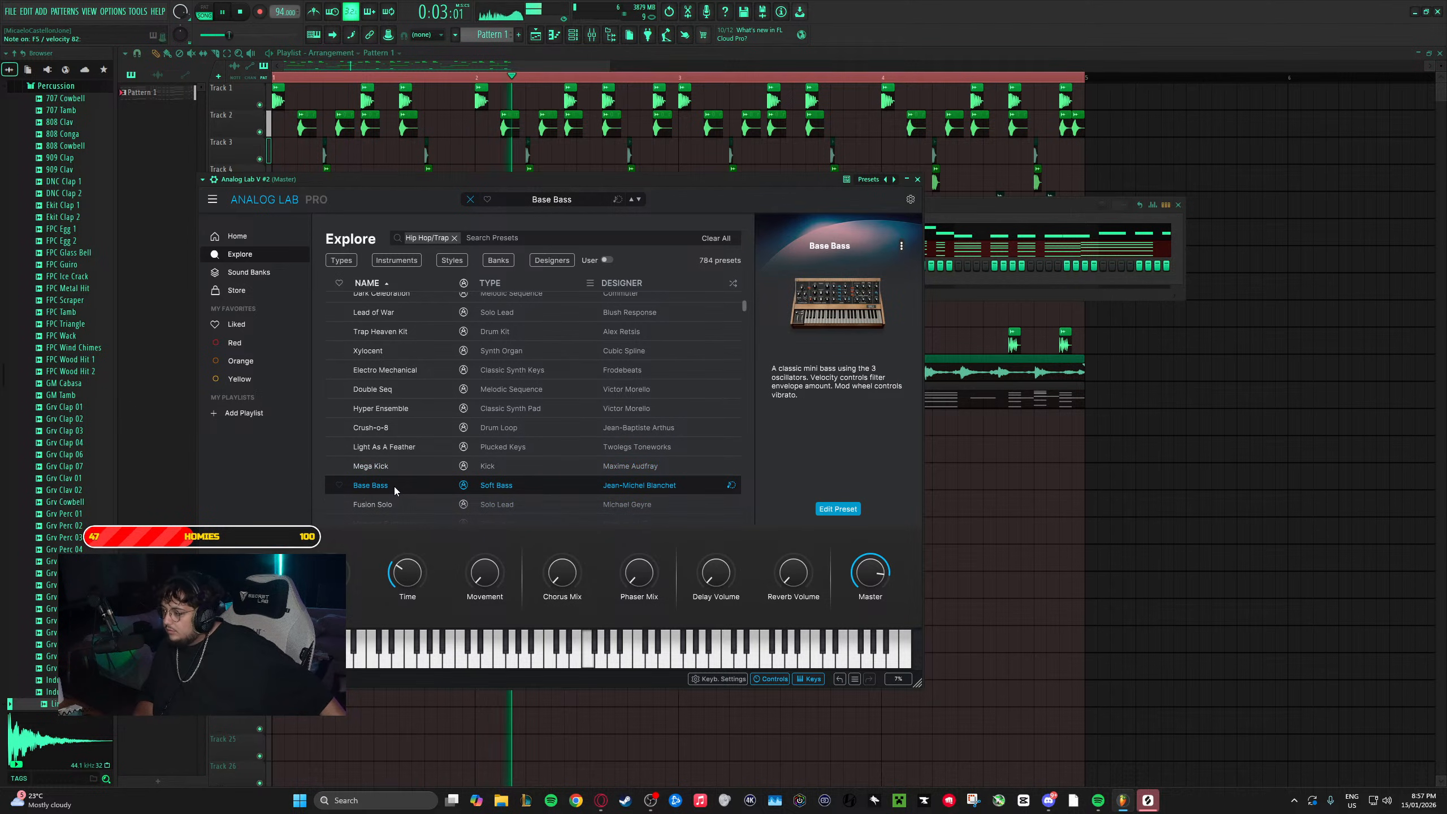
- Audition the Fusion Solo, Hammer Synth Lead, Sleng Teng Bass and Bong Bass presets
{"action": "scroll", "coordinate": [394, 486], "scroll_direction": "down", "scroll_amount": 1}
{"action": "left_click", "coordinate": [395, 476]}
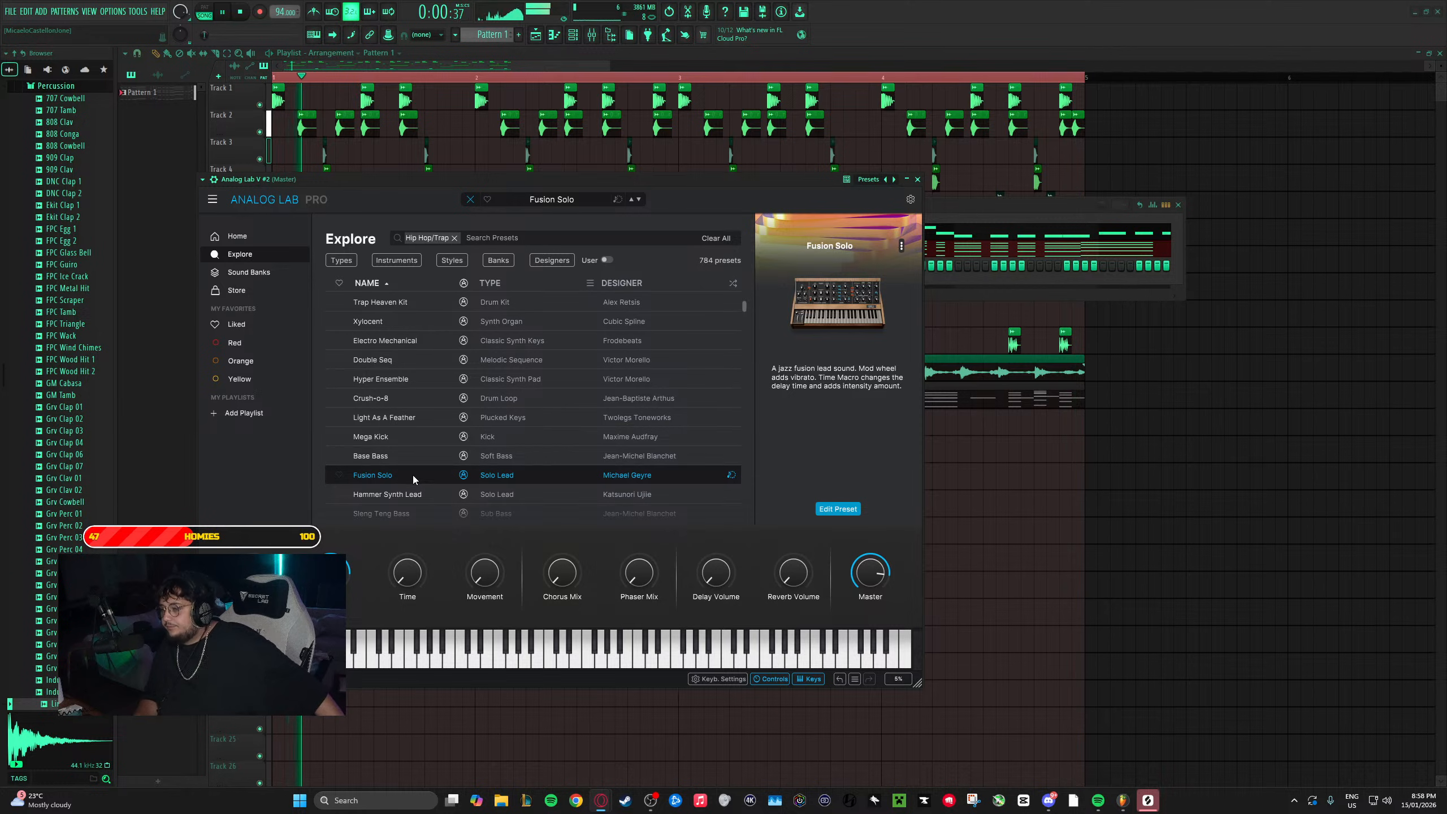
{"action": "left_click", "coordinate": [409, 494]}
{"action": "scroll", "coordinate": [411, 473], "scroll_direction": "down", "scroll_amount": 2}
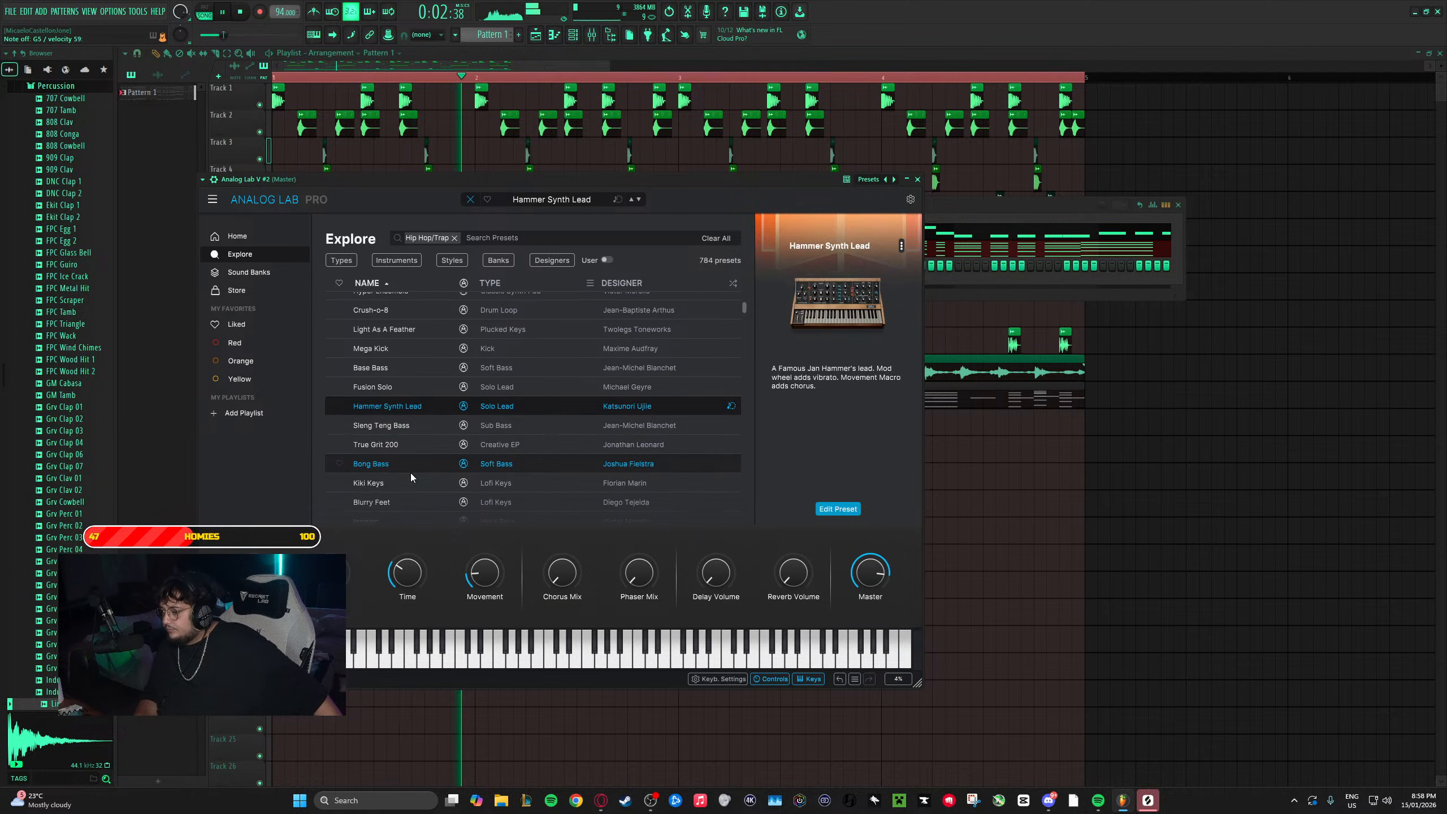
{"action": "left_click", "coordinate": [419, 427]}
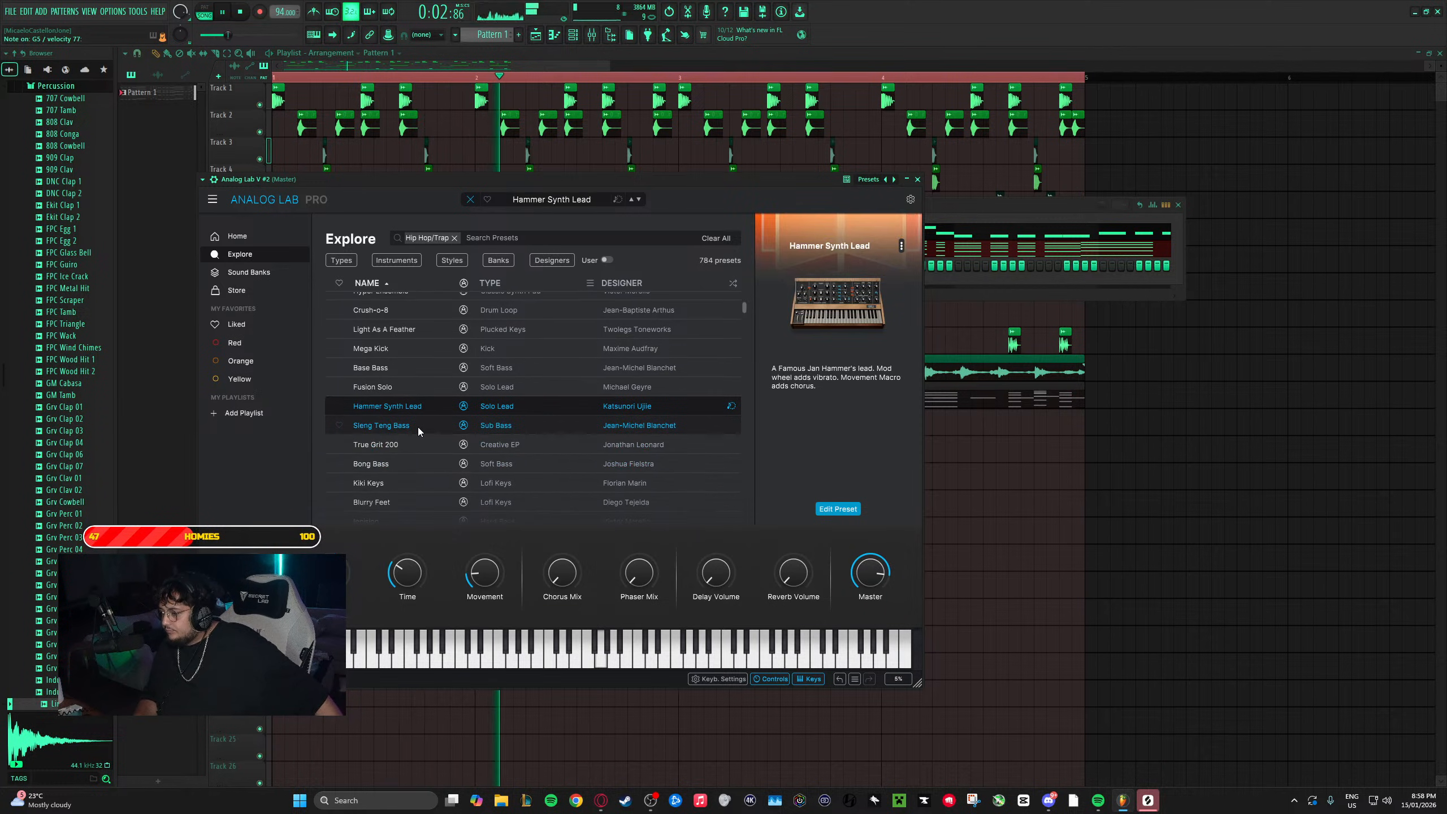
{"action": "left_click", "coordinate": [400, 464]}
- Audition the Kiki Keys, Blurry Feet, Incision, Welcome Home and Arptertouch presets
{"action": "scroll", "coordinate": [406, 483], "scroll_direction": "down", "scroll_amount": 1}
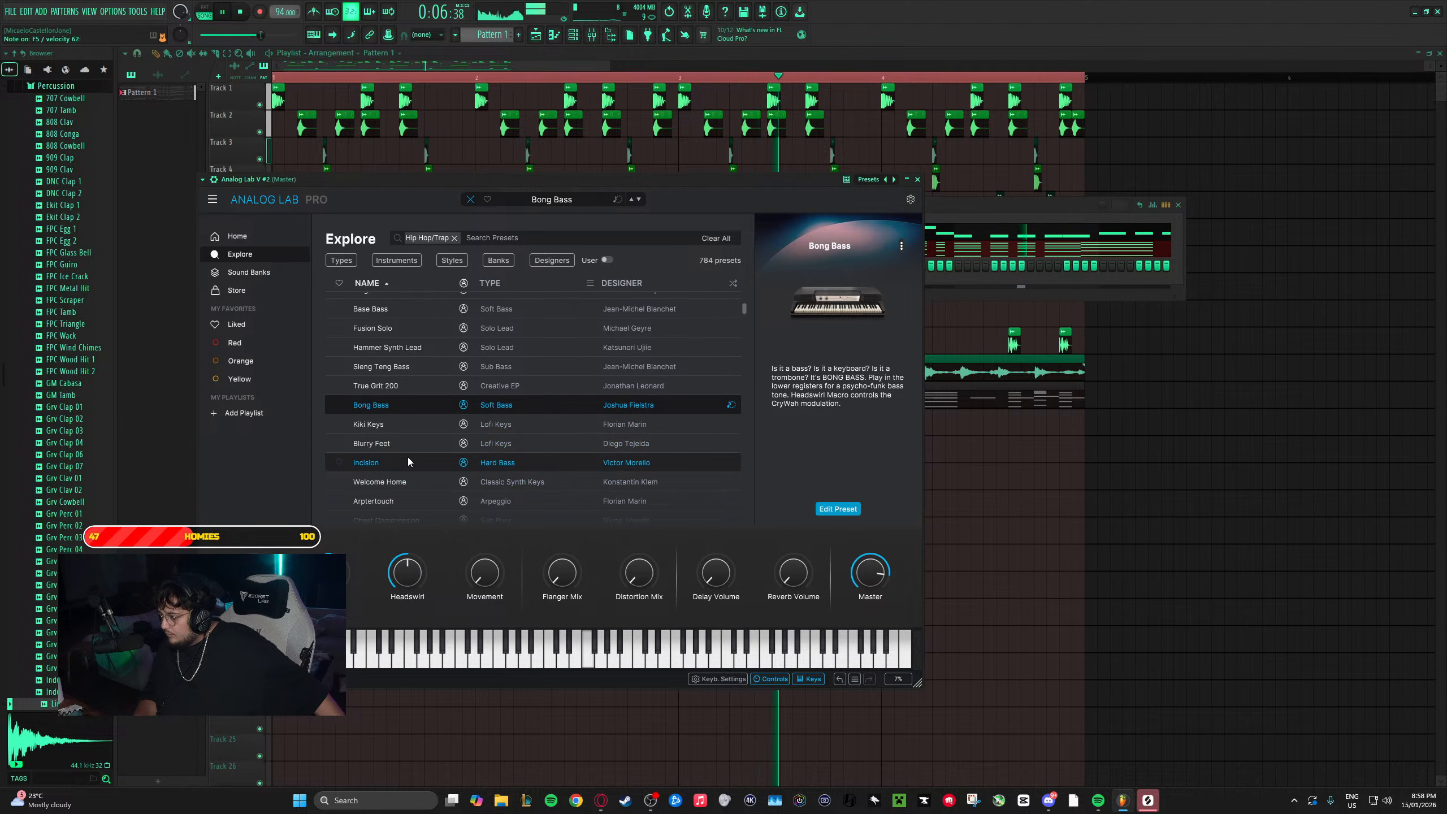
{"action": "left_click", "coordinate": [417, 428]}
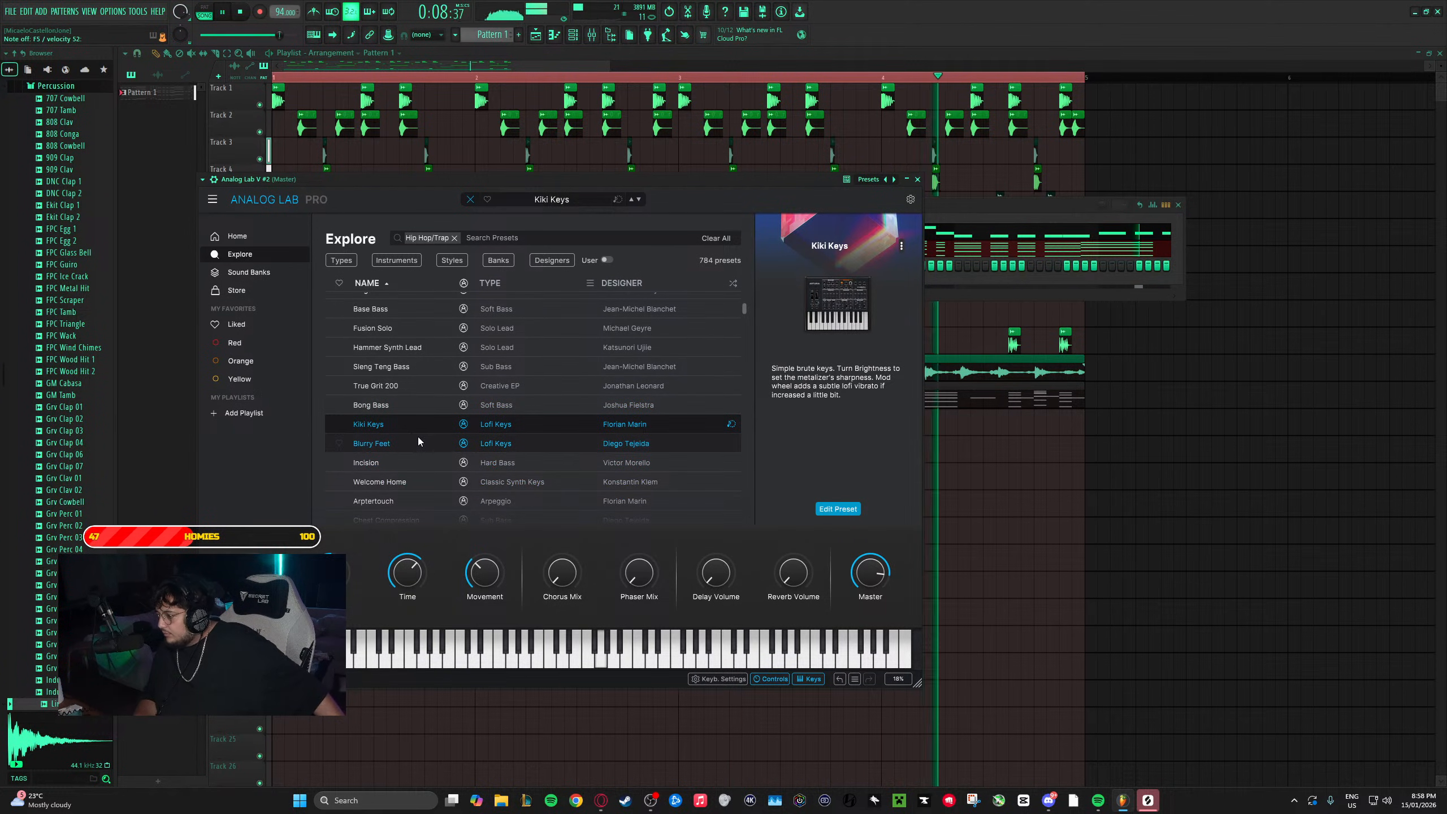
{"action": "left_click", "coordinate": [419, 440]}
{"action": "left_click", "coordinate": [418, 463]}
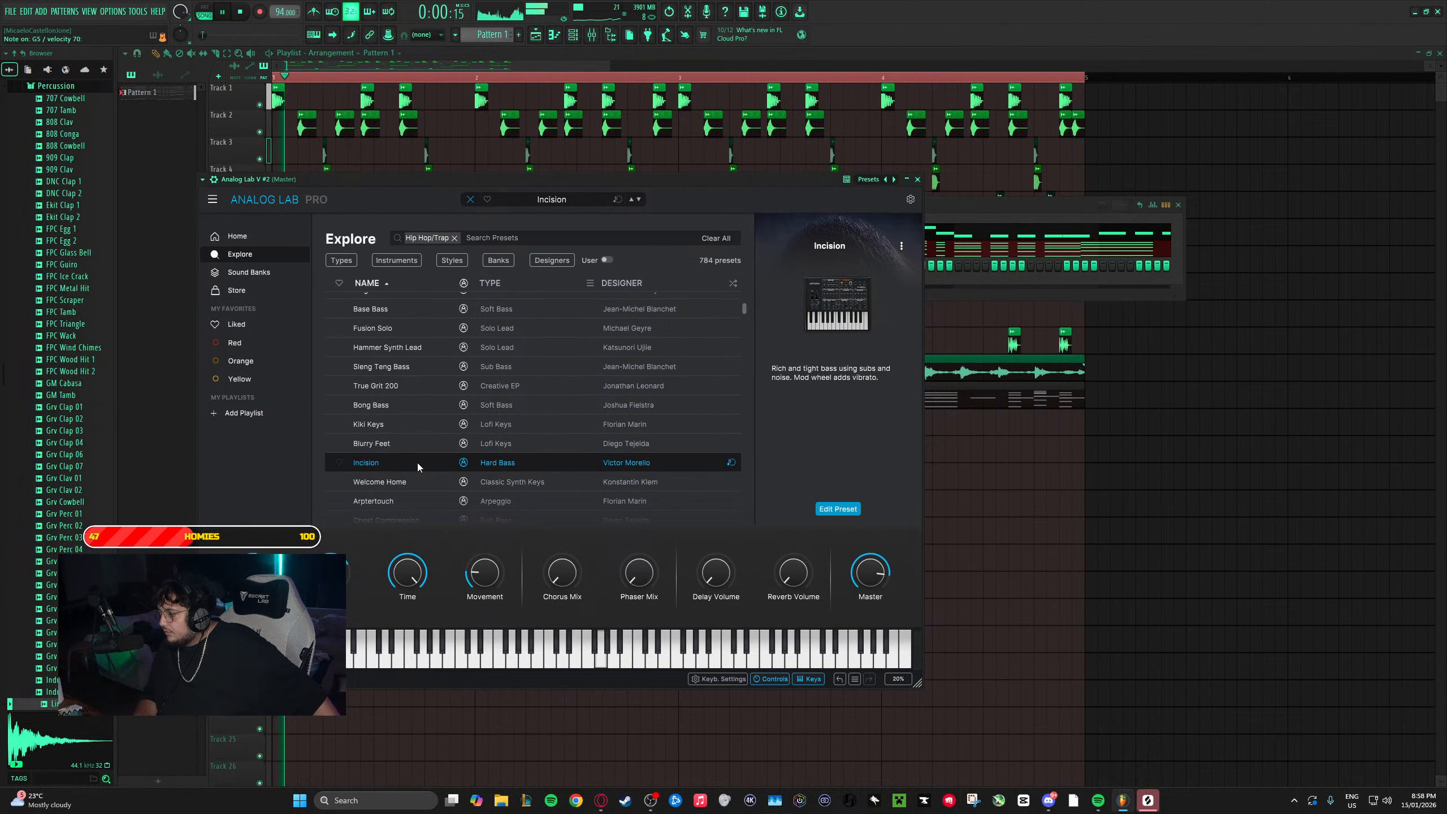
{"action": "left_click", "coordinate": [418, 484]}
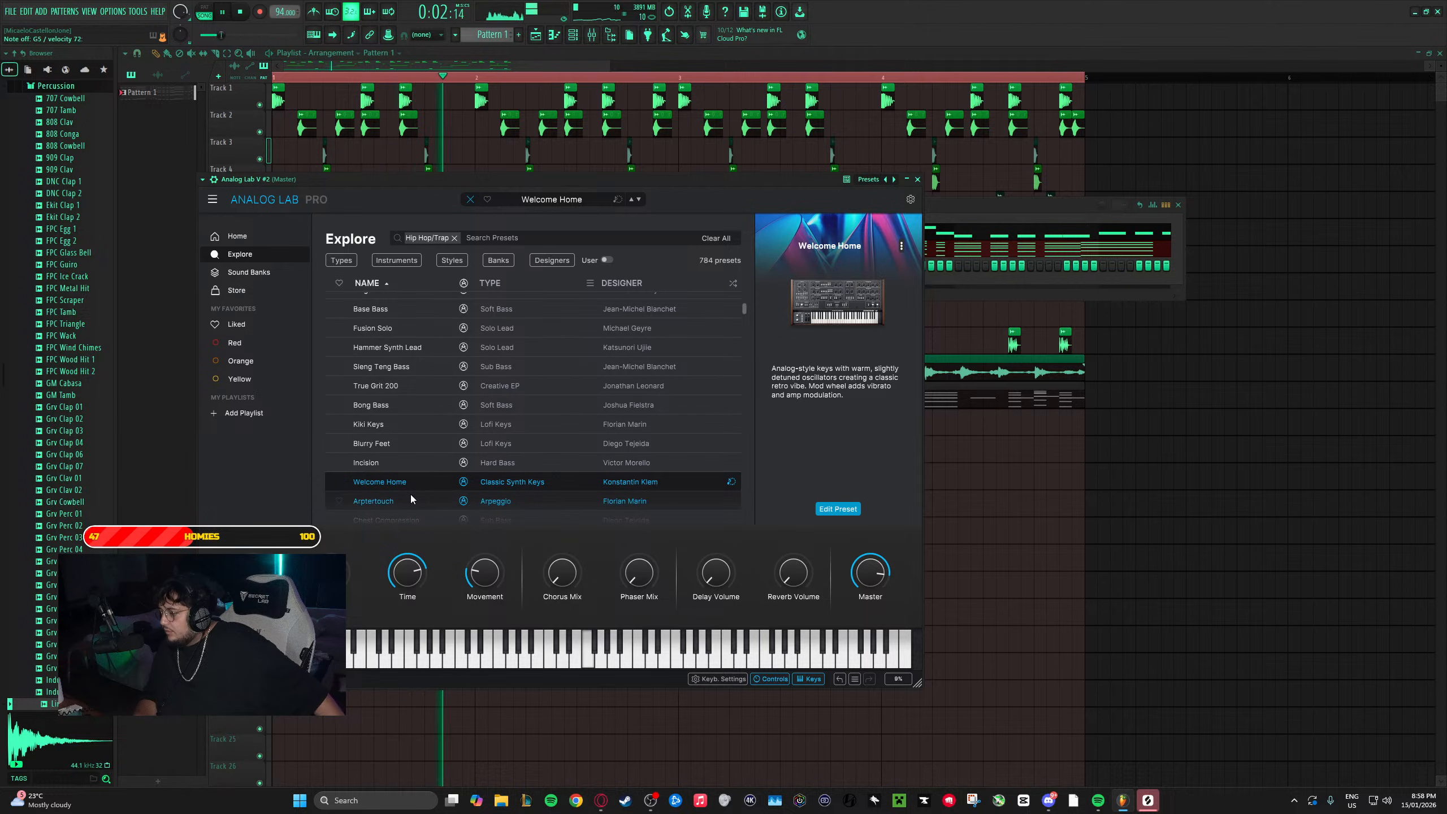
{"action": "left_click", "coordinate": [411, 497]}
- Audition Chest Compression, load the Euro Lead preset and close the Analog Lab V #2 window
{"action": "scroll", "coordinate": [441, 471], "scroll_direction": "down", "scroll_amount": 2}
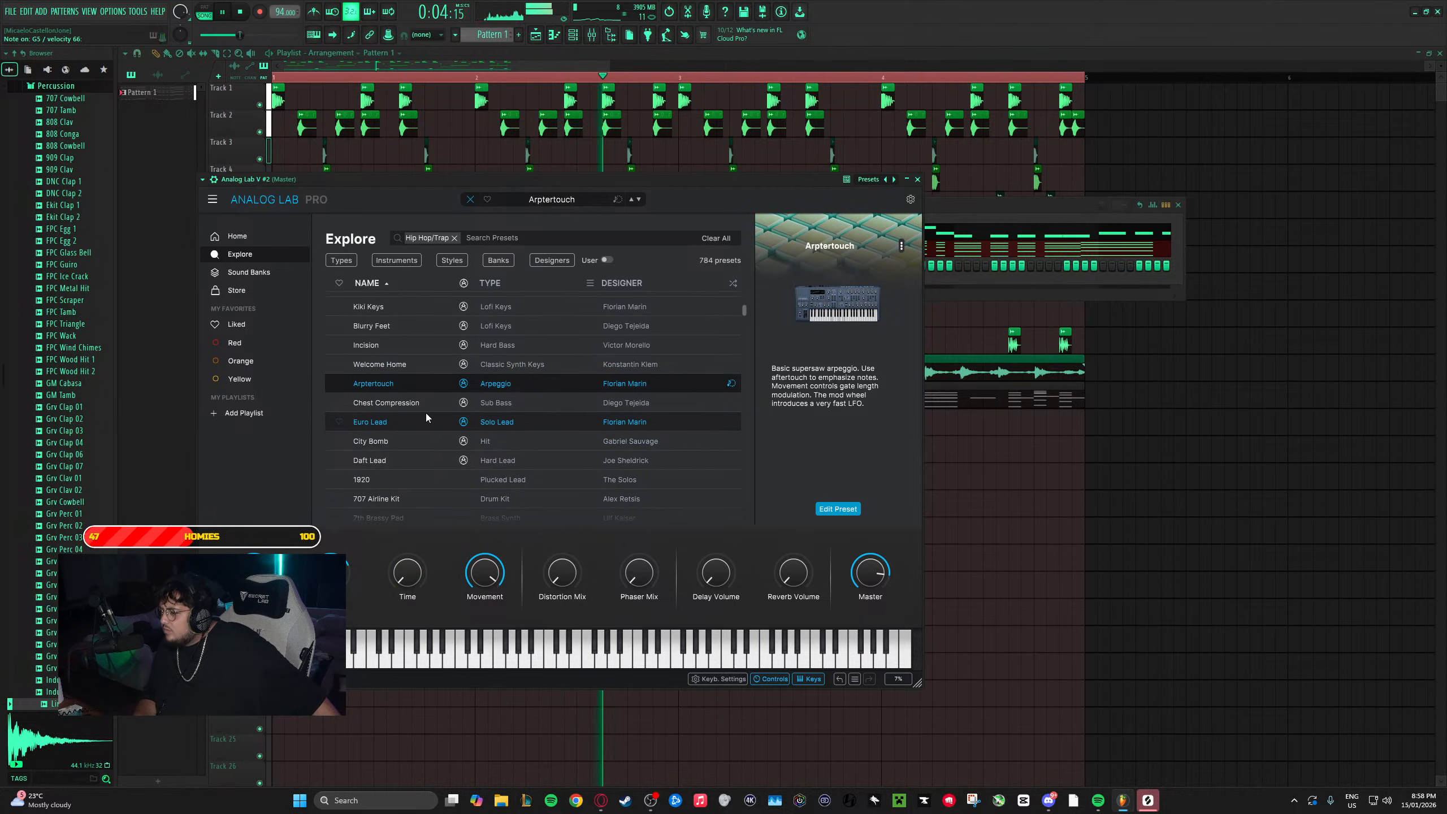
{"action": "left_click", "coordinate": [426, 411]}
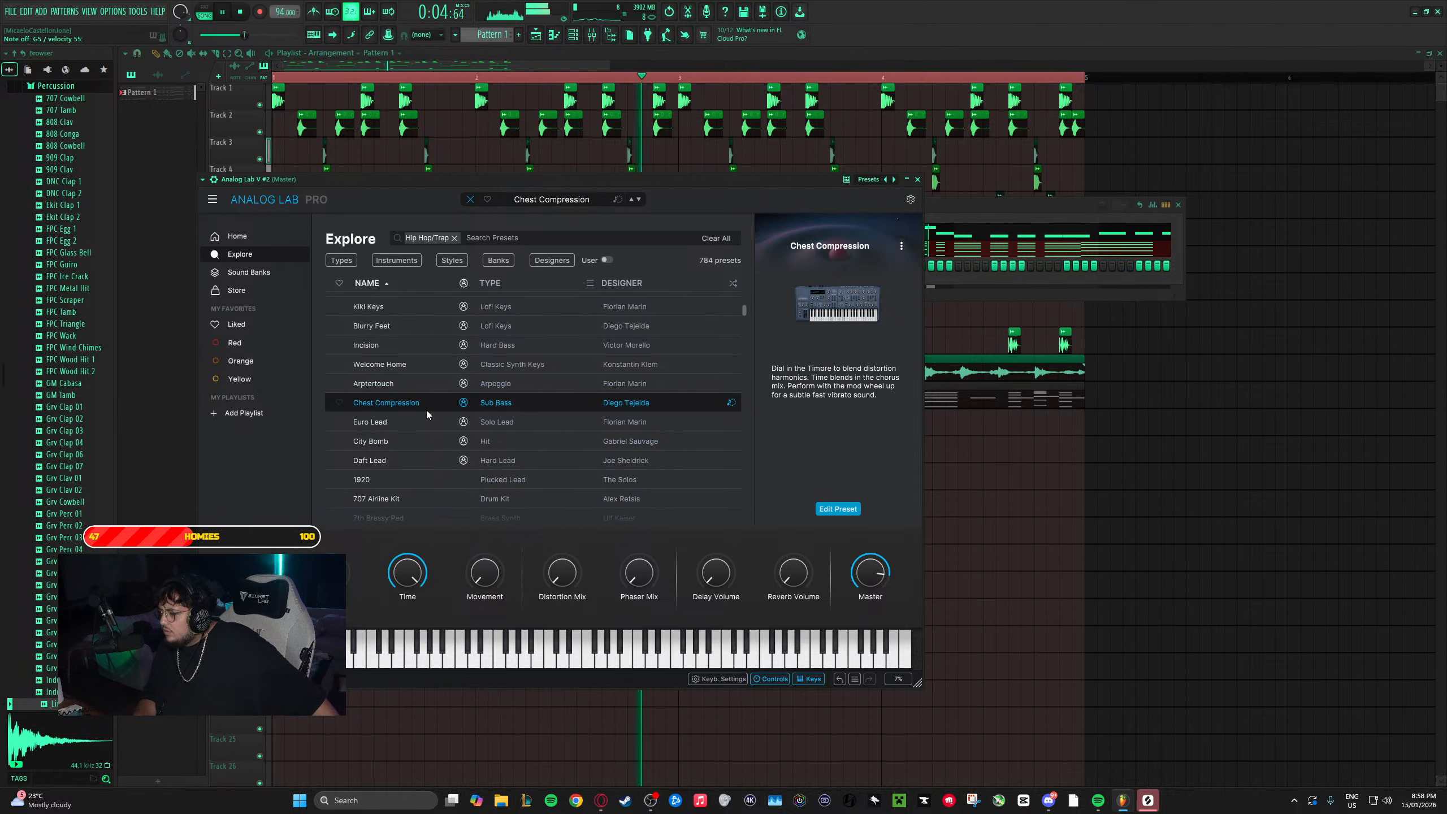
{"action": "left_click", "coordinate": [403, 428]}
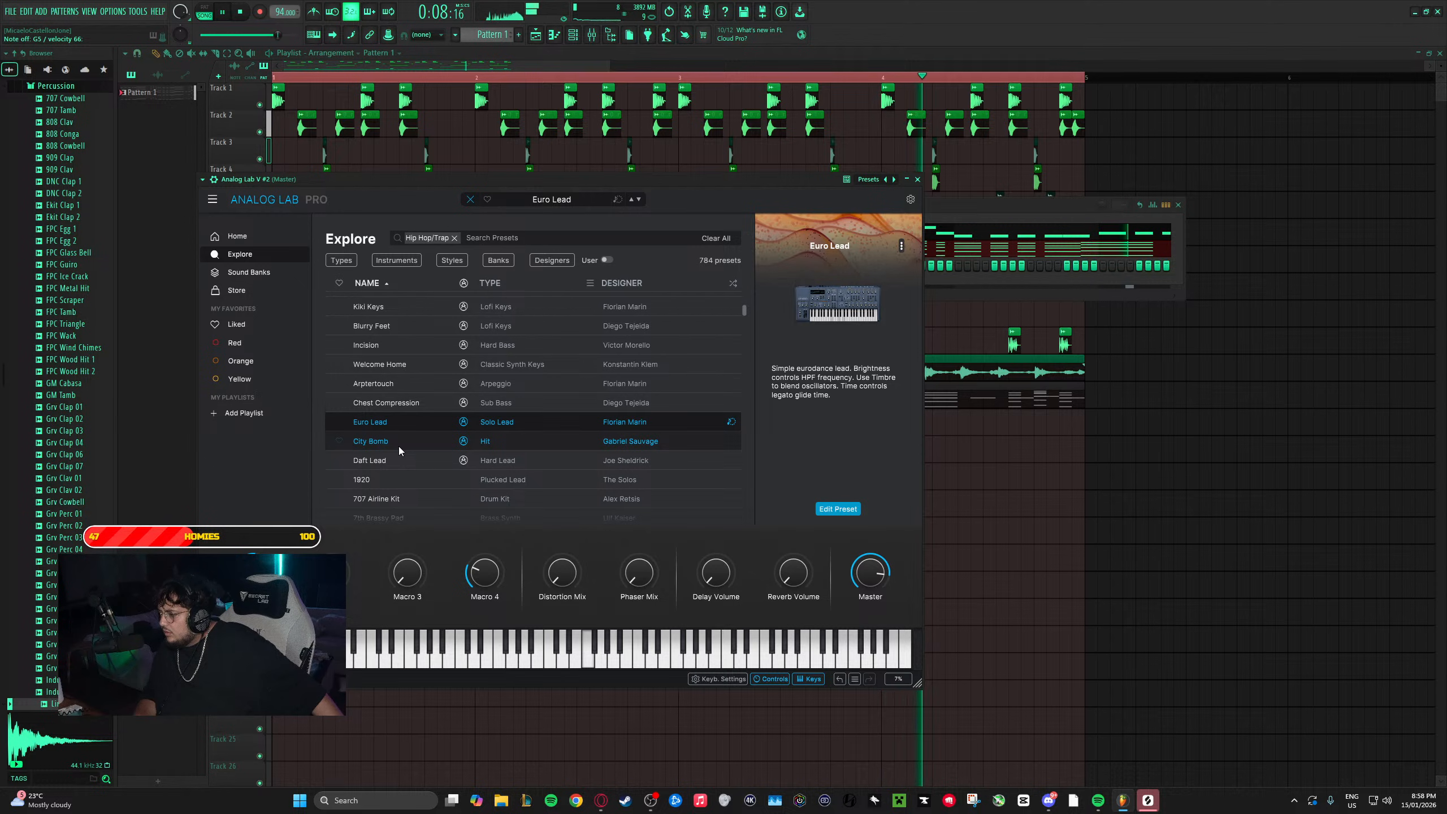
{"action": "left_click", "coordinate": [910, 180]}
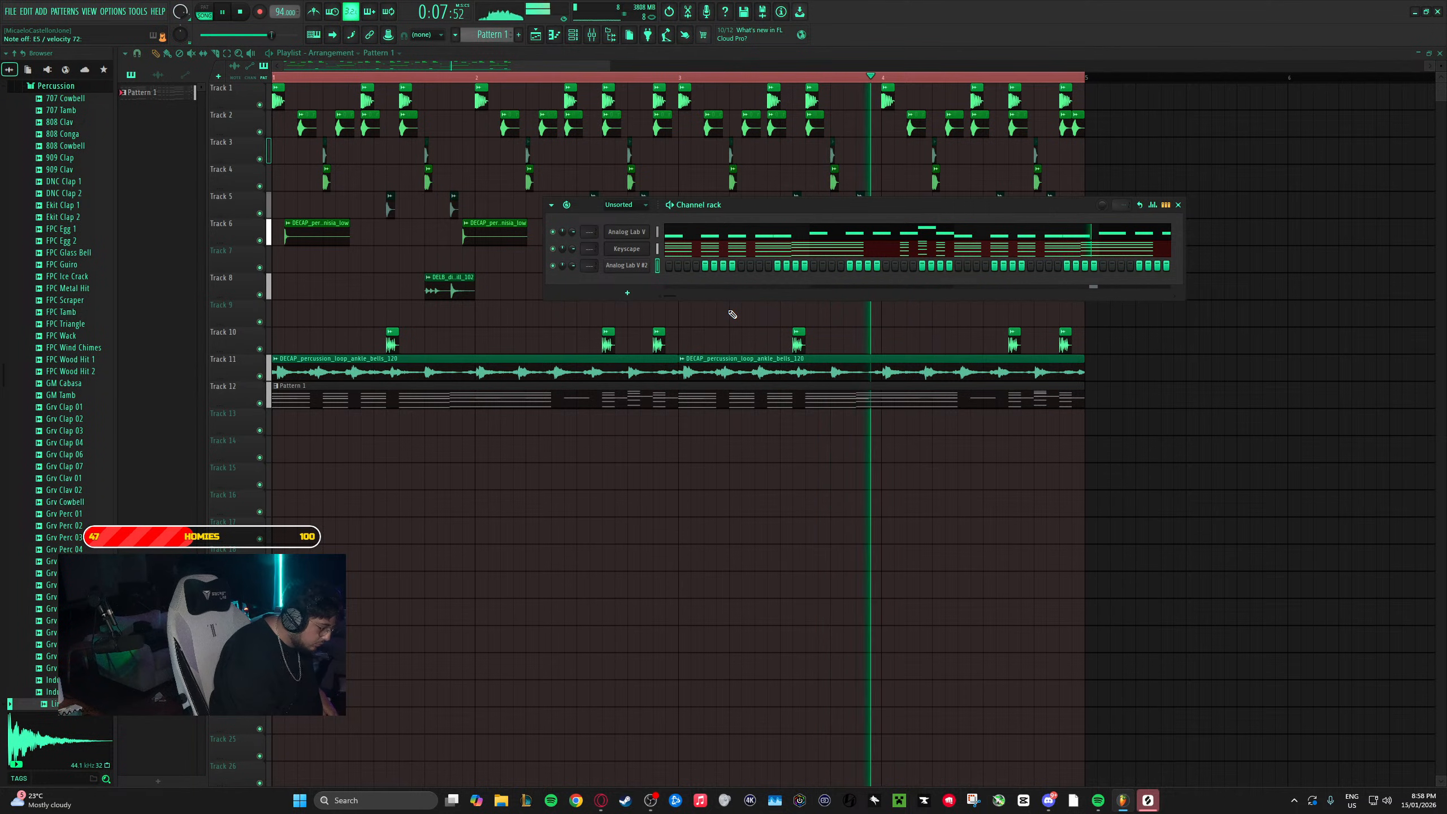
- Stop playback, arm recording and record a melody take onto the Analog Lab V #2 channel in Pattern 1
{"action": "key", "text": "space"}
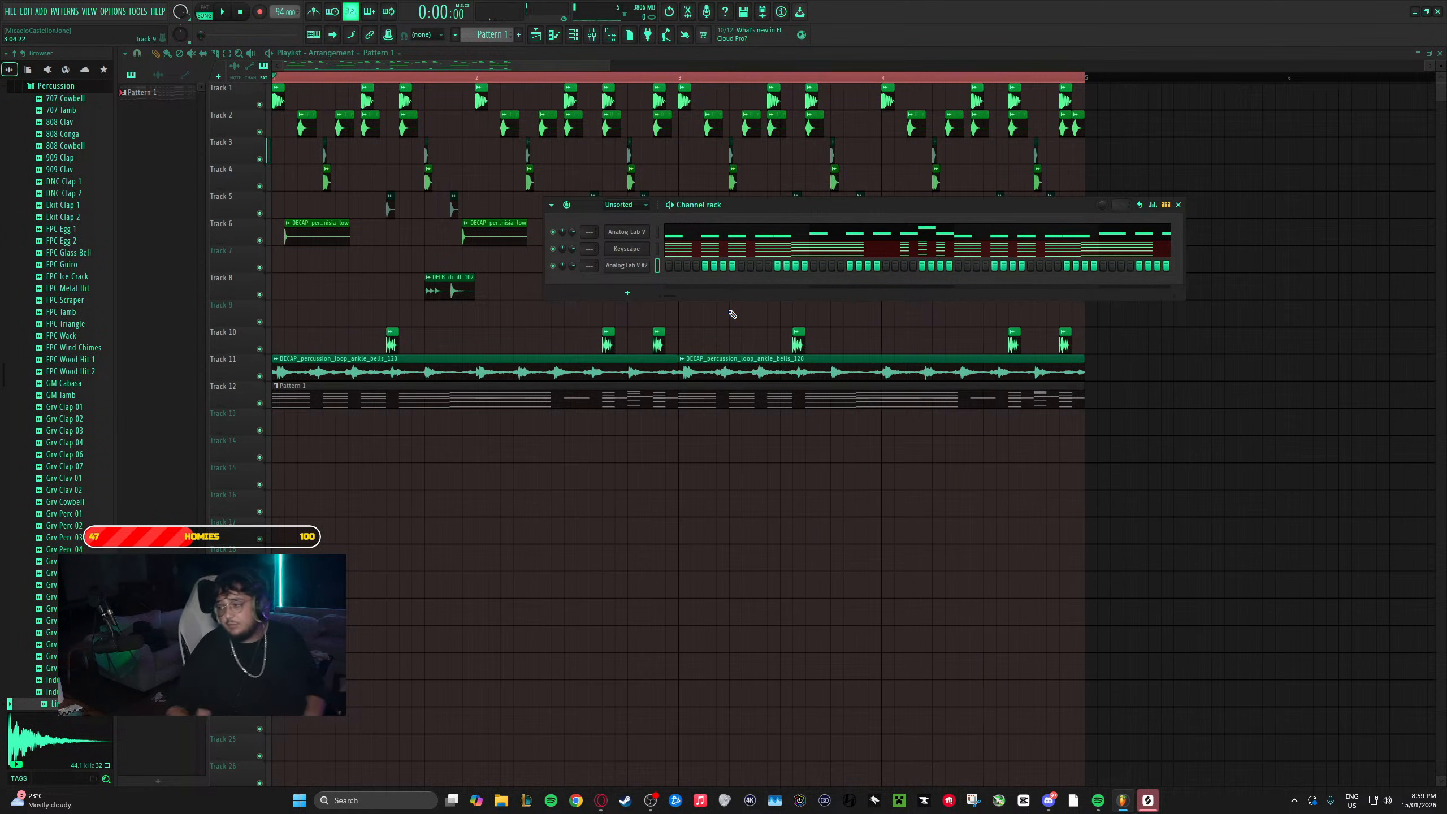
{"action": "key", "text": "r"}
{"action": "key", "text": "space"}
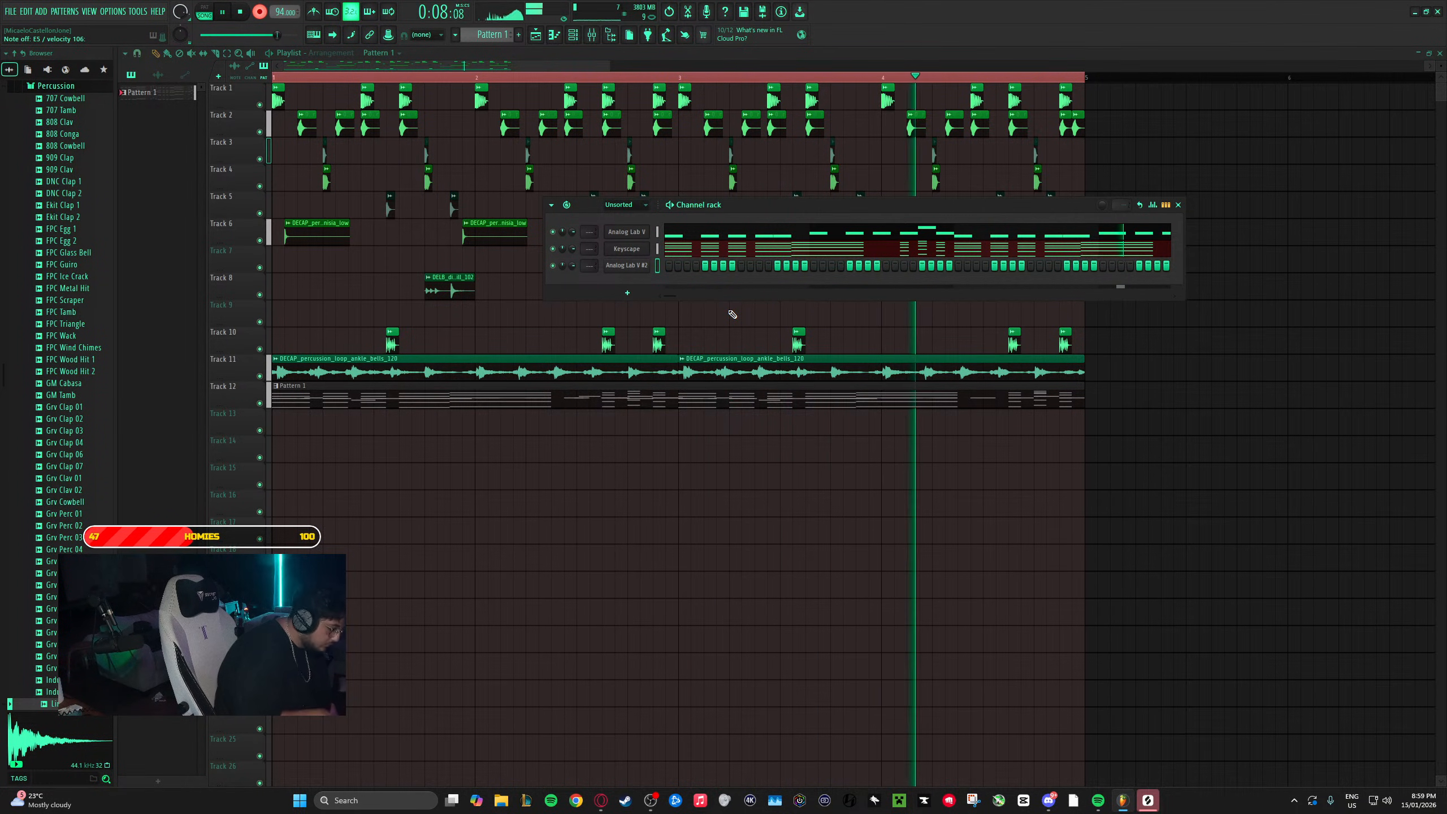
{"action": "key", "text": "space"}
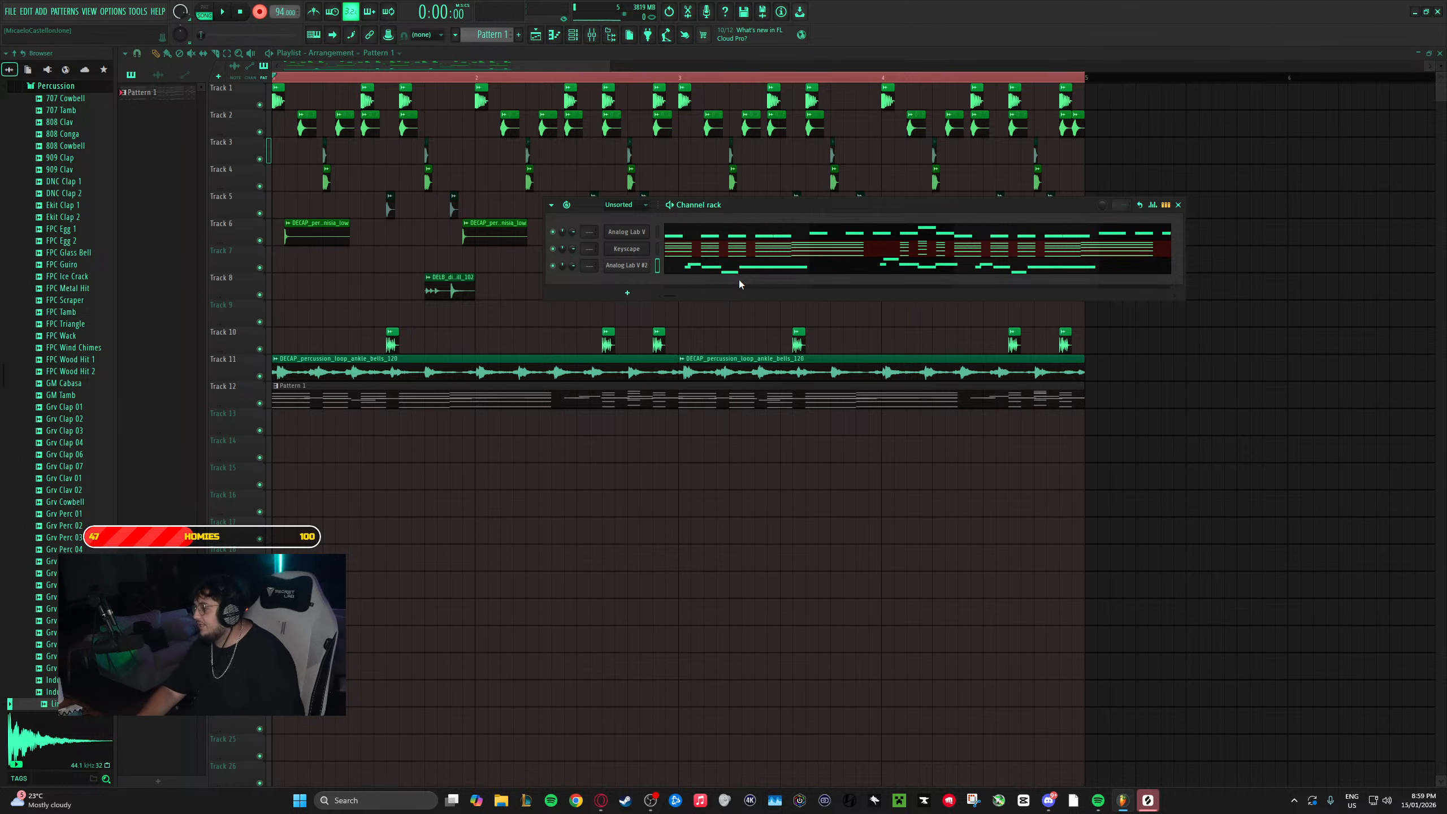
- Open the Analog Lab V #2 notes in the piano roll and play back the recorded melody
{"action": "left_click", "coordinate": [740, 273]}
{"action": "key", "text": "space"}
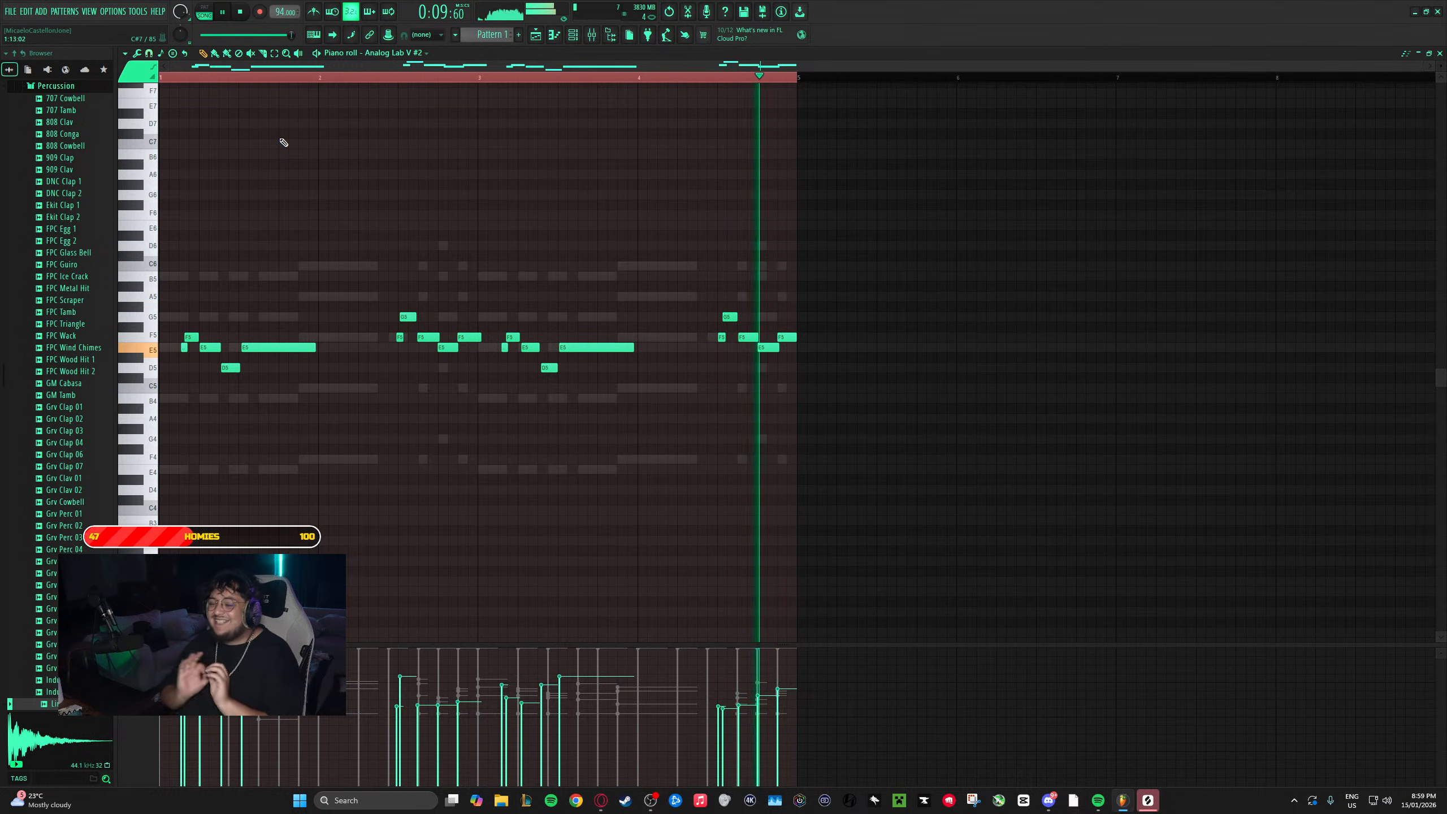
{"action": "scroll", "coordinate": [169, 391], "scroll_direction": "up", "scroll_amount": 2}
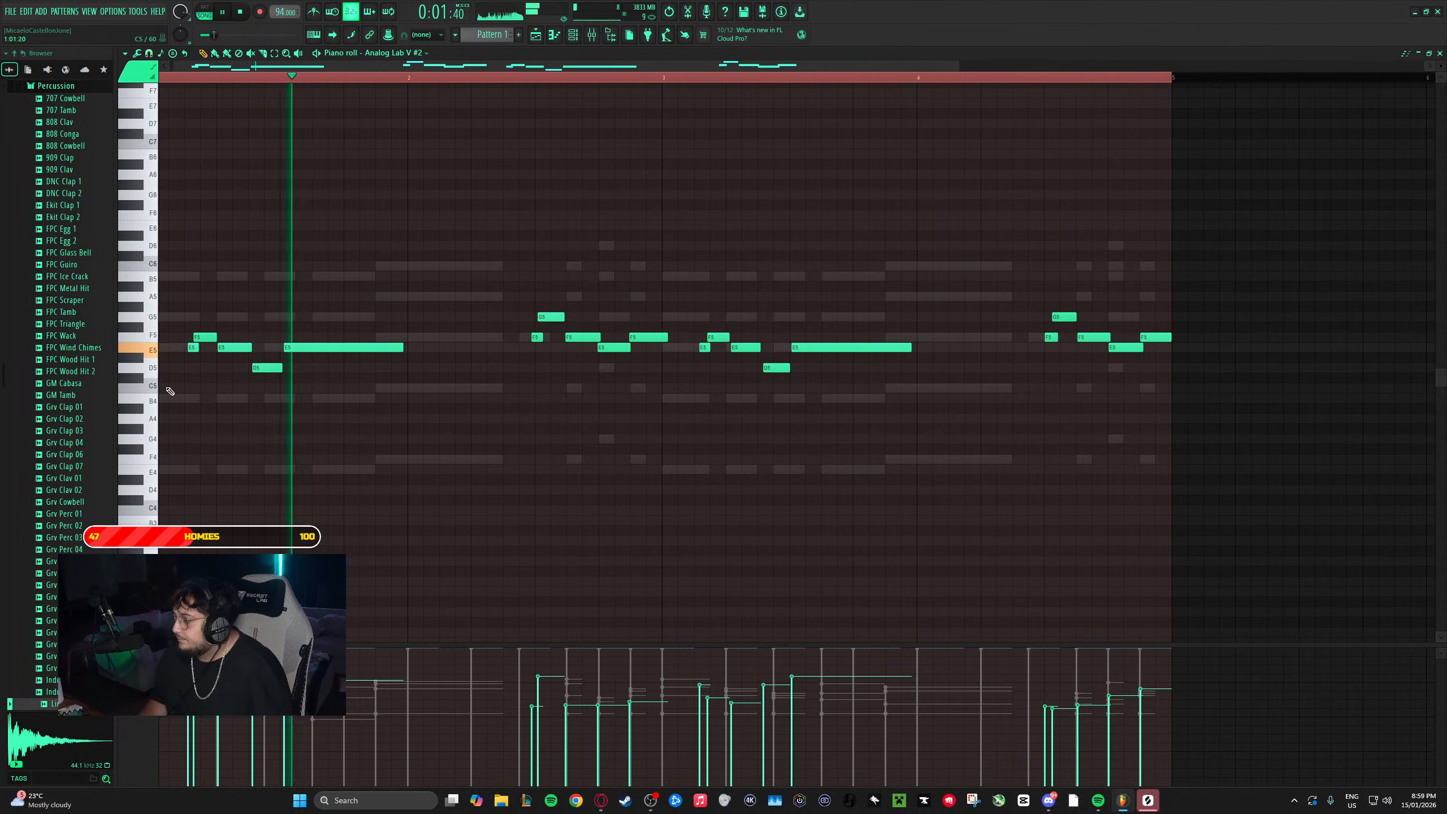
{"action": "scroll", "coordinate": [169, 391], "scroll_direction": "up", "scroll_amount": 3}
{"action": "key", "text": "space"}
- Move the first phrase's D5 and long E5 notes earlier, lengthen the D5 to meet the long E5, and play the result back
{"action": "left_click_drag", "start_coordinate": [448, 368], "coordinate": [413, 344]}
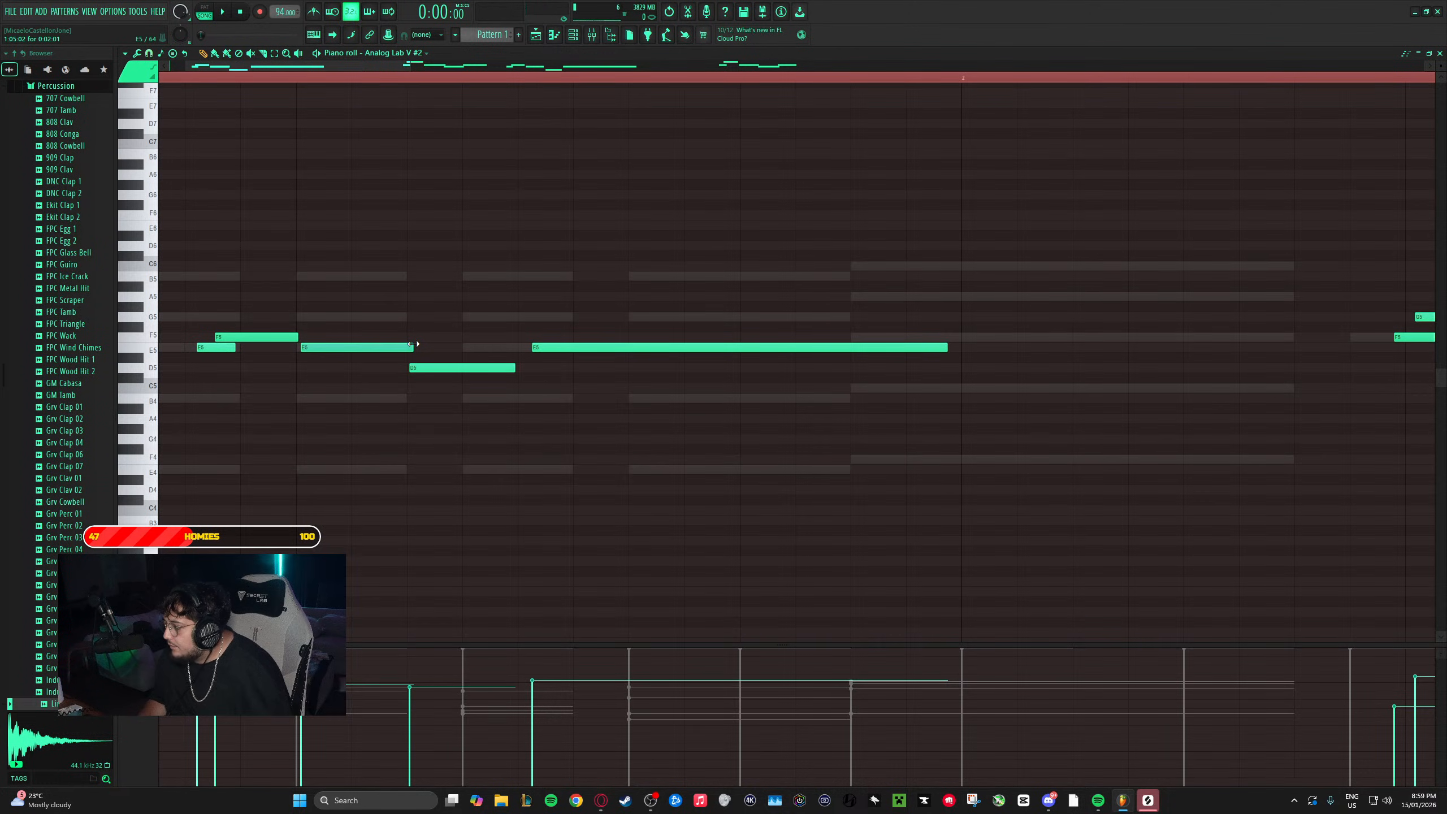
{"action": "left_click_drag", "start_coordinate": [546, 346], "coordinate": [523, 366]}
{"action": "key", "text": "space"}
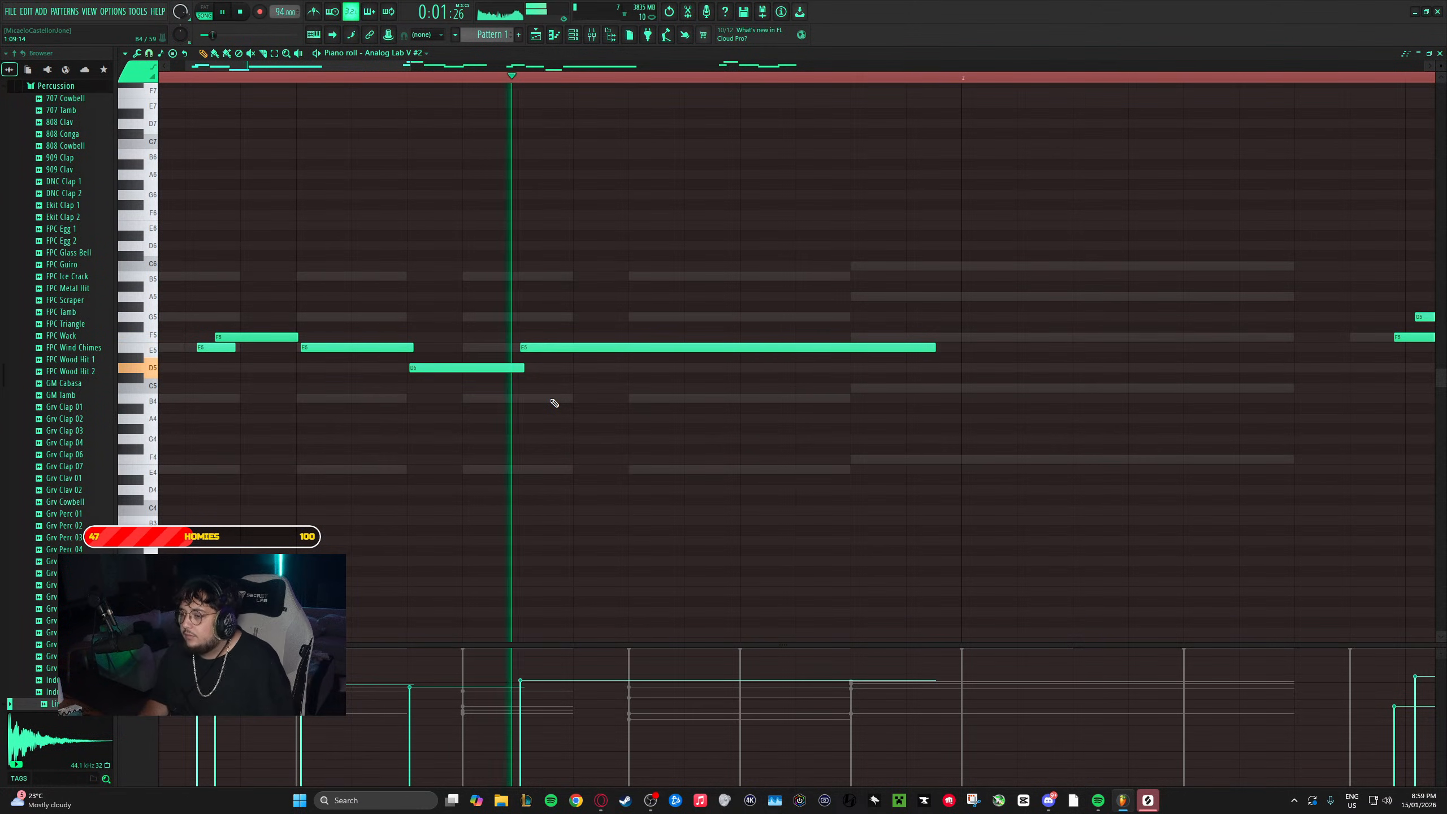
{"action": "scroll", "coordinate": [512, 372], "scroll_direction": "down", "scroll_amount": 3}
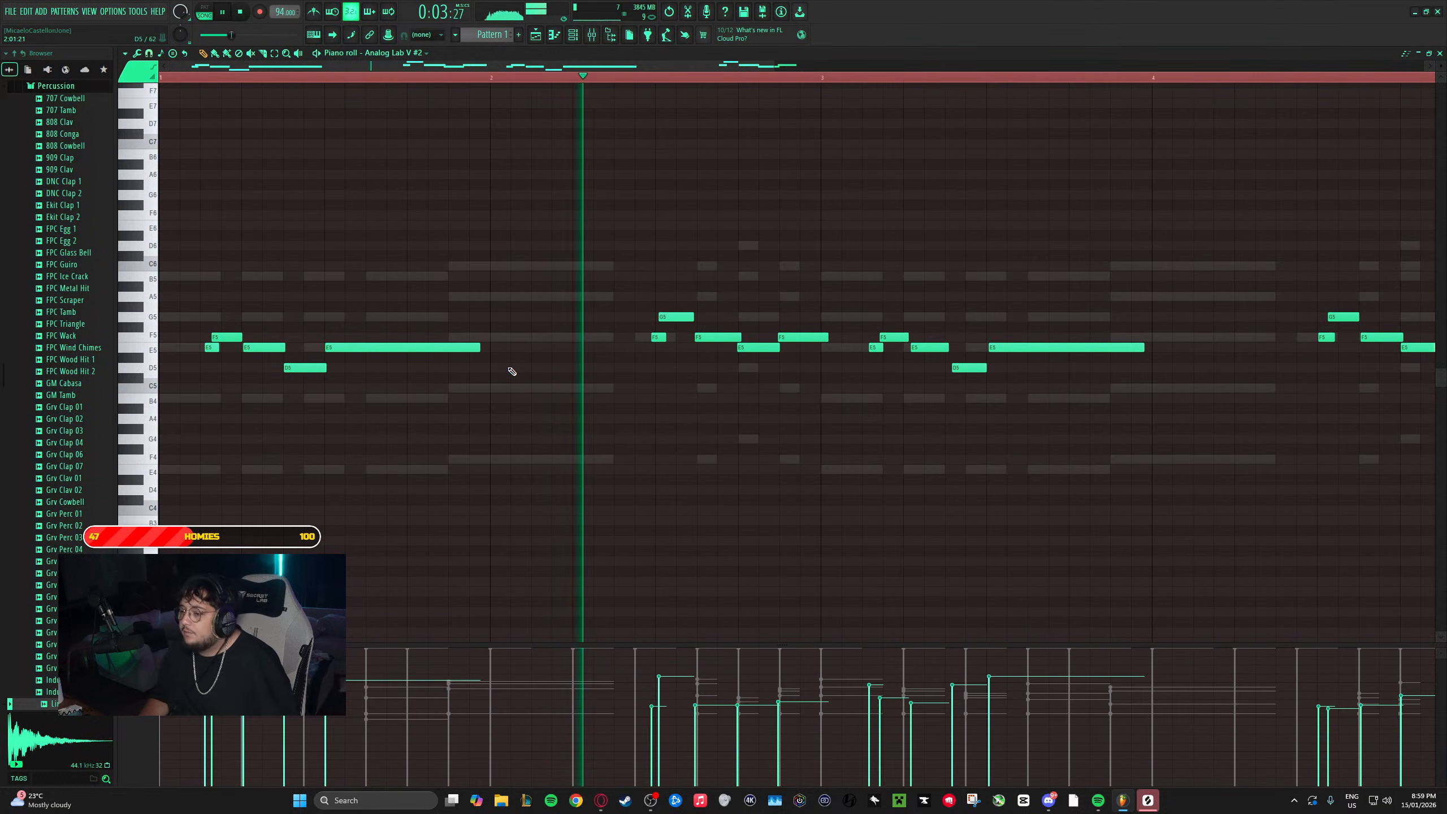
{"action": "scroll", "coordinate": [511, 377], "scroll_direction": "down", "scroll_amount": 2}
{"action": "key", "text": "space"}
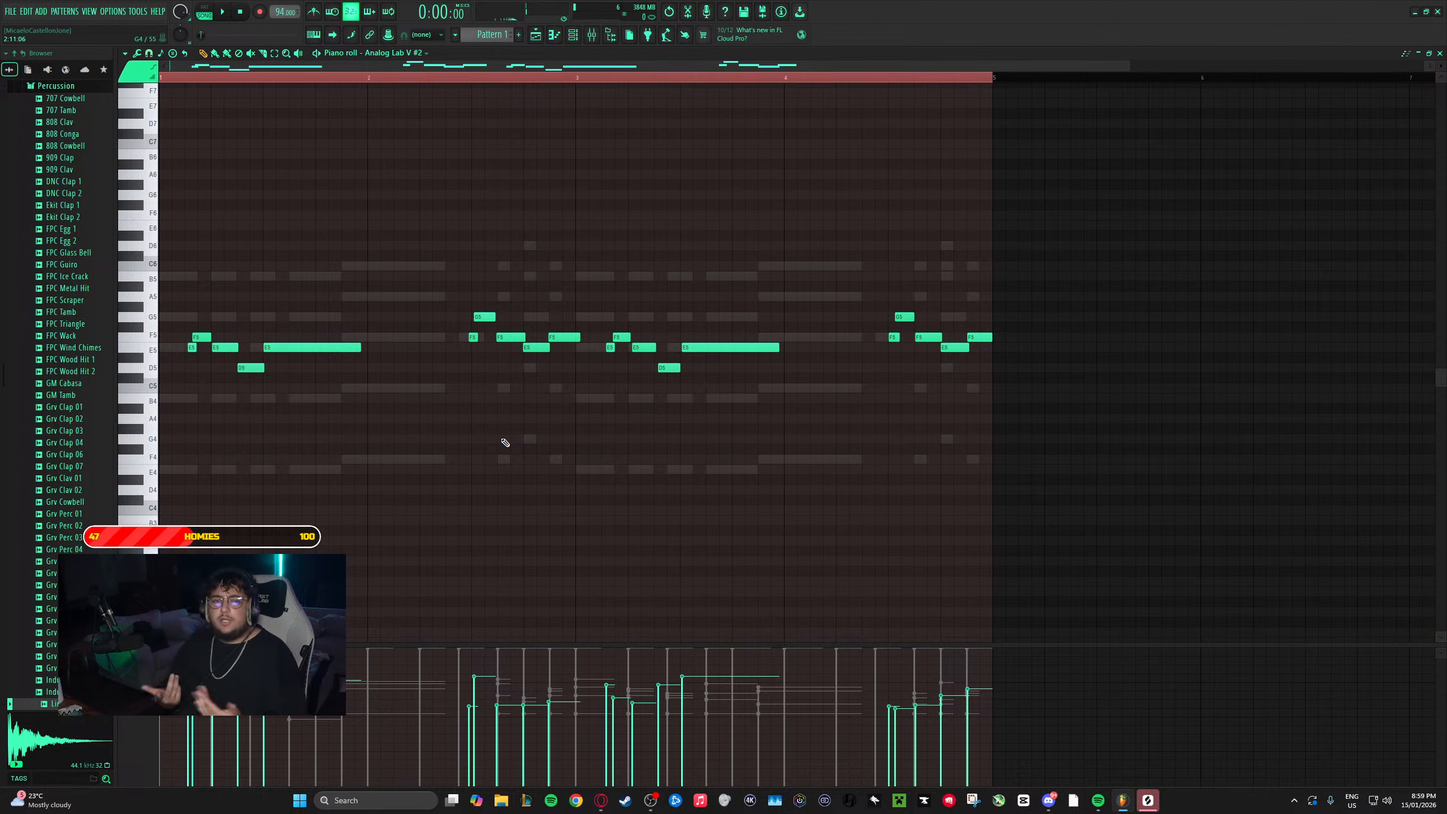
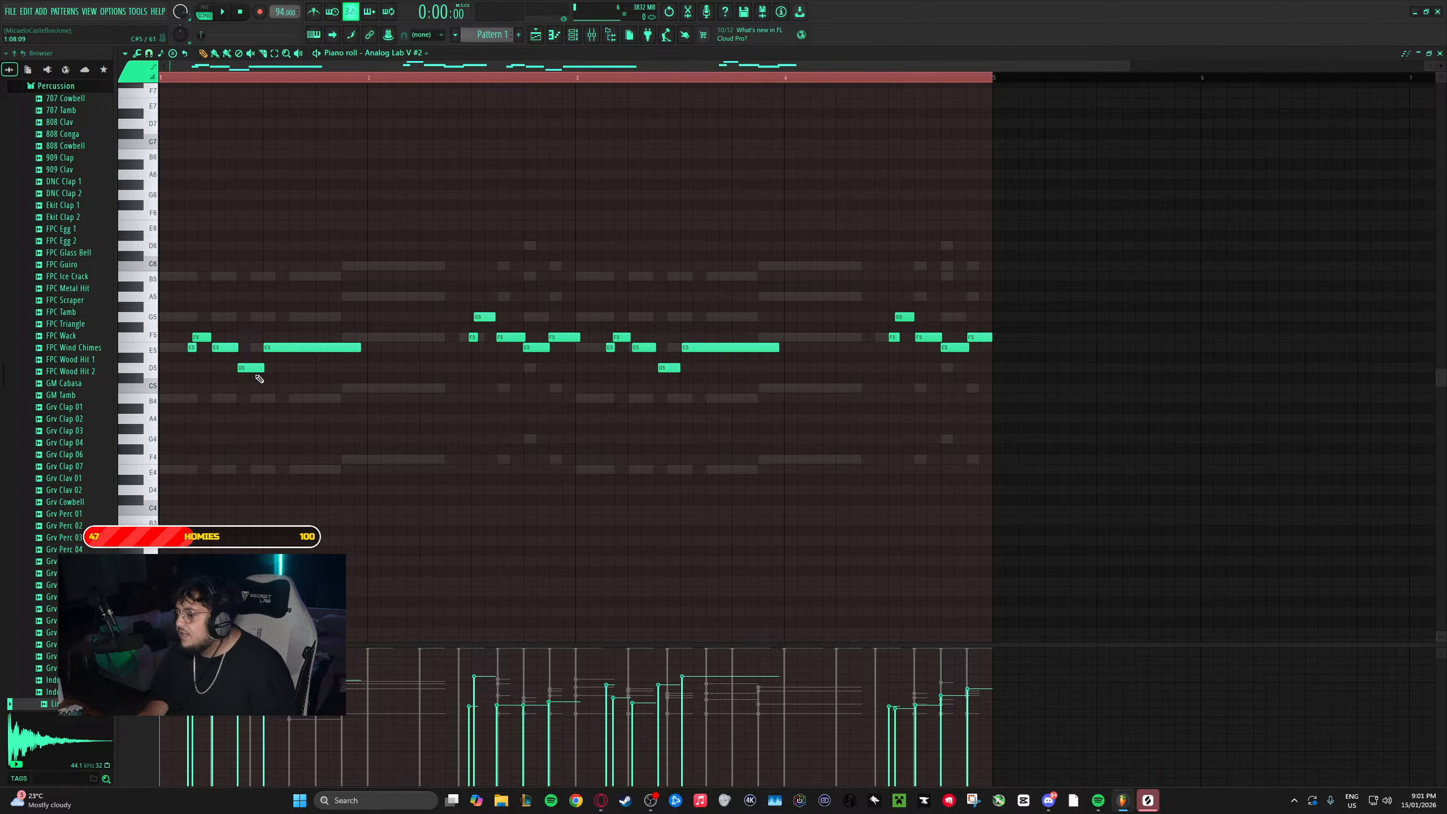
- Shift the second phrase's G5 note earlier, lengthen it to reach the following F5, and trim the ends of the two longer F5 notes
{"action": "scroll", "coordinate": [233, 379], "scroll_direction": "up", "scroll_amount": 3}
{"action": "scroll", "coordinate": [297, 401], "scroll_direction": "up", "scroll_amount": 3}
{"action": "scroll", "coordinate": [390, 388], "scroll_direction": "down", "scroll_amount": 5}
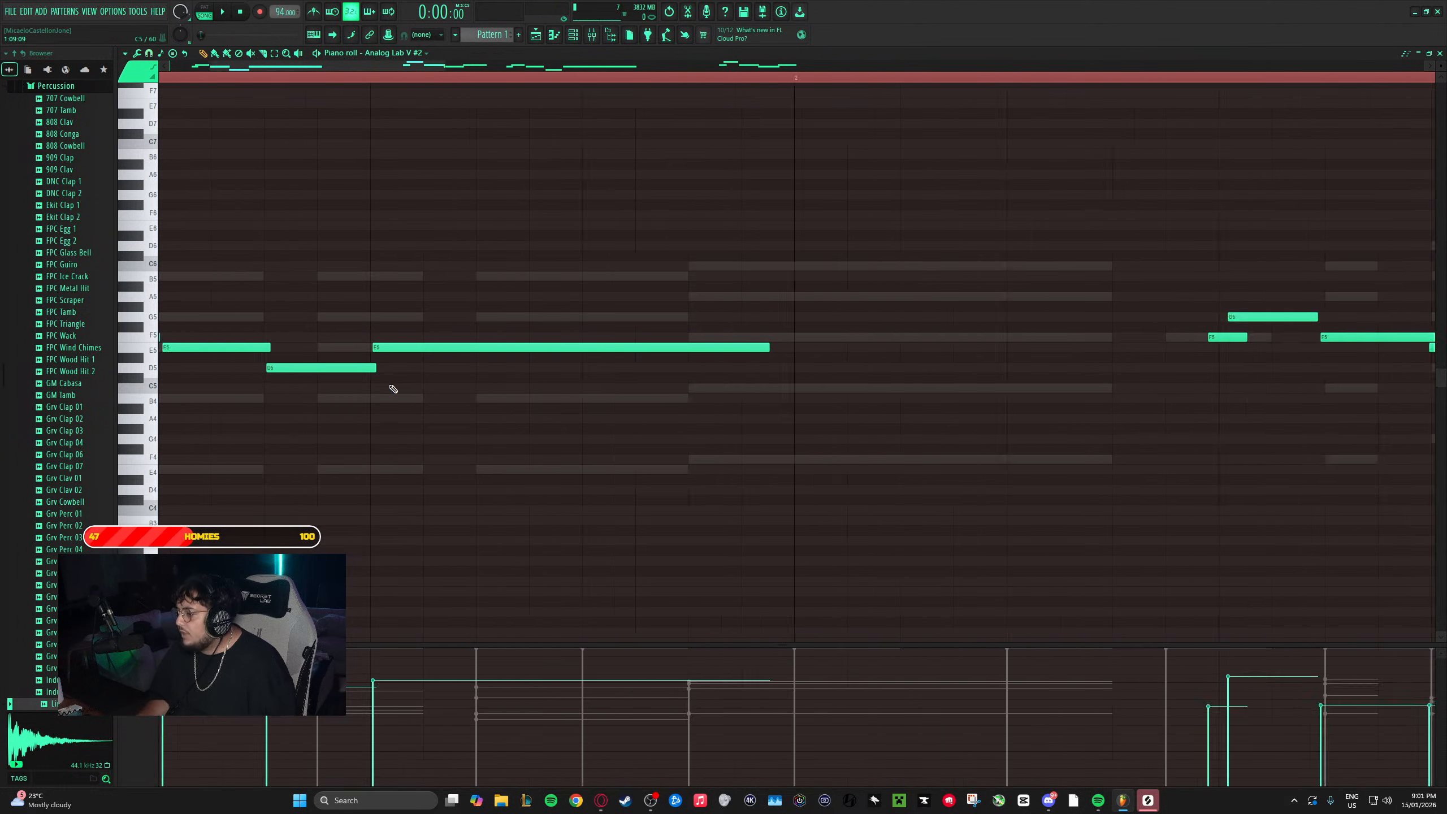
{"action": "scroll", "coordinate": [776, 371], "scroll_direction": "up", "scroll_amount": 5}
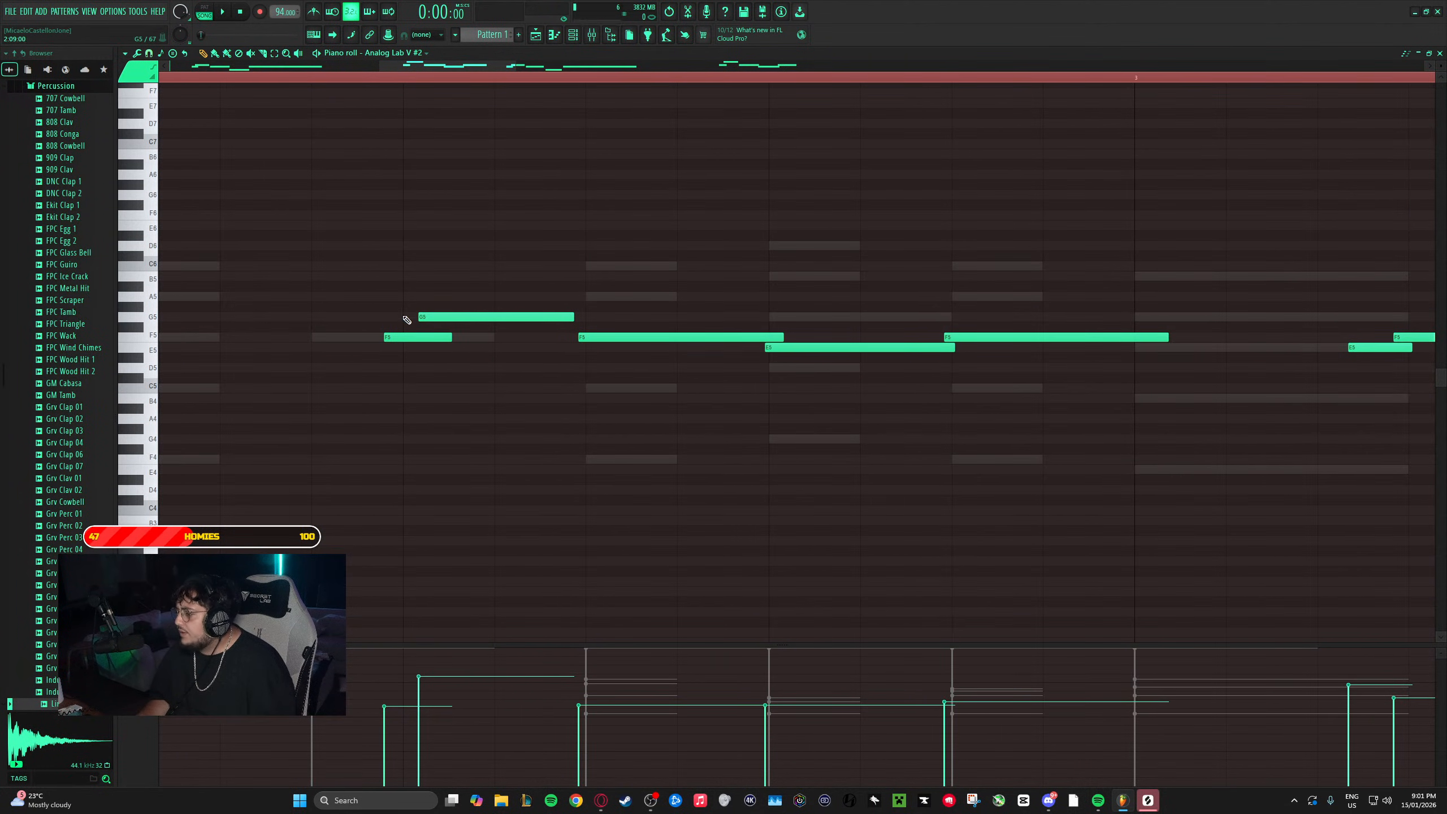
{"action": "left_click_drag", "start_coordinate": [434, 313], "coordinate": [423, 313]}
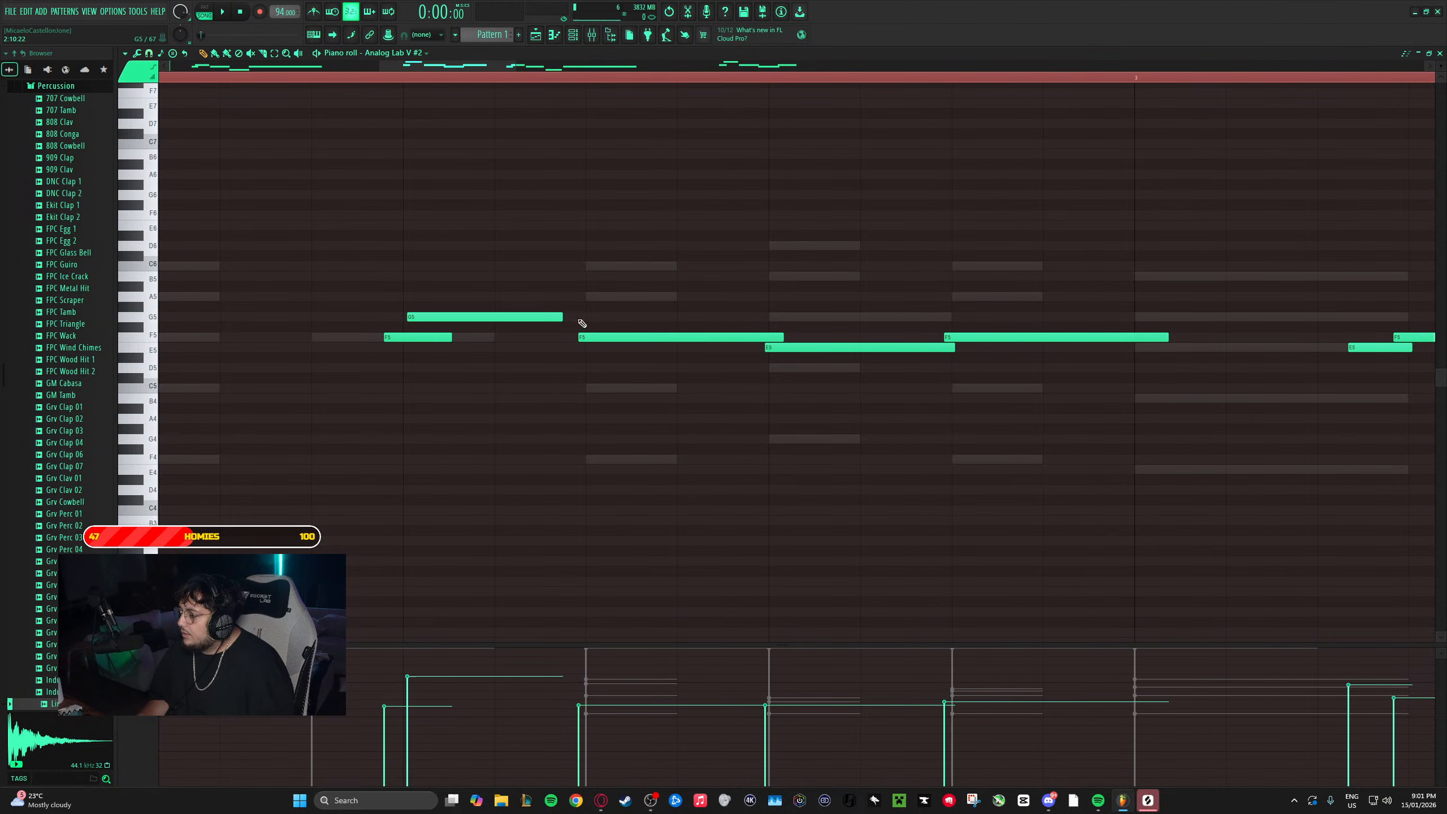
{"action": "left_click", "coordinate": [561, 317]}
{"action": "right_click", "coordinate": [560, 318]}
{"action": "left_click_drag", "start_coordinate": [560, 319], "coordinate": [581, 319]}
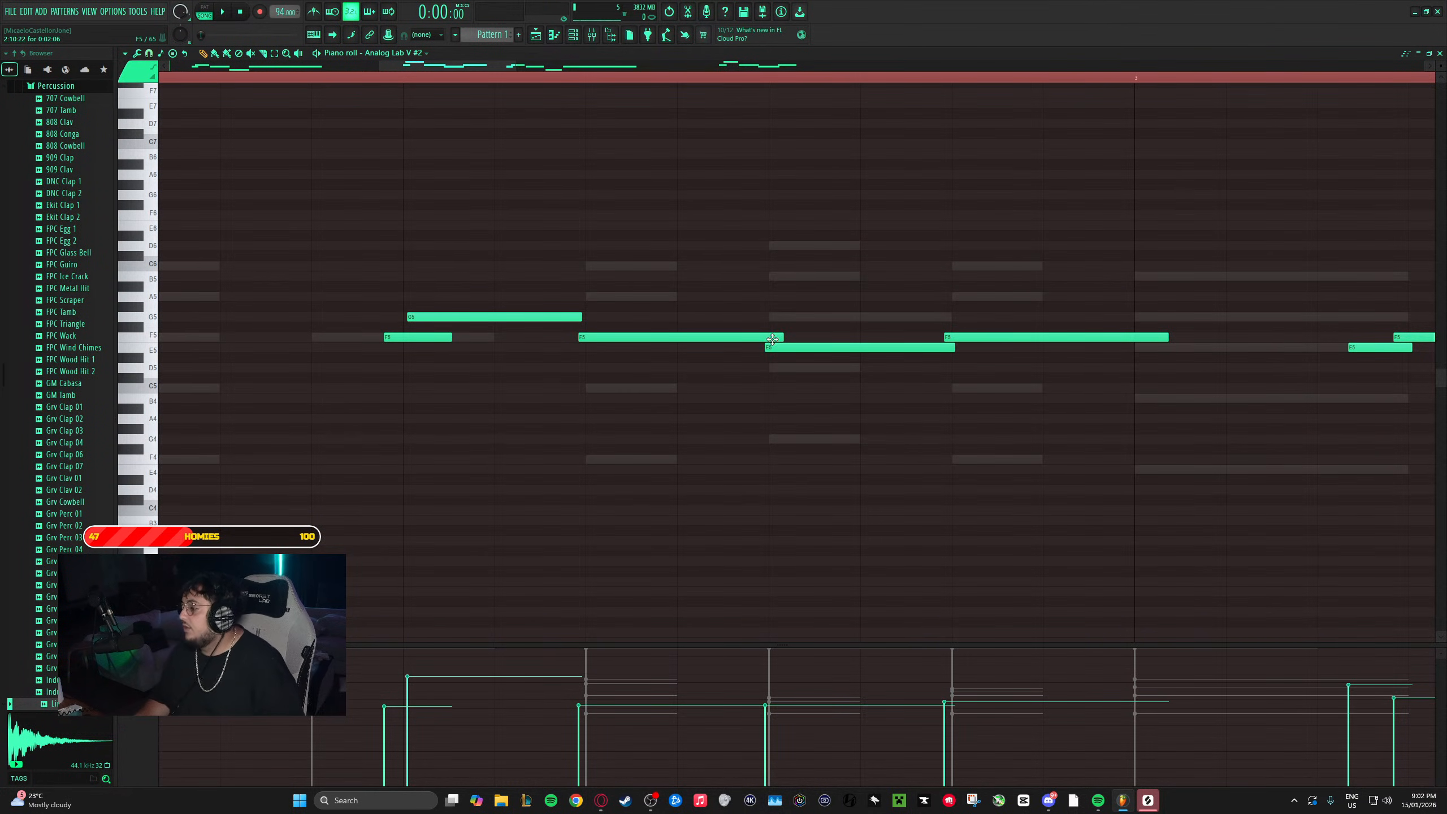
{"action": "left_click_drag", "start_coordinate": [782, 334], "coordinate": [772, 335]}
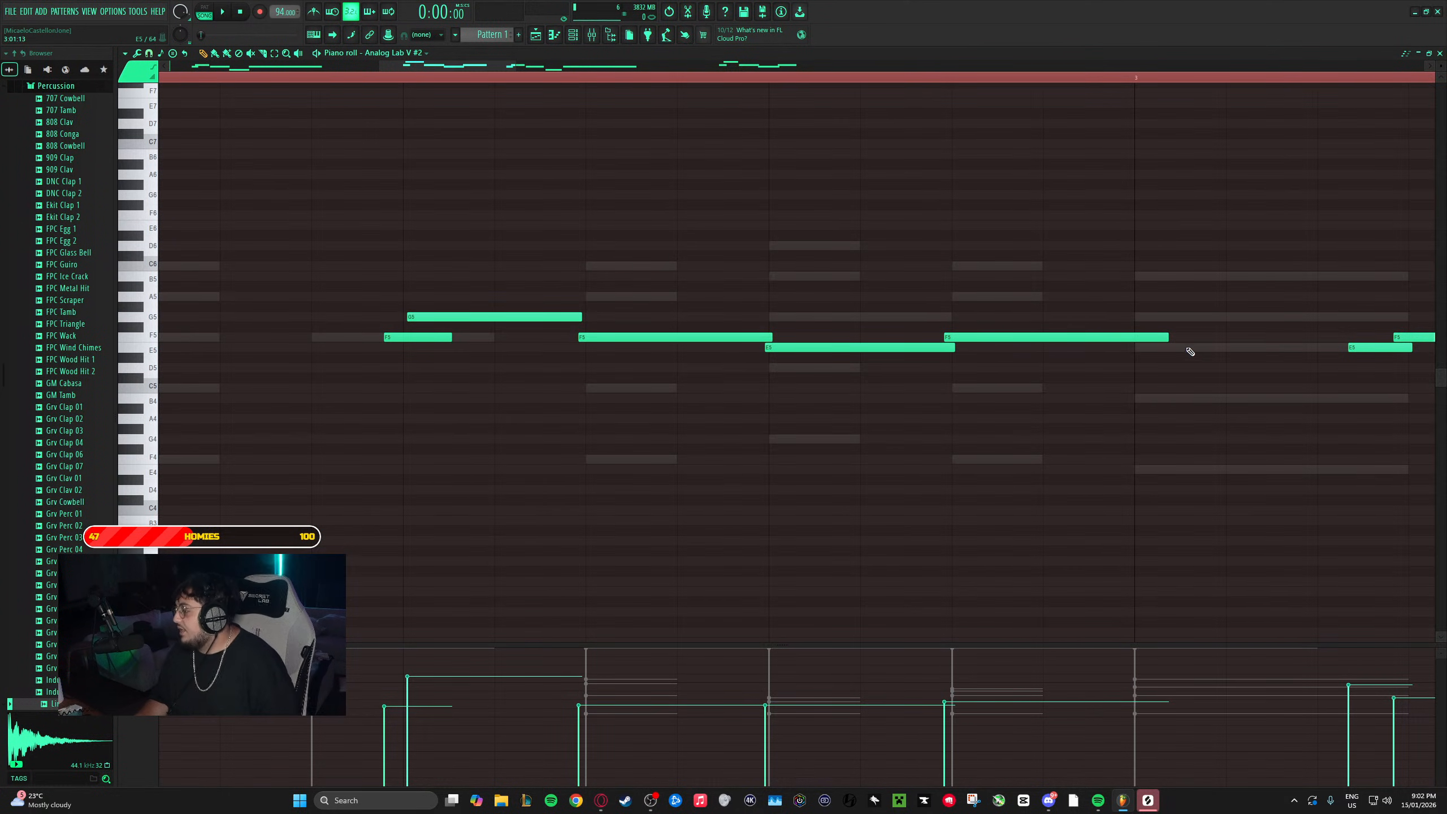
{"action": "left_click_drag", "start_coordinate": [1168, 337], "coordinate": [1160, 337]}
- Retime the third phrase's short E5 notes and shift its D5 and long E5 earlier, lengthening notes to close the gaps between them
{"action": "scroll", "coordinate": [1124, 378], "scroll_direction": "down", "scroll_amount": 5}
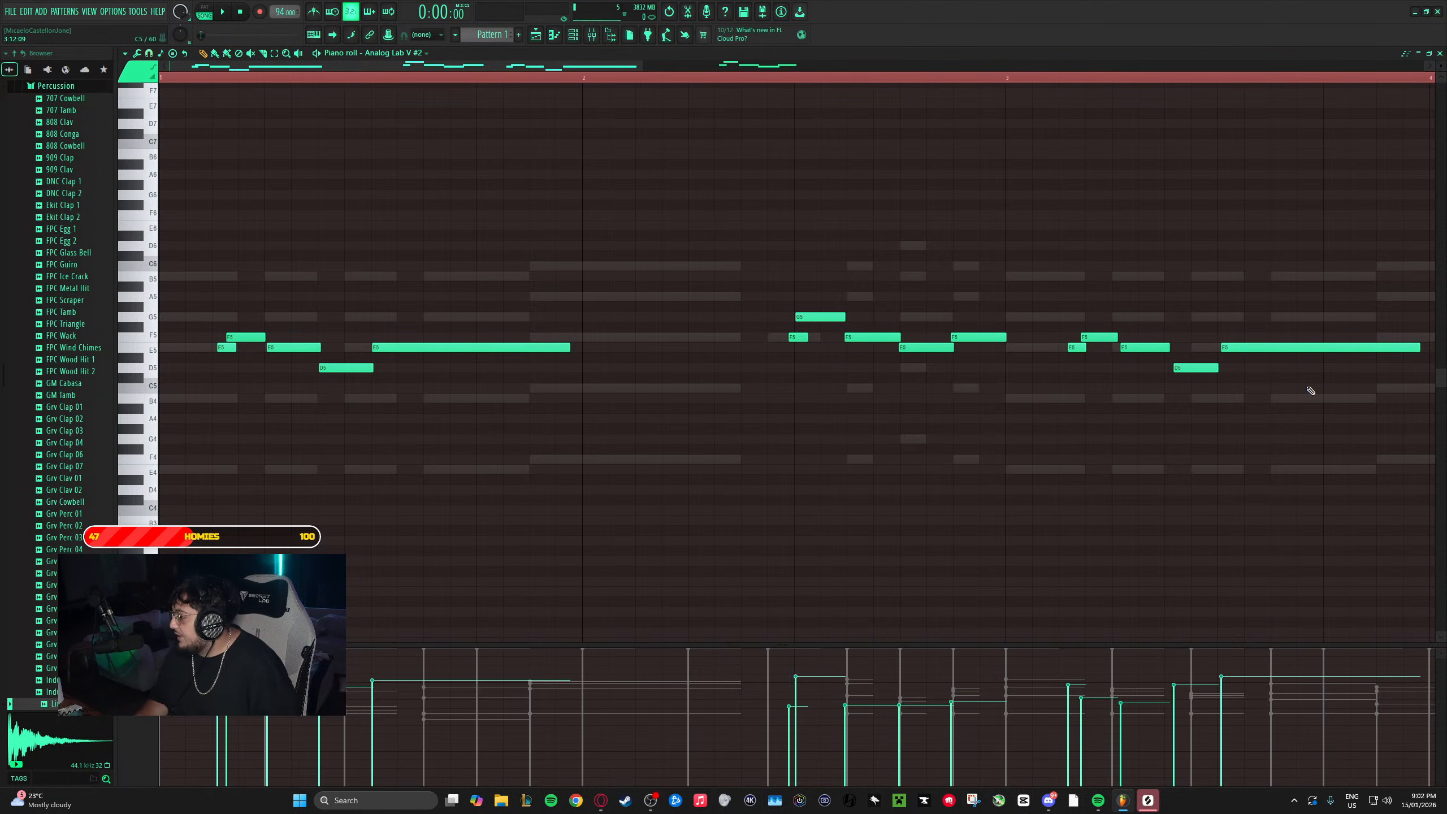
{"action": "scroll", "coordinate": [1308, 389], "scroll_direction": "up", "scroll_amount": 5}
{"action": "left_click_drag", "start_coordinate": [530, 347], "coordinate": [663, 350]}
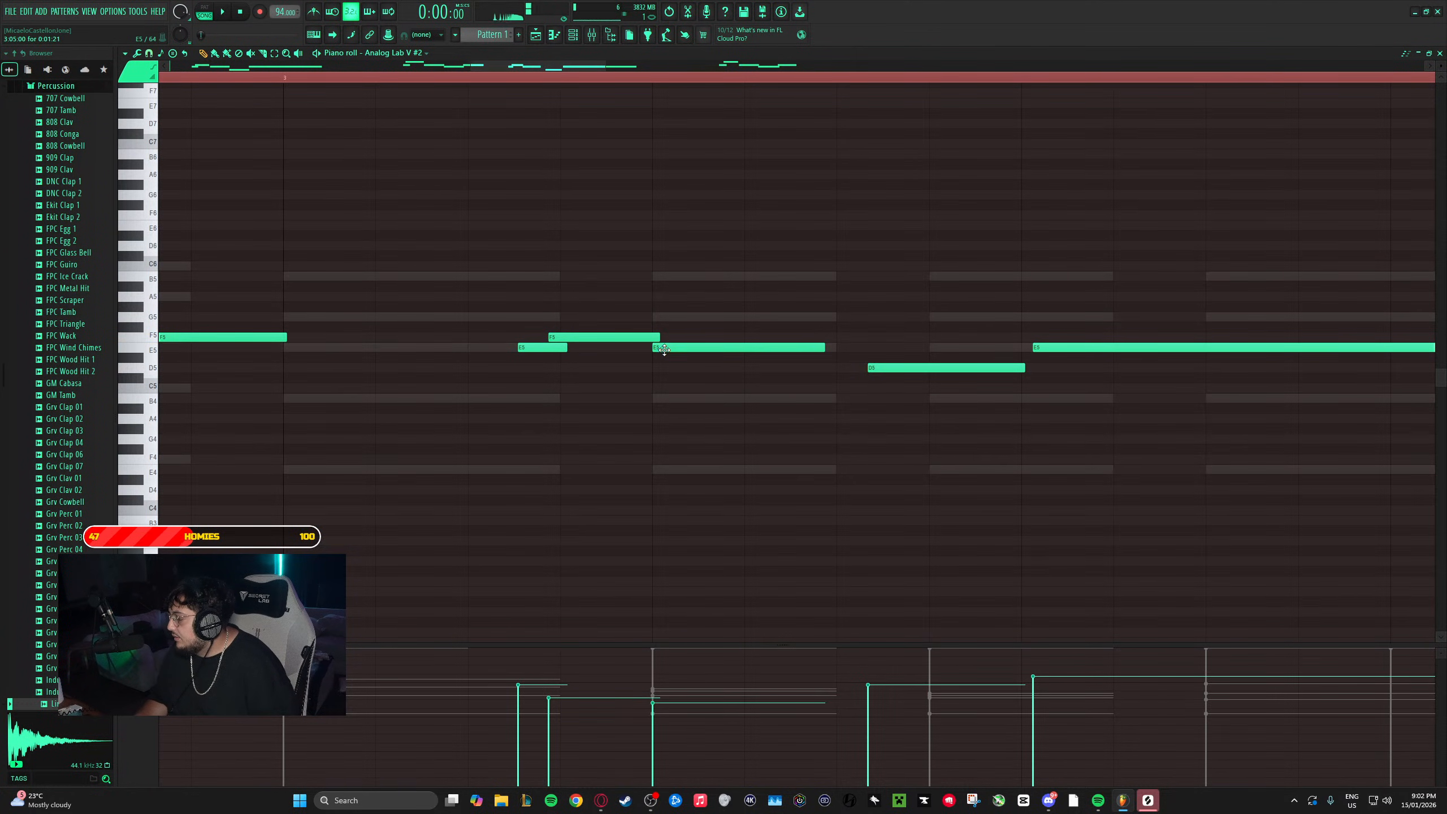
{"action": "left_click_drag", "start_coordinate": [824, 348], "coordinate": [854, 368]}
{"action": "left_click_drag", "start_coordinate": [984, 368], "coordinate": [1027, 348]}
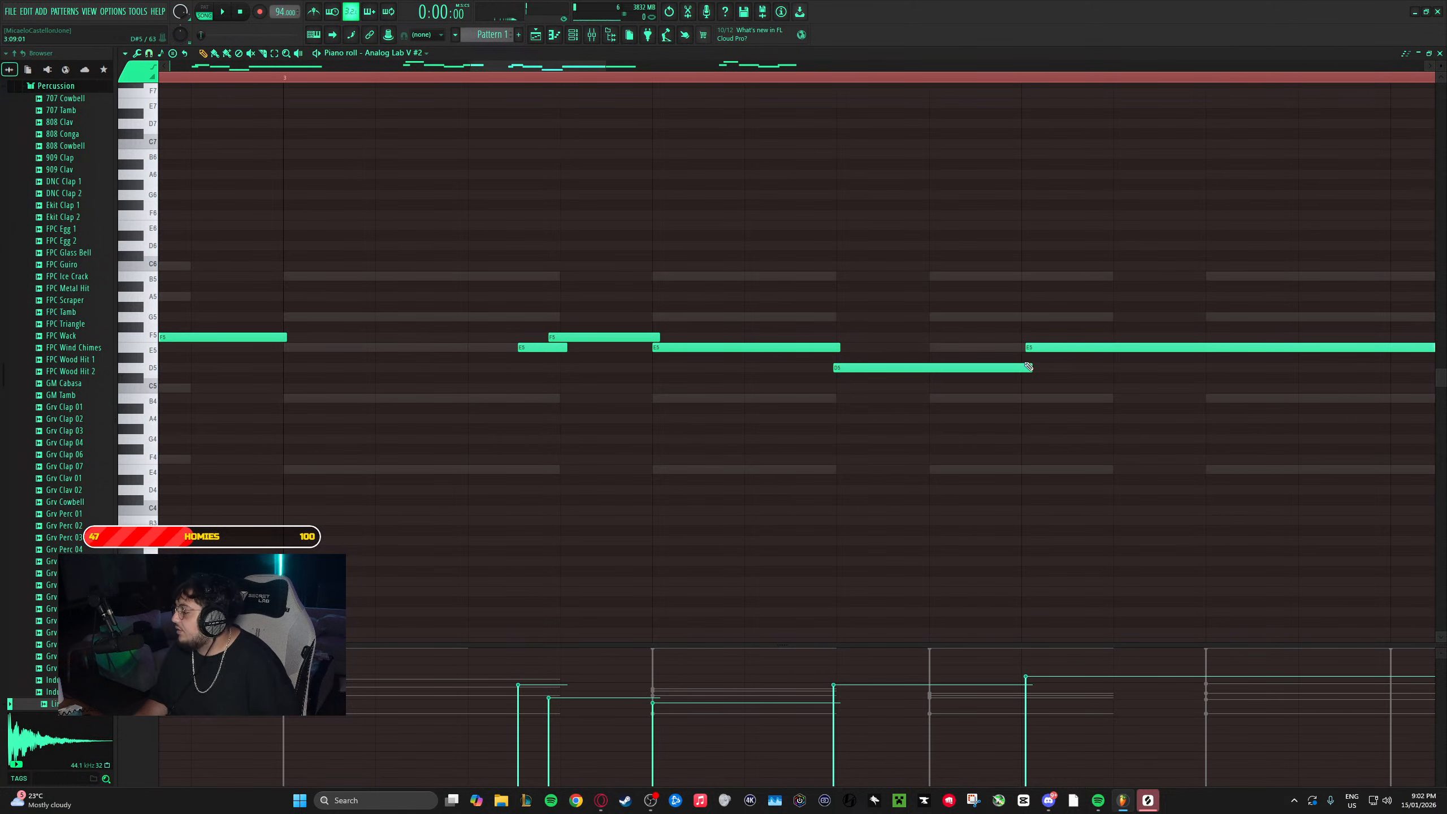
{"action": "scroll", "coordinate": [1028, 366], "scroll_direction": "down", "scroll_amount": 6}
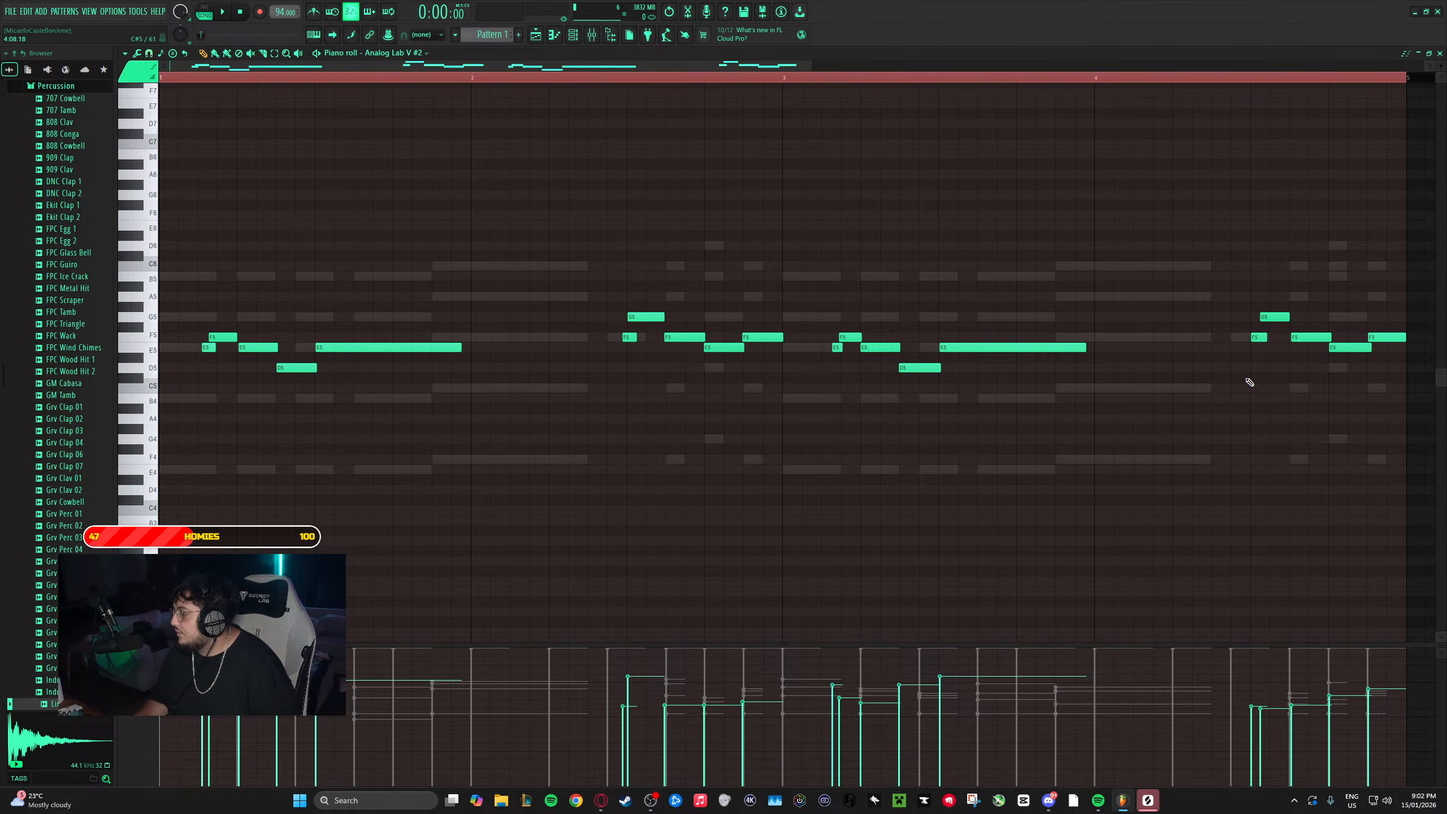
- Move the fourth phrase's short F5 and its G5 note together slightly earlier
{"action": "scroll", "coordinate": [1310, 397], "scroll_direction": "down", "scroll_amount": 2}
{"action": "scroll", "coordinate": [1302, 405], "scroll_direction": "up", "scroll_amount": 5}
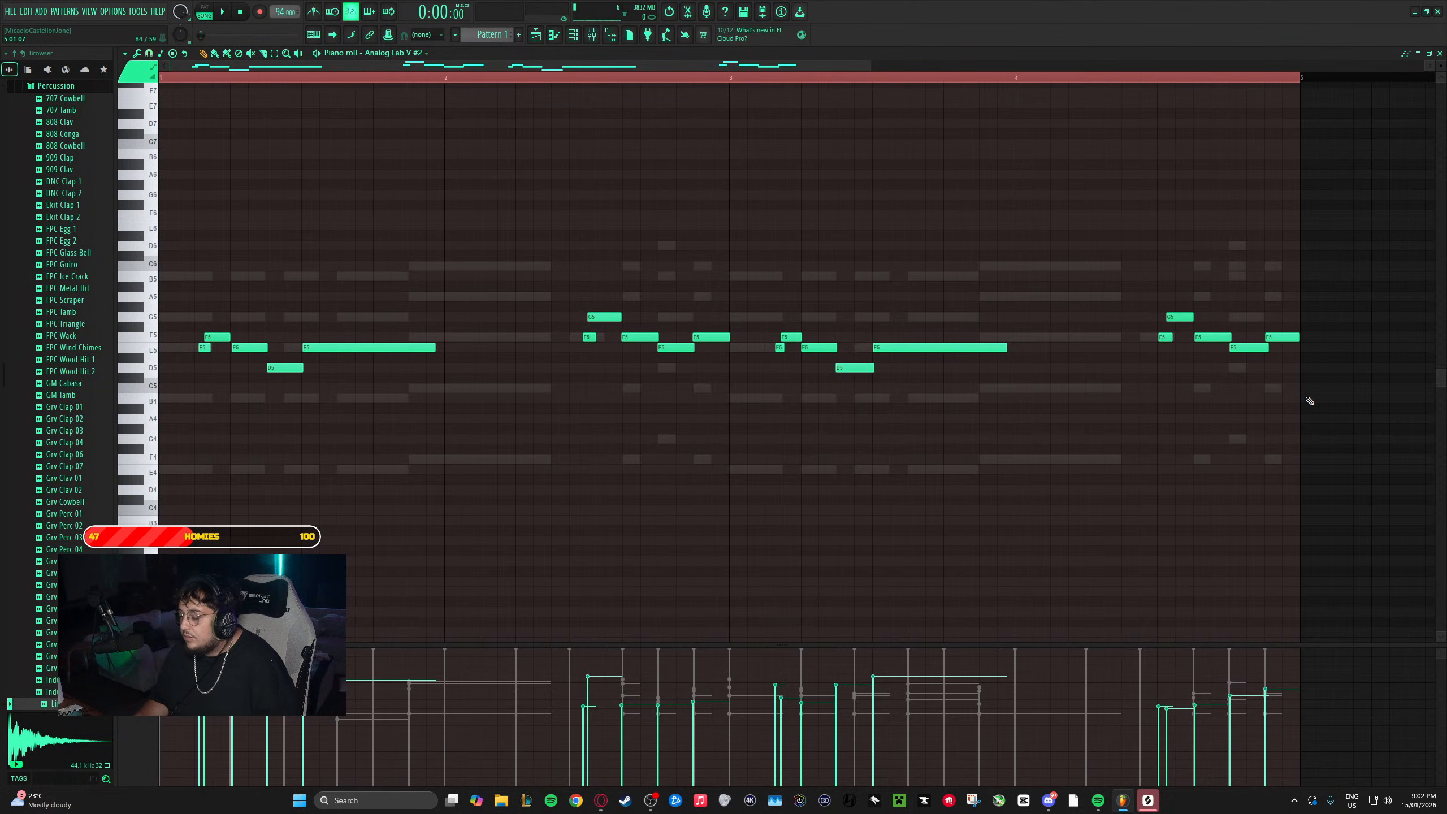
{"action": "scroll", "coordinate": [673, 340], "scroll_direction": "down", "scroll_amount": 7}
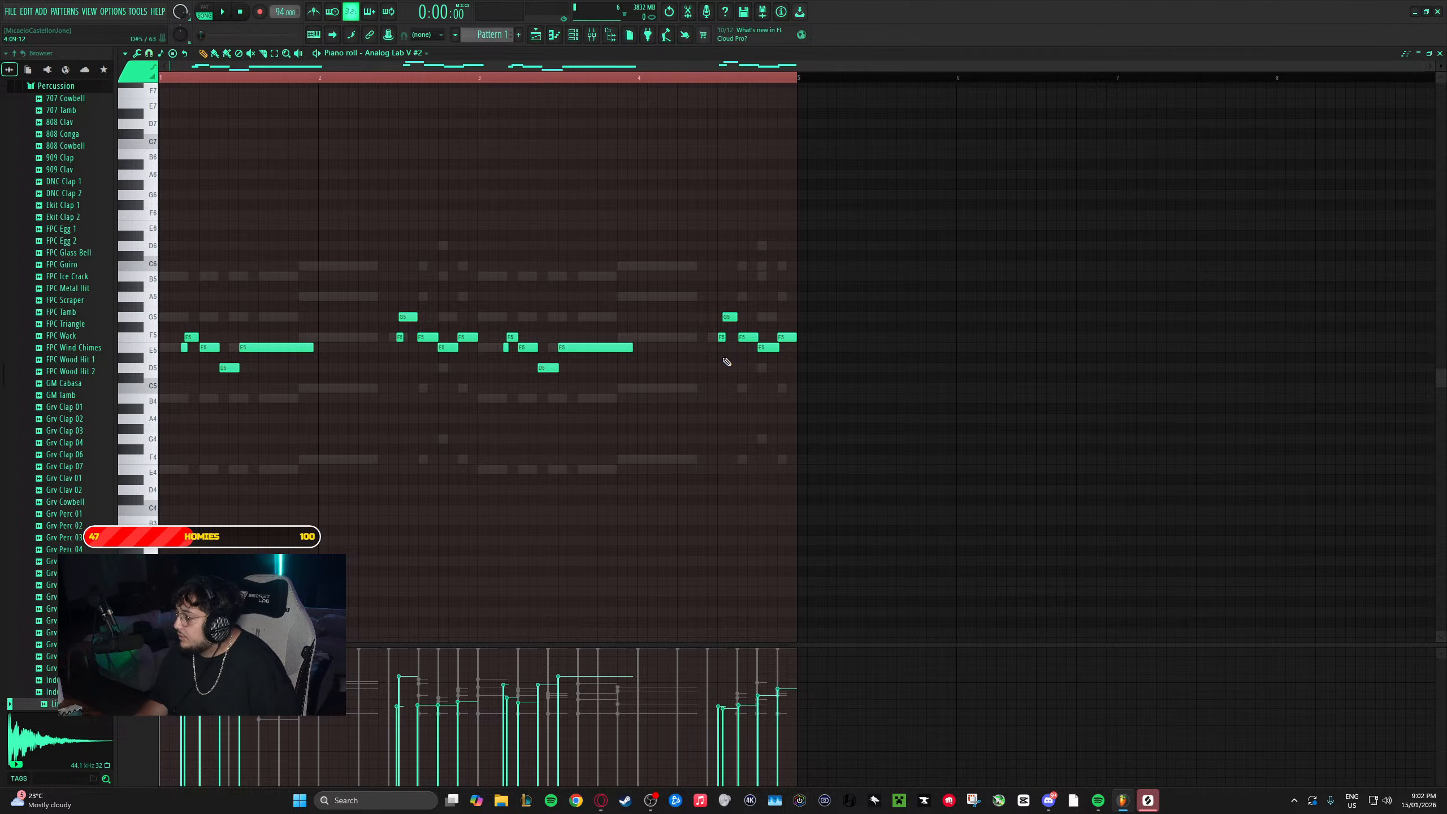
{"action": "scroll", "coordinate": [725, 360], "scroll_direction": "up", "scroll_amount": 5}
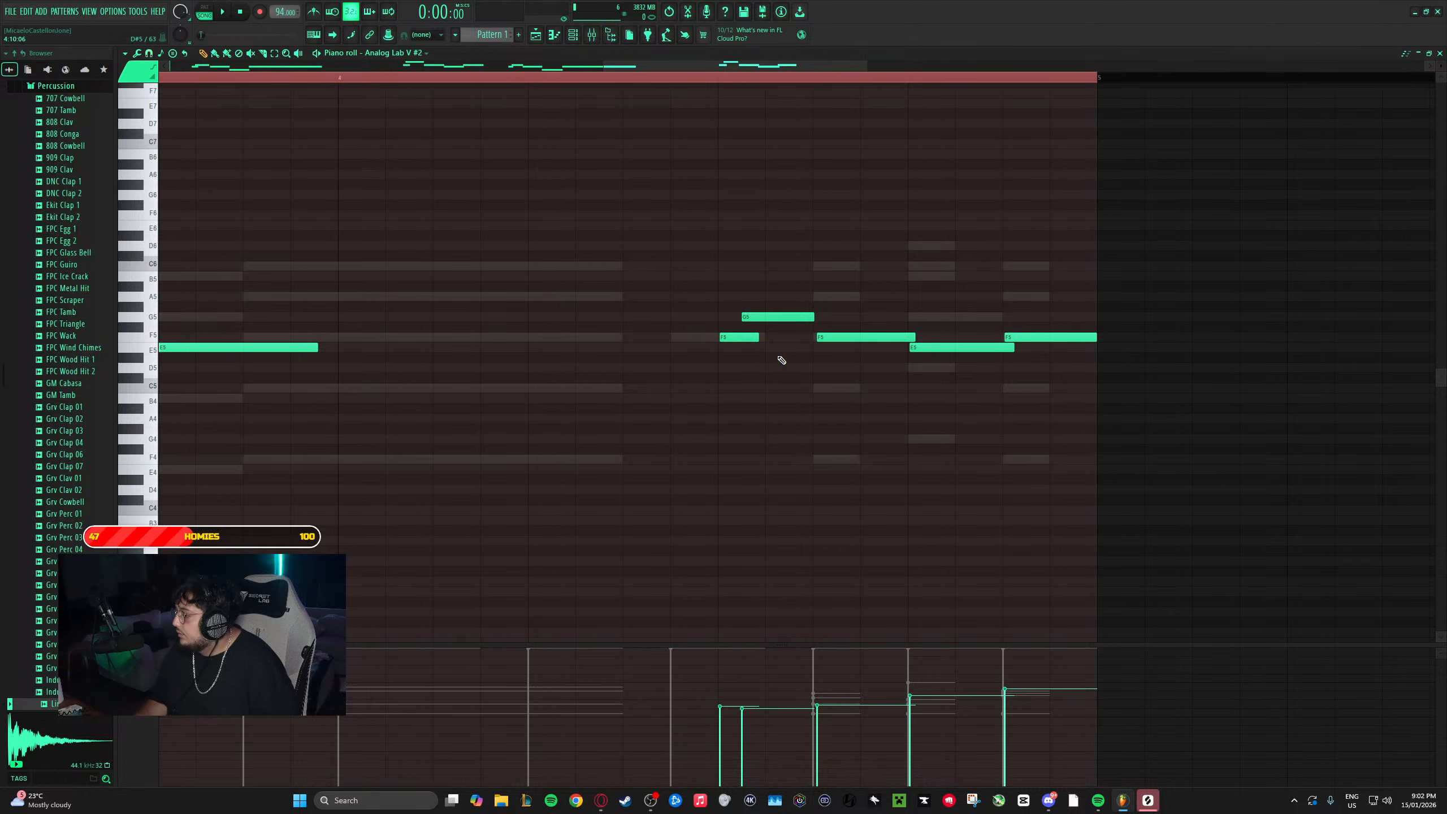
{"action": "left_click_drag", "start_coordinate": [750, 361], "coordinate": [734, 318]}
{"action": "left_click", "coordinate": [785, 382]}
{"action": "scroll", "coordinate": [739, 394], "scroll_direction": "down", "scroll_amount": 4}
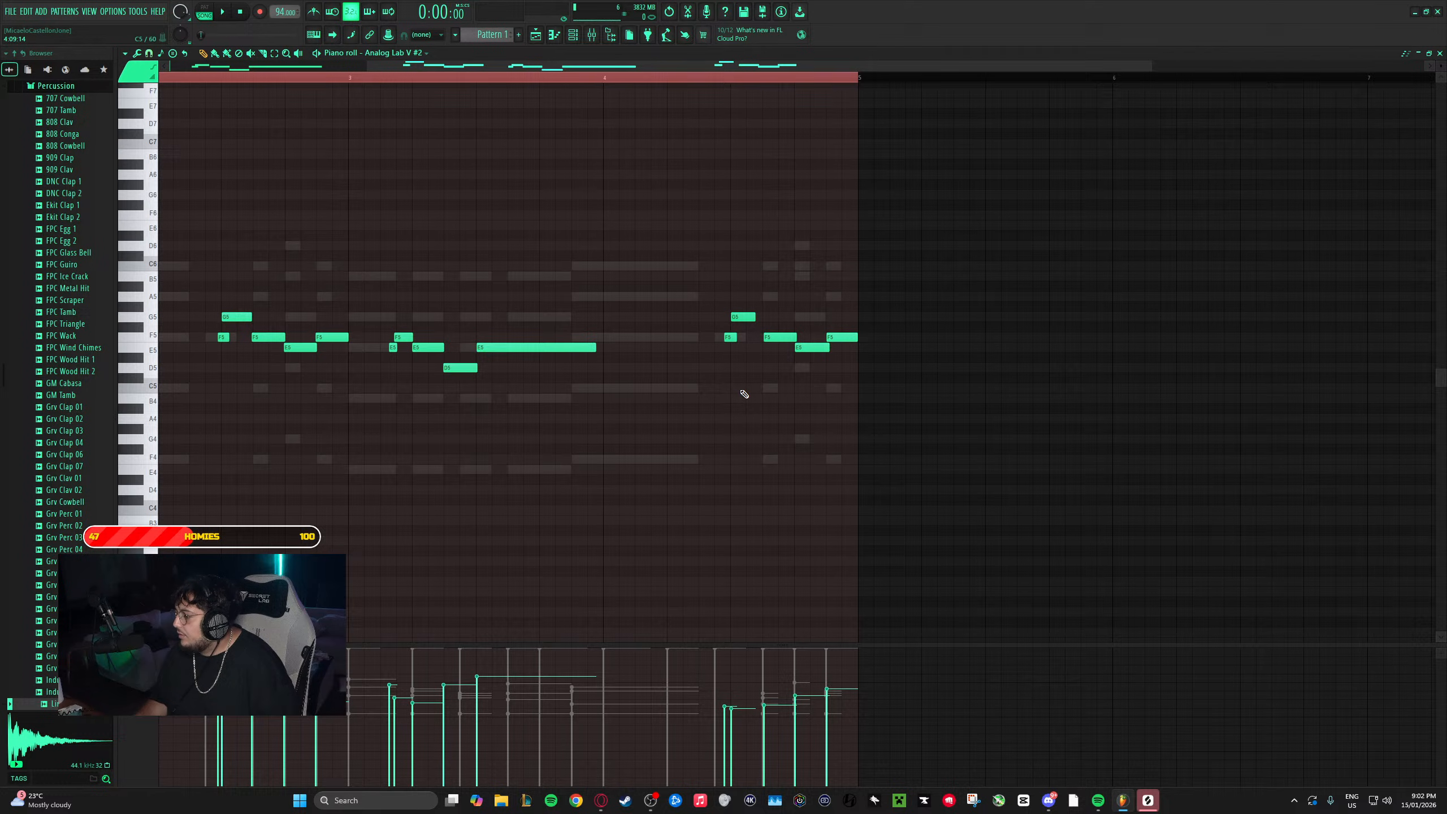
{"action": "scroll", "coordinate": [746, 392], "scroll_direction": "down", "scroll_amount": 1}
- Lengthen the fourth phrase's G5 note until it overlaps the following F5, and shift that F5 slightly earlier
{"action": "scroll", "coordinate": [747, 390], "scroll_direction": "up", "scroll_amount": 5}
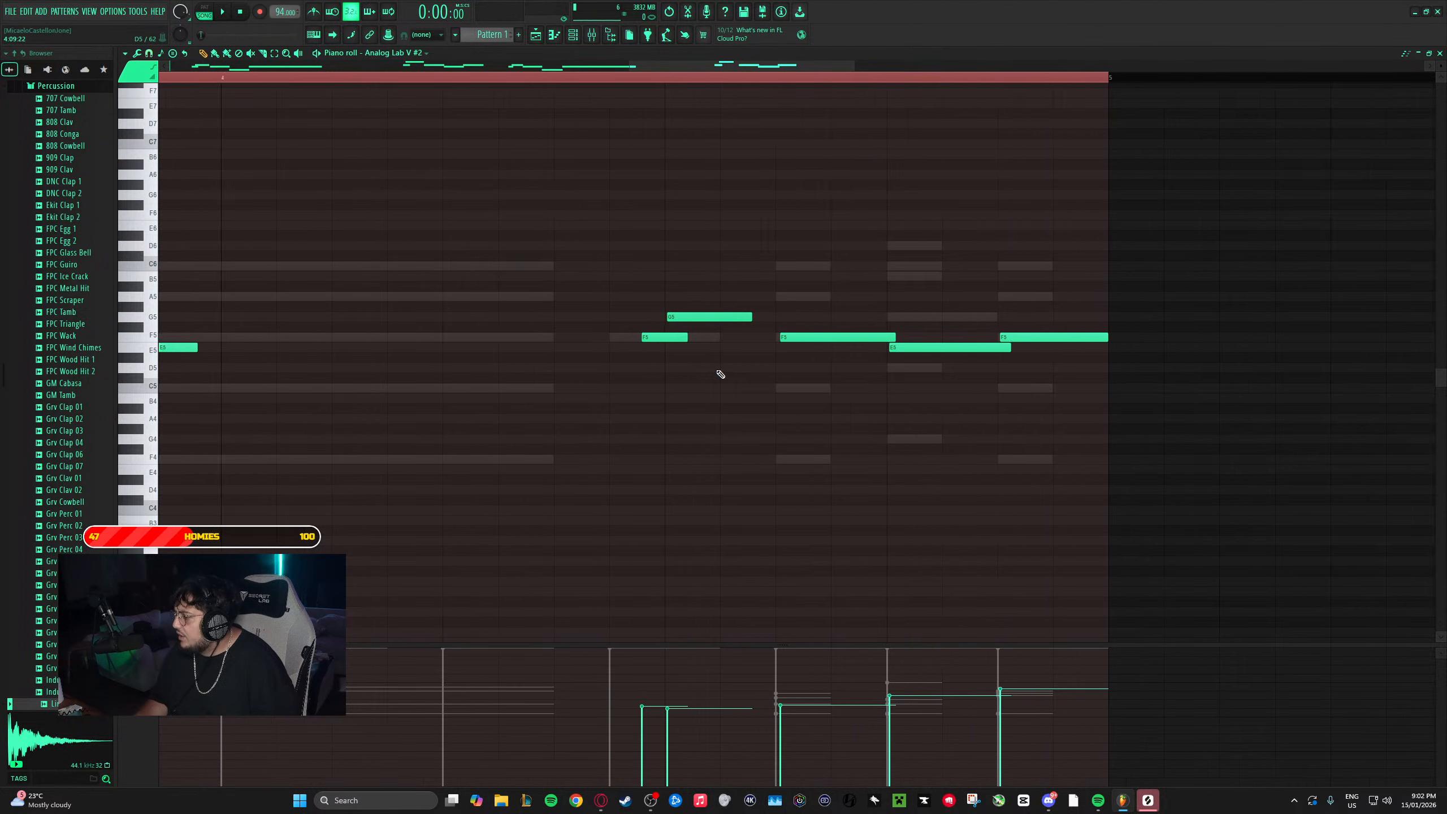
{"action": "left_click_drag", "start_coordinate": [756, 317], "coordinate": [790, 331]}
{"action": "left_click", "coordinate": [810, 338]}
{"action": "scroll", "coordinate": [830, 317], "scroll_direction": "up", "scroll_amount": 2}
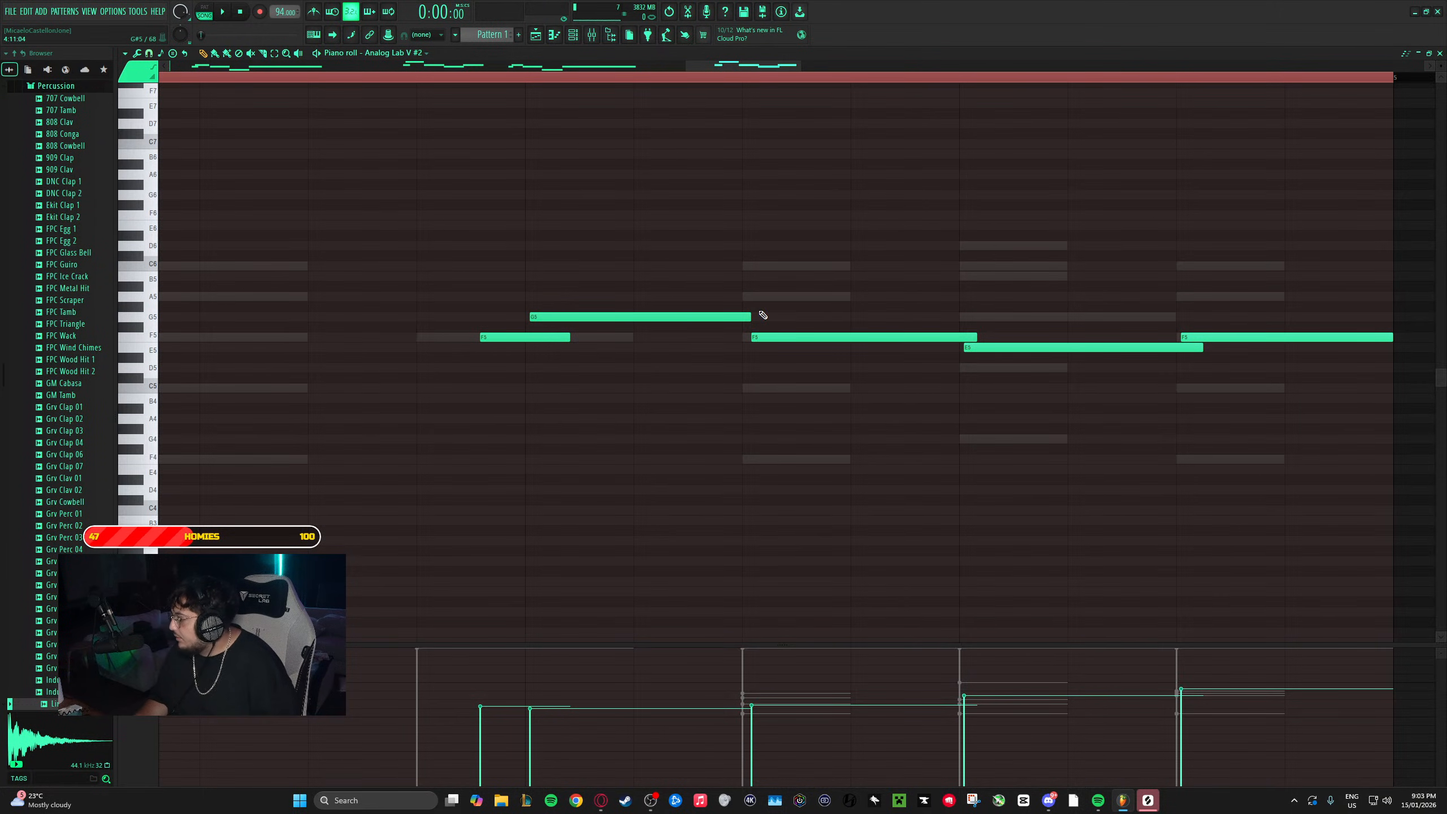
{"action": "left_click_drag", "start_coordinate": [759, 317], "coordinate": [764, 318]}
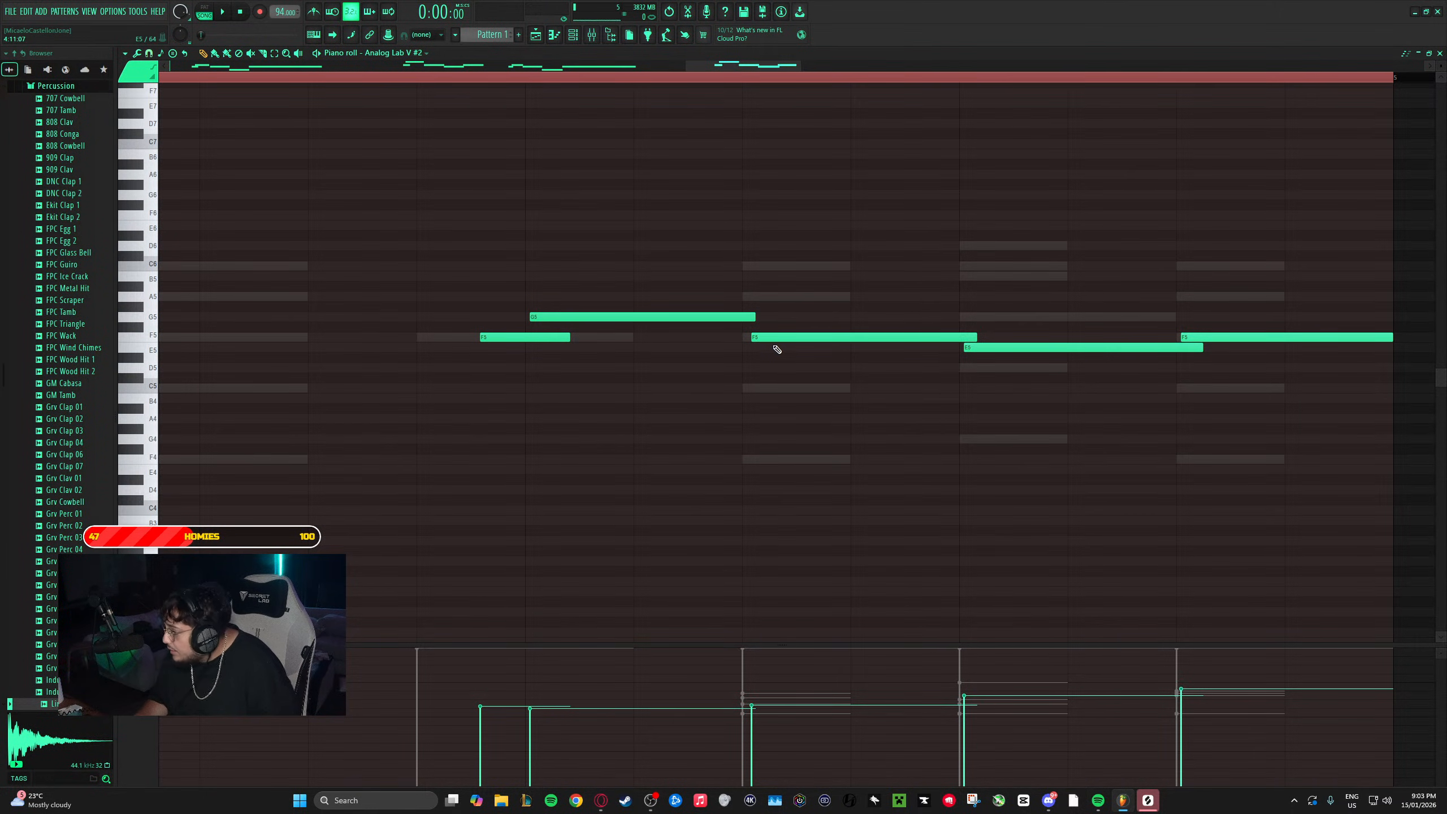
{"action": "left_click_drag", "start_coordinate": [768, 339], "coordinate": [790, 336]}
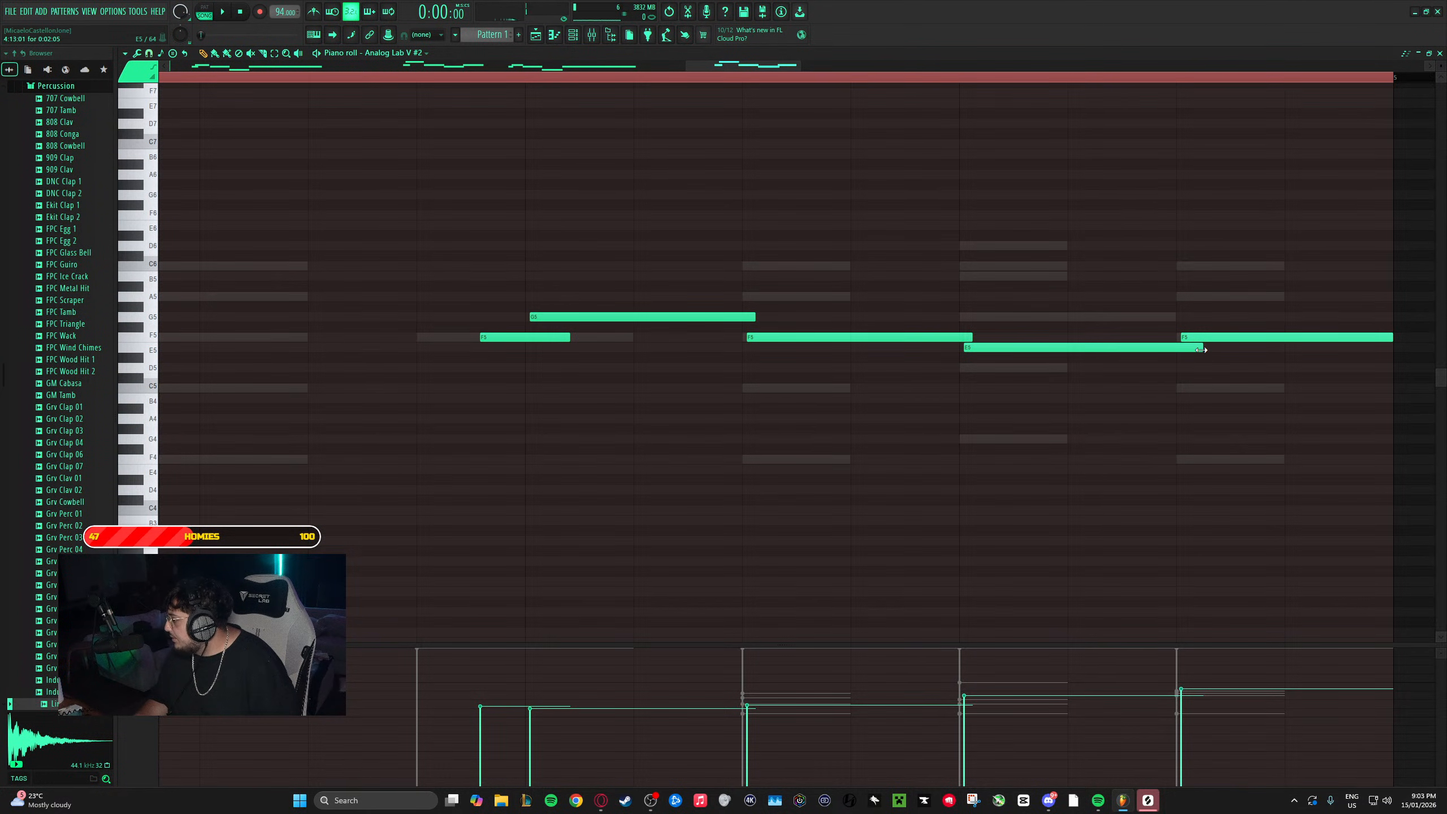
{"action": "scroll", "coordinate": [939, 469], "scroll_direction": "down", "scroll_amount": 2}
{"action": "scroll", "coordinate": [939, 435], "scroll_direction": "down", "scroll_amount": 4}
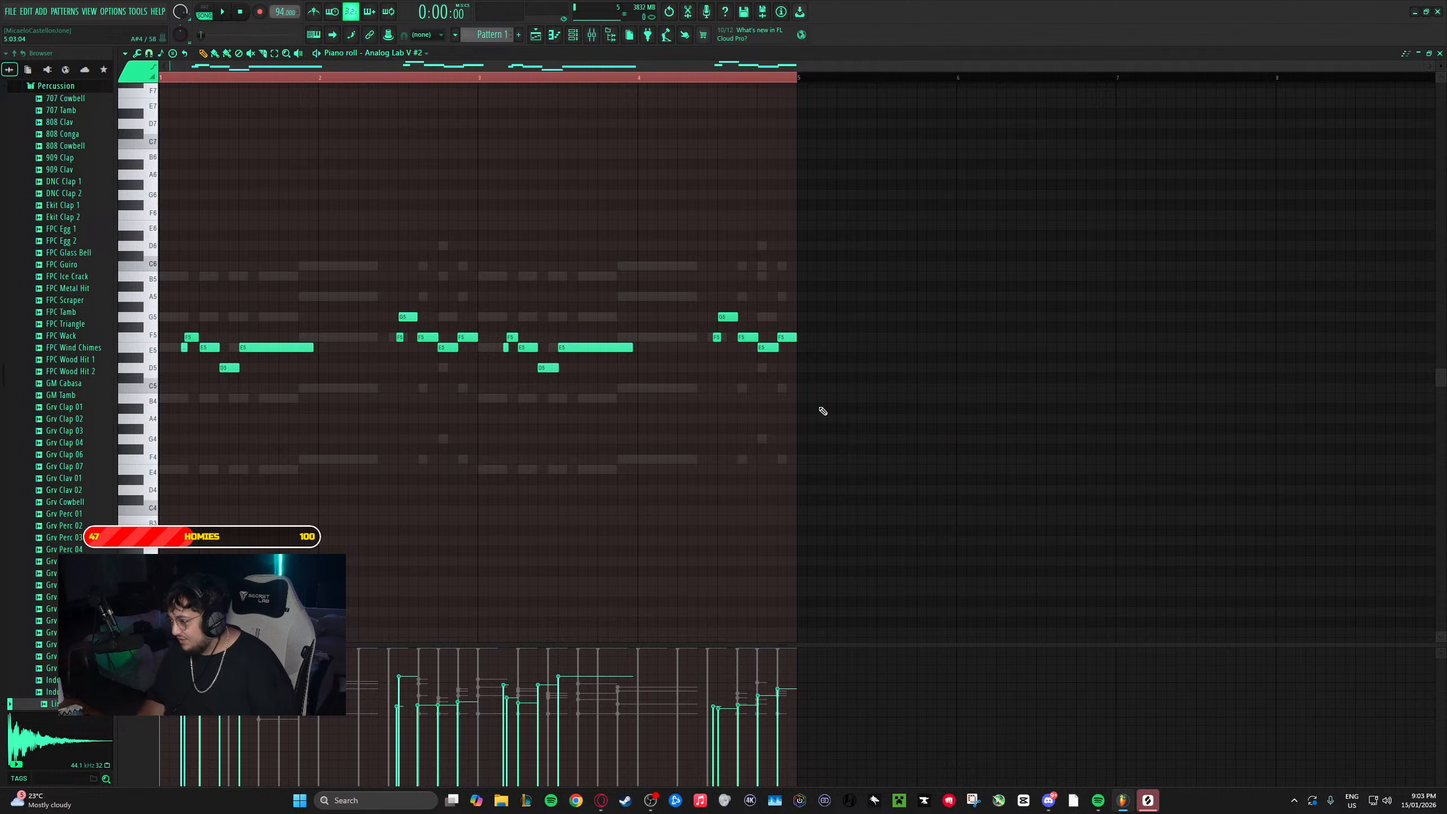
- Open and cancel the project save dialog, and play back the retimed melody to check all four phrases
{"action": "key", "text": "ctrl+s"}
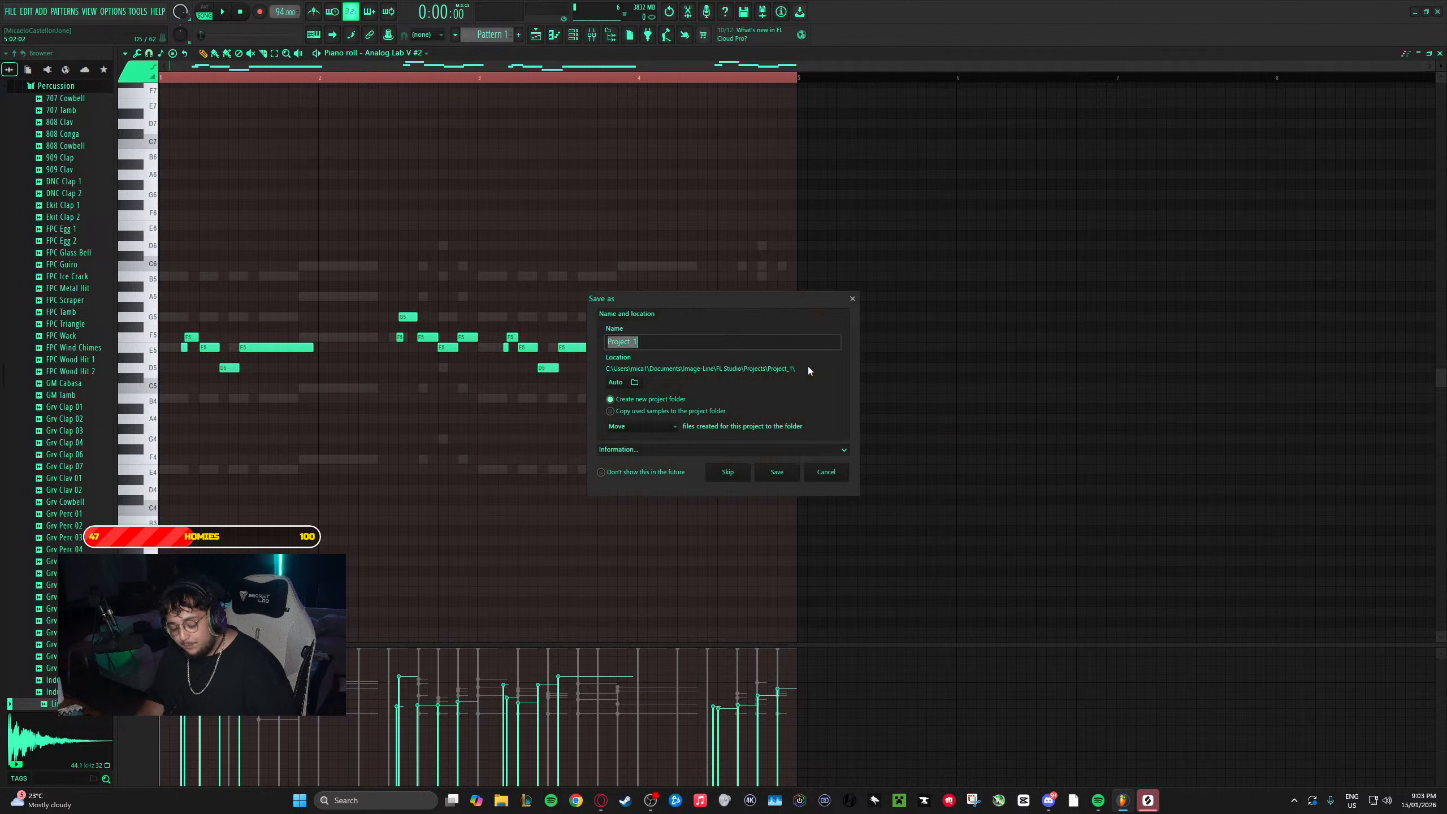
{"action": "left_click", "coordinate": [851, 298]}
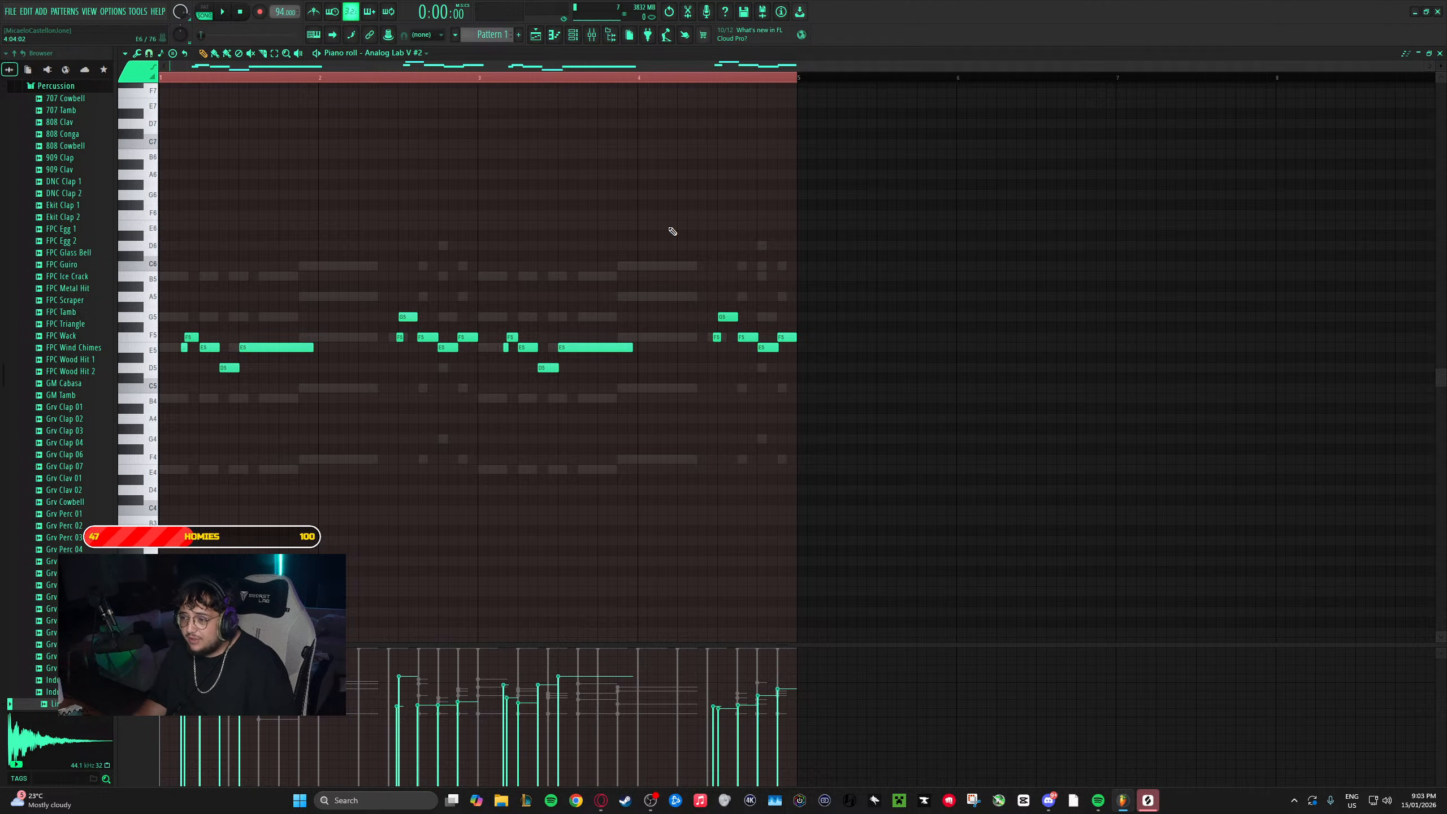
{"action": "key", "text": "space"}
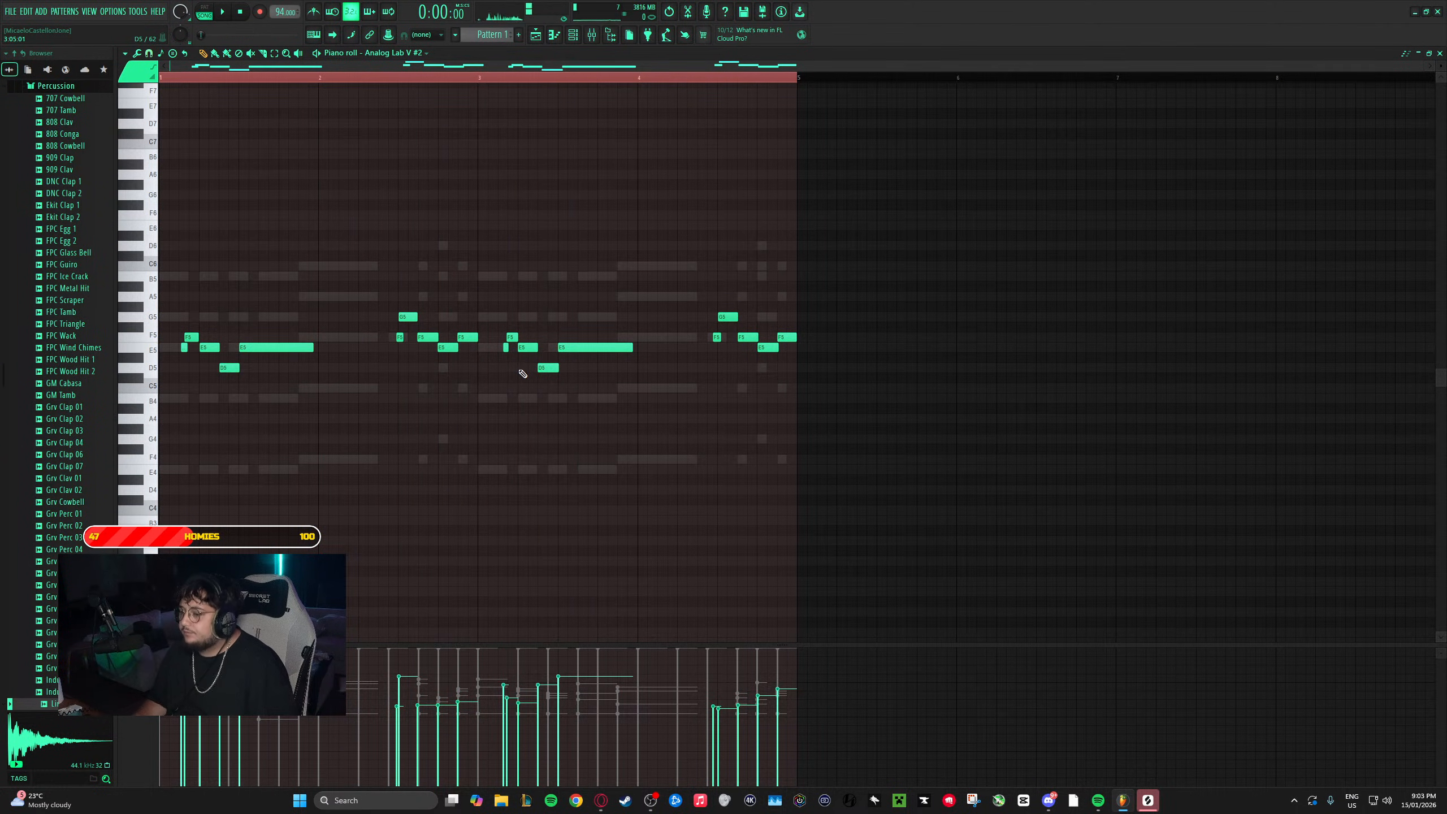
{"action": "key", "text": "space"}
{"action": "scroll", "coordinate": [511, 377], "scroll_direction": "up", "scroll_amount": 5, "text": "ctrl"}
{"action": "scroll", "coordinate": [465, 387], "scroll_direction": "down", "scroll_amount": 4, "text": "ctrl"}
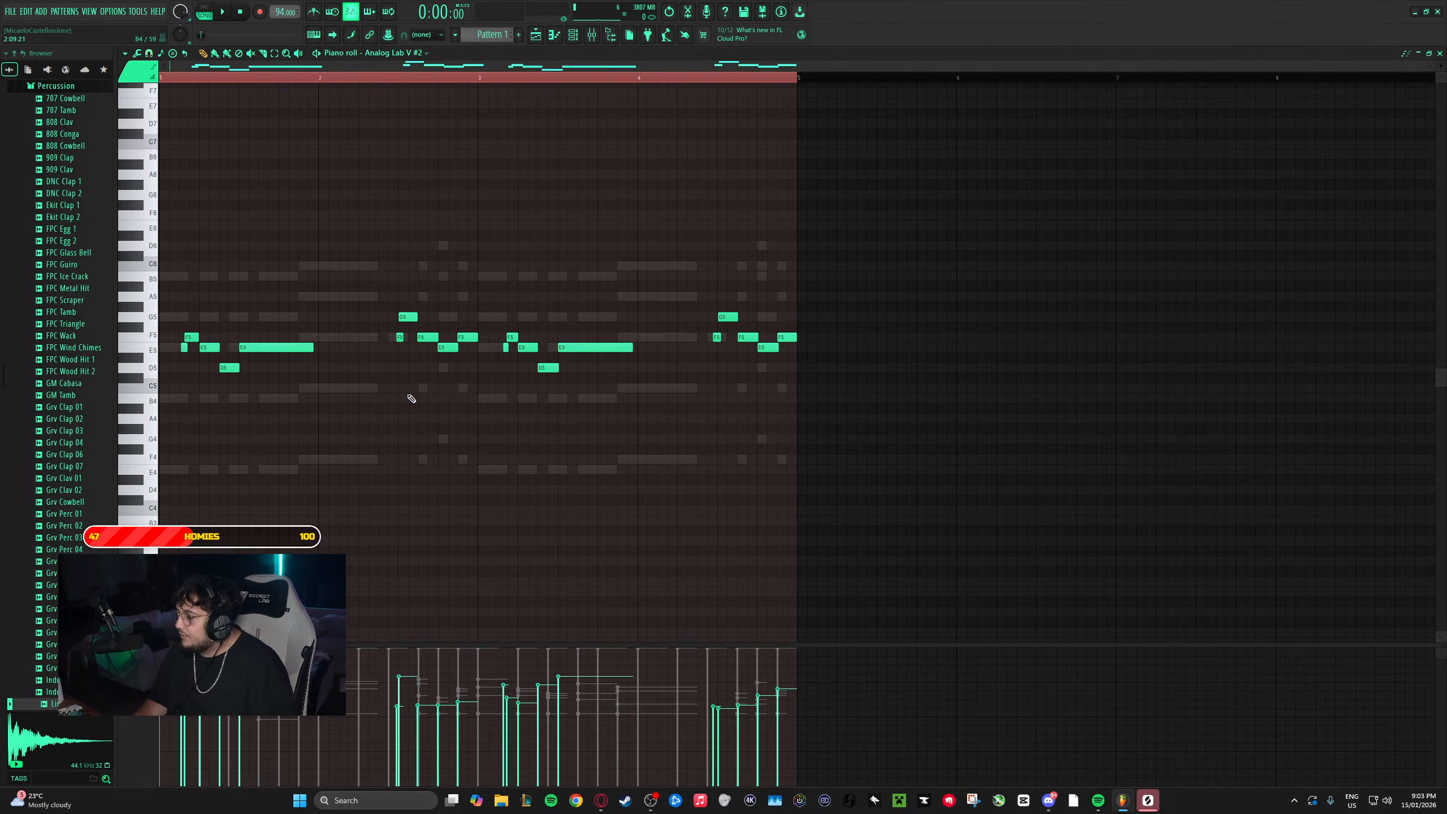
{"action": "scroll", "coordinate": [410, 397], "scroll_direction": "up", "scroll_amount": 5, "text": "ctrl"}
{"action": "scroll", "coordinate": [757, 391], "scroll_direction": "down", "scroll_amount": 3, "text": "ctrl"}
{"action": "key", "text": "space"}
{"action": "scroll", "coordinate": [692, 431], "scroll_direction": "down", "scroll_amount": 3, "text": "ctrl"}
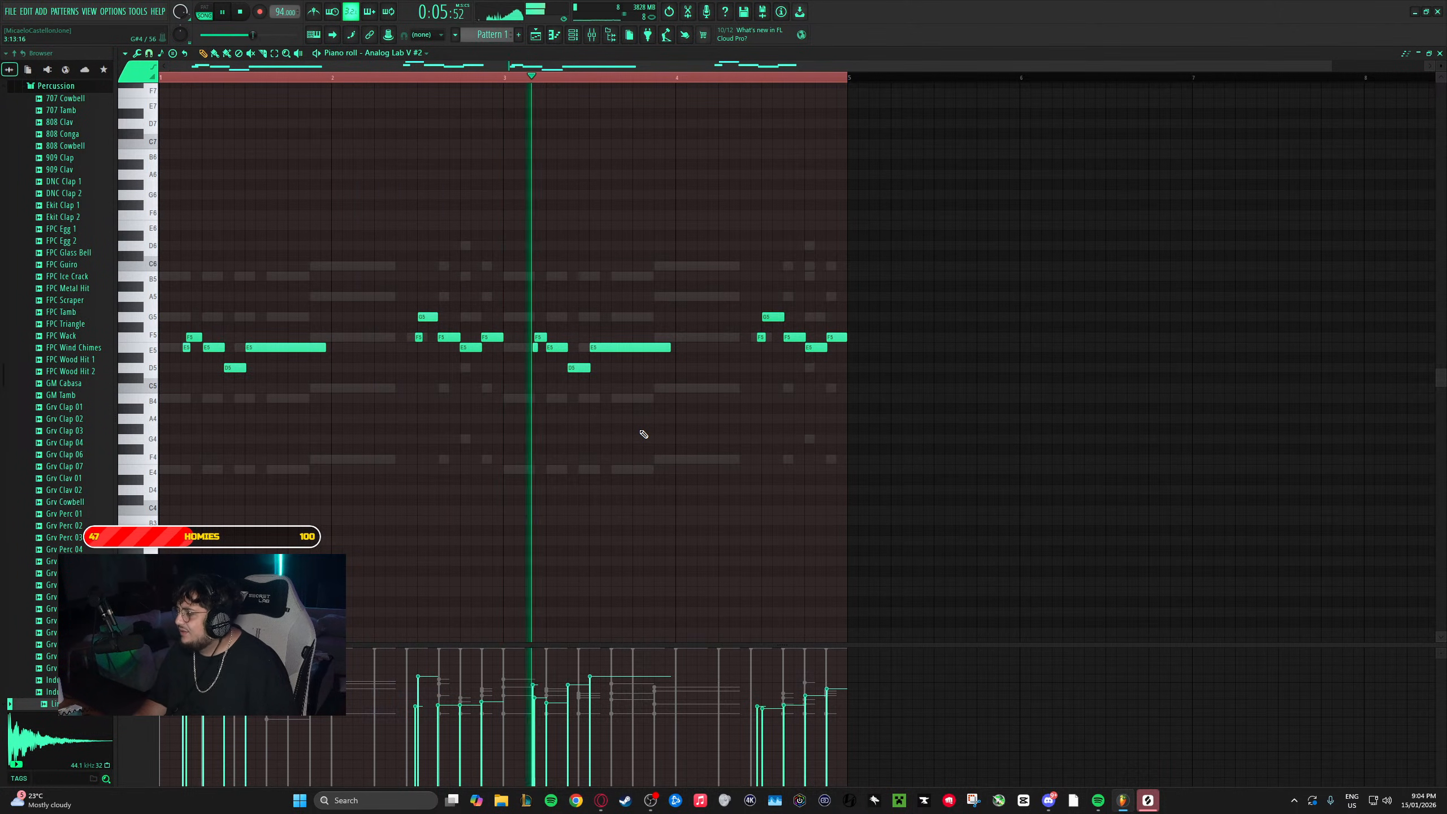
{"action": "key", "text": "space"}
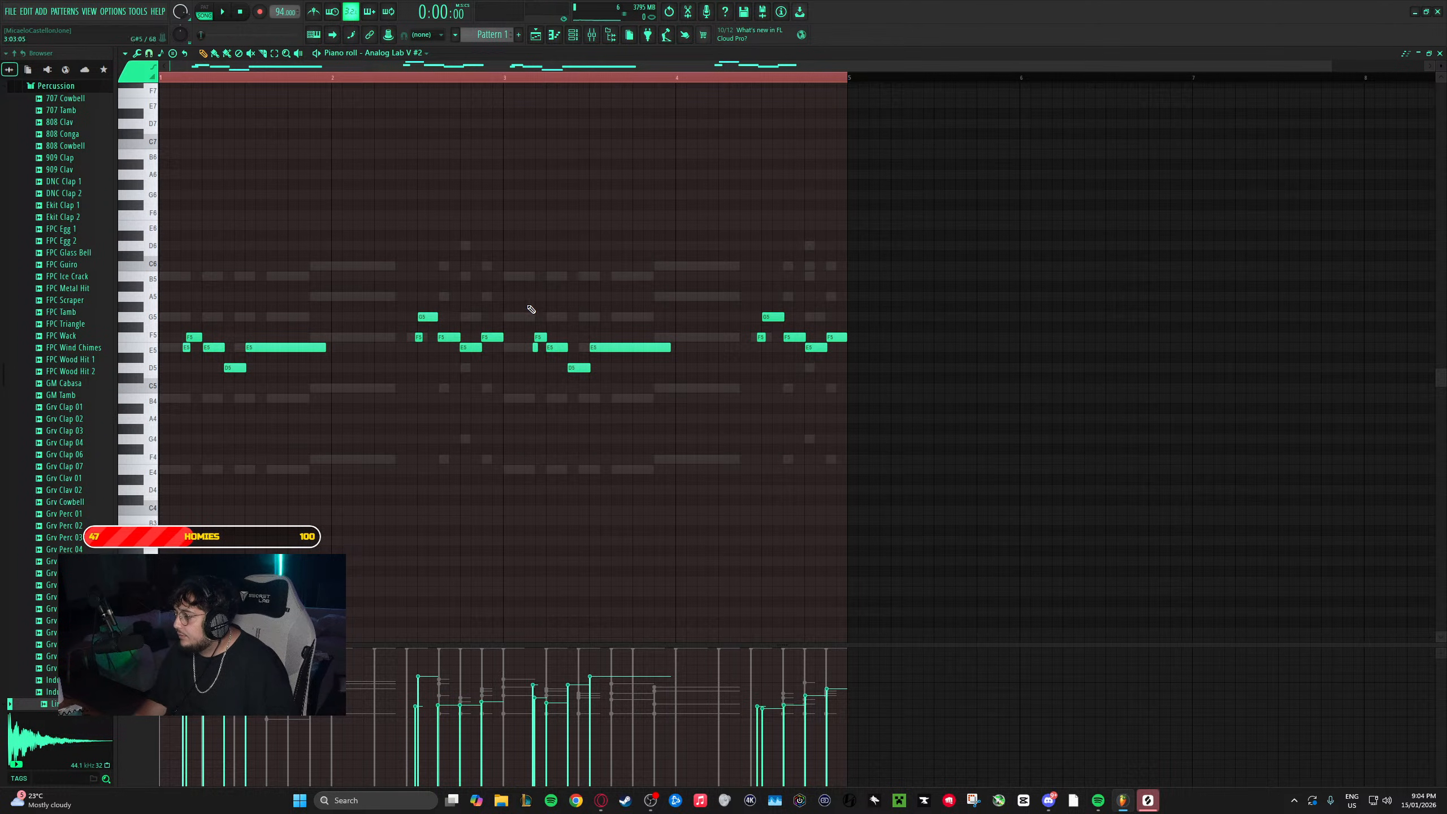
- Delete the third and fourth phrases and replace them with a copy of the first two phrases in bars 3 and 4
{"action": "mouse_move", "coordinate": [536, 365]}
{"action": "left_mouse_down"}
{"action": "mouse_move", "coordinate": [550, 345]}
{"action": "mouse_move", "coordinate": [633, 348]}
{"action": "mouse_move", "coordinate": [769, 324]}
{"action": "mouse_move", "coordinate": [853, 342]}
{"action": "left_mouse_up"}
{"action": "left_click_drag", "start_coordinate": [636, 412], "coordinate": [158, 220]}
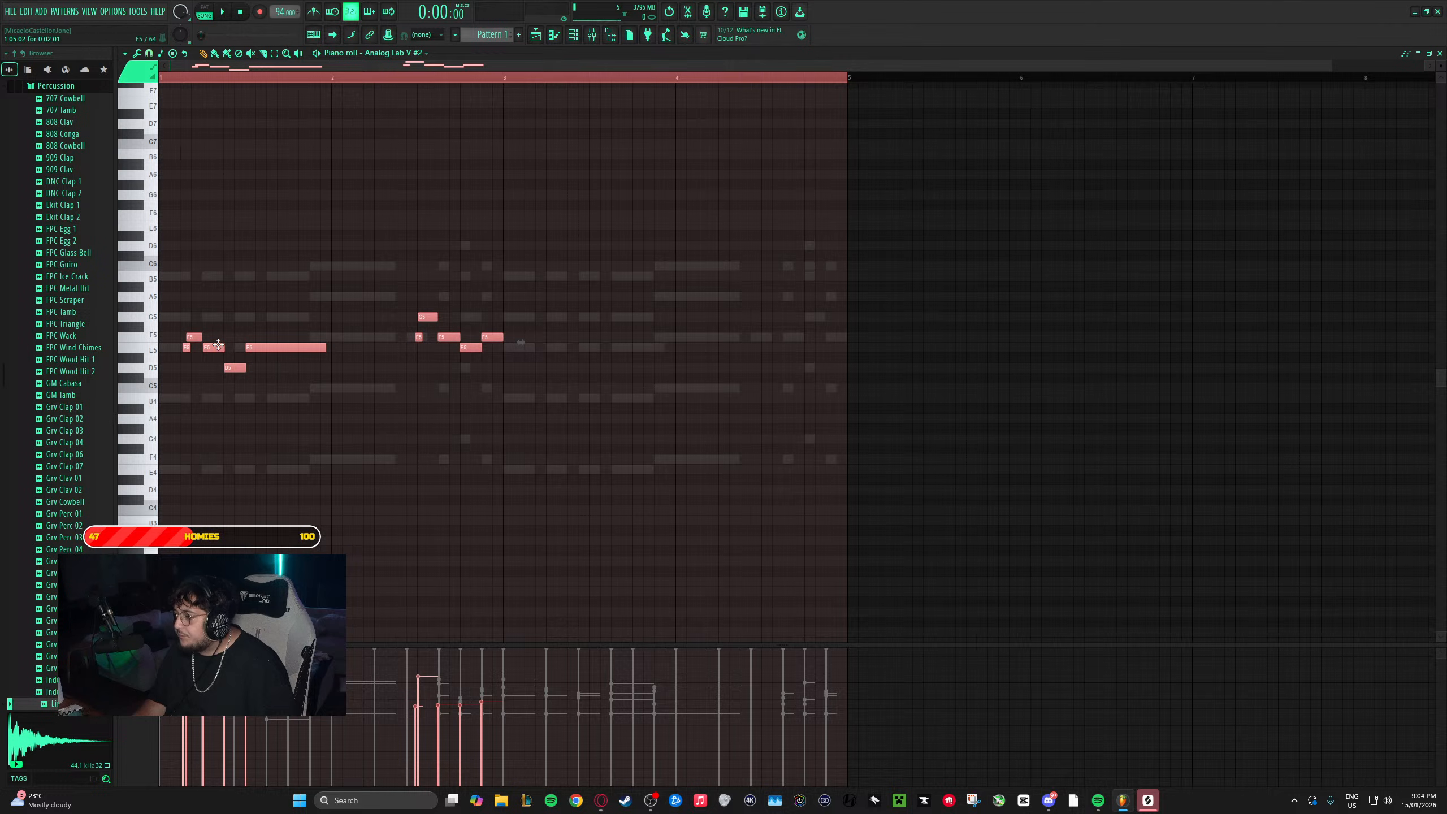
{"action": "left_click_drag", "start_coordinate": [213, 347], "coordinate": [554, 359]}
{"action": "left_click", "coordinate": [568, 478]}
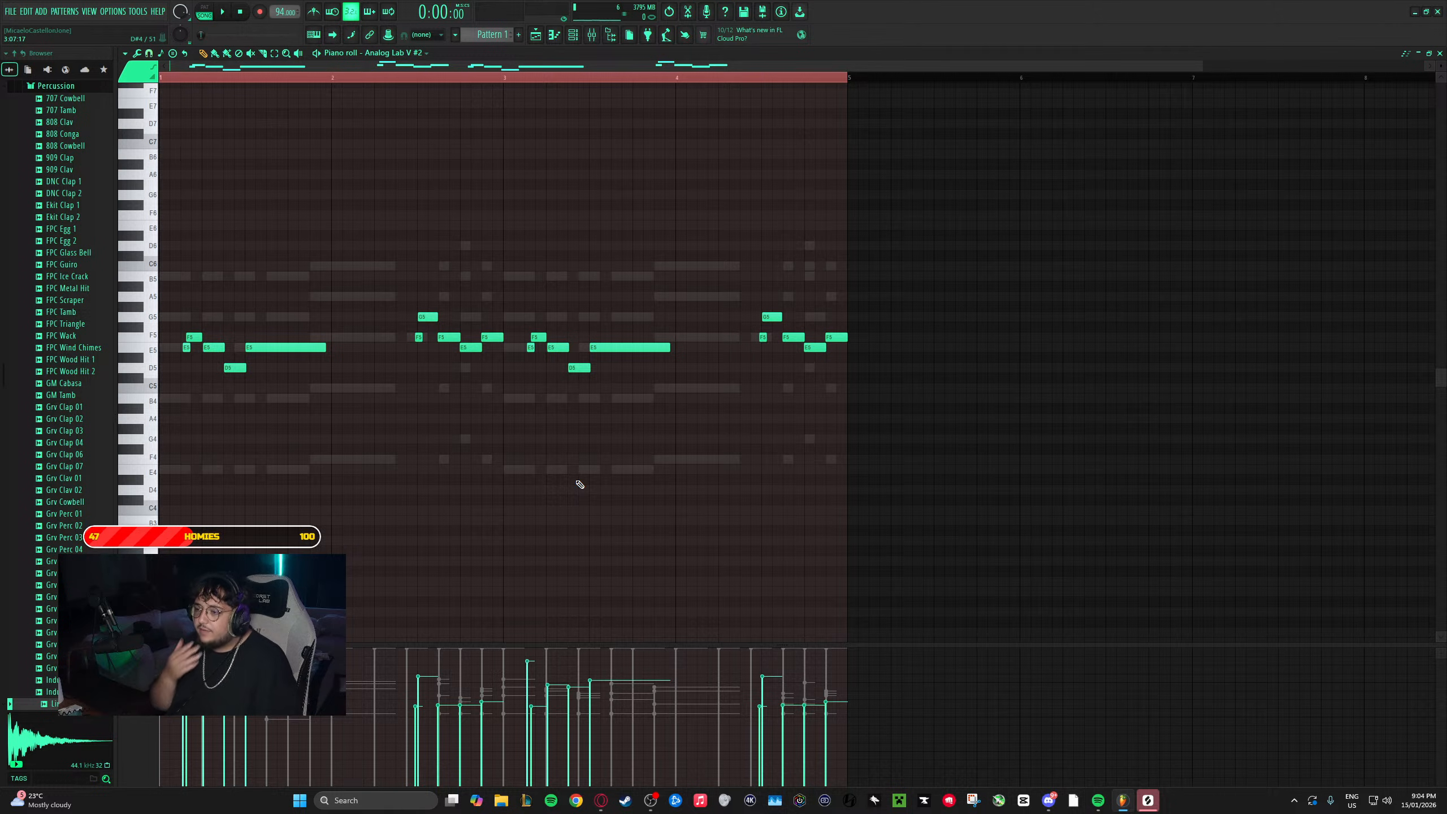
- Play back the four-bar melody and slightly lengthen the third phrase's long E5 note
{"action": "key", "text": "space"}
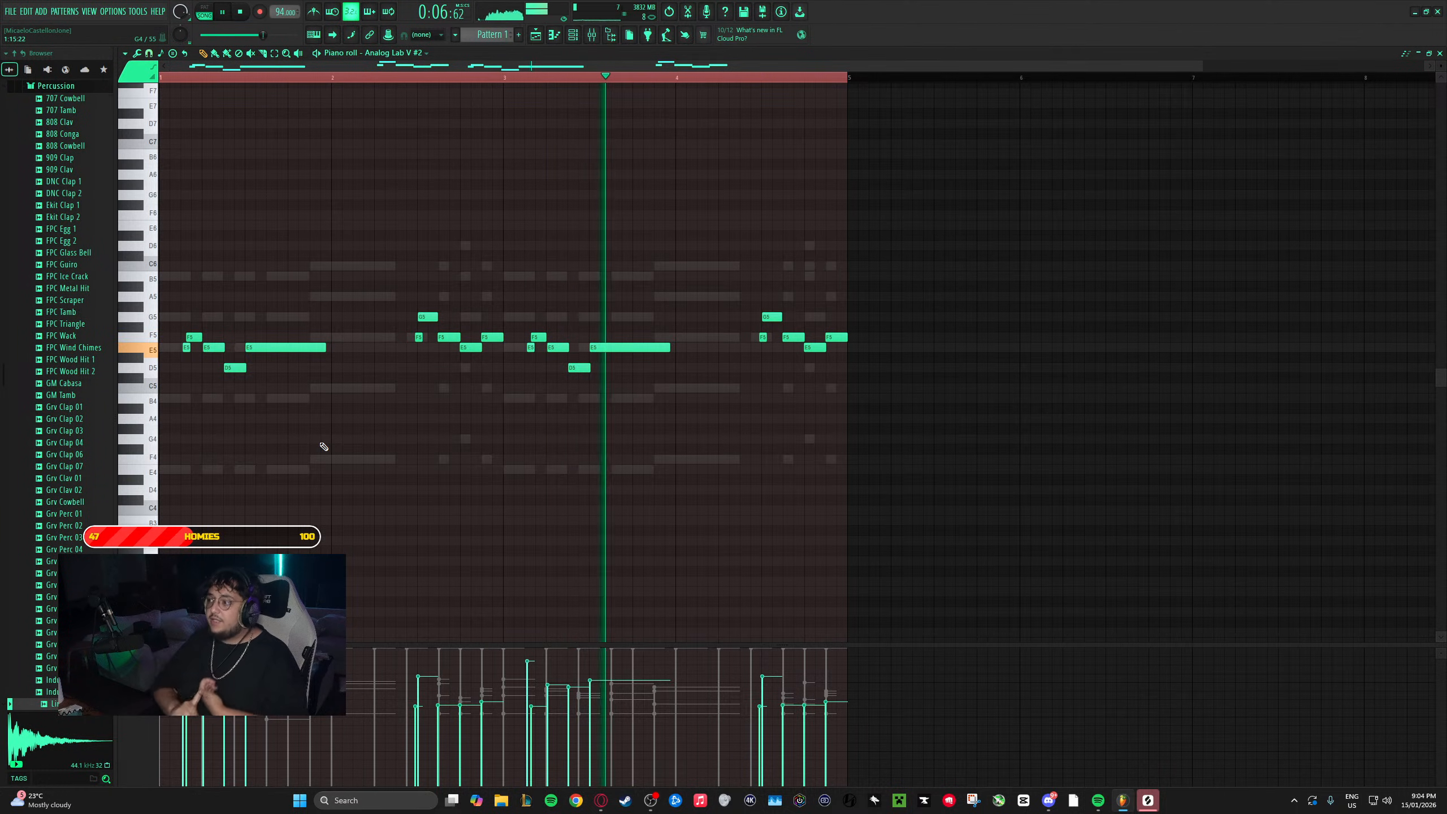
{"action": "key", "text": "space"}
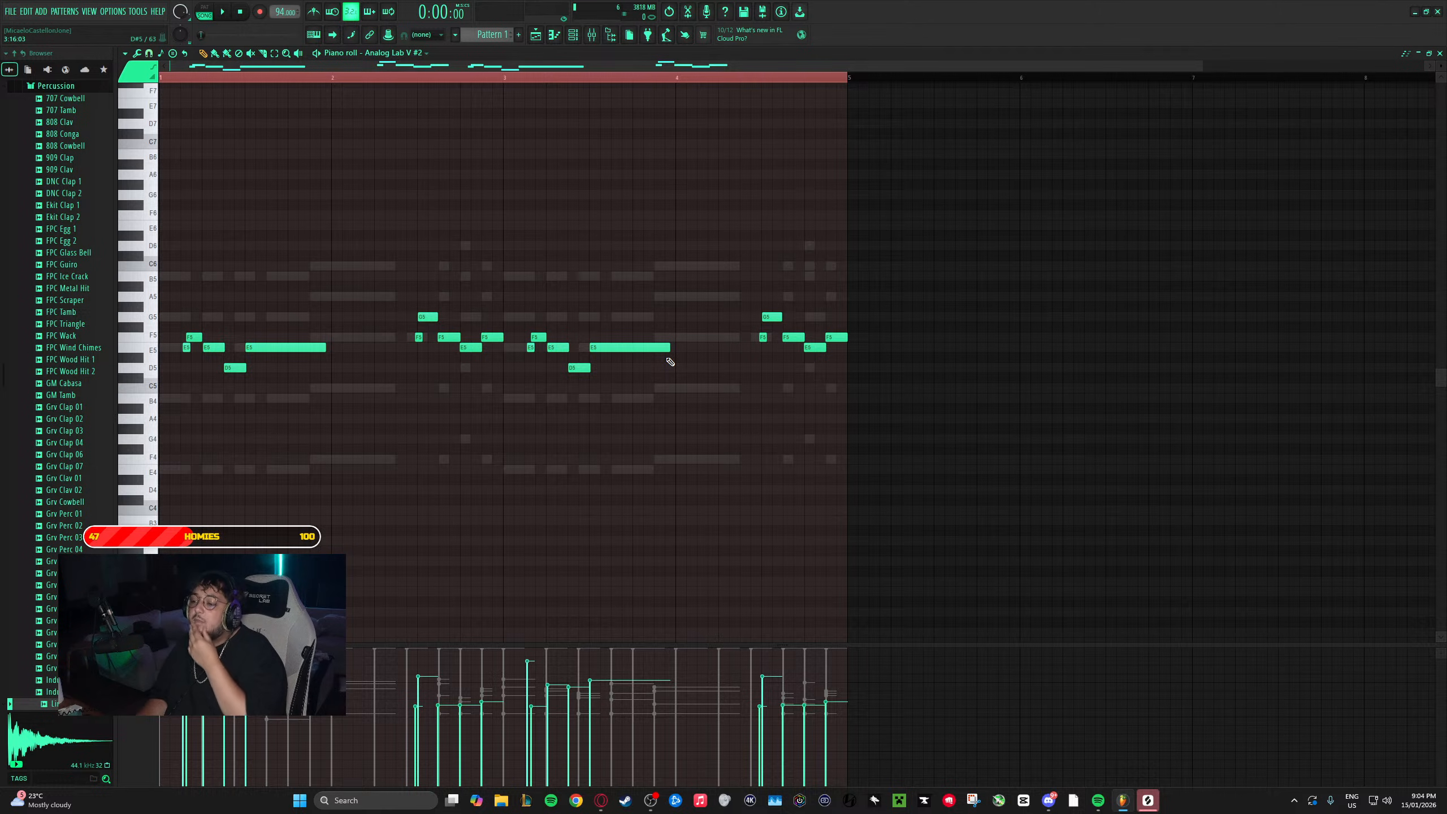
{"action": "left_click_drag", "start_coordinate": [675, 355], "coordinate": [677, 348]}
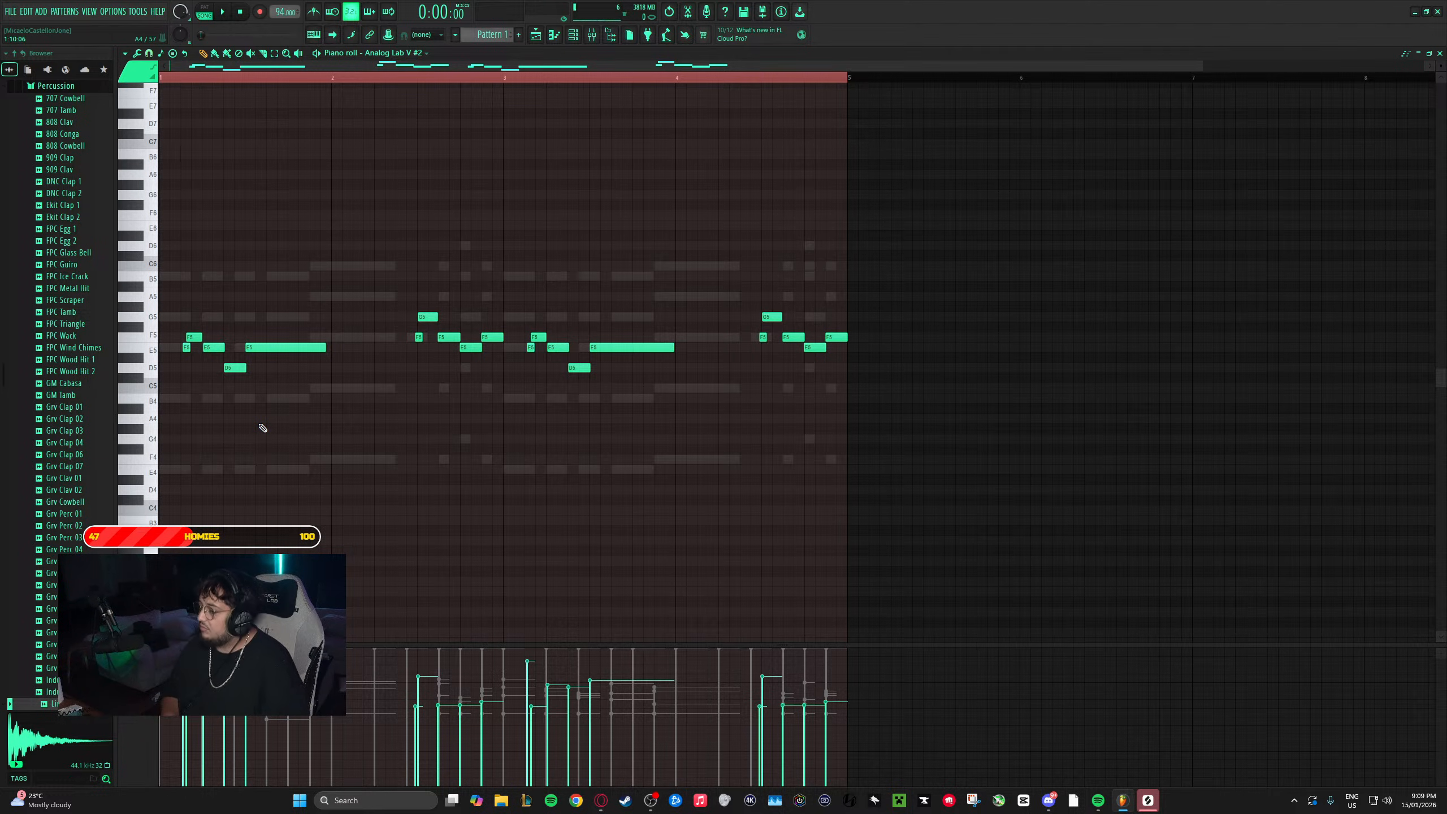
{"action": "key", "text": "space"}
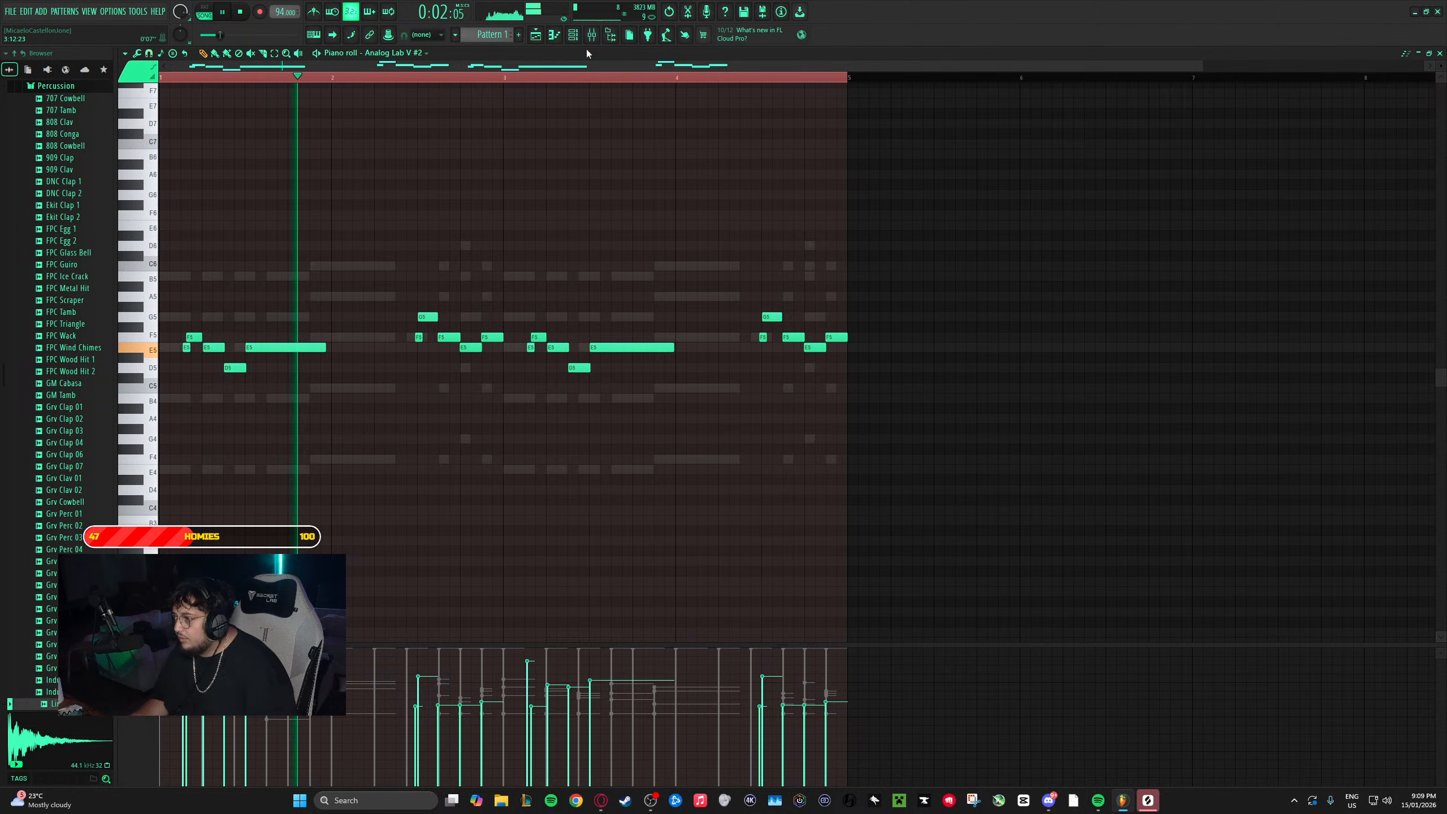
- Select the Analog Lab V, Keyscape and Analog Lab V #2 channels and route them to consecutive mixer tracks starting from Insert 1
{"action": "left_click", "coordinate": [573, 36]}
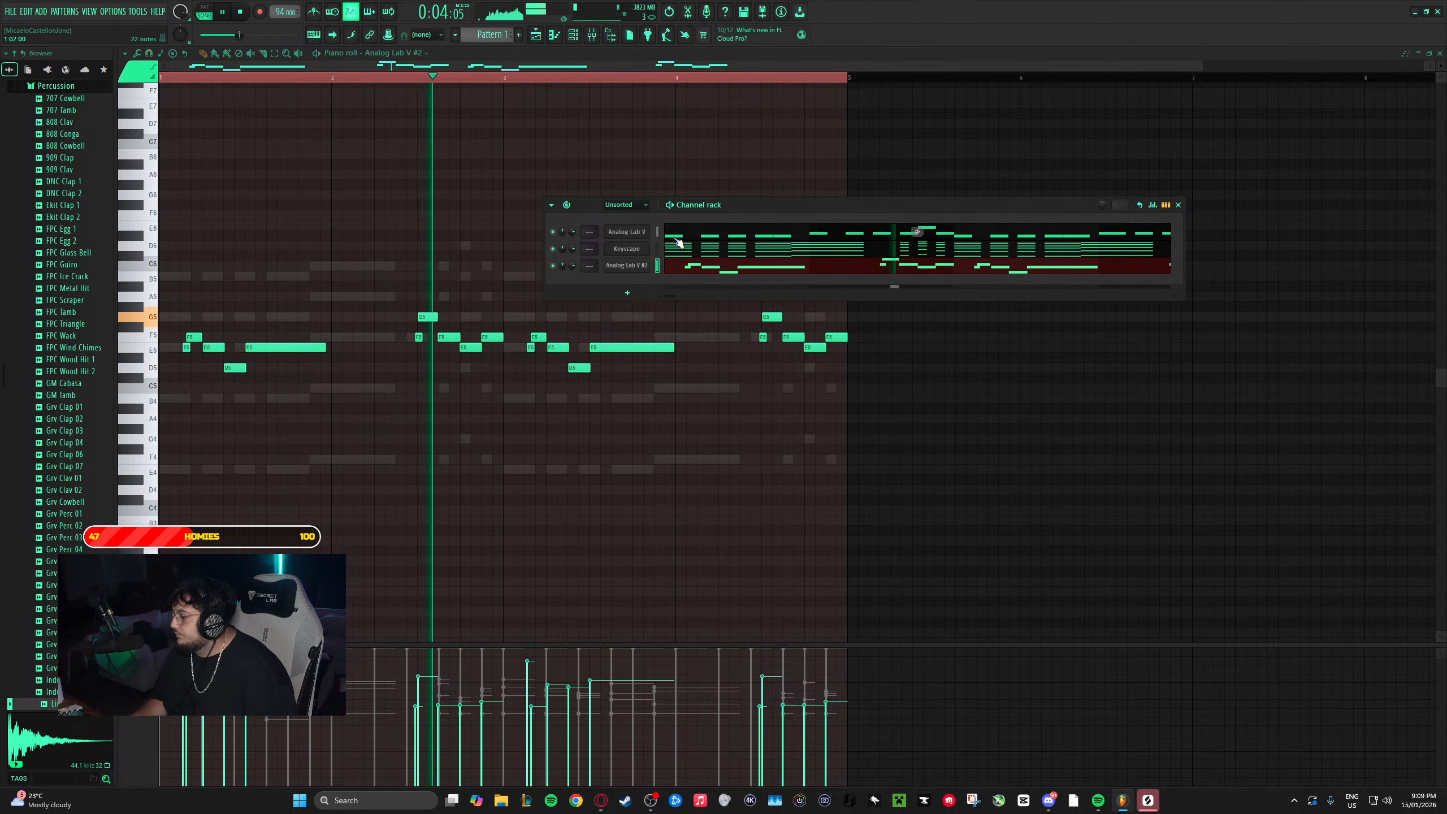
{"action": "left_click_drag", "start_coordinate": [656, 230], "coordinate": [657, 265]}
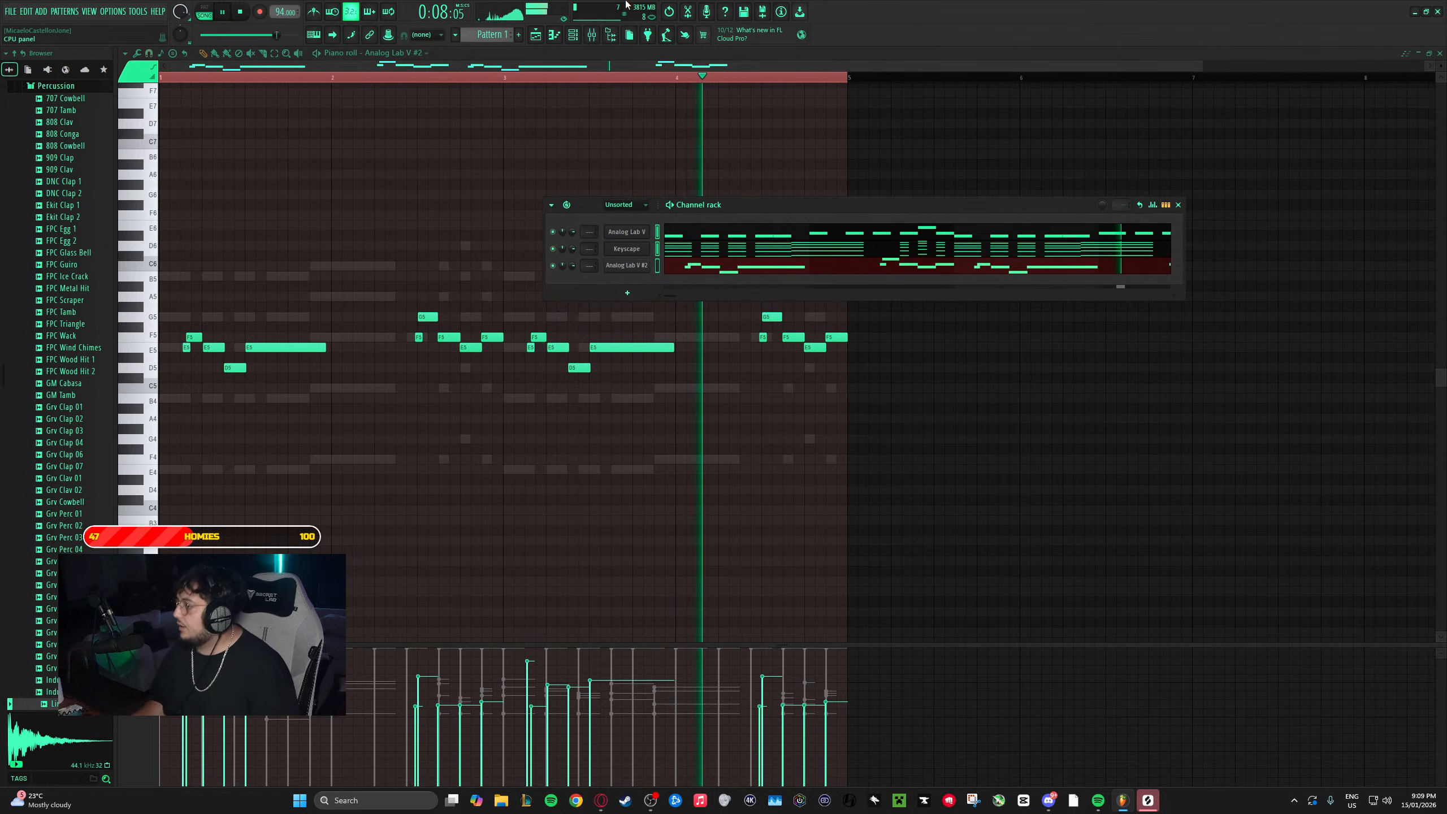
{"action": "key", "text": "F9"}
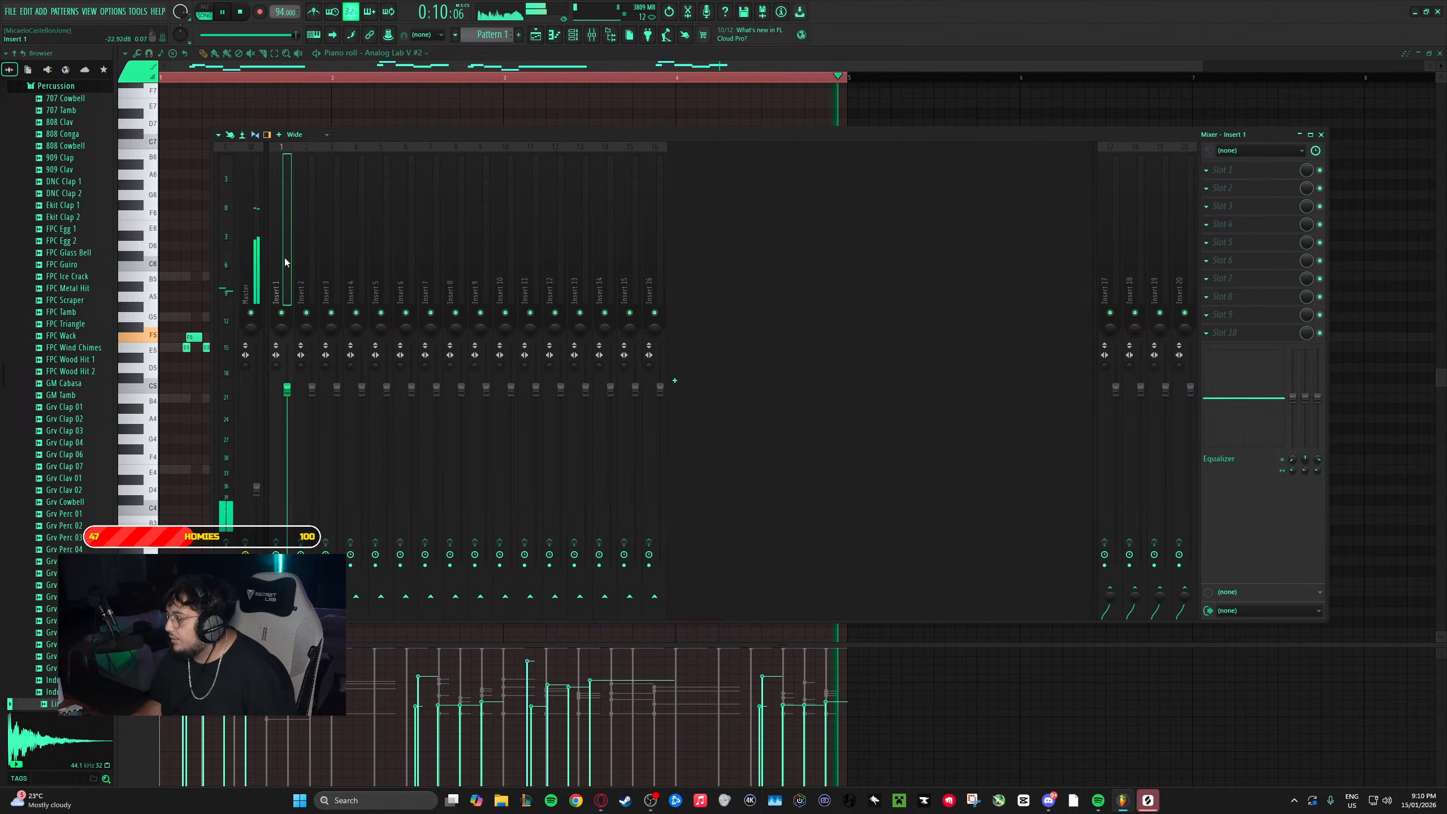
{"action": "right_click", "coordinate": [285, 258]}
{"action": "mouse_move", "coordinate": [328, 289]}
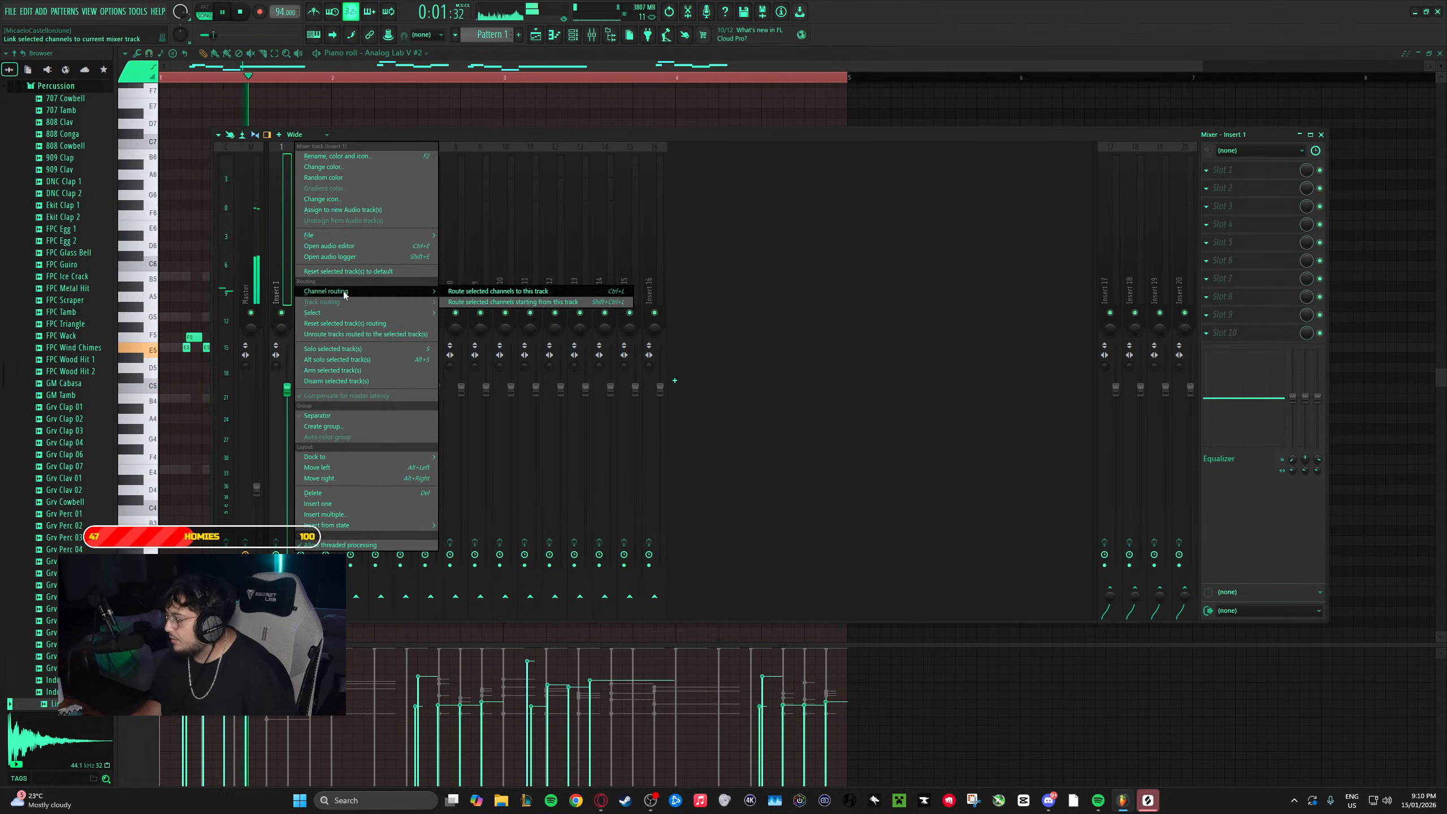
{"action": "left_click", "coordinate": [483, 301]}
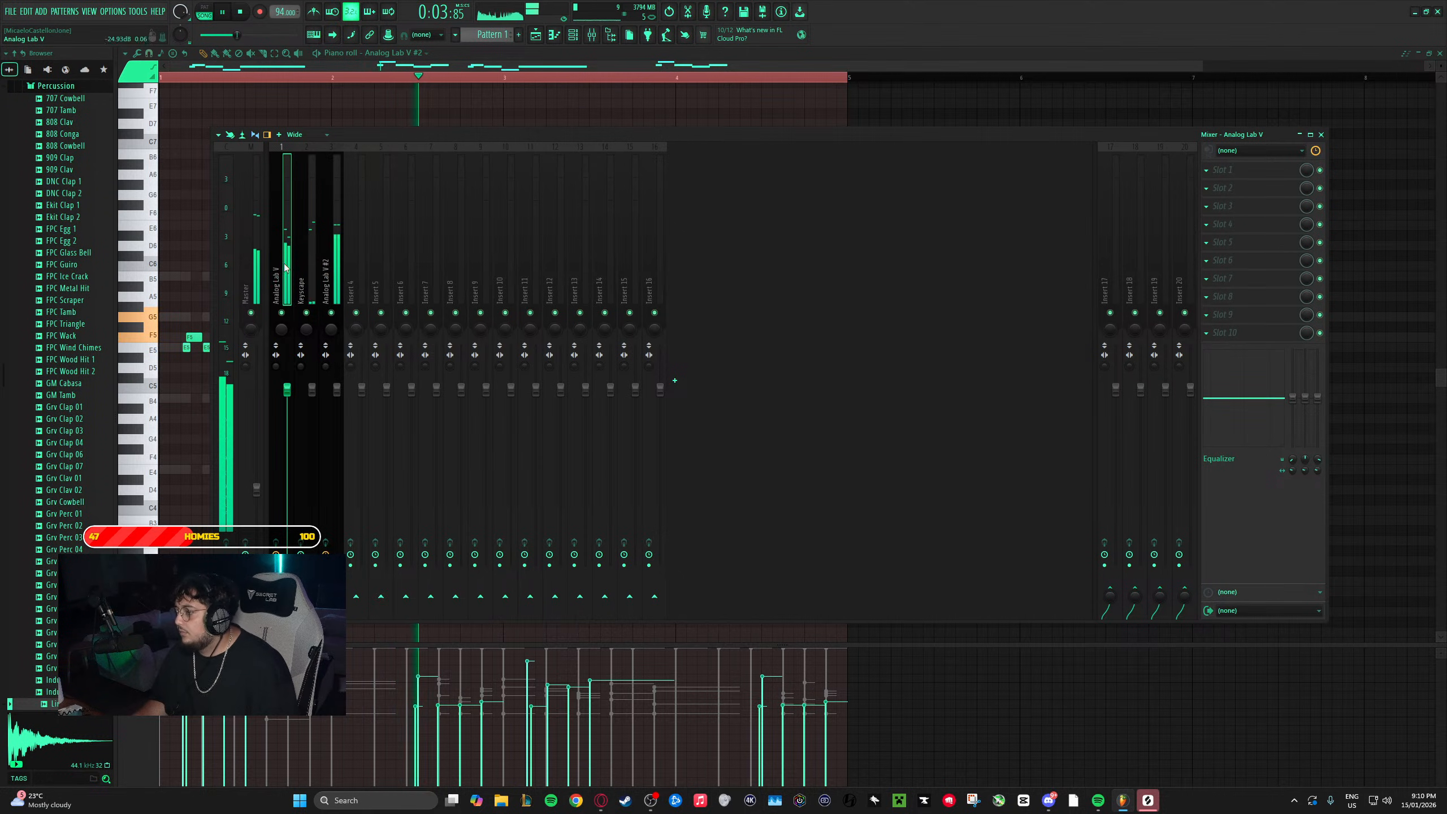
- Stop playback, select the Analog Lab V, Keyscape and Analog Lab V #2 mixer tracks together, and lower their volumes to 0%
{"action": "double_click", "coordinate": [318, 266]}
{"action": "key", "text": "Return"}
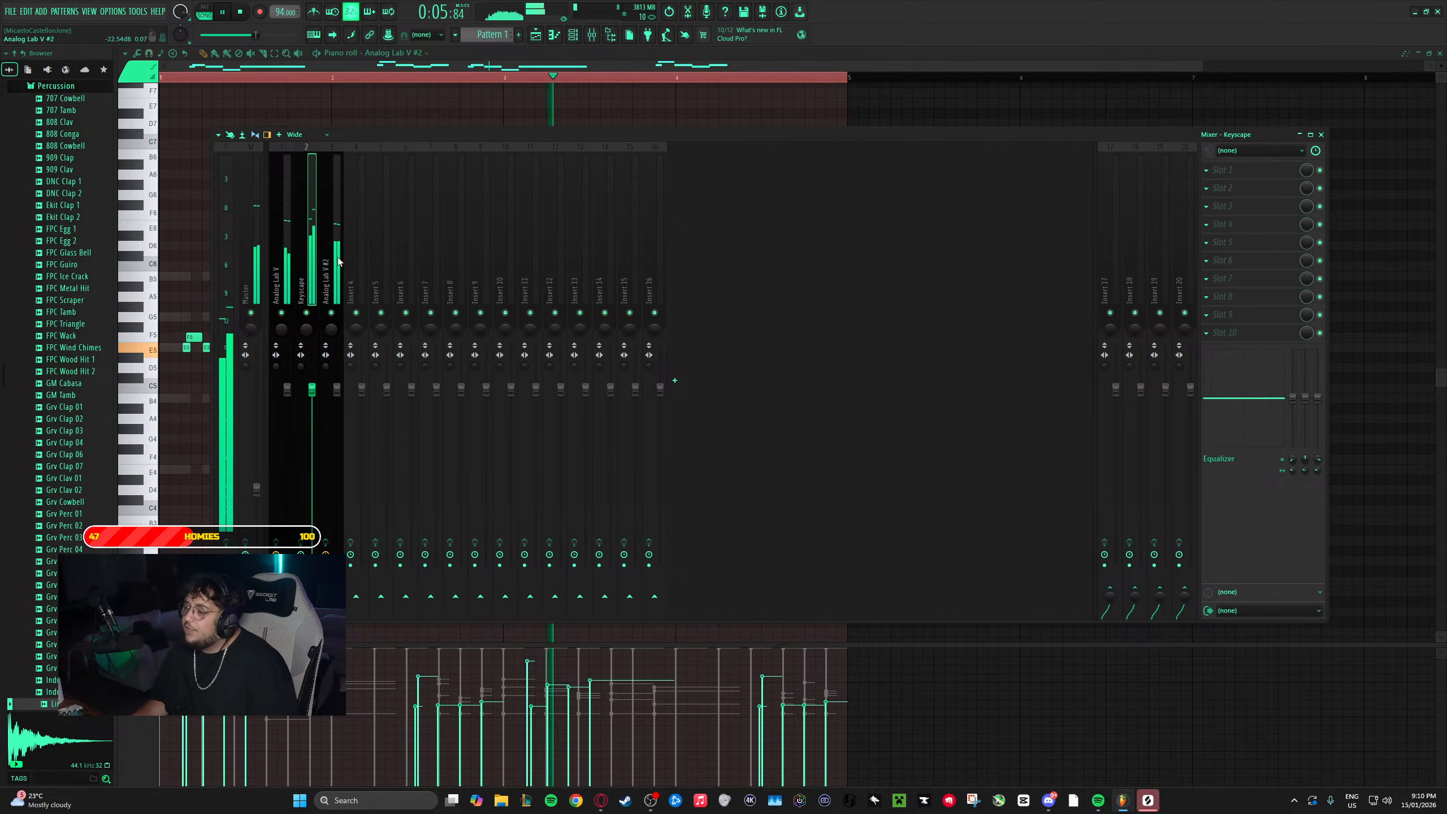
{"action": "key", "text": "space"}
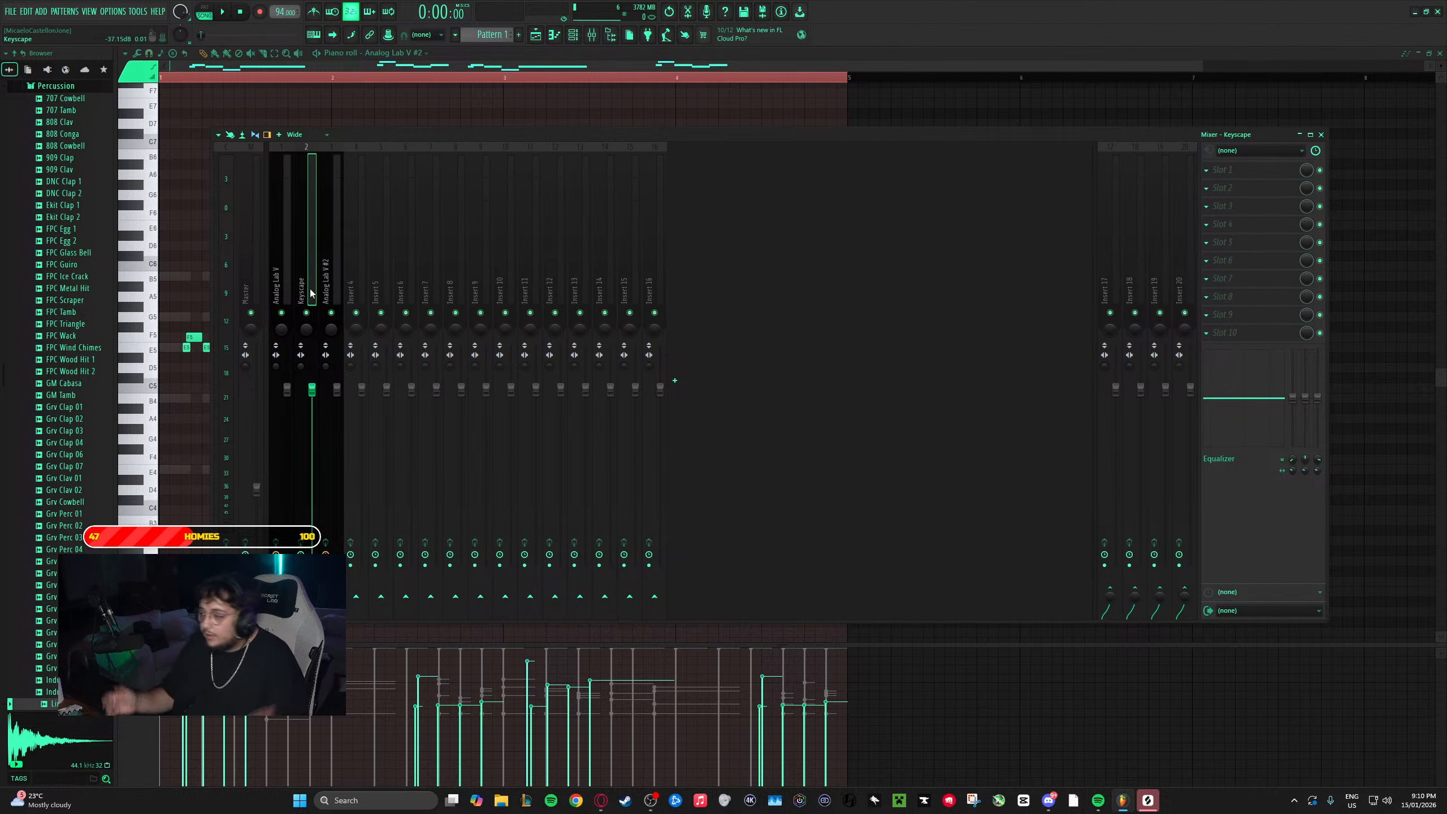
{"action": "left_click", "coordinate": [279, 260]}
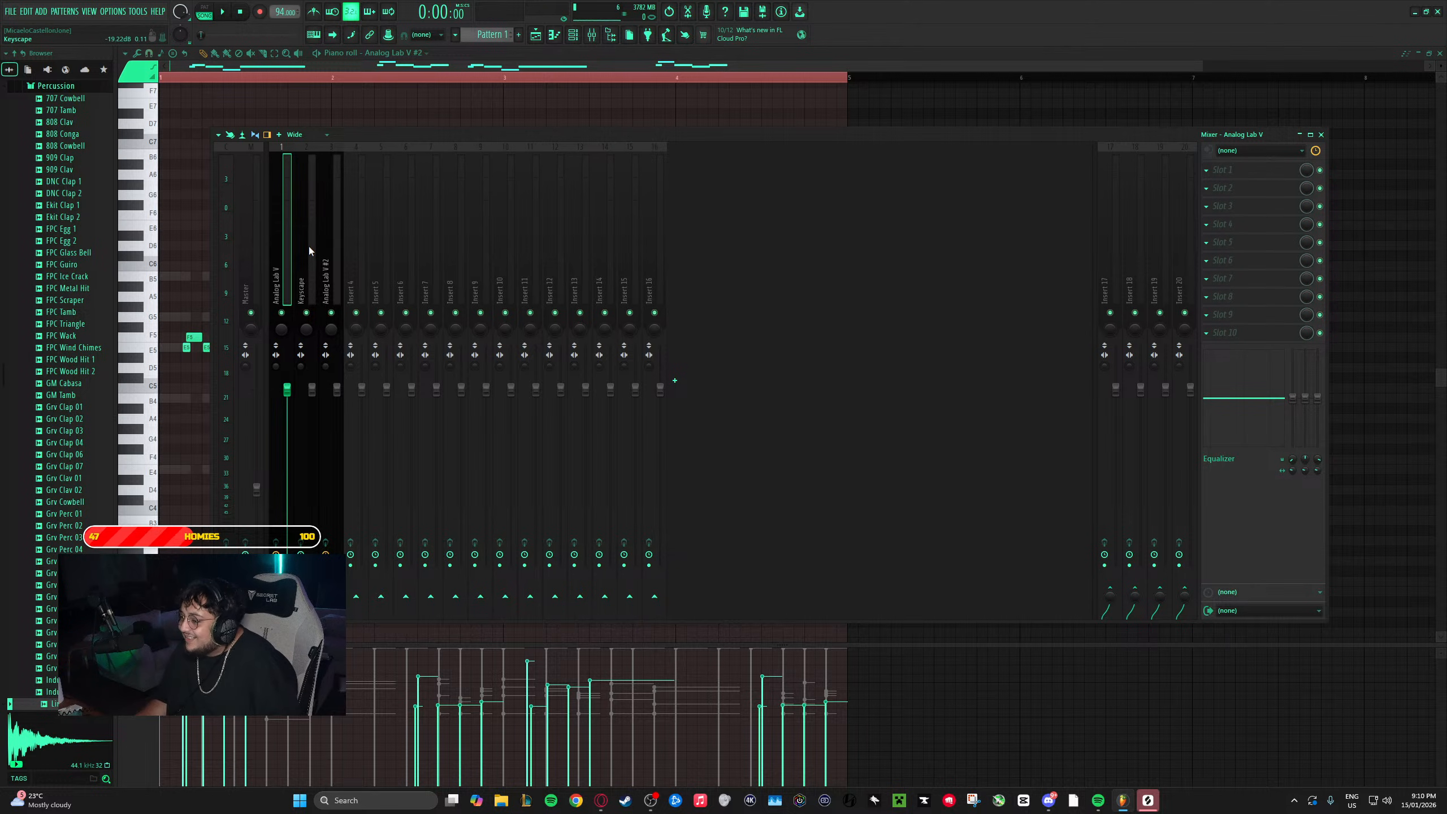
{"action": "double_click", "coordinate": [309, 247]}
{"action": "key", "text": "Escape"}
{"action": "left_click", "coordinate": [289, 239]}
{"action": "left_click", "coordinate": [309, 245]}
{"action": "left_click", "coordinate": [336, 246]}
{"action": "left_click", "coordinate": [310, 243]}
{"action": "left_click", "coordinate": [289, 238]}
{"action": "double_click", "coordinate": [335, 234]}
{"action": "left_click", "coordinate": [372, 244]}
{"action": "left_click", "coordinate": [290, 245], "text": "ctrl"}
{"action": "left_click", "coordinate": [311, 245], "text": "ctrl"}
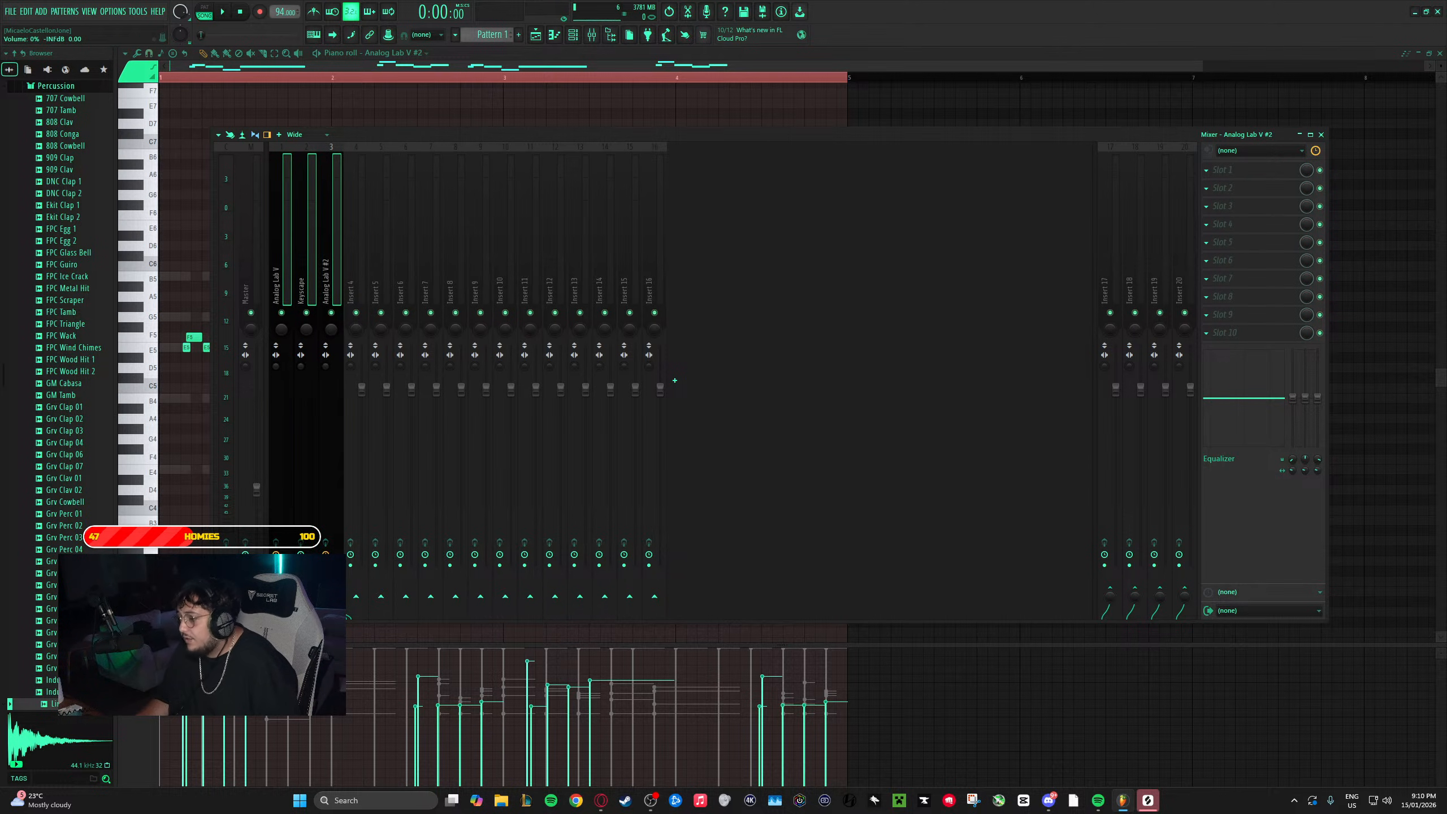
- Assign playlist tracks 1 to 11 as audio tracks to consecutive mixer inserts starting at Insert 4, and check their levels during playback
{"action": "key", "text": "F5"}
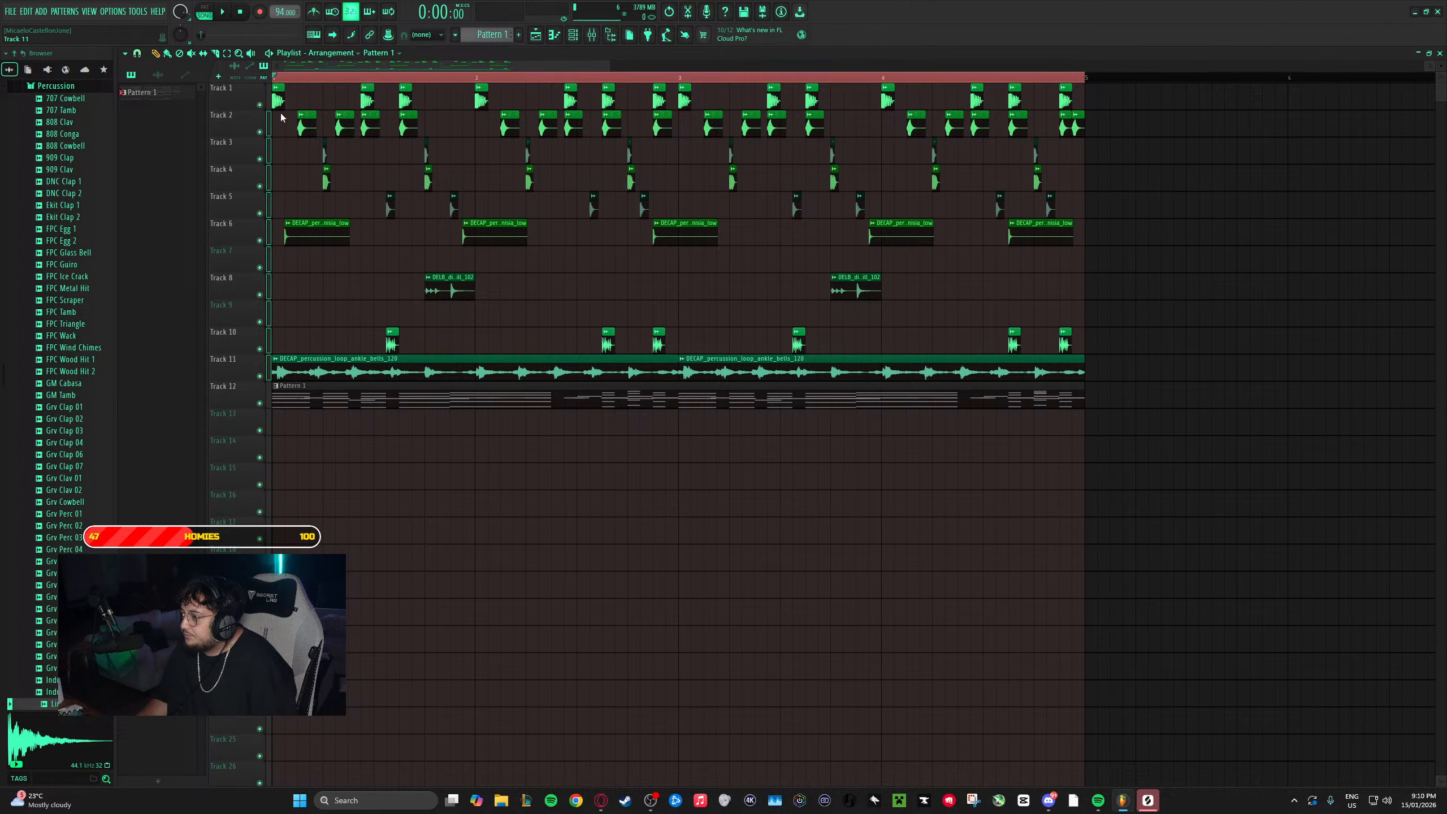
{"action": "right_click", "coordinate": [235, 101]}
{"action": "mouse_move", "coordinate": [291, 287]}
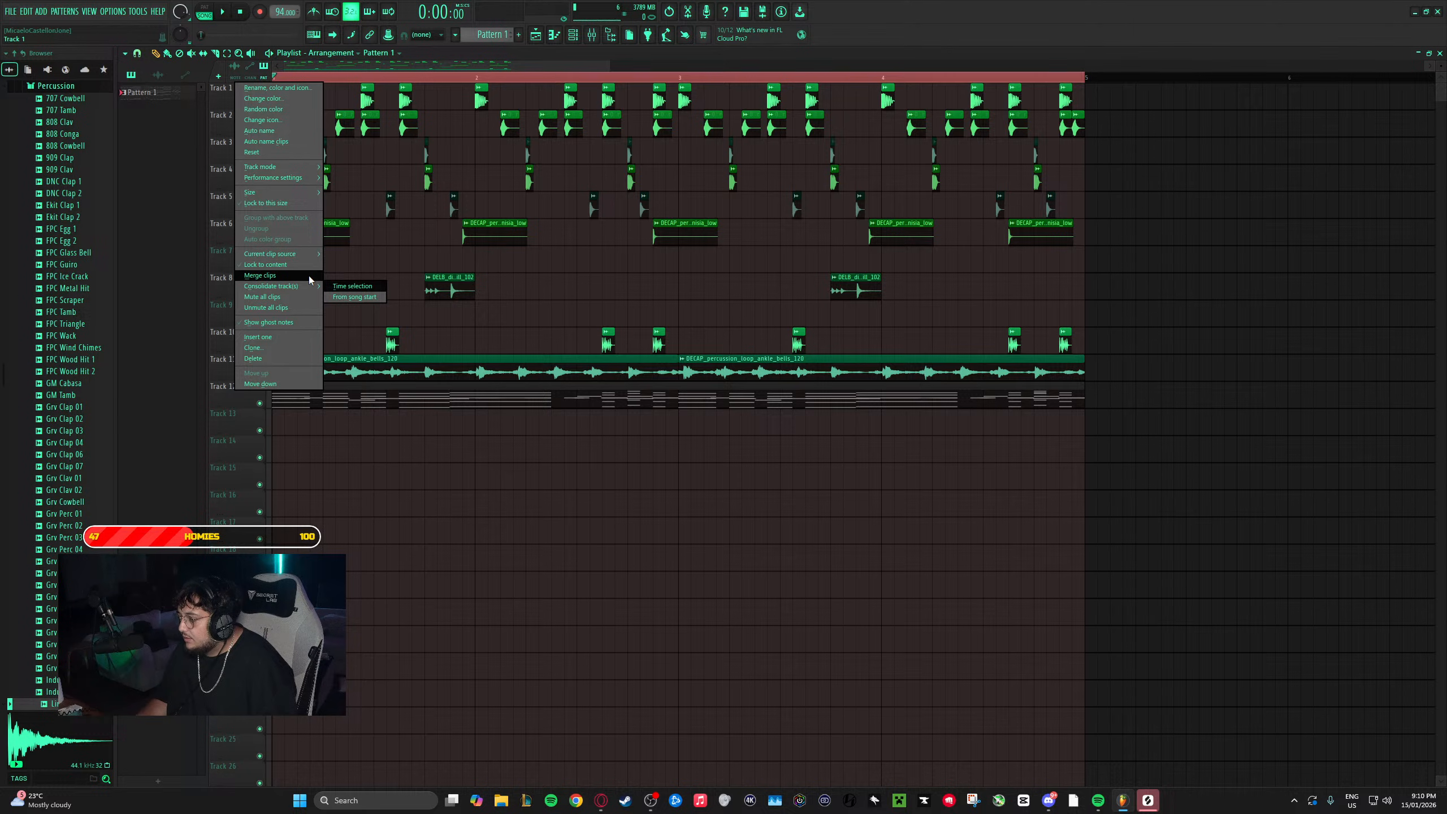
{"action": "mouse_move", "coordinate": [304, 167]}
{"action": "mouse_move", "coordinate": [381, 180]}
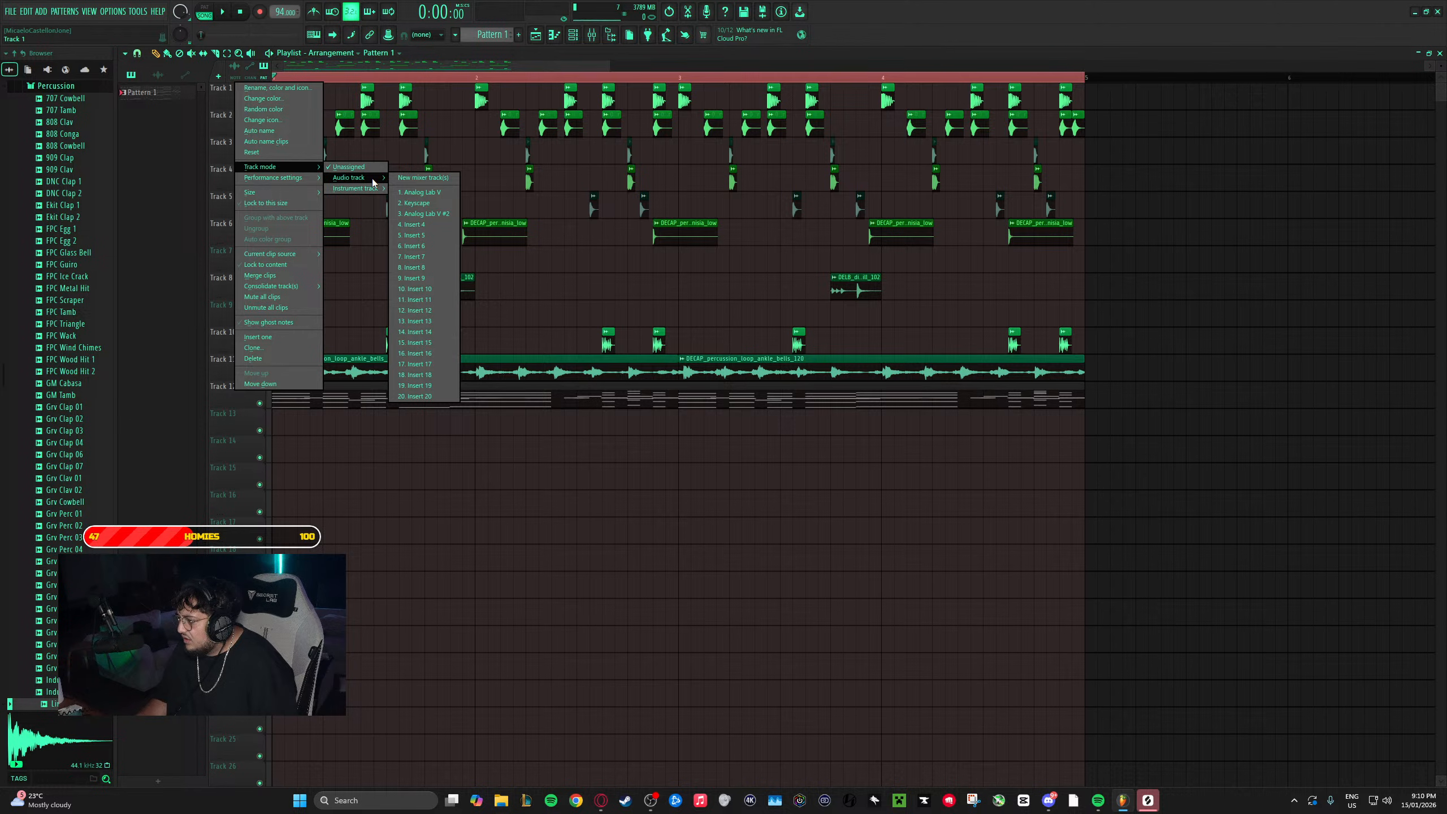
{"action": "left_click", "coordinate": [419, 224]}
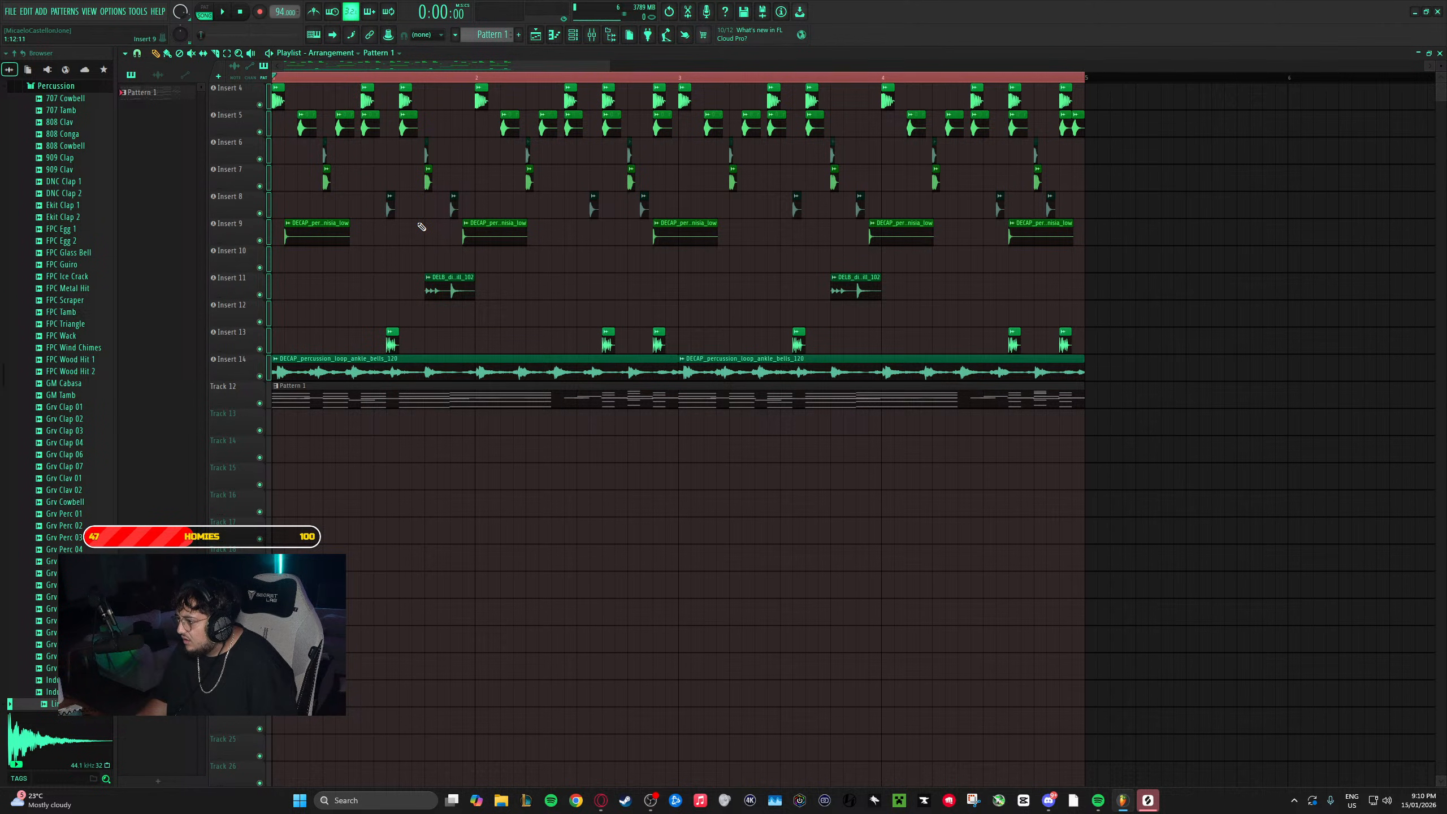
{"action": "key", "text": "space"}
{"action": "left_click", "coordinate": [592, 35]}
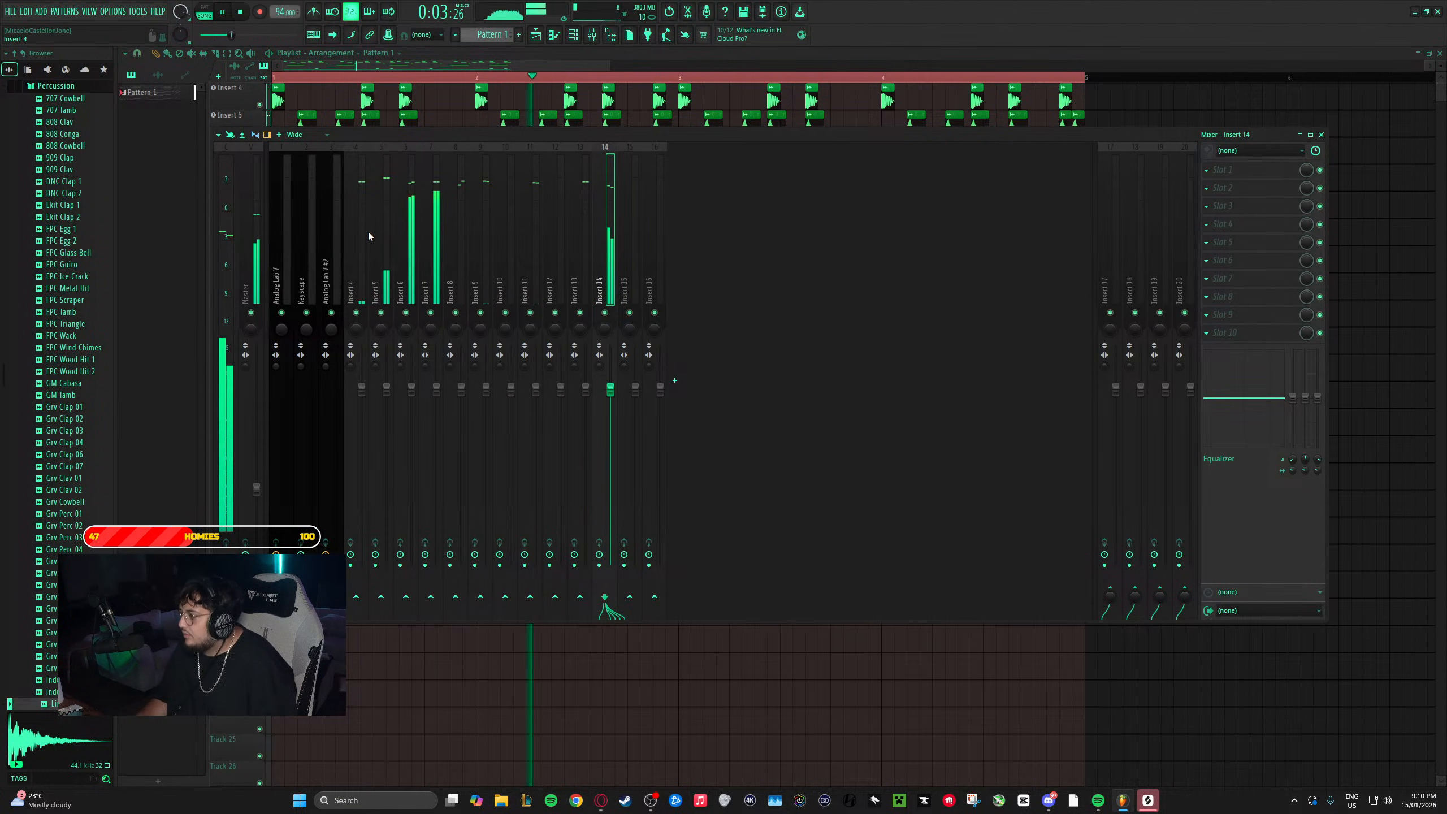
- Select mixer tracks Insert 4 through Insert 14 together and lower their volumes to zero
{"action": "left_click", "coordinate": [367, 237]}
{"action": "left_click_drag", "start_coordinate": [606, 254], "coordinate": [380, 218]}
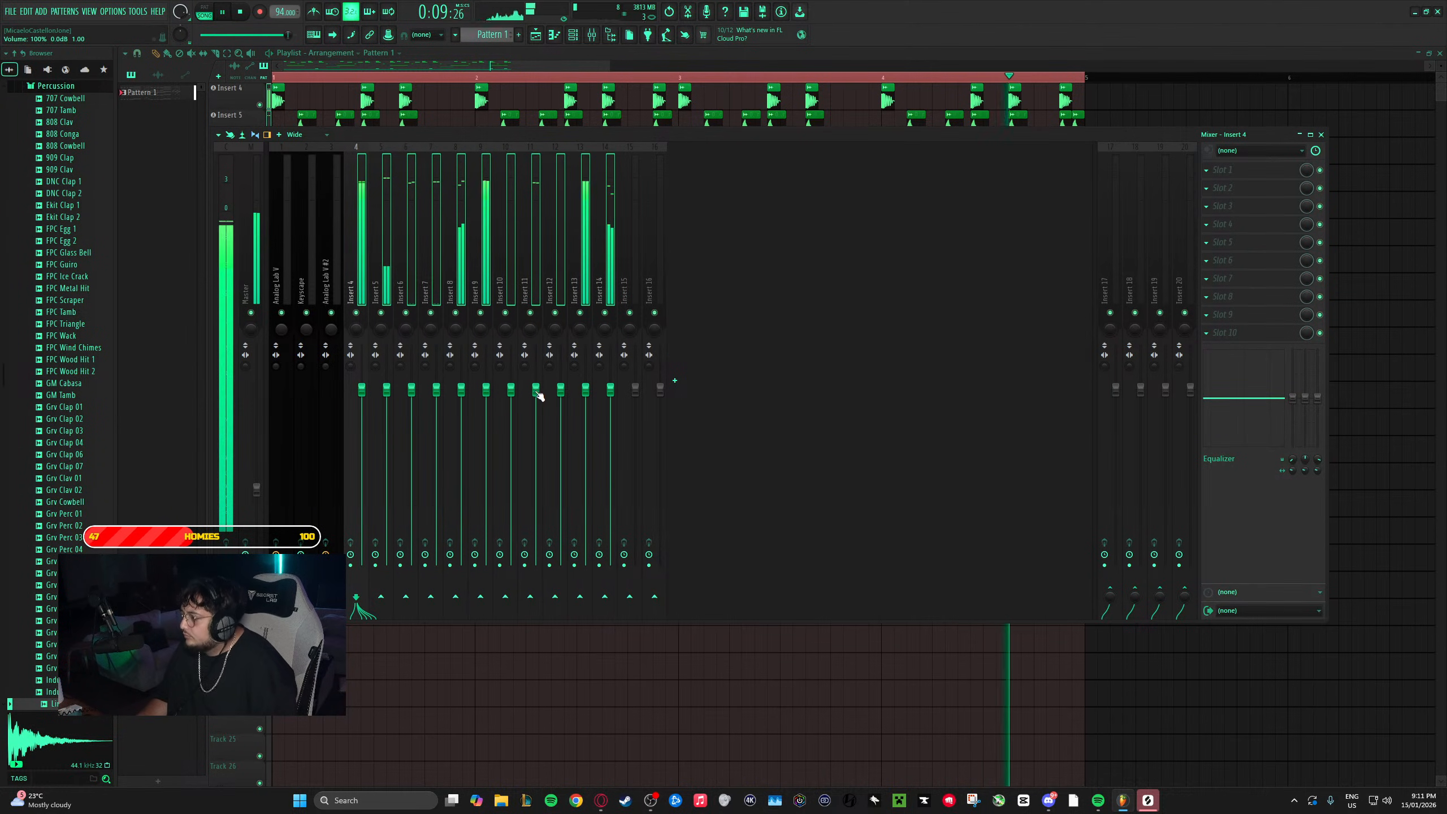
{"action": "left_click_drag", "start_coordinate": [537, 395], "coordinate": [537, 563]}
- Reset the Master track's volume to its default level and stop playback
{"action": "left_click", "coordinate": [256, 488]}
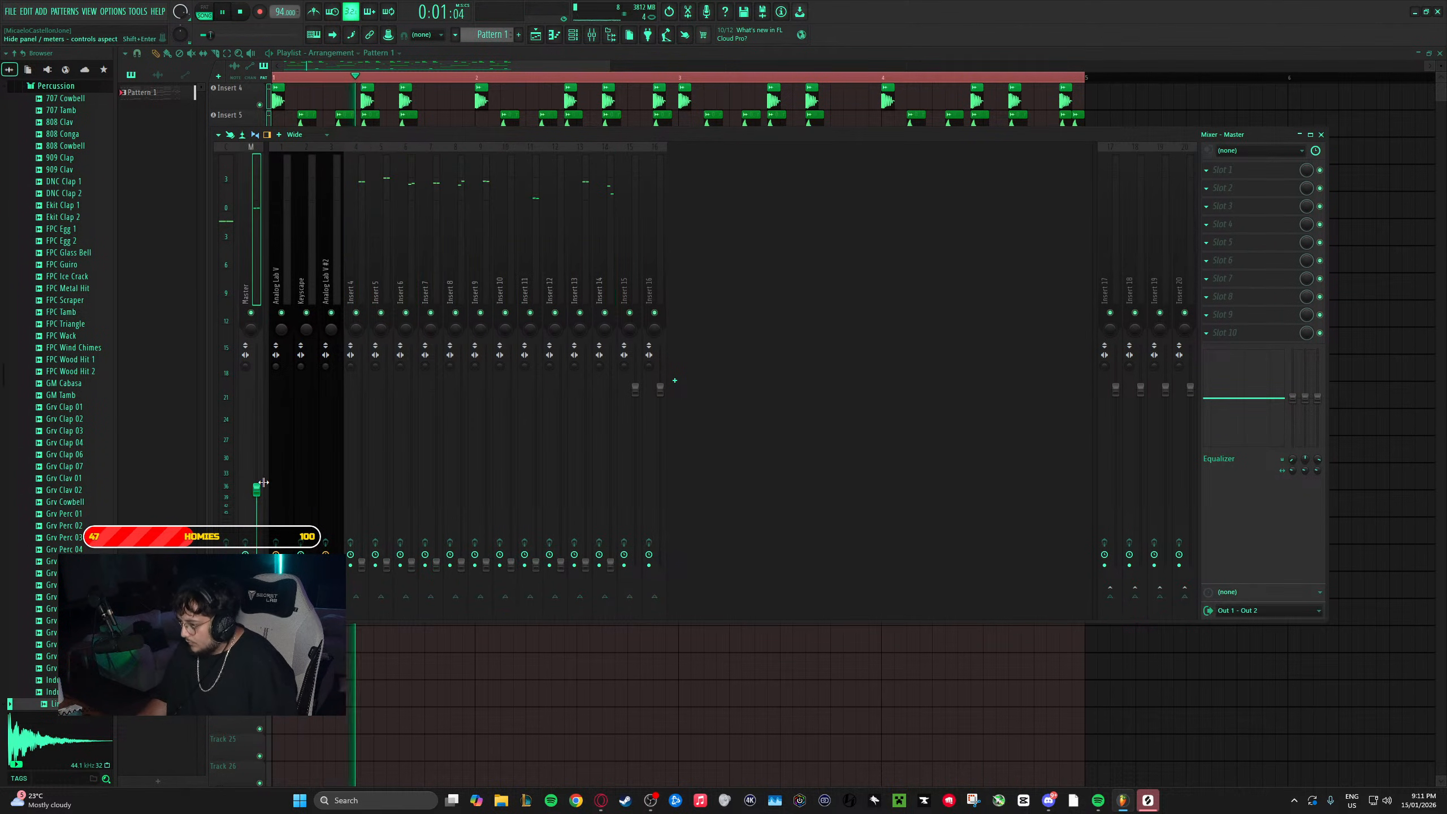
{"action": "left_click", "coordinate": [256, 492], "text": "alt"}
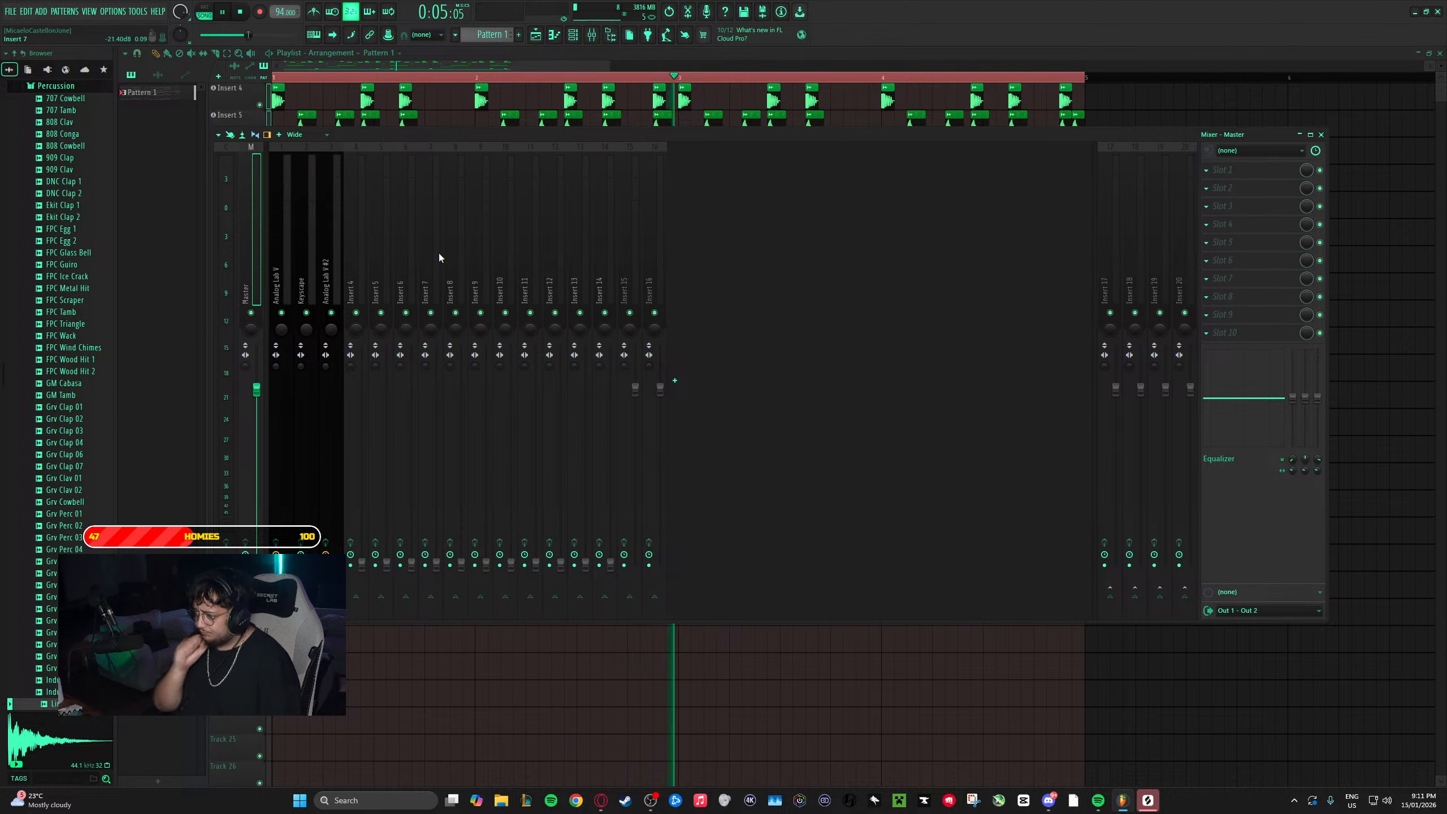
{"action": "key", "text": "space"}
- Play the arrangement, raise Insert 4's volume to about 80%, and stop playback
{"action": "left_click", "coordinate": [360, 253]}
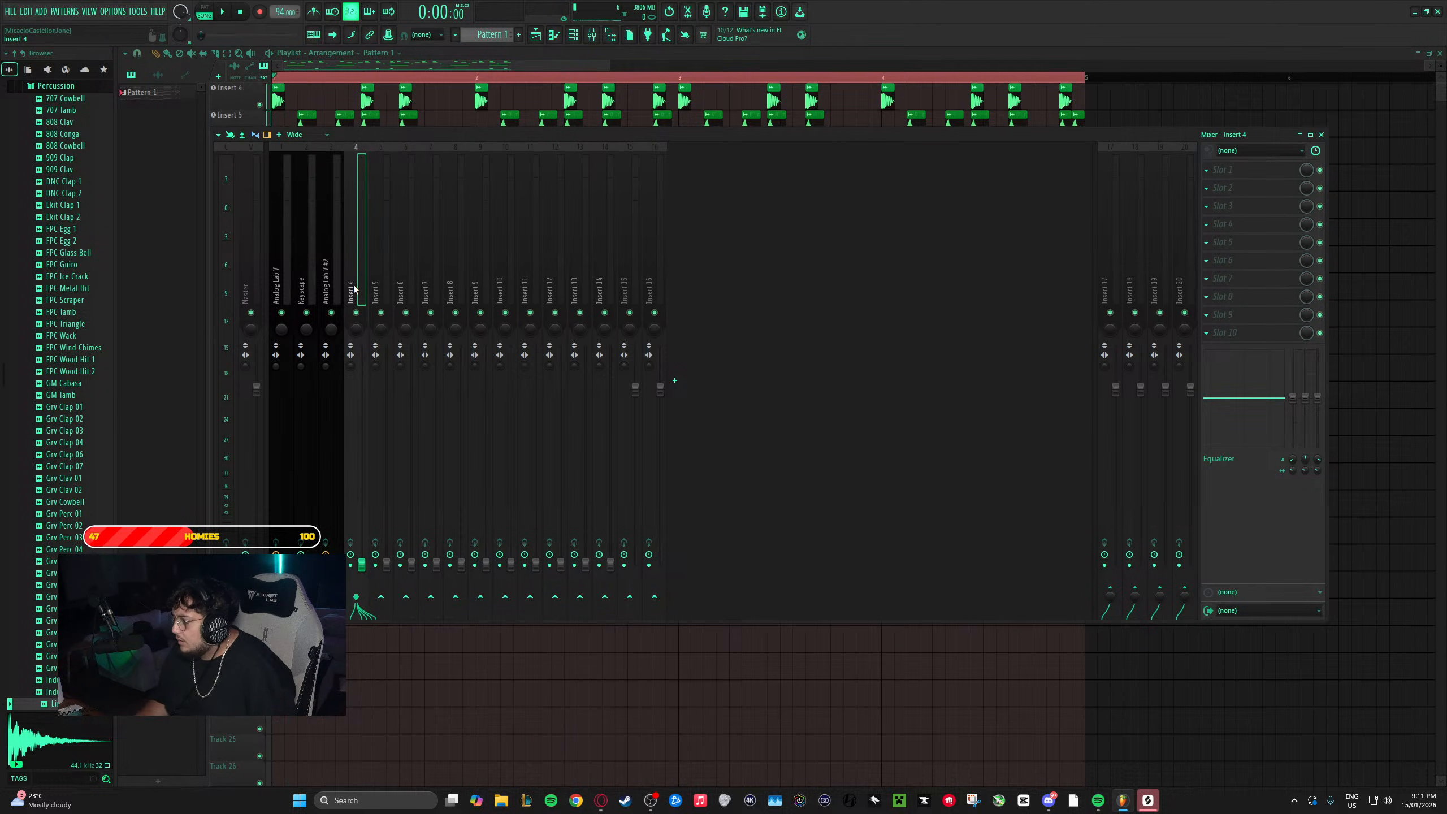
{"action": "key", "text": "space"}
{"action": "left_click_drag", "start_coordinate": [362, 564], "coordinate": [361, 424]}
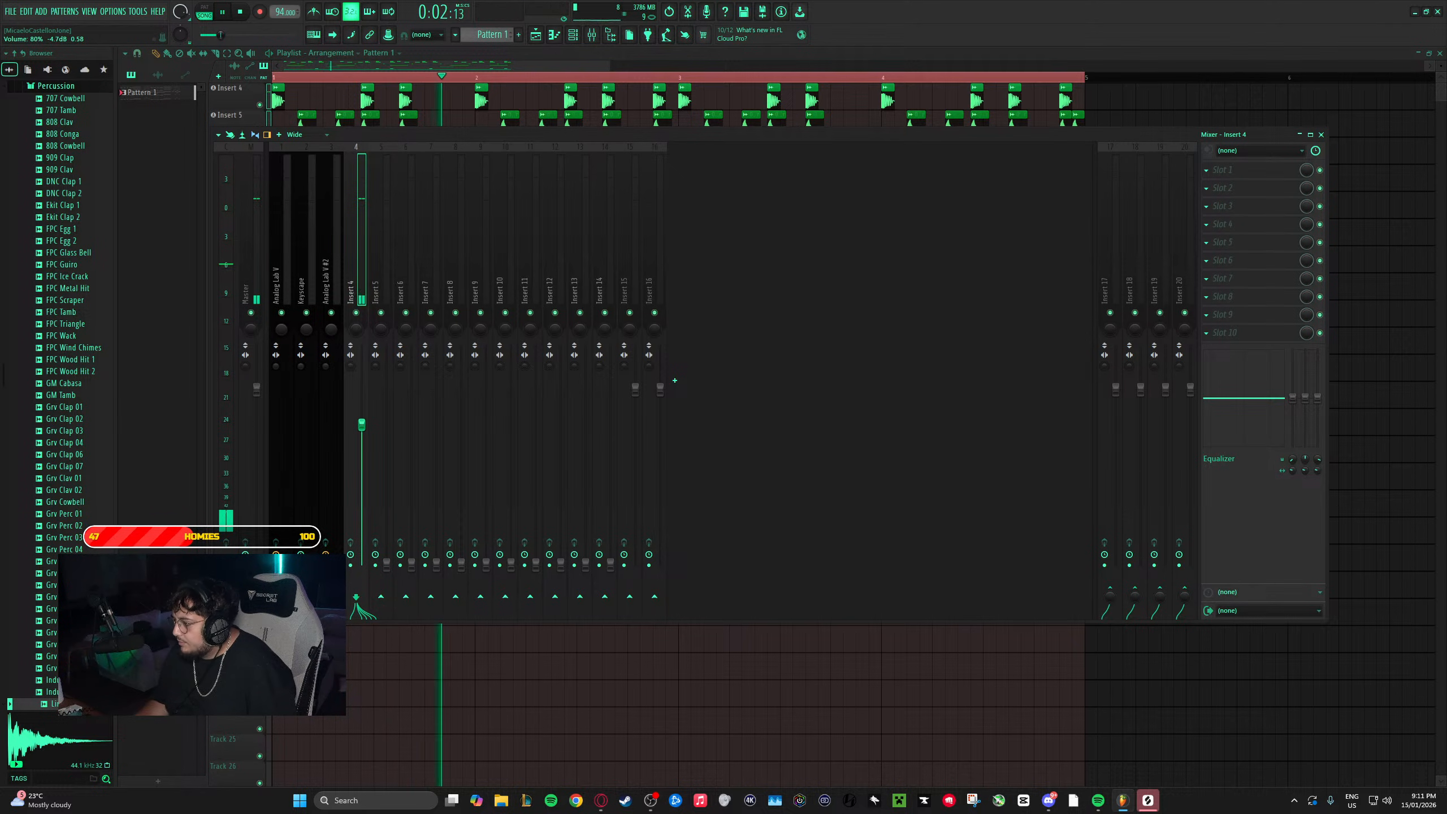
{"action": "key", "text": "space"}
{"action": "left_click", "coordinate": [1225, 170]}
{"action": "left_click", "coordinate": [1311, 31]}
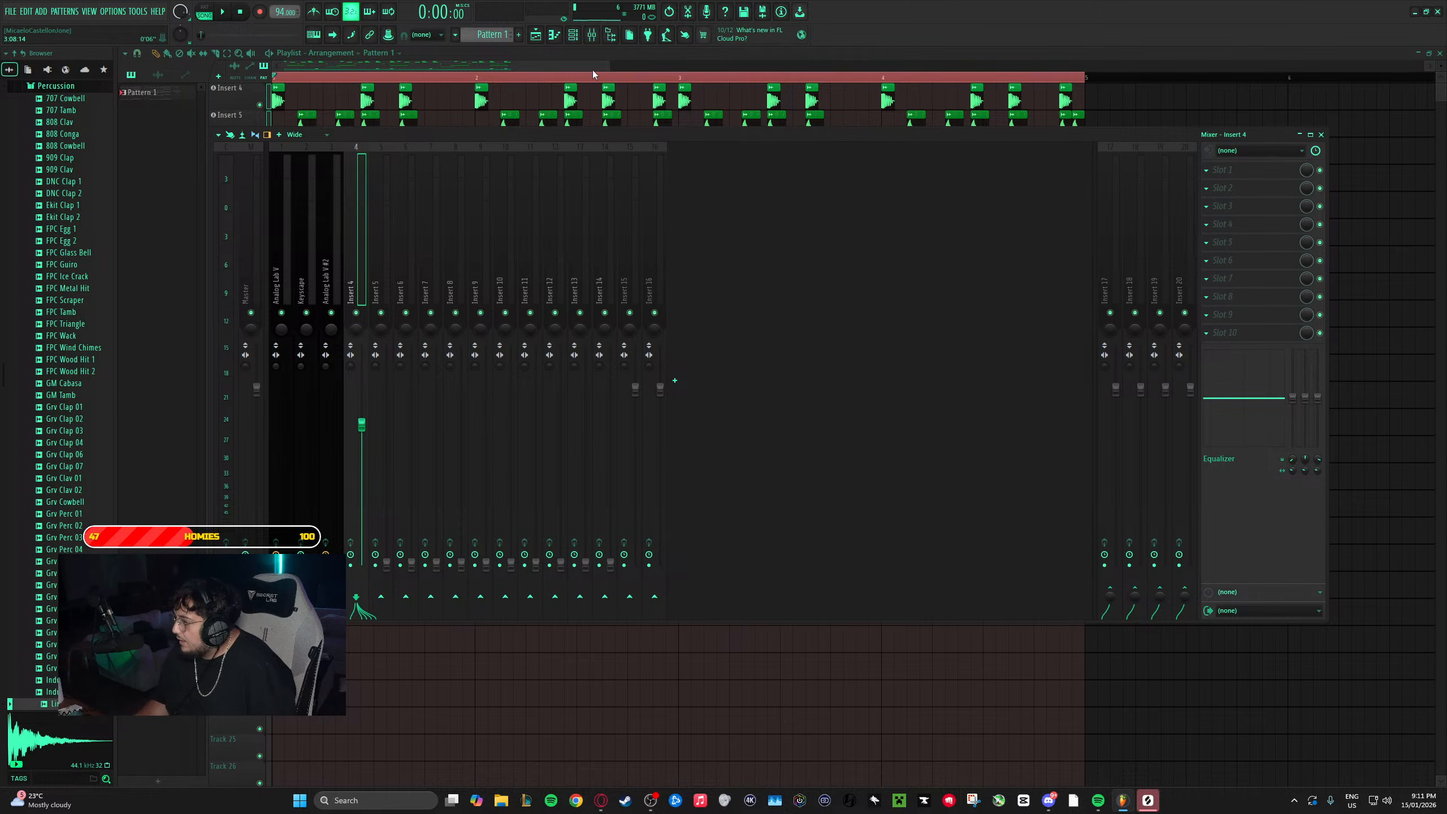
- Restart playback and load Fruity Parametric EQ 2 into the first effect slot of Insert 4
{"action": "key", "text": "F9"}
{"action": "scroll", "coordinate": [615, 80], "scroll_direction": "down", "scroll_amount": 4}
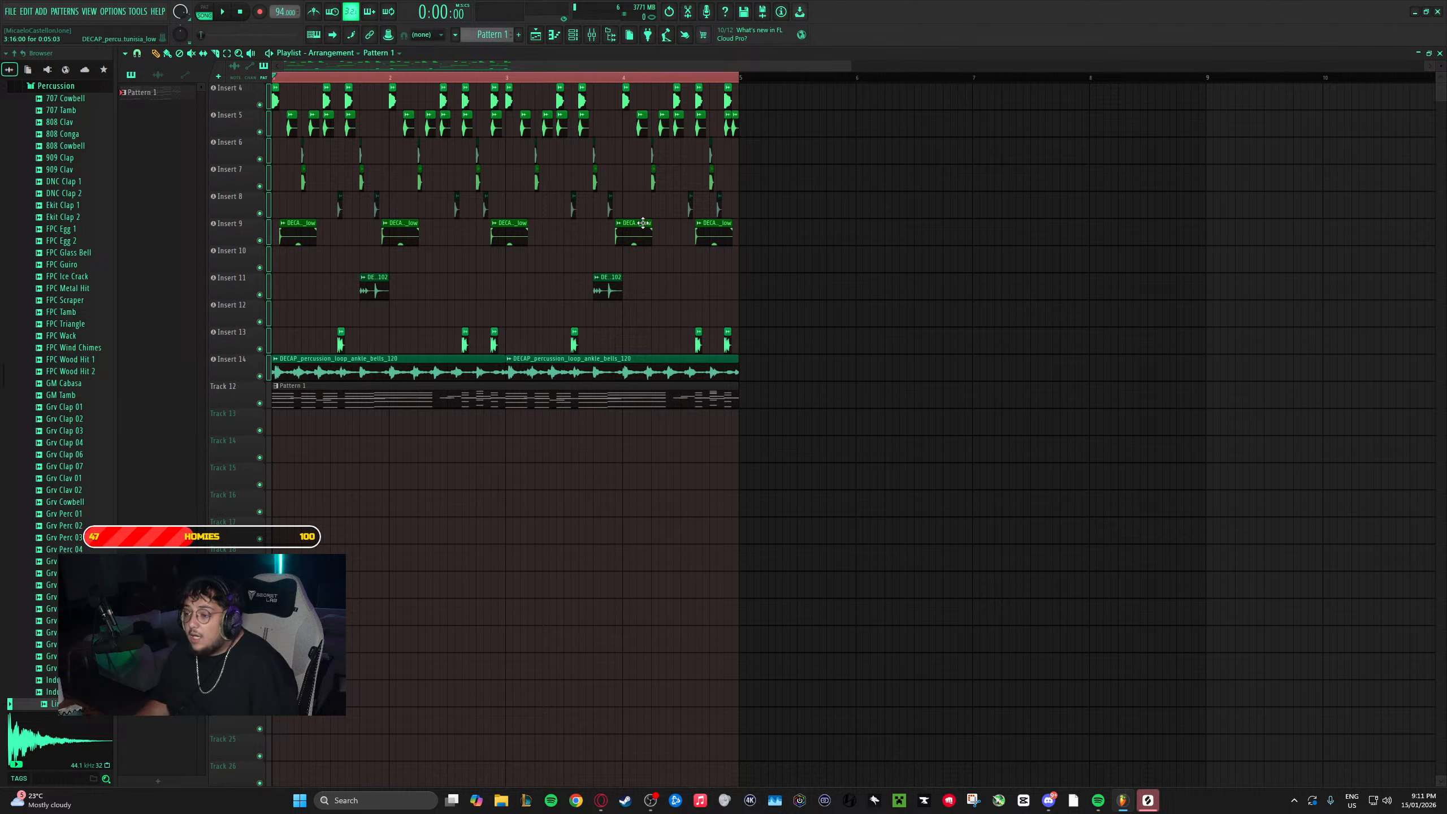
{"action": "key", "text": "space"}
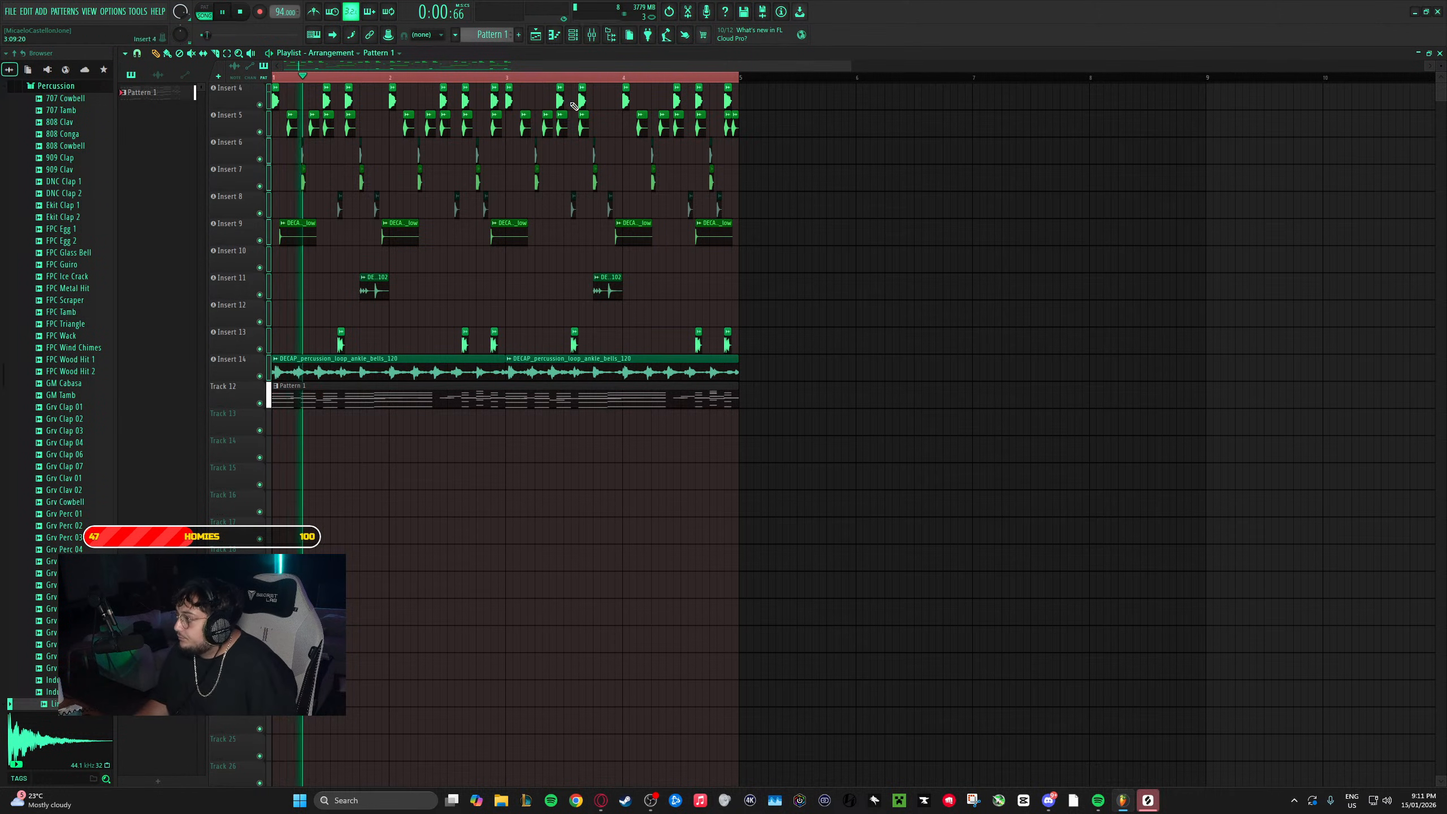
{"action": "key", "text": "F9"}
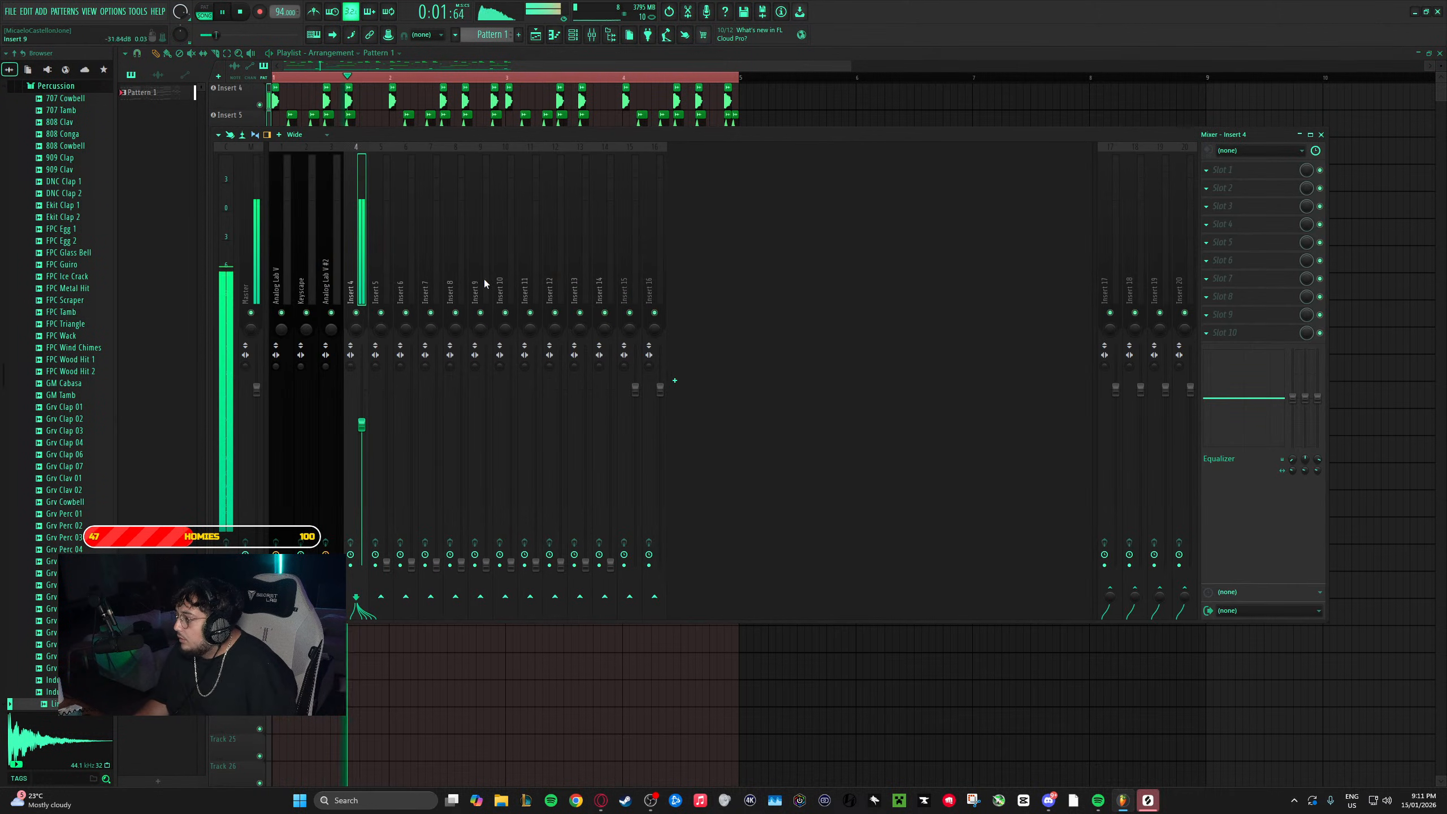
{"action": "left_click", "coordinate": [1254, 168]}
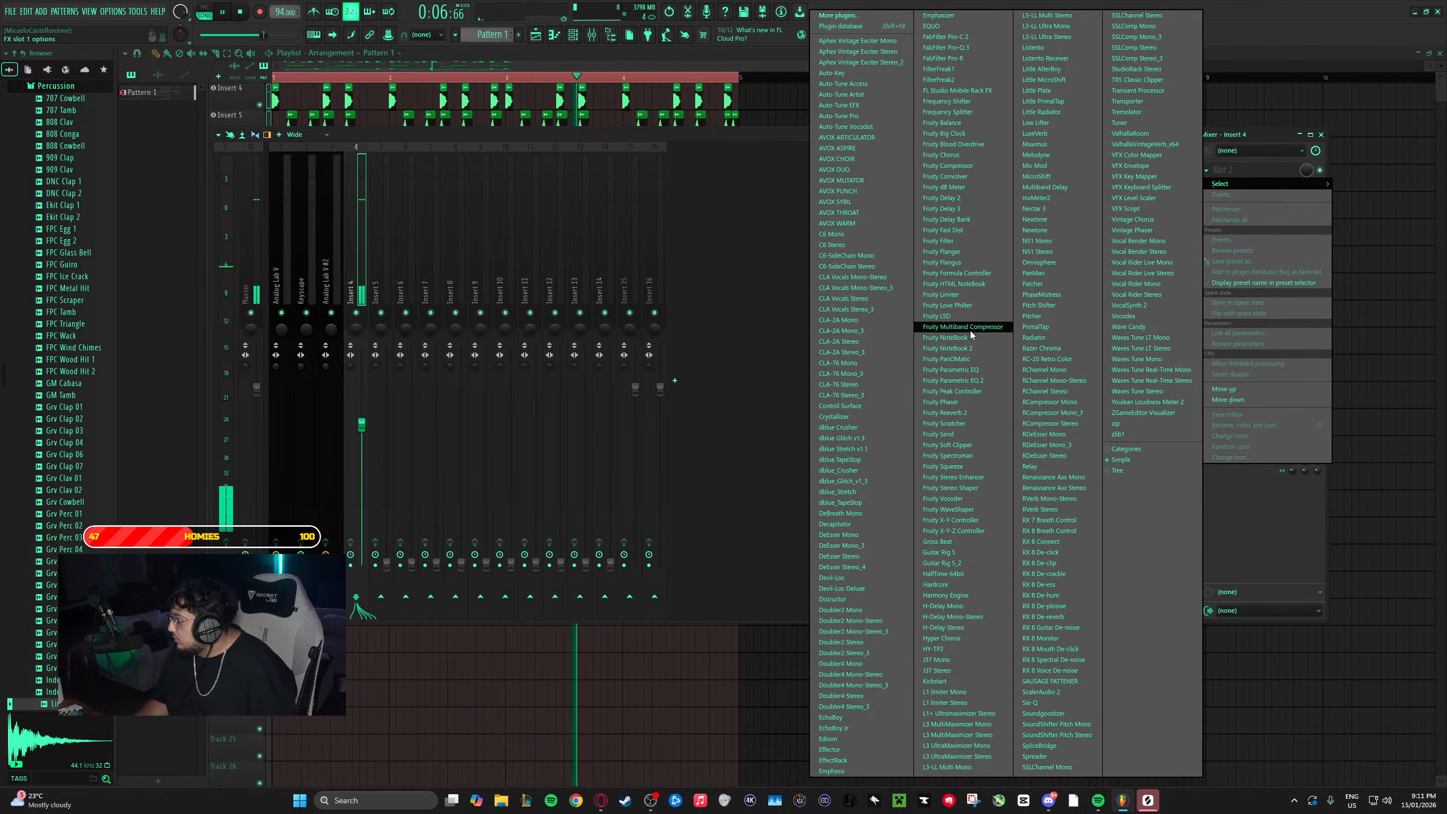
{"action": "left_click", "coordinate": [953, 381]}
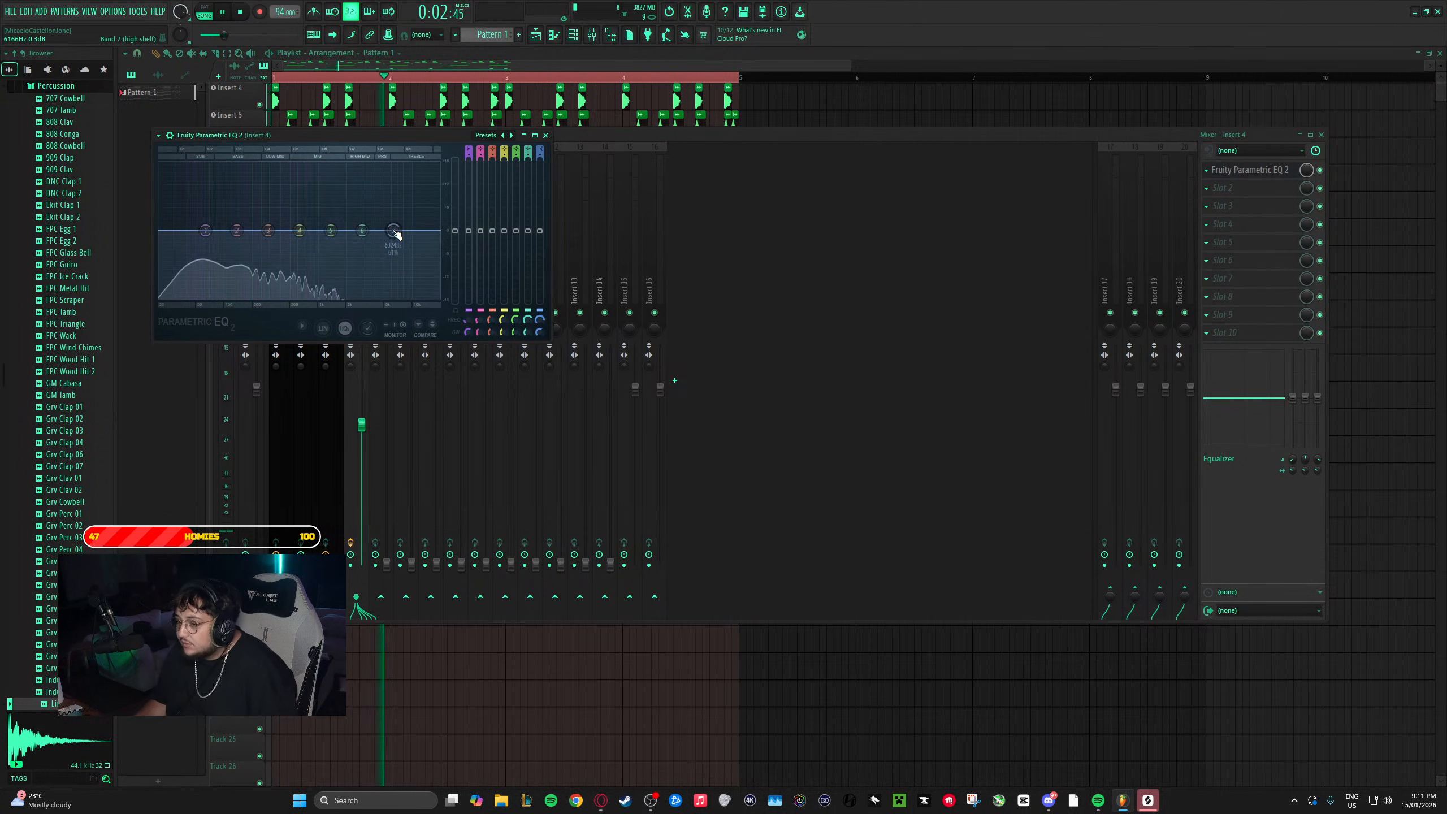
- Cut Insert 4's highs by about 17 dB with EQ band 7's high shelf, tuning its frequency by ear
{"action": "left_click_drag", "start_coordinate": [400, 264], "coordinate": [374, 295]}
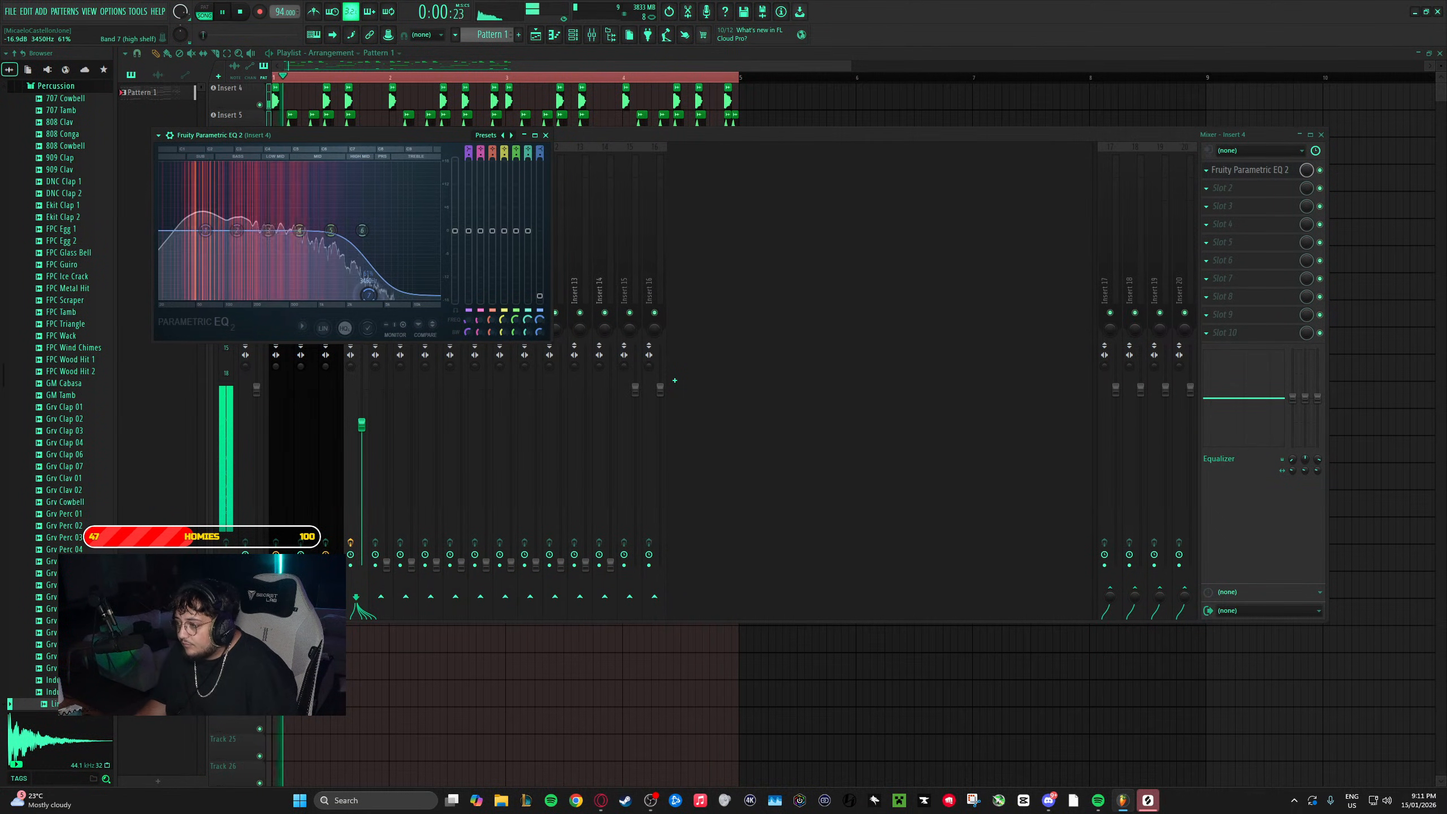
{"action": "left_click_drag", "start_coordinate": [363, 295], "coordinate": [361, 295]}
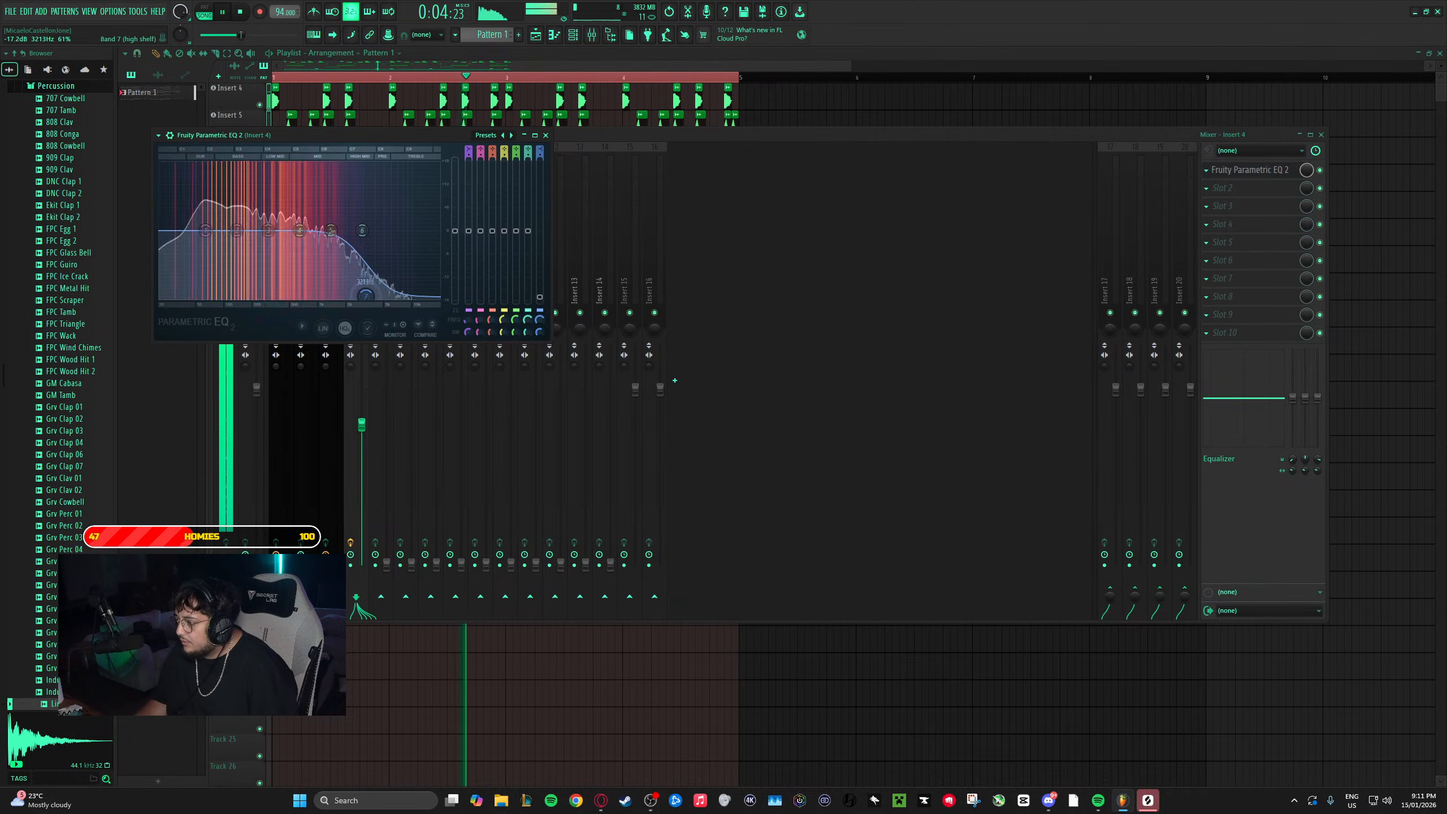
{"action": "left_click_drag", "start_coordinate": [381, 297], "coordinate": [387, 297]}
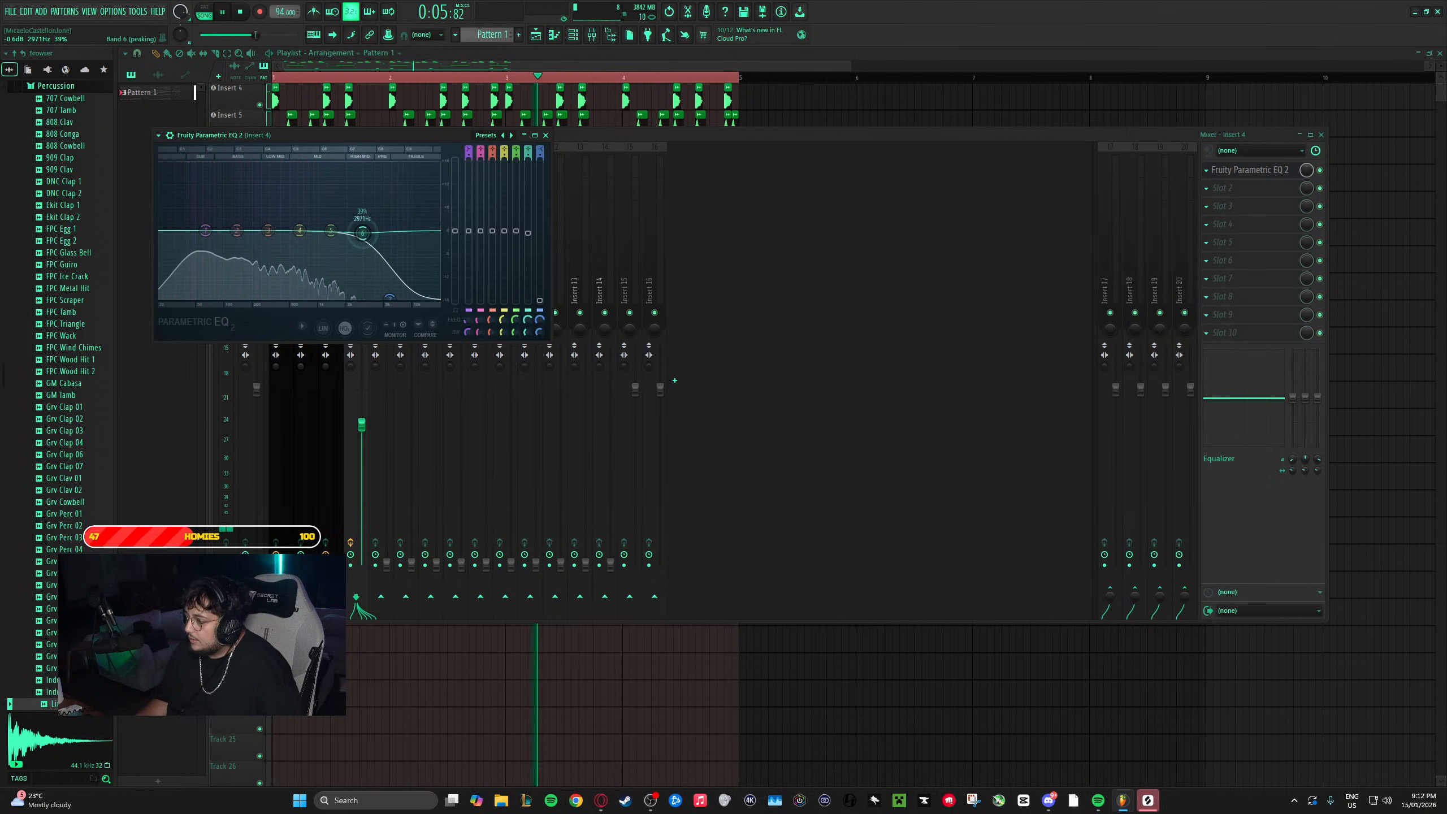
- Slightly boost EQ band 1 and gently cut bands 2, 4 and 6 on Insert 4, then close the equalizer
{"action": "left_click_drag", "start_coordinate": [360, 244], "coordinate": [357, 243]}
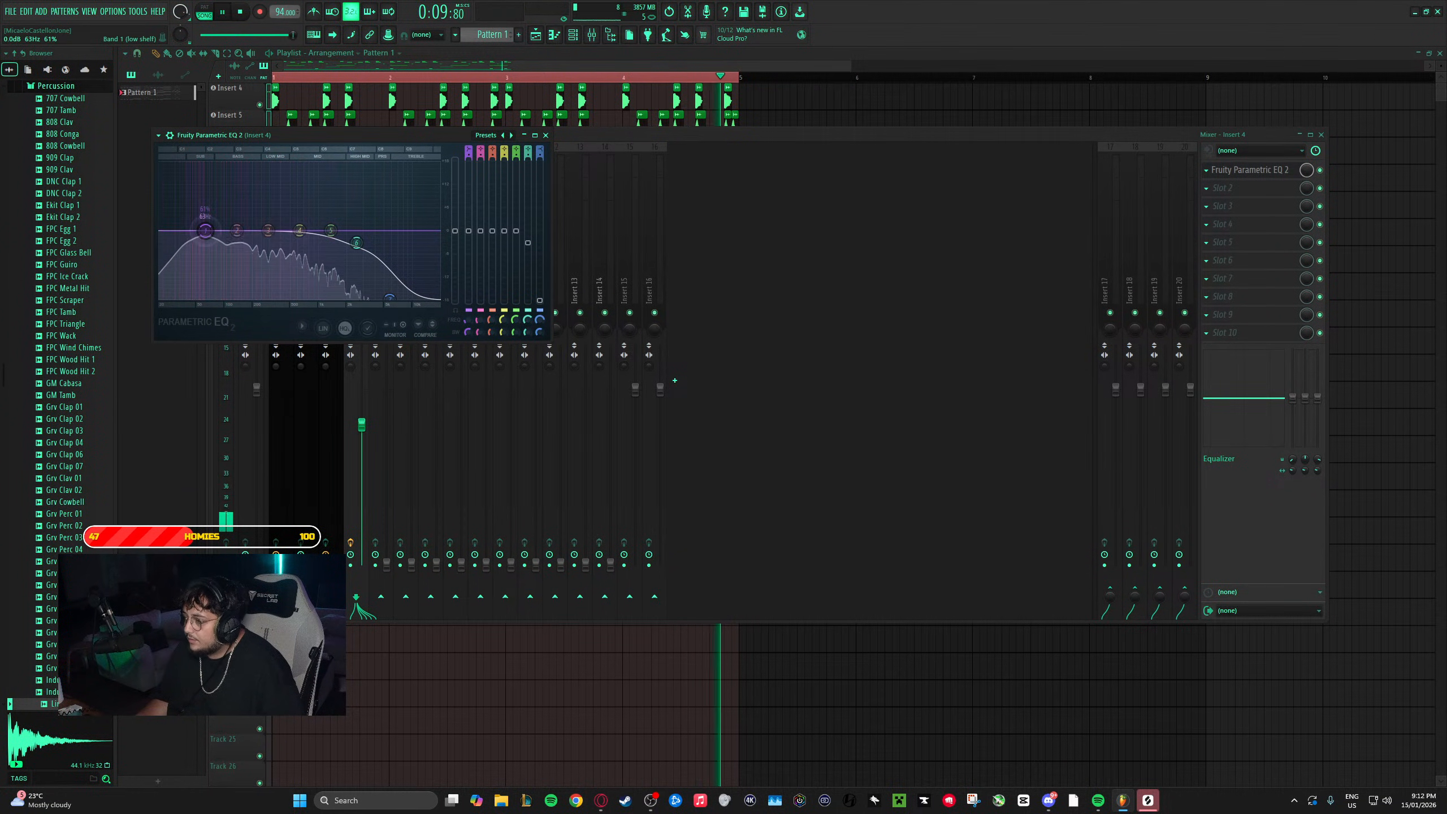
{"action": "left_click_drag", "start_coordinate": [238, 234], "coordinate": [240, 235]}
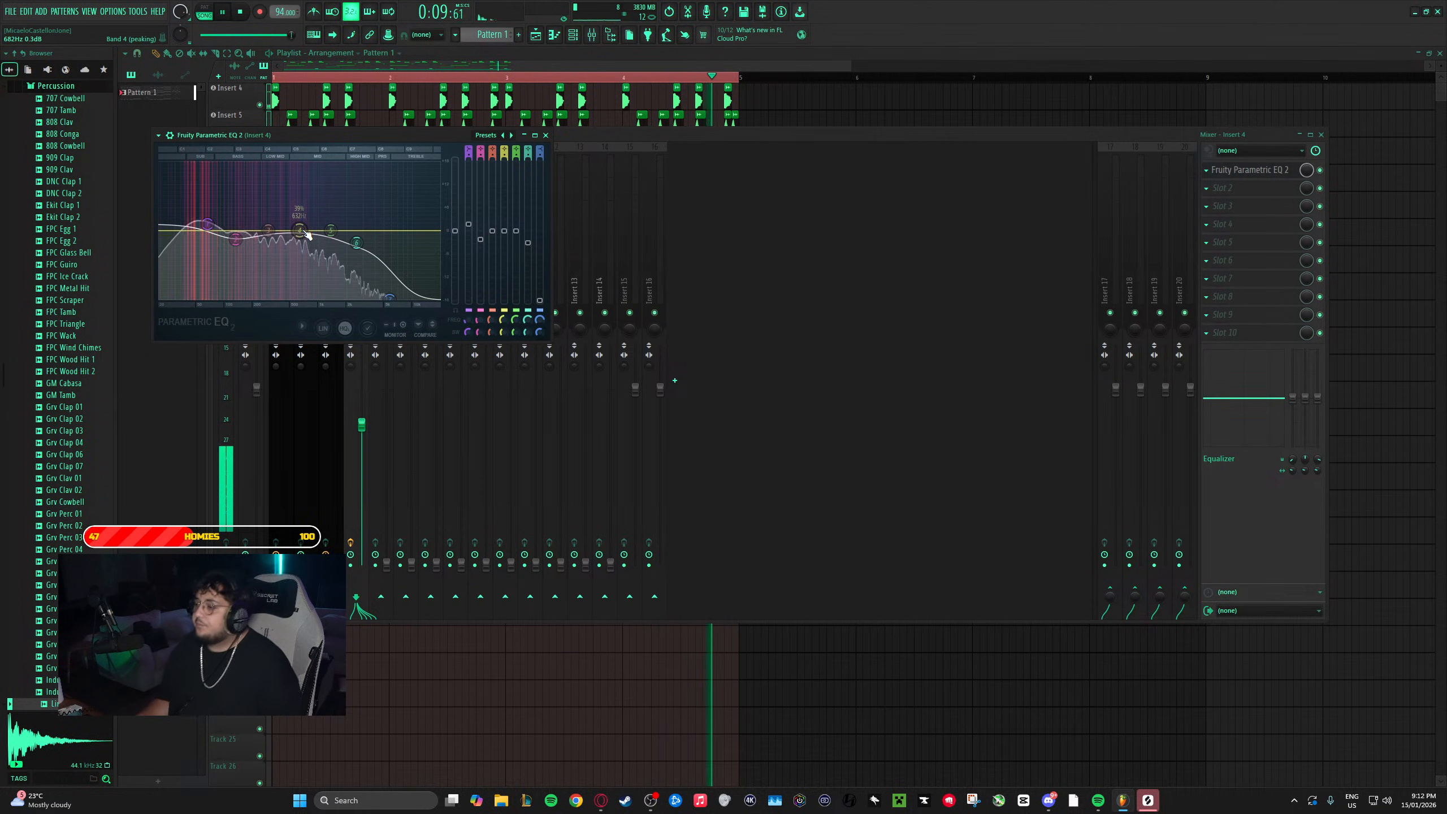
{"action": "left_click_drag", "start_coordinate": [309, 234], "coordinate": [302, 240]}
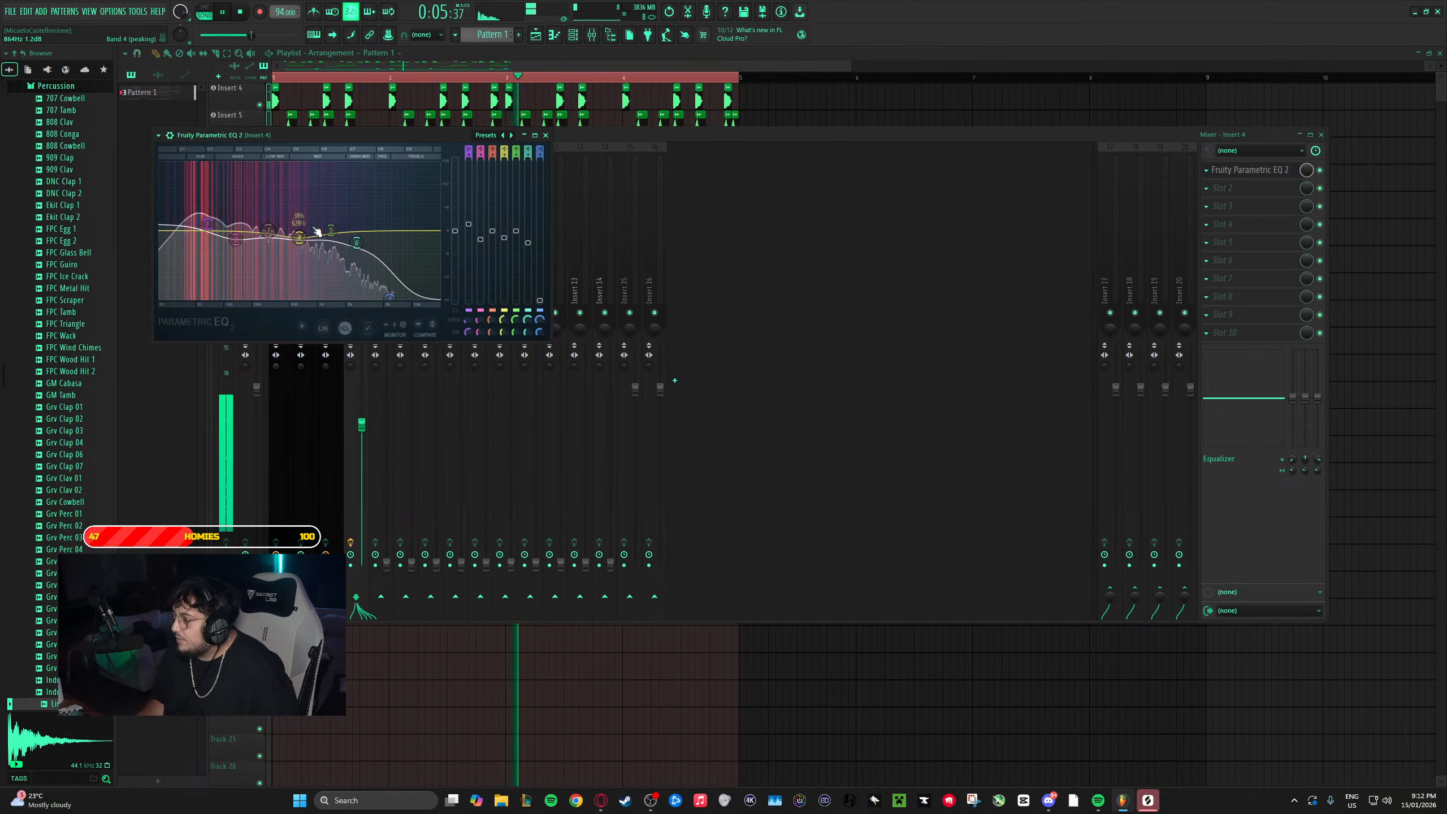
{"action": "left_click", "coordinate": [545, 135]}
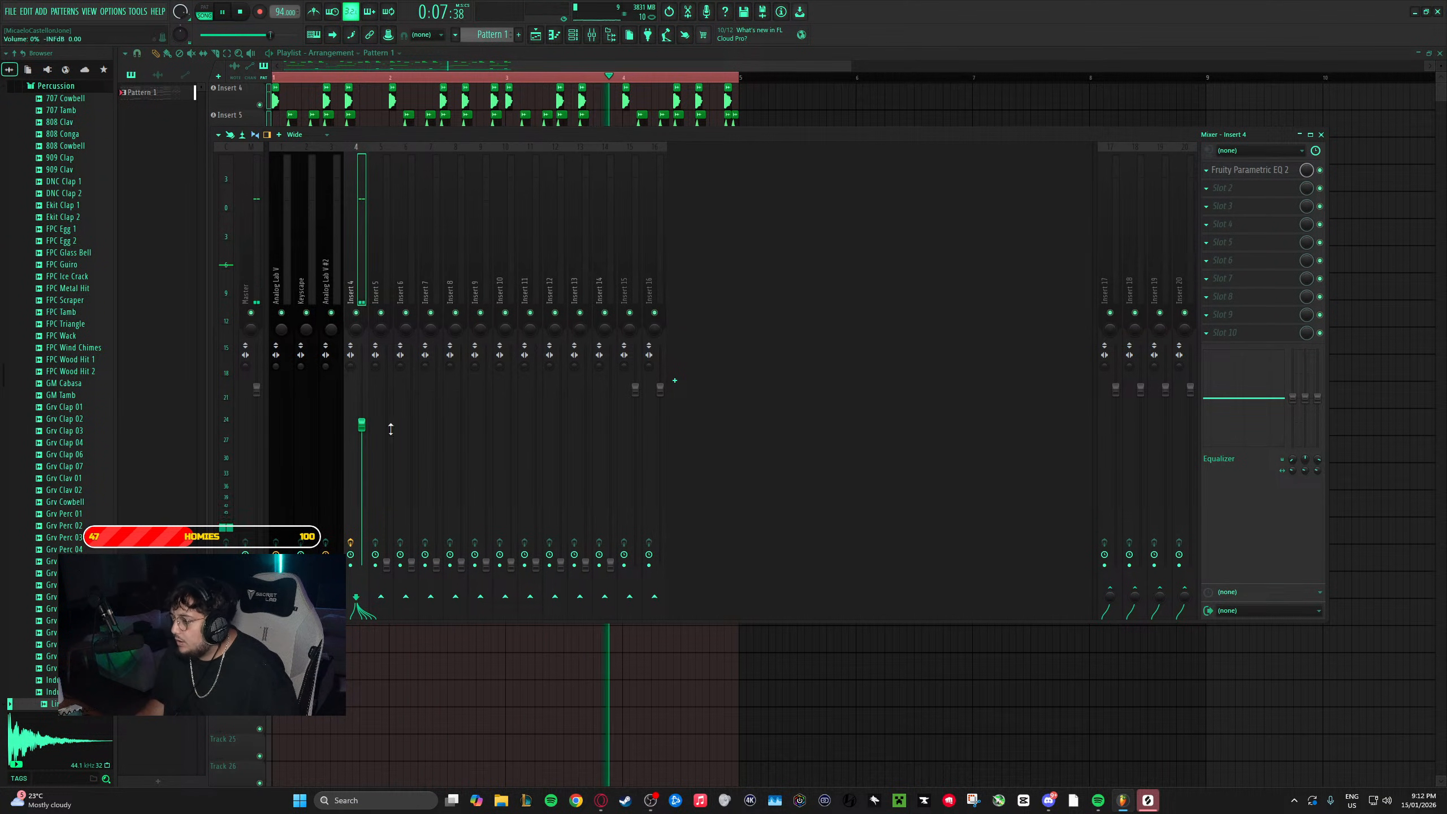
- Lower Insert 4's volume to 76% and raise Insert 5's volume to 53% during playback
{"action": "left_click_drag", "start_coordinate": [362, 425], "coordinate": [361, 430]}
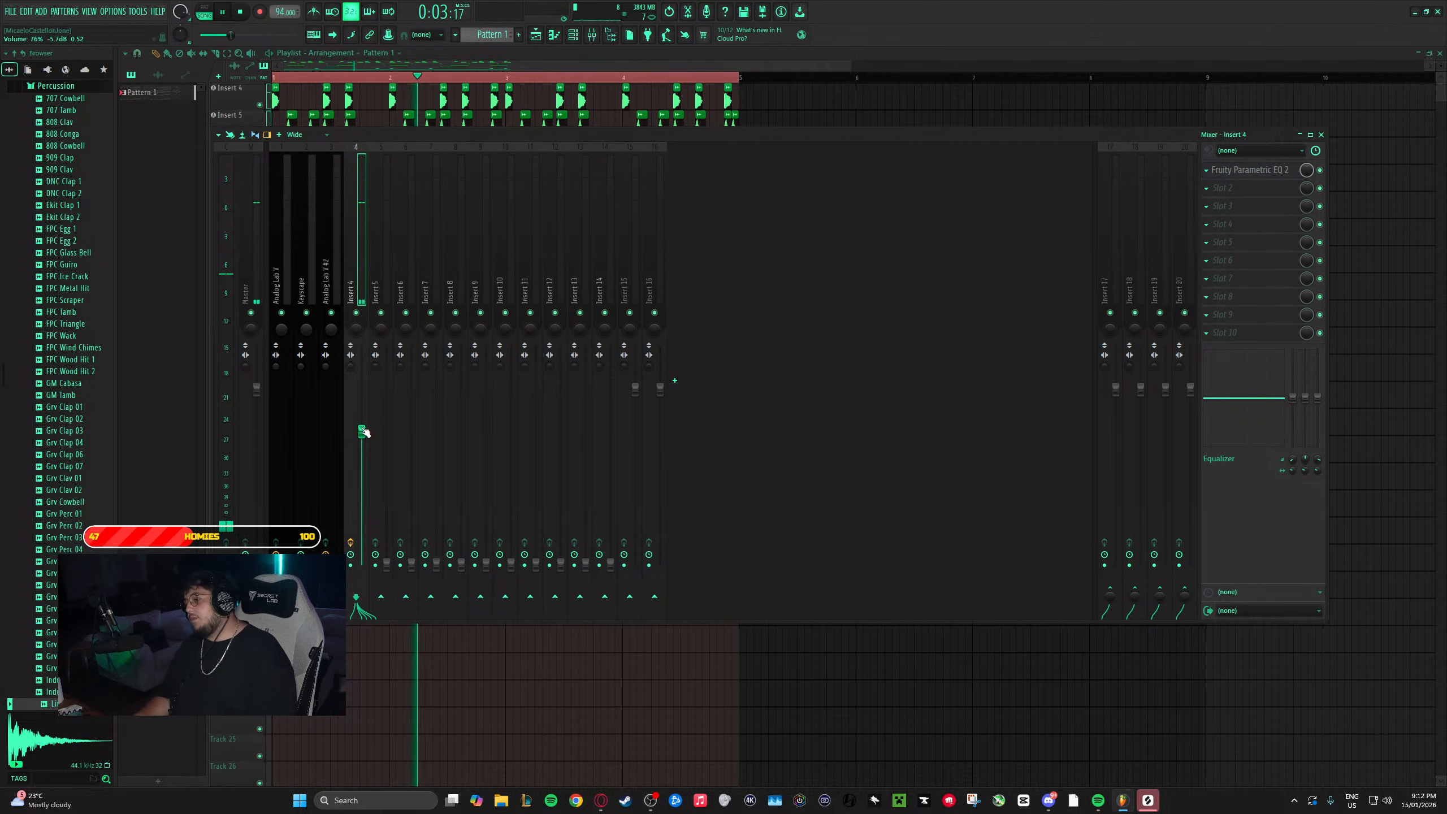
{"action": "left_click", "coordinate": [385, 231]}
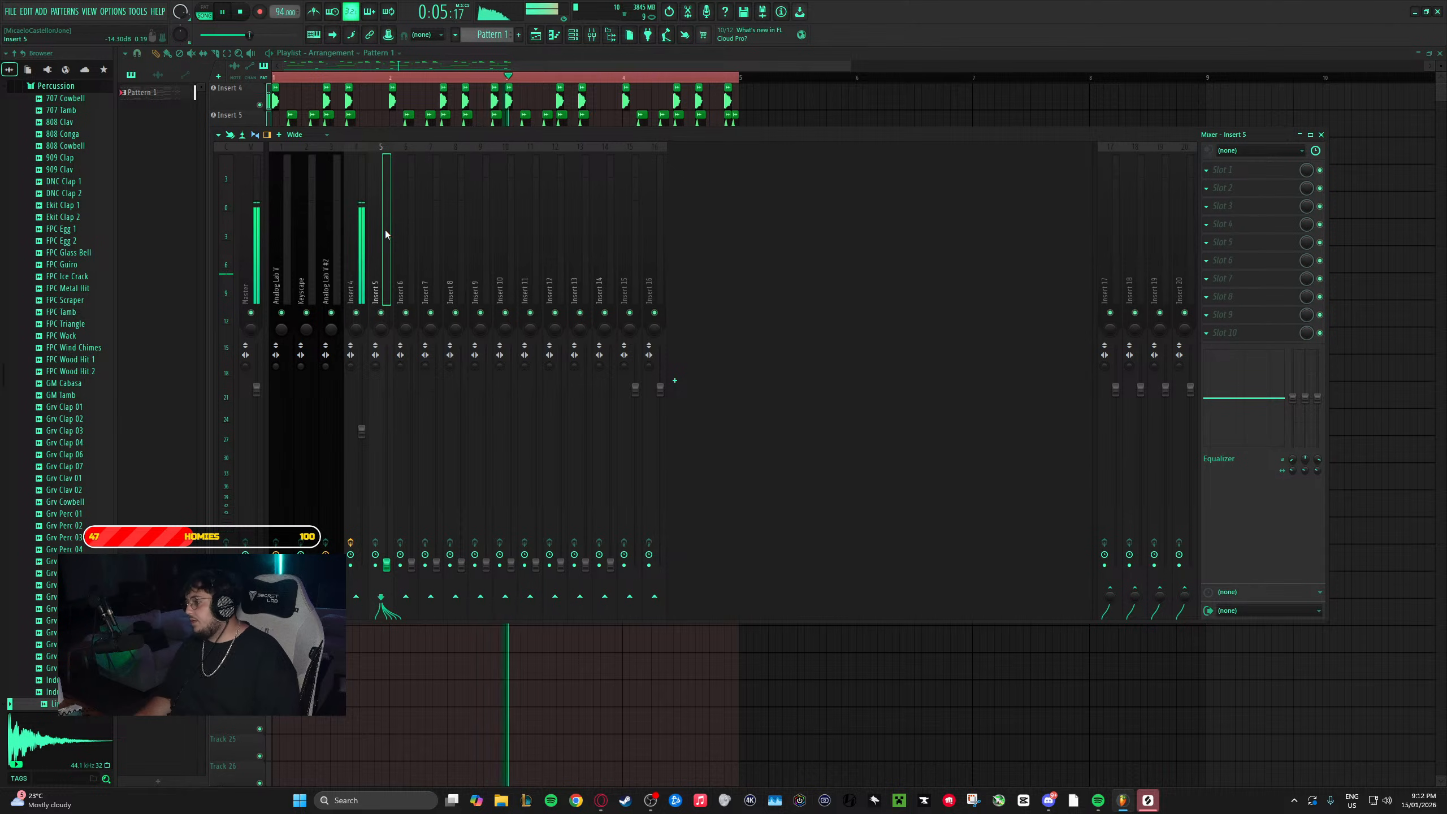
{"action": "left_click_drag", "start_coordinate": [391, 574], "coordinate": [387, 476]}
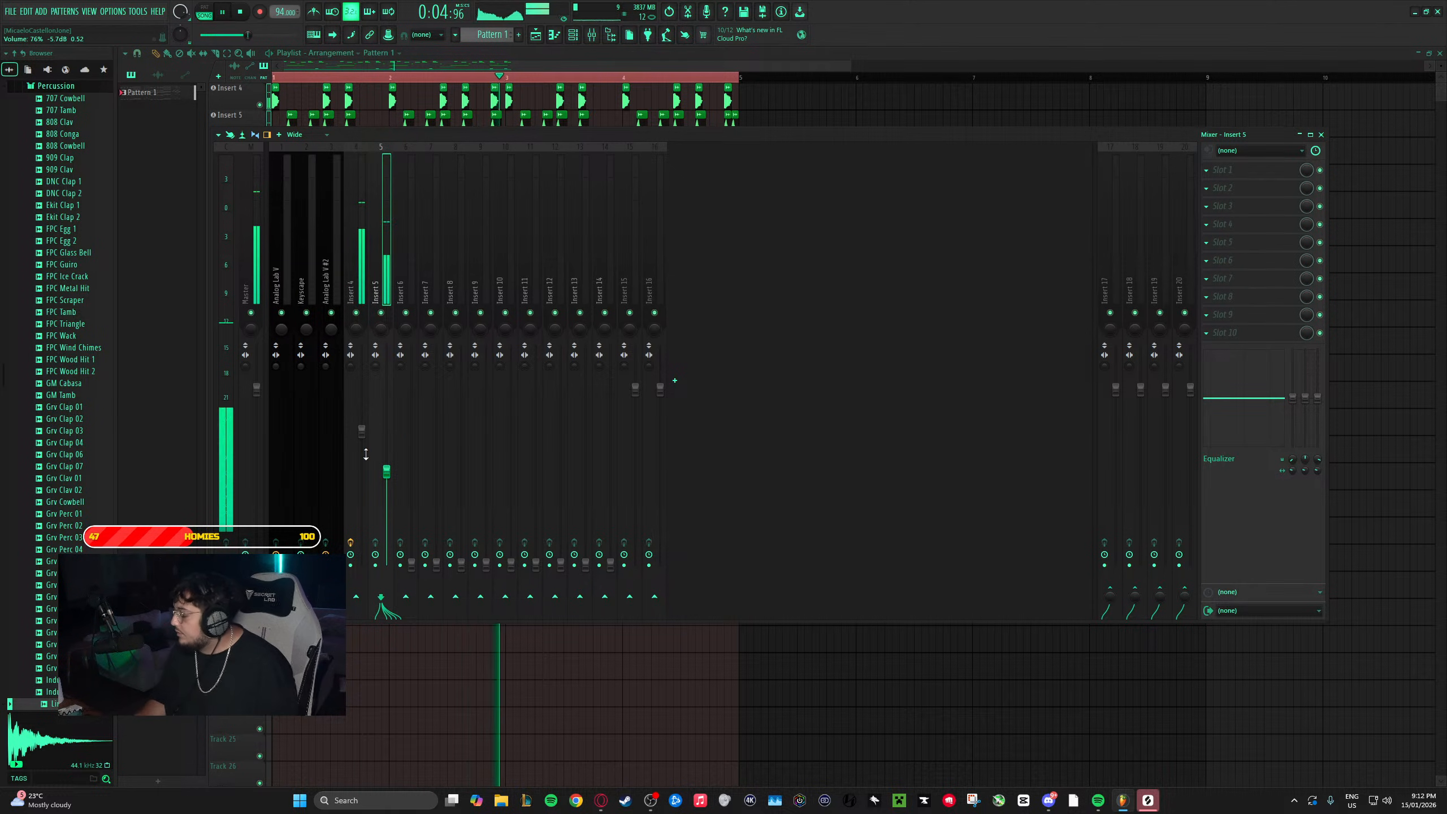
{"action": "scroll", "coordinate": [389, 477], "scroll_direction": "down", "scroll_amount": 2}
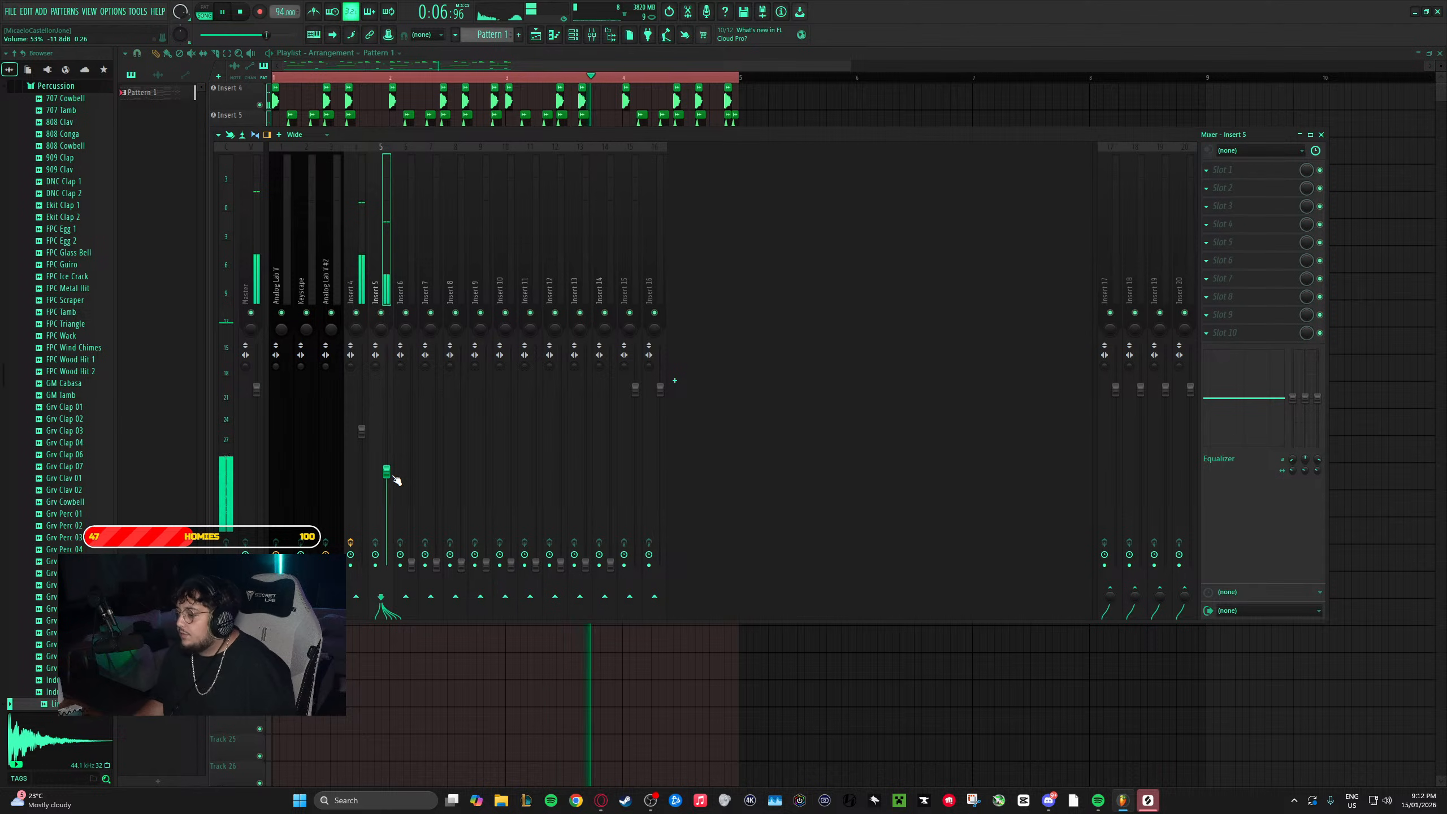
- Raise the volumes of Inserts 6, 7 and 8 during playback, setting Insert 7 to 71% and Insert 8 to 66%
{"action": "left_click", "coordinate": [402, 264]}
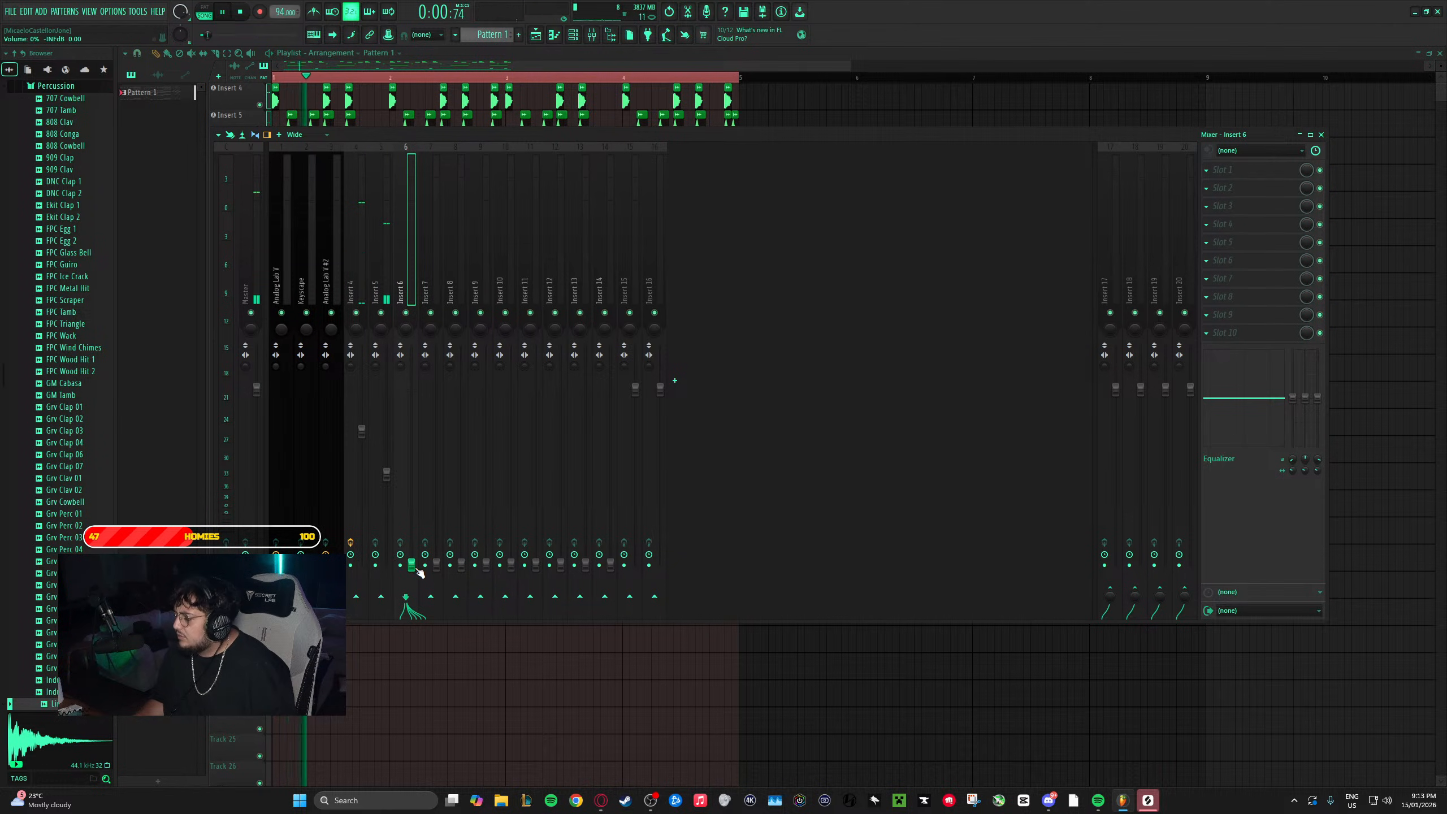
{"action": "left_click_drag", "start_coordinate": [411, 520], "coordinate": [412, 450]}
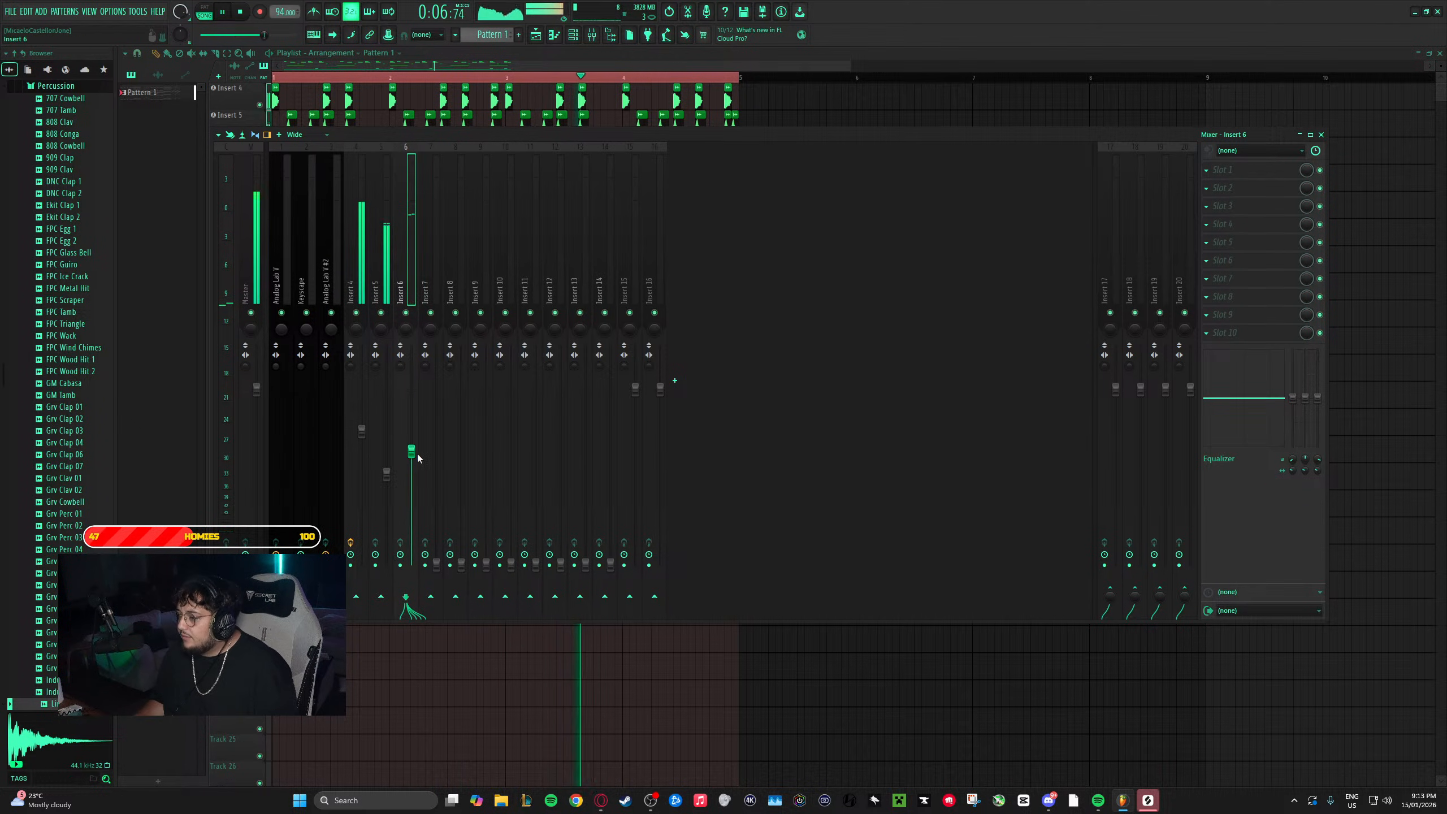
{"action": "left_click_drag", "start_coordinate": [437, 564], "coordinate": [436, 440]}
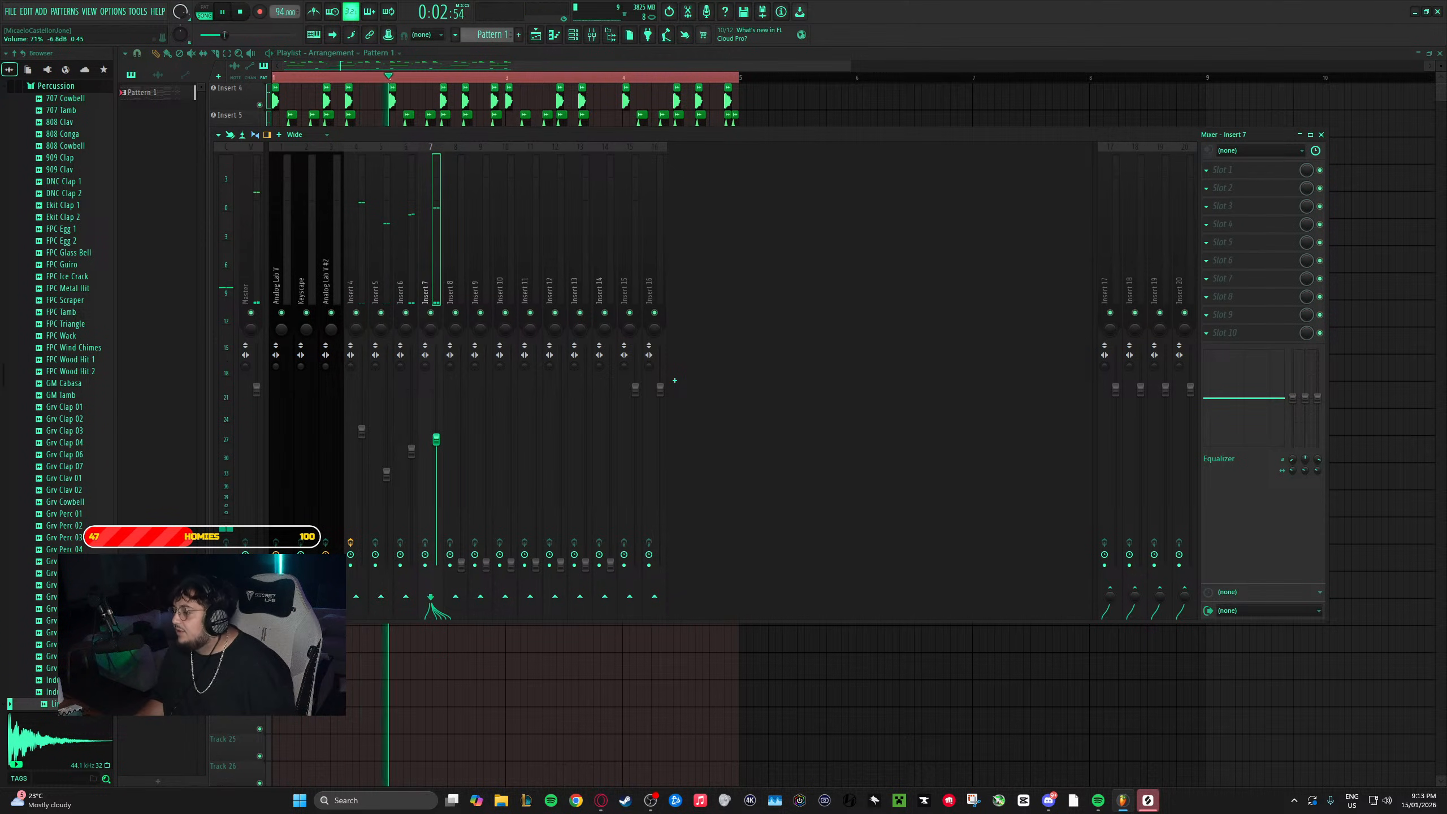
{"action": "left_click_drag", "start_coordinate": [461, 562], "coordinate": [460, 439]}
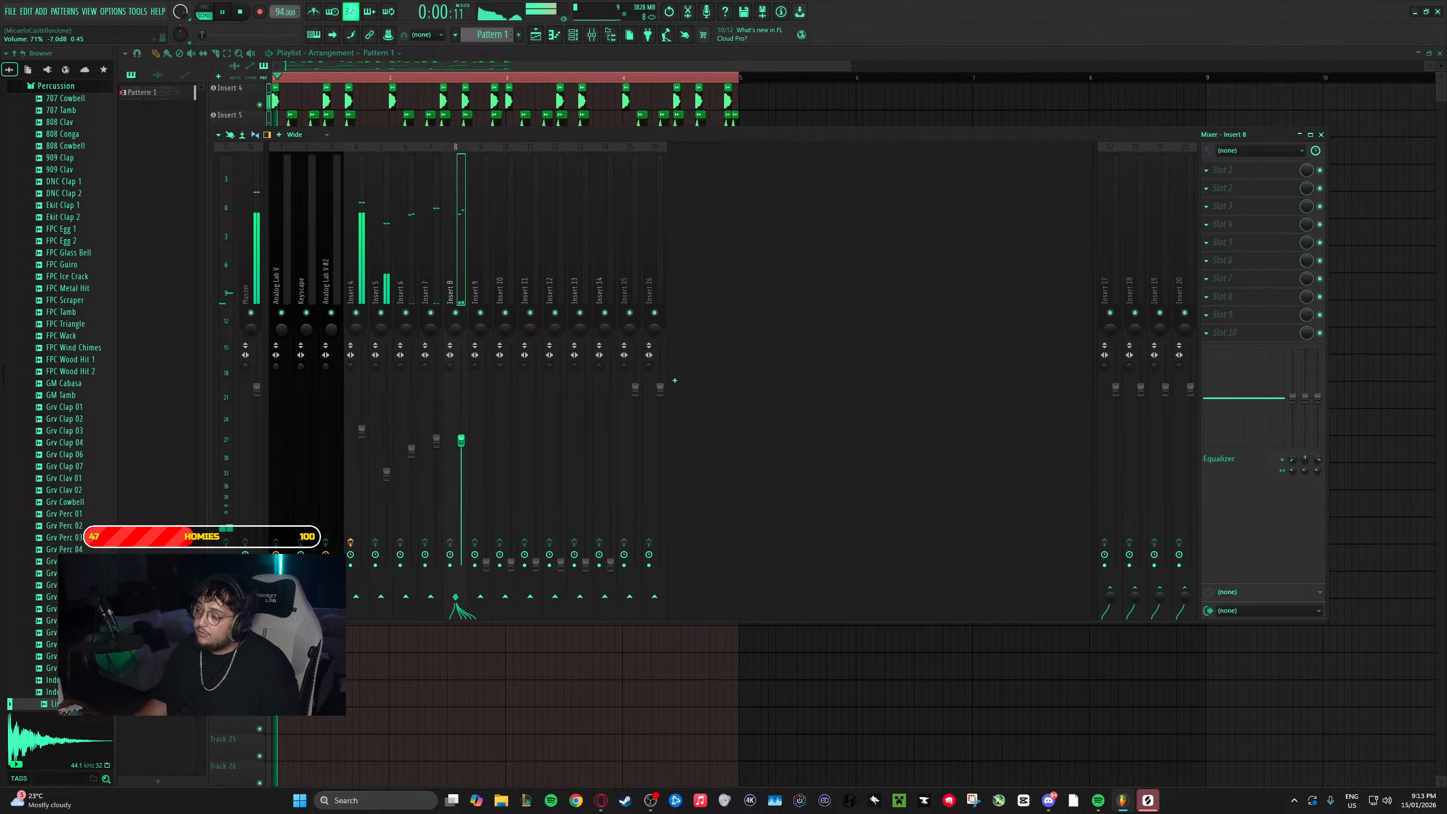
{"action": "left_click_drag", "start_coordinate": [461, 440], "coordinate": [461, 443]}
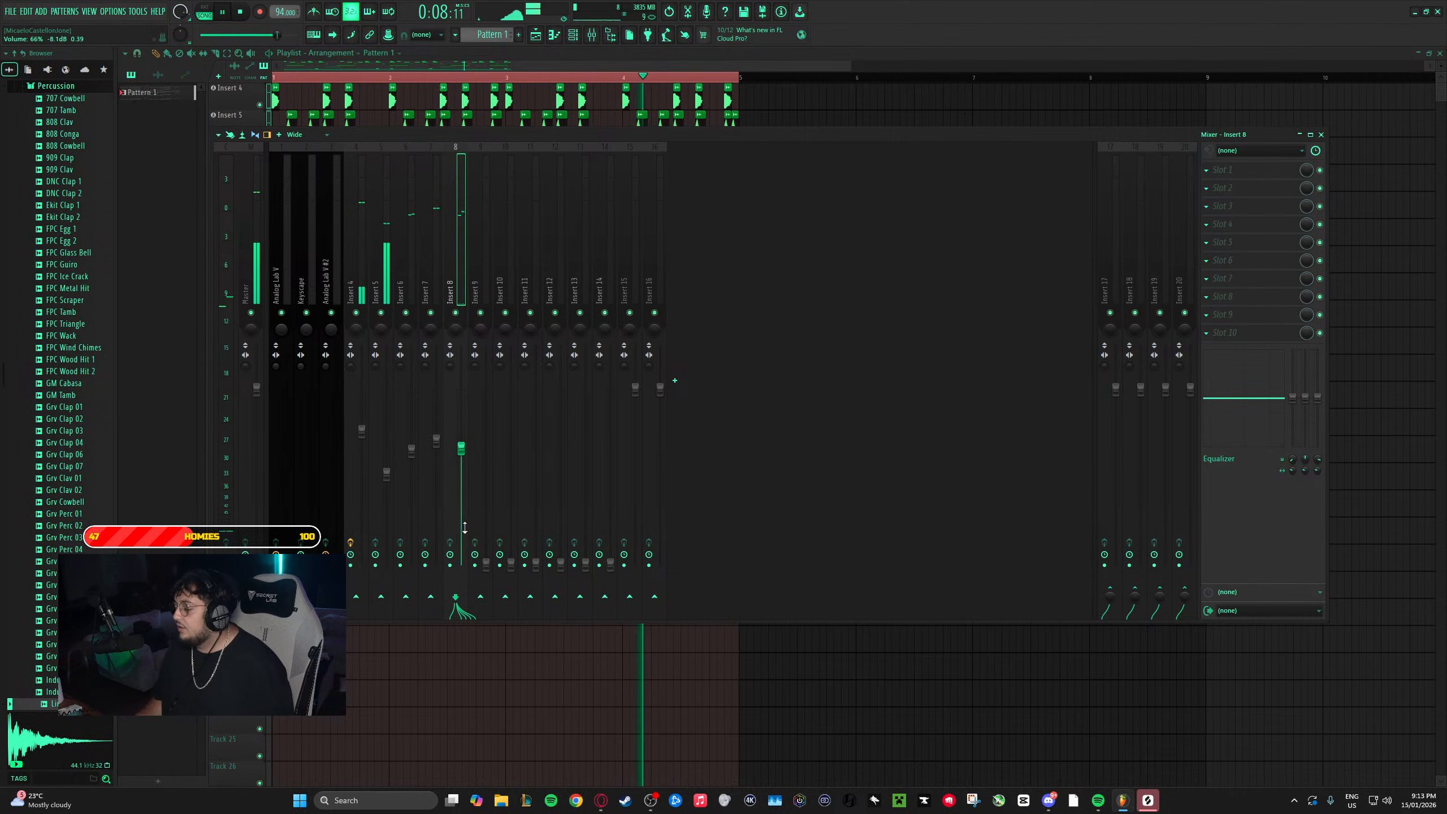
- Raise the volumes of Inserts 9, 10 and 11 during playback, setting Insert 9 to 58%
{"action": "left_click_drag", "start_coordinate": [486, 564], "coordinate": [485, 553]}
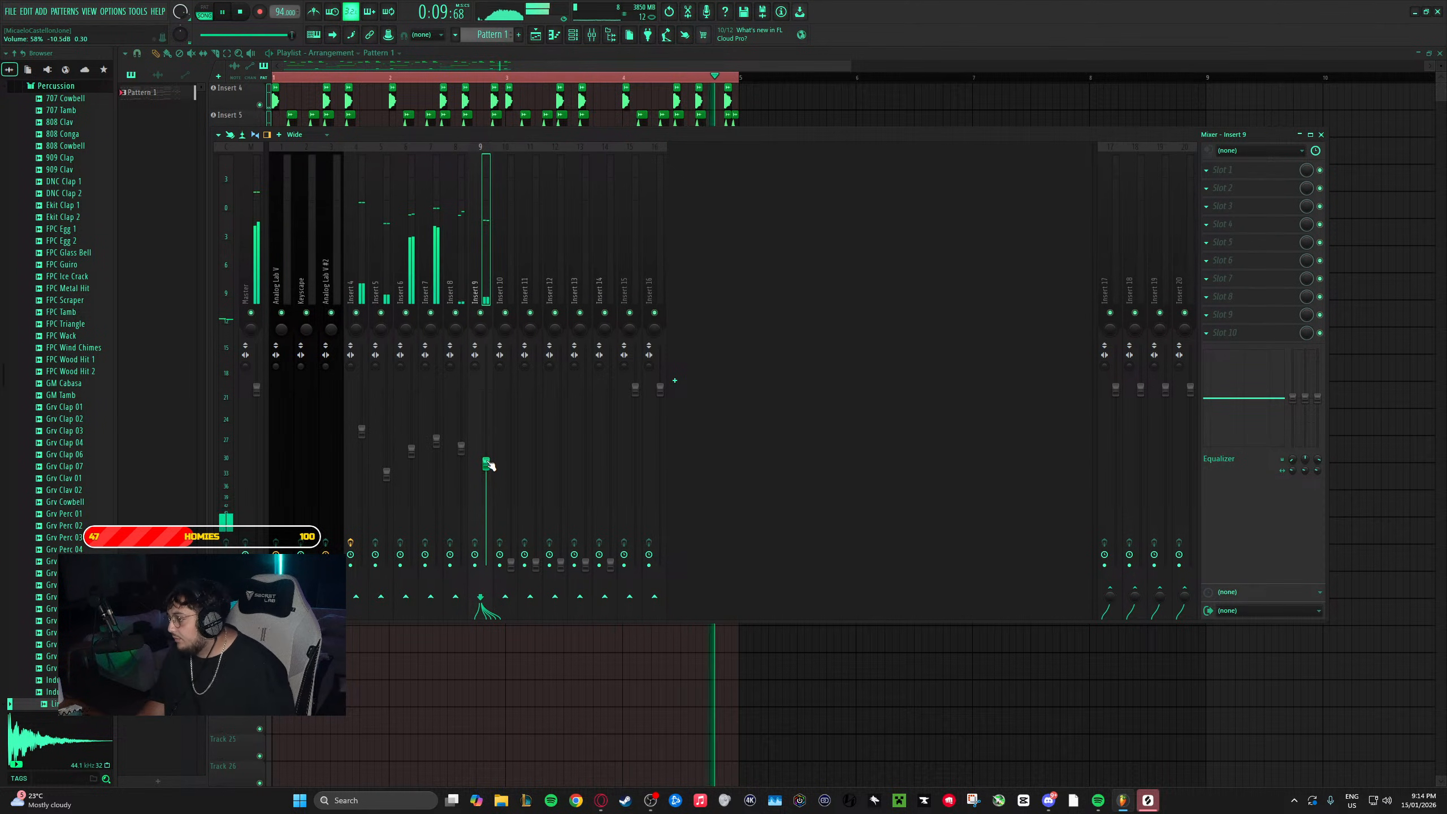
{"action": "left_click", "coordinate": [511, 564]}
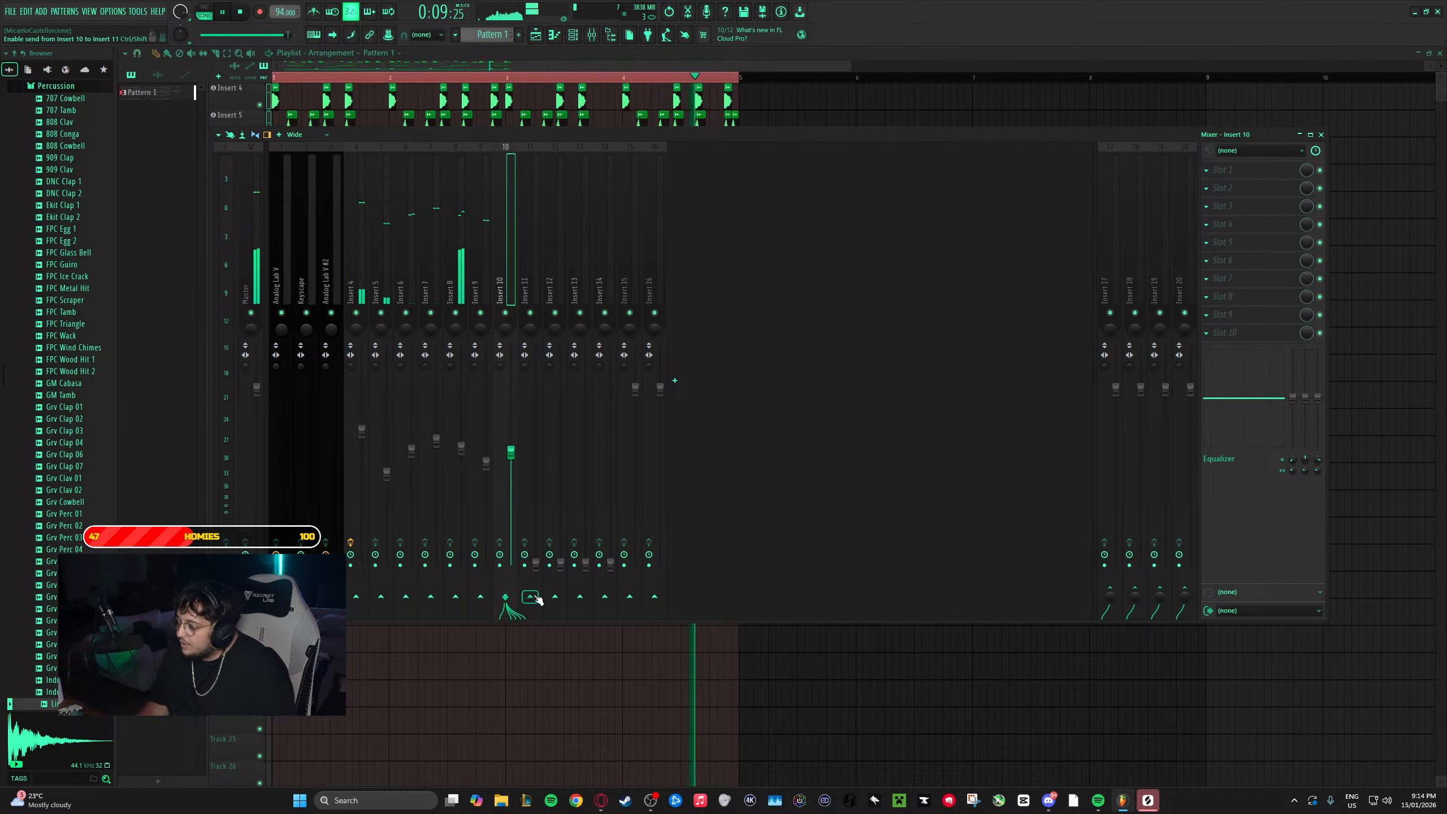
{"action": "left_click_drag", "start_coordinate": [536, 564], "coordinate": [536, 550]}
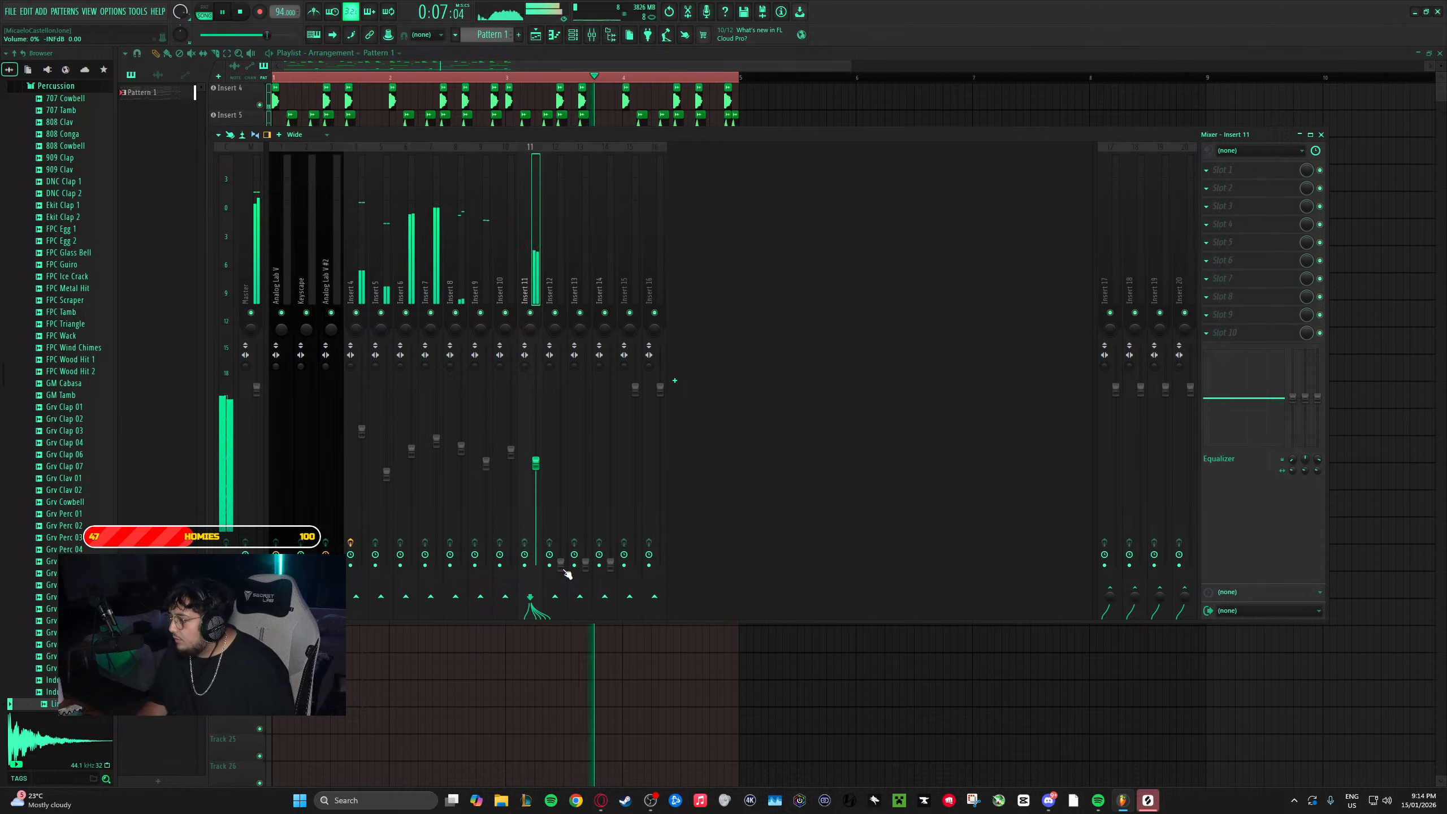
- Set the volumes of Insert 12 to 61%, Insert 13 to 46% and Insert 14 to about 40%
{"action": "left_click_drag", "start_coordinate": [561, 563], "coordinate": [561, 524]}
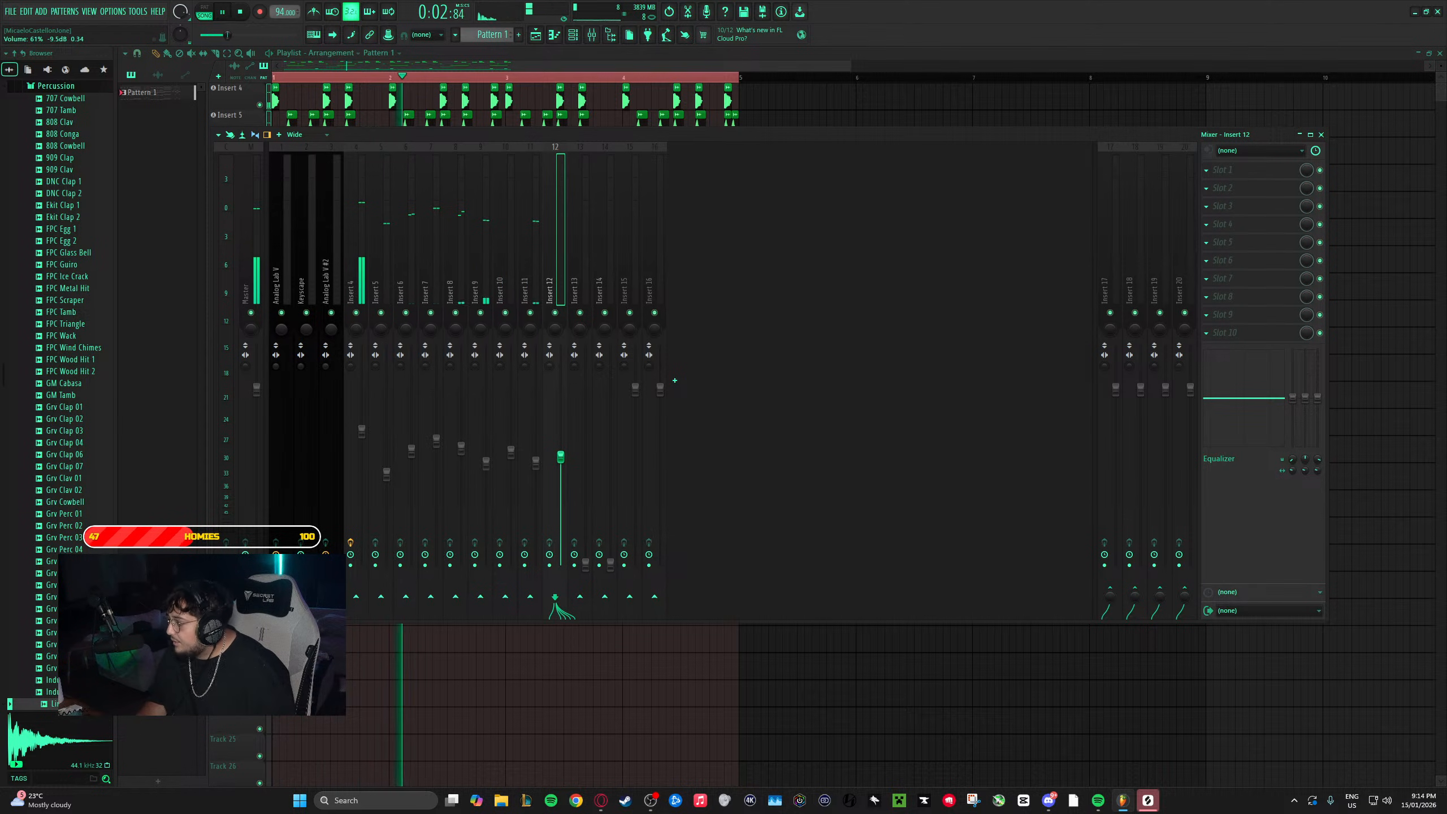
{"action": "left_click_drag", "start_coordinate": [587, 566], "coordinate": [585, 479]}
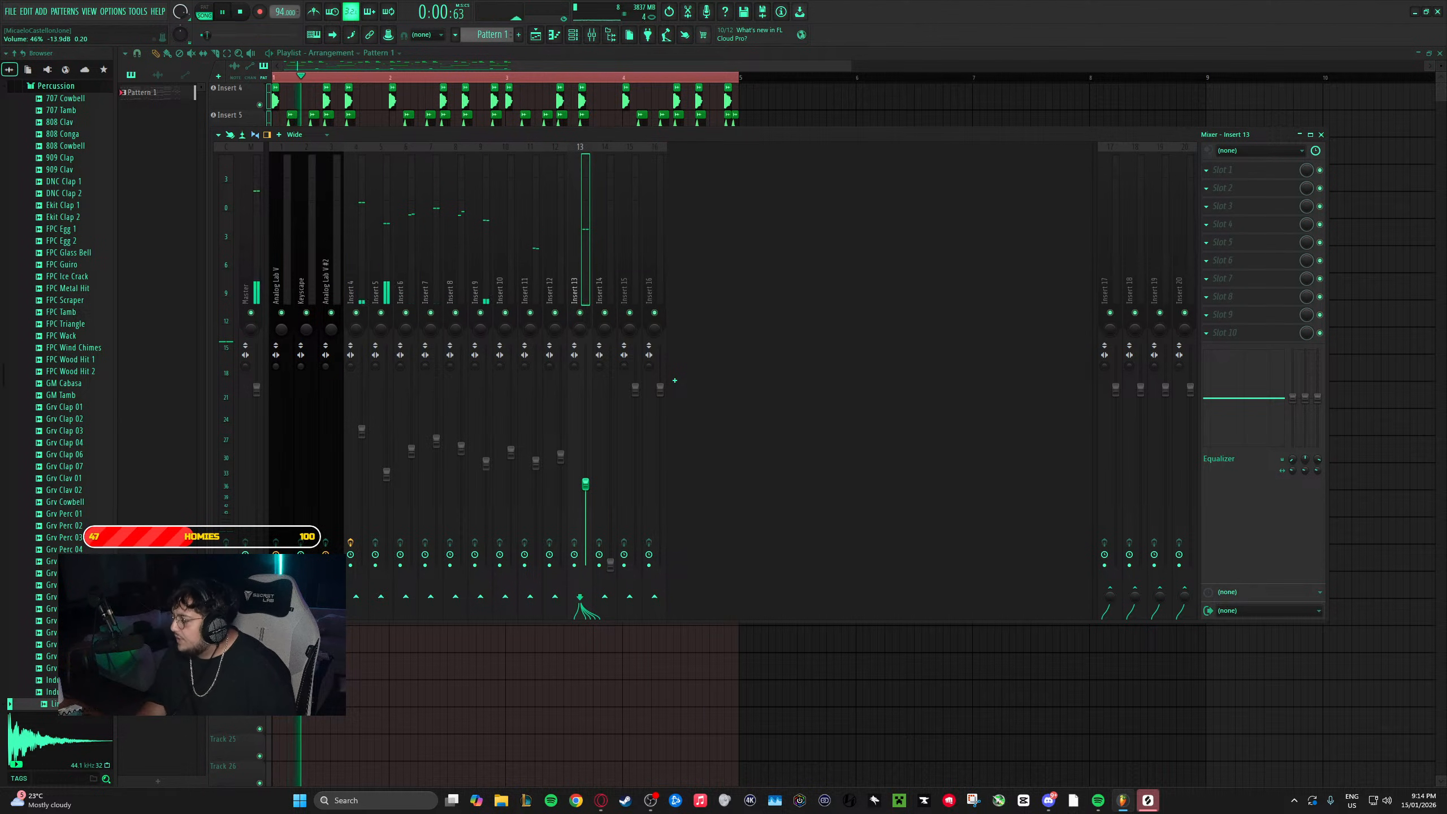
{"action": "left_click_drag", "start_coordinate": [610, 564], "coordinate": [610, 499]}
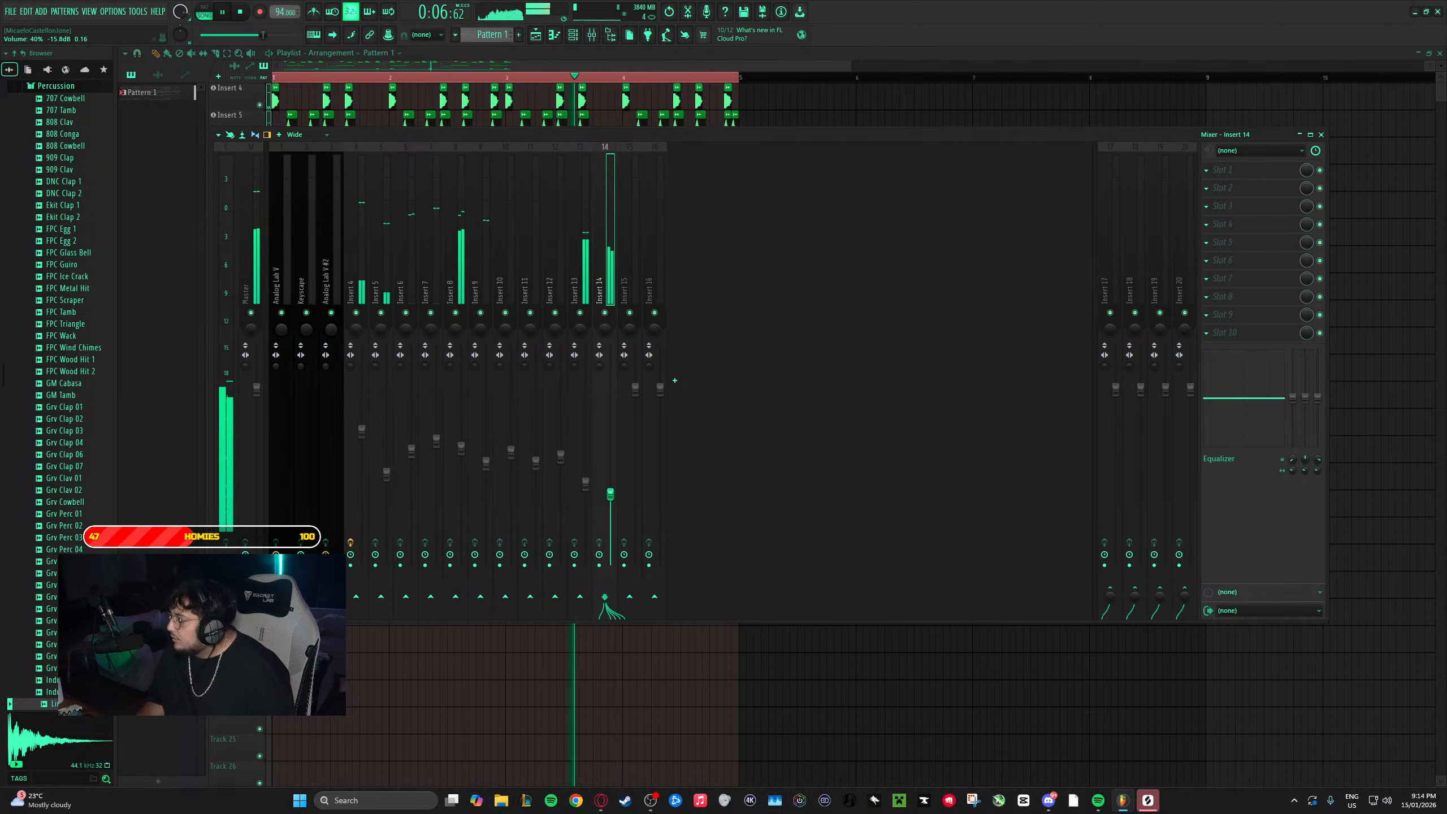
- Reorder the mixer so Inserts 10 and 12 follow Insert 14, and lower Insert 14's volume to 33%
{"action": "left_click", "coordinate": [583, 287]}
{"action": "scroll", "coordinate": [583, 288], "scroll_direction": "up", "scroll_amount": 1}
{"action": "left_click_drag", "start_coordinate": [608, 292], "coordinate": [557, 286]}
{"action": "left_click", "coordinate": [535, 291]}
{"action": "left_click", "coordinate": [558, 283]}
{"action": "left_click", "coordinate": [580, 286]}
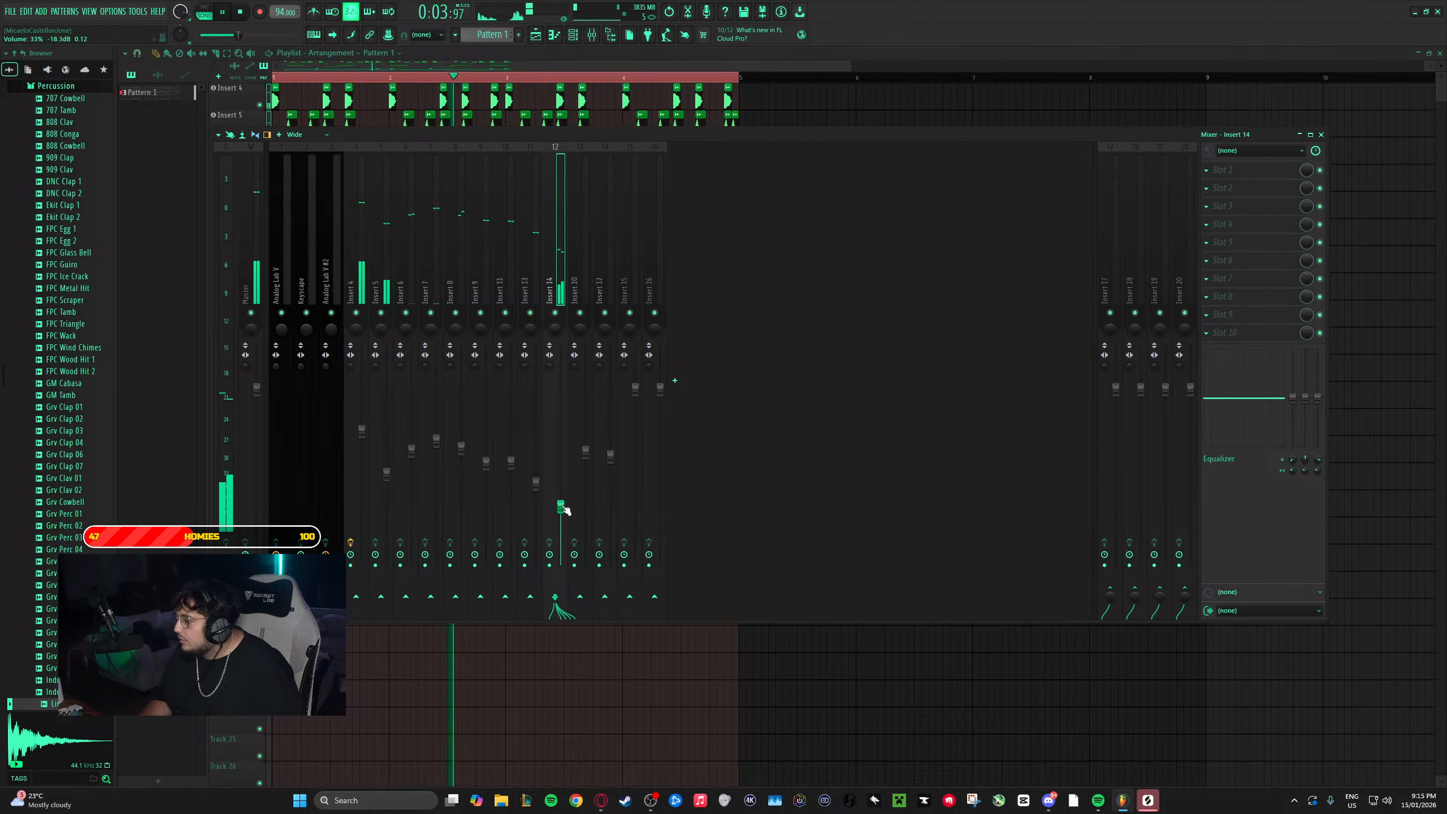
- Set the Analog Lab V #2 mixer track's volume to 49% and add ValhallaRoom to it with the mix at 24%
{"action": "left_click", "coordinate": [329, 279]}
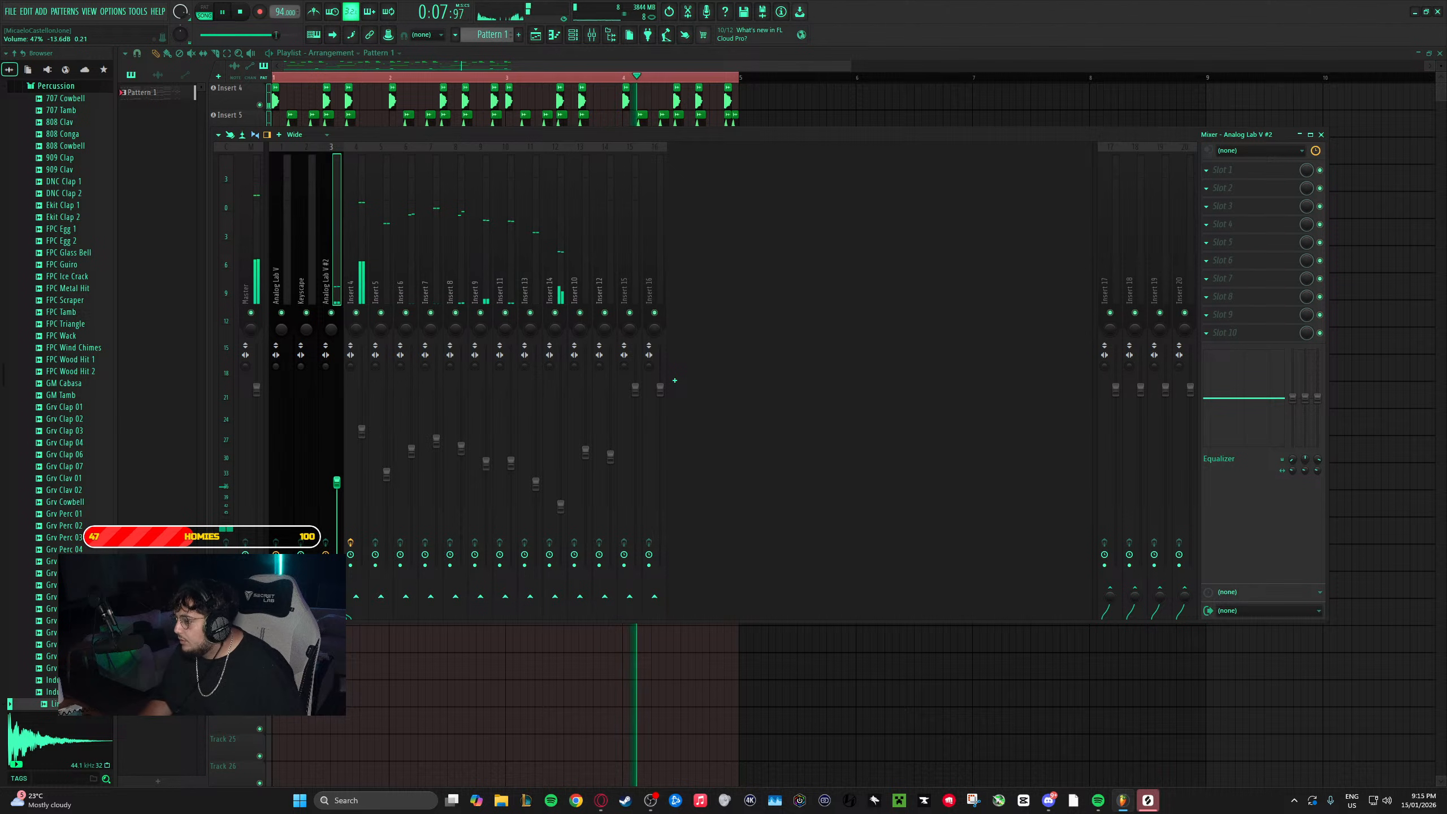
{"action": "left_click", "coordinate": [1206, 170]}
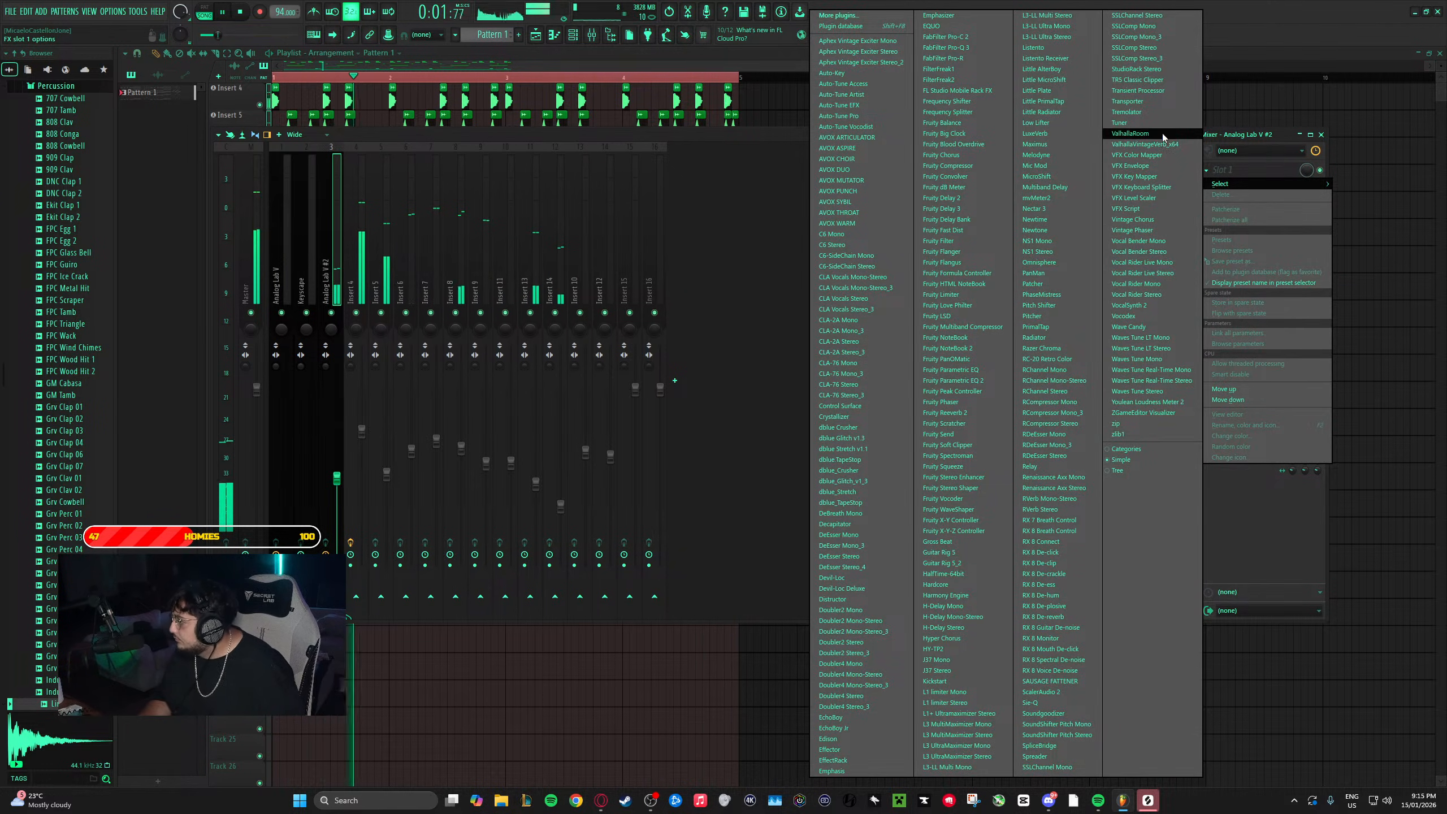
{"action": "left_click", "coordinate": [1131, 133]}
{"action": "left_click_drag", "start_coordinate": [150, 240], "coordinate": [158, 274]}
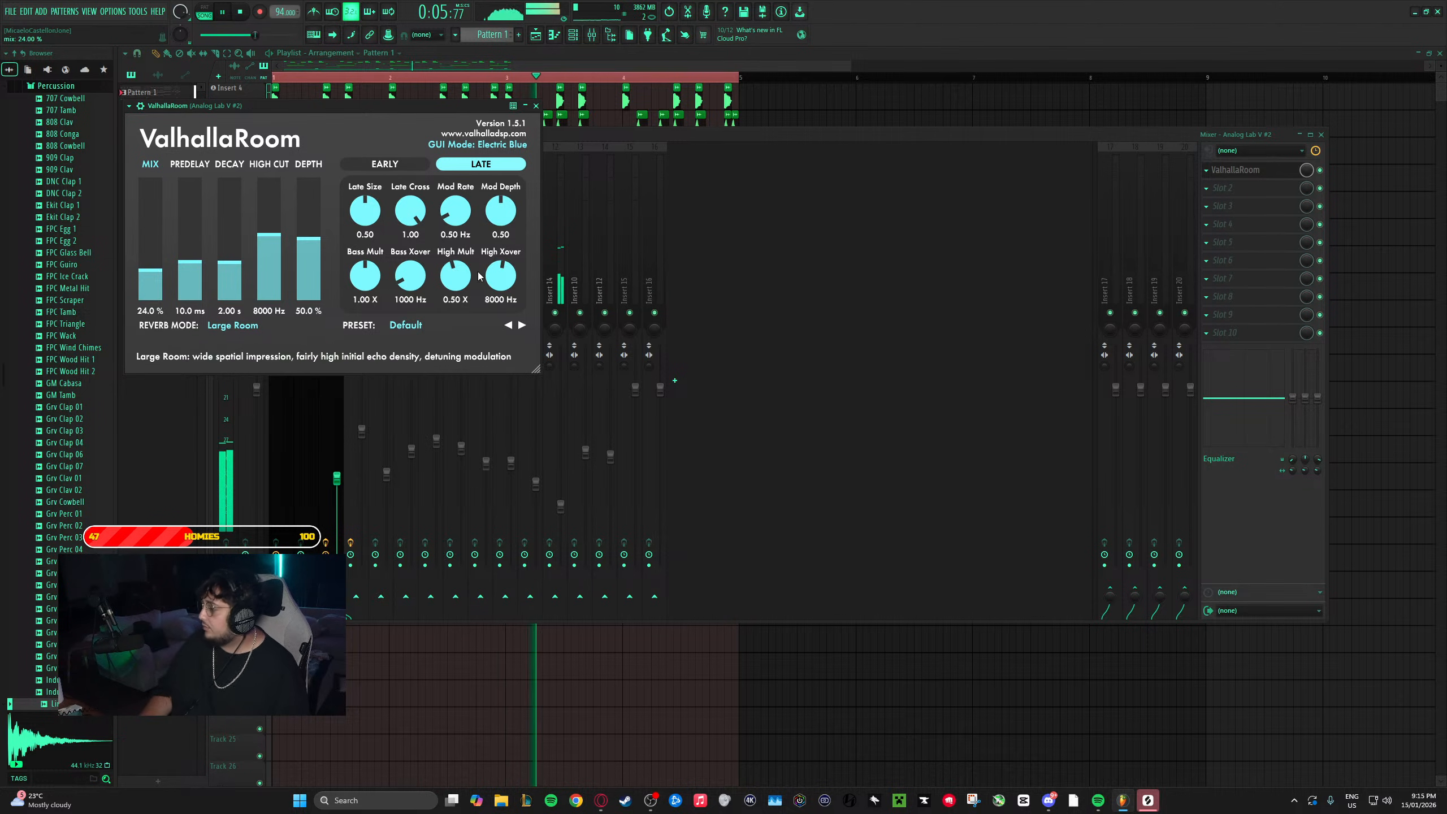
{"action": "left_click", "coordinate": [535, 106]}
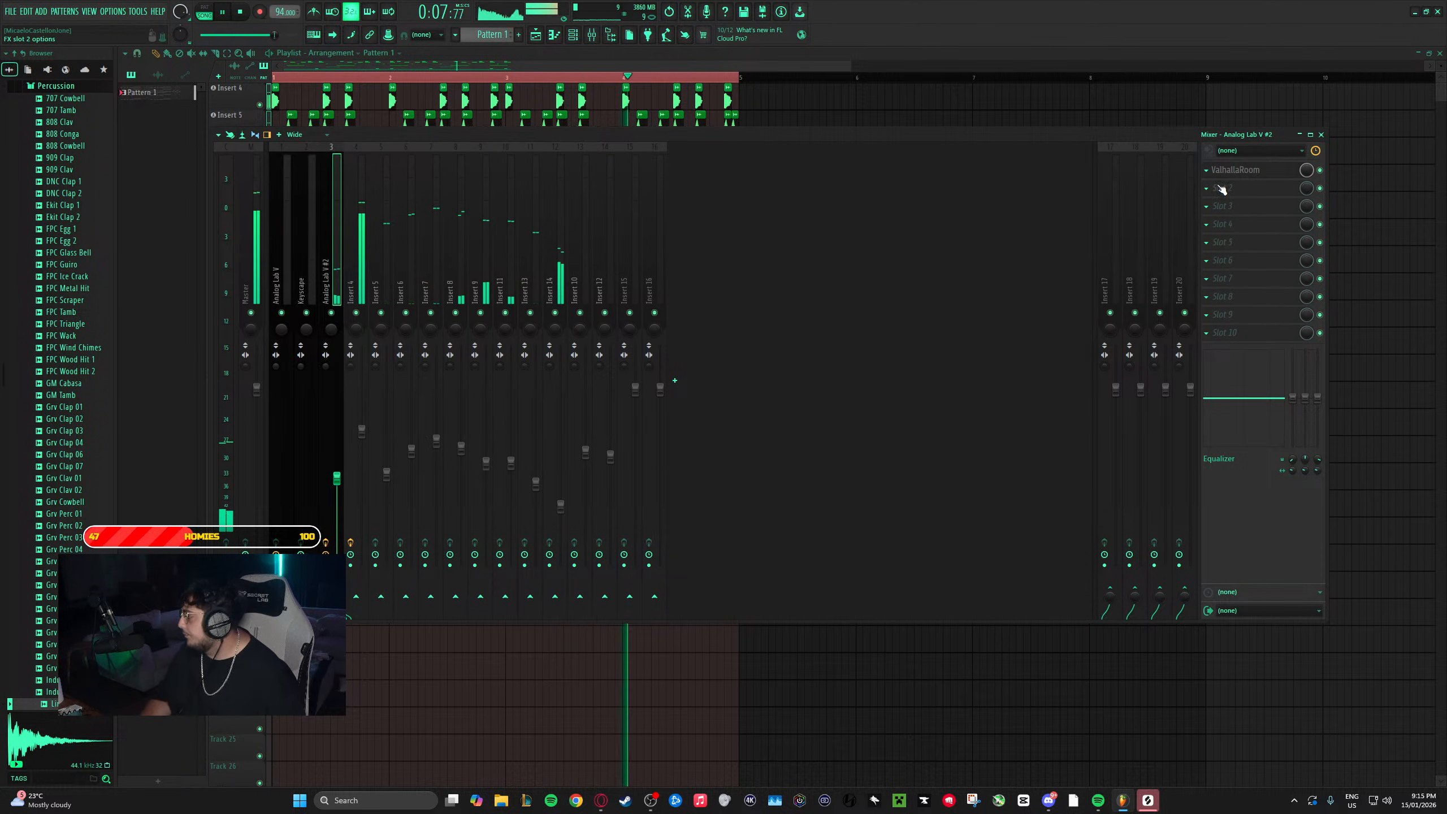
- Add ValhallaVintageVerb to the second effect slot of Analog Lab V #2, with the mix at 24.8% and LowCut at 470 Hz
{"action": "left_click", "coordinate": [1223, 188]}
{"action": "left_click", "coordinate": [1144, 144]}
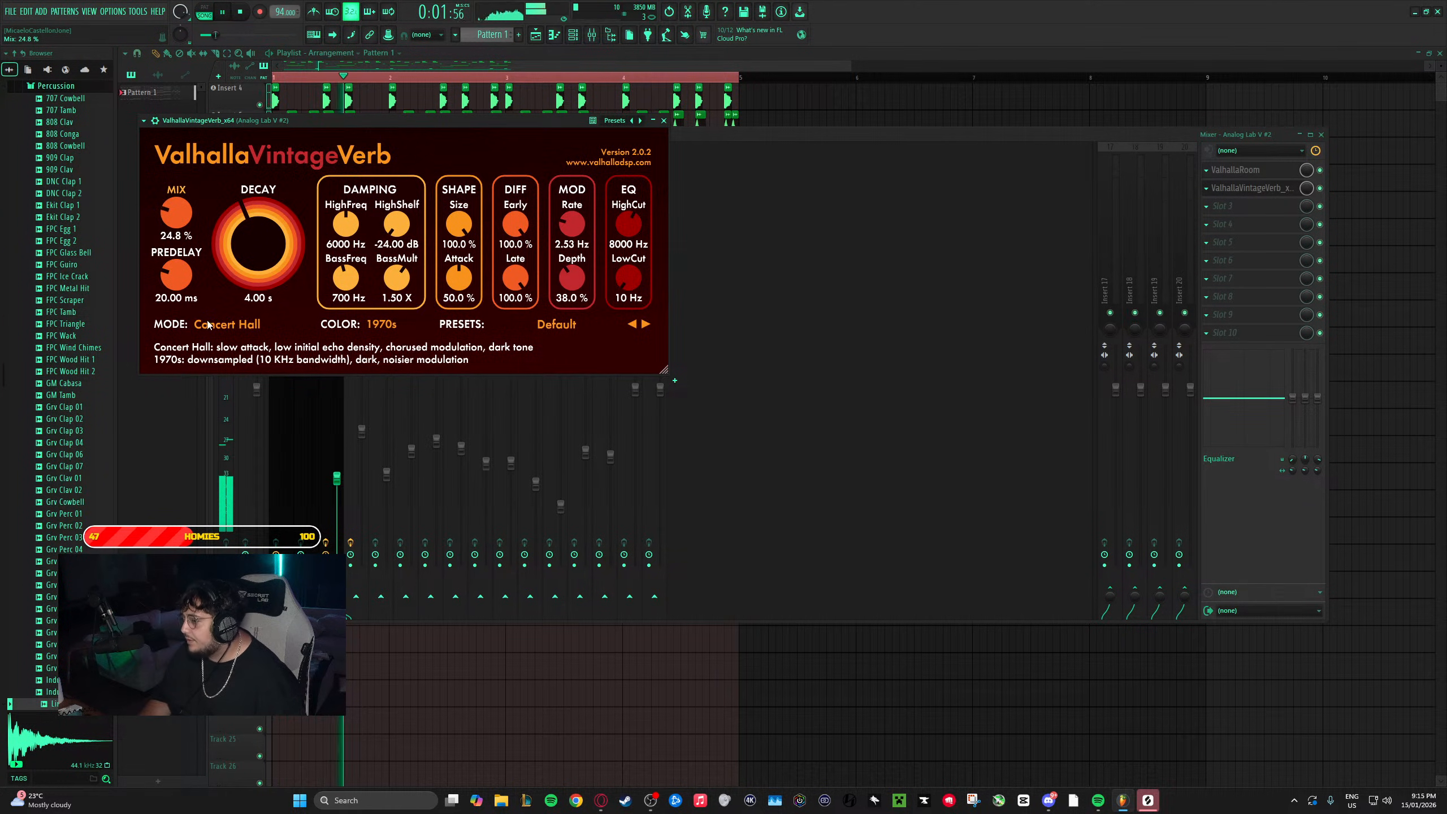
{"action": "left_click_drag", "start_coordinate": [629, 279], "coordinate": [635, 242]}
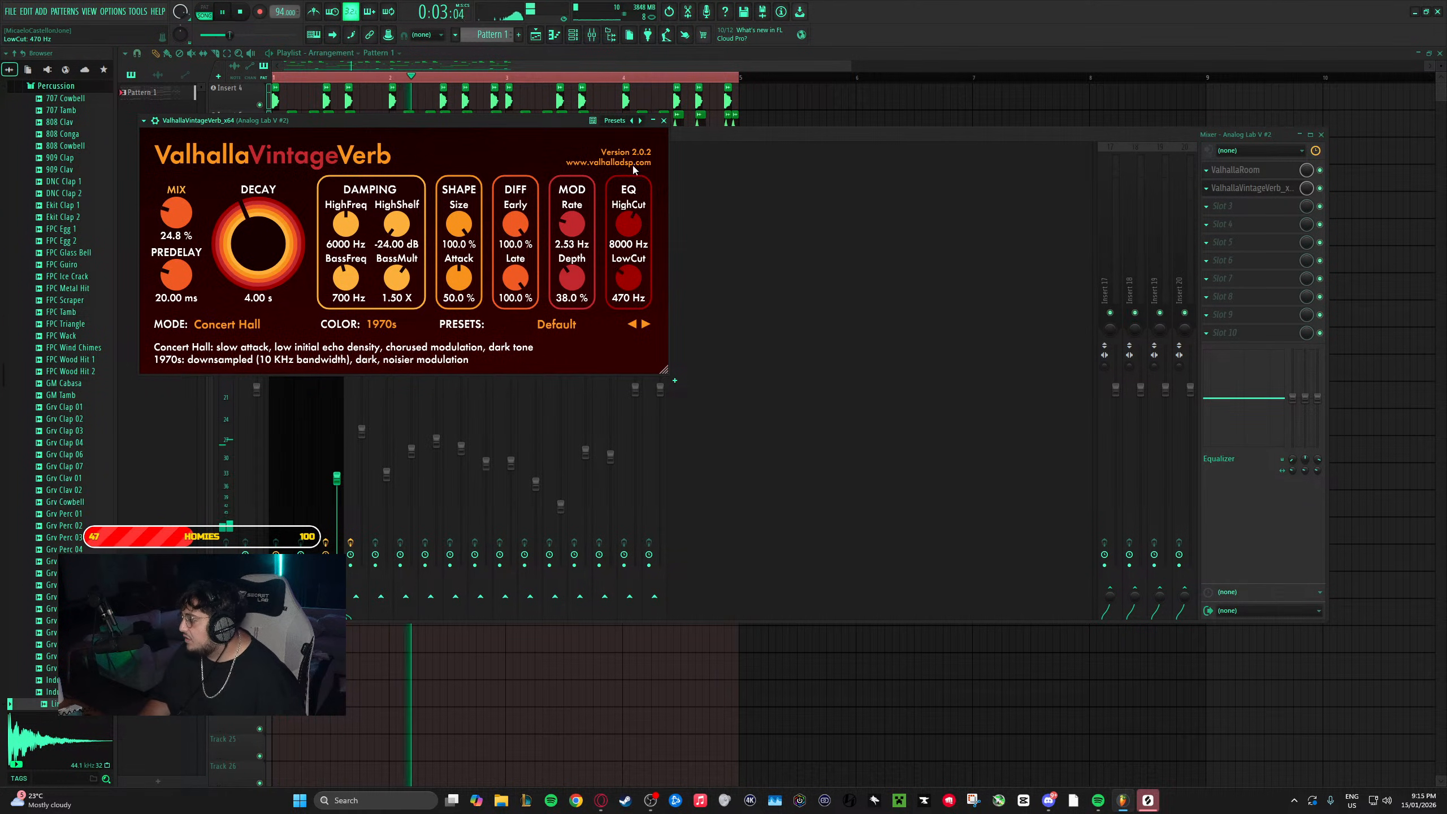
{"action": "left_click", "coordinate": [663, 120]}
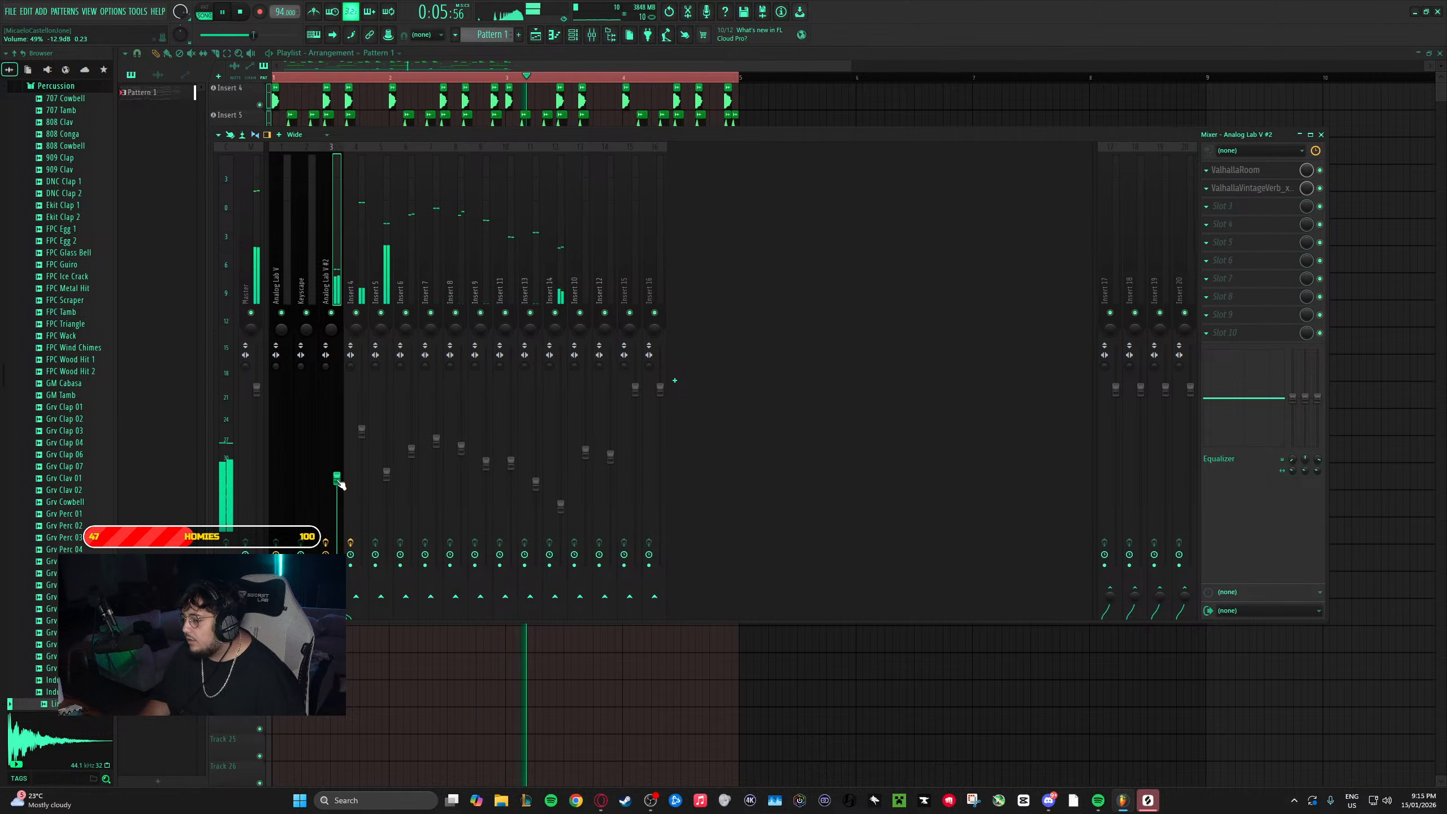
- Raise the Keyscape track's volume to about 41% and add ValhallaRoom to it with the mix at 29%
{"action": "left_click", "coordinate": [307, 278]}
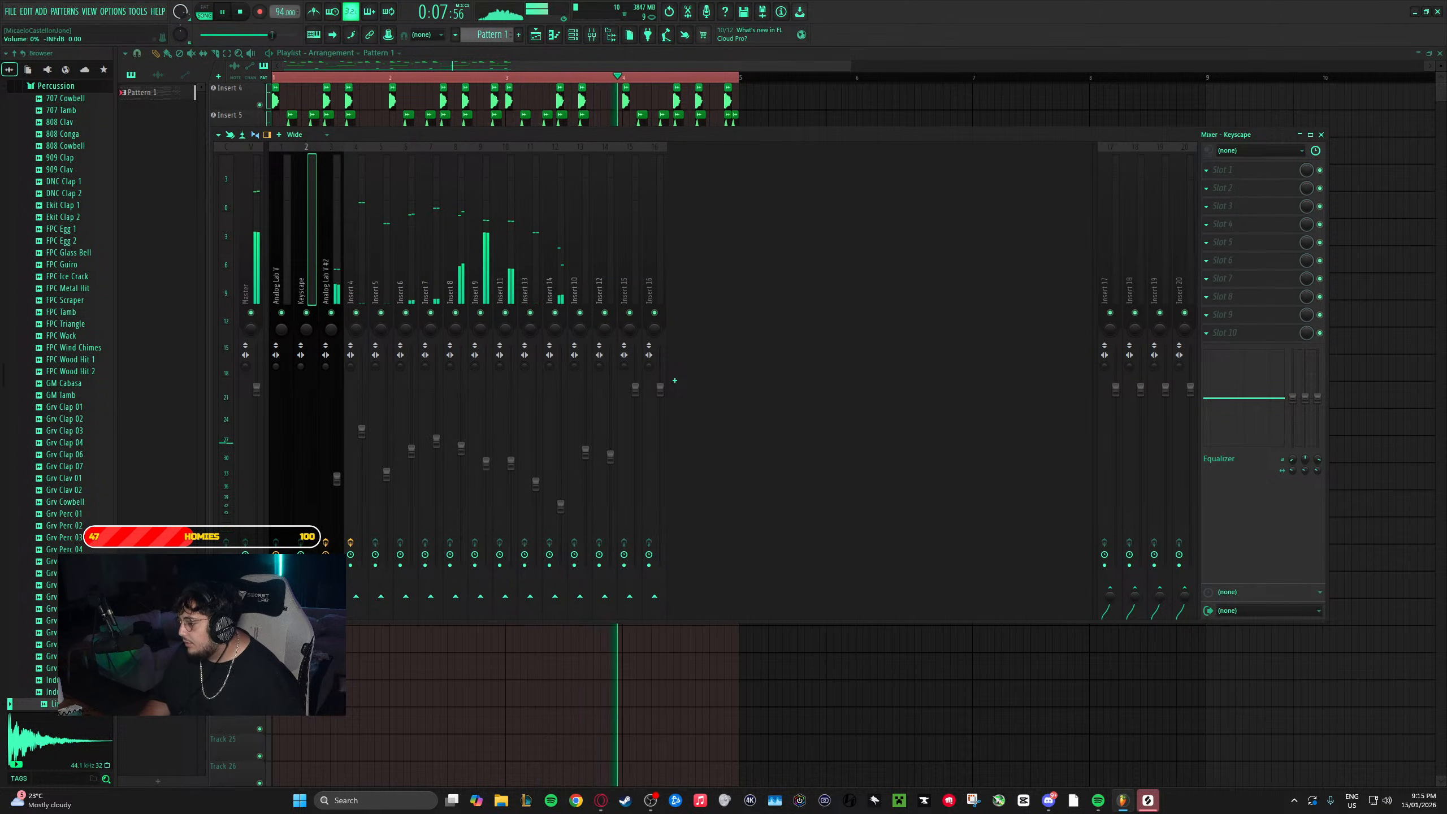
{"action": "left_click_drag", "start_coordinate": [311, 561], "coordinate": [311, 490]}
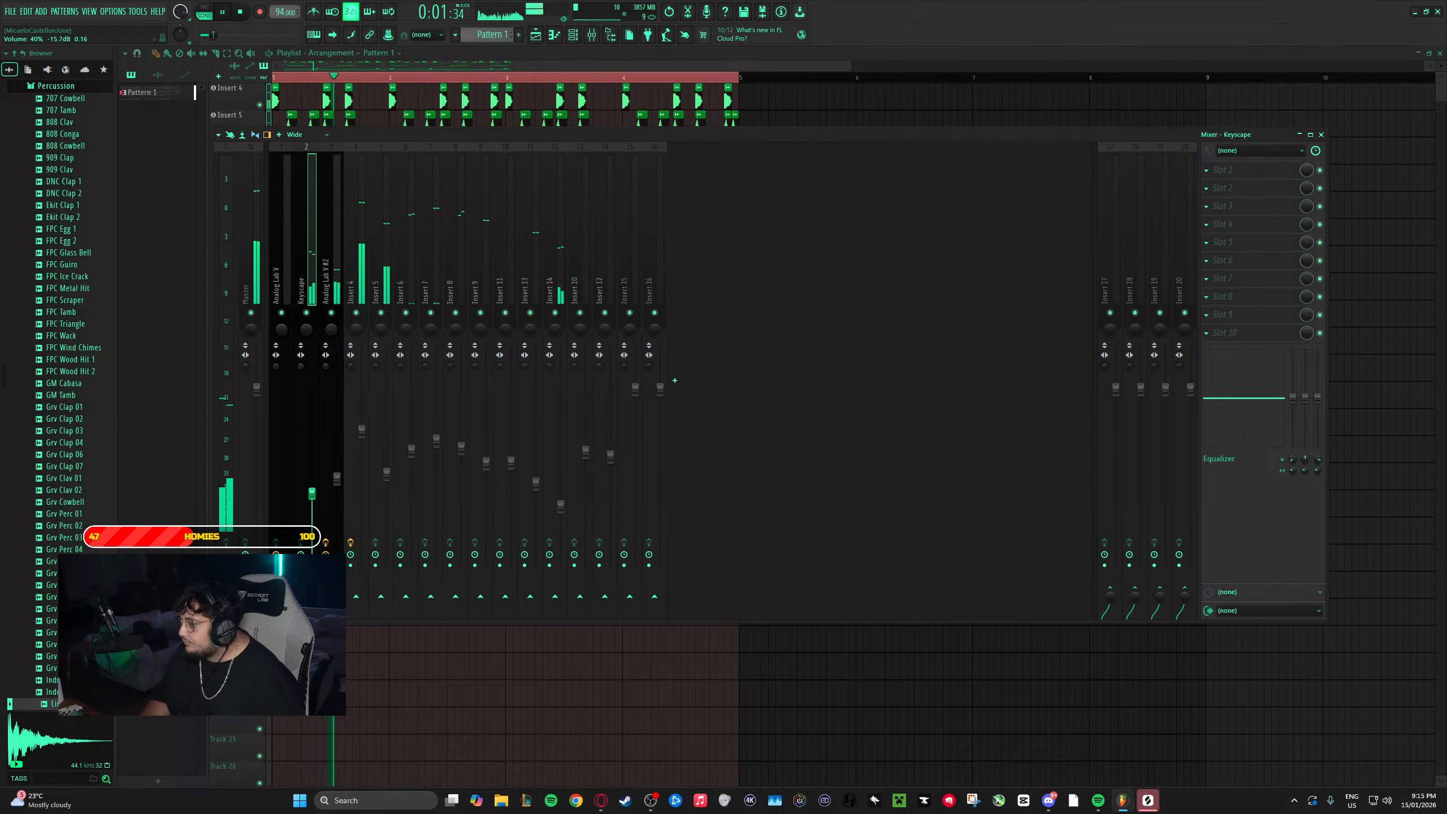
{"action": "left_click", "coordinate": [1219, 171]}
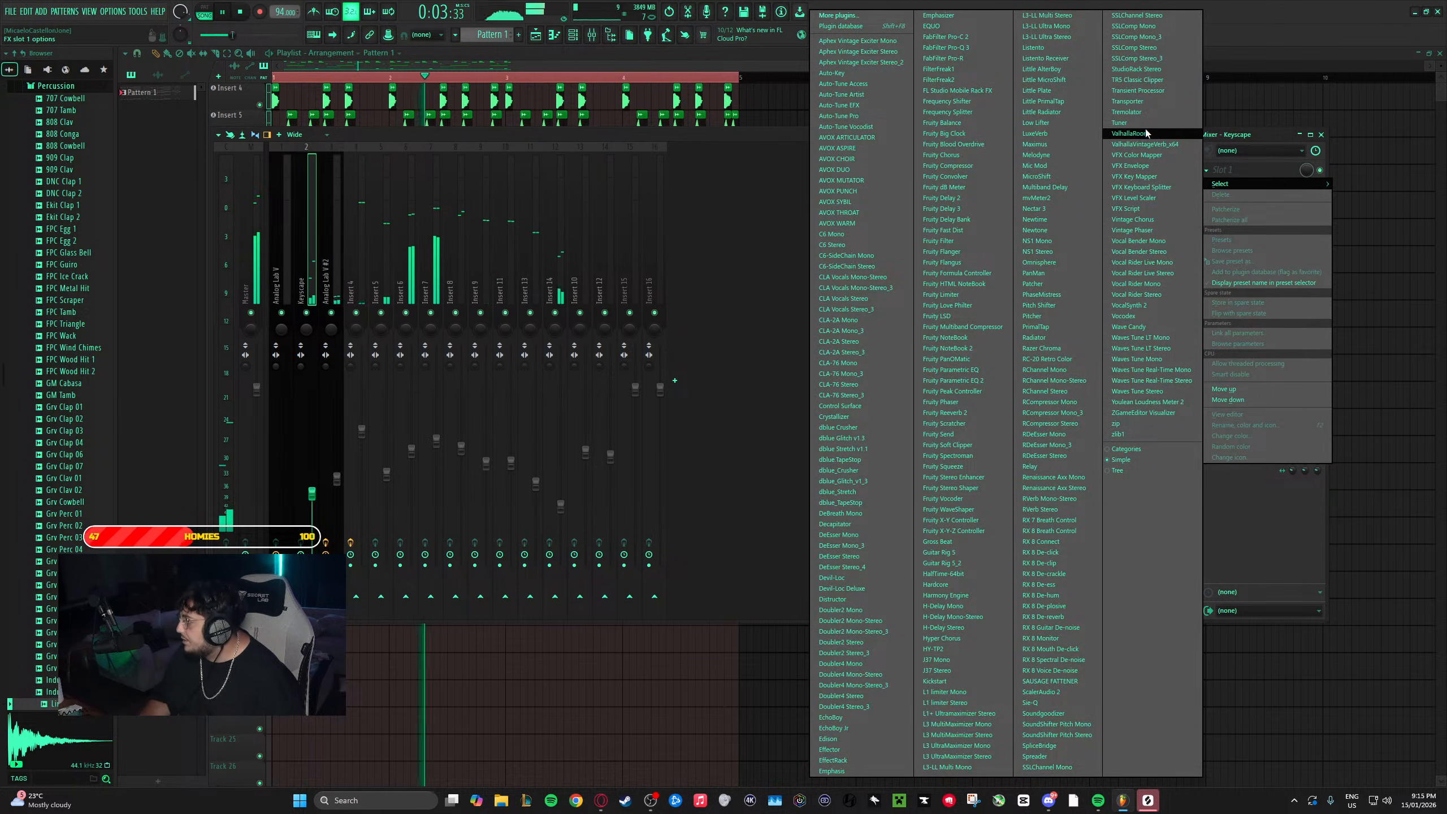
{"action": "left_click", "coordinate": [1130, 133]}
{"action": "left_click_drag", "start_coordinate": [239, 320], "coordinate": [242, 355]}
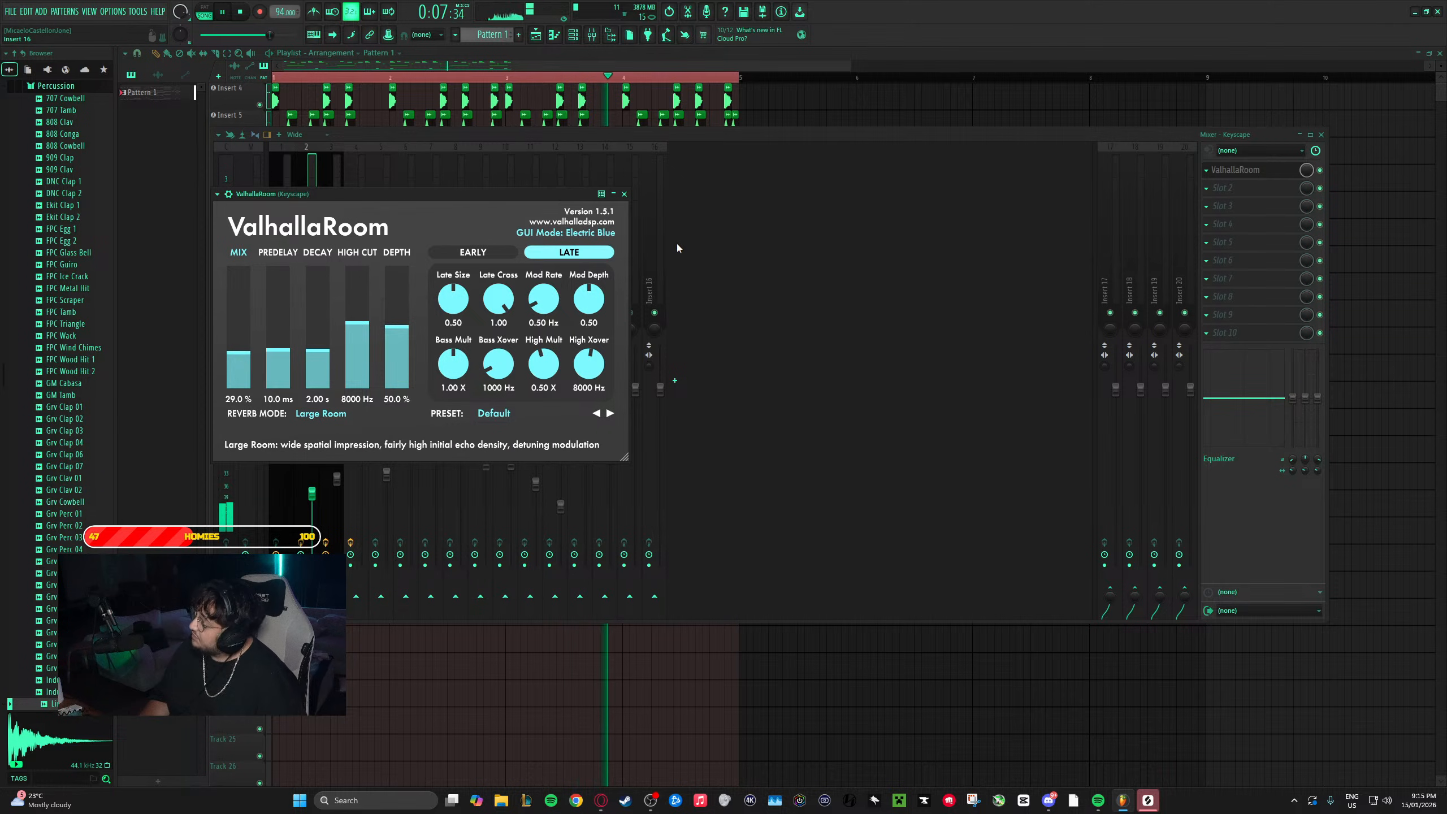
{"action": "left_click", "coordinate": [625, 195]}
- Add ValhallaVintageVerb to Keyscape's second effect slot, with the mix at 32.4% and LowCut at 520 Hz
{"action": "left_click", "coordinate": [1242, 188]}
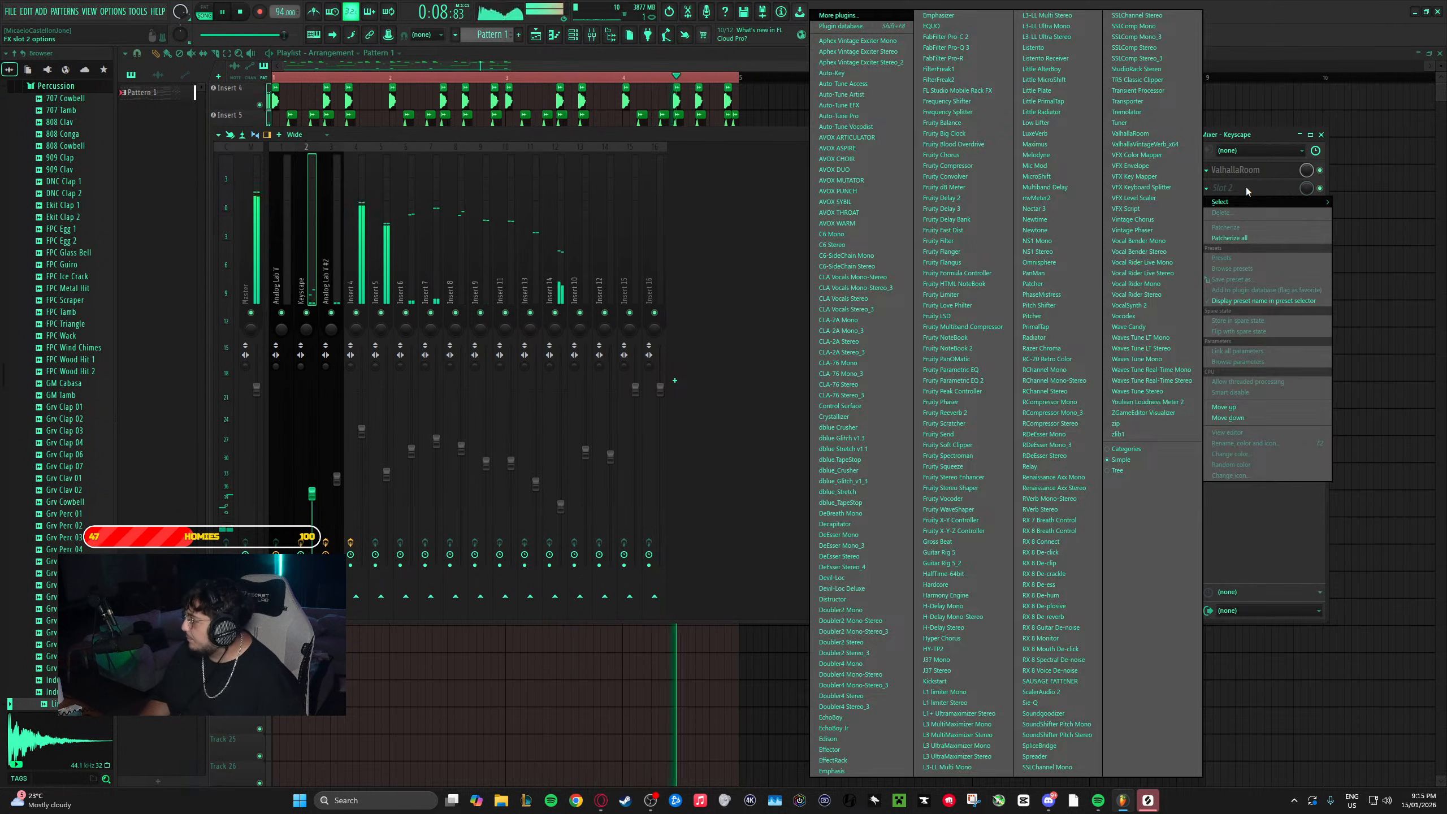
{"action": "left_click", "coordinate": [1153, 144]}
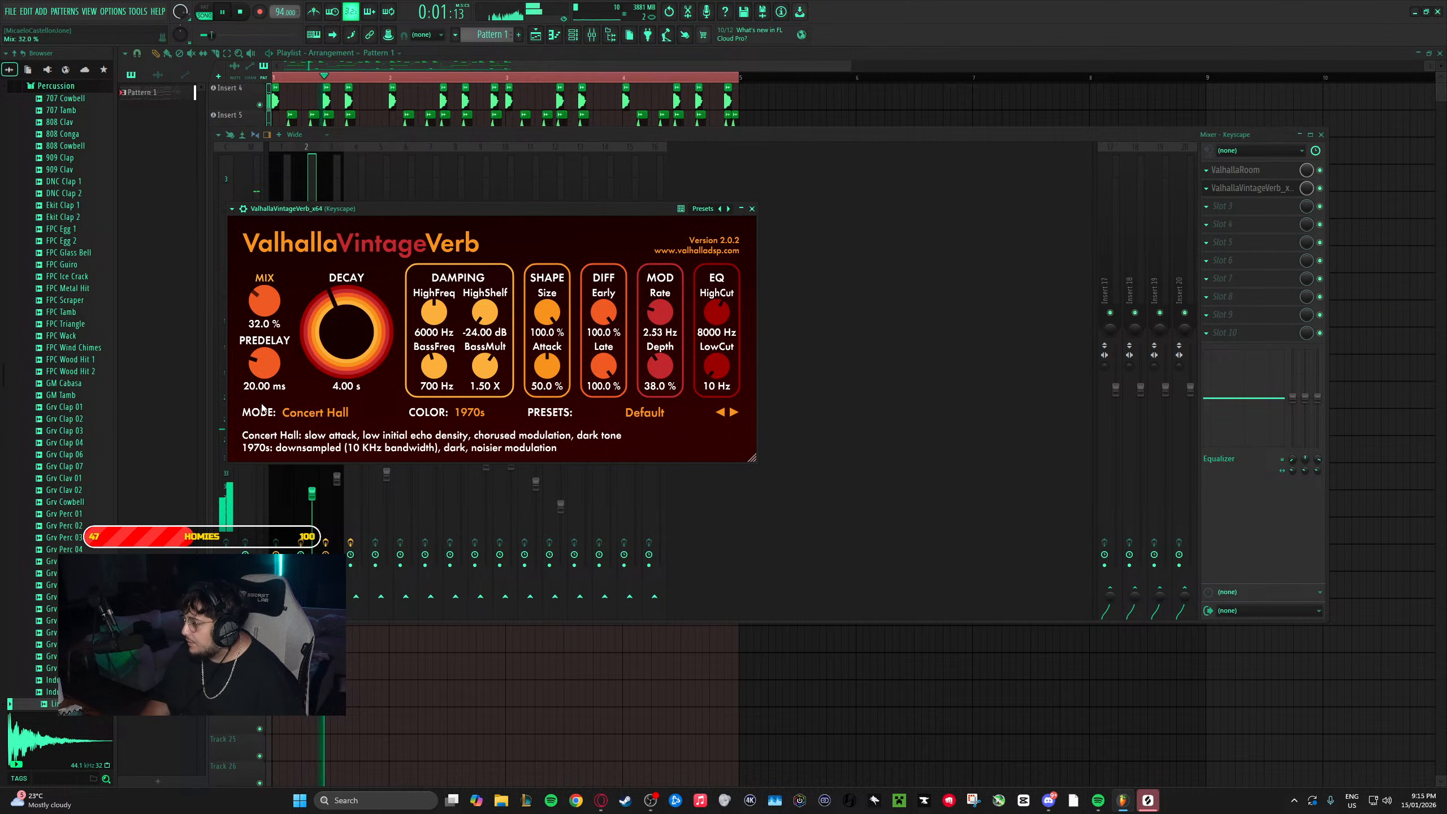
{"action": "left_click_drag", "start_coordinate": [724, 387], "coordinate": [720, 338]}
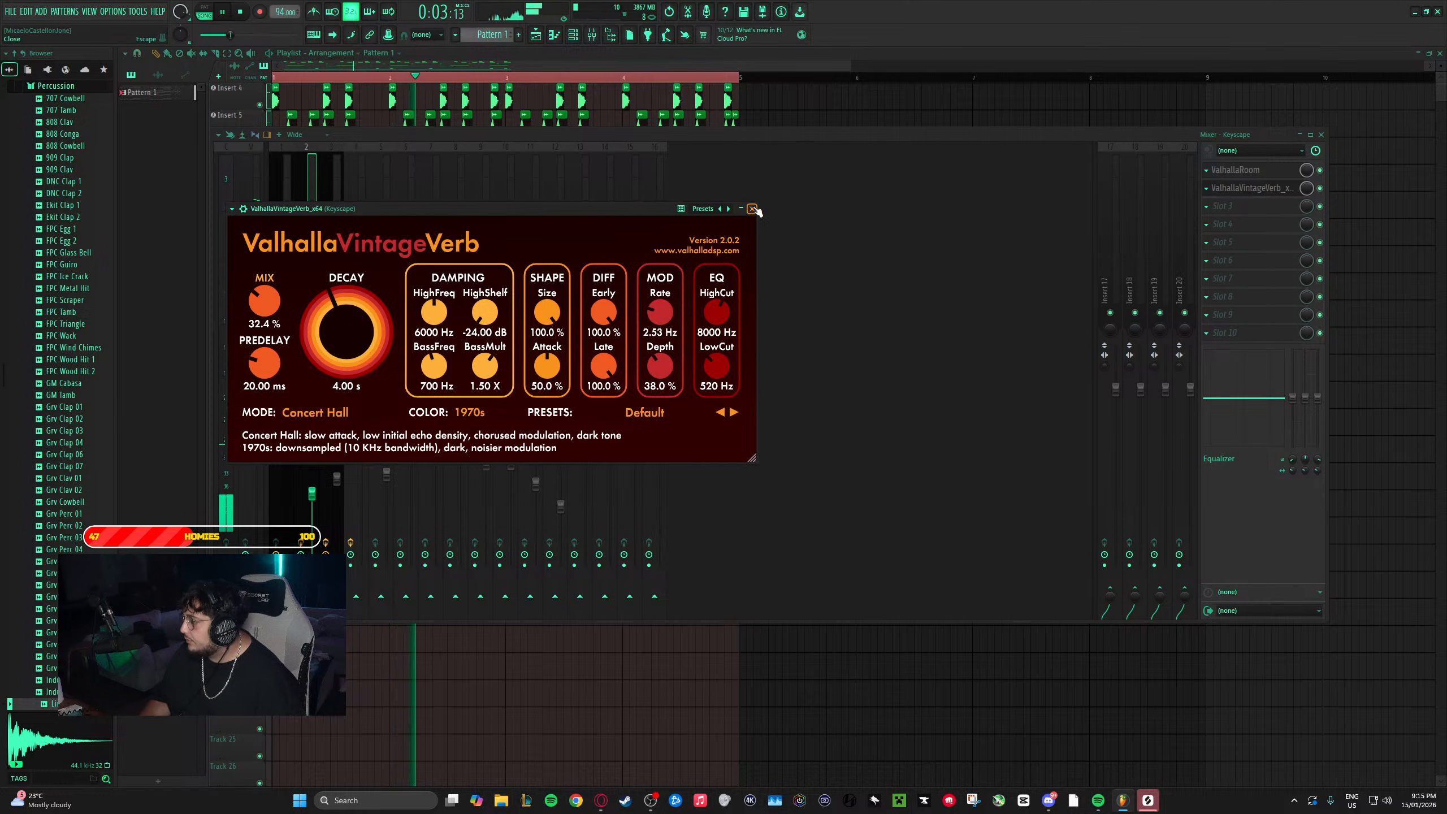
{"action": "left_click", "coordinate": [752, 209]}
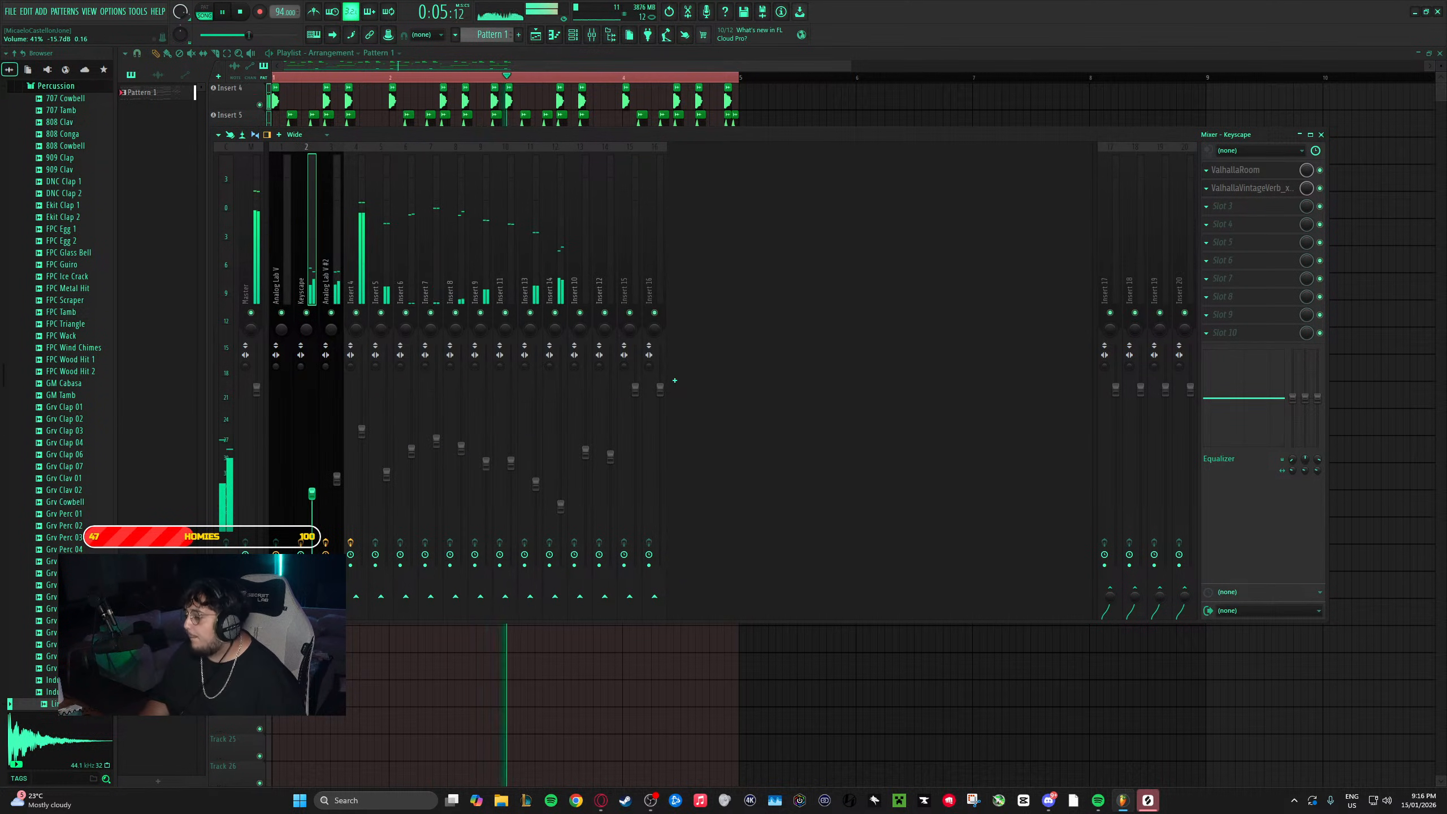
- Raise the Analog Lab V mixer track's volume to 90% during playback
{"action": "left_click", "coordinate": [282, 228]}
{"action": "left_click_drag", "start_coordinate": [287, 530], "coordinate": [287, 459]}
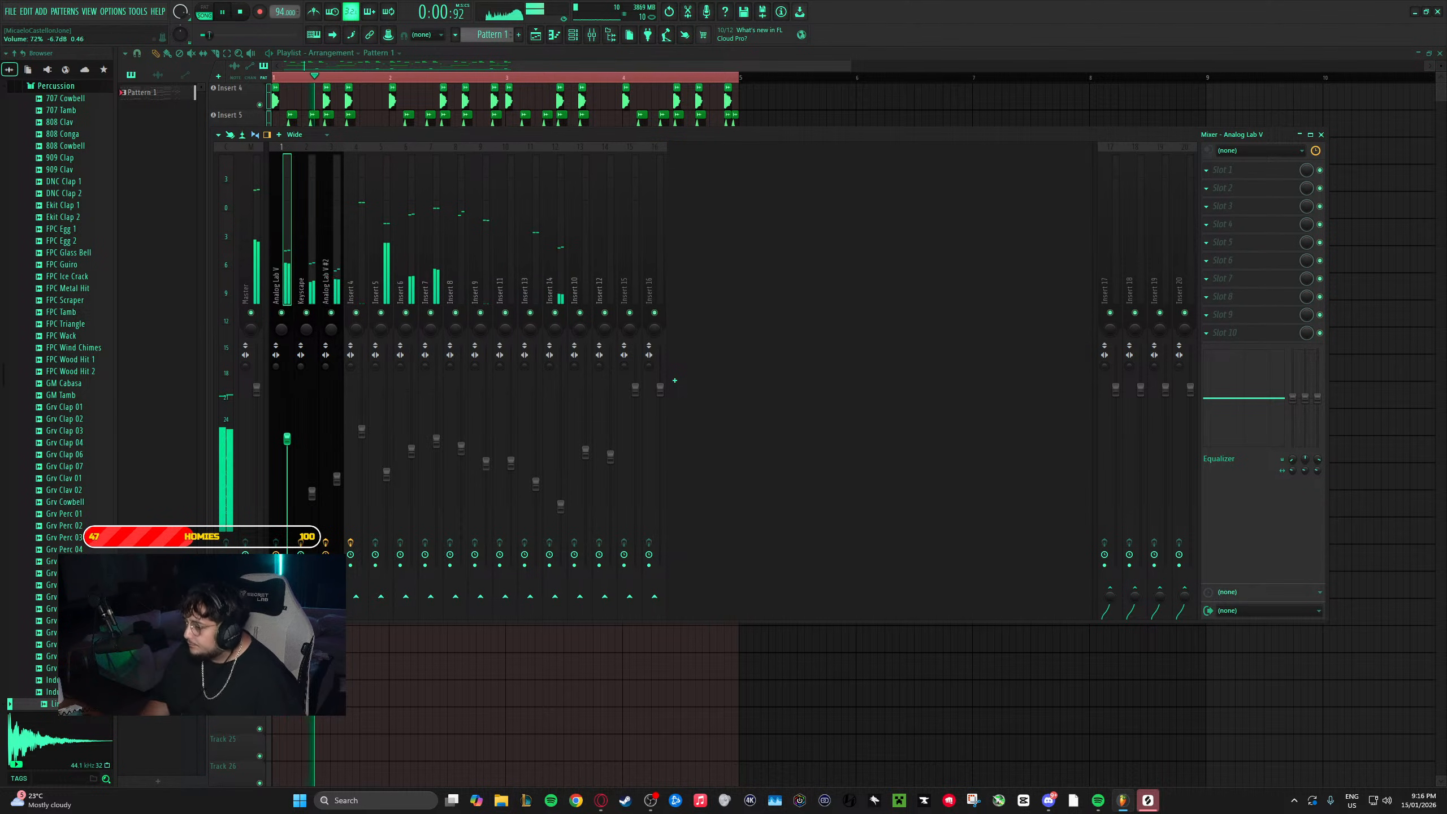
{"action": "left_click_drag", "start_coordinate": [287, 419], "coordinate": [287, 408]}
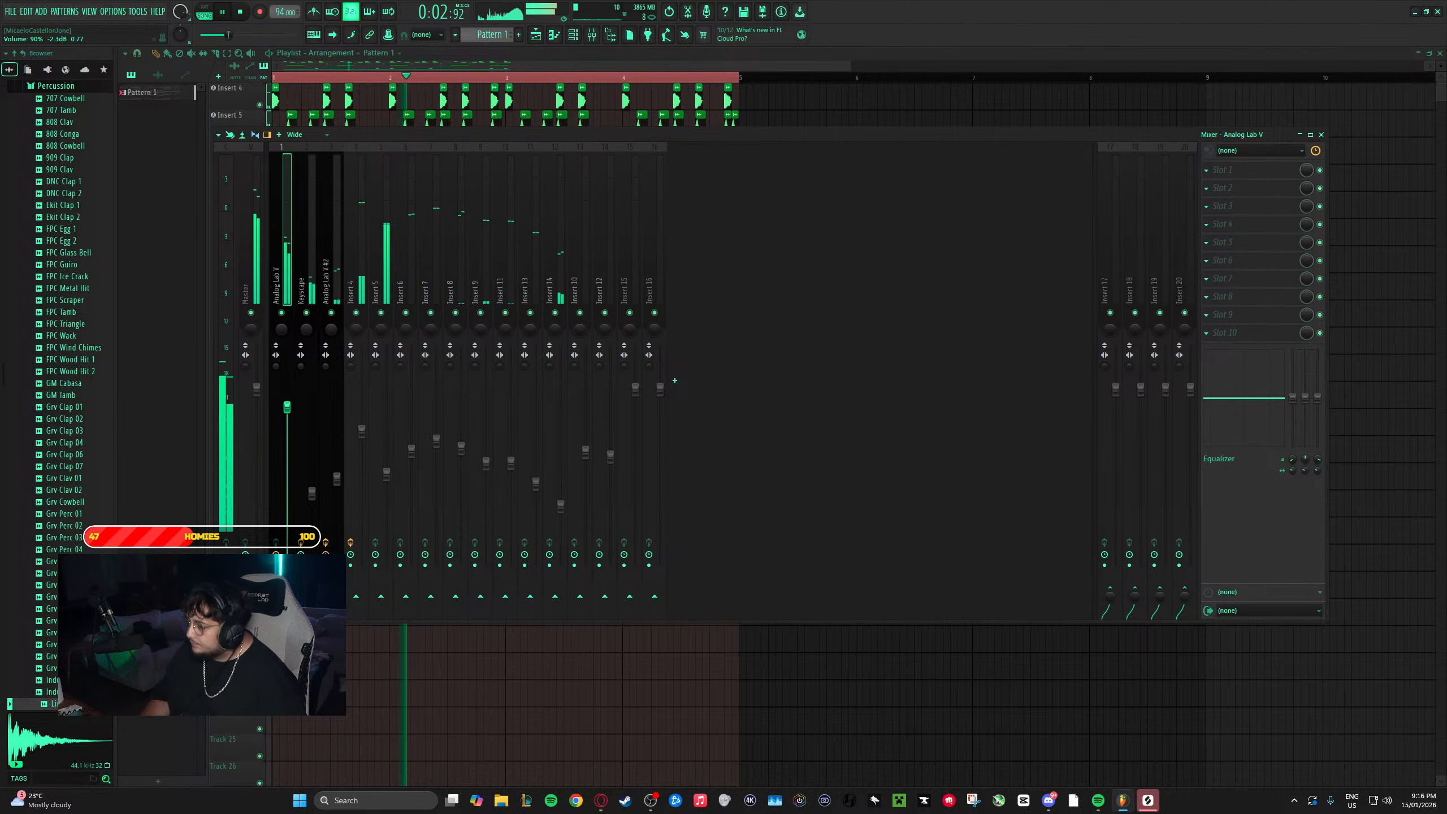
- Add Fruity Parametric EQ 2 to Analog Lab V, rolling off the lows and highs and cutting the resonant low-mid peak
{"action": "left_click", "coordinate": [1225, 170]}
{"action": "left_click", "coordinate": [968, 381]}
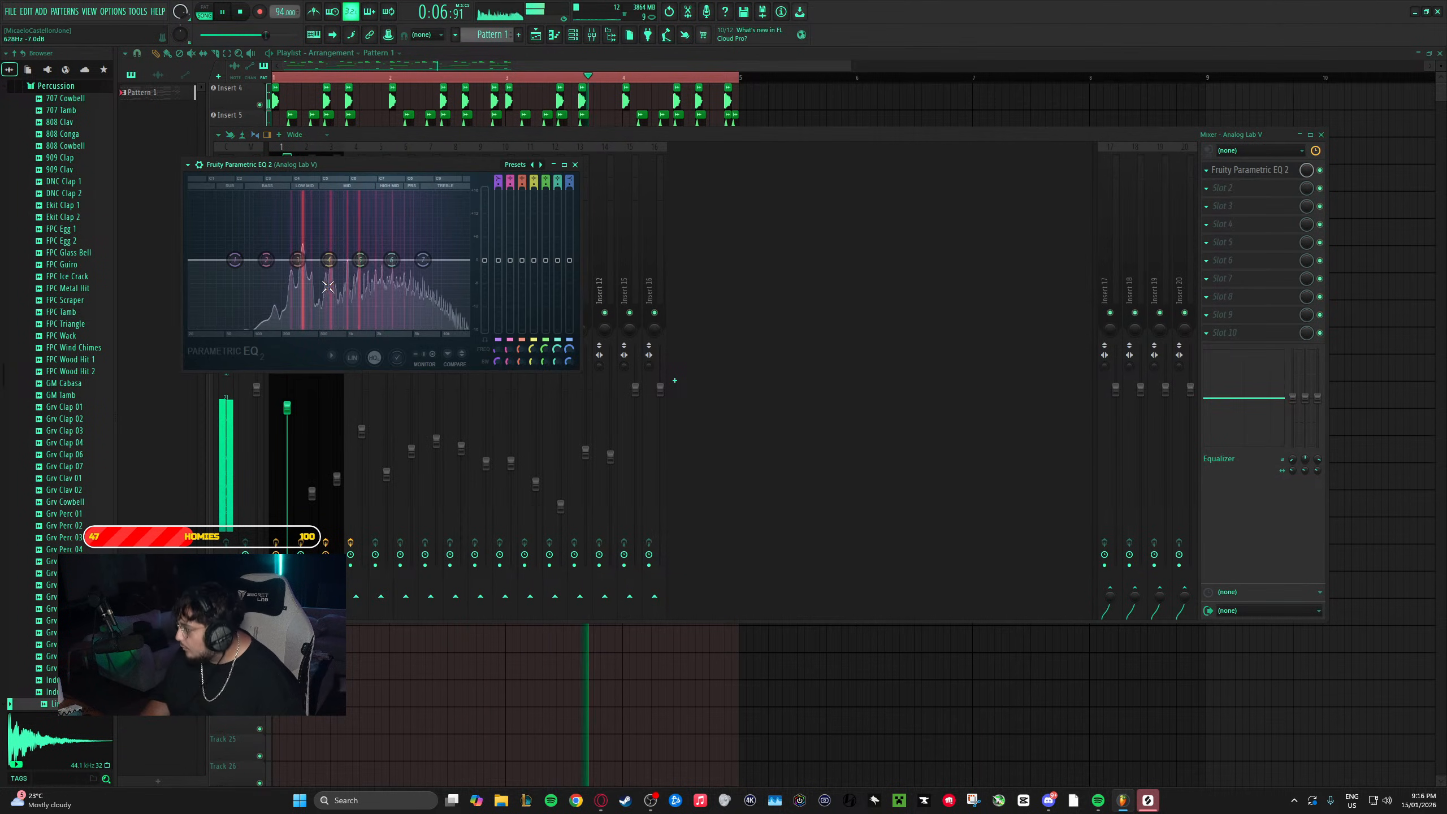
{"action": "left_click_drag", "start_coordinate": [235, 260], "coordinate": [239, 319]}
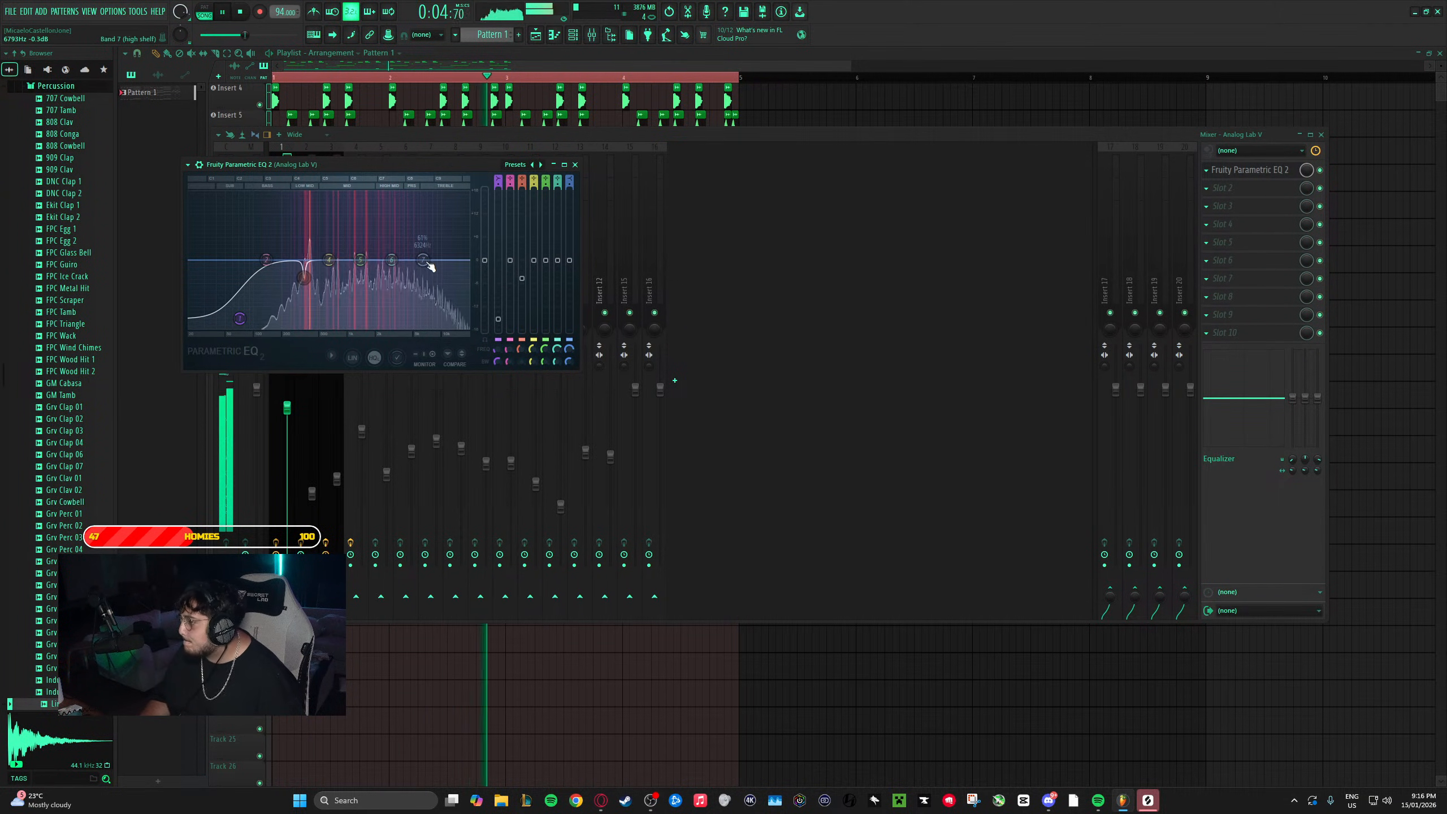
{"action": "left_click_drag", "start_coordinate": [431, 307], "coordinate": [425, 313]}
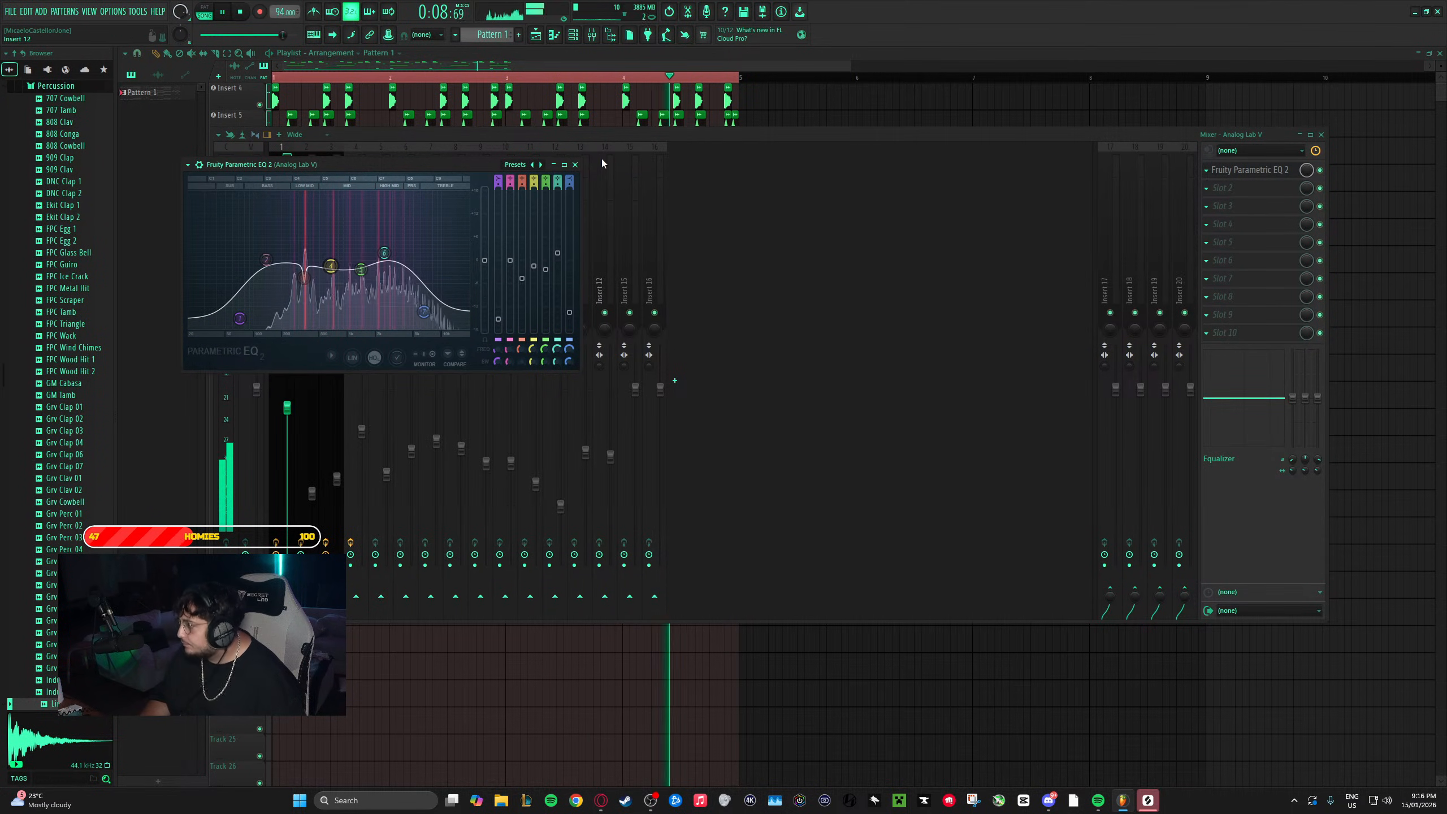
{"action": "left_click", "coordinate": [575, 165]}
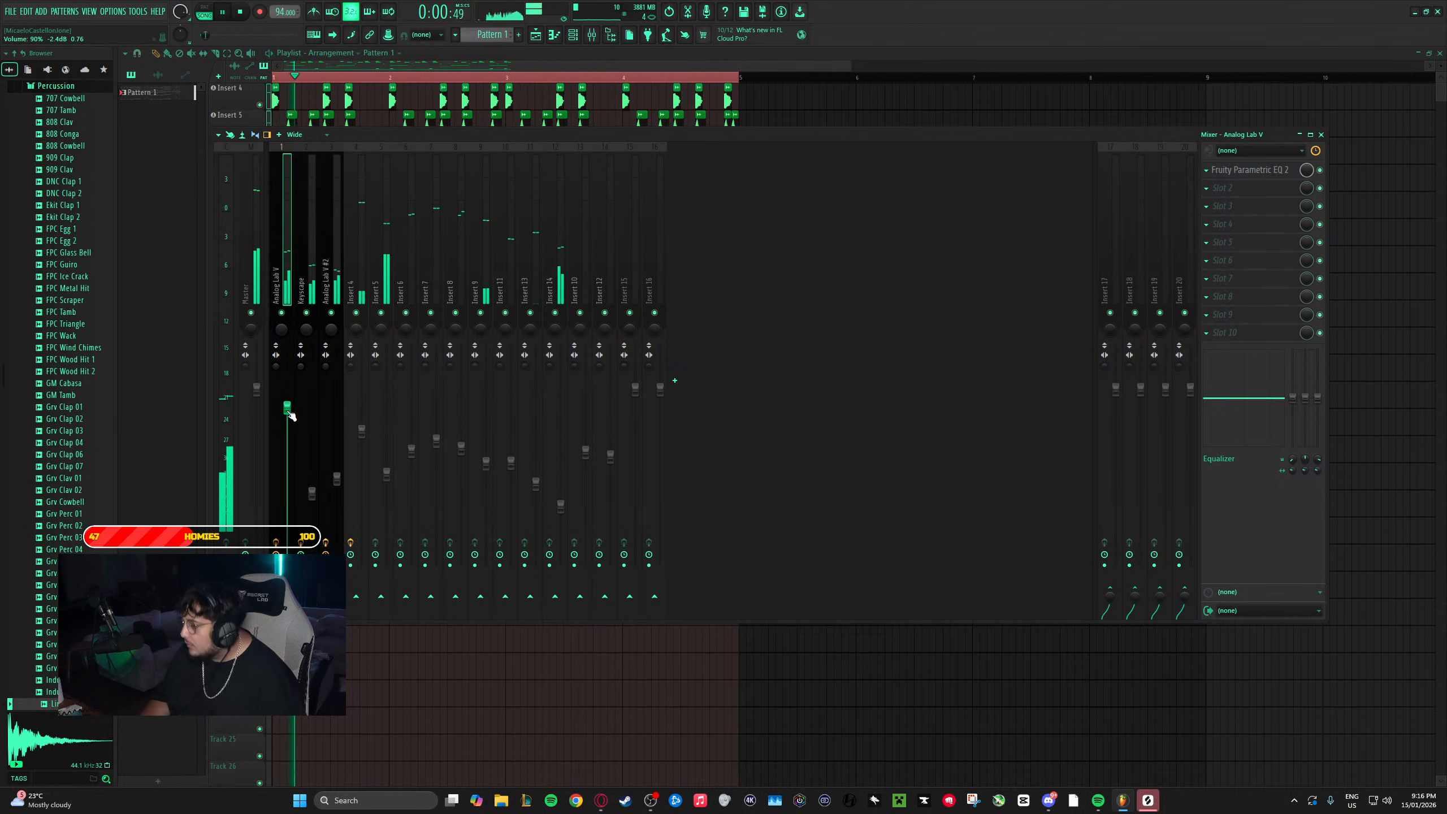
- Rebalance the melodic tracks by setting Keyscape's volume to 56% and lowering Analog Lab V's volume slightly
{"action": "left_click_drag", "start_coordinate": [316, 496], "coordinate": [316, 485]}
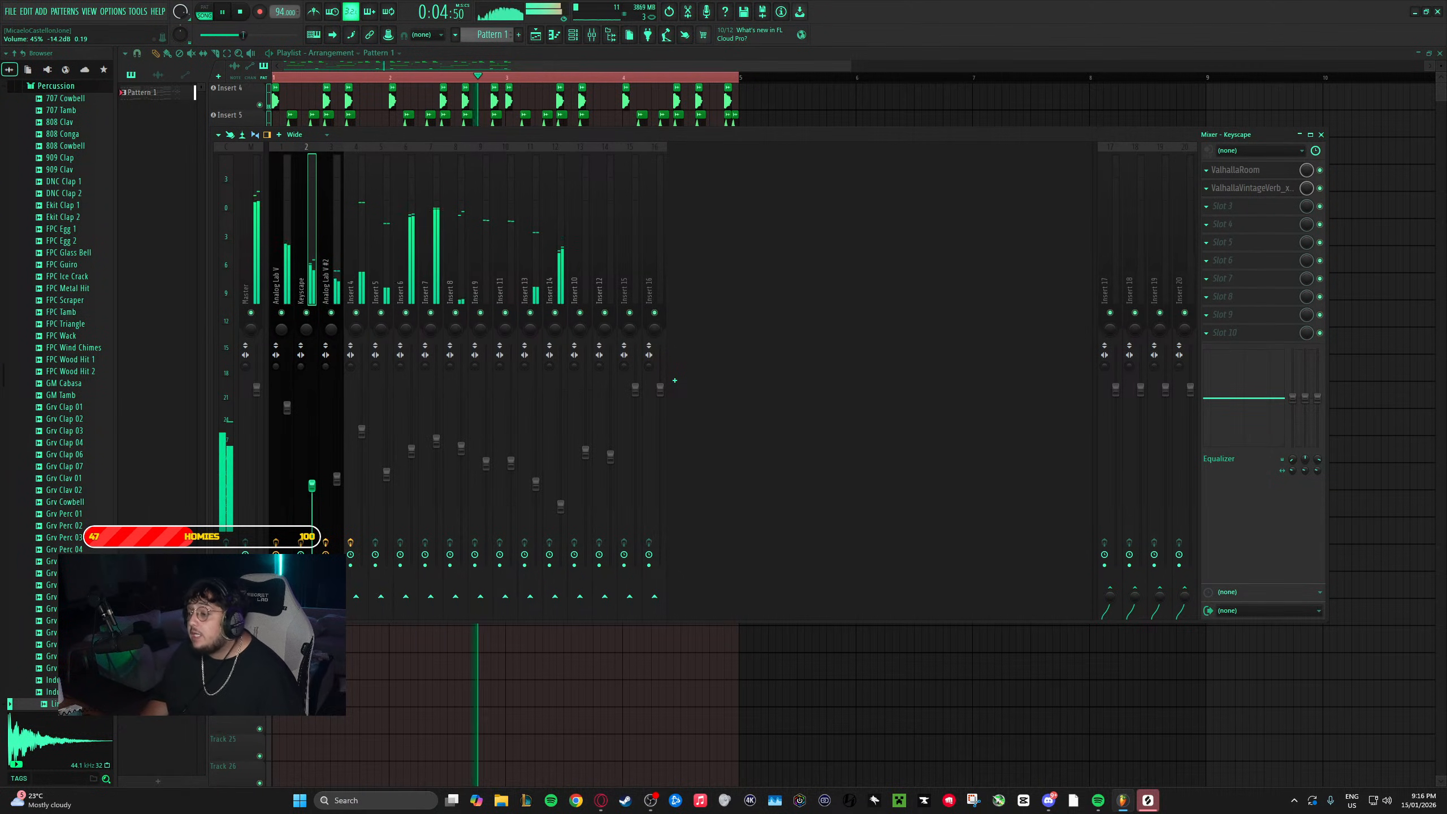
{"action": "right_click", "coordinate": [322, 478]}
{"action": "key", "text": "Escape"}
{"action": "left_click_drag", "start_coordinate": [316, 485], "coordinate": [312, 467]}
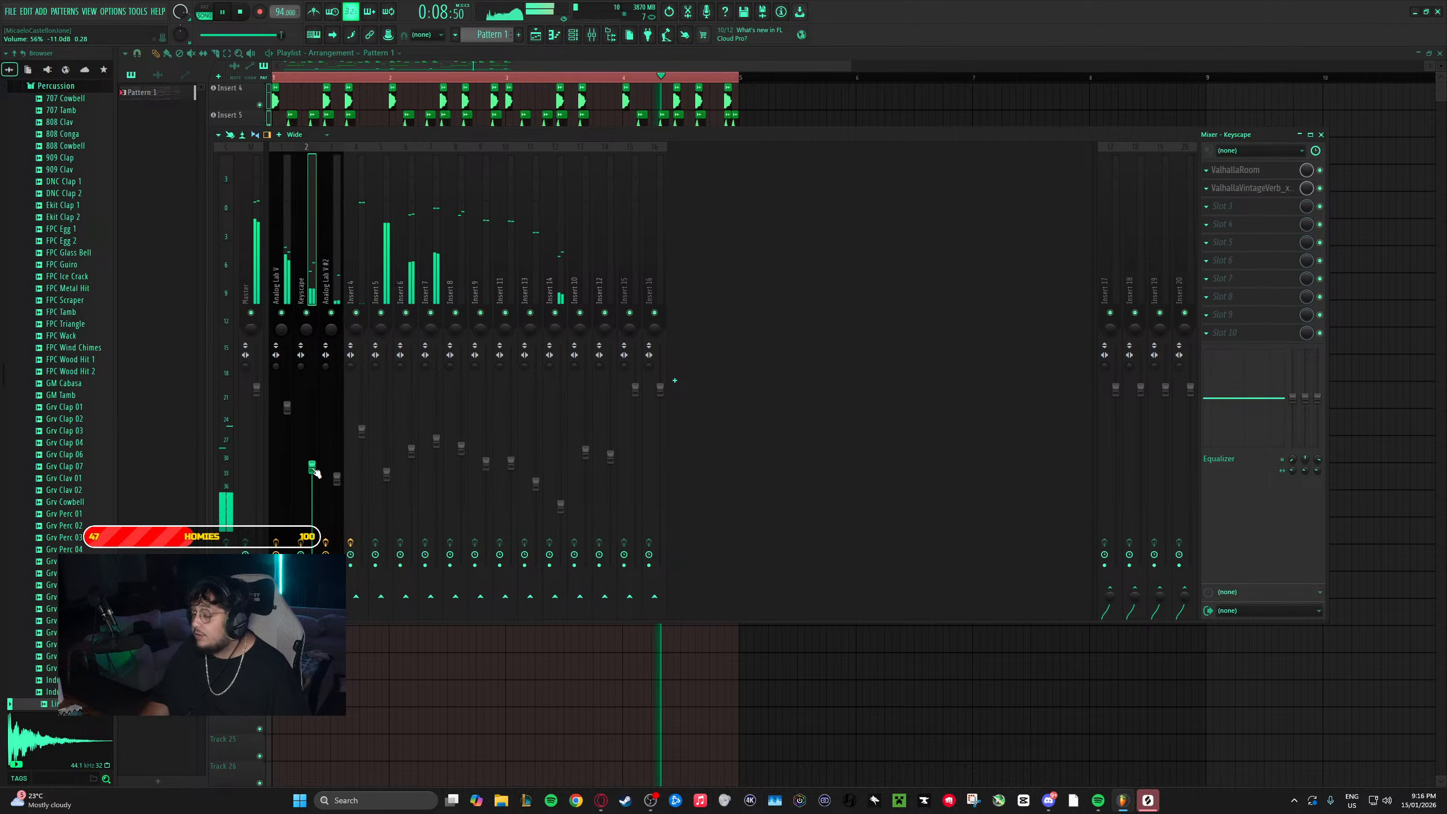
{"action": "left_click_drag", "start_coordinate": [288, 404], "coordinate": [288, 409]}
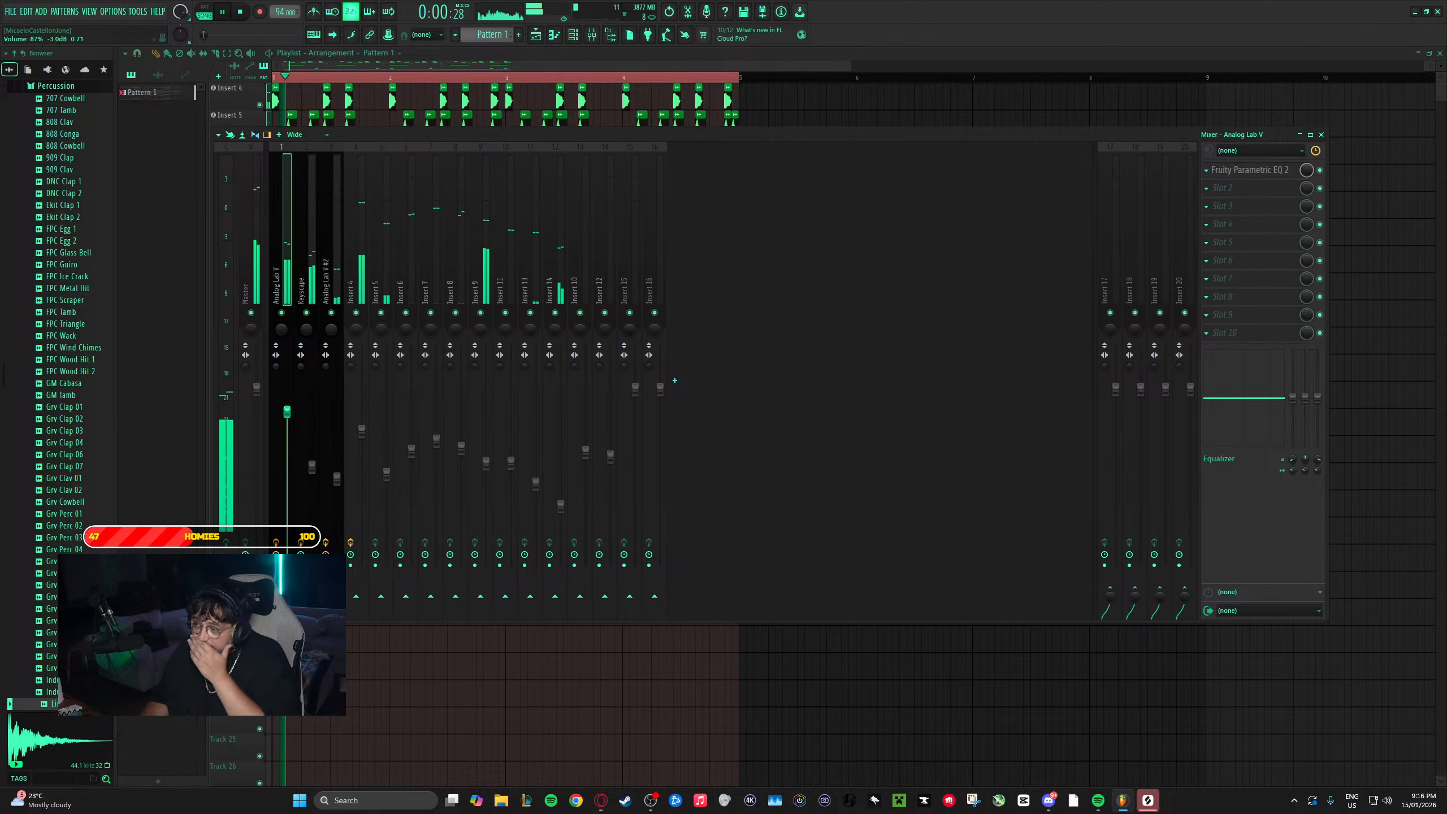
{"action": "left_click_drag", "start_coordinate": [337, 478], "coordinate": [337, 477]}
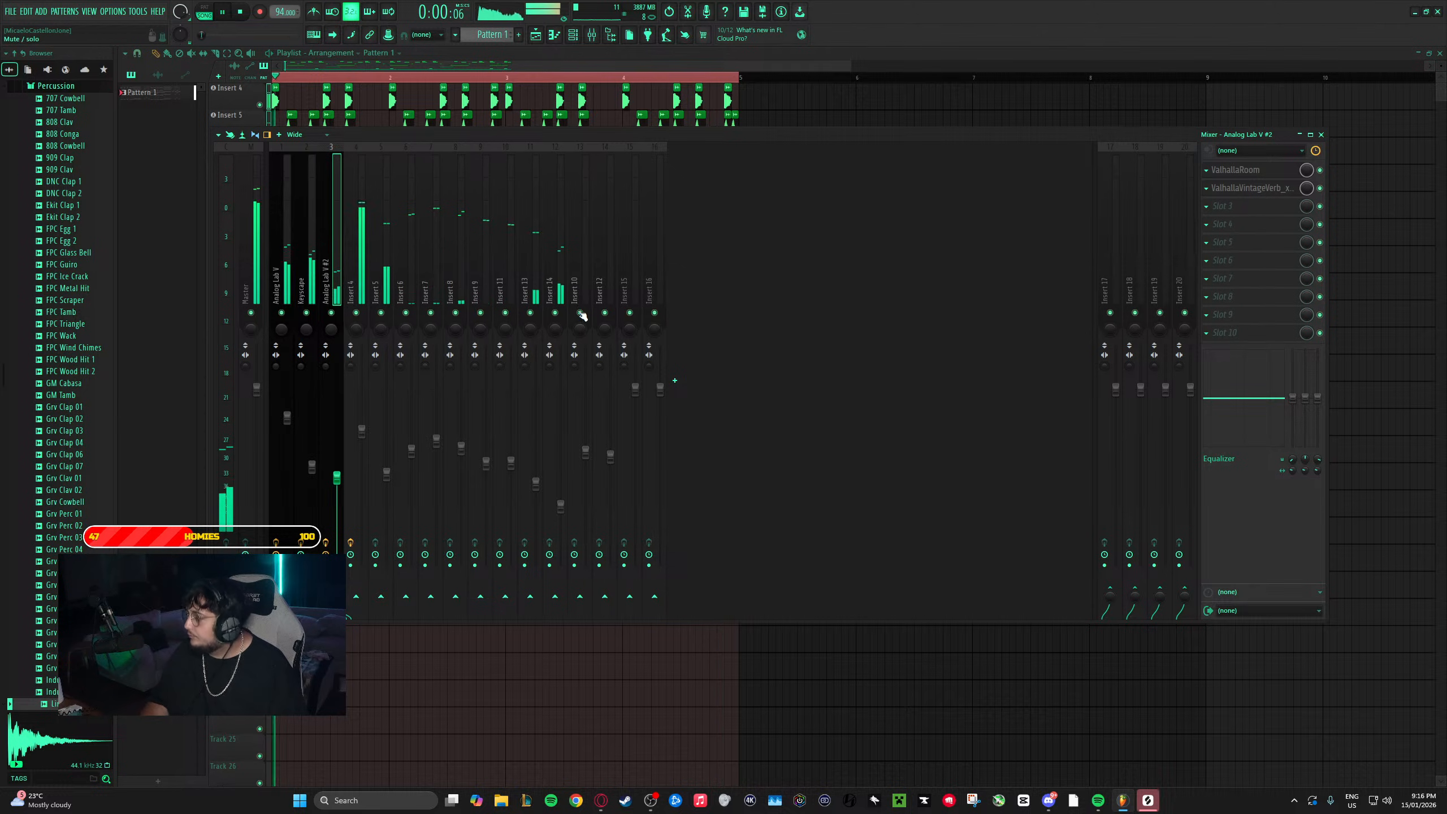
{"action": "left_click", "coordinate": [257, 243]}
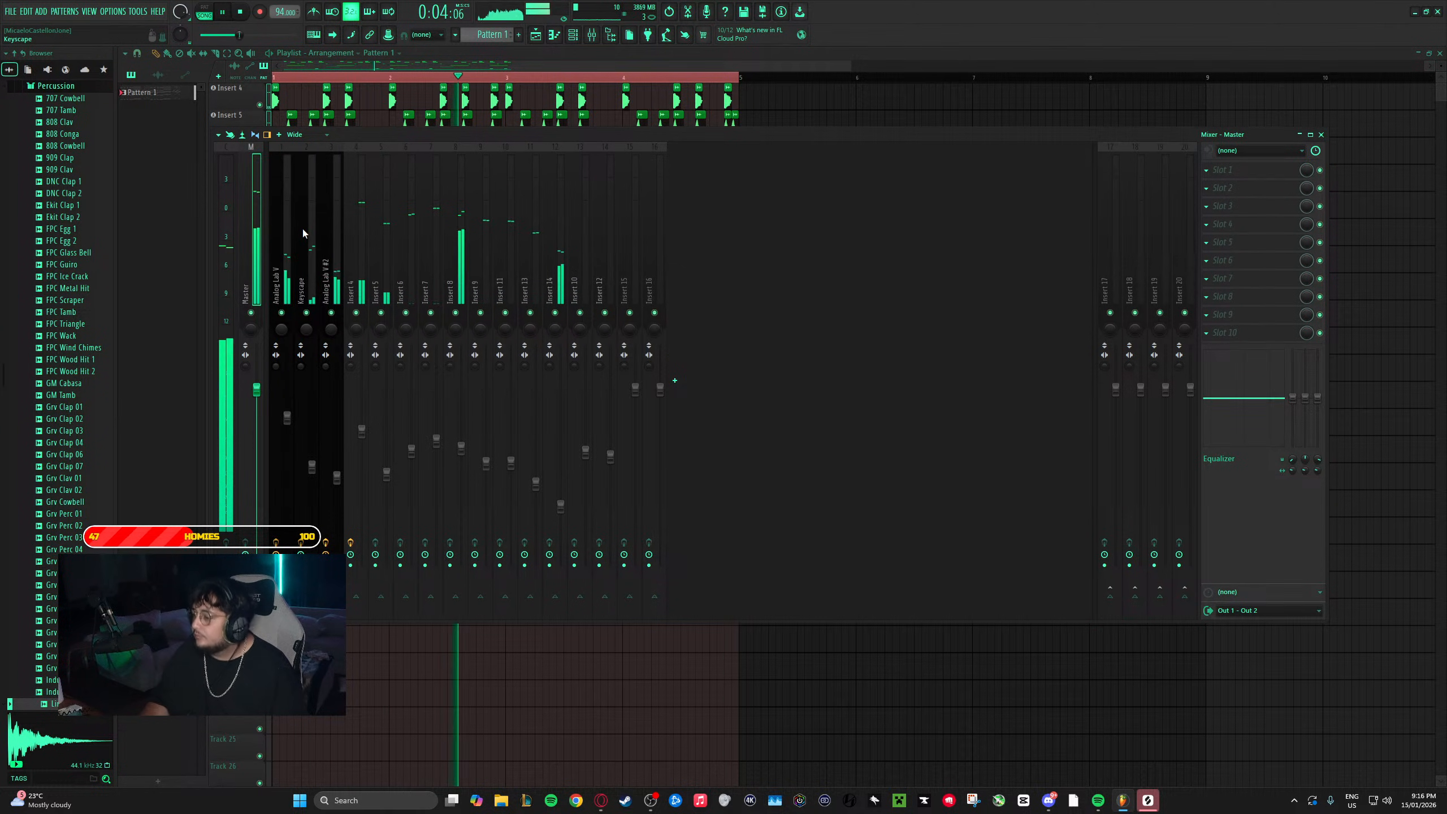
- Duplicate all playlist clips once to extend the arrangement to eight bars, and restart playback over the full length
{"action": "left_click", "coordinate": [476, 63]}
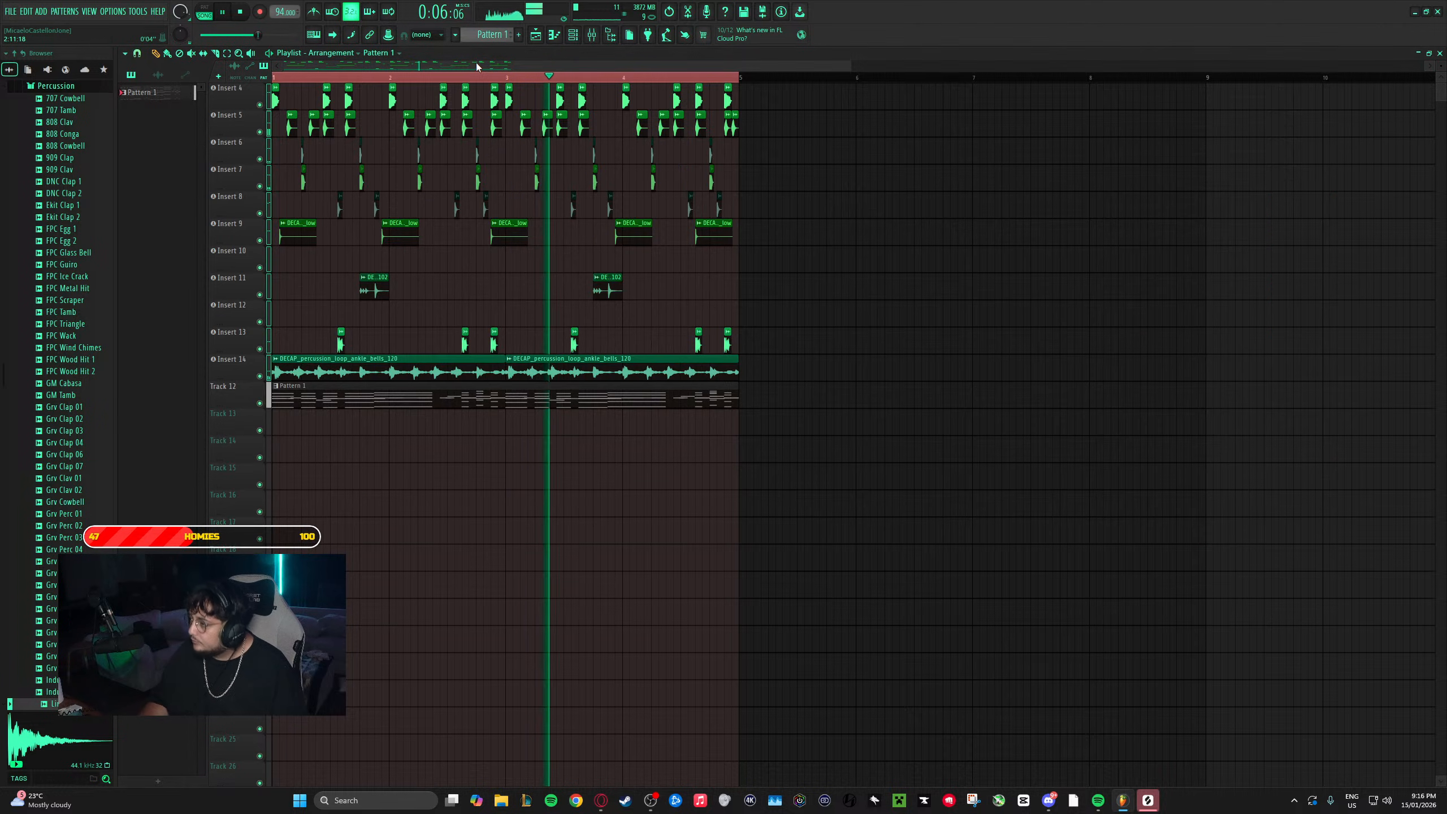
{"action": "scroll", "coordinate": [661, 425], "scroll_direction": "down", "scroll_amount": 2}
{"action": "key", "text": "ctrl+a"}
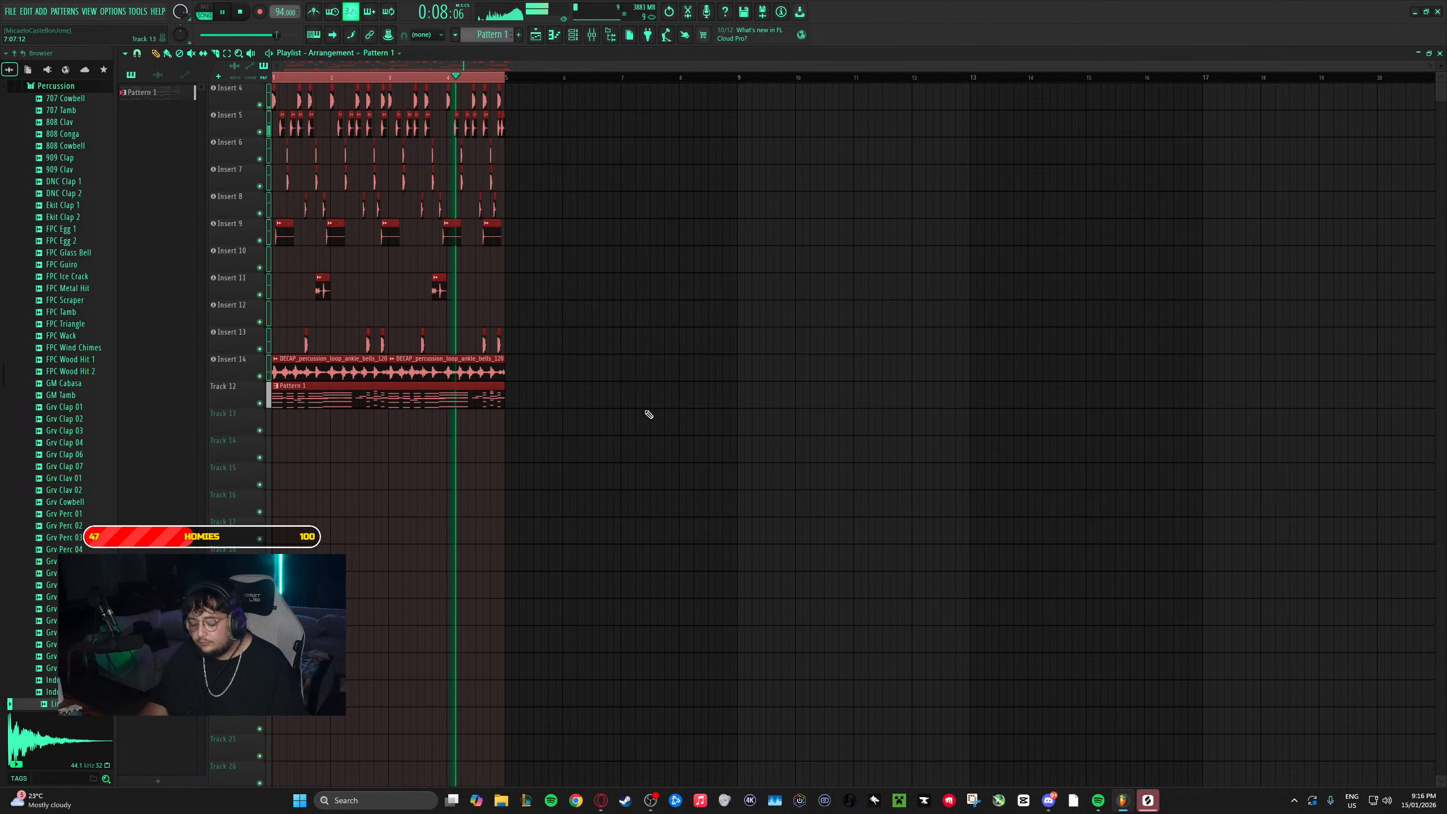
{"action": "key", "text": "ctrl+b"}
{"action": "key", "text": "space"}
{"action": "left_click", "coordinate": [471, 75]}
{"action": "key", "text": "space"}
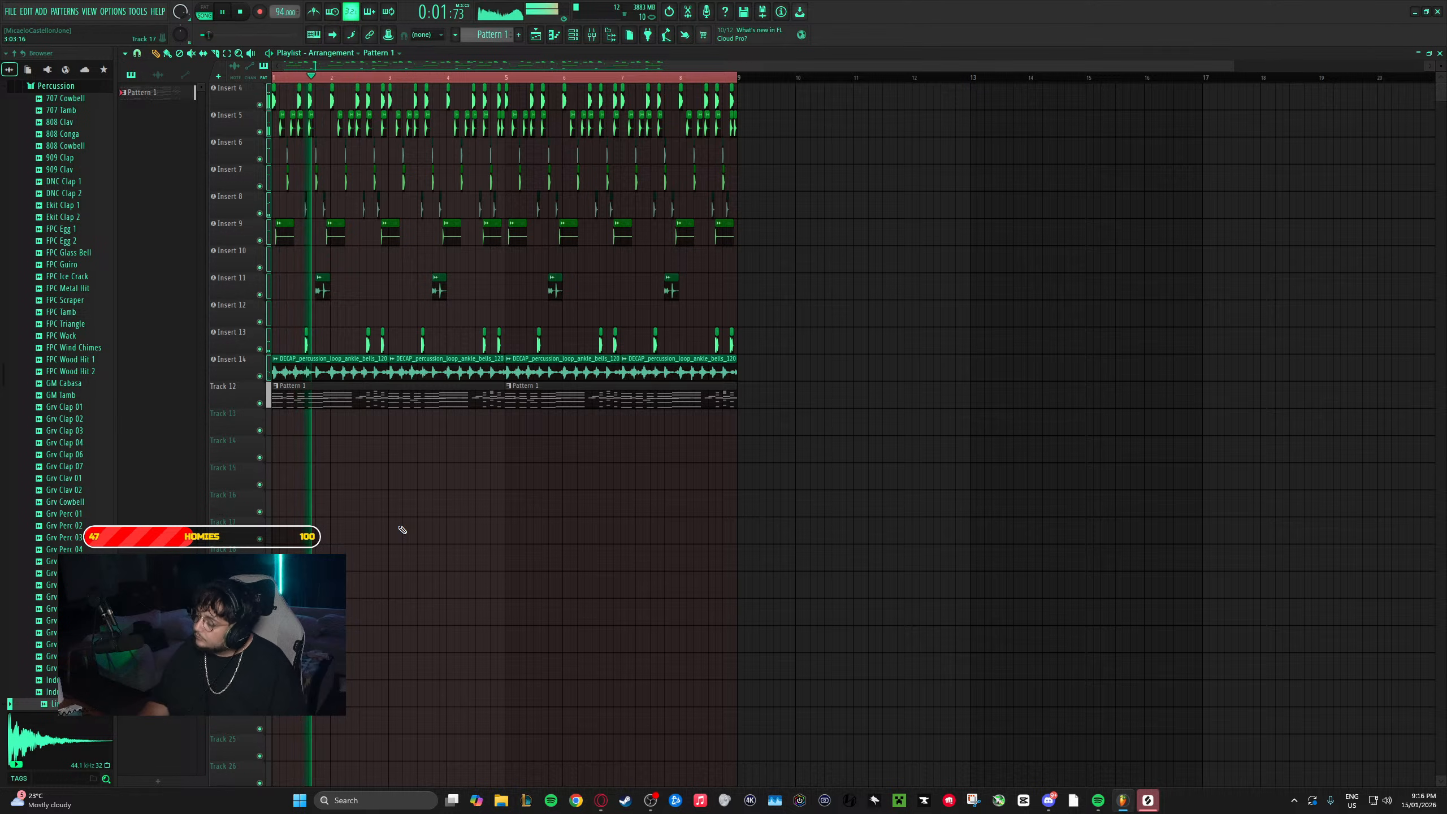
- Switch to Splice and search its sample catalogue for 808 sounds
{"action": "left_click", "coordinate": [1148, 798]}
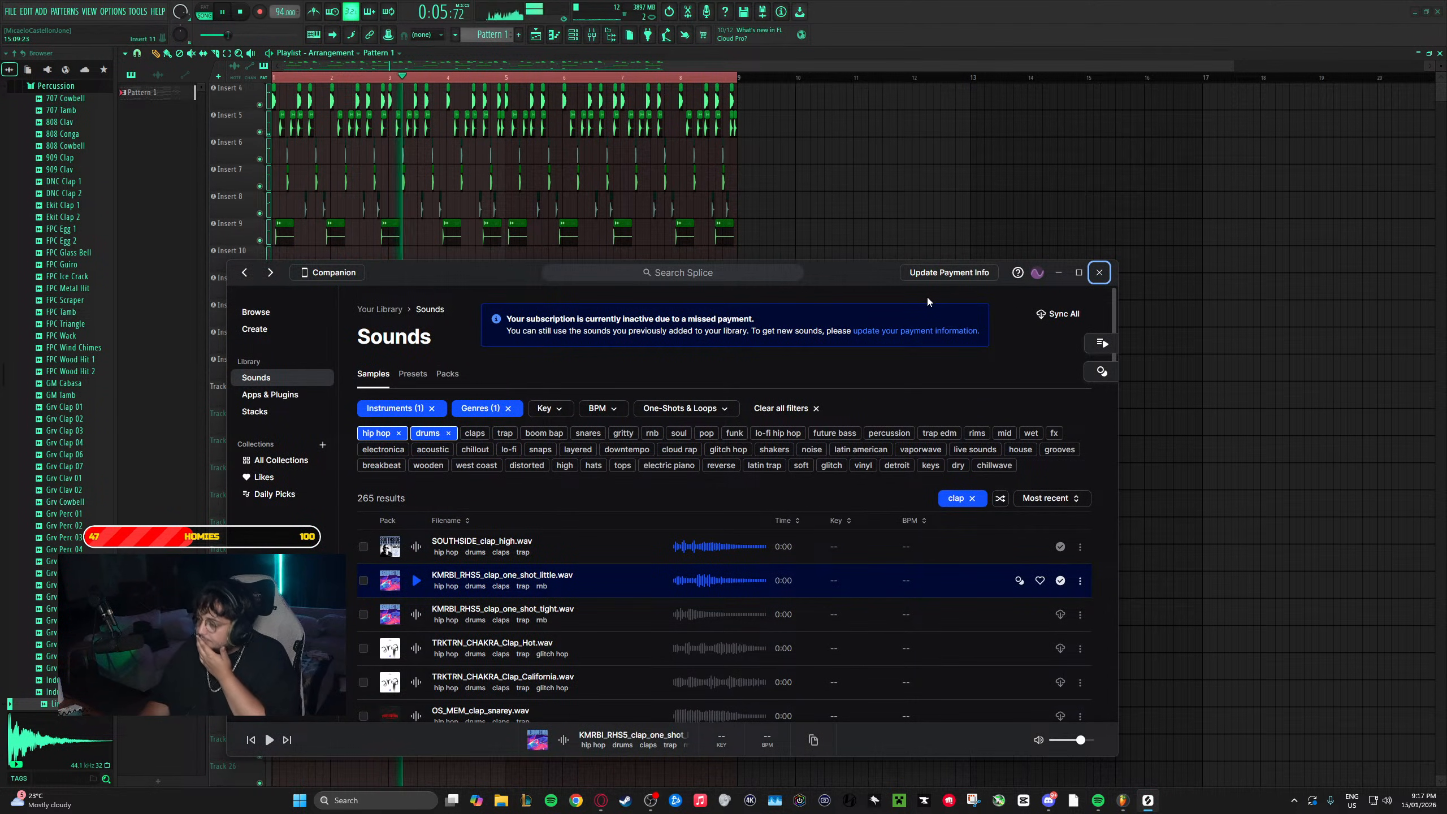
{"action": "left_click", "coordinate": [738, 272]}
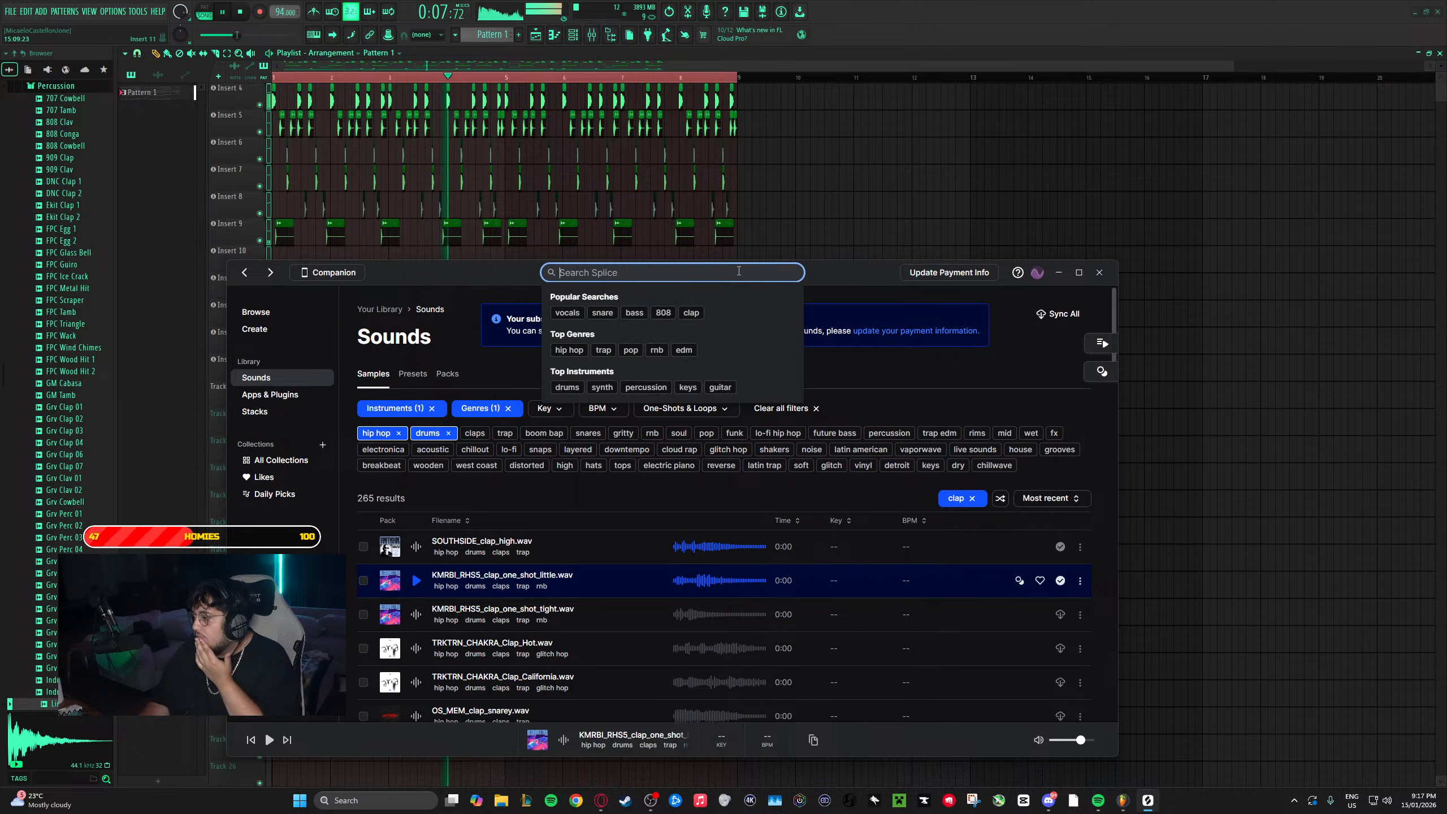
{"action": "left_click", "coordinate": [663, 313]}
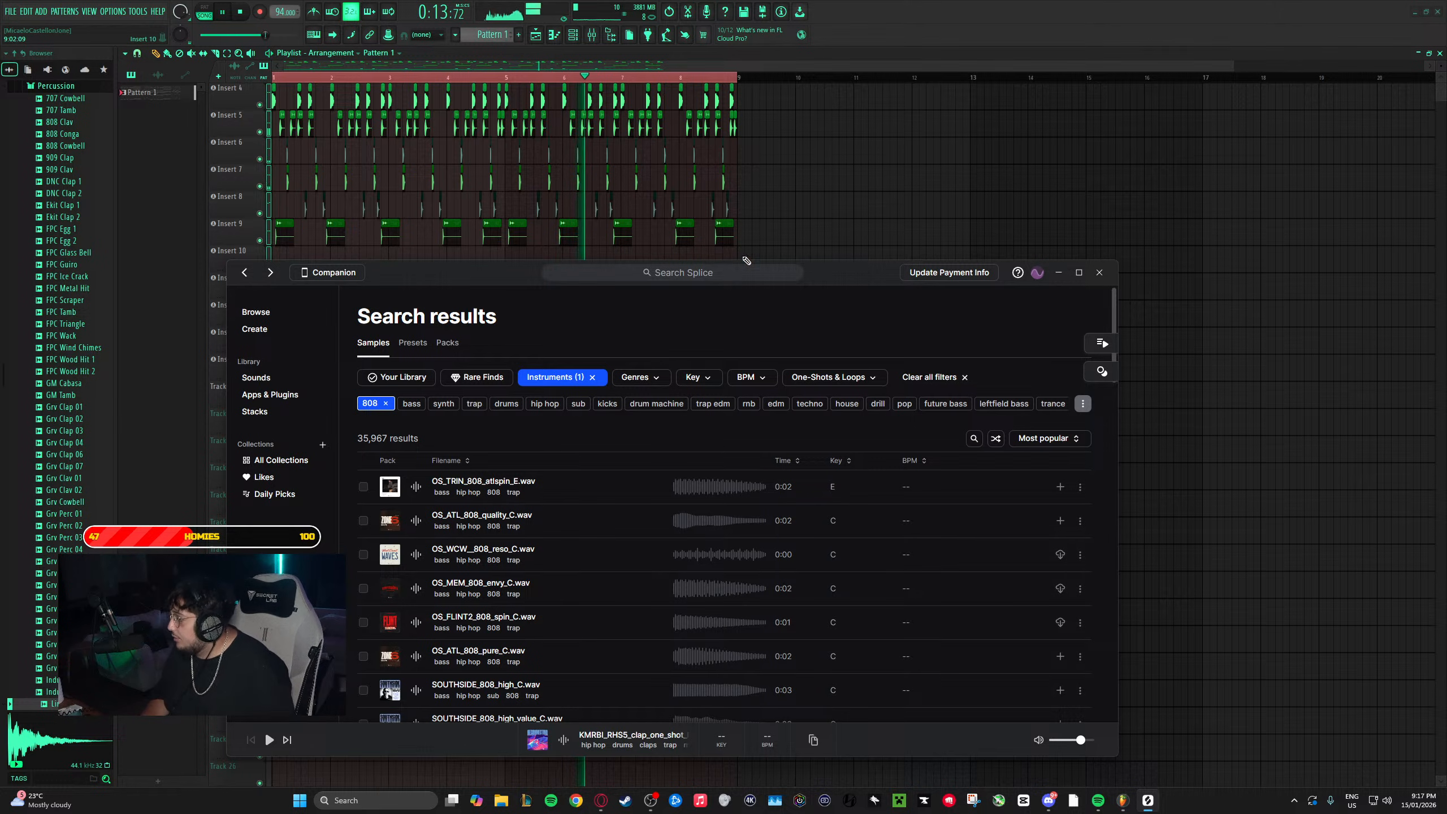
- Preview the sample OS_TRIN_808_atlspin_E.wav and try to add it to the Splice library
{"action": "left_click_drag", "start_coordinate": [872, 279], "coordinate": [1083, 217]}
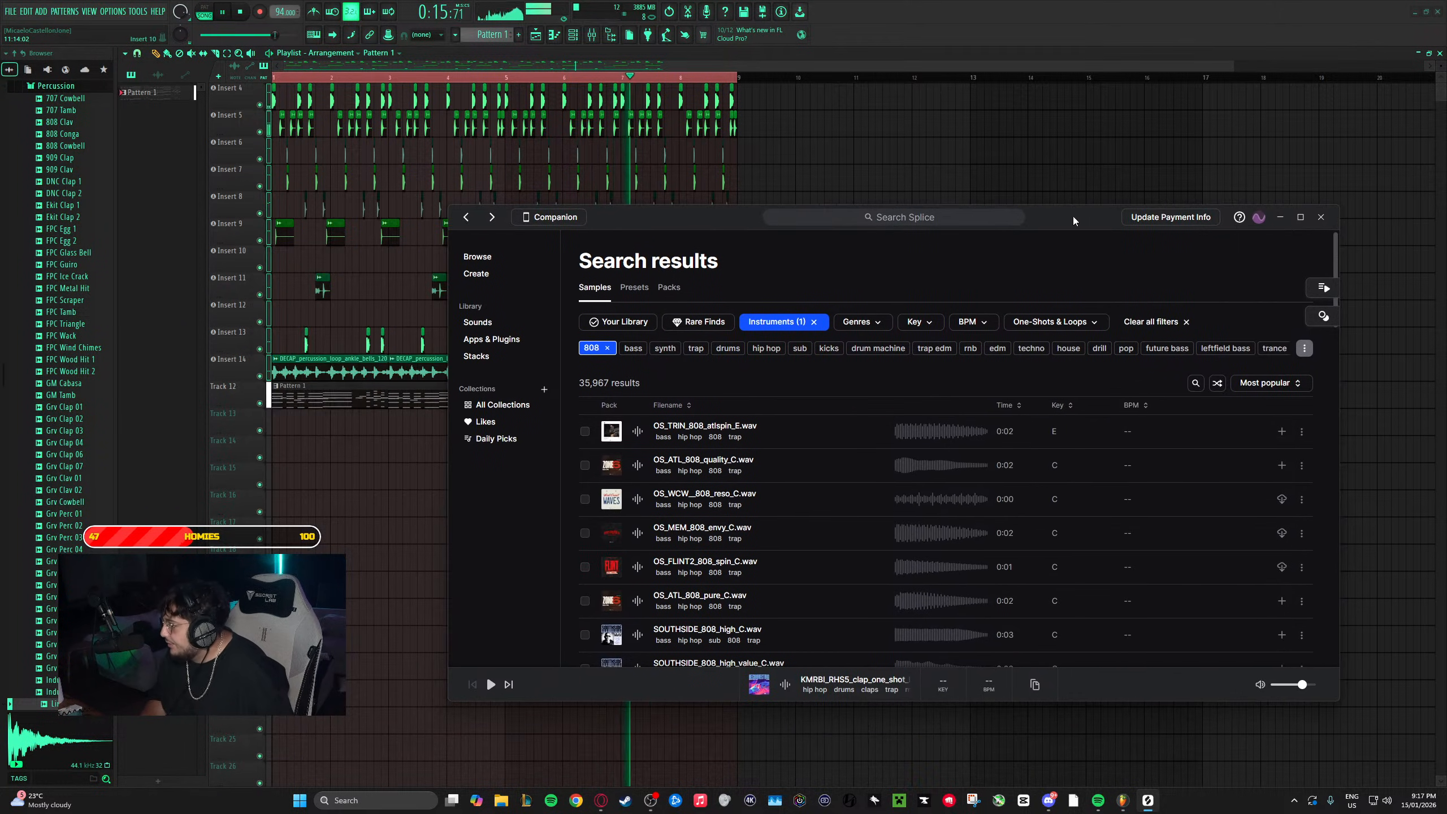
{"action": "left_click", "coordinate": [637, 433]}
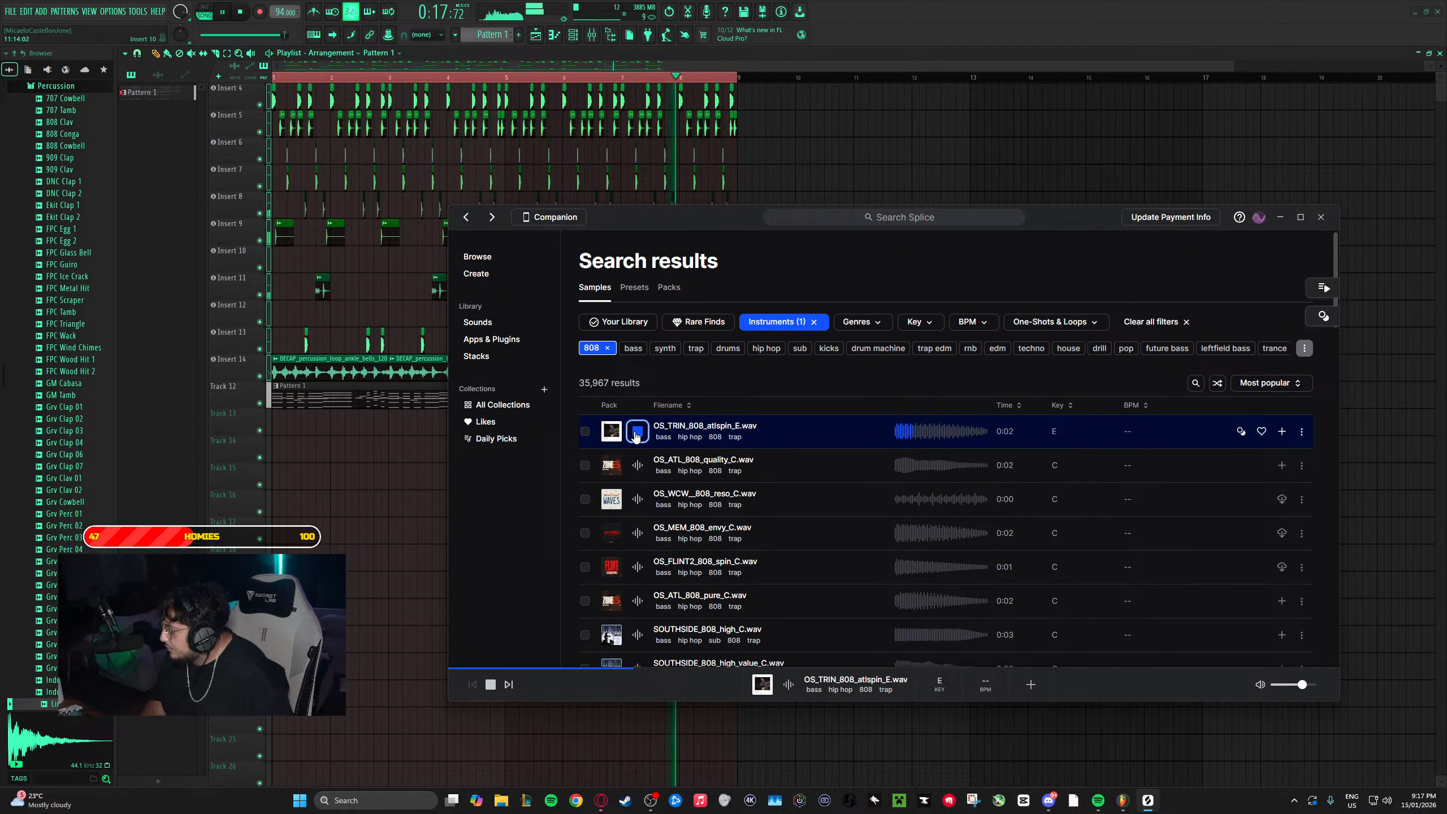
{"action": "left_click", "coordinate": [1282, 431]}
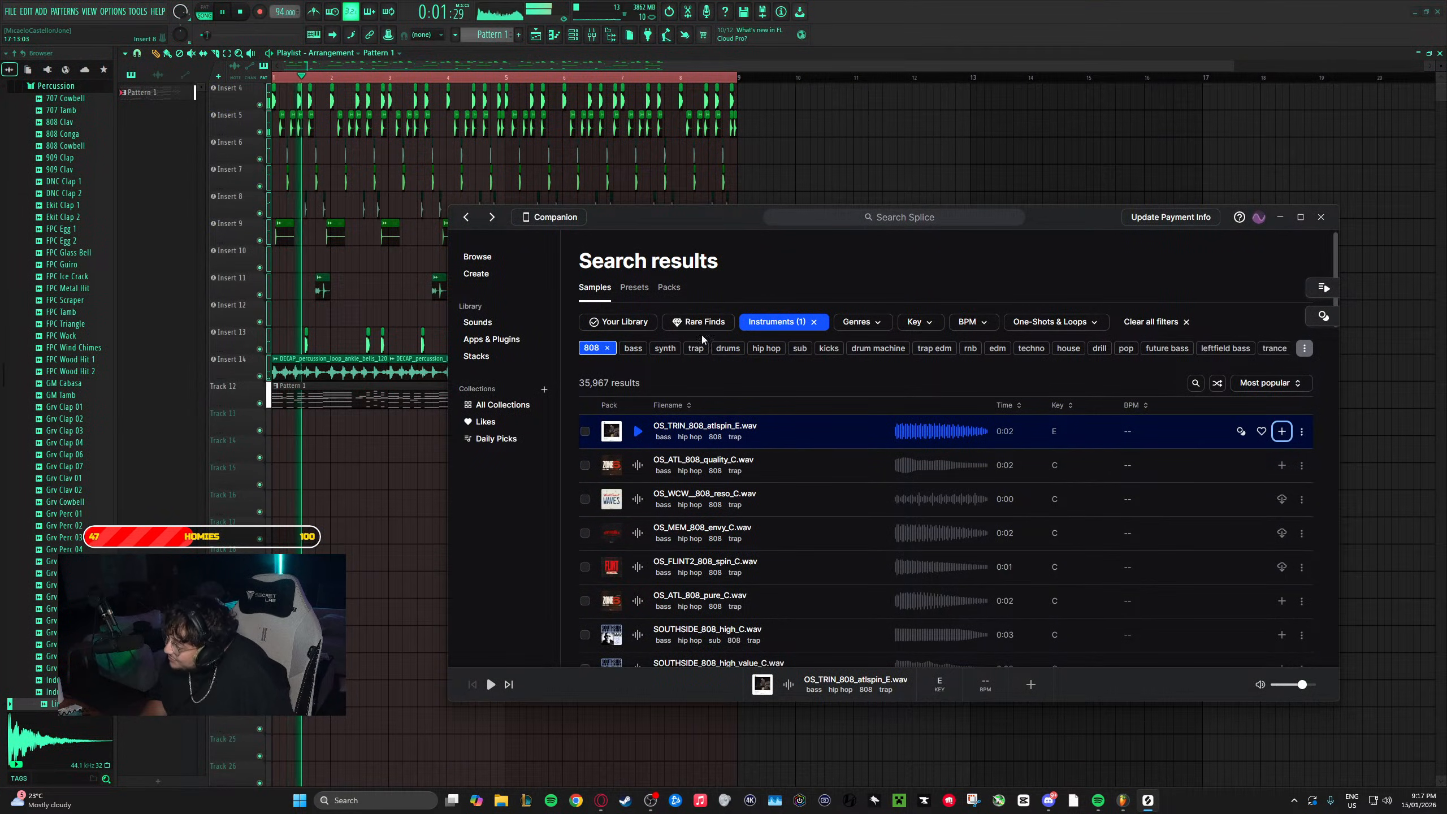
- Switch to the owned sounds in the Splice library and search them for 808
{"action": "left_click", "coordinate": [478, 323]}
{"action": "left_click", "coordinate": [1200, 413]}
{"action": "left_click", "coordinate": [1169, 449]}
{"action": "type", "text": "808"}
{"action": "key", "text": "Return"}
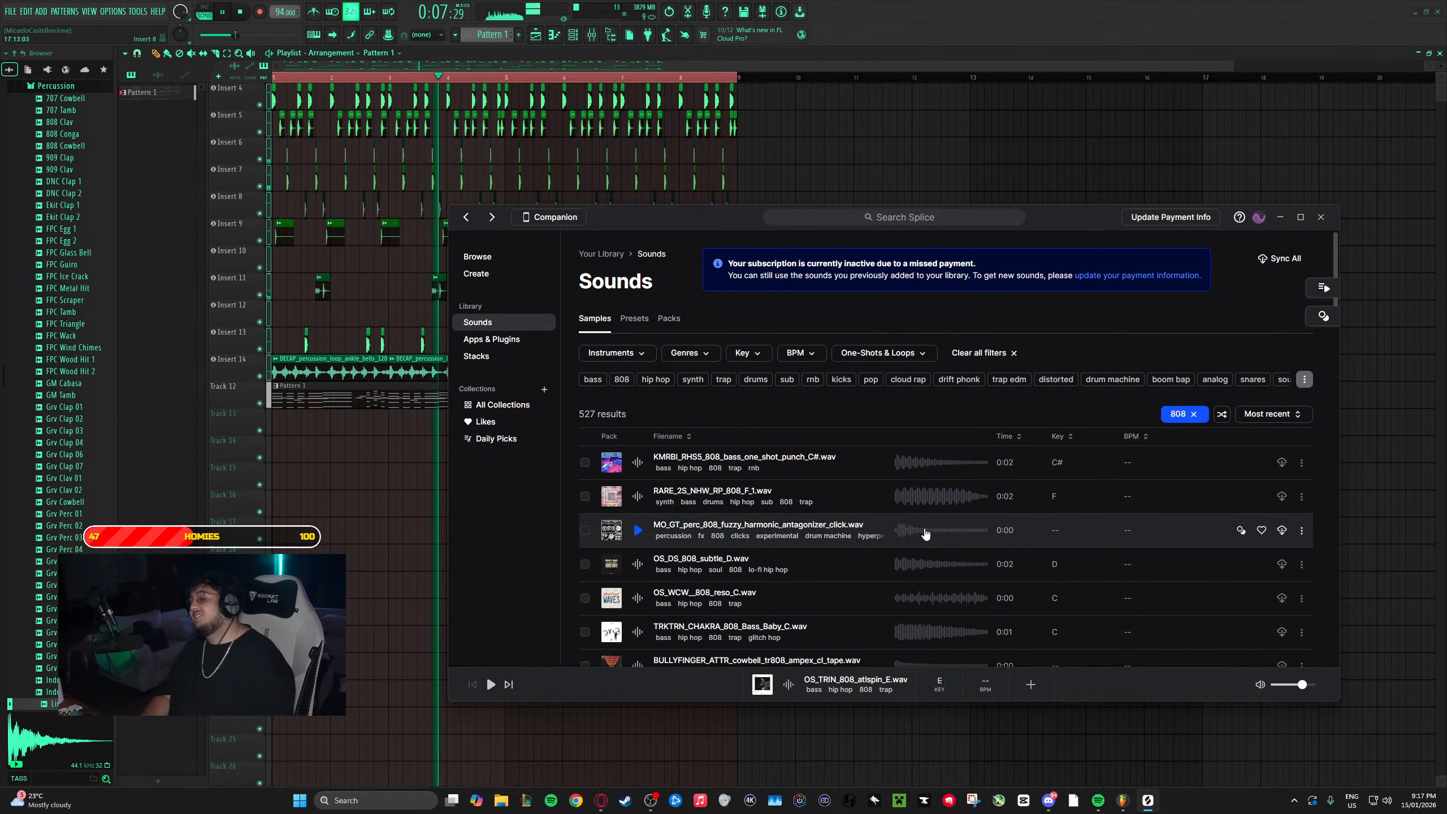
- Preview KMRBI_RHS5_808_bass_one_shot_punch_C#.wav and RARE_2S_NHW_RP_808_F_1.wav, and download the RARE_2S sample
{"action": "left_click", "coordinate": [637, 462]}
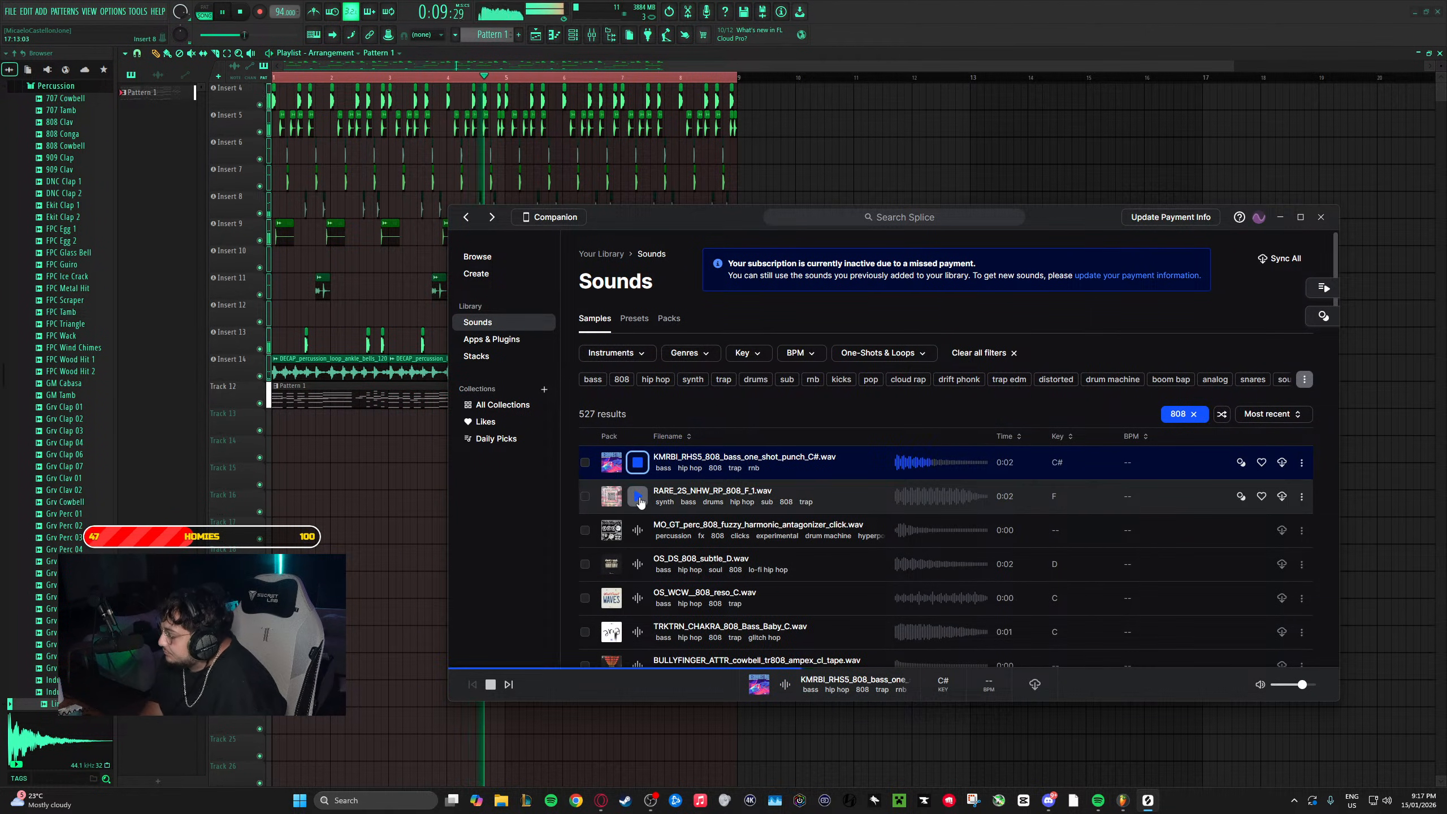
{"action": "left_click", "coordinate": [639, 496]}
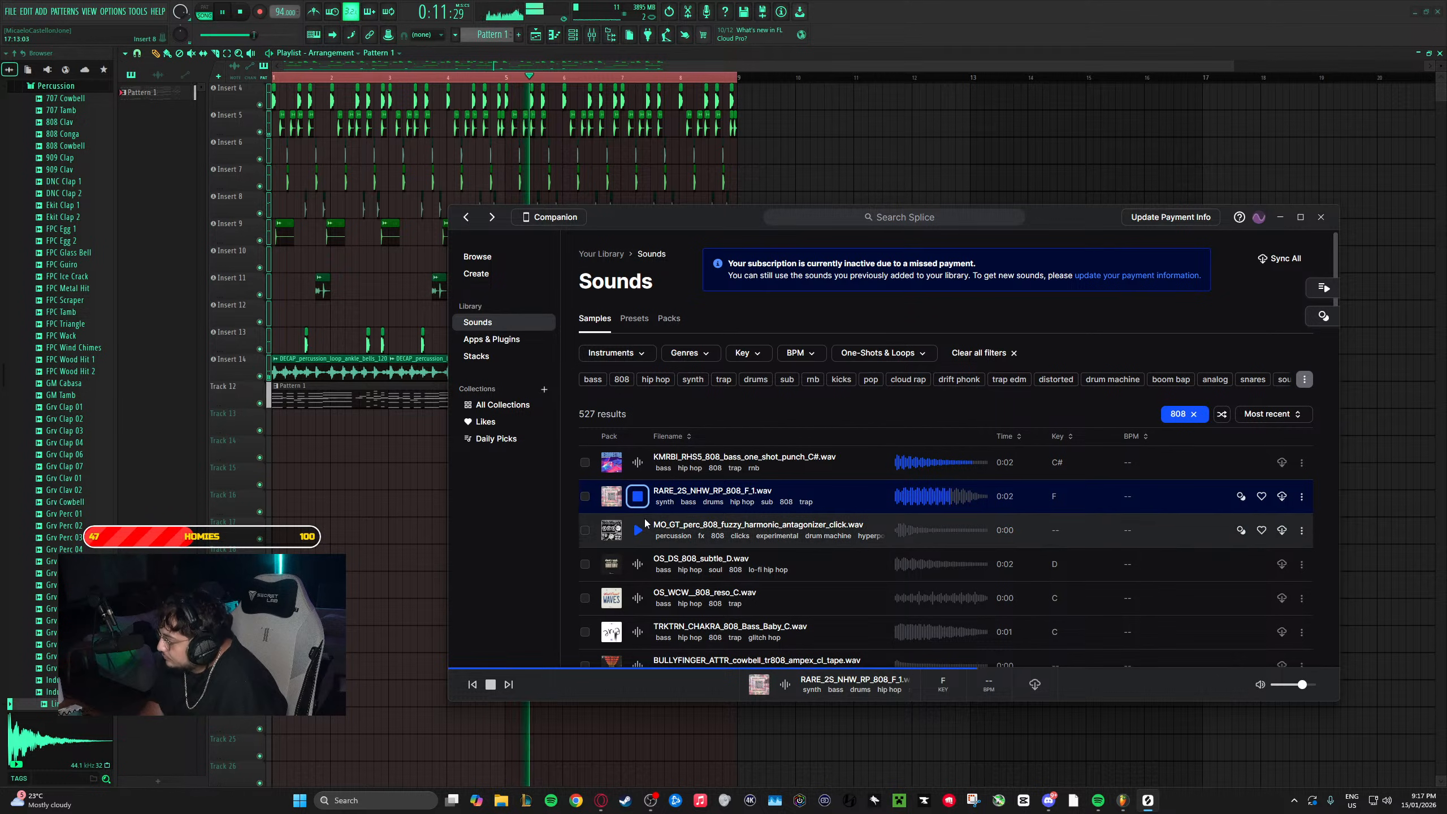
{"action": "left_click", "coordinate": [1282, 495]}
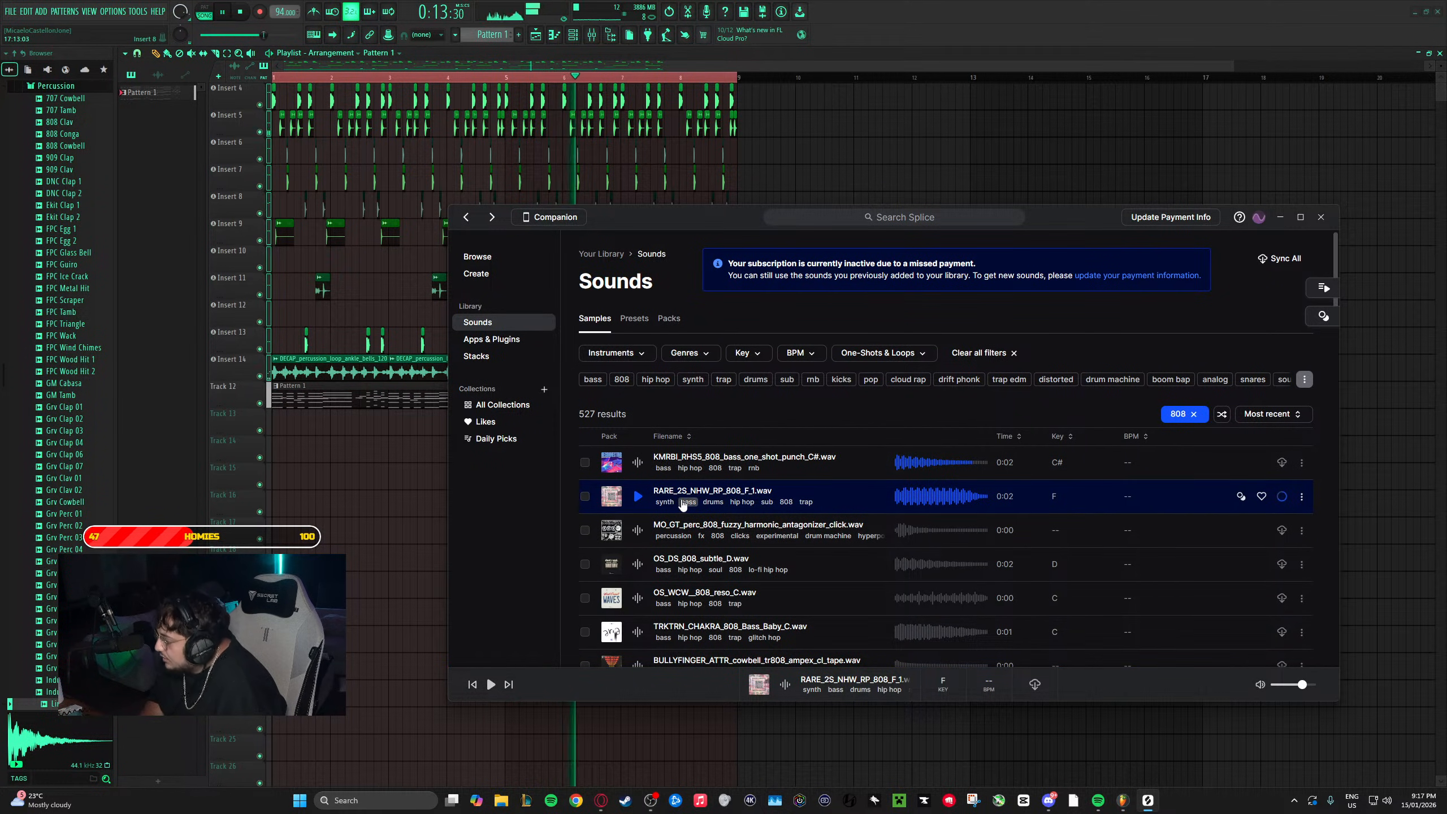
- Show FL Studio's unsorted channels in the channel rack and load RARE_2S_NHW_RP_808_F_1.wav from Splice as a new sampler channel
{"action": "left_click", "coordinate": [555, 39]}
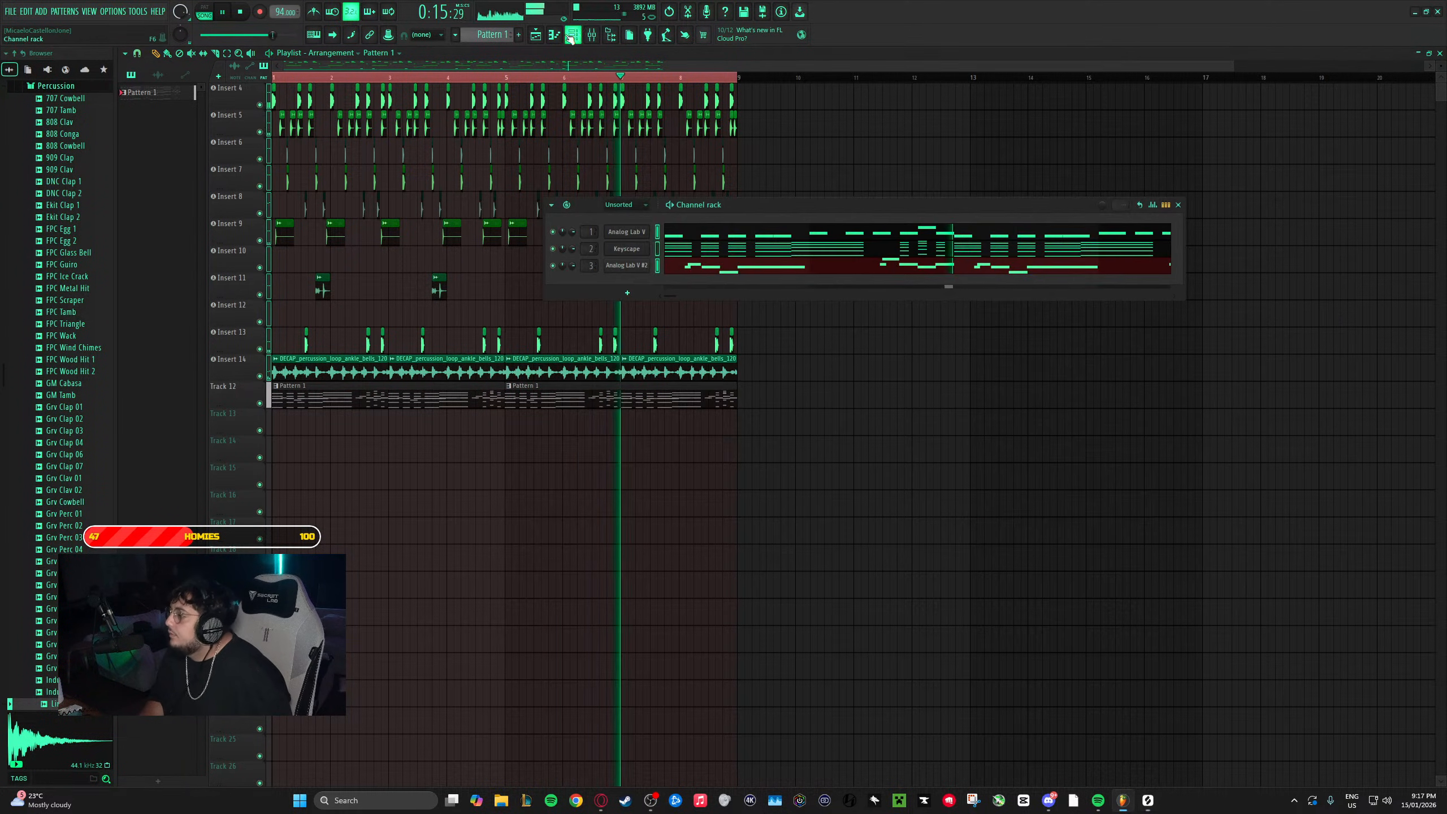
{"action": "left_click", "coordinate": [620, 205]}
{"action": "left_click", "coordinate": [629, 243]}
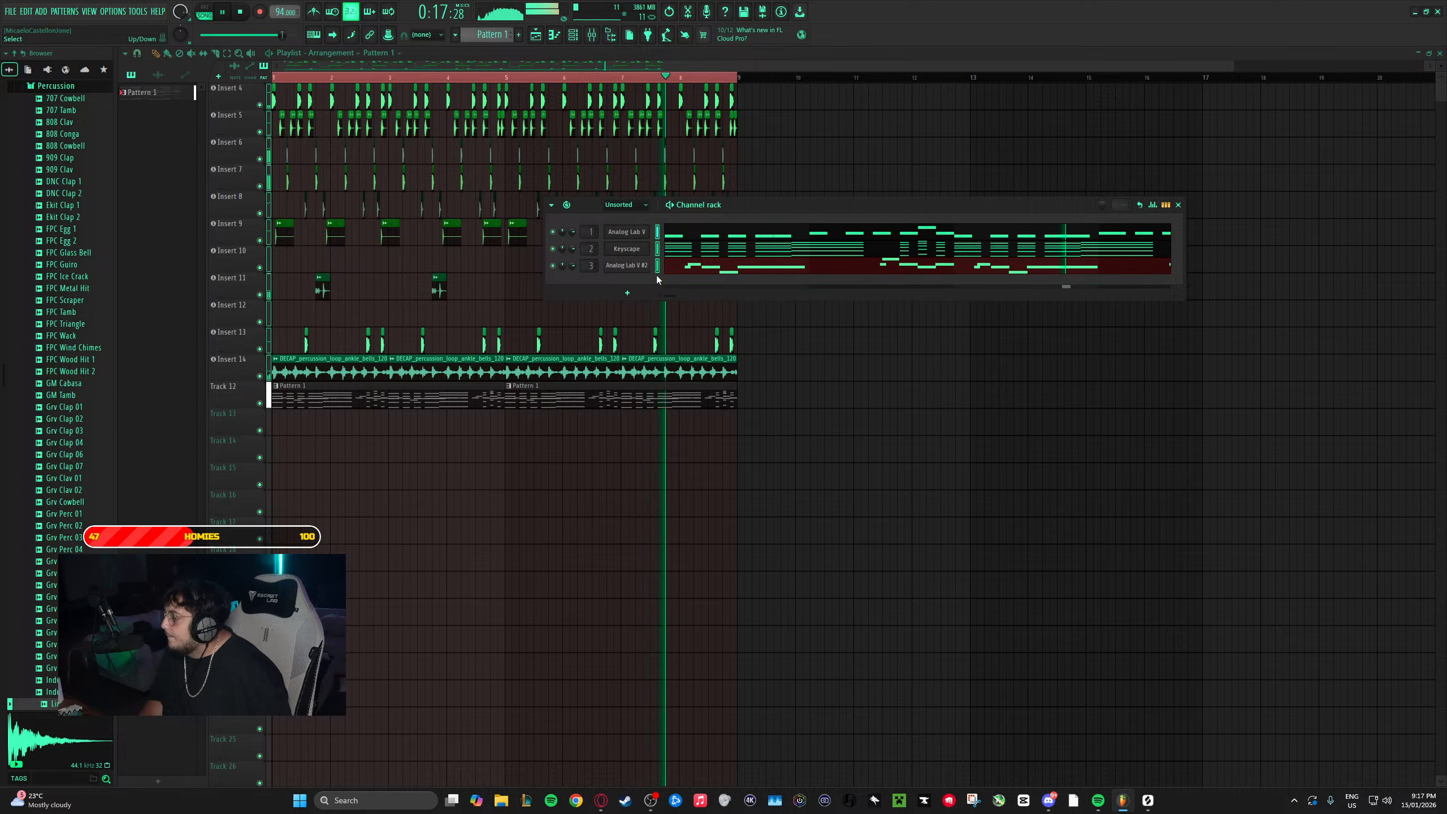
{"action": "left_click", "coordinate": [1148, 802]}
{"action": "left_click_drag", "start_coordinate": [1065, 214], "coordinate": [1162, 337]}
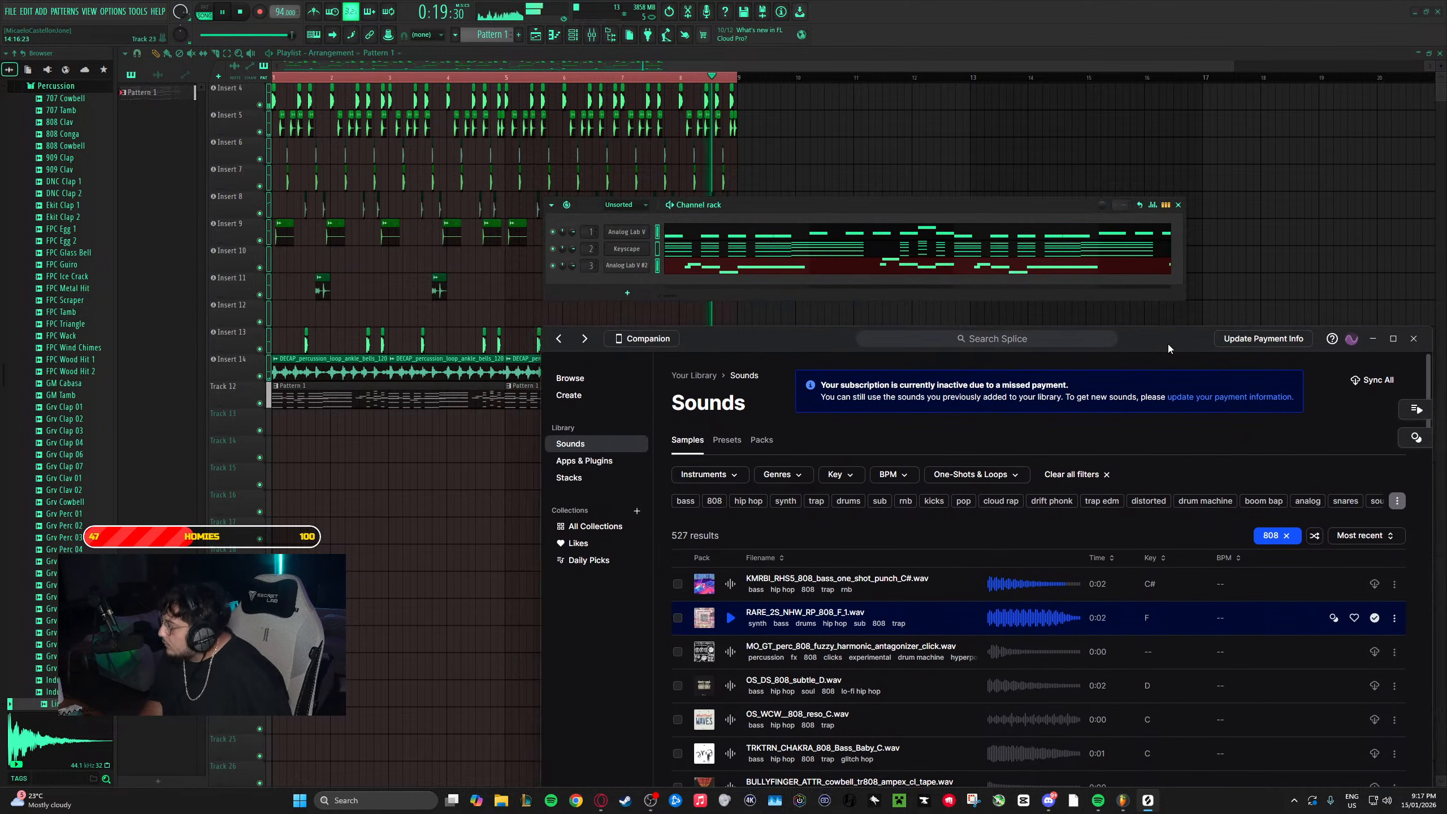
{"action": "left_click_drag", "start_coordinate": [922, 605], "coordinate": [627, 283]}
- Set the 808 sampler's root note to F5 and enable a volume envelope with immediate attack and full sustain
{"action": "left_click", "coordinate": [251, 214]}
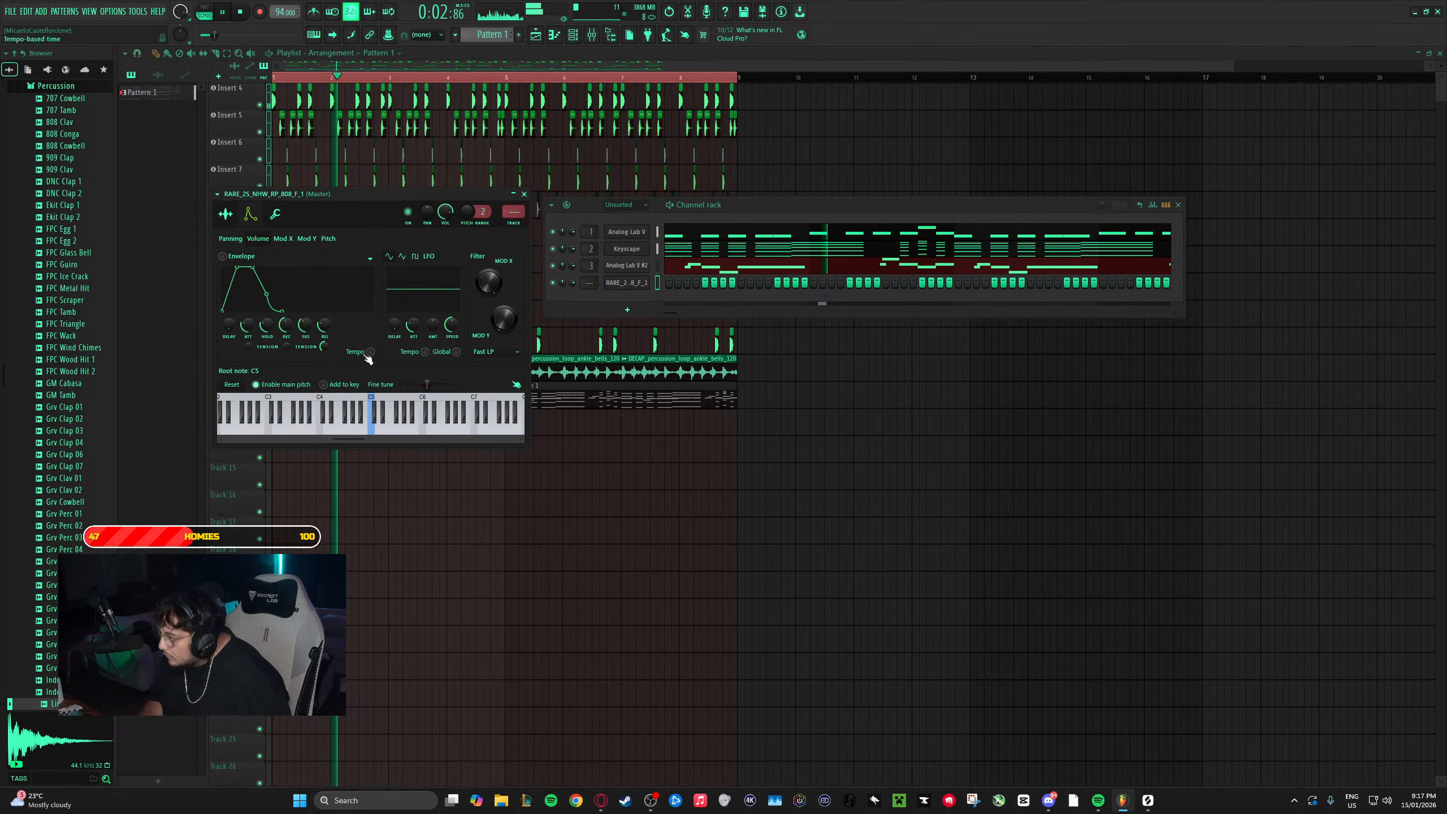
{"action": "right_click", "coordinate": [393, 421]}
{"action": "left_click", "coordinate": [226, 215]}
{"action": "left_click", "coordinate": [250, 214]}
{"action": "left_click_drag", "start_coordinate": [247, 326], "coordinate": [305, 279]}
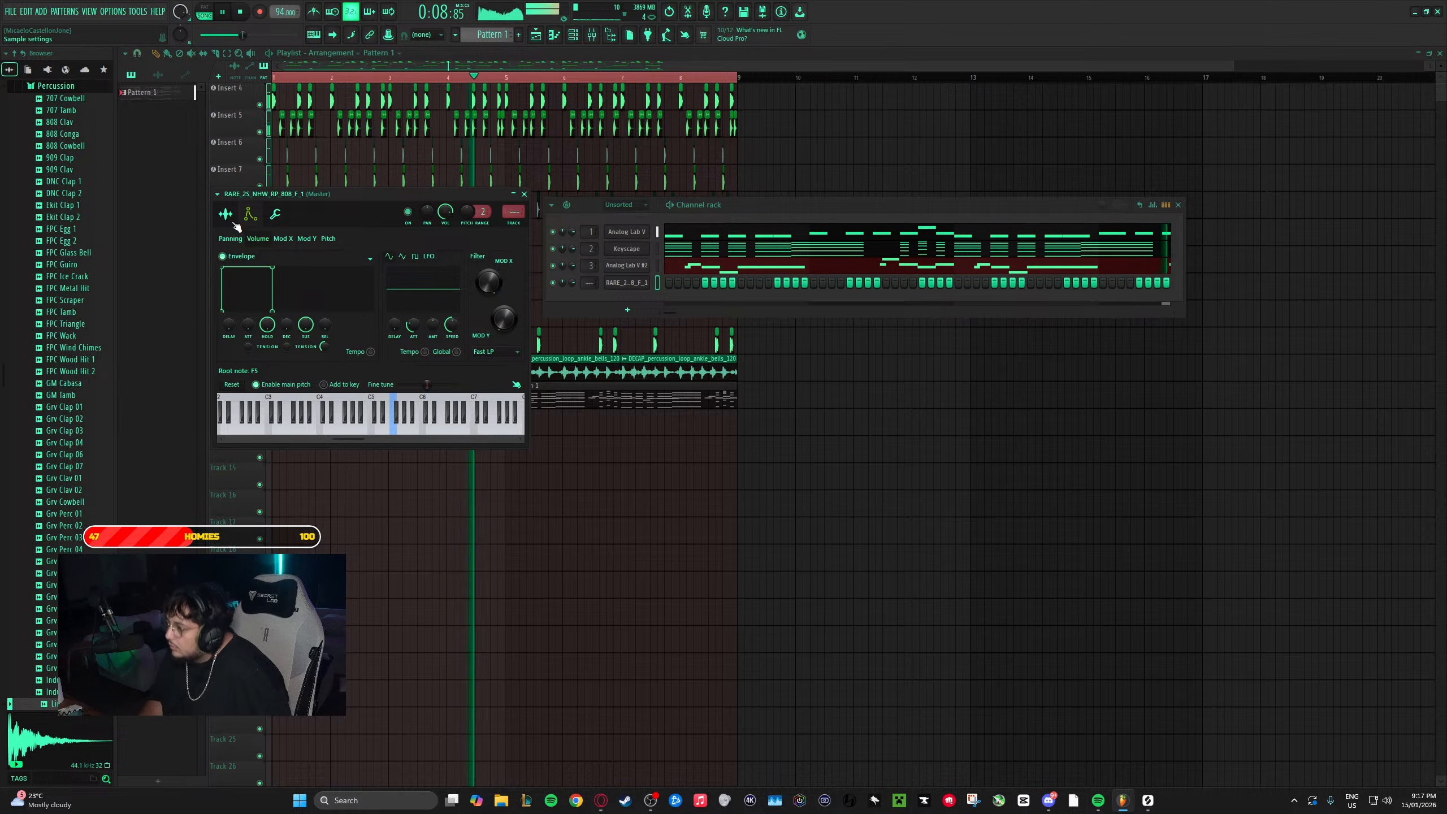
{"action": "left_click", "coordinate": [225, 214]}
- Close the sampler settings and open the piano roll for the RARE_2S 808 channel
{"action": "left_click", "coordinate": [524, 194]}
{"action": "right_click", "coordinate": [630, 283]}
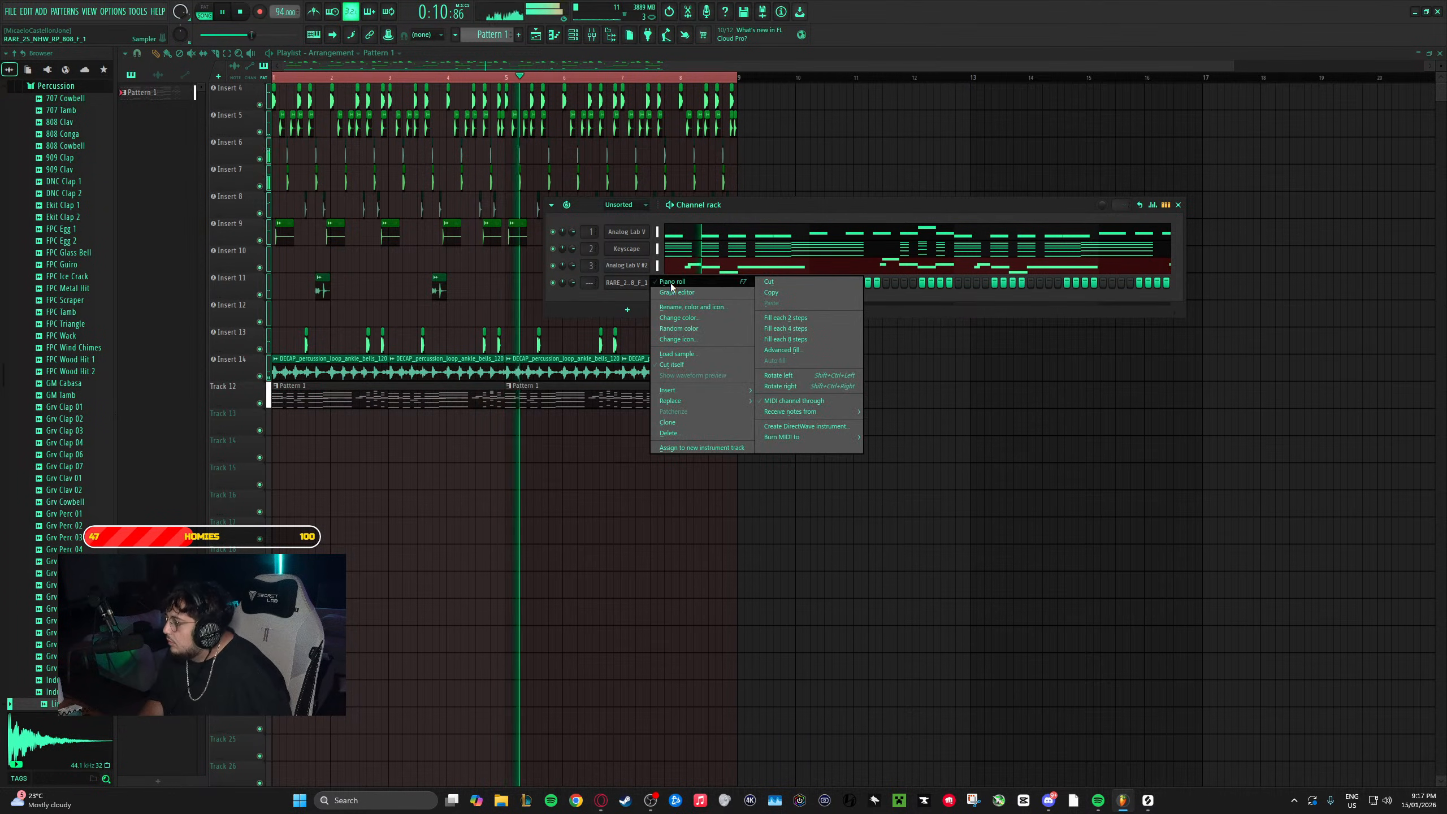
{"action": "left_click", "coordinate": [675, 287]}
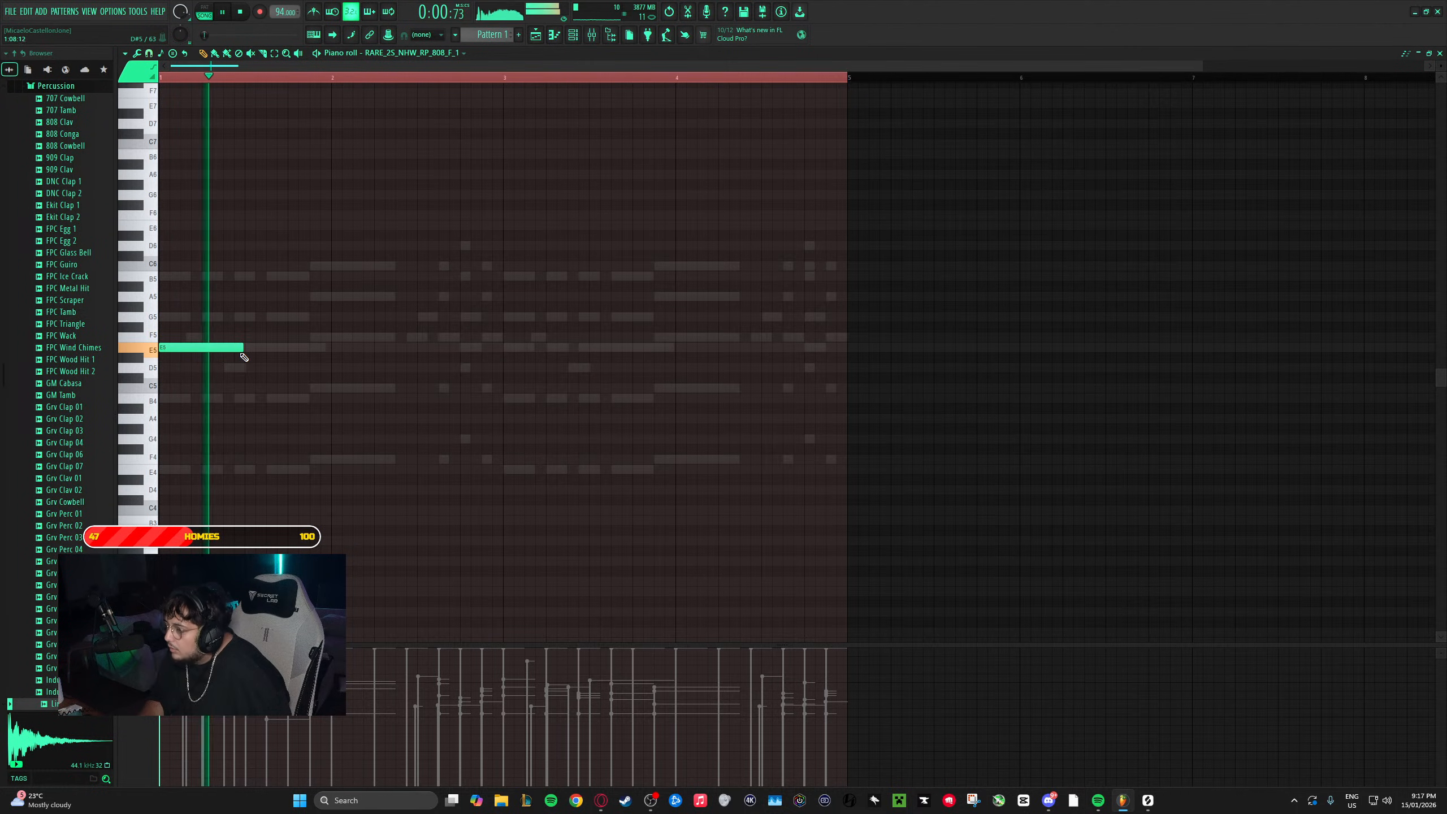
- Program back-to-back E5 notes starting at steps 1, 8 and 11 of bar 1 for the 808, auditioning the loop
{"action": "left_click", "coordinate": [336, 349]}
{"action": "key", "text": "space"}
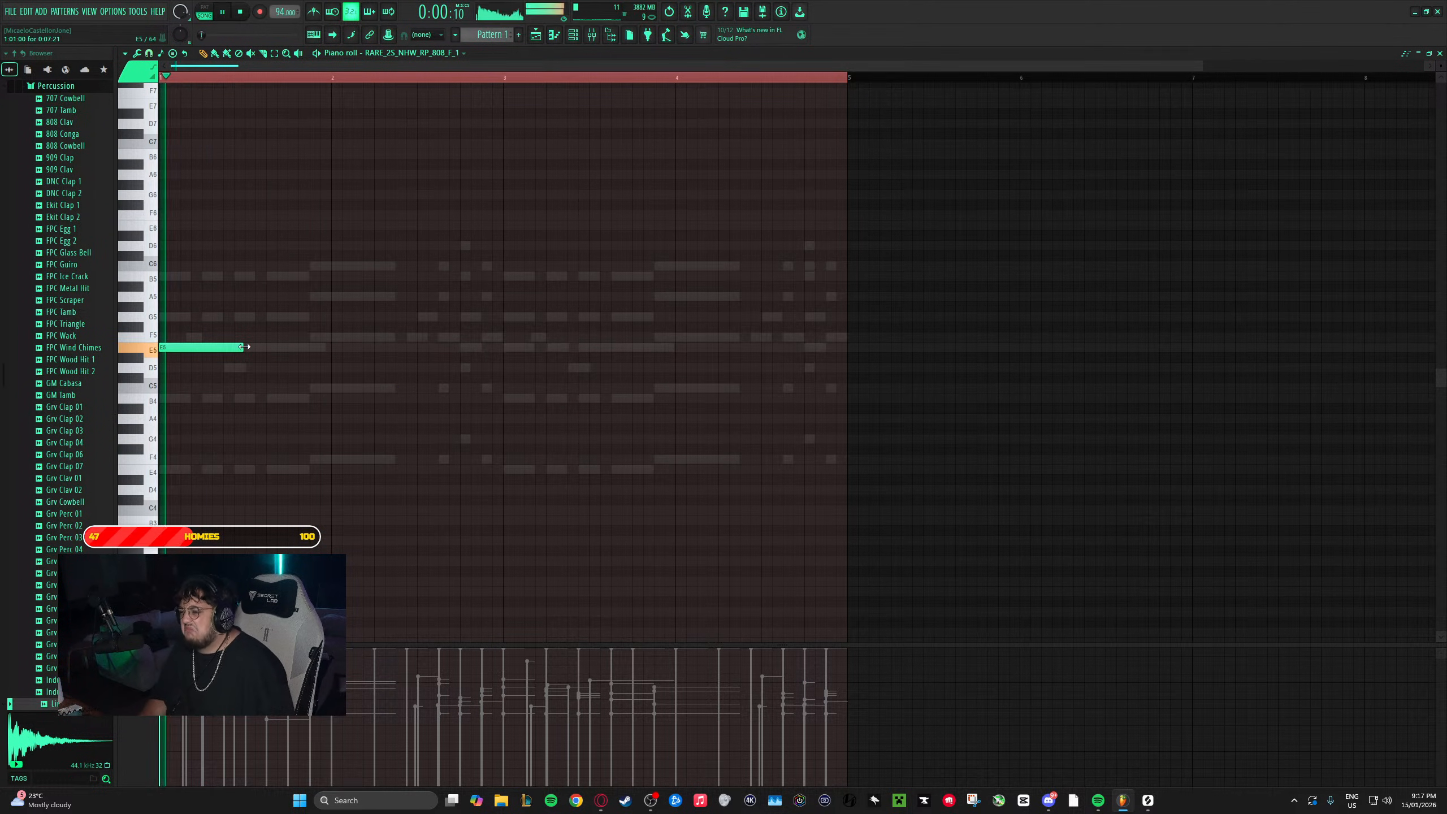
{"action": "key", "text": "space"}
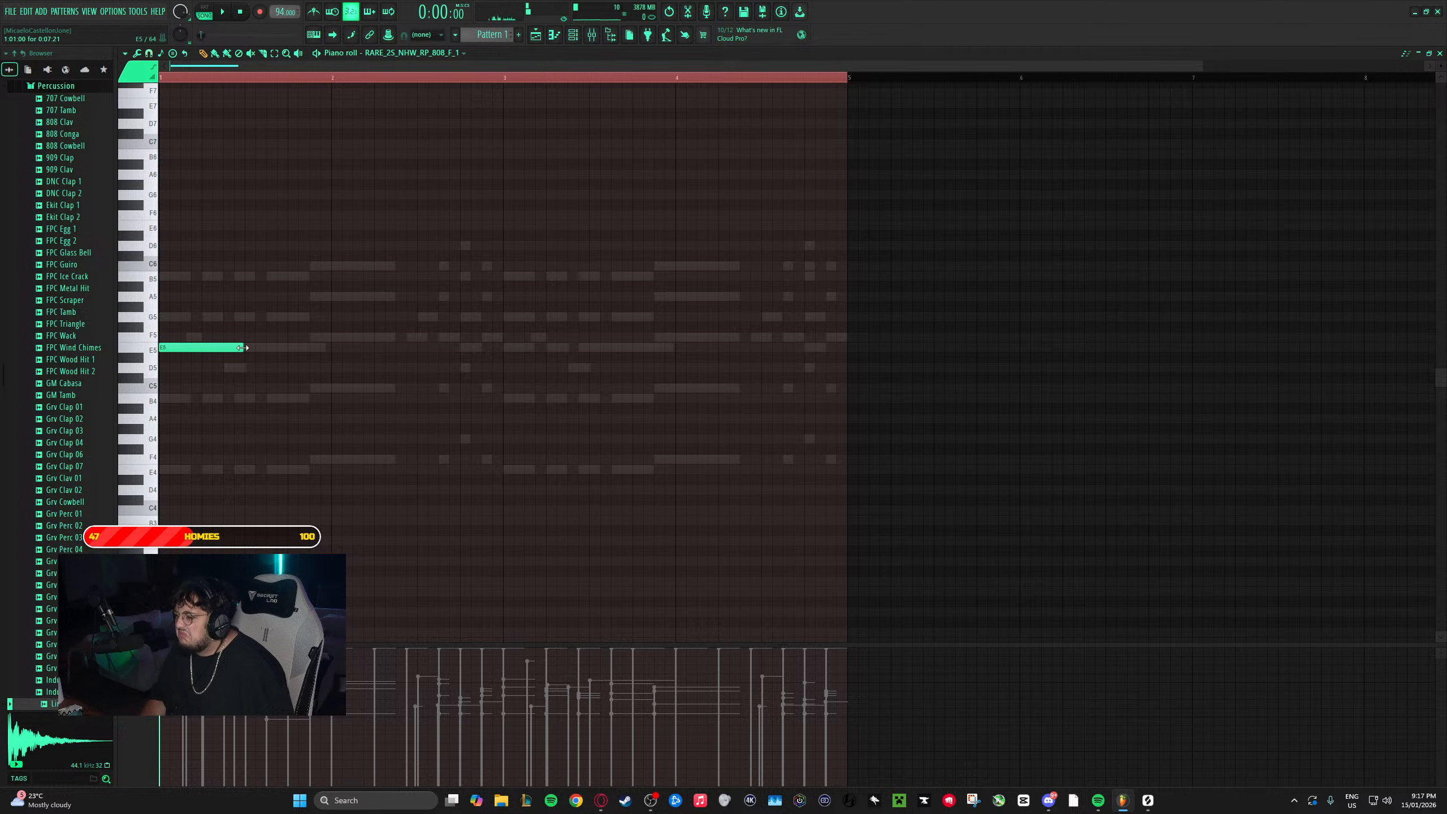
{"action": "left_click", "coordinate": [241, 353]}
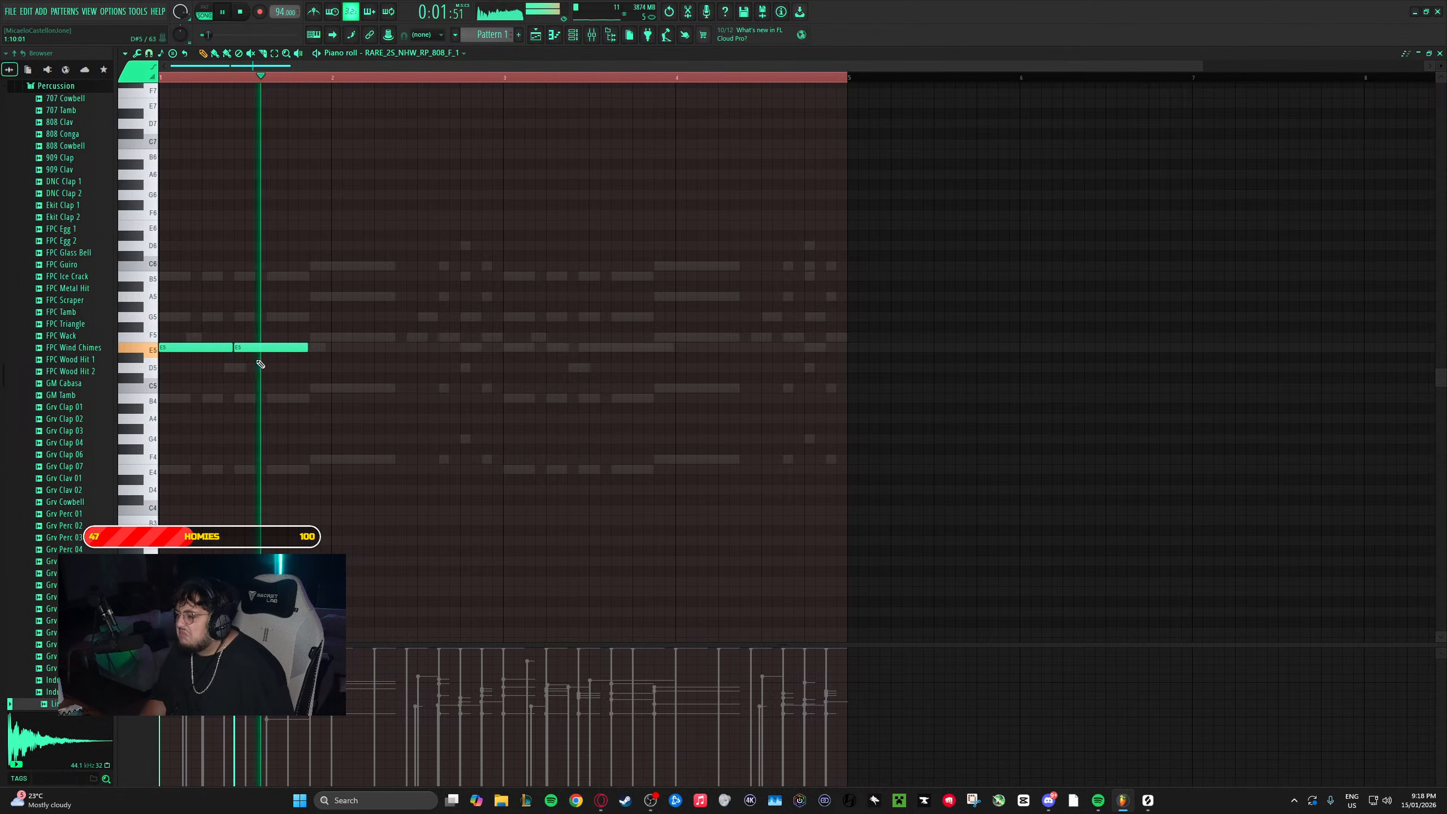
{"action": "key", "text": "space"}
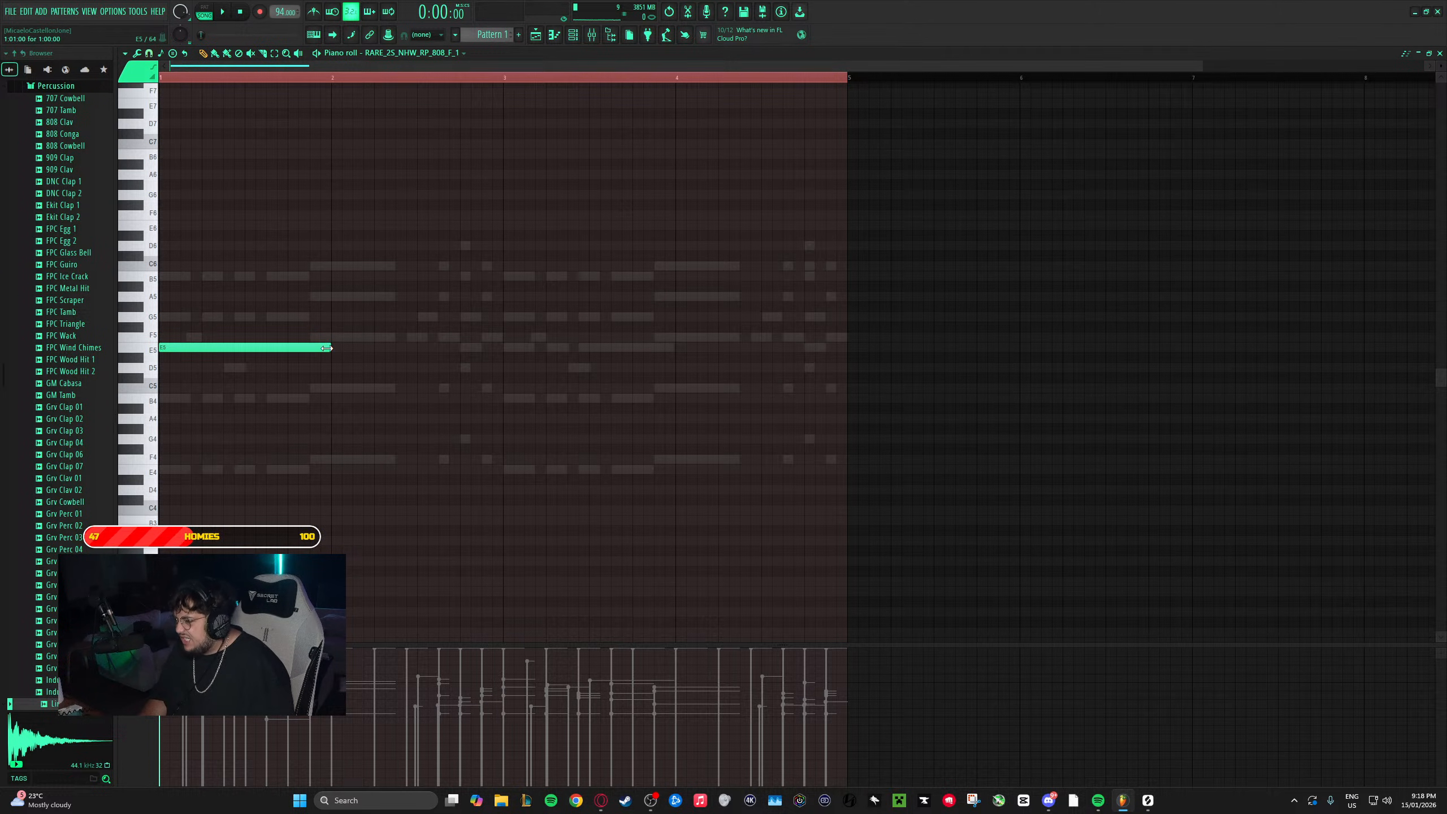
{"action": "key", "text": "space"}
{"action": "left_click_drag", "start_coordinate": [244, 349], "coordinate": [234, 349]}
{"action": "left_click", "coordinate": [238, 349]}
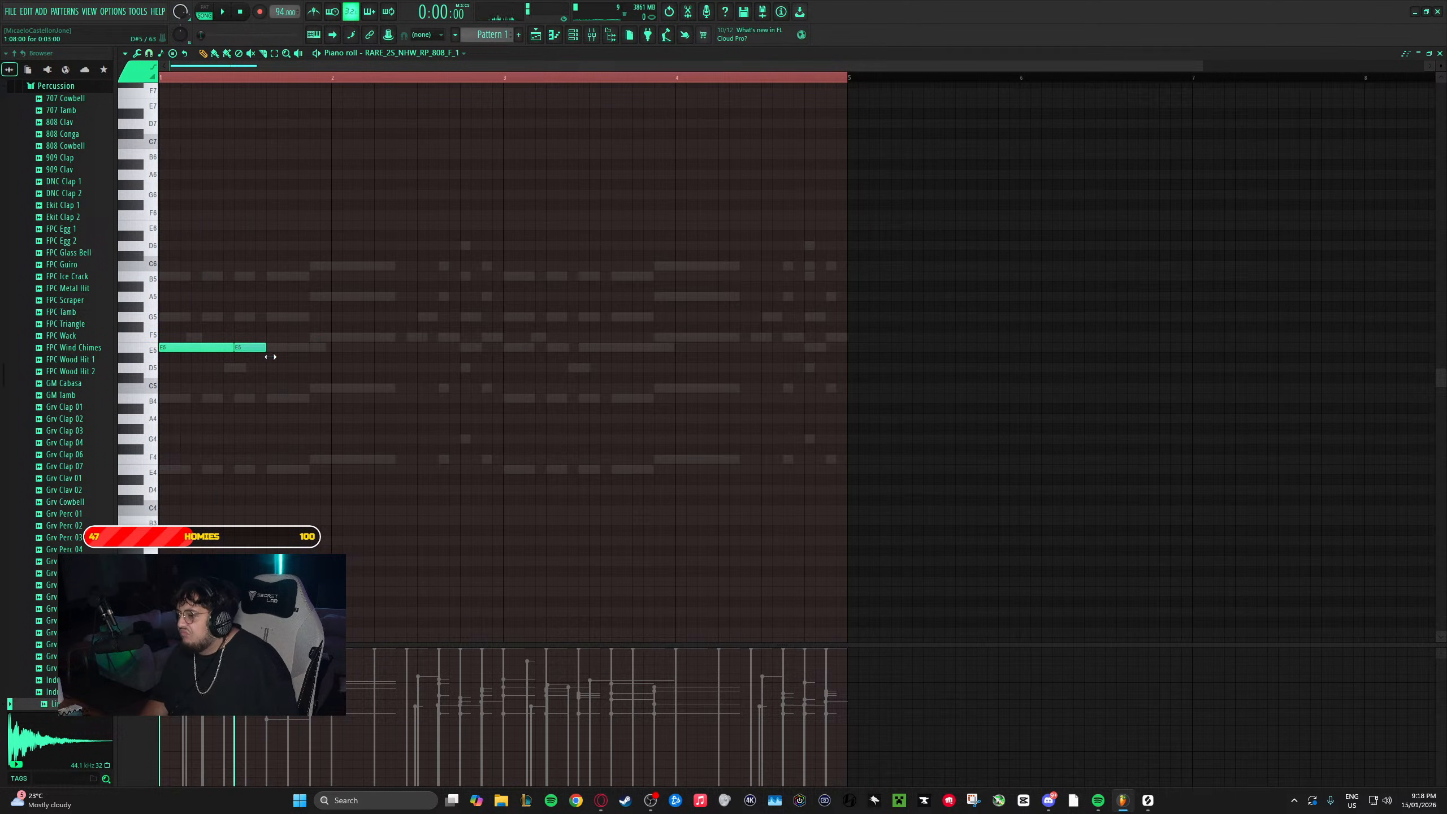
- Place back-to-back F5 notes starting at steps 1, 8 and 11 of bar 2, replaying the pattern to check the timing
{"action": "left_click", "coordinate": [313, 339]}
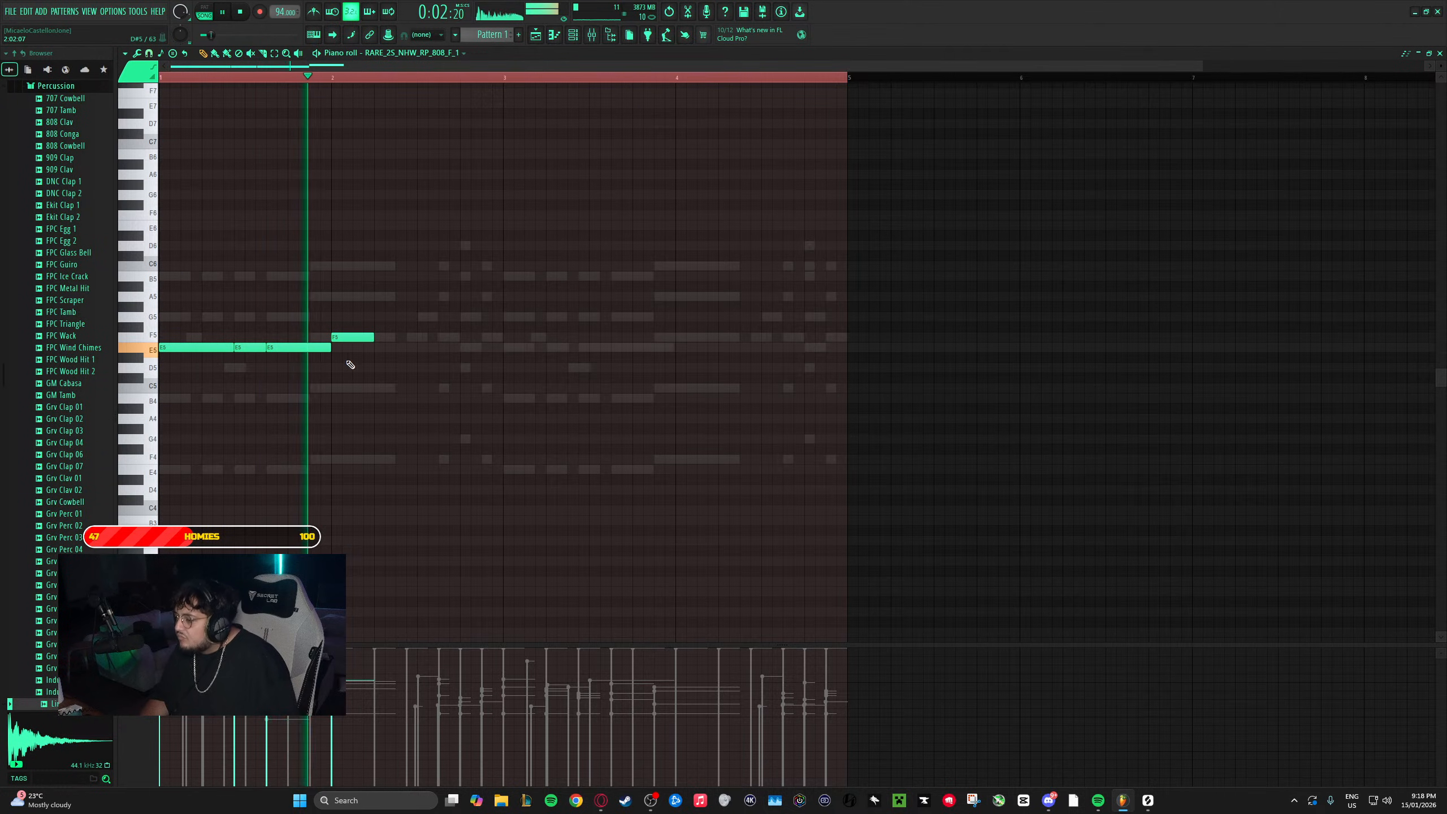
{"action": "key", "text": "space"}
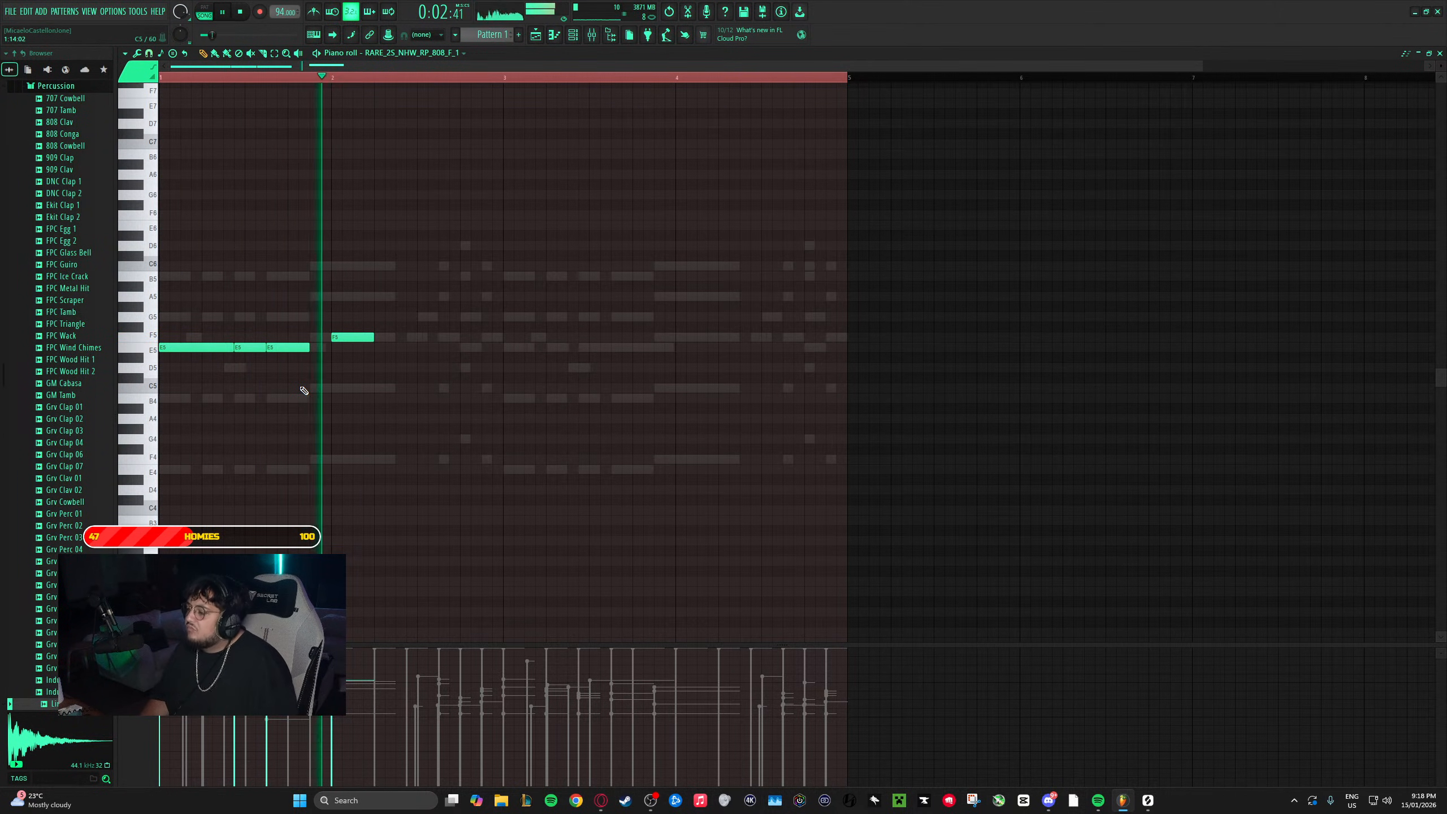
{"action": "key", "text": "space"}
{"action": "key", "text": "space"}
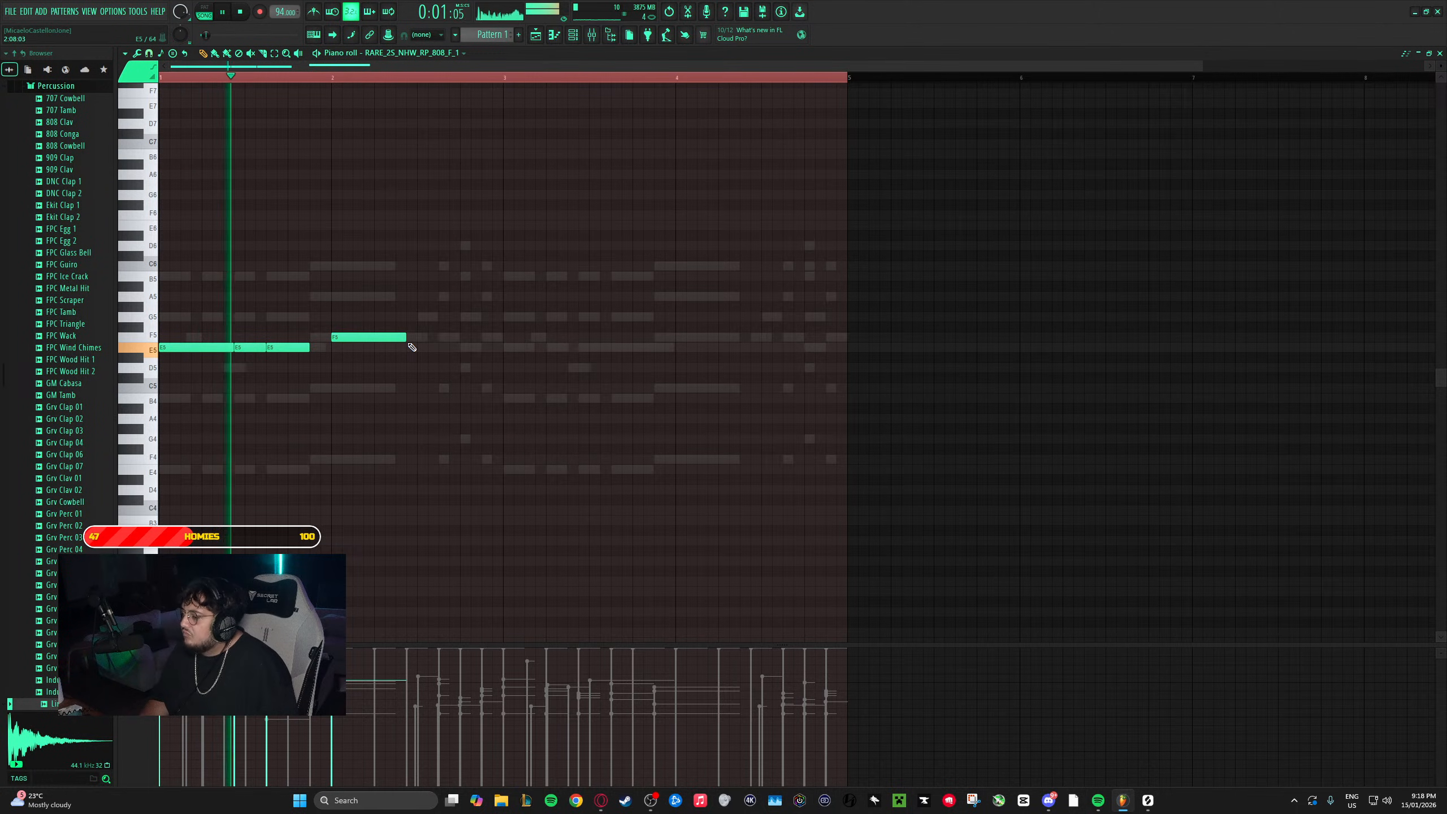
{"action": "left_click_drag", "start_coordinate": [475, 338], "coordinate": [439, 337]}
{"action": "left_click", "coordinate": [450, 337]}
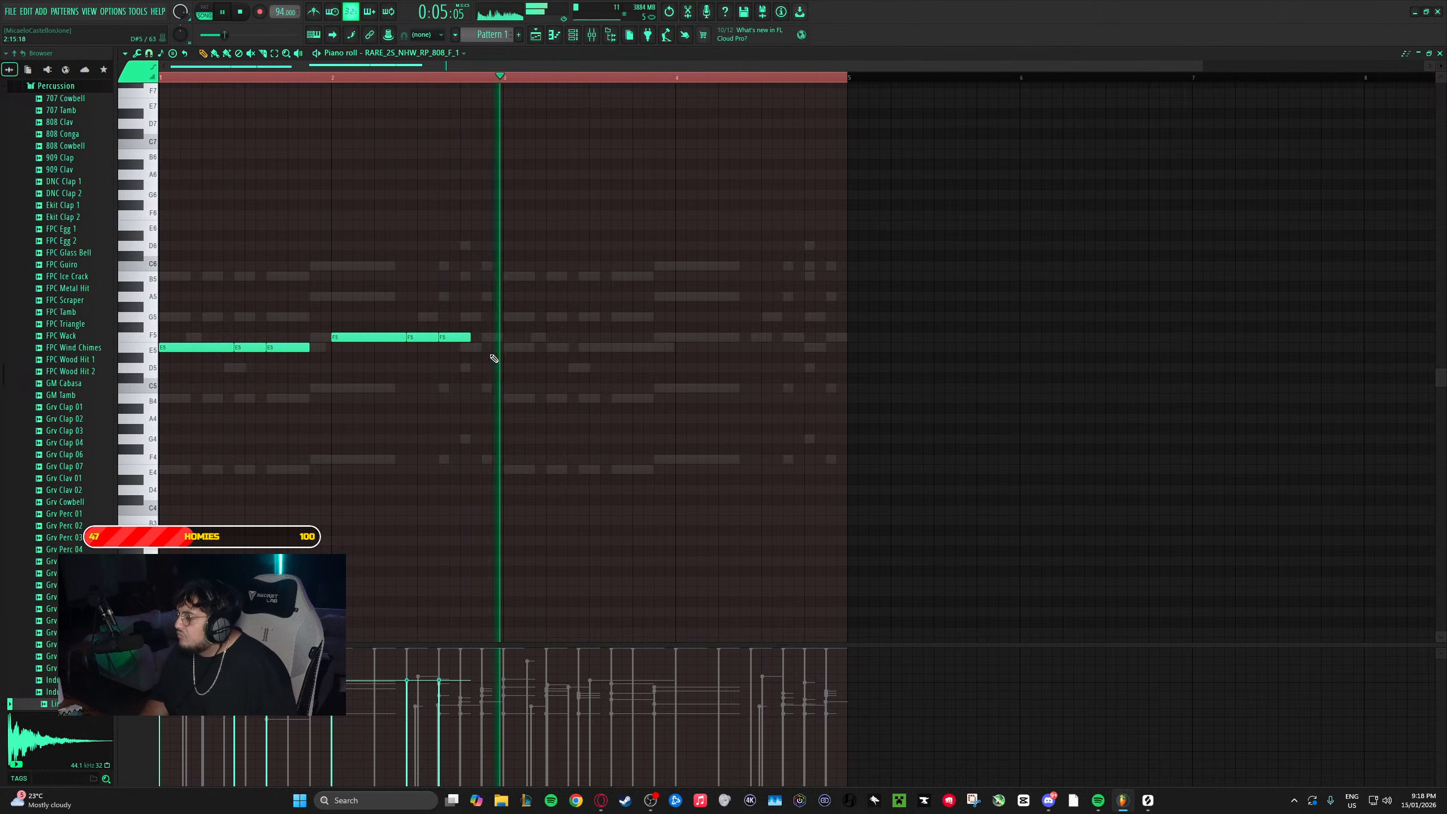
- Add a two-step G5 note at step 15 of bar 2 and extend the last E5 note to the end of bar 1
{"action": "left_click", "coordinate": [475, 319]}
{"action": "key", "text": "space"}
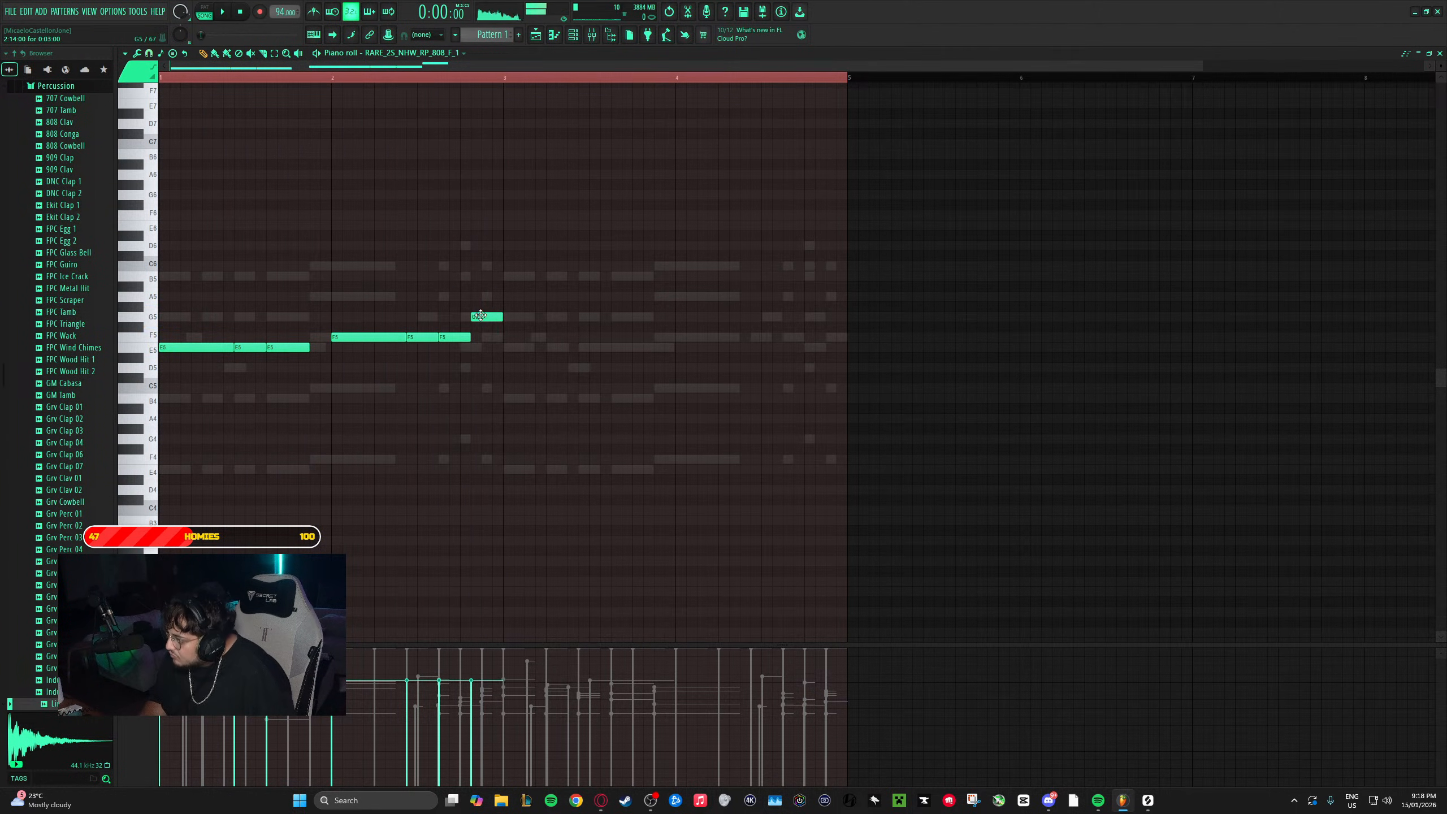
{"action": "right_click", "coordinate": [483, 317]}
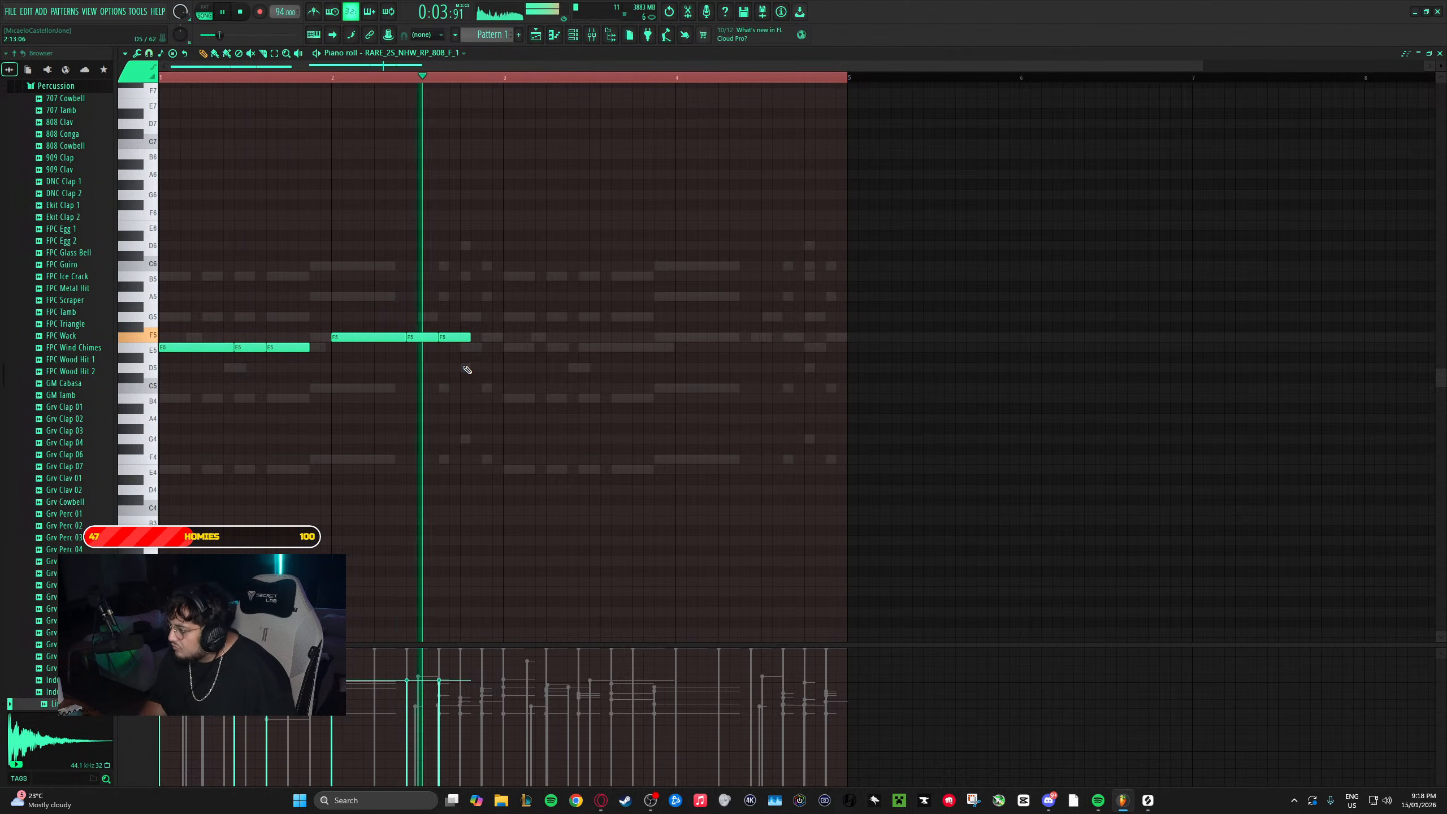
{"action": "left_click", "coordinate": [485, 318]}
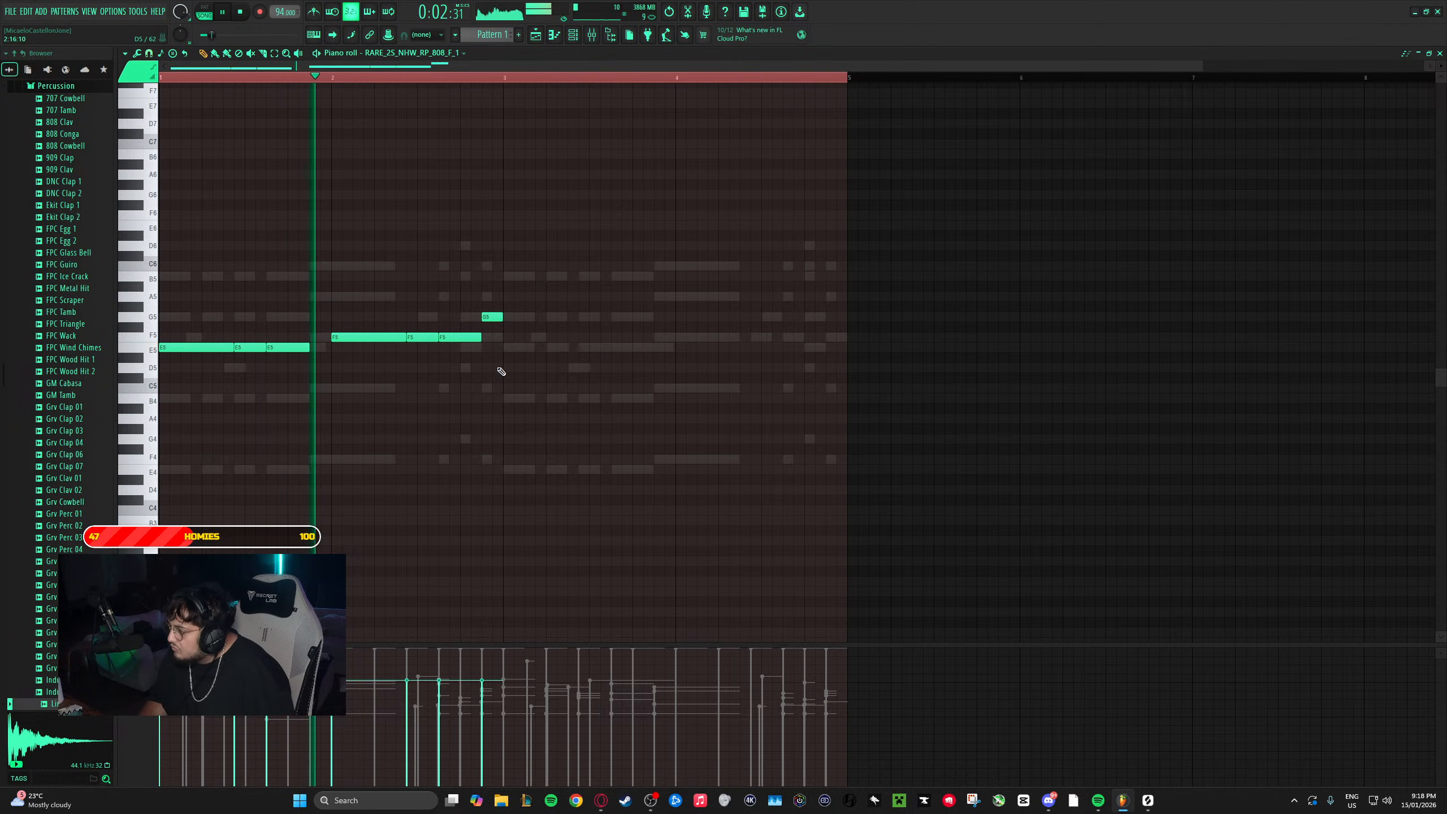
{"action": "left_click_drag", "start_coordinate": [309, 347], "coordinate": [331, 347]}
{"action": "key", "text": "space"}
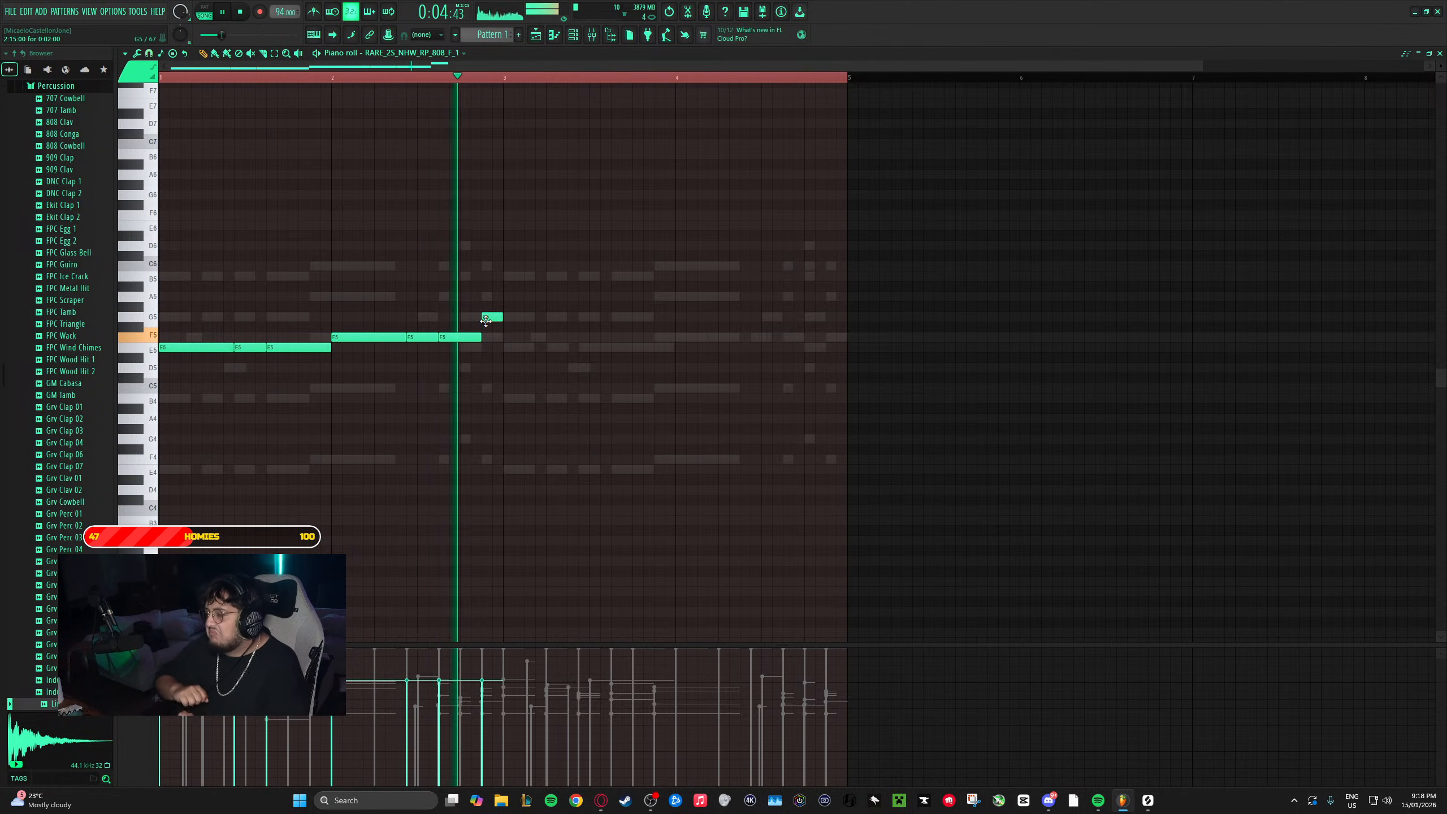
{"action": "key", "text": "space"}
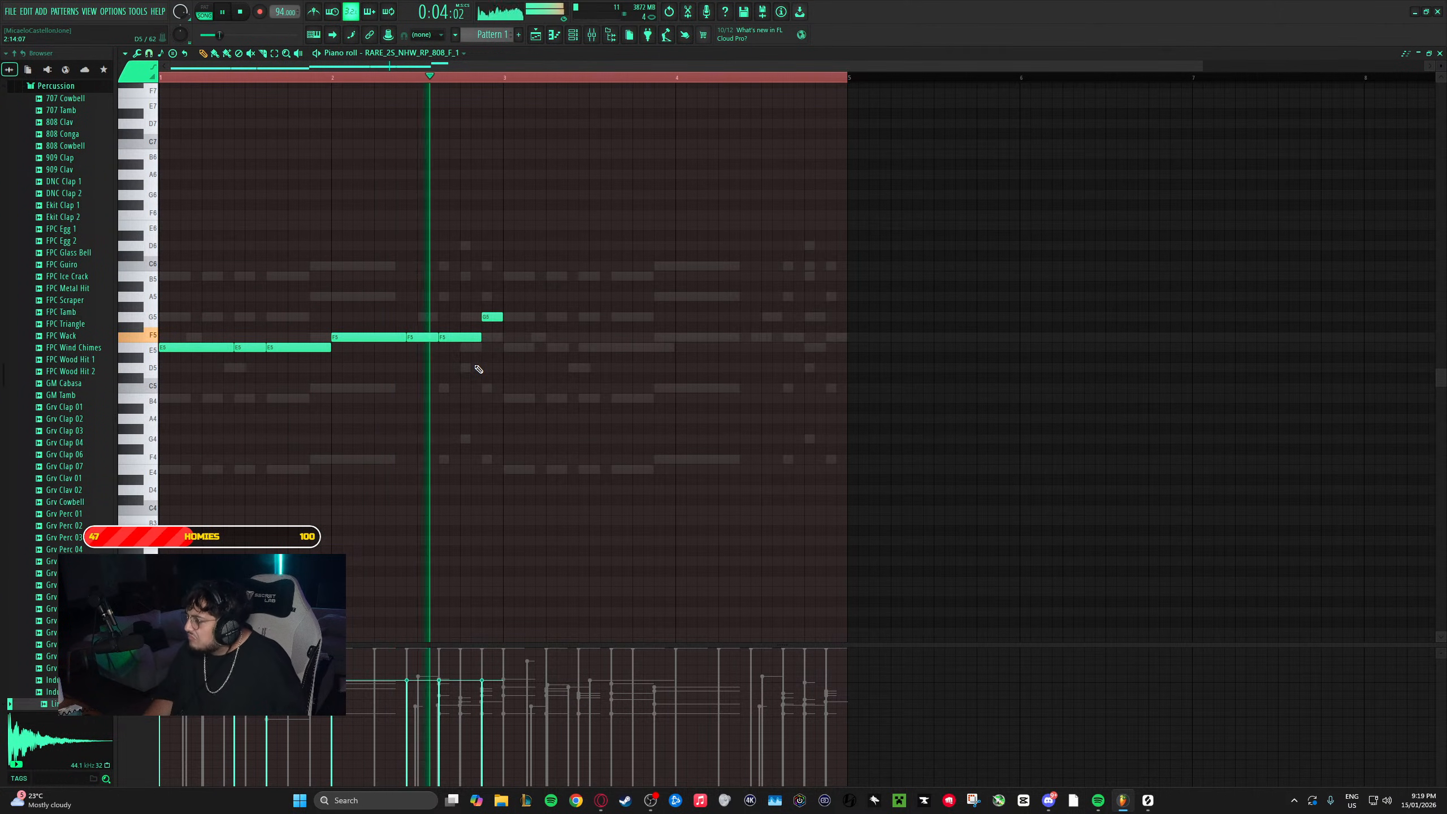
- Add a two-step F5 note at step 15 of bar 2 and replace the G5 note with a one-step G6 at step 14
{"action": "key", "text": "space"}
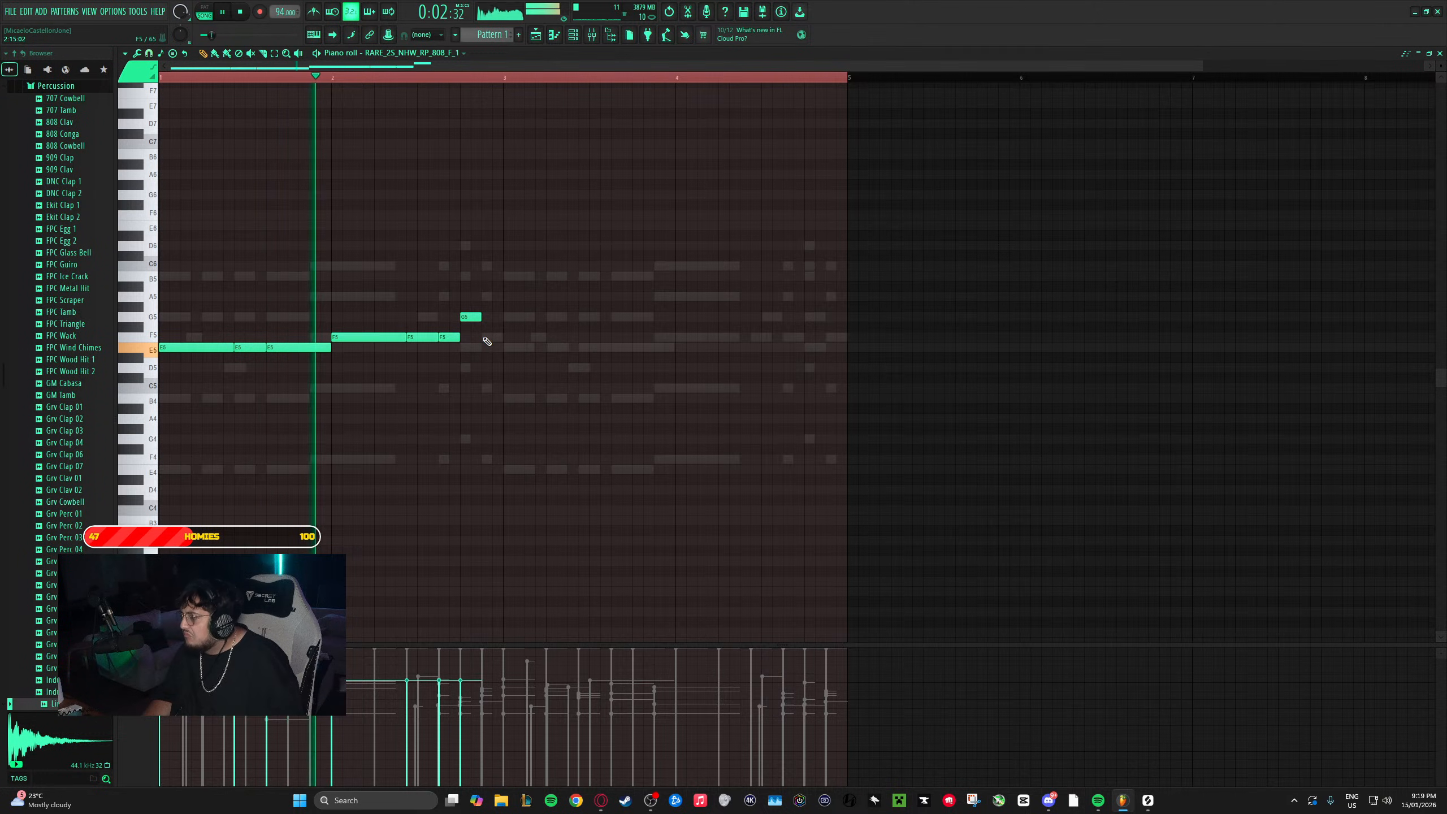
{"action": "left_click", "coordinate": [487, 338]}
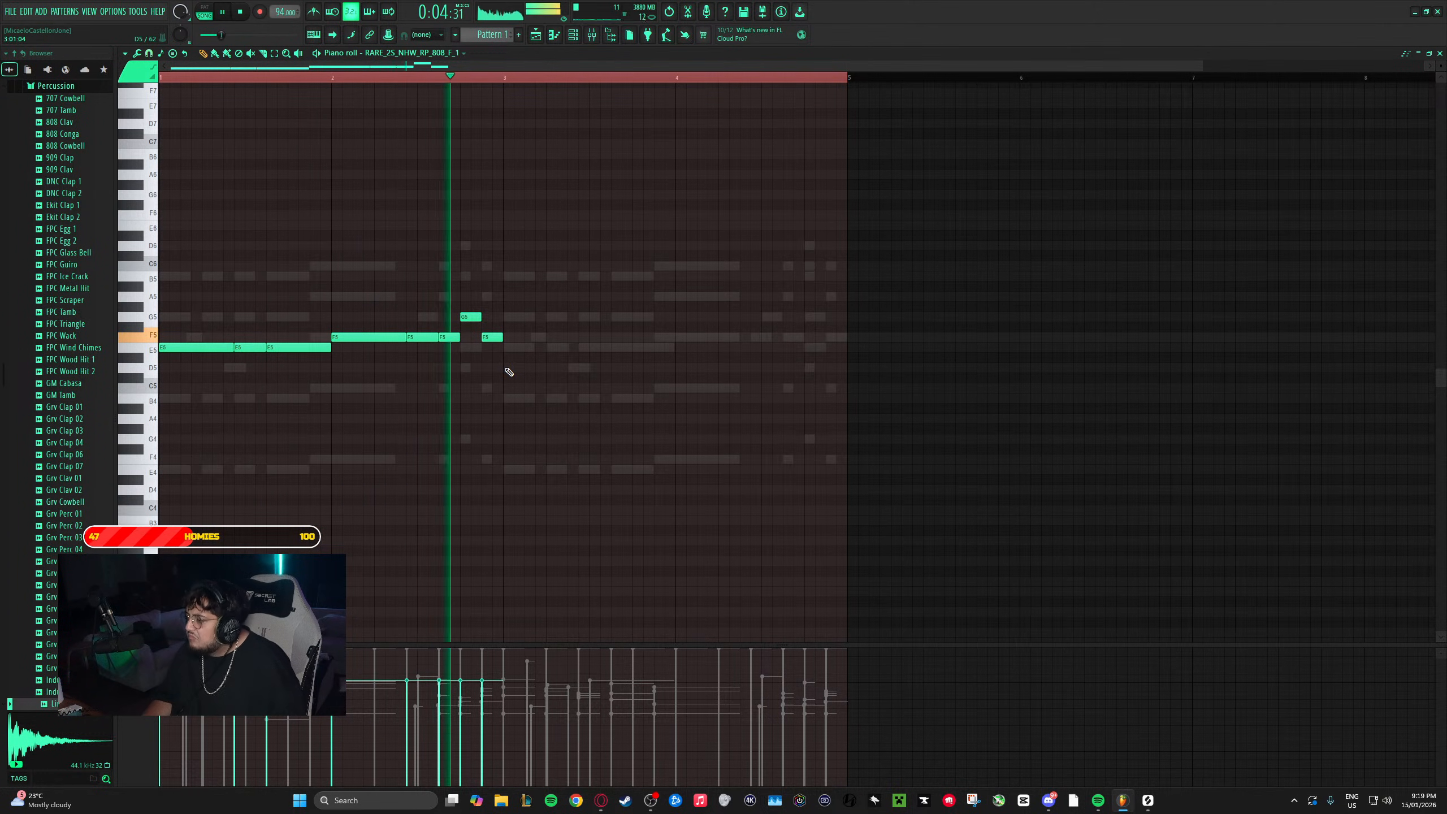
{"action": "key", "text": "space"}
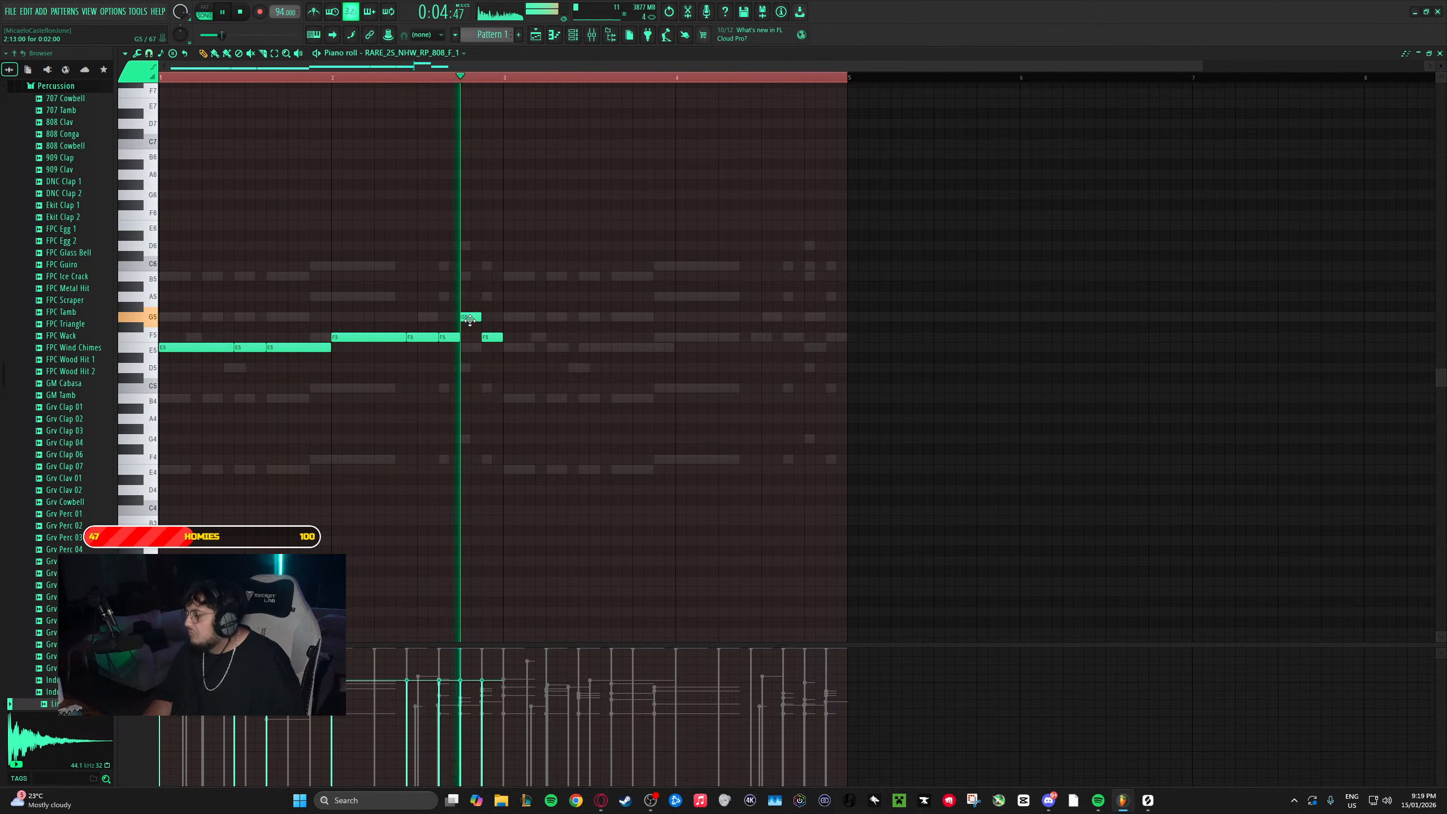
{"action": "right_click", "coordinate": [470, 318]}
{"action": "left_click", "coordinate": [476, 317]}
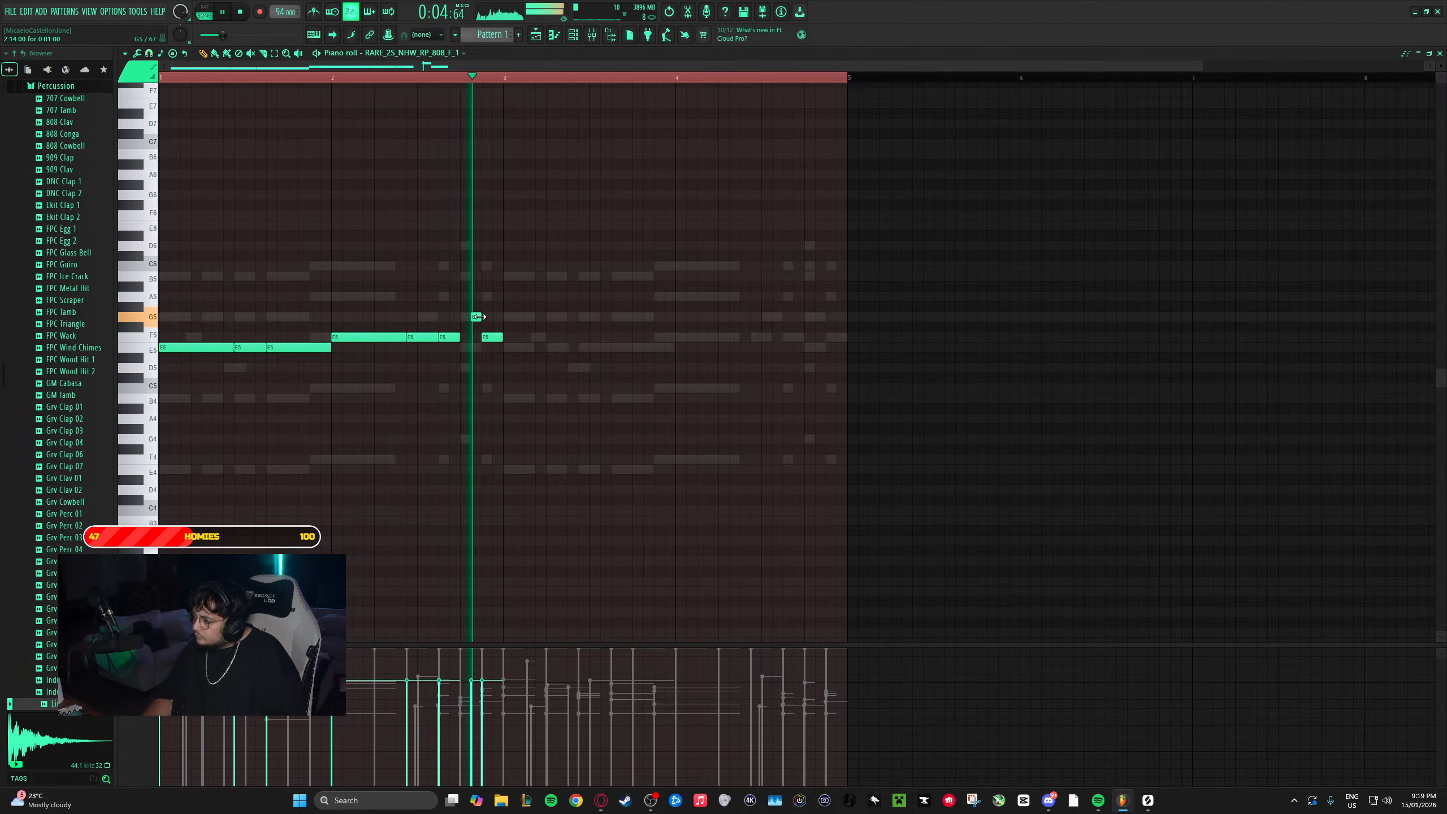
{"action": "key", "text": "space"}
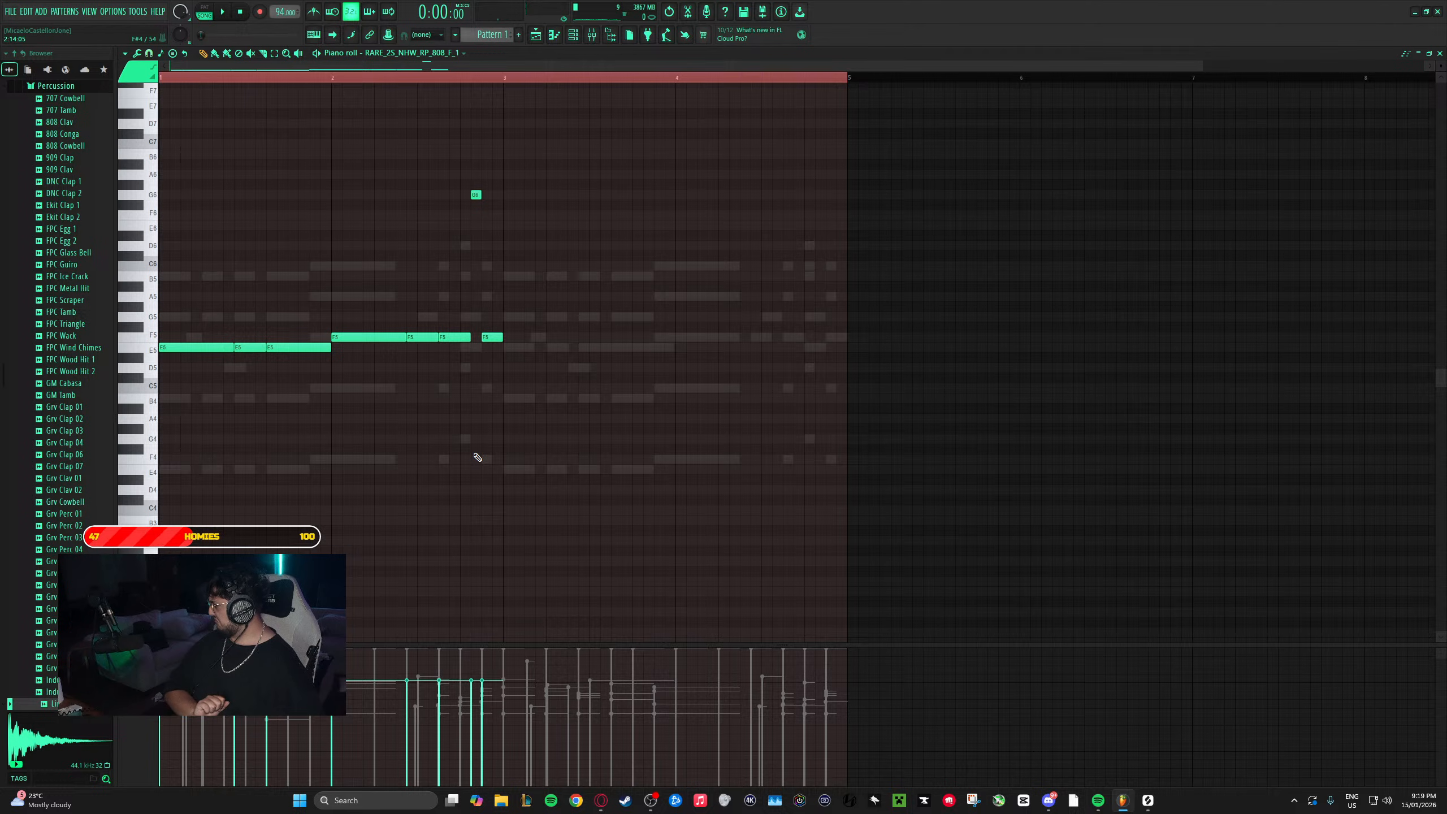
- Duplicate the whole two-bar 808 pattern into bars 3 and 4, replay it and deselect the notes
{"action": "key", "text": "ctrl+a"}
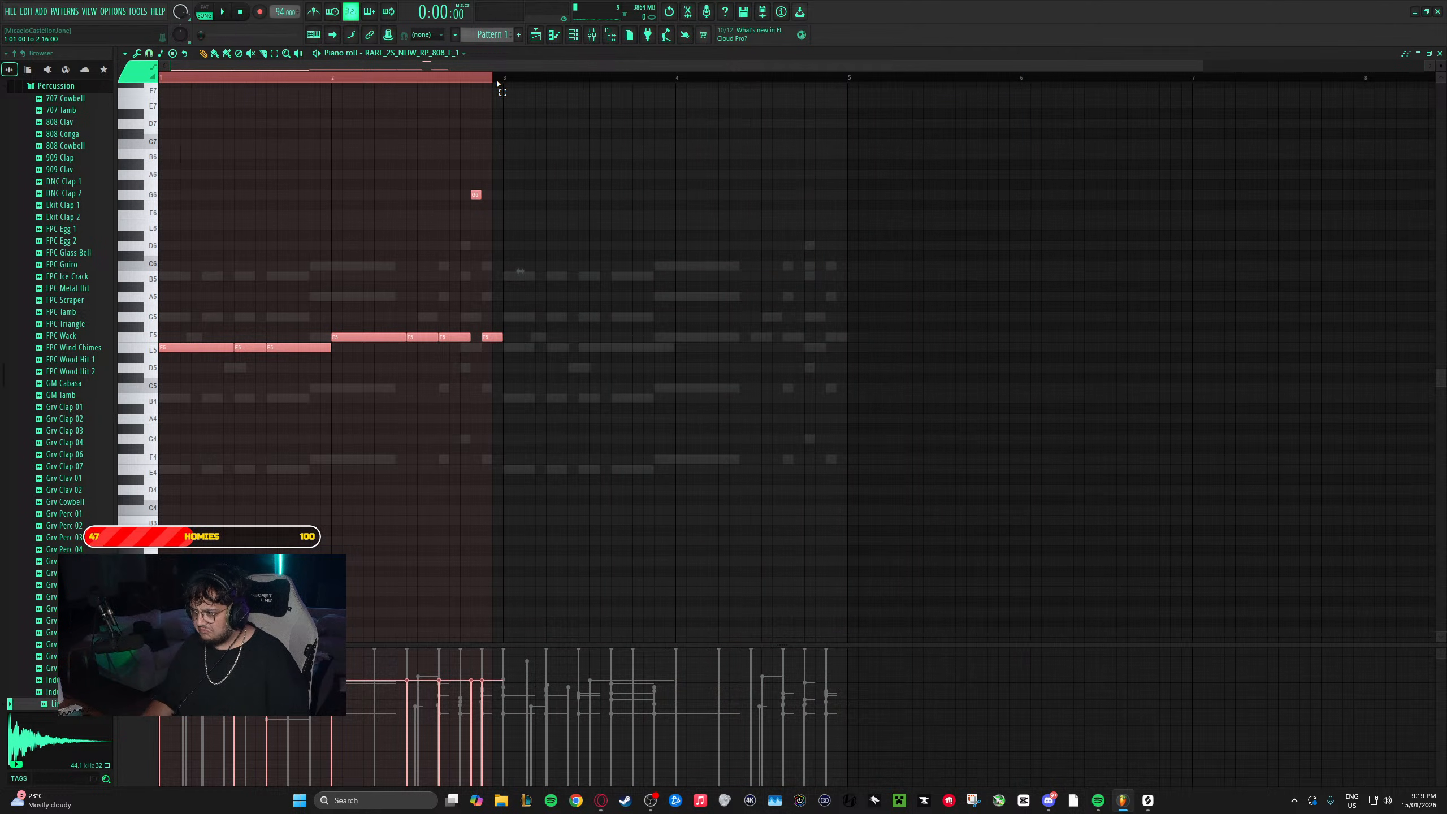
{"action": "key", "text": "ctrl+b"}
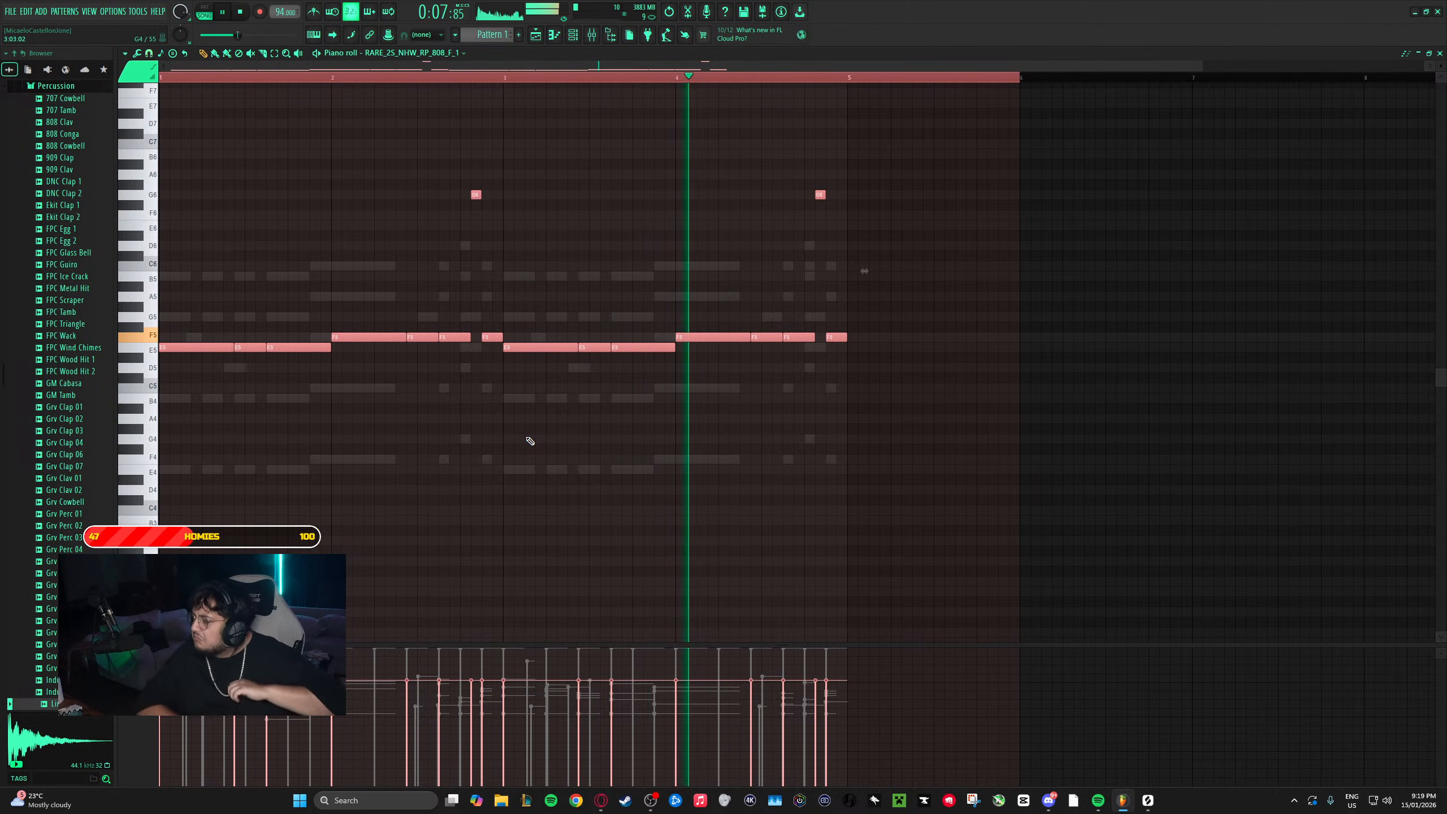
{"action": "key", "text": "space"}
{"action": "key", "text": "space"}
{"action": "left_click", "coordinate": [721, 229], "text": "ctrl"}
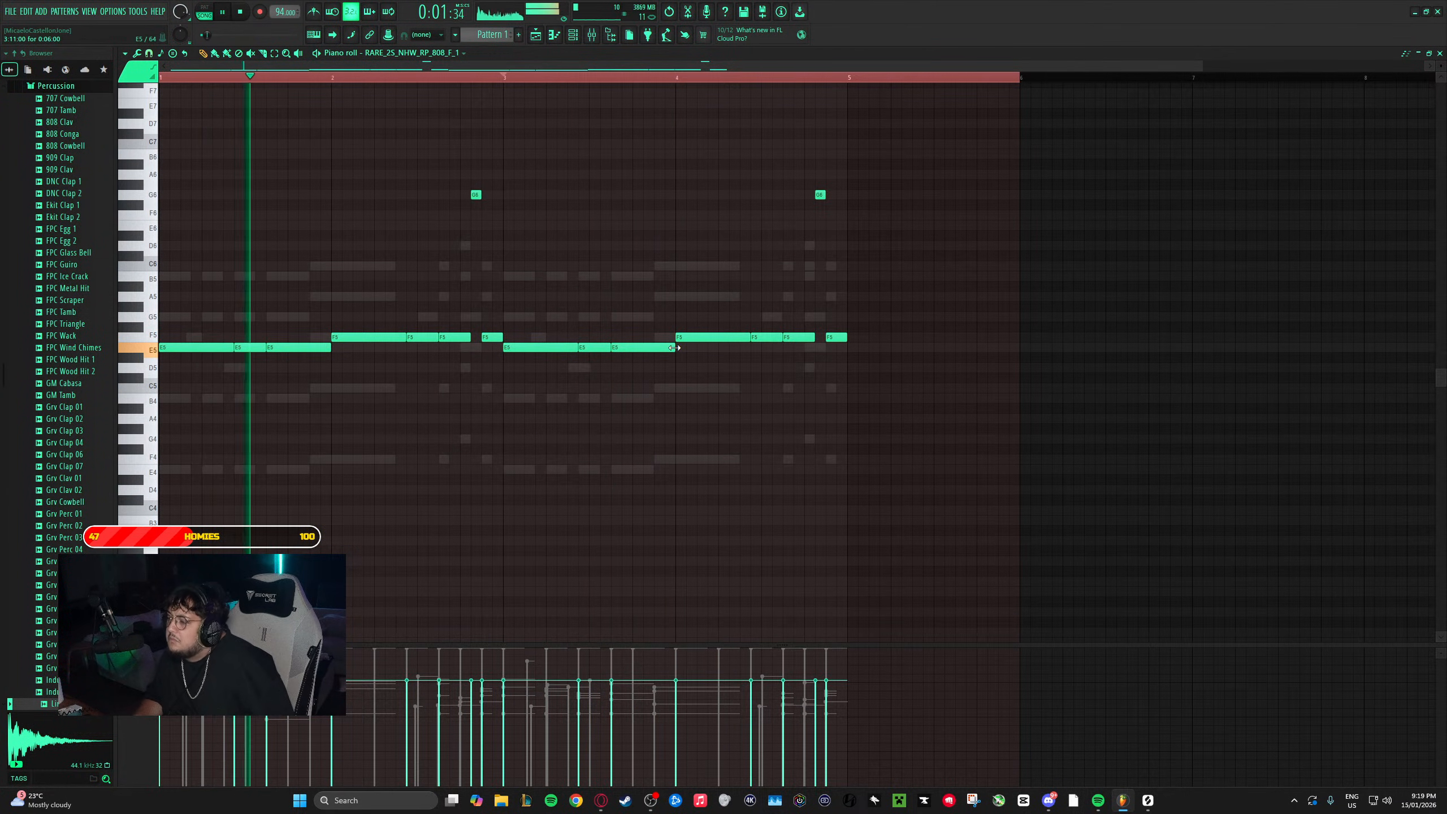
- Place one-step E6 notes at steps 12 and 14 of bar 3 and cut the last E5 note into short notes around them
{"action": "left_click_drag", "start_coordinate": [674, 347], "coordinate": [664, 347]}
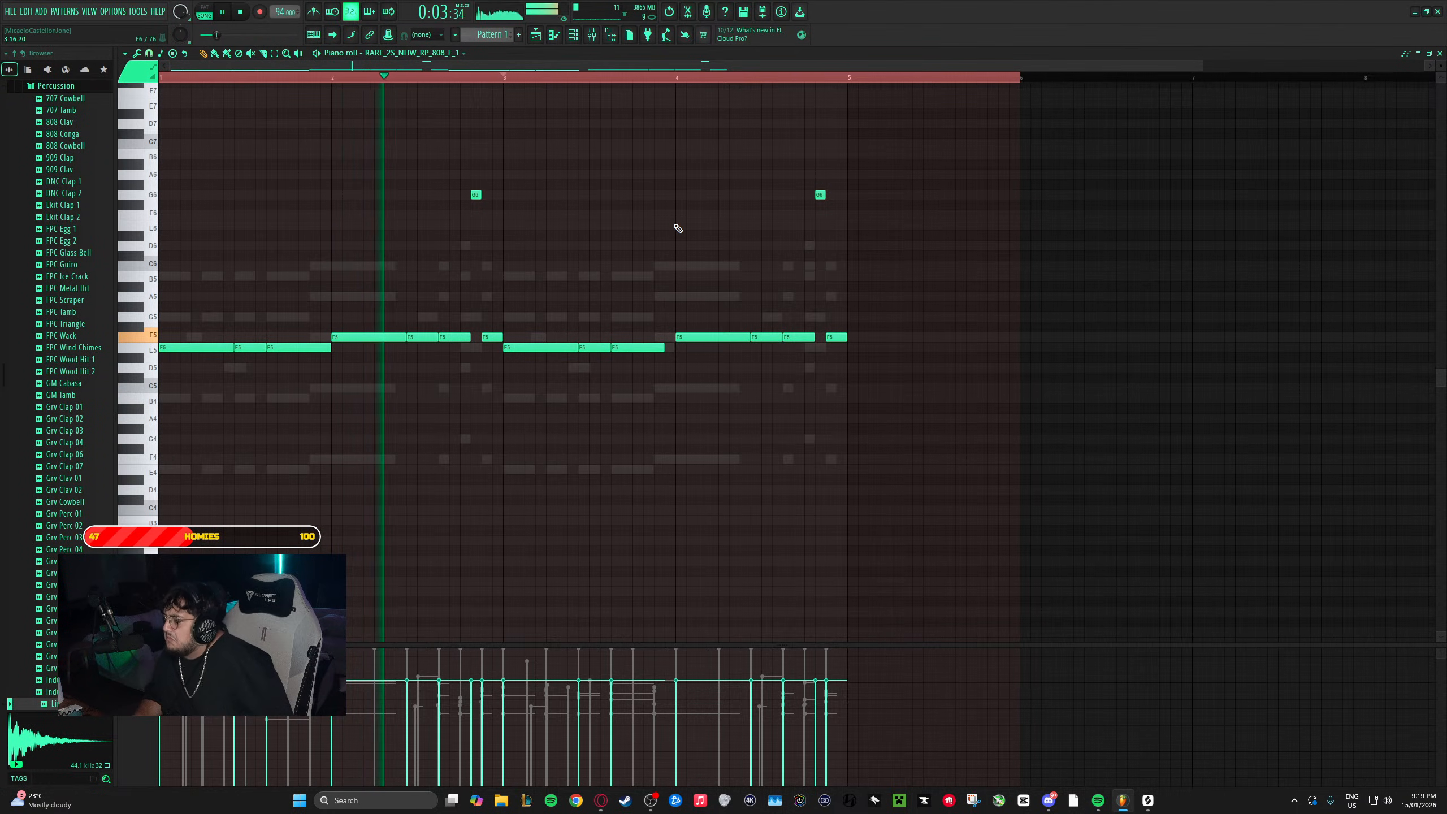
{"action": "left_click_drag", "start_coordinate": [677, 226], "coordinate": [675, 225]}
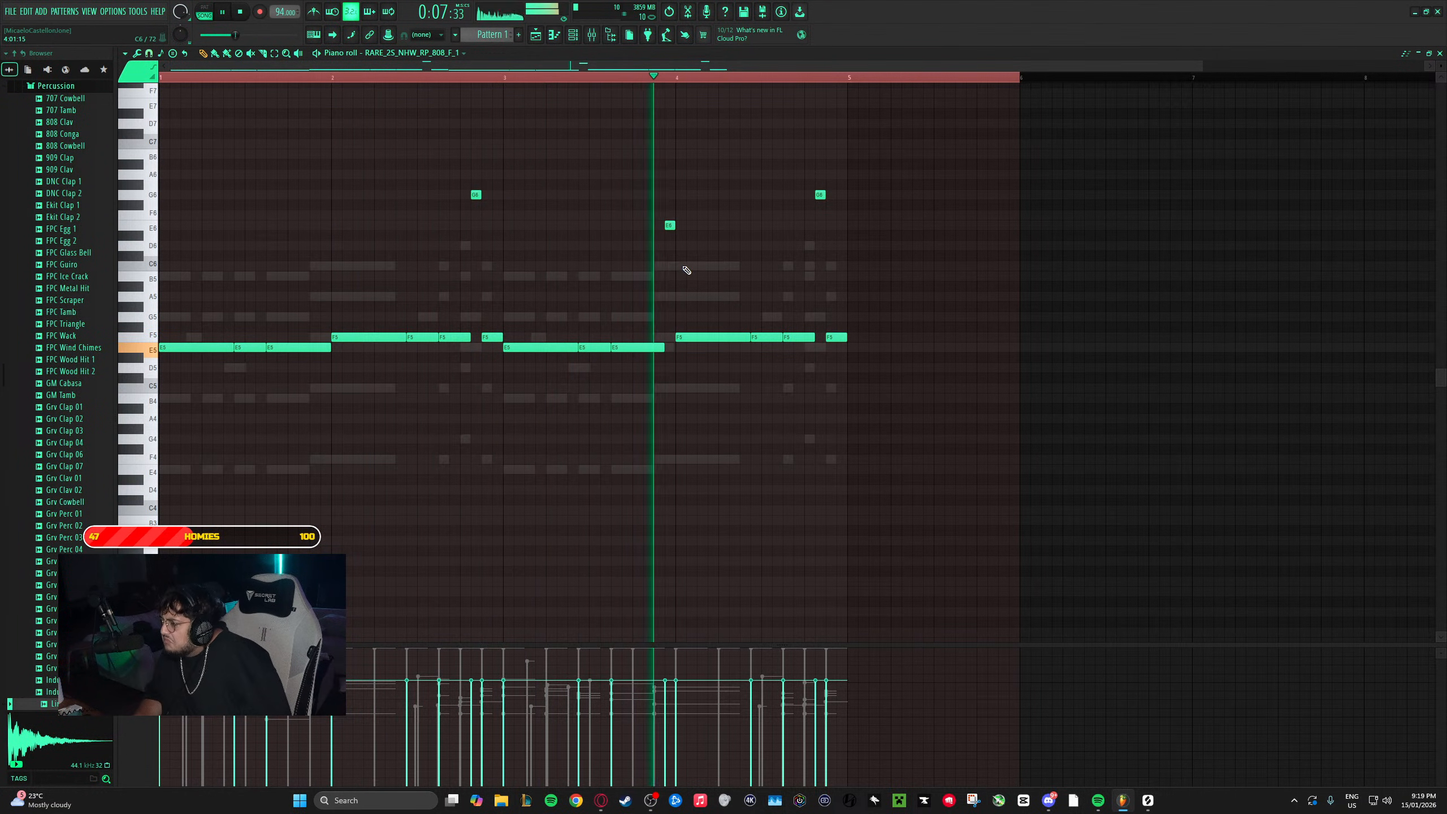
{"action": "left_click_drag", "start_coordinate": [671, 223], "coordinate": [633, 221]}
{"action": "left_click", "coordinate": [658, 225]}
{"action": "left_click_drag", "start_coordinate": [669, 348], "coordinate": [647, 348]}
{"action": "left_click_drag", "start_coordinate": [659, 227], "coordinate": [648, 226]}
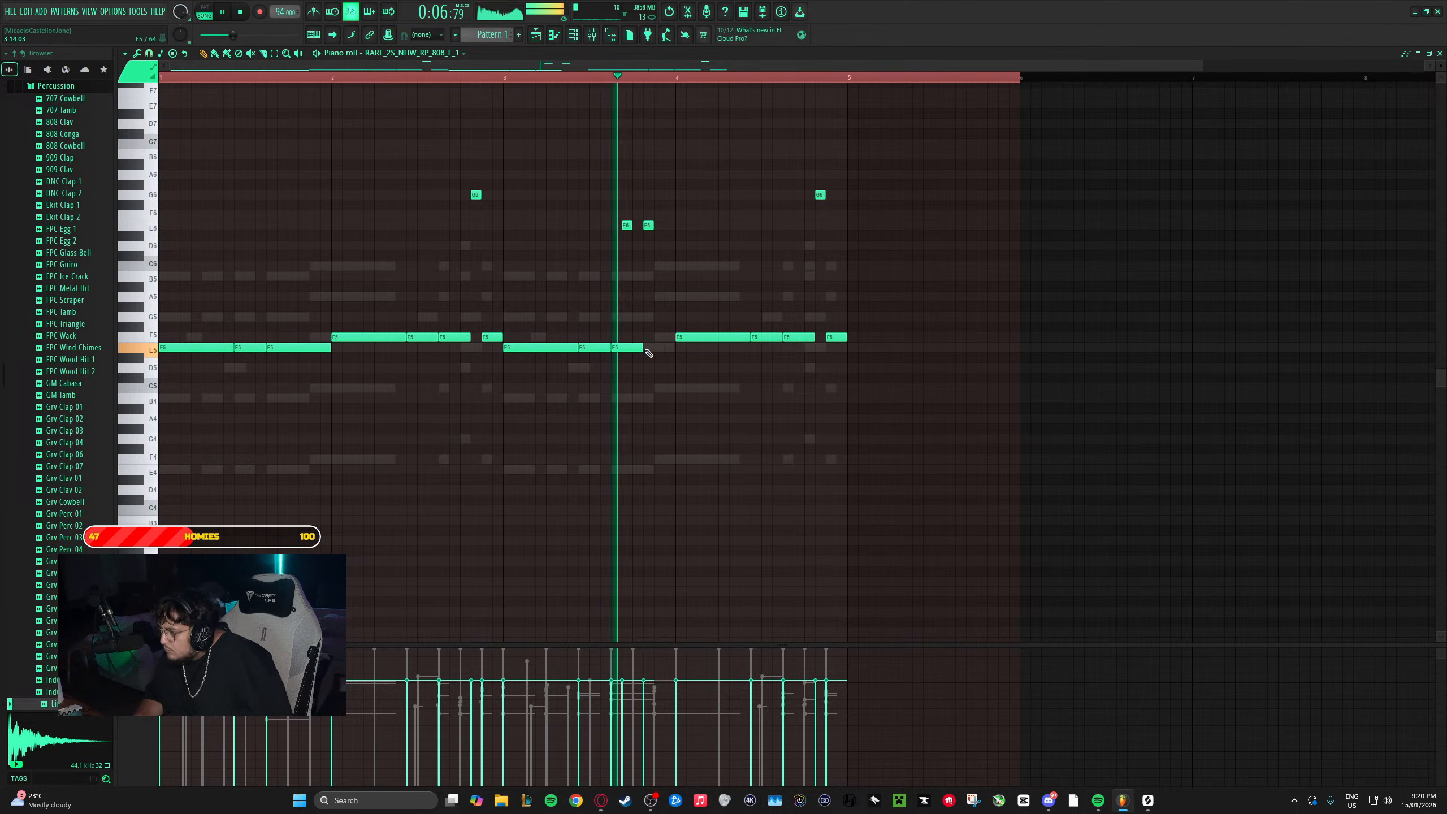
{"action": "key", "text": "space"}
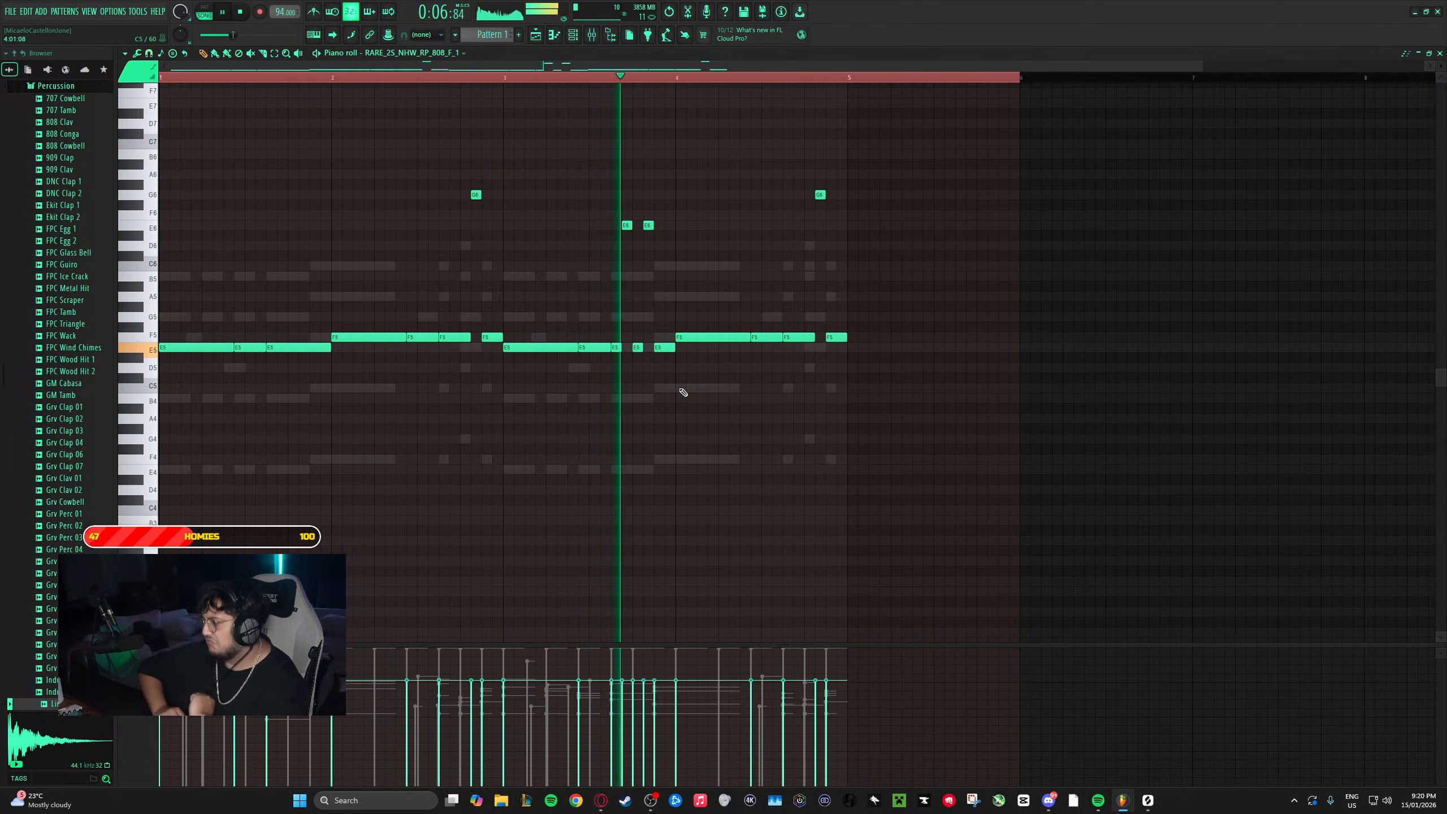
{"action": "key", "text": "space"}
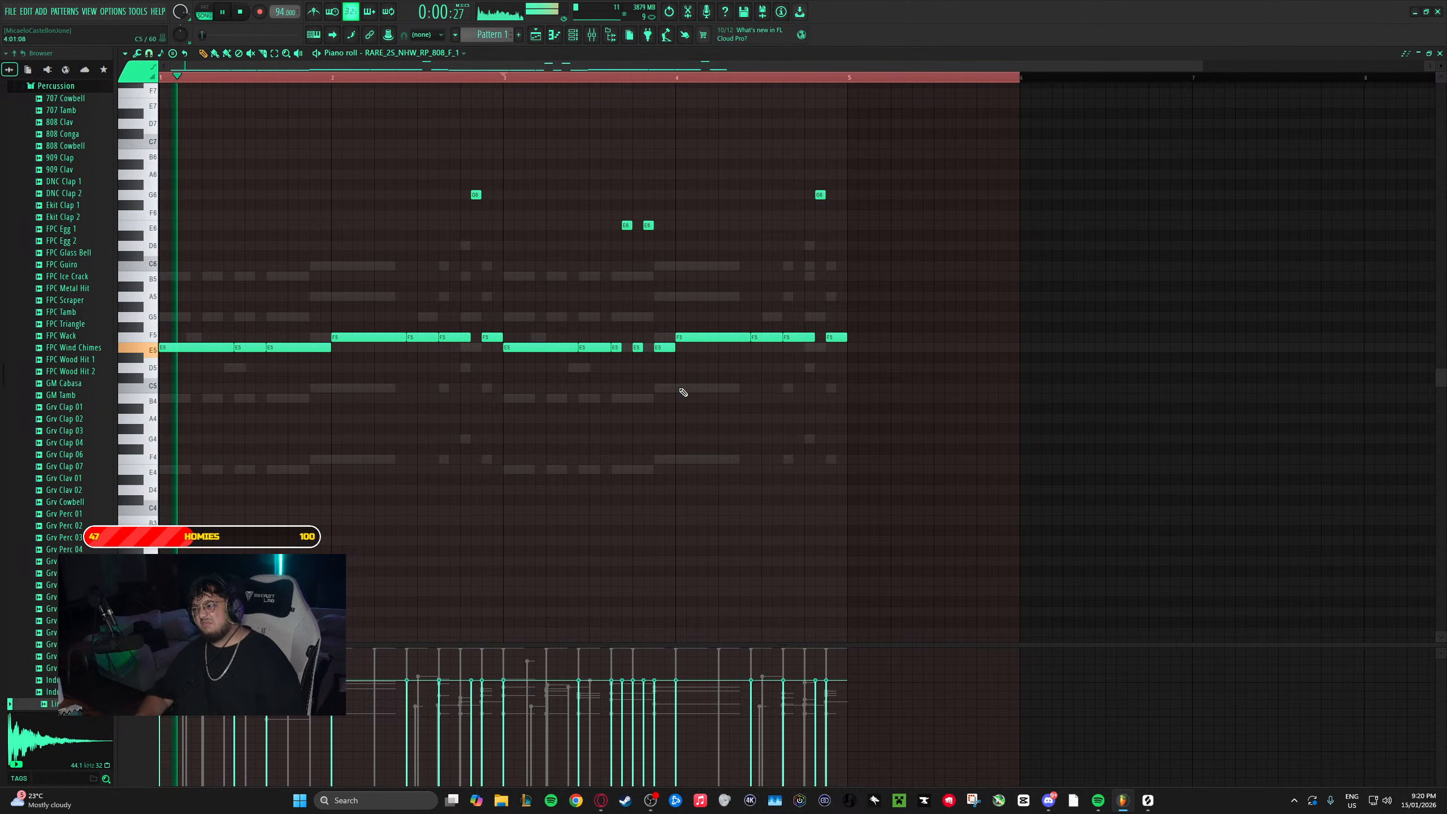
- Replace the last two E5 notes of bar 3 with one three-step note at step 13 and shift the second E6 to step 16
{"action": "right_click", "coordinate": [661, 348]}
{"action": "left_click_drag", "start_coordinate": [642, 348], "coordinate": [674, 359]}
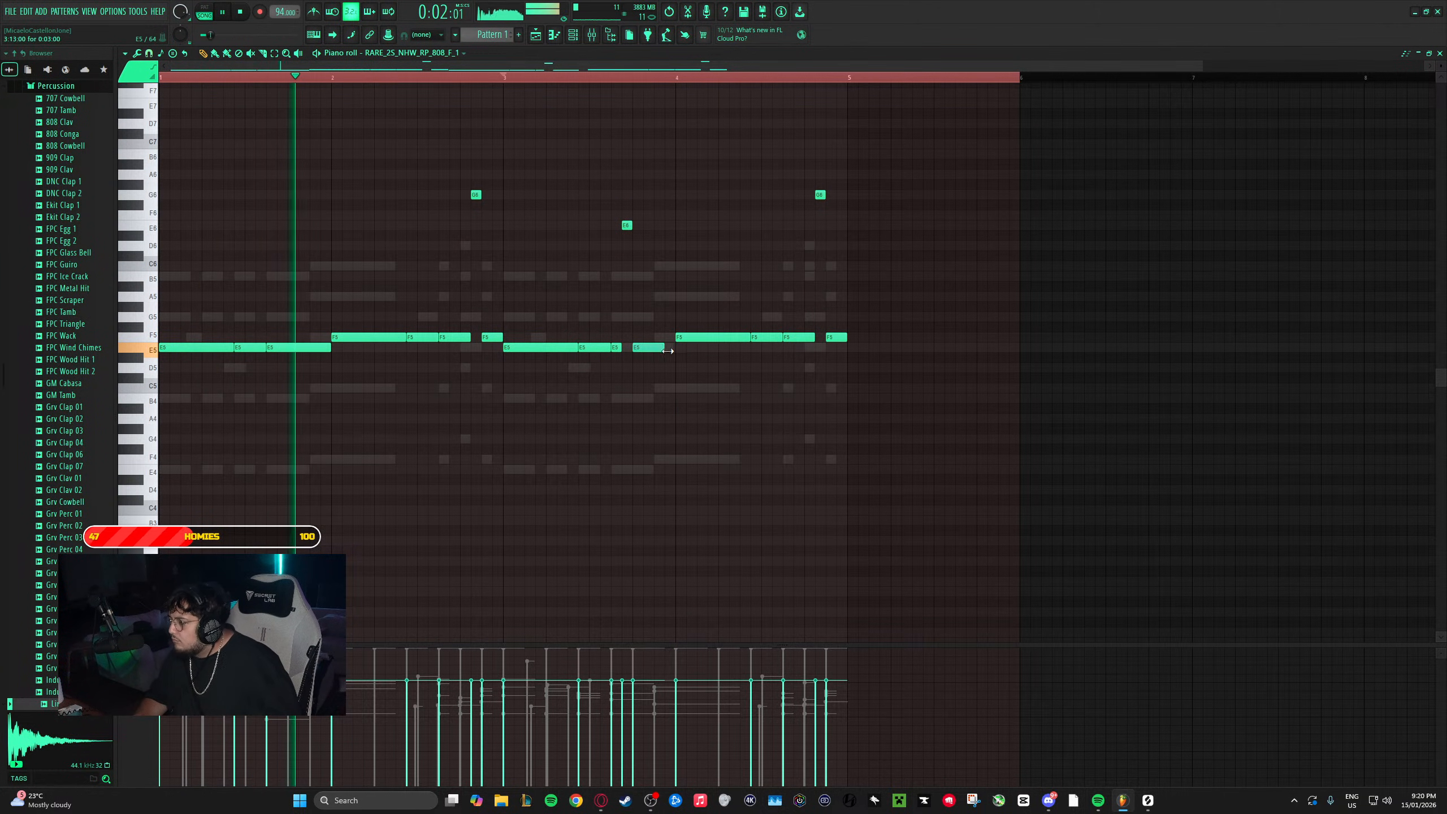
{"action": "left_click", "coordinate": [692, 225]}
{"action": "right_click", "coordinate": [699, 226]}
{"action": "left_click_drag", "start_coordinate": [696, 226], "coordinate": [669, 228]}
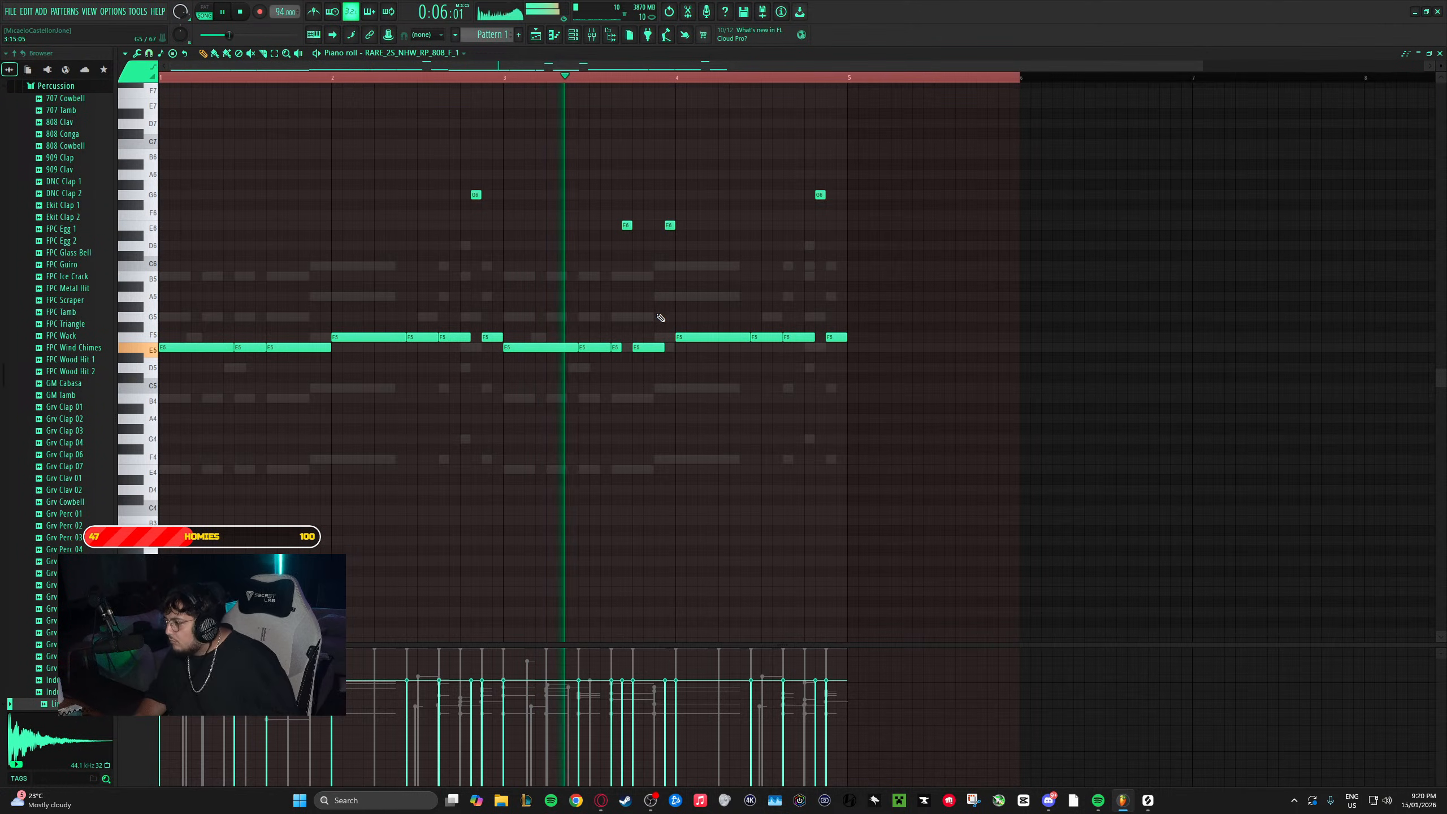
- Start the second E6 note of bar 3 at step 15 with a two-step length and shorten the preceding E5 to two steps
{"action": "key", "text": "space"}
{"action": "key", "text": "space"}
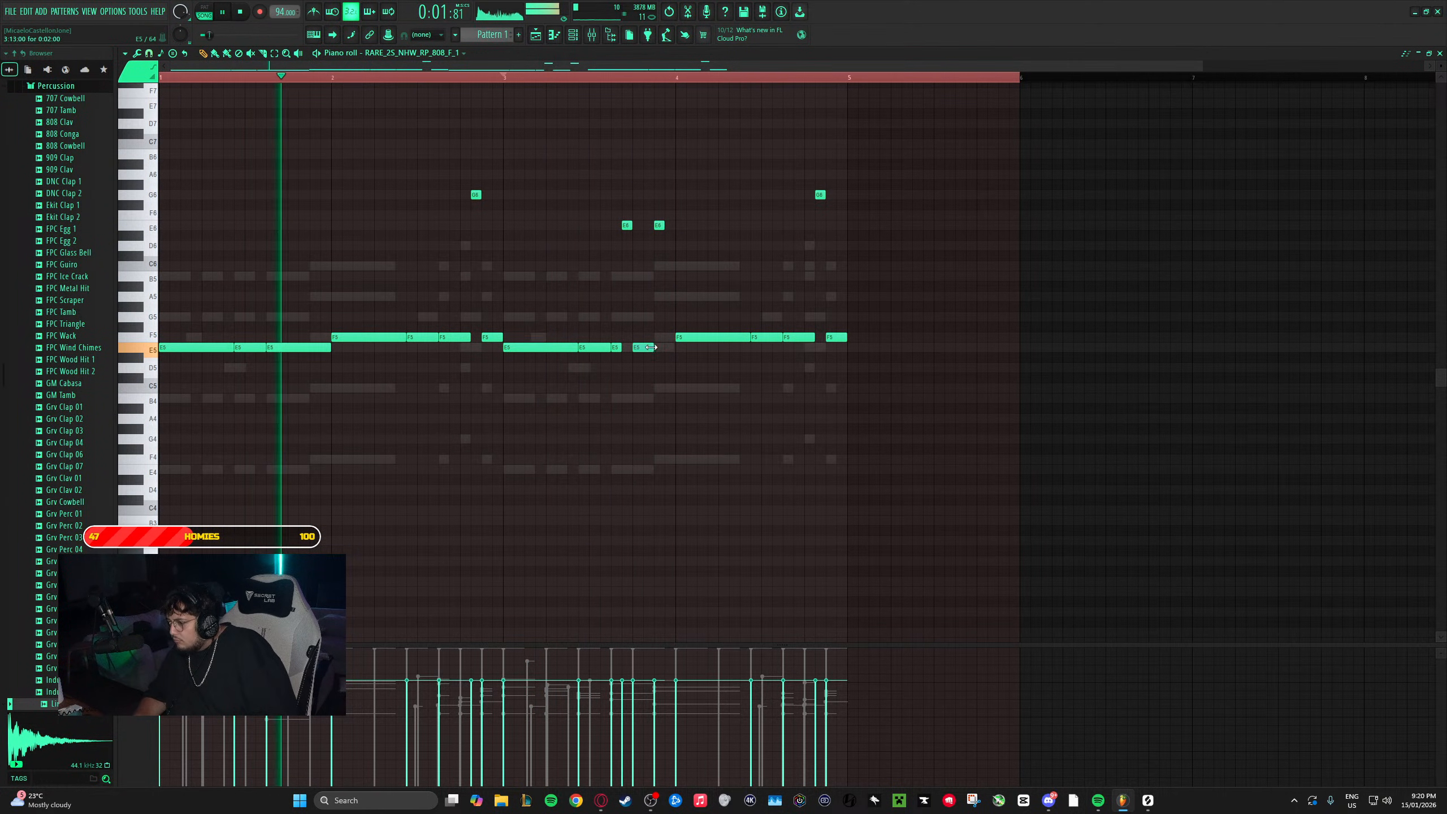
{"action": "left_click_drag", "start_coordinate": [664, 225], "coordinate": [675, 224]}
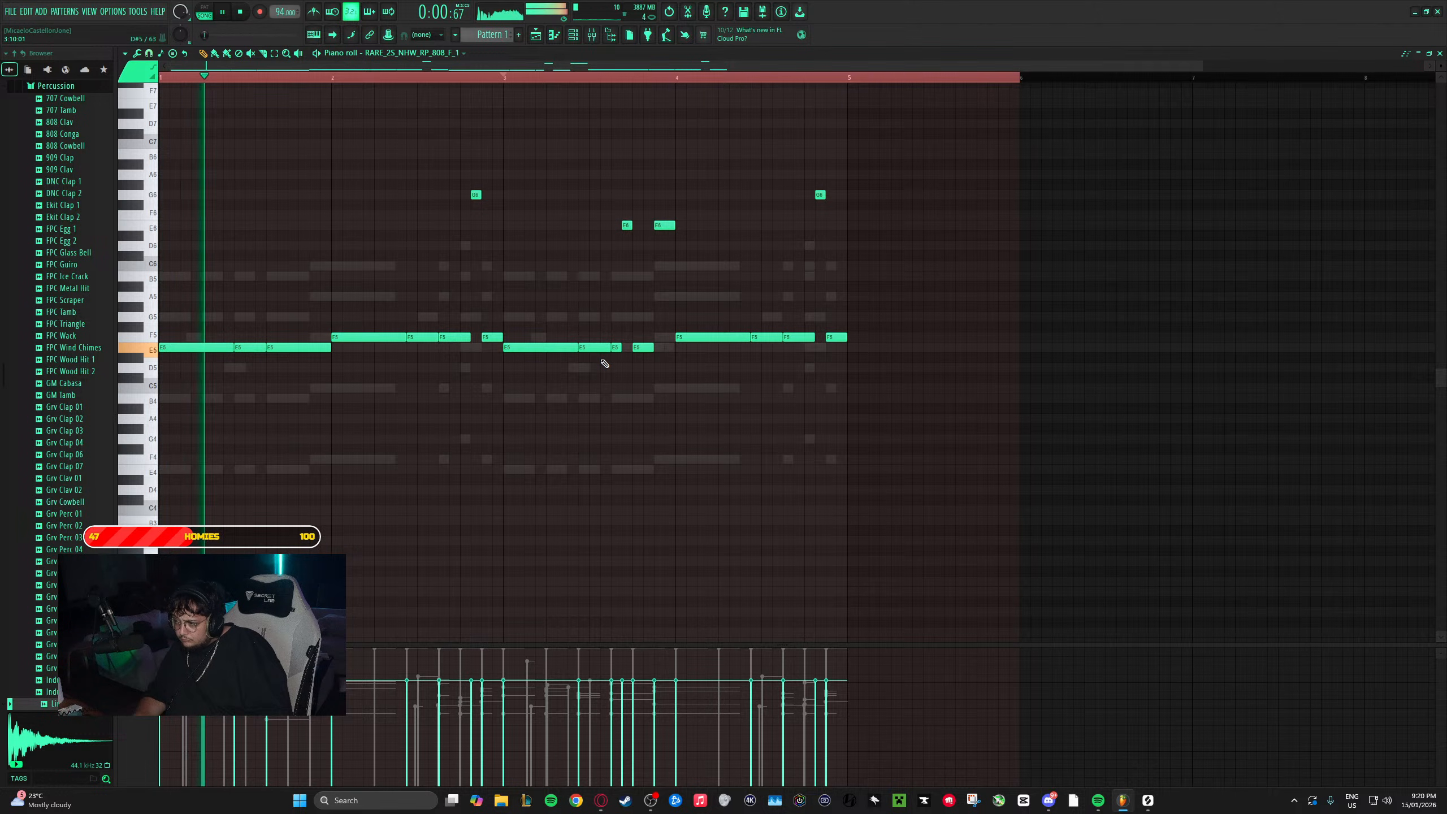
- Replace the E6 at step 12 of bar 3 with one at step 10 and merge the short E5 notes into one from step 11
{"action": "left_click", "coordinate": [605, 225]}
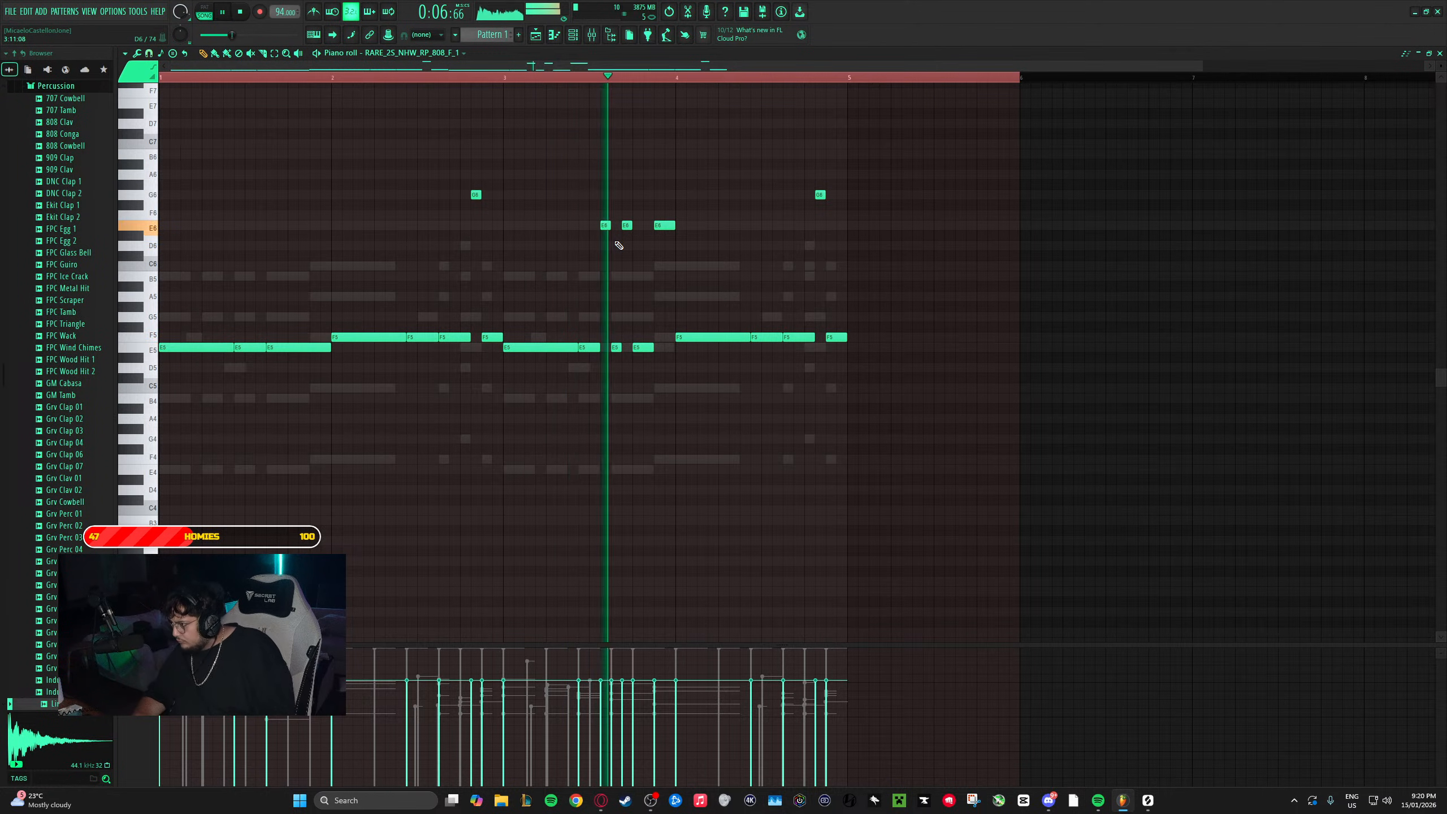
{"action": "key", "text": "space"}
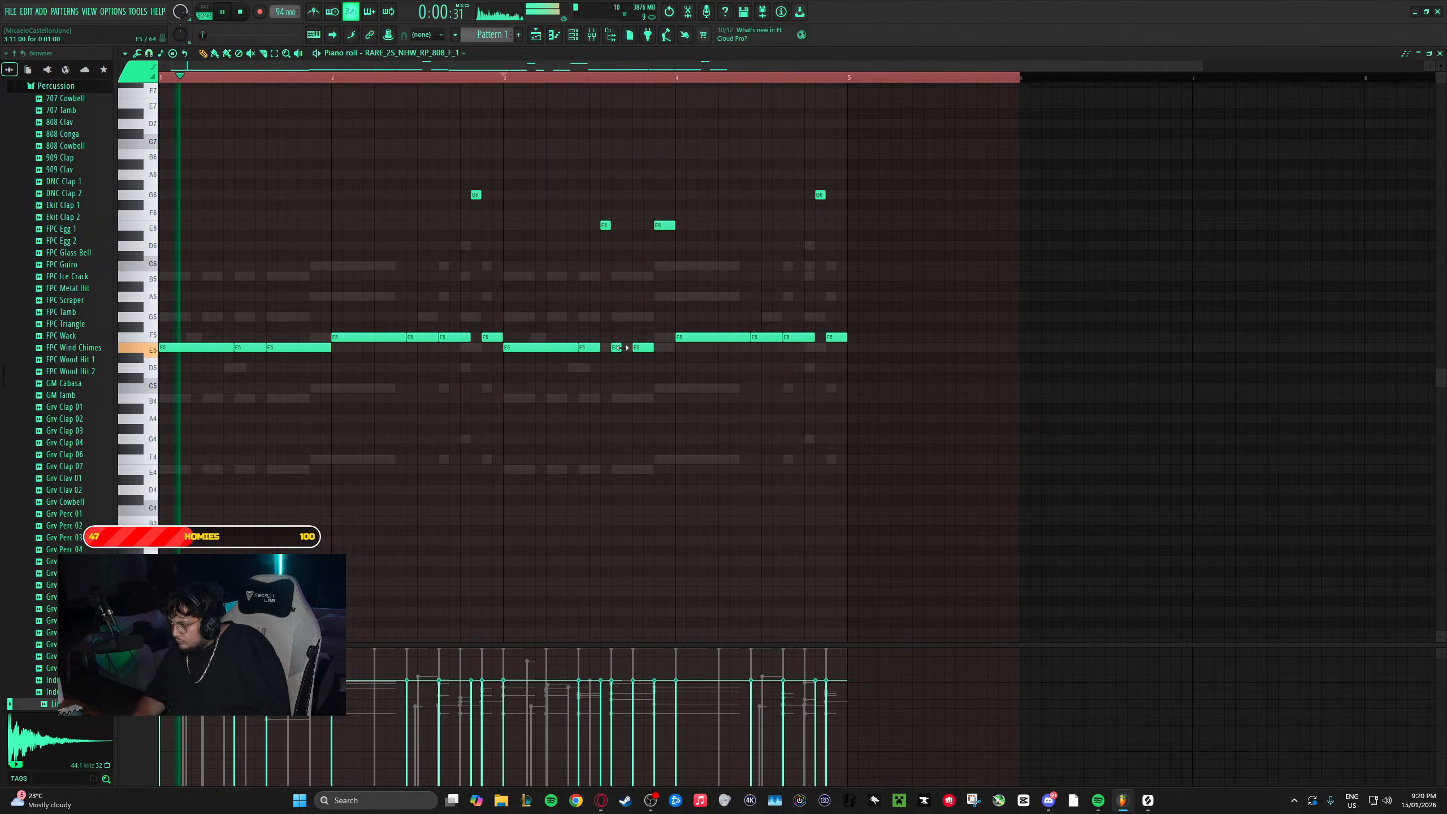
{"action": "right_click", "coordinate": [648, 346]}
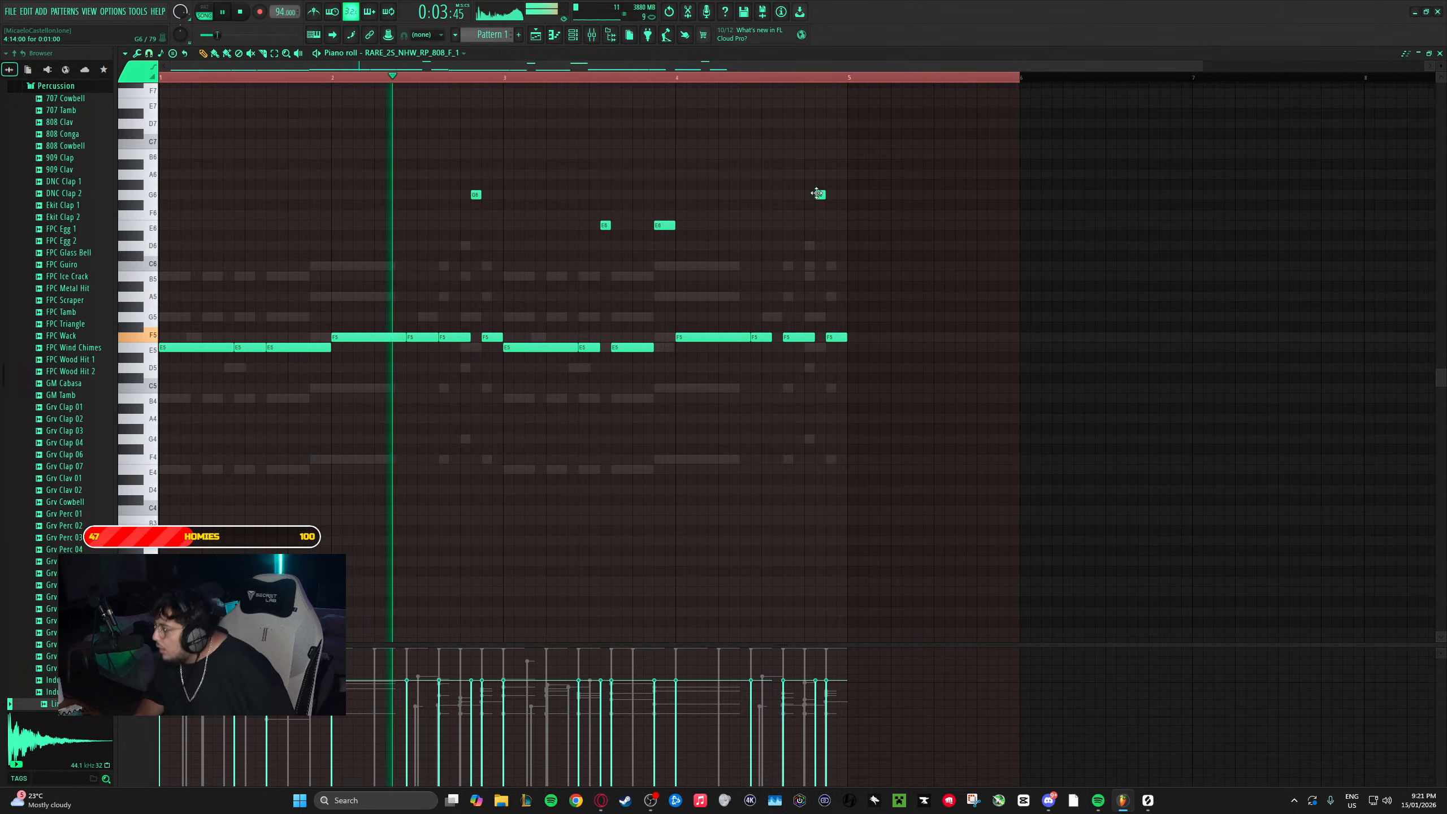
- Add a one-step F6 note at step 10 of bar 4, in the gap between the F5 notes
{"action": "left_click", "coordinate": [777, 214]}
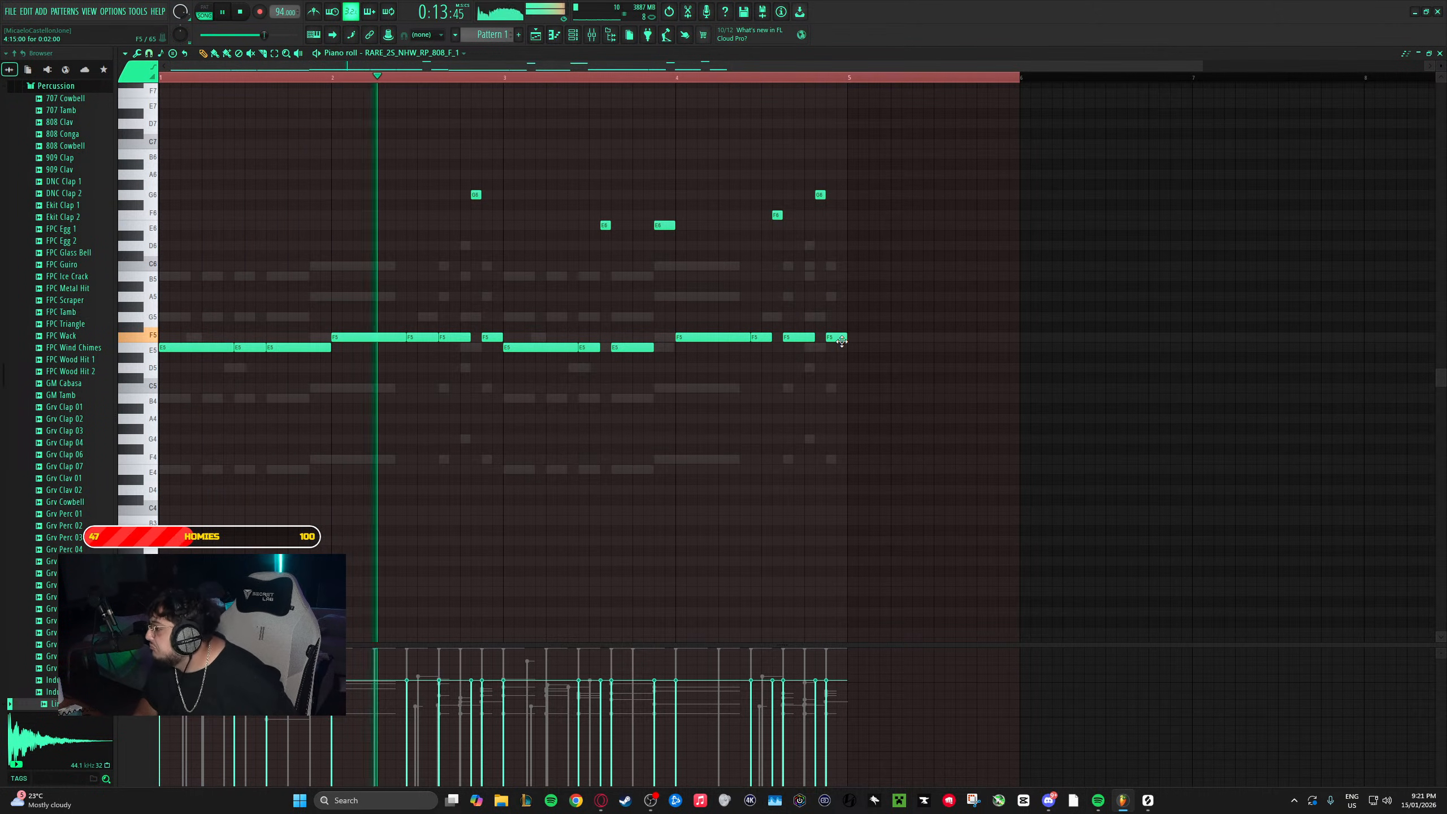
- Shorten the last F5 note of bar 4 to one step, add an F6 at step 16, and play the playlist arrangement
{"action": "left_click_drag", "start_coordinate": [841, 340], "coordinate": [829, 340]}
{"action": "left_click", "coordinate": [841, 215]}
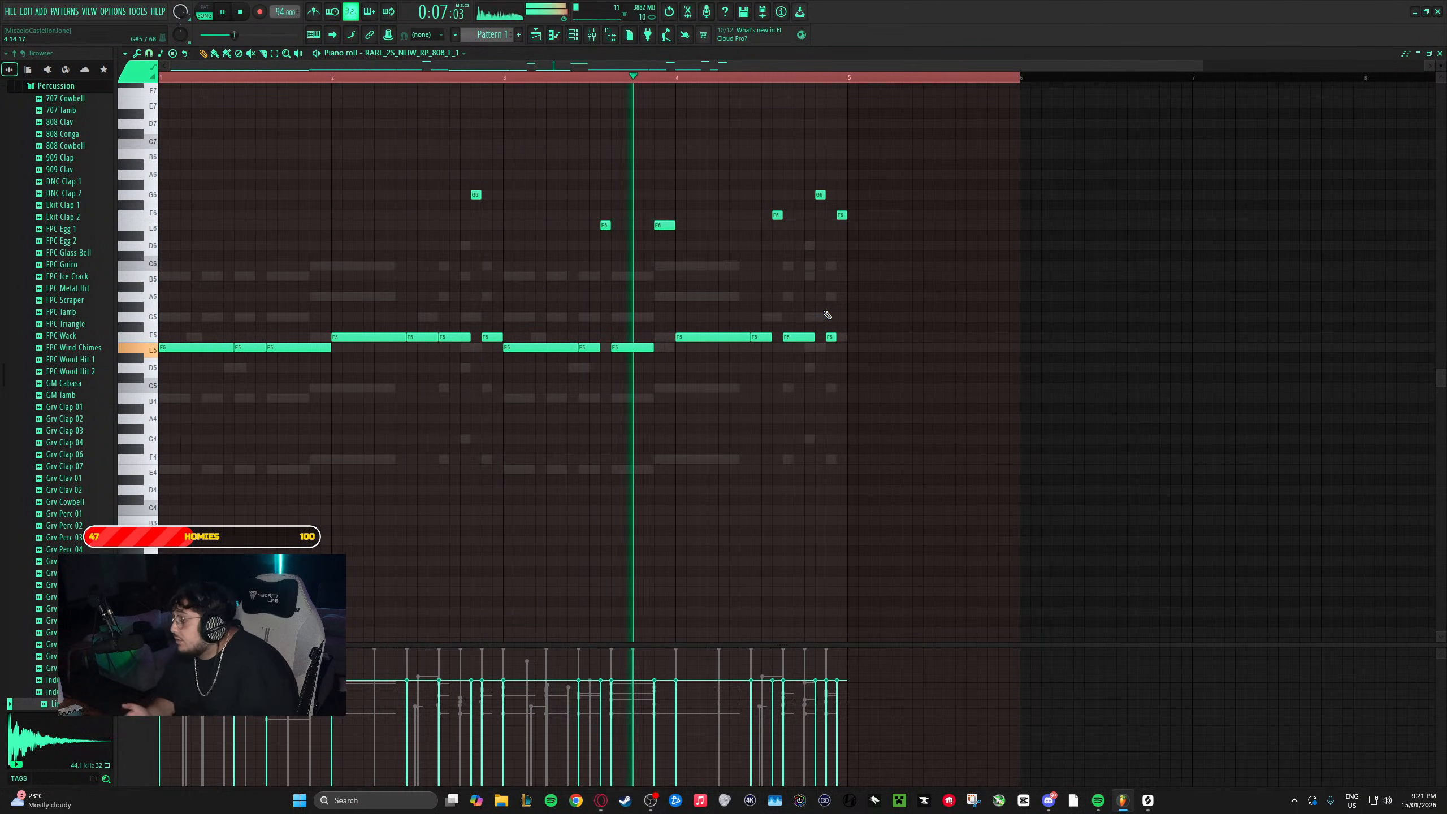
{"action": "left_click", "coordinate": [542, 38]}
{"action": "key", "text": "space"}
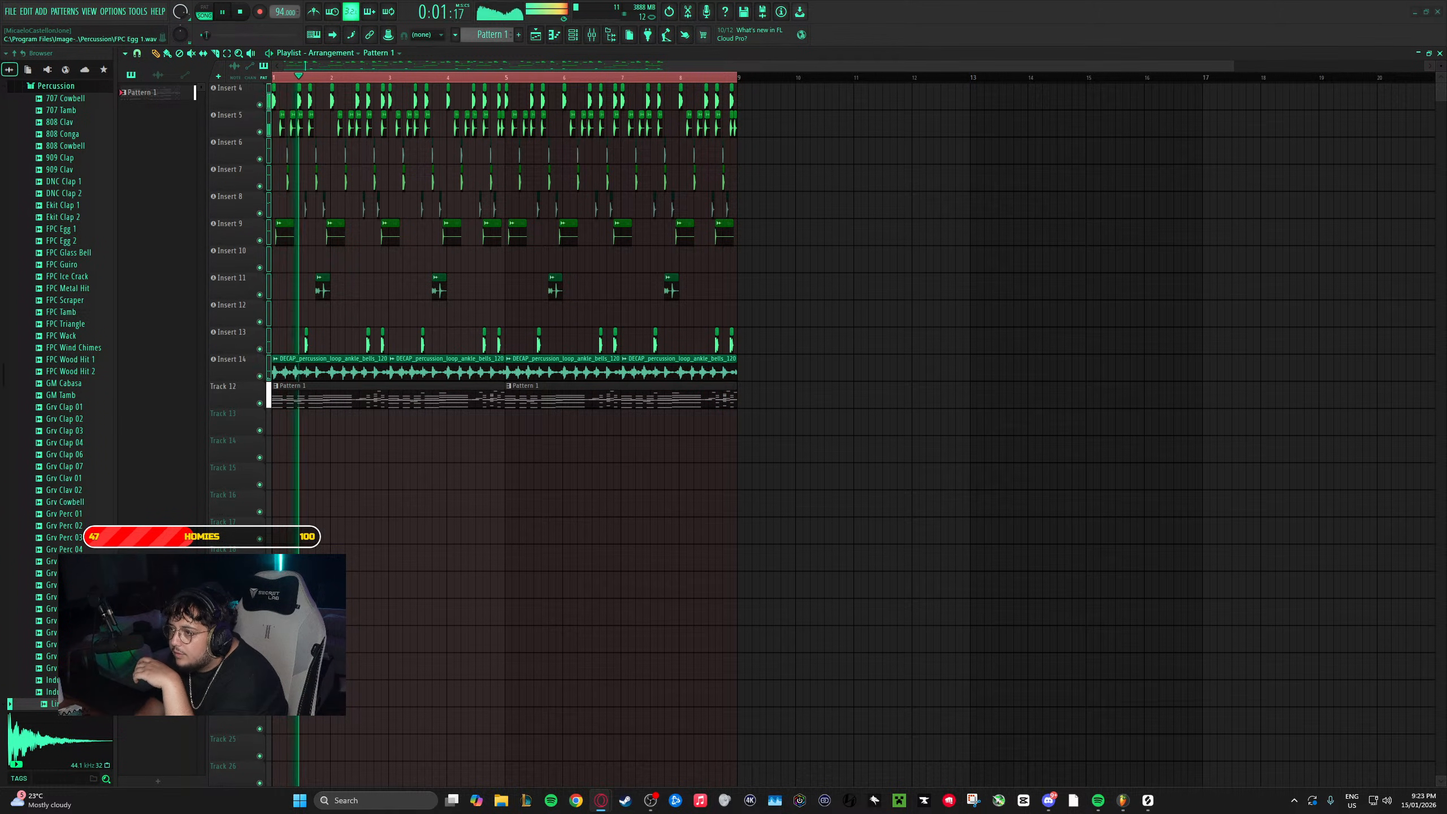
- Bring the YouTube live chat window over the empty part of the playlist, widen it, and dismiss the message options
{"action": "left_click_drag", "start_coordinate": [795, 280], "coordinate": [821, 195]}
{"action": "left_click", "coordinate": [929, 327]}
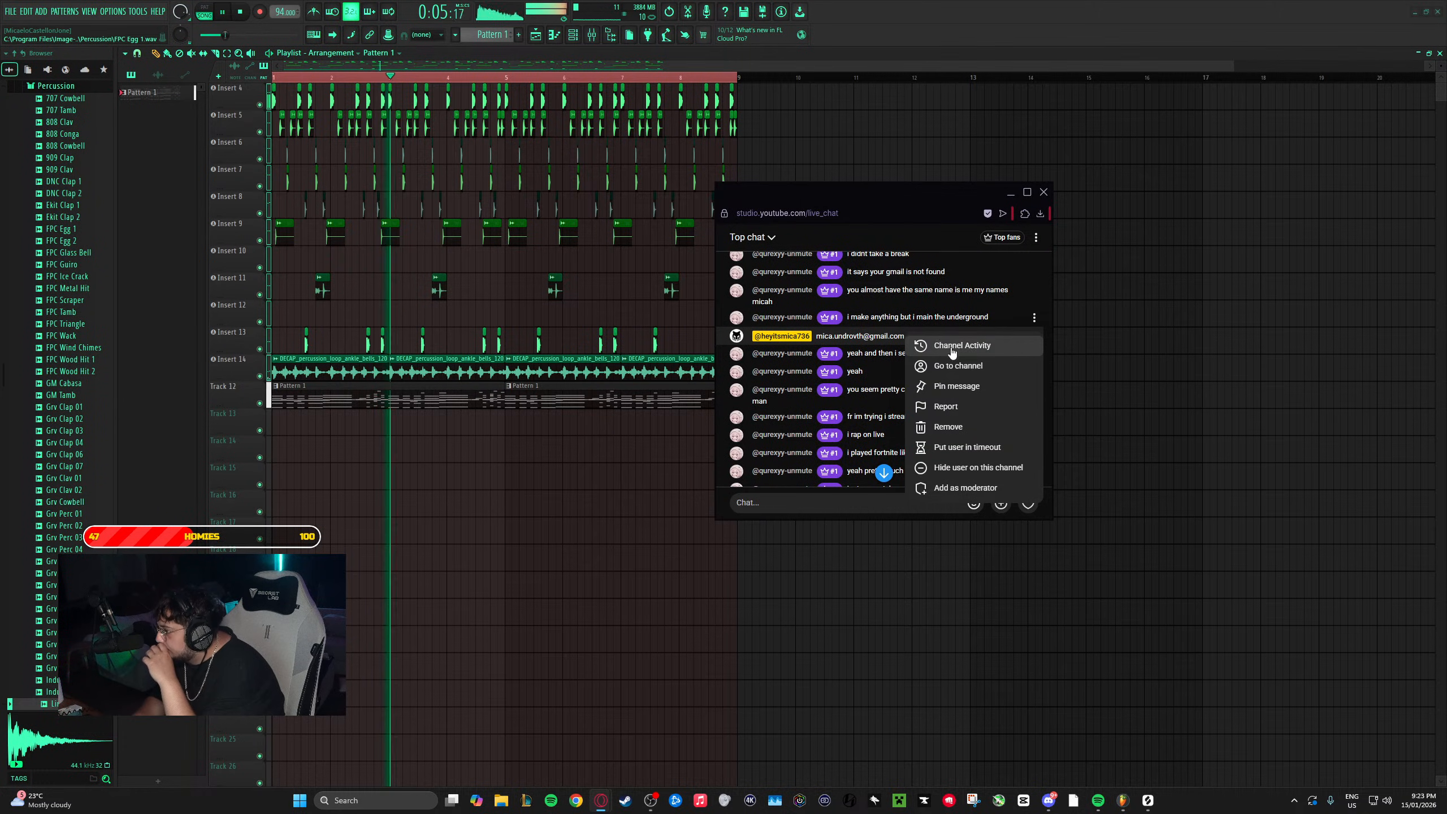
{"action": "left_click", "coordinate": [988, 326]}
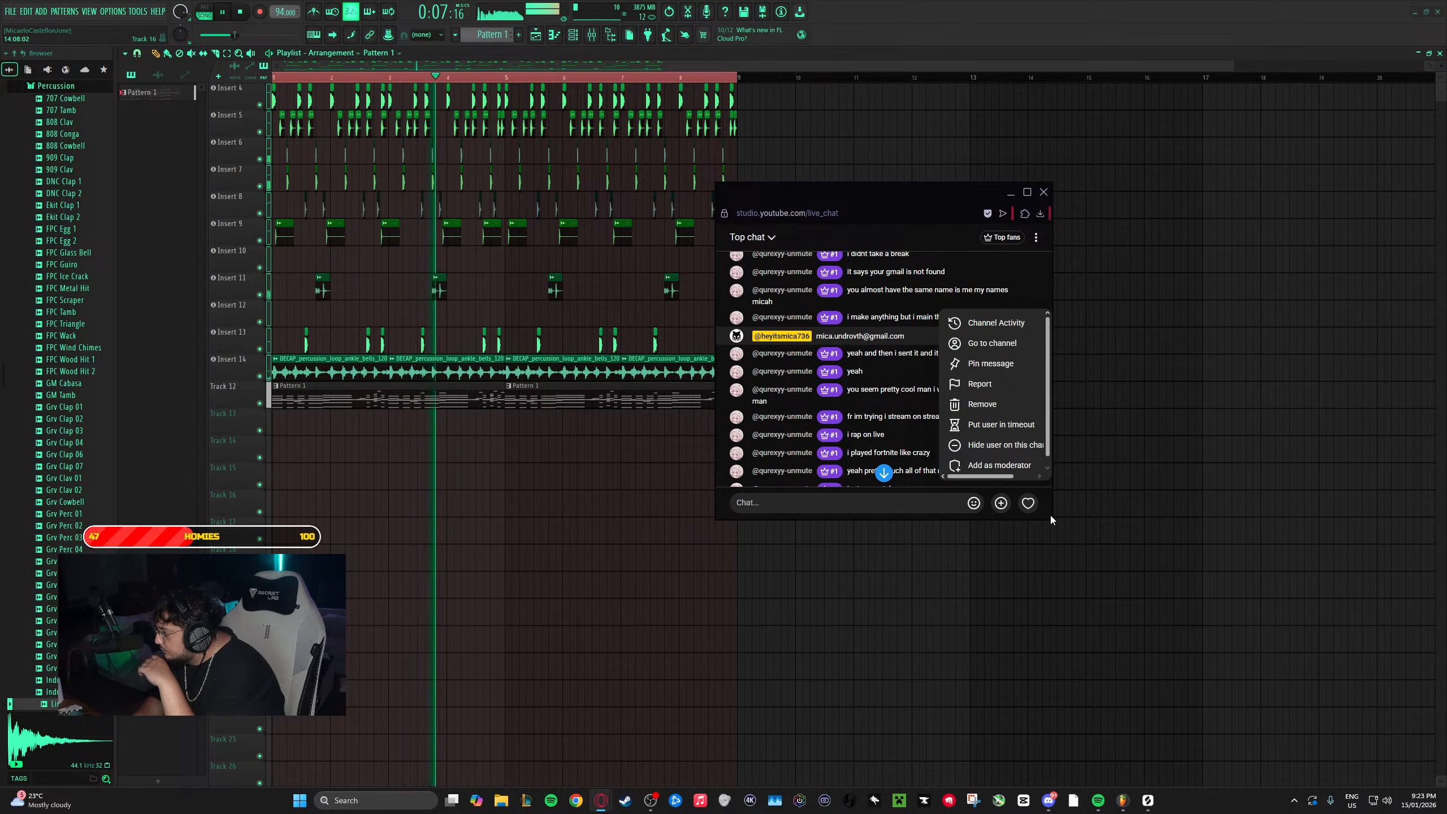
{"action": "left_click_drag", "start_coordinate": [1052, 516], "coordinate": [1238, 704]}
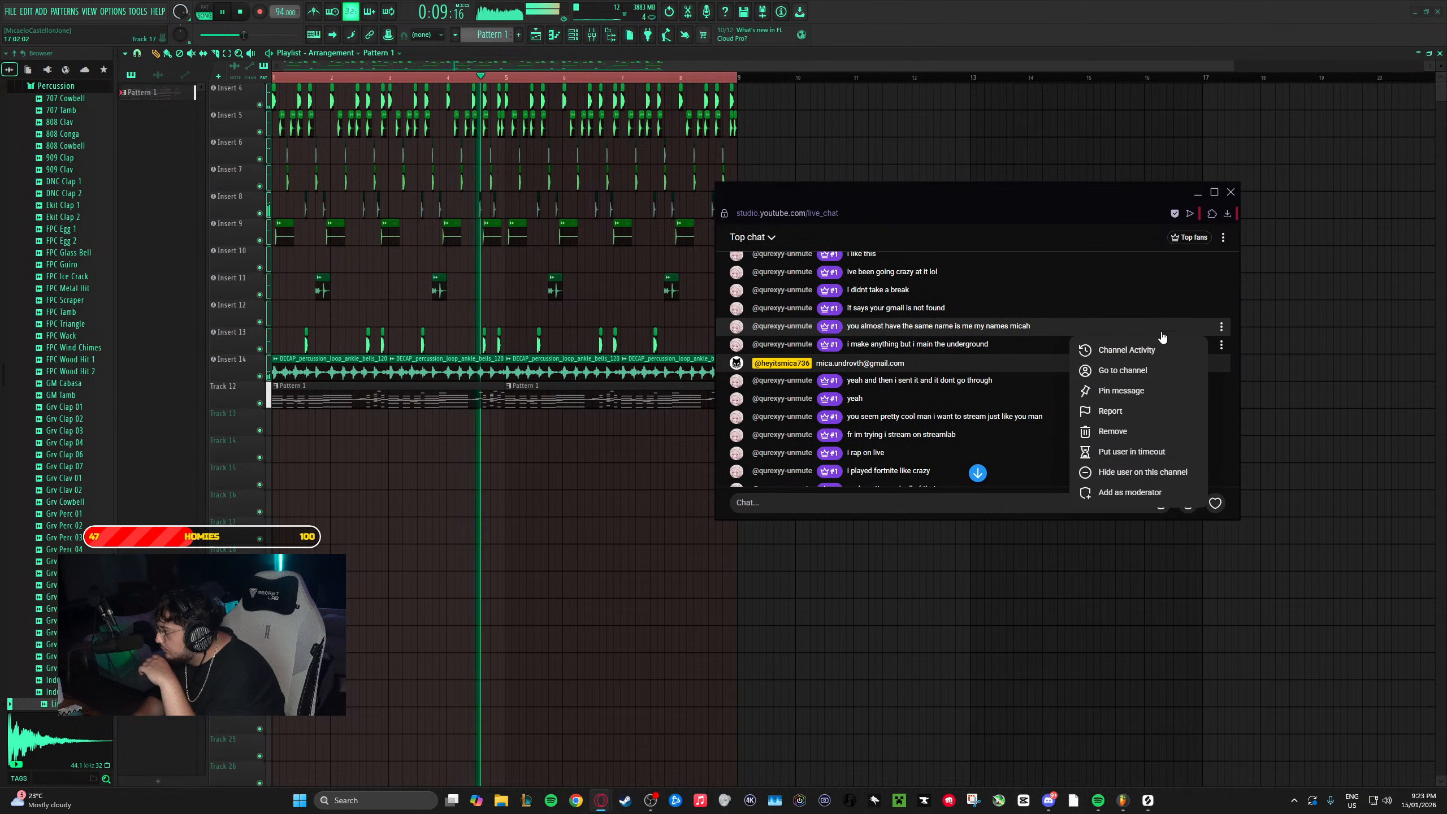
{"action": "left_click", "coordinate": [1099, 233]}
- Read through the live chat from the first message to the most recent one
{"action": "scroll", "coordinate": [994, 387], "scroll_direction": "up", "scroll_amount": 10}
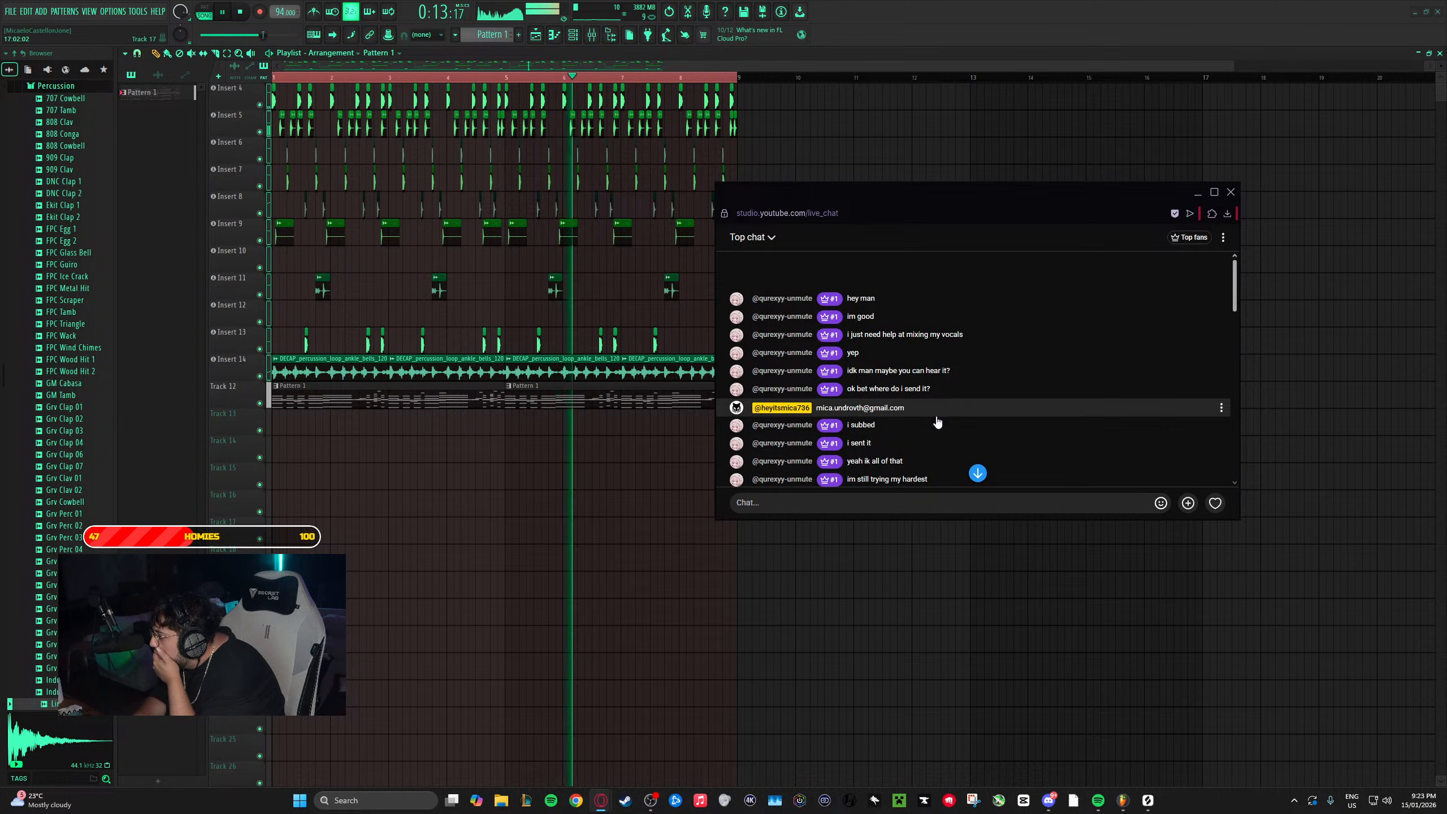
{"action": "scroll", "coordinate": [940, 416], "scroll_direction": "down", "scroll_amount": 1}
{"action": "scroll", "coordinate": [945, 427], "scroll_direction": "down", "scroll_amount": 2}
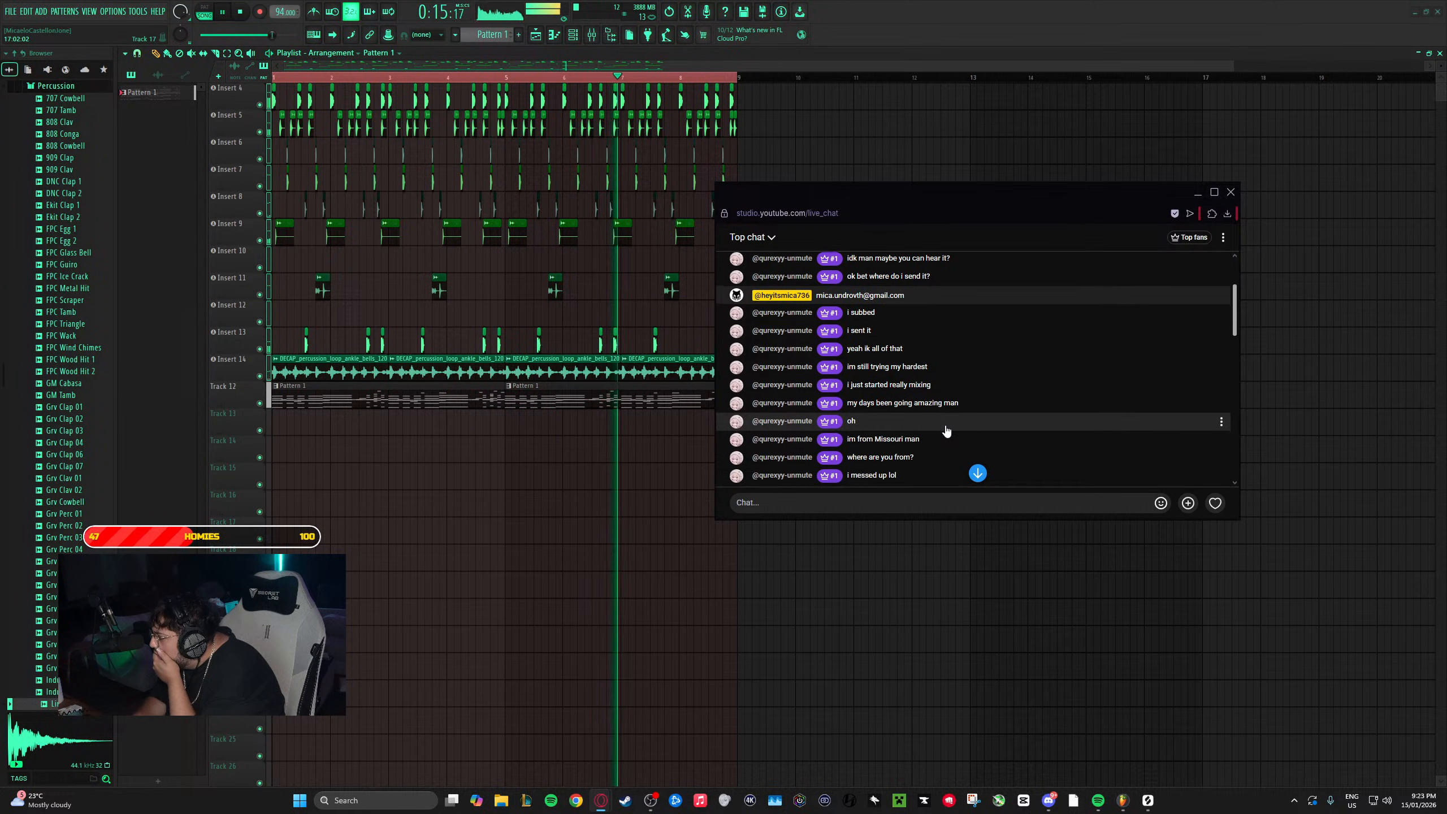
{"action": "scroll", "coordinate": [941, 419], "scroll_direction": "down", "scroll_amount": 1}
{"action": "scroll", "coordinate": [952, 405], "scroll_direction": "down", "scroll_amount": 1}
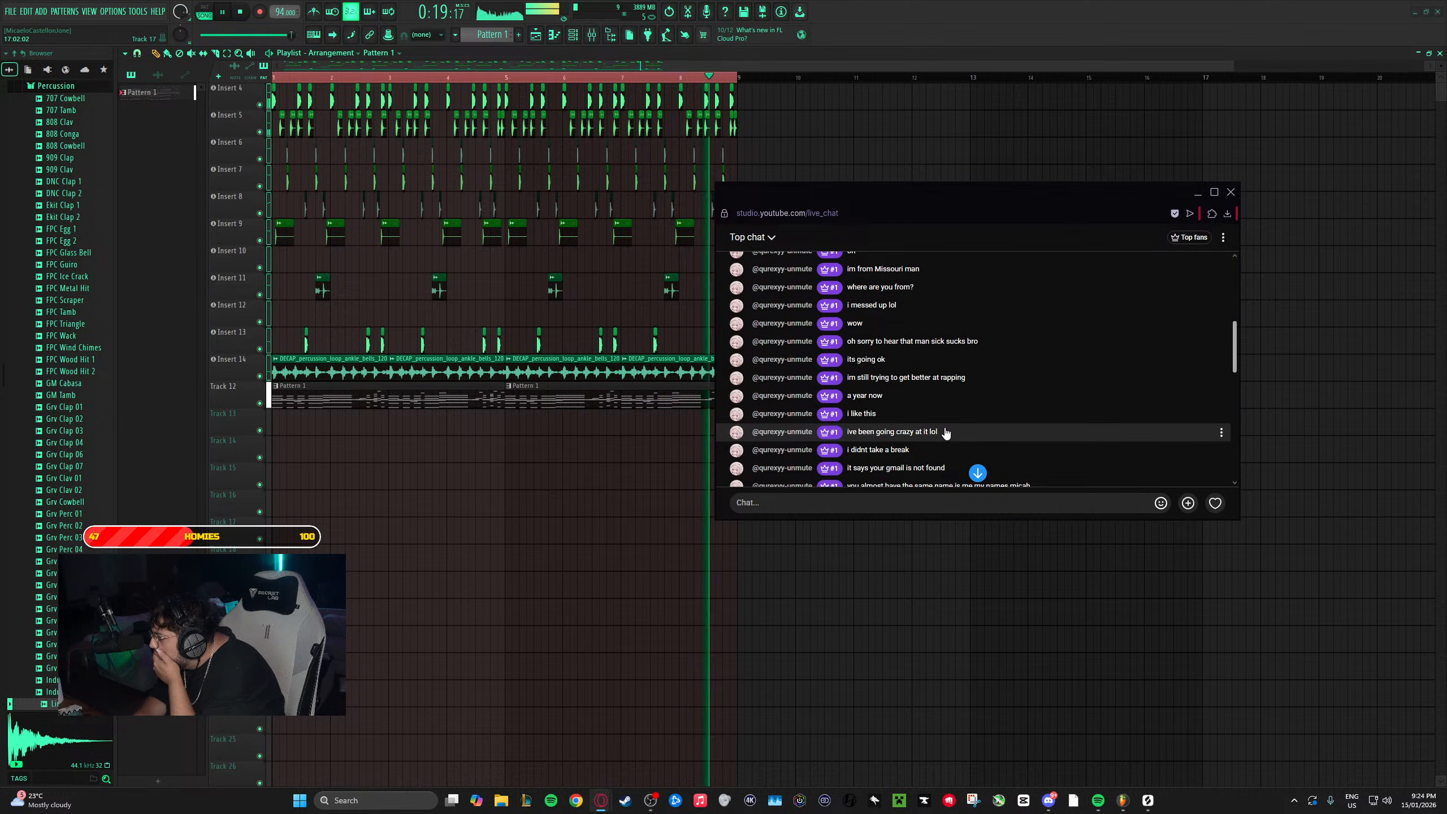
{"action": "scroll", "coordinate": [951, 405], "scroll_direction": "down", "scroll_amount": 1}
{"action": "scroll", "coordinate": [951, 422], "scroll_direction": "down", "scroll_amount": 3}
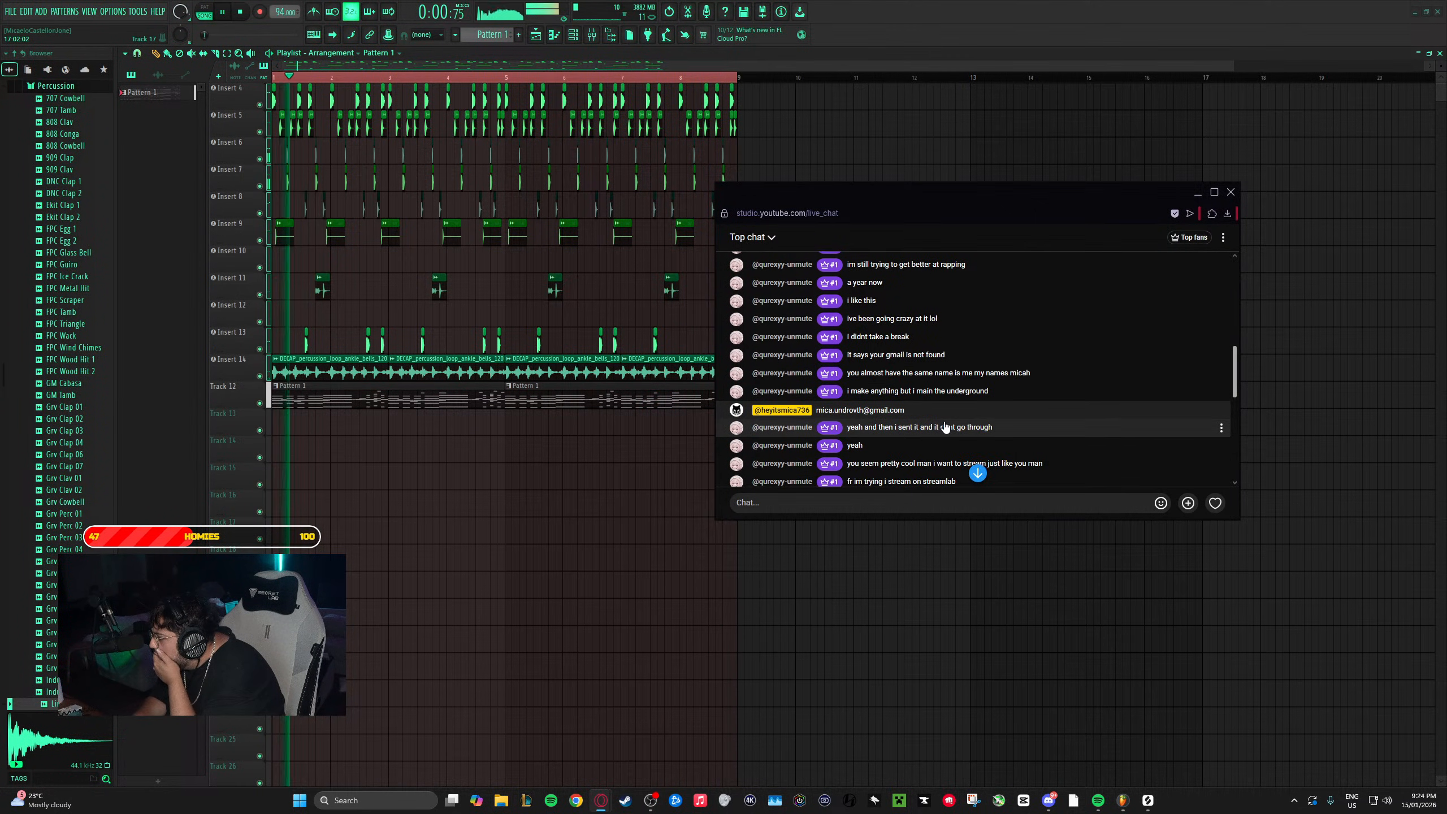
{"action": "scroll", "coordinate": [959, 424], "scroll_direction": "down", "scroll_amount": 1}
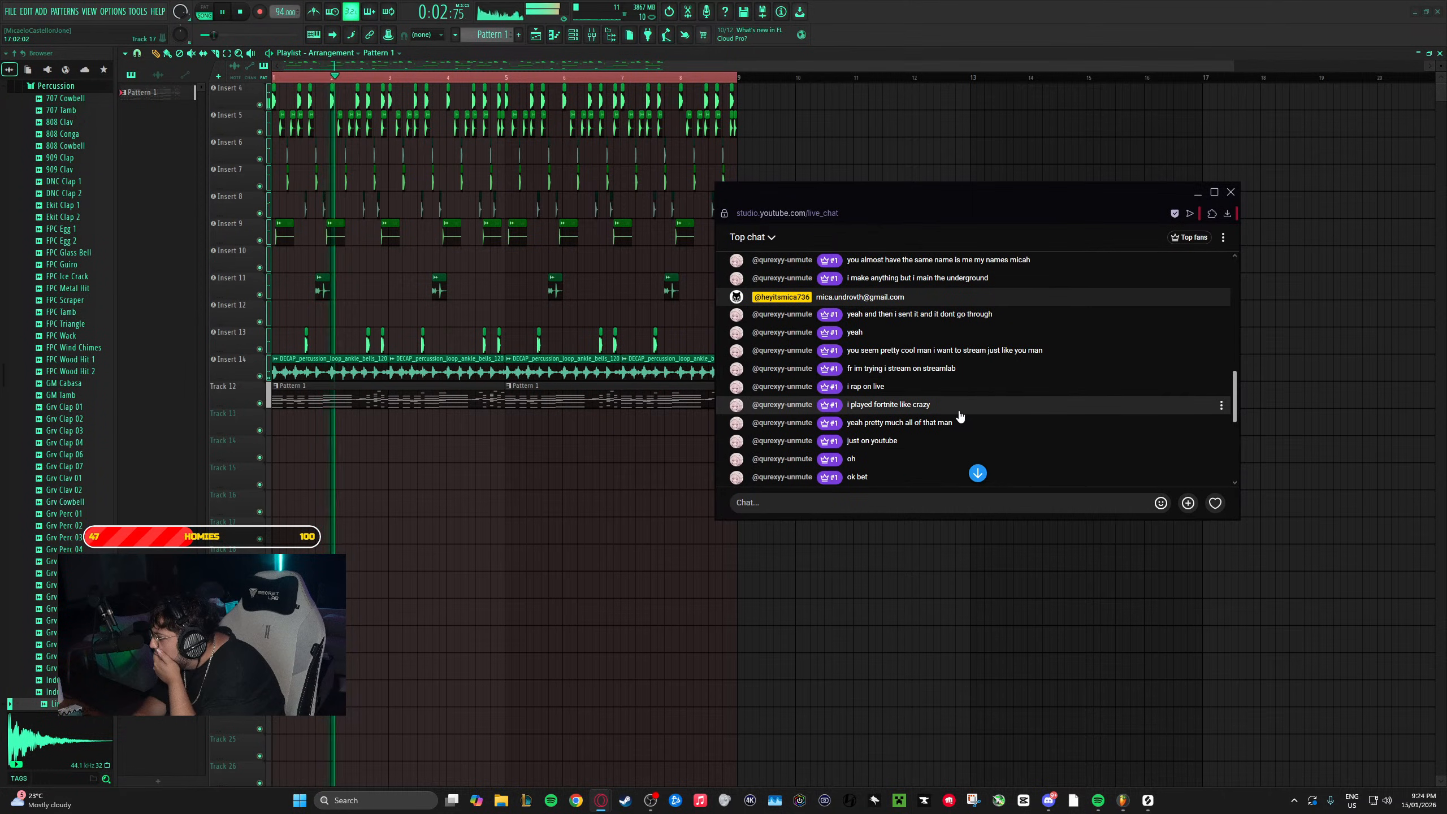
{"action": "scroll", "coordinate": [961, 393], "scroll_direction": "down", "scroll_amount": 2}
{"action": "scroll", "coordinate": [962, 393], "scroll_direction": "down", "scroll_amount": 3}
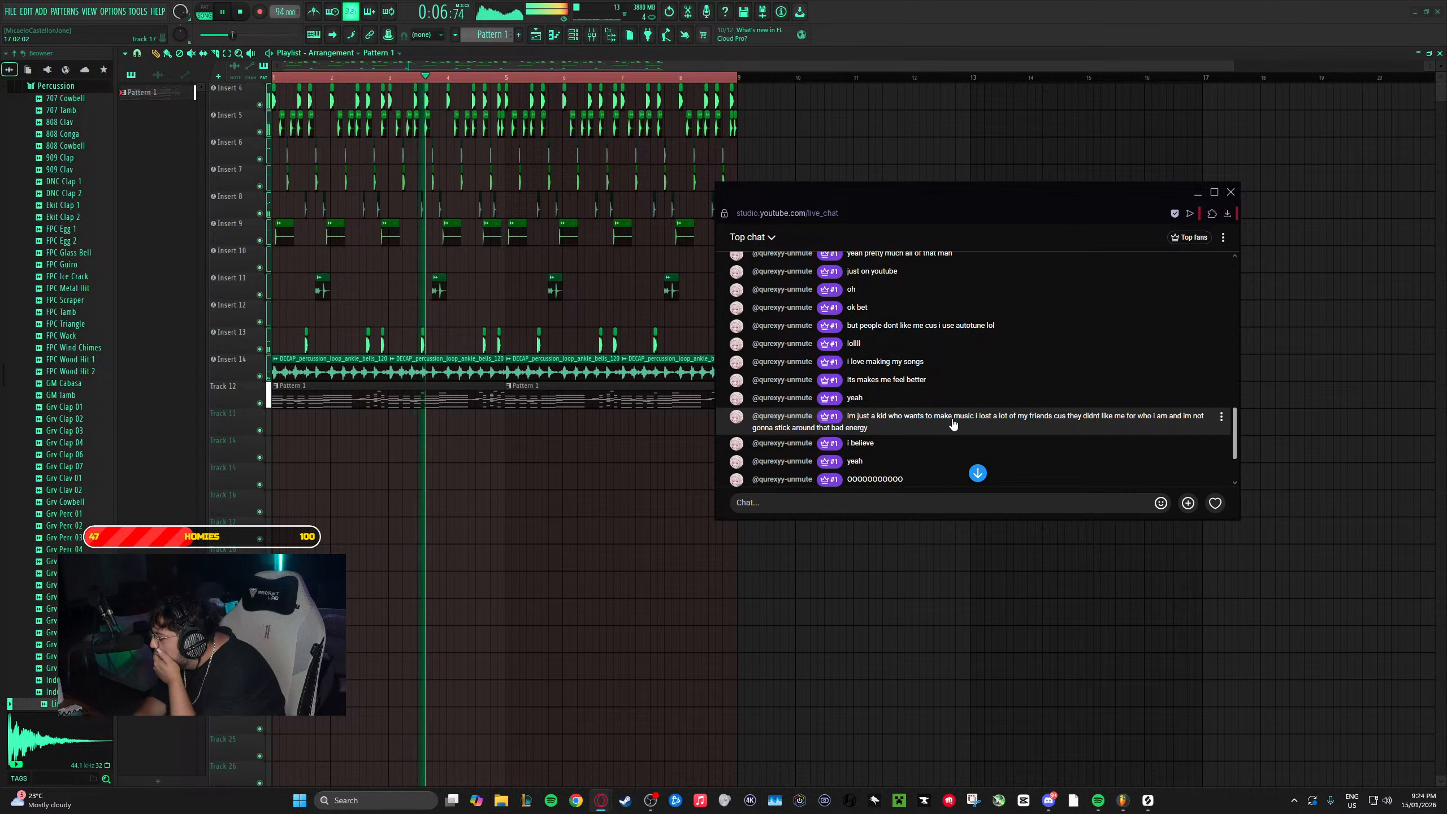
{"action": "scroll", "coordinate": [963, 418], "scroll_direction": "down", "scroll_amount": 3}
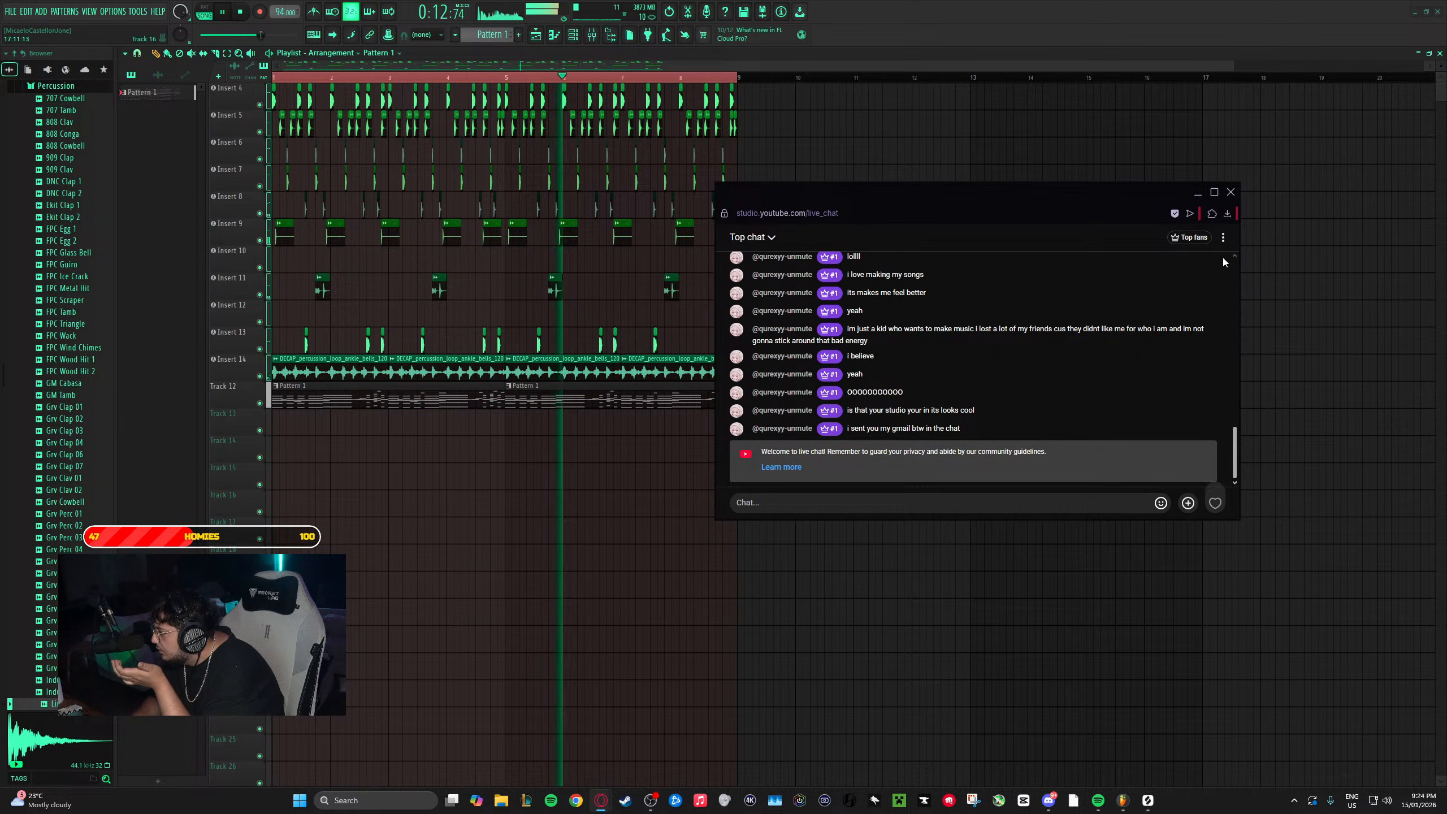
- Turn on message timestamps in the live chat and move the chat window off the main screen
{"action": "left_click", "coordinate": [1223, 239]}
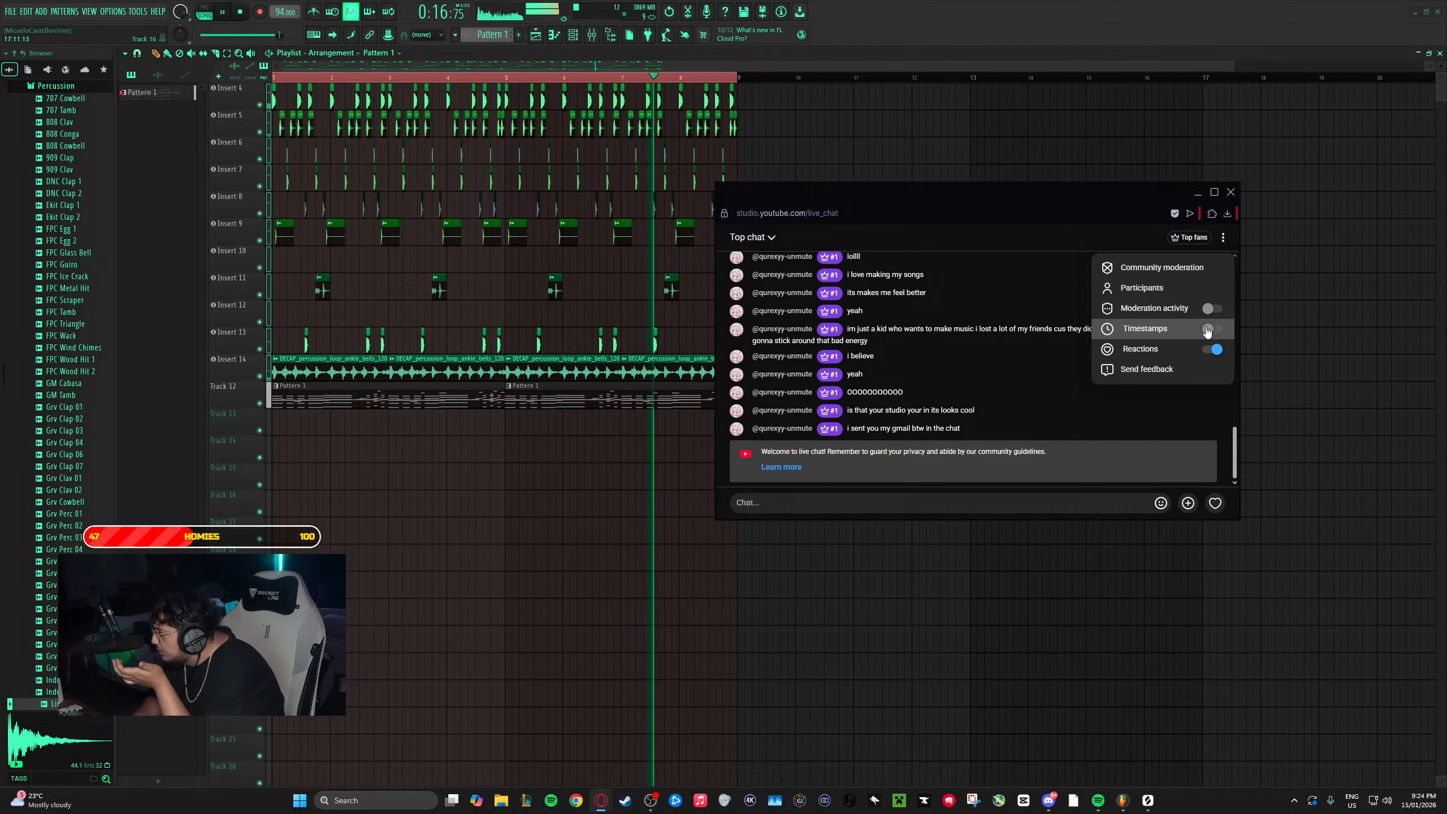
{"action": "left_click", "coordinate": [1146, 329]}
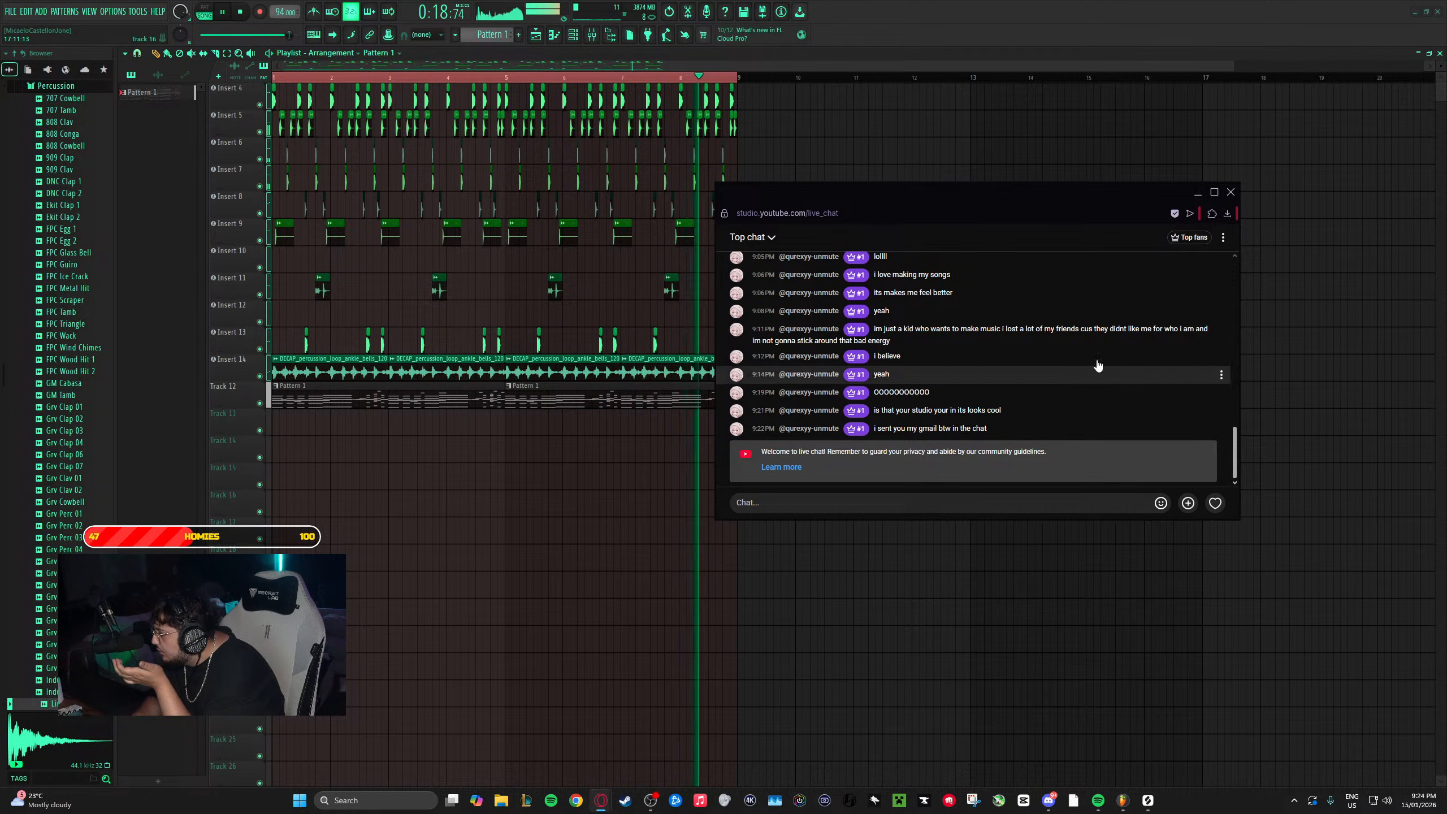
{"action": "left_click", "coordinate": [1223, 238]}
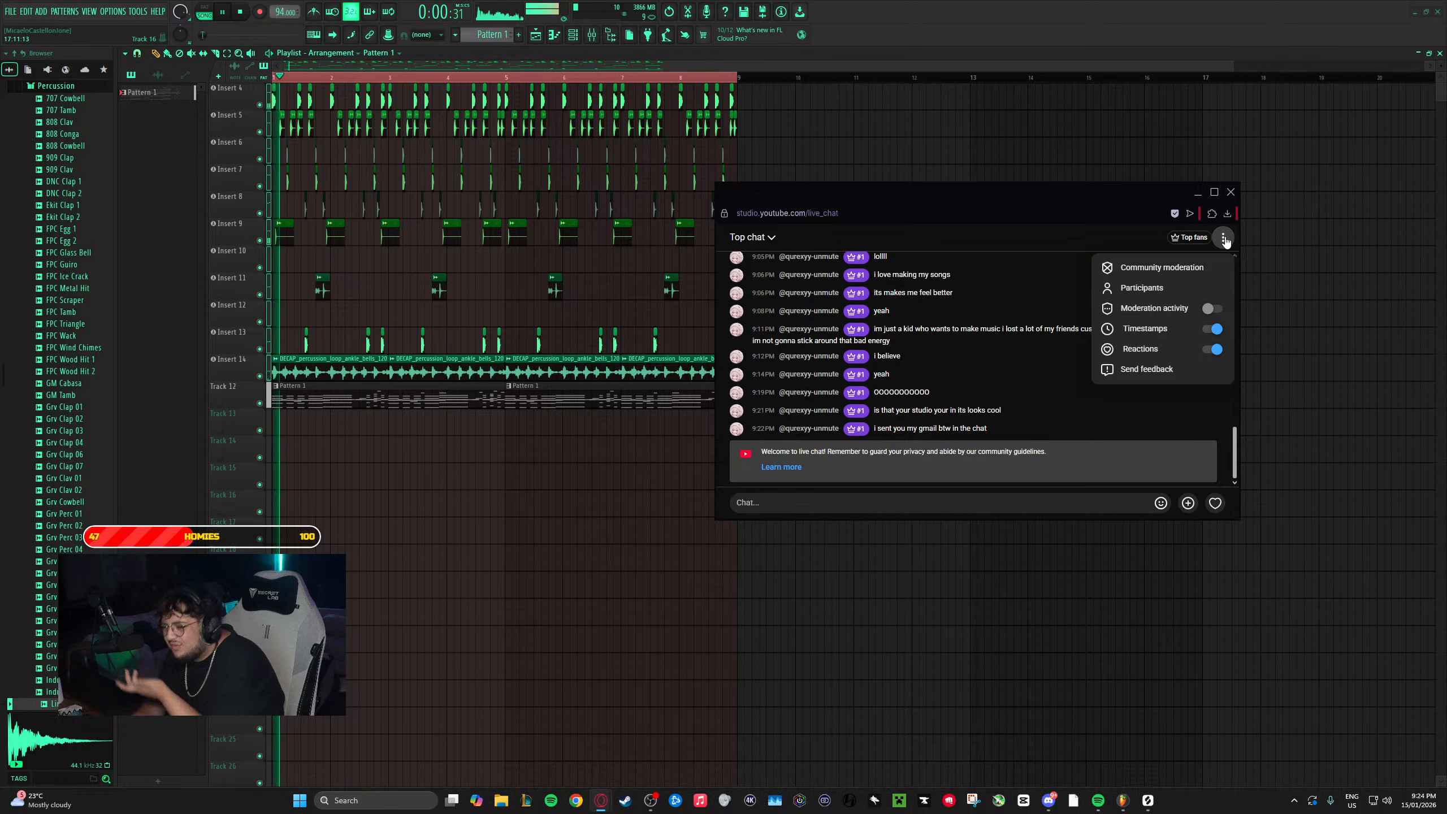
{"action": "left_click_drag", "start_coordinate": [1068, 200], "coordinate": [1047, 200]}
{"action": "left_click", "coordinate": [1055, 246]}
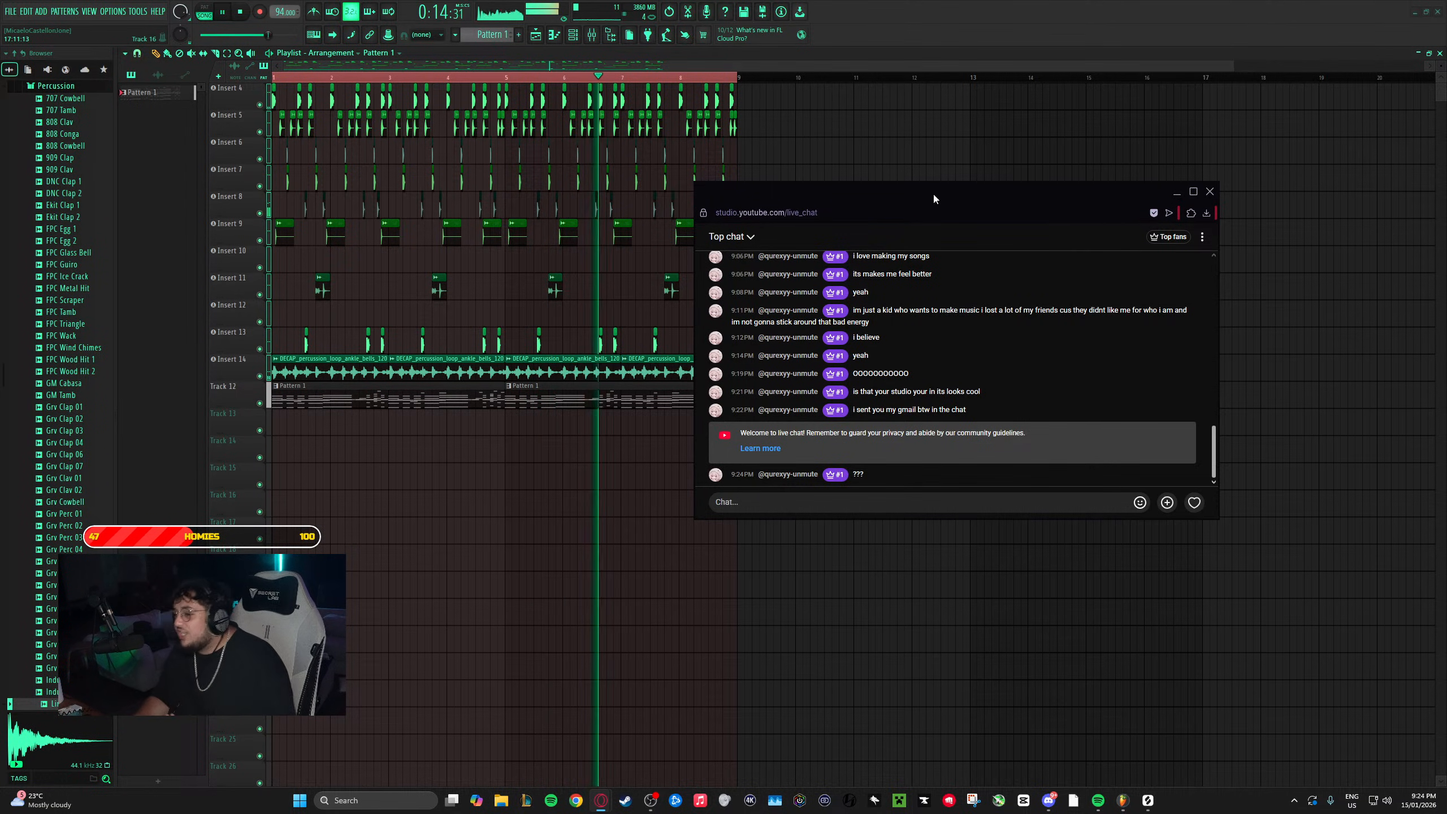
{"action": "left_click_drag", "start_coordinate": [929, 191], "coordinate": [1, 234]}
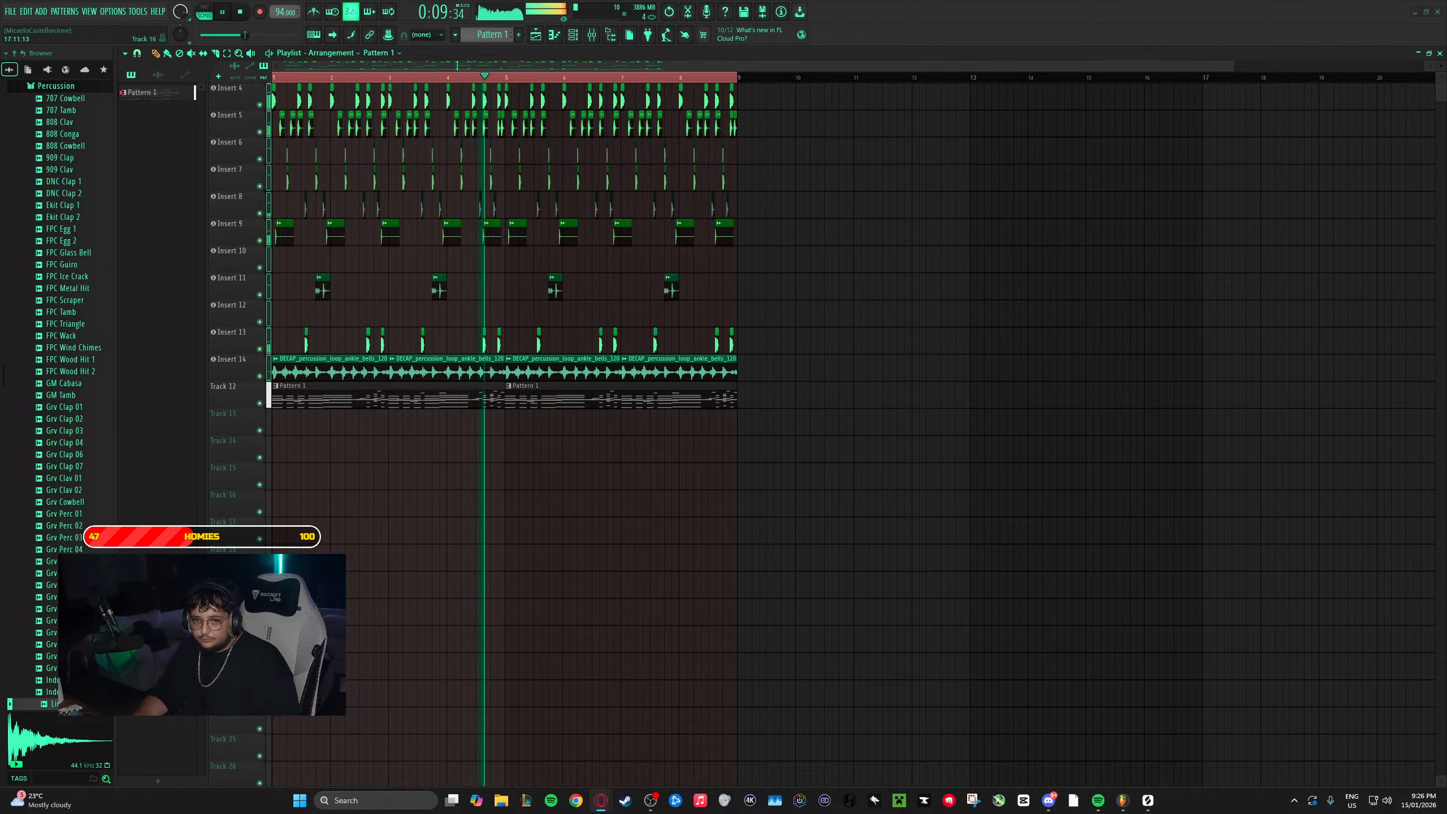
- Restart playback of the arrangement from the beginning, view the channel rack patterns, and stop playback
{"action": "key", "text": "space"}
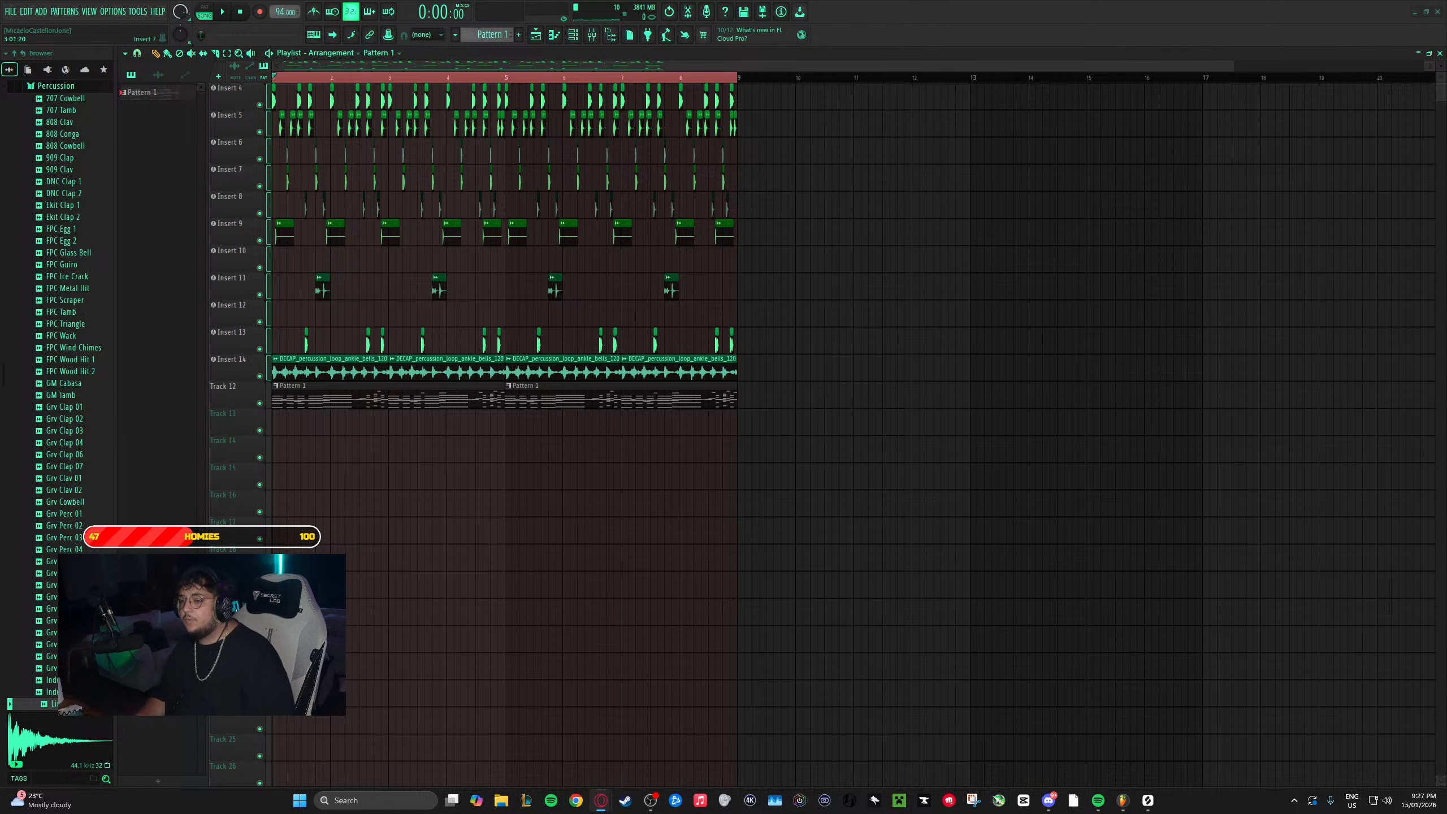
{"action": "key", "text": "space"}
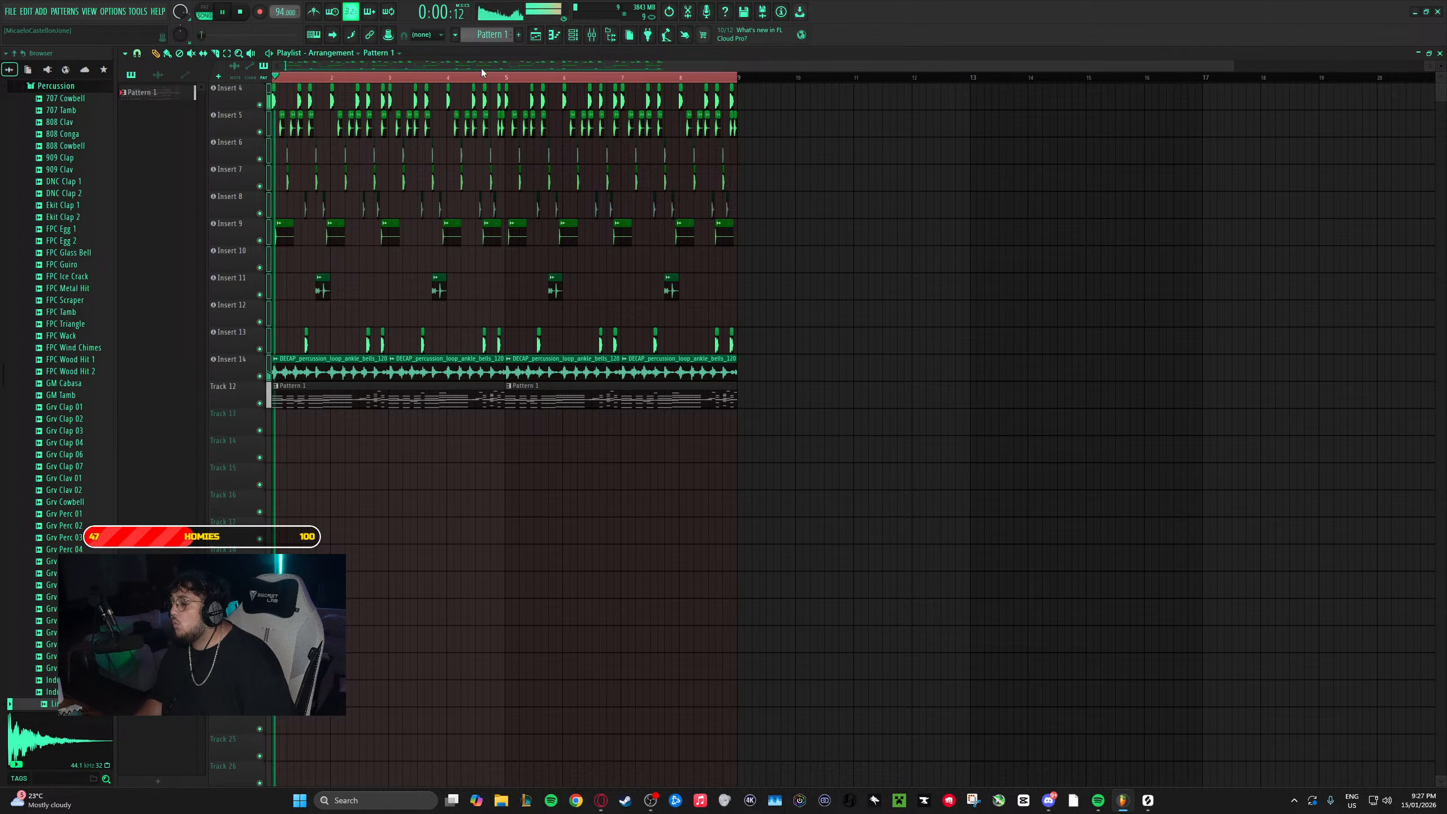
{"action": "left_click", "coordinate": [572, 43]}
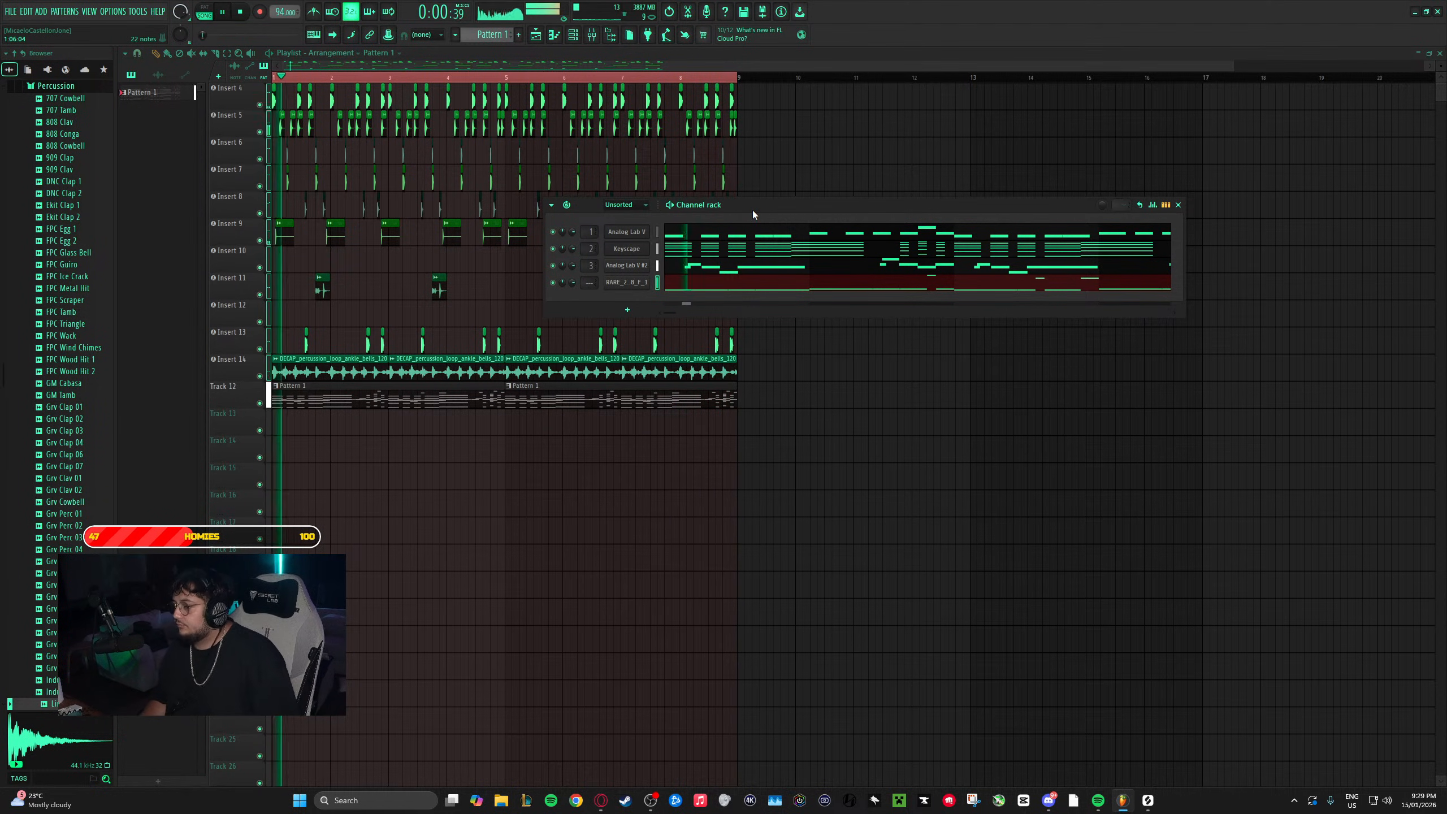
{"action": "left_click", "coordinate": [599, 62]}
{"action": "key", "text": "space"}
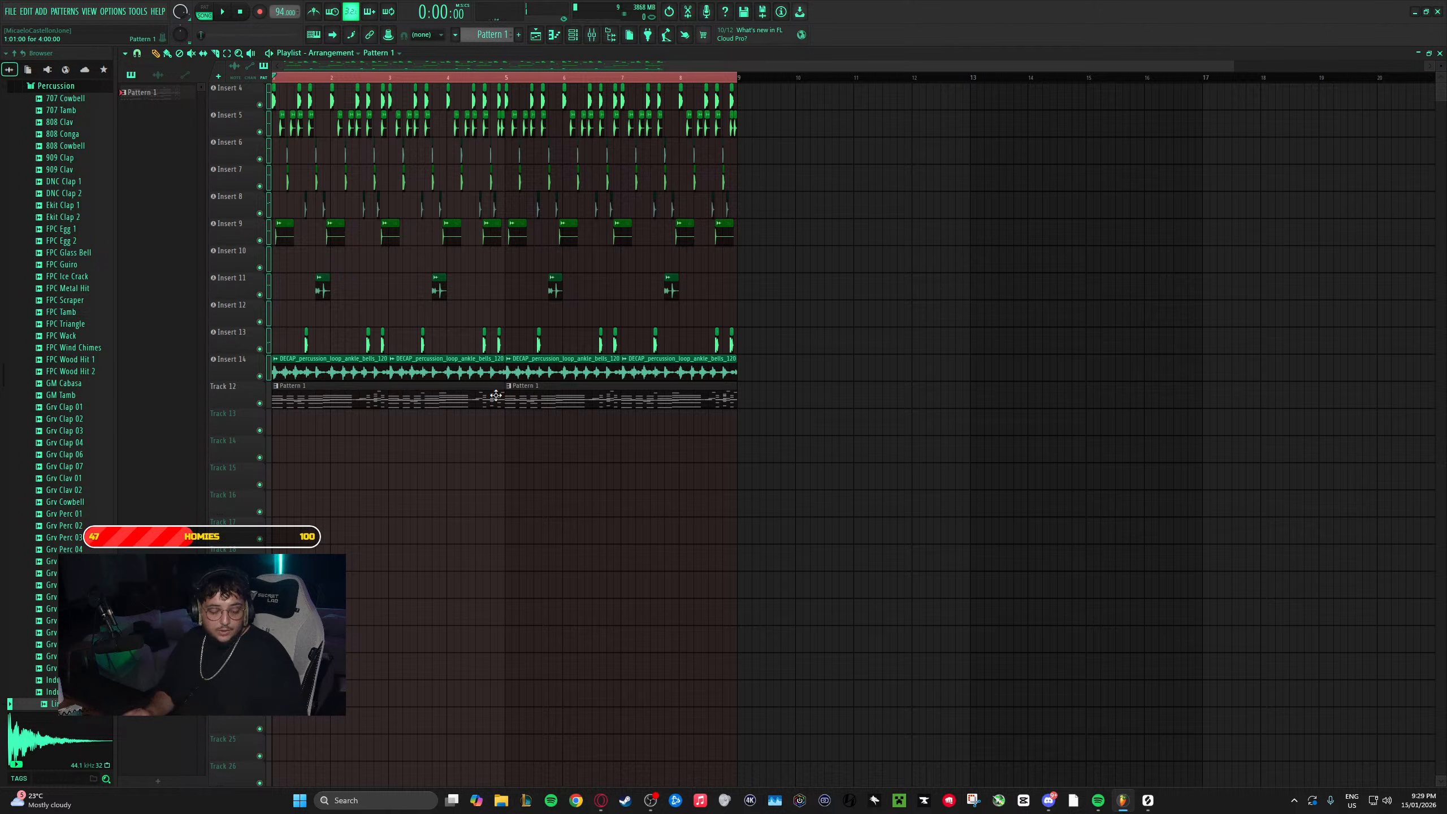
- Switch to the browser and play the first 34 seconds of the rockets_79 (SONG).wav attachment with the player volume at about half
{"action": "mouse_move", "coordinate": [588, 800]}
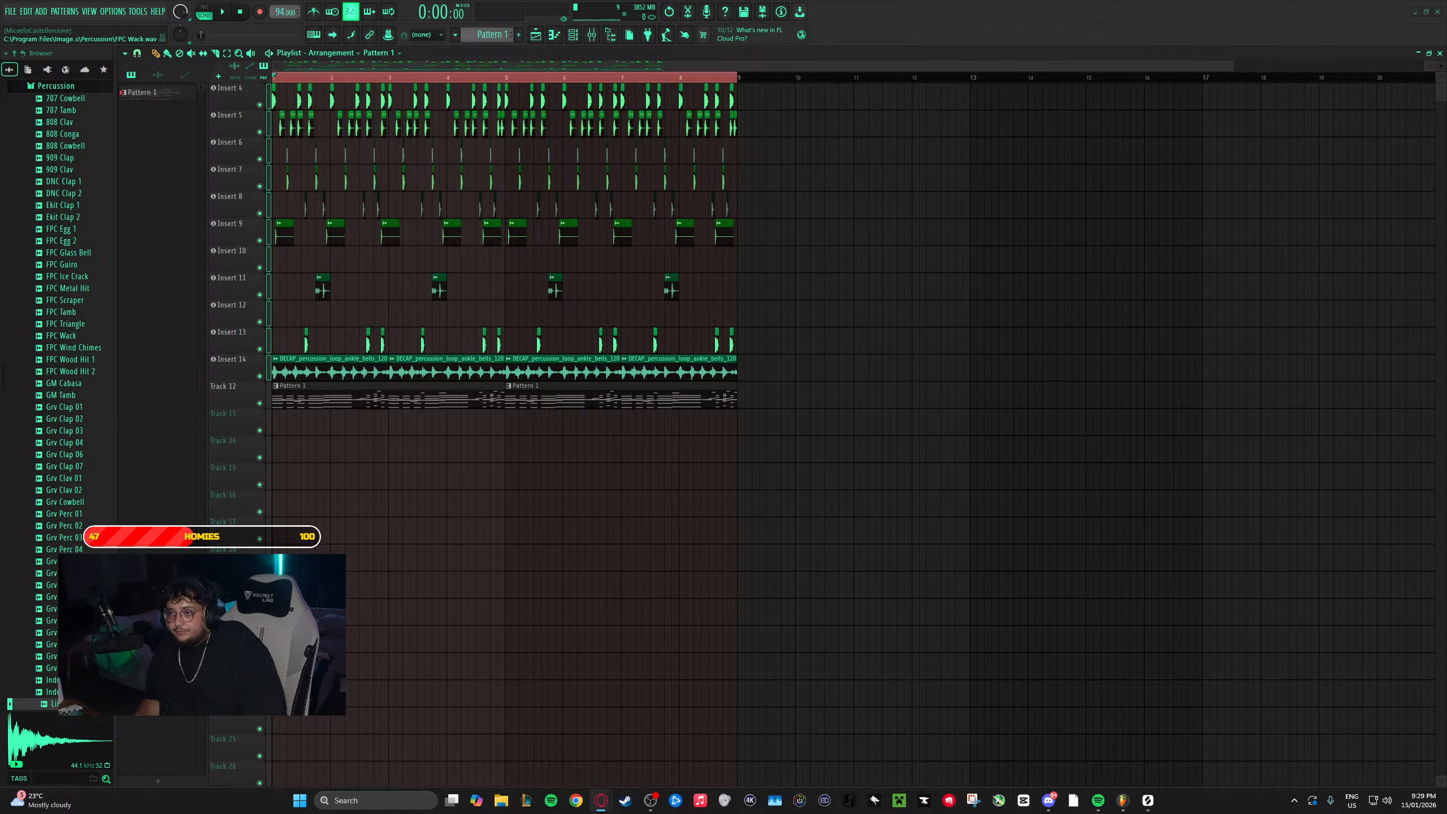
{"action": "key", "text": "alt+Tab"}
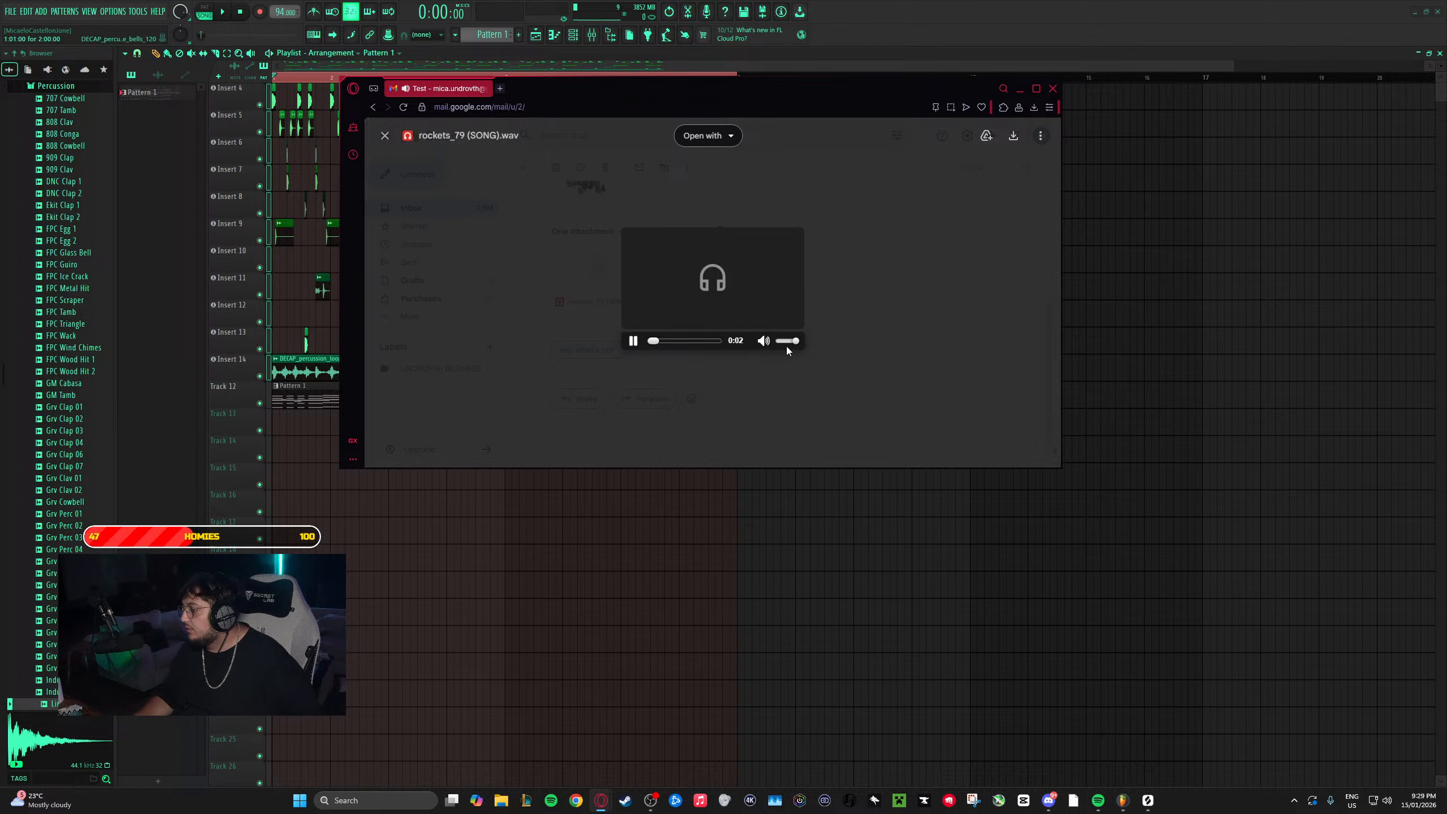
{"action": "left_click_drag", "start_coordinate": [784, 341], "coordinate": [784, 343]}
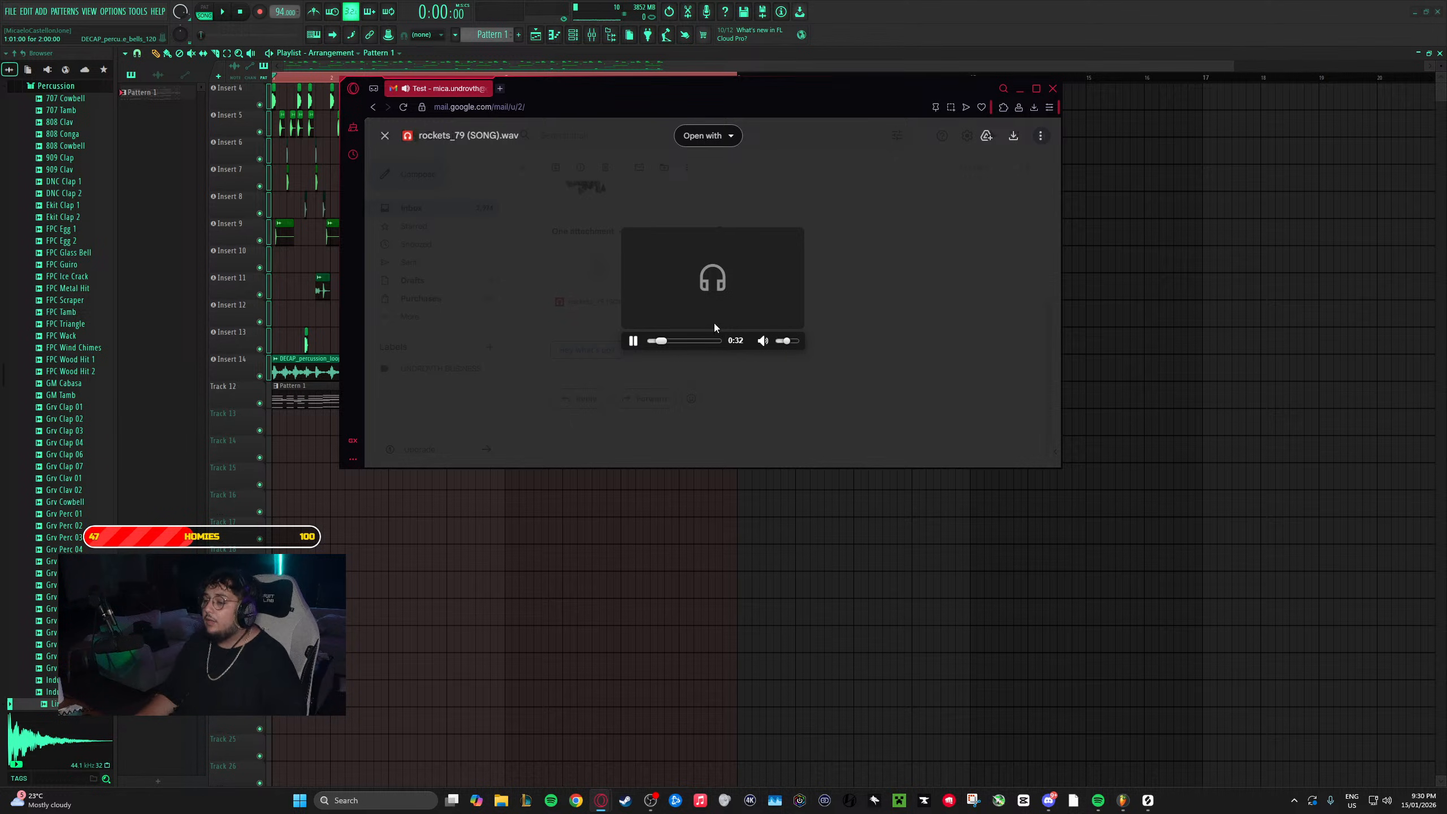
{"action": "left_click", "coordinate": [633, 345]}
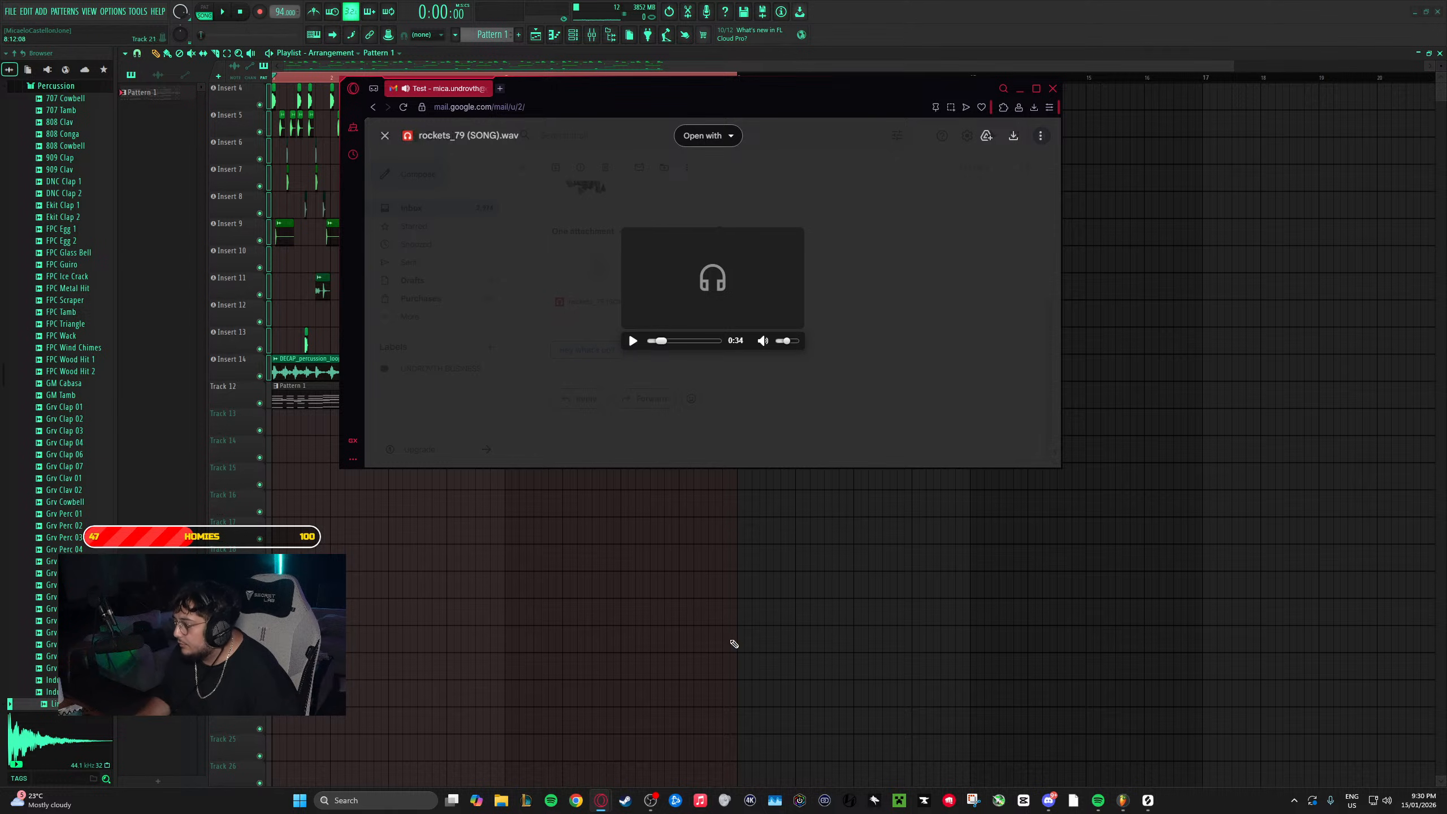
{"action": "left_click", "coordinate": [651, 800]}
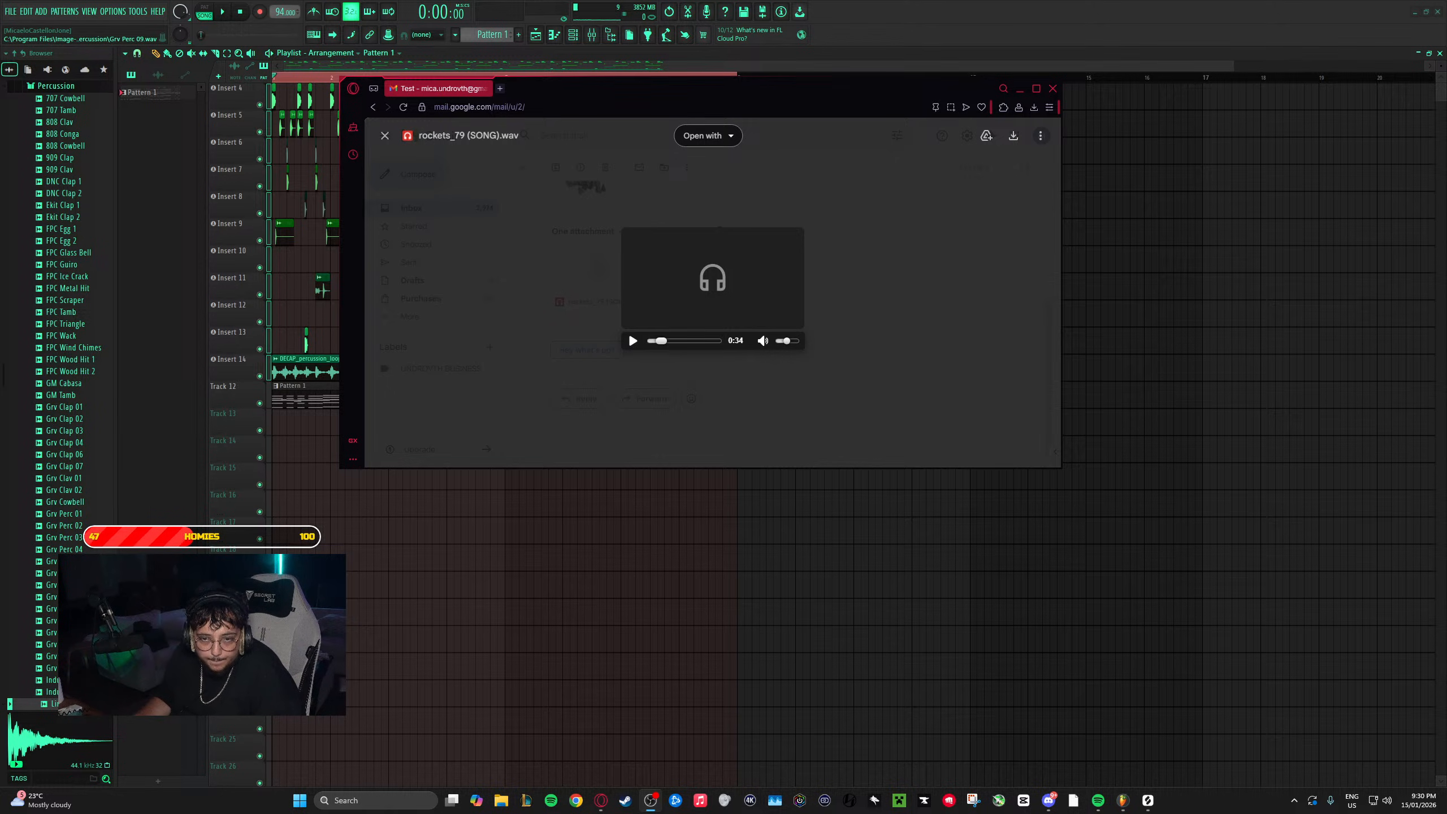
- Resume rockets_79 (SONG).wav, listen to about 3:43, pause it, and minimize the browser window
{"action": "left_click", "coordinate": [633, 340]}
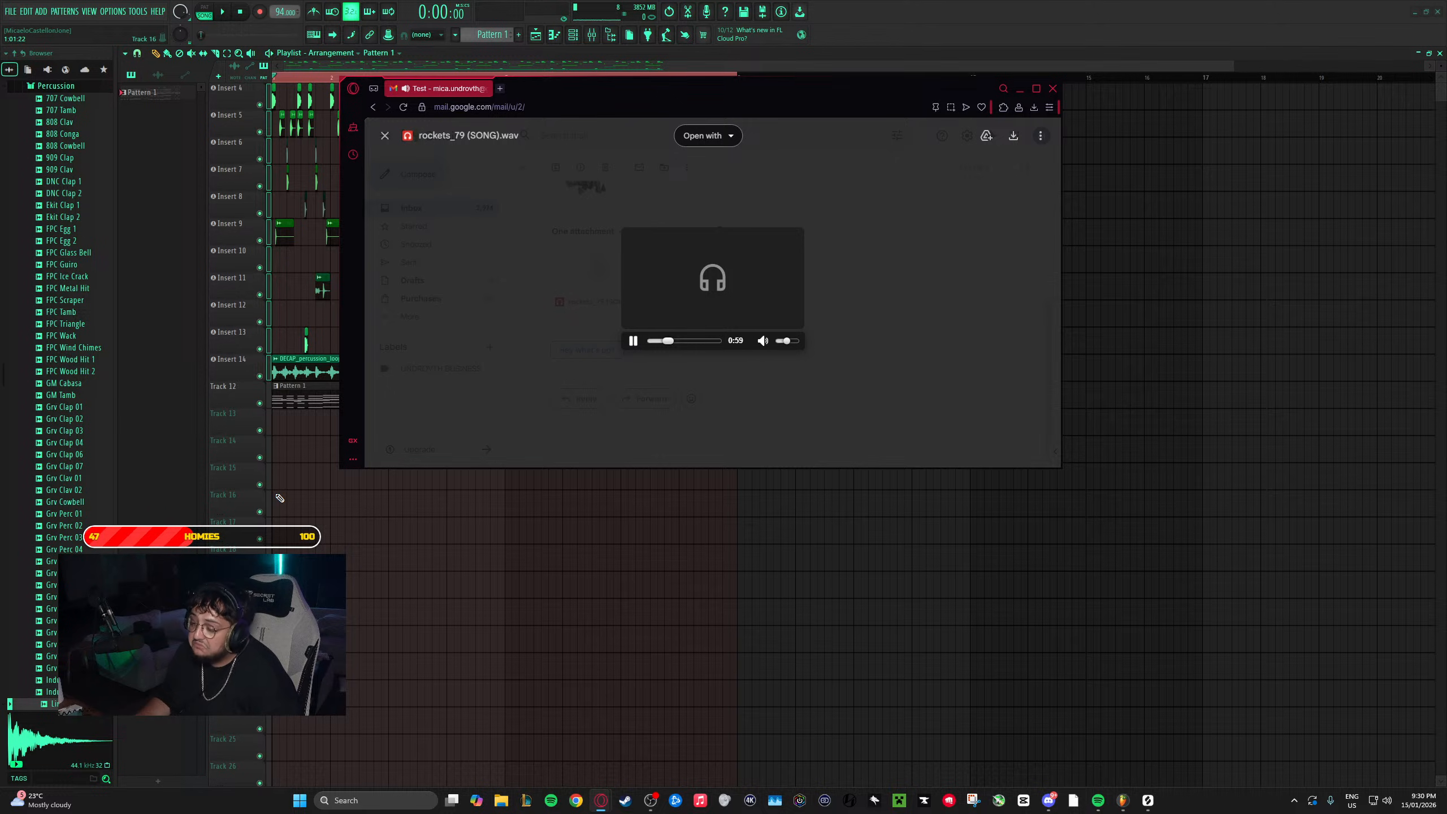
{"action": "left_click", "coordinate": [635, 341]}
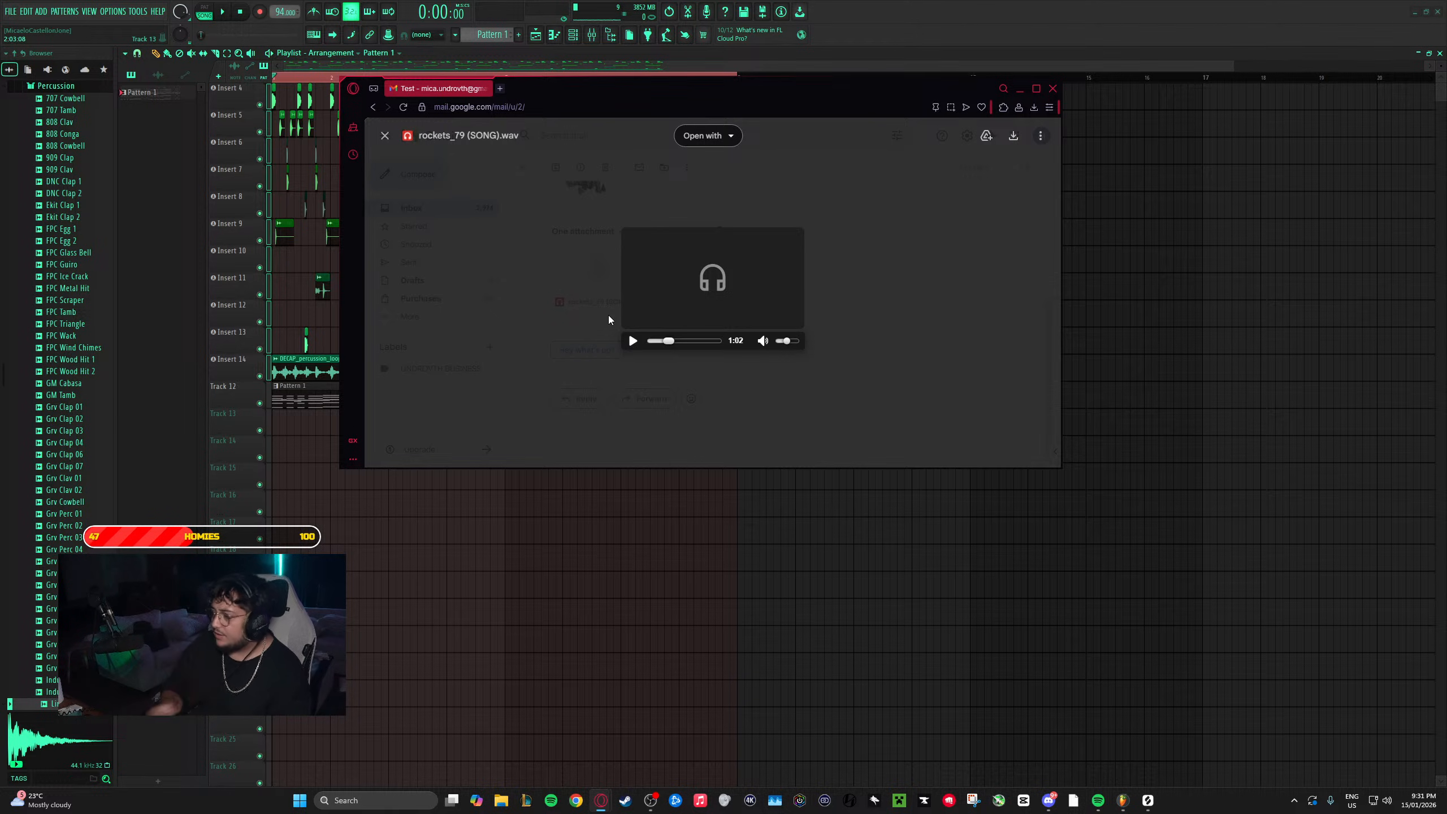
{"action": "left_click", "coordinate": [632, 341]}
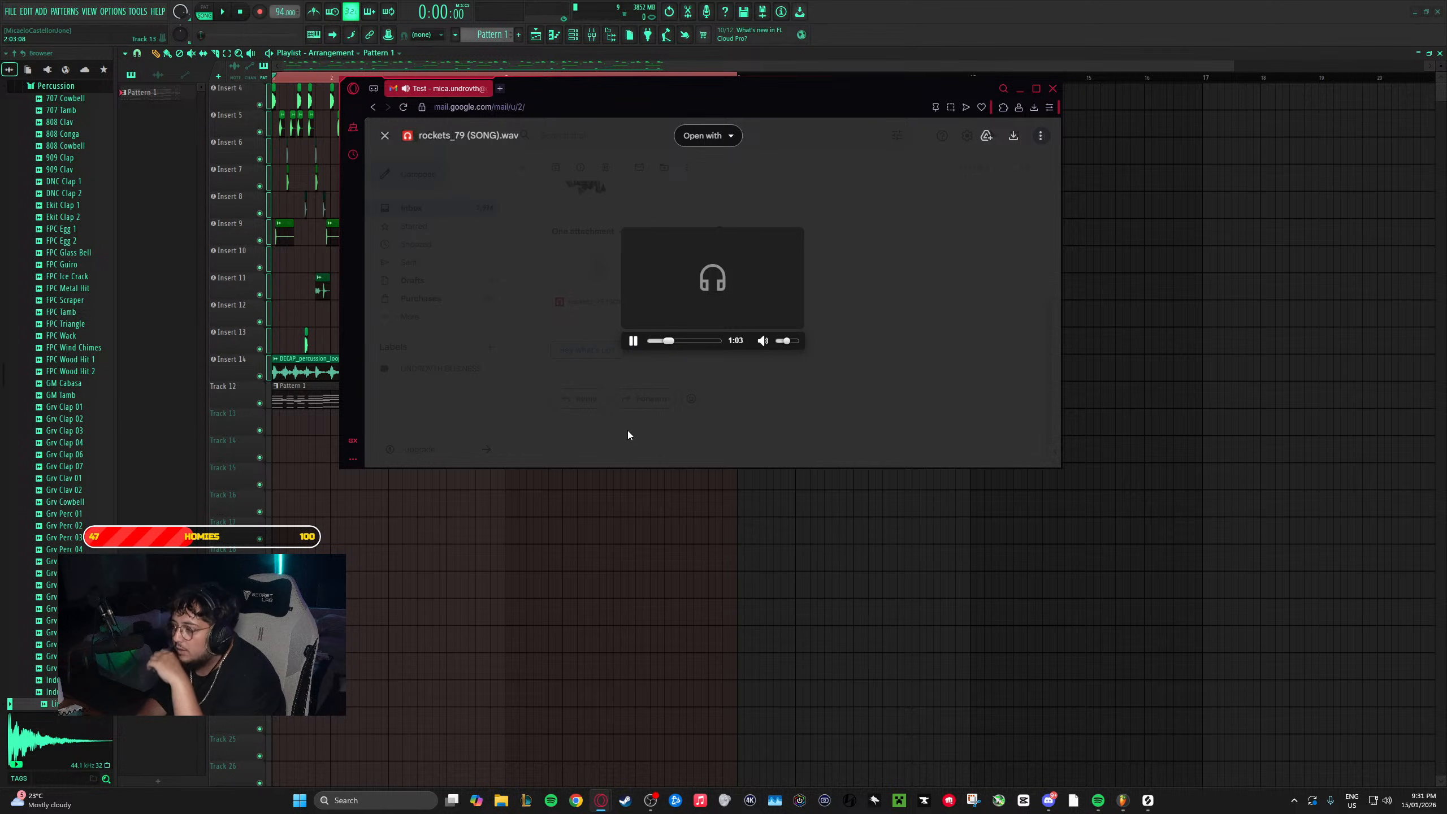
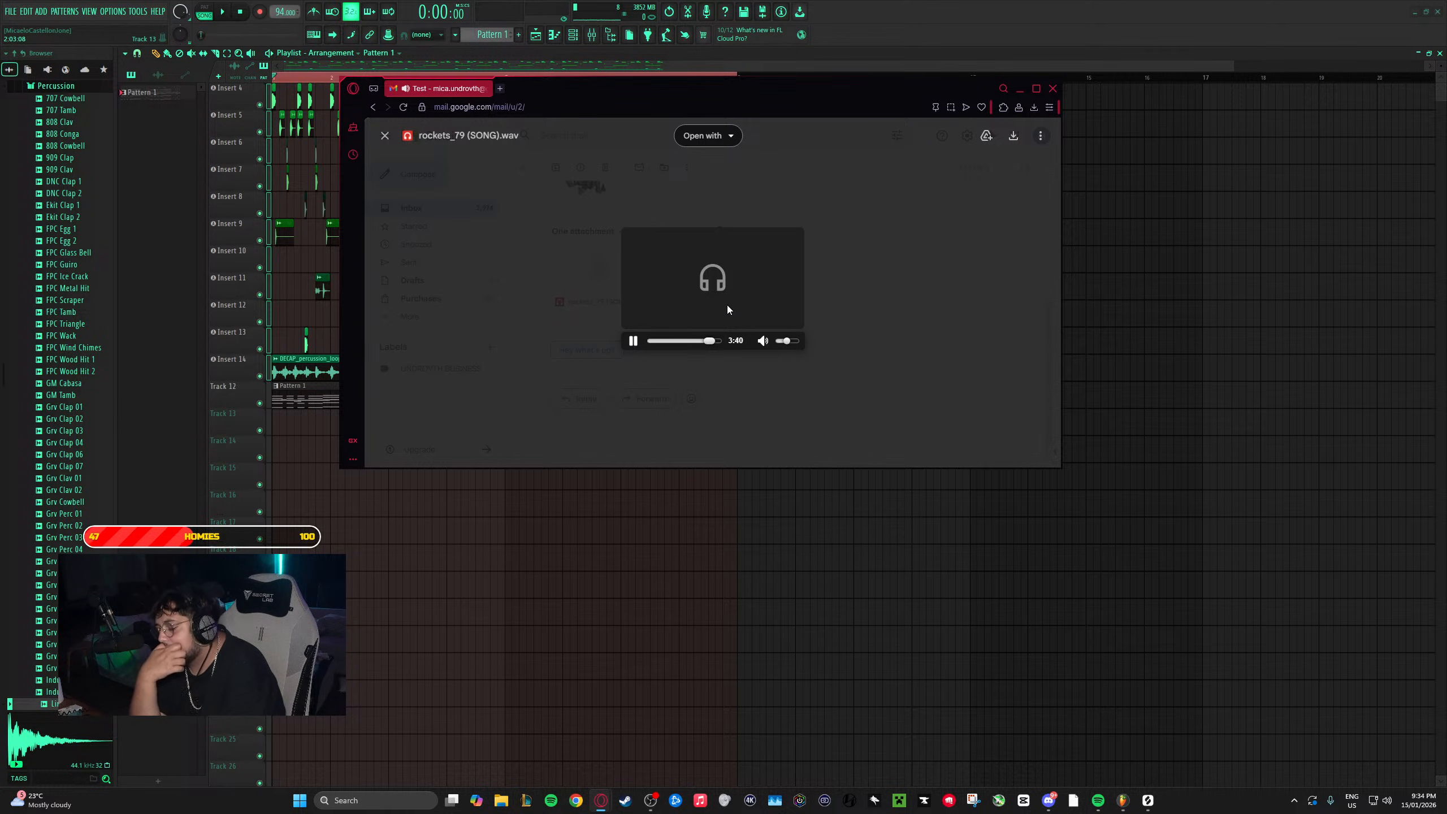
{"action": "left_click", "coordinate": [633, 340]}
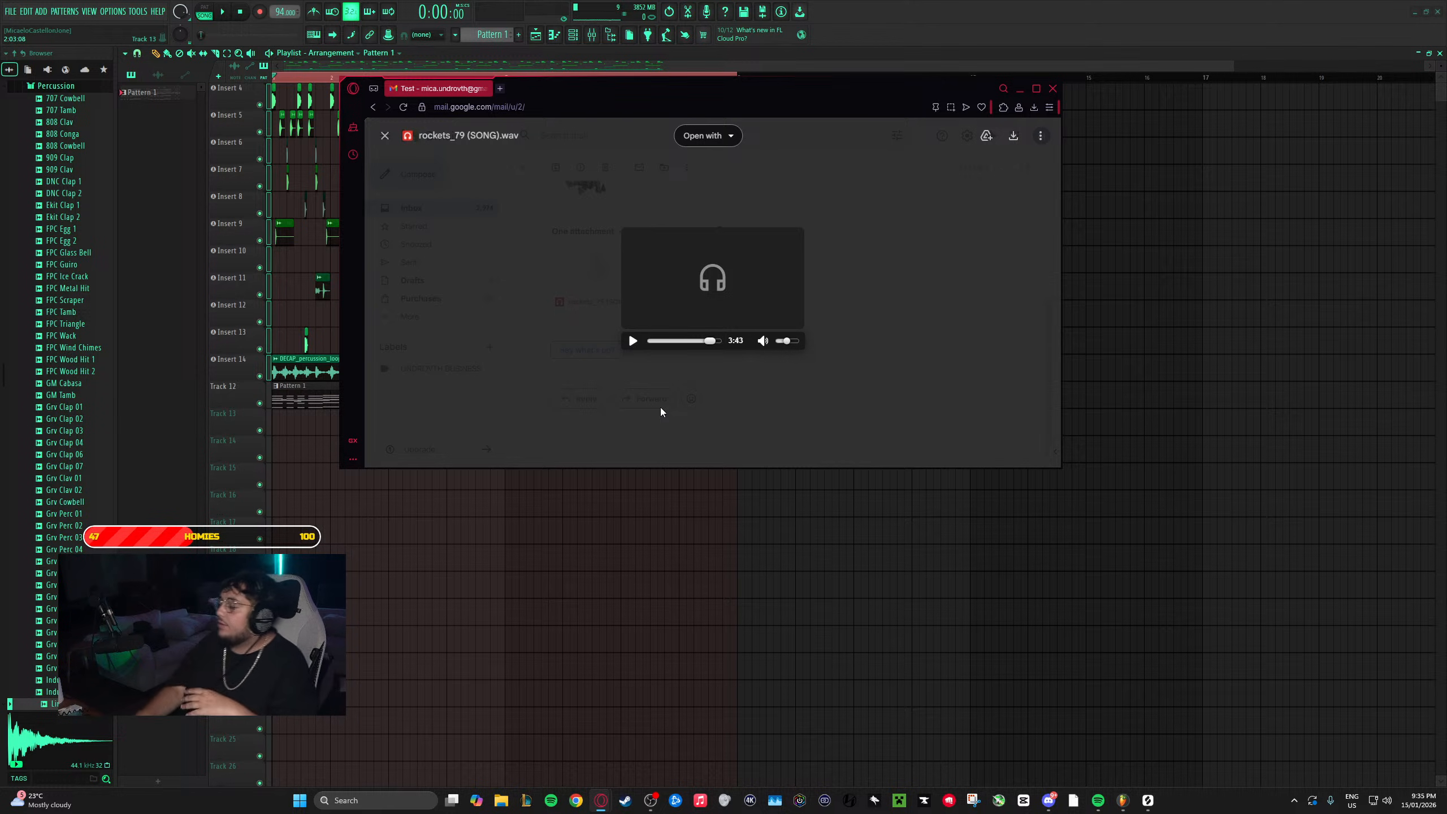
{"action": "left_click", "coordinate": [1020, 59]}
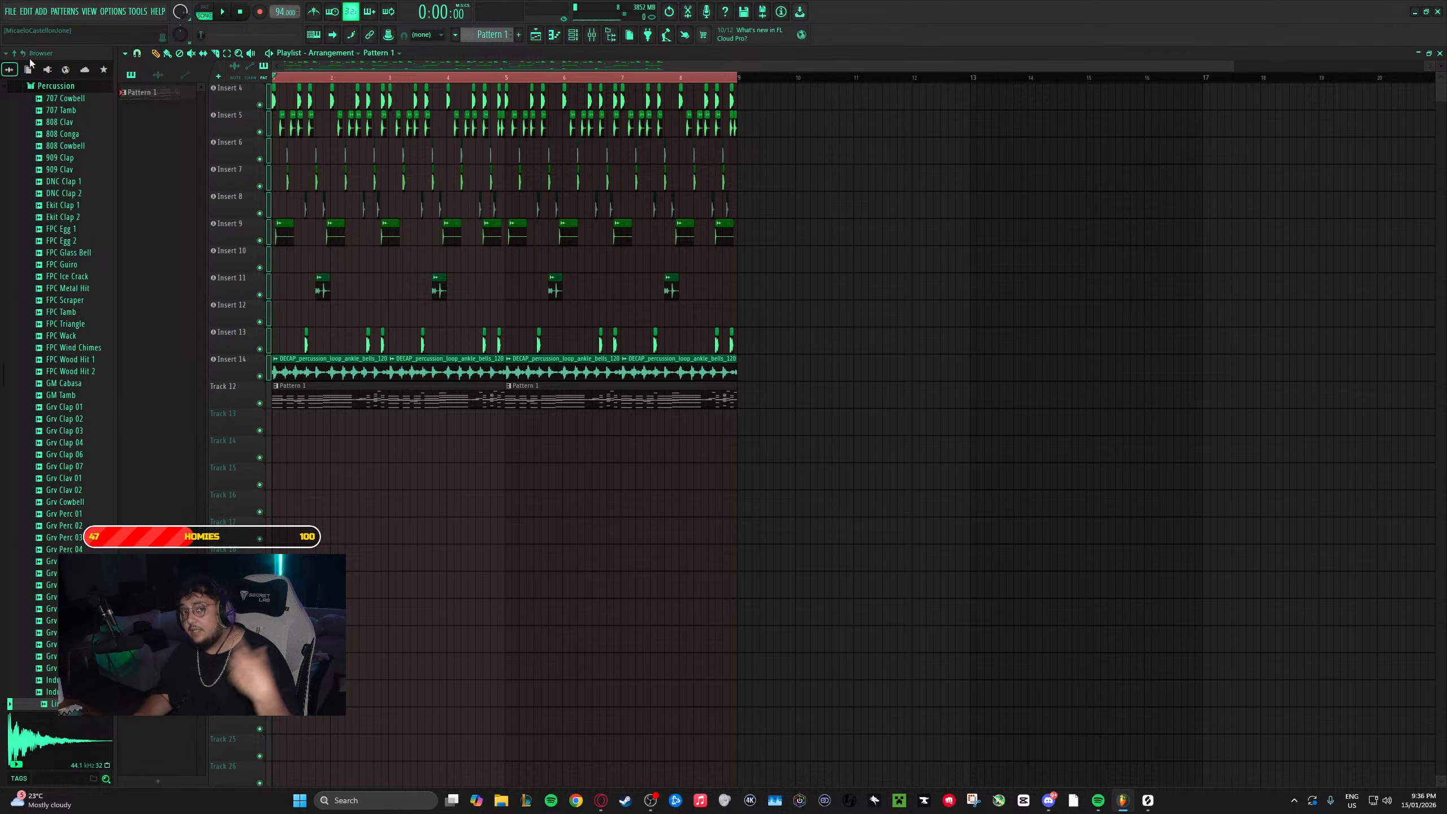
- Open the FL Studio audio settings, show the sample rate options, and select 48000 Hz
{"action": "left_click", "coordinate": [120, 11]}
{"action": "left_click", "coordinate": [129, 46]}
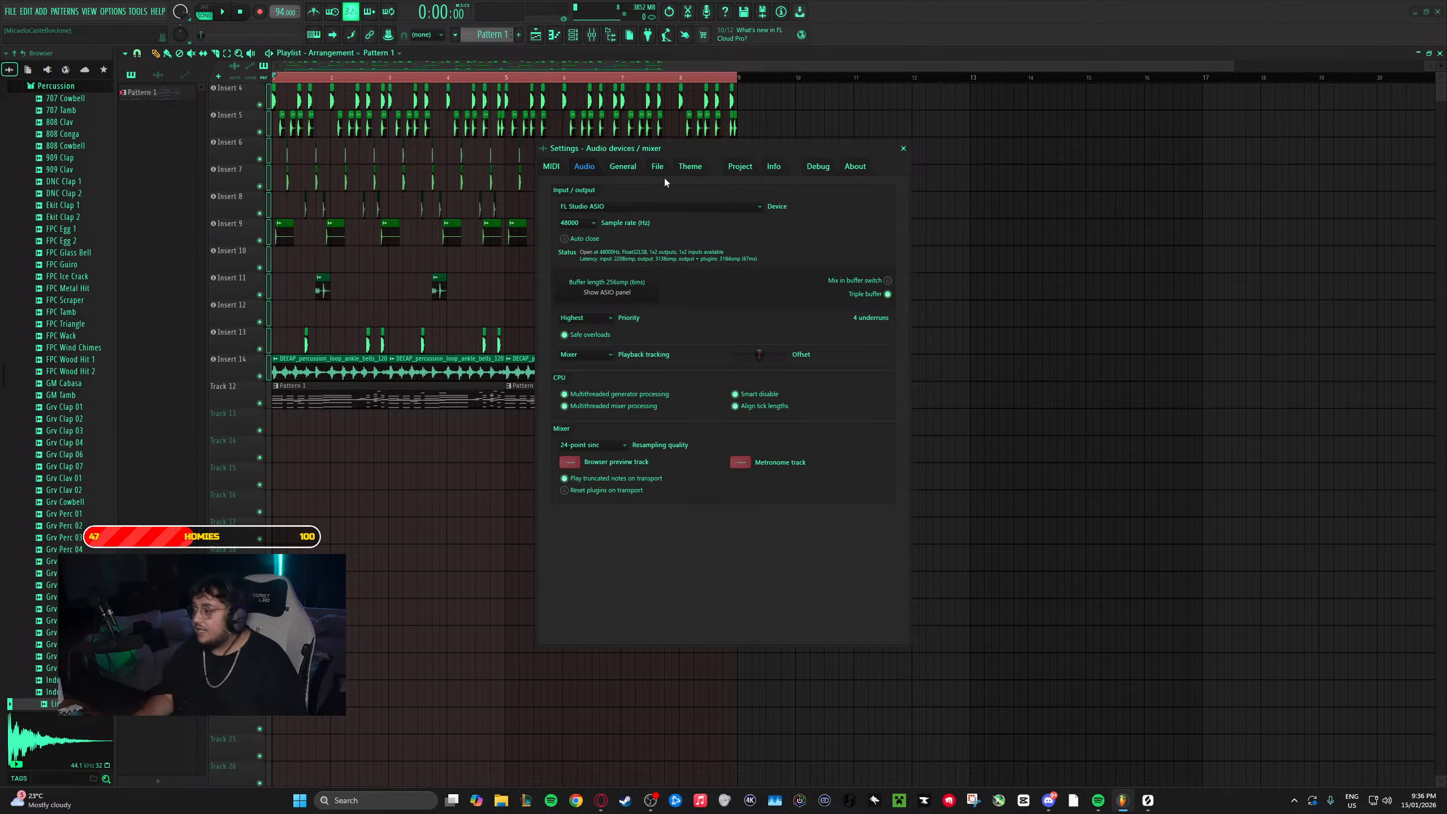
{"action": "left_click", "coordinate": [594, 223]}
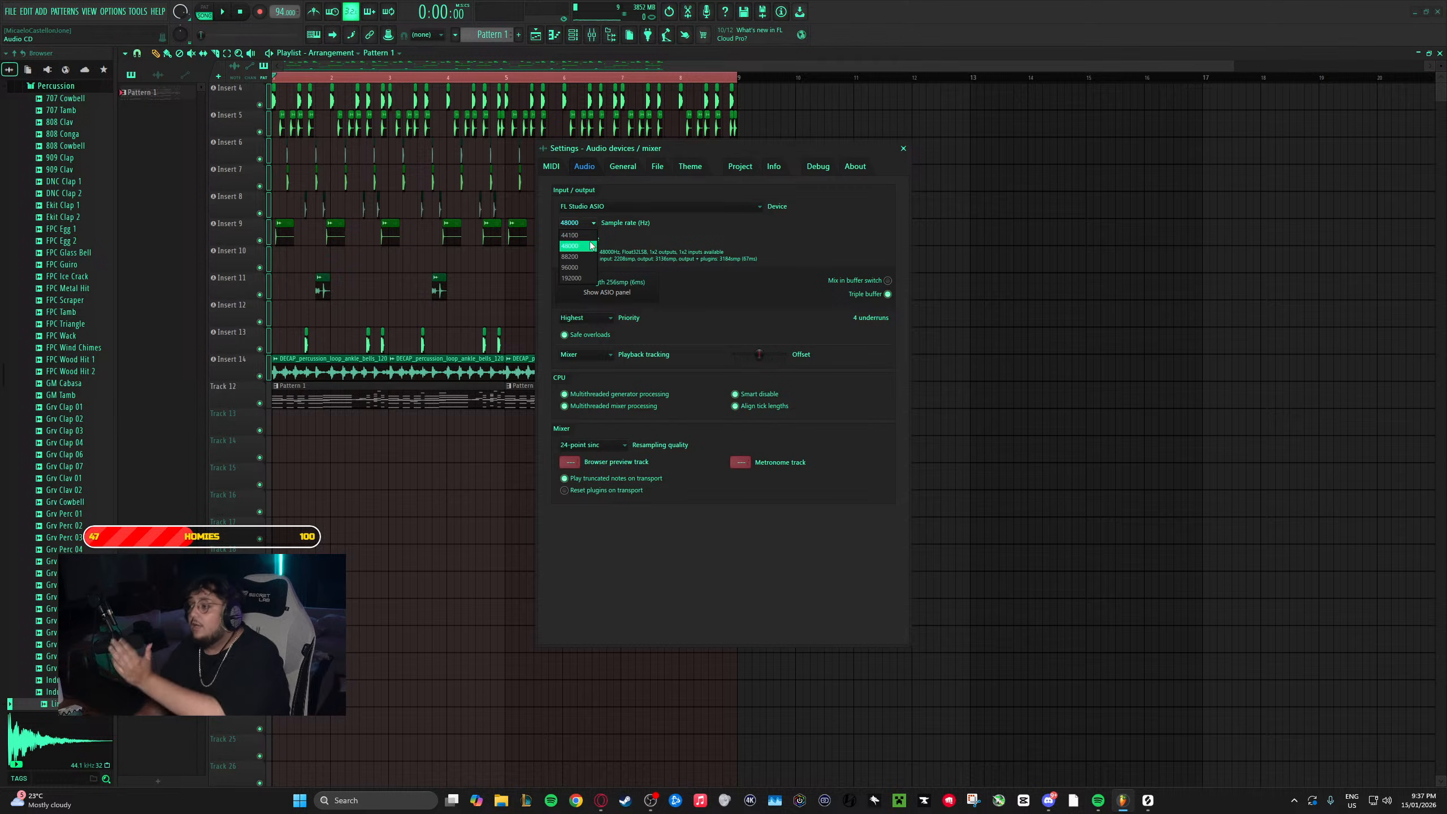
{"action": "left_click", "coordinate": [590, 246]}
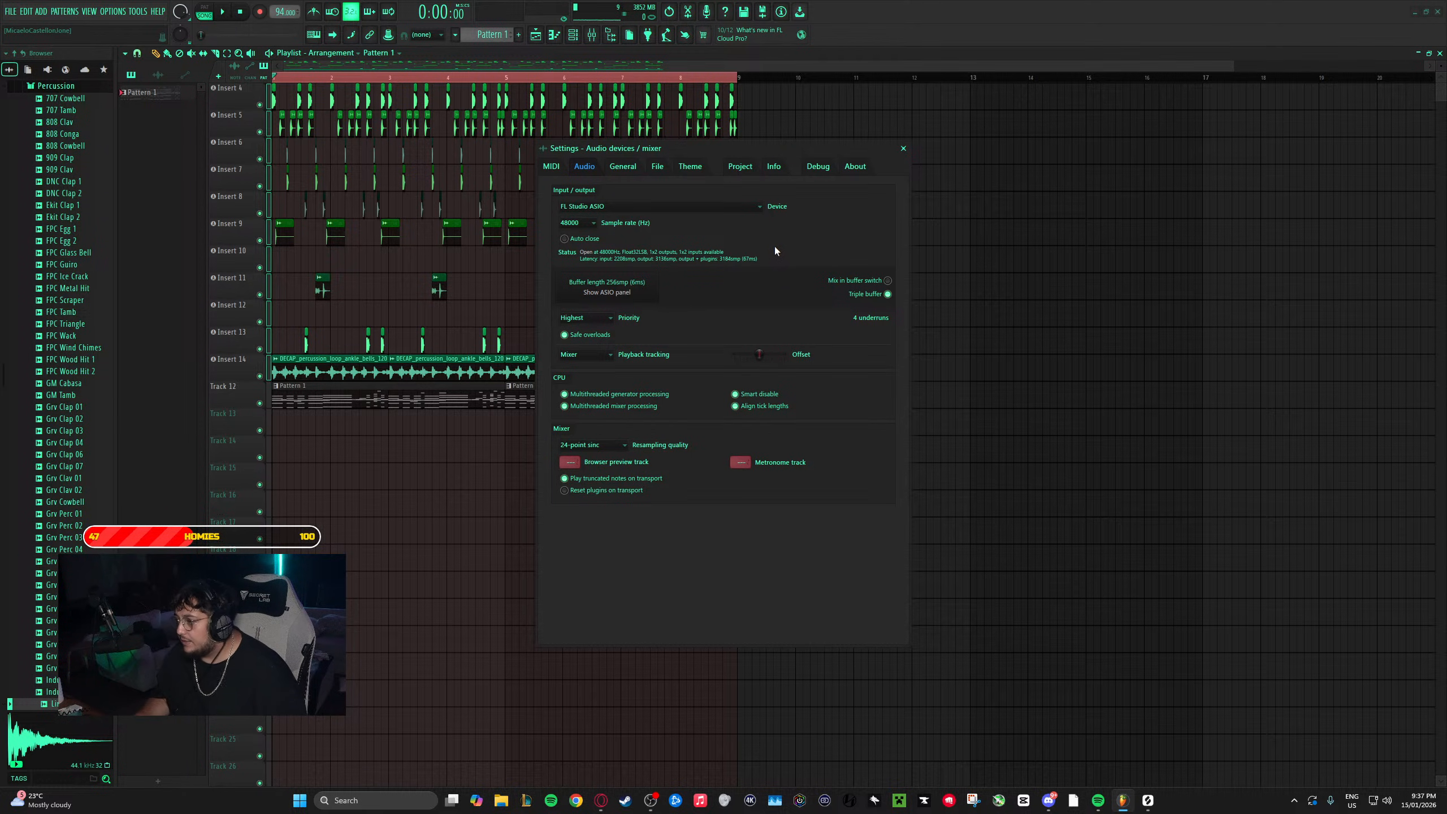
- Check the buffer length in the FL Studio ASIO driver panel, then close the audio settings with the mixer shown
{"action": "left_click", "coordinate": [627, 293]}
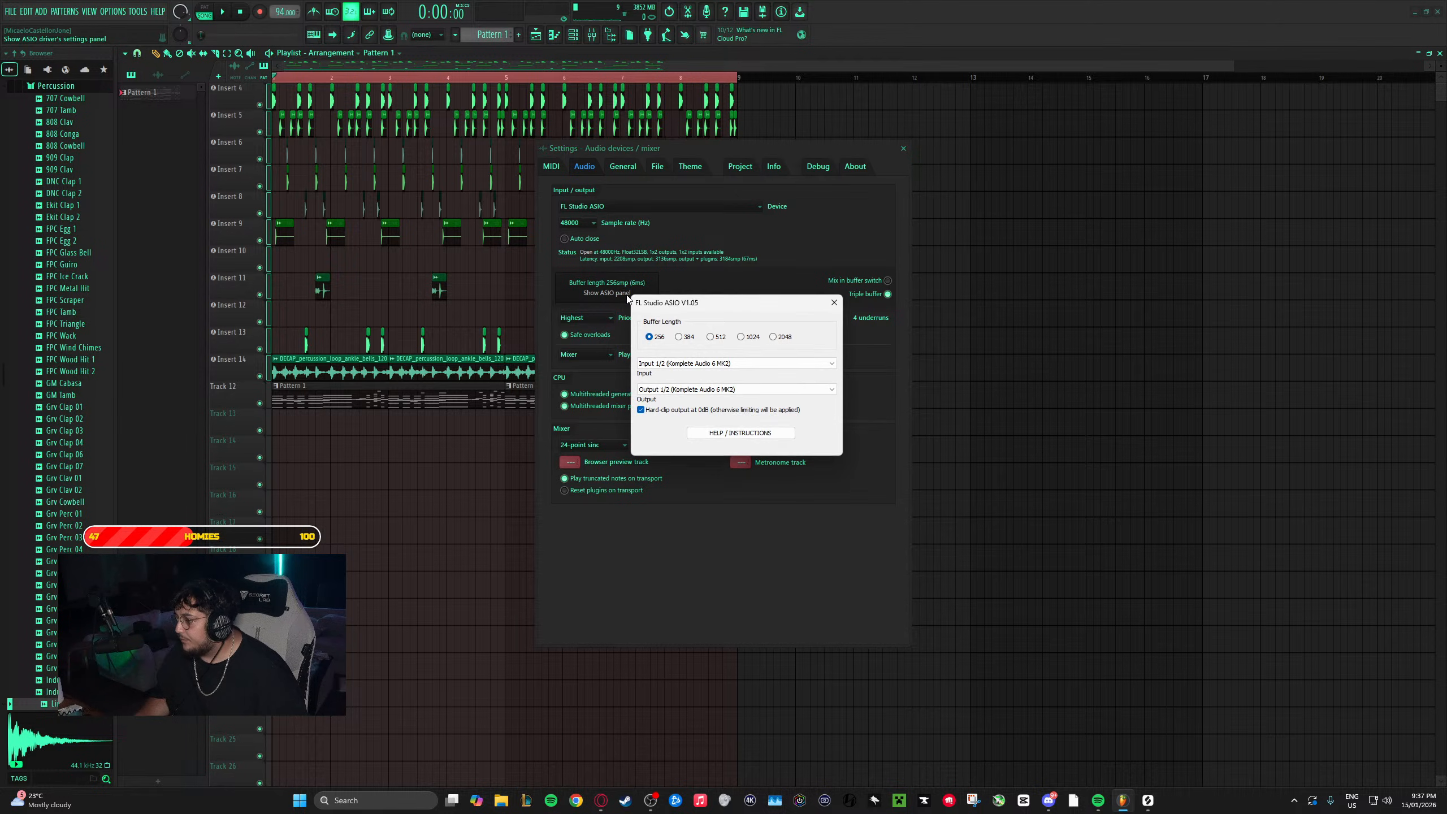
{"action": "left_click", "coordinate": [834, 305]}
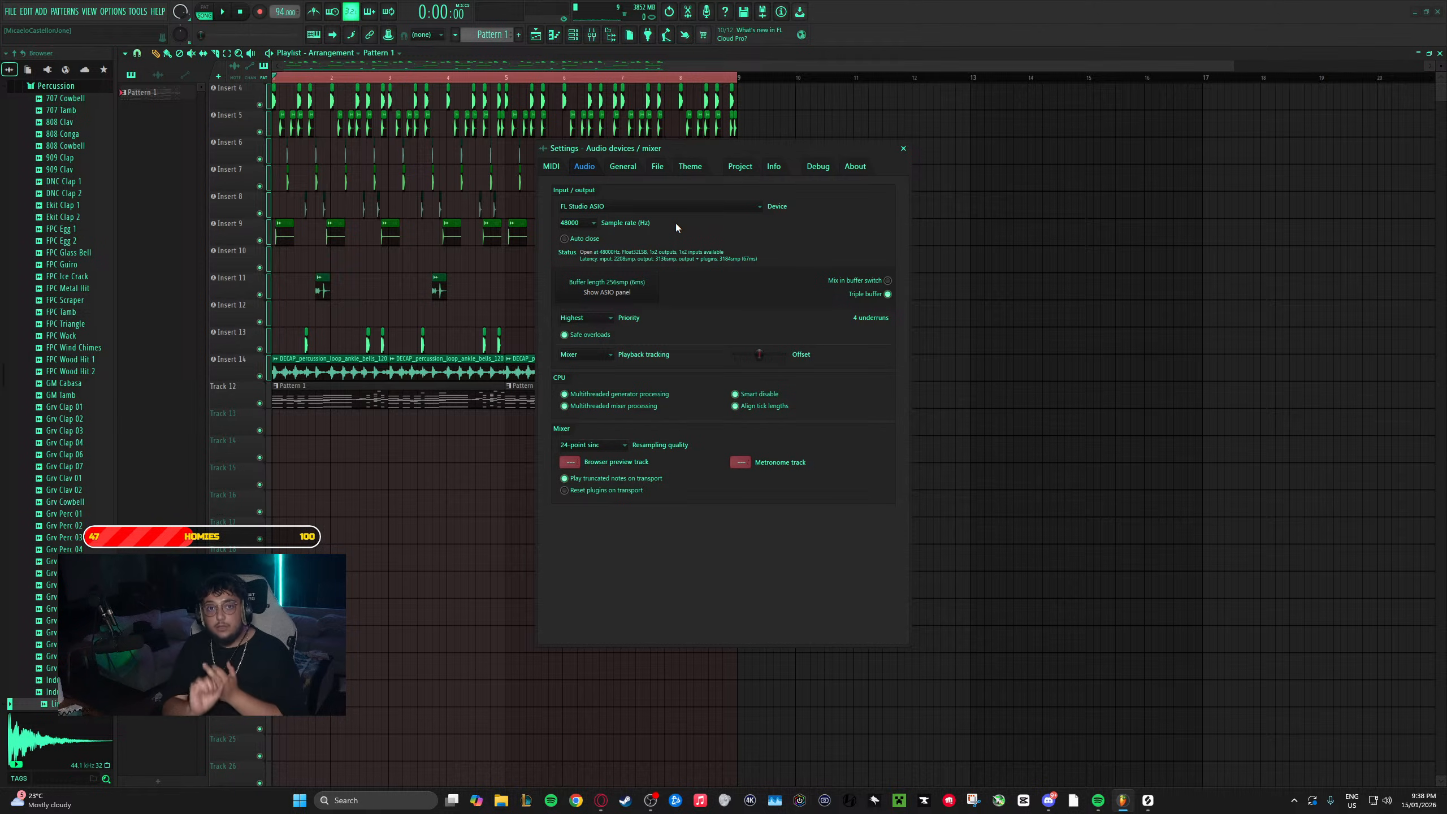
{"action": "key", "text": "F9"}
{"action": "left_click", "coordinate": [903, 148]}
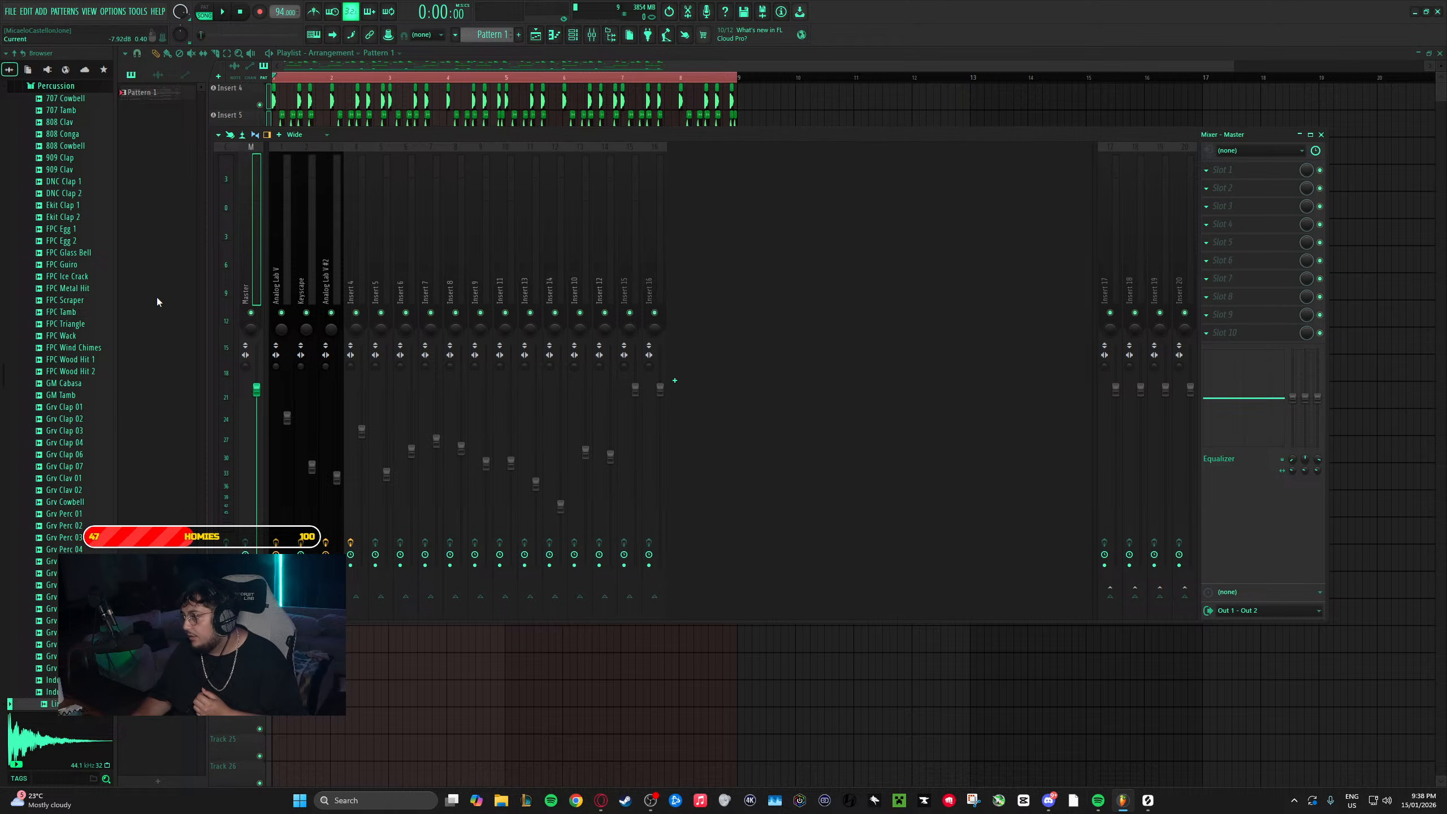
- Load Fruity Parametric EQ 2 into the first effect slot of Insert 16 and place its window over the empty mixer area
{"action": "left_click", "coordinate": [645, 260]}
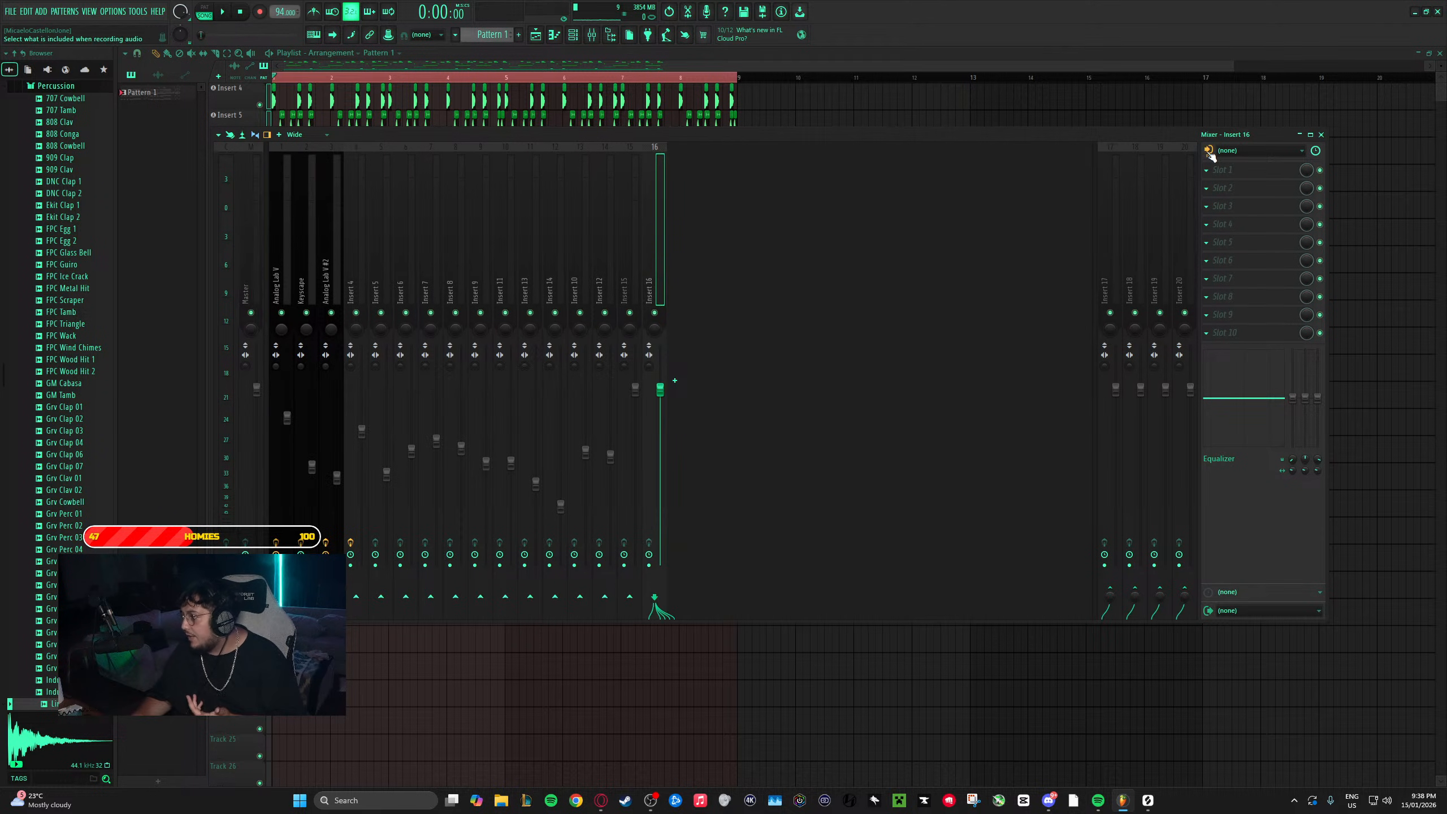
{"action": "left_click", "coordinate": [1215, 170]}
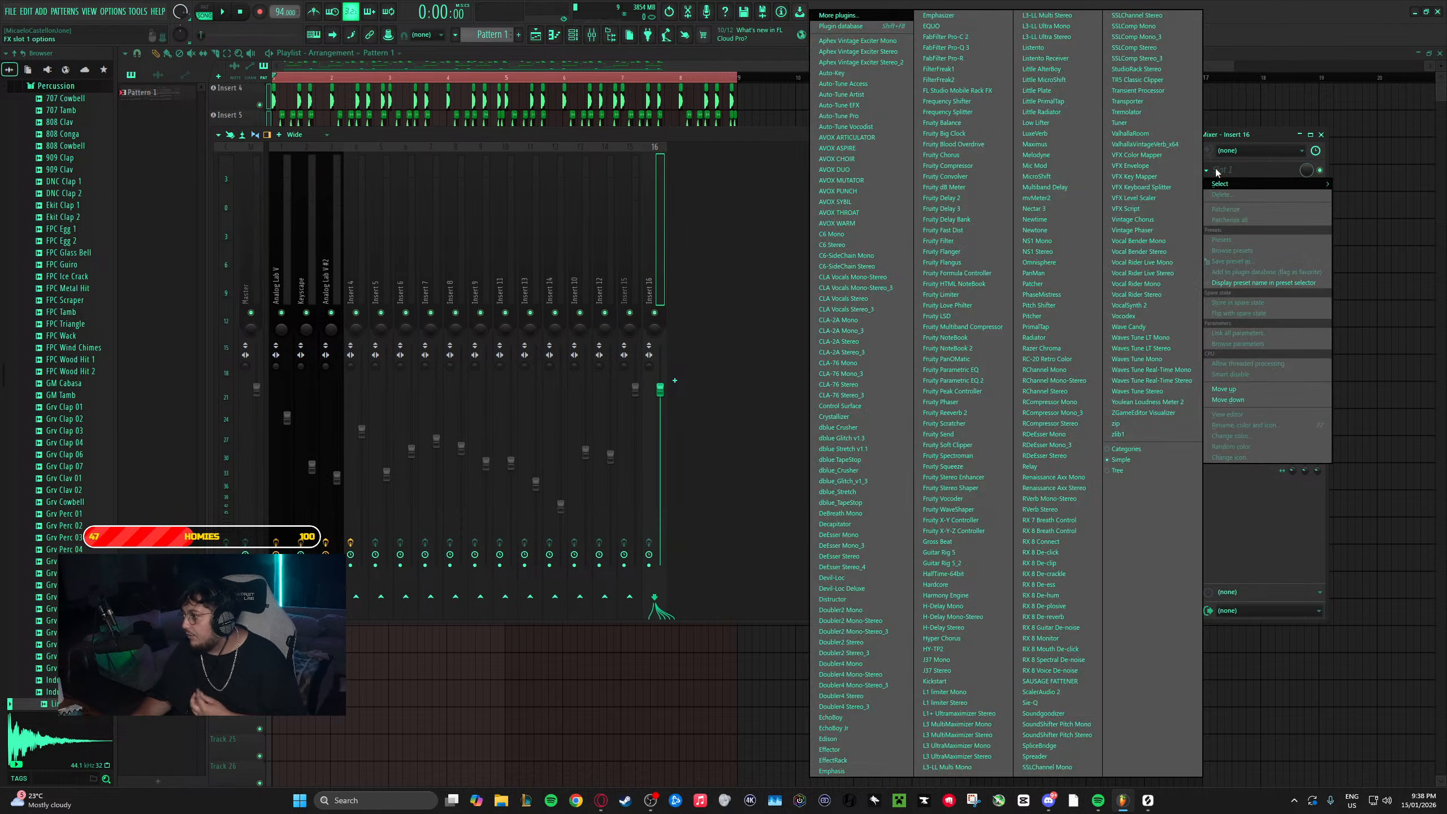
{"action": "left_click", "coordinate": [968, 381]}
{"action": "left_click_drag", "start_coordinate": [400, 132], "coordinate": [914, 212]}
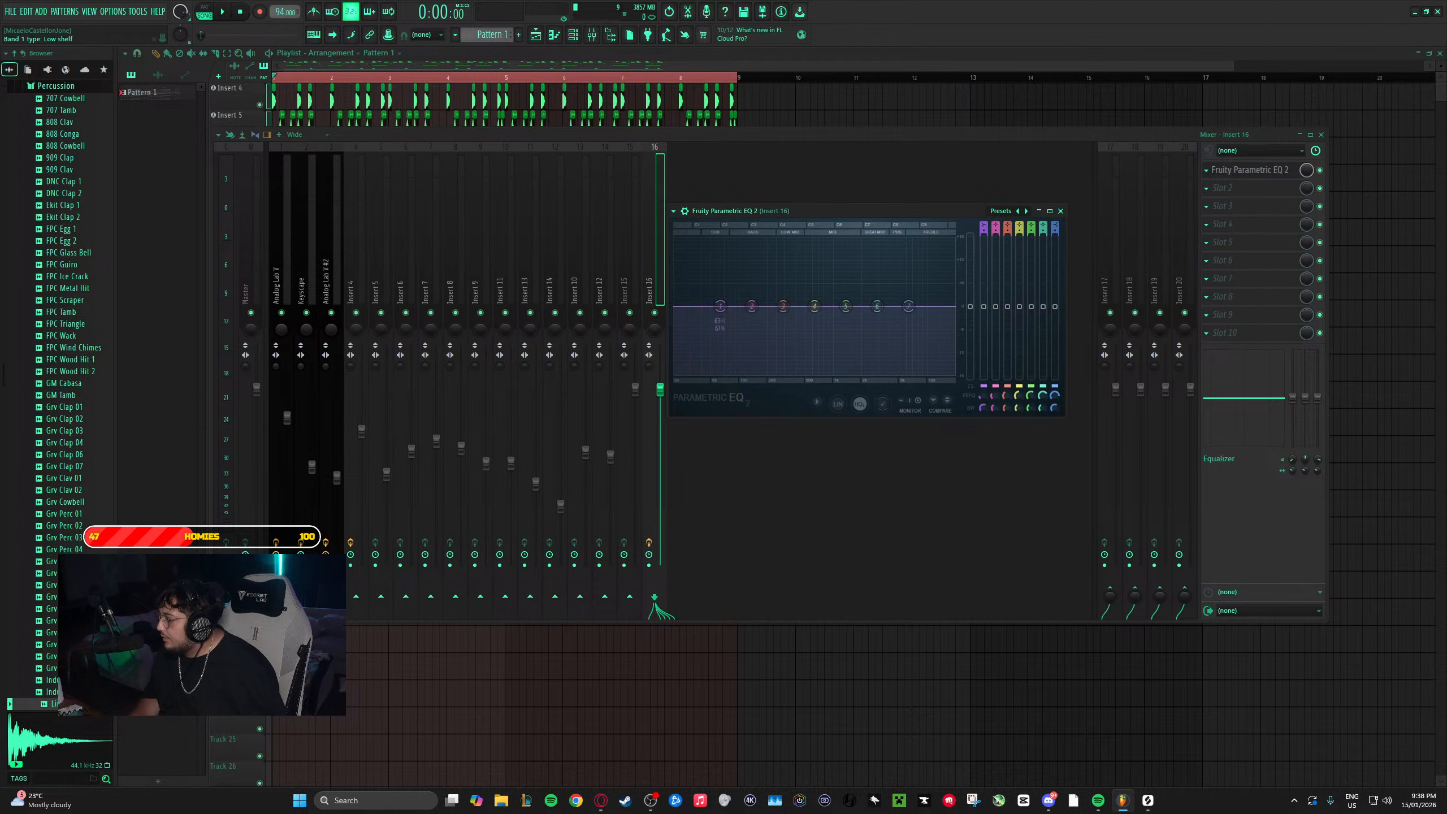
- Shape the EQ with a high-pass on band 1 swept up to about 152 Hz, a band 3 low-mid cut and a band 7 treble boost
{"action": "right_click", "coordinate": [720, 307]}
{"action": "mouse_move", "coordinate": [721, 307]}
{"action": "left_mouse_down"}
{"action": "mouse_move", "coordinate": [700, 307]}
{"action": "mouse_move", "coordinate": [740, 307]}
{"action": "left_mouse_up"}
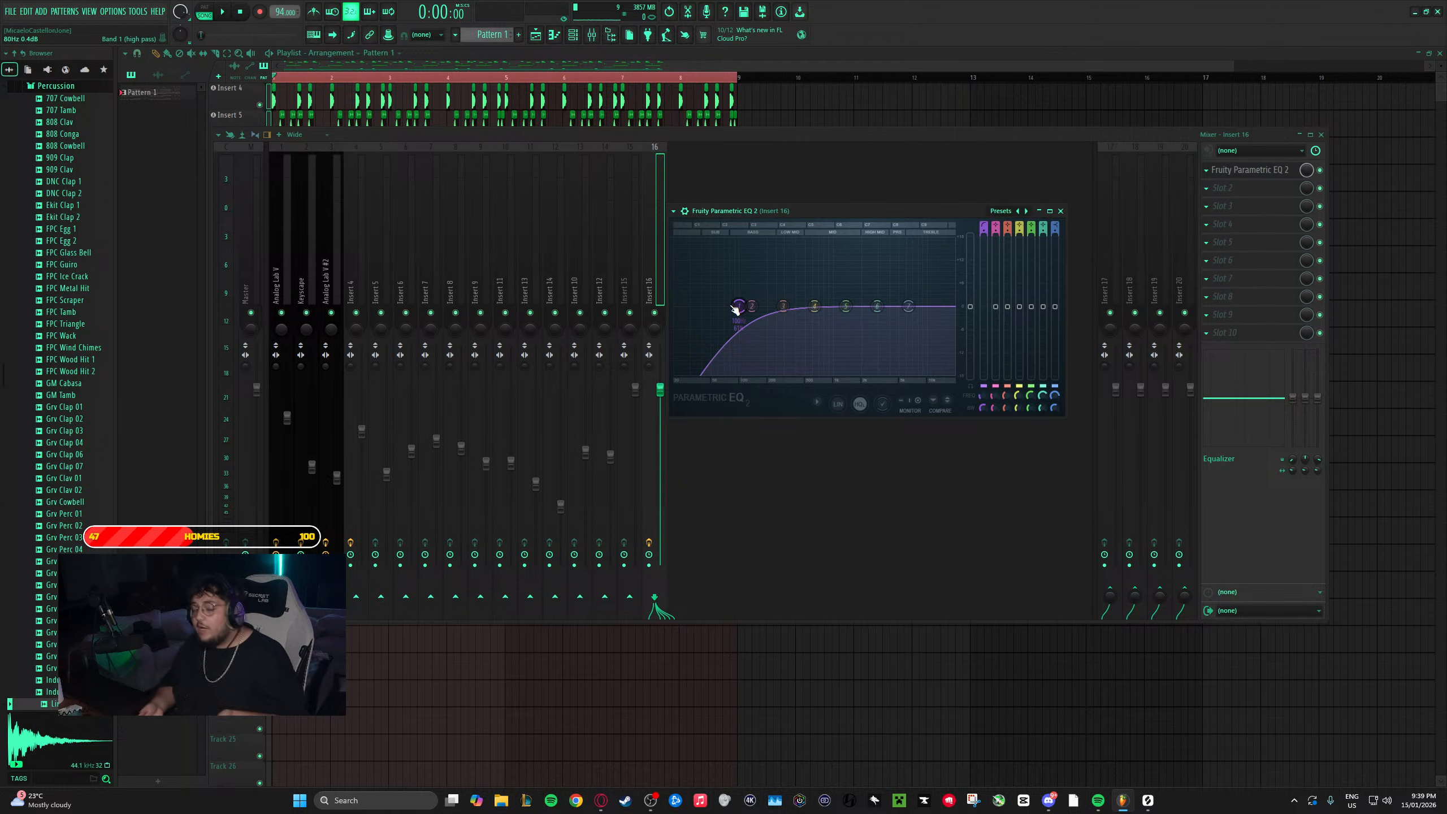
{"action": "left_click_drag", "start_coordinate": [735, 309], "coordinate": [754, 306]}
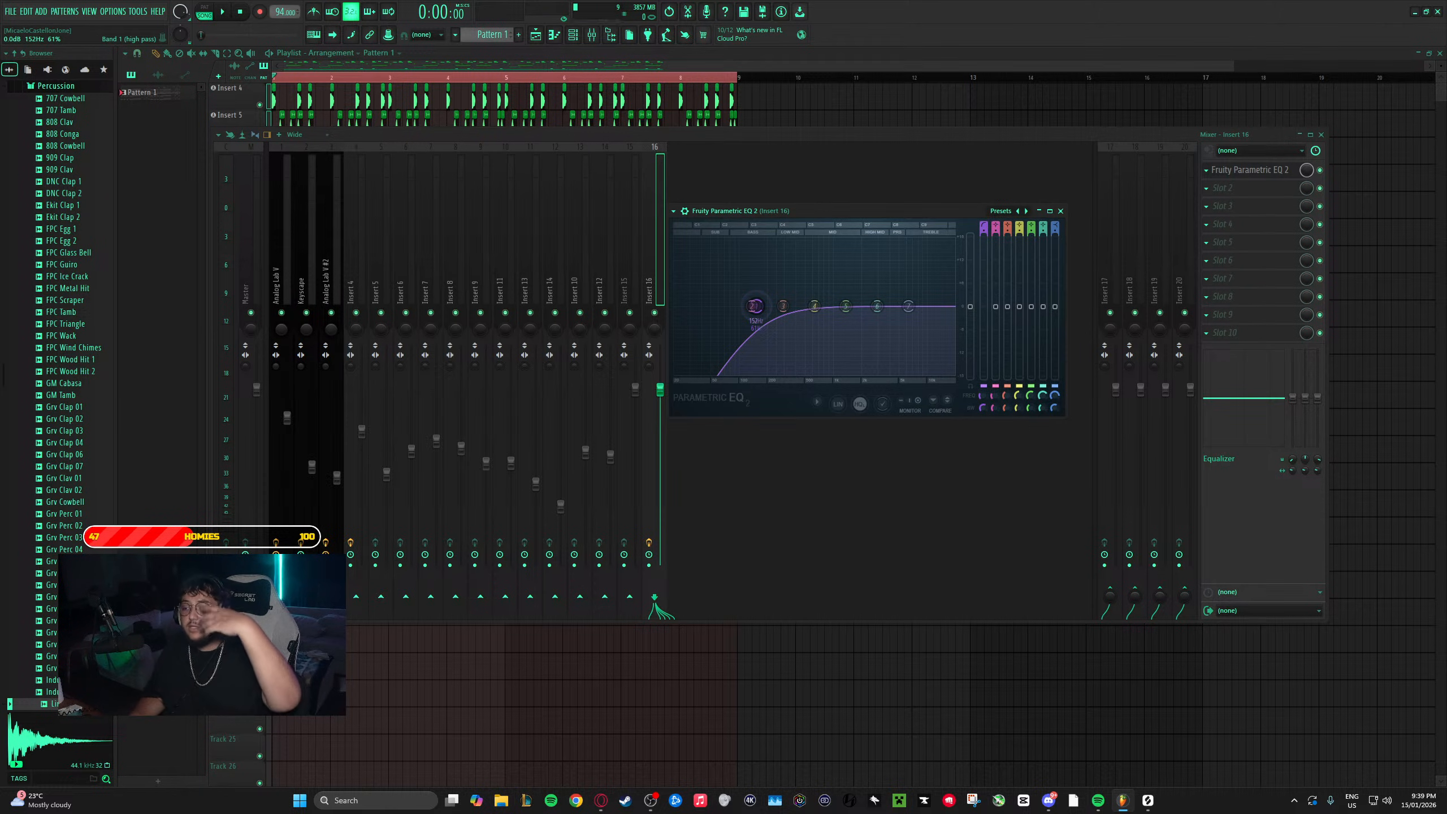
{"action": "left_click_drag", "start_coordinate": [754, 307], "coordinate": [798, 324]}
{"action": "left_click_drag", "start_coordinate": [905, 308], "coordinate": [926, 291]}
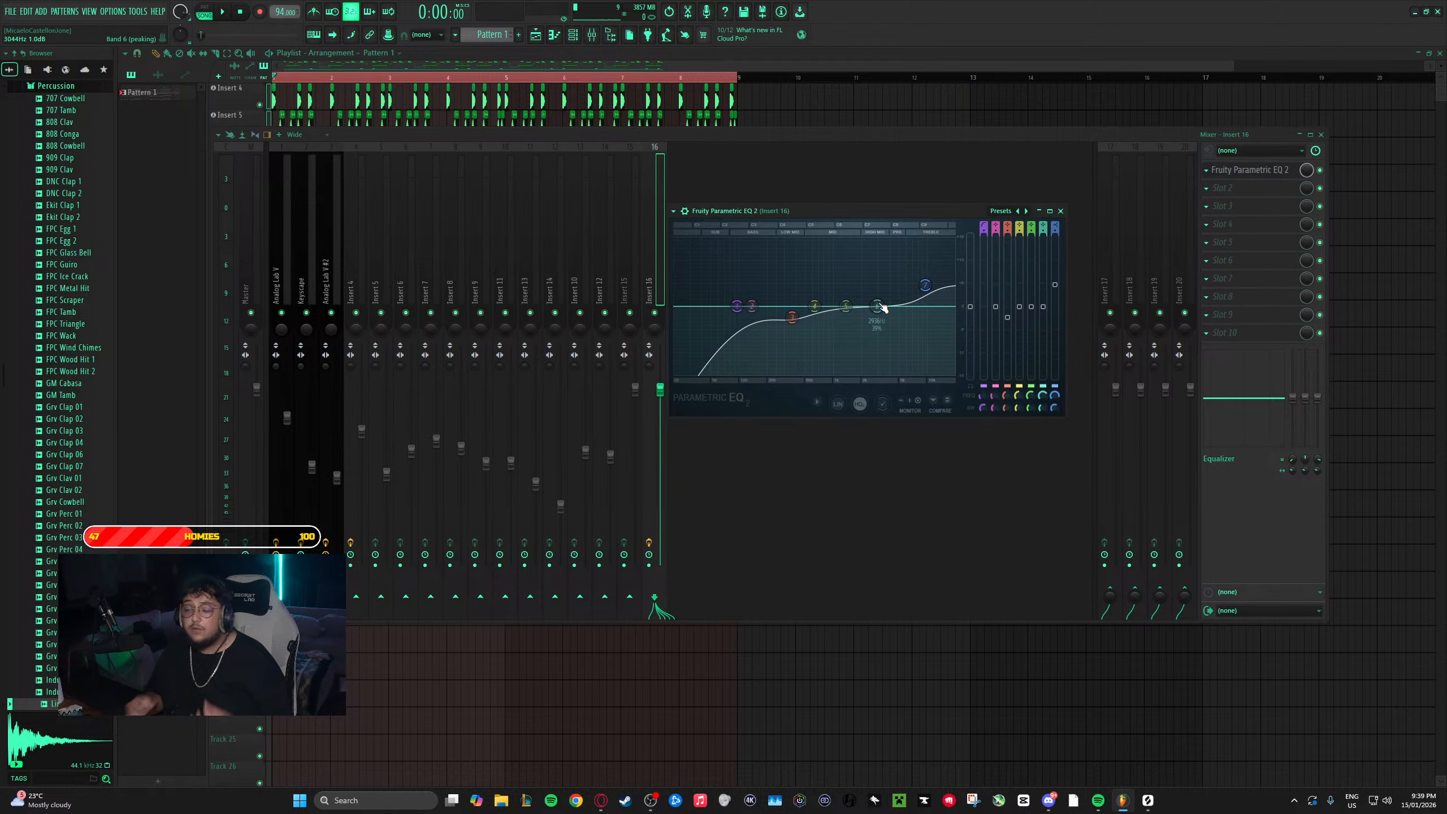
- Add gentle boosts with band 5 near 1.7 kHz and band 4 in the mids, then close the equalizer
{"action": "mouse_move", "coordinate": [860, 312]}
{"action": "left_mouse_down"}
{"action": "mouse_move", "coordinate": [871, 307]}
{"action": "mouse_move", "coordinate": [857, 298]}
{"action": "left_mouse_up"}
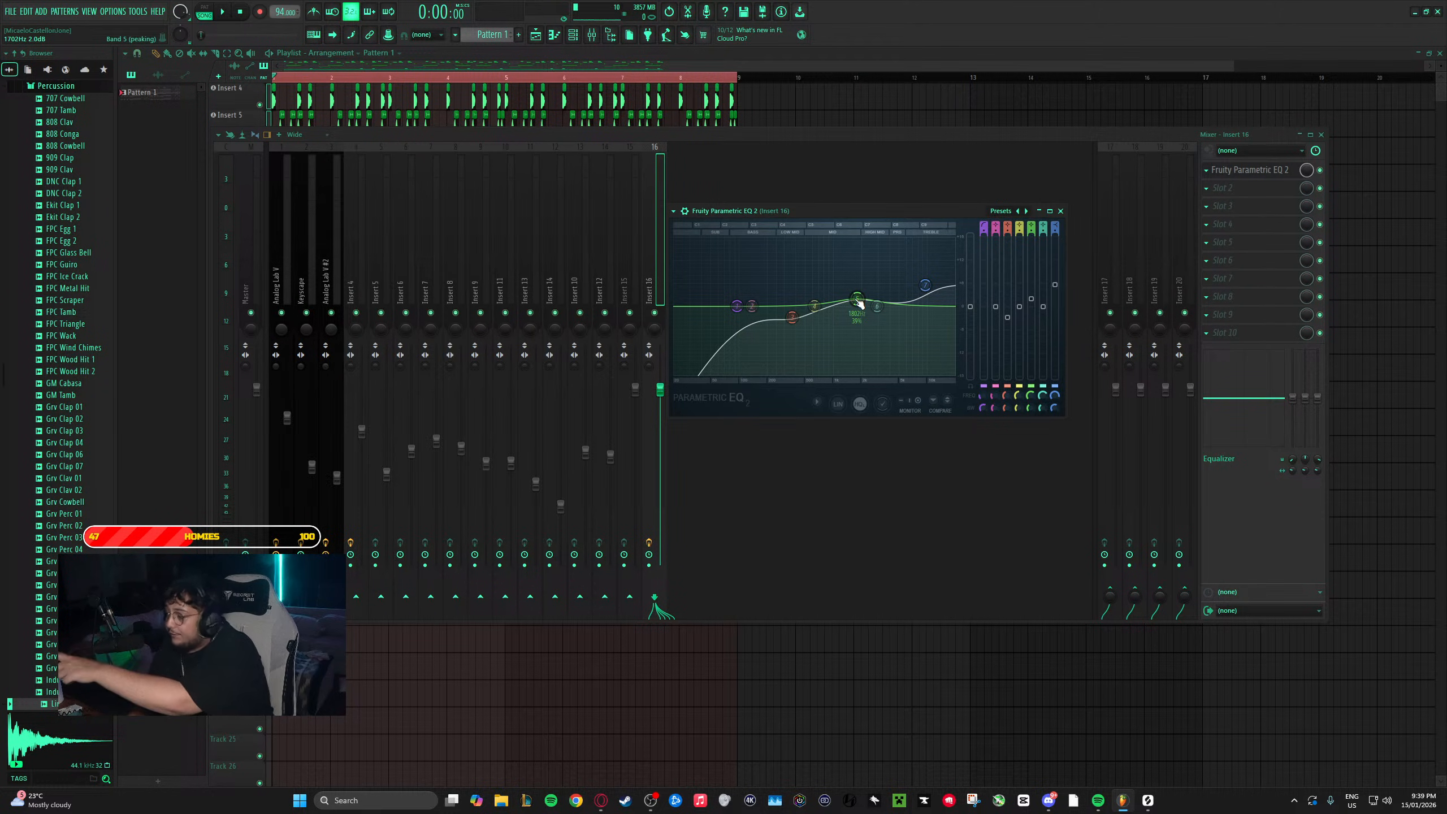
{"action": "left_click_drag", "start_coordinate": [815, 306], "coordinate": [814, 297]}
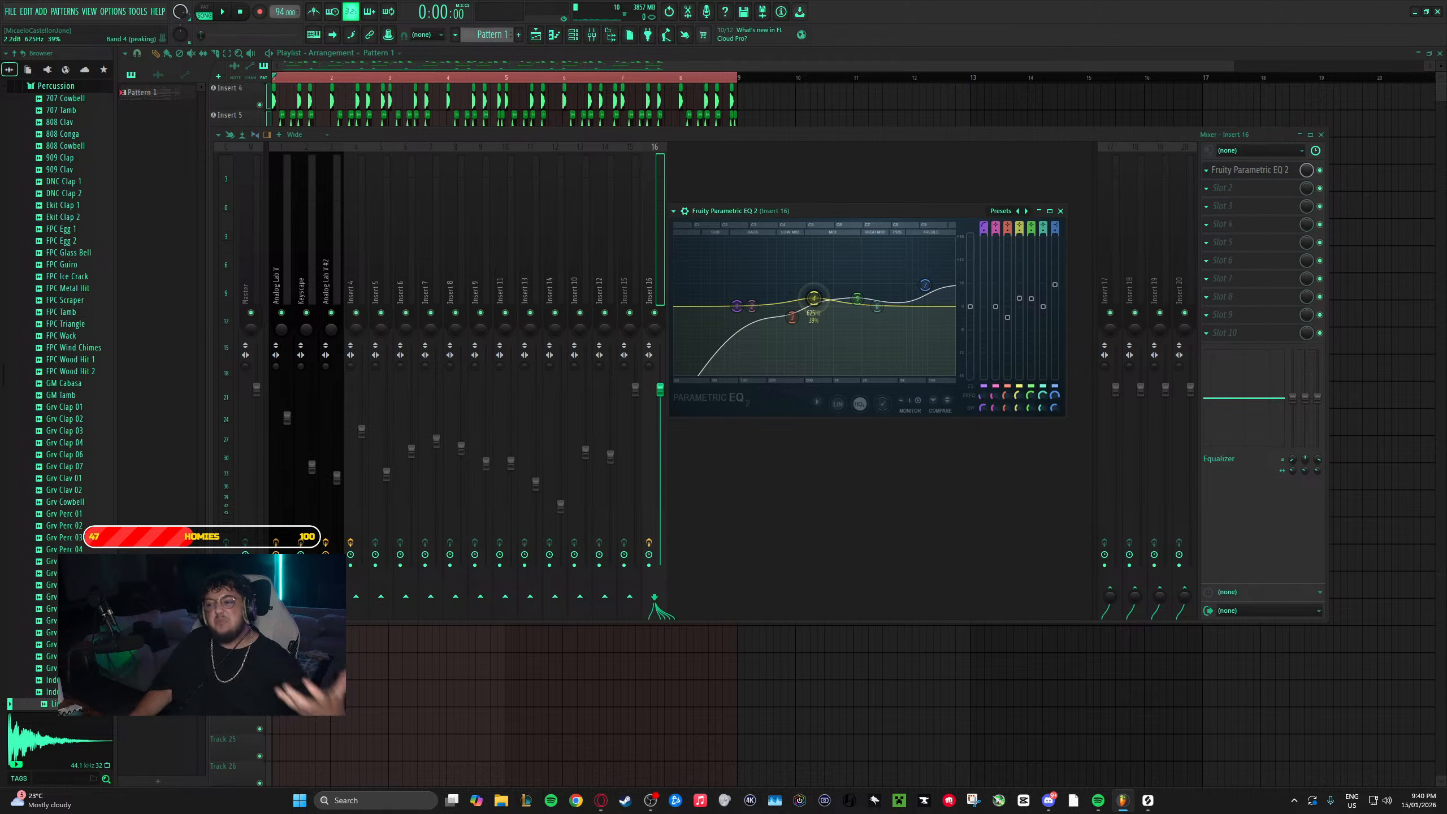
{"action": "left_click_drag", "start_coordinate": [813, 298], "coordinate": [821, 305]}
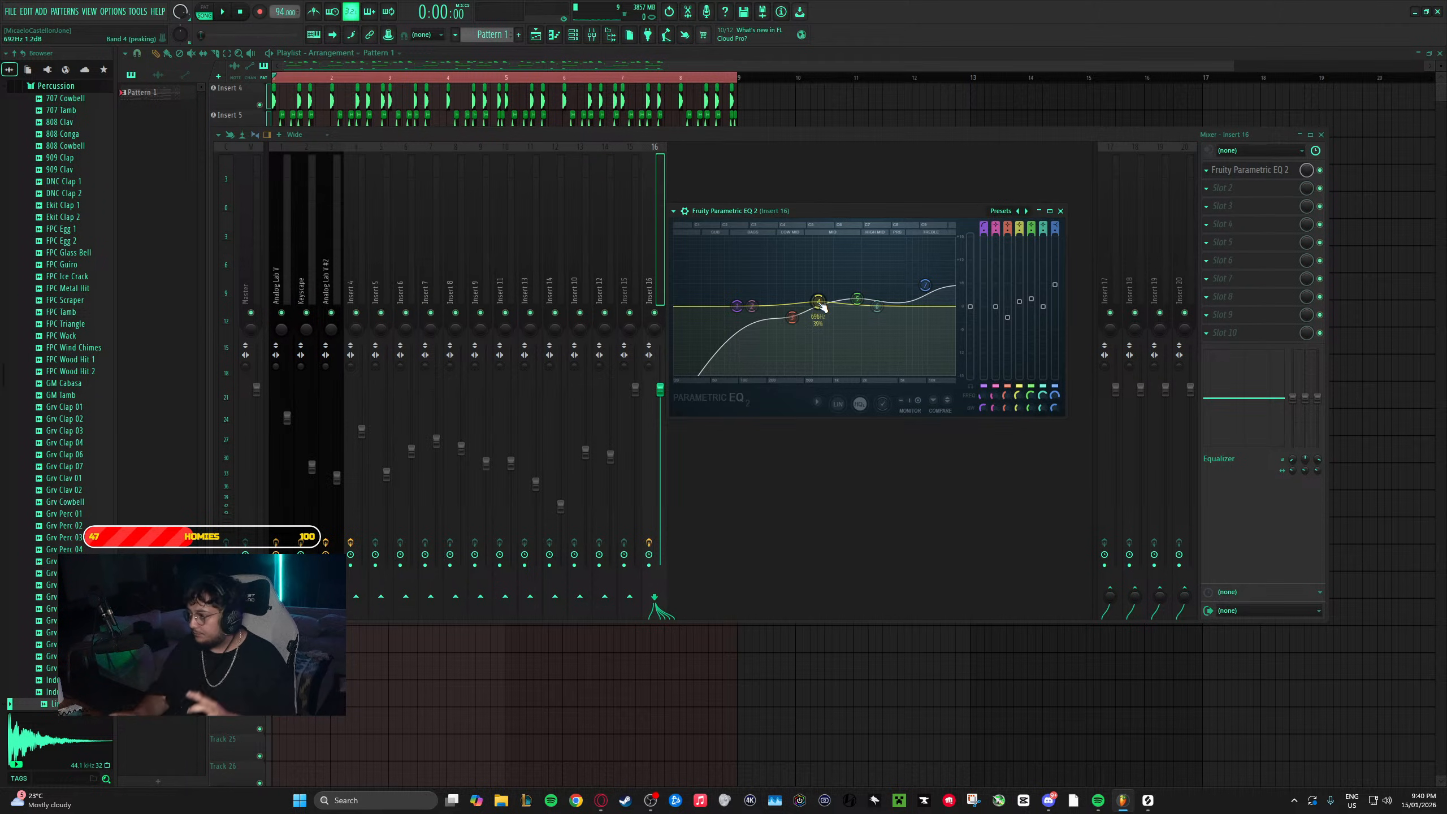
{"action": "left_click", "coordinate": [1061, 211]}
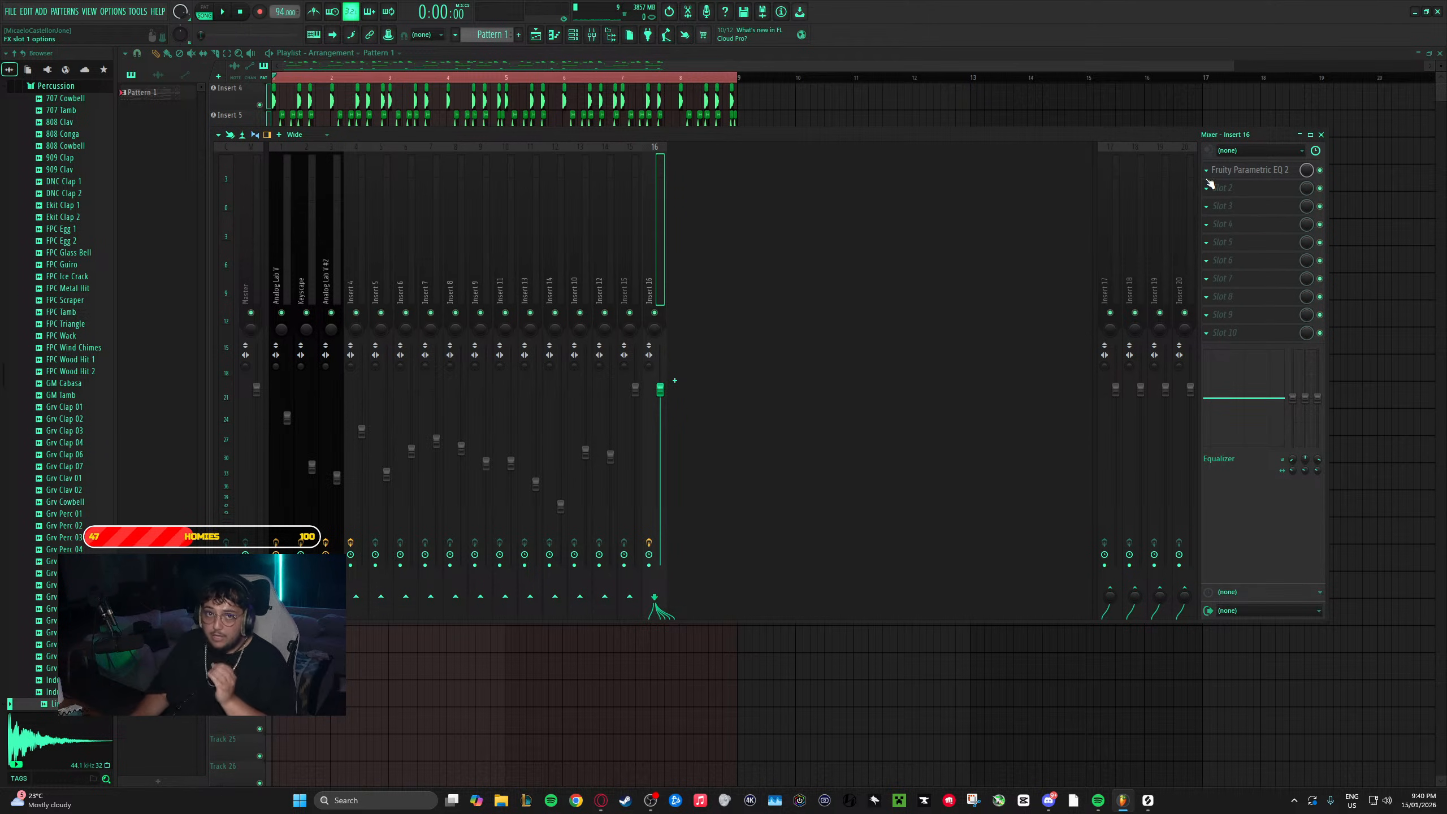
- Reopen the Insert 16 equalizer, raise band 5 into a very narrow peak, and pull it down into a narrow cut
{"action": "left_click", "coordinate": [1256, 172]}
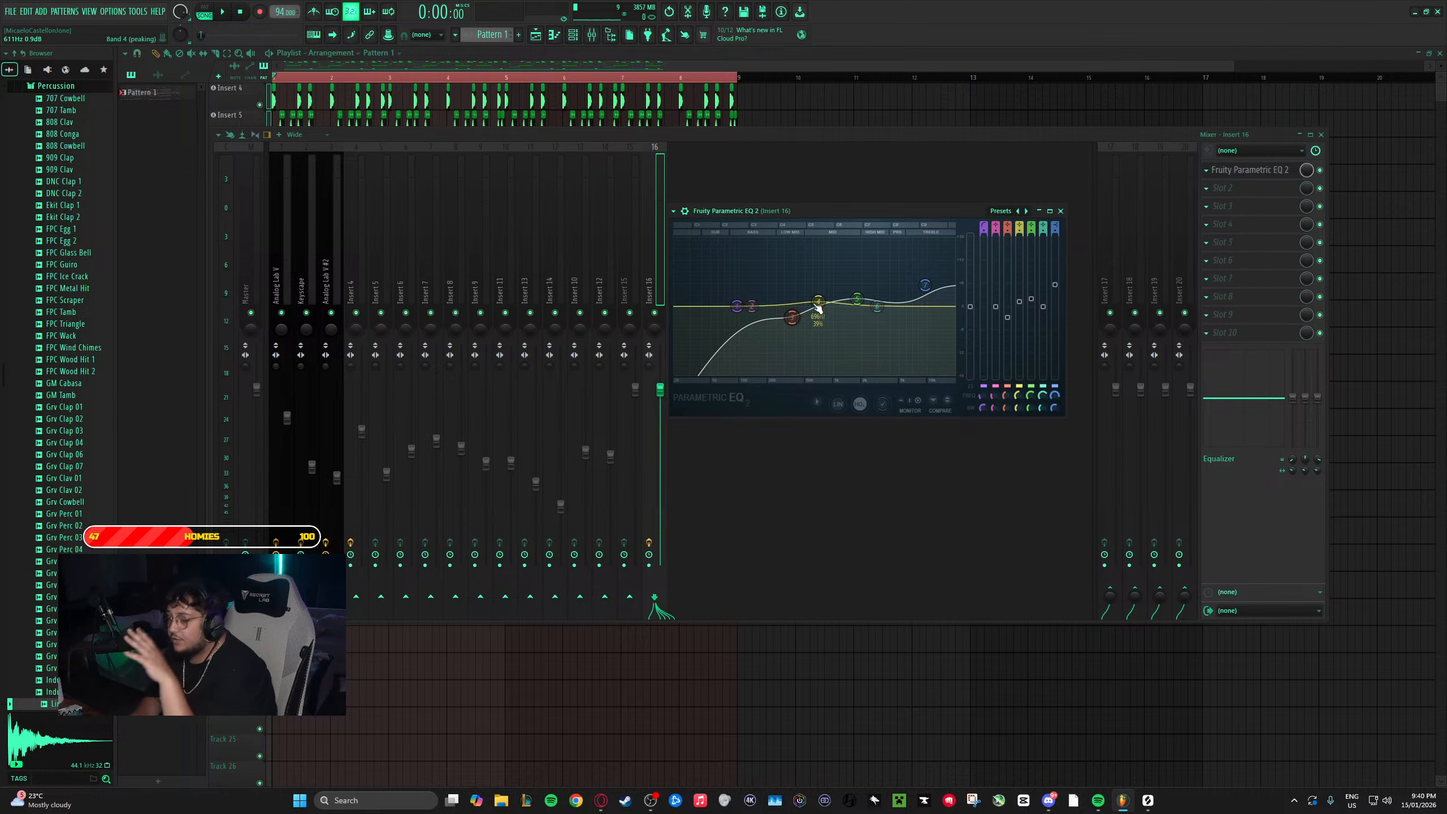
{"action": "left_click_drag", "start_coordinate": [860, 300], "coordinate": [852, 258]}
{"action": "scroll", "coordinate": [856, 266], "scroll_direction": "down", "scroll_amount": 10}
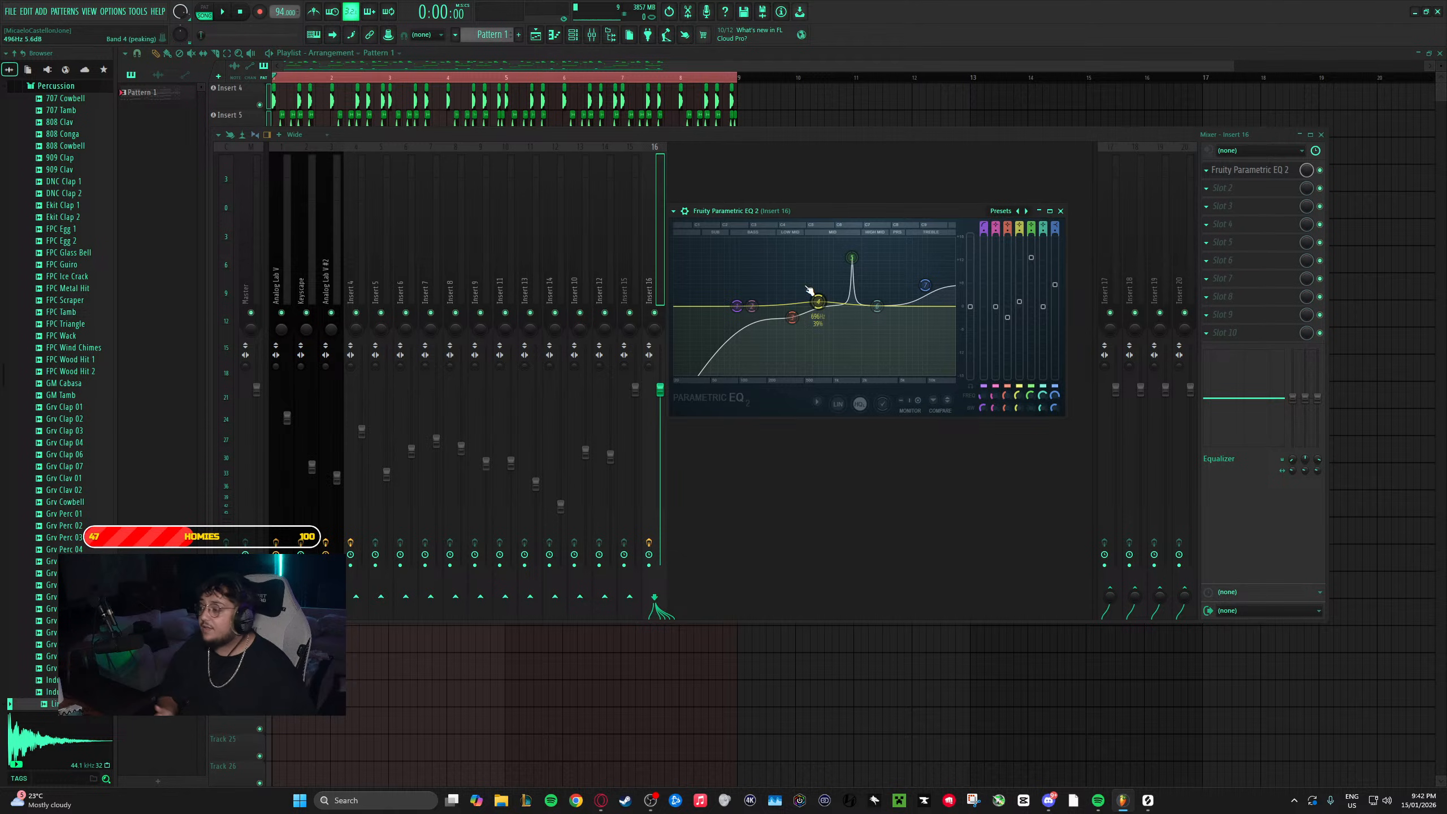
{"action": "left_click_drag", "start_coordinate": [852, 257], "coordinate": [856, 322]}
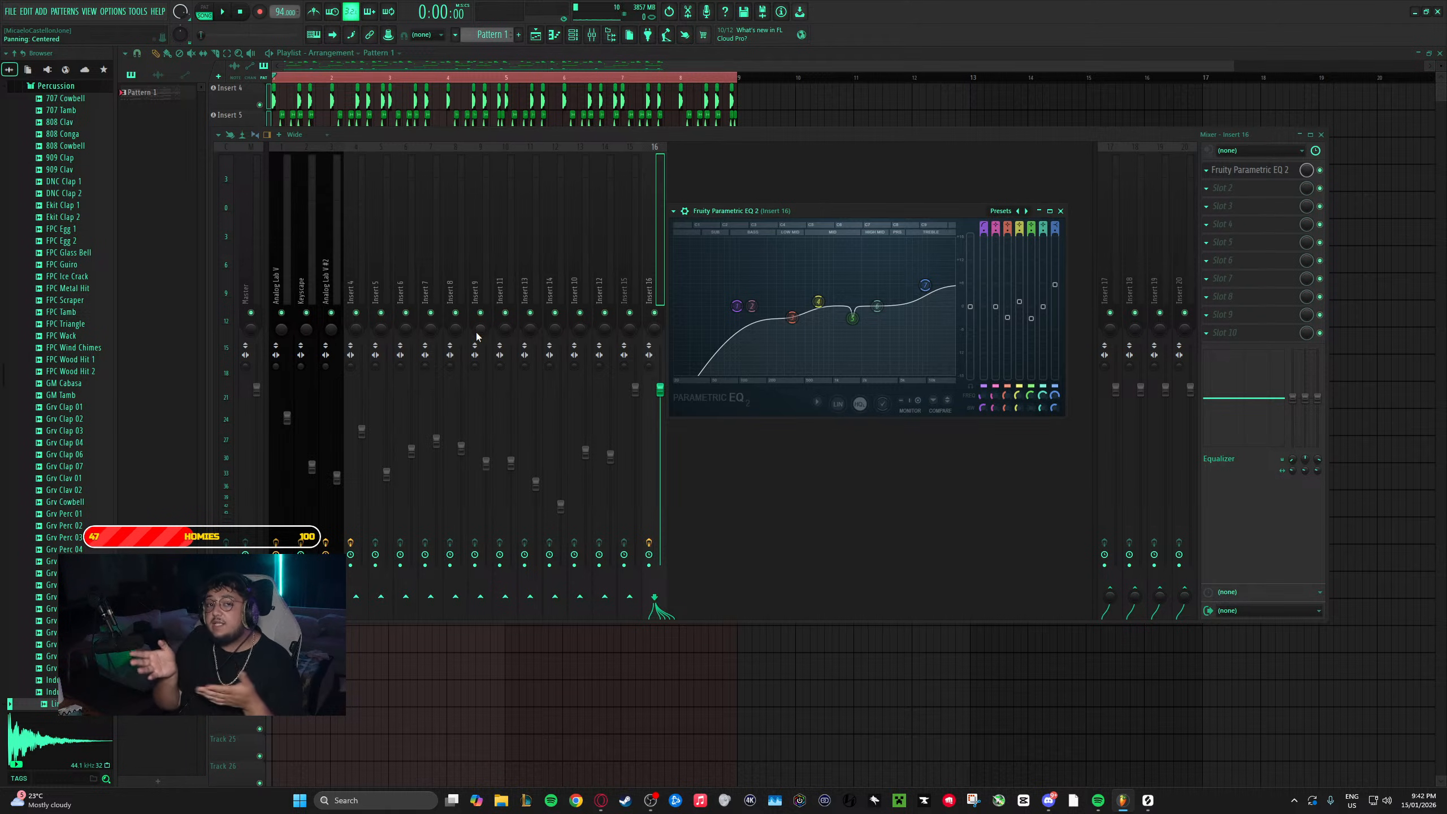
- Make the band 3 low-mid cut shallower, deepen the narrow band 5 notch, and close the equalizer
{"action": "left_click_drag", "start_coordinate": [793, 318], "coordinate": [794, 318]}
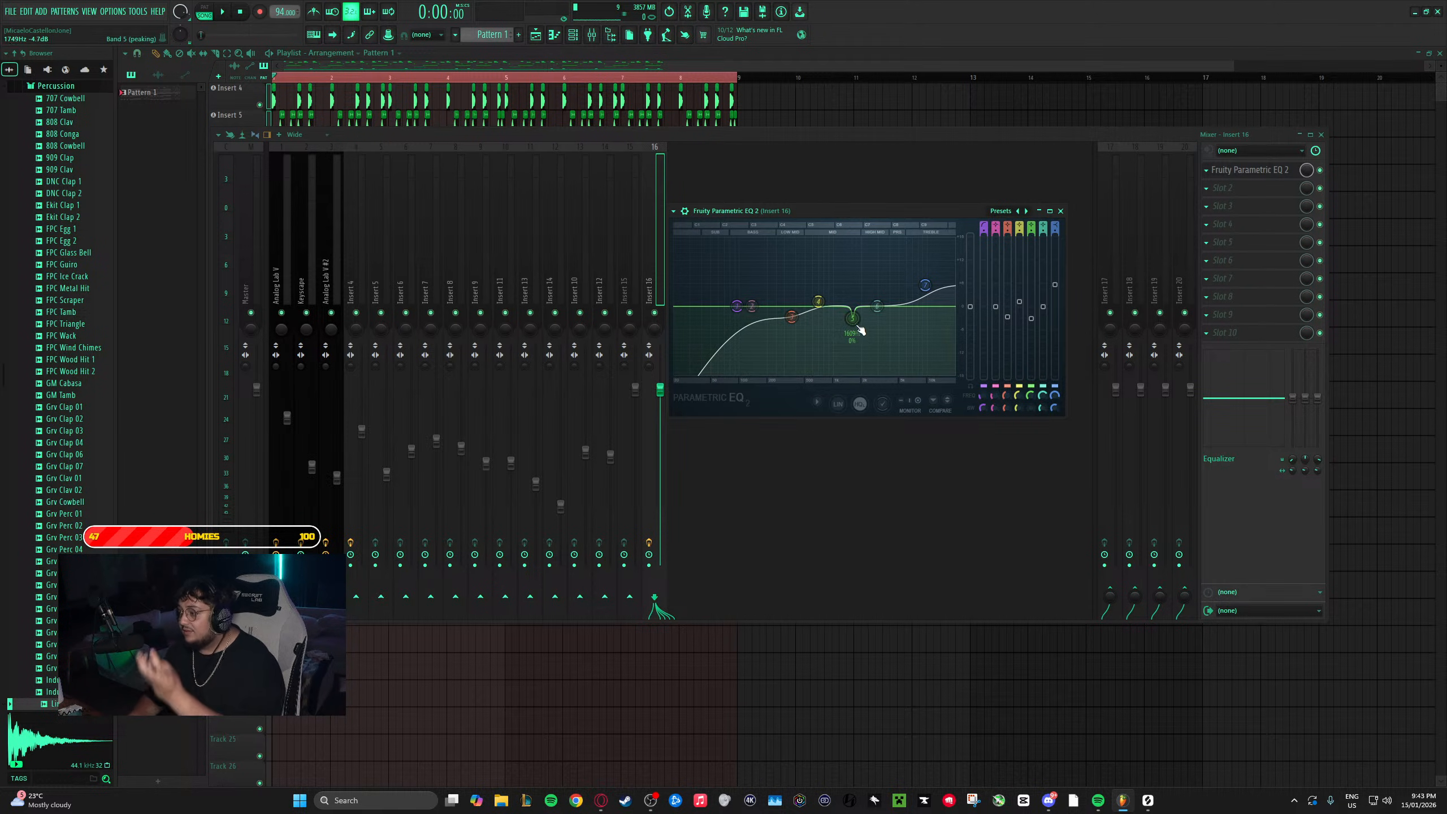
{"action": "left_click_drag", "start_coordinate": [852, 318], "coordinate": [792, 324]}
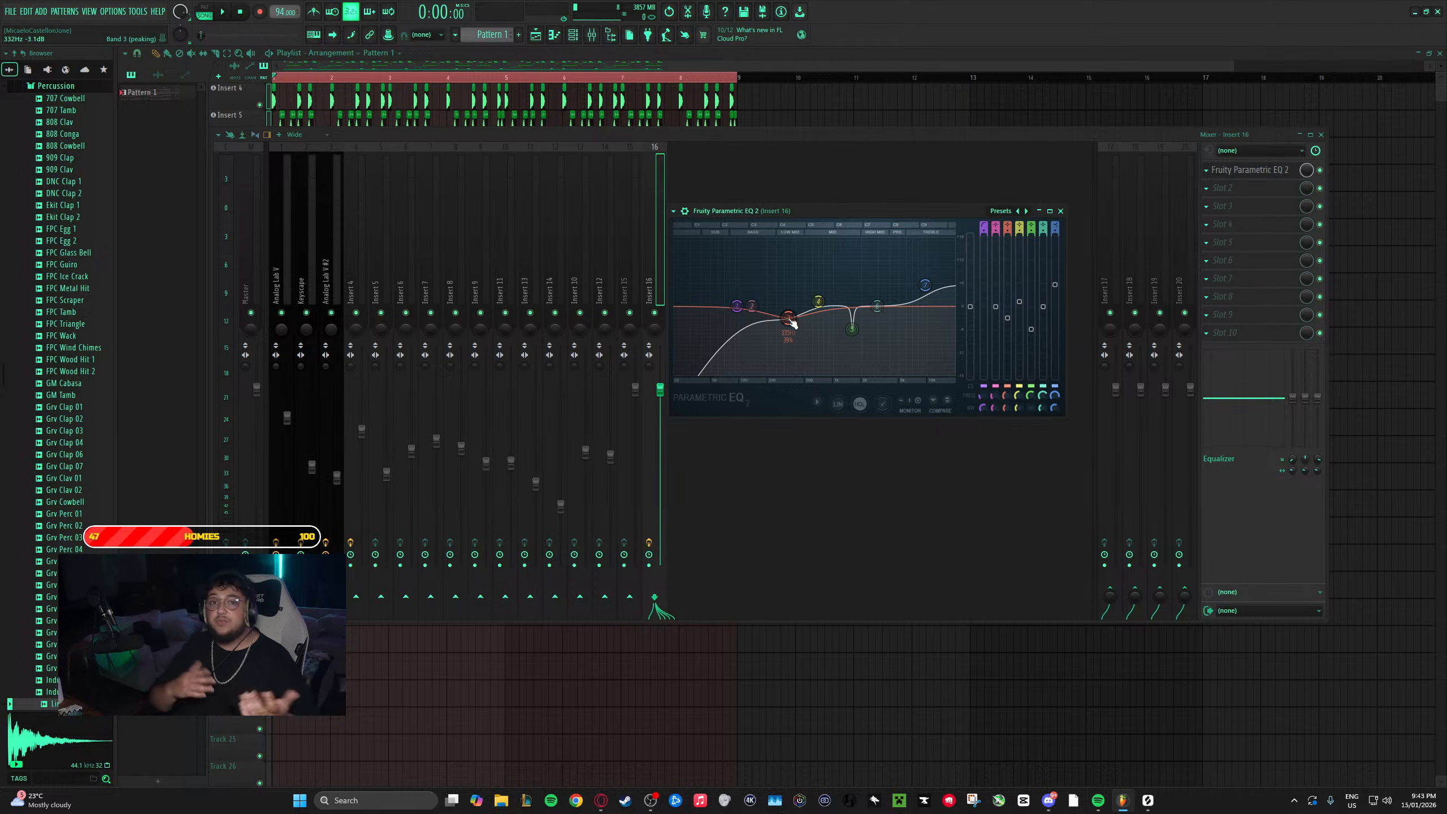
{"action": "left_click_drag", "start_coordinate": [792, 323], "coordinate": [790, 313]}
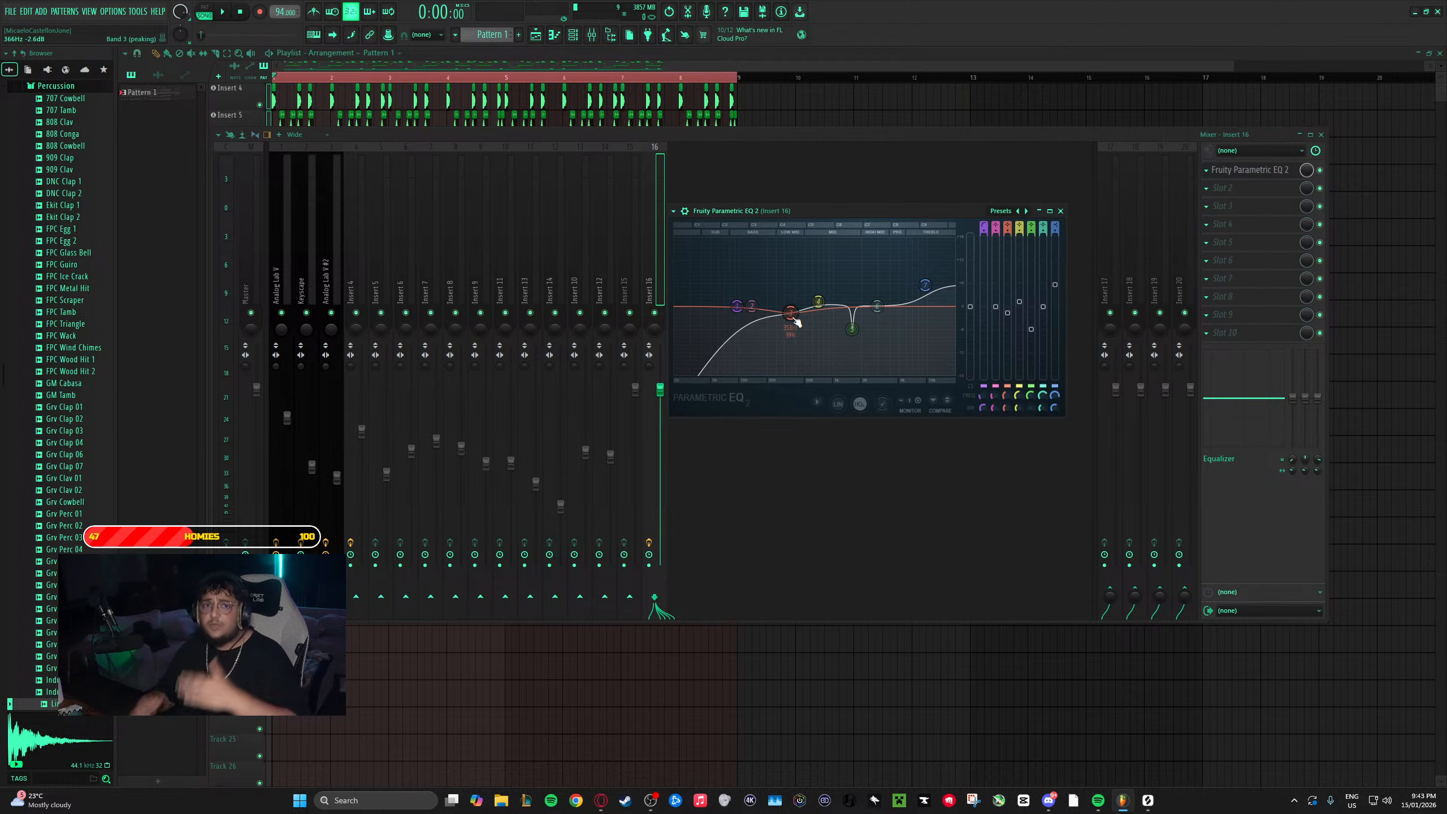
{"action": "left_click_drag", "start_coordinate": [853, 342], "coordinate": [856, 342]}
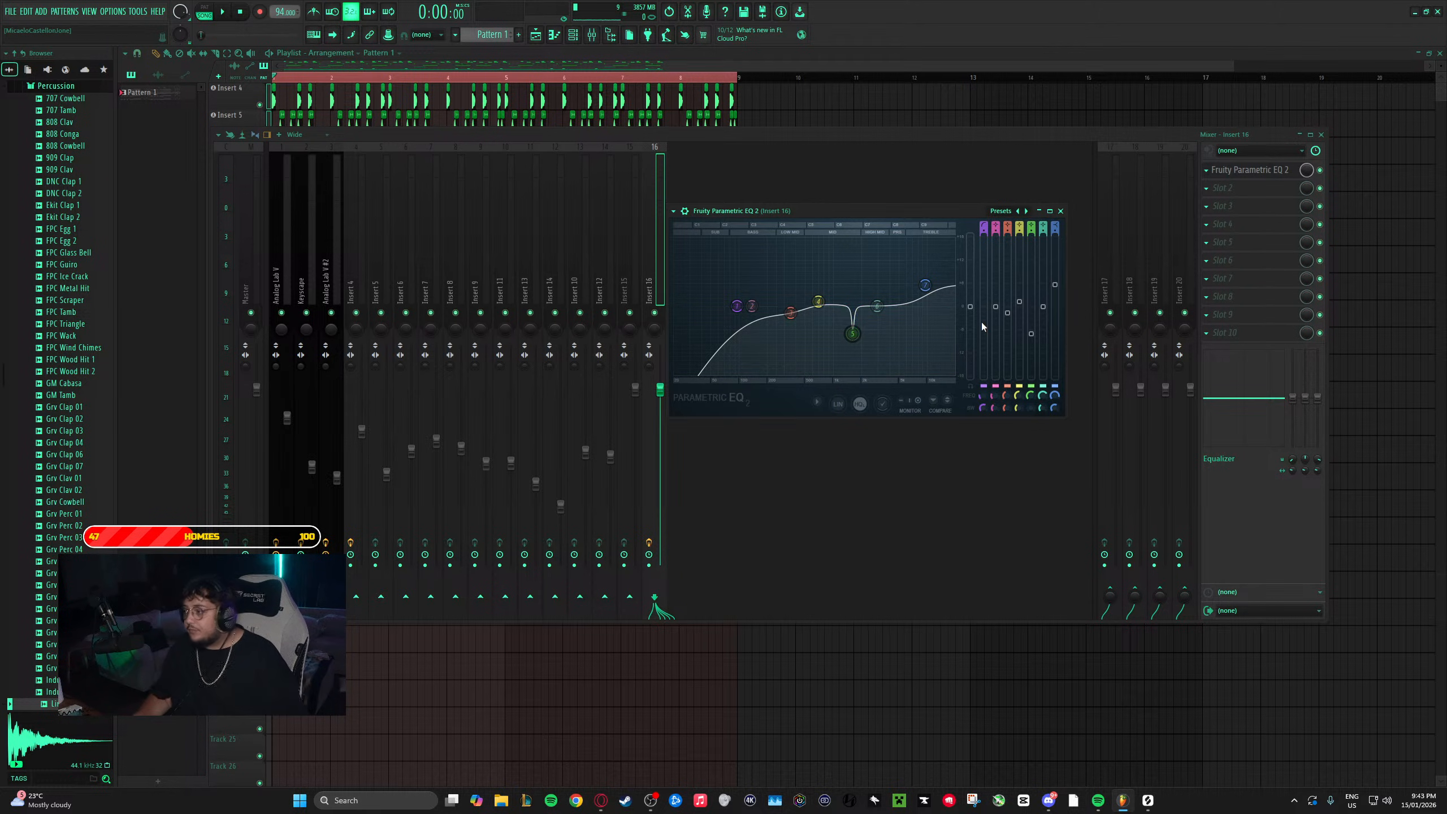
{"action": "left_click", "coordinate": [1060, 212]}
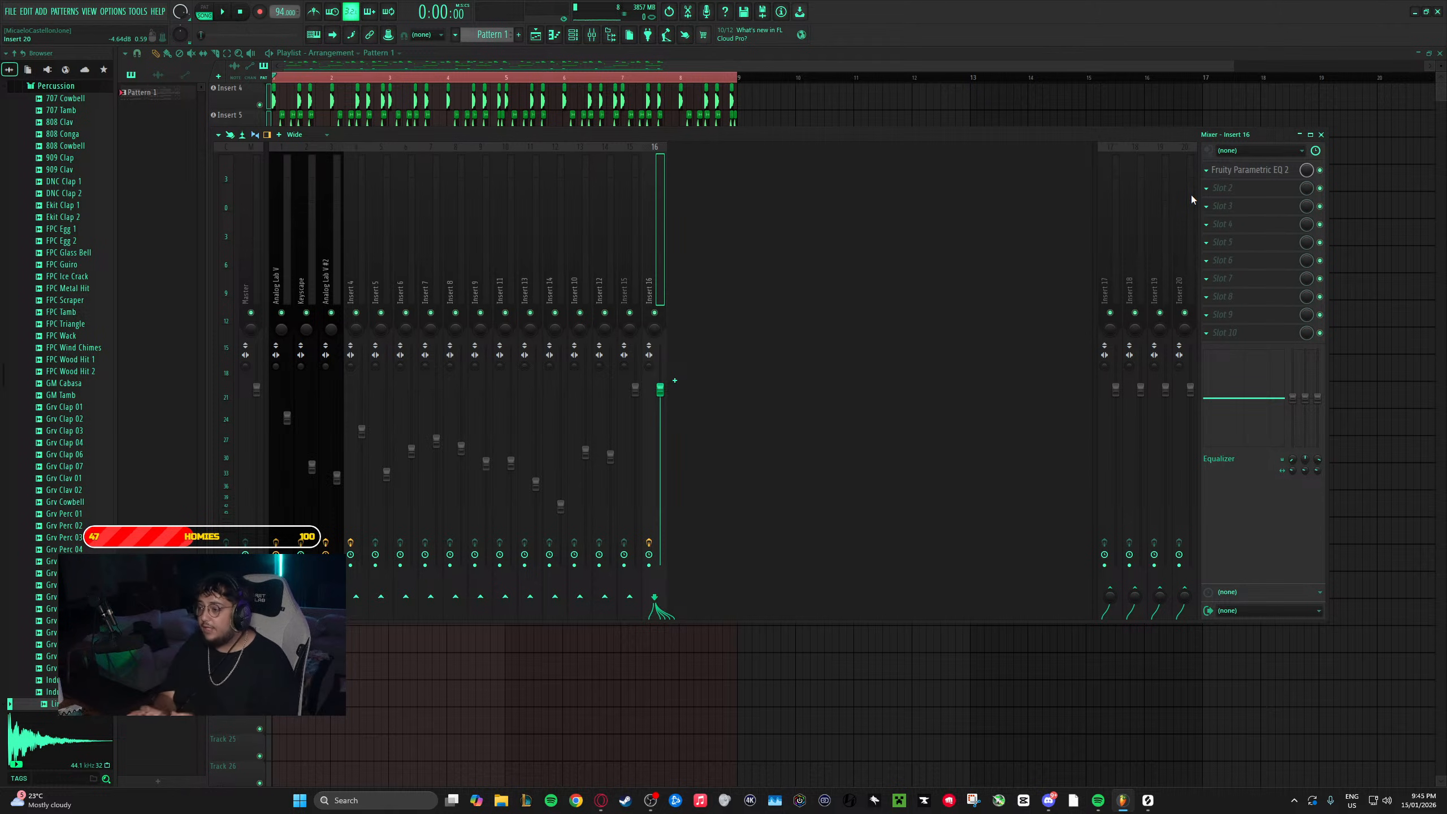
- Switch to the browser and play Shiva - UNDROVTH_1.mp3 from the beginning with the player volume at about half
{"action": "mouse_move", "coordinate": [602, 805]}
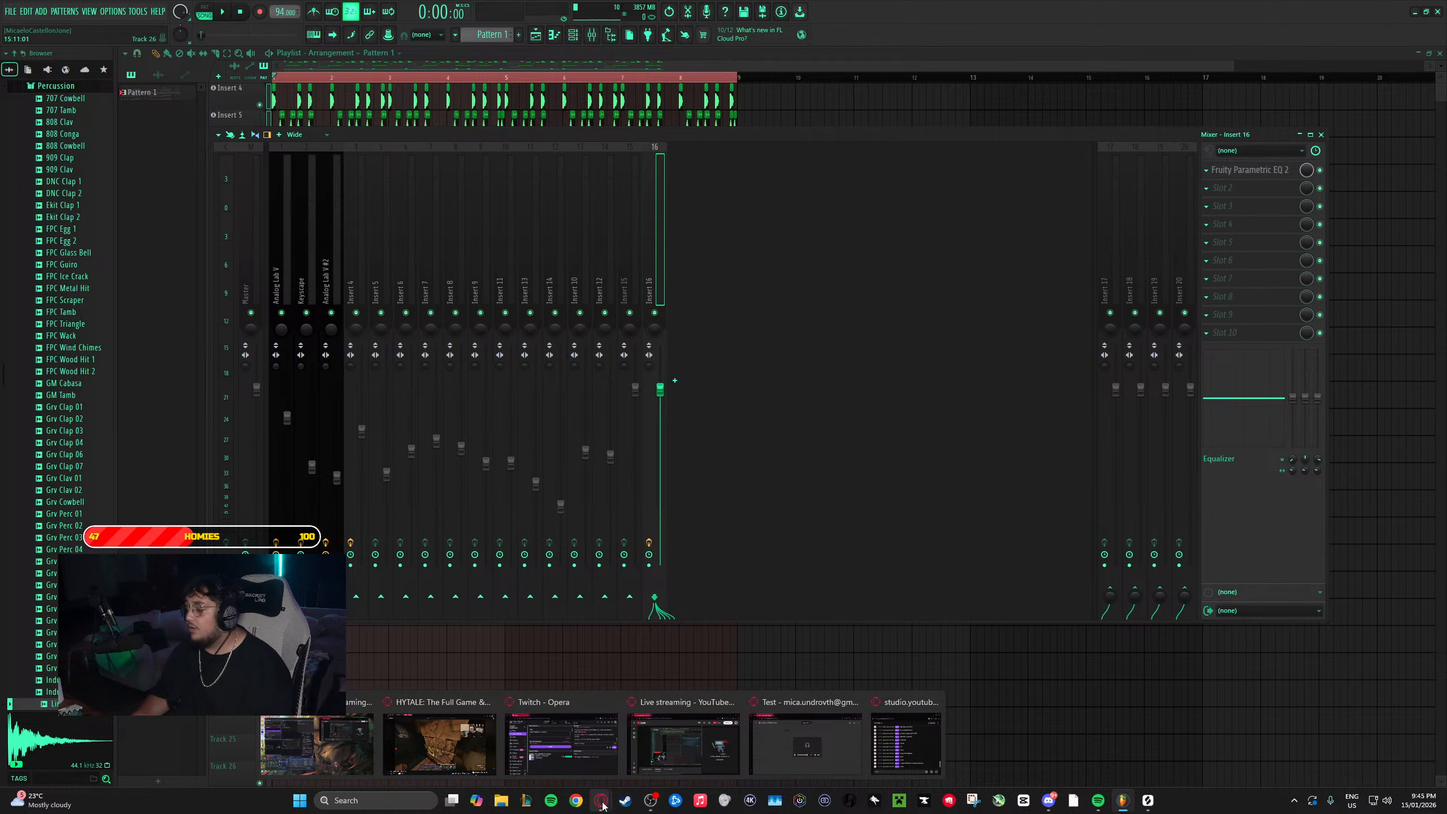
{"action": "left_click", "coordinate": [789, 747]}
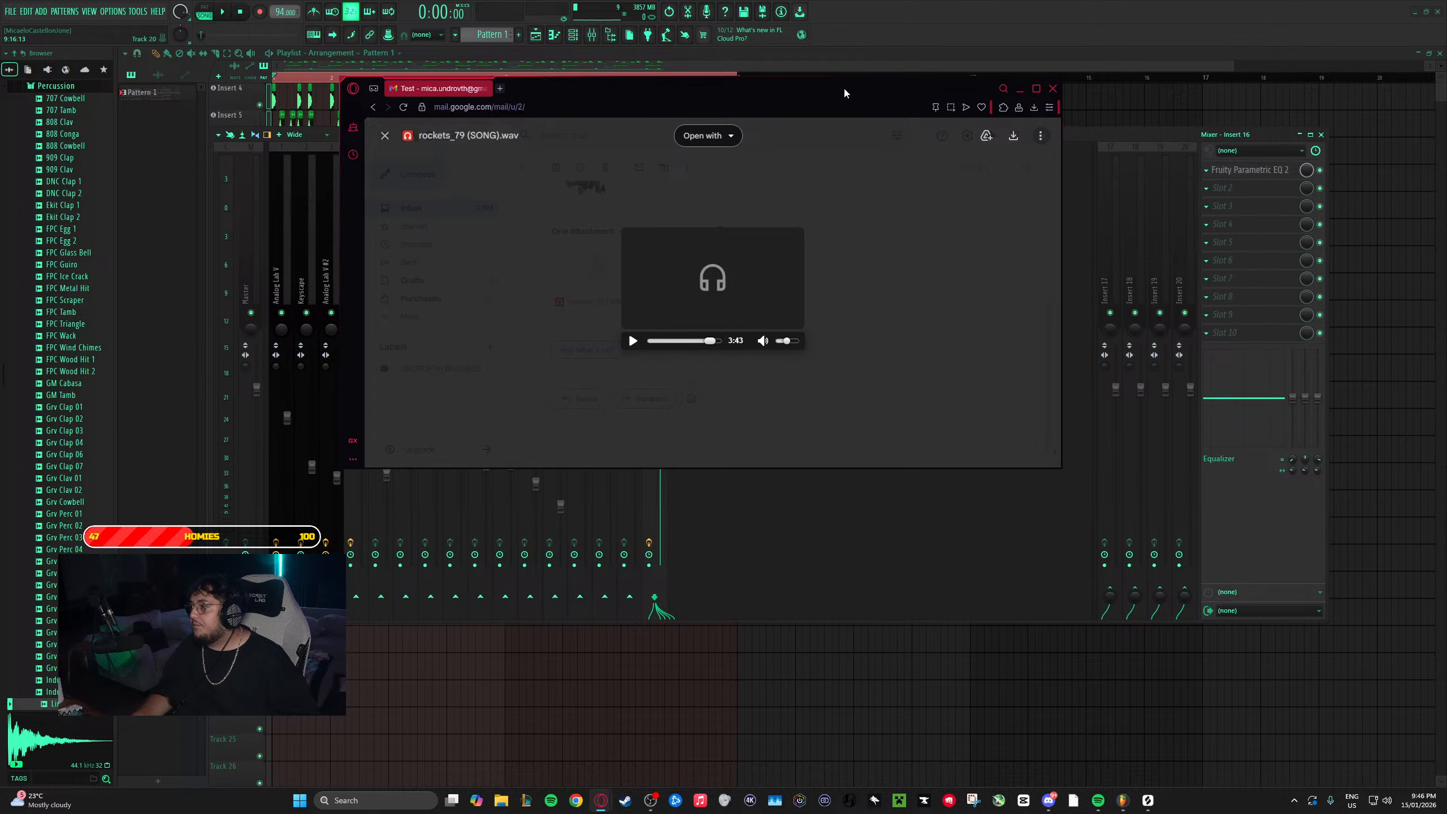
{"action": "key", "text": "alt+Tab"}
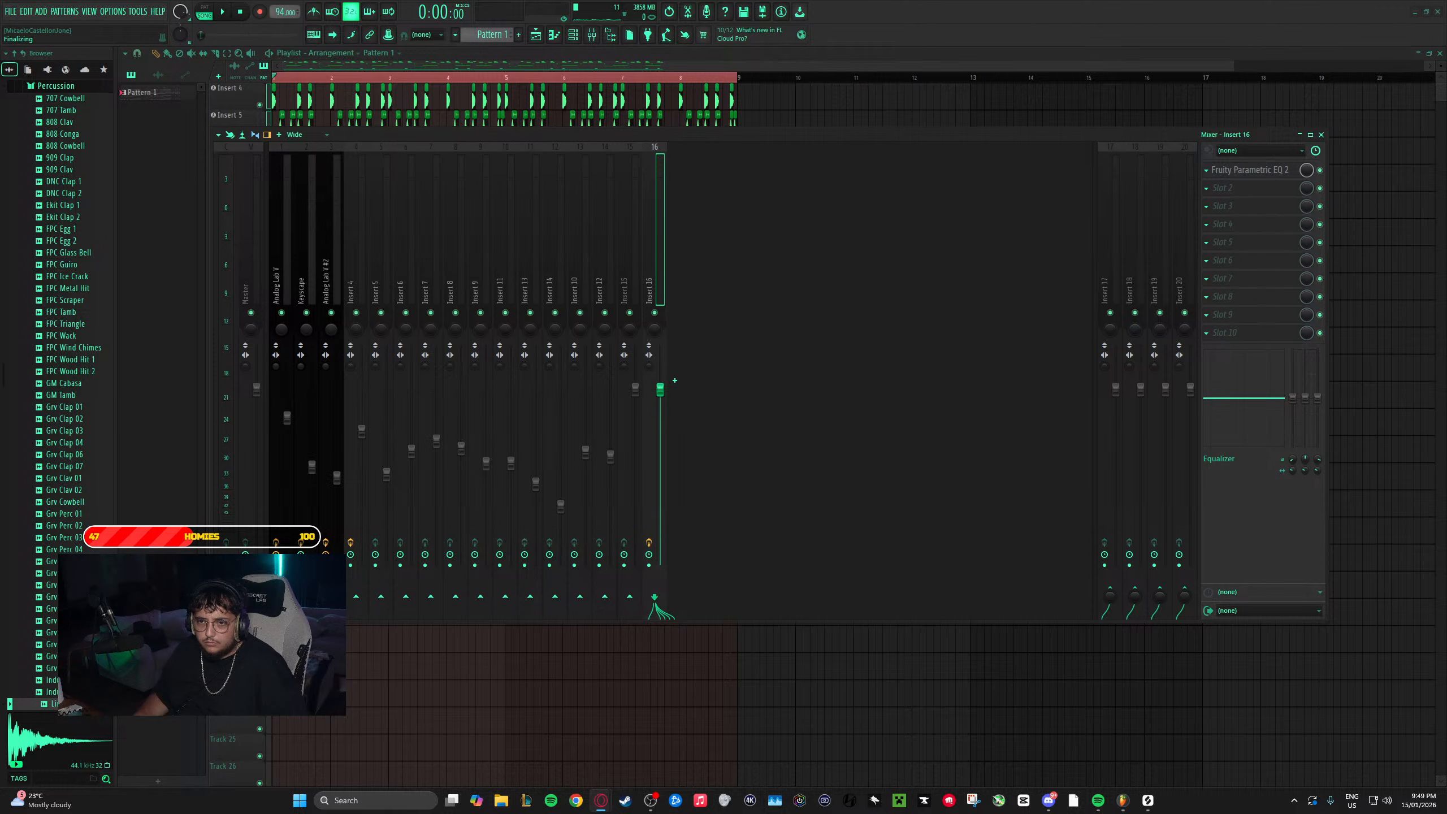
{"action": "key", "text": "alt+Tab"}
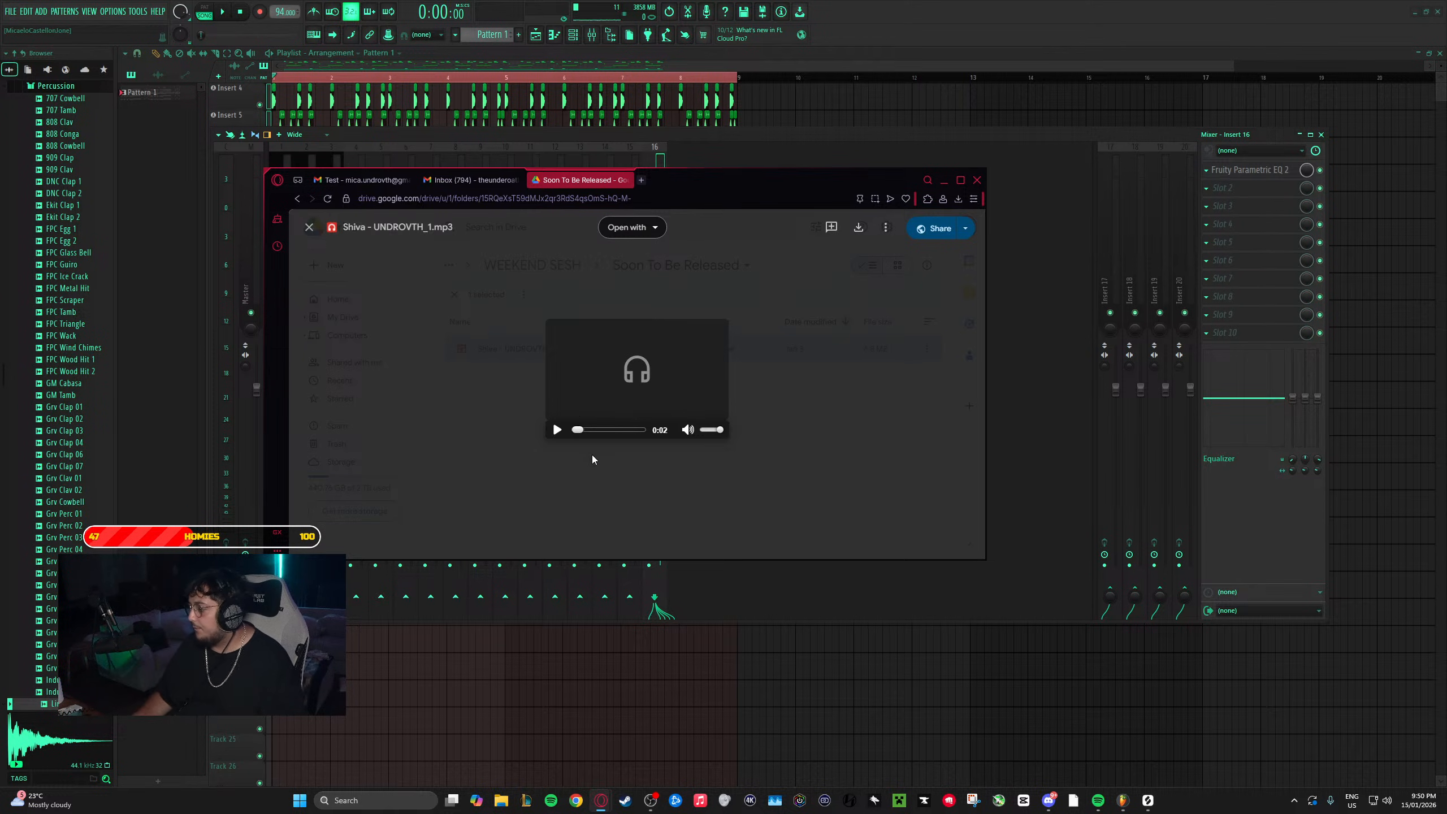
{"action": "left_click_drag", "start_coordinate": [577, 430], "coordinate": [549, 430]}
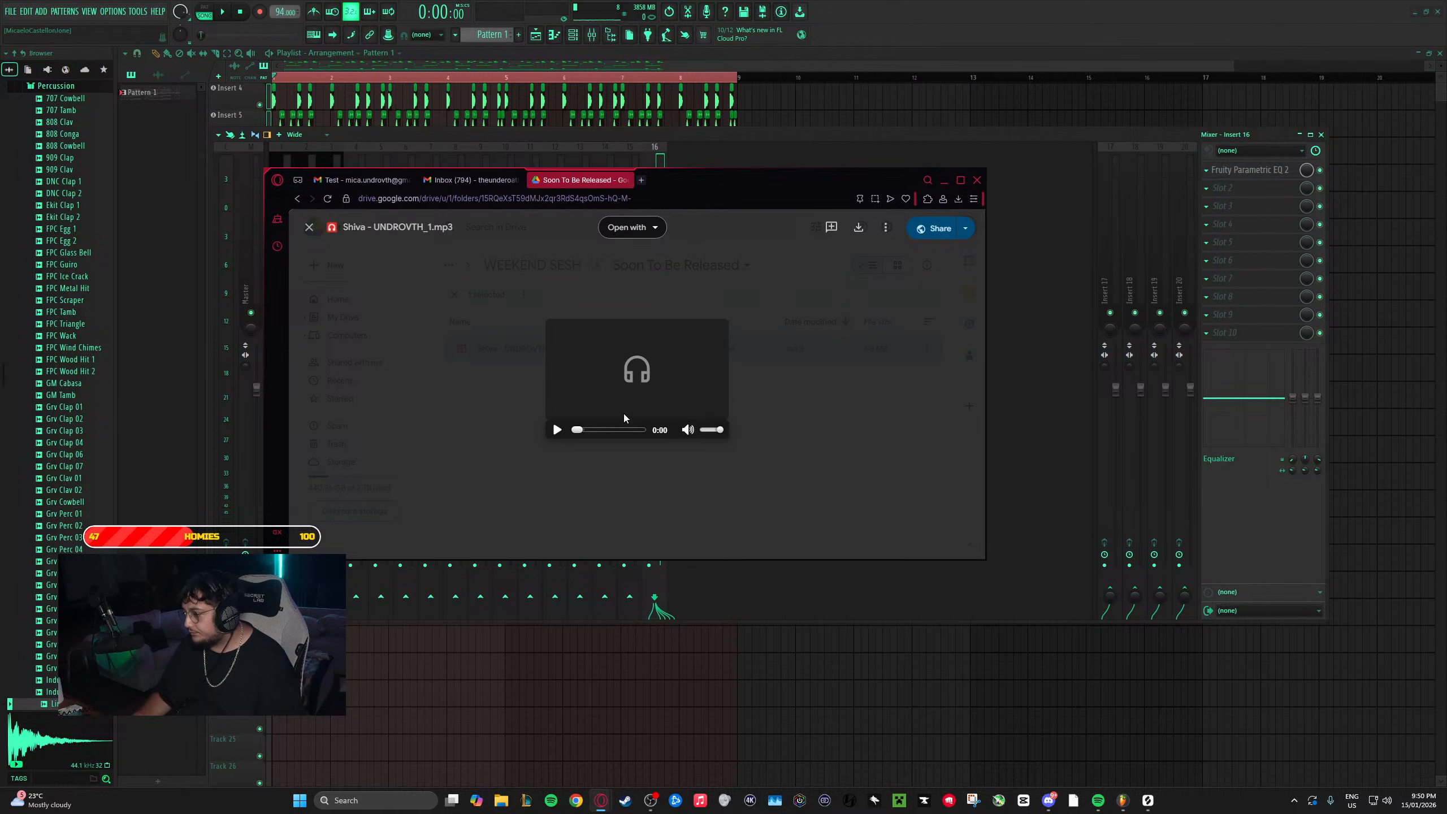
{"action": "left_click", "coordinate": [558, 430]}
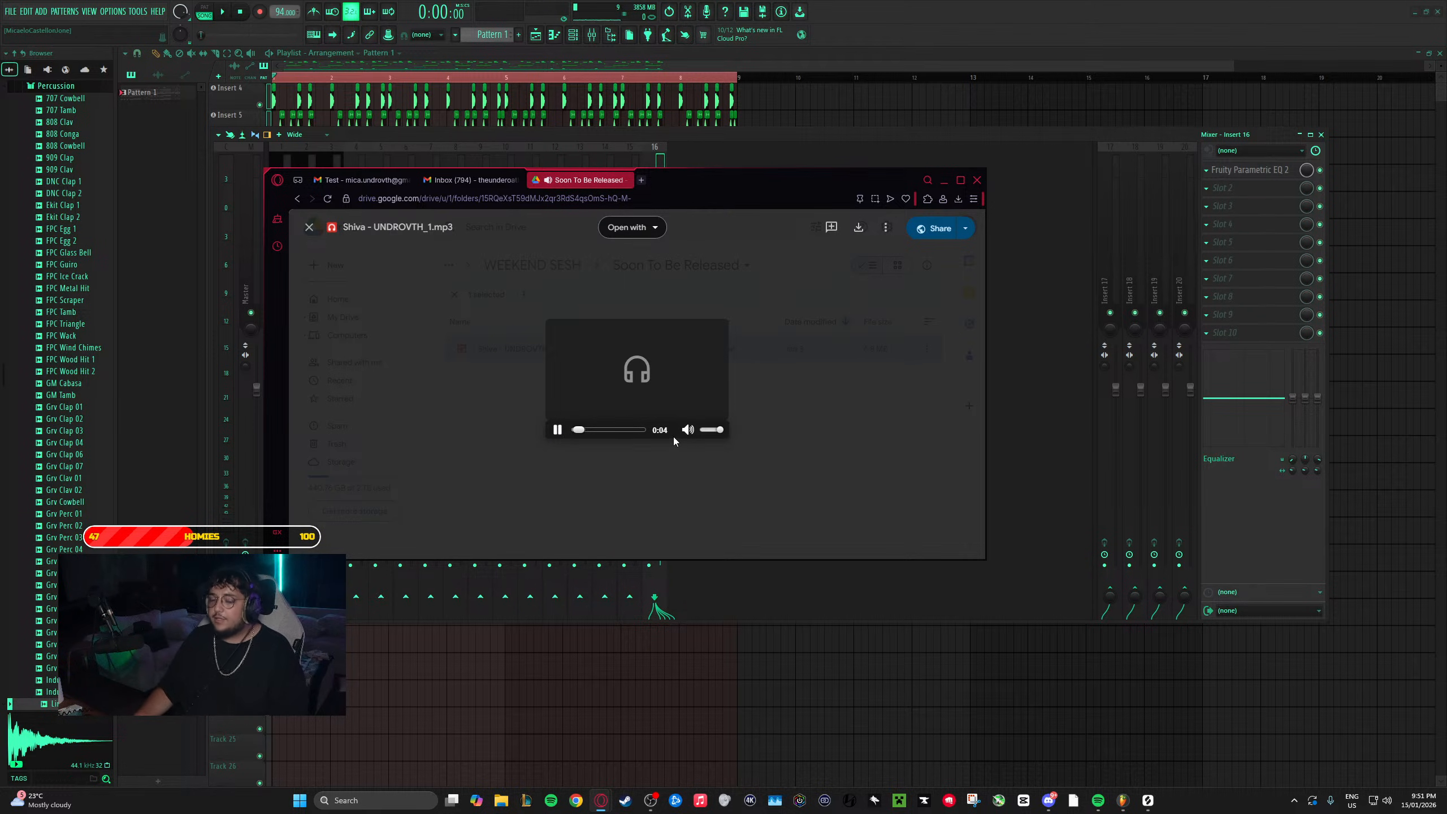
{"action": "left_click_drag", "start_coordinate": [720, 429], "coordinate": [710, 430]}
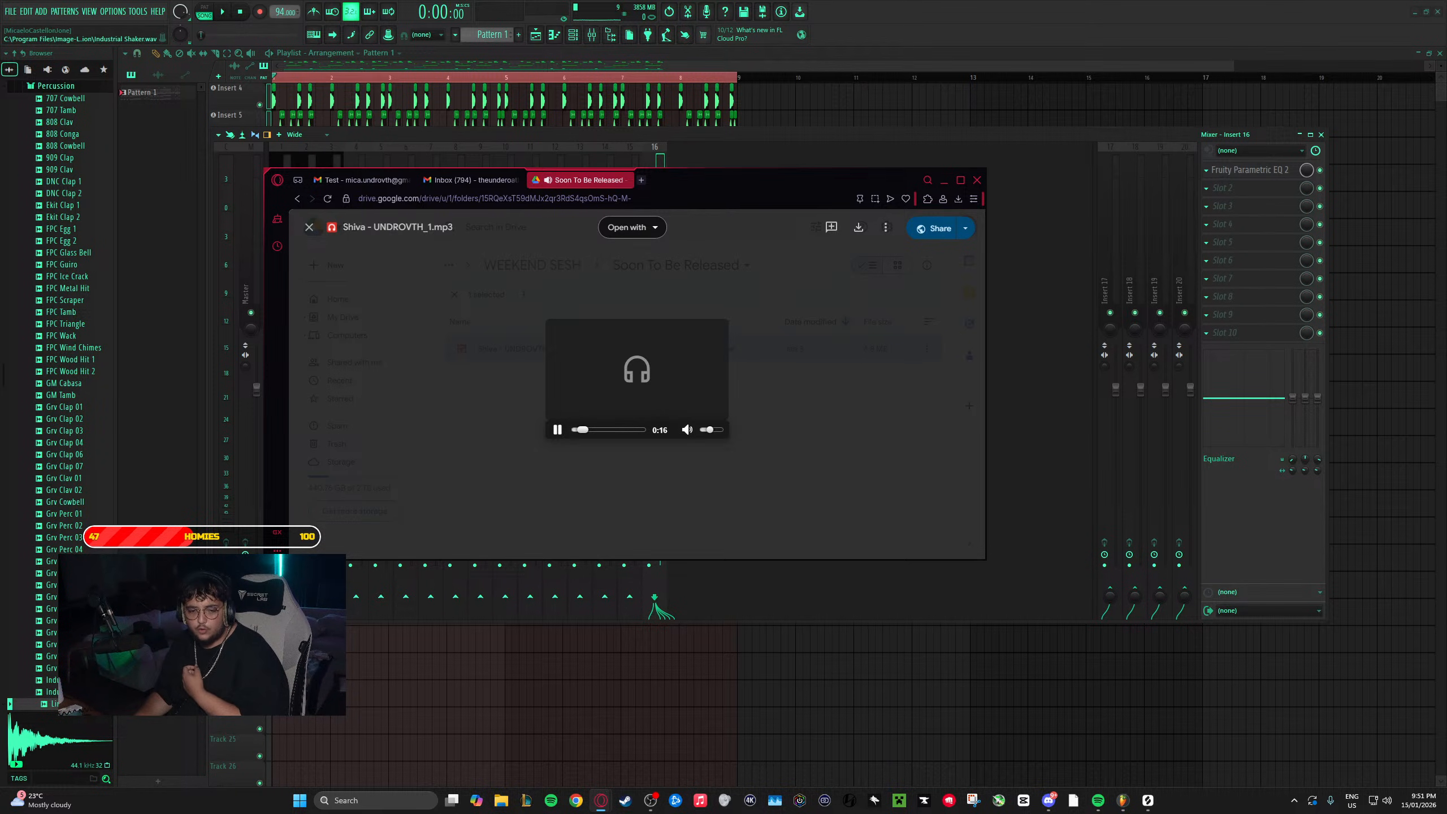
- Listen to Shiva - UNDROVTH_1.mp3 past 2:32, close its Drive preview, and return to FL Studio
{"action": "key", "text": "alt+Tab"}
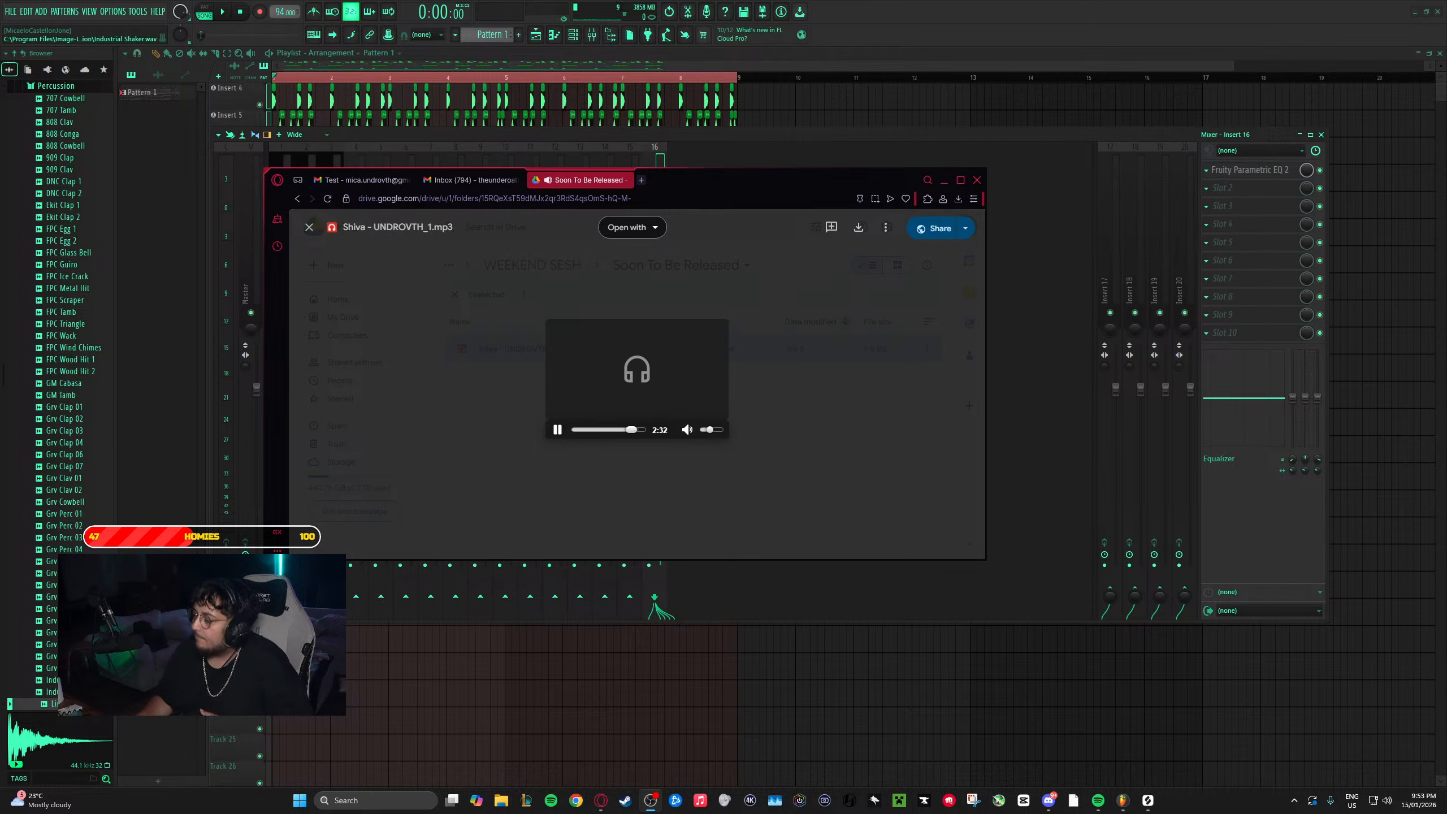
{"action": "left_click", "coordinate": [790, 489]}
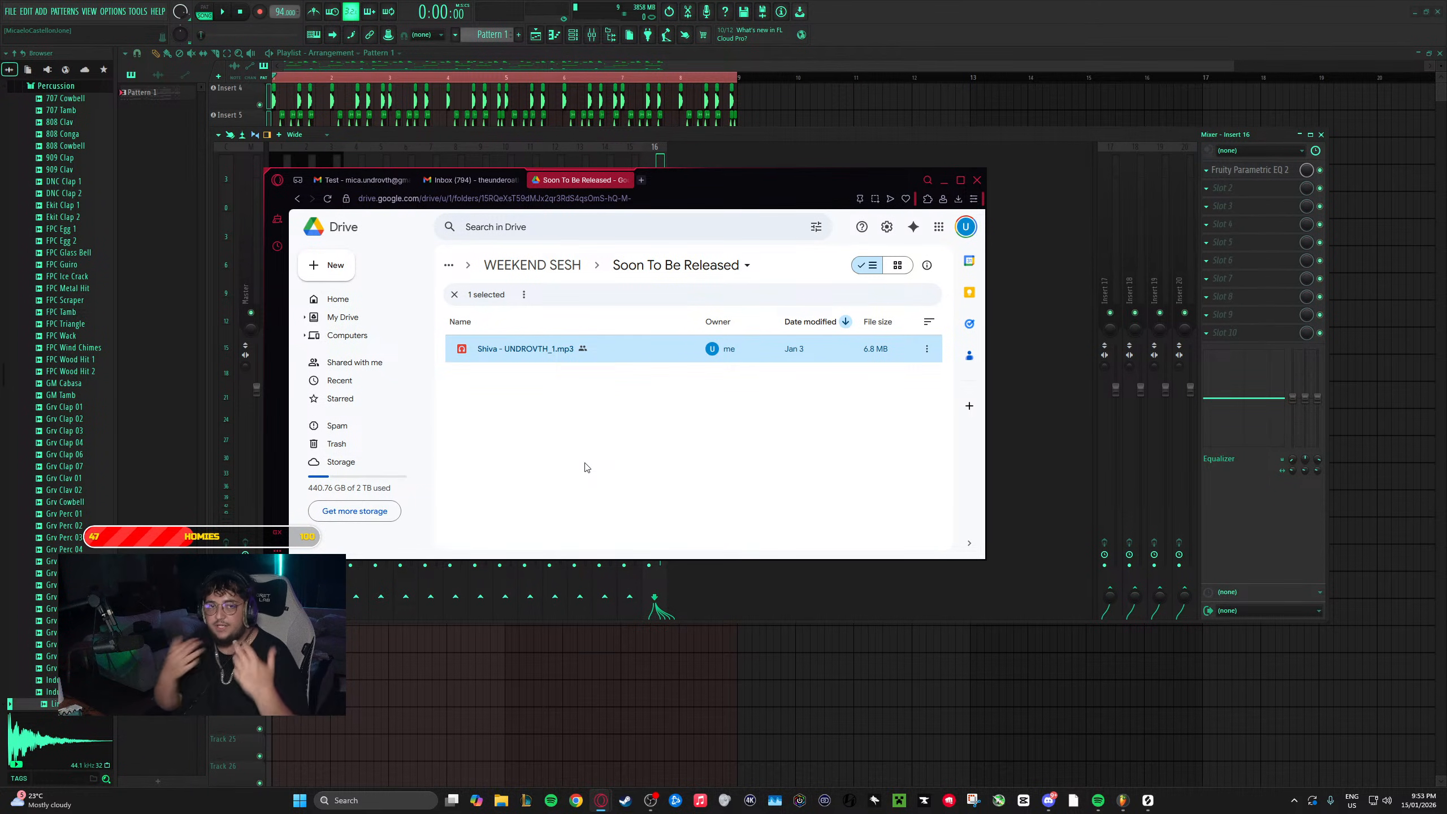
{"action": "left_click", "coordinate": [1017, 164]}
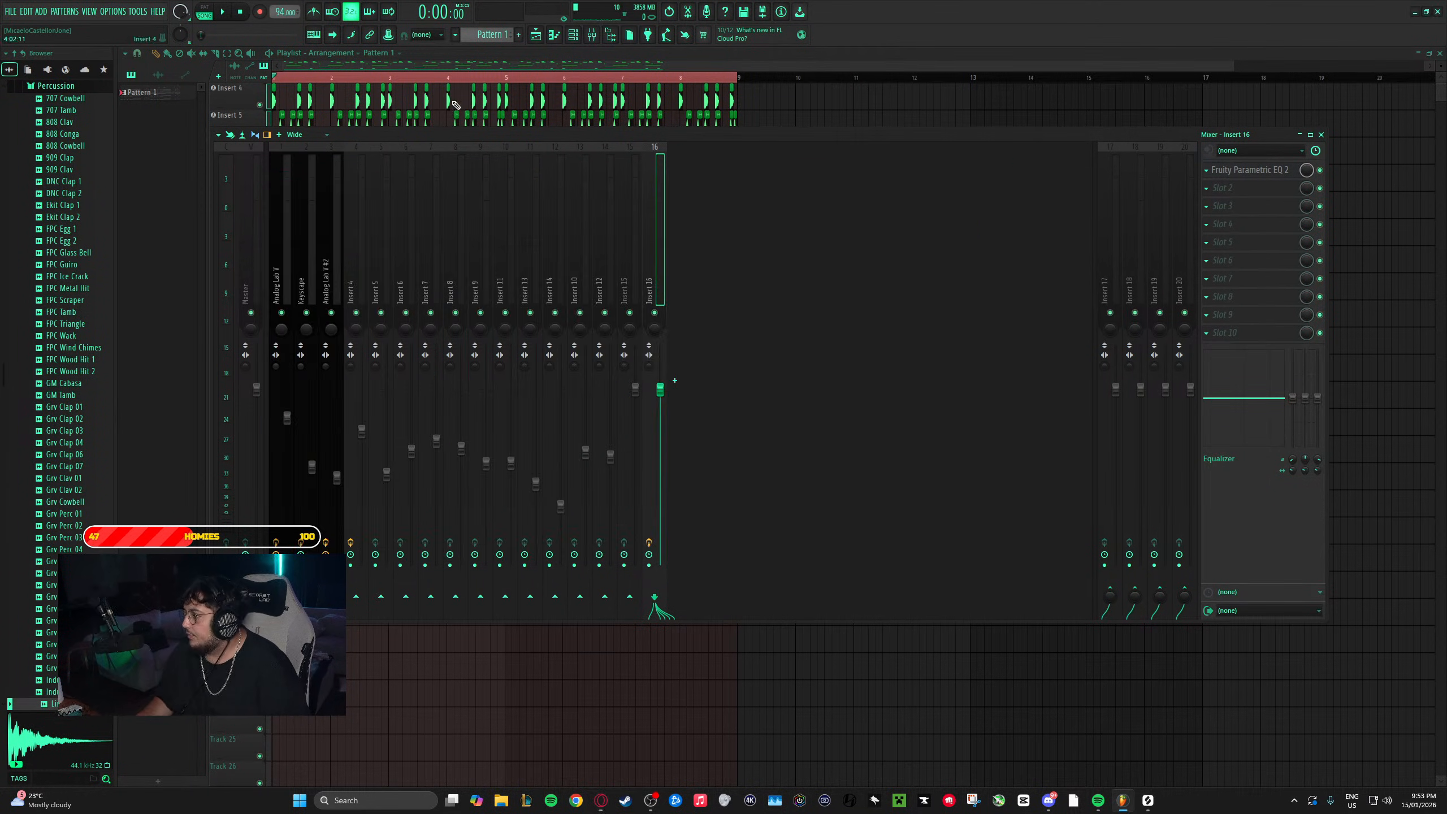
- Reopen the audio settings and ASIO driver panel, switch the buffer length to 1024, and return it to 256
{"action": "left_click", "coordinate": [139, 12]}
{"action": "mouse_move", "coordinate": [113, 11]}
{"action": "left_click", "coordinate": [131, 46]}
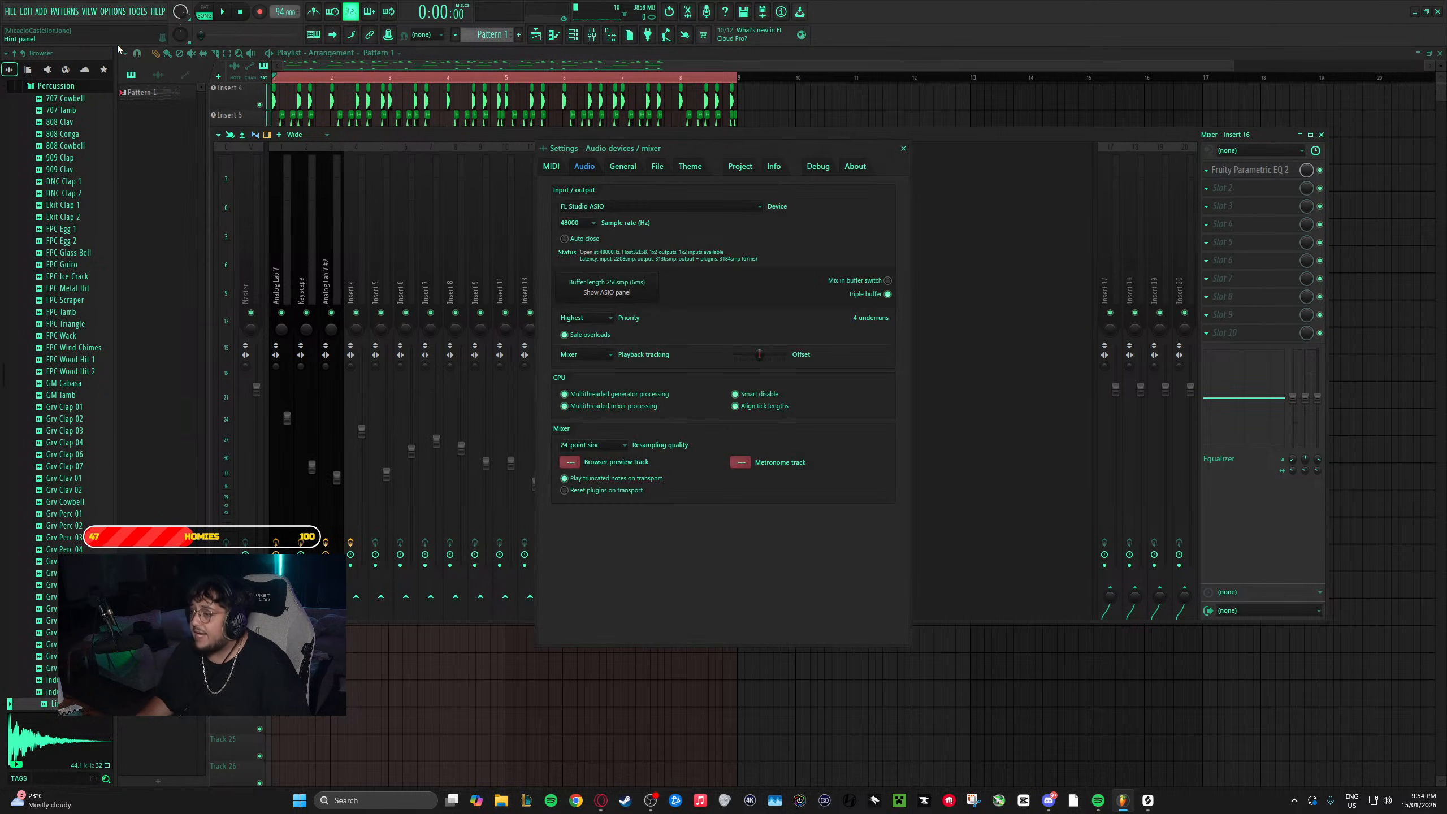
{"action": "left_click", "coordinate": [606, 292]}
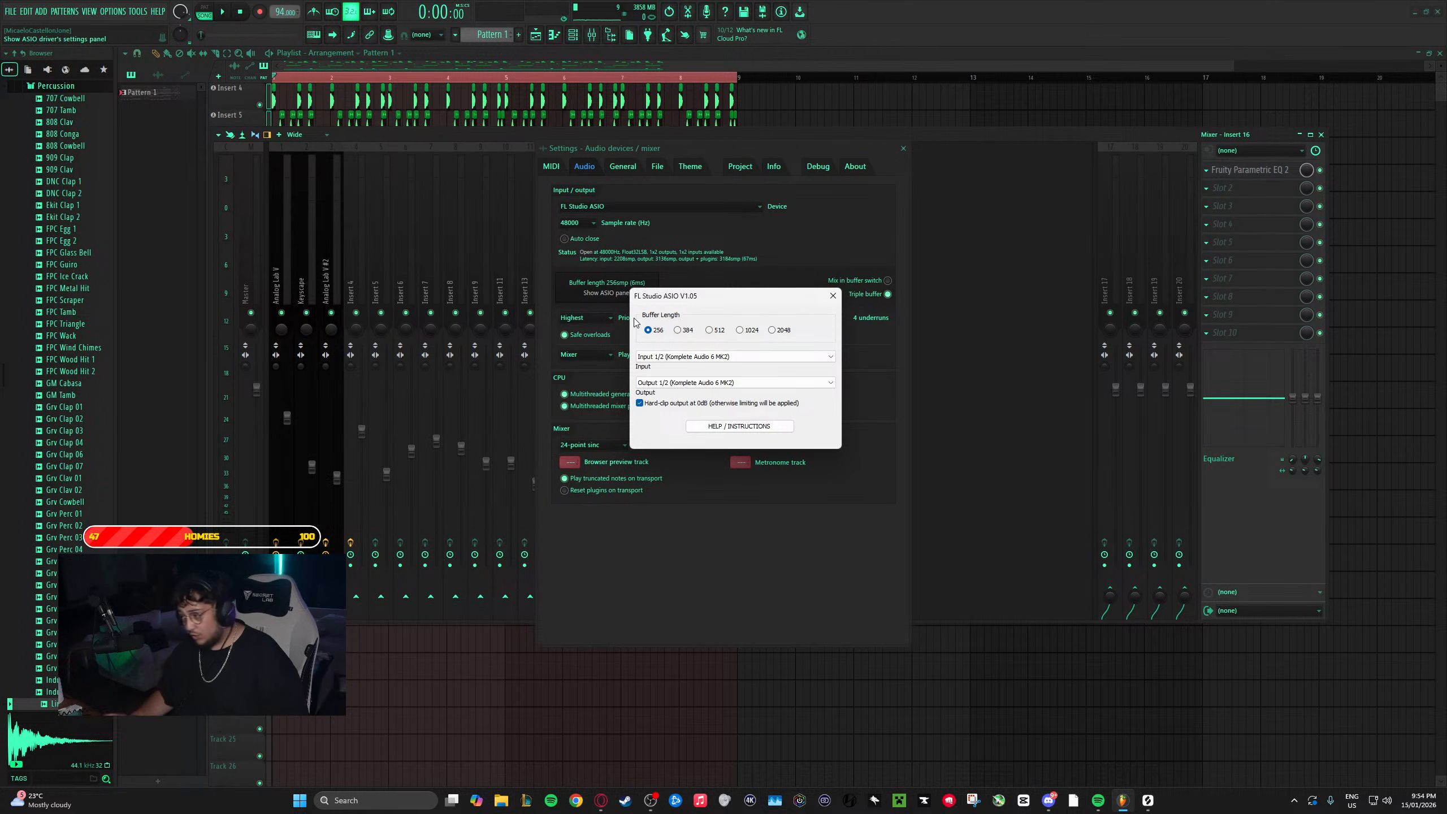
{"action": "left_click", "coordinate": [740, 331]}
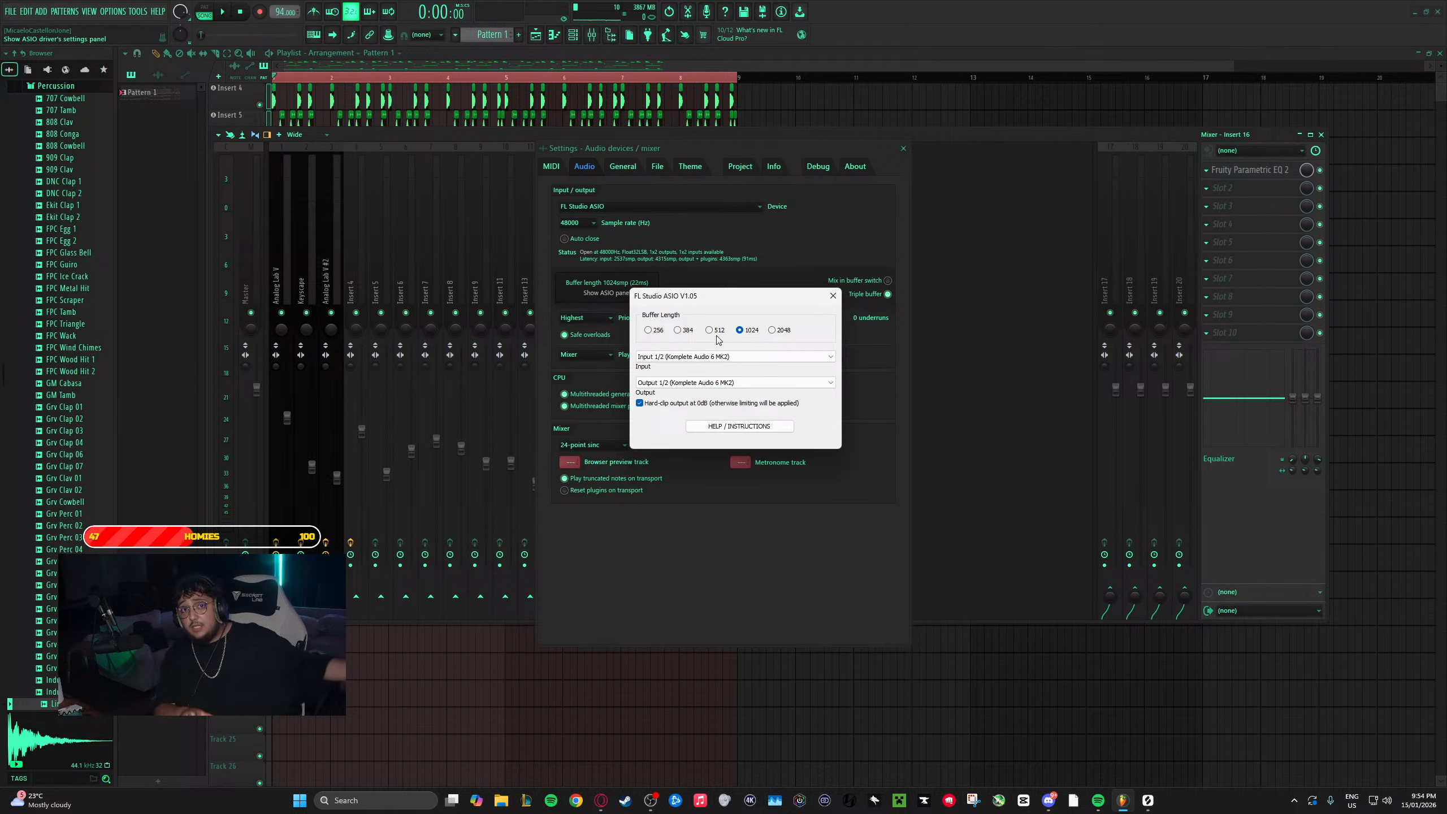
{"action": "left_click", "coordinate": [649, 331]}
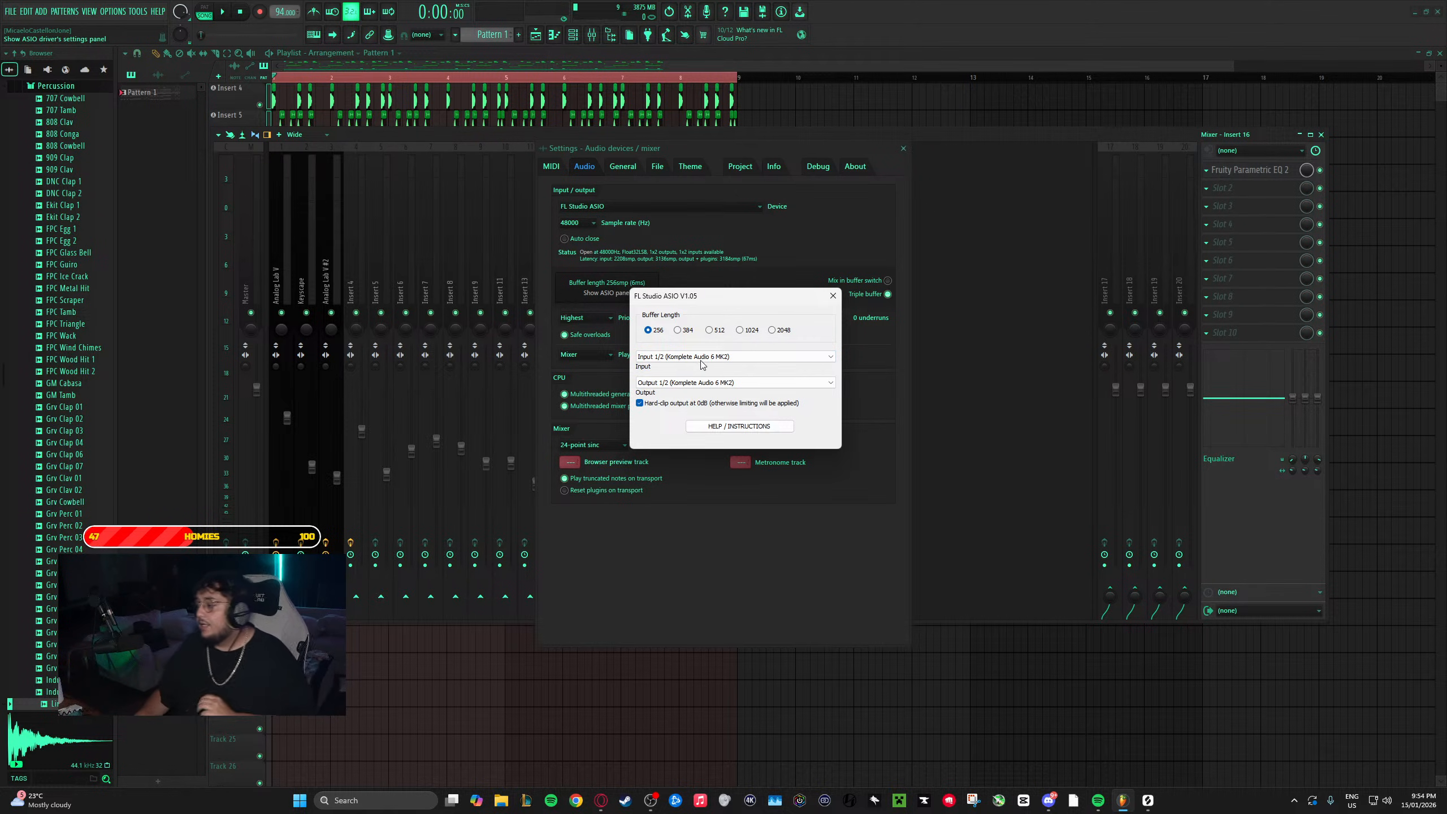
- Compare the 1024, 512 and 256 buffer lengths in the ASIO driver panel, ending on 256
{"action": "left_click", "coordinate": [740, 331]}
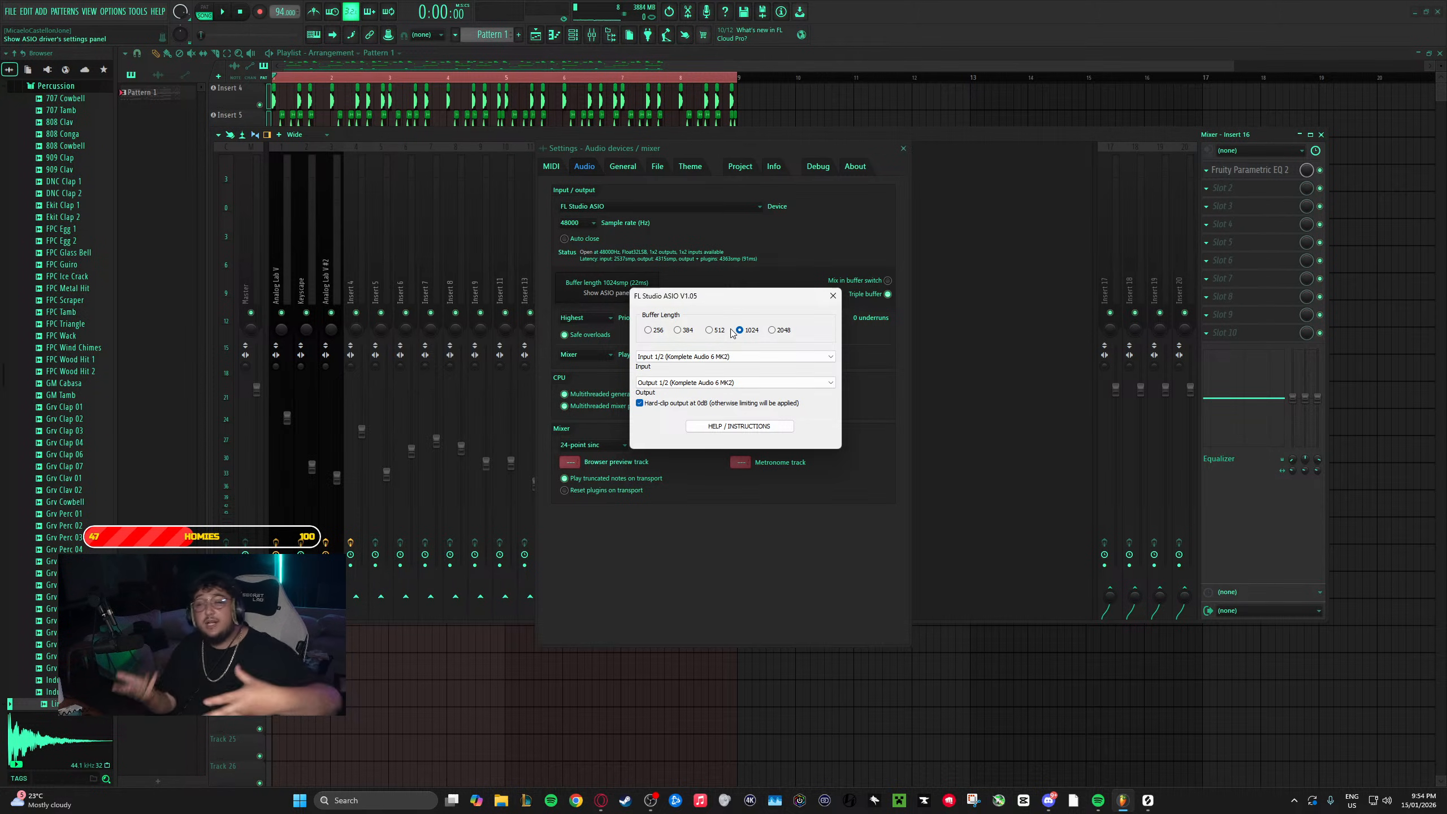
{"action": "left_click", "coordinate": [648, 331]}
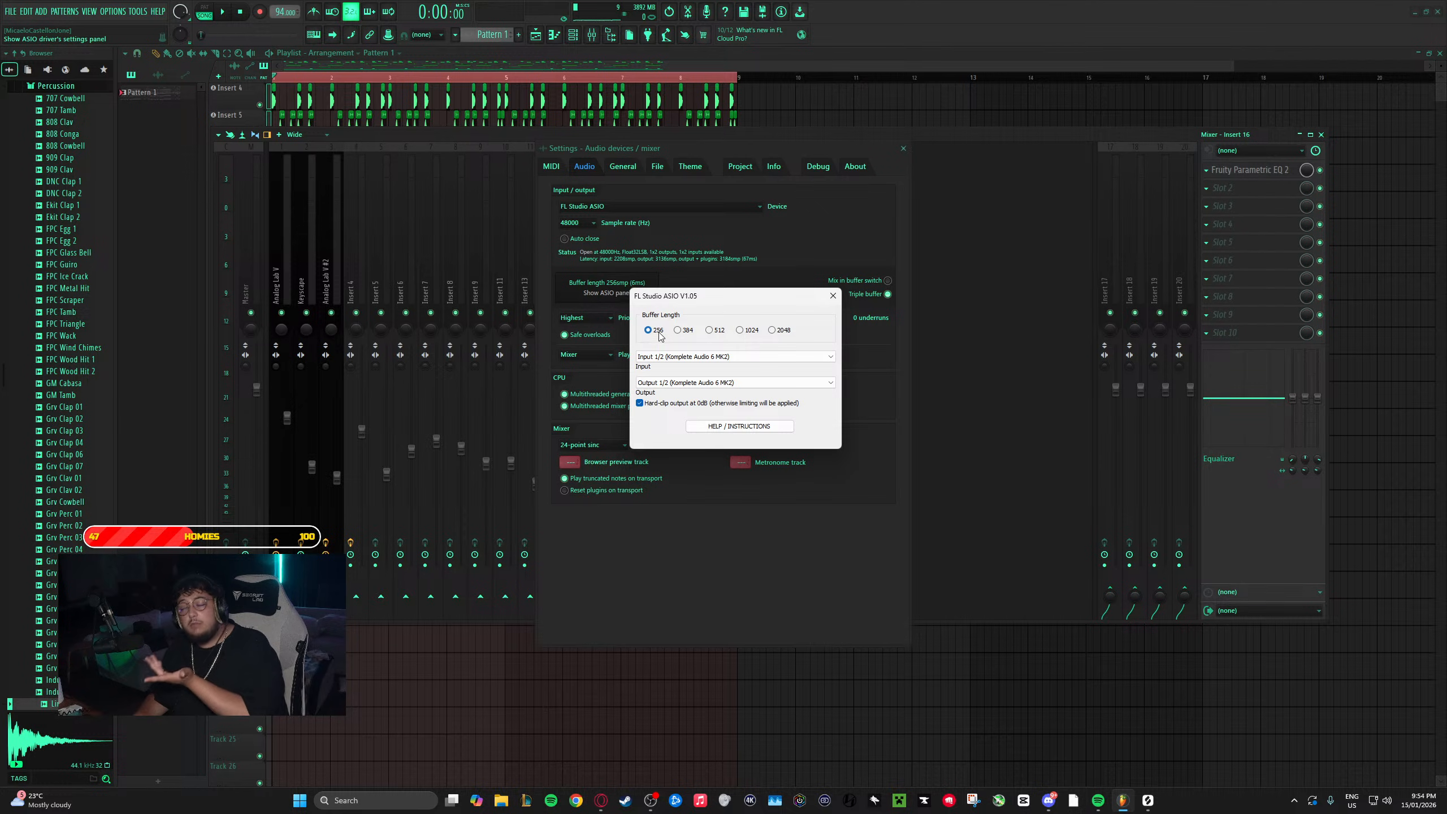
{"action": "left_click", "coordinate": [739, 331]}
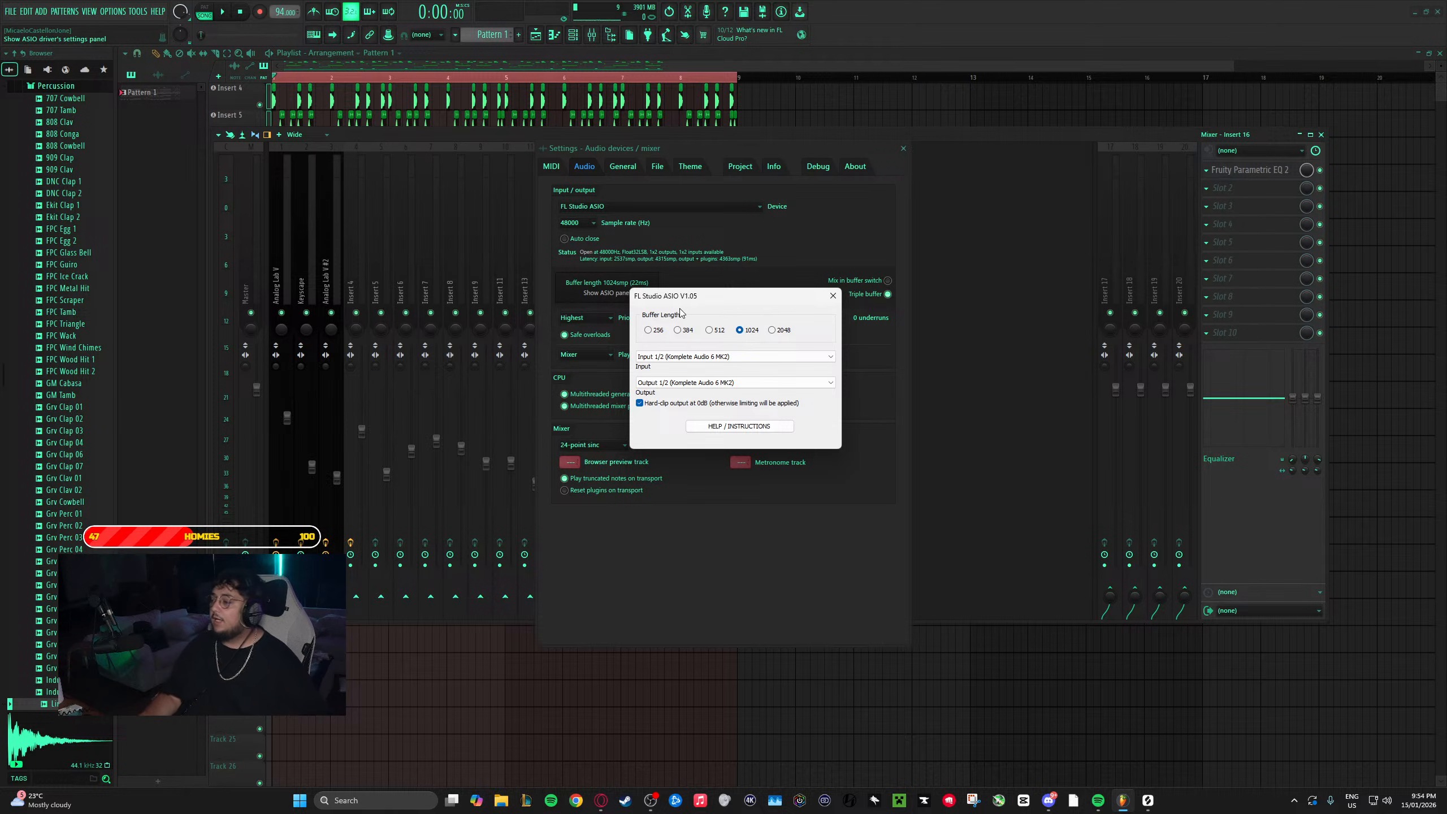
{"action": "left_click", "coordinate": [648, 331]}
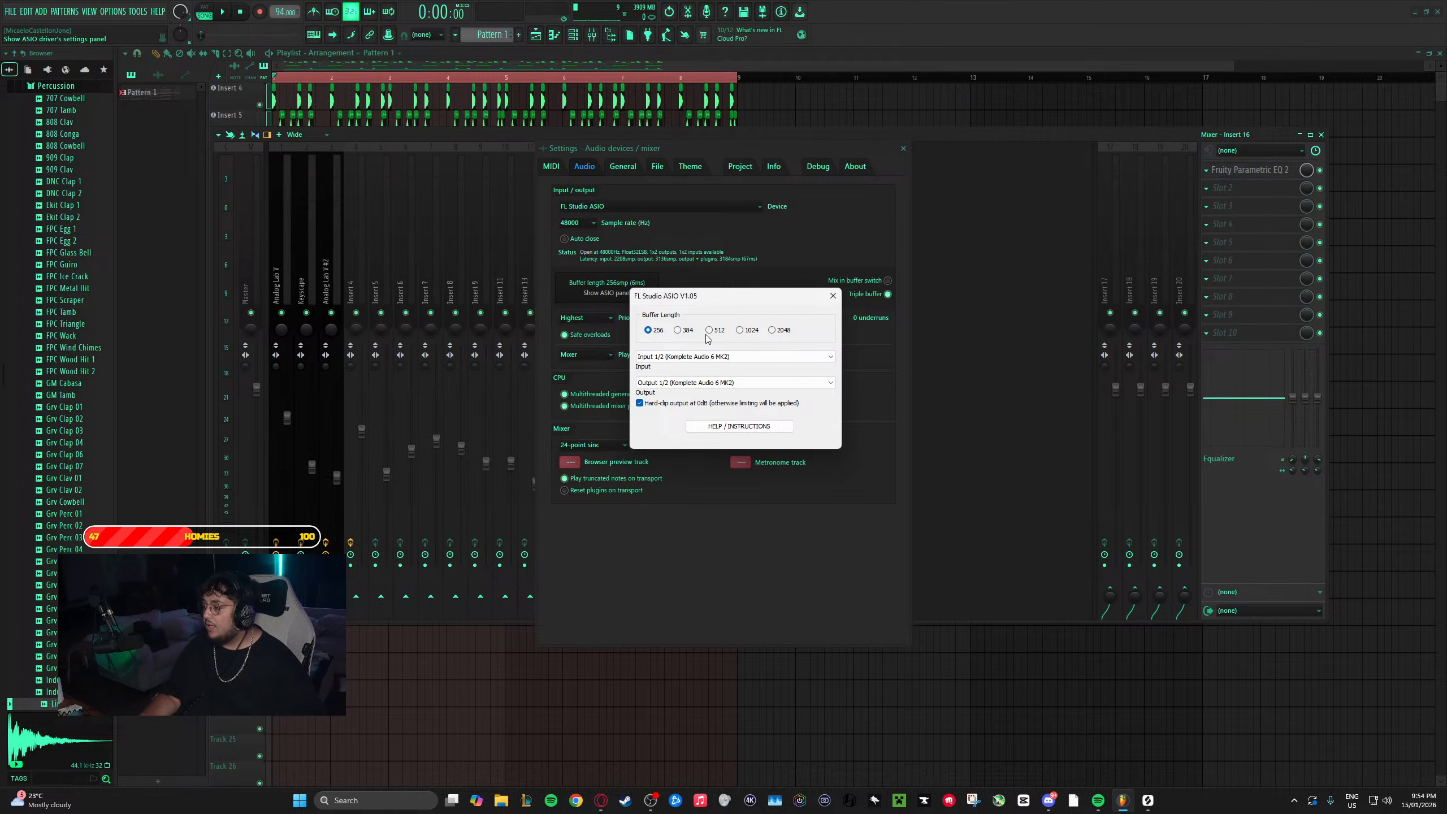
{"action": "left_click", "coordinate": [708, 330]}
{"action": "left_click", "coordinate": [648, 330]}
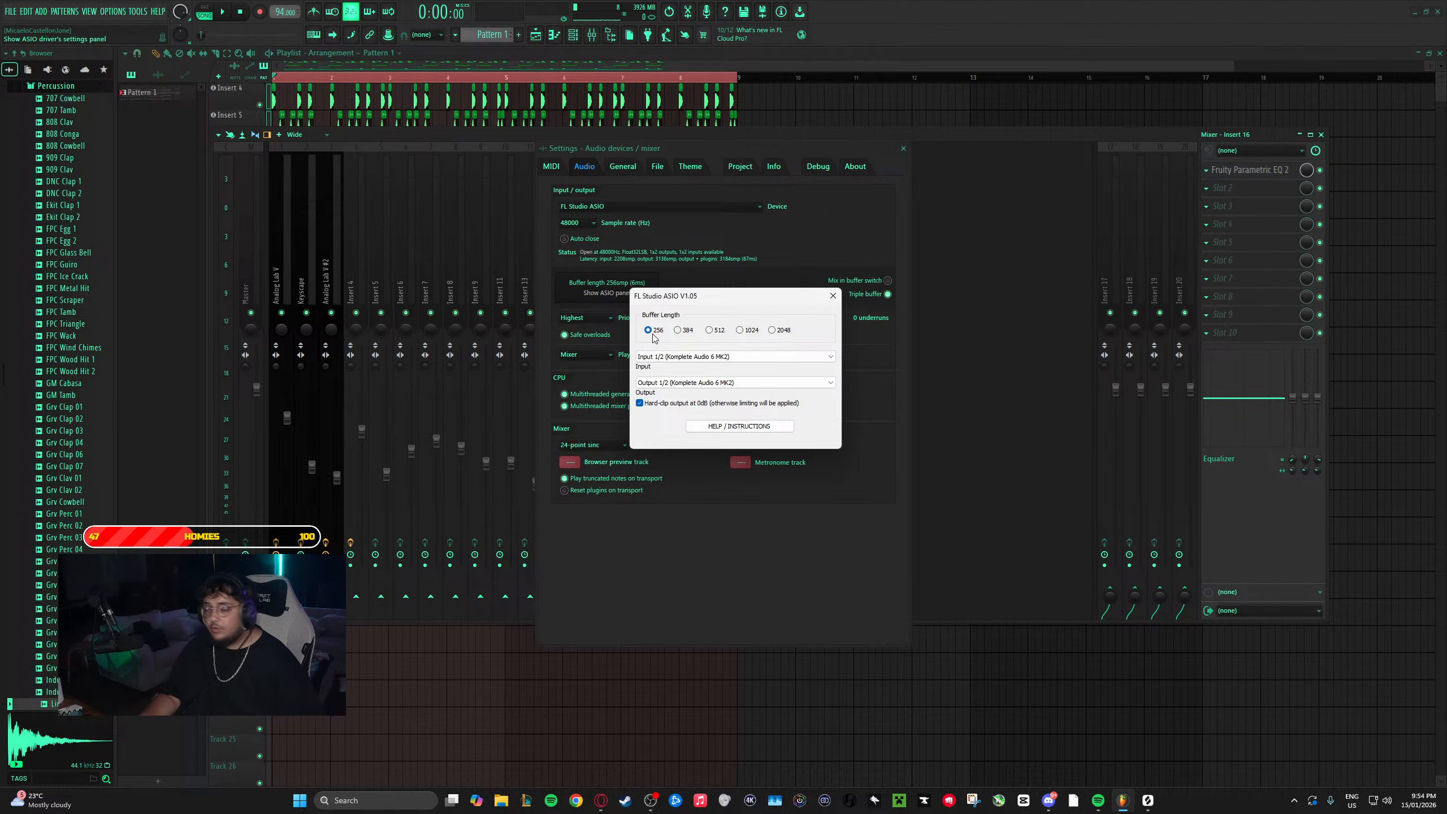
- Raise the buffer length through 512 and 1024 to 2048 and close the ASIO driver panel
{"action": "left_click", "coordinate": [710, 331]}
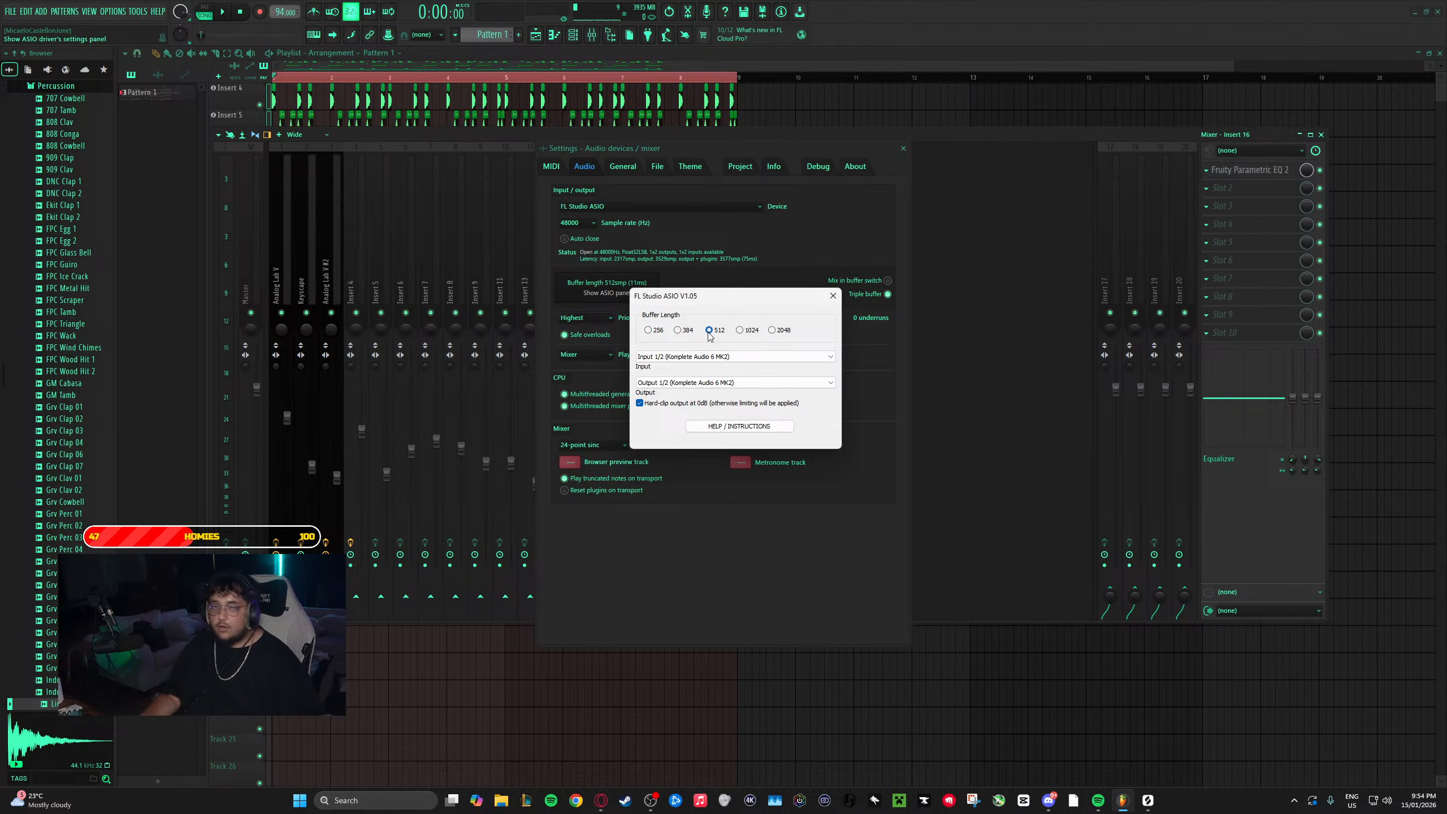
{"action": "left_click", "coordinate": [741, 331]}
{"action": "left_click", "coordinate": [774, 331]}
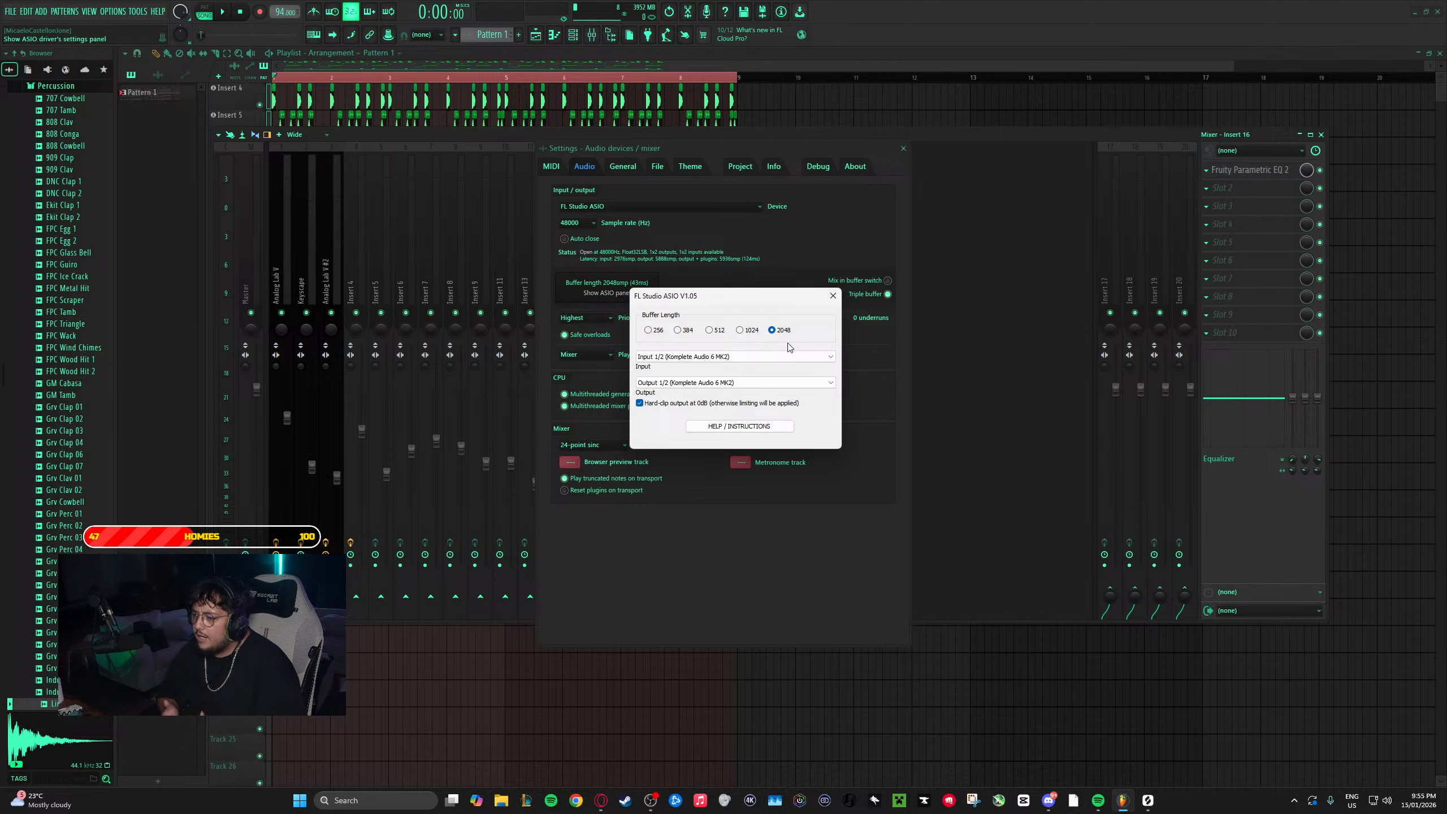
{"action": "left_click", "coordinate": [833, 295]}
- Review the available sample rates in the audio settings and keep 48000 Hz selected
{"action": "left_click", "coordinate": [592, 223]}
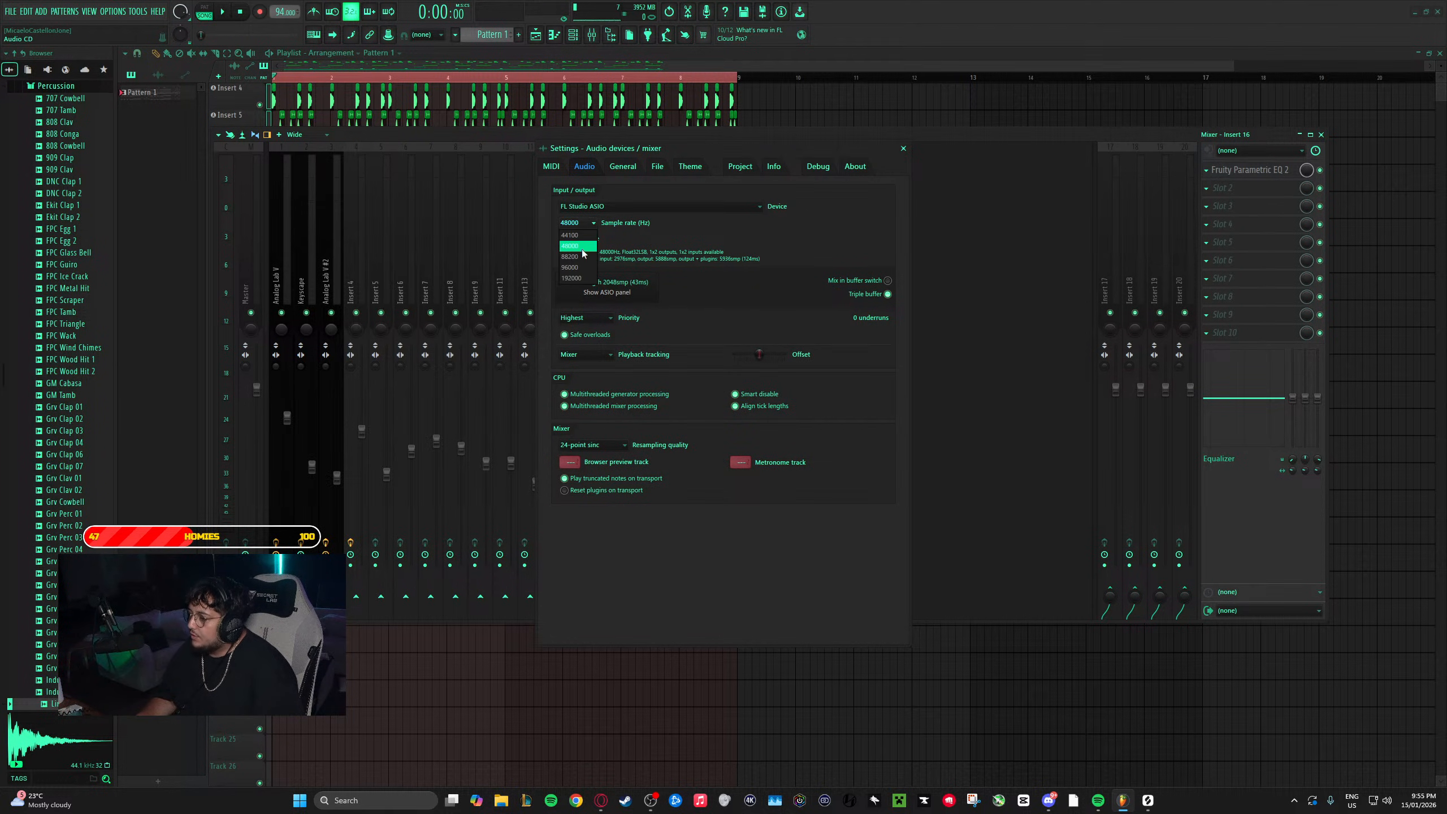
{"action": "left_click", "coordinate": [664, 237]}
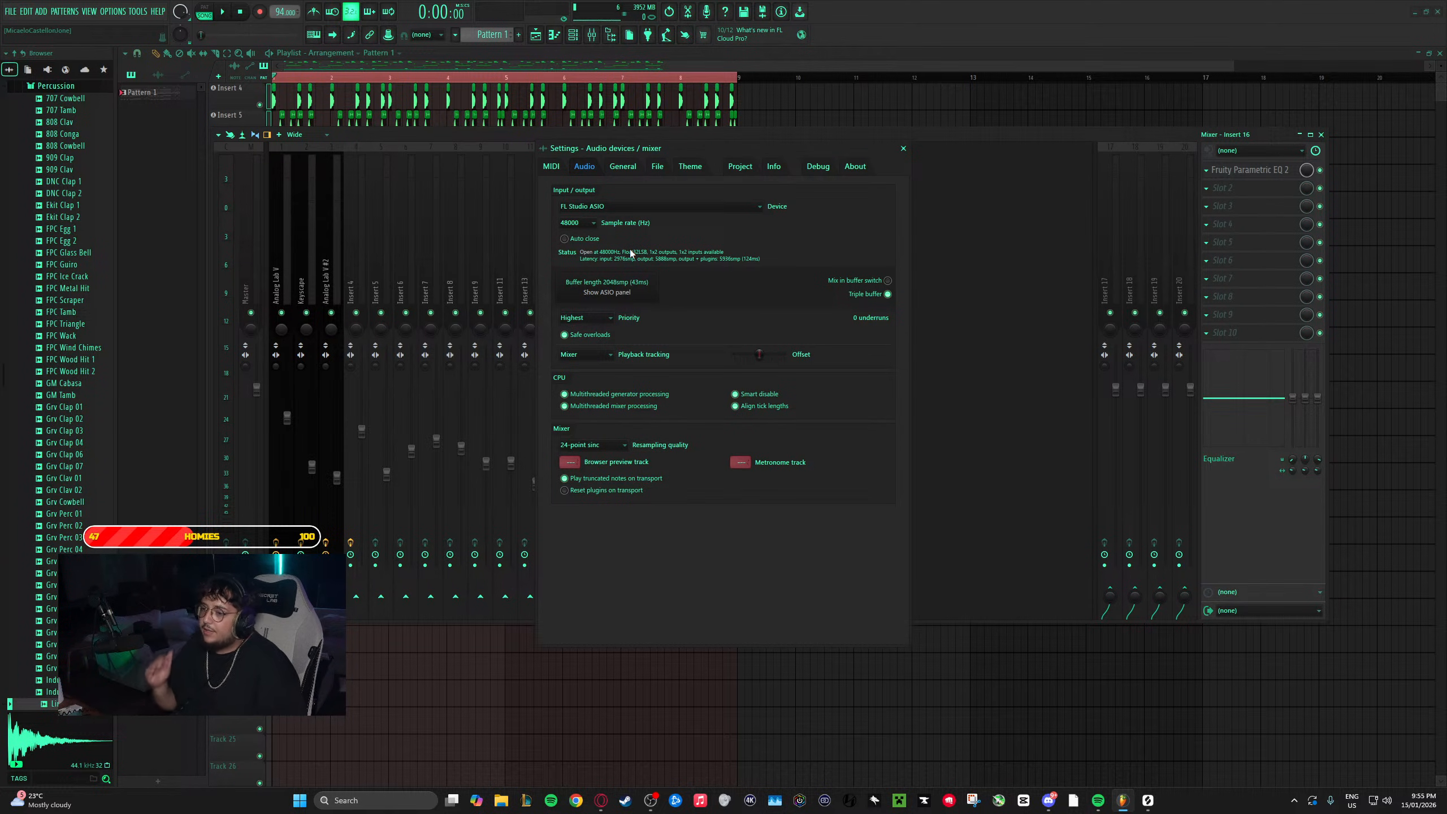
{"action": "left_click", "coordinate": [584, 224]}
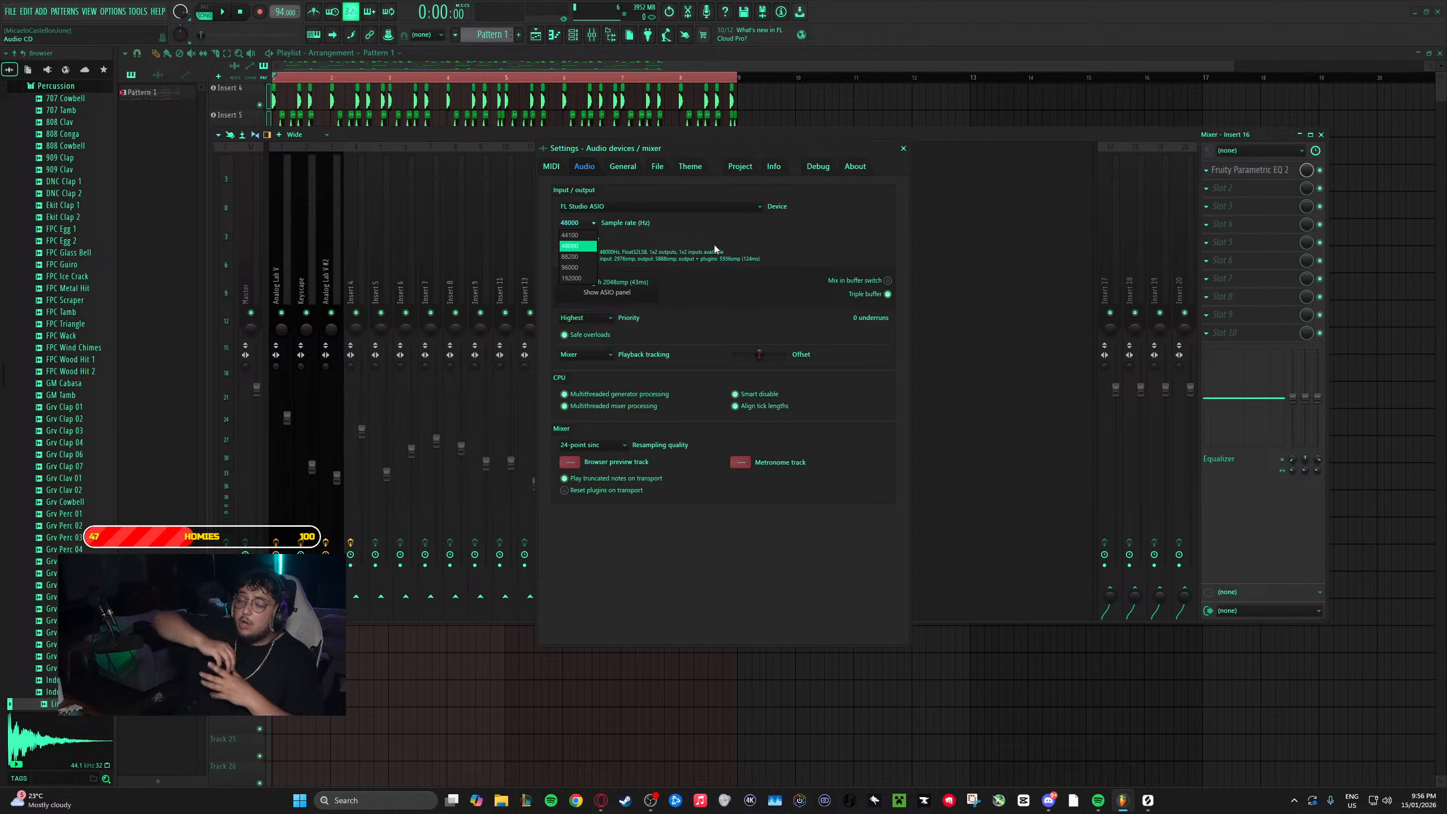
{"action": "left_click", "coordinate": [594, 239]}
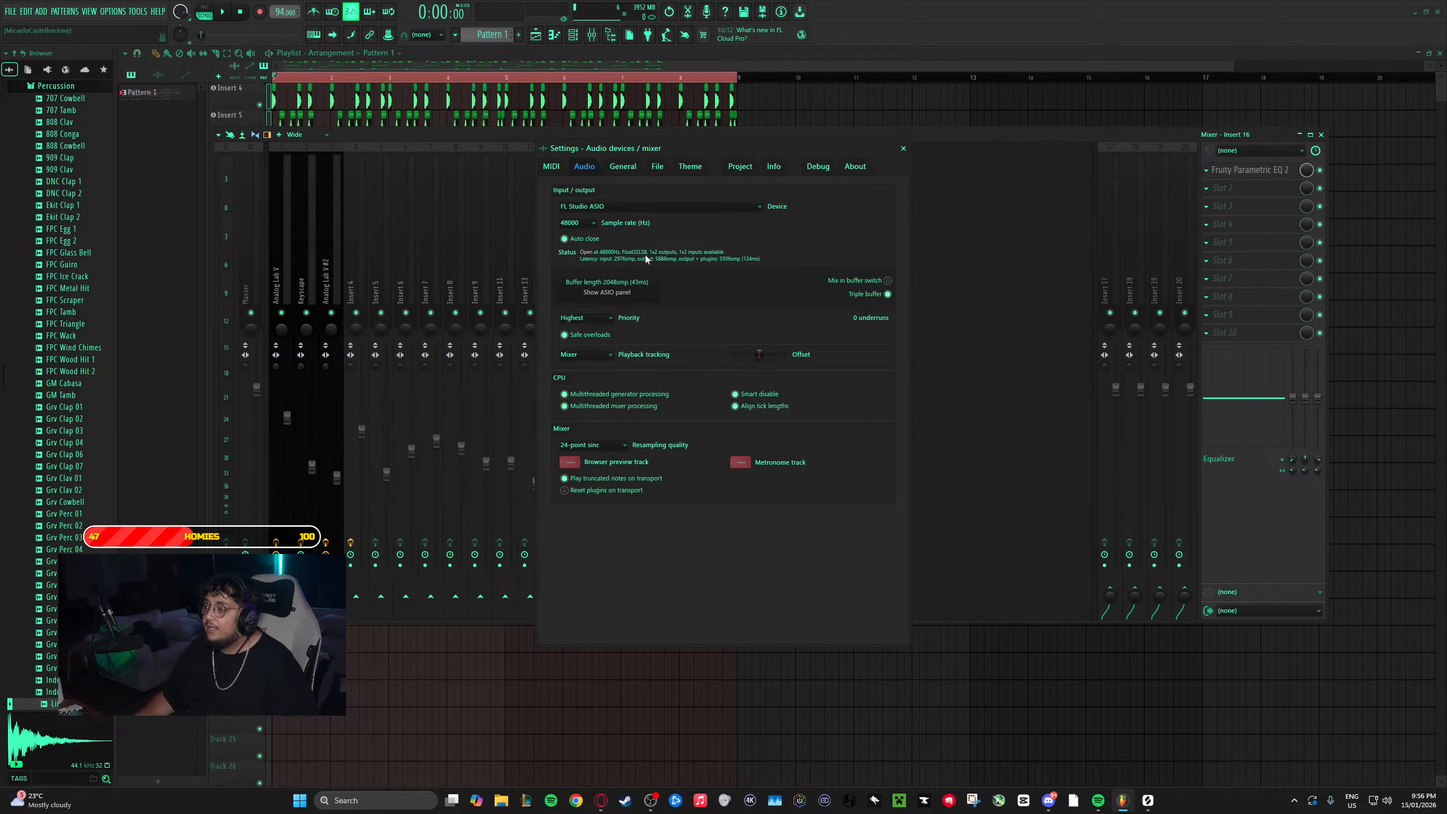
{"action": "left_click", "coordinate": [590, 223]}
{"action": "left_click", "coordinate": [587, 249]}
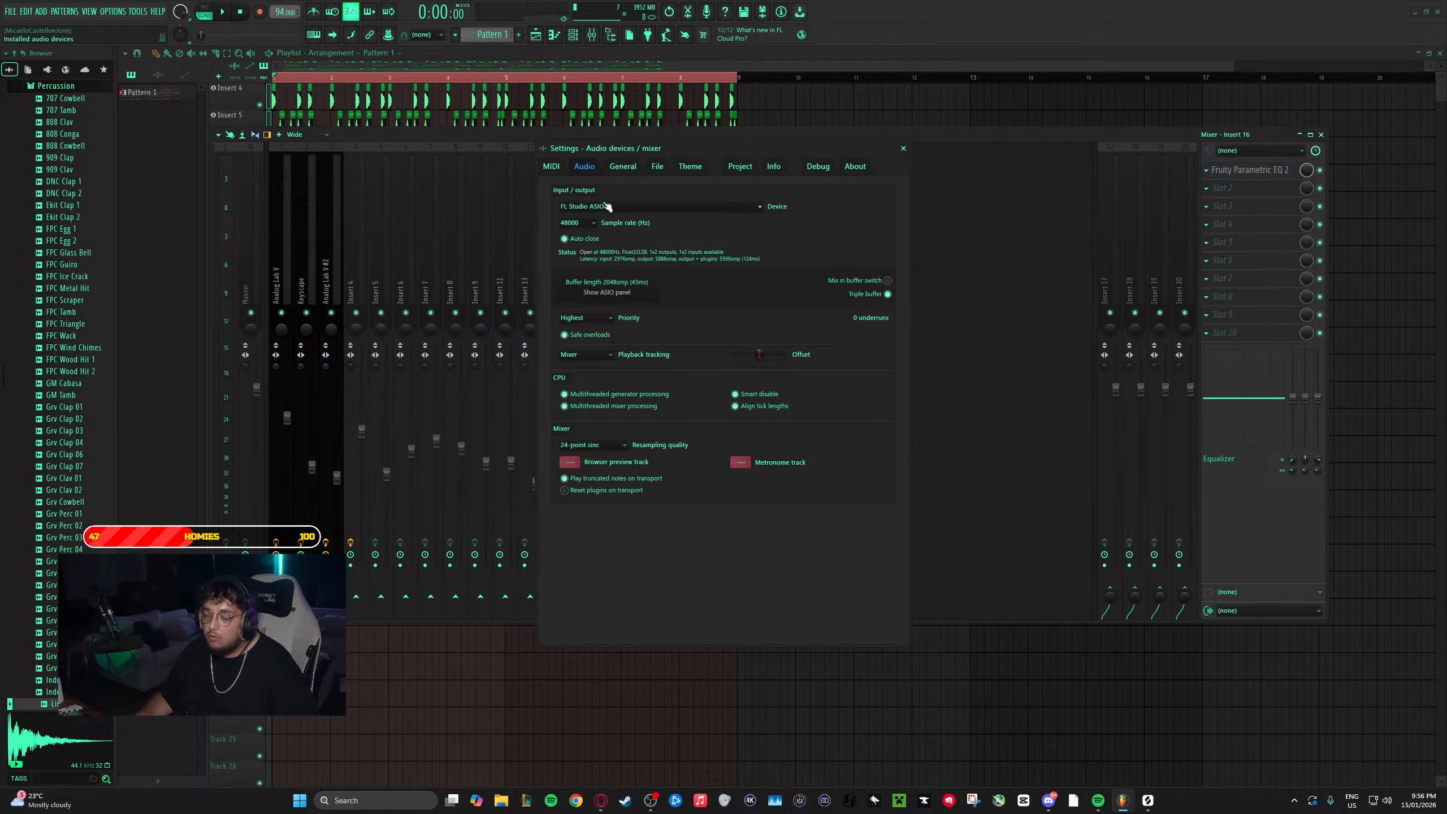
{"action": "left_click", "coordinate": [591, 223]}
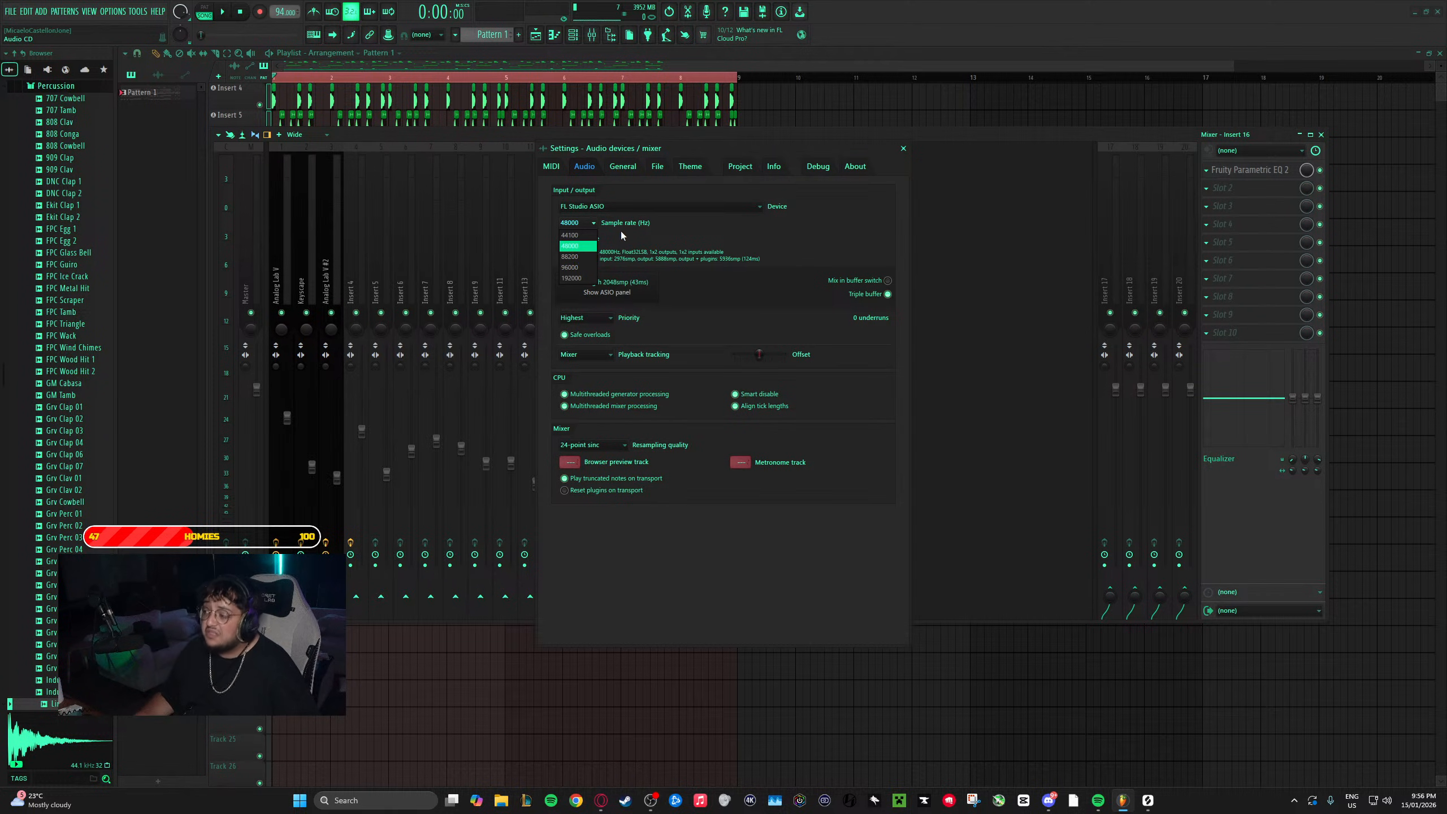
{"action": "left_click", "coordinate": [570, 245]}
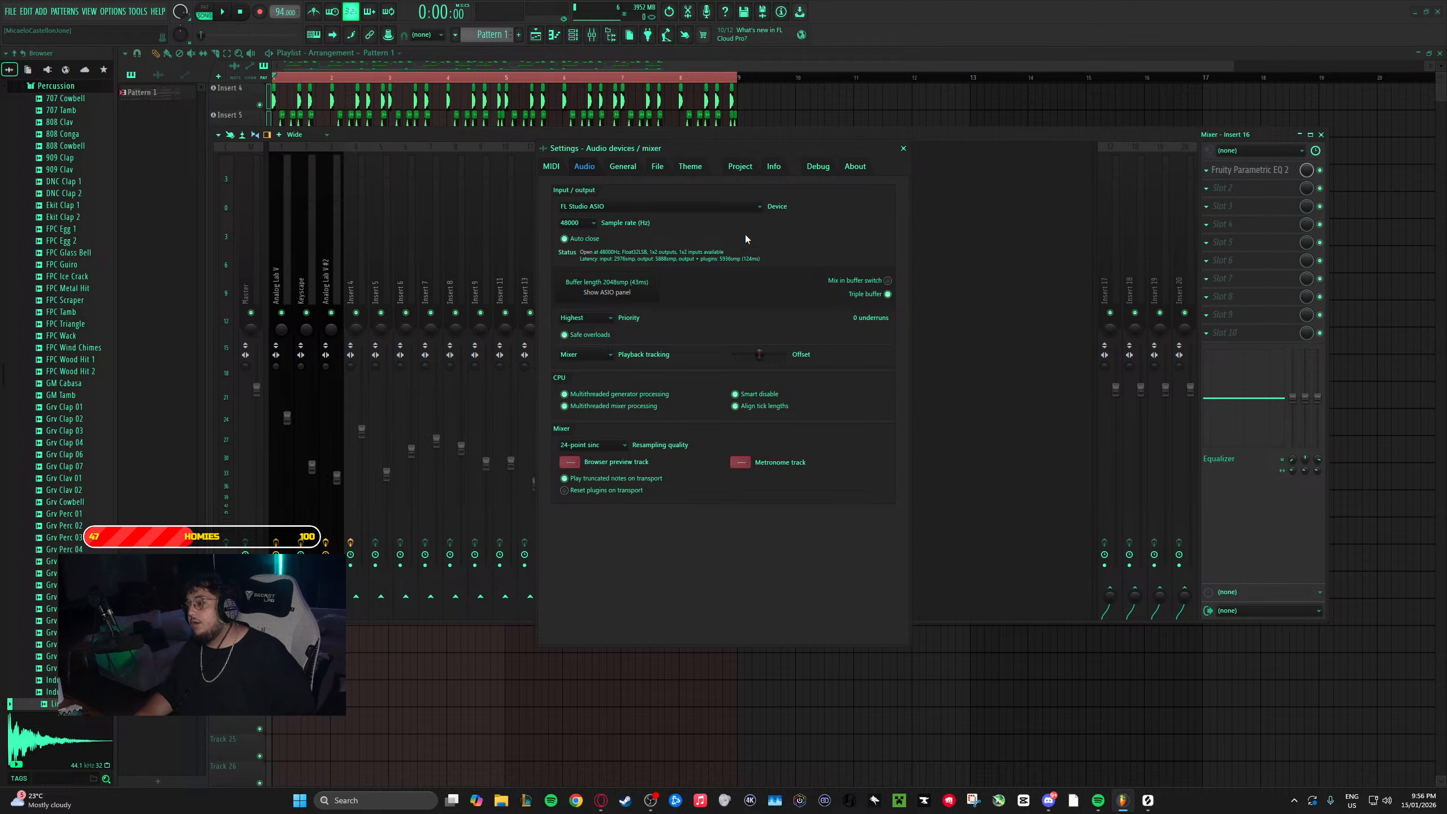
- Recheck the audio device and sample rate options with 48000 Hz kept and Auto close off, and close the settings
{"action": "left_click", "coordinate": [675, 206]}
{"action": "left_click", "coordinate": [638, 219]}
{"action": "left_click", "coordinate": [577, 222]}
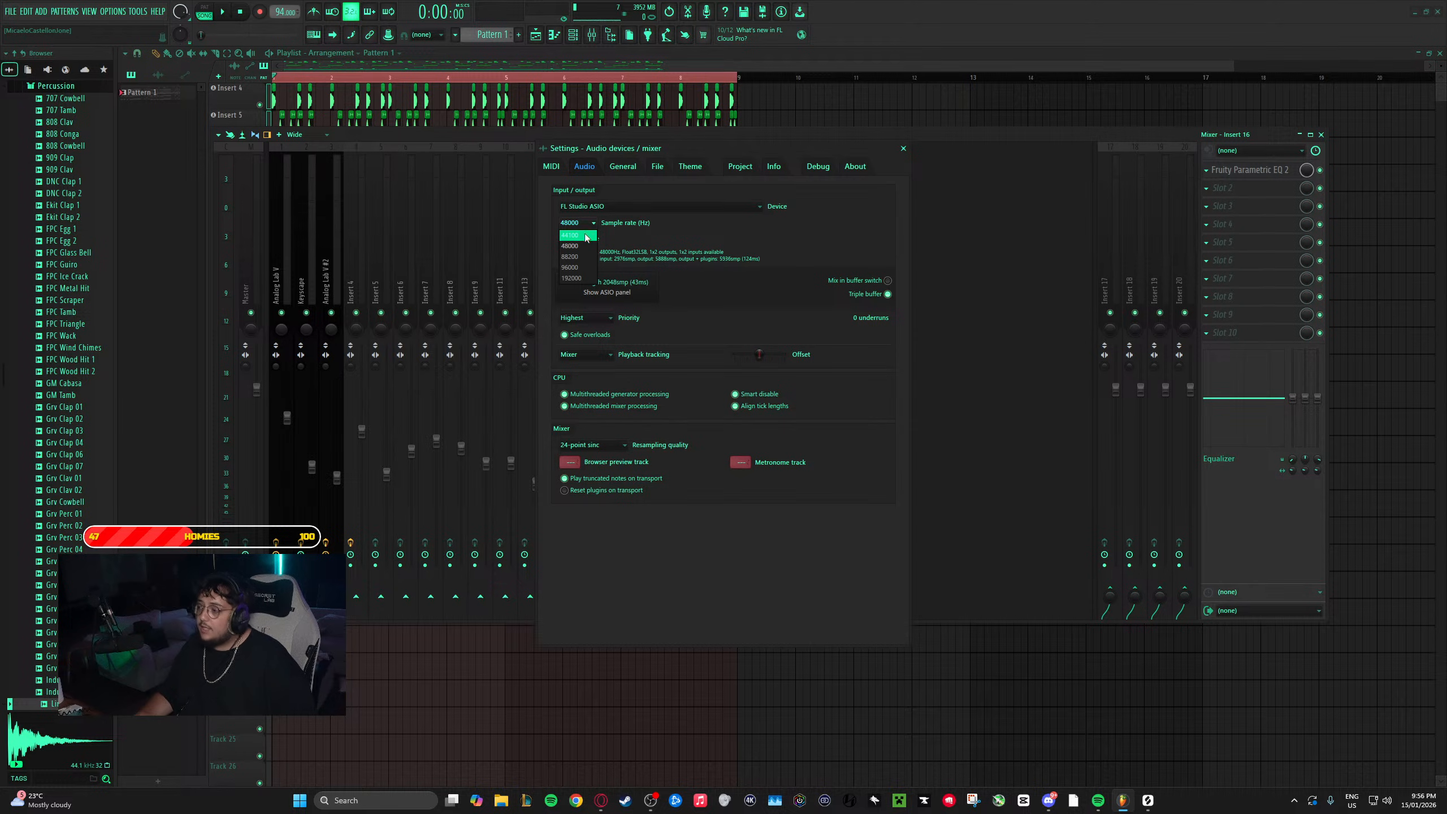
{"action": "left_click", "coordinate": [638, 243]}
{"action": "left_click", "coordinate": [594, 223]}
{"action": "left_click", "coordinate": [626, 236]}
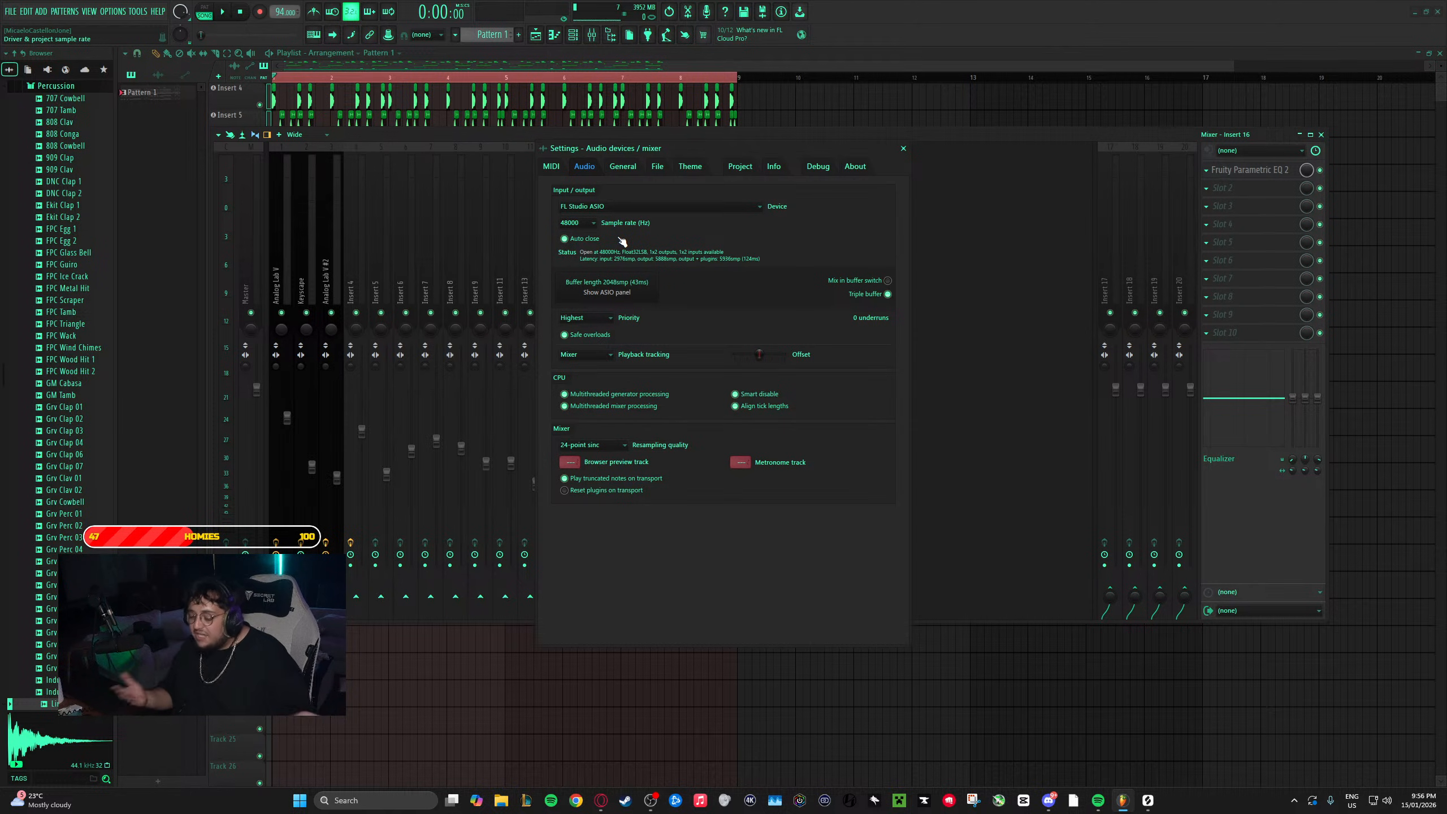
{"action": "left_click", "coordinate": [581, 222]}
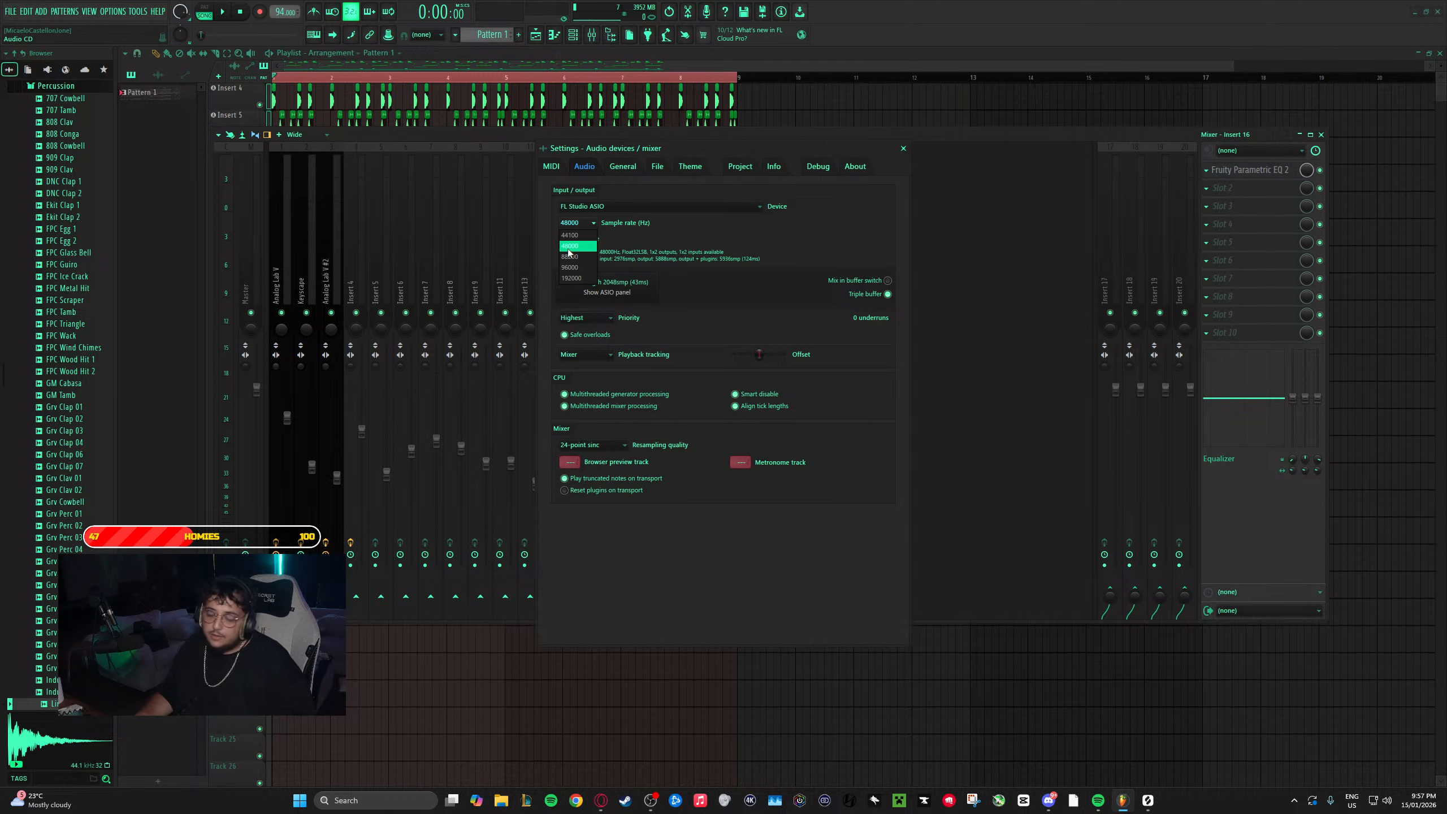
{"action": "left_click", "coordinate": [569, 246]}
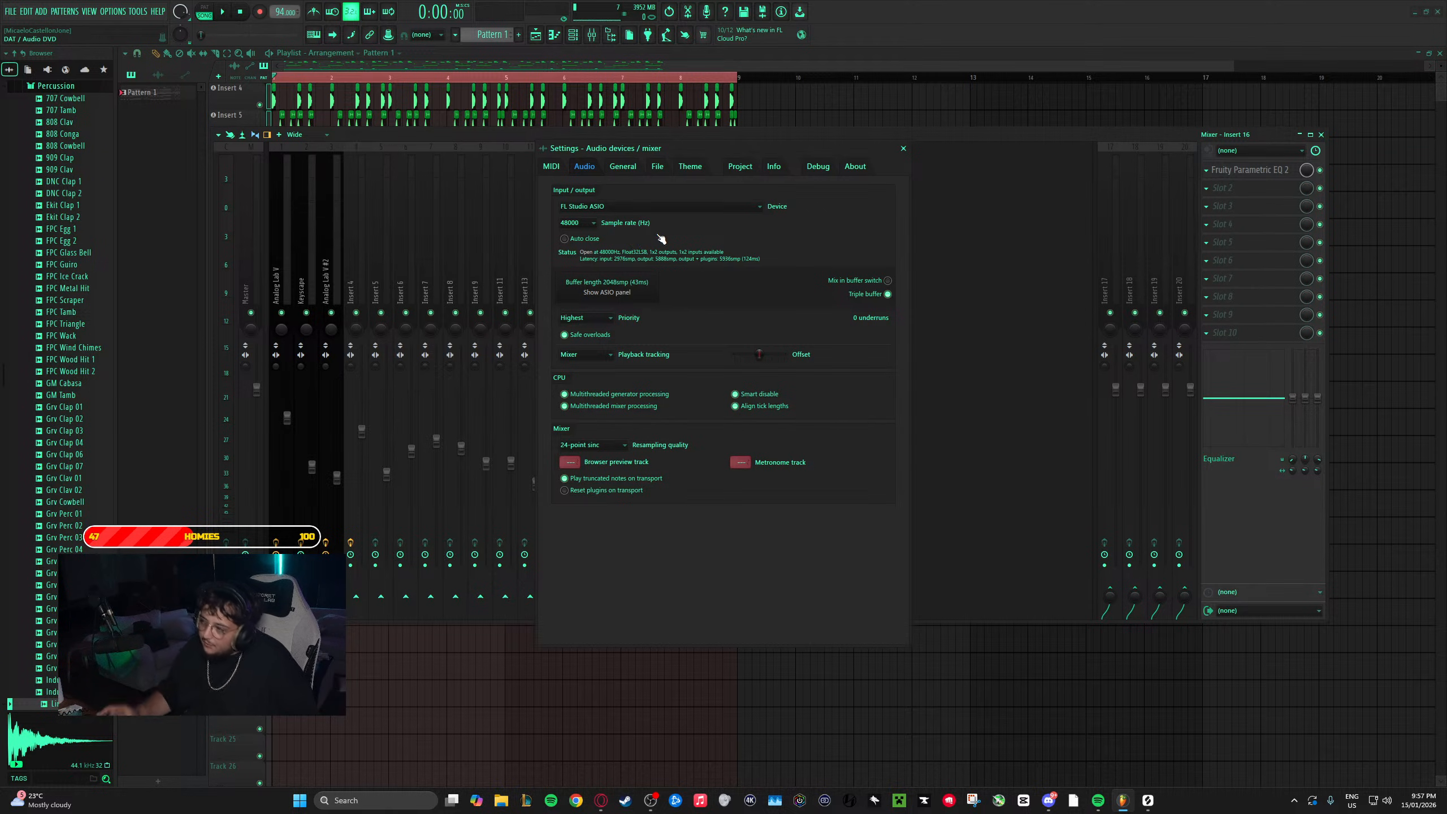
{"action": "left_click", "coordinate": [575, 222]}
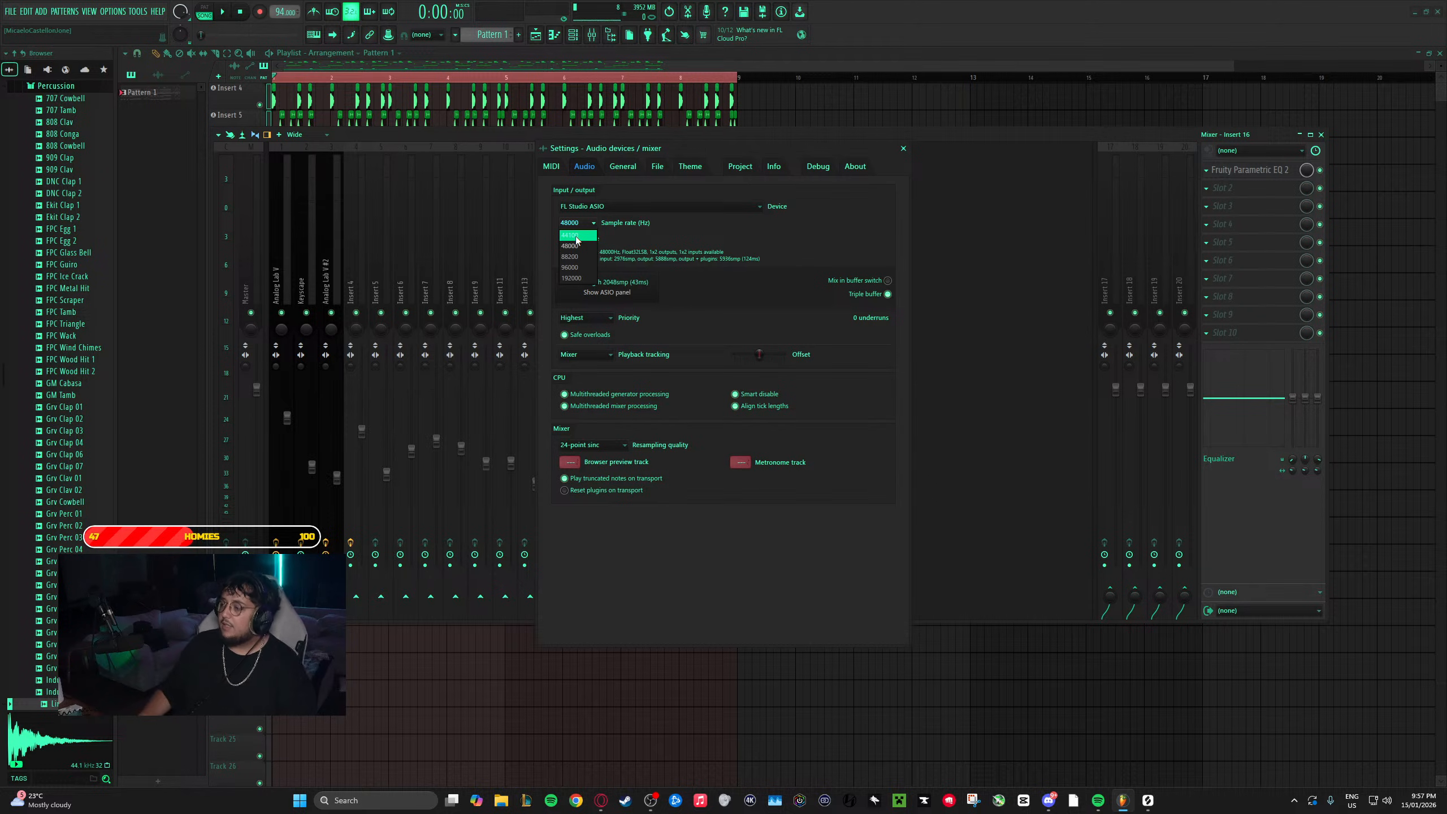
{"action": "left_click", "coordinate": [902, 148]}
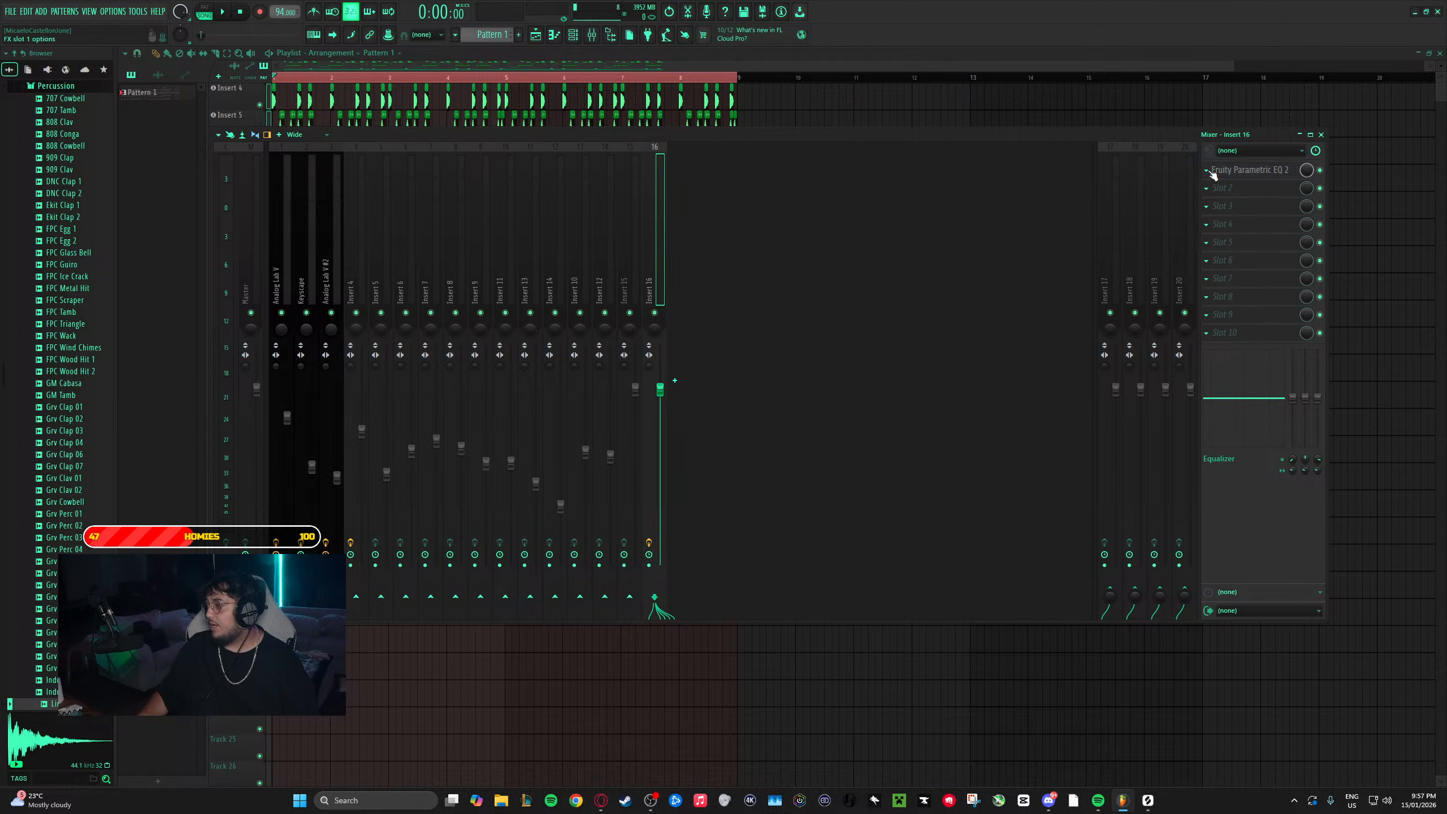
- View the Fruity Parametric EQ 2 on Insert 16 and browse the effects available for its second slot
{"action": "left_click", "coordinate": [1231, 175]}
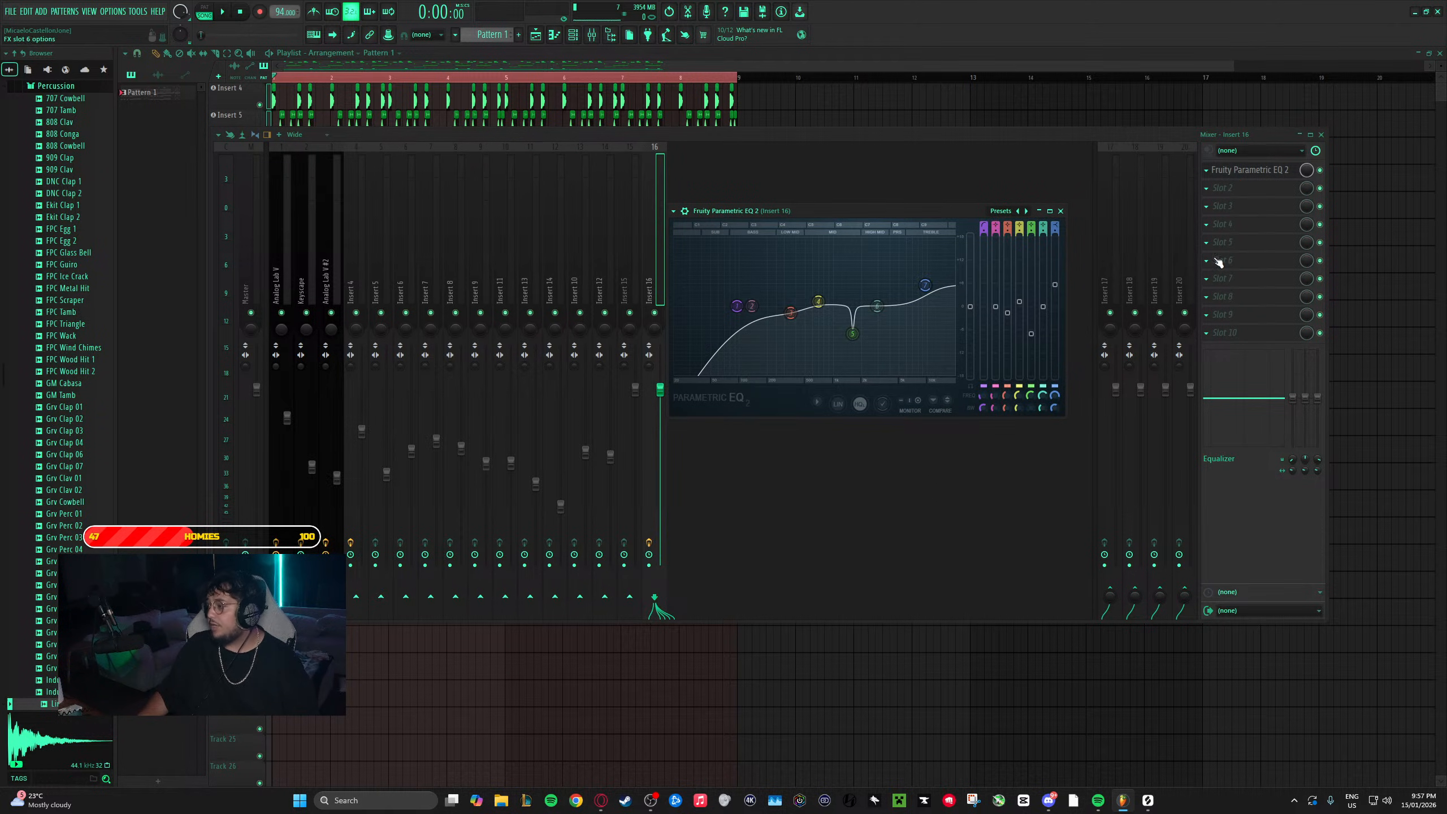
{"action": "left_click", "coordinate": [1217, 190]}
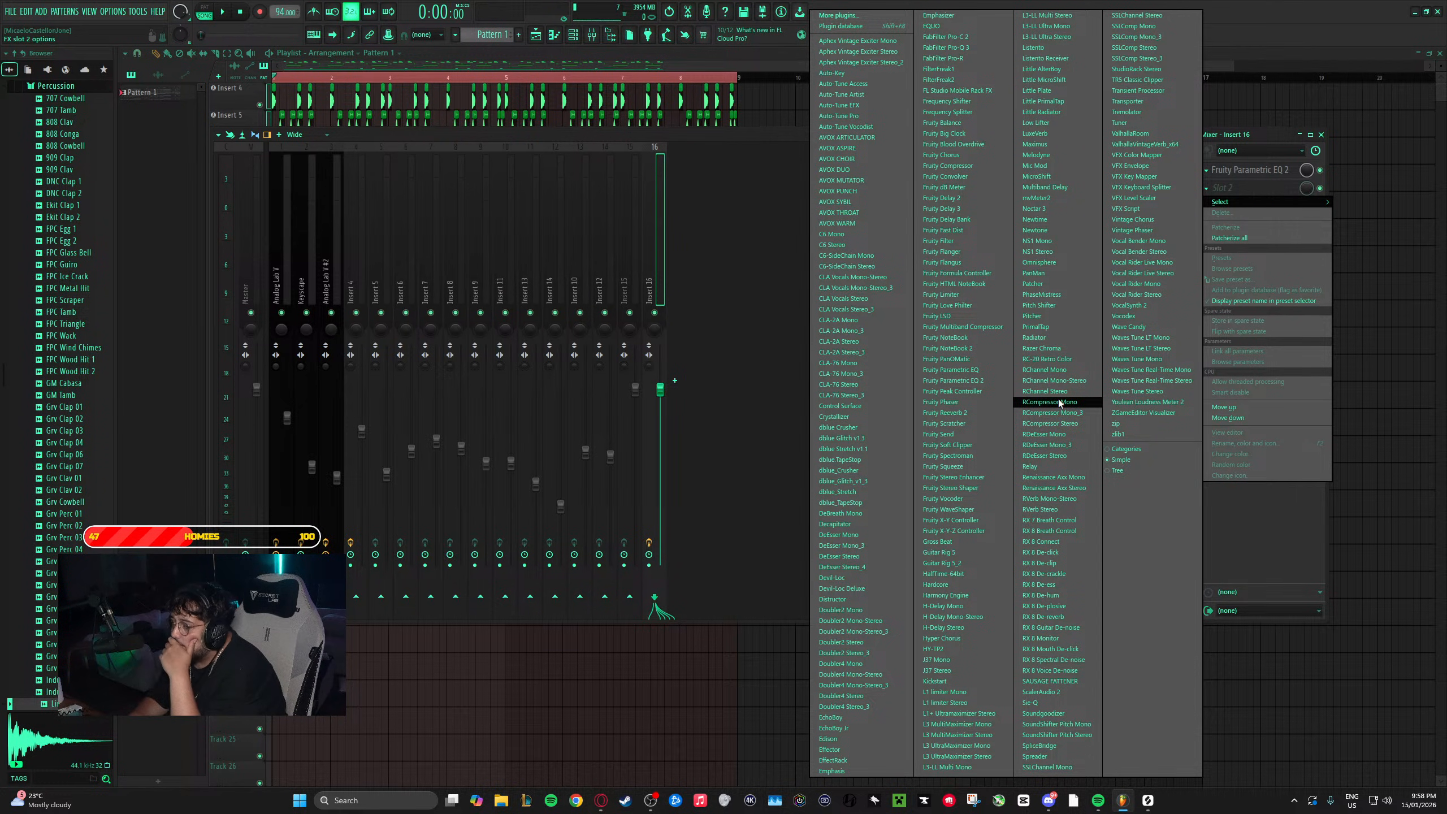
{"action": "left_click", "coordinate": [120, 14]}
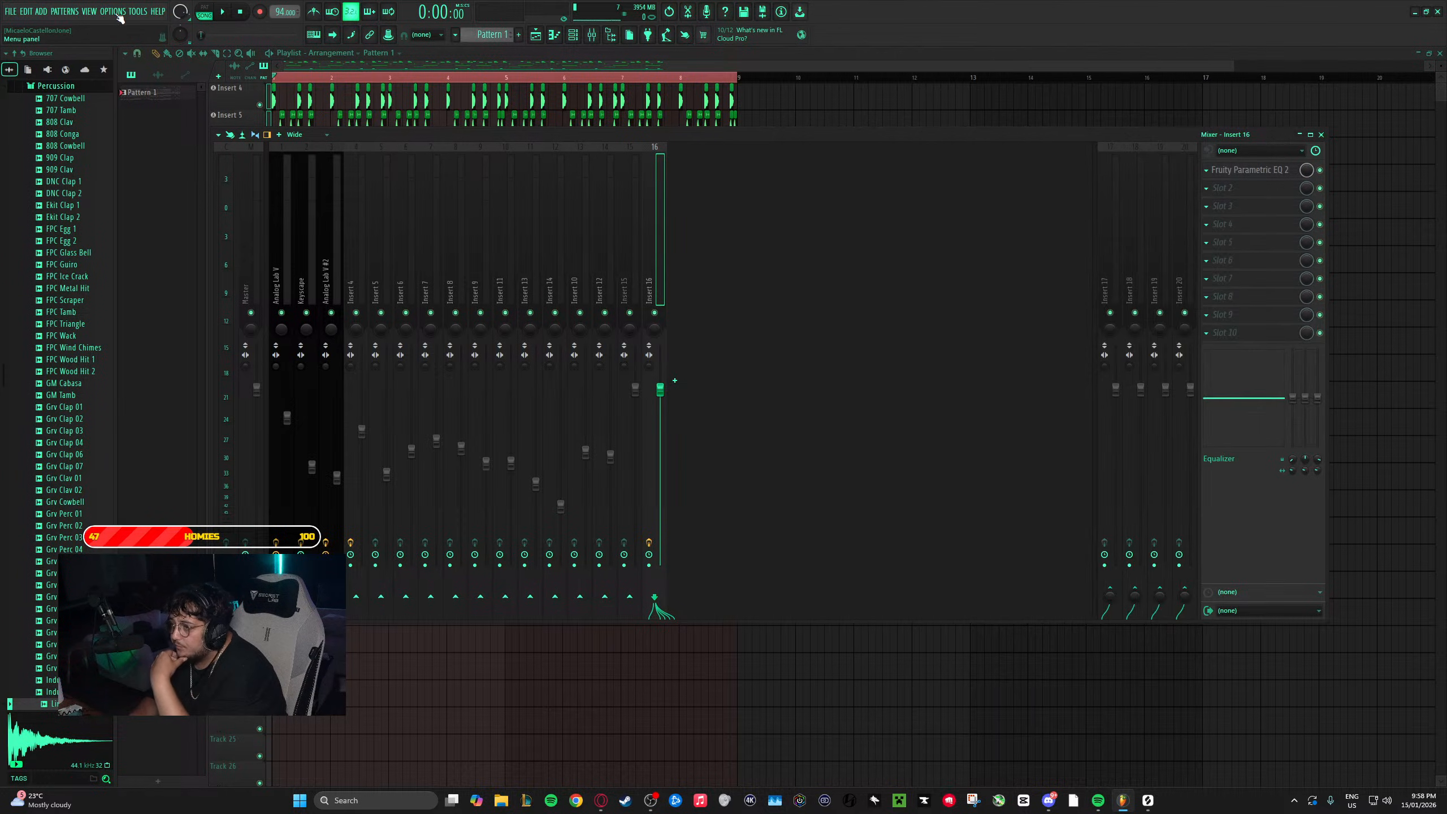
- Reopen the program settings and look through the Audio, MIDI and General pages
{"action": "left_click", "coordinate": [120, 14]}
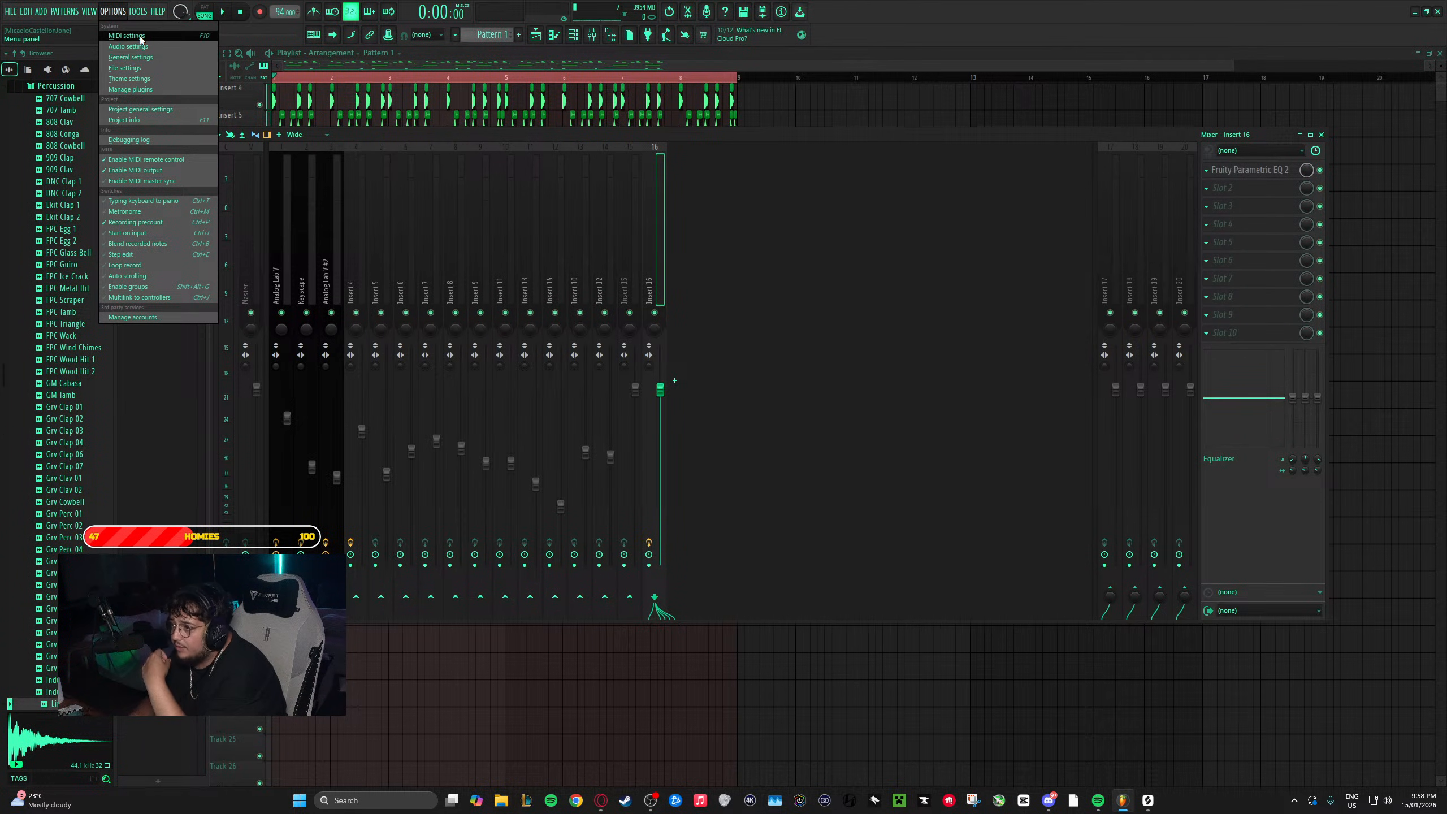
{"action": "left_click", "coordinate": [132, 58]}
{"action": "left_click", "coordinate": [585, 167]}
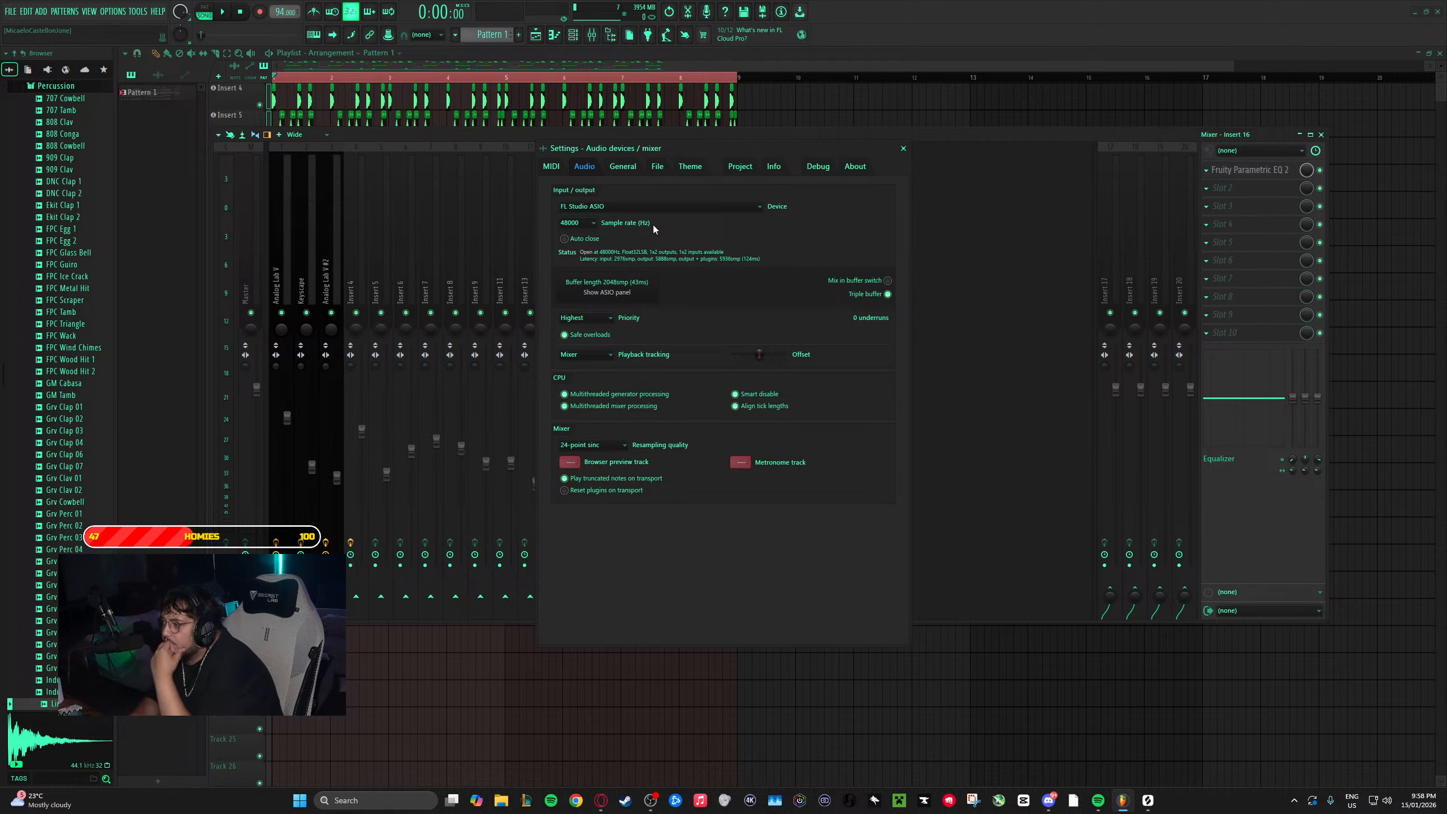
{"action": "left_click", "coordinate": [559, 167]}
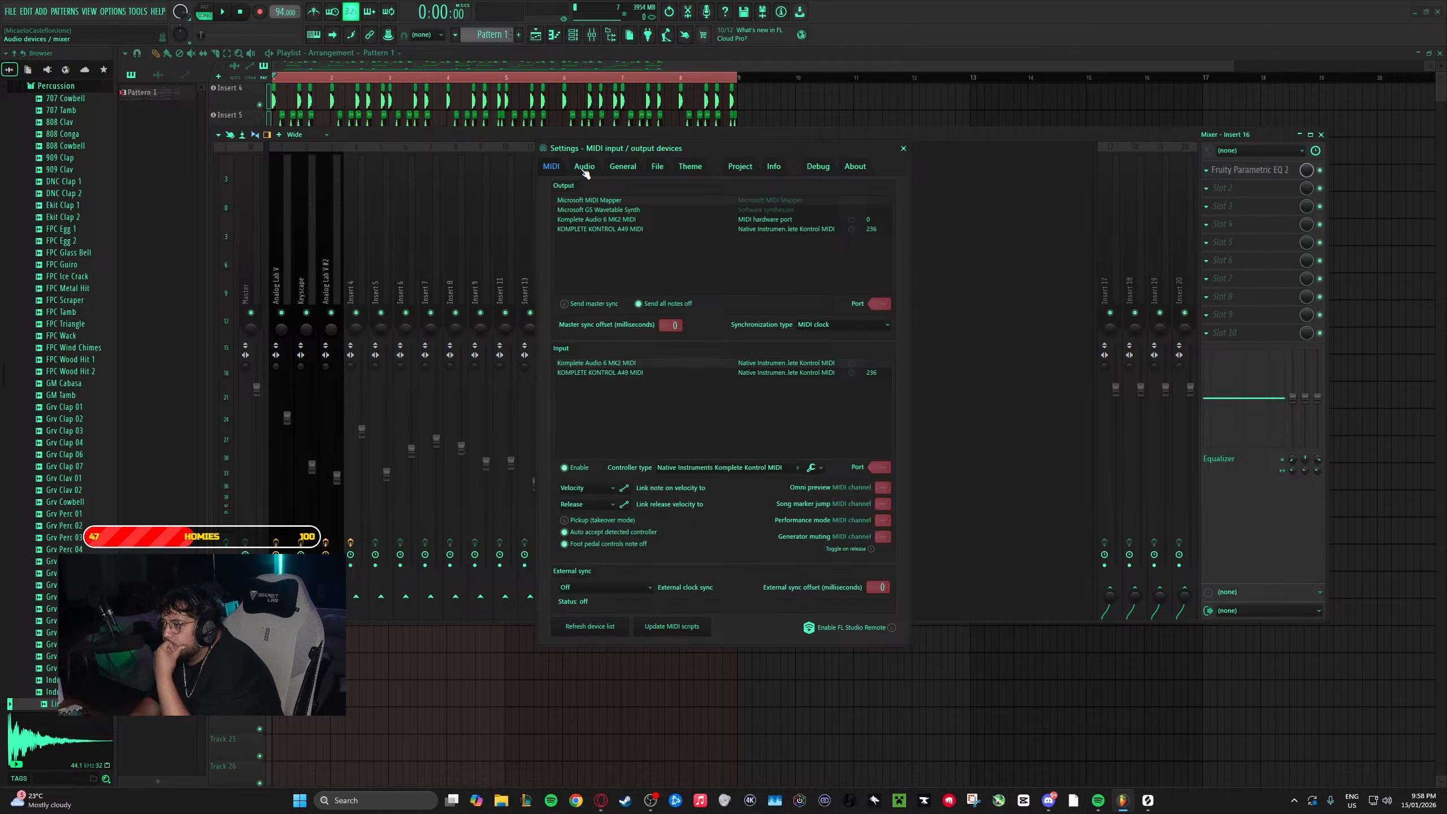
{"action": "left_click", "coordinate": [585, 168]}
{"action": "left_click", "coordinate": [622, 165]}
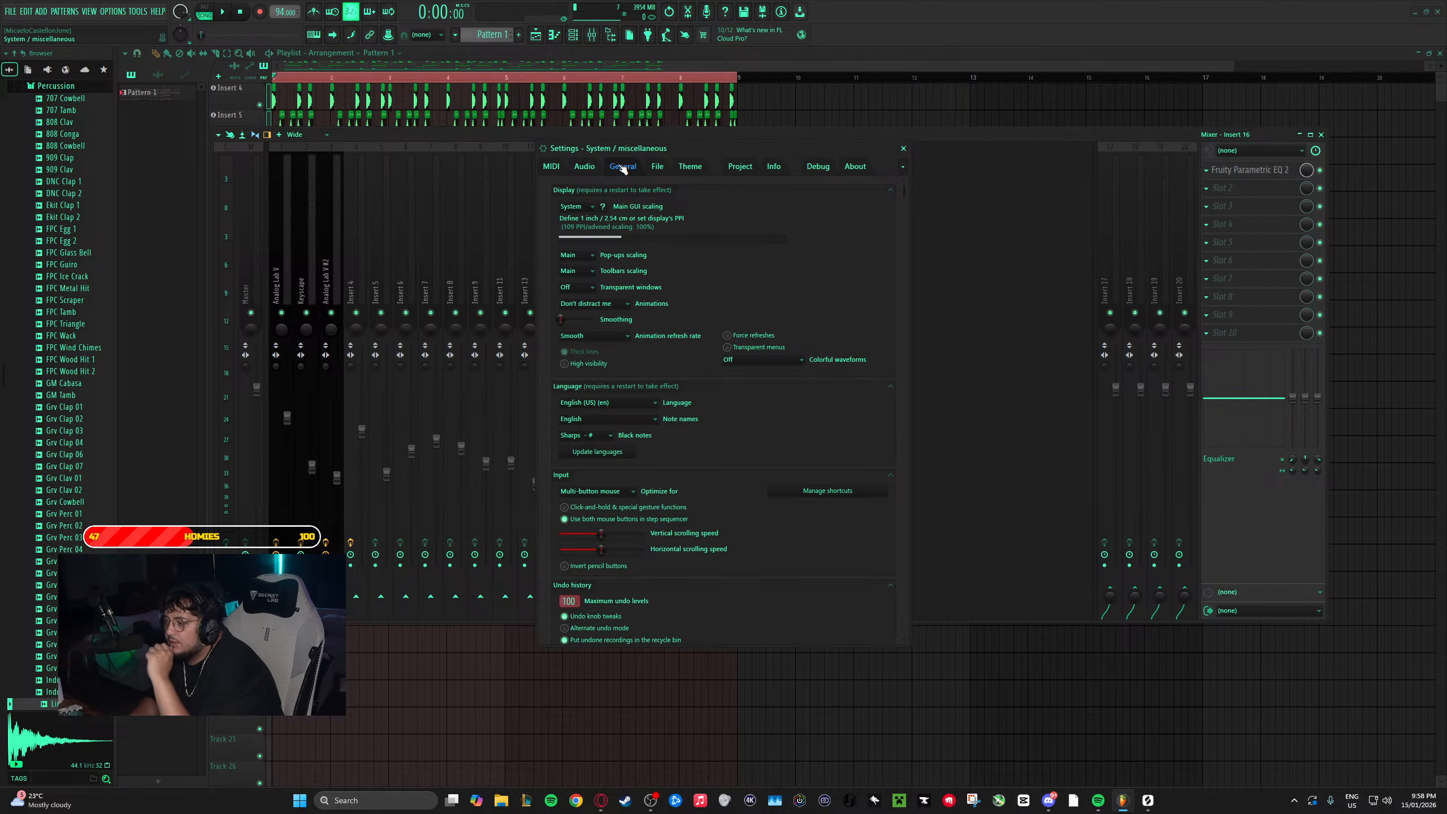
- Return to the audio settings, check the buffer length in the ASIO driver panel, and close the panel
{"action": "left_click", "coordinate": [585, 167]}
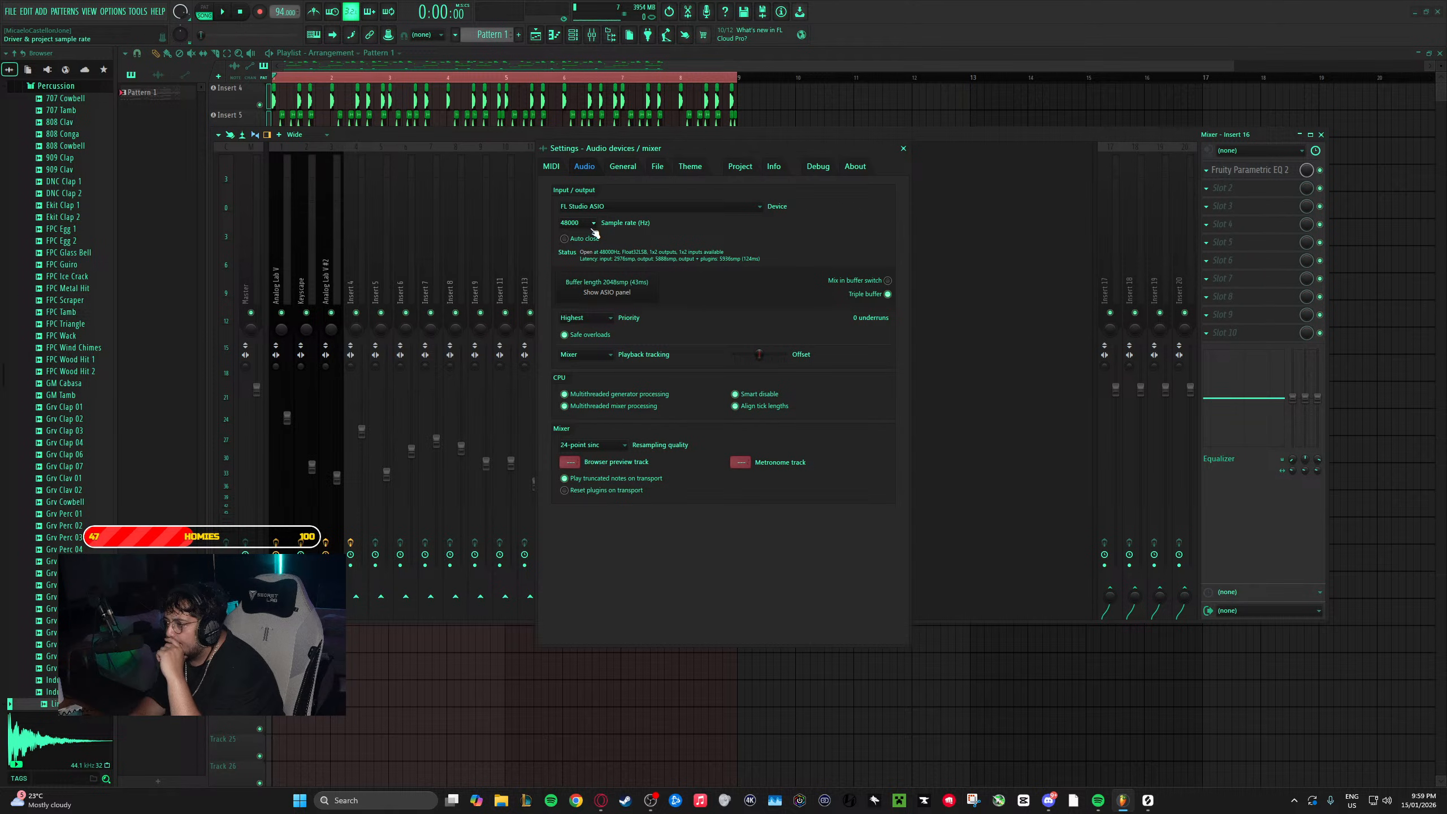
{"action": "left_click", "coordinate": [607, 292]}
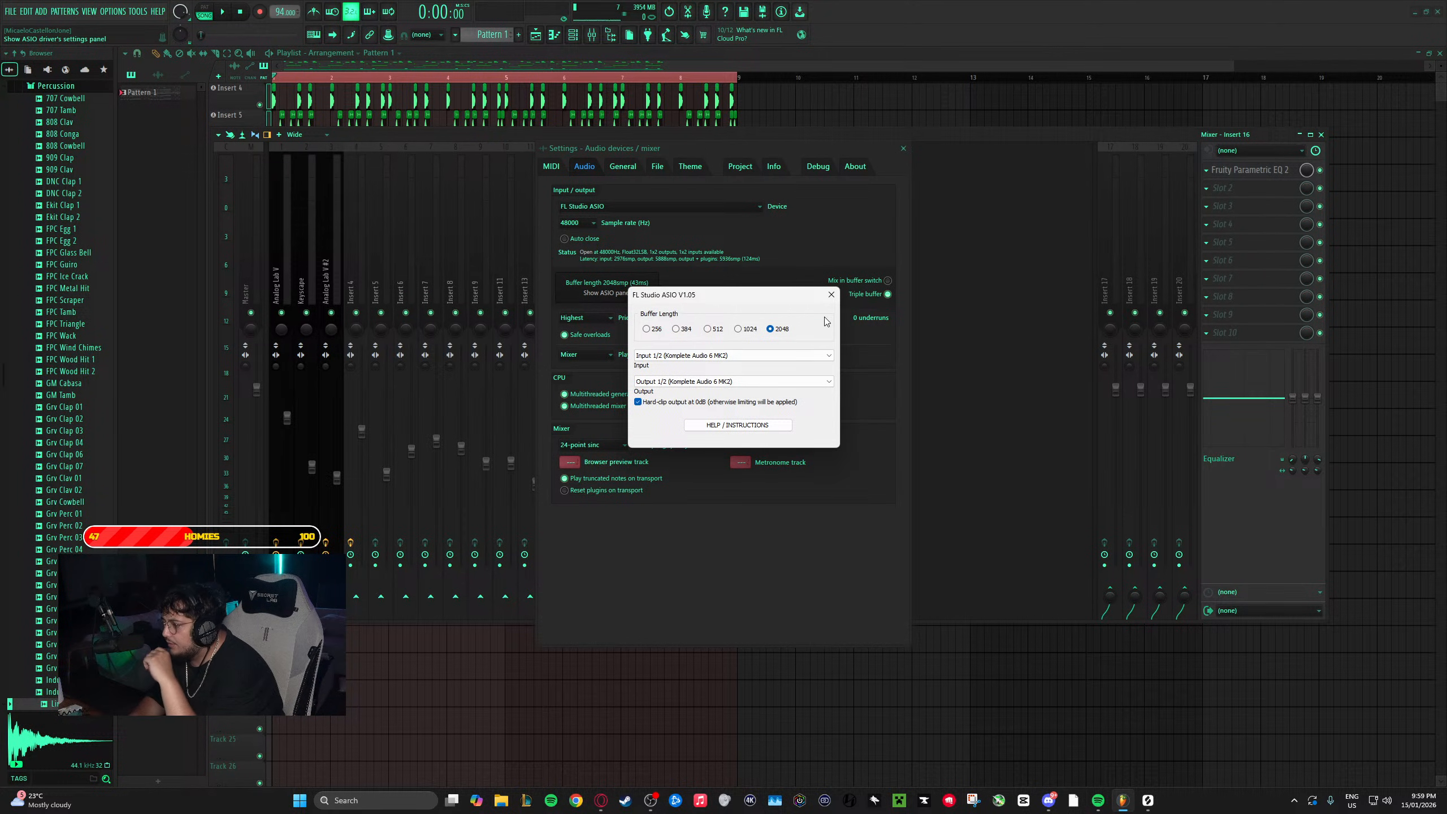
{"action": "left_click", "coordinate": [831, 294]}
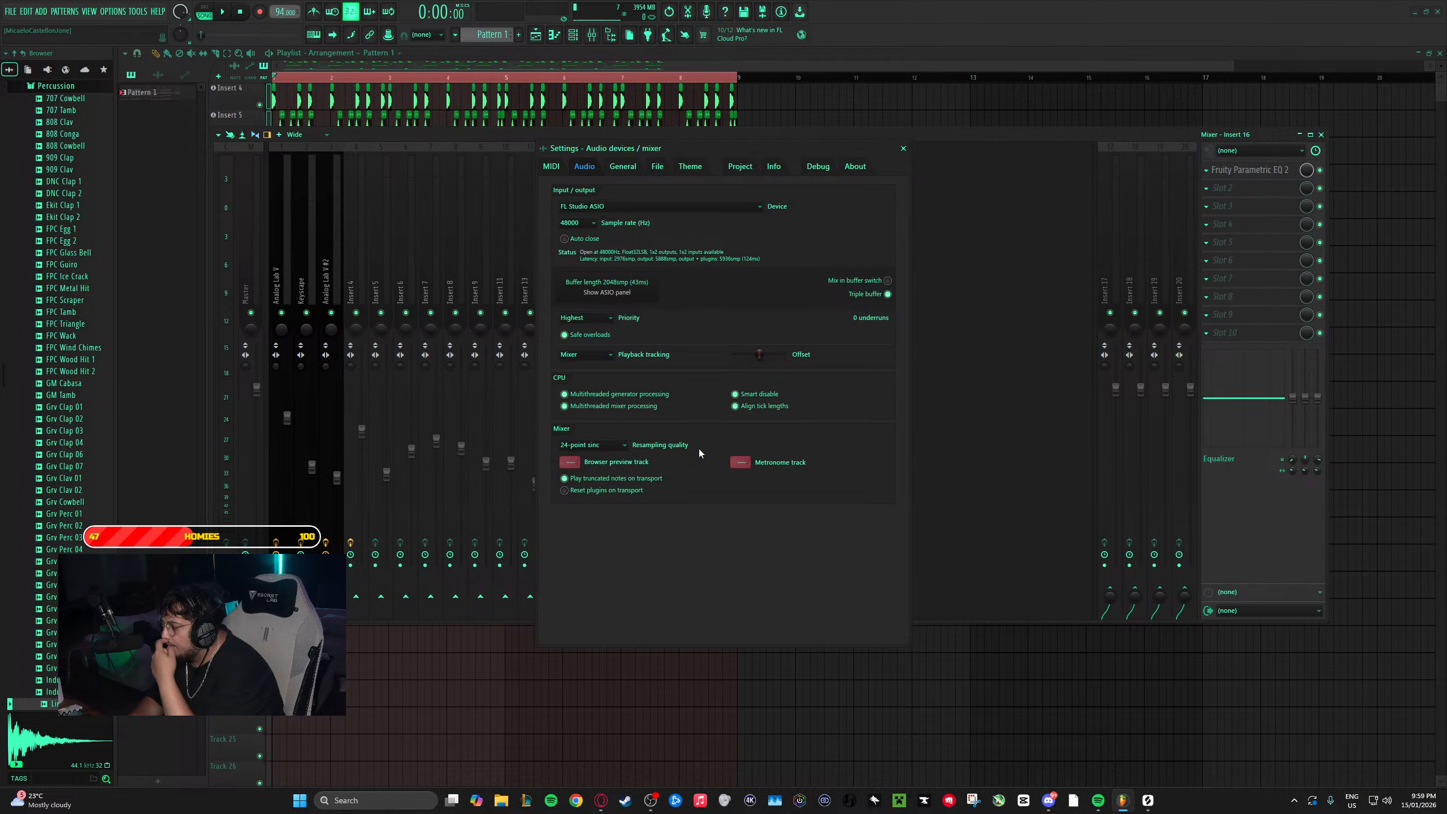
- Examine the mixer resampling quality options from 2-point linear to 512-point sinc, keeping 24-point sinc
{"action": "left_click", "coordinate": [597, 446]}
{"action": "left_click", "coordinate": [671, 430]}
{"action": "left_click", "coordinate": [590, 448]}
{"action": "left_click", "coordinate": [647, 431]}
{"action": "left_click", "coordinate": [622, 442]}
{"action": "left_click", "coordinate": [642, 427]}
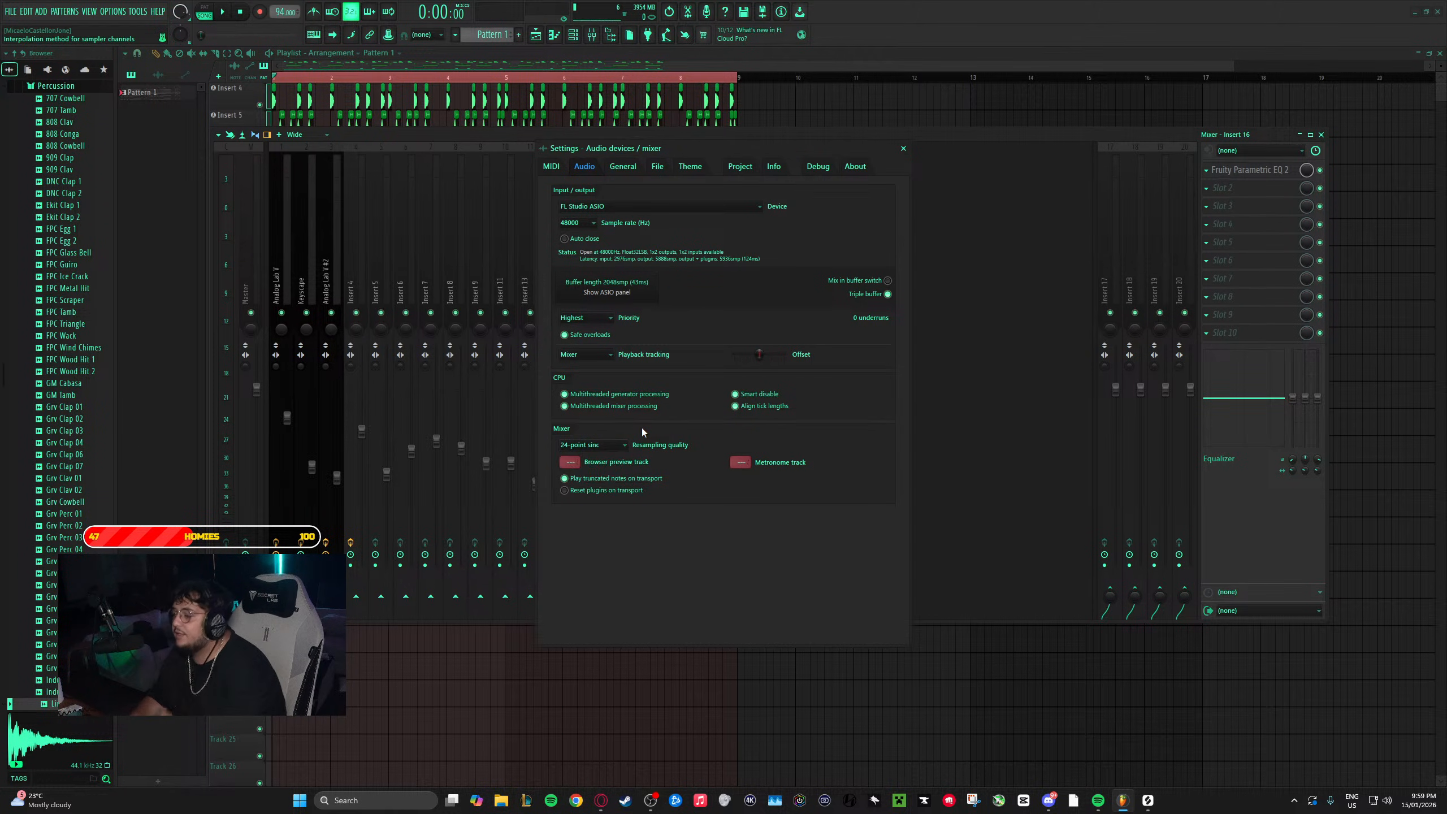
{"action": "left_click", "coordinate": [613, 451]}
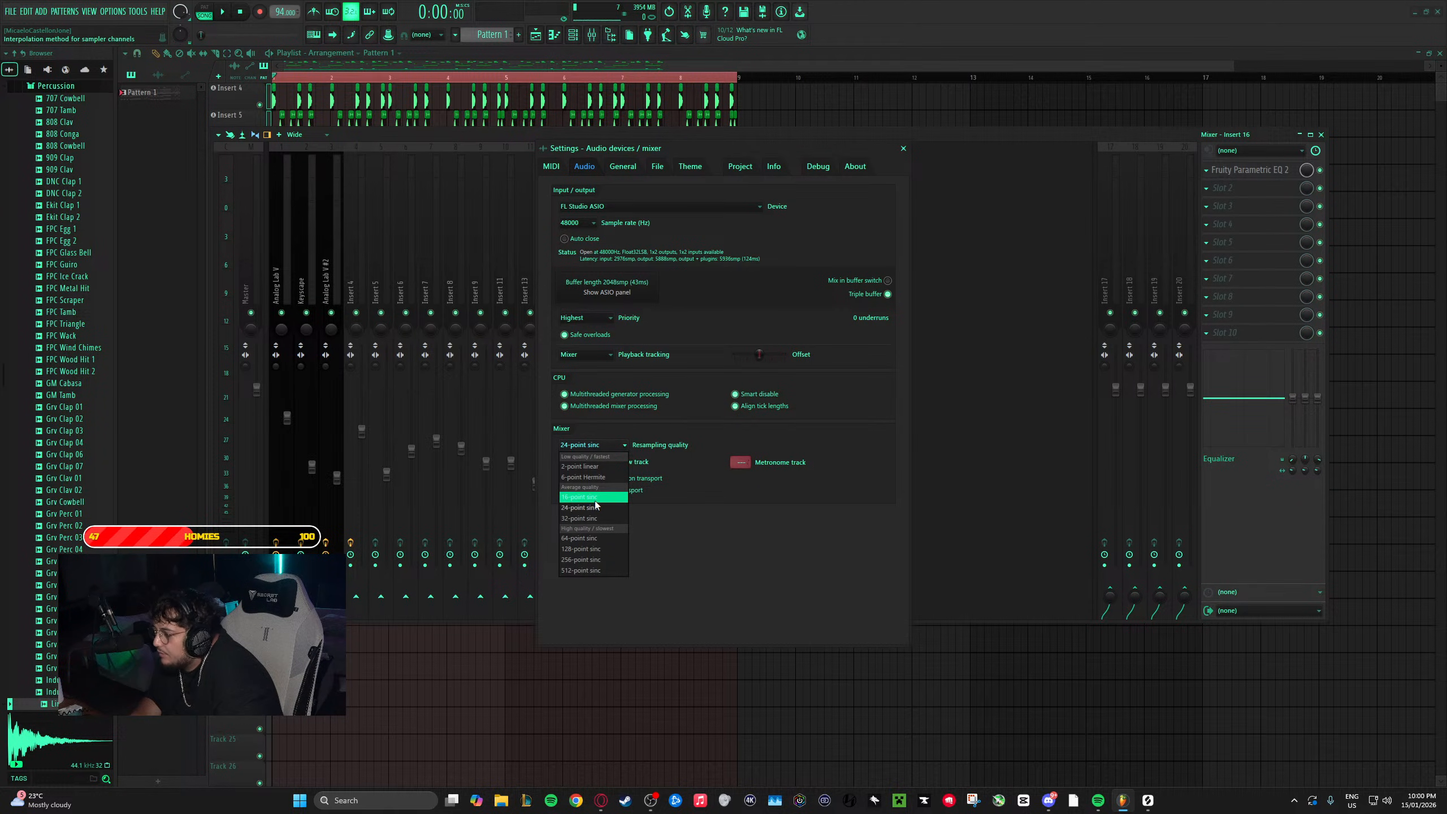
{"action": "left_click", "coordinate": [638, 443]}
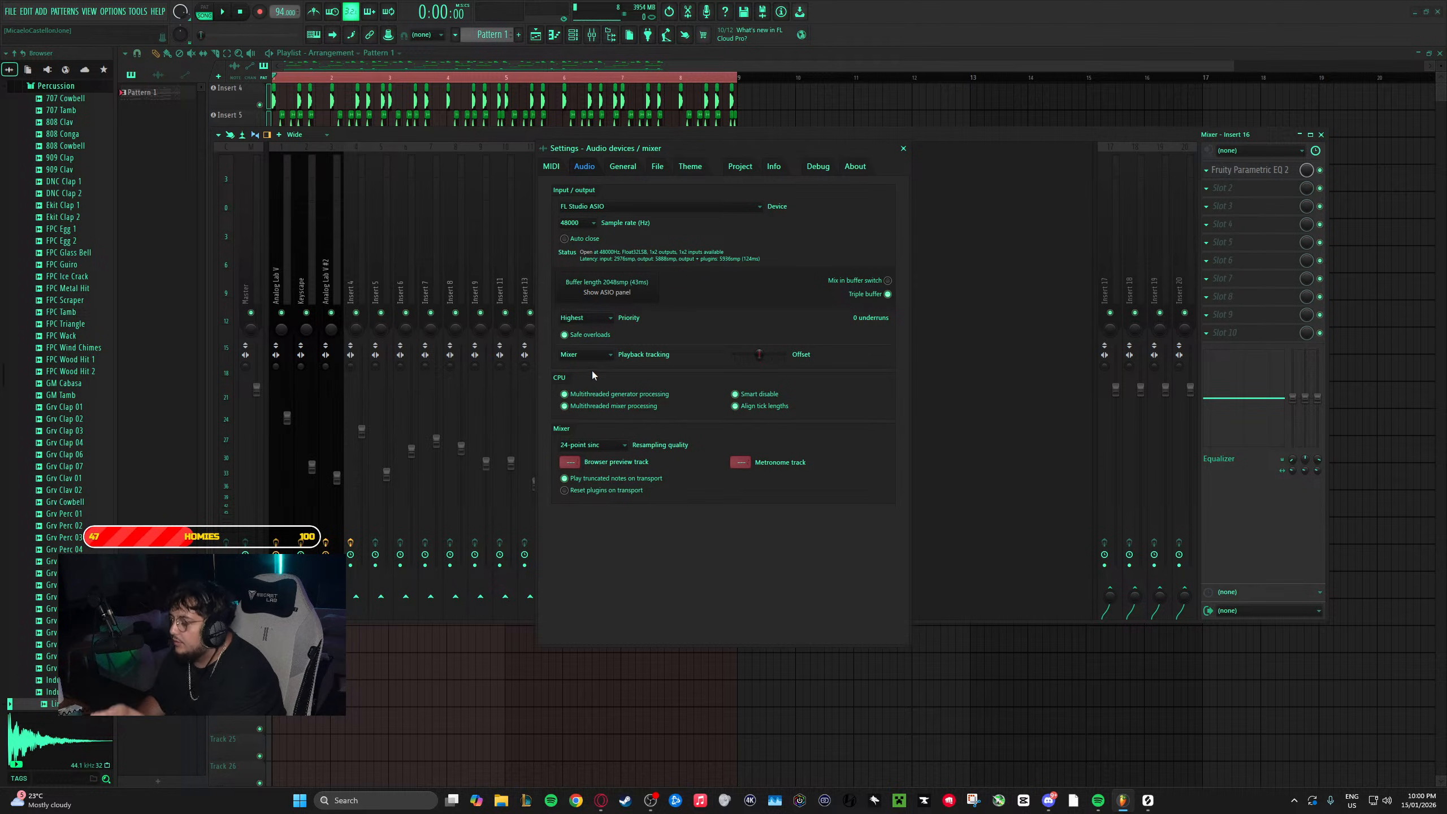
{"action": "left_click", "coordinate": [584, 446]}
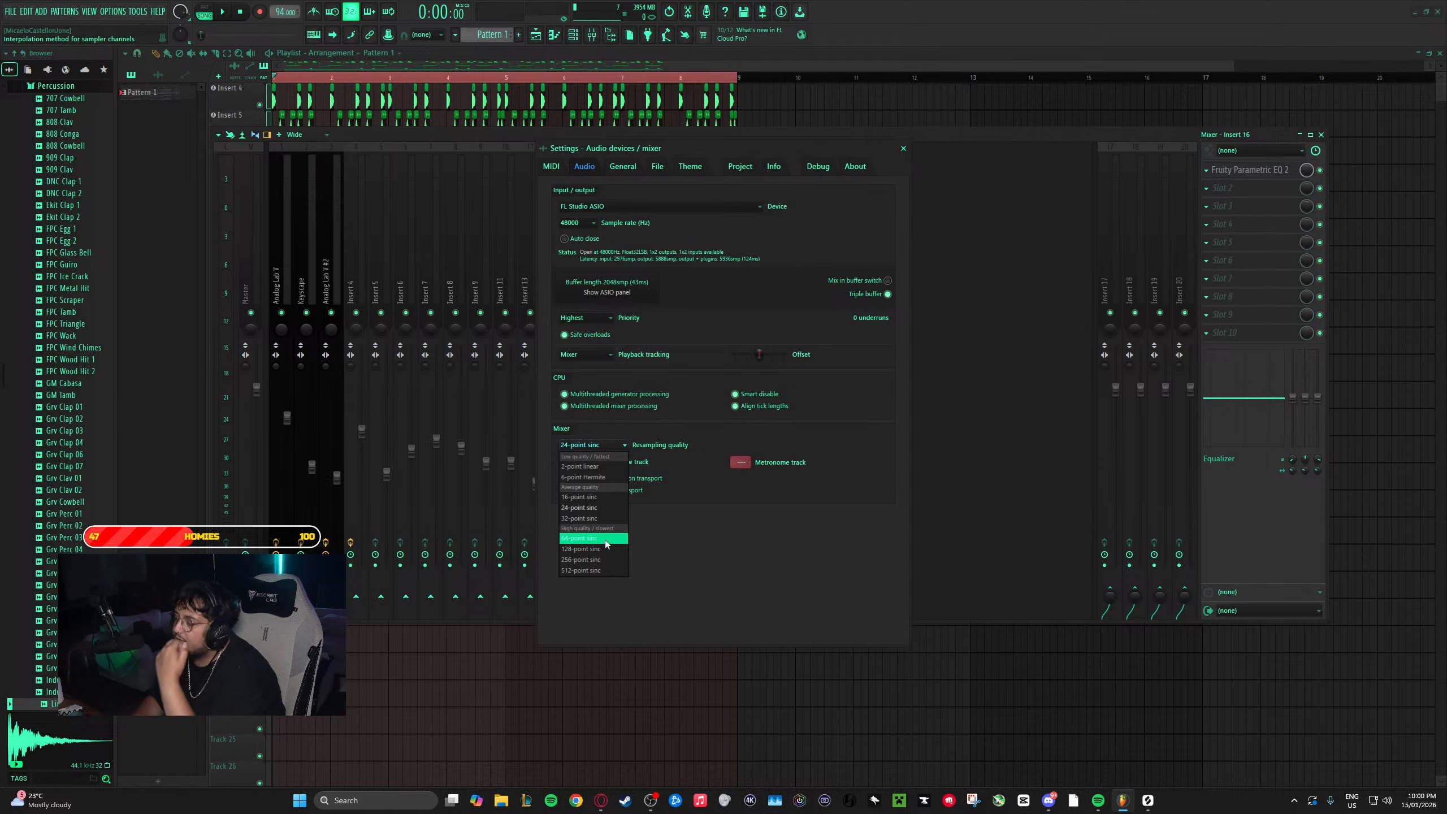
{"action": "left_click", "coordinate": [742, 537]}
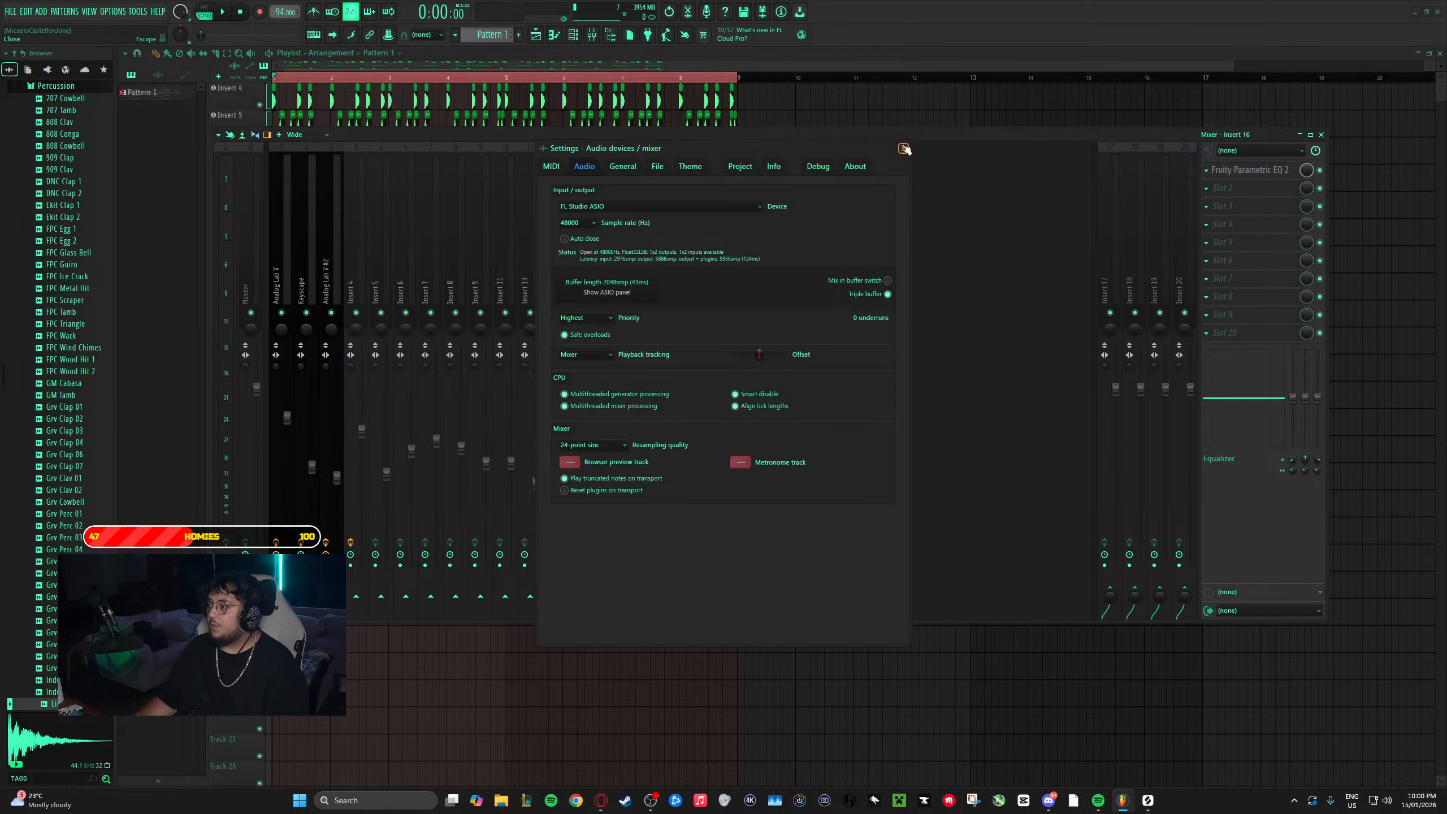
- Review the resampling quality choices and transport options again, leave them as they are, and close the audio settings
{"action": "left_click", "coordinate": [626, 445]}
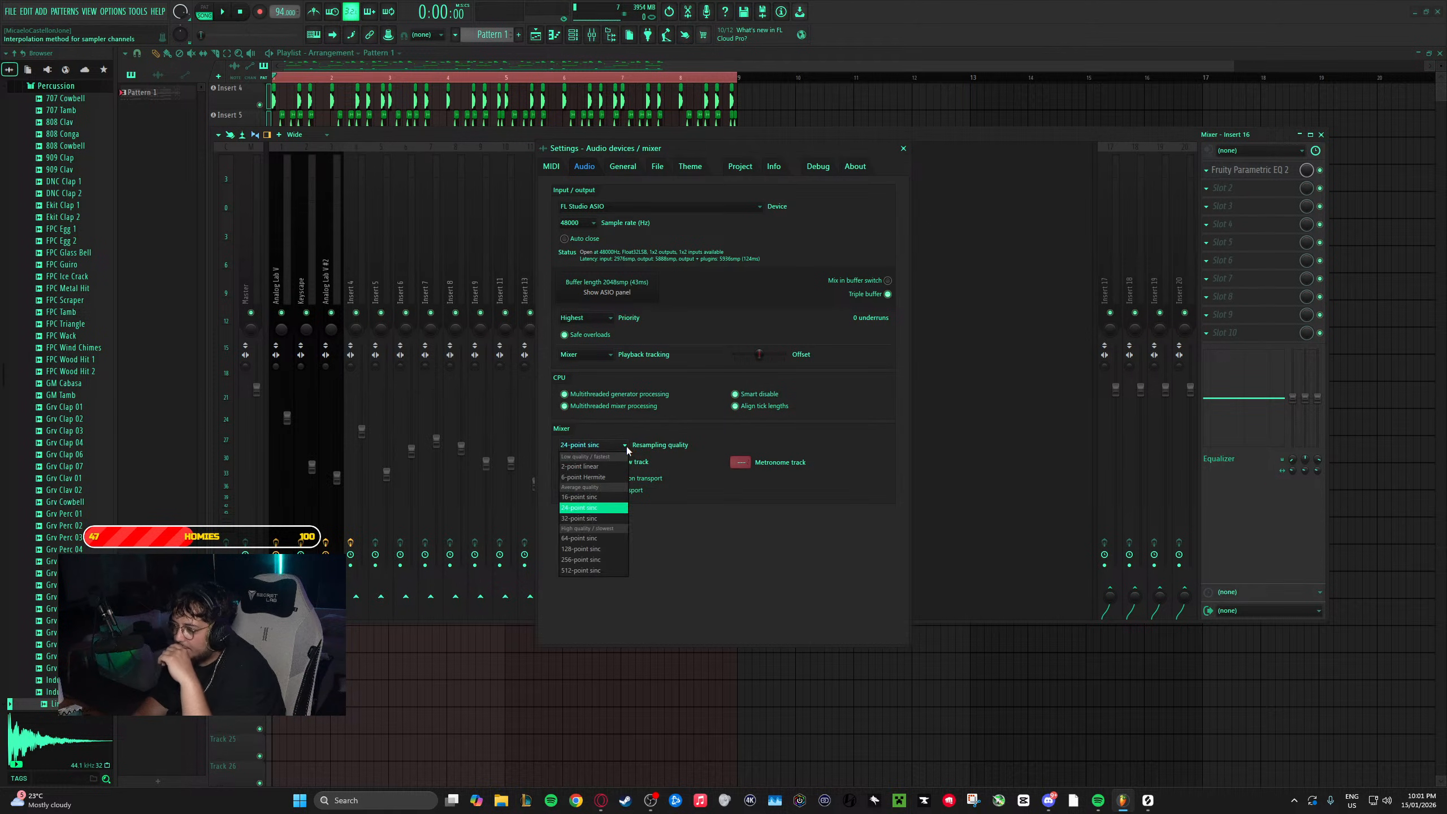
{"action": "left_click", "coordinate": [655, 470]}
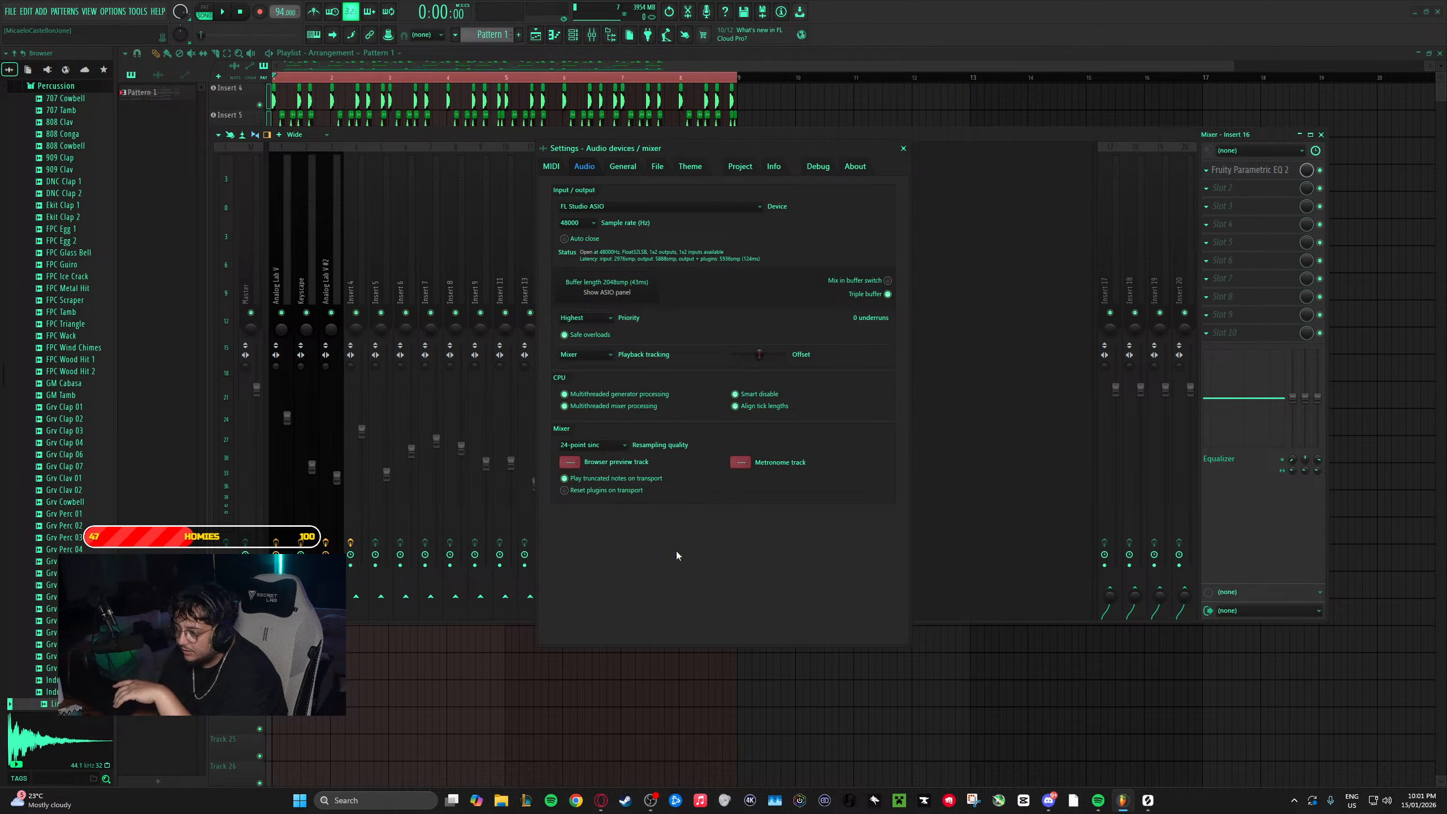
{"action": "left_click", "coordinate": [589, 445]}
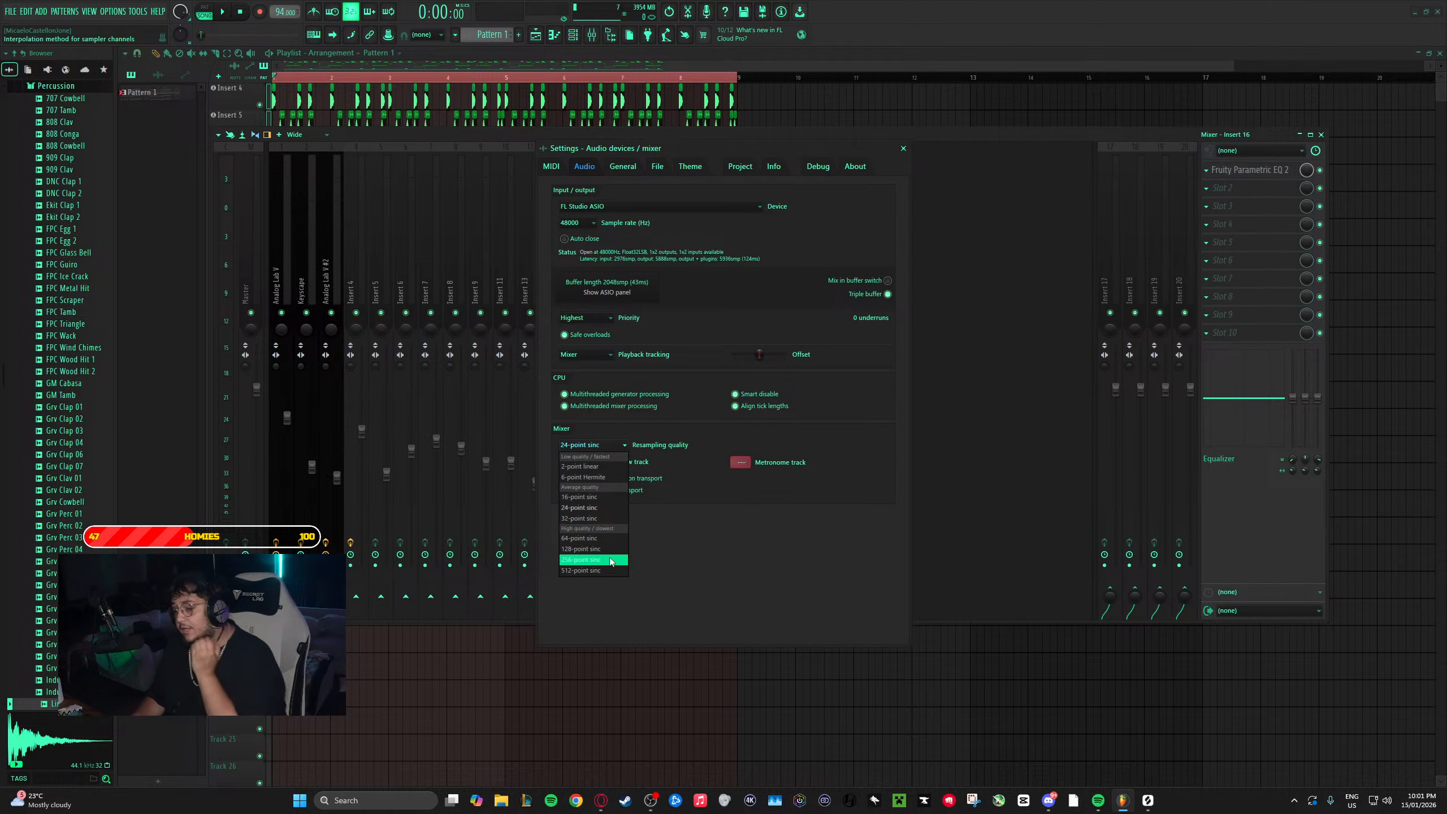
{"action": "left_click", "coordinate": [707, 539]}
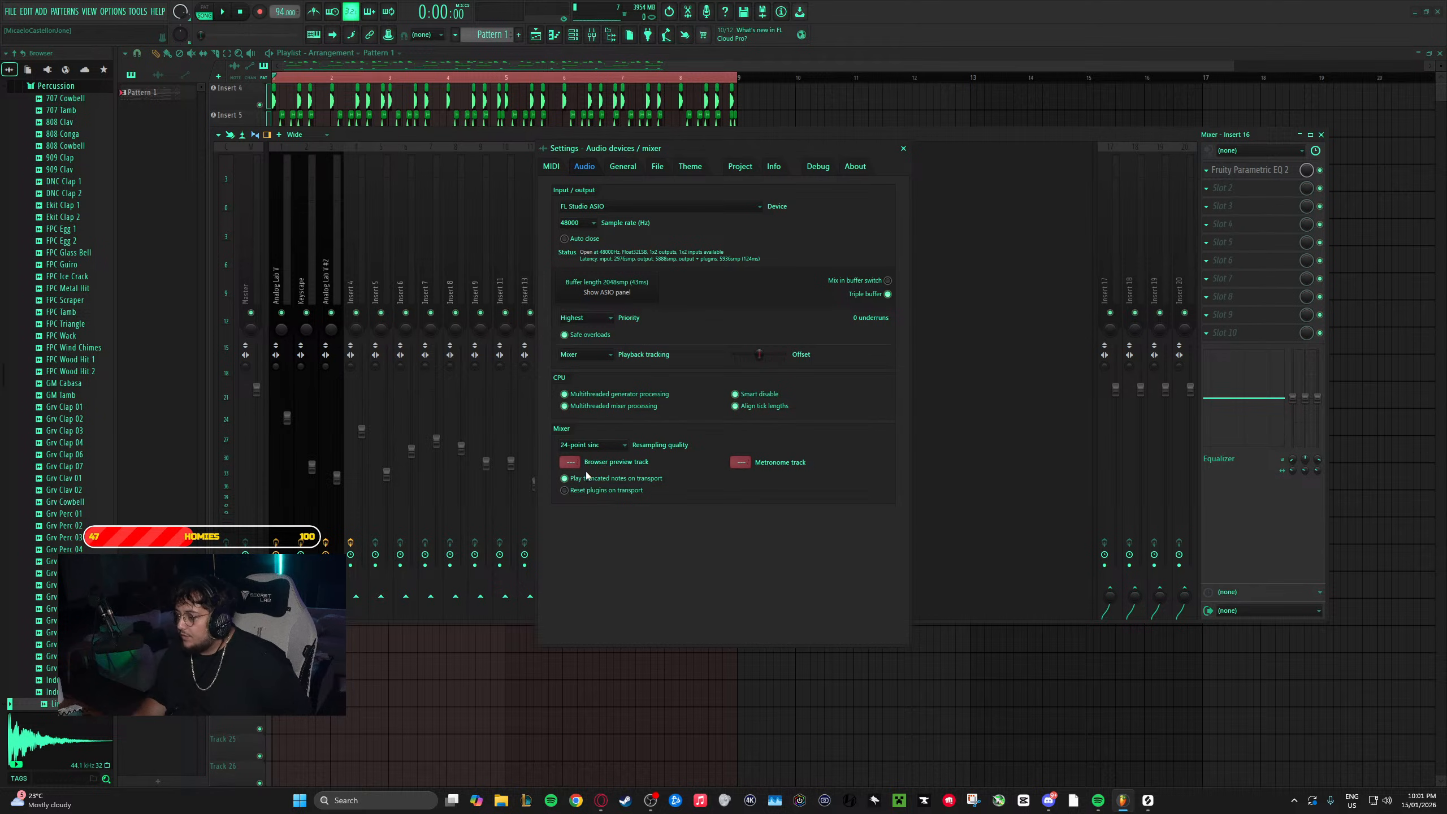
{"action": "left_click", "coordinate": [565, 478]}
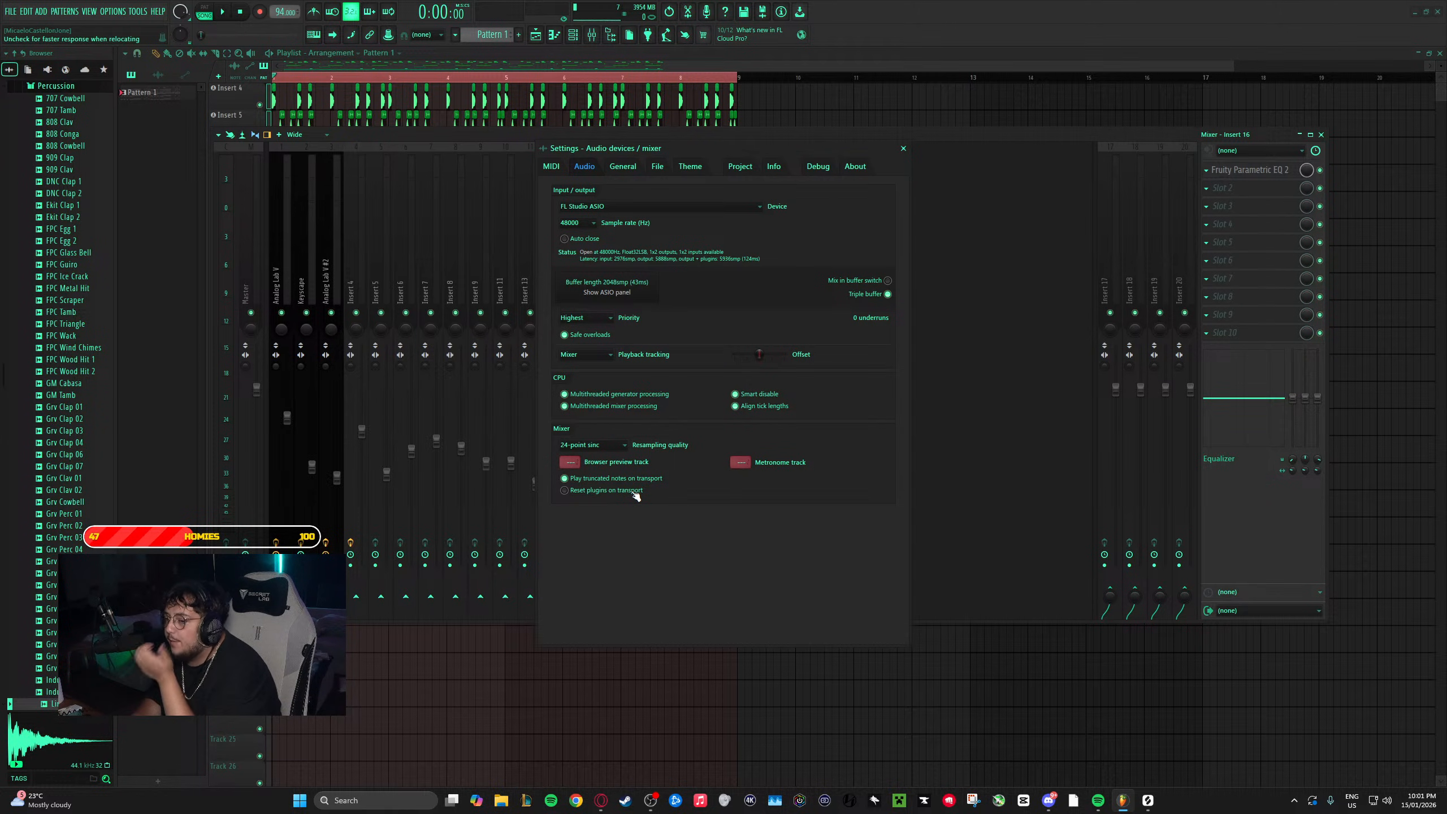
{"action": "left_click", "coordinate": [586, 52]}
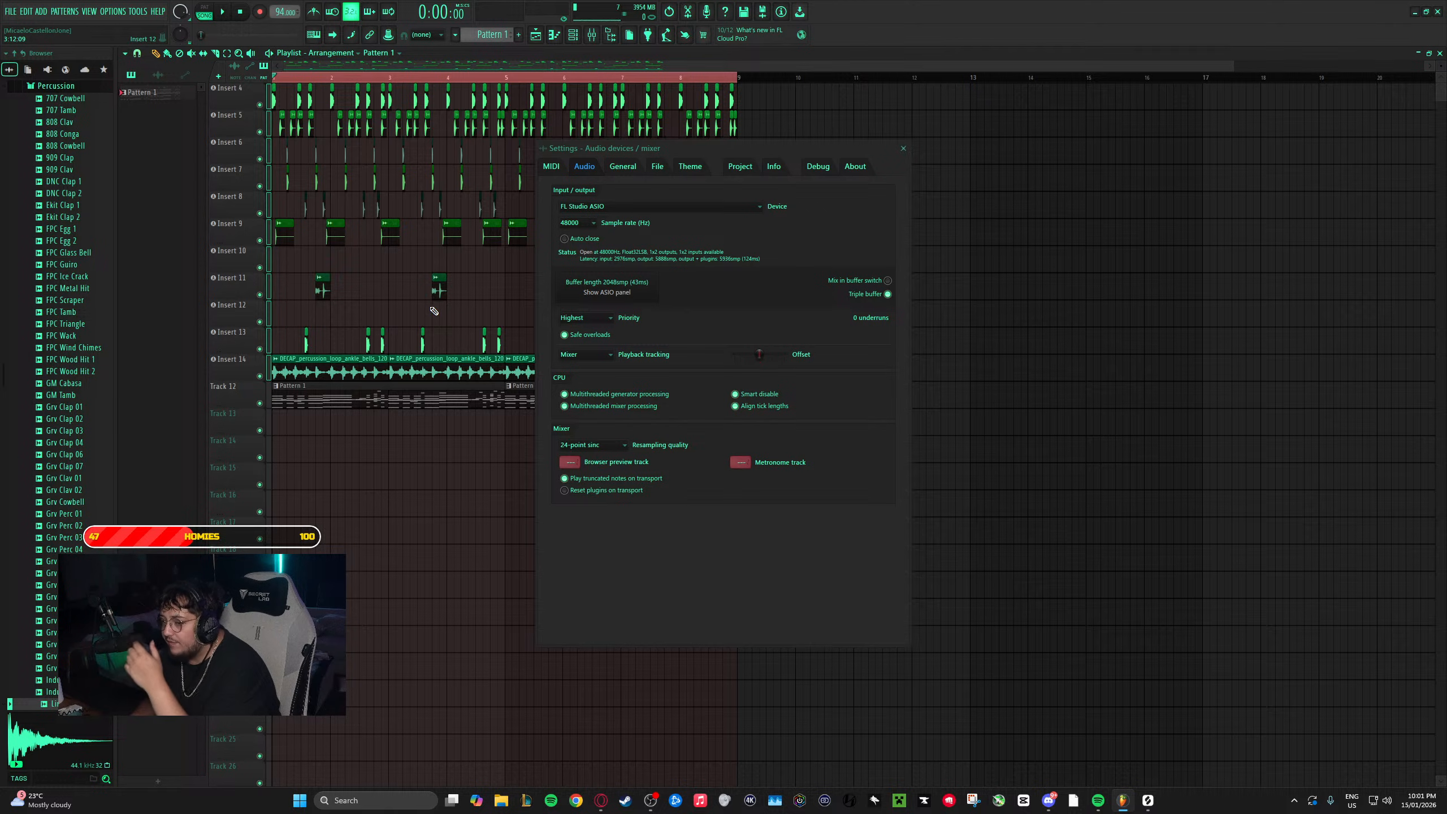
{"action": "left_click", "coordinate": [902, 148]}
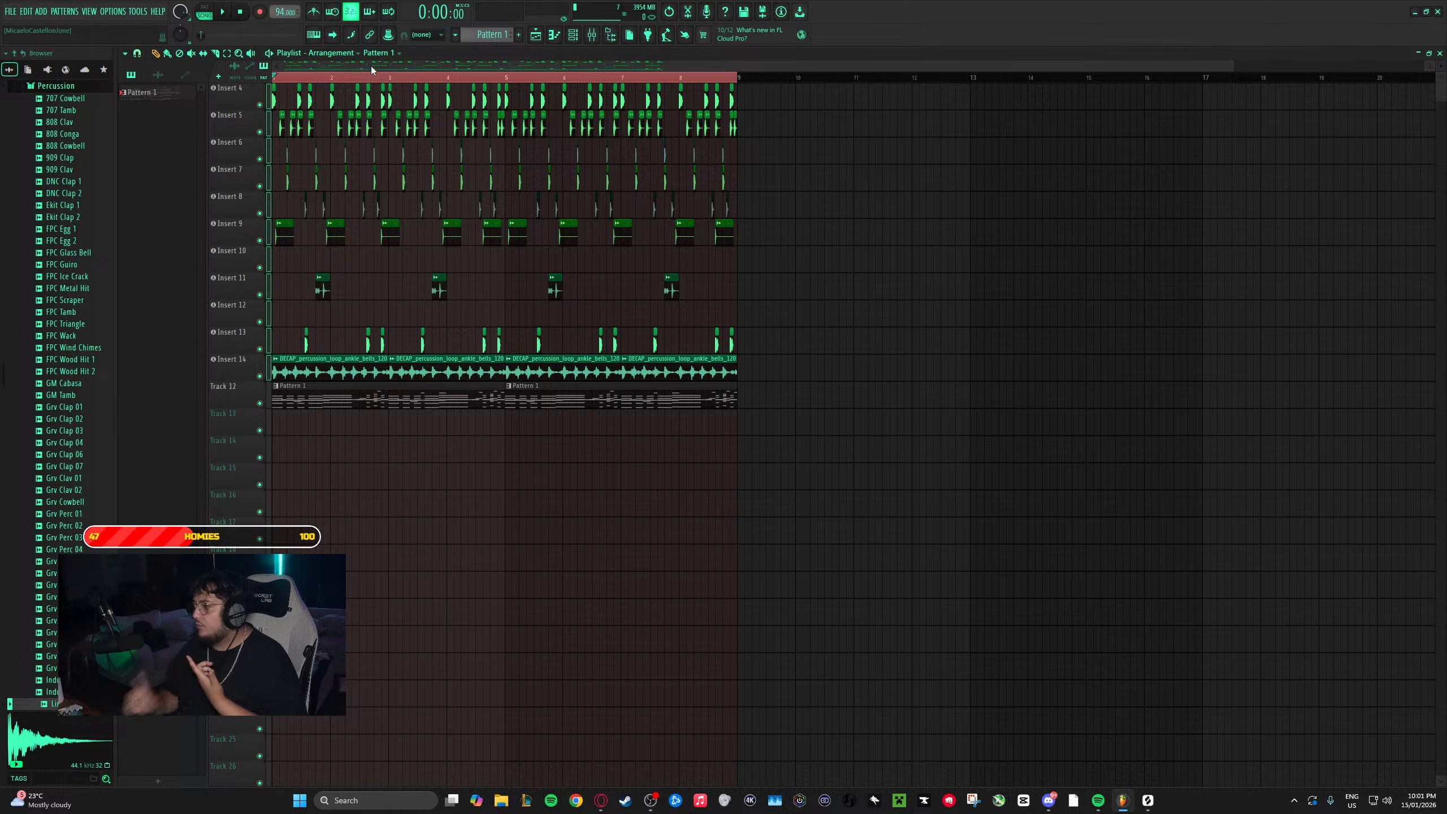
- Remove the Fruity Parametric EQ 2 from the first effect slot of mixer Insert 16 and close the mixer
{"action": "left_click", "coordinate": [592, 35]}
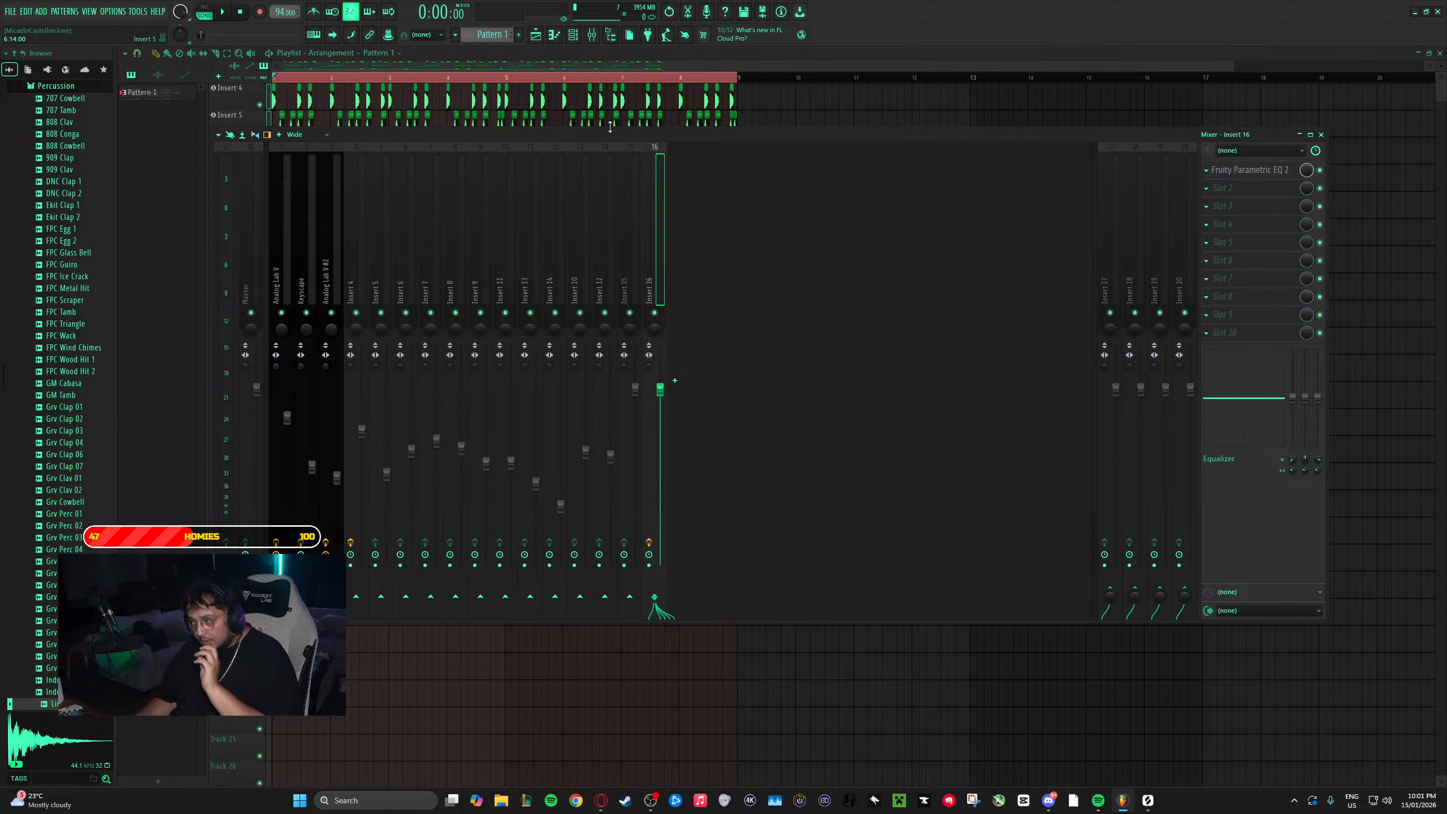
{"action": "left_click", "coordinate": [1207, 170]}
{"action": "left_click", "coordinate": [1229, 205]}
{"action": "left_click", "coordinate": [756, 398]}
{"action": "left_click", "coordinate": [639, 274]}
{"action": "left_click", "coordinate": [649, 268]}
{"action": "left_click", "coordinate": [635, 266]}
{"action": "left_click", "coordinate": [652, 262]}
{"action": "left_click", "coordinate": [630, 260]}
{"action": "left_click", "coordinate": [652, 258]}
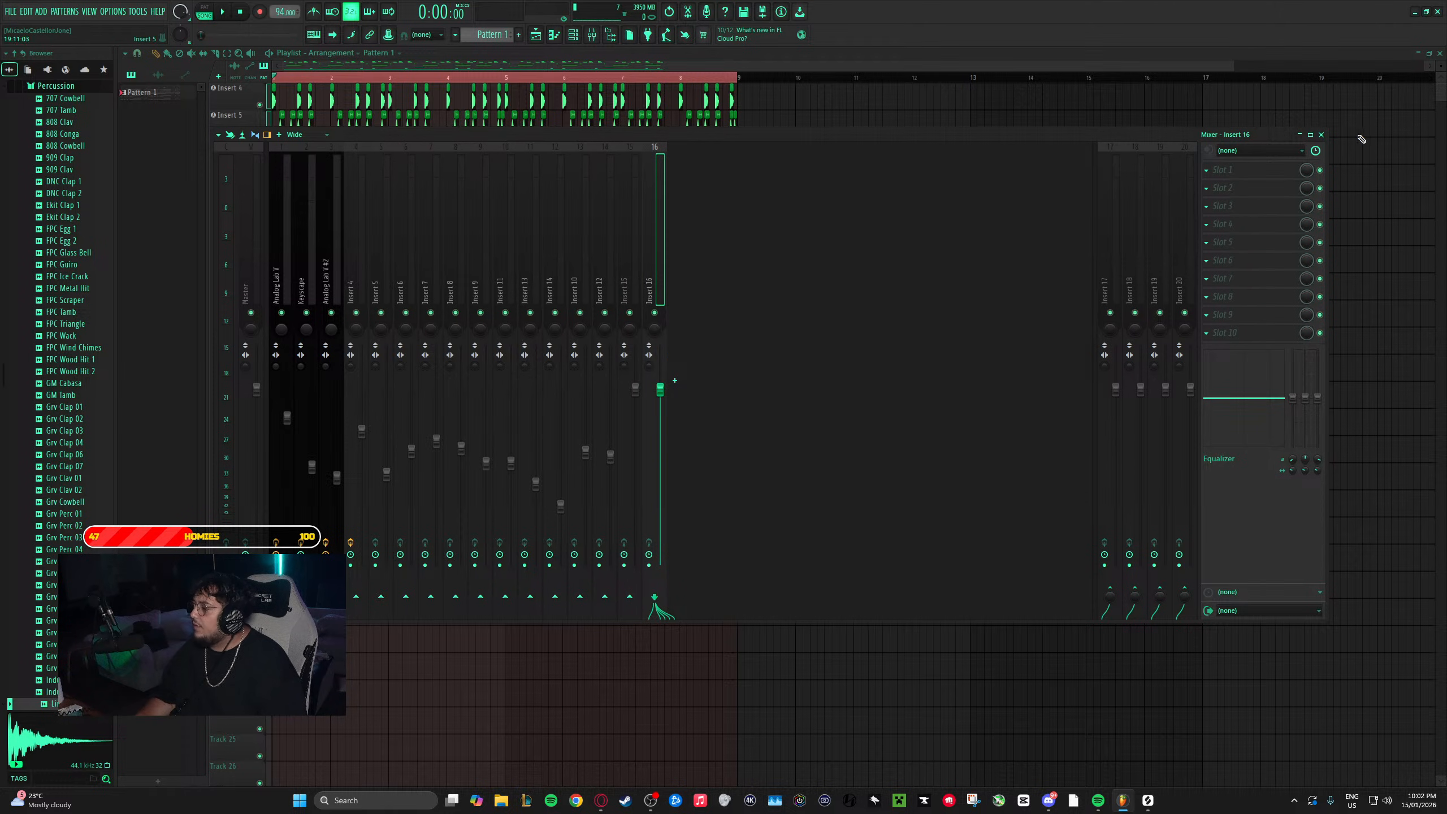
{"action": "left_click", "coordinate": [1321, 135]}
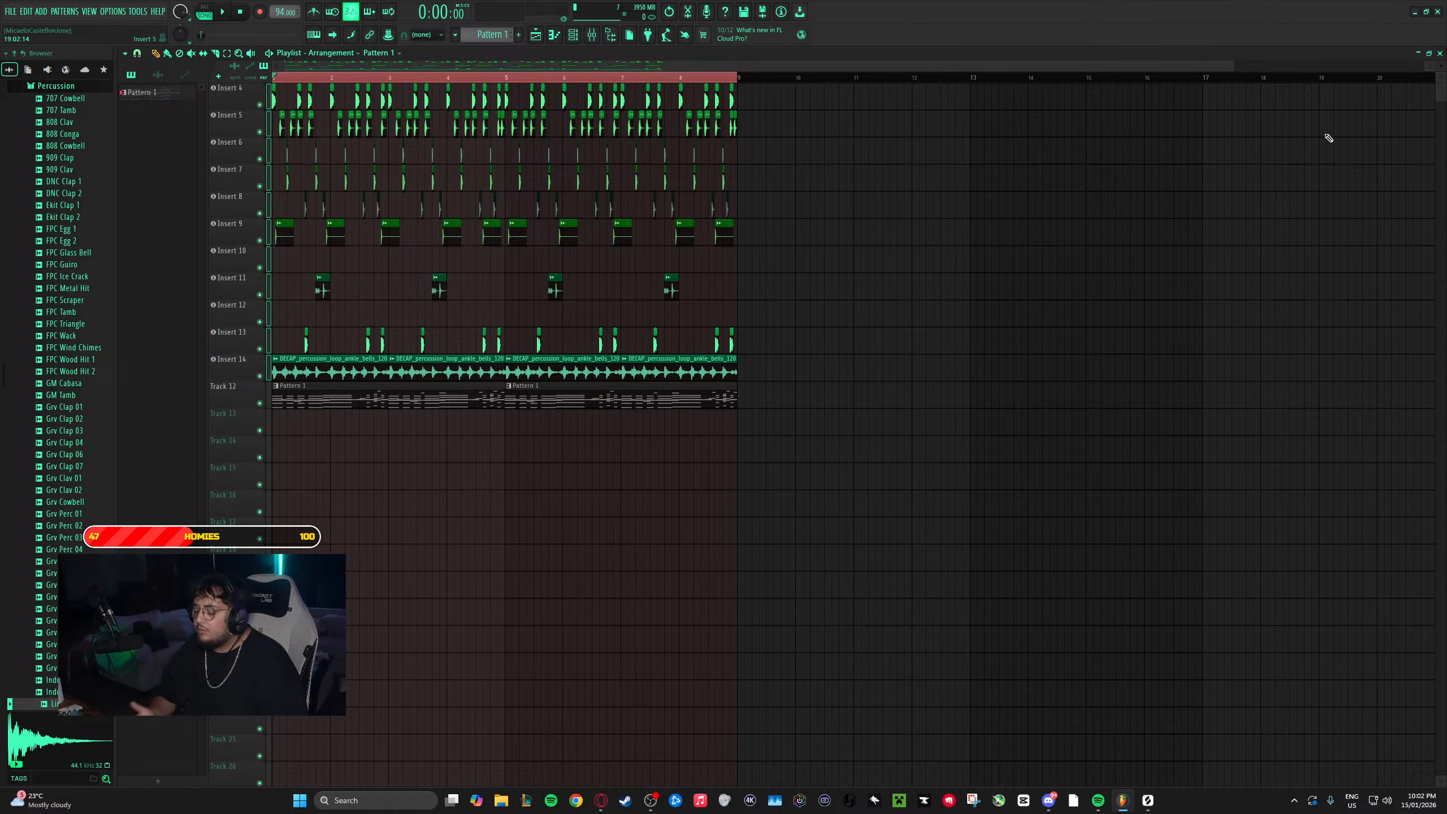
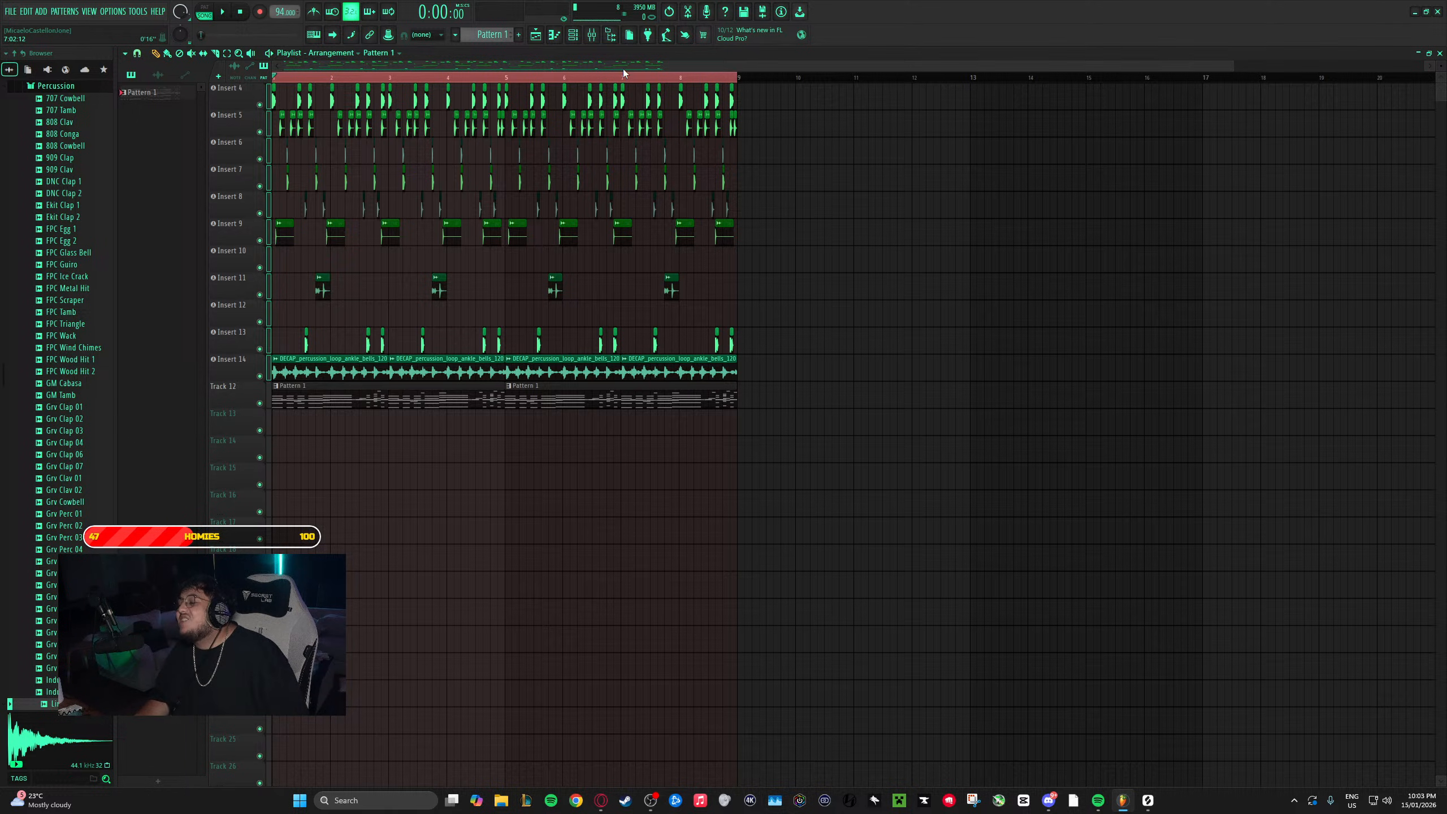
- Return the playhead to the start and reselect the eight-bar range with its clips in the playlist
{"action": "left_click", "coordinate": [573, 80]}
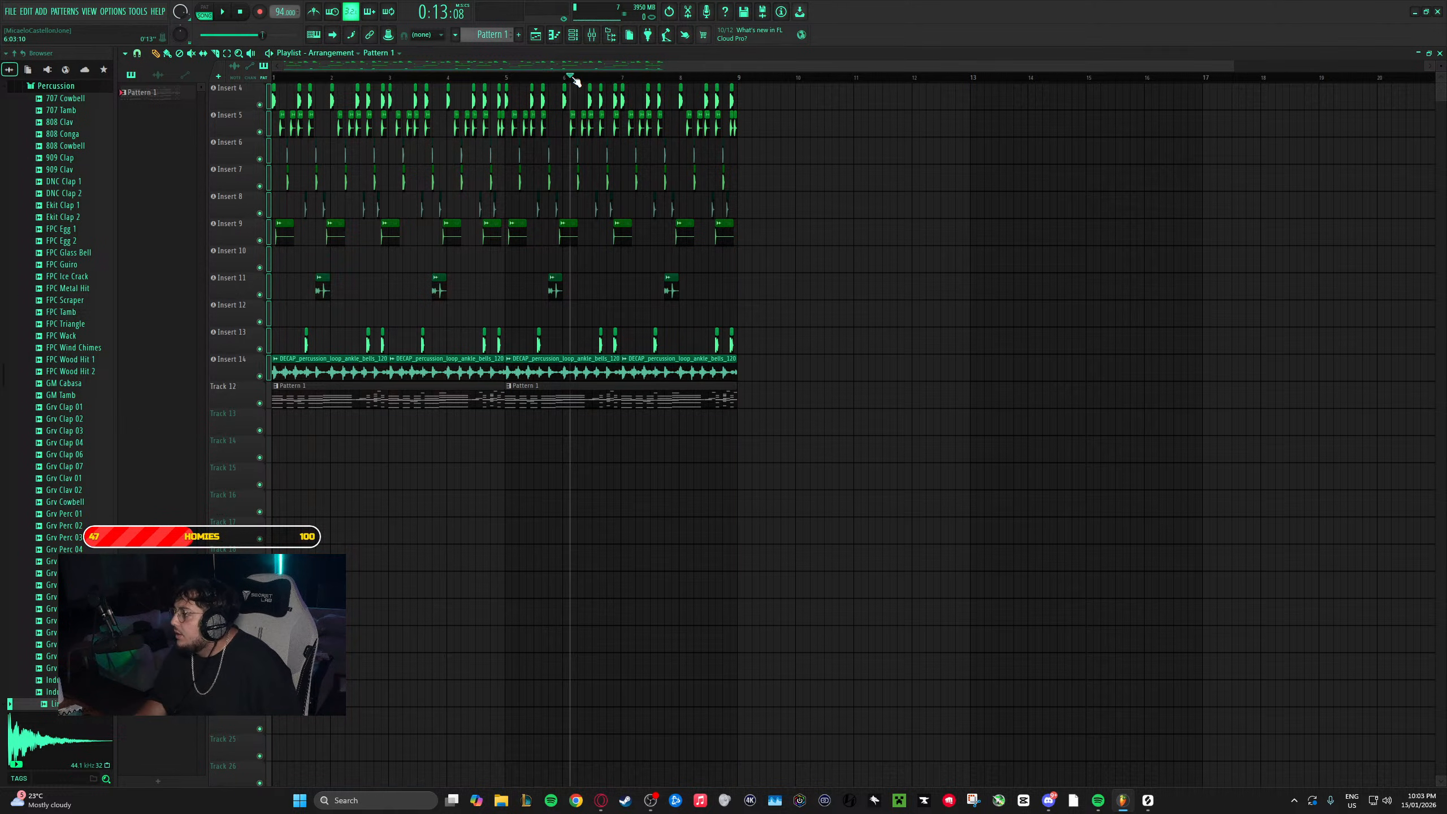
{"action": "left_click", "coordinate": [251, 10]}
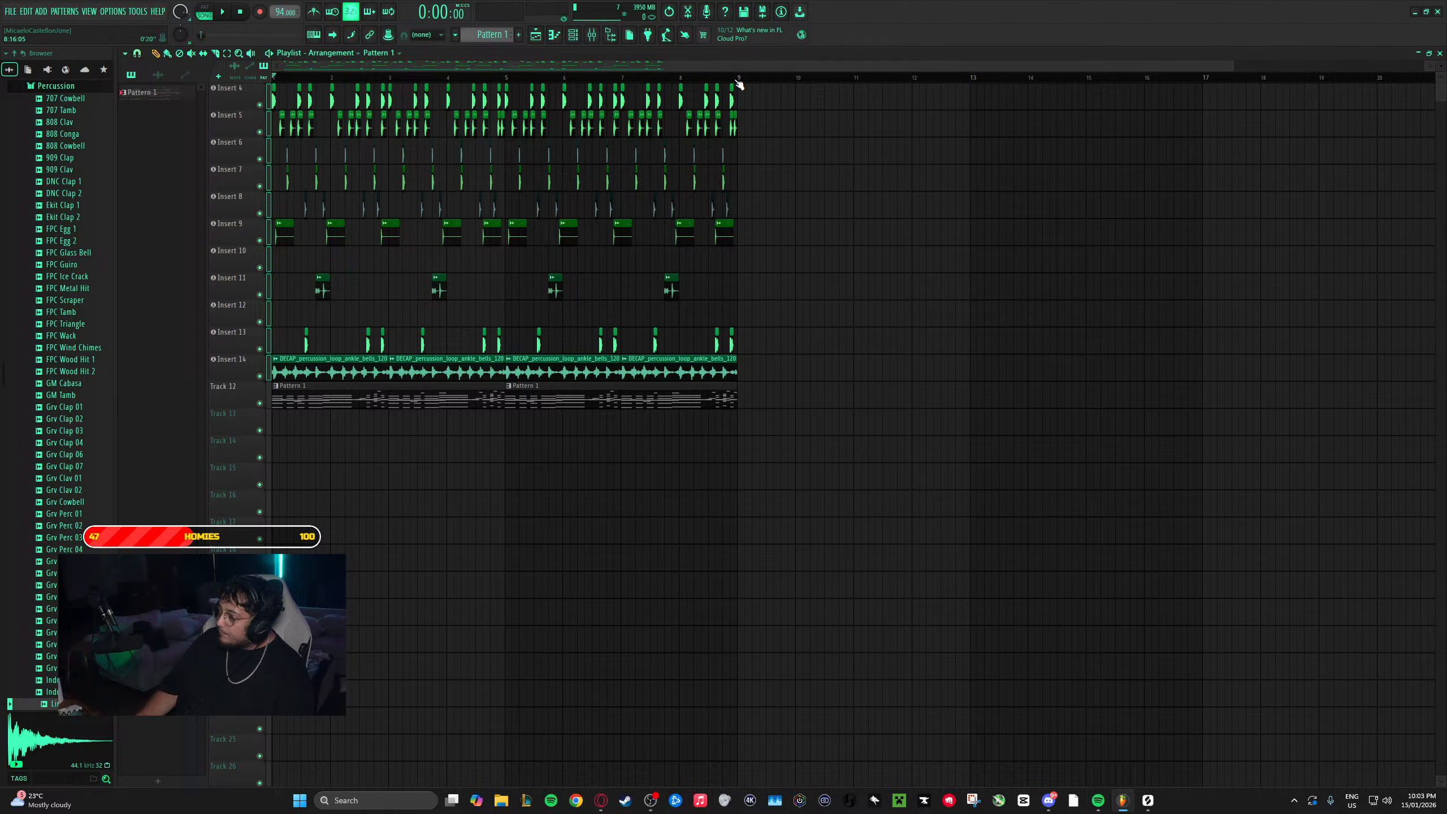
{"action": "left_click_drag", "start_coordinate": [741, 80], "coordinate": [274, 78]}
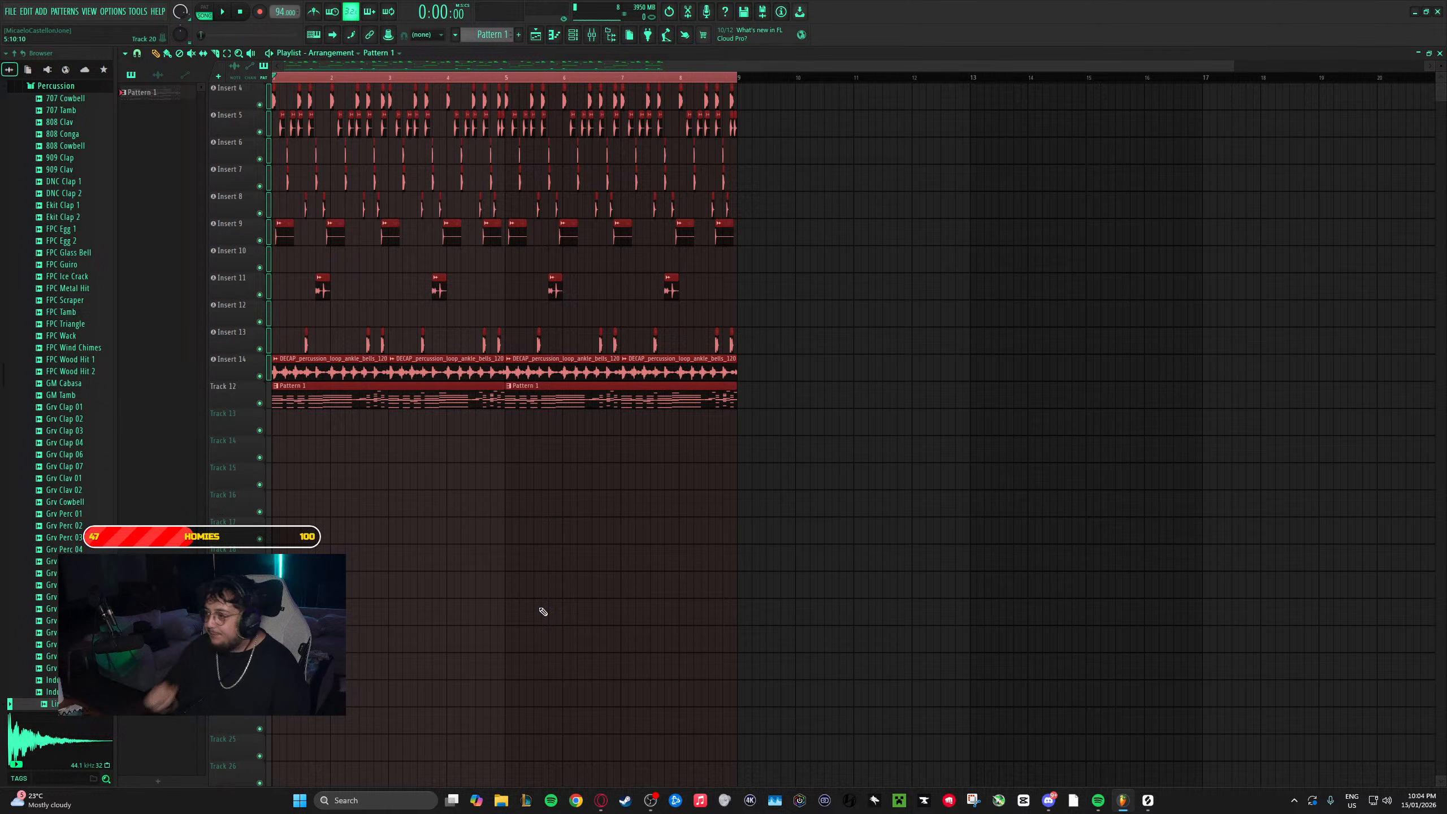
- Play the eight-bar loop, stop and restart it once, and clear the clip selection while listening
{"action": "key", "text": "space"}
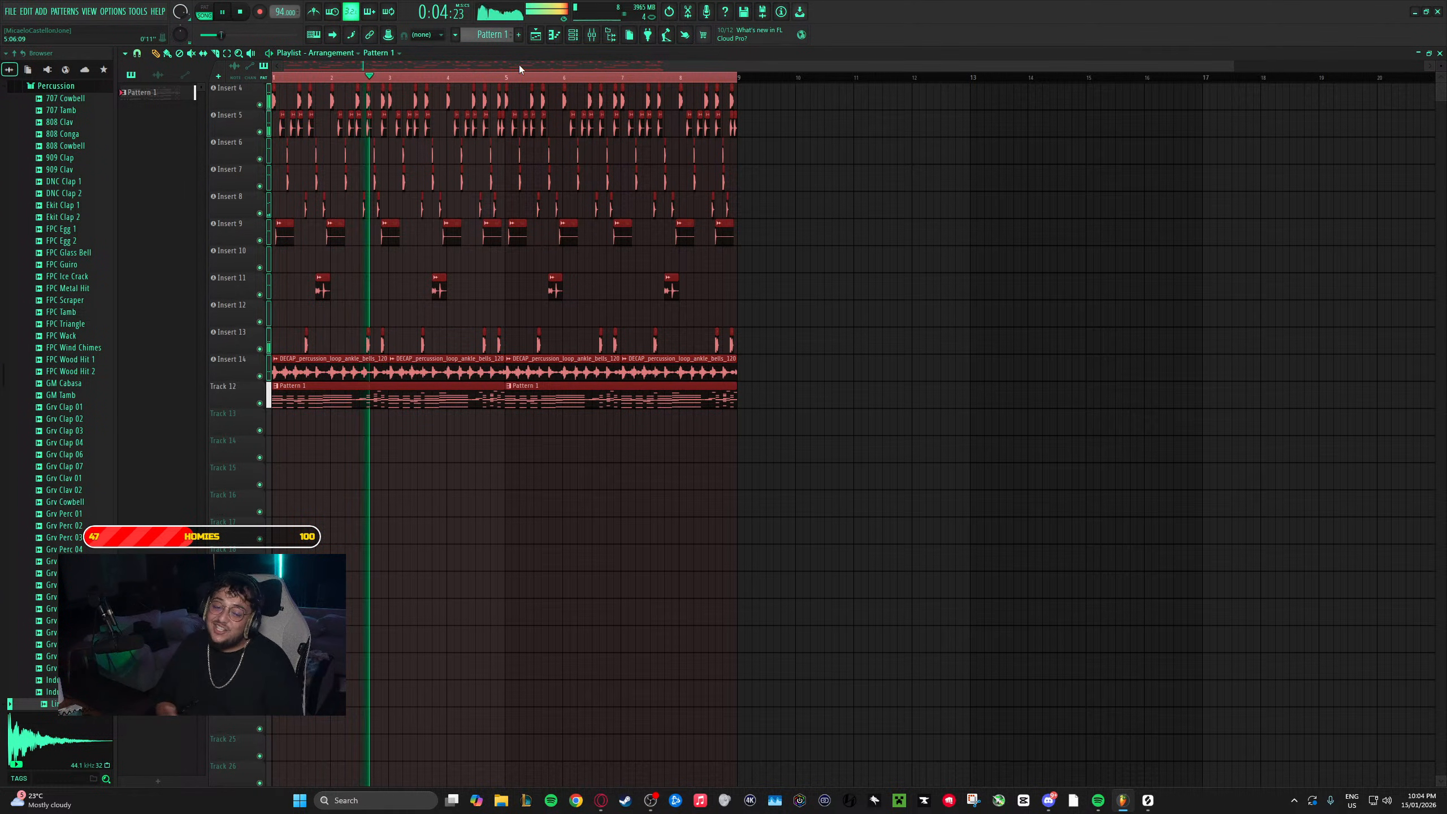
{"action": "key", "text": "space"}
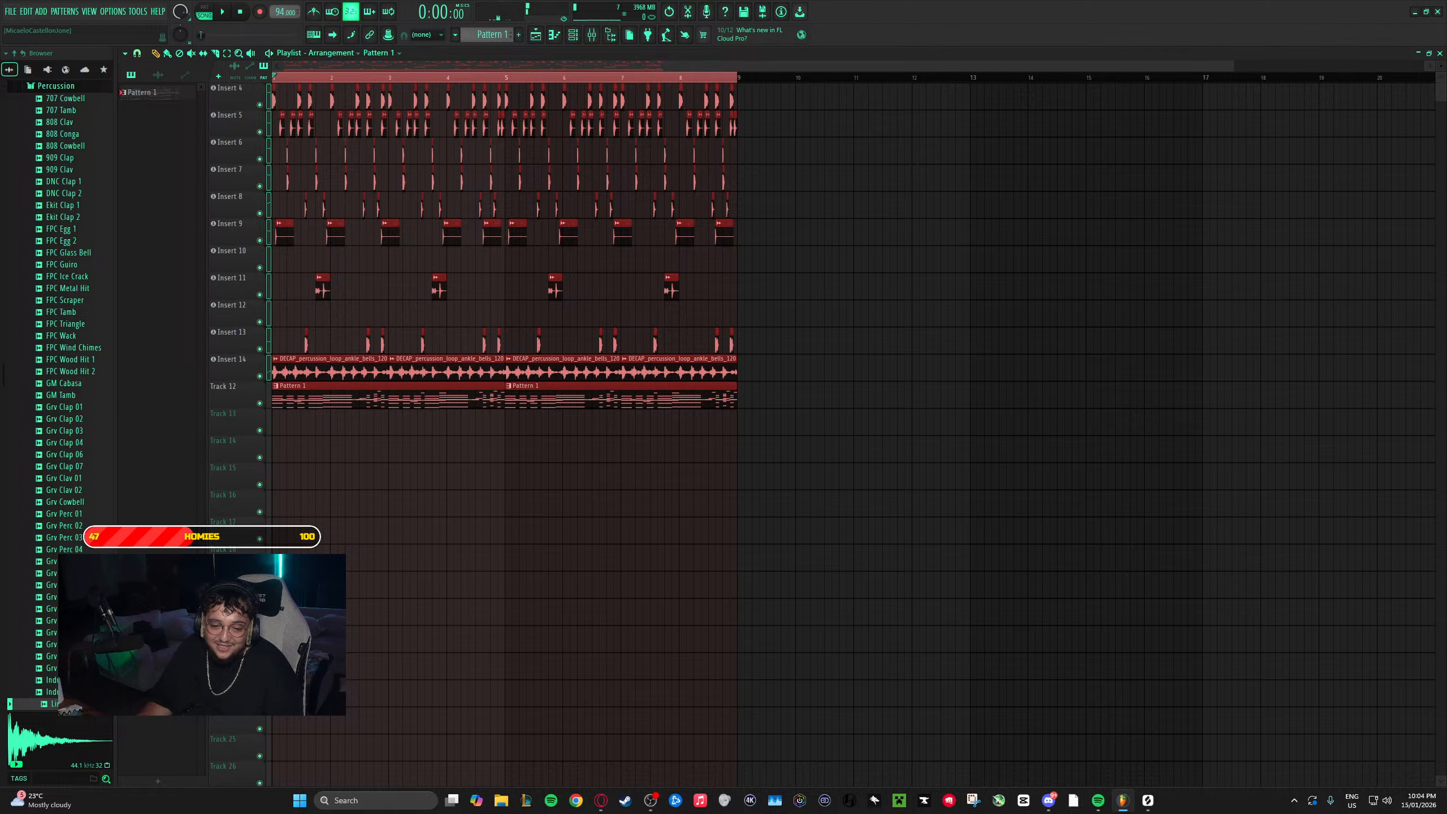
{"action": "key", "text": "alt+Tab"}
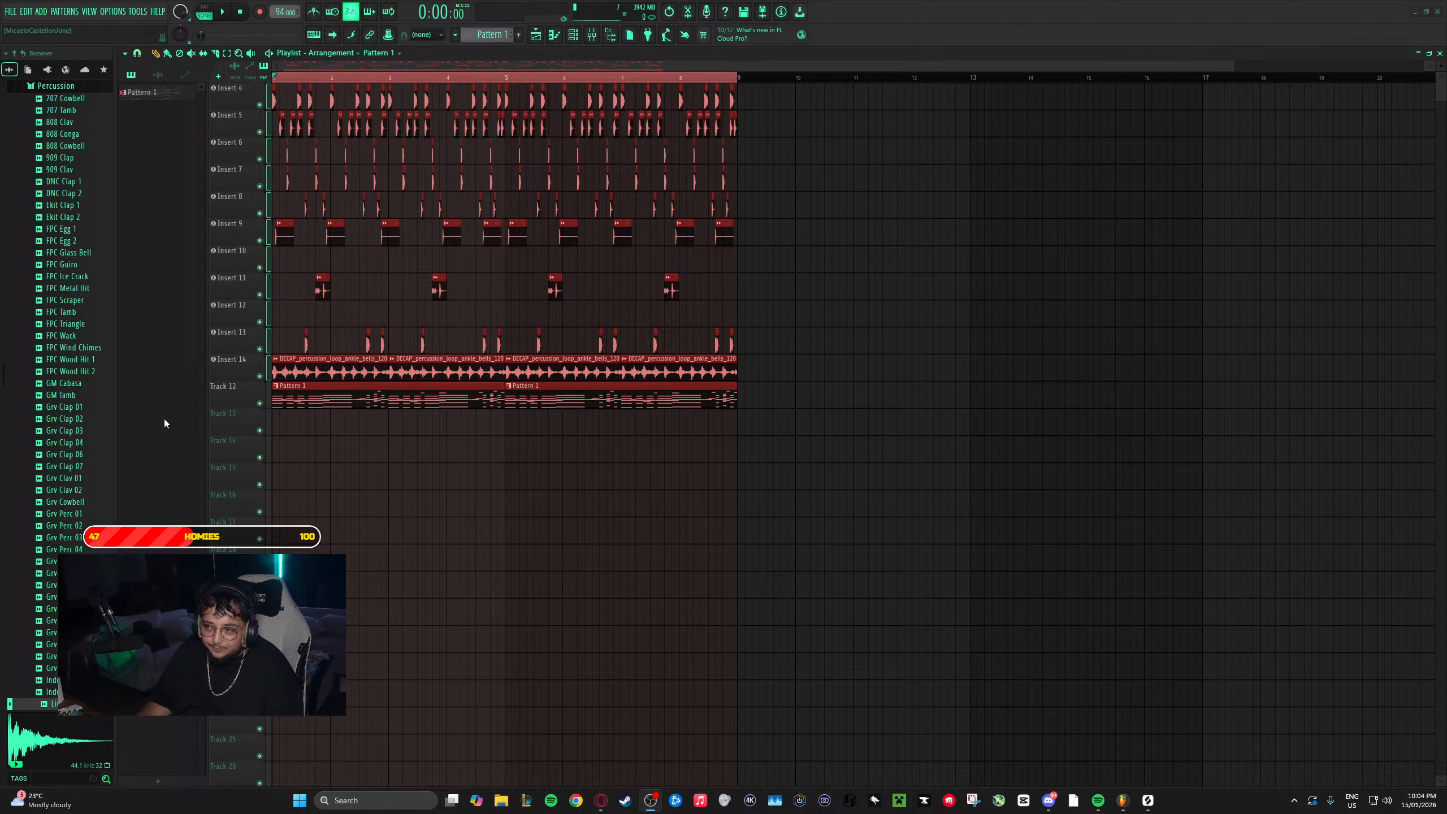
{"action": "left_click", "coordinate": [472, 68]}
{"action": "key", "text": "space"}
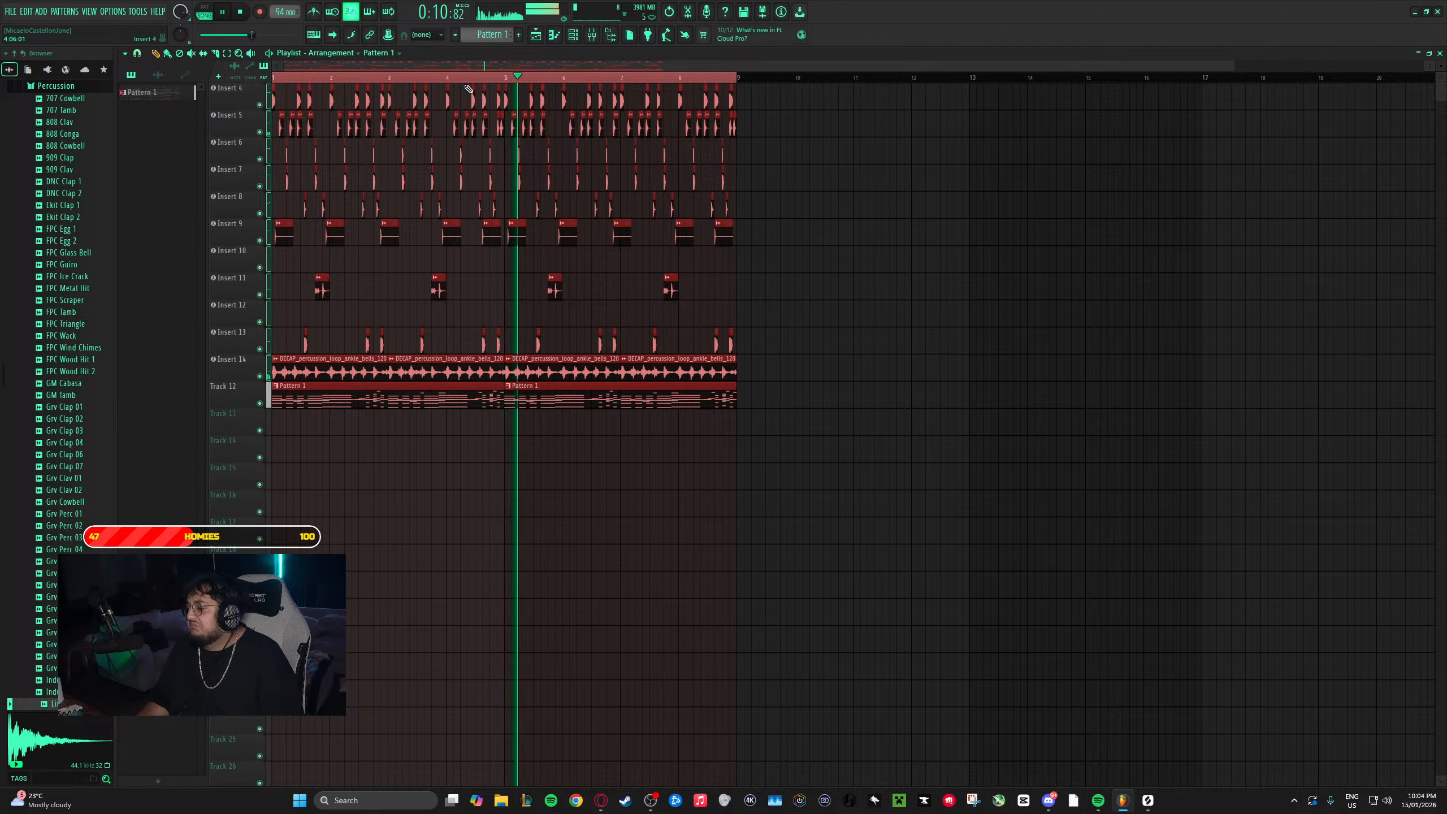
{"action": "left_click", "coordinate": [477, 468], "text": "ctrl"}
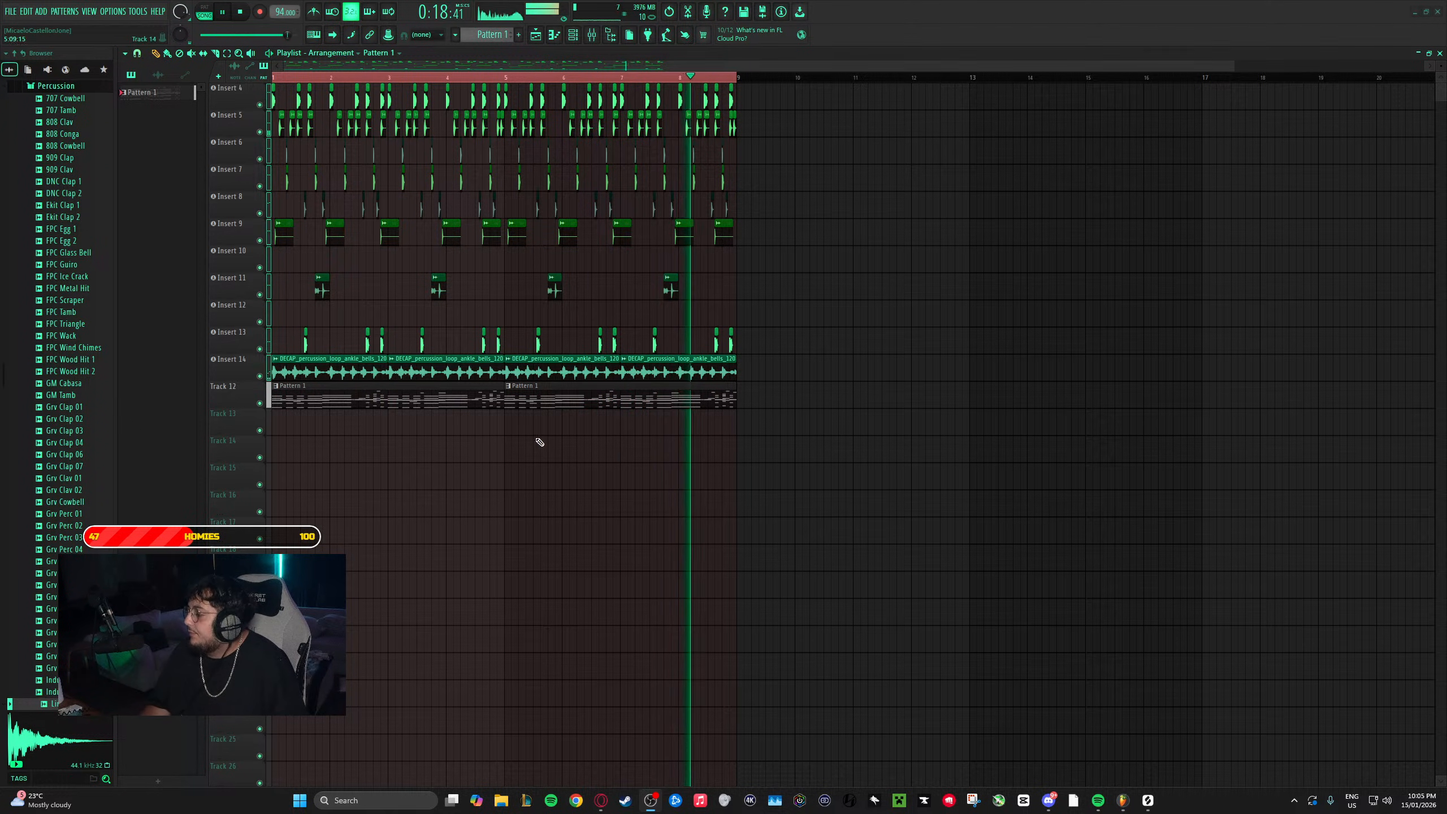
- Route the RARE 808 channel to mixer track 15, lower that track's fader, and return to the playlist
{"action": "left_click", "coordinate": [574, 36]}
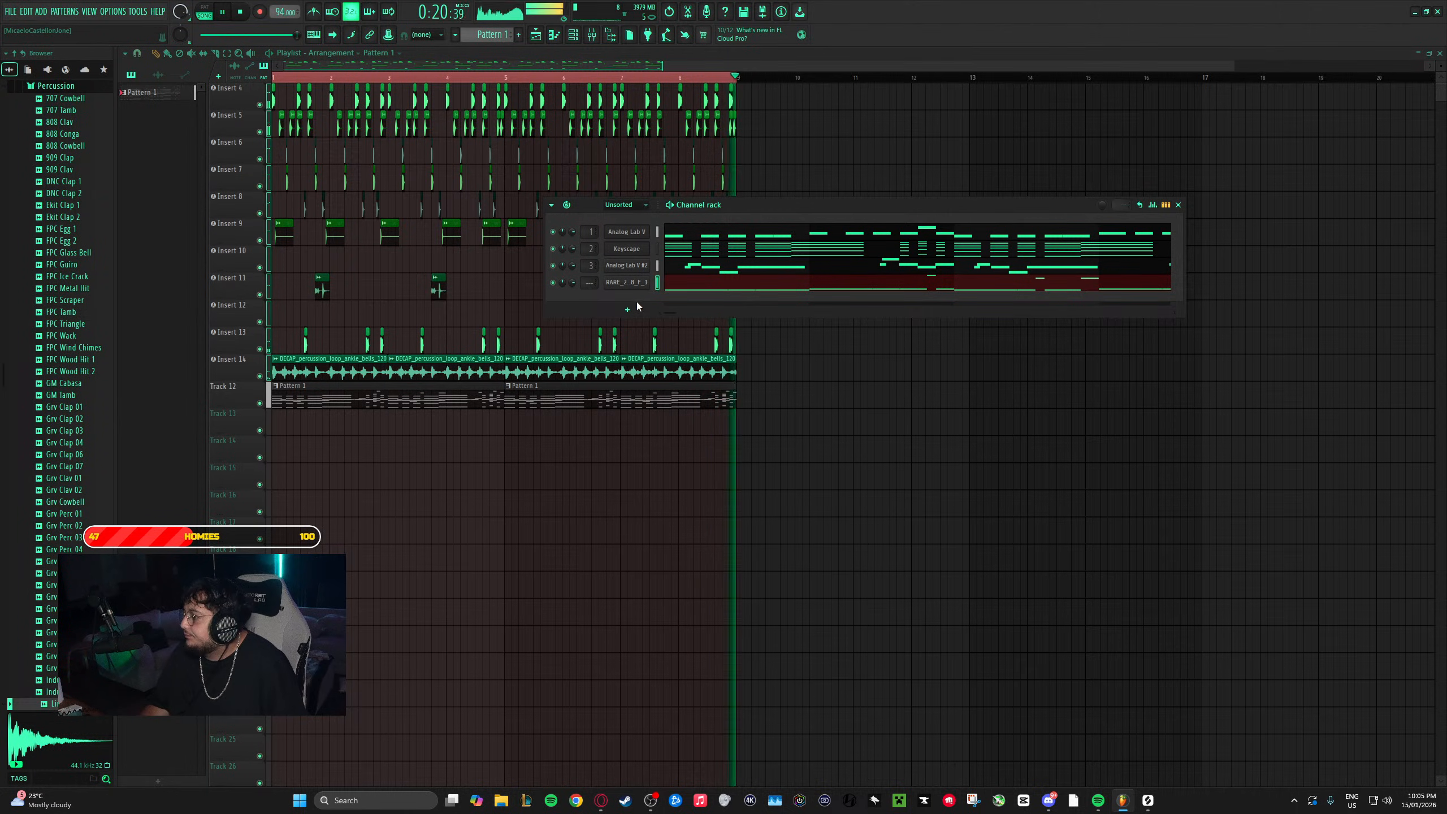
{"action": "left_click", "coordinate": [627, 282]}
{"action": "double_click", "coordinate": [523, 216]}
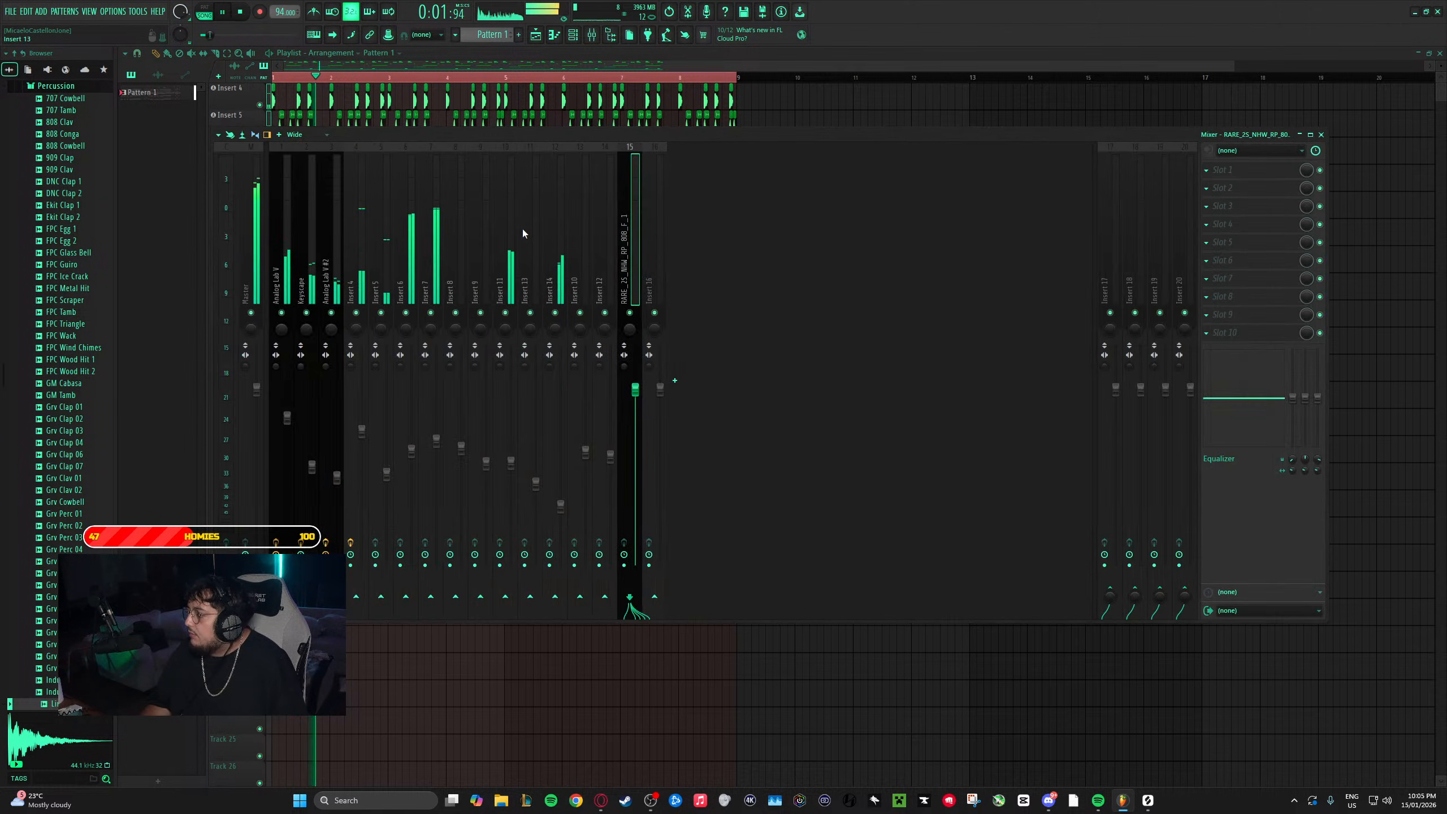
{"action": "left_click_drag", "start_coordinate": [635, 390], "coordinate": [635, 419]}
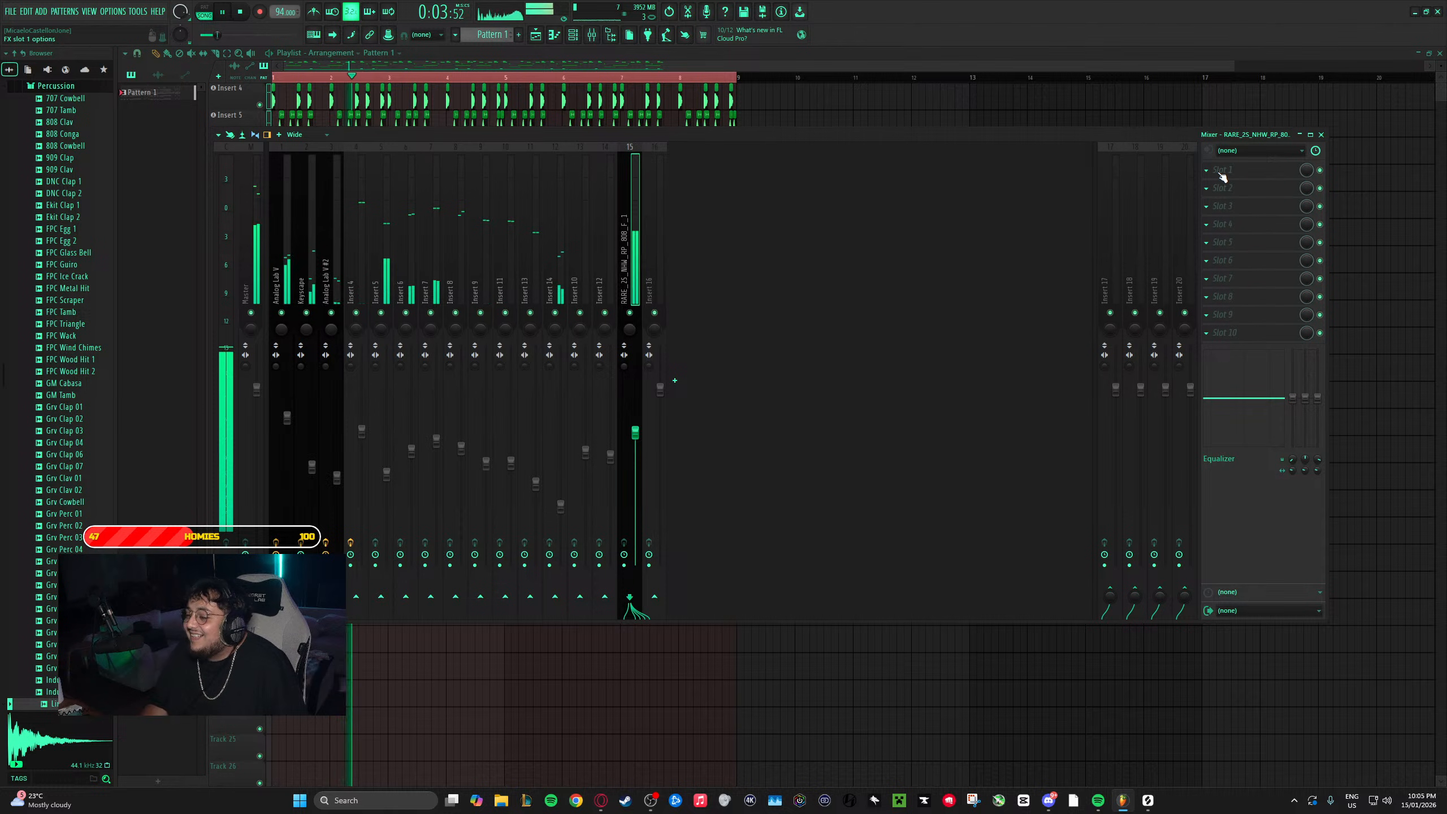
{"action": "left_click", "coordinate": [428, 57]}
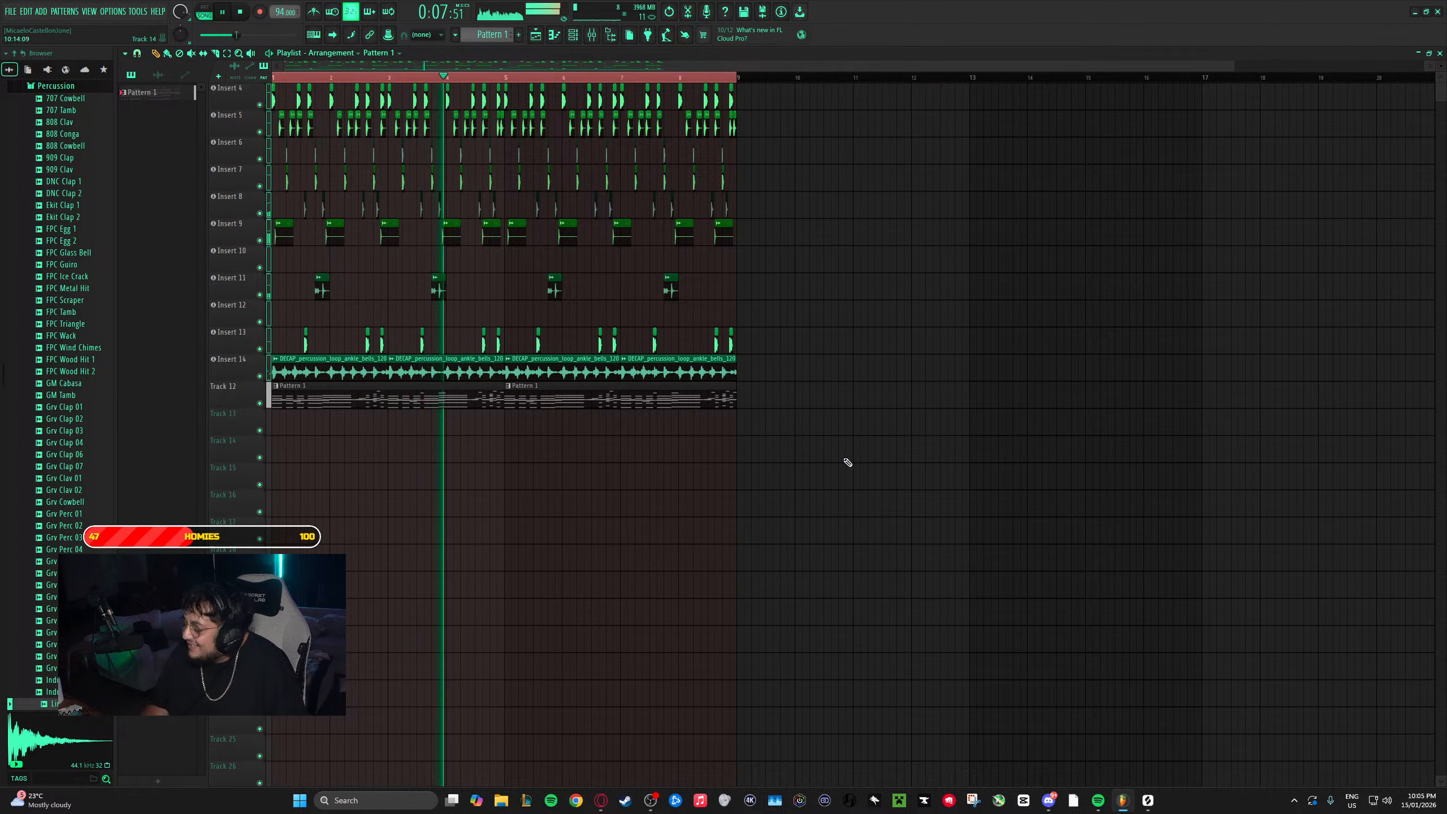
- Stop playback and switch to the Opera window showing the Soon To Be Released folder in Google Drive
{"action": "left_click", "coordinate": [603, 804]}
{"action": "left_click", "coordinate": [922, 512]}
{"action": "right_click", "coordinate": [939, 507]}
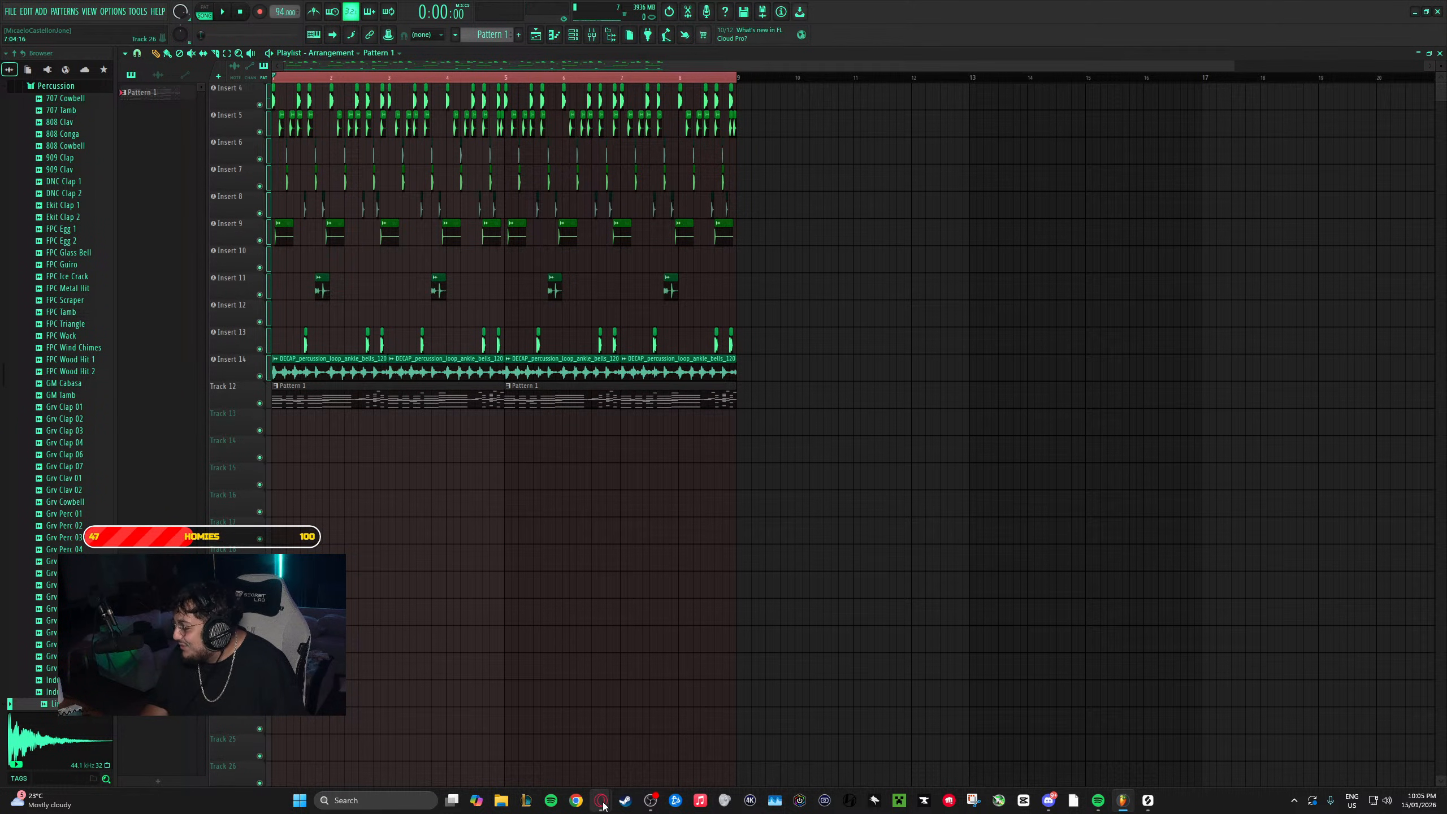
{"action": "mouse_move", "coordinate": [604, 804]}
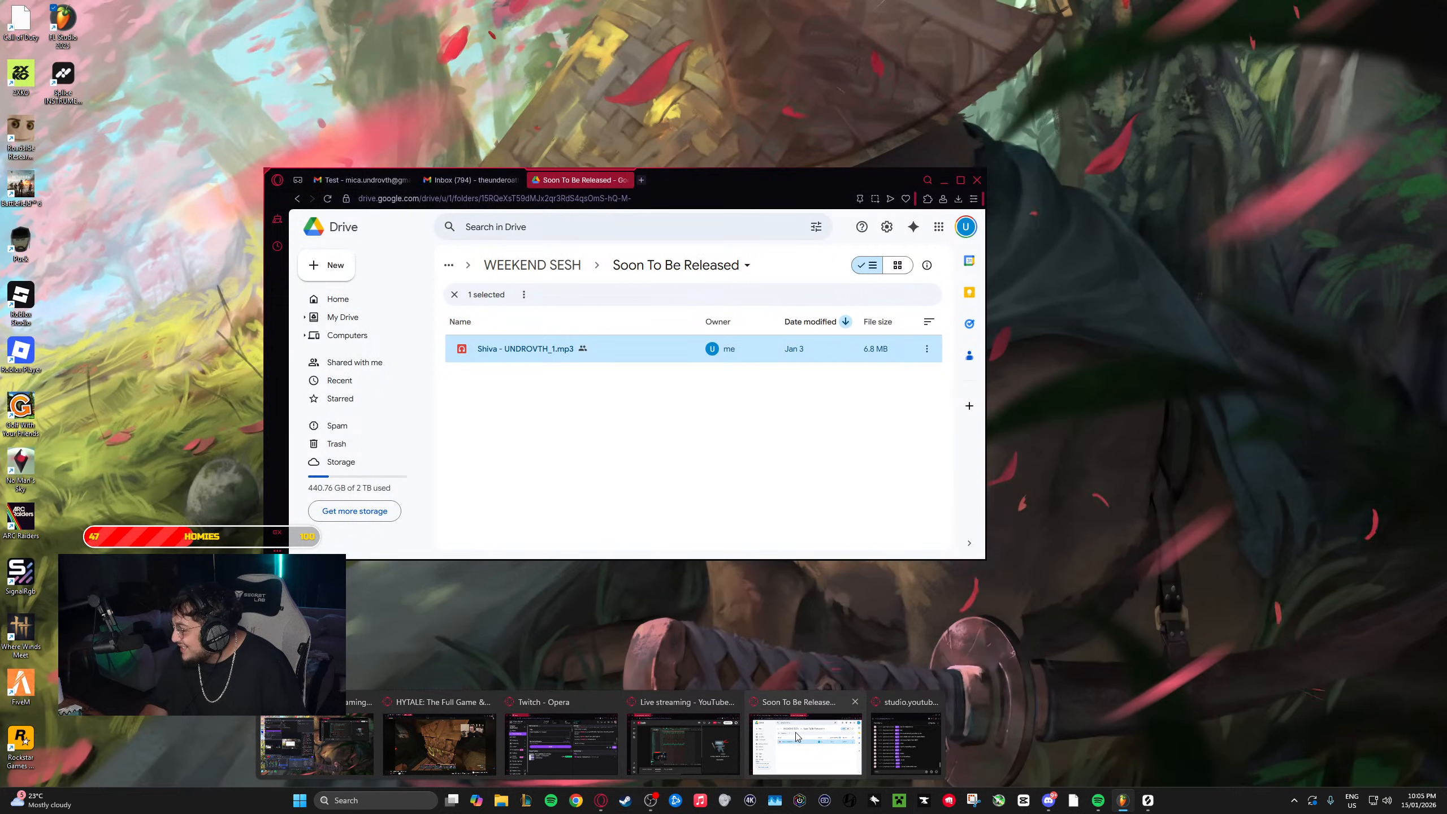
{"action": "left_click", "coordinate": [781, 741]}
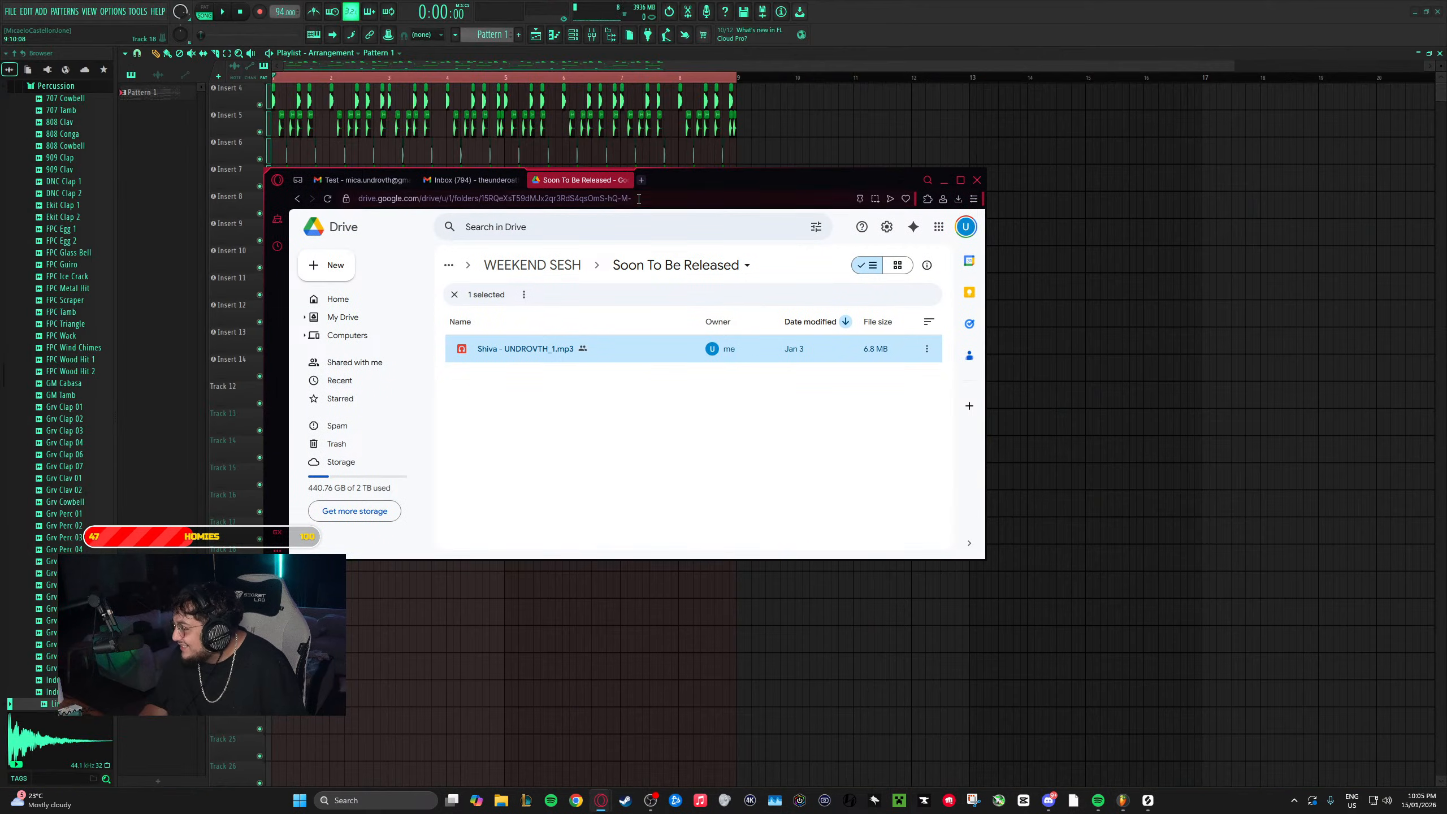
- Open youtube.com in a new browser tab and widen the browser window
{"action": "left_click", "coordinate": [642, 182]}
{"action": "type", "text": "youtube.com"}
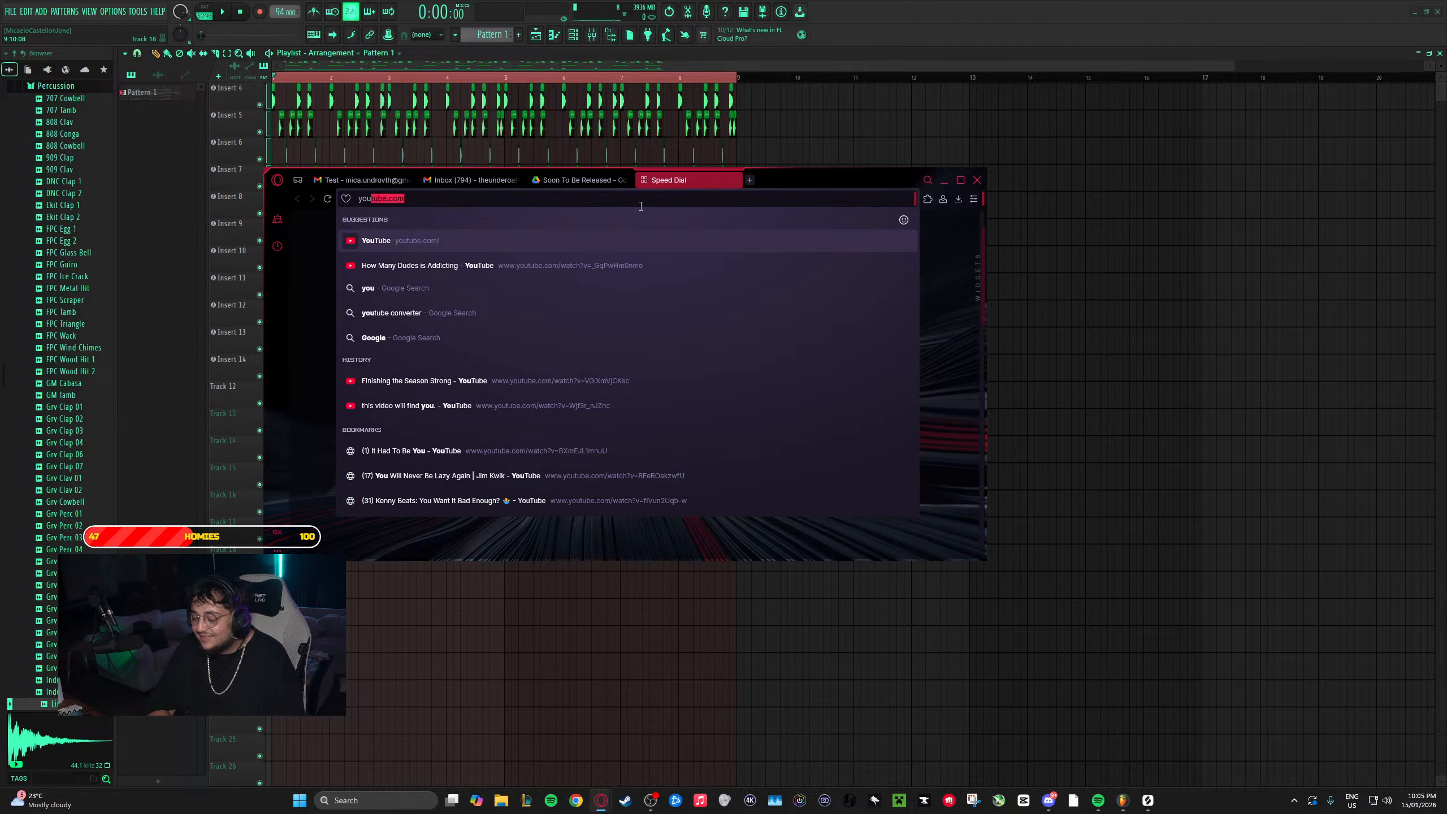
{"action": "key", "text": "Return"}
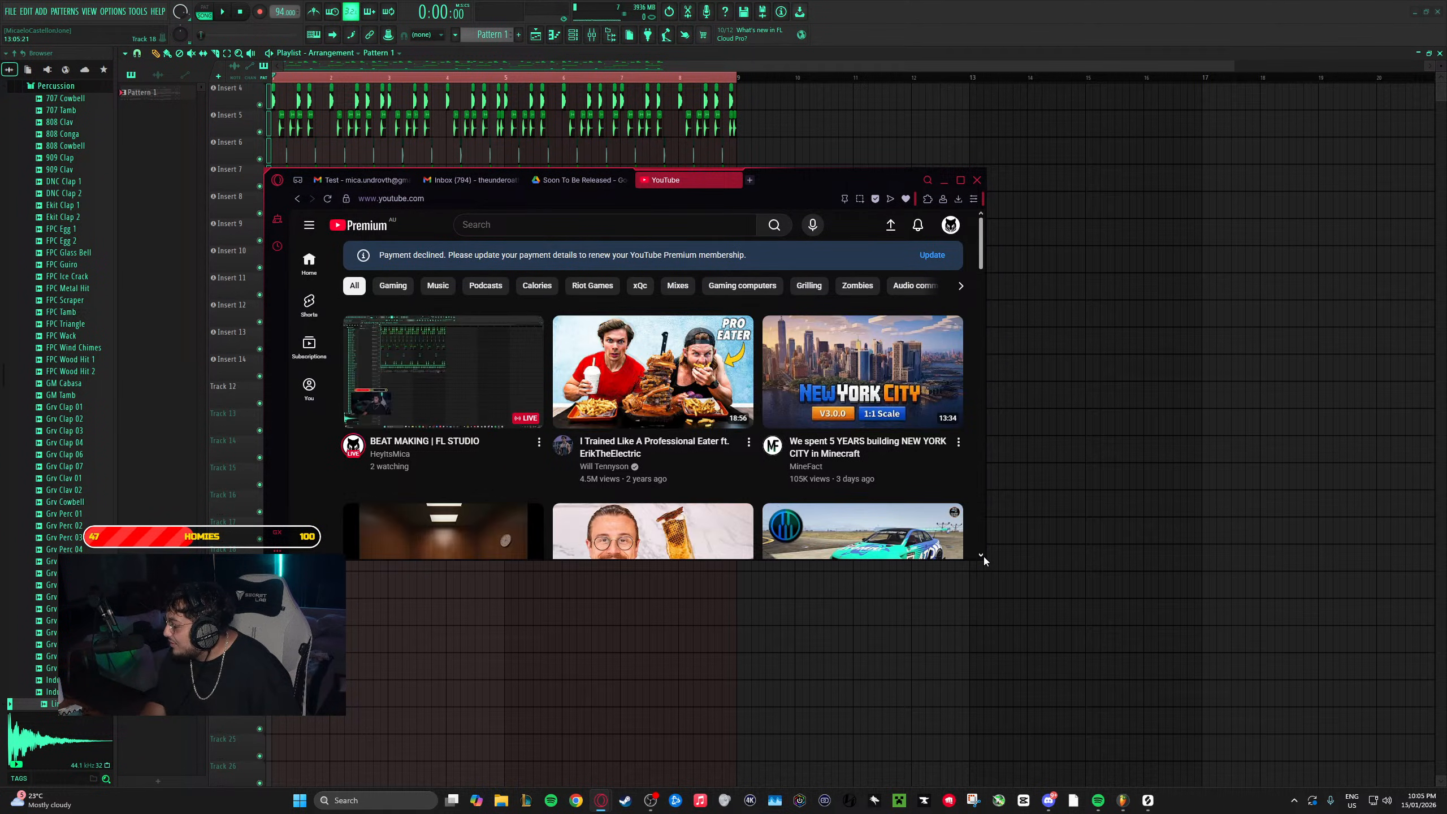
{"action": "scroll", "coordinate": [984, 556], "scroll_direction": "down", "scroll_amount": 1}
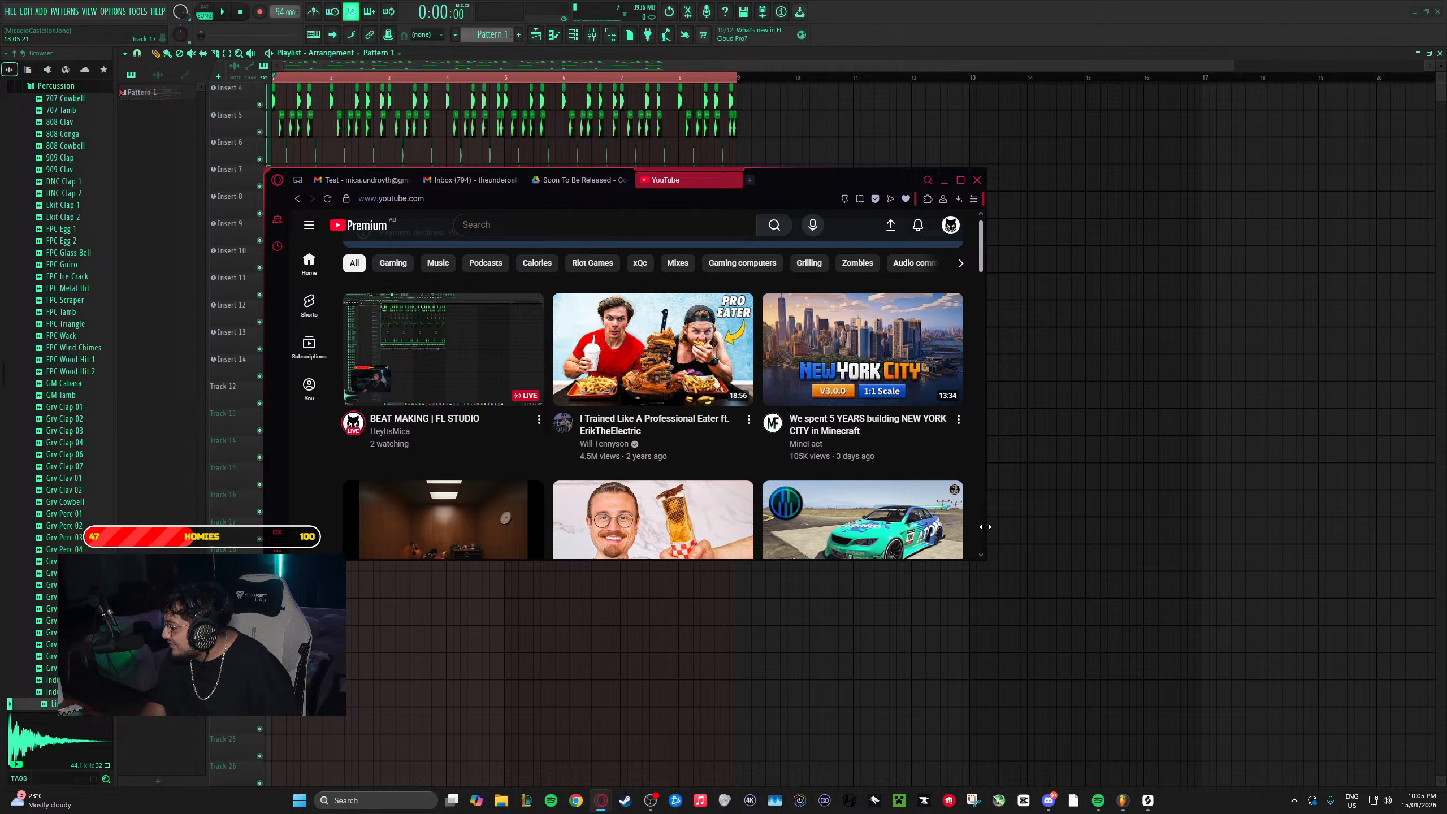
{"action": "left_click_drag", "start_coordinate": [985, 527], "coordinate": [1141, 528]}
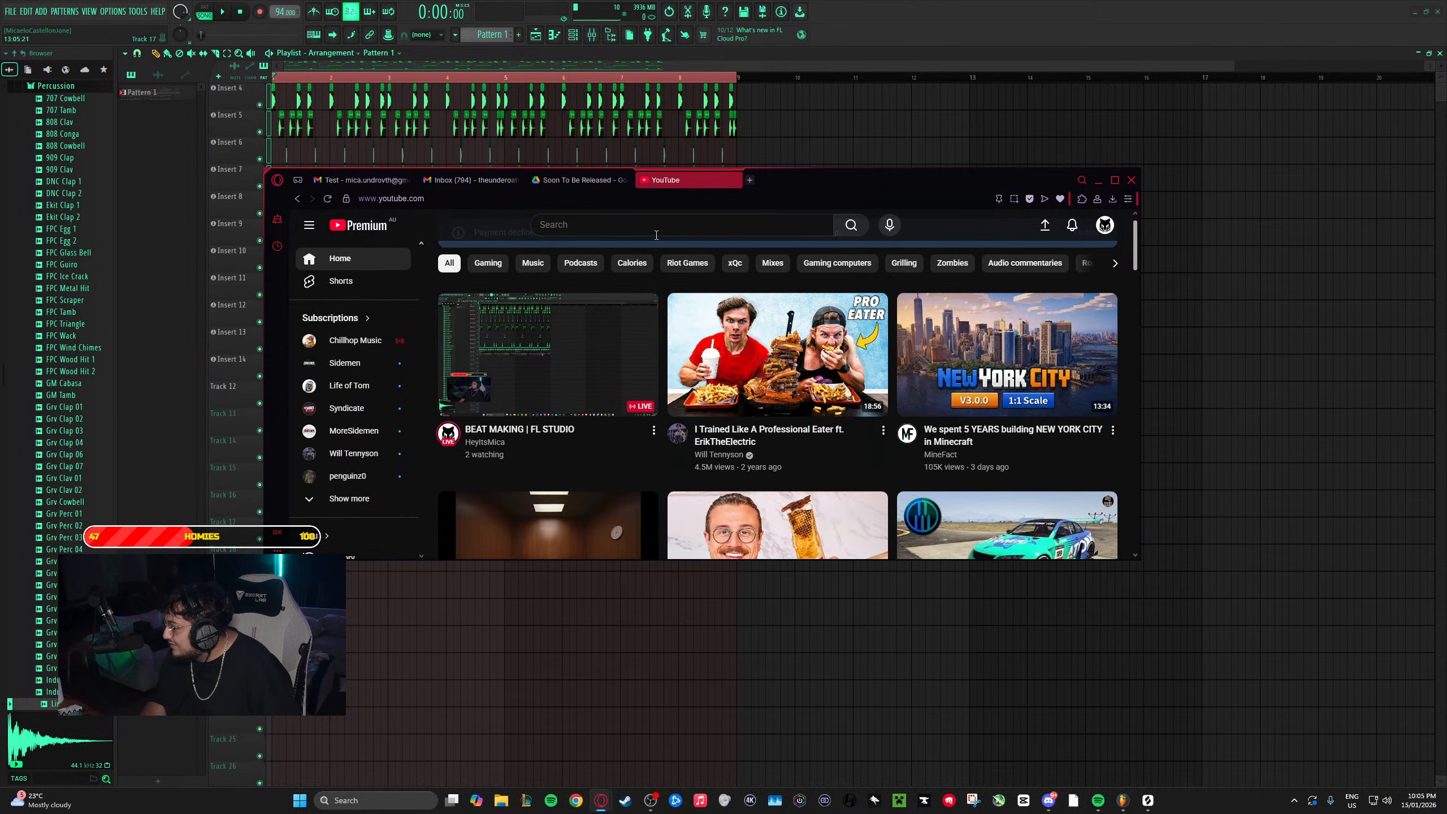
- Search YouTube for "boombap mondays undrovth" and play the UndrOvth - Boom Bap Mondays official music video
{"action": "type", "text": "boombap m"}
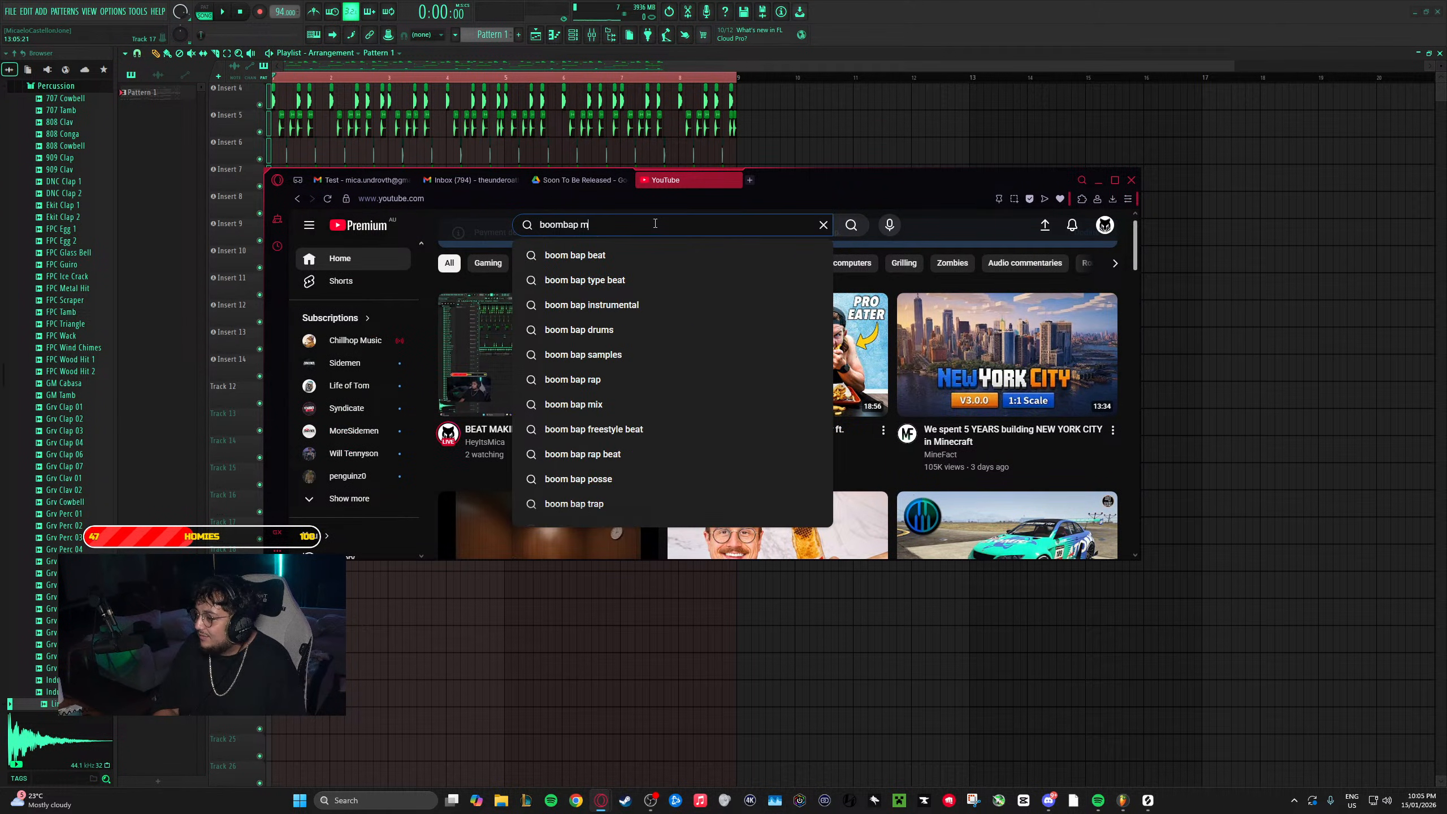
{"action": "type", "text": "ondays undrovth"}
{"action": "key", "text": "Return"}
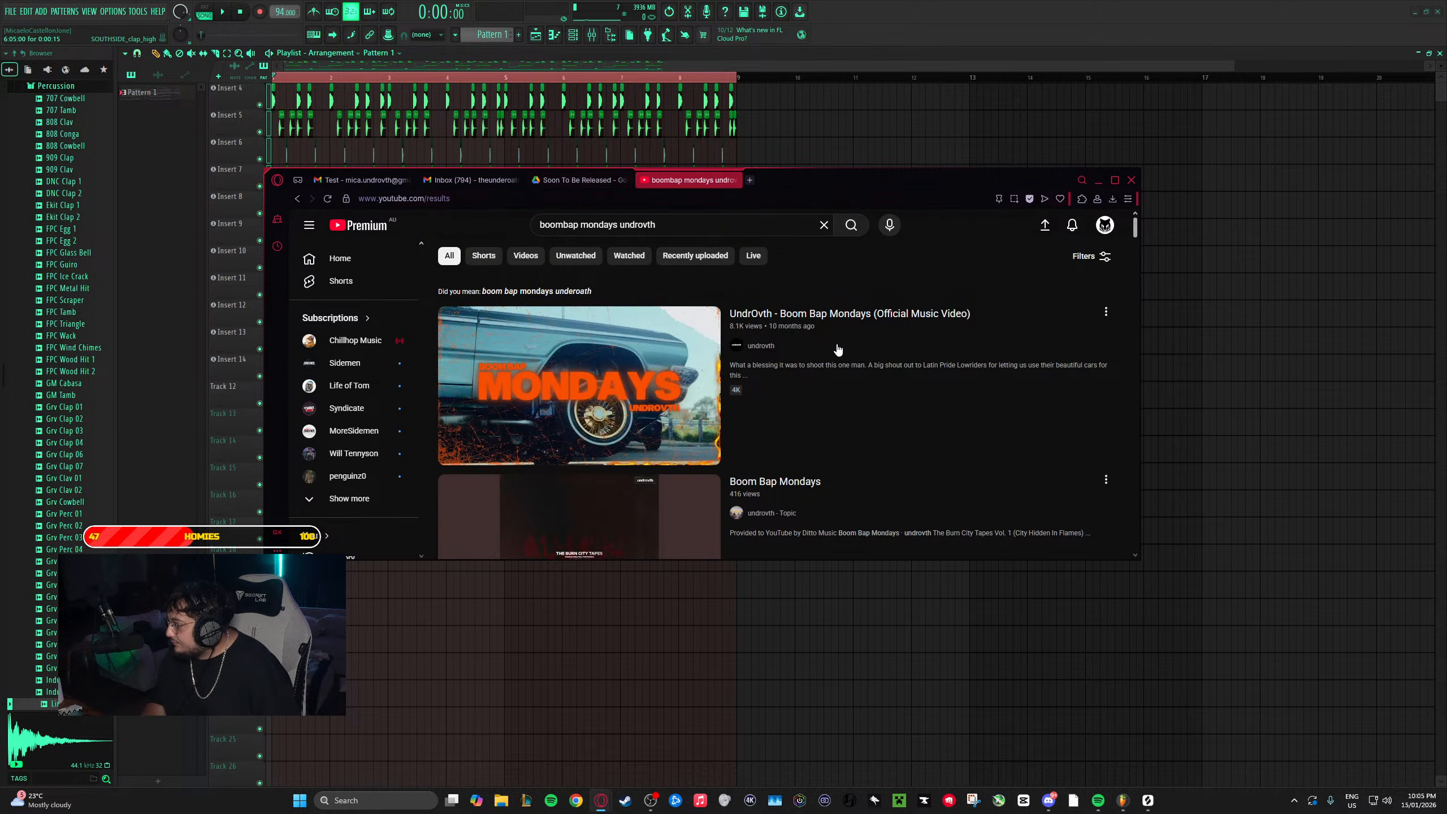
{"action": "scroll", "coordinate": [835, 331], "scroll_direction": "down", "scroll_amount": 3}
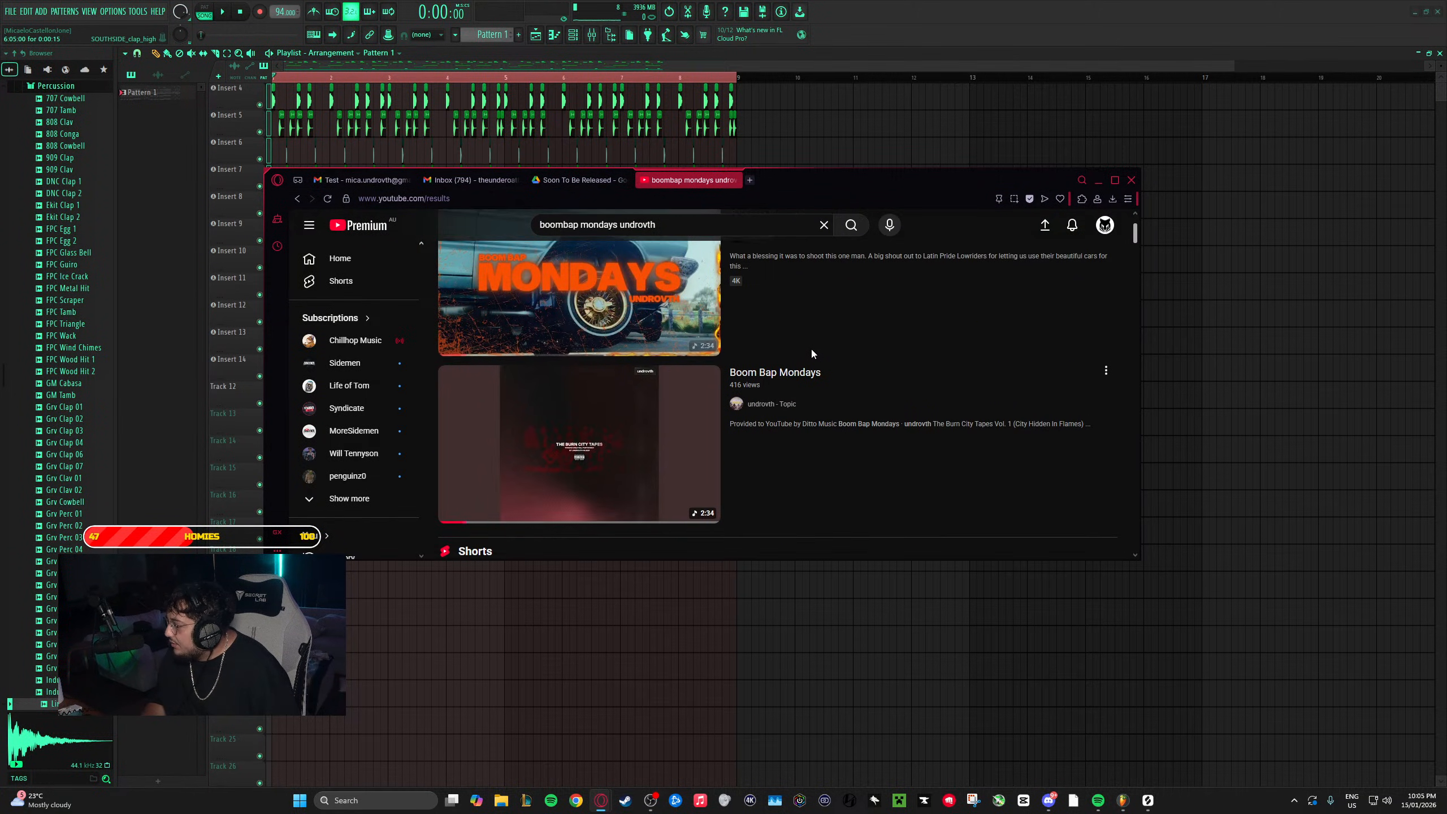
{"action": "scroll", "coordinate": [838, 325], "scroll_direction": "up", "scroll_amount": 3}
{"action": "left_click", "coordinate": [839, 322]}
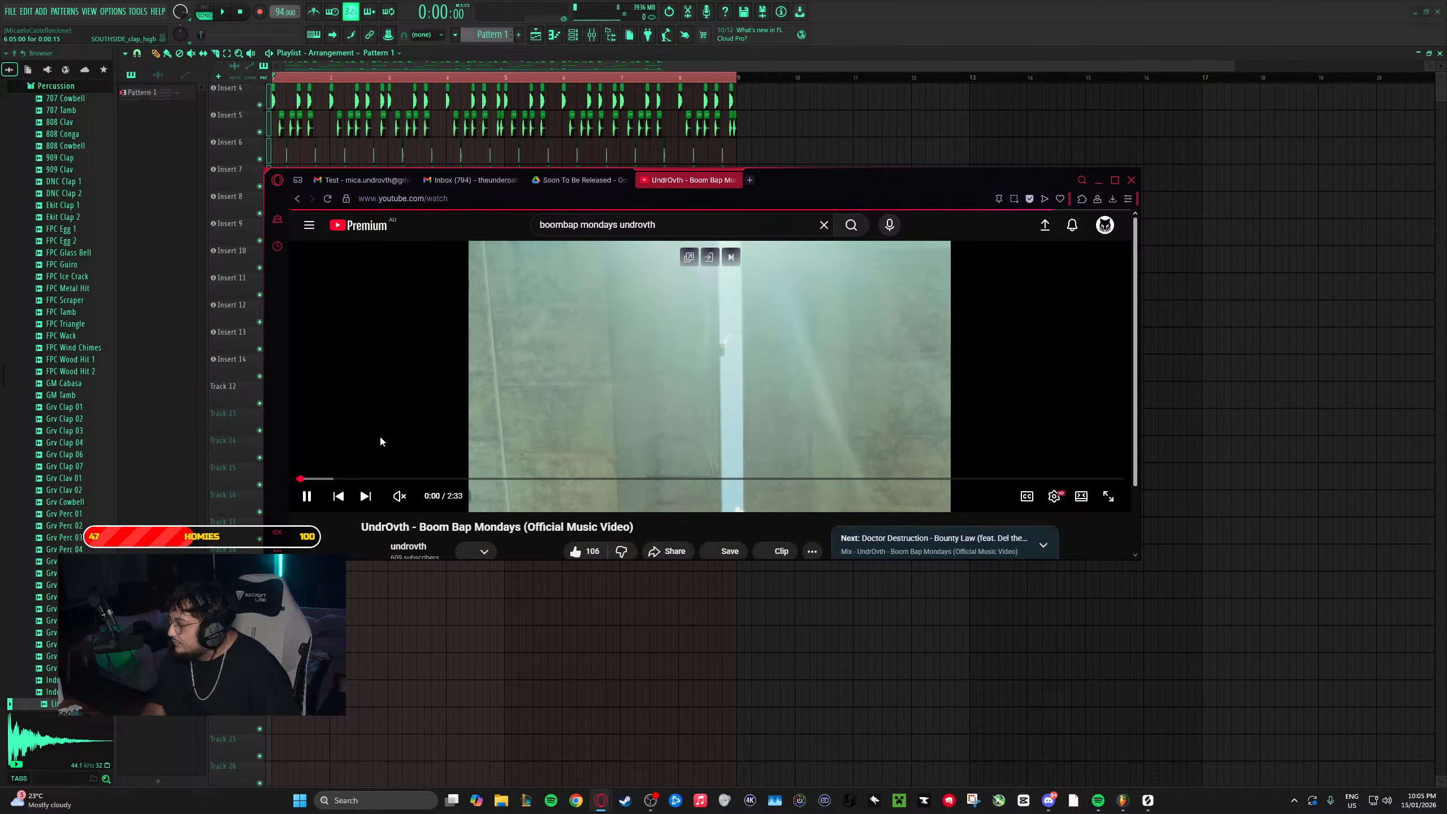
- Search the web for "youtube converter", open YTMP3 and start converting the Boom Bap Mondays music video
{"action": "left_click", "coordinate": [478, 201]}
{"action": "key", "text": "ctrl+t"}
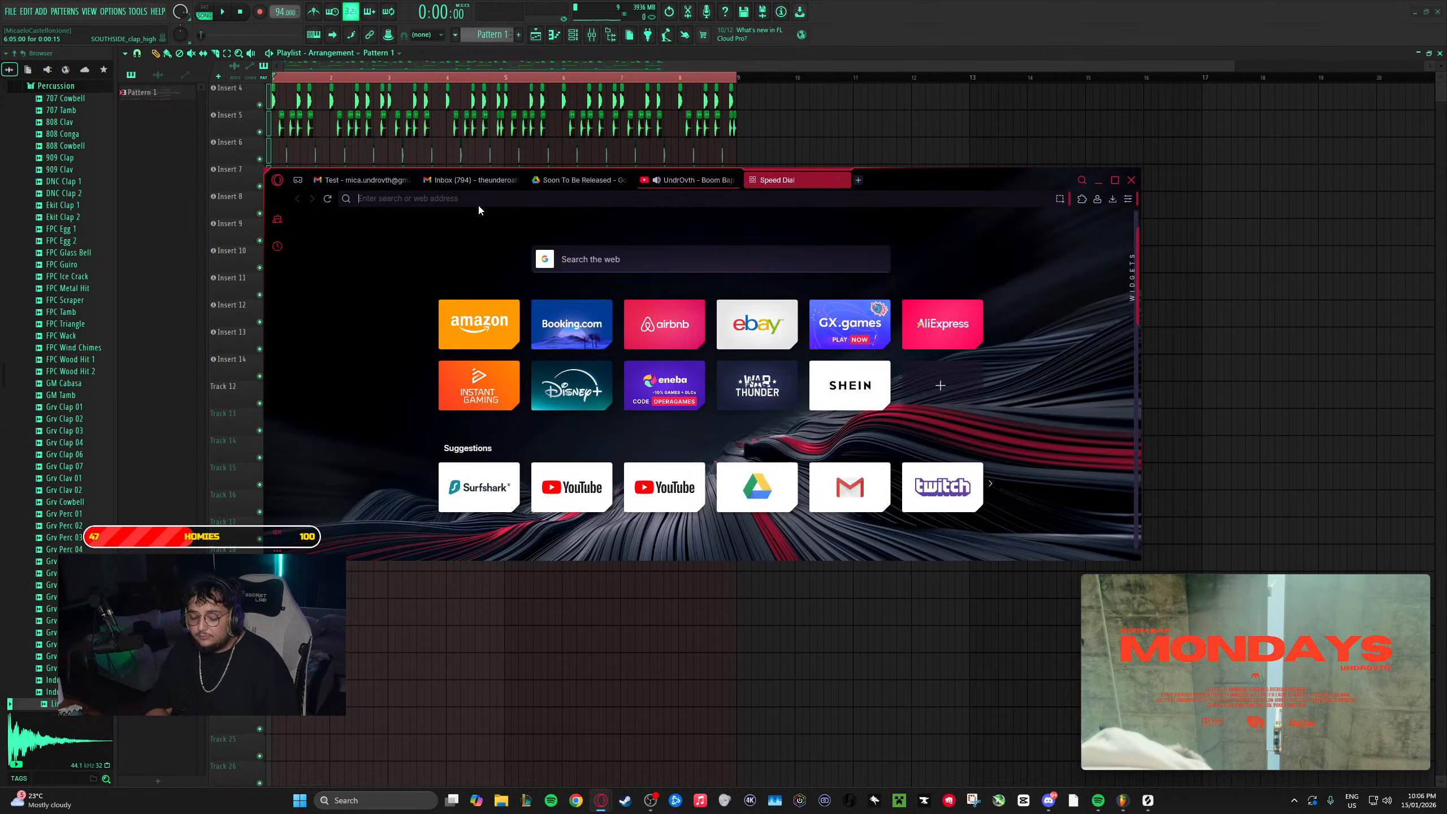
{"action": "type", "text": "youtube converter"}
{"action": "key", "text": "Return"}
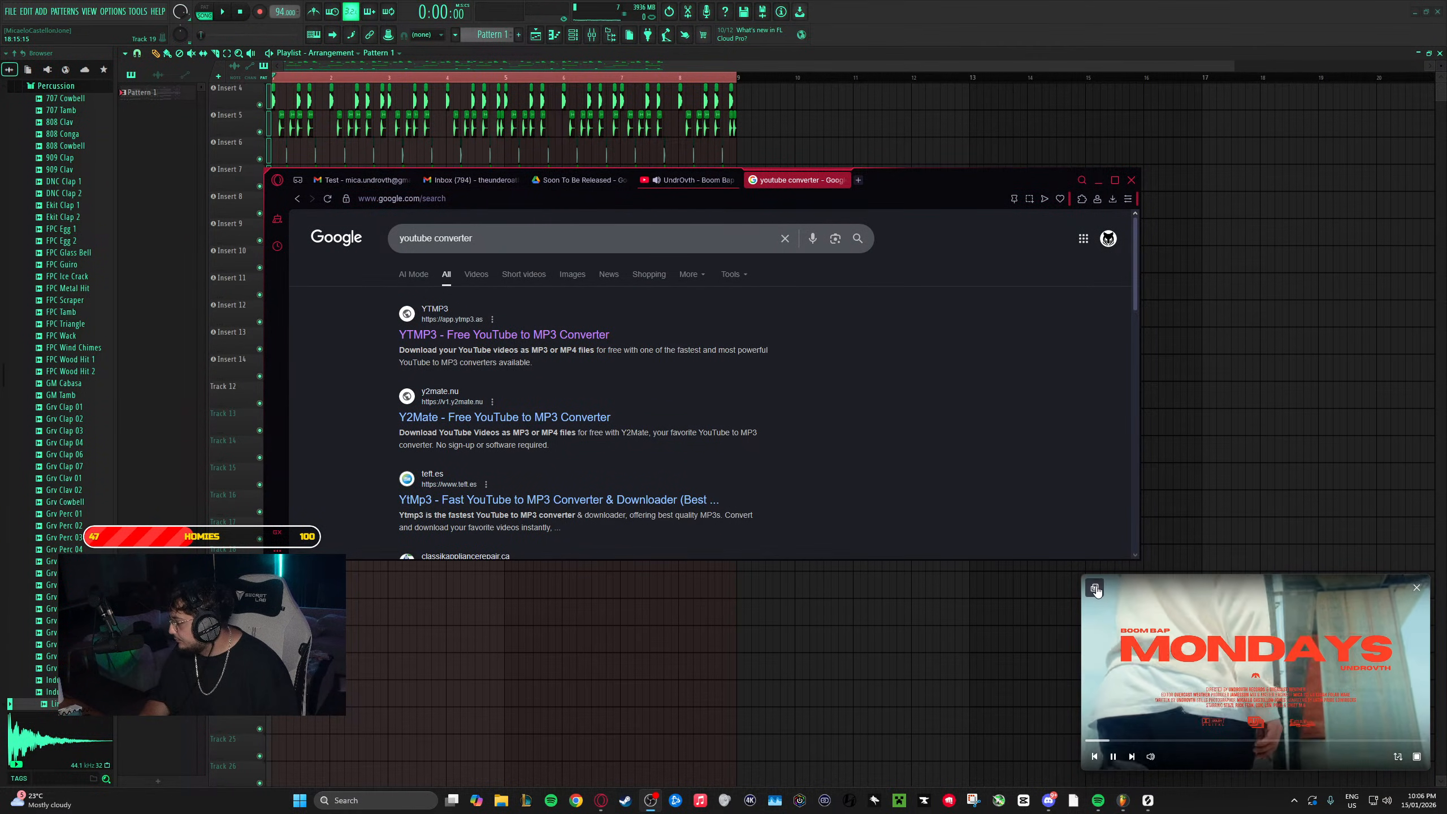
{"action": "left_click", "coordinate": [553, 337]}
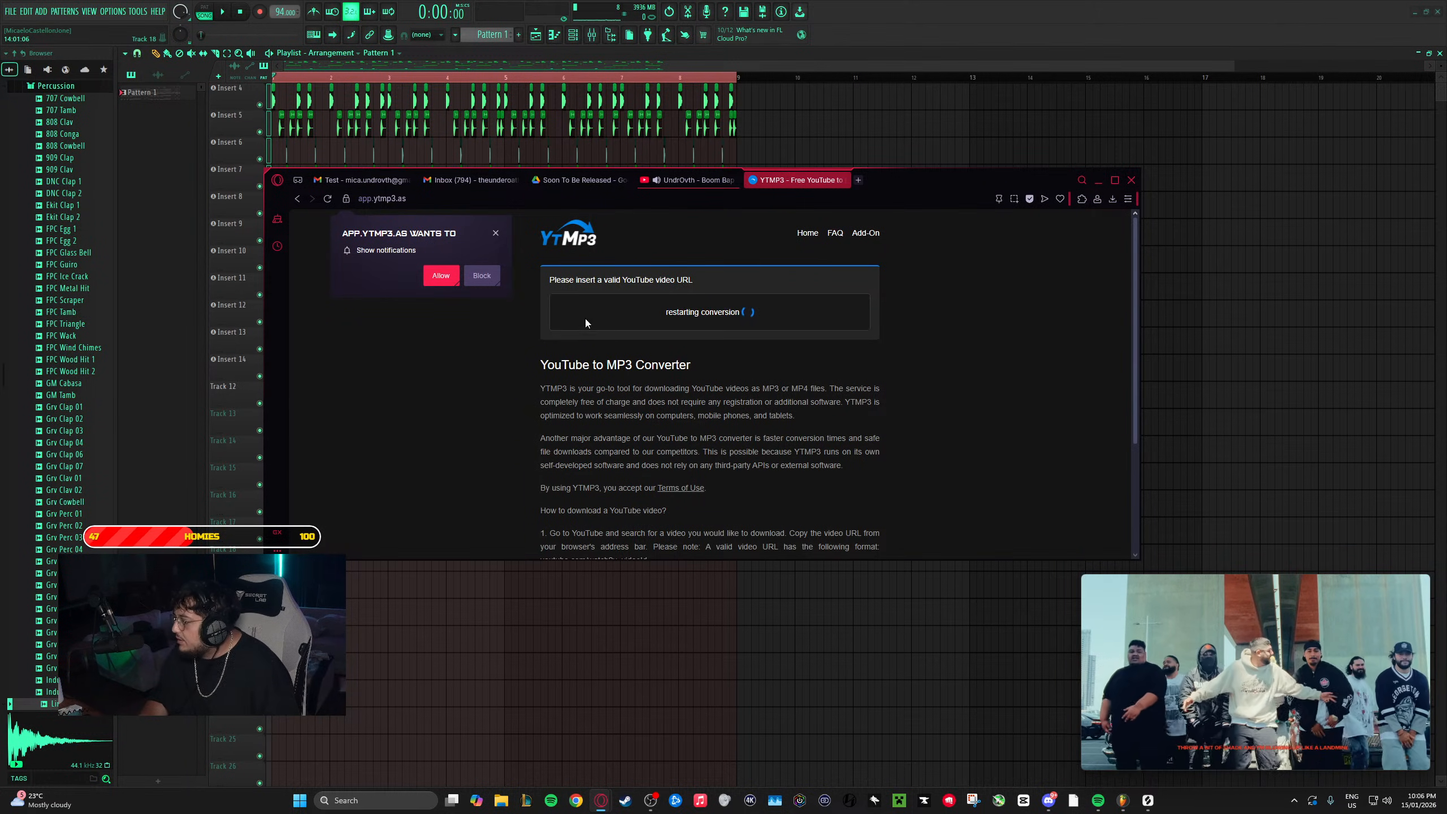
{"action": "left_click", "coordinate": [495, 232]}
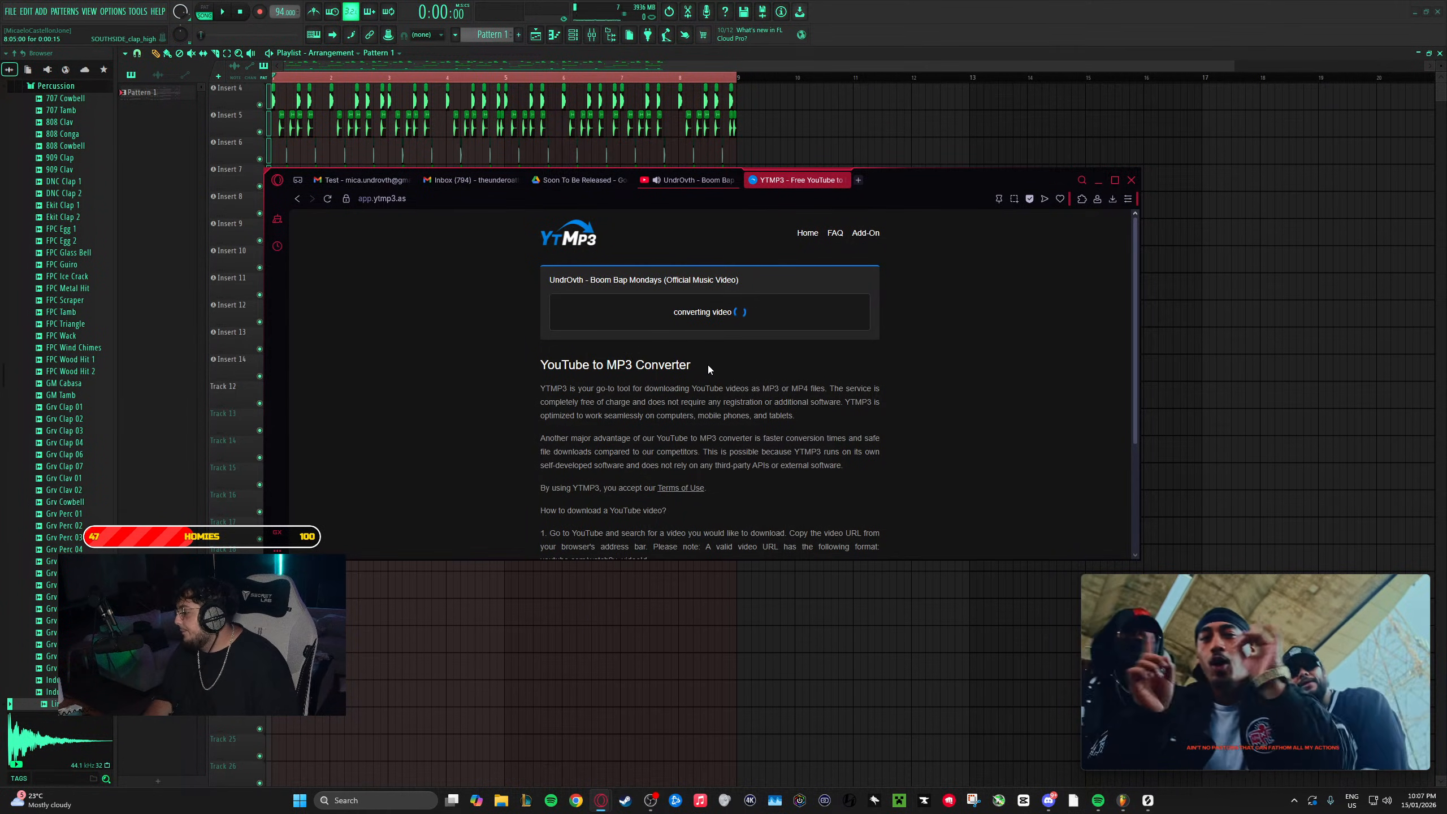
- Enlarge the browser window on the music video, then download the converted MP3 and close the redirect and converter tabs
{"action": "left_click", "coordinate": [1098, 586]}
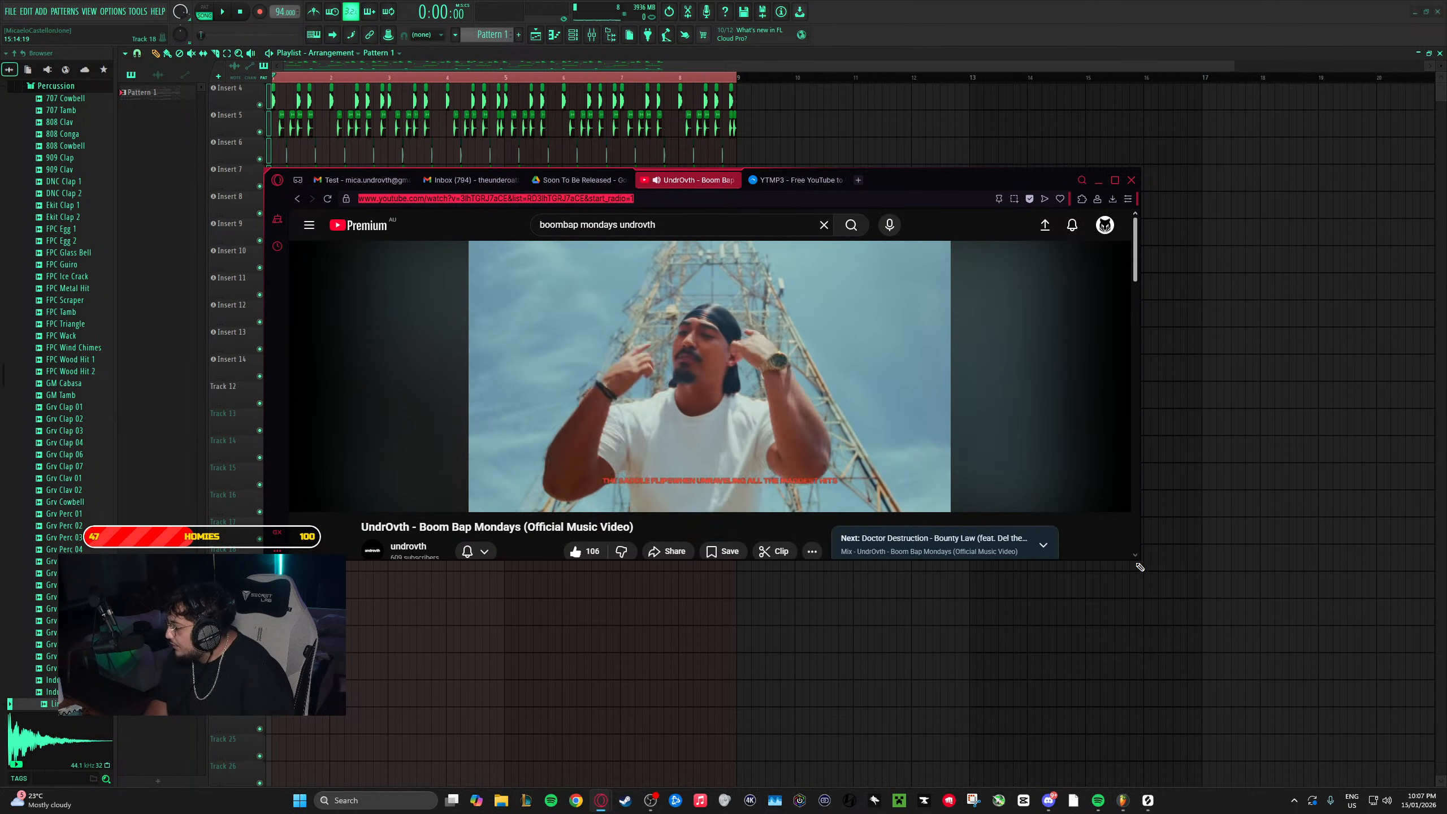
{"action": "left_click_drag", "start_coordinate": [1140, 566], "coordinate": [1246, 813]}
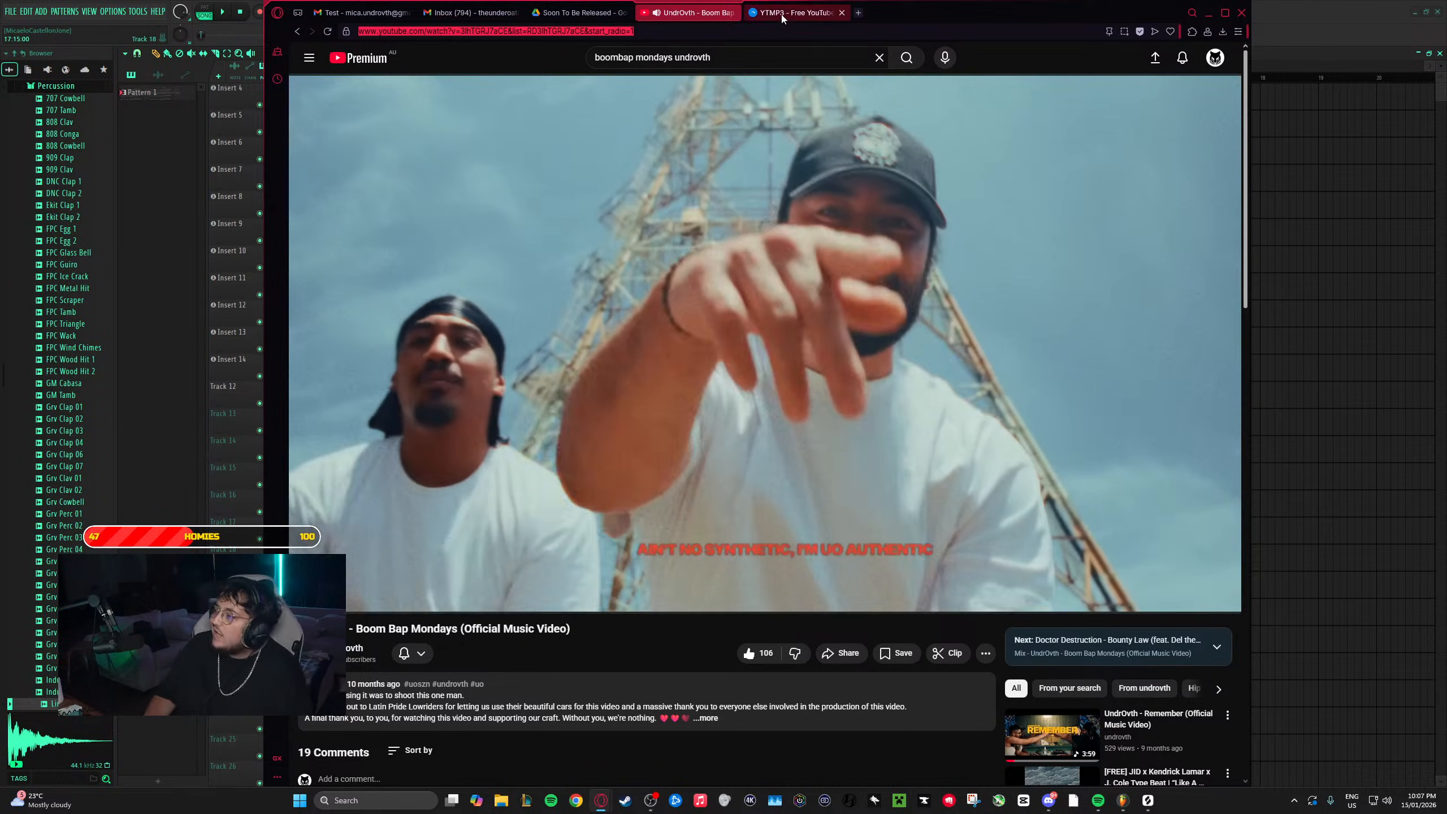
{"action": "left_click", "coordinate": [783, 13]}
{"action": "left_click", "coordinate": [764, 142]}
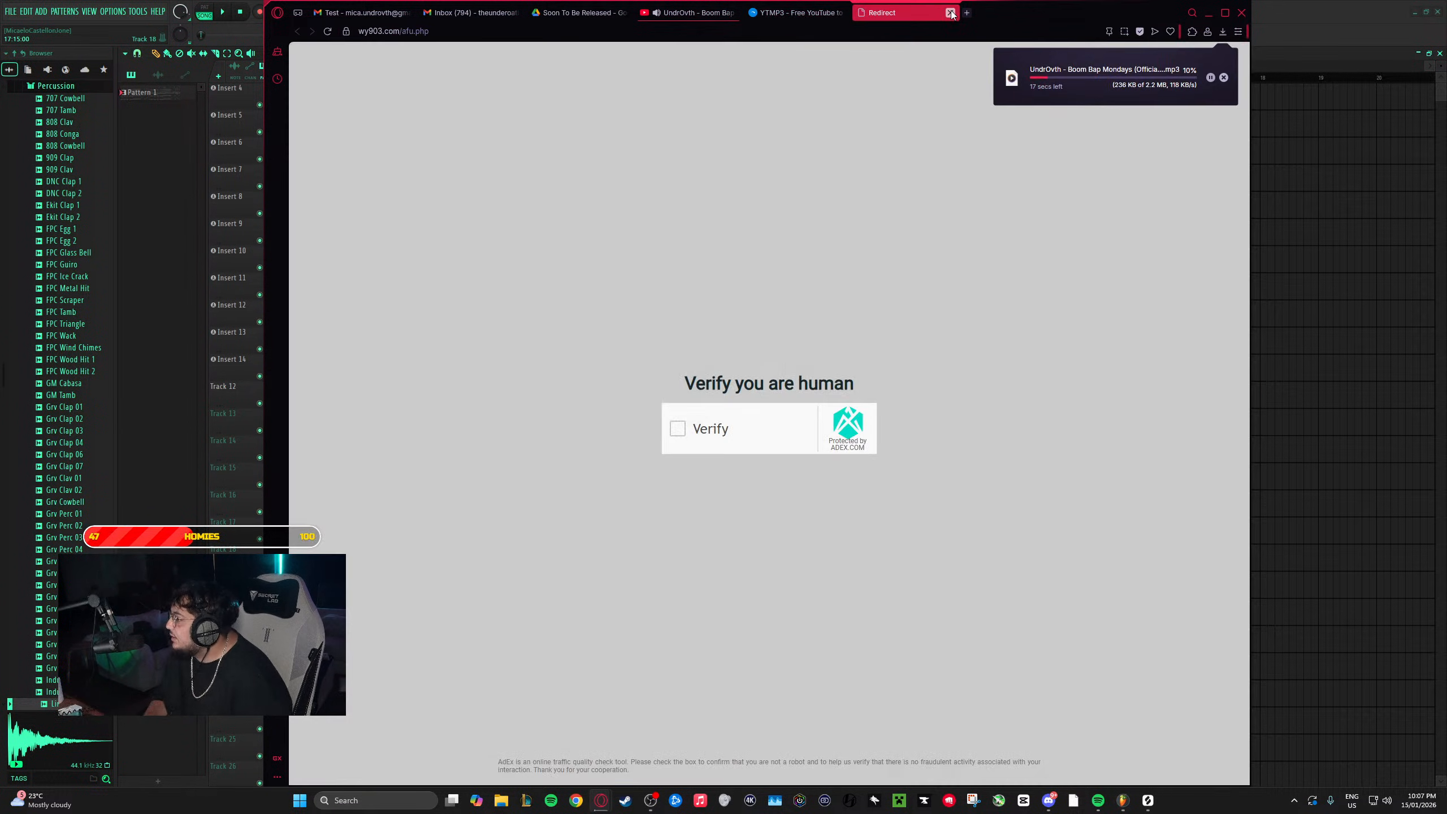
{"action": "left_click", "coordinate": [951, 13]}
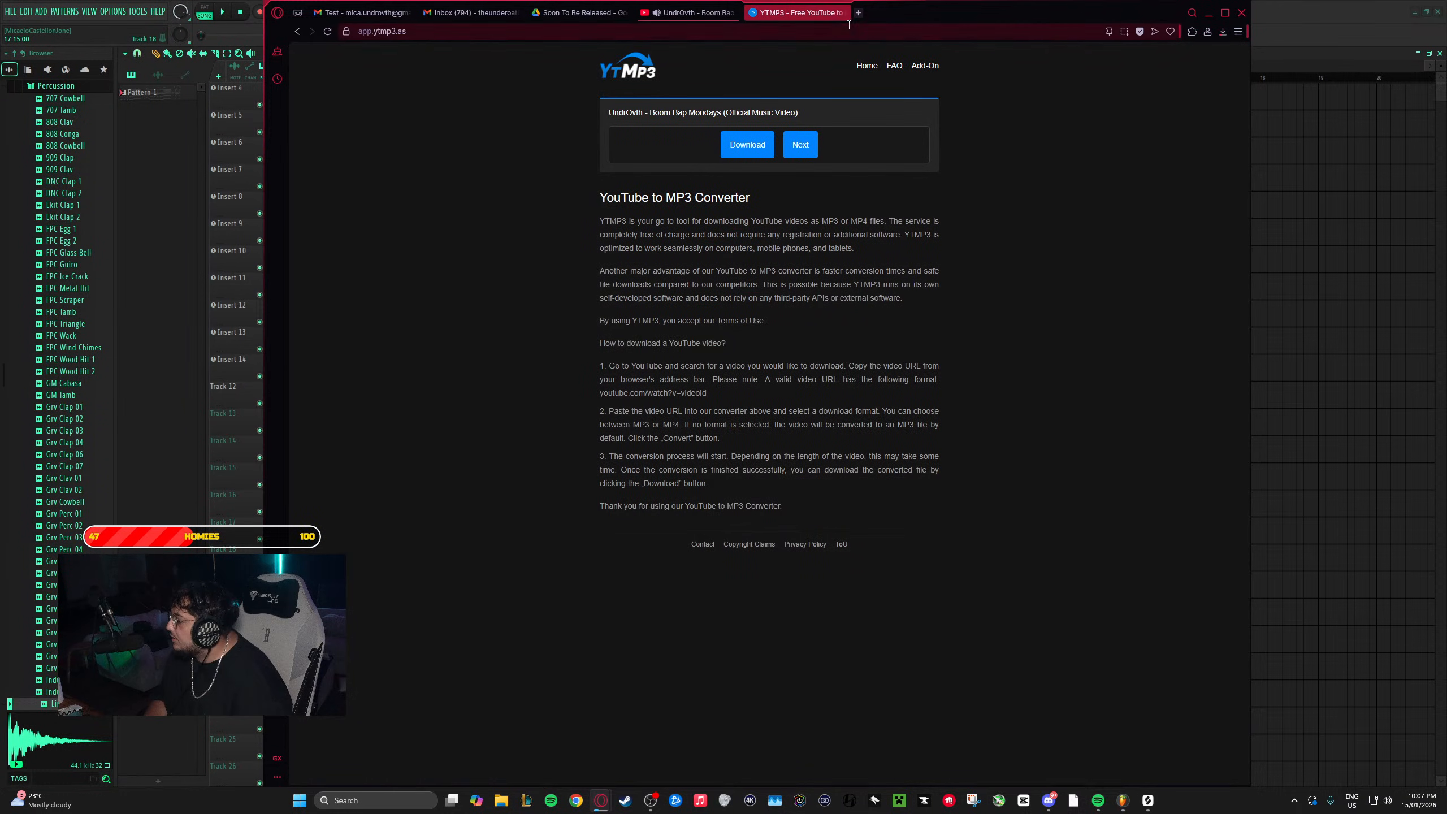
{"action": "left_click", "coordinate": [841, 12]}
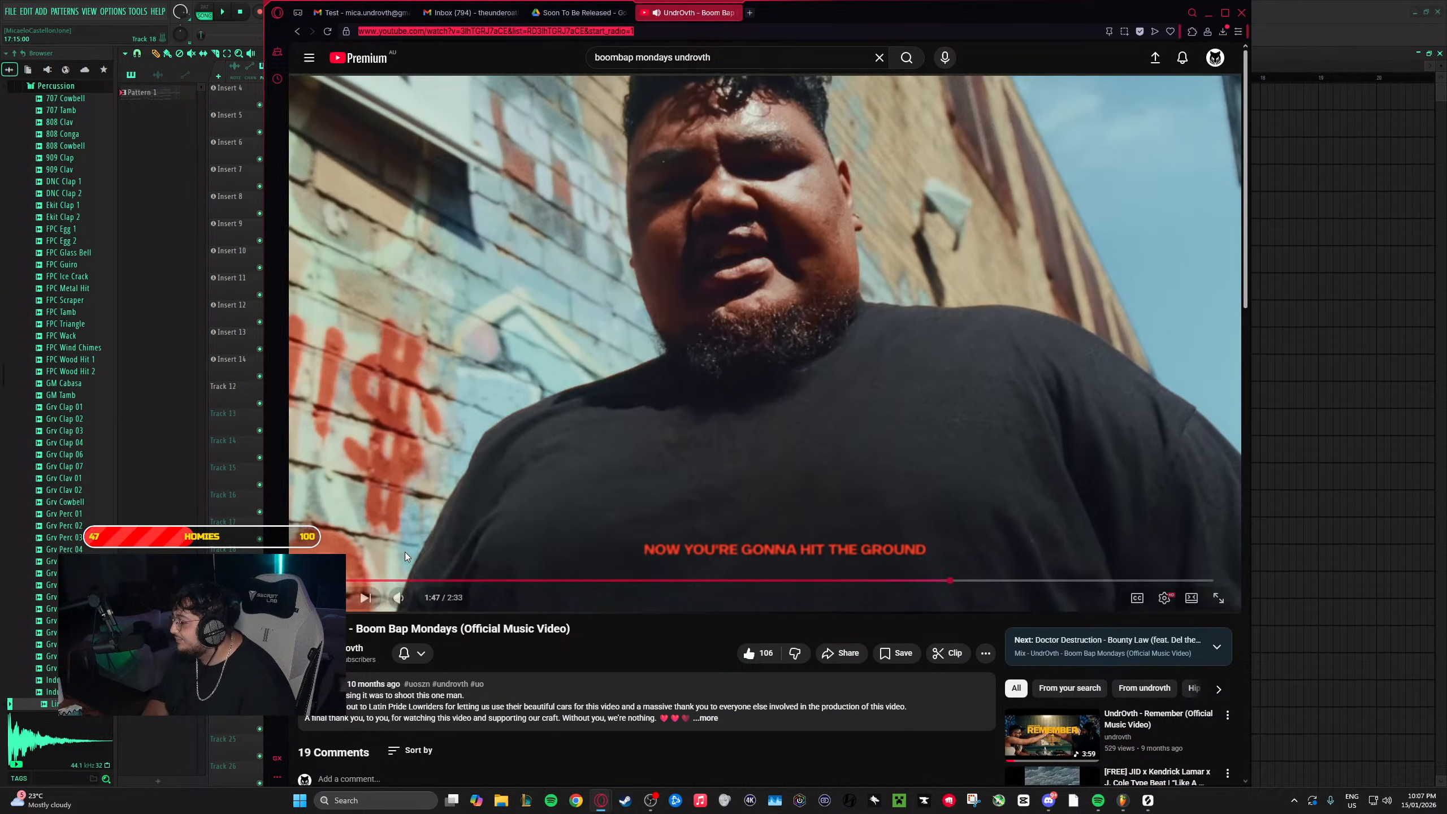
- Adjust the playing music video's volume, watch it to the end, and switch back to FL Studio
{"action": "left_click_drag", "start_coordinate": [416, 599], "coordinate": [425, 600]}
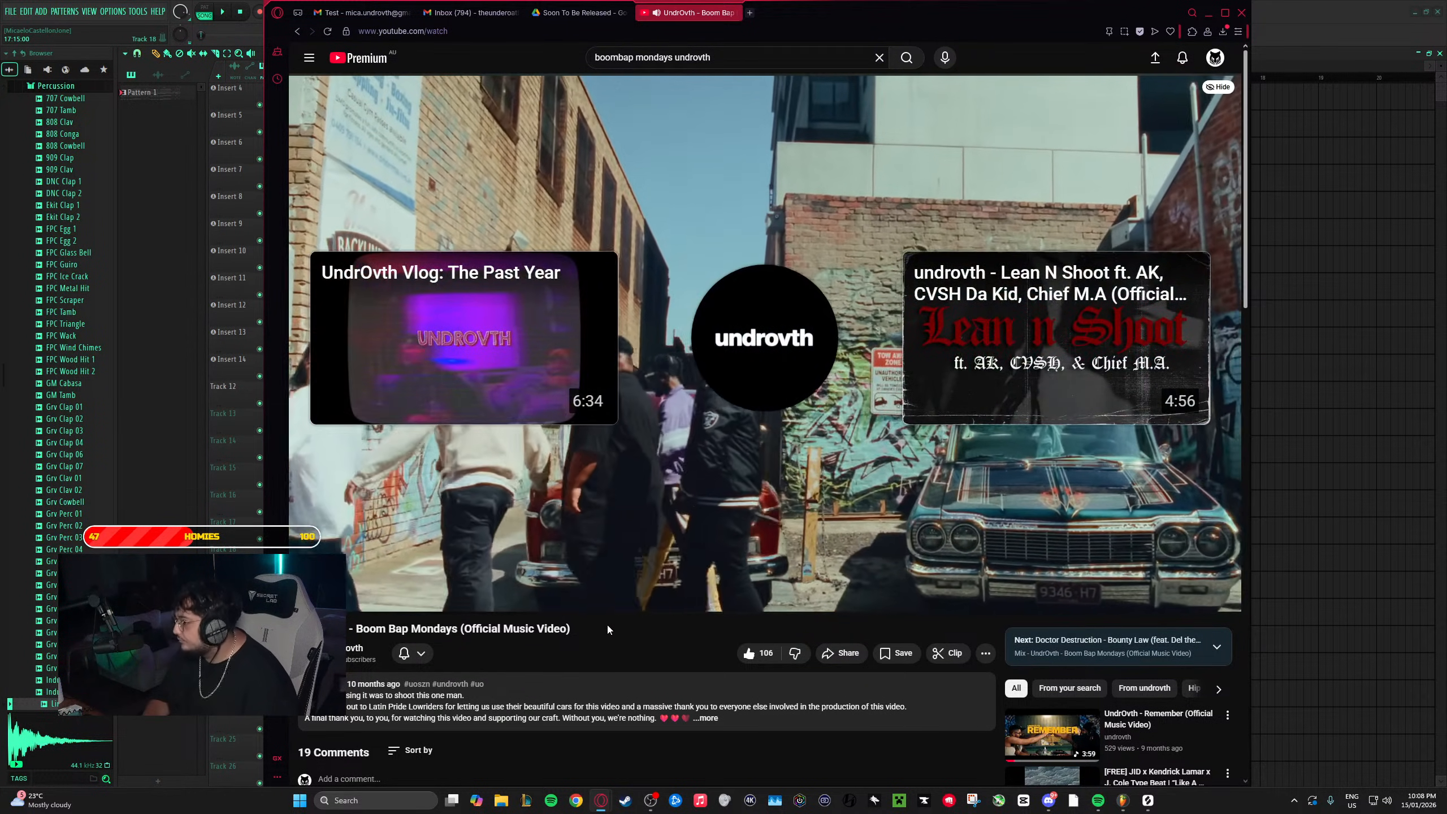
{"action": "left_click", "coordinate": [807, 103]}
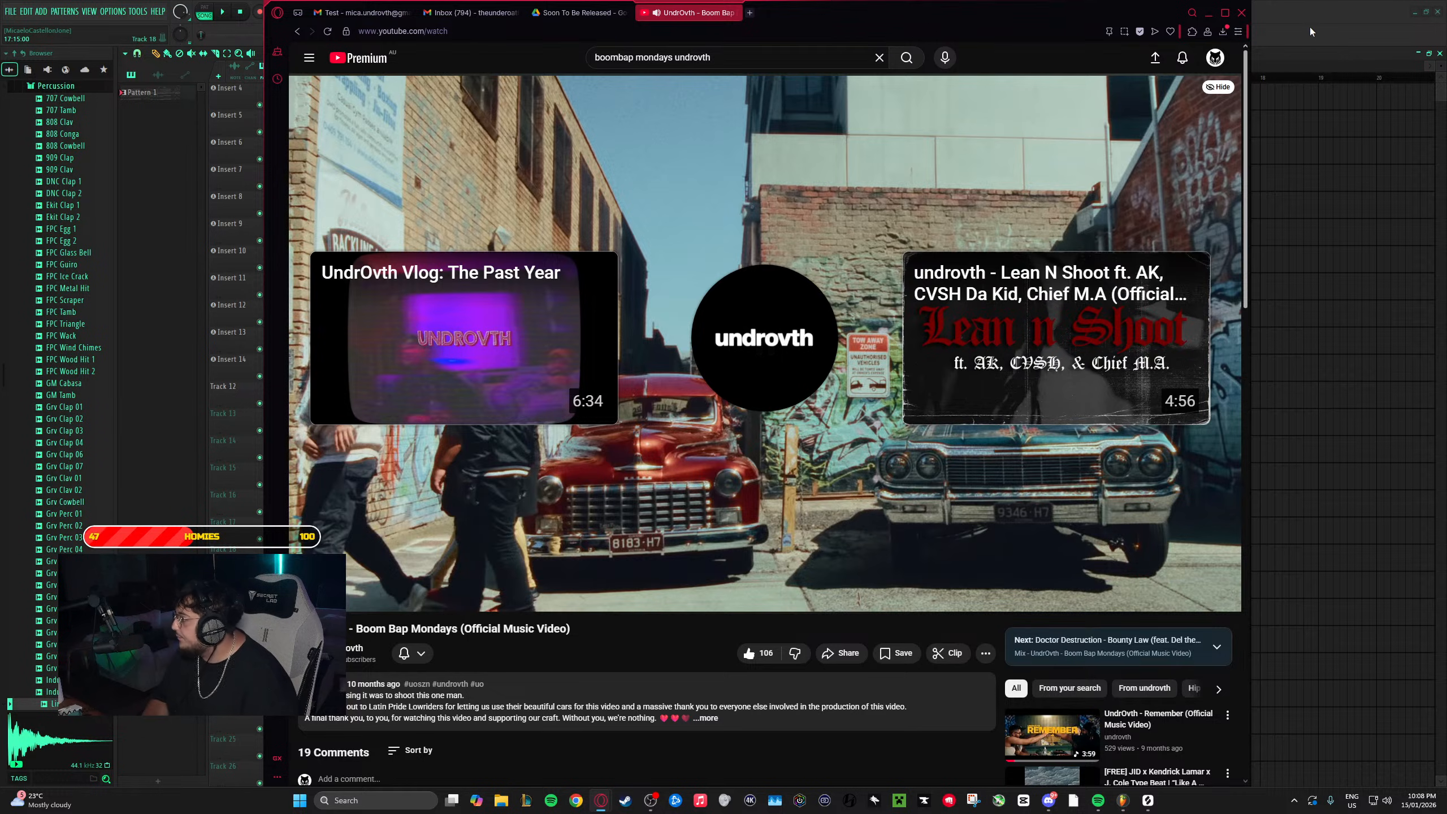
{"action": "key", "text": "alt+Tab"}
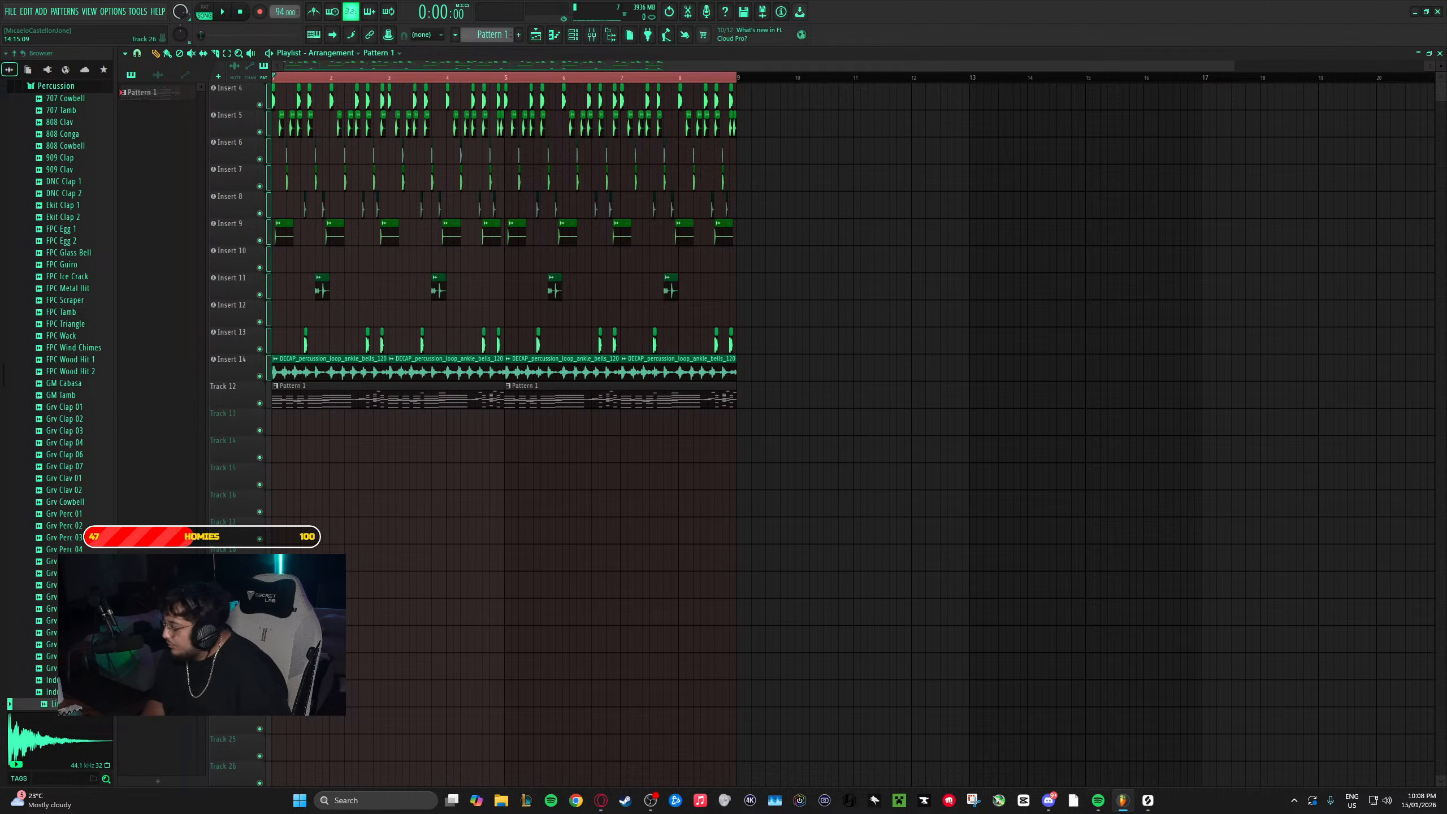
- Import the downloaded UndrOvth - Boom Bap Mondays MP3 from the Downloads folder onto playlist Track 13
{"action": "left_click", "coordinate": [402, 799]}
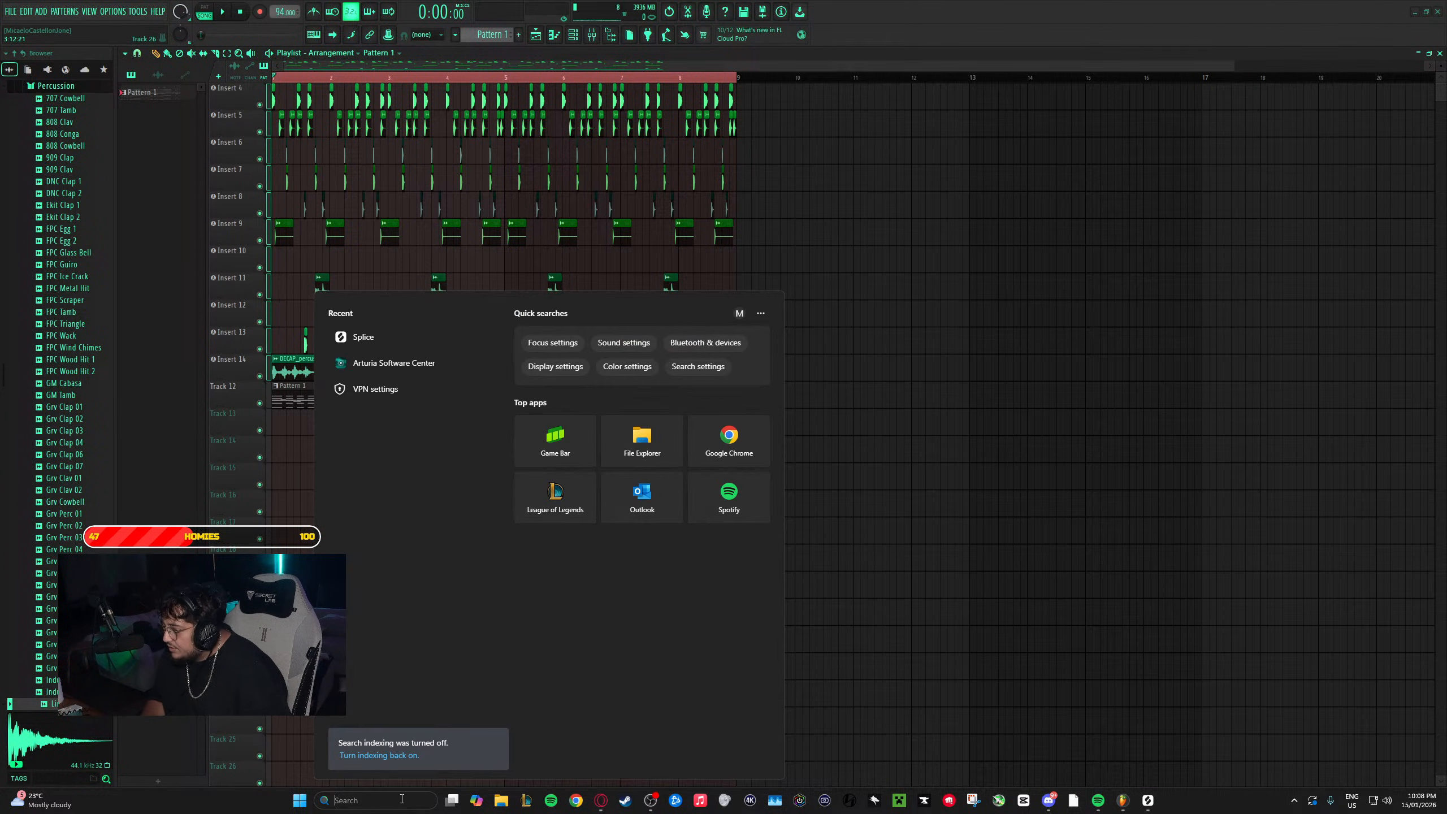
{"action": "left_click", "coordinate": [497, 810]}
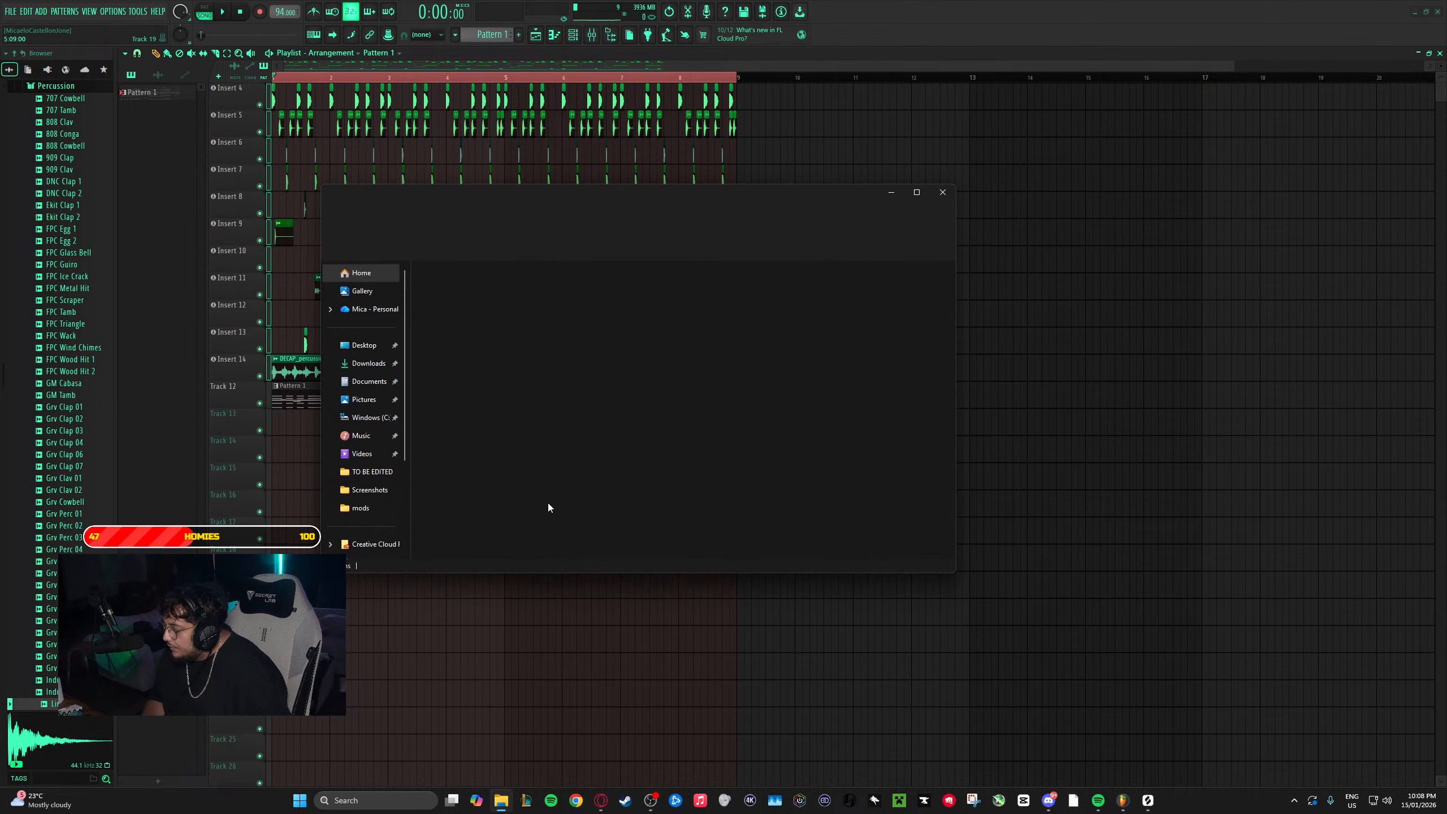
{"action": "left_click", "coordinate": [362, 367]}
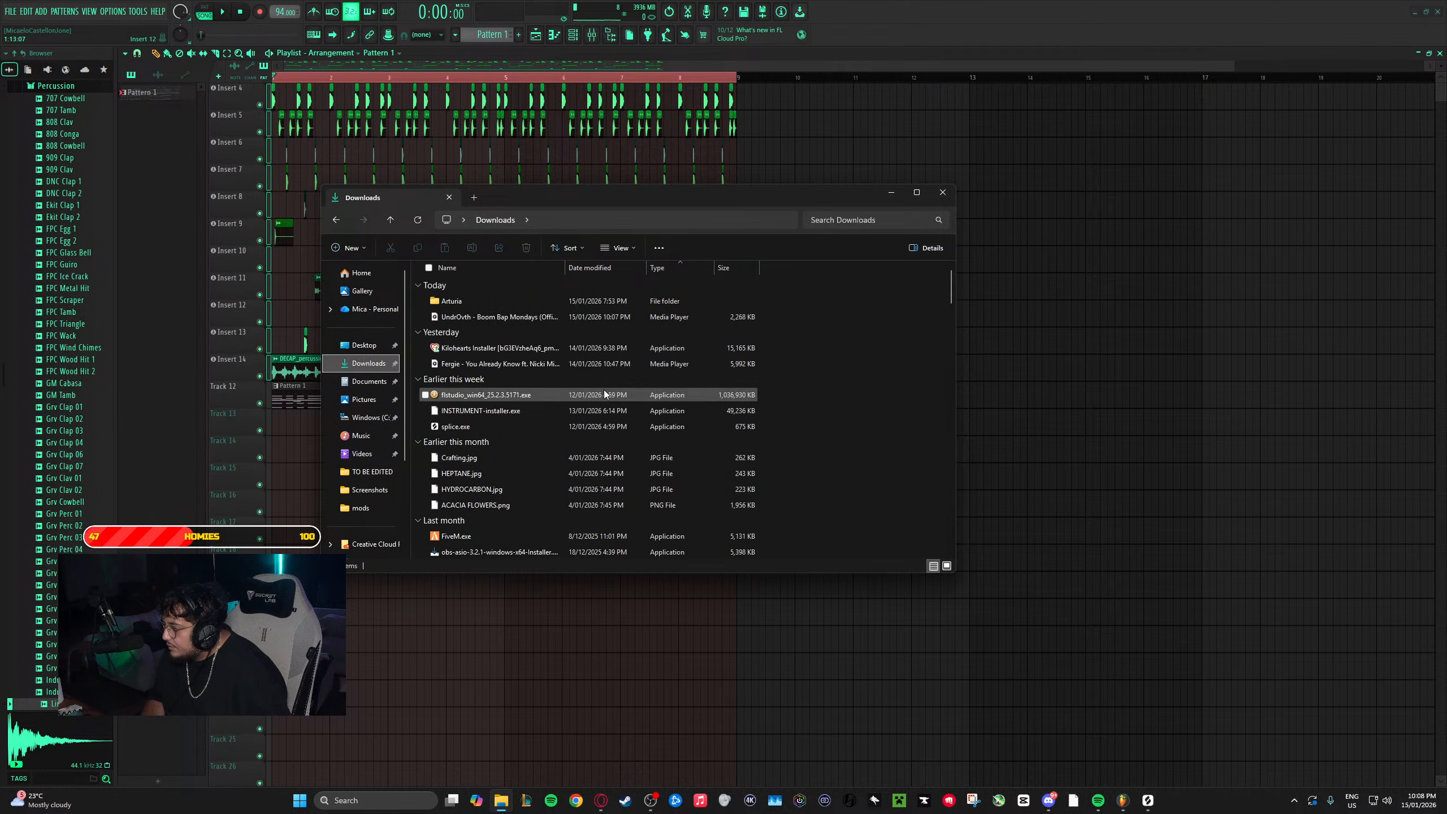
{"action": "left_click_drag", "start_coordinate": [524, 322], "coordinate": [752, 410]}
- Extract the vocals stem from the imported song and move the vocals clip to the start of the playlist
{"action": "right_click", "coordinate": [699, 417]}
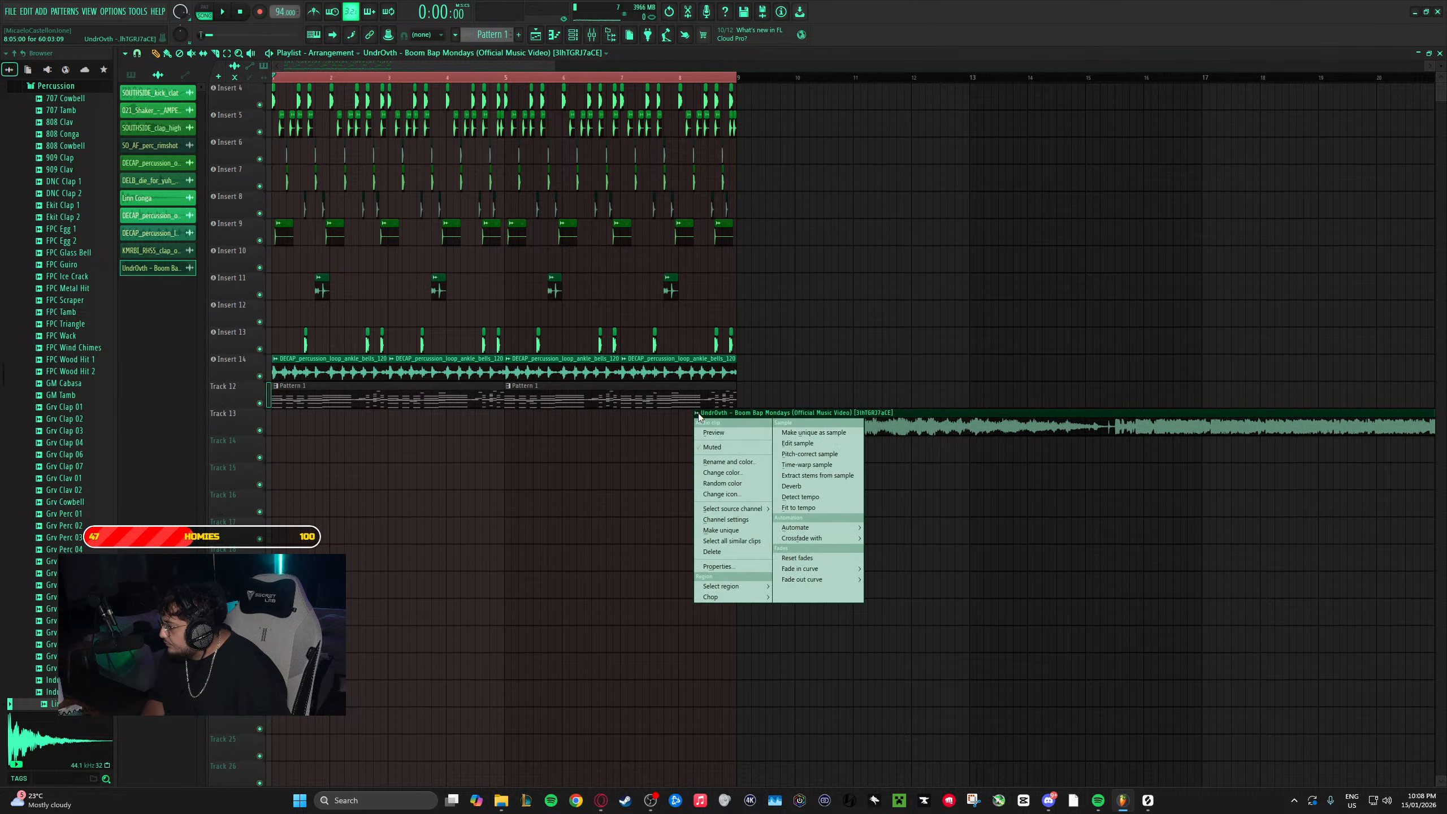
{"action": "left_click", "coordinate": [817, 475]}
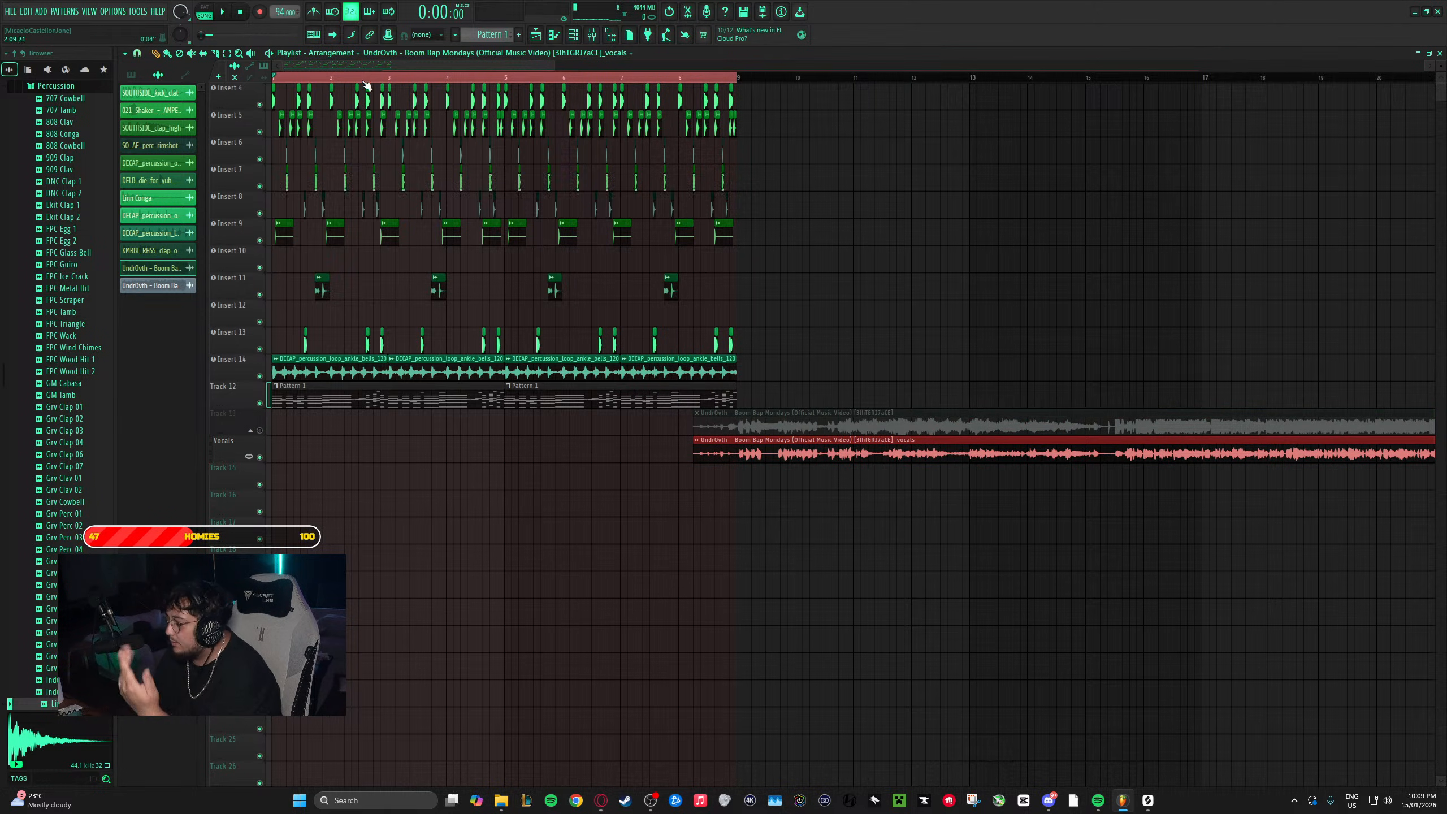
{"action": "left_click_drag", "start_coordinate": [807, 454], "coordinate": [386, 454]}
{"action": "key", "text": "space"}
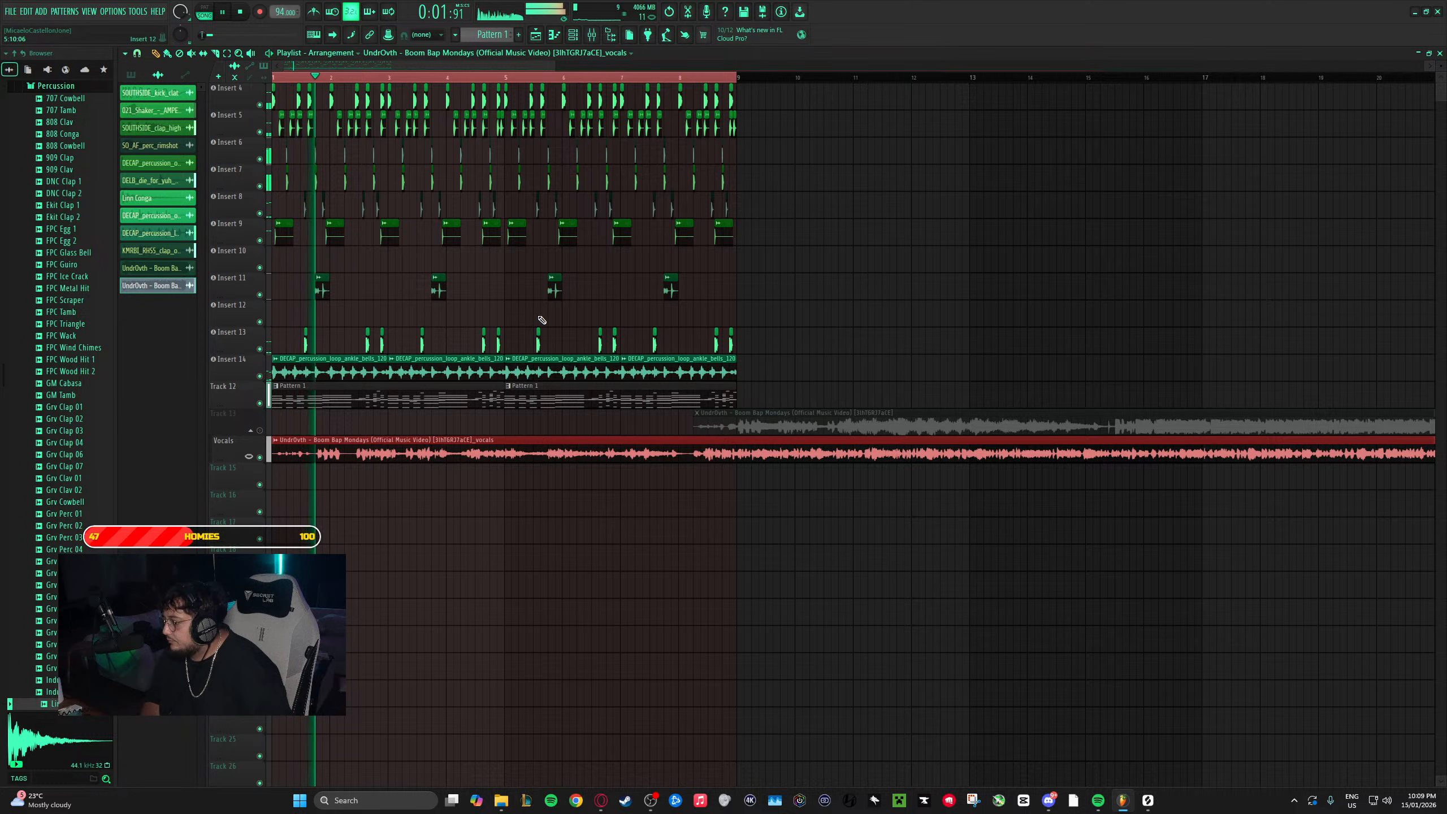
- Audition the extracted vocals from several points along the timeline to locate where the verse starts
{"action": "key", "text": "space"}
{"action": "left_click", "coordinate": [689, 81]}
{"action": "key", "text": "space"}
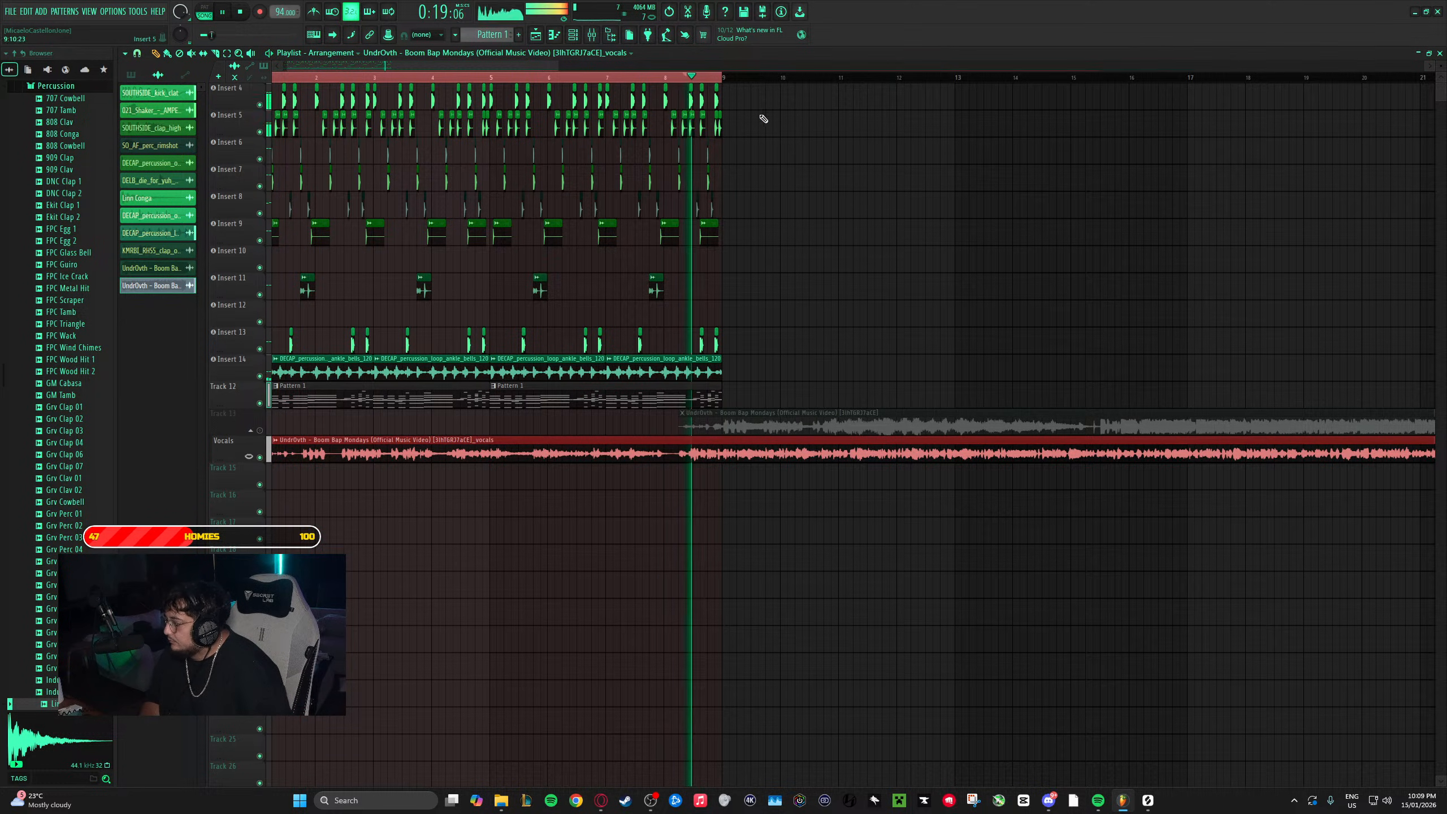
{"action": "left_click", "coordinate": [1011, 79]}
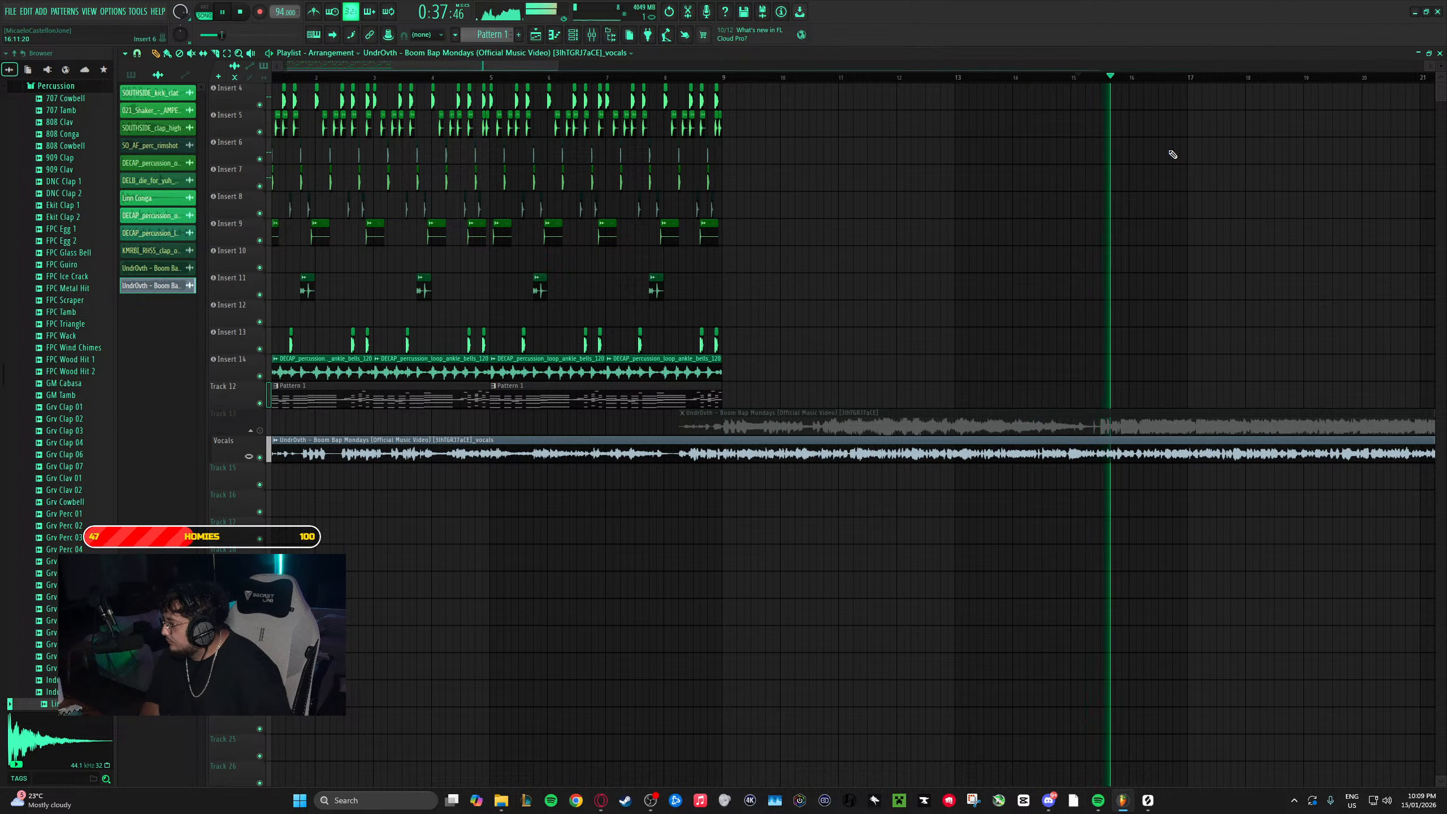
{"action": "left_click", "coordinate": [1100, 79]}
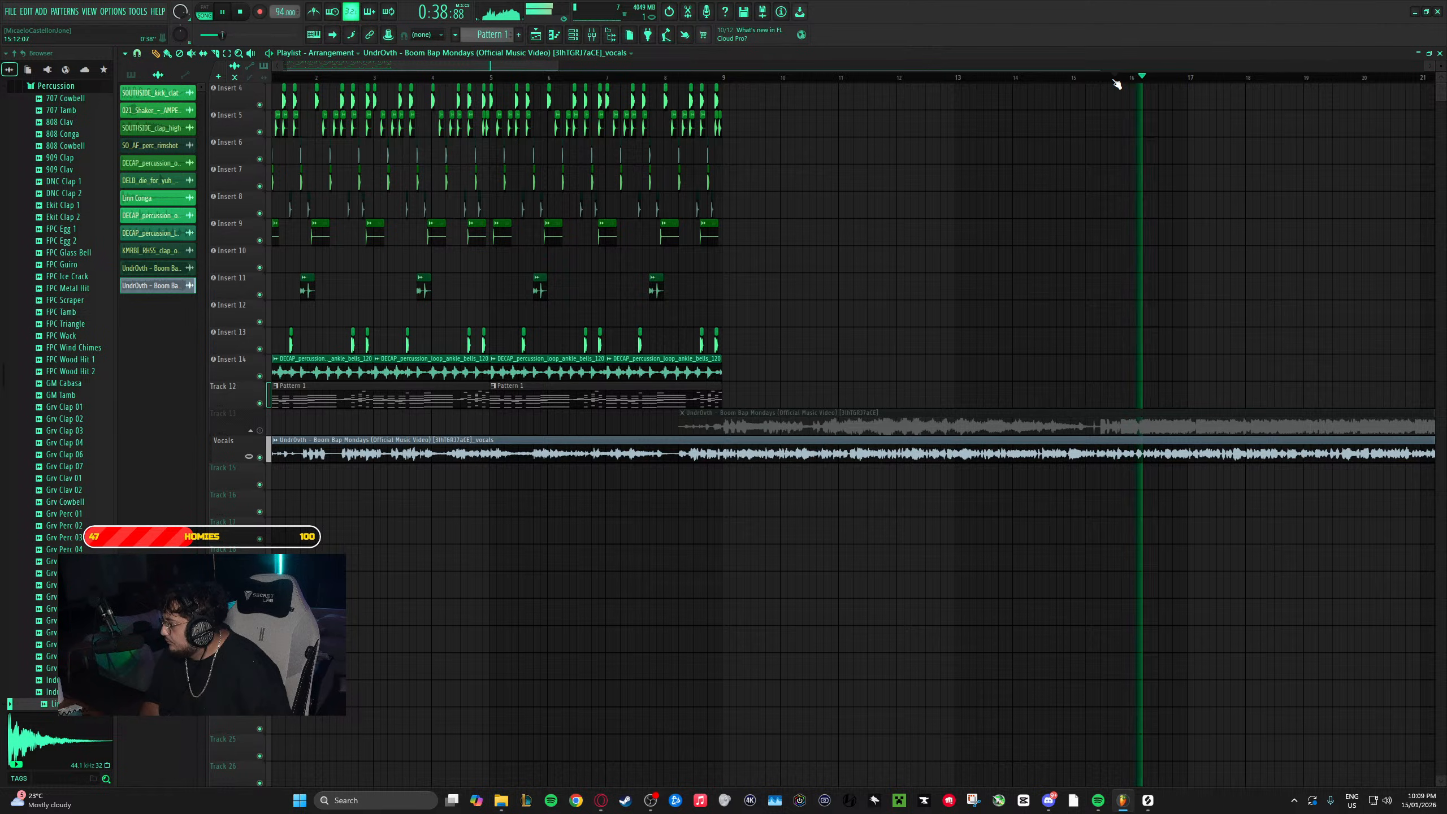
- Cut off the part of the vocals clip before bar 16 and move the remainder to the playlist's start
{"action": "key", "text": "space"}
{"action": "scroll", "coordinate": [1157, 478], "scroll_direction": "up", "scroll_amount": 4}
{"action": "scroll", "coordinate": [1134, 482], "scroll_direction": "up", "scroll_amount": 3}
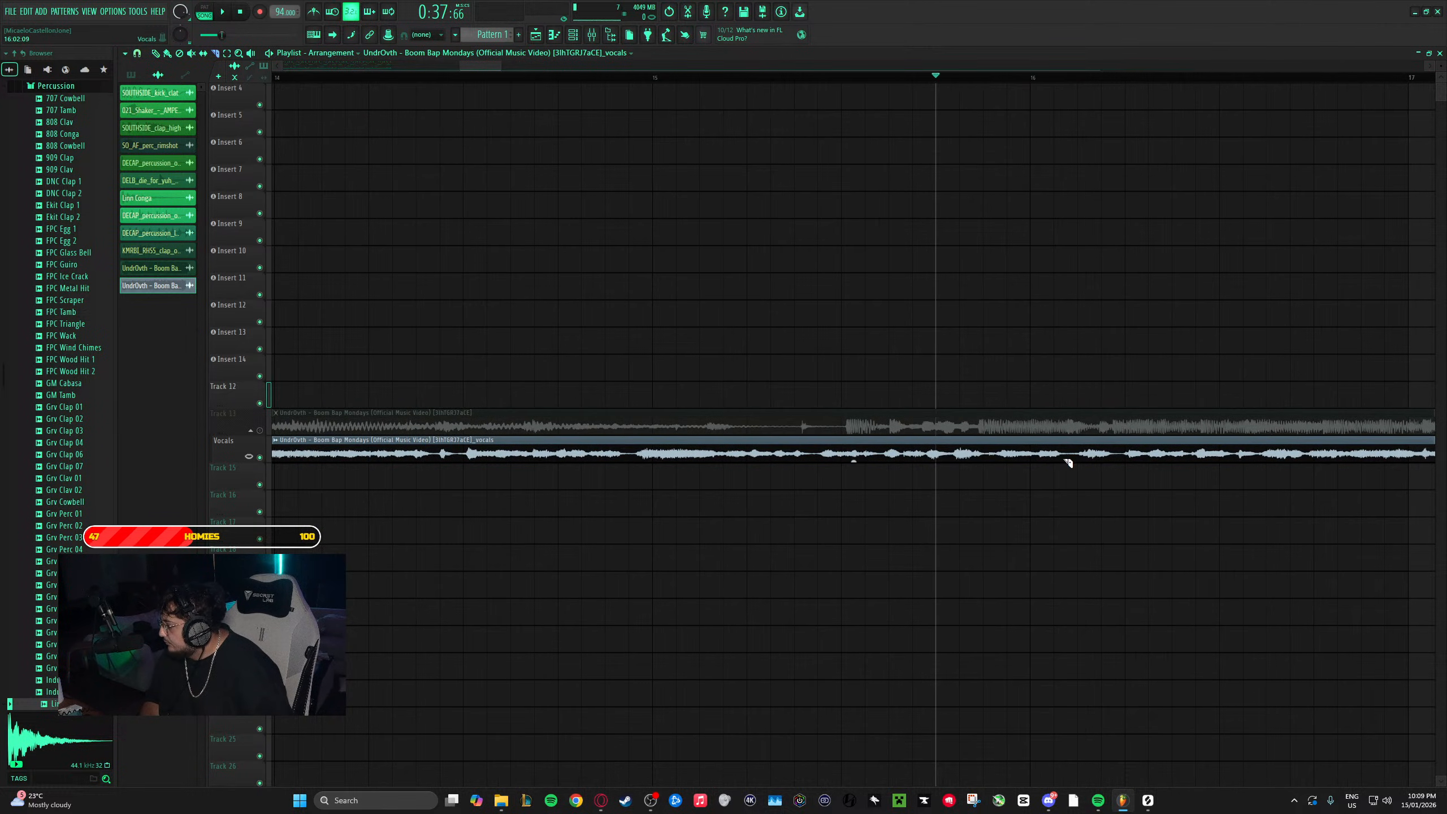
{"action": "right_click", "coordinate": [1024, 454]}
{"action": "key", "text": "space"}
{"action": "scroll", "coordinate": [1063, 490], "scroll_direction": "down", "scroll_amount": 5}
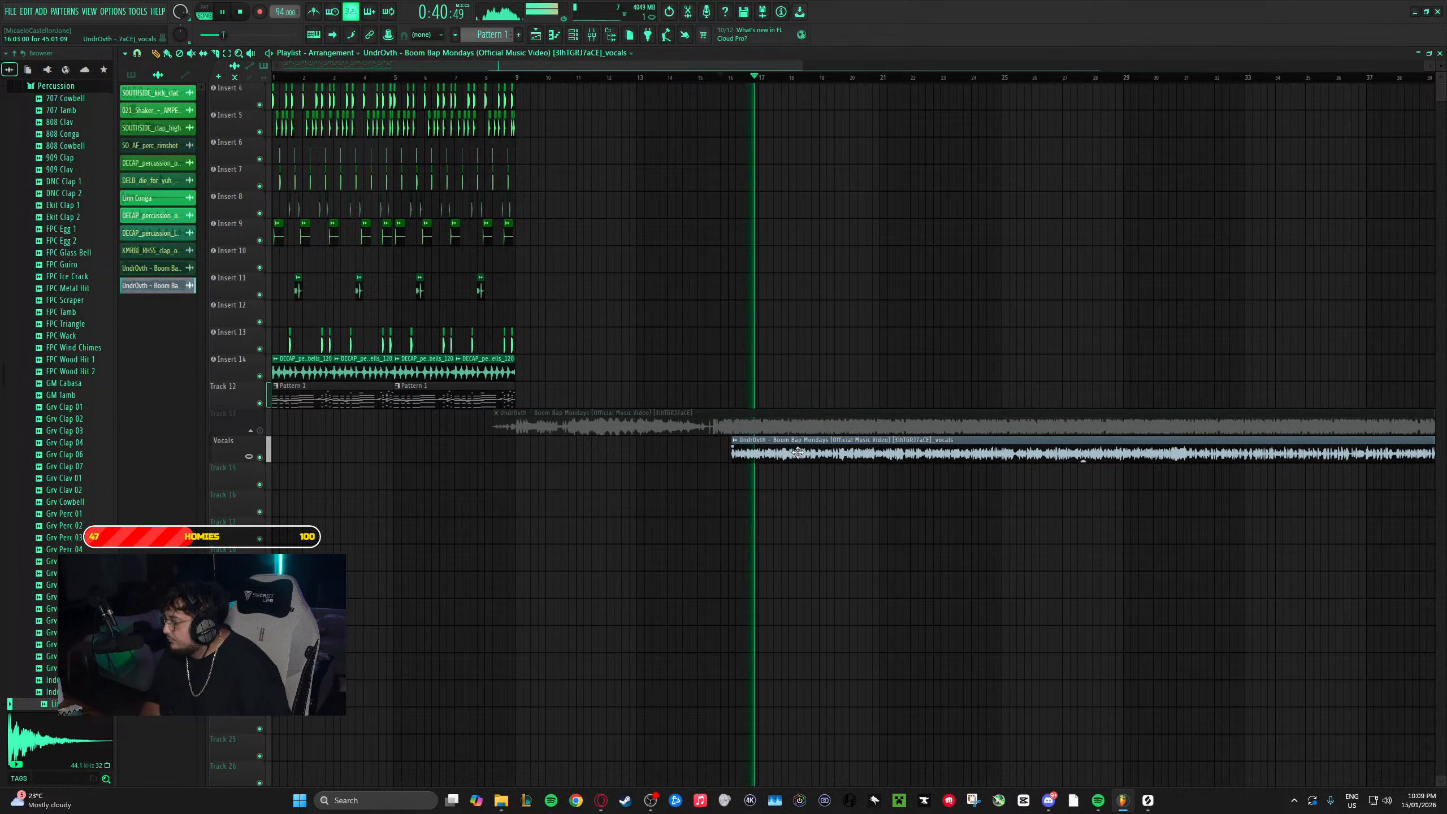
{"action": "key", "text": "space"}
{"action": "left_click_drag", "start_coordinate": [796, 455], "coordinate": [337, 455]}
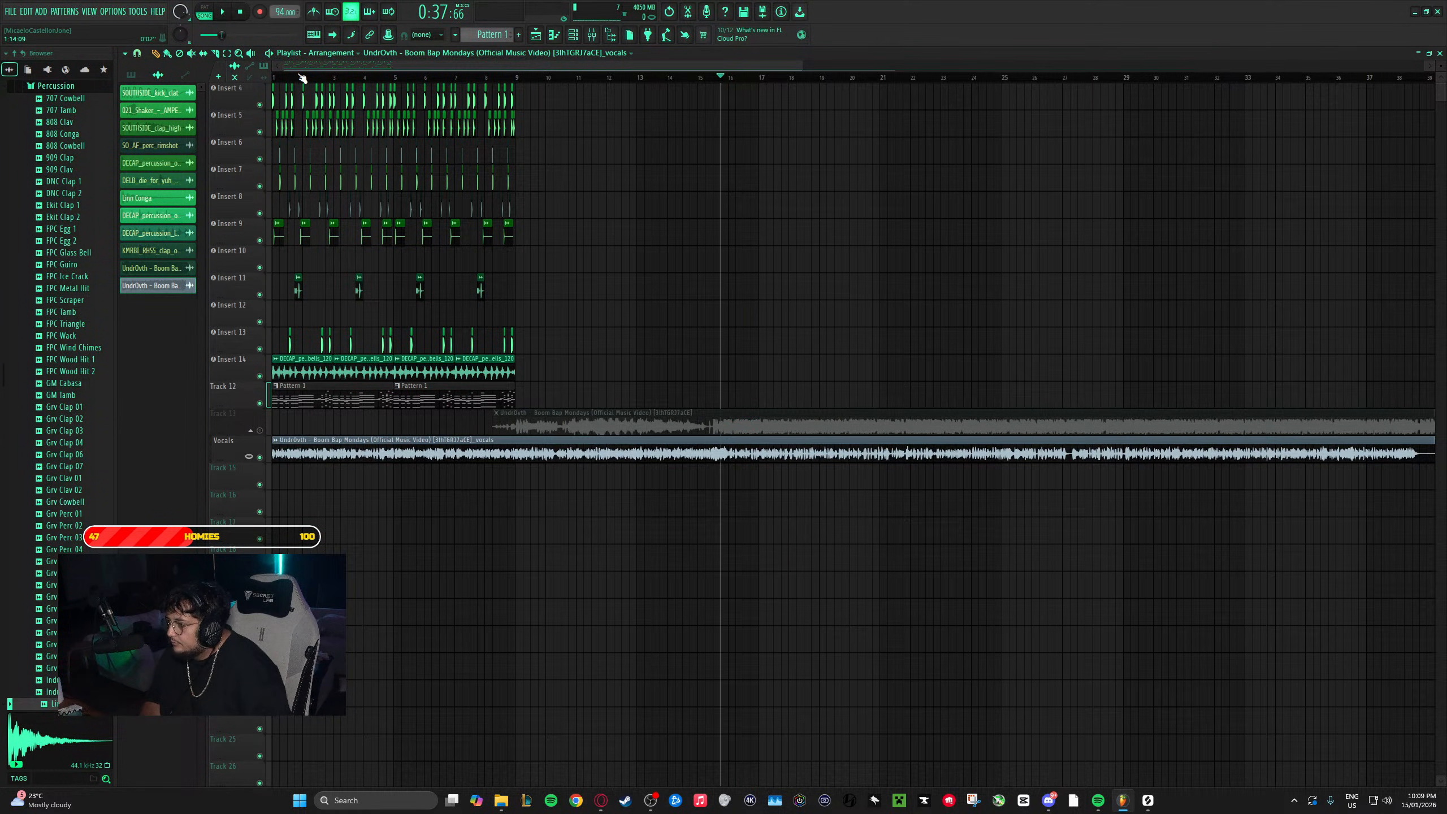
- Play the opening of the beat with the trimmed vocals several times to check their timing
{"action": "key", "text": "space"}
{"action": "scroll", "coordinate": [281, 419], "scroll_direction": "up", "scroll_amount": 5}
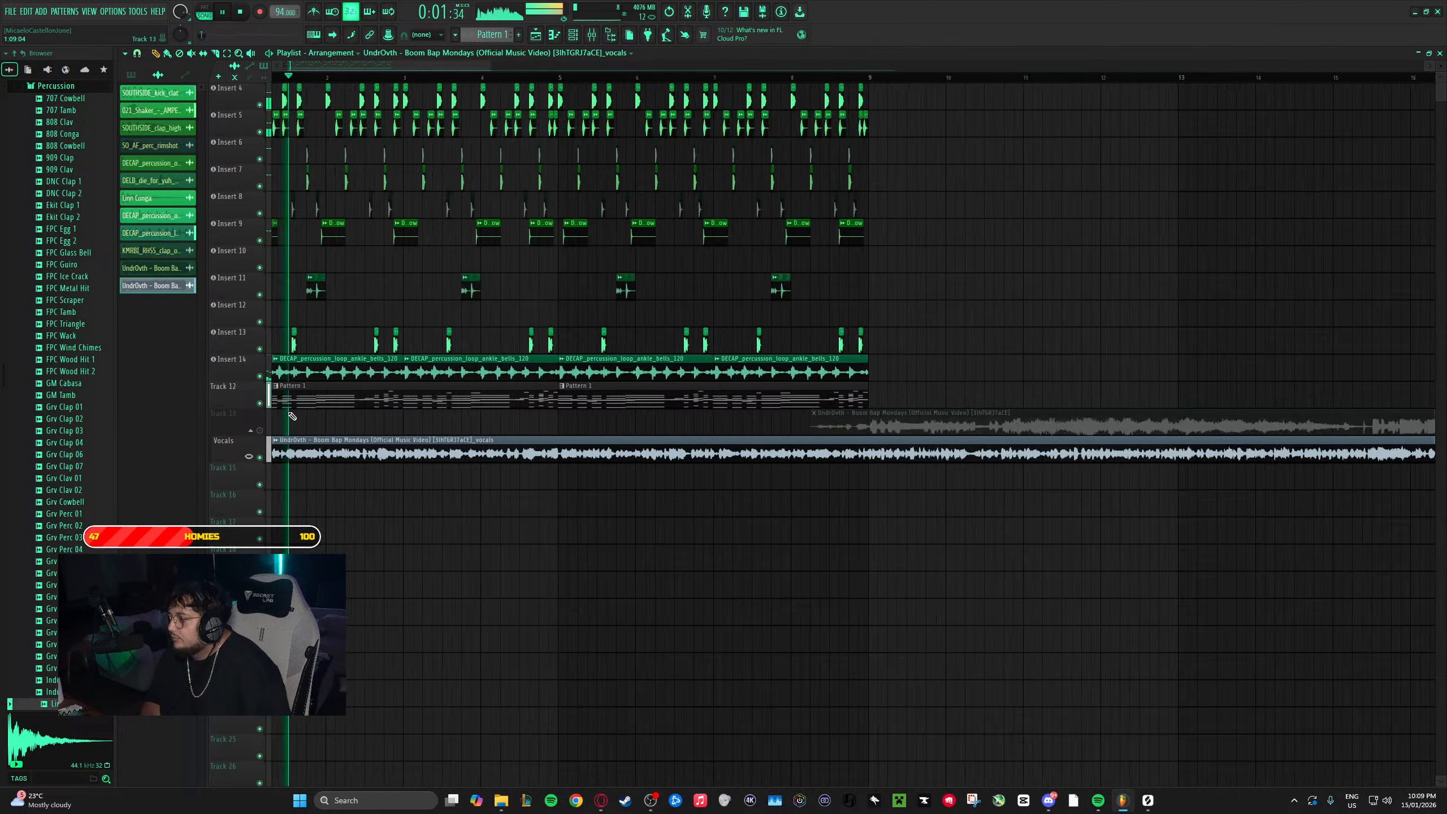
{"action": "scroll", "coordinate": [281, 420], "scroll_direction": "up", "scroll_amount": 2}
{"action": "key", "text": "space"}
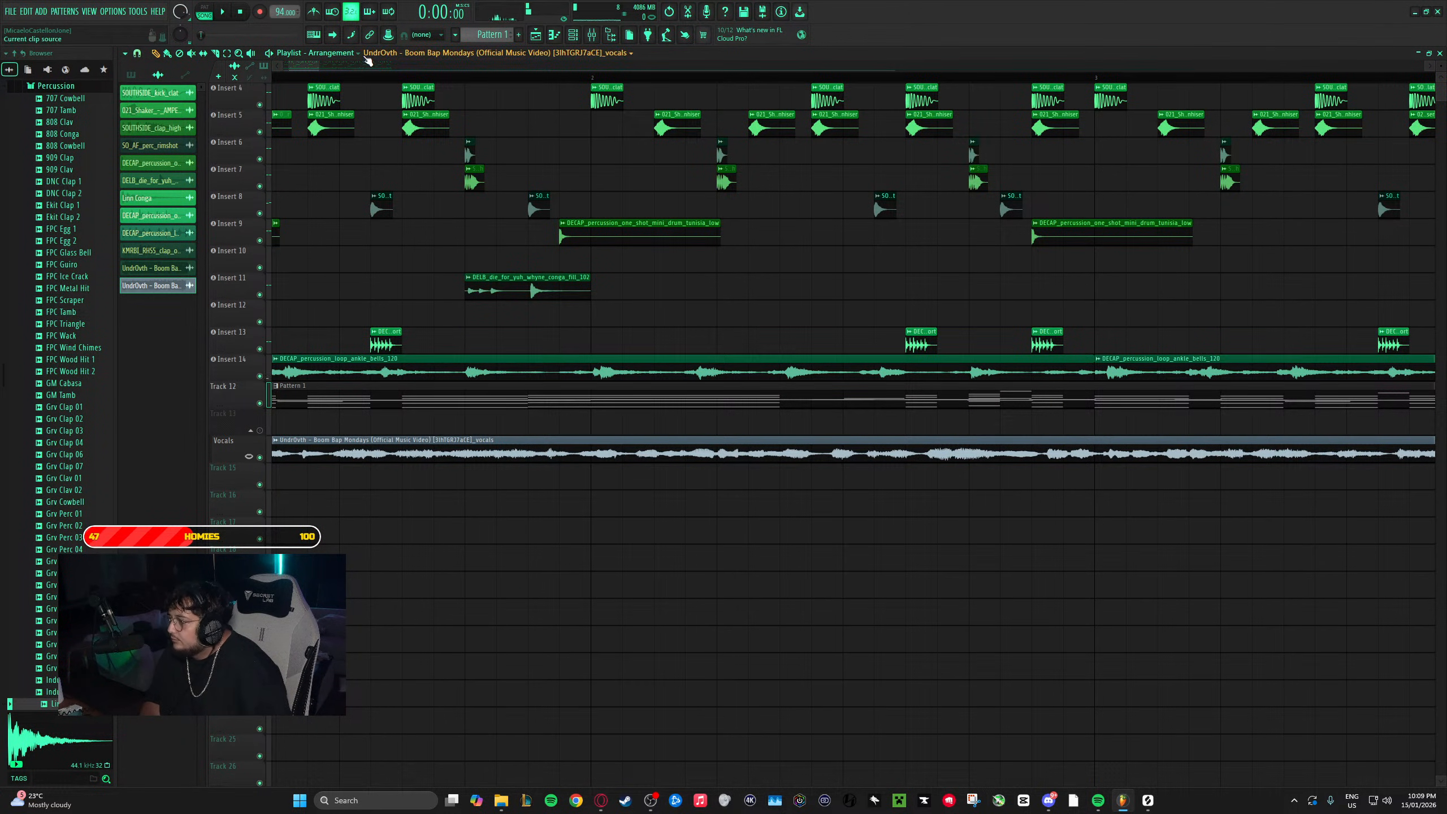
{"action": "left_click_drag", "start_coordinate": [314, 61], "coordinate": [302, 62]}
{"action": "key", "text": "space"}
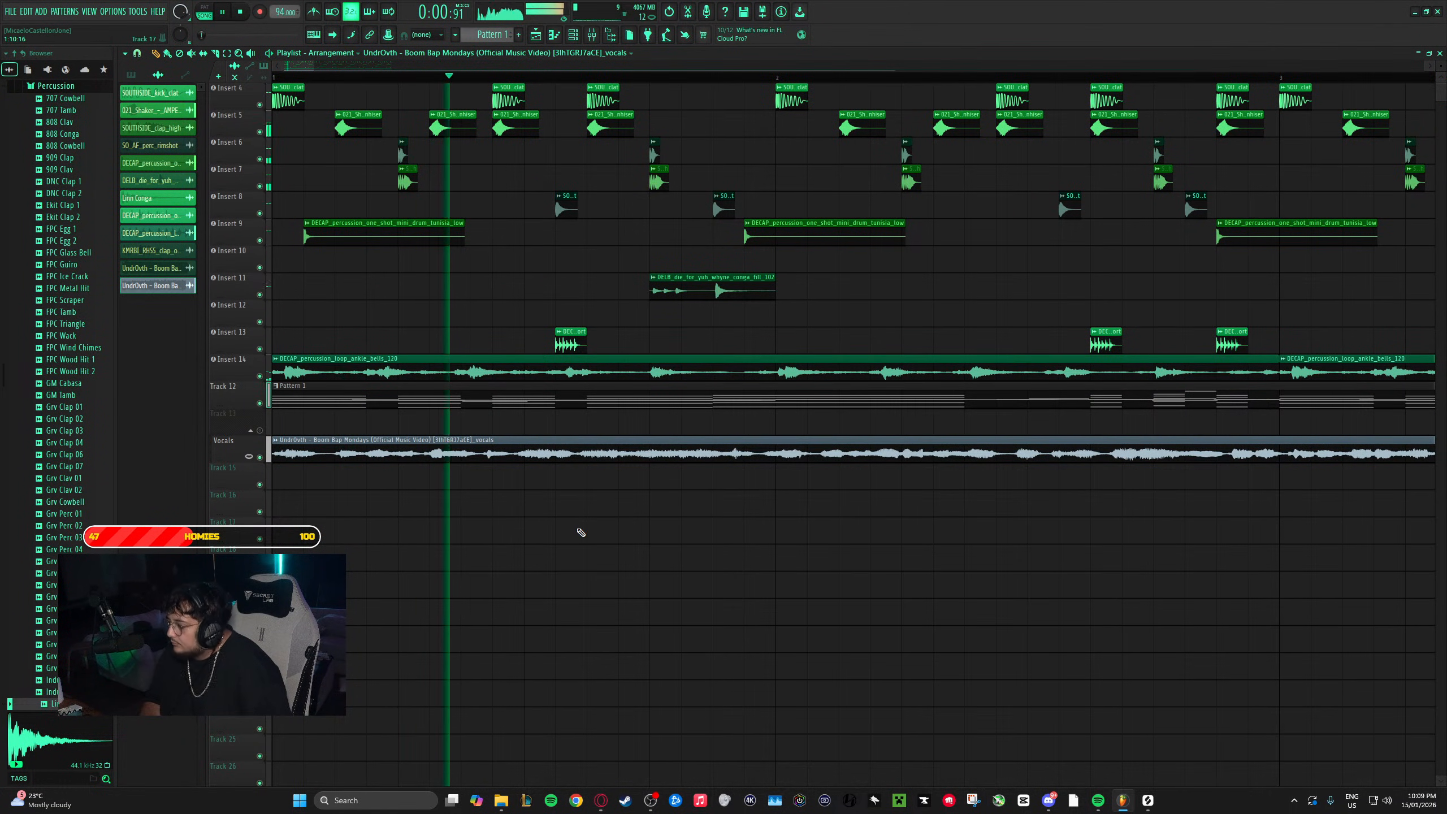
{"action": "key", "text": "space"}
{"action": "key", "text": "space"}
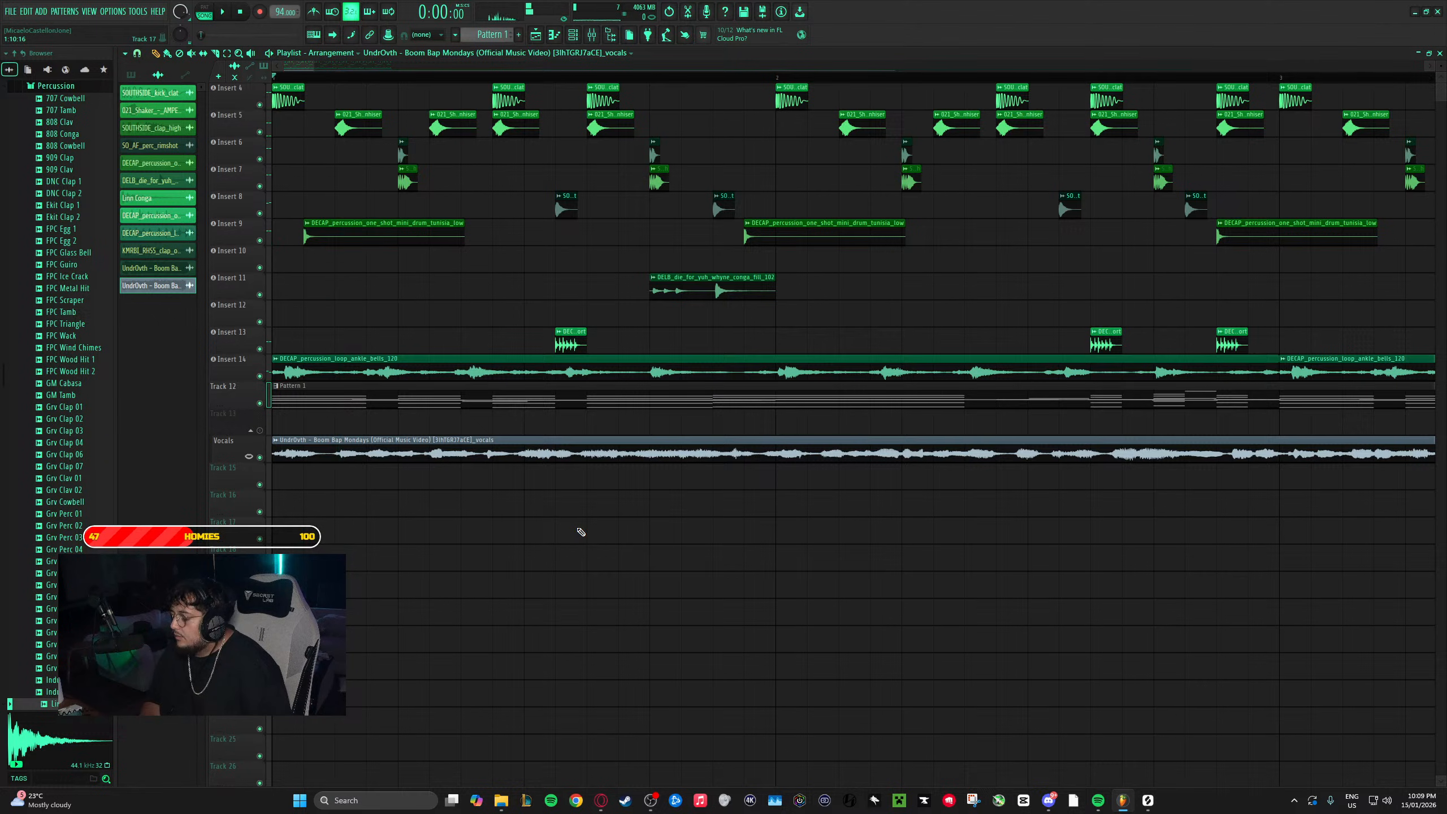
- Mute the Vocals track and play the beat alone from the start
{"action": "left_click", "coordinate": [262, 458]}
{"action": "key", "text": "space"}
{"action": "key", "text": "space"}
{"action": "key", "text": "space"}
{"action": "key", "text": "space"}
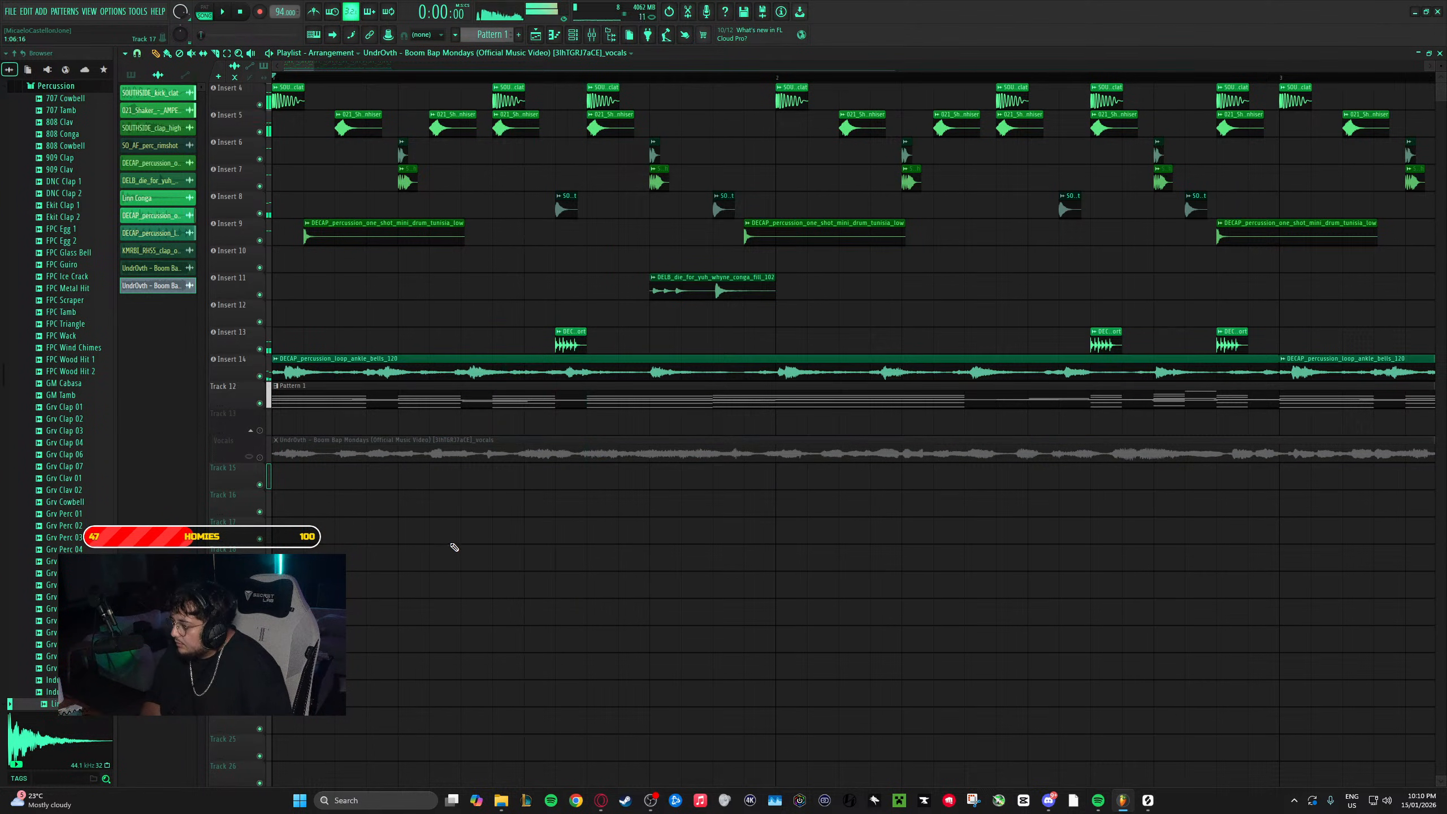
{"action": "key", "text": "space"}
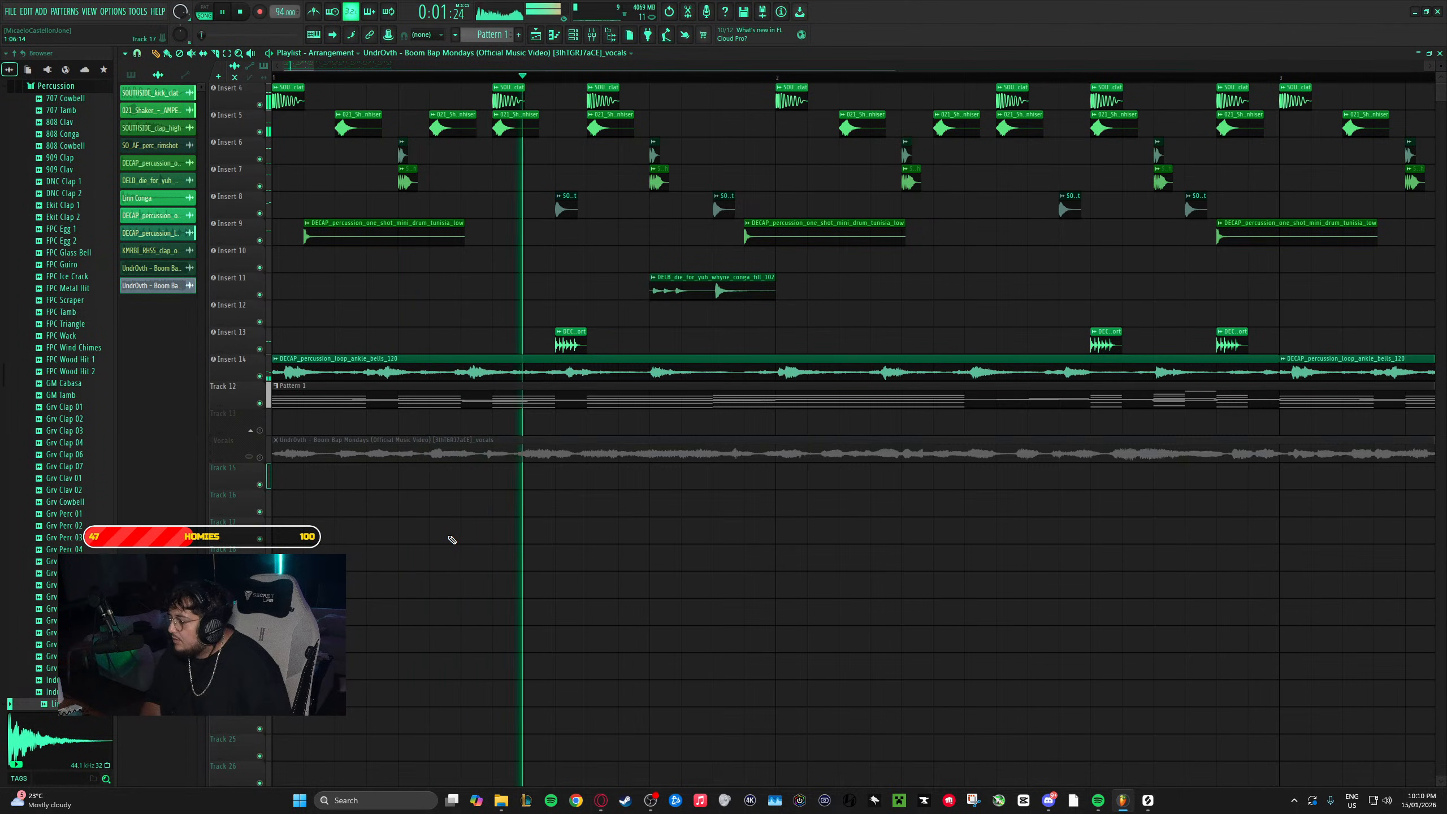
{"action": "key", "text": "space"}
{"action": "key", "text": "space"}
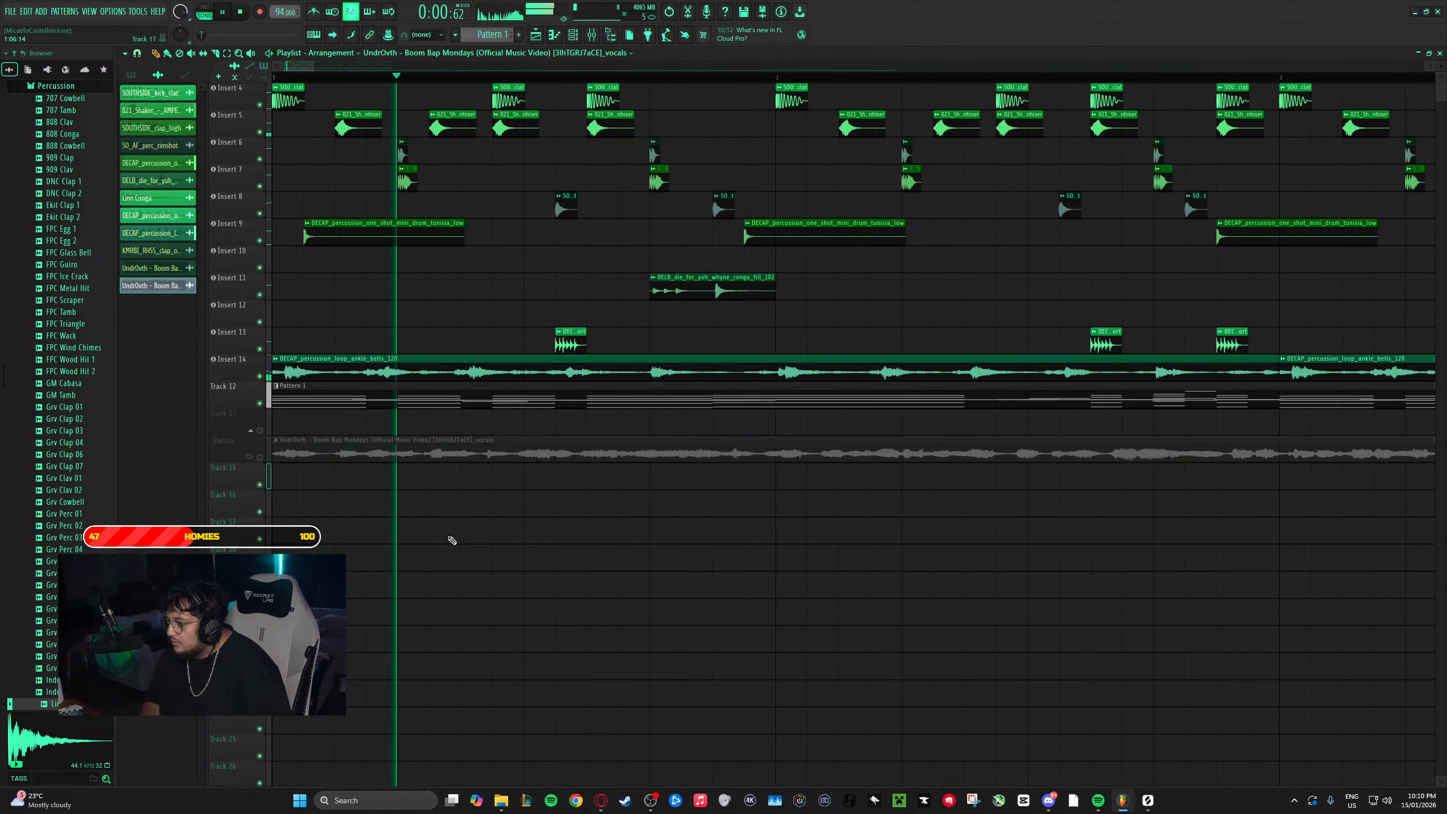
{"action": "scroll", "coordinate": [459, 542], "scroll_direction": "down", "scroll_amount": 8}
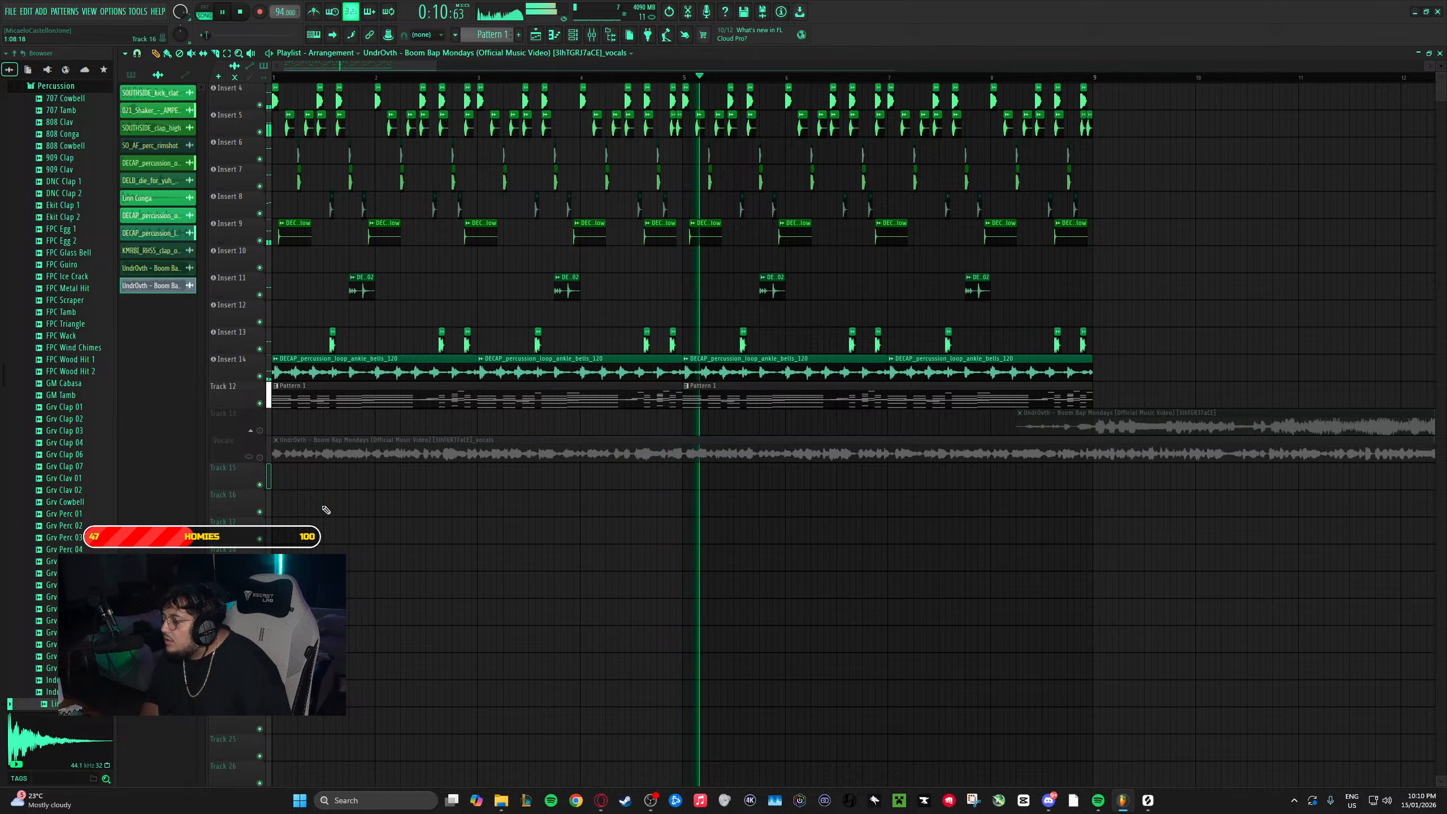
{"action": "key", "text": "space"}
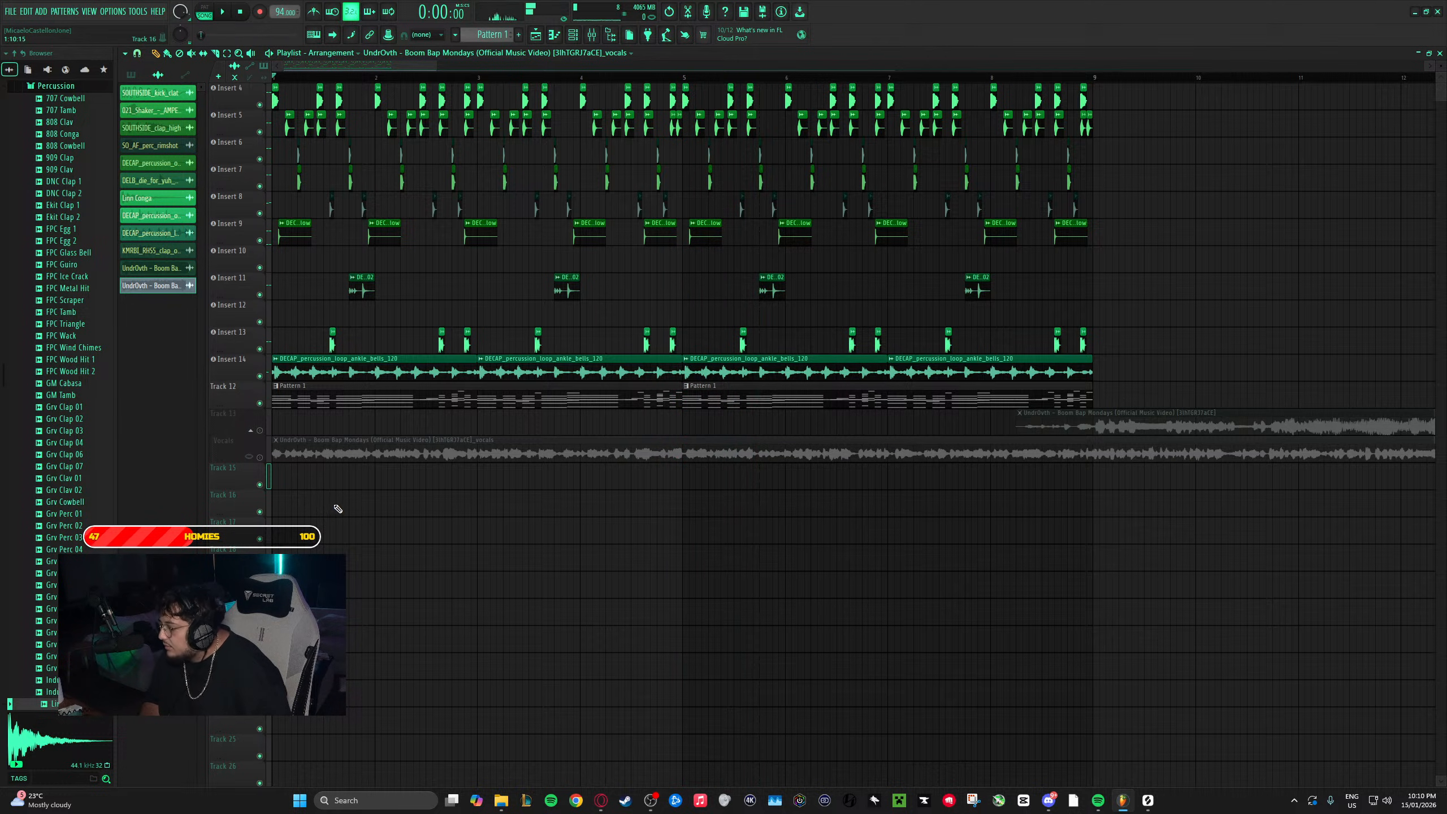
- Unmute the Vocals track and replay the beat with the vocals from the start
{"action": "left_click", "coordinate": [266, 459]}
{"action": "key", "text": "space"}
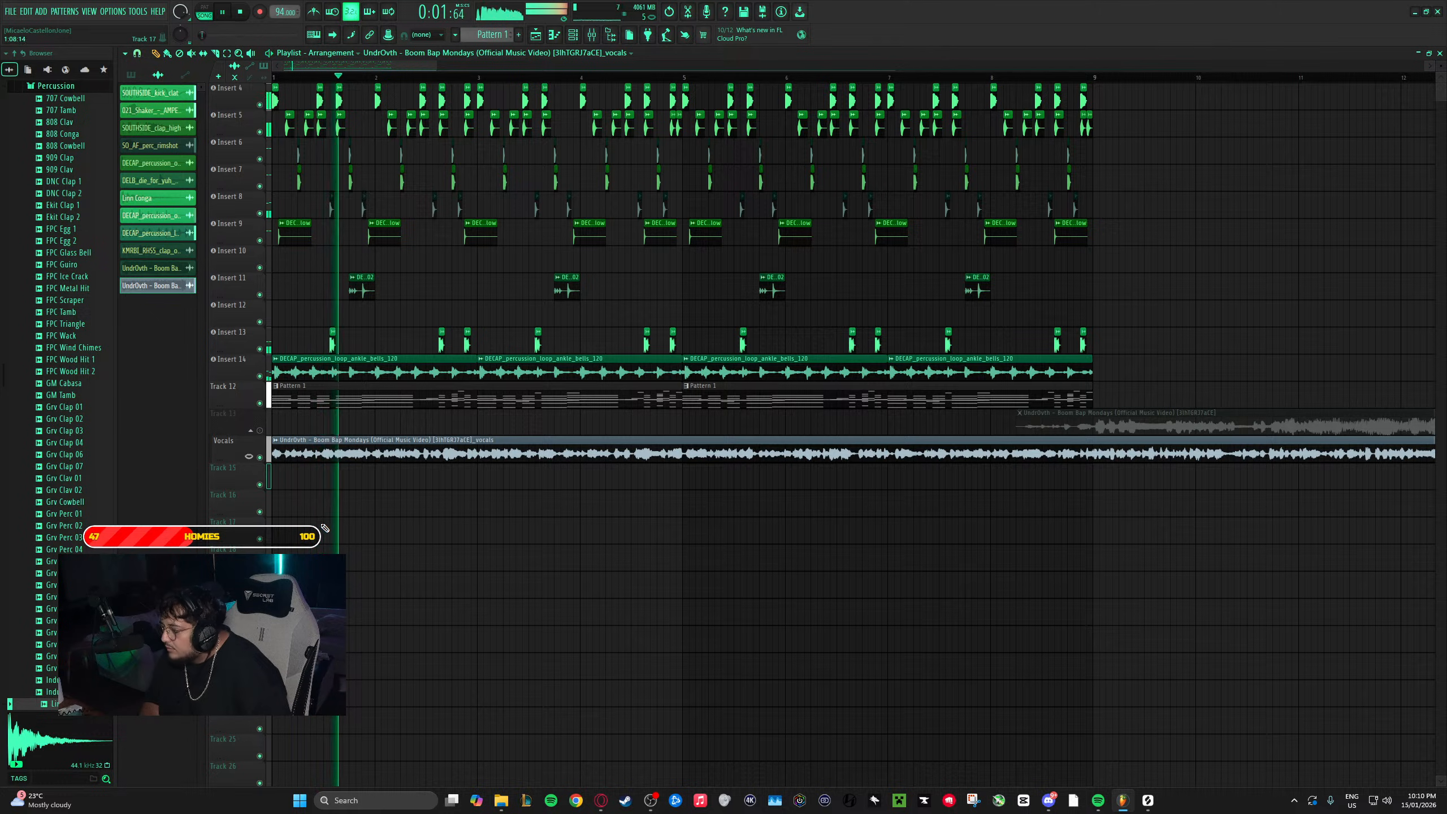
{"action": "key", "text": "space"}
{"action": "key", "text": "space"}
{"action": "scroll", "coordinate": [342, 470], "scroll_direction": "up", "scroll_amount": 3, "text": "ctrl"}
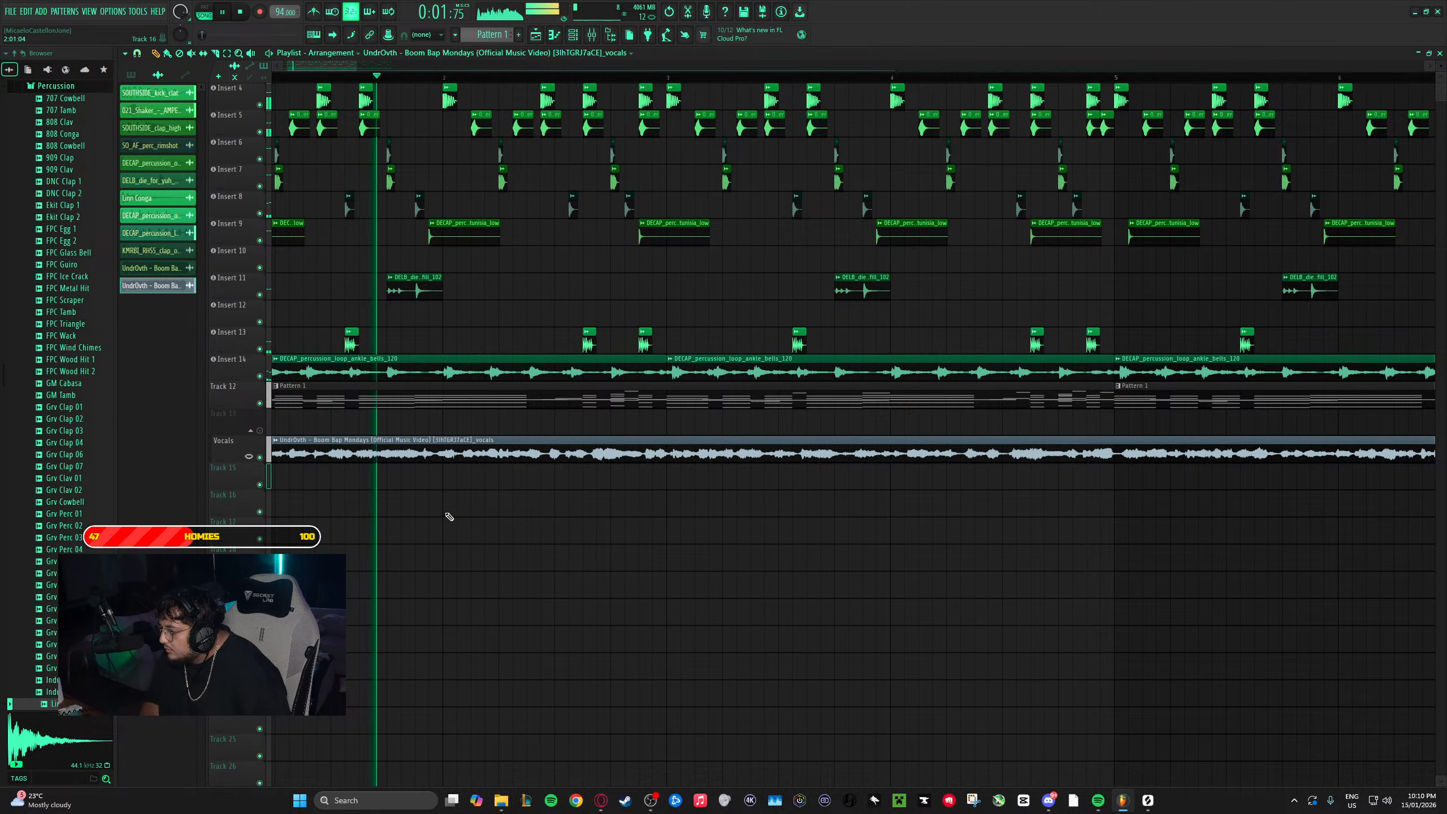
- Cut the vocals clip down to roughly its first bar and delete everything after the cut
{"action": "key", "text": "space"}
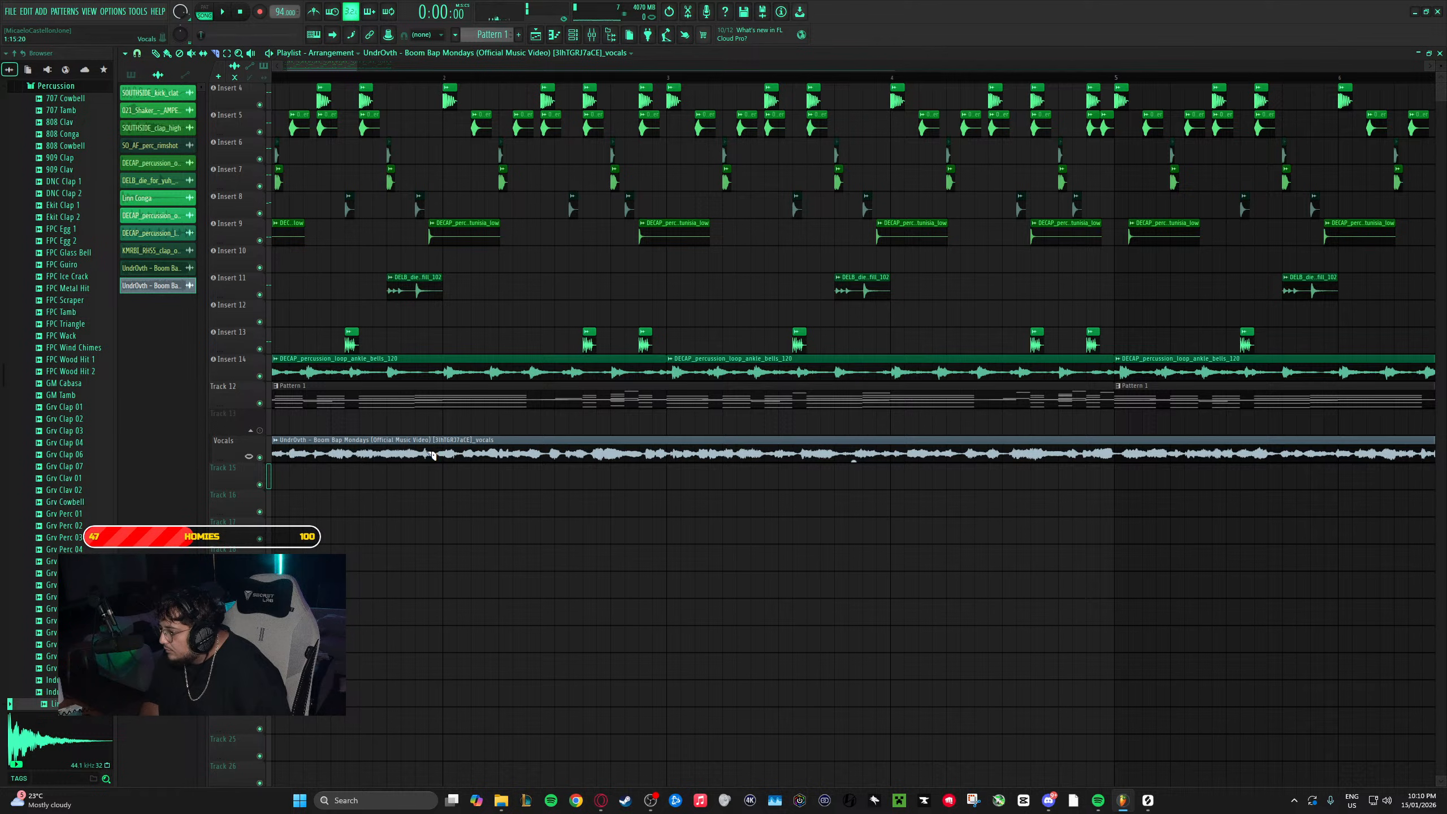
{"action": "right_click", "coordinate": [548, 449]}
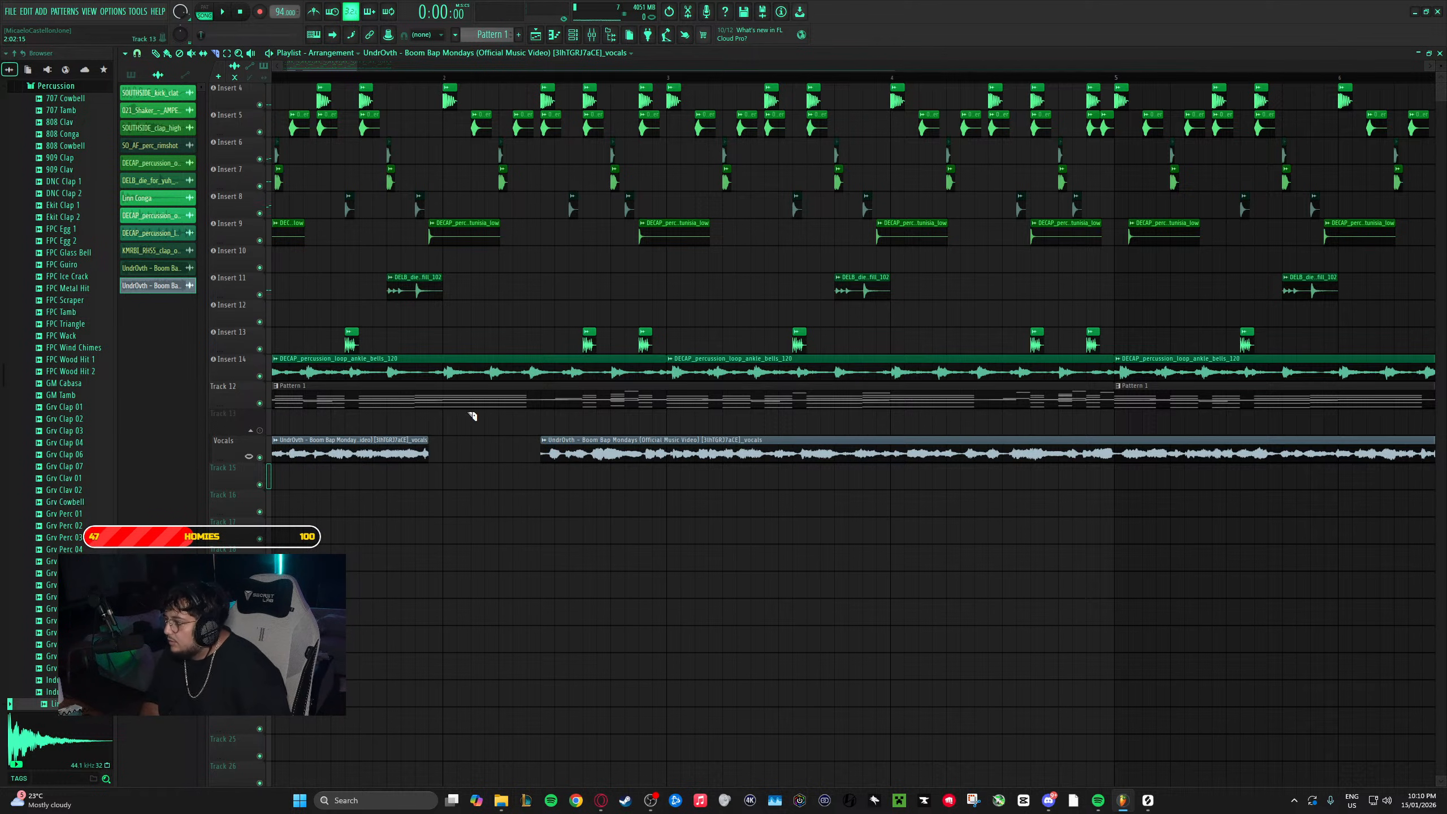
{"action": "right_click", "coordinate": [603, 459]}
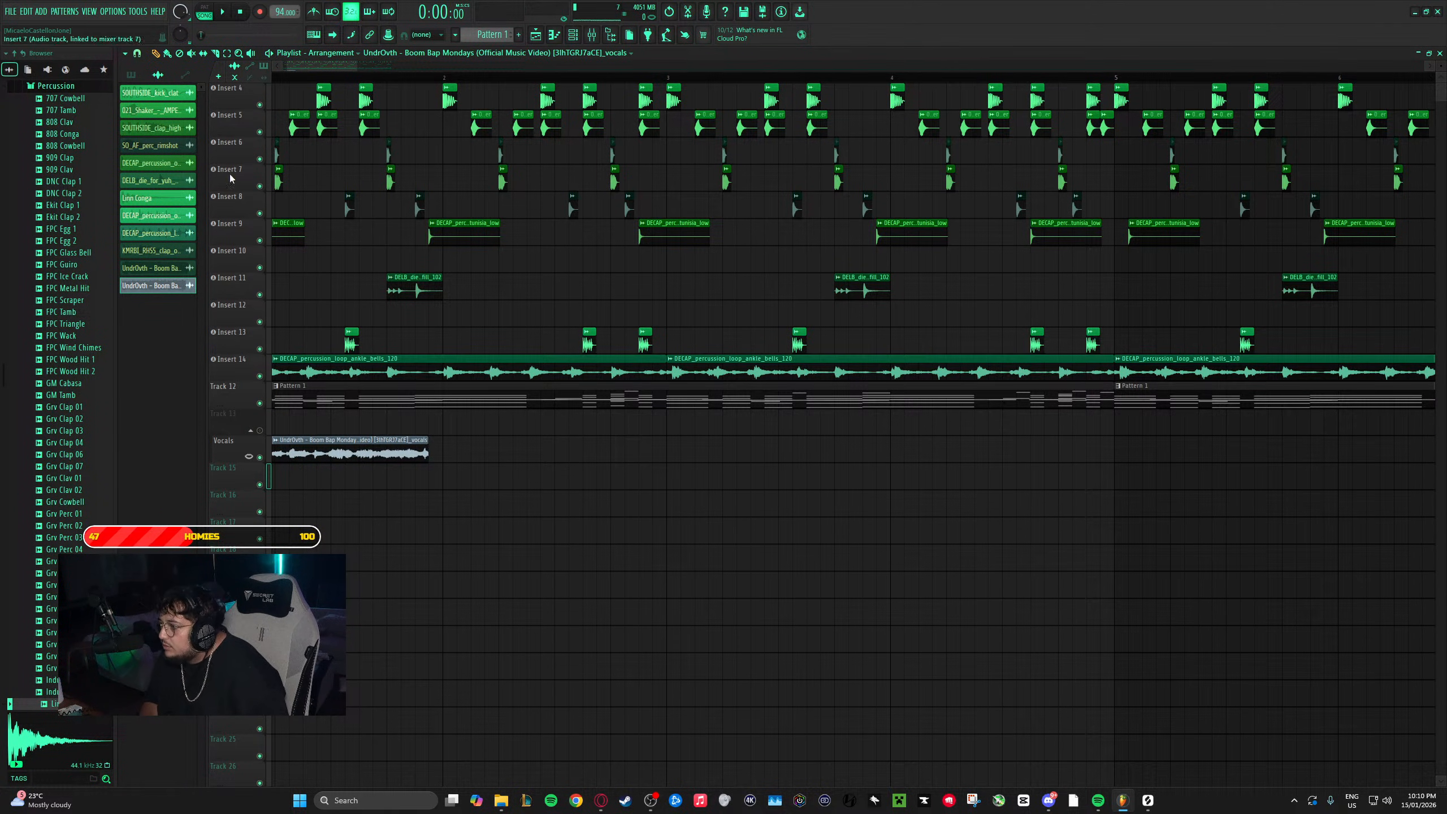
{"action": "left_click_drag", "start_coordinate": [342, 65], "coordinate": [240, 70]}
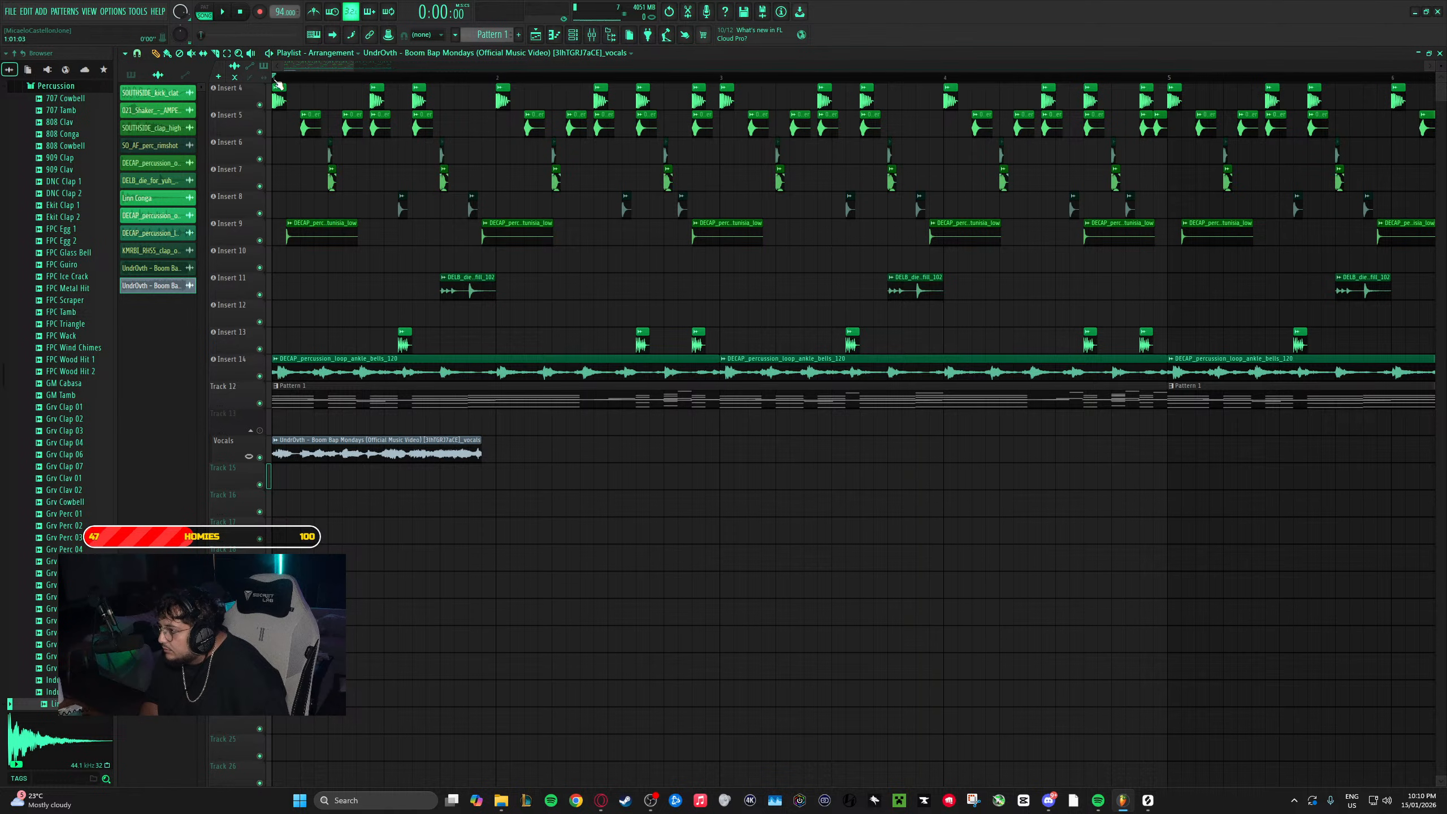
- Play the vocals with the beat while adjusting the clip's end to bar 2 and adding a short fade-out
{"action": "key", "text": "space"}
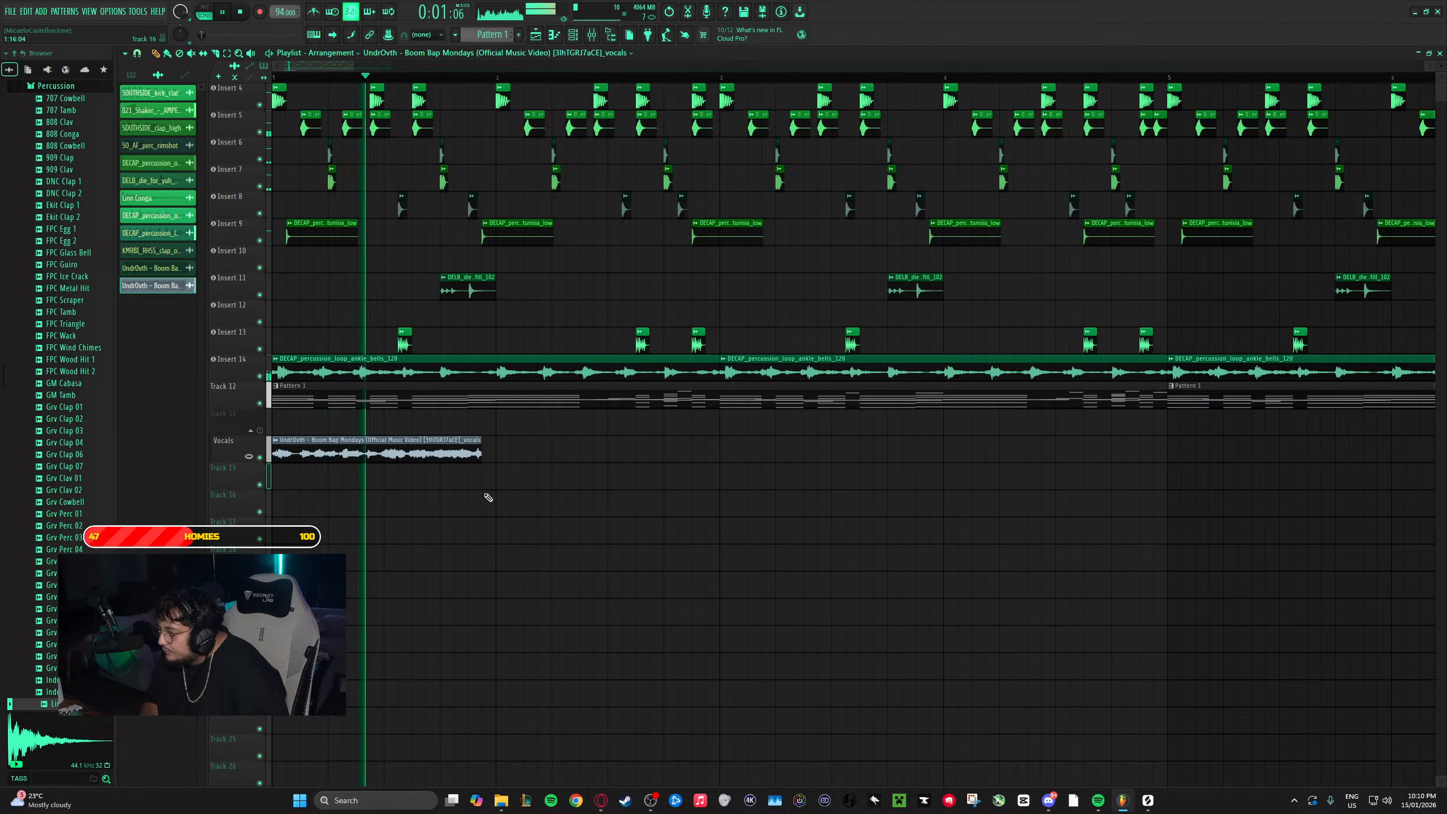
{"action": "key", "text": "space"}
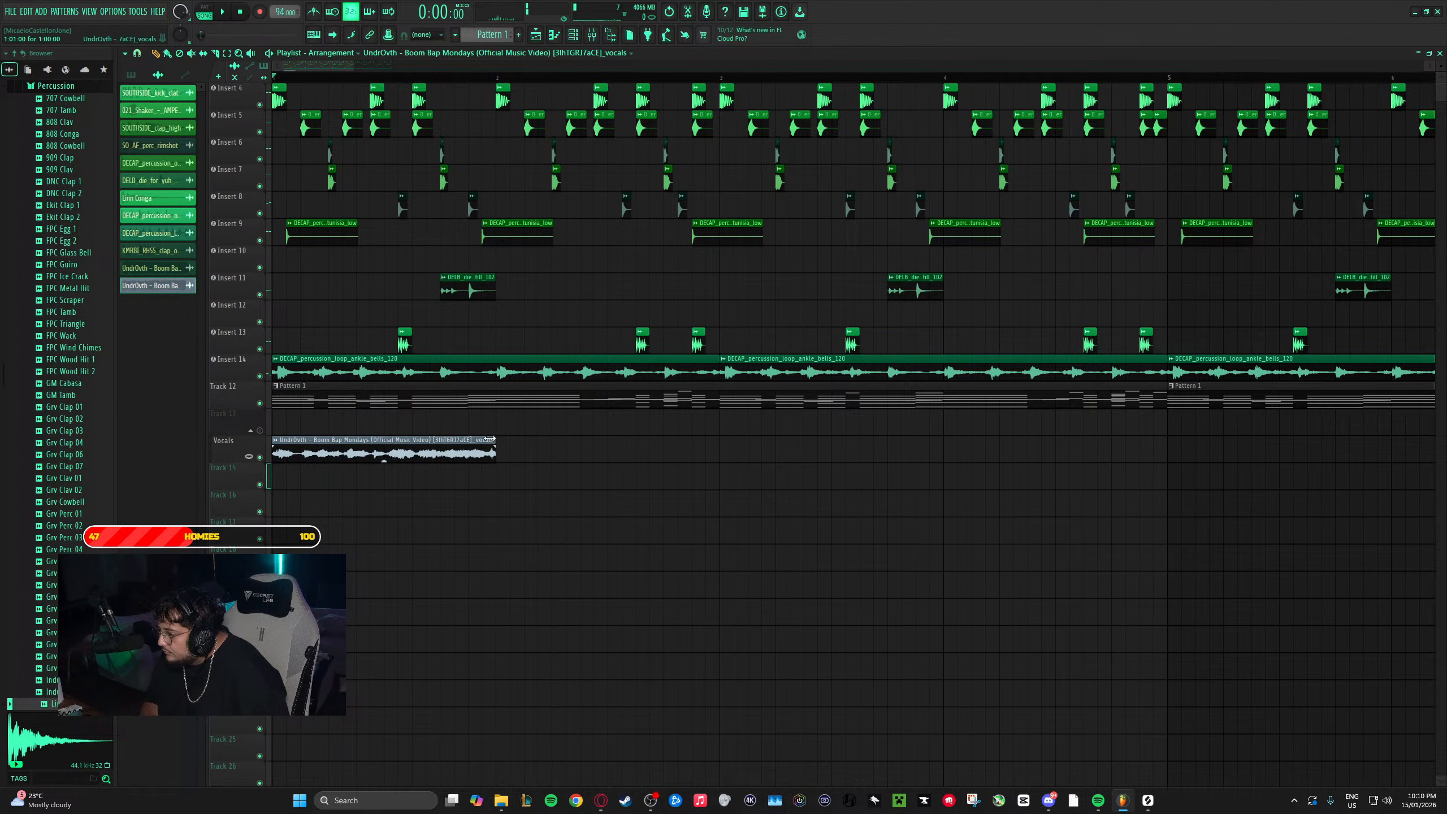
{"action": "key", "text": "space"}
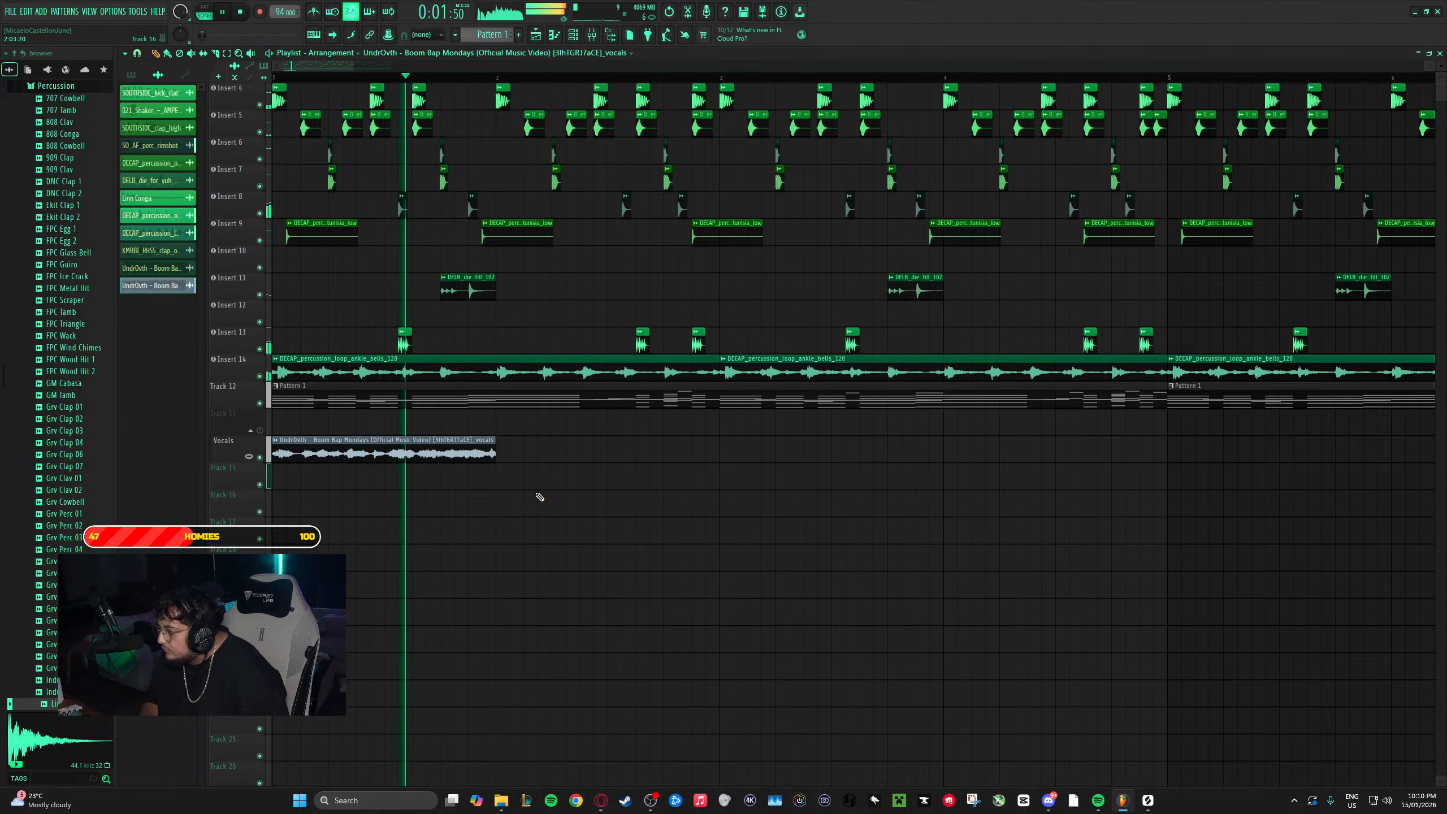
{"action": "key", "text": "space"}
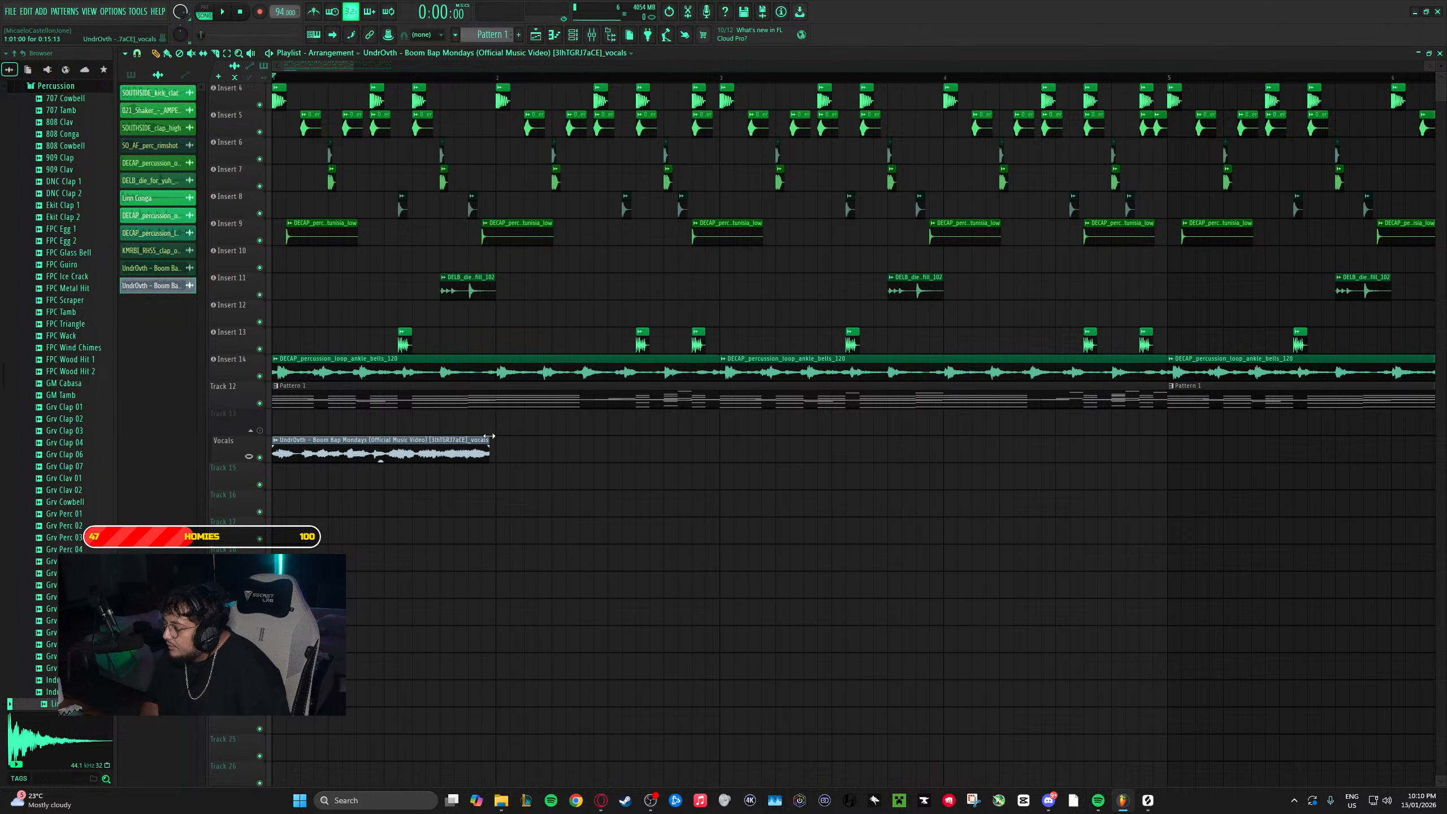
{"action": "key", "text": "space"}
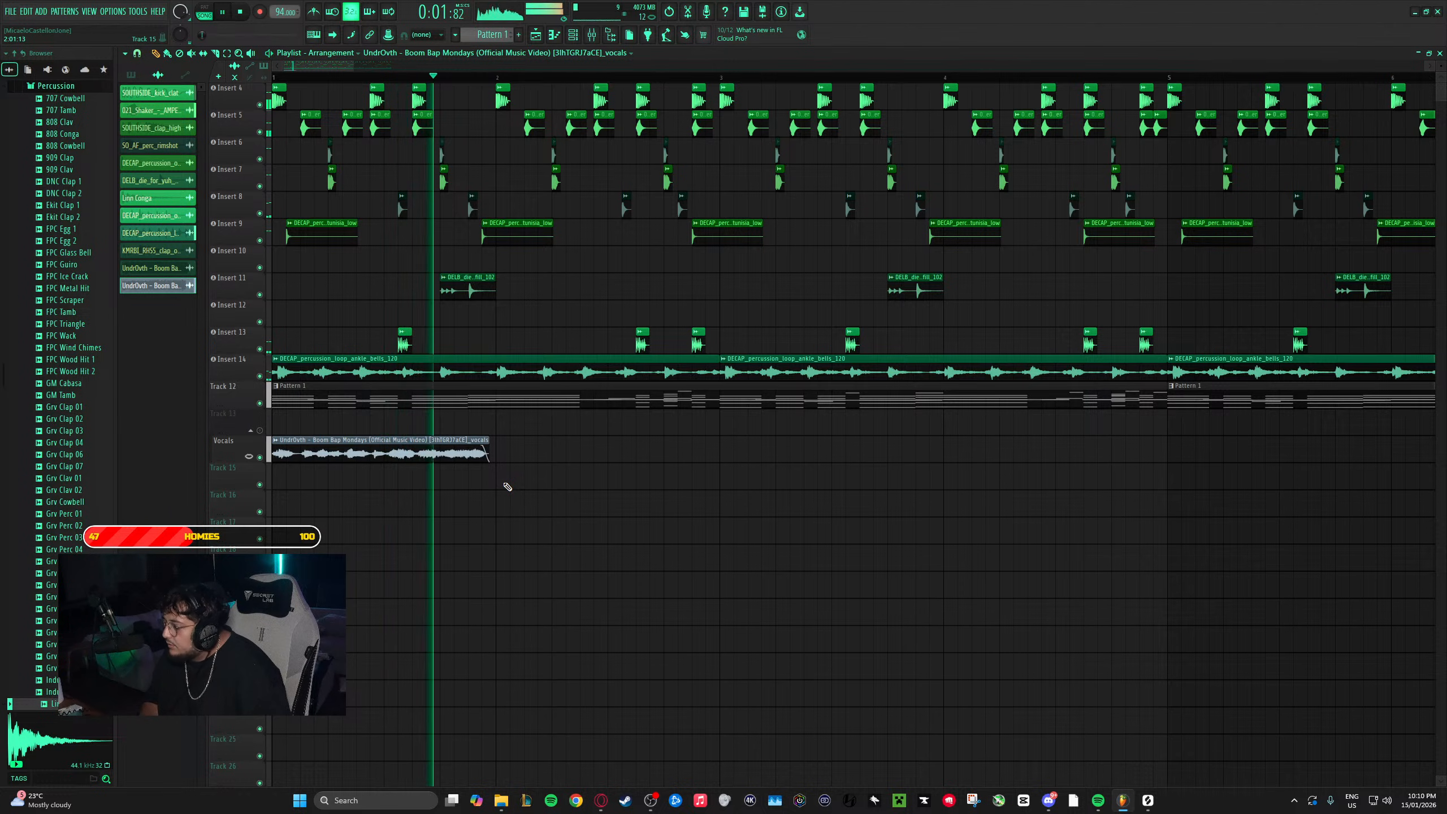
{"action": "key", "text": "space"}
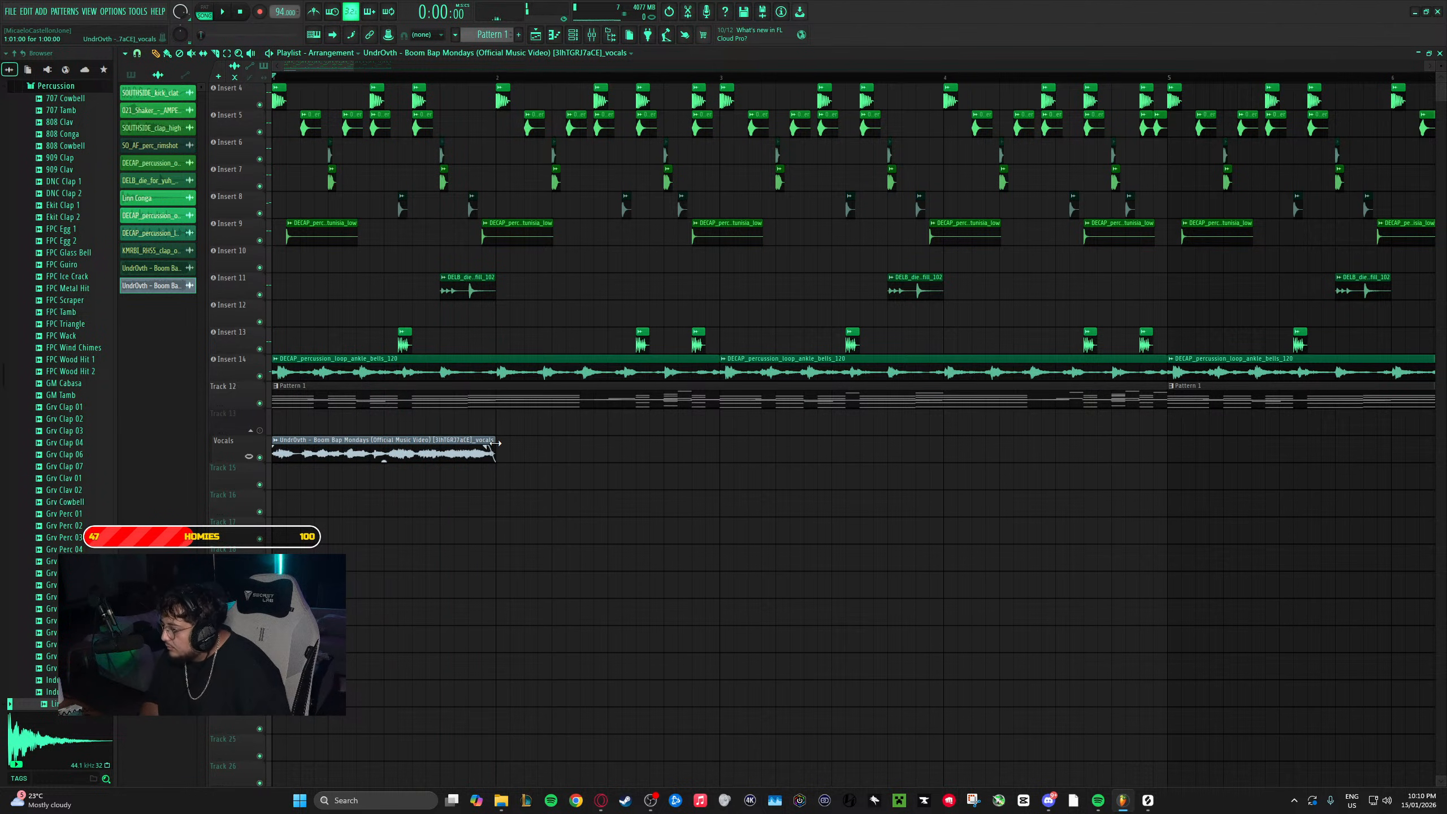
{"action": "key", "text": "space"}
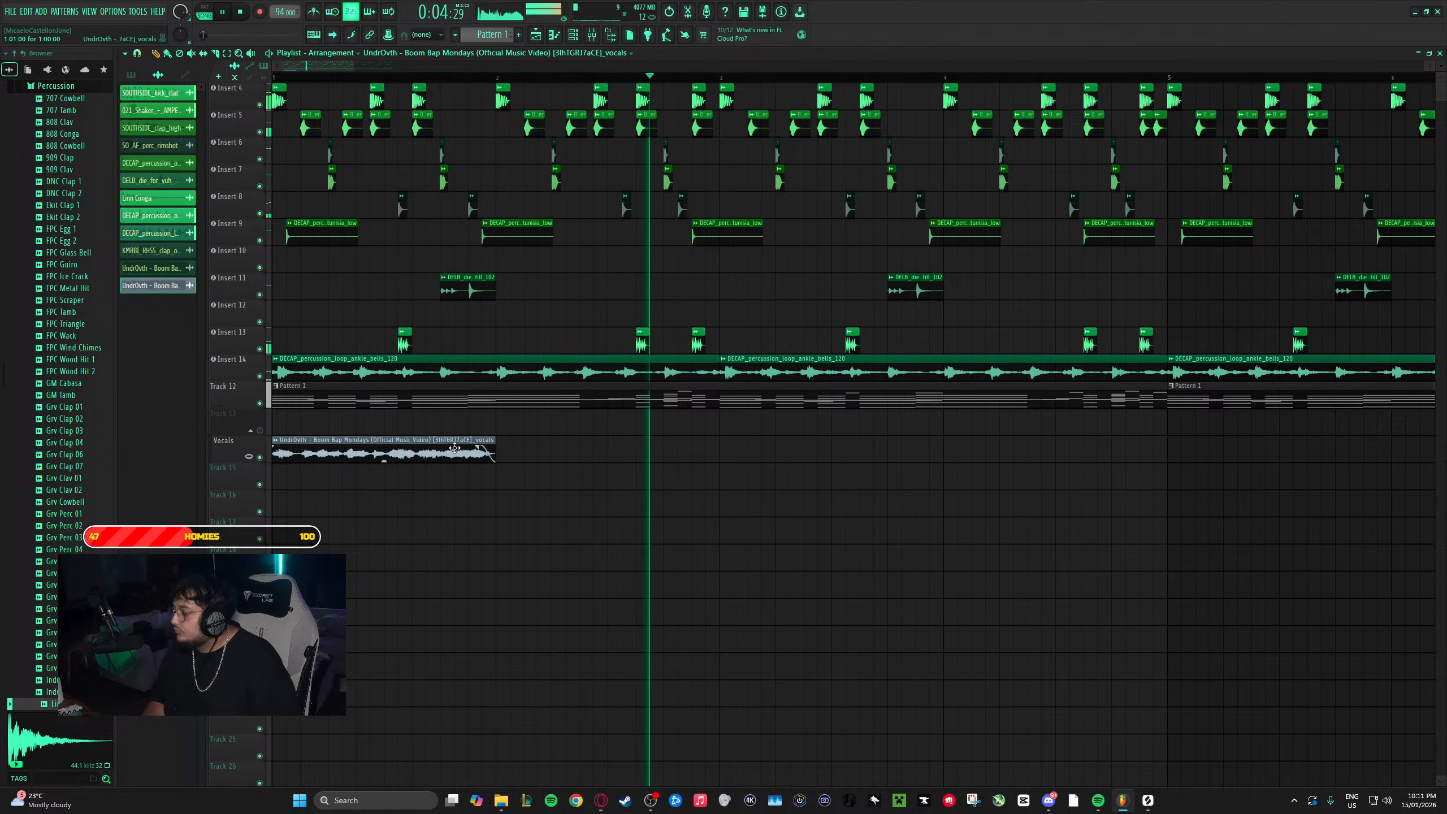
- Place copies of the short vocals clip at bars 3, 5 and 7 on the Vocals track
{"action": "left_click", "coordinate": [724, 459]}
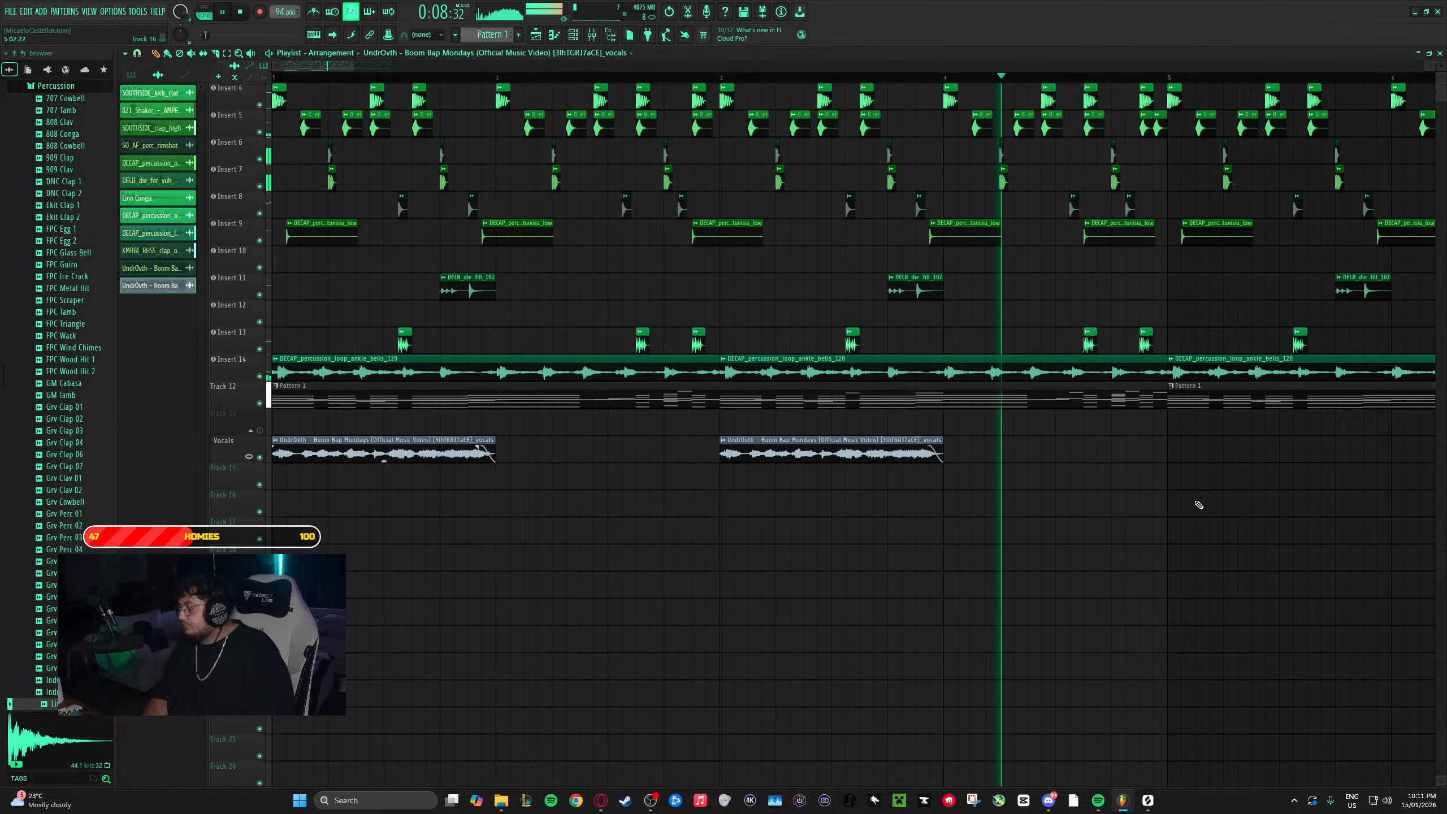
{"action": "scroll", "coordinate": [1085, 507], "scroll_direction": "down", "scroll_amount": 3}
{"action": "left_click", "coordinate": [956, 458]}
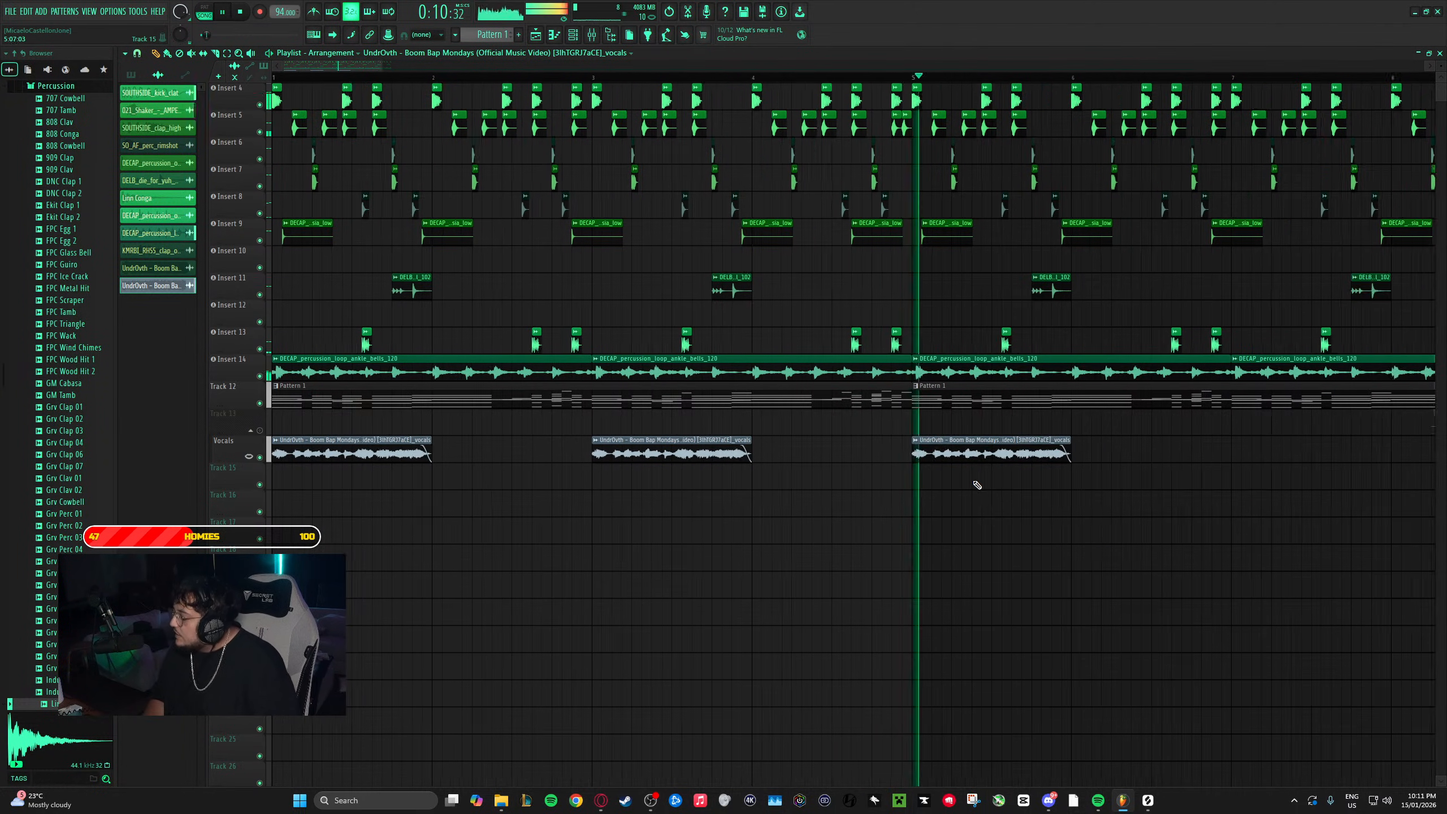
{"action": "scroll", "coordinate": [986, 490], "scroll_direction": "down", "scroll_amount": 3}
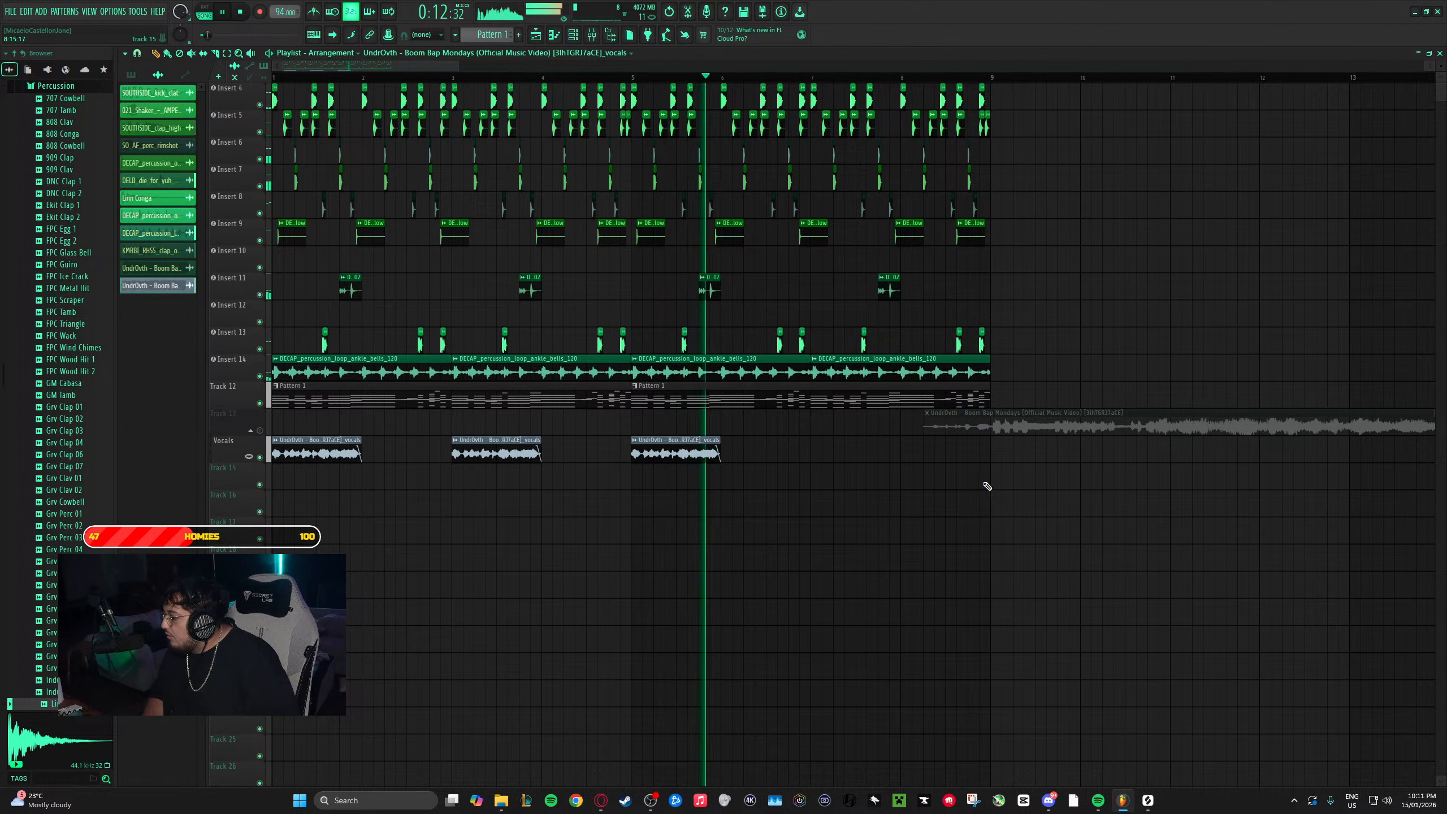
{"action": "left_click", "coordinate": [903, 456]}
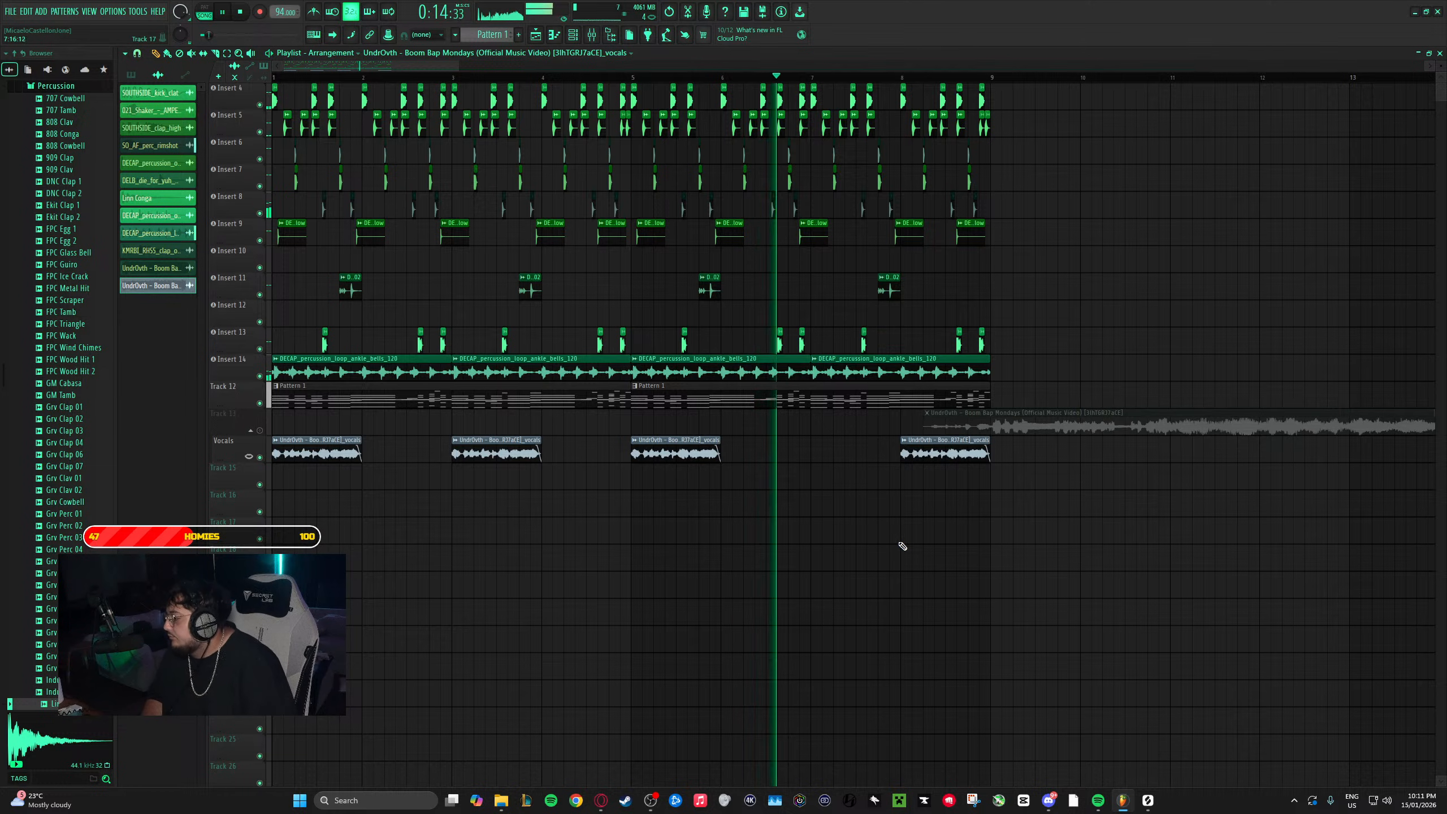
{"action": "left_click_drag", "start_coordinate": [947, 453], "coordinate": [858, 454]}
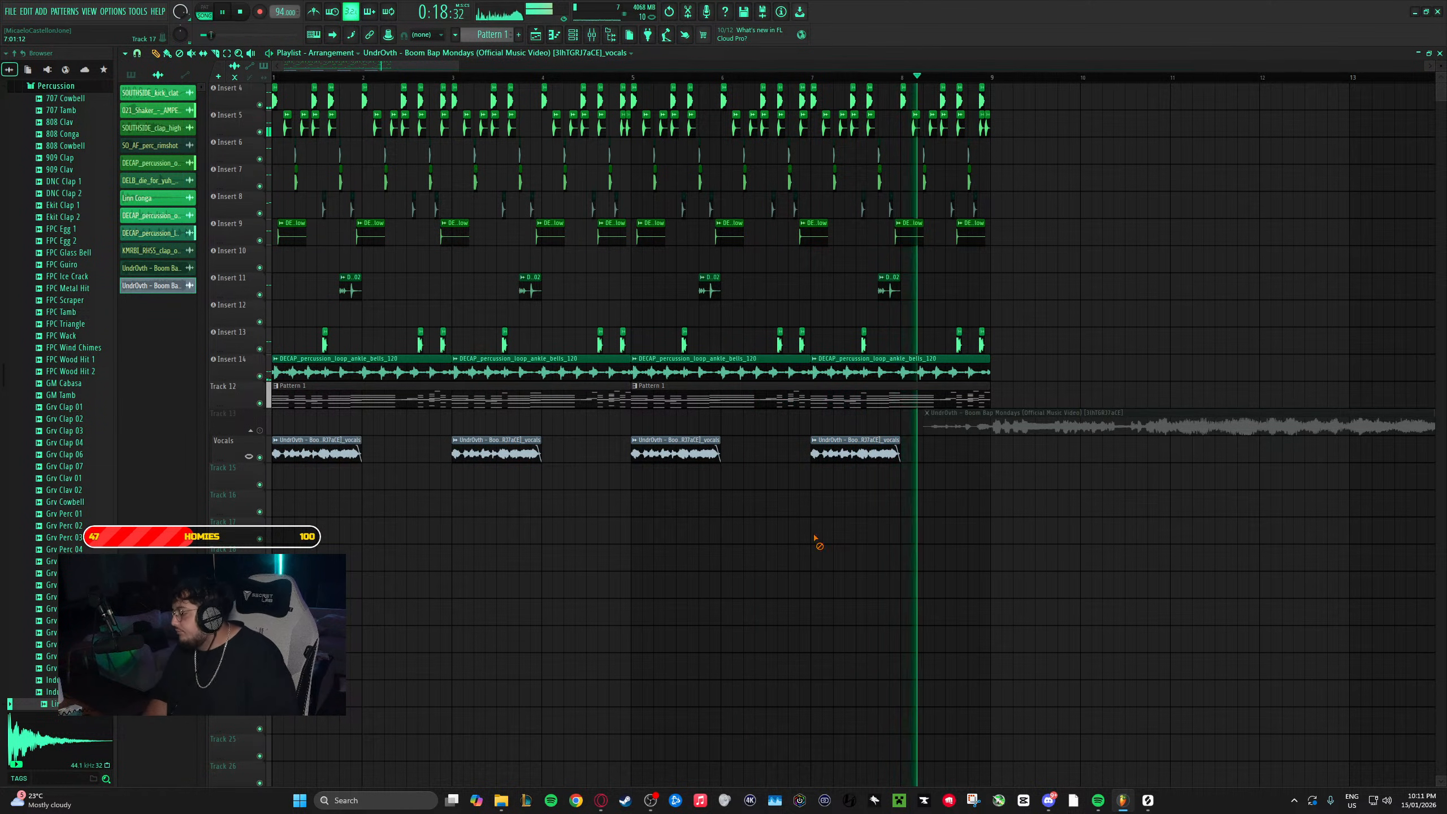
- Set the vocals clip's time-stretching mode to Stretch and replay the arrangement from the start
{"action": "double_click", "coordinate": [318, 442]}
{"action": "left_click", "coordinate": [394, 164]}
{"action": "left_click", "coordinate": [387, 197]}
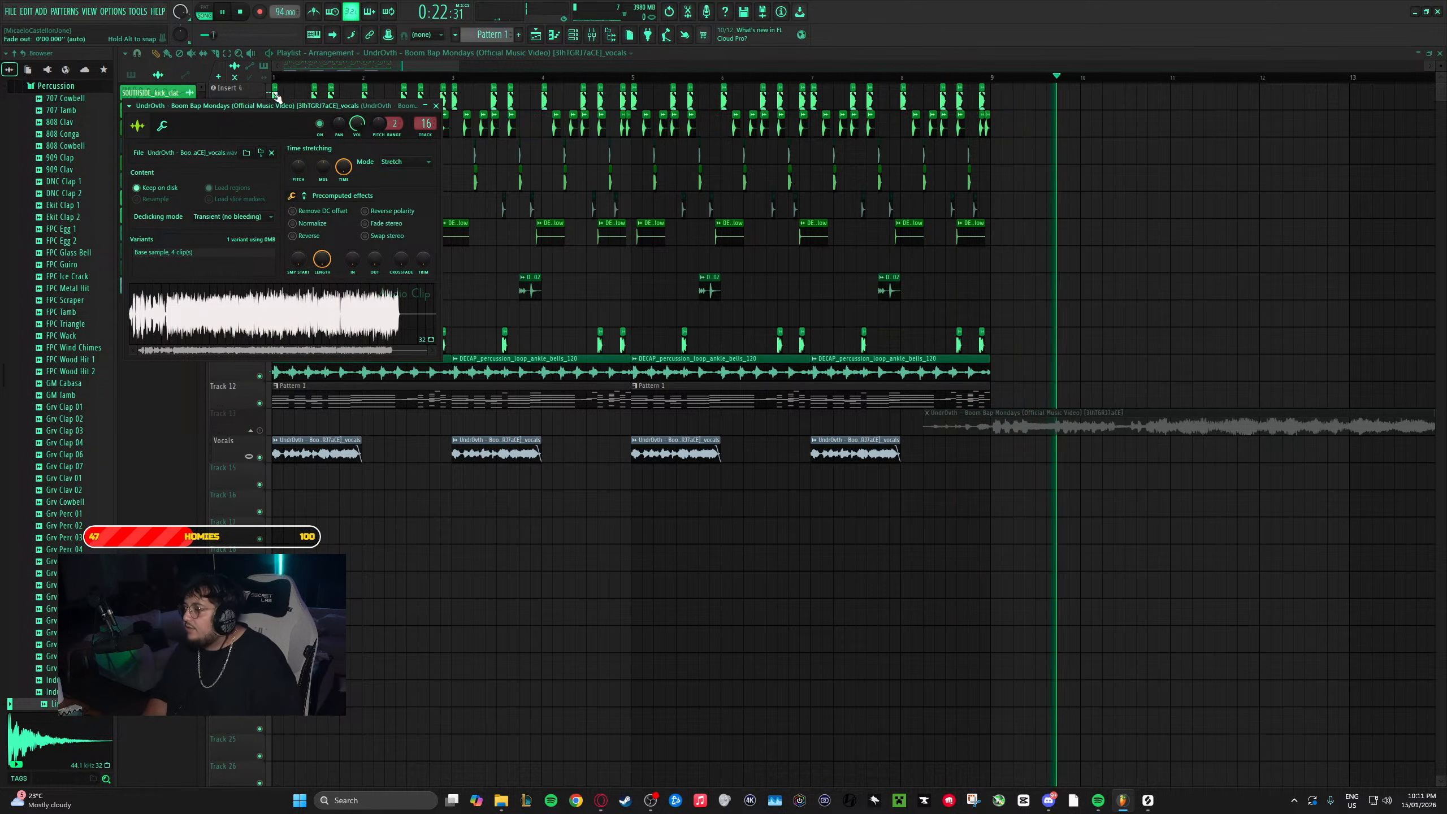
{"action": "left_click_drag", "start_coordinate": [294, 78], "coordinate": [186, 84]}
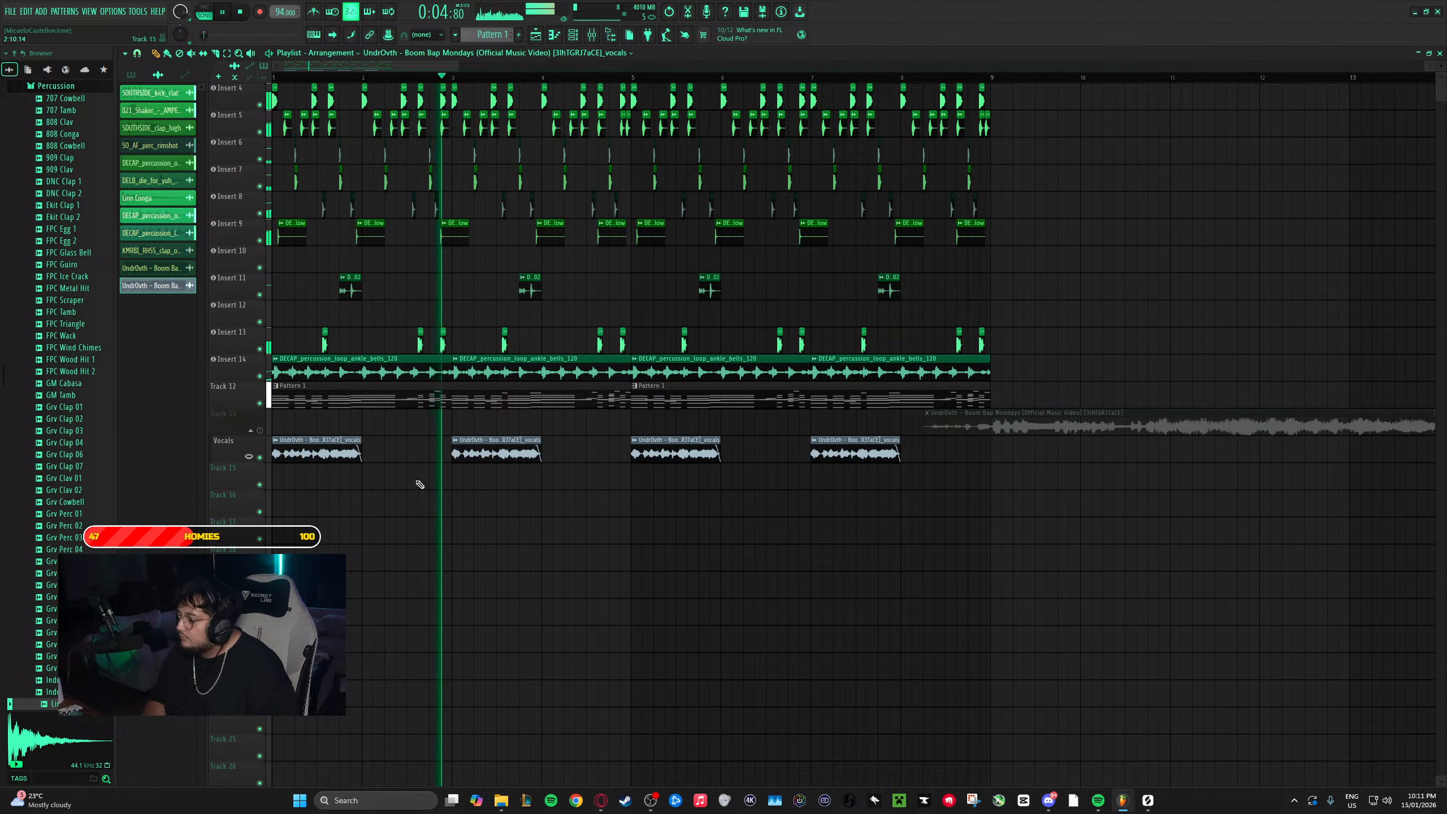
- Reshape the vocals clip's fade-out curve, replace its copies at bars 3, 5 and 7, and play from the start
{"action": "scroll", "coordinate": [554, 493], "scroll_direction": "up", "scroll_amount": 5, "text": "ctrl"}
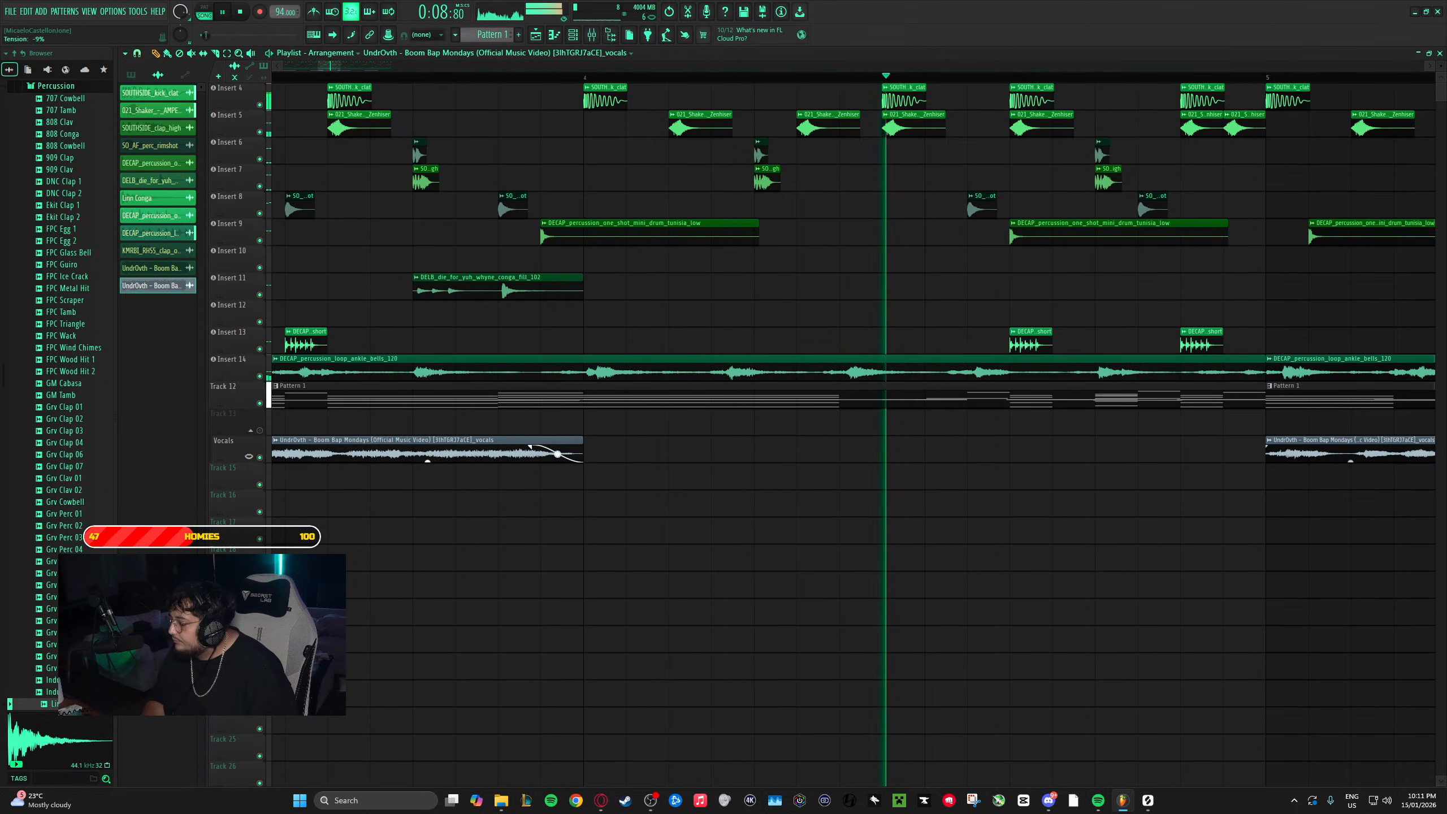
{"action": "scroll", "coordinate": [586, 547], "scroll_direction": "down", "scroll_amount": 4, "text": "ctrl"}
{"action": "scroll", "coordinate": [586, 547], "scroll_direction": "down", "scroll_amount": 6, "text": "ctrl"}
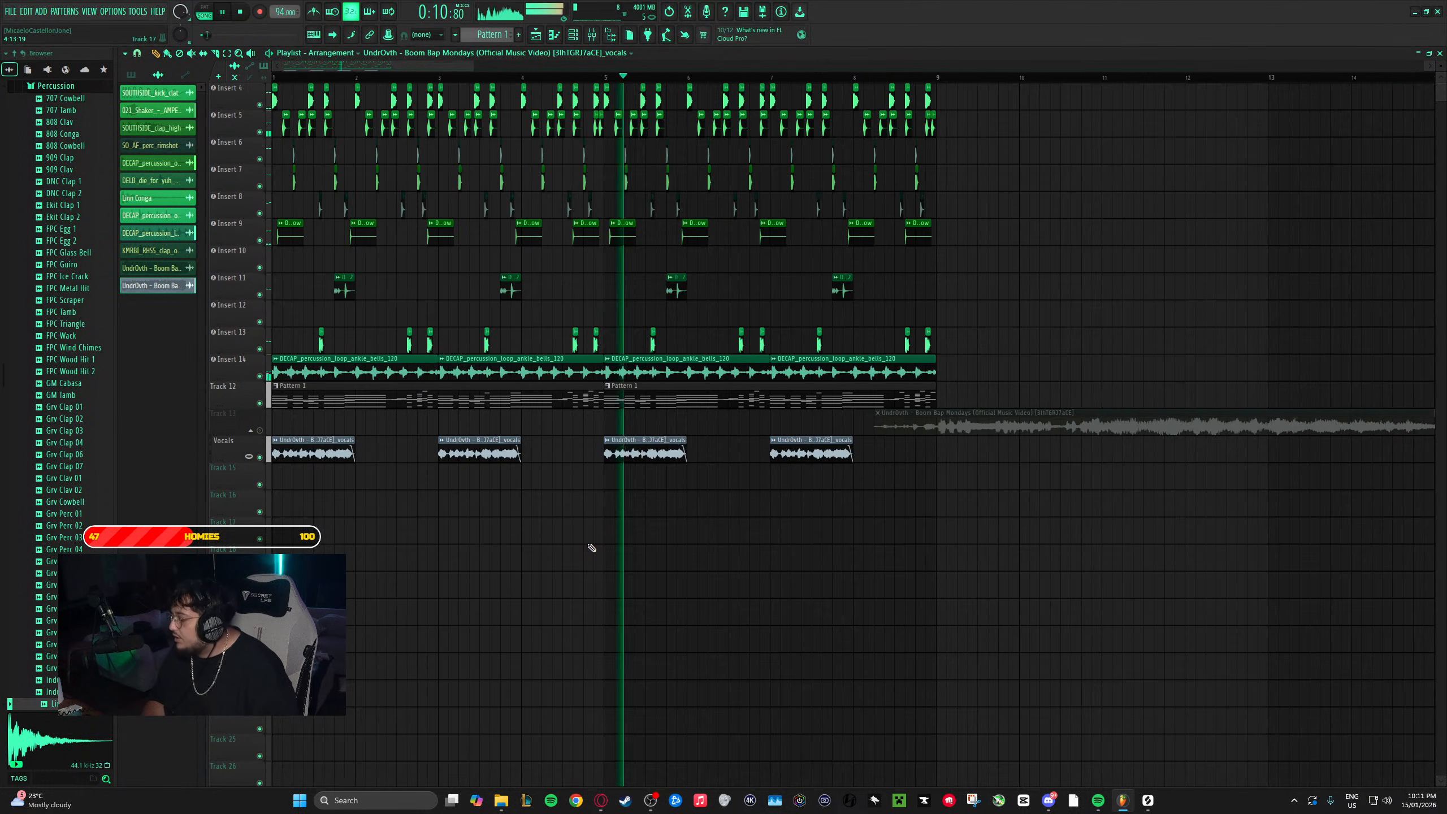
{"action": "key", "text": "space"}
{"action": "right_click", "coordinate": [518, 454]}
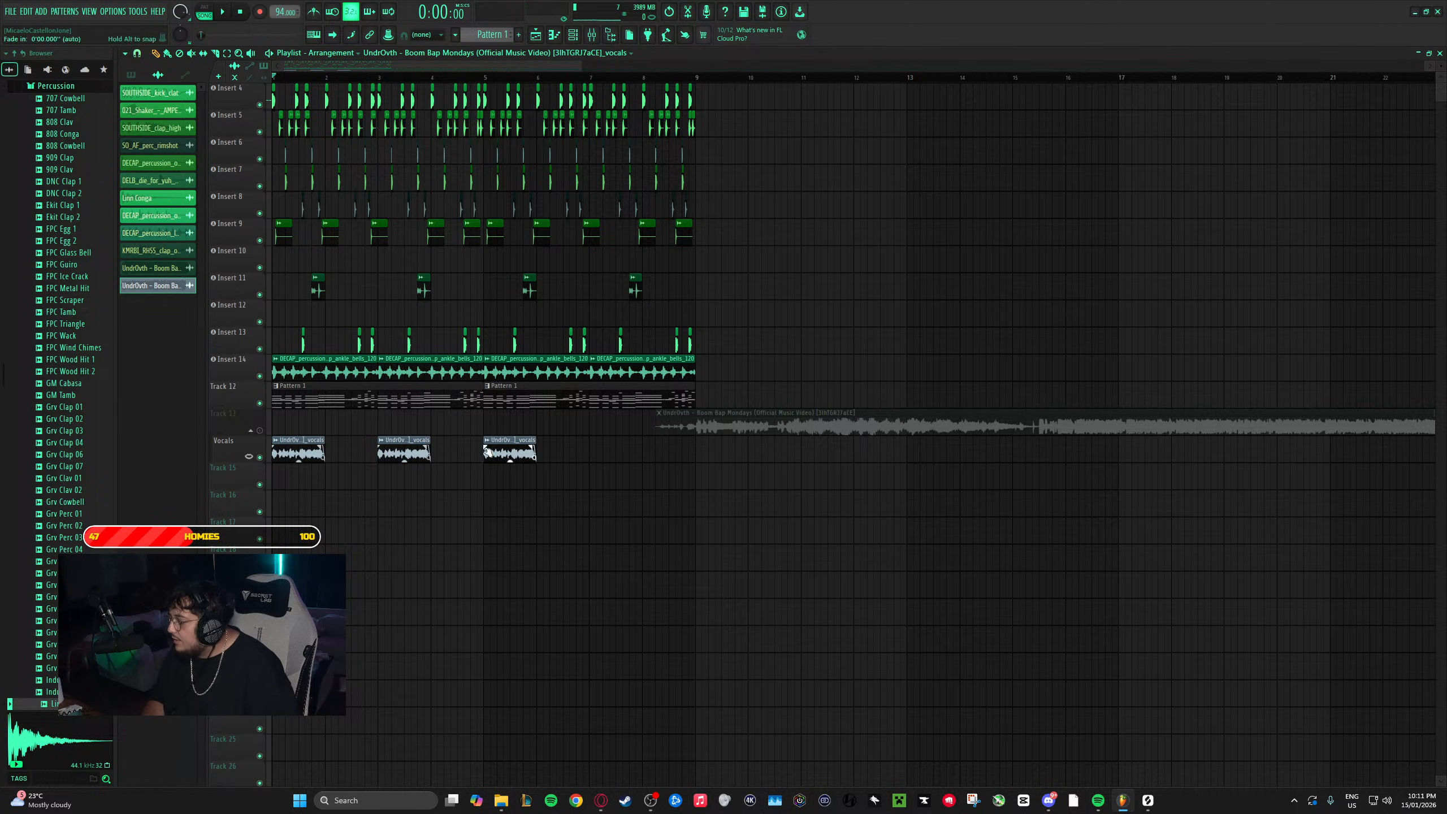
{"action": "left_click", "coordinate": [598, 456]}
{"action": "key", "text": "space"}
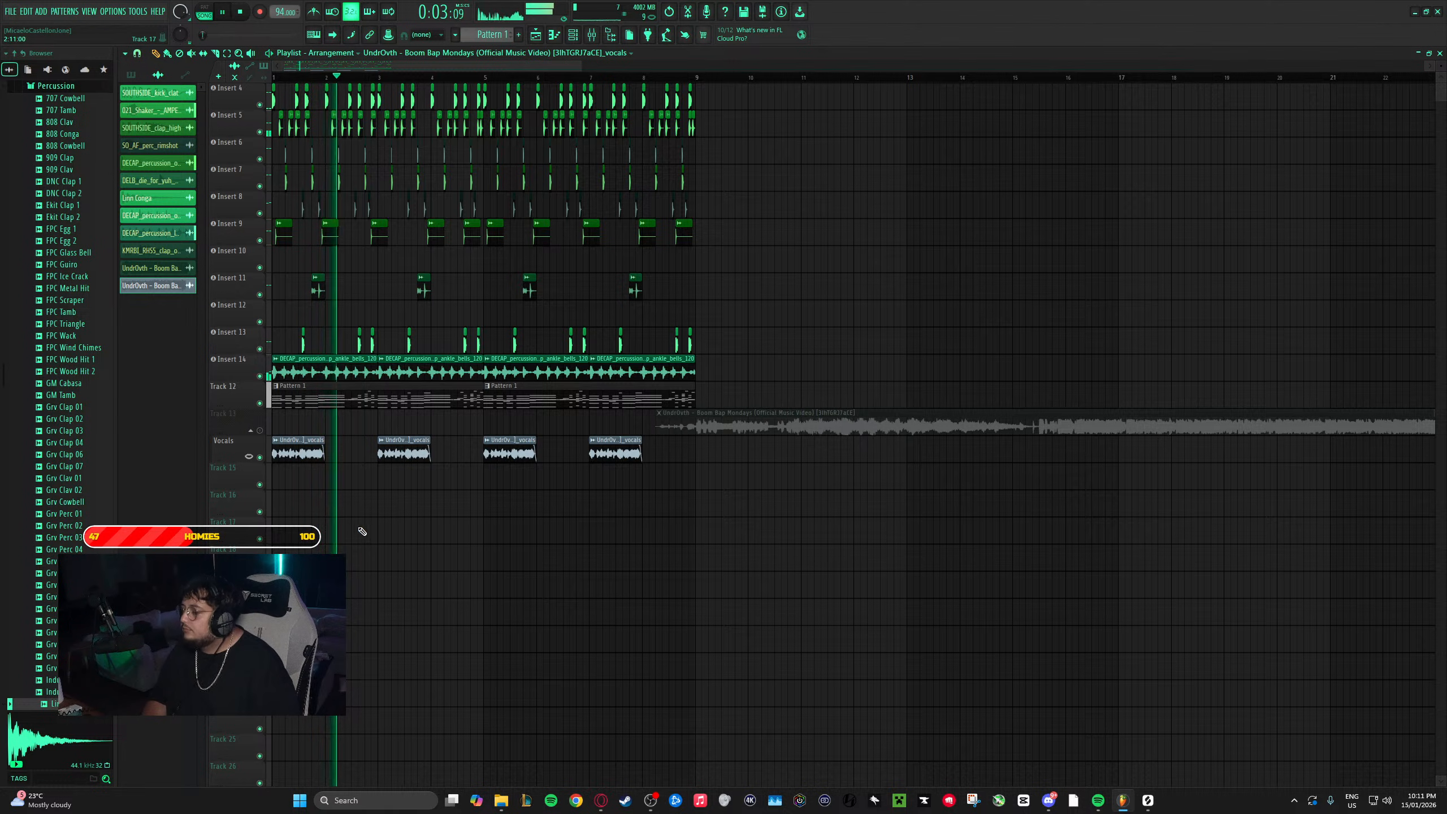
- Show the vocals clip's mixer channel and lower its volume
{"action": "double_click", "coordinate": [293, 439]}
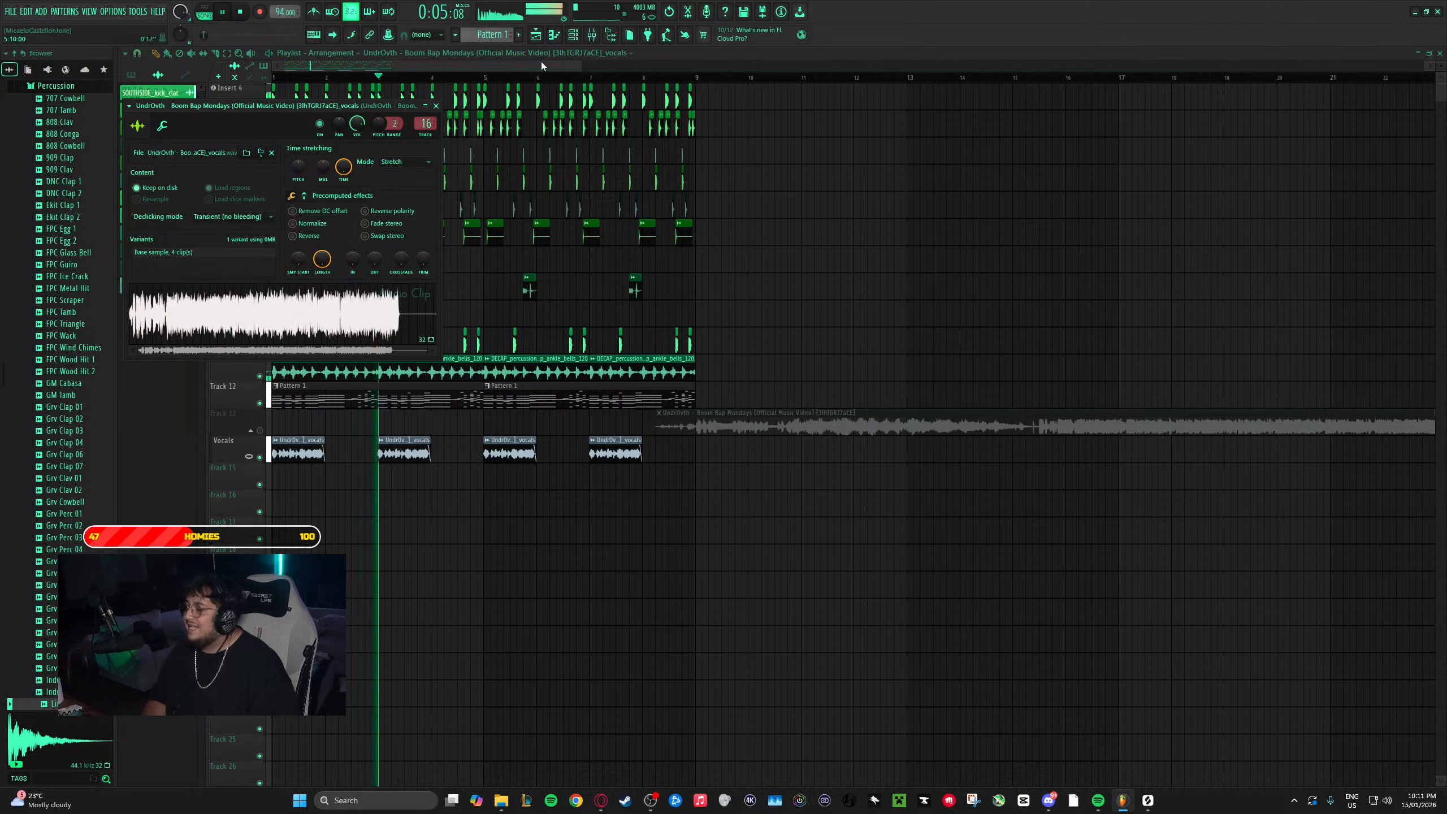
{"action": "key", "text": "F9"}
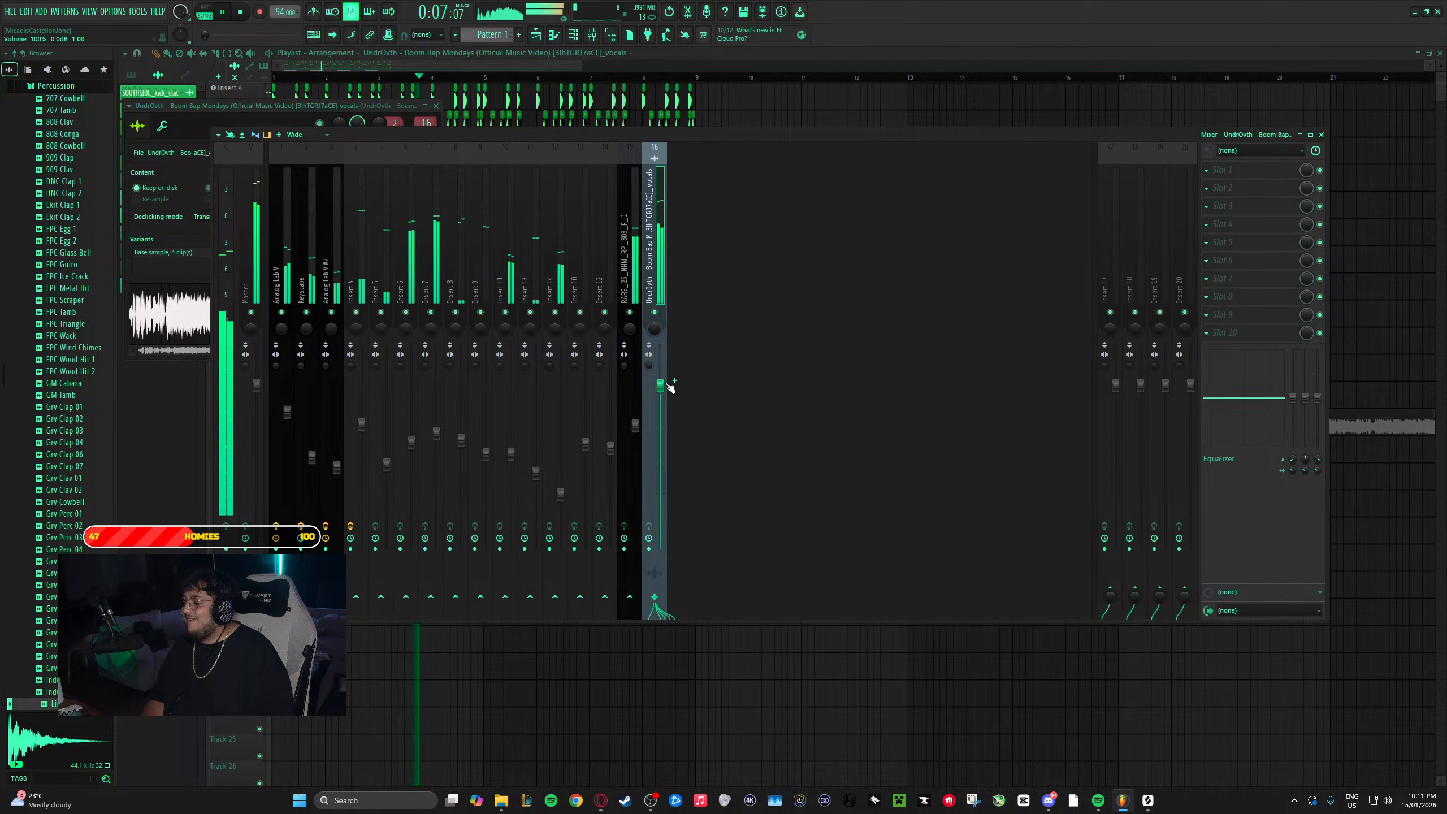
{"action": "left_click_drag", "start_coordinate": [660, 386], "coordinate": [660, 463]}
- Add Fruity Parametric EQ 2 to the vocals' mixer channel and shape band 1 into a low cut
{"action": "left_click", "coordinate": [1236, 185]}
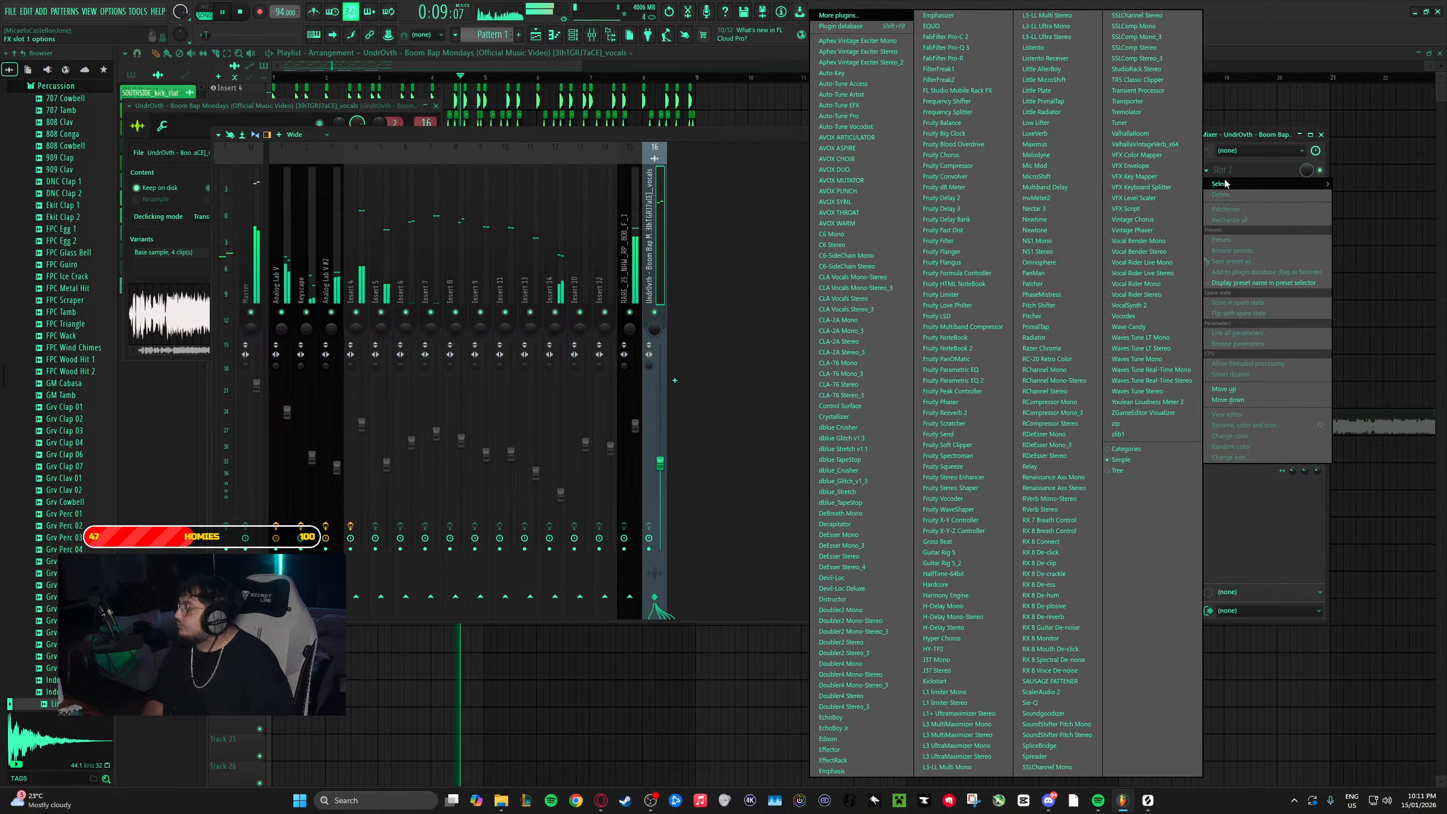
{"action": "left_click", "coordinate": [986, 381]}
{"action": "left_click_drag", "start_coordinate": [720, 306], "coordinate": [747, 374]}
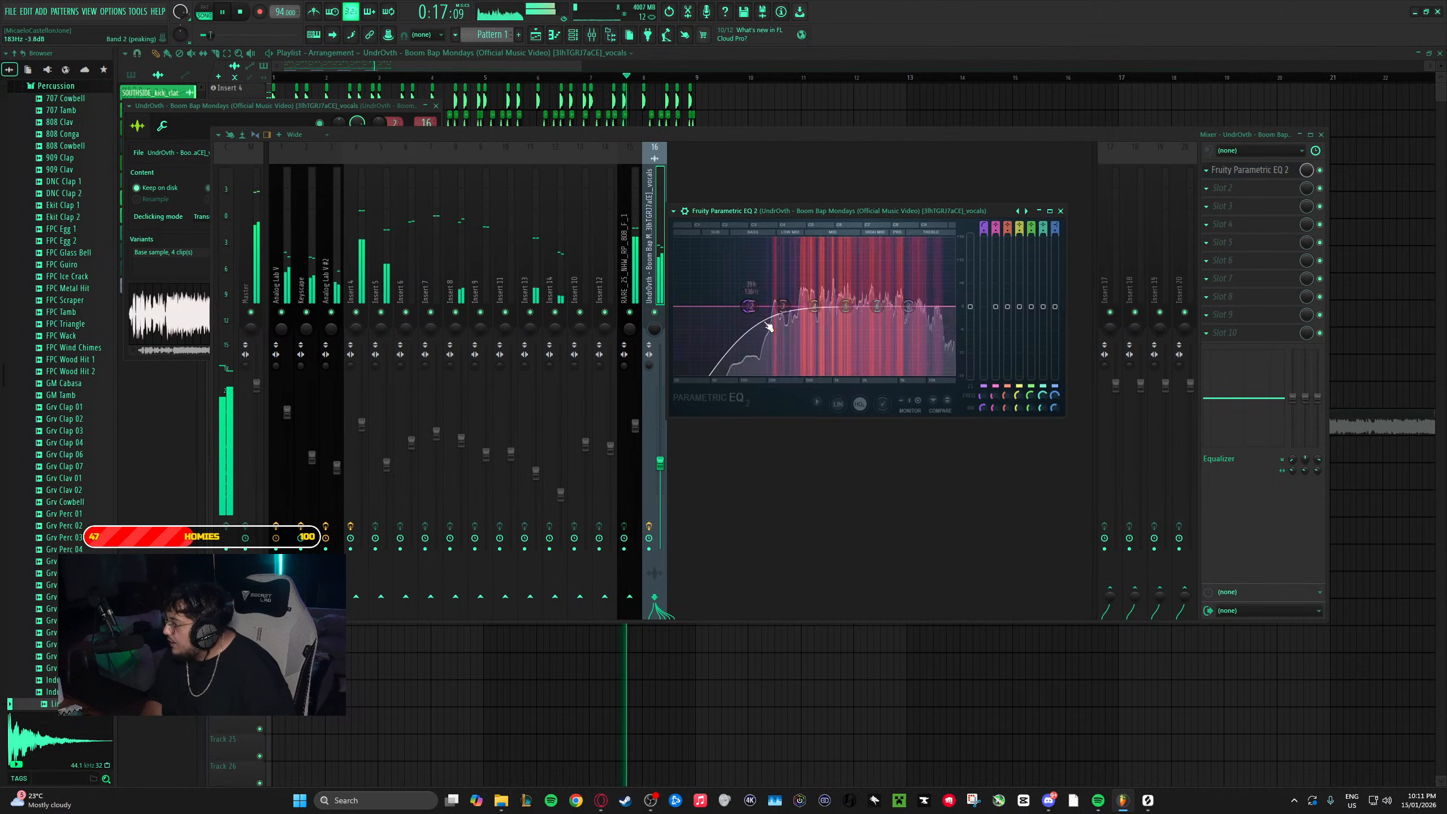
- Set the vocals channel's volume to 68% and select bars 1 through 8 as the playback loop
{"action": "left_click_drag", "start_coordinate": [660, 463], "coordinate": [660, 440]}
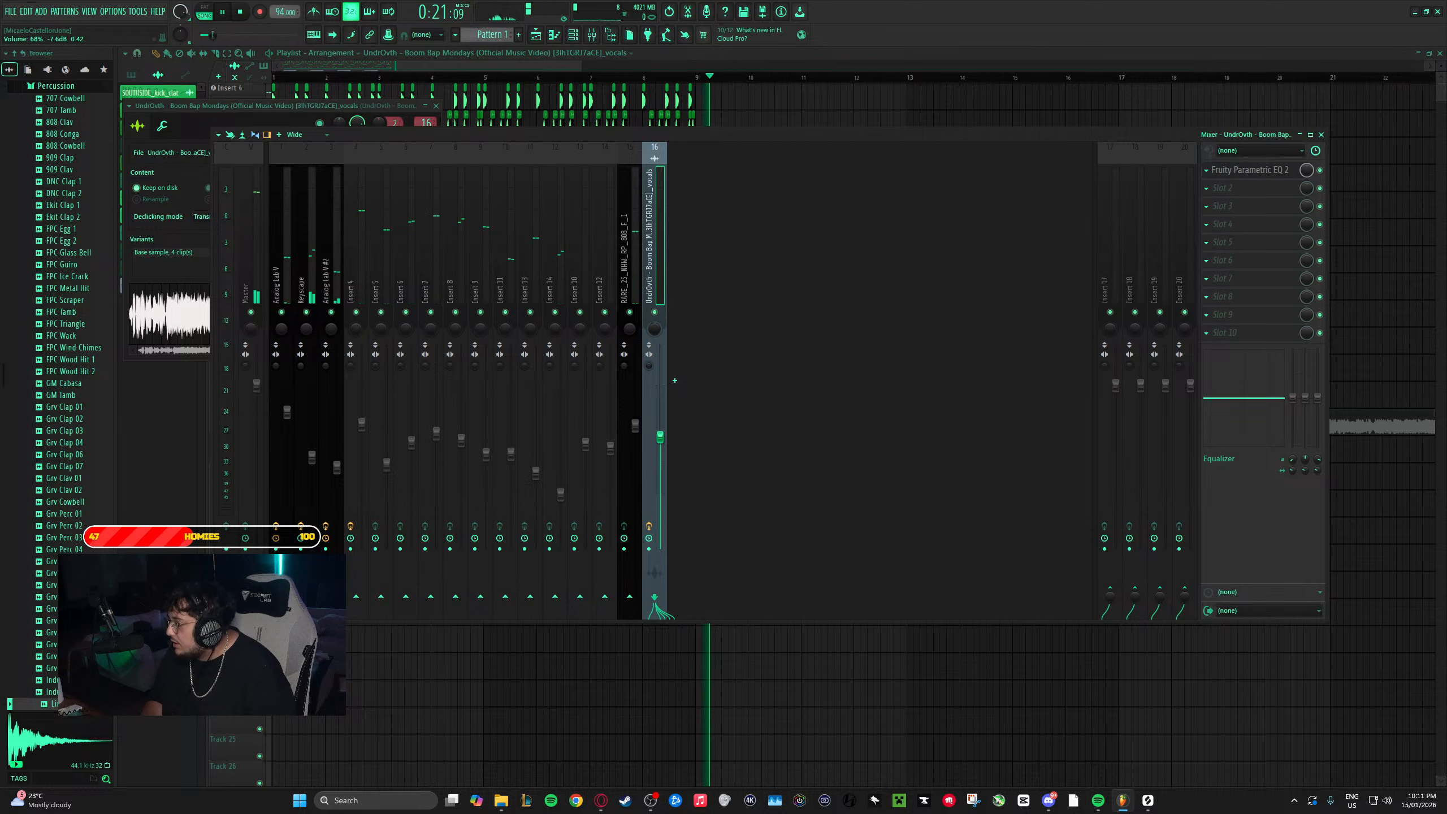
{"action": "left_click", "coordinate": [466, 65]}
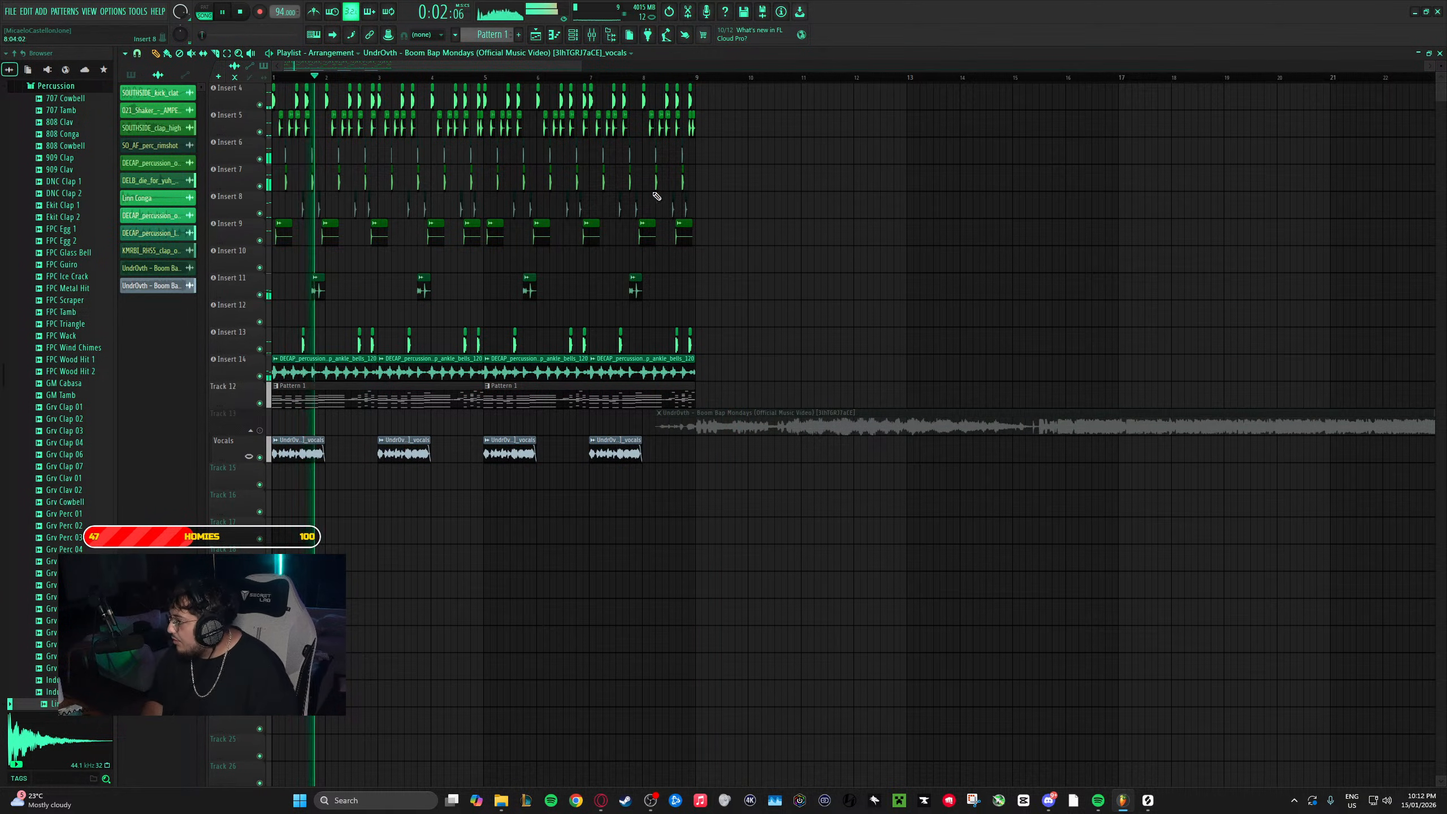
{"action": "left_click_drag", "start_coordinate": [701, 80], "coordinate": [273, 78]}
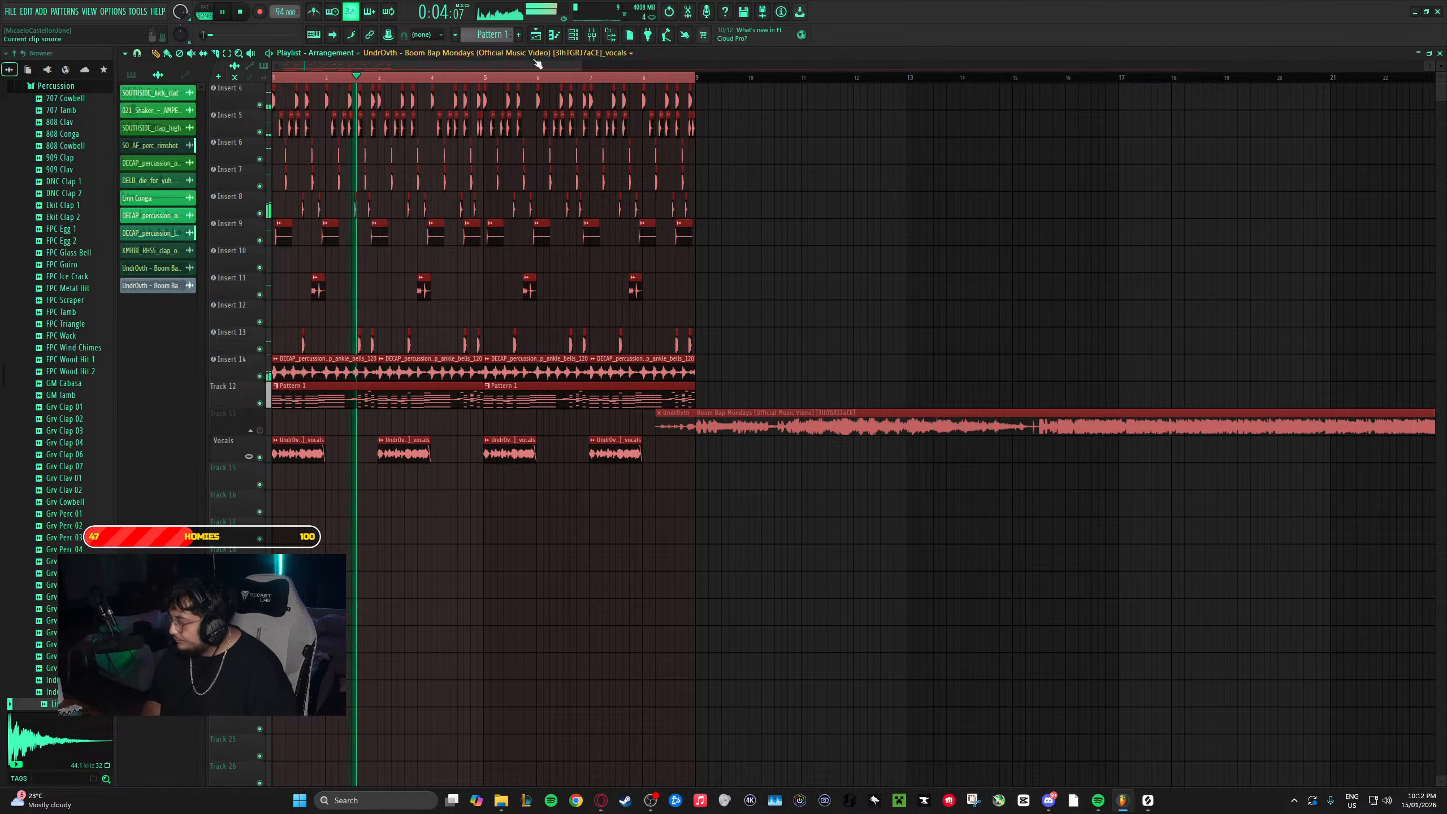
- Boost the high shelf (band 7) in the vocals' Fruity Parametric EQ 2 while the loop plays
{"action": "left_click", "coordinate": [593, 36]}
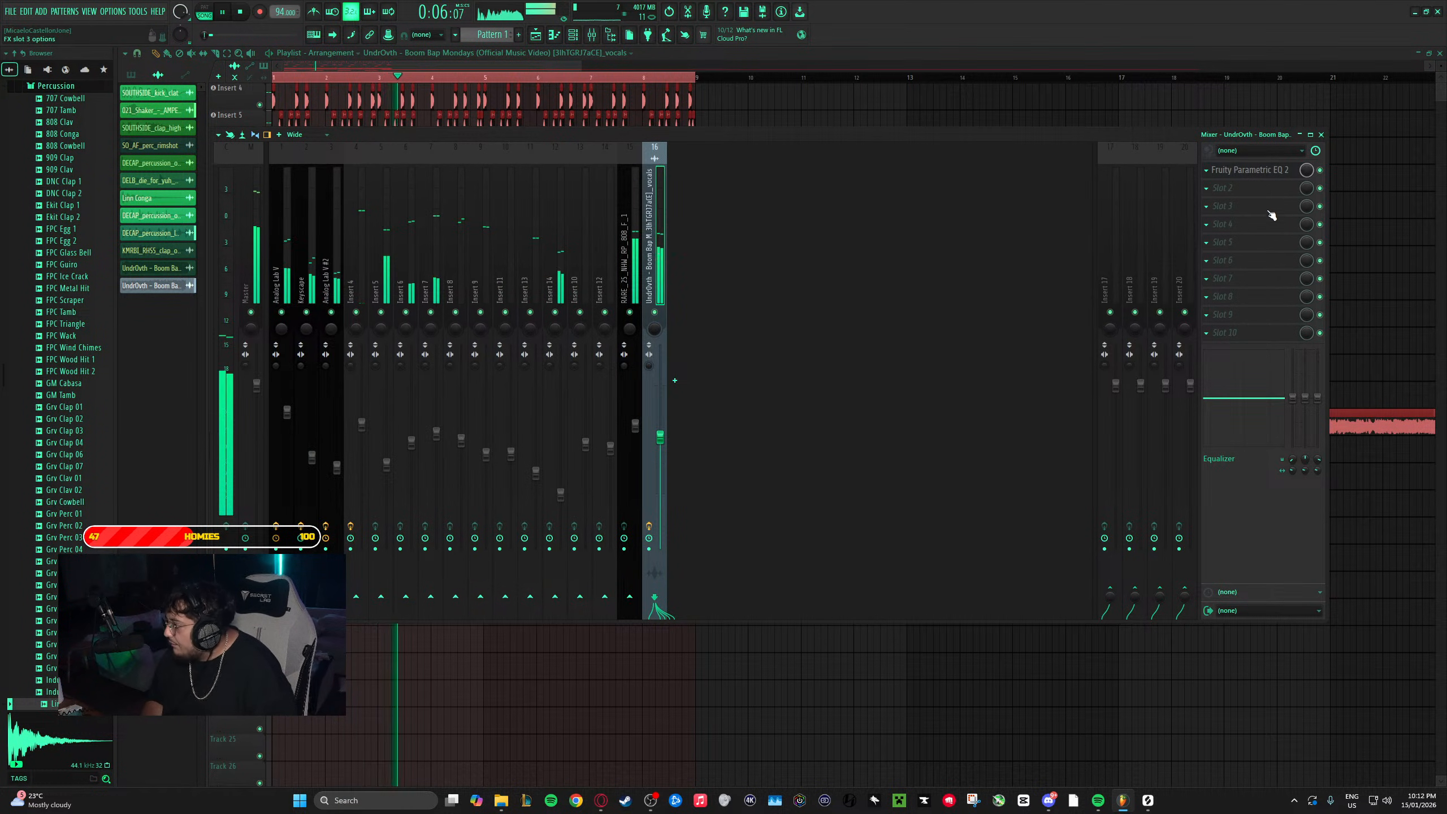
{"action": "left_click", "coordinate": [1253, 171]}
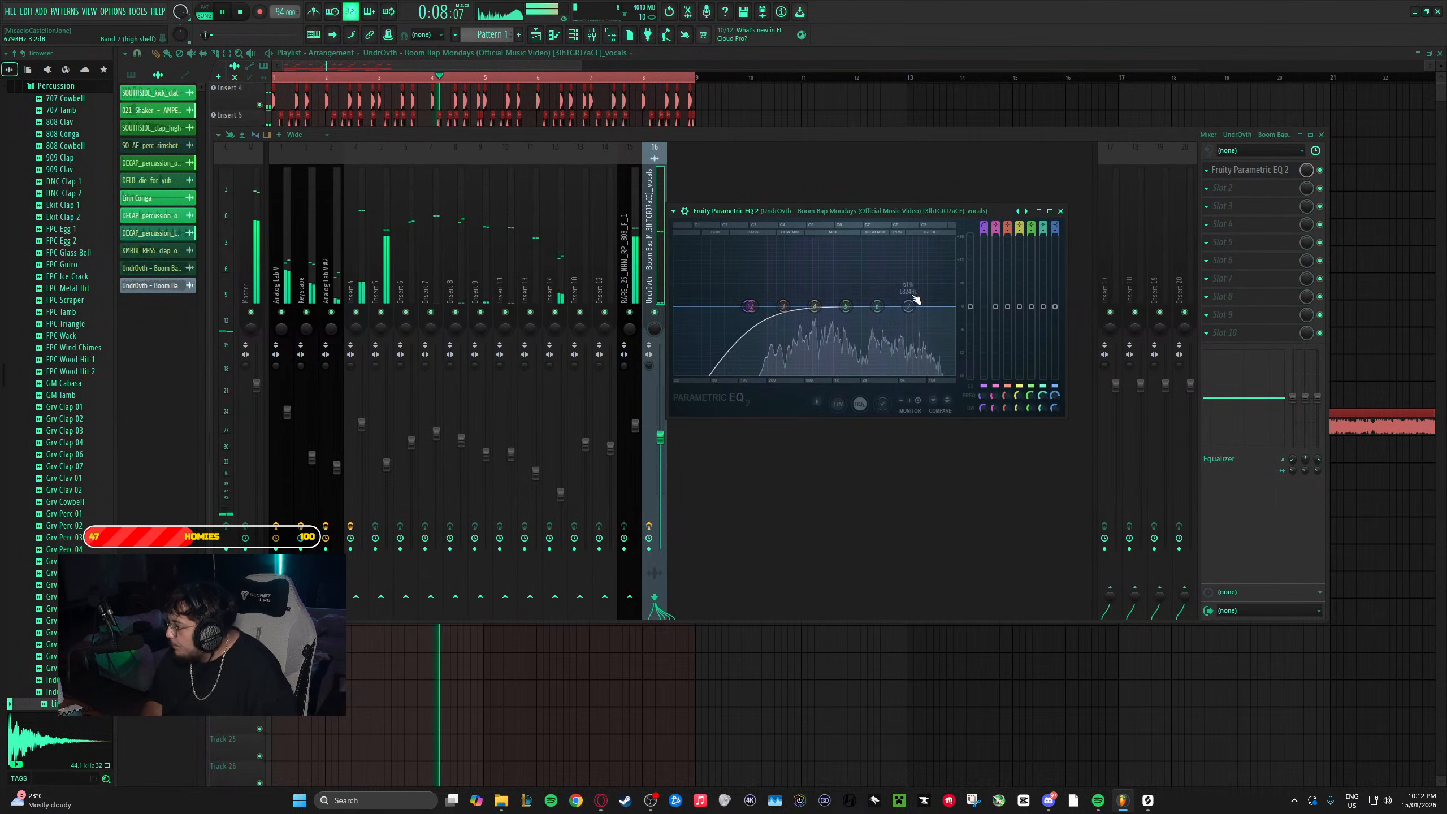
{"action": "left_click_drag", "start_coordinate": [920, 272], "coordinate": [919, 274]}
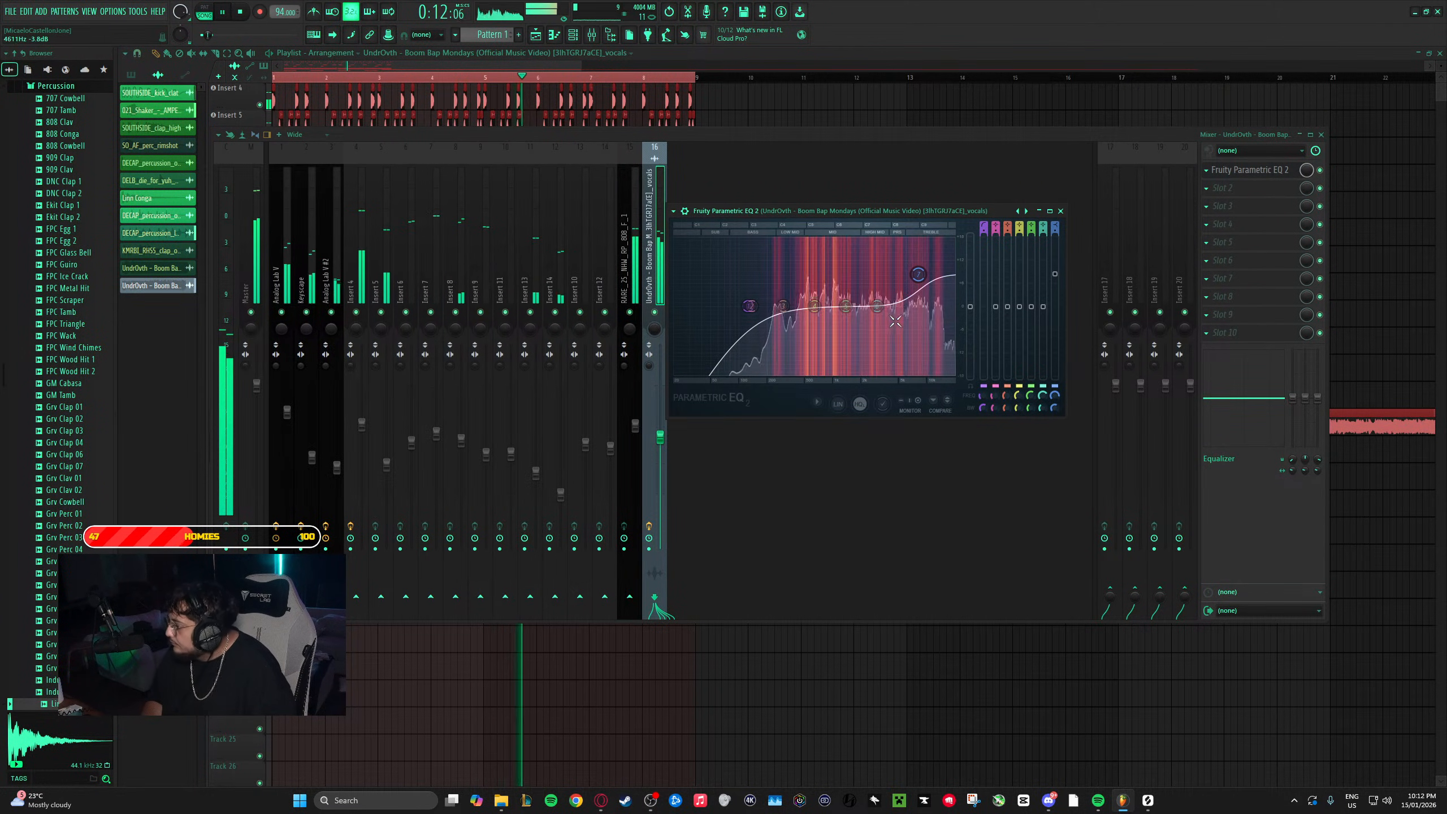
{"action": "key", "text": "space"}
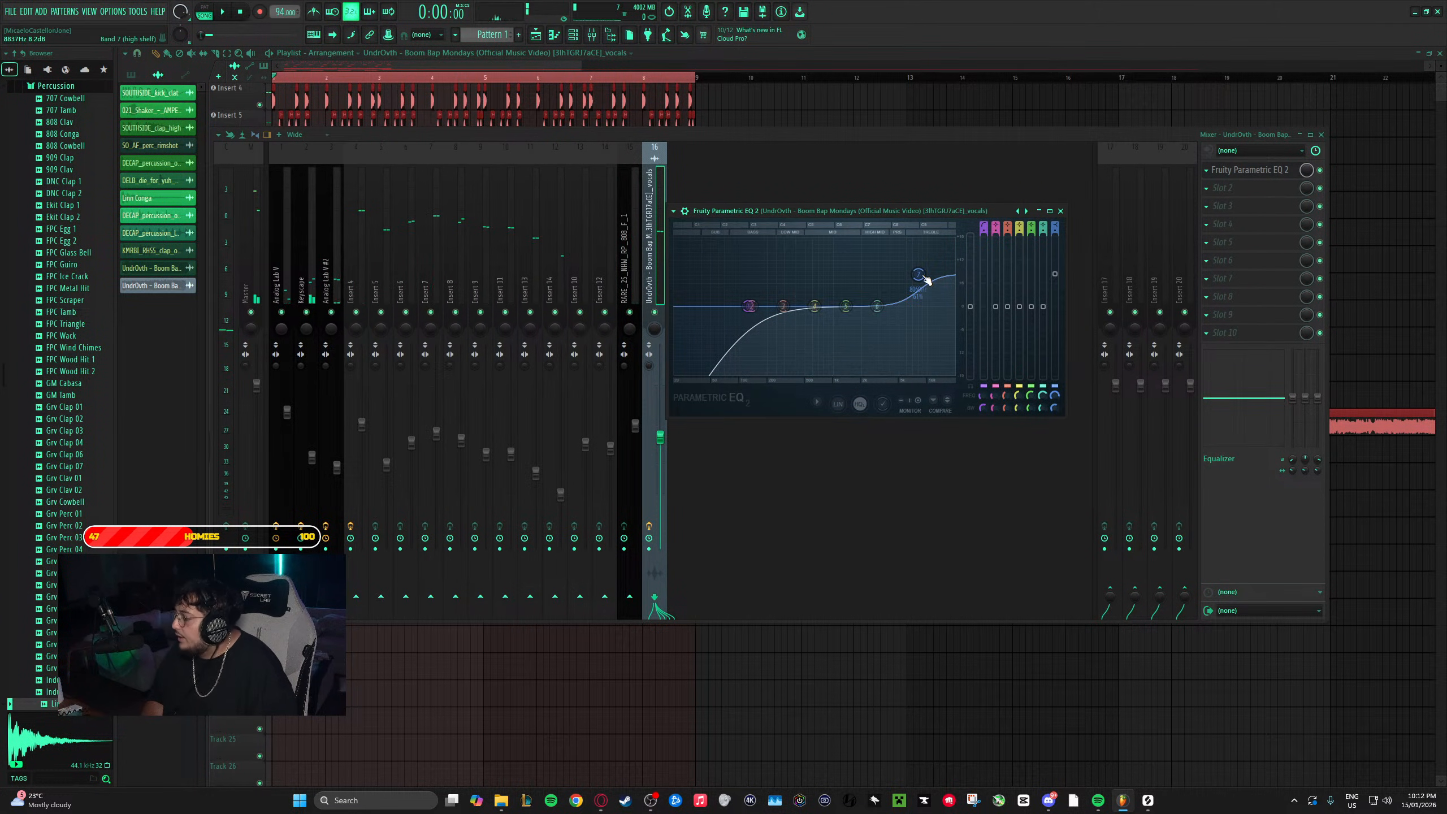
- Replay the loop from the start and slightly lower bands 2 and 3 of the vocals' EQ
{"action": "key", "text": "space"}
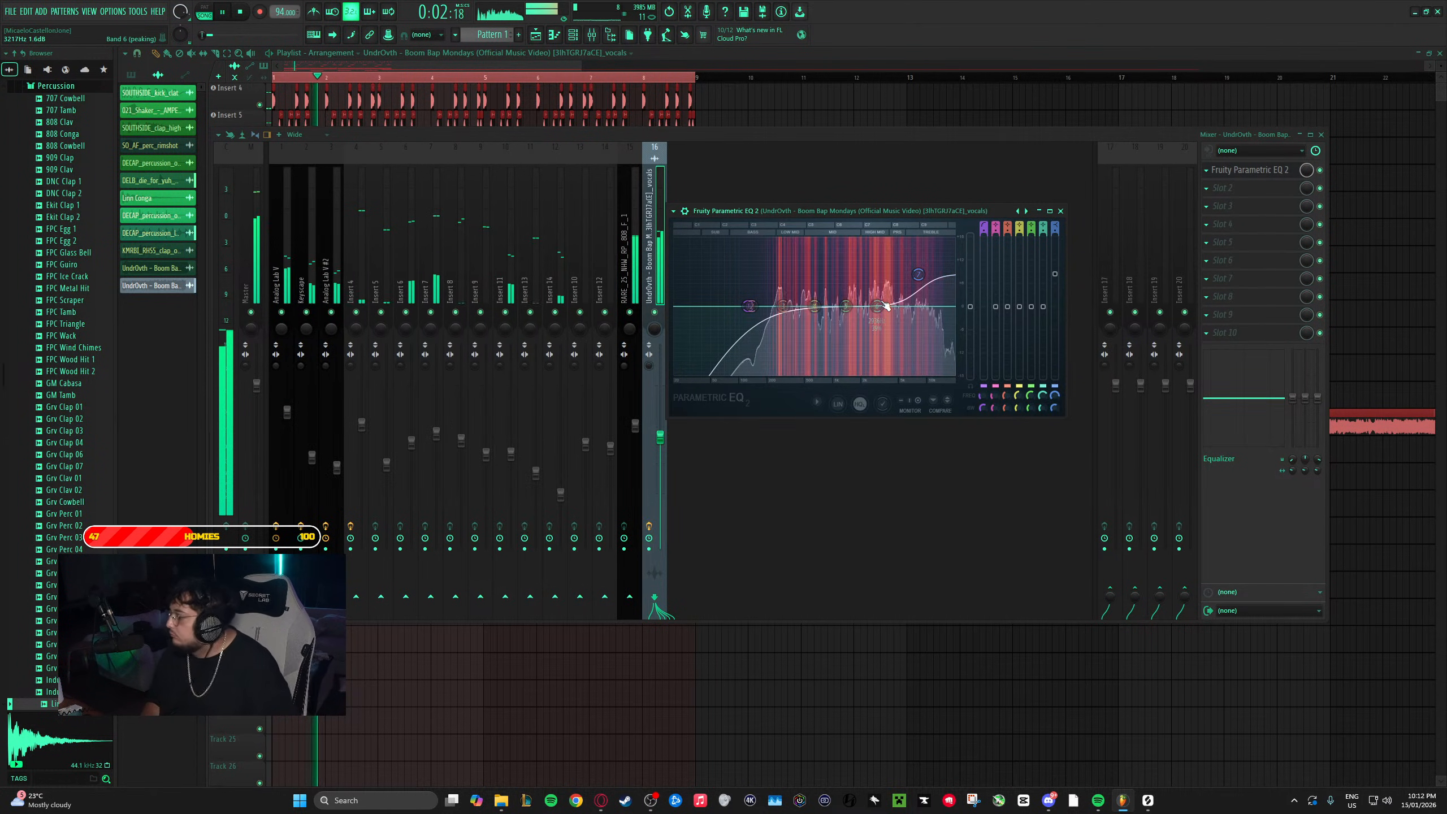
{"action": "key", "text": "space"}
{"action": "key", "text": "space"}
{"action": "left_click_drag", "start_coordinate": [814, 307], "coordinate": [812, 317]}
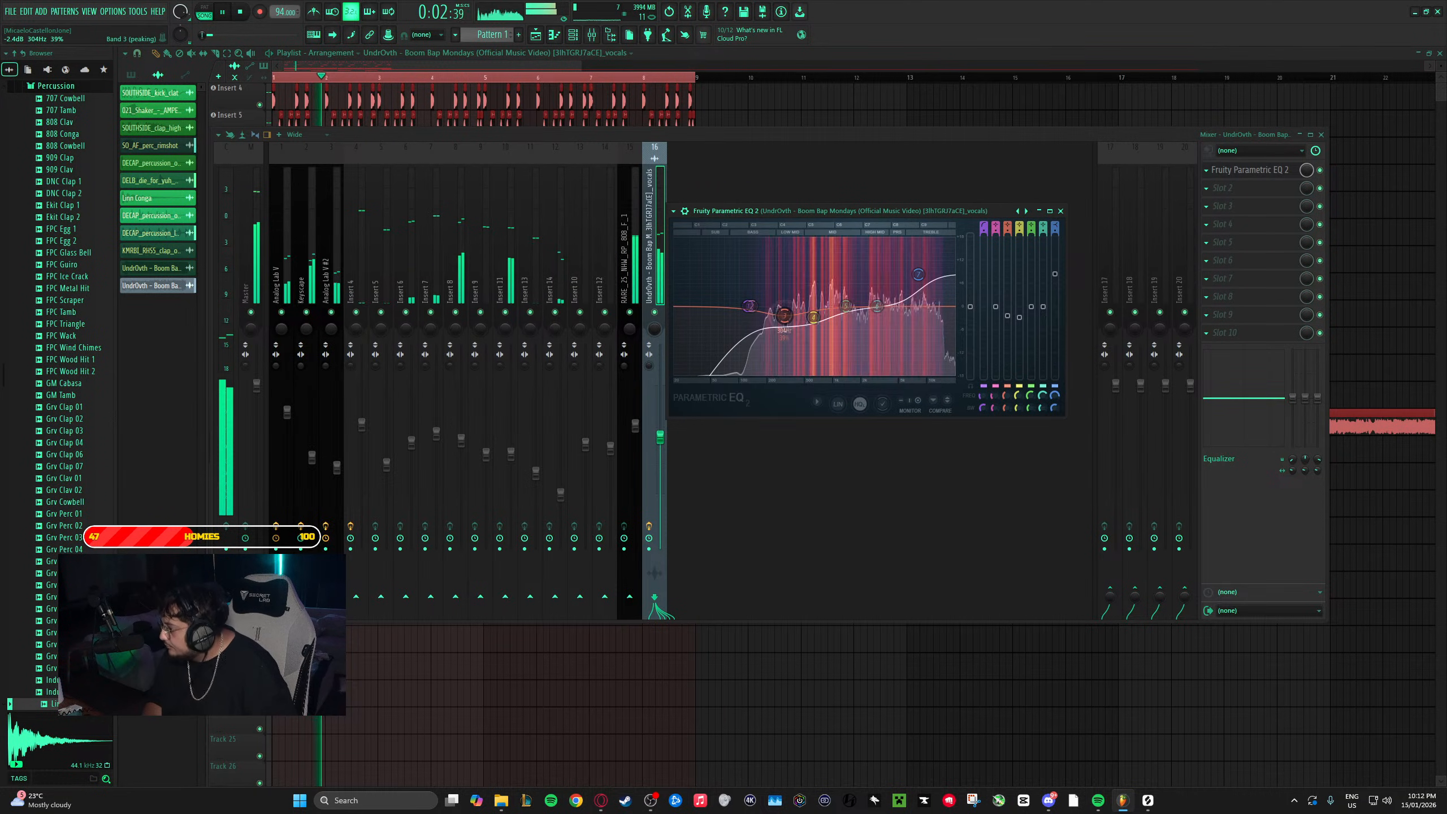
- Slightly boost band 5 and dip band 6 in the vocals' Fruity Parametric EQ 2, and close the EQ
{"action": "left_click_drag", "start_coordinate": [866, 285], "coordinate": [862, 298]}
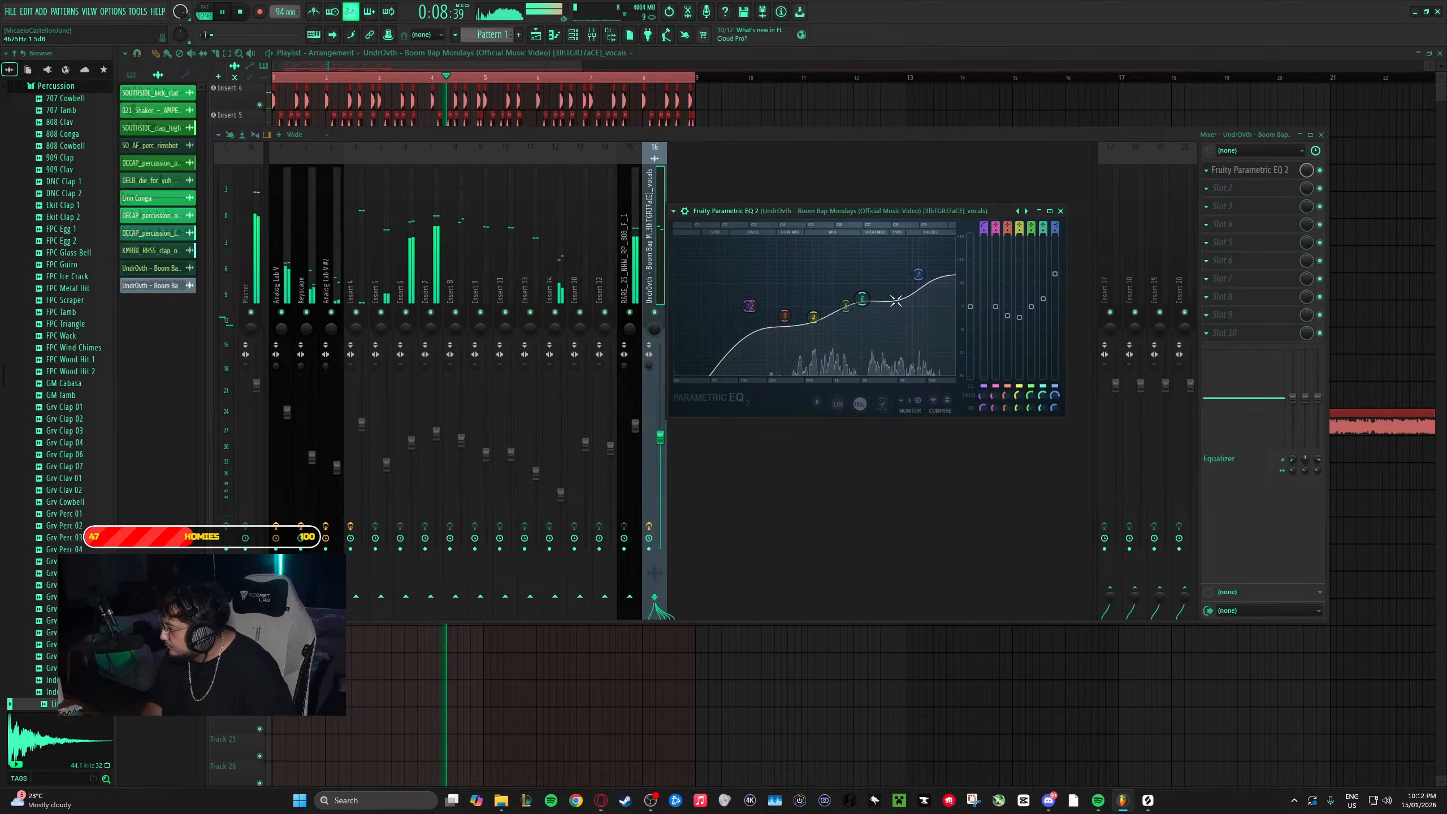
{"action": "left_click_drag", "start_coordinate": [892, 312], "coordinate": [896, 312]}
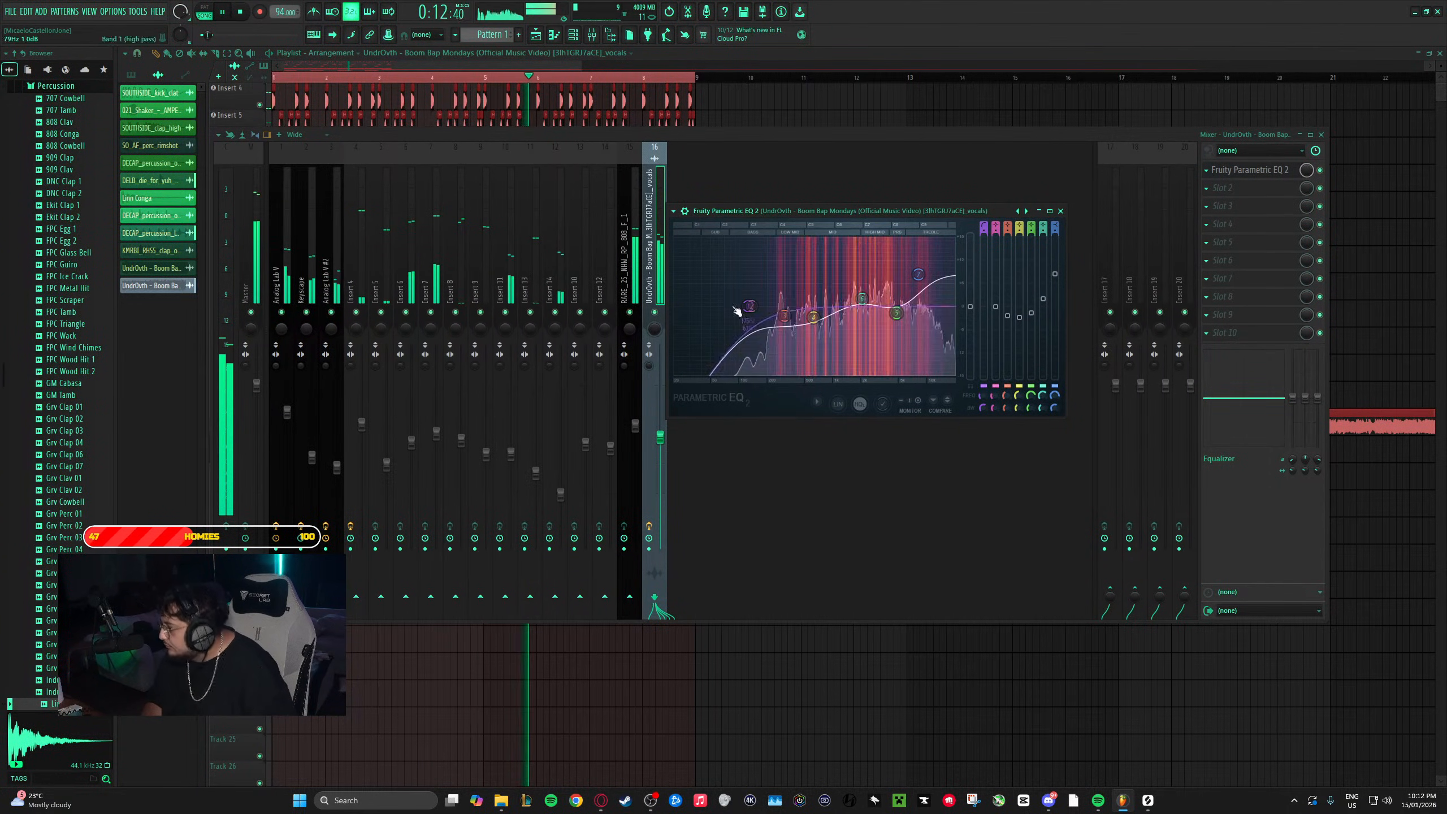
{"action": "left_click", "coordinate": [1248, 170]}
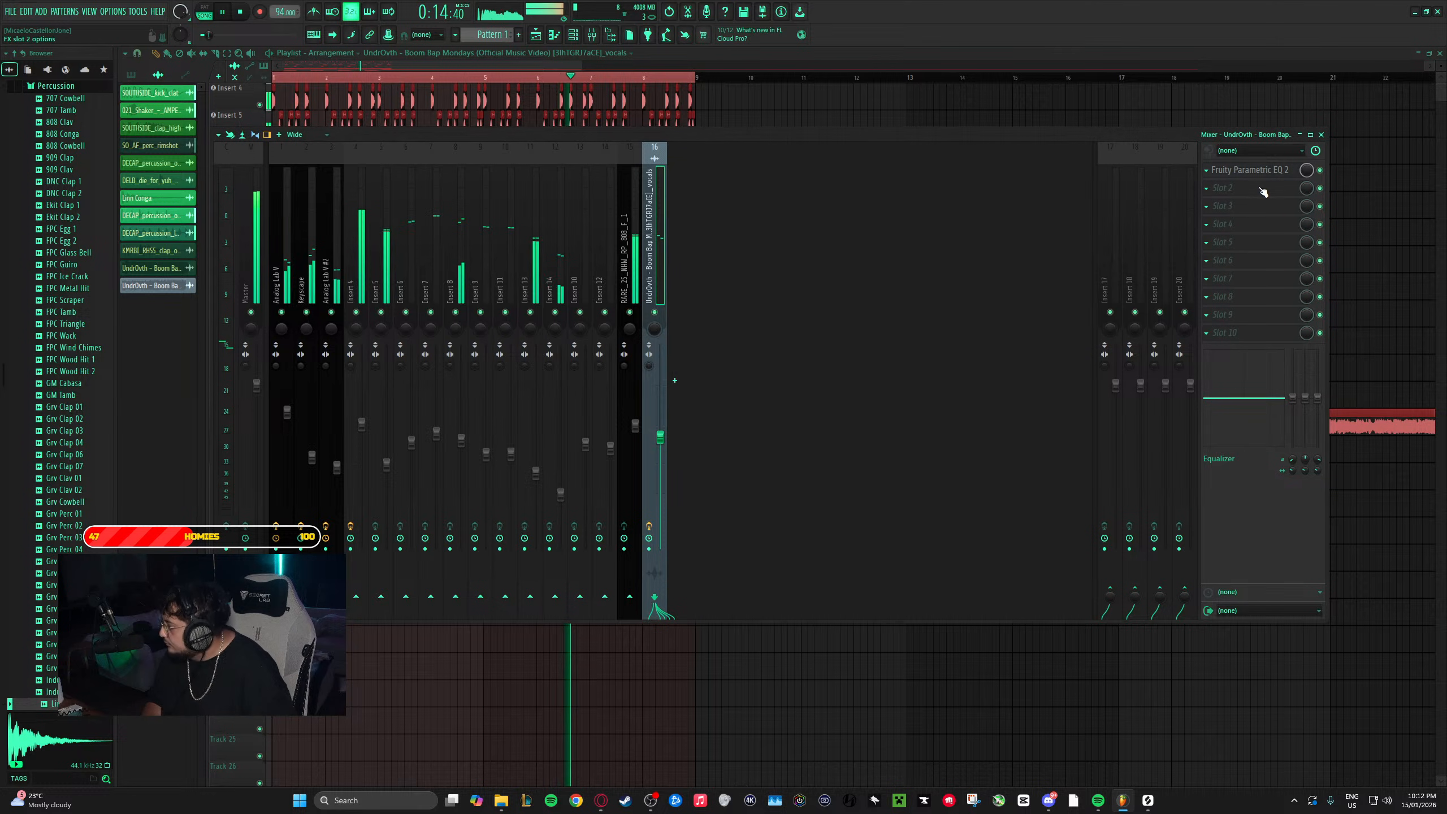
- Add ValhallaRoom at 35.9% mix and ValhallaVintageVerb to the vocals' effect slots 2 and 3
{"action": "left_click", "coordinate": [1259, 188]}
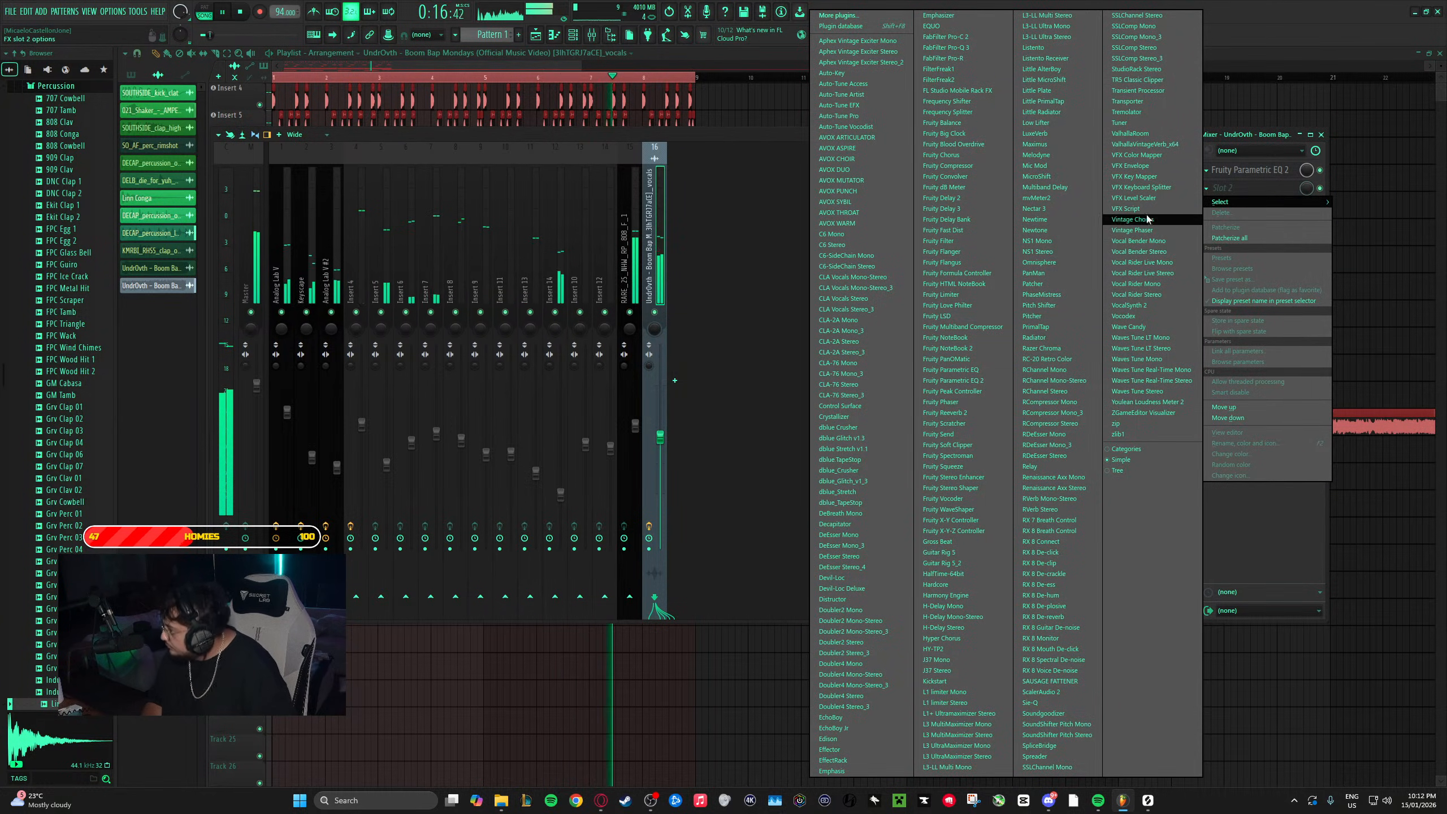
{"action": "left_click", "coordinate": [1130, 133]}
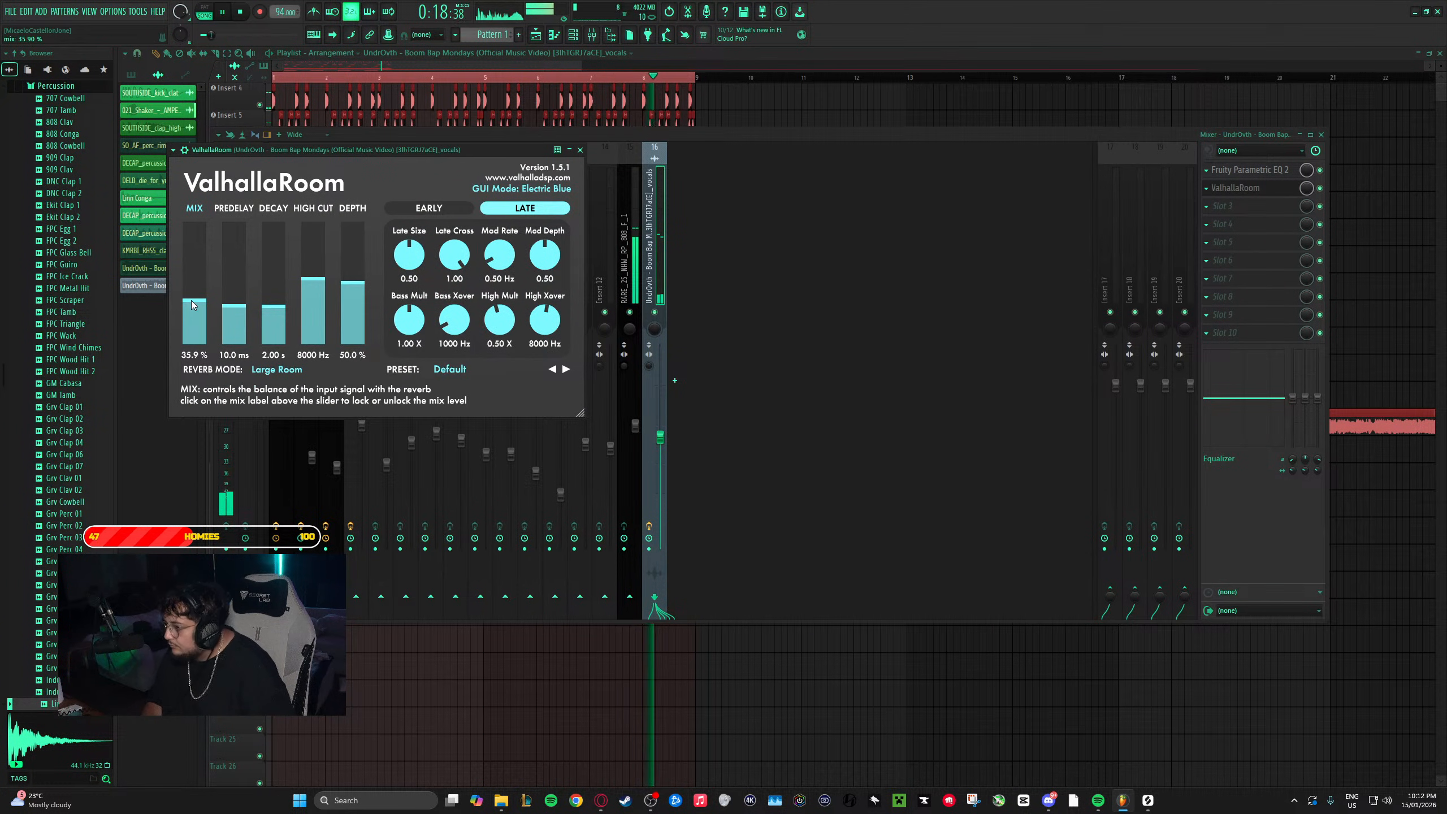
{"action": "left_click", "coordinate": [1224, 208]}
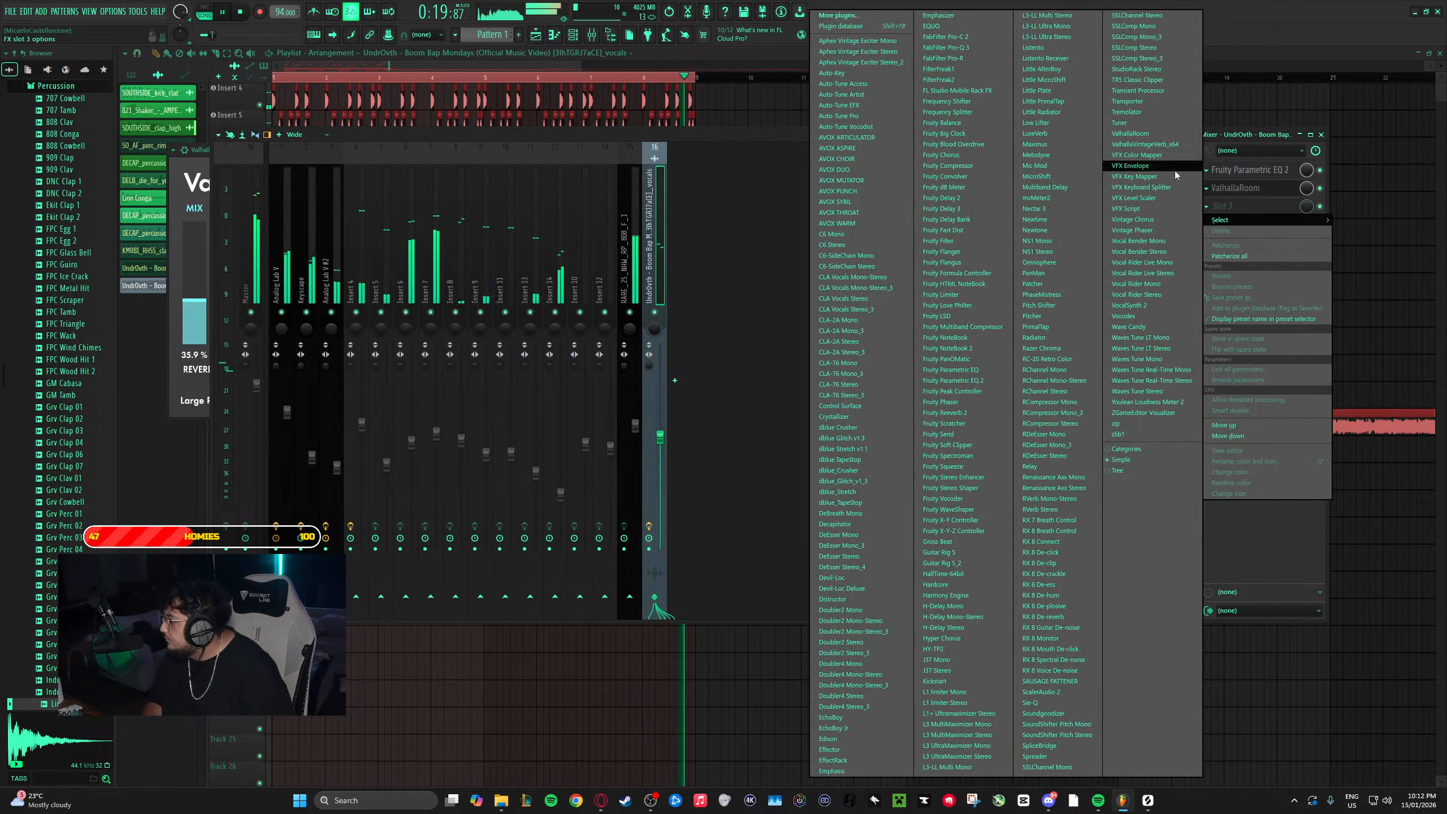
{"action": "left_click", "coordinate": [1142, 139]}
- Set ValhallaVintageVerb to a 500 Hz low cut, 2.54 s decay and 20% mix, and close it
{"action": "left_click_drag", "start_coordinate": [672, 322], "coordinate": [672, 312]}
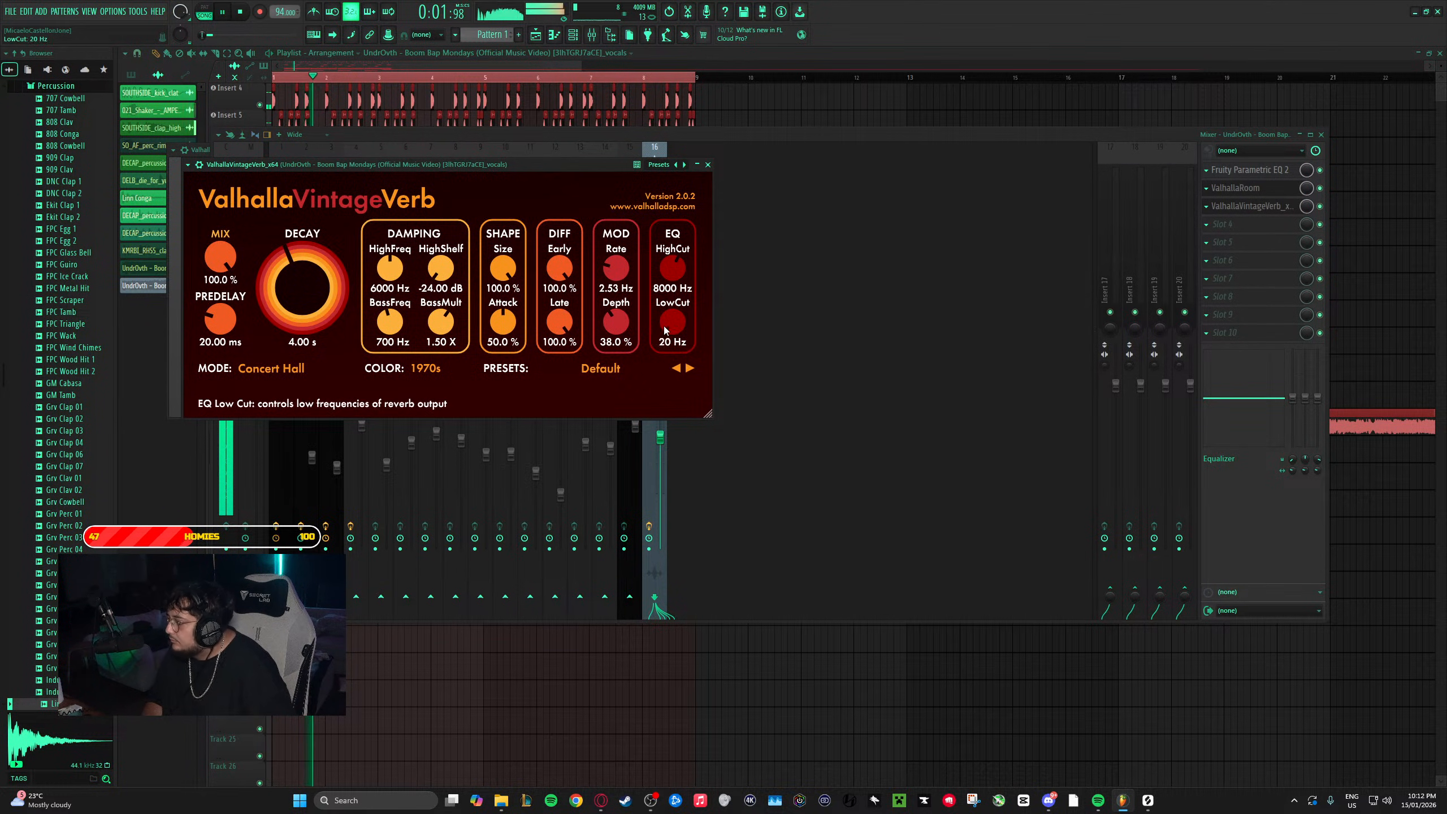
{"action": "left_click_drag", "start_coordinate": [301, 287], "coordinate": [302, 308]}
{"action": "left_click_drag", "start_coordinate": [222, 259], "coordinate": [239, 383]}
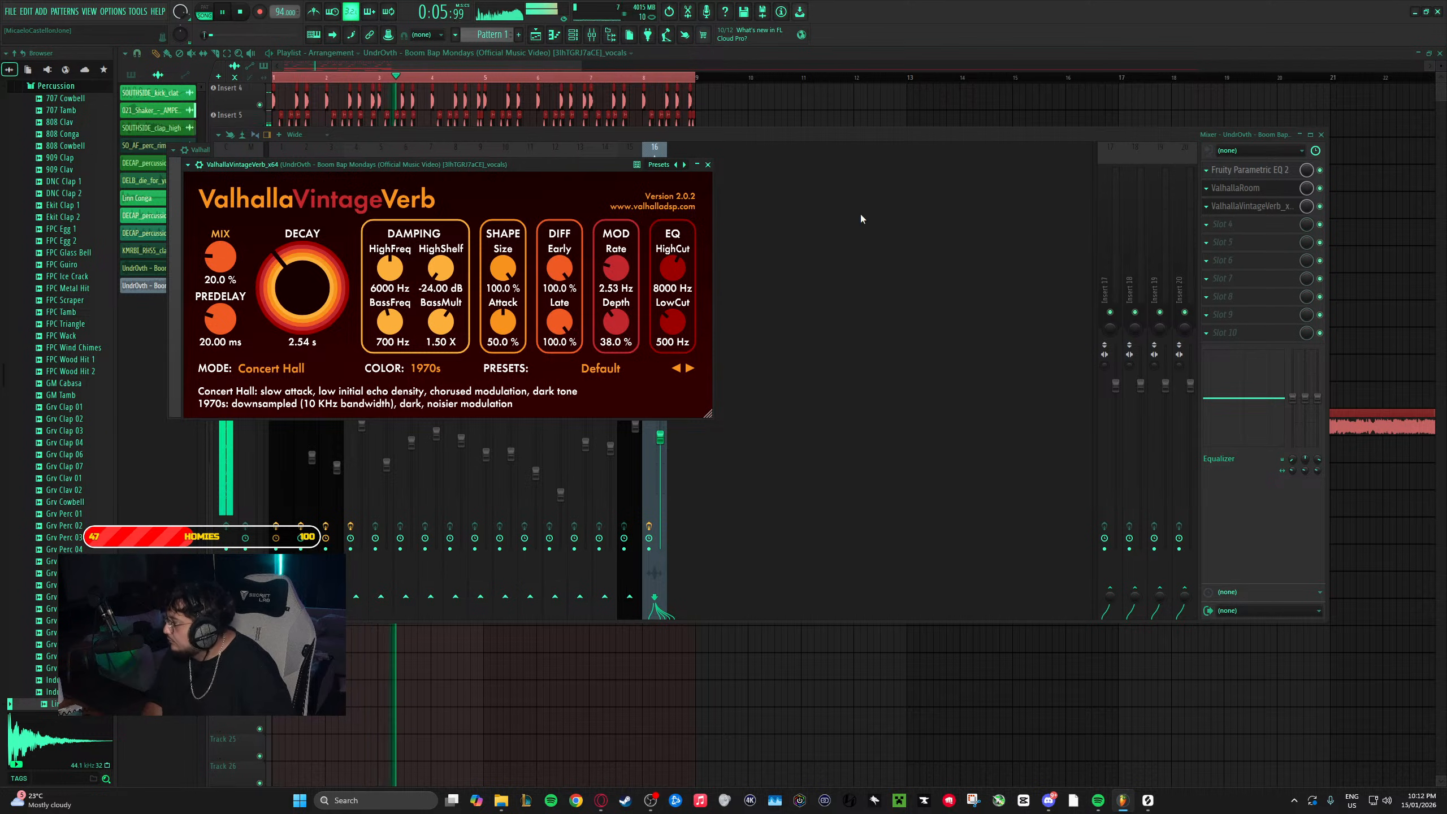
{"action": "left_click", "coordinate": [709, 165]}
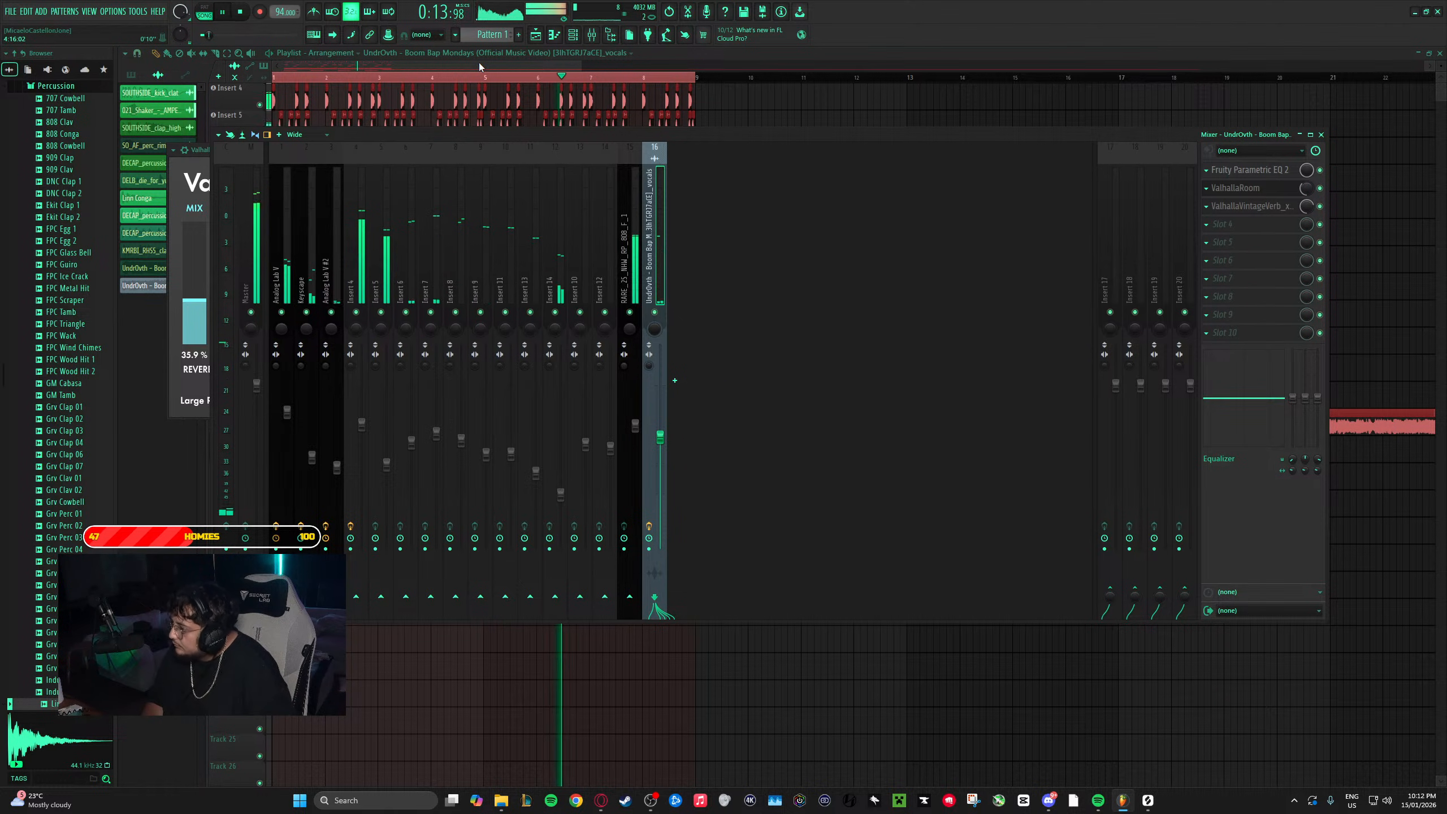
- Insert Fruity Delay 2 between the EQ and the reverbs on the vocals channel and reduce its slot mix level
{"action": "left_click_drag", "start_coordinate": [1281, 219], "coordinate": [1248, 194]}
{"action": "left_click", "coordinate": [1247, 193]}
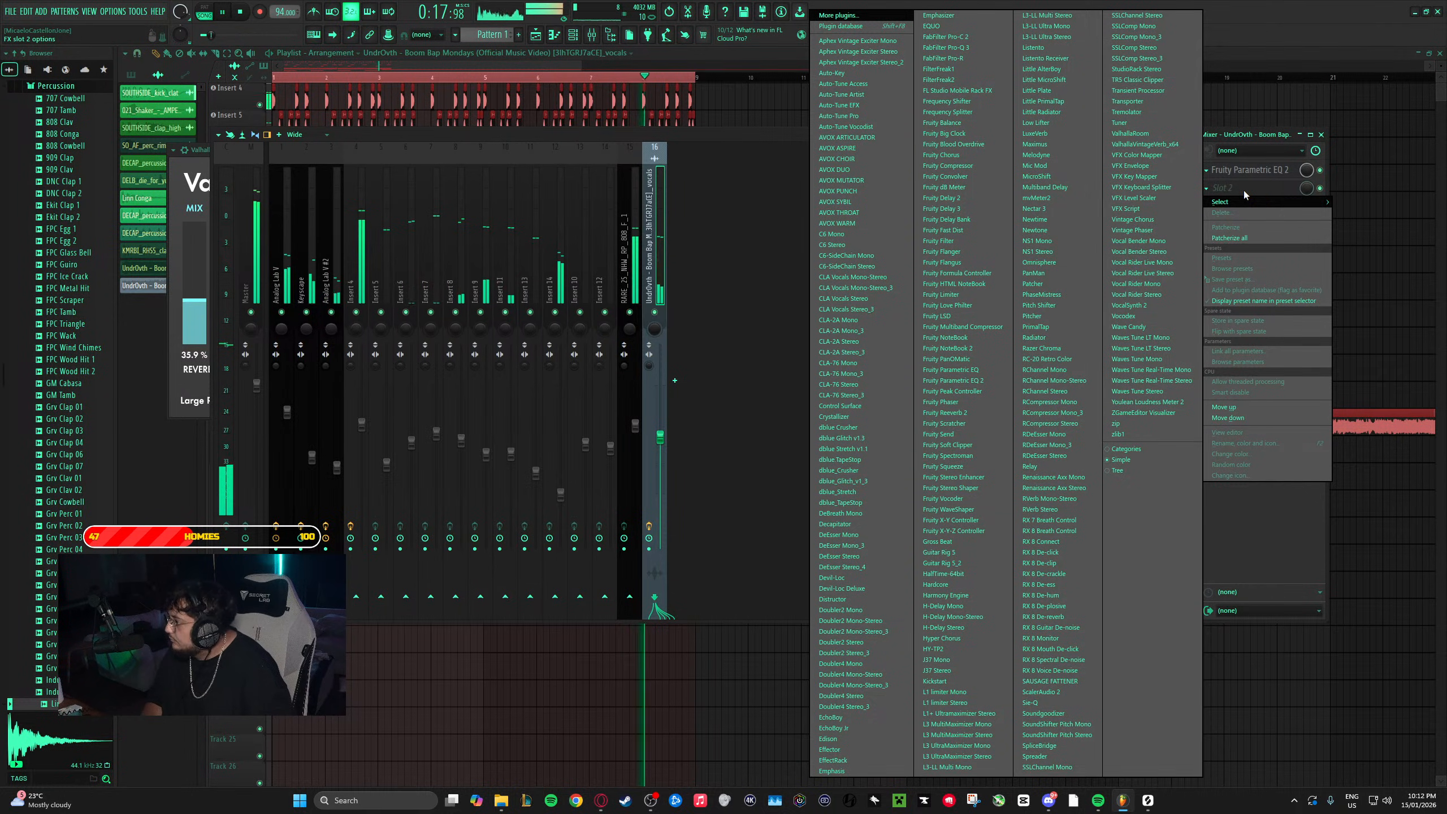
{"action": "left_click", "coordinate": [949, 198]}
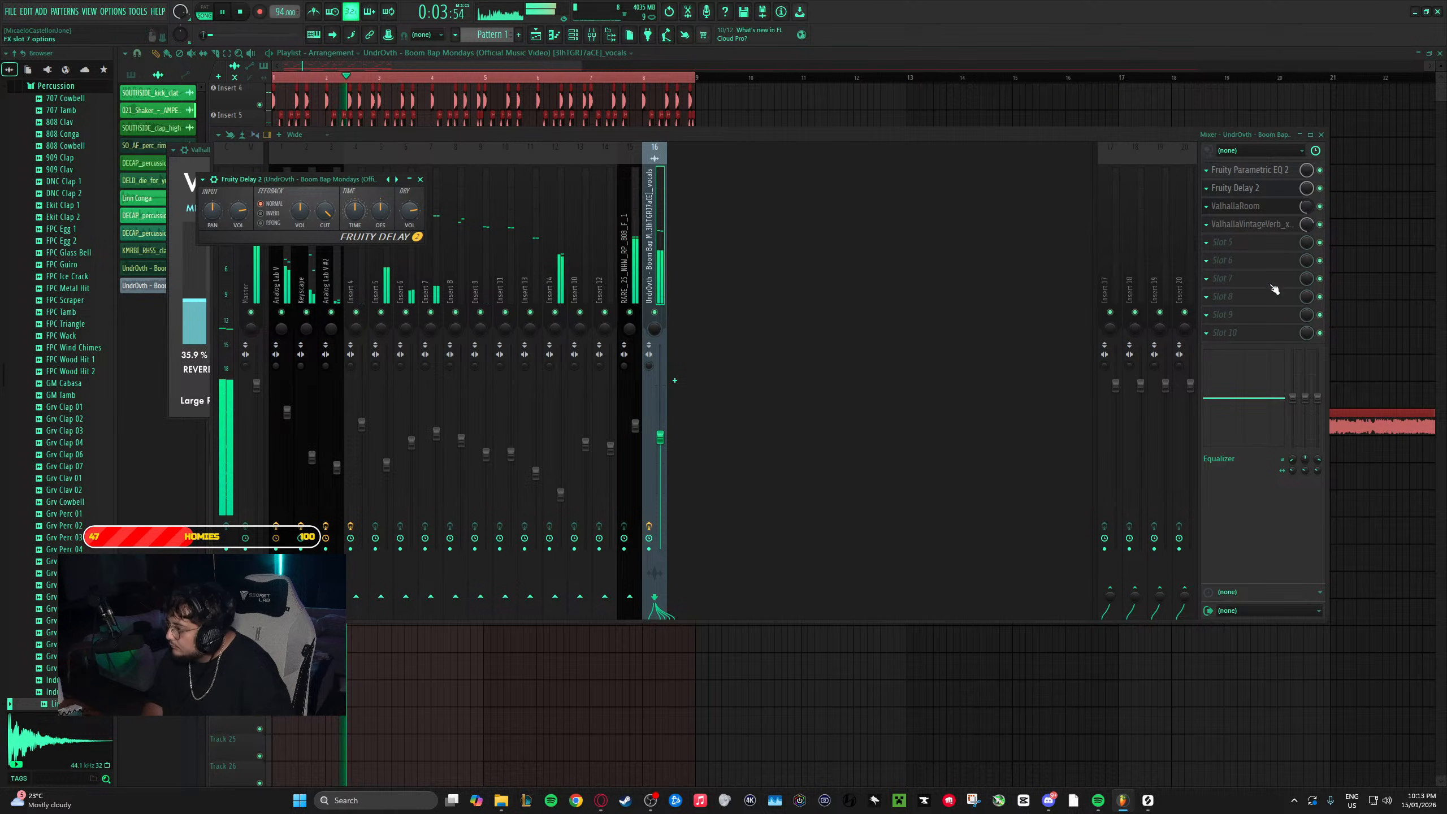
{"action": "left_click_drag", "start_coordinate": [1306, 189], "coordinate": [1306, 245]}
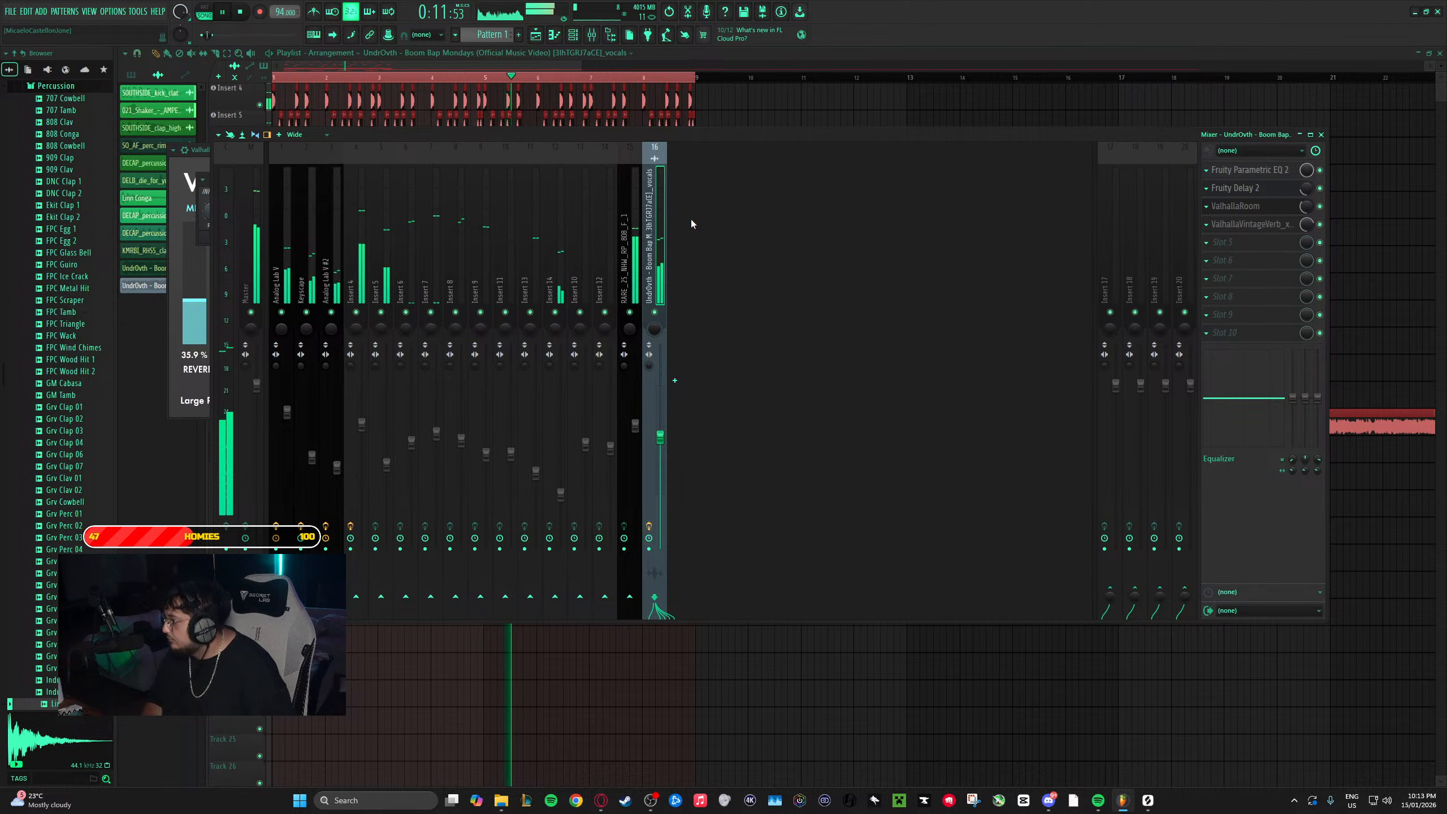
- Switch Fruity Delay 2's feedback mode to ping pong and close the plugin
{"action": "left_click", "coordinate": [1253, 192]}
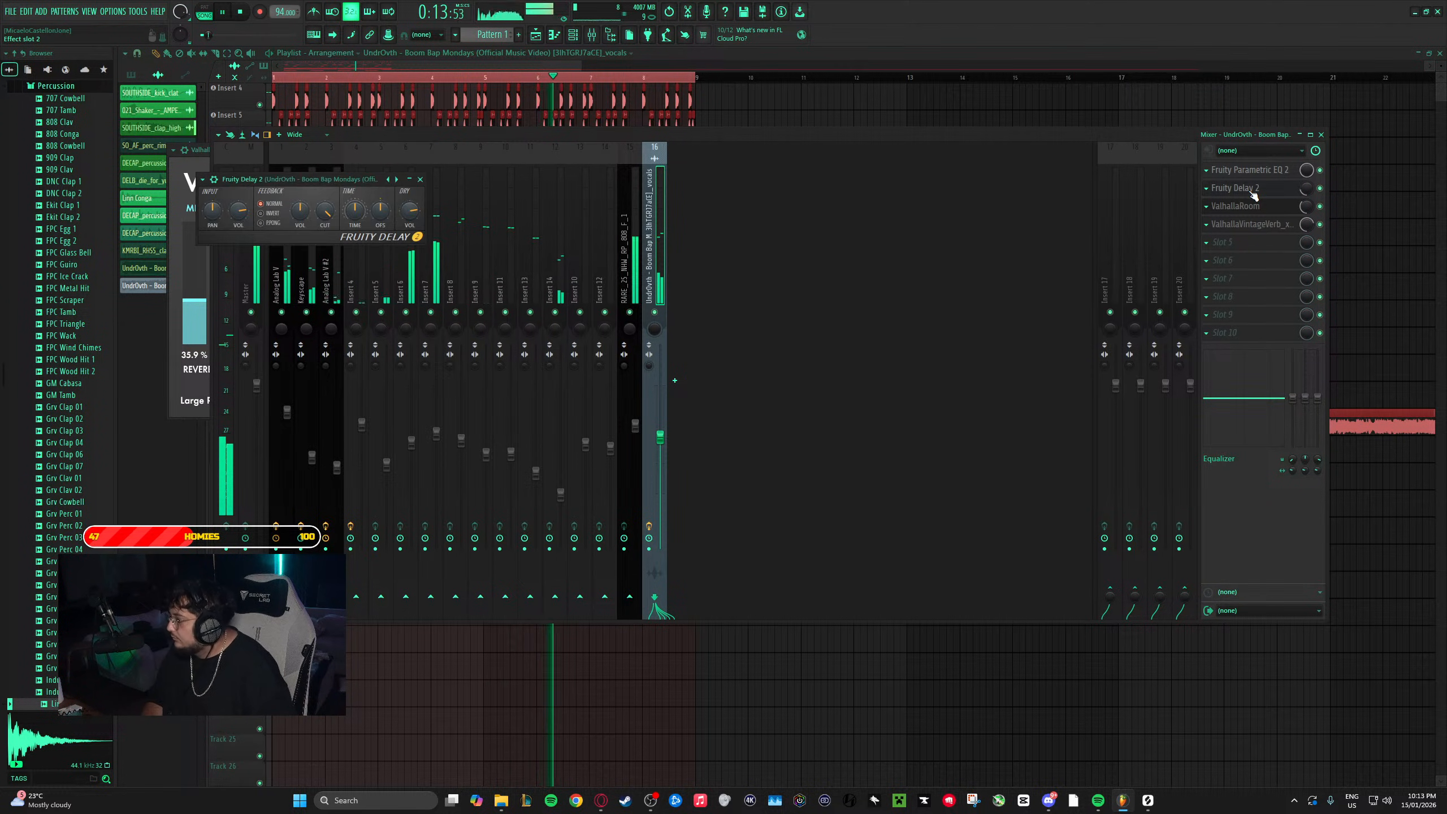
{"action": "left_click", "coordinate": [261, 223]}
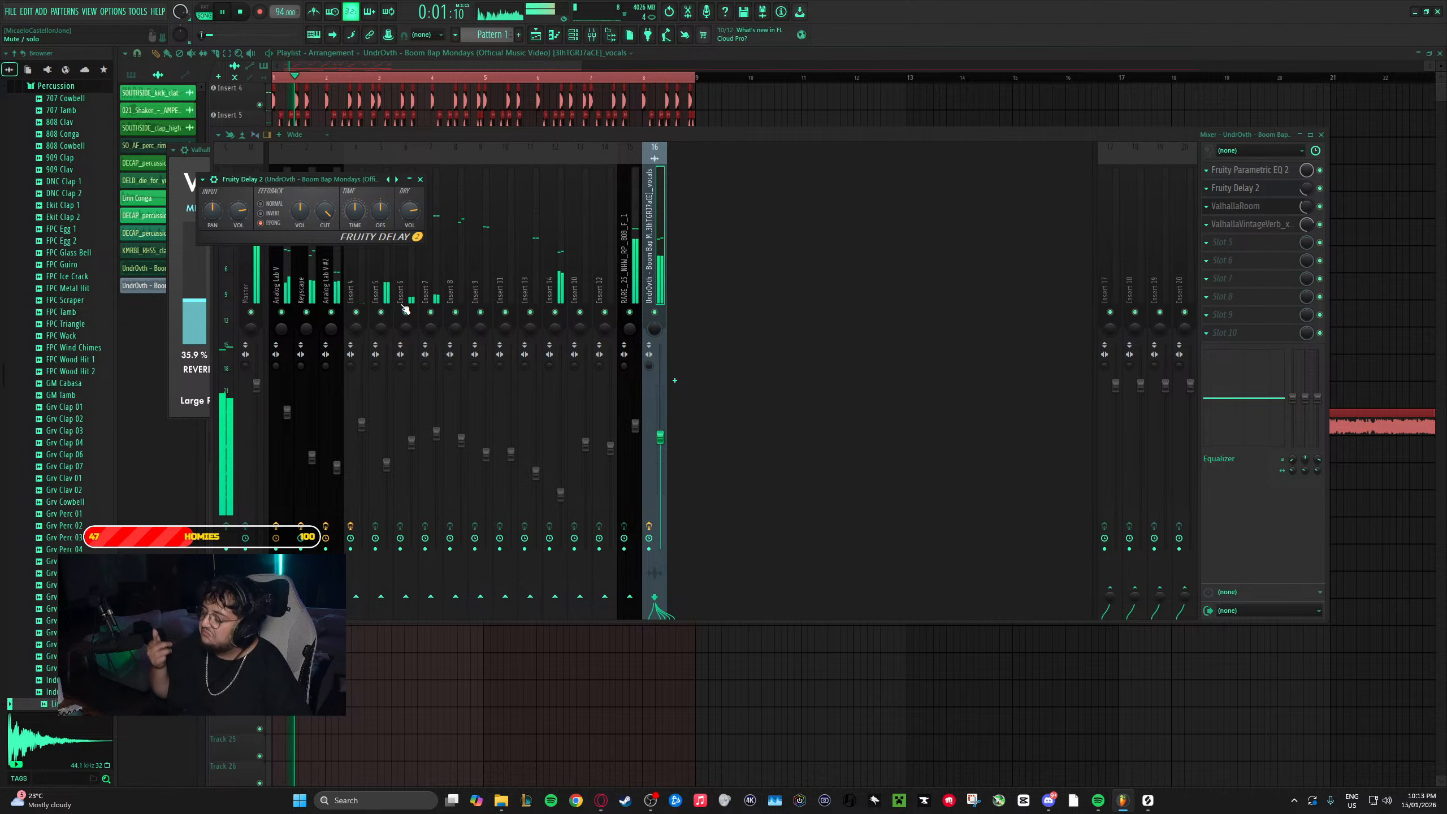
{"action": "left_click", "coordinate": [420, 179]}
- Set the vocals channel's mixer volume to 60%
{"action": "left_click", "coordinate": [455, 63]}
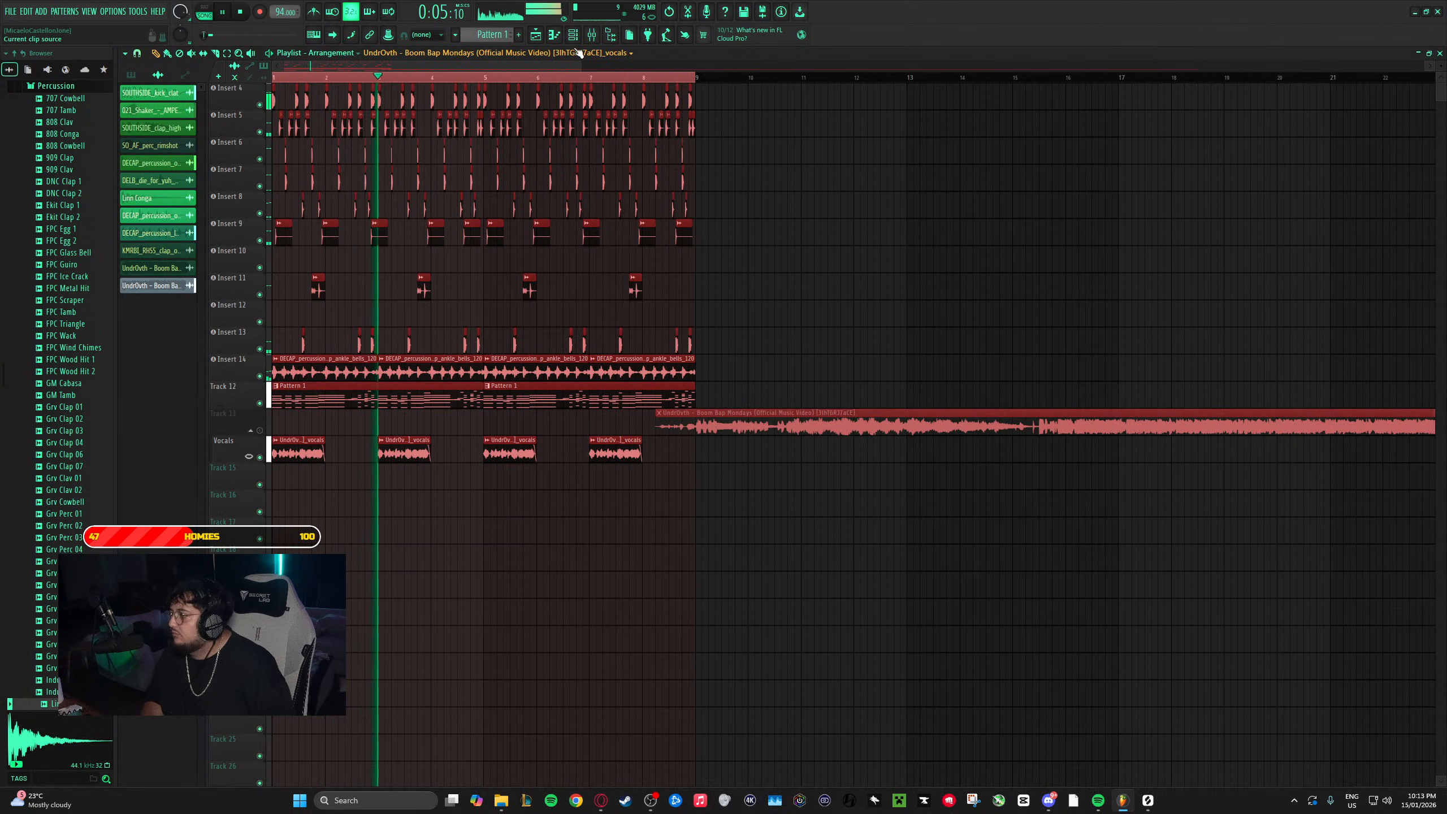
{"action": "left_click", "coordinate": [592, 36]}
{"action": "left_click_drag", "start_coordinate": [659, 436], "coordinate": [660, 452]}
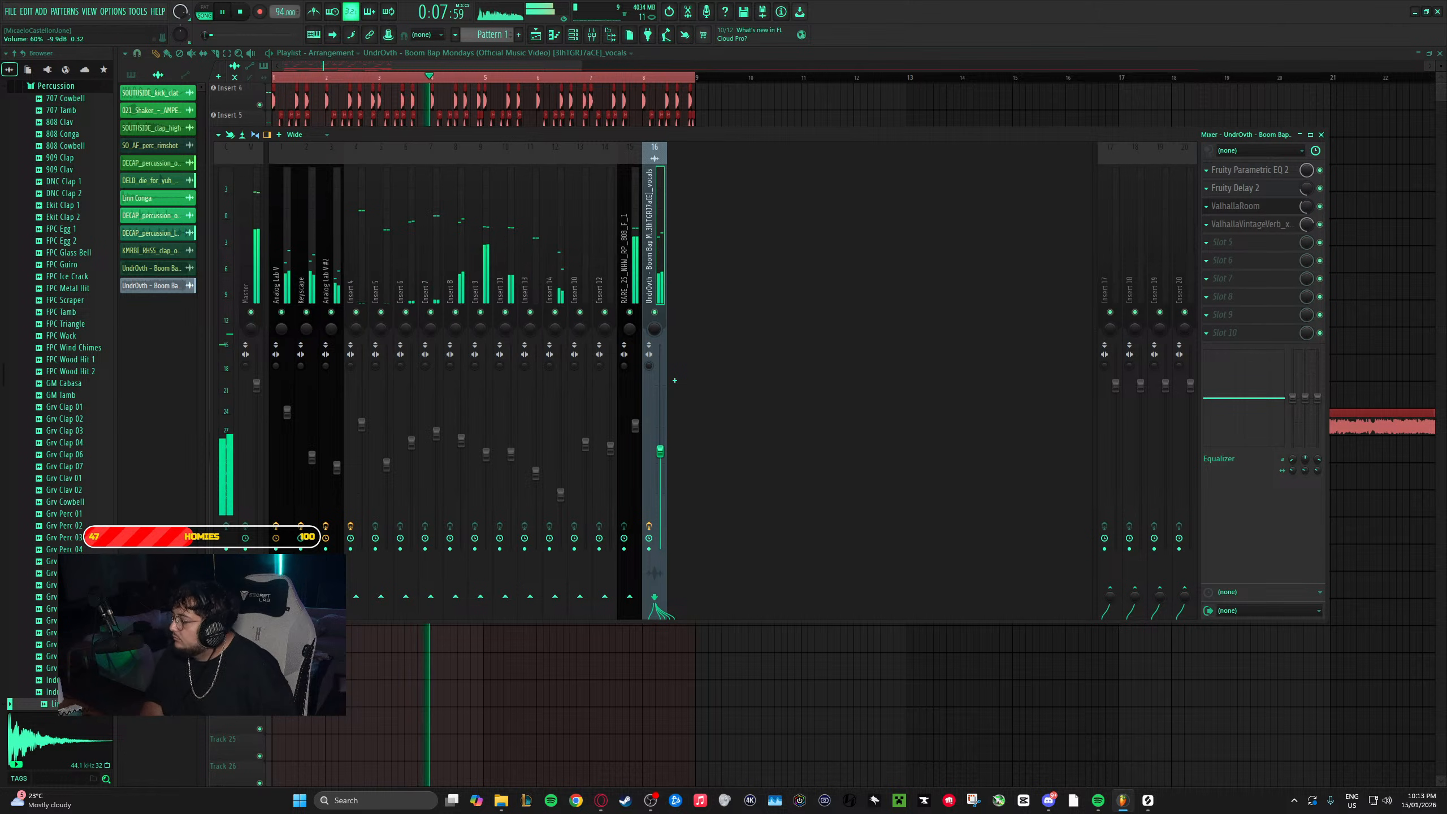
- Set the vocals clip's channel pitch to -200 cents and close its settings
{"action": "left_click", "coordinate": [536, 64]}
{"action": "double_click", "coordinate": [406, 452]}
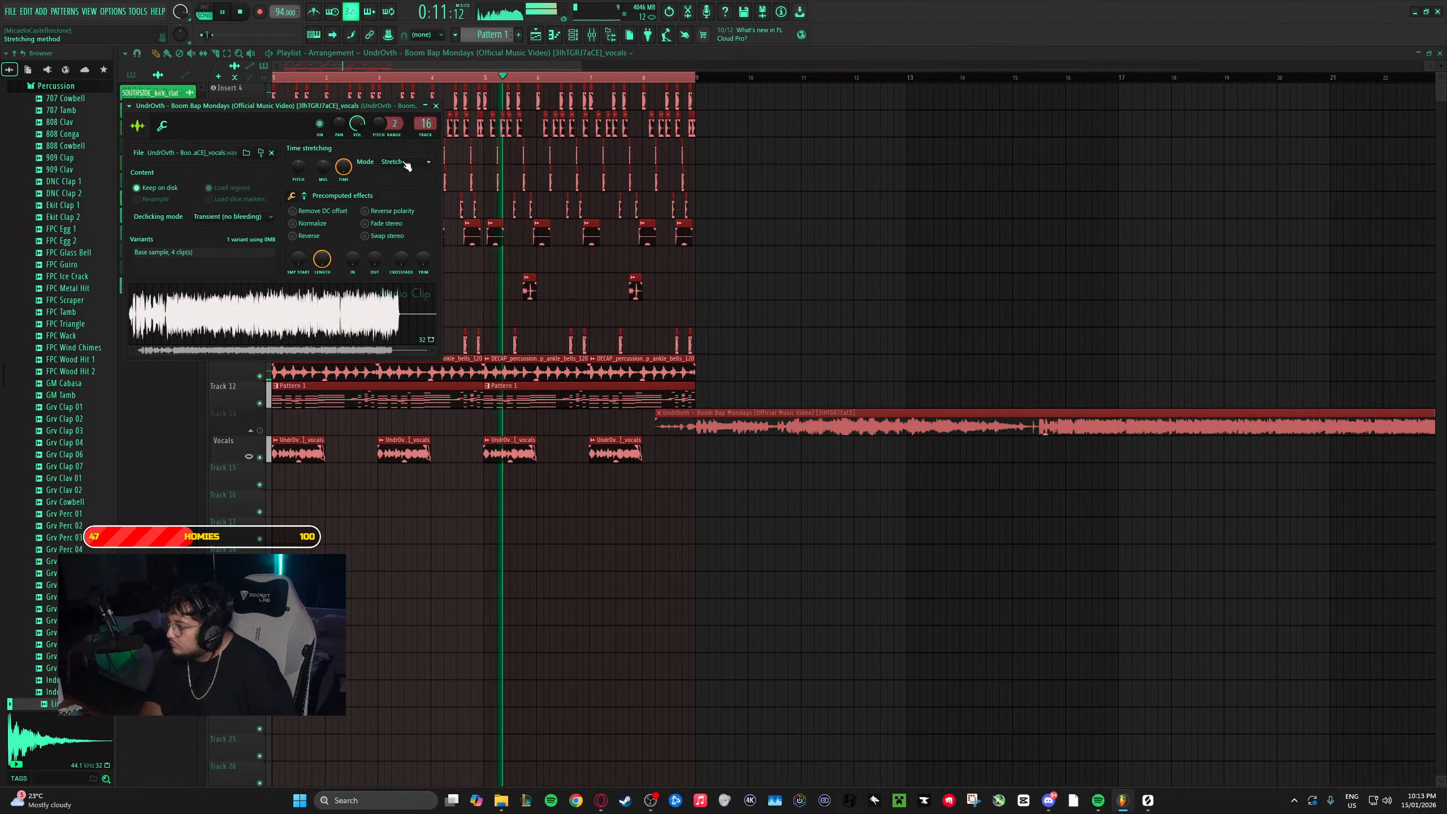
{"action": "key", "text": "space"}
{"action": "left_click_drag", "start_coordinate": [380, 123], "coordinate": [387, 131]}
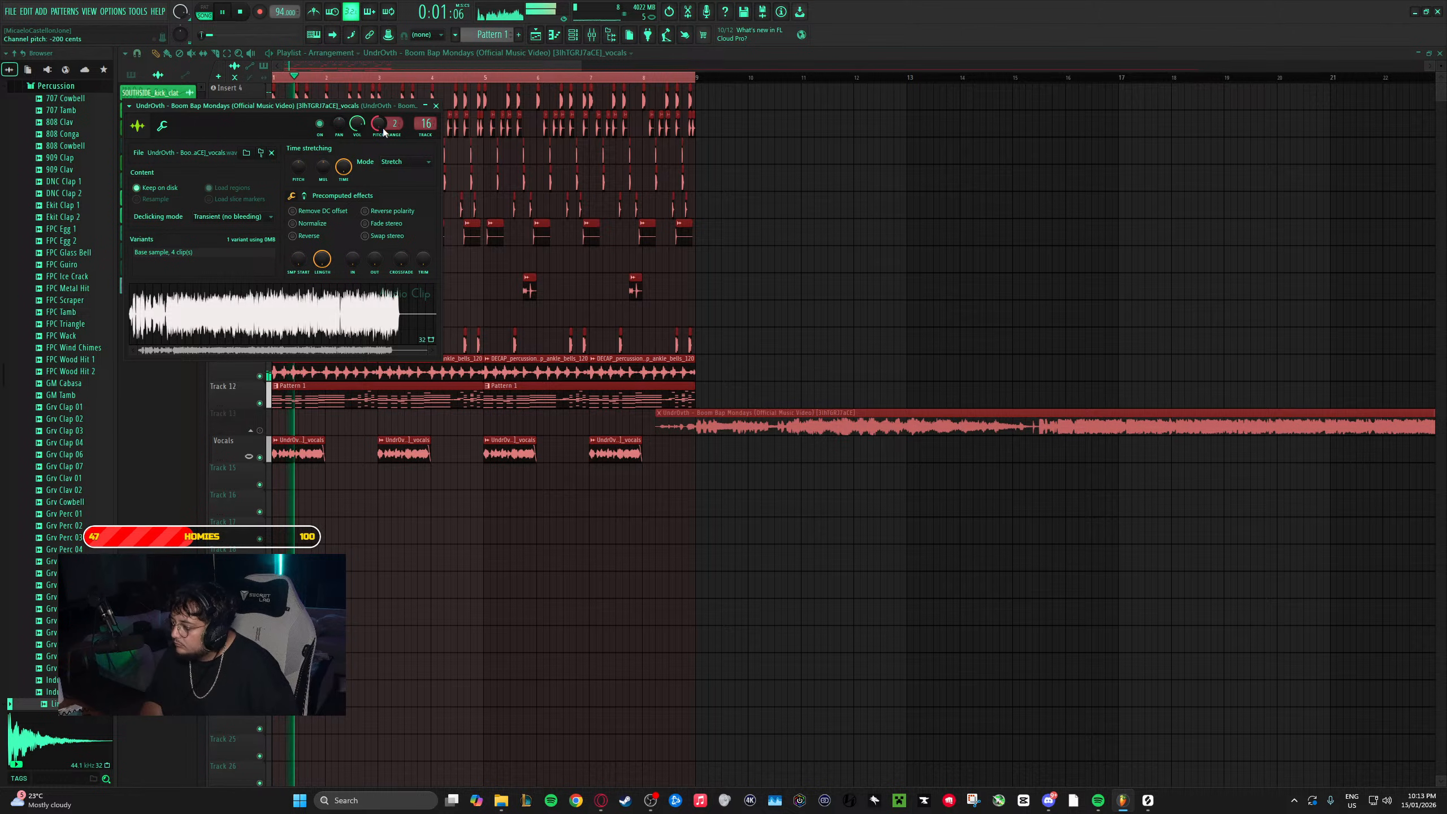
{"action": "left_click", "coordinate": [437, 106]}
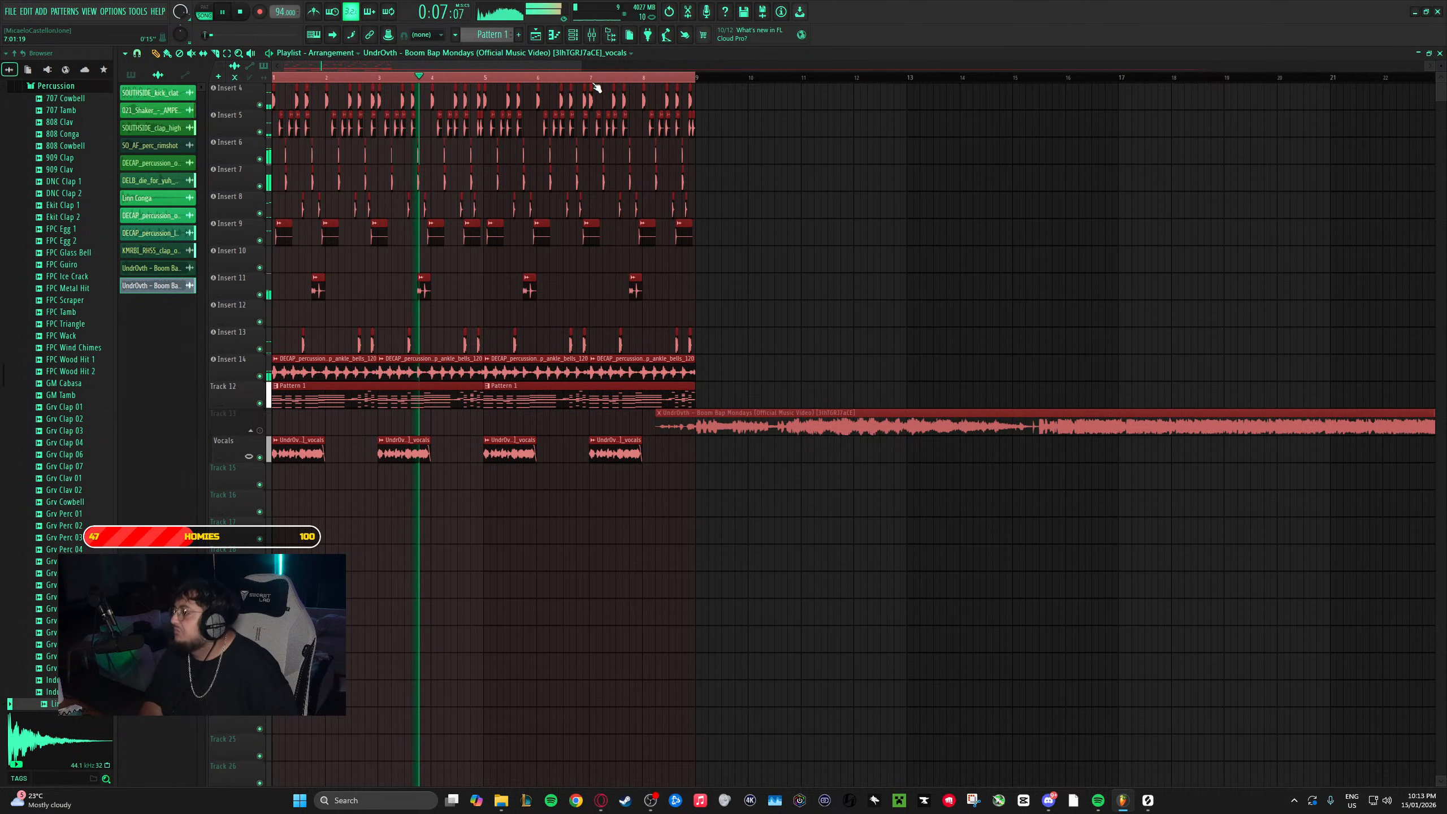
- Clear the clip selection in the playlist while the eight-bar loop plays
{"action": "scroll", "coordinate": [675, 494], "scroll_direction": "up", "scroll_amount": 3}
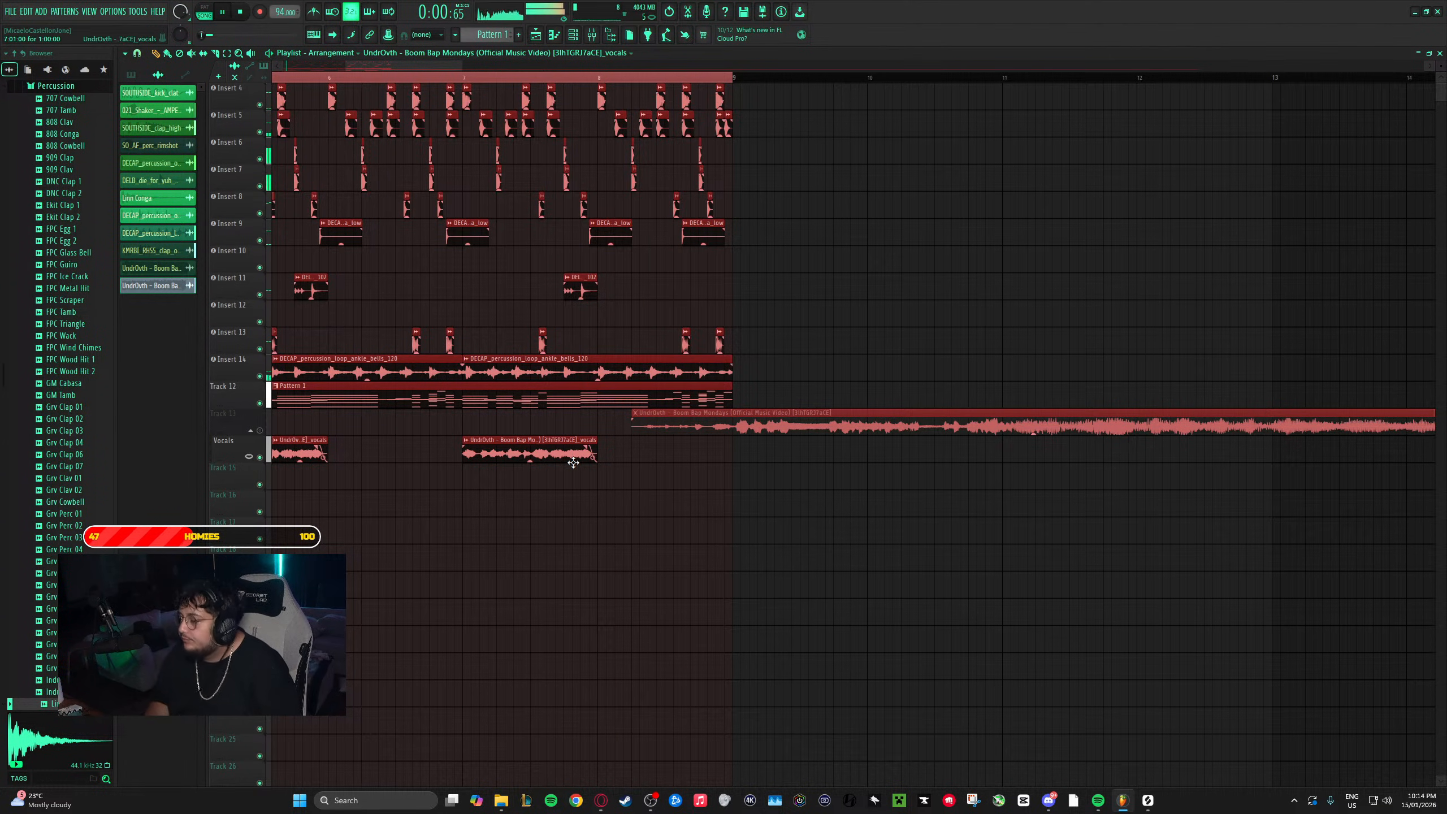
{"action": "scroll", "coordinate": [442, 572], "scroll_direction": "down", "scroll_amount": 6}
{"action": "right_click", "coordinate": [442, 561]}
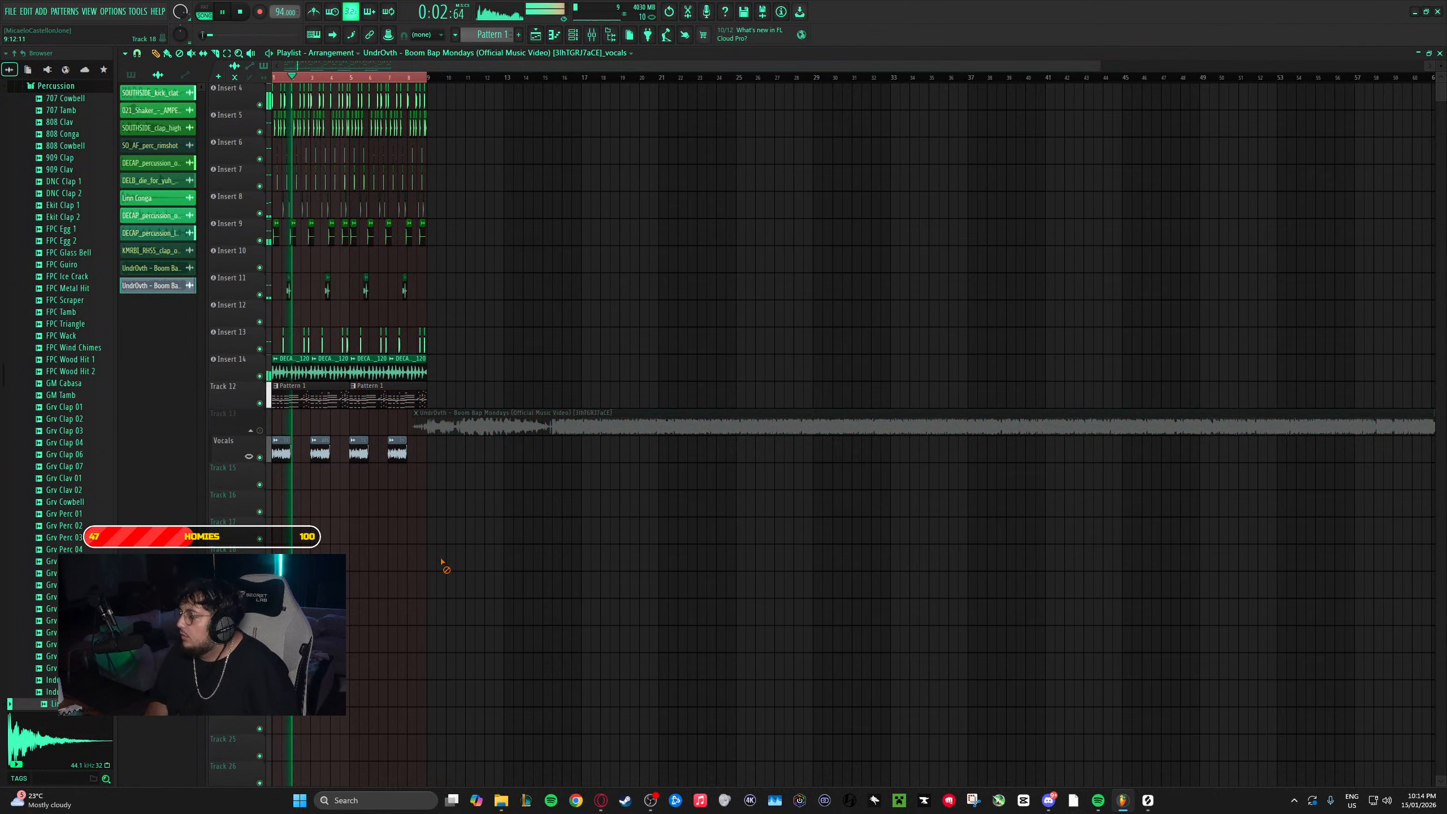
{"action": "scroll", "coordinate": [322, 496], "scroll_direction": "up", "scroll_amount": 3}
{"action": "scroll", "coordinate": [315, 495], "scroll_direction": "down", "scroll_amount": 4}
{"action": "scroll", "coordinate": [302, 492], "scroll_direction": "up", "scroll_amount": 1}
{"action": "scroll", "coordinate": [305, 495], "scroll_direction": "up", "scroll_amount": 2}
{"action": "scroll", "coordinate": [305, 416], "scroll_direction": "up", "scroll_amount": 1}
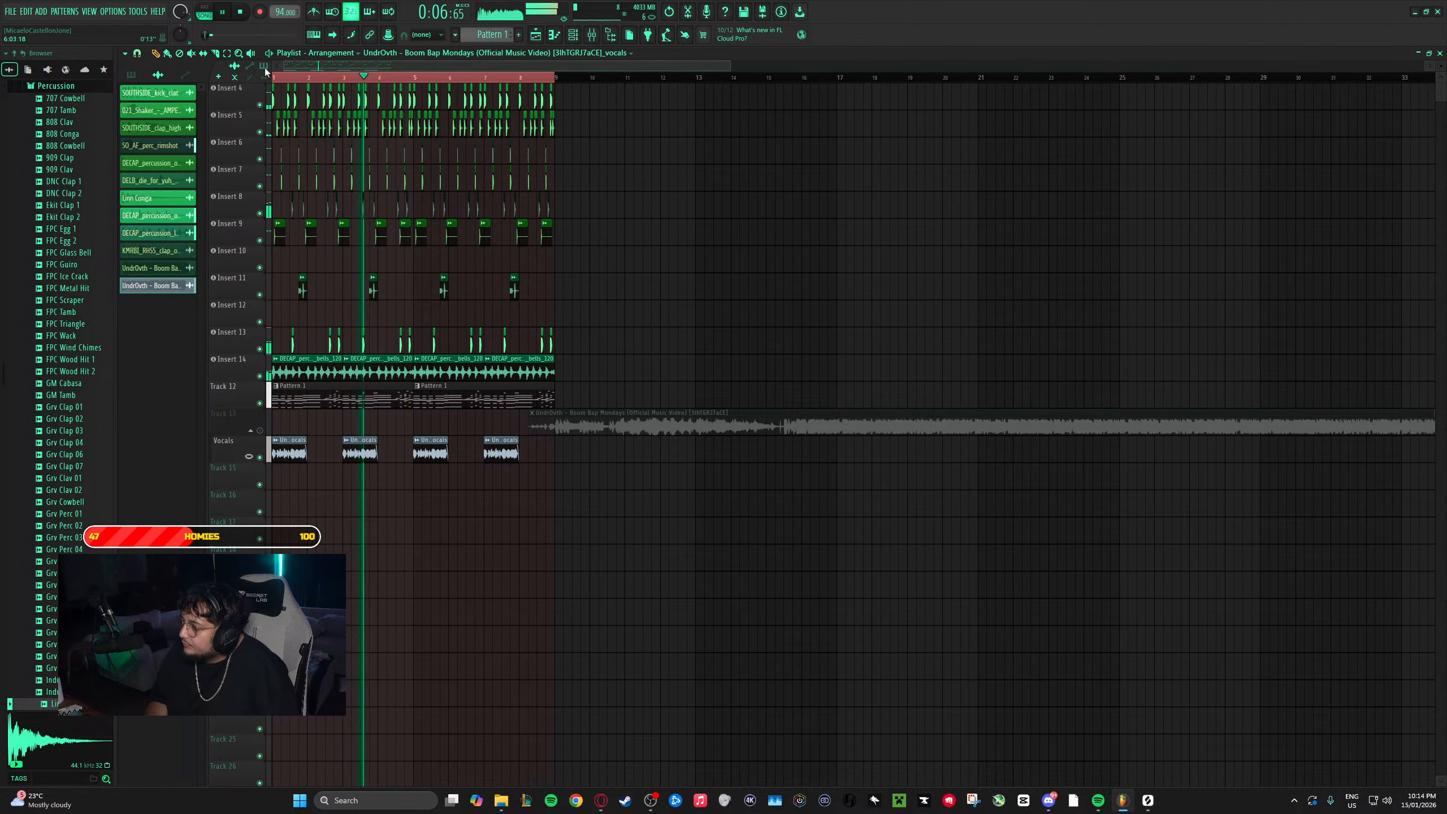
- Slightly lower the vocals channel's mixer volume once more and stop playback
{"action": "left_click", "coordinate": [591, 36]}
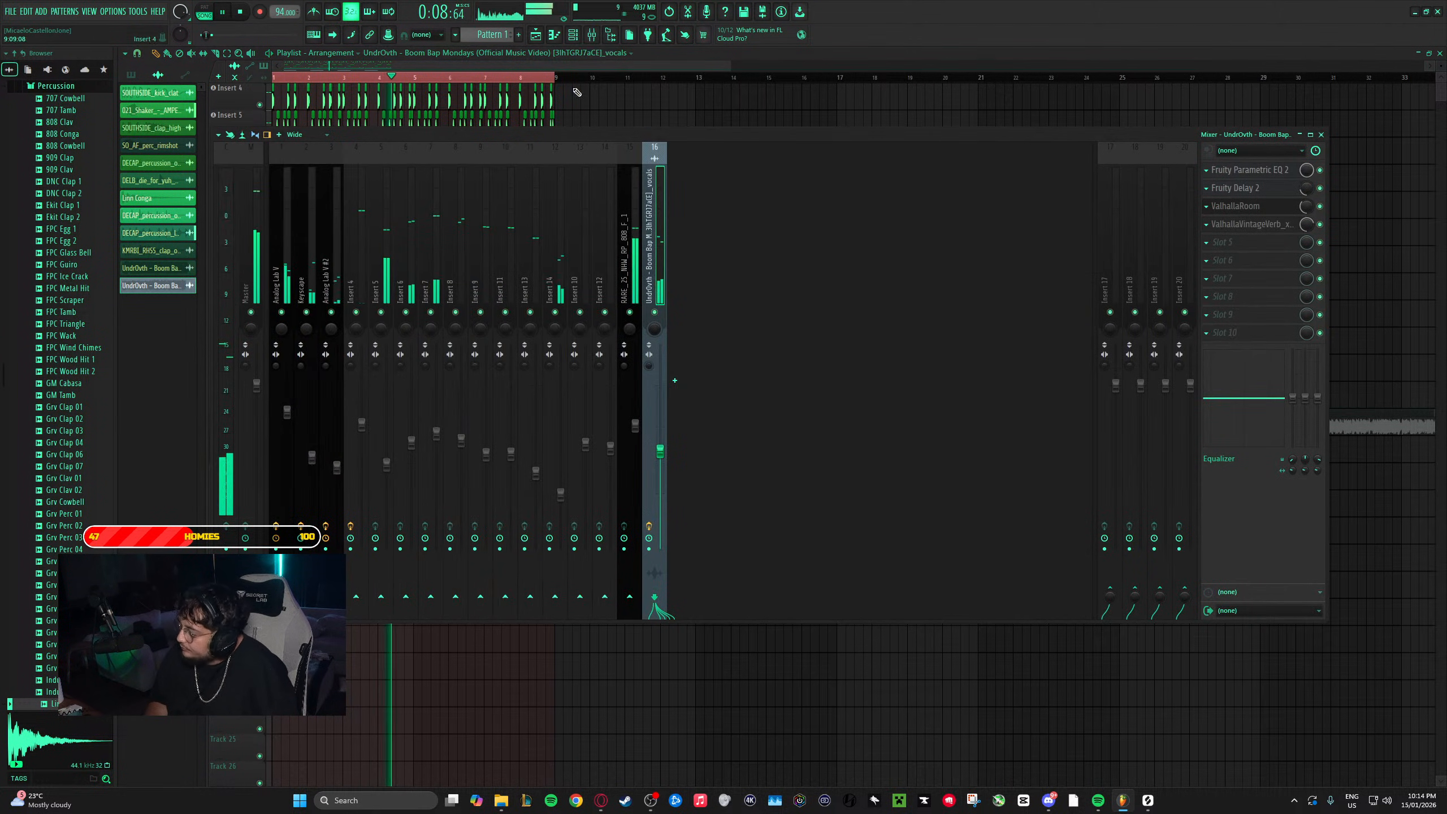
{"action": "left_click_drag", "start_coordinate": [660, 454], "coordinate": [661, 459]}
{"action": "left_click", "coordinate": [629, 68]}
{"action": "key", "text": "space"}
- Save the project as Take 2
{"action": "key", "text": "ctrl+s"}
{"action": "key", "text": "BackSpace"}
{"action": "type", "text": "Take 2"}
{"action": "key", "text": "Return"}
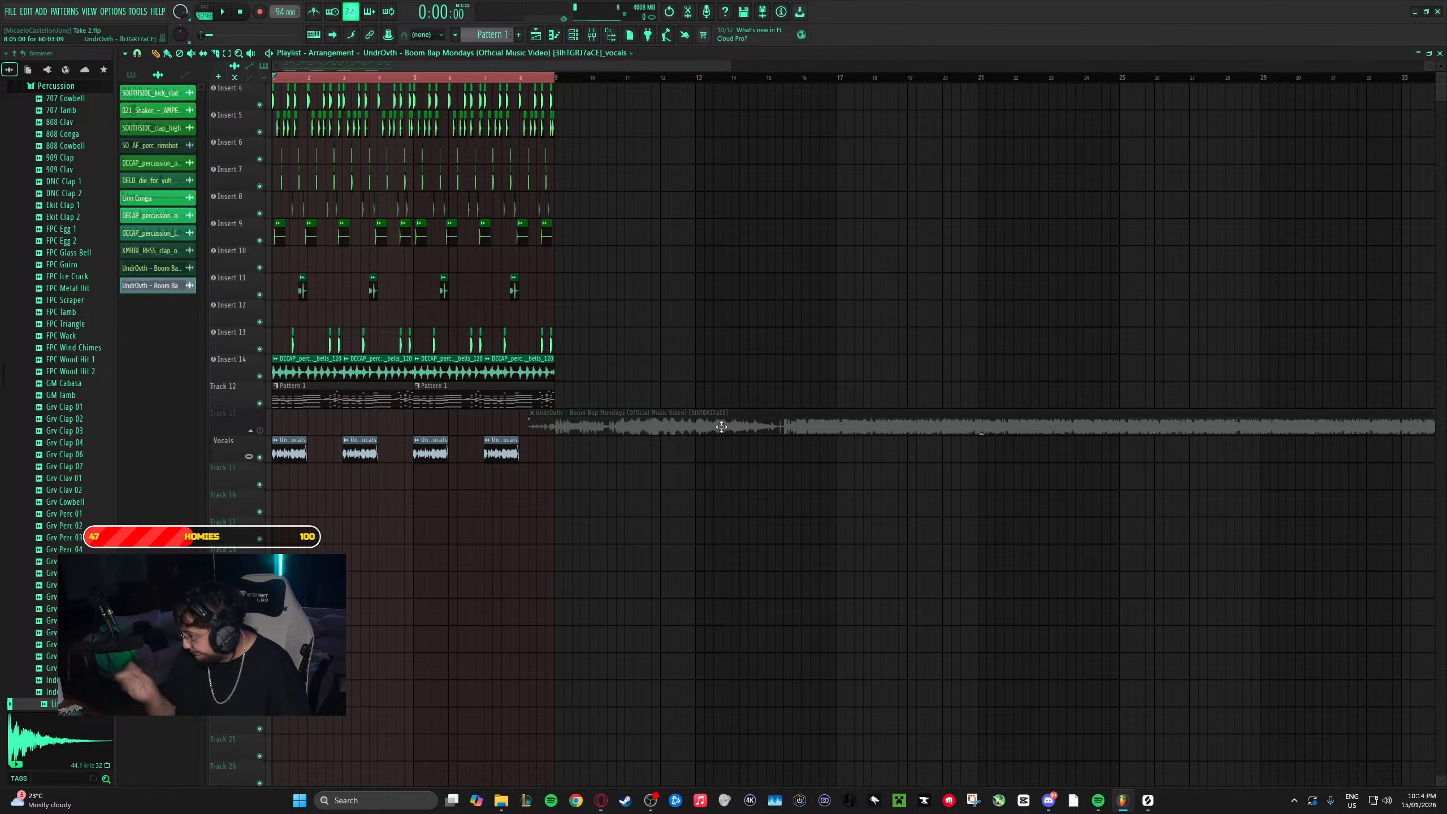
- Open the recent project Take 1.flp and bring its playlist in front of the plugin windows
{"action": "left_click", "coordinate": [9, 12]}
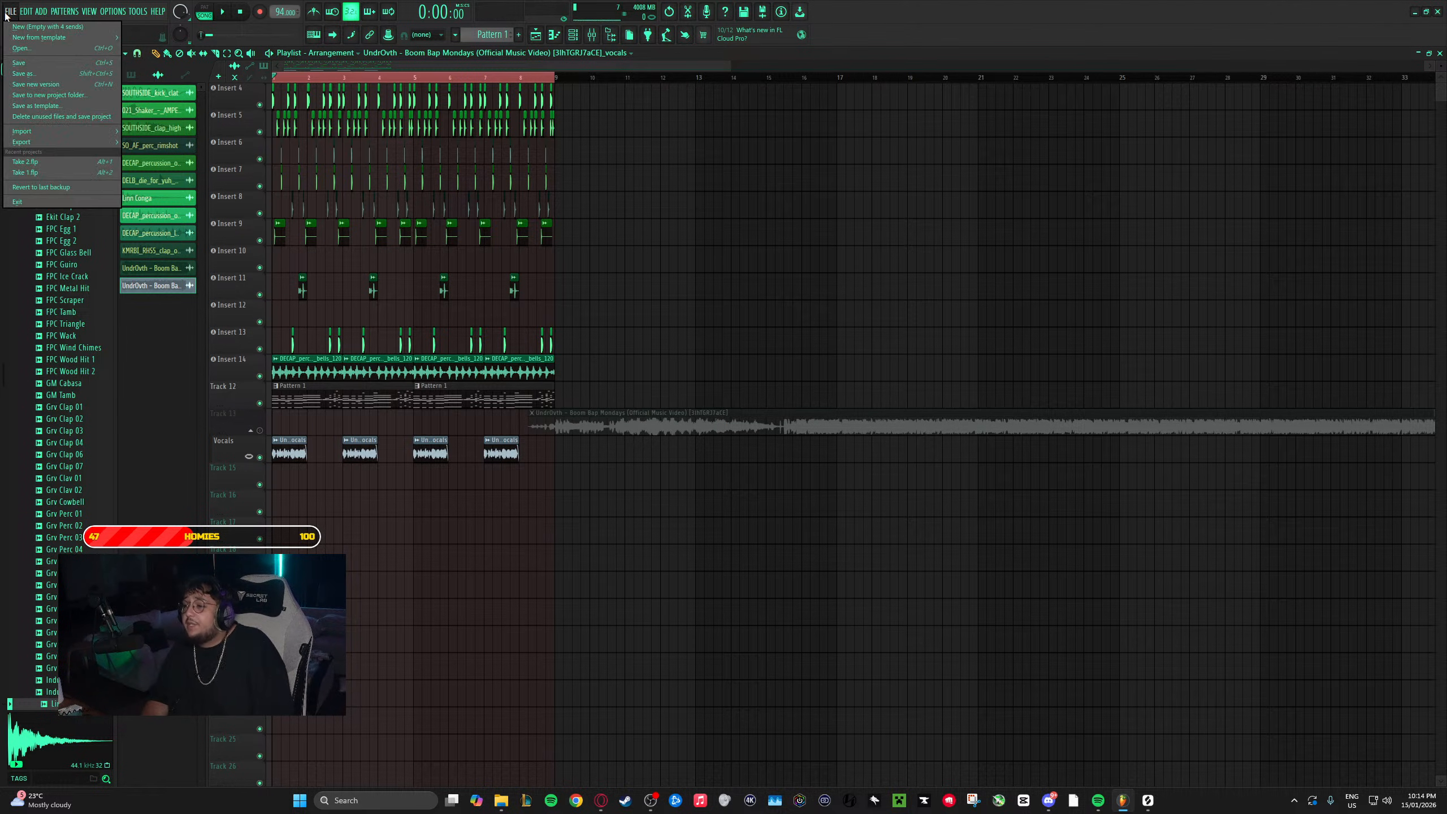
{"action": "left_click", "coordinate": [41, 170]}
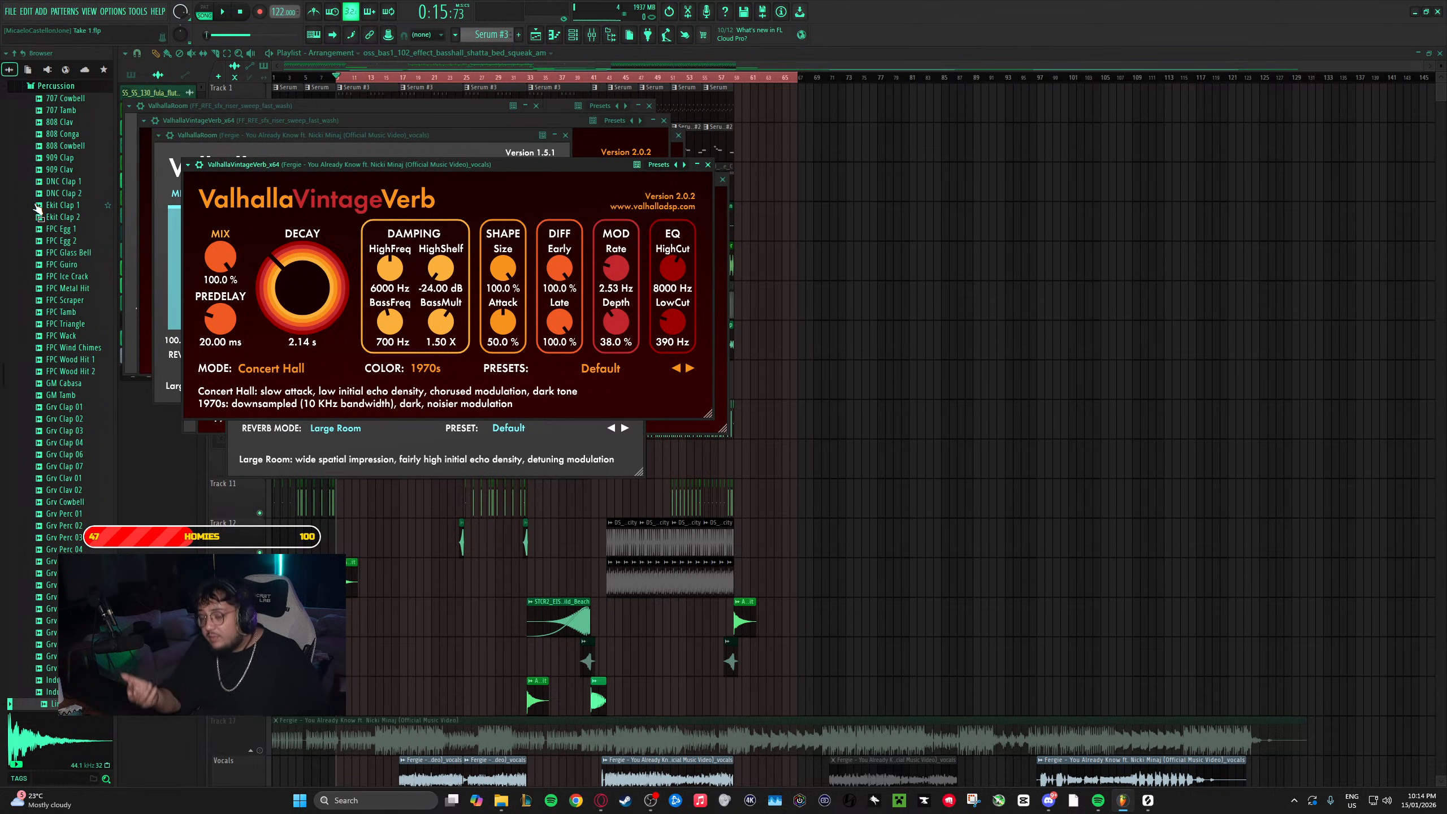
{"action": "left_click", "coordinate": [615, 63]}
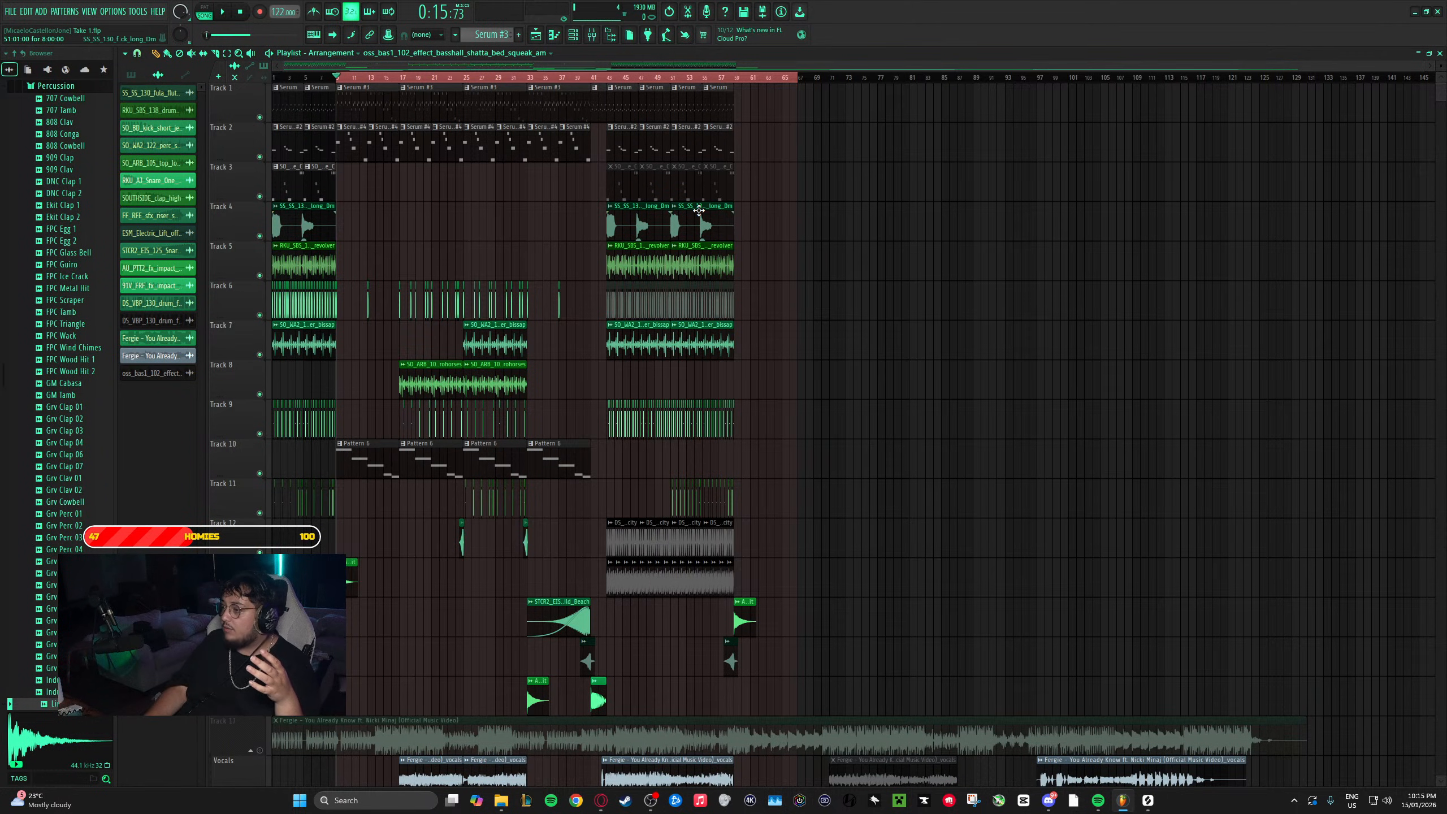
- Try a different mixer volume for the Serum #2 channel and undo the change
{"action": "left_click", "coordinate": [593, 37]}
{"action": "left_click_drag", "start_coordinate": [337, 465], "coordinate": [337, 440]}
{"action": "key", "text": "ctrl+z"}
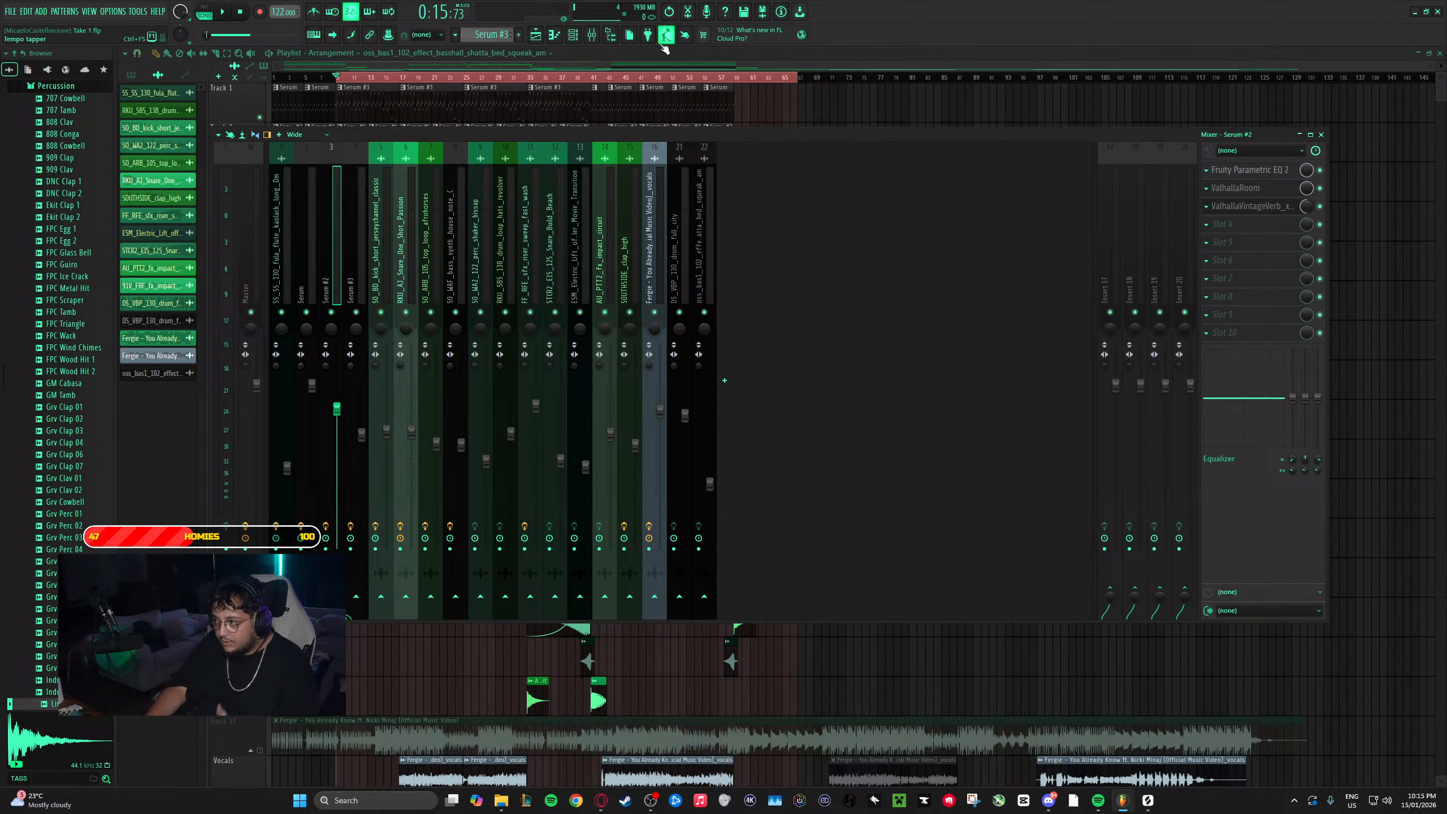
- Try lowering the clip gain of the first fula flute clip on Track 4 and restore it to 0 dB
{"action": "left_click", "coordinate": [648, 55]}
{"action": "scroll", "coordinate": [638, 261], "scroll_direction": "up", "scroll_amount": 5}
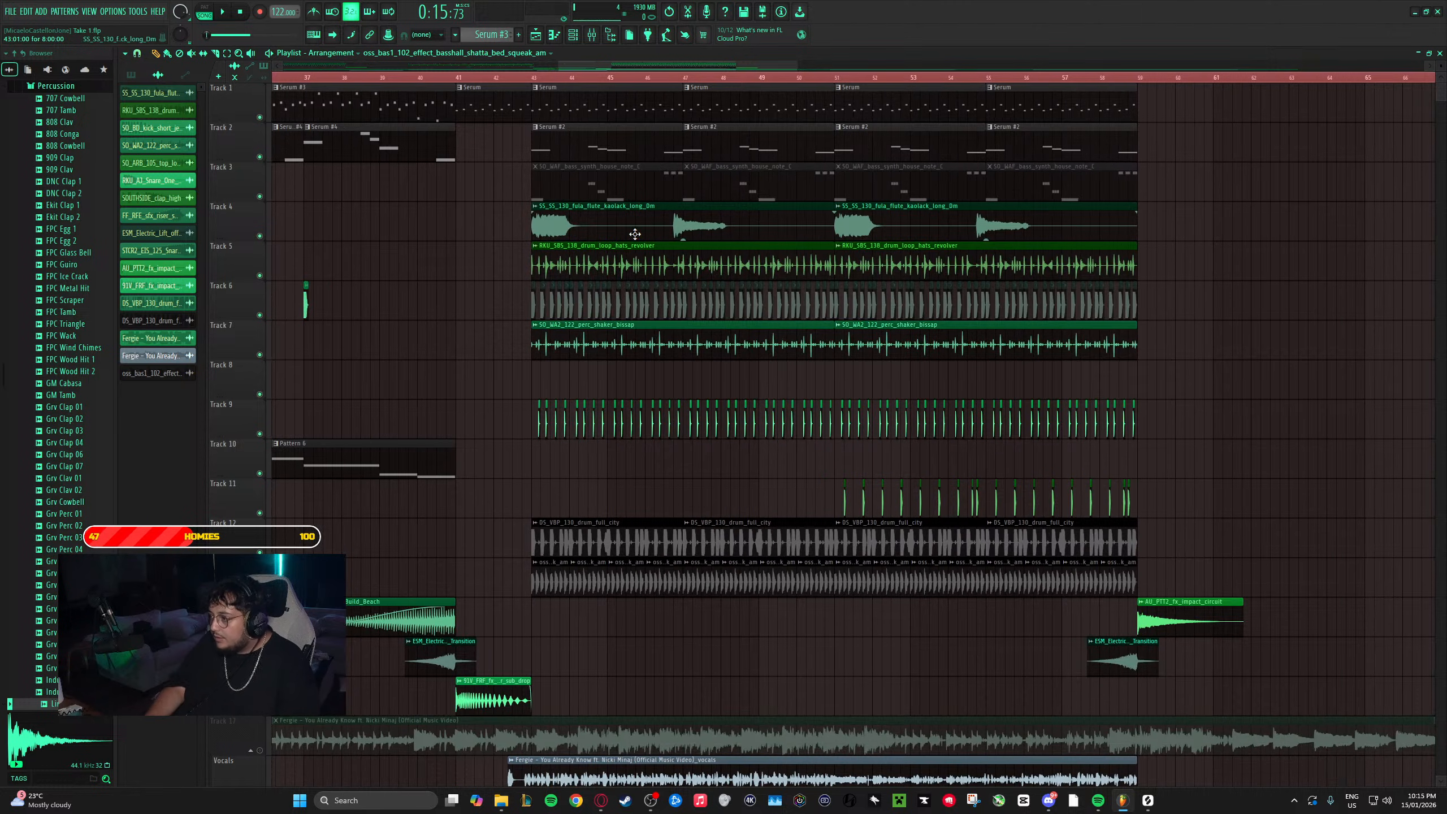
{"action": "left_click_drag", "start_coordinate": [687, 241], "coordinate": [686, 248]}
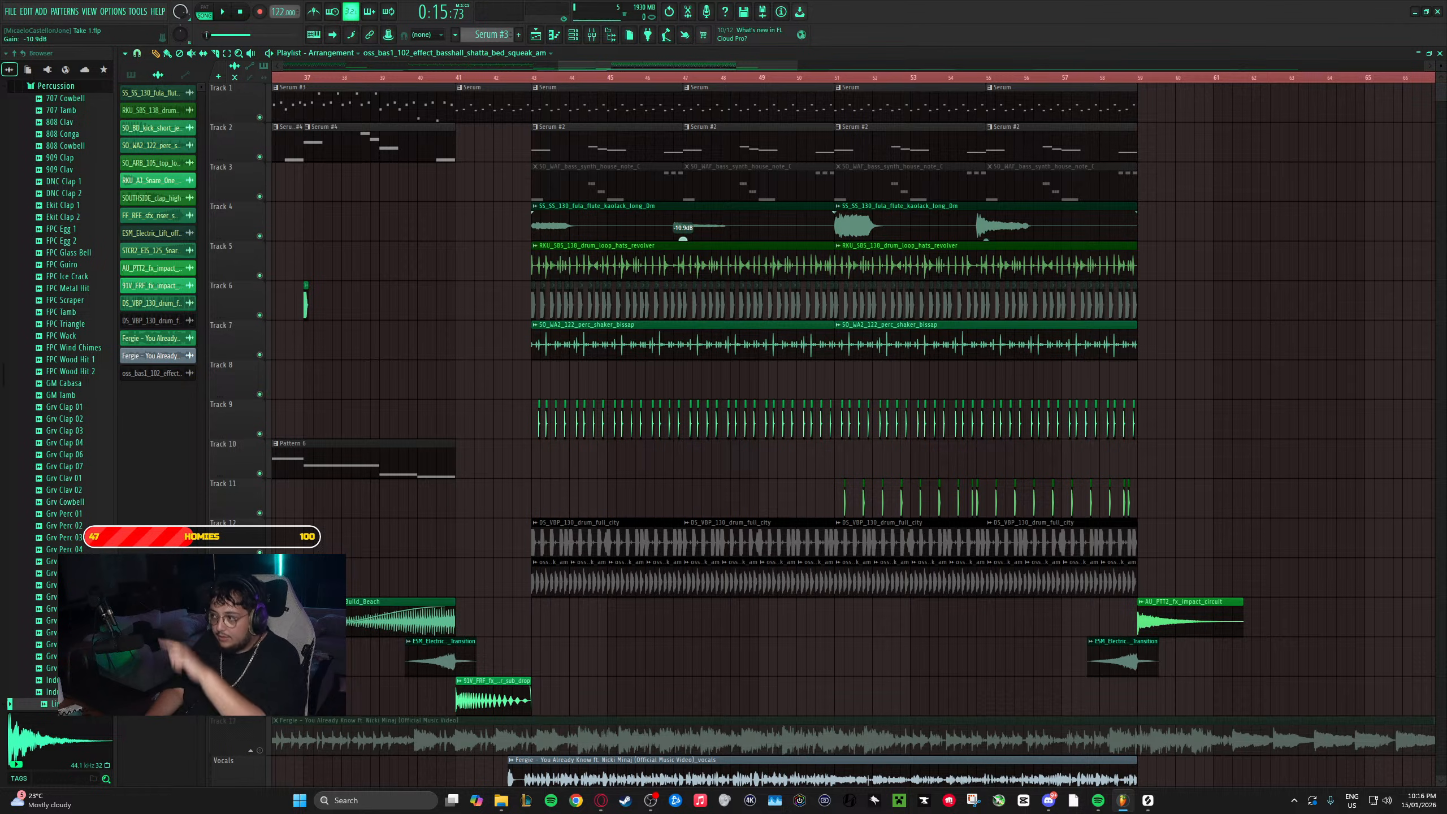
{"action": "key", "text": "ctrl+z"}
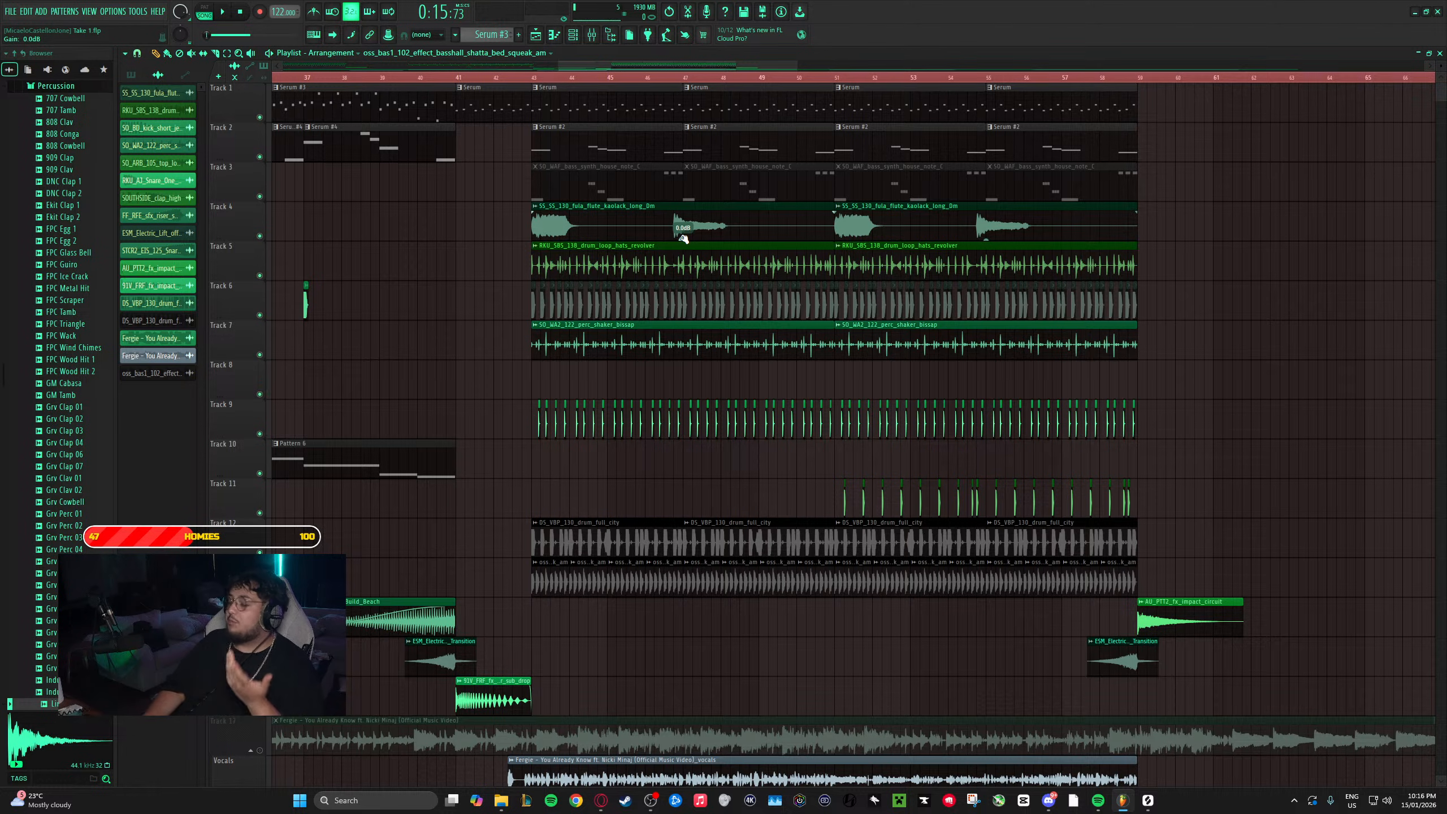
{"action": "left_click_drag", "start_coordinate": [682, 238], "coordinate": [683, 250]}
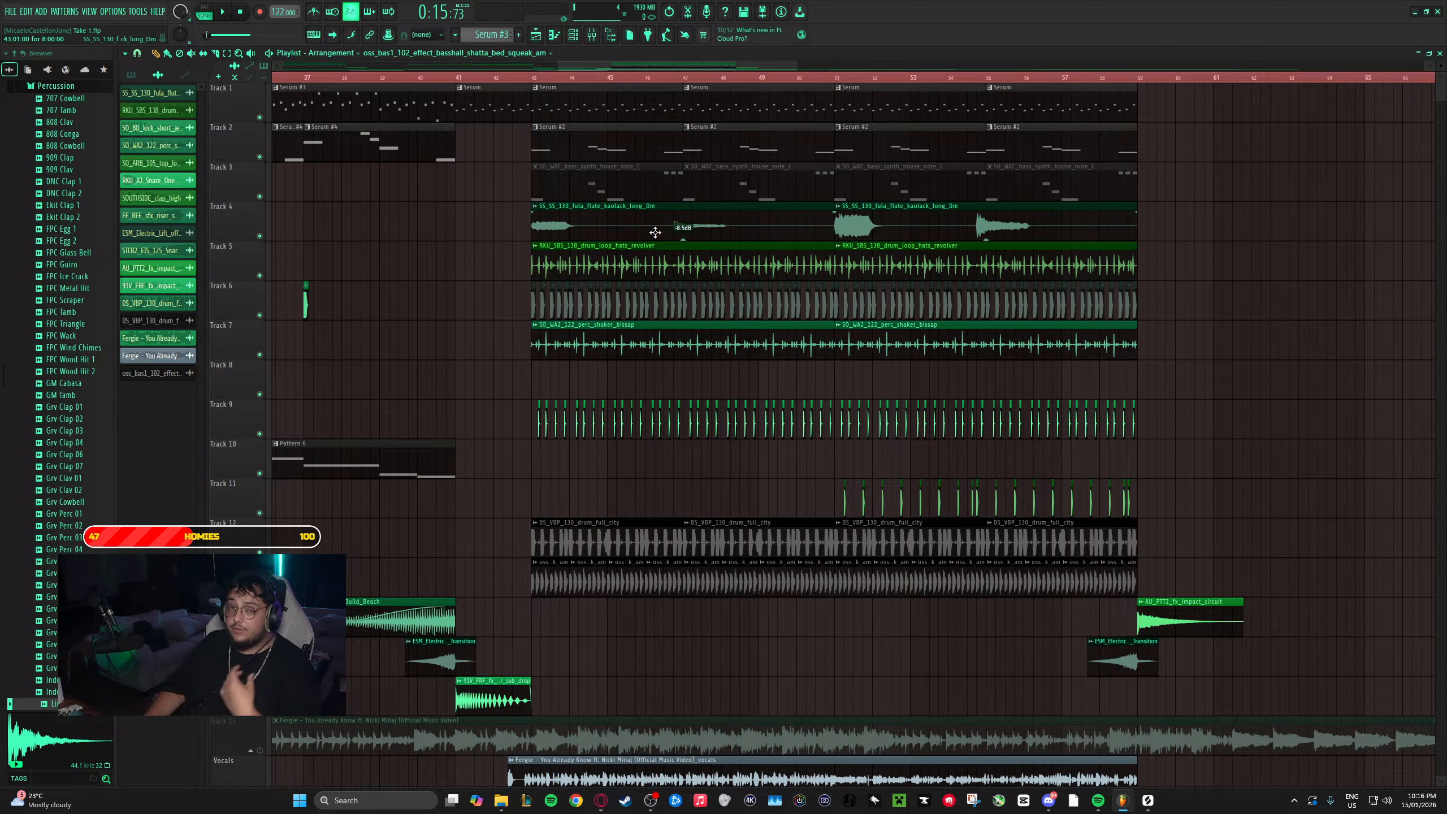
{"action": "left_click_drag", "start_coordinate": [682, 239], "coordinate": [685, 241]}
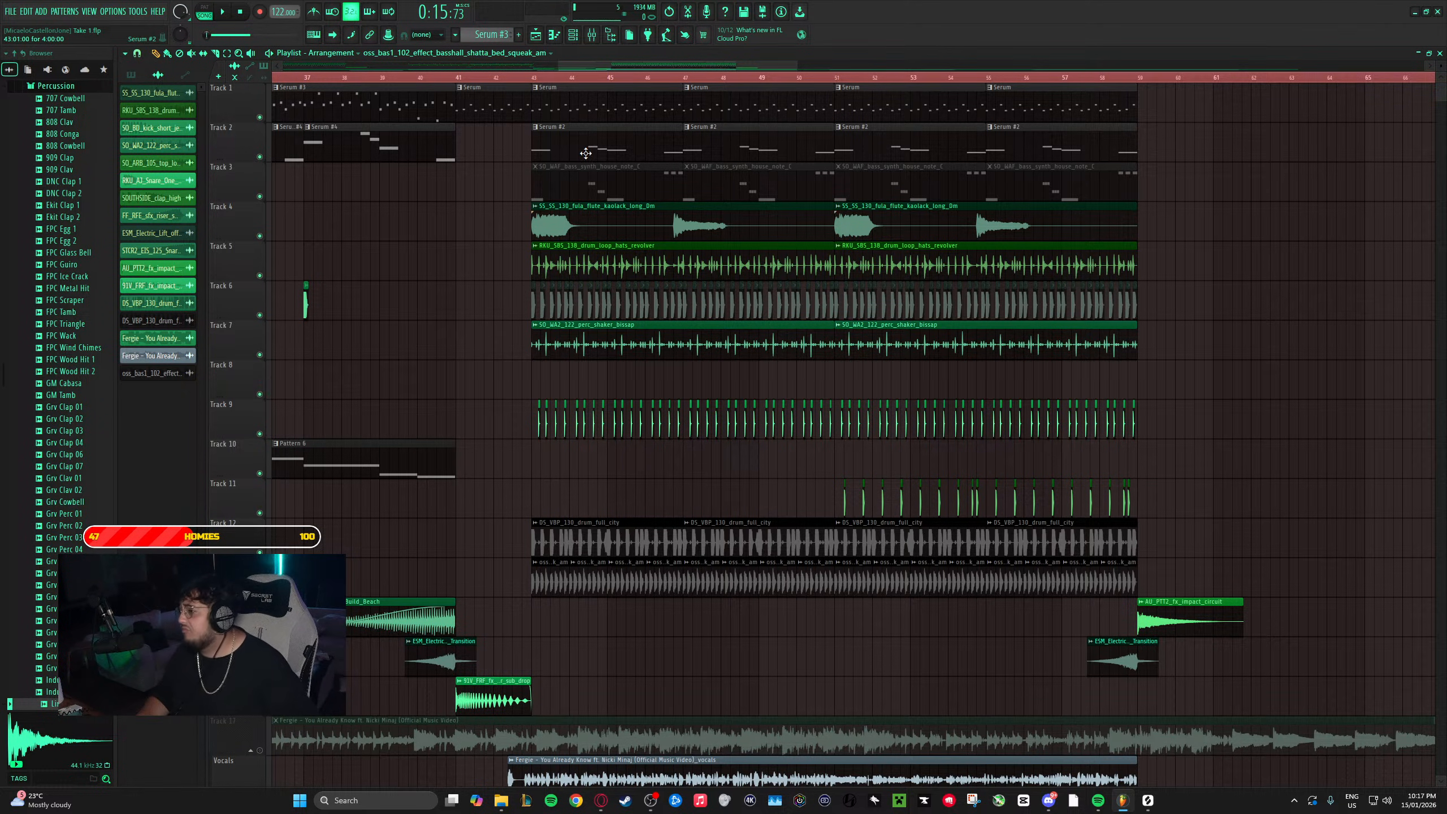
- Add Fruity Parametric EQ 2 to the fula flute mixer channel and try shallow cuts in bands 4 and 5 and a band 7 boost of about 10.4 dB
{"action": "key", "text": "F9"}
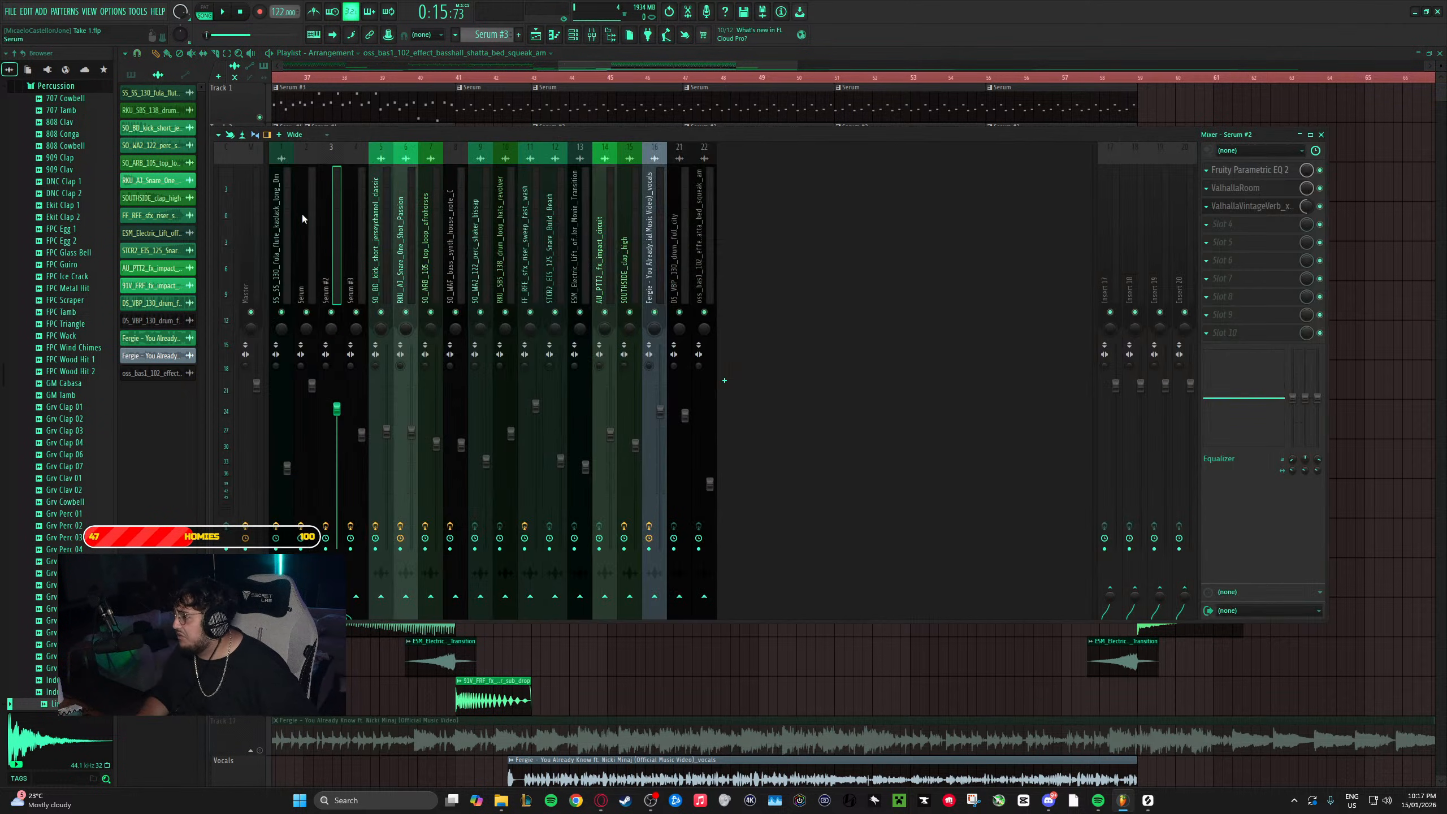
{"action": "left_click", "coordinate": [288, 276]}
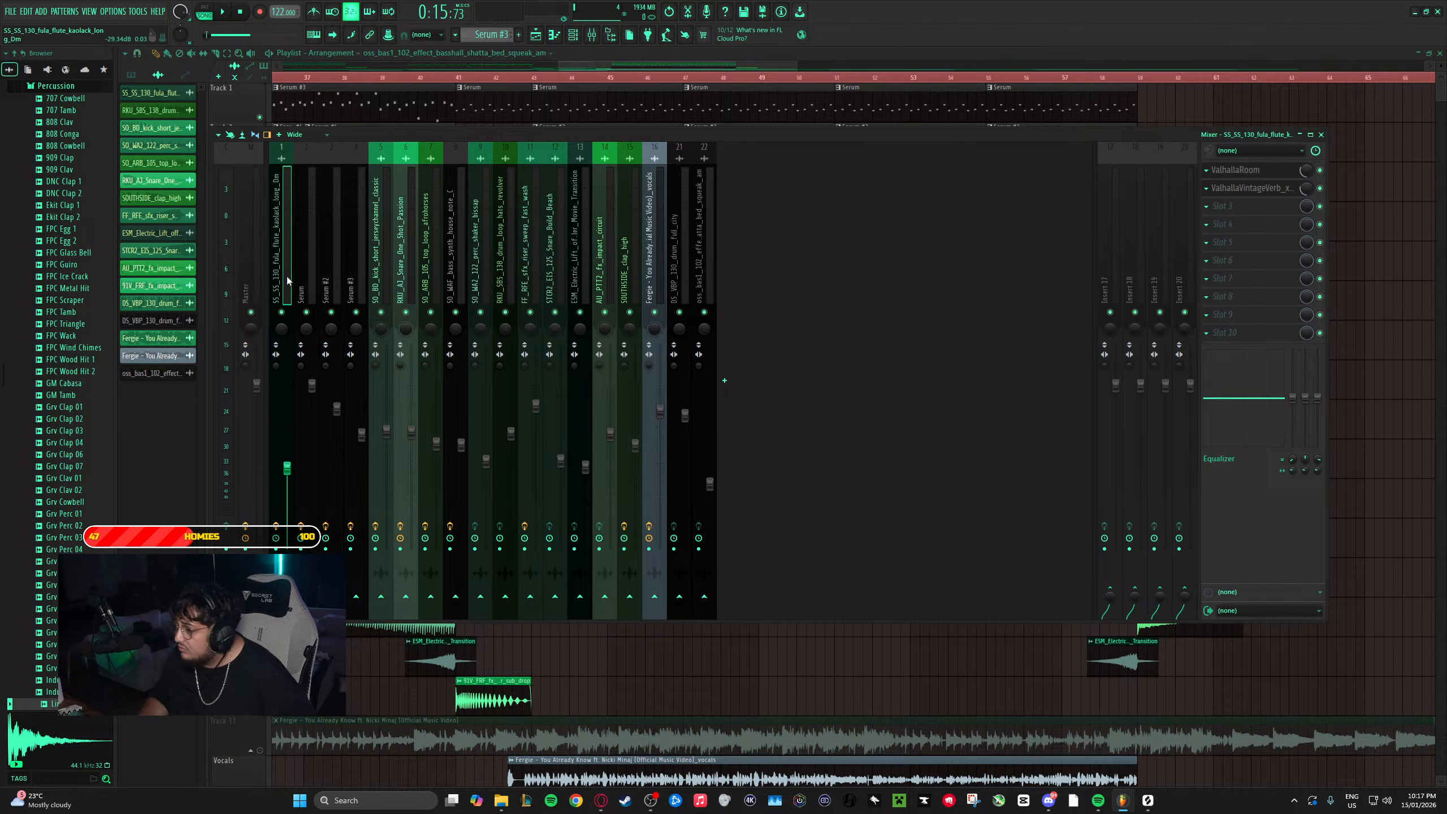
{"action": "left_click", "coordinate": [1248, 206]}
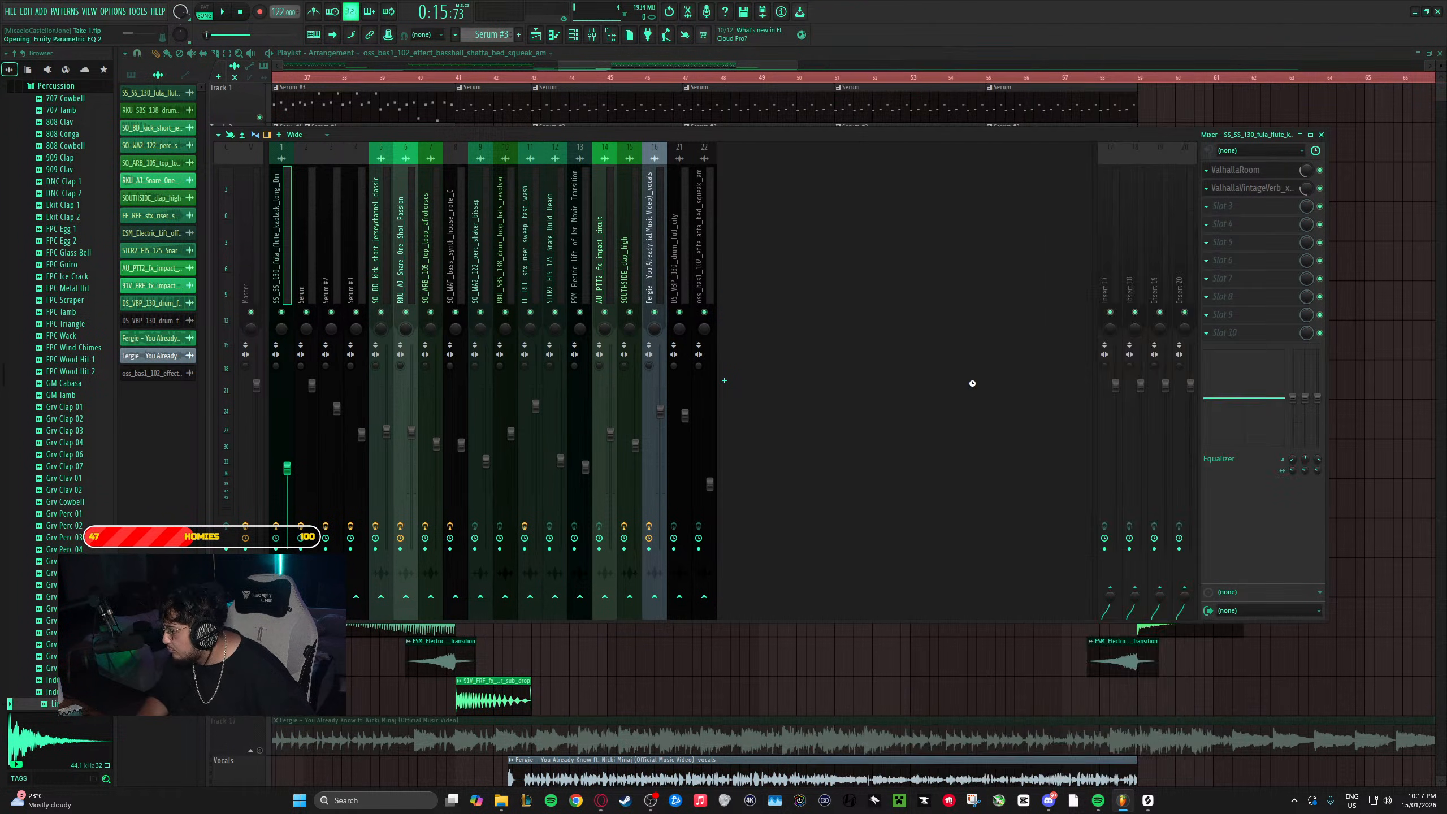
{"action": "left_click", "coordinate": [953, 380]}
{"action": "left_click_drag", "start_coordinate": [358, 289], "coordinate": [362, 307]}
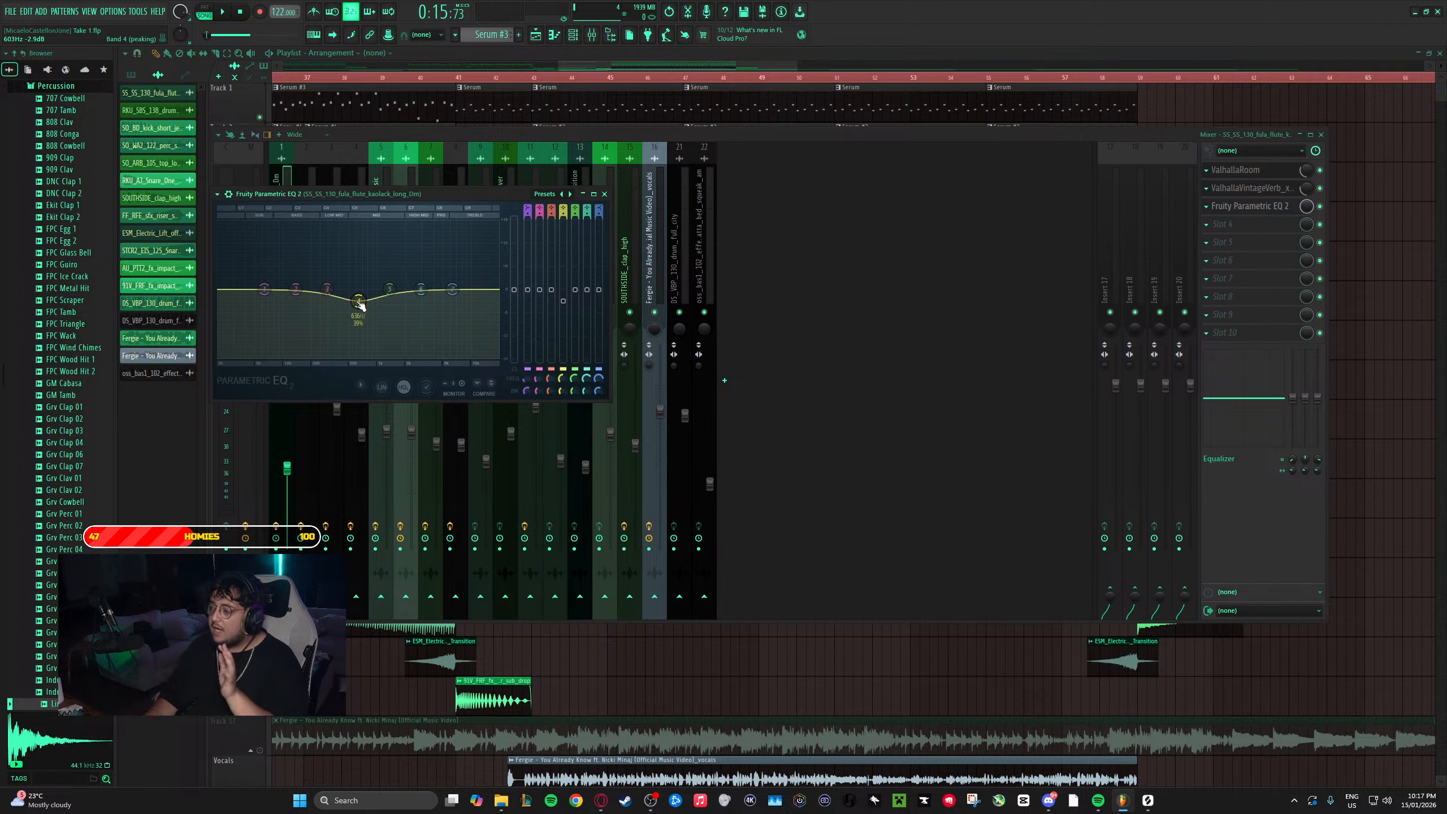
{"action": "left_click_drag", "start_coordinate": [391, 290], "coordinate": [407, 302]}
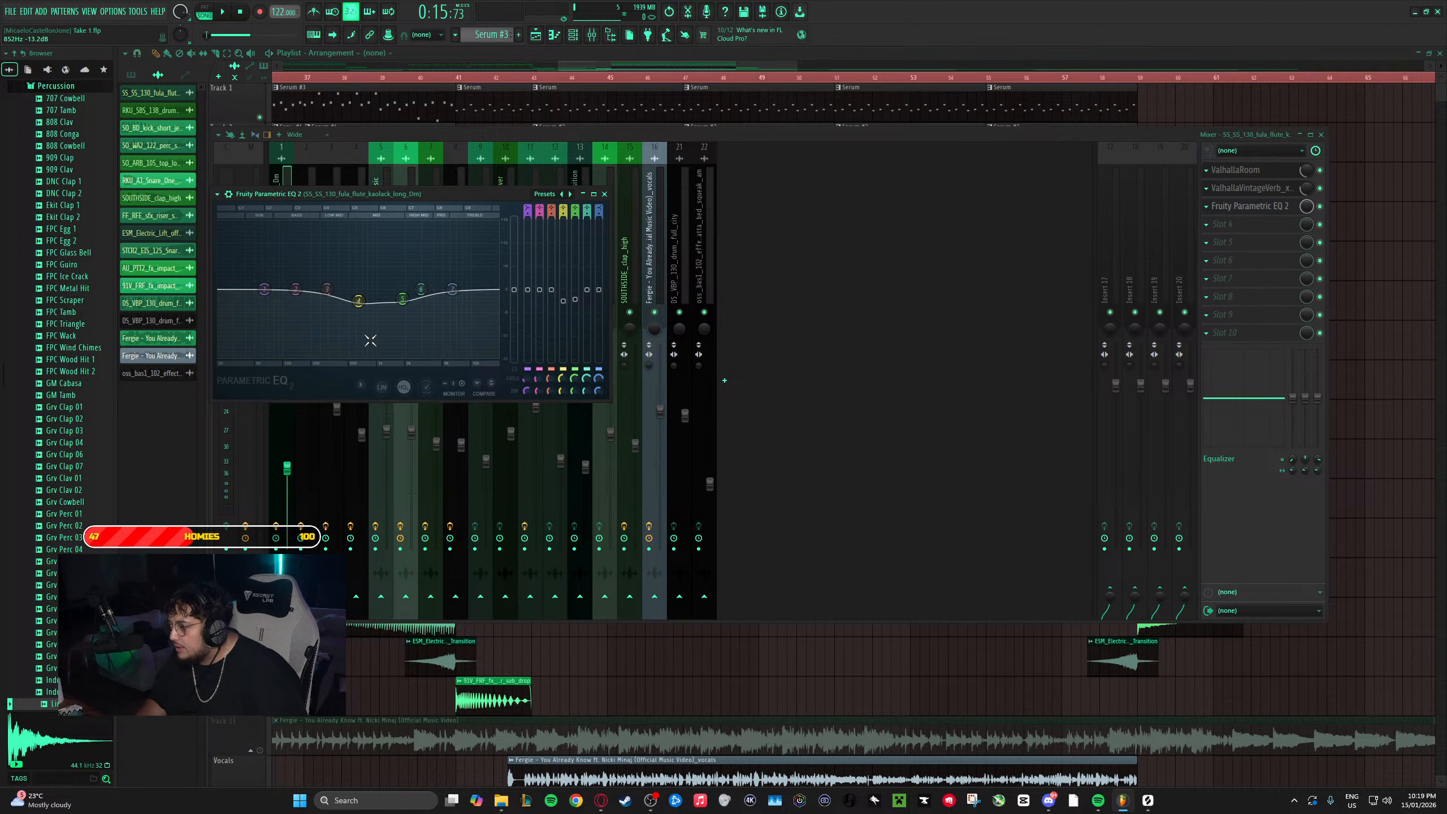
{"action": "left_click_drag", "start_coordinate": [452, 288], "coordinate": [455, 246]}
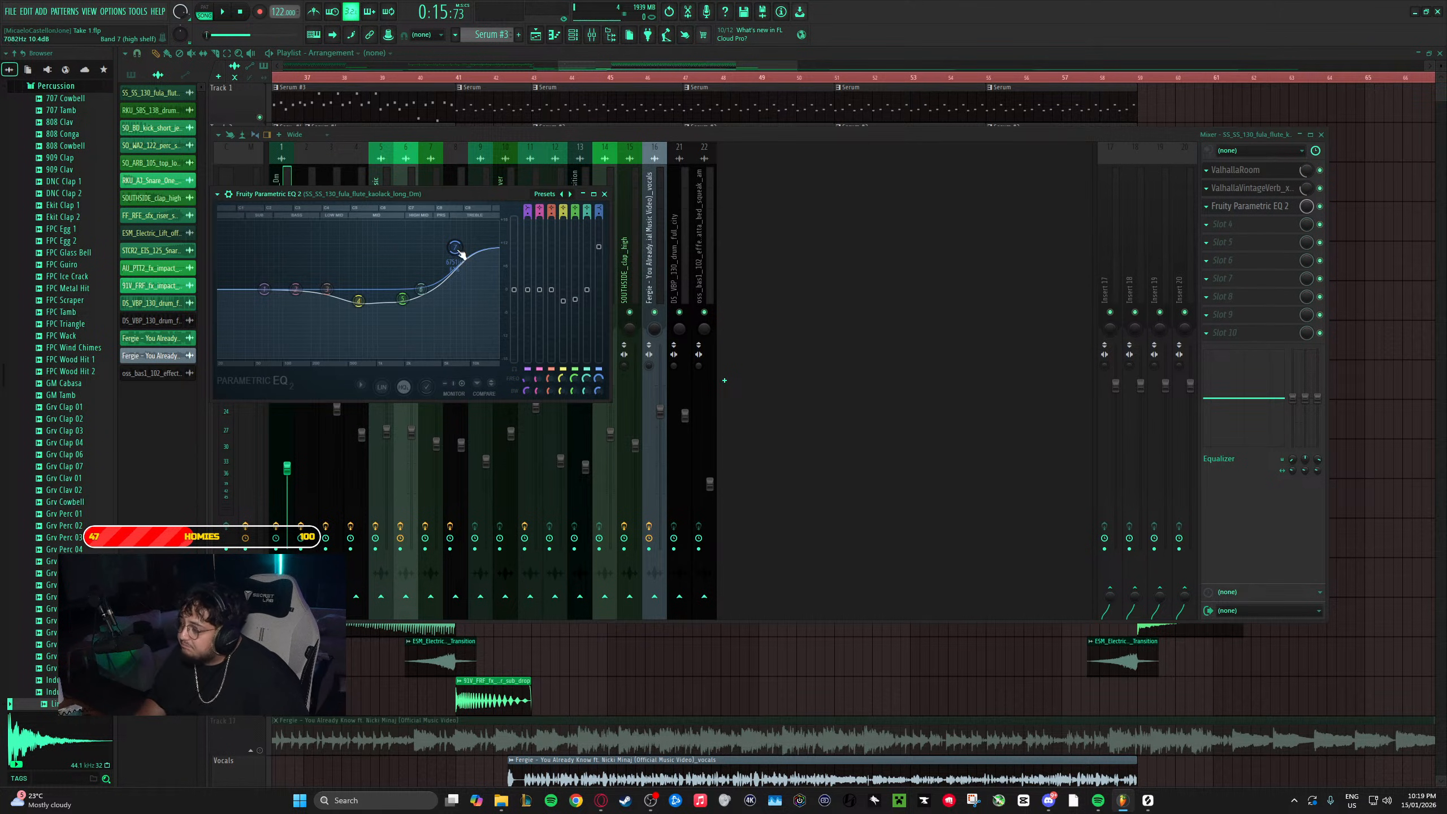
- Remove the Fruity Parametric EQ 2 from the fula flute mixer channel and return to the playlist
{"action": "left_click", "coordinate": [604, 194]}
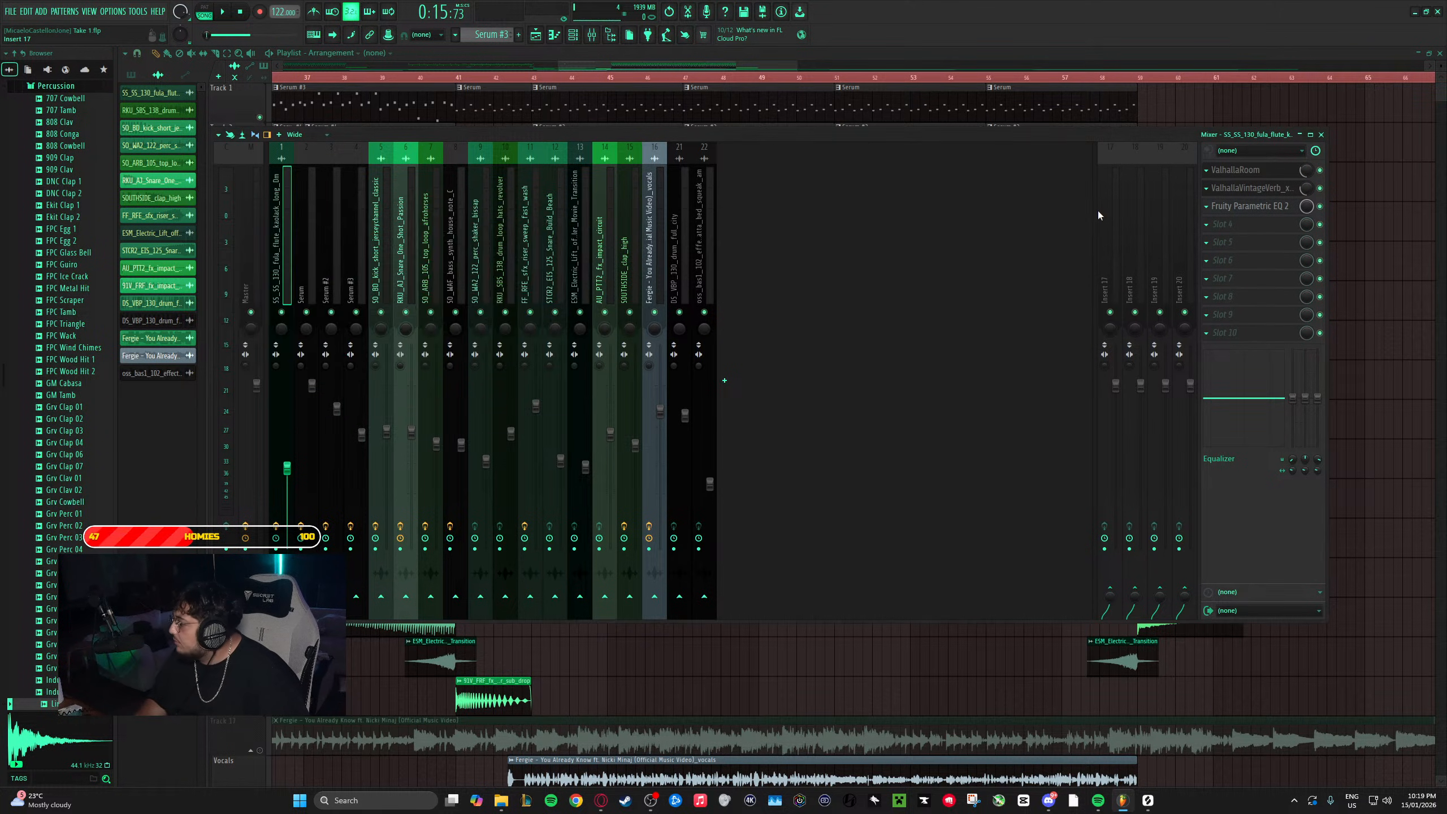
{"action": "left_click", "coordinate": [1205, 205]}
{"action": "left_click", "coordinate": [1246, 229]}
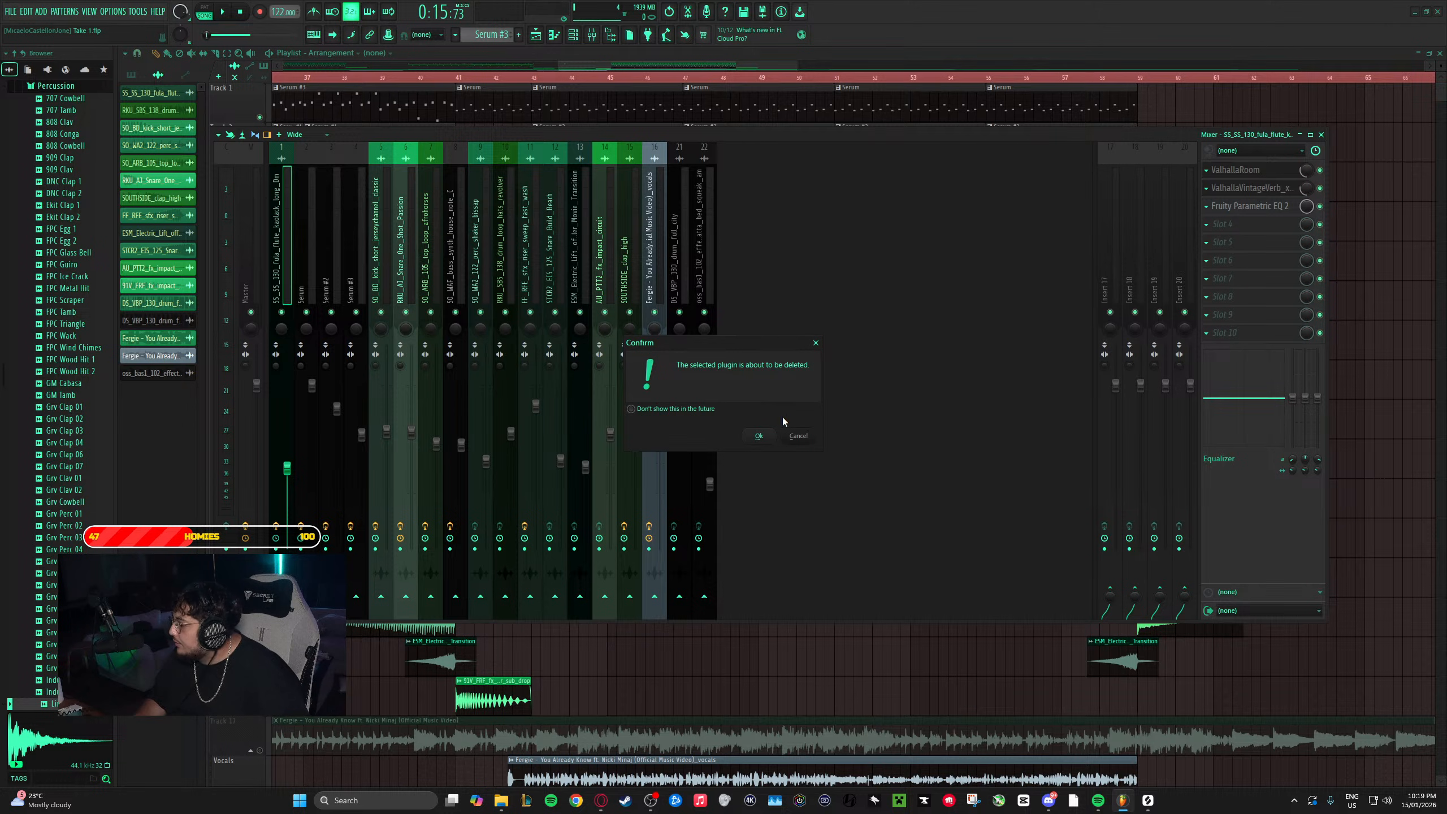
{"action": "left_click", "coordinate": [761, 436]}
{"action": "left_click", "coordinate": [770, 111]}
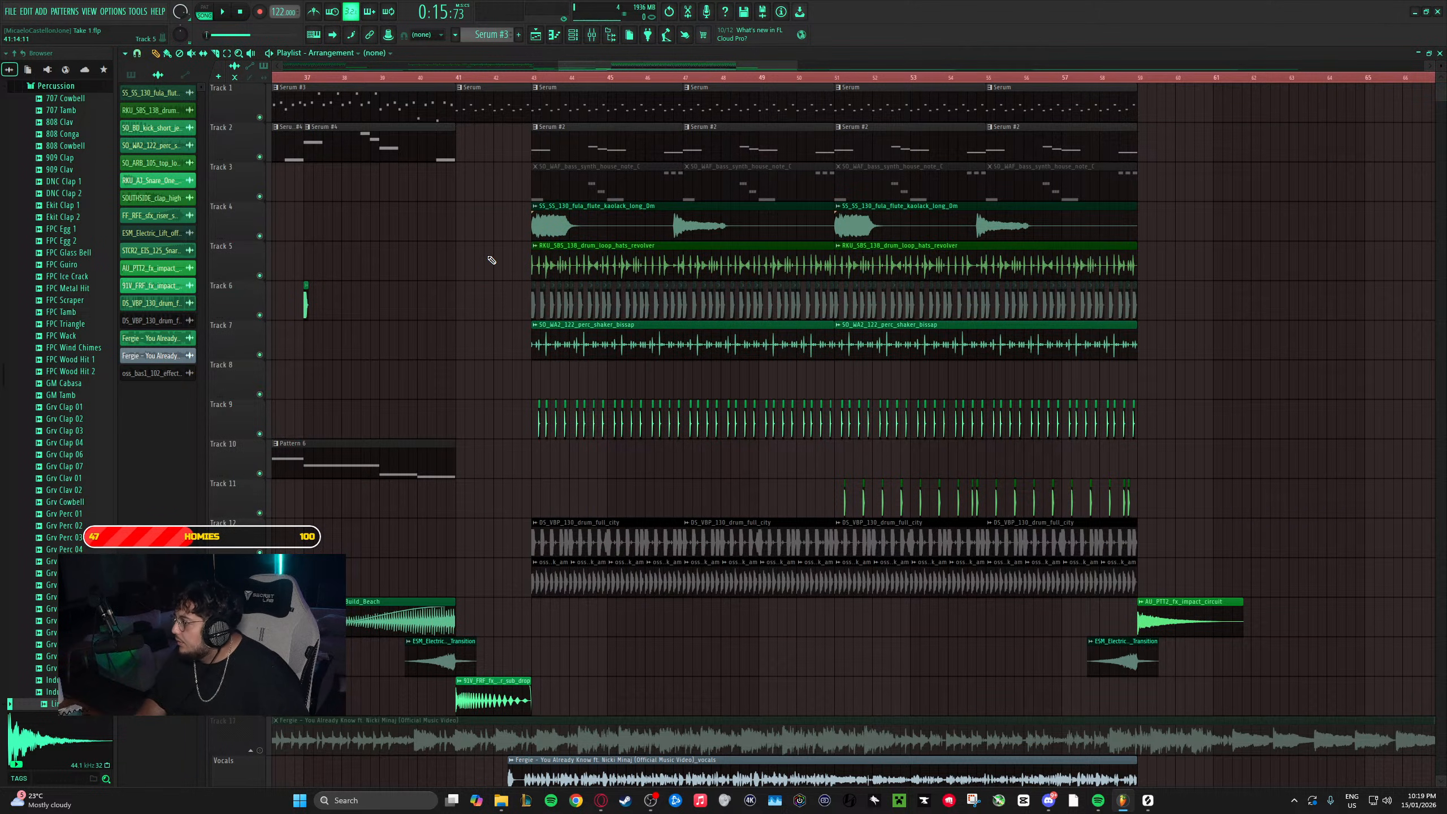
- Play the whole arrangement from bar 9 to past its last section, and stop playback
{"action": "scroll", "coordinate": [492, 261], "scroll_direction": "down", "scroll_amount": 5}
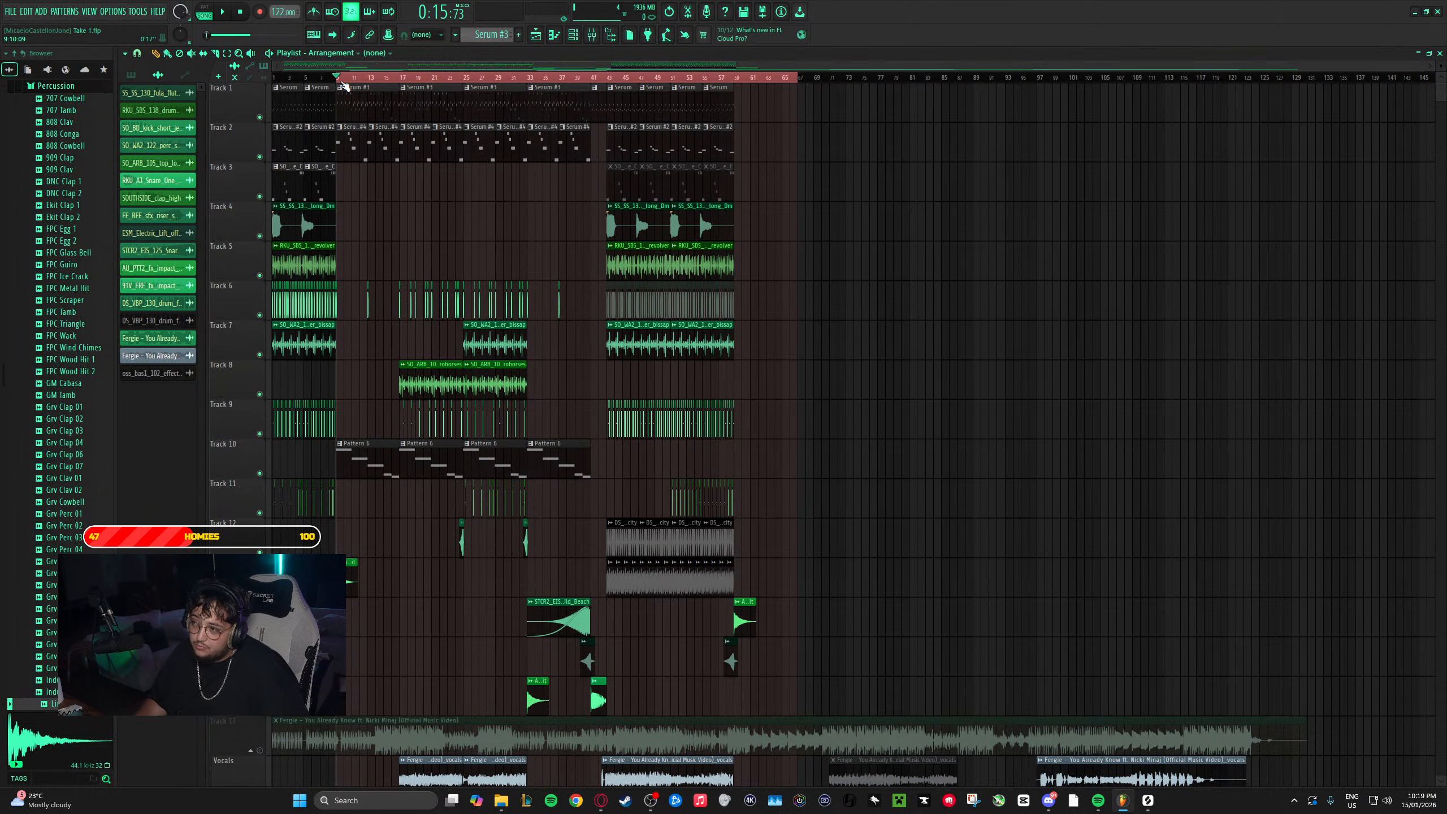
{"action": "key", "text": "space"}
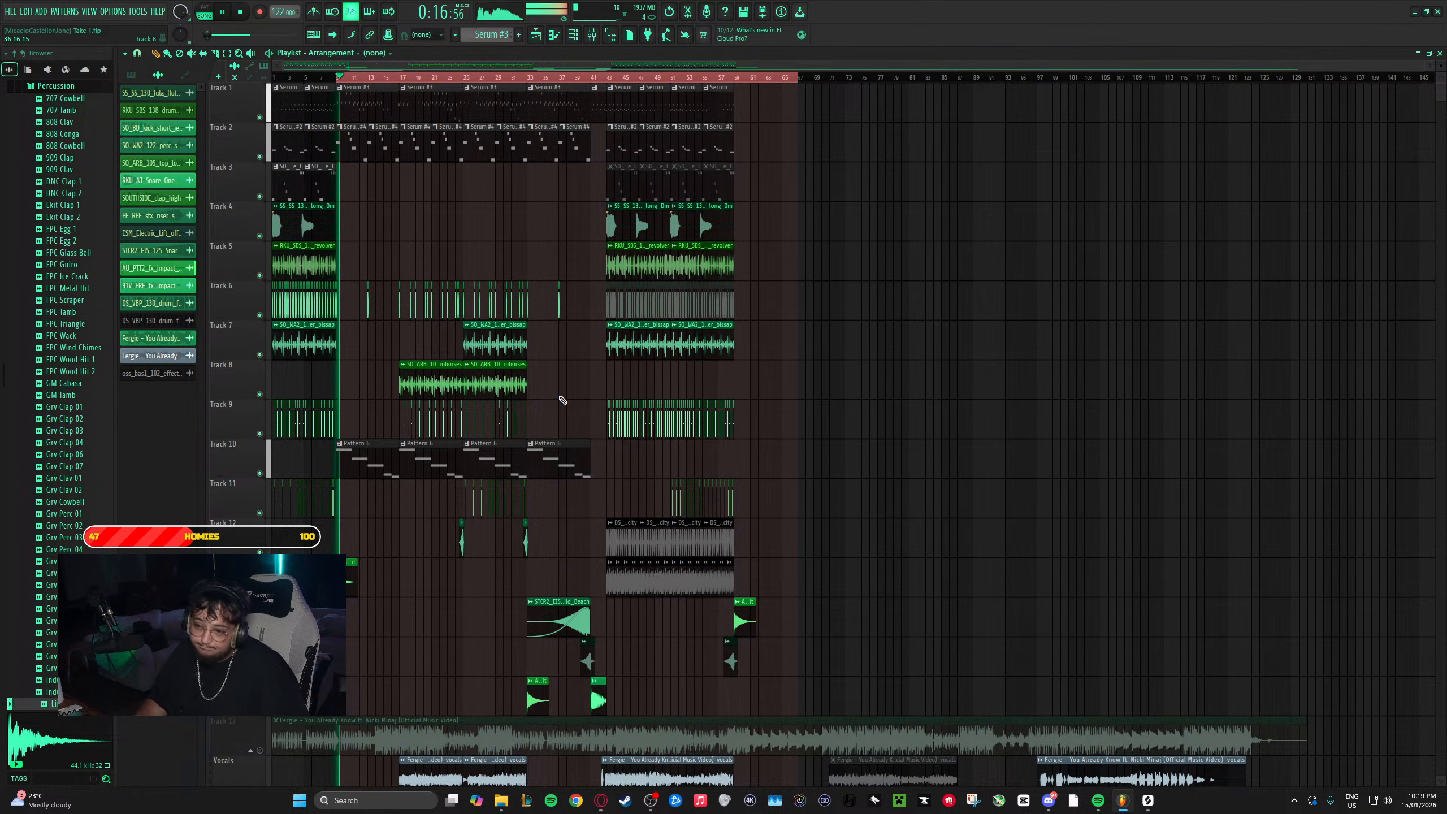
{"action": "scroll", "coordinate": [475, 539], "scroll_direction": "down", "scroll_amount": 3}
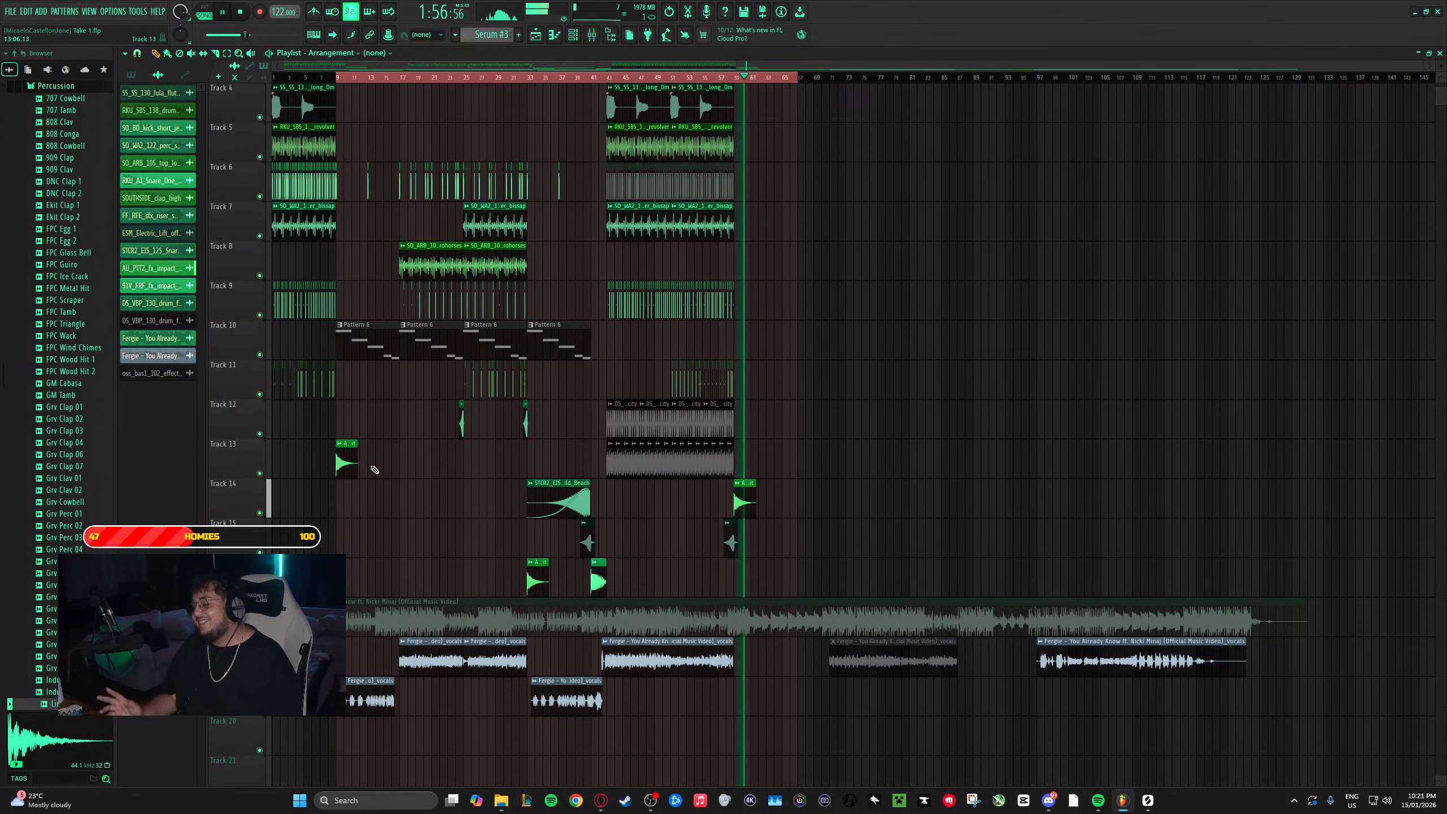
{"action": "key", "text": "space"}
{"action": "scroll", "coordinate": [545, 137], "scroll_direction": "up", "scroll_amount": 3}
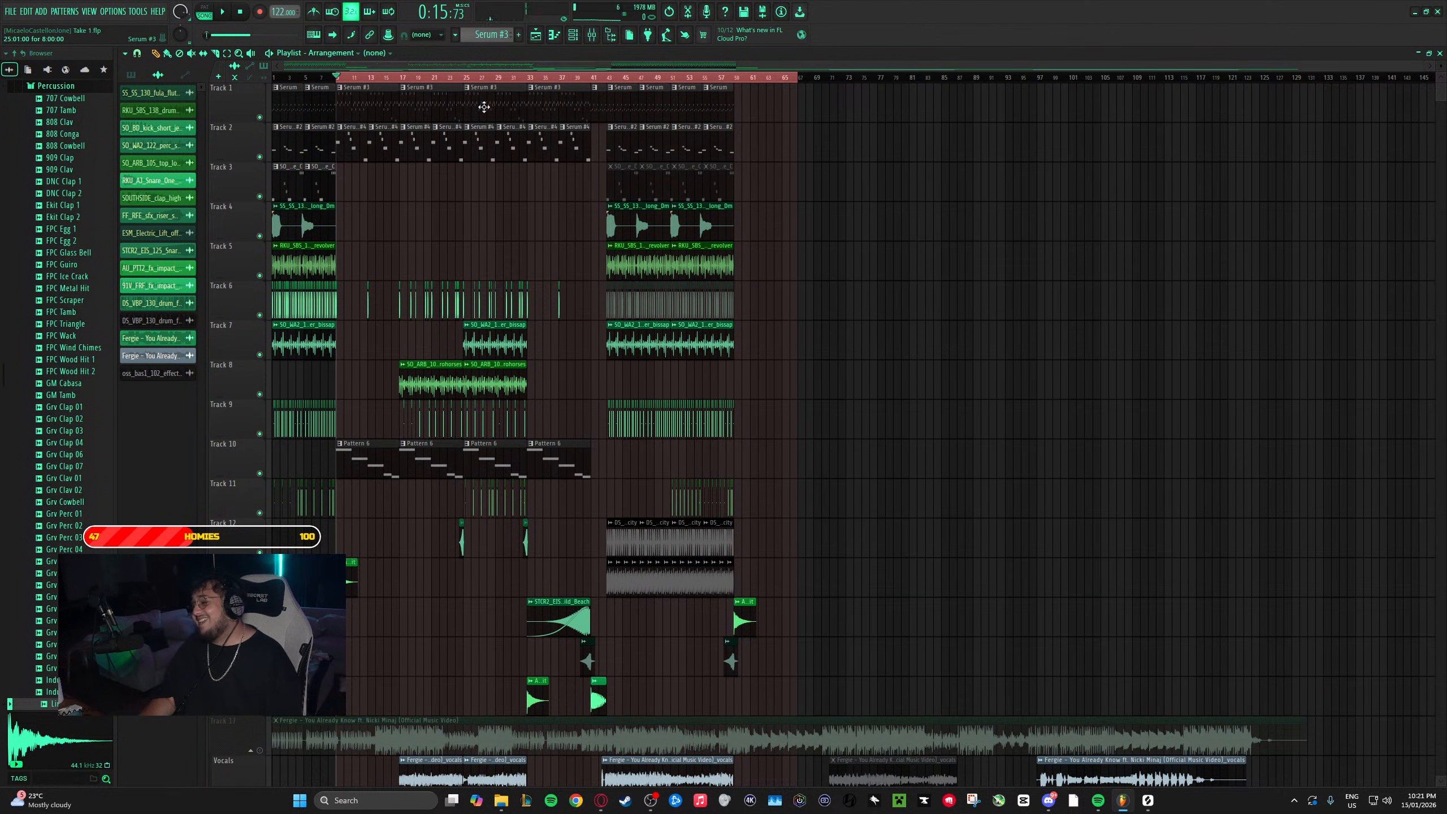
- Set the mixer volume of Serum #2 to about -0.5 dB and Serum #3 to about -10.2 dB while the song plays
{"action": "key", "text": "space"}
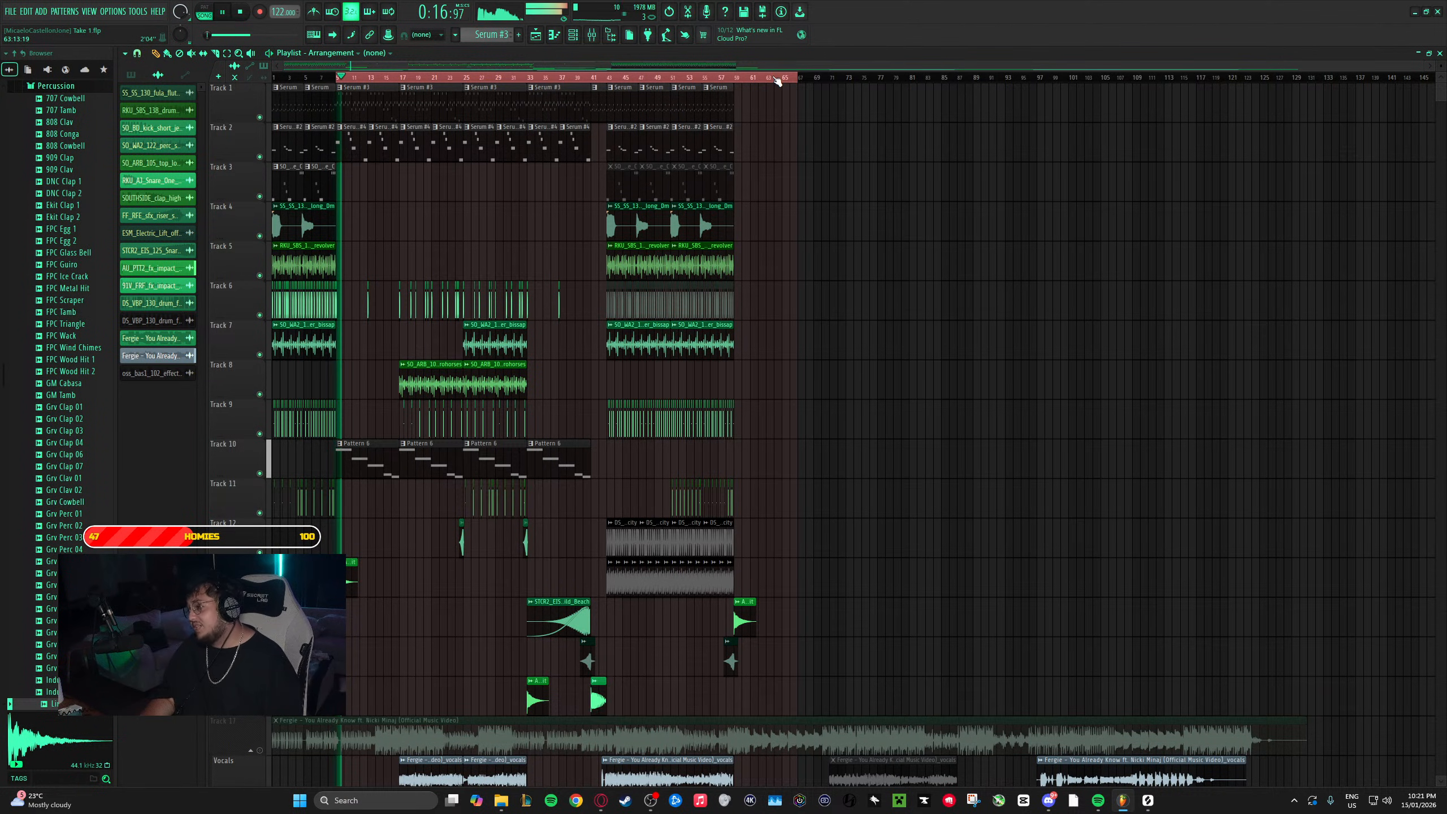
{"action": "scroll", "coordinate": [749, 129], "scroll_direction": "down", "scroll_amount": 4}
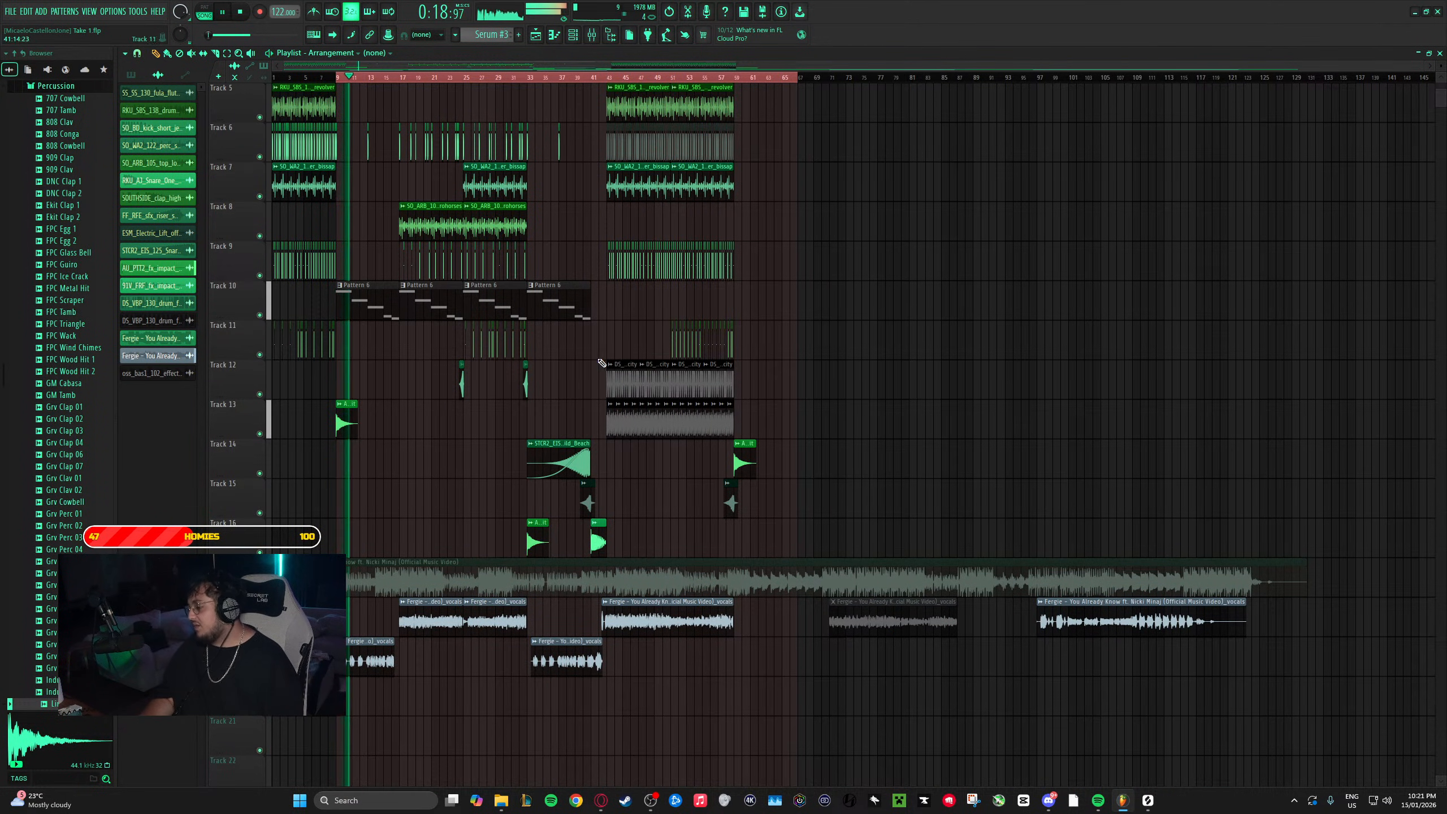
{"action": "scroll", "coordinate": [537, 266], "scroll_direction": "up", "scroll_amount": 4}
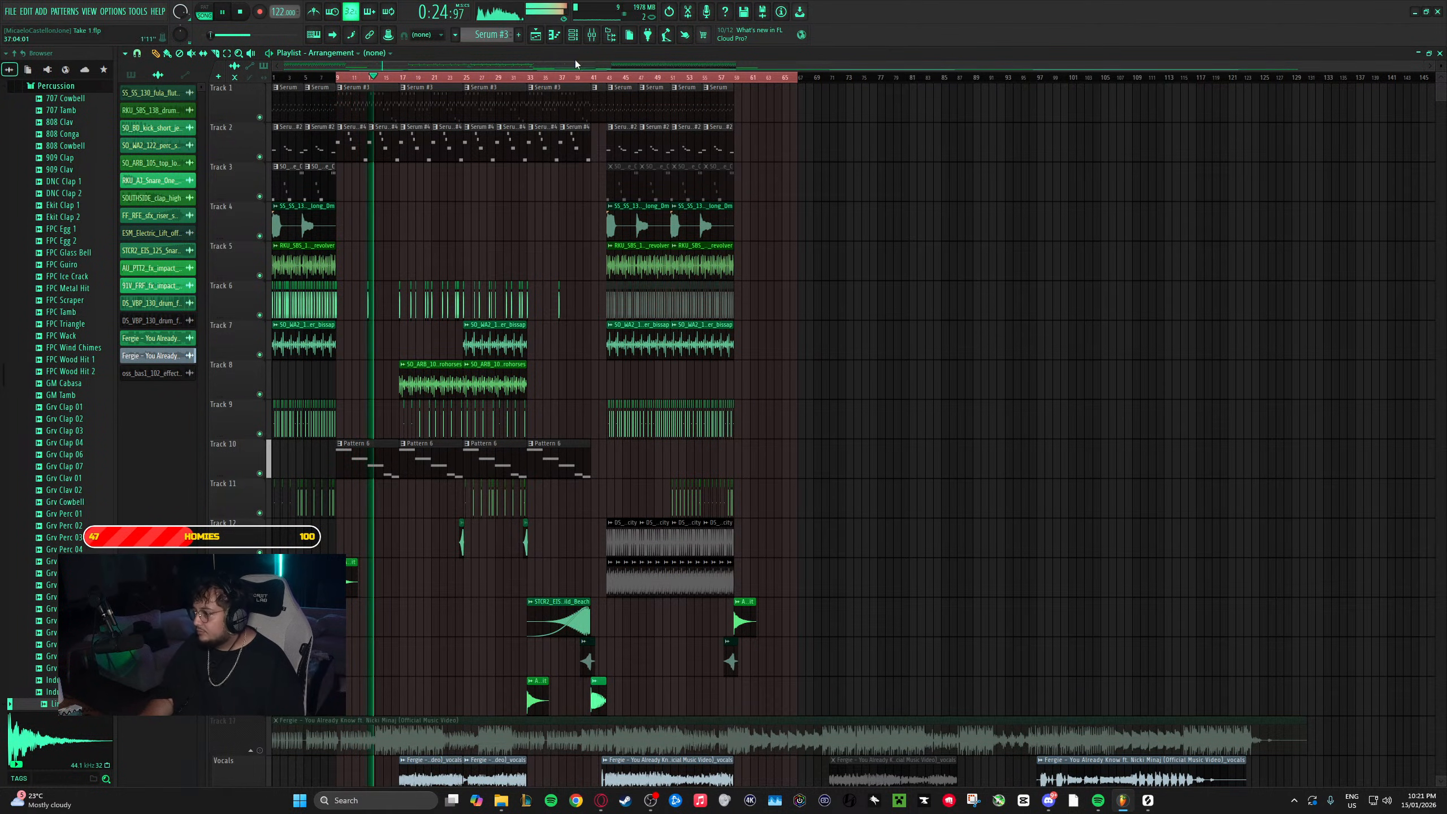
{"action": "left_click", "coordinate": [593, 36]}
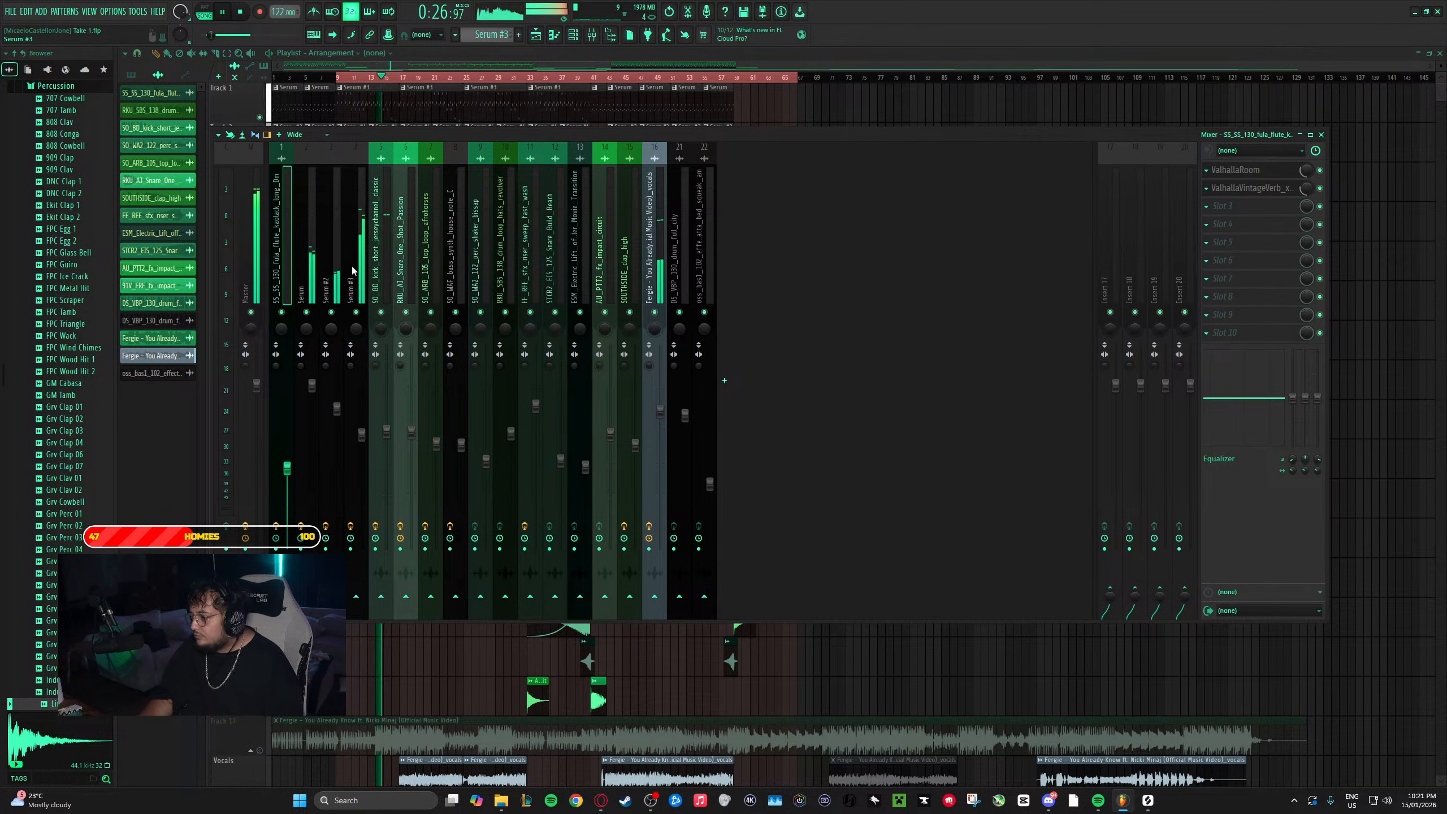
{"action": "left_click", "coordinate": [334, 387]}
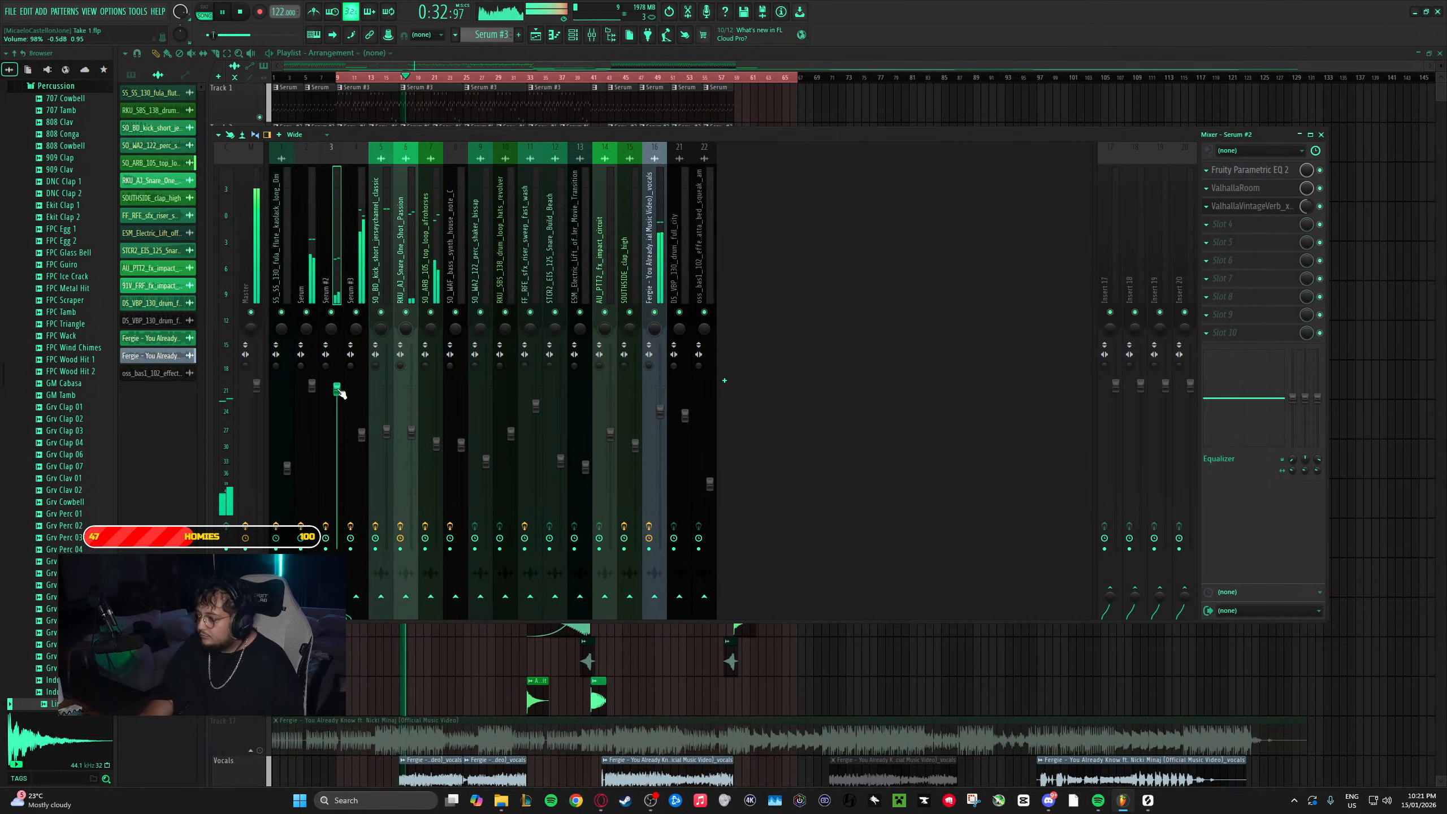
{"action": "left_click_drag", "start_coordinate": [361, 434], "coordinate": [362, 450]}
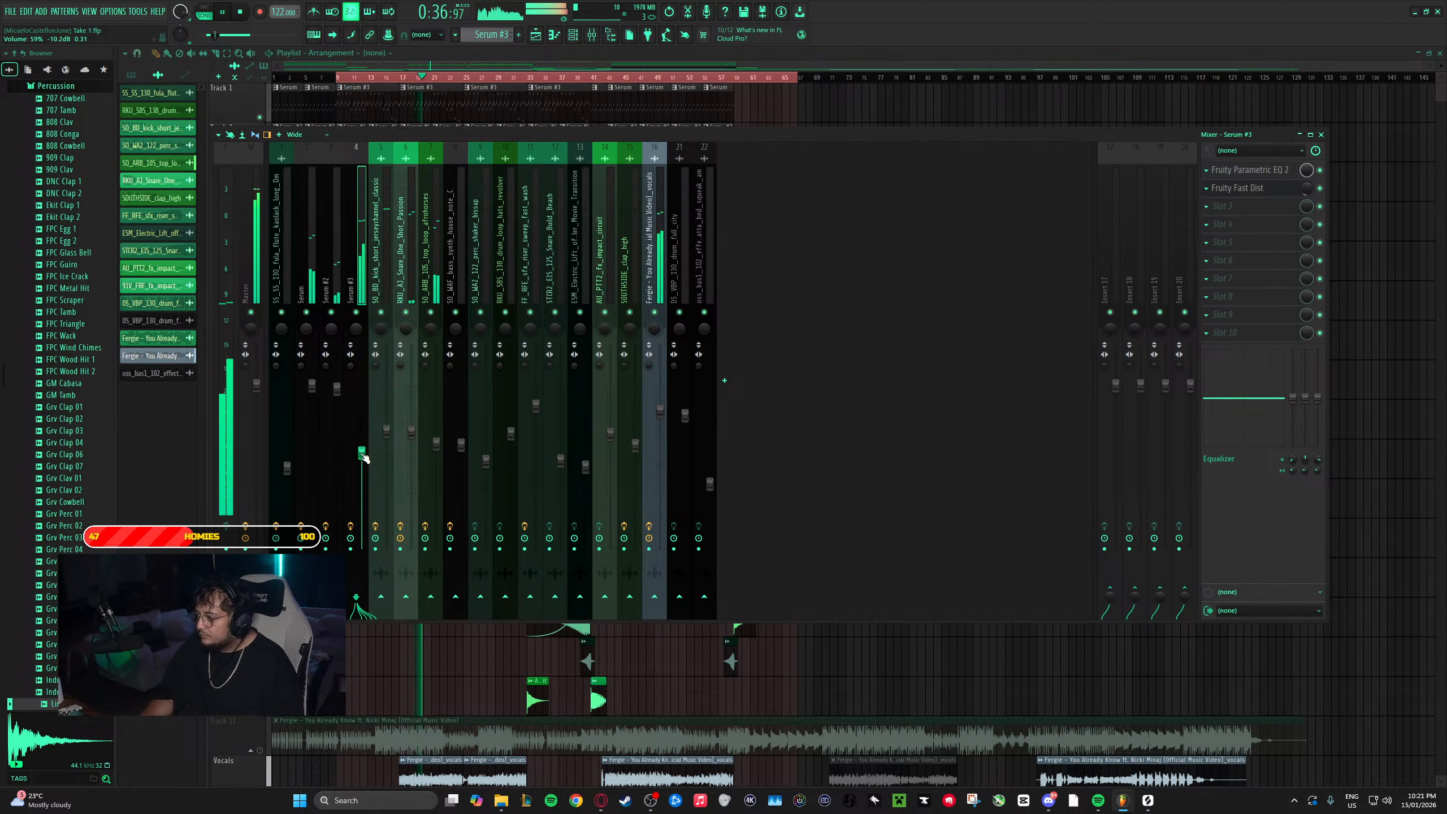
- Lower band 7 of the vocals channel's Fruity Parametric EQ 2 to about -1.7 dB at about 7038 Hz
{"action": "left_click", "coordinate": [653, 257]}
{"action": "left_click", "coordinate": [1233, 263]}
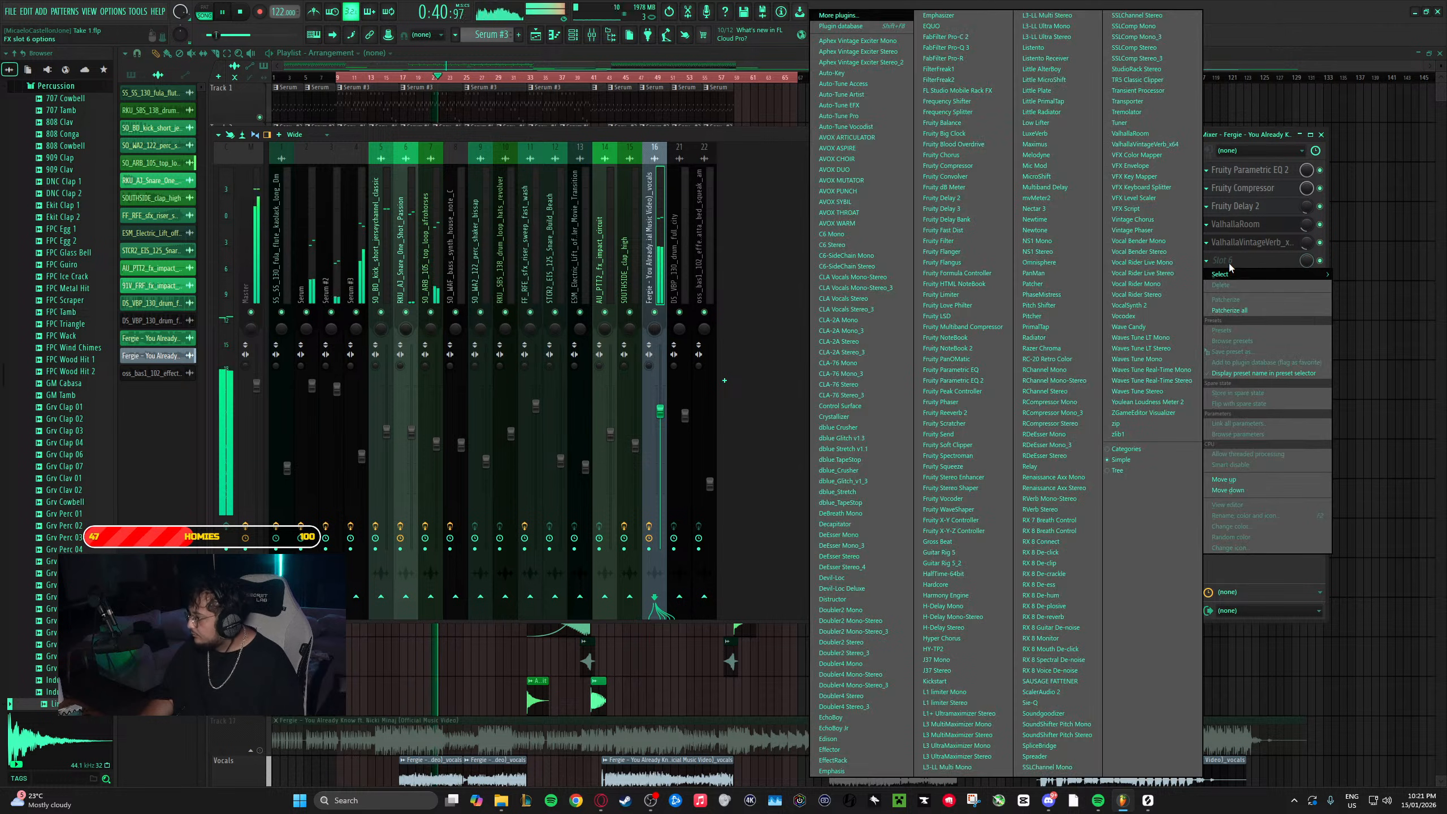
{"action": "left_click", "coordinate": [1225, 263]}
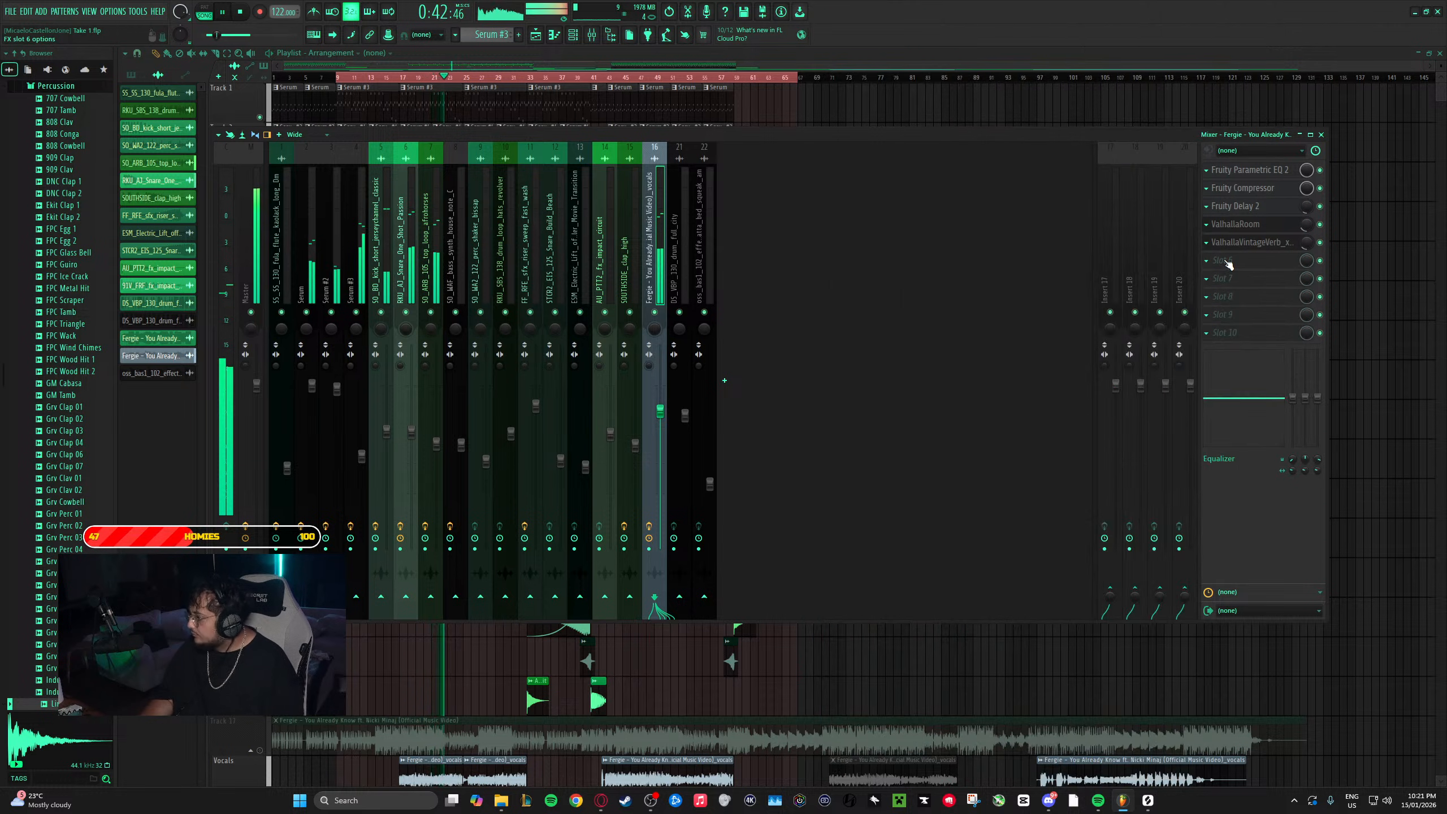
{"action": "left_click", "coordinate": [1248, 170]}
{"action": "left_click_drag", "start_coordinate": [409, 242], "coordinate": [412, 251]}
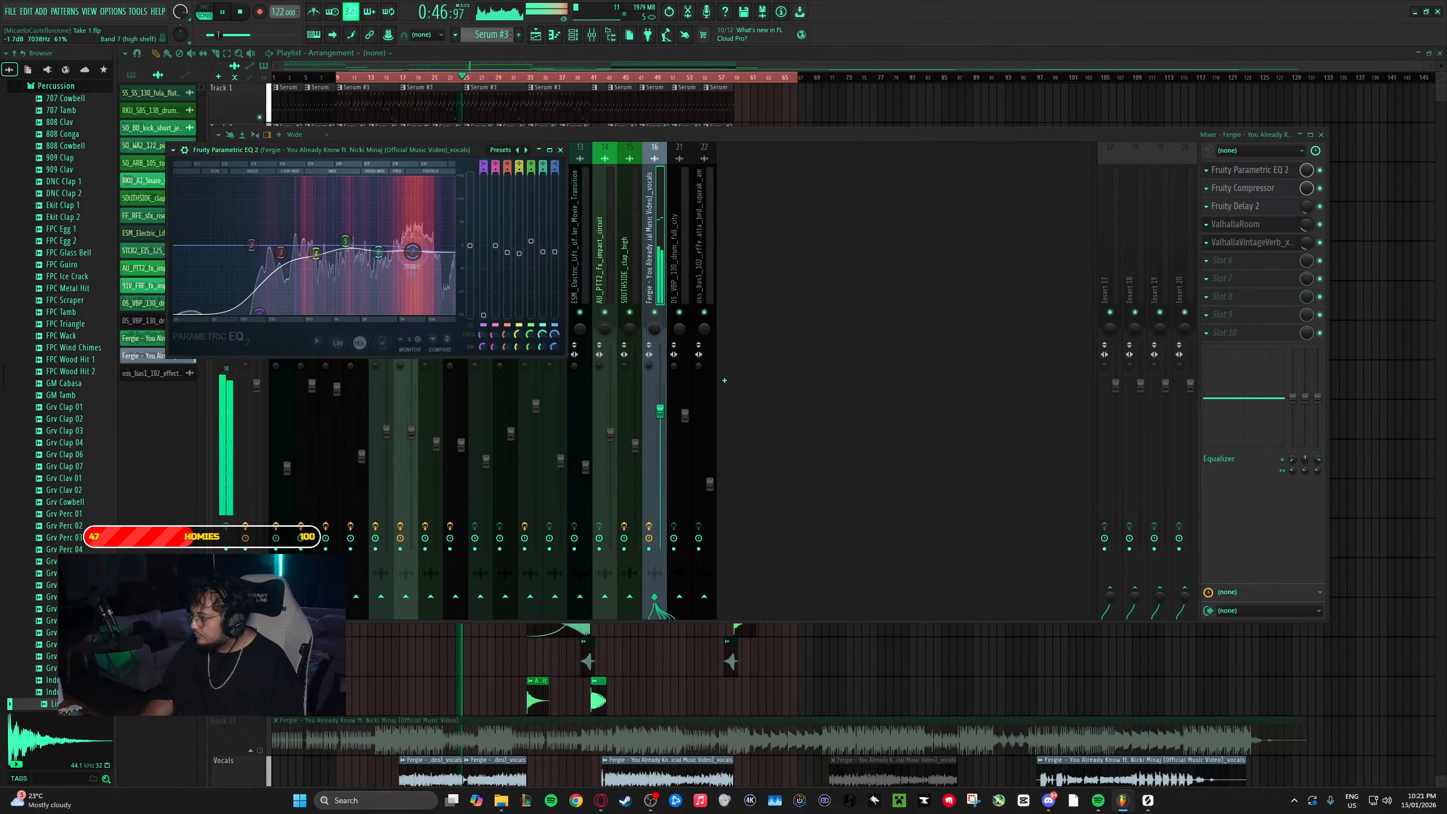
{"action": "left_click", "coordinate": [560, 150]}
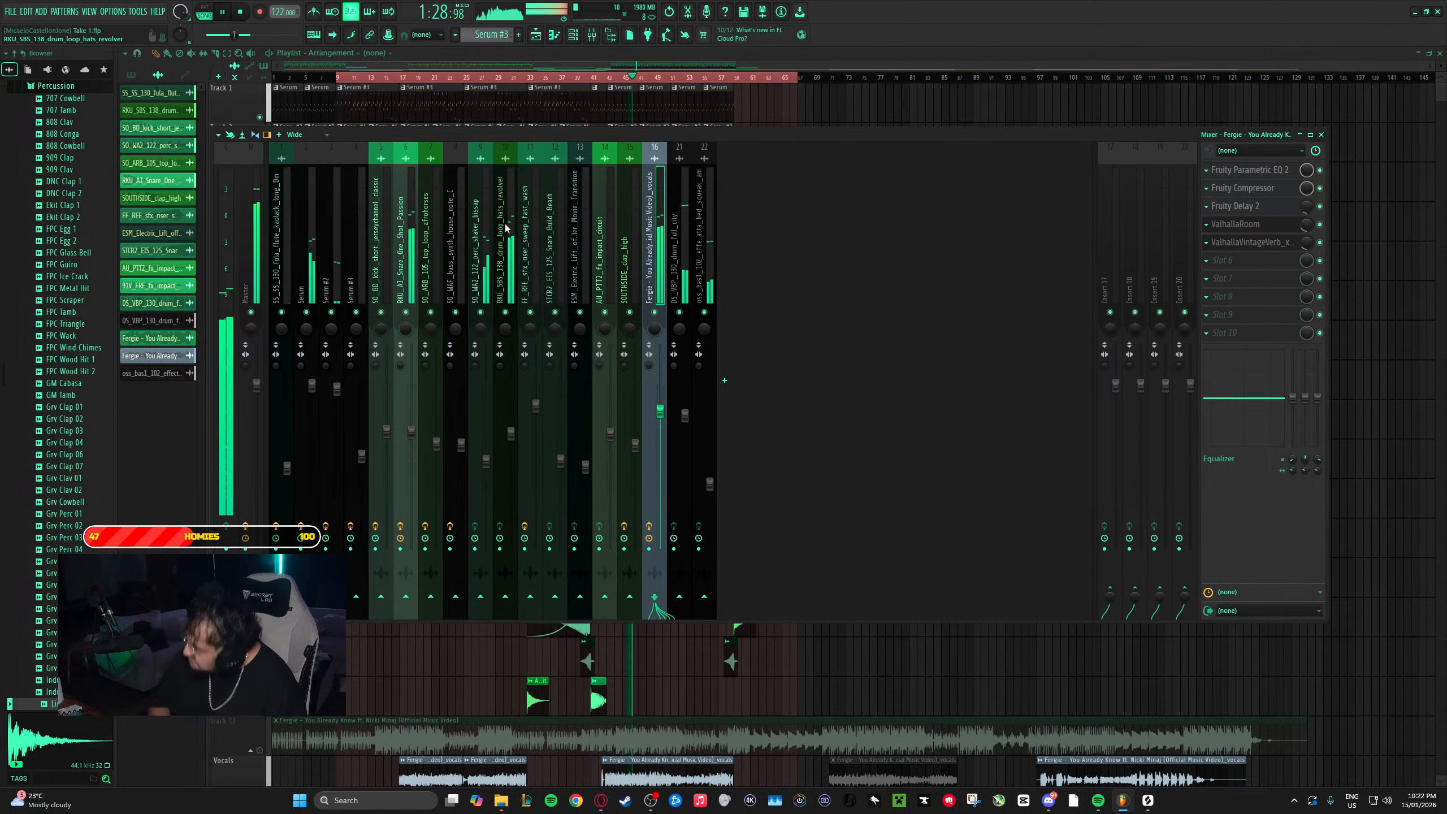
- Restart playback and unmute the last two bass synth clips on Track 3, from bar 51 onward
{"action": "left_click", "coordinate": [668, 59]}
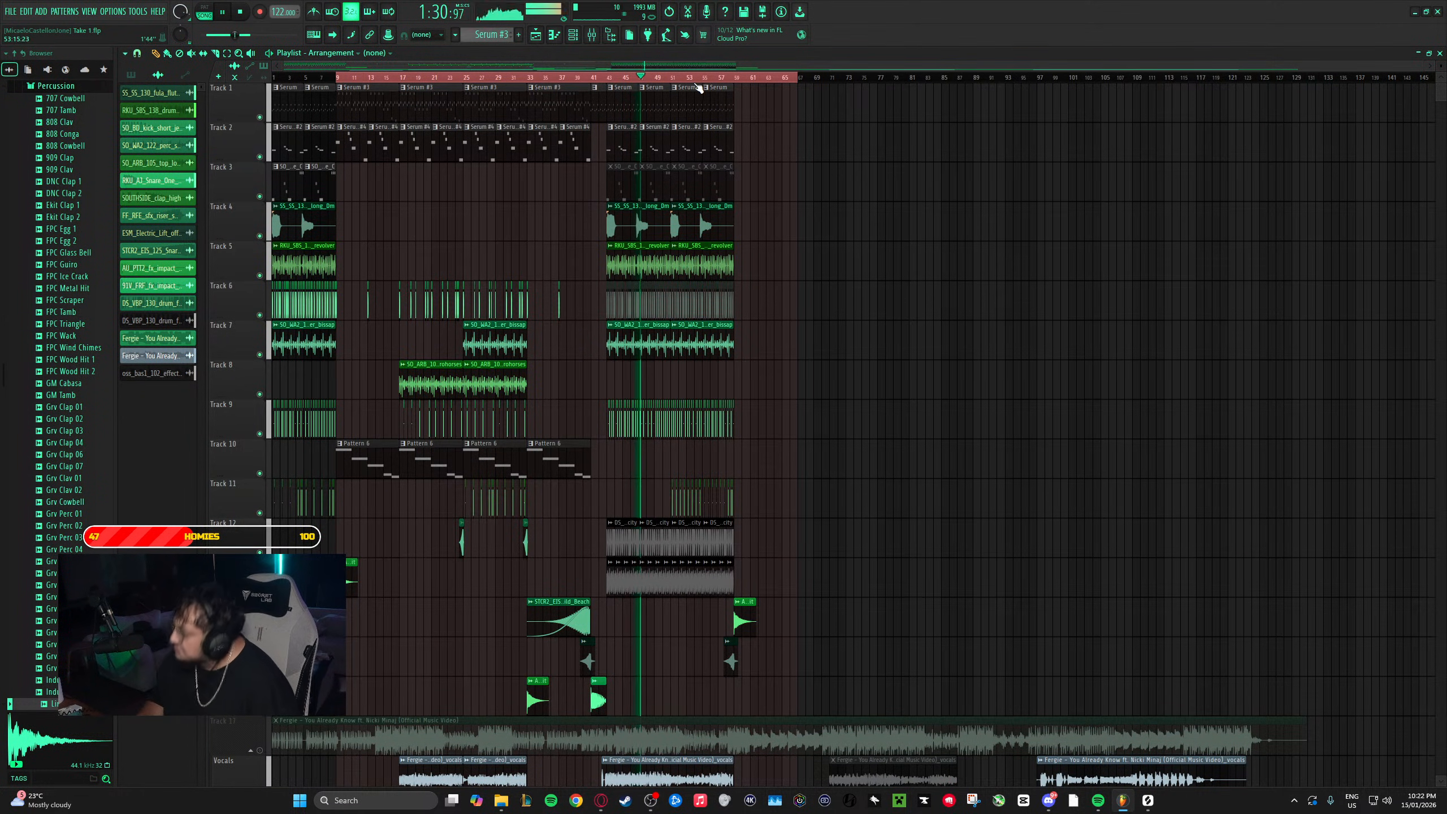
{"action": "scroll", "coordinate": [699, 84], "scroll_direction": "up", "scroll_amount": 3}
{"action": "scroll", "coordinate": [699, 85], "scroll_direction": "up", "scroll_amount": 2}
{"action": "scroll", "coordinate": [692, 85], "scroll_direction": "up", "scroll_amount": 2}
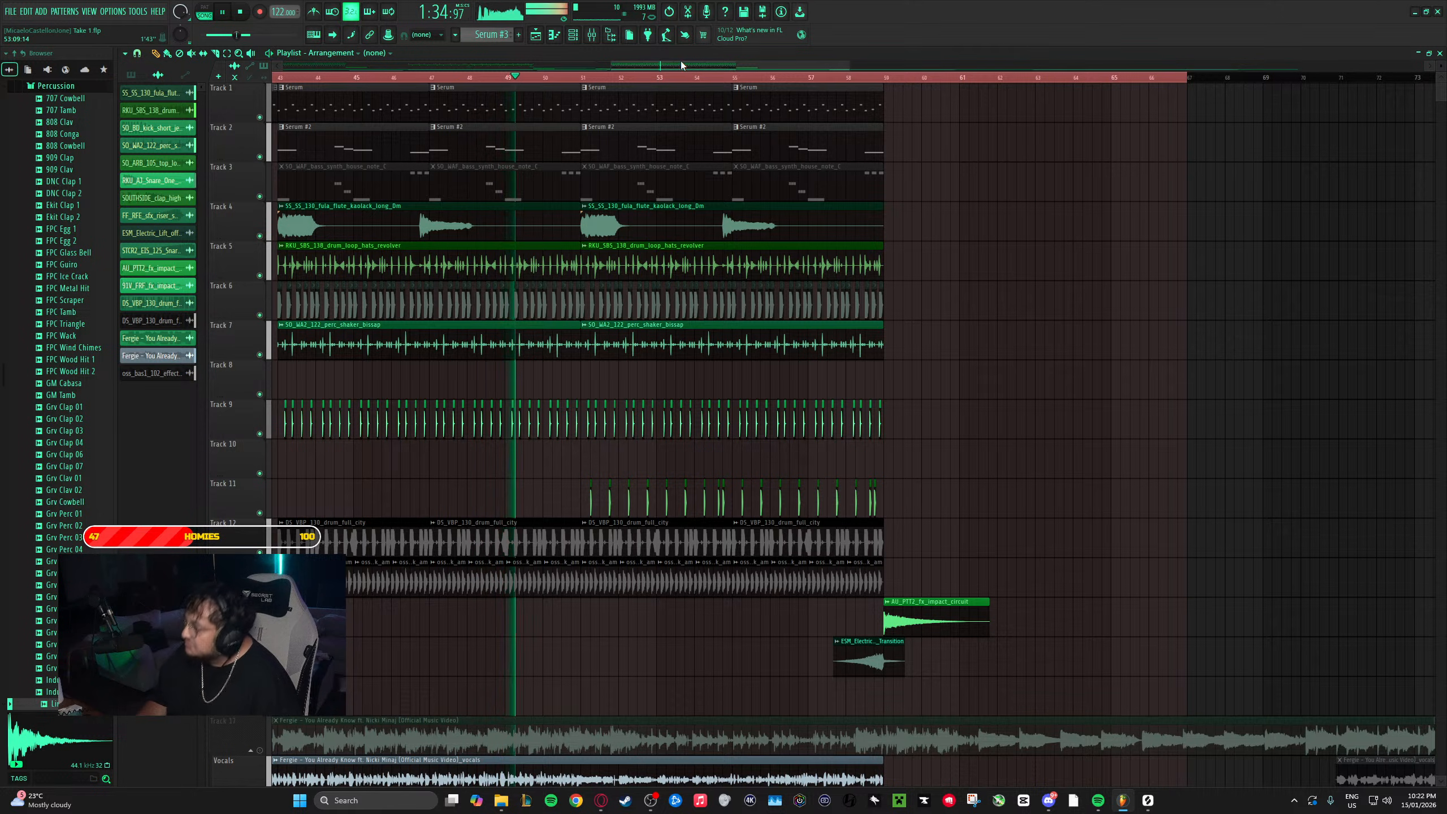
{"action": "left_click_drag", "start_coordinate": [680, 62], "coordinate": [669, 64]}
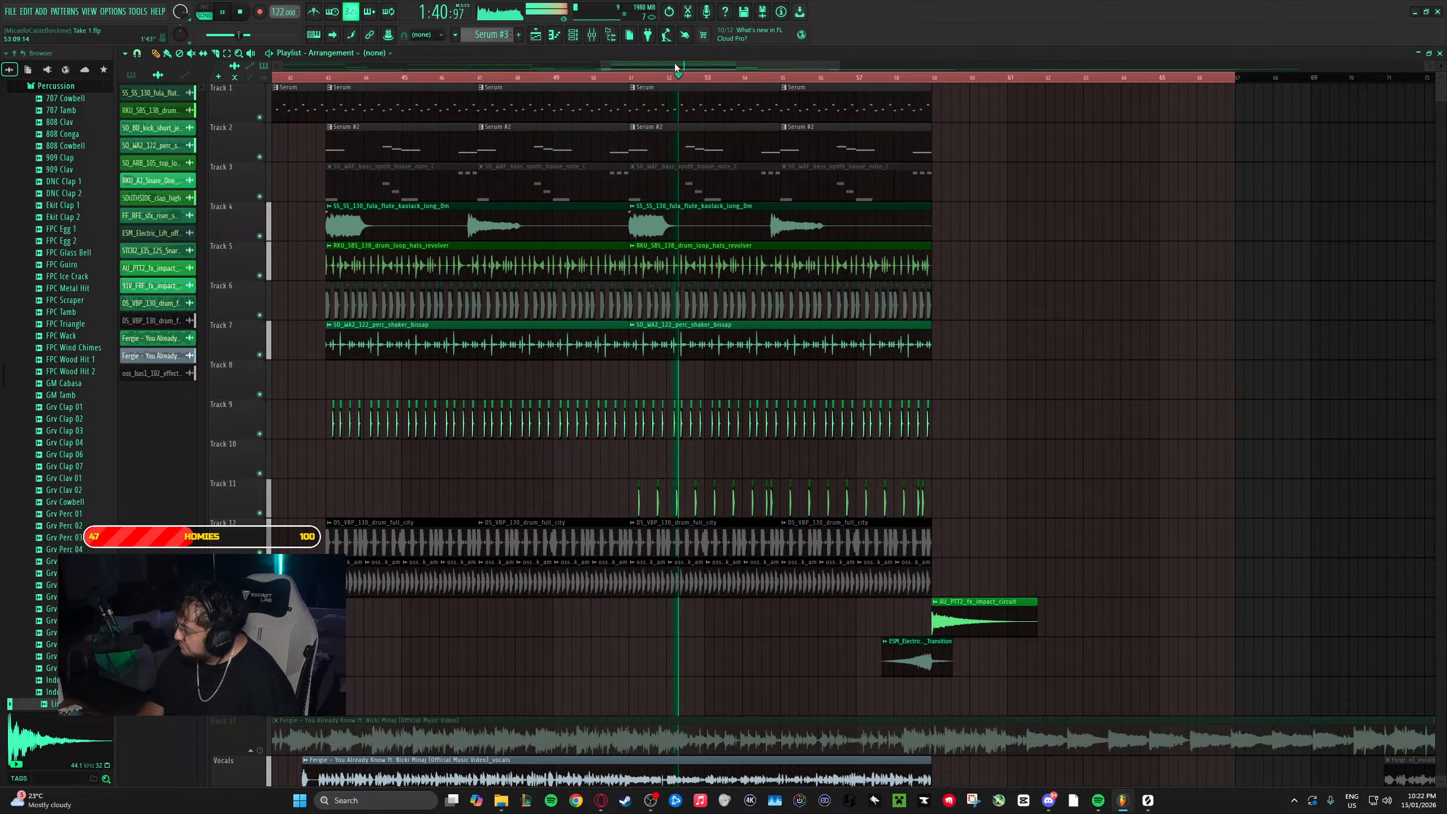
{"action": "key", "text": "space"}
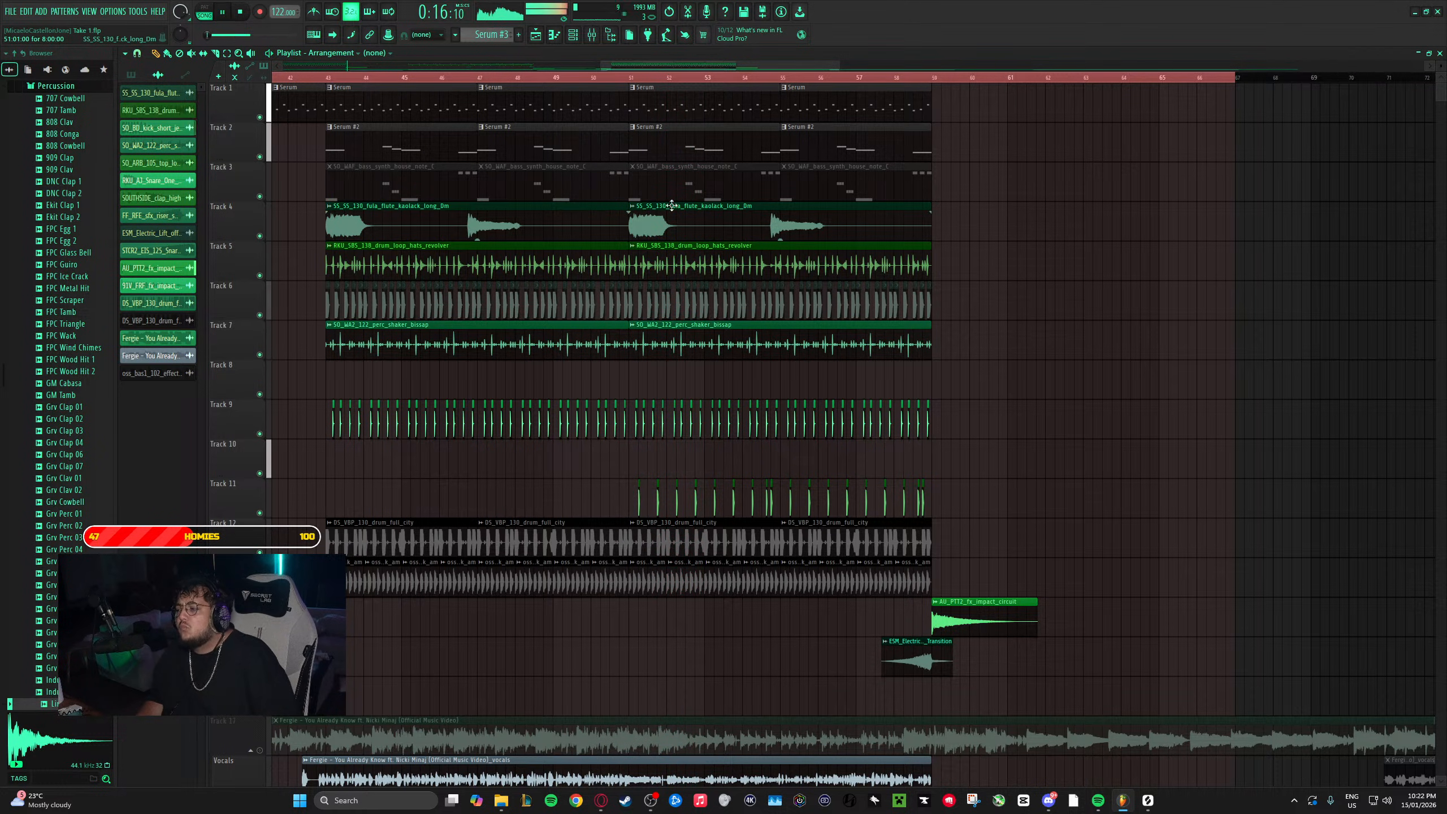
{"action": "left_click", "coordinate": [735, 195]}
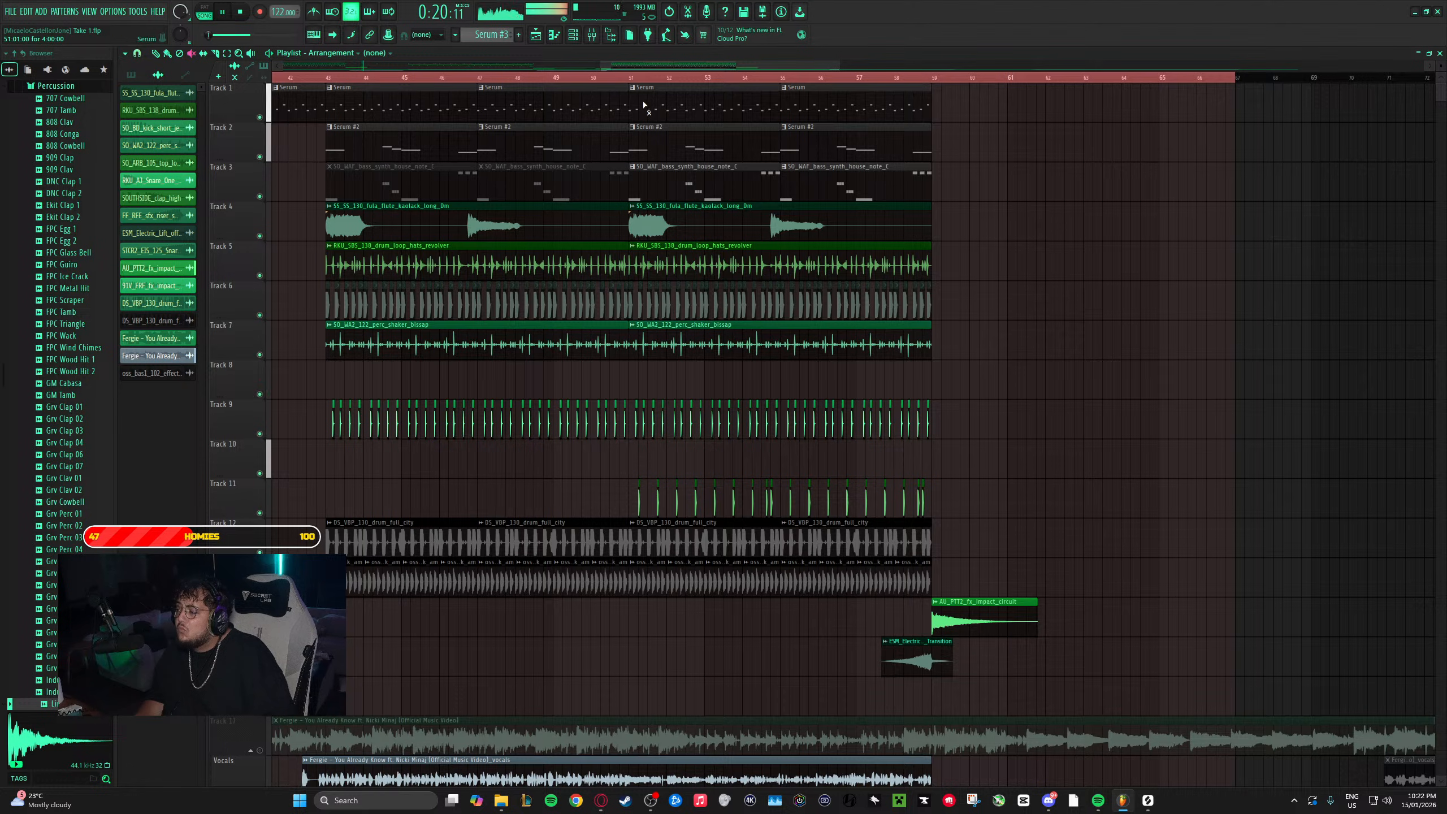
- Open the bass synth pattern from Track 3 in the piano roll and transpose all its notes down two semitones
{"action": "scroll", "coordinate": [639, 82], "scroll_direction": "down", "scroll_amount": 4}
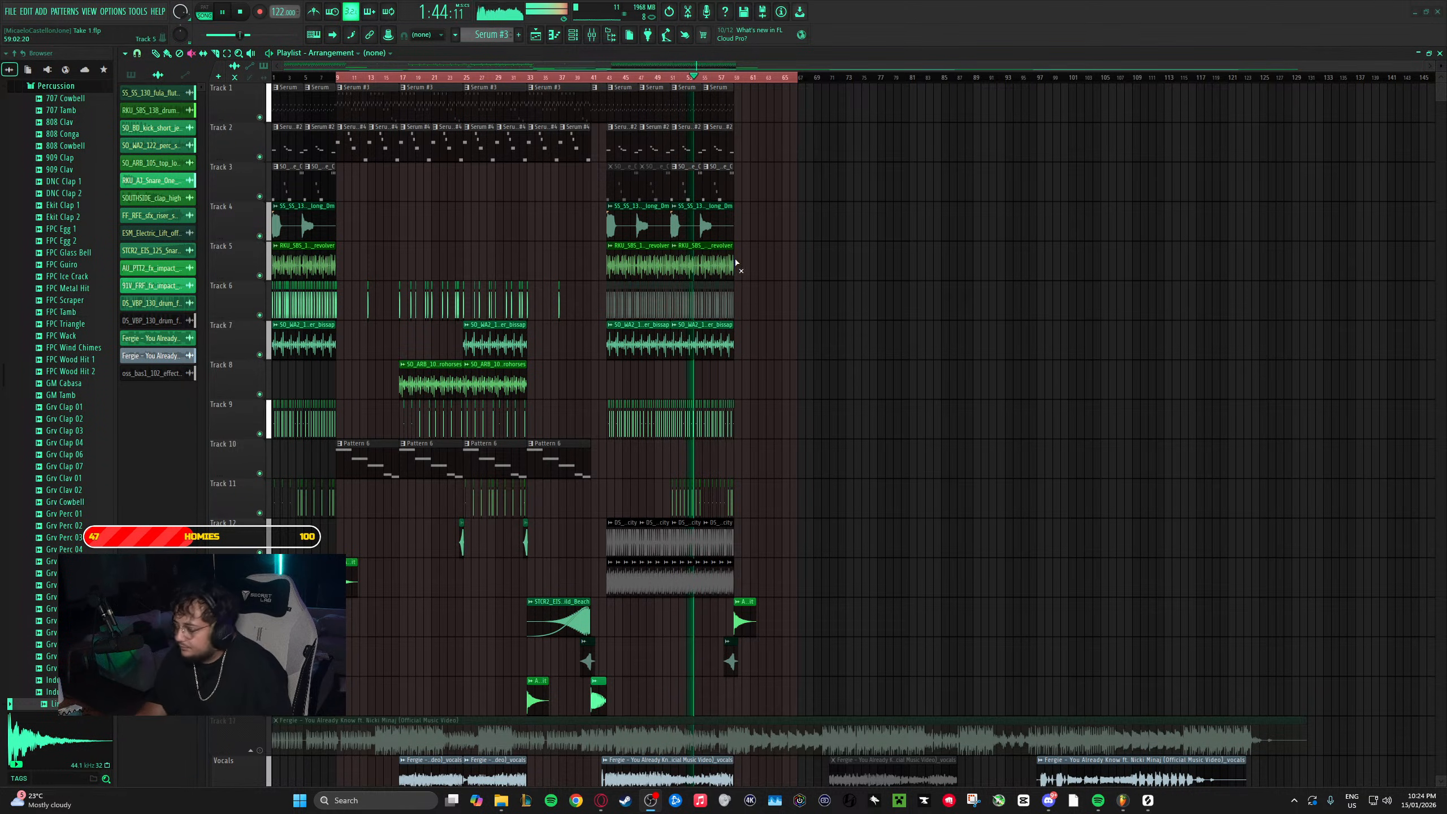
{"action": "double_click", "coordinate": [691, 186]}
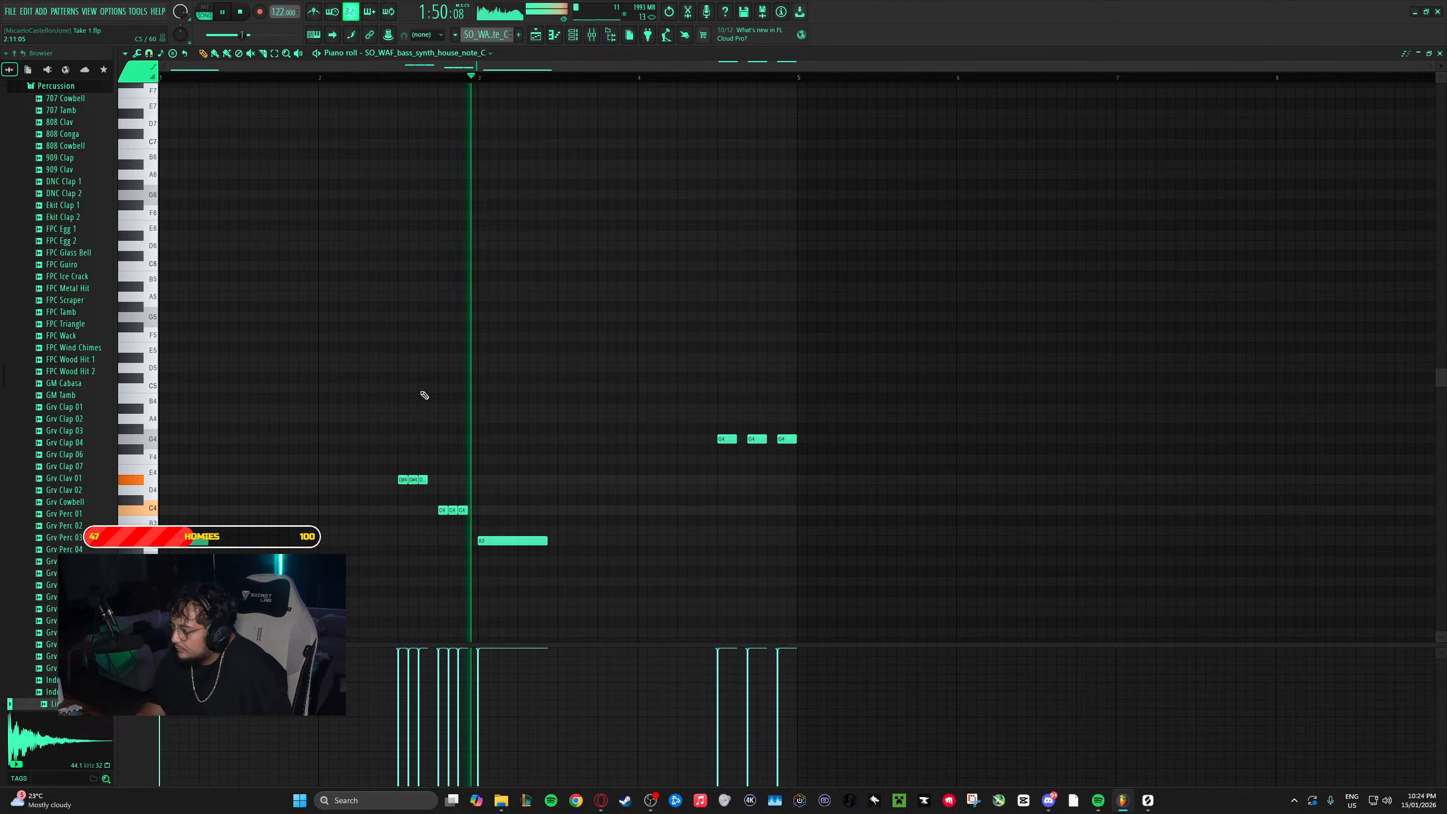
{"action": "key", "text": "space"}
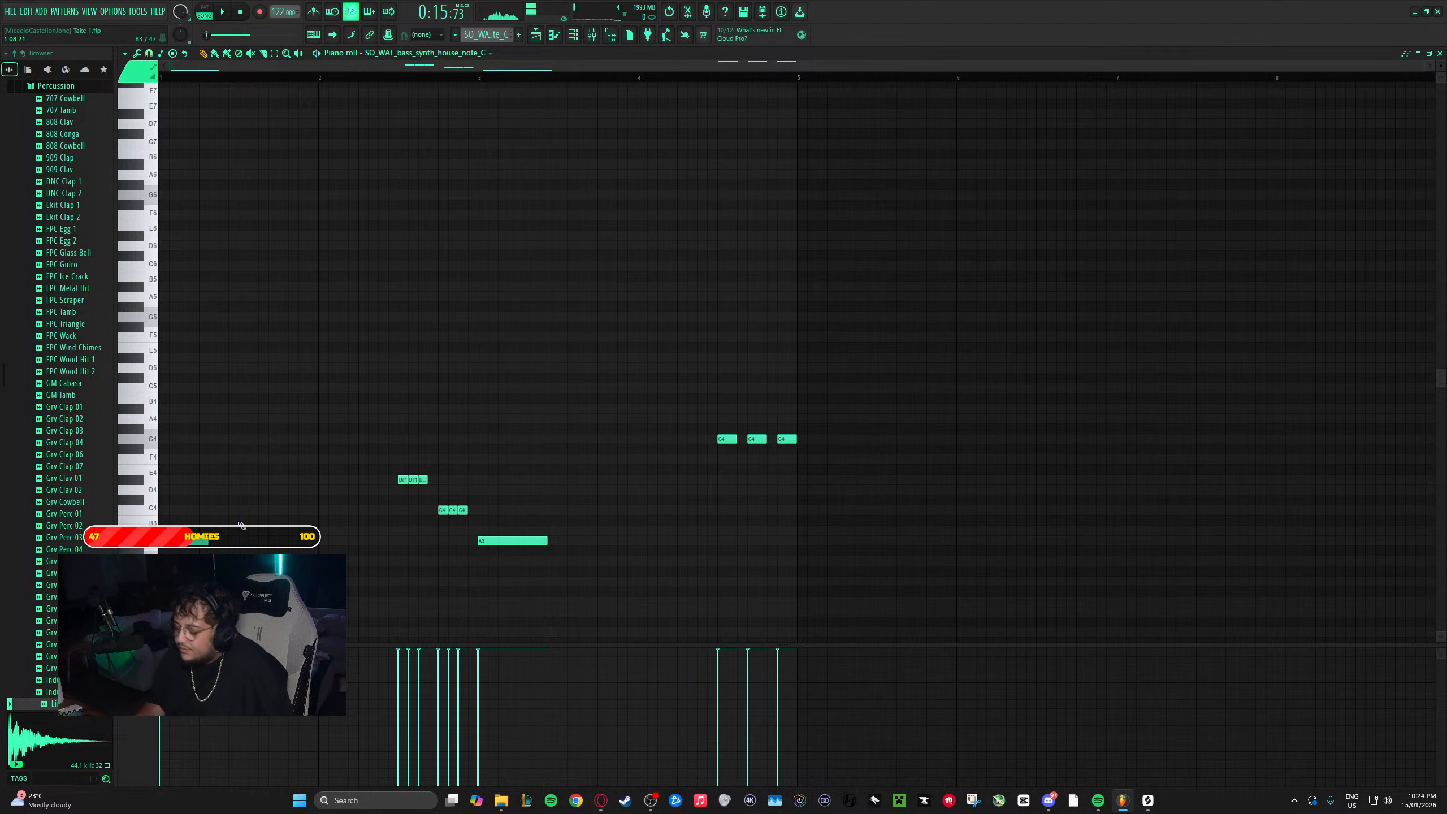
{"action": "key", "text": "ctrl+a"}
{"action": "key", "text": "Down"}
{"action": "key", "text": "Down"}
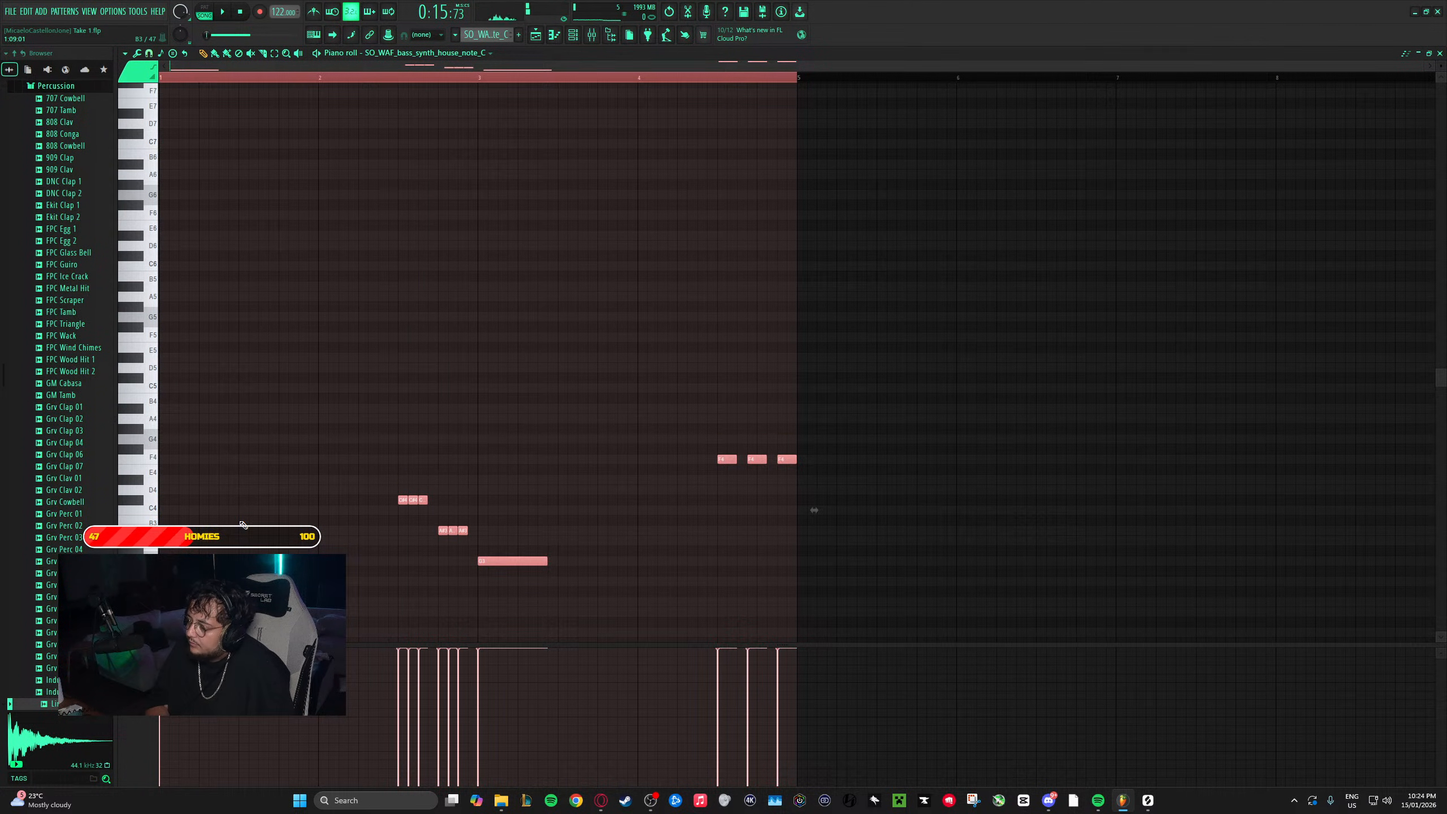
{"action": "key", "text": "space"}
{"action": "left_click", "coordinate": [532, 386]}
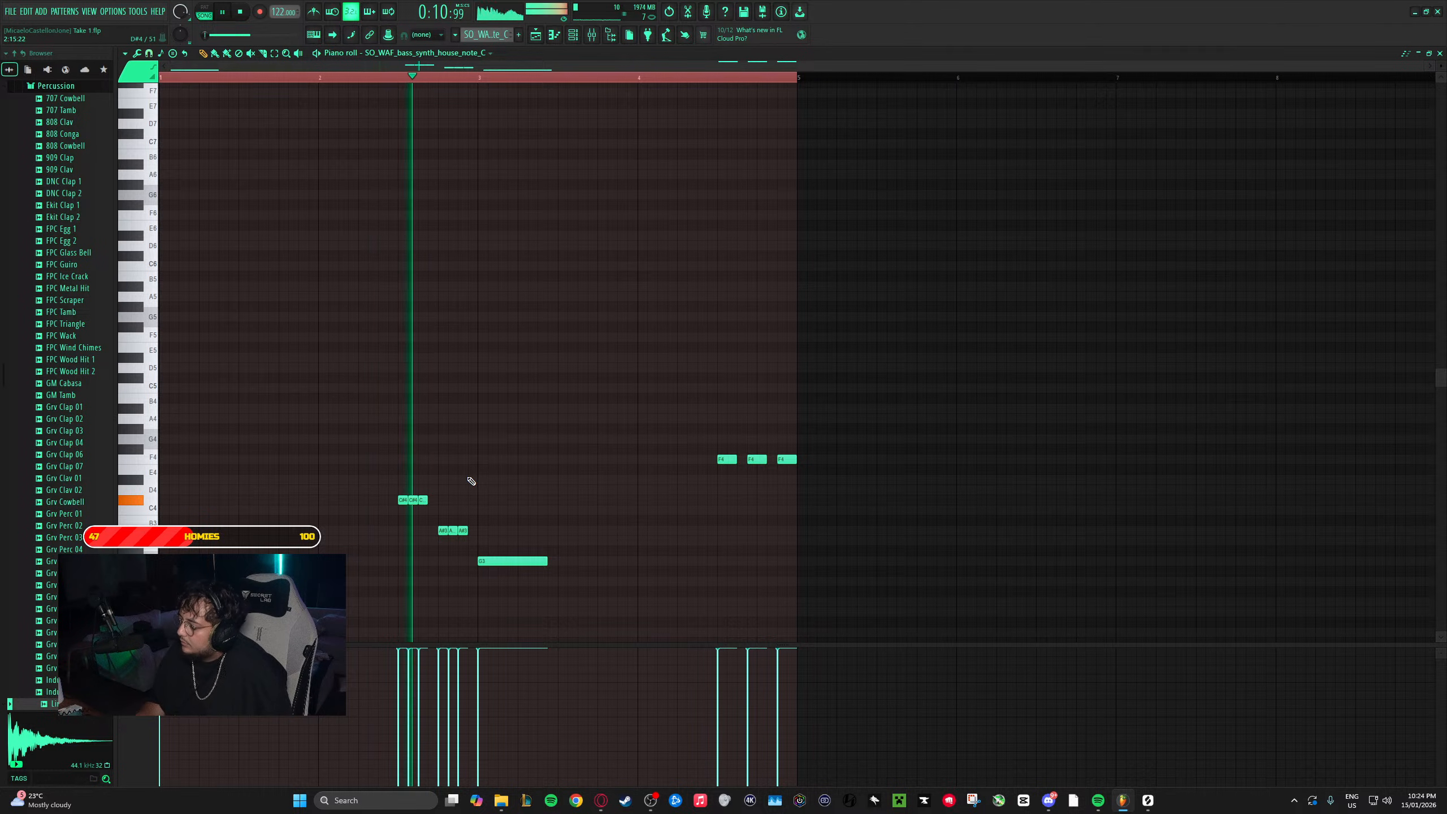
- Raise the first group of short bass notes by two semitones and return to the playlist
{"action": "key", "text": "space"}
{"action": "left_click_drag", "start_coordinate": [448, 504], "coordinate": [372, 494]}
{"action": "key", "text": "space"}
{"action": "key", "text": "shift+Up"}
{"action": "key", "text": "shift+Up"}
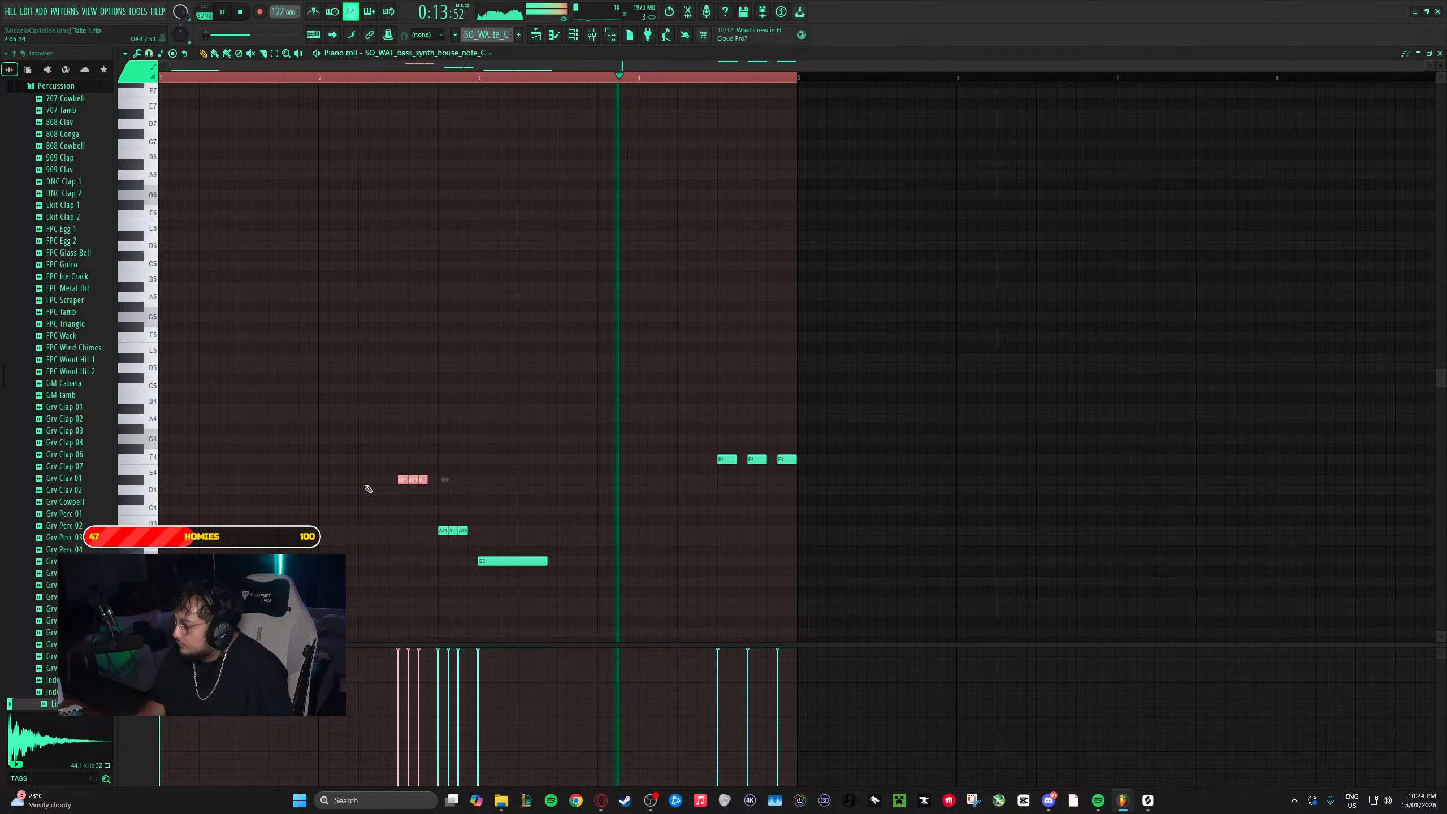
{"action": "left_click", "coordinate": [545, 35]}
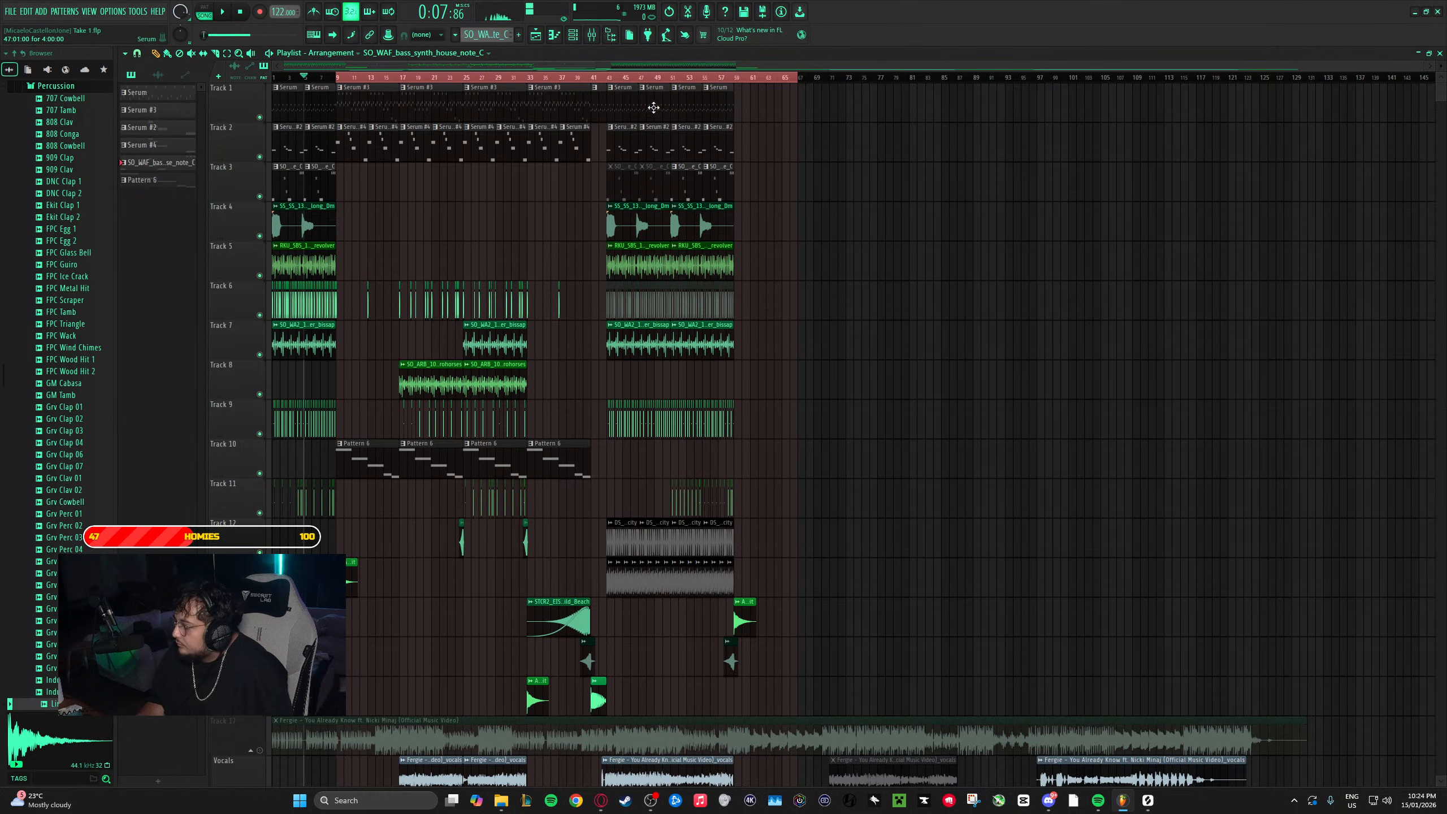
- Play back the arrangement's last section from about bar 43 and mute the last two bass synth clips on Track 3, from bar 51 onward
{"action": "scroll", "coordinate": [824, 252], "scroll_direction": "down", "scroll_amount": 2}
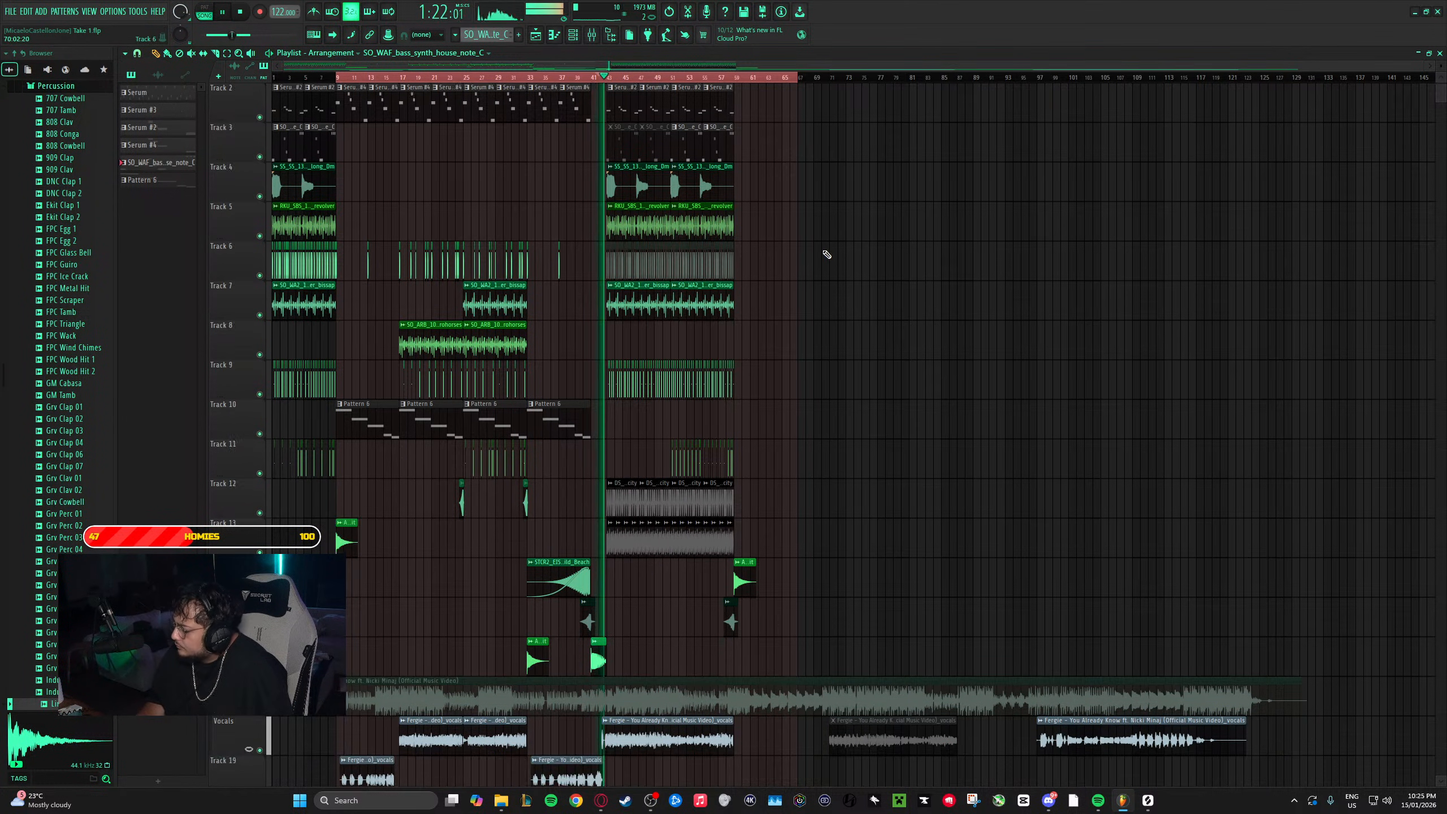
{"action": "scroll", "coordinate": [837, 258], "scroll_direction": "up", "scroll_amount": 1}
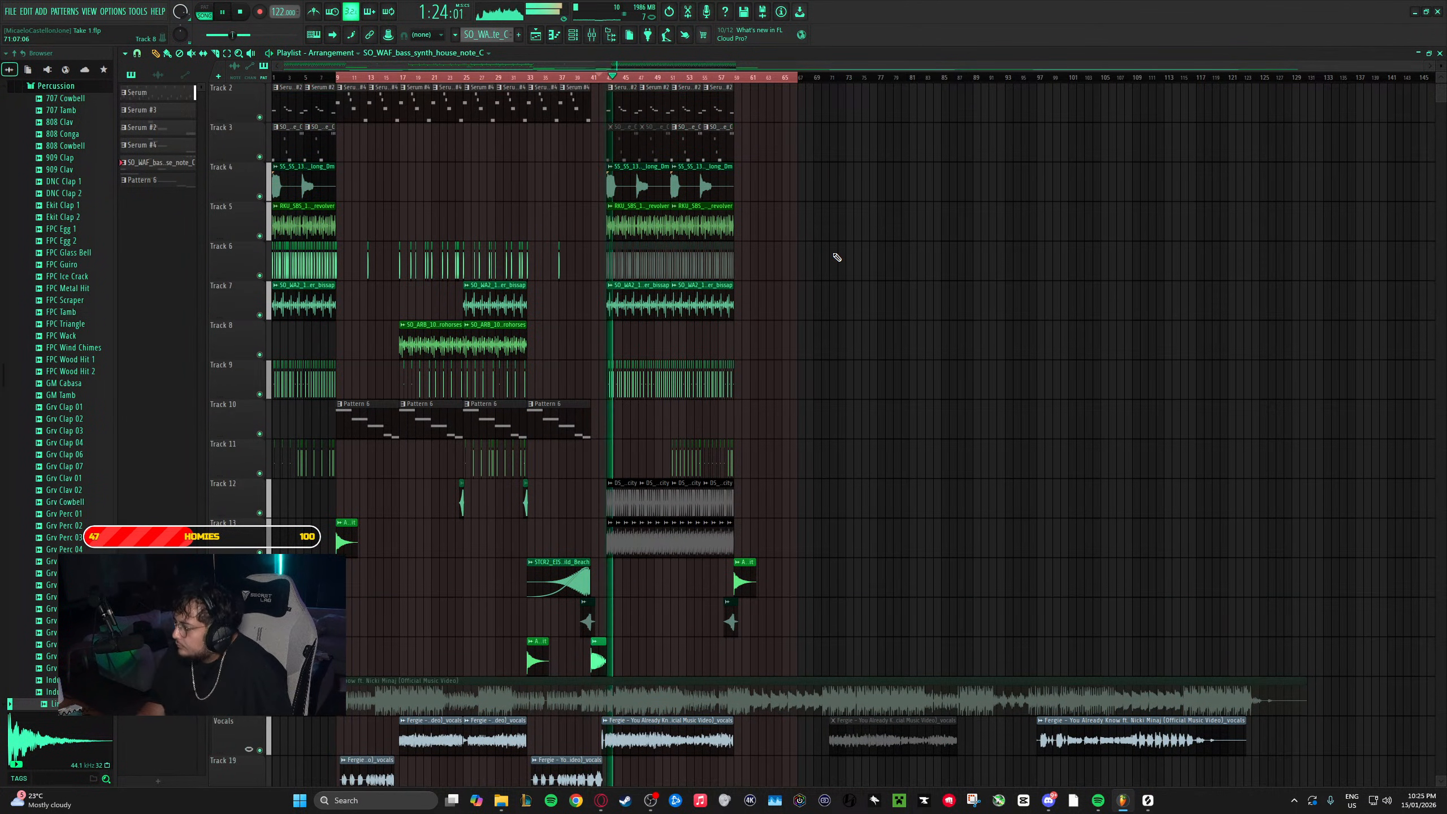
{"action": "scroll", "coordinate": [794, 262], "scroll_direction": "up", "scroll_amount": 2}
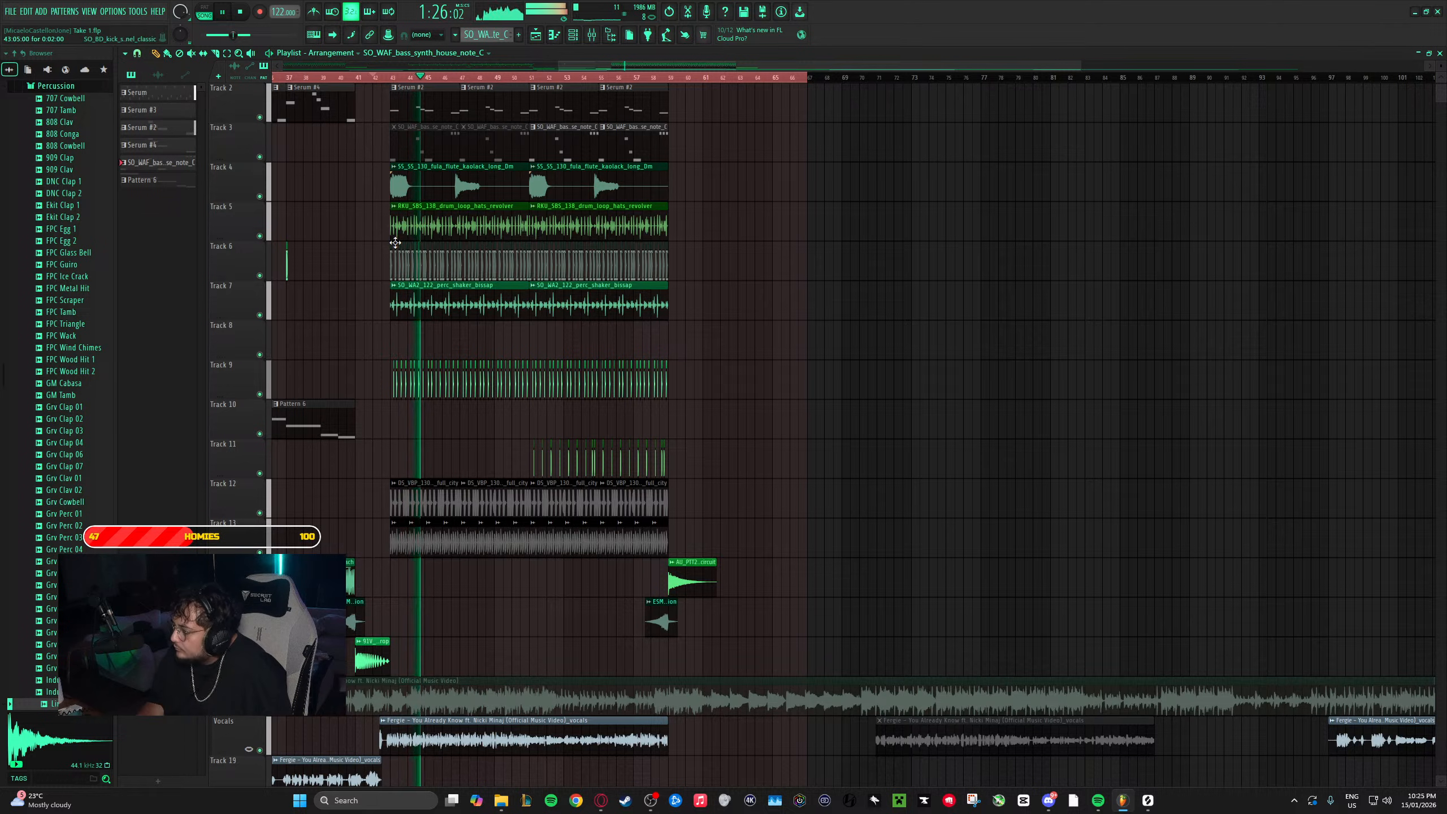
{"action": "scroll", "coordinate": [394, 242], "scroll_direction": "up", "scroll_amount": 4}
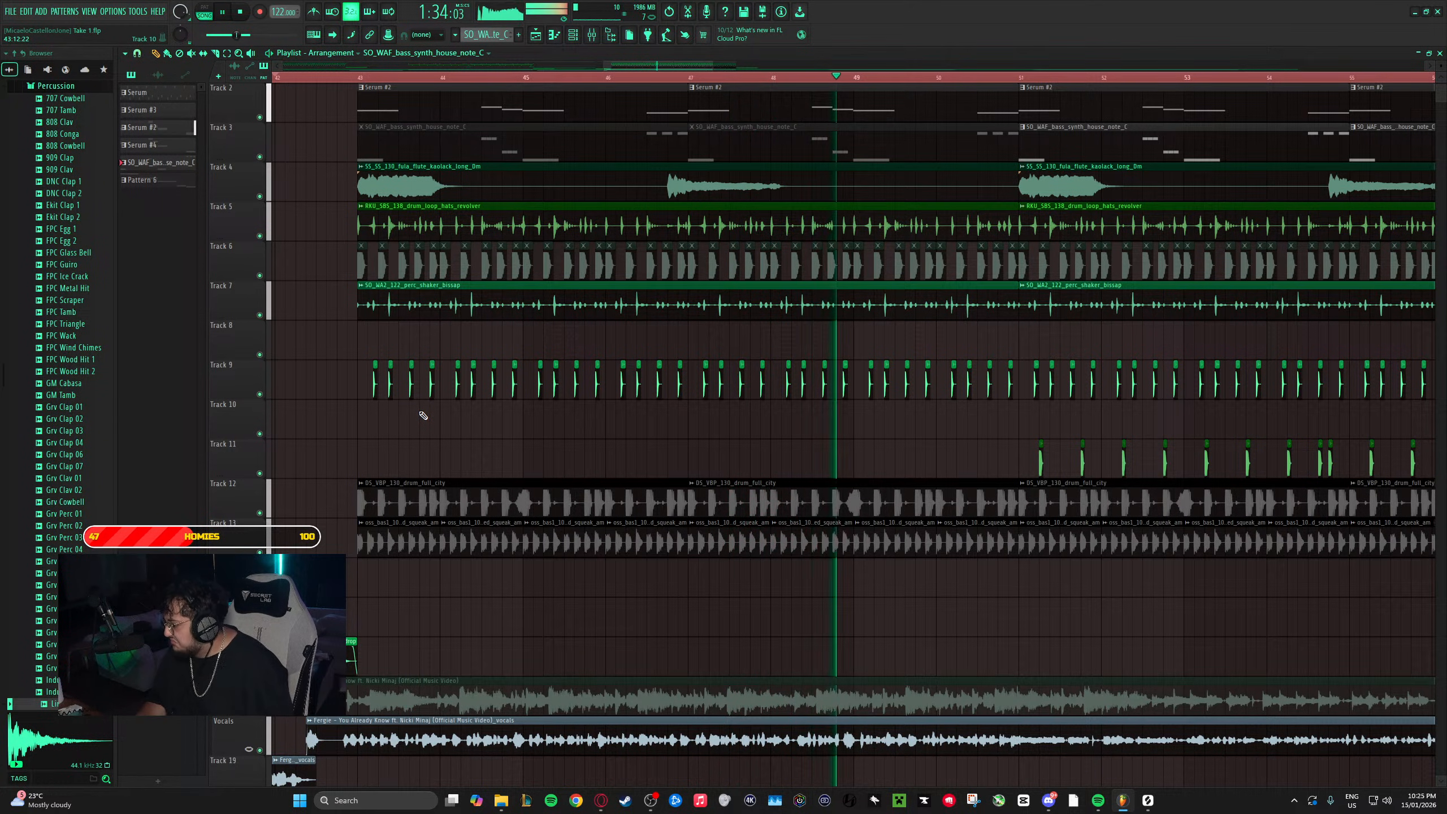
{"action": "scroll", "coordinate": [423, 416], "scroll_direction": "down", "scroll_amount": 3}
{"action": "scroll", "coordinate": [423, 415], "scroll_direction": "down", "scroll_amount": 1}
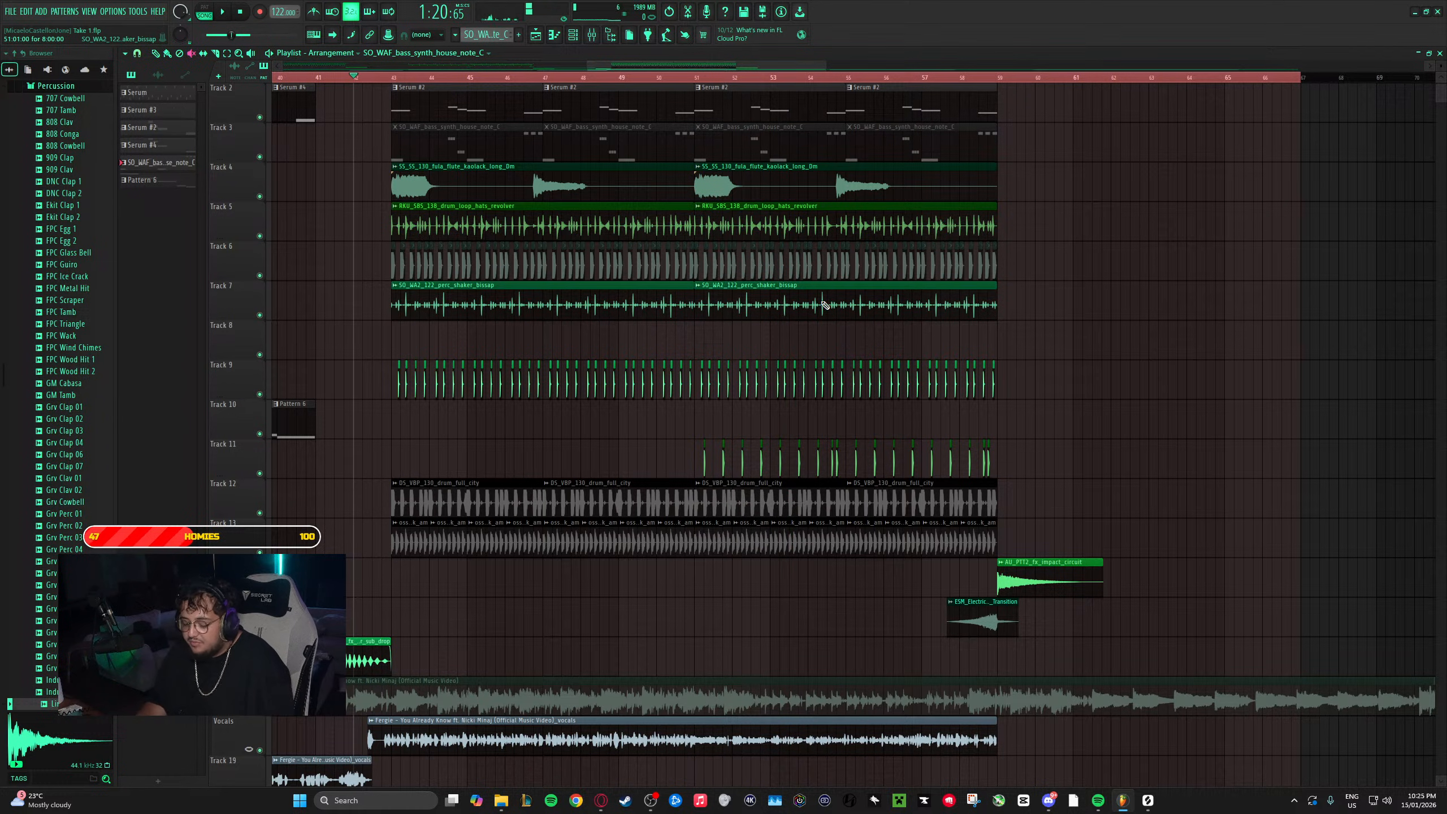
{"action": "scroll", "coordinate": [586, 442], "scroll_direction": "down", "scroll_amount": 6}
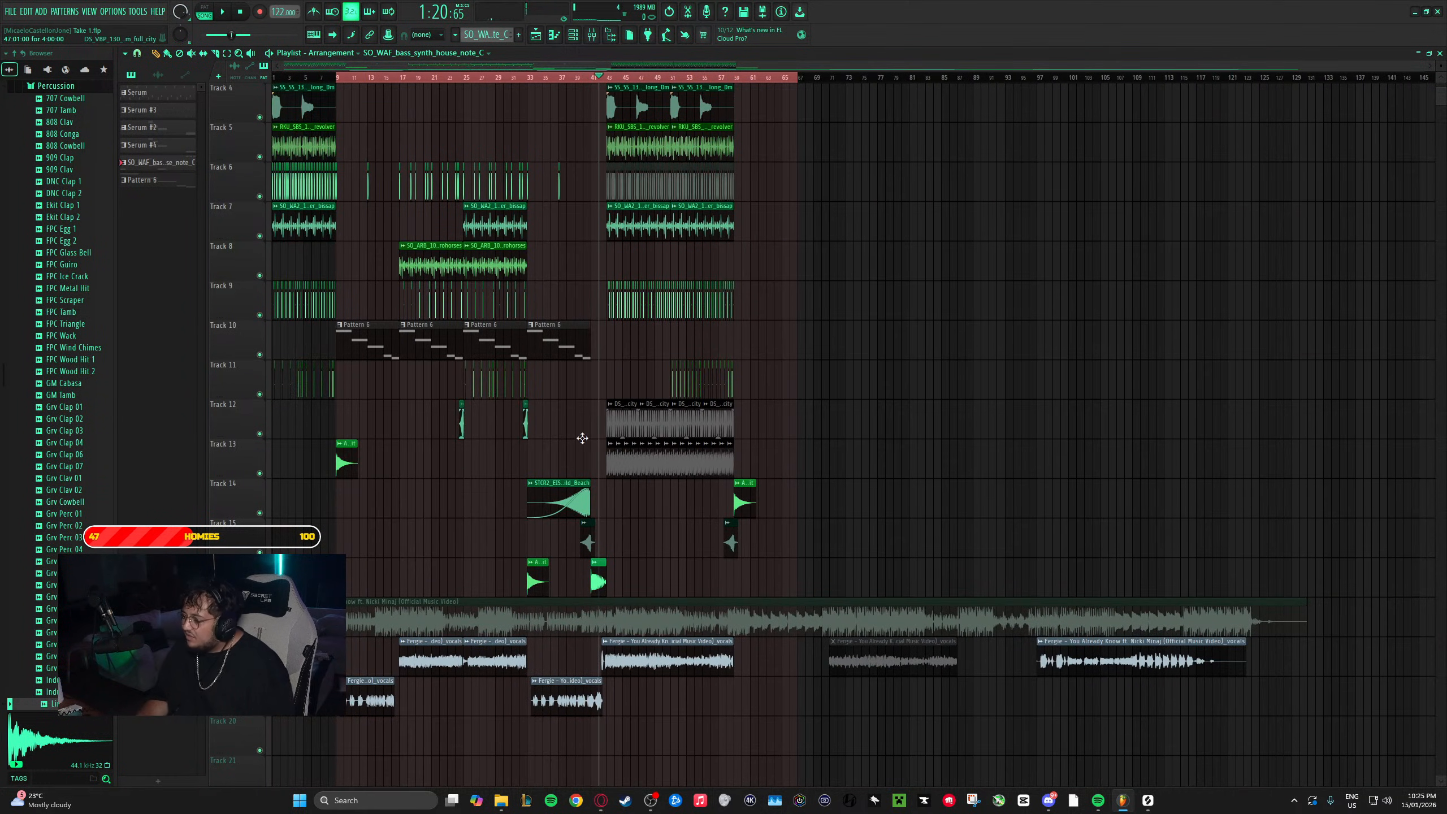
{"action": "scroll", "coordinate": [572, 383], "scroll_direction": "up", "scroll_amount": 3}
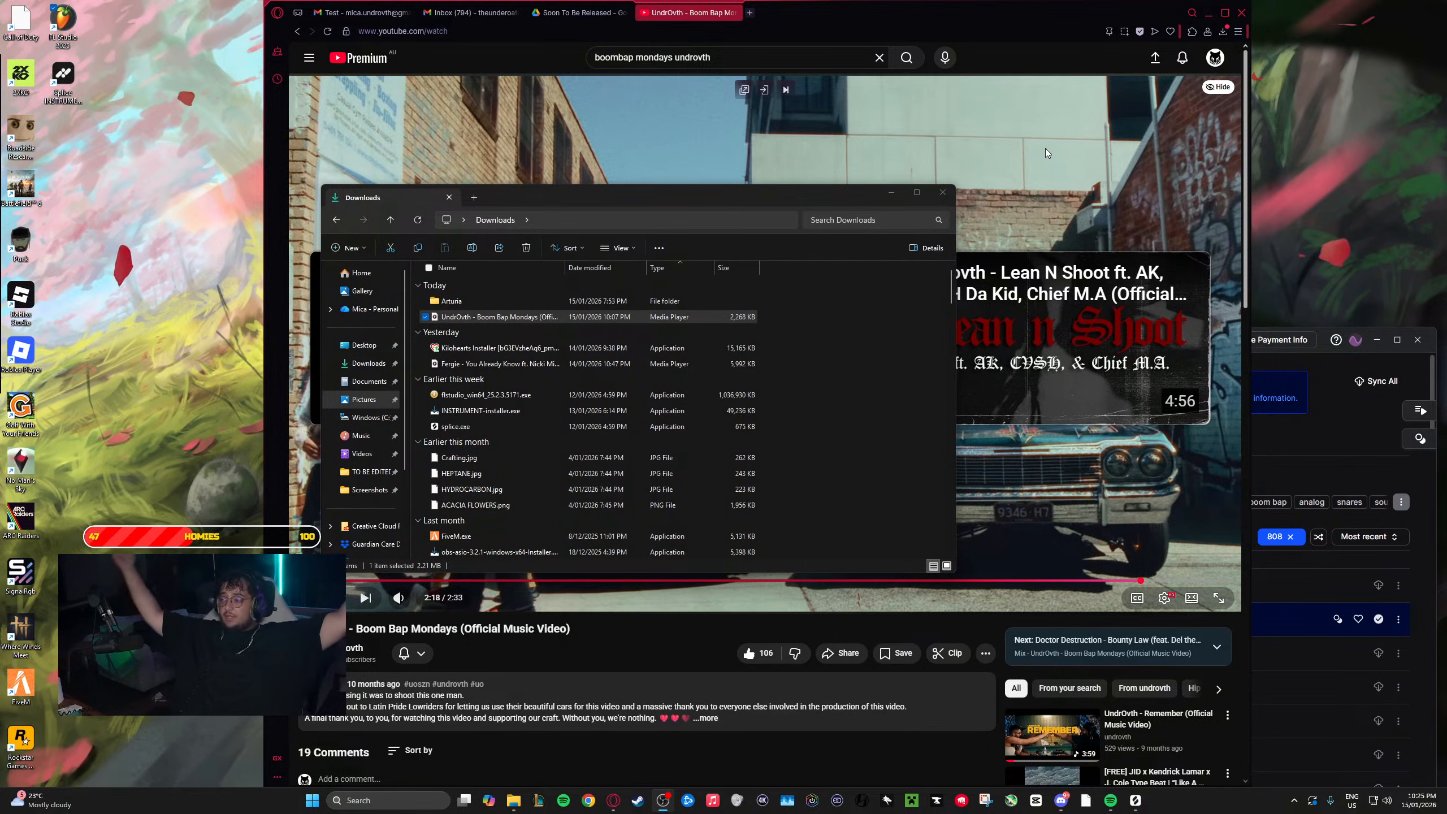
- Close the Downloads folder, the browser window with all its tabs, and the Splice window
{"action": "left_click", "coordinate": [943, 192]}
{"action": "left_click", "coordinate": [1240, 12]}
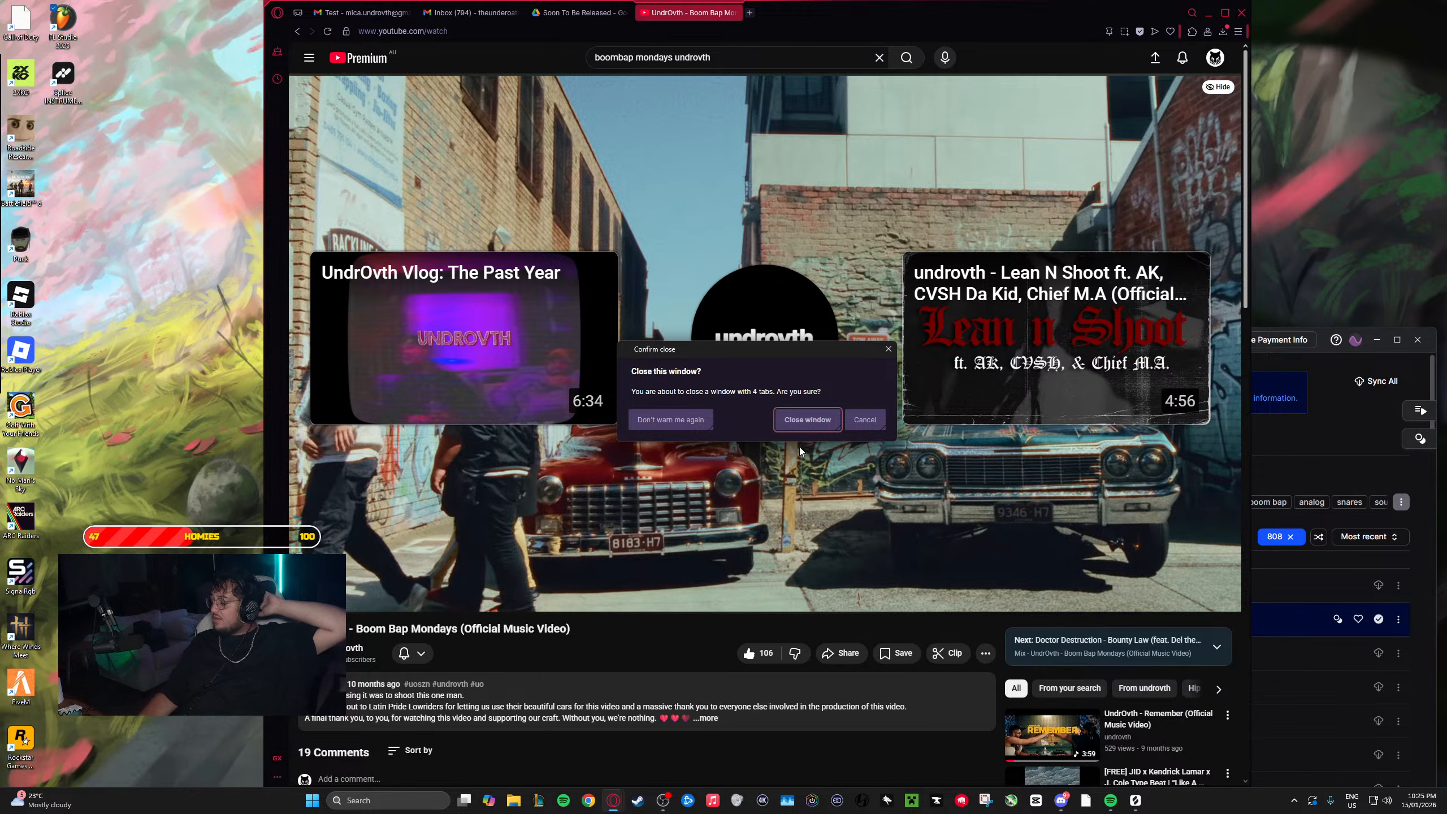
{"action": "left_click", "coordinate": [818, 420]}
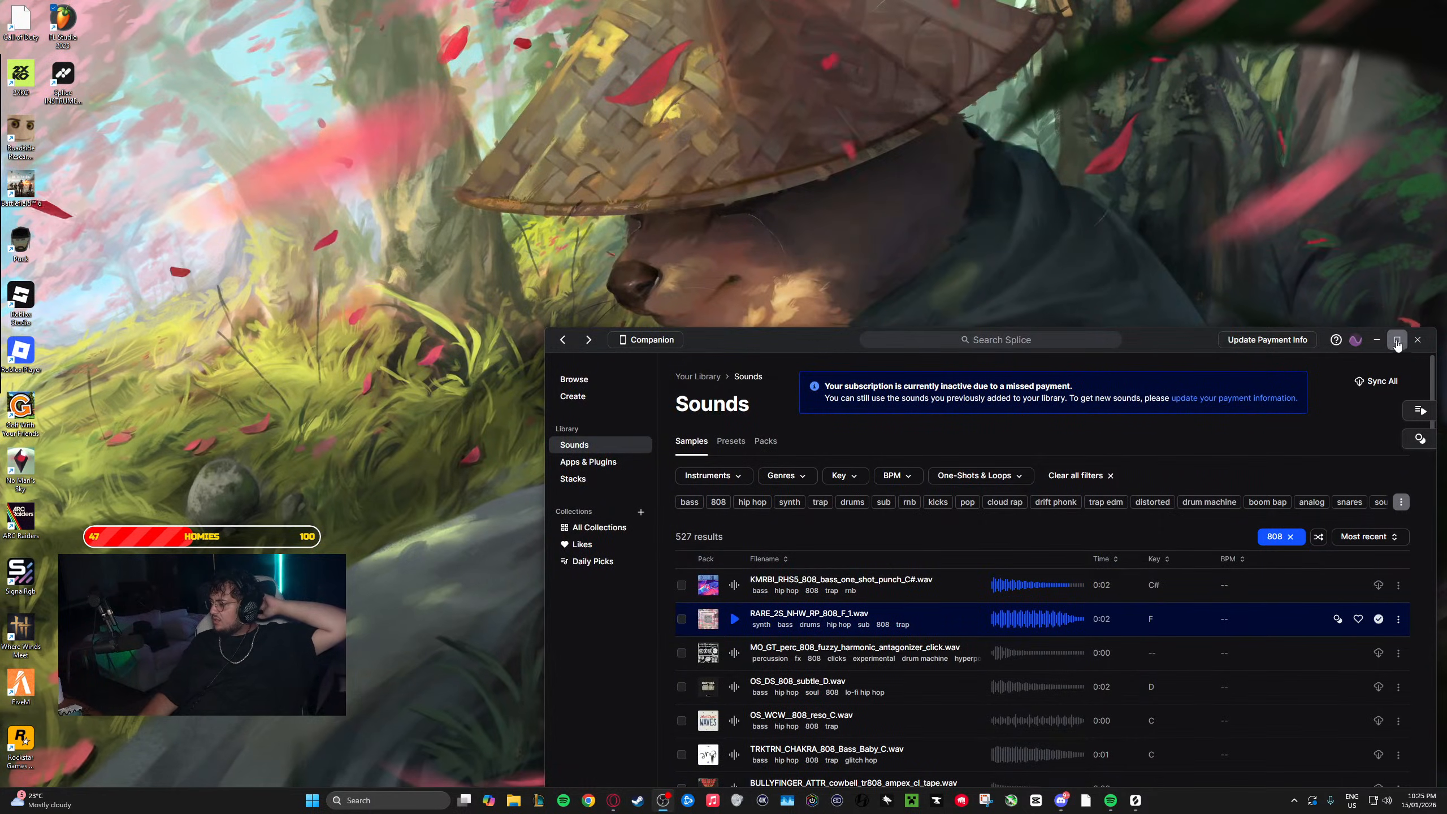
{"action": "left_click", "coordinate": [1418, 340]}
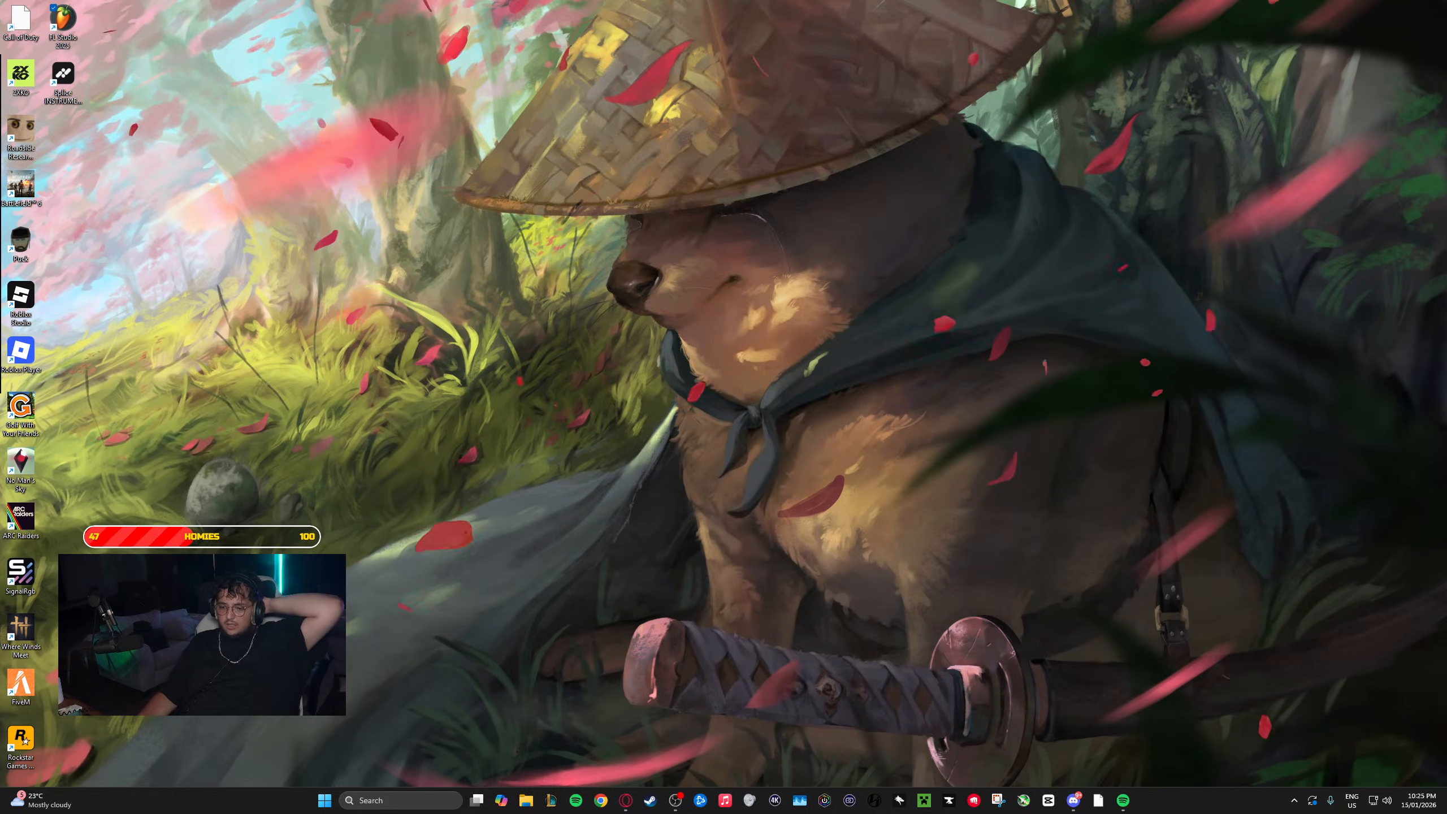